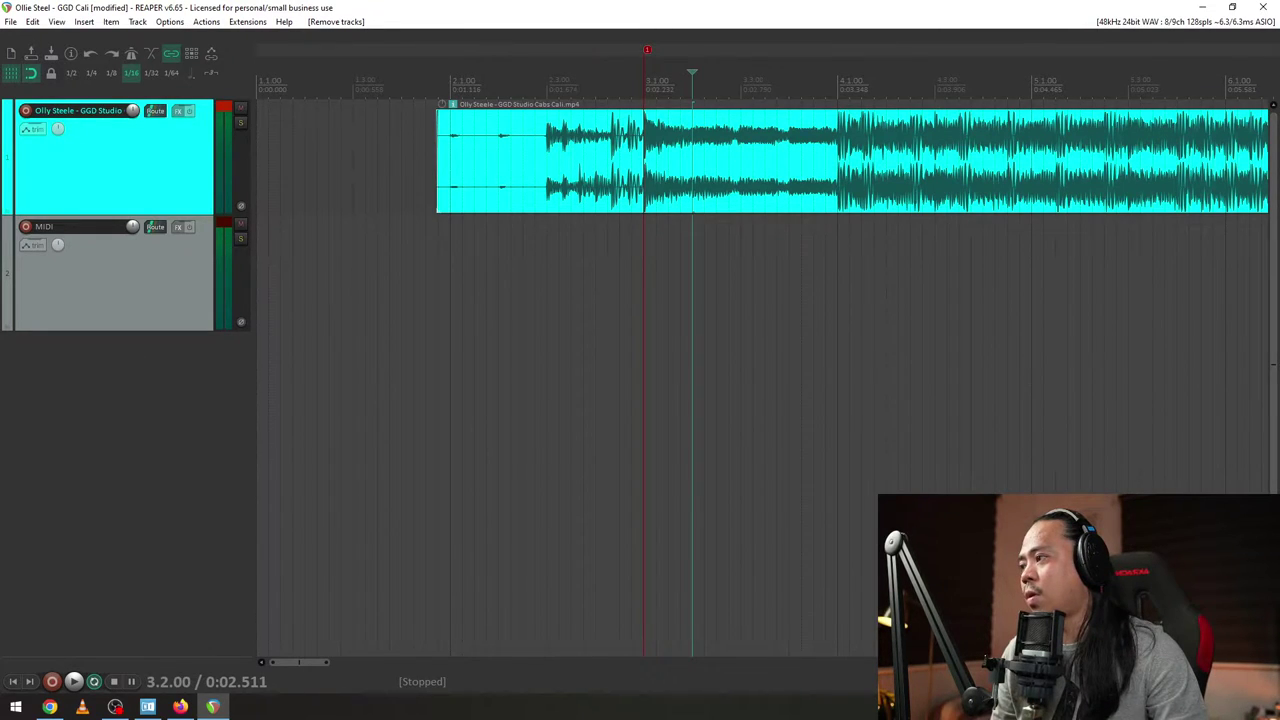
- Set the project tempo to 215 BPM
{"action": "key", "text": "alt+Tab"}
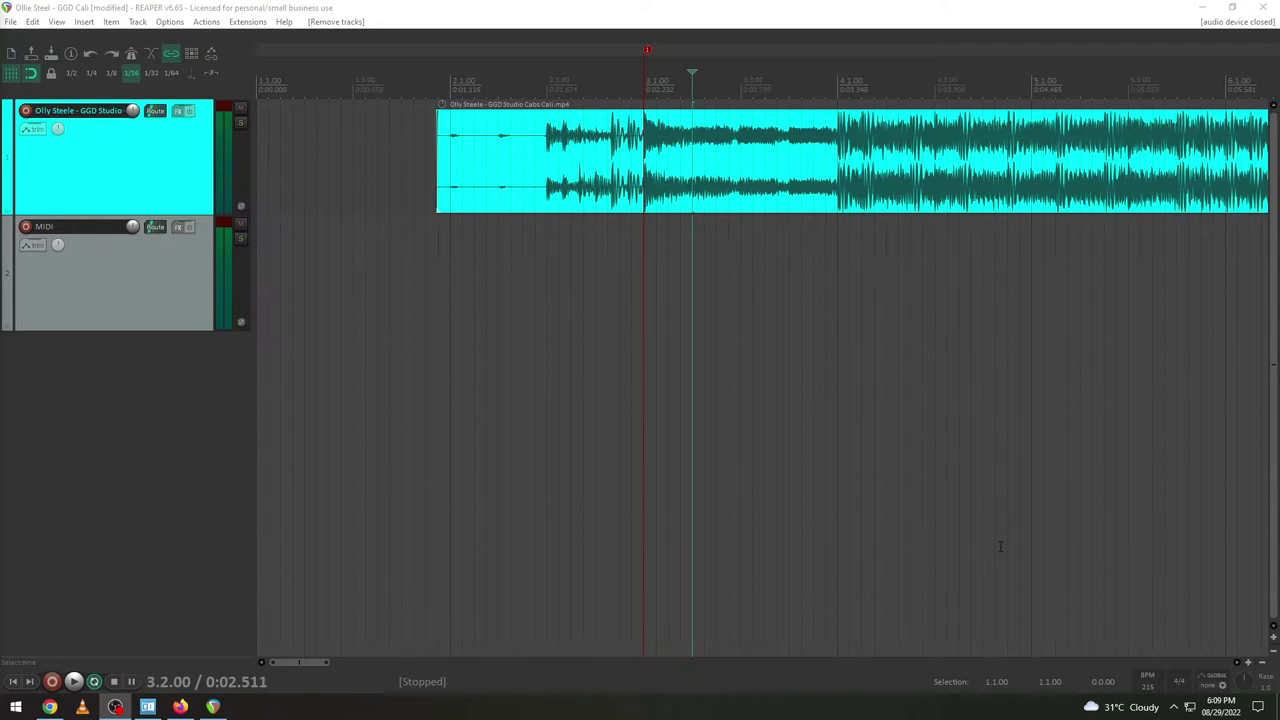
{"action": "left_click", "coordinate": [1150, 688]}
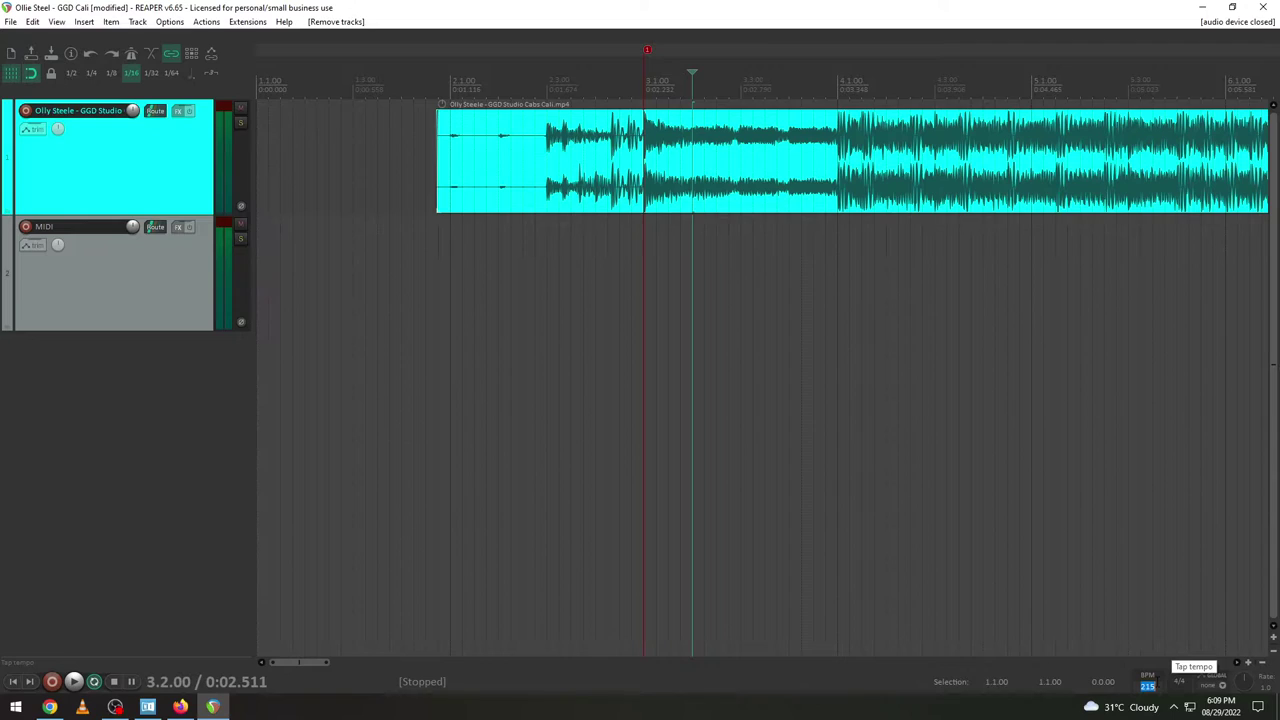
{"action": "key", "text": "Return"}
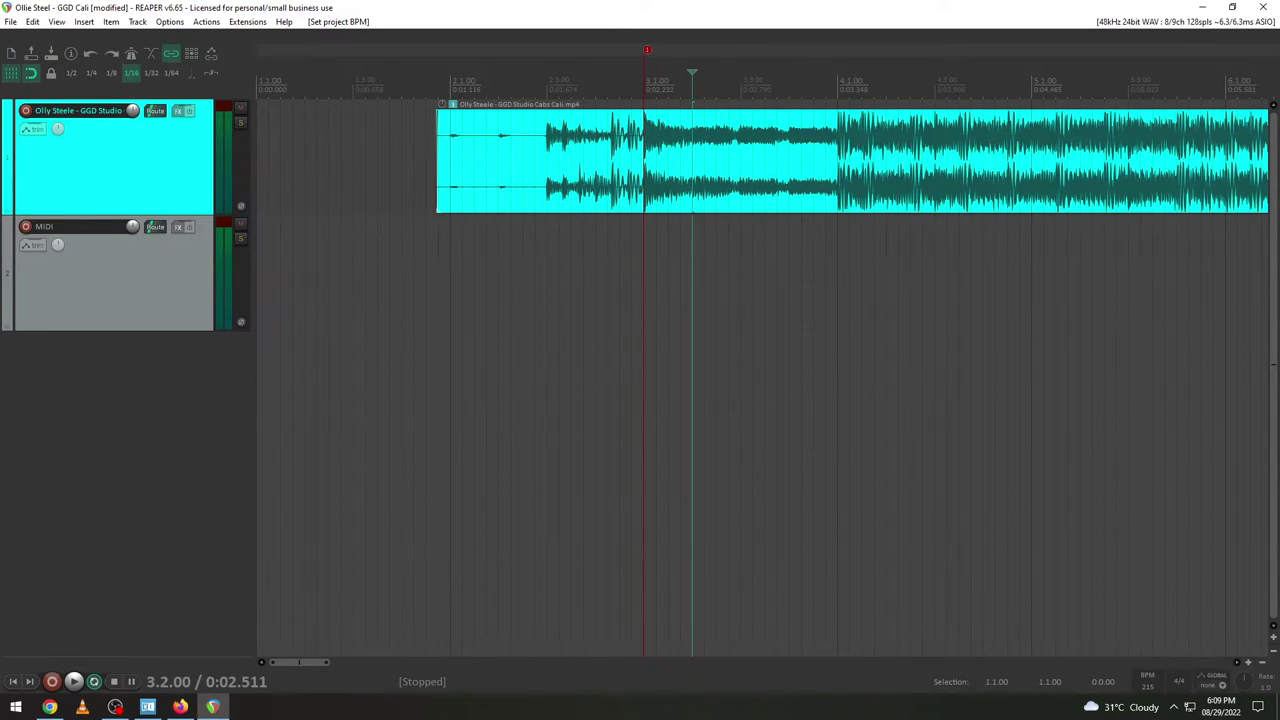
- Examine how the audio item's hits line up with the grid lines around the starts of measures 3 and 4
{"action": "left_click", "coordinate": [789, 195]}
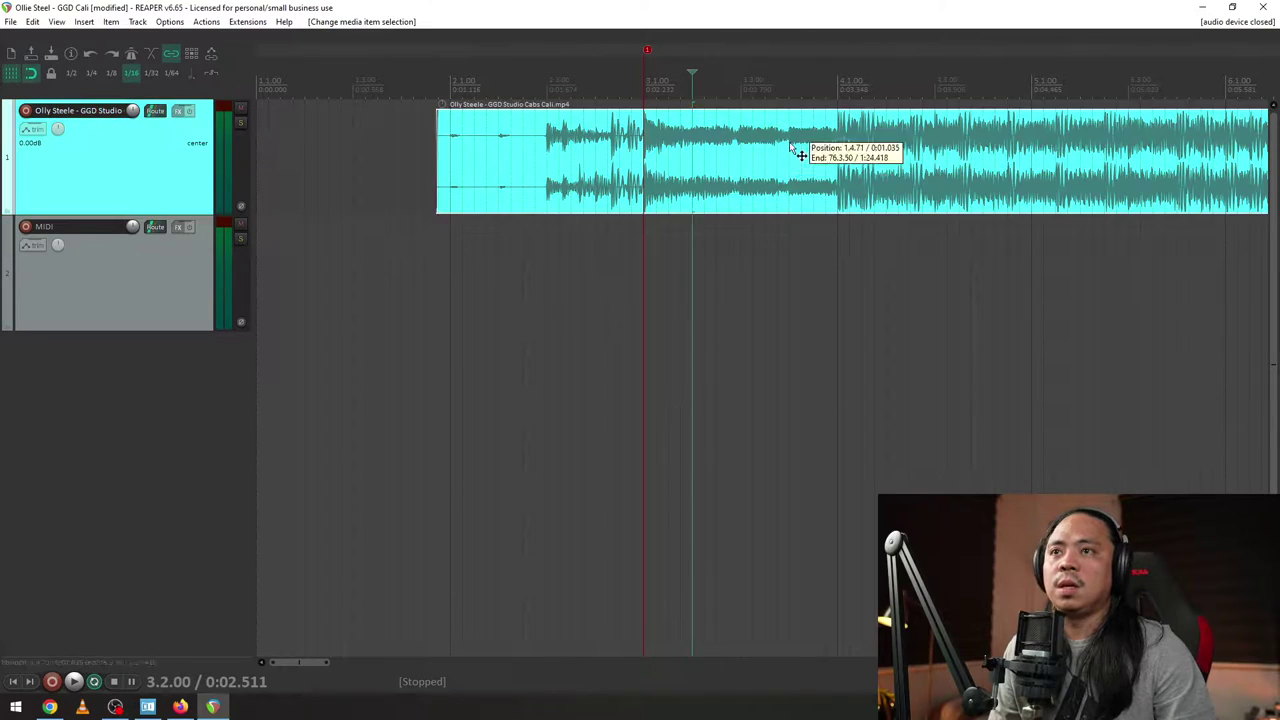
{"action": "scroll", "coordinate": [797, 201], "scroll_direction": "up", "scroll_amount": 5}
{"action": "scroll", "coordinate": [790, 200], "scroll_direction": "down", "scroll_amount": 4}
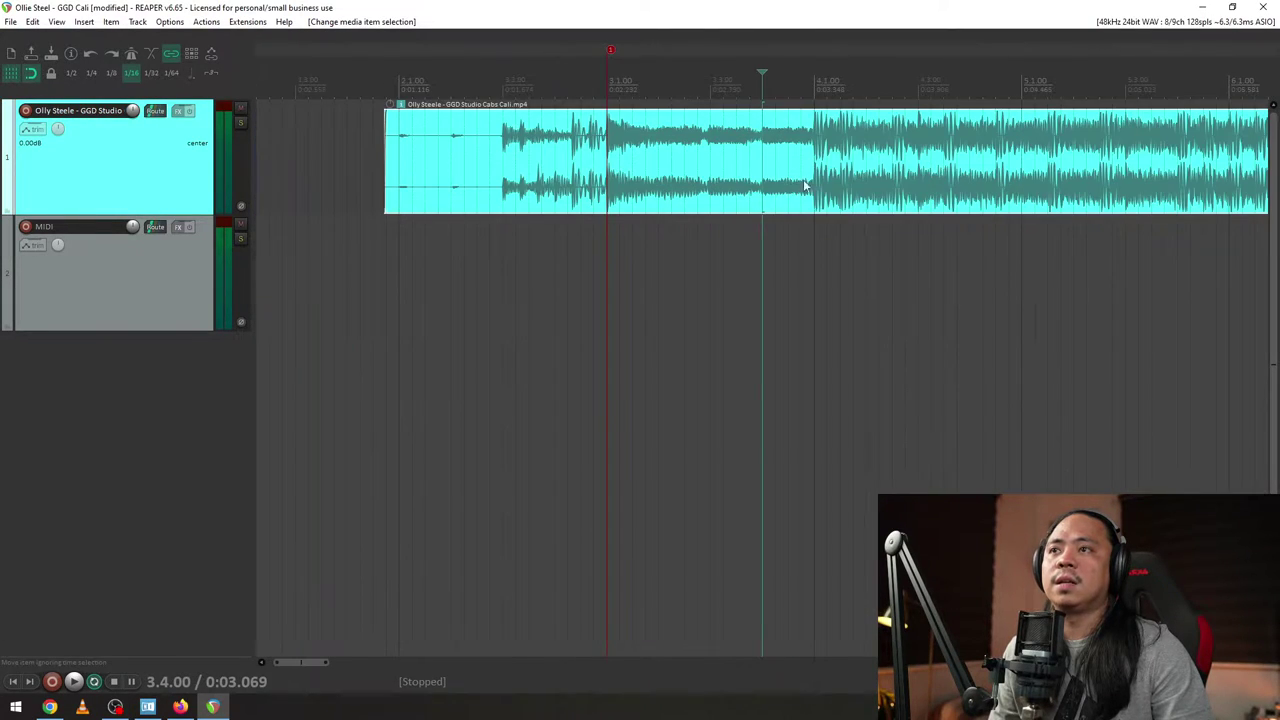
{"action": "left_click_drag", "start_coordinate": [785, 199], "coordinate": [845, 252]}
{"action": "key", "text": "ctrl+z"}
{"action": "scroll", "coordinate": [890, 150], "scroll_direction": "up", "scroll_amount": 4}
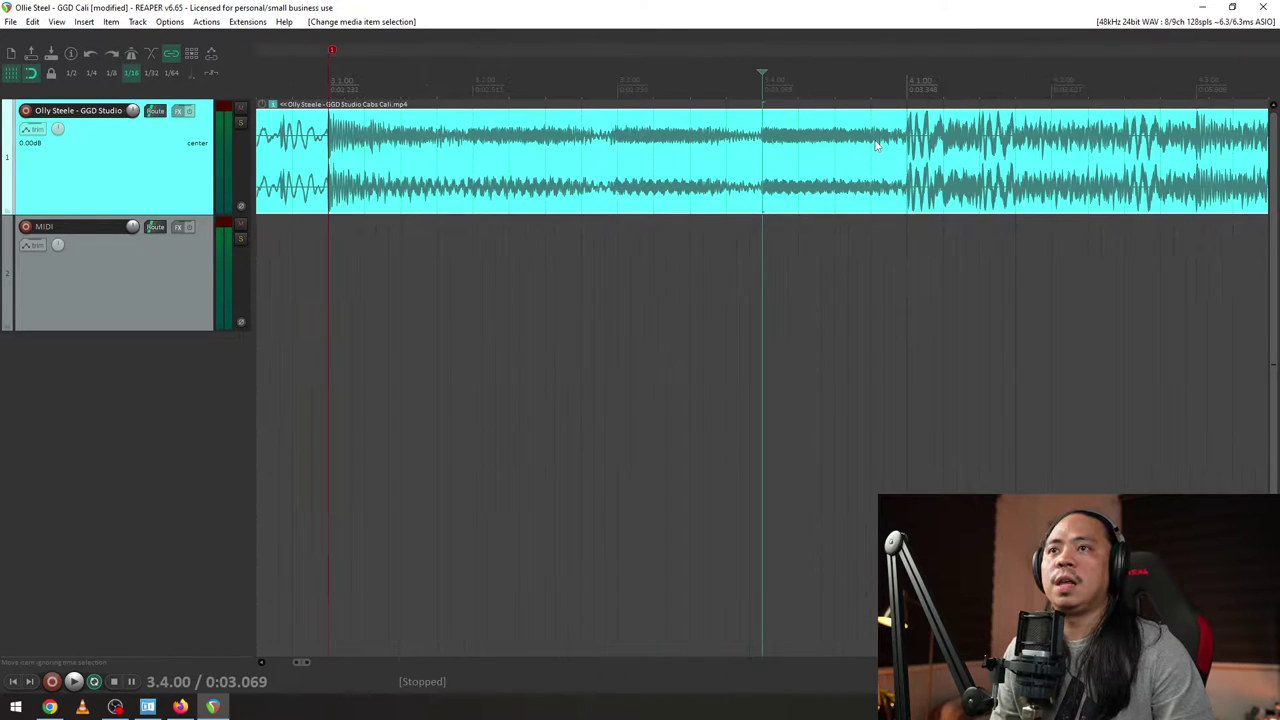
{"action": "left_click", "coordinate": [900, 80]}
{"action": "scroll", "coordinate": [860, 110], "scroll_direction": "down", "scroll_amount": 4}
{"action": "scroll", "coordinate": [846, 116], "scroll_direction": "up", "scroll_amount": 6}
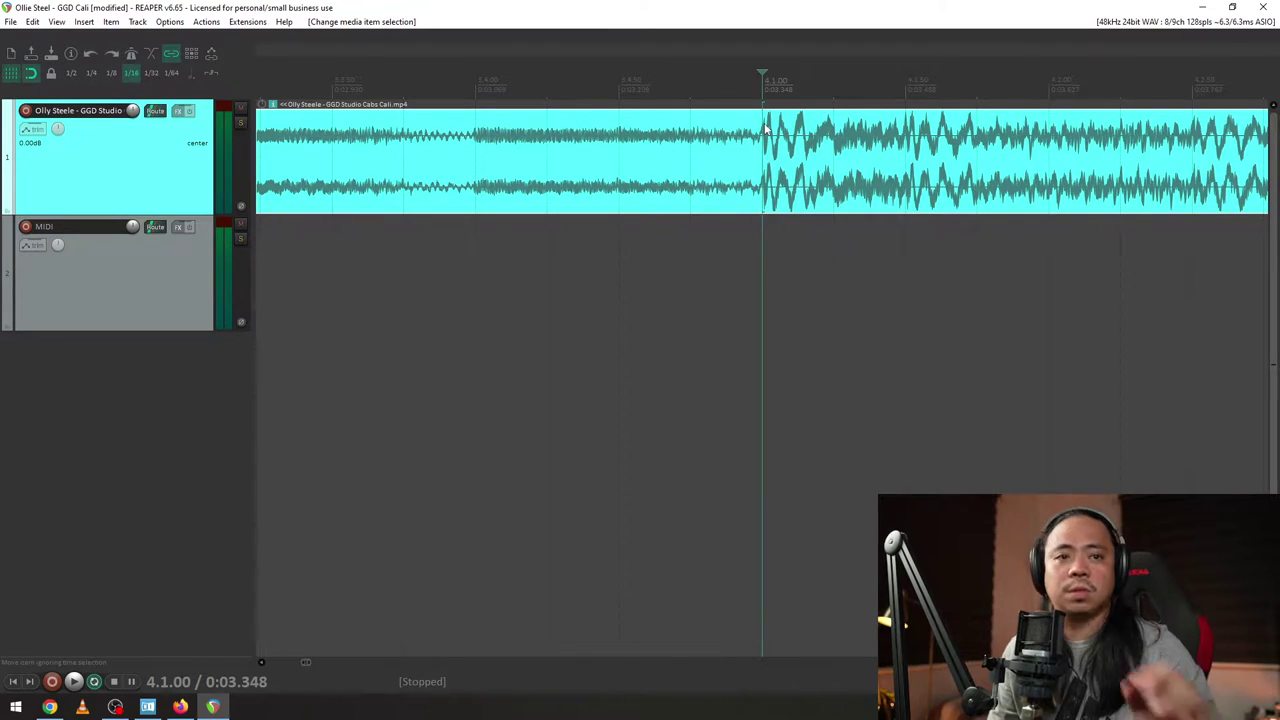
{"action": "scroll", "coordinate": [540, 162], "scroll_direction": "down", "scroll_amount": 3}
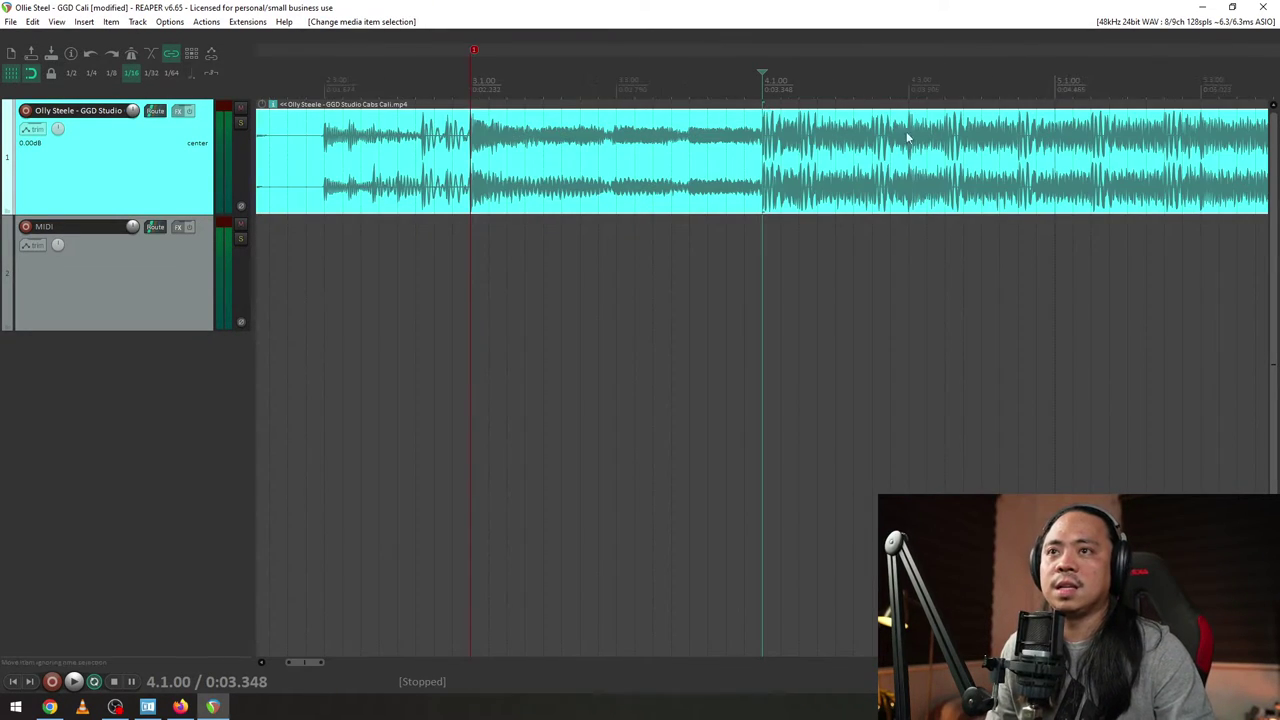
- Save the project
{"action": "scroll", "coordinate": [540, 162], "scroll_direction": "up", "scroll_amount": 3}
{"action": "scroll", "coordinate": [540, 162], "scroll_direction": "down", "scroll_amount": 3}
{"action": "key", "text": "ctrl+s"}
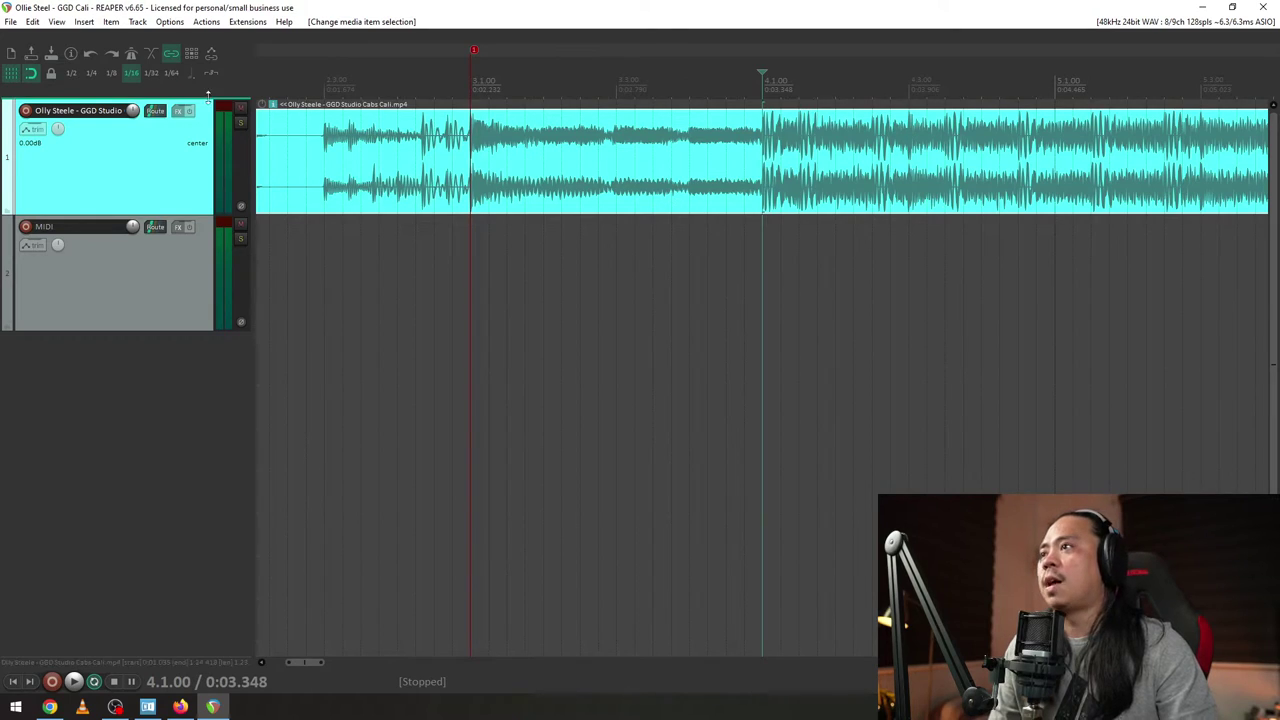
- Enable the metronome and add a new empty track above the audio track
{"action": "left_click", "coordinate": [131, 53]}
{"action": "key", "text": "ctrl+t"}
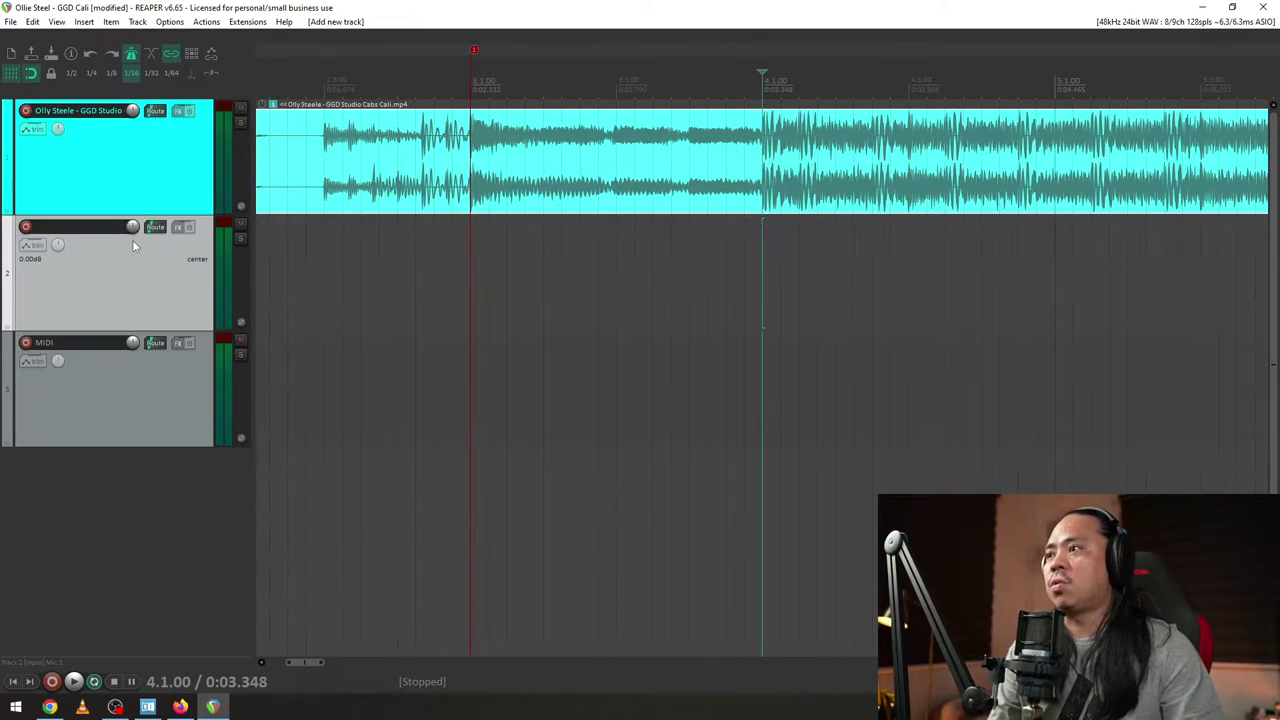
{"action": "left_click_drag", "start_coordinate": [134, 243], "coordinate": [136, 174]}
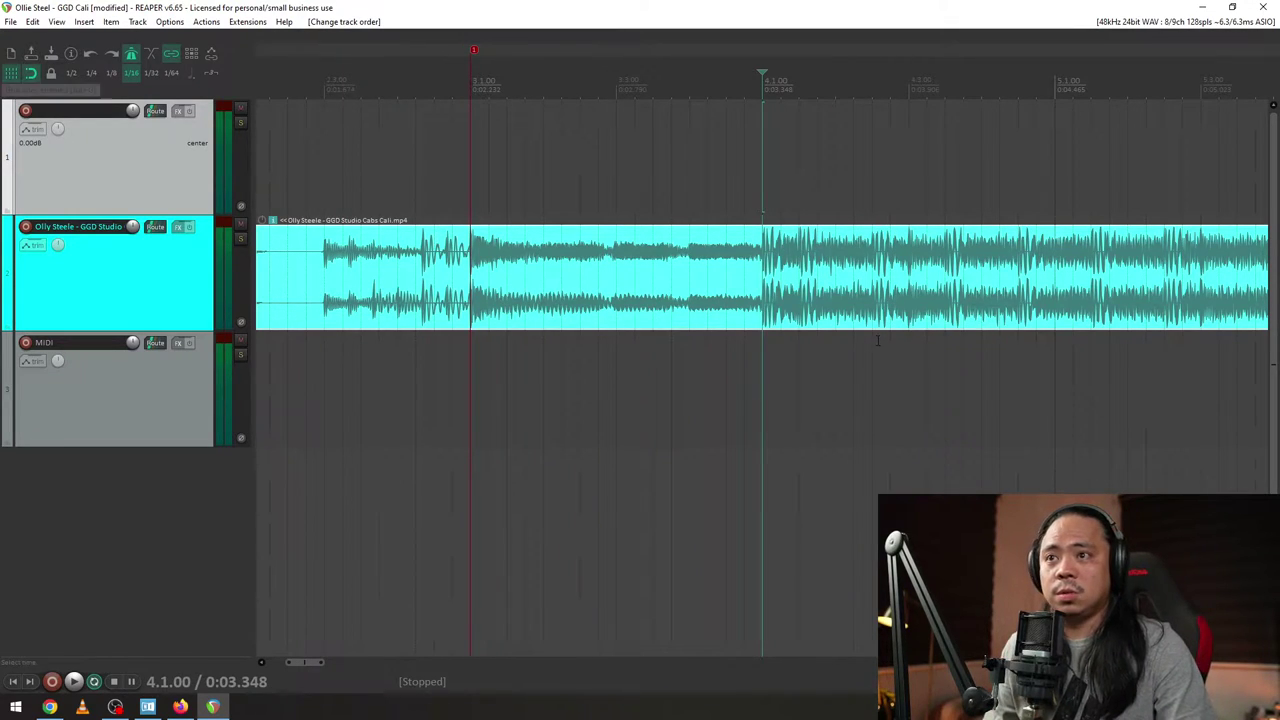
- Open the Snap/Grid settings and review the grid line spacing and grid snap spacing
{"action": "scroll", "coordinate": [566, 157], "scroll_direction": "down", "scroll_amount": 3}
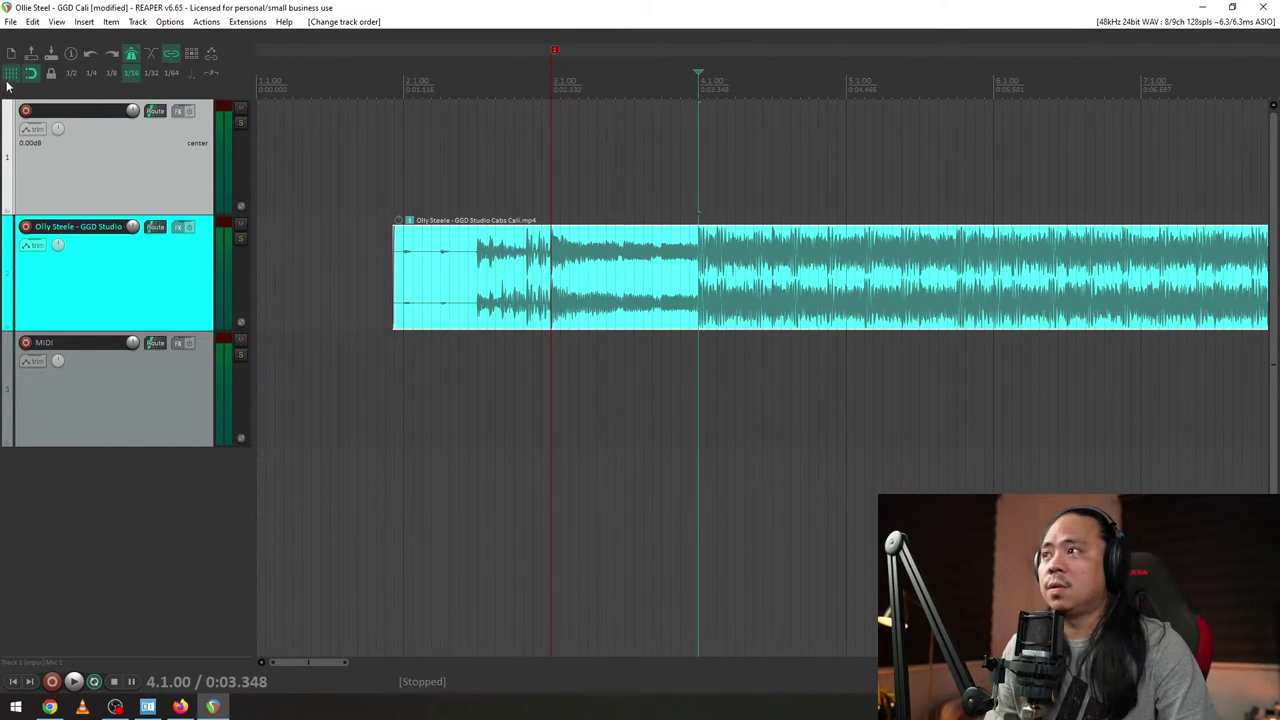
{"action": "scroll", "coordinate": [902, 298], "scroll_direction": "up", "scroll_amount": 4}
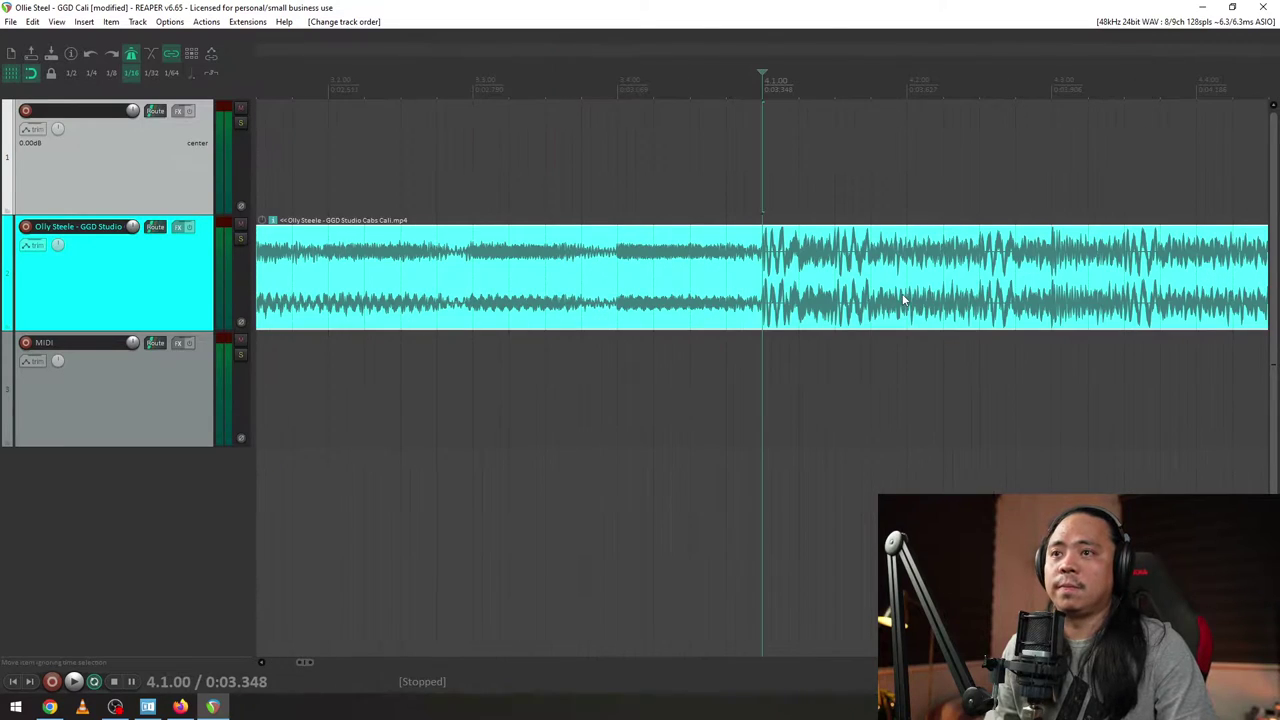
{"action": "left_click", "coordinate": [978, 283]}
{"action": "scroll", "coordinate": [846, 77], "scroll_direction": "down", "scroll_amount": 5}
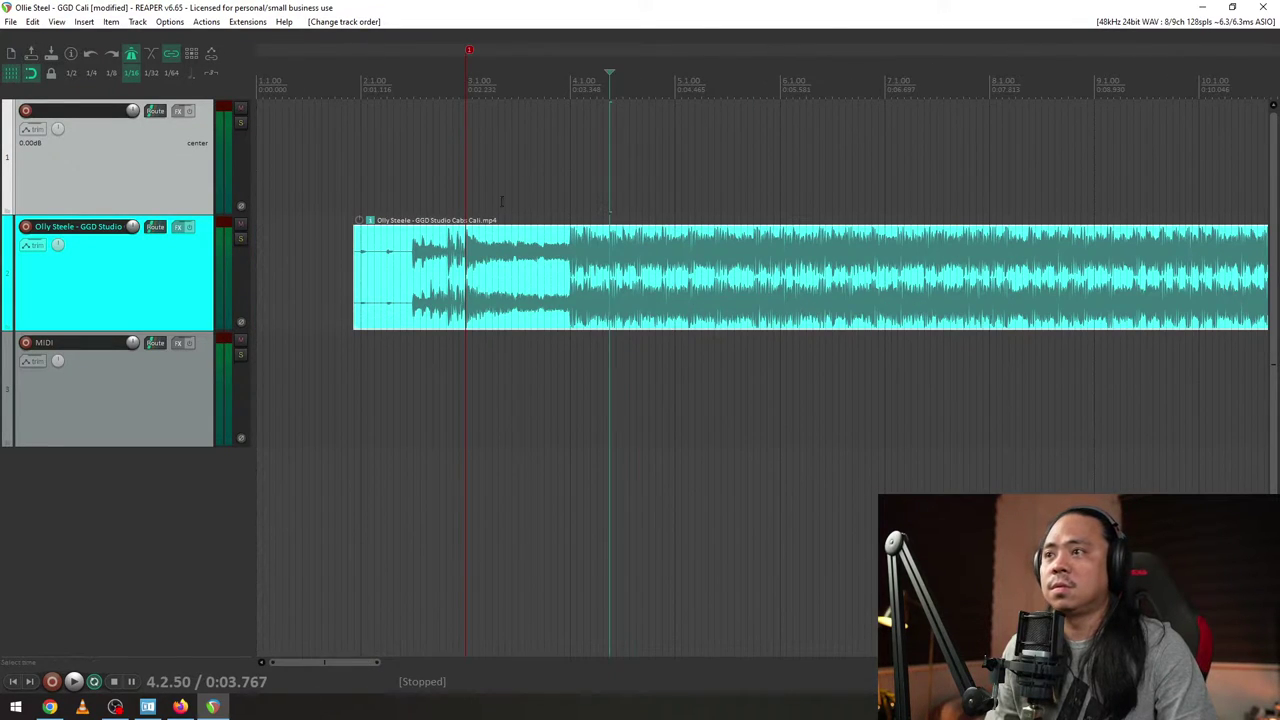
{"action": "right_click", "coordinate": [14, 77]}
{"action": "left_click_drag", "start_coordinate": [316, 149], "coordinate": [756, 149]}
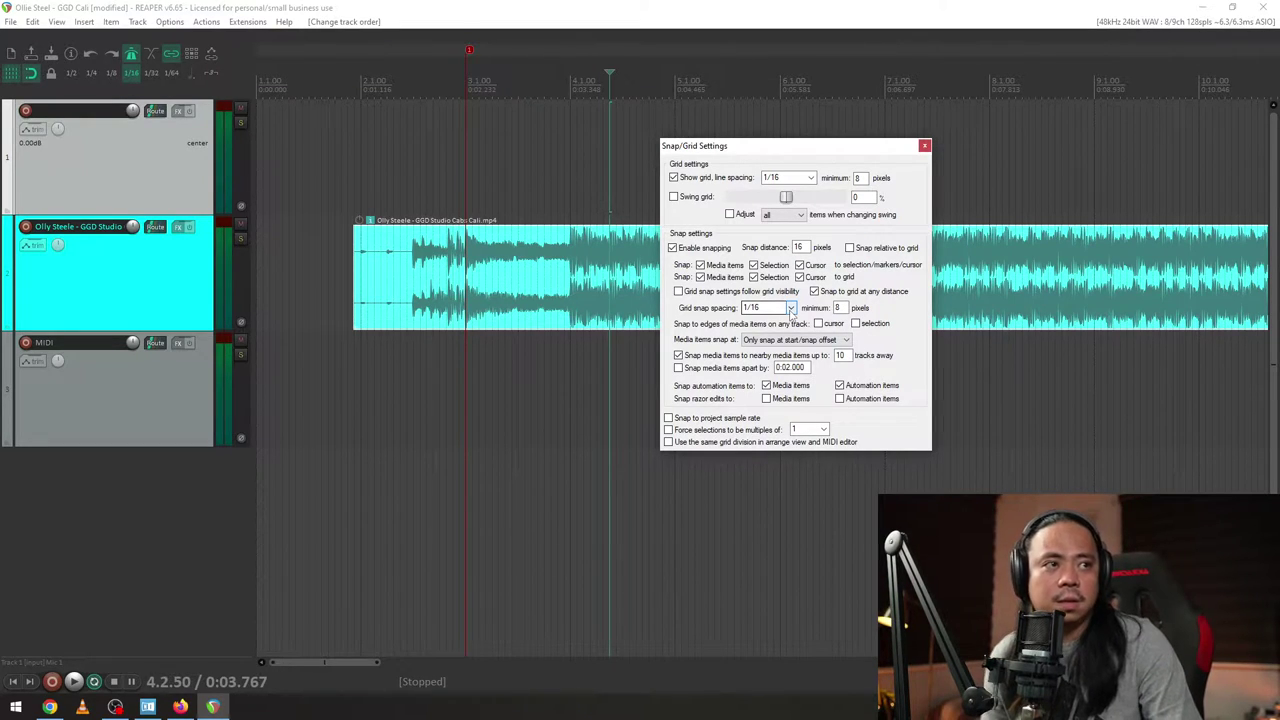
{"action": "scroll", "coordinate": [540, 177], "scroll_direction": "up", "scroll_amount": 6}
{"action": "scroll", "coordinate": [537, 170], "scroll_direction": "down", "scroll_amount": 3}
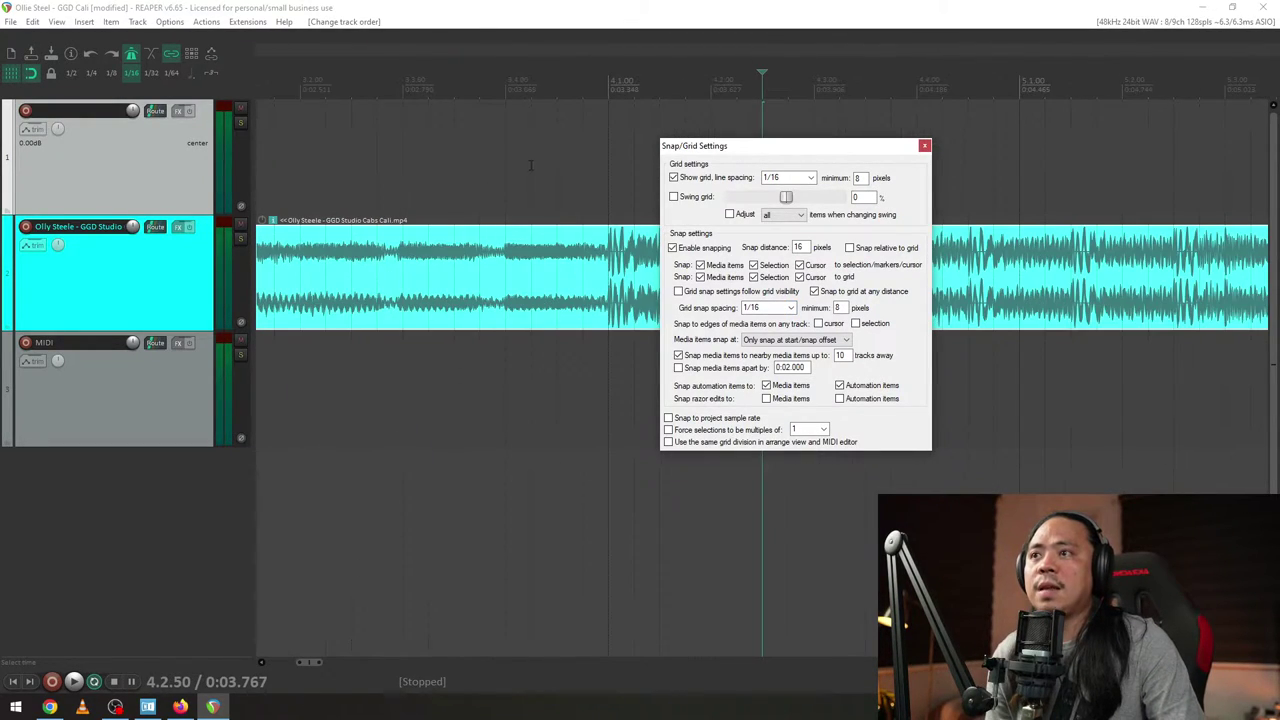
- Advance the edit cursor along the grid from the start of measure 4 to 4.1.75 and recheck the Snap/Grid settings
{"action": "left_click", "coordinate": [534, 163]}
{"action": "key", "text": "Right"}
{"action": "key", "text": "Right"}
{"action": "key", "text": "Right"}
{"action": "key", "text": "Right"}
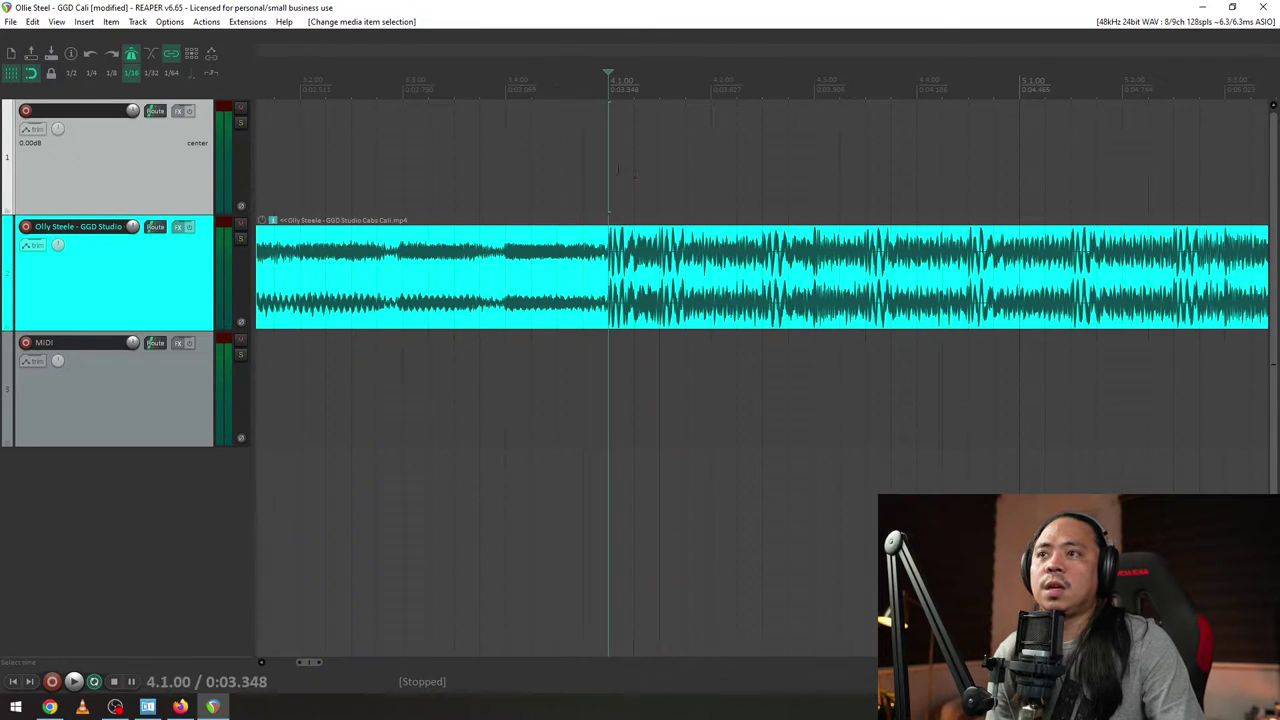
{"action": "key", "text": "Right"}
{"action": "key", "text": "Right"}
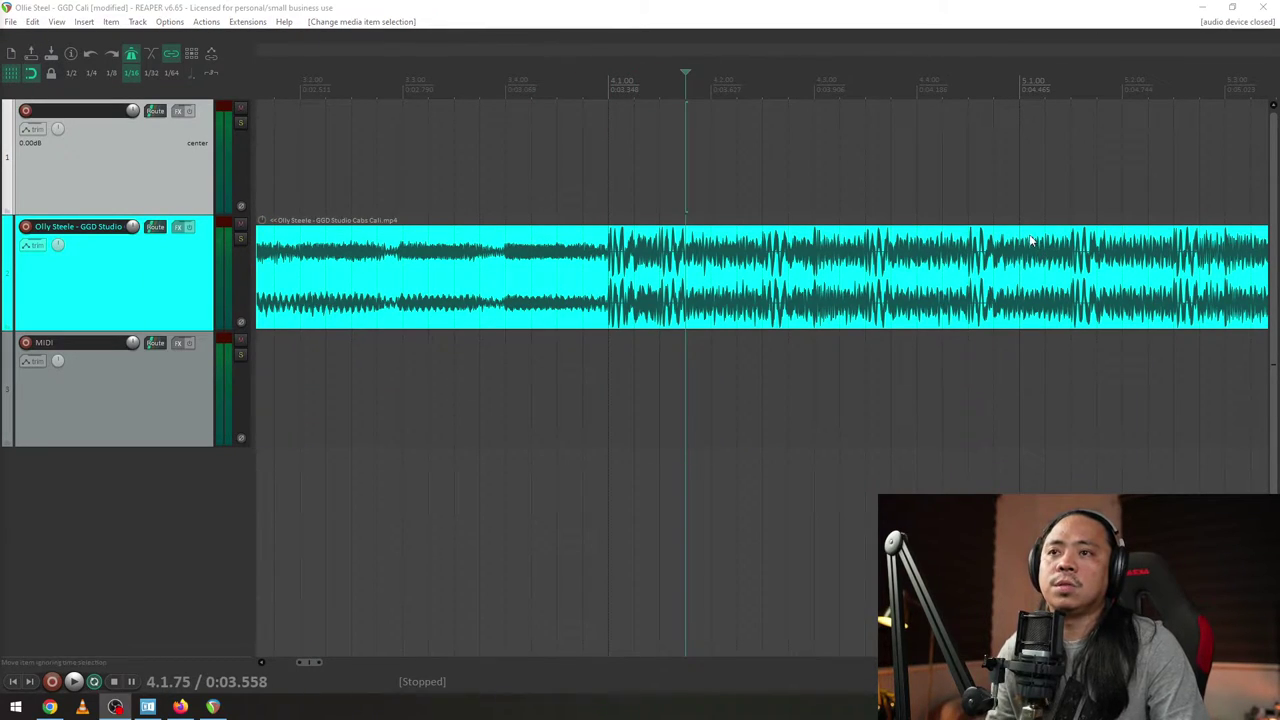
{"action": "right_click", "coordinate": [8, 74]}
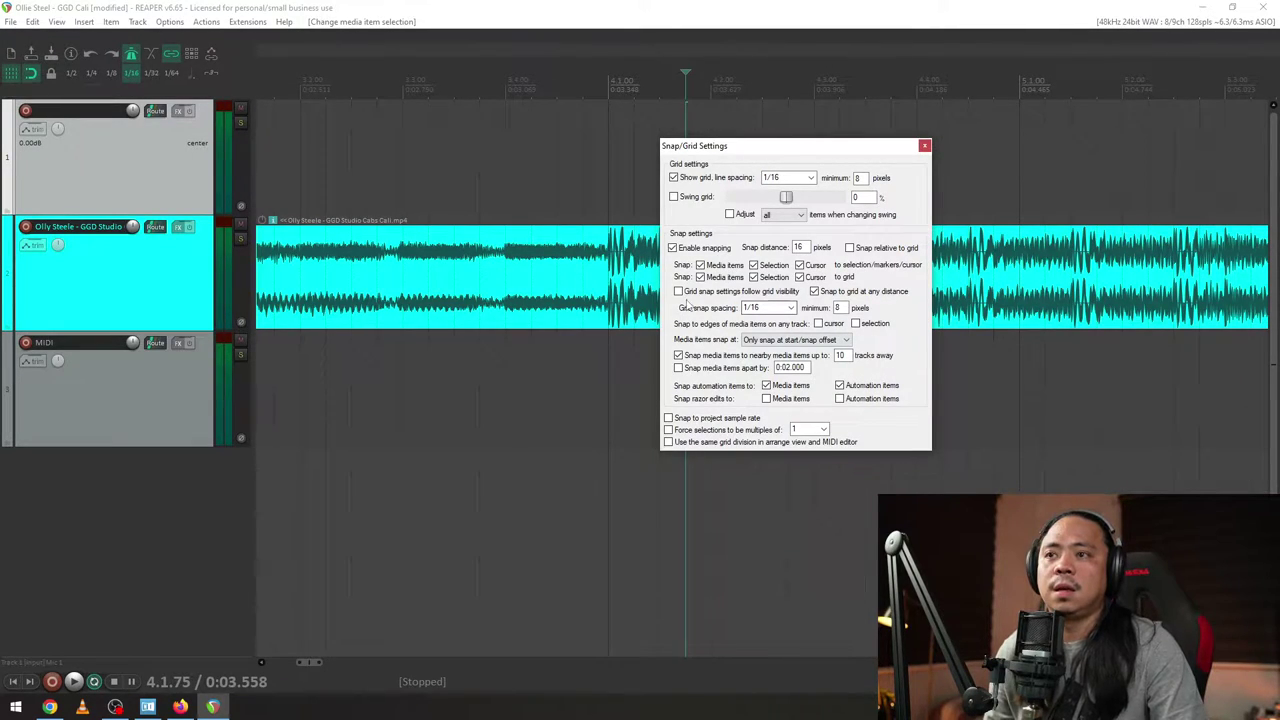
{"action": "left_click", "coordinate": [925, 147]}
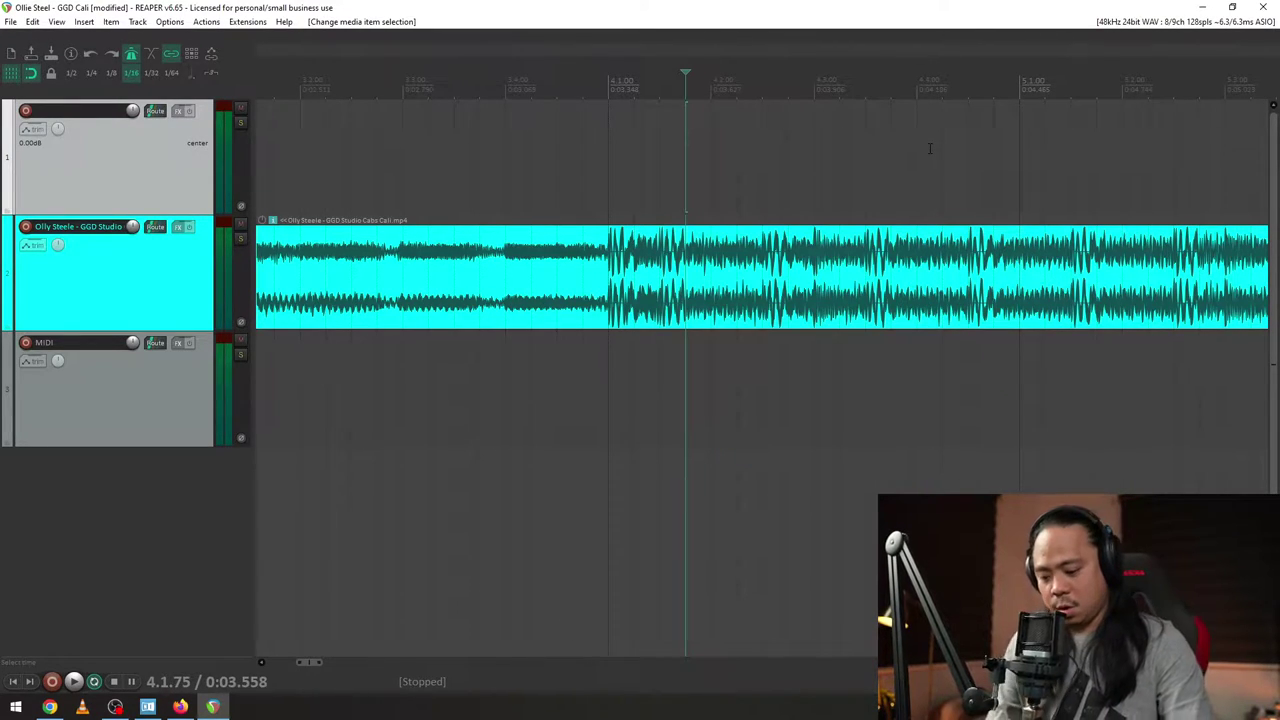
- Place the edit cursor at 2.1.00 and turn off the metronome
{"action": "scroll", "coordinate": [604, 221], "scroll_direction": "down", "scroll_amount": 4}
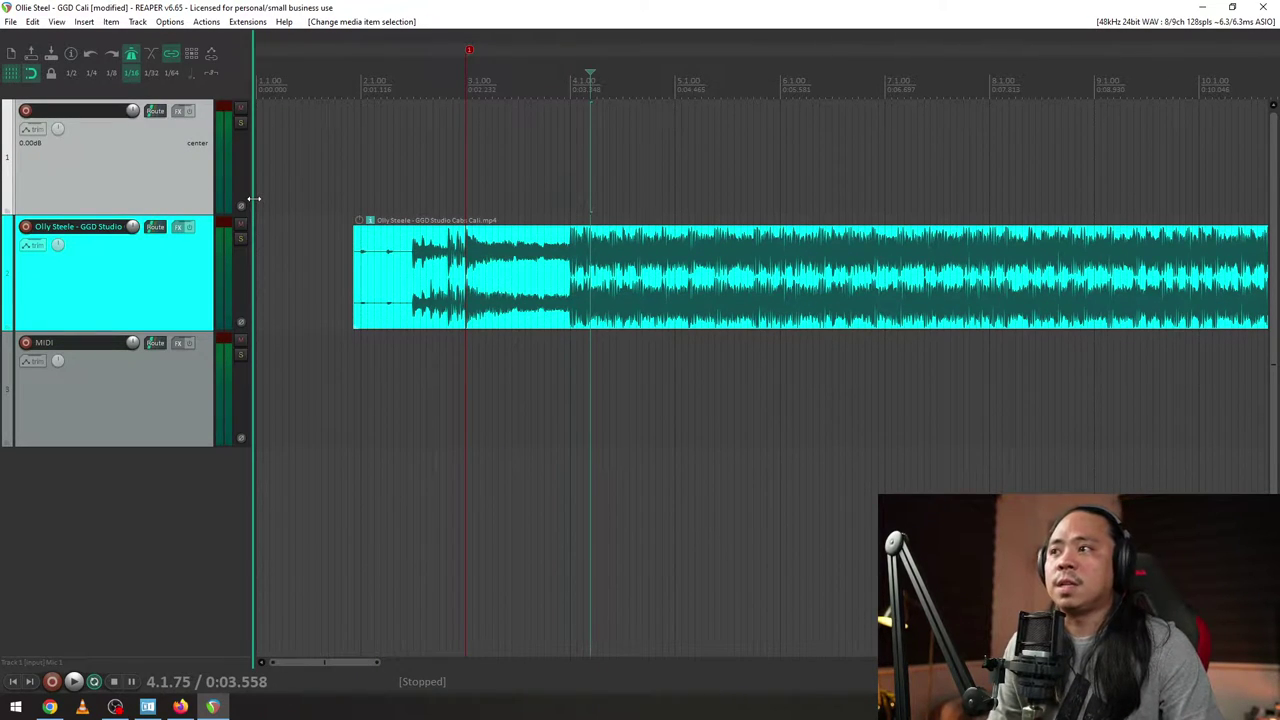
{"action": "left_click", "coordinate": [360, 197]}
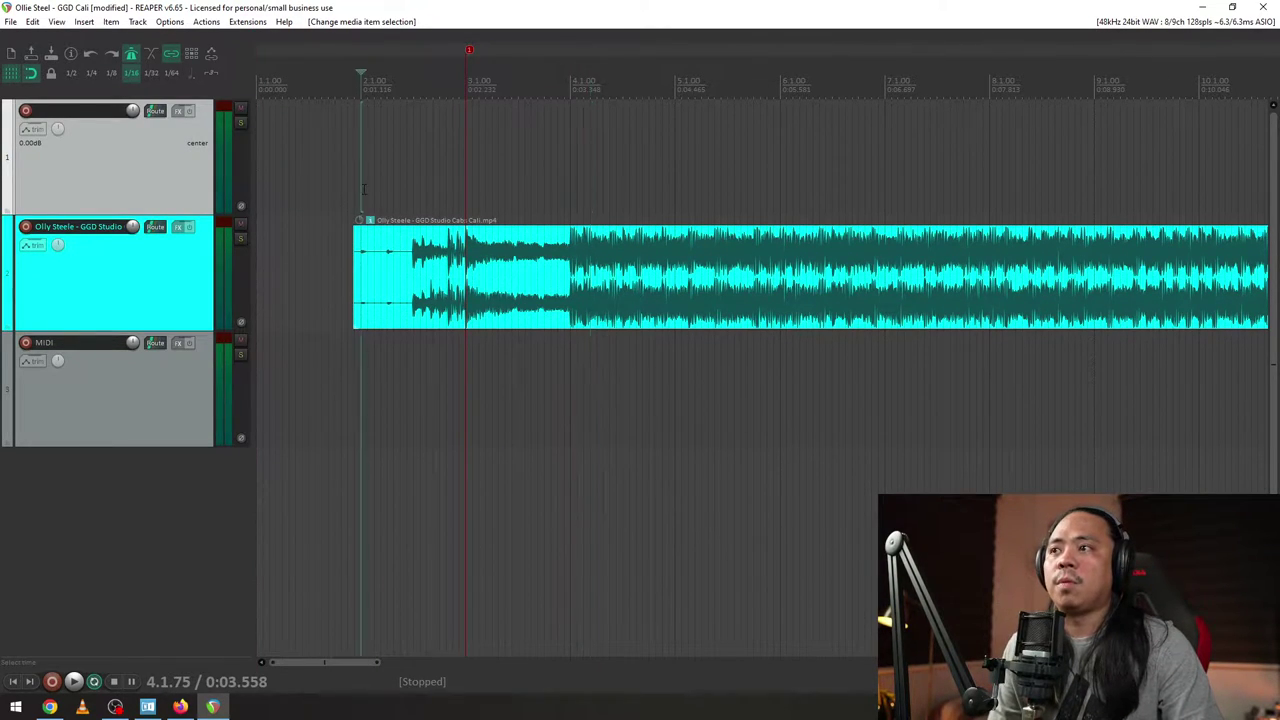
{"action": "left_click", "coordinate": [85, 24]}
{"action": "key", "text": "Escape"}
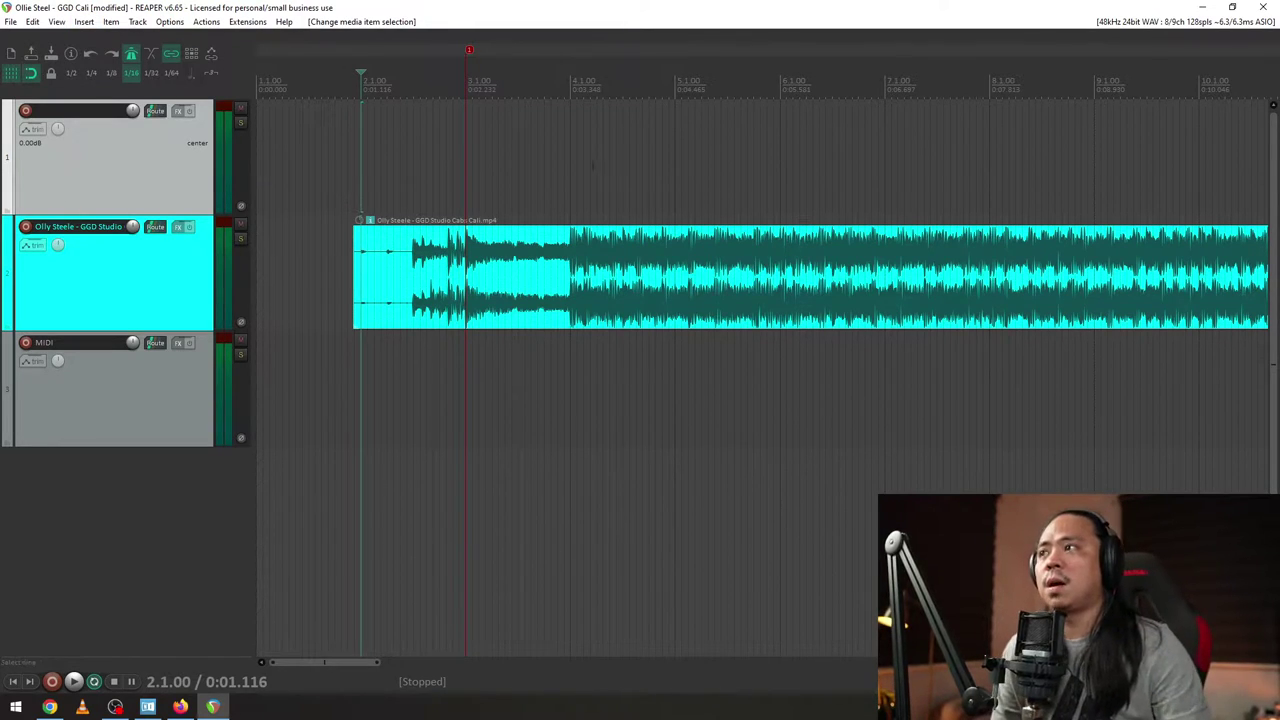
{"action": "left_click", "coordinate": [131, 56]}
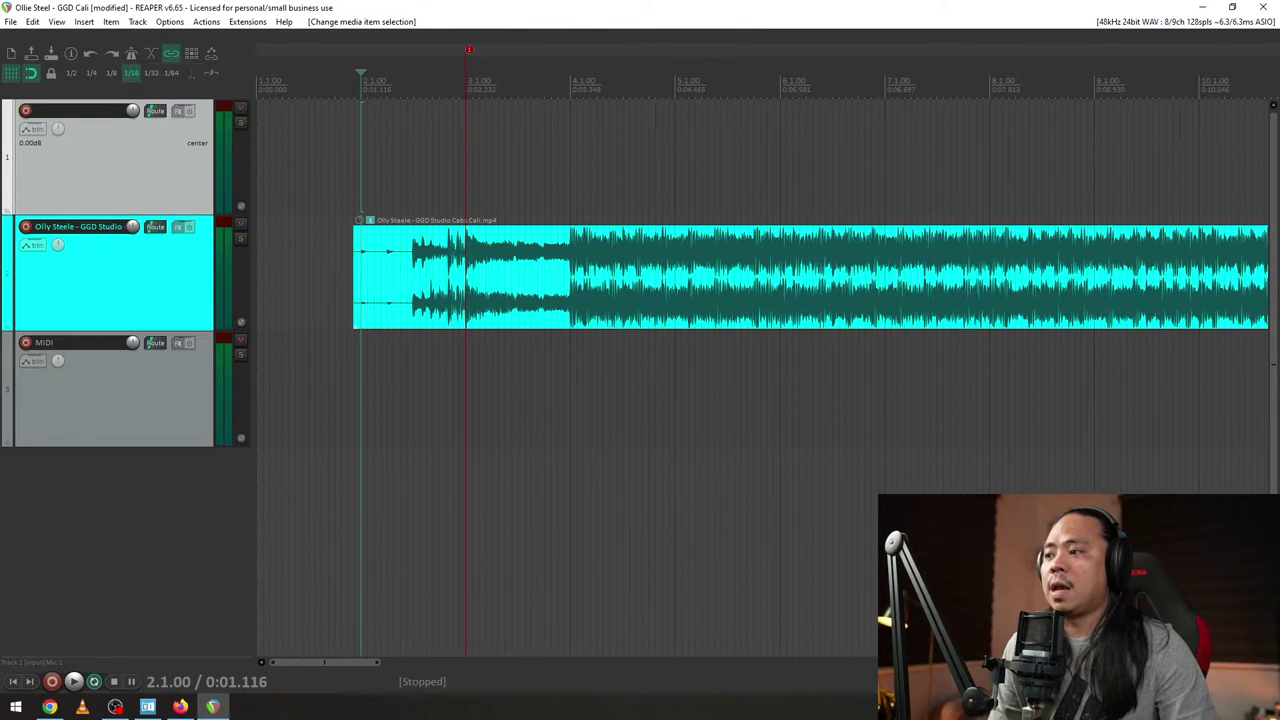
- Insert a click source on the empty top track, starting at 2.1.00
{"action": "left_click", "coordinate": [13, 681]}
{"action": "left_click", "coordinate": [356, 90]}
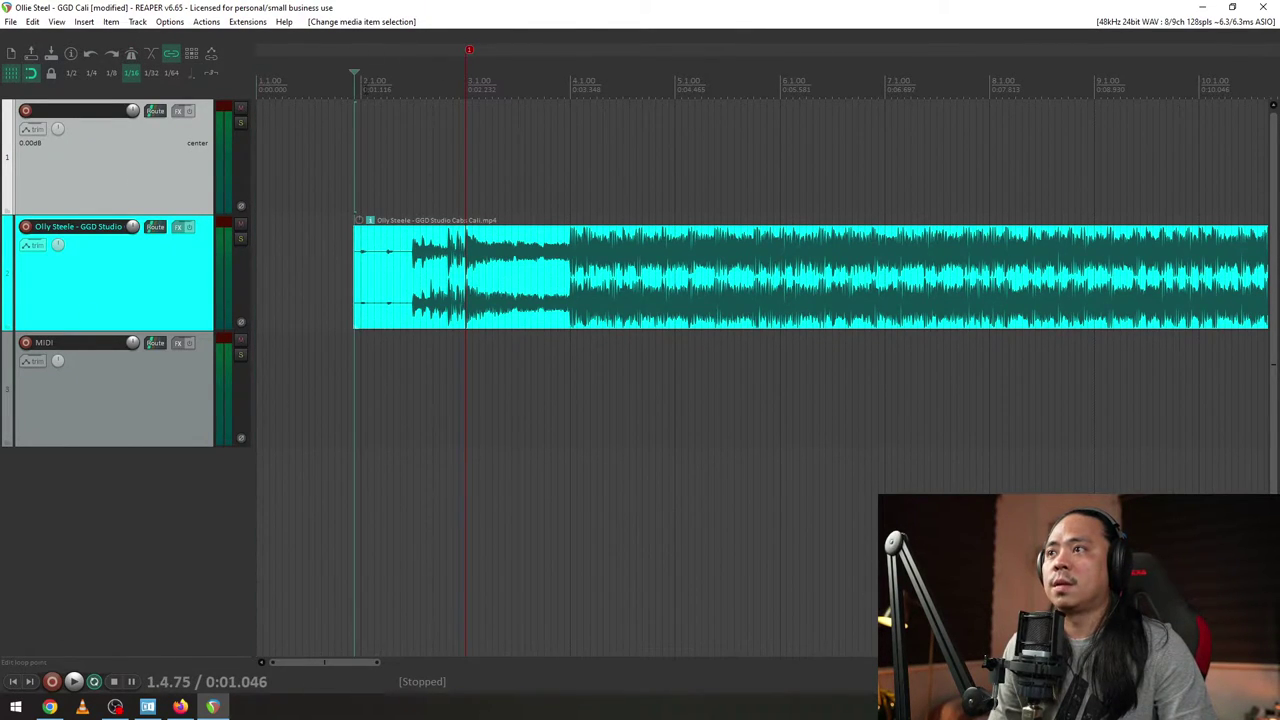
{"action": "left_click", "coordinate": [363, 89]}
{"action": "left_click", "coordinate": [84, 21]}
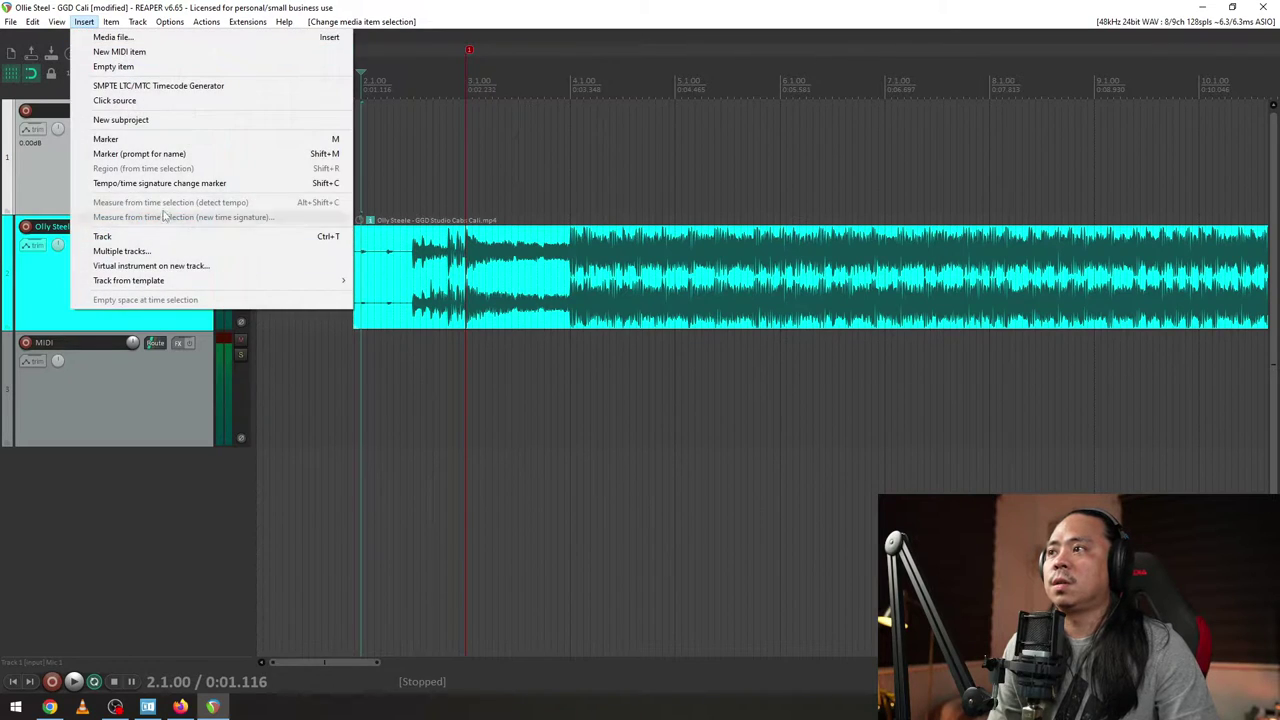
{"action": "left_click", "coordinate": [170, 101]}
{"action": "scroll", "coordinate": [600, 181], "scroll_direction": "up", "scroll_amount": 4}
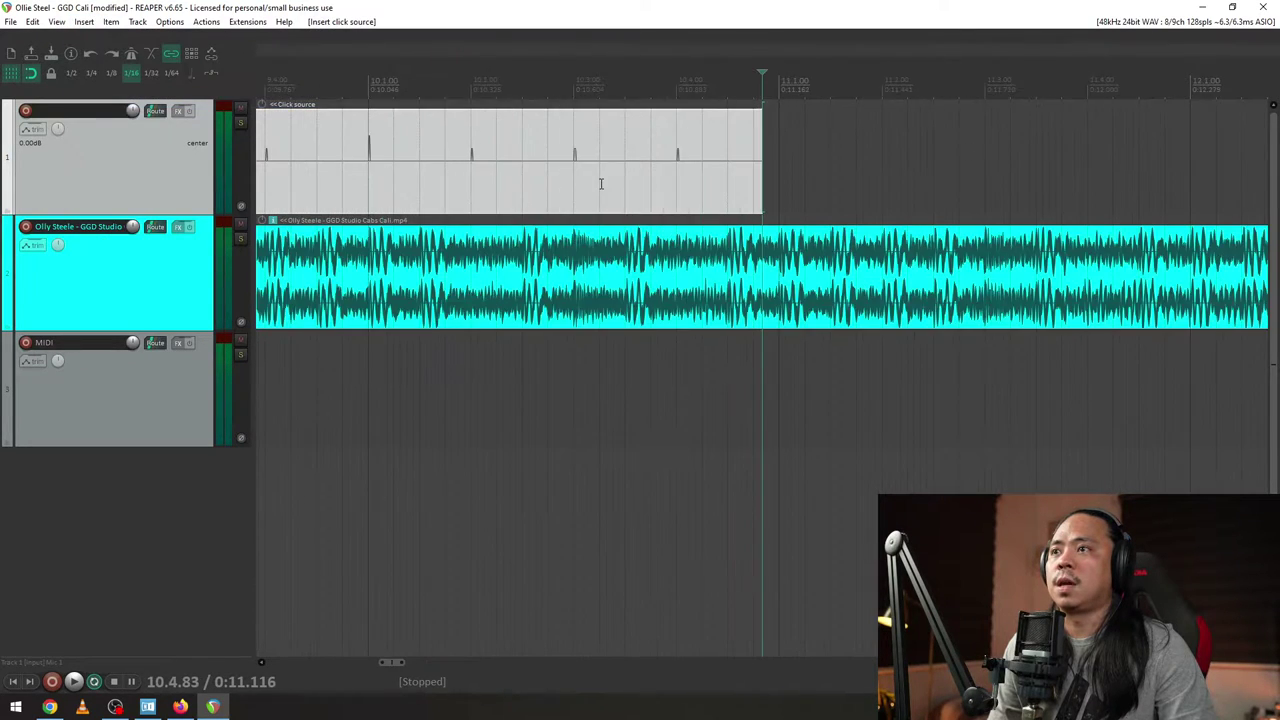
{"action": "scroll", "coordinate": [601, 184], "scroll_direction": "down", "scroll_amount": 6}
{"action": "left_click", "coordinate": [342, 110]}
{"action": "scroll", "coordinate": [342, 110], "scroll_direction": "up", "scroll_amount": 5}
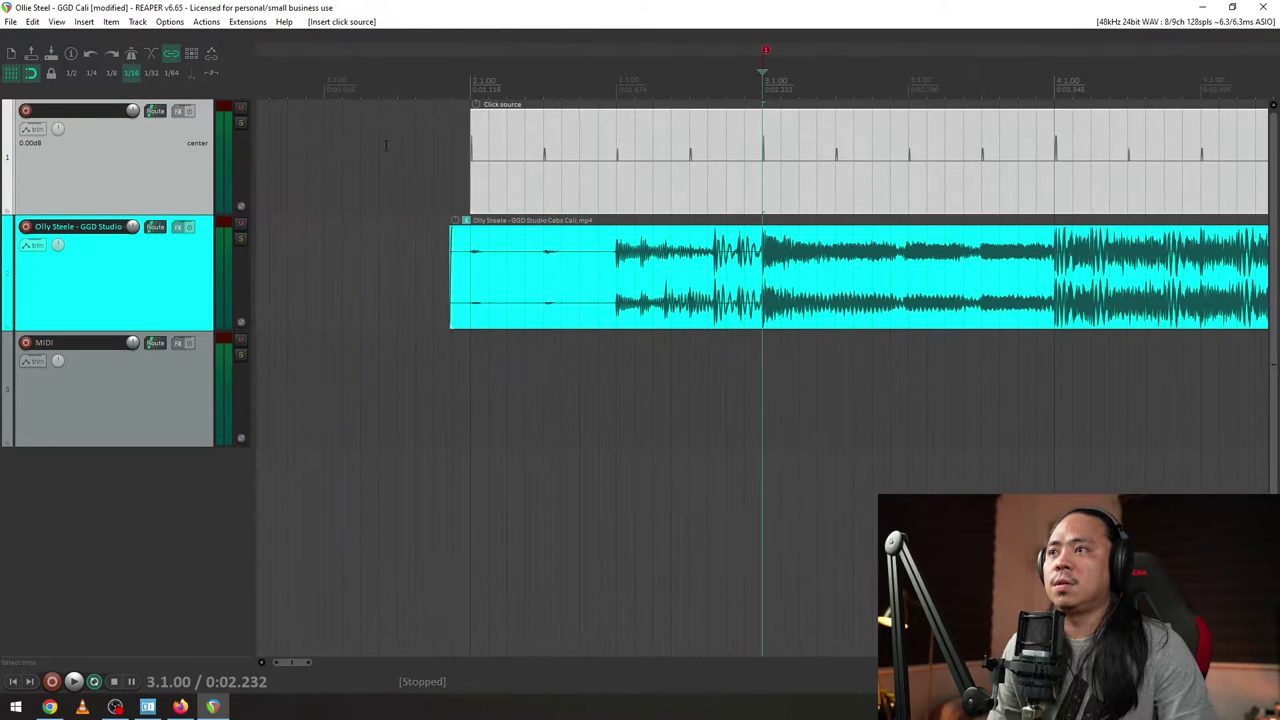
- Set the click track to a custom red color
{"action": "right_click", "coordinate": [162, 176]}
{"action": "mouse_move", "coordinate": [356, 451]}
{"action": "left_click", "coordinate": [451, 457]}
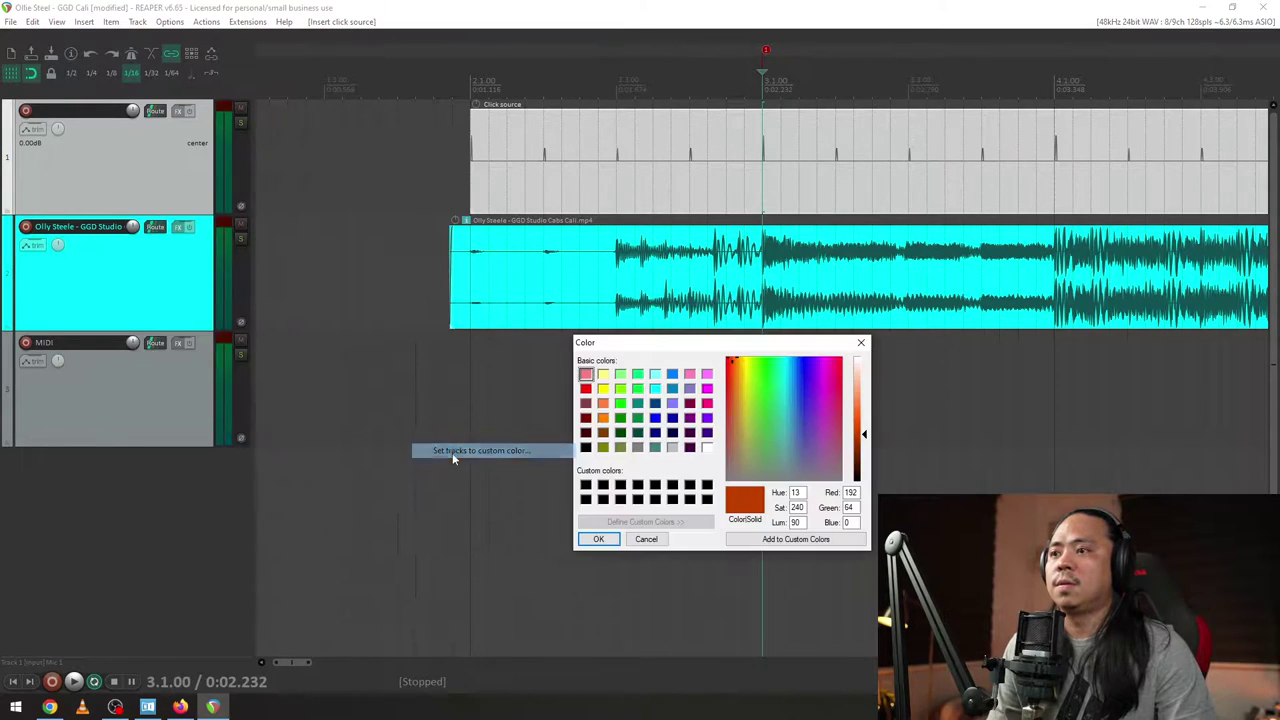
{"action": "left_click", "coordinate": [586, 389]}
{"action": "left_click", "coordinate": [598, 539]}
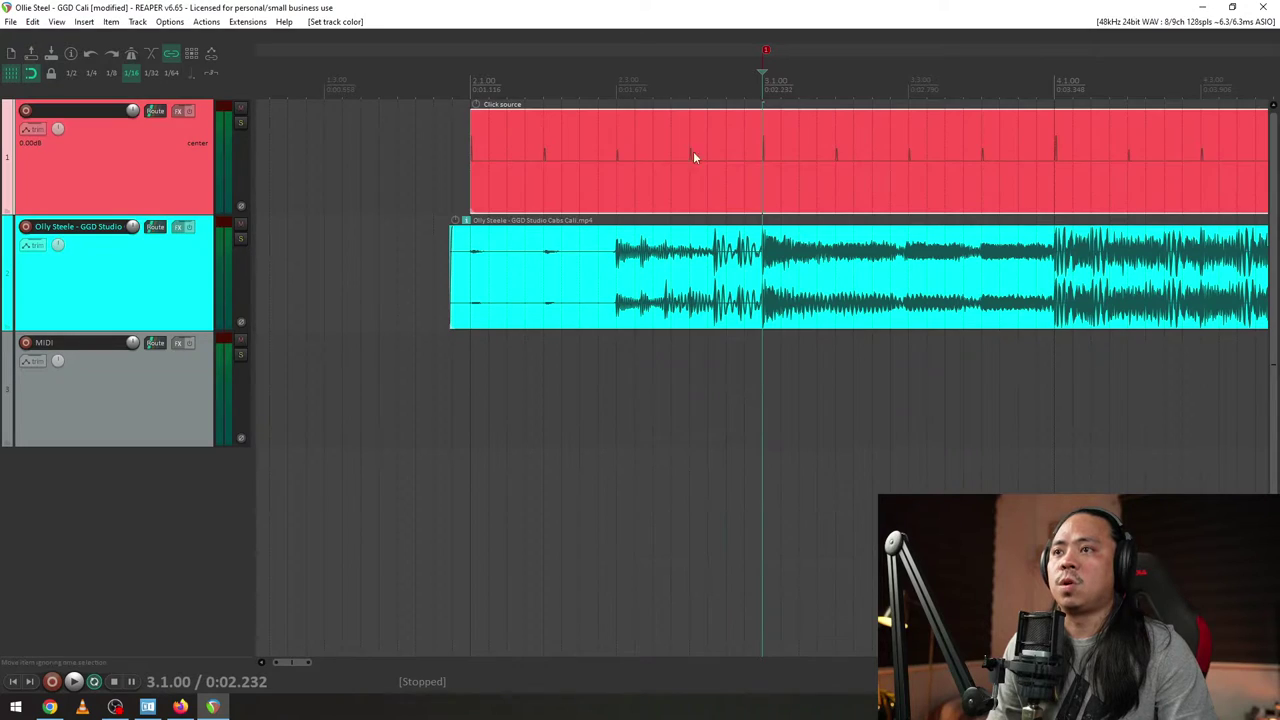
- Extend the click source item to the end of the audio item
{"action": "scroll", "coordinate": [693, 151], "scroll_direction": "down", "scroll_amount": 5}
{"action": "left_click_drag", "start_coordinate": [390, 164], "coordinate": [618, 208]}
{"action": "scroll", "coordinate": [1103, 180], "scroll_direction": "down", "scroll_amount": 3}
{"action": "scroll", "coordinate": [502, 170], "scroll_direction": "up", "scroll_amount": 8}
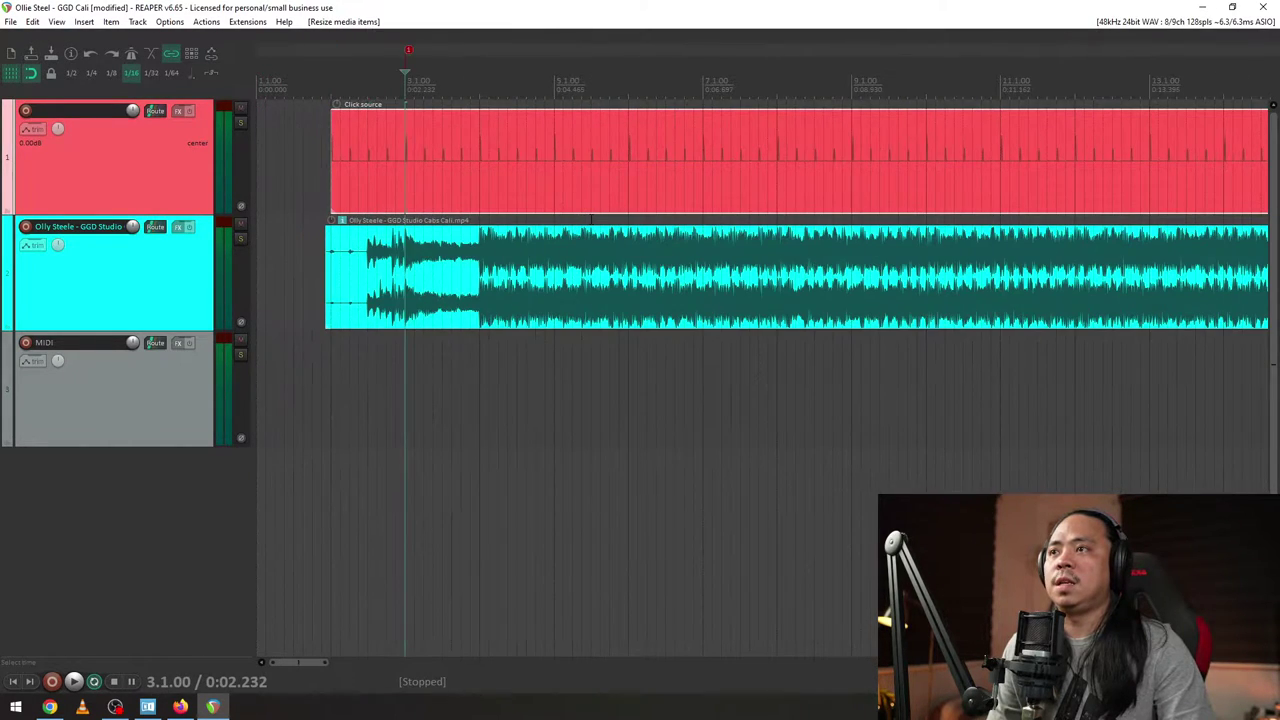
{"action": "scroll", "coordinate": [478, 212], "scroll_direction": "up", "scroll_amount": 3}
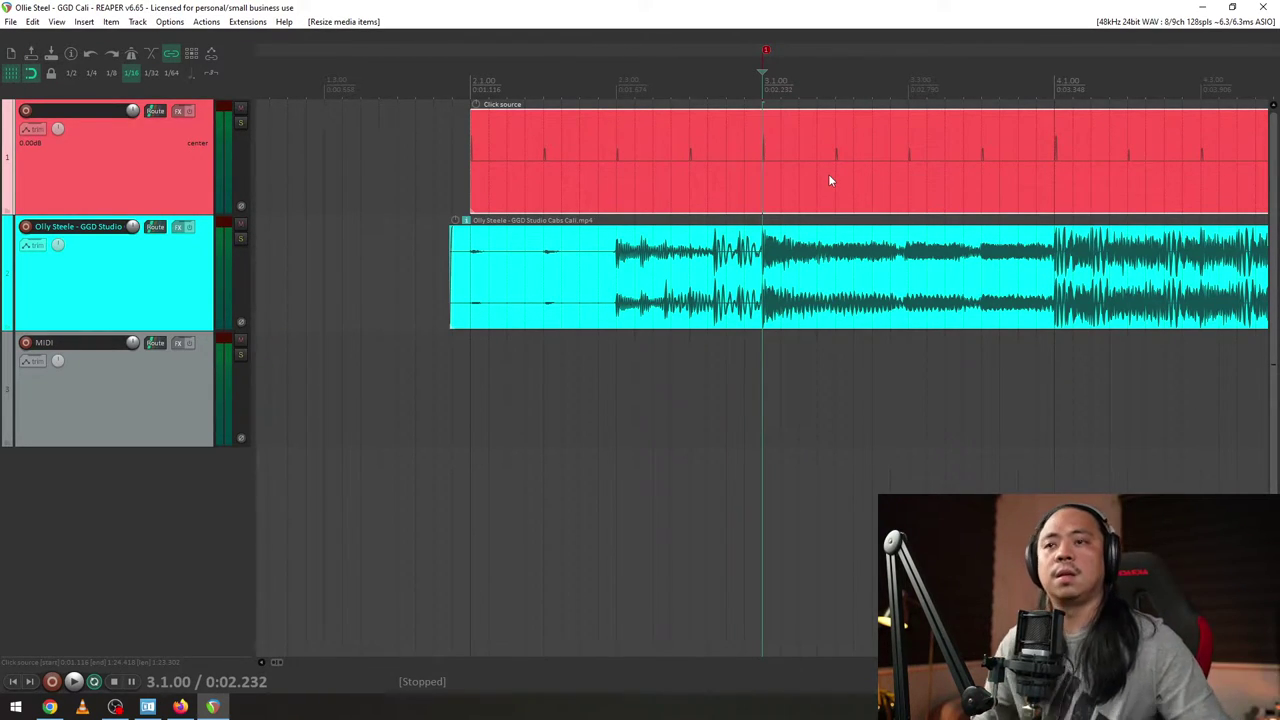
- Lower the audio track's volume to about -6.25 dB and raise the click track to 3.05 dB during playback
{"action": "left_click_drag", "start_coordinate": [133, 226], "coordinate": [133, 239]}
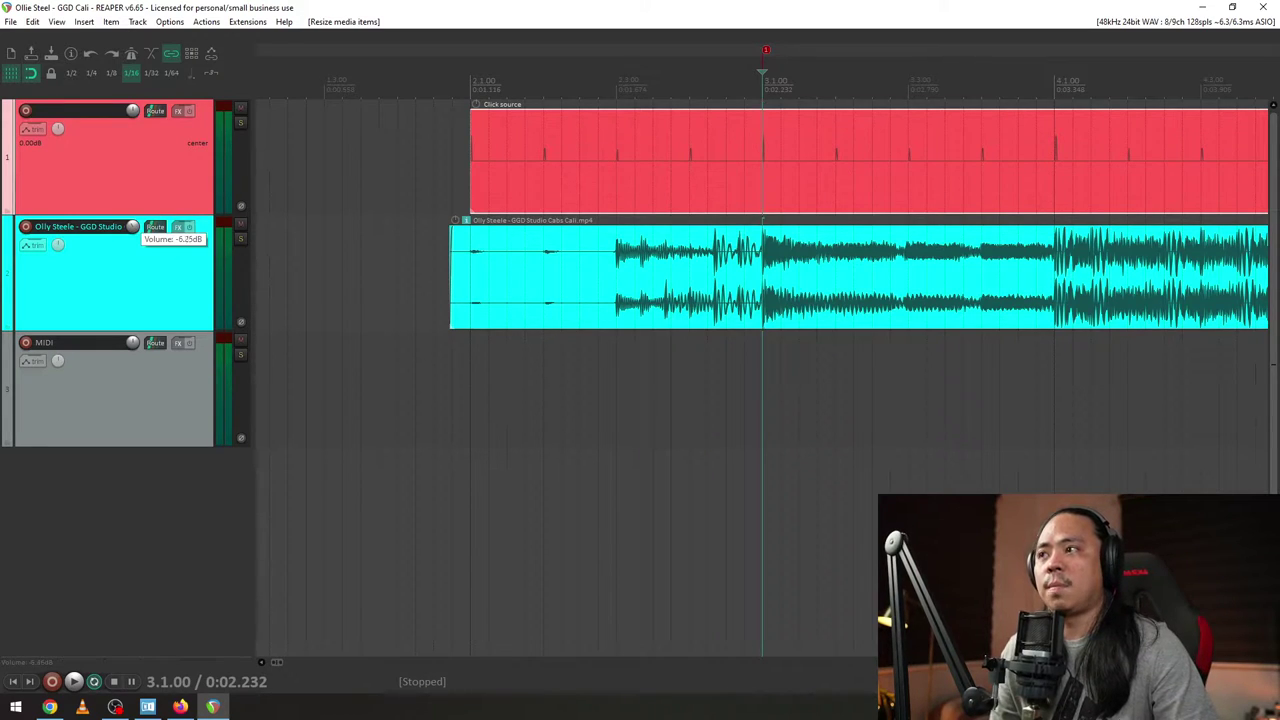
{"action": "key", "text": "space"}
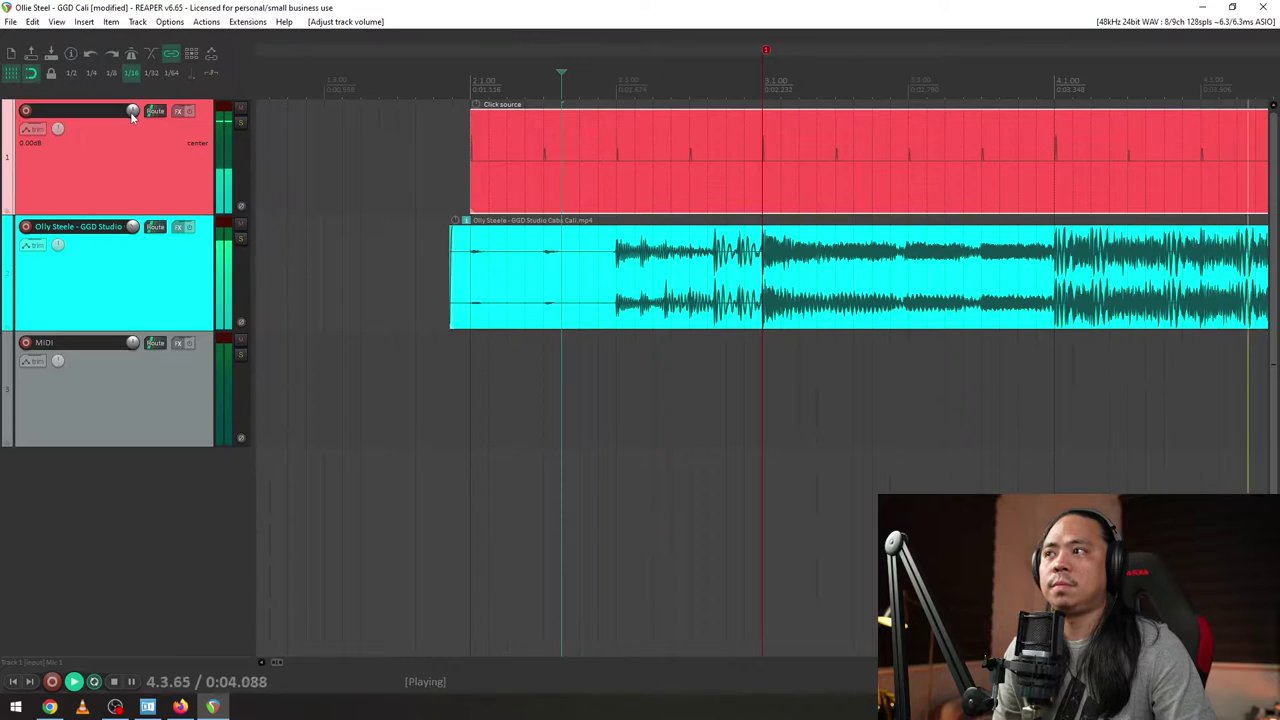
{"action": "left_click_drag", "start_coordinate": [132, 111], "coordinate": [132, 105]}
{"action": "scroll", "coordinate": [686, 326], "scroll_direction": "down", "scroll_amount": 6}
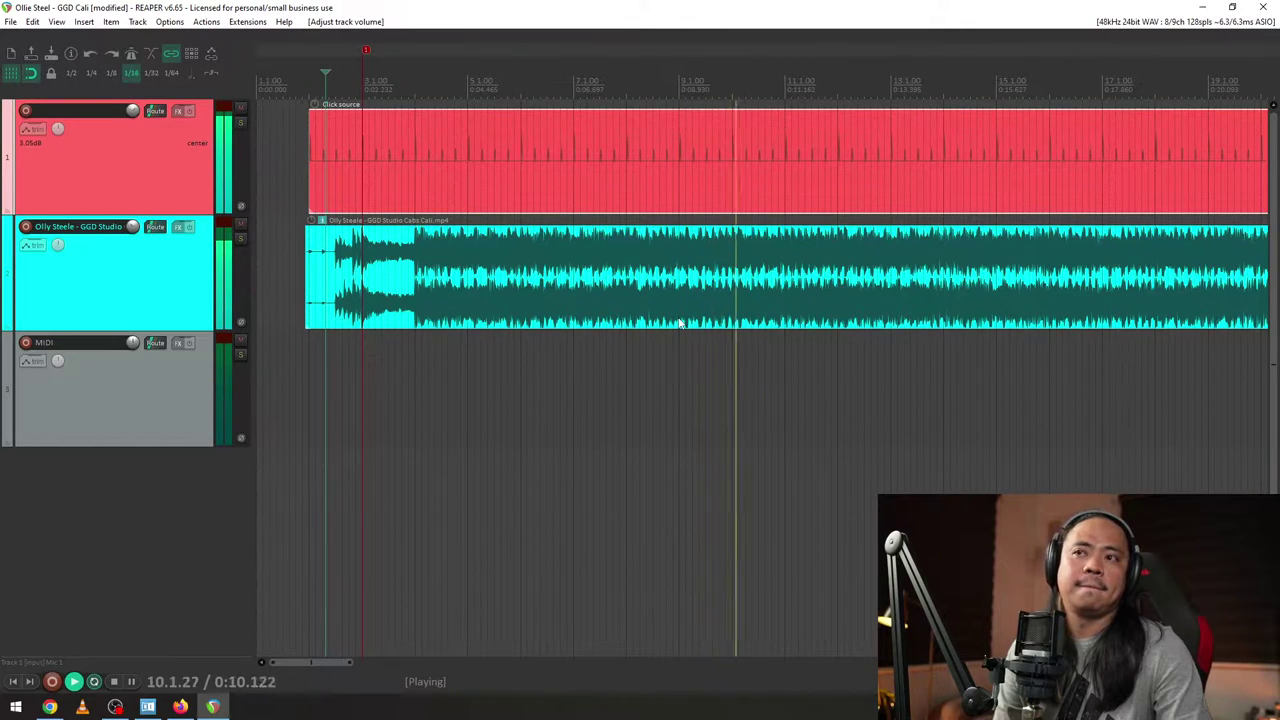
- Lower the audio track's volume to -11.29 dB and stop playback
{"action": "left_click", "coordinate": [135, 236]}
{"action": "left_click_drag", "start_coordinate": [132, 226], "coordinate": [132, 250]}
{"action": "key", "text": "space"}
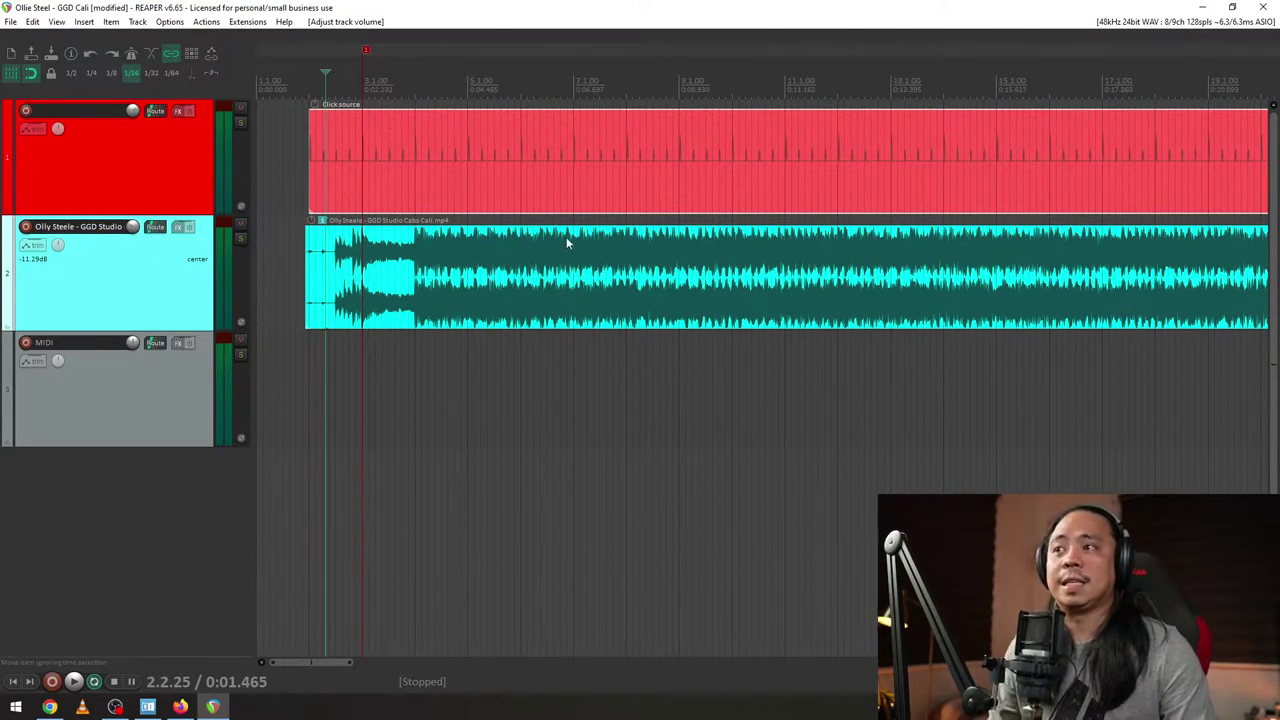
{"action": "scroll", "coordinate": [567, 241], "scroll_direction": "up", "scroll_amount": 5}
{"action": "scroll", "coordinate": [569, 239], "scroll_direction": "down", "scroll_amount": 3, "text": "ctrl"}
{"action": "scroll", "coordinate": [572, 240], "scroll_direction": "up", "scroll_amount": 3}
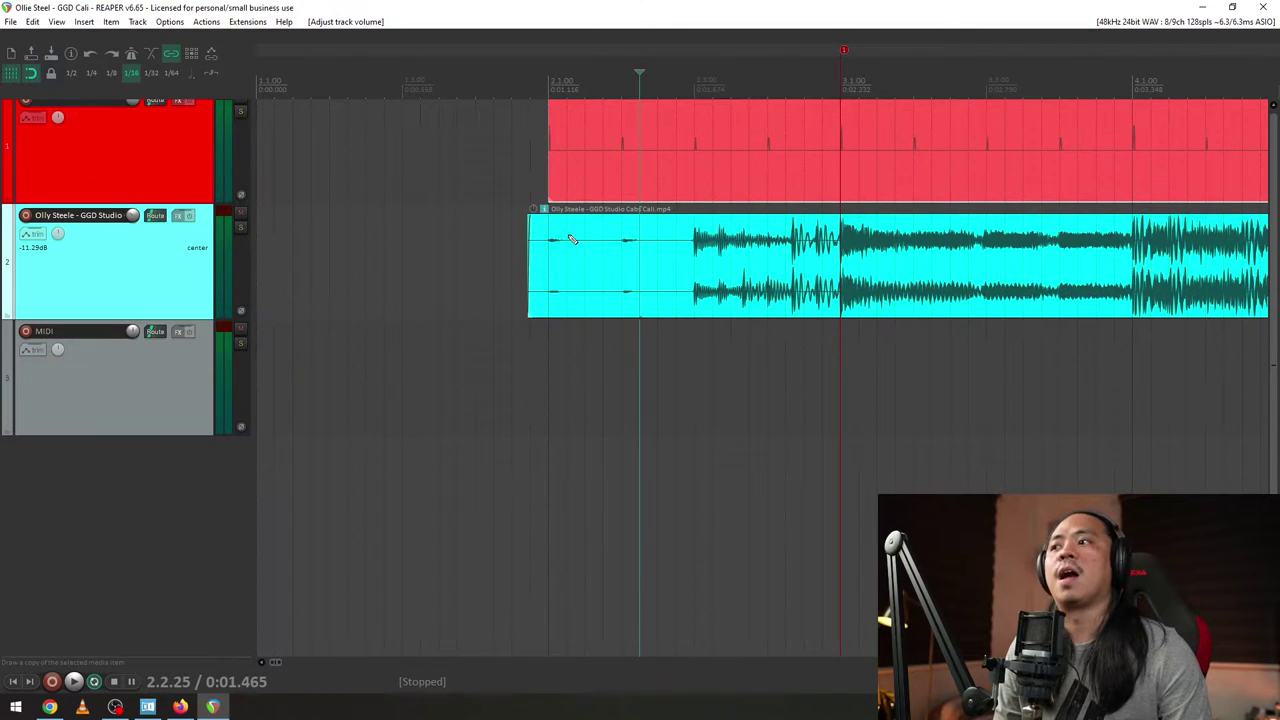
{"action": "scroll", "coordinate": [572, 240], "scroll_direction": "down", "scroll_amount": 3}
{"action": "scroll", "coordinate": [572, 240], "scroll_direction": "down", "scroll_amount": 2}
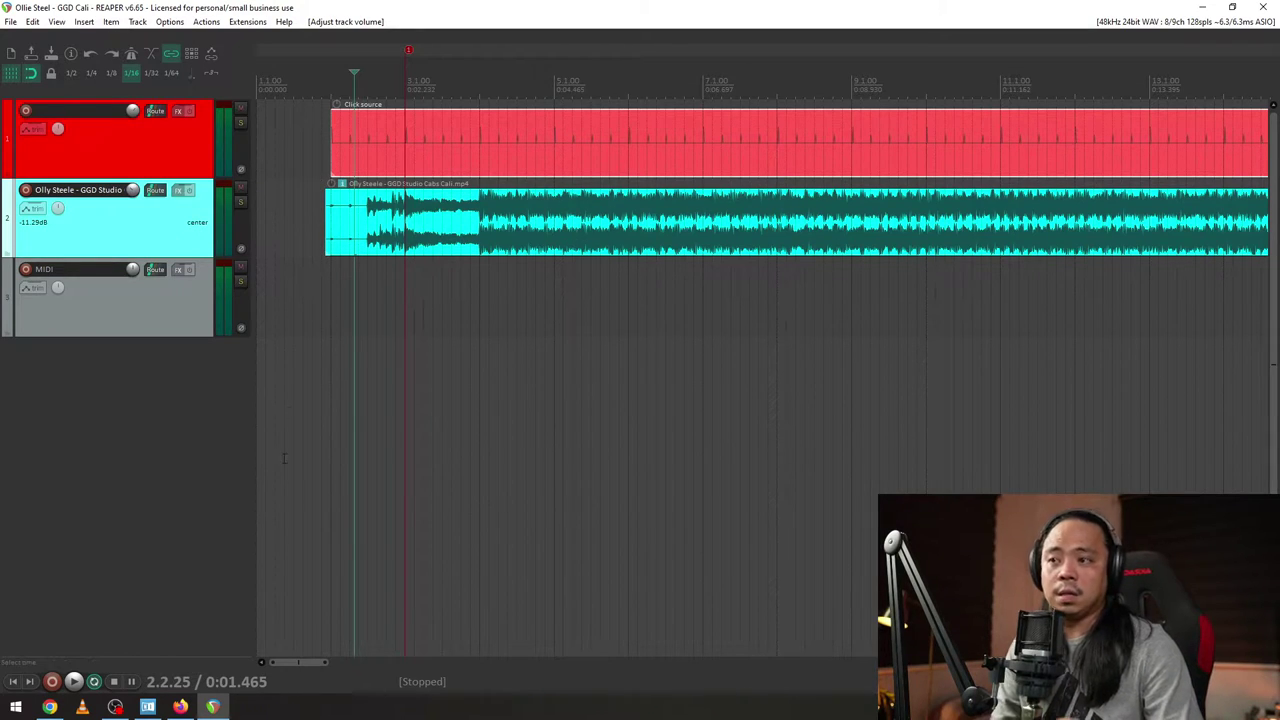
- Add a blank track at the end of the project, and delete it together with the existing MIDI track
{"action": "double_click", "coordinate": [142, 494]}
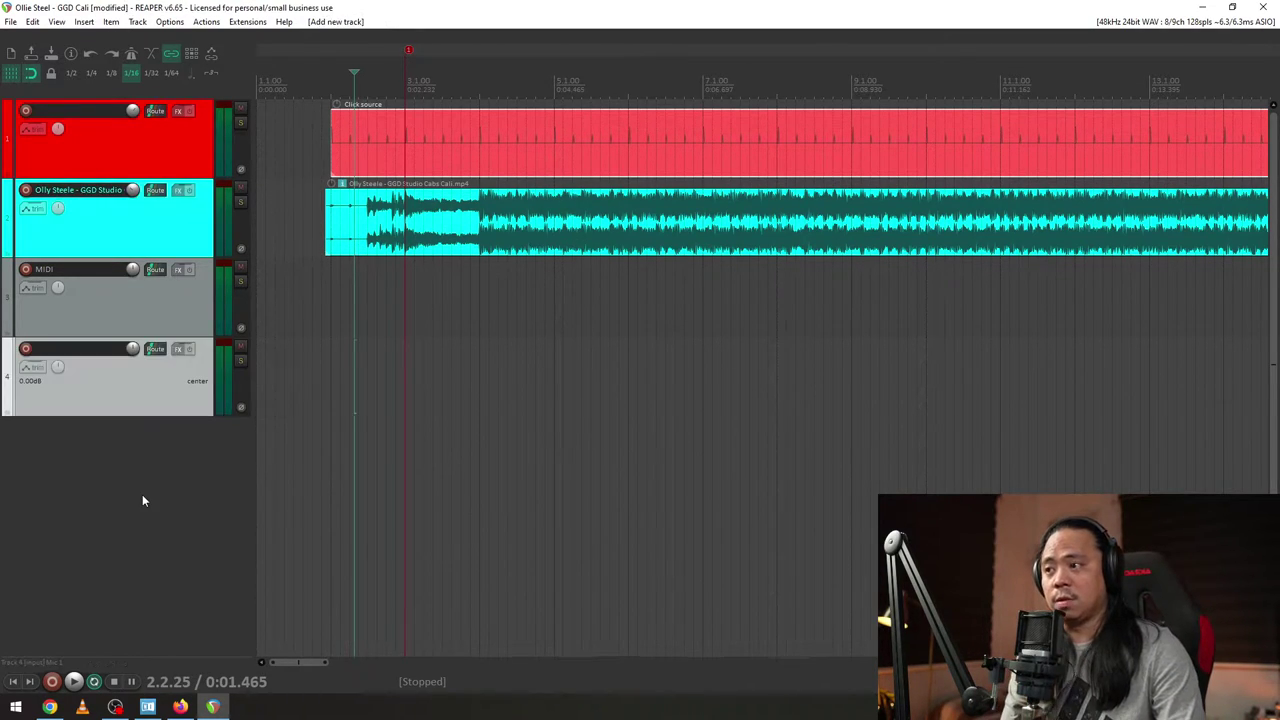
{"action": "left_click", "coordinate": [105, 316]}
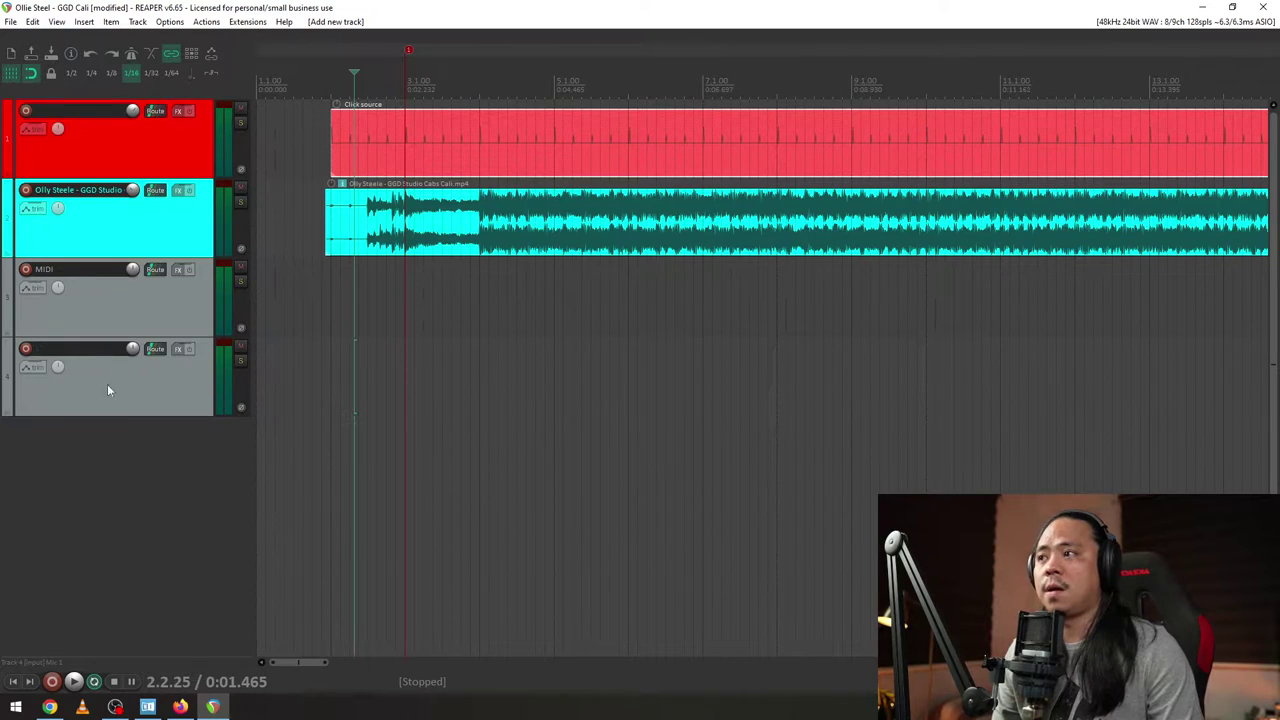
{"action": "left_click", "coordinate": [133, 402], "text": "ctrl"}
{"action": "key", "text": "Delete"}
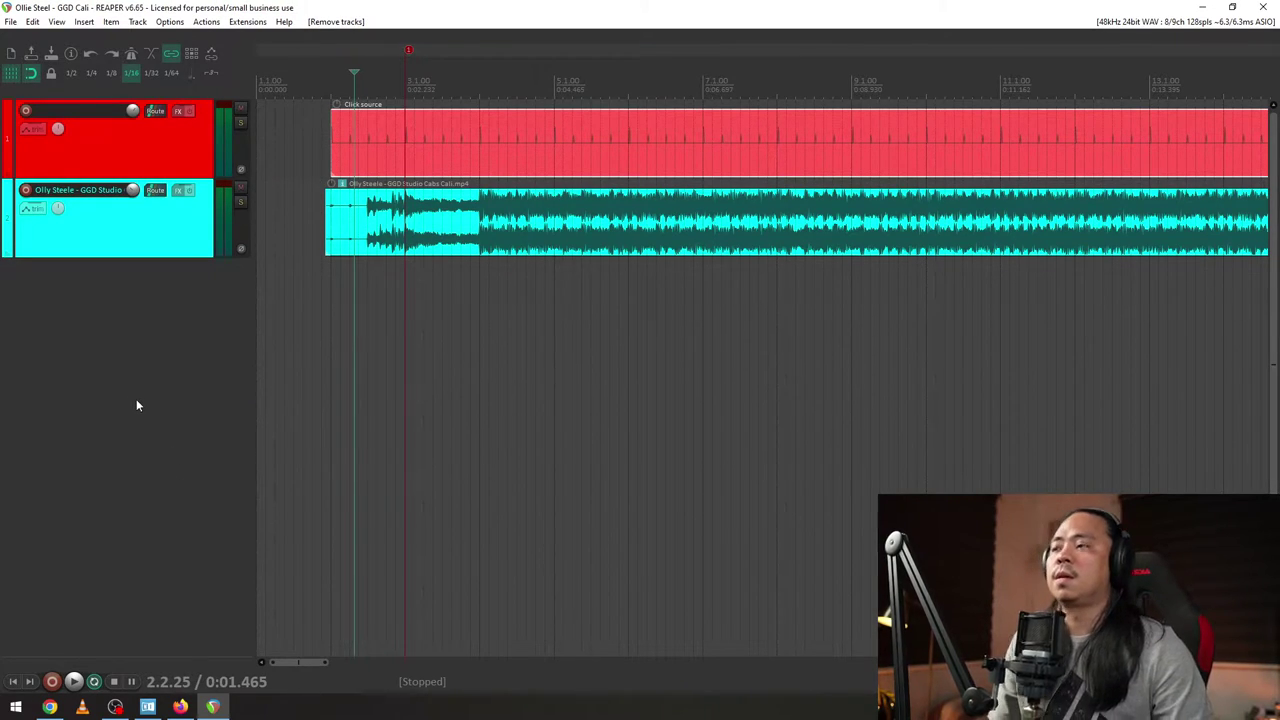
- Add a new track below the audio track and name it MIDI
{"action": "double_click", "coordinate": [143, 339]}
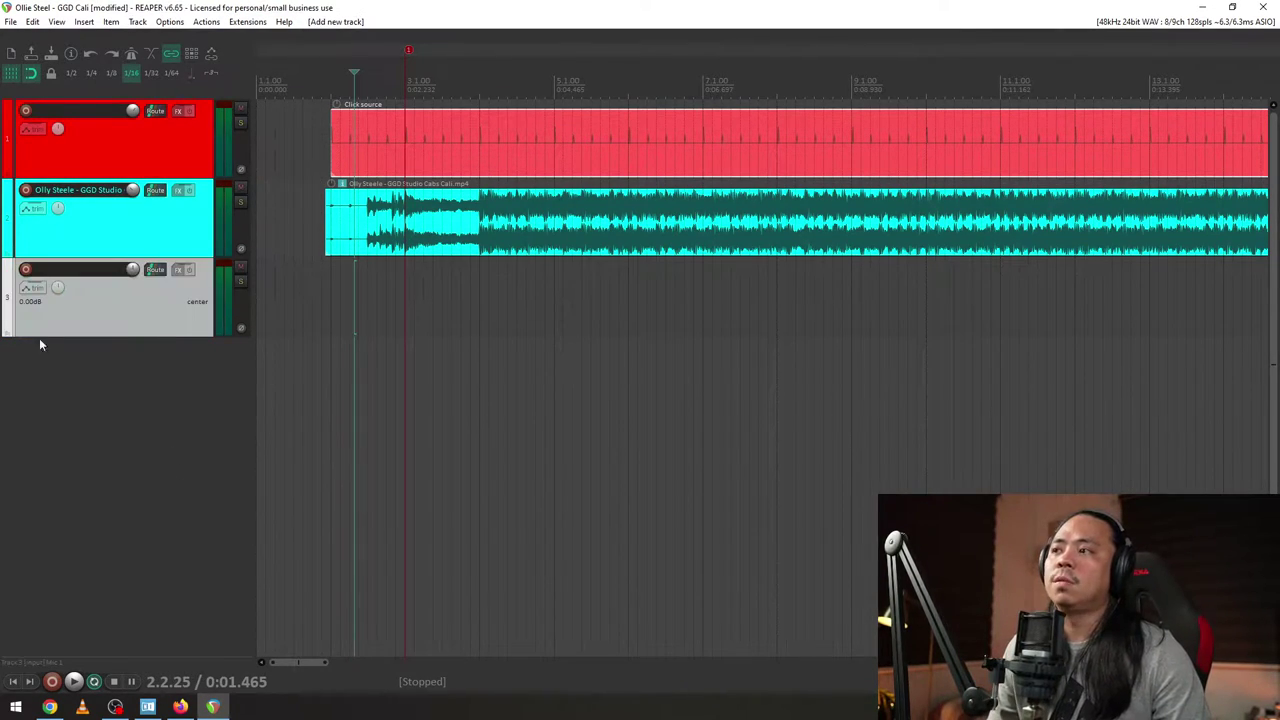
{"action": "double_click", "coordinate": [76, 273]}
{"action": "type", "text": "MIDI"}
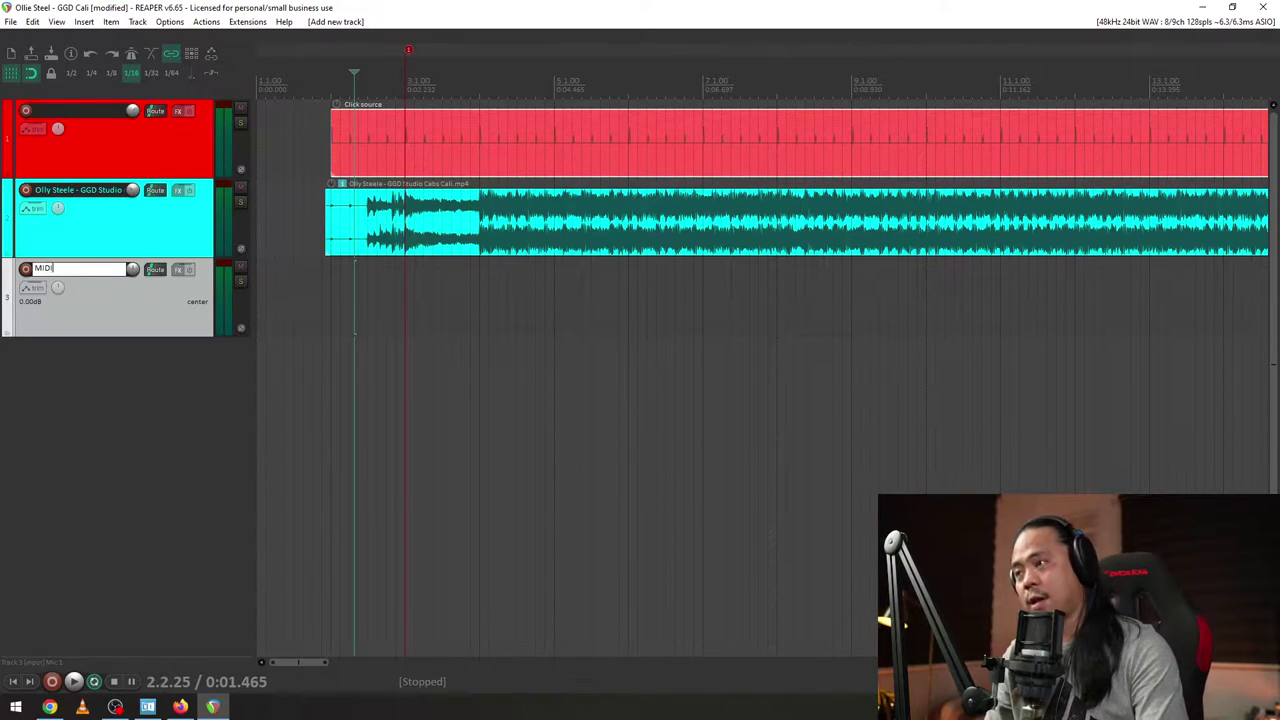
{"action": "key", "text": "Return"}
- Add the VST3i Kontakt (Native Instruments) plug-in to the MIDI track and display its graphical interface
{"action": "left_click", "coordinate": [182, 271]}
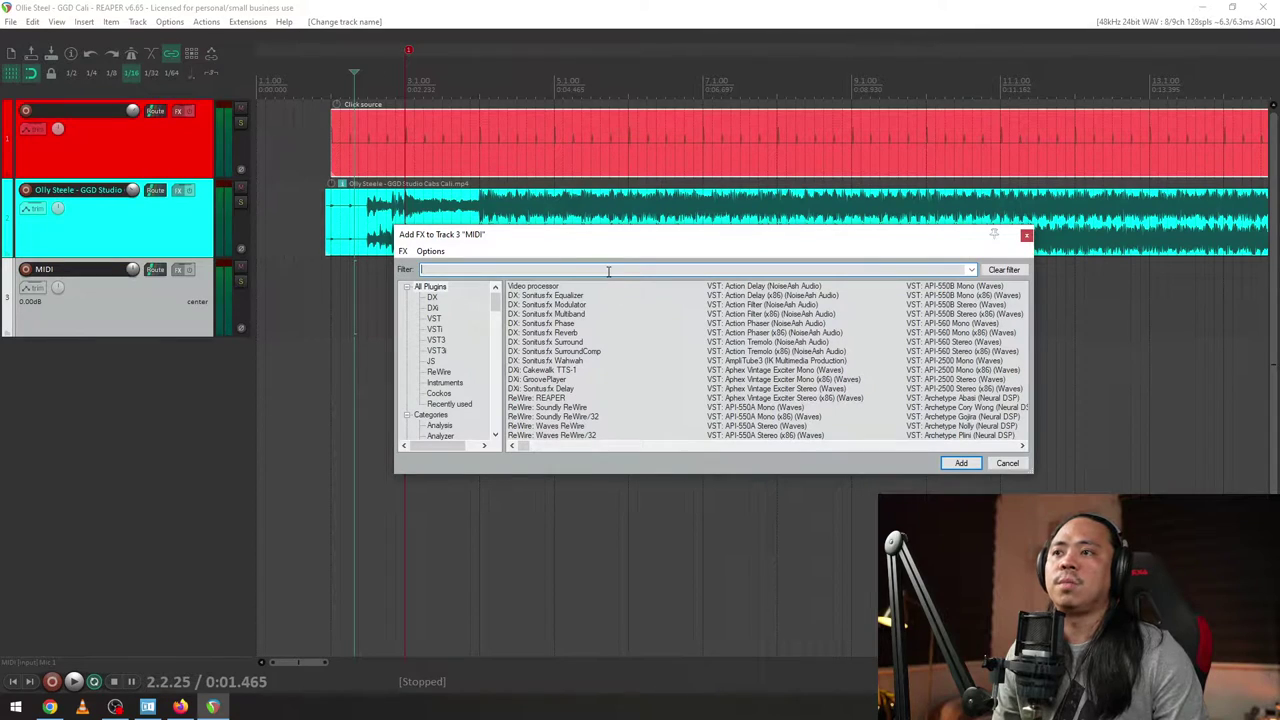
{"action": "type", "text": "kontakt"}
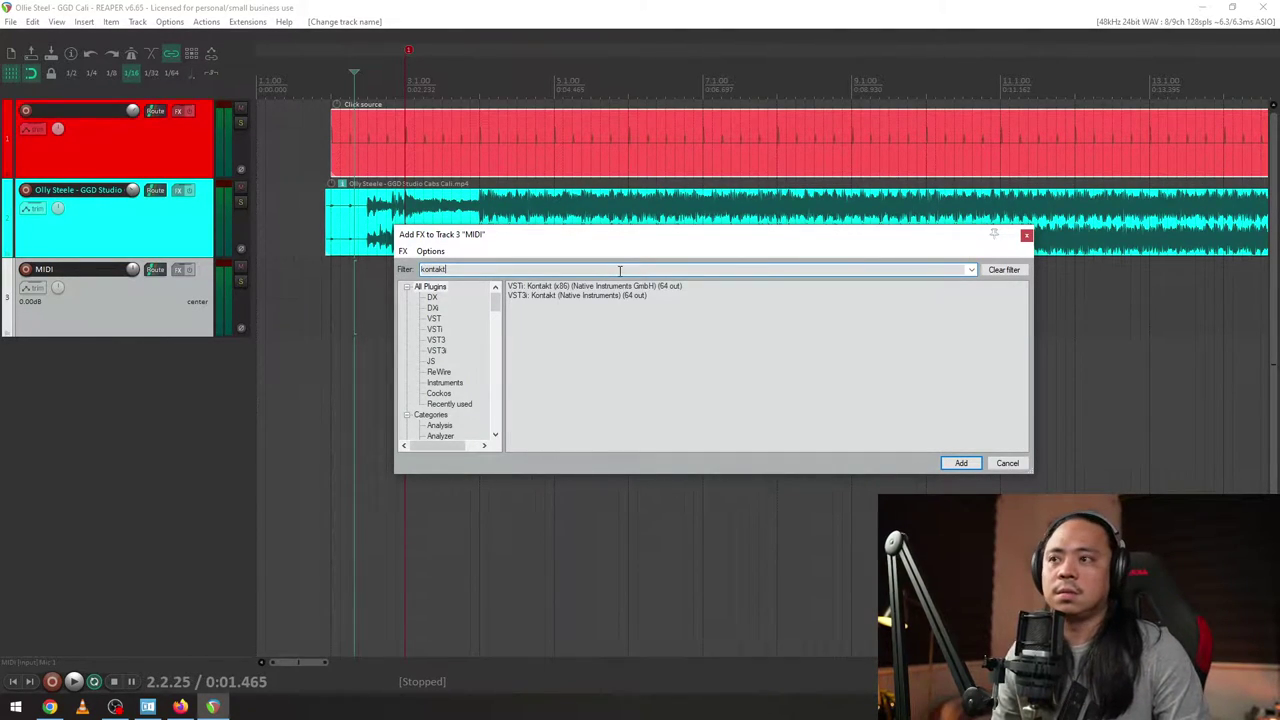
{"action": "left_click", "coordinate": [625, 297]}
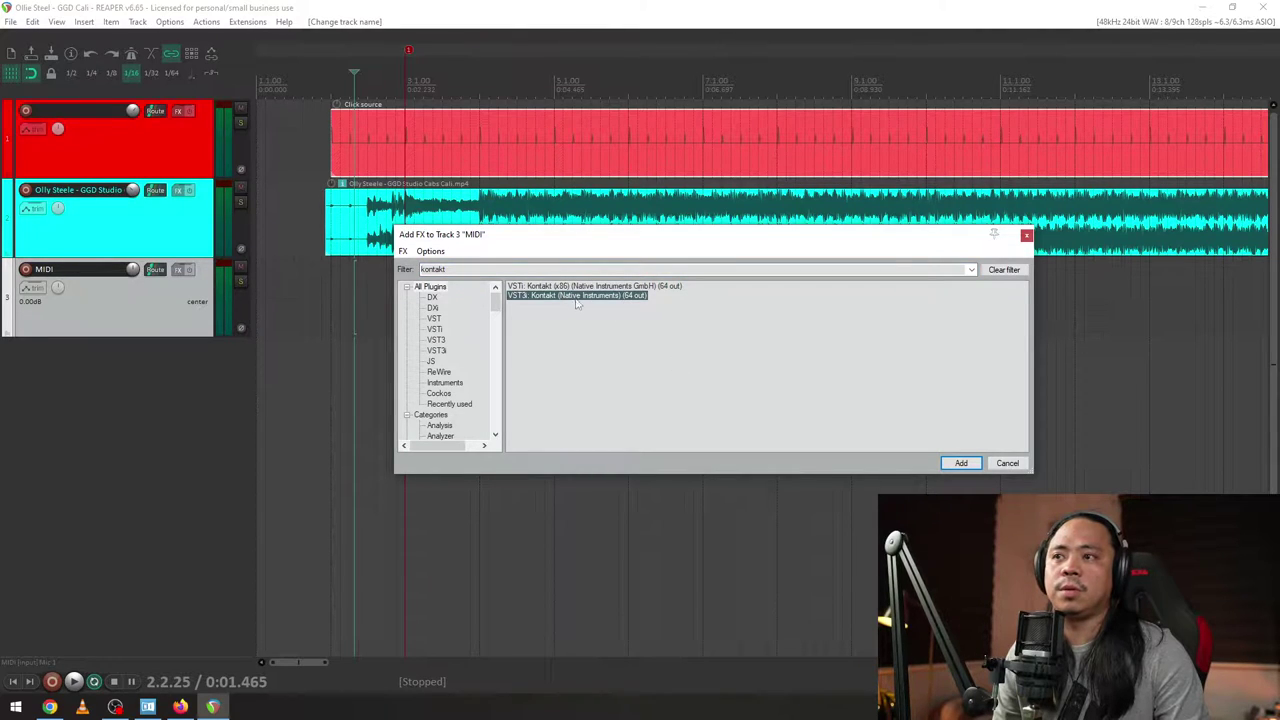
{"action": "left_click", "coordinate": [961, 463]}
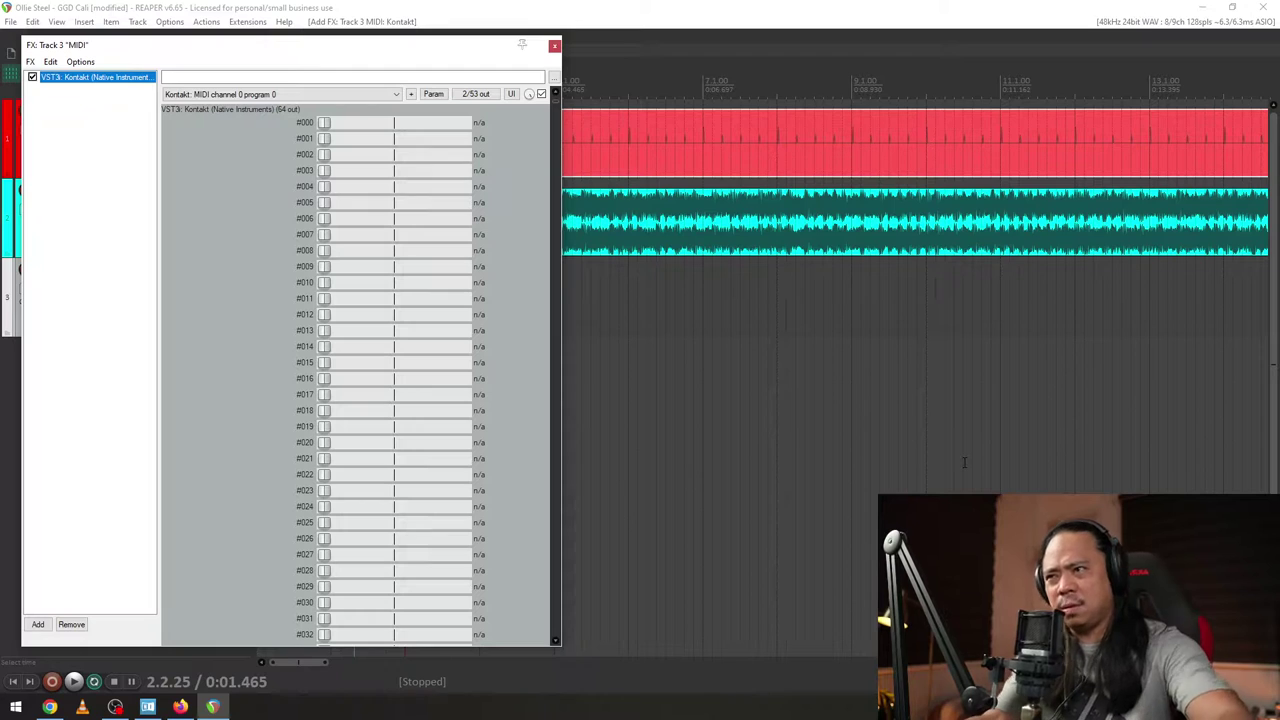
{"action": "left_click", "coordinate": [511, 95]}
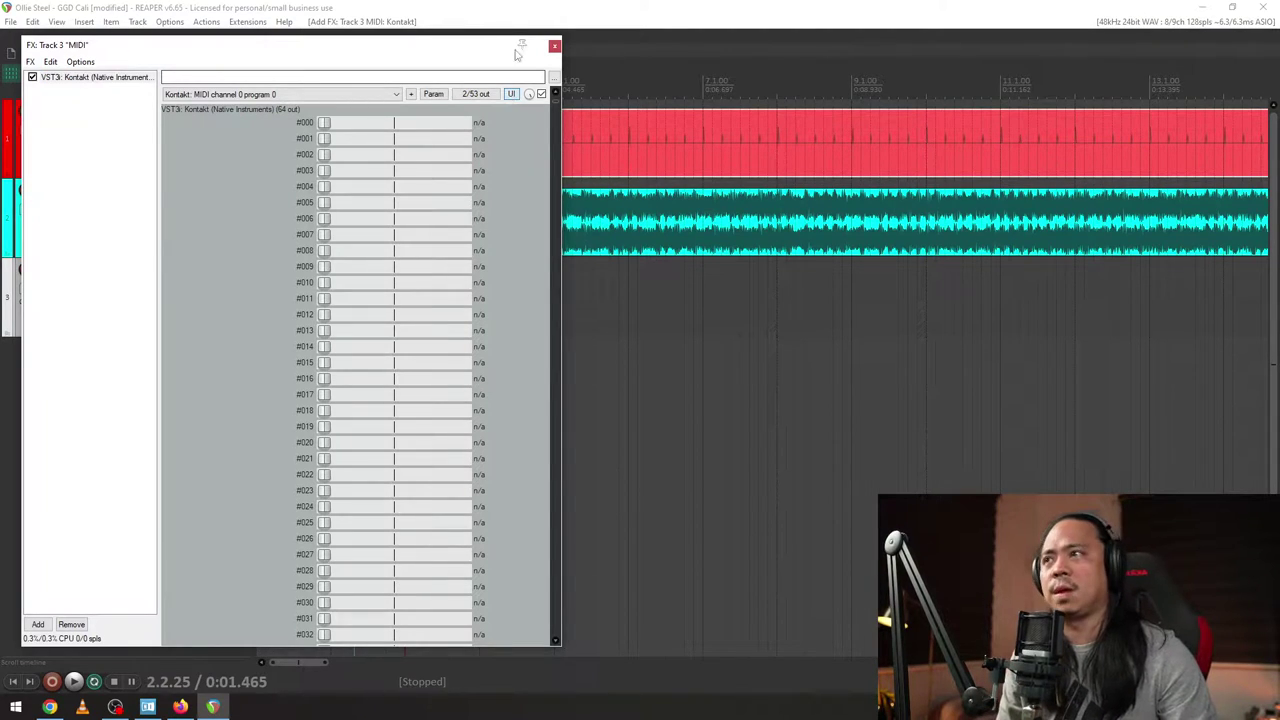
- Load the GGD - P4 Kit from the P4 Matt Halpern Signature pack library in Kontakt and close the FX window
{"action": "scroll", "coordinate": [315, 551], "scroll_direction": "down", "scroll_amount": 3}
{"action": "scroll", "coordinate": [315, 551], "scroll_direction": "down", "scroll_amount": 3}
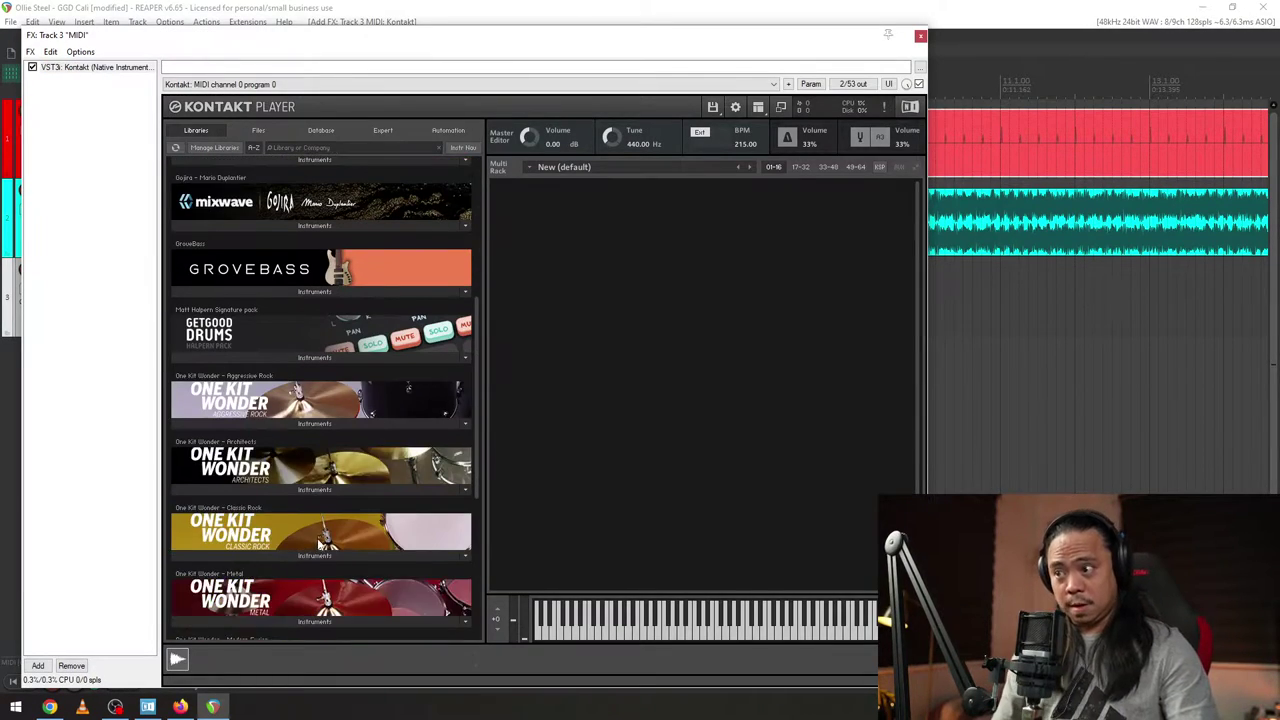
{"action": "scroll", "coordinate": [318, 545], "scroll_direction": "up", "scroll_amount": 2}
{"action": "scroll", "coordinate": [320, 540], "scroll_direction": "down", "scroll_amount": 3}
{"action": "scroll", "coordinate": [320, 537], "scroll_direction": "down", "scroll_amount": 1}
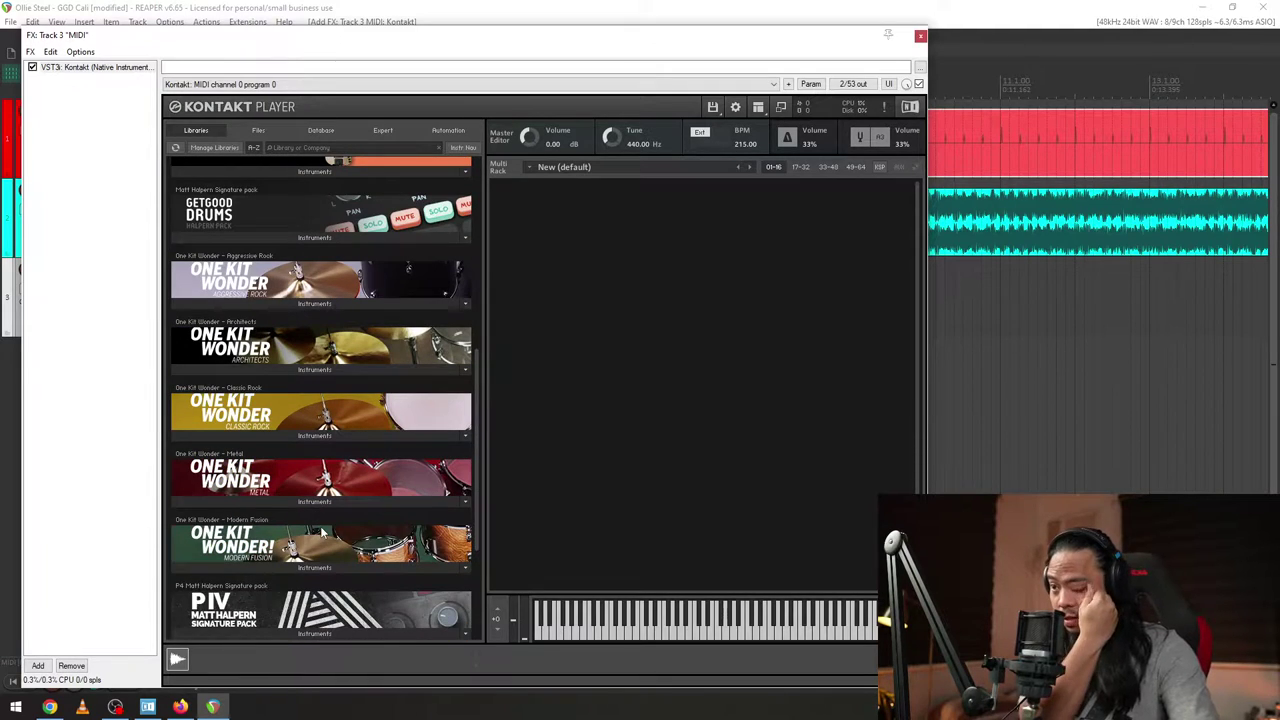
{"action": "scroll", "coordinate": [321, 545], "scroll_direction": "down", "scroll_amount": 3}
{"action": "scroll", "coordinate": [322, 560], "scroll_direction": "up", "scroll_amount": 13}
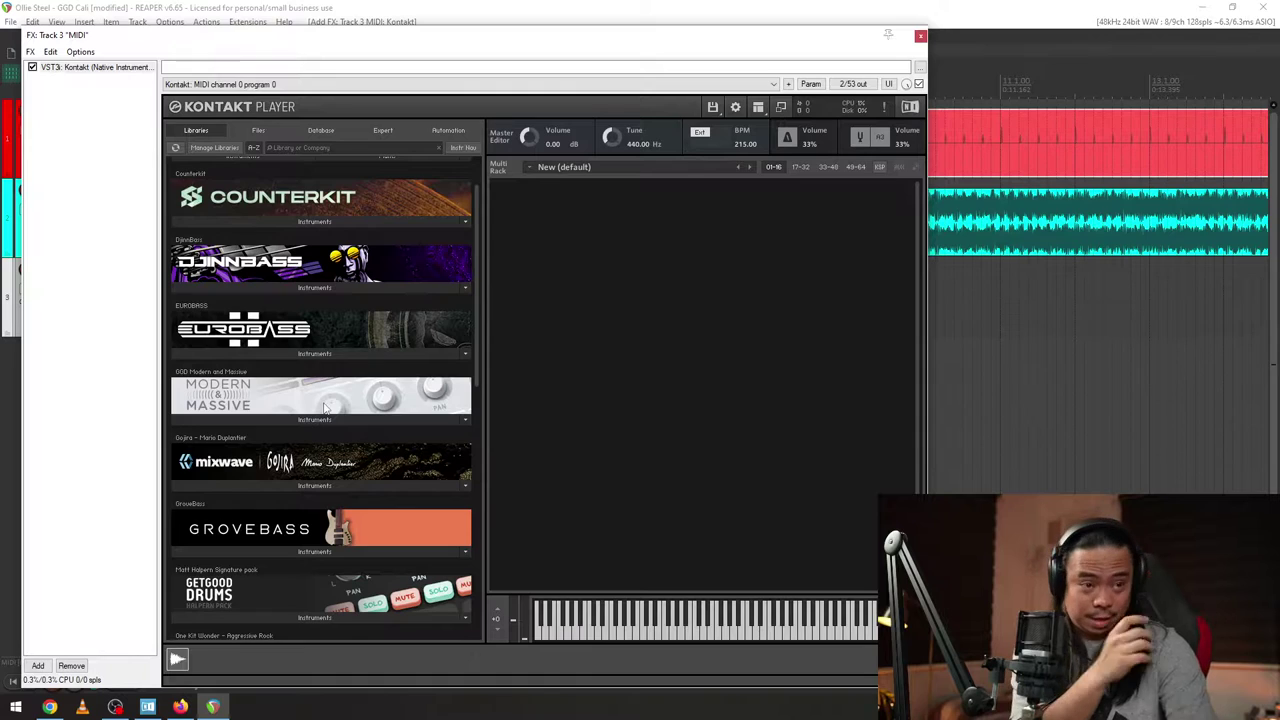
{"action": "scroll", "coordinate": [325, 408], "scroll_direction": "down", "scroll_amount": 2}
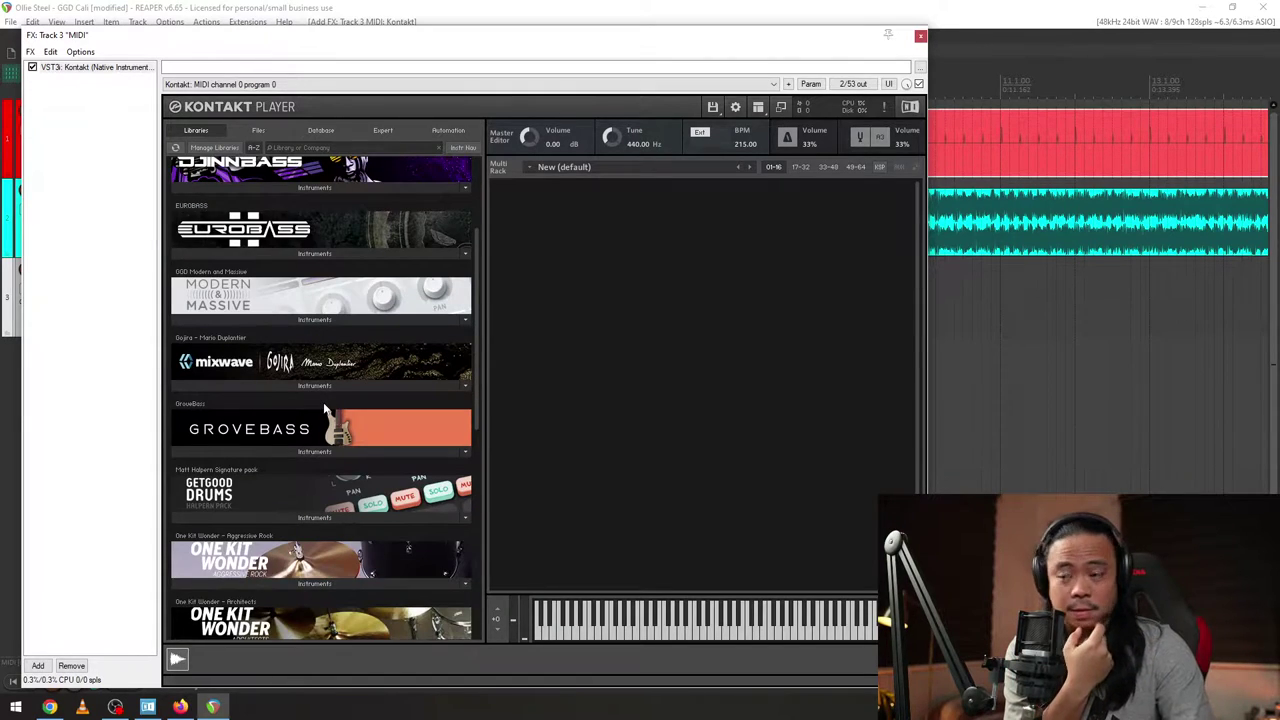
{"action": "scroll", "coordinate": [325, 408], "scroll_direction": "down", "scroll_amount": 2}
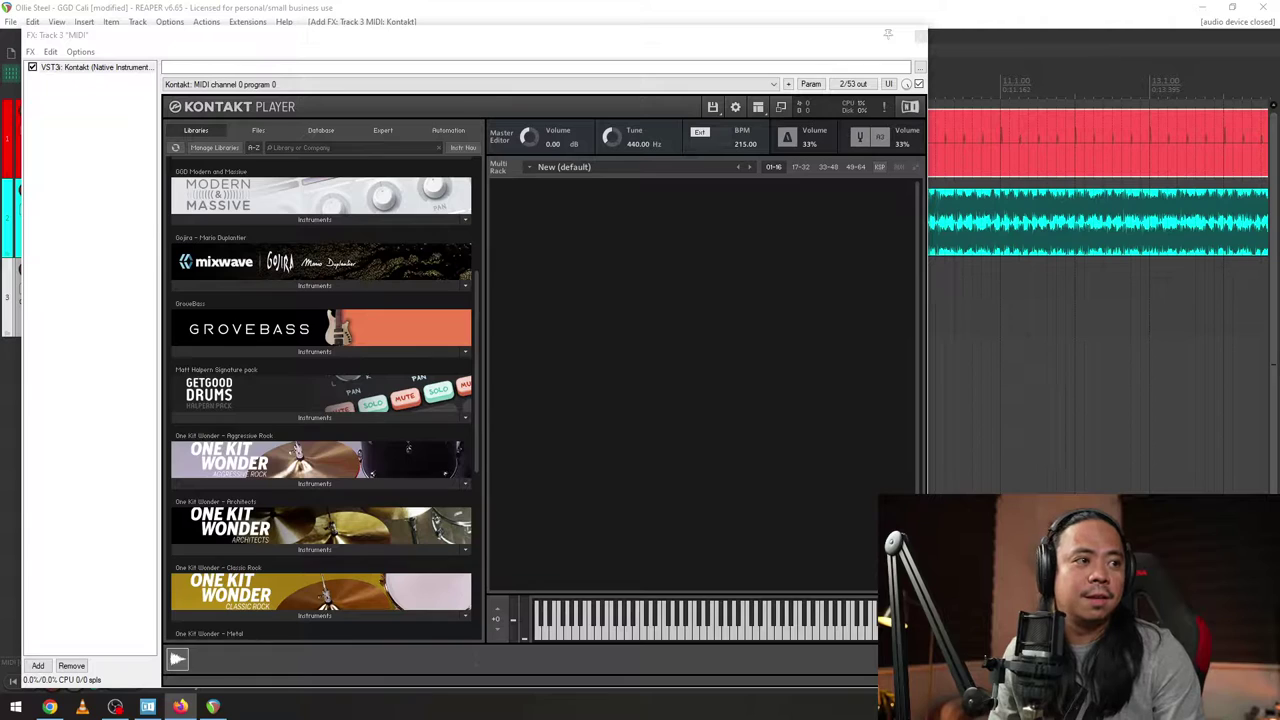
{"action": "scroll", "coordinate": [300, 440], "scroll_direction": "down", "scroll_amount": 2}
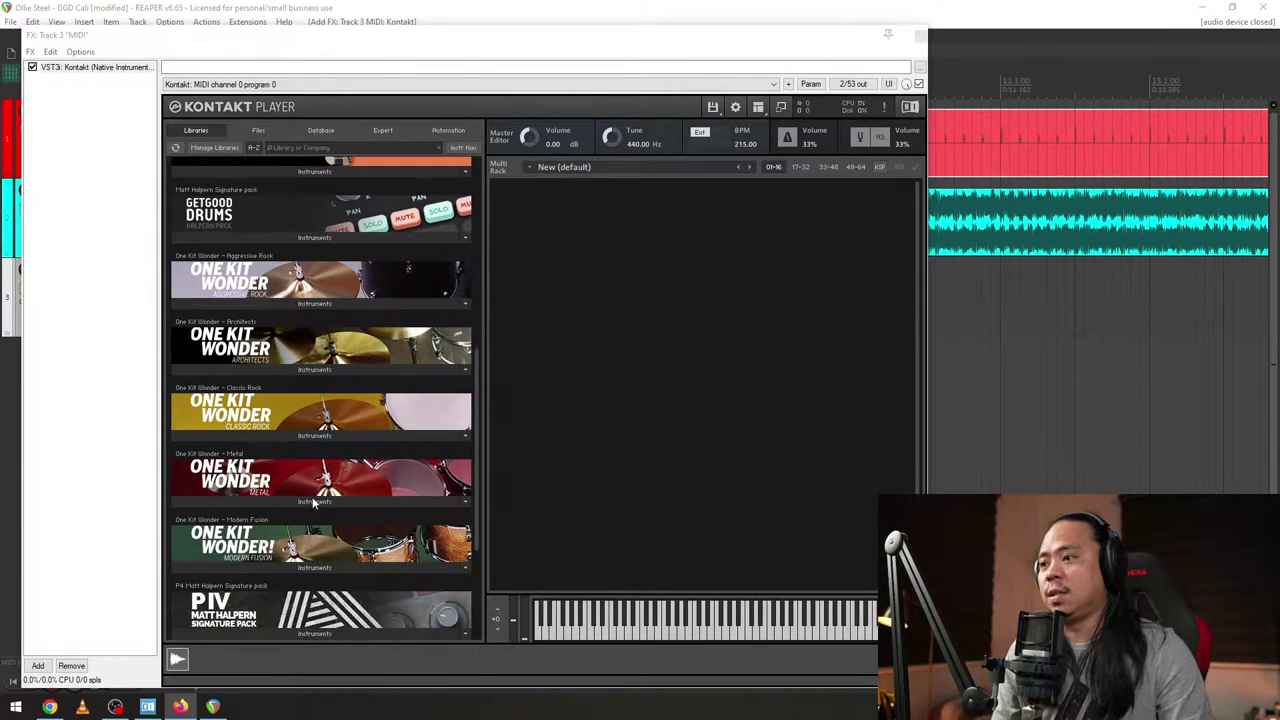
{"action": "scroll", "coordinate": [325, 470], "scroll_direction": "down", "scroll_amount": 5}
{"action": "left_click", "coordinate": [320, 513]}
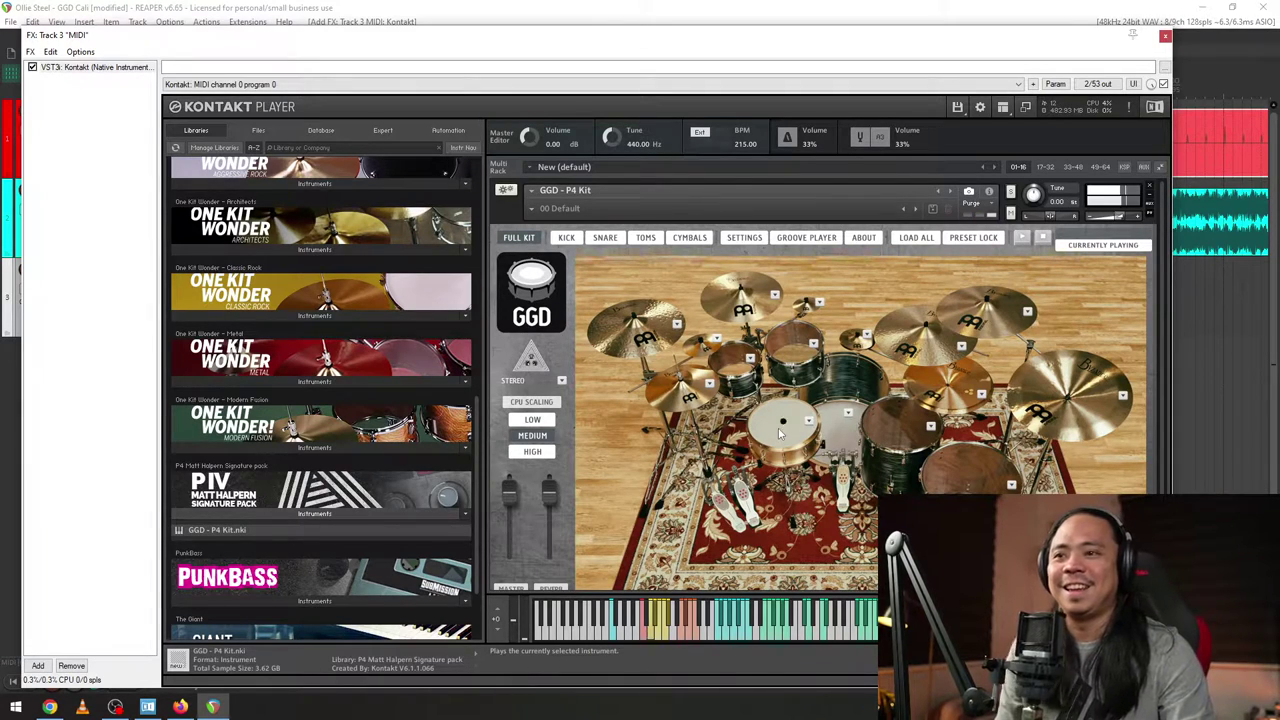
{"action": "left_click_drag", "start_coordinate": [915, 48], "coordinate": [935, 40]}
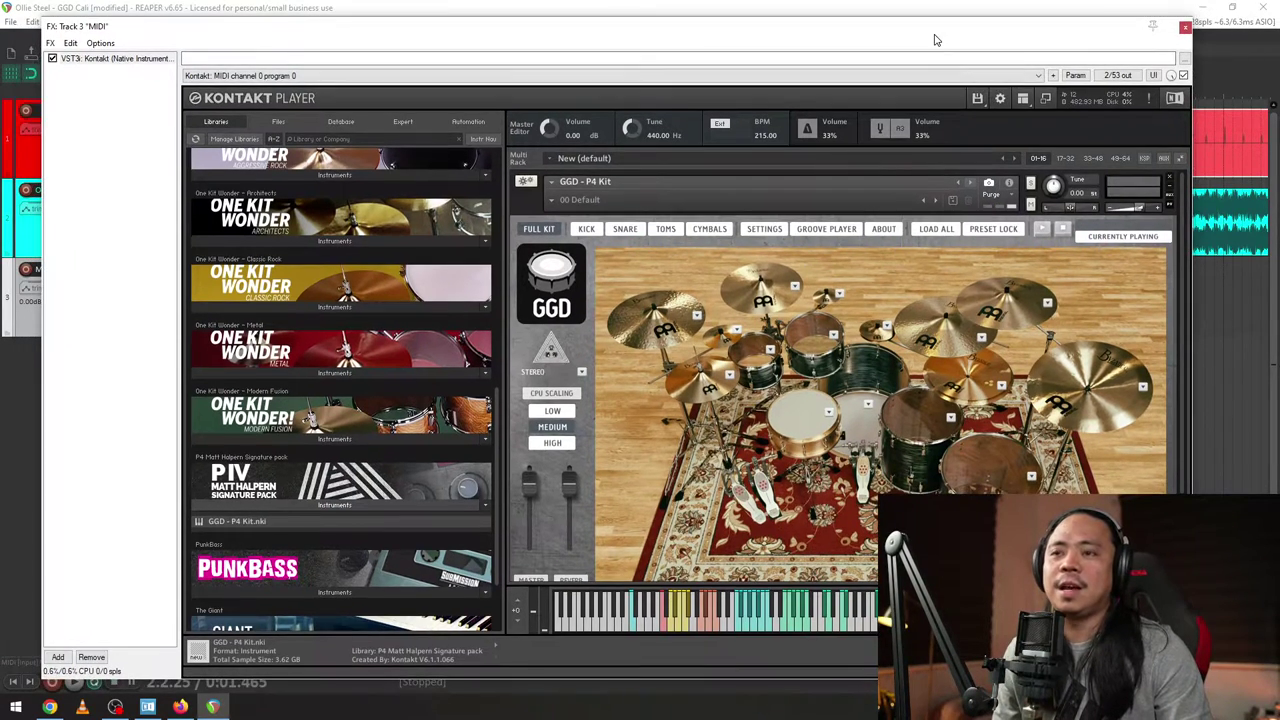
{"action": "left_click", "coordinate": [1184, 26]}
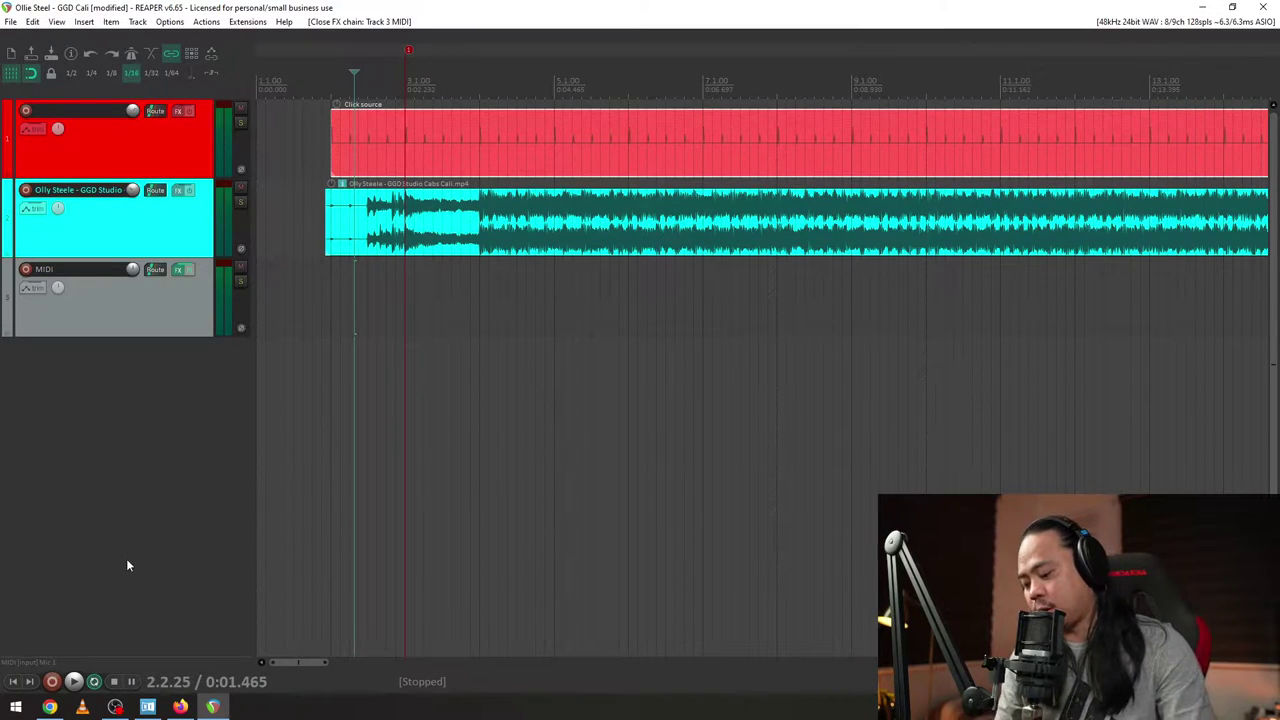
- Open the MIDI track's Kontakt instrument in its own floating window from the mixer, and hide the mixer again
{"action": "key", "text": "ctrl+m"}
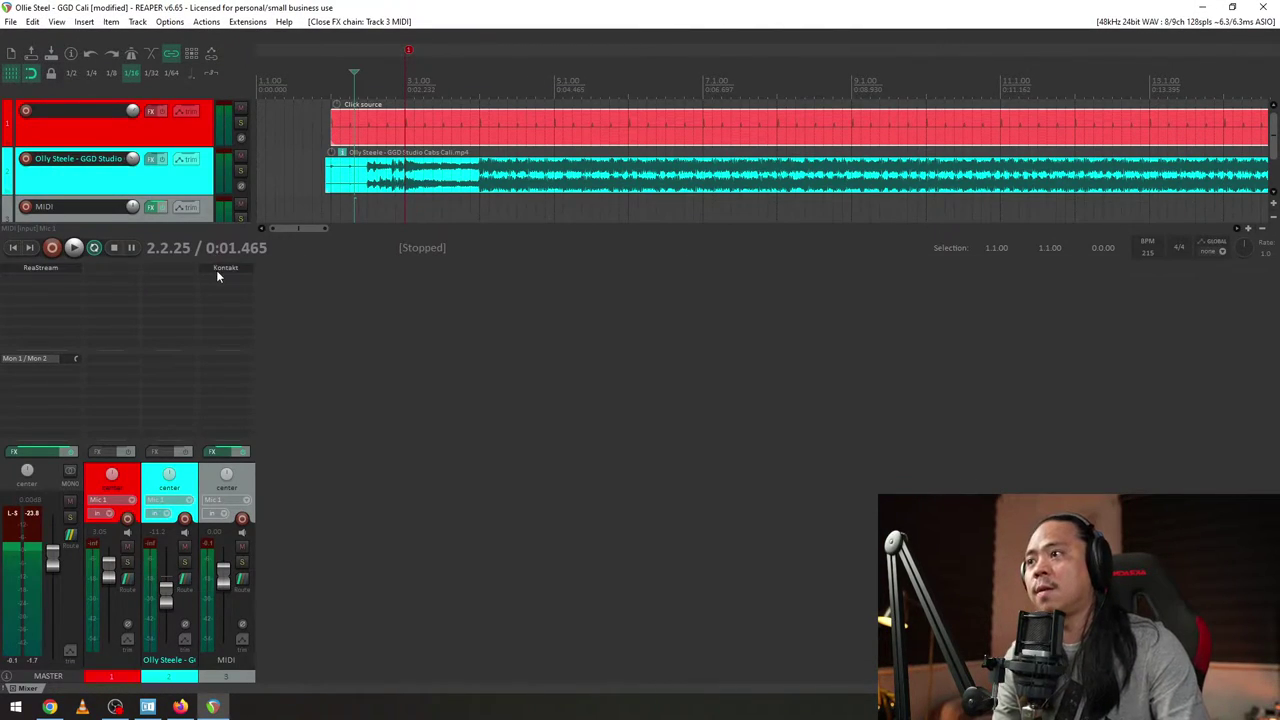
{"action": "left_click", "coordinate": [218, 268]}
{"action": "key", "text": "ctrl+m"}
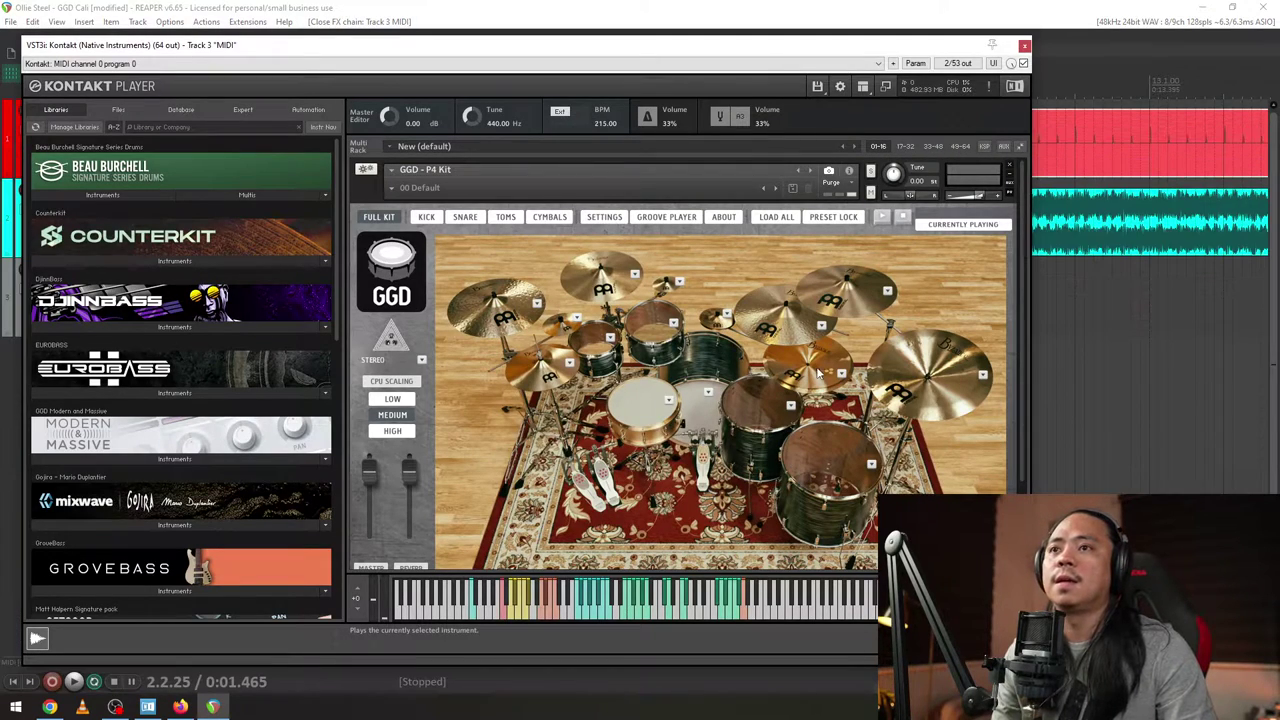
{"action": "left_click_drag", "start_coordinate": [734, 45], "coordinate": [797, 46]}
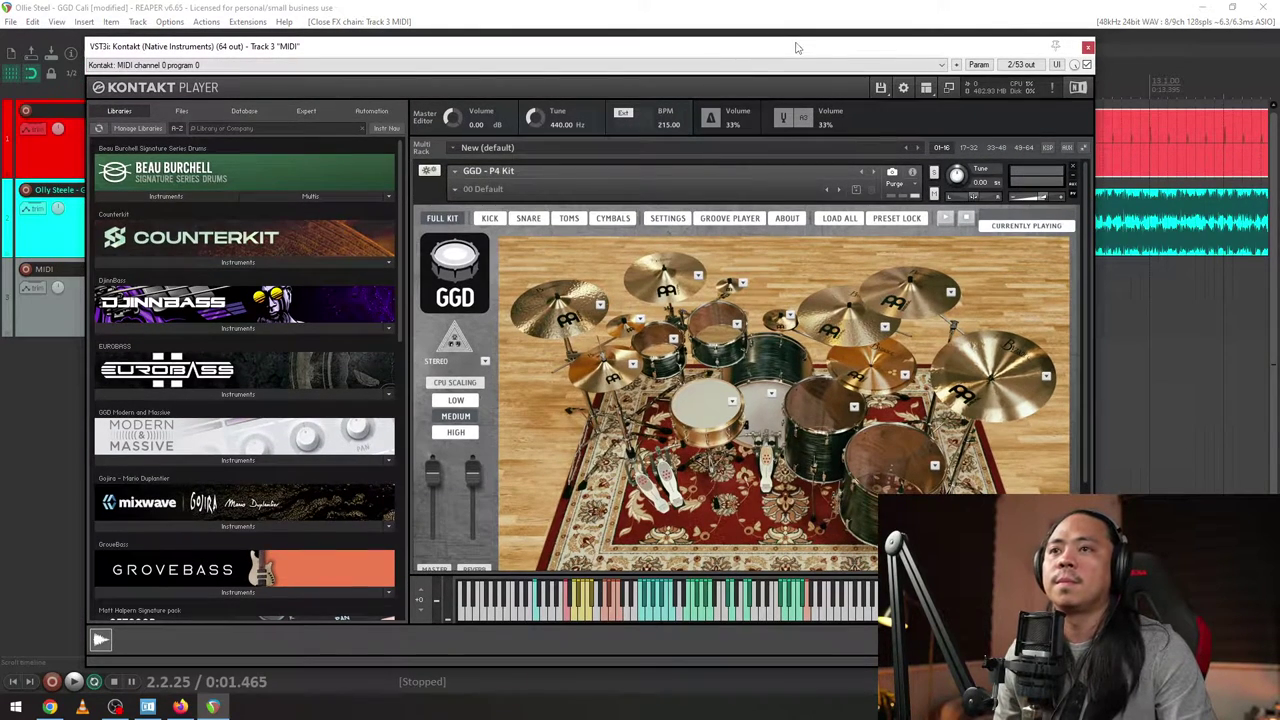
- Reduce Kontakt to its compact view without the library browser and move its window clear of the track controls
{"action": "left_click", "coordinate": [926, 87]}
{"action": "left_click", "coordinate": [945, 97]}
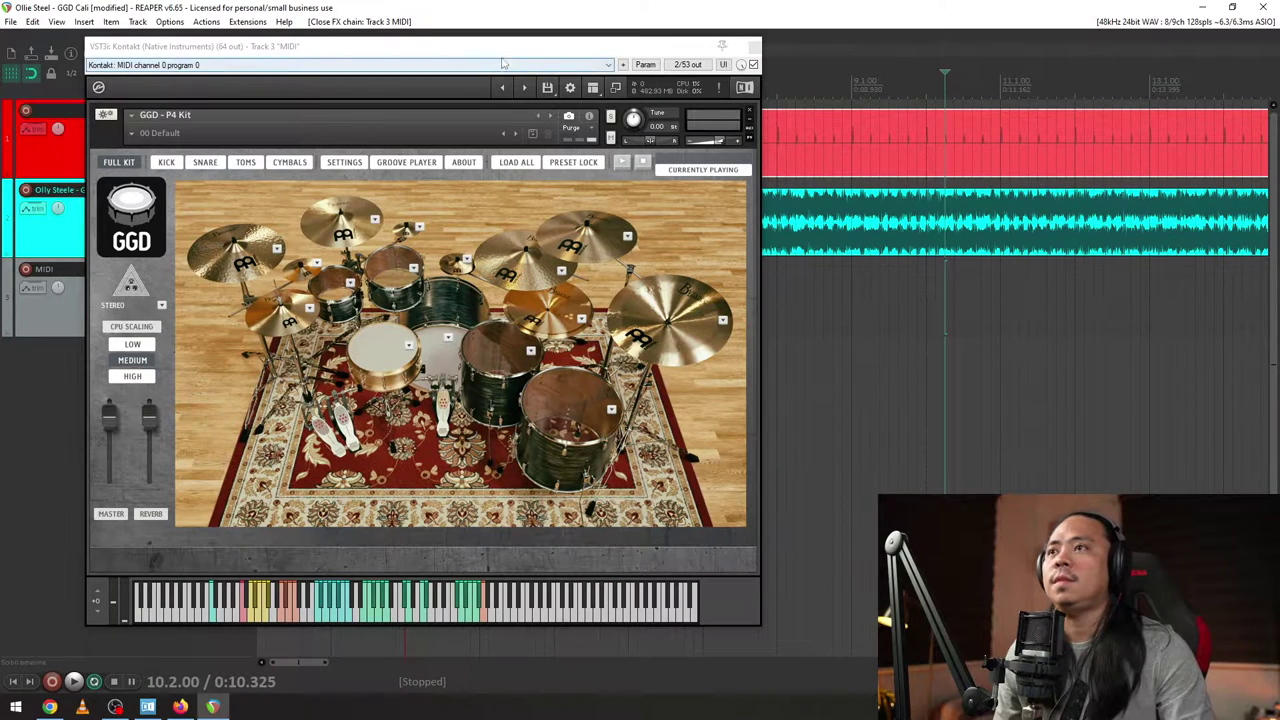
{"action": "left_click_drag", "start_coordinate": [506, 46], "coordinate": [813, 64]}
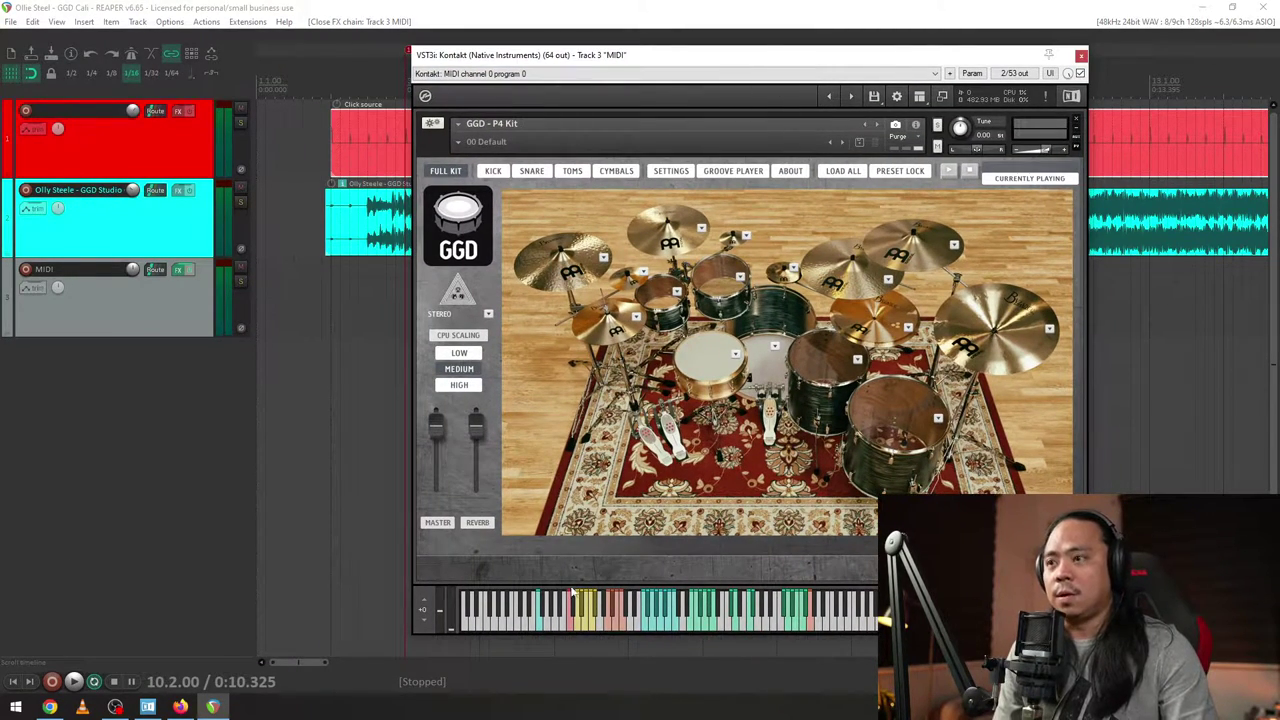
- Show the P4 Kit's MIDI mapping settings and select the Invasion mapping preset
{"action": "left_click", "coordinate": [669, 172]}
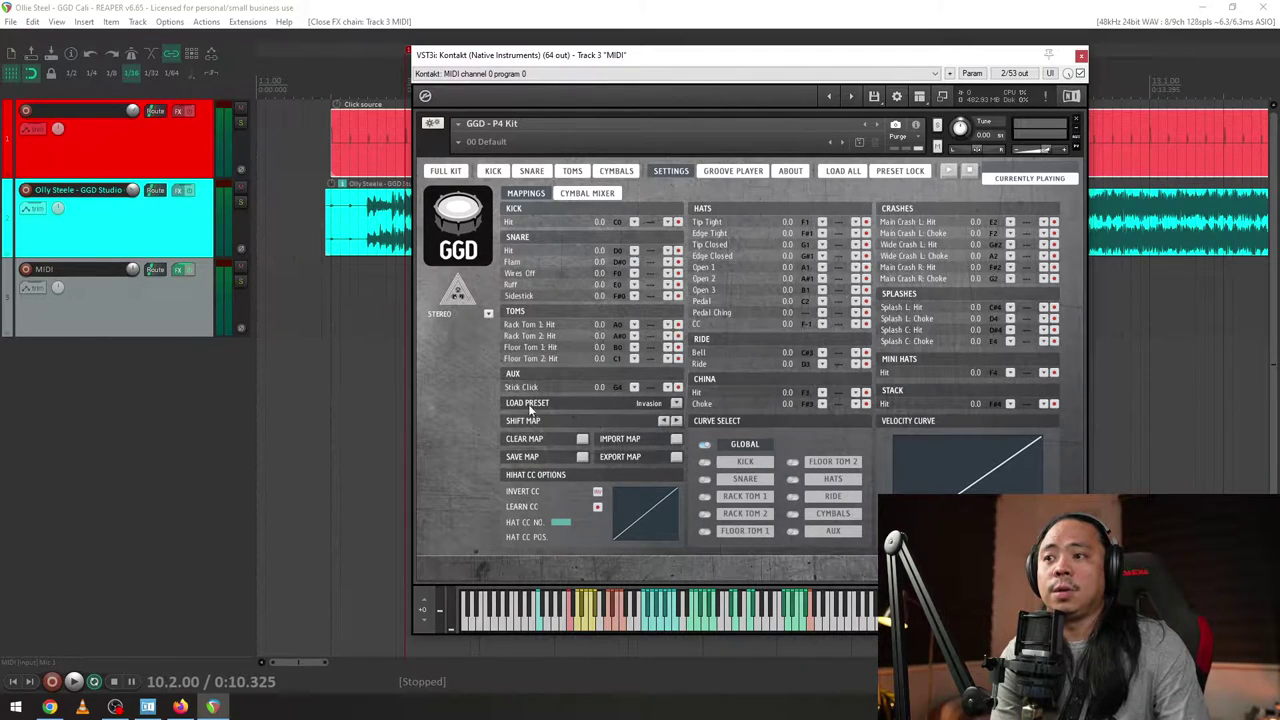
{"action": "left_click", "coordinate": [676, 403]}
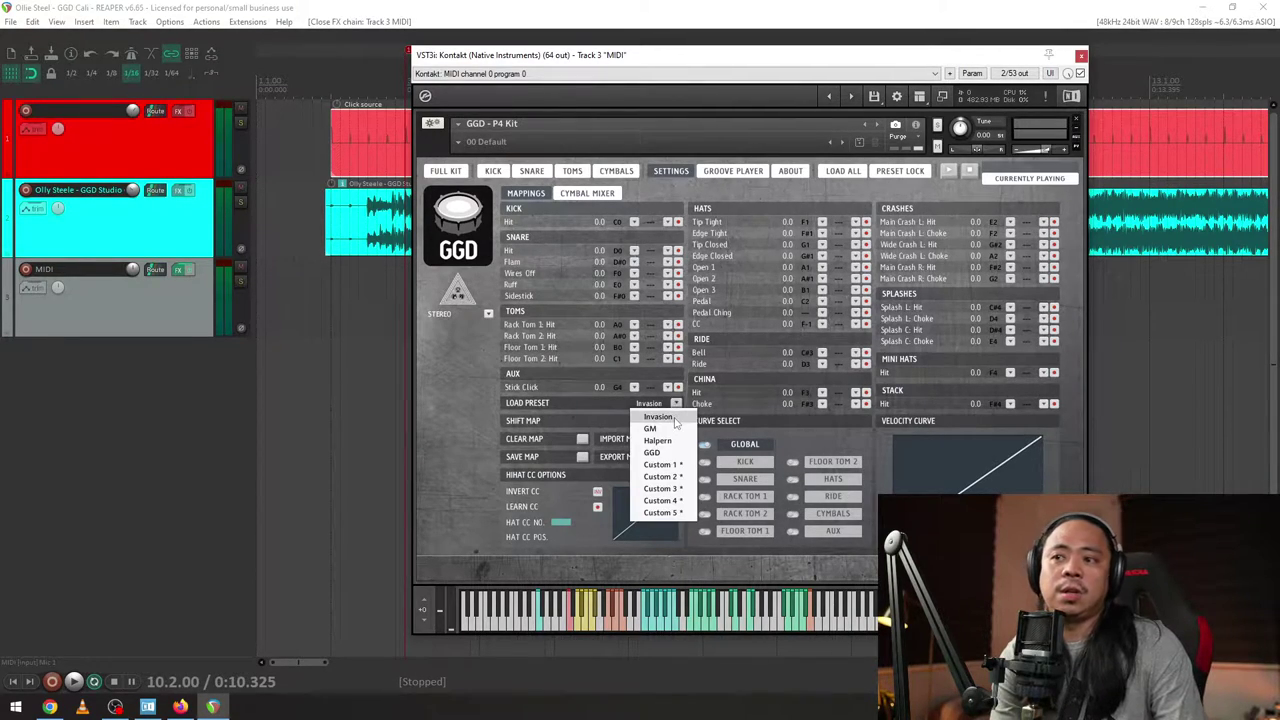
{"action": "left_click", "coordinate": [674, 418]}
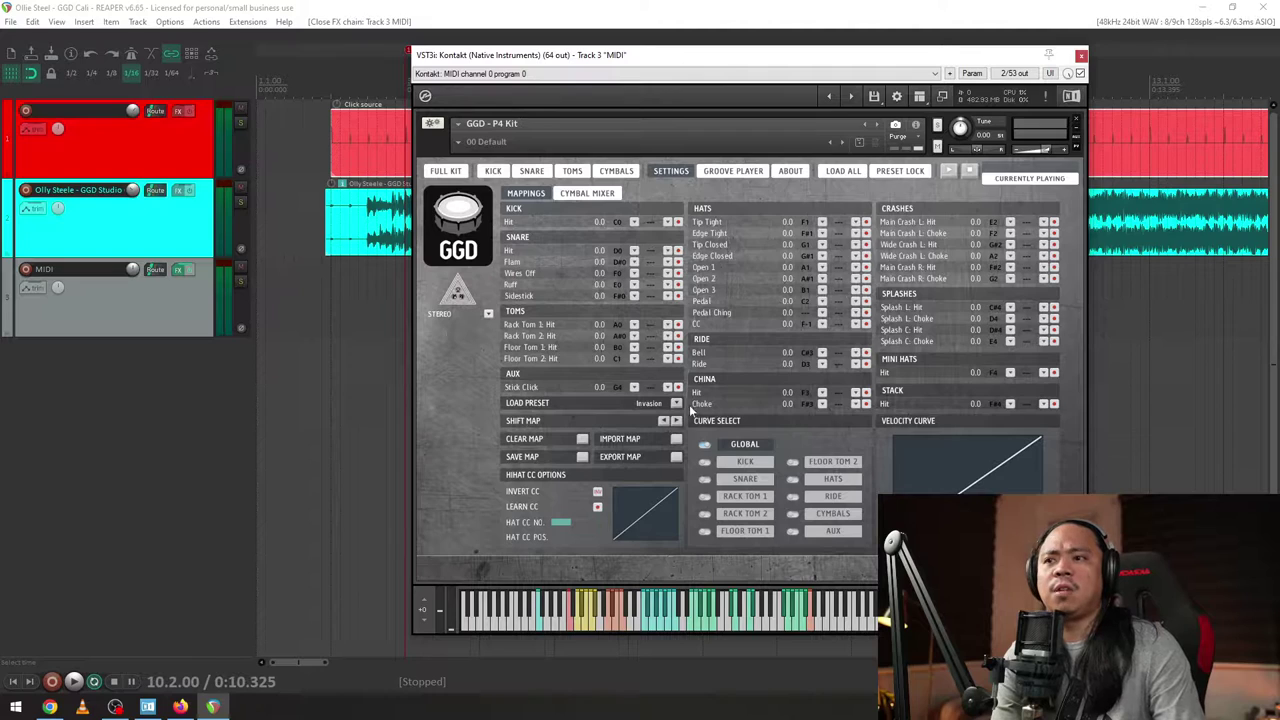
- Try the GM mapping preset on the P4 Kit and switch back to the Invasion preset
{"action": "left_click", "coordinate": [677, 403]}
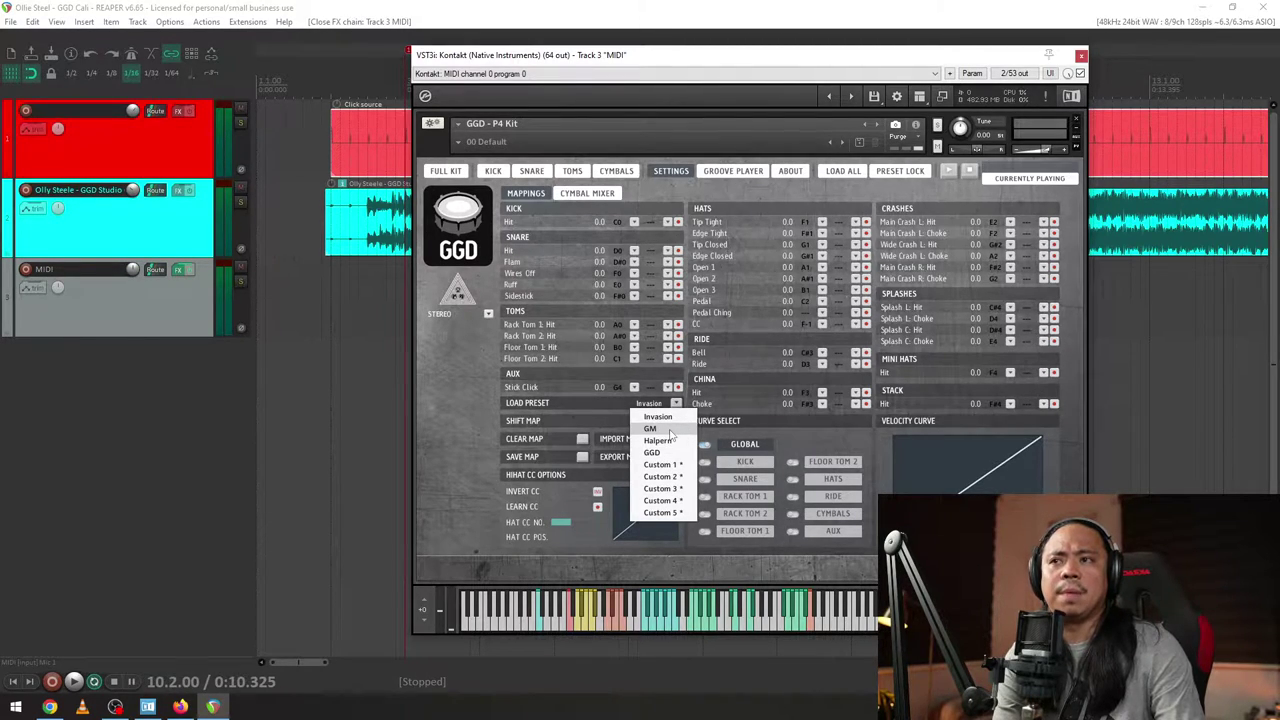
{"action": "left_click", "coordinate": [668, 429]}
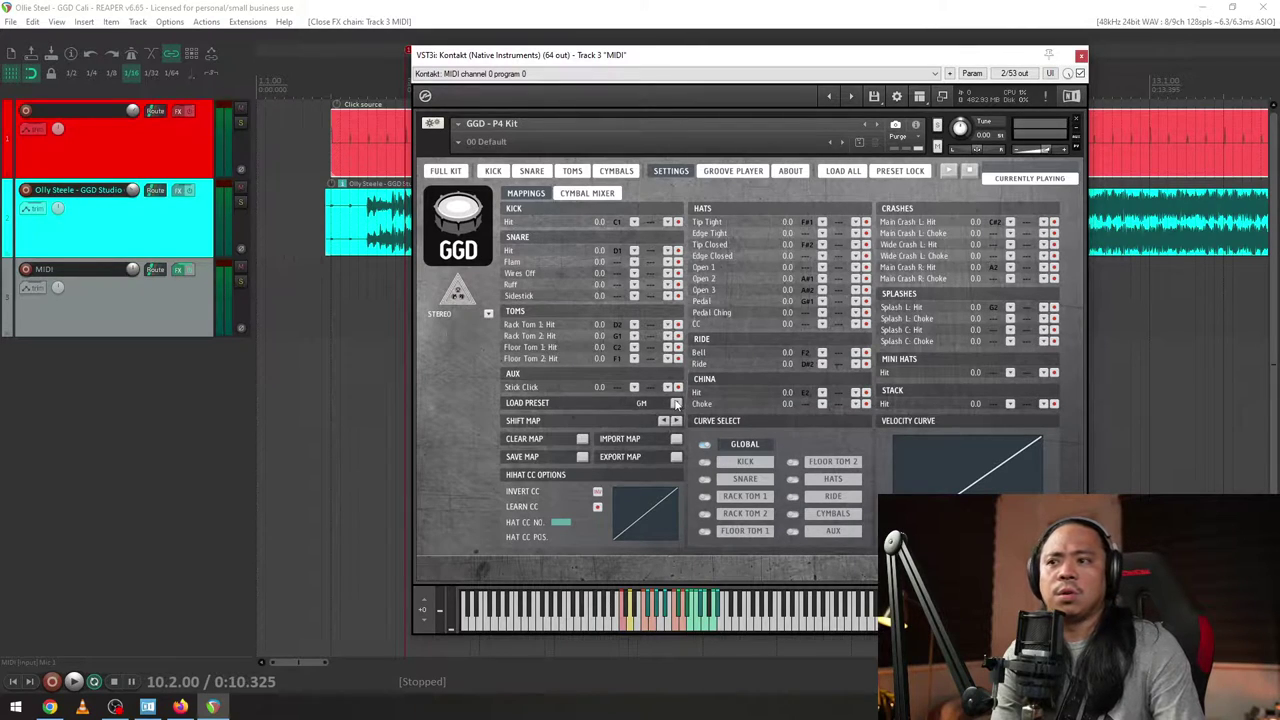
{"action": "left_click", "coordinate": [677, 403]}
{"action": "left_click", "coordinate": [666, 415]}
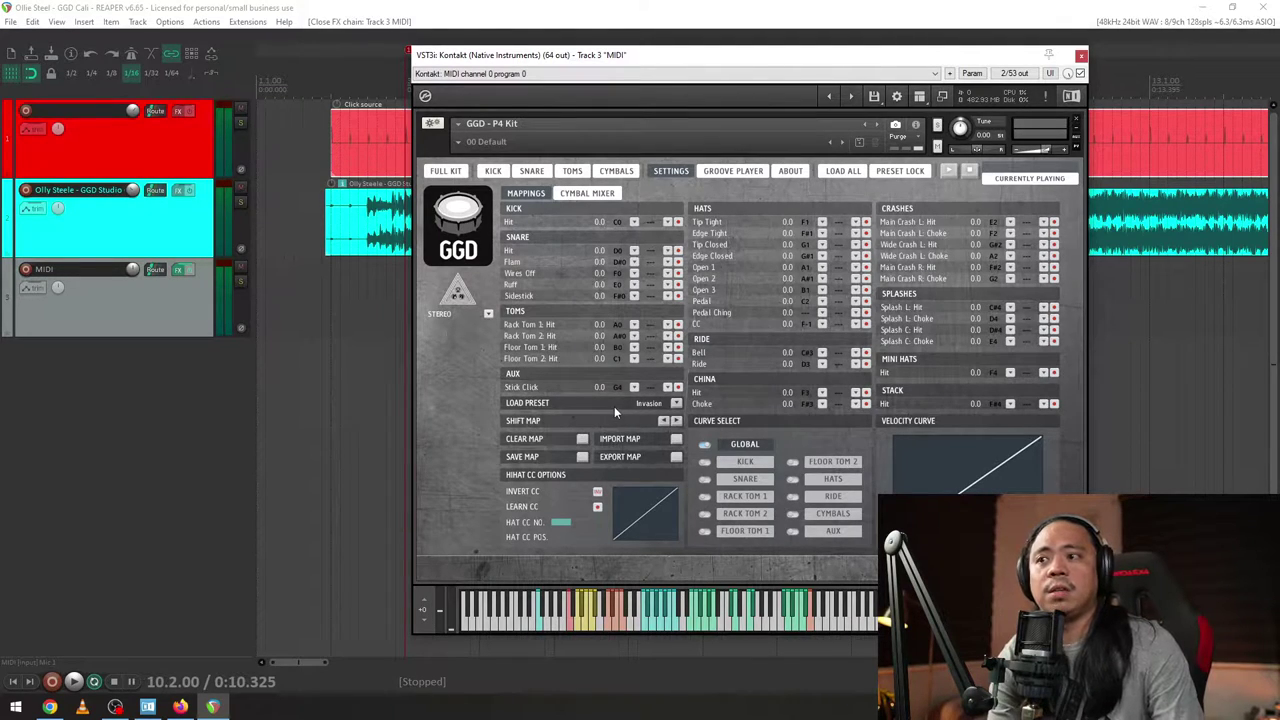
- Close the Kontakt plug-in window
{"action": "left_click", "coordinate": [1081, 55]}
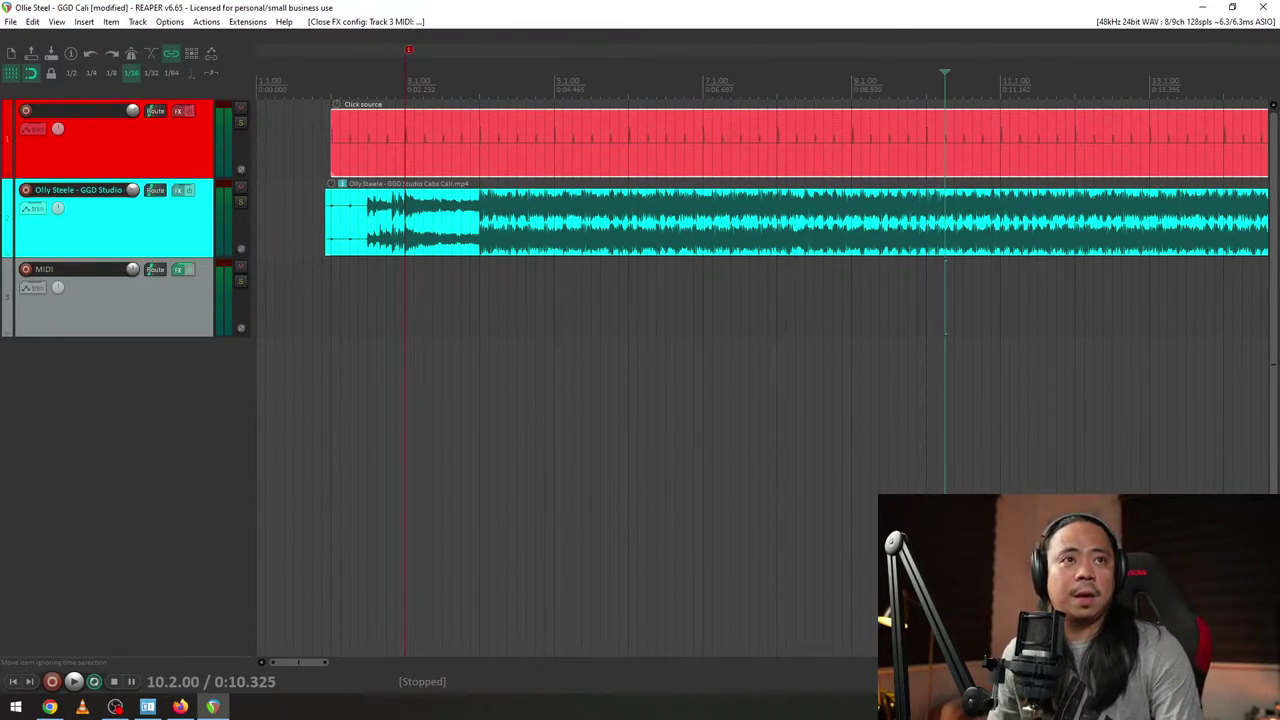
{"action": "key", "text": "alt+Tab"}
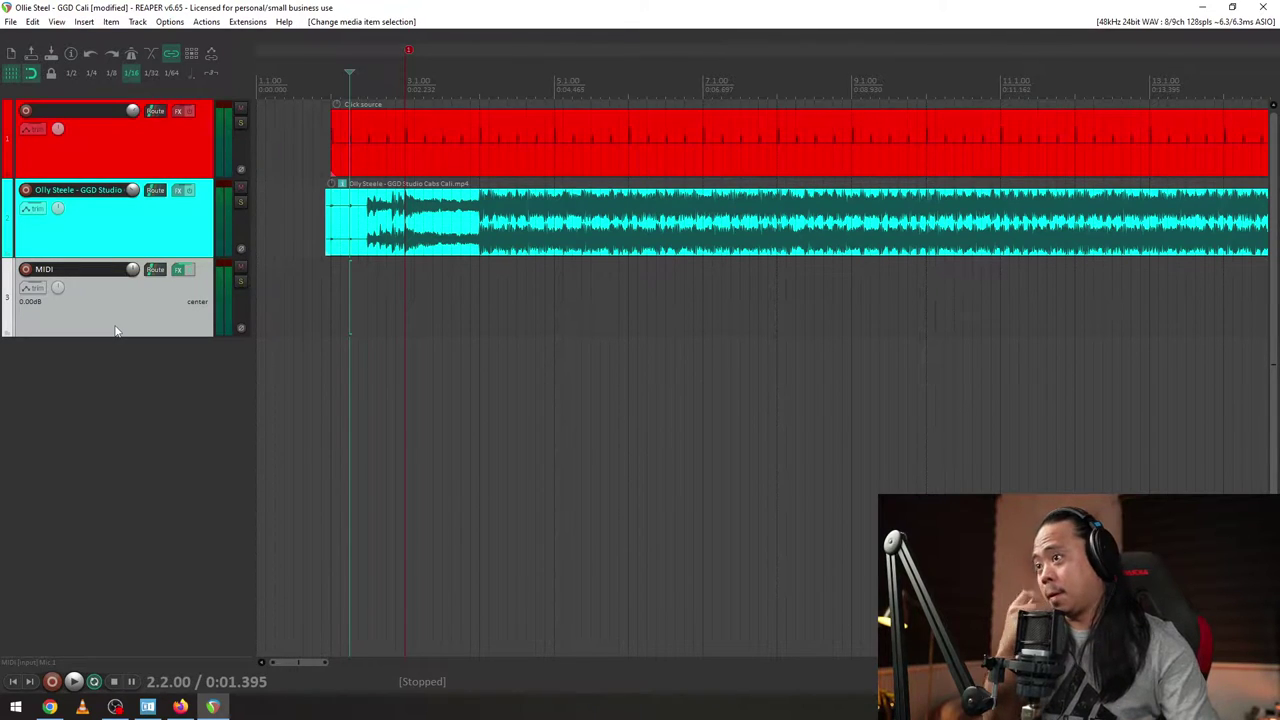
- Reopen the MIDI track's Kontakt instrument from the mixer and show the P4 Kit's full kit view
{"action": "key", "text": "ctrl+m"}
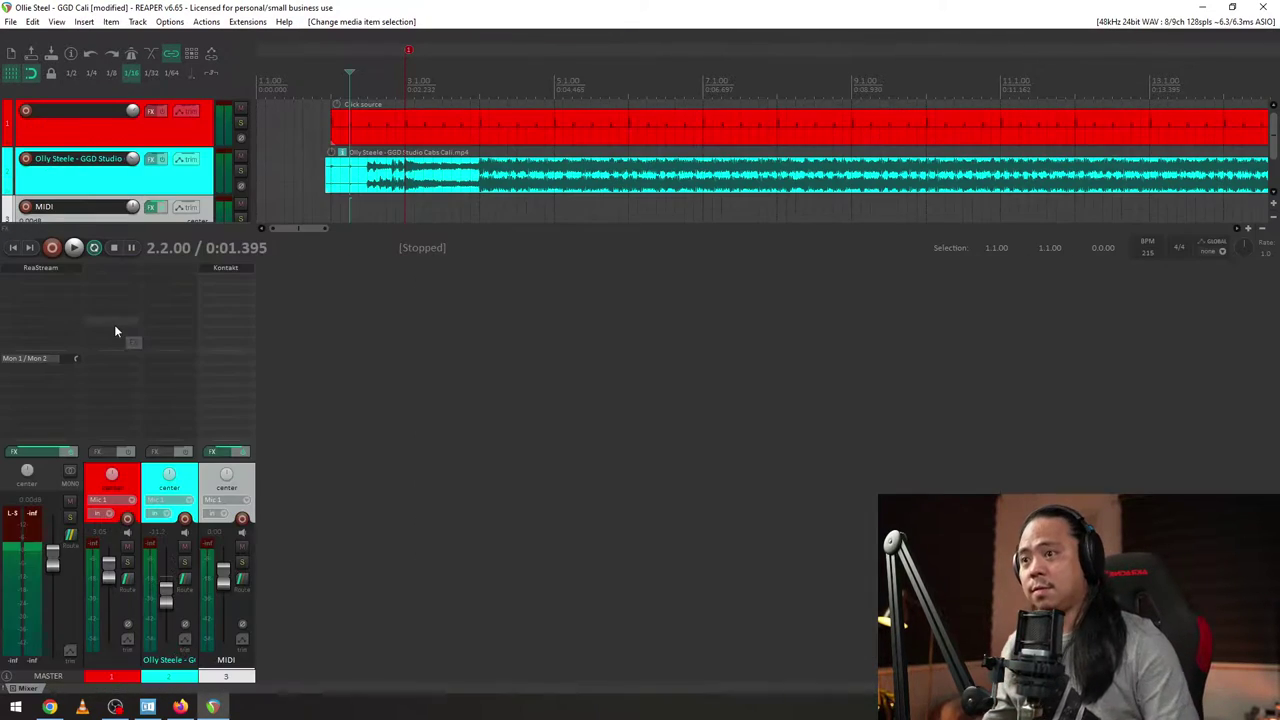
{"action": "left_click", "coordinate": [222, 269]}
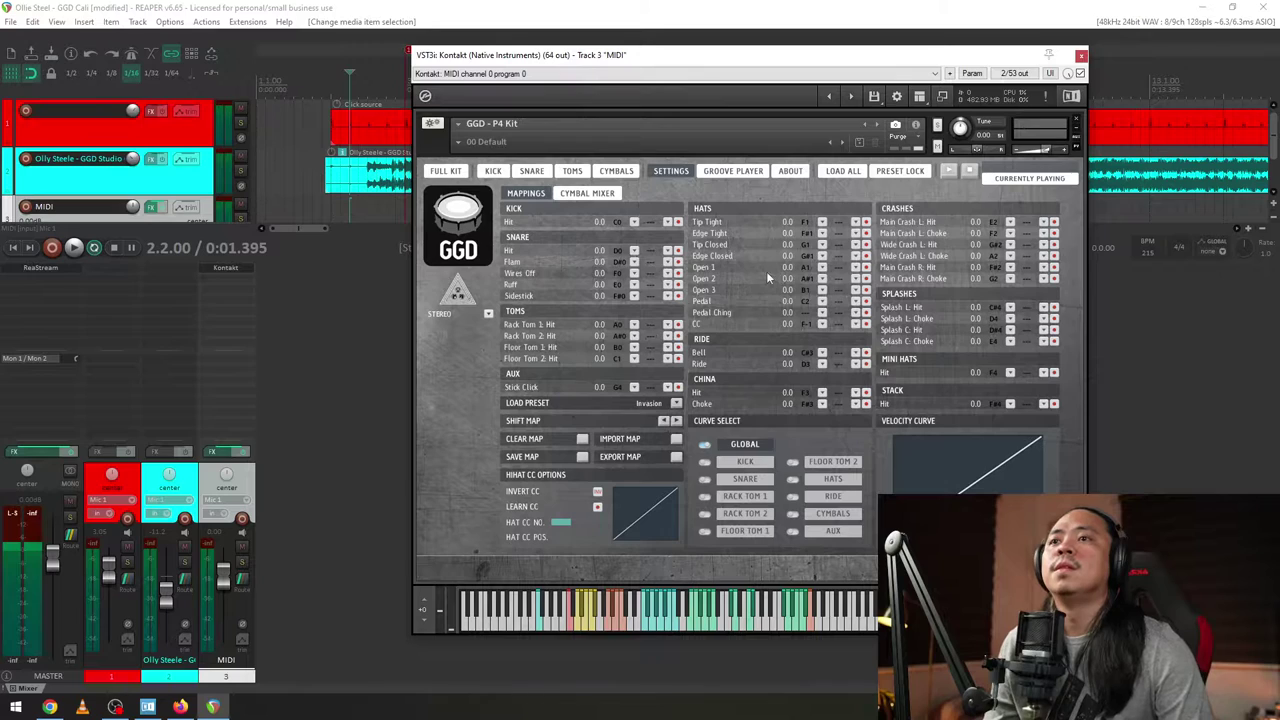
{"action": "left_click", "coordinate": [445, 170]}
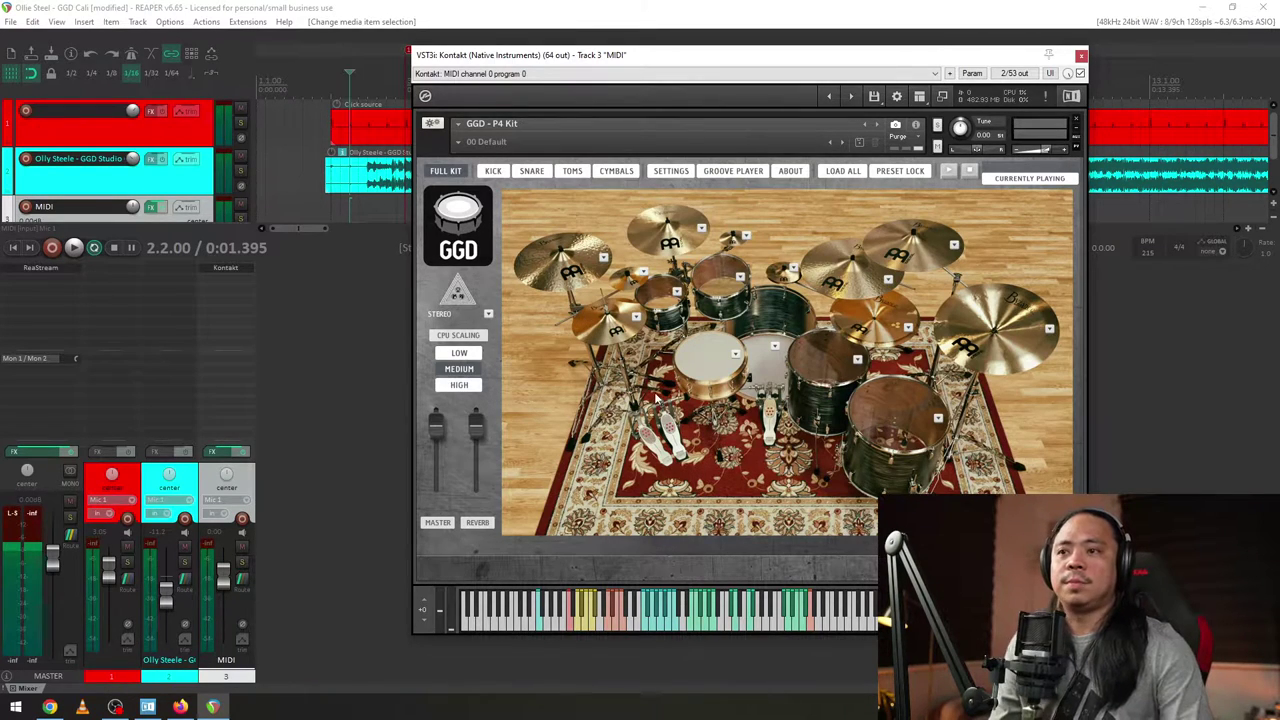
- Audition the P4 Kit's snare, toms, kick and cymbals, and close Kontakt and the mixer
{"action": "left_click", "coordinate": [711, 351]}
{"action": "left_click", "coordinate": [731, 234]}
{"action": "left_click", "coordinate": [814, 358]}
{"action": "left_click", "coordinate": [892, 416]}
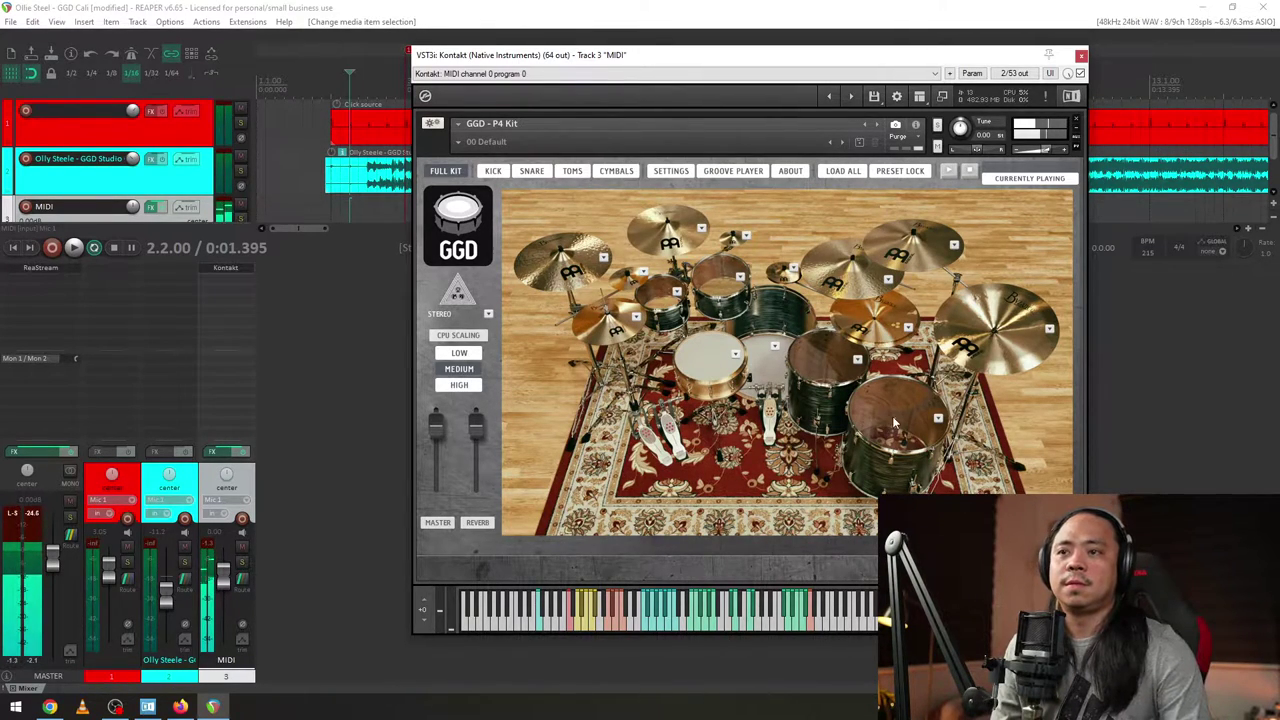
{"action": "left_click", "coordinate": [768, 364]}
{"action": "left_click", "coordinate": [938, 252]}
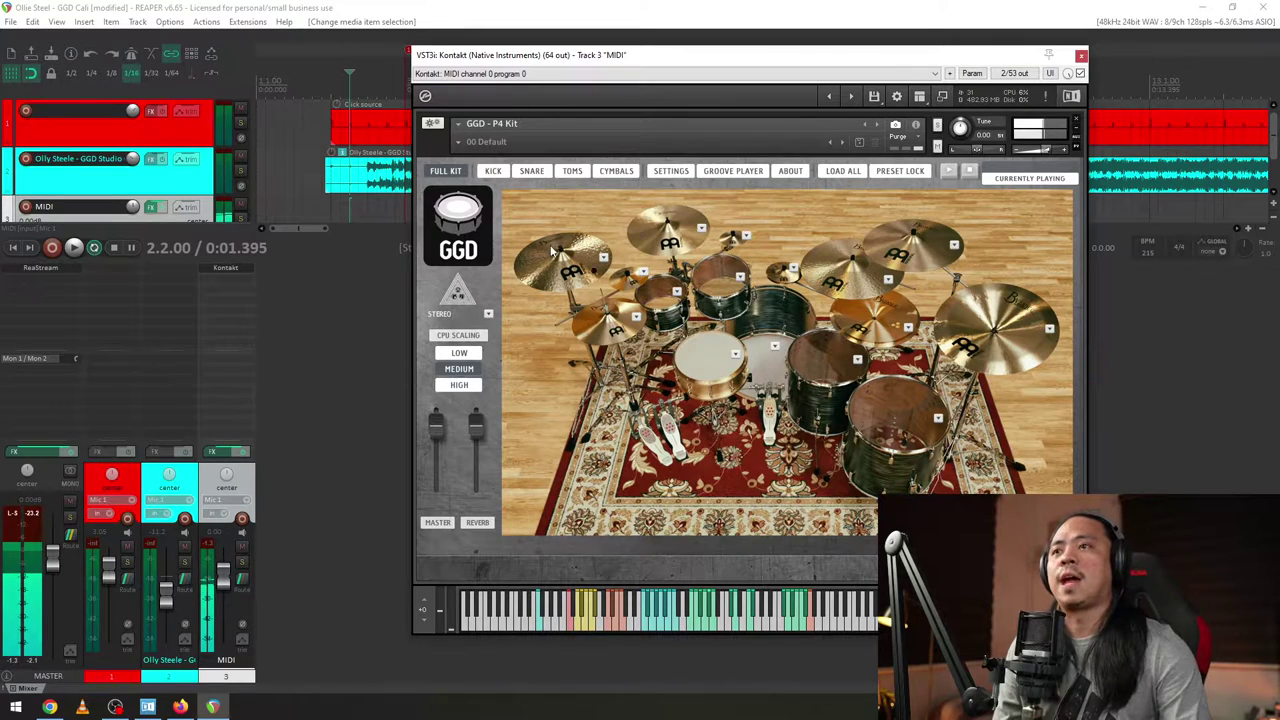
{"action": "left_click", "coordinate": [1081, 55]}
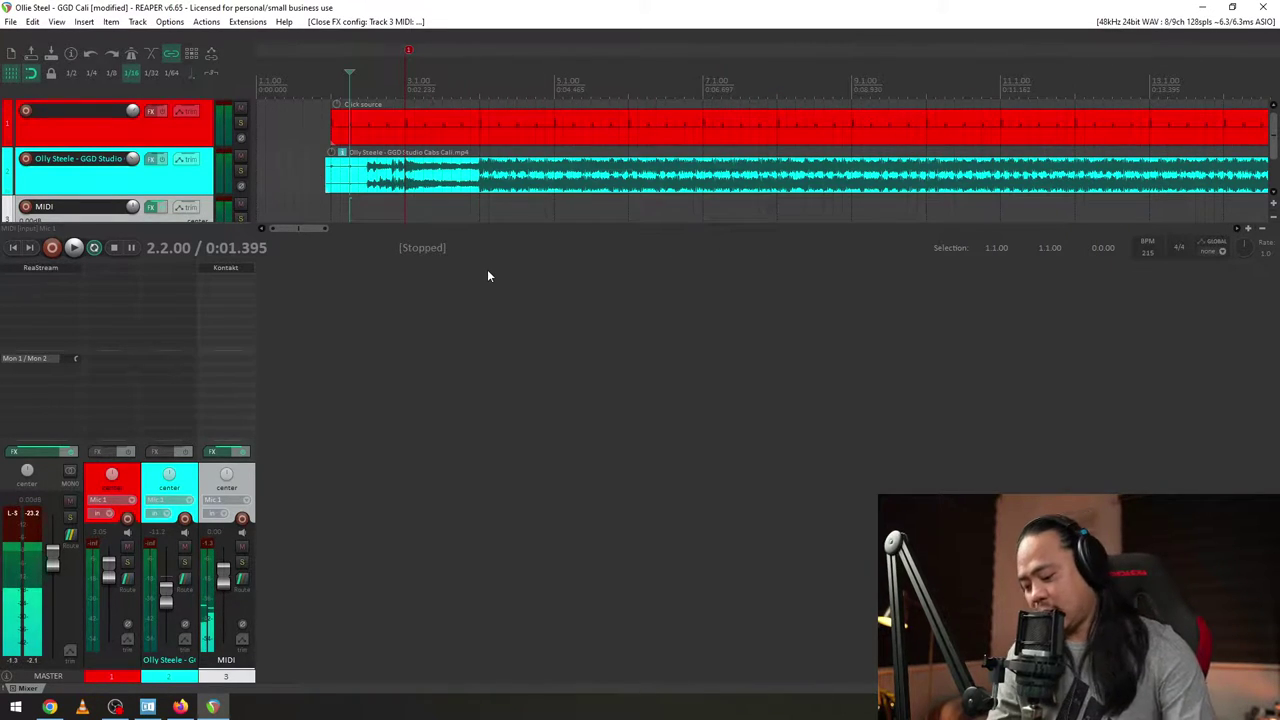
{"action": "key", "text": "ctrl+m"}
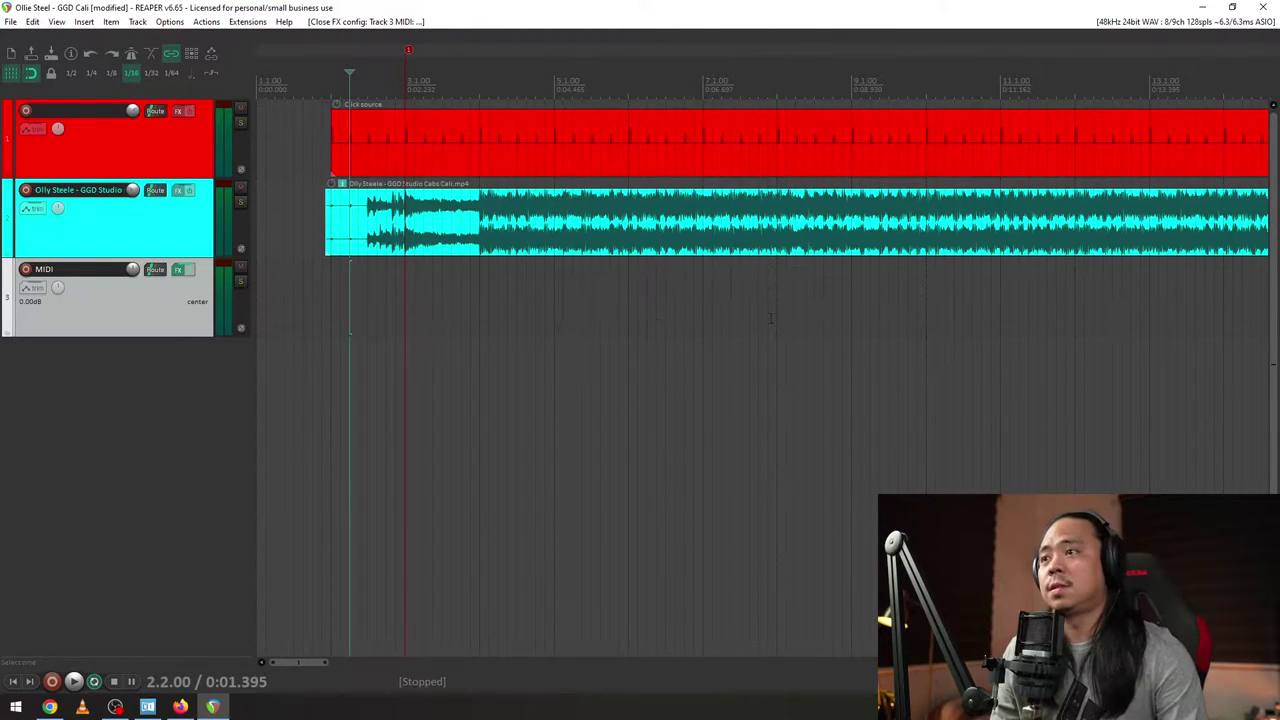
- Insert a one-bar MIDI item on the MIDI track from bar 2 to bar 3
{"action": "scroll", "coordinate": [665, 323], "scroll_direction": "up", "scroll_amount": 5}
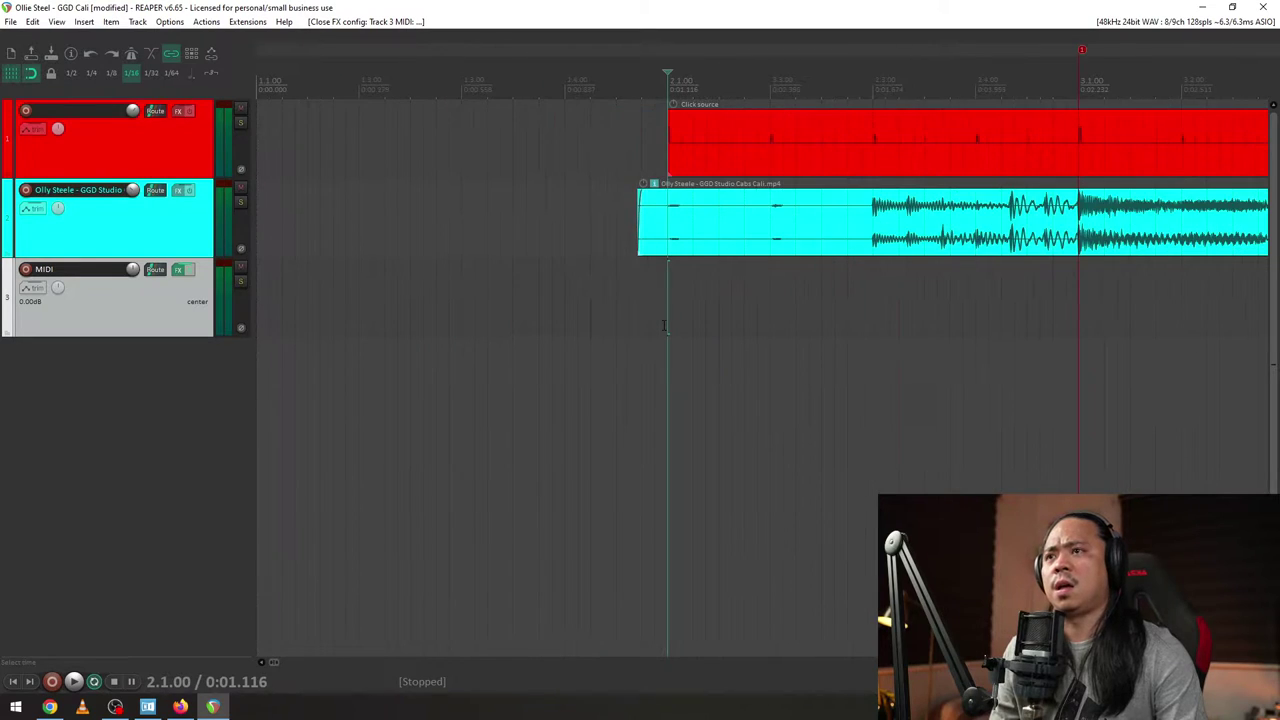
{"action": "scroll", "coordinate": [663, 325], "scroll_direction": "down", "scroll_amount": 5}
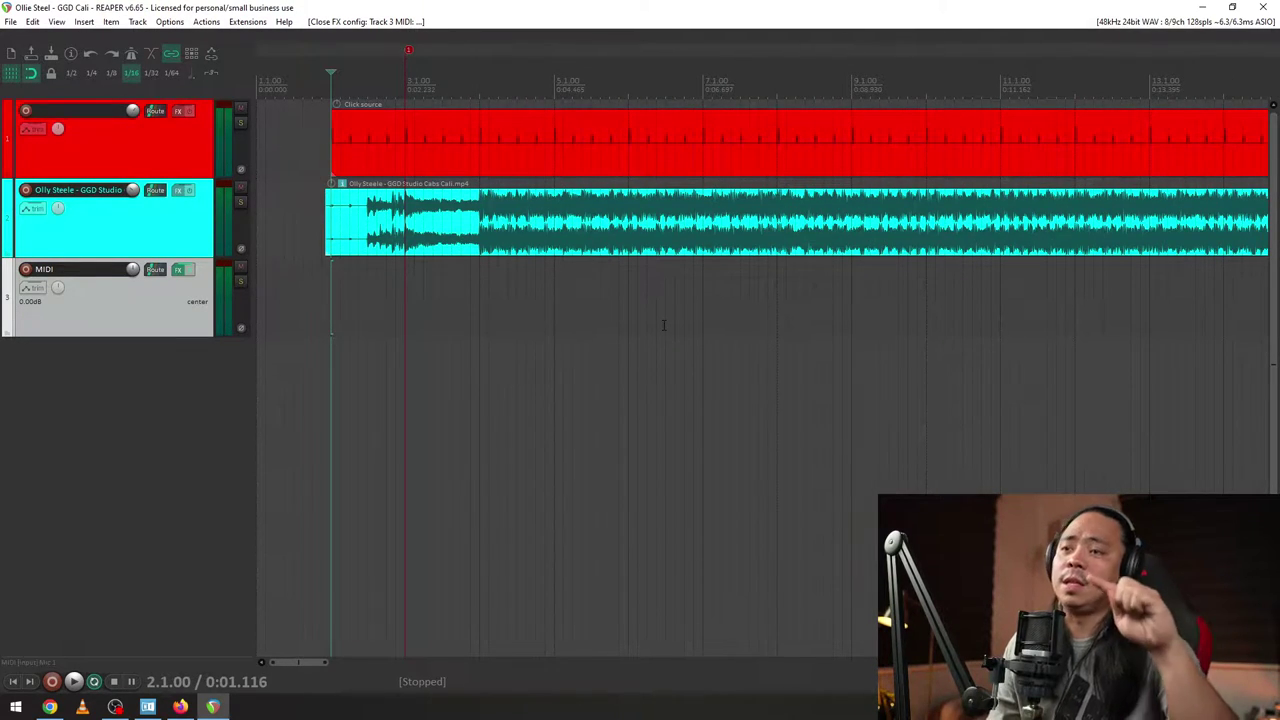
{"action": "left_click", "coordinate": [84, 21]}
{"action": "left_click", "coordinate": [102, 49]}
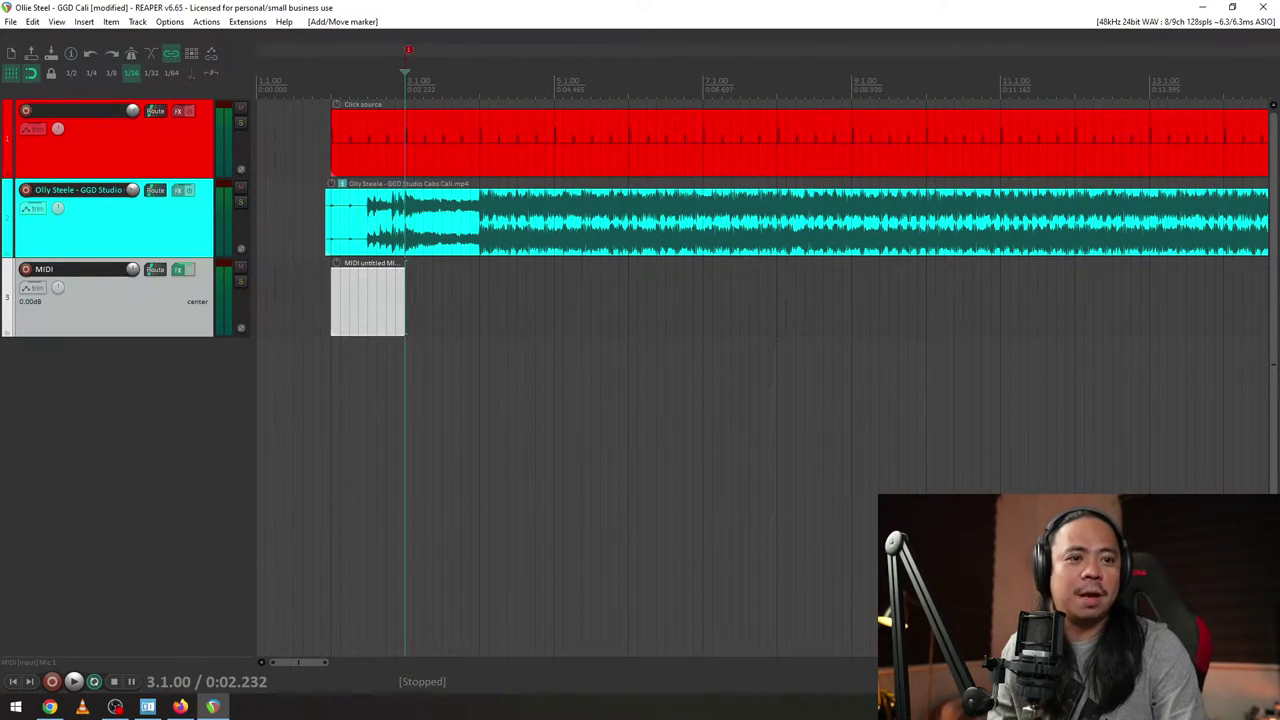
- Open the MIDI item in the editor, undock the editor into its own window and close it
{"action": "left_click", "coordinate": [377, 307]}
{"action": "double_click", "coordinate": [386, 307]}
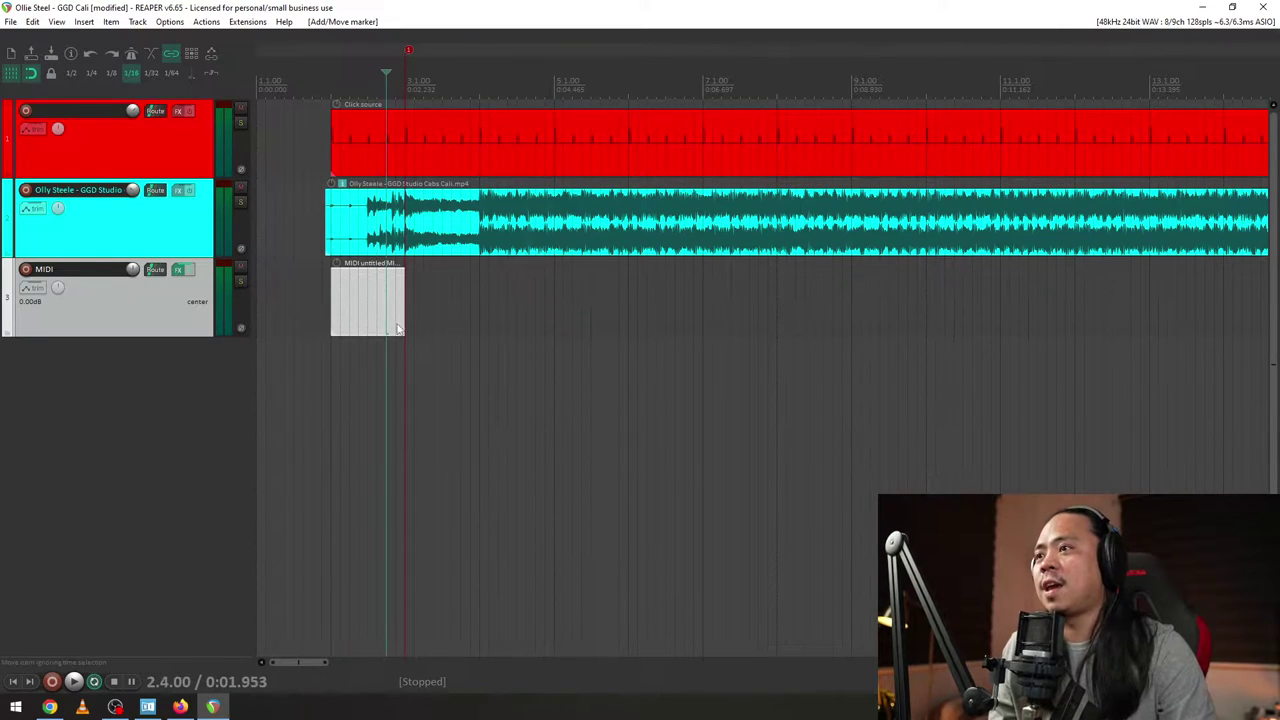
{"action": "key", "text": "ctrl+m"}
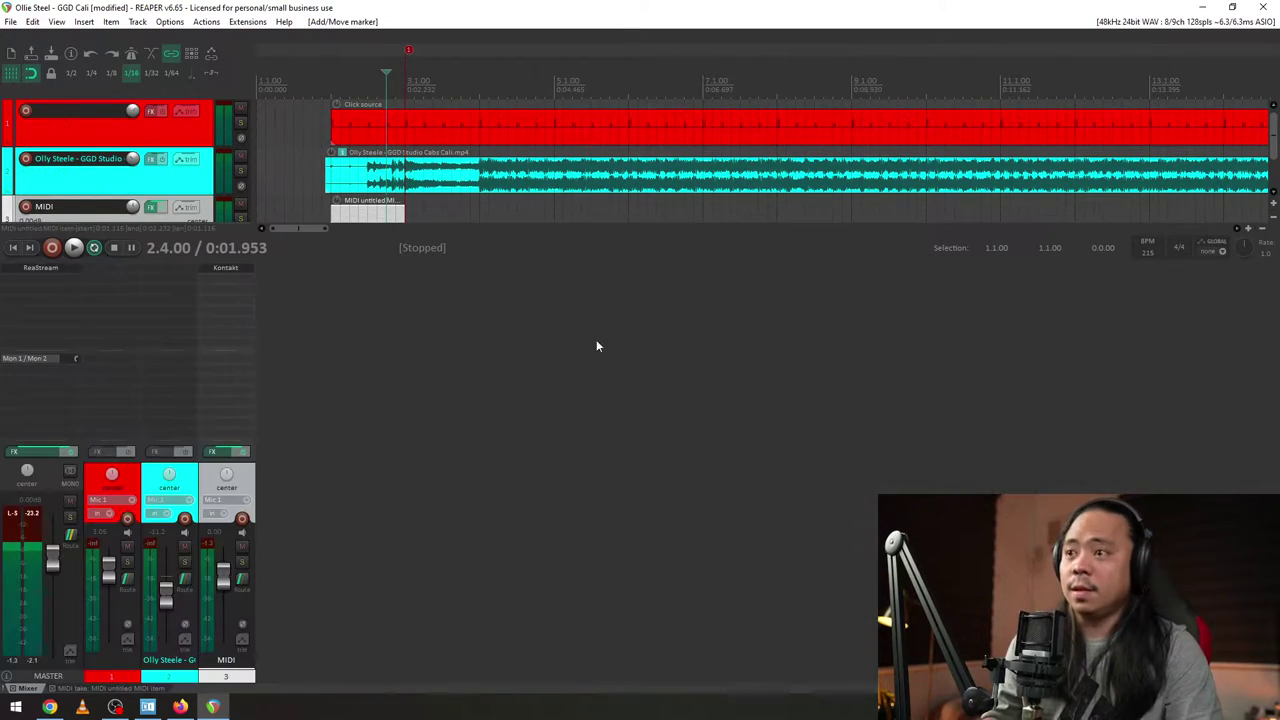
{"action": "key", "text": "ctrl+m"}
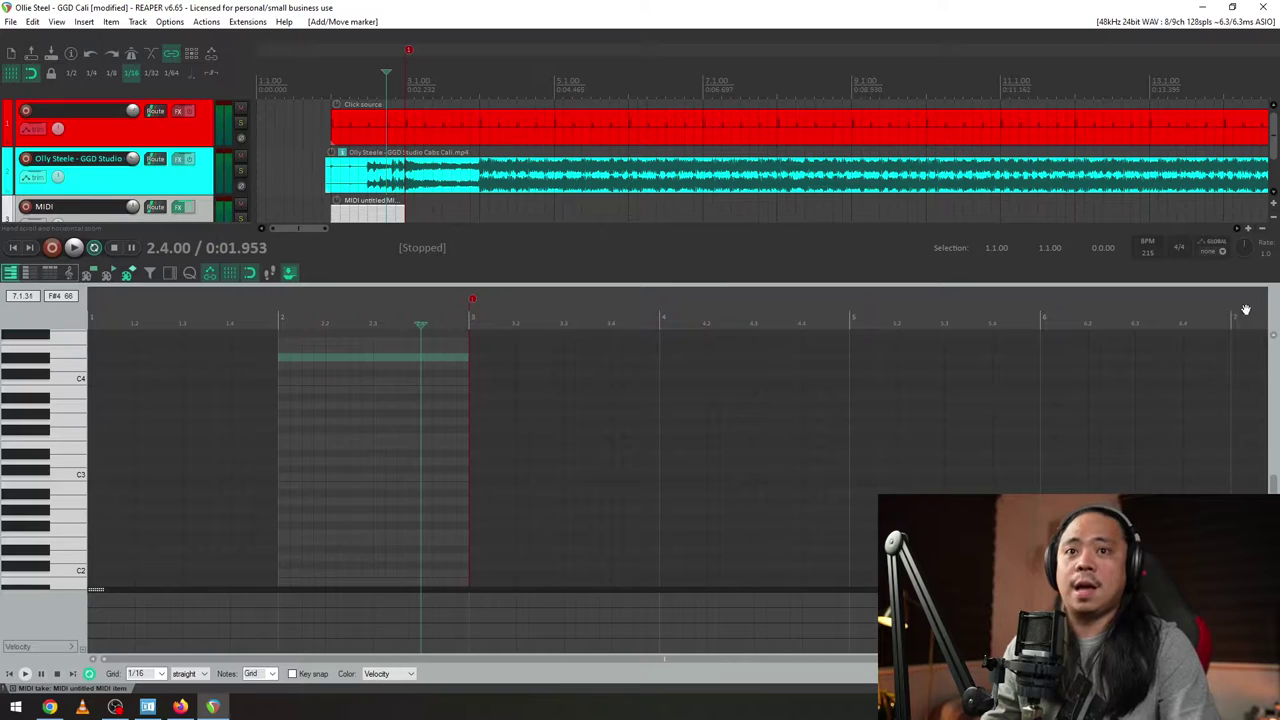
{"action": "key", "text": "ctrl+m"}
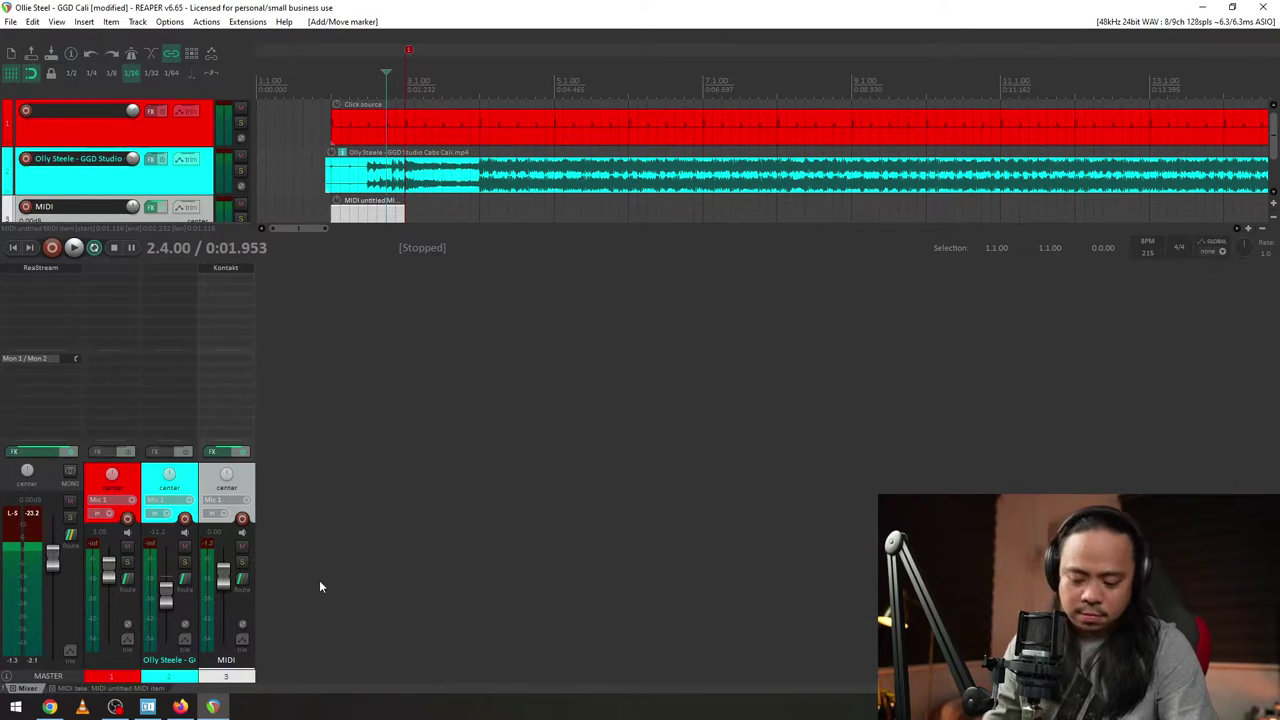
{"action": "key", "text": "ctrl+m"}
{"action": "left_click", "coordinate": [289, 274]}
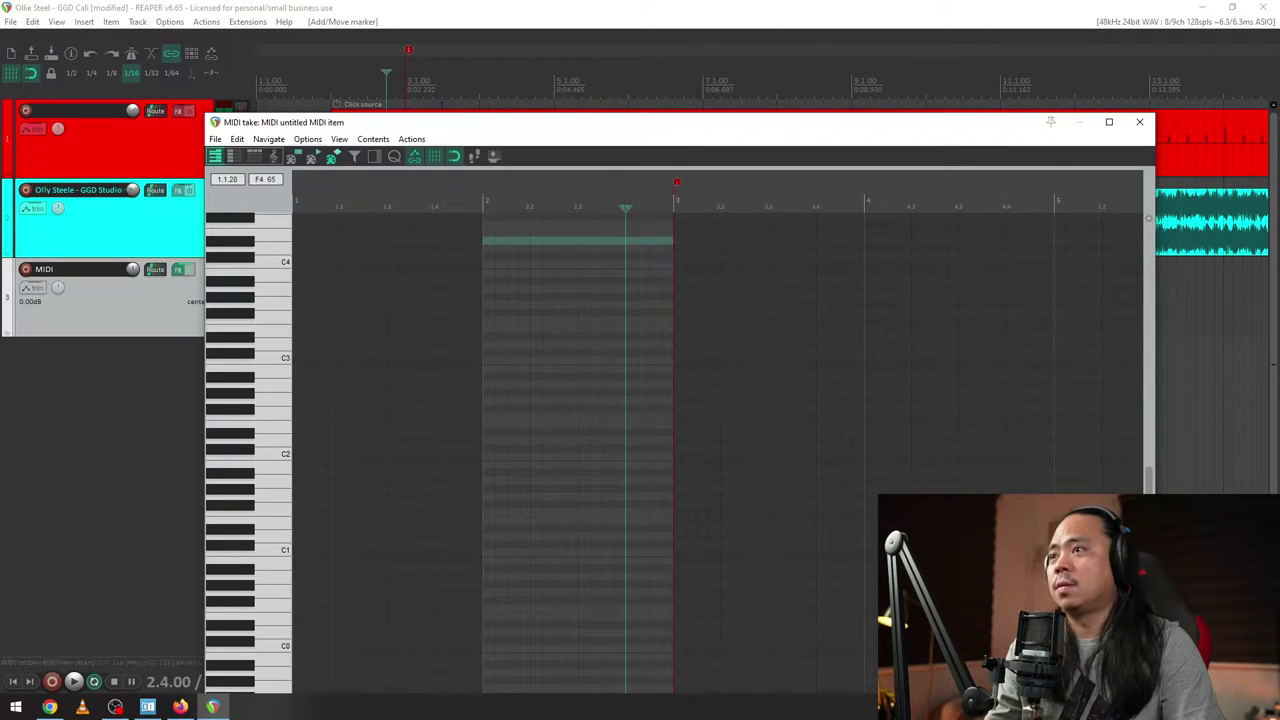
{"action": "left_click", "coordinate": [1139, 121]}
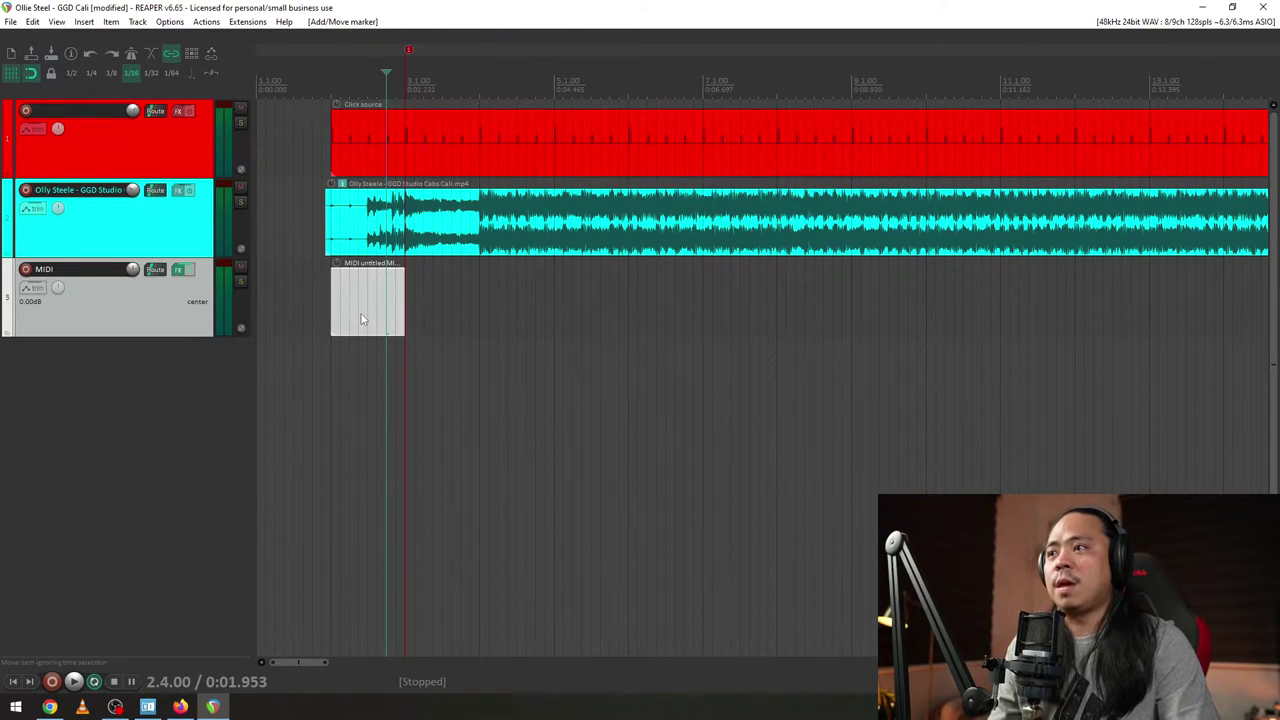
{"action": "scroll", "coordinate": [362, 318], "scroll_direction": "down", "scroll_amount": 5}
{"action": "scroll", "coordinate": [364, 306], "scroll_direction": "up", "scroll_amount": 5}
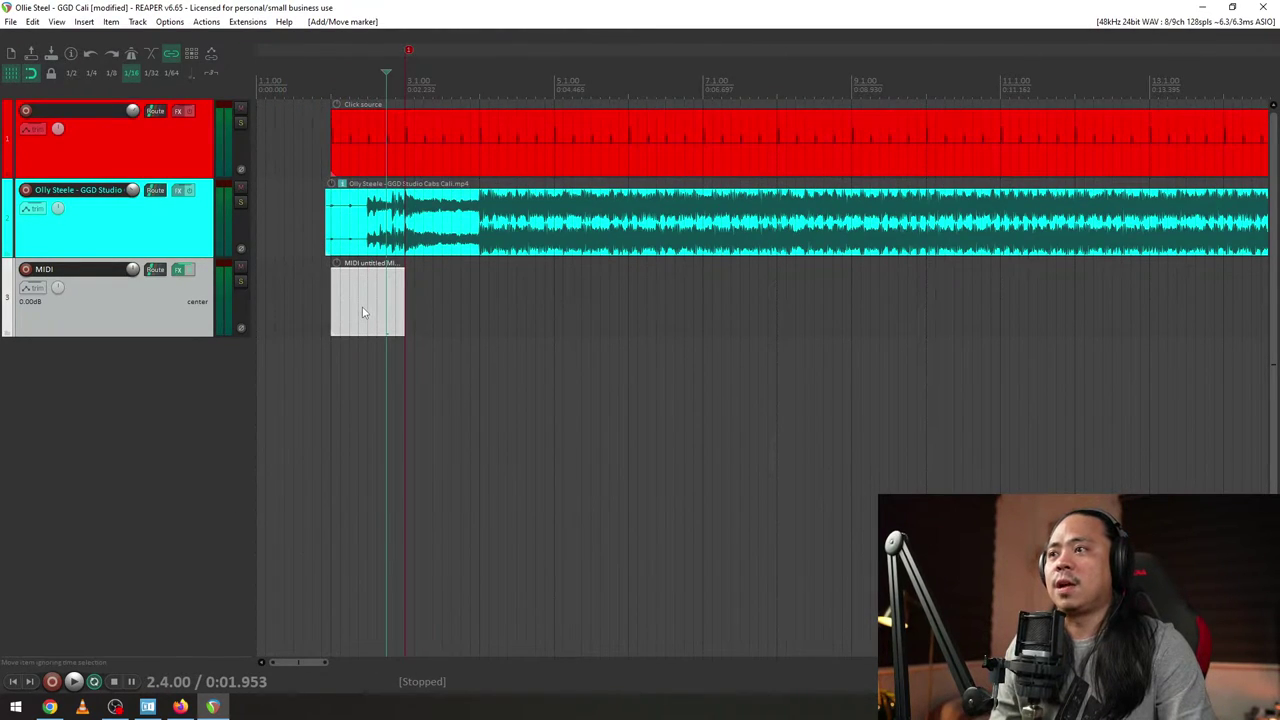
- Extend the MIDI item's end past the end of the song to about bar 85 using the MIDI editor
{"action": "double_click", "coordinate": [363, 313]}
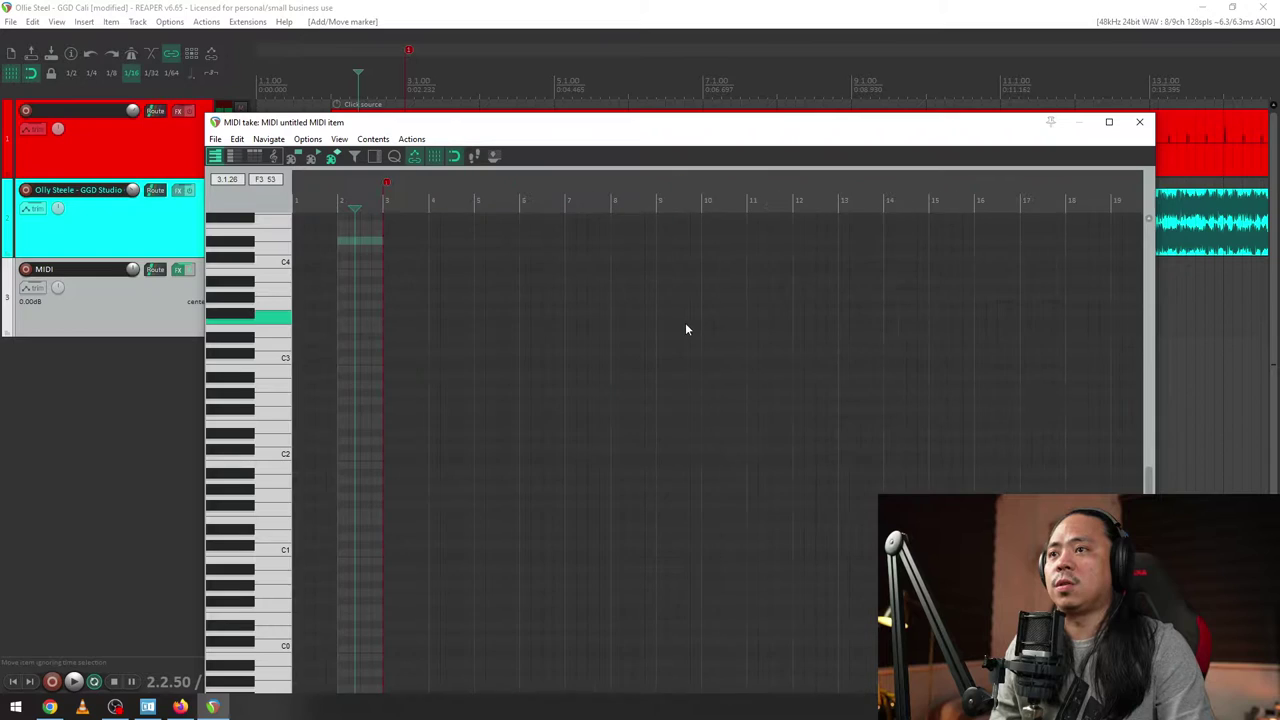
{"action": "left_click_drag", "start_coordinate": [678, 128], "coordinate": [608, 293]}
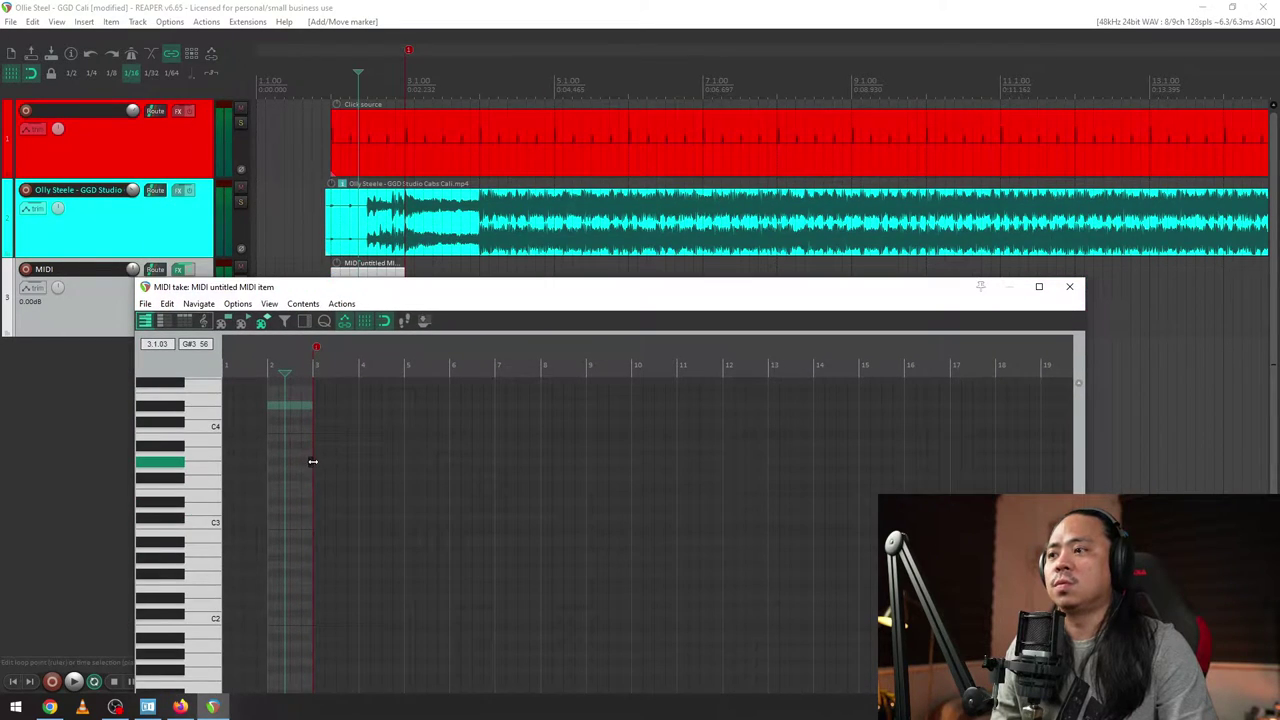
{"action": "left_click_drag", "start_coordinate": [312, 461], "coordinate": [824, 505]}
{"action": "scroll", "coordinate": [832, 490], "scroll_direction": "down", "scroll_amount": 1}
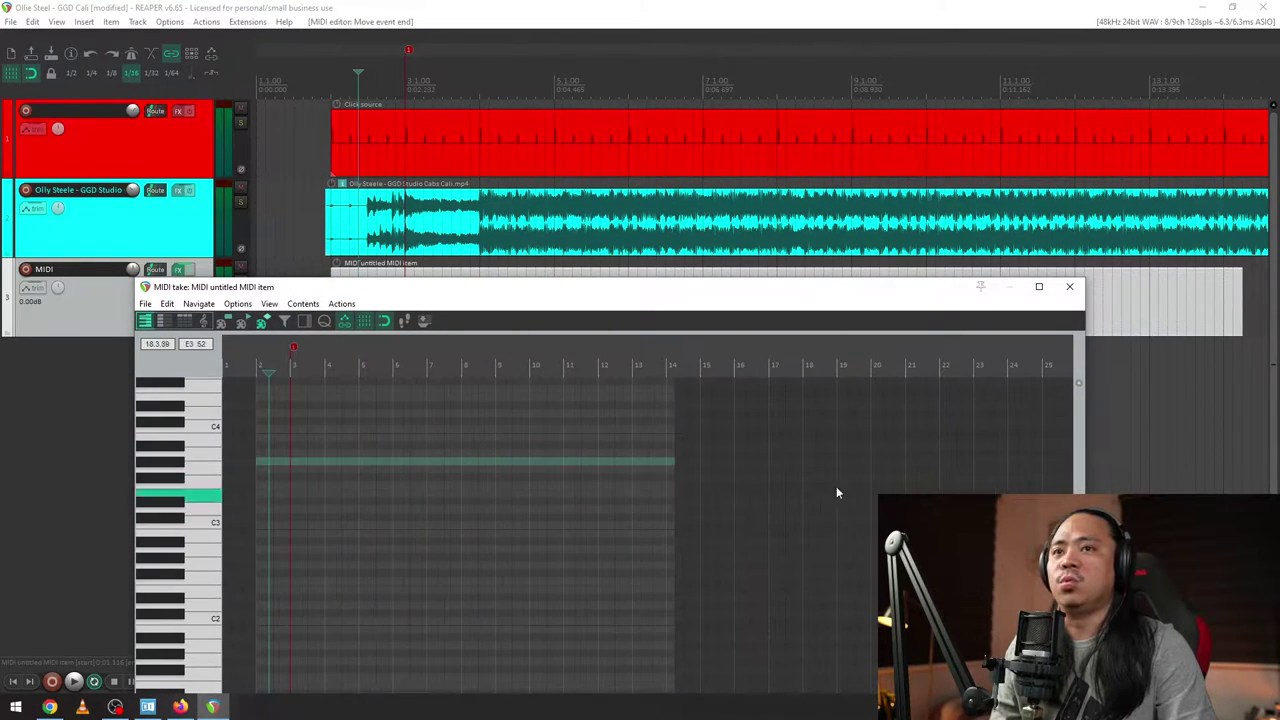
{"action": "scroll", "coordinate": [960, 181], "scroll_direction": "down", "scroll_amount": 5}
{"action": "scroll", "coordinate": [960, 181], "scroll_direction": "down", "scroll_amount": 4}
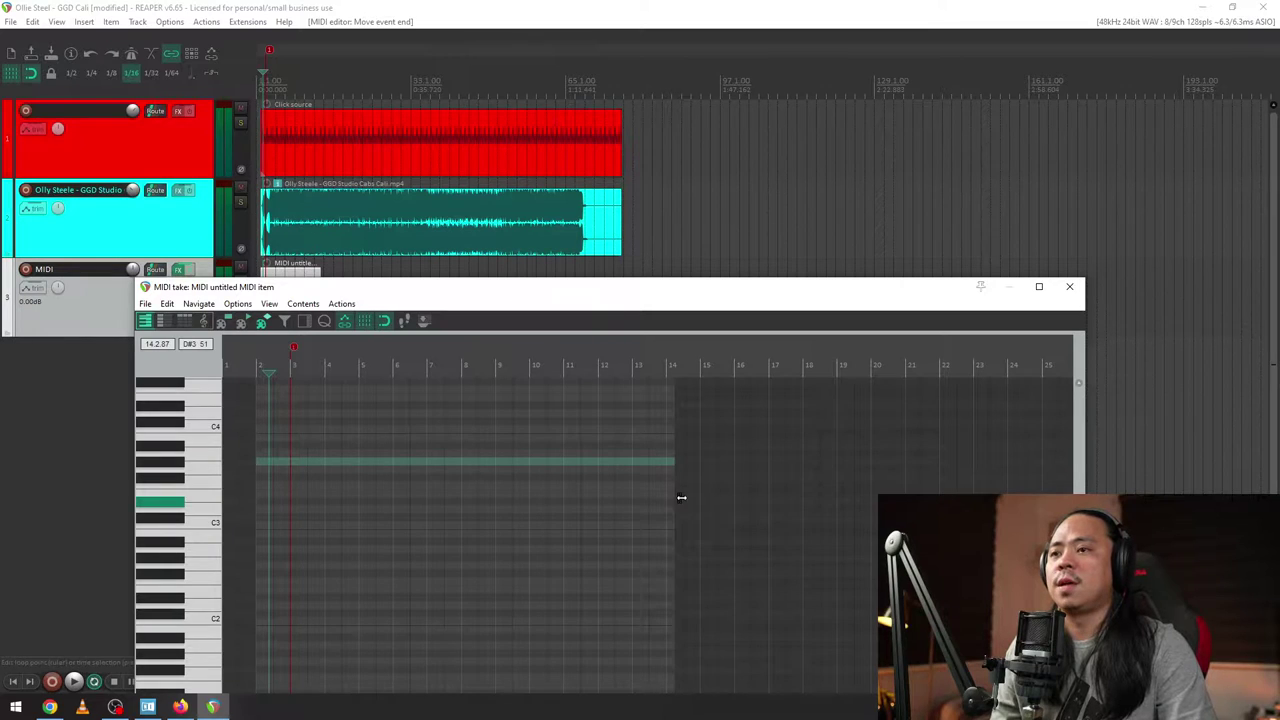
{"action": "left_click_drag", "start_coordinate": [674, 486], "coordinate": [938, 483]}
{"action": "scroll", "coordinate": [900, 478], "scroll_direction": "down", "scroll_amount": 3}
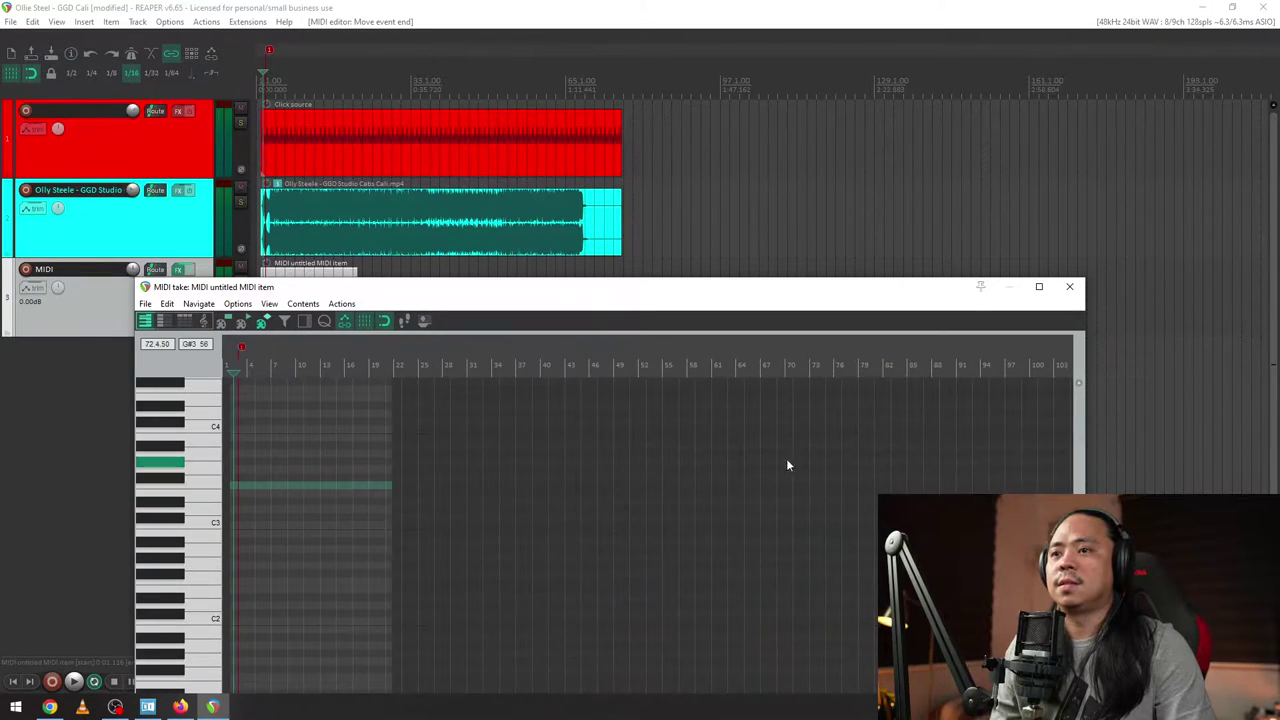
{"action": "left_click_drag", "start_coordinate": [388, 486], "coordinate": [860, 484]}
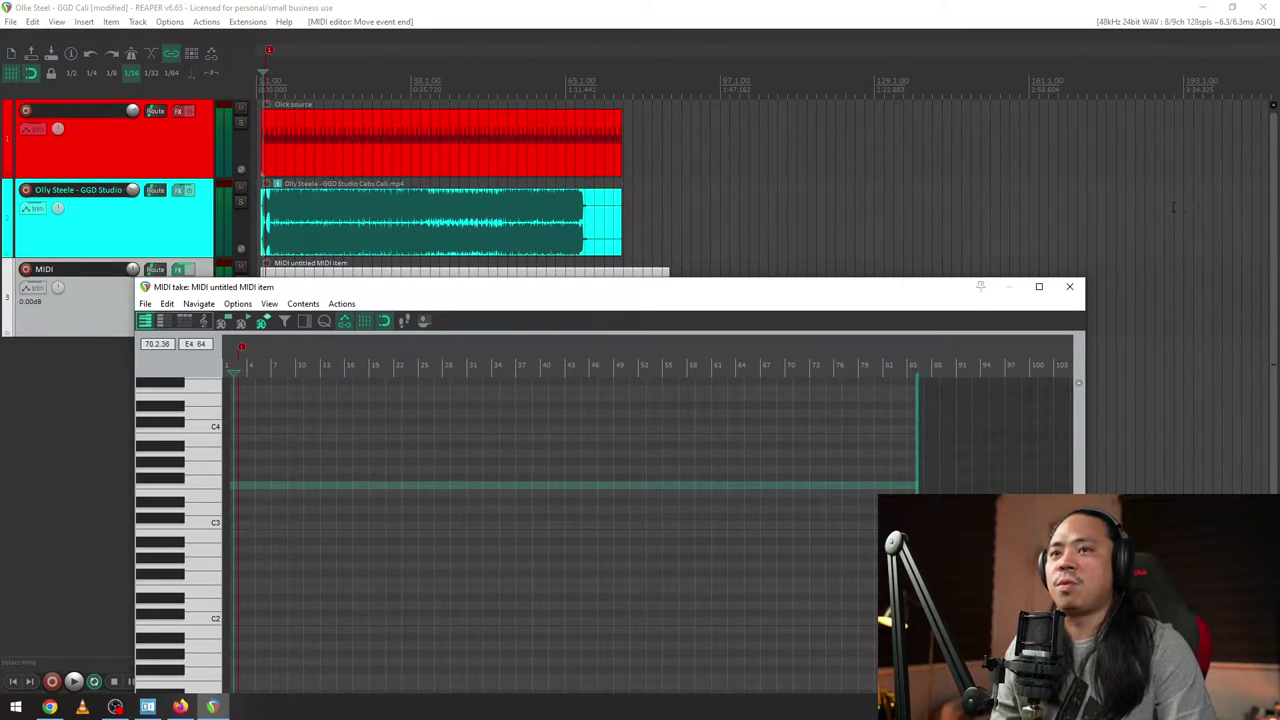
{"action": "left_click", "coordinate": [1070, 287]}
- Split the click, song and MIDI items at bar 76 and delete everything after the split
{"action": "scroll", "coordinate": [622, 306], "scroll_direction": "up", "scroll_amount": 5}
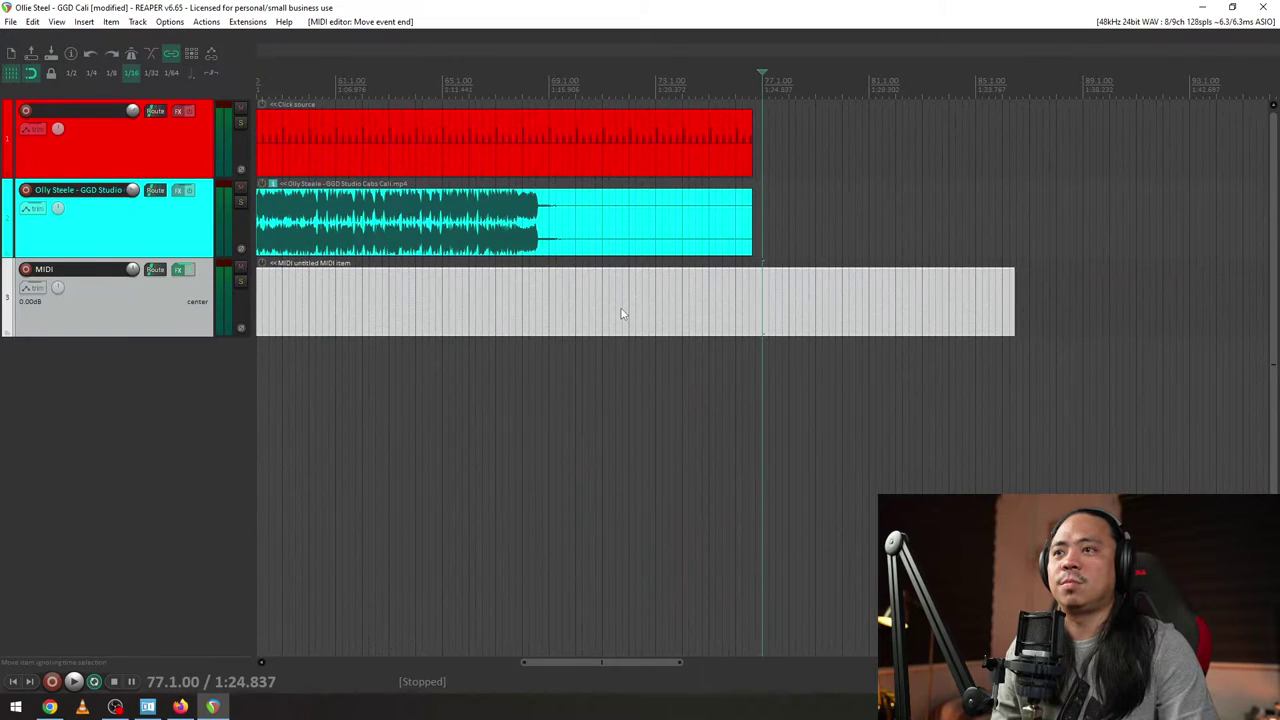
{"action": "left_click", "coordinate": [695, 255]}
{"action": "scroll", "coordinate": [695, 255], "scroll_direction": "up", "scroll_amount": 3}
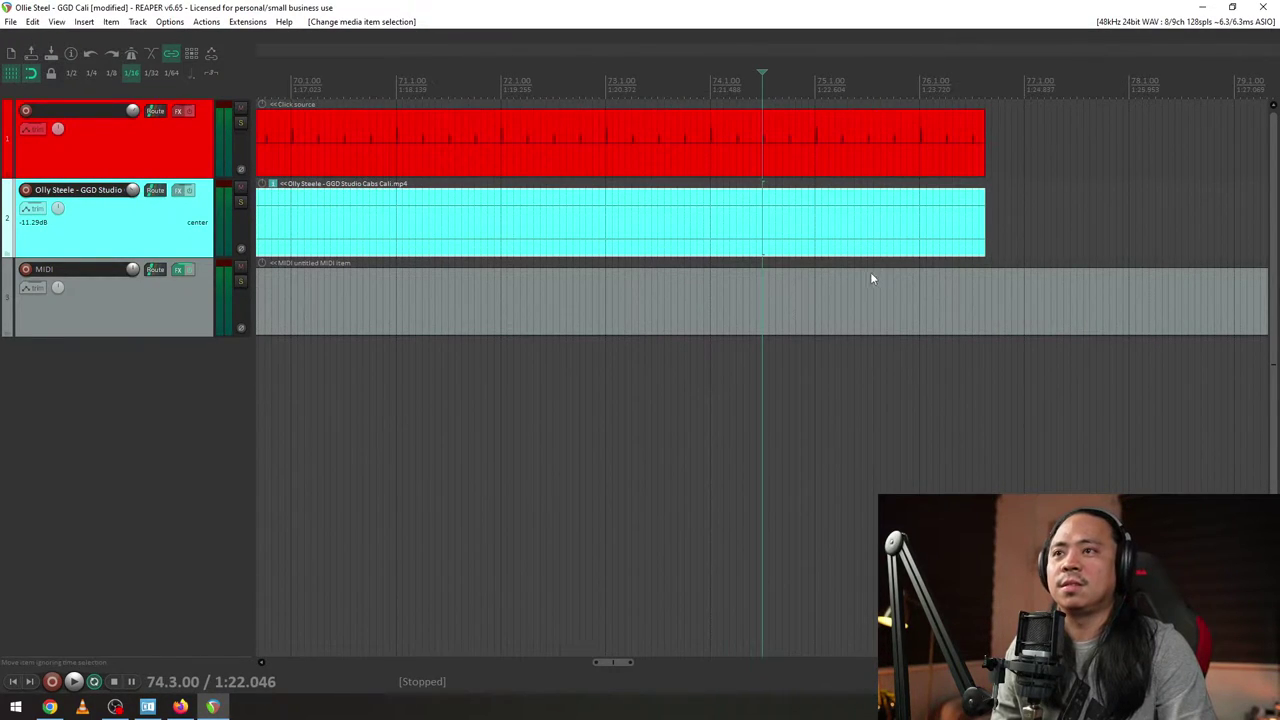
{"action": "left_click", "coordinate": [920, 216]}
{"action": "key", "text": "ctrl+a"}
{"action": "key", "text": "s"}
{"action": "key", "text": "Delete"}
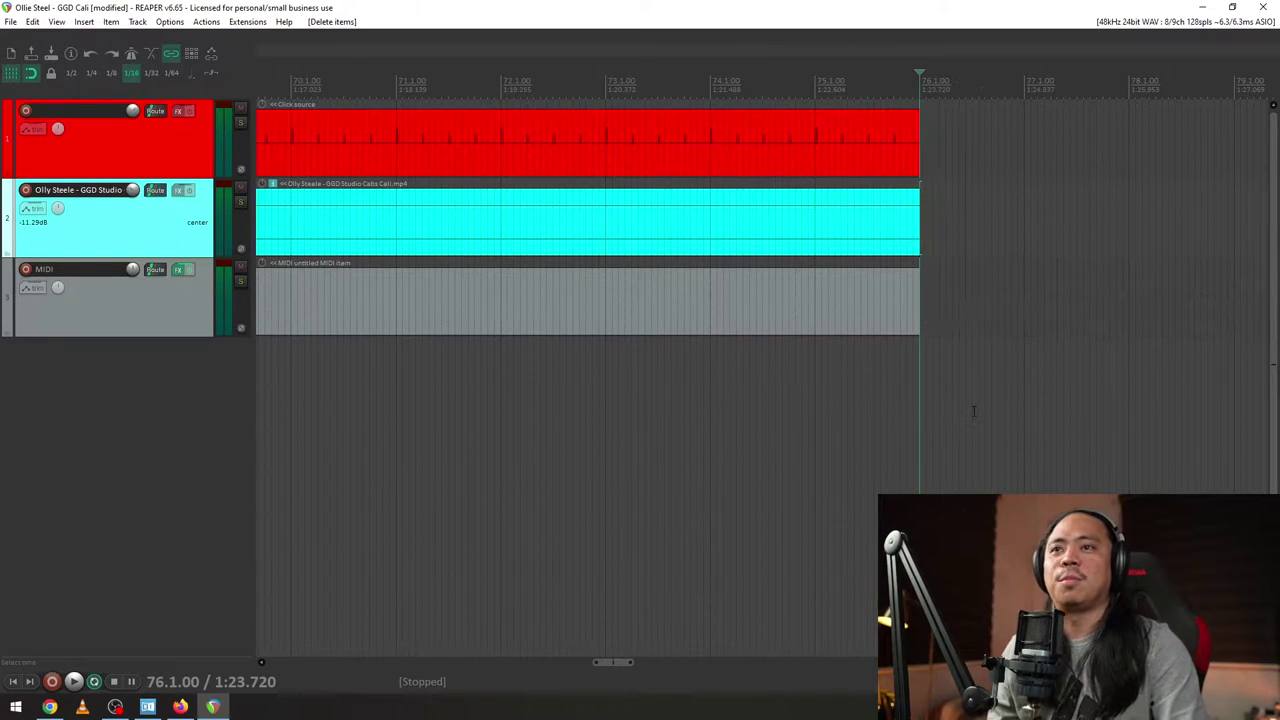
{"action": "key", "text": "Escape"}
- Save the project
{"action": "scroll", "coordinate": [957, 404], "scroll_direction": "down", "scroll_amount": 15}
{"action": "scroll", "coordinate": [957, 404], "scroll_direction": "down", "scroll_amount": 2}
{"action": "key", "text": "ctrl+s"}
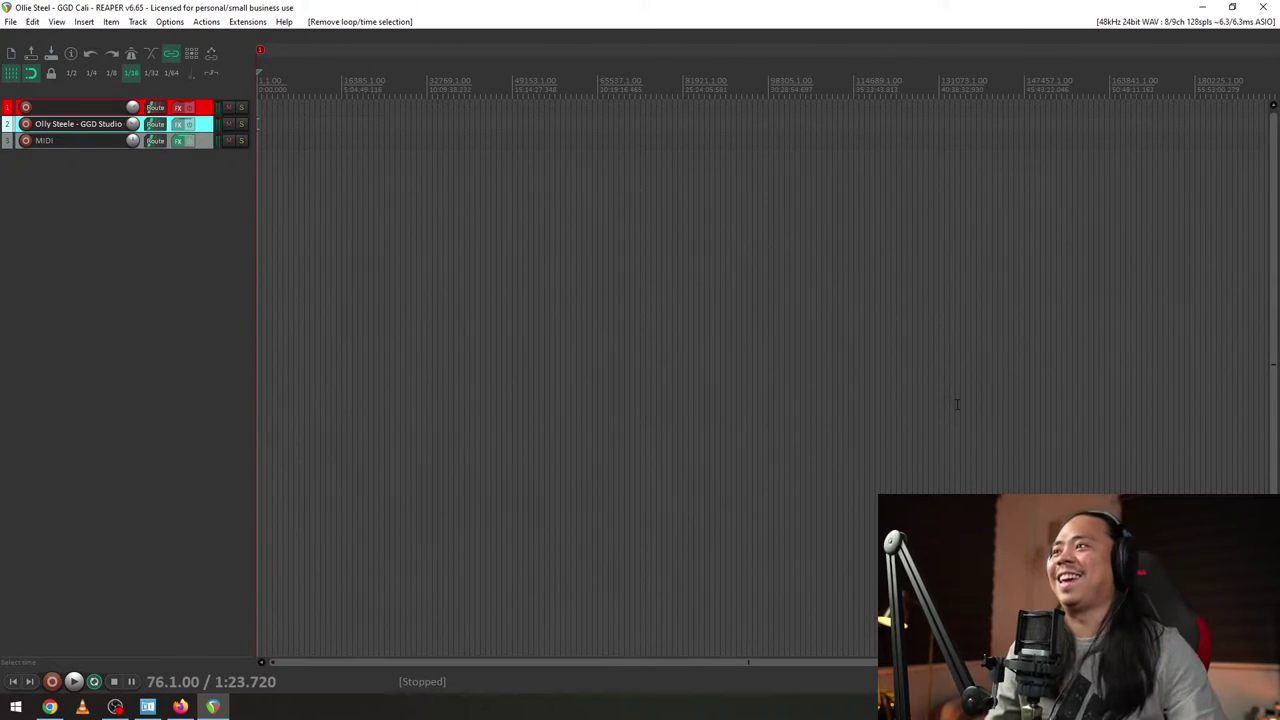
- Reopen the trimmed MIDI item in the MIDI editor and maximize the editor window
{"action": "scroll", "coordinate": [681, 279], "scroll_direction": "up", "scroll_amount": 5}
{"action": "scroll", "coordinate": [681, 280], "scroll_direction": "up", "scroll_amount": 2}
{"action": "scroll", "coordinate": [682, 278], "scroll_direction": "up", "scroll_amount": 10}
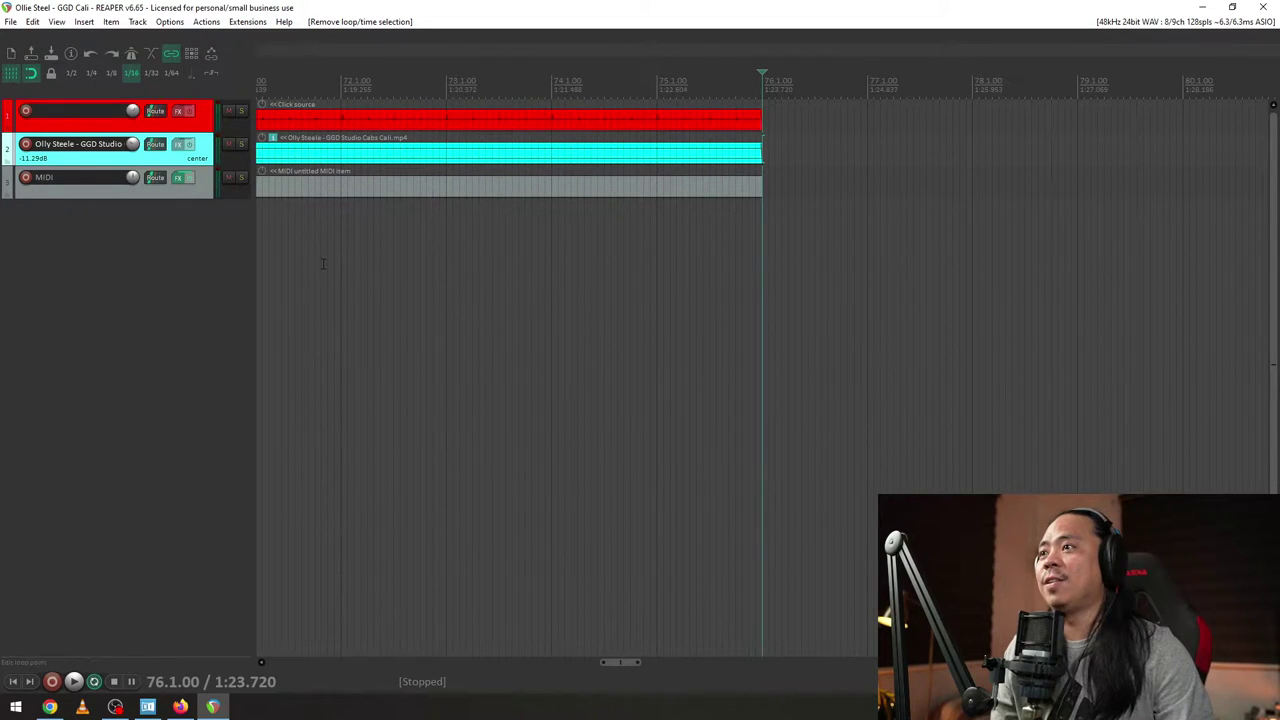
{"action": "scroll", "coordinate": [323, 263], "scroll_direction": "up", "scroll_amount": 2}
{"action": "left_click", "coordinate": [489, 264]}
{"action": "scroll", "coordinate": [489, 262], "scroll_direction": "up", "scroll_amount": 3}
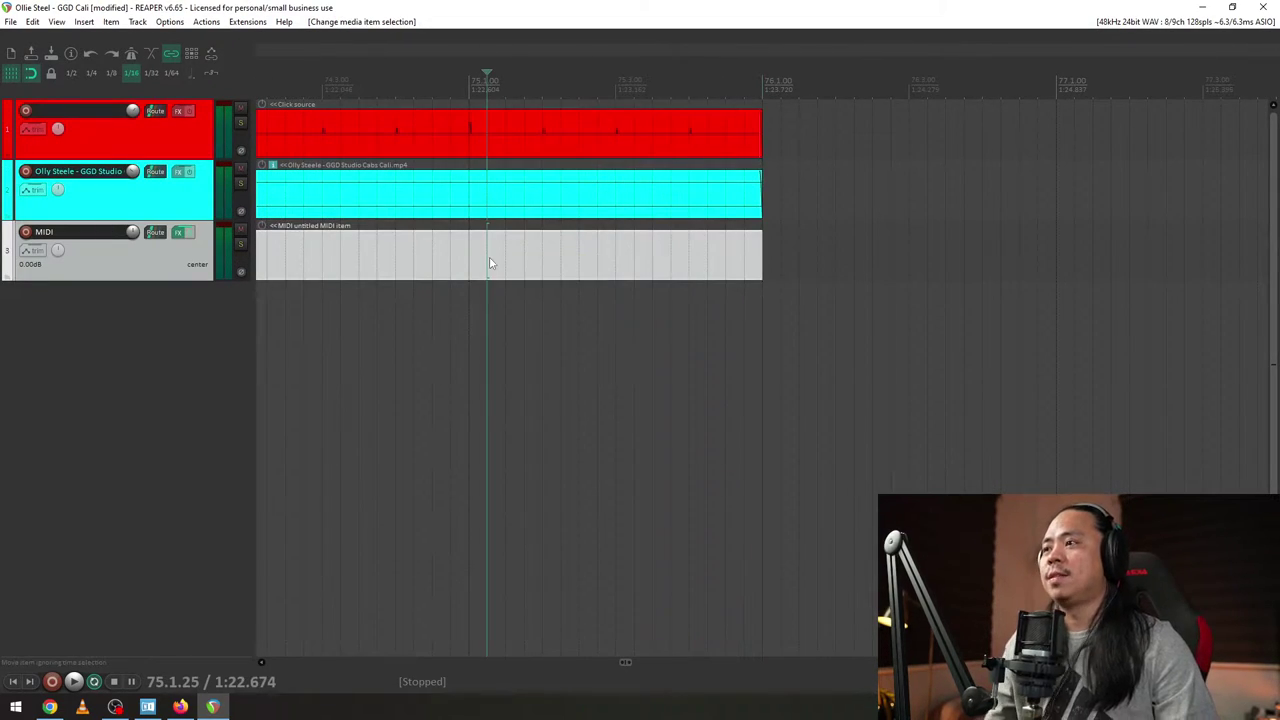
{"action": "double_click", "coordinate": [489, 262]}
{"action": "left_click", "coordinate": [1038, 287]}
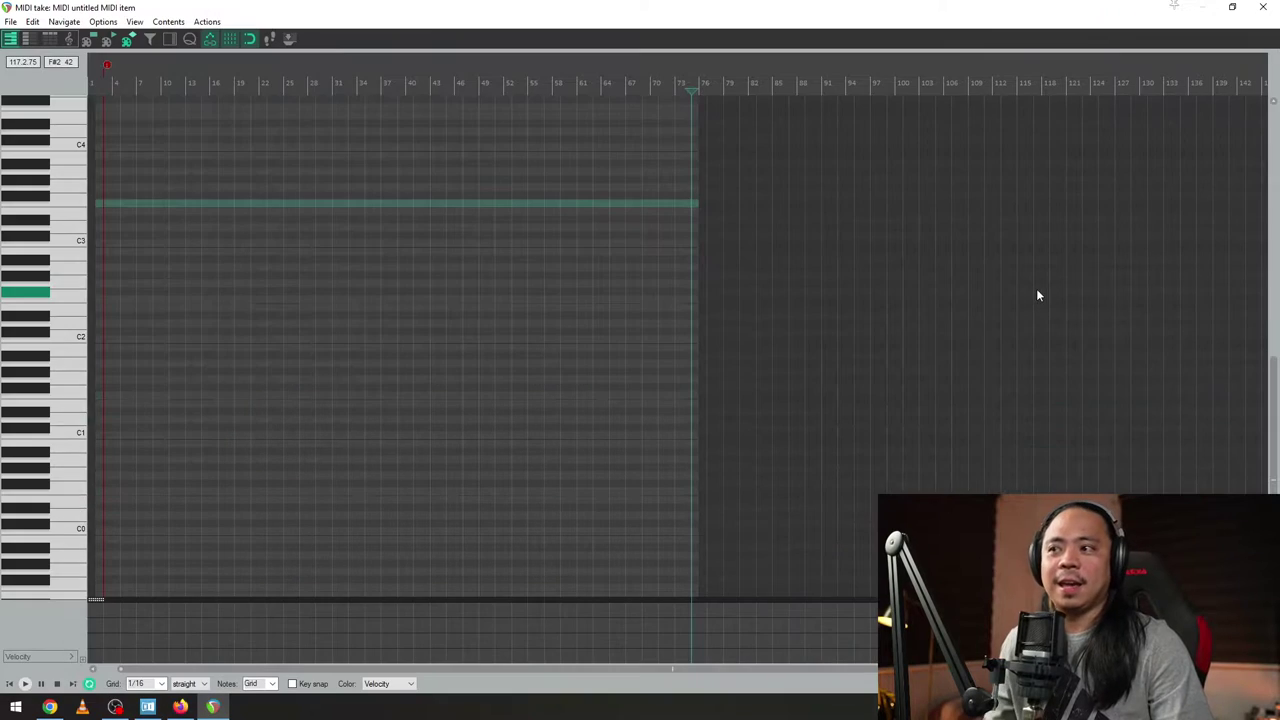
- Examine the empty MIDI item's timeline in the editor, between its start and its end at bar 76
{"action": "scroll", "coordinate": [359, 438], "scroll_direction": "up", "scroll_amount": 10}
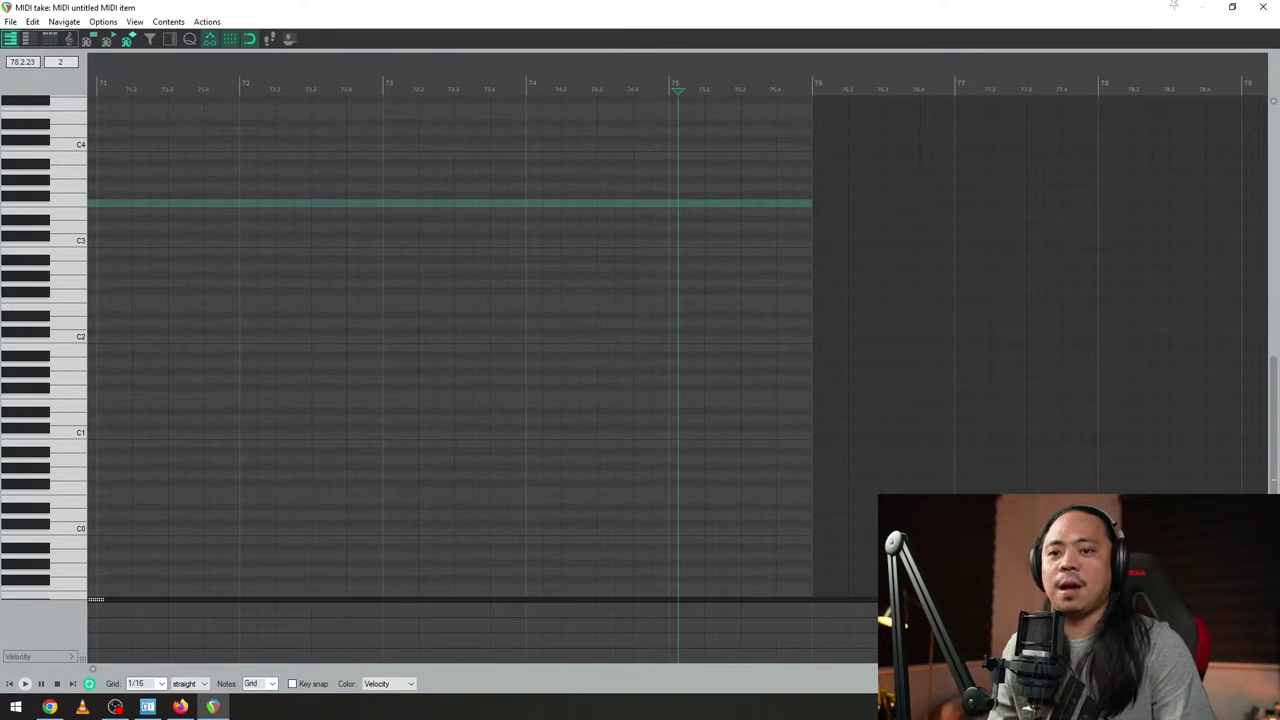
{"action": "left_click_drag", "start_coordinate": [1060, 668], "coordinate": [160, 668]}
{"action": "key", "text": "End"}
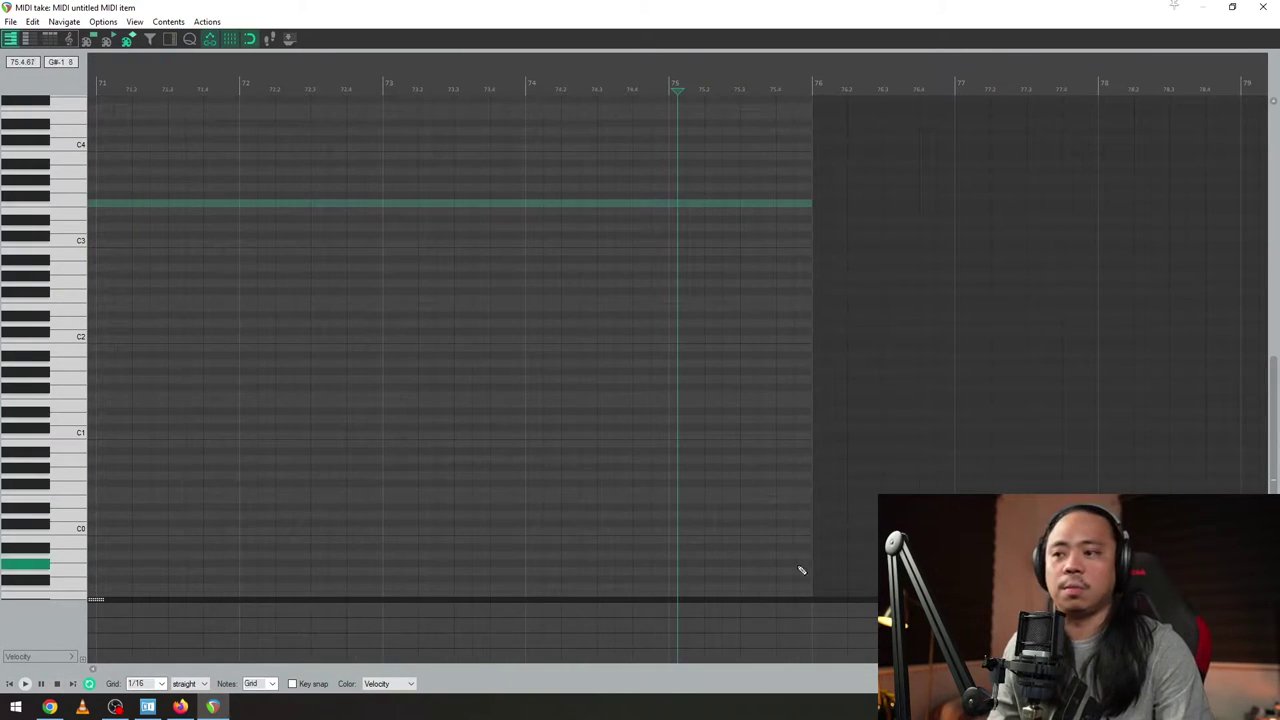
{"action": "key", "text": "Home"}
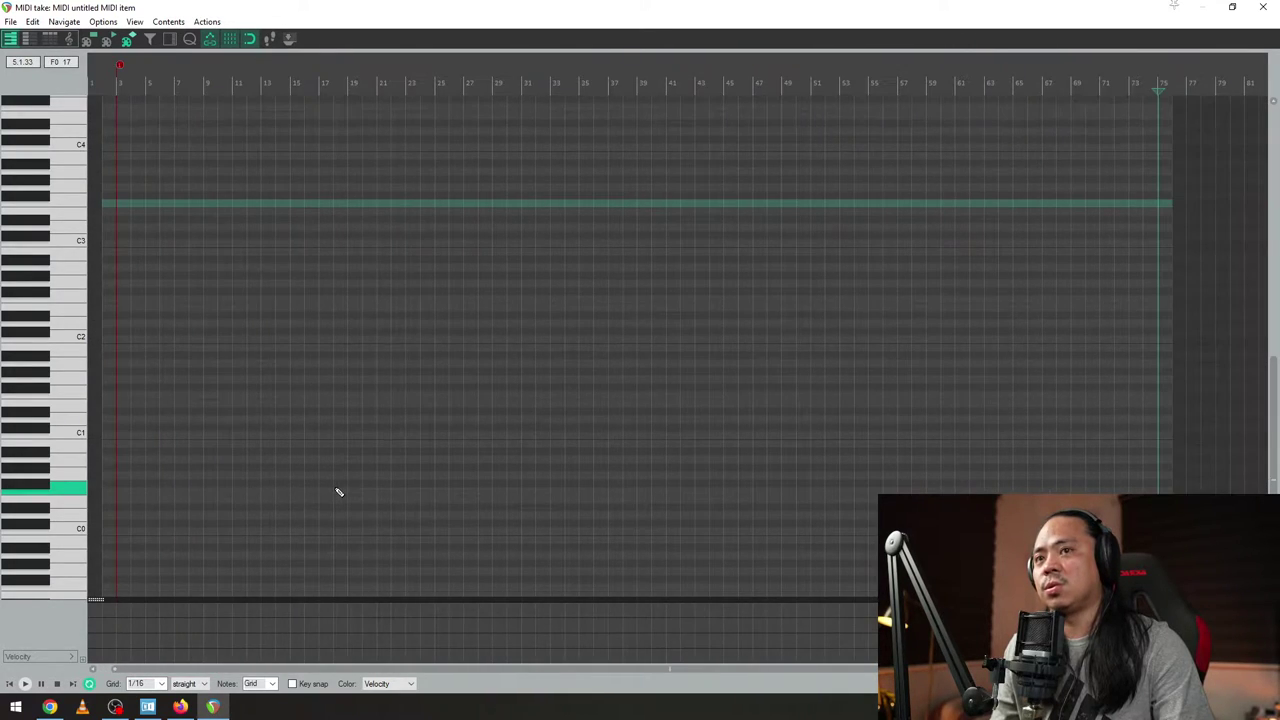
{"action": "key", "text": "End"}
{"action": "left_click_drag", "start_coordinate": [749, 667], "coordinate": [86, 675]}
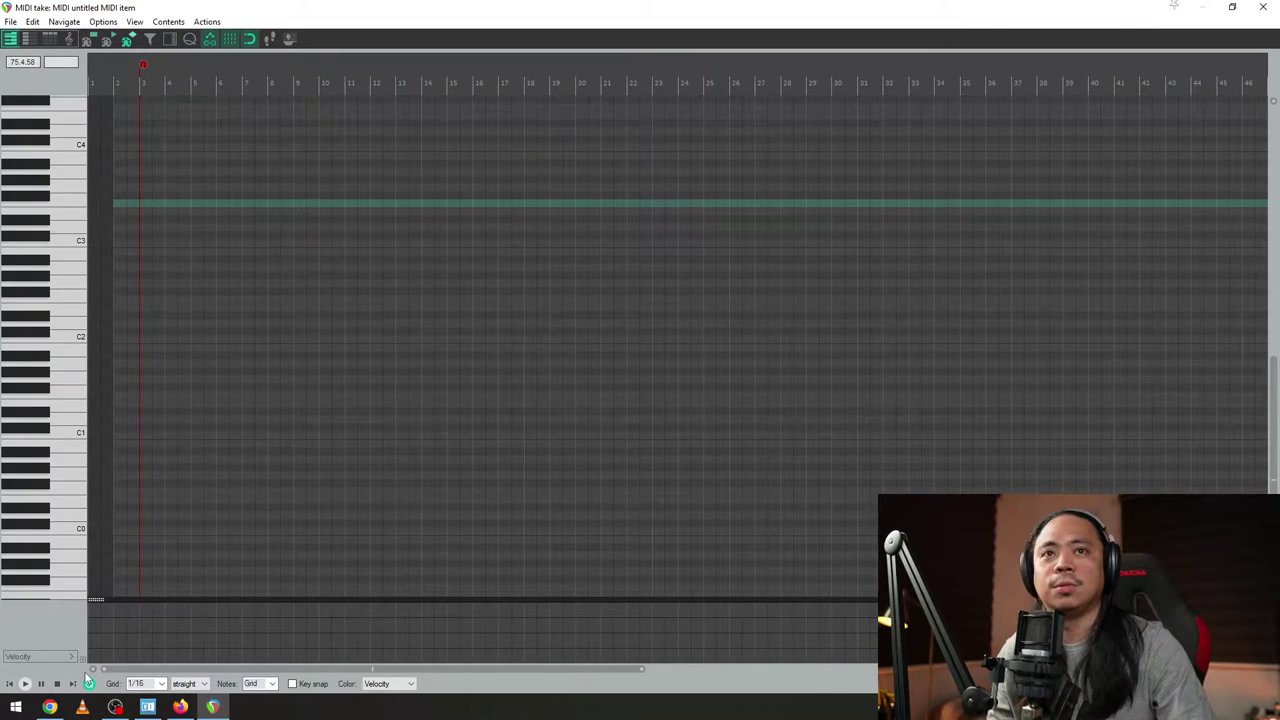
{"action": "scroll", "coordinate": [296, 404], "scroll_direction": "up", "scroll_amount": 3}
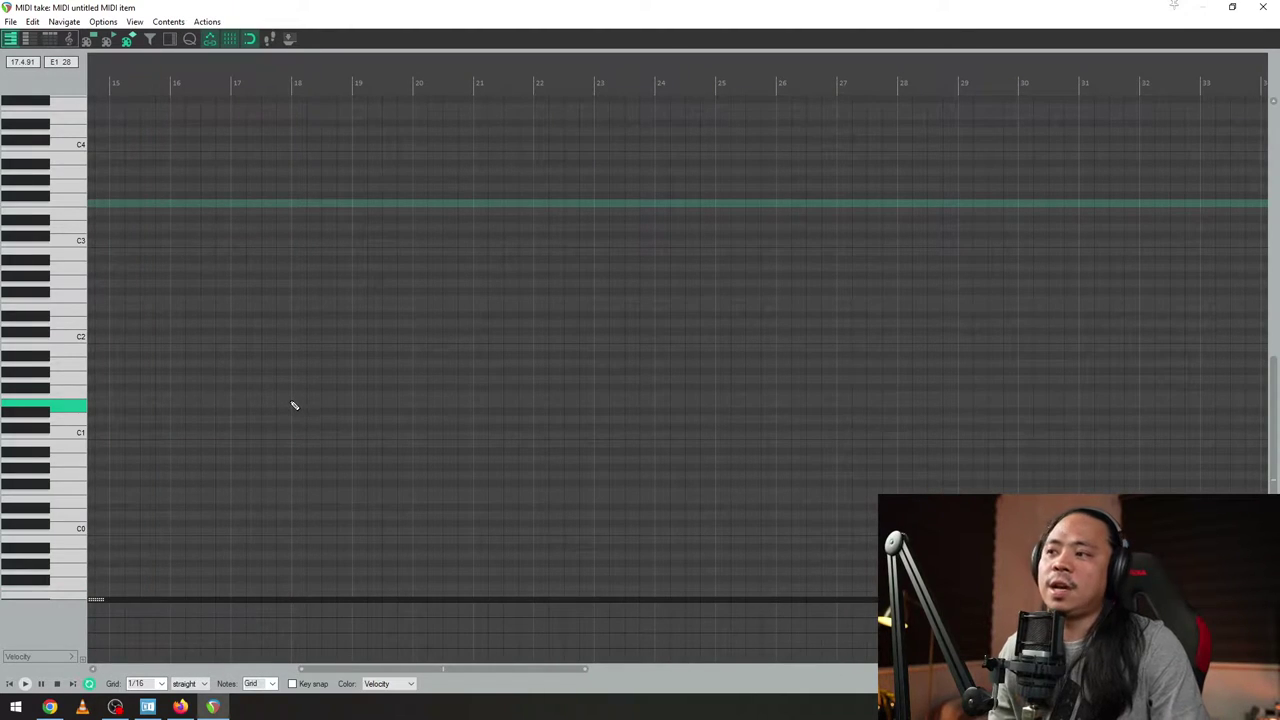
- Audition the C0, C2 and C1 keys to find the bass drum, and name the C1 key "Kick"
{"action": "left_click_drag", "start_coordinate": [714, 17], "coordinate": [835, 243]}
{"action": "double_click", "coordinate": [835, 243]}
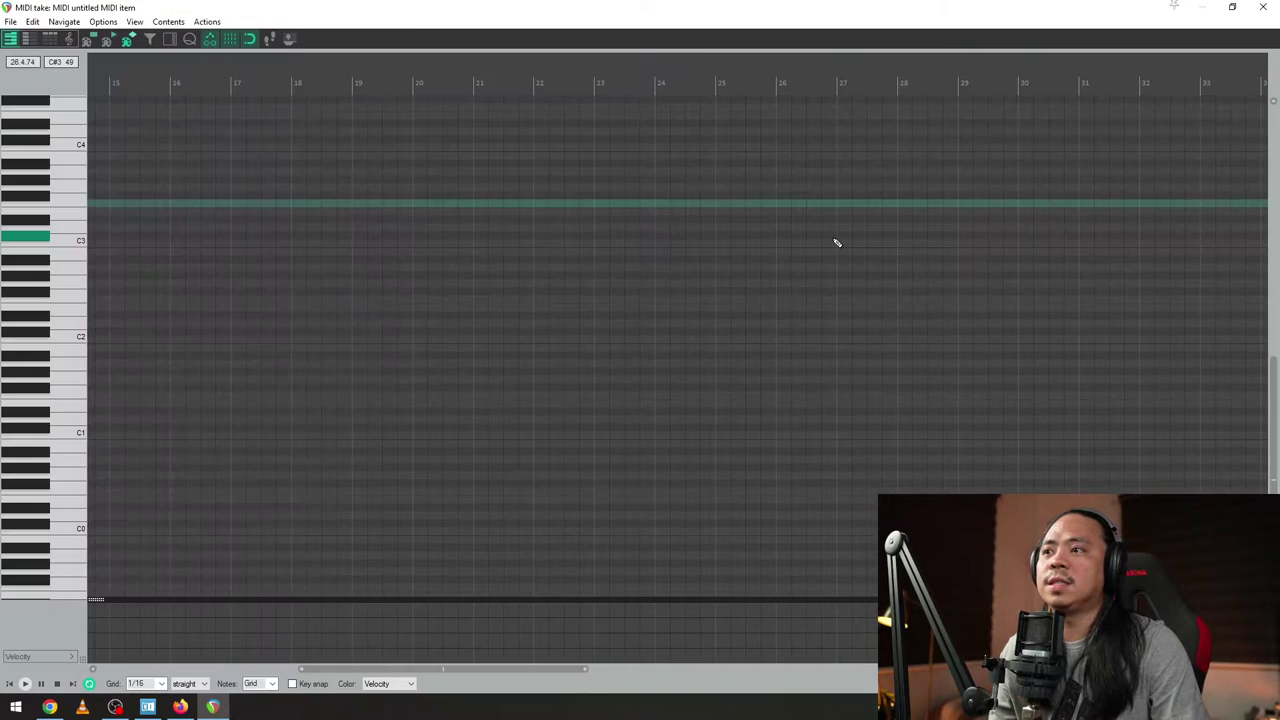
{"action": "left_click", "coordinate": [80, 528]}
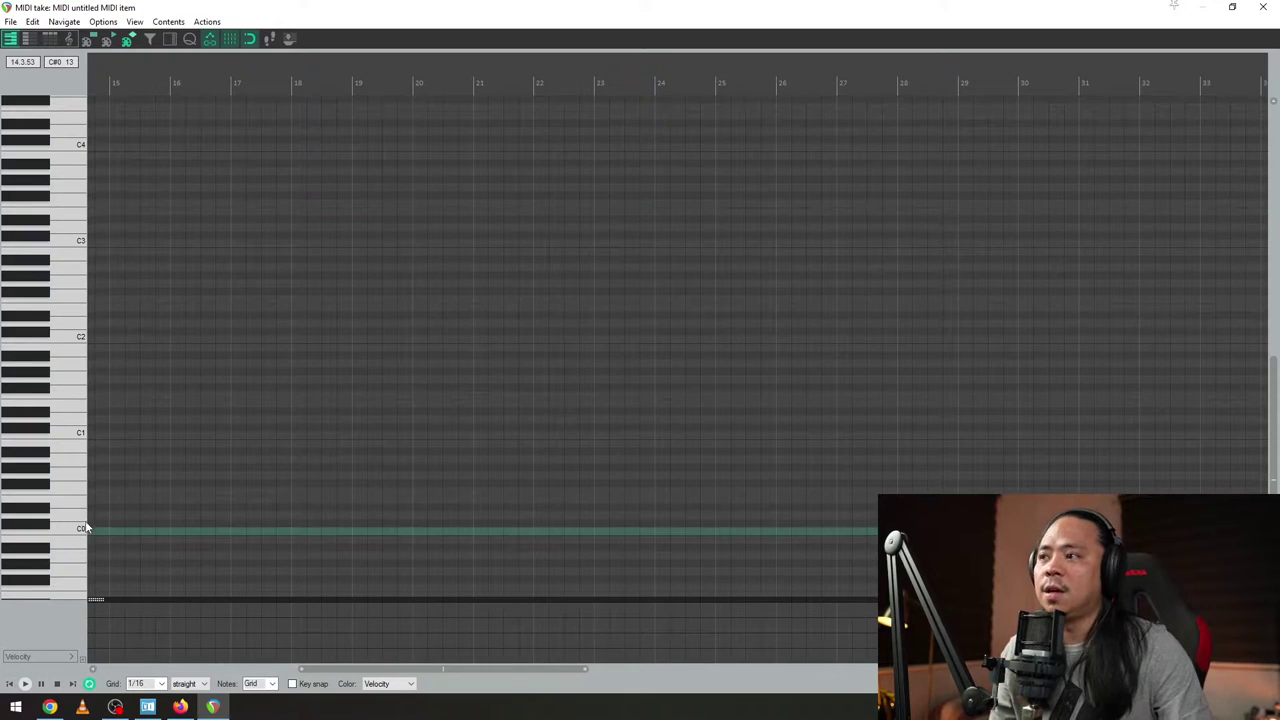
{"action": "left_click", "coordinate": [67, 344]}
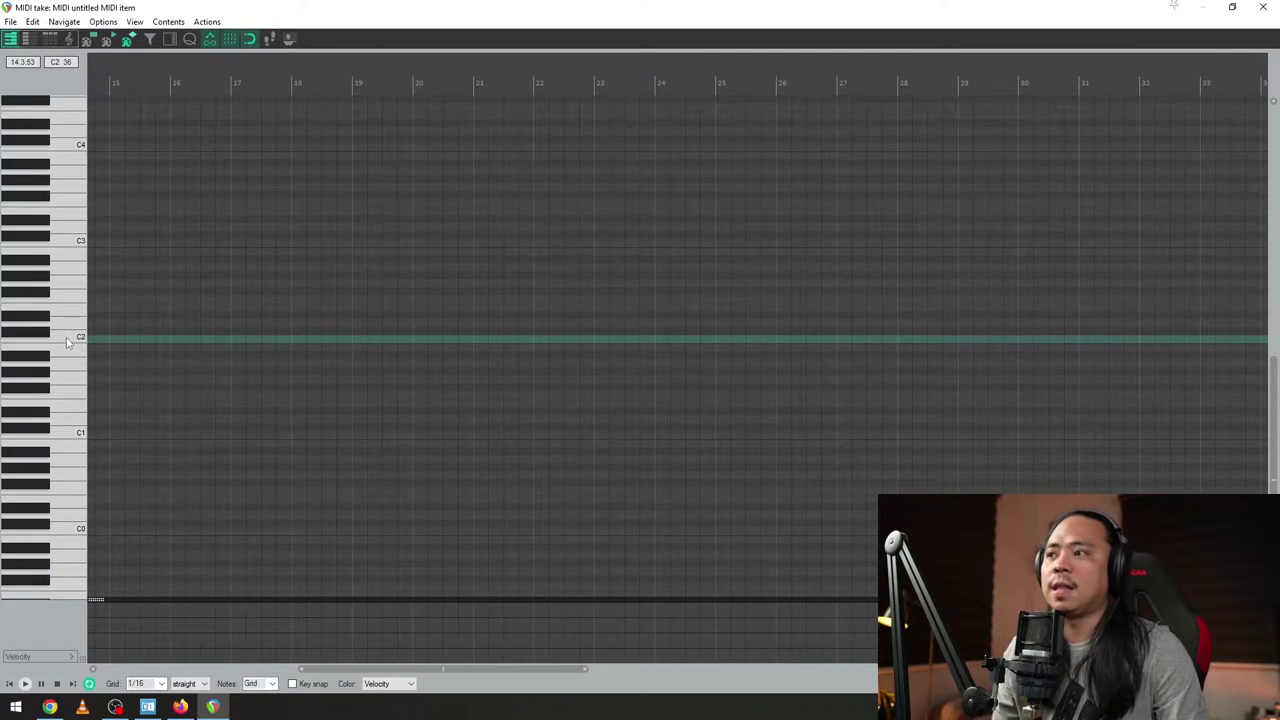
{"action": "left_click", "coordinate": [72, 438]}
{"action": "scroll", "coordinate": [72, 440], "scroll_direction": "up", "scroll_amount": 1}
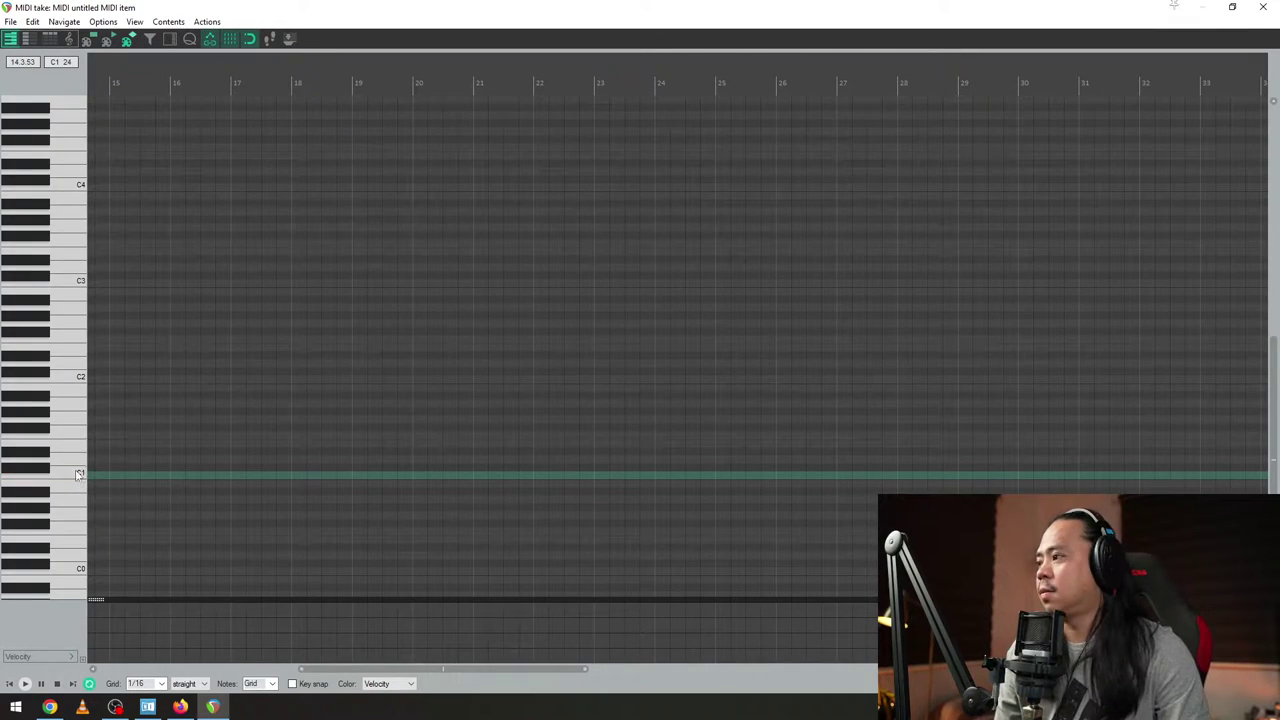
{"action": "left_click", "coordinate": [78, 474]}
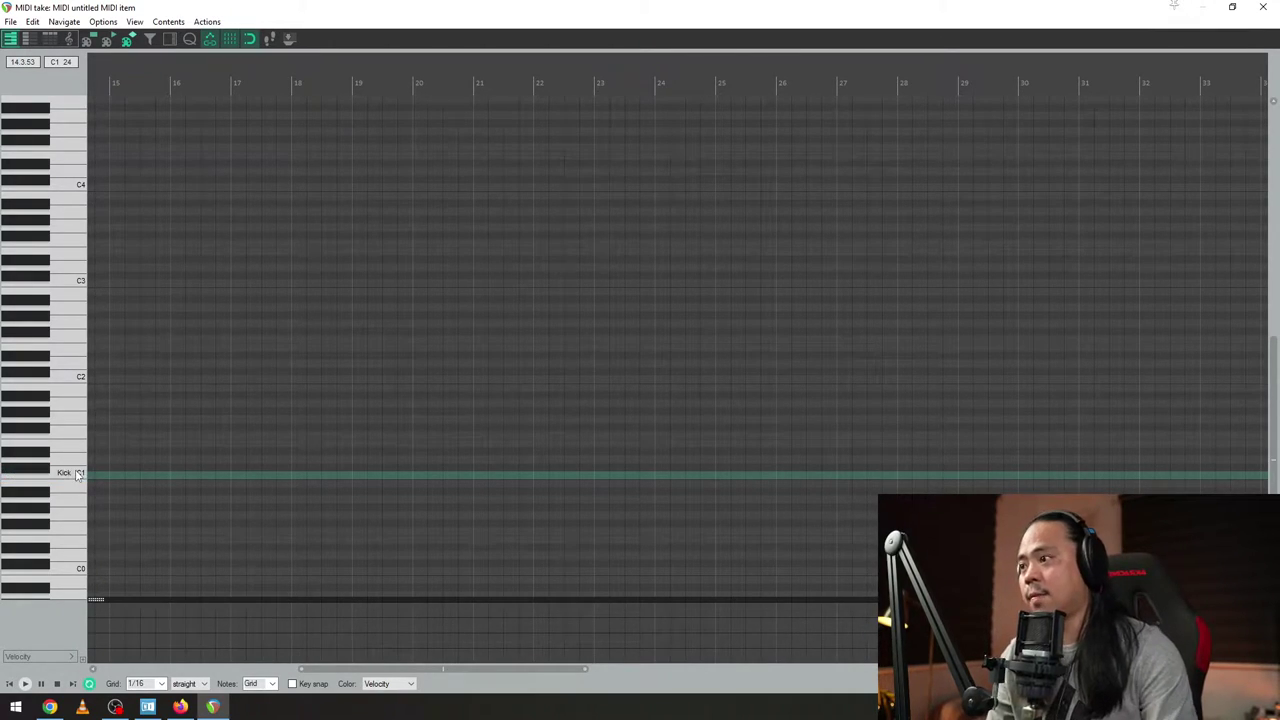
- Audition the keys just above Kick, around D1, to hear which drum sounds they trigger
{"action": "scroll", "coordinate": [60, 478], "scroll_direction": "up", "scroll_amount": 1}
{"action": "left_click", "coordinate": [37, 482]}
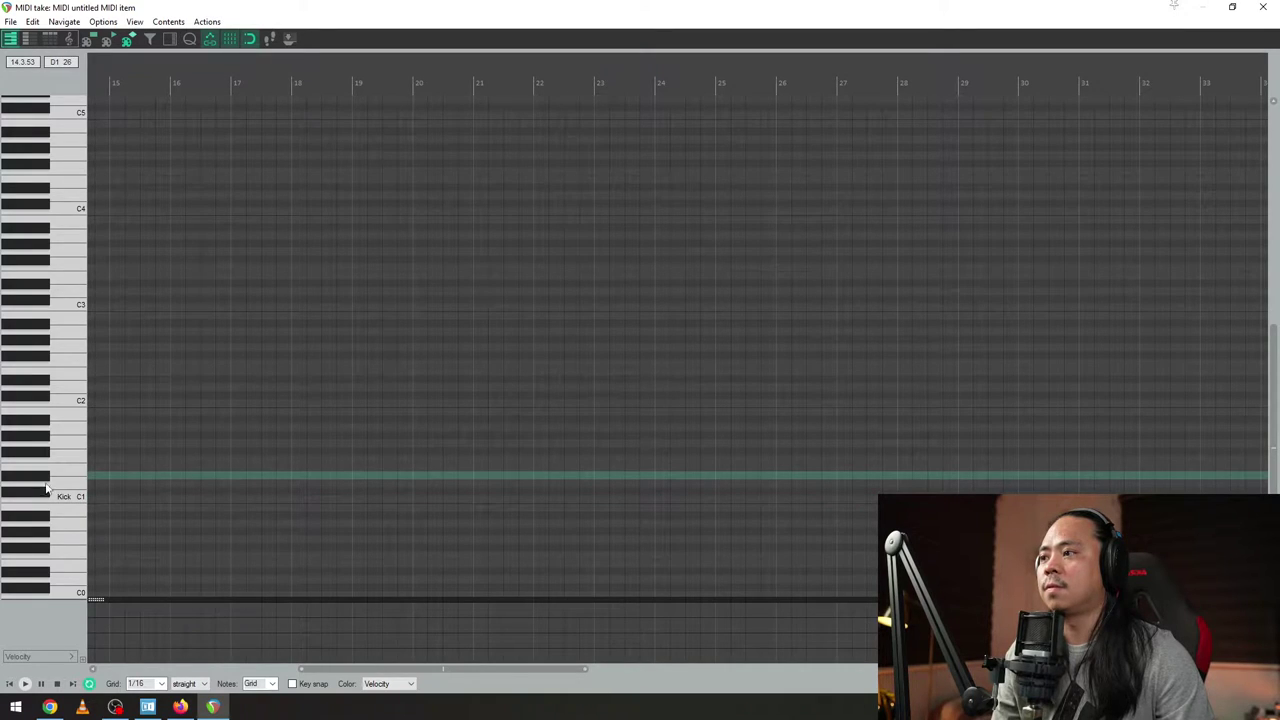
{"action": "left_click", "coordinate": [62, 485]}
- Restore the MIDI editor to a floating window, open the MIDI track's Kontakt instrument, and arrange the two windows side by side
{"action": "left_click_drag", "start_coordinate": [640, 8], "coordinate": [979, 113]}
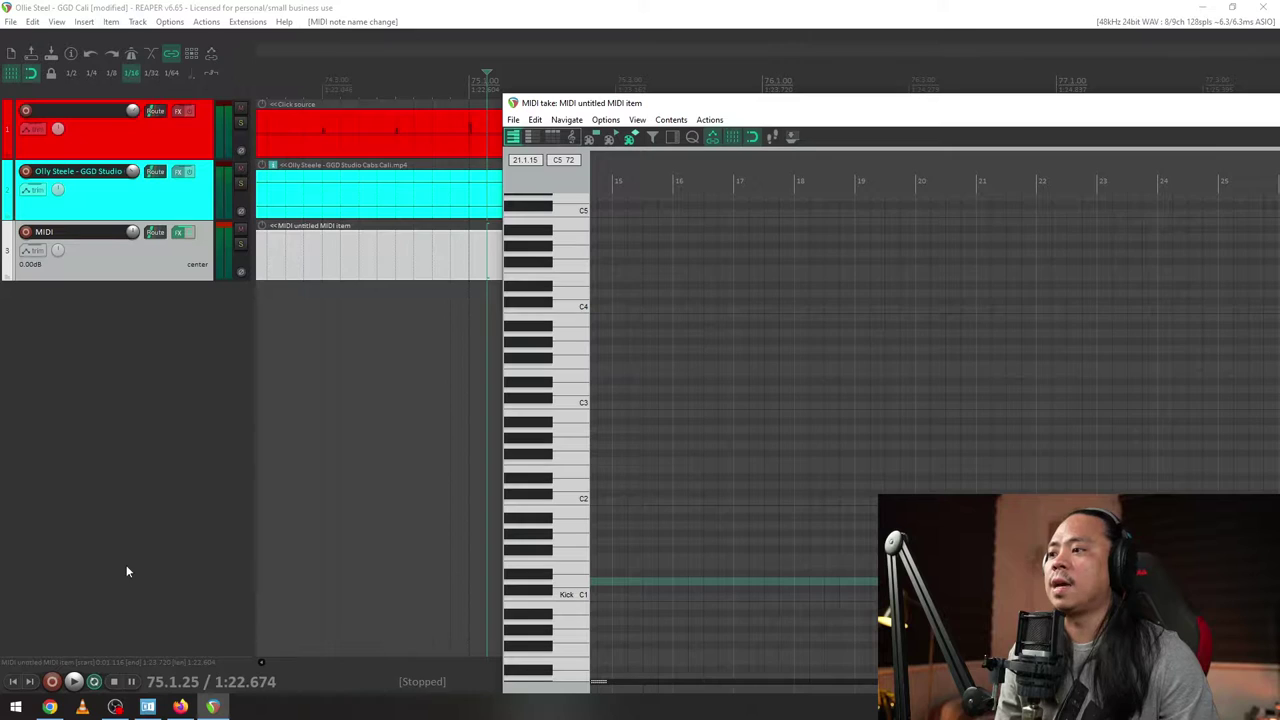
{"action": "left_click", "coordinate": [178, 234]}
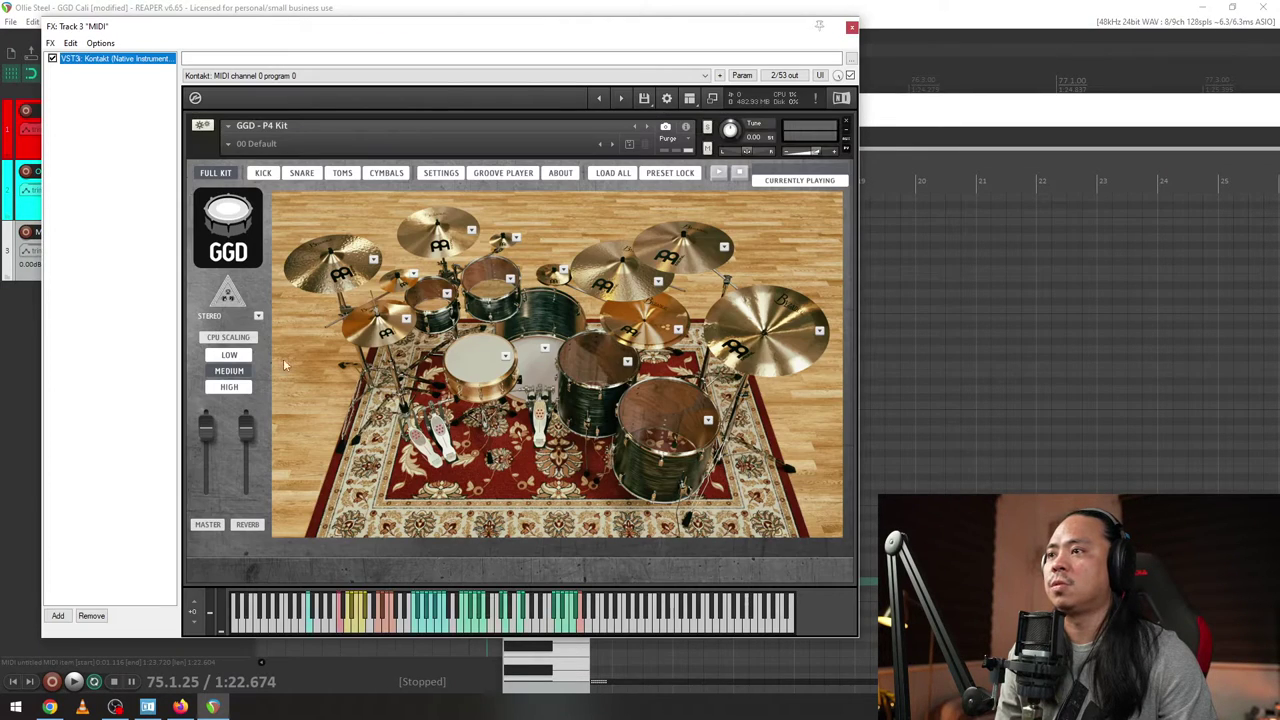
{"action": "left_click_drag", "start_coordinate": [698, 52], "coordinate": [499, 63]}
{"action": "left_click", "coordinate": [755, 118]}
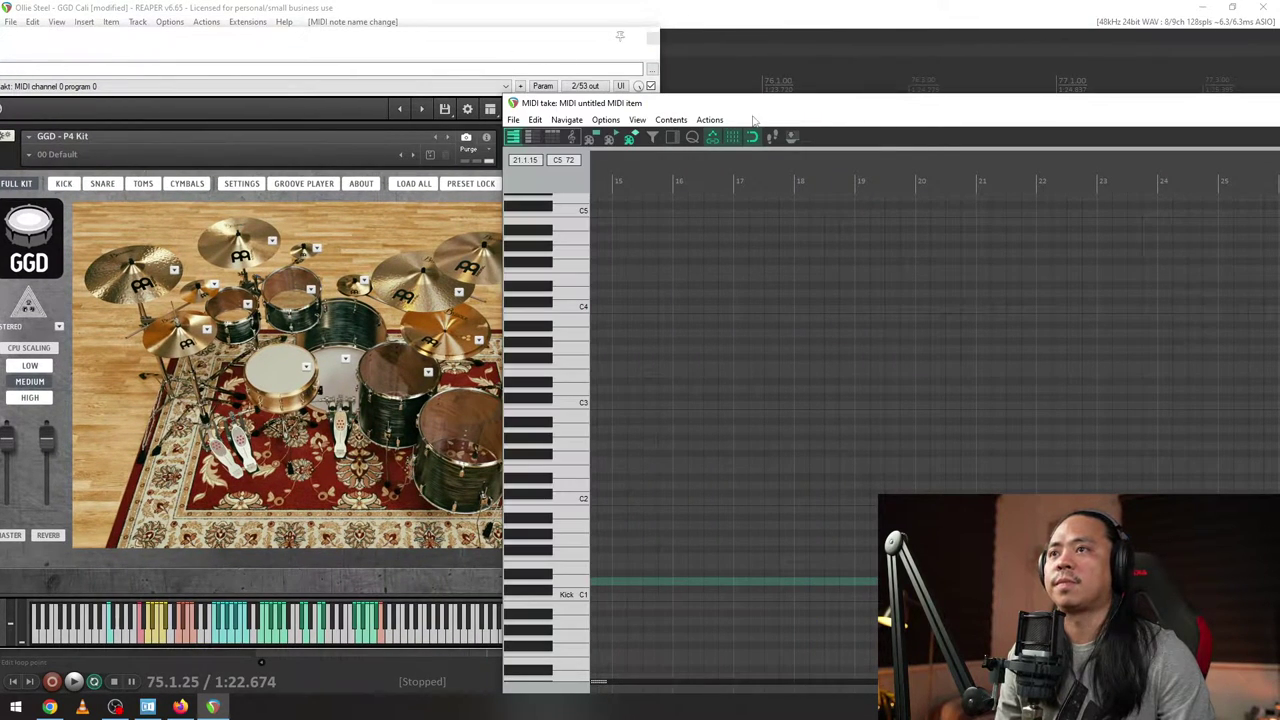
{"action": "left_click_drag", "start_coordinate": [735, 103], "coordinate": [918, 32]}
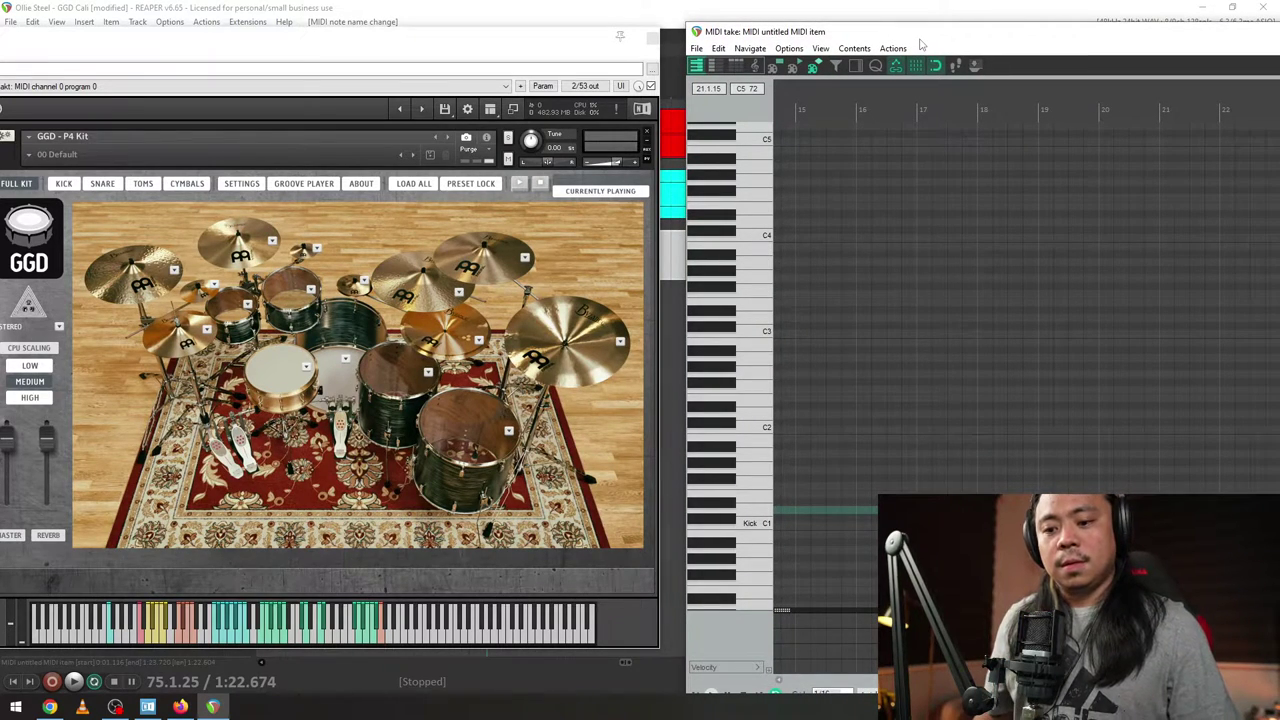
- Audition the keys around C1 and name the D1 key "Snare"
{"action": "left_click", "coordinate": [728, 520]}
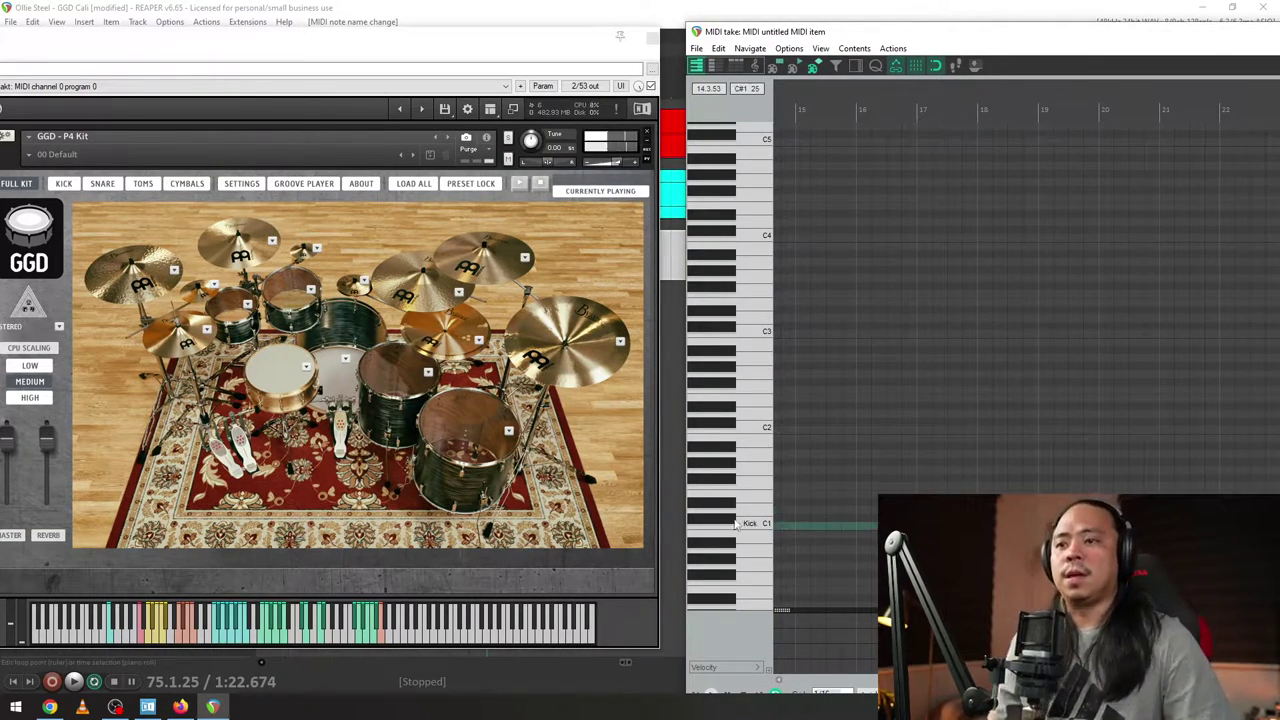
{"action": "left_click", "coordinate": [730, 522]}
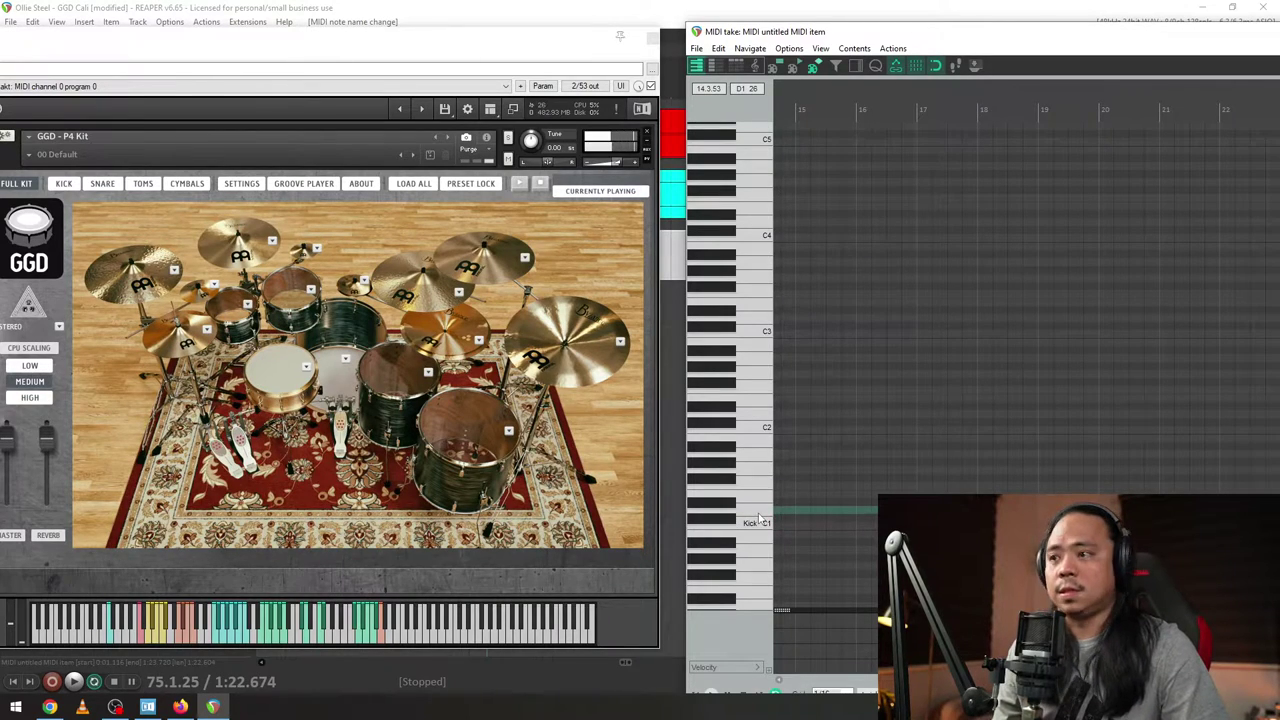
{"action": "left_click", "coordinate": [759, 523]}
{"action": "double_click", "coordinate": [759, 513]}
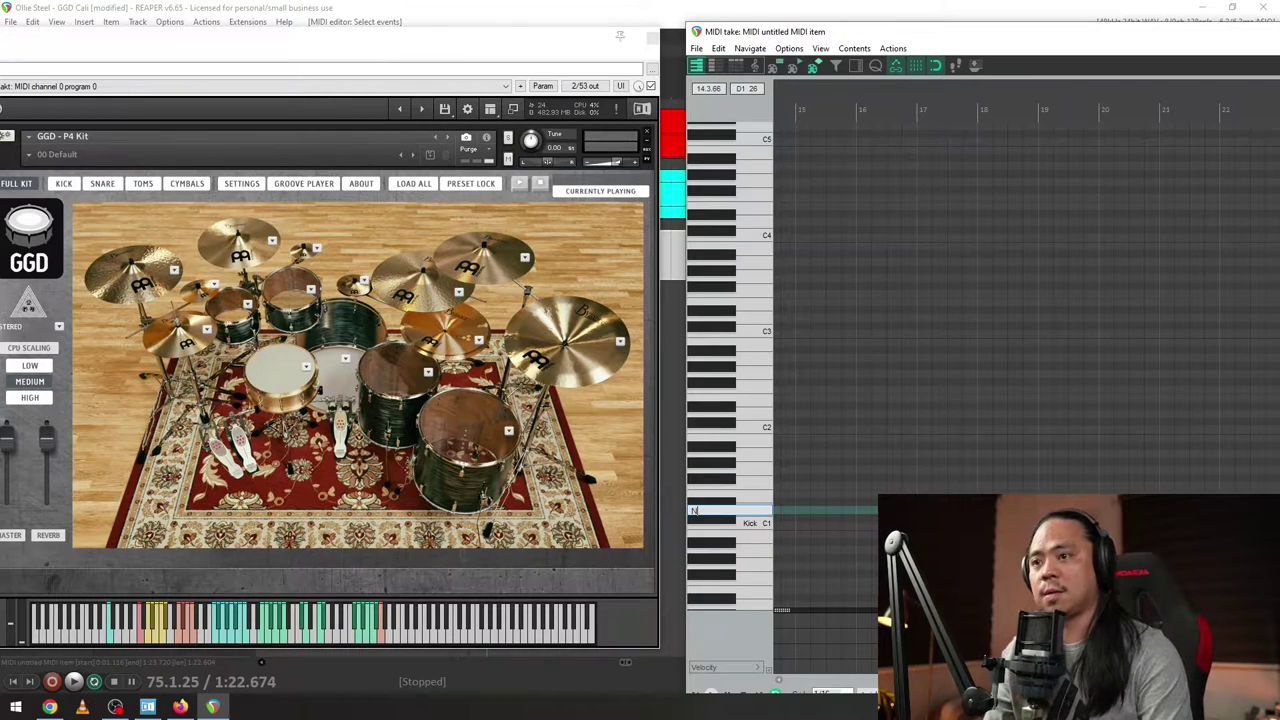
{"action": "type", "text": "Snare"}
{"action": "key", "text": "Return"}
- Audition the D#1 key and name it "Flam"
{"action": "left_click", "coordinate": [748, 520]}
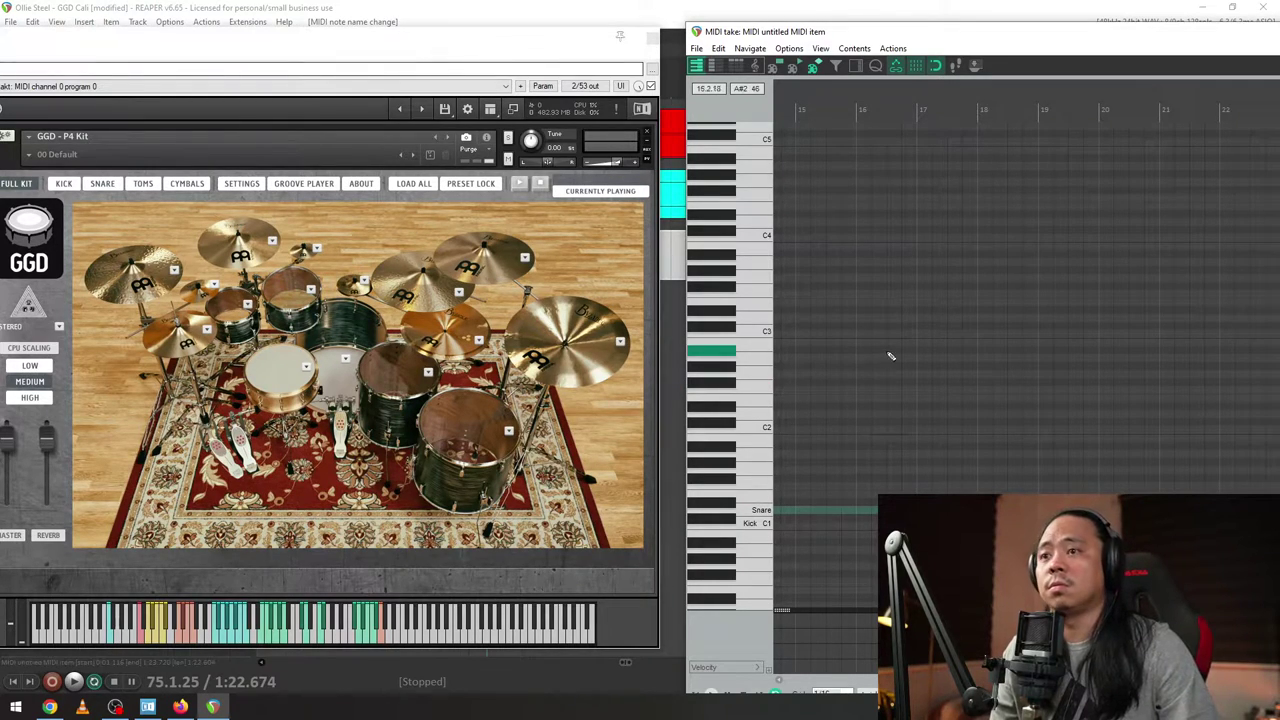
{"action": "left_click", "coordinate": [729, 508]}
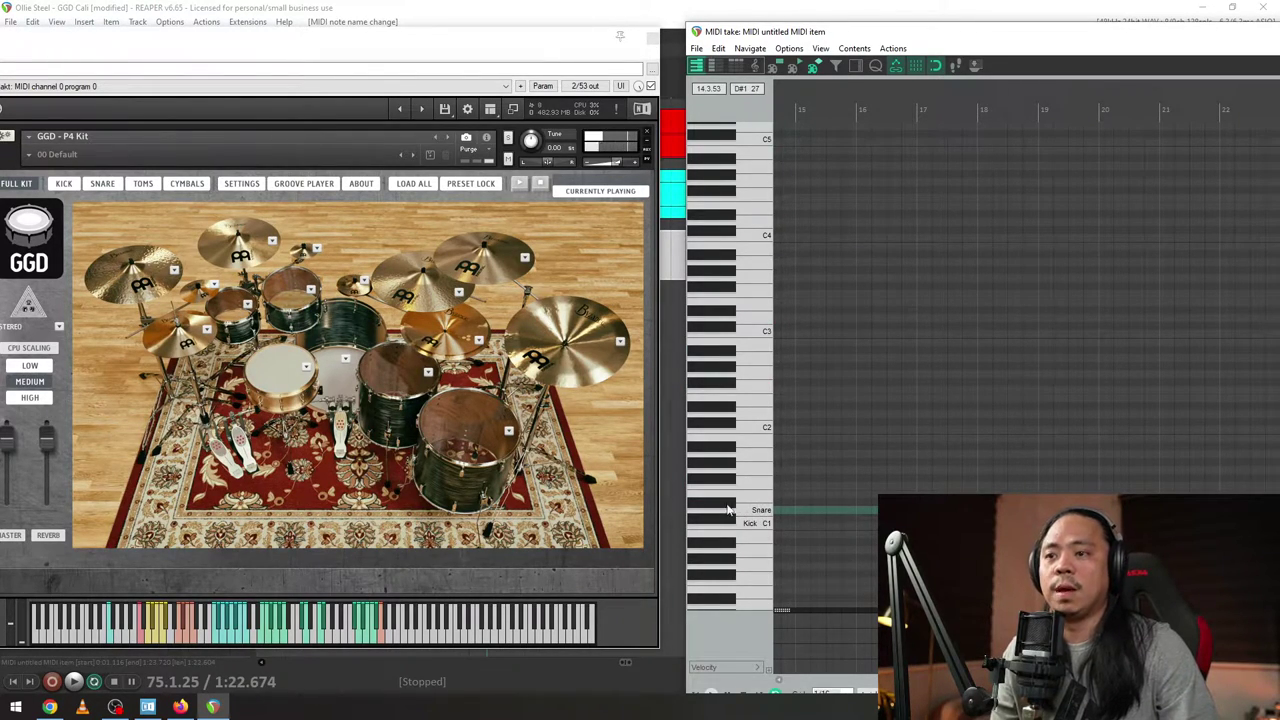
{"action": "left_click", "coordinate": [729, 508]}
{"action": "double_click", "coordinate": [729, 508]}
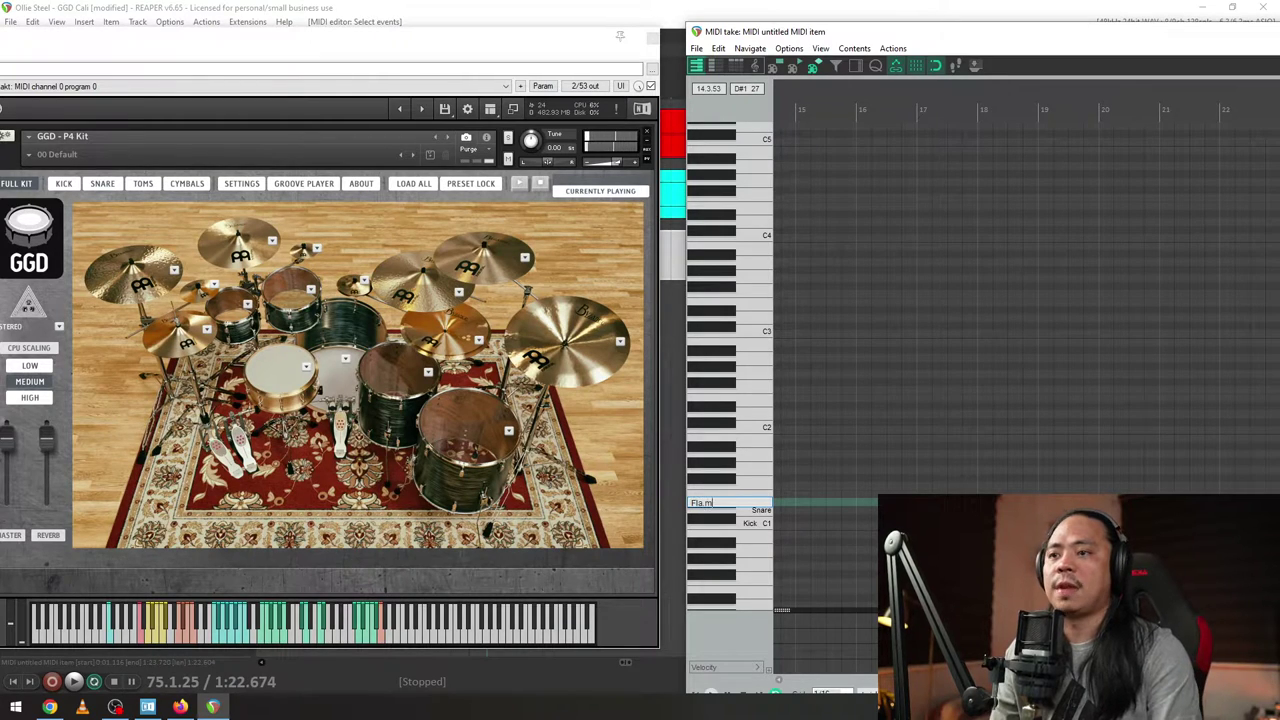
{"action": "type", "text": "Fla"}
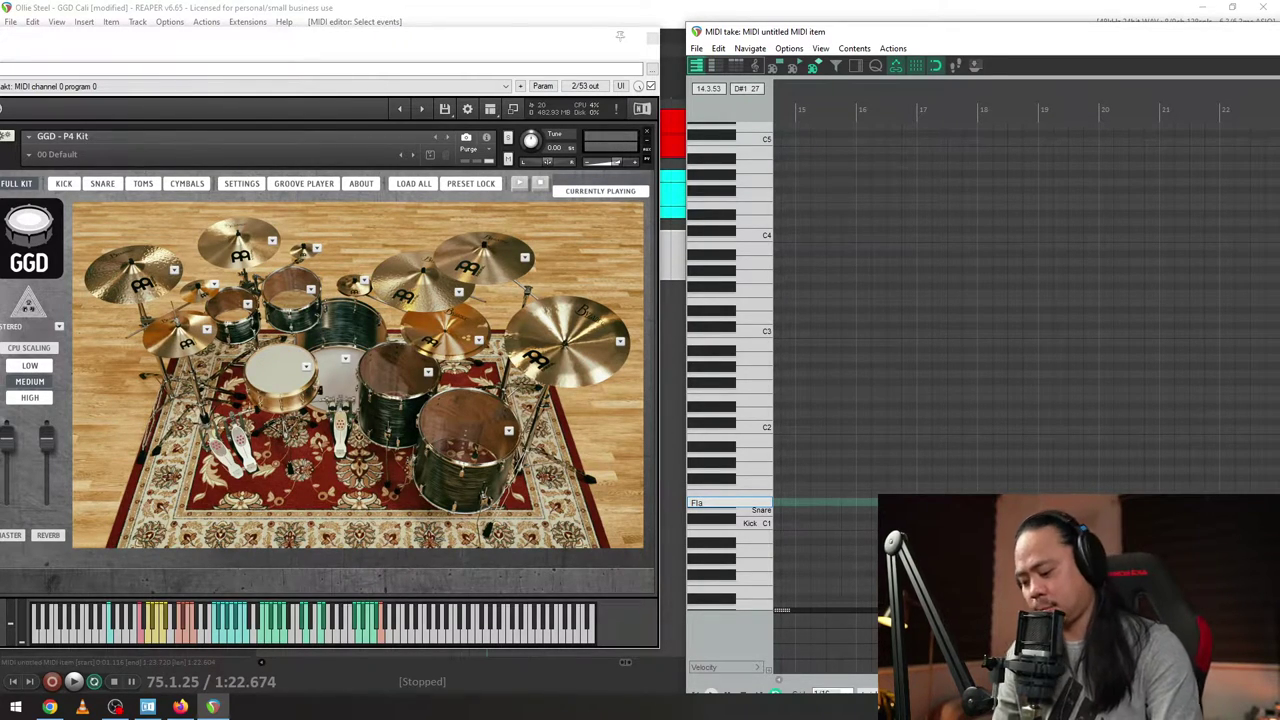
{"action": "type", "text": "m"}
{"action": "key", "text": "Return"}
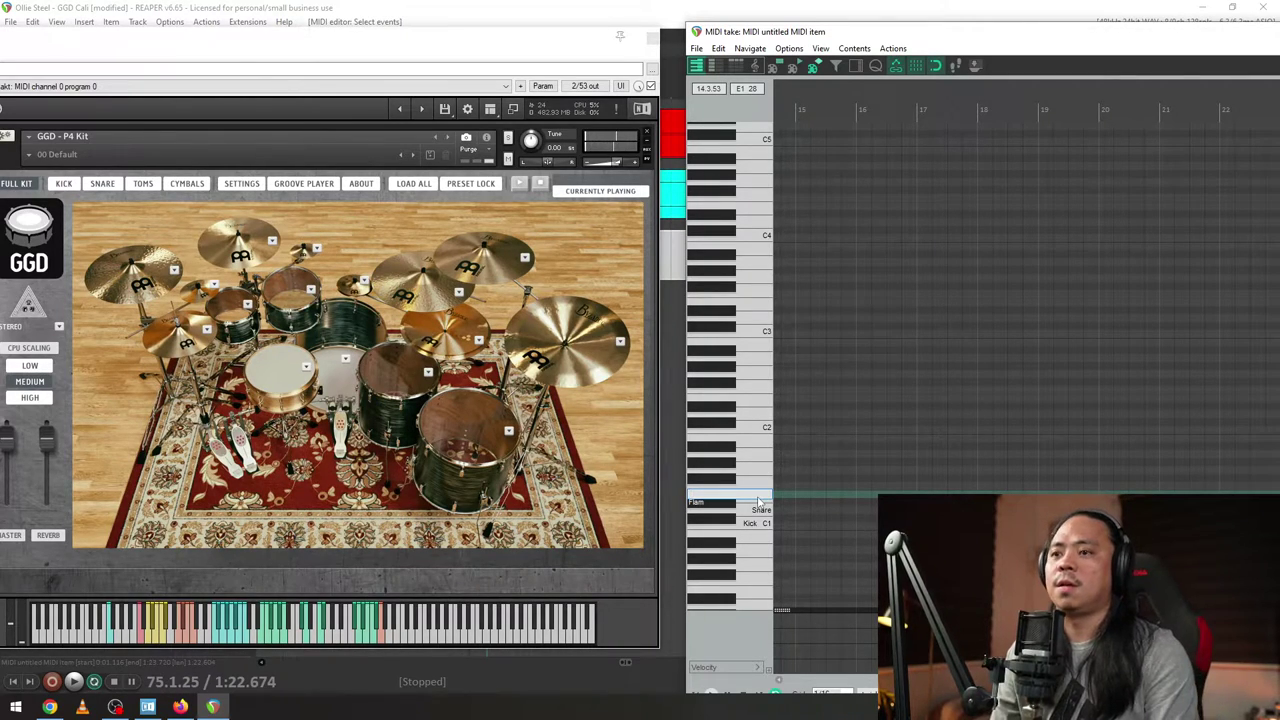
- Name the E1 key "Roll" and the F1 key "Rim"
{"action": "type", "text": "Roll"}
{"action": "key", "text": "Return"}
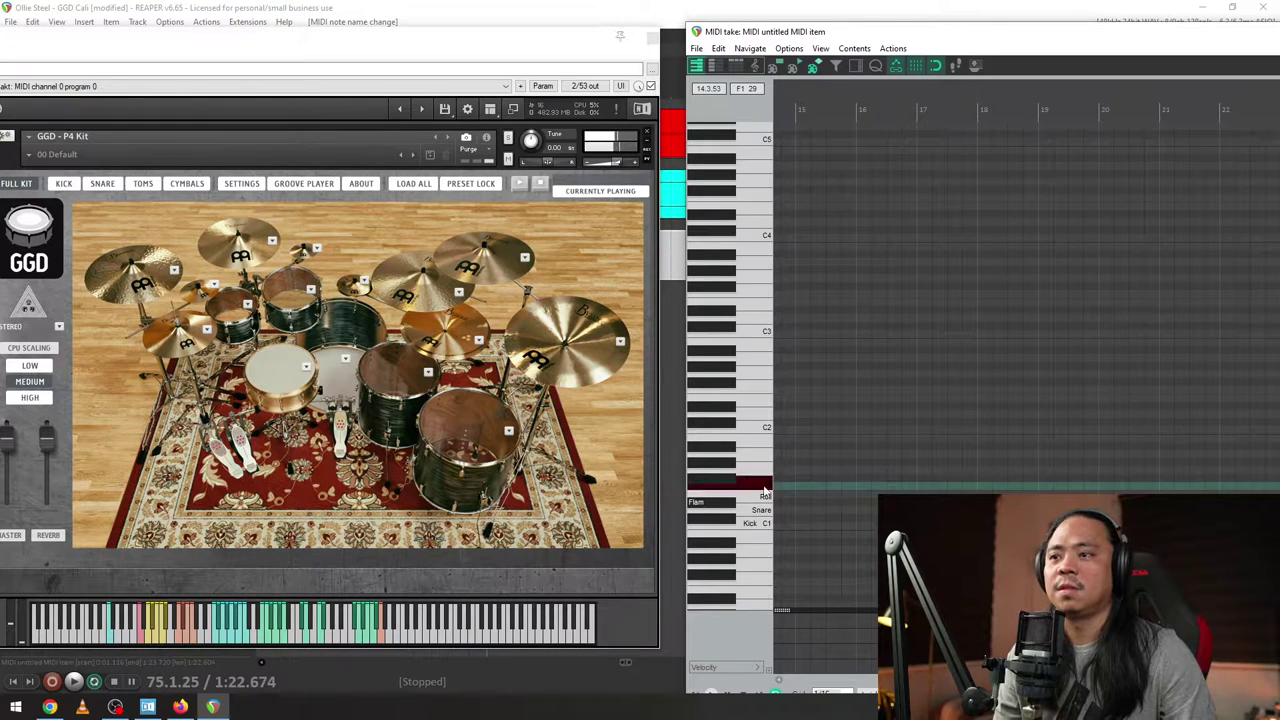
{"action": "left_click", "coordinate": [765, 490]}
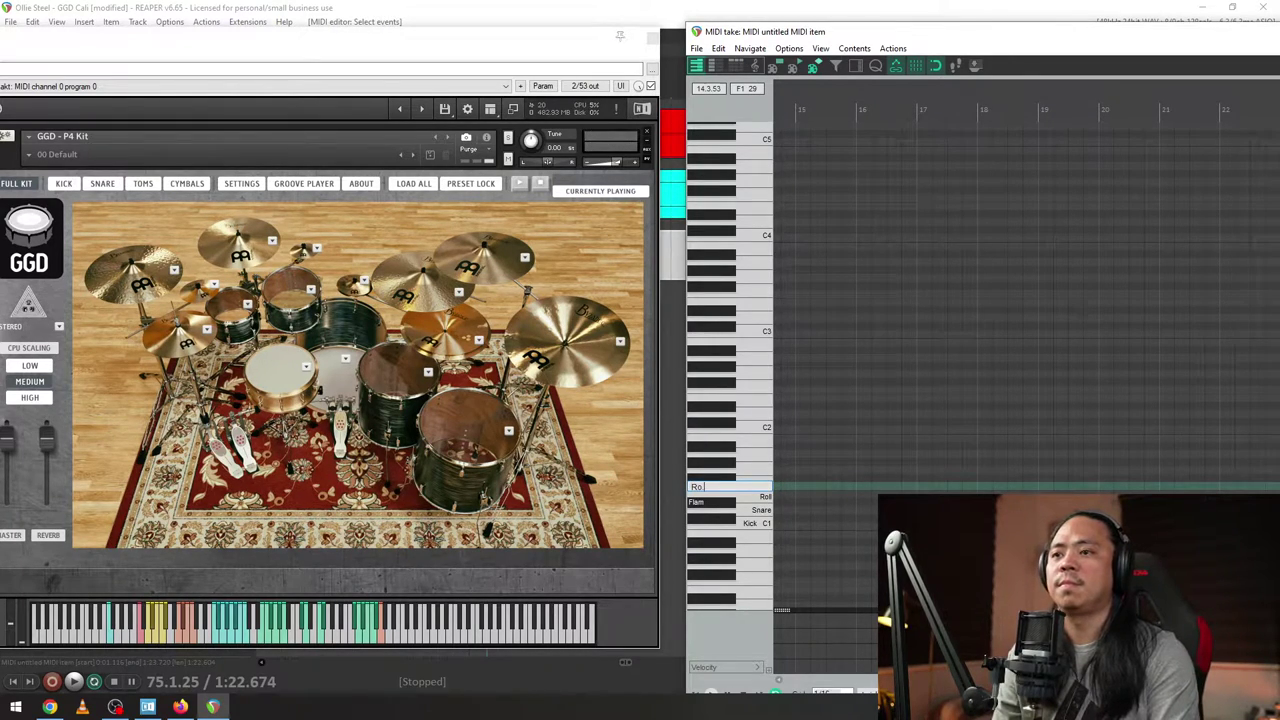
{"action": "key", "text": "BackSpace"}
{"action": "key", "text": "Return"}
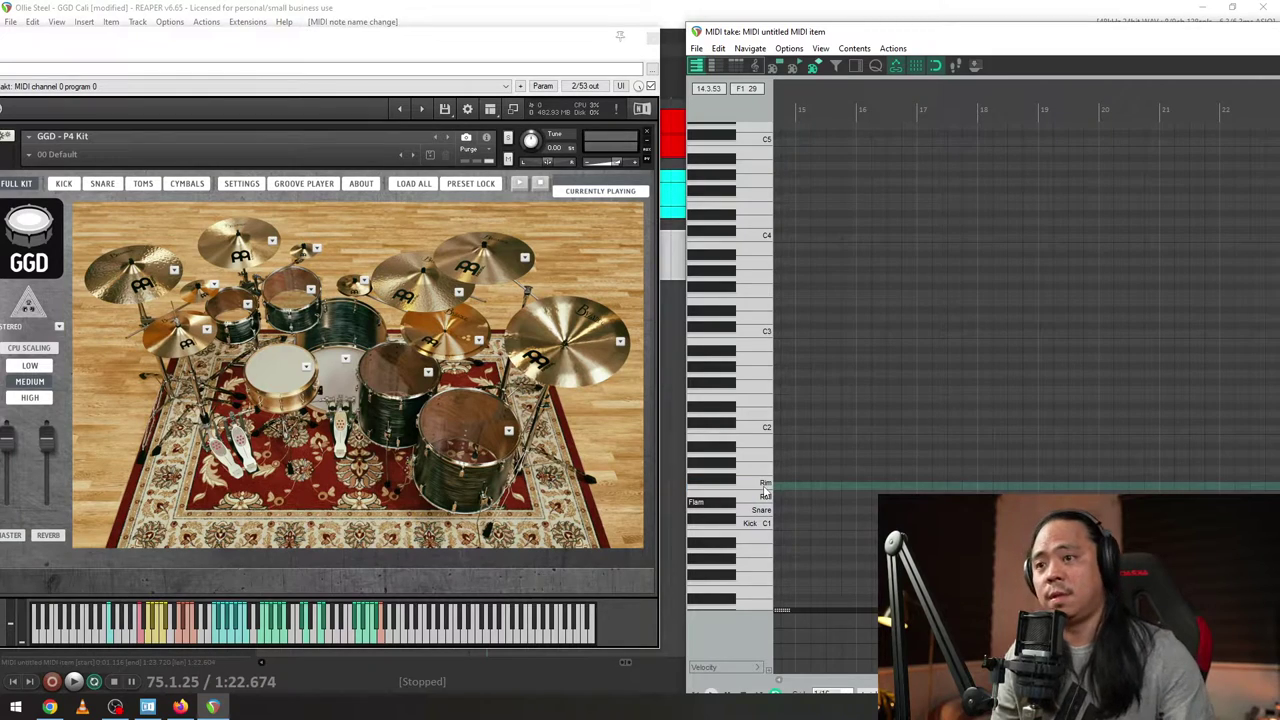
- Name the F#1 key "Side Stick"
{"action": "double_click", "coordinate": [727, 480]}
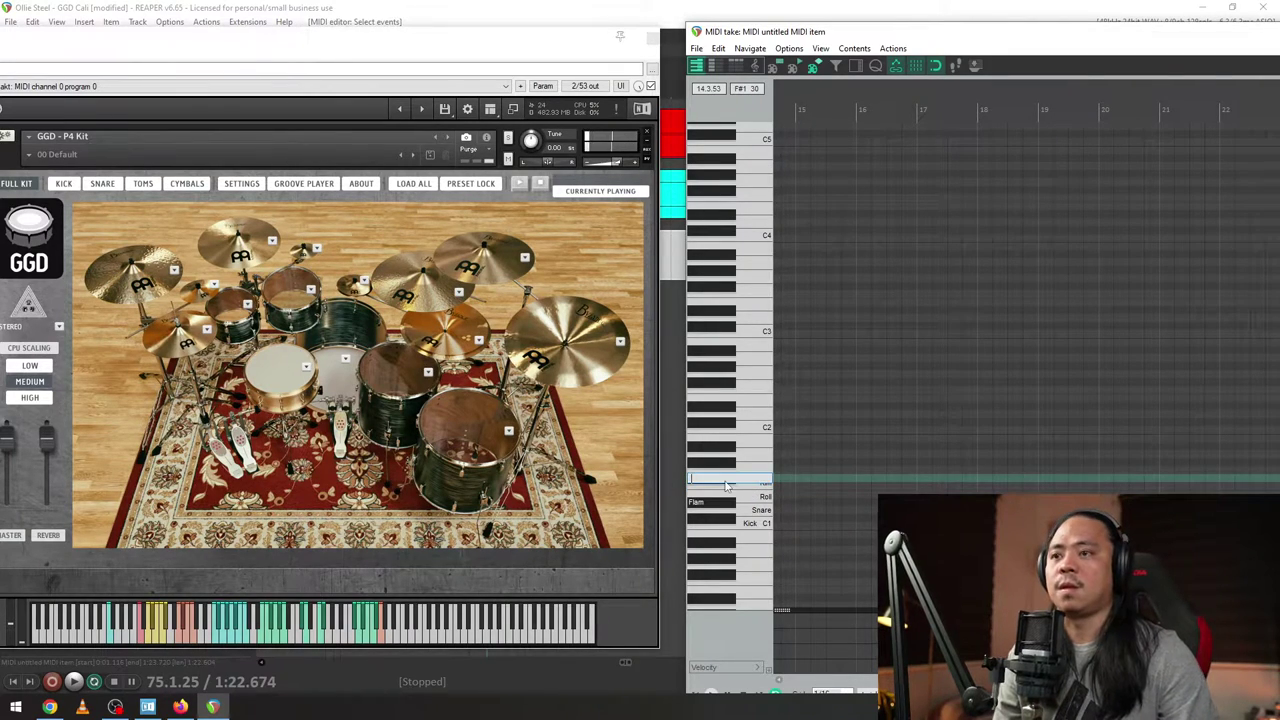
{"action": "type", "text": "Side Stick"}
{"action": "key", "text": "Return"}
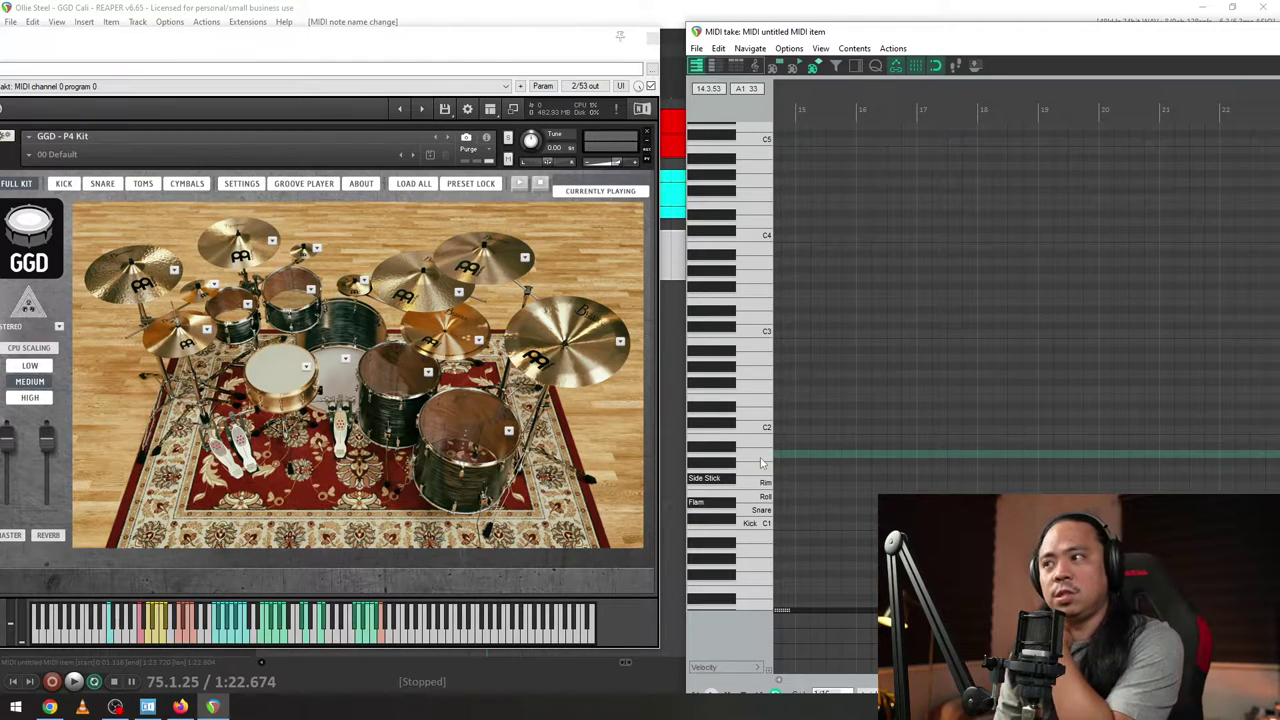
- Set the smallest rack tom, the largest floor tom and the low cymbal behind the floor toms to None in the P4 Kit
{"action": "left_click", "coordinate": [249, 307]}
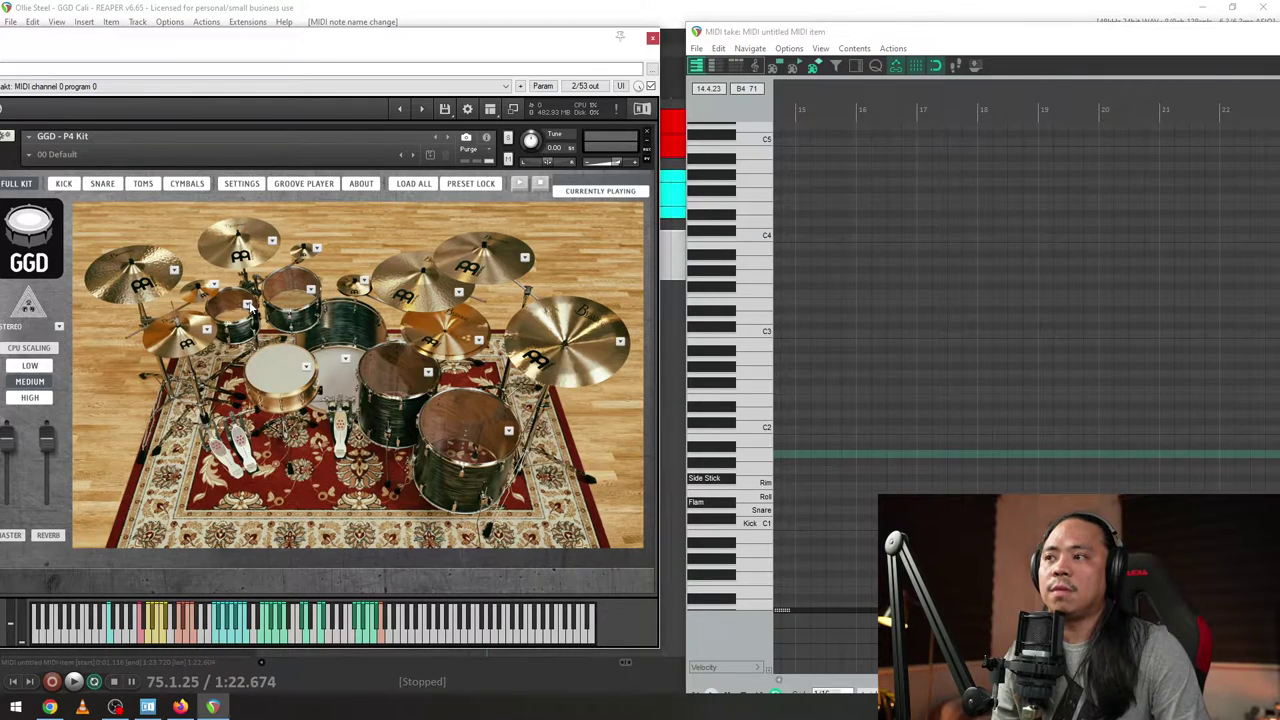
{"action": "left_click", "coordinate": [508, 432]}
{"action": "left_click", "coordinate": [380, 462]}
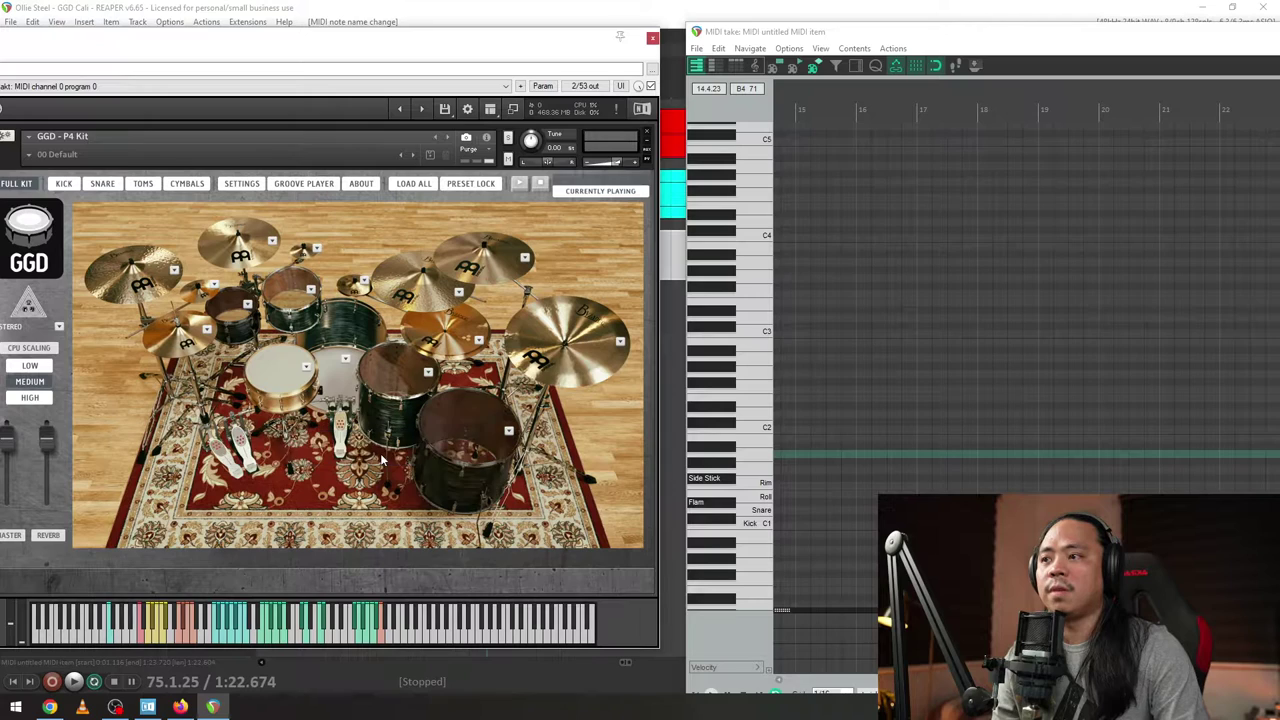
{"action": "left_click", "coordinate": [481, 342]}
{"action": "left_click", "coordinate": [365, 385]}
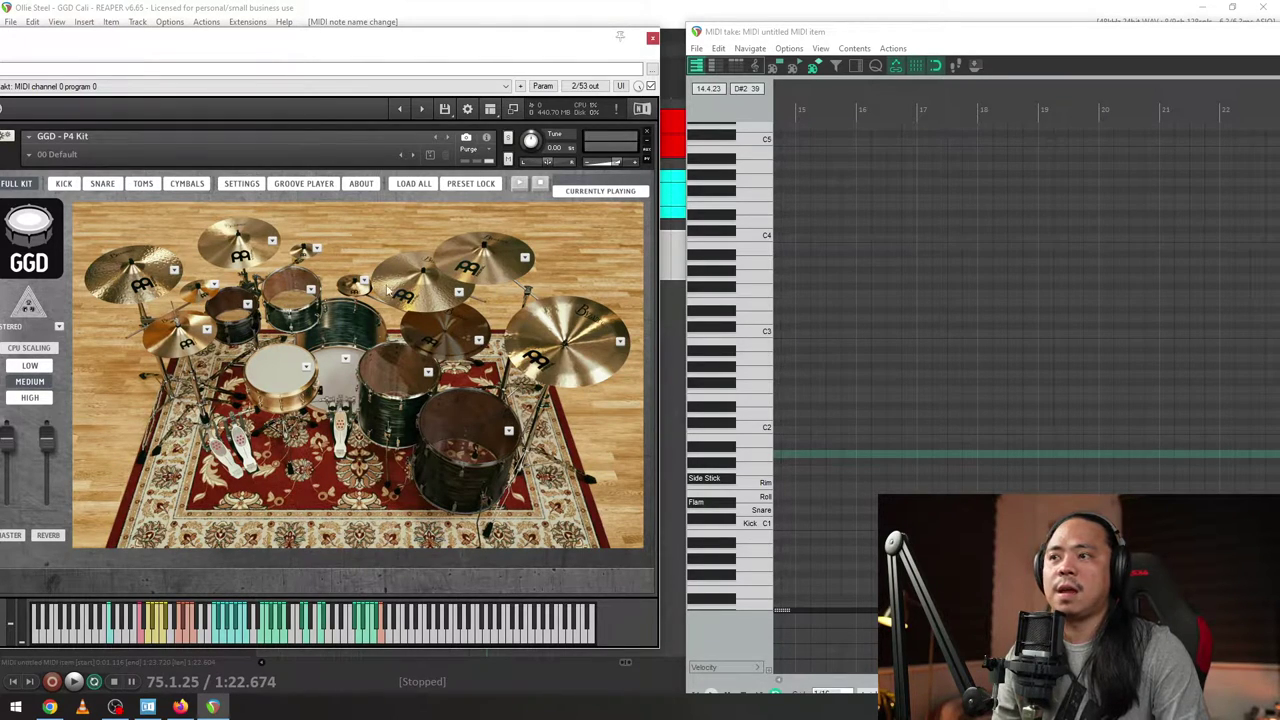
- Try the smaller floor tom set to None, and load its Pearl Reference Custom 16x16" again
{"action": "left_click", "coordinate": [429, 375]}
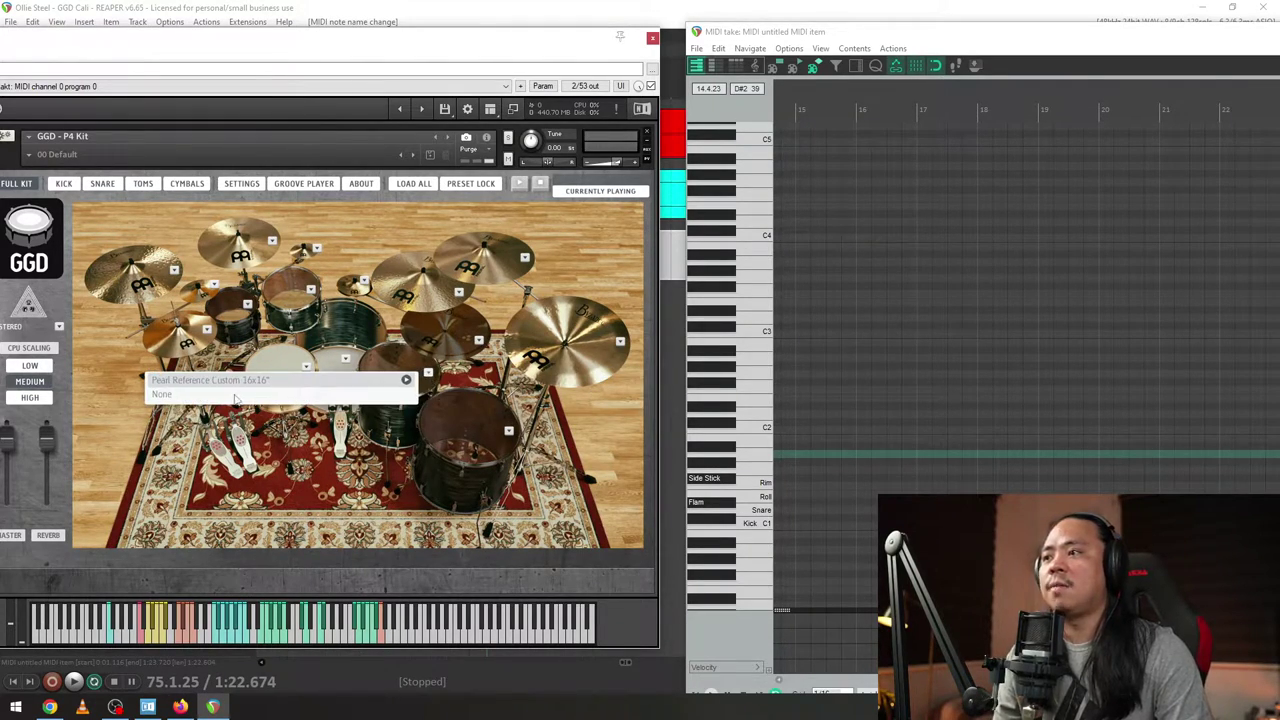
{"action": "left_click", "coordinate": [428, 375]}
{"action": "left_click", "coordinate": [427, 375]}
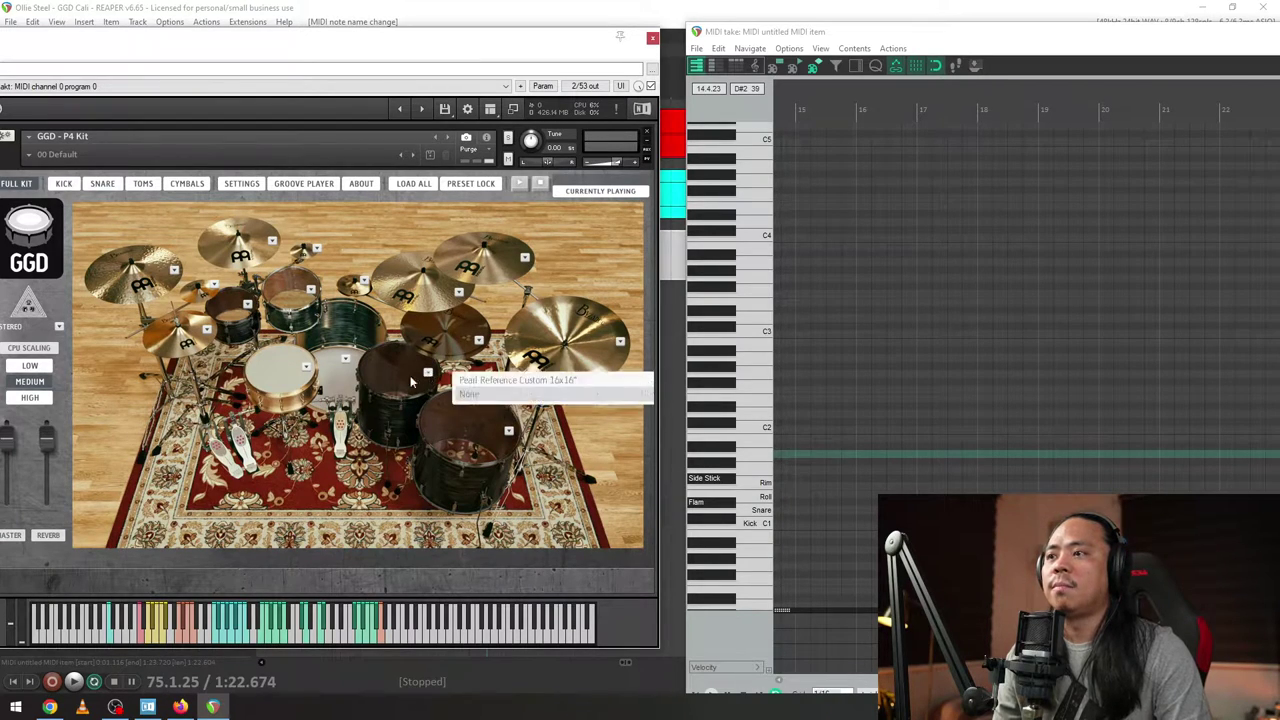
{"action": "left_click", "coordinate": [550, 380]}
- Reload the Pearl Reference Custom drums for the largest floor tom and the smallest rack tom
{"action": "left_click", "coordinate": [508, 433]}
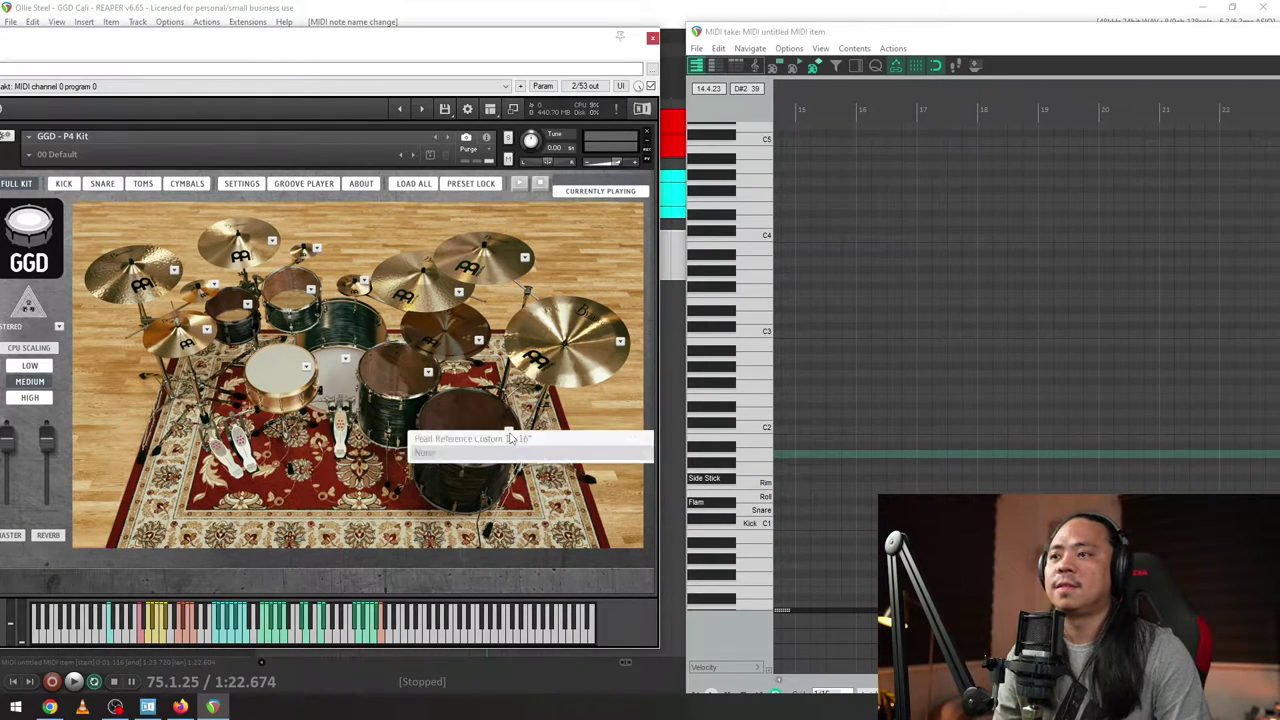
{"action": "left_click", "coordinate": [294, 438]}
{"action": "left_click", "coordinate": [248, 305]}
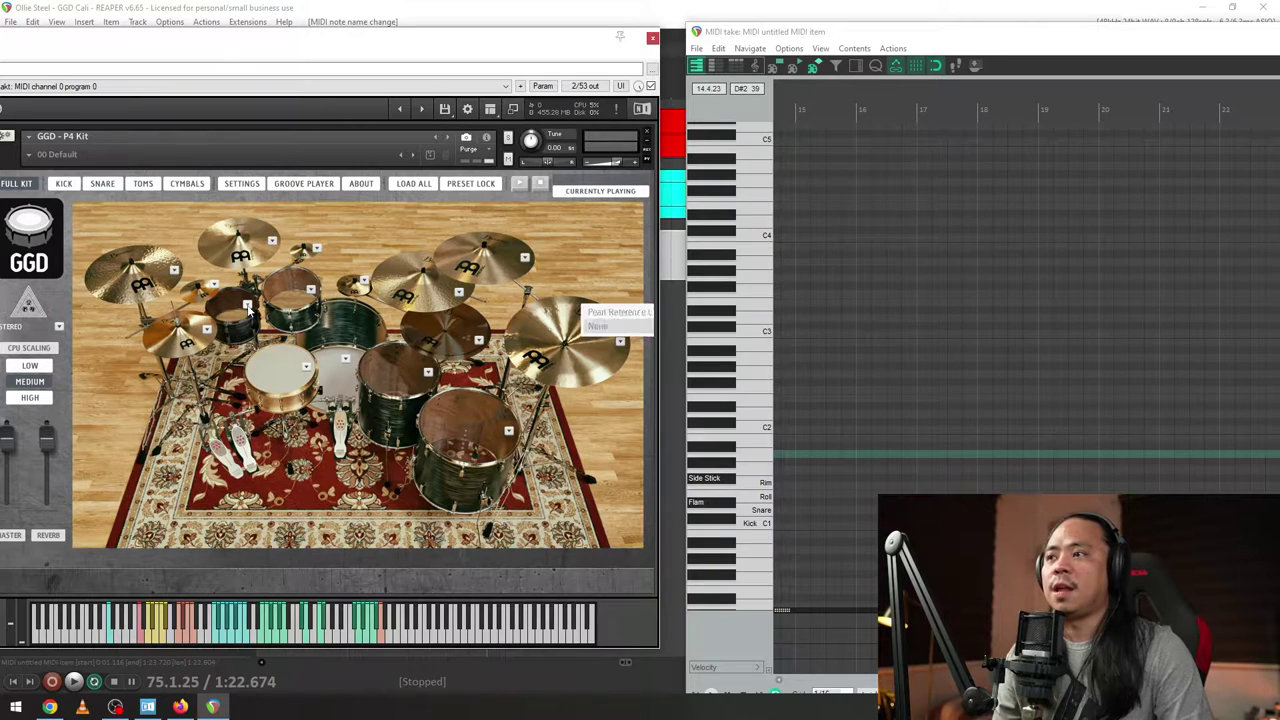
{"action": "left_click", "coordinate": [298, 313]}
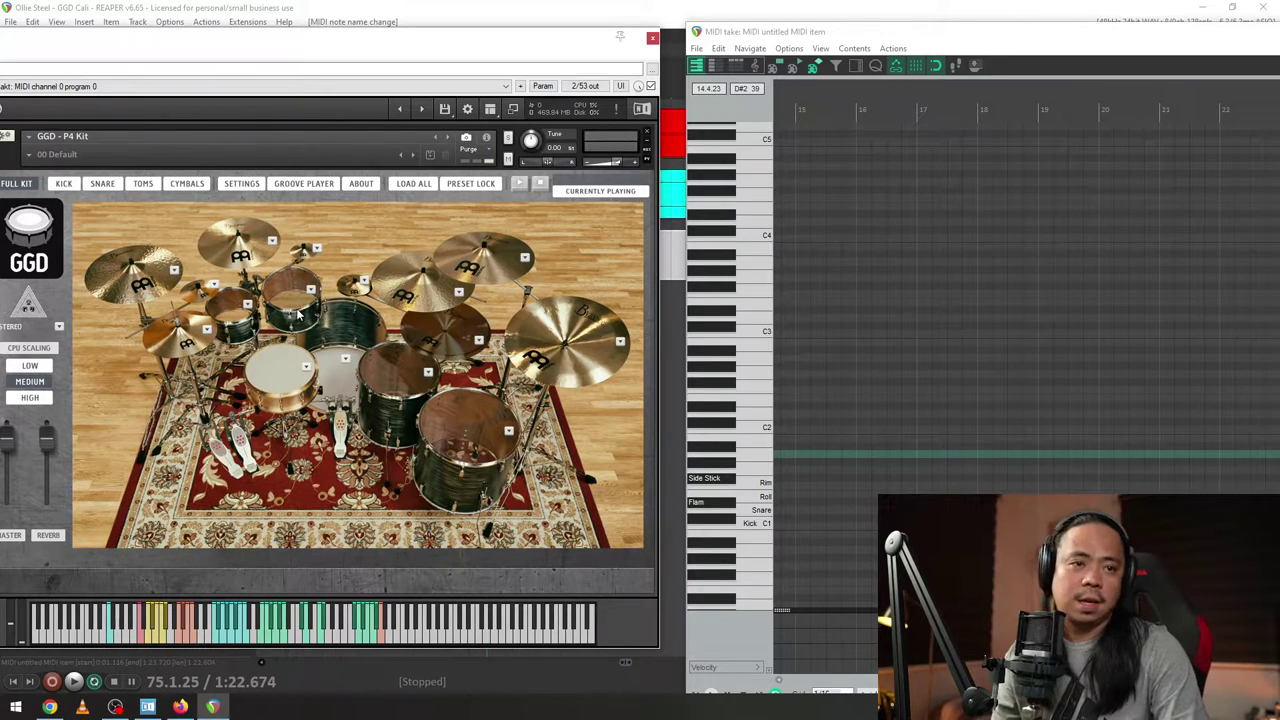
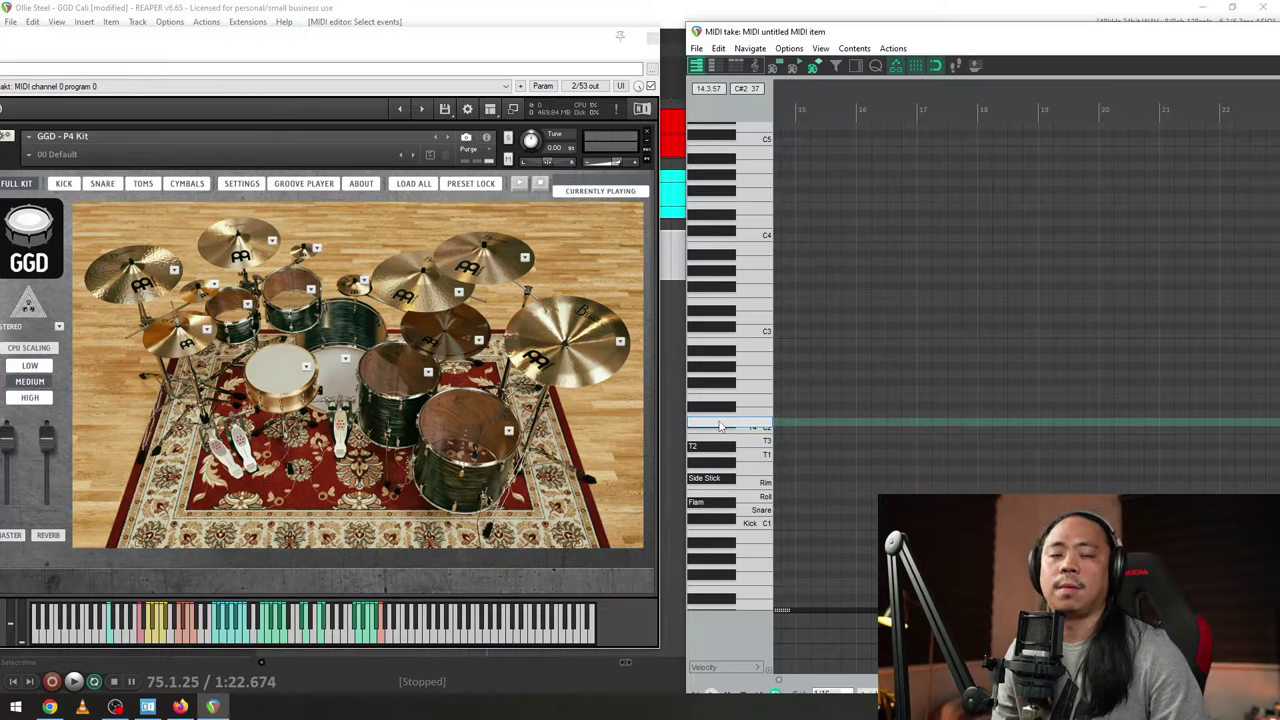
- Dismiss the name entry on the C#2 key and audition the drum keys around T4 on C2 in the MIDI editor
{"action": "left_click", "coordinate": [715, 366]}
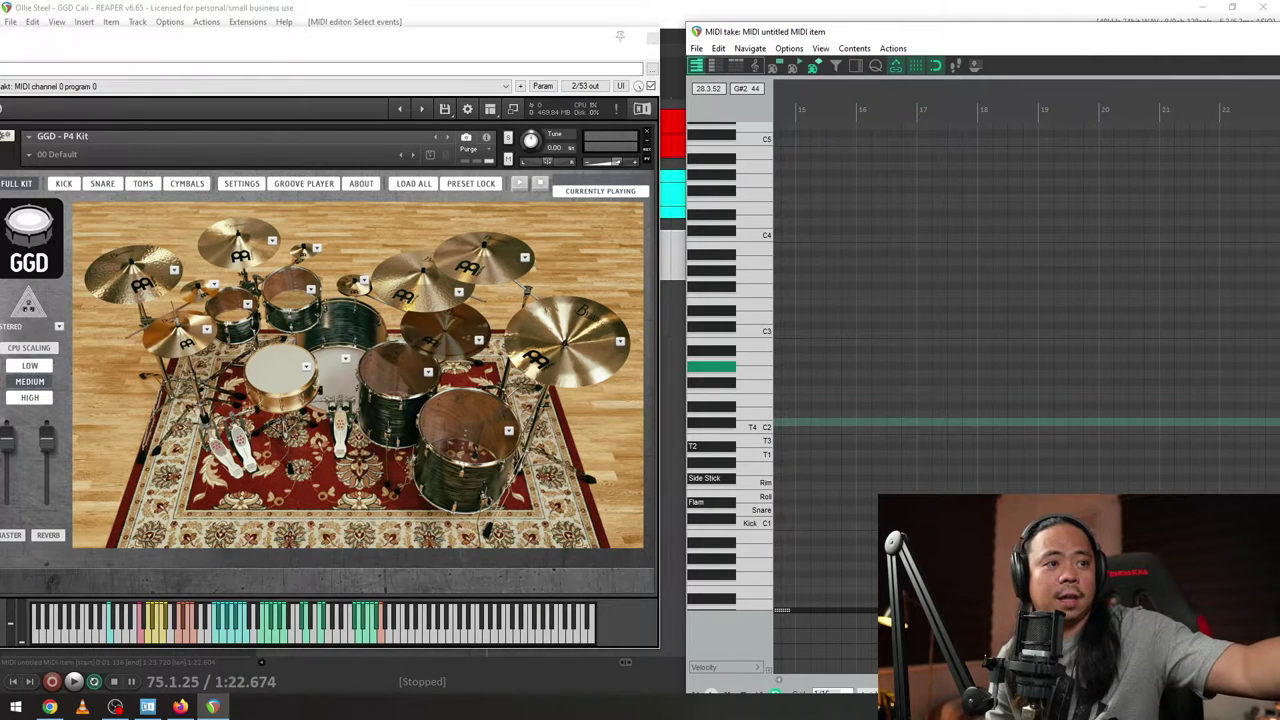
{"action": "key", "text": "alt+Tab"}
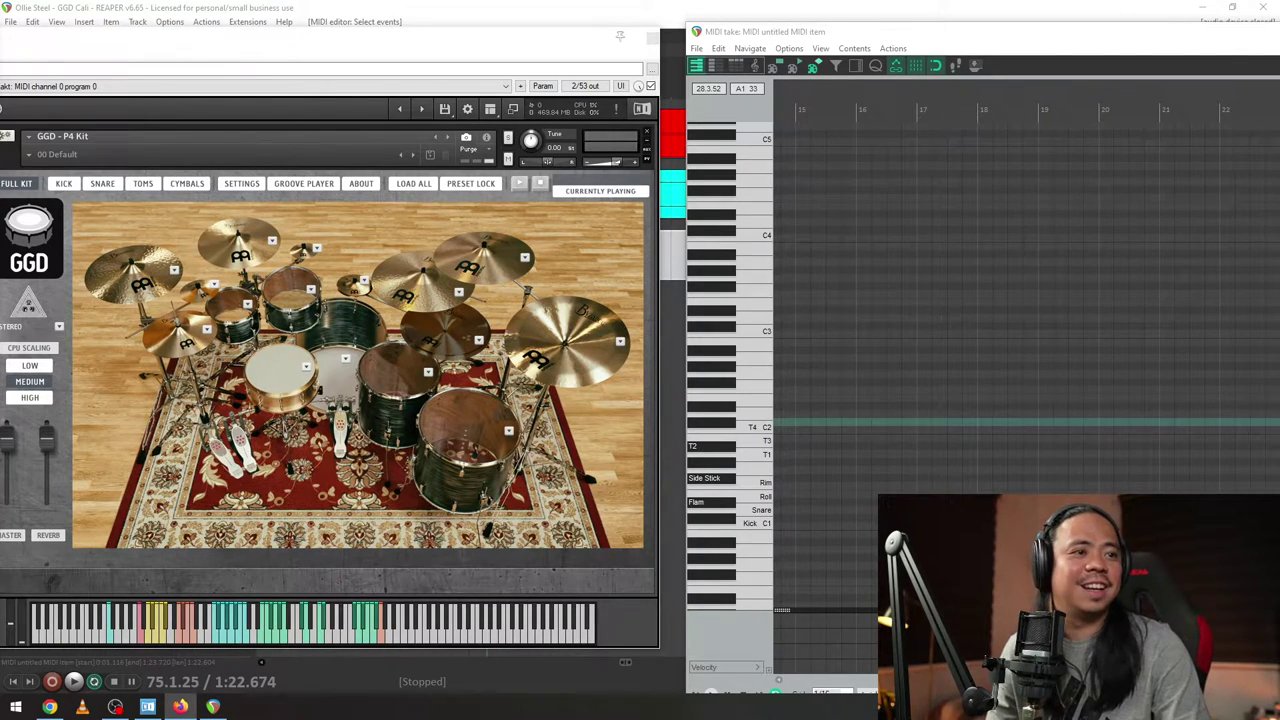
{"action": "left_click", "coordinate": [846, 33]}
{"action": "left_click", "coordinate": [760, 484]}
{"action": "left_click", "coordinate": [761, 413]}
{"action": "left_click", "coordinate": [760, 432]}
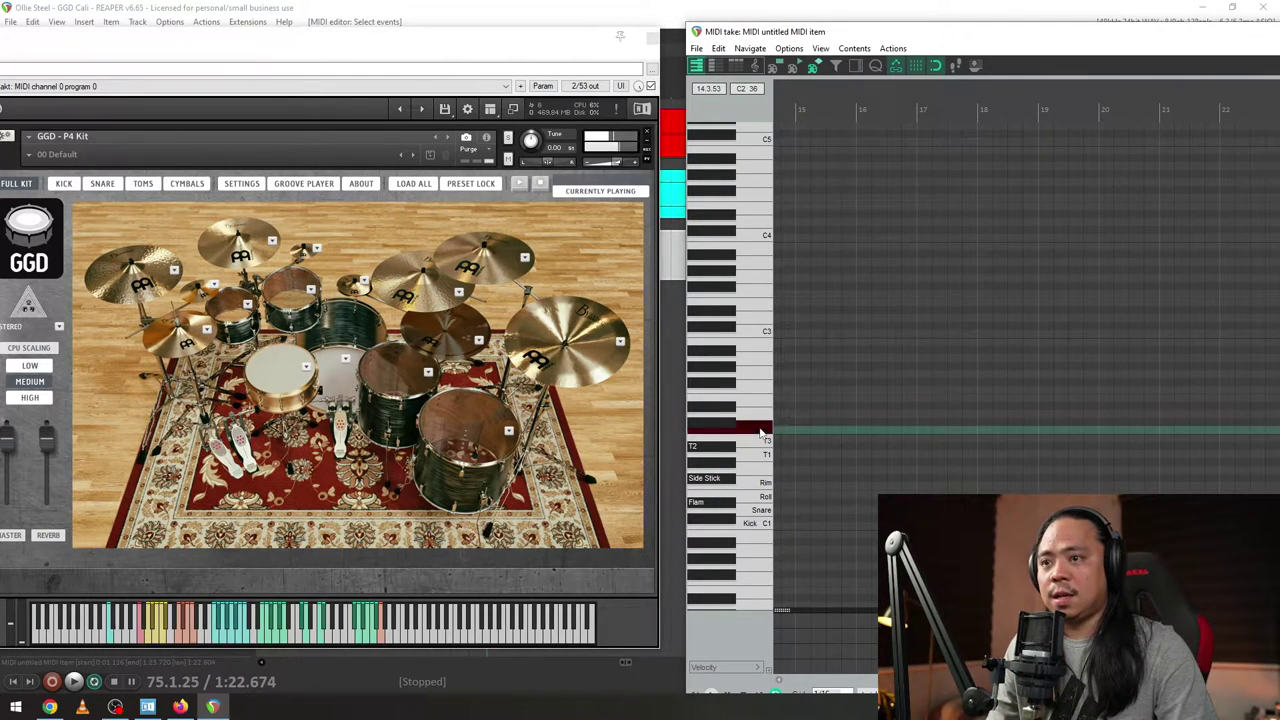
- Audition the keys above T4 in the MIDI editor and name the F2 key "HH1"
{"action": "left_click", "coordinate": [730, 408]}
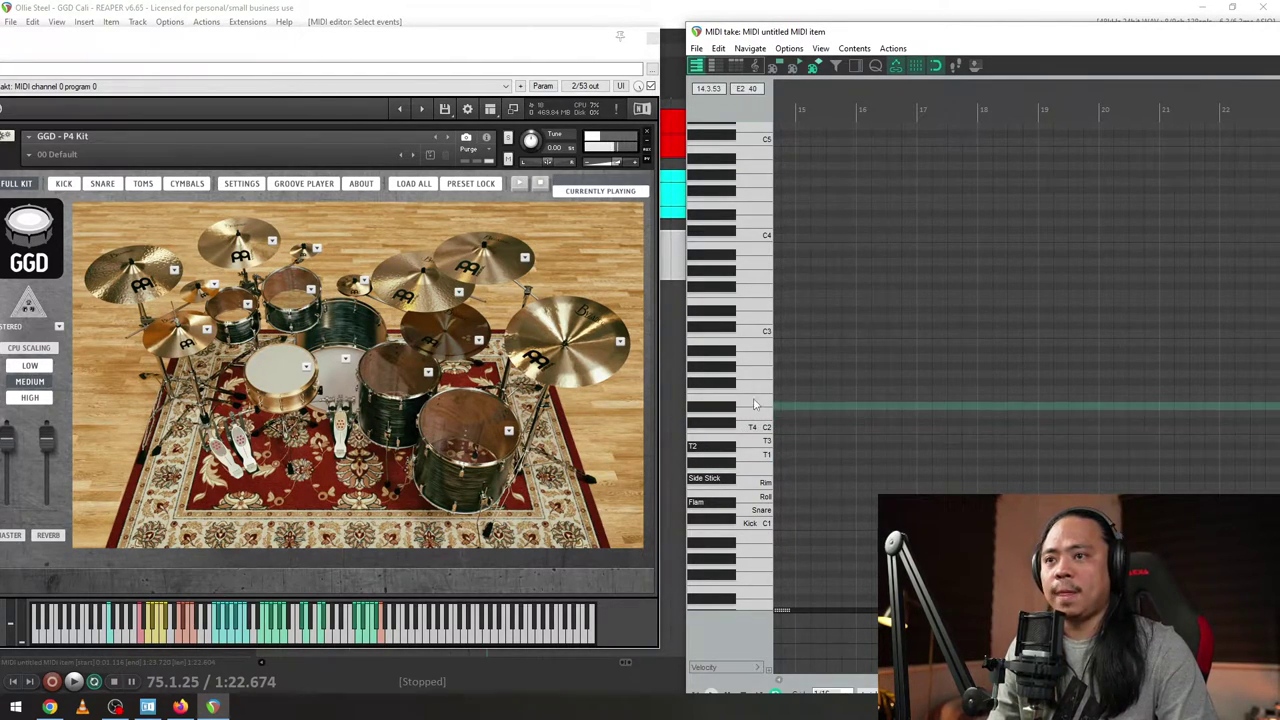
{"action": "left_click", "coordinate": [757, 389]}
{"action": "left_click", "coordinate": [757, 389]}
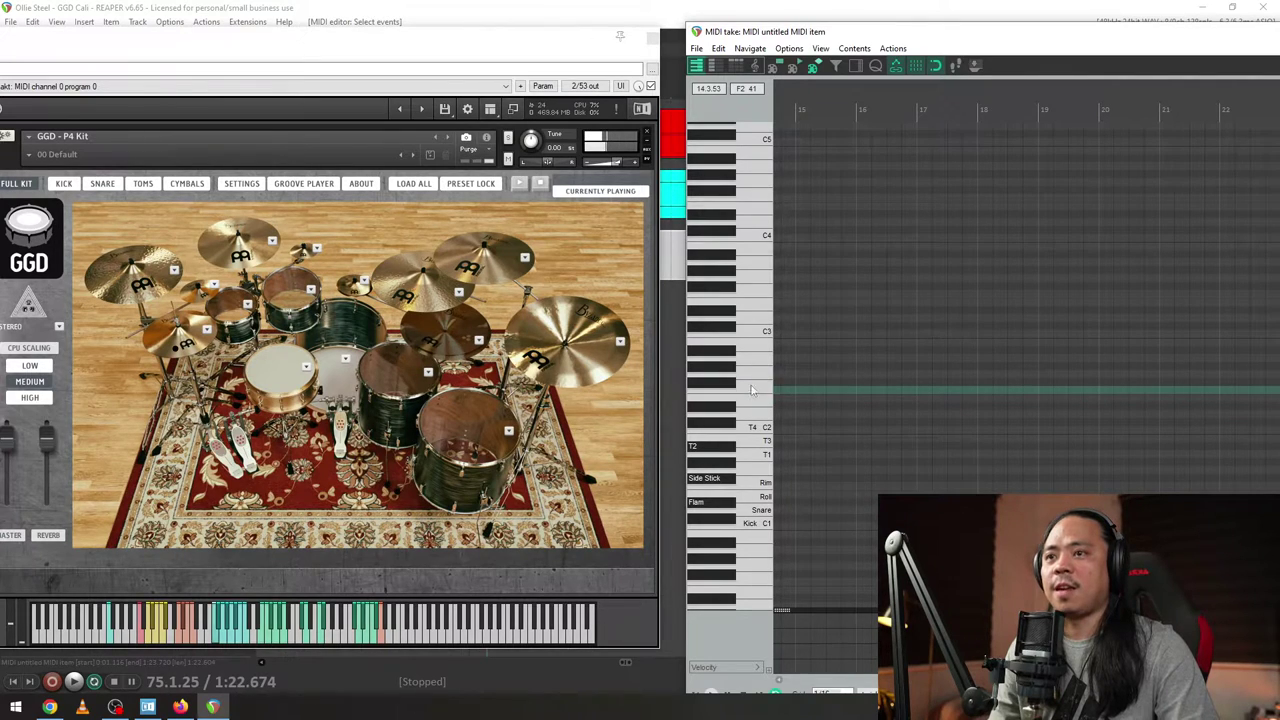
{"action": "left_click", "coordinate": [757, 389]}
{"action": "left_click", "coordinate": [757, 389]}
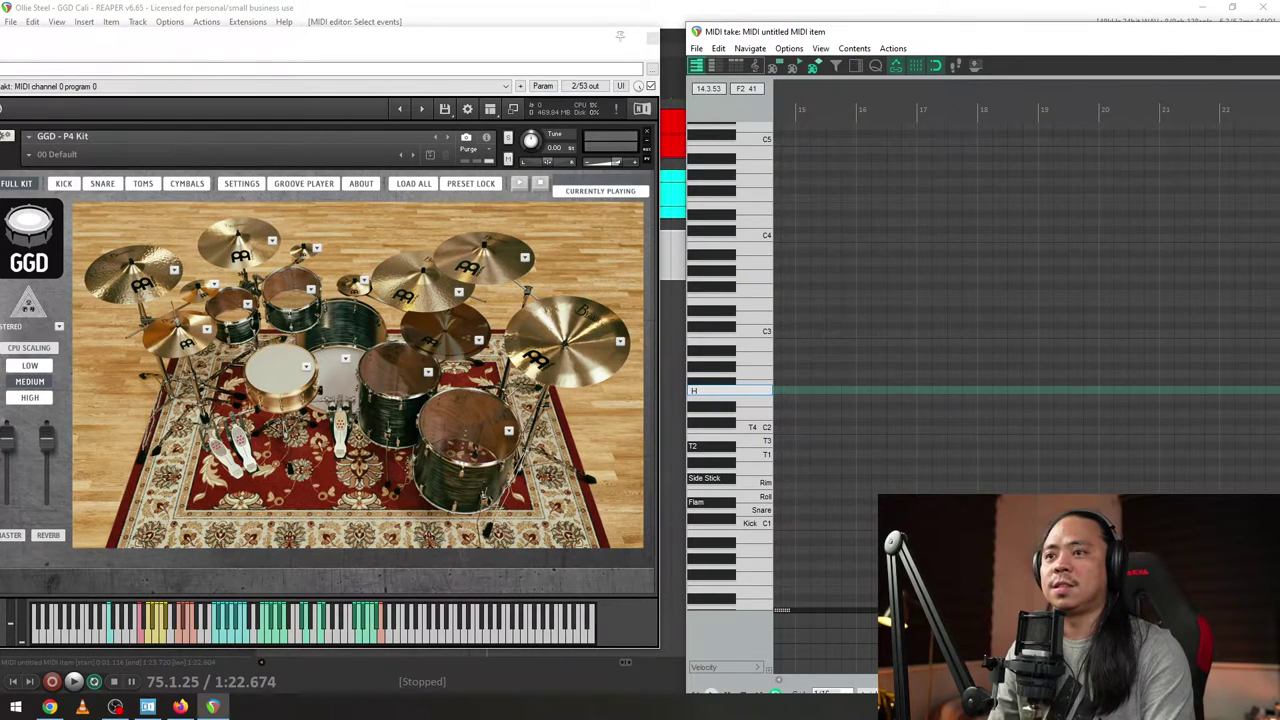
{"action": "type", "text": "1"}
{"action": "key", "text": "Return"}
- Name the F#2 key "HH2" and the G2 key "HH3"
{"action": "double_click", "coordinate": [728, 386]}
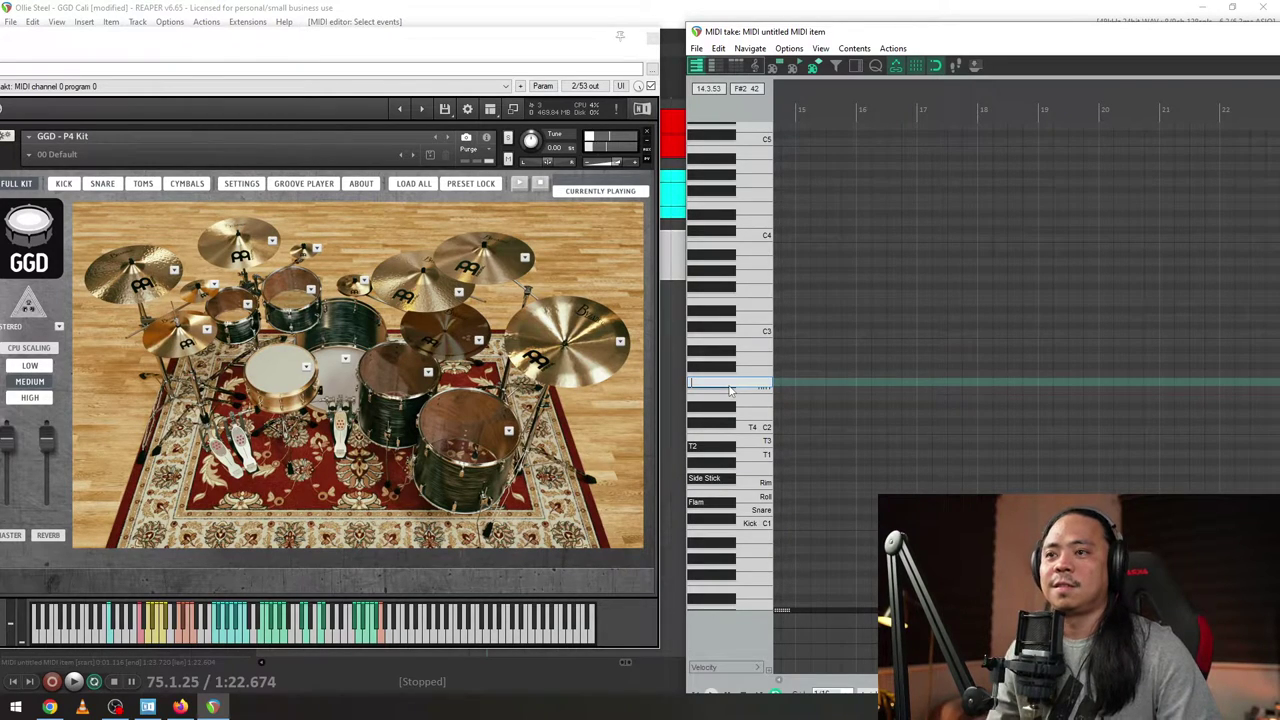
{"action": "type", "text": "HH2"}
{"action": "key", "text": "Return"}
{"action": "left_click", "coordinate": [757, 377]}
{"action": "type", "text": "HH3"}
{"action": "key", "text": "Return"}
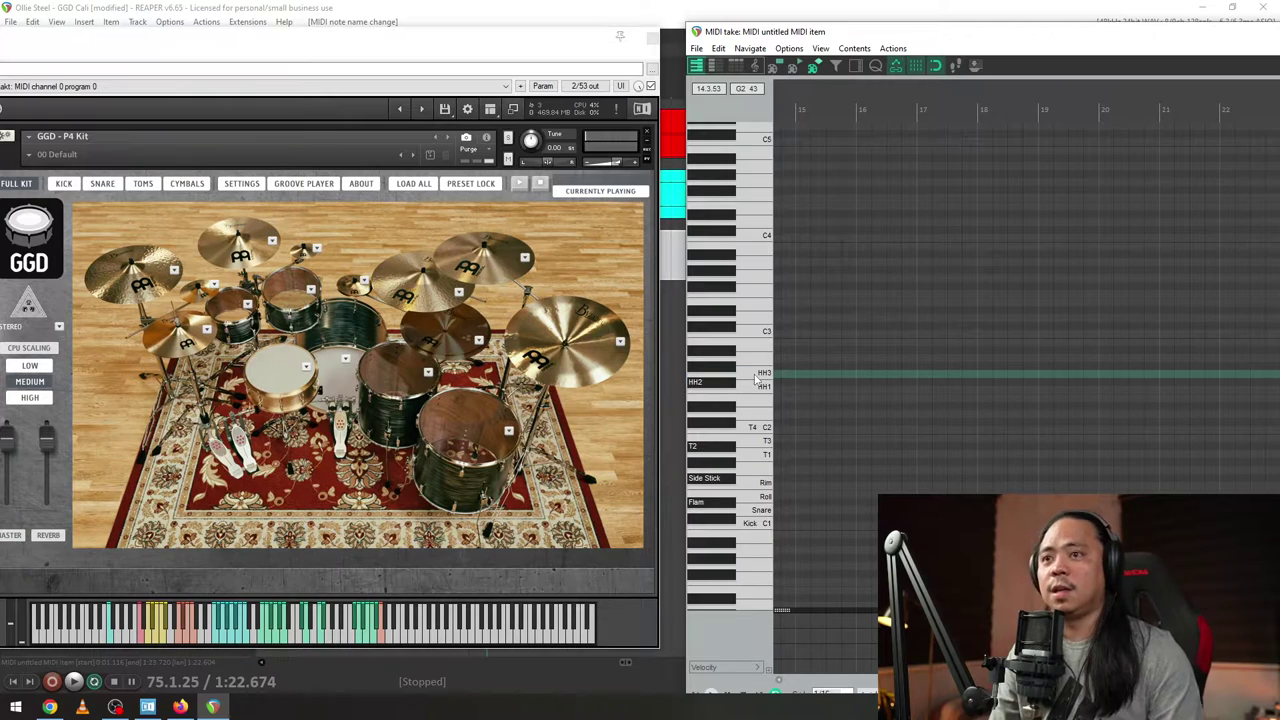
- Audition the next two hi-hat keys, naming G#2 "HH4" and A2 "HH5"
{"action": "left_click", "coordinate": [718, 369]}
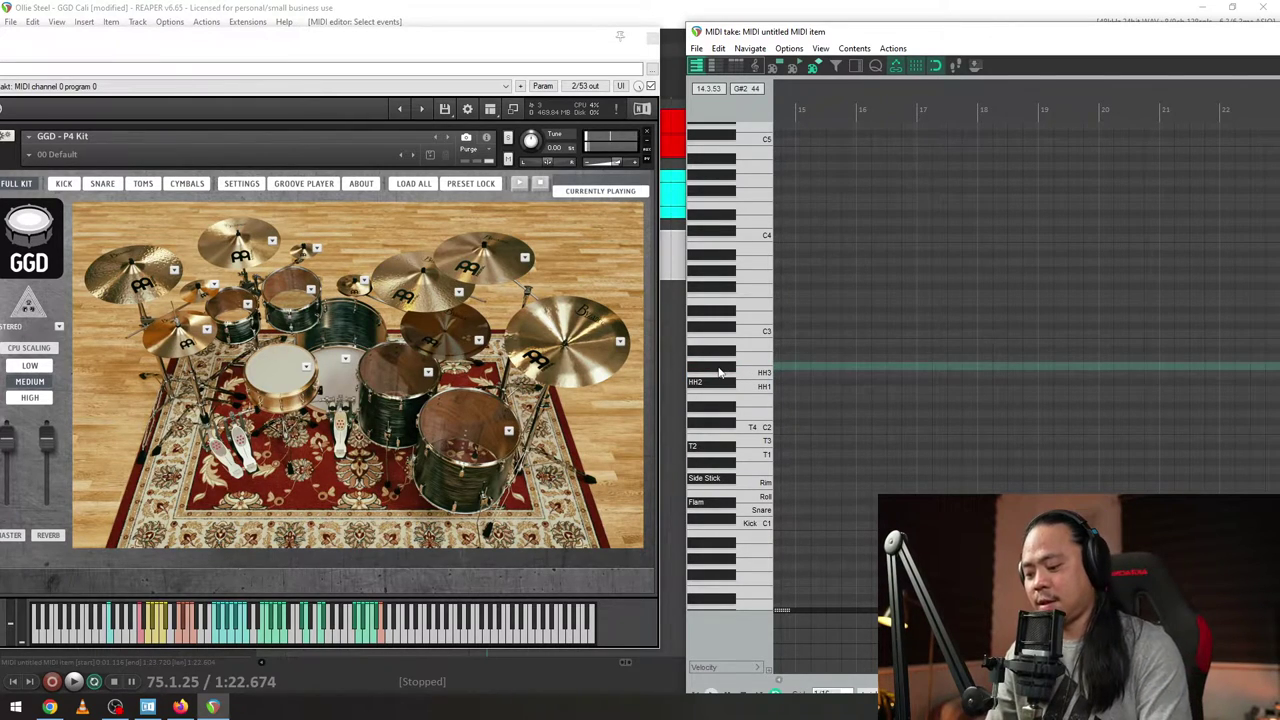
{"action": "double_click", "coordinate": [719, 370]}
{"action": "type", "text": "HH4"}
{"action": "key", "text": "Return"}
{"action": "left_click", "coordinate": [763, 360]}
{"action": "double_click", "coordinate": [763, 360]}
{"action": "type", "text": "HH5"}
{"action": "key", "text": "Return"}
- Name the A#2 key "HH6" and the B2 key "HH7"
{"action": "left_click", "coordinate": [730, 351]}
{"action": "double_click", "coordinate": [730, 351]}
{"action": "type", "text": "HH6"}
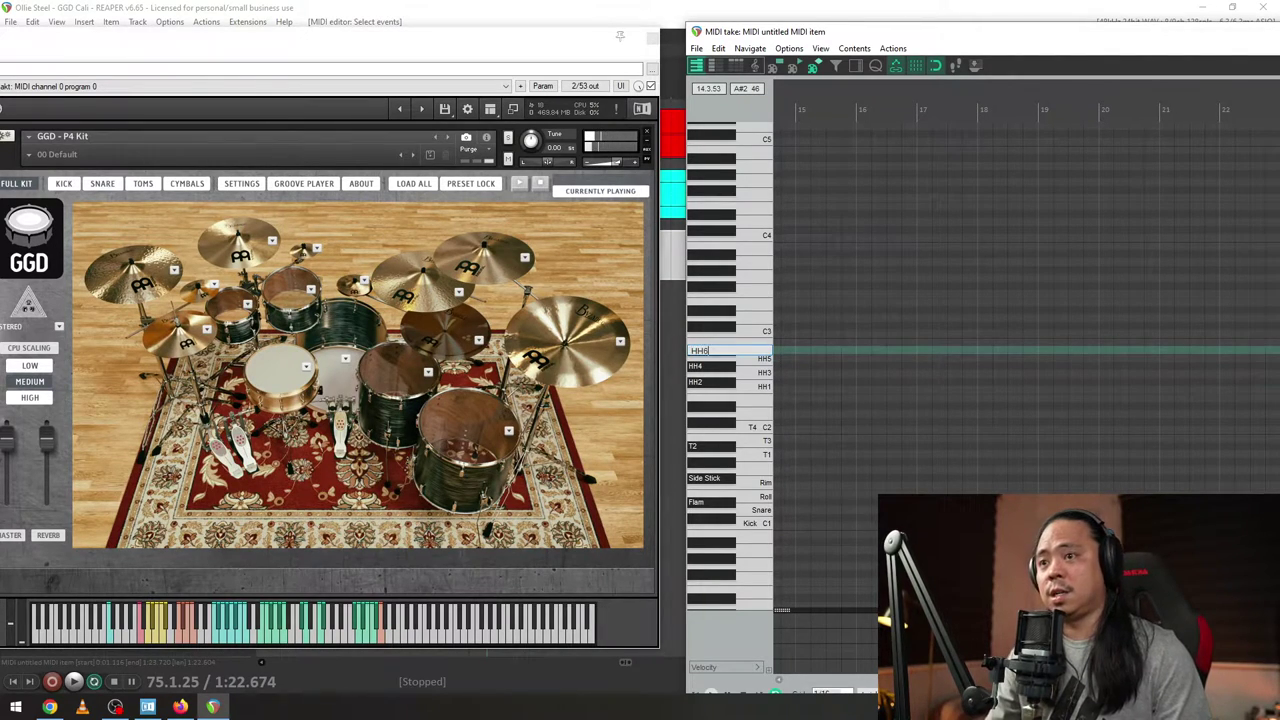
{"action": "key", "text": "Return"}
{"action": "left_click", "coordinate": [730, 343]}
{"action": "double_click", "coordinate": [730, 343]}
{"action": "type", "text": "HH7"}
{"action": "key", "text": "Return"}
- Audition the C3 key and name it "HH8"
{"action": "left_click", "coordinate": [755, 349]}
{"action": "left_click", "coordinate": [760, 336]}
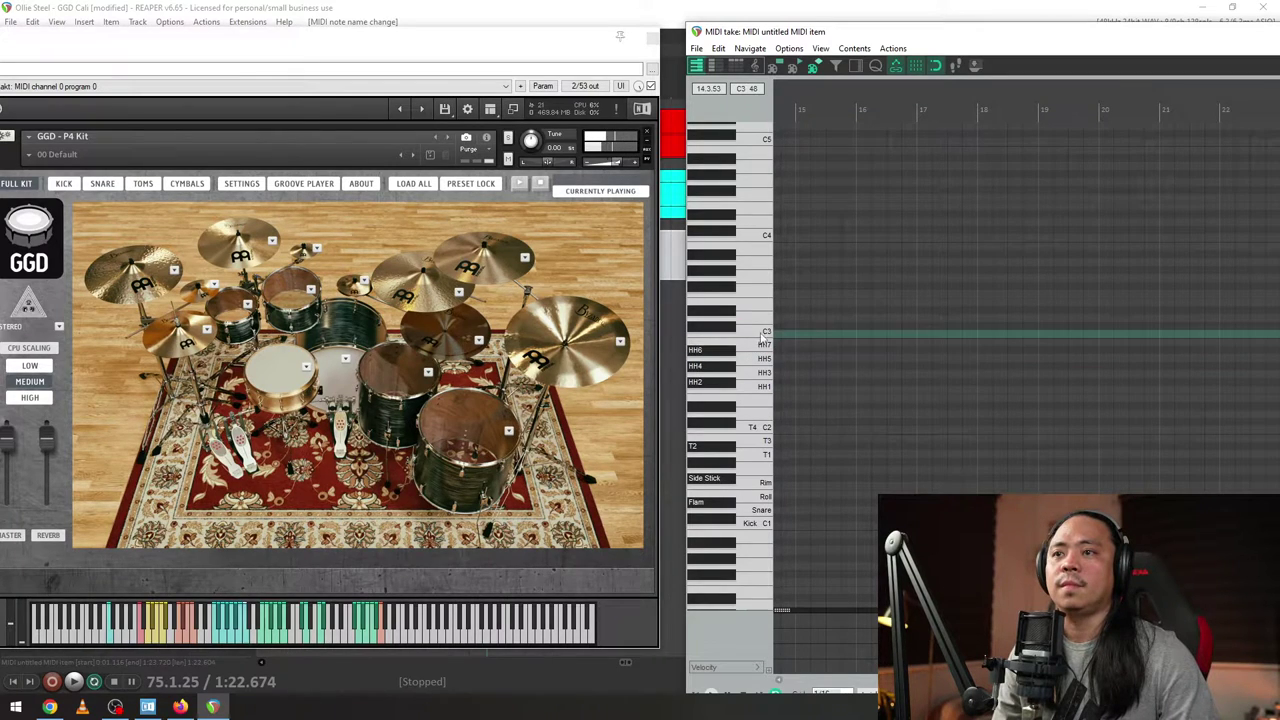
{"action": "left_click", "coordinate": [762, 337]}
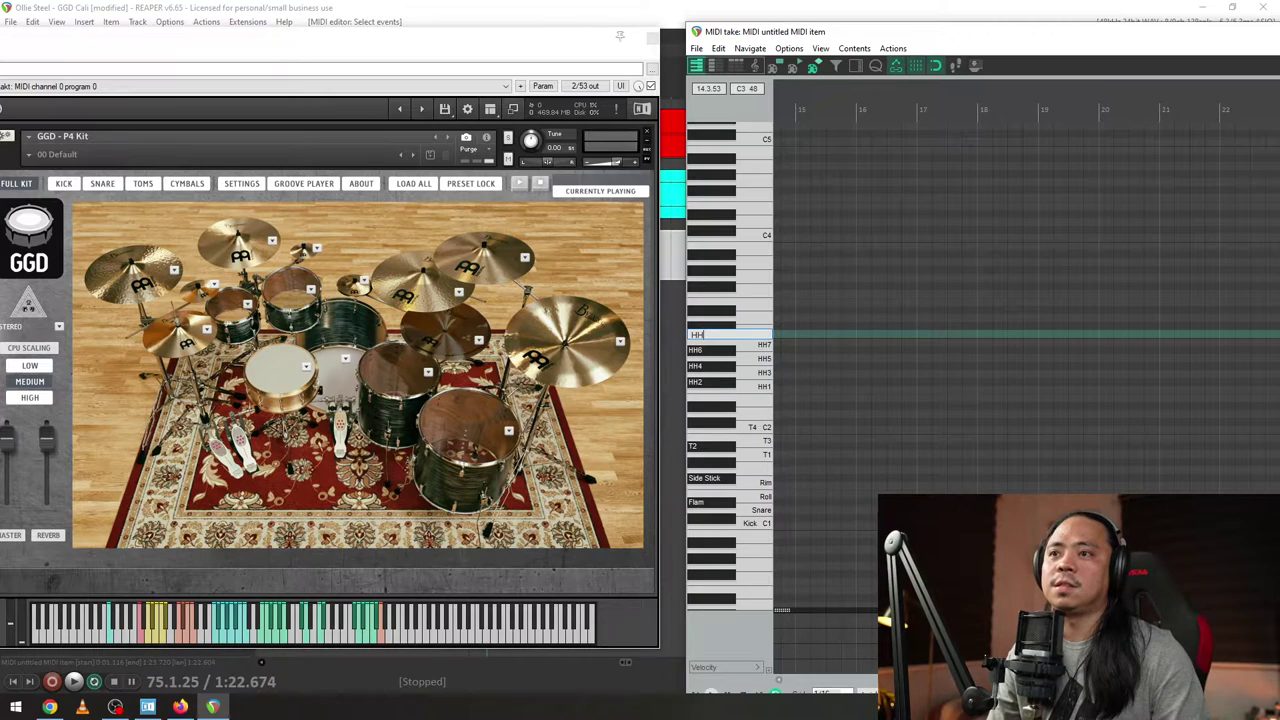
{"action": "type", "text": "HH8"}
{"action": "key", "text": "Return"}
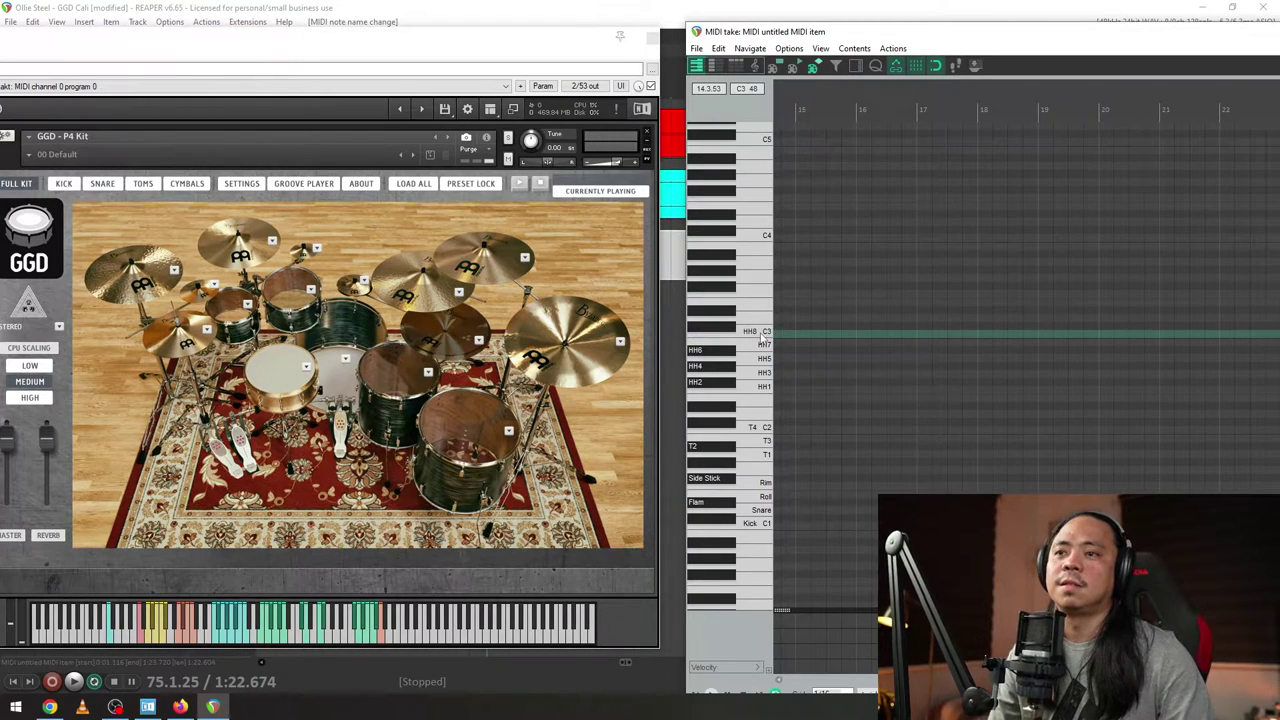
{"action": "key", "text": "Up"}
{"action": "key", "text": "Up"}
{"action": "key", "text": "Up"}
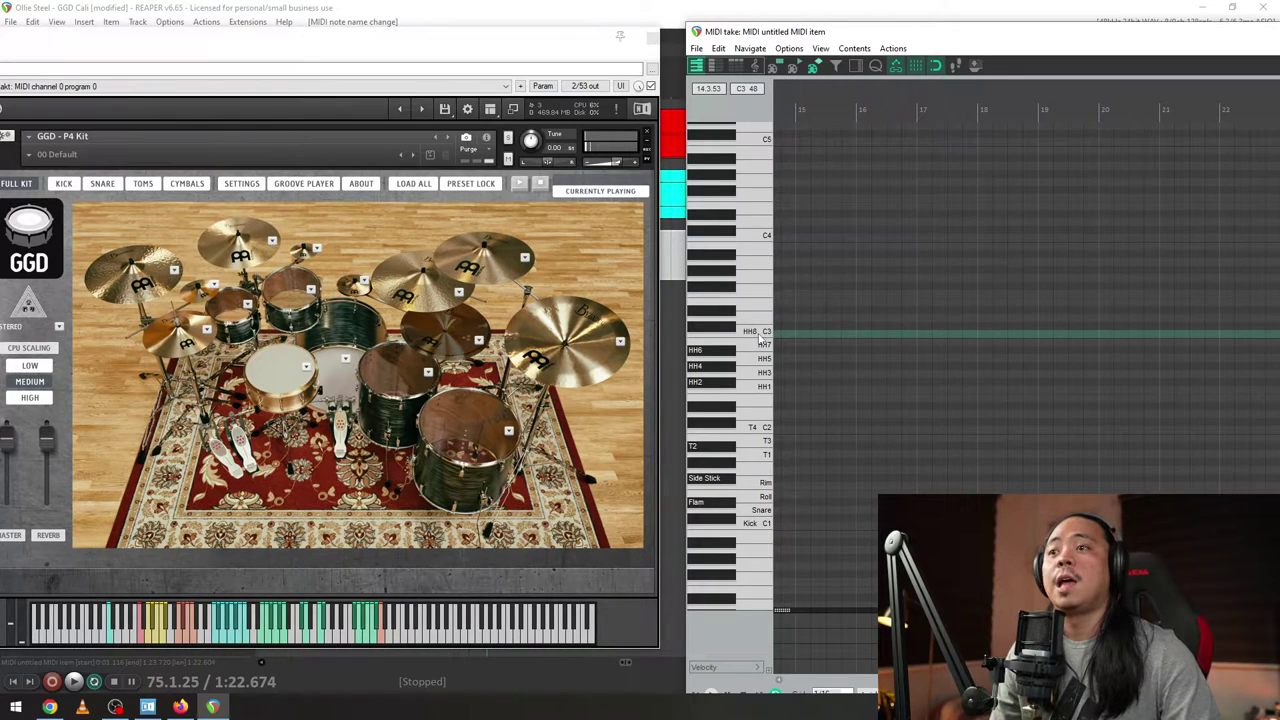
- Name the E3 key "L Crash" and the F3 key "L Crash Choke"
{"action": "left_click", "coordinate": [762, 307]}
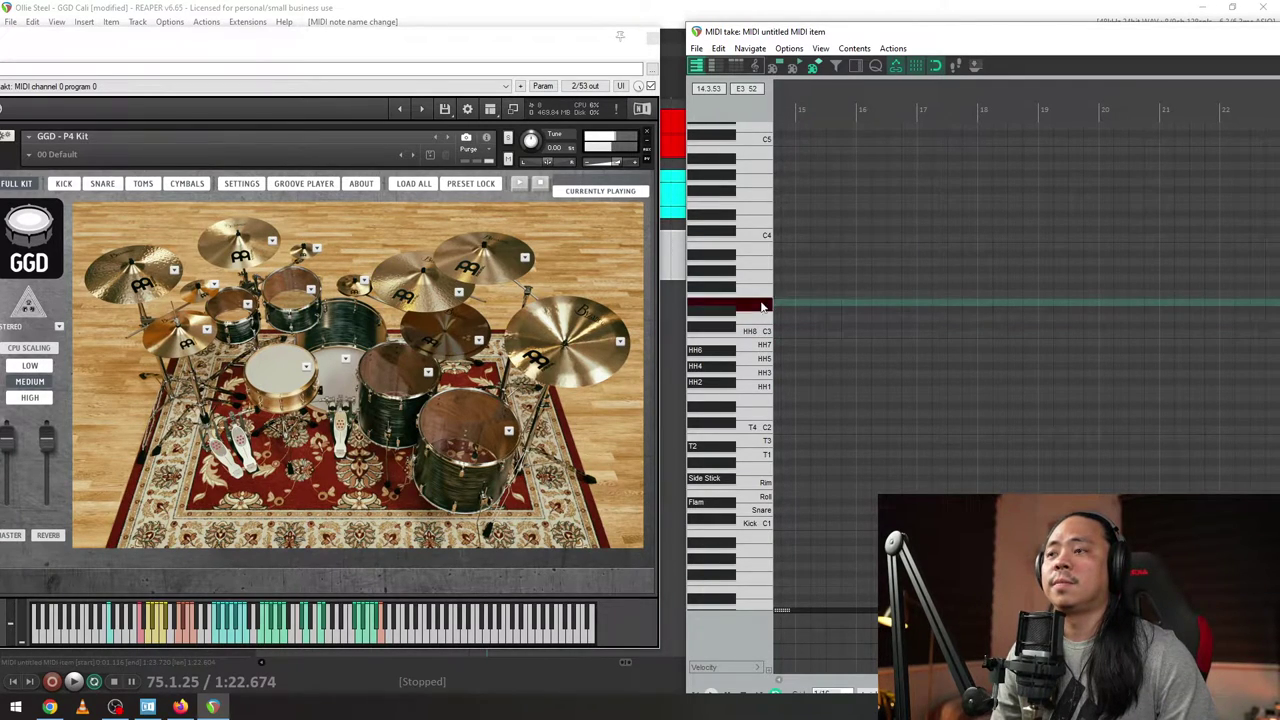
{"action": "type", "text": "L"}
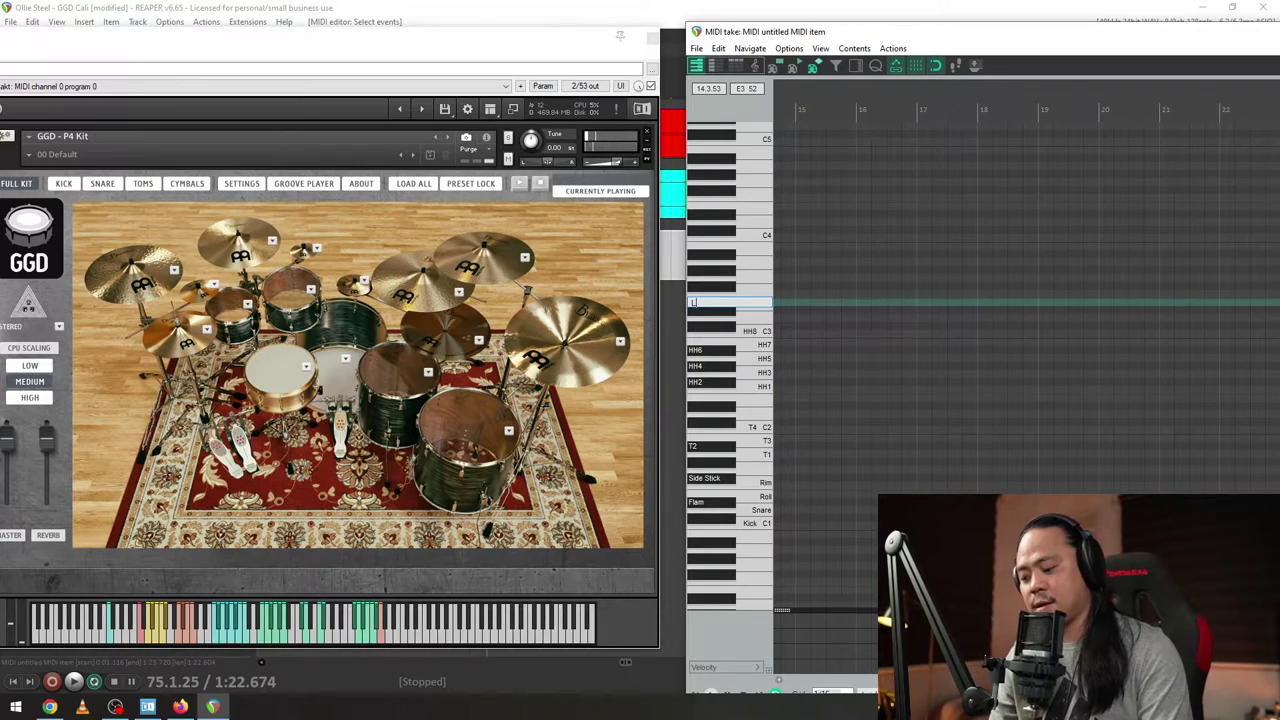
{"action": "type", "text": " Crash"}
{"action": "key", "text": "Return"}
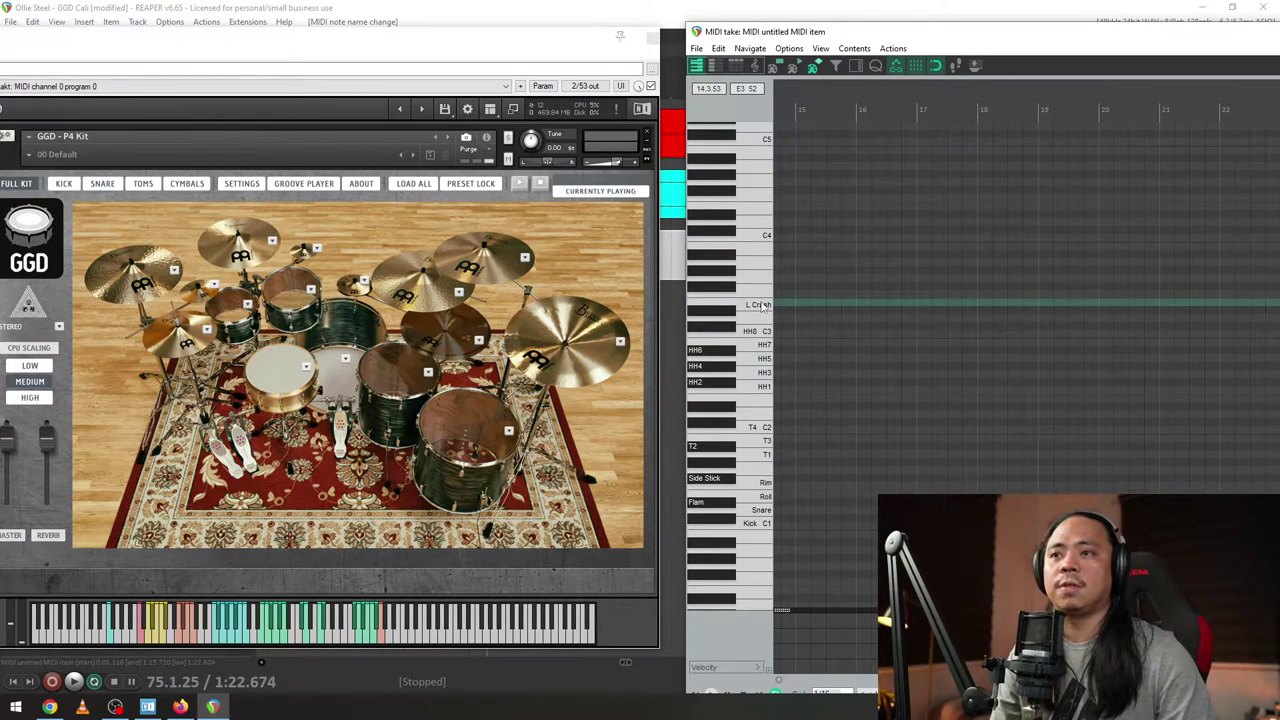
{"action": "double_click", "coordinate": [765, 294]}
{"action": "type", "text": "L Crash Chok"}
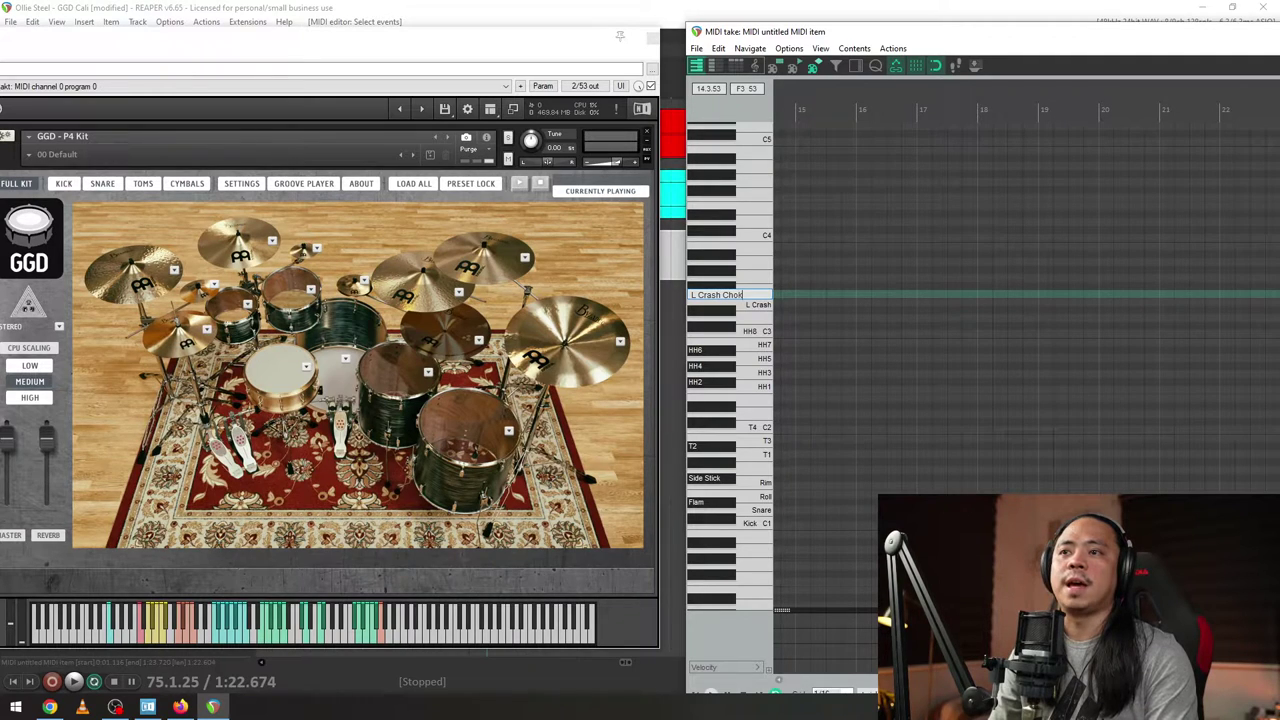
{"action": "type", "text": "e"}
{"action": "key", "text": "Return"}
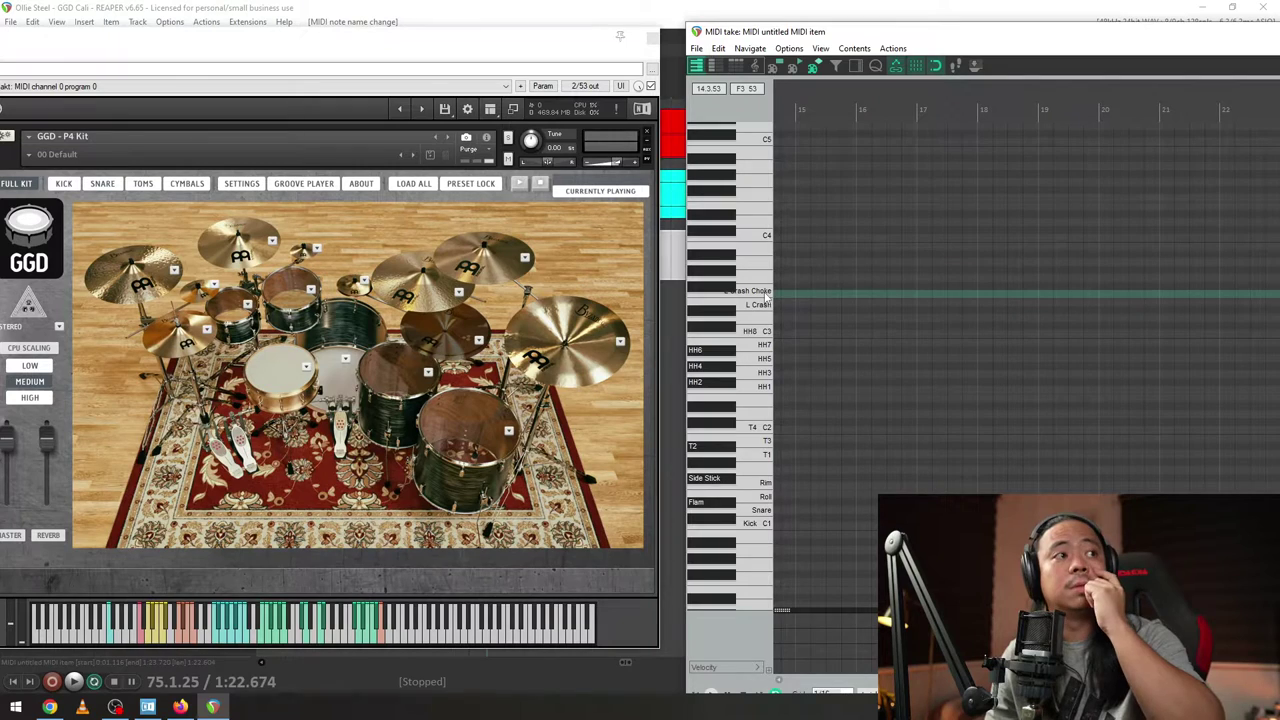
- Audition the left crash choke, and name the G3 key "R Crash Choke"
{"action": "left_click", "coordinate": [766, 293]}
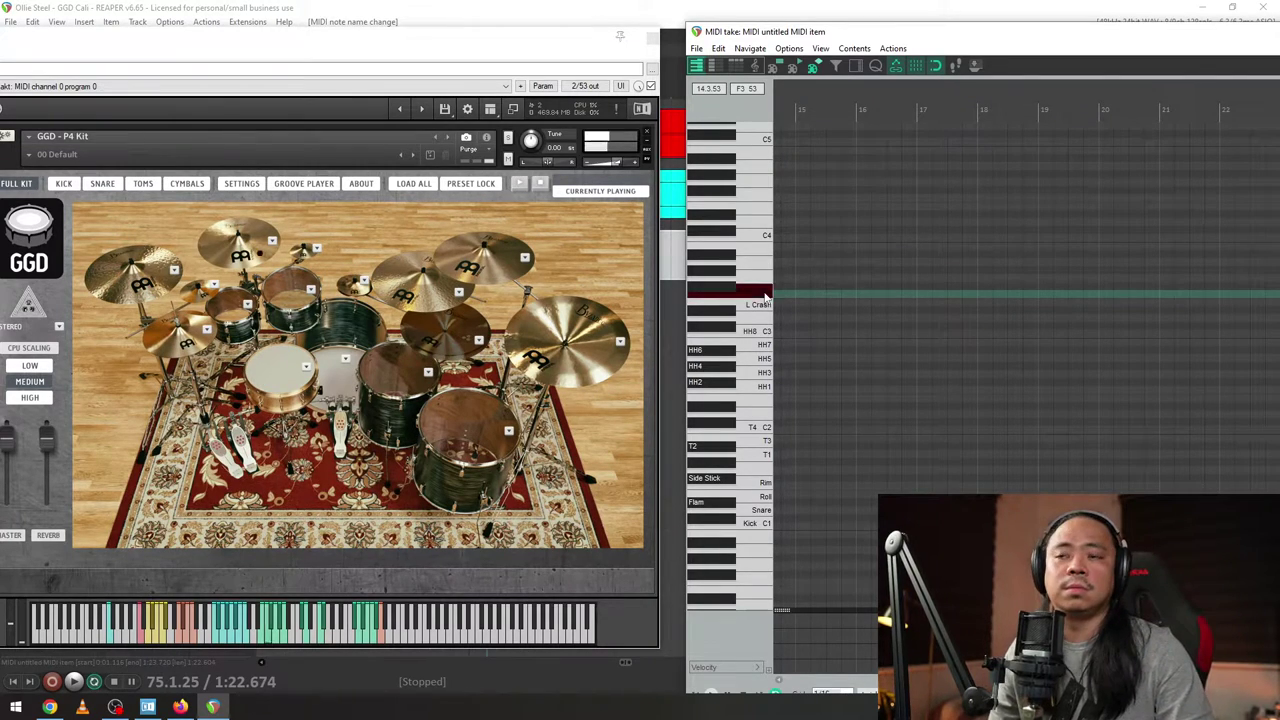
{"action": "left_click", "coordinate": [768, 277]}
{"action": "left_click", "coordinate": [768, 277]}
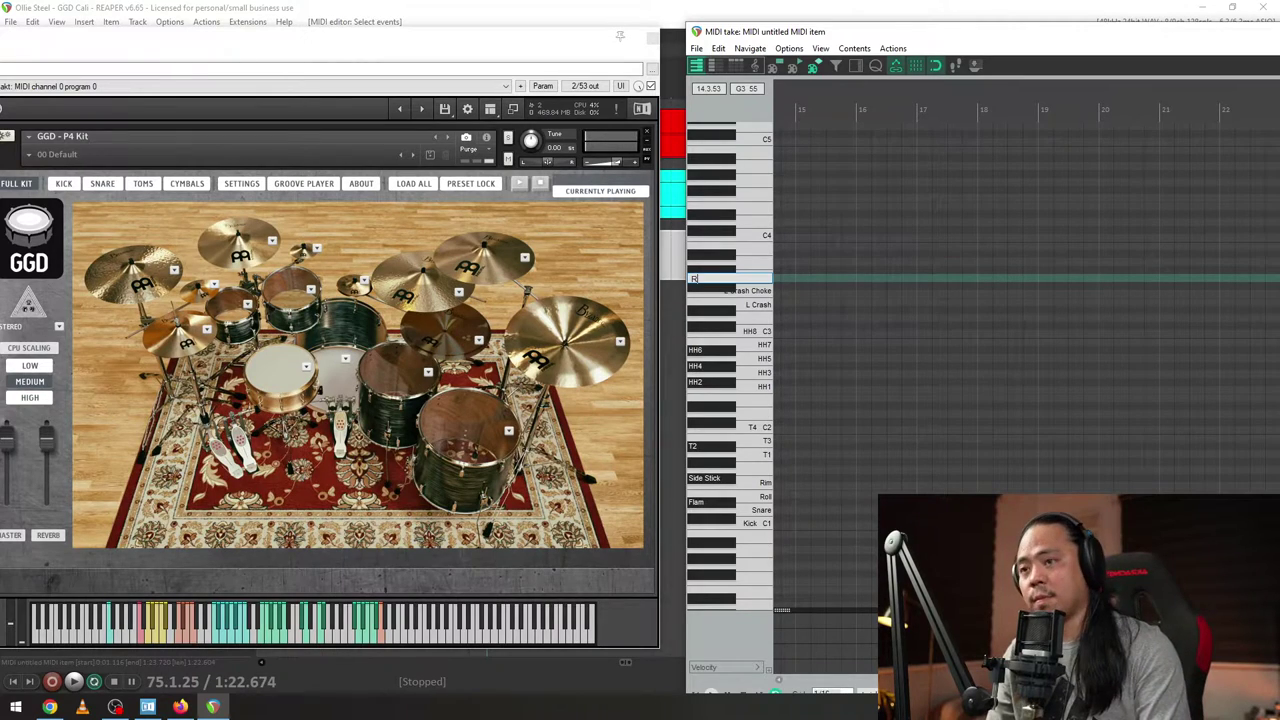
{"action": "type", "text": "R Crash Choke"}
{"action": "key", "text": "Return"}
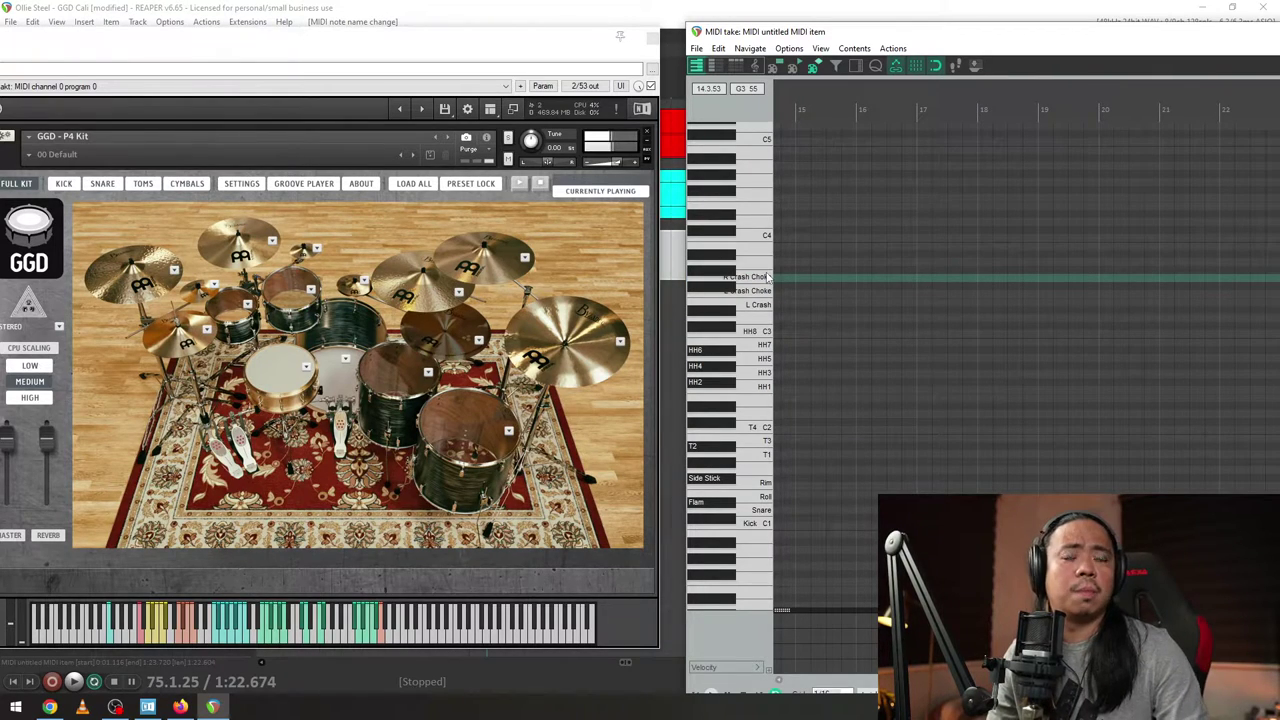
{"action": "double_click", "coordinate": [727, 274]}
{"action": "type", "text": "R"}
{"action": "key", "text": "Escape"}
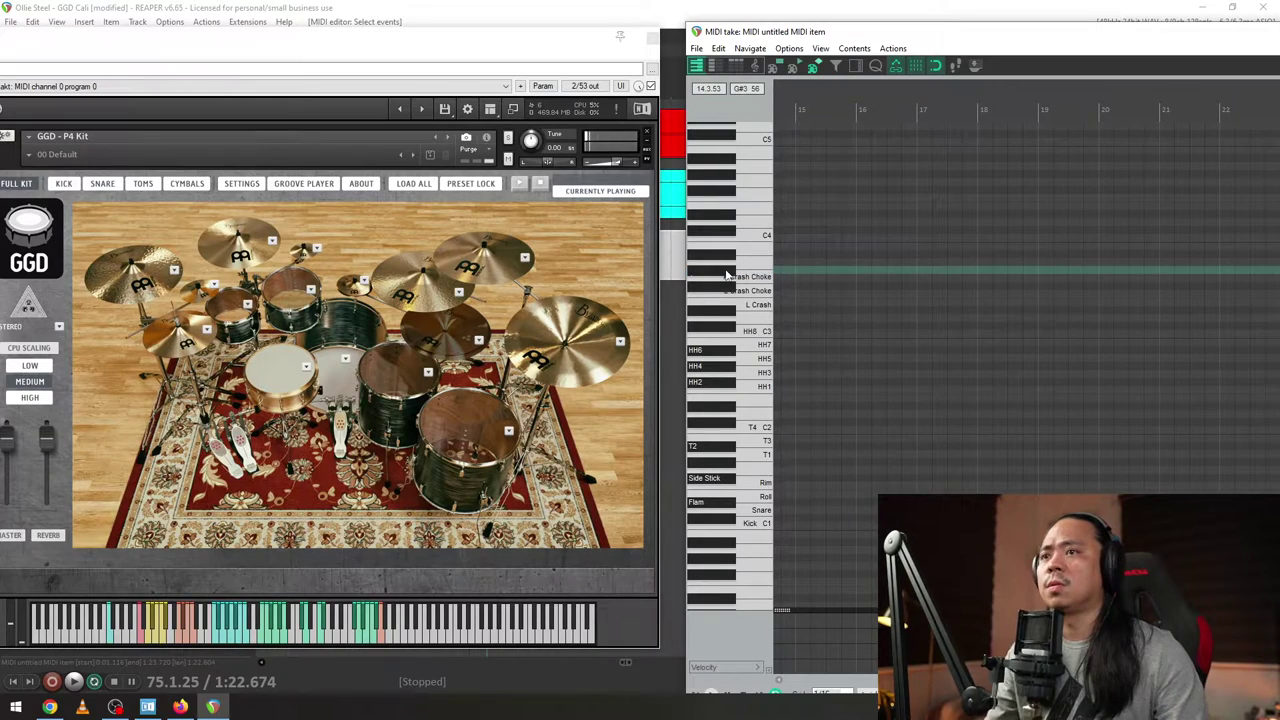
- Name the G#3 key "L Crash 2" and the A3 key "L Crash 2 Choke"
{"action": "double_click", "coordinate": [727, 274]}
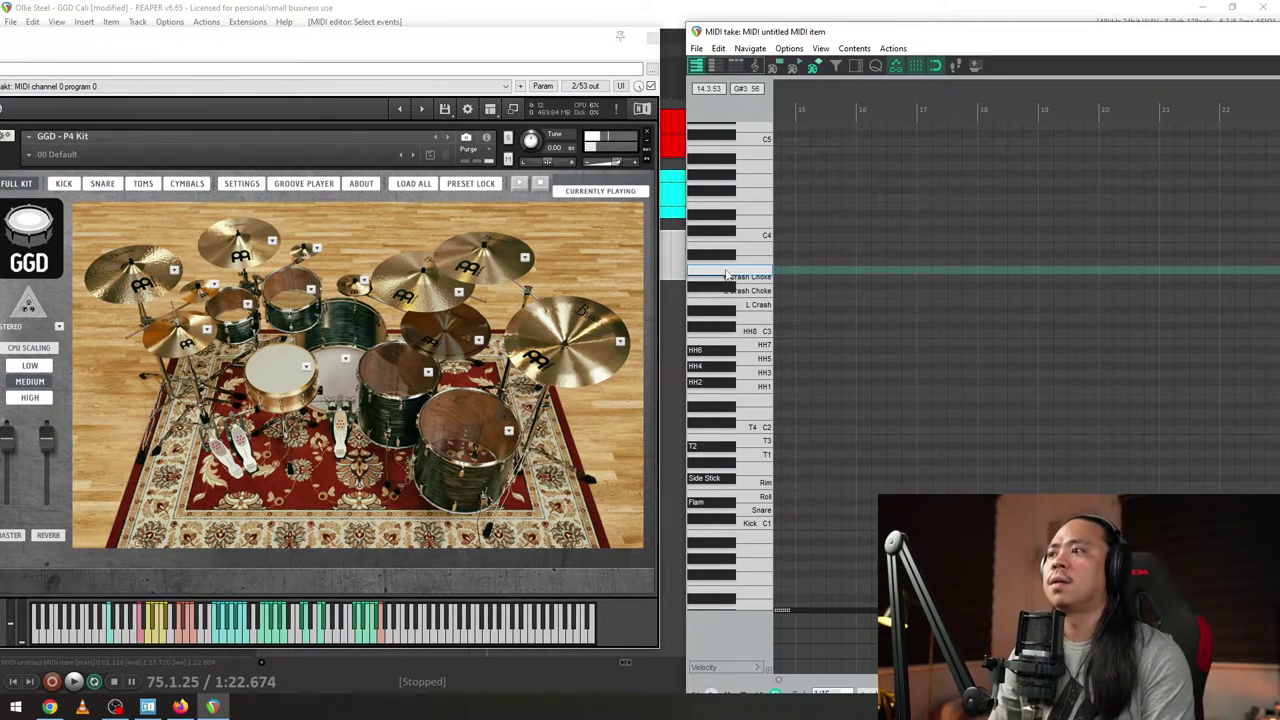
{"action": "key", "text": "Return"}
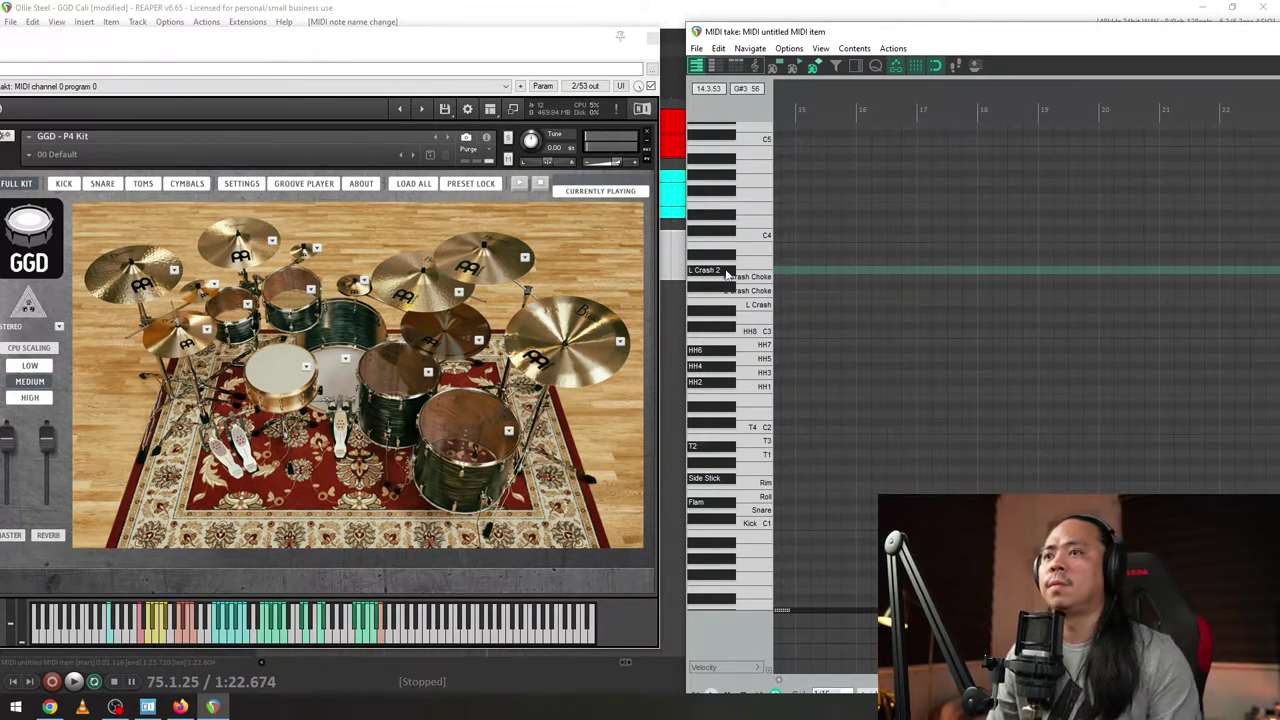
{"action": "left_click", "coordinate": [762, 267]}
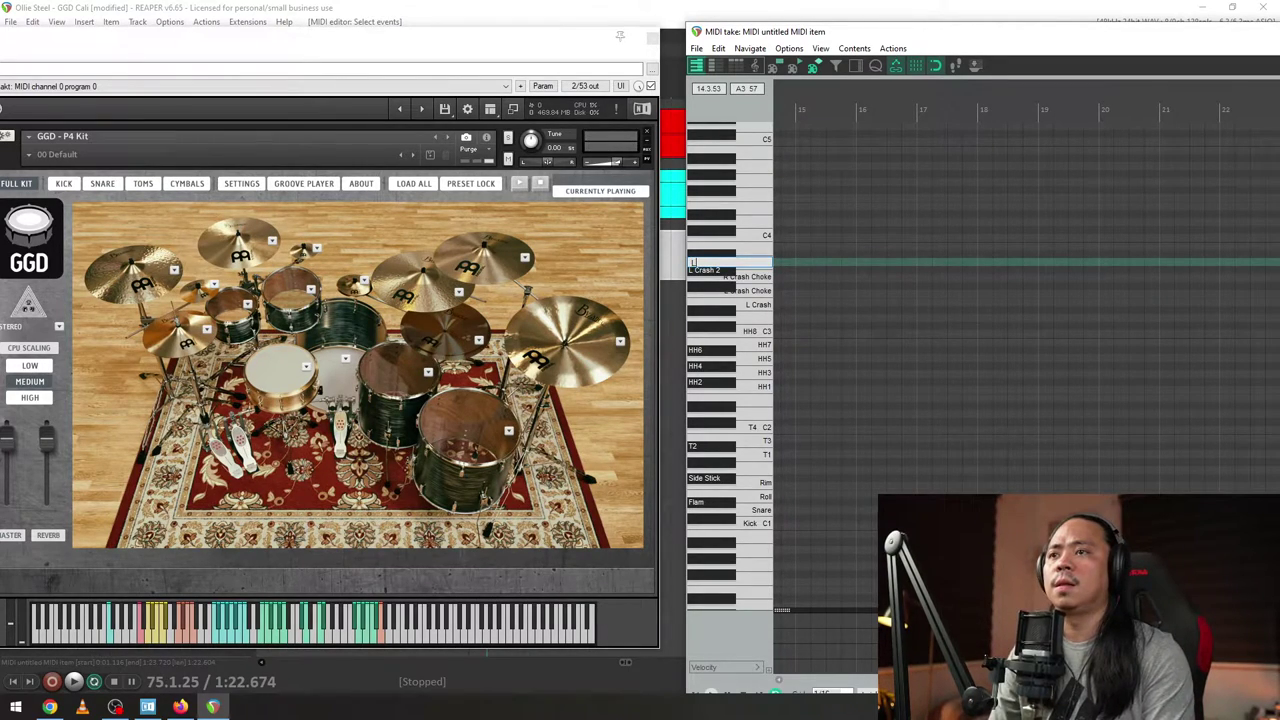
{"action": "type", "text": "ke"}
{"action": "key", "text": "Return"}
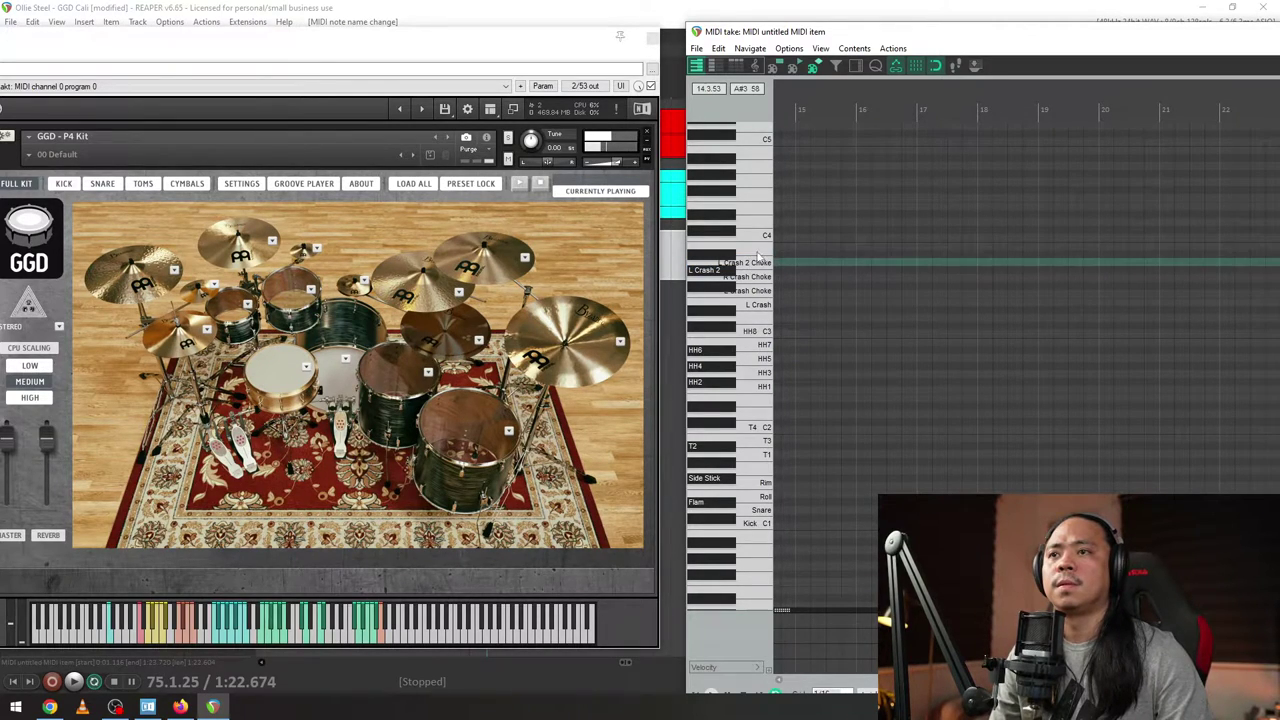
- Name the D4 key "Ride" and the C#4 key "Bell"
{"action": "double_click", "coordinate": [766, 228]}
{"action": "type", "text": "Roc"}
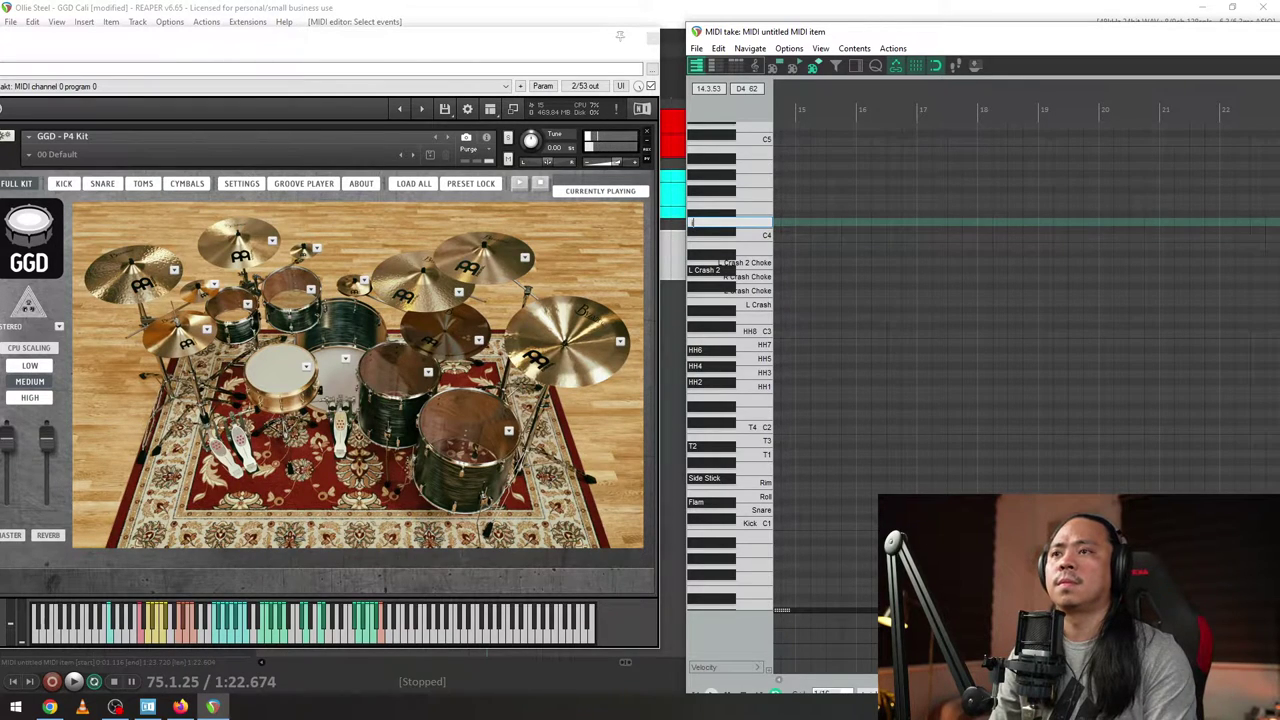
{"action": "type", "text": "ide"}
{"action": "key", "text": "Return"}
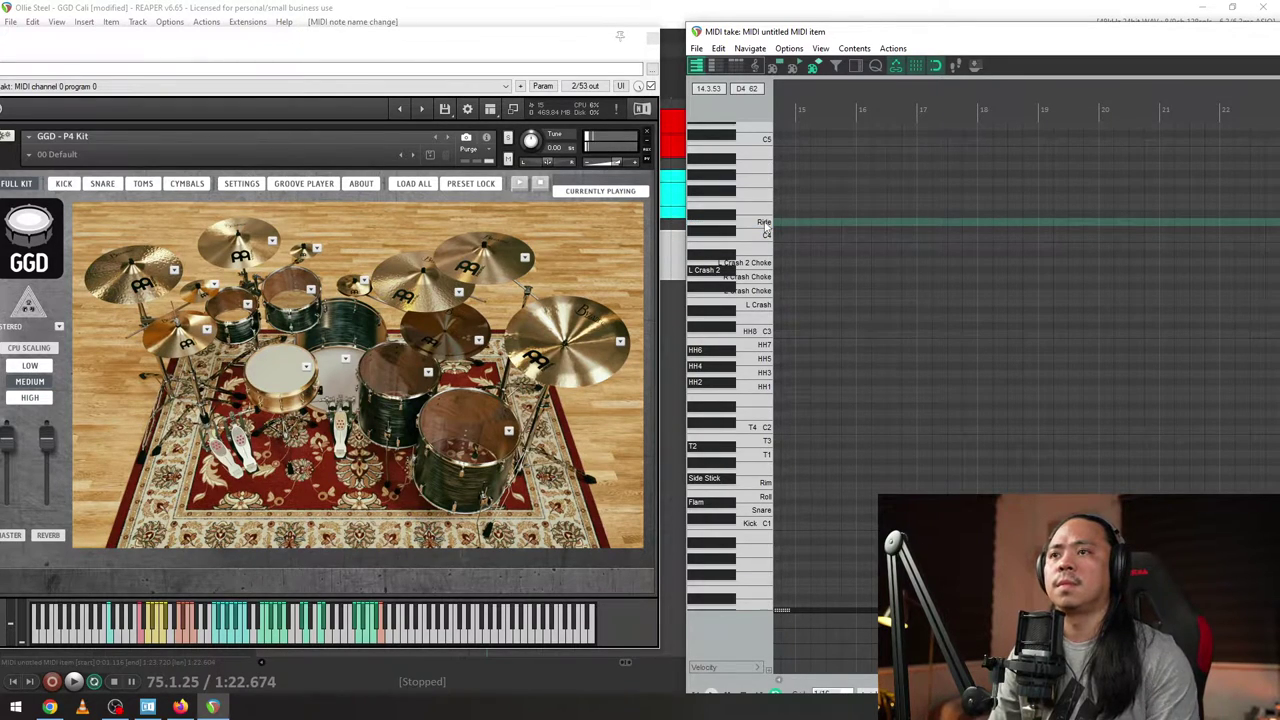
{"action": "double_click", "coordinate": [731, 233]}
{"action": "type", "text": "Bell"}
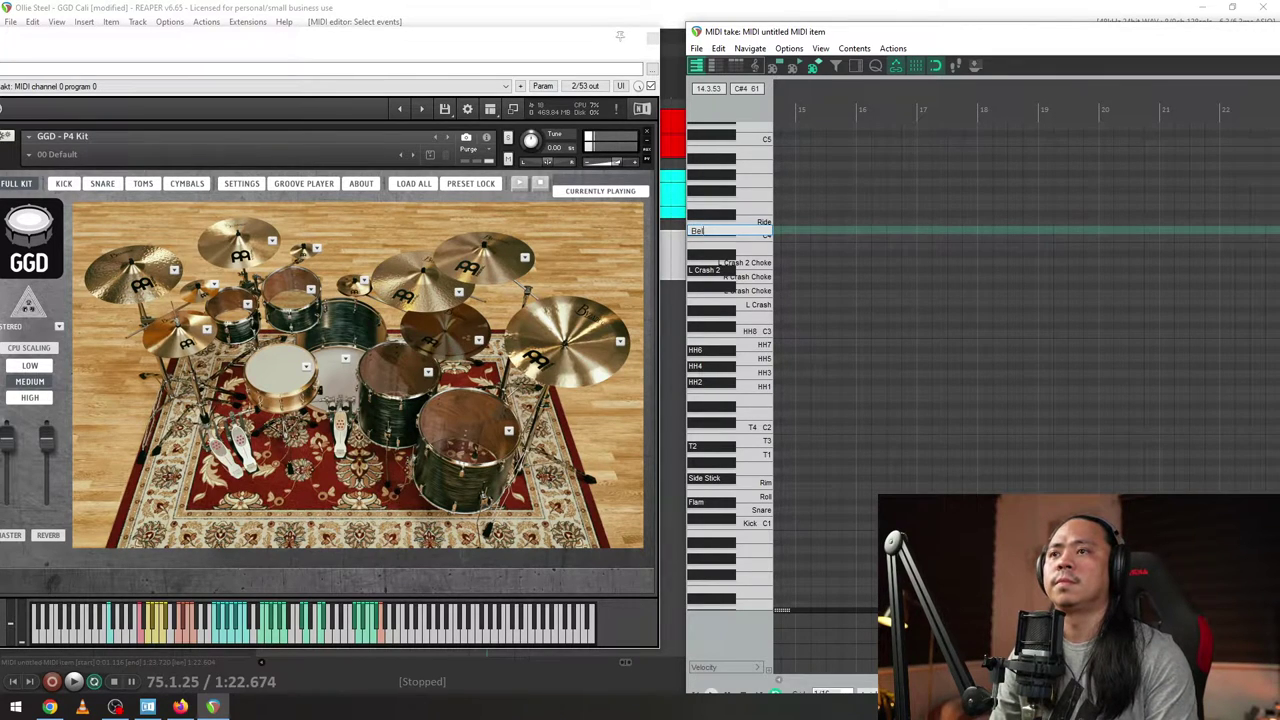
{"action": "key", "text": "Return"}
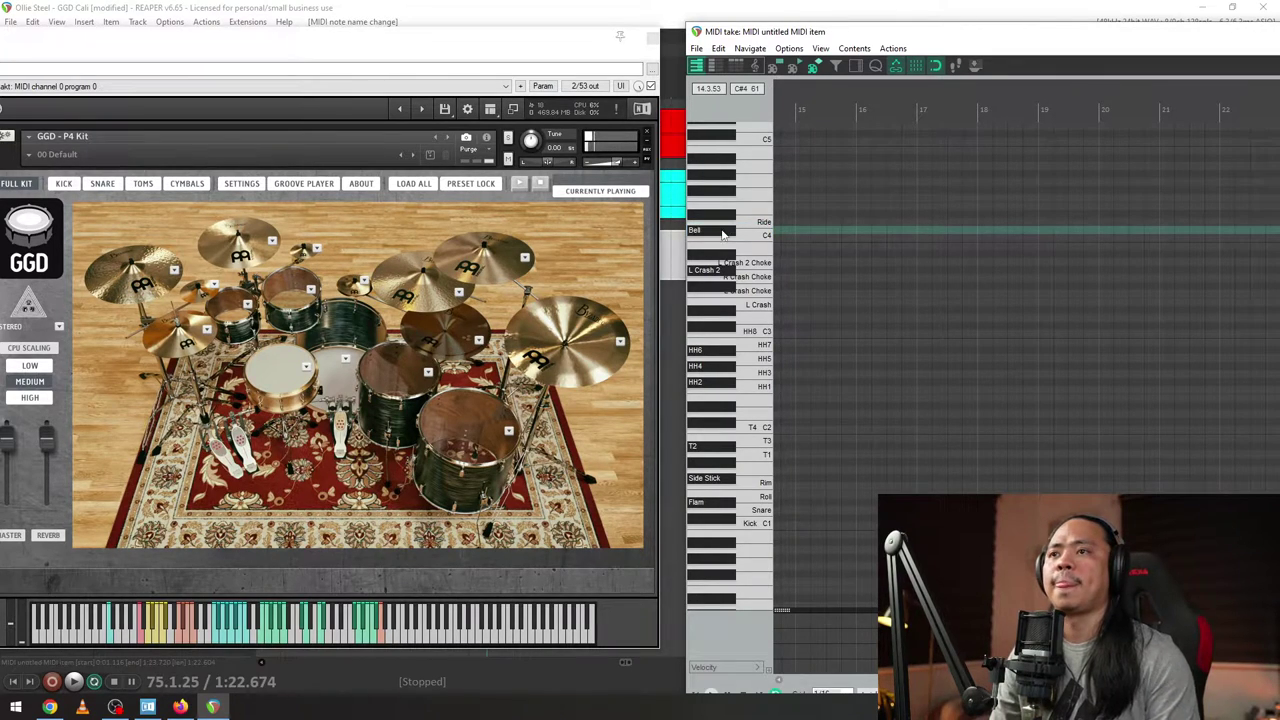
- Audition the keys around the second left crash and name the F#3 key "R Crash"
{"action": "left_click", "coordinate": [762, 250]}
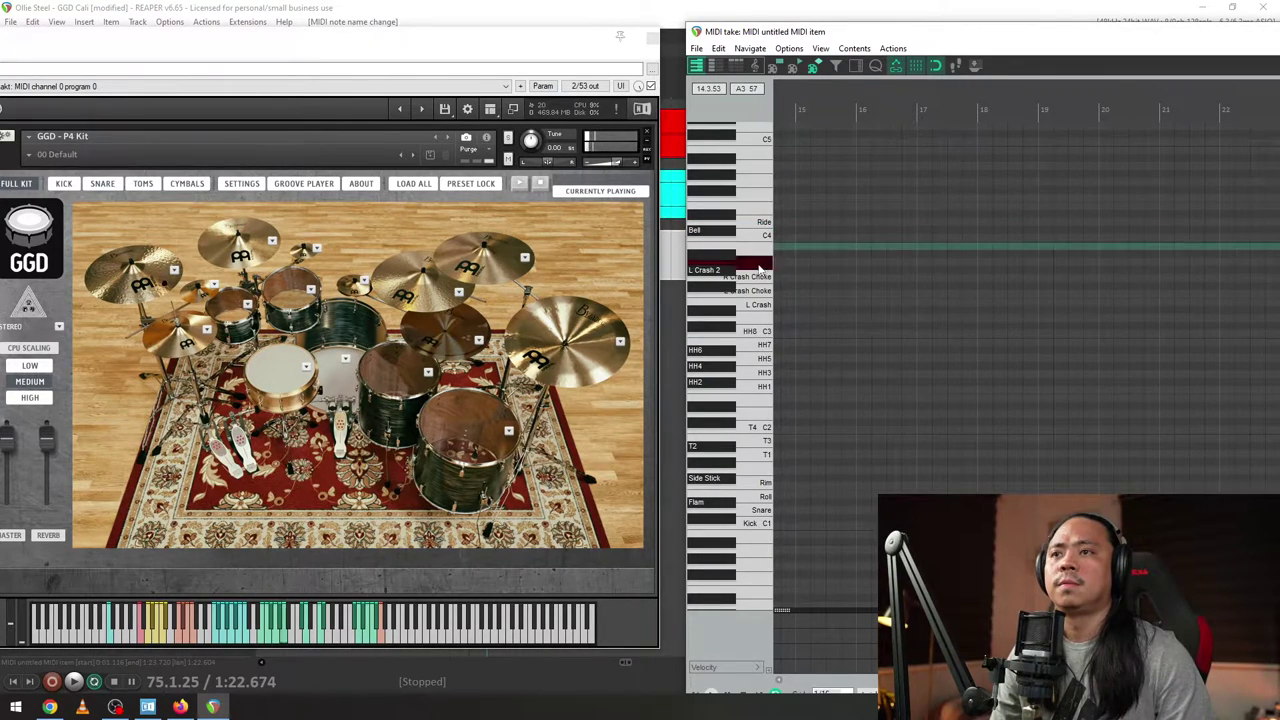
{"action": "double_click", "coordinate": [724, 289]}
{"action": "type", "text": "R Crash"}
{"action": "key", "text": "Return"}
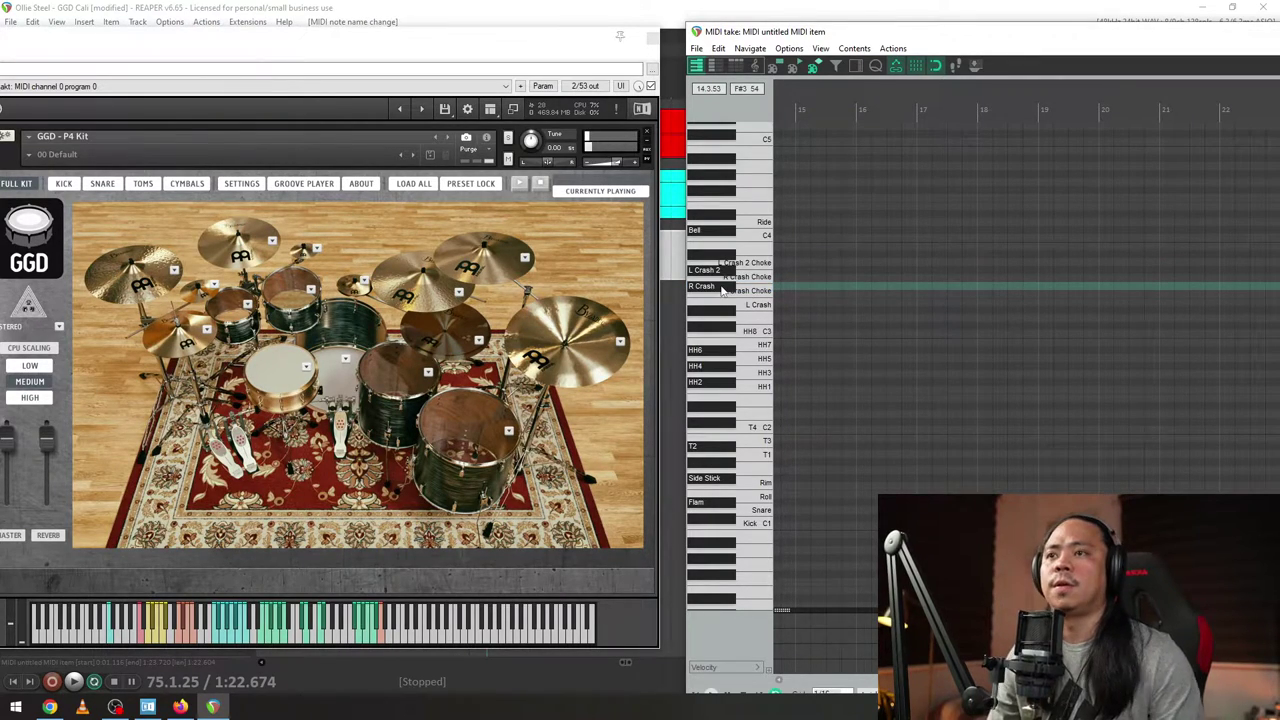
- Audition the left crash and ride keys to compare their sounds
{"action": "left_click", "coordinate": [755, 308]}
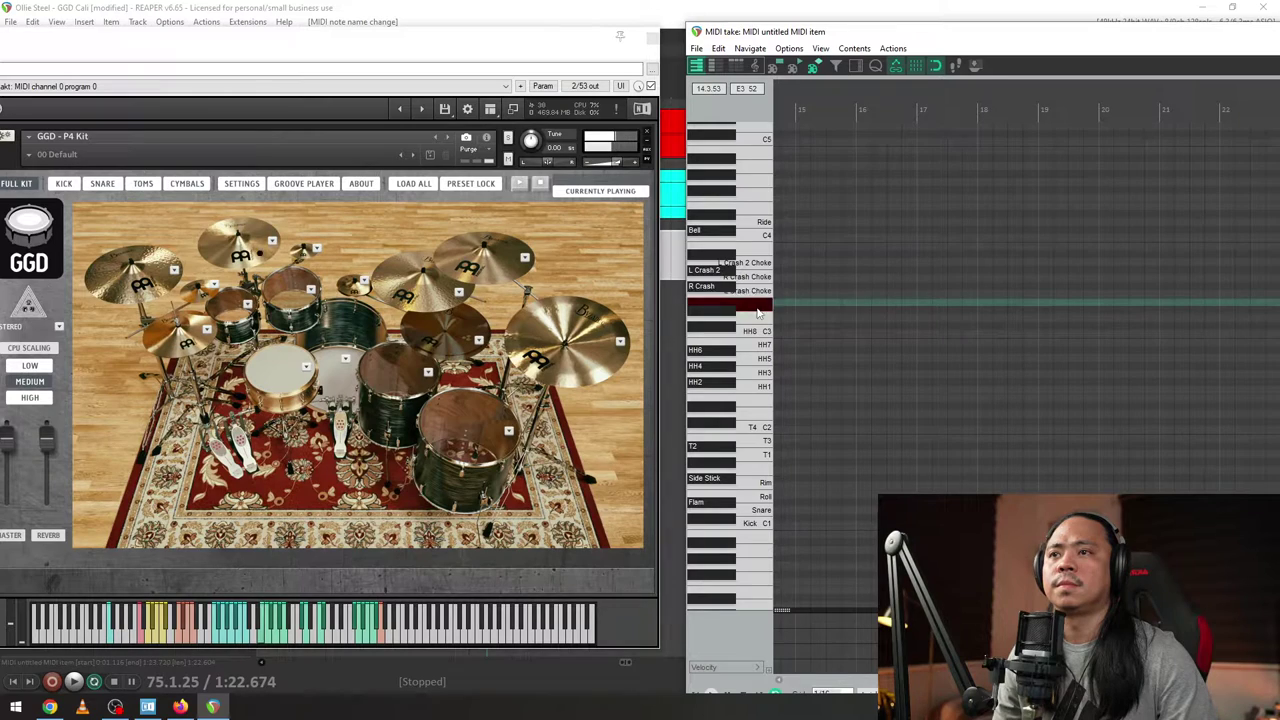
{"action": "left_click", "coordinate": [761, 297]}
{"action": "left_click", "coordinate": [762, 305]}
{"action": "left_click", "coordinate": [762, 305]}
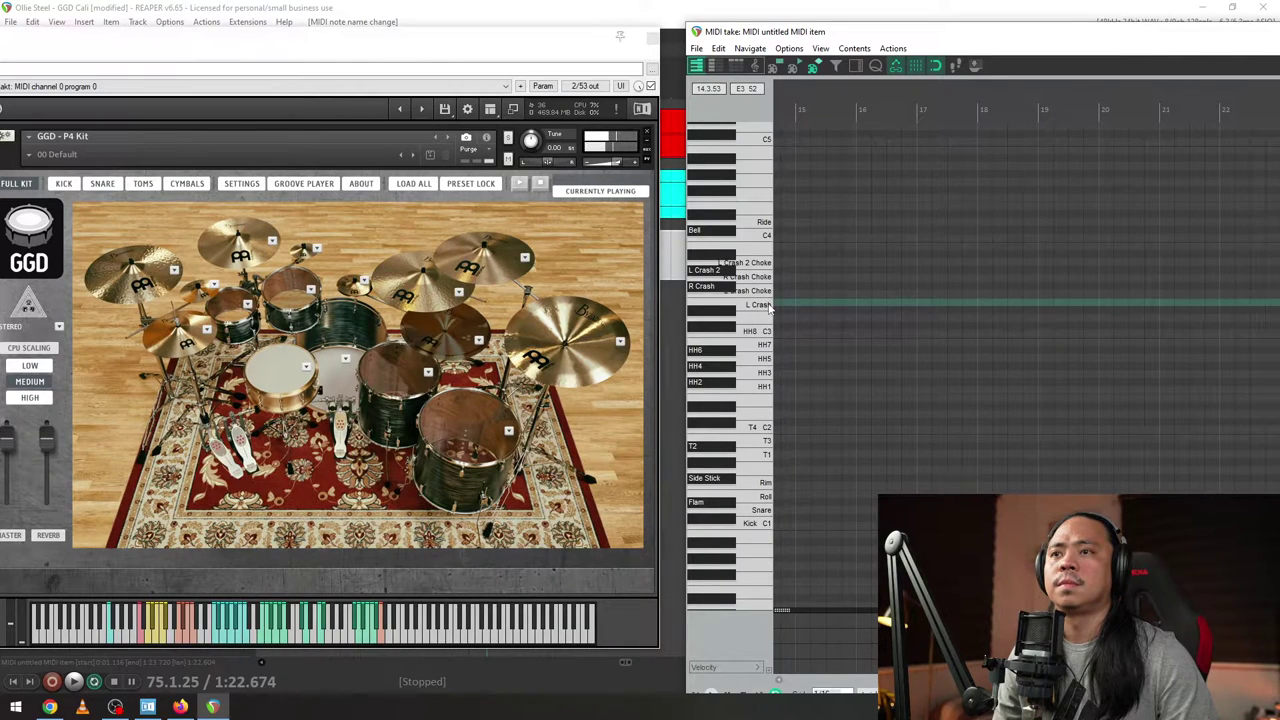
{"action": "left_click", "coordinate": [760, 224]}
{"action": "left_click", "coordinate": [760, 224]}
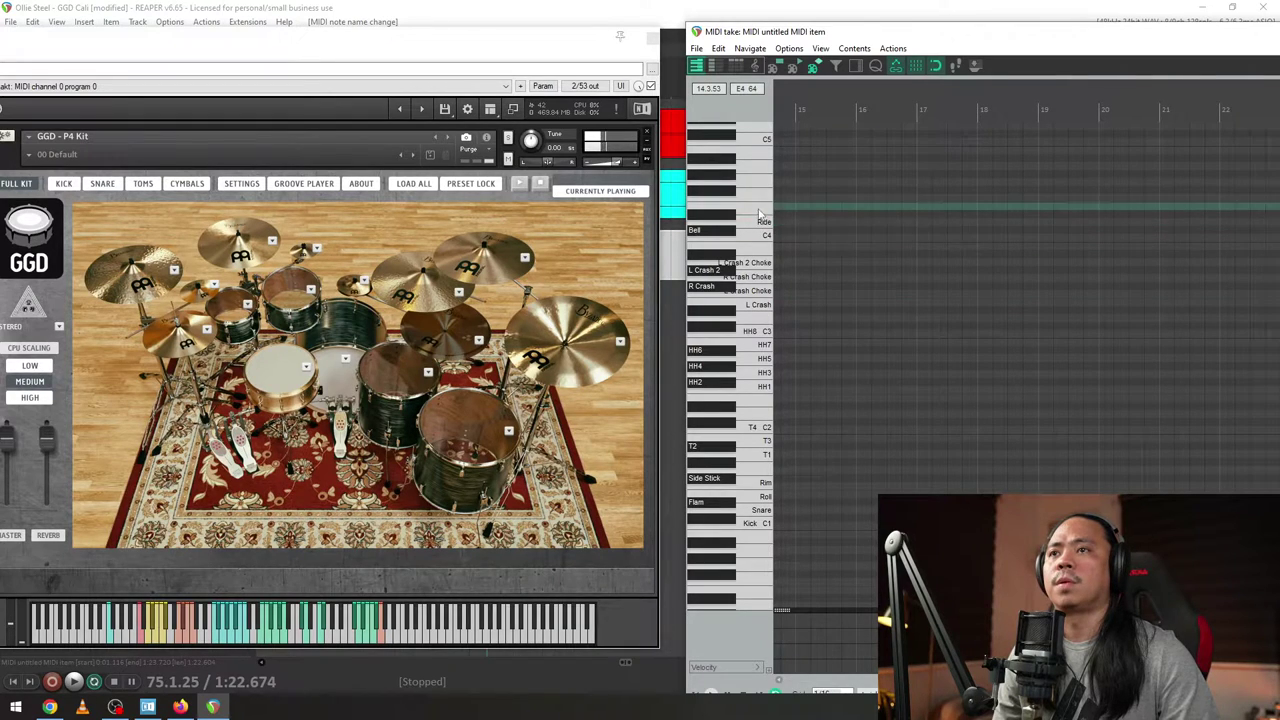
- Name the F4 key "China"
{"action": "left_click", "coordinate": [760, 200]}
{"action": "double_click", "coordinate": [760, 200]}
{"action": "type", "text": "Cou"}
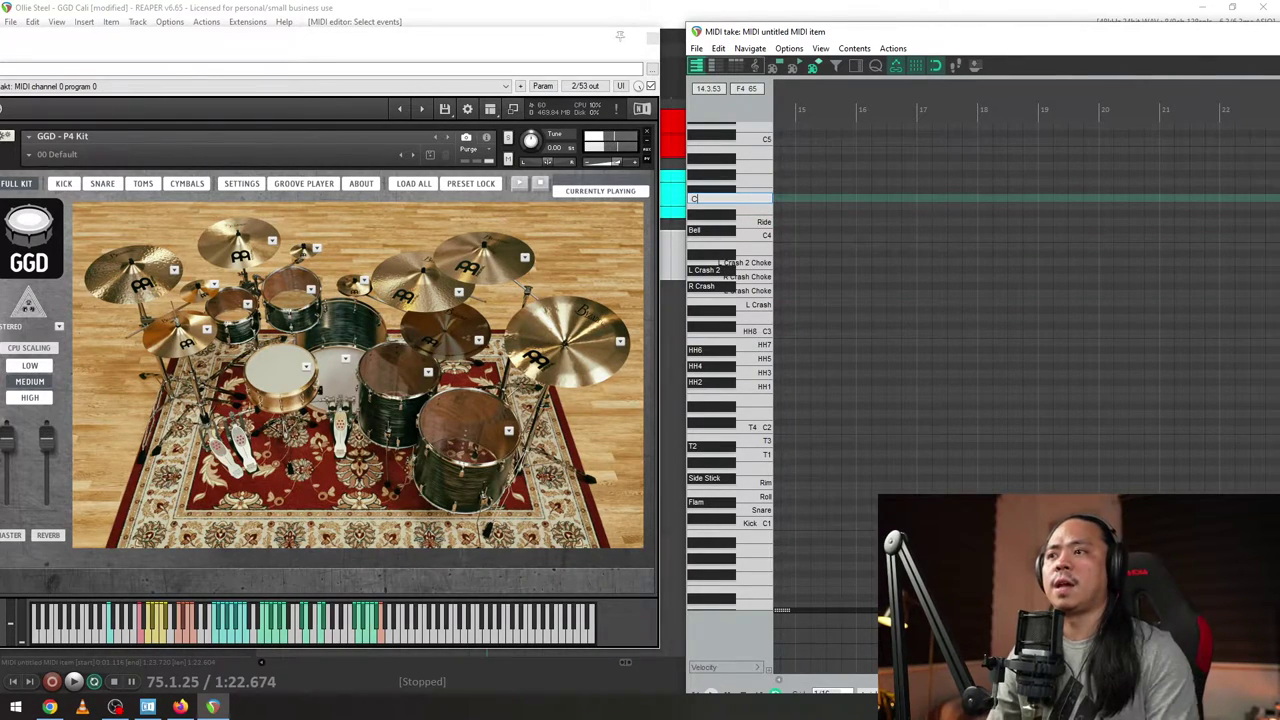
{"action": "key", "text": "BackSpace"}
{"action": "key", "text": "BackSpace"}
{"action": "key", "text": "BackSpace"}
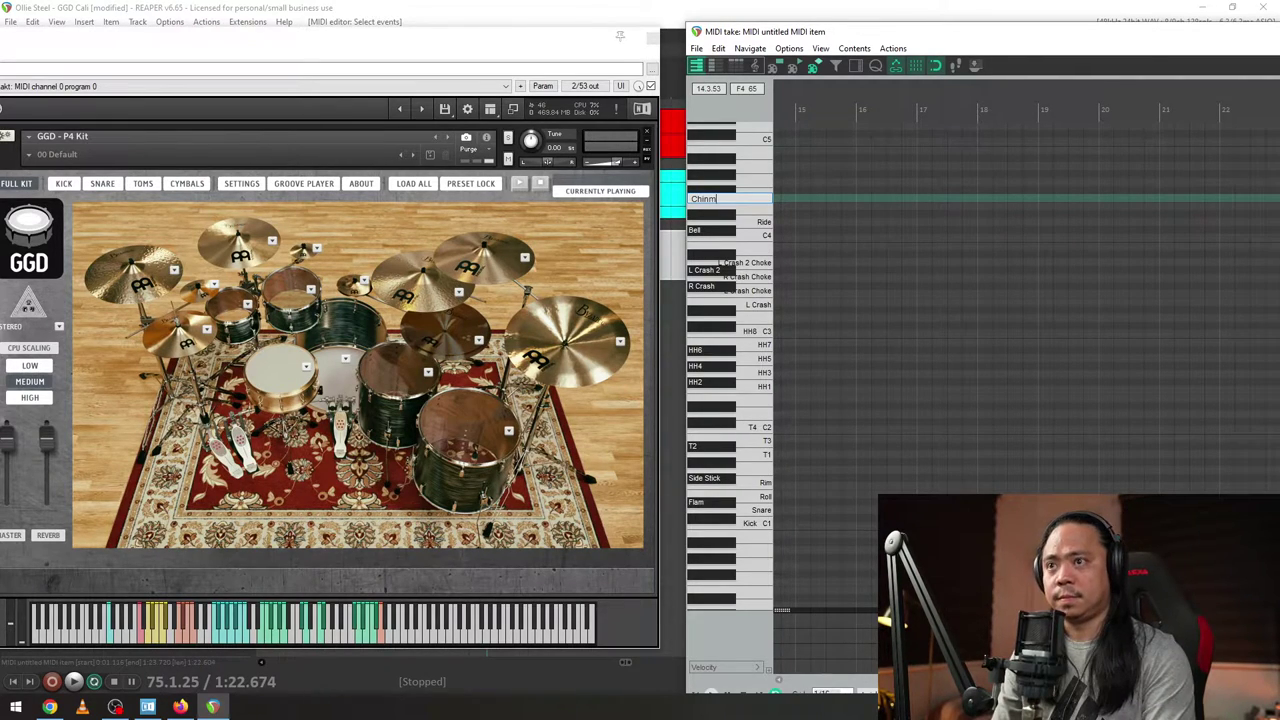
{"action": "key", "text": "Return"}
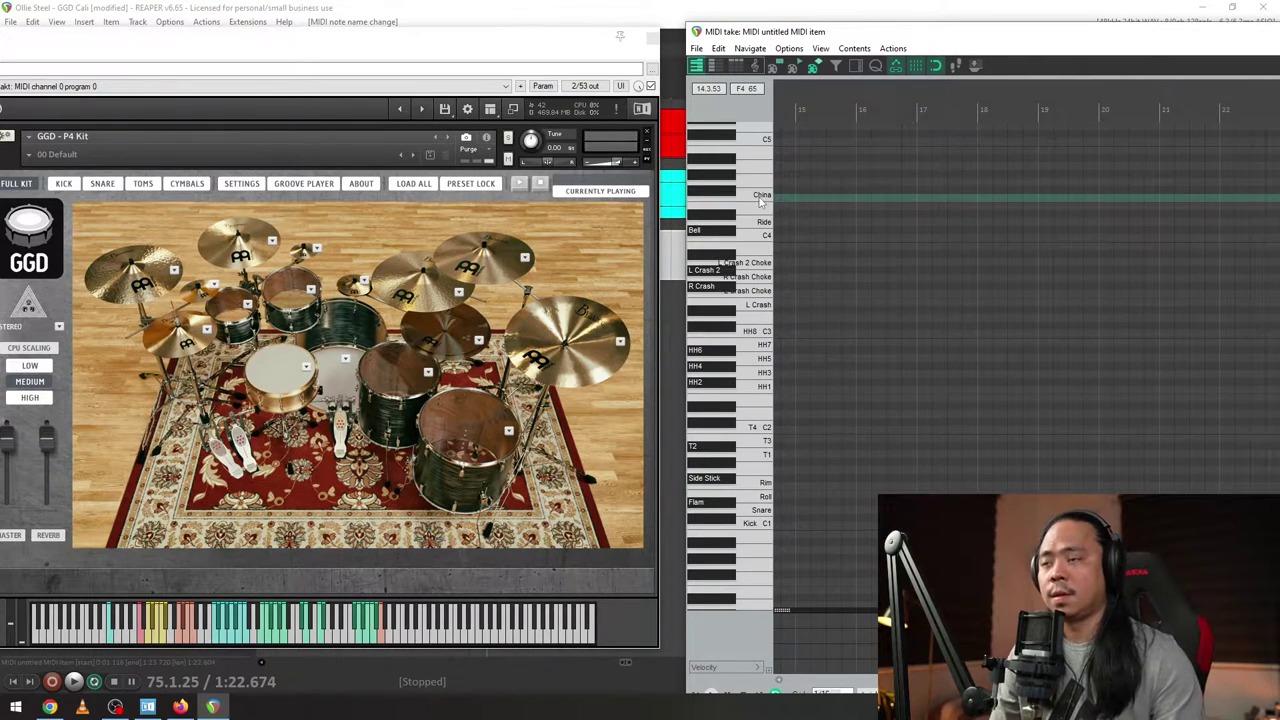
- Load a Halpern Double Down 18" stack into the kit's empty cymbal slot and audition the keys around D5 to F5
{"action": "left_click", "coordinate": [480, 341]}
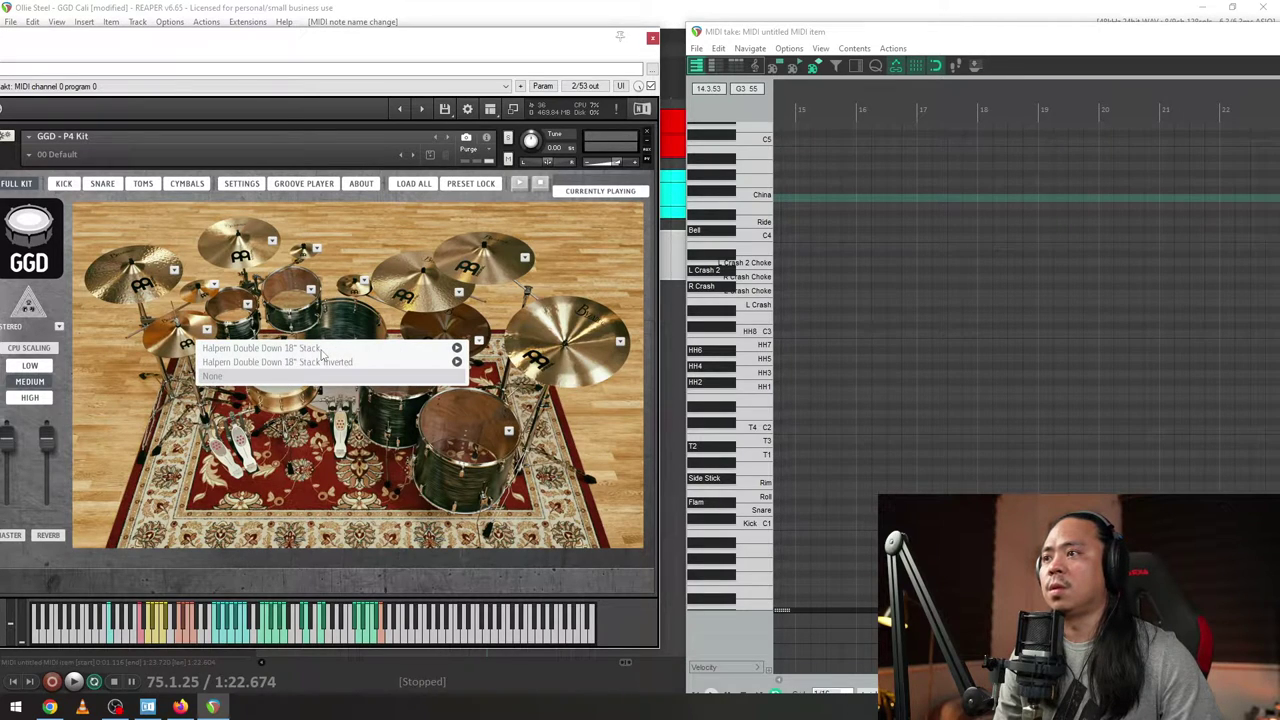
{"action": "left_click", "coordinate": [338, 375]}
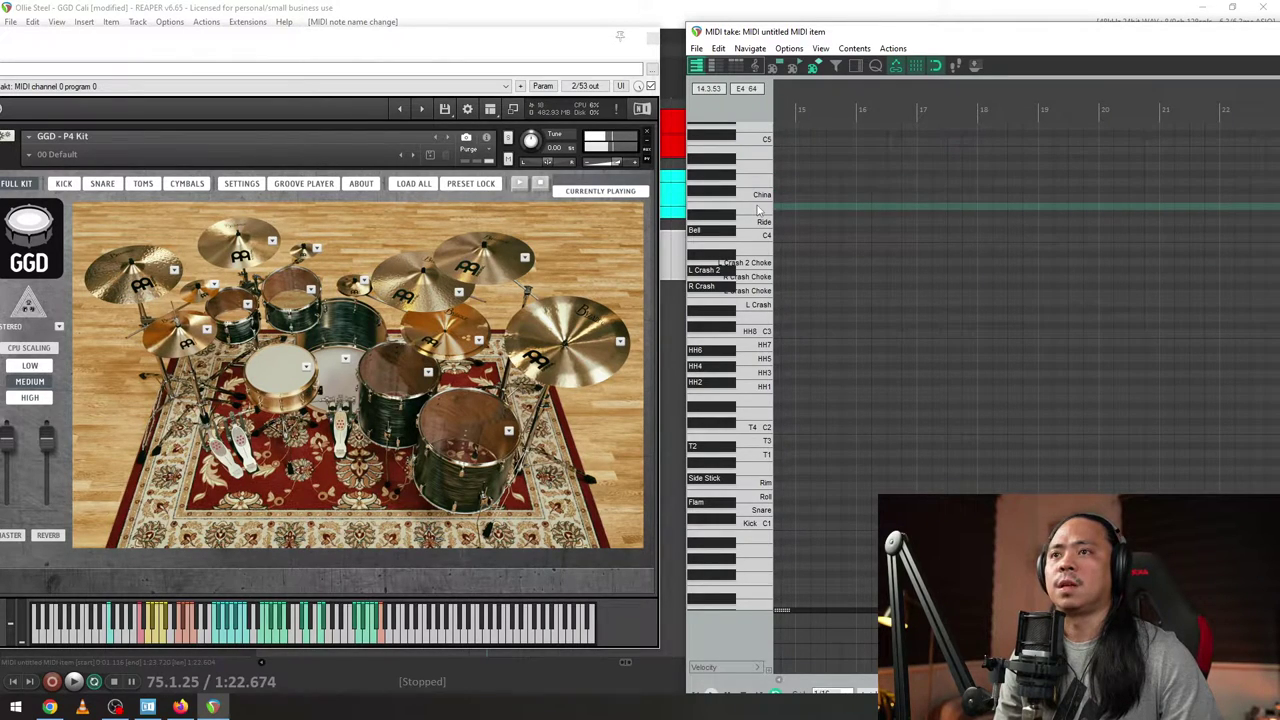
{"action": "scroll", "coordinate": [754, 166], "scroll_direction": "up", "scroll_amount": 1}
{"action": "left_click", "coordinate": [752, 174]}
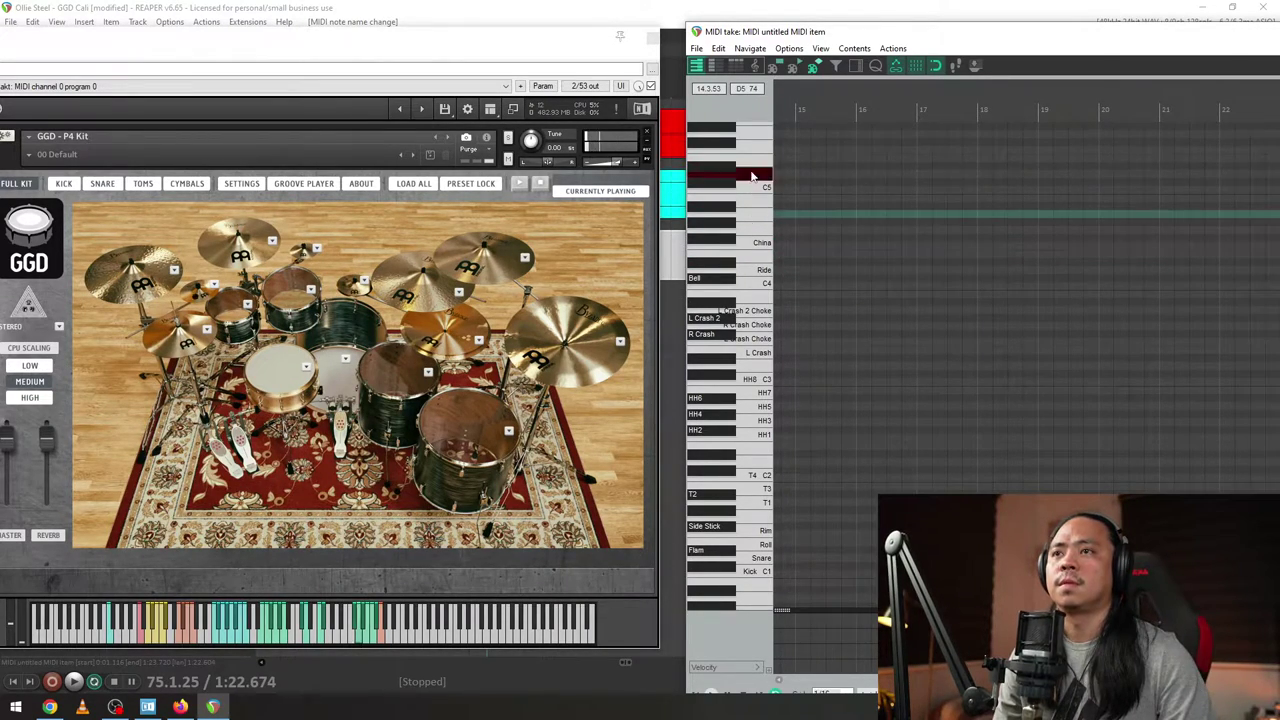
{"action": "left_click", "coordinate": [754, 178]}
{"action": "left_click", "coordinate": [762, 161]}
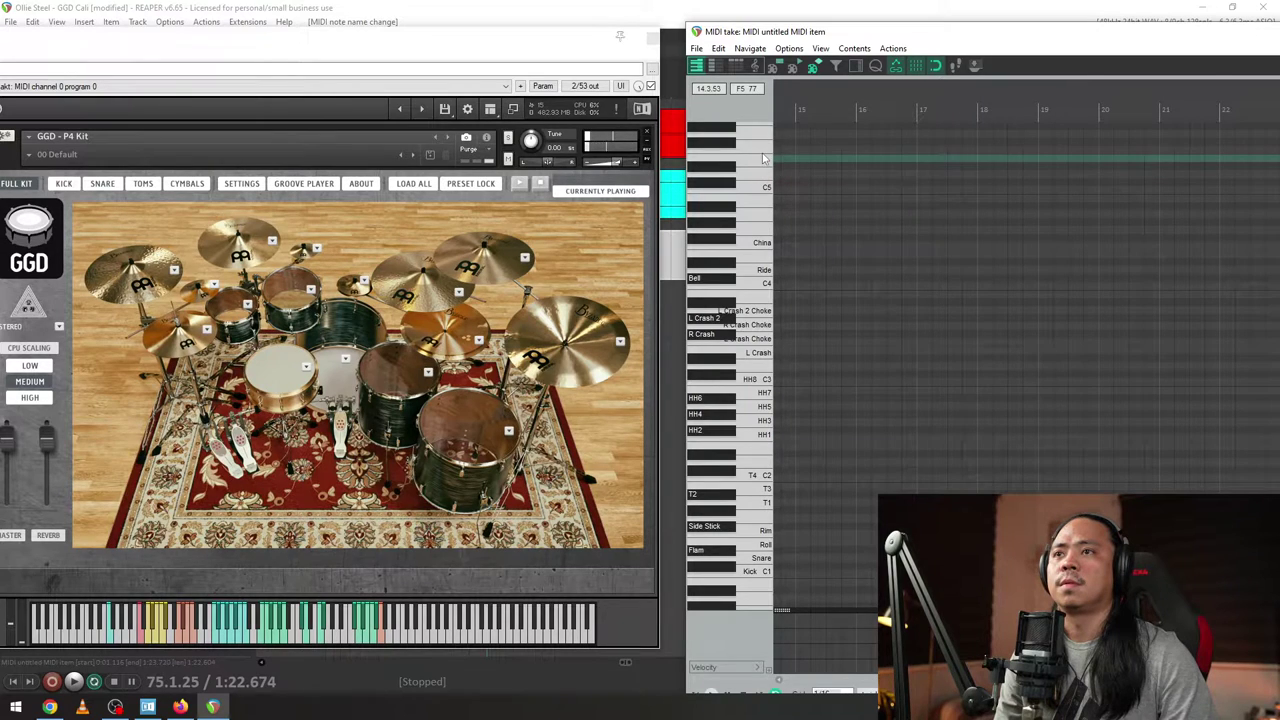
{"action": "left_click", "coordinate": [762, 161]}
{"action": "left_click", "coordinate": [762, 161]}
- Name the D5 key "Sp1" and the E5 key "sp2"
{"action": "left_click", "coordinate": [763, 175]}
{"action": "double_click", "coordinate": [763, 175]}
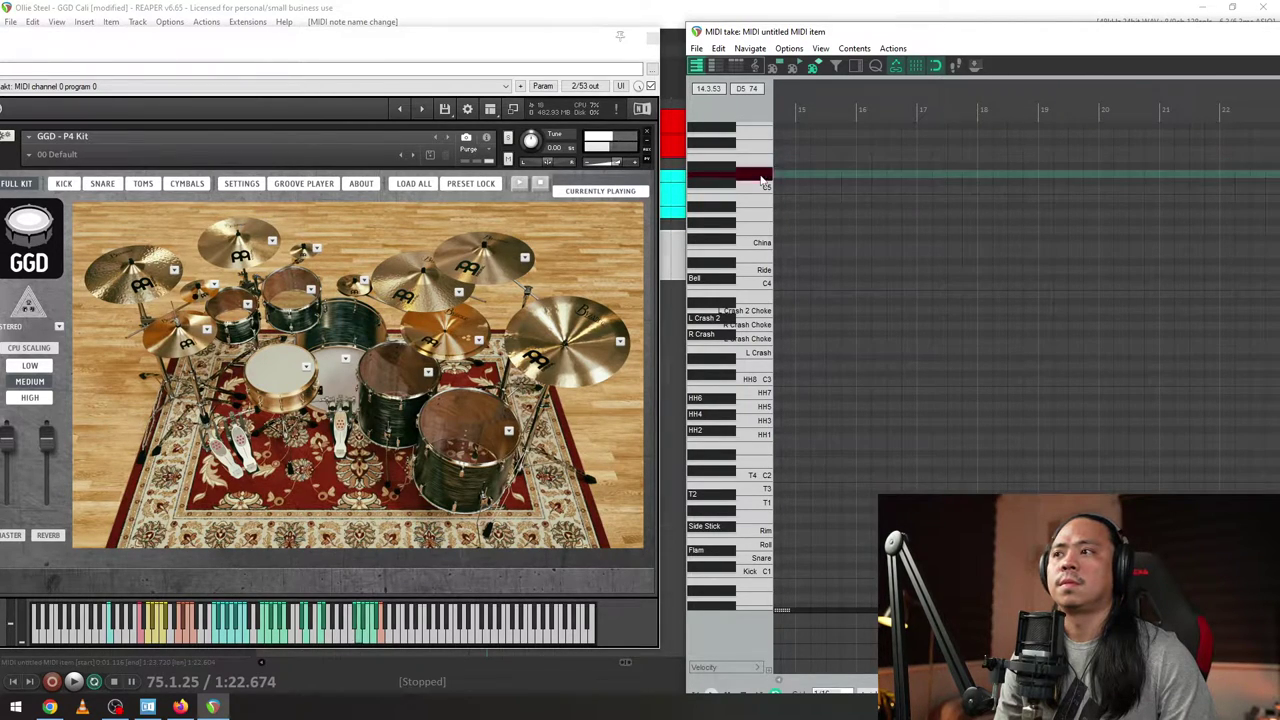
{"action": "type", "text": "Spl"}
{"action": "key", "text": "Return"}
{"action": "left_click", "coordinate": [764, 160]}
{"action": "type", "text": "Sp2"}
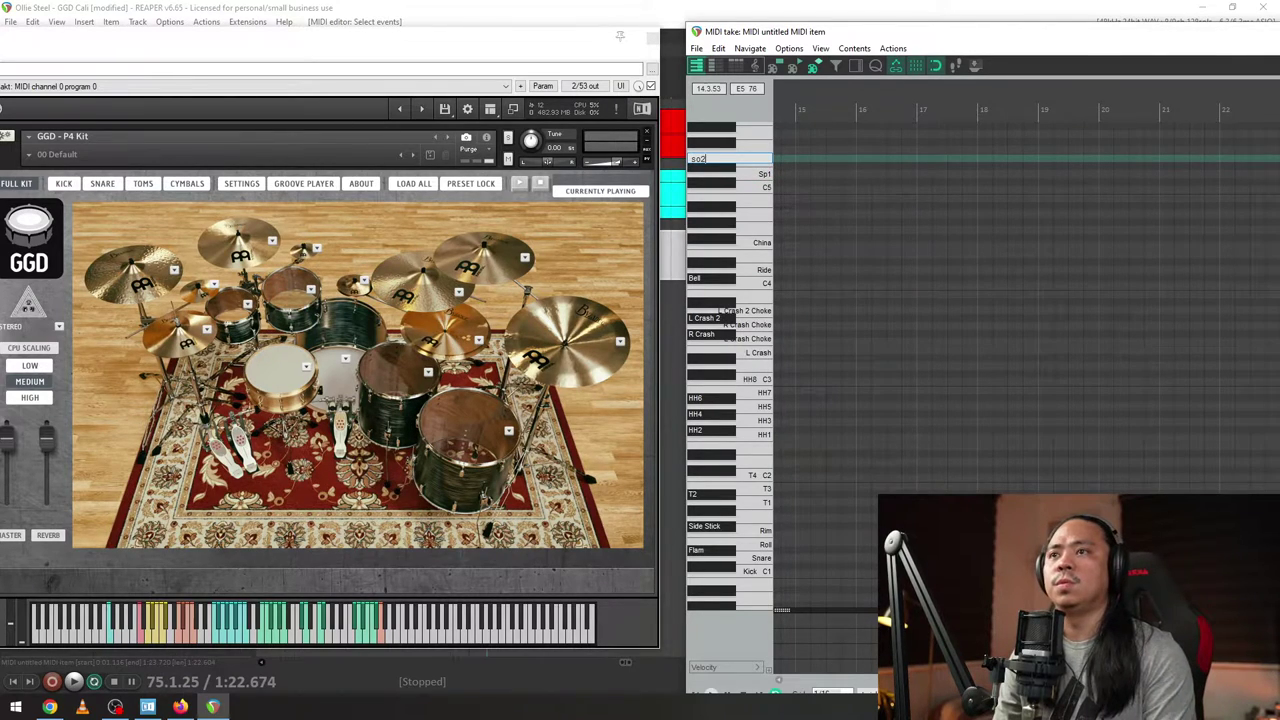
{"action": "key", "text": "Return"}
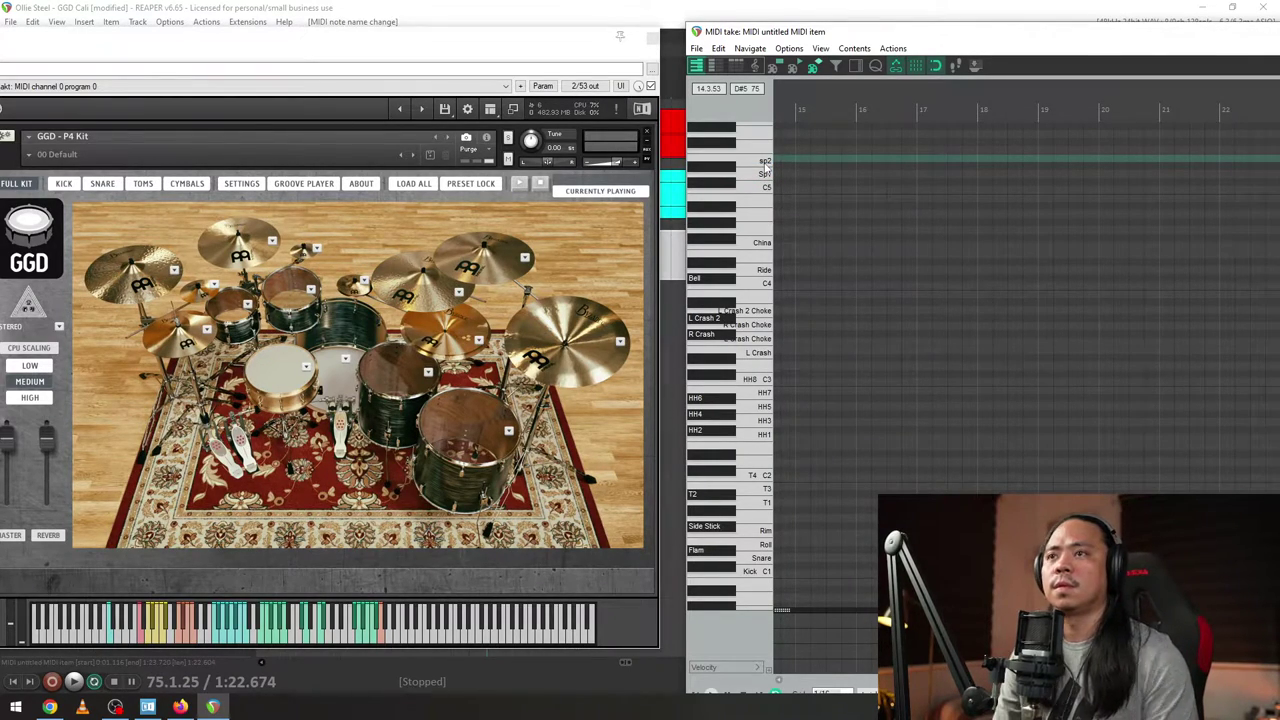
- Name the F5 key "BGs"
{"action": "left_click", "coordinate": [768, 152]}
{"action": "double_click", "coordinate": [769, 152]}
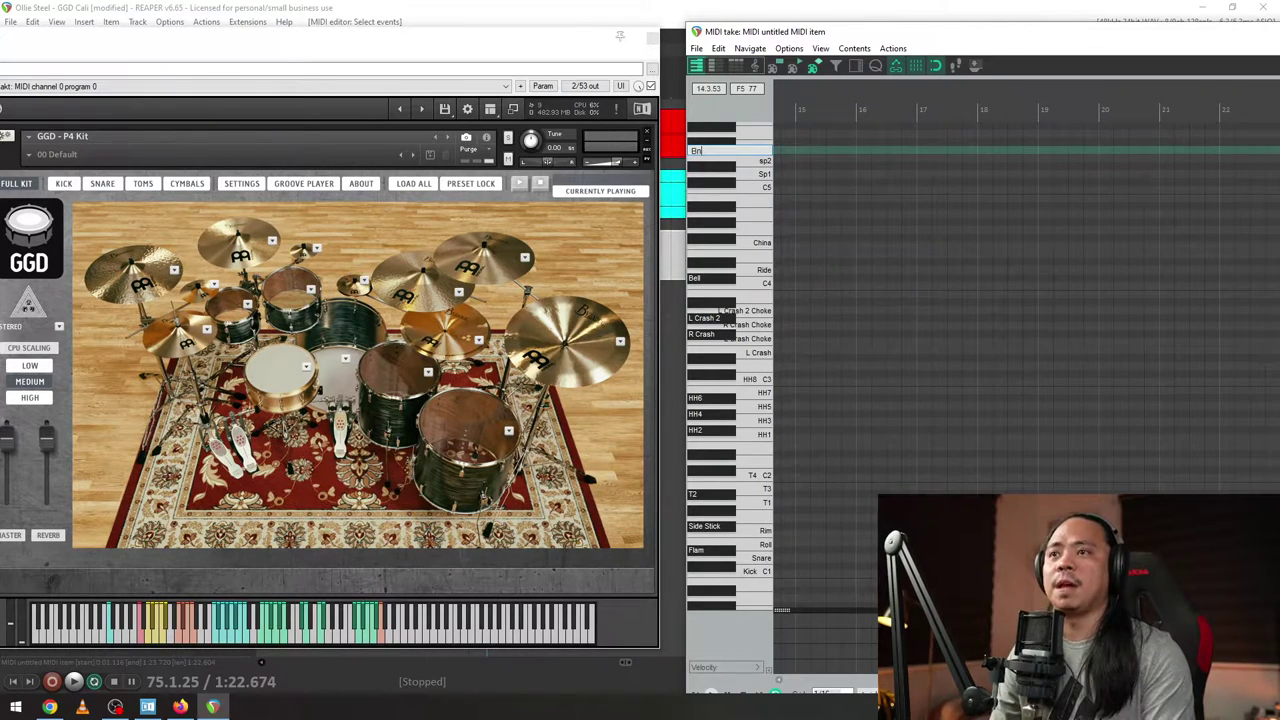
{"action": "type", "text": "Bn"}
{"action": "key", "text": "BackSpace"}
{"action": "type", "text": "Gs"}
{"action": "key", "text": "Return"}
{"action": "left_click_drag", "start_coordinate": [769, 162], "coordinate": [769, 154]}
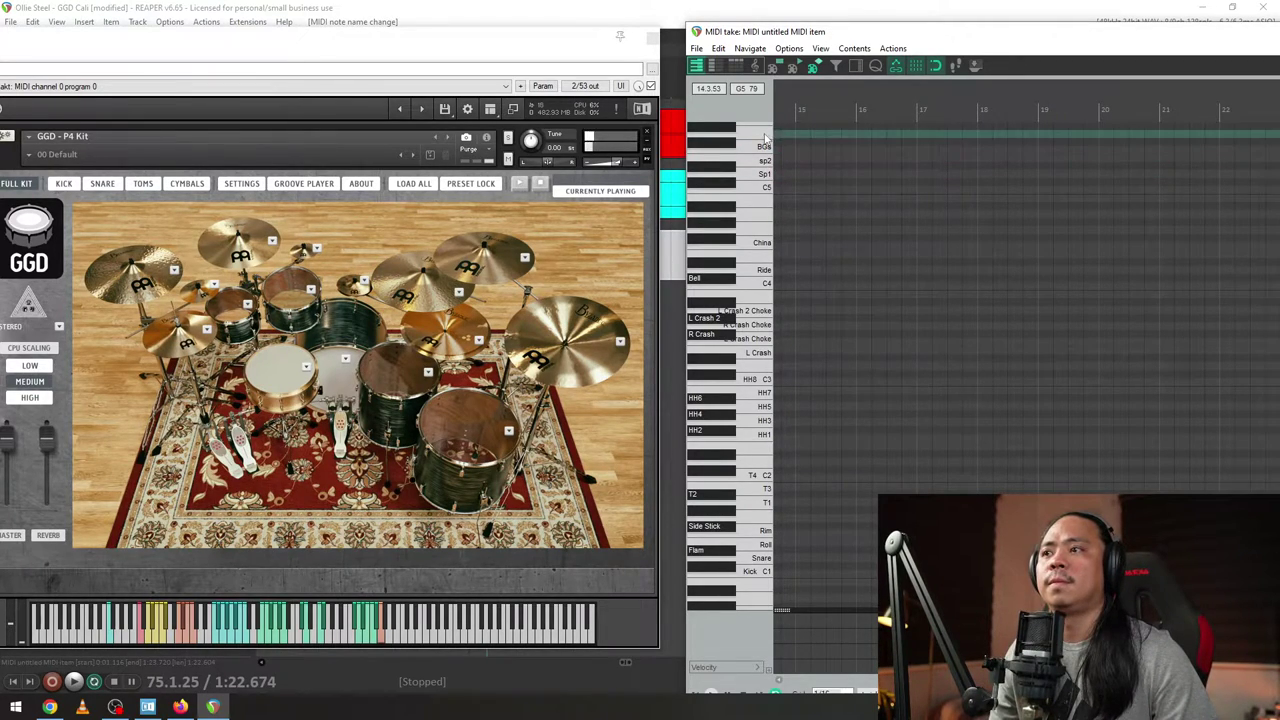
- Audition the unnamed keys above BGs and around China, and compare them with the kit's stack cymbal
{"action": "scroll", "coordinate": [760, 148], "scroll_direction": "up", "scroll_amount": 1}
{"action": "scroll", "coordinate": [760, 148], "scroll_direction": "up", "scroll_amount": 1}
{"action": "left_click", "coordinate": [760, 163]}
{"action": "left_click", "coordinate": [761, 149]}
{"action": "left_click", "coordinate": [763, 133]}
{"action": "left_click", "coordinate": [762, 125]}
{"action": "left_click", "coordinate": [745, 250]}
{"action": "left_click", "coordinate": [727, 276]}
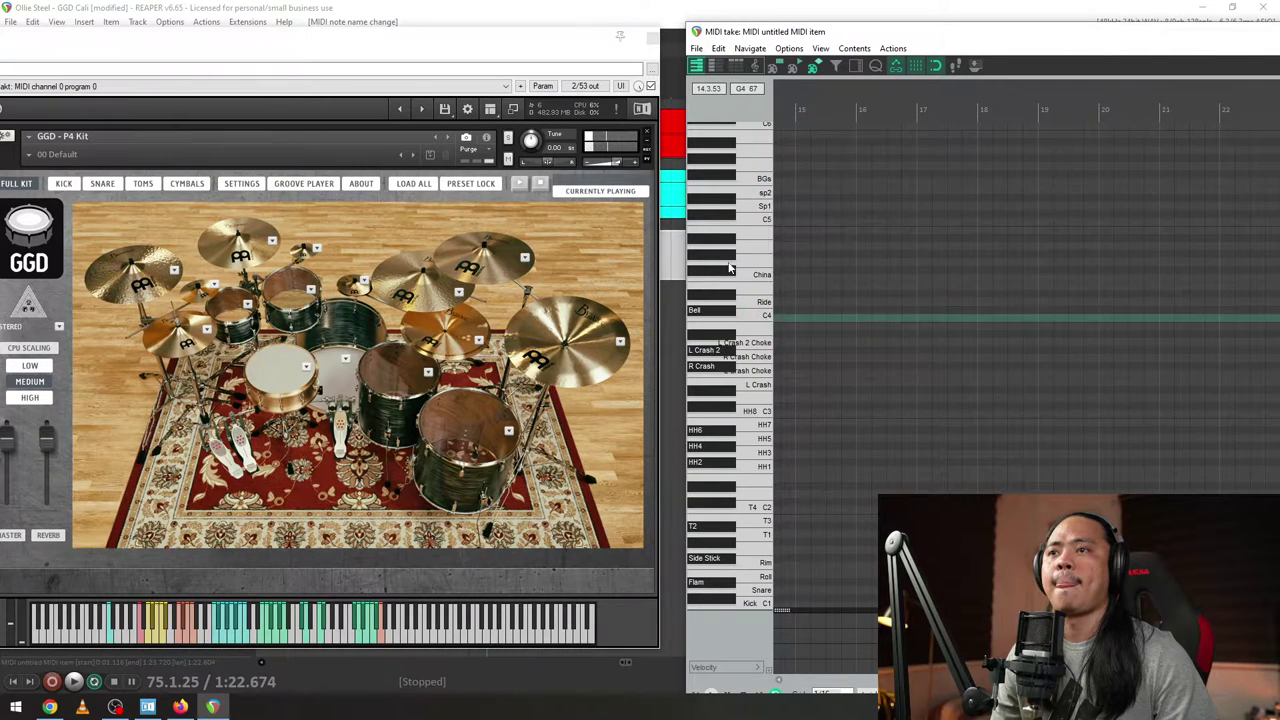
{"action": "left_click", "coordinate": [732, 208]}
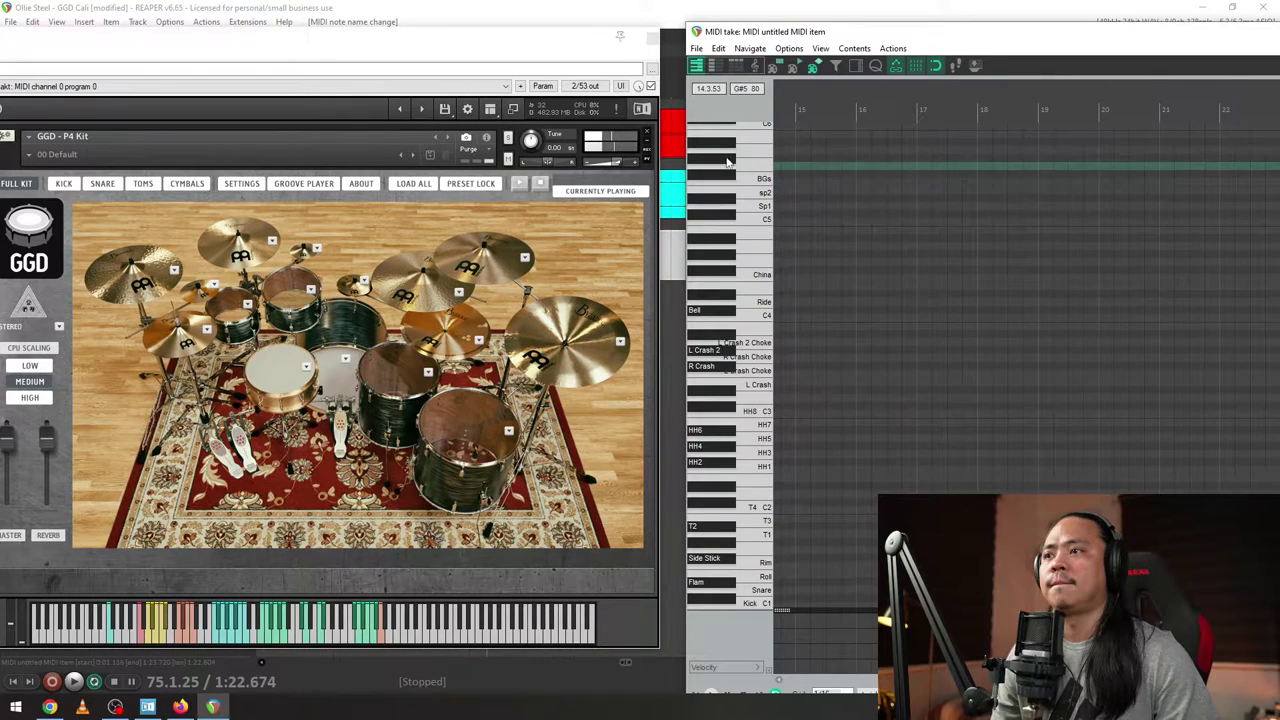
{"action": "left_click", "coordinate": [433, 345]}
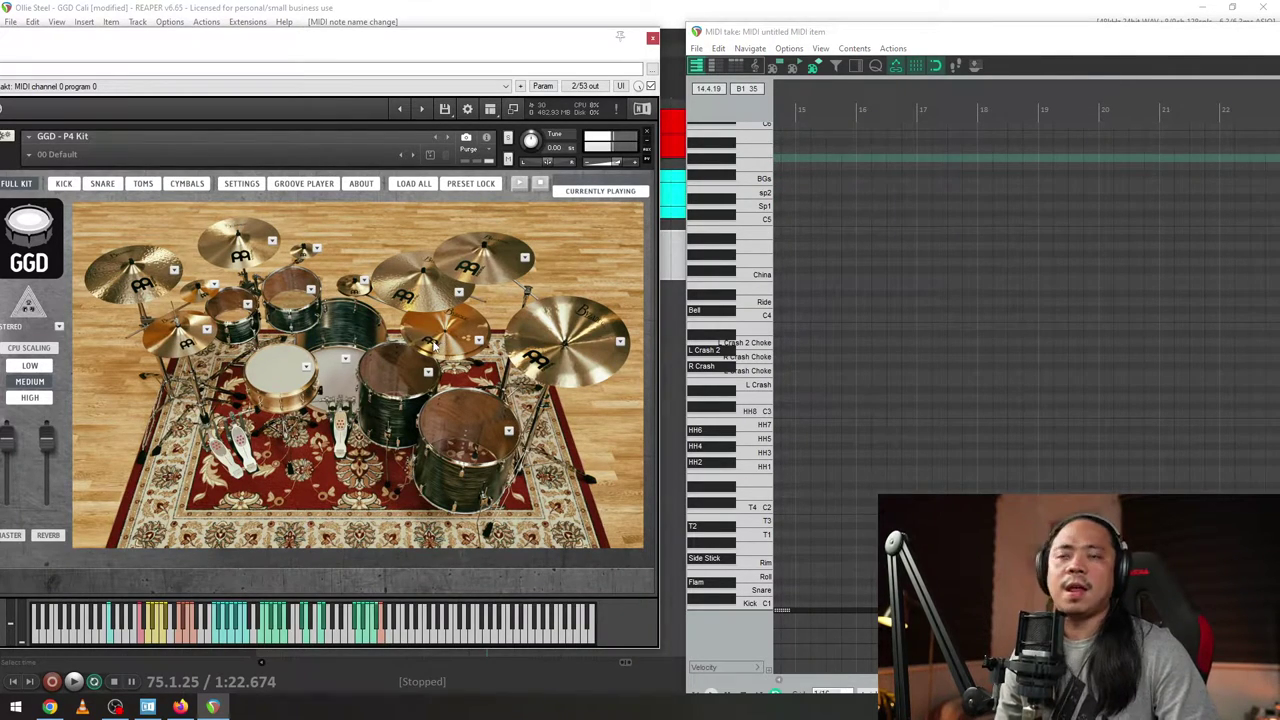
{"action": "left_click", "coordinate": [760, 277]}
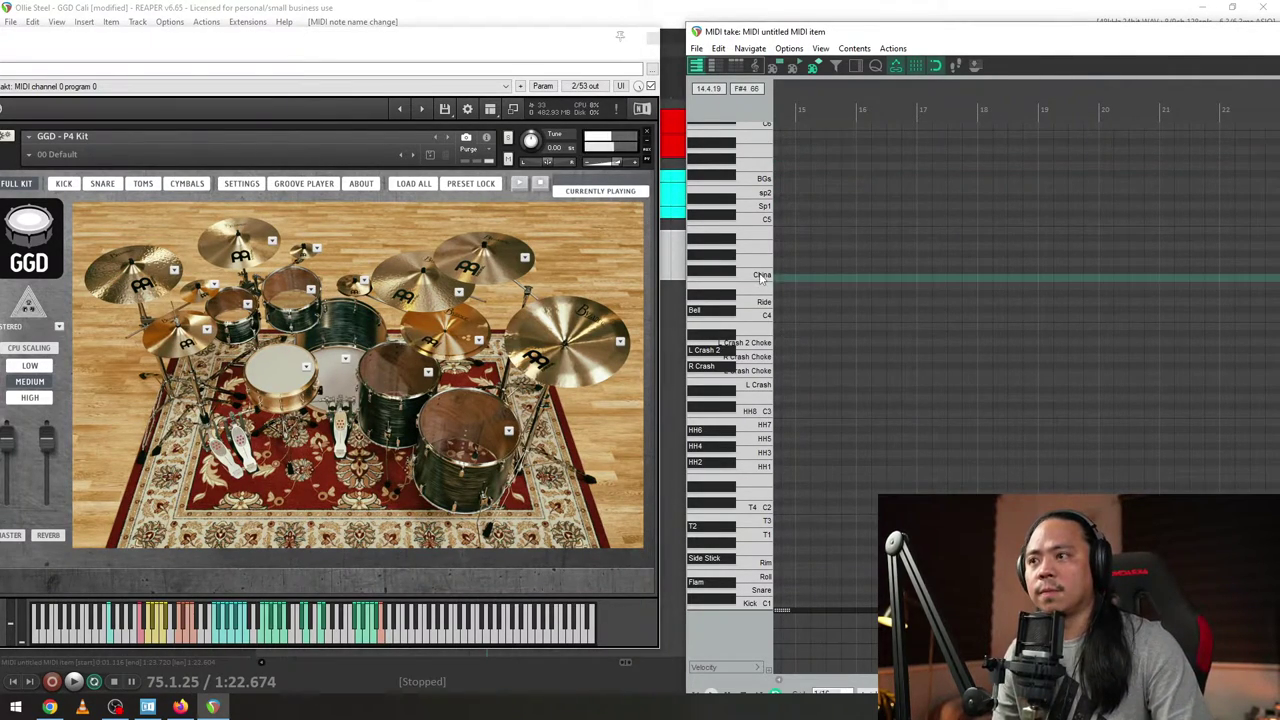
- Close the P4 Kit instrument window and the MIDI editor to return to the arrangement
{"action": "scroll", "coordinate": [801, 431], "scroll_direction": "down", "scroll_amount": 2}
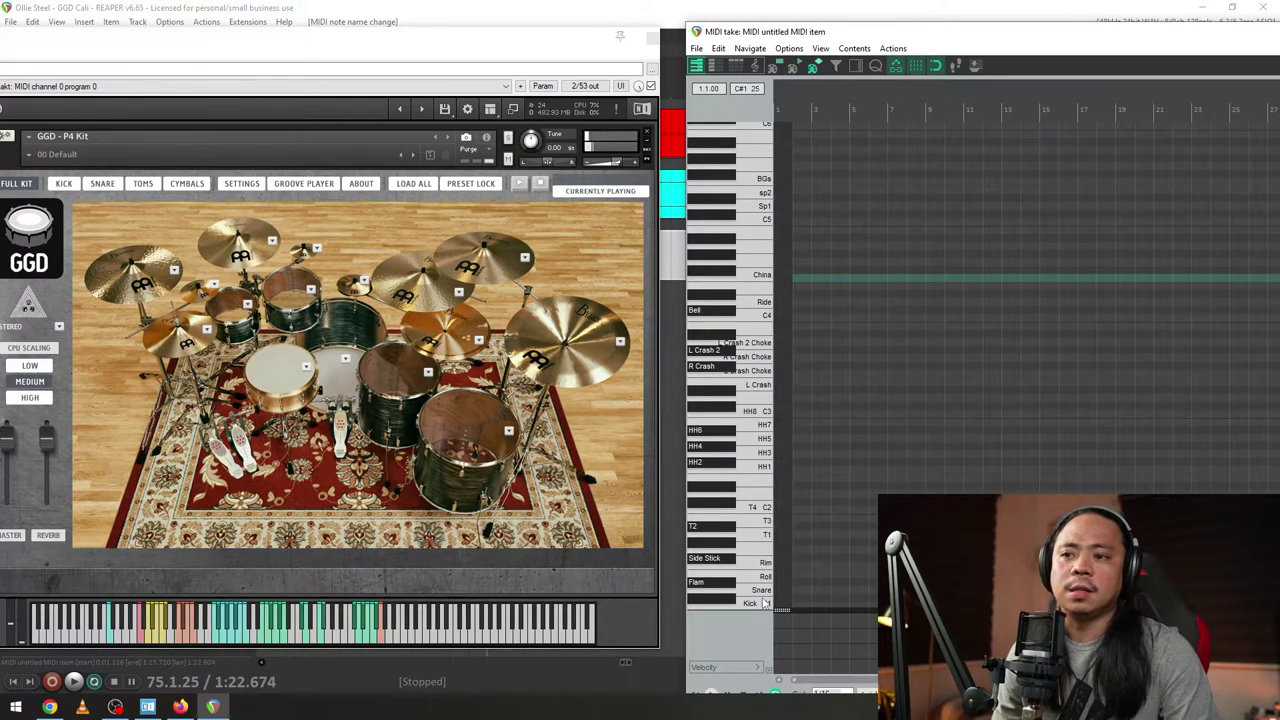
{"action": "scroll", "coordinate": [763, 588], "scroll_direction": "down", "scroll_amount": 1}
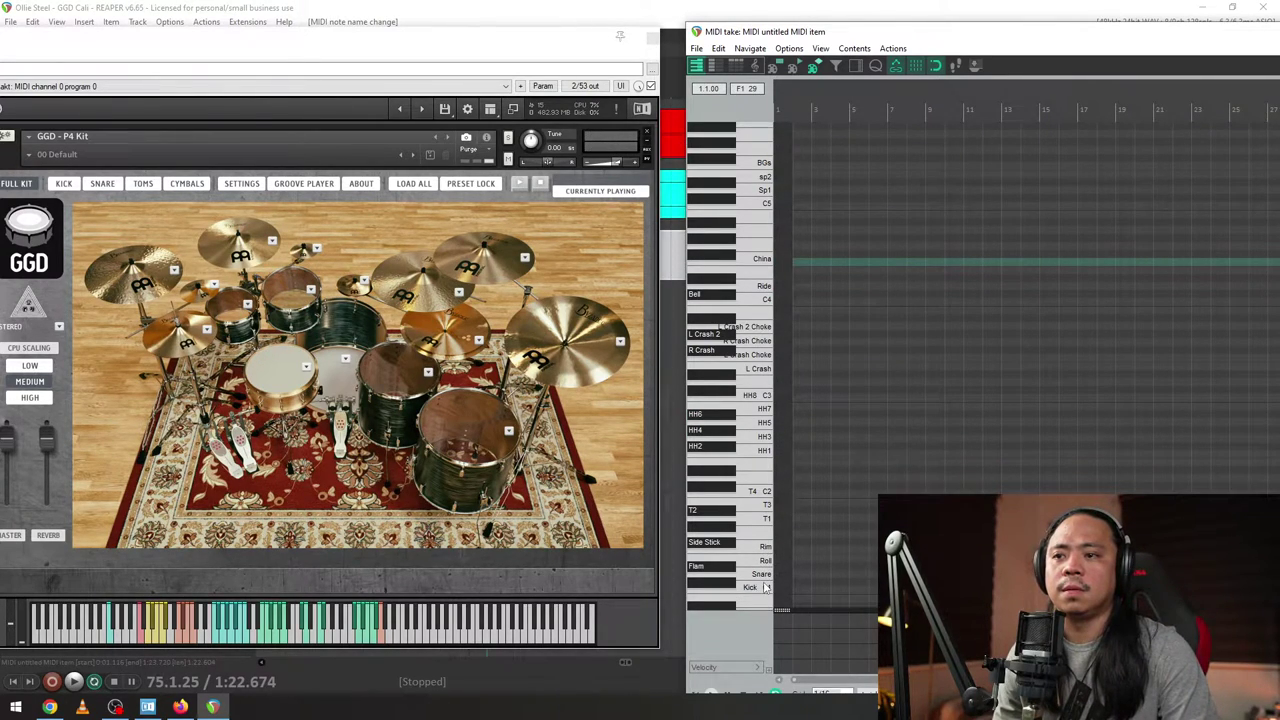
{"action": "scroll", "coordinate": [843, 605], "scroll_direction": "up", "scroll_amount": 2}
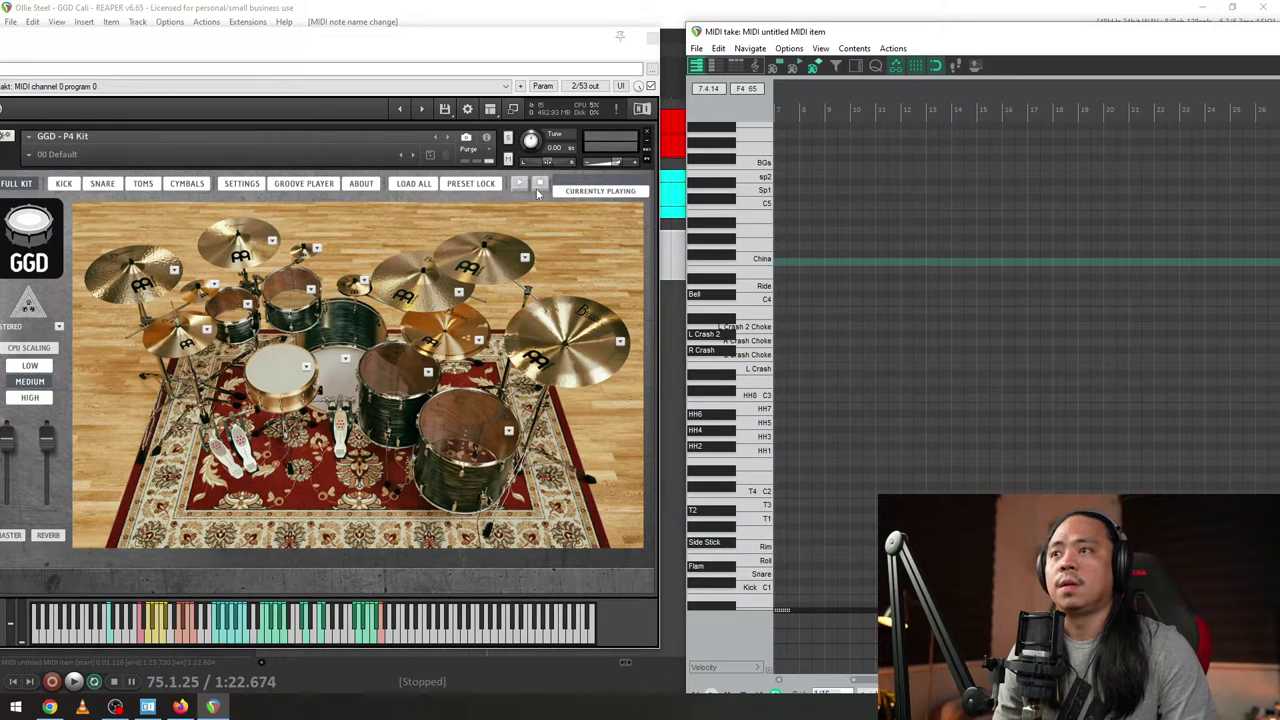
{"action": "left_click", "coordinate": [652, 38]}
{"action": "left_click_drag", "start_coordinate": [901, 31], "coordinate": [645, 61]}
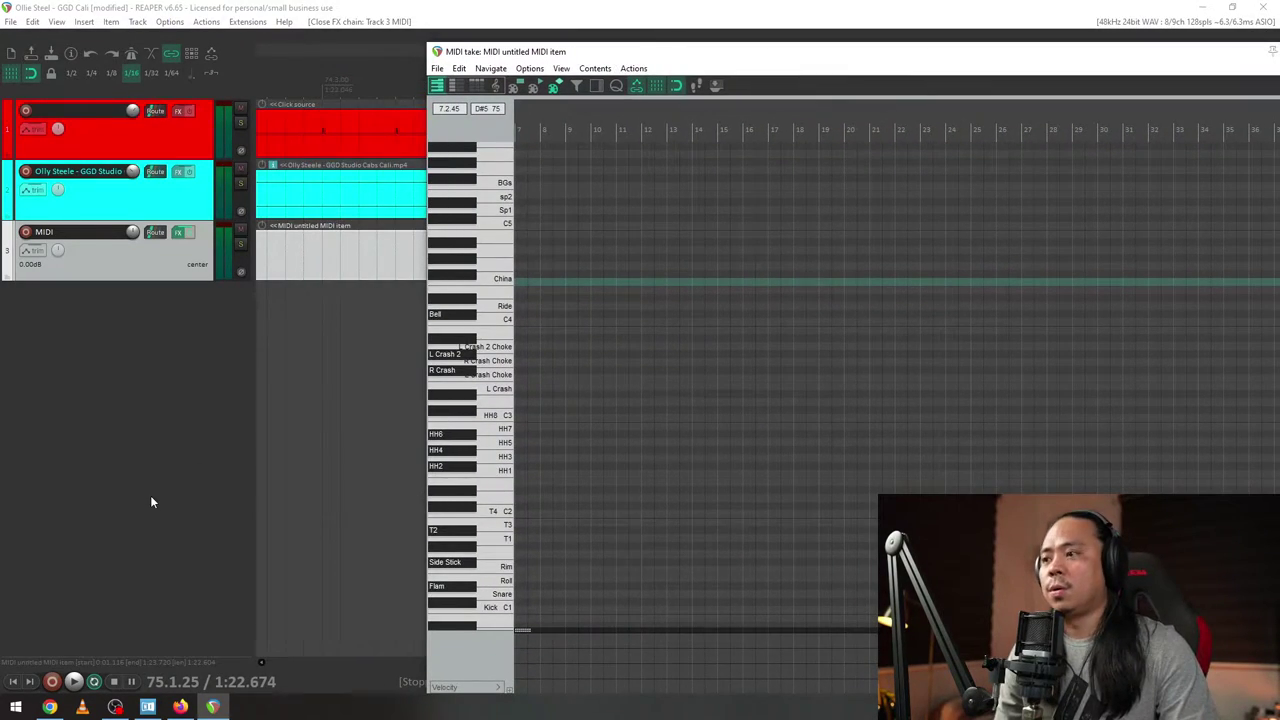
{"action": "left_click_drag", "start_coordinate": [1098, 54], "coordinate": [888, 59]}
{"action": "left_click", "coordinate": [1148, 56]}
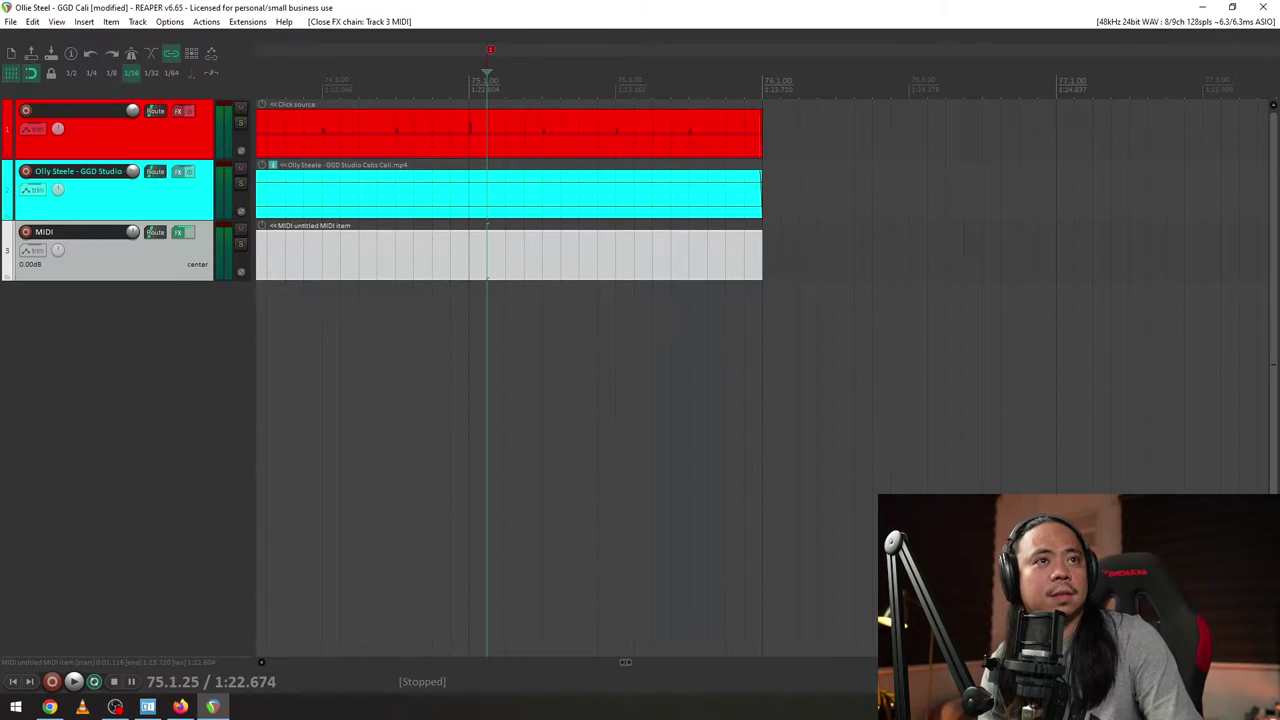
- Play back the arrangement near its end and around measure 56 to check the click and reference audio
{"action": "key", "text": "alt+Tab"}
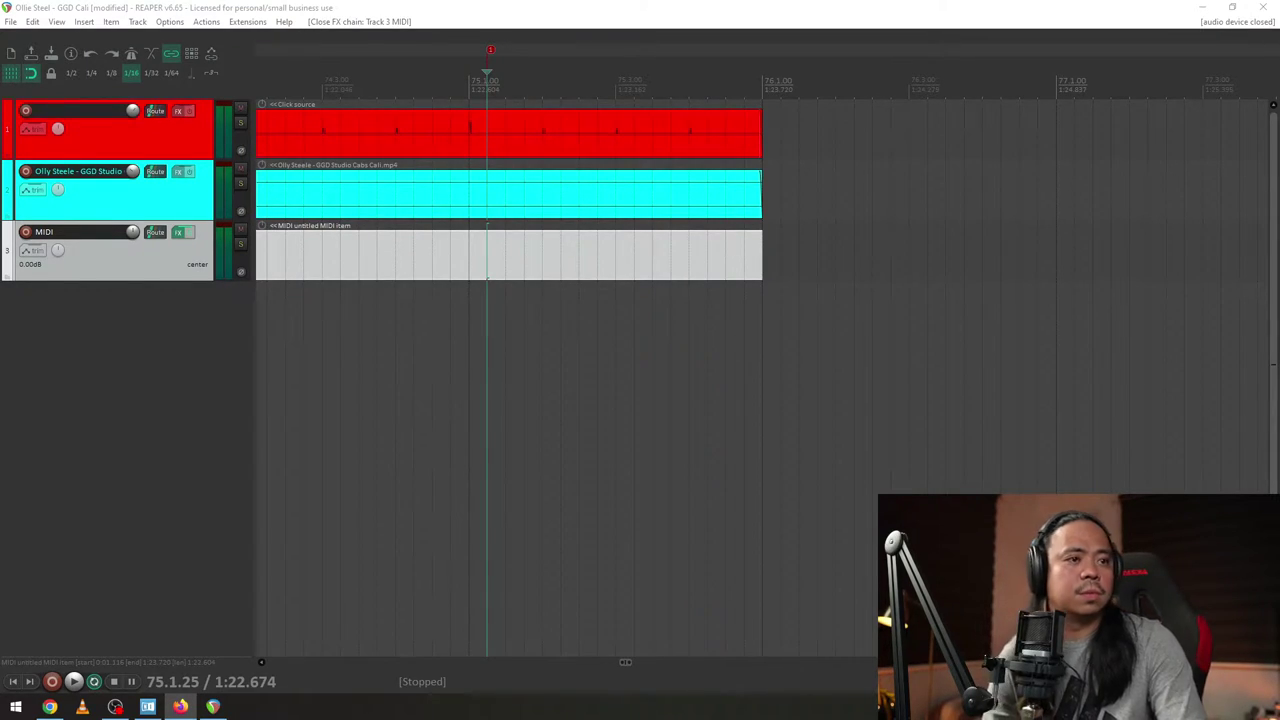
{"action": "left_click", "coordinate": [285, 90]}
{"action": "key", "text": "space"}
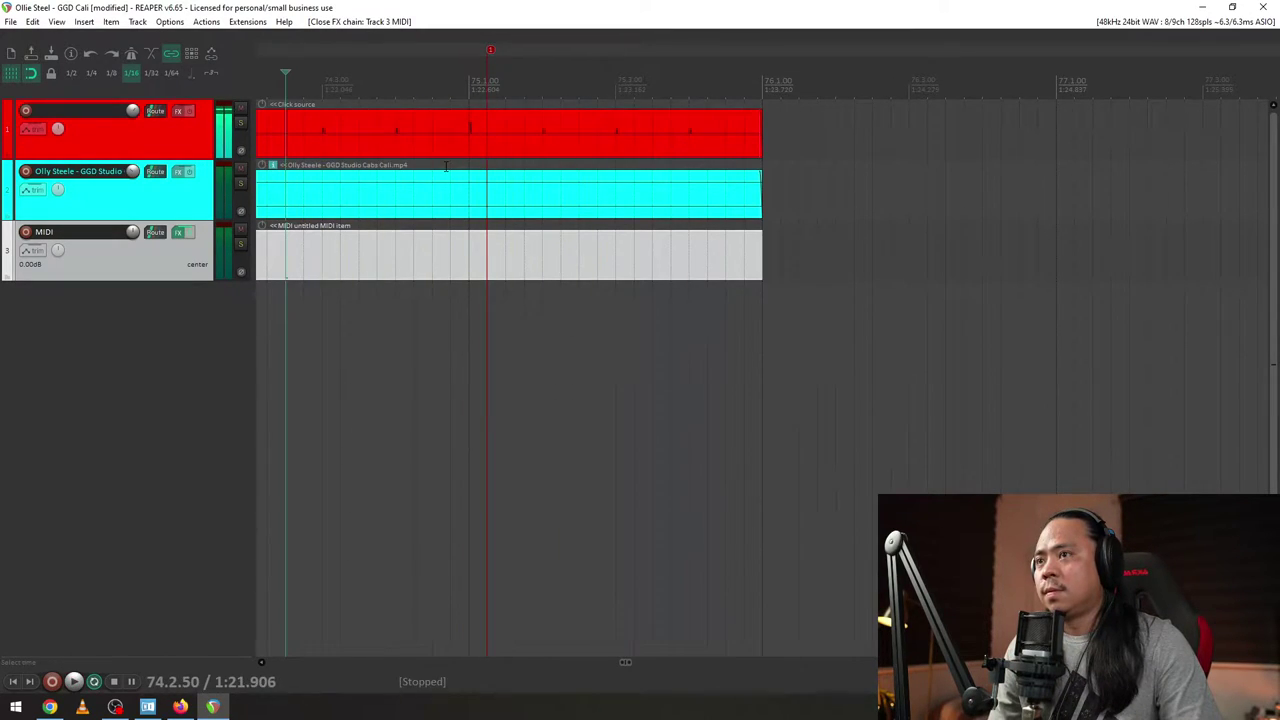
{"action": "scroll", "coordinate": [446, 167], "scroll_direction": "down", "scroll_amount": 5}
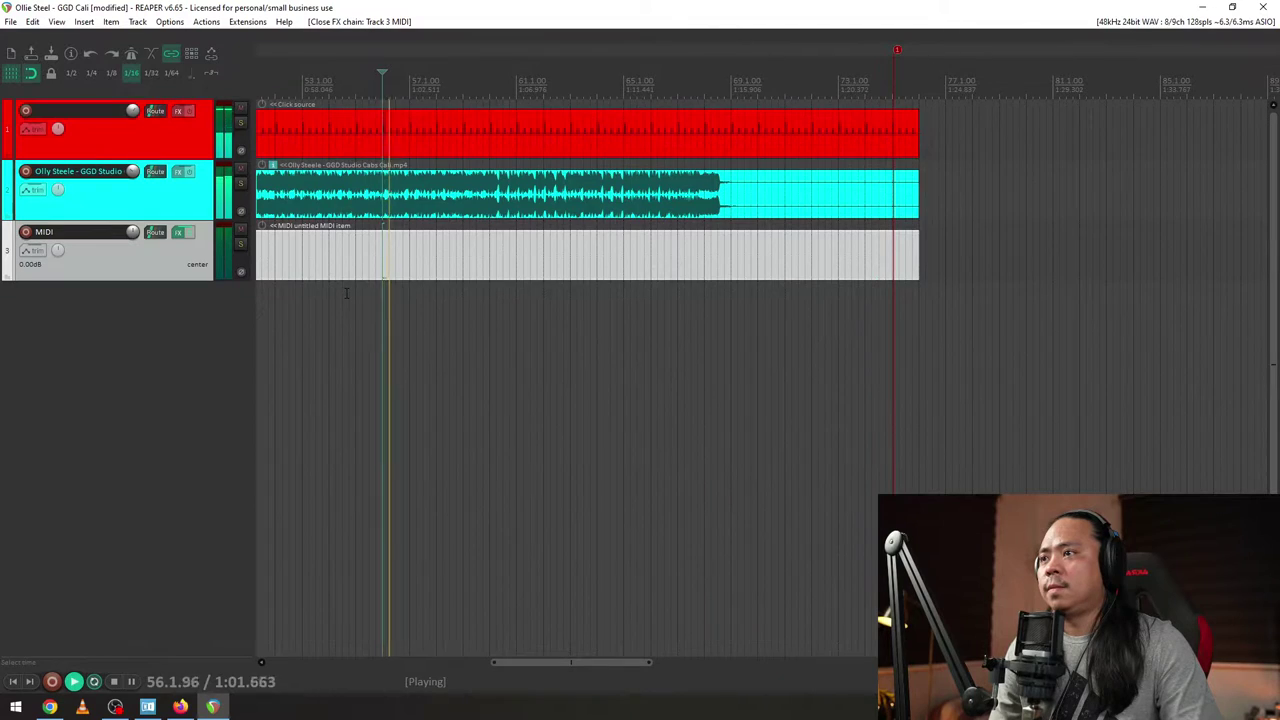
- Open the MIDI item in the editor as a floating window and return the edit cursor to the project start
{"action": "double_click", "coordinate": [323, 266]}
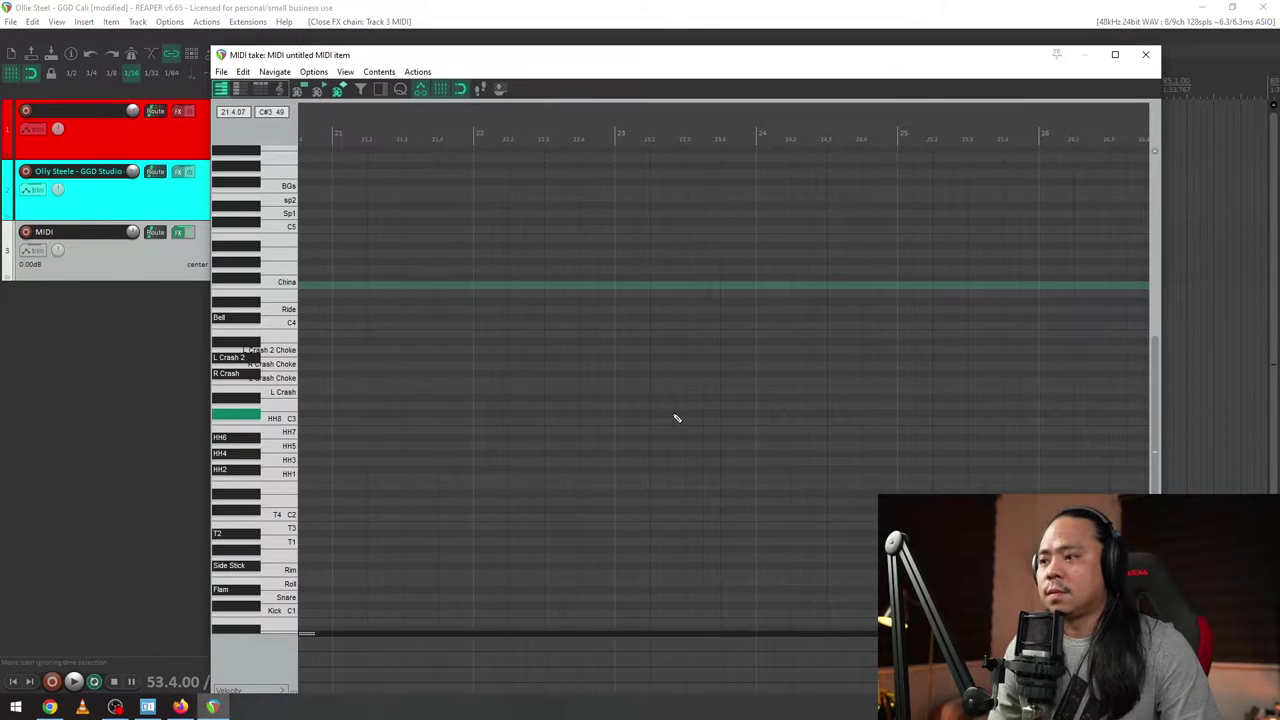
{"action": "left_click", "coordinate": [1115, 54]}
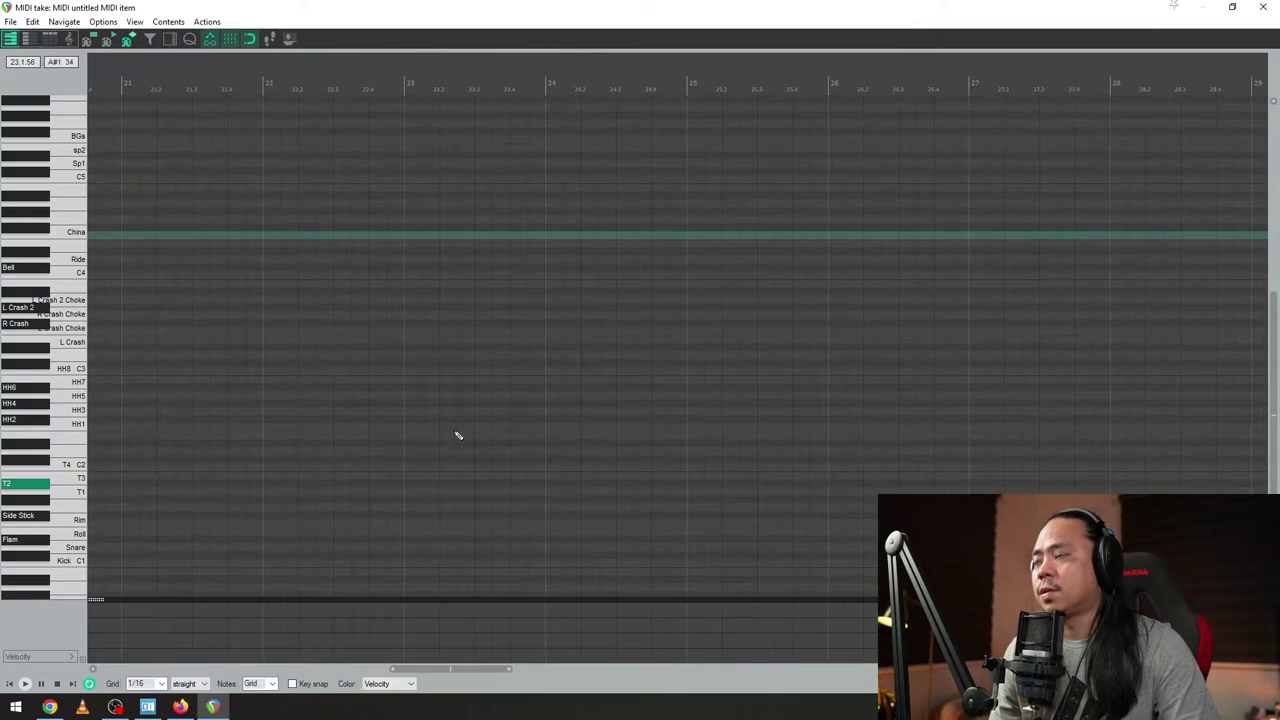
{"action": "double_click", "coordinate": [362, 7]}
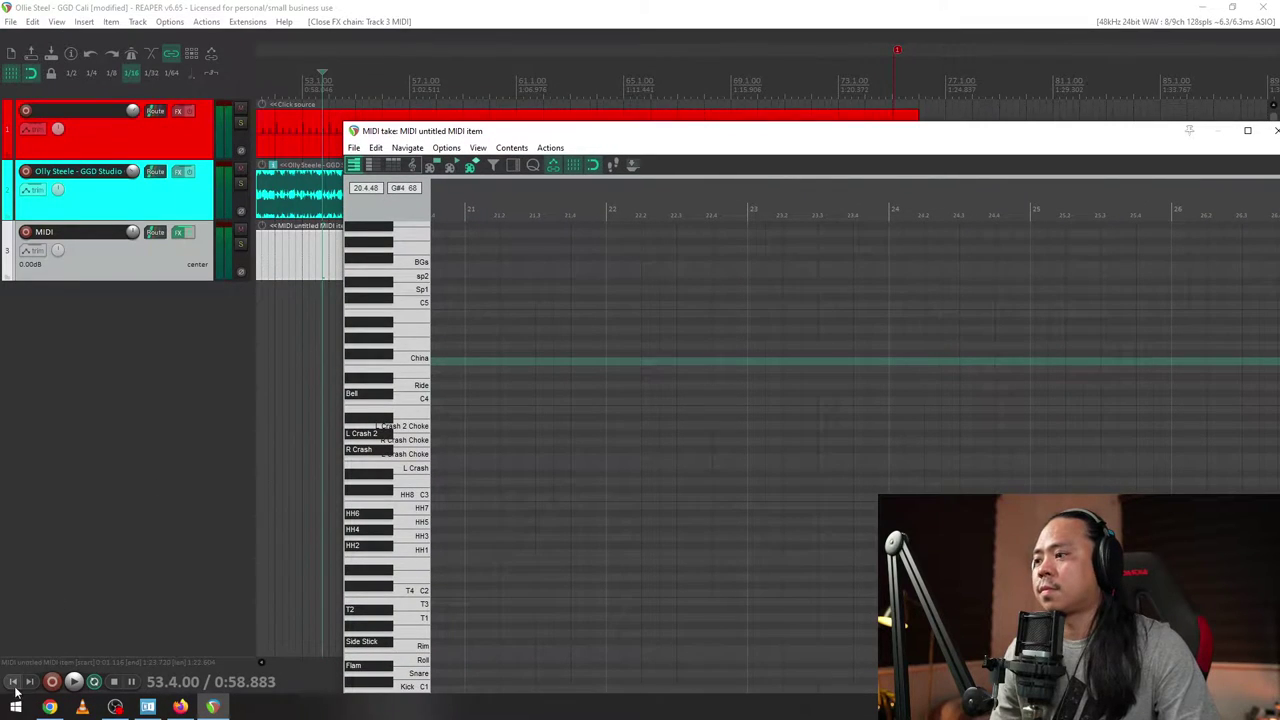
{"action": "left_click", "coordinate": [13, 681]}
{"action": "scroll", "coordinate": [425, 260], "scroll_direction": "up", "scroll_amount": 3}
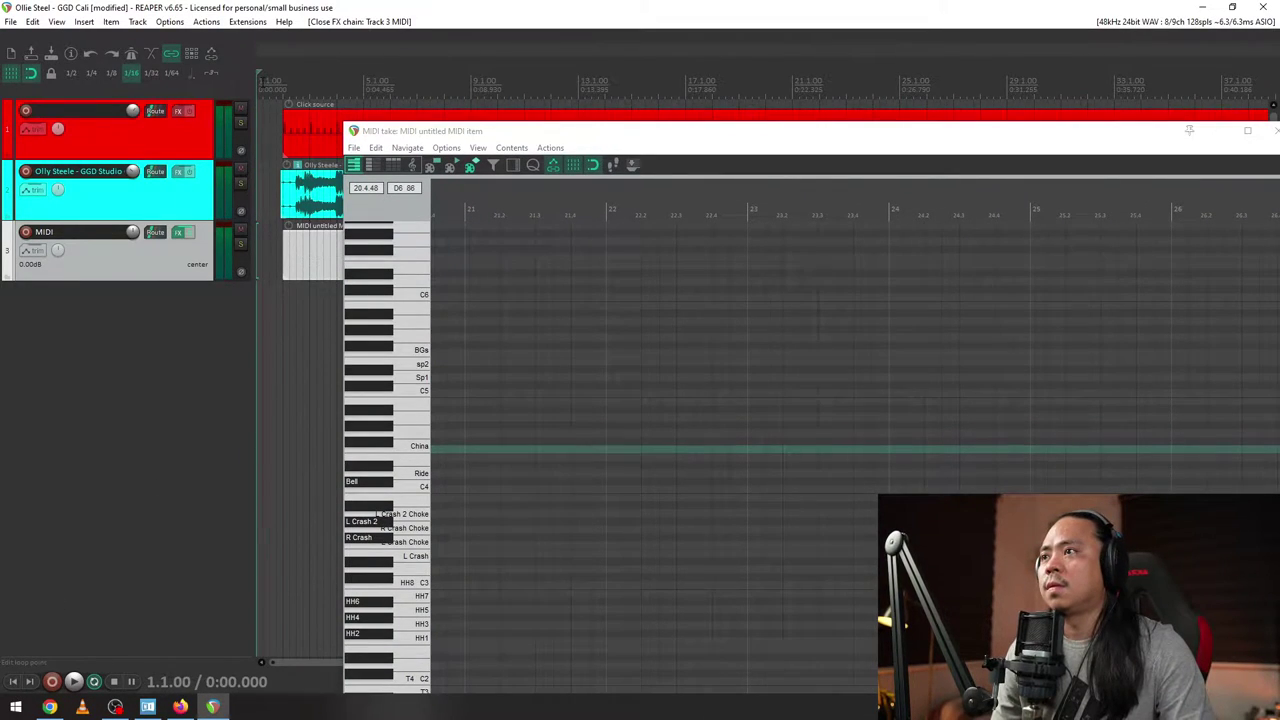
- Play the song's opening in the maximized MIDI editor and restore the editor to a floating window over the arrangement
{"action": "key", "text": "space"}
{"action": "key", "text": "space"}
{"action": "double_click", "coordinate": [706, 131]}
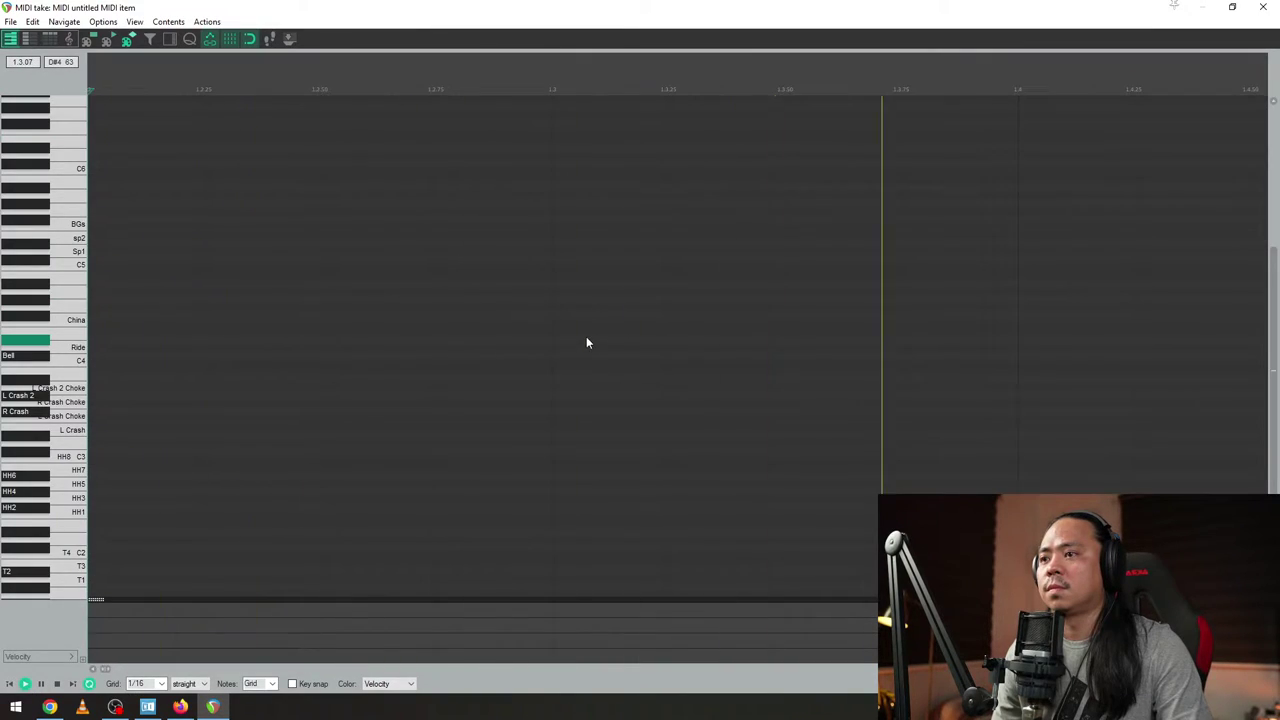
{"action": "scroll", "coordinate": [588, 340], "scroll_direction": "down", "scroll_amount": 5}
{"action": "key", "text": "space"}
{"action": "left_click_drag", "start_coordinate": [611, 9], "coordinate": [773, 42]}
- Play back the opening from measure 1 beat 2 while reviewing the named drum rows down to Kick
{"action": "key", "text": "space"}
{"action": "key", "text": "space"}
{"action": "scroll", "coordinate": [362, 530], "scroll_direction": "down", "scroll_amount": 2}
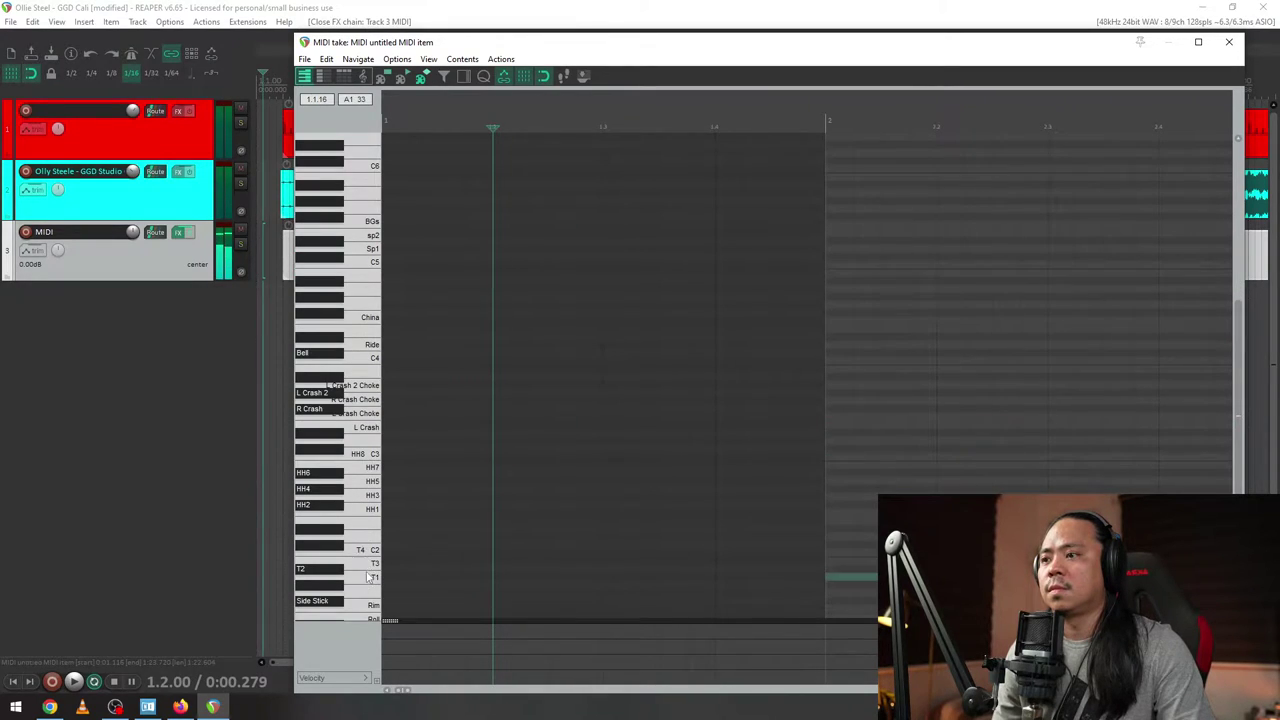
{"action": "scroll", "coordinate": [350, 512], "scroll_direction": "down", "scroll_amount": 3}
{"action": "scroll", "coordinate": [346, 508], "scroll_direction": "down", "scroll_amount": 2}
{"action": "scroll", "coordinate": [346, 508], "scroll_direction": "up", "scroll_amount": 2}
{"action": "key", "text": "space"}
{"action": "key", "text": "space"}
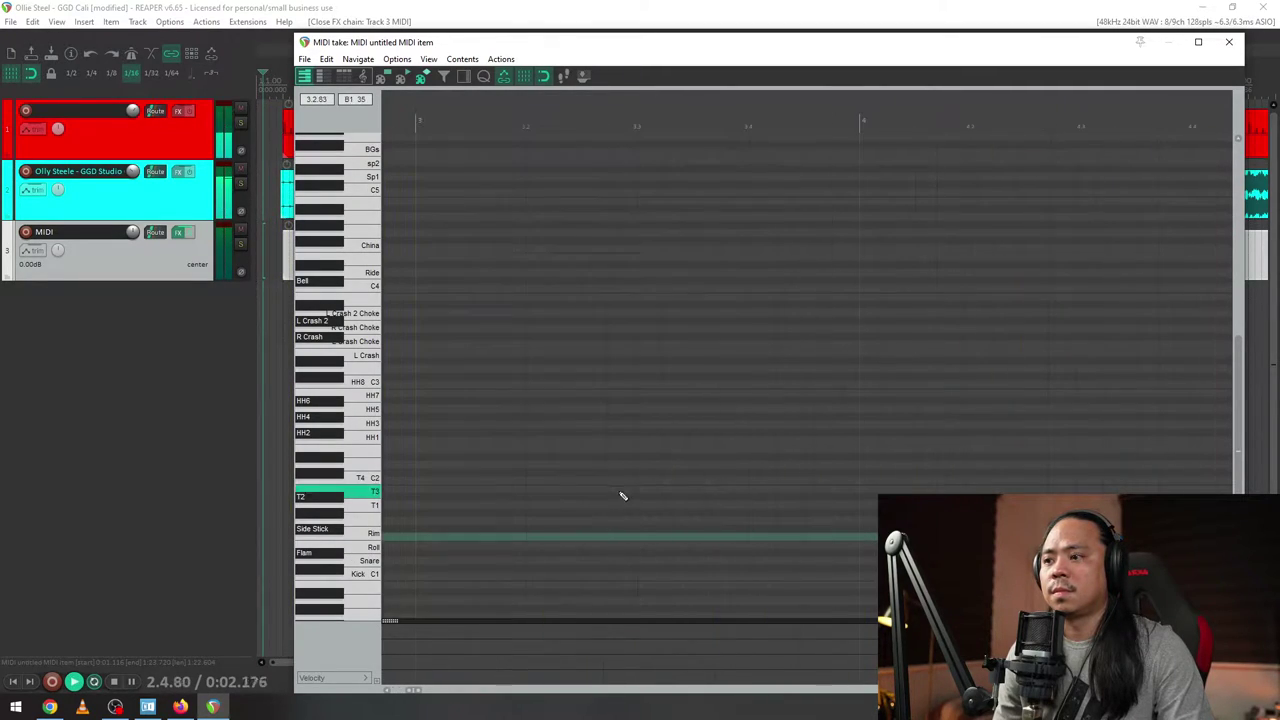
- Reposition the MIDI editor window to expose its grid settings and play back the first measures
{"action": "left_click_drag", "start_coordinate": [298, 35], "coordinate": [298, 82]}
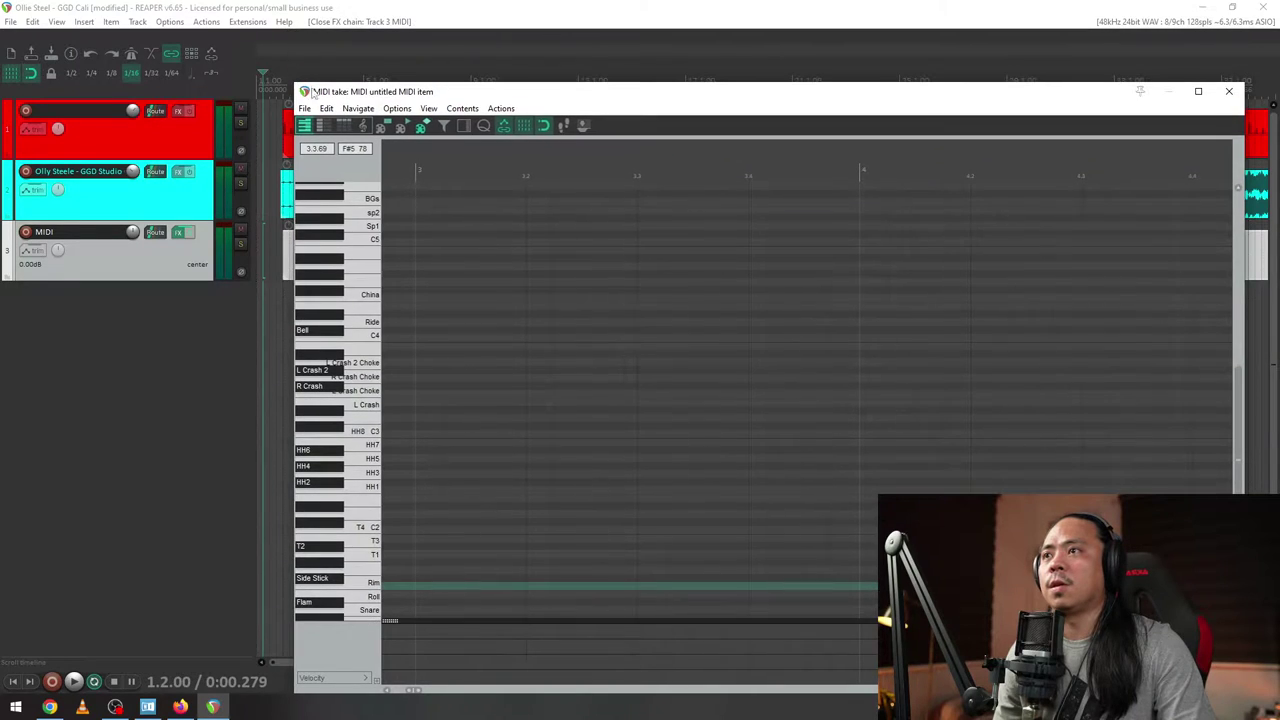
{"action": "left_click_drag", "start_coordinate": [656, 90], "coordinate": [637, 10]}
{"action": "key", "text": "space"}
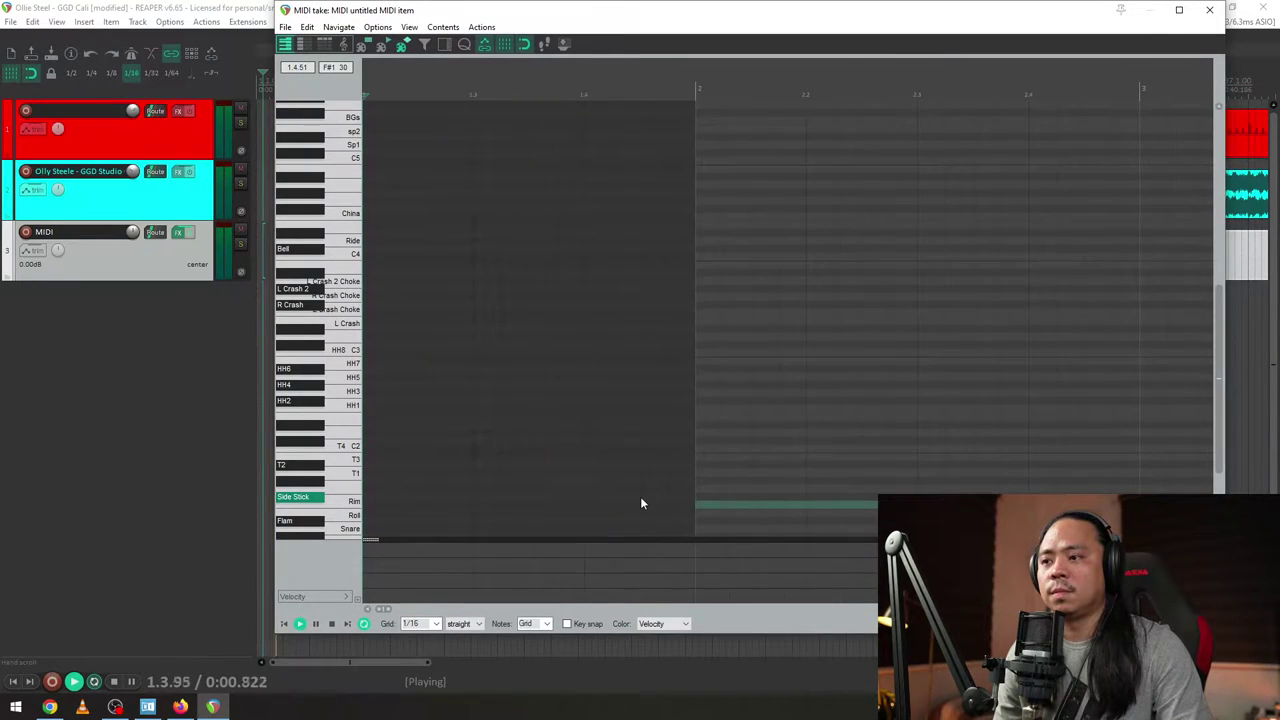
{"action": "scroll", "coordinate": [640, 496], "scroll_direction": "down", "scroll_amount": 3}
{"action": "key", "text": "space"}
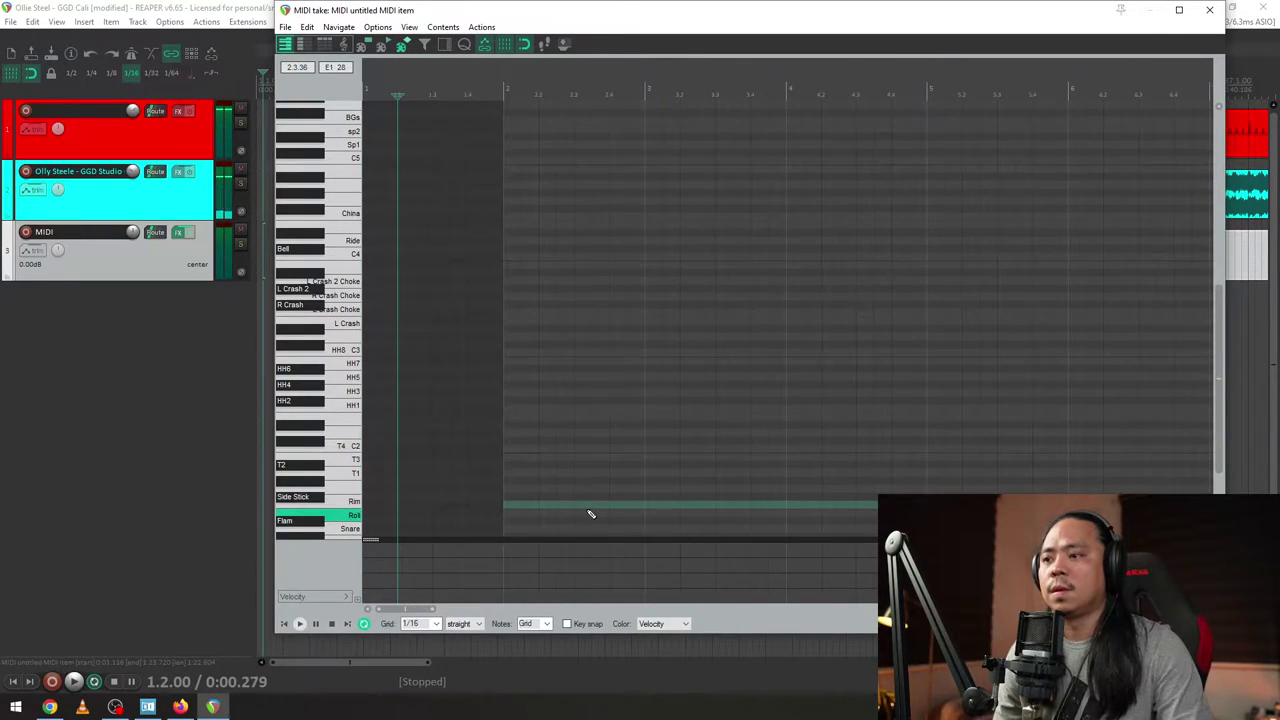
- Set the MIDI editor's grid to 1/32 straight
{"action": "mouse_move", "coordinate": [761, 16]}
{"action": "left_mouse_down"}
{"action": "mouse_move", "coordinate": [752, 47]}
{"action": "mouse_move", "coordinate": [769, 35]}
{"action": "left_mouse_up"}
{"action": "left_click", "coordinate": [446, 643]}
{"action": "left_click", "coordinate": [442, 579]}
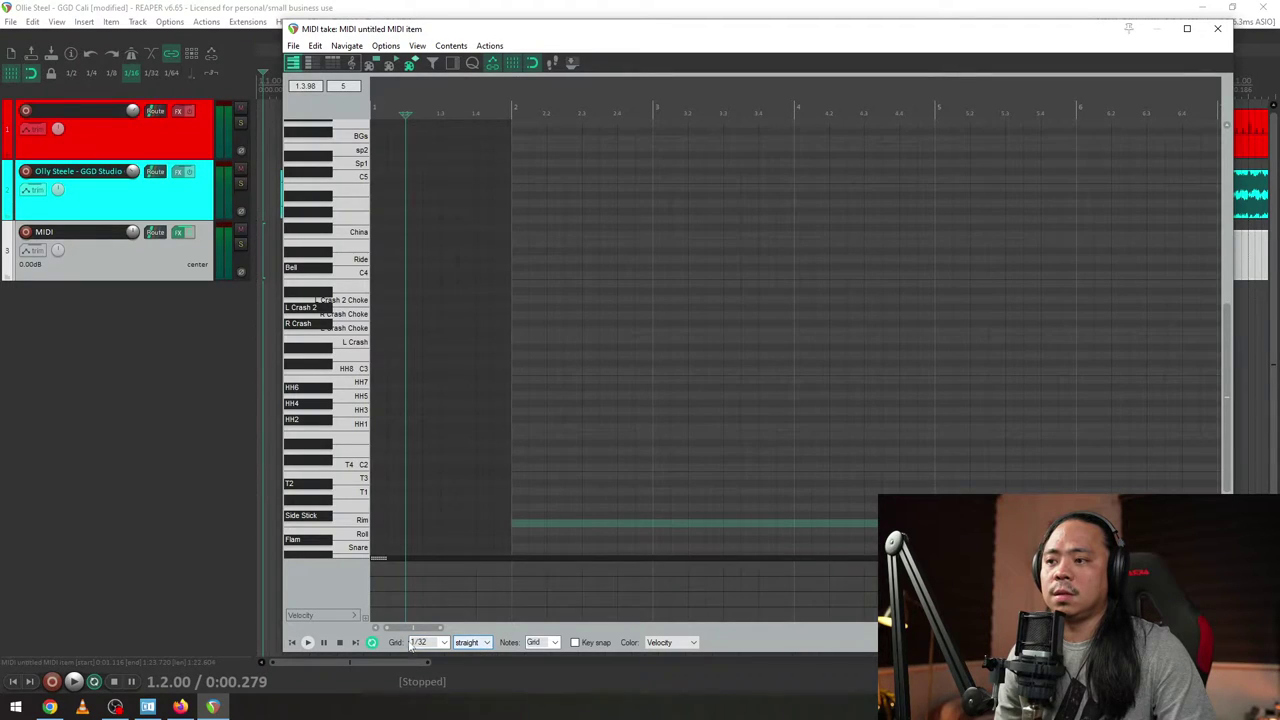
- Set the MIDI editor's grid to 1/16 and save the project
{"action": "left_click", "coordinate": [422, 643]}
{"action": "left_click", "coordinate": [440, 586]}
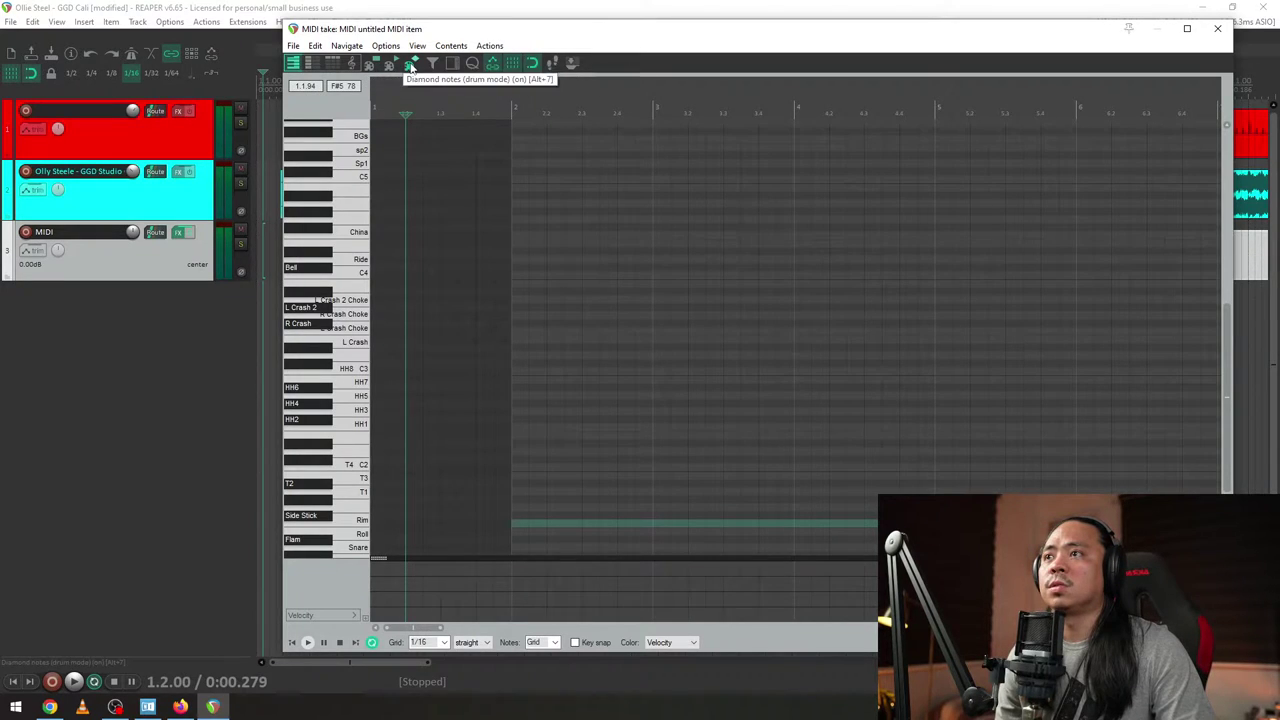
{"action": "key", "text": "ctrl+s"}
- Play back the song's opening from 1.4.25 to locate the first drum hits, keeping the grid straight
{"action": "scroll", "coordinate": [714, 191], "scroll_direction": "up", "scroll_amount": 2}
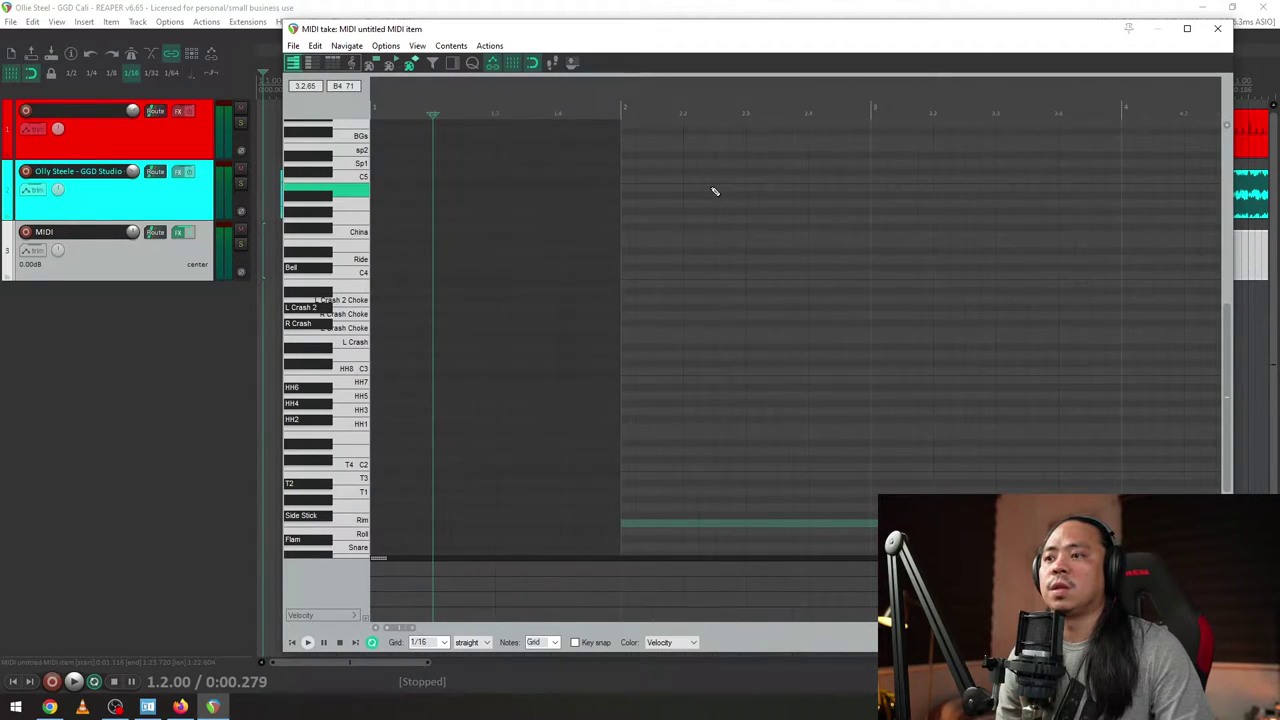
{"action": "scroll", "coordinate": [714, 191], "scroll_direction": "down", "scroll_amount": 3}
{"action": "left_click", "coordinate": [457, 112]}
{"action": "scroll", "coordinate": [545, 185], "scroll_direction": "up", "scroll_amount": 3}
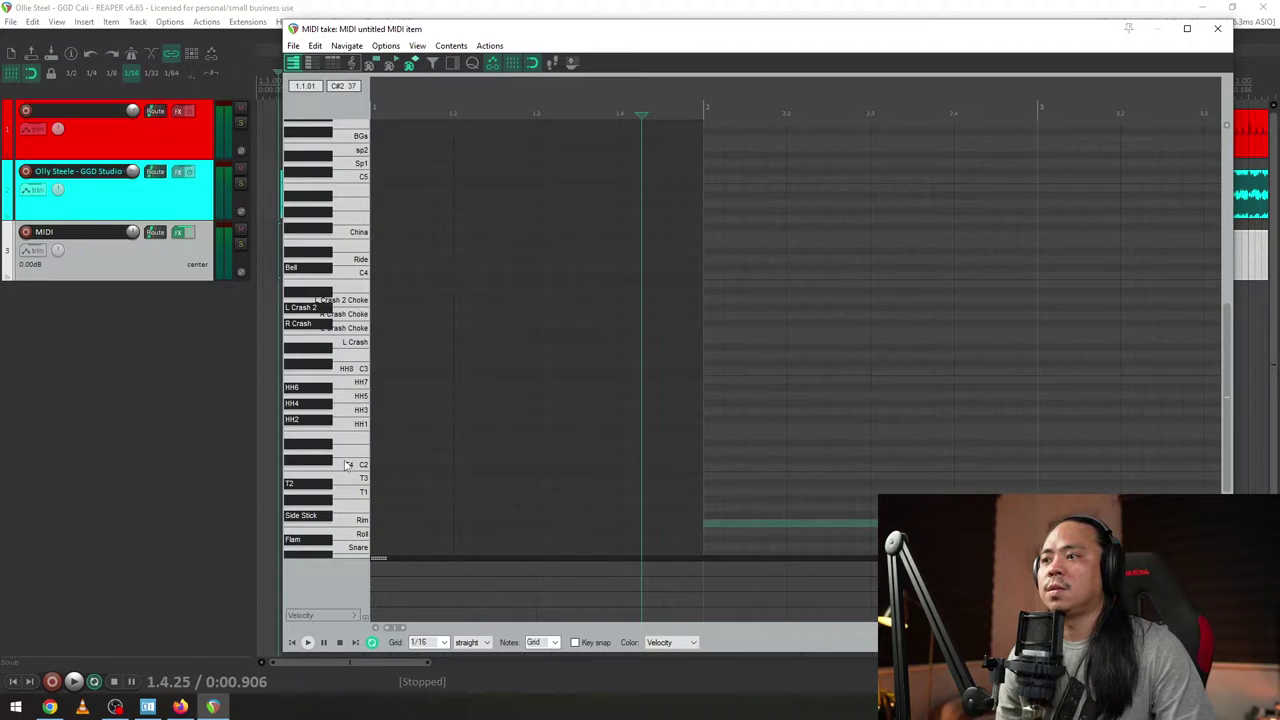
{"action": "key", "text": "space"}
{"action": "key", "text": "space"}
{"action": "key", "text": "space"}
{"action": "key", "text": "space"}
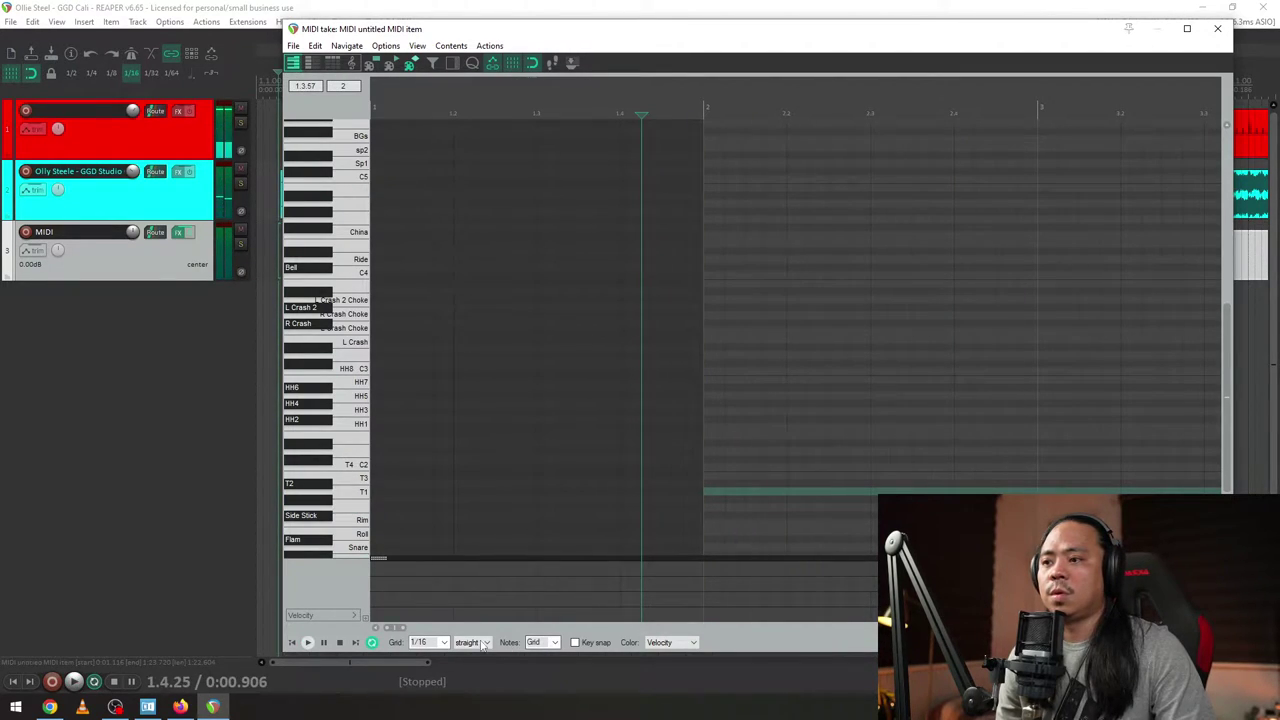
{"action": "left_click", "coordinate": [472, 642]}
{"action": "left_click", "coordinate": [470, 655]}
{"action": "key", "text": "space"}
{"action": "scroll", "coordinate": [885, 460], "scroll_direction": "up", "scroll_amount": 3}
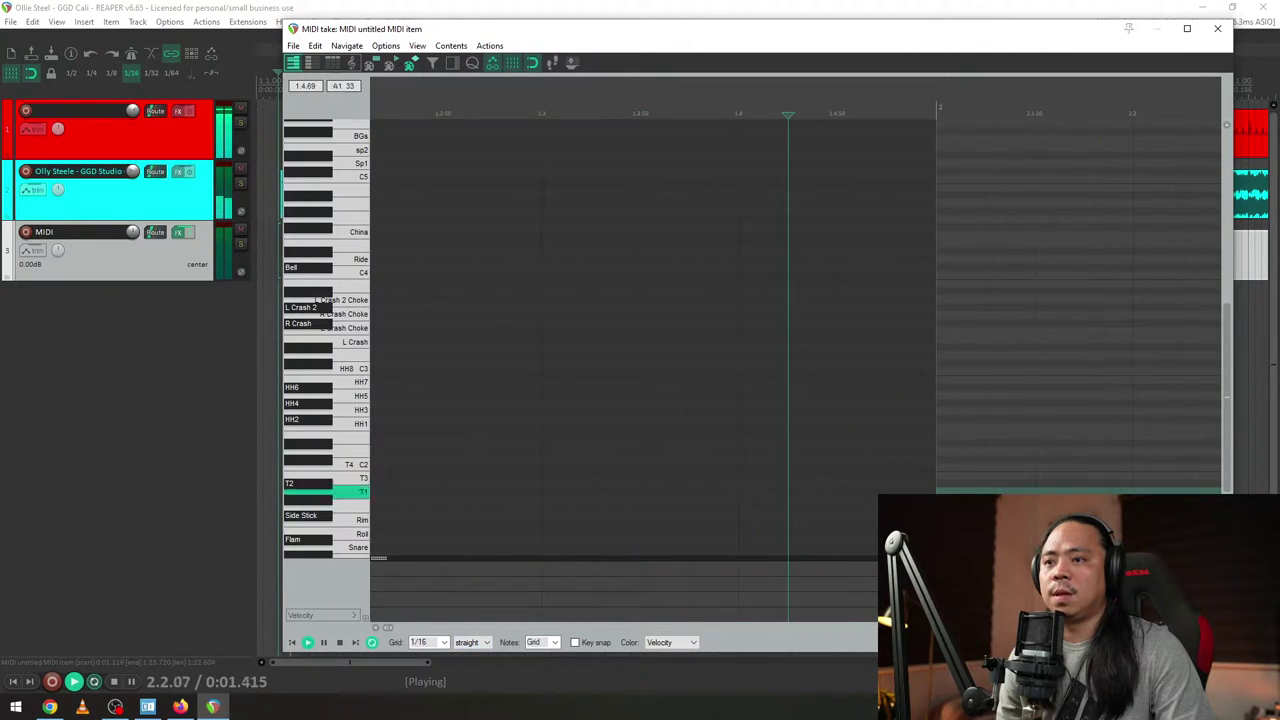
{"action": "scroll", "coordinate": [890, 480], "scroll_direction": "down", "scroll_amount": 3}
{"action": "key", "text": "space"}
- Enter three T2 tom notes one sixteenth apart, starting at measure 2 beat 3
{"action": "left_click", "coordinate": [654, 492]}
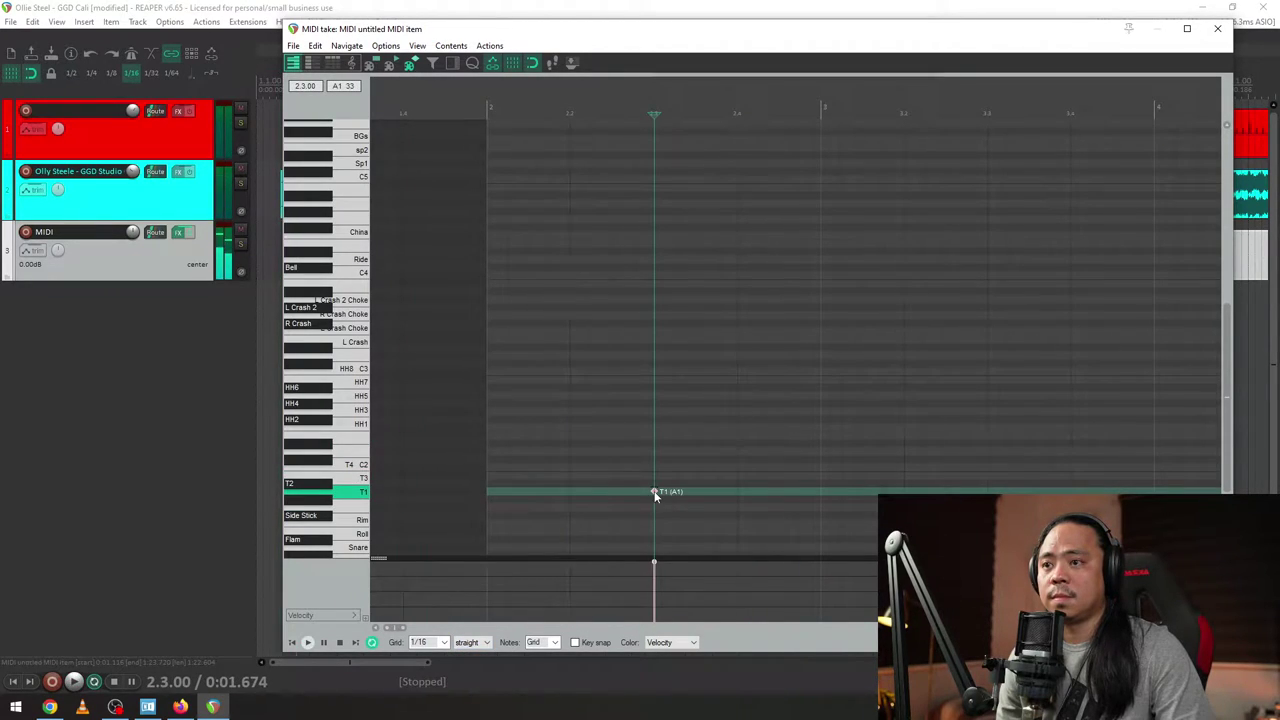
{"action": "left_click_drag", "start_coordinate": [656, 493], "coordinate": [660, 485]}
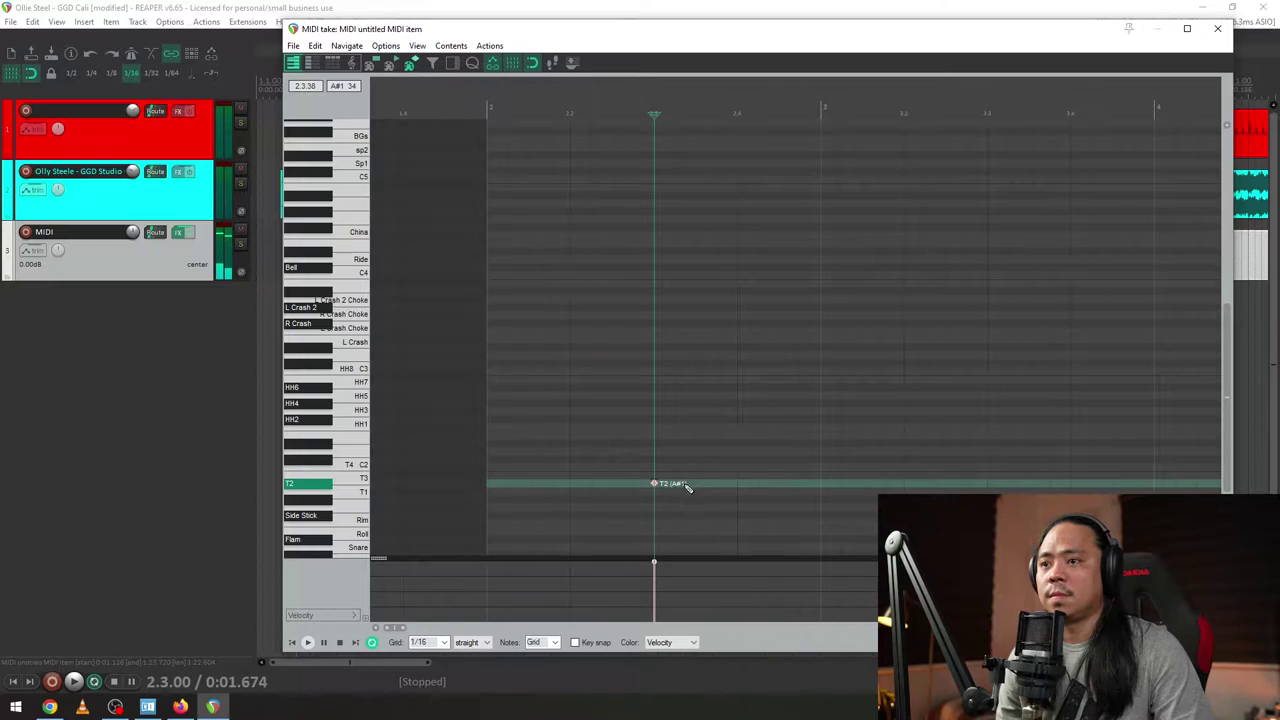
{"action": "left_click", "coordinate": [675, 483]}
{"action": "left_click", "coordinate": [695, 483]}
- Play back the three T2 hits against the song and delete the second and third ones
{"action": "key", "text": "Left"}
{"action": "key", "text": "Left"}
{"action": "key", "text": "Left"}
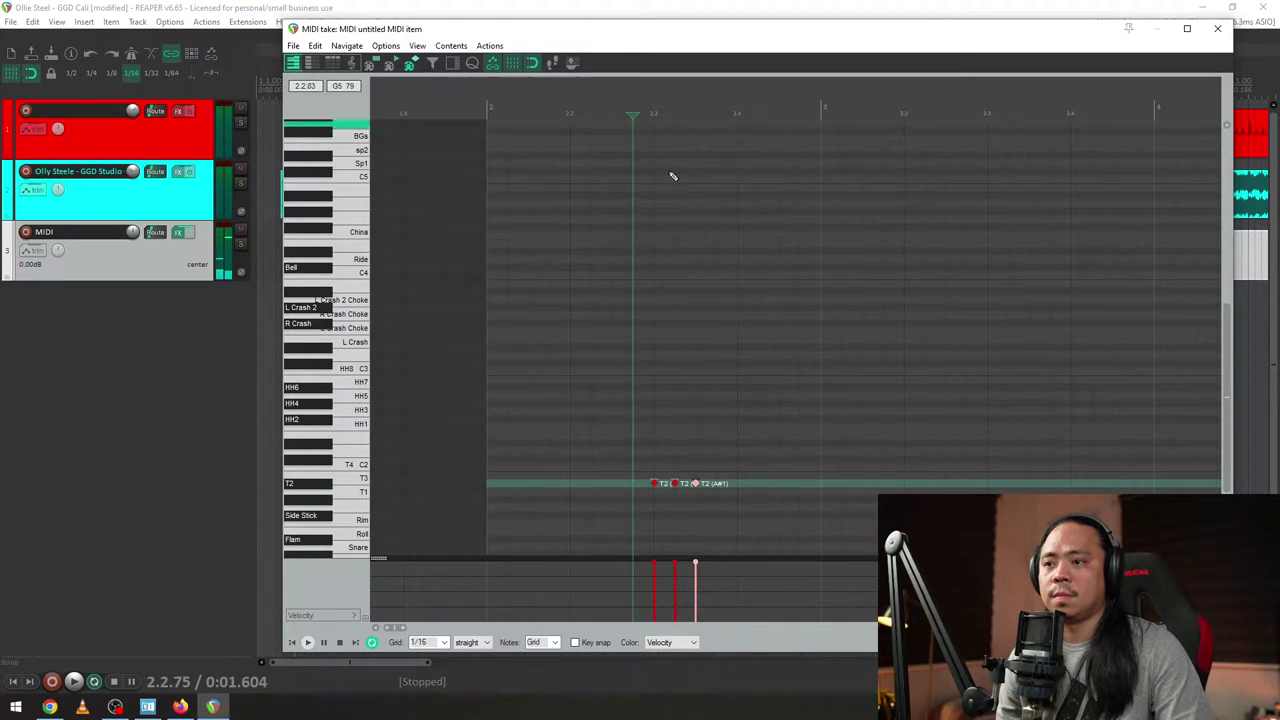
{"action": "key", "text": "space"}
{"action": "key", "text": "space"}
{"action": "key", "text": "space"}
{"action": "key", "text": "space"}
{"action": "double_click", "coordinate": [676, 484]}
{"action": "key", "text": "space"}
{"action": "key", "text": "space"}
{"action": "left_click", "coordinate": [697, 484]}
{"action": "key", "text": "Delete"}
{"action": "key", "text": "space"}
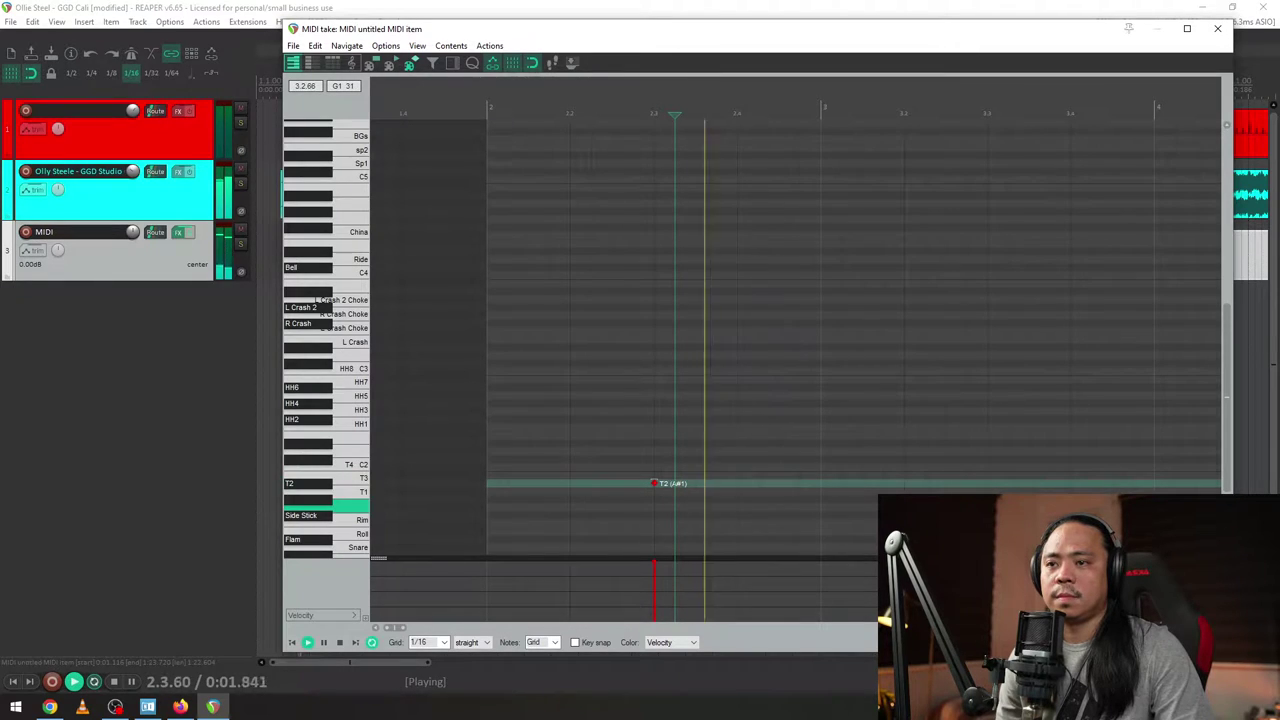
- Add a snare note at 2.4.75 and play the fill back from 2.2.75
{"action": "key", "text": "space"}
{"action": "key", "text": "space"}
{"action": "key", "text": "space"}
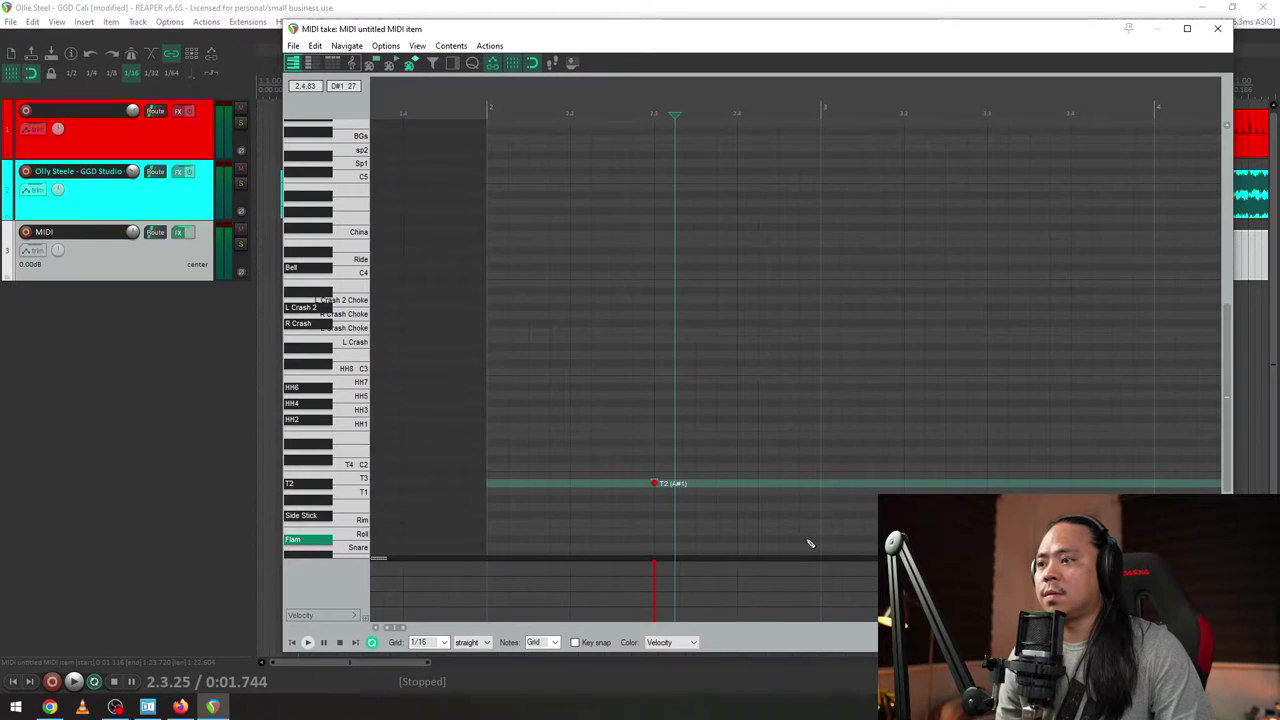
{"action": "left_click", "coordinate": [811, 548]}
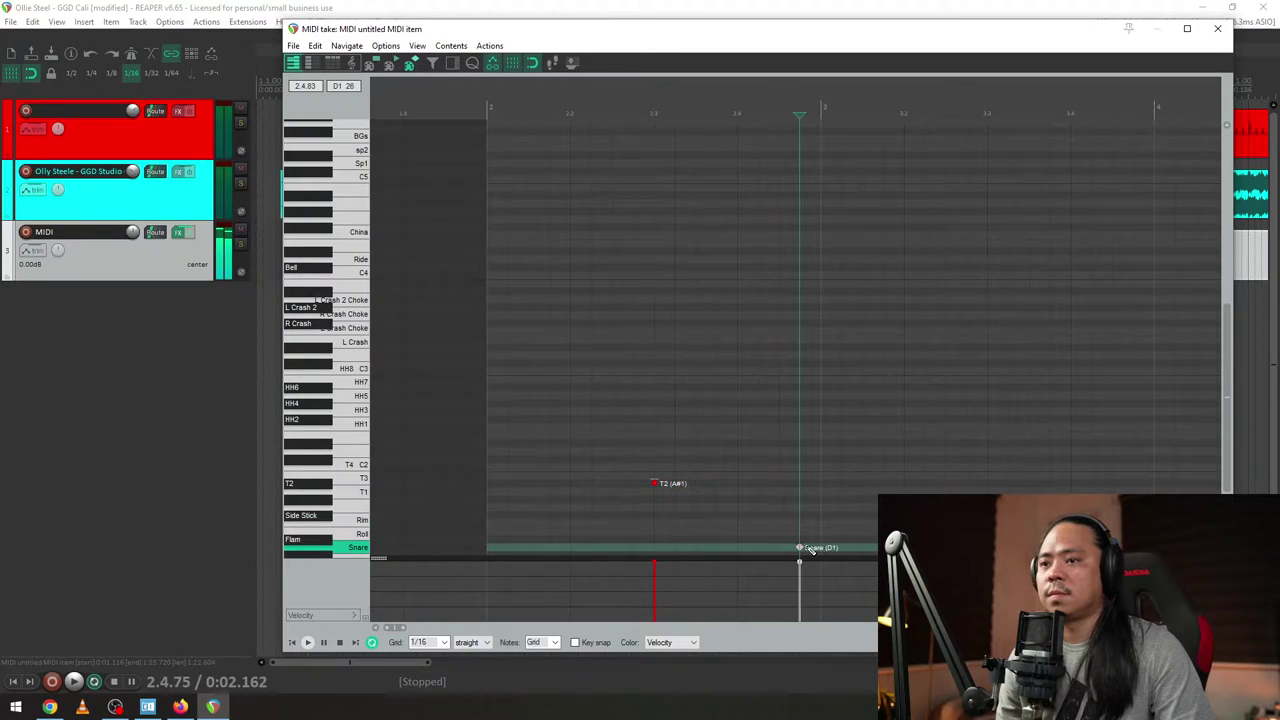
{"action": "left_click", "coordinate": [628, 104]}
{"action": "key", "text": "space"}
{"action": "key", "text": "space"}
- Move the MIDI editor aside to compare the entered notes with the song's waveform around measure 3, and bring it back
{"action": "left_click_drag", "start_coordinate": [1225, 322], "coordinate": [1225, 358]}
{"action": "left_click", "coordinate": [485, 644]}
{"action": "left_click", "coordinate": [485, 644]}
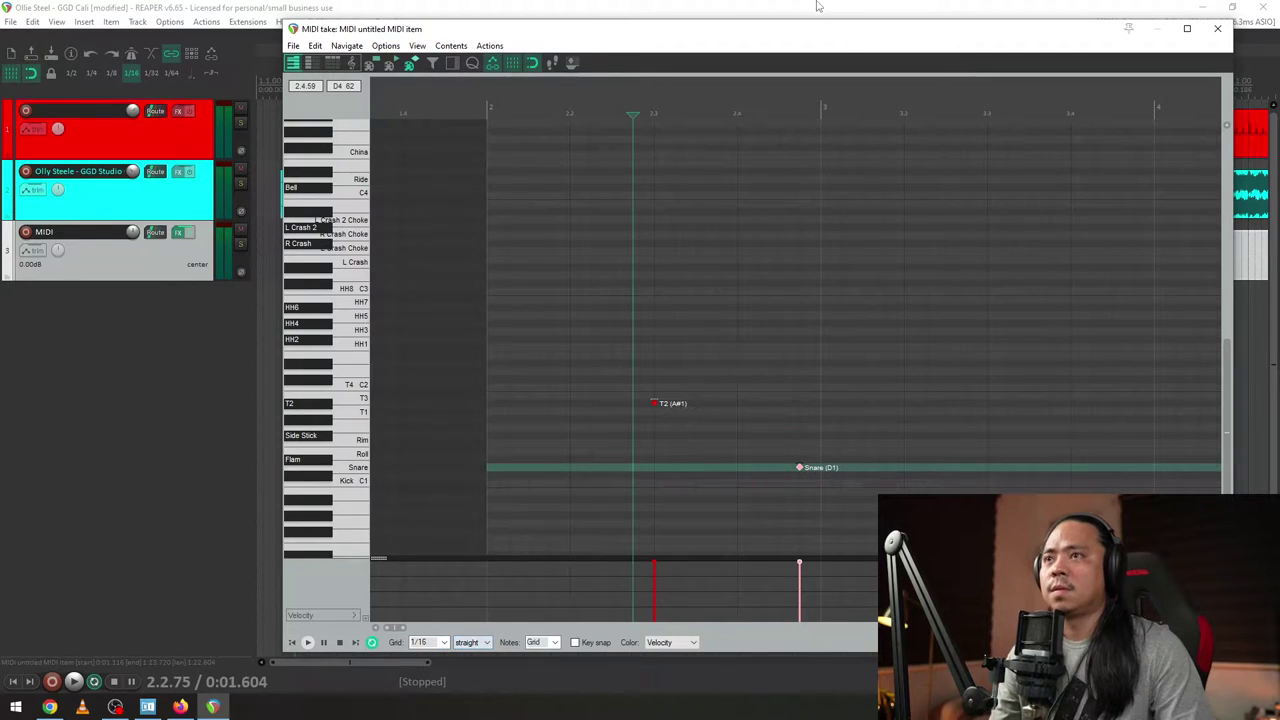
{"action": "left_click_drag", "start_coordinate": [807, 33], "coordinate": [601, 282]}
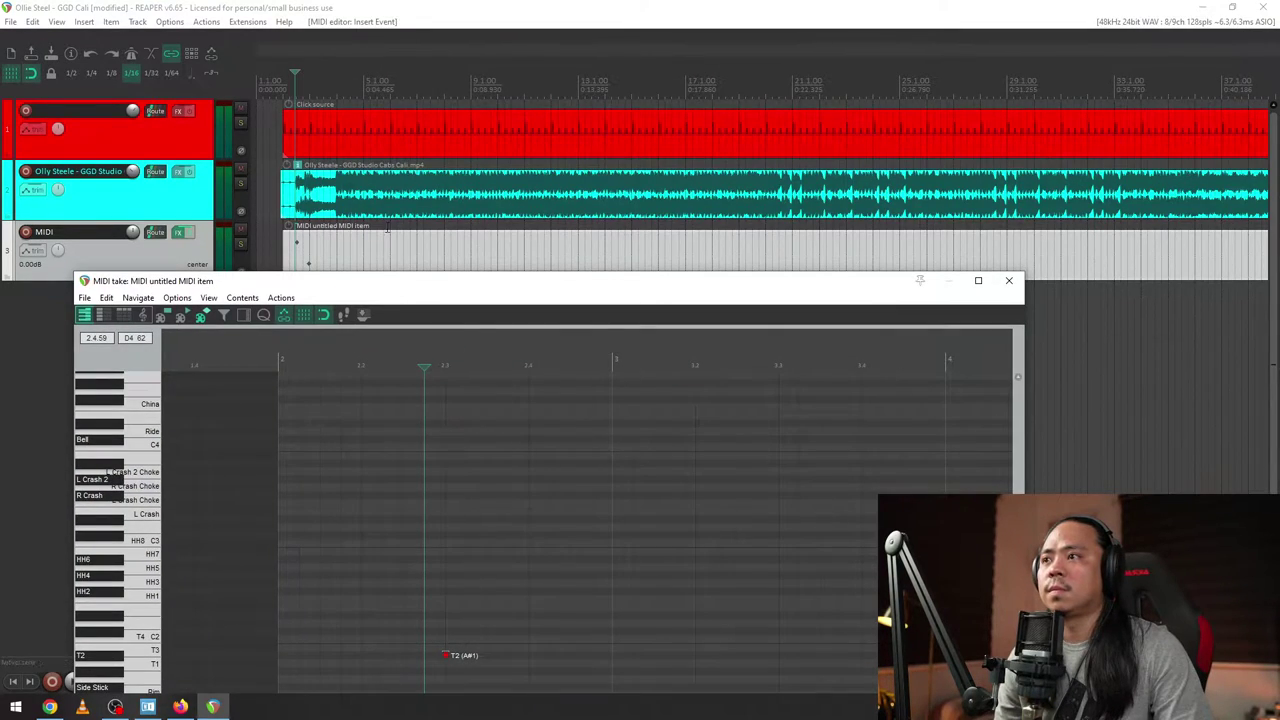
{"action": "scroll", "coordinate": [421, 235], "scroll_direction": "down", "scroll_amount": 2}
{"action": "left_click", "coordinate": [680, 242]}
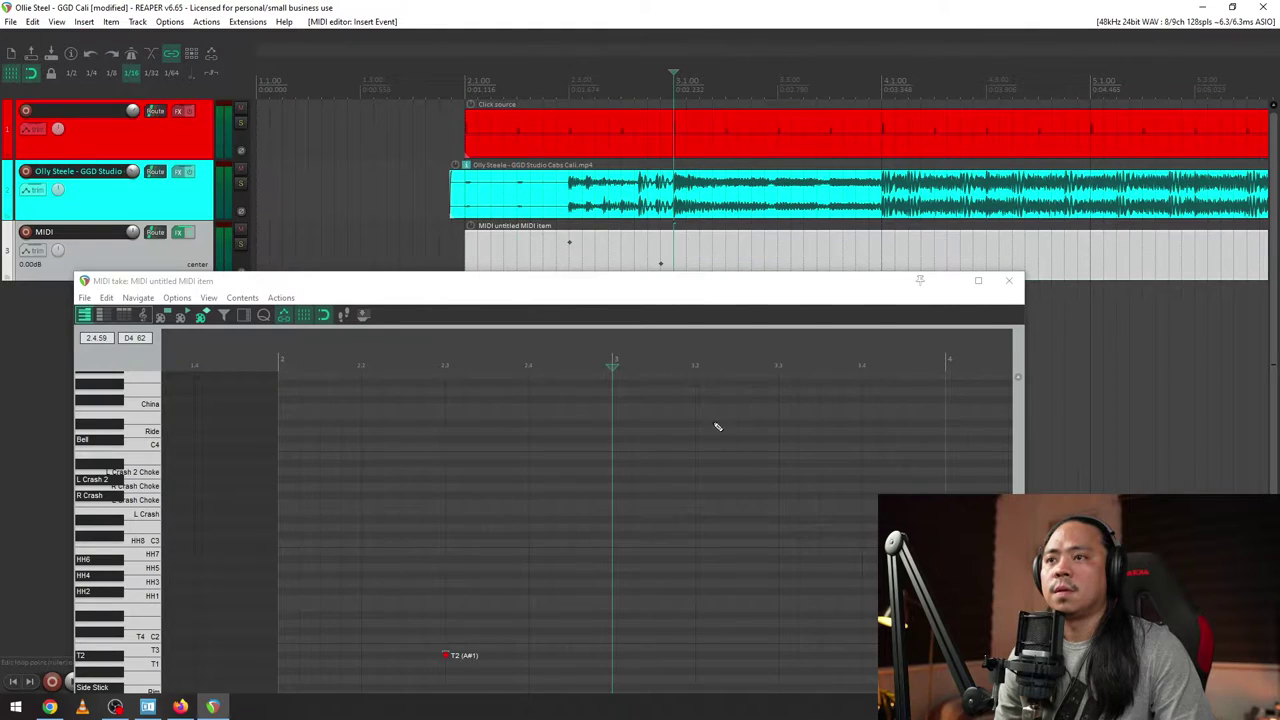
{"action": "left_click_drag", "start_coordinate": [763, 289], "coordinate": [983, 74]}
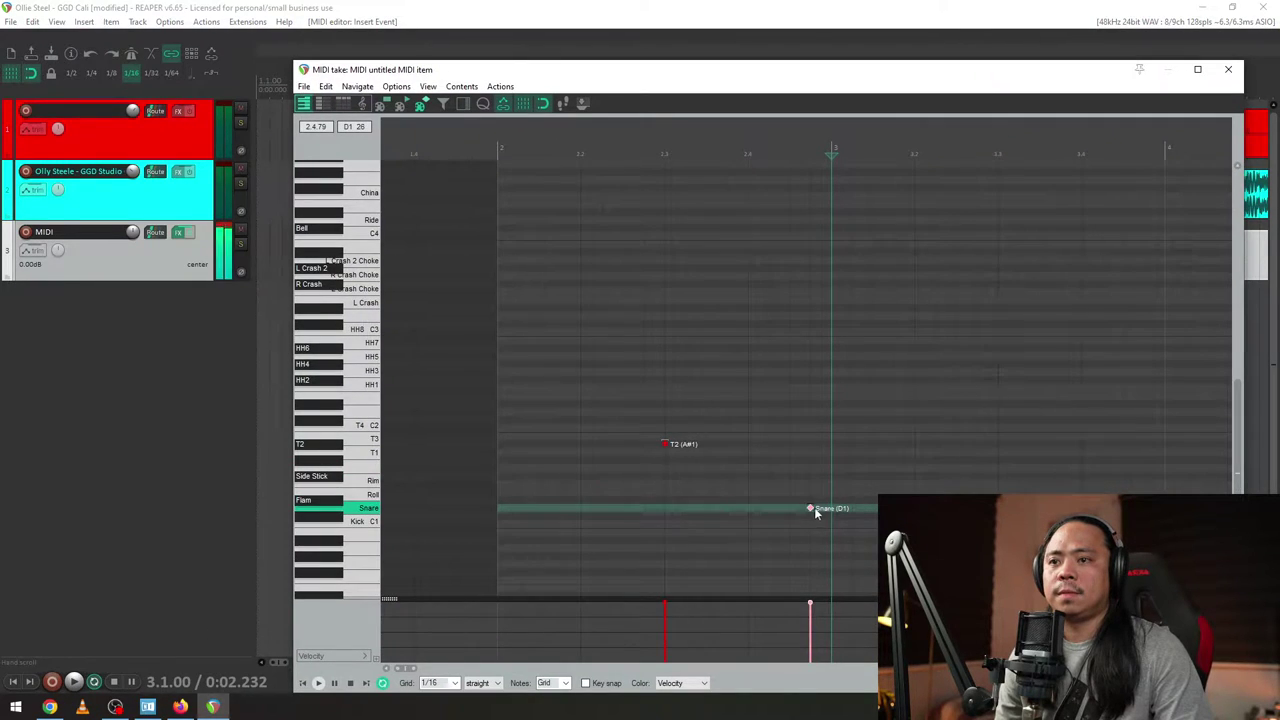
- Move the snare note to measure 3 beat 1 and play back the fill
{"action": "left_click", "coordinate": [560, 492]}
{"action": "key", "text": "space"}
{"action": "key", "text": "space"}
{"action": "key", "text": "space"}
{"action": "key", "text": "space"}
- Add kick notes at 2.4.25 and 2.4.50, setting the first kick's velocity to 110
{"action": "left_click", "coordinate": [767, 524]}
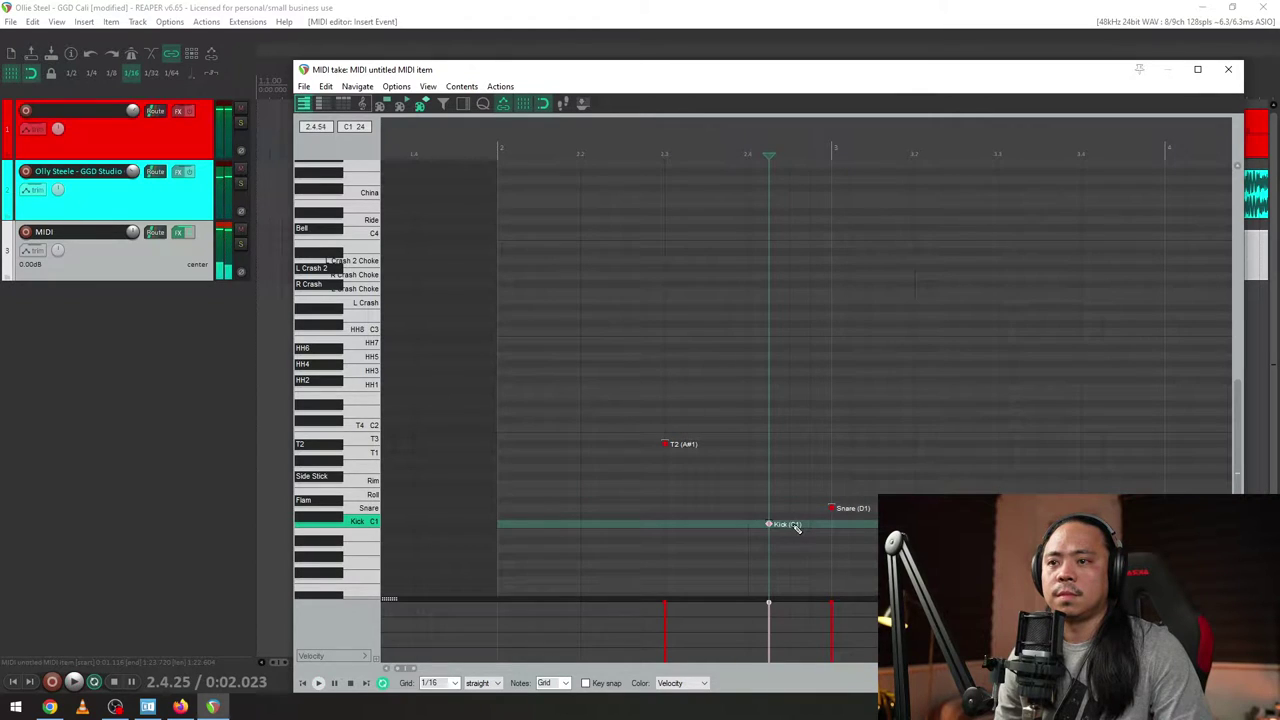
{"action": "left_click", "coordinate": [729, 536]}
{"action": "key", "text": "space"}
{"action": "key", "text": "space"}
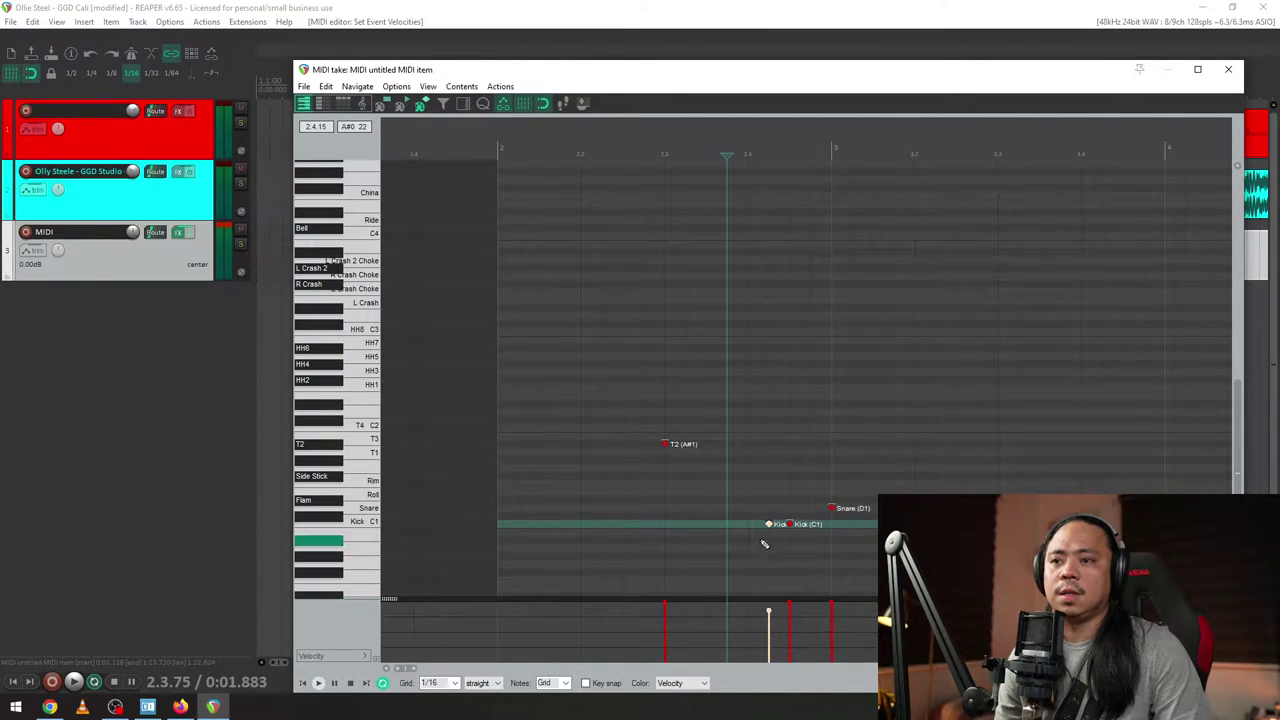
{"action": "scroll", "coordinate": [770, 522], "scroll_direction": "up", "scroll_amount": 3}
{"action": "scroll", "coordinate": [770, 522], "scroll_direction": "up", "scroll_amount": 3}
{"action": "scroll", "coordinate": [770, 522], "scroll_direction": "up", "scroll_amount": 2}
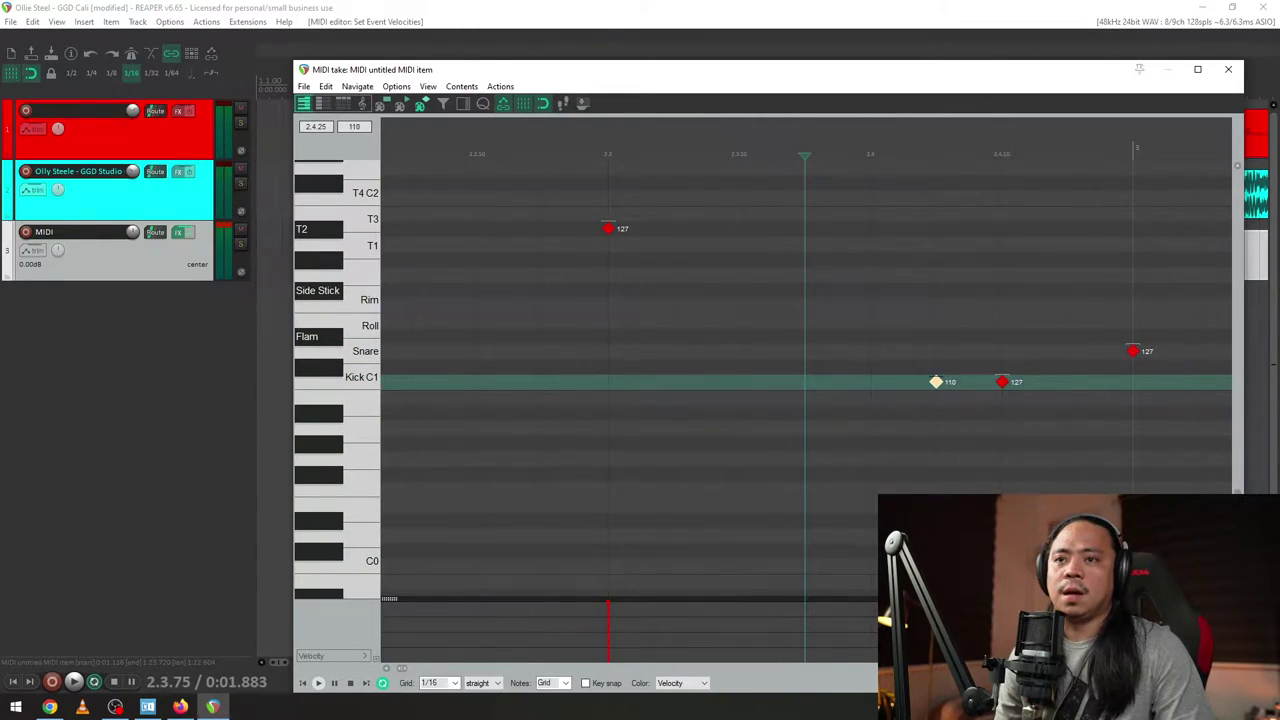
- Replace the kick note at 2.4.50 with one at 2.4.75 and play back from 2.3.50
{"action": "left_click", "coordinate": [814, 354]}
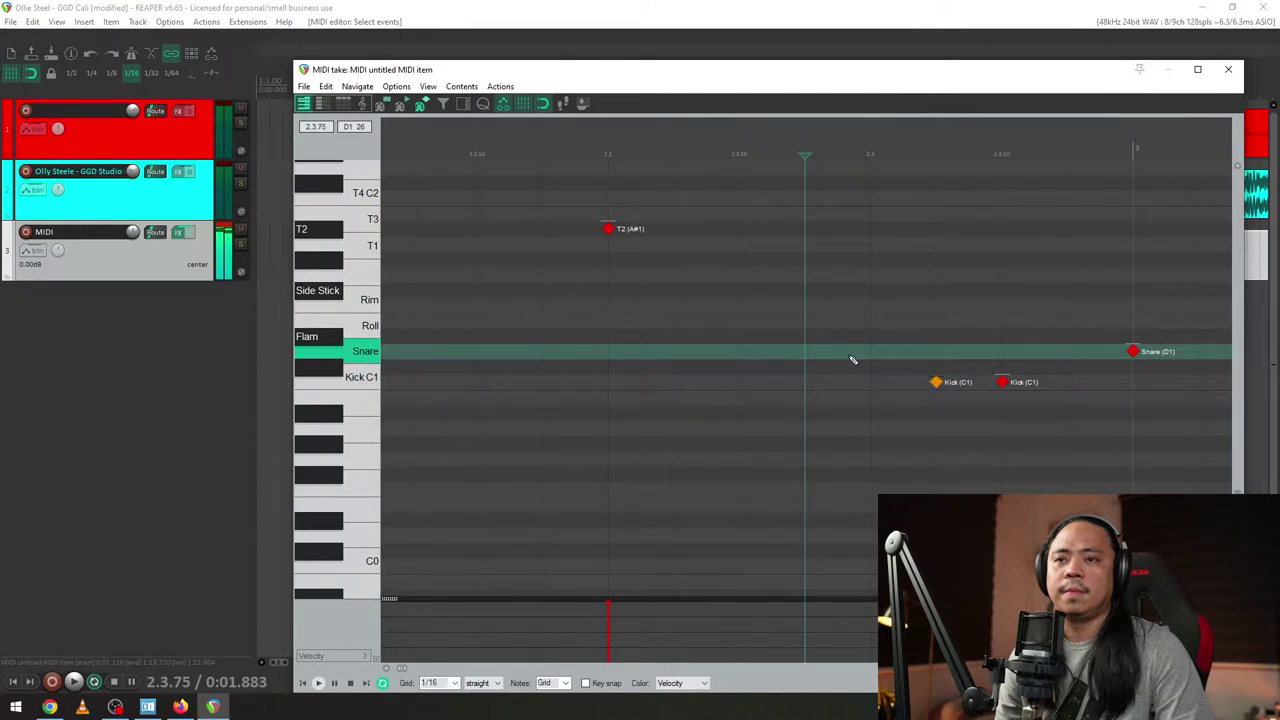
{"action": "double_click", "coordinate": [1003, 383]}
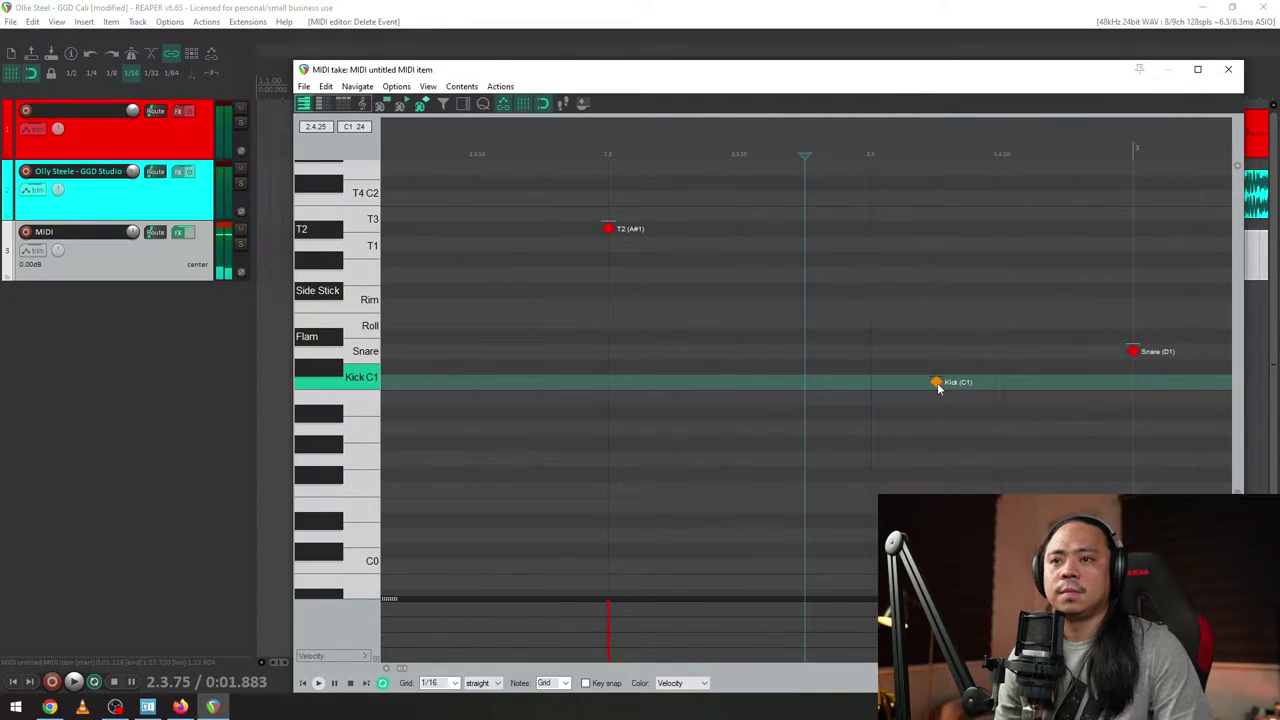
{"action": "left_click", "coordinate": [1068, 382]}
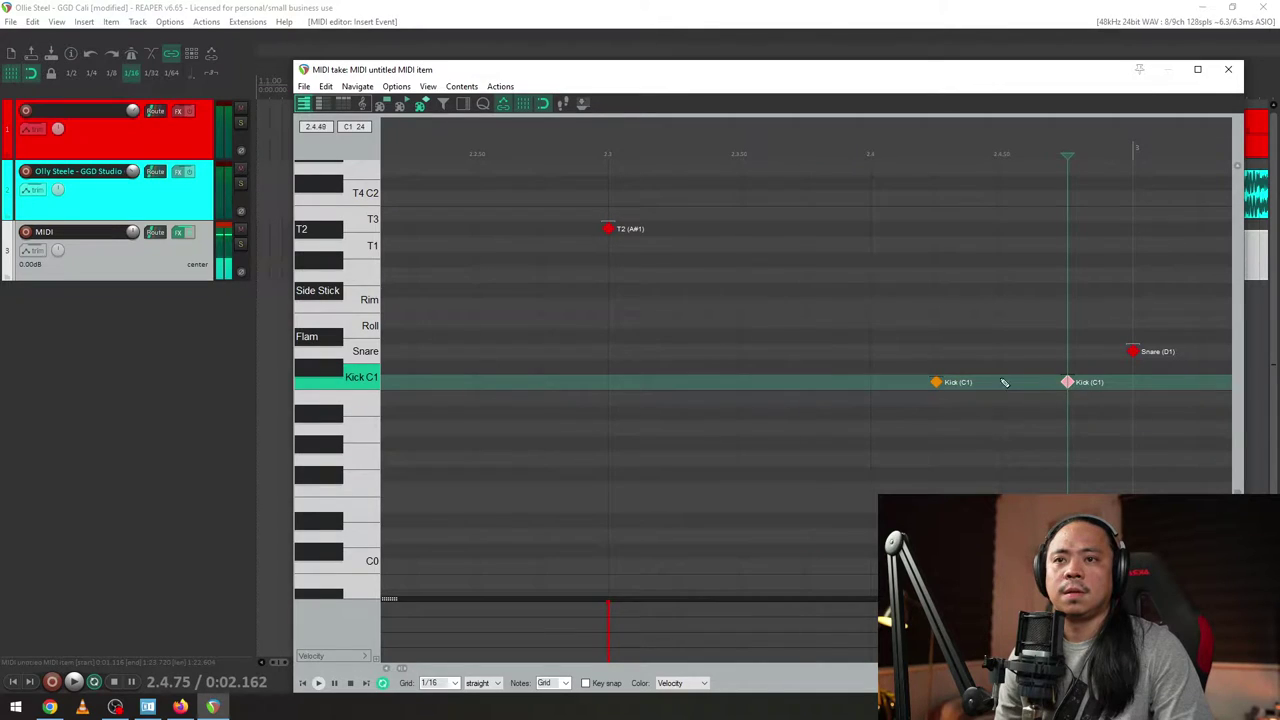
{"action": "left_click", "coordinate": [711, 397]}
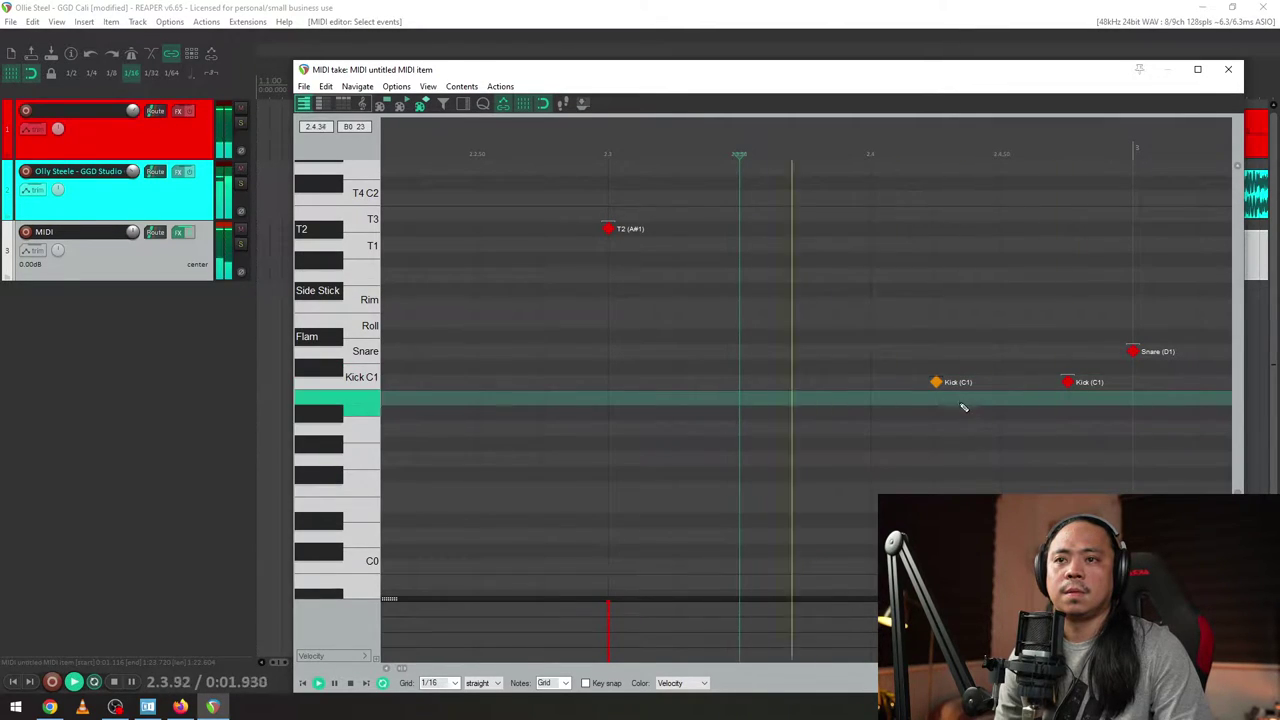
- Switch the 1/16 grid to triplet and re-enter the two kick notes at 2.4.33 and 2.4.67
{"action": "left_click", "coordinate": [483, 683]}
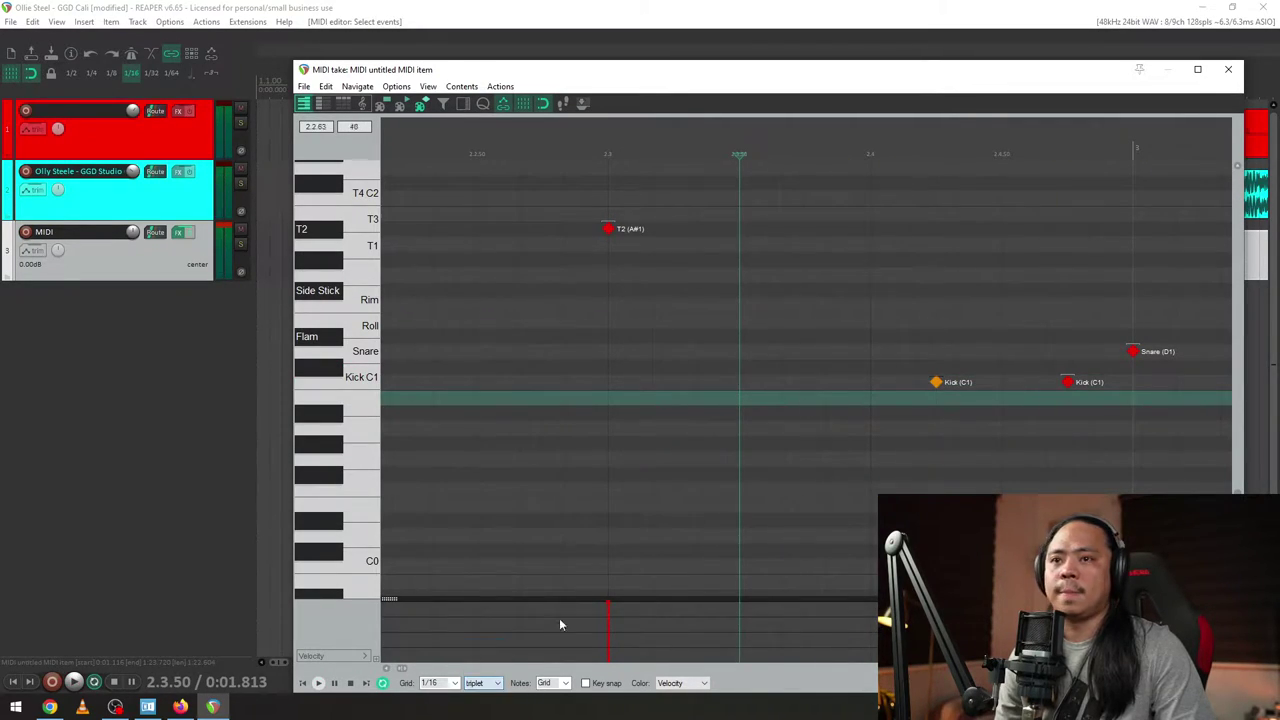
{"action": "left_click", "coordinate": [914, 382]}
{"action": "left_click_drag", "start_coordinate": [1067, 384], "coordinate": [1082, 387]}
{"action": "left_click", "coordinate": [1001, 383]}
{"action": "left_click", "coordinate": [1046, 385]}
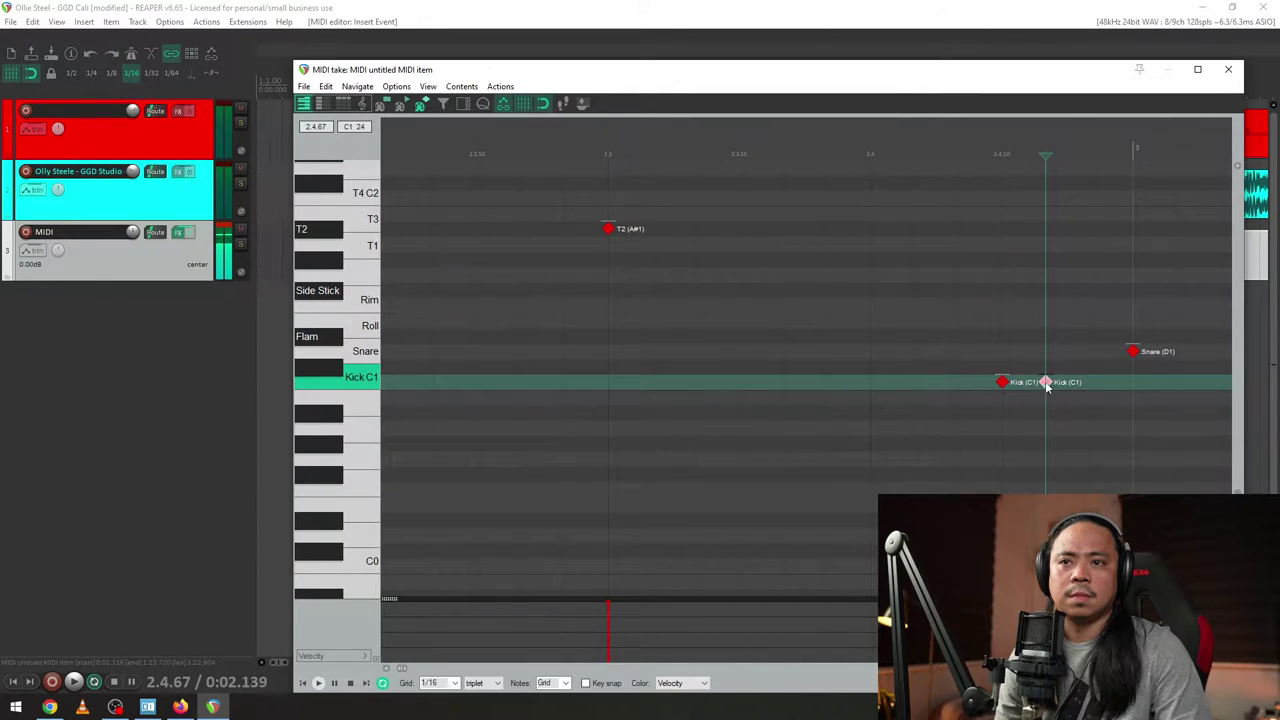
{"action": "left_click", "coordinate": [958, 388]}
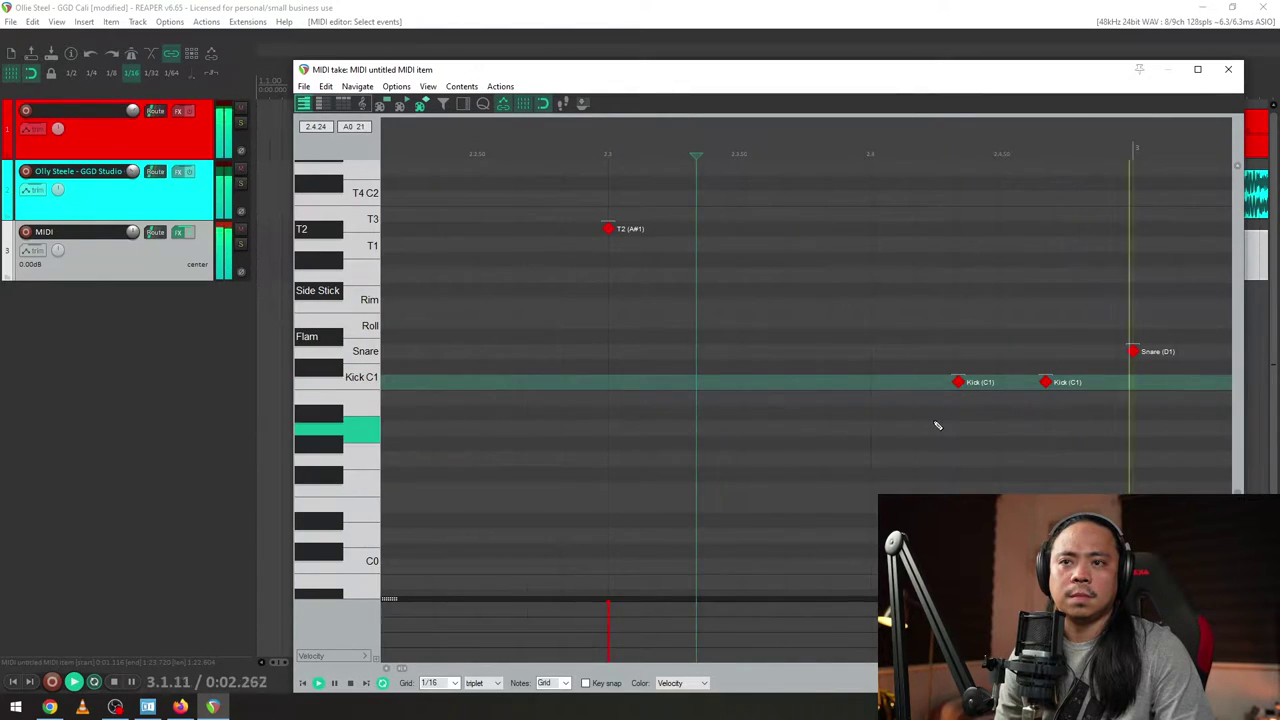
- Add a second T2 note one sixteenth triplet after the first and play back from 2.2.67
{"action": "scroll", "coordinate": [934, 423], "scroll_direction": "down", "scroll_amount": 3}
{"action": "scroll", "coordinate": [807, 466], "scroll_direction": "up", "scroll_amount": 3}
{"action": "left_click", "coordinate": [690, 158]}
{"action": "left_click", "coordinate": [806, 229]}
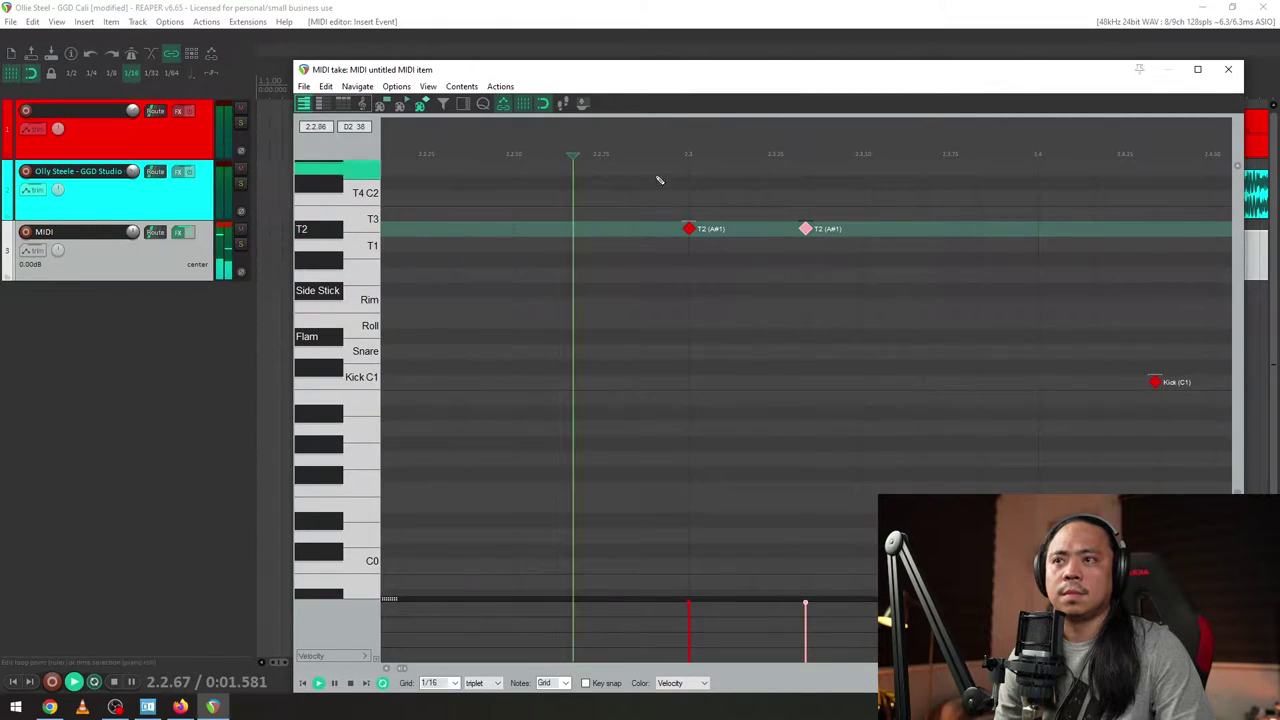
{"action": "key", "text": "space"}
{"action": "key", "text": "space"}
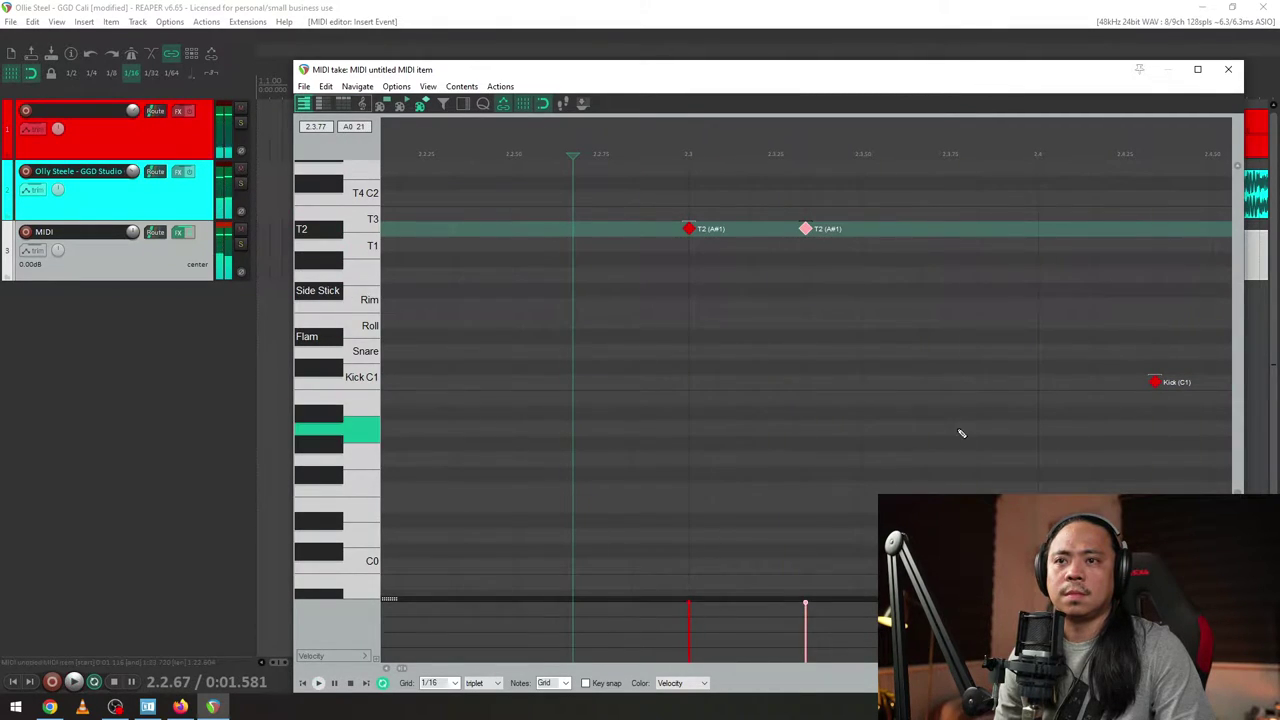
- Add T3 notes at 2.3.67 and 2.4.00 and play back the whole triplet fill from 2.2.83
{"action": "left_click_drag", "start_coordinate": [926, 334], "coordinate": [916, 216]}
{"action": "left_click", "coordinate": [1040, 216]}
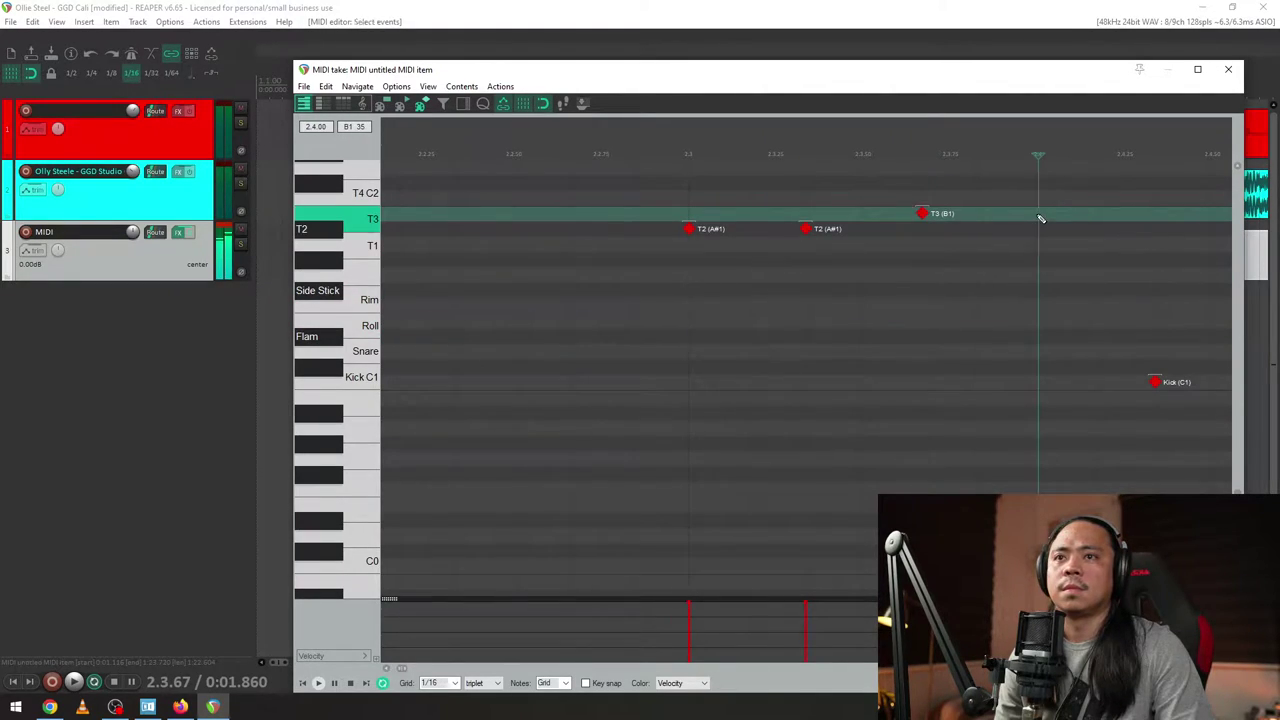
{"action": "scroll", "coordinate": [633, 165], "scroll_direction": "down", "scroll_amount": 3}
{"action": "left_click", "coordinate": [633, 165]}
{"action": "key", "text": "space"}
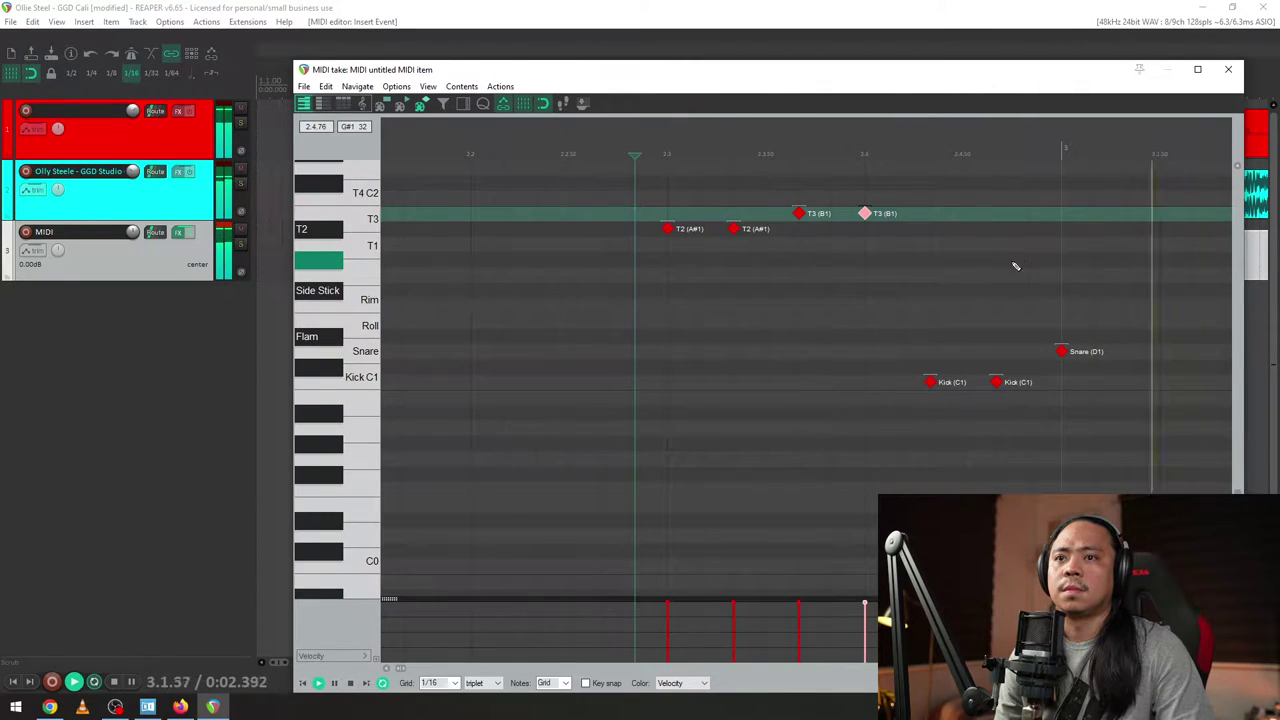
{"action": "scroll", "coordinate": [894, 434], "scroll_direction": "down", "scroll_amount": 4}
{"action": "key", "text": "space"}
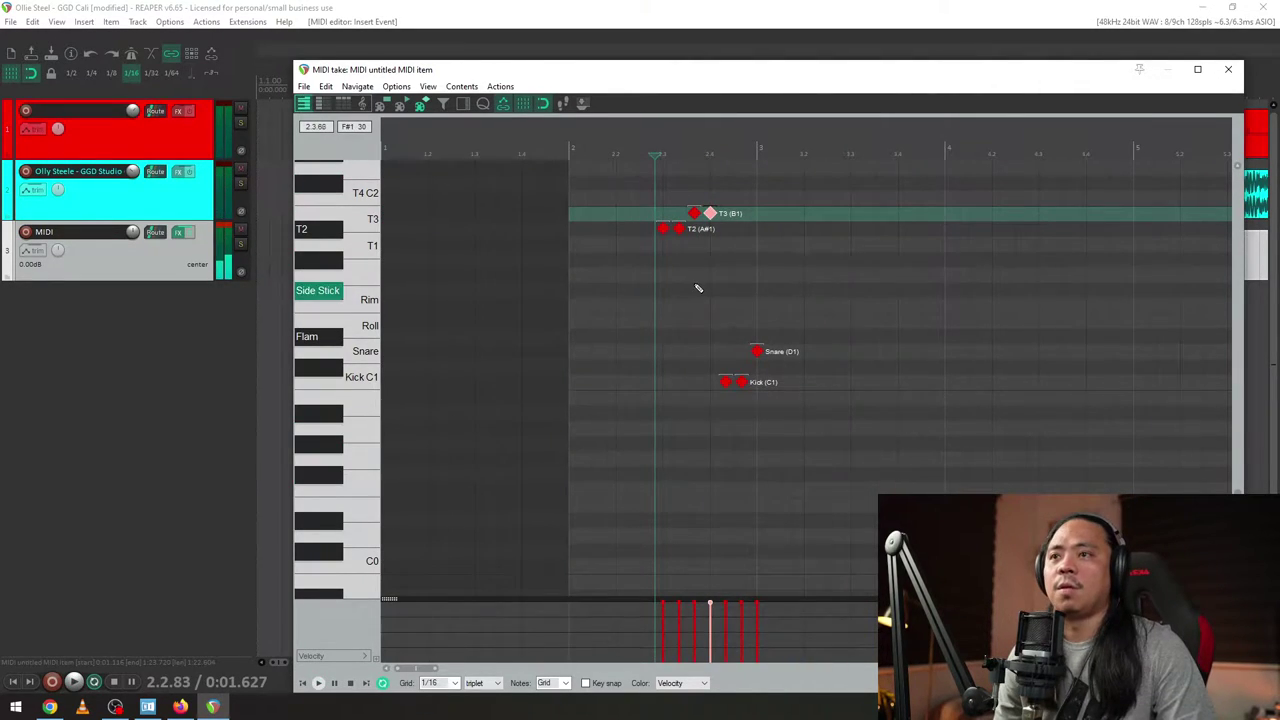
- Select all the notes of the fill and set their velocity to 110
{"action": "scroll", "coordinate": [794, 177], "scroll_direction": "up", "scroll_amount": 4}
{"action": "scroll", "coordinate": [1172, 480], "scroll_direction": "right", "scroll_amount": 4}
{"action": "scroll", "coordinate": [1172, 480], "scroll_direction": "down", "scroll_amount": 5}
{"action": "key", "text": "ctrl+a"}
{"action": "left_click_drag", "start_coordinate": [662, 602], "coordinate": [662, 614]}
{"action": "right_click", "coordinate": [757, 351]}
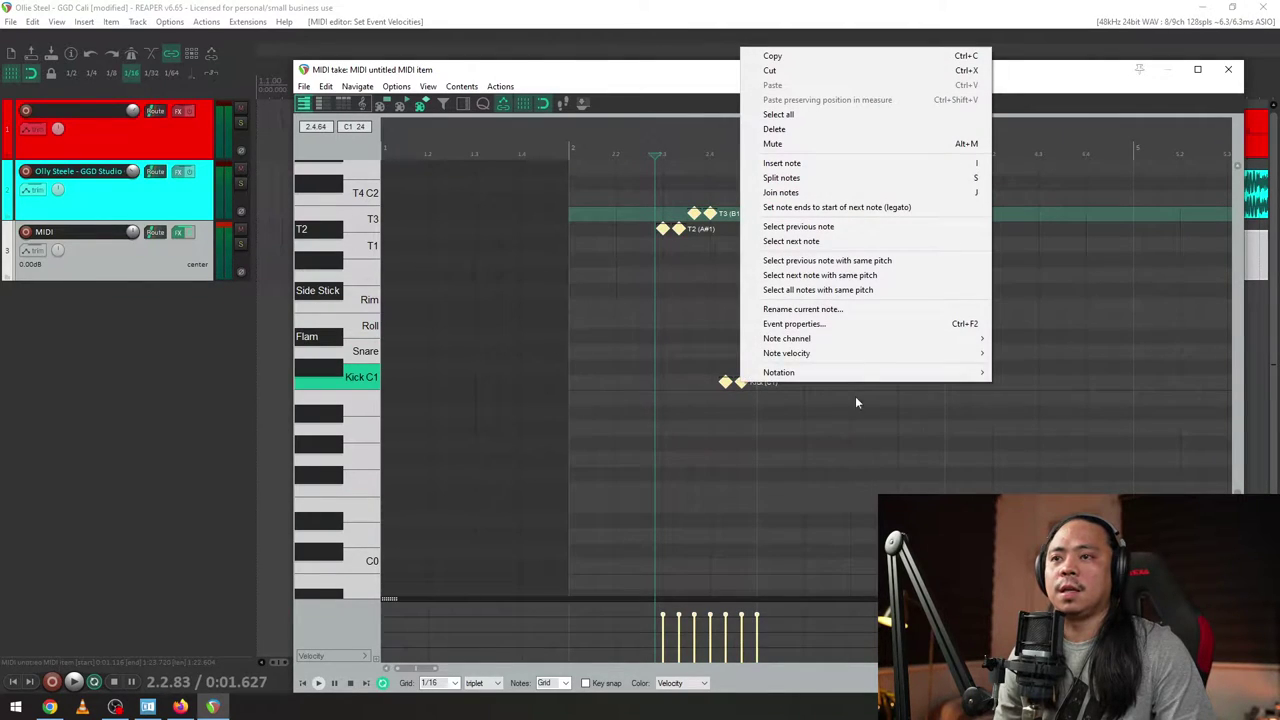
{"action": "mouse_move", "coordinate": [862, 355]}
{"action": "mouse_move", "coordinate": [1030, 397]}
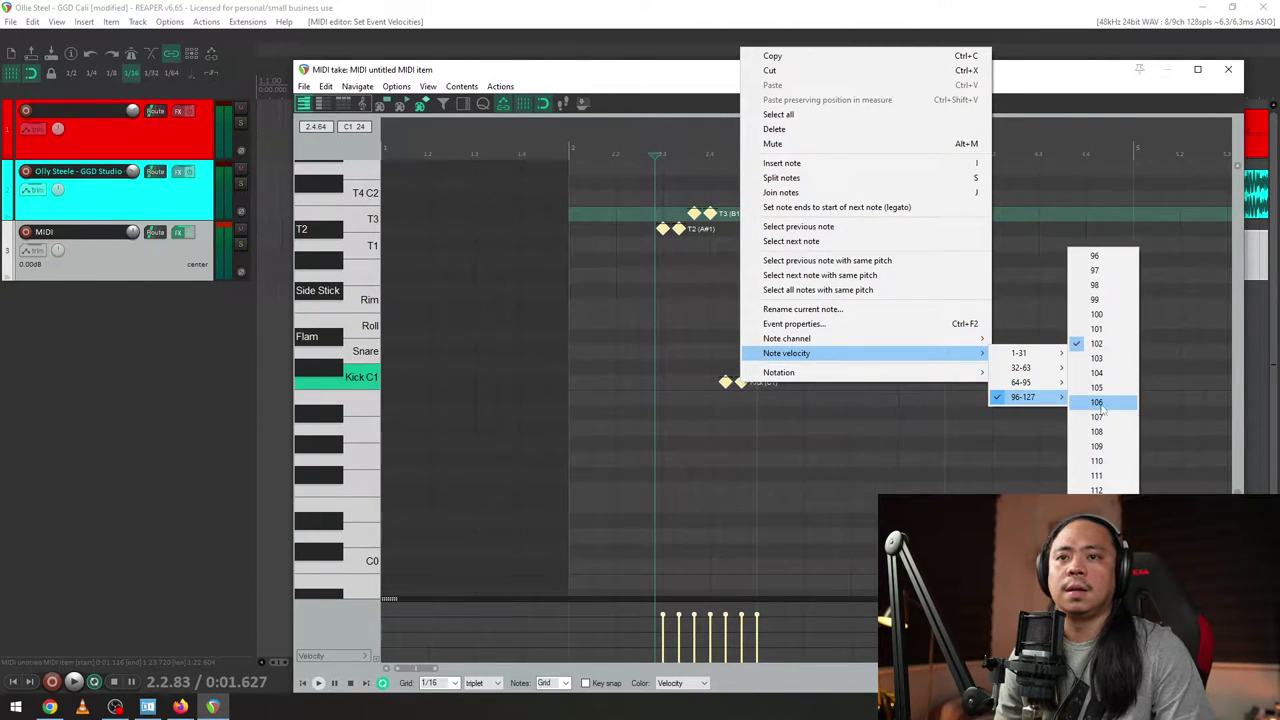
{"action": "left_click", "coordinate": [1097, 461]}
{"action": "scroll", "coordinate": [905, 437], "scroll_direction": "up", "scroll_amount": 3}
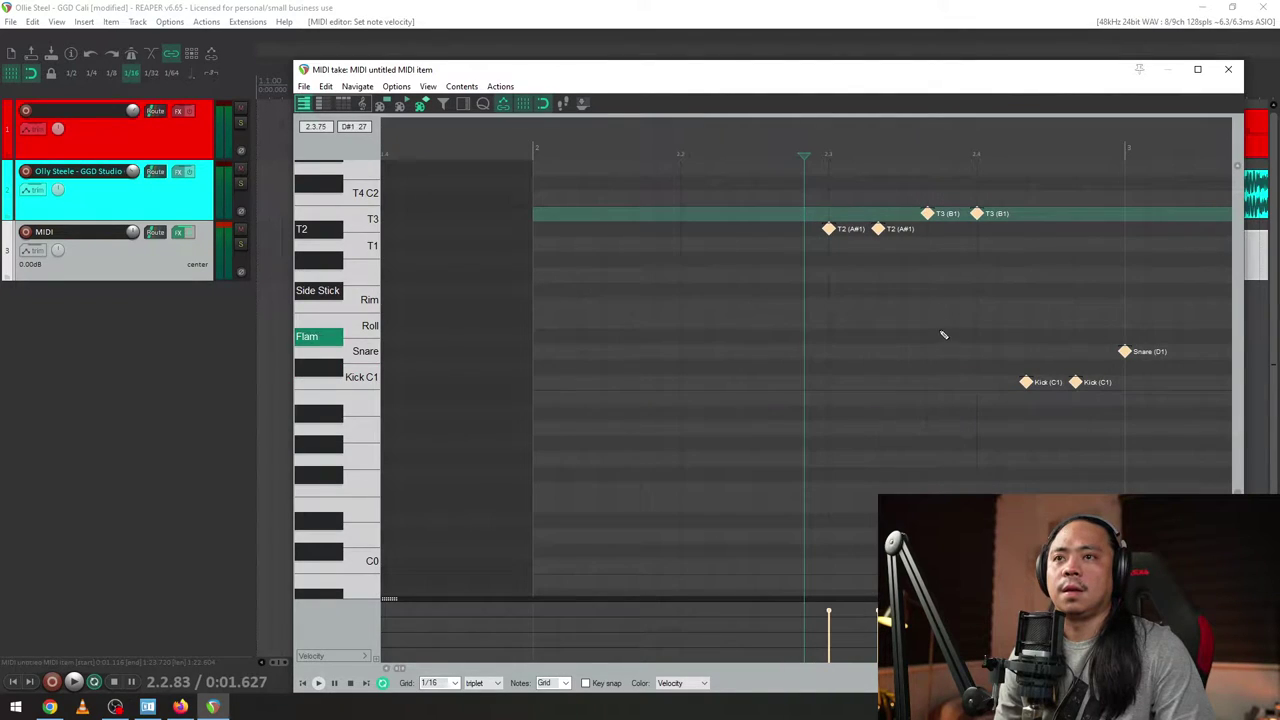
{"action": "left_click", "coordinate": [878, 228]}
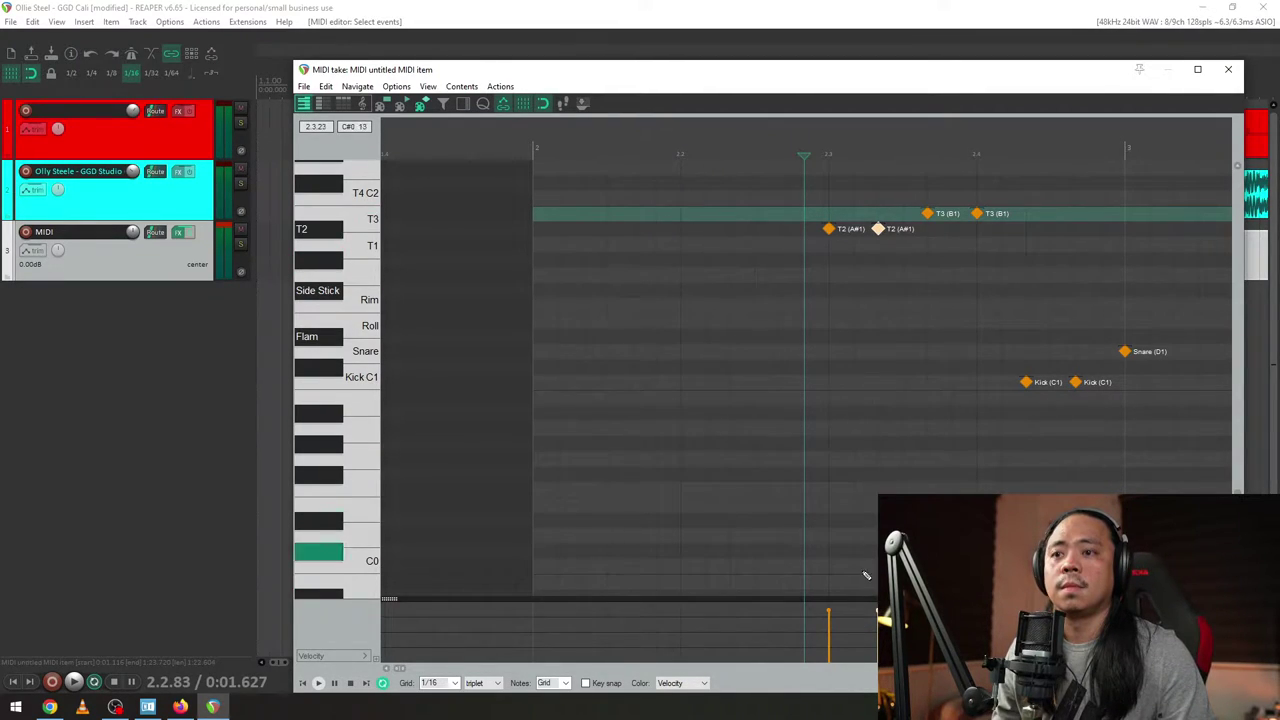
{"action": "left_click", "coordinate": [207, 22]}
{"action": "left_click", "coordinate": [207, 22]}
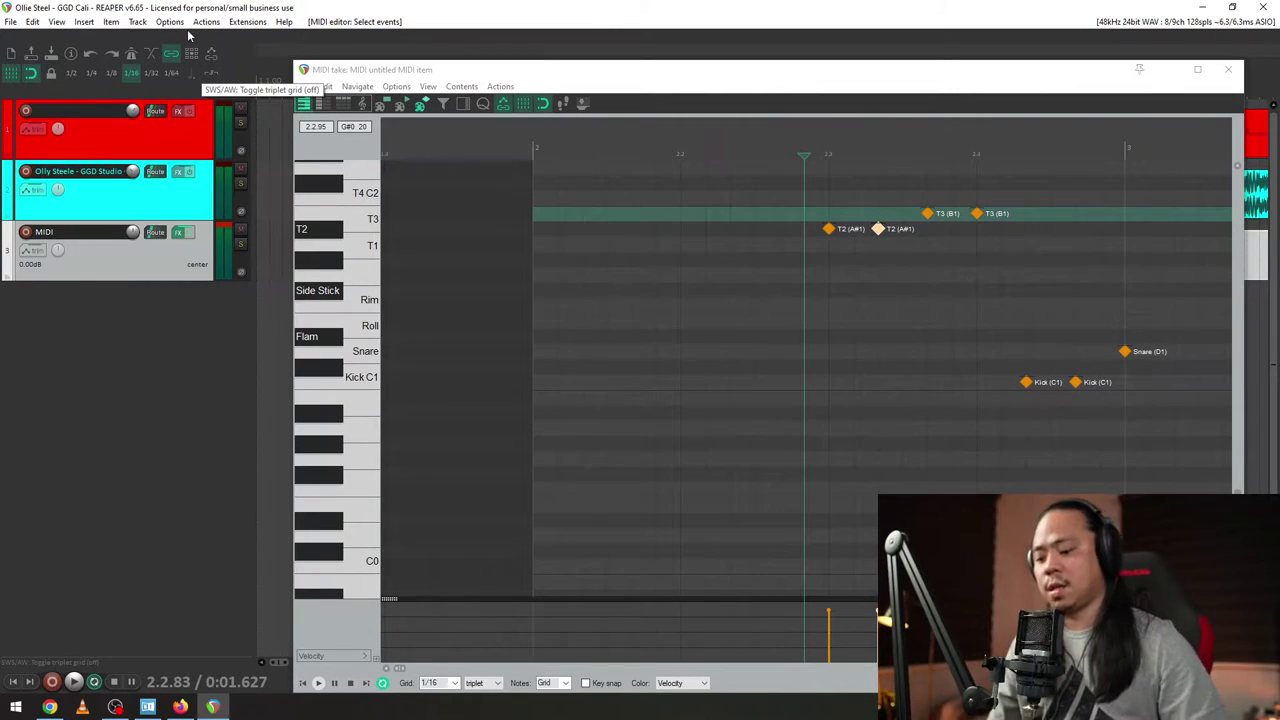
- Look up the action for decreasing the velocity of selected MIDI items by 10, filtering the action list by "veloci"
{"action": "key", "text": "shift+slash"}
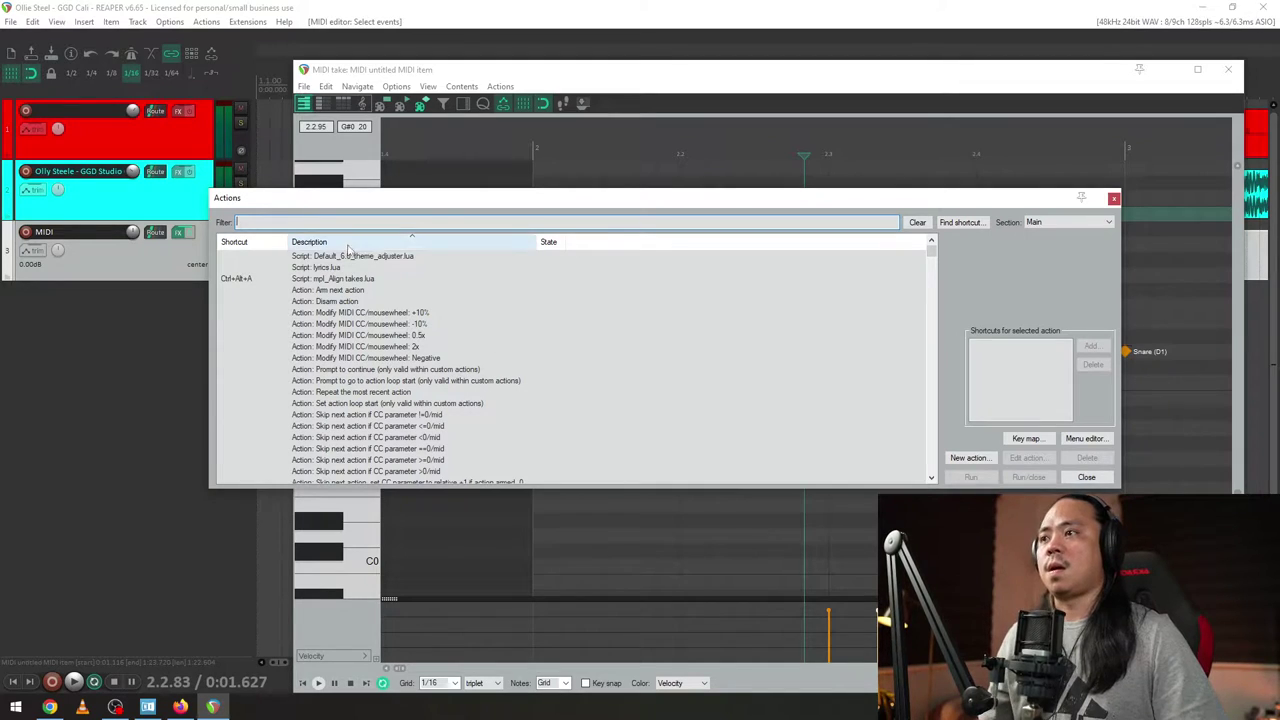
{"action": "type", "text": "ve"}
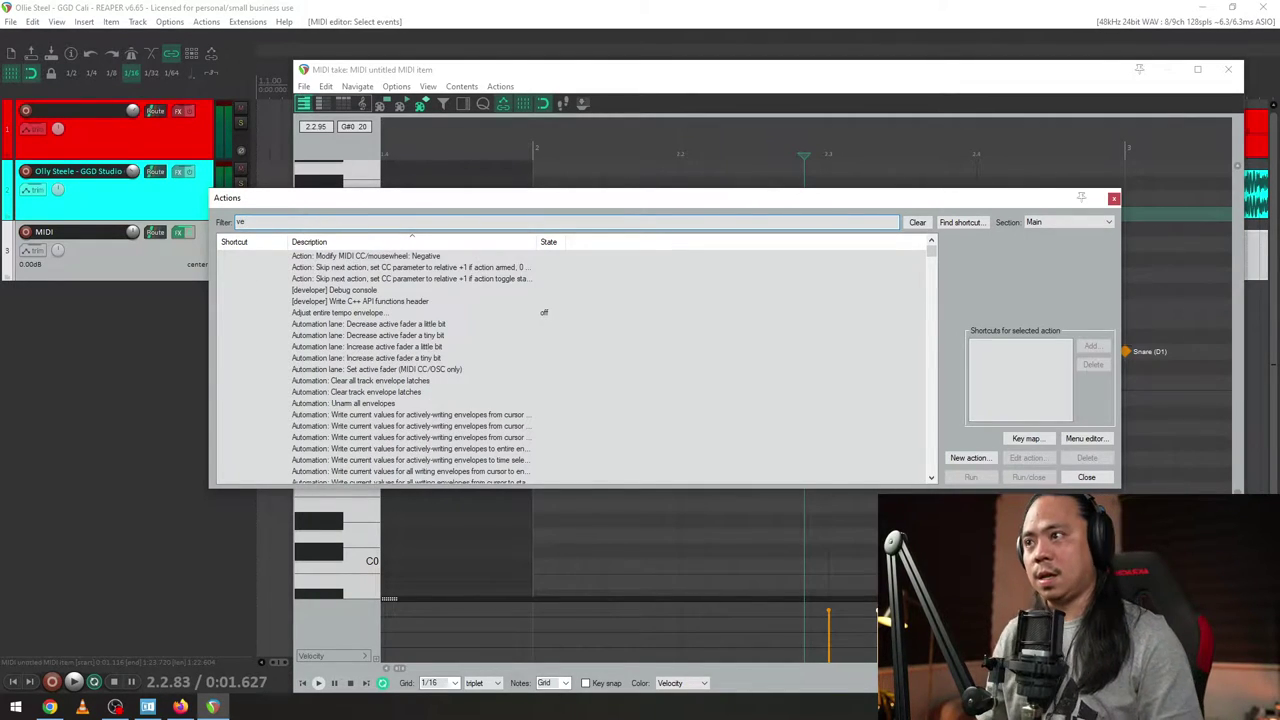
{"action": "type", "text": "locty"}
{"action": "key", "text": "BackSpace"}
{"action": "key", "text": "BackSpace"}
{"action": "key", "text": "BackSpace"}
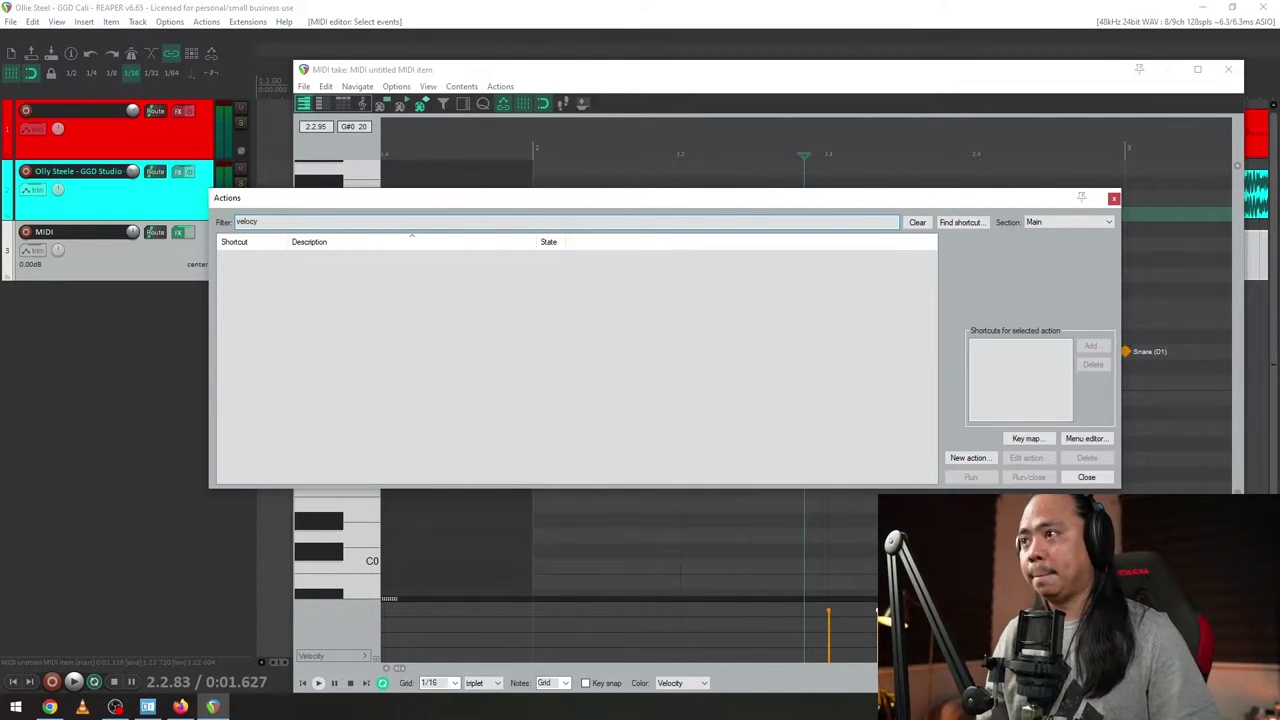
{"action": "type", "text": "ci"}
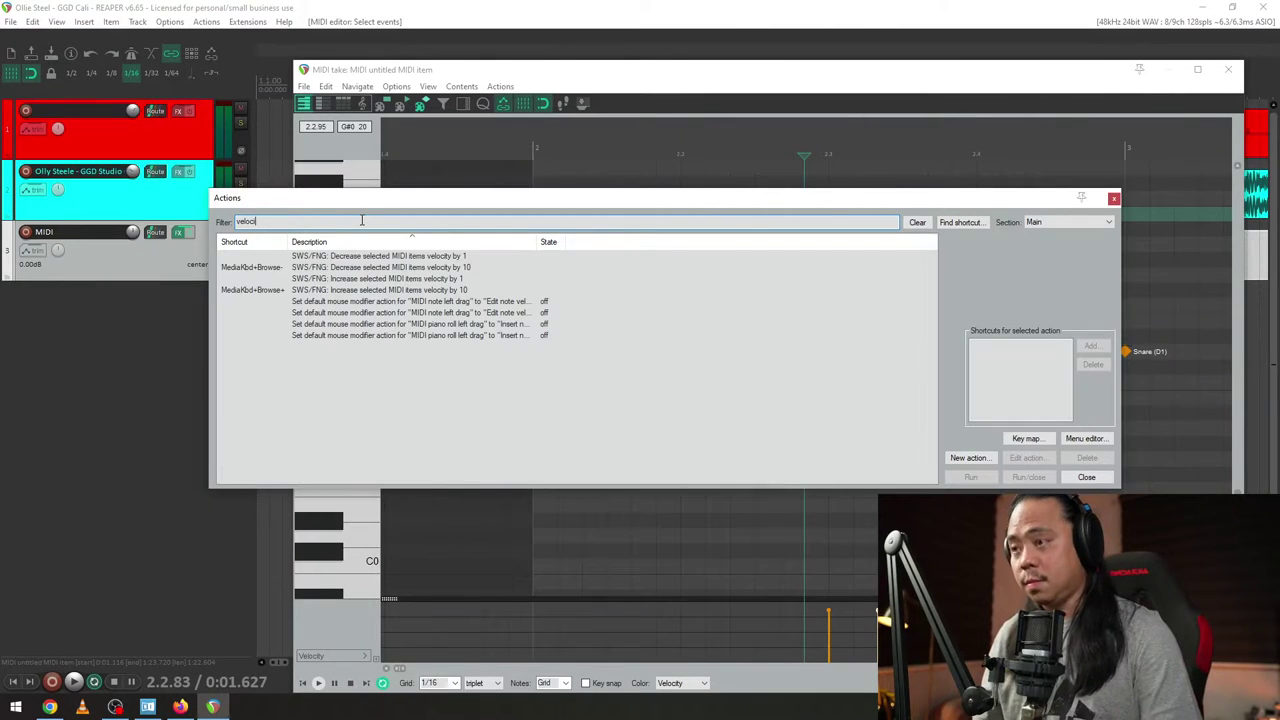
{"action": "left_click", "coordinate": [254, 271]}
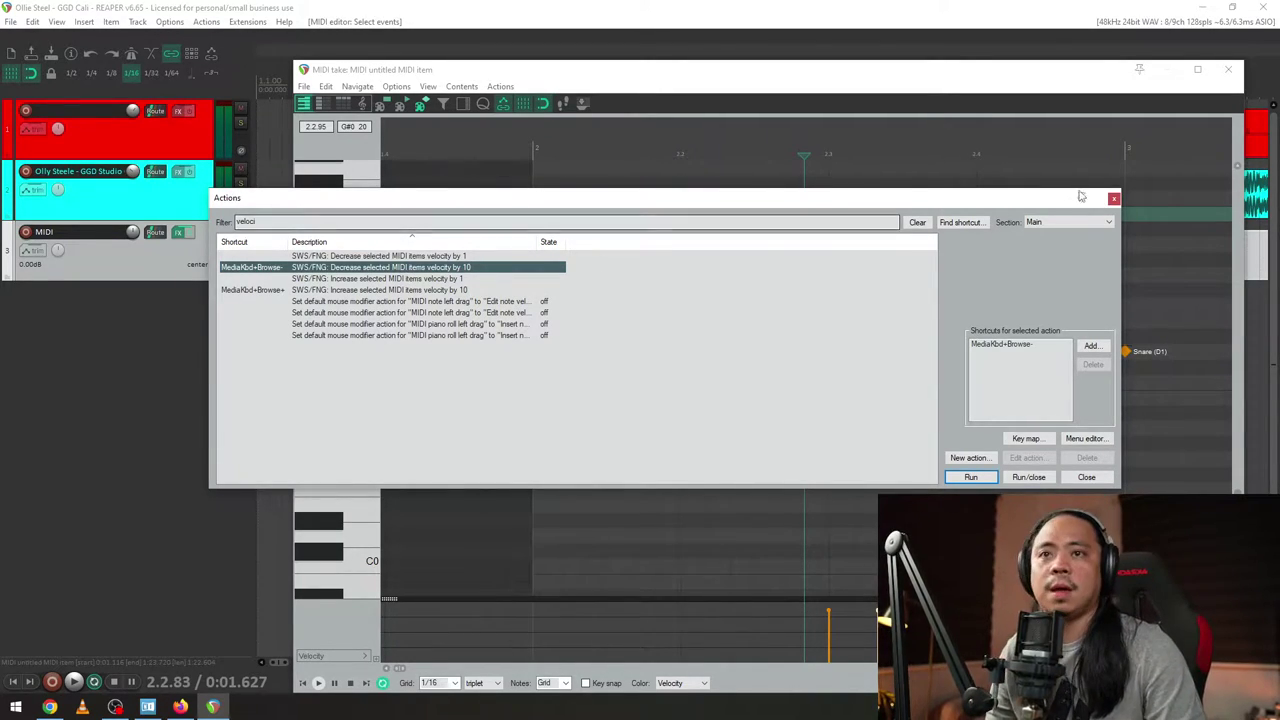
{"action": "left_click", "coordinate": [1114, 198]}
- Move the MIDI editor window clear of the recording overlay and slightly lower the velocity of the second T2 note
{"action": "scroll", "coordinate": [905, 368], "scroll_direction": "up", "scroll_amount": 3}
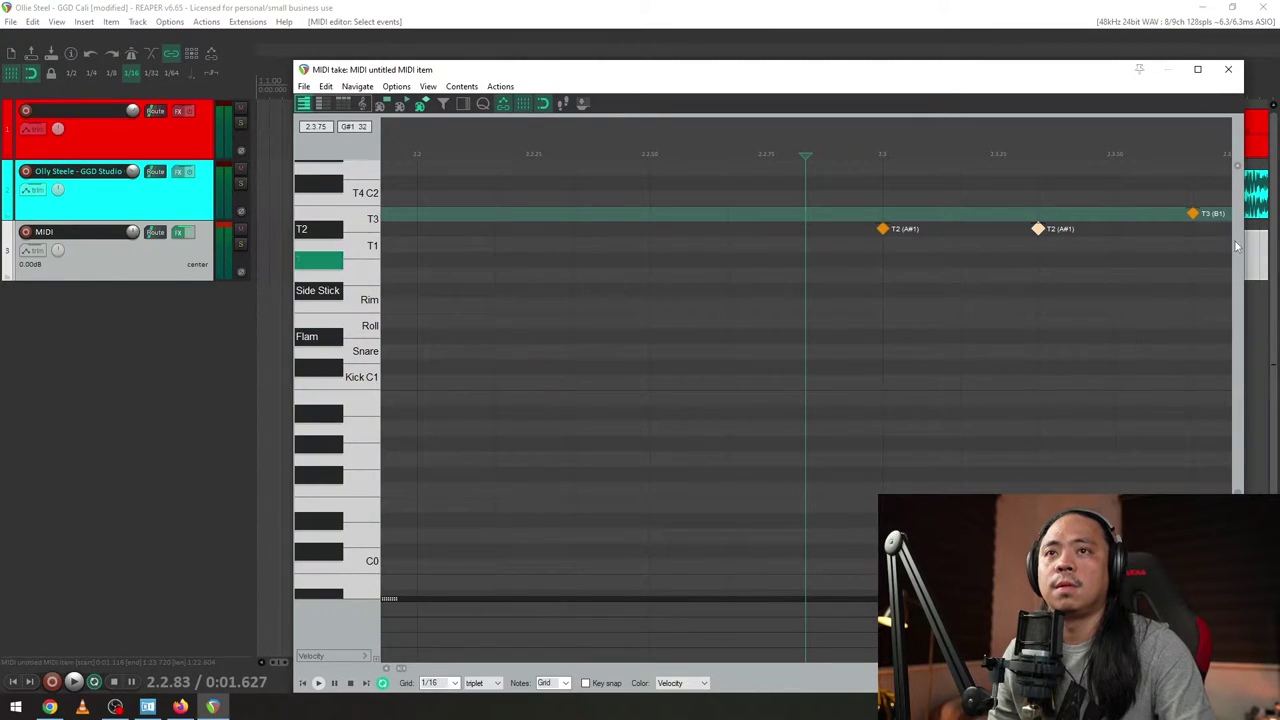
{"action": "left_click_drag", "start_coordinate": [1012, 82], "coordinate": [862, 64]}
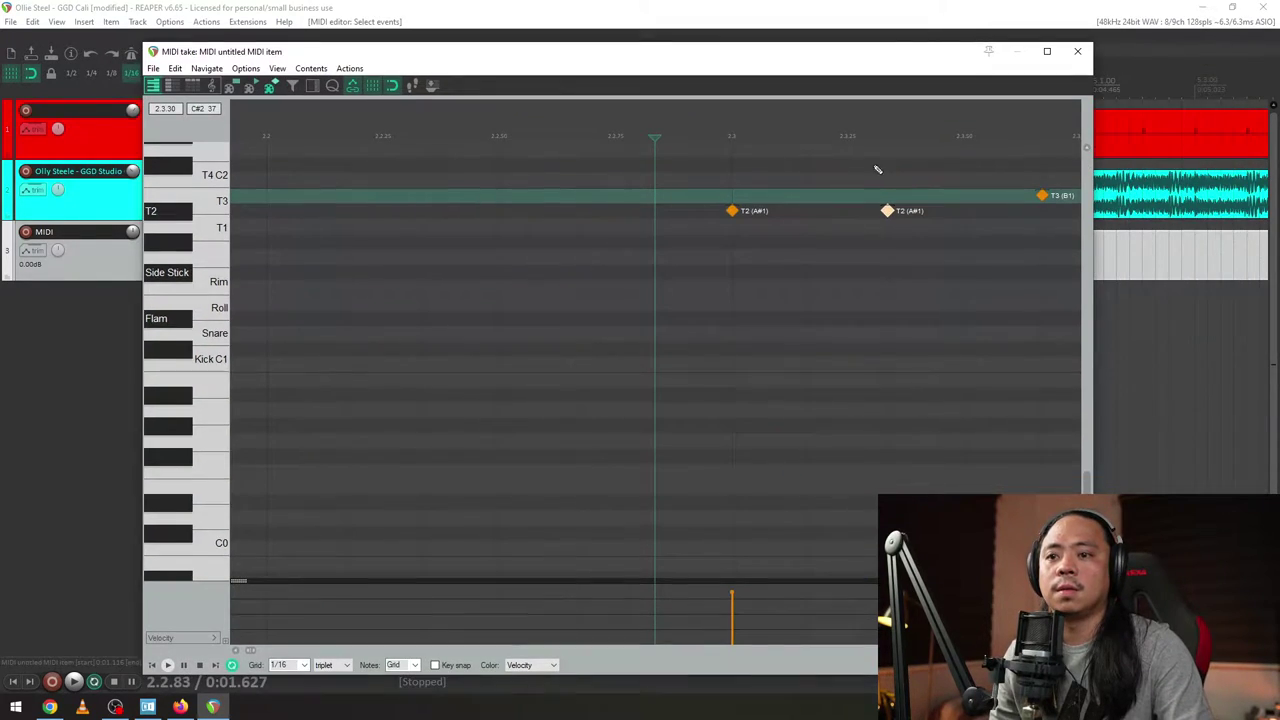
{"action": "left_click_drag", "start_coordinate": [887, 205], "coordinate": [887, 197]}
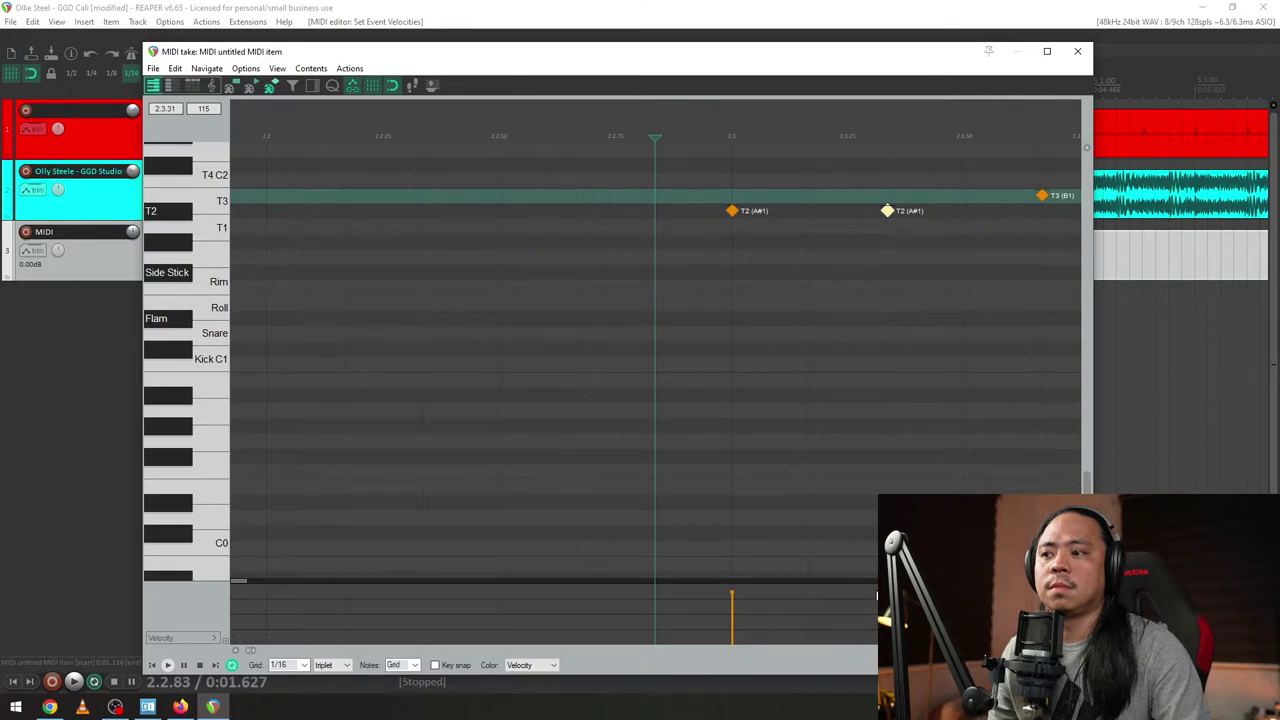
- Close the MIDI editor and reopen the GGD Cali project from the recent projects
{"action": "left_click", "coordinate": [1076, 52]}
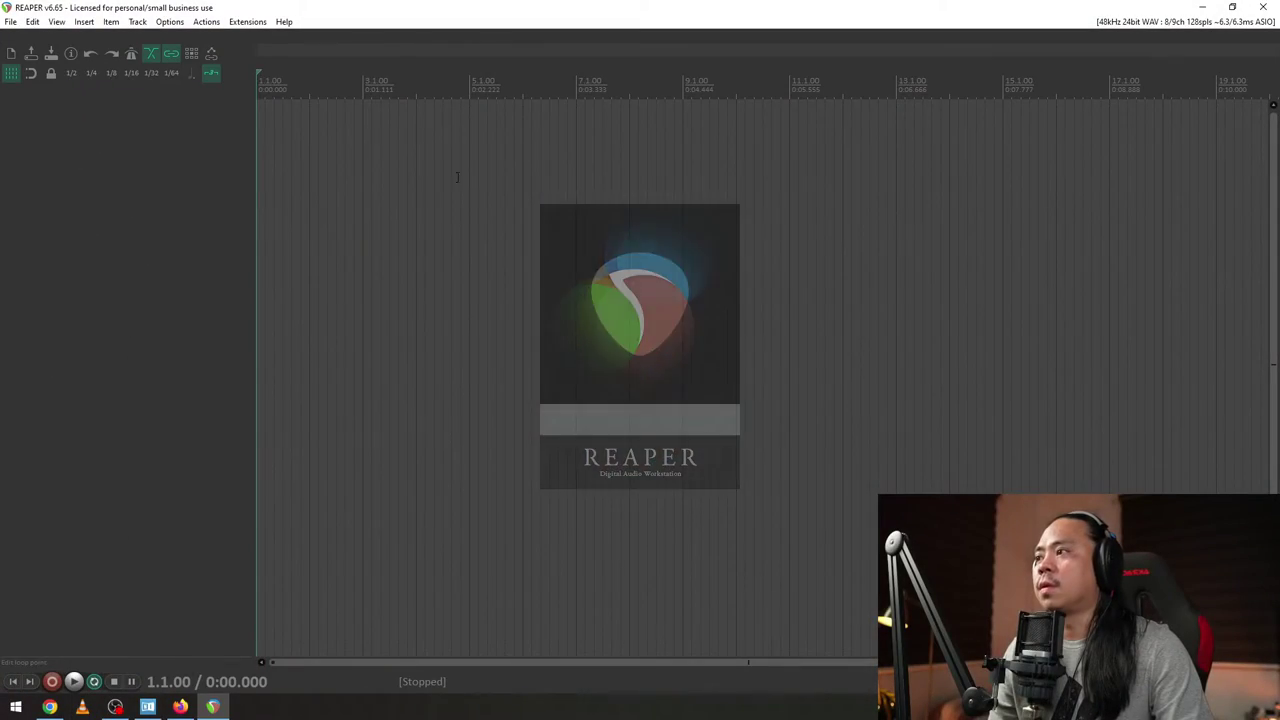
{"action": "left_click", "coordinate": [10, 21]}
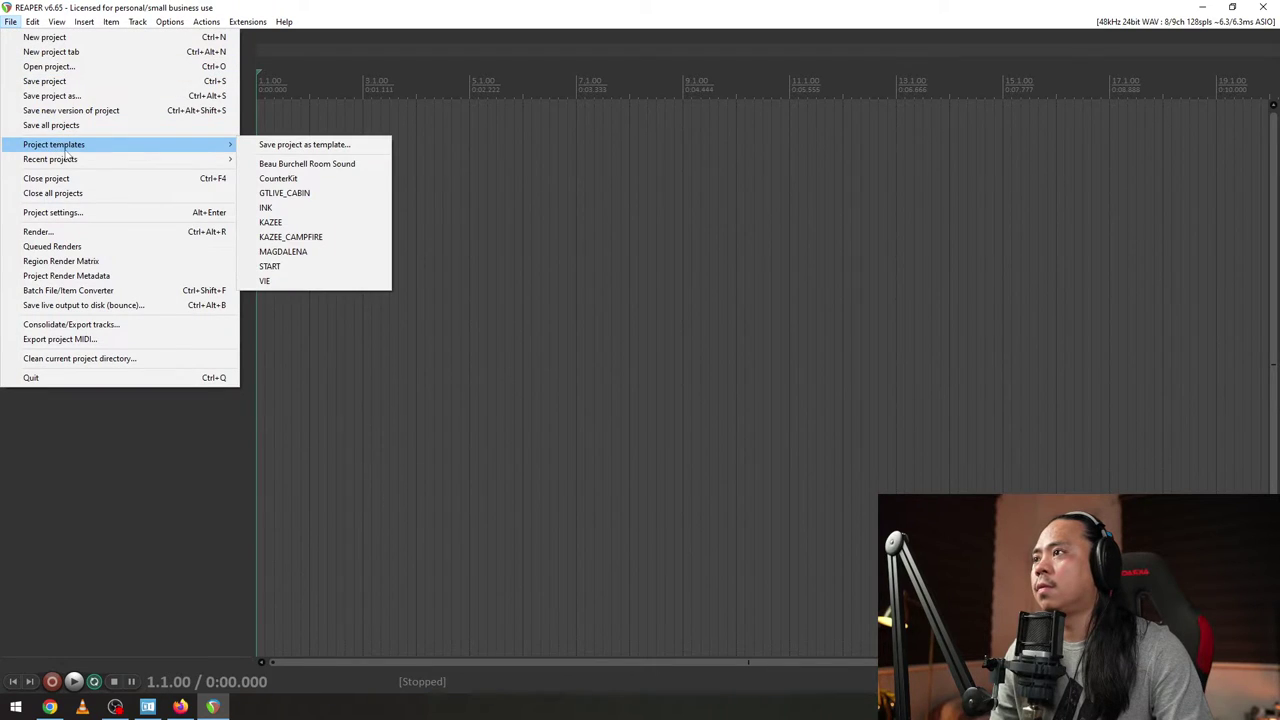
{"action": "mouse_move", "coordinate": [119, 162]}
{"action": "left_click", "coordinate": [300, 63]}
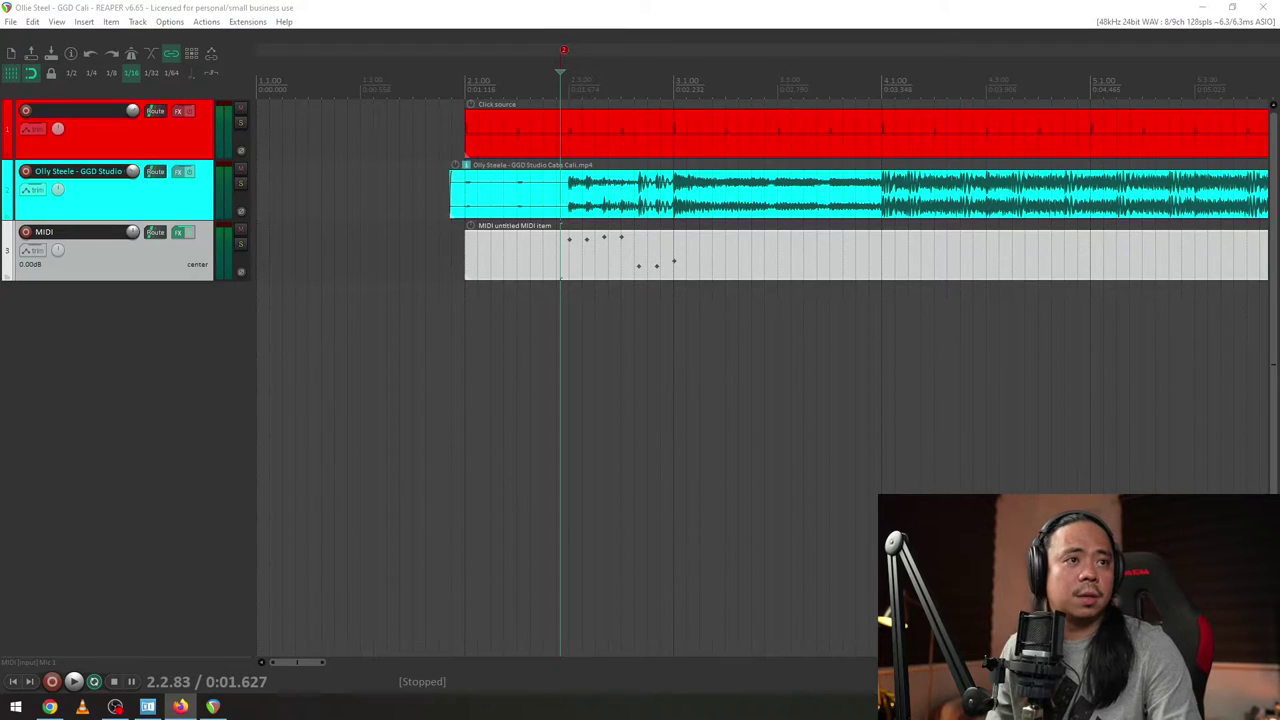
- Switch to Firefox and look through the list of people who shared the Facebook live video
{"action": "left_click_drag", "start_coordinate": [729, 94], "coordinate": [744, 28]}
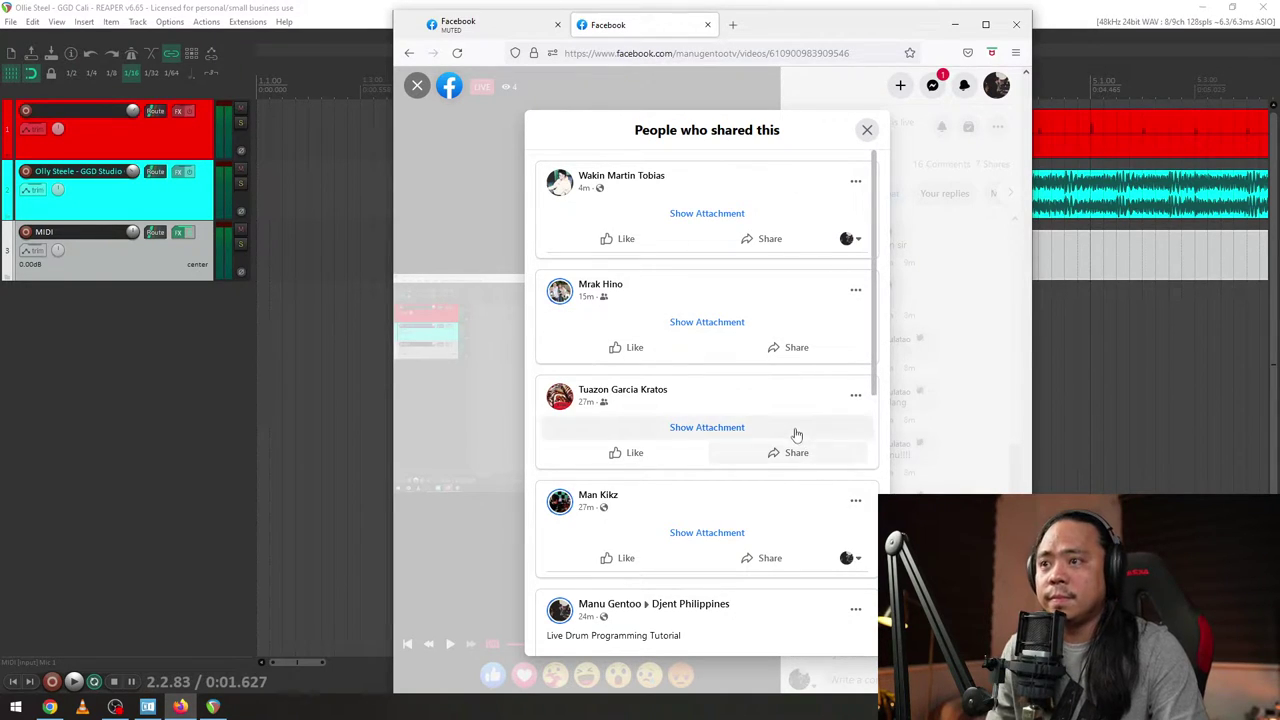
{"action": "scroll", "coordinate": [960, 364], "scroll_direction": "down", "scroll_amount": 3}
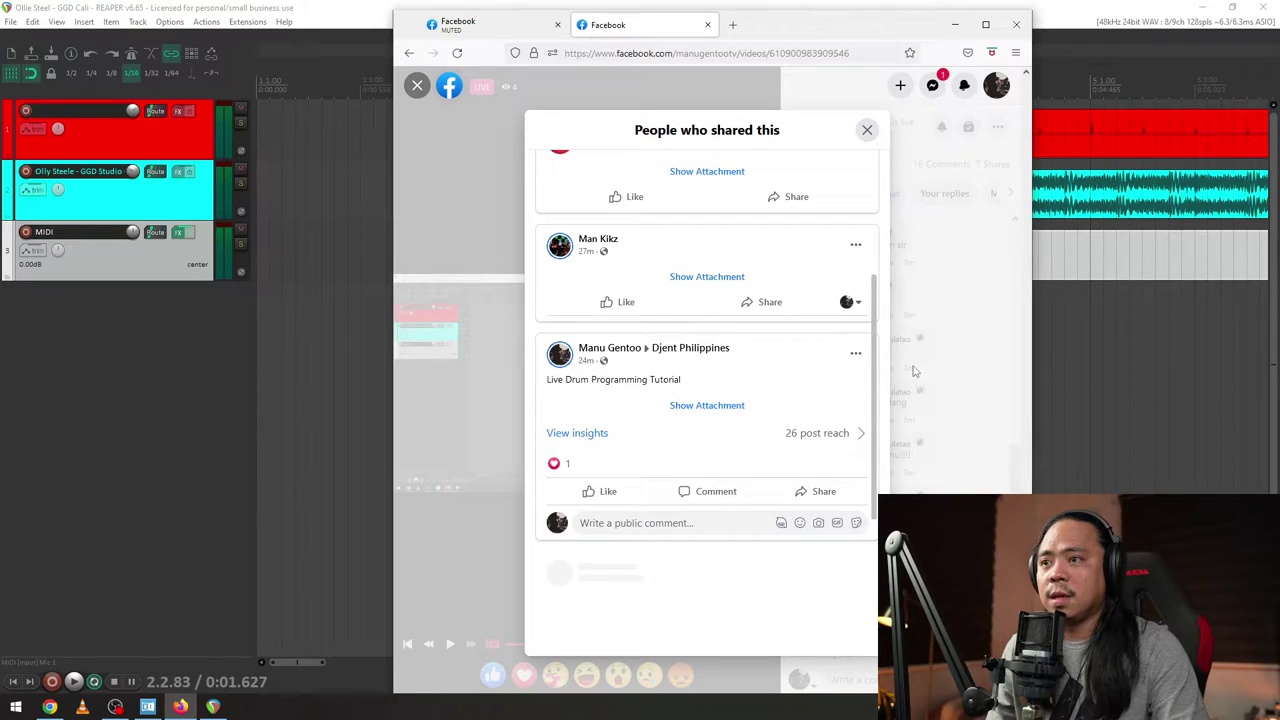
{"action": "scroll", "coordinate": [820, 378], "scroll_direction": "down", "scroll_amount": 1}
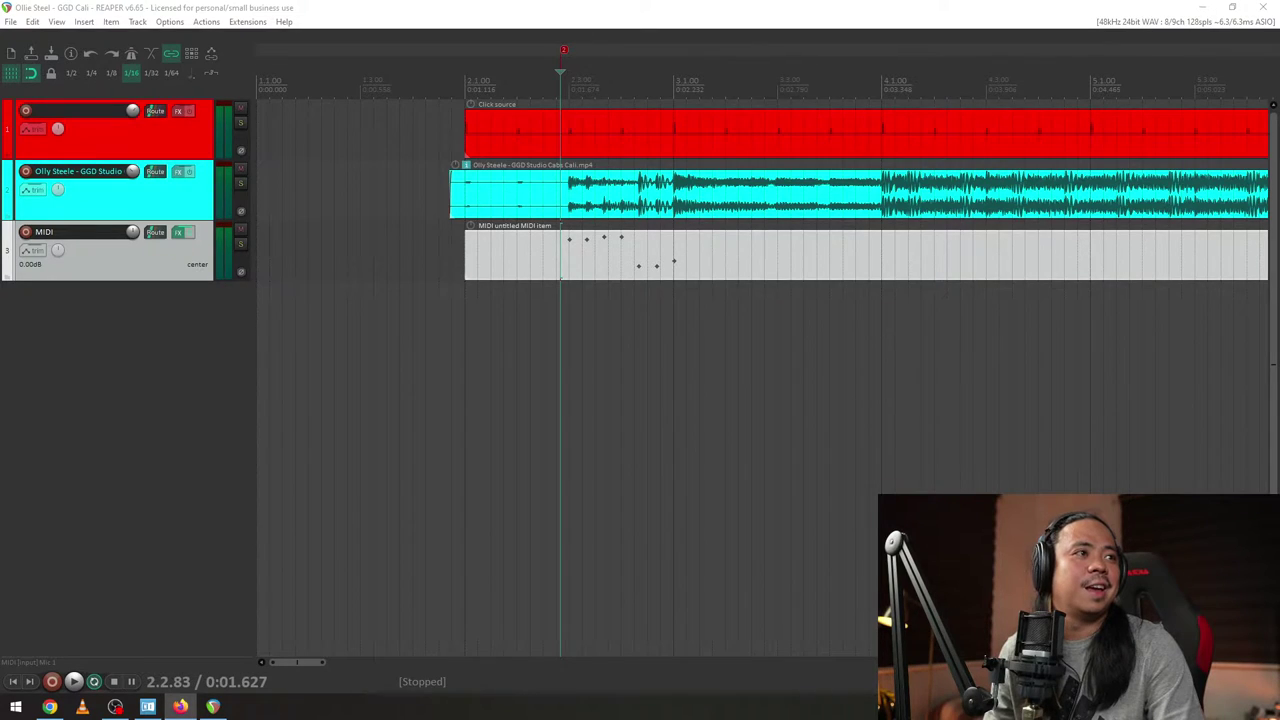
- Open the MIDI item on the MIDI track for editing and select the first T2 note at 2.3.00
{"action": "double_click", "coordinate": [568, 264]}
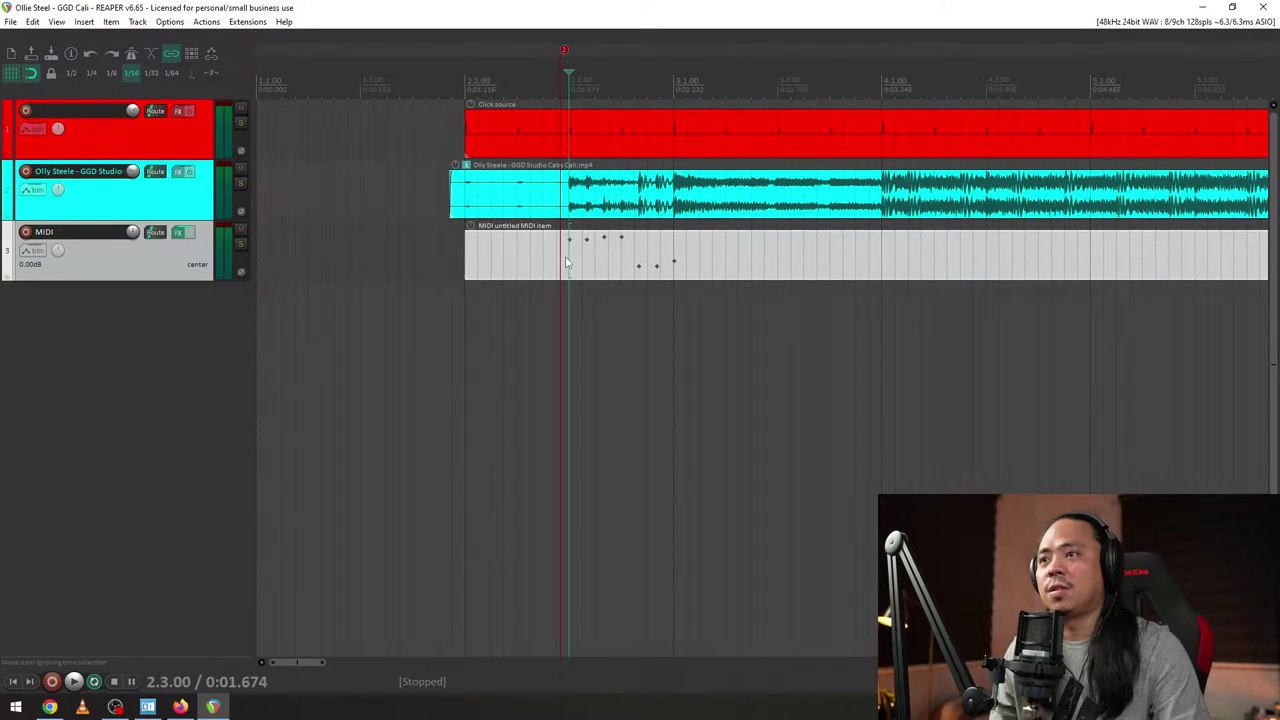
{"action": "scroll", "coordinate": [607, 356], "scroll_direction": "up", "scroll_amount": 5}
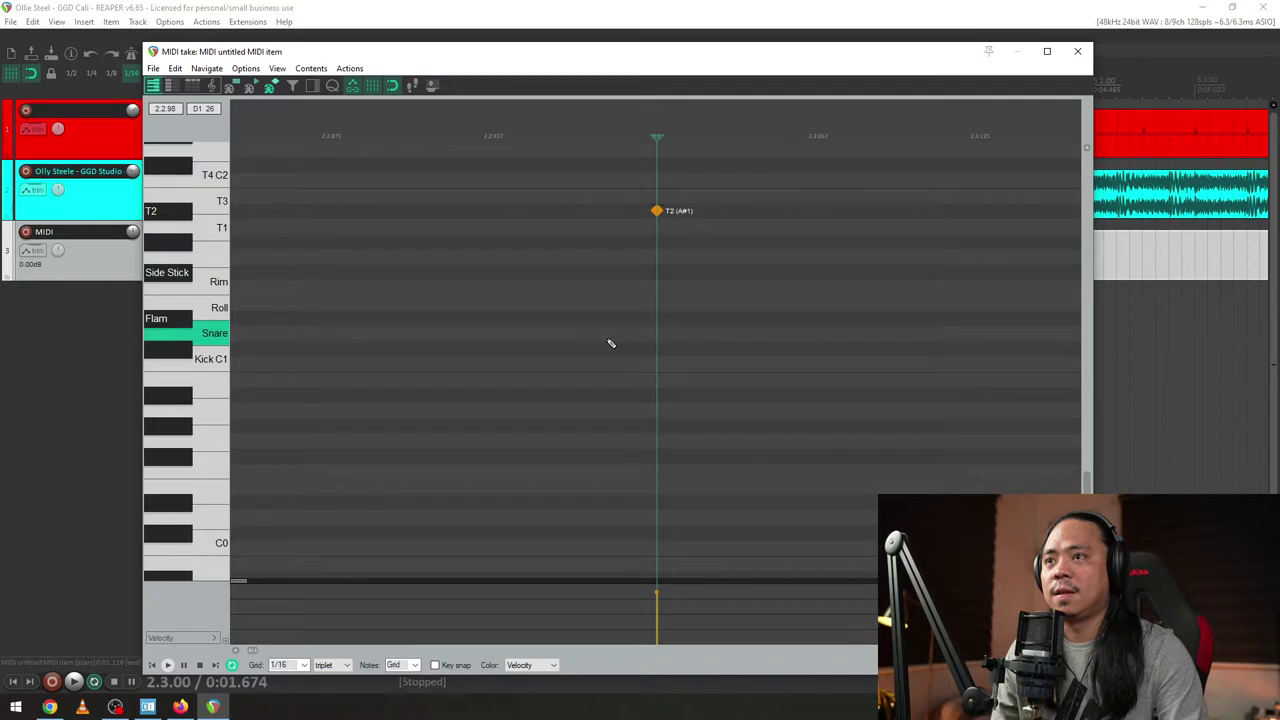
{"action": "left_click_drag", "start_coordinate": [608, 213], "coordinate": [716, 266]}
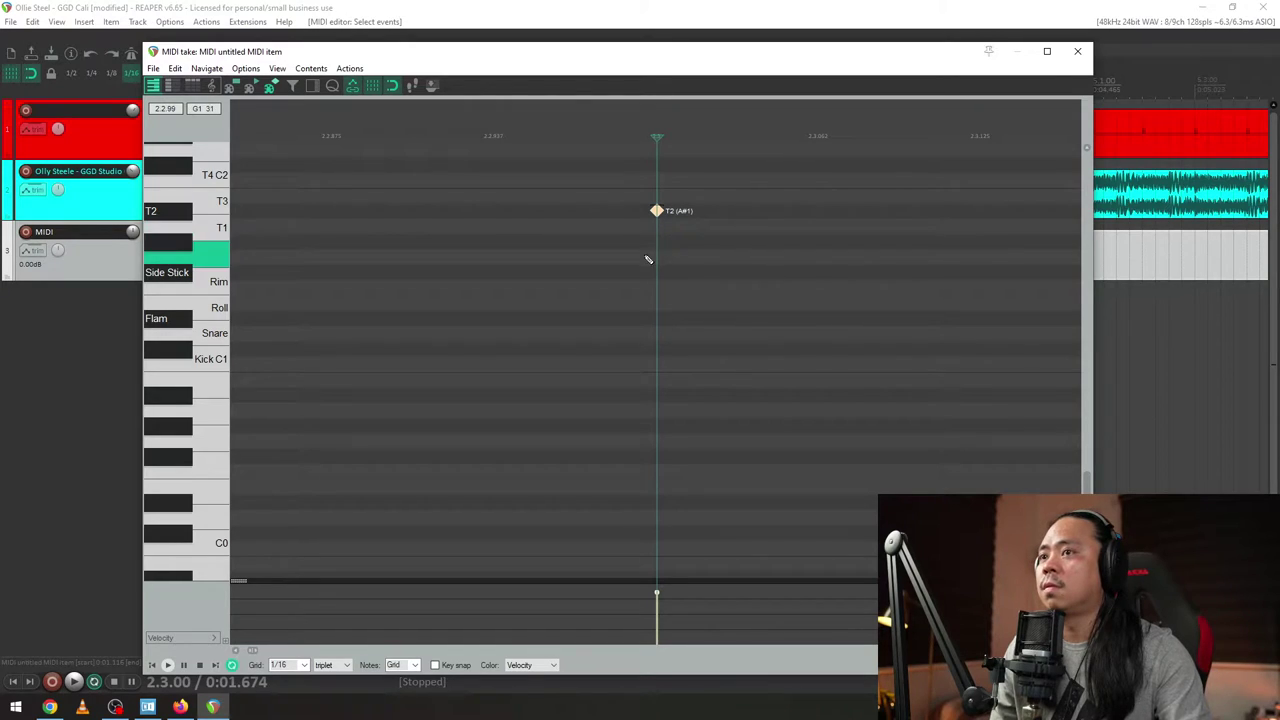
{"action": "left_click", "coordinate": [658, 216]}
{"action": "right_click", "coordinate": [657, 211]}
{"action": "left_click", "coordinate": [983, 248]}
{"action": "scroll", "coordinate": [678, 321], "scroll_direction": "down", "scroll_amount": 3}
{"action": "left_click", "coordinate": [559, 211]}
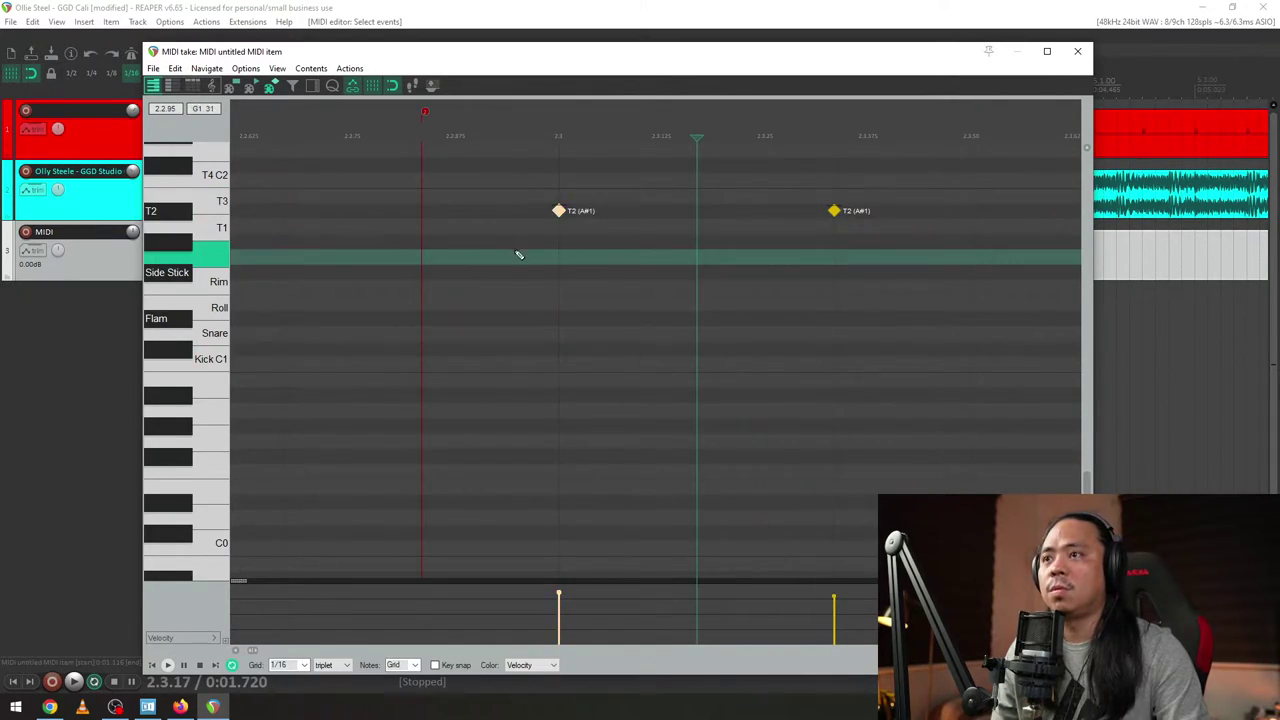
{"action": "left_click", "coordinate": [240, 24]}
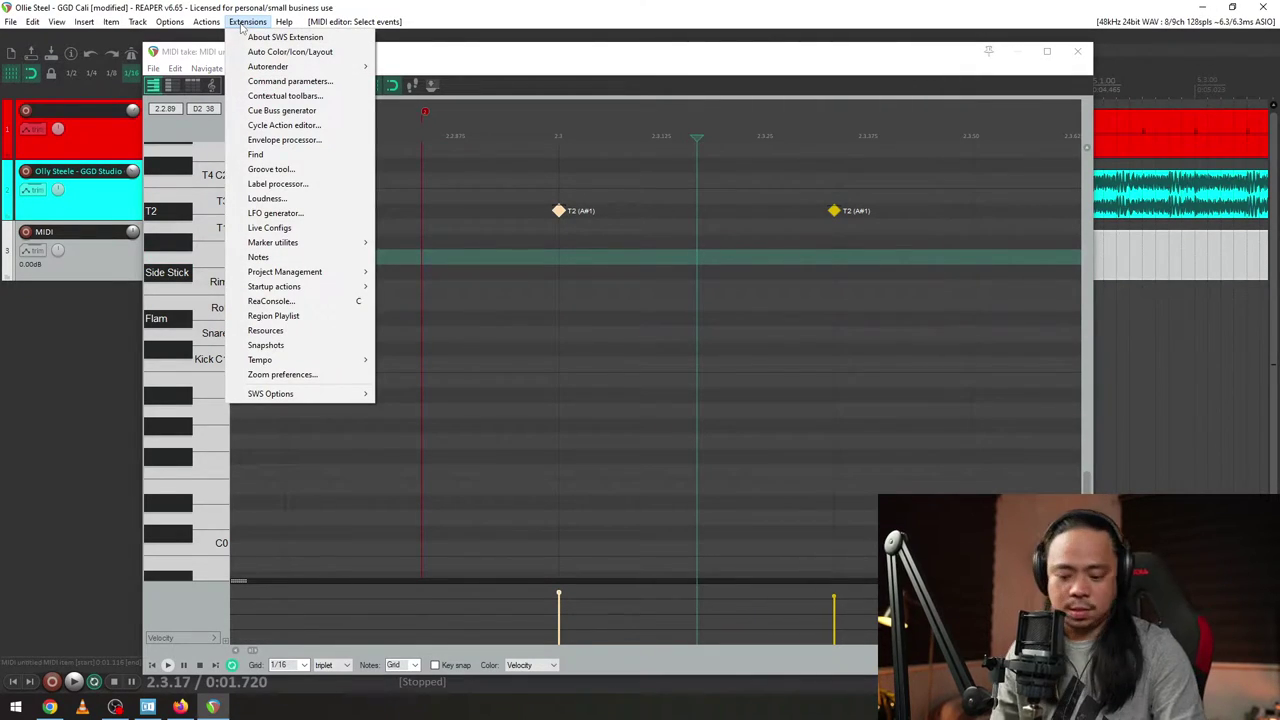
{"action": "key", "text": "Escape"}
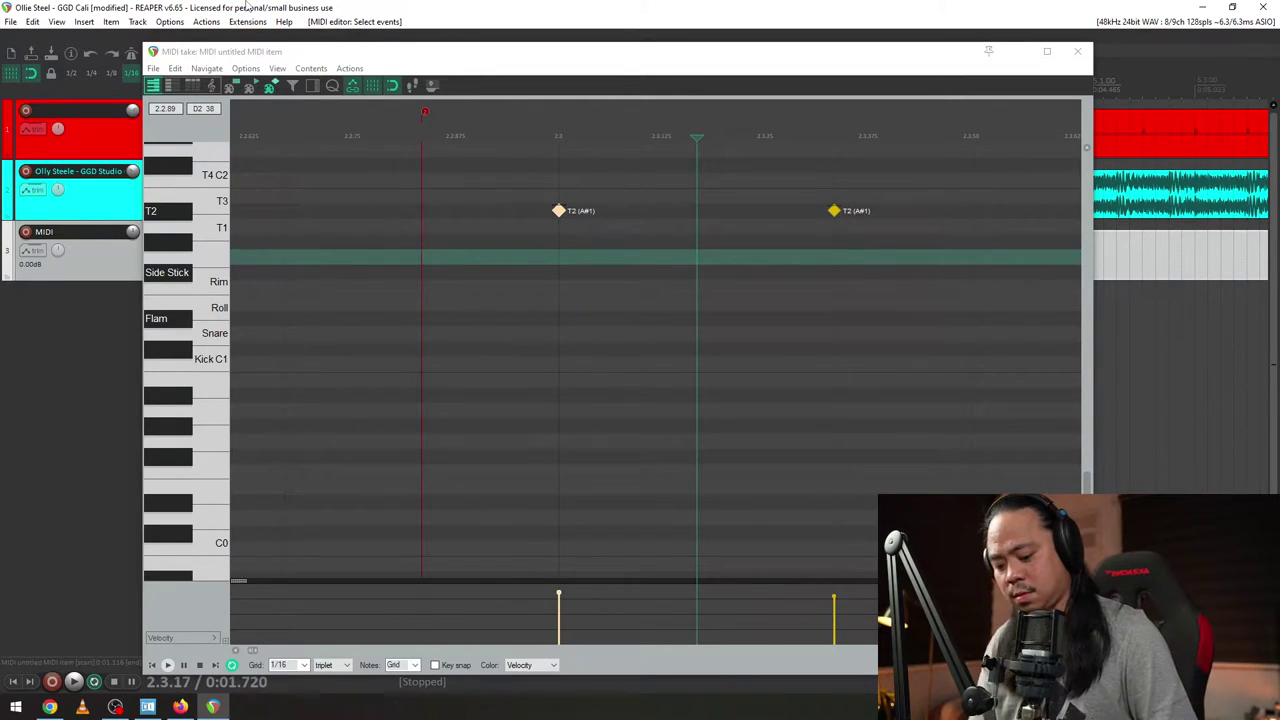
{"action": "left_click", "coordinate": [33, 22]}
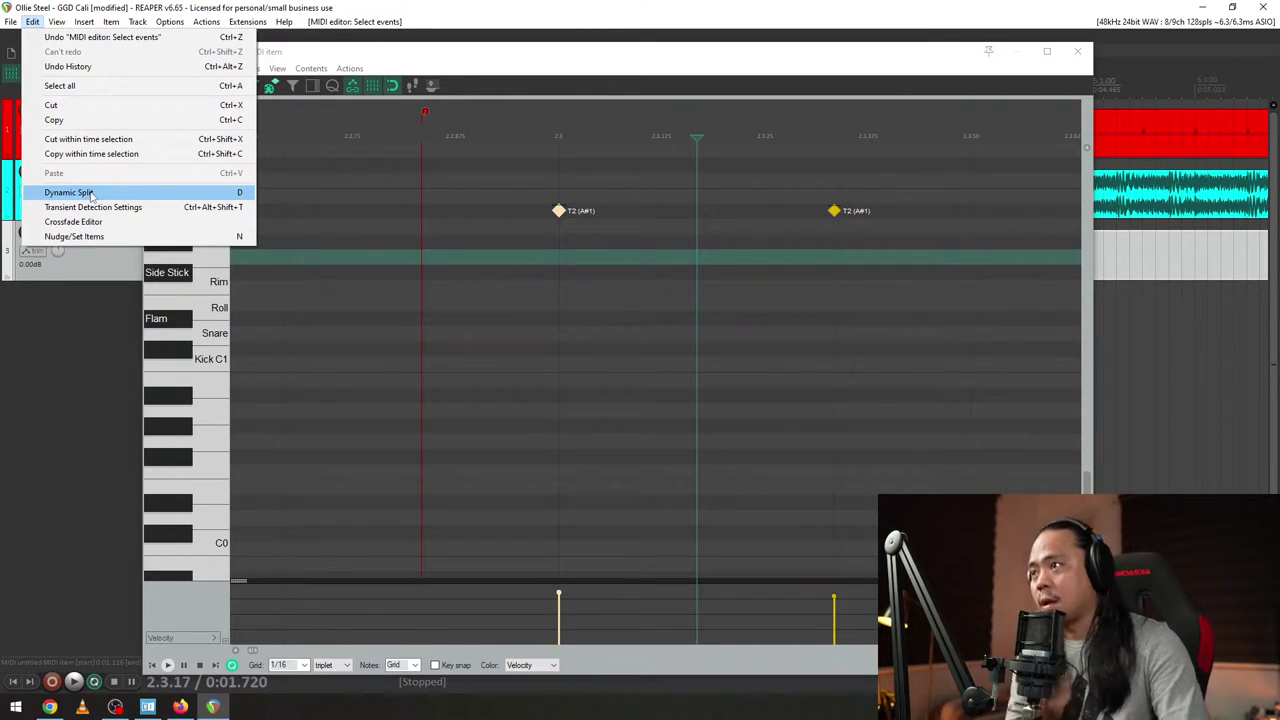
{"action": "mouse_move", "coordinate": [171, 22]}
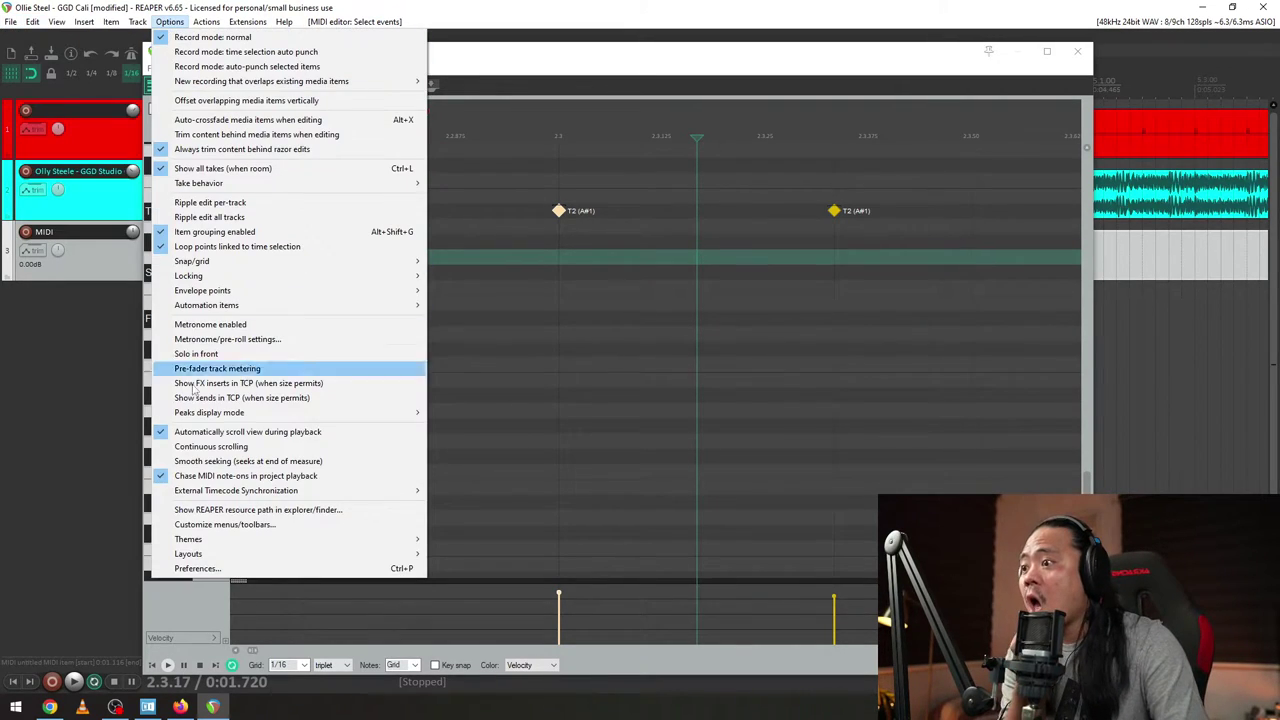
{"action": "left_click", "coordinate": [619, 6]}
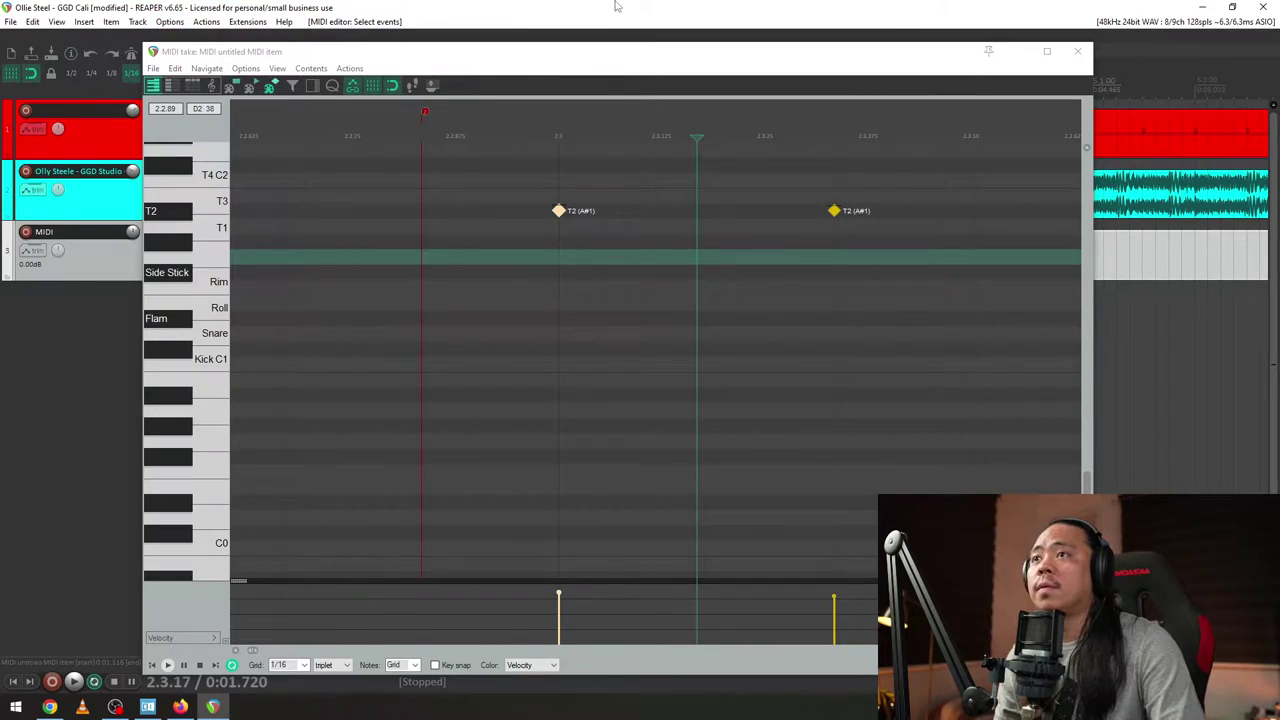
- Filter the action list by "veloci" and reassign the MediaKbd+Browse+ shortcut to "SWS/FNG: Increase selected MIDI items velocity by 10"
{"action": "key", "text": "shift+slash"}
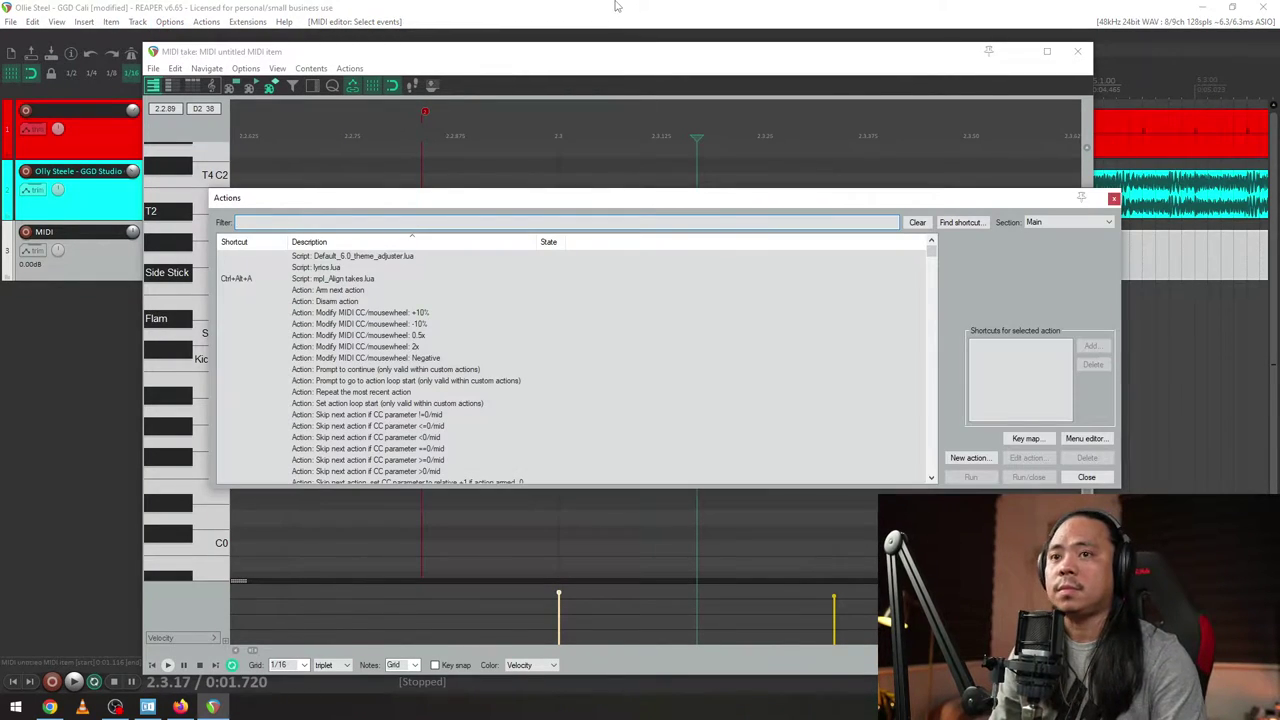
{"action": "type", "text": "veloci"}
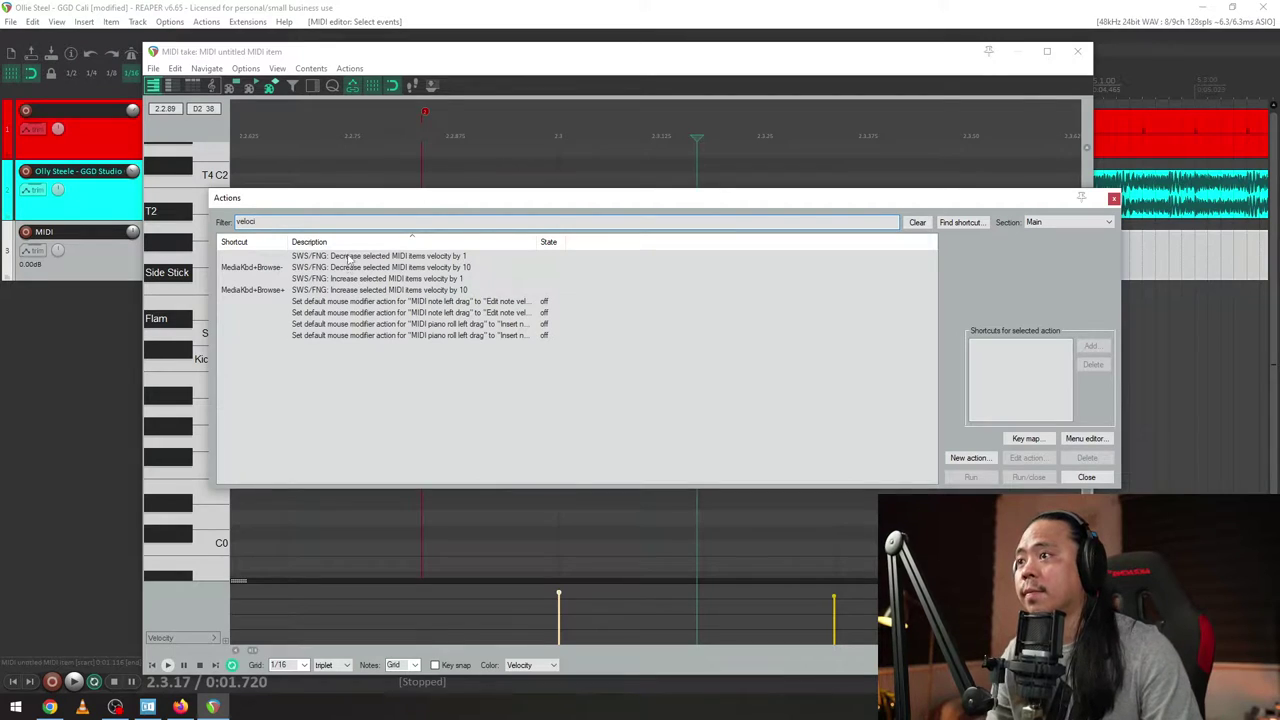
{"action": "left_click", "coordinate": [350, 267]}
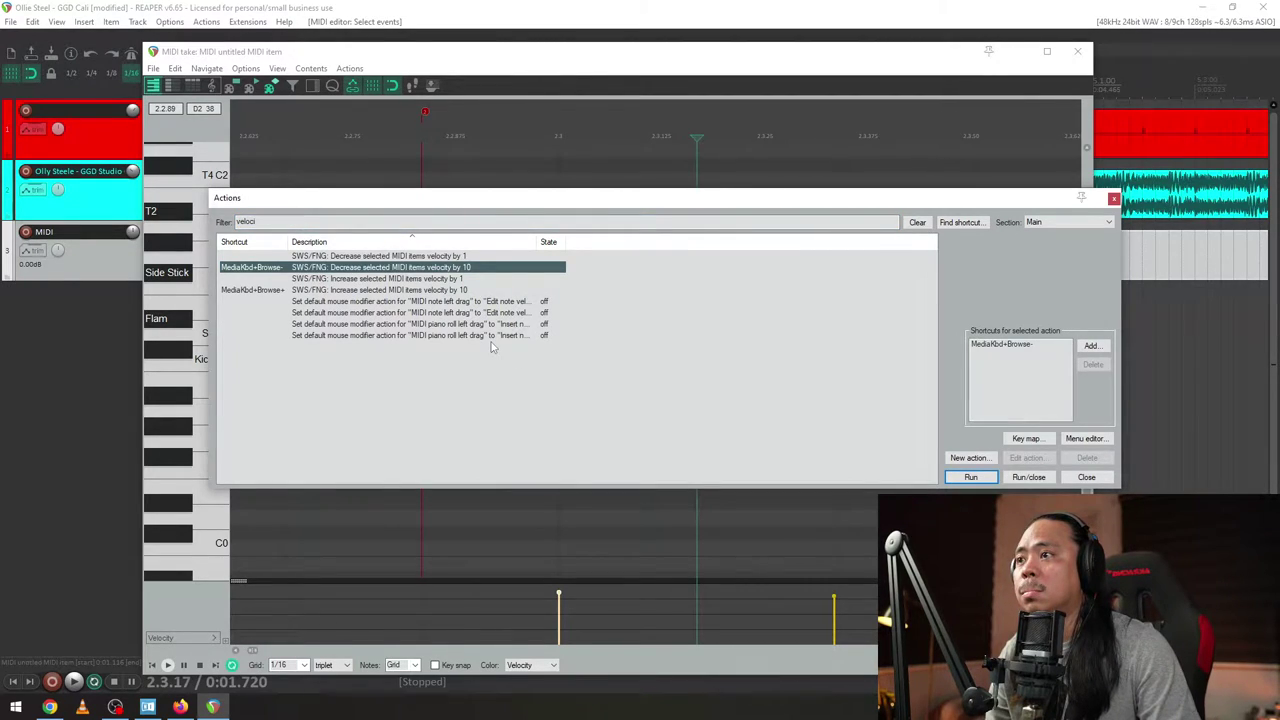
{"action": "left_click", "coordinate": [450, 279]}
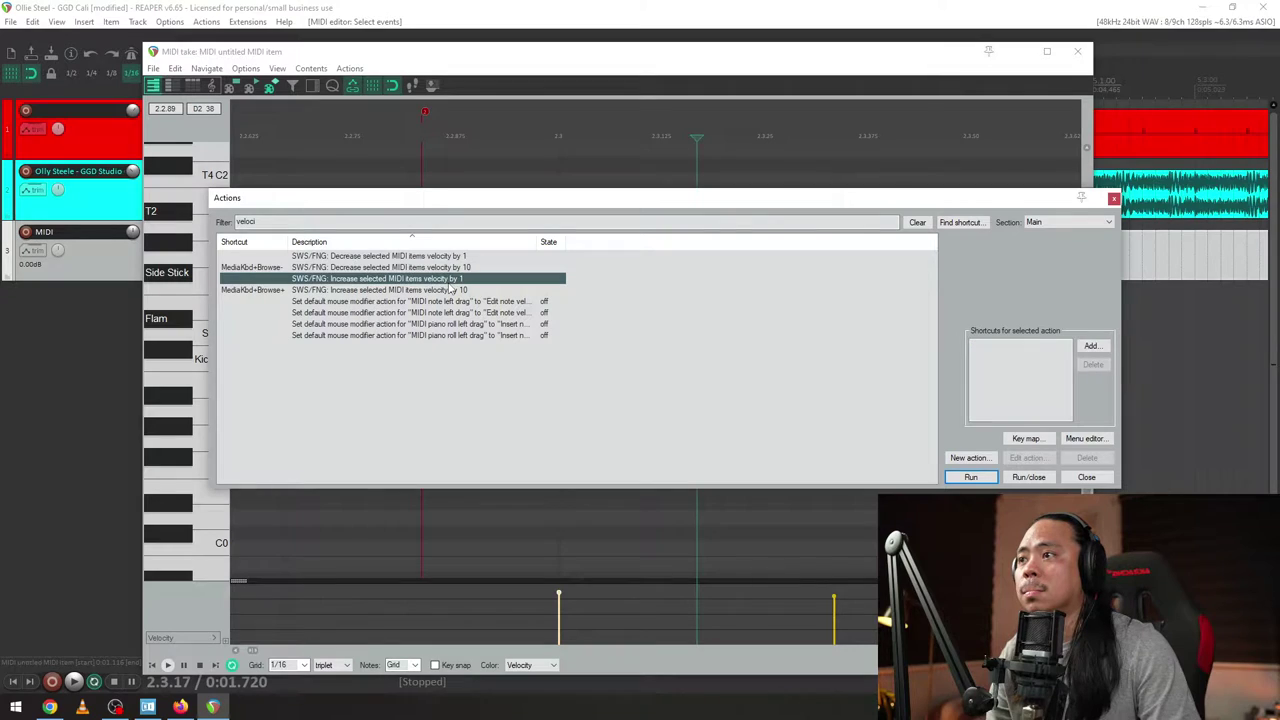
{"action": "left_click", "coordinate": [450, 290]}
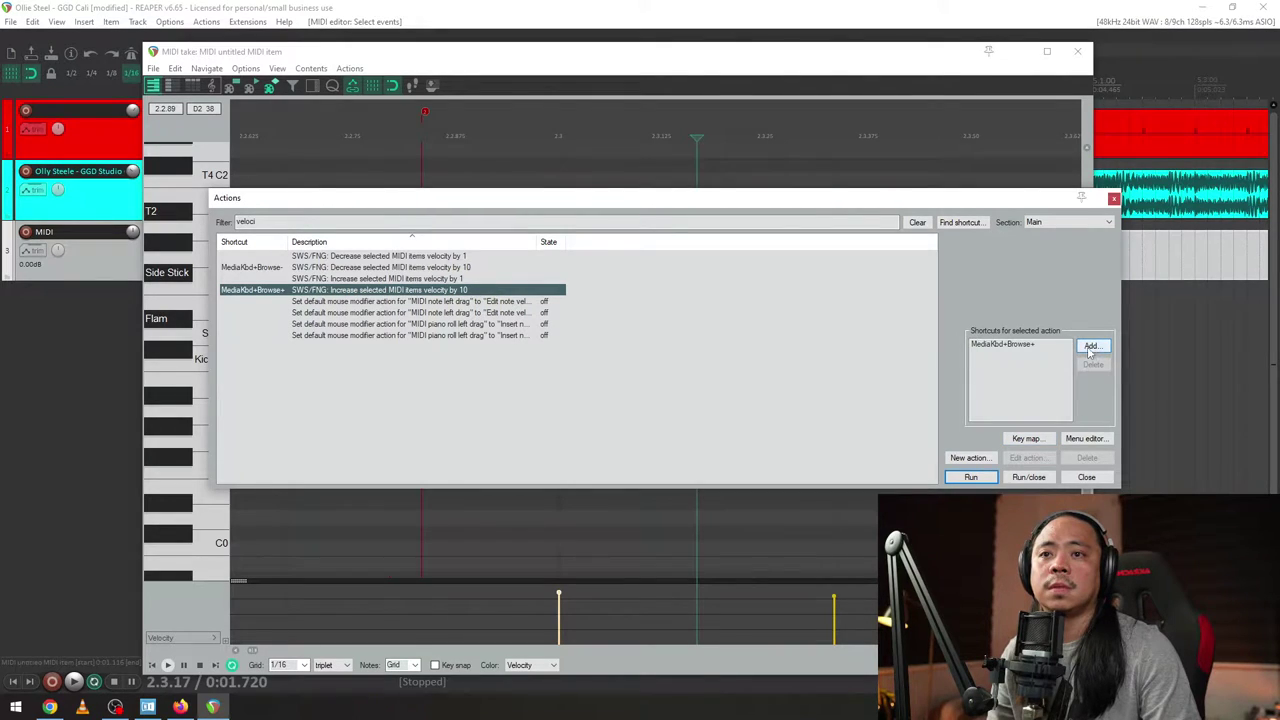
{"action": "left_click", "coordinate": [1017, 346]}
{"action": "left_click", "coordinate": [1092, 346]}
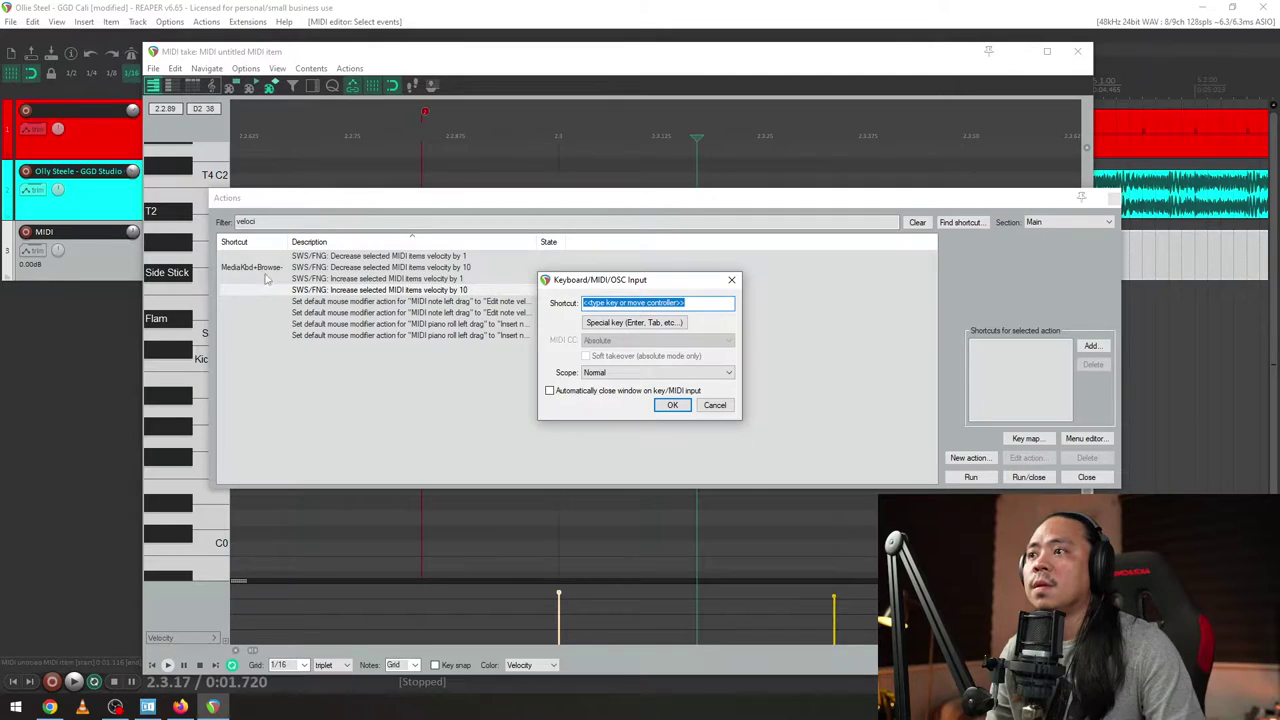
{"action": "left_click", "coordinate": [361, 293]}
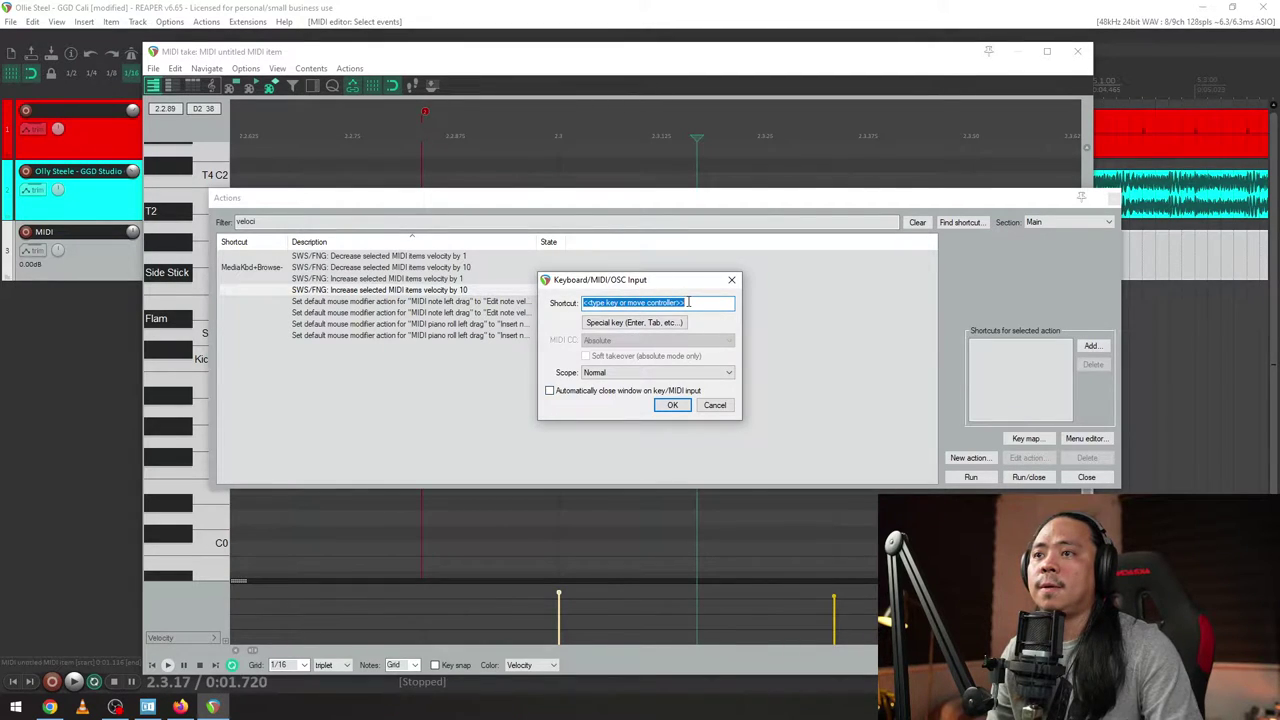
{"action": "left_click", "coordinate": [671, 407]}
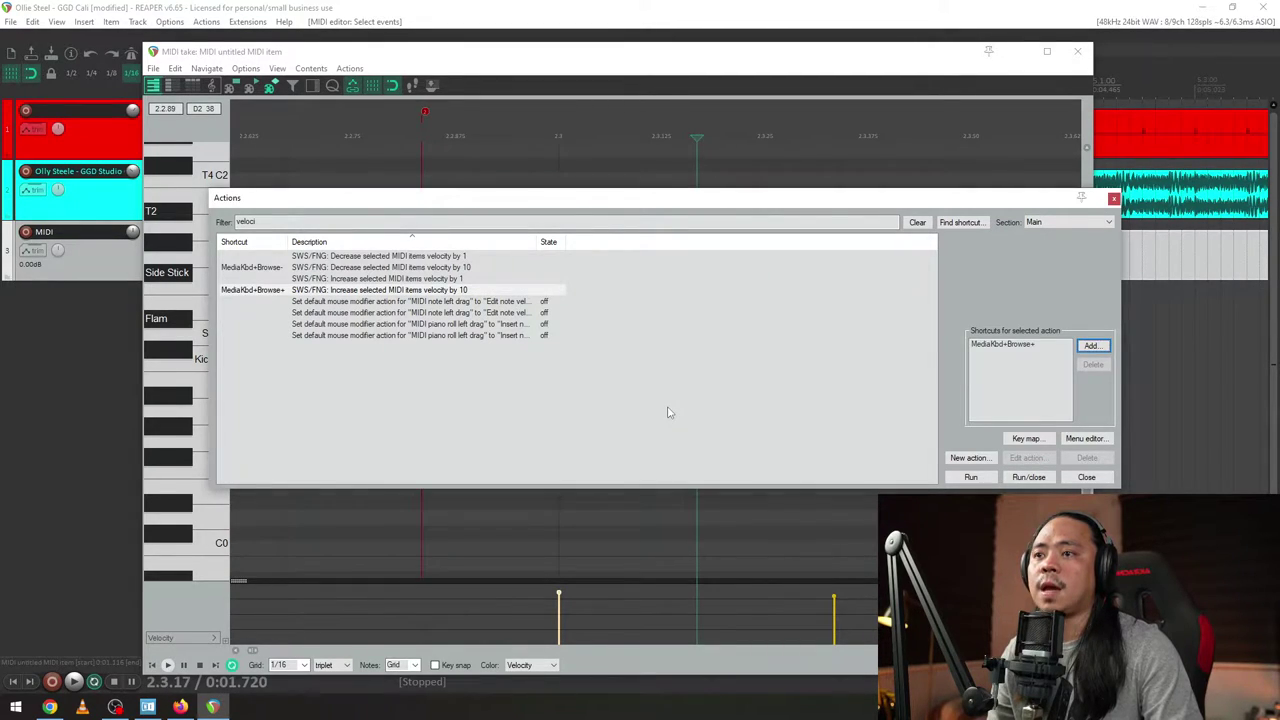
- Reassign the MediaKbd+Browse- shortcut to "SWS/FNG: Decrease selected MIDI items velocity by 10" and close the action list
{"action": "left_click", "coordinate": [320, 266]}
{"action": "left_click", "coordinate": [1035, 346]}
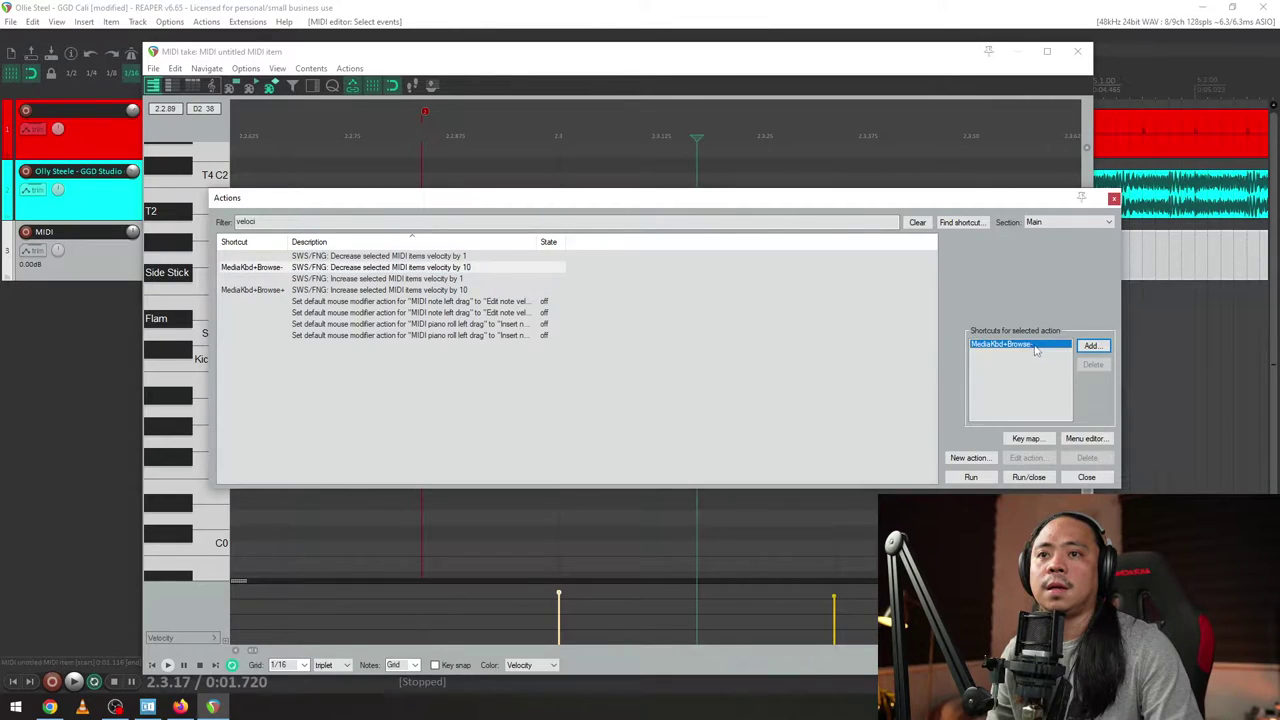
{"action": "left_click", "coordinate": [1093, 346]}
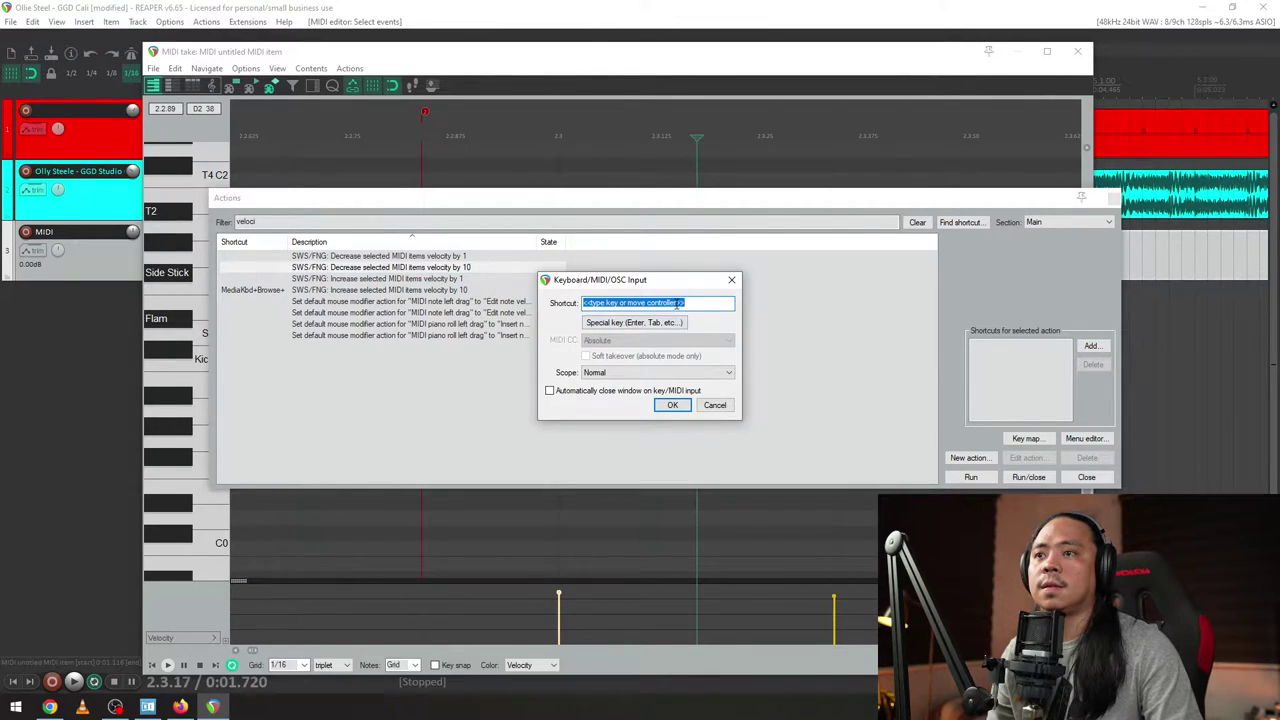
{"action": "left_click", "coordinate": [672, 406]}
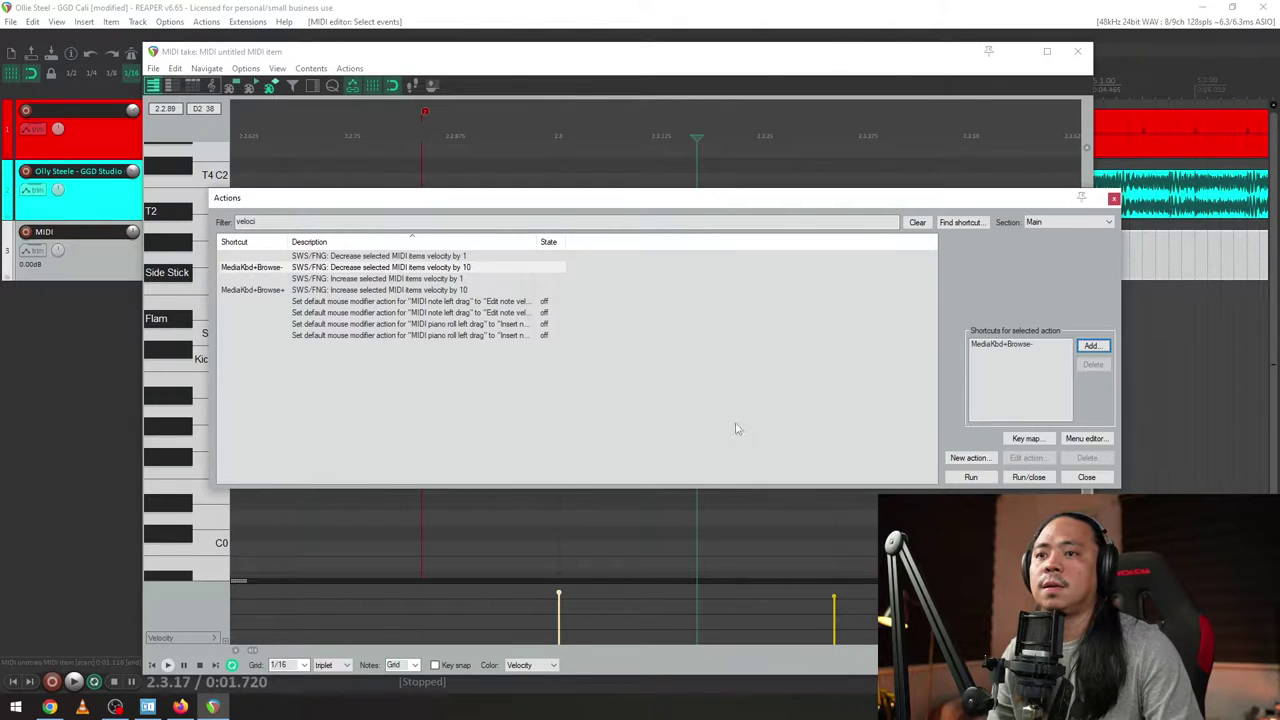
{"action": "left_click", "coordinate": [1086, 477]}
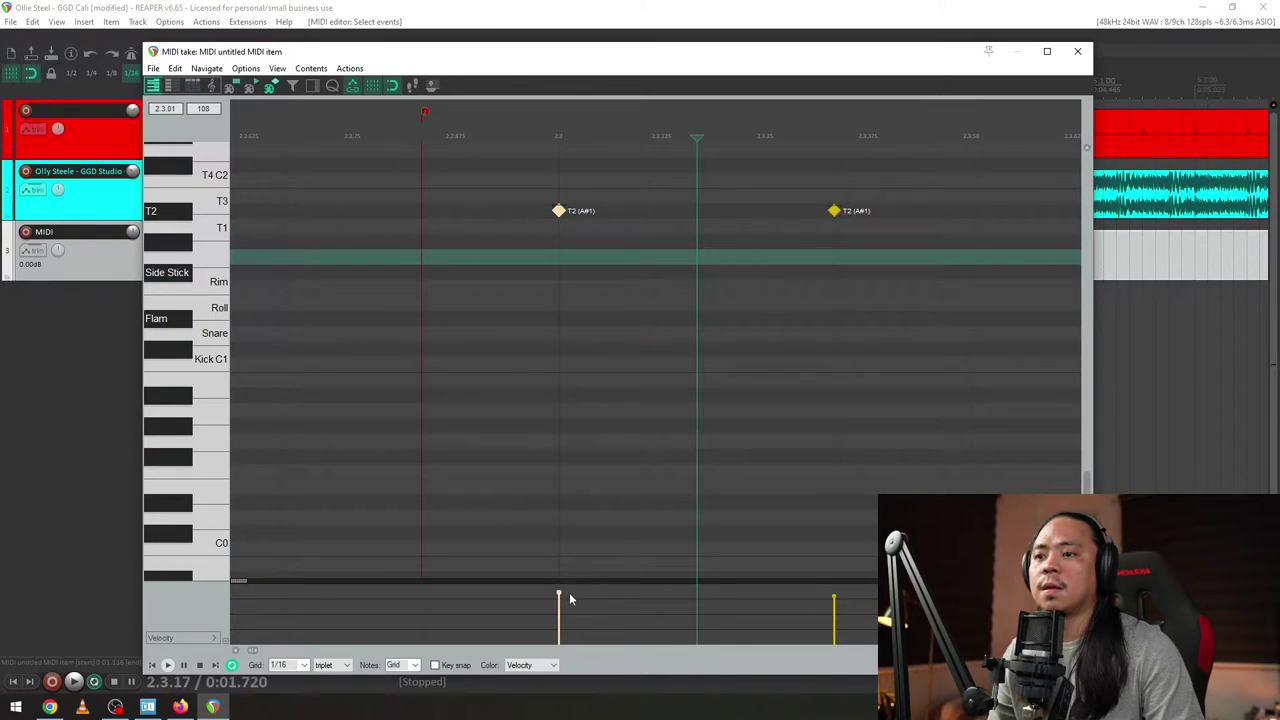
- Select the second T2 note and play back the opening tom and kick fill to check its velocities
{"action": "left_click", "coordinate": [834, 210]}
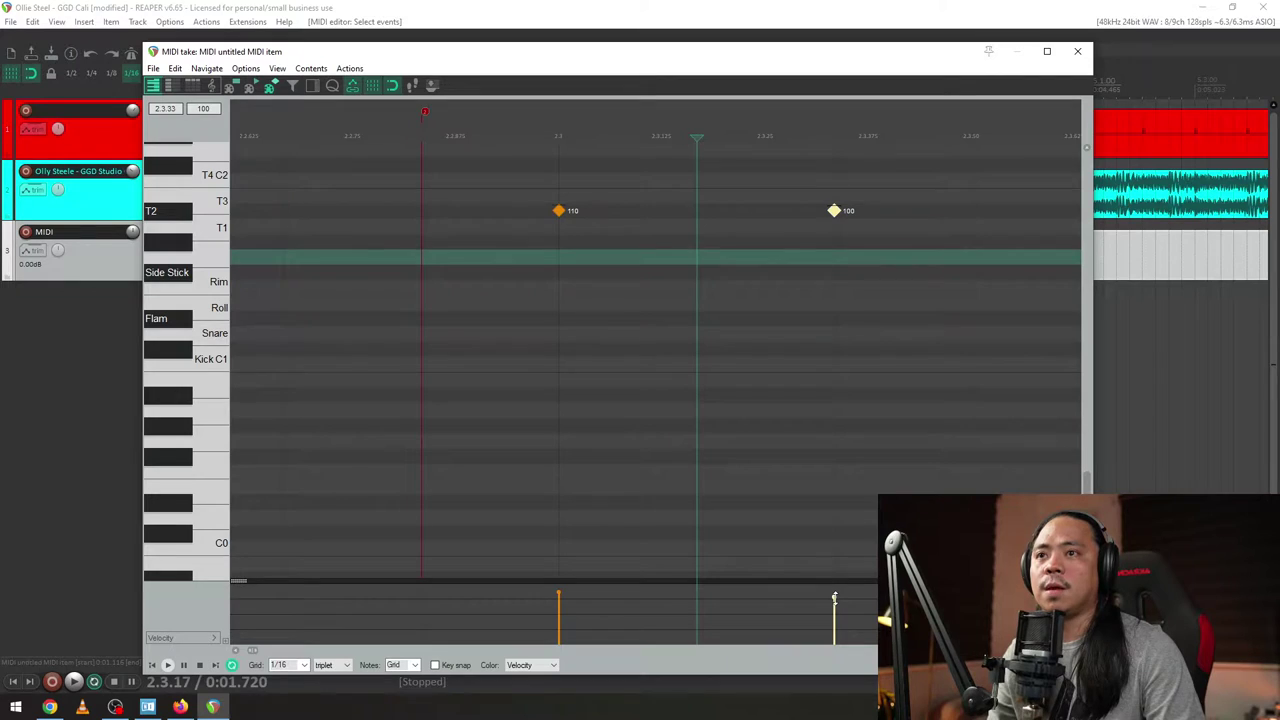
{"action": "scroll", "coordinate": [490, 330], "scroll_direction": "down", "scroll_amount": 3}
{"action": "key", "text": "space"}
{"action": "key", "text": "space"}
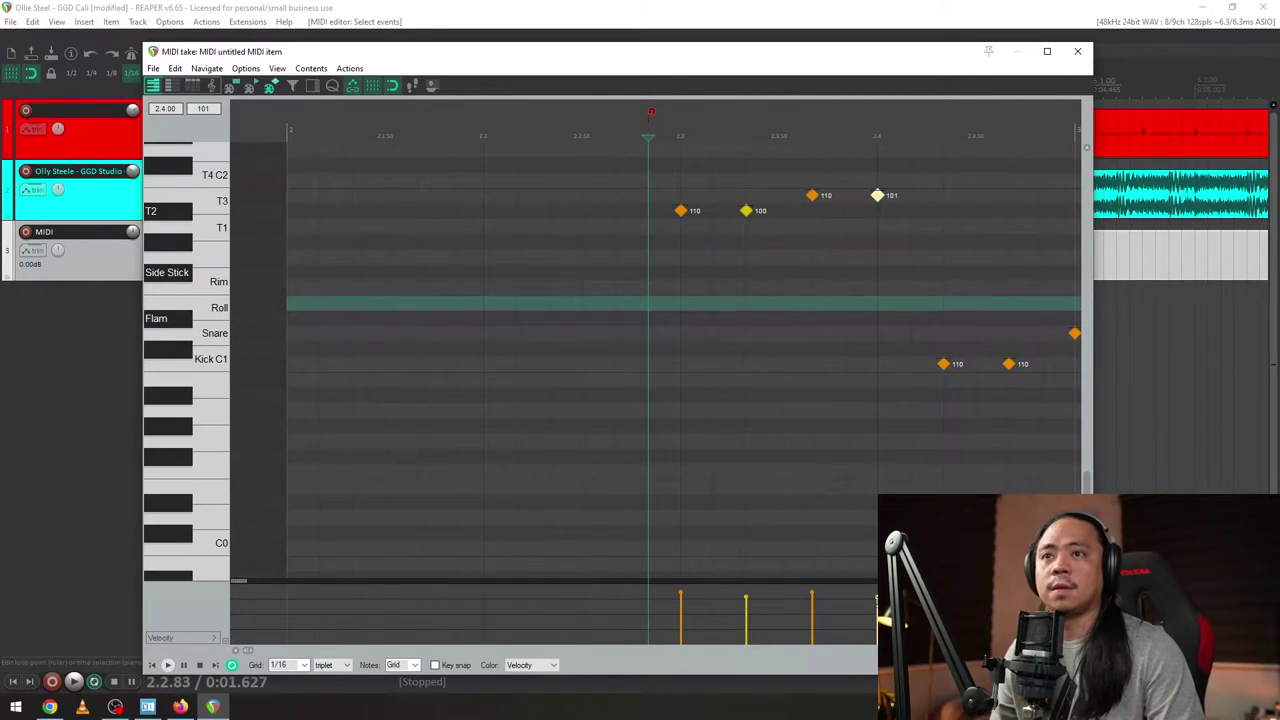
{"action": "key", "text": "space"}
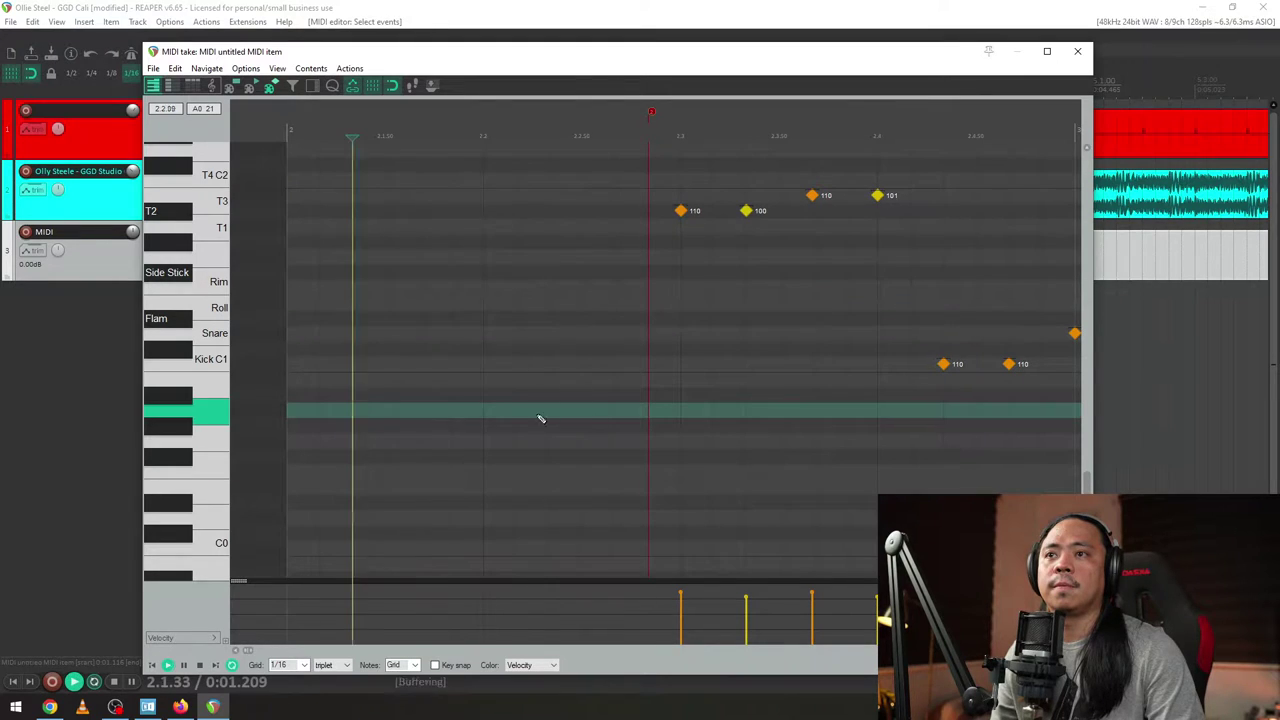
{"action": "scroll", "coordinate": [846, 414], "scroll_direction": "down", "scroll_amount": 3}
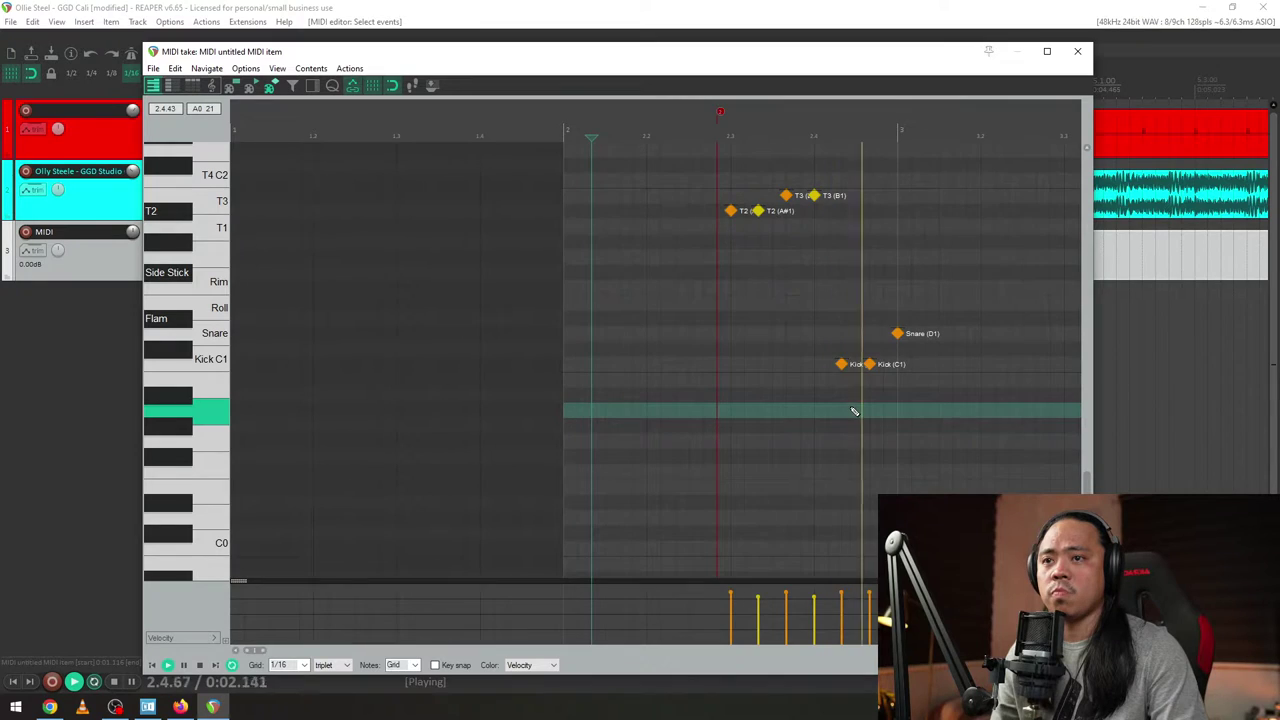
{"action": "scroll", "coordinate": [851, 409], "scroll_direction": "down", "scroll_amount": 3}
{"action": "key", "text": "space"}
- Add kick notes at 3.4.50 and 4.1.00 and play back the passage
{"action": "left_click", "coordinate": [640, 374]}
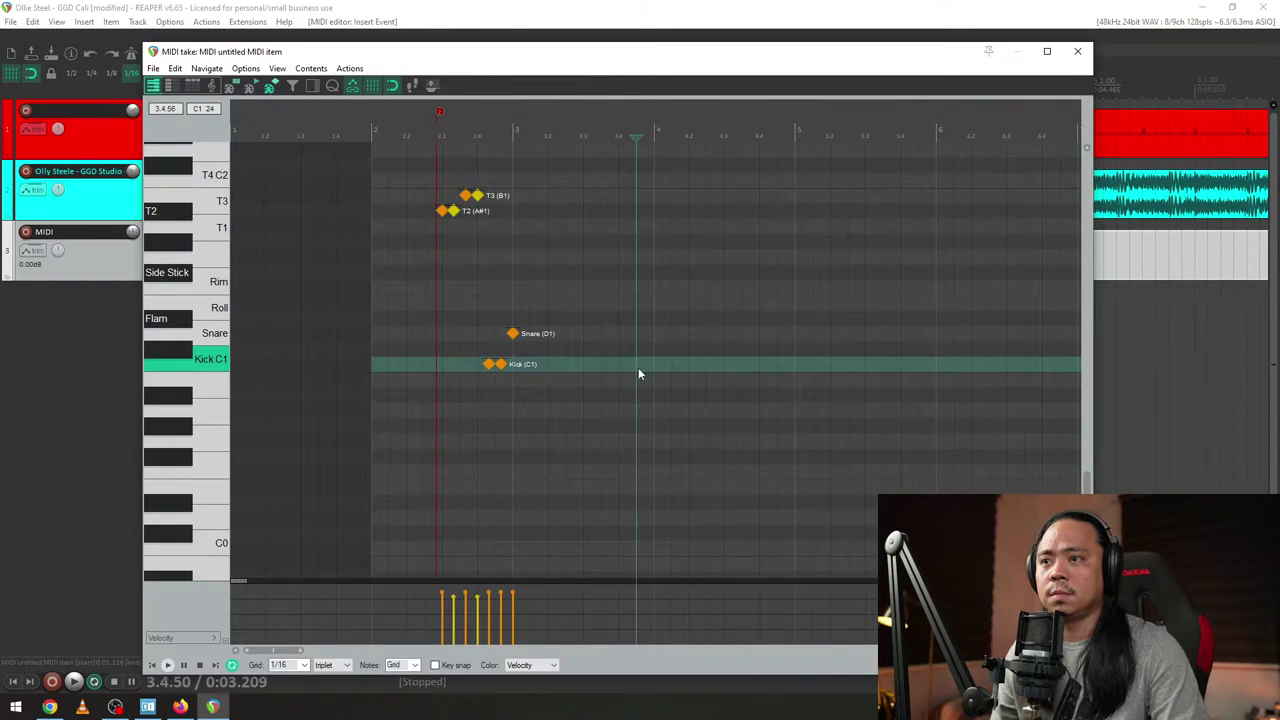
{"action": "double_click", "coordinate": [656, 369]}
{"action": "left_click", "coordinate": [628, 339]}
{"action": "key", "text": "space"}
{"action": "key", "text": "space"}
{"action": "scroll", "coordinate": [632, 370], "scroll_direction": "up", "scroll_amount": 3}
{"action": "key", "text": "space"}
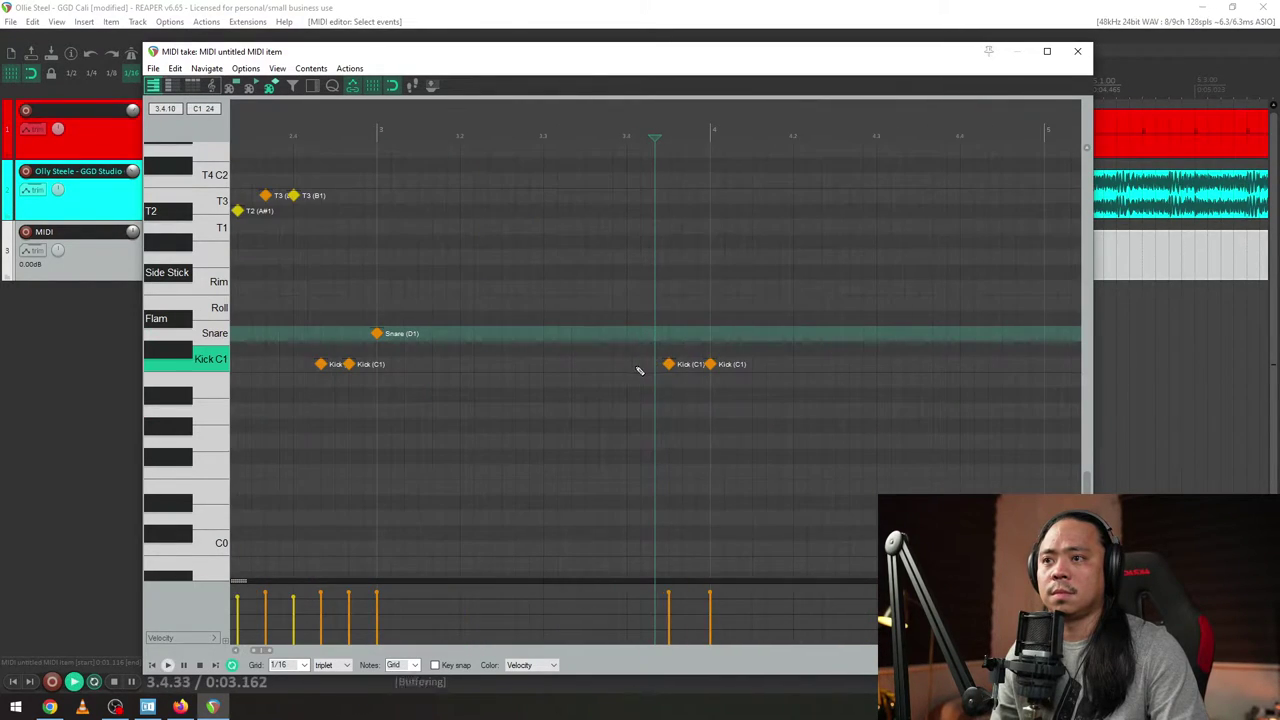
- Play back the lead-in to measure 4 to compare the two new kick notes with the song
{"action": "key", "text": "space"}
{"action": "left_click", "coordinate": [342, 686]}
{"action": "left_click", "coordinate": [669, 364]}
{"action": "left_click", "coordinate": [557, 349]}
{"action": "key", "text": "space"}
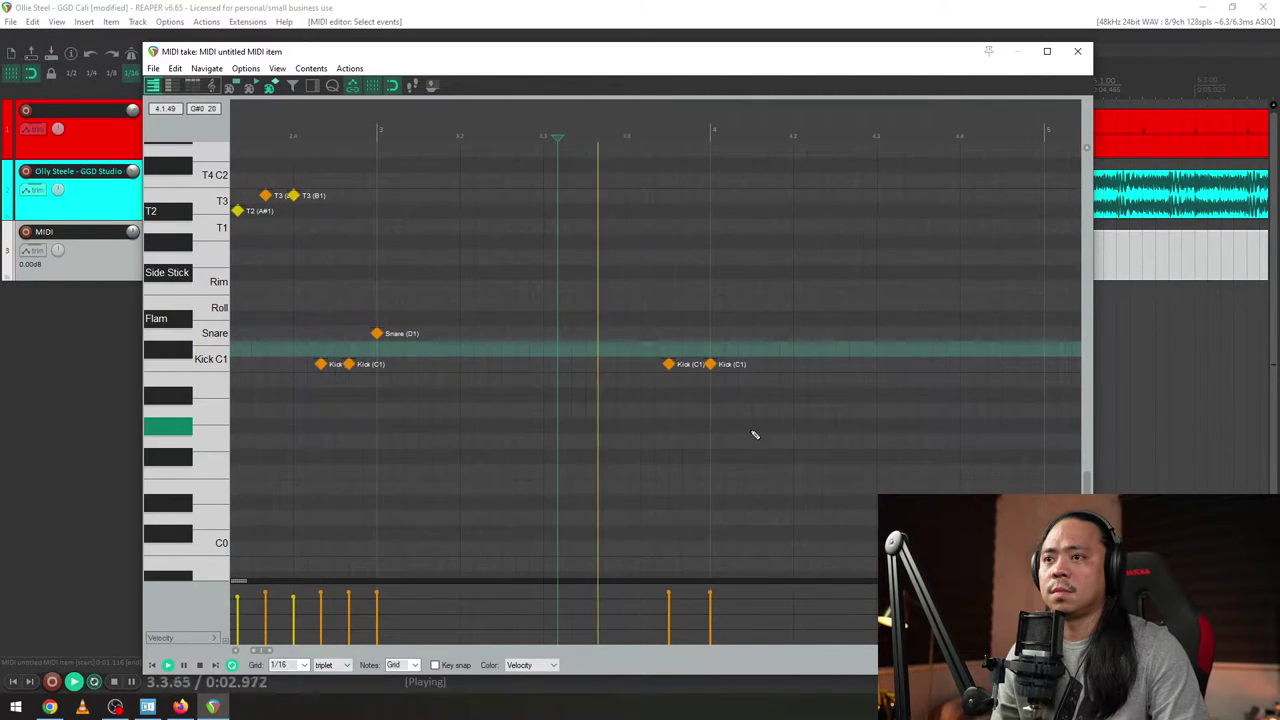
{"action": "key", "text": "space"}
{"action": "key", "text": "space"}
- Replace the kick at 3.4.50 with one at 3.4.83 and play back the passage
{"action": "double_click", "coordinate": [669, 364]}
{"action": "key", "text": "space"}
{"action": "key", "text": "space"}
{"action": "key", "text": "space"}
{"action": "key", "text": "space"}
{"action": "scroll", "coordinate": [703, 380], "scroll_direction": "up", "scroll_amount": 3}
{"action": "key", "text": "space"}
{"action": "left_click", "coordinate": [891, 363]}
{"action": "double_click", "coordinate": [900, 366]}
{"action": "left_click", "coordinate": [786, 386]}
{"action": "key", "text": "space"}
{"action": "key", "text": "space"}
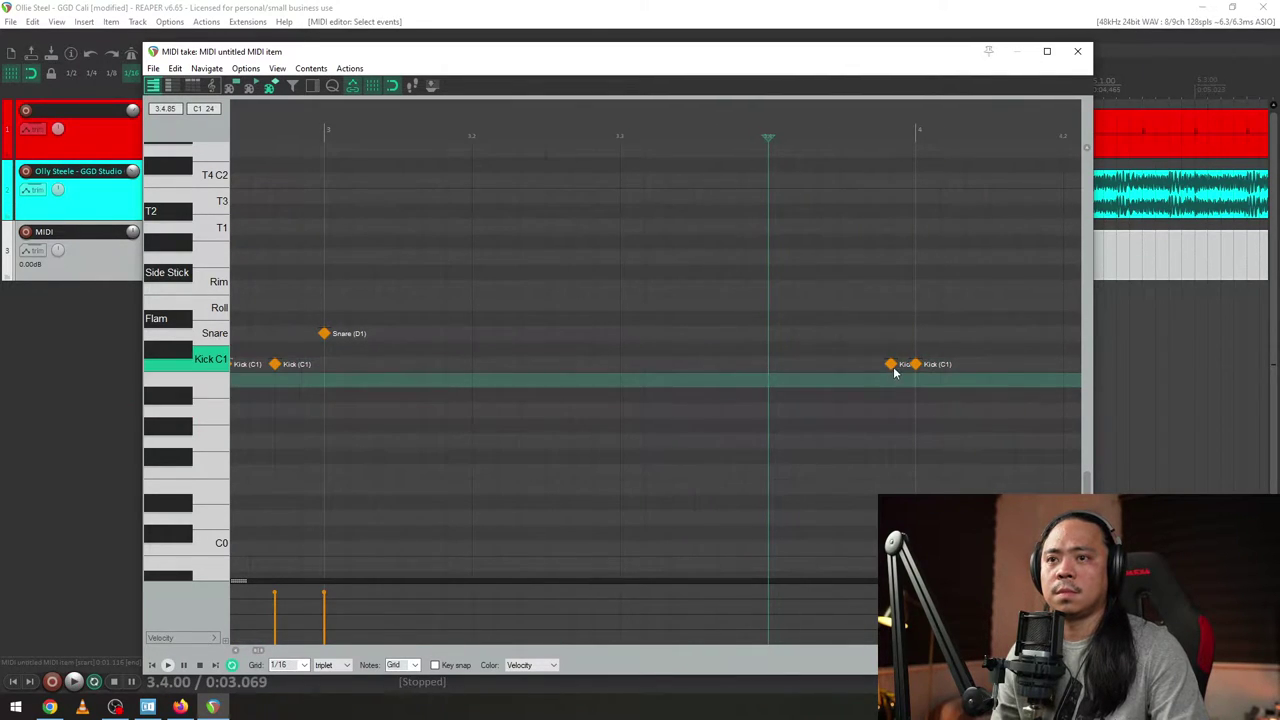
- Move the kick just before measure 4 to 4.1.50 and play back the result
{"action": "left_click_drag", "start_coordinate": [894, 369], "coordinate": [971, 369]}
{"action": "key", "text": "space"}
{"action": "scroll", "coordinate": [731, 423], "scroll_direction": "down", "scroll_amount": 4}
{"action": "key", "text": "space"}
{"action": "scroll", "coordinate": [763, 425], "scroll_direction": "up", "scroll_amount": 3}
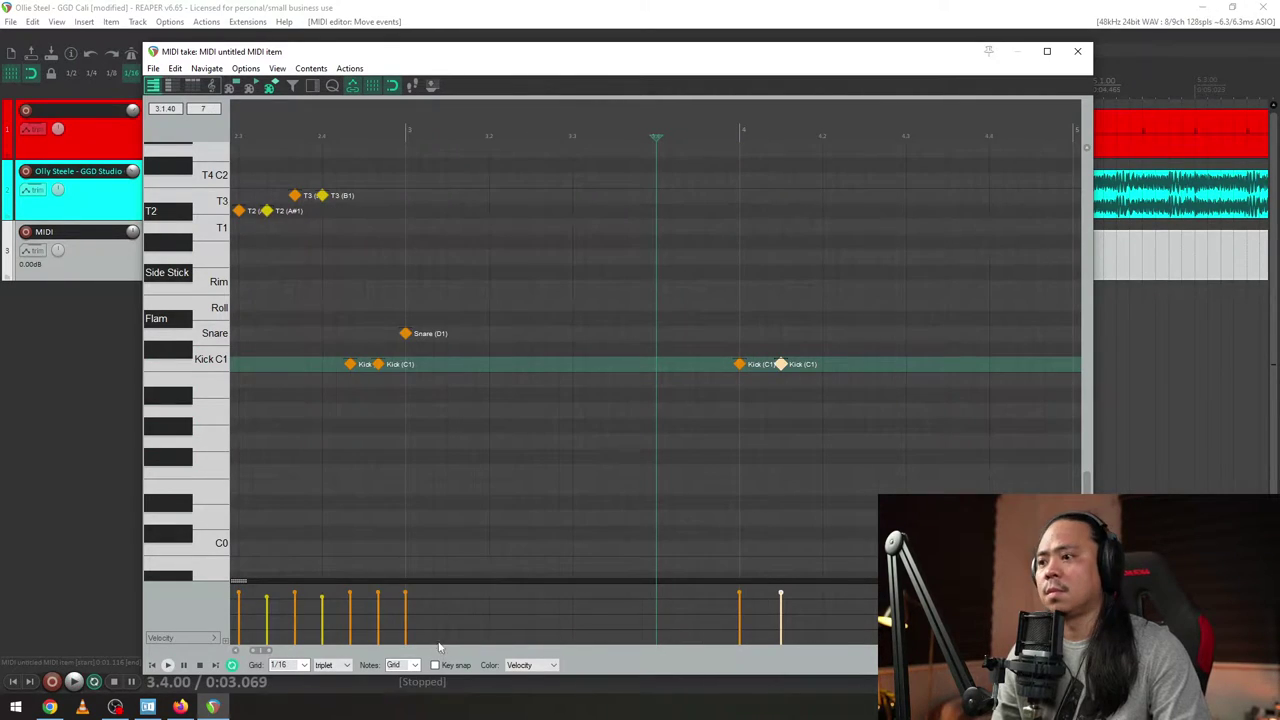
- Set the grid to 1/8 triplet and add a kick at 4.2.33 and a snare at 4.3.00
{"action": "left_click", "coordinate": [288, 665]}
{"action": "left_click", "coordinate": [293, 611]}
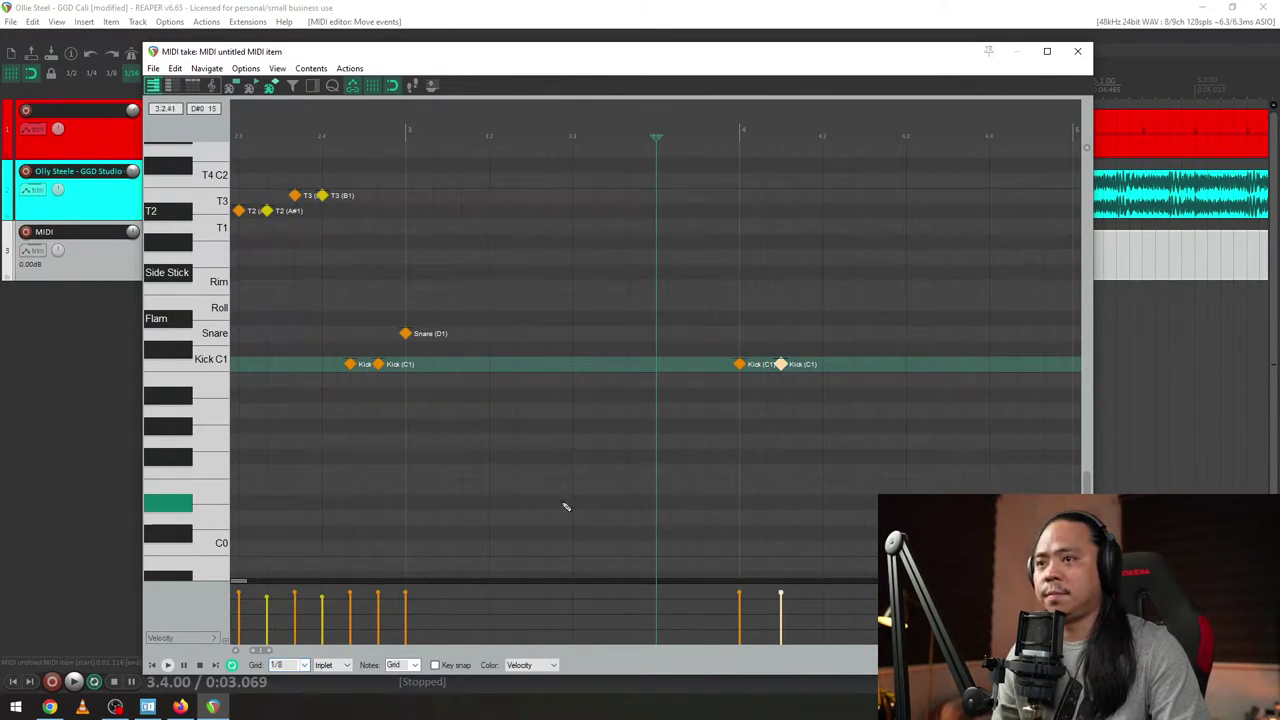
{"action": "key", "text": "space"}
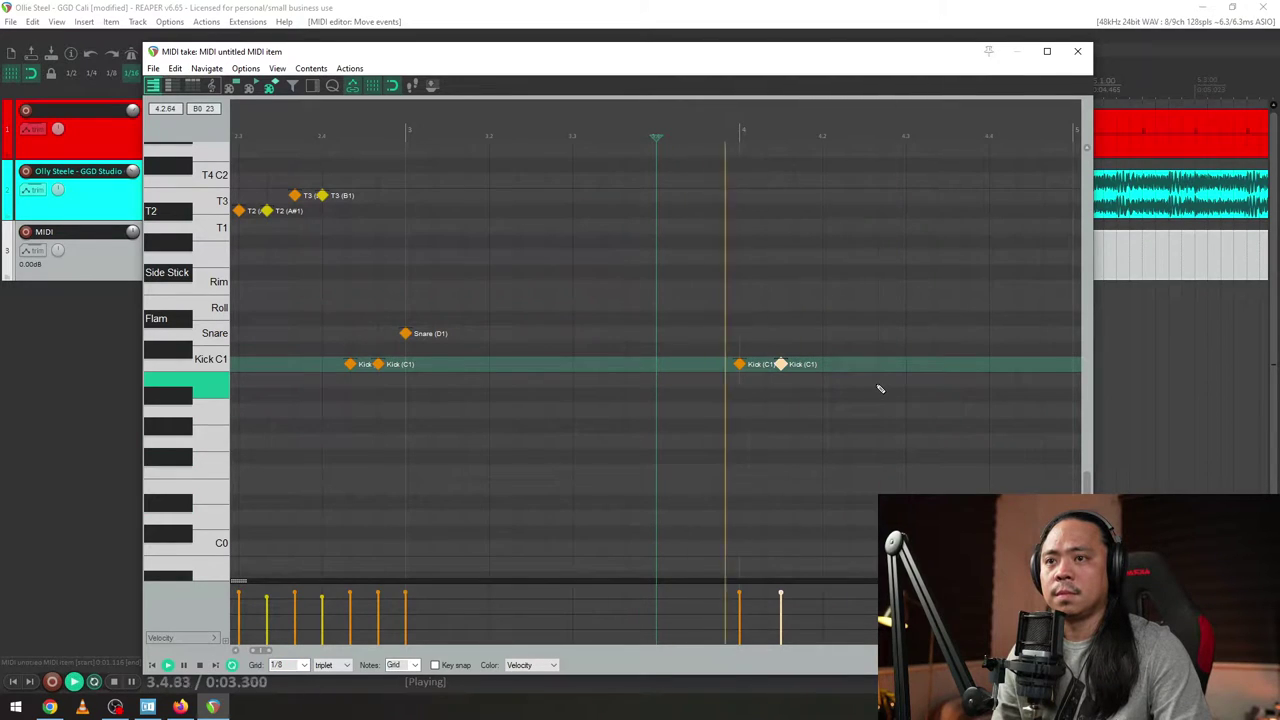
{"action": "key", "text": "space"}
{"action": "left_click", "coordinate": [850, 364]}
{"action": "left_click", "coordinate": [906, 334]}
{"action": "key", "text": "space"}
{"action": "scroll", "coordinate": [841, 413], "scroll_direction": "down", "scroll_amount": 3}
- Try the kick before the measure 4 snare at 4.2.67, then move it back to 4.2.33, listening to each
{"action": "scroll", "coordinate": [674, 386], "scroll_direction": "up", "scroll_amount": 5}
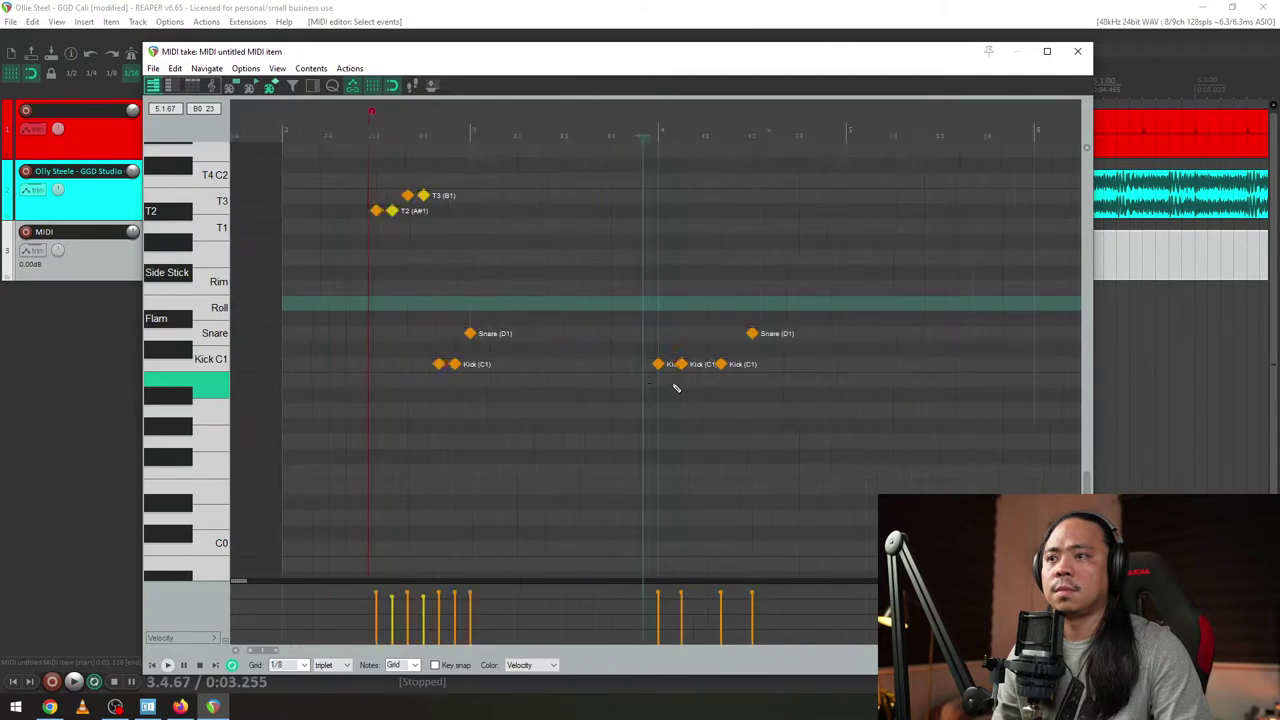
{"action": "left_click", "coordinate": [795, 366]}
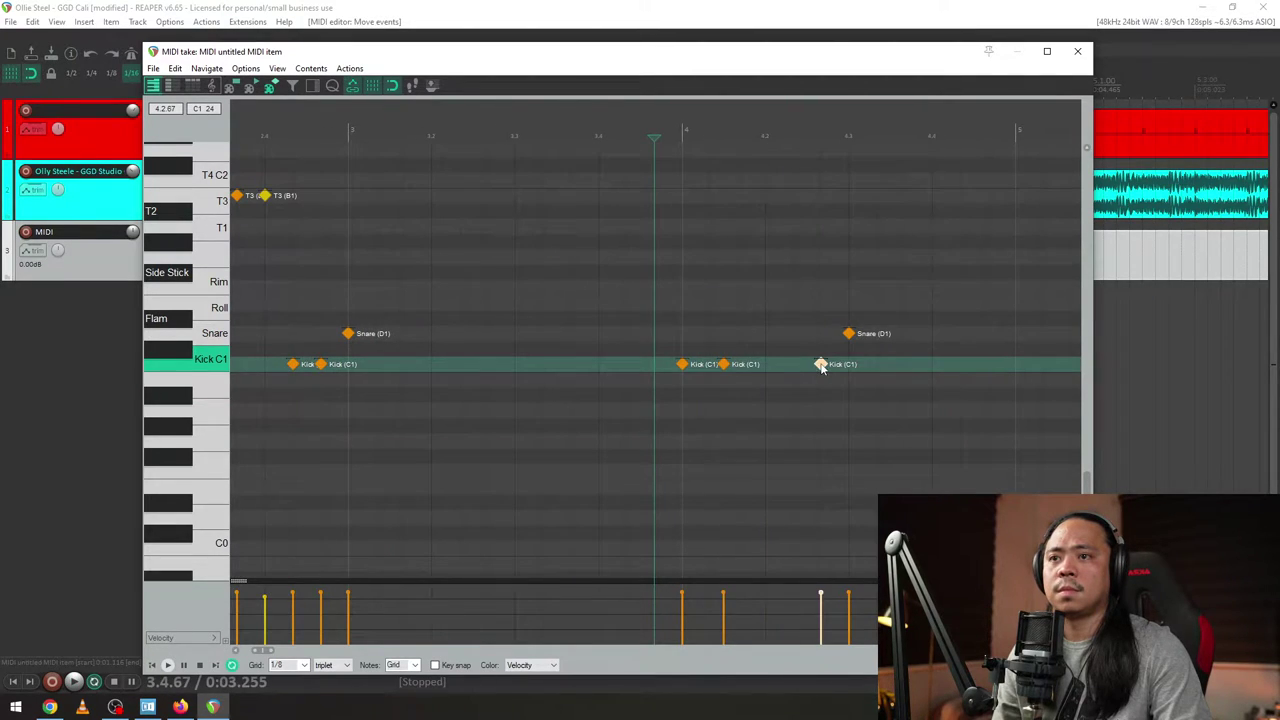
{"action": "key", "text": "space"}
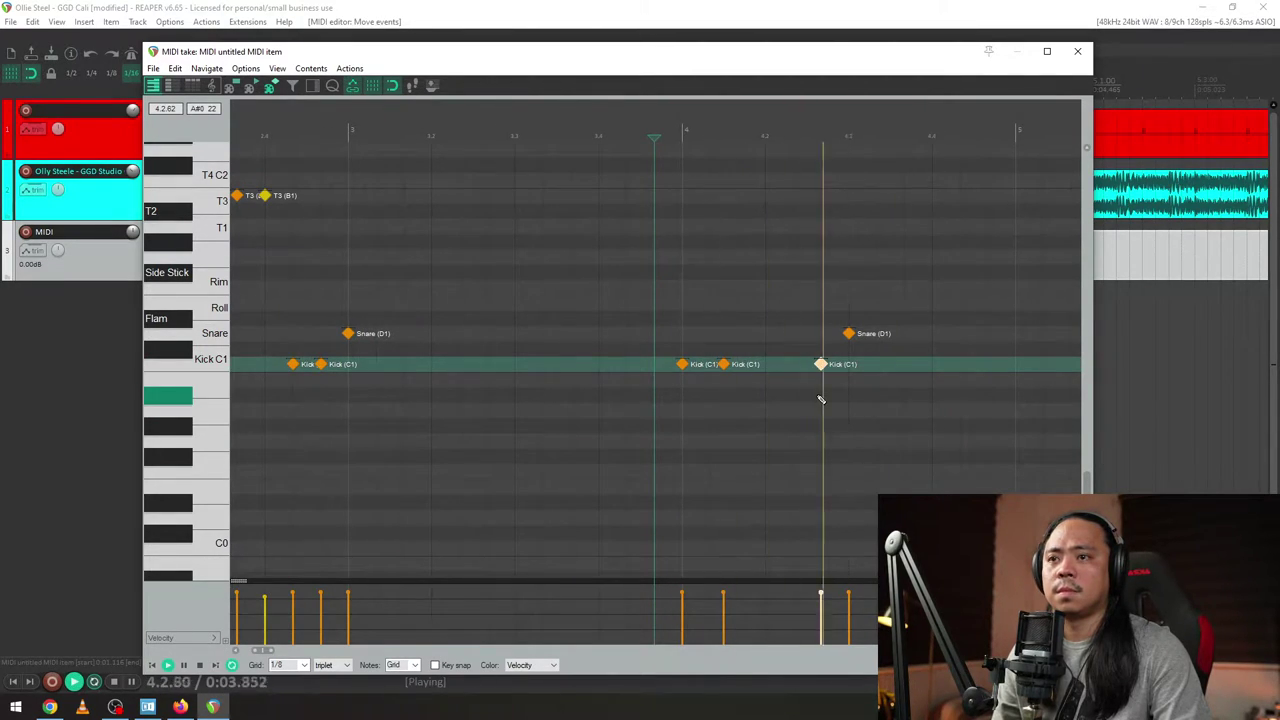
{"action": "left_click_drag", "start_coordinate": [817, 364], "coordinate": [790, 365]}
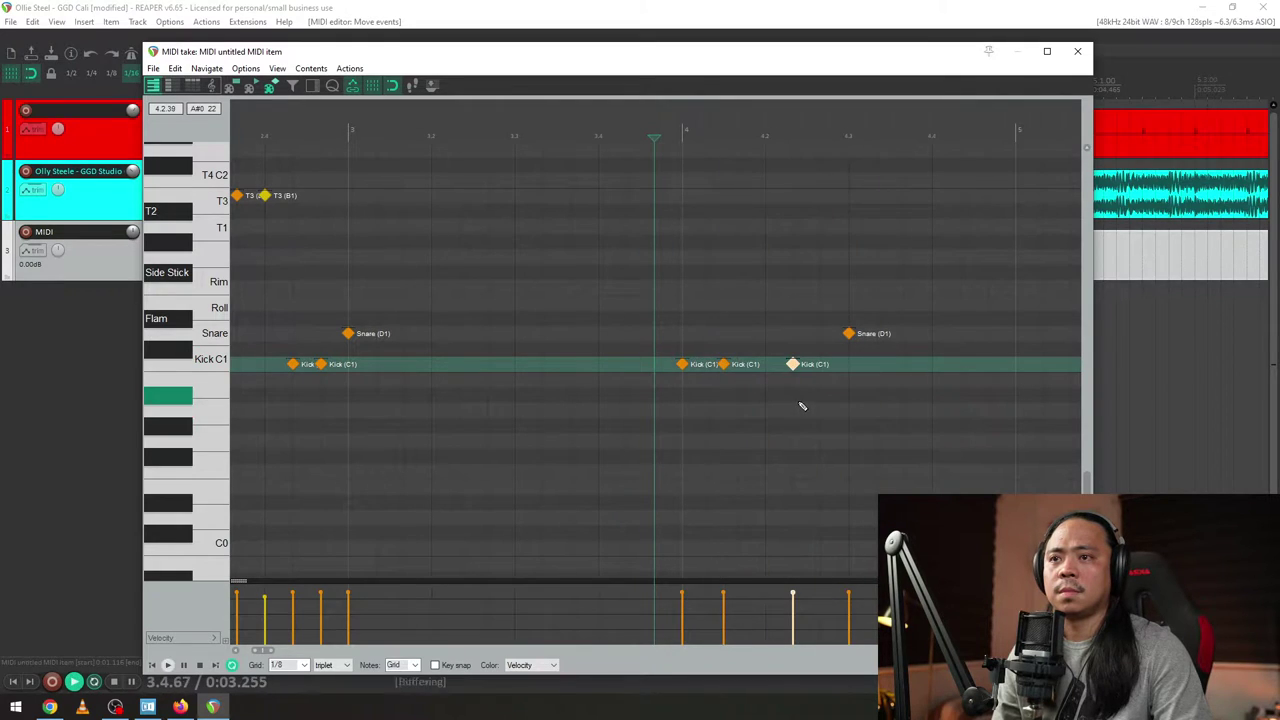
{"action": "scroll", "coordinate": [785, 420], "scroll_direction": "up", "scroll_amount": 3}
{"action": "scroll", "coordinate": [796, 417], "scroll_direction": "down", "scroll_amount": 3}
{"action": "key", "text": "space"}
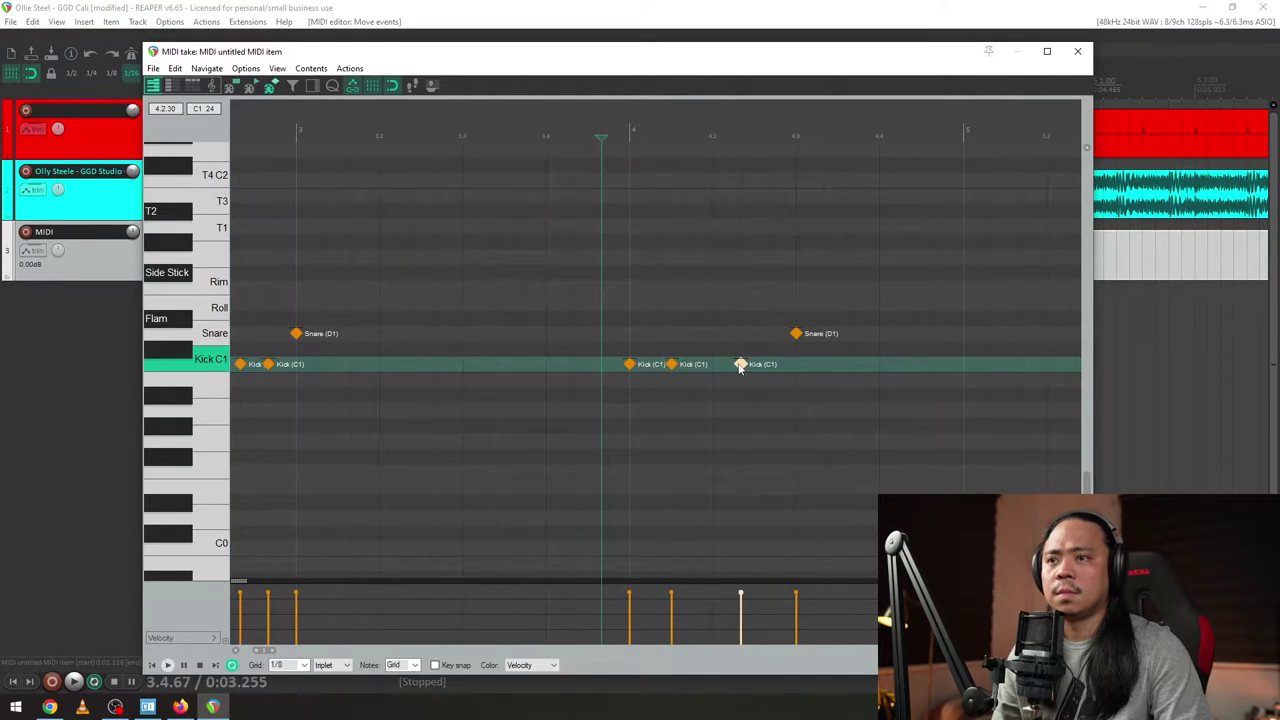
- Switch the 1/8 grid from triplet to straight and move the kick before the snare to 4.2.50
{"action": "left_click", "coordinate": [327, 677]}
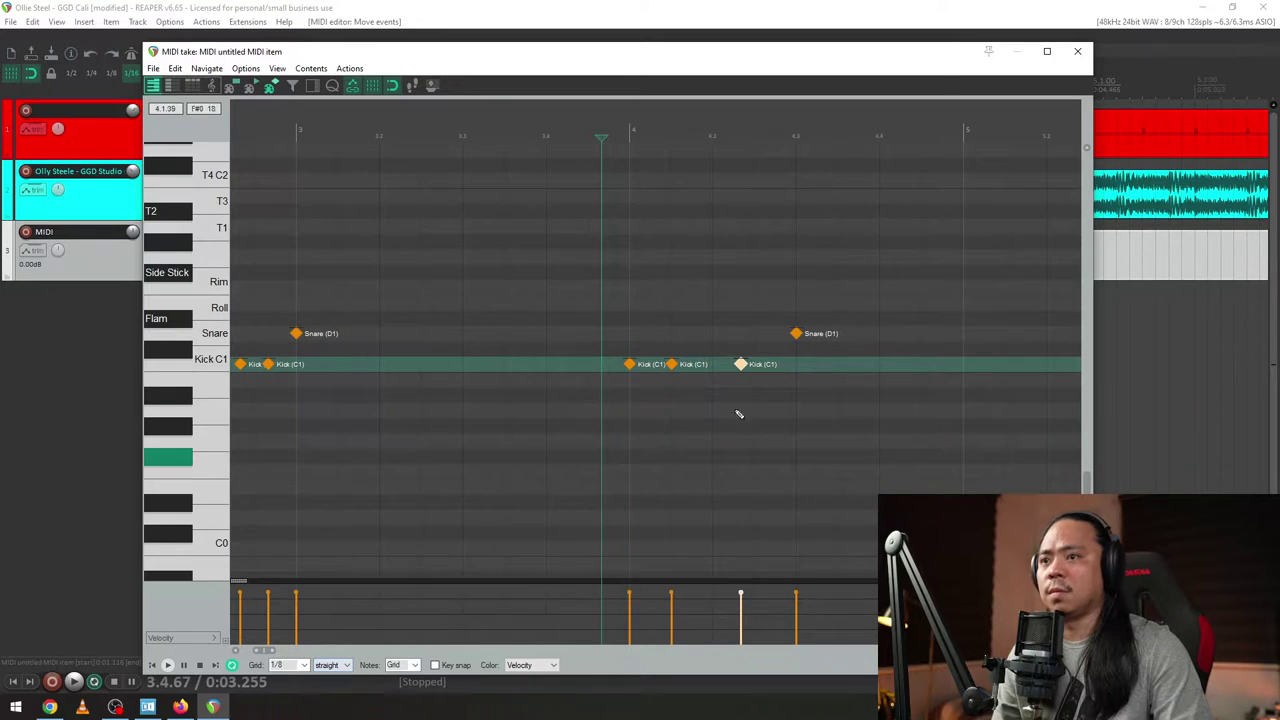
{"action": "left_click_drag", "start_coordinate": [757, 371], "coordinate": [758, 369]}
{"action": "left_click", "coordinate": [505, 370]}
{"action": "key", "text": "space"}
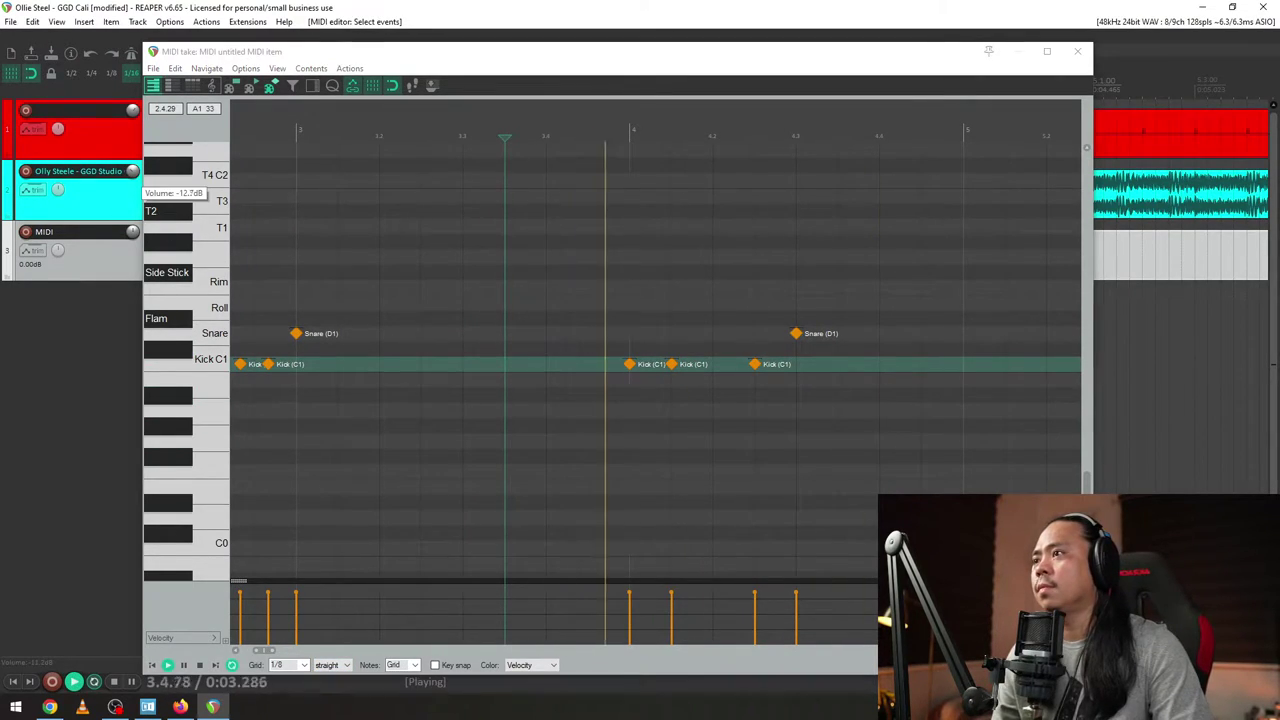
- Add kick notes at 4.3.50 and 4.4.50 and play back measure 4
{"action": "scroll", "coordinate": [799, 401], "scroll_direction": "down", "scroll_amount": 2}
{"action": "key", "text": "space"}
{"action": "double_click", "coordinate": [831, 366]}
{"action": "left_click", "coordinate": [884, 368]}
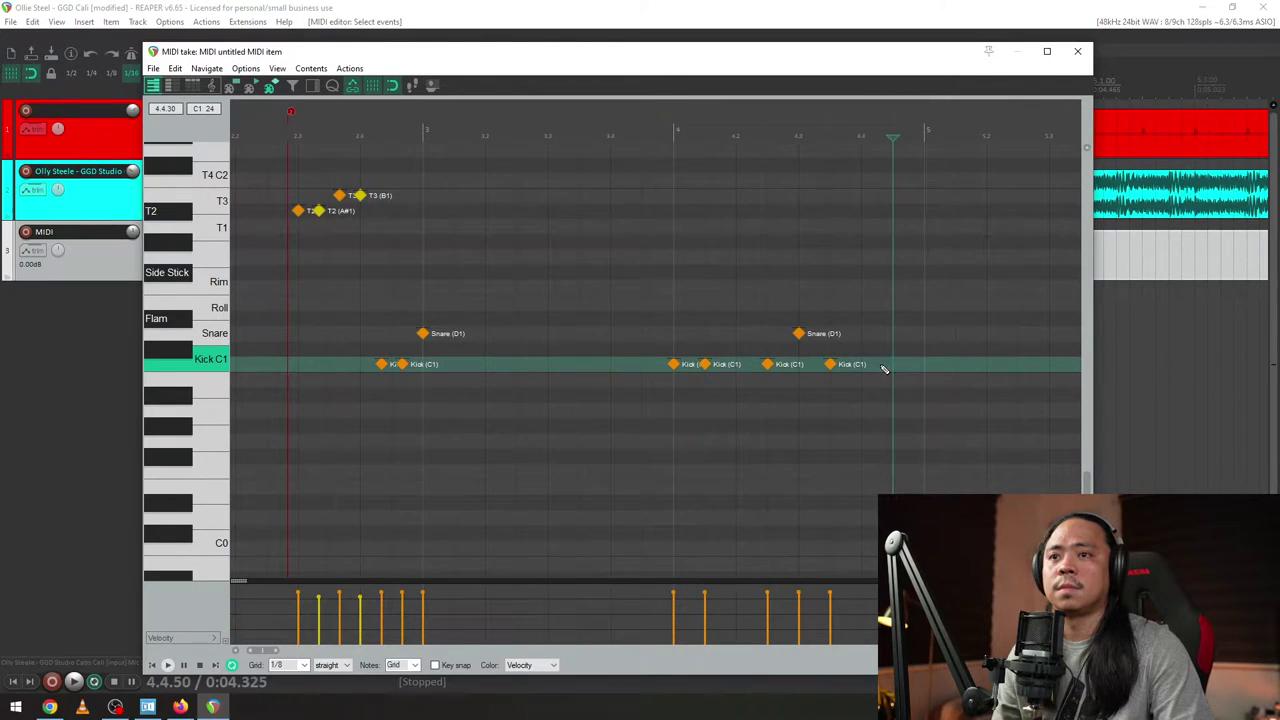
{"action": "left_click", "coordinate": [548, 287]}
{"action": "key", "text": "space"}
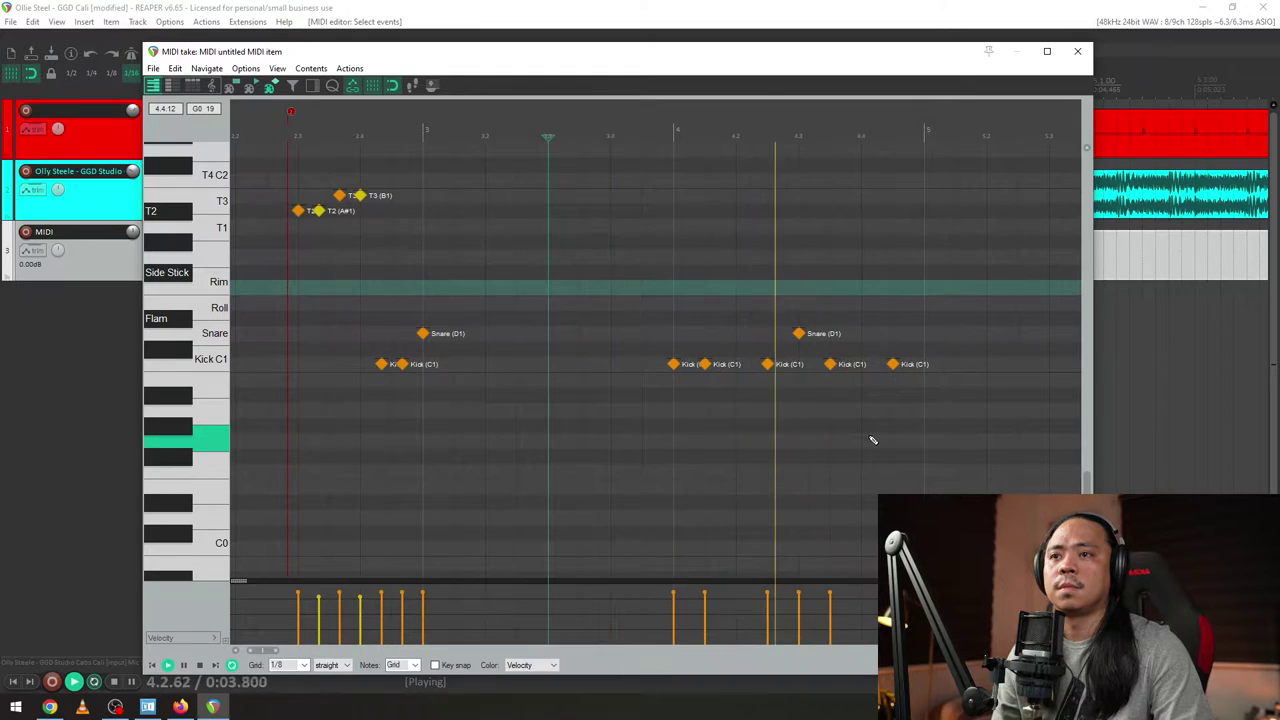
- Add kick notes at 5.1.50 and 5.2.50 and play back from before measure 4
{"action": "key", "text": "space"}
{"action": "double_click", "coordinate": [957, 366]}
{"action": "left_click", "coordinate": [1012, 370]}
{"action": "double_click", "coordinate": [1014, 366]}
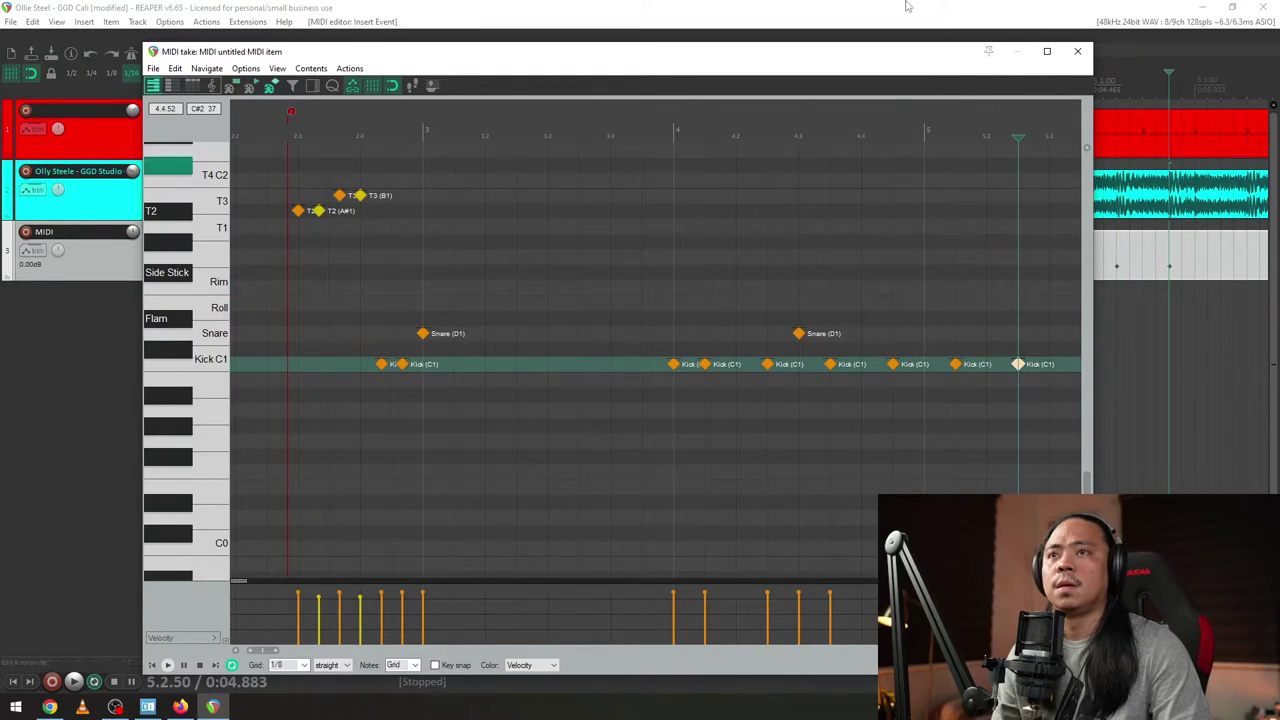
{"action": "left_click_drag", "start_coordinate": [922, 104], "coordinate": [725, 120]}
{"action": "double_click", "coordinate": [712, 148]}
{"action": "left_click", "coordinate": [391, 132]}
{"action": "key", "text": "space"}
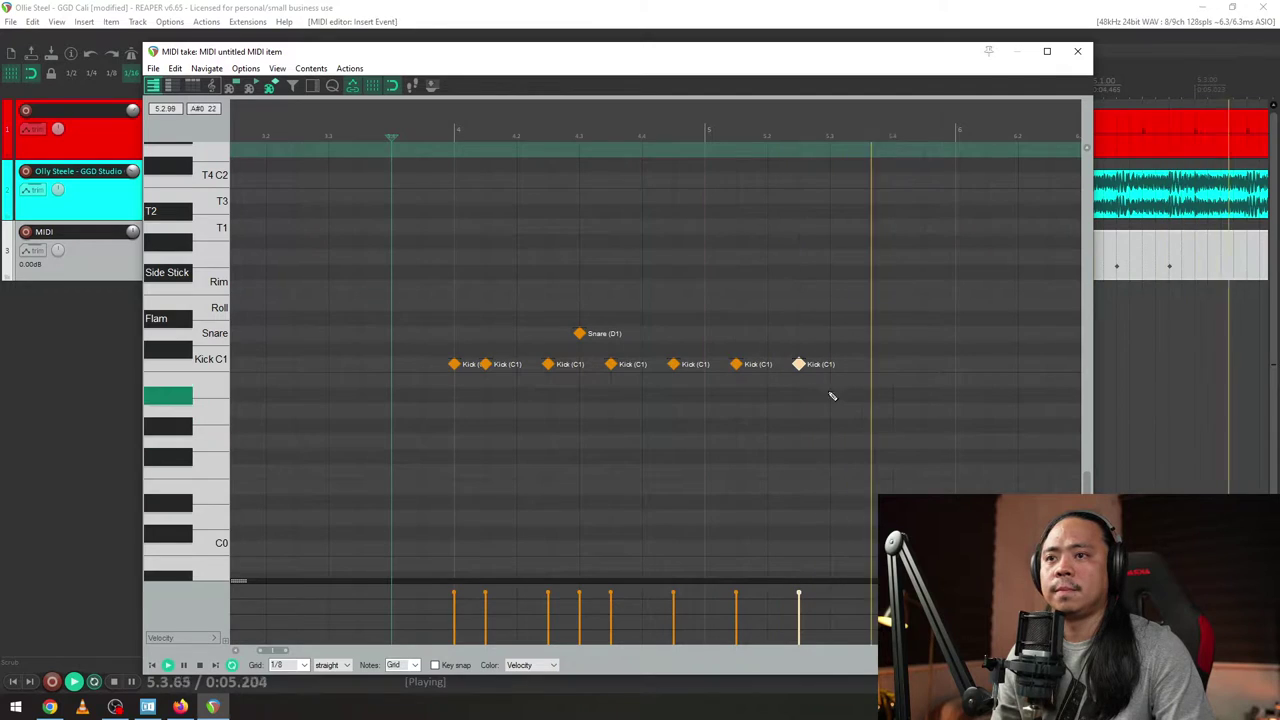
- Add a snare note at 5.3.00 and play back the groove
{"action": "key", "text": "space"}
{"action": "left_click", "coordinate": [833, 349]}
{"action": "left_click_drag", "start_coordinate": [829, 352], "coordinate": [830, 335]}
{"action": "left_click", "coordinate": [360, 132]}
{"action": "key", "text": "space"}
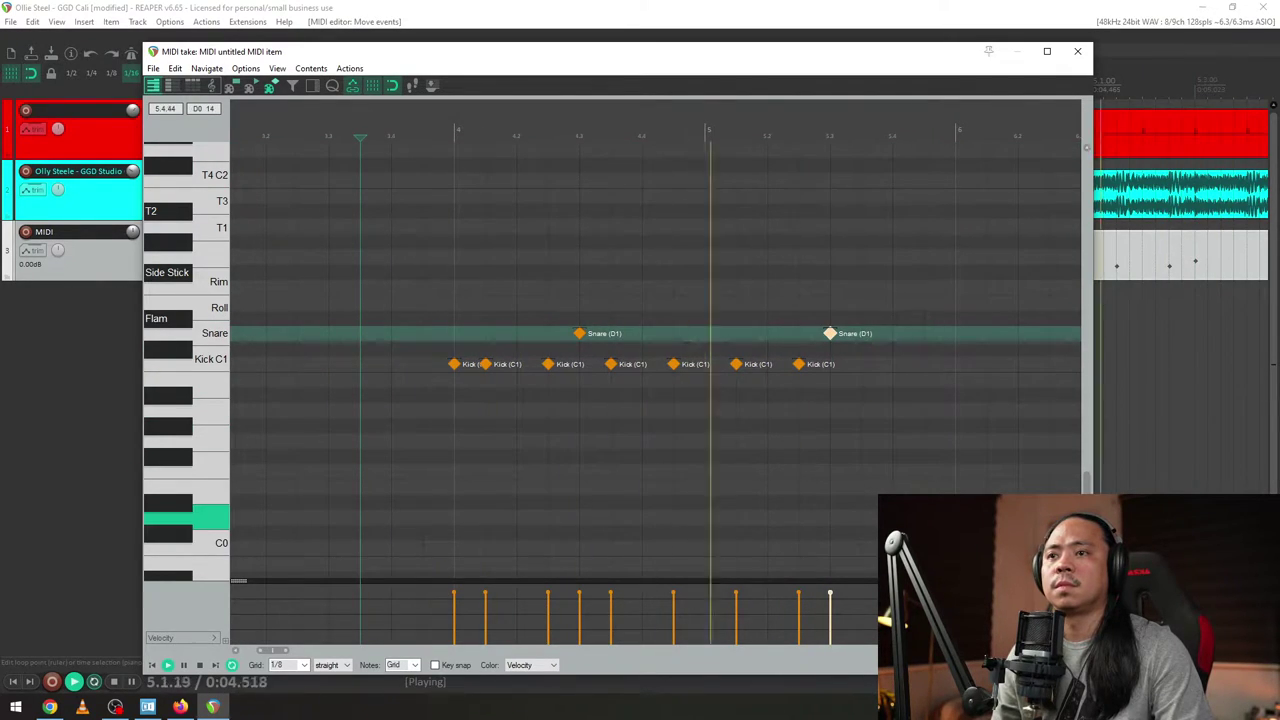
- Add four kick notes at 5.3.50, 5.4.00, 5.4.50 and 6.1.00 and play them back
{"action": "key", "text": "space"}
{"action": "left_click", "coordinate": [864, 366]}
{"action": "left_click", "coordinate": [895, 366]}
{"action": "left_click", "coordinate": [925, 367]}
{"action": "left_click", "coordinate": [964, 370]}
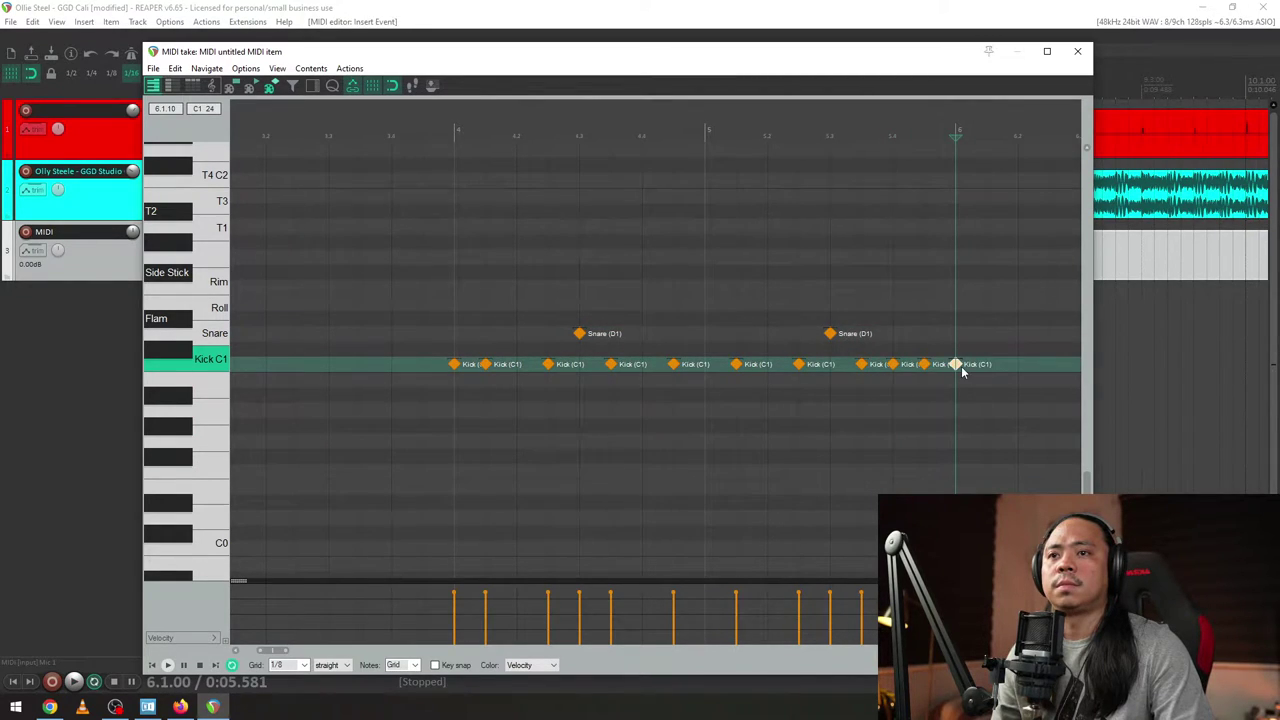
{"action": "key", "text": "space"}
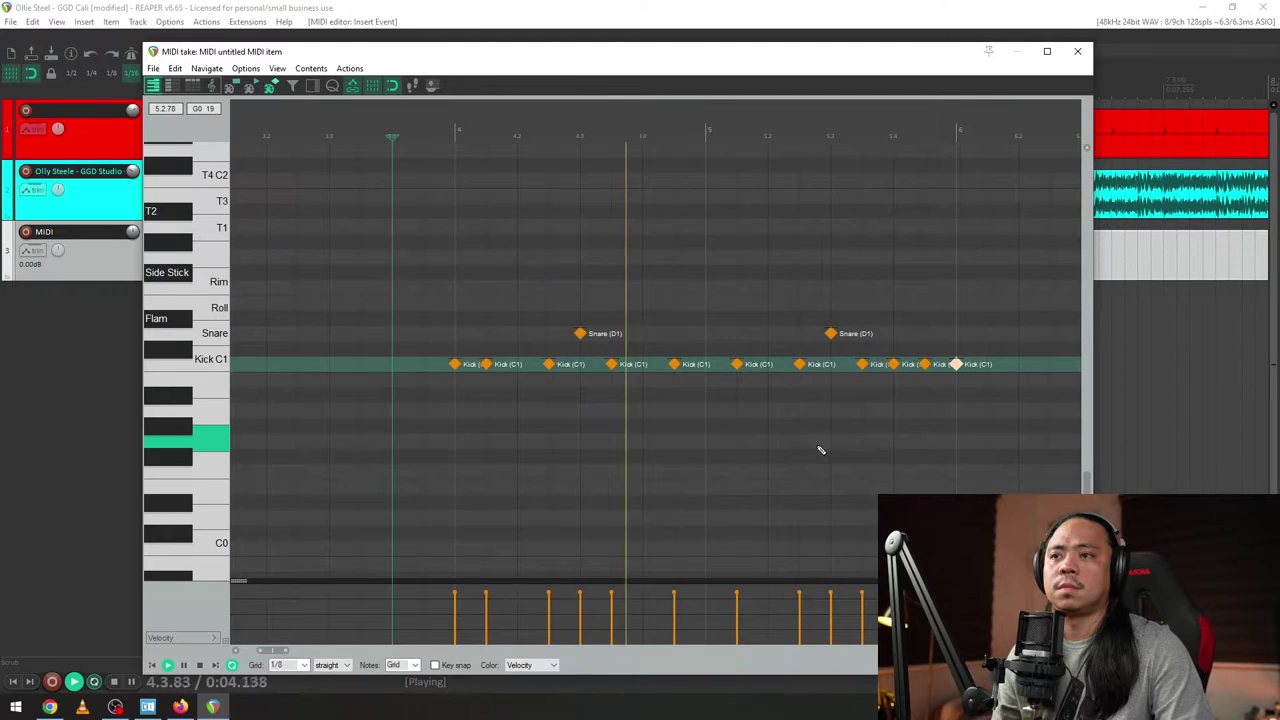
- Delete the kick at 5.3.50 and add a kick at 6.1.50
{"action": "left_click", "coordinate": [864, 366]}
{"action": "key", "text": "Delete"}
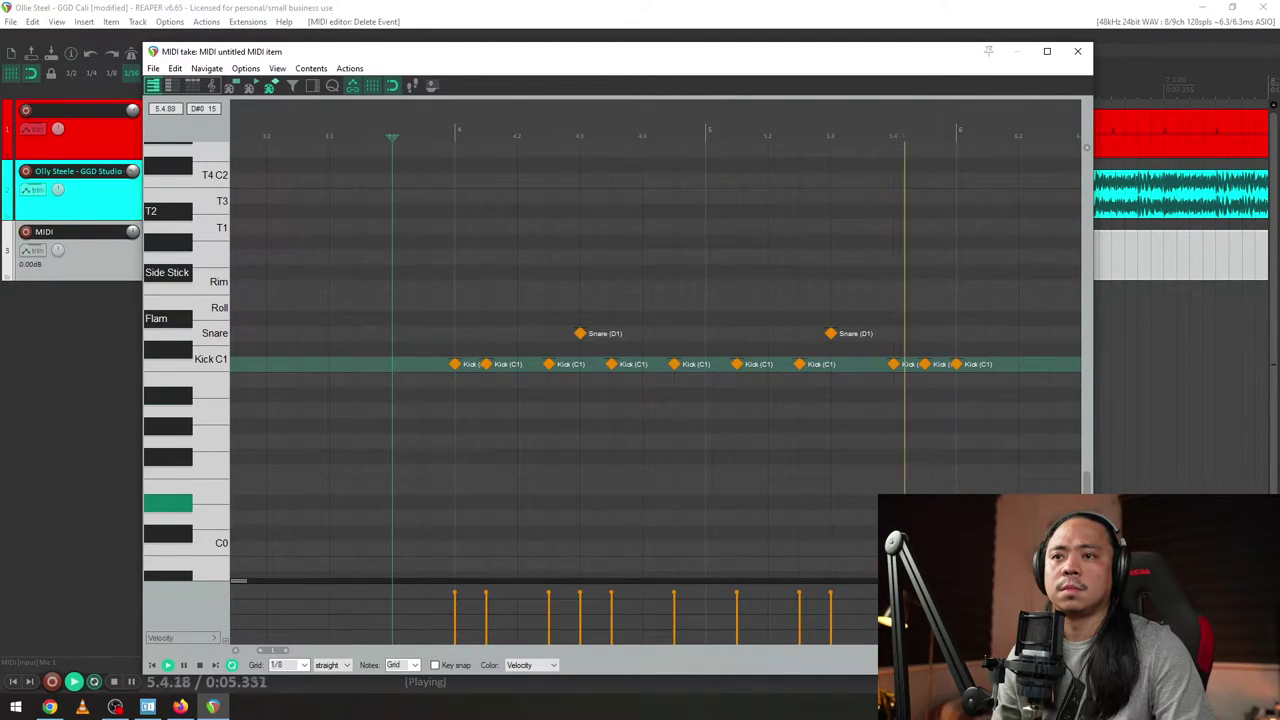
{"action": "left_click", "coordinate": [987, 364]}
{"action": "key", "text": "space"}
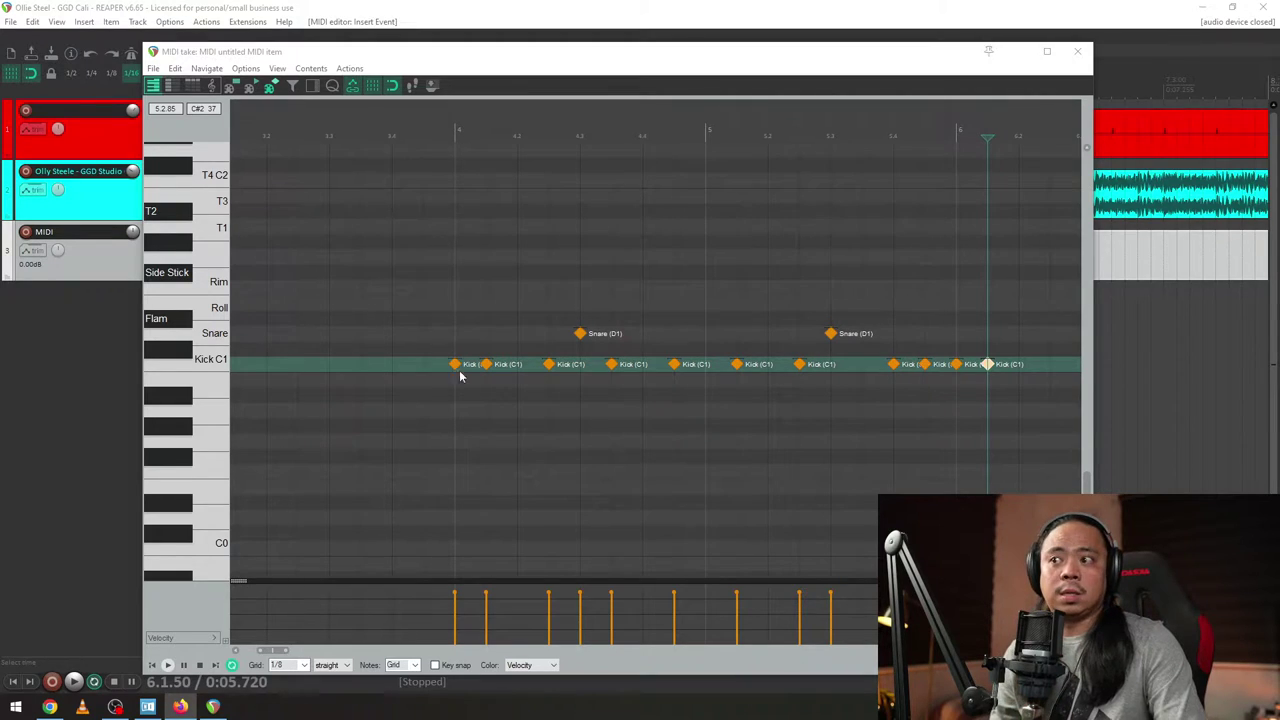
- Play back the programmed groove from 3.4.50 to check it against the song
{"action": "left_click", "coordinate": [437, 140]}
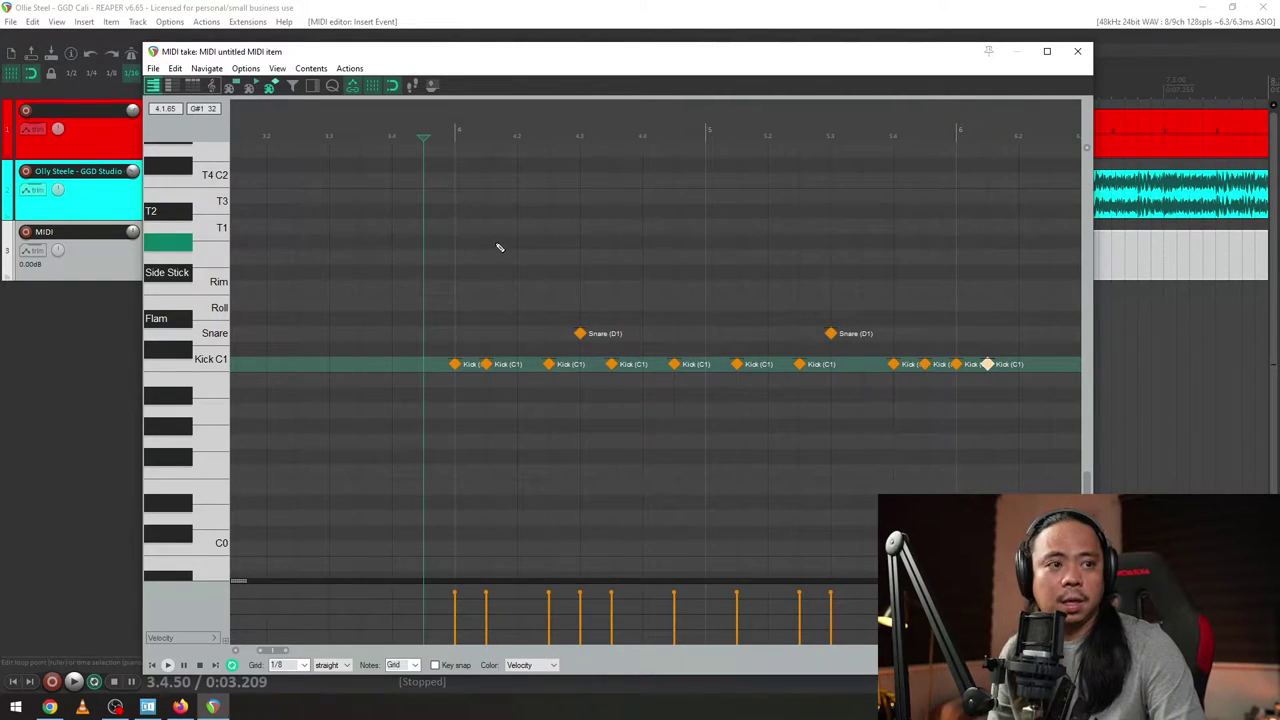
{"action": "scroll", "coordinate": [500, 247], "scroll_direction": "down", "scroll_amount": 4}
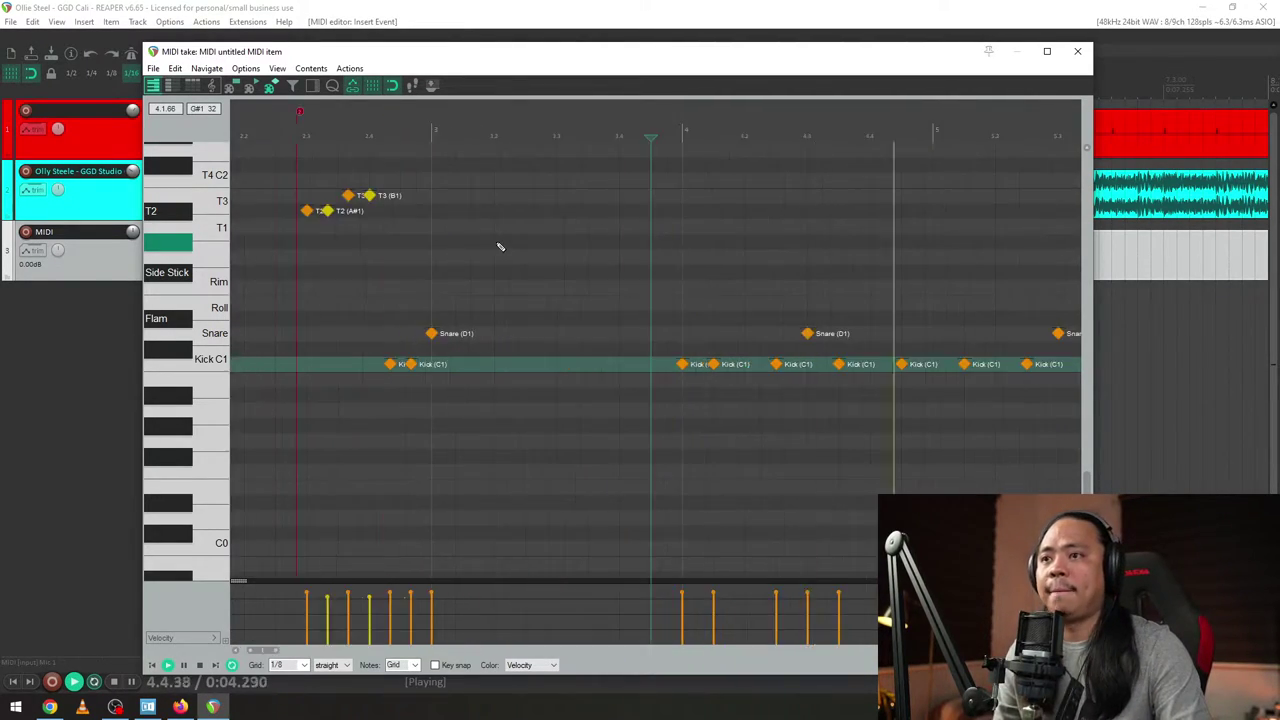
{"action": "key", "text": "space"}
{"action": "key", "text": "space"}
{"action": "key", "text": "space"}
- Turn the click track's volume down to -inf dB and maximize the MIDI editor
{"action": "left_click", "coordinate": [97, 150]}
{"action": "left_click_drag", "start_coordinate": [400, 55], "coordinate": [670, 135]}
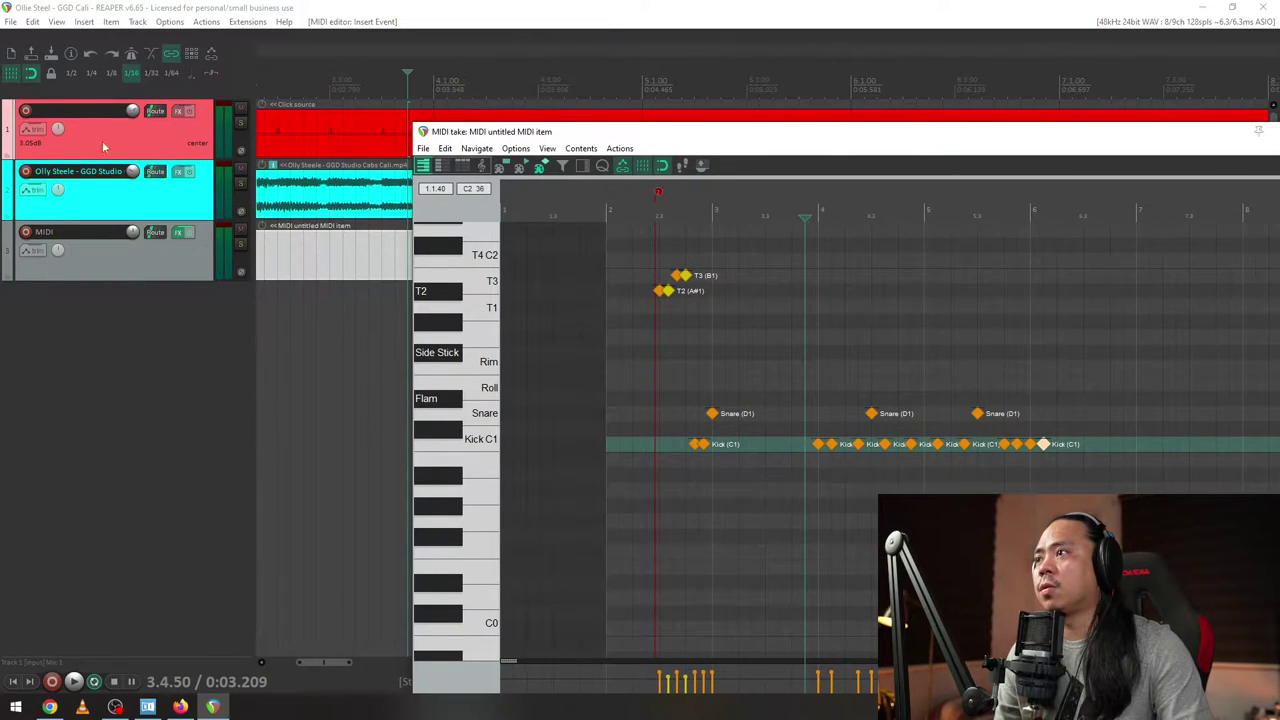
{"action": "left_click", "coordinate": [200, 134]}
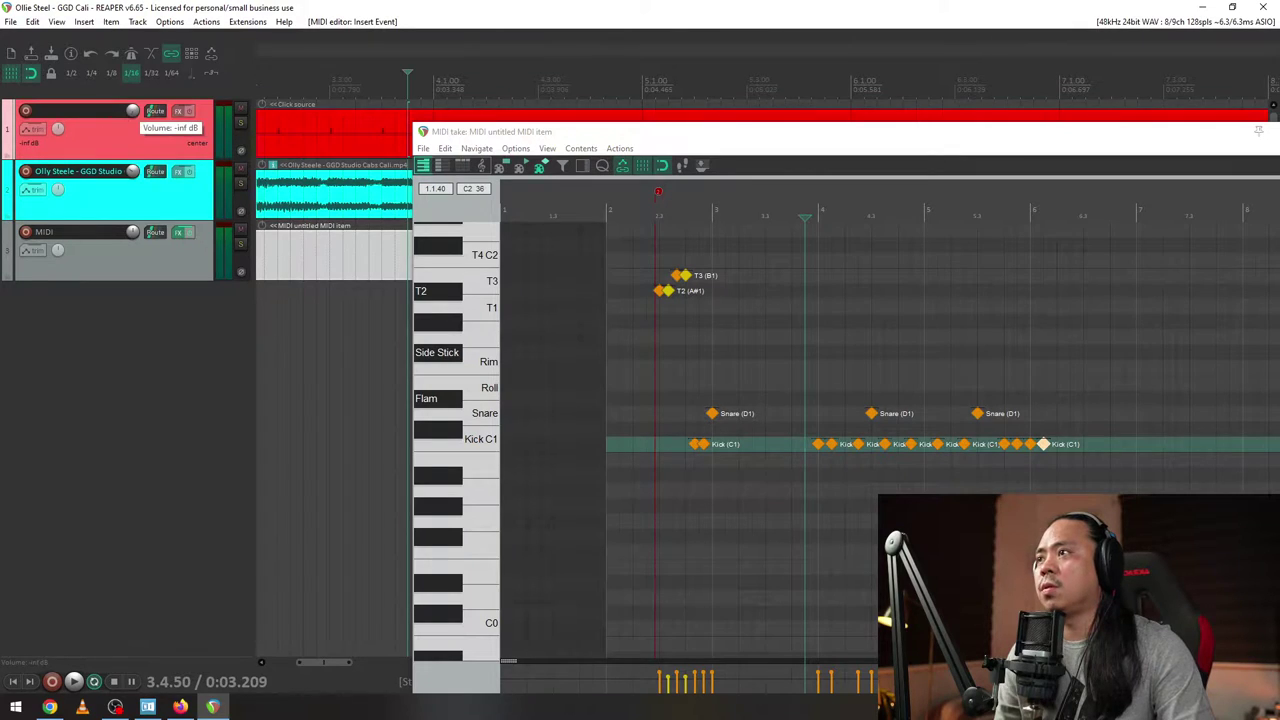
{"action": "double_click", "coordinate": [911, 131]}
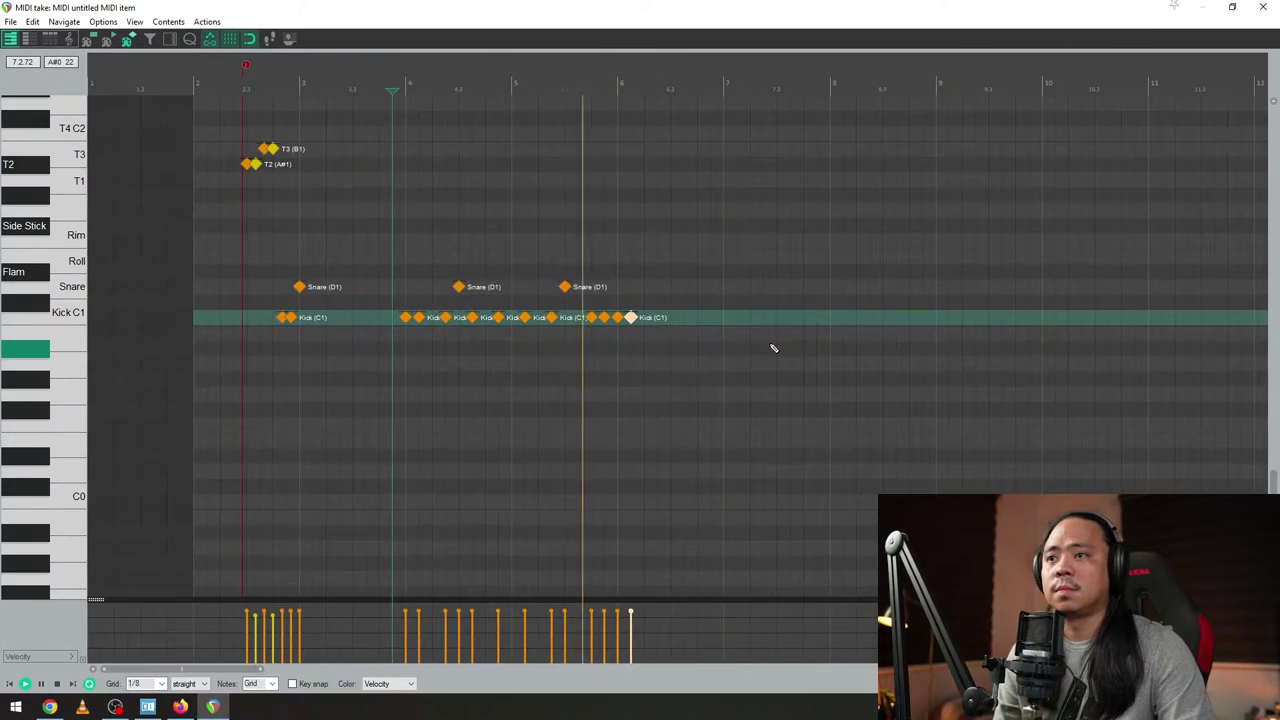
- Add a kick at 6.2.50, a snare at 6.3.00 and a kick at 6.3.50, playing back measure 6
{"action": "scroll", "coordinate": [657, 320], "scroll_direction": "up", "scroll_amount": 4}
{"action": "left_click", "coordinate": [675, 318]}
{"action": "left_click", "coordinate": [717, 287]}
{"action": "key", "text": "space"}
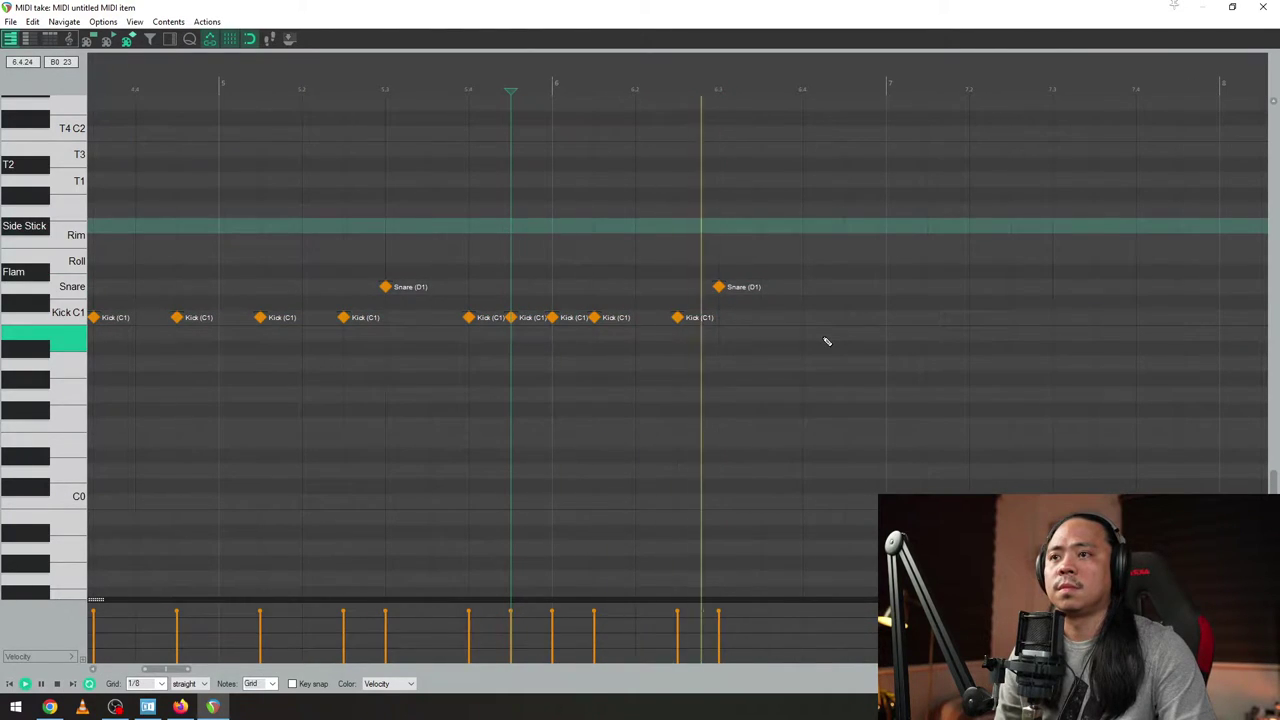
{"action": "left_click", "coordinate": [760, 318]}
{"action": "key", "text": "space"}
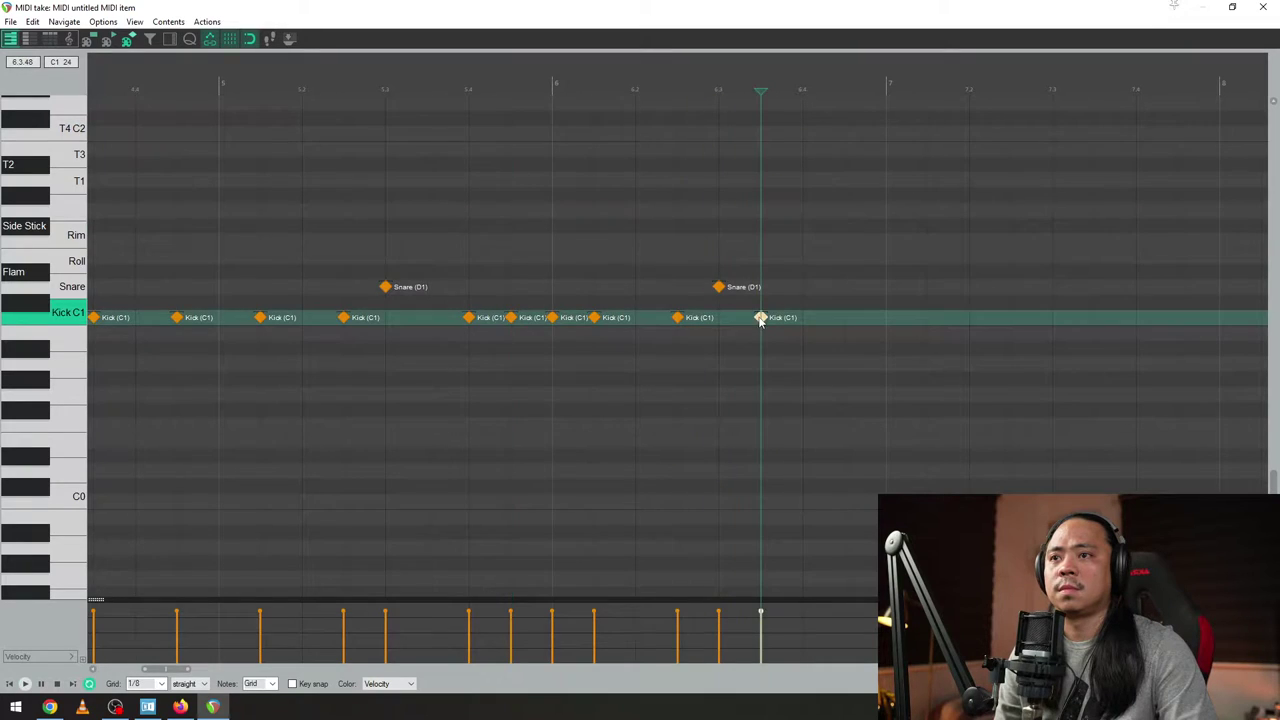
{"action": "key", "text": "space"}
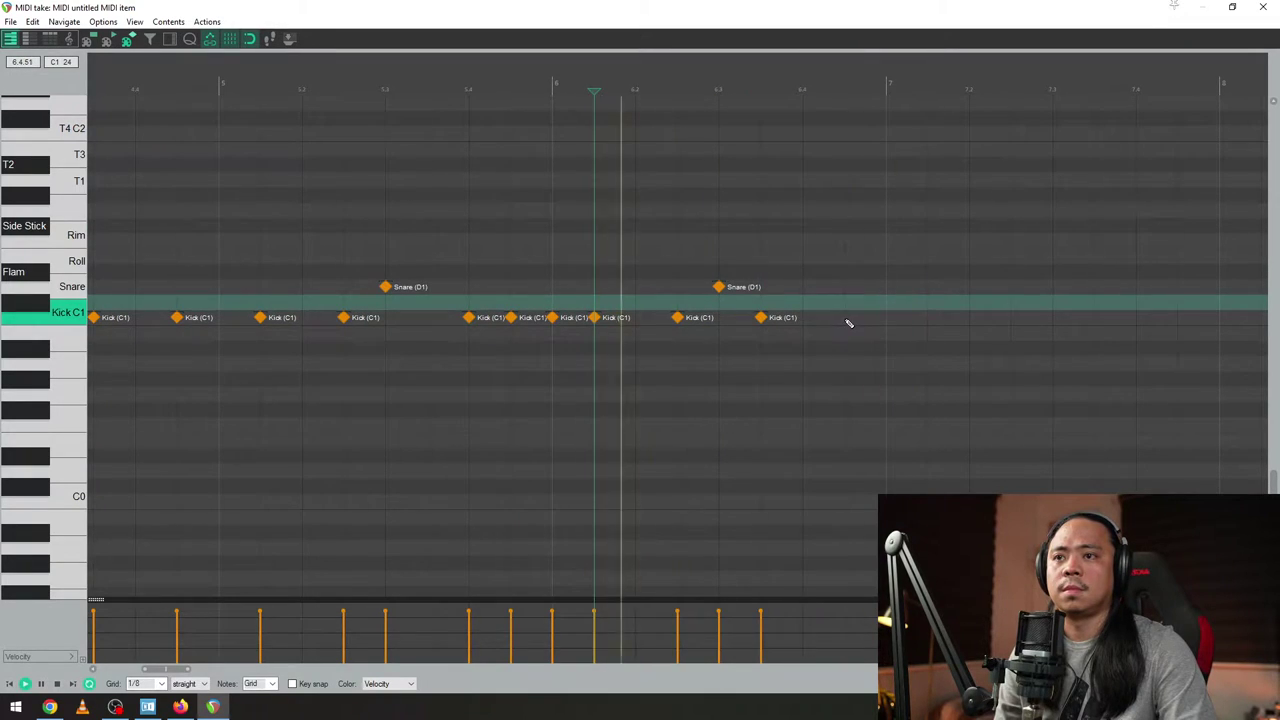
- Add kicks at 6.4.50, 7.1.50 and 7.2.50 and a snare at 7.3.00
{"action": "key", "text": "space"}
{"action": "double_click", "coordinate": [846, 320]}
{"action": "left_click", "coordinate": [932, 319]}
{"action": "key", "text": "space"}
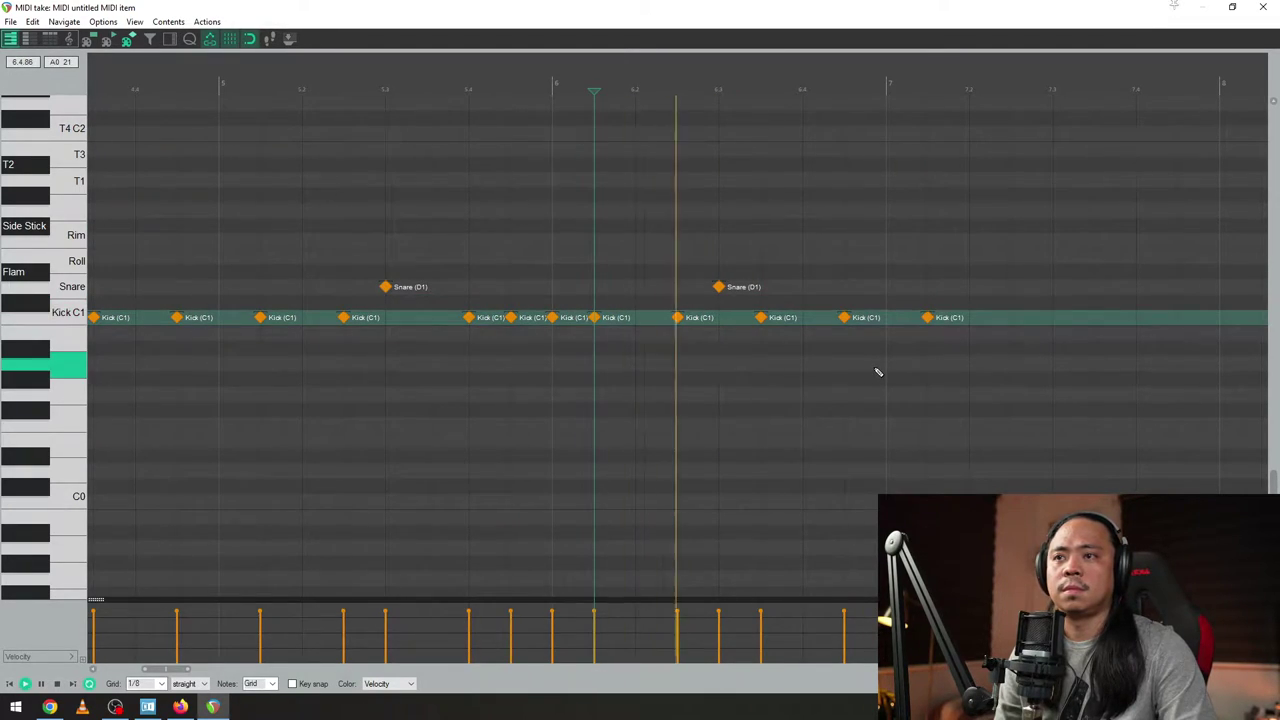
{"action": "left_click", "coordinate": [1014, 318]}
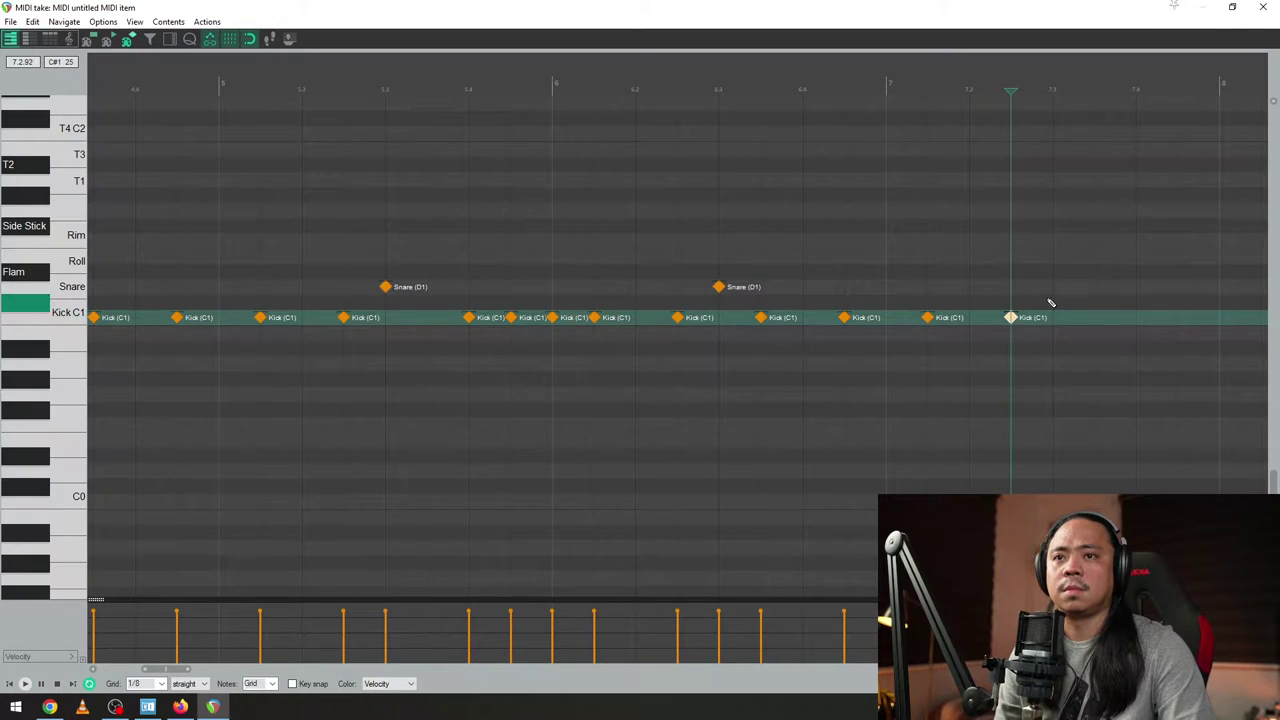
{"action": "left_click", "coordinate": [1051, 287]}
- Play back the groove from the start of measure 2 and lower the velocity of the kick at 4.1.50 to 98
{"action": "scroll", "coordinate": [453, 293], "scroll_direction": "down", "scroll_amount": 5}
{"action": "key", "text": "space"}
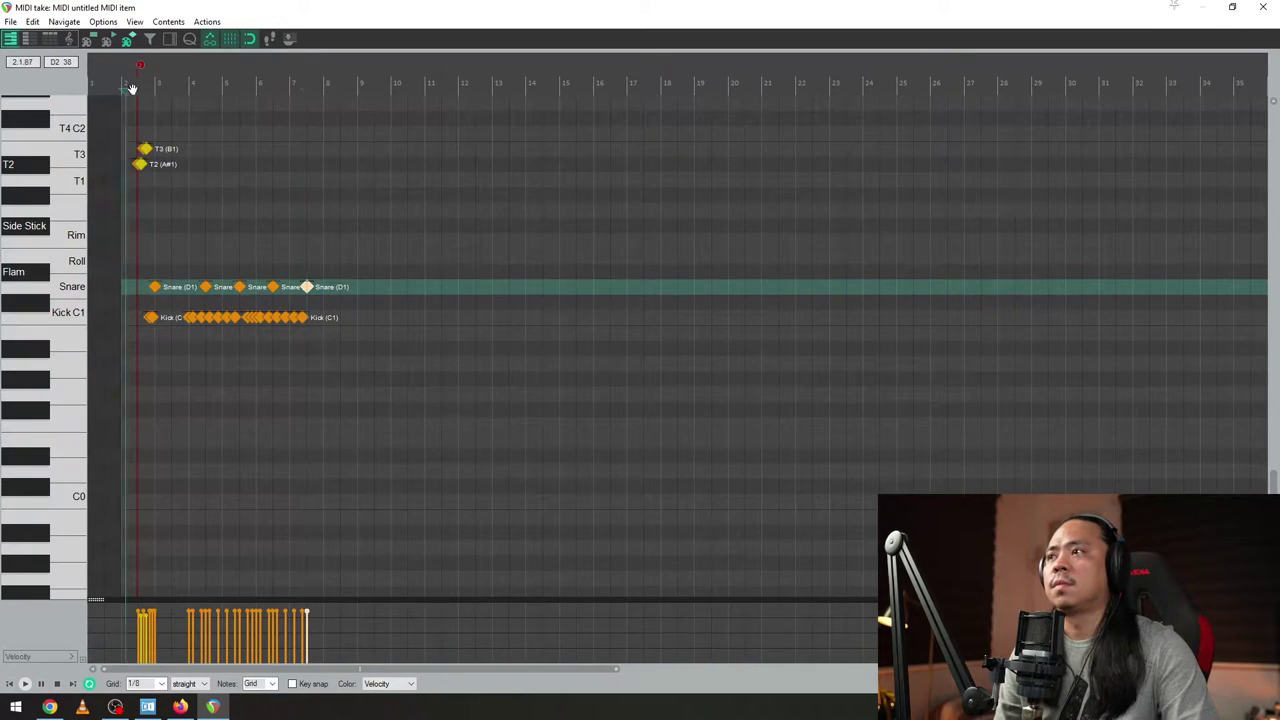
{"action": "scroll", "coordinate": [503, 391], "scroll_direction": "up", "scroll_amount": 4}
{"action": "scroll", "coordinate": [805, 398], "scroll_direction": "up", "scroll_amount": 3}
{"action": "key", "text": "space"}
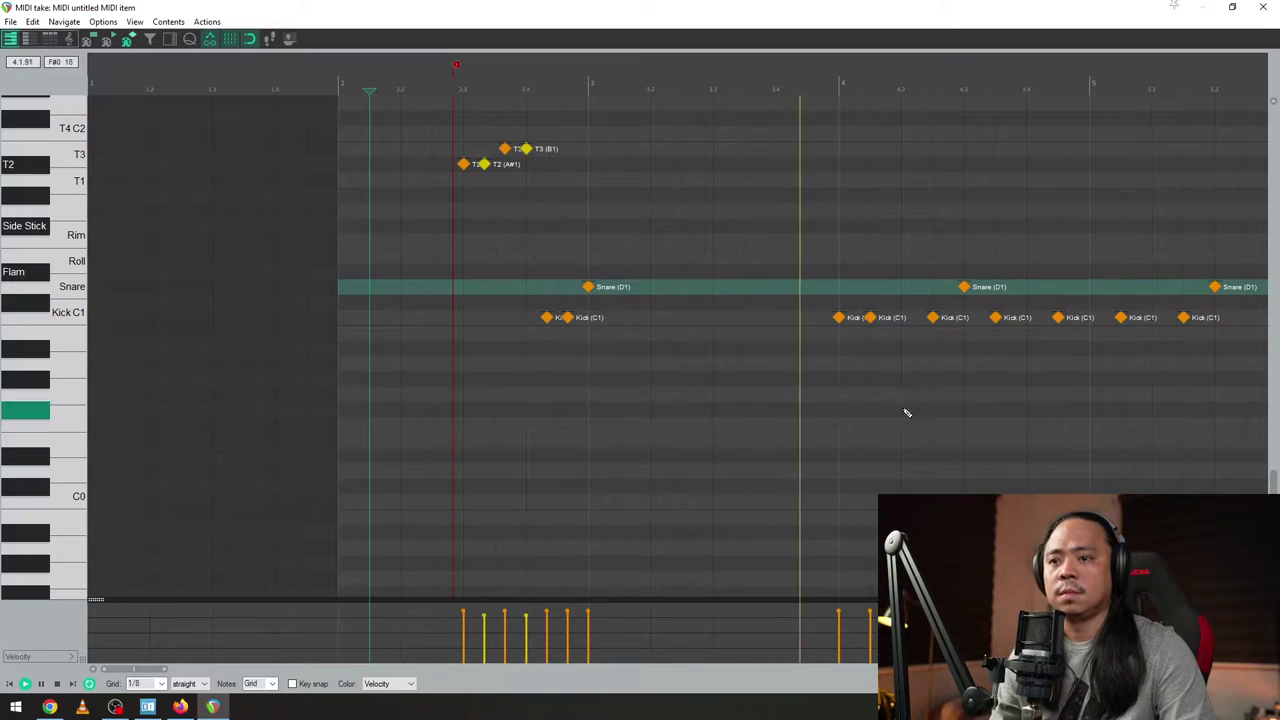
{"action": "left_click", "coordinate": [870, 317]}
{"action": "left_click_drag", "start_coordinate": [868, 618], "coordinate": [870, 616]}
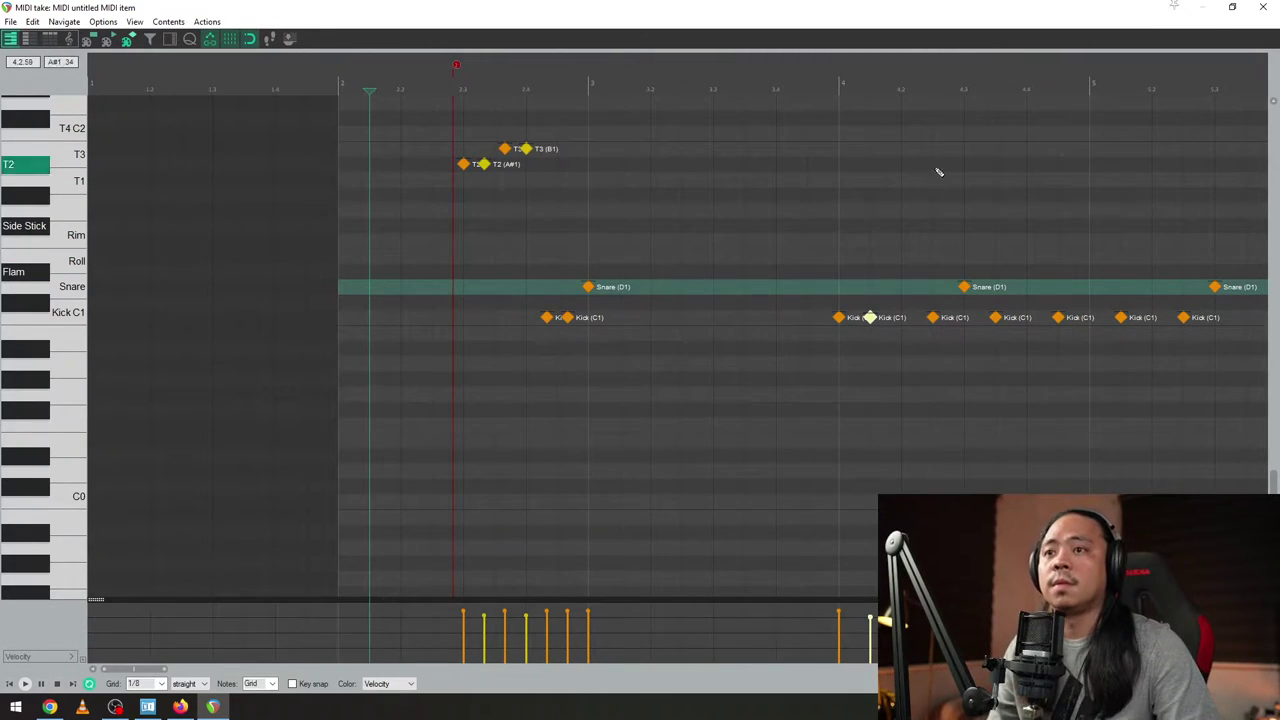
- Play back the groove from 3.2.00 to check the softened kick in measure 4
{"action": "right_click", "coordinate": [990, 331]}
{"action": "left_click", "coordinate": [651, 302]}
{"action": "key", "text": "space"}
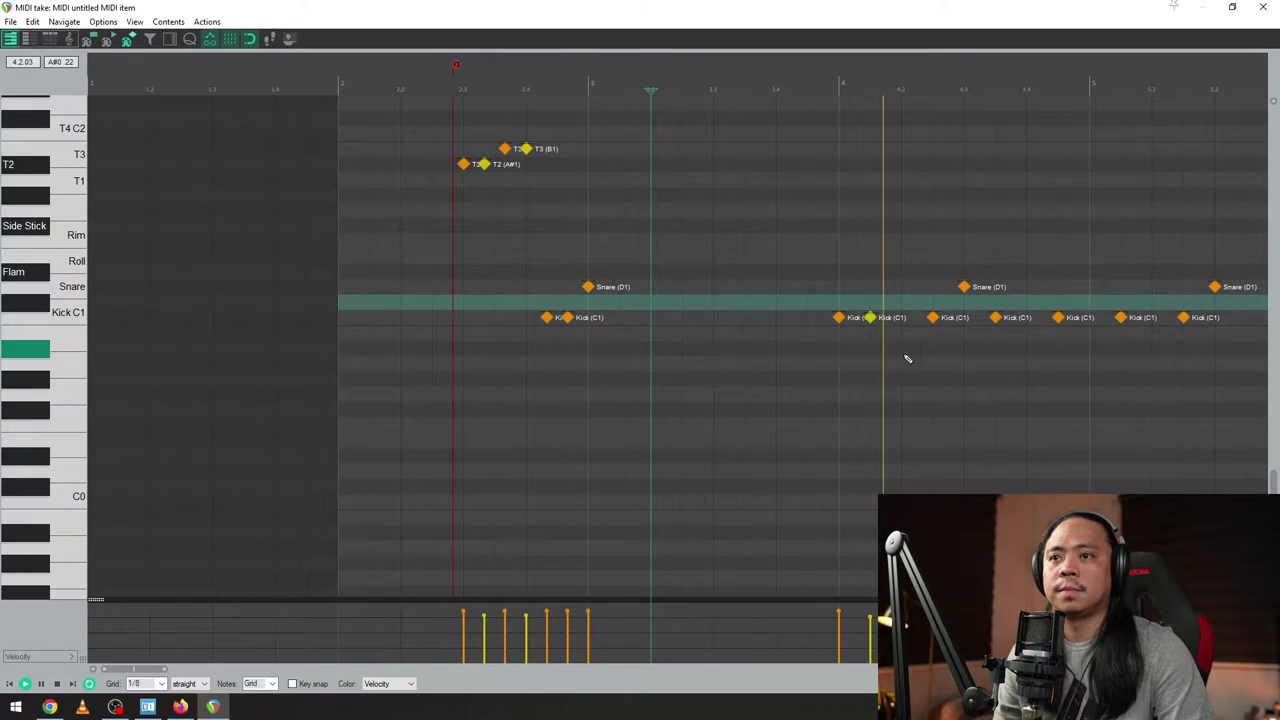
{"action": "scroll", "coordinate": [1082, 359], "scroll_direction": "down", "scroll_amount": 4}
{"action": "key", "text": "space"}
- Lower the velocities of the kicks at 5.4.50 and 6.1.50 to about 100
{"action": "left_click", "coordinate": [475, 318]}
{"action": "scroll", "coordinate": [571, 341], "scroll_direction": "up", "scroll_amount": 5}
{"action": "scroll", "coordinate": [962, 396], "scroll_direction": "down", "scroll_amount": 2}
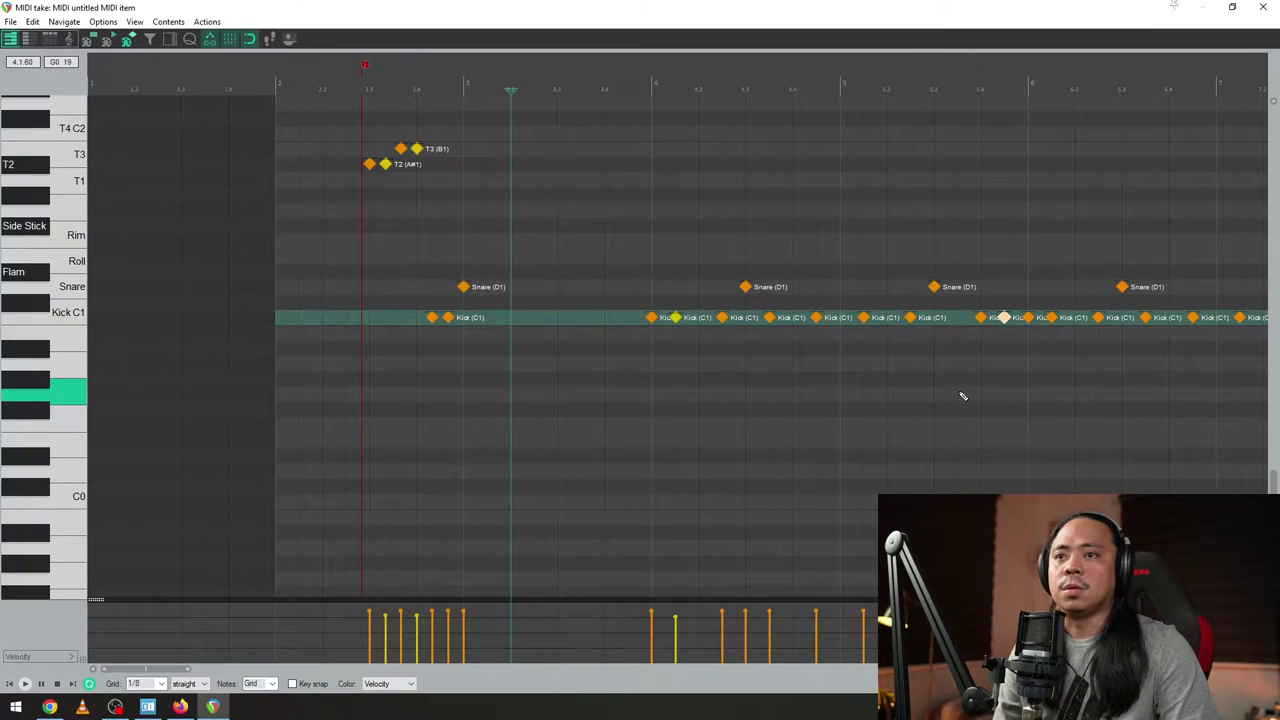
{"action": "left_click_drag", "start_coordinate": [1006, 612], "coordinate": [1004, 618]}
{"action": "left_click", "coordinate": [1051, 317]}
{"action": "left_click_drag", "start_coordinate": [1051, 610], "coordinate": [1051, 618]}
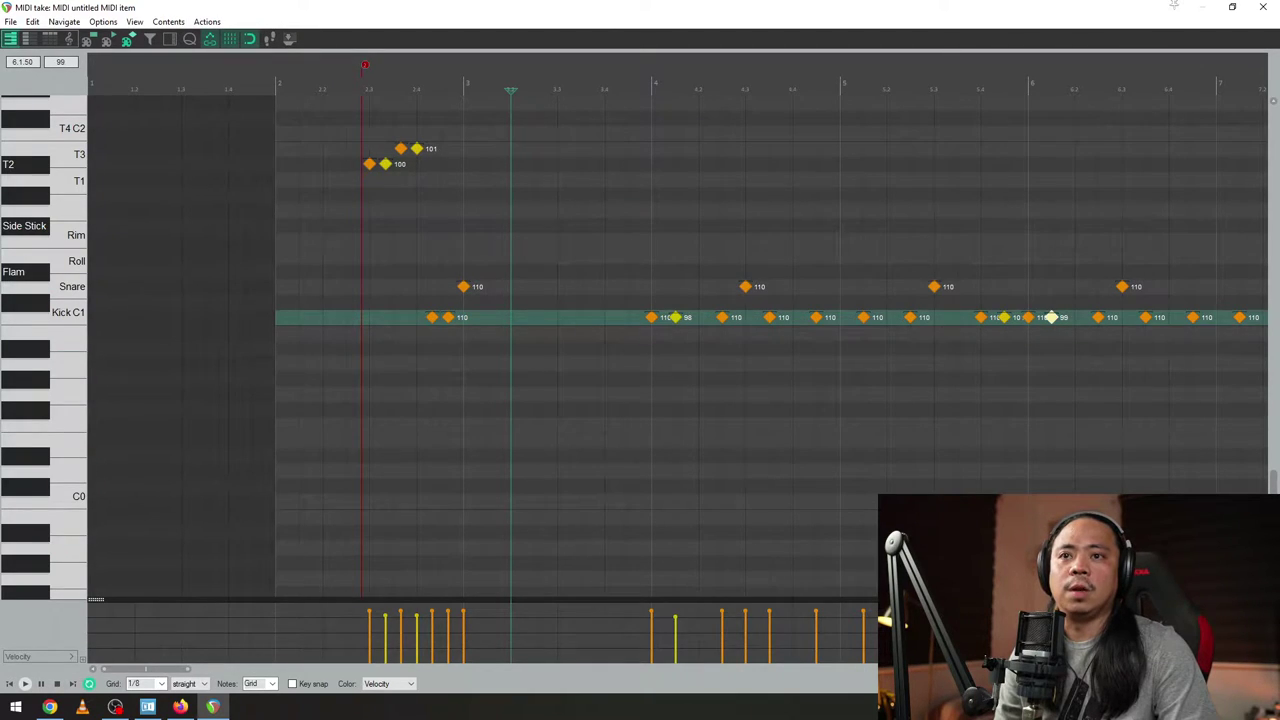
- Play back the groove from 4.4.00 through measure 7 to check it against the song
{"action": "left_click", "coordinate": [957, 346]}
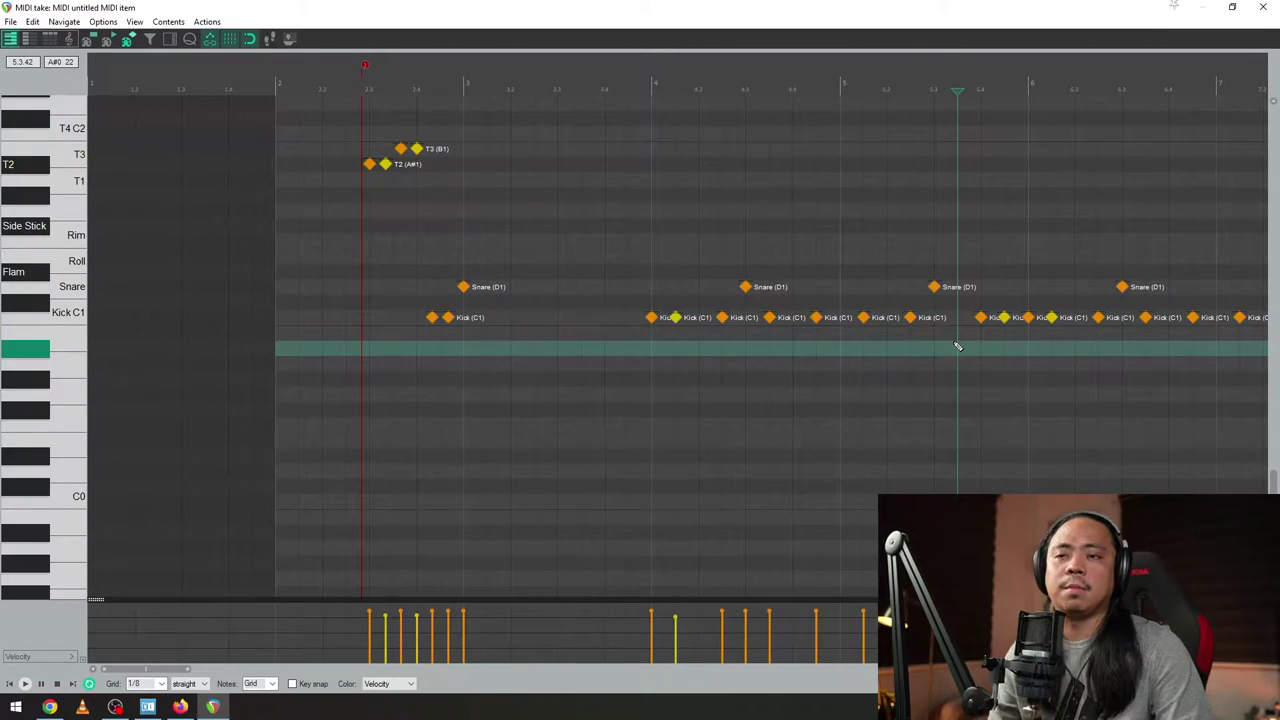
{"action": "left_click", "coordinate": [790, 82]}
{"action": "key", "text": "space"}
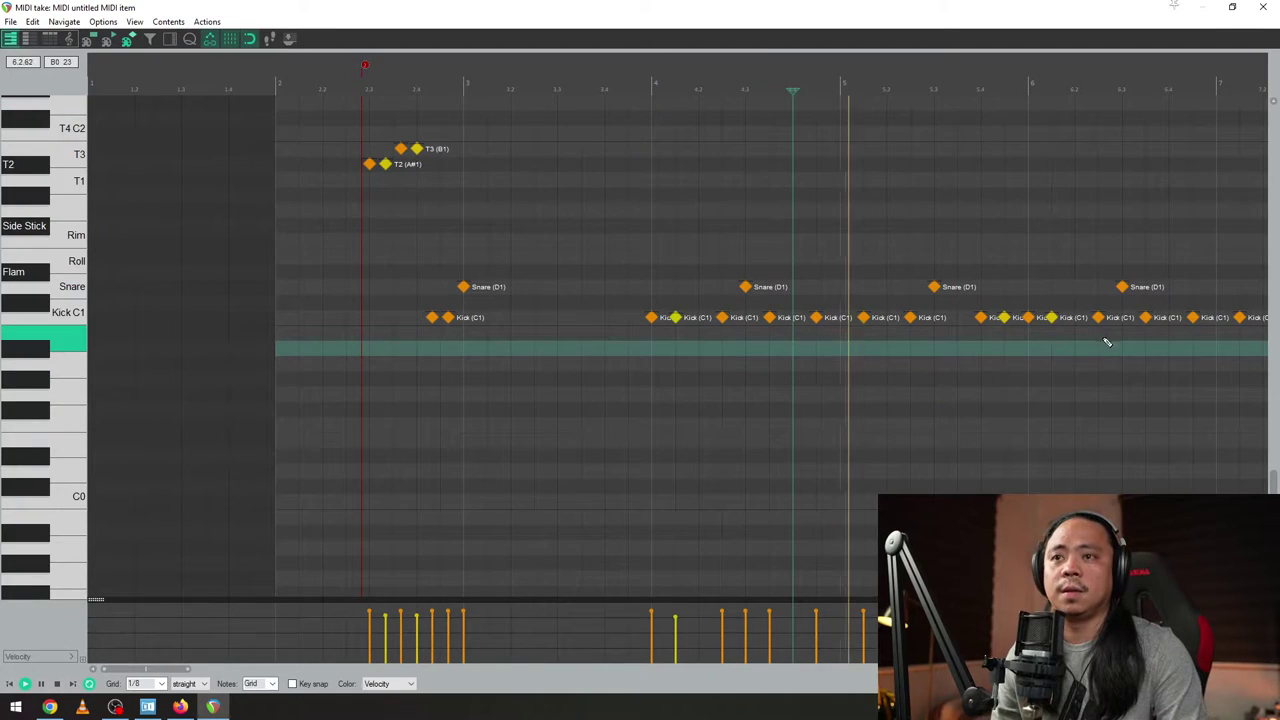
{"action": "key", "text": "space"}
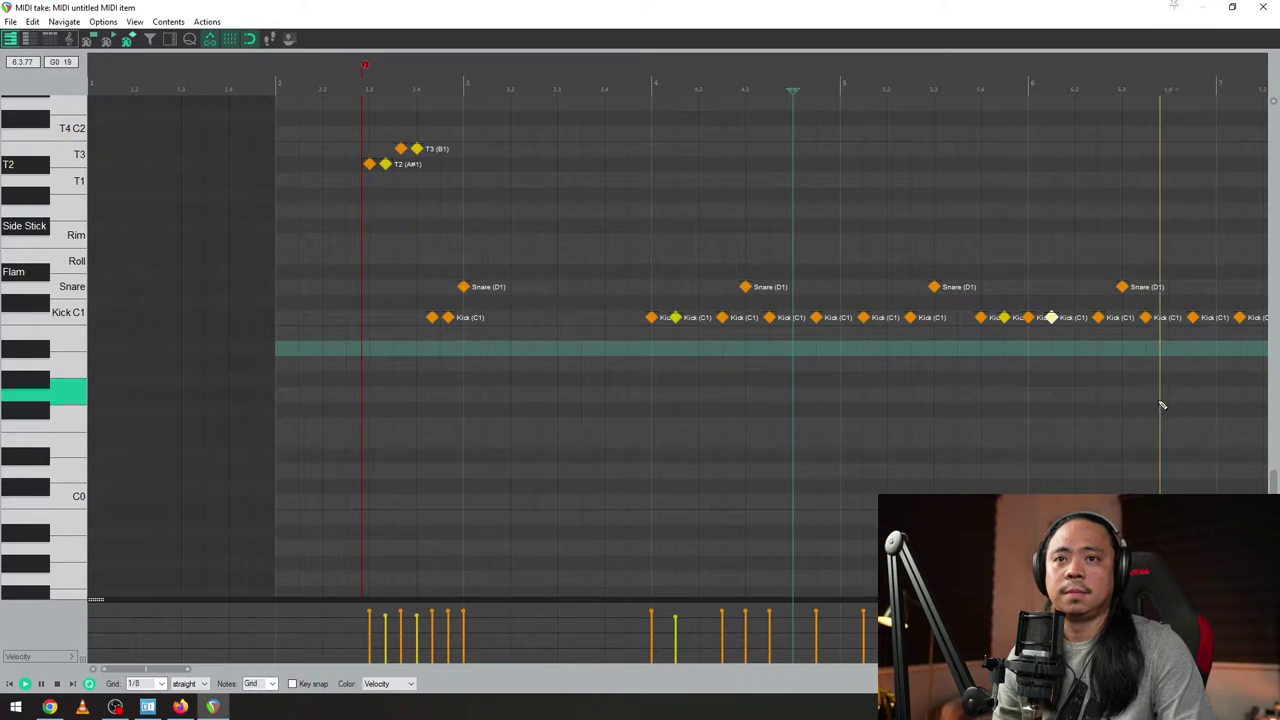
{"action": "left_click_drag", "start_coordinate": [1171, 58], "coordinate": [629, 86]}
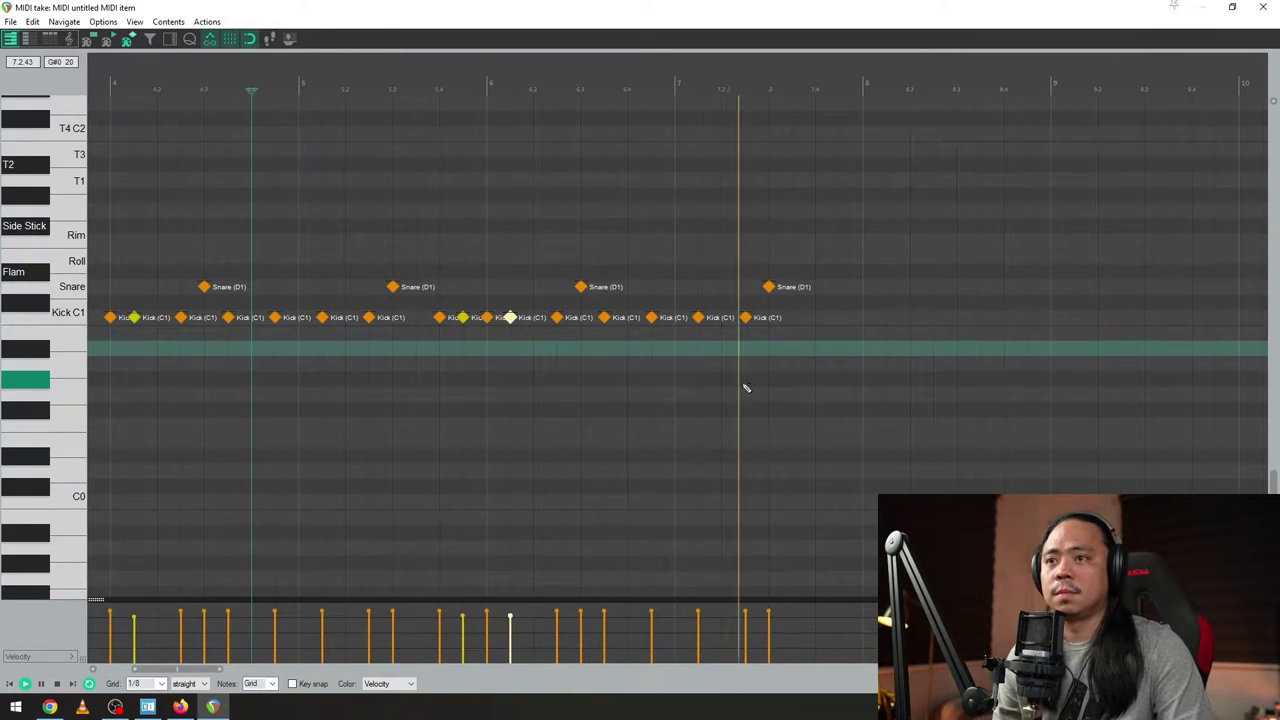
{"action": "key", "text": "space"}
- Add kicks at 7.4.00, 8.1.00, 8.2.00 and 8.3.00 and play them back
{"action": "left_click", "coordinate": [815, 317]}
{"action": "left_click", "coordinate": [865, 319]}
{"action": "left_click", "coordinate": [910, 318]}
{"action": "left_click", "coordinate": [957, 317]}
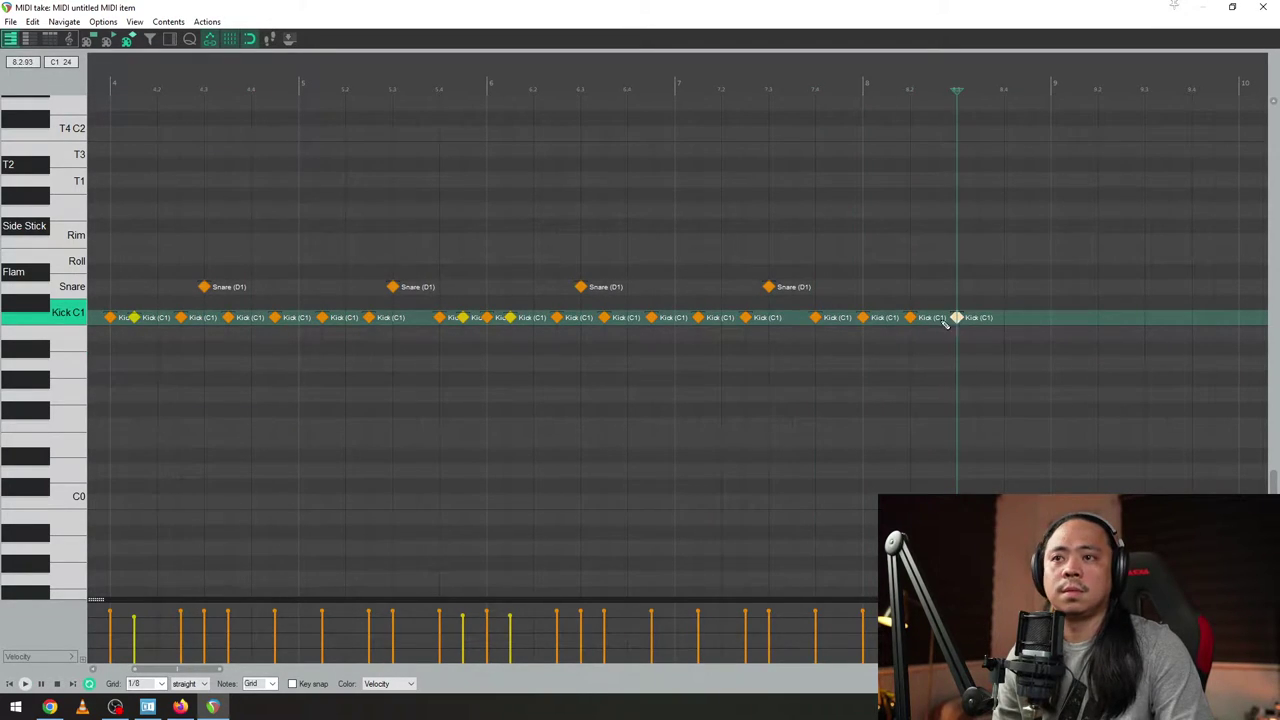
{"action": "key", "text": "space"}
{"action": "key", "text": "space"}
- Add kicks at 7.4.50 and 8.1.50, delete those at 8.2.00 and 8.3.00, and play back from 7.2.00
{"action": "left_click", "coordinate": [839, 317]}
{"action": "left_click", "coordinate": [886, 317]}
{"action": "double_click", "coordinate": [955, 320]}
{"action": "left_click", "coordinate": [722, 306]}
{"action": "key", "text": "space"}
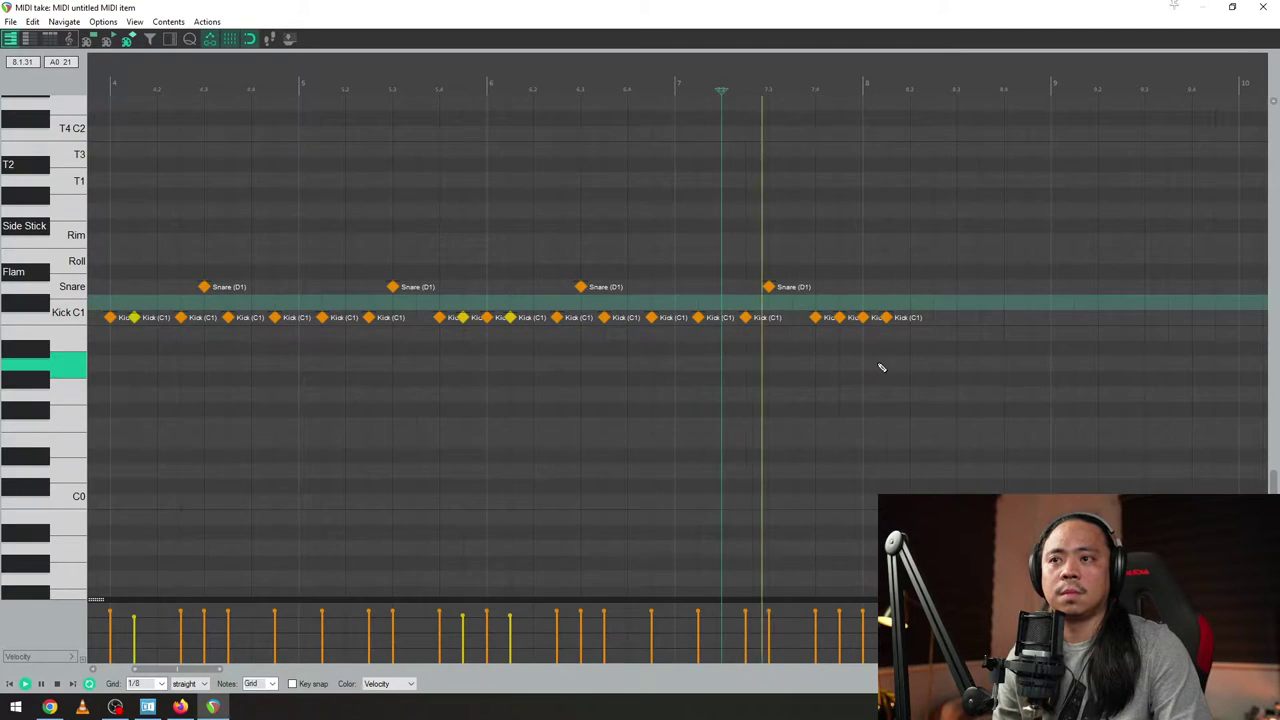
{"action": "key", "text": "space"}
- Lower the velocities of the kicks at 7.4.50 and 8.1.50 to about 100
{"action": "left_click", "coordinate": [863, 317], "text": "ctrl"}
{"action": "left_click", "coordinate": [886, 317], "text": "ctrl"}
{"action": "left_click", "coordinate": [863, 317]}
{"action": "left_click", "coordinate": [839, 317]}
{"action": "left_click", "coordinate": [886, 317], "text": "ctrl"}
{"action": "left_click_drag", "start_coordinate": [885, 611], "coordinate": [885, 616]}
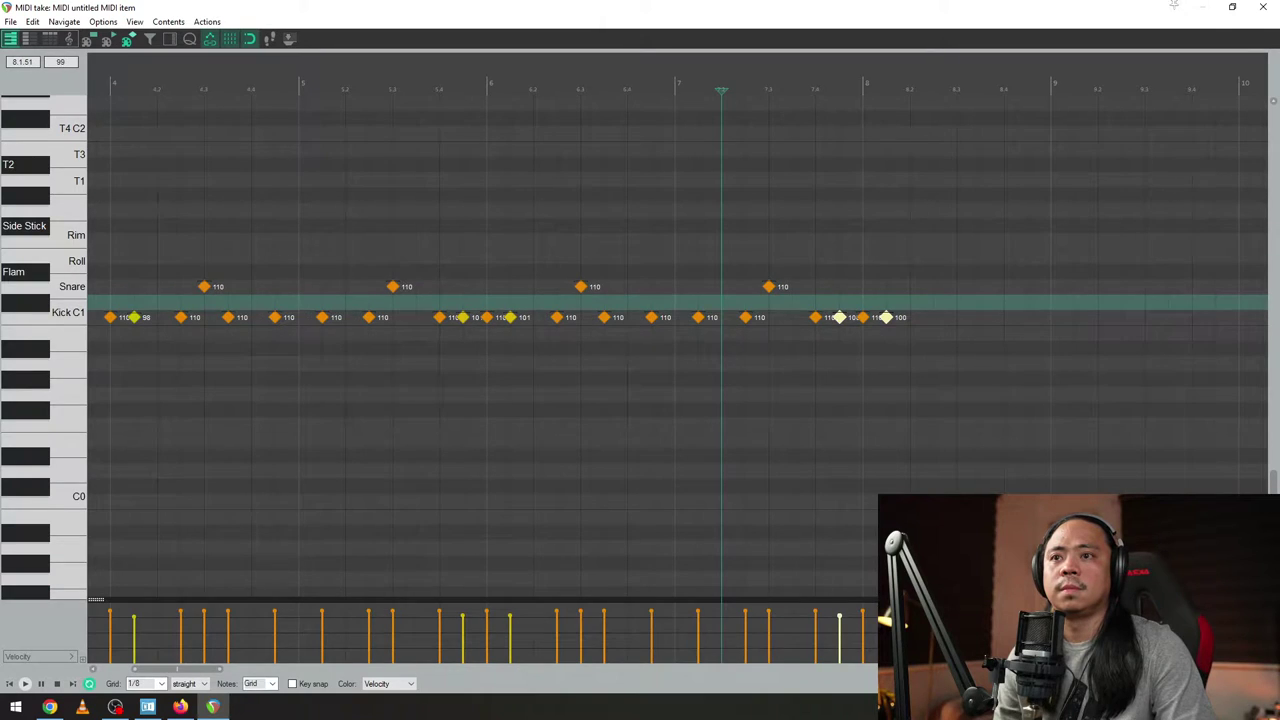
- Play back from 7.1.50 and add a kick at 8.2.50 and a snare at 8.3.00
{"action": "left_click", "coordinate": [709, 350]}
{"action": "key", "text": "space"}
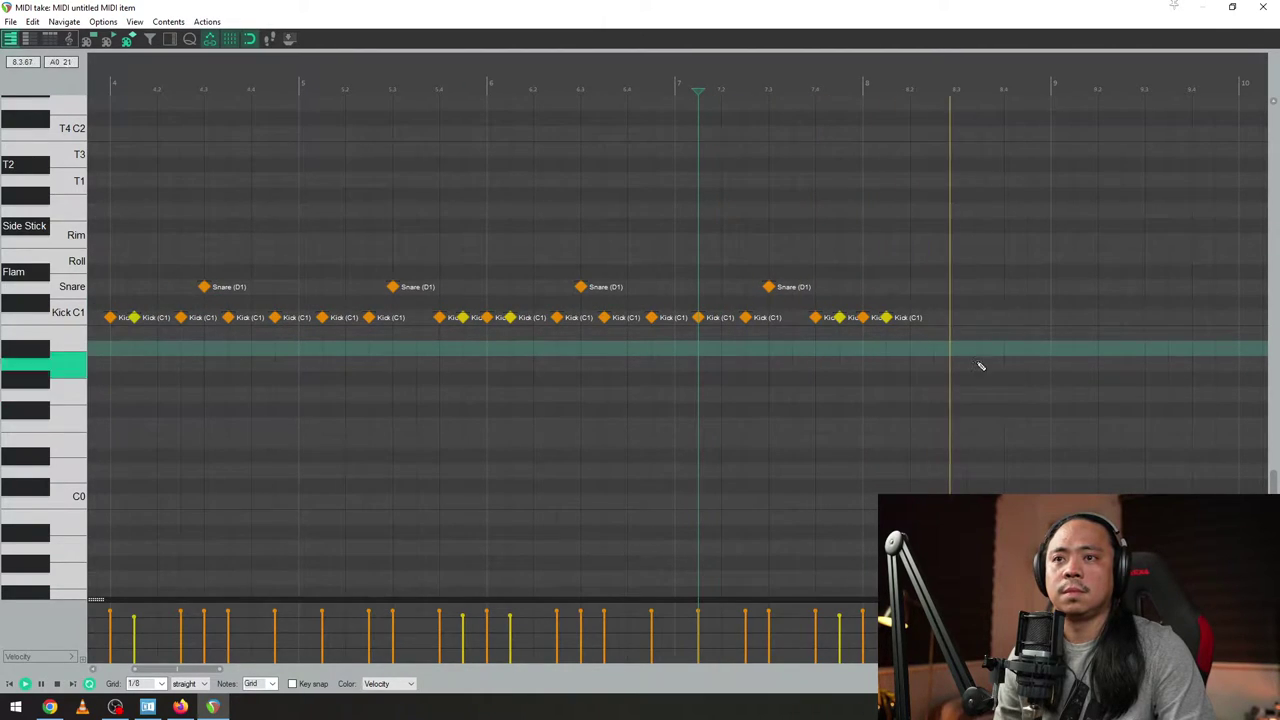
{"action": "left_click", "coordinate": [933, 317]}
{"action": "left_click", "coordinate": [956, 286]}
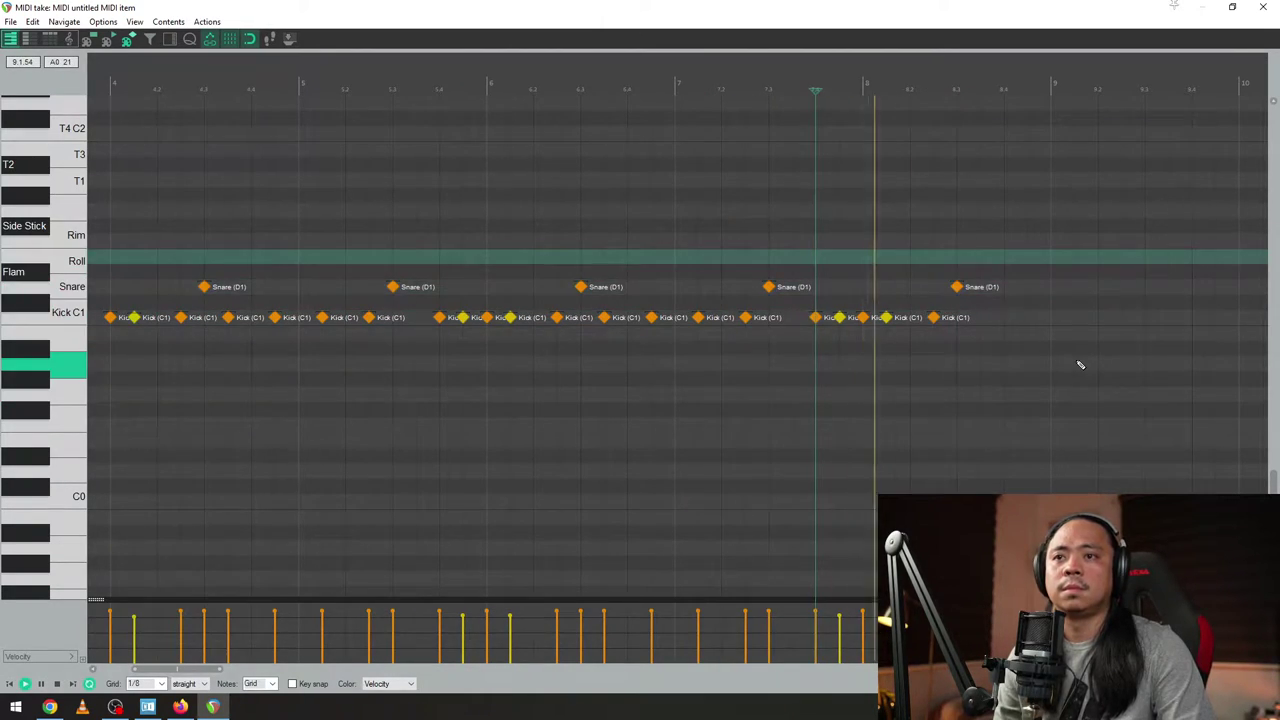
{"action": "key", "text": "space"}
- Add kicks at 8.3.50, 8.4.00 and 8.4.50 and play back from 8.1.50
{"action": "left_click", "coordinate": [985, 317]}
{"action": "left_click", "coordinate": [1006, 317]}
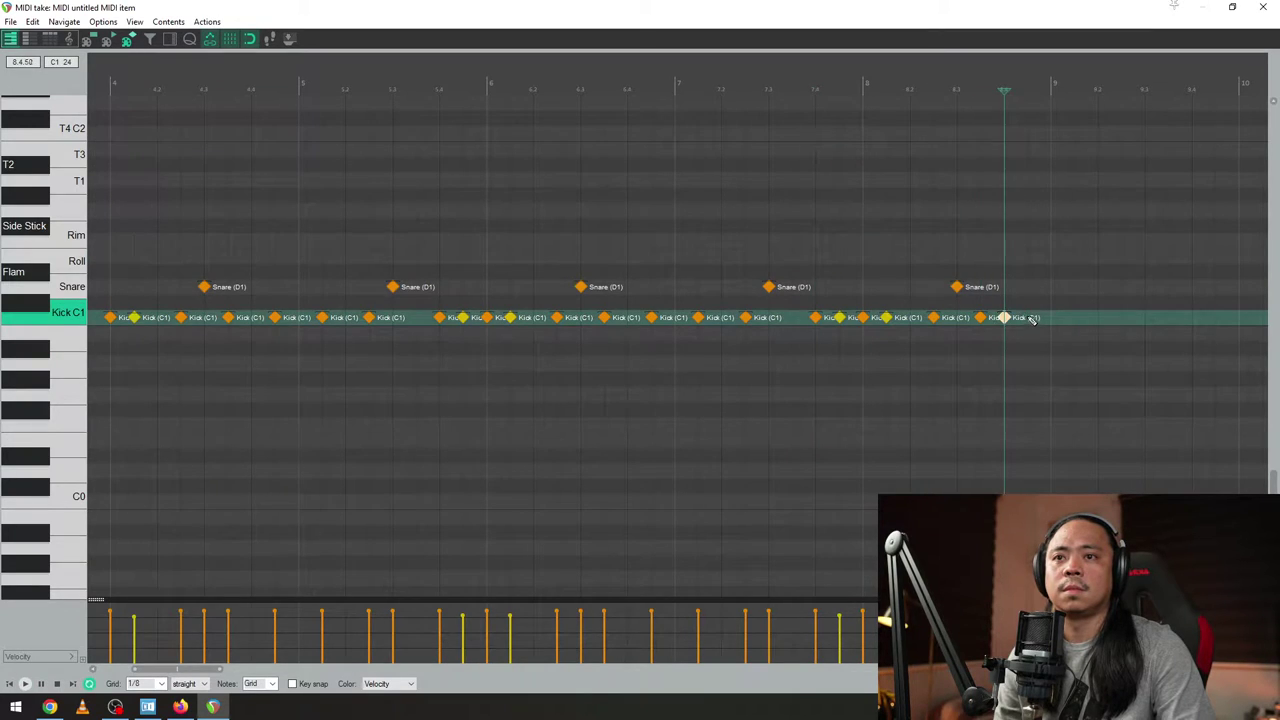
{"action": "key", "text": "space"}
{"action": "left_click", "coordinate": [884, 94]}
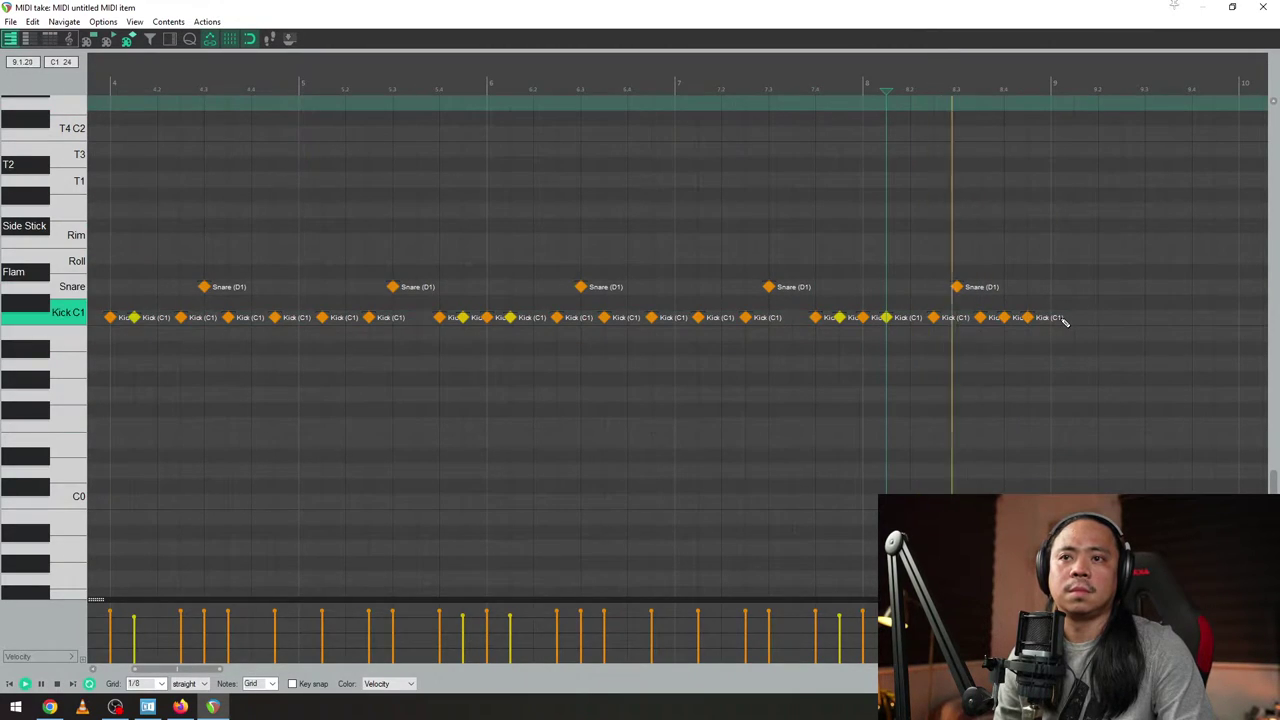
- Add kicks at 9.1.50 and 9.2.50 and a snare at 9.3.00, playing back from 6.4.00 in between
{"action": "left_click", "coordinate": [1074, 317]}
{"action": "left_click", "coordinate": [646, 143]}
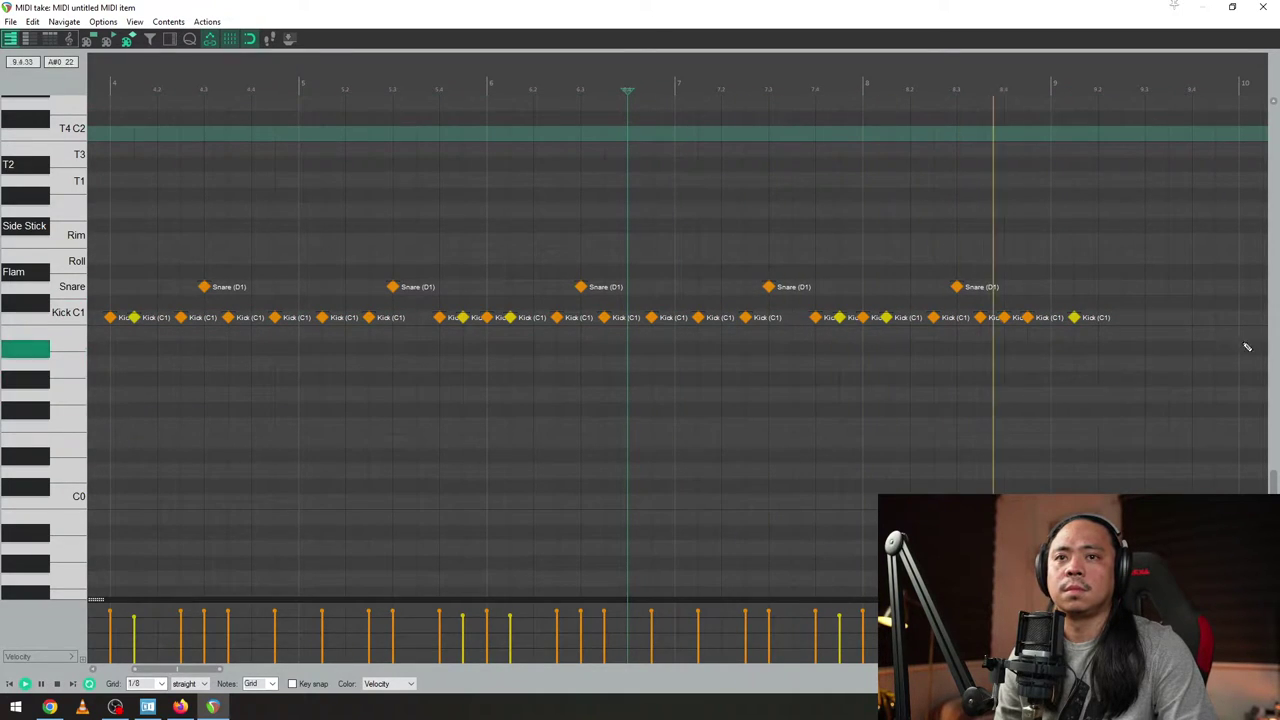
{"action": "left_click", "coordinate": [1121, 317]}
{"action": "left_click", "coordinate": [1145, 287]}
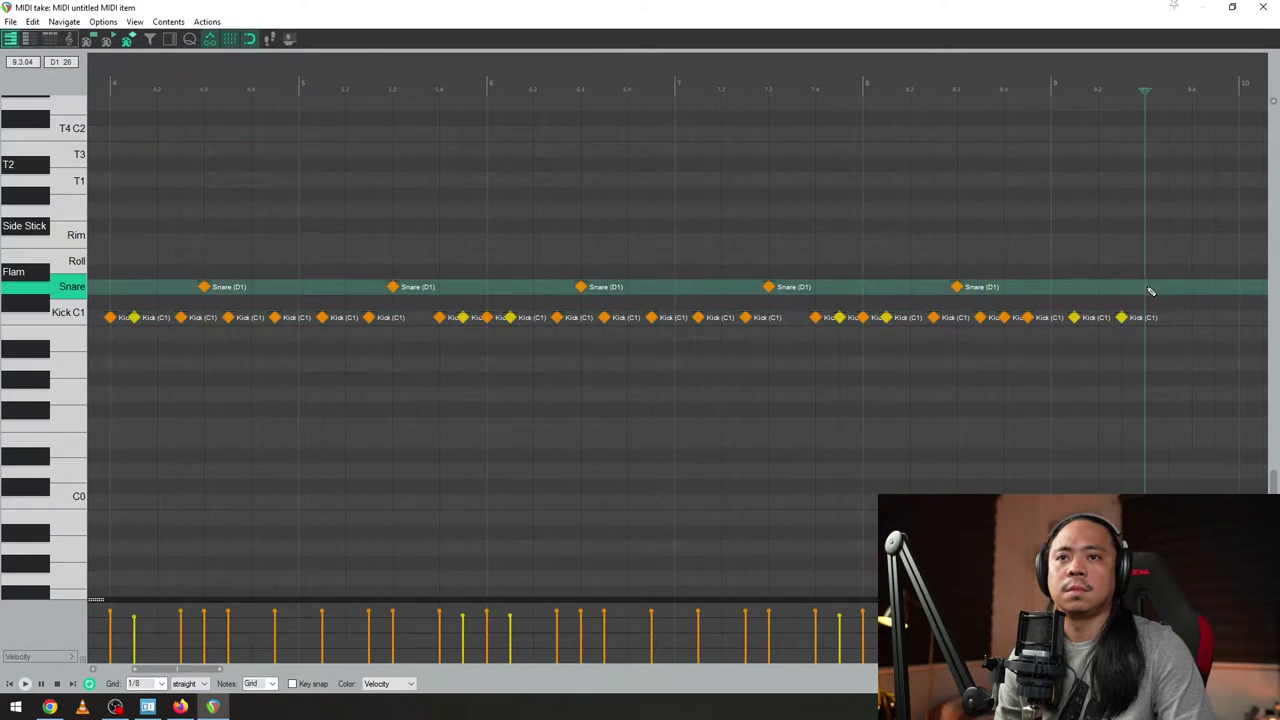
- Add a snare at 9.3 and set the velocity of all notes from the 8.3 snare to the 9.3 snare to 110
{"action": "left_click", "coordinate": [845, 258]}
{"action": "left_click_drag", "start_coordinate": [1169, 257], "coordinate": [1015, 571]}
{"action": "left_click_drag", "start_coordinate": [1183, 277], "coordinate": [945, 563]}
{"action": "right_click", "coordinate": [1004, 319]}
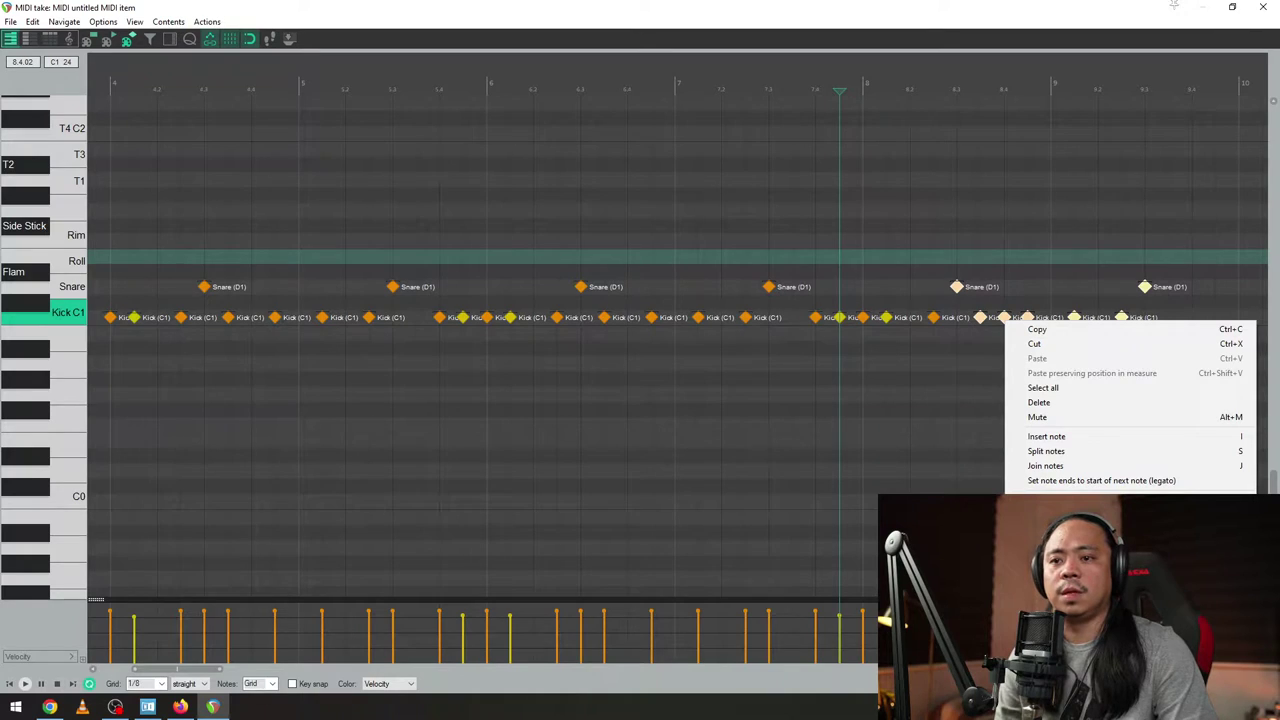
{"action": "left_click", "coordinate": [1039, 421]}
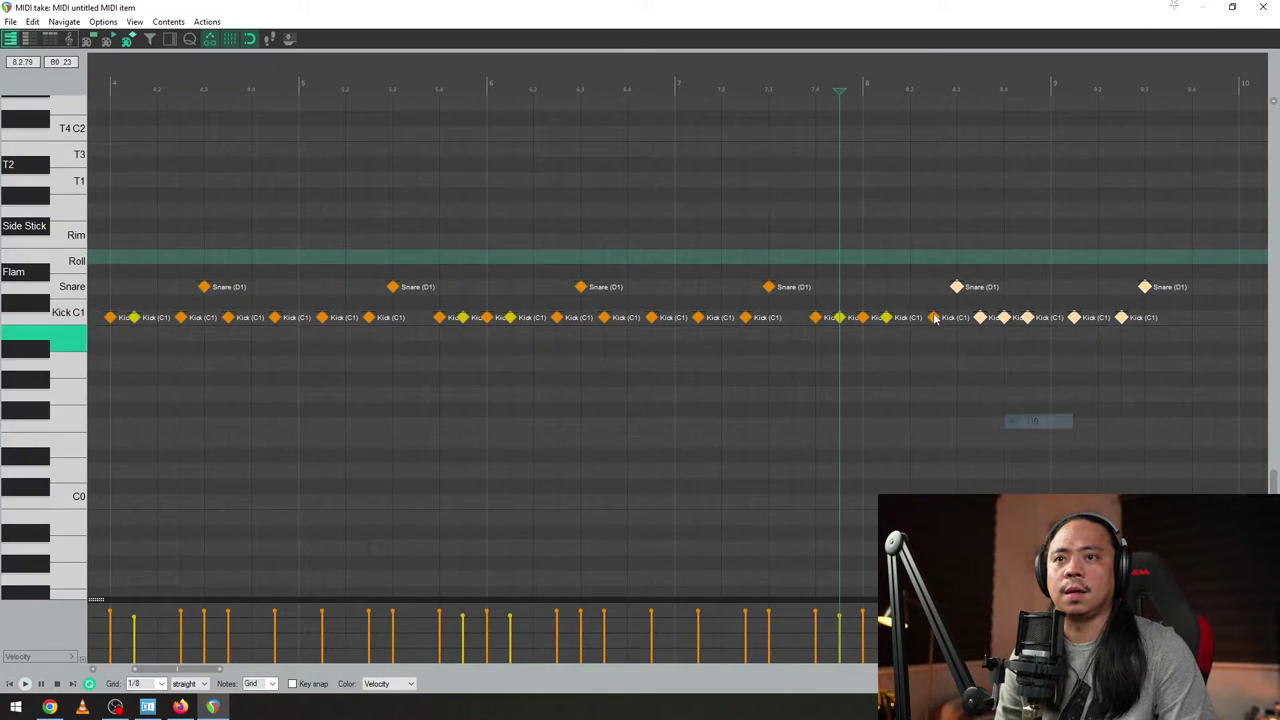
- Lower the velocity of the kick at 8.4 to 99 and play back the passage from early in bar 8
{"action": "left_click", "coordinate": [886, 226]}
{"action": "left_click", "coordinate": [1004, 315]}
{"action": "left_click_drag", "start_coordinate": [1004, 610], "coordinate": [1004, 619]}
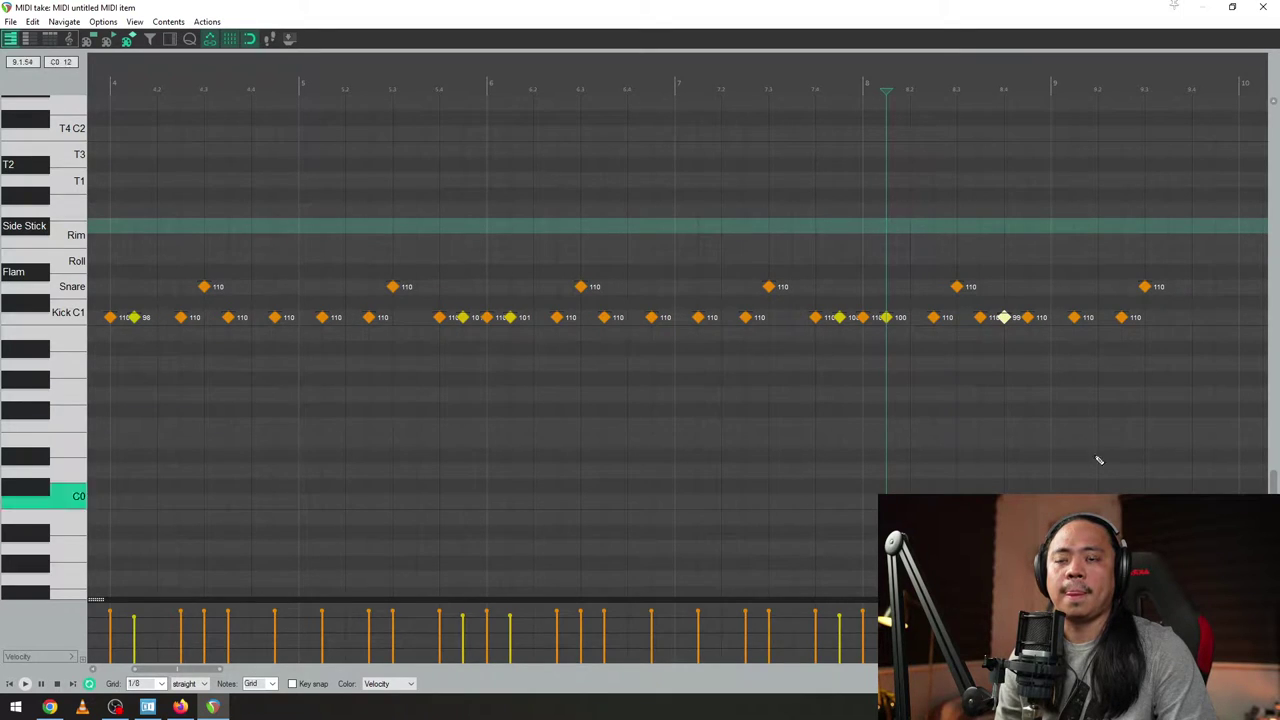
{"action": "key", "text": "space"}
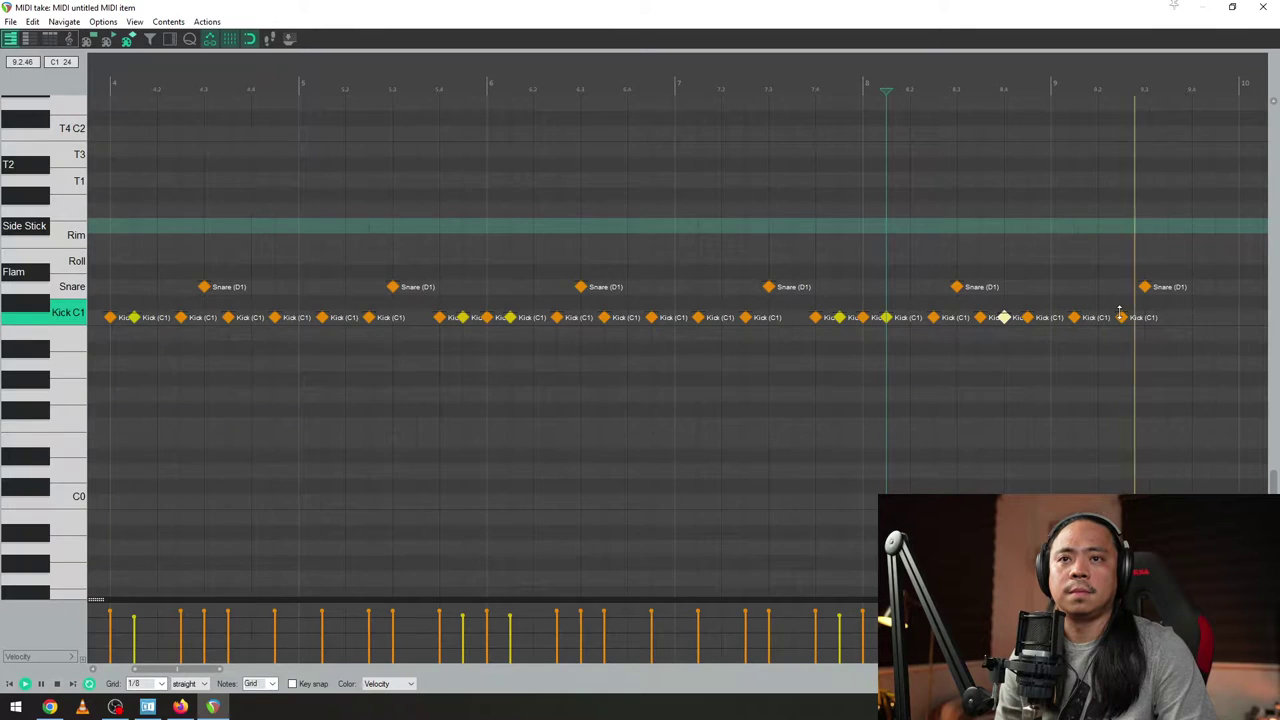
- Add four kicks on consecutive eighth notes from the eighth after 9.3 to the start of bar 10, and play them back
{"action": "left_click_drag", "start_coordinate": [1174, 54], "coordinate": [809, 109]}
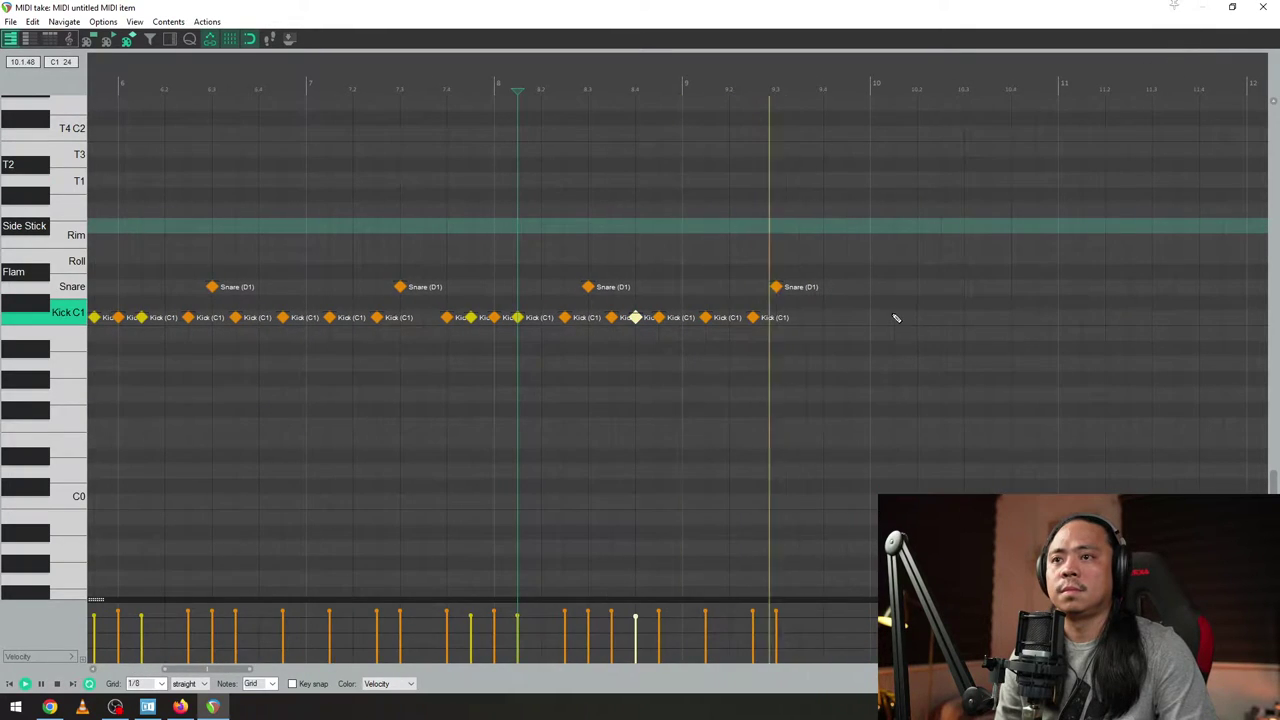
{"action": "left_click", "coordinate": [799, 318]}
{"action": "key", "text": "space"}
{"action": "left_click", "coordinate": [823, 318]}
{"action": "left_click", "coordinate": [848, 318]}
{"action": "left_click", "coordinate": [870, 318]}
{"action": "key", "text": "space"}
{"action": "key", "text": "space"}
- Set the velocity of the four kicks between 9.3 and the start of bar 10 to 110
{"action": "left_click_drag", "start_coordinate": [897, 298], "coordinate": [778, 374]}
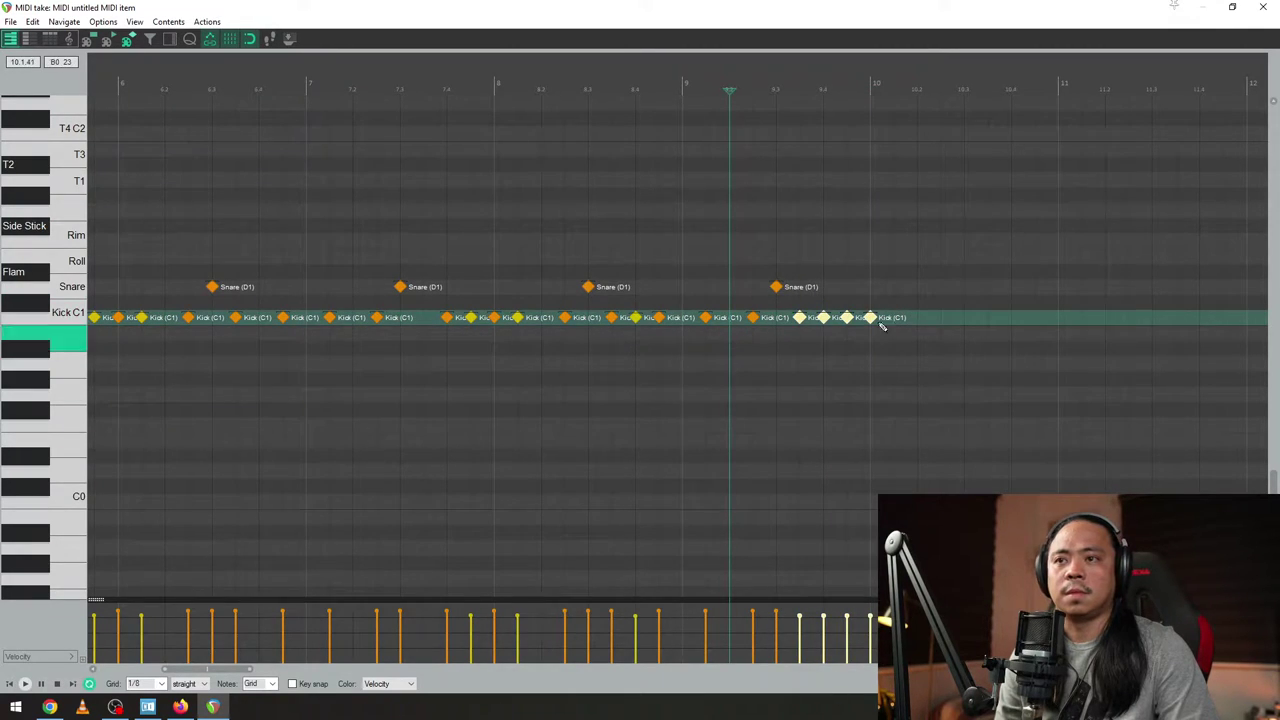
{"action": "left_click_drag", "start_coordinate": [870, 616], "coordinate": [870, 612]}
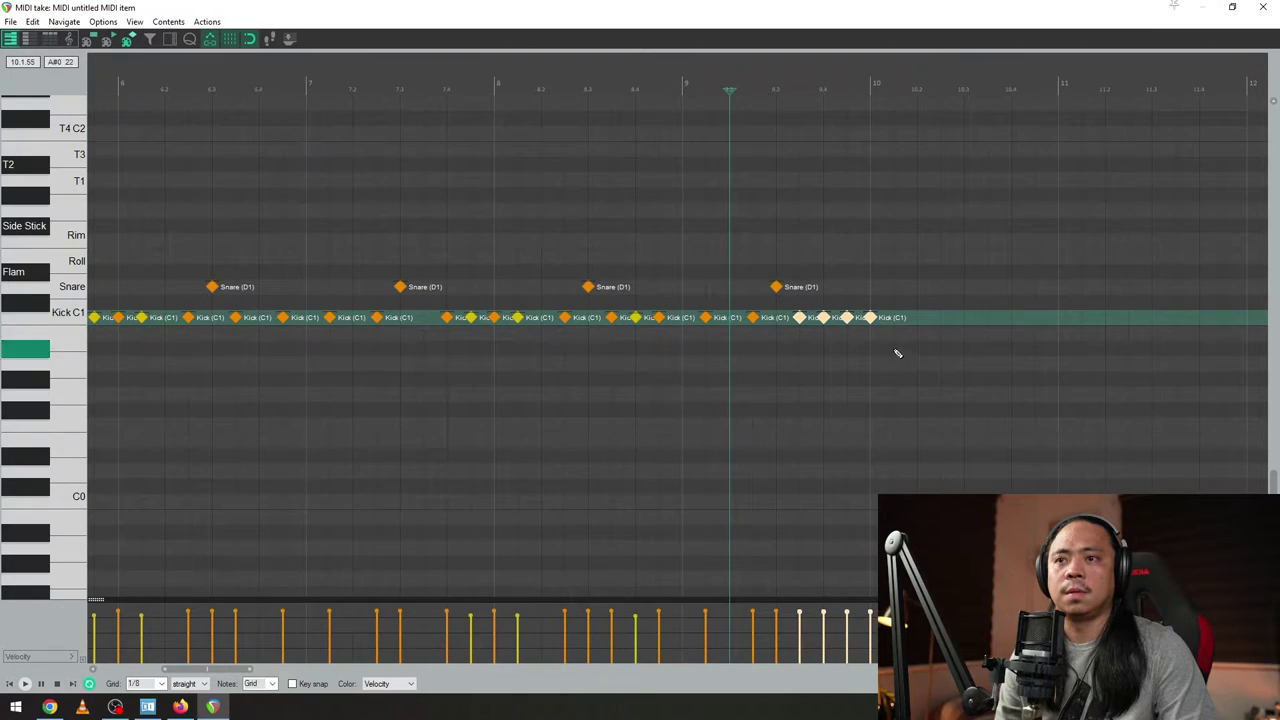
{"action": "right_click", "coordinate": [847, 318]}
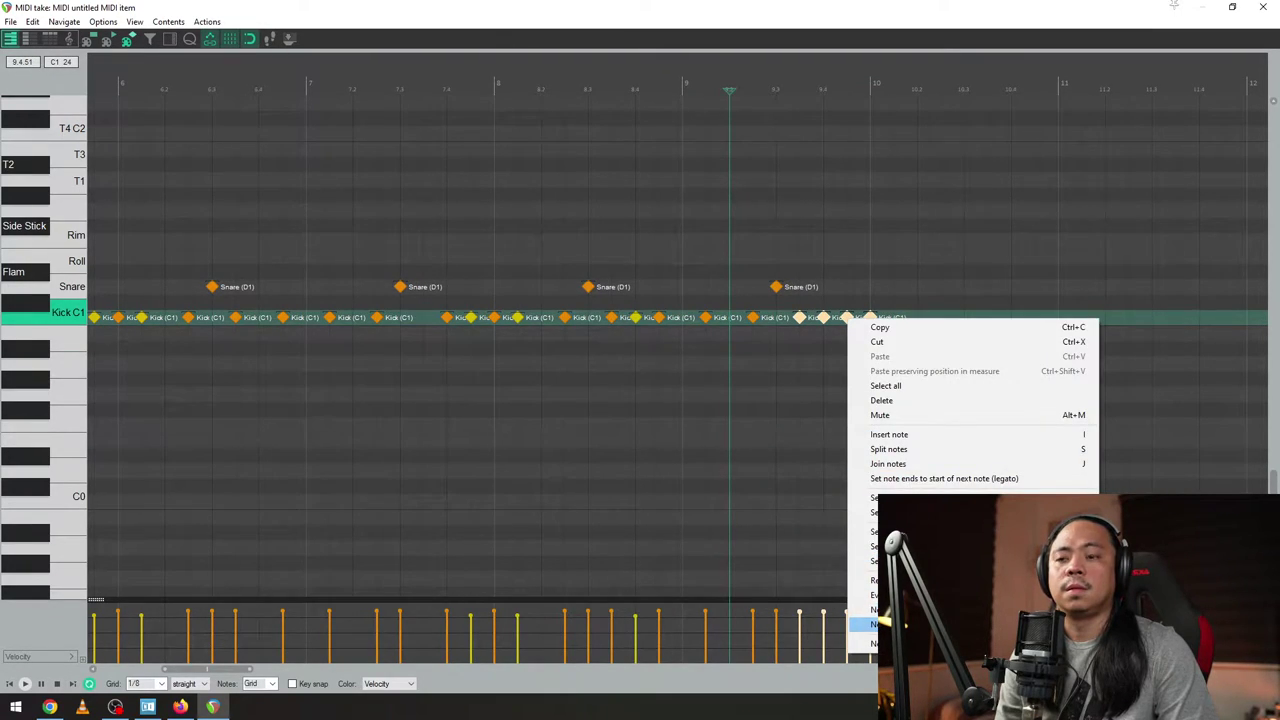
{"action": "mouse_move", "coordinate": [870, 624]}
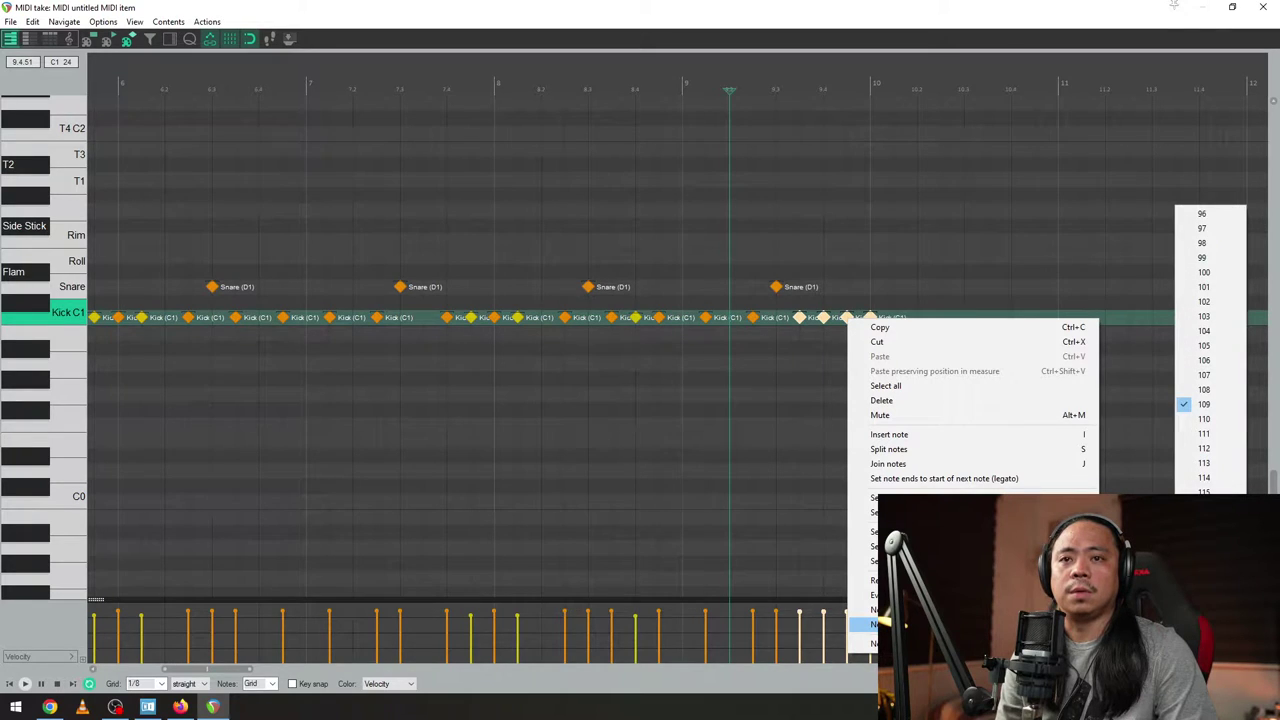
{"action": "left_click", "coordinate": [1202, 404]}
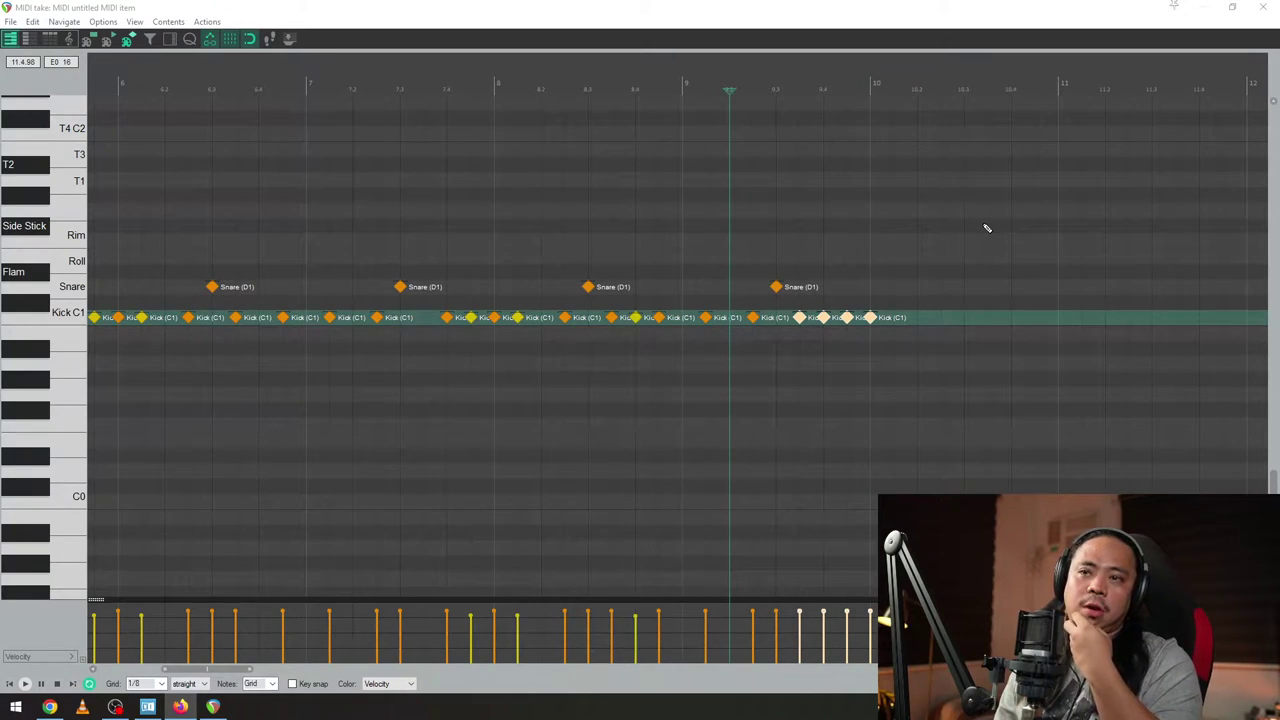
- Set the velocity of the kicks at 9.4 and at the start of bar 10 to 100
{"action": "left_click", "coordinate": [818, 327]}
{"action": "left_click", "coordinate": [871, 318]}
{"action": "left_click", "coordinate": [823, 318], "text": "ctrl"}
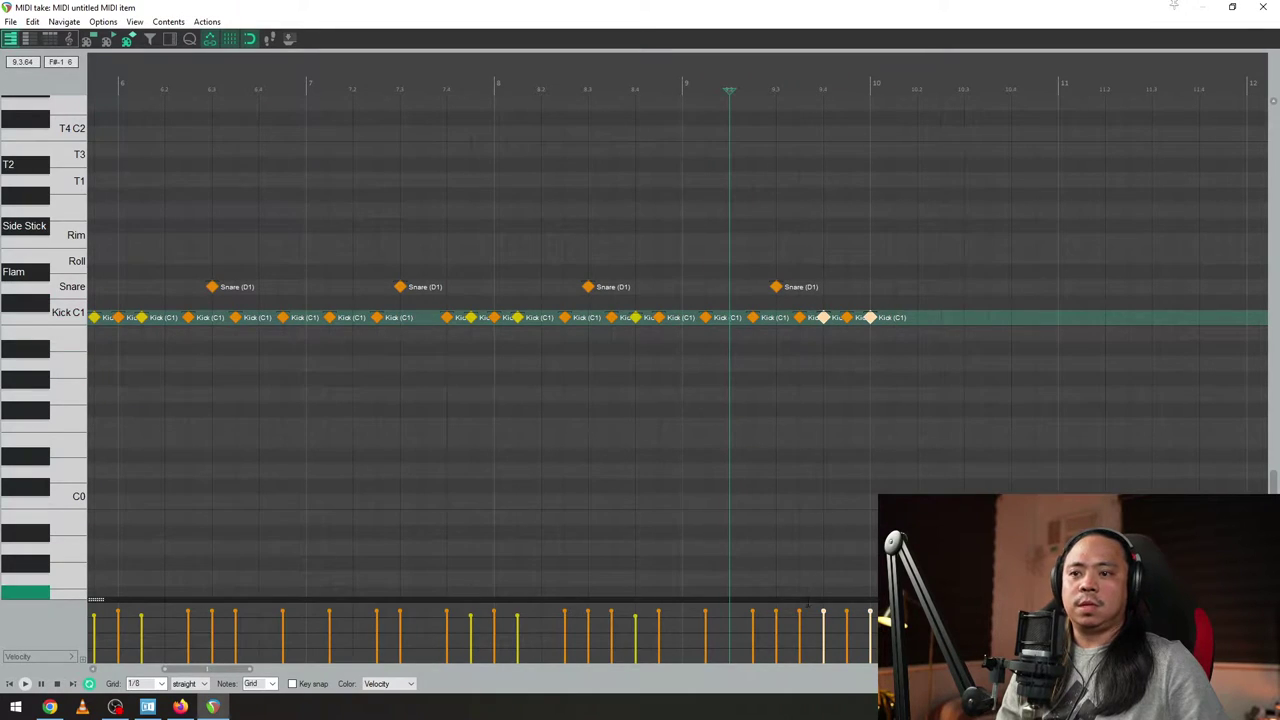
{"action": "left_click_drag", "start_coordinate": [825, 621], "coordinate": [825, 622]}
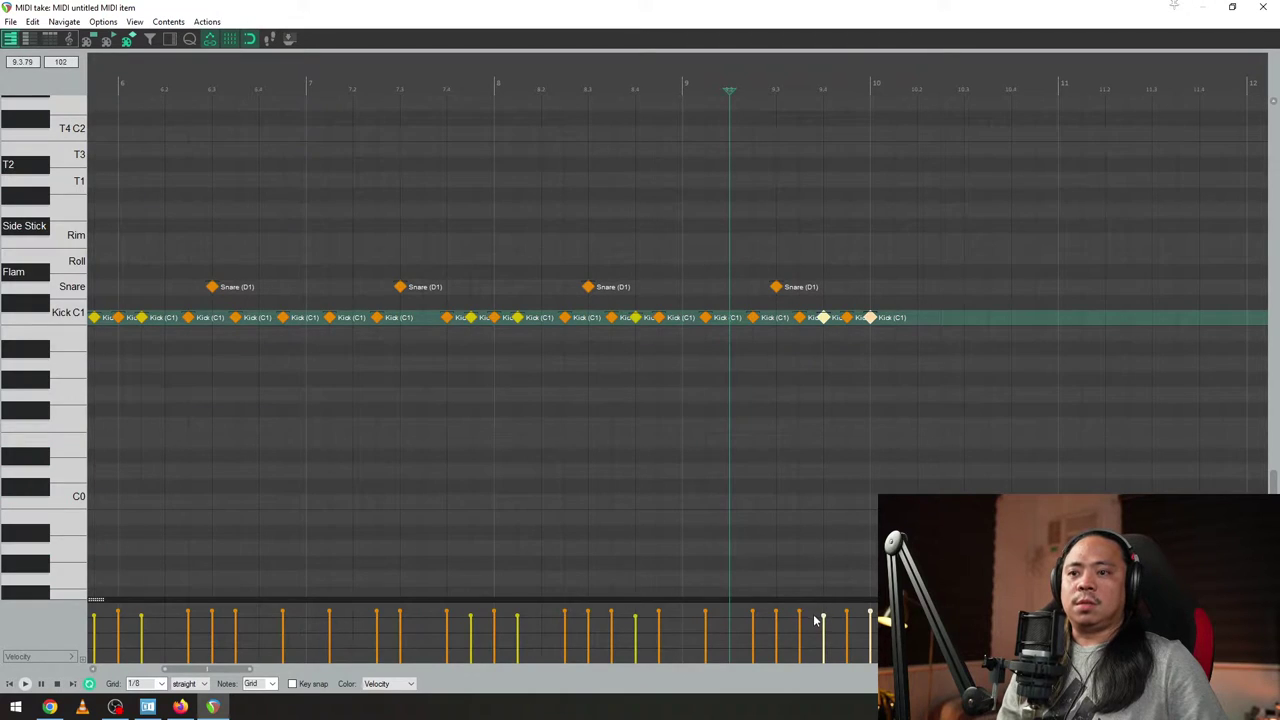
{"action": "left_click_drag", "start_coordinate": [824, 614], "coordinate": [824, 613]}
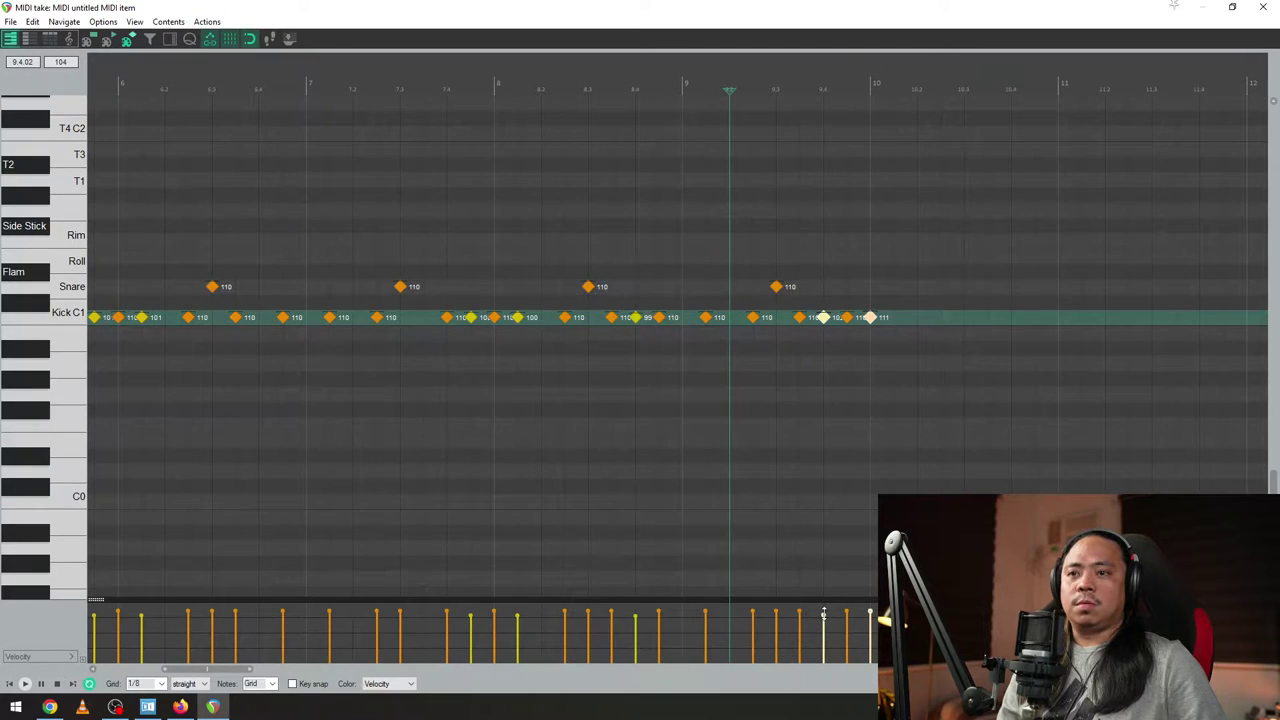
{"action": "right_click", "coordinate": [823, 317]}
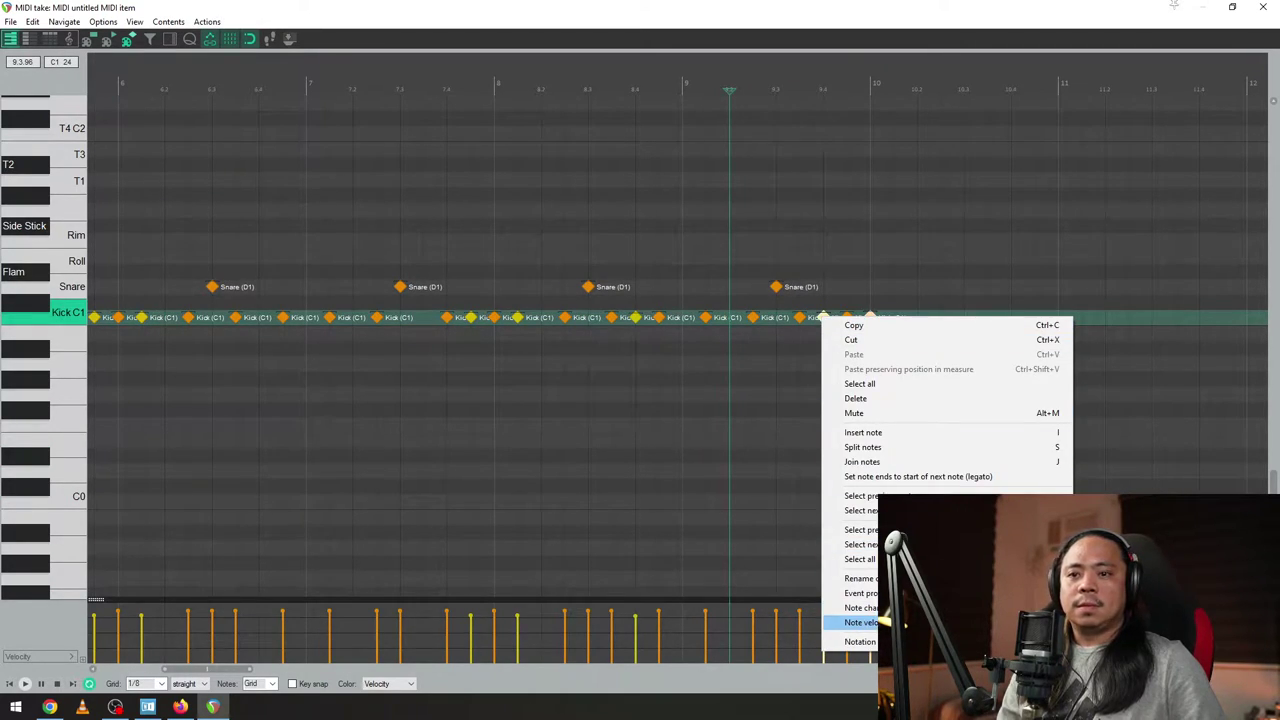
{"action": "mouse_move", "coordinate": [870, 622]}
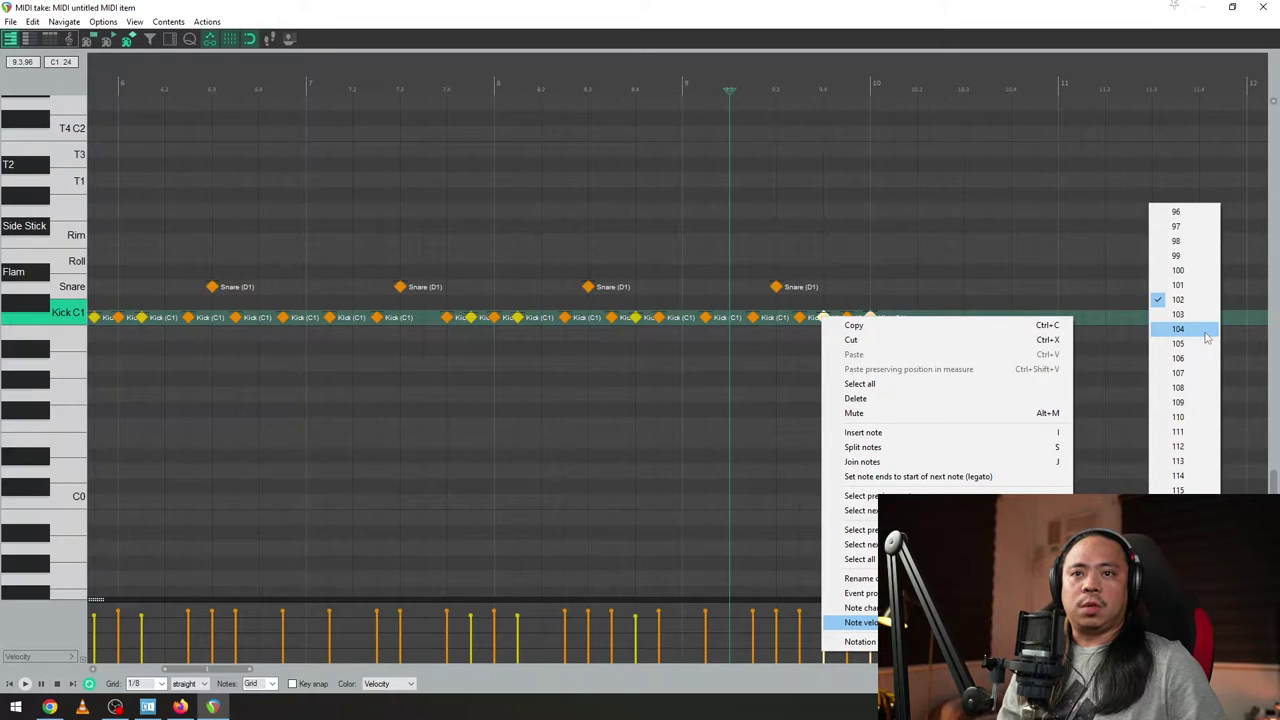
{"action": "left_click", "coordinate": [1180, 270]}
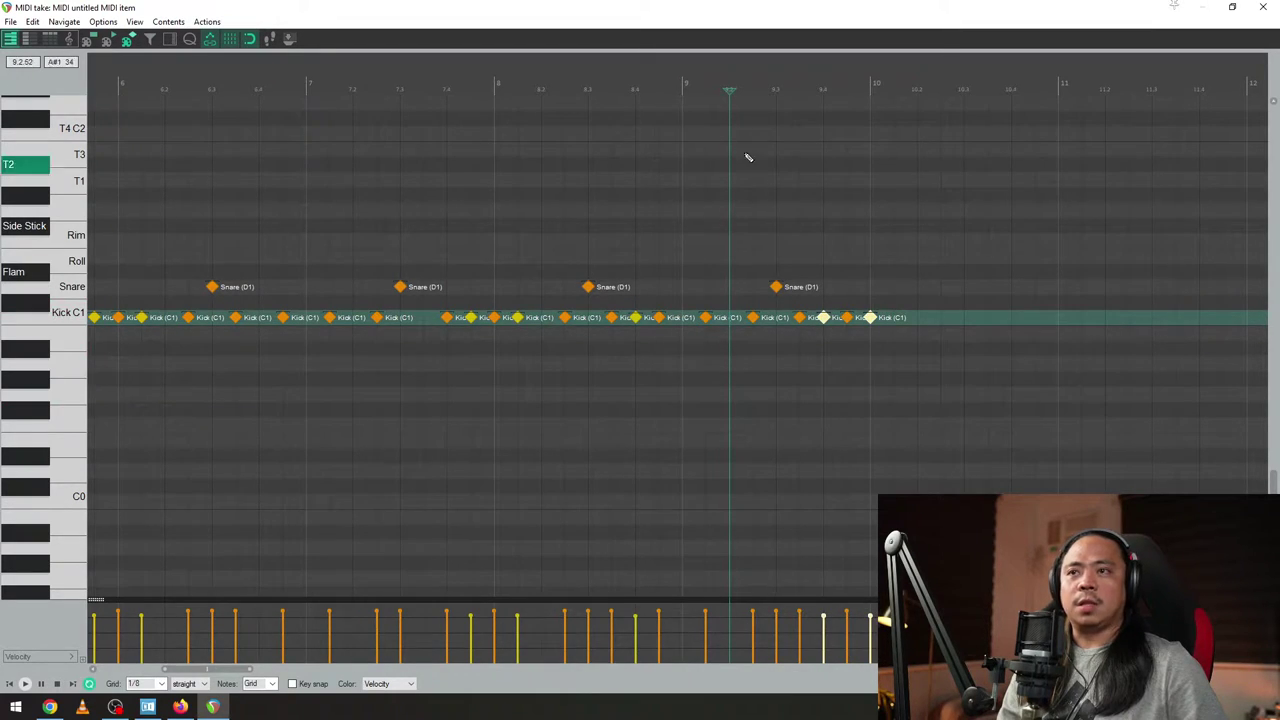
- Play back the drum pattern from just before bar 8 to check the softened kicks
{"action": "left_click", "coordinate": [609, 82]}
{"action": "left_click", "coordinate": [466, 80]}
{"action": "key", "text": "space"}
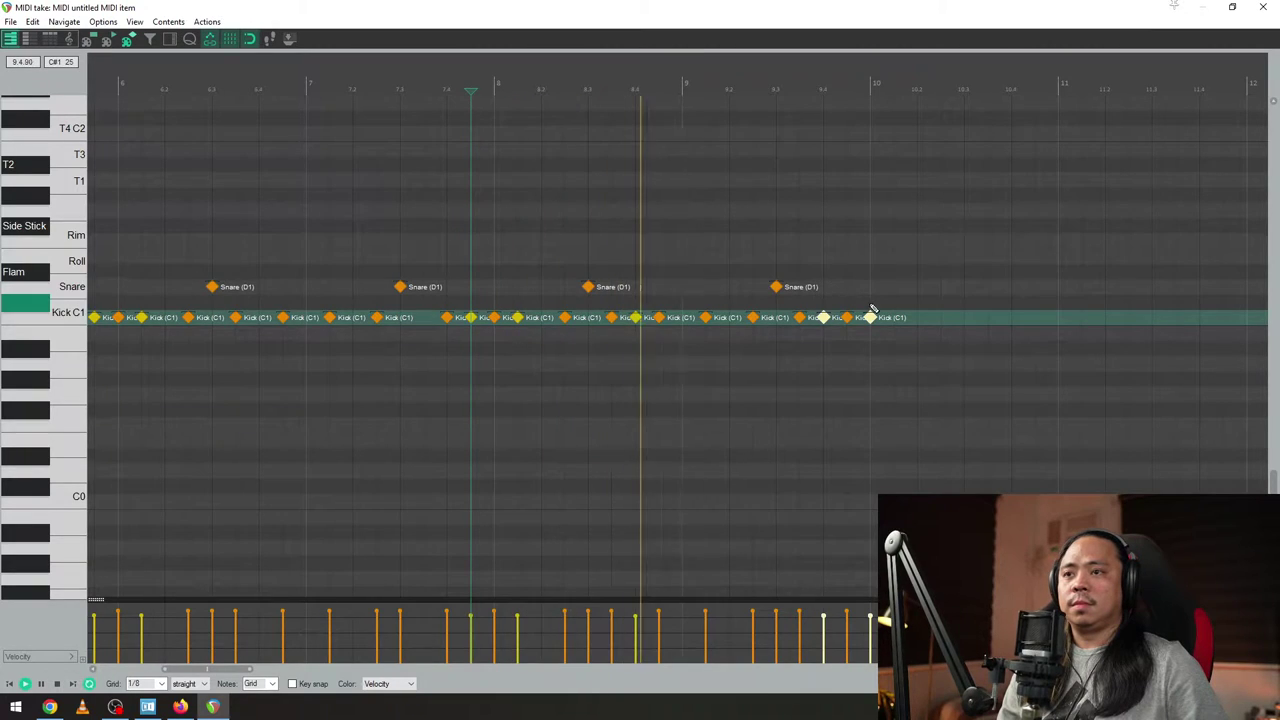
{"action": "key", "text": "space"}
- Try a kick at 10.2 followed by a snare, play it back, and delete both notes
{"action": "left_click", "coordinate": [920, 318]}
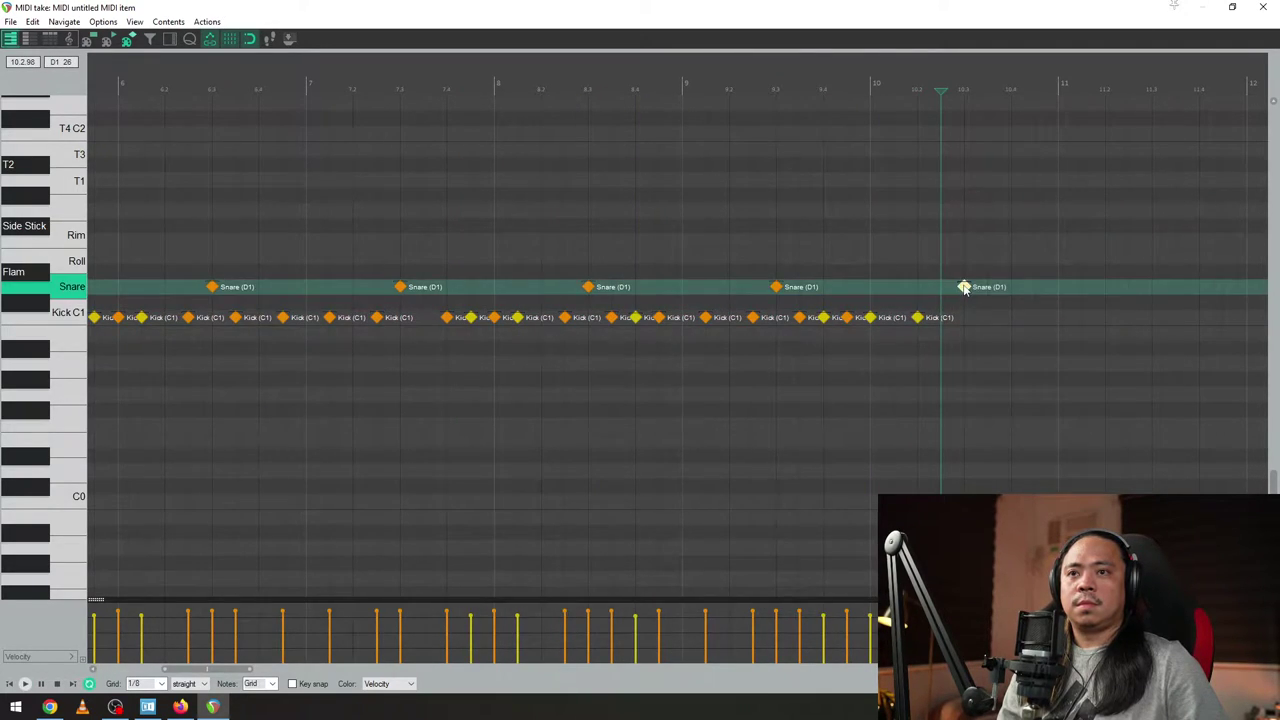
{"action": "left_click", "coordinate": [879, 273]}
{"action": "key", "text": "space"}
{"action": "key", "text": "space"}
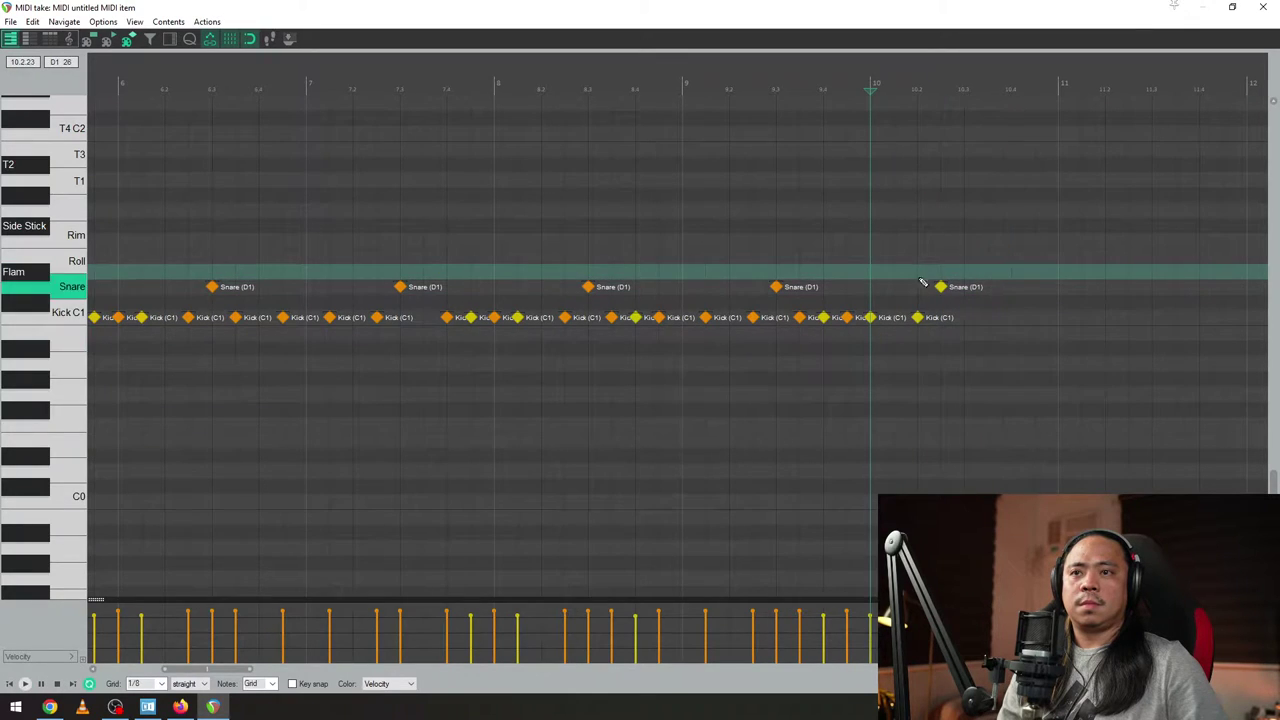
{"action": "left_click_drag", "start_coordinate": [906, 260], "coordinate": [1020, 377]}
{"action": "key", "text": "Delete"}
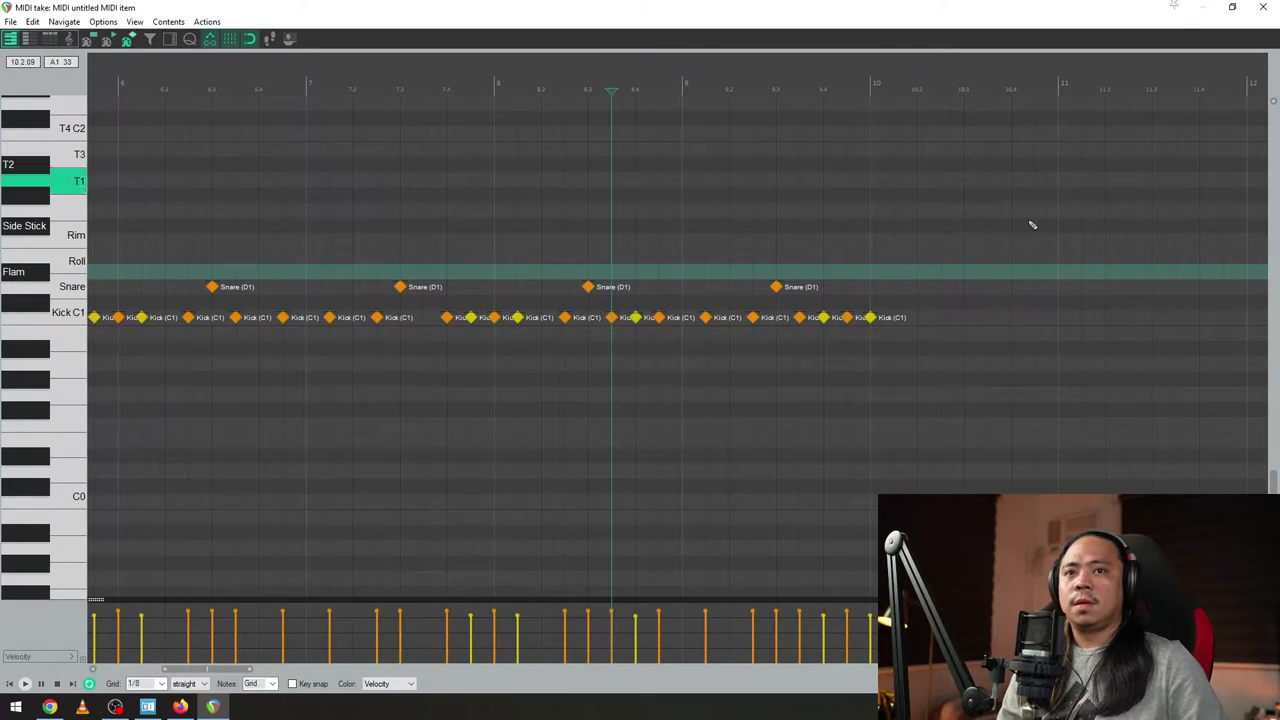
- Play back the existing kick and snare pattern, restarting from 9.2
{"action": "scroll", "coordinate": [1275, 467], "scroll_direction": "up", "scroll_amount": 3}
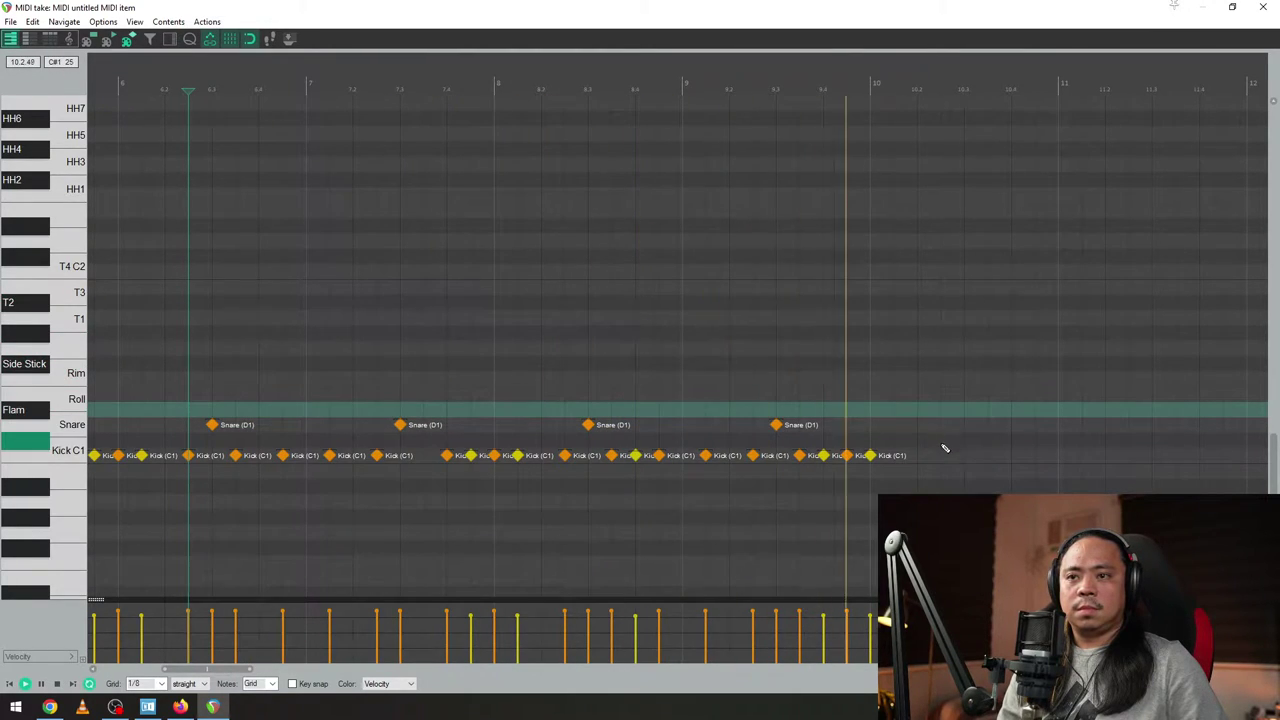
{"action": "key", "text": "space"}
{"action": "key", "text": "space"}
{"action": "left_click", "coordinate": [729, 88]}
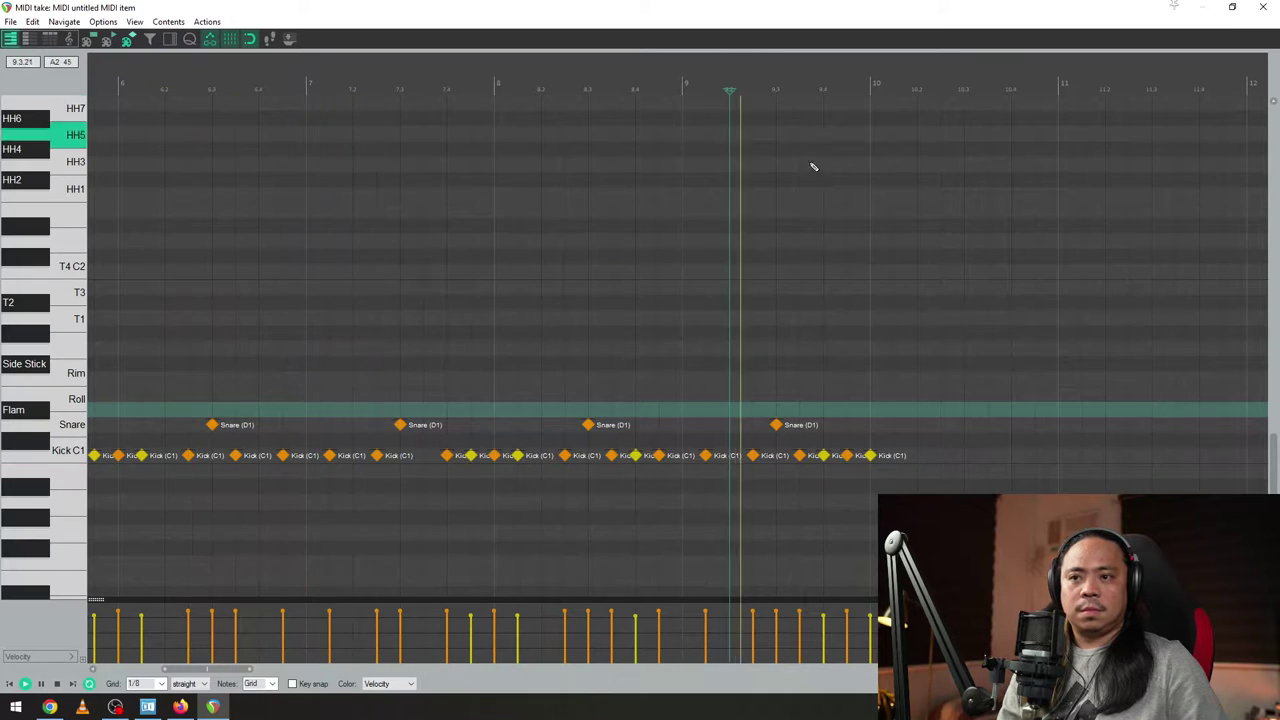
{"action": "key", "text": "space"}
- Add a kick on the eighth after 10.2 and a snare at 10.3, and play them back from bar 10
{"action": "double_click", "coordinate": [941, 455]}
{"action": "double_click", "coordinate": [963, 425]}
{"action": "left_click", "coordinate": [874, 379]}
{"action": "key", "text": "space"}
{"action": "key", "text": "space"}
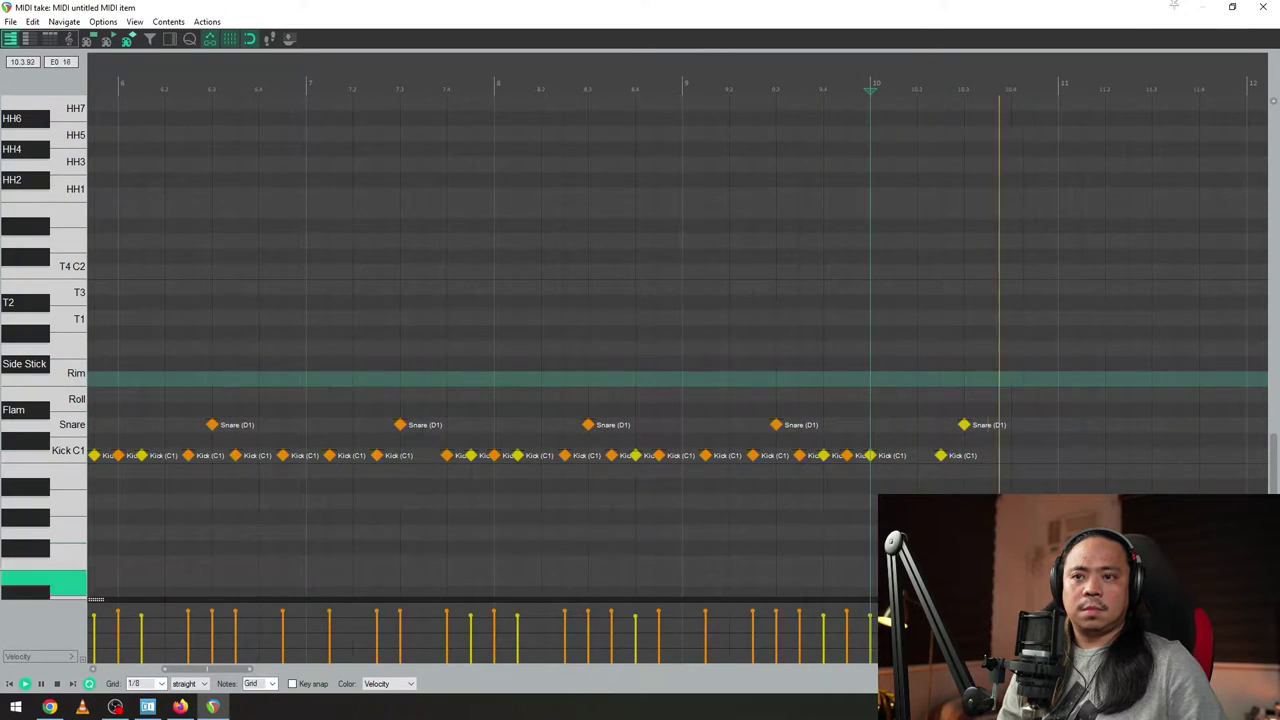
- Set the velocity of the kick after 10.2 and the 10.3 snare to 110, and play back from just before bar 10
{"action": "left_click_drag", "start_coordinate": [1033, 378], "coordinate": [934, 468]}
{"action": "left_click_drag", "start_coordinate": [964, 615], "coordinate": [964, 610]}
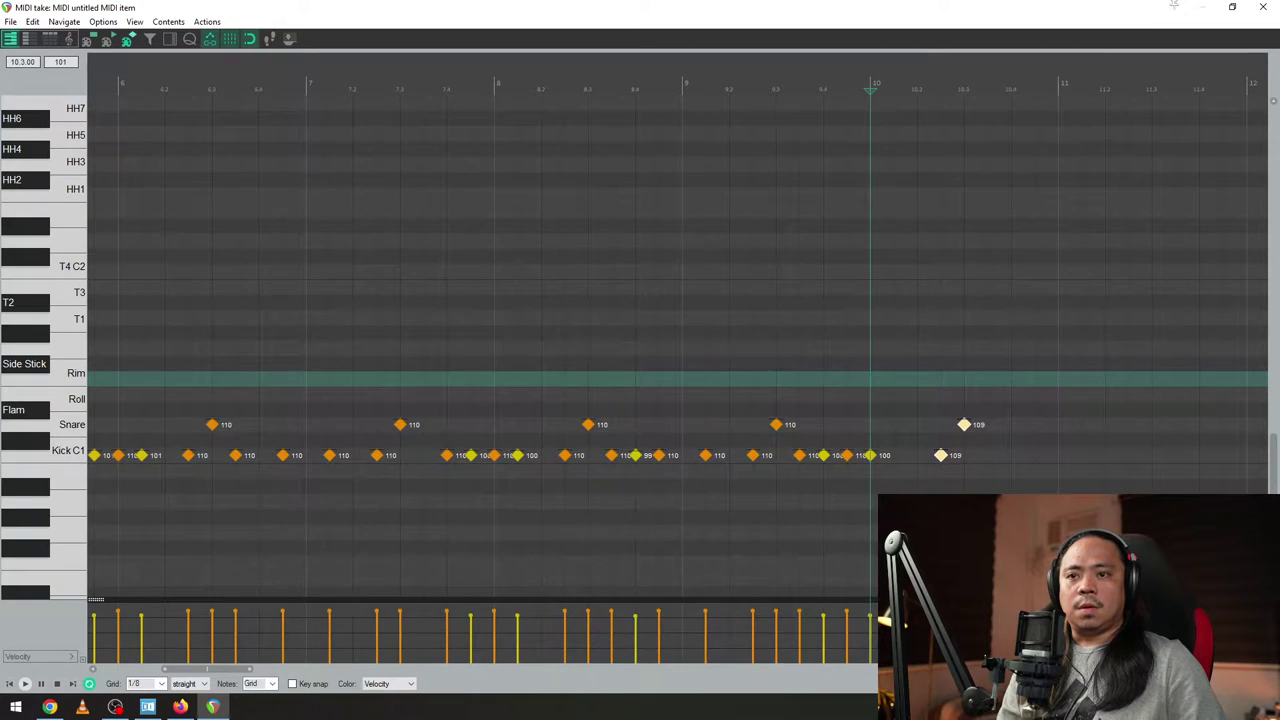
{"action": "scroll", "coordinate": [971, 583], "scroll_direction": "up", "scroll_amount": 2}
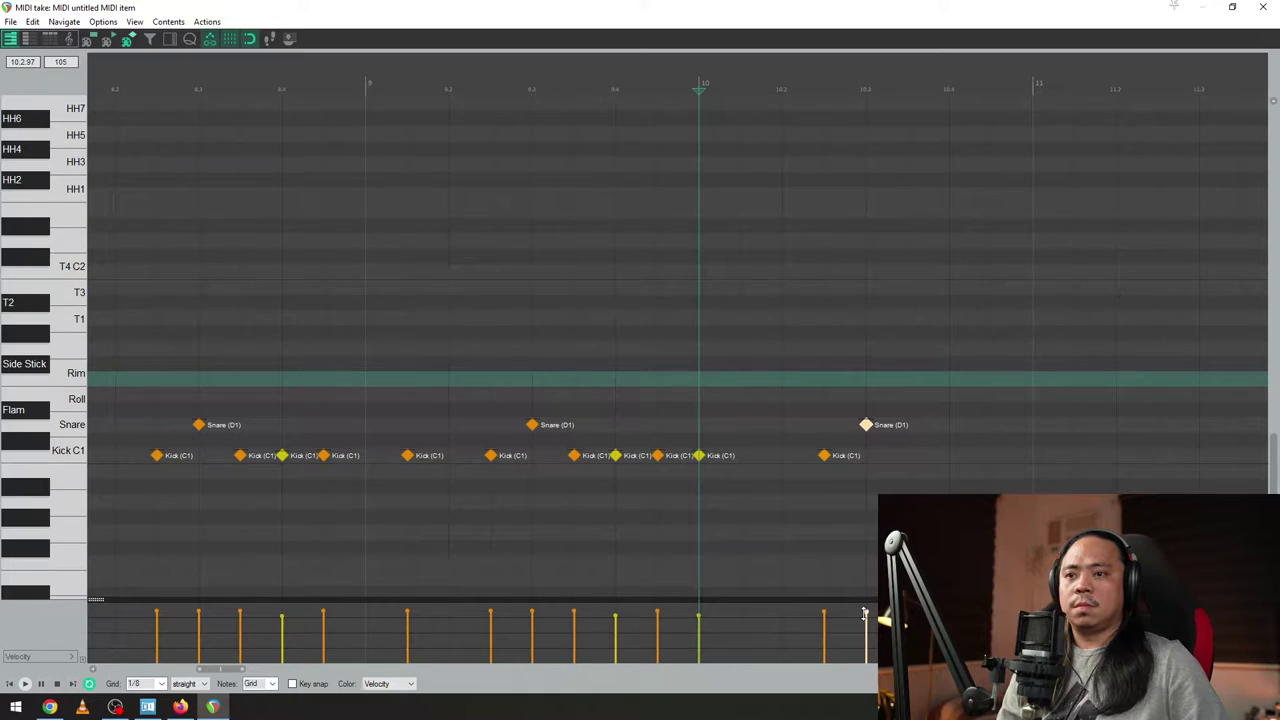
{"action": "left_click_drag", "start_coordinate": [884, 410], "coordinate": [804, 496]}
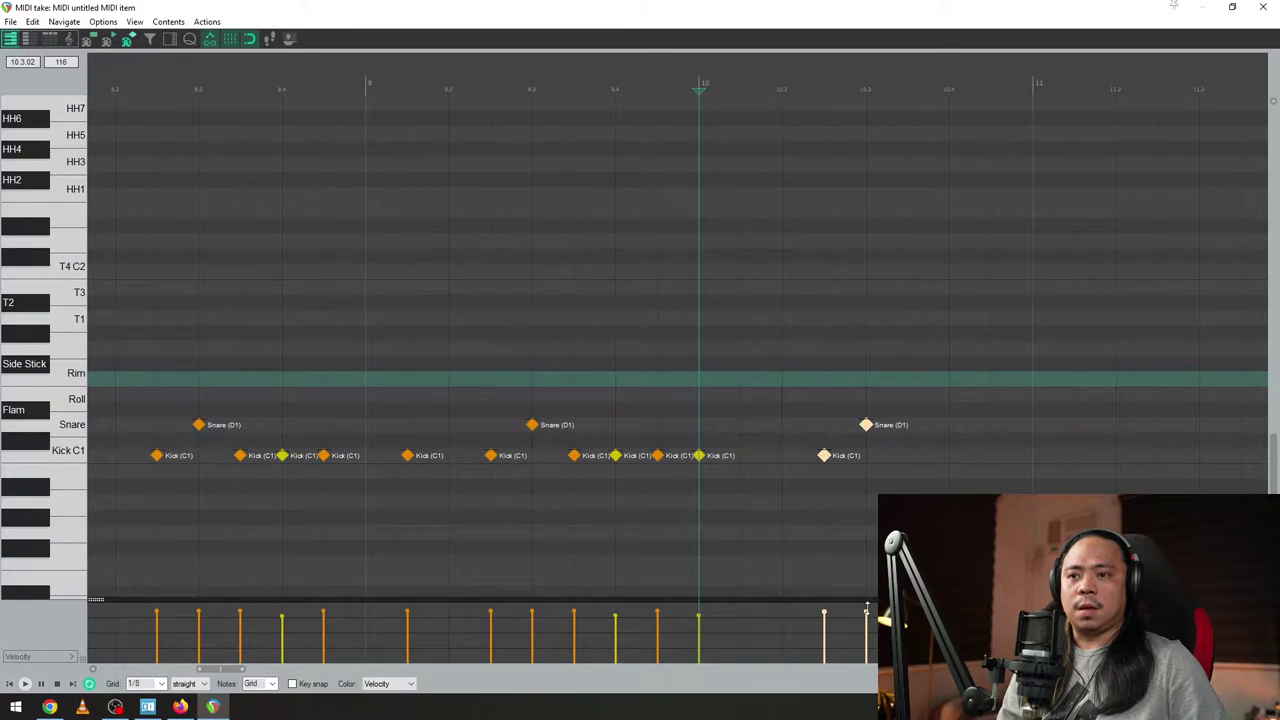
{"action": "right_click", "coordinate": [822, 455]}
{"action": "mouse_move", "coordinate": [1010, 426]}
{"action": "mouse_move", "coordinate": [1100, 470]}
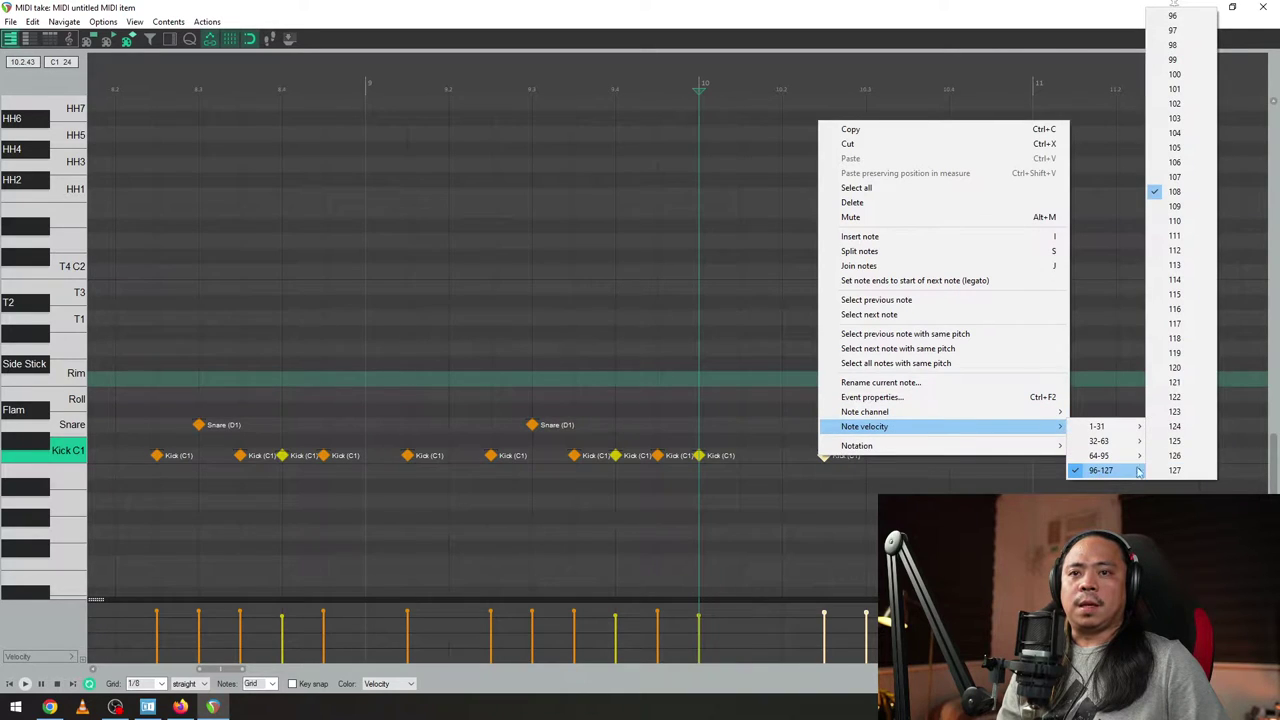
{"action": "left_click", "coordinate": [1180, 220]}
{"action": "left_click", "coordinate": [660, 416]}
{"action": "key", "text": "space"}
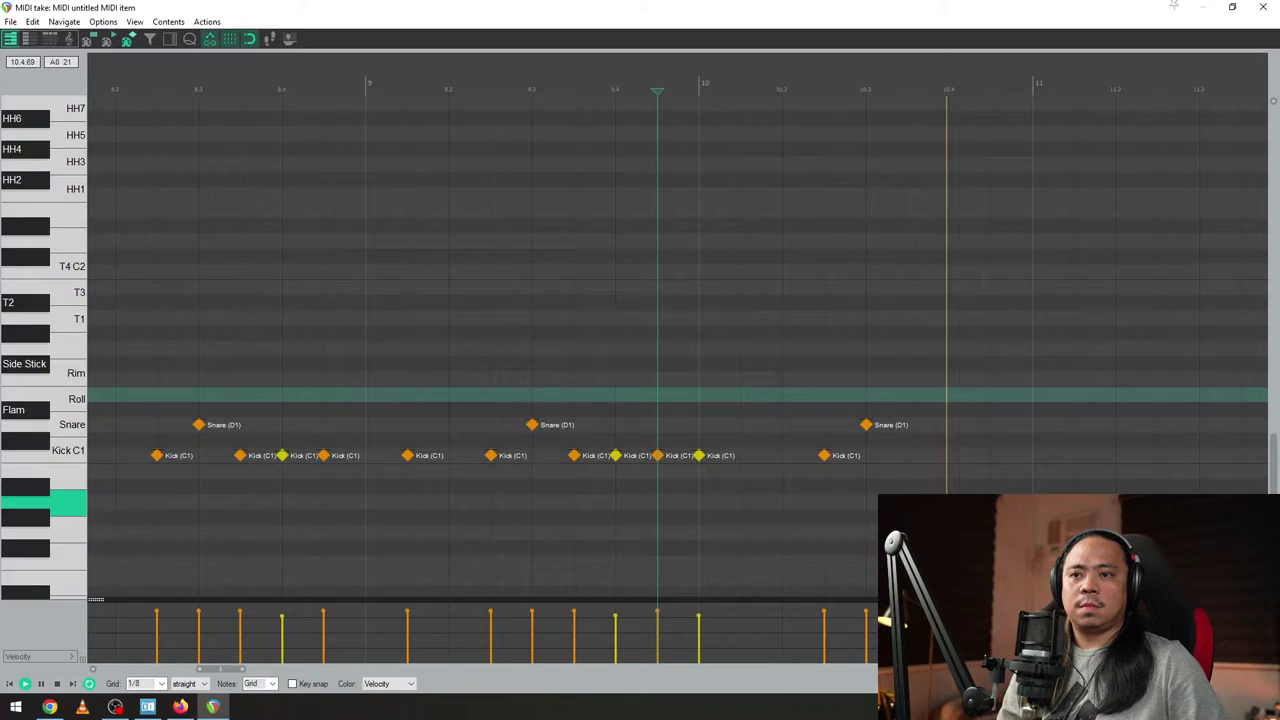
{"action": "key", "text": "space"}
- Add a kick on the eighth after the 10.3 snare, raise its velocity, and play back from just before bar 10
{"action": "double_click", "coordinate": [910, 456]}
{"action": "left_click_drag", "start_coordinate": [668, 470], "coordinate": [686, 474]}
{"action": "key", "text": "space"}
{"action": "left_click_drag", "start_coordinate": [908, 615], "coordinate": [908, 610]}
{"action": "left_click", "coordinate": [657, 440]}
{"action": "key", "text": "space"}
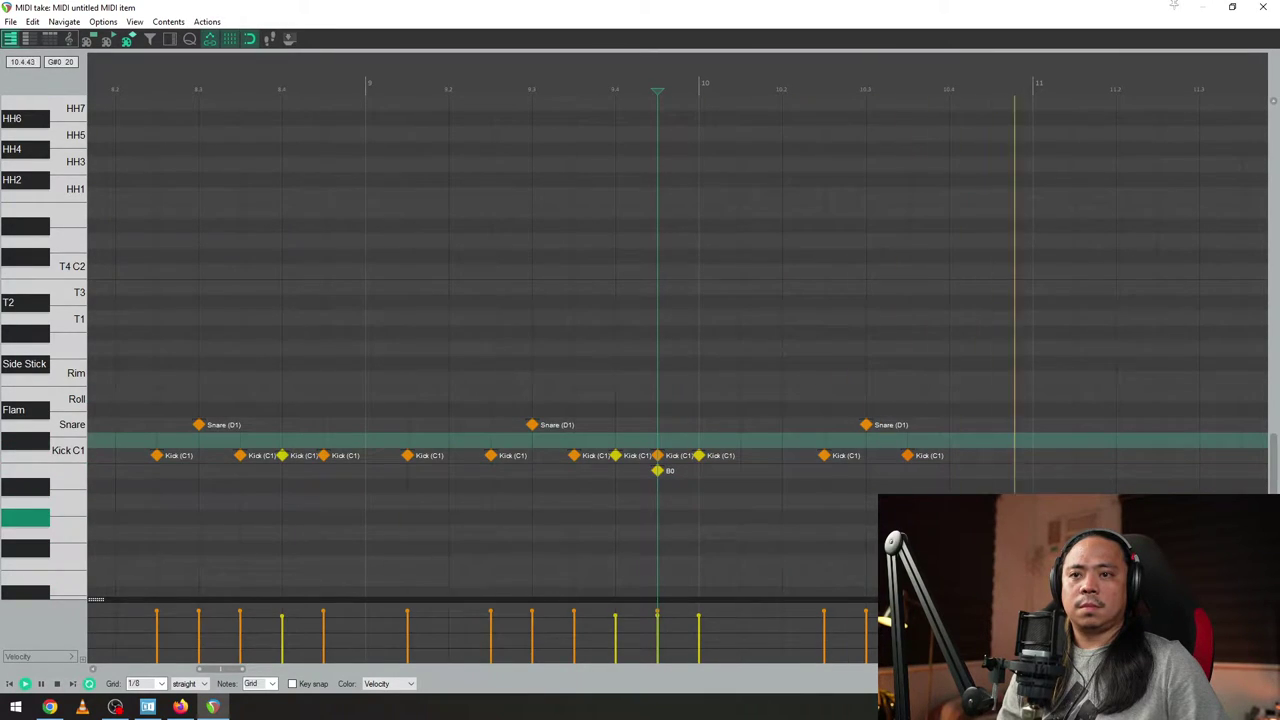
{"action": "key", "text": "space"}
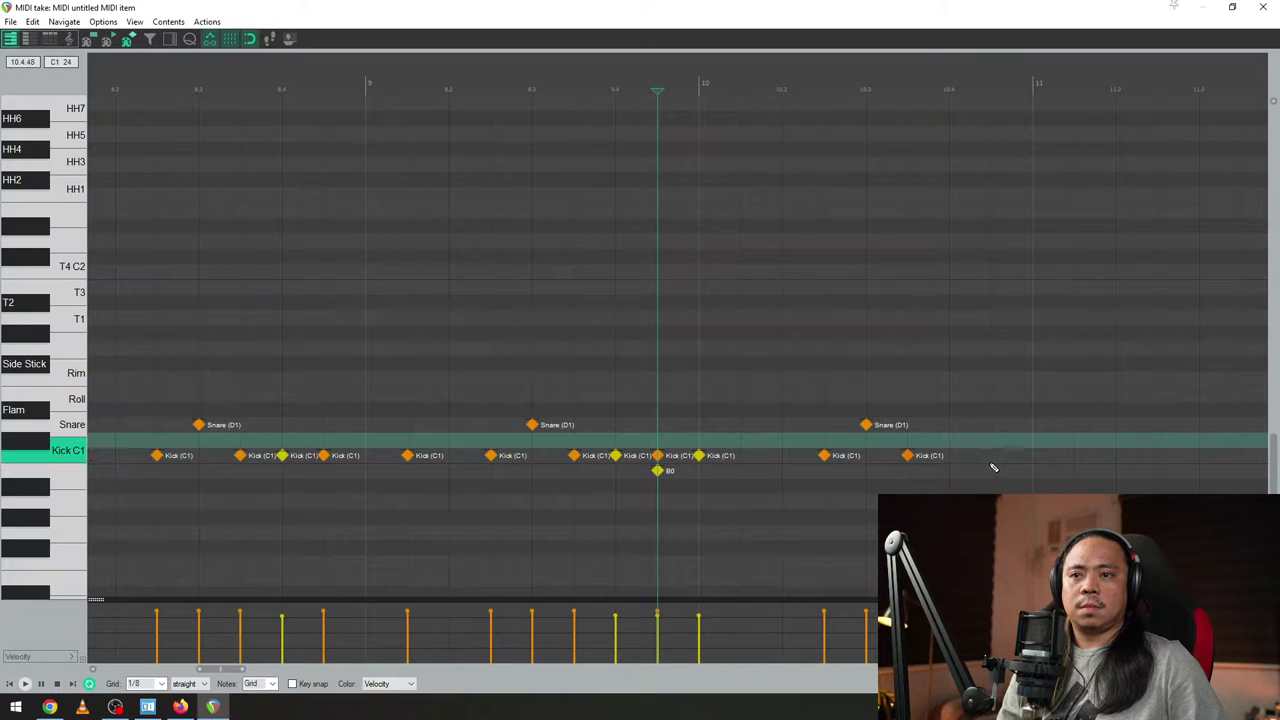
- Add three kicks on consecutive eighths, starting on the eighth after 10.4 and crossing into bar 11, and play back from 10.2
{"action": "left_click", "coordinate": [990, 455]}
{"action": "left_click", "coordinate": [1032, 455]}
{"action": "left_click", "coordinate": [1074, 455]}
{"action": "left_click", "coordinate": [800, 430]}
{"action": "key", "text": "space"}
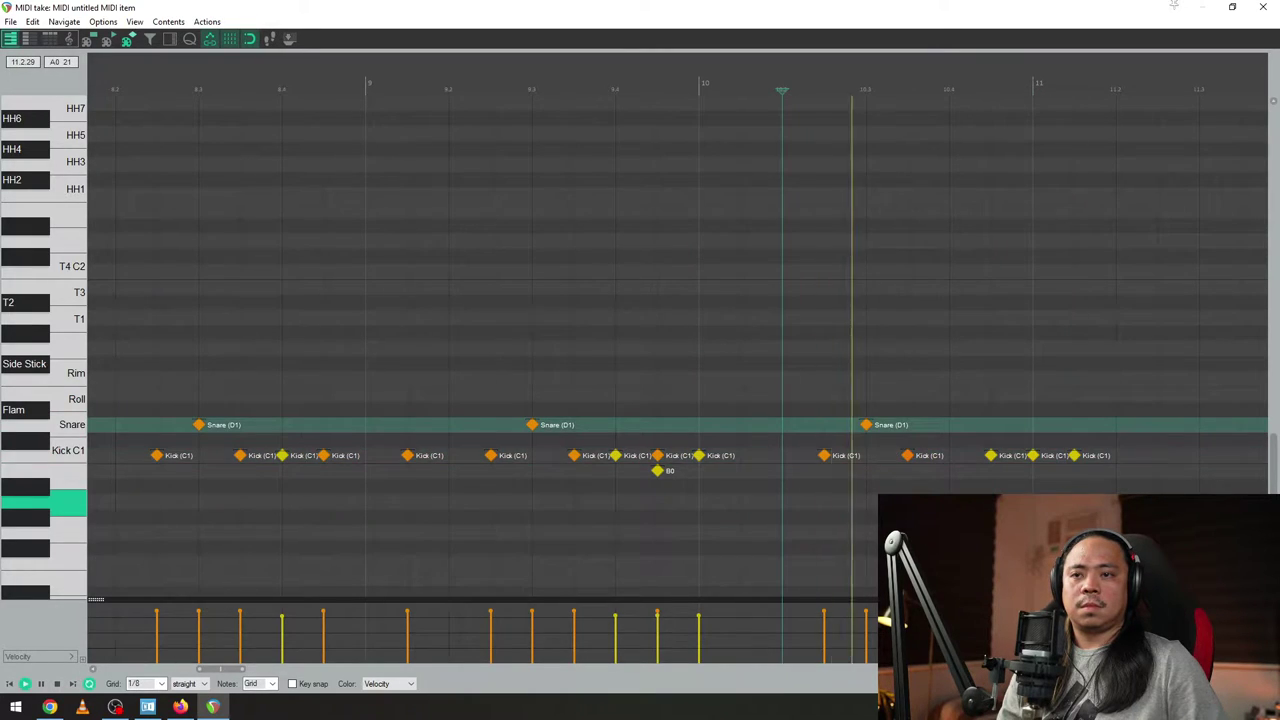
- Add a snare at 11.3, a kick at 11.2 and another kick on the eighth after it
{"action": "scroll", "coordinate": [1137, 471], "scroll_direction": "down", "scroll_amount": 3}
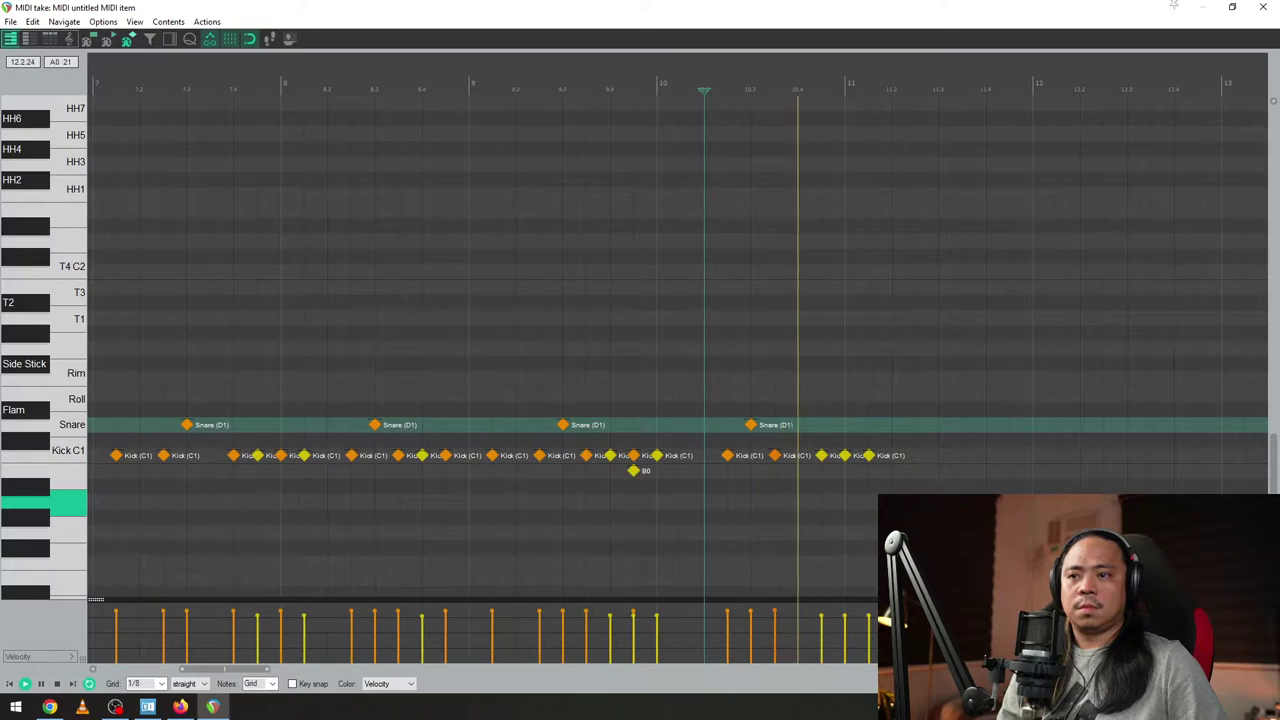
{"action": "left_click", "coordinate": [935, 424]}
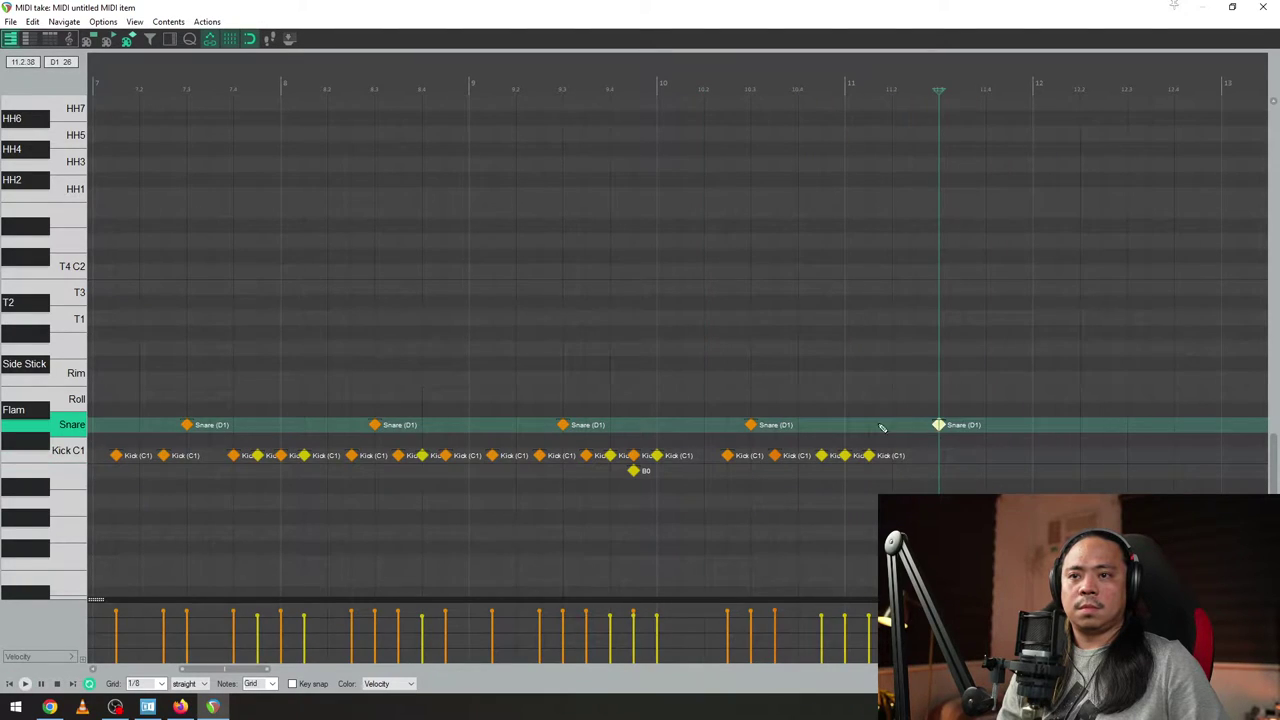
{"action": "left_click", "coordinate": [897, 457]}
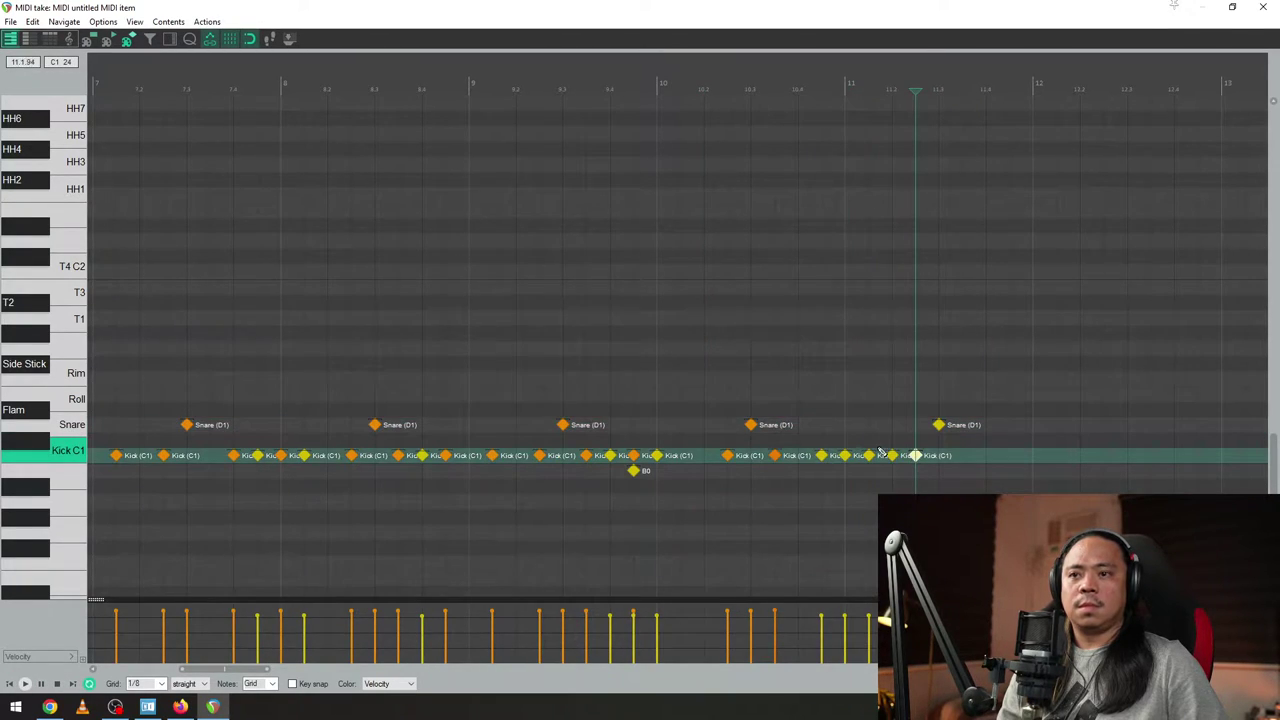
- Set the velocity of the kicks from the eighth after 10.4 through the eighth after 11.2, and the 11.3 snare, to 110
{"action": "left_click_drag", "start_coordinate": [799, 445], "coordinate": [921, 478]}
{"action": "left_click_drag", "start_coordinate": [949, 434], "coordinate": [934, 494]}
{"action": "left_click_drag", "start_coordinate": [1036, 374], "coordinate": [808, 508]}
{"action": "right_click", "coordinate": [917, 462]}
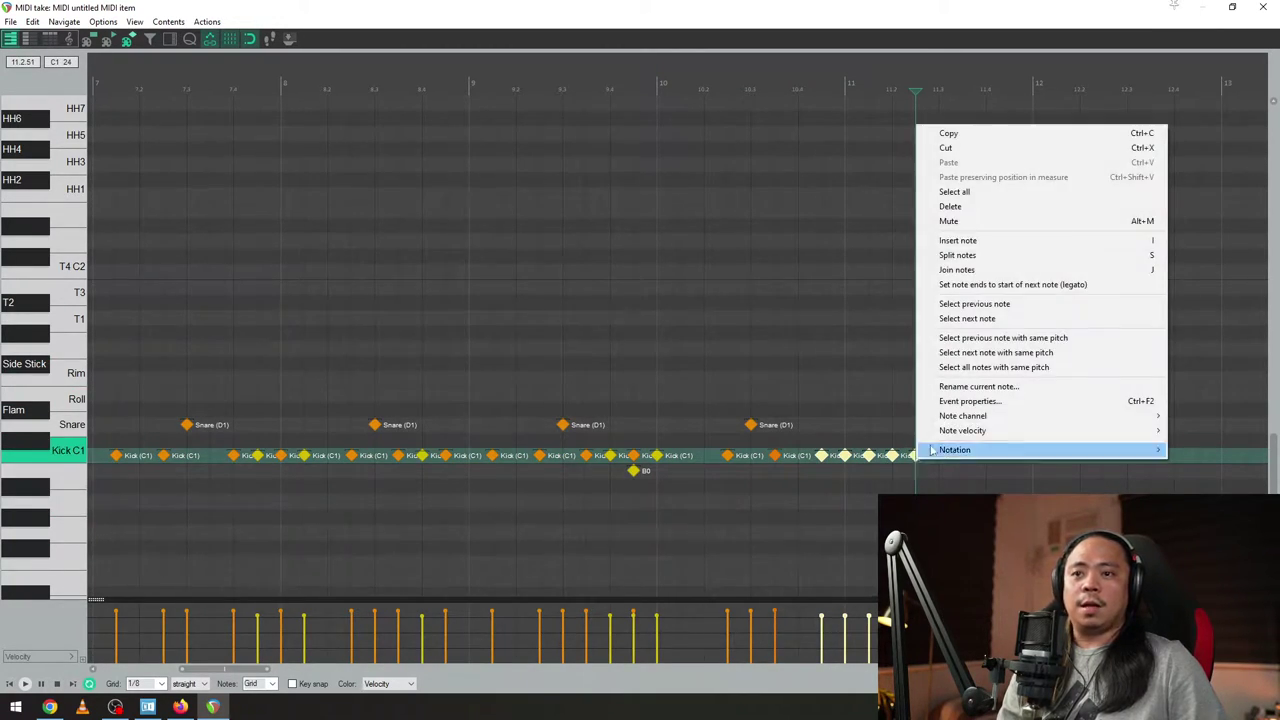
{"action": "mouse_move", "coordinate": [953, 430]}
{"action": "mouse_move", "coordinate": [1205, 474]}
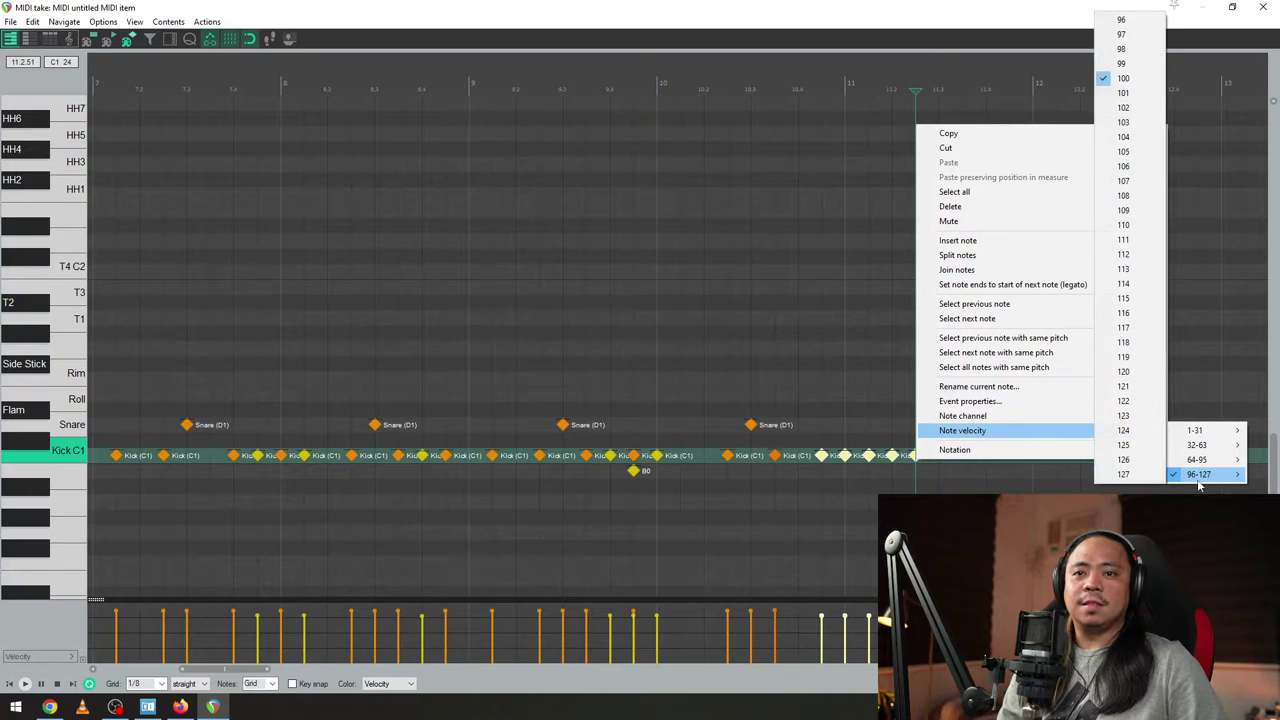
{"action": "left_click", "coordinate": [1124, 225]}
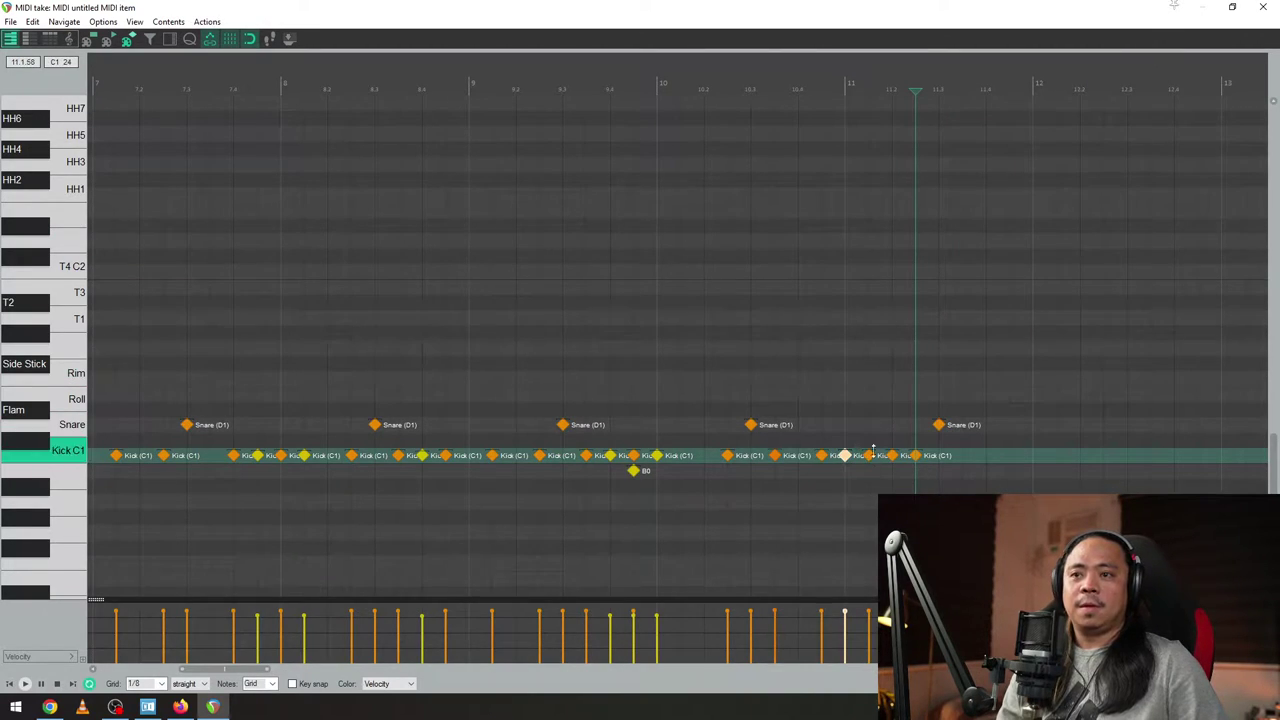
- Lower the velocity of the kicks at 11.1 and 11.2 to about 98, and play back from the eighth after 10.1
{"action": "left_click_drag", "start_coordinate": [888, 611], "coordinate": [891, 615]}
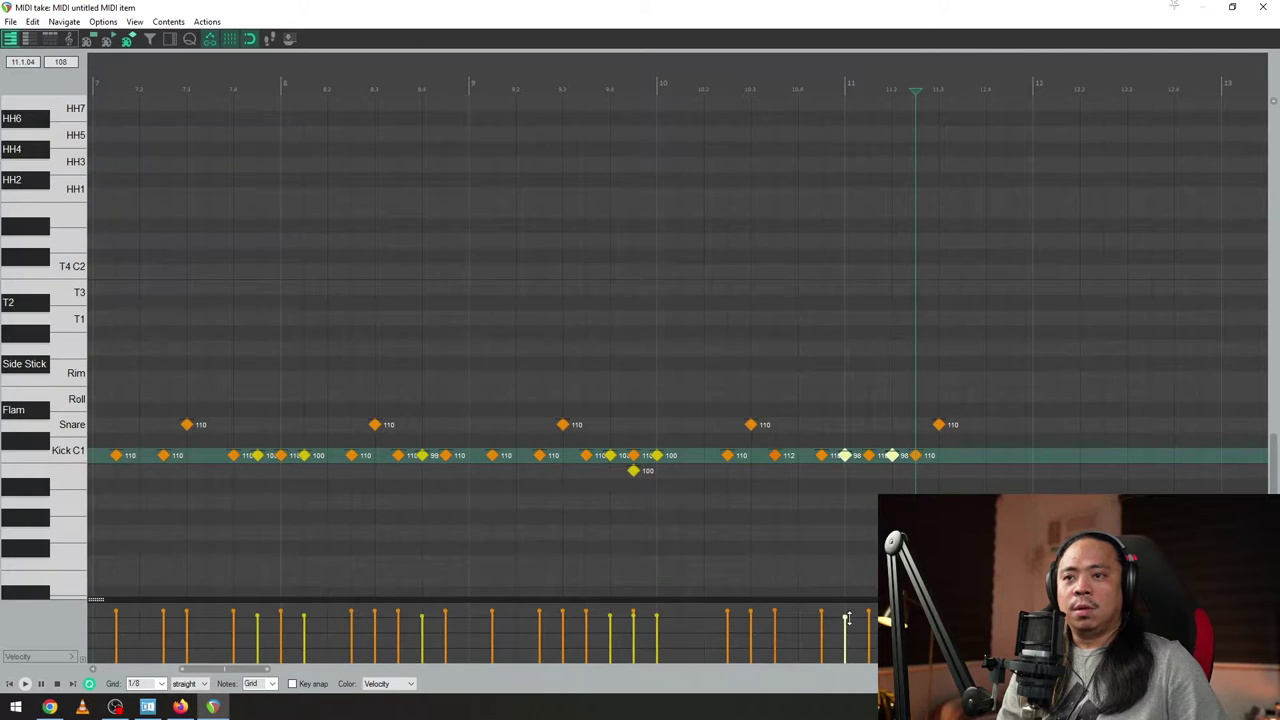
{"action": "left_click", "coordinate": [680, 446]}
{"action": "key", "text": "space"}
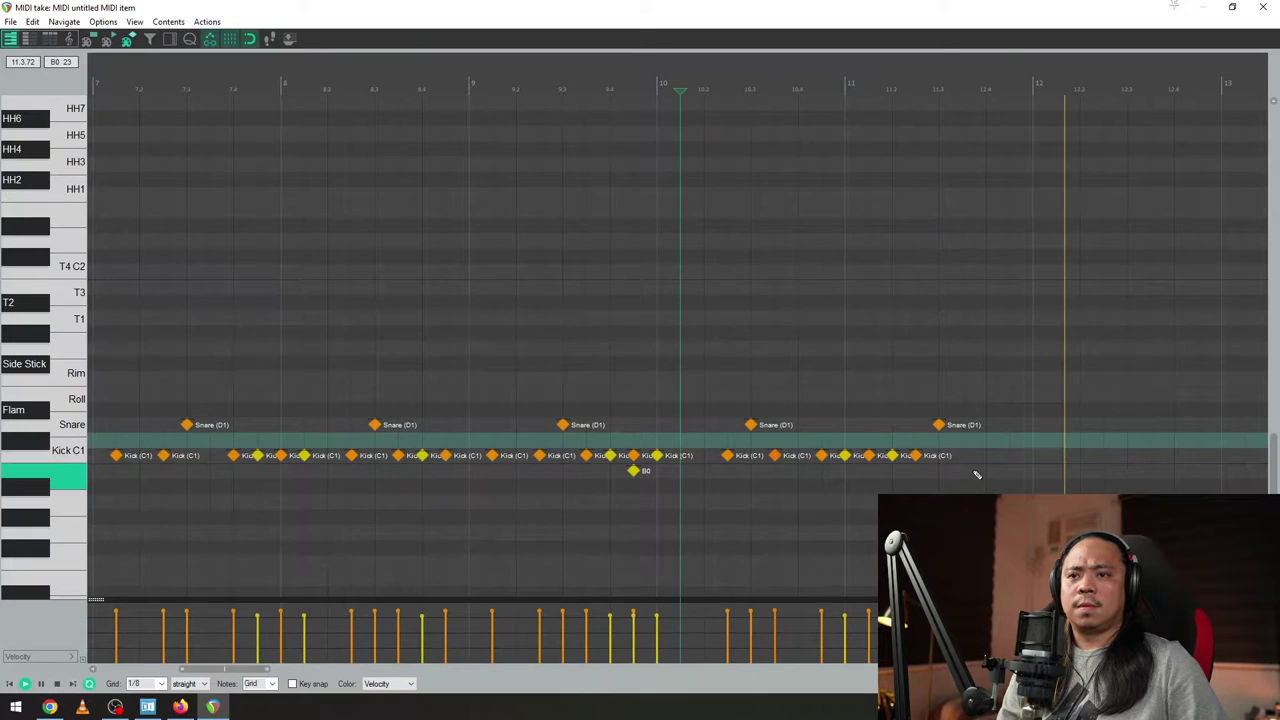
- Play back the whole drum pattern from near the start of bar 2 and check the notes against the audio
{"action": "scroll", "coordinate": [971, 474], "scroll_direction": "down", "scroll_amount": 10}
{"action": "scroll", "coordinate": [560, 429], "scroll_direction": "up", "scroll_amount": 4}
{"action": "left_click", "coordinate": [137, 69]}
{"action": "scroll", "coordinate": [995, 397], "scroll_direction": "up", "scroll_amount": 4}
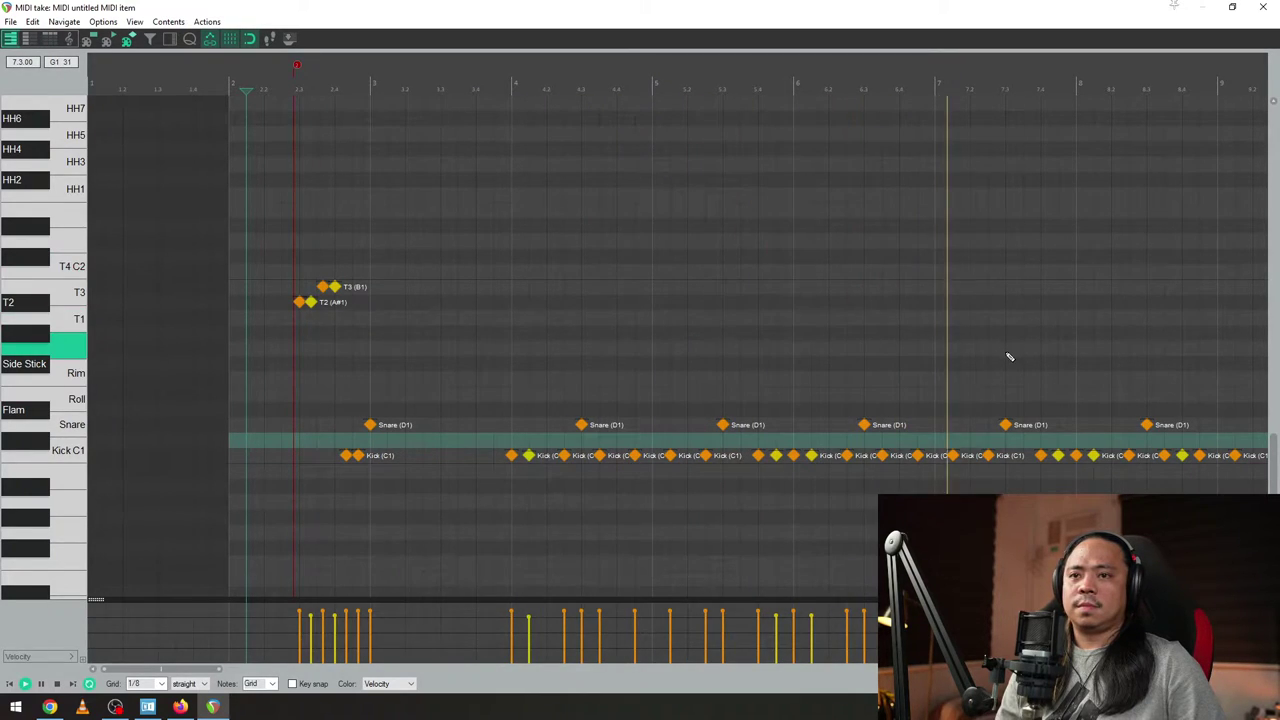
{"action": "scroll", "coordinate": [1062, 370], "scroll_direction": "down", "scroll_amount": 3}
{"action": "scroll", "coordinate": [1062, 370], "scroll_direction": "up", "scroll_amount": 3}
{"action": "scroll", "coordinate": [1062, 370], "scroll_direction": "down", "scroll_amount": 2}
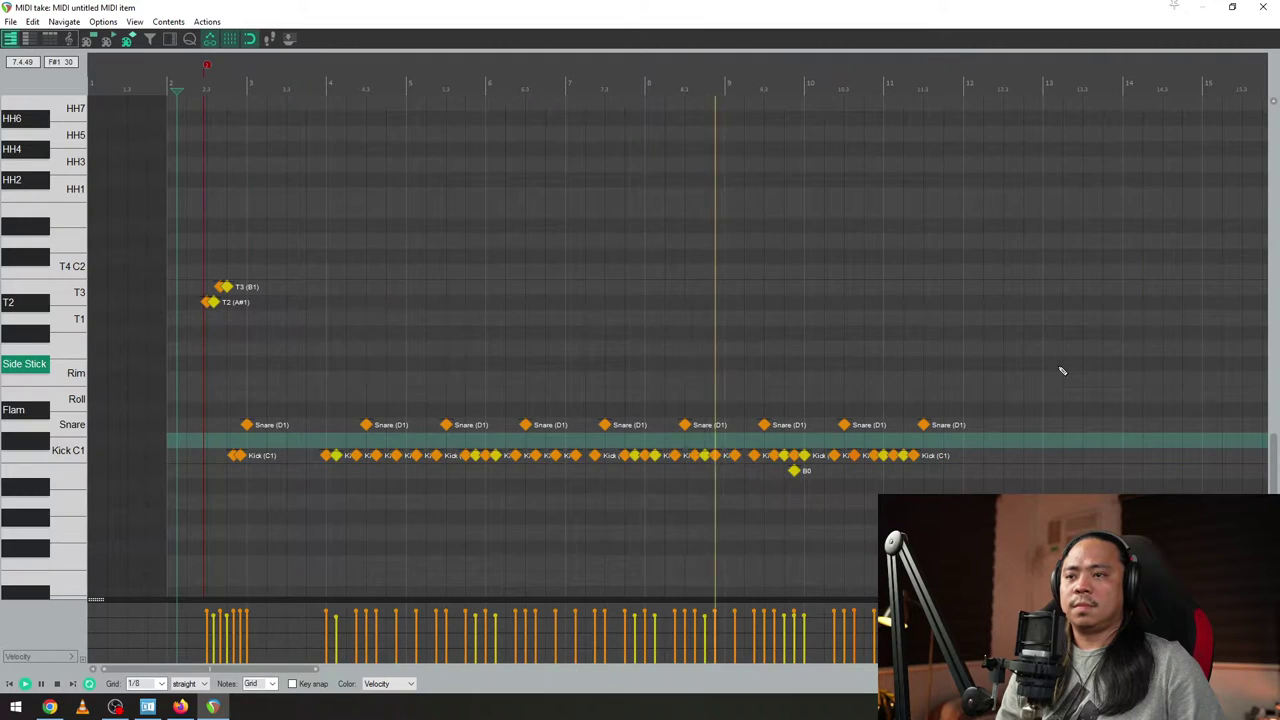
- Delete the stray B0 note before bar 10, add a kick on the eighth after 10.1, and play back from the eighth after 9.2
{"action": "double_click", "coordinate": [794, 470]}
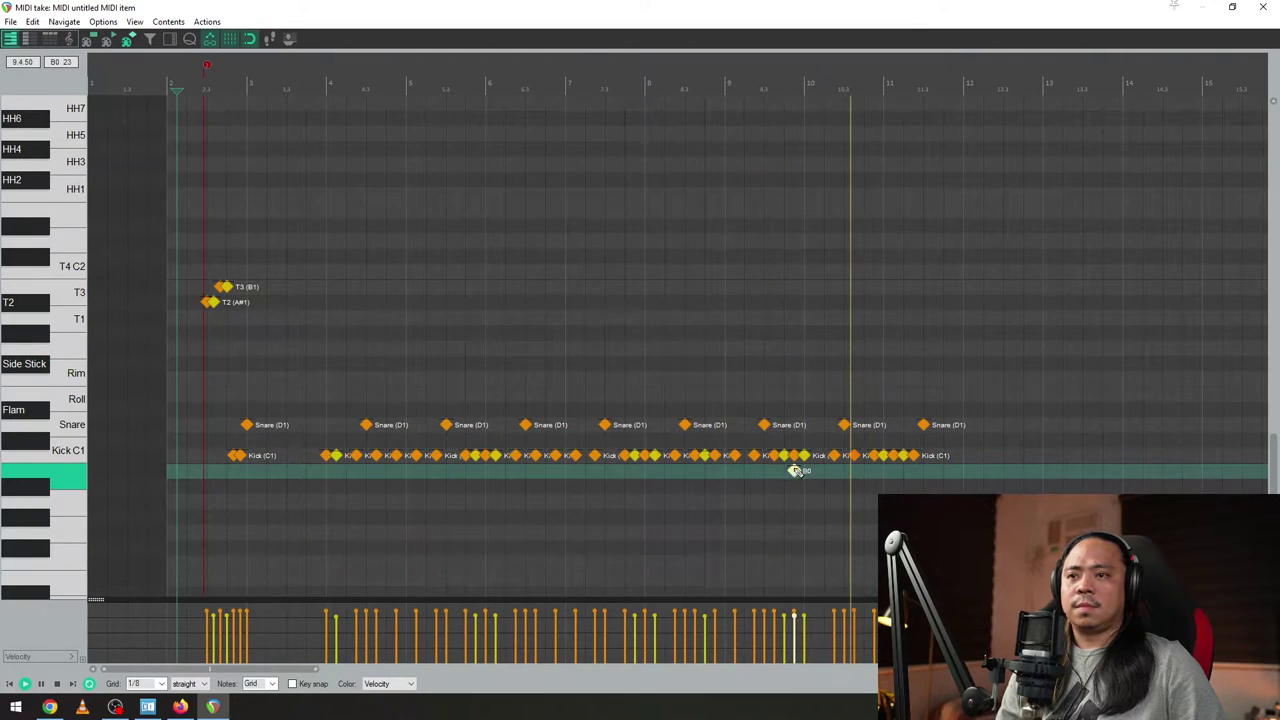
{"action": "scroll", "coordinate": [834, 294], "scroll_direction": "up", "scroll_amount": 3}
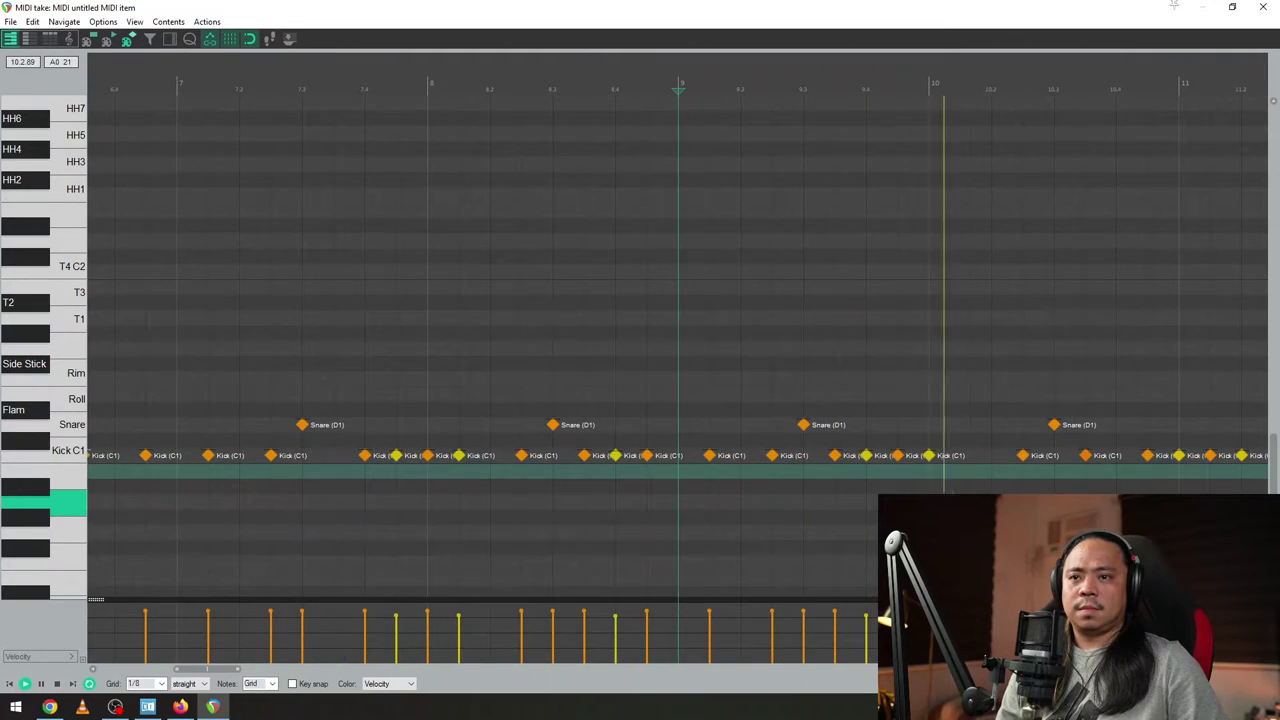
{"action": "double_click", "coordinate": [960, 455]}
{"action": "left_click", "coordinate": [772, 424]}
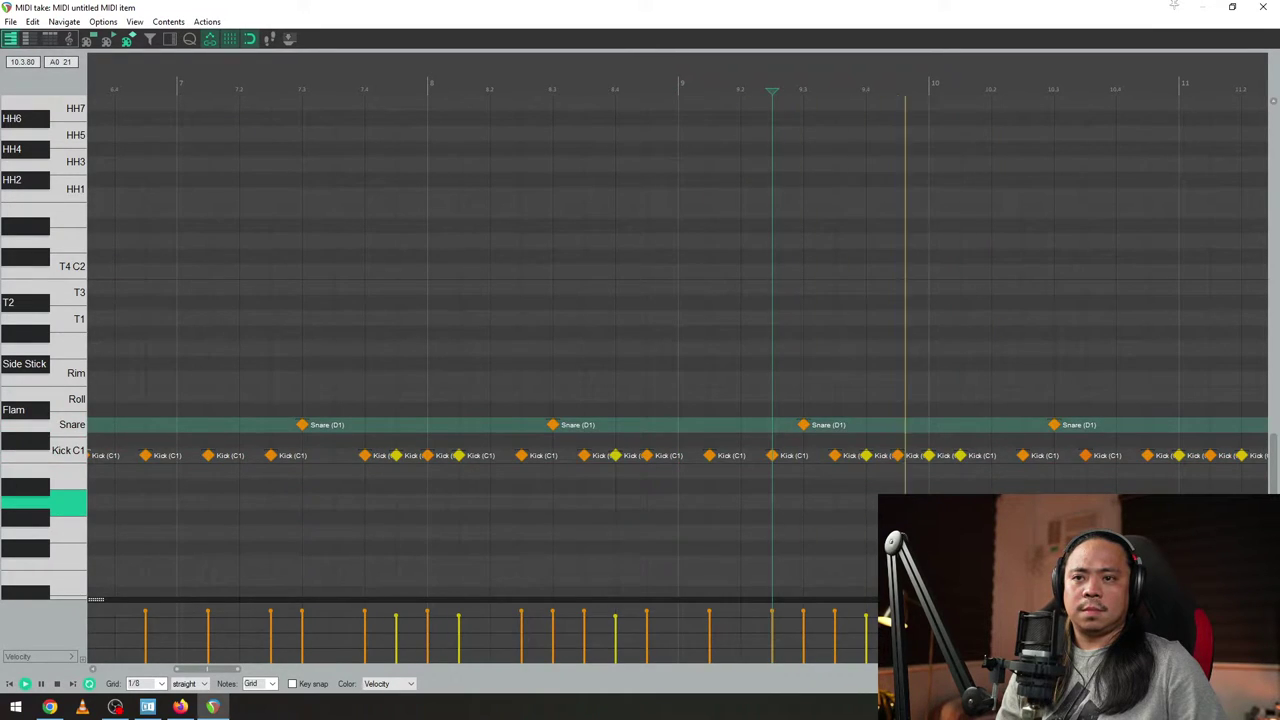
- Play back the end of the pattern from the start of bar 11 to hear what follows the 11.3 snare
{"action": "scroll", "coordinate": [834, 510], "scroll_direction": "down", "scroll_amount": 3}
{"action": "left_click", "coordinate": [833, 517]}
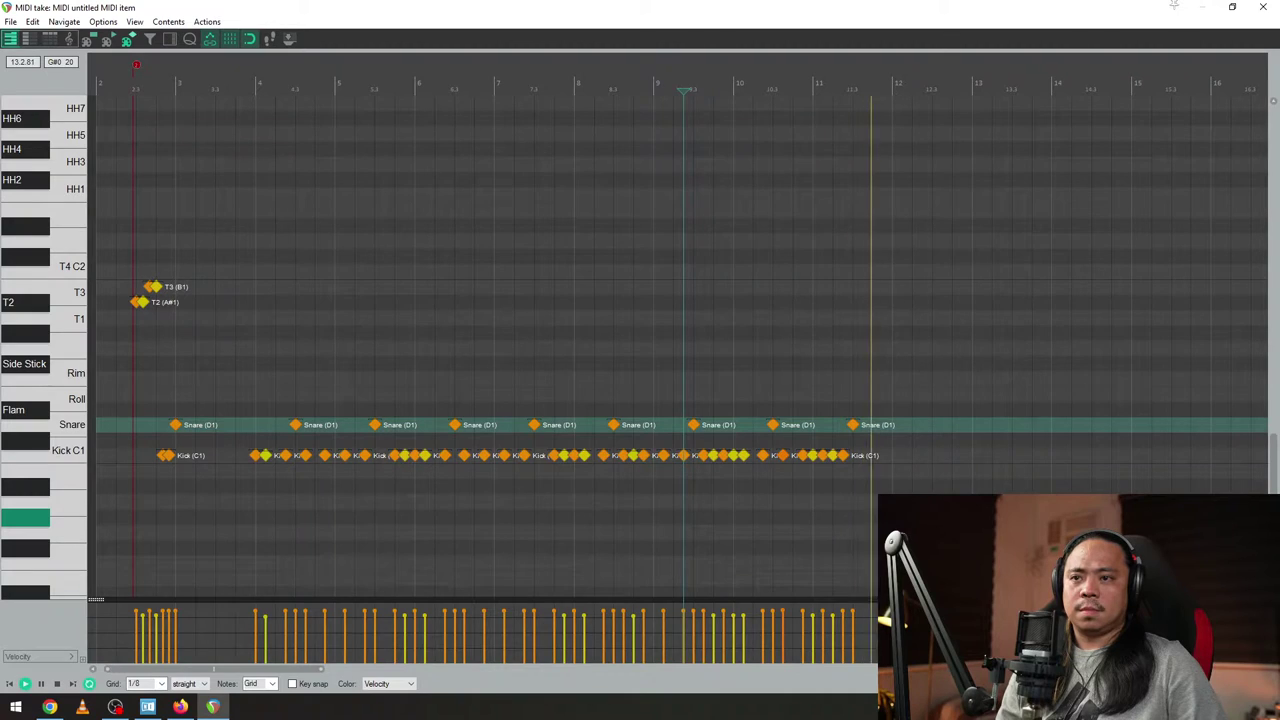
{"action": "scroll", "coordinate": [820, 394], "scroll_direction": "up", "scroll_amount": 3}
{"action": "key", "text": "space"}
{"action": "left_click", "coordinate": [681, 94]}
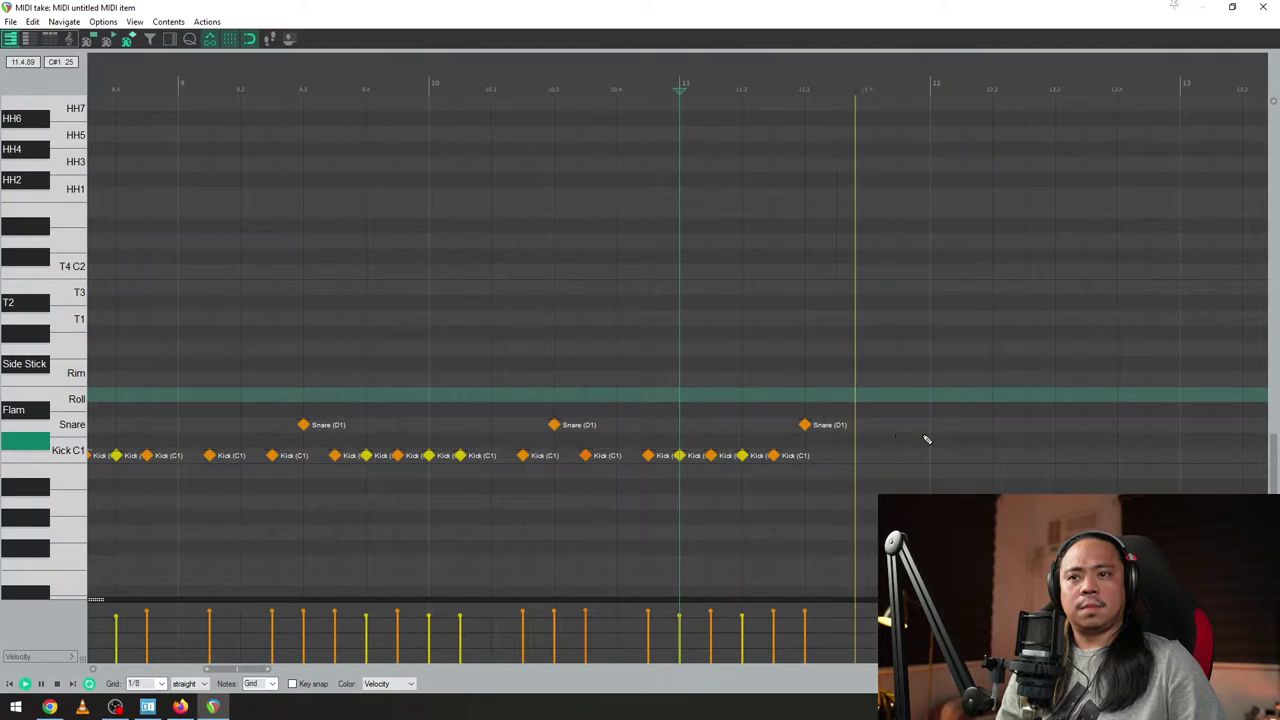
{"action": "key", "text": "space"}
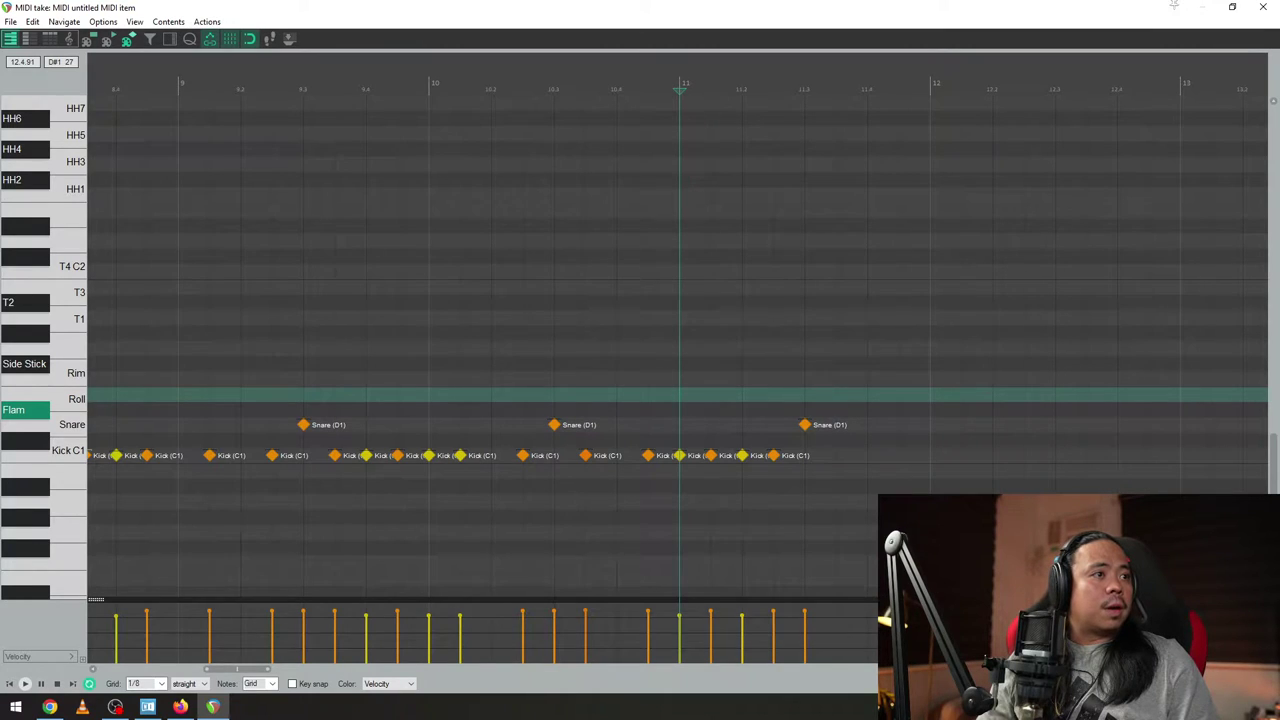
- Switch to the Facebook live dashboard in the browser, review the stream's insights and share alerts, and move its window out of the way
{"action": "key", "text": "ctrl+r"}
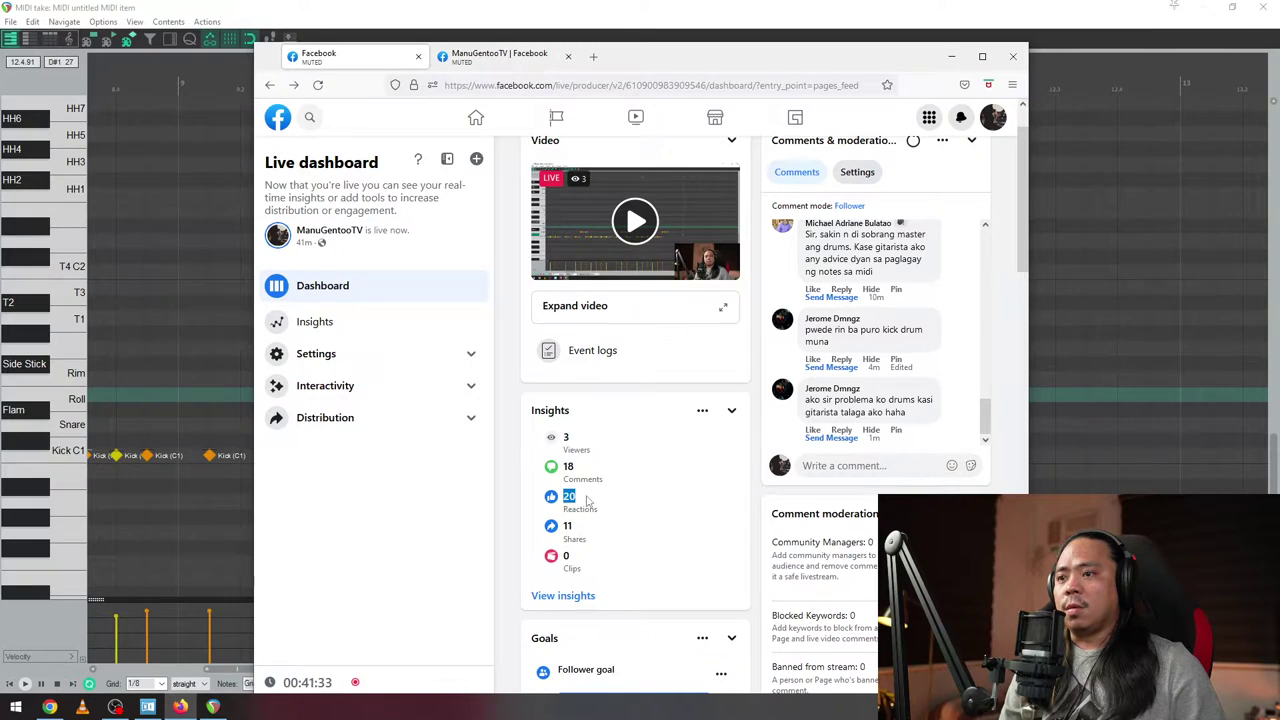
{"action": "scroll", "coordinate": [588, 500], "scroll_direction": "down", "scroll_amount": 15}
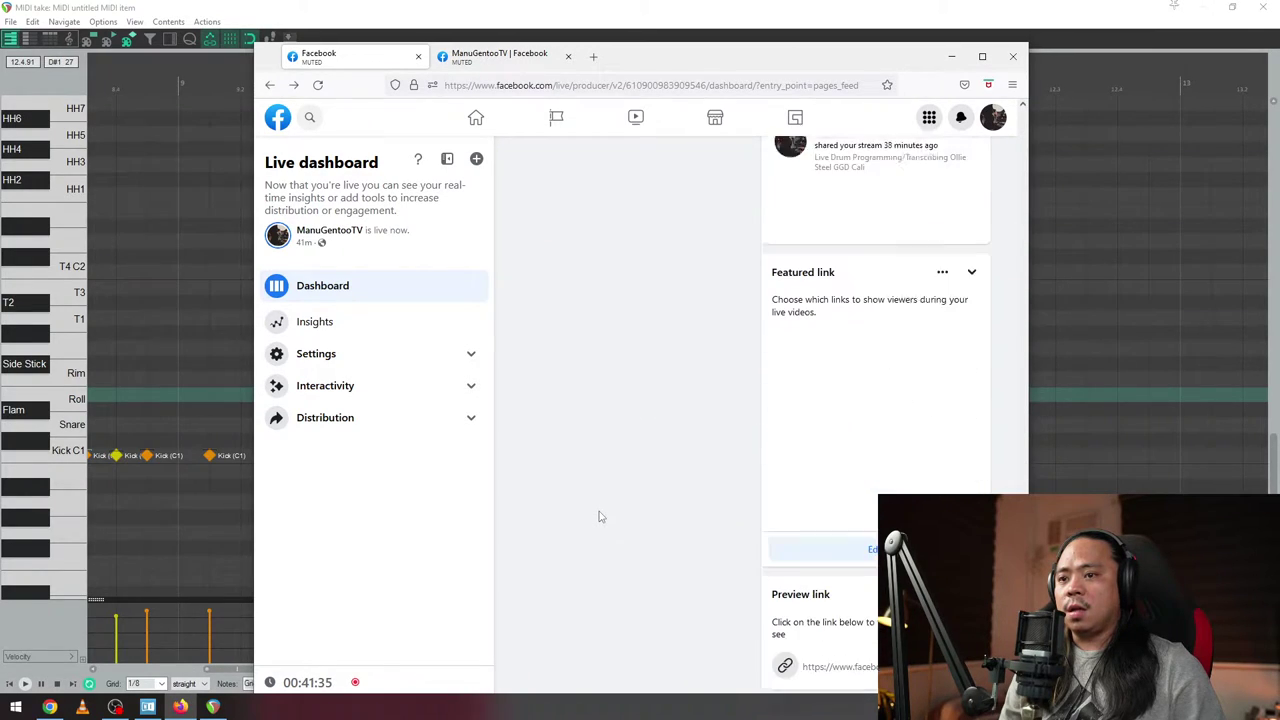
{"action": "scroll", "coordinate": [601, 516], "scroll_direction": "up", "scroll_amount": 4}
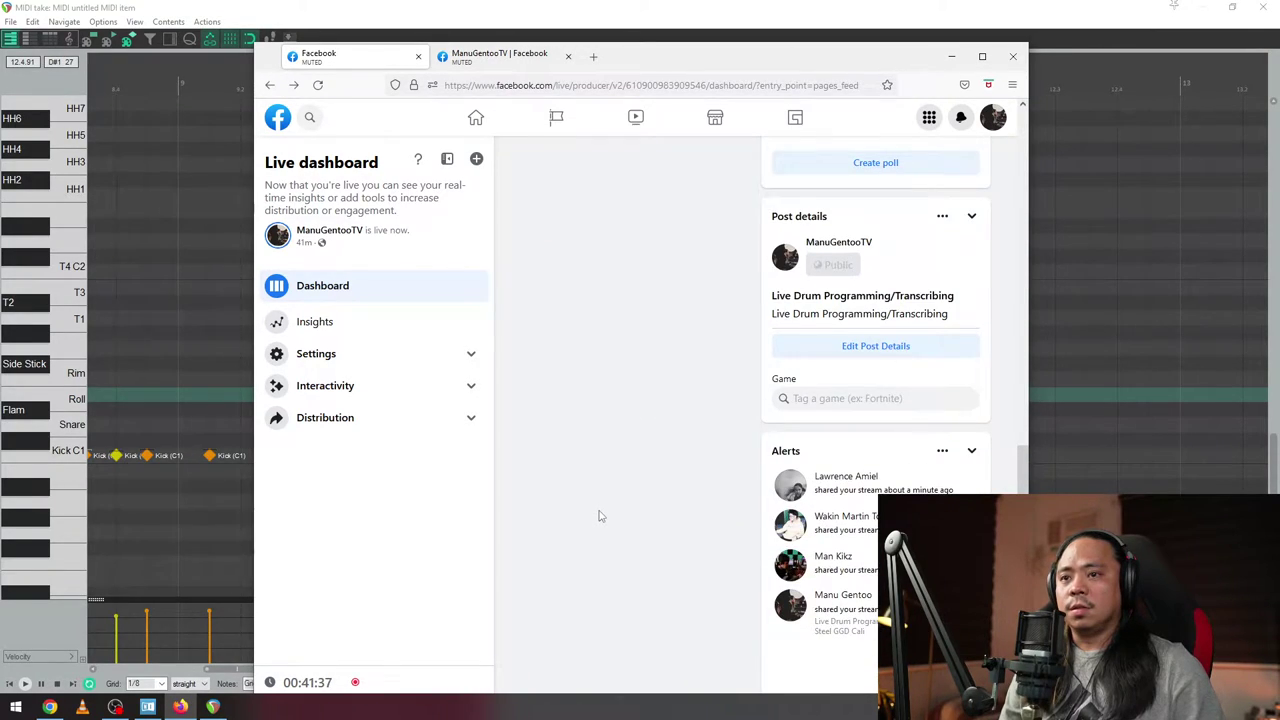
{"action": "scroll", "coordinate": [600, 516], "scroll_direction": "down", "scroll_amount": 2}
{"action": "left_click", "coordinate": [971, 247]}
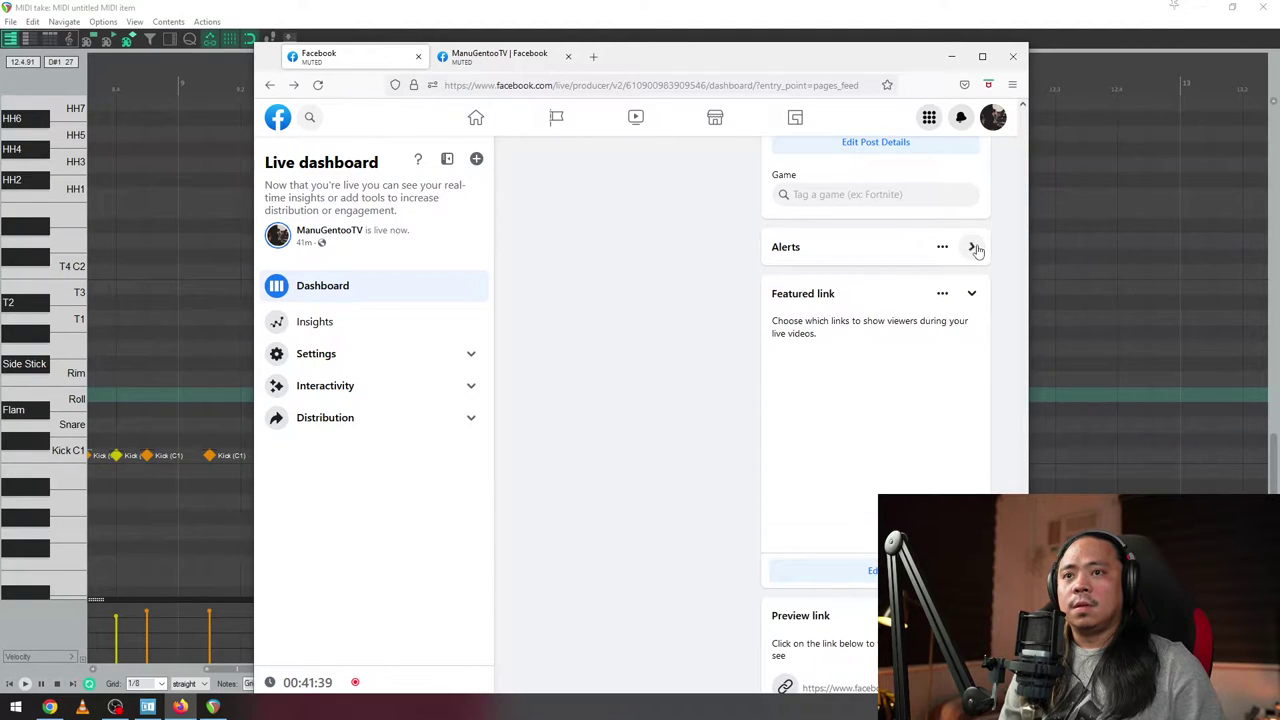
{"action": "left_click", "coordinate": [971, 248]}
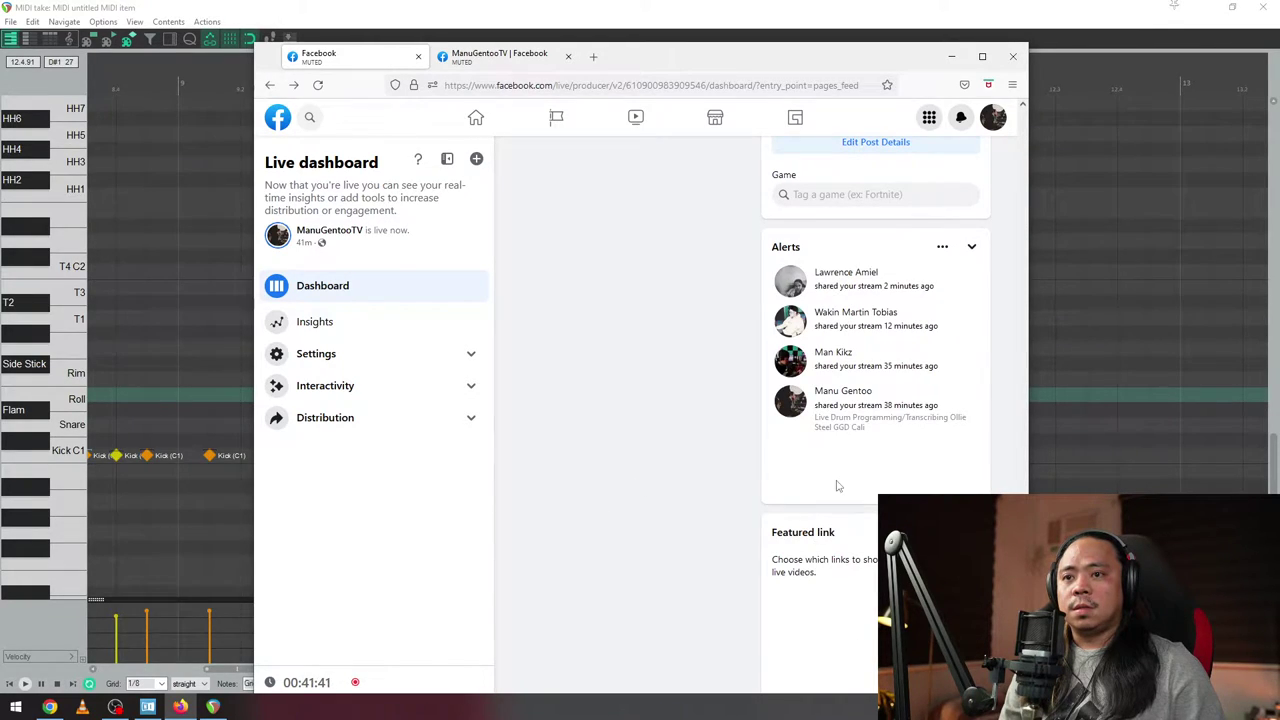
{"action": "scroll", "coordinate": [838, 486], "scroll_direction": "down", "scroll_amount": 3}
{"action": "scroll", "coordinate": [838, 486], "scroll_direction": "up", "scroll_amount": 3}
{"action": "scroll", "coordinate": [838, 486], "scroll_direction": "down", "scroll_amount": 8}
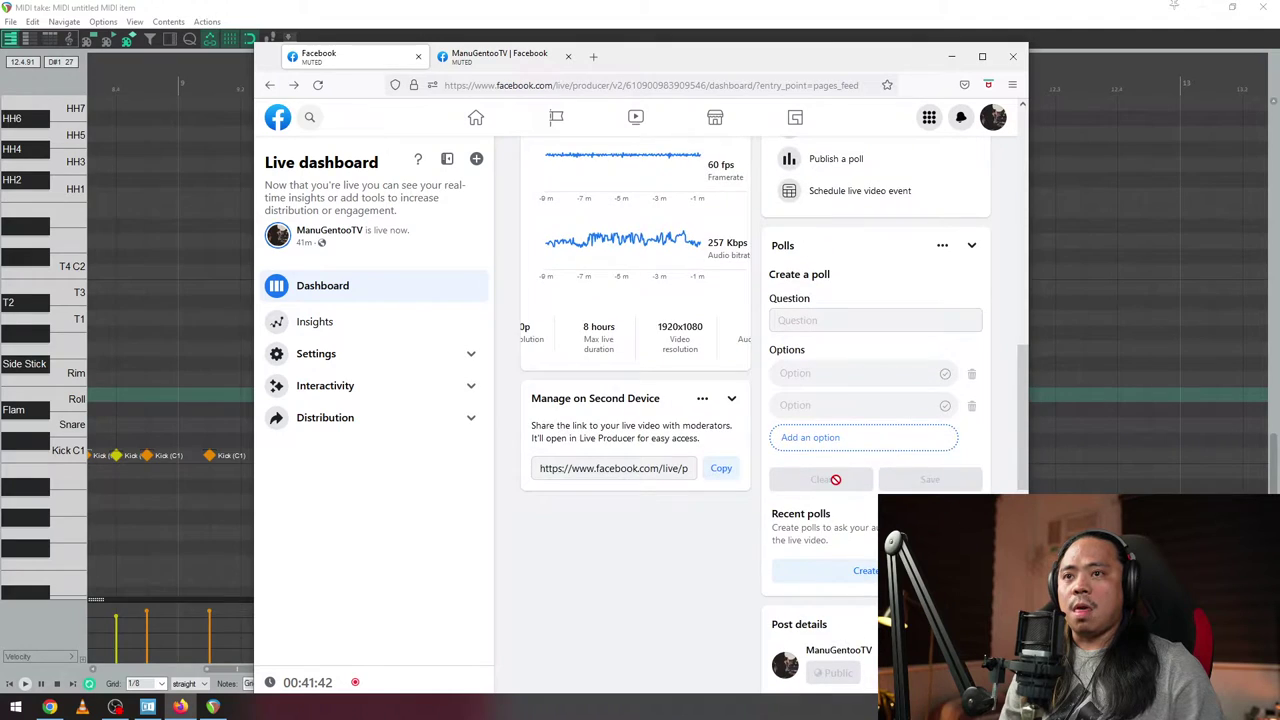
{"action": "scroll", "coordinate": [835, 480], "scroll_direction": "up", "scroll_amount": 3}
{"action": "scroll", "coordinate": [835, 480], "scroll_direction": "up", "scroll_amount": 1}
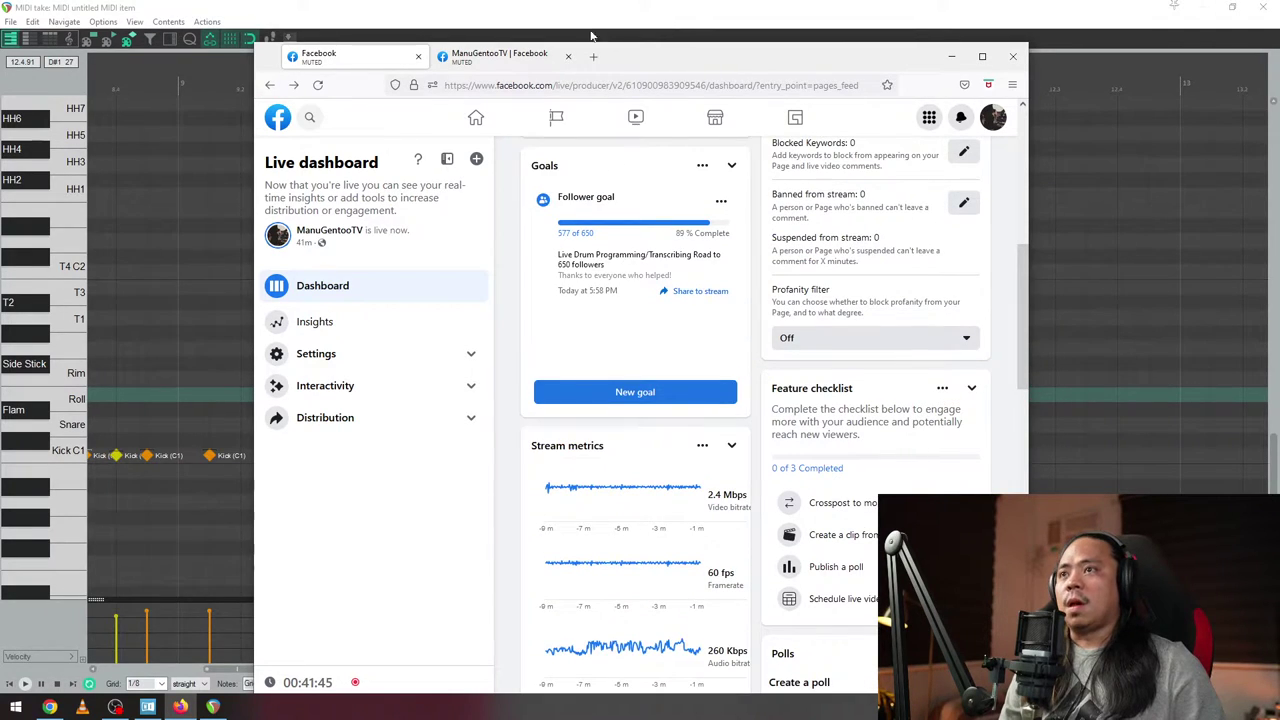
{"action": "left_click_drag", "start_coordinate": [682, 60], "coordinate": [1279, 62]}
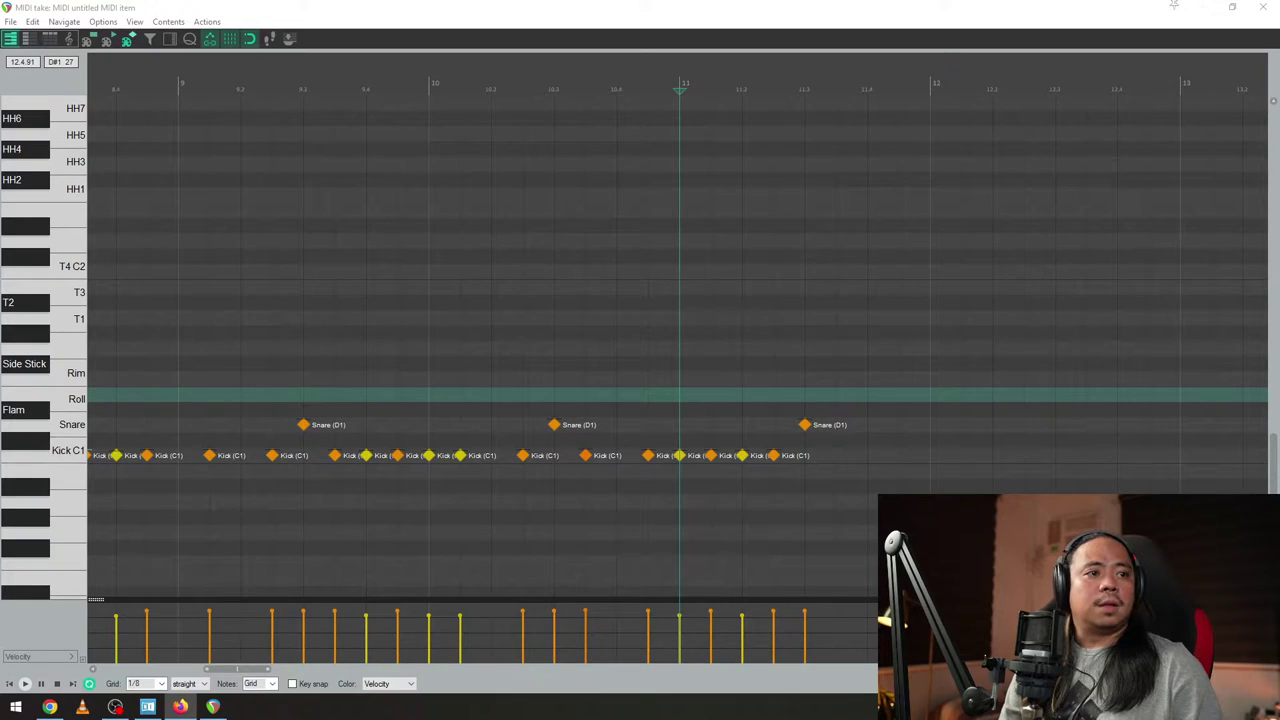
- Play back the drum pattern from the eighth after 9.3 through the 11.3 snare
{"action": "left_click", "coordinate": [334, 318]}
{"action": "key", "text": "space"}
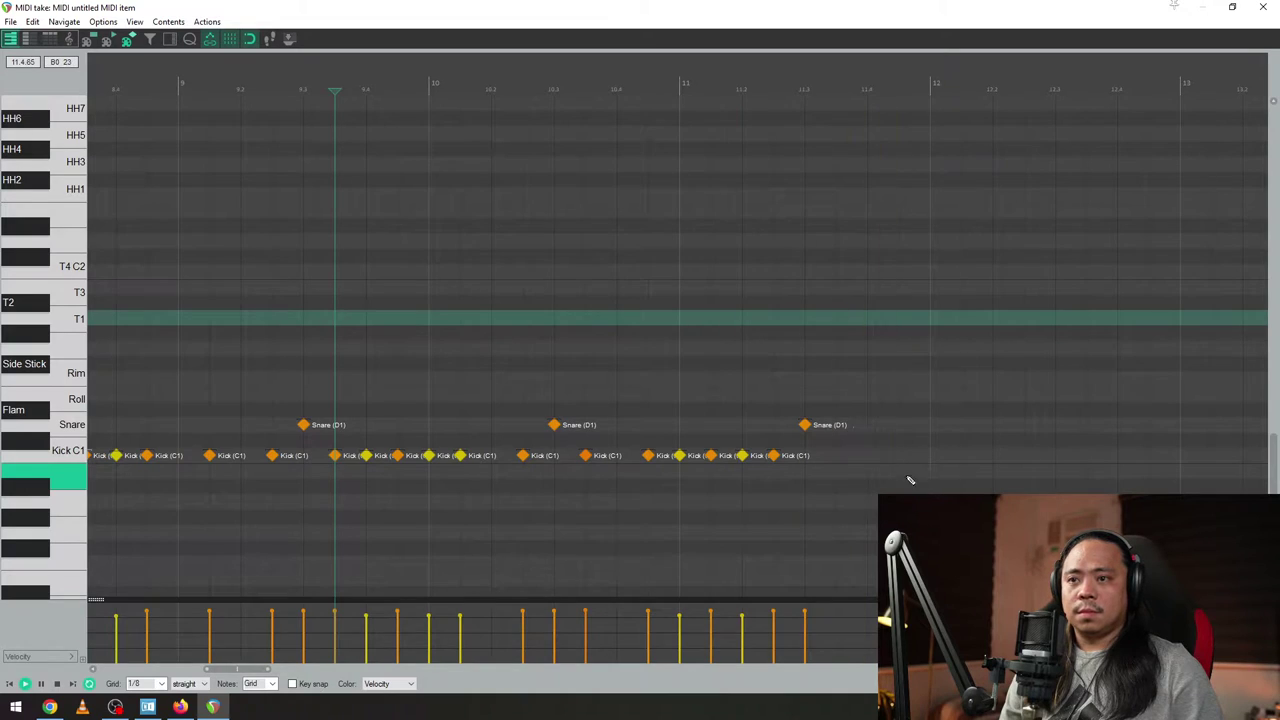
{"action": "key", "text": "space"}
- Add a kick on the eighth after 11.3 and a T3 tom at 11.4, and play back from 11.2
{"action": "left_click", "coordinate": [840, 460]}
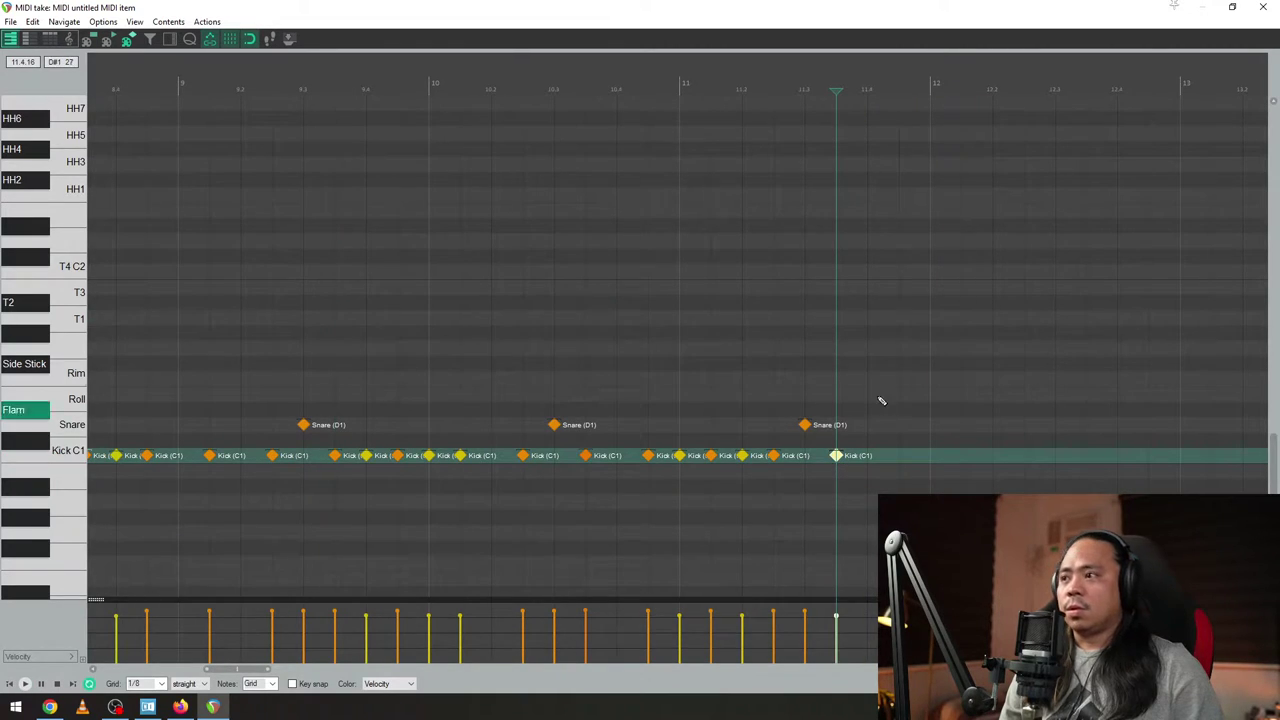
{"action": "left_click", "coordinate": [873, 304]}
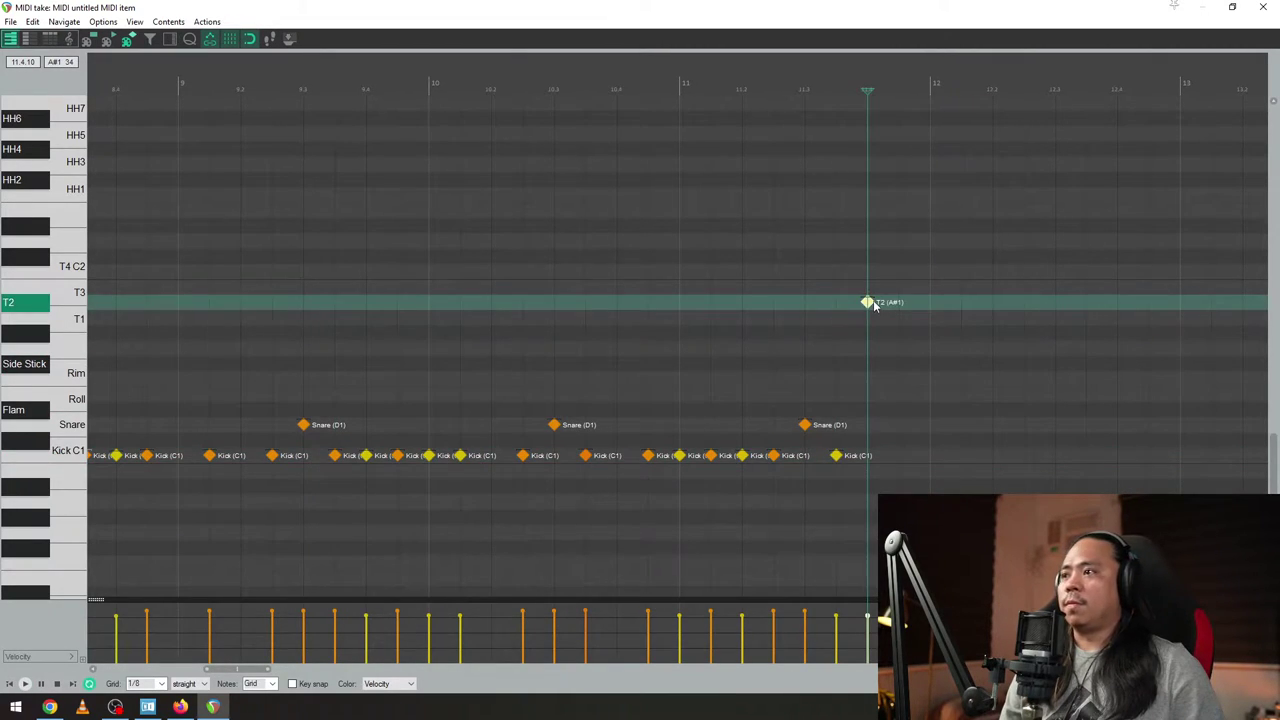
{"action": "left_click_drag", "start_coordinate": [873, 304], "coordinate": [873, 289]}
{"action": "key", "text": "space"}
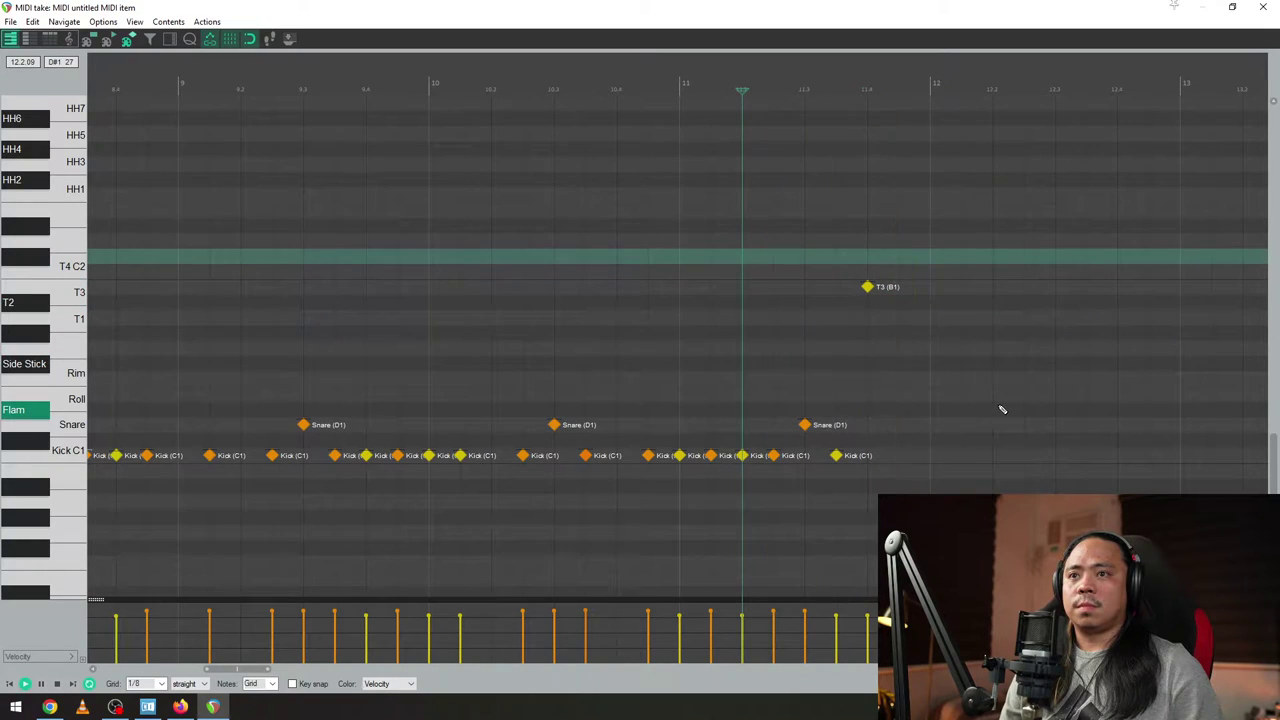
{"action": "scroll", "coordinate": [965, 390], "scroll_direction": "up", "scroll_amount": 4}
{"action": "key", "text": "space"}
{"action": "key", "text": "space"}
{"action": "key", "text": "space"}
- Turn the MIDI track's volume down to -inf, adjust the Olly Steele audio track's volume, and play back the audio from bar 9
{"action": "left_click_drag", "start_coordinate": [812, 8], "coordinate": [872, 276]}
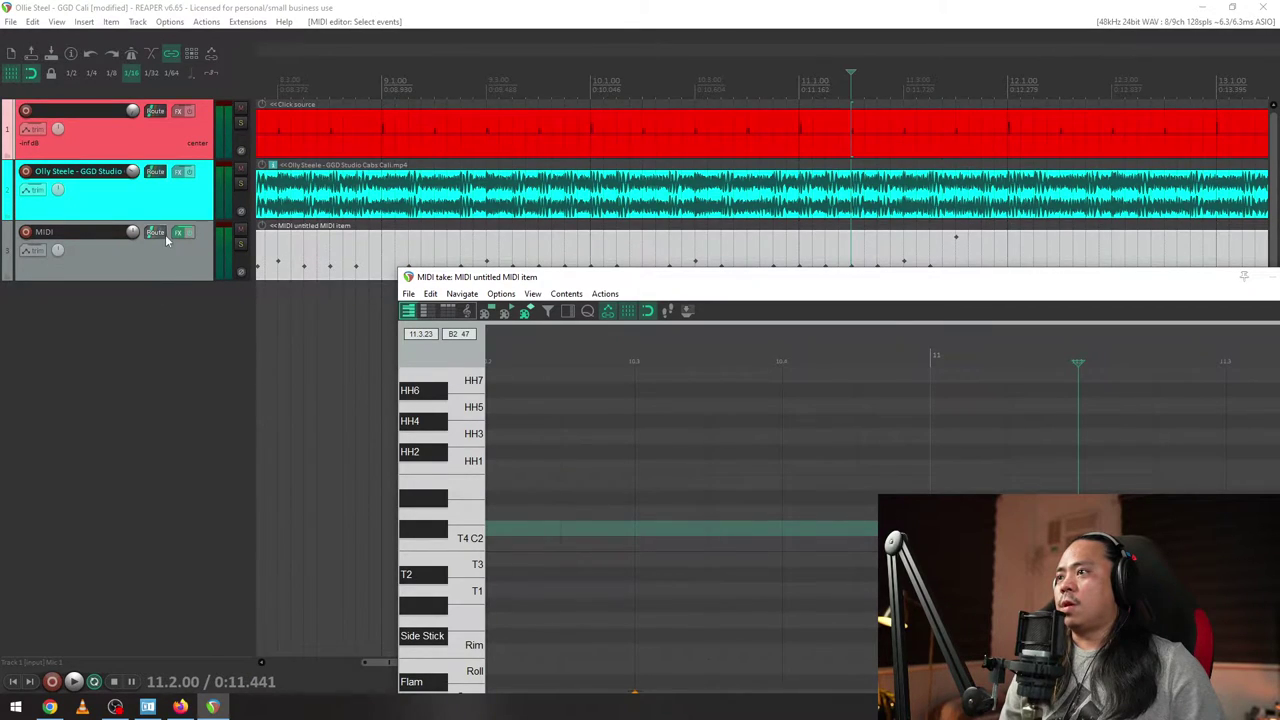
{"action": "left_click", "coordinate": [116, 266]}
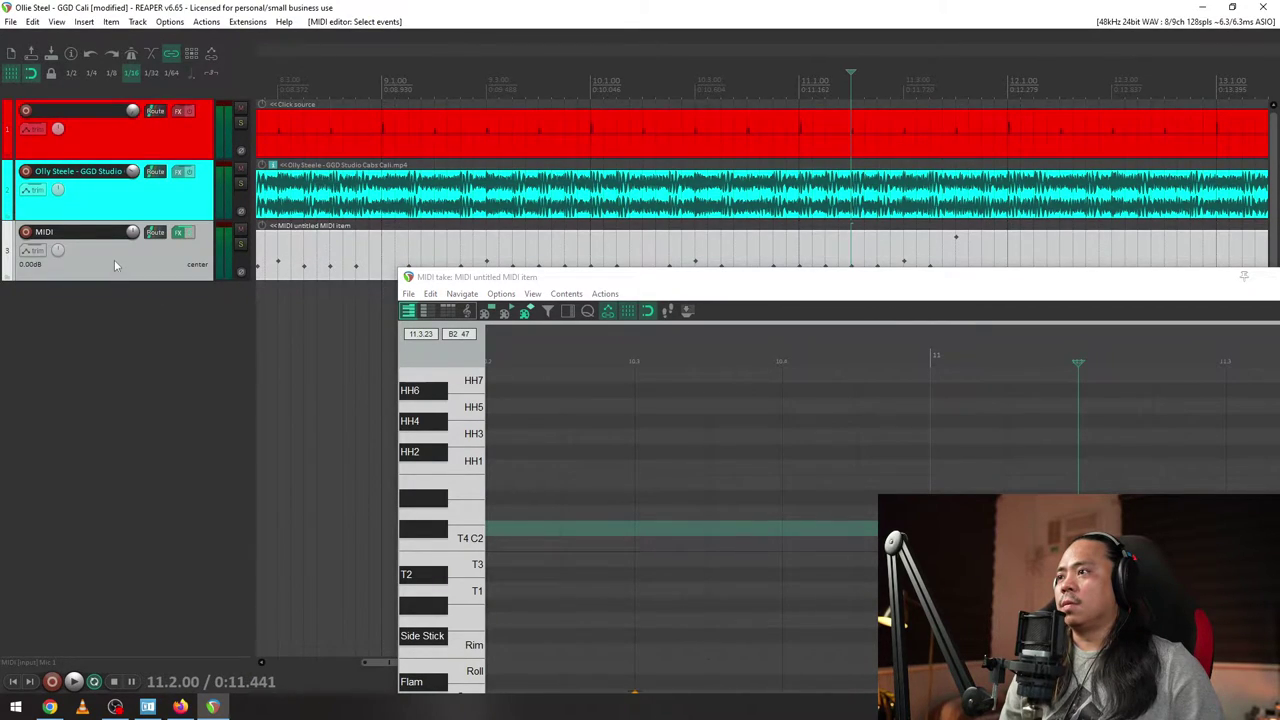
{"action": "left_click_drag", "start_coordinate": [132, 233], "coordinate": [132, 330]}
{"action": "left_click_drag", "start_coordinate": [132, 172], "coordinate": [132, 188]}
{"action": "key", "text": "space"}
{"action": "scroll", "coordinate": [648, 85], "scroll_direction": "down", "scroll_amount": 4}
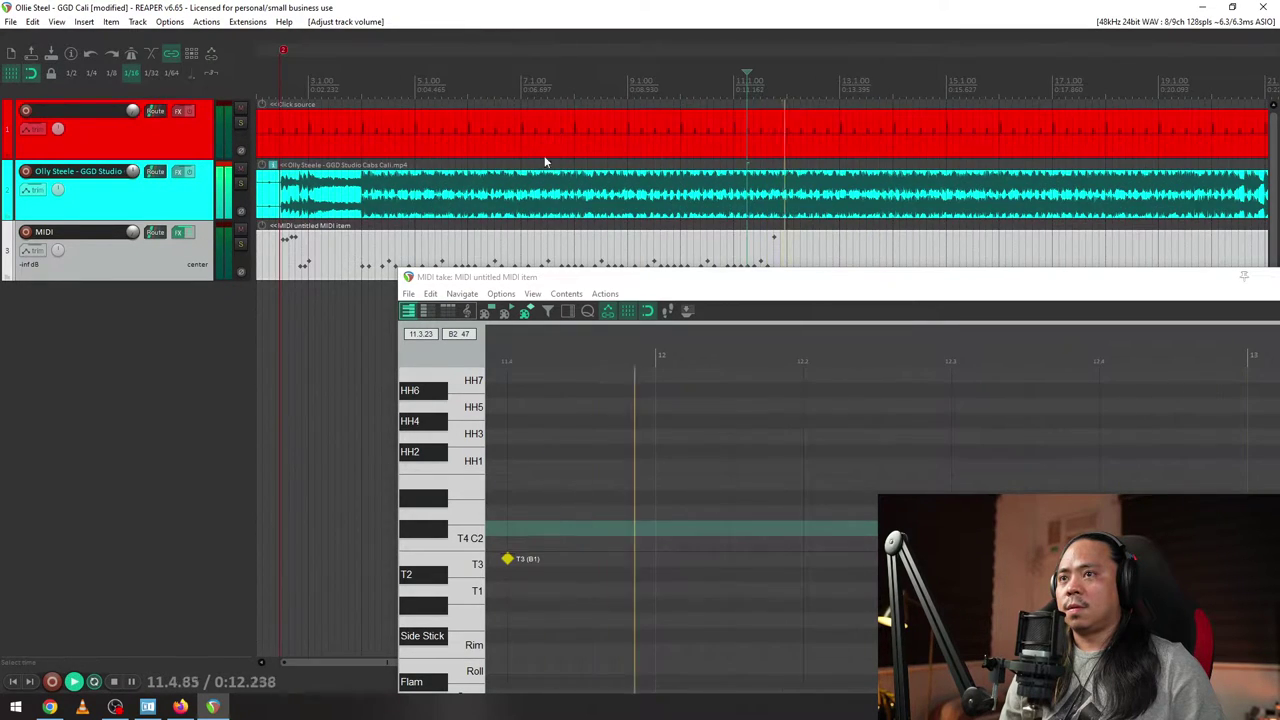
{"action": "left_click", "coordinate": [648, 85]}
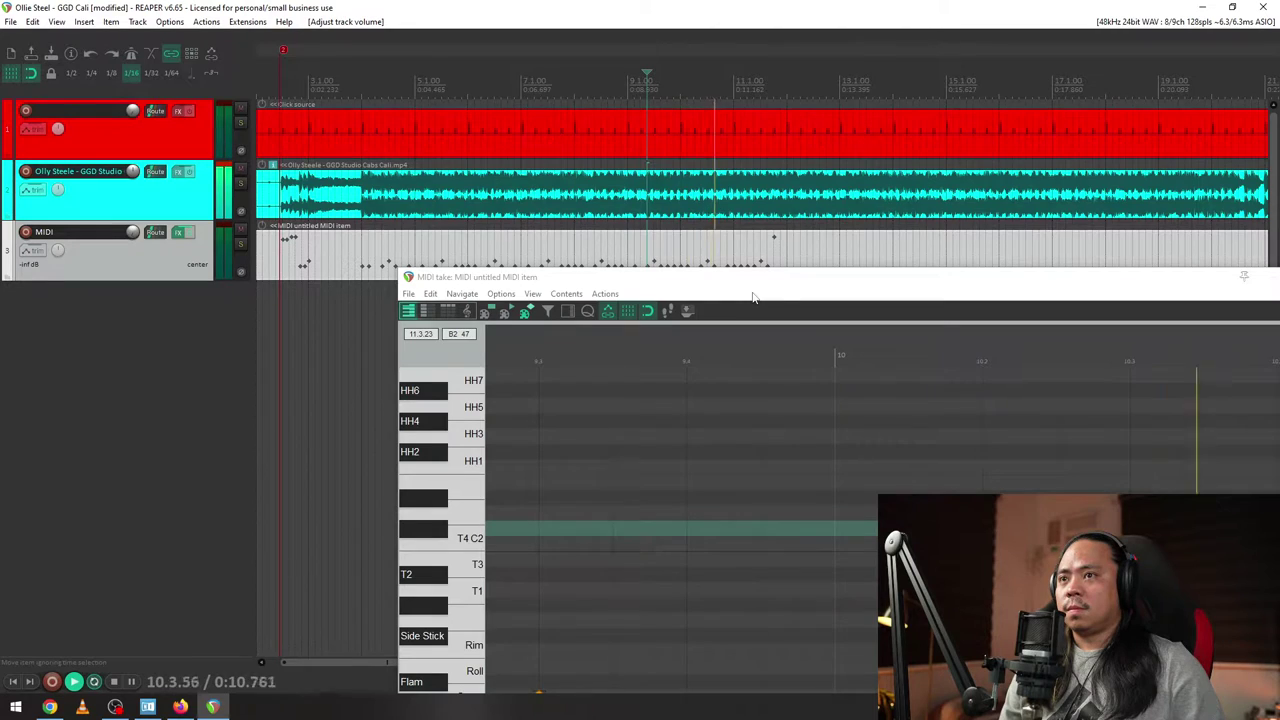
{"action": "double_click", "coordinate": [871, 280]}
{"action": "scroll", "coordinate": [820, 440], "scroll_direction": "down", "scroll_amount": 4}
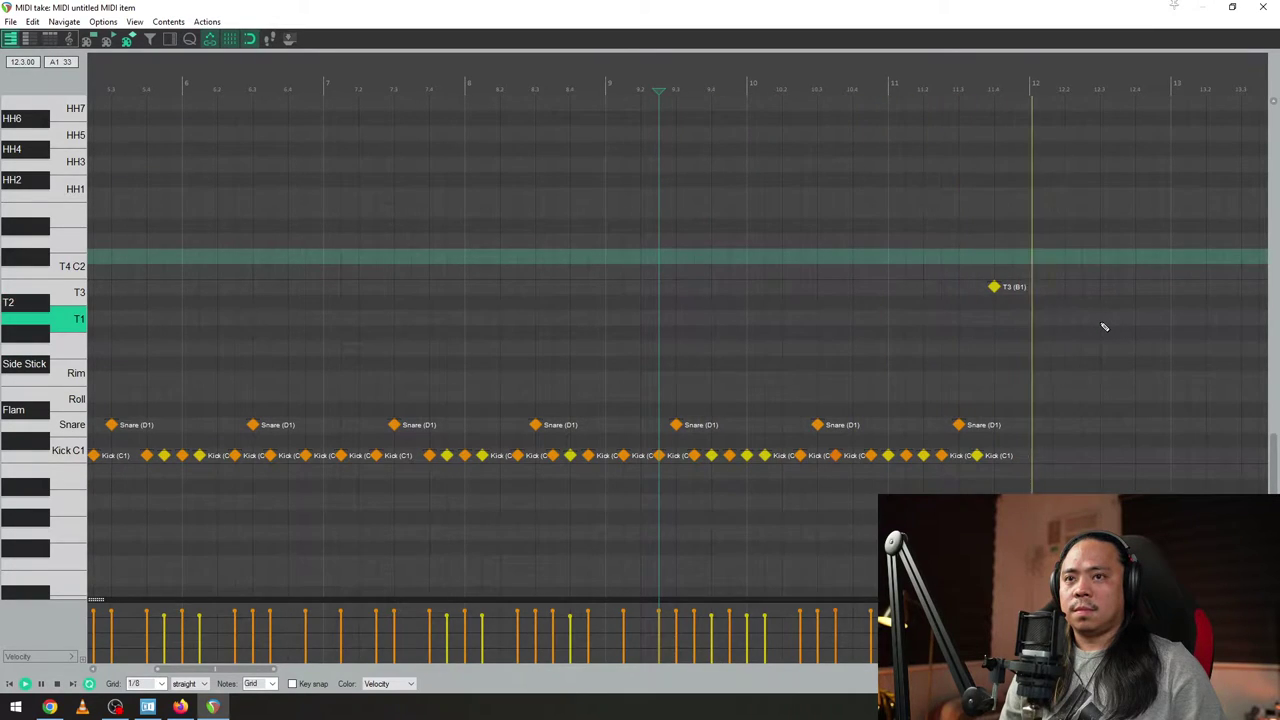
- Adjust the Olly Steele track's volume again, reset the MIDI track's volume to its default, and return to the maximized MIDI editor
{"action": "key", "text": "space"}
{"action": "left_click_drag", "start_coordinate": [915, 7], "coordinate": [1013, 282]}
{"action": "left_click", "coordinate": [146, 196]}
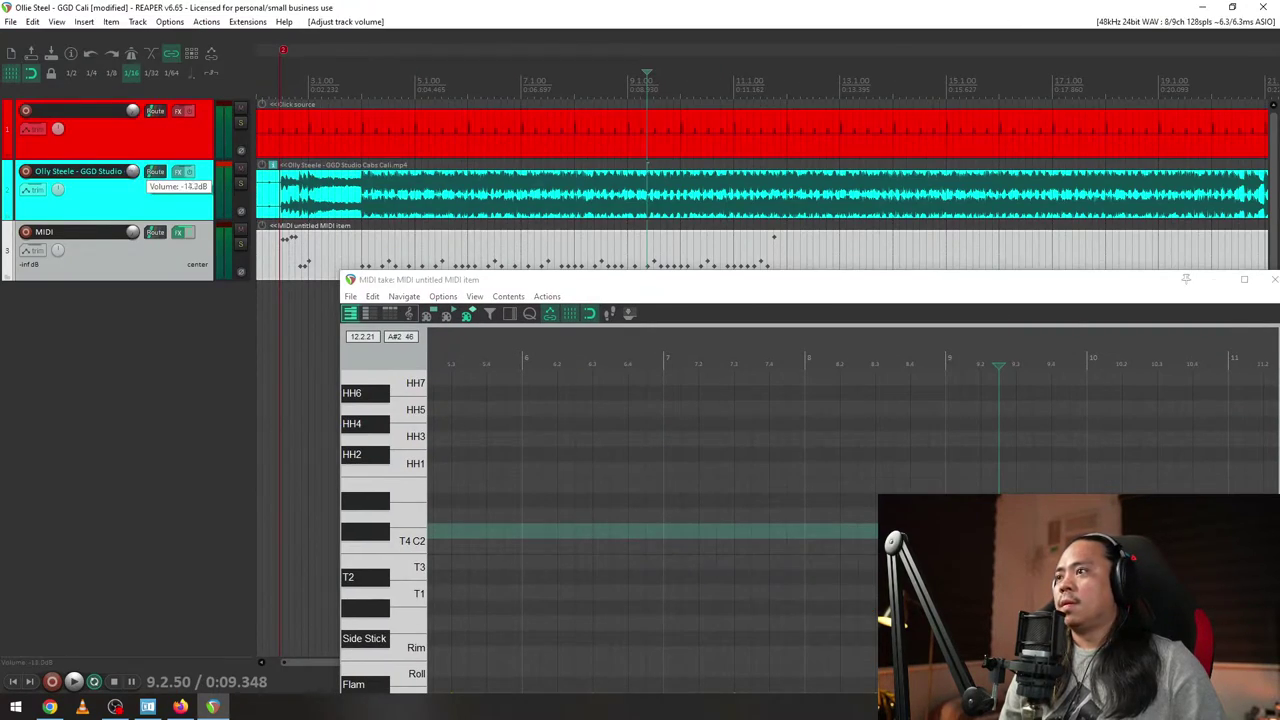
{"action": "key", "text": "space"}
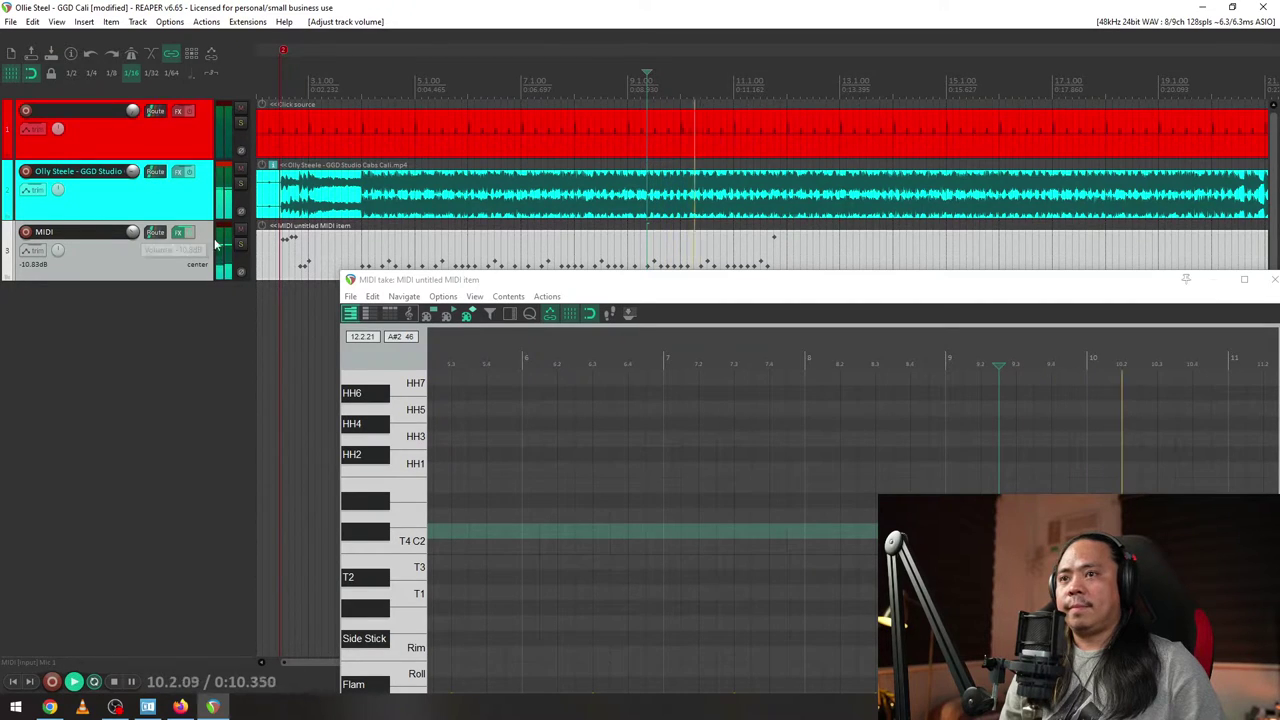
{"action": "key", "text": "space"}
{"action": "key", "text": "space"}
{"action": "double_click", "coordinate": [132, 231]}
{"action": "left_click_drag", "start_coordinate": [801, 281], "coordinate": [569, 125]}
{"action": "double_click", "coordinate": [569, 125]}
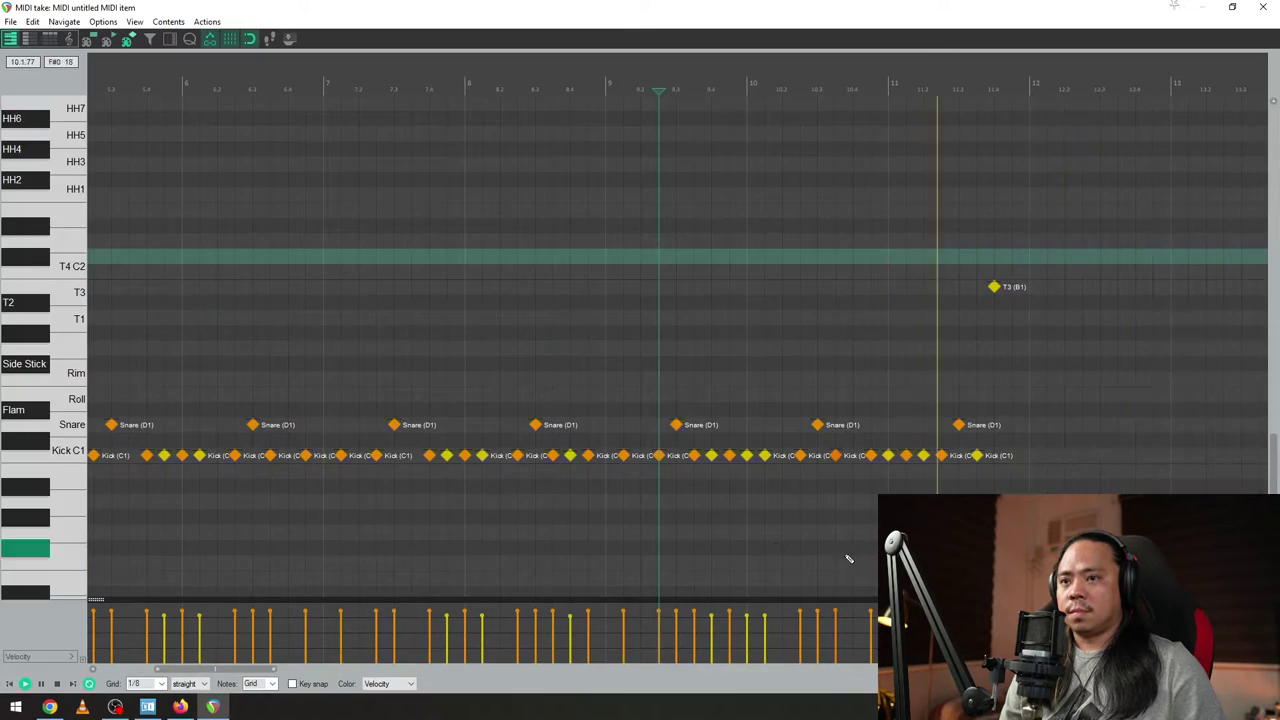
- Move the tom at 11.4 from T3 to T4 and play back from the eighth after 11.2
{"action": "left_click", "coordinate": [995, 288]}
{"action": "left_click_drag", "start_coordinate": [995, 288], "coordinate": [996, 280]}
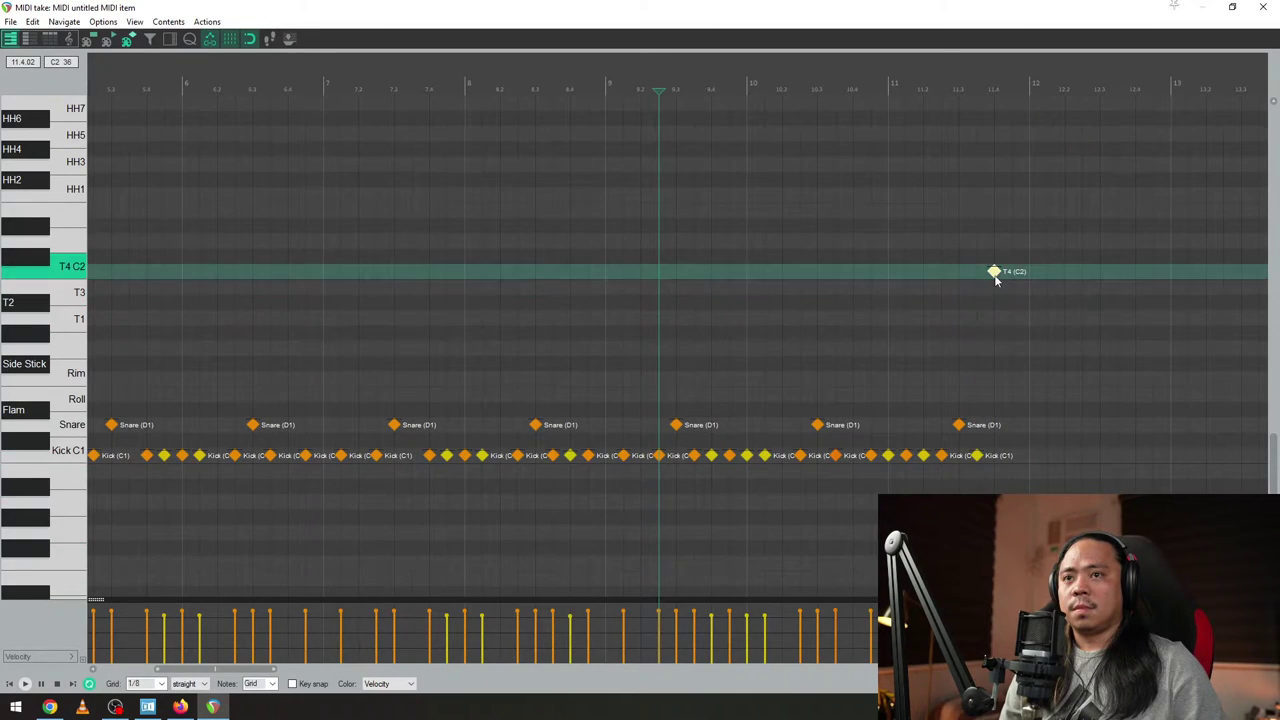
{"action": "scroll", "coordinate": [950, 283], "scroll_direction": "up", "scroll_amount": 5}
{"action": "key", "text": "space"}
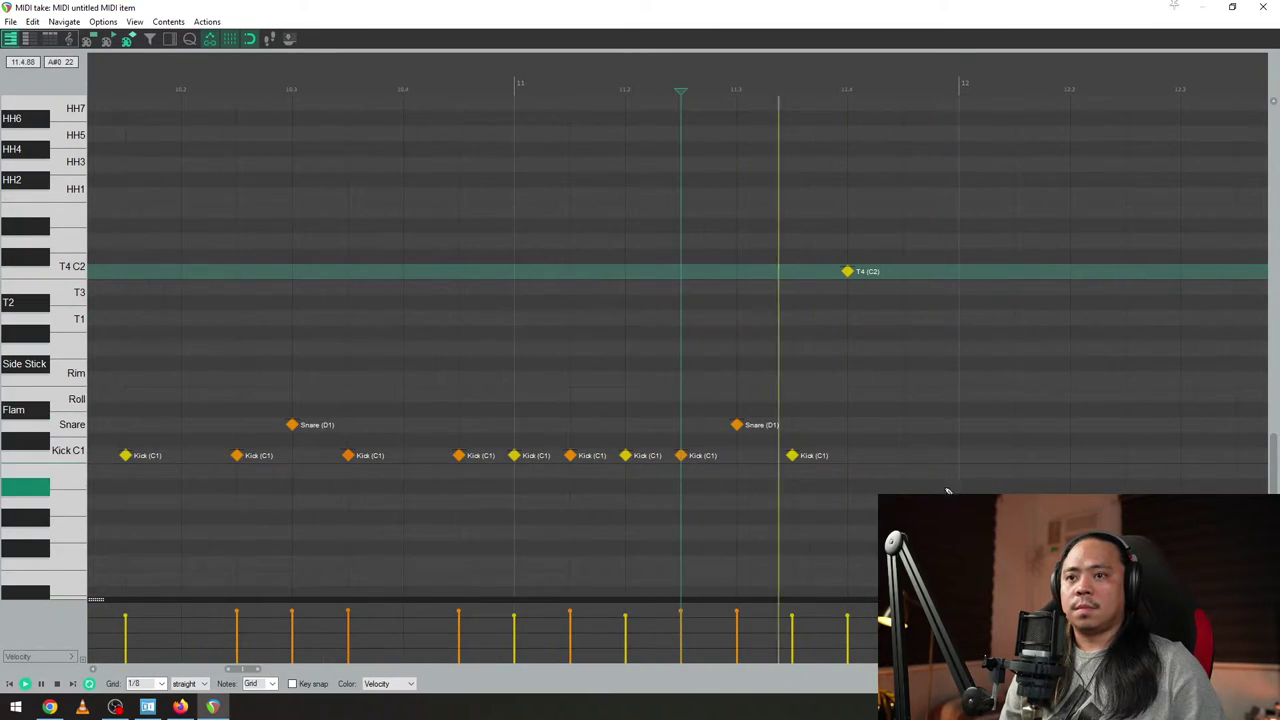
- Readjust the Olly Steele audio track's volume outside the maximized MIDI editor, play the passage back and reposition the editor window
{"action": "key", "text": "space"}
{"action": "key", "text": "space"}
{"action": "key", "text": "space"}
{"action": "left_click_drag", "start_coordinate": [840, 8], "coordinate": [808, 183]}
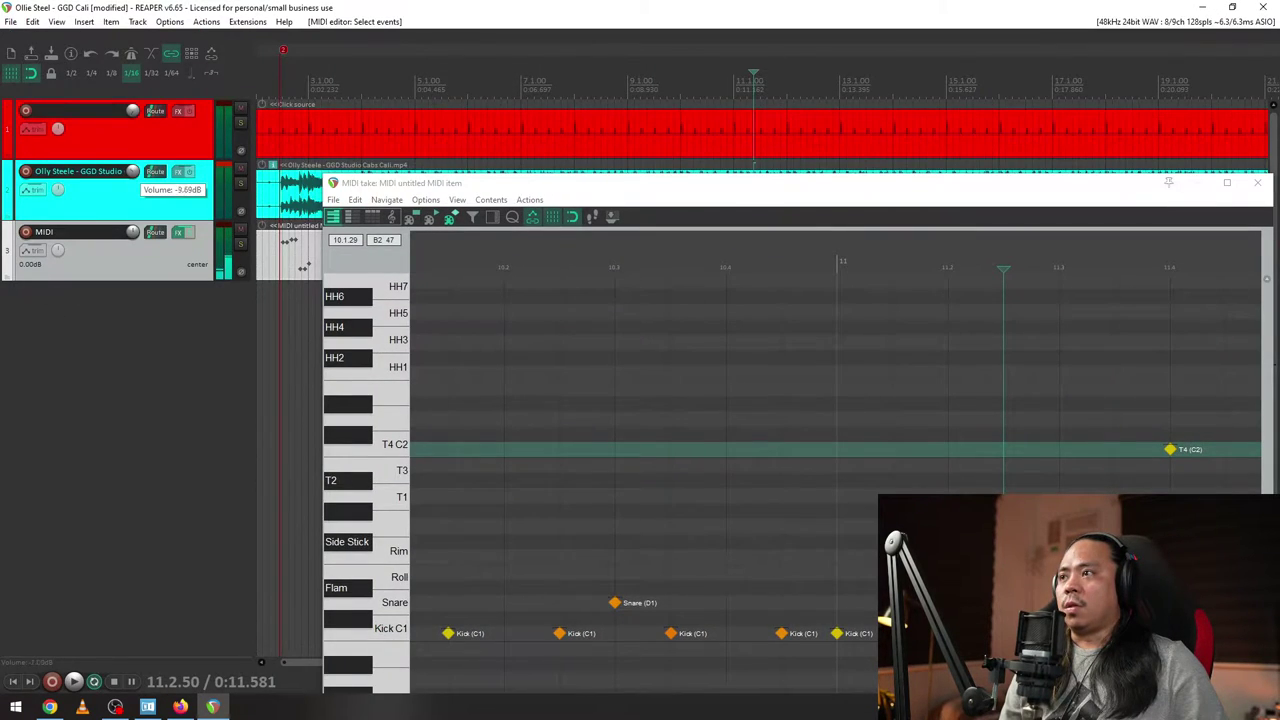
{"action": "left_click_drag", "start_coordinate": [133, 171], "coordinate": [133, 170]}
{"action": "key", "text": "space"}
{"action": "key", "text": "space"}
{"action": "key", "text": "space"}
{"action": "left_click_drag", "start_coordinate": [1020, 183], "coordinate": [735, 61]}
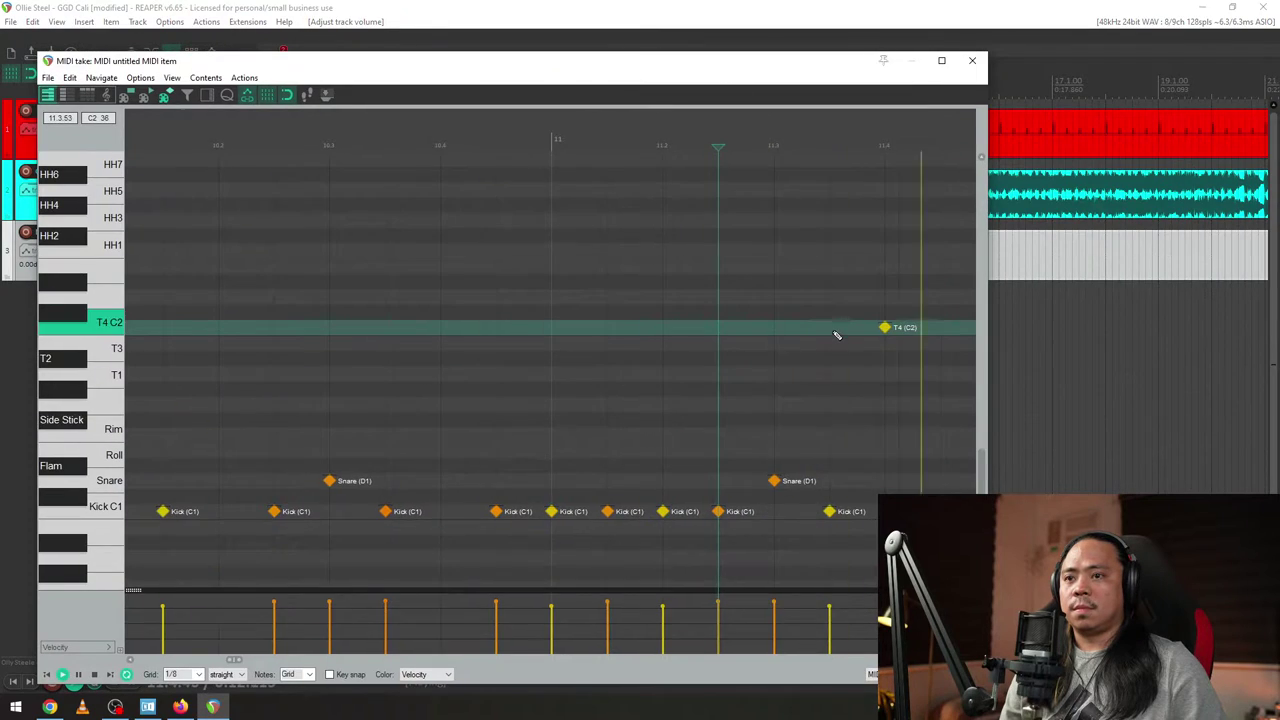
- Add kicks at 12.1 and on the eighth after it, remove the misplaced kick at 12.2, and play back from bar 11
{"action": "scroll", "coordinate": [805, 385], "scroll_direction": "down", "scroll_amount": 4}
{"action": "scroll", "coordinate": [760, 513], "scroll_direction": "up", "scroll_amount": 4}
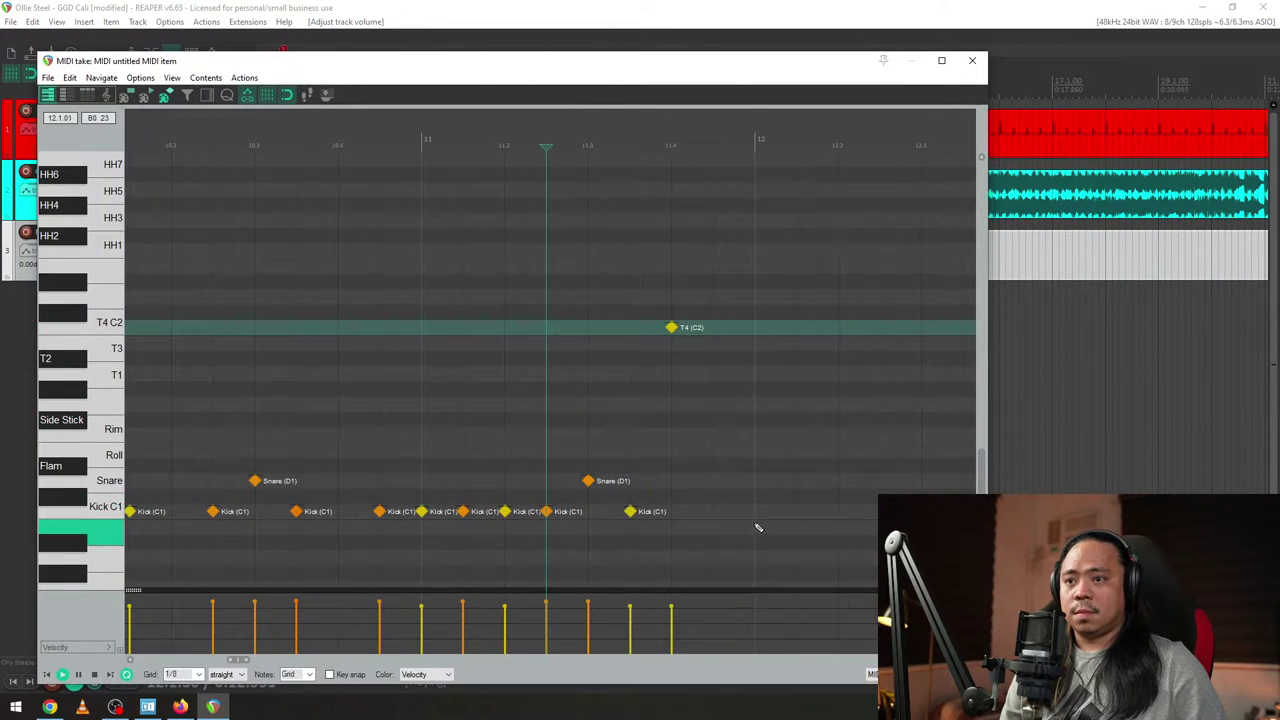
{"action": "left_click", "coordinate": [780, 512]}
{"action": "left_click", "coordinate": [423, 350]}
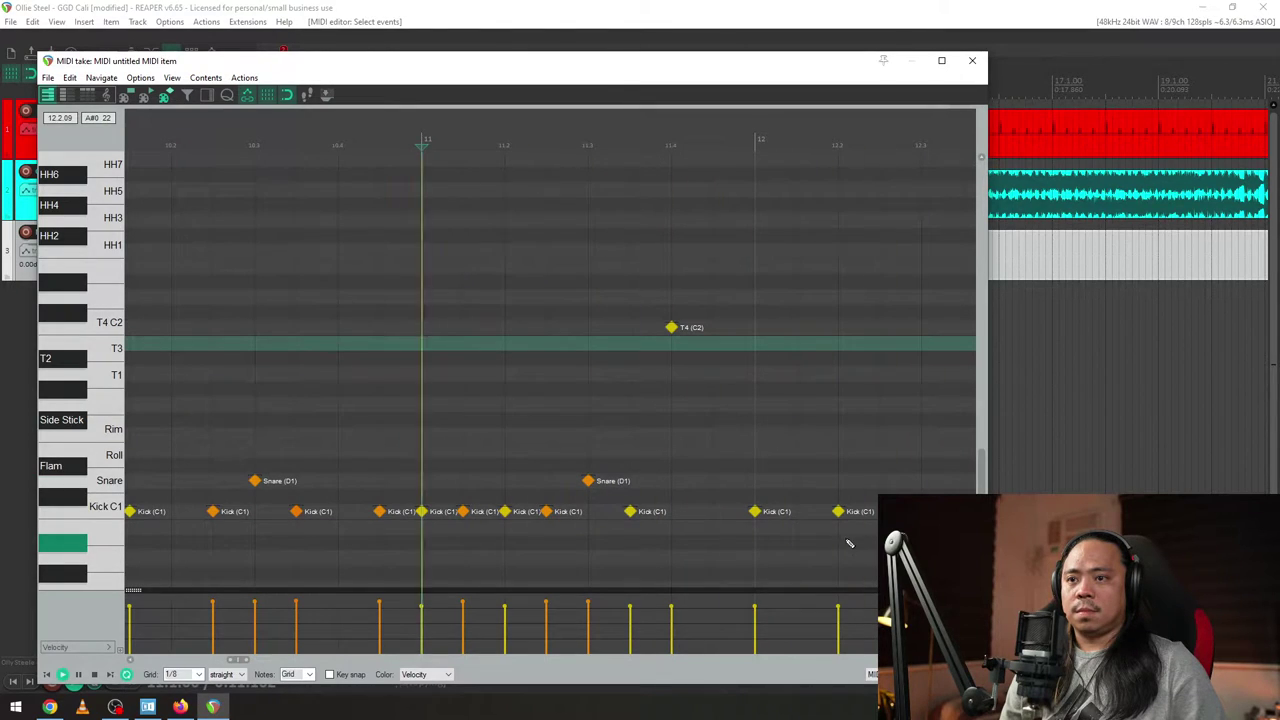
{"action": "double_click", "coordinate": [839, 511]}
{"action": "key", "text": "space"}
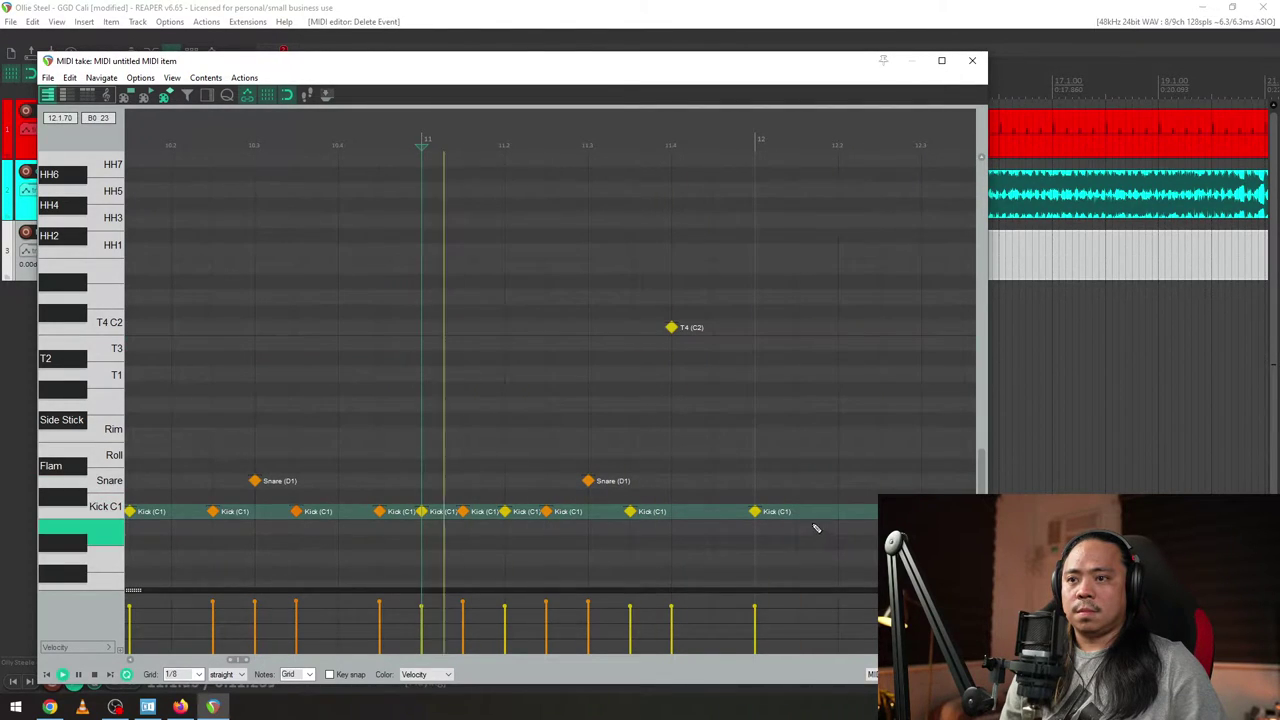
{"action": "left_click", "coordinate": [796, 511]}
- Play the project back from the eighth before bar 4 through bar 11, returning to the maximized MIDI editor
{"action": "left_click_drag", "start_coordinate": [465, 64], "coordinate": [577, 77]}
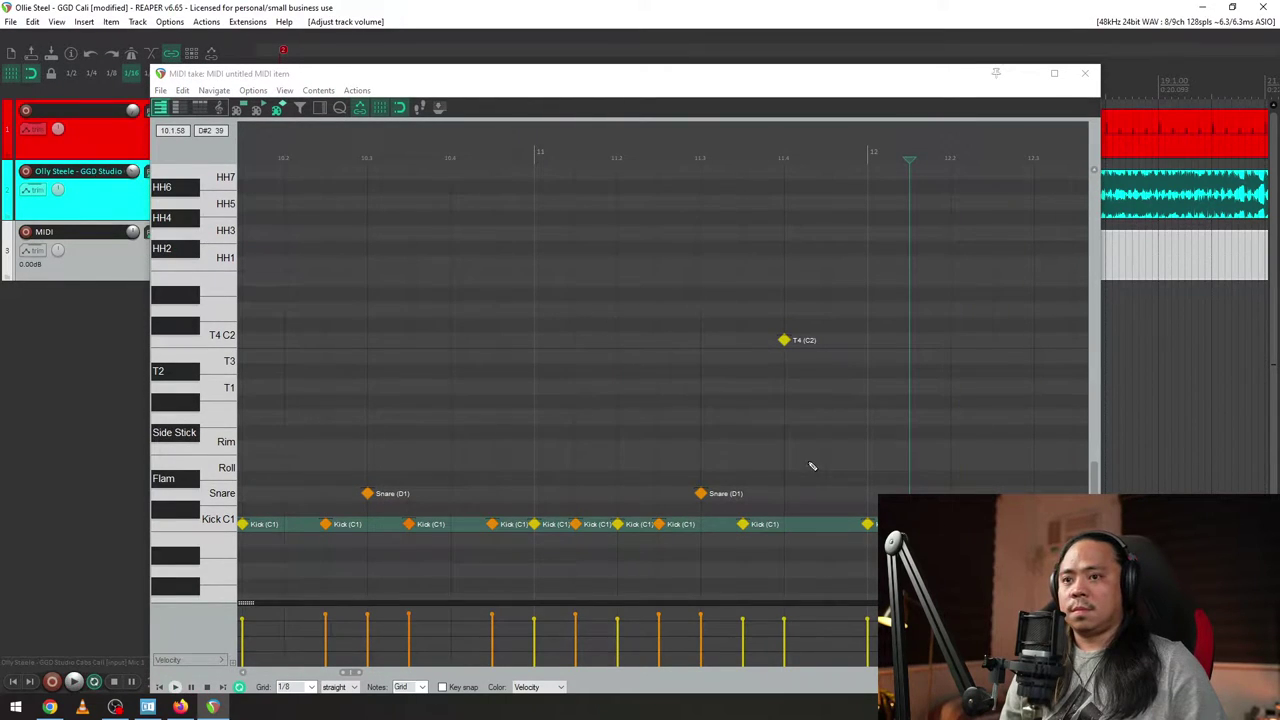
{"action": "left_click_drag", "start_coordinate": [310, 78], "coordinate": [282, 210]}
{"action": "left_click", "coordinate": [352, 135]}
{"action": "key", "text": "space"}
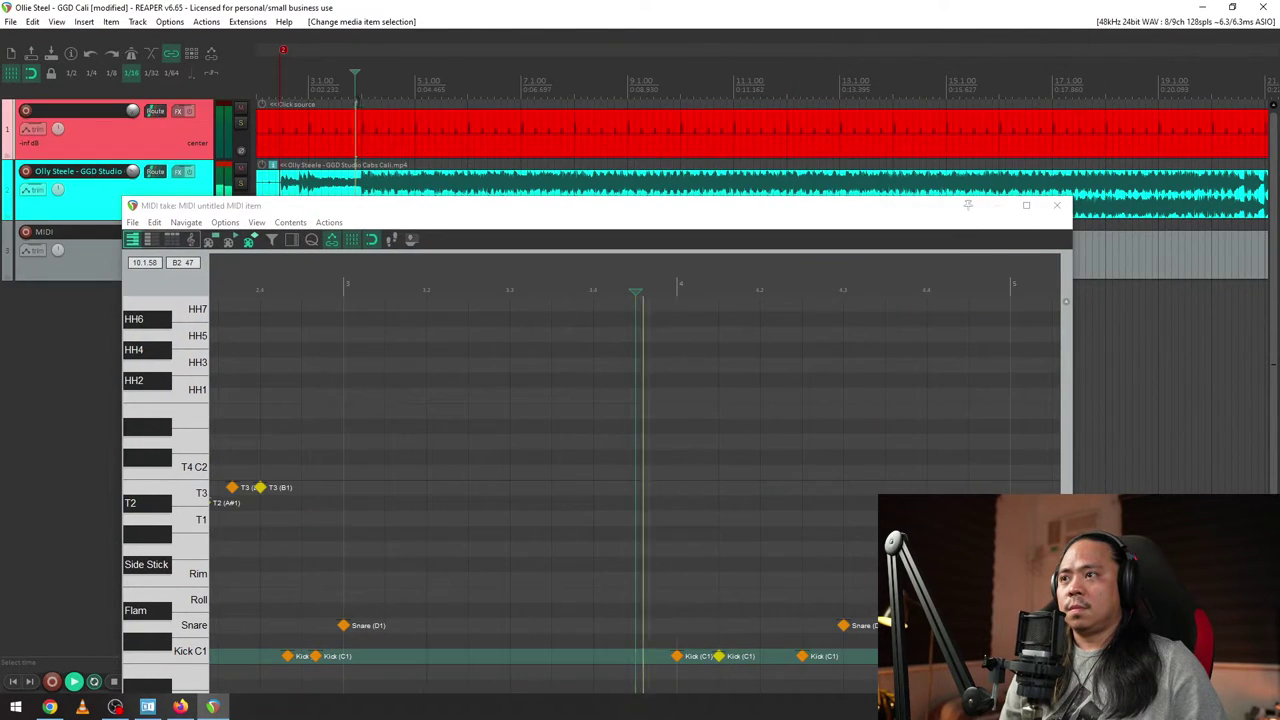
{"action": "scroll", "coordinate": [766, 102], "scroll_direction": "down", "scroll_amount": 5}
{"action": "scroll", "coordinate": [767, 101], "scroll_direction": "down", "scroll_amount": 3}
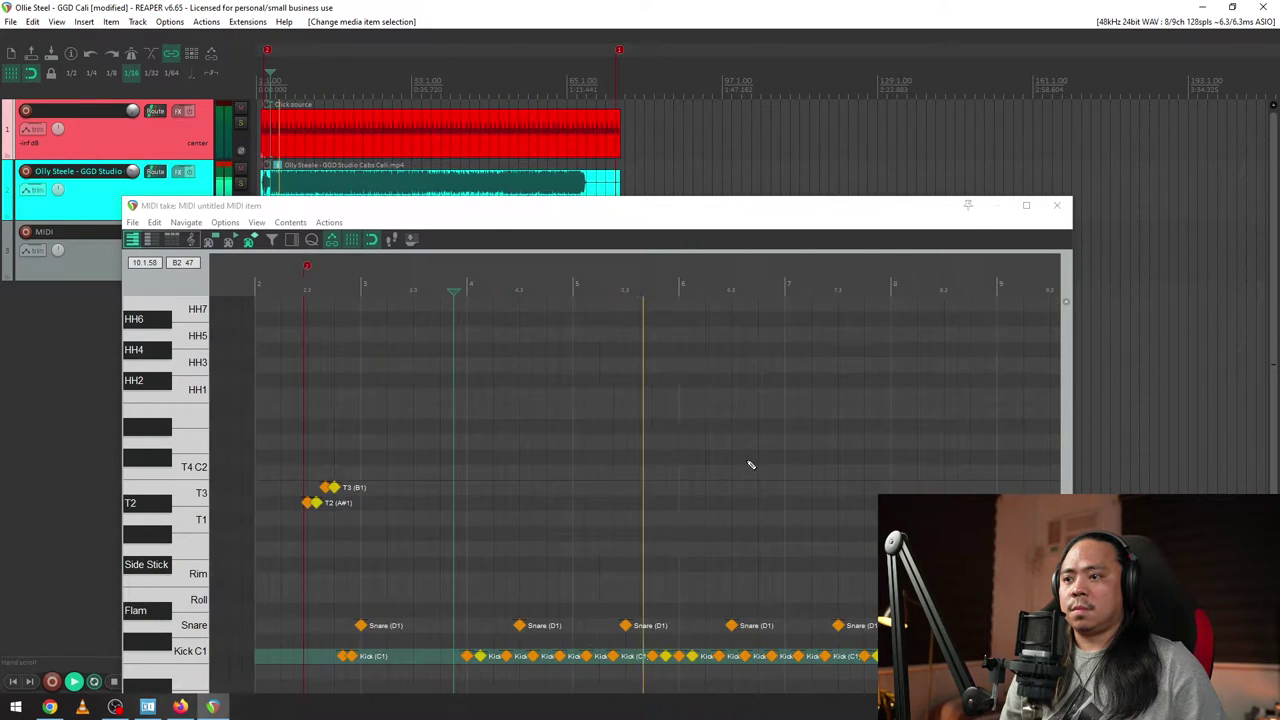
{"action": "left_click", "coordinate": [921, 203]}
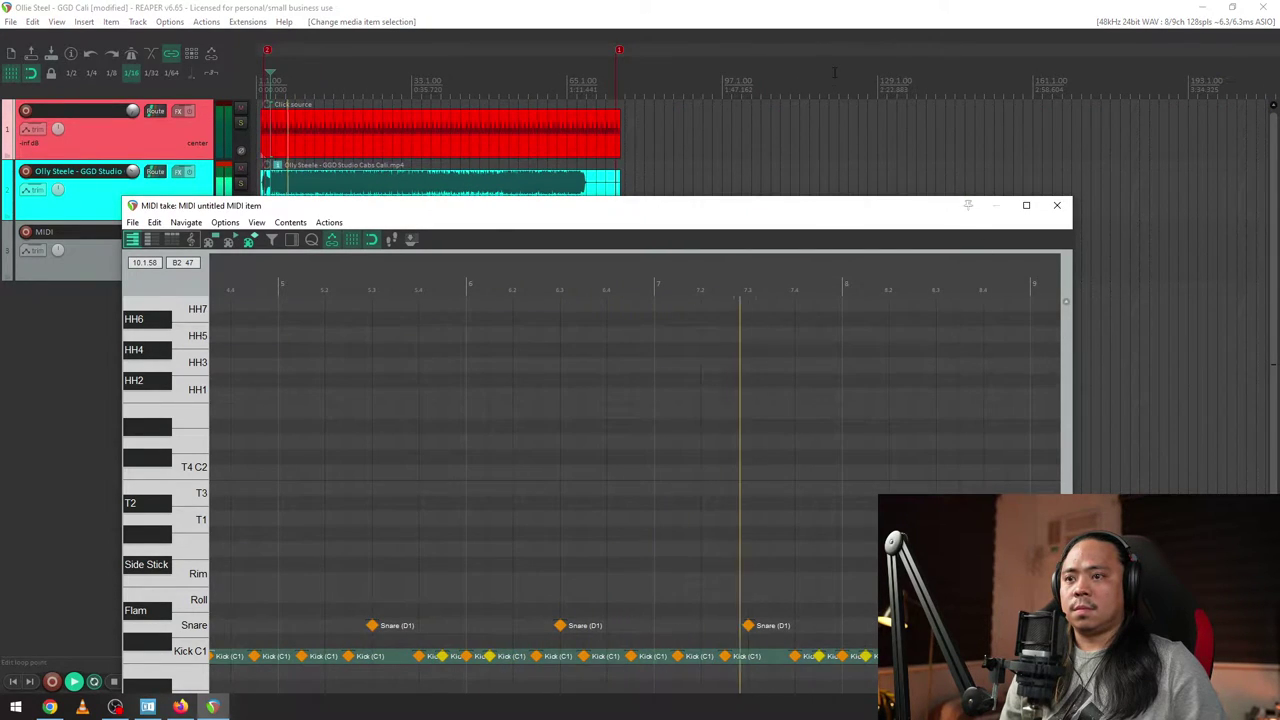
{"action": "double_click", "coordinate": [840, 212]}
{"action": "scroll", "coordinate": [858, 466], "scroll_direction": "down", "scroll_amount": 3}
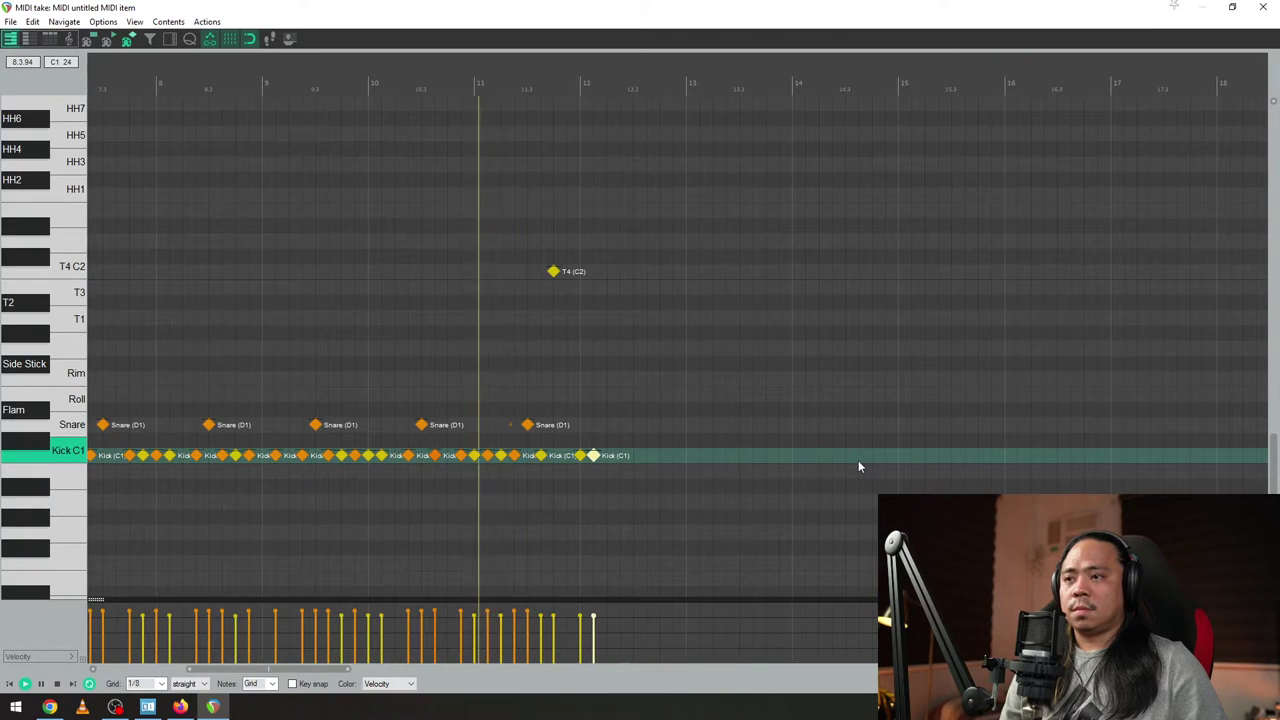
{"action": "key", "text": "space"}
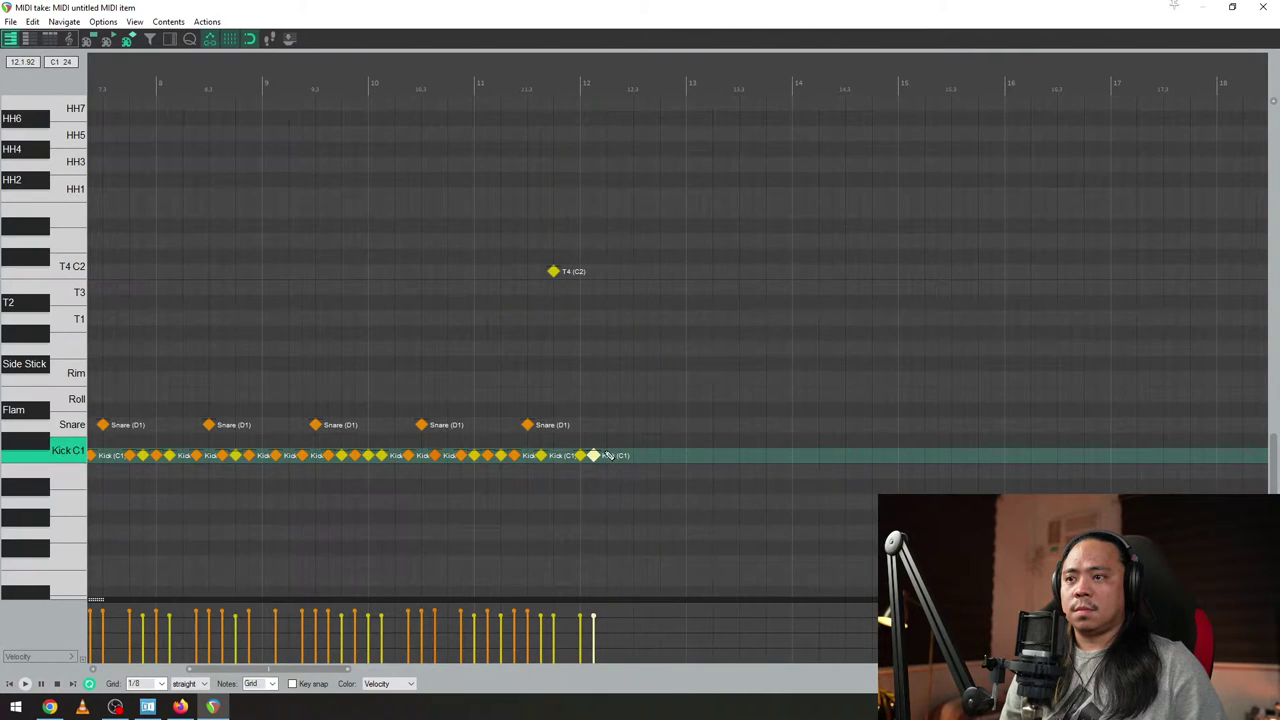
- Add a kick on the eighth after 12.2 and a snare at 12.3, playing the passage back to check the rhythm
{"action": "scroll", "coordinate": [576, 458], "scroll_direction": "up", "scroll_amount": 3}
{"action": "left_click", "coordinate": [682, 516]}
{"action": "left_click", "coordinate": [554, 440]}
{"action": "key", "text": "space"}
{"action": "key", "text": "space"}
{"action": "key", "text": "space"}
{"action": "key", "text": "space"}
{"action": "left_click", "coordinate": [720, 456]}
{"action": "left_click", "coordinate": [760, 424]}
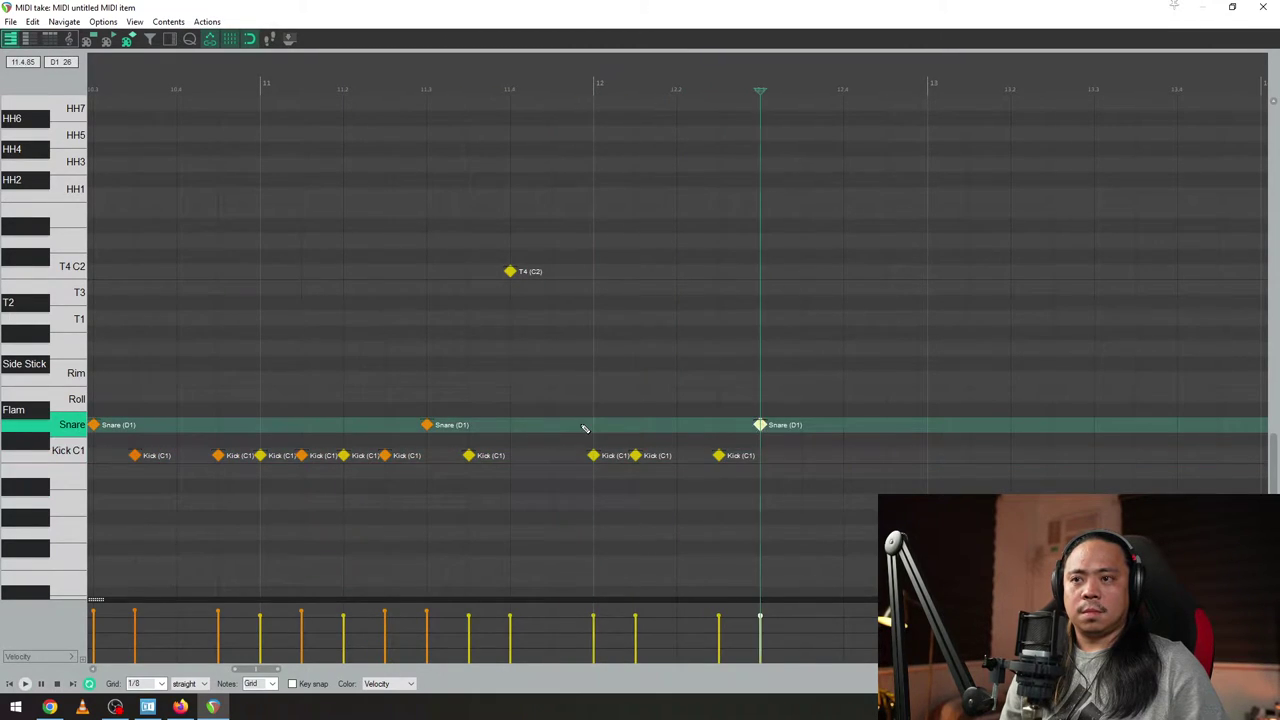
- Add a kick on the eighth after 12.3 and play back from 11.2
{"action": "key", "text": "space"}
{"action": "left_click", "coordinate": [802, 455]}
{"action": "left_click", "coordinate": [469, 455]}
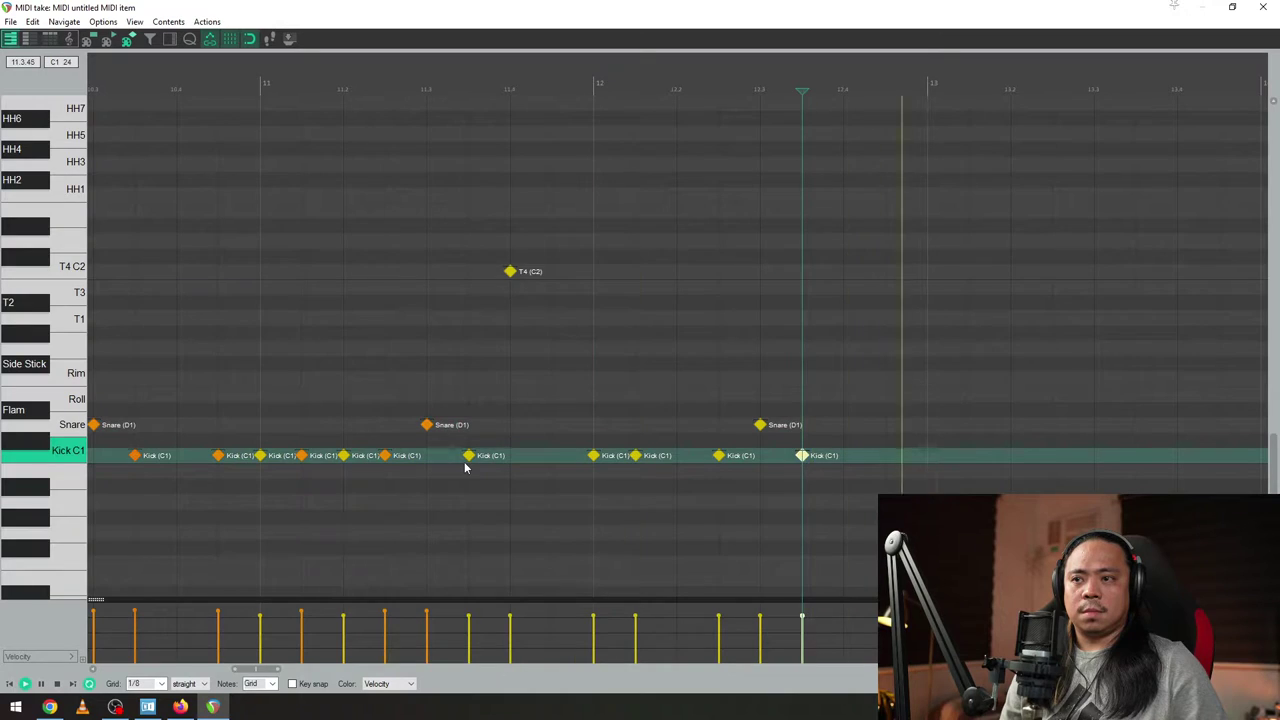
{"action": "key", "text": "space"}
{"action": "left_click", "coordinate": [343, 110]}
{"action": "key", "text": "space"}
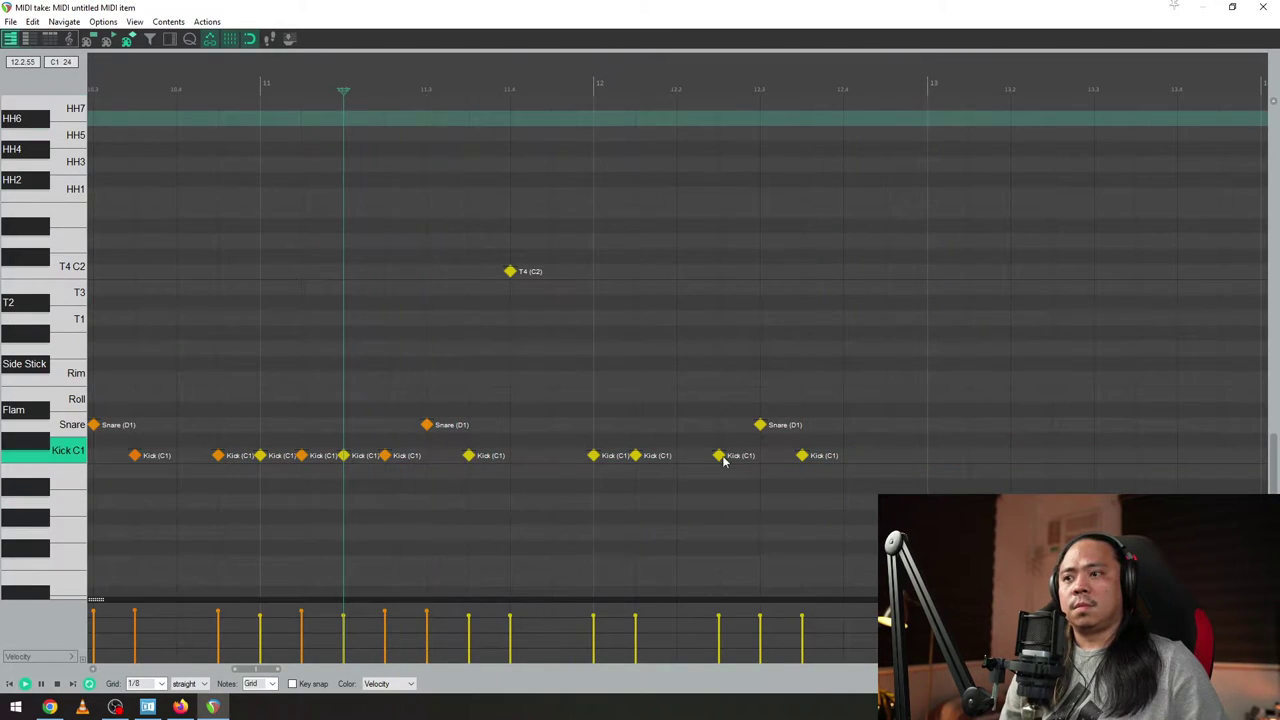
{"action": "key", "text": "space"}
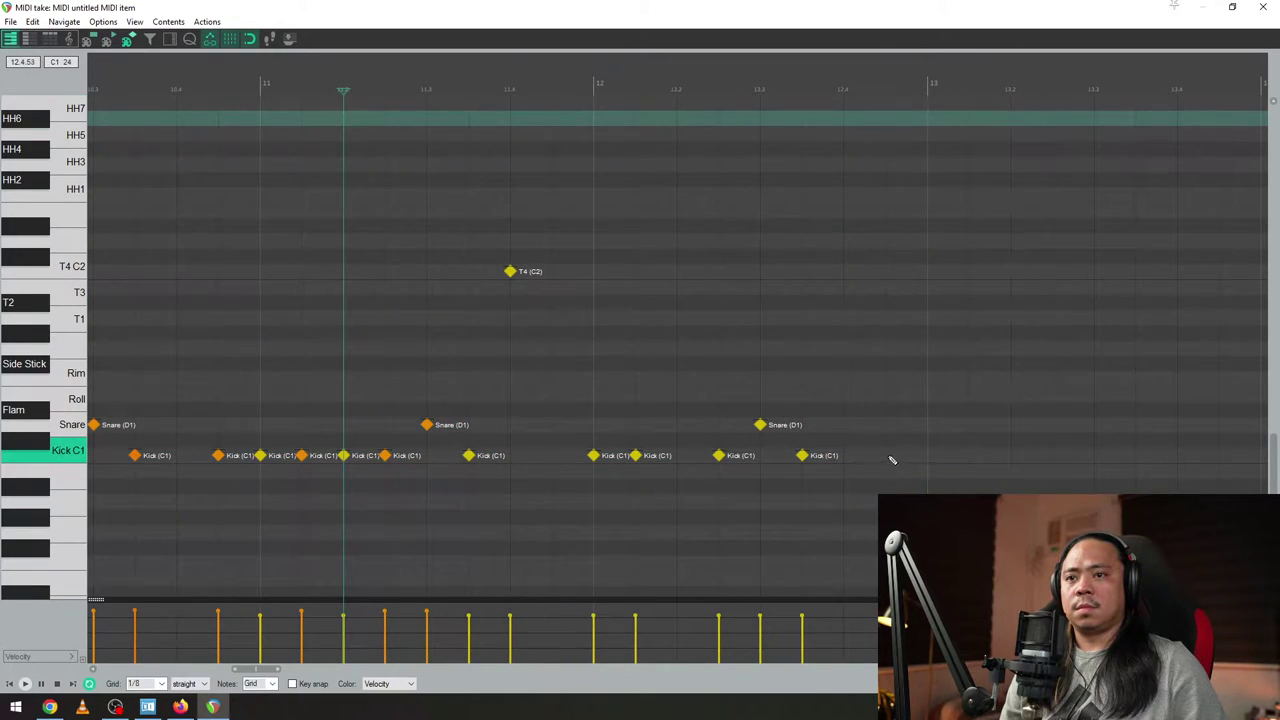
- Add kicks on the eighths after 12.4 and 13.1, and play back from bar 12
{"action": "left_click", "coordinate": [885, 455]}
{"action": "left_click", "coordinate": [968, 455]}
{"action": "left_click", "coordinate": [596, 442]}
{"action": "key", "text": "space"}
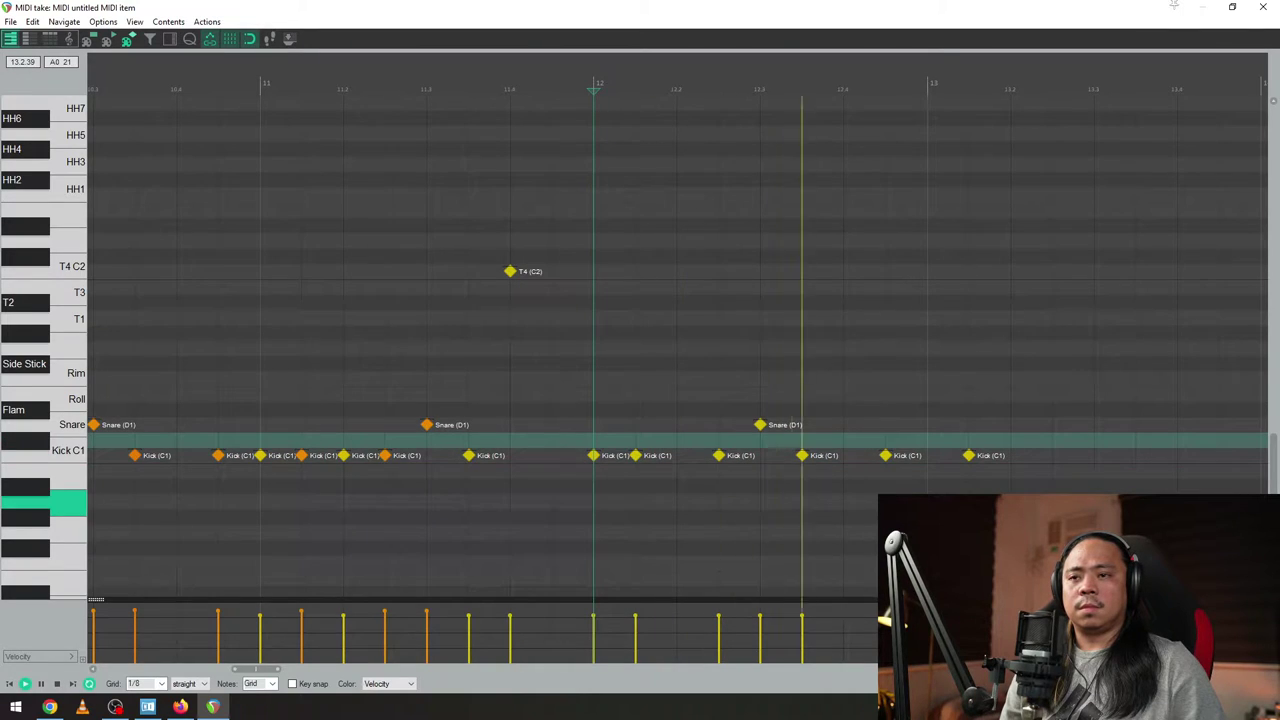
{"action": "key", "text": "space"}
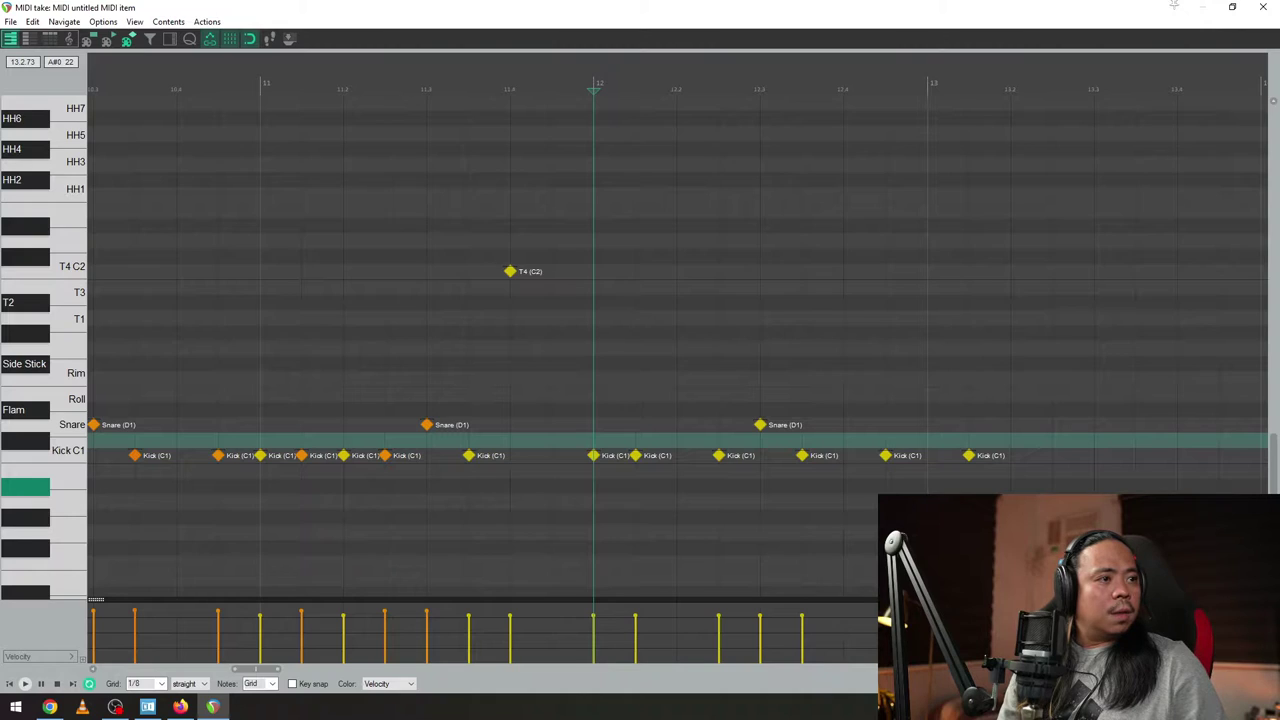
- Switch to the Facebook live dashboard in the browser, read the latest viewer comments and return to the MIDI editor
{"action": "key", "text": "alt+Tab"}
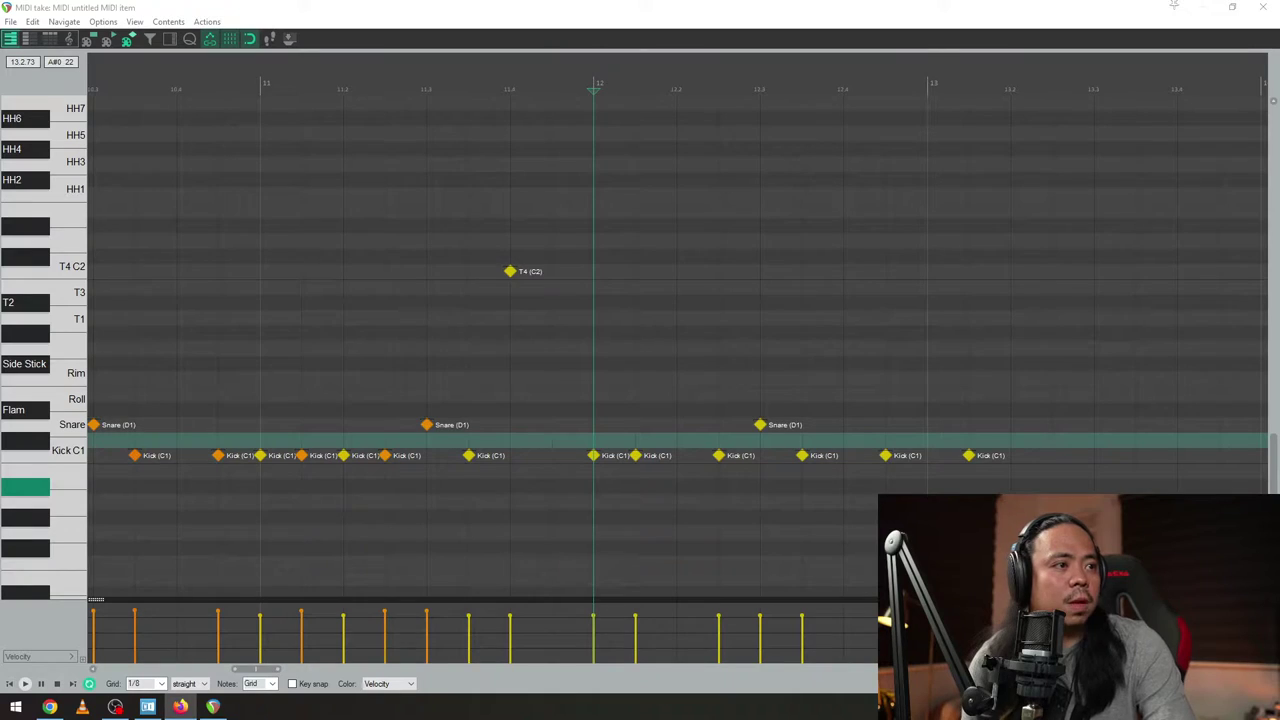
{"action": "left_click_drag", "start_coordinate": [1279, 250], "coordinate": [735, 21]}
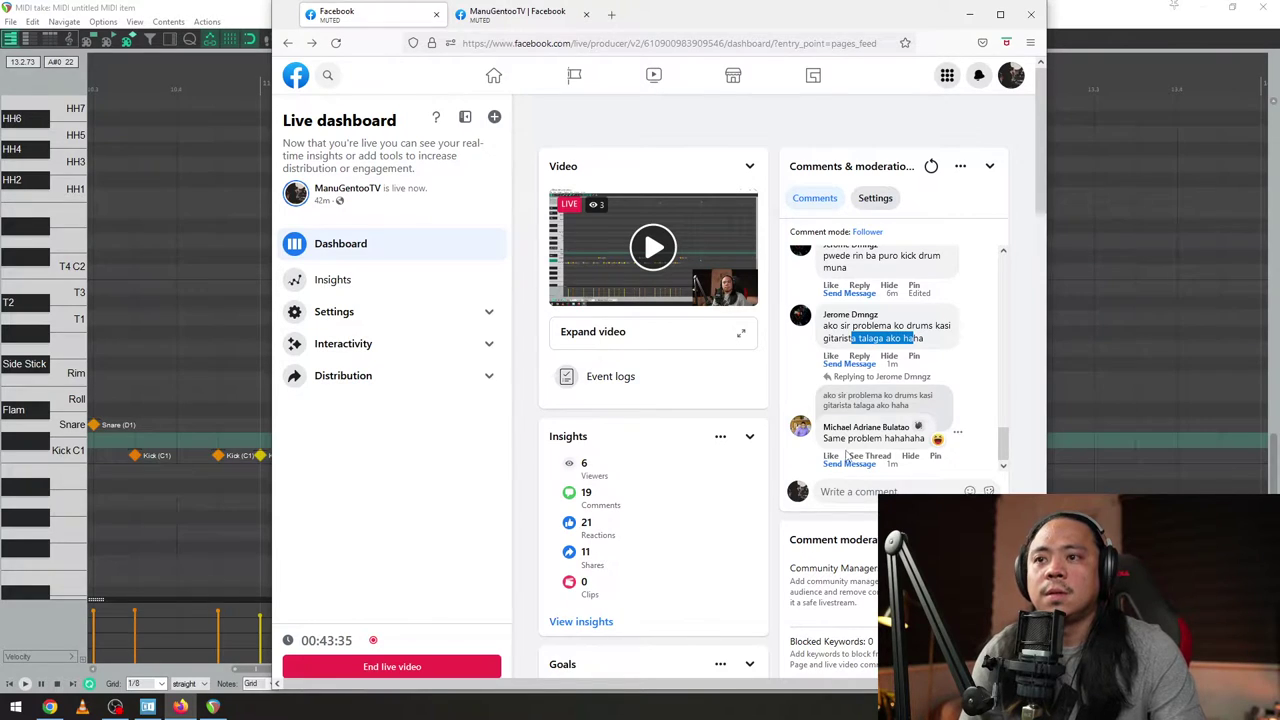
{"action": "left_click_drag", "start_coordinate": [826, 438], "coordinate": [884, 438]}
{"action": "scroll", "coordinate": [983, 432], "scroll_direction": "down", "scroll_amount": 3}
{"action": "scroll", "coordinate": [983, 430], "scroll_direction": "up", "scroll_amount": 3}
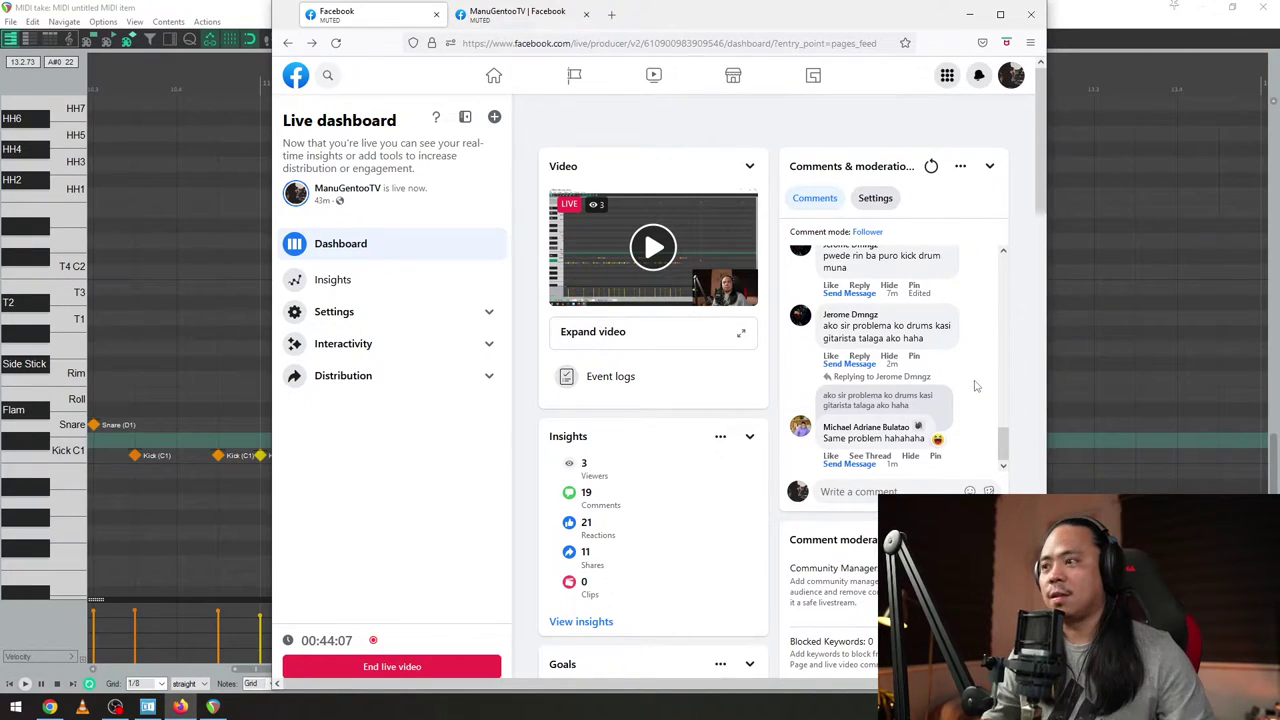
{"action": "left_click_drag", "start_coordinate": [686, 8], "coordinate": [1279, 8]}
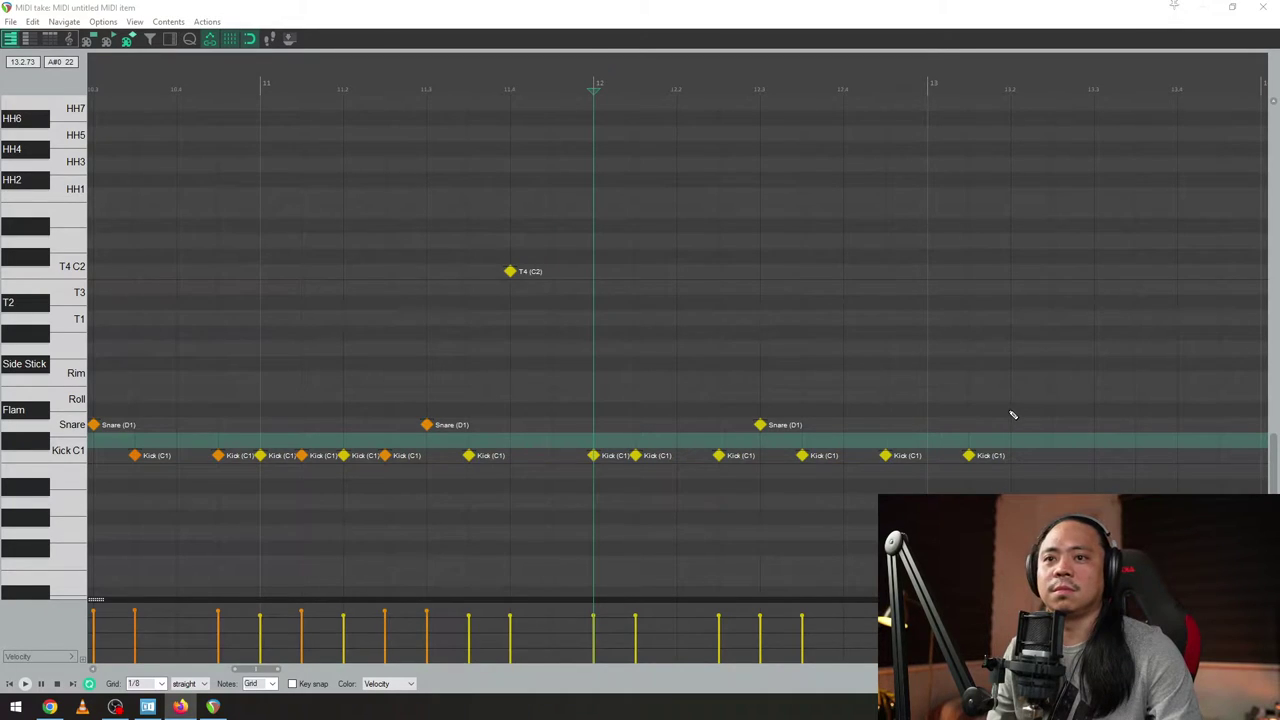
{"action": "scroll", "coordinate": [1012, 415], "scroll_direction": "down", "scroll_amount": 1}
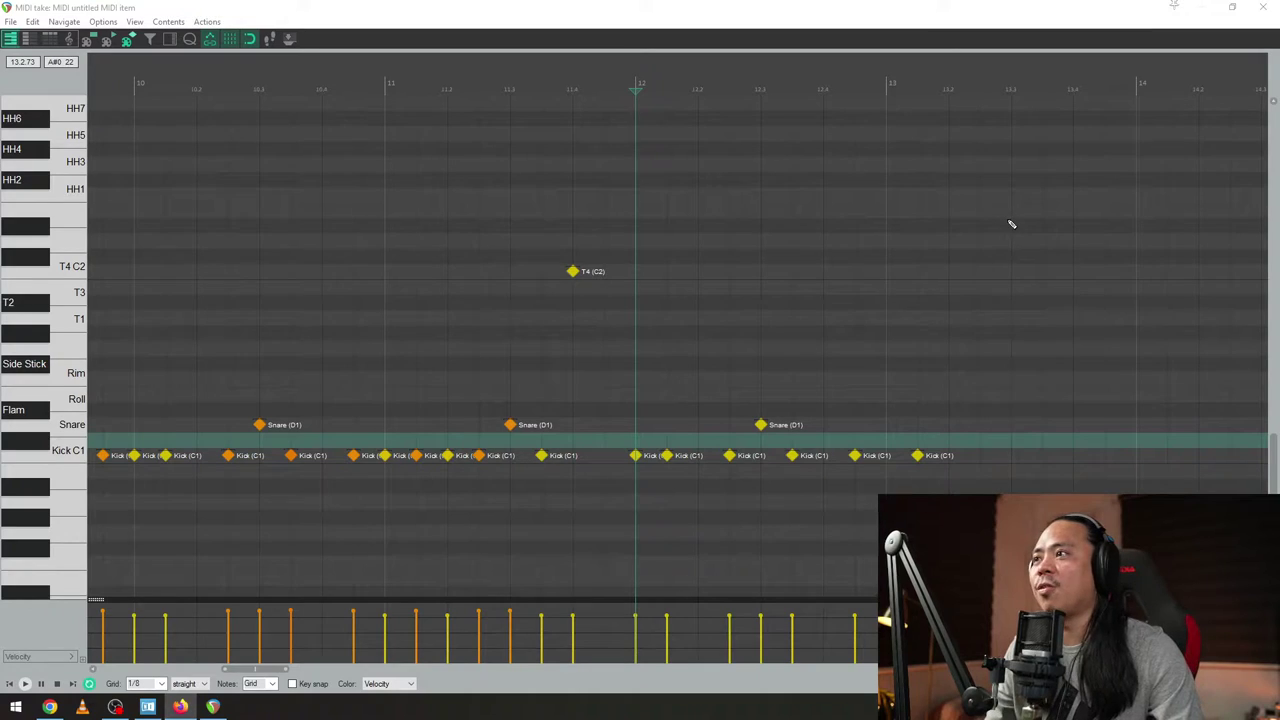
{"action": "scroll", "coordinate": [1276, 438], "scroll_direction": "up", "scroll_amount": 3}
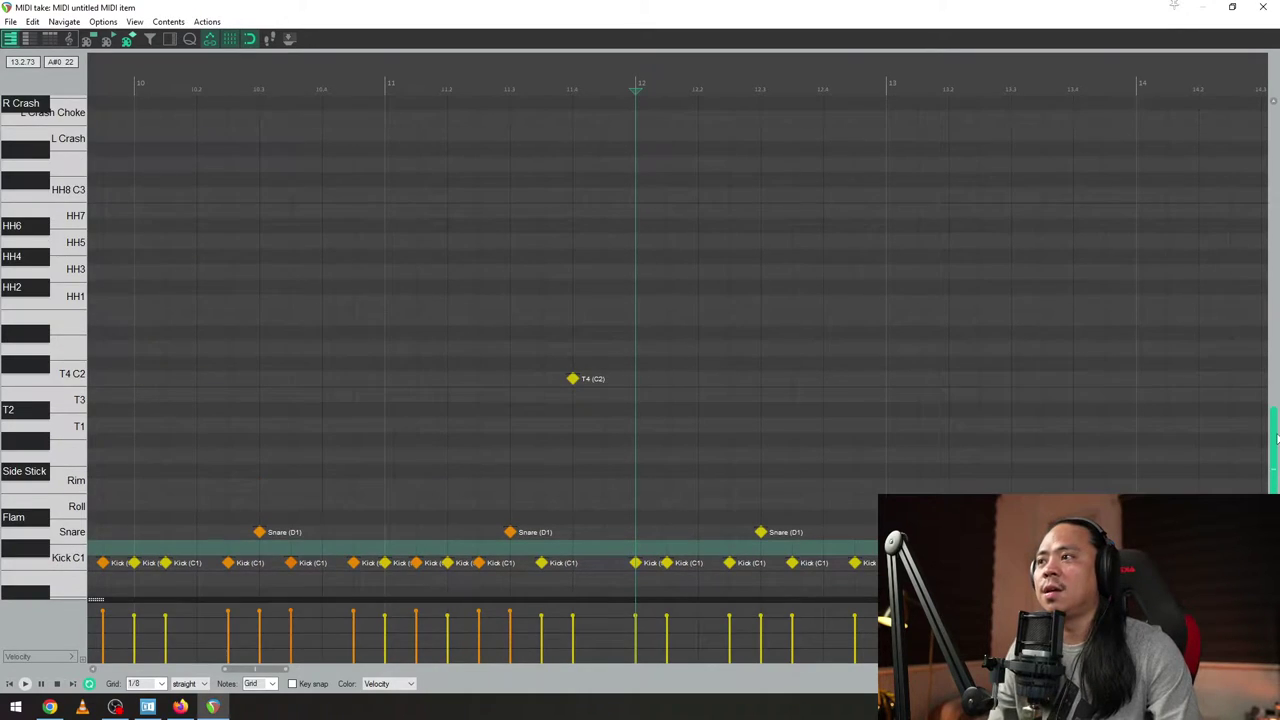
{"action": "scroll", "coordinate": [1276, 440], "scroll_direction": "down", "scroll_amount": 1}
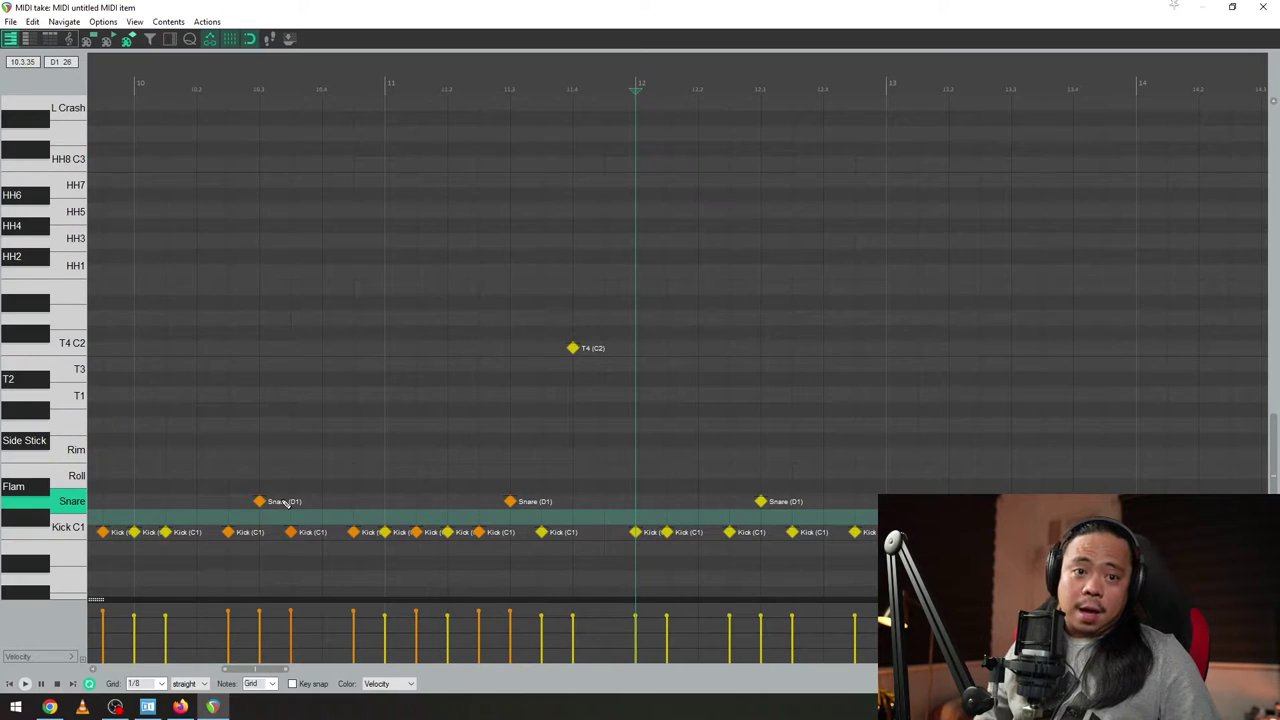
{"action": "left_click", "coordinate": [332, 356]}
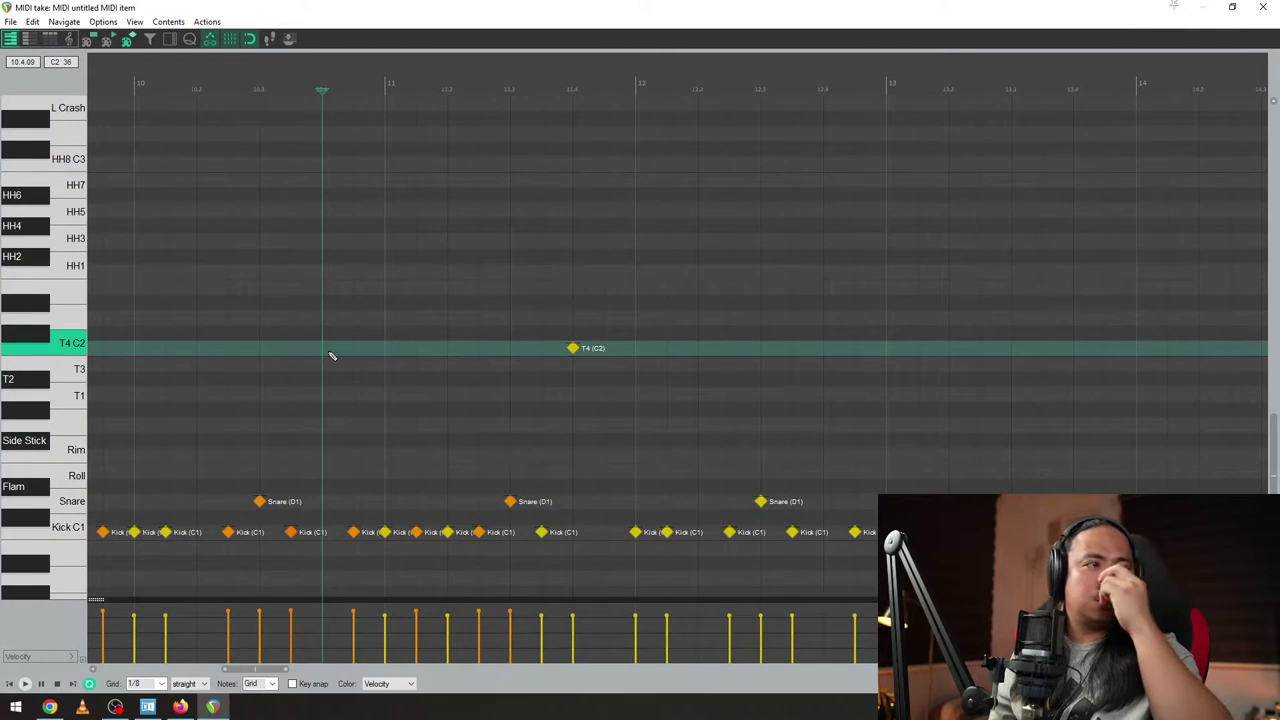
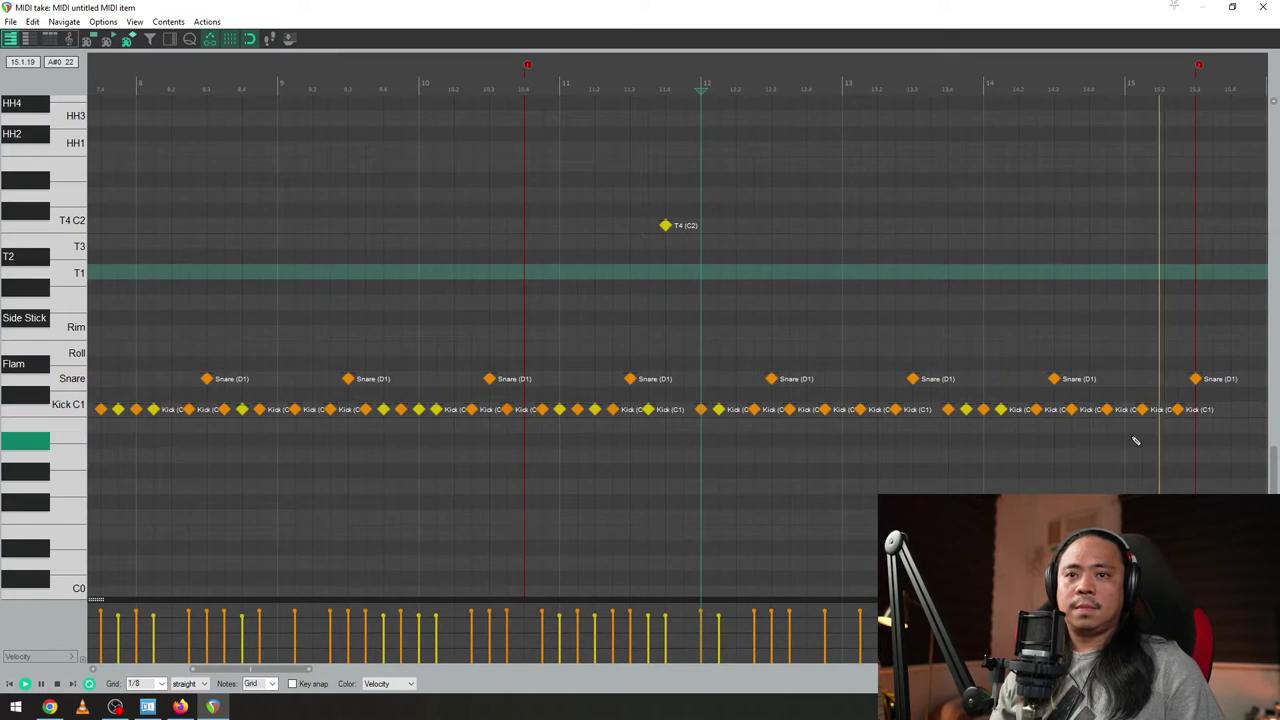
- Play back from 14.3, add kicks at 15.4, 16.1 and on the eighth after each, and play back from 15.2
{"action": "key", "text": "space"}
{"action": "left_click_drag", "start_coordinate": [1177, 66], "coordinate": [622, 109]}
{"action": "left_click", "coordinate": [503, 246]}
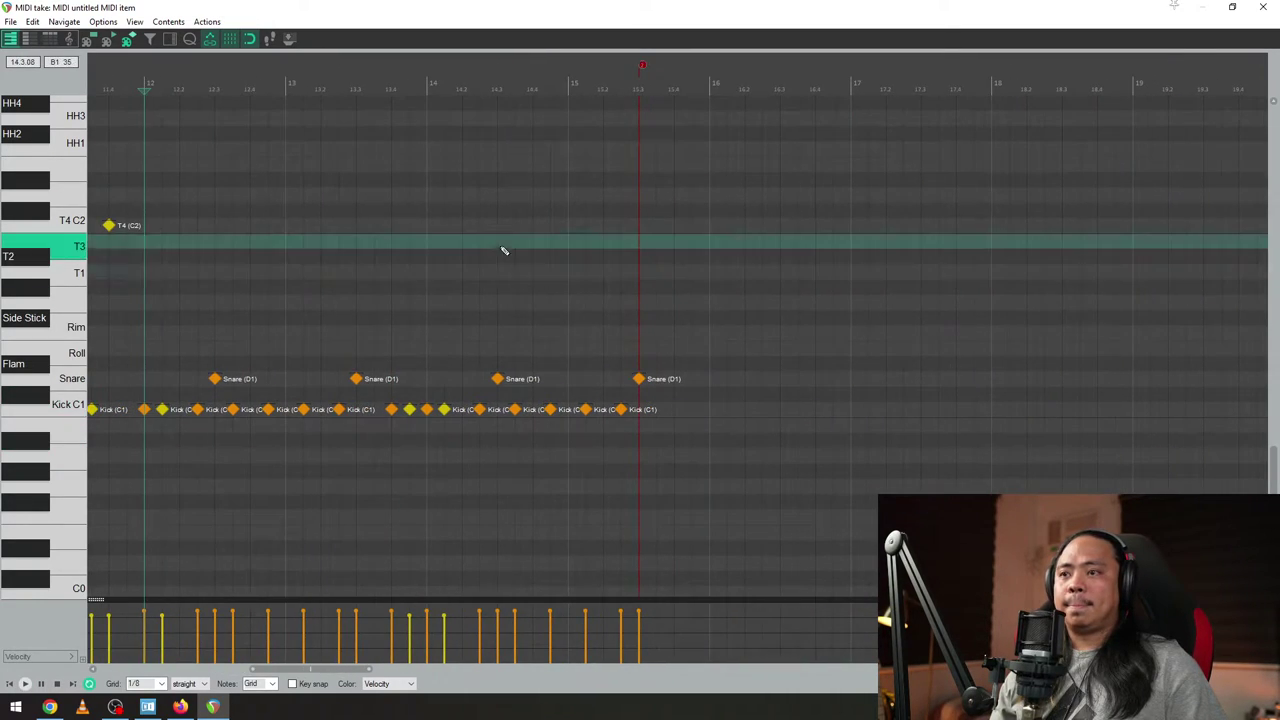
{"action": "key", "text": "space"}
{"action": "key", "text": "space"}
{"action": "double_click", "coordinate": [677, 413]}
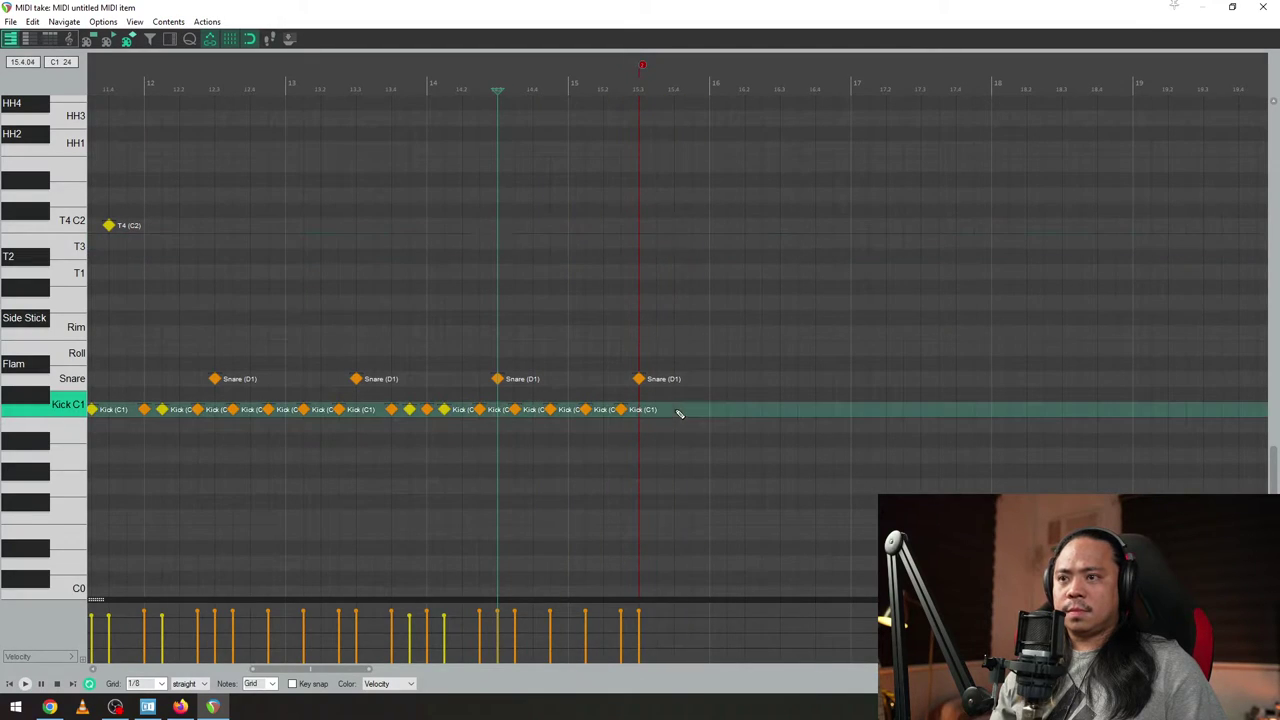
{"action": "double_click", "coordinate": [693, 414]}
{"action": "double_click", "coordinate": [711, 413]}
{"action": "double_click", "coordinate": [728, 412]}
{"action": "left_click", "coordinate": [603, 460]}
{"action": "scroll", "coordinate": [796, 507], "scroll_direction": "up", "scroll_amount": 4}
{"action": "key", "text": "space"}
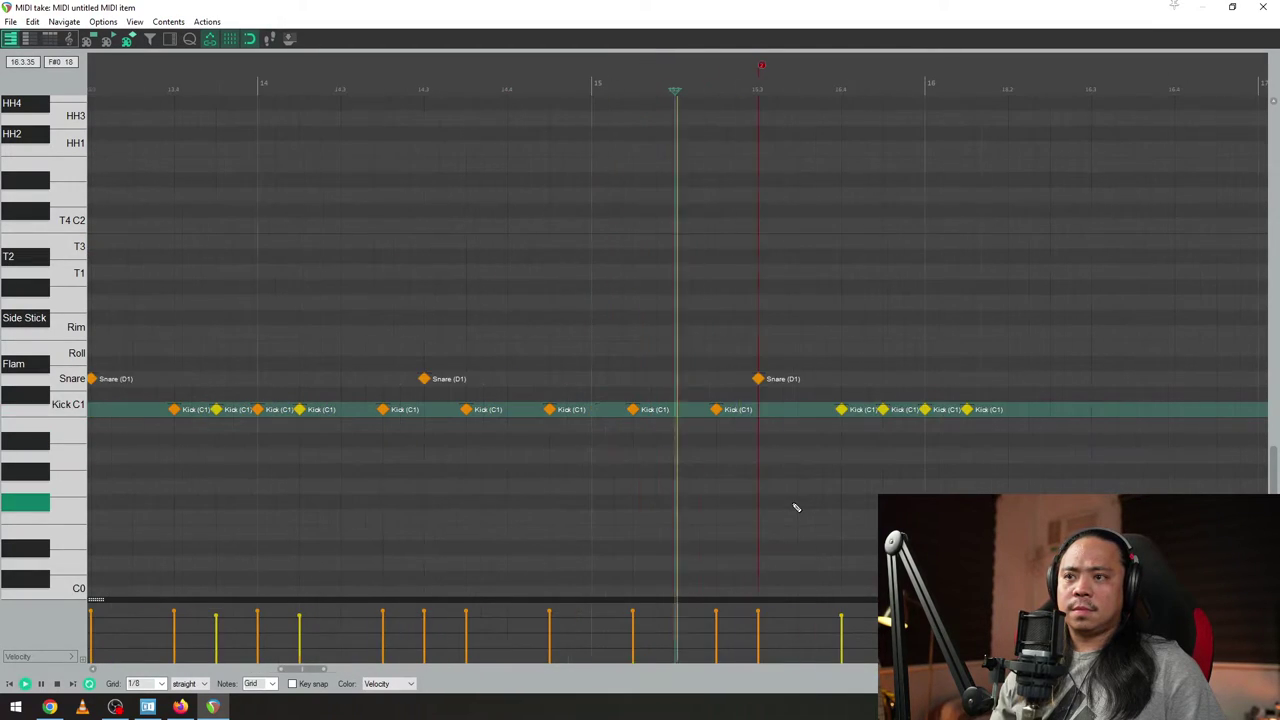
- Add a kick on the eighth after 16.2 and a snare at 16.3, and play back from the eighth after 15.3
{"action": "key", "text": "space"}
{"action": "left_click", "coordinate": [1051, 411]}
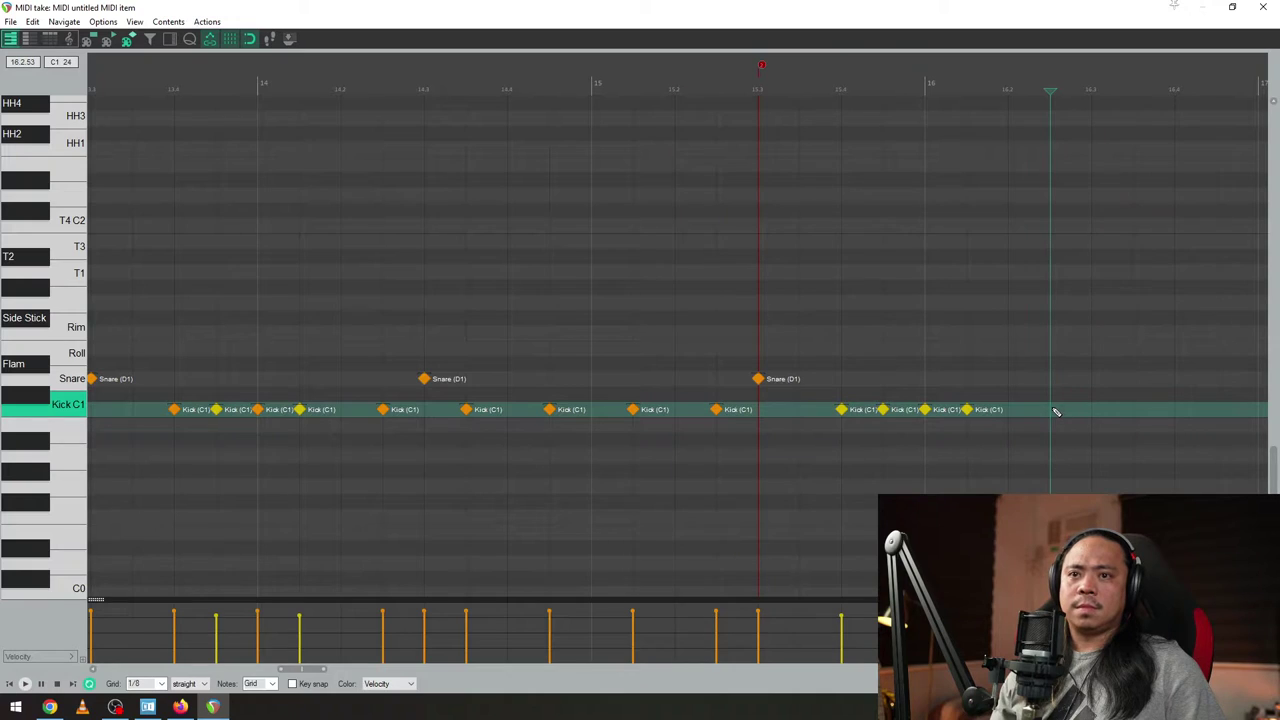
{"action": "left_click", "coordinate": [1088, 379]}
{"action": "key", "text": "space"}
{"action": "scroll", "coordinate": [851, 443], "scroll_direction": "down", "scroll_amount": 2}
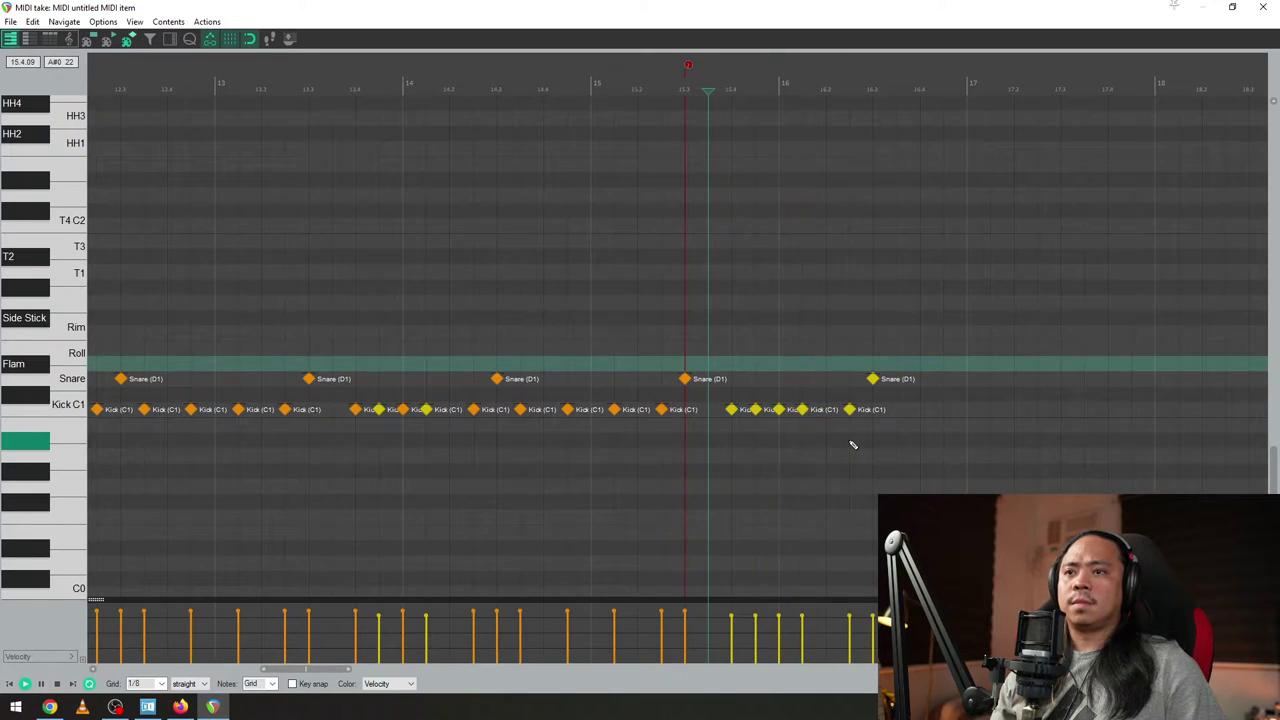
- Add kicks on the eighth after 16.3, at 16.4 and on the eighth after 16.4, and play back from bar 16
{"action": "key", "text": "space"}
{"action": "left_click", "coordinate": [897, 410]}
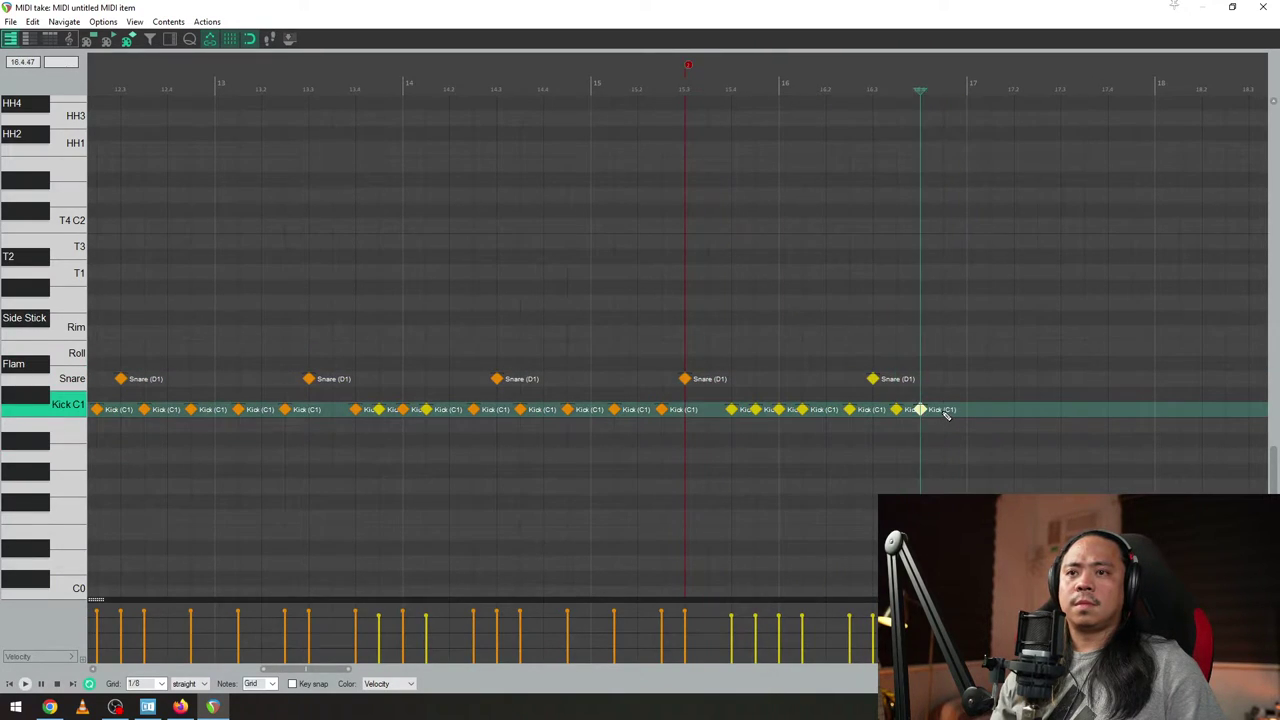
{"action": "double_click", "coordinate": [944, 411]}
{"action": "left_click", "coordinate": [791, 369]}
{"action": "key", "text": "space"}
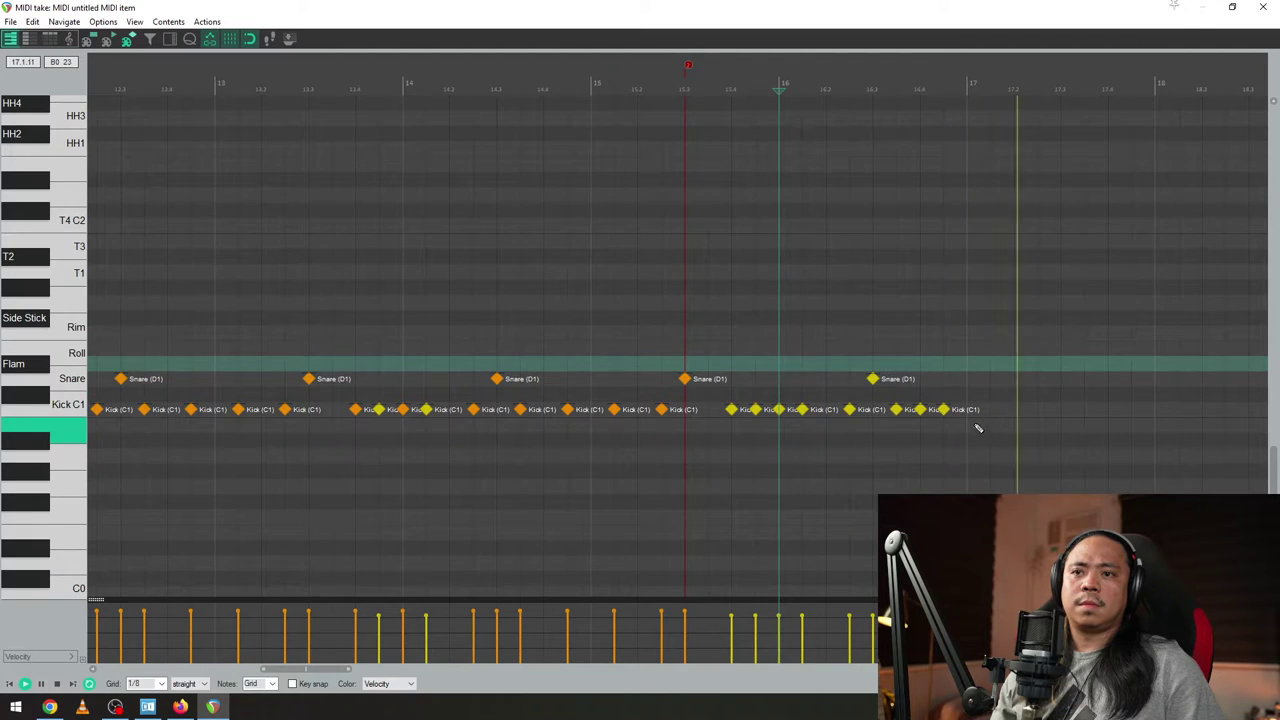
- Add a kick on the eighth after 17.1 and play back from bar 15
{"action": "key", "text": "space"}
{"action": "double_click", "coordinate": [990, 409]}
{"action": "left_click", "coordinate": [597, 364]}
{"action": "key", "text": "space"}
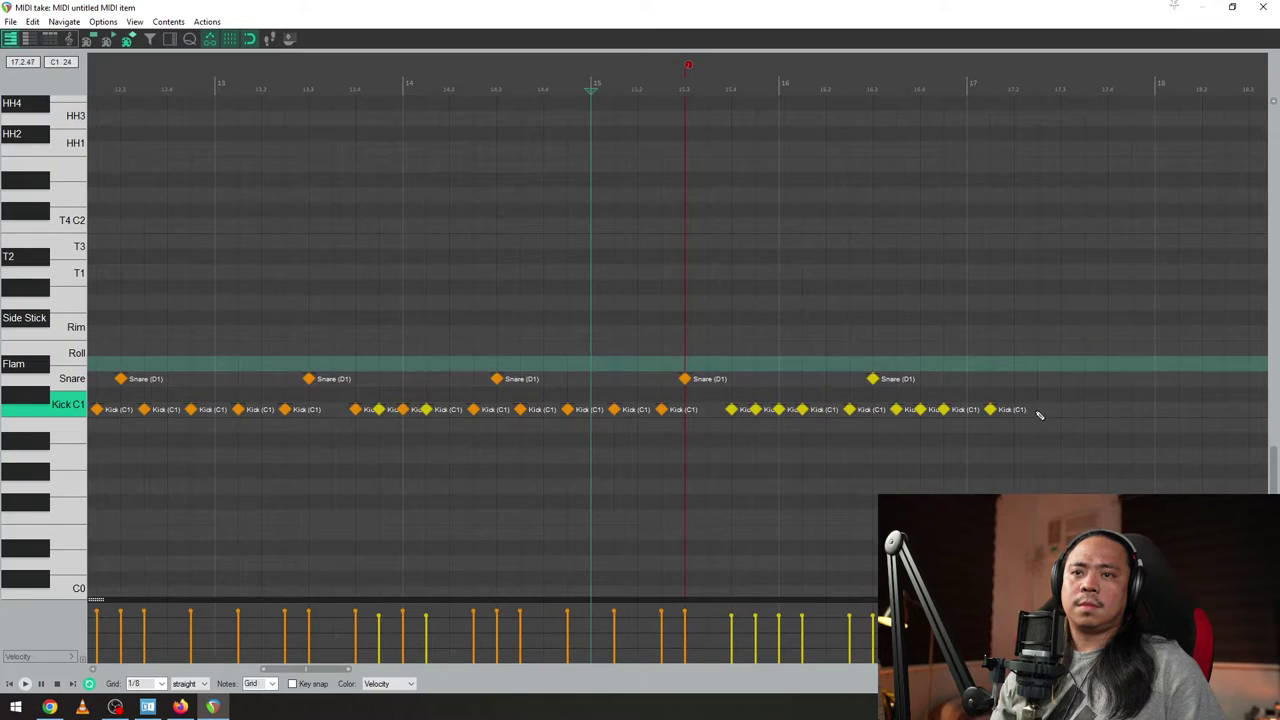
- Add a kick on the eighth after 17.2 and a snare at 17.3, and play back from 15.2
{"action": "left_click", "coordinate": [1037, 409]}
{"action": "left_click", "coordinate": [1060, 378]}
{"action": "left_click", "coordinate": [648, 335]}
{"action": "key", "text": "space"}
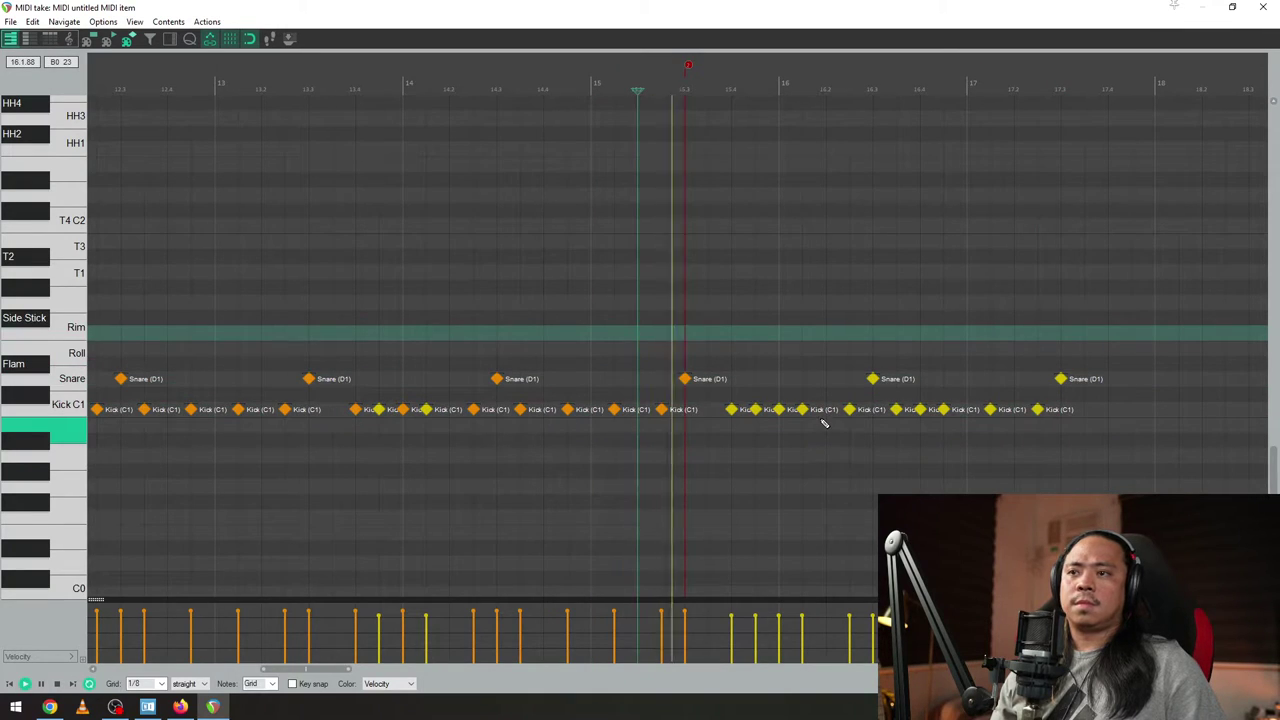
- Add kicks on every eighth from the eighth after 17.3 through the eighth after 18.1, and play back from the eighth after 16.4
{"action": "key", "text": "space"}
{"action": "left_click", "coordinate": [1084, 409]}
{"action": "left_click", "coordinate": [1108, 409]}
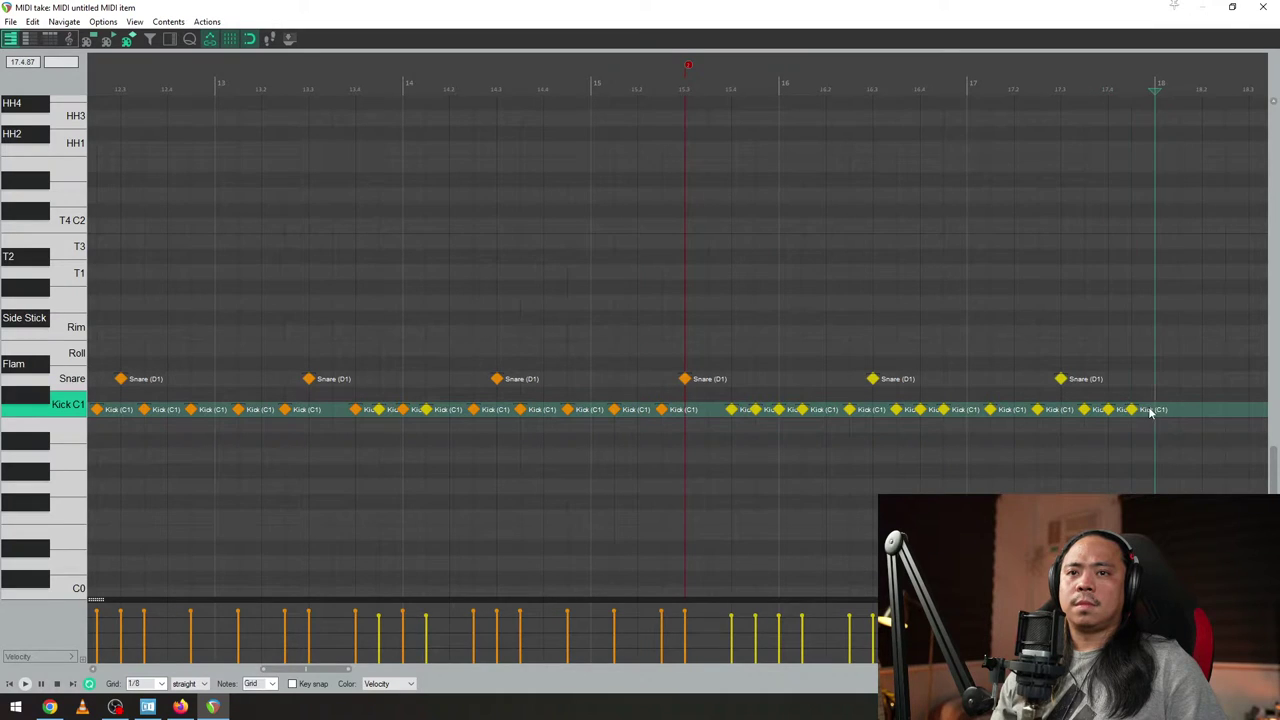
{"action": "left_click", "coordinate": [1180, 409]}
{"action": "left_click", "coordinate": [946, 223]}
{"action": "key", "text": "space"}
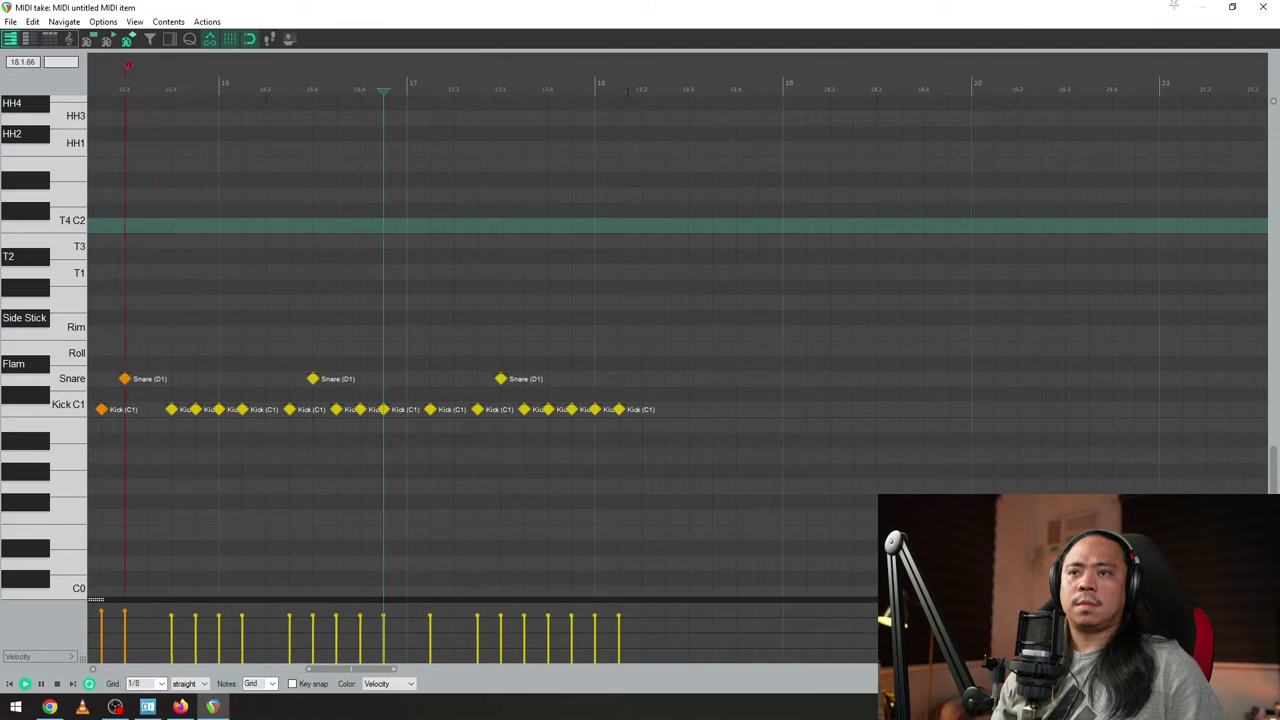
- Add a kick on the eighth after 18.2, a snare at 18.3 and a kick on the eighth after 18.3, checking by playback
{"action": "key", "text": "space"}
{"action": "left_click", "coordinate": [665, 395]}
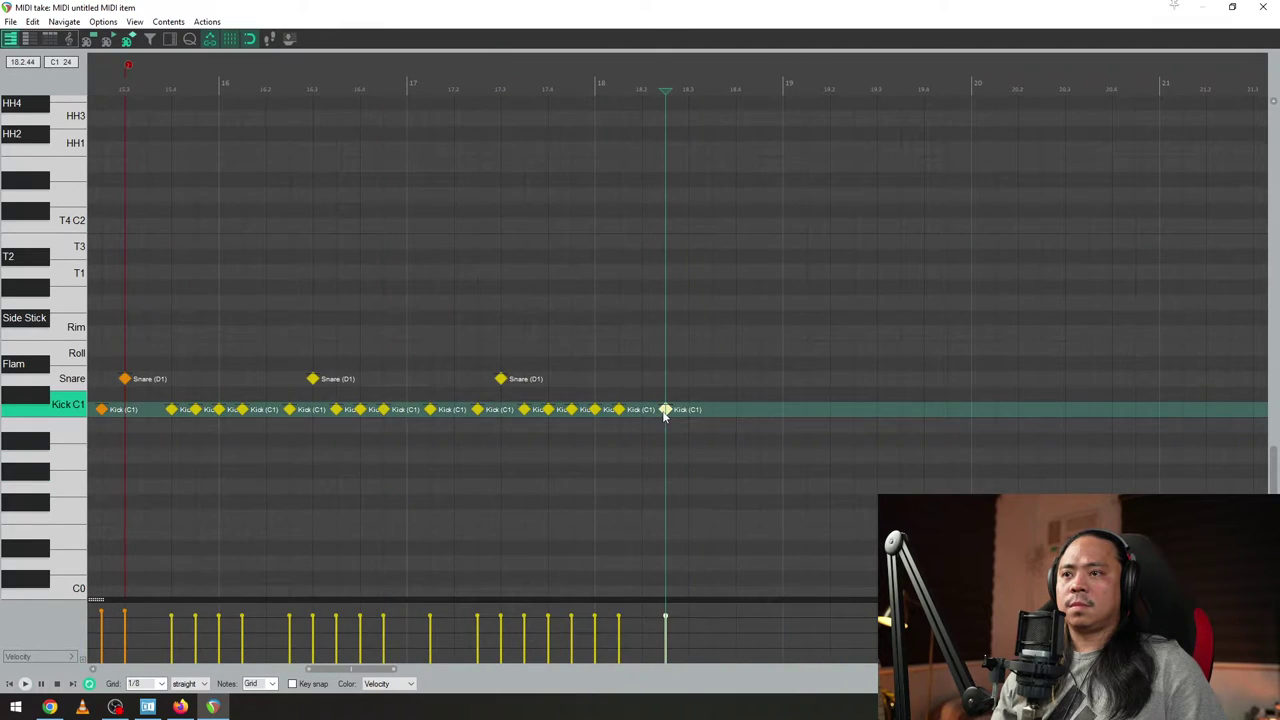
{"action": "left_click_drag", "start_coordinate": [665, 395], "coordinate": [688, 379]}
{"action": "key", "text": "space"}
{"action": "left_click", "coordinate": [665, 409]}
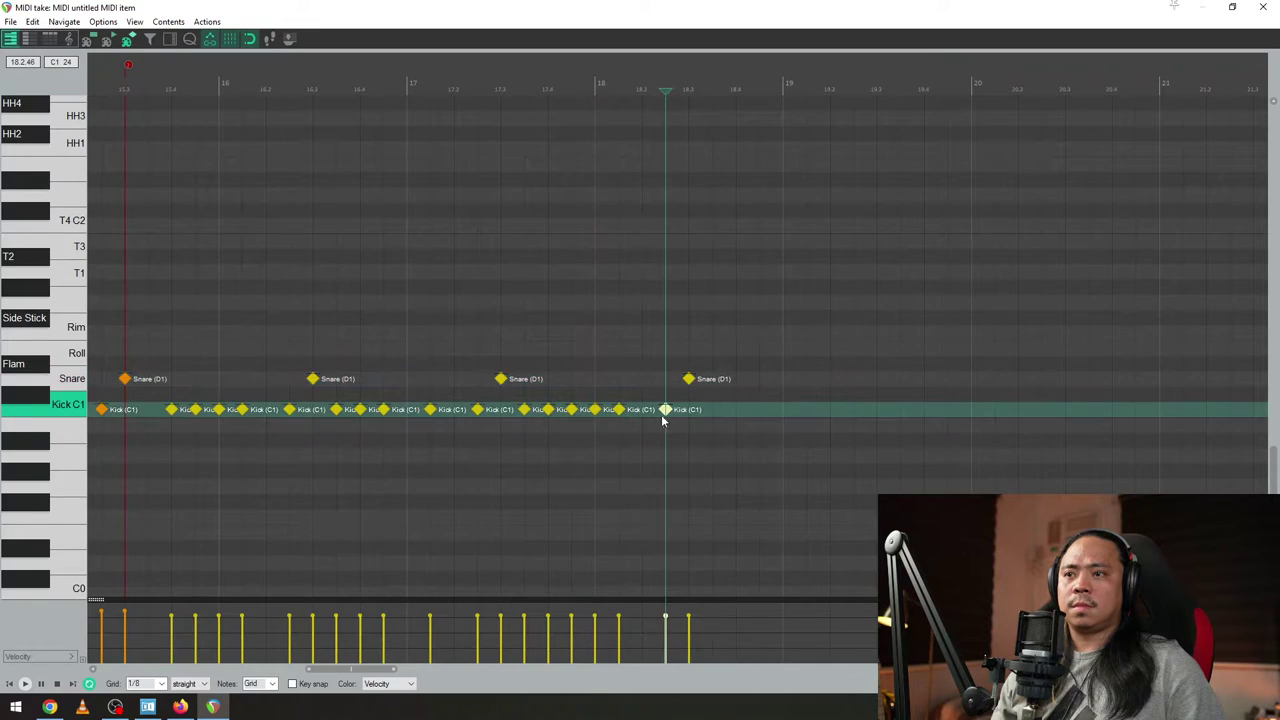
{"action": "left_click", "coordinate": [713, 409]}
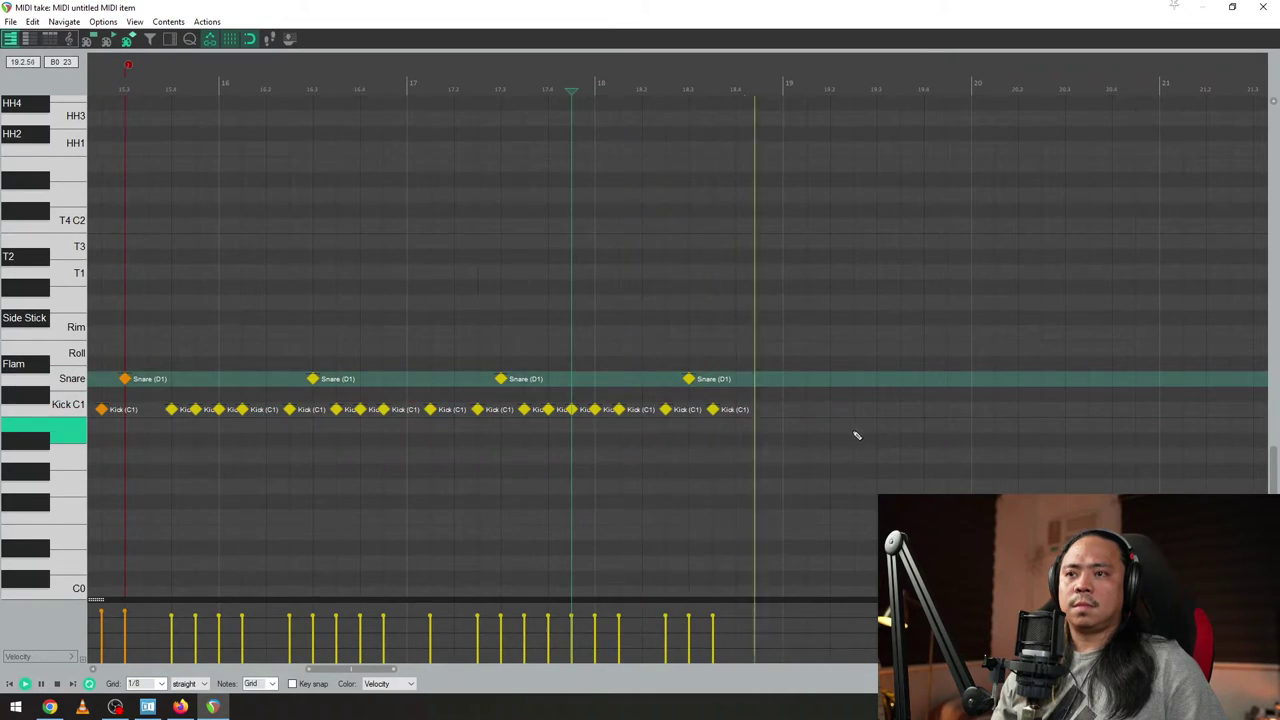
- Add kicks on the eighth after 18.4, at 19.1 and on the eighth after 19.1, and play back from 18.3
{"action": "key", "text": "space"}
{"action": "left_click", "coordinate": [760, 409]}
{"action": "left_click", "coordinate": [783, 409]}
{"action": "left_click", "coordinate": [806, 409]}
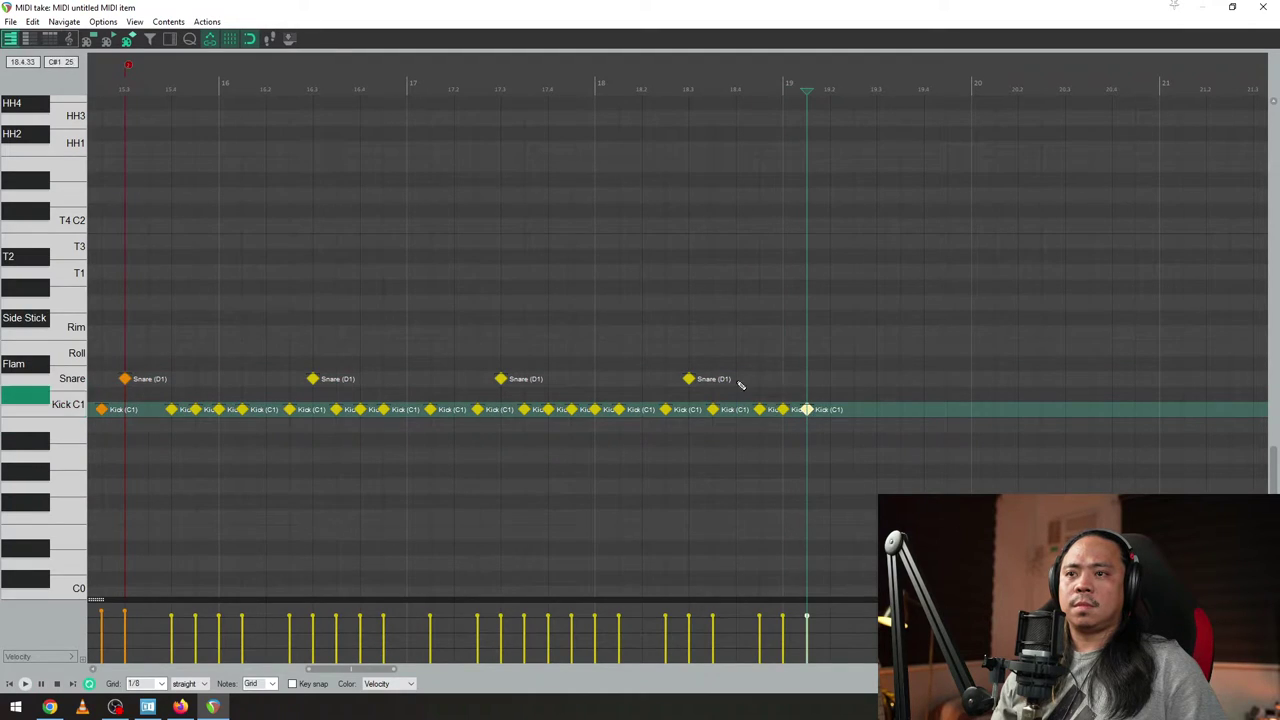
{"action": "left_click", "coordinate": [692, 364]}
{"action": "key", "text": "space"}
{"action": "key", "text": "space"}
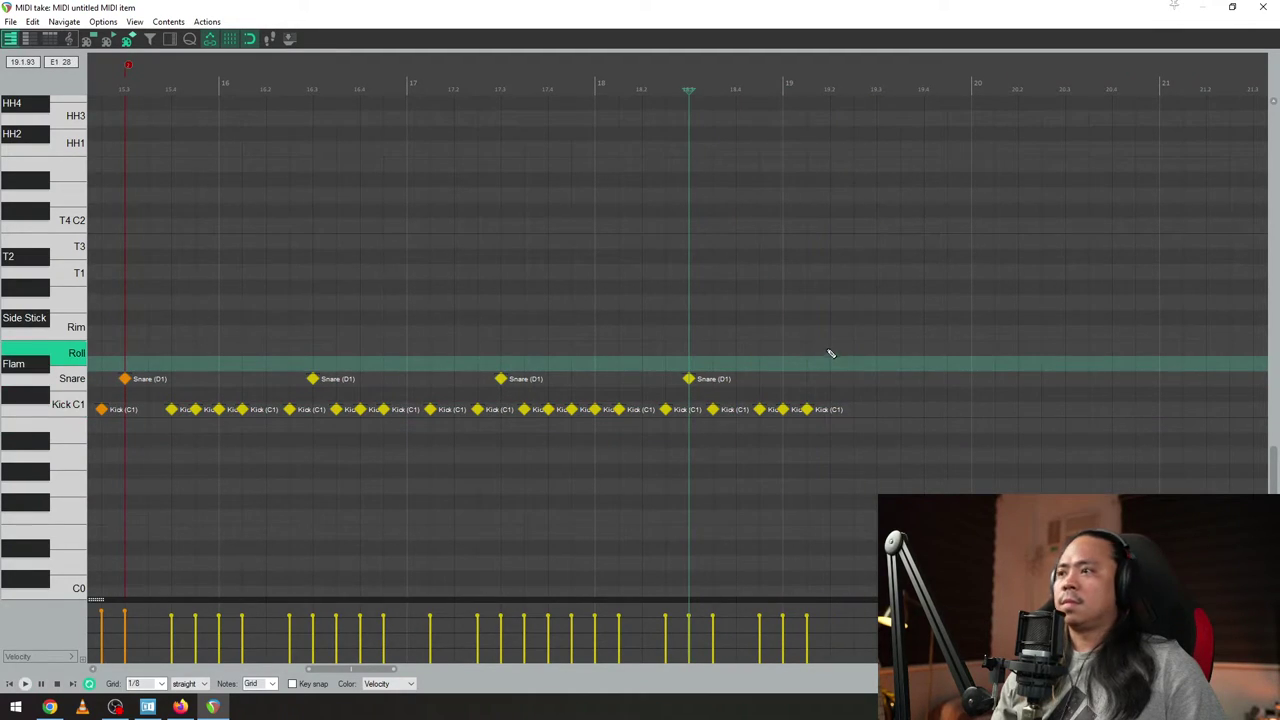
- Add a T2 tom at 19.2 and play back from 18.4
{"action": "left_click", "coordinate": [829, 257]}
{"action": "key", "text": "space"}
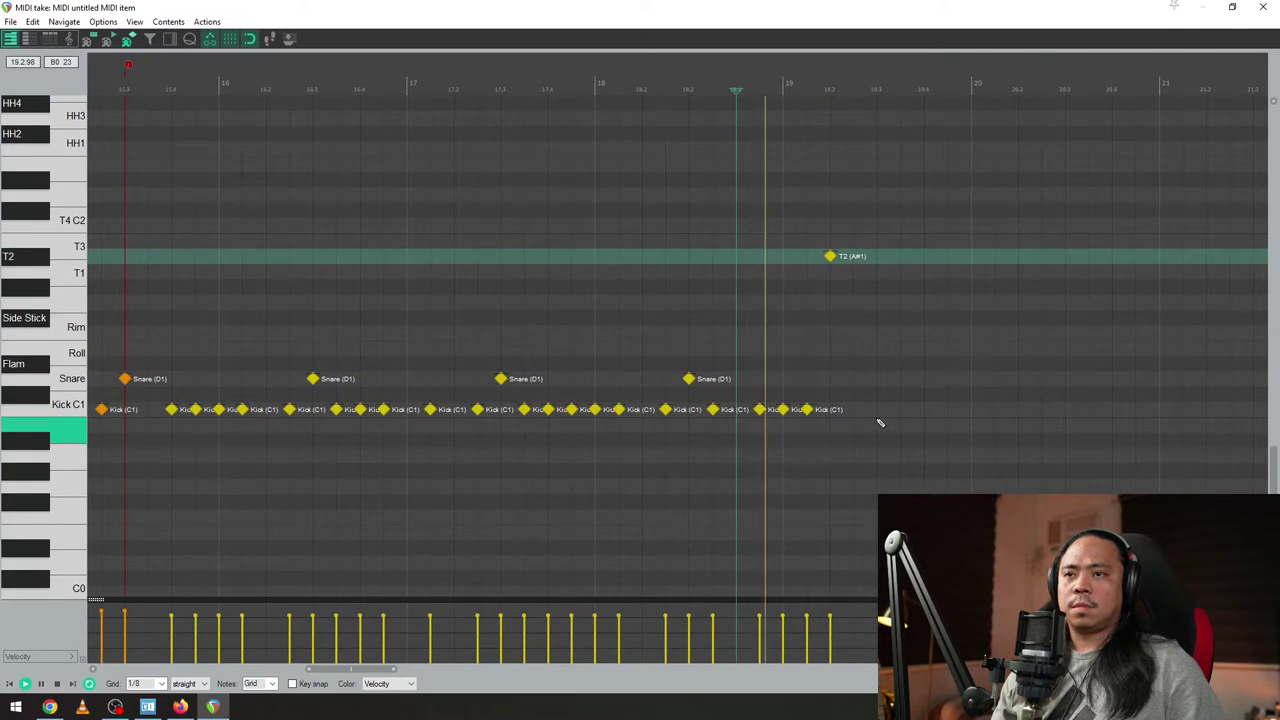
{"action": "key", "text": "space"}
{"action": "key", "text": "space"}
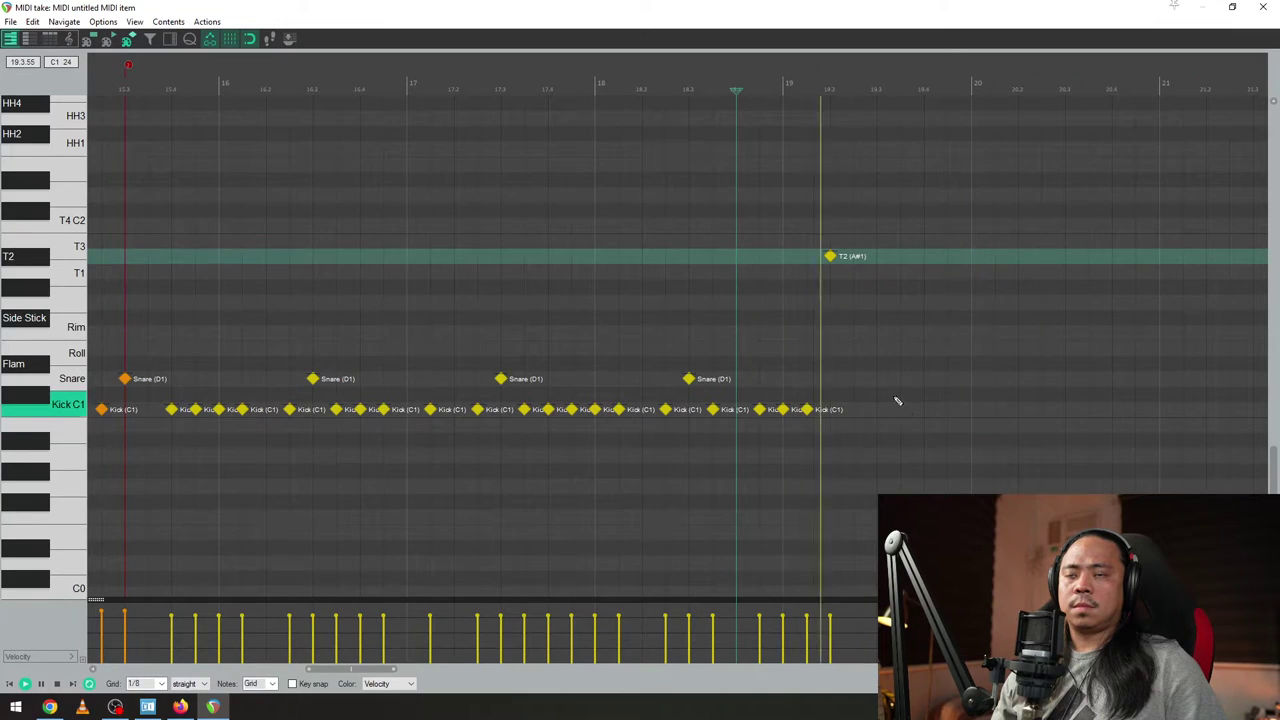
{"action": "key", "text": "space"}
- Move the MIDI editor window clear of the track list and adjust the MIDI track's volume
{"action": "left_click_drag", "start_coordinate": [435, 6], "coordinate": [723, 145]}
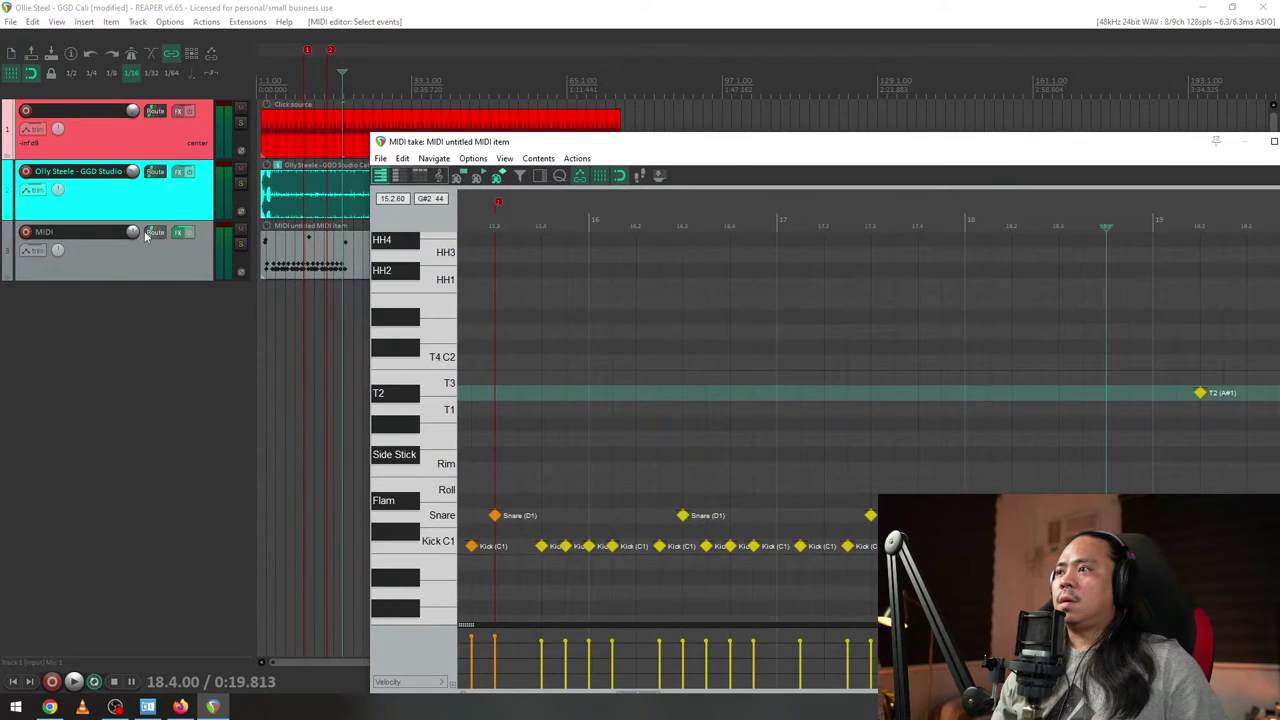
{"action": "left_click", "coordinate": [58, 240]}
{"action": "key", "text": "space"}
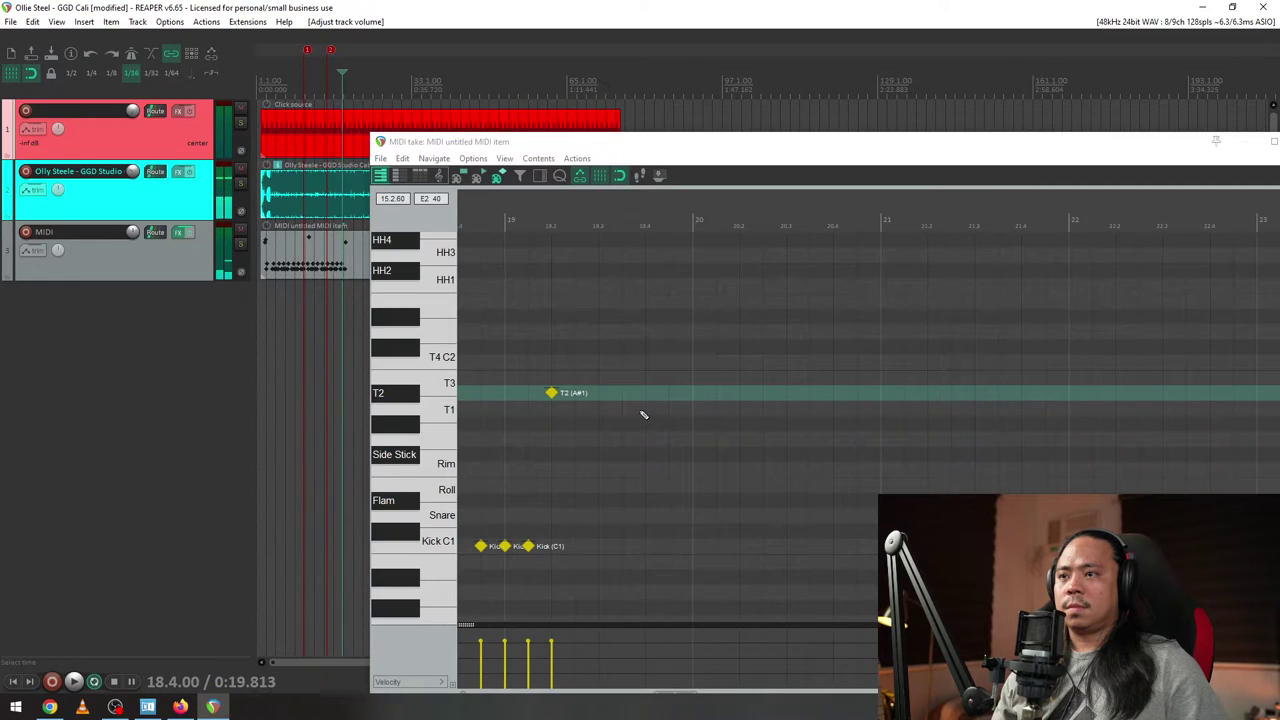
- Add a T4 tom at 19.4 and play back from the eighth after 18.4
{"action": "left_click", "coordinate": [648, 361]}
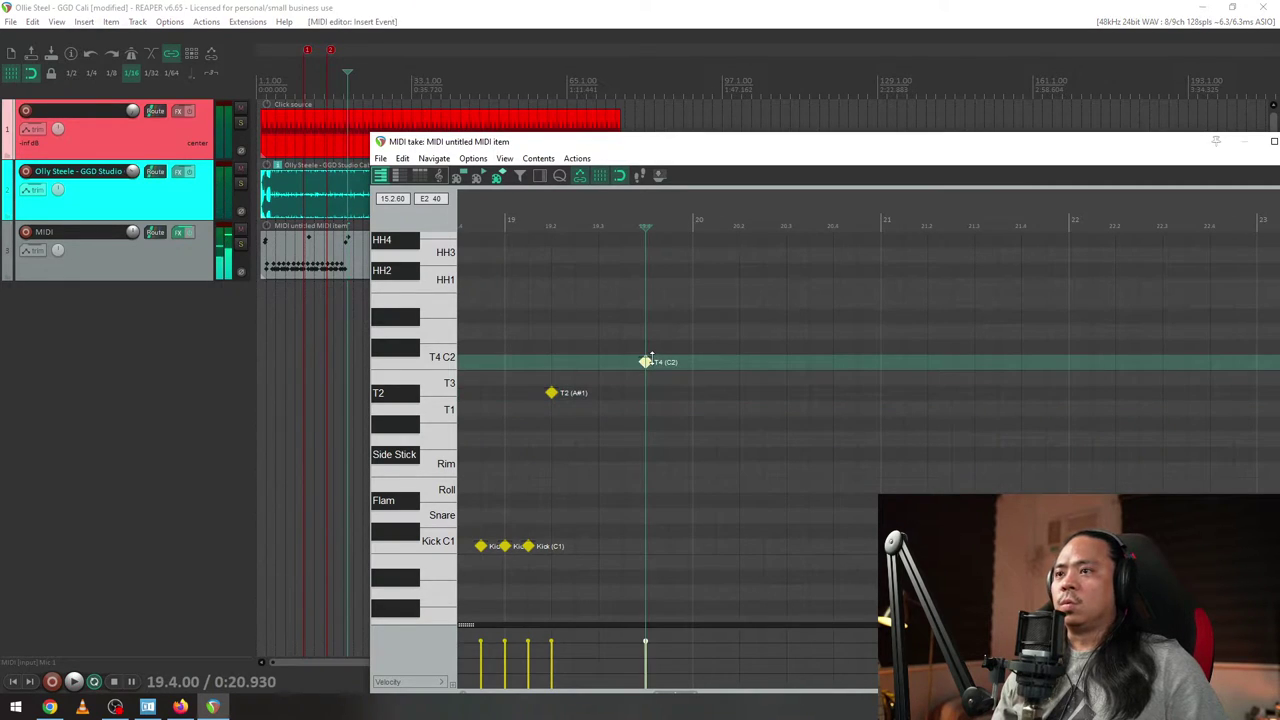
{"action": "left_click", "coordinate": [481, 338]}
{"action": "key", "text": "space"}
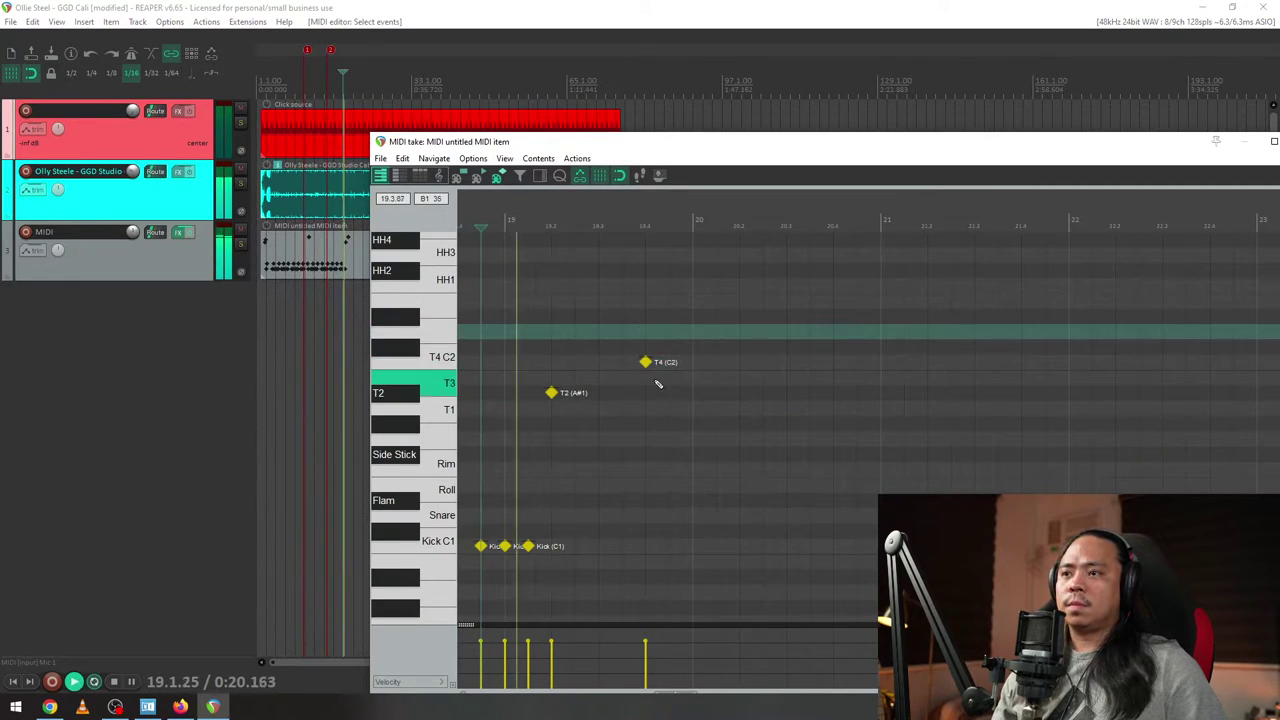
- Add kicks at 20.1, on the eighth after 20.1 and at 20.2
{"action": "left_click", "coordinate": [693, 547]}
{"action": "left_click", "coordinate": [716, 547]}
{"action": "left_click", "coordinate": [739, 547]}
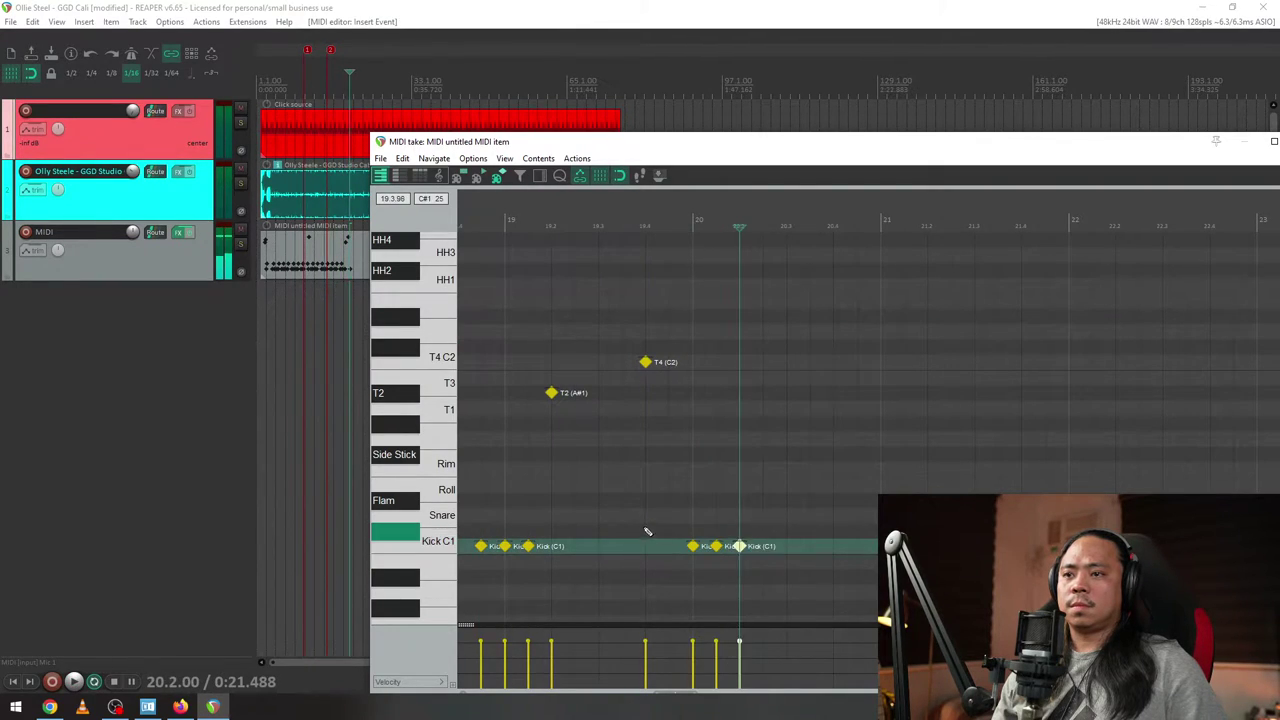
- Add kicks on the eighth after 20.3 and at 20.4, removing the extra kick placed at 20.3
{"action": "left_click", "coordinate": [787, 547]}
{"action": "left_click", "coordinate": [810, 547]}
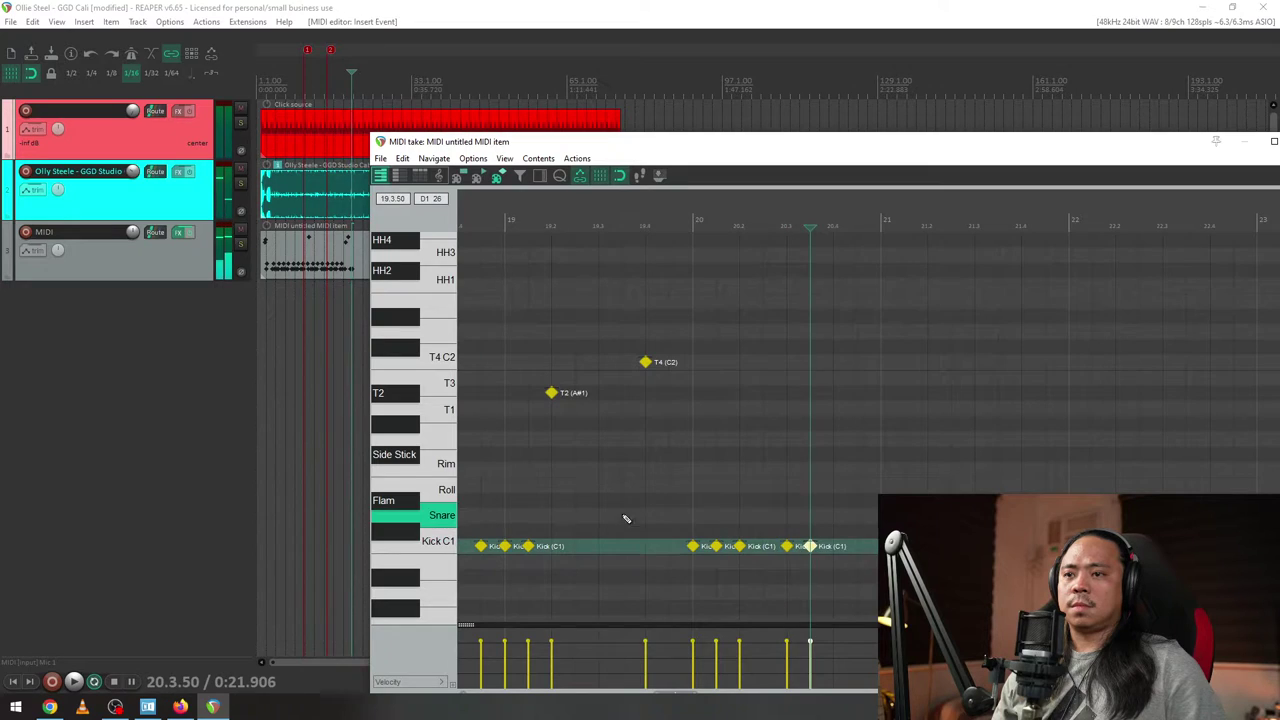
{"action": "double_click", "coordinate": [787, 547]}
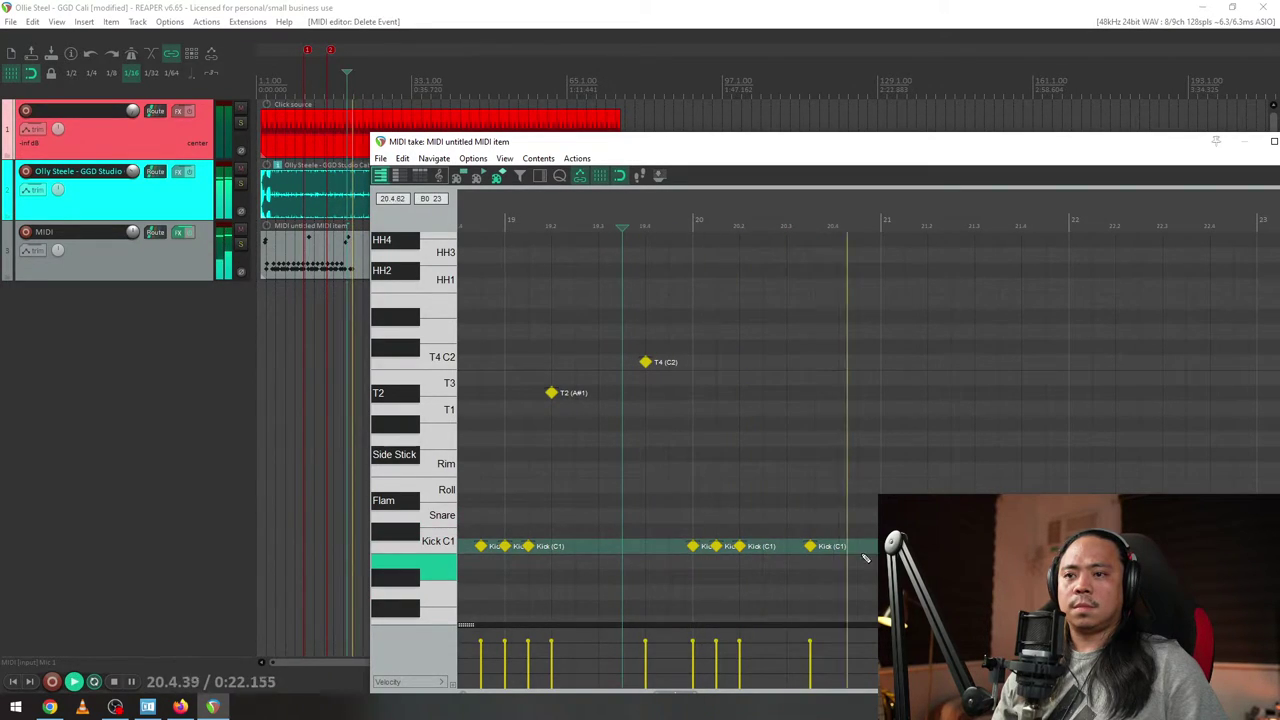
{"action": "left_click", "coordinate": [833, 546]}
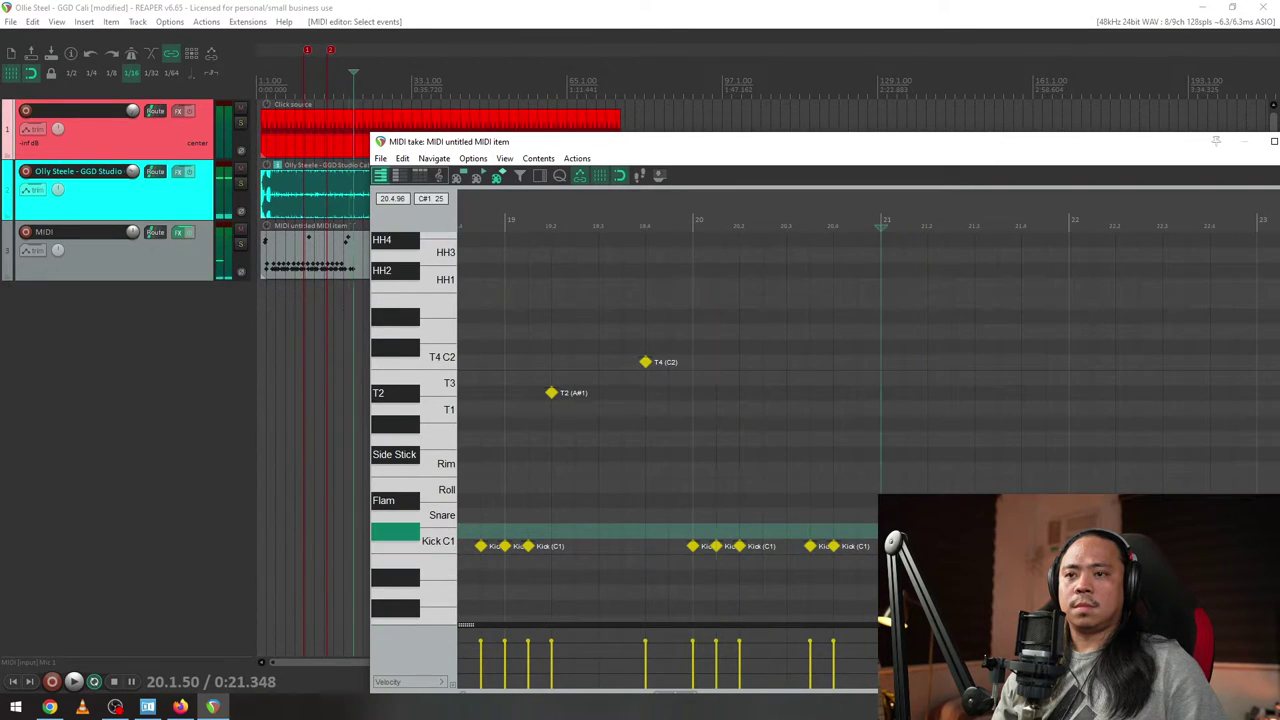
- Add a snare at 21.1 and a kick on the eighth after it, and play back from 19.3
{"action": "left_click_drag", "start_coordinate": [878, 530], "coordinate": [878, 515]}
{"action": "left_click", "coordinate": [903, 546]}
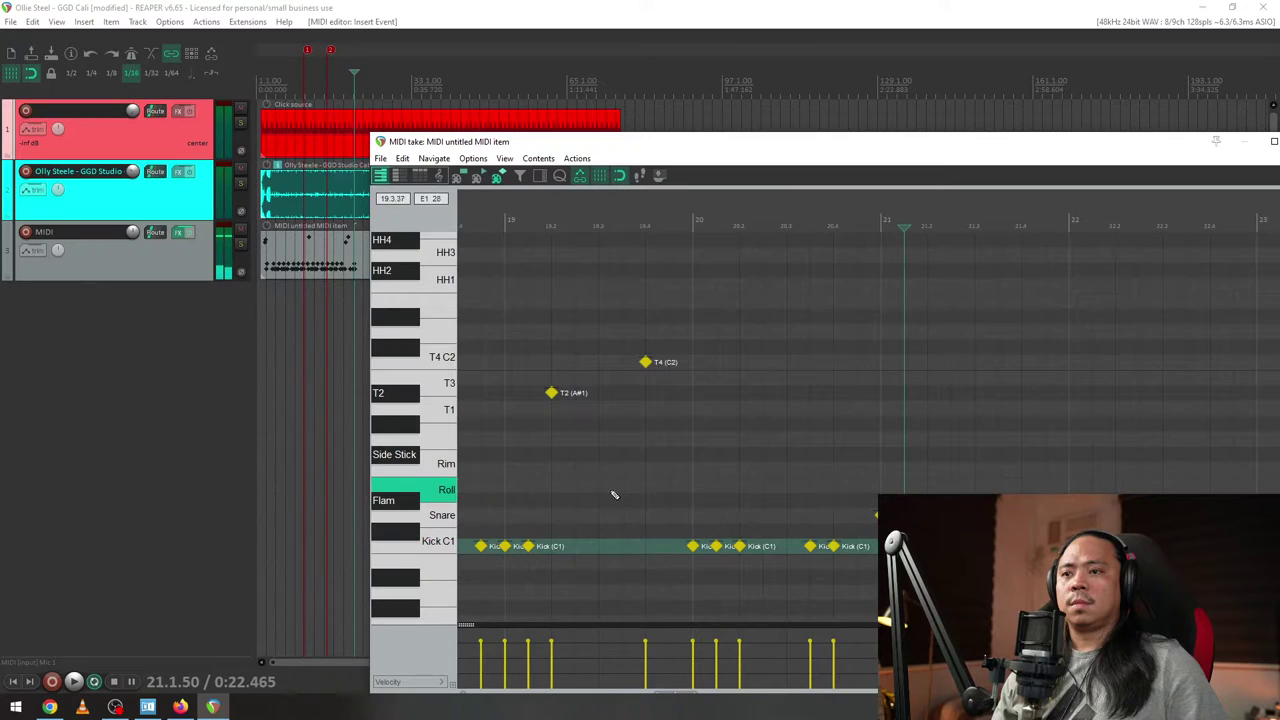
{"action": "left_click", "coordinate": [606, 488]}
{"action": "key", "text": "space"}
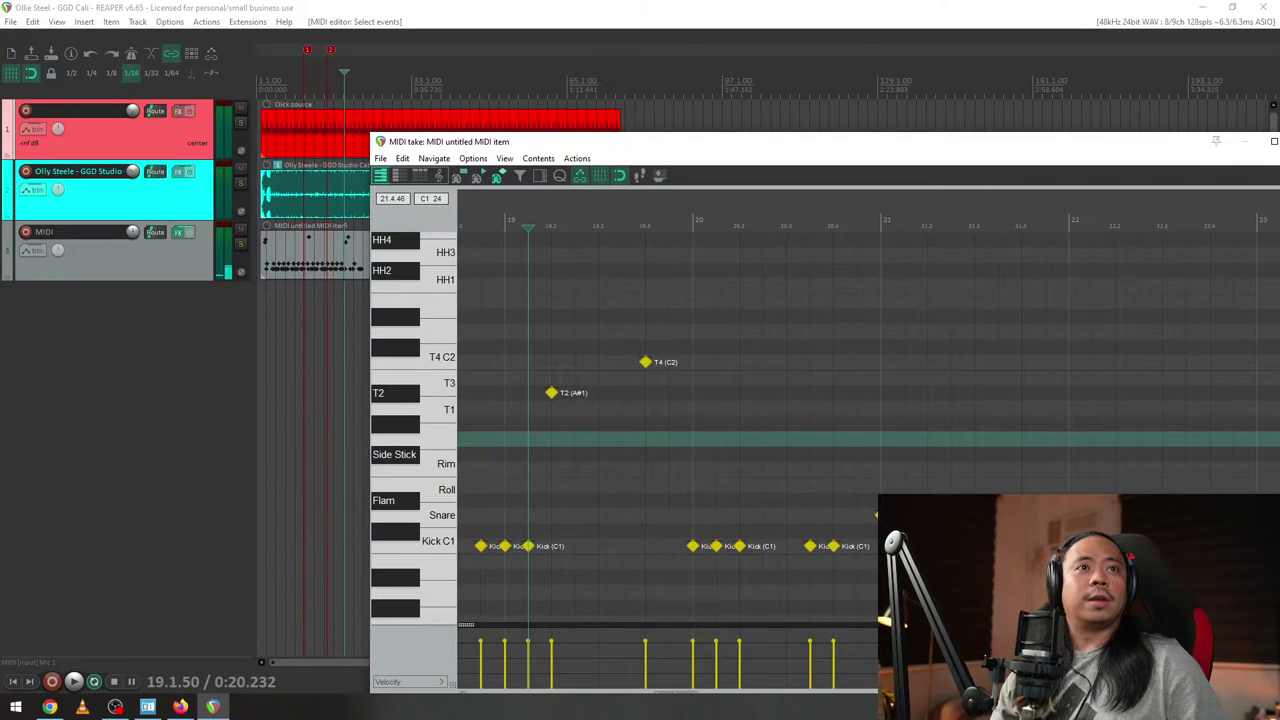
- Select all notes after 15.3 through the end of the pattern and set their velocity to 110
{"action": "key", "text": "alt+Tab"}
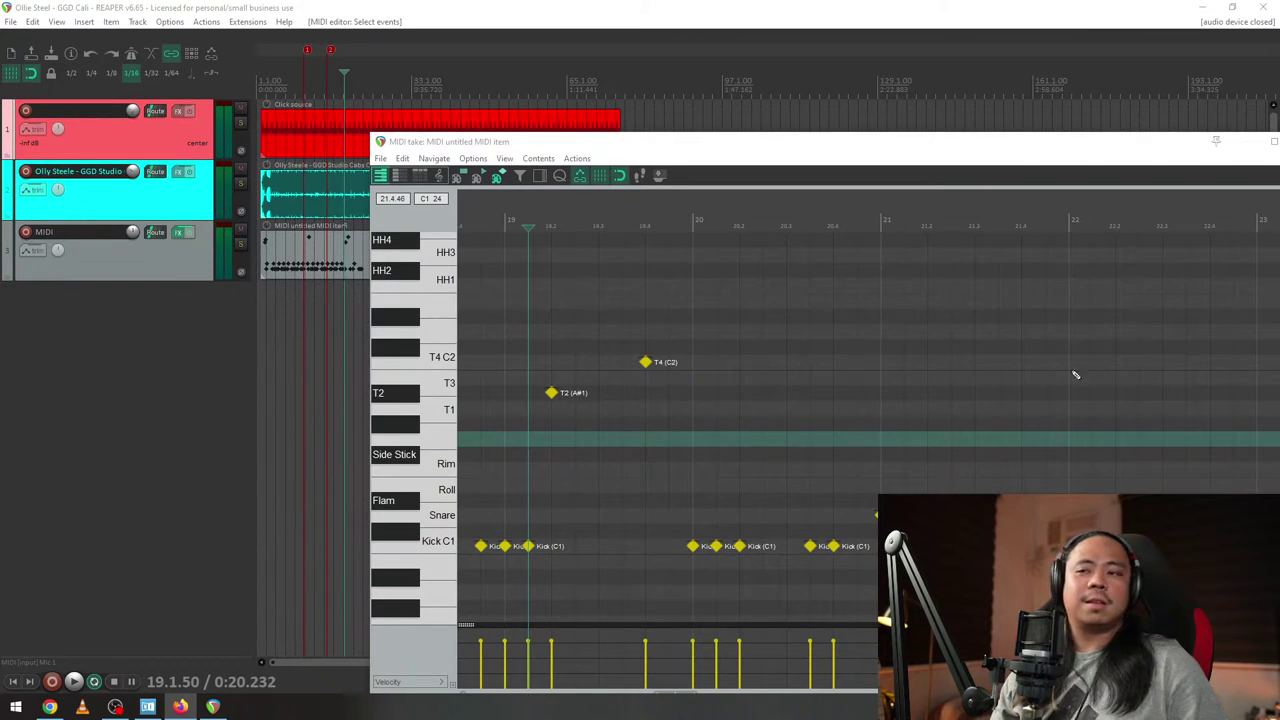
{"action": "scroll", "coordinate": [769, 431], "scroll_direction": "down", "scroll_amount": 4}
{"action": "left_click", "coordinate": [711, 211]}
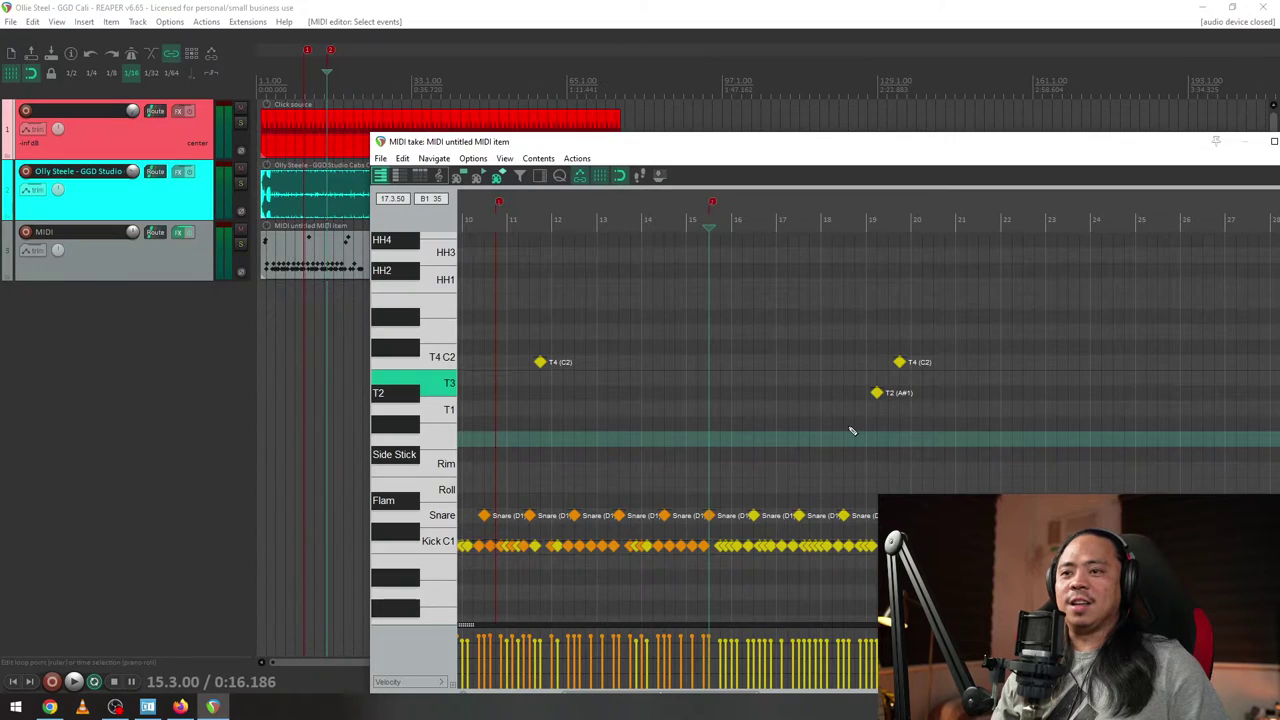
{"action": "scroll", "coordinate": [849, 429], "scroll_direction": "down", "scroll_amount": 3}
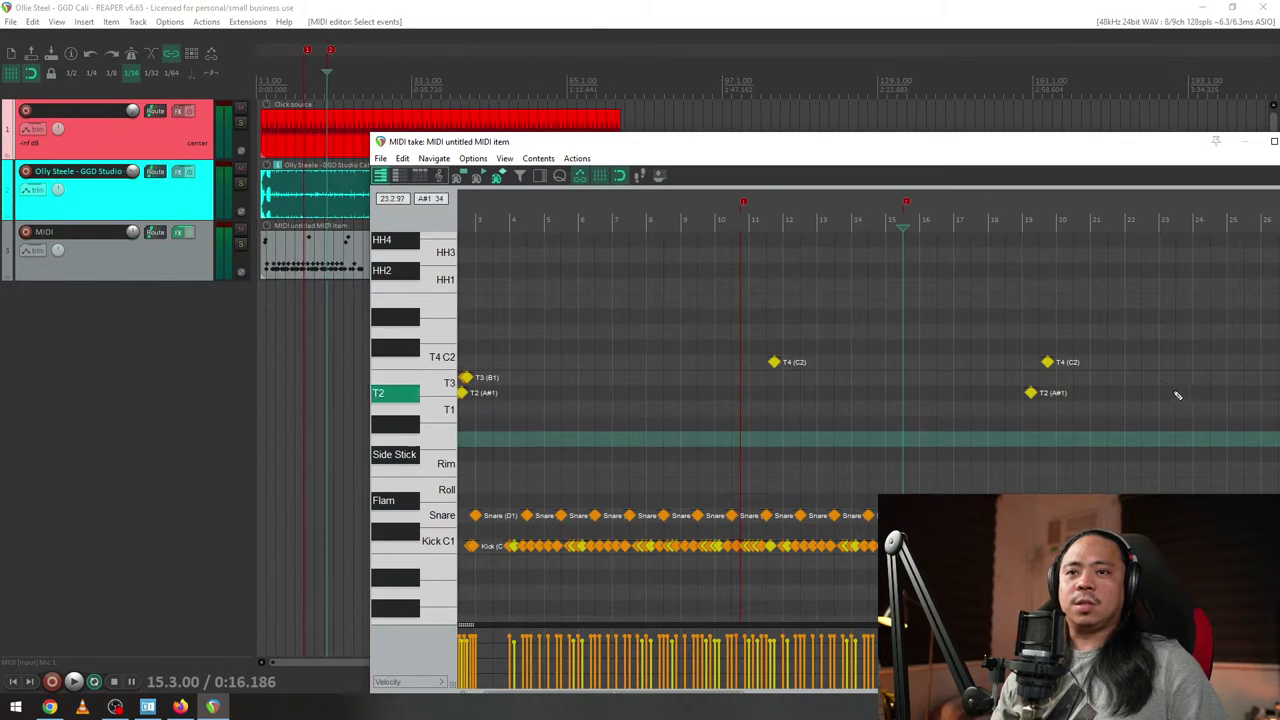
{"action": "left_click_drag", "start_coordinate": [1250, 328], "coordinate": [910, 525]}
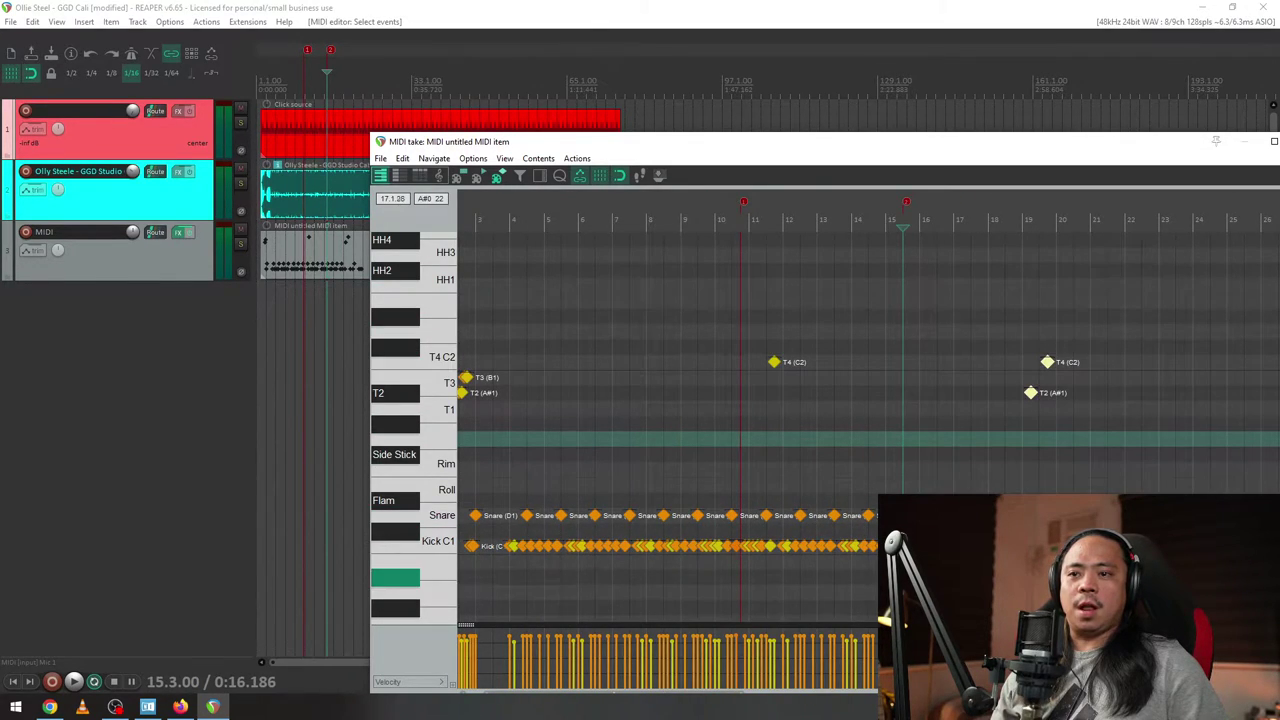
{"action": "right_click", "coordinate": [965, 540]}
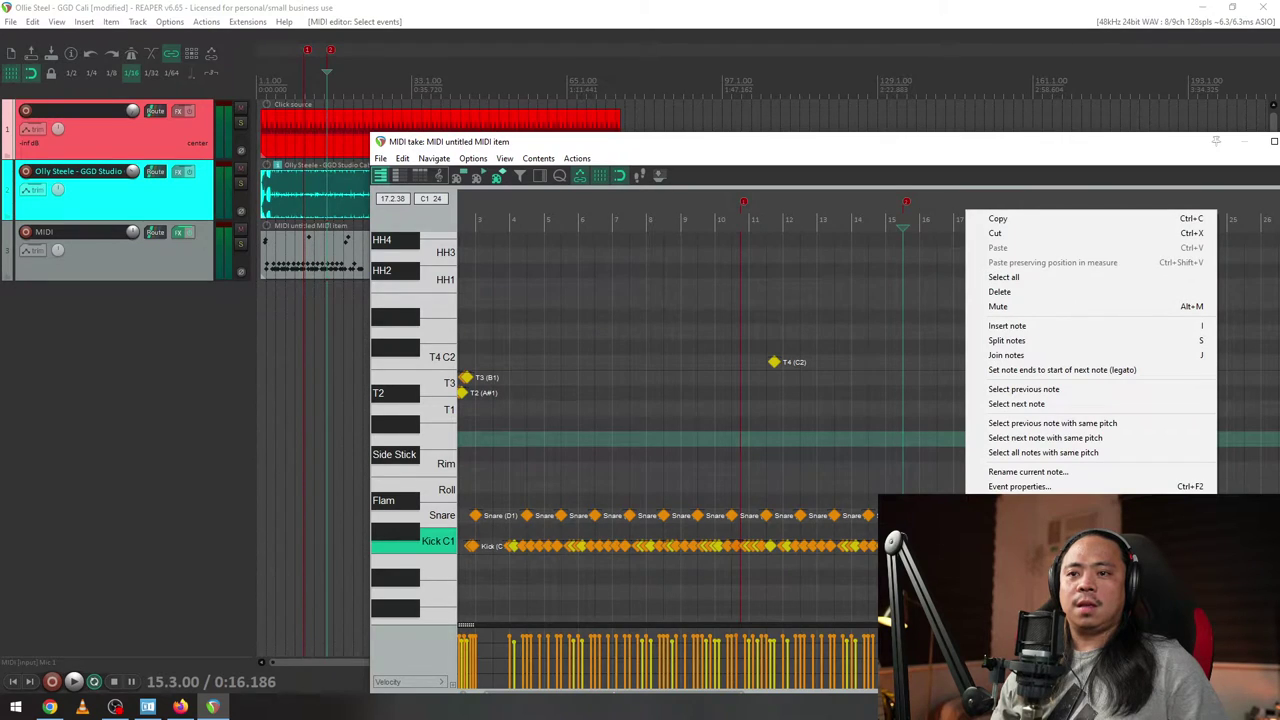
{"action": "mouse_move", "coordinate": [925, 560]}
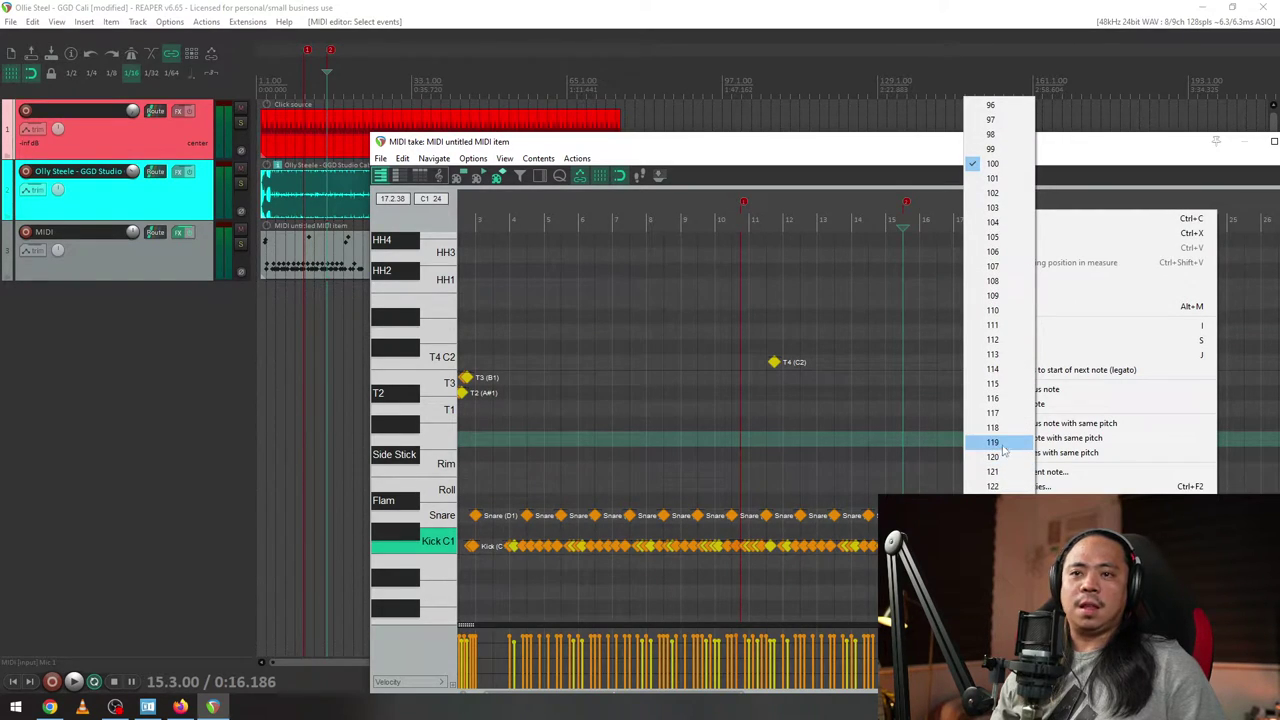
{"action": "left_click", "coordinate": [1000, 312]}
{"action": "left_click", "coordinate": [917, 483]}
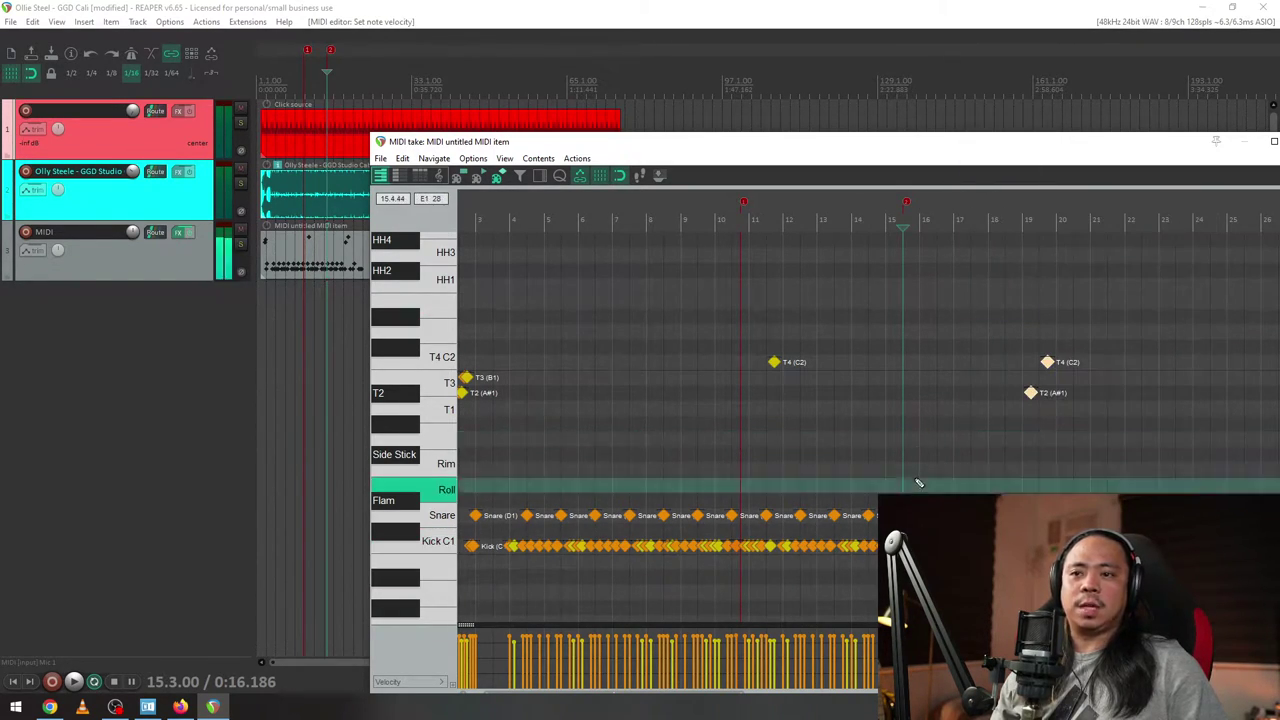
- Play back repeatedly from the eighth after 15.2 to compare the kick accents with the reference audio
{"action": "scroll", "coordinate": [920, 520], "scroll_direction": "up", "scroll_amount": 6}
{"action": "left_click", "coordinate": [788, 500]}
{"action": "key", "text": "space"}
{"action": "key", "text": "space"}
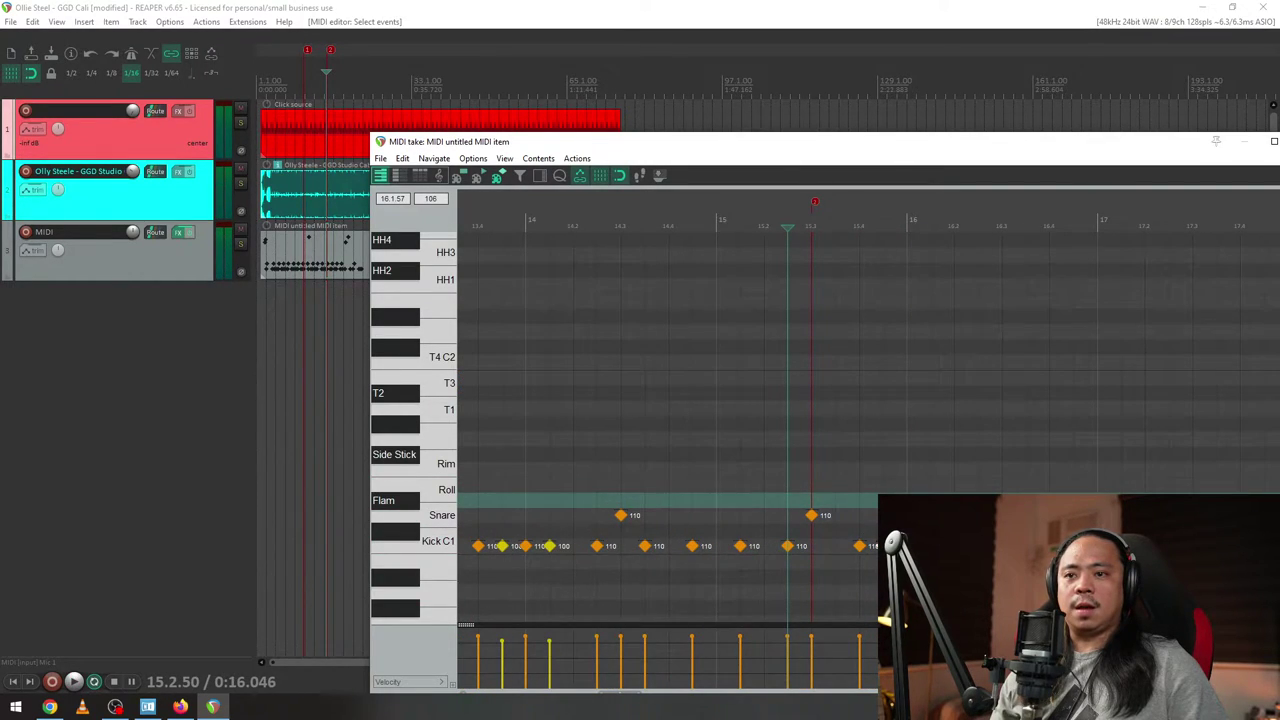
{"action": "key", "text": "space"}
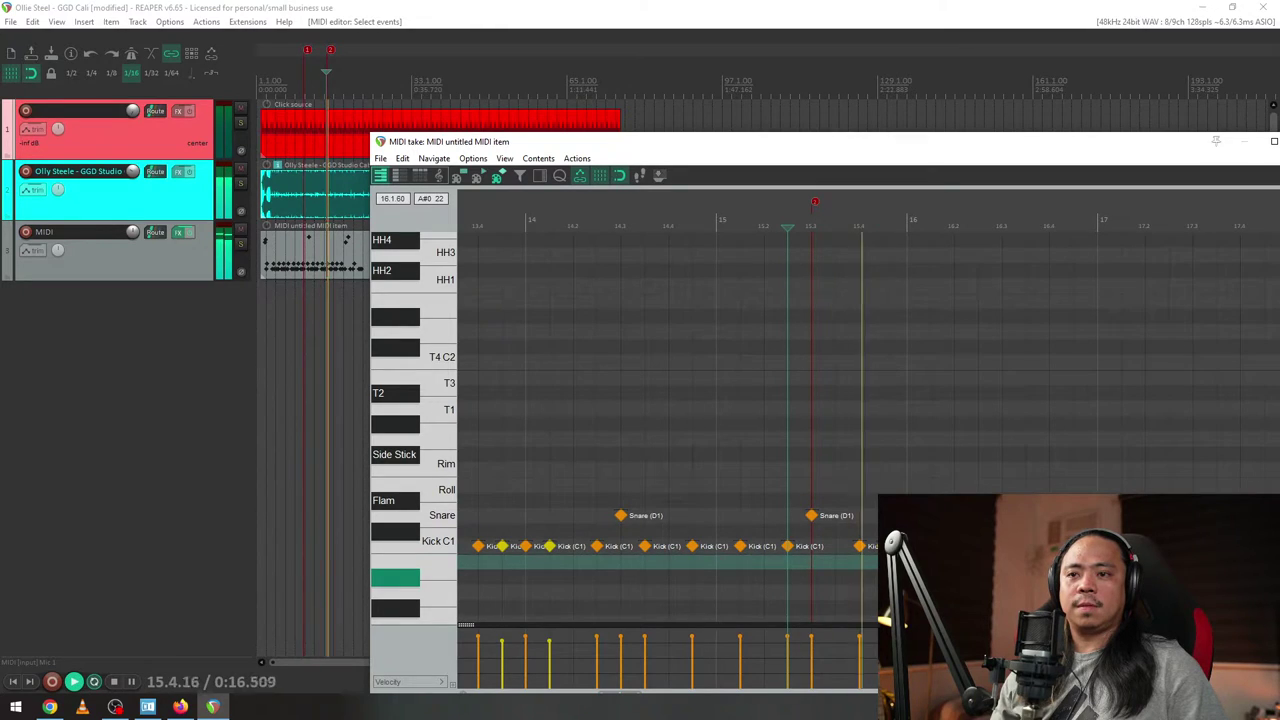
{"action": "key", "text": "space"}
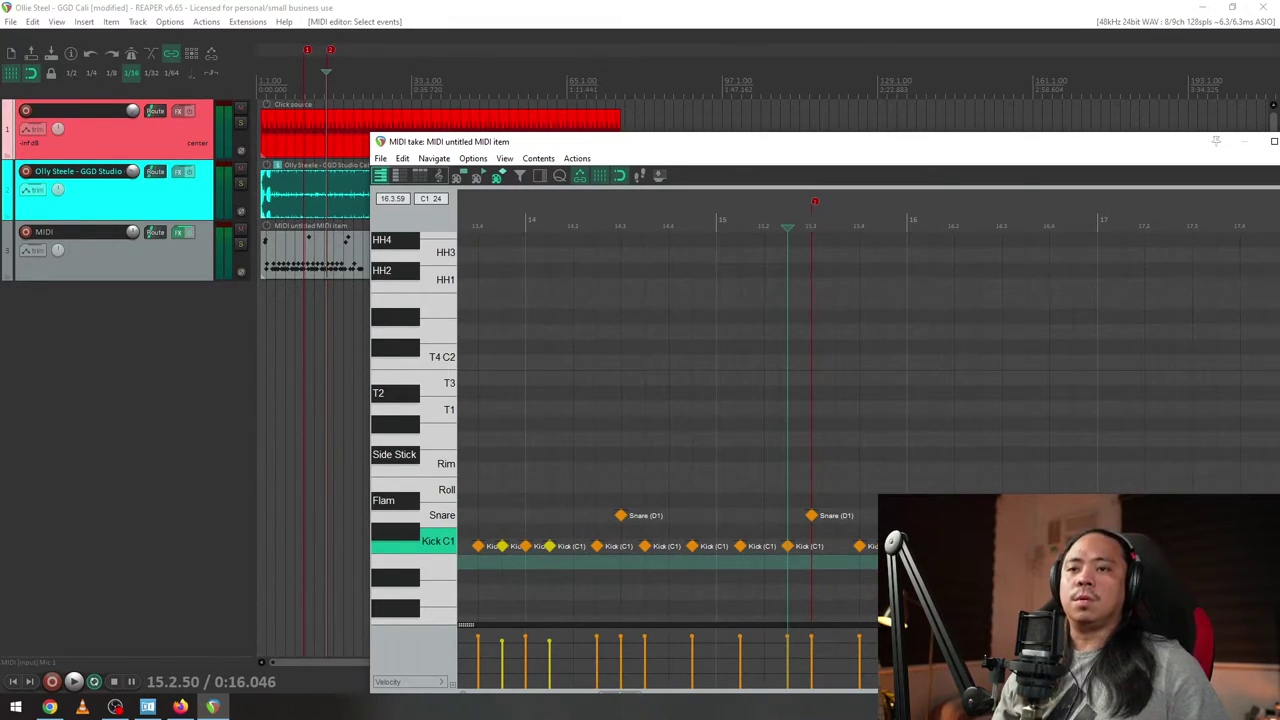
{"action": "key", "text": "space"}
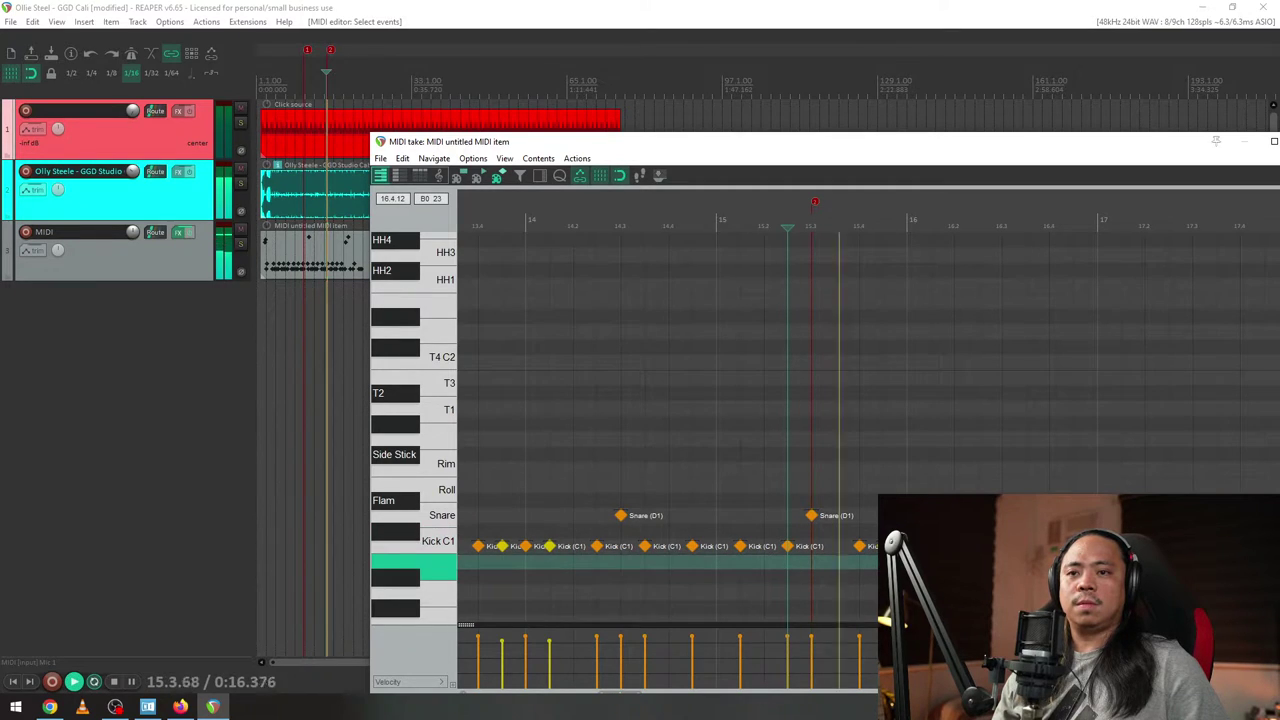
{"action": "key", "text": "space"}
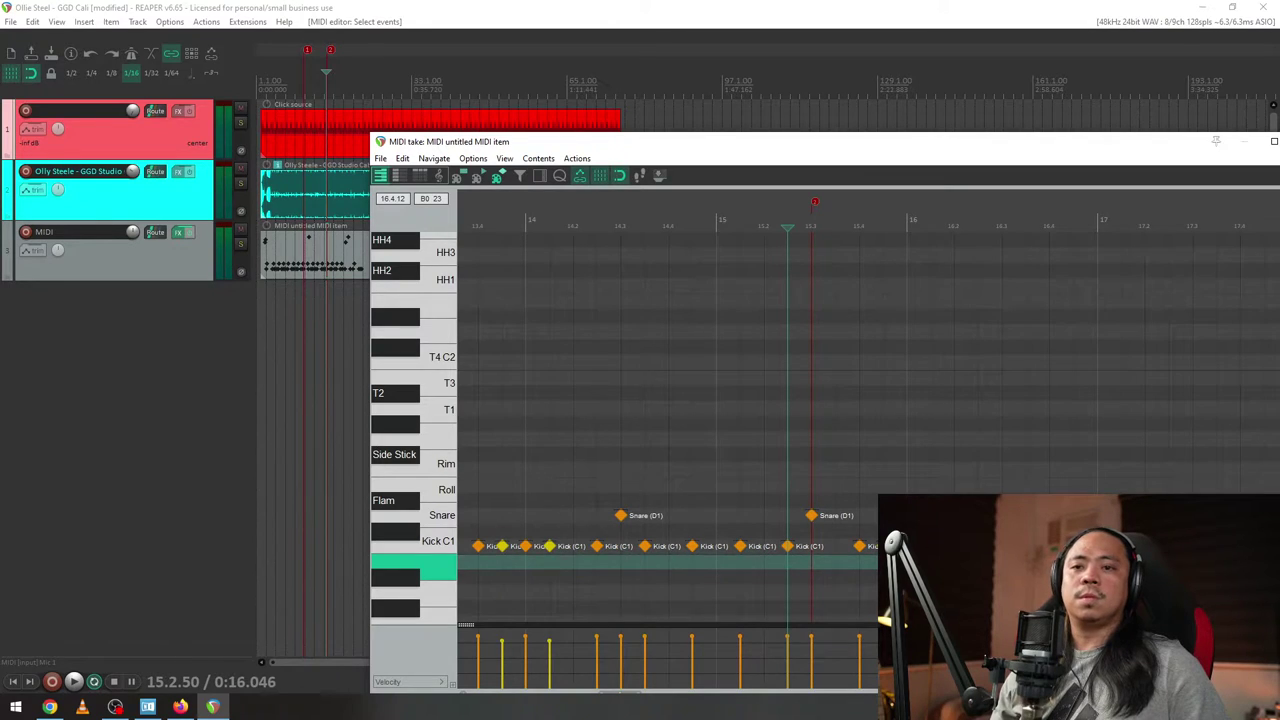
- Move the MIDI editor window up so bars 14 to 18 are unobstructed, and play back from the eighth after 15.2
{"action": "left_click_drag", "start_coordinate": [1117, 166], "coordinate": [1010, 46]}
{"action": "key", "text": "space"}
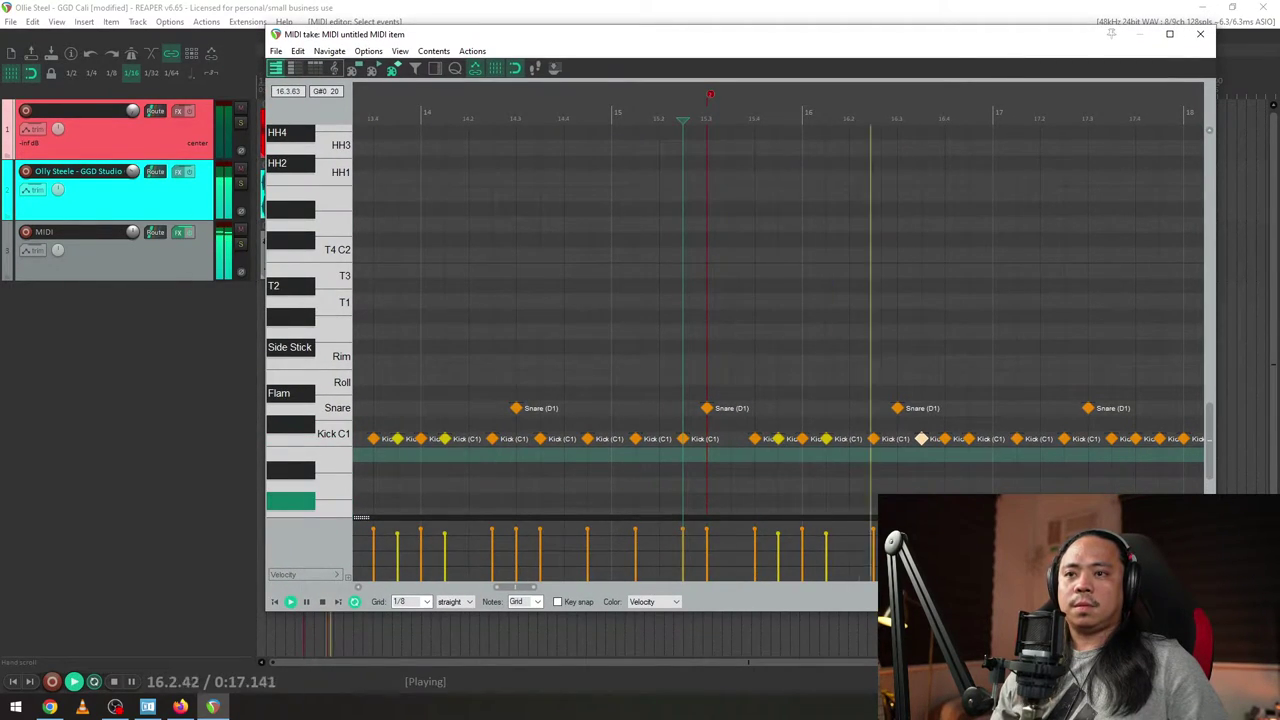
{"action": "key", "text": "space"}
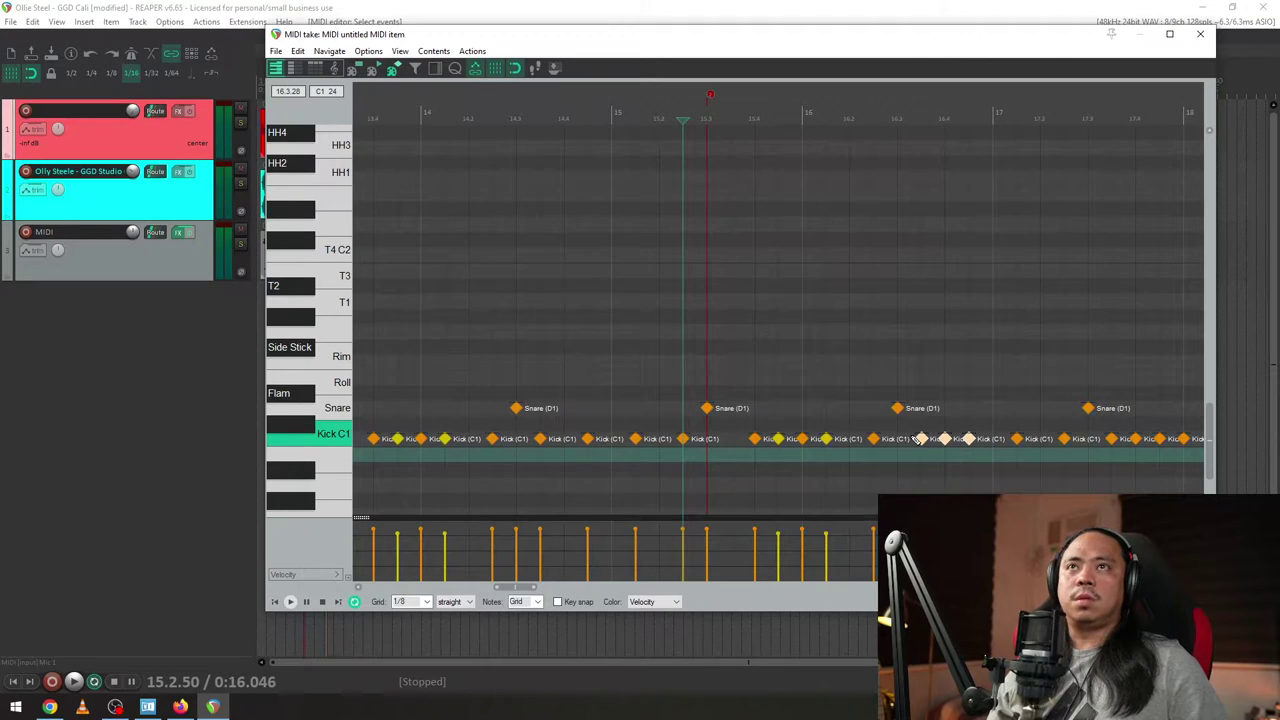
- Lower the velocity of the kick at 16.4 slightly and set the kick on the eighth after it to 106
{"action": "left_click", "coordinate": [921, 440]}
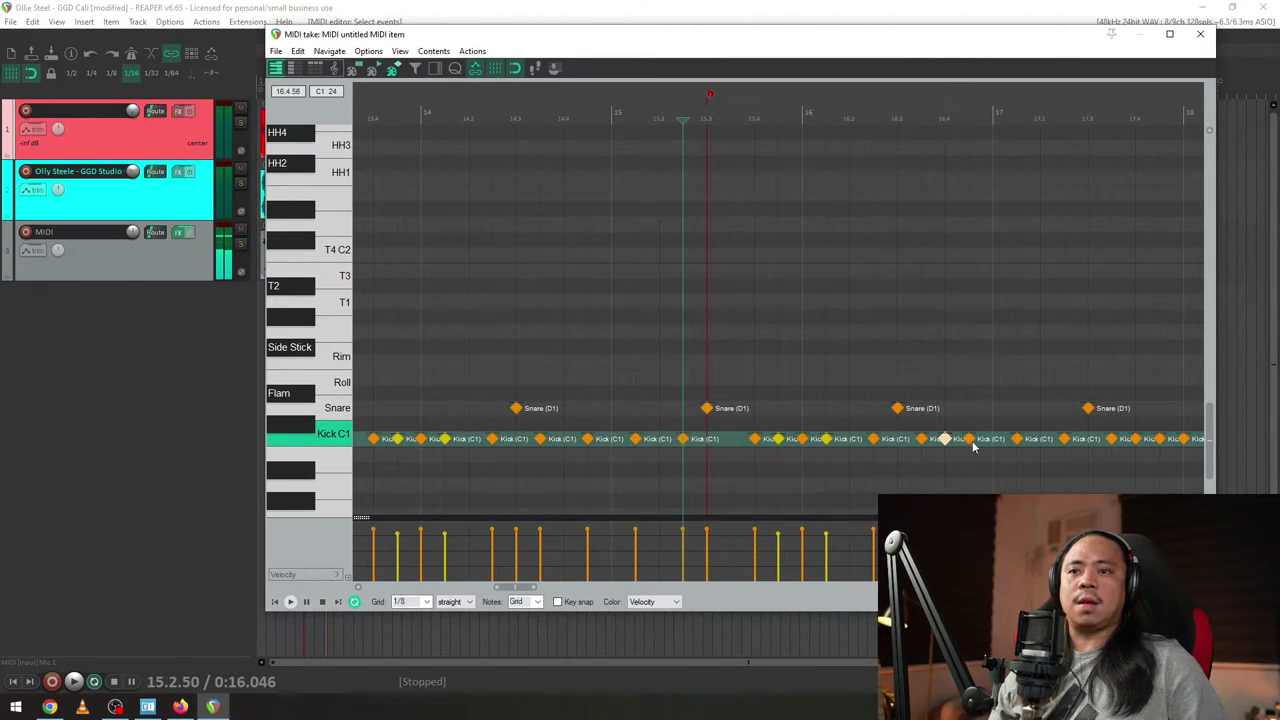
{"action": "left_click", "coordinate": [944, 439]}
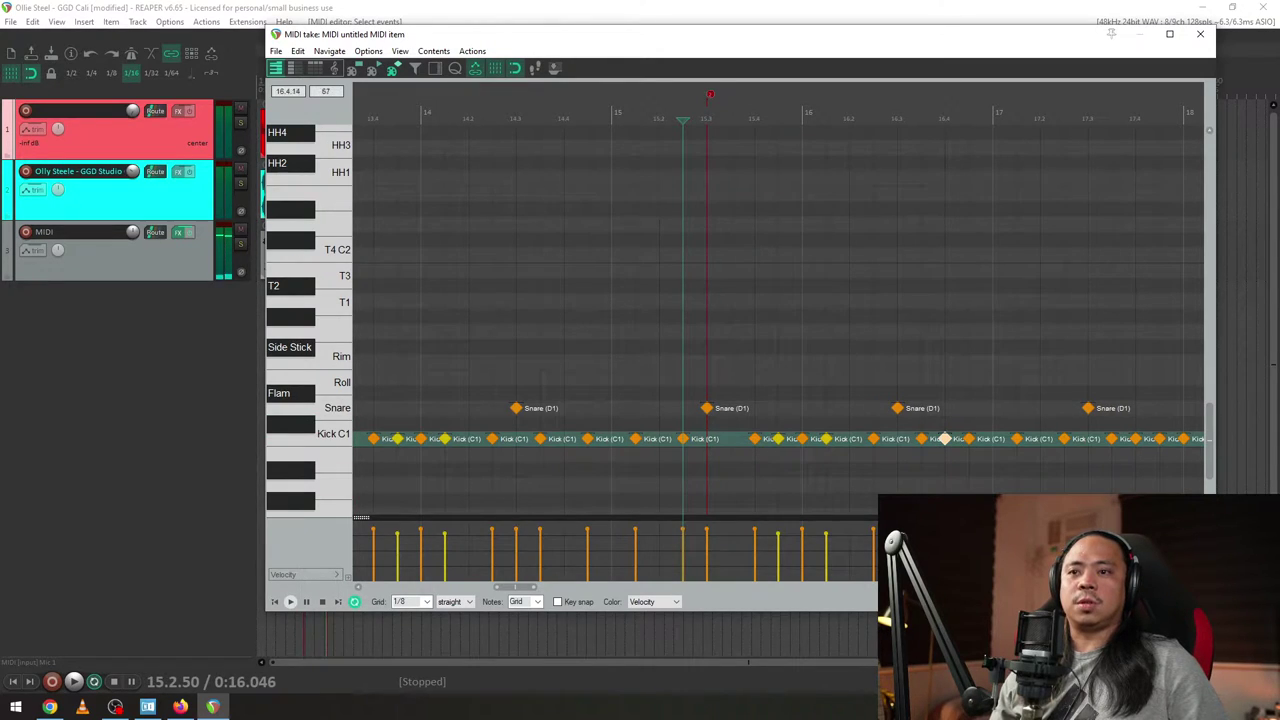
{"action": "left_click_drag", "start_coordinate": [944, 529], "coordinate": [944, 533]}
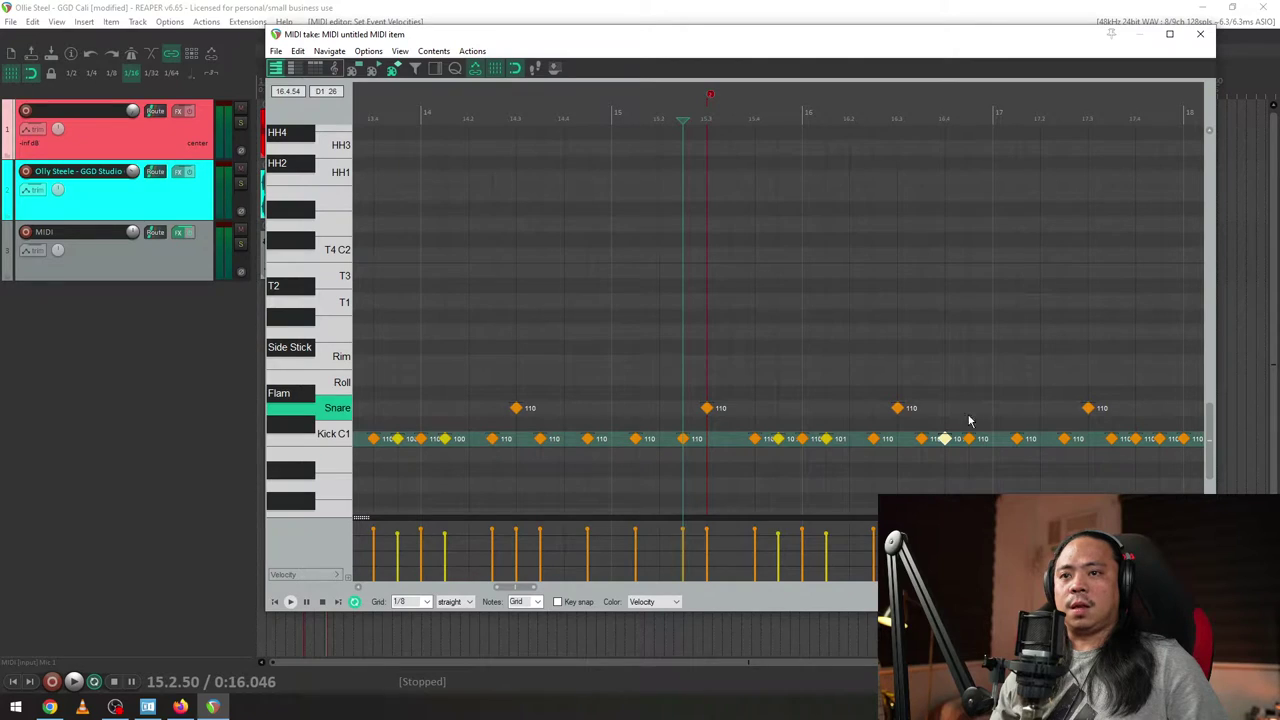
{"action": "left_click", "coordinate": [968, 439]}
{"action": "left_click_drag", "start_coordinate": [968, 439], "coordinate": [968, 440]}
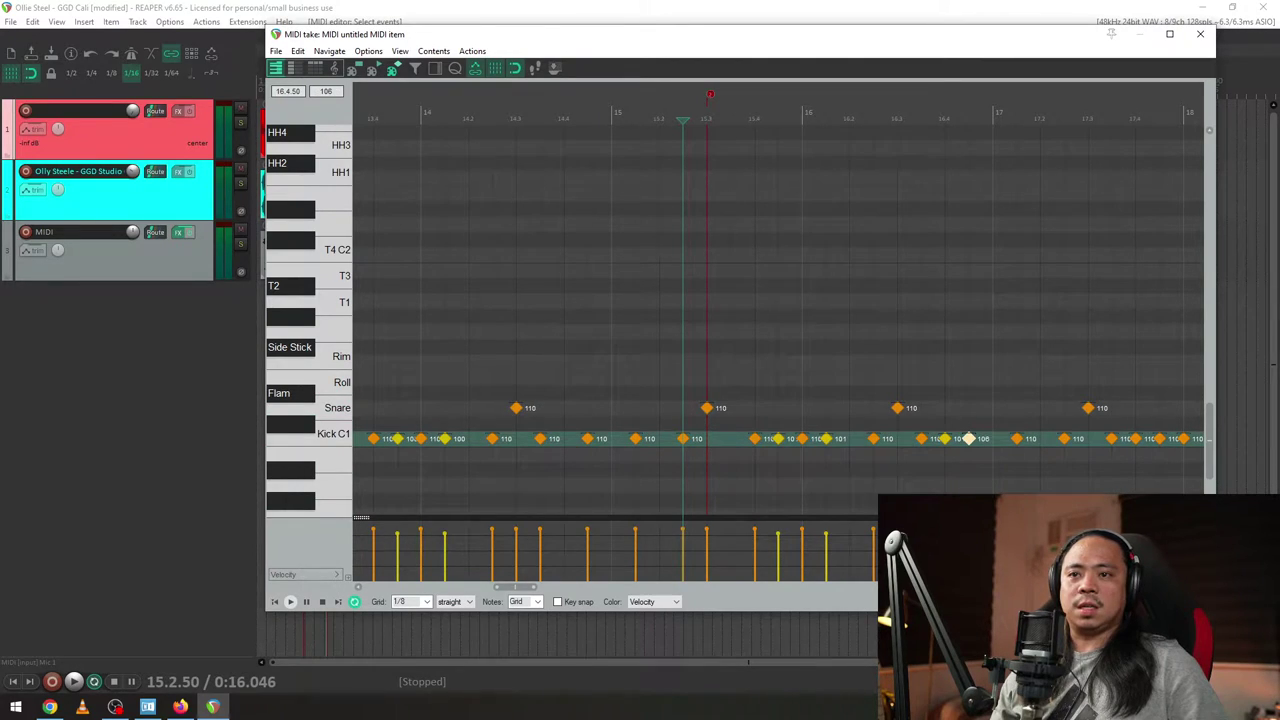
- Play back from 15.3 and lower the kick velocities at 17.4 and 18.1 to about 101 and at 19.1 to 104
{"action": "key", "text": "space"}
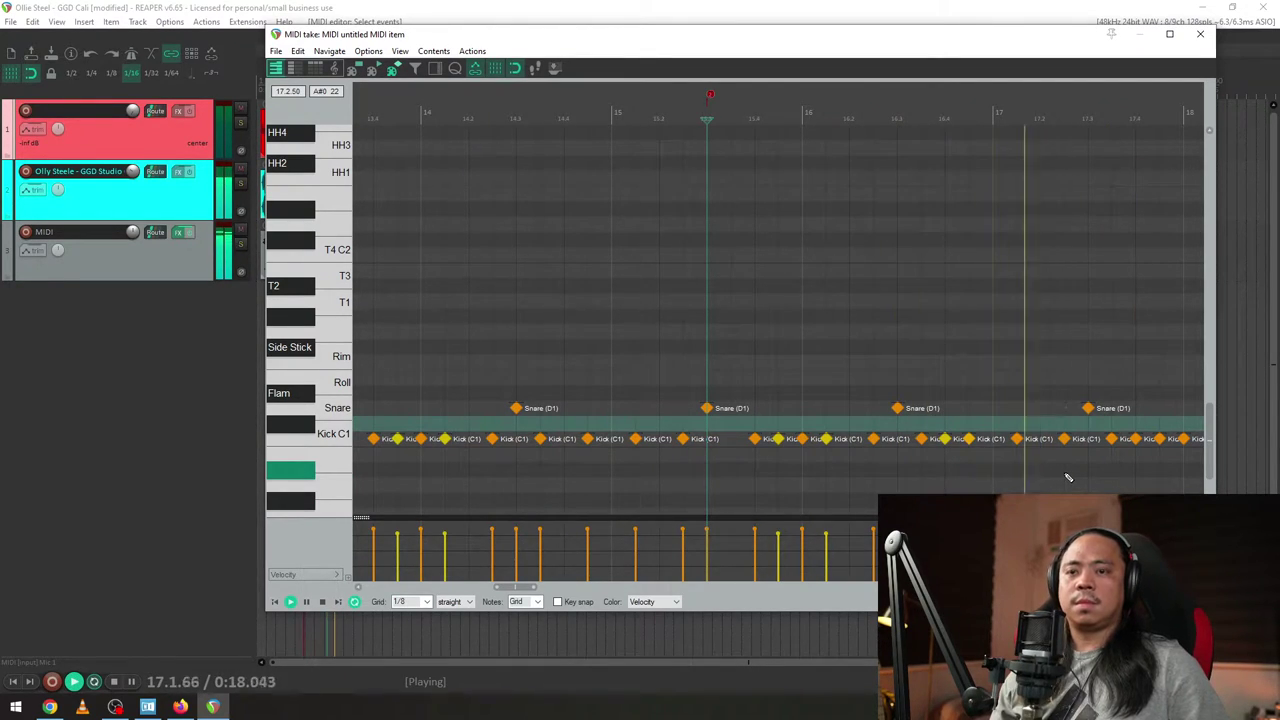
{"action": "key", "text": "space"}
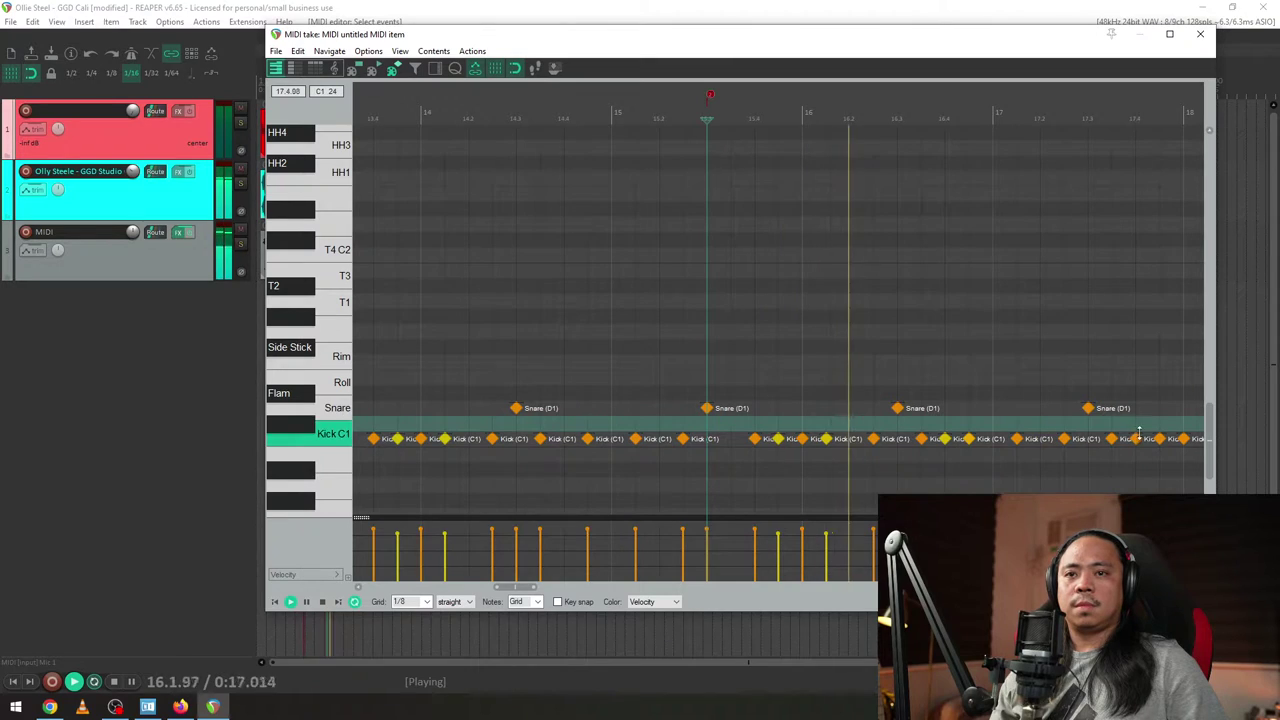
{"action": "key", "text": "space"}
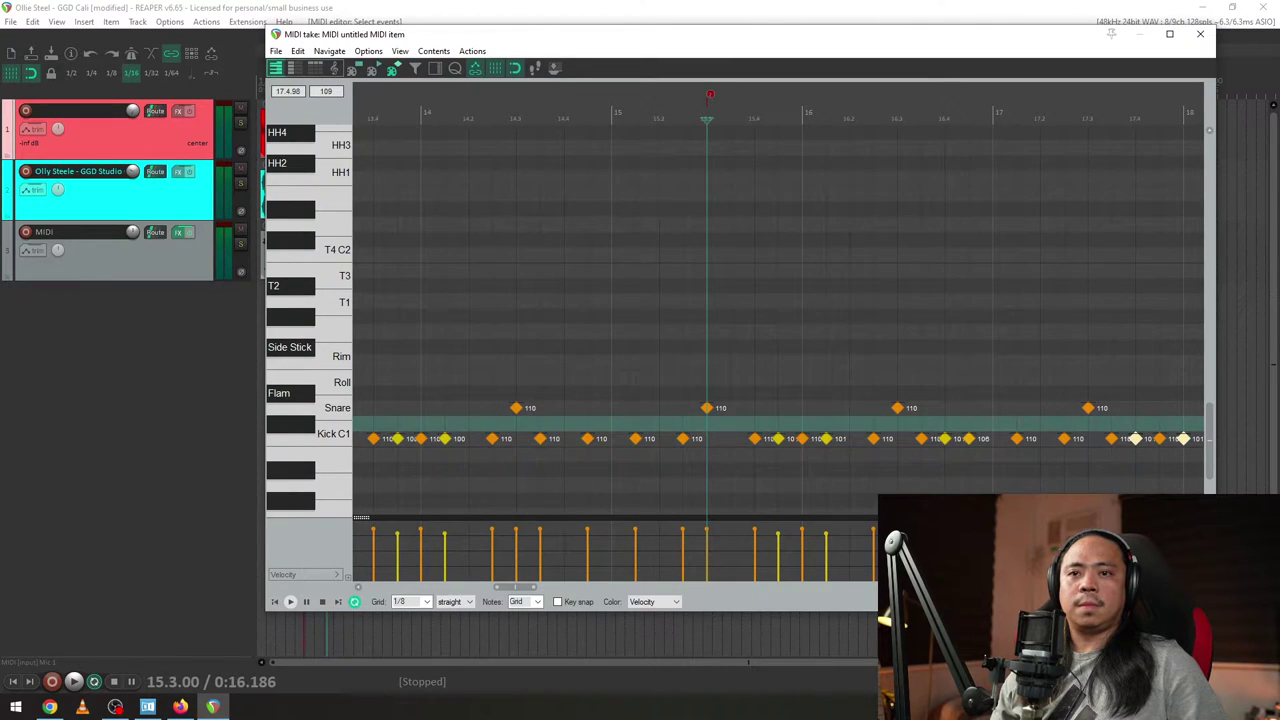
{"action": "key", "text": "space"}
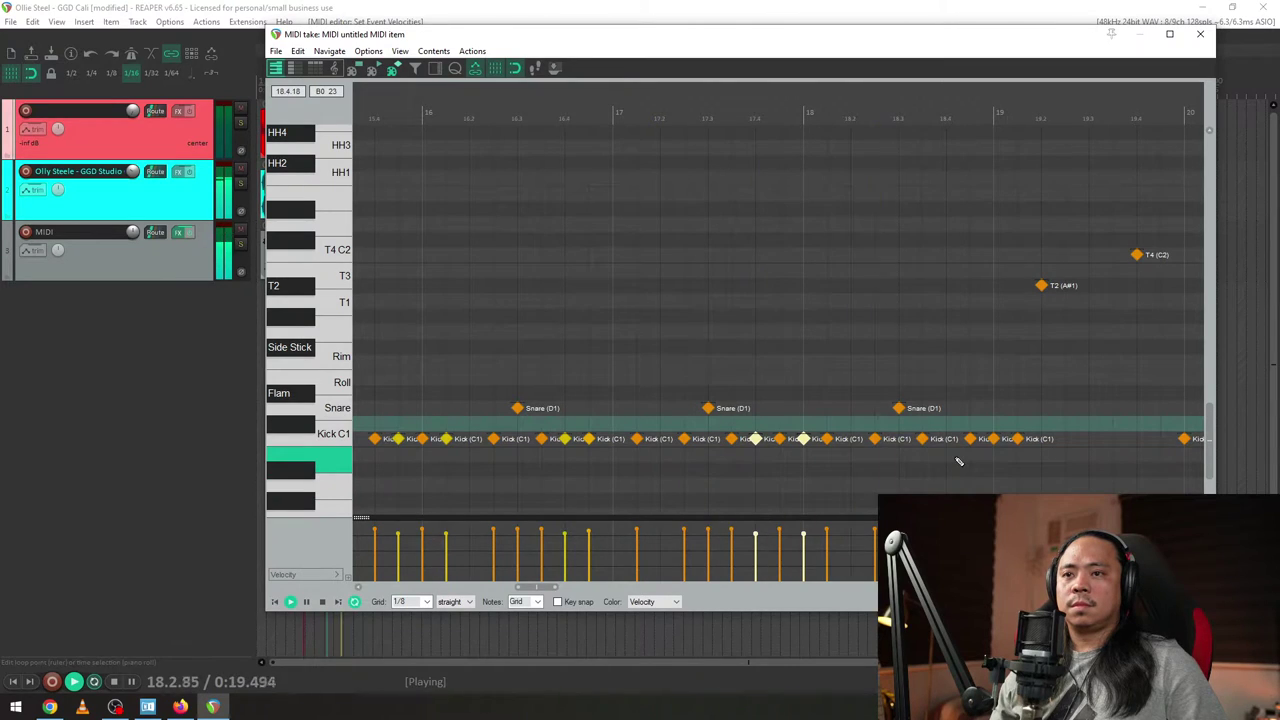
{"action": "key", "text": "space"}
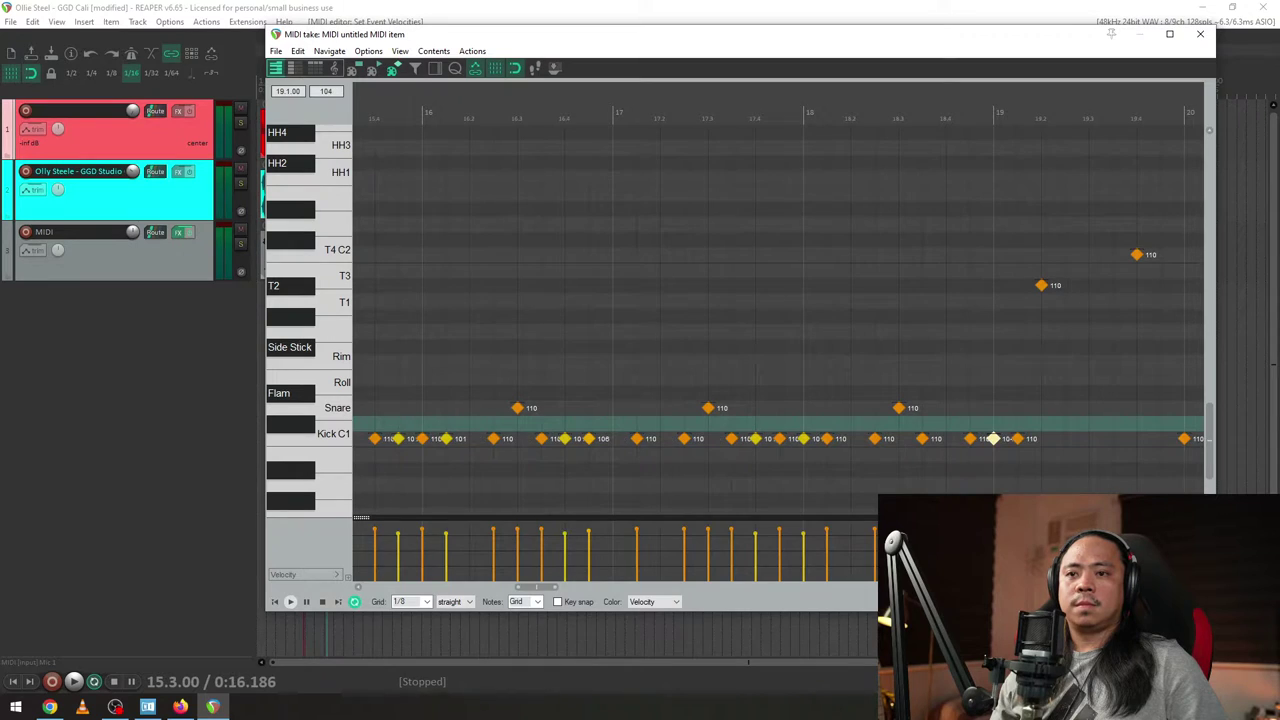
- Play back from 17.3 and set the velocity of the kick on the eighth after 20.1 to 105
{"action": "key", "text": "space"}
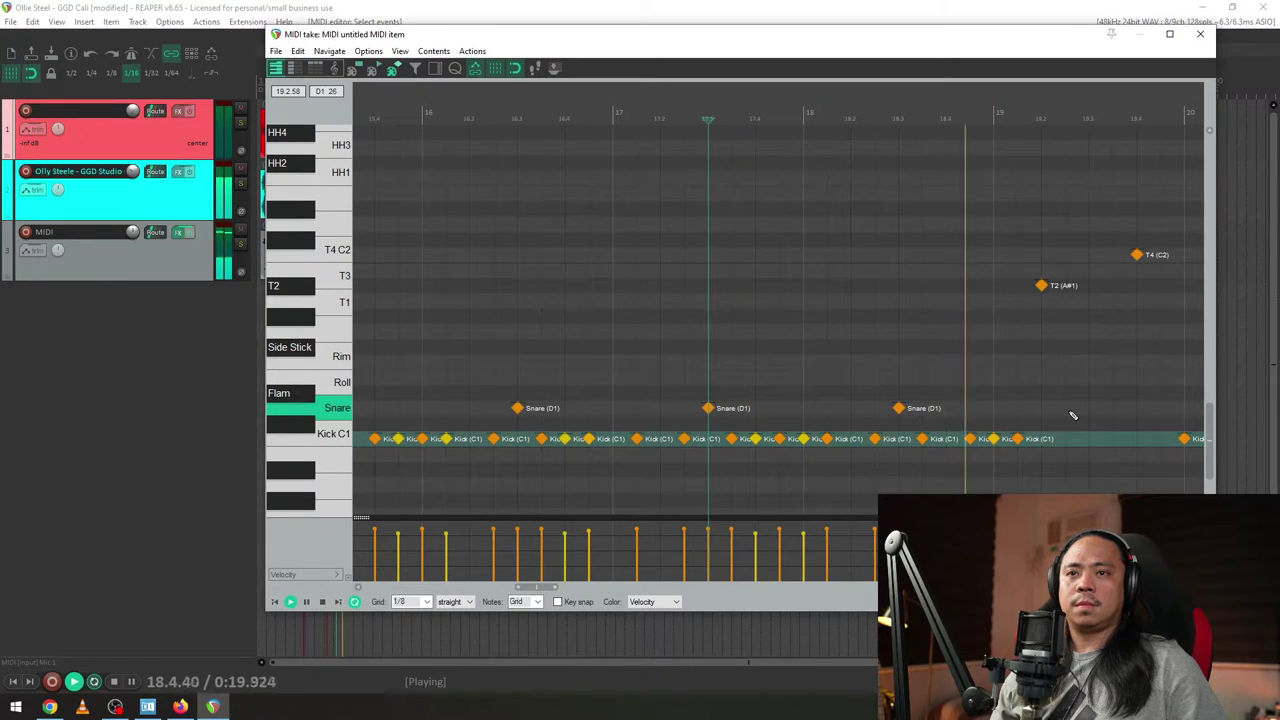
{"action": "scroll", "coordinate": [1069, 420], "scroll_direction": "down", "scroll_amount": 3}
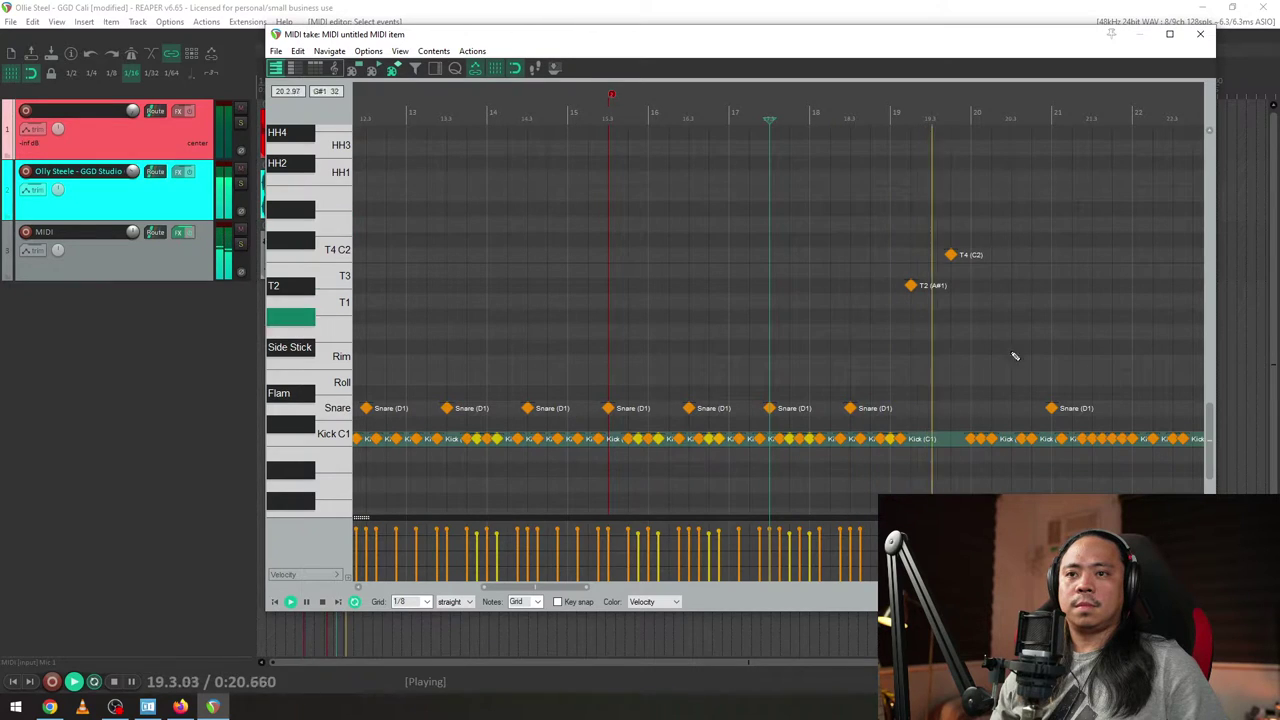
{"action": "key", "text": "space"}
{"action": "key", "text": "space"}
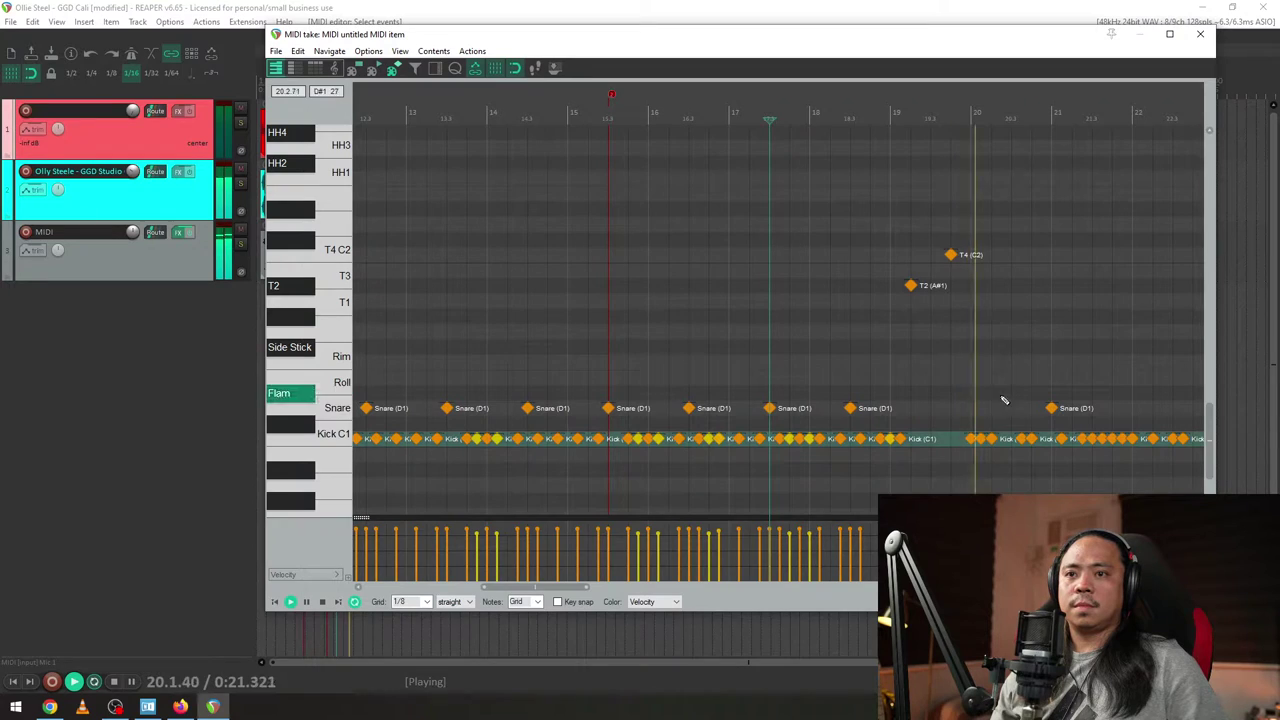
{"action": "key", "text": "space"}
{"action": "left_click", "coordinate": [980, 438]}
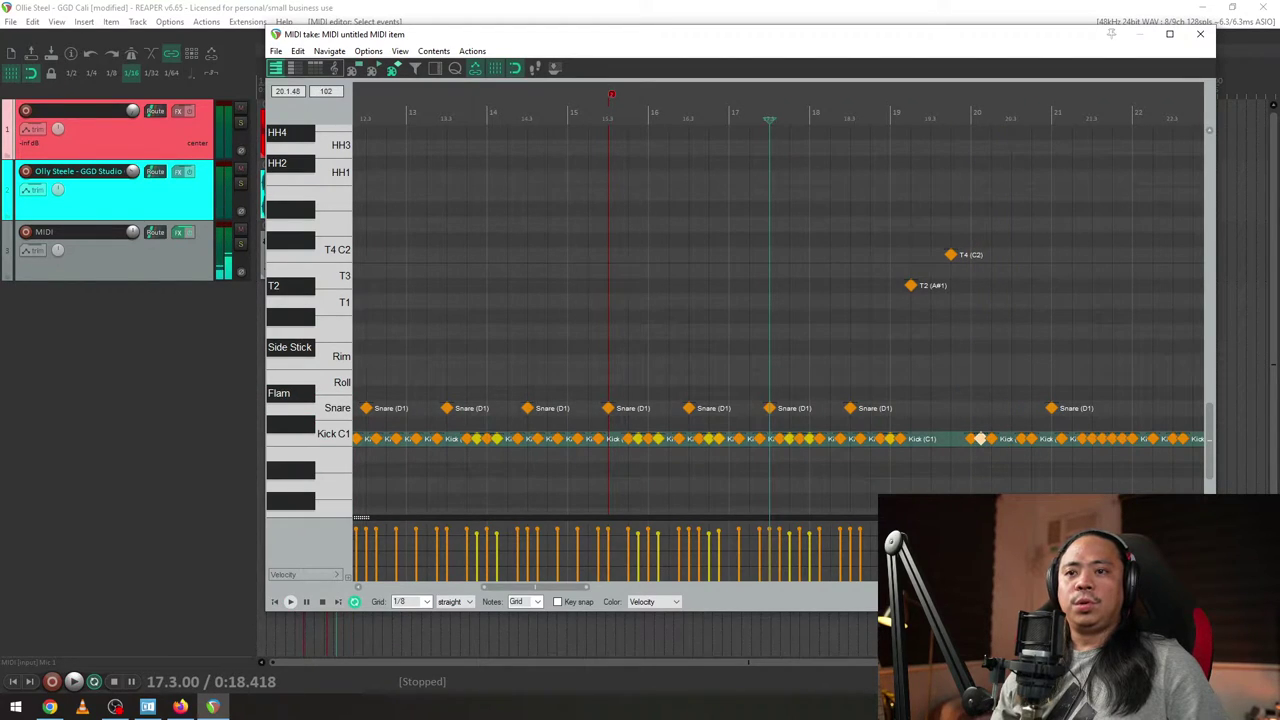
- Play back from the eighth after 19.4 and lower the kick on the eighth after 20.3 to about velocity 98
{"action": "left_click", "coordinate": [960, 417]}
{"action": "scroll", "coordinate": [960, 417], "scroll_direction": "up", "scroll_amount": 5}
{"action": "key", "text": "space"}
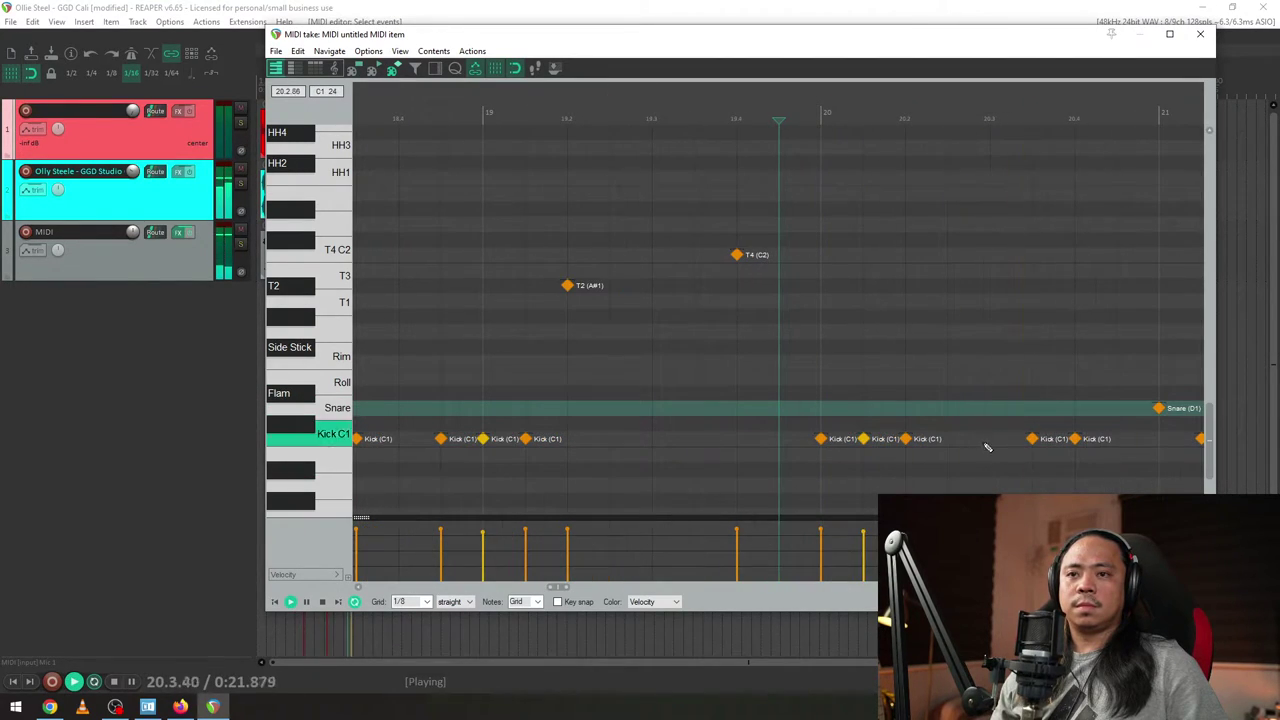
{"action": "key", "text": "space"}
{"action": "key", "text": "space"}
{"action": "key", "text": "space"}
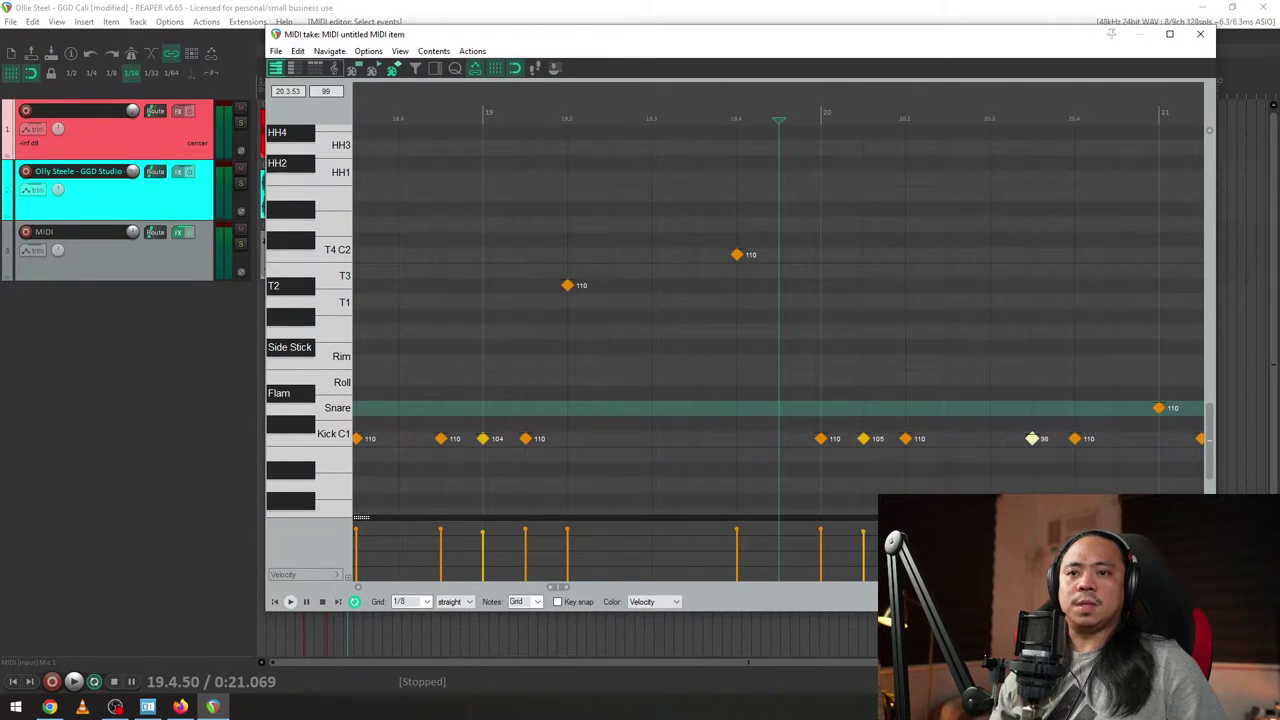
{"action": "key", "text": "ctrl+shift+n"}
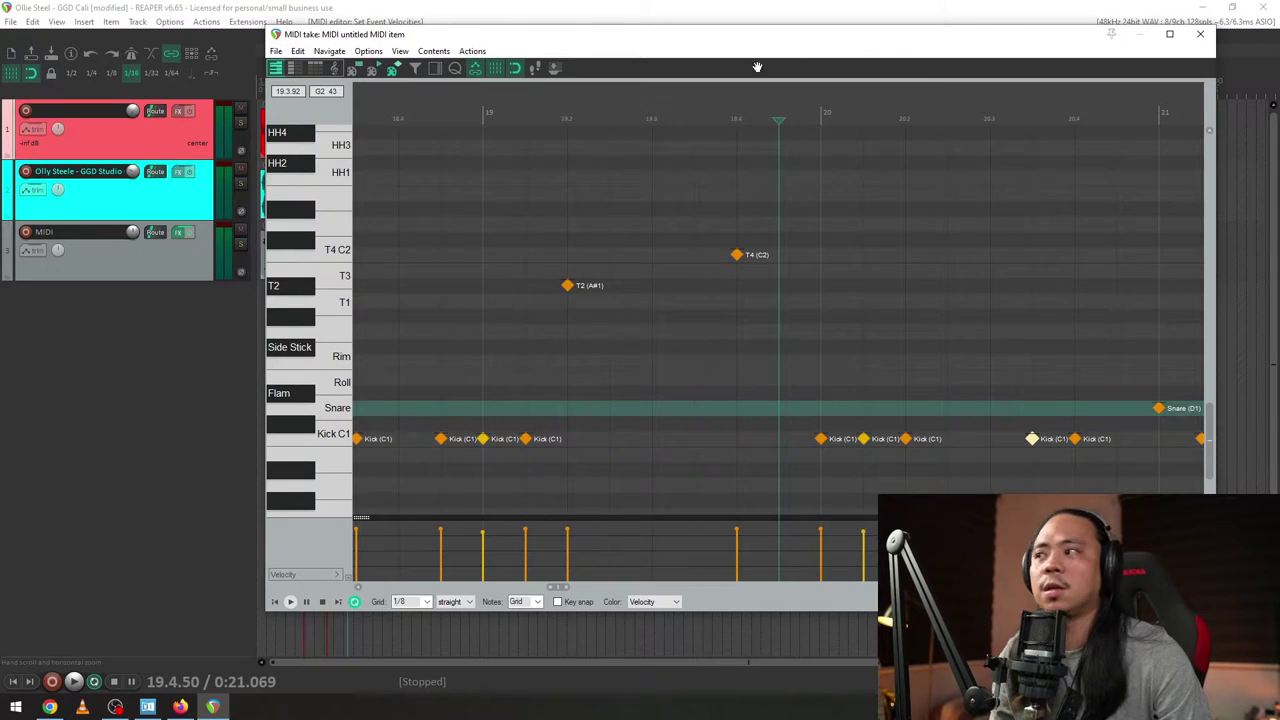
- Switch to Firefox and read the viewers' latest comments on the Facebook live dashboard
{"action": "key", "text": "alt+Tab"}
{"action": "left_click_drag", "start_coordinate": [800, 23], "coordinate": [791, 22]}
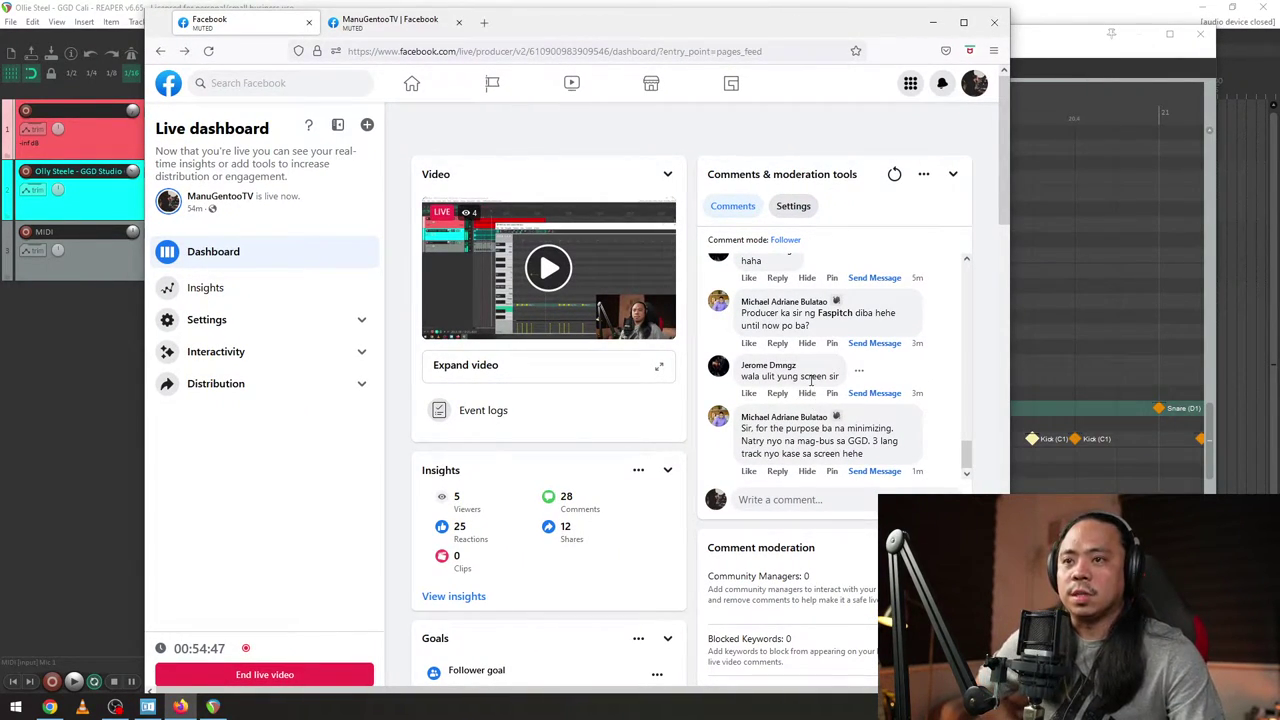
{"action": "scroll", "coordinate": [829, 376], "scroll_direction": "down", "scroll_amount": 2}
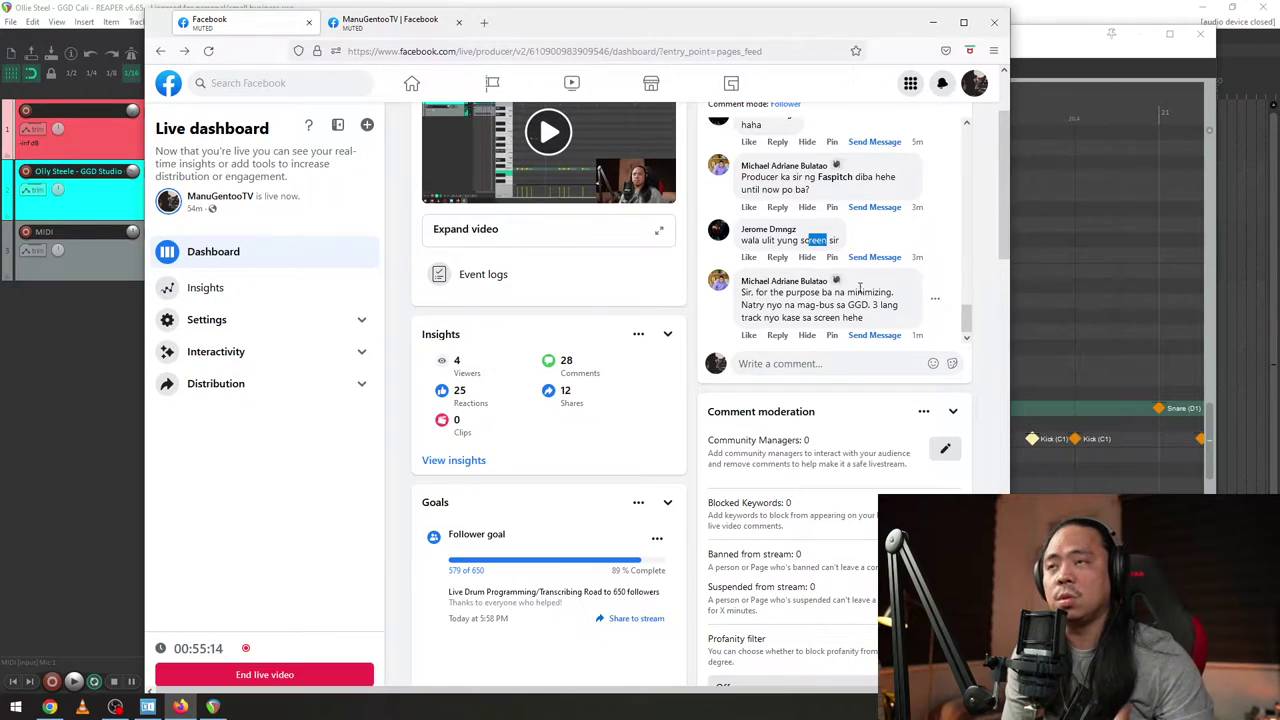
- Open the YouTube channel page youtube.com/manugentootv in a new browser tab
{"action": "left_click", "coordinate": [486, 21]}
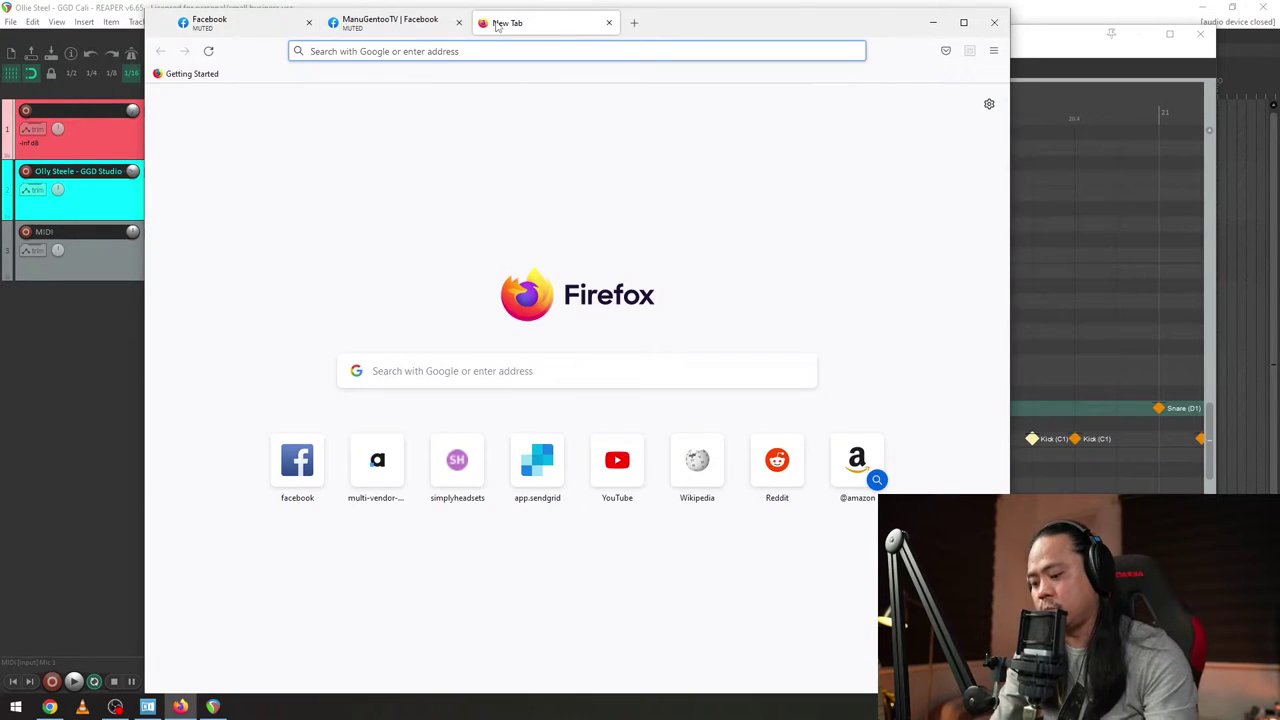
{"action": "type", "text": "youtube"}
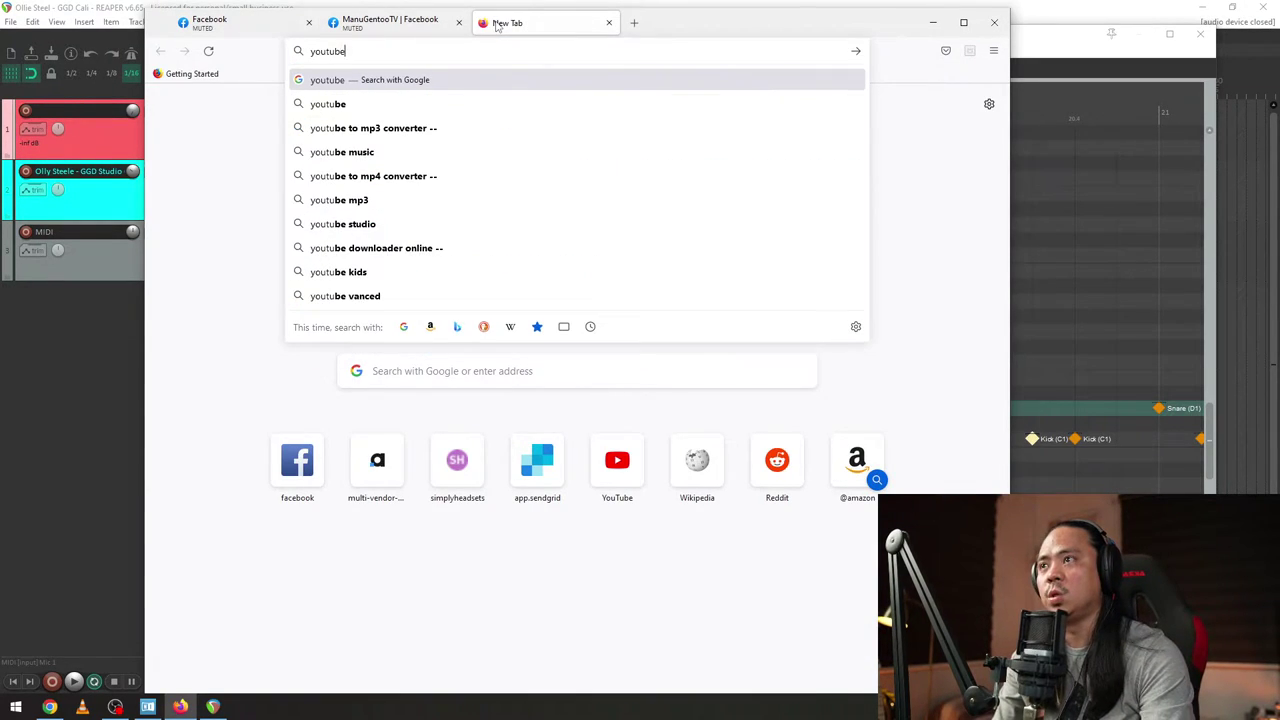
{"action": "type", "text": ".com/manuig"}
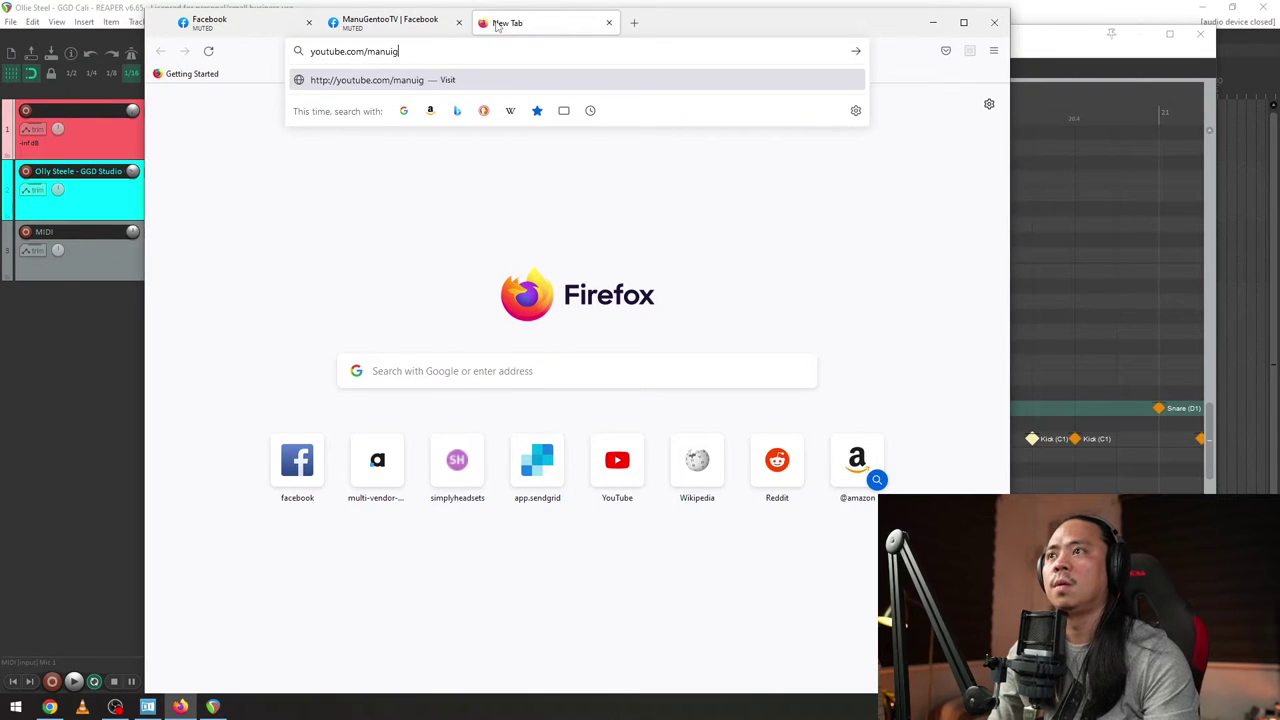
{"action": "type", "text": "entootv"}
{"action": "key", "text": "Return"}
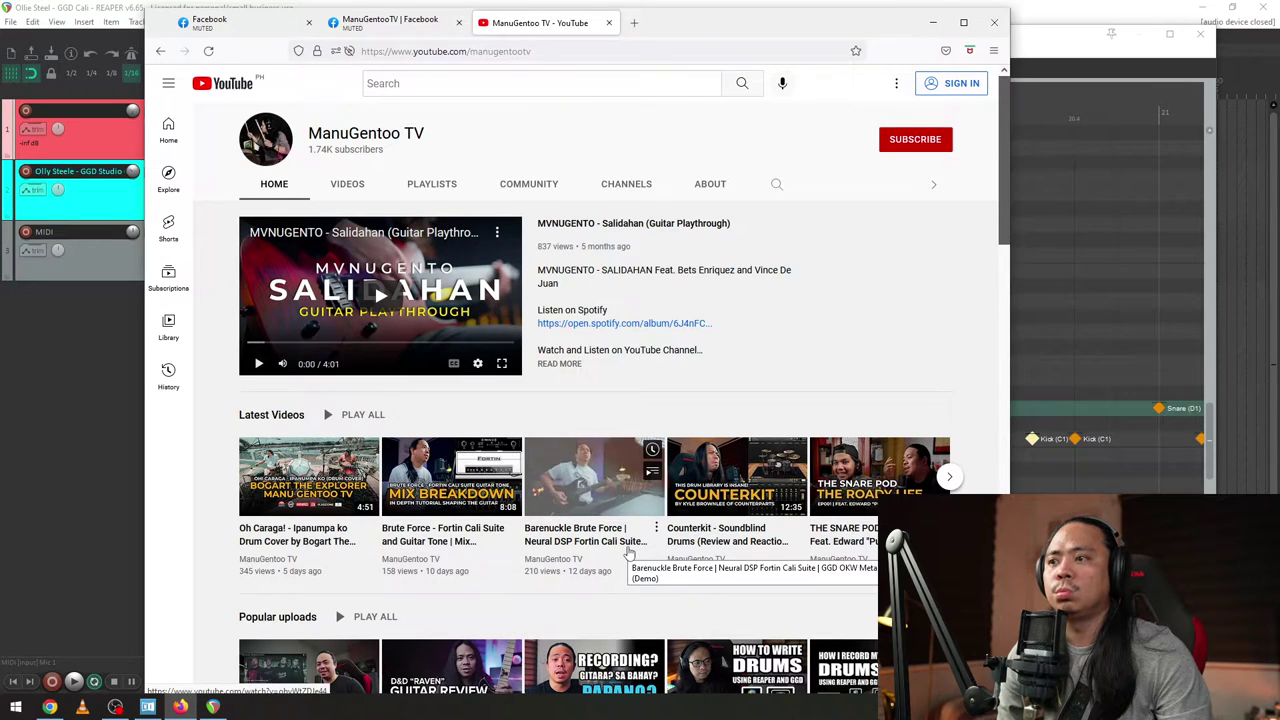
- Open the channel's uploaded videos and look over the most recent ones
{"action": "left_click", "coordinate": [347, 184]}
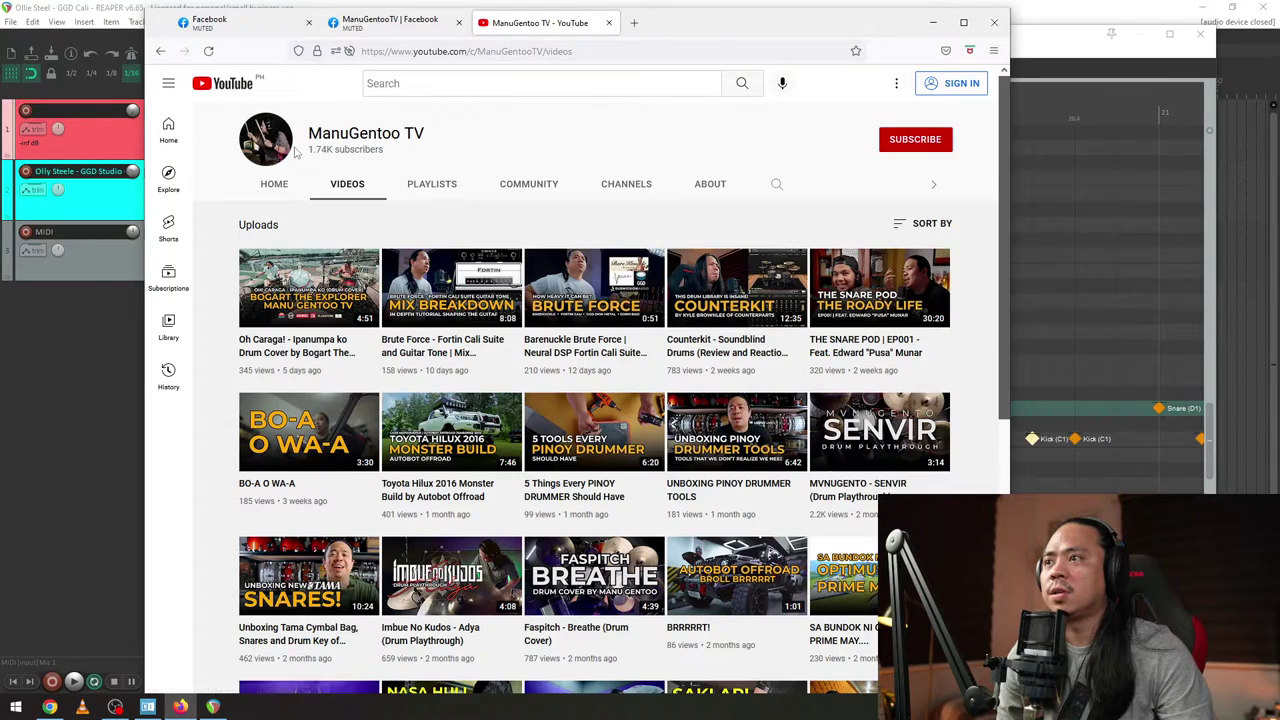
{"action": "left_click_drag", "start_coordinate": [308, 129], "coordinate": [418, 151]}
{"action": "left_click", "coordinate": [457, 157]}
{"action": "scroll", "coordinate": [507, 156], "scroll_direction": "down", "scroll_amount": 2}
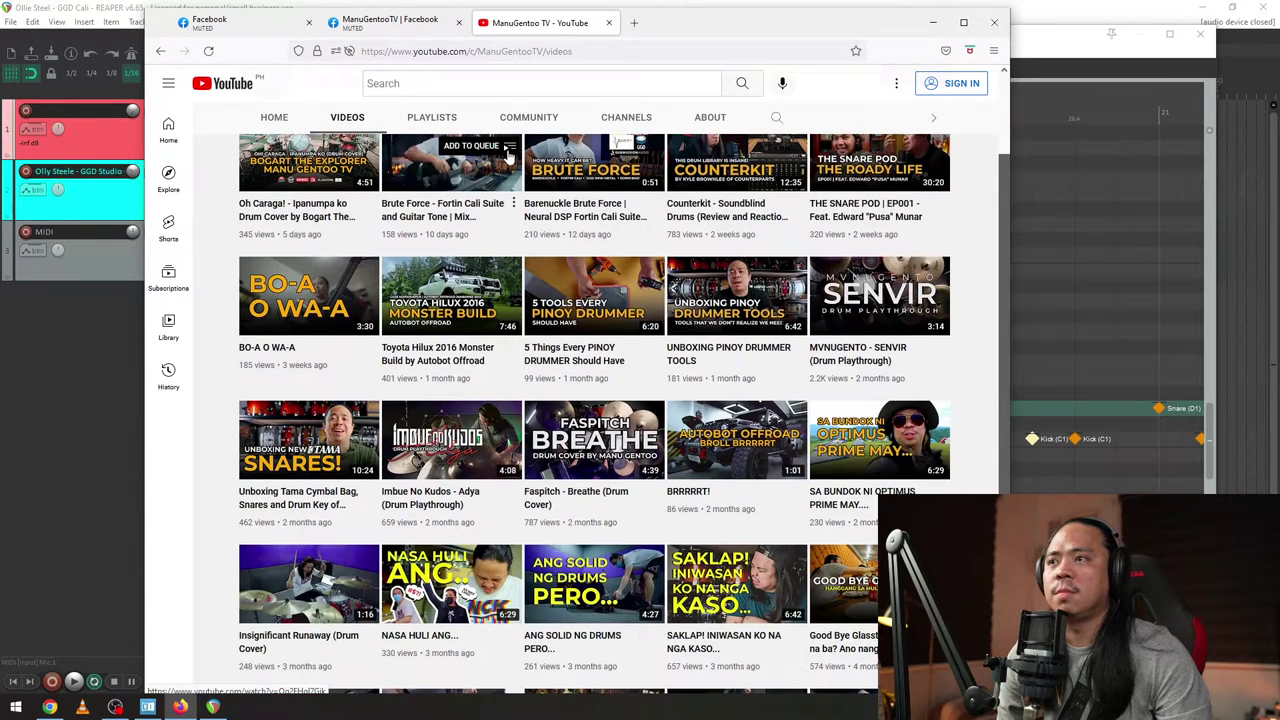
{"action": "scroll", "coordinate": [415, 478], "scroll_direction": "up", "scroll_amount": 2}
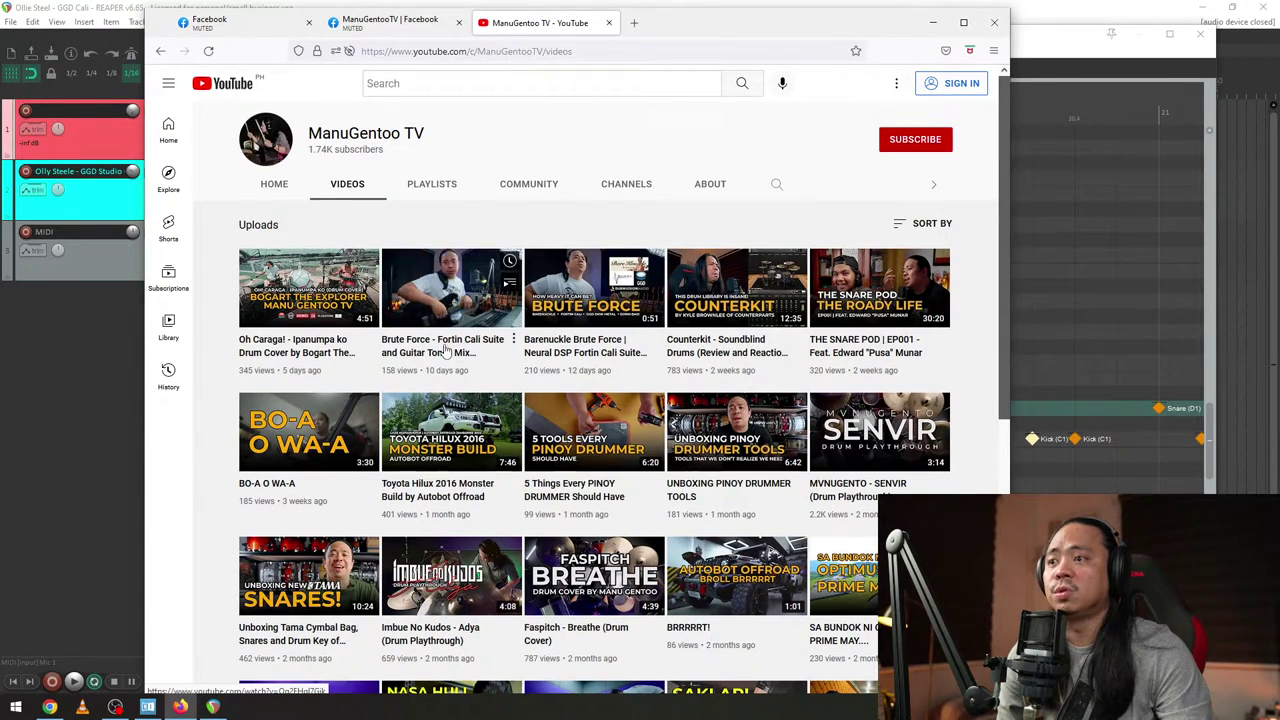
- Open the Brute Force mix walkthrough video, skip to around 3:57 to view its mixing session, and return to the uploads
{"action": "left_click", "coordinate": [450, 290]}
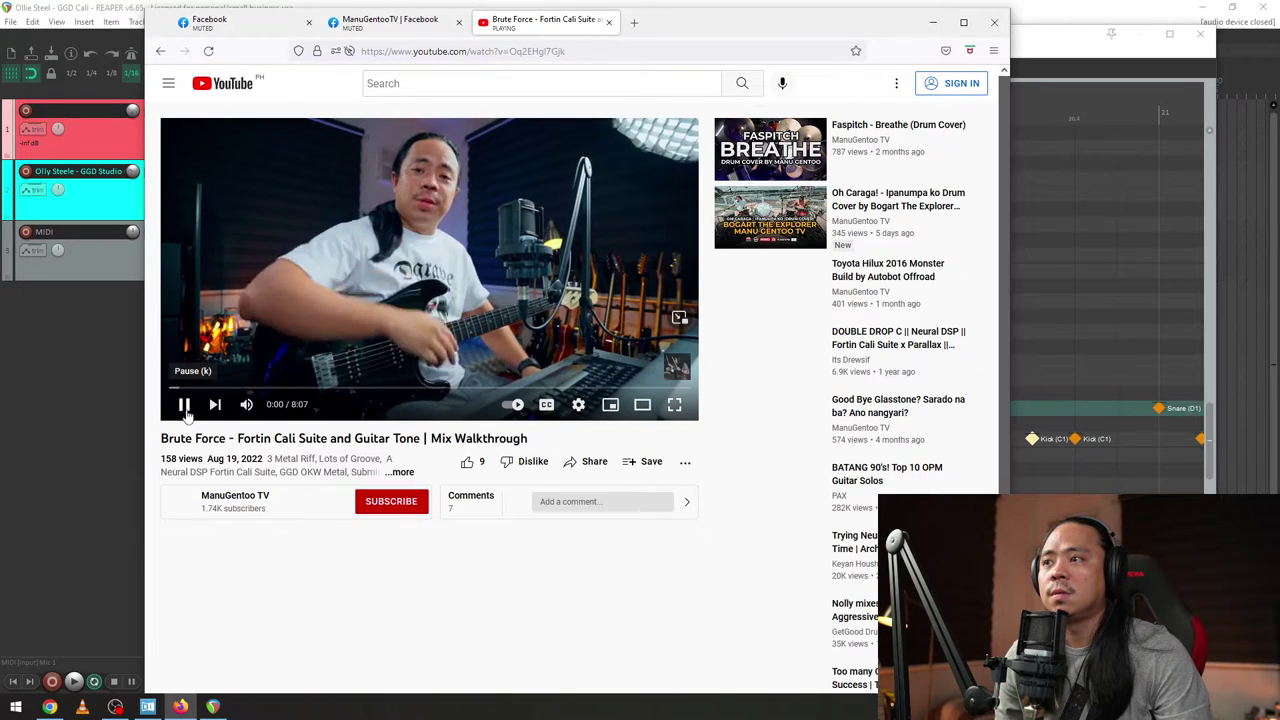
{"action": "left_click", "coordinate": [424, 388]}
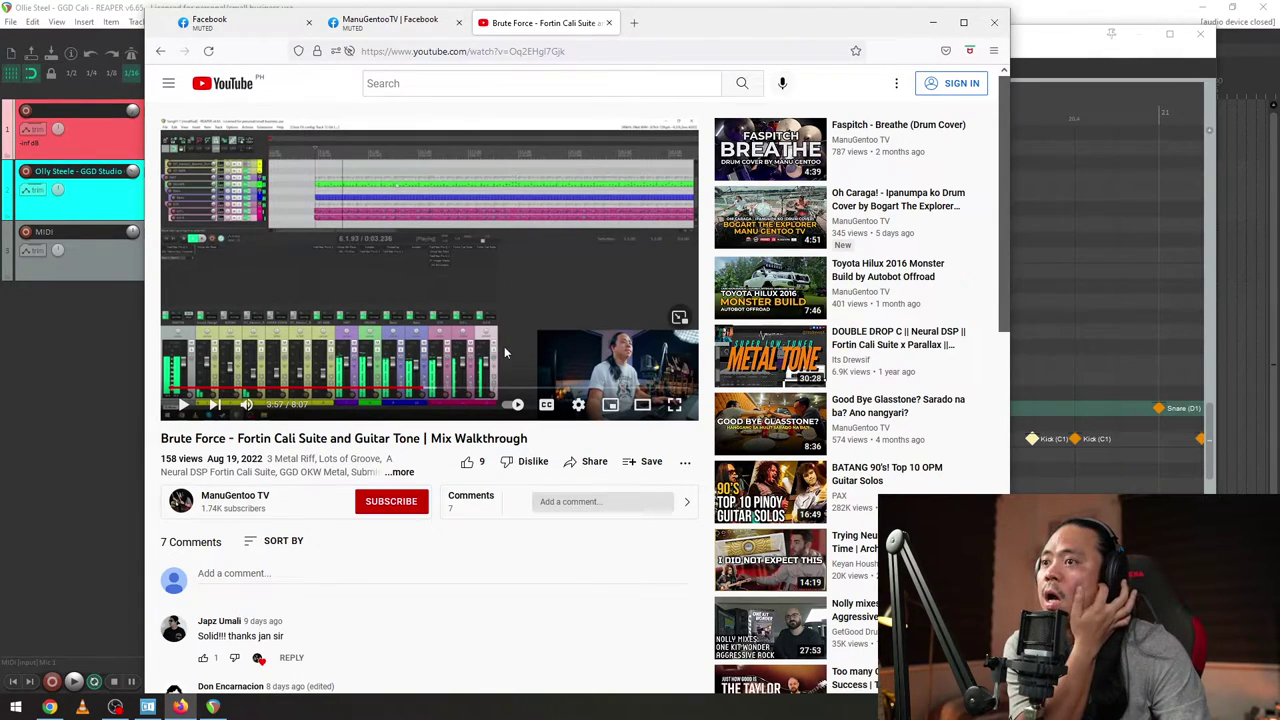
{"action": "left_click", "coordinate": [160, 50]}
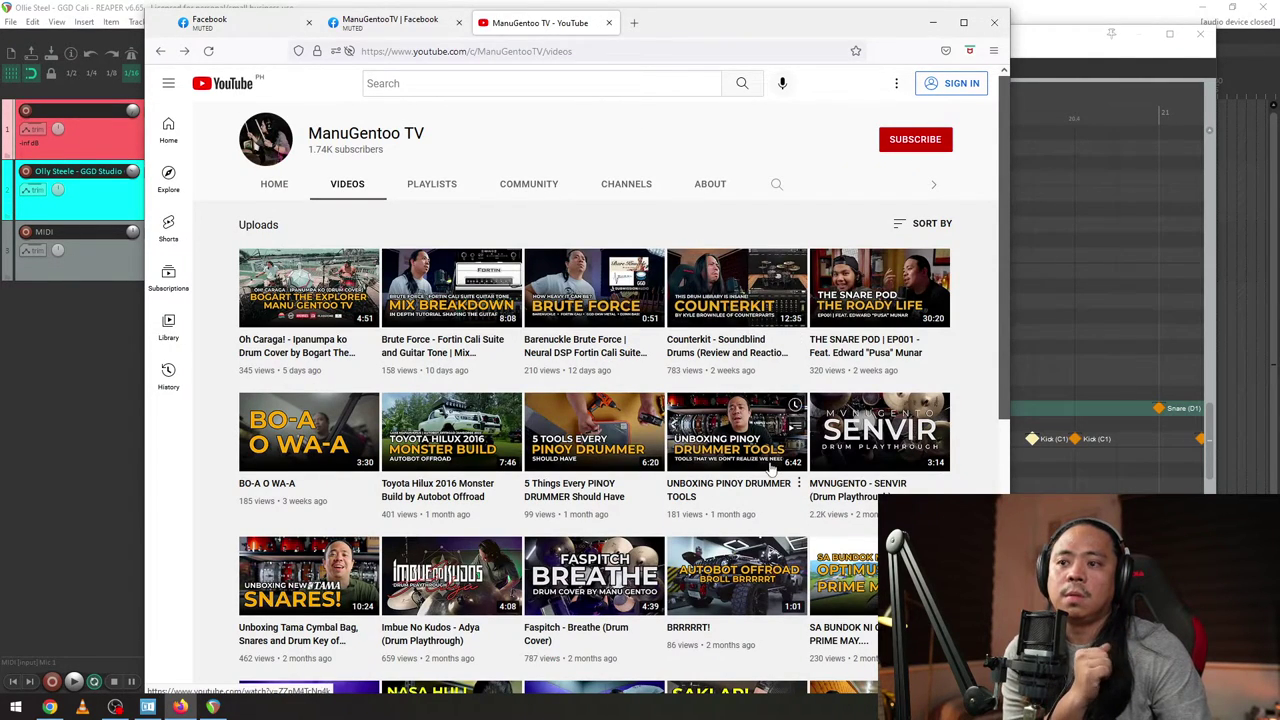
- Browse the channel's older uploads for drum routing and mixing tutorials
{"action": "scroll", "coordinate": [766, 460], "scroll_direction": "down", "scroll_amount": 3}
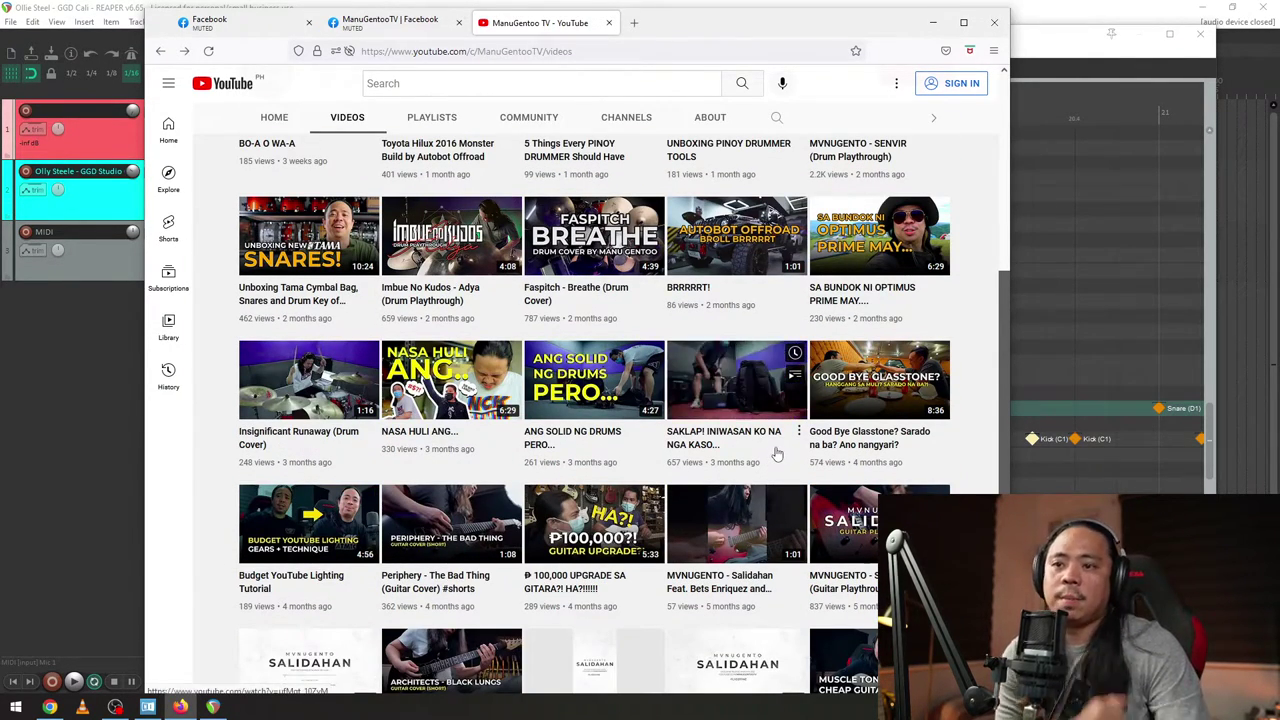
{"action": "scroll", "coordinate": [775, 457], "scroll_direction": "down", "scroll_amount": 1}
{"action": "scroll", "coordinate": [777, 452], "scroll_direction": "down", "scroll_amount": 3}
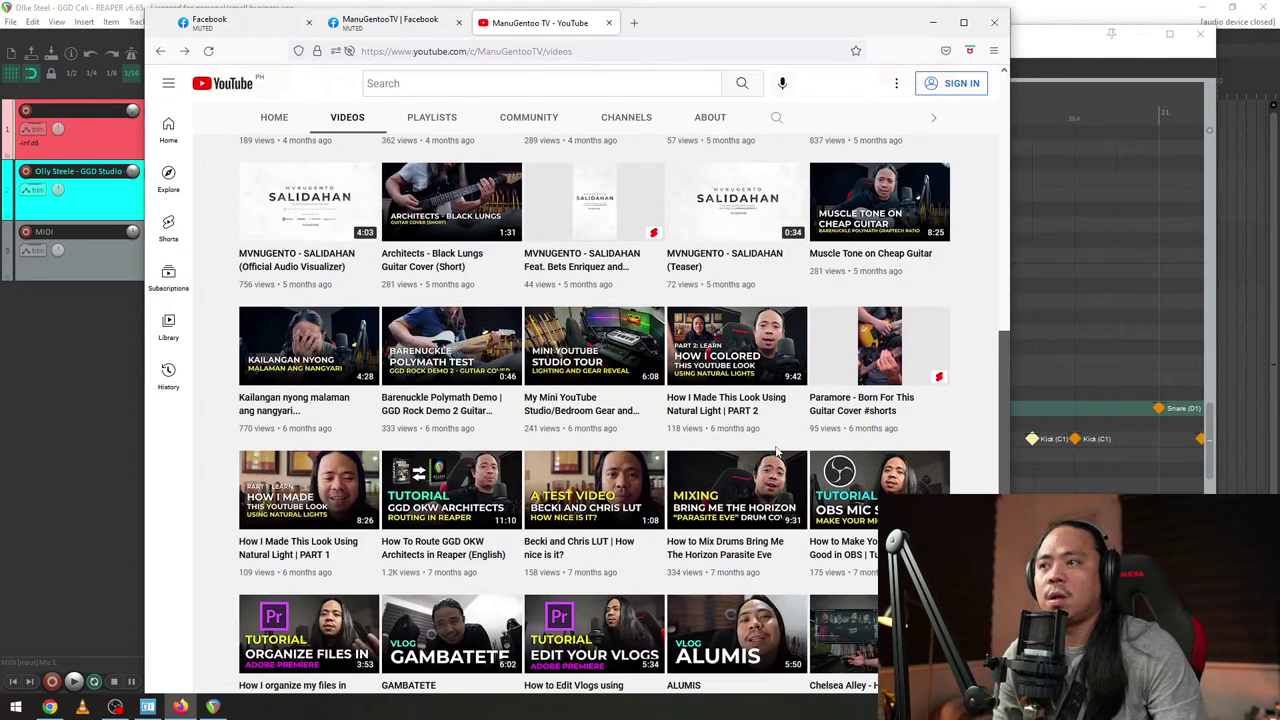
{"action": "scroll", "coordinate": [777, 452], "scroll_direction": "up", "scroll_amount": 10}
- Search the channel's playlists for "tutor" and open the Tutorials | Mixing and Video Editing playlist
{"action": "left_click", "coordinate": [433, 182]}
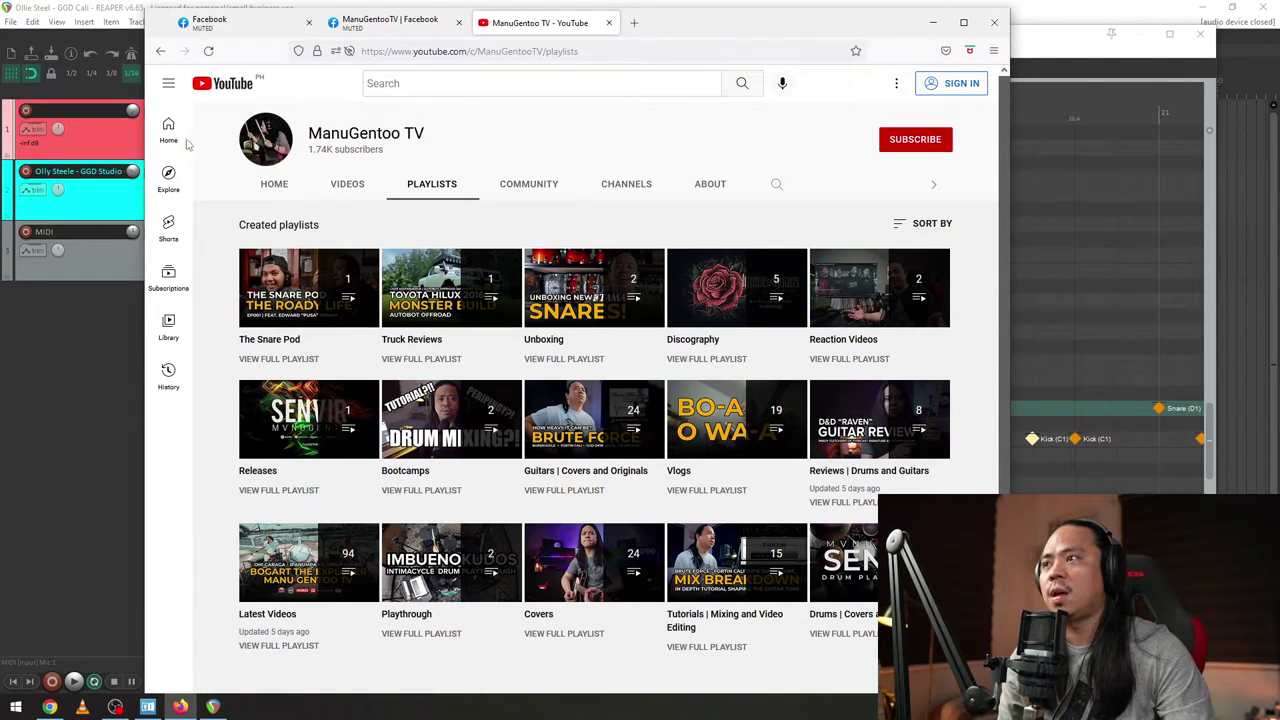
{"action": "key", "text": "ctrl+f"}
{"action": "type", "text": "tutor"}
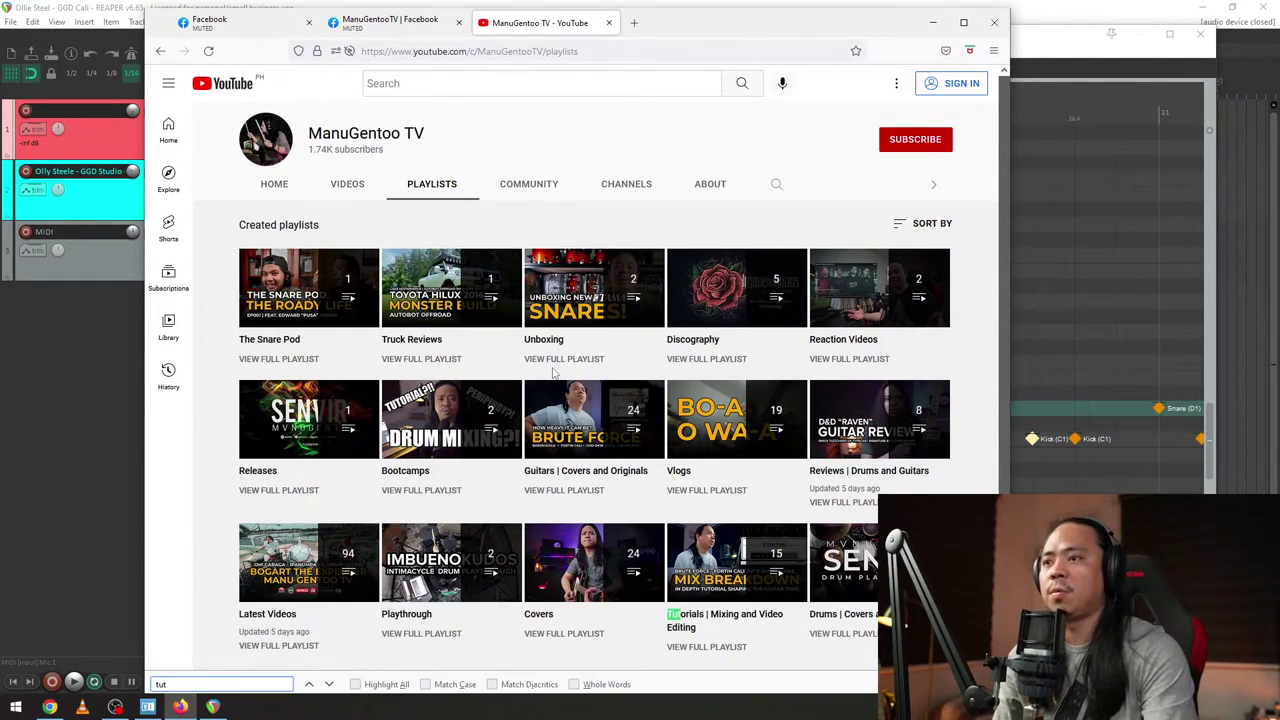
{"action": "left_click", "coordinate": [757, 620]}
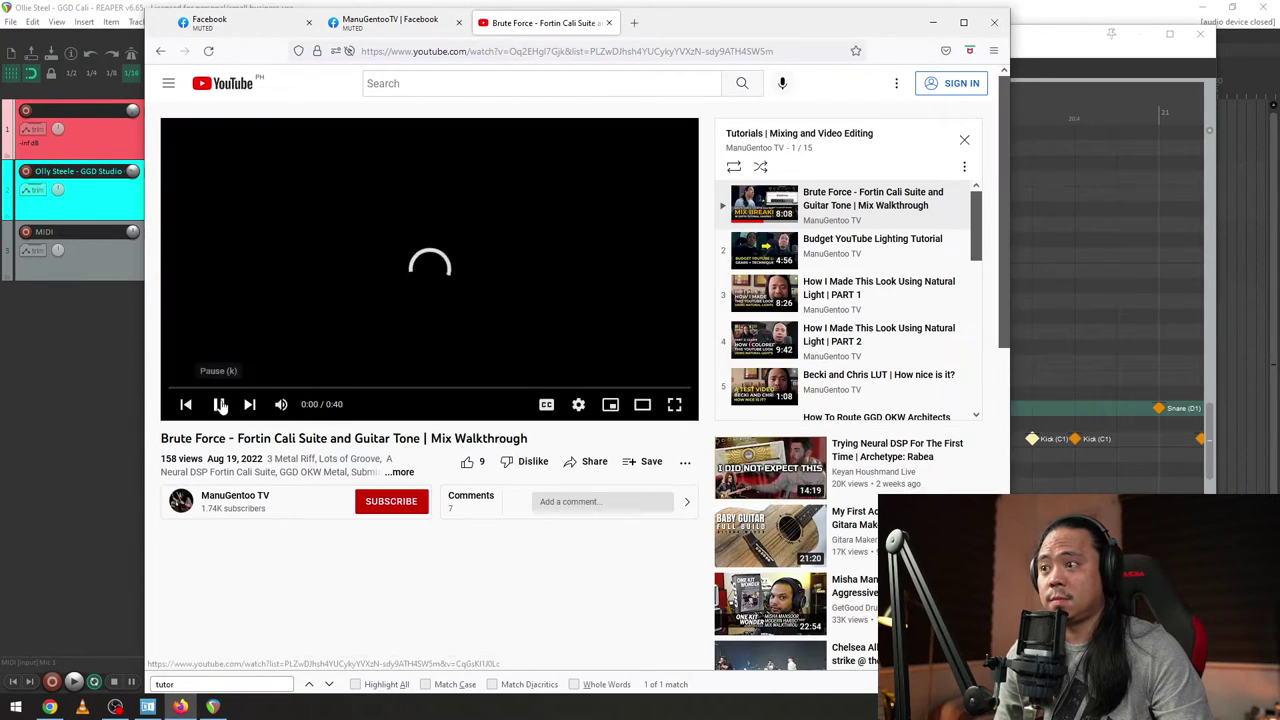
- Pause the playing video and look through the videos listed in the tutorials playlist
{"action": "left_click", "coordinate": [219, 410]}
{"action": "scroll", "coordinate": [922, 311], "scroll_direction": "down", "scroll_amount": 2}
{"action": "scroll", "coordinate": [918, 314], "scroll_direction": "up", "scroll_amount": 1}
{"action": "scroll", "coordinate": [918, 314], "scroll_direction": "up", "scroll_amount": 2}
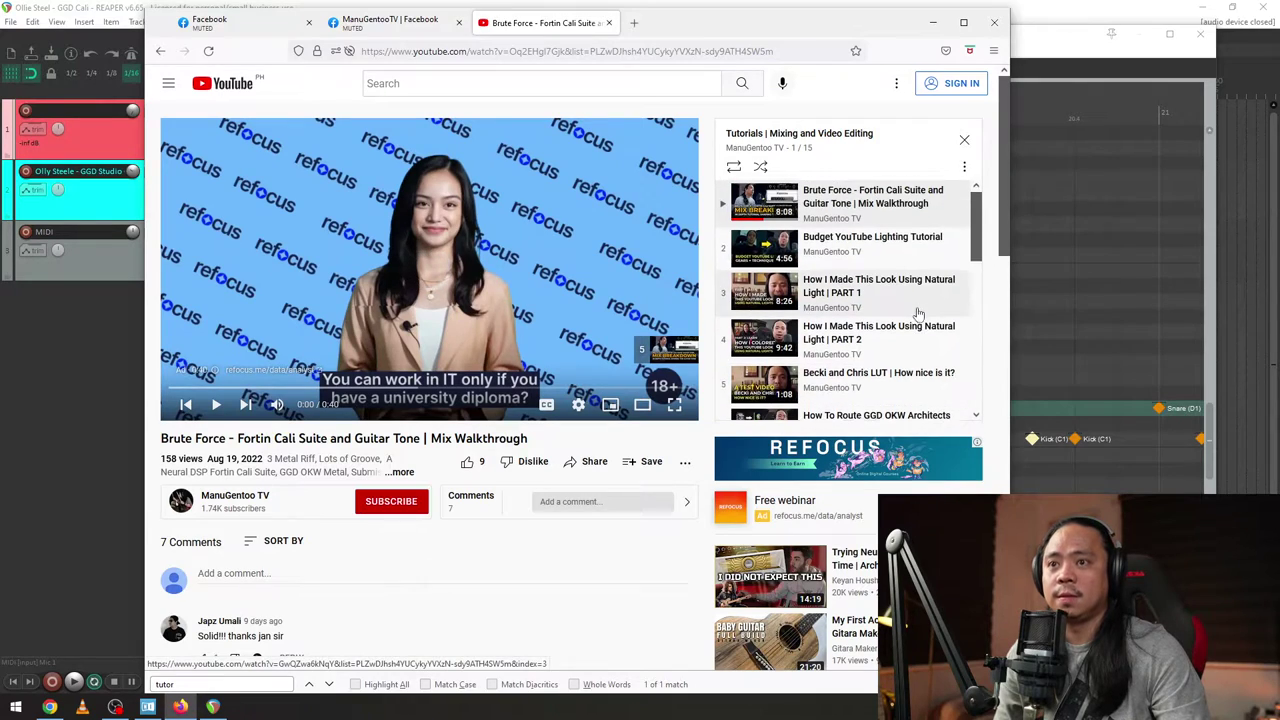
{"action": "scroll", "coordinate": [918, 314], "scroll_direction": "down", "scroll_amount": 3}
{"action": "scroll", "coordinate": [918, 314], "scroll_direction": "up", "scroll_amount": 3}
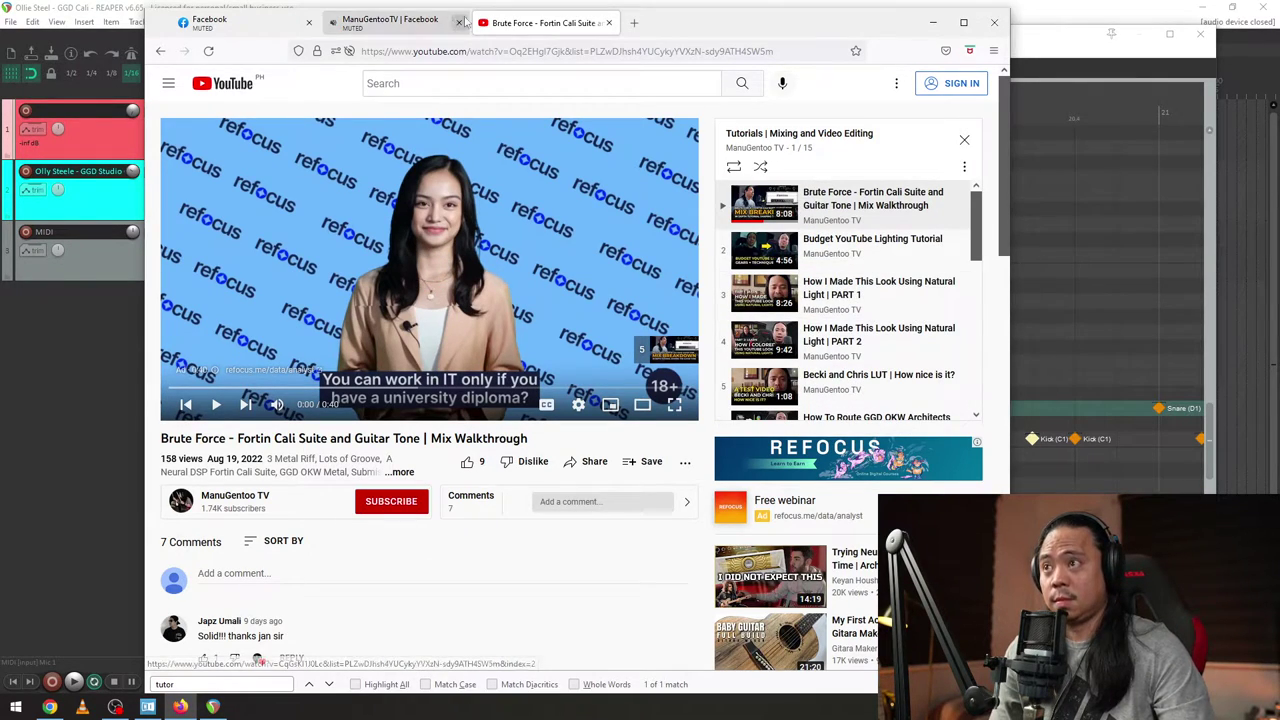
{"action": "left_click", "coordinate": [415, 86]}
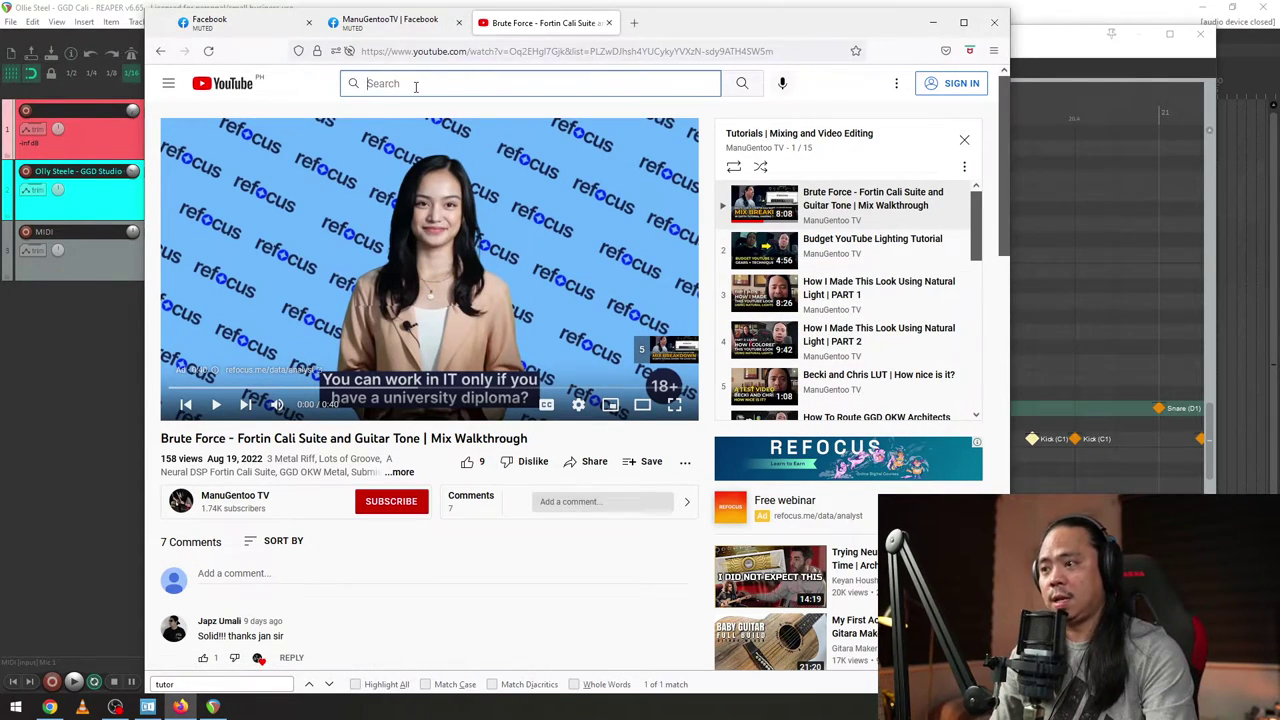
{"action": "type", "text": "nabyge"}
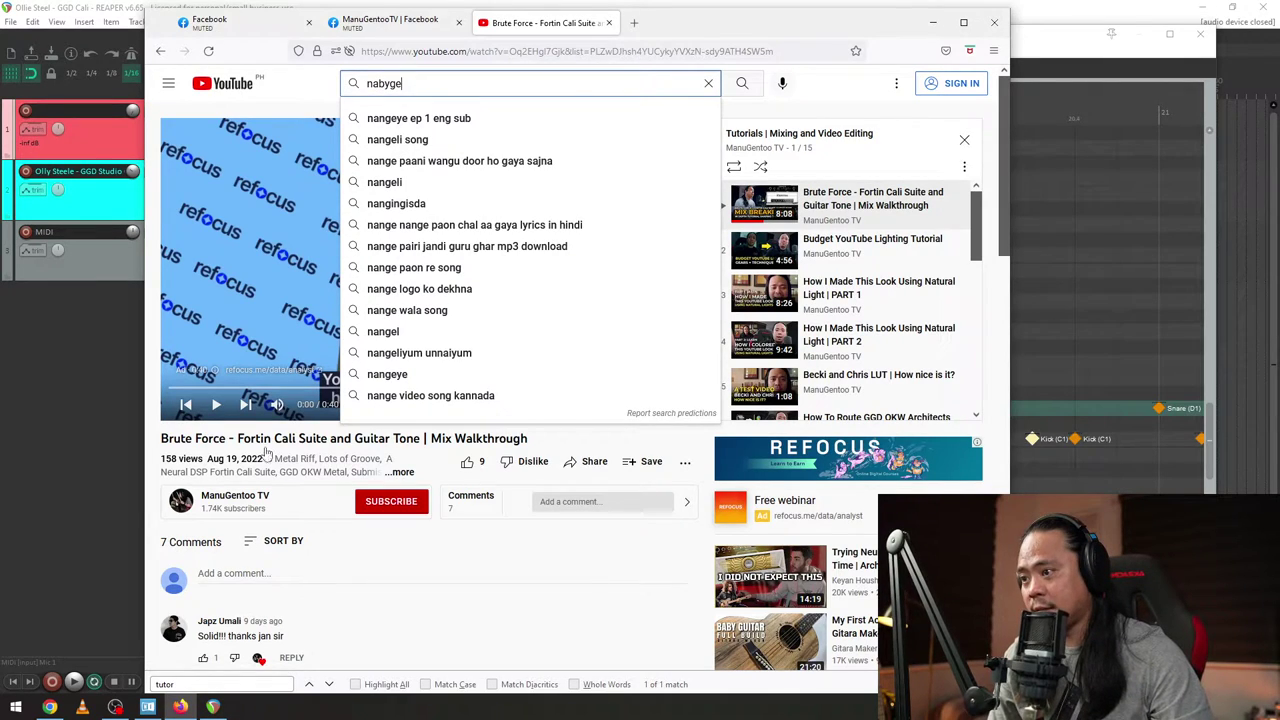
{"action": "left_click", "coordinate": [365, 630]}
{"action": "left_click", "coordinate": [545, 88]}
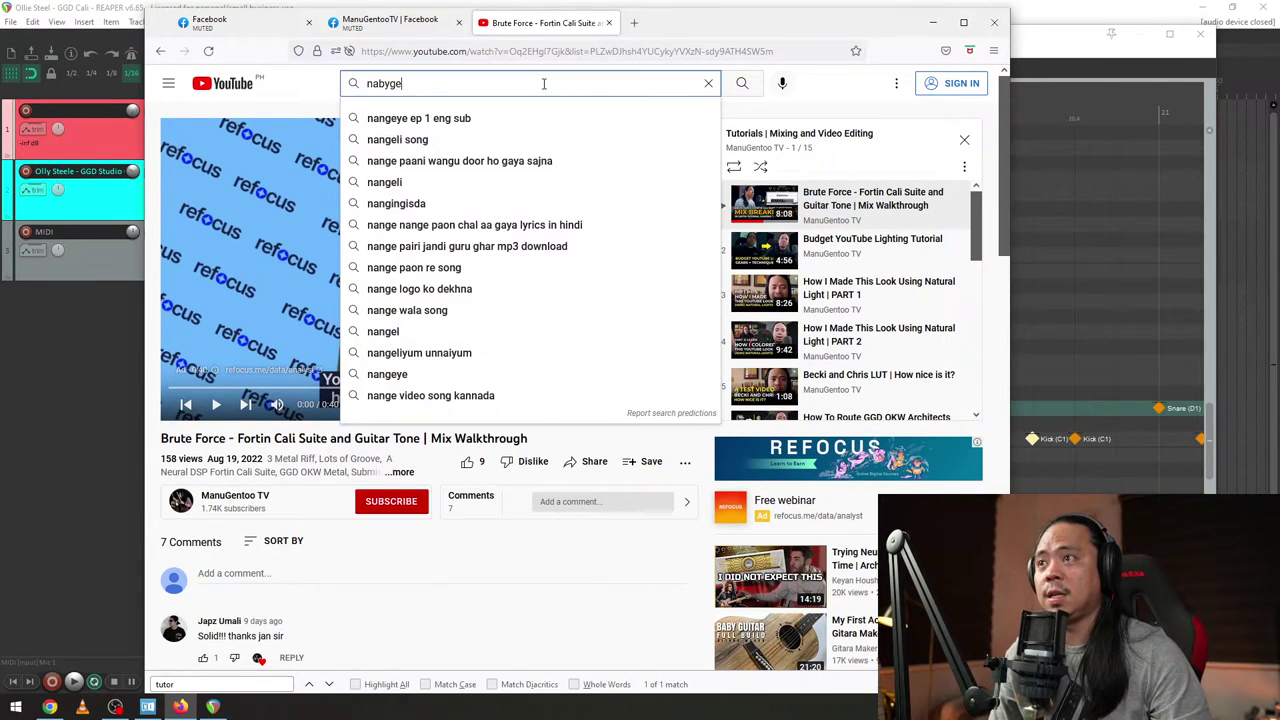
{"action": "key", "text": "ctrl+a"}
{"action": "type", "text": "ma"}
{"action": "key", "text": "BackSpace"}
{"action": "key", "text": "BackSpace"}
{"action": "type", "text": "nabygeb"}
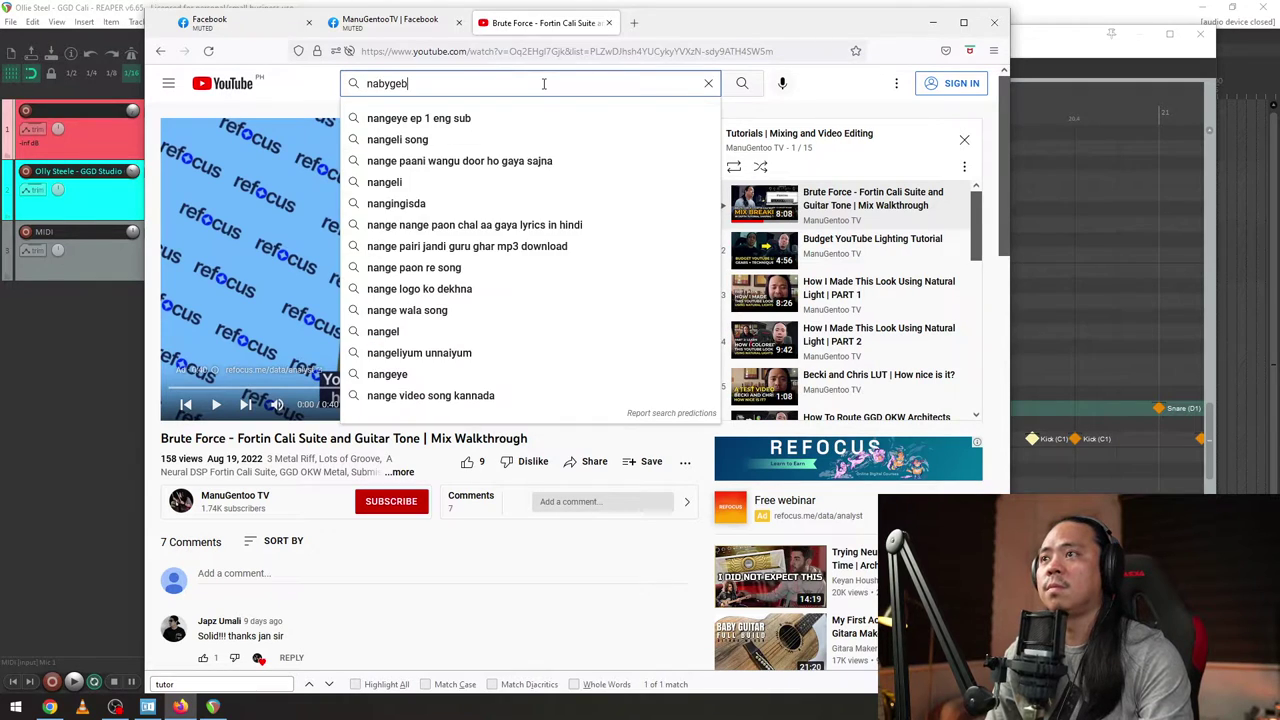
{"action": "key", "text": "ctrl+a"}
{"action": "key", "text": "BackSpace"}
- Open the ManuGentoo TV channel's home page and look through its video sections down to Shorts and back to the tutorials
{"action": "left_click", "coordinate": [191, 502]}
{"action": "left_click", "coordinate": [190, 504]}
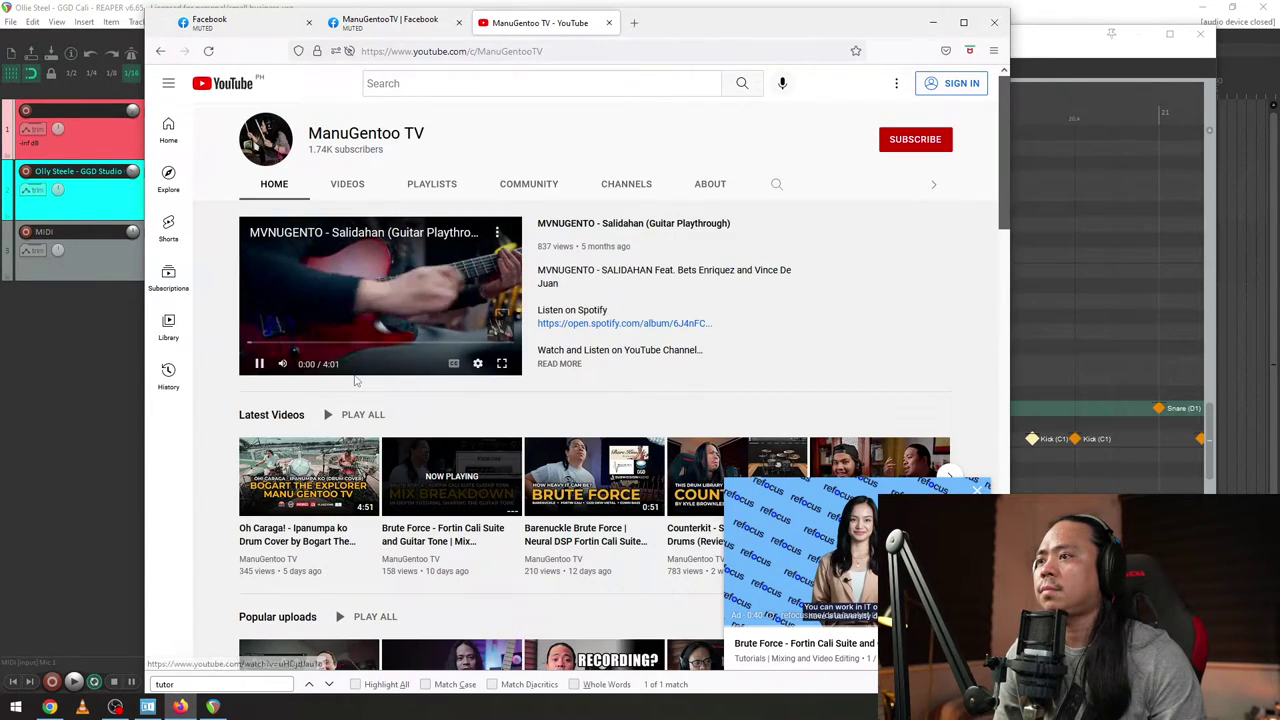
{"action": "scroll", "coordinate": [290, 385], "scroll_direction": "down", "scroll_amount": 3}
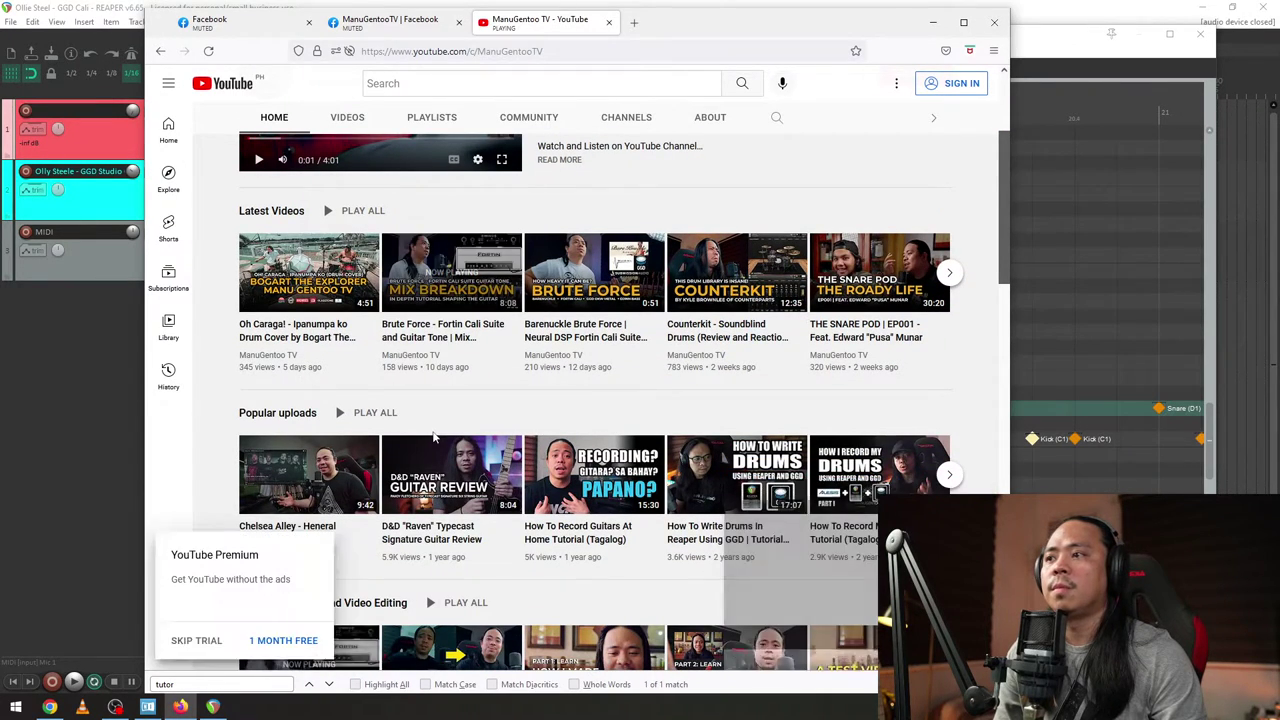
{"action": "scroll", "coordinate": [434, 438], "scroll_direction": "down", "scroll_amount": 2}
{"action": "scroll", "coordinate": [434, 438], "scroll_direction": "down", "scroll_amount": 2}
{"action": "left_click", "coordinate": [324, 640]}
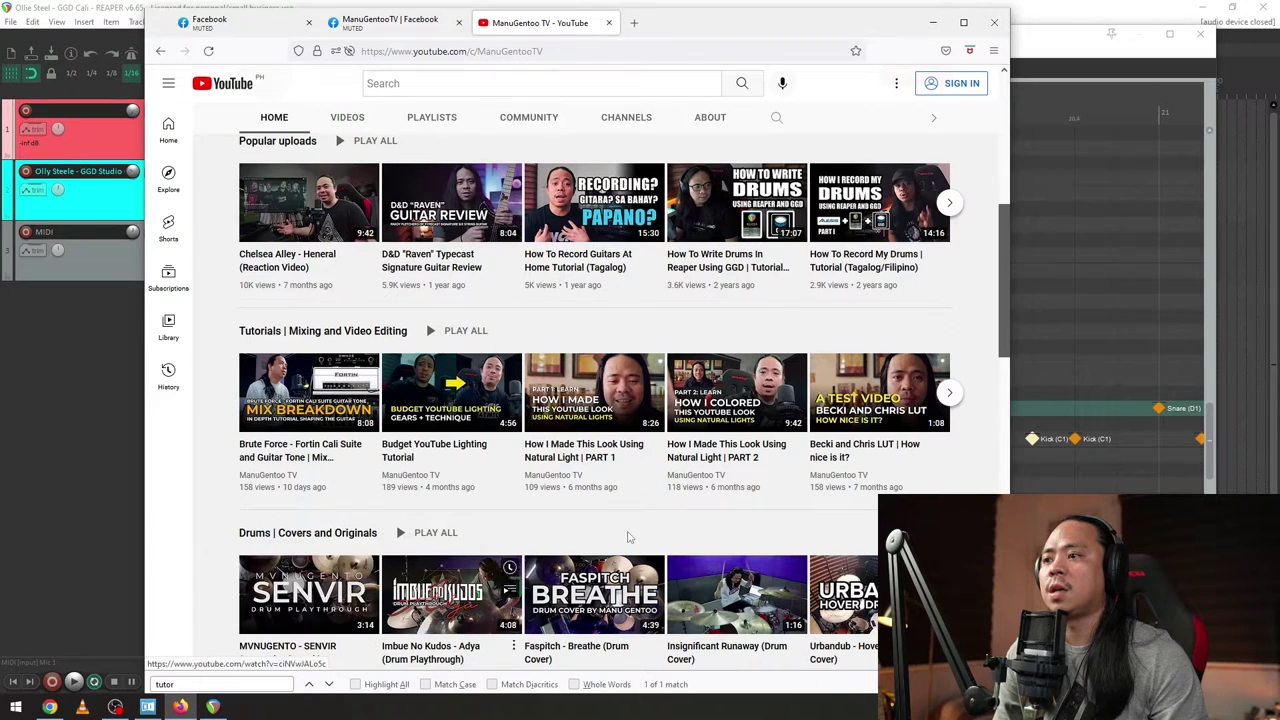
{"action": "scroll", "coordinate": [771, 463], "scroll_direction": "down", "scroll_amount": 3}
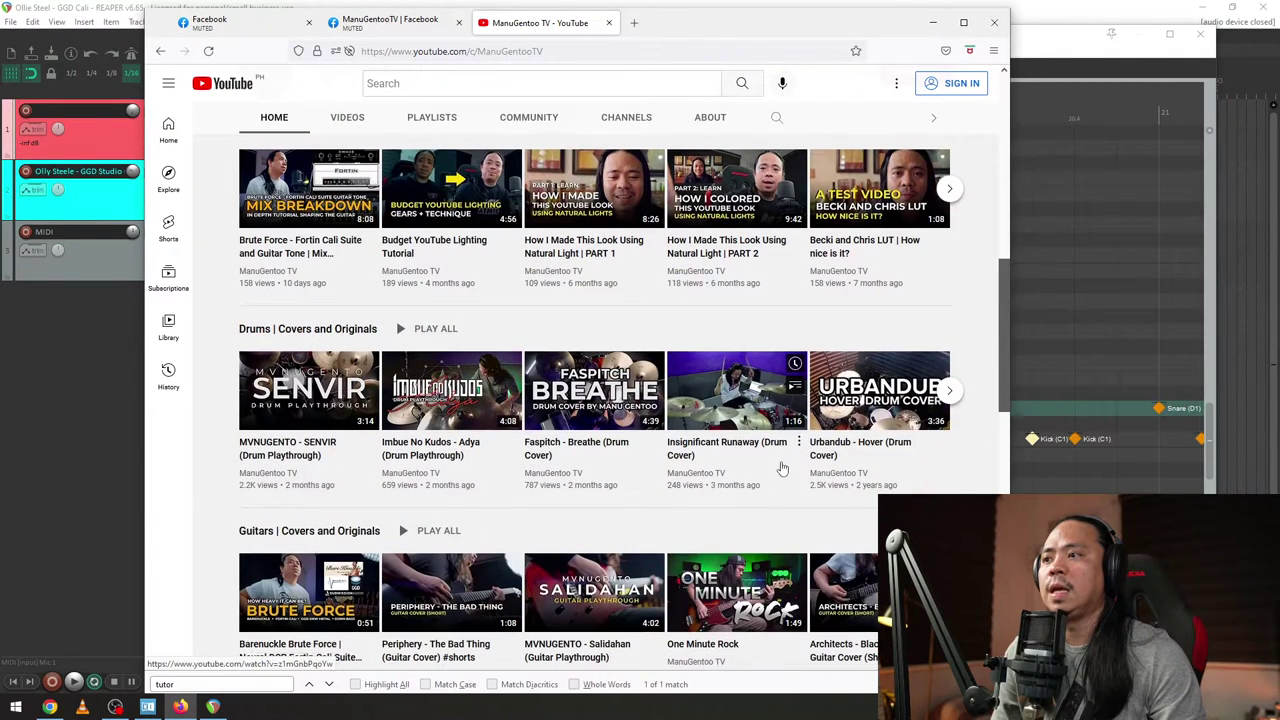
{"action": "scroll", "coordinate": [279, 473], "scroll_direction": "down", "scroll_amount": 4}
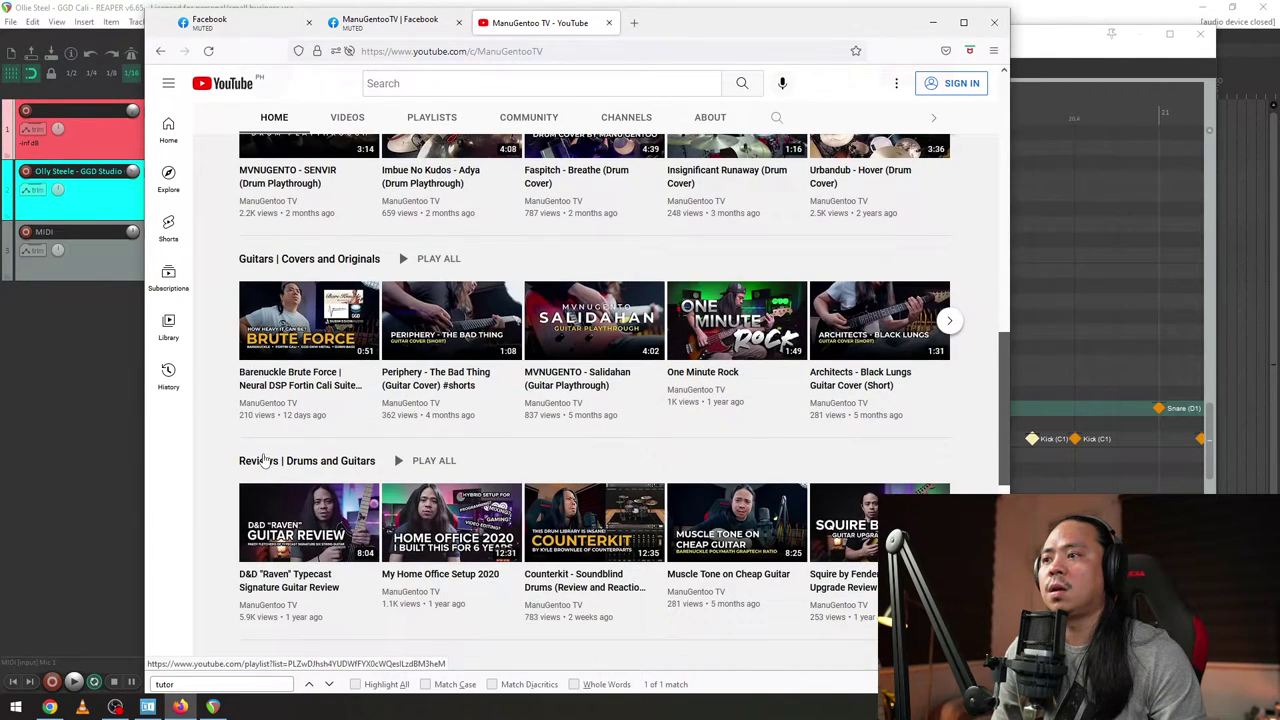
{"action": "scroll", "coordinate": [263, 459], "scroll_direction": "down", "scroll_amount": 9}
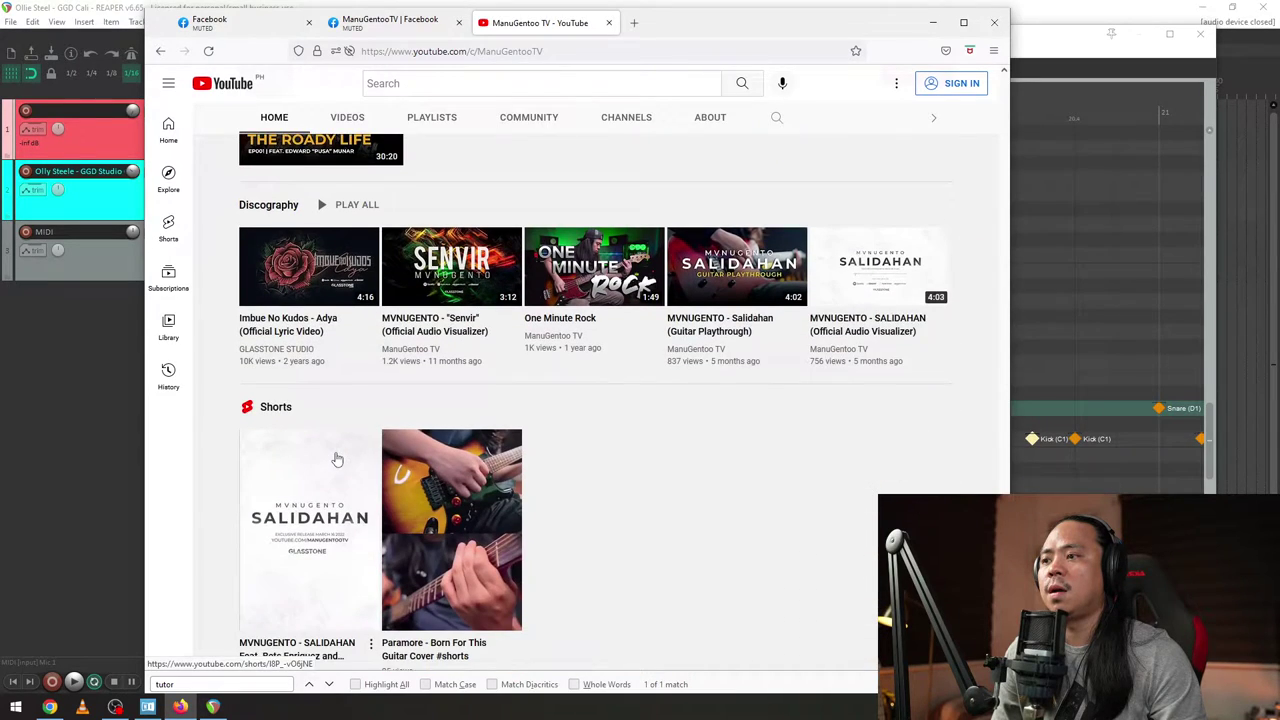
{"action": "scroll", "coordinate": [337, 459], "scroll_direction": "up", "scroll_amount": 15}
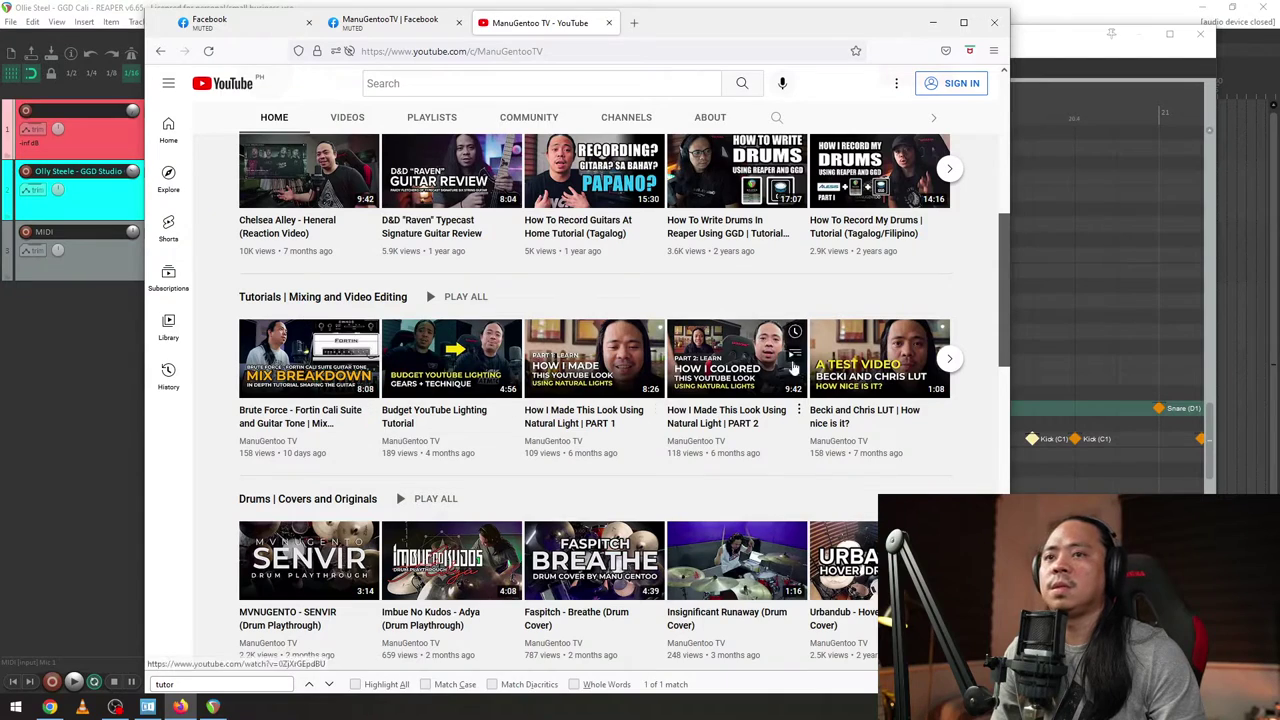
- Browse the Tutorials | Mixing and Video Editing row through to the Periphery "Ow My Feelings" drum mixing tutorial and back
{"action": "left_click", "coordinate": [949, 360]}
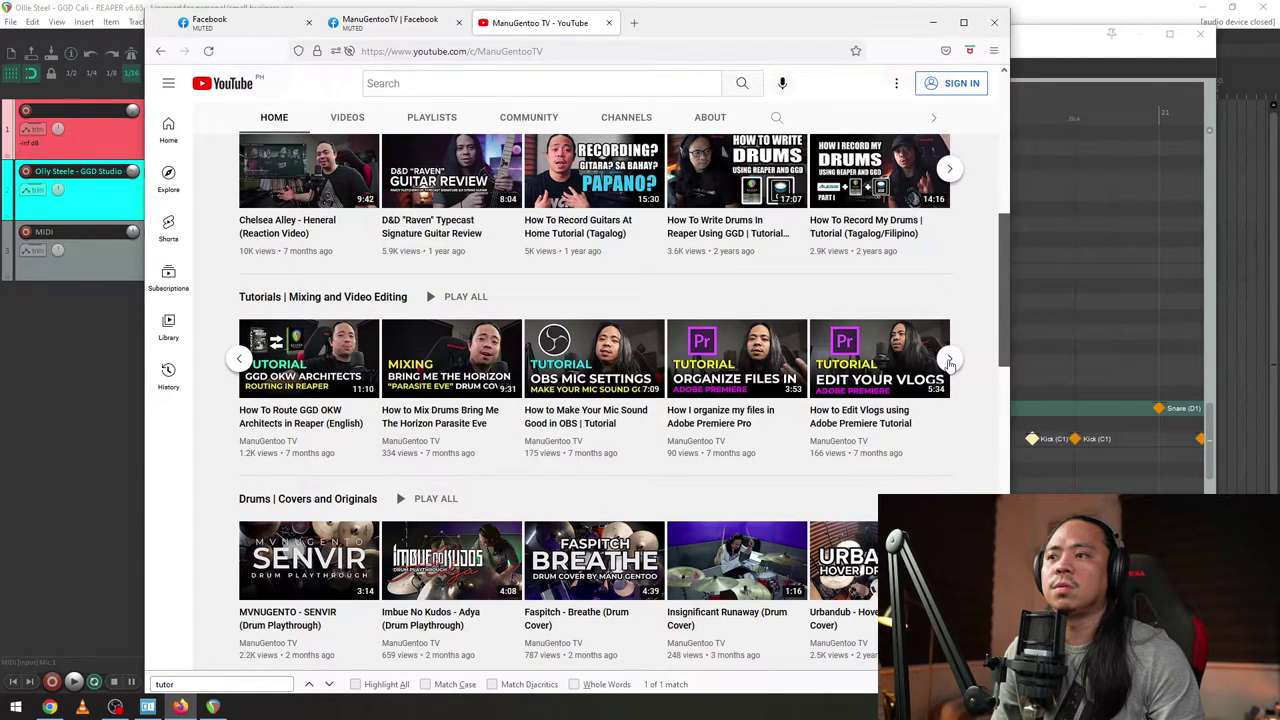
{"action": "left_click", "coordinate": [949, 364]}
{"action": "left_click", "coordinate": [949, 364]}
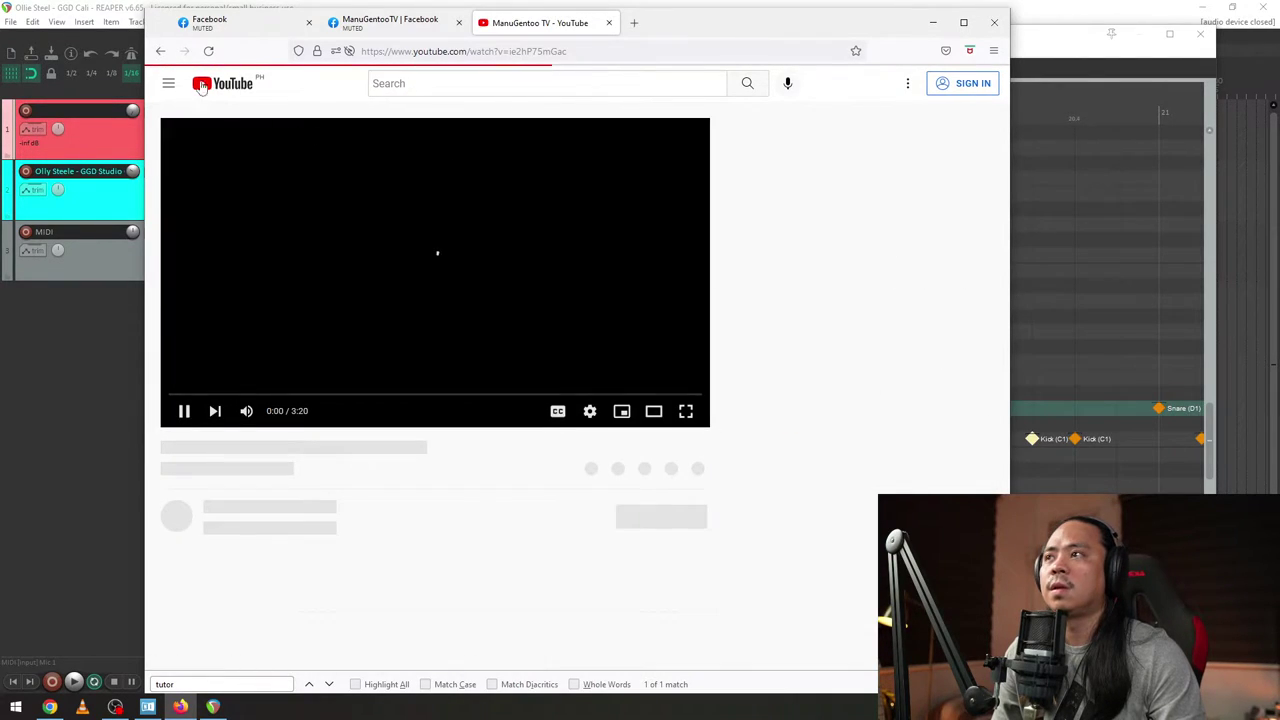
{"action": "left_click", "coordinate": [160, 50]}
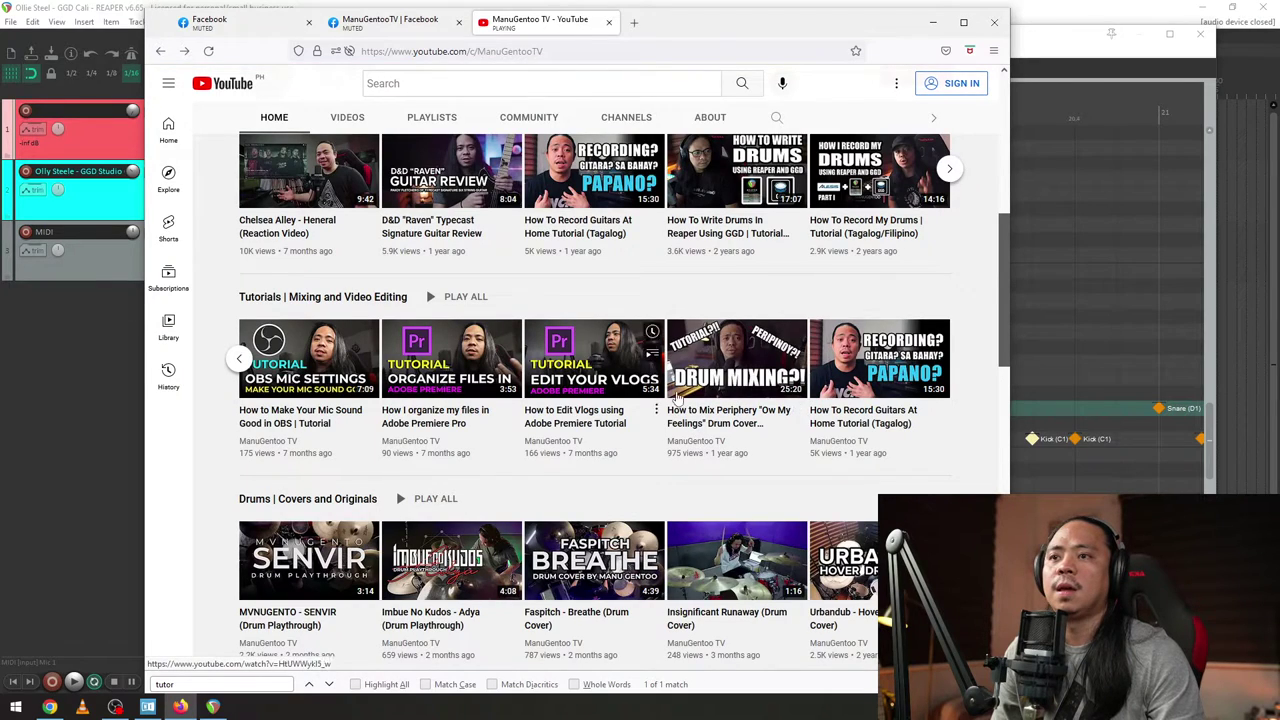
{"action": "mouse_move", "coordinate": [740, 428]}
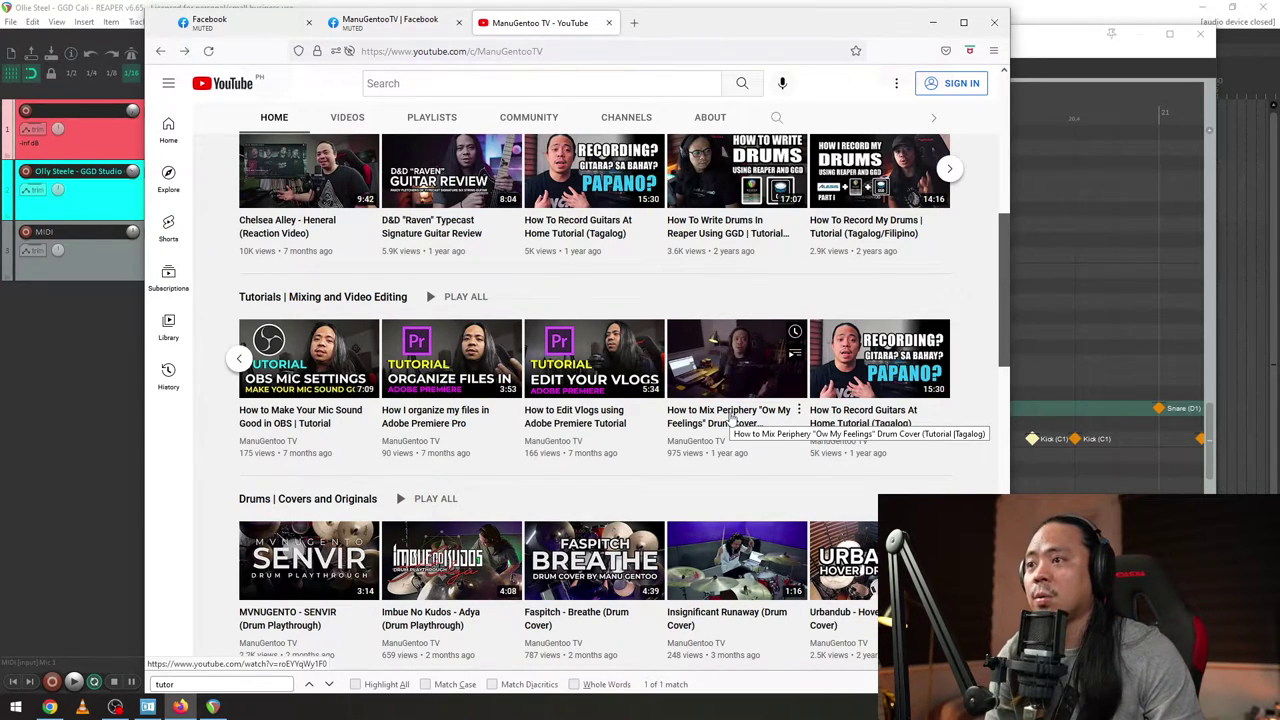
{"action": "left_click", "coordinate": [239, 359]}
{"action": "left_click", "coordinate": [239, 359]}
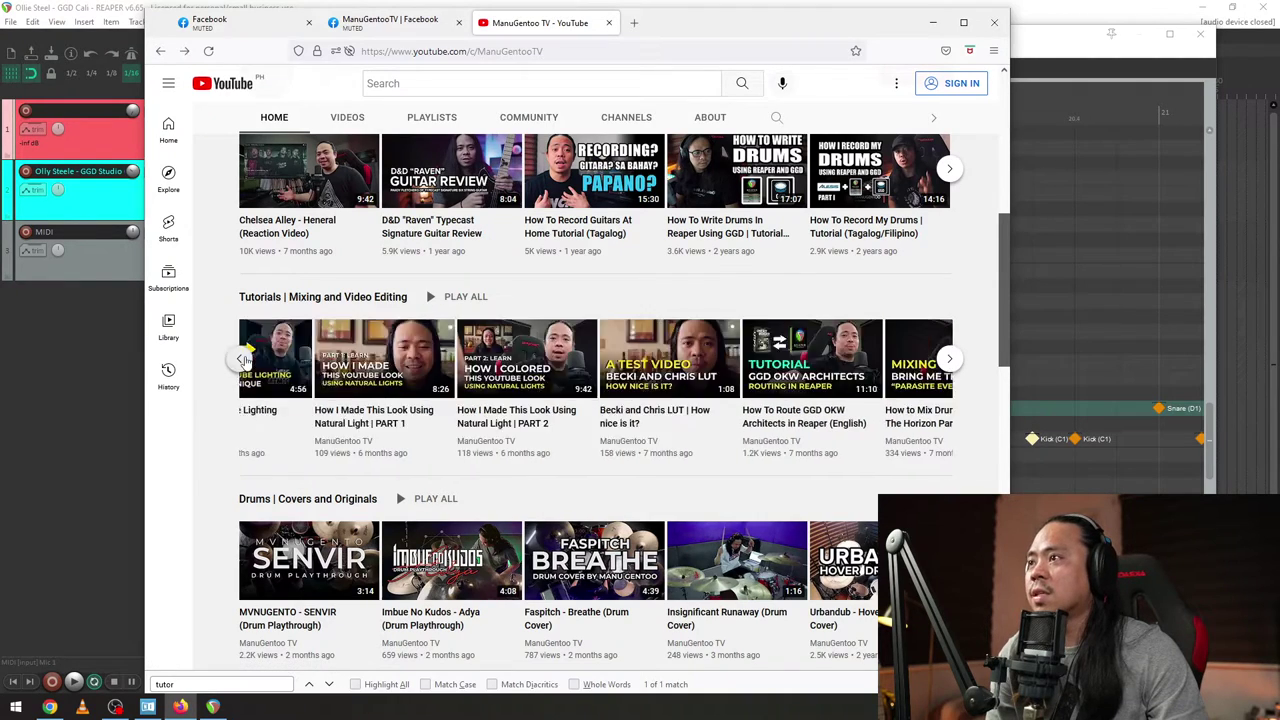
{"action": "left_click", "coordinate": [241, 358]}
- Check the Facebook live dashboard, then return to the YouTube channel page and look through its covers, reviews and discography sections
{"action": "left_click", "coordinate": [224, 24]}
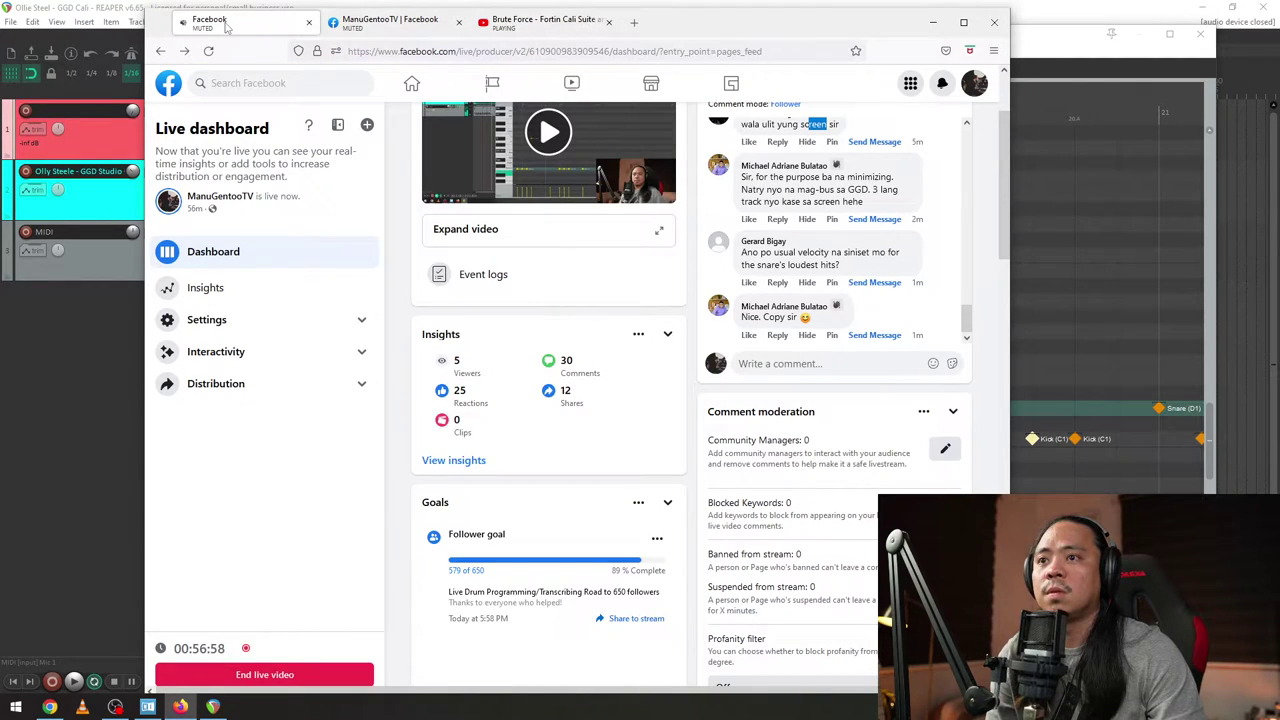
{"action": "left_click", "coordinate": [540, 22]}
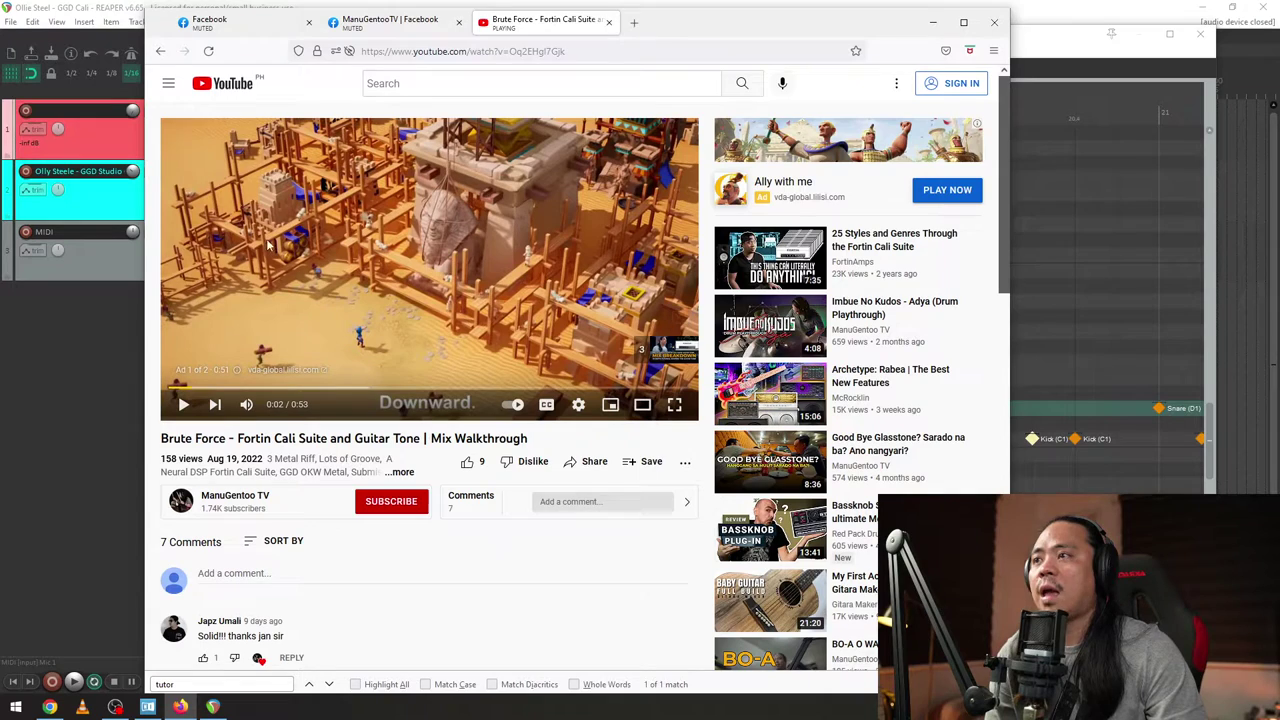
{"action": "left_click_drag", "start_coordinate": [773, 21], "coordinate": [777, 27]}
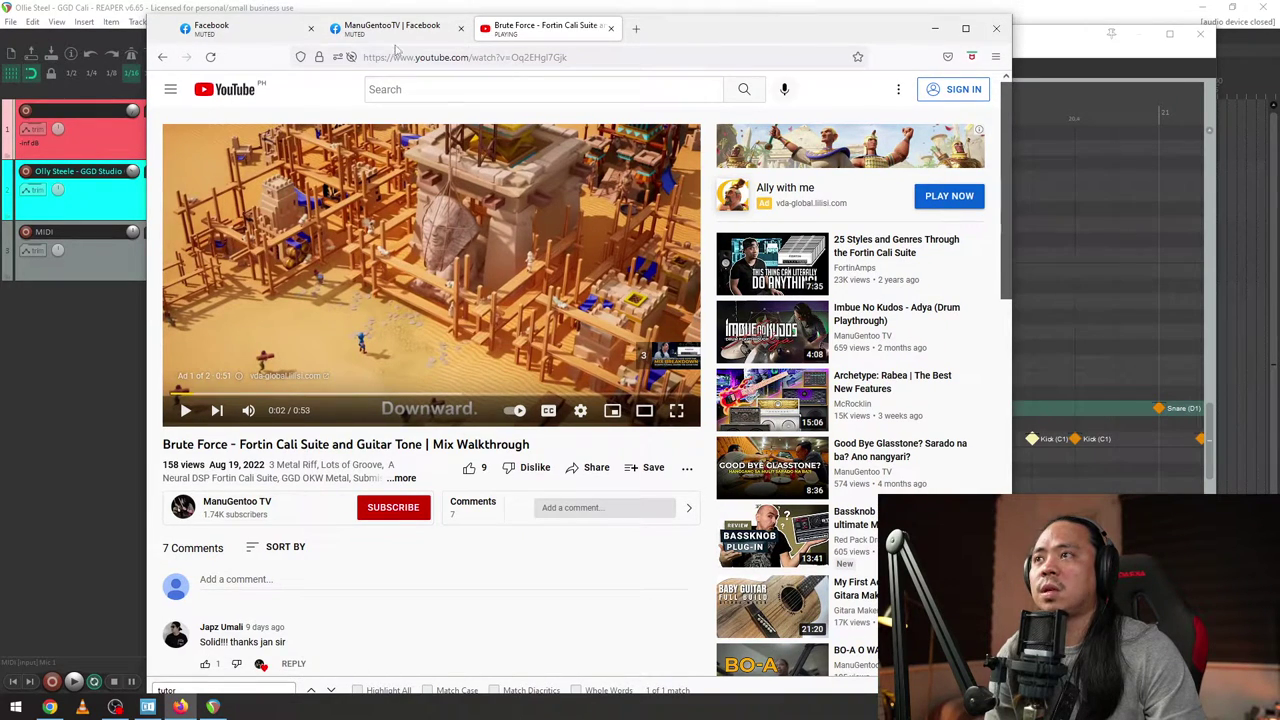
{"action": "left_click", "coordinate": [162, 56]}
{"action": "scroll", "coordinate": [562, 368], "scroll_direction": "down", "scroll_amount": 8}
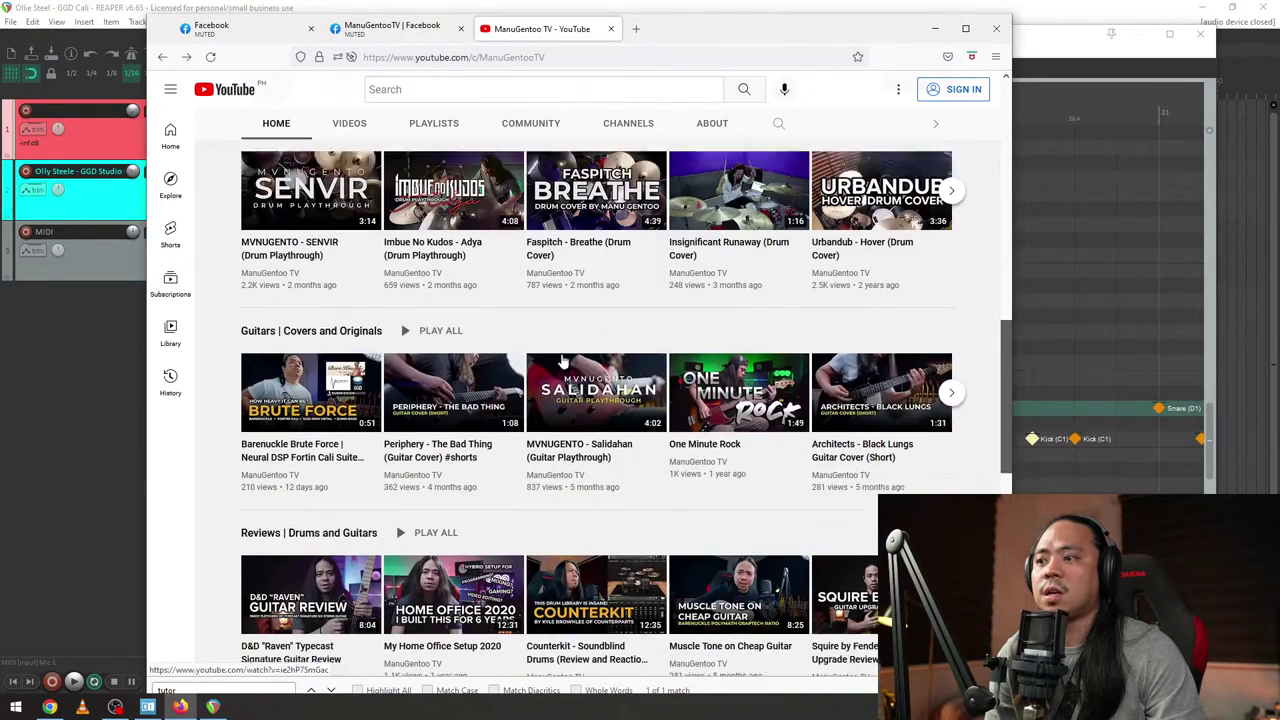
{"action": "scroll", "coordinate": [562, 368], "scroll_direction": "down", "scroll_amount": 2}
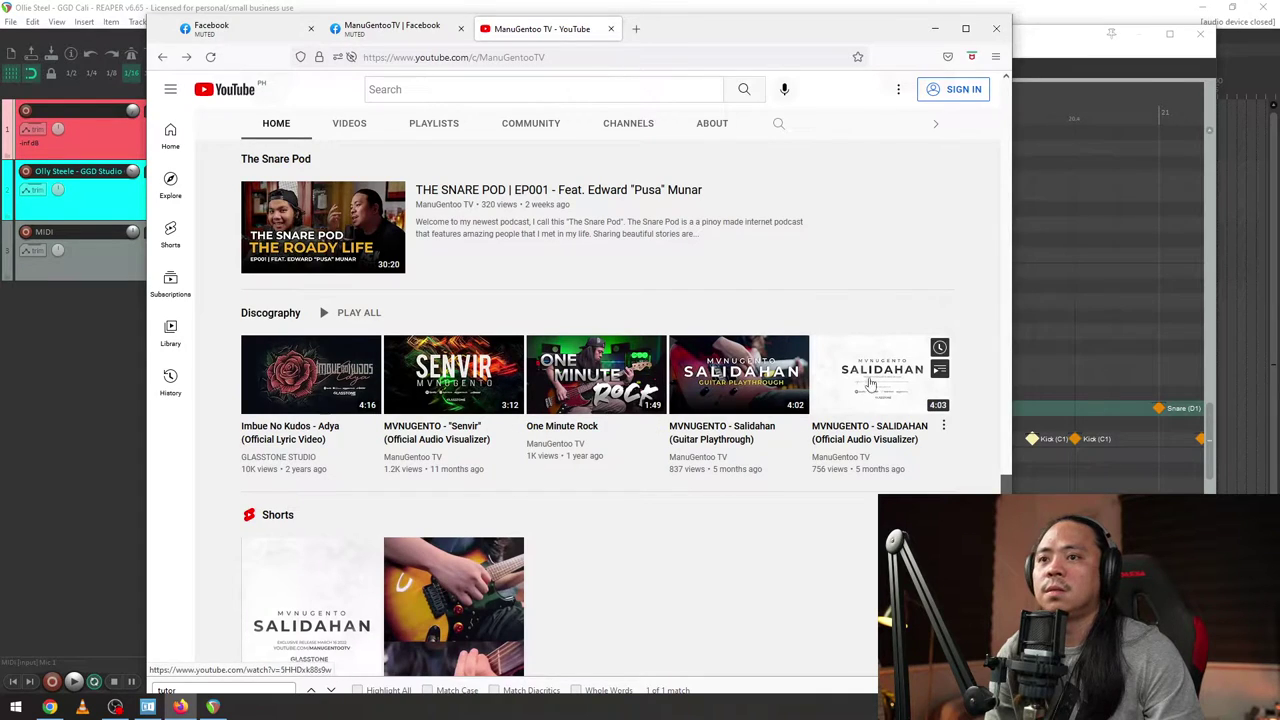
{"action": "scroll", "coordinate": [692, 392], "scroll_direction": "up", "scroll_amount": 5}
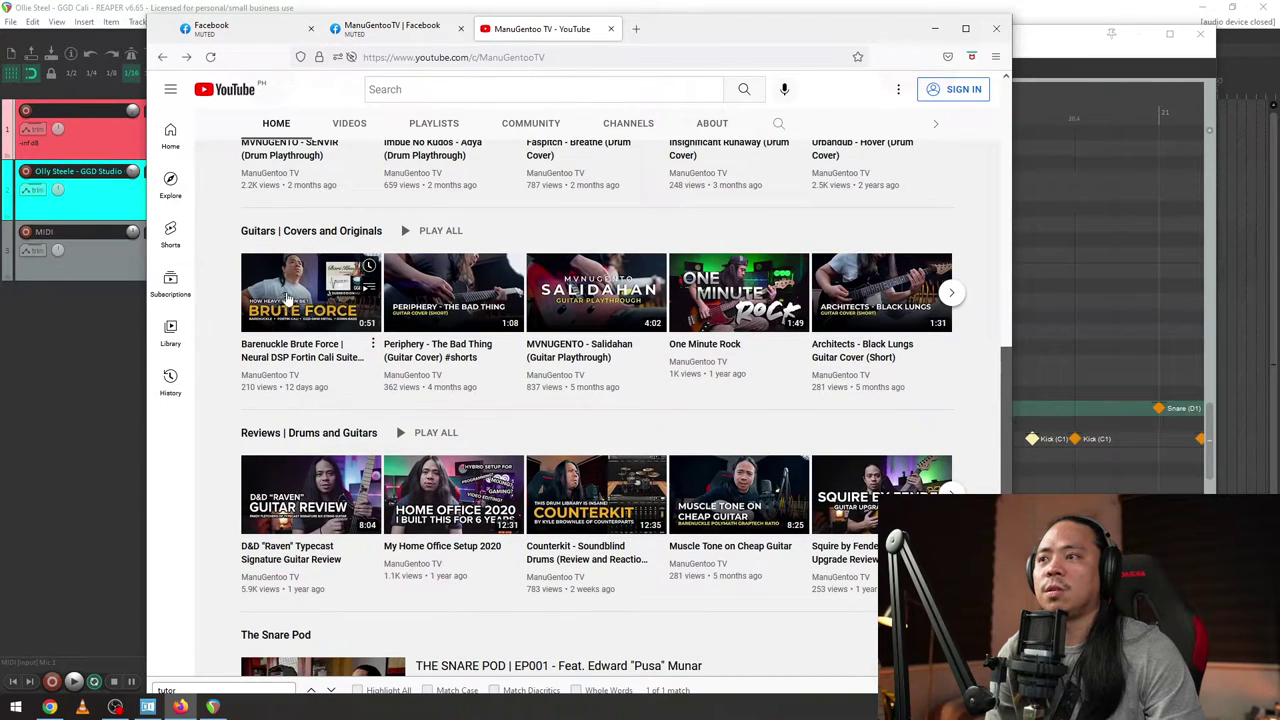
{"action": "scroll", "coordinate": [741, 448], "scroll_direction": "up", "scroll_amount": 3}
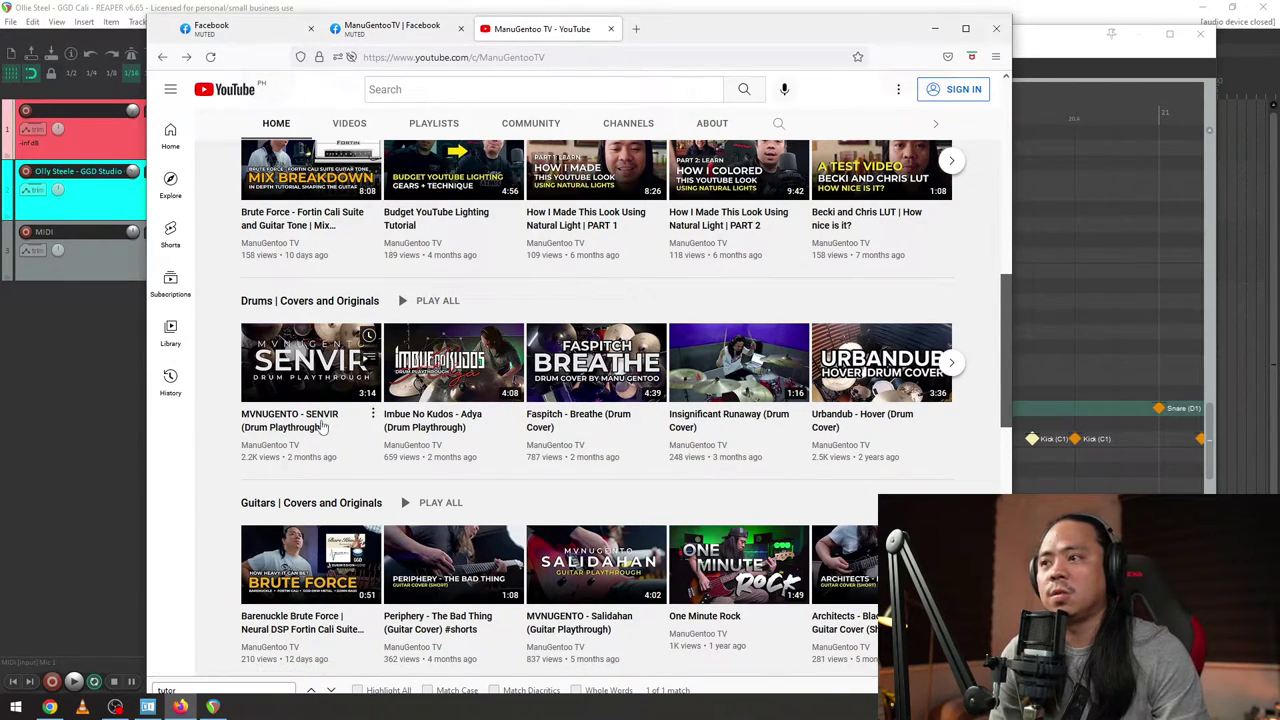
- Bring up the Facebook live dashboard, highlight the viewer's question about the snare's loudest velocity, and read the earlier comments
{"action": "left_click", "coordinate": [398, 29]}
{"action": "left_click_drag", "start_coordinate": [754, 29], "coordinate": [1279, 41]}
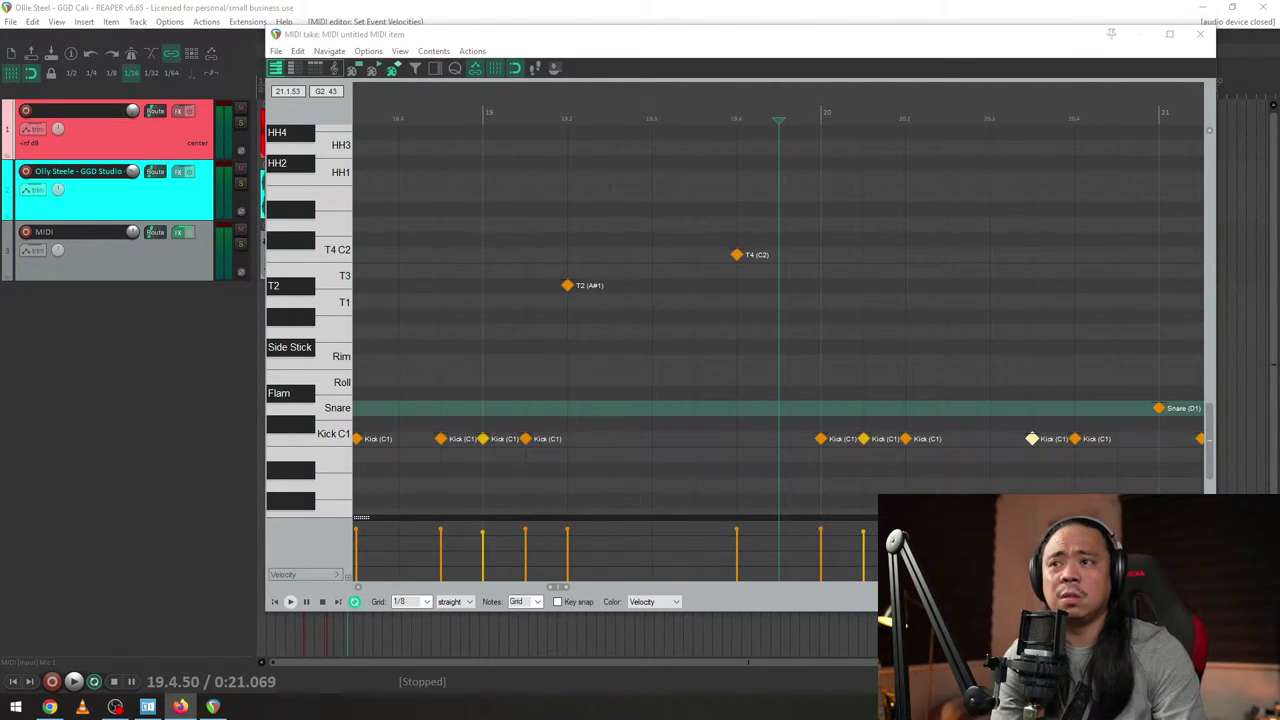
{"action": "left_click_drag", "start_coordinate": [1279, 90], "coordinate": [759, 58]}
{"action": "triple_click", "coordinate": [760, 298]}
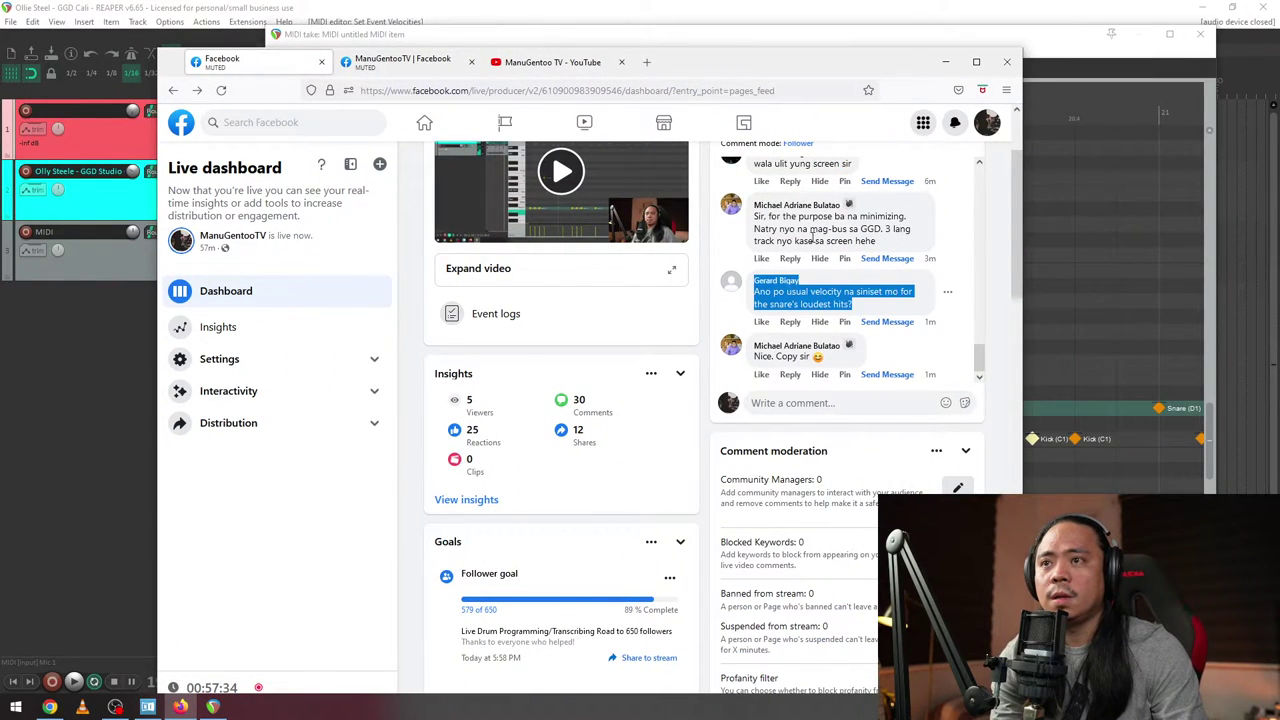
{"action": "left_click", "coordinate": [818, 216]}
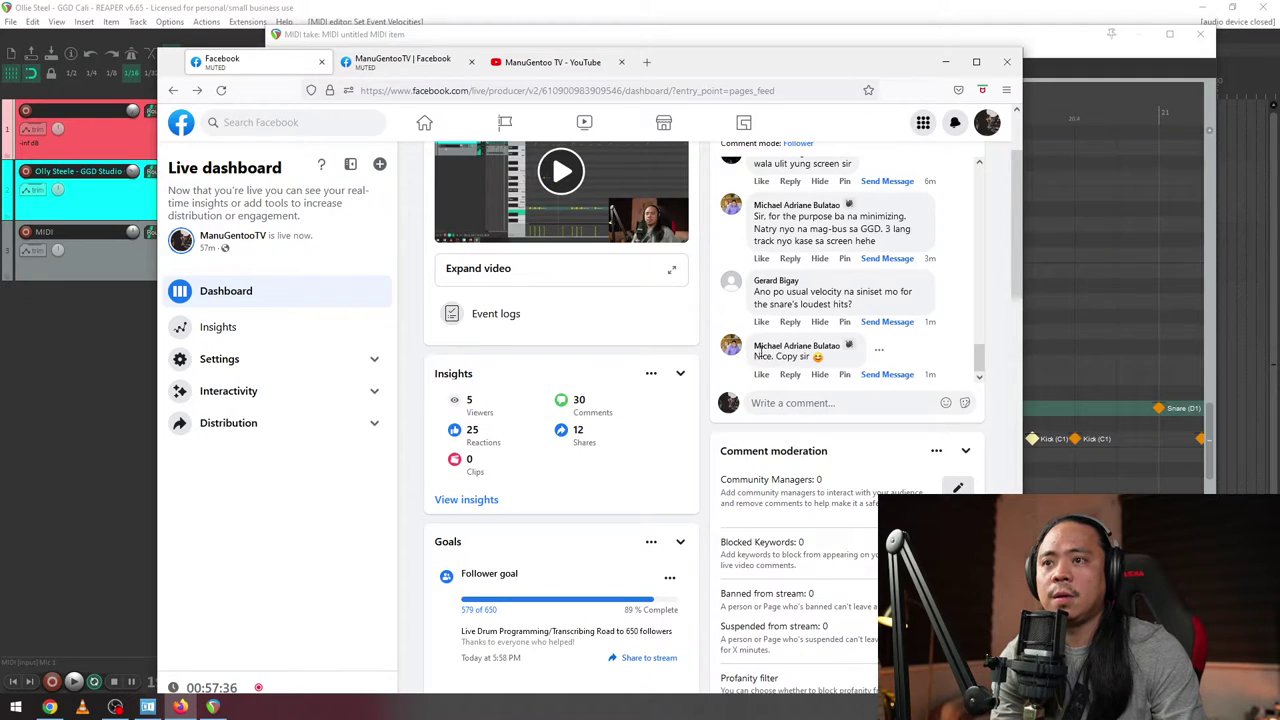
{"action": "left_click_drag", "start_coordinate": [756, 352], "coordinate": [790, 357]}
{"action": "scroll", "coordinate": [837, 287], "scroll_direction": "up", "scroll_amount": 3}
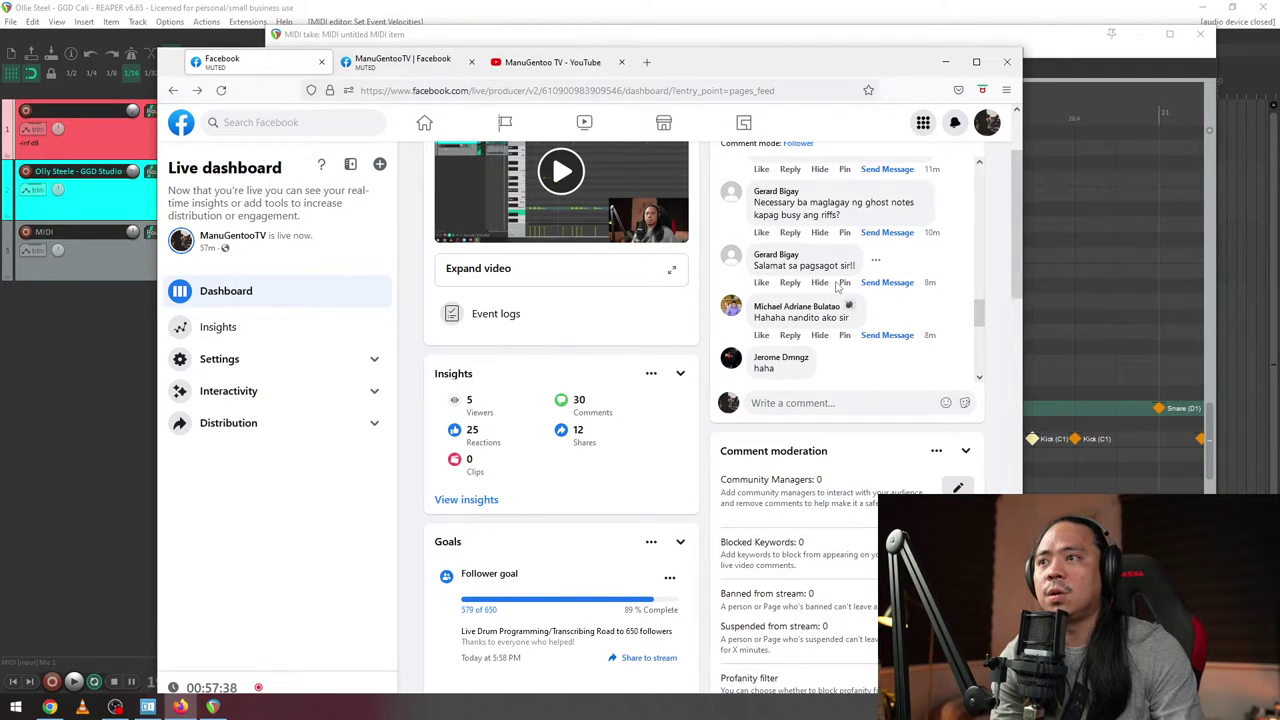
- Move the browser aside, switch to REAPER's MIDI editor, and briefly play the drum pattern from the start of bar 21
{"action": "left_click_drag", "start_coordinate": [826, 47], "coordinate": [1279, 74]}
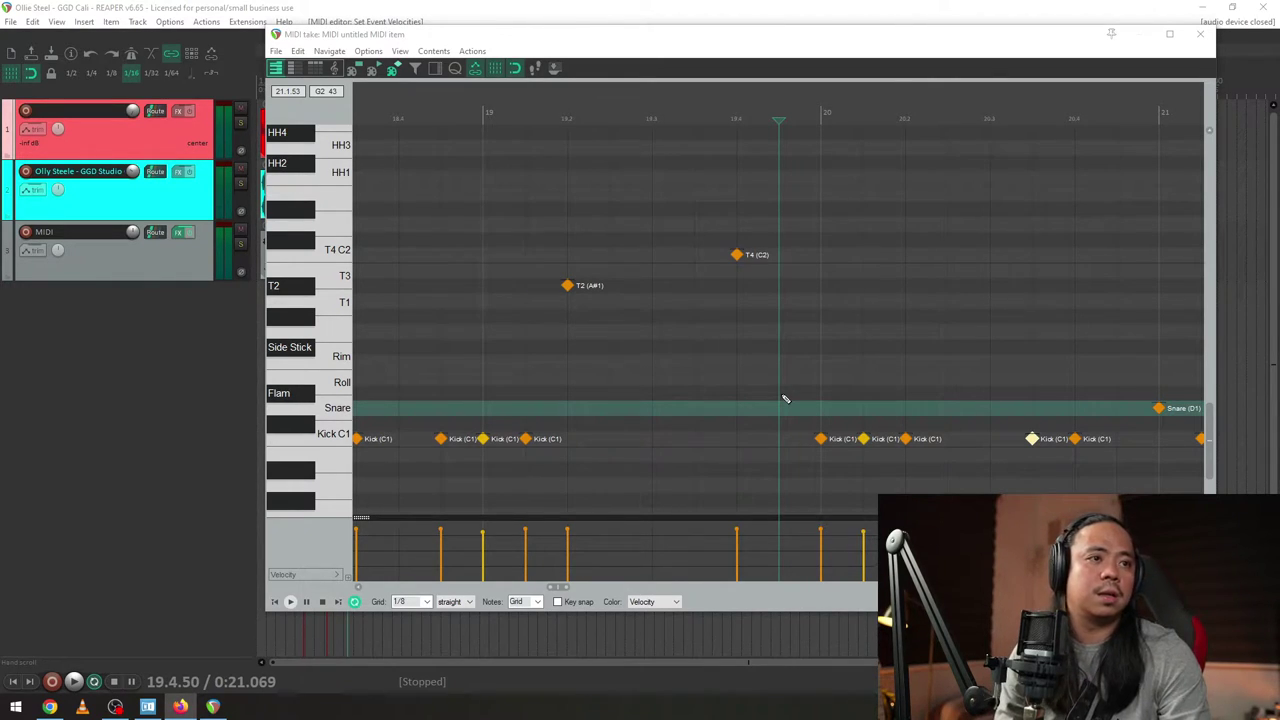
{"action": "scroll", "coordinate": [785, 399], "scroll_direction": "down", "scroll_amount": 4}
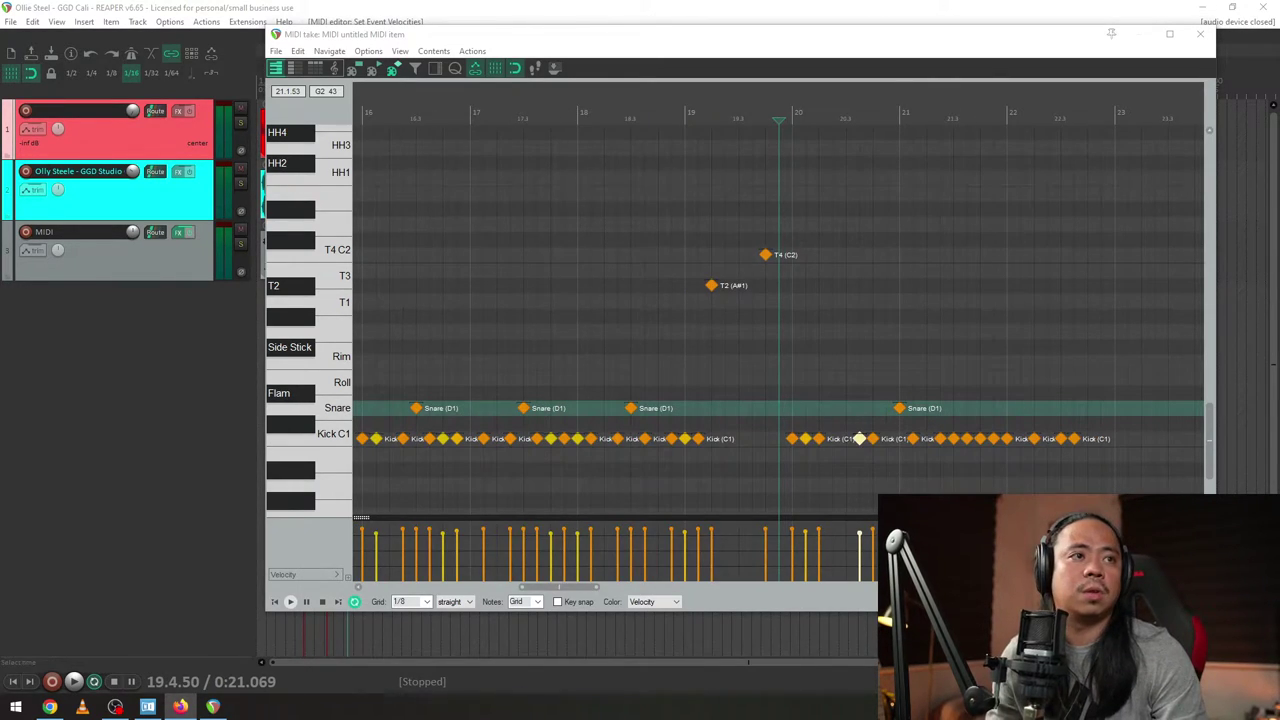
{"action": "left_click", "coordinate": [485, 286]}
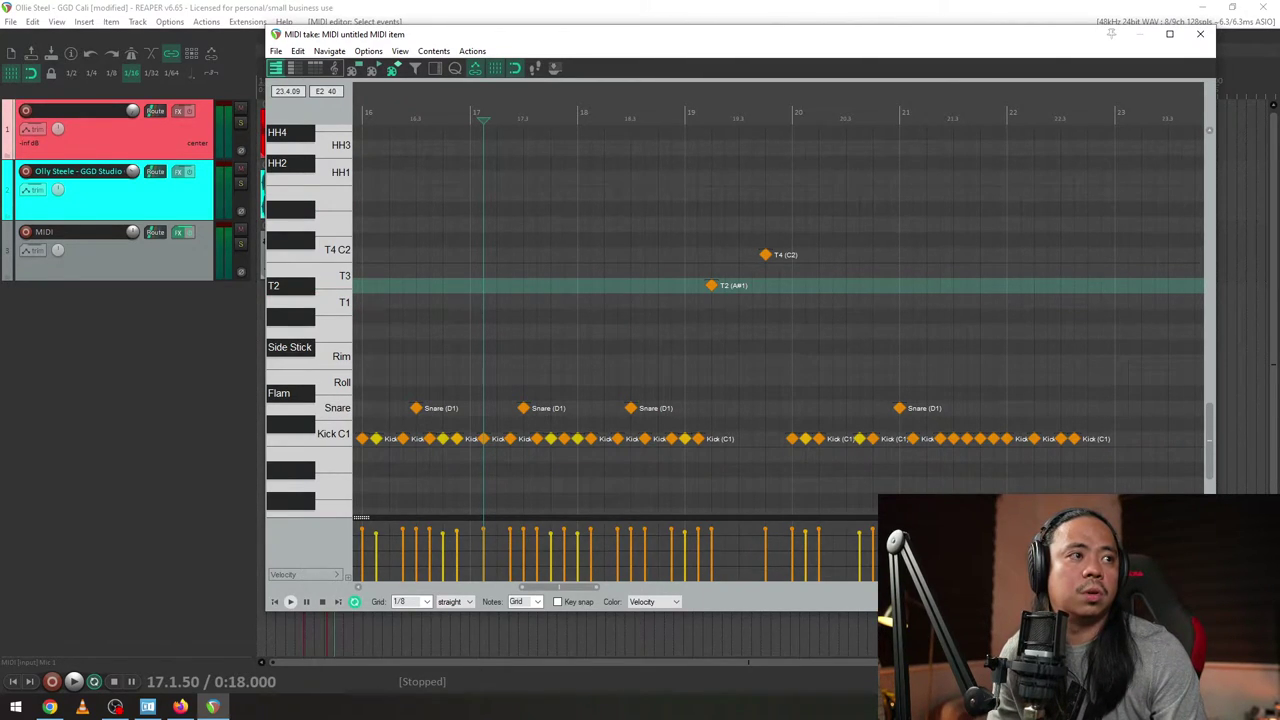
{"action": "key", "text": "alt+Tab"}
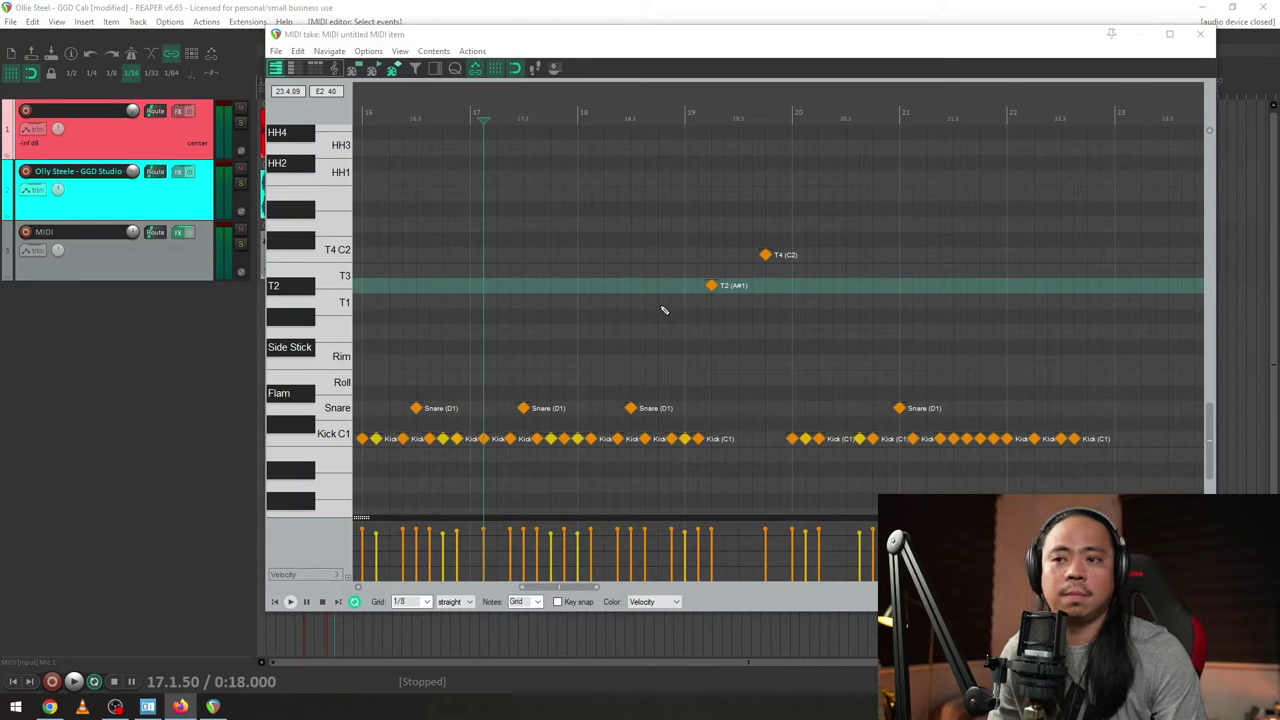
{"action": "left_click", "coordinate": [907, 385]}
{"action": "scroll", "coordinate": [789, 380], "scroll_direction": "up", "scroll_amount": 4}
{"action": "key", "text": "space"}
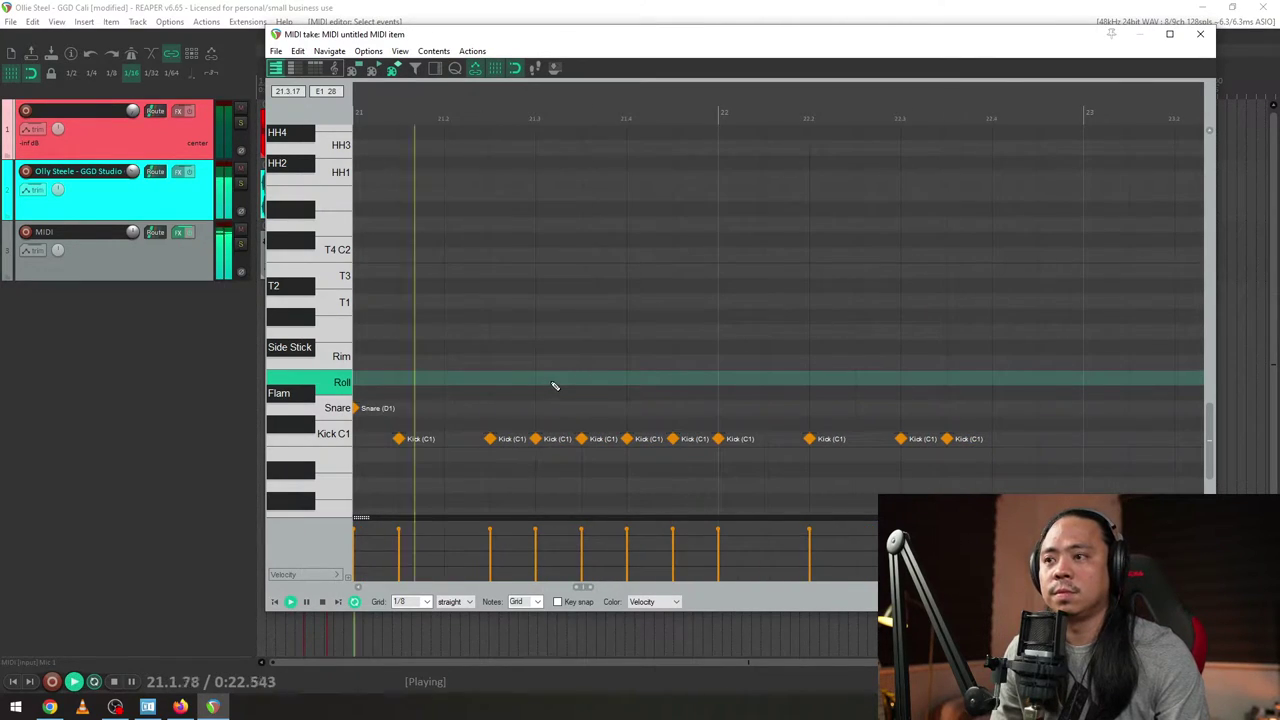
{"action": "key", "text": "space"}
- Lower the velocities of the bar 21 kick notes at 21.3 and 21.4 to 101 and 100
{"action": "left_click", "coordinate": [628, 446], "text": "ctrl"}
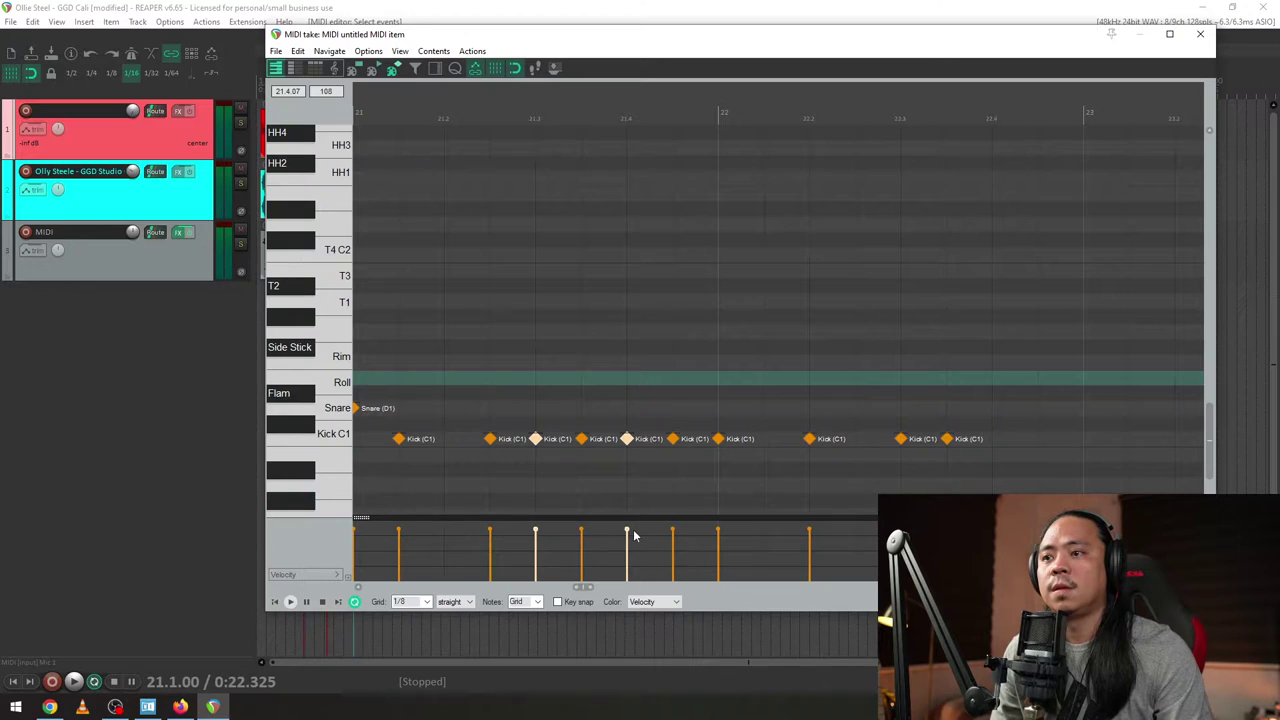
{"action": "left_click", "coordinate": [627, 529]}
{"action": "left_click", "coordinate": [535, 443], "text": "ctrl"}
{"action": "left_click_drag", "start_coordinate": [536, 529], "coordinate": [536, 533]}
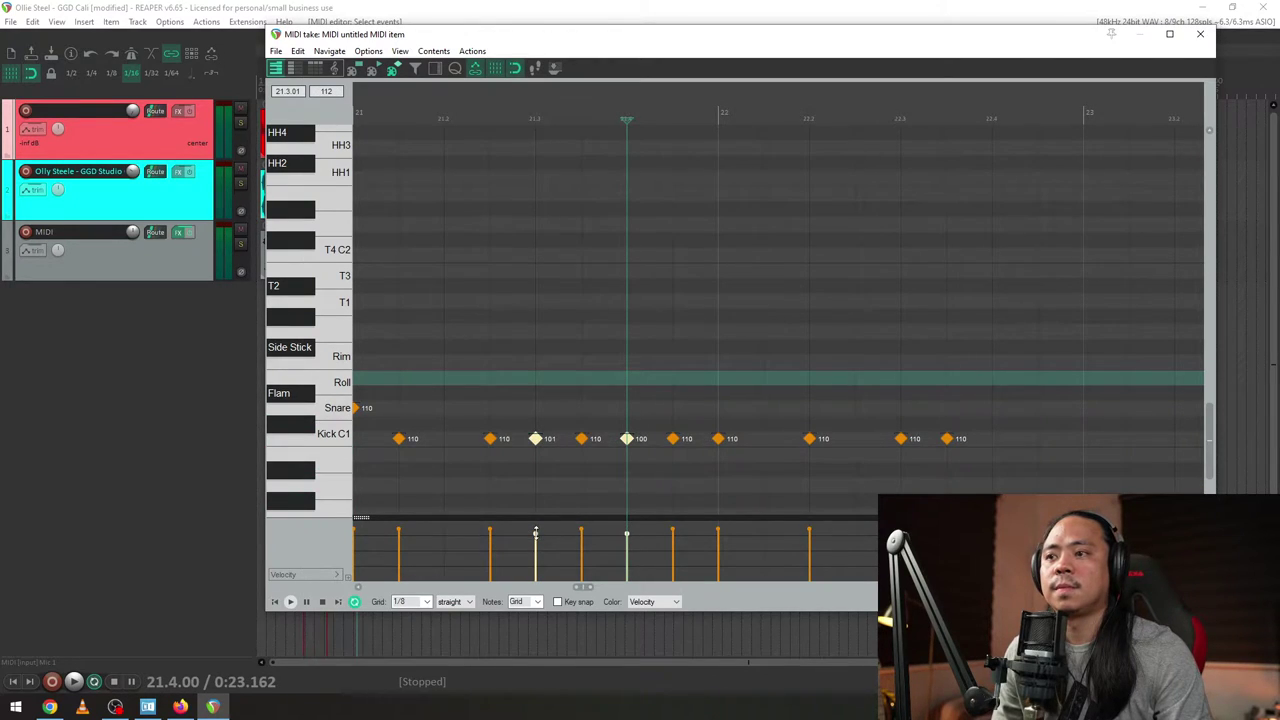
{"action": "left_click", "coordinate": [489, 410]}
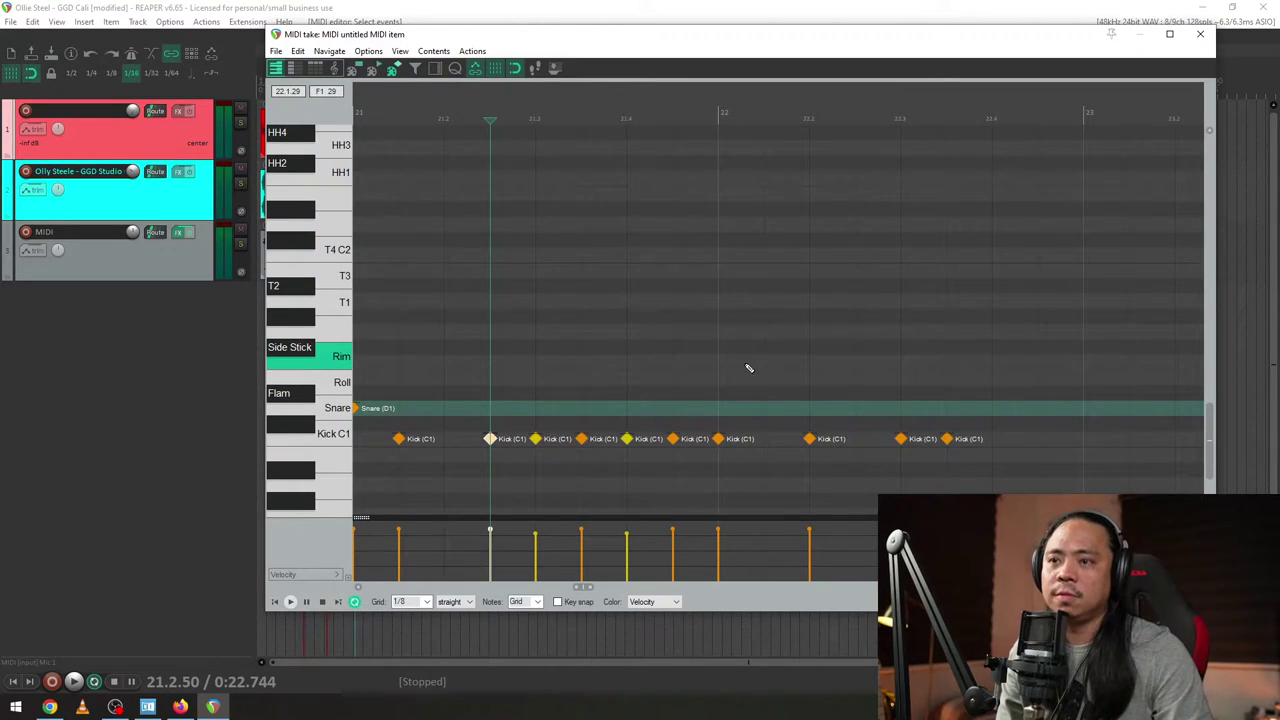
- Play back the bar 22 kicks and lower the velocity of the kick at 22.3.50 to 99
{"action": "key", "text": "space"}
{"action": "key", "text": "space"}
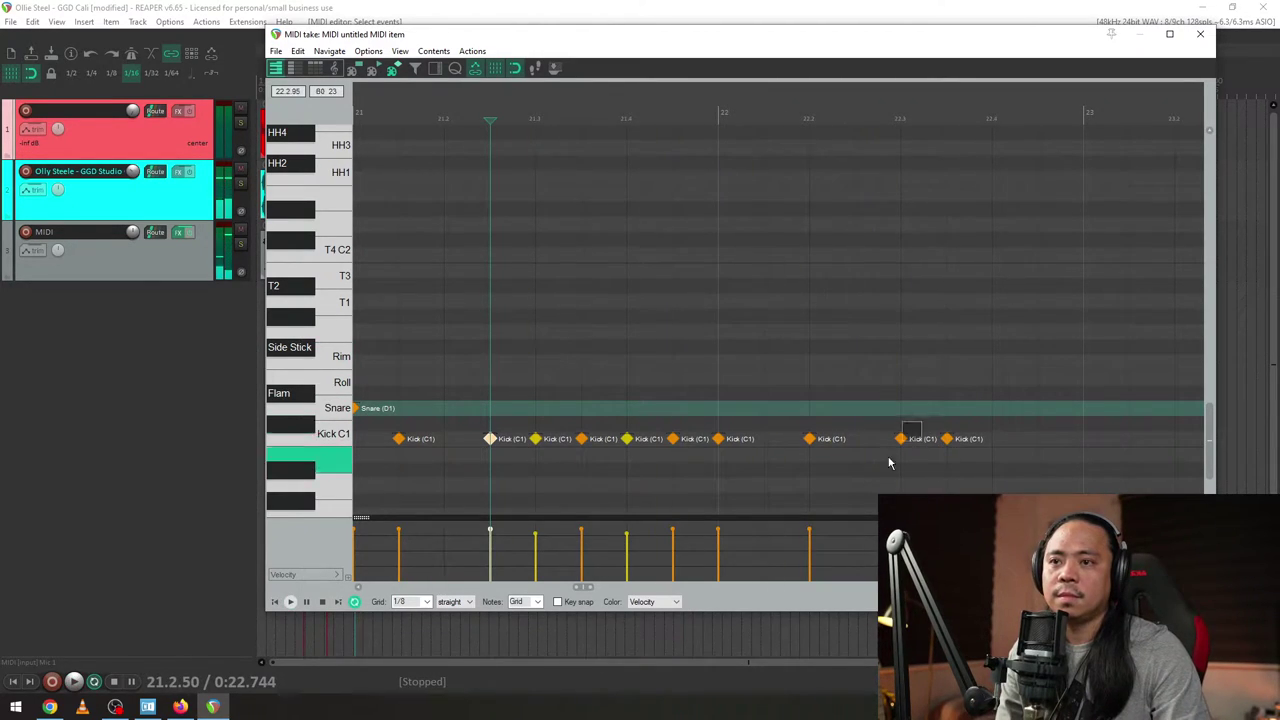
{"action": "left_click", "coordinate": [900, 438]}
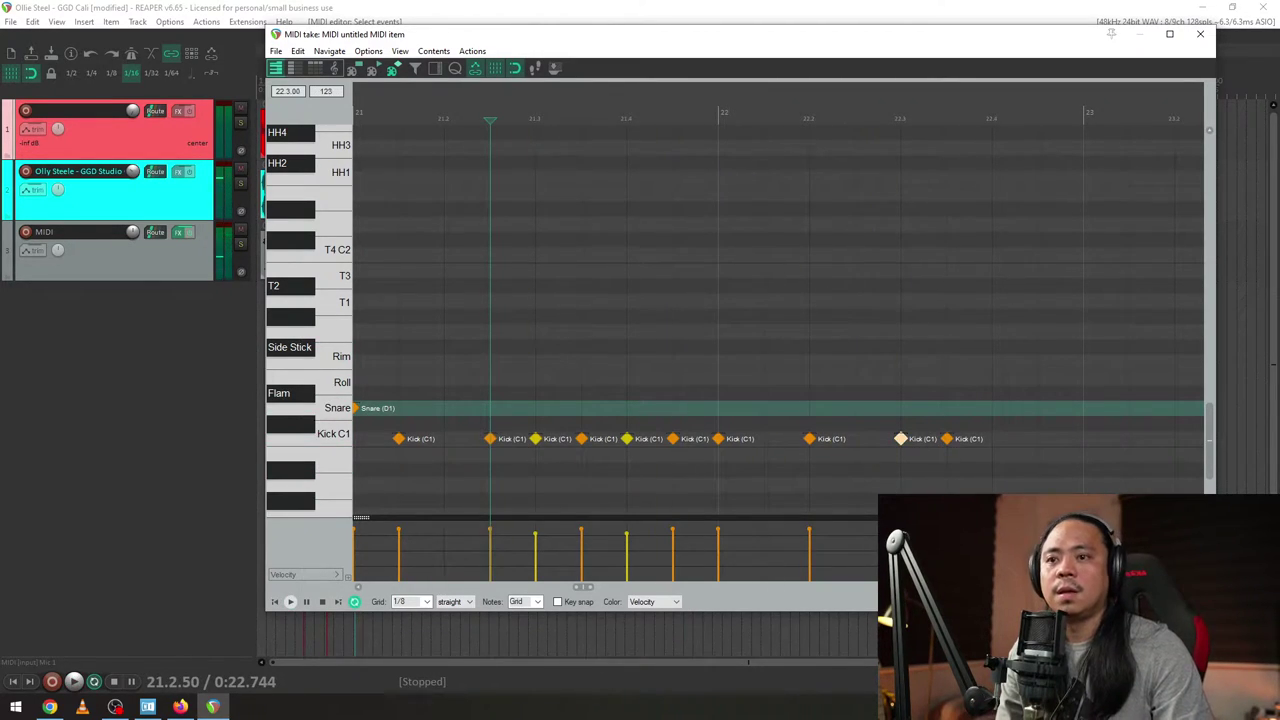
{"action": "left_click", "coordinate": [947, 438]}
{"action": "left_click_drag", "start_coordinate": [947, 434], "coordinate": [947, 442]}
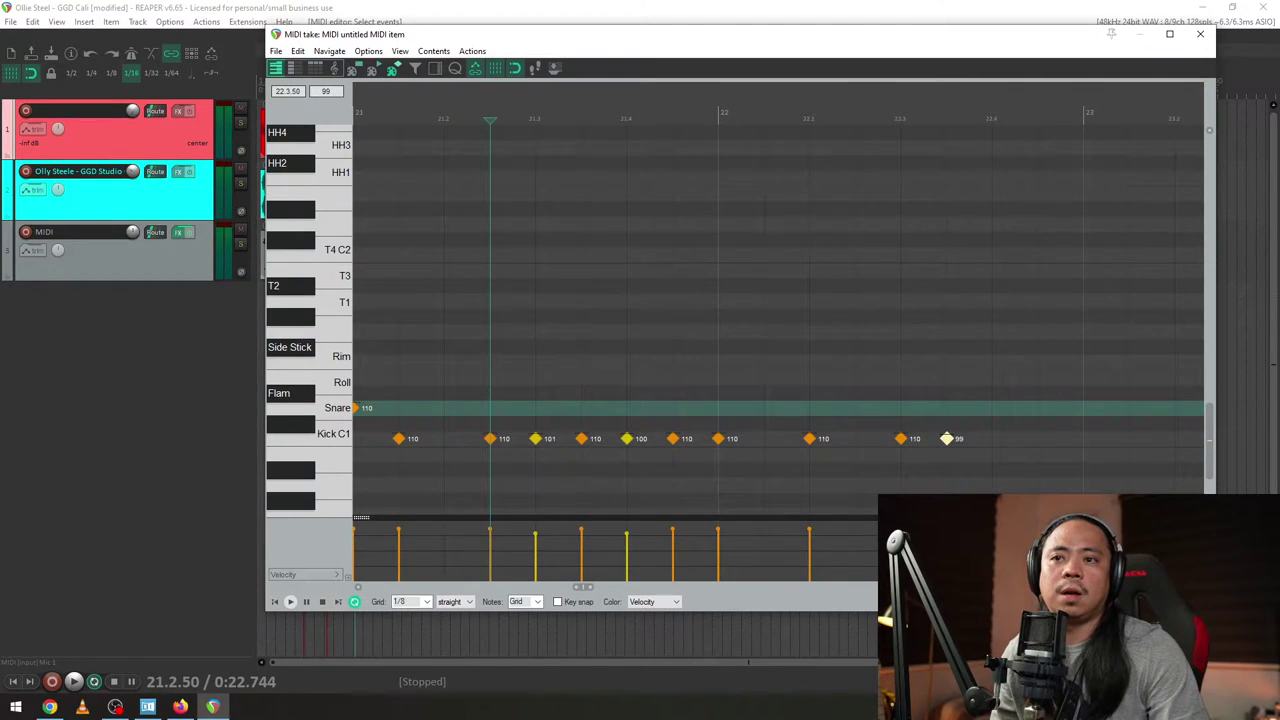
- Play the drum pattern briefly from bar 11 and look over the whole arrangement of notes
{"action": "scroll", "coordinate": [932, 468], "scroll_direction": "down", "scroll_amount": 4}
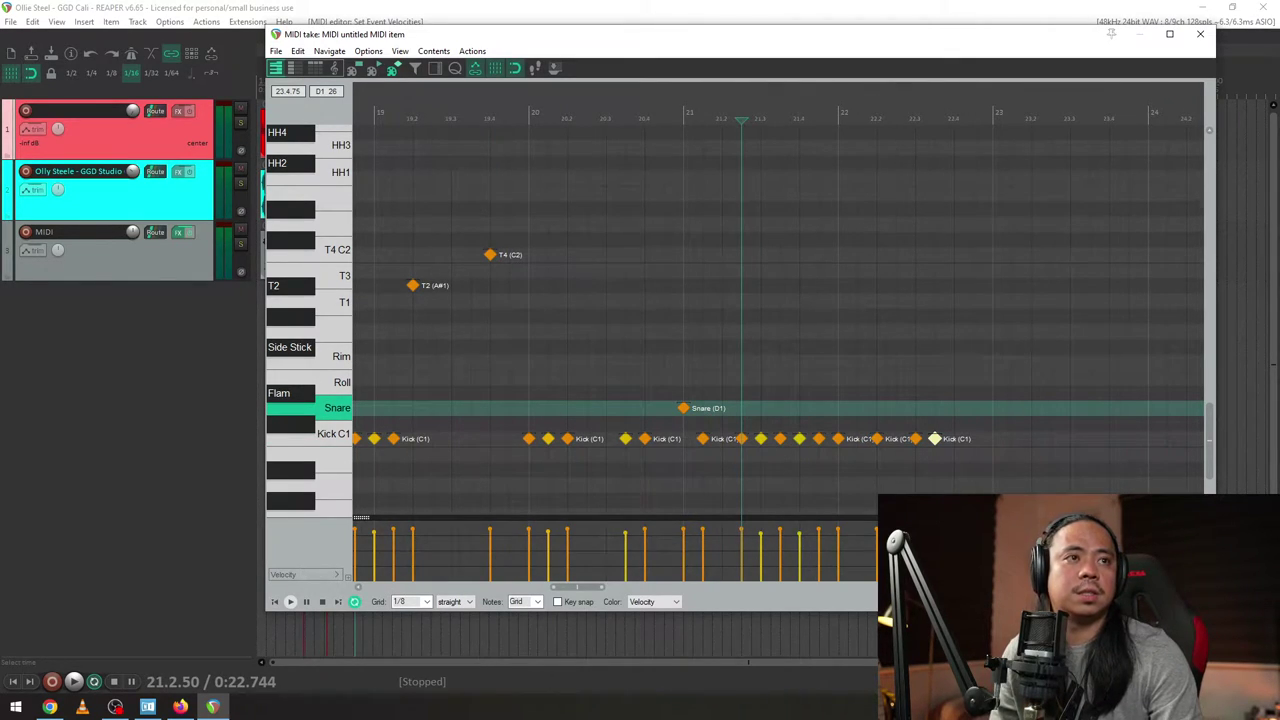
{"action": "scroll", "coordinate": [794, 280], "scroll_direction": "down", "scroll_amount": 4}
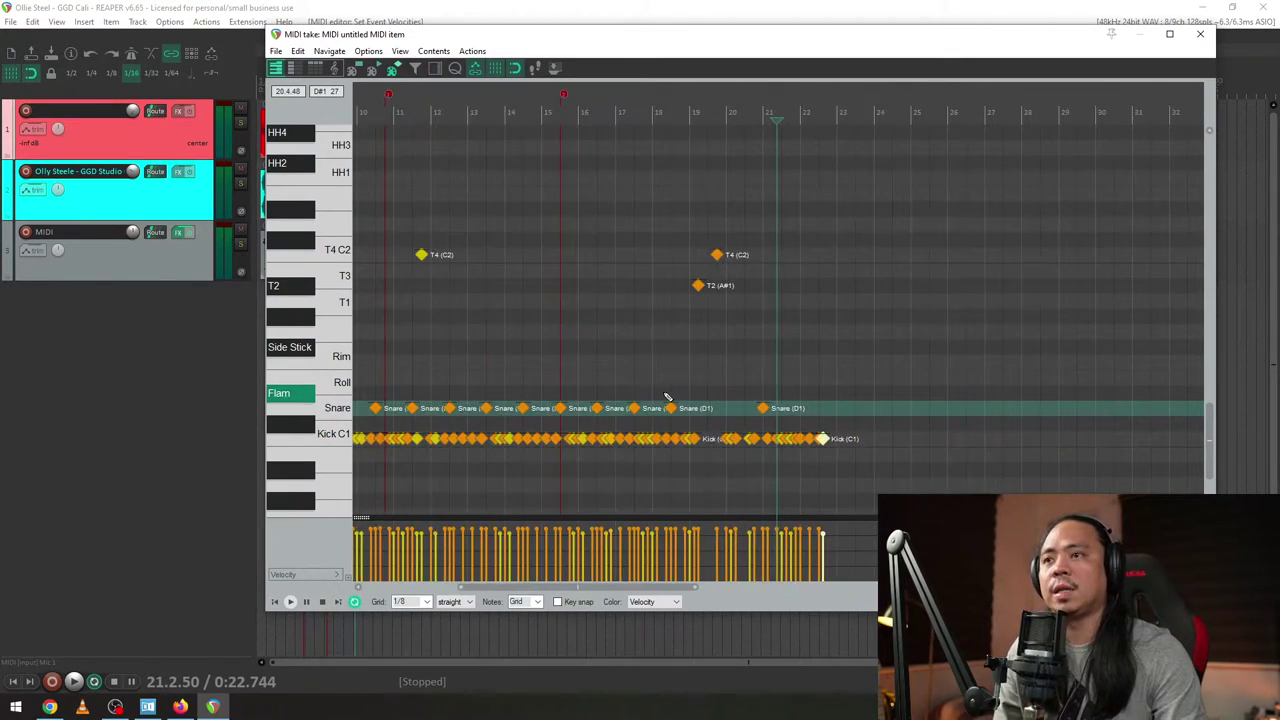
{"action": "left_click", "coordinate": [407, 90]}
{"action": "key", "text": "space"}
{"action": "scroll", "coordinate": [620, 237], "scroll_direction": "down", "scroll_amount": 4}
{"action": "scroll", "coordinate": [620, 237], "scroll_direction": "up", "scroll_amount": 5}
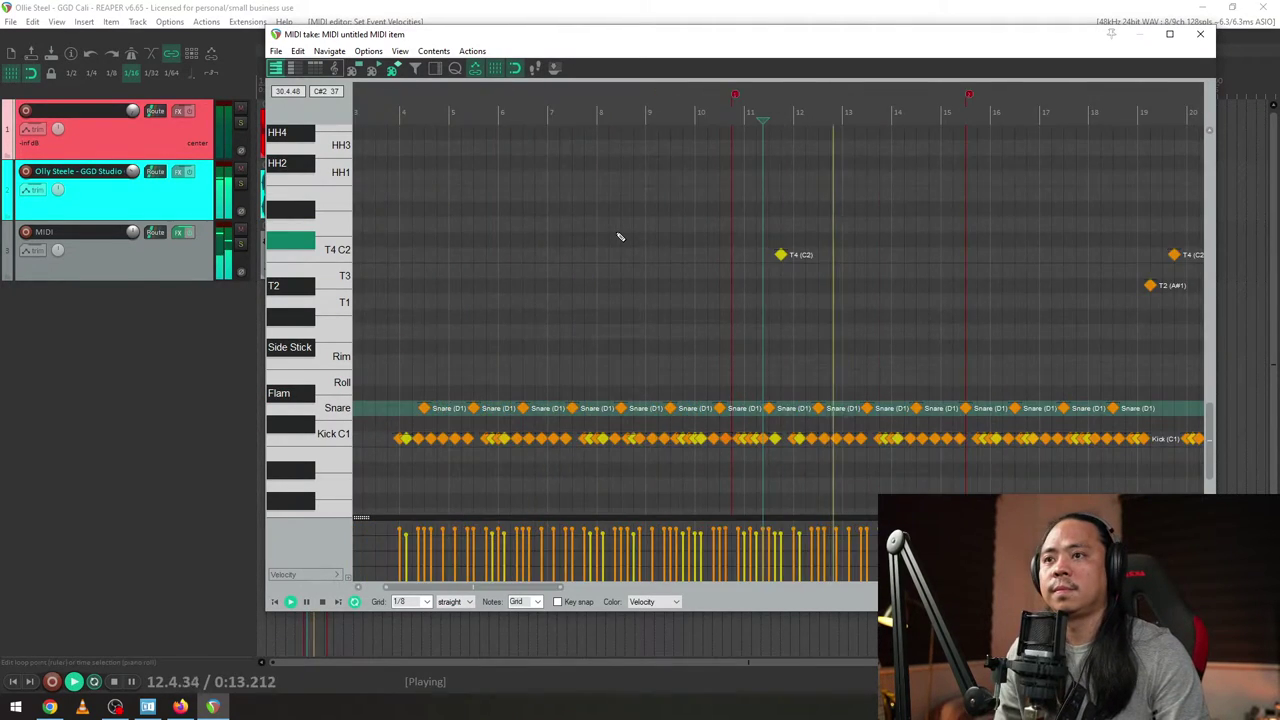
{"action": "scroll", "coordinate": [618, 235], "scroll_direction": "down", "scroll_amount": 3}
{"action": "key", "text": "space"}
{"action": "scroll", "coordinate": [386, 354], "scroll_direction": "up", "scroll_amount": 3}
{"action": "scroll", "coordinate": [463, 413], "scroll_direction": "down", "scroll_amount": 3}
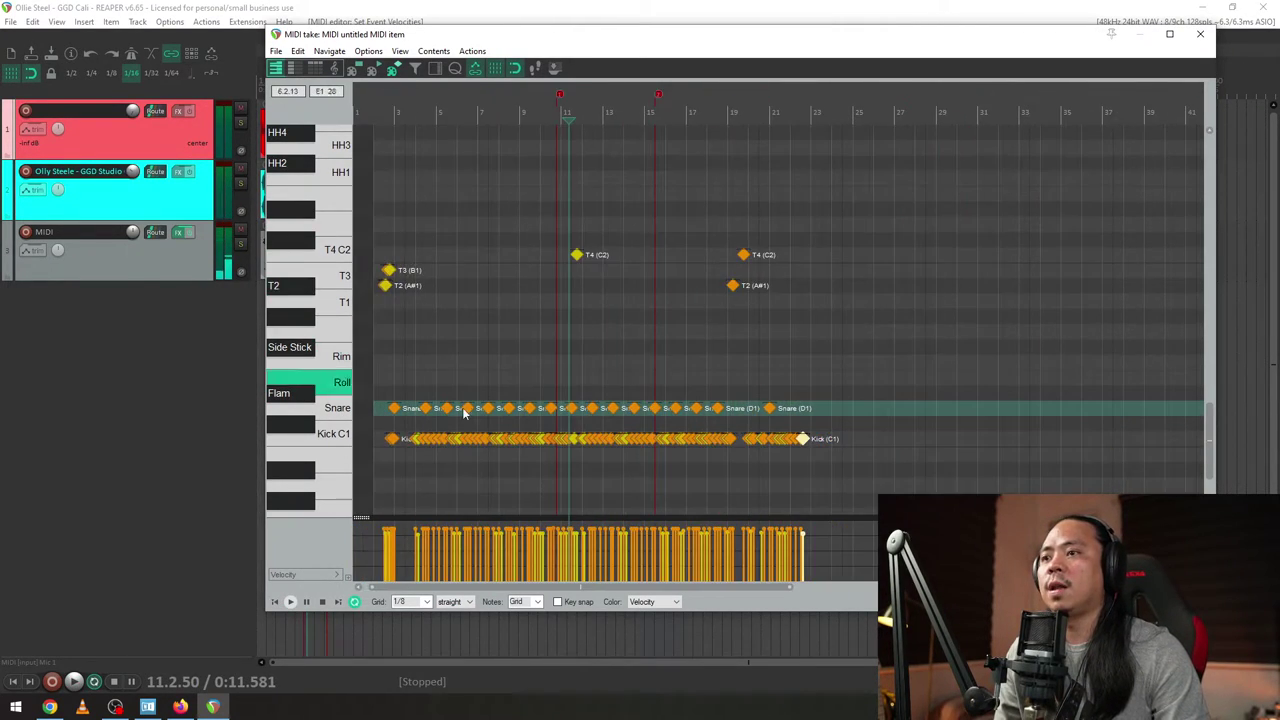
- Reposition the MIDI editor window and play the pattern from 1.3.50 to check it through to bar 20
{"action": "left_click_drag", "start_coordinate": [666, 26], "coordinate": [649, 80]}
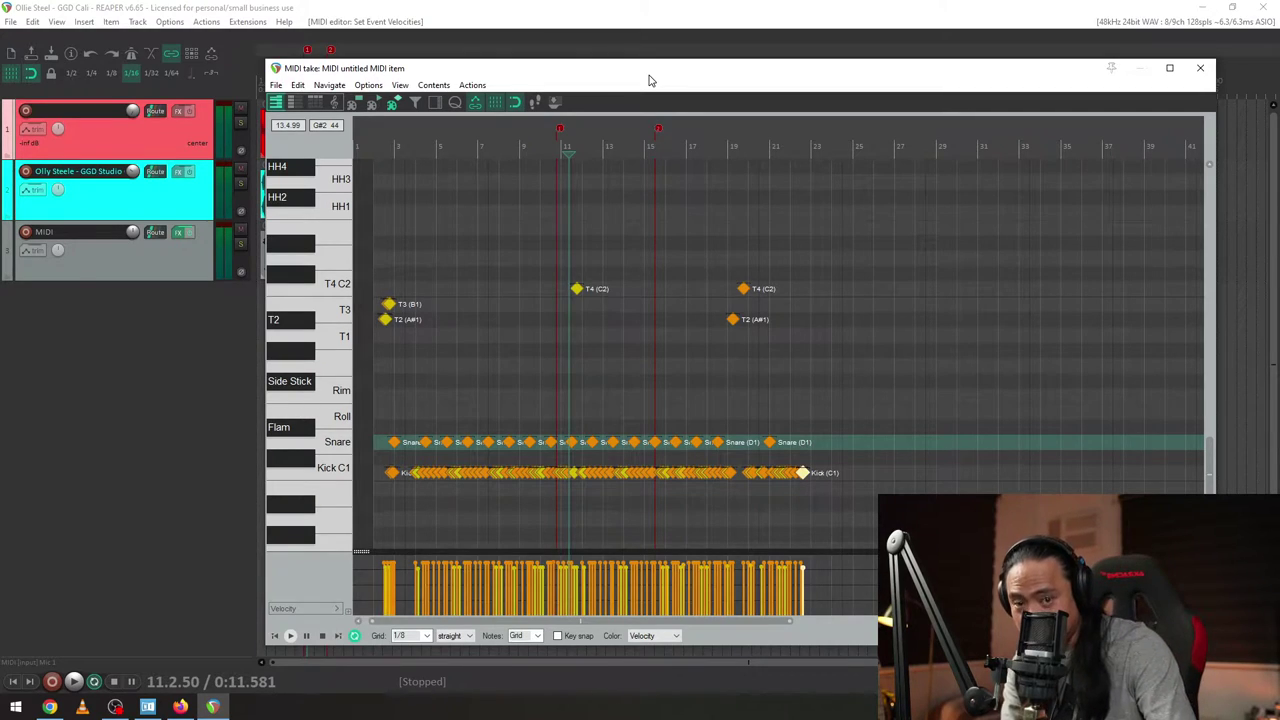
{"action": "left_click", "coordinate": [374, 151]}
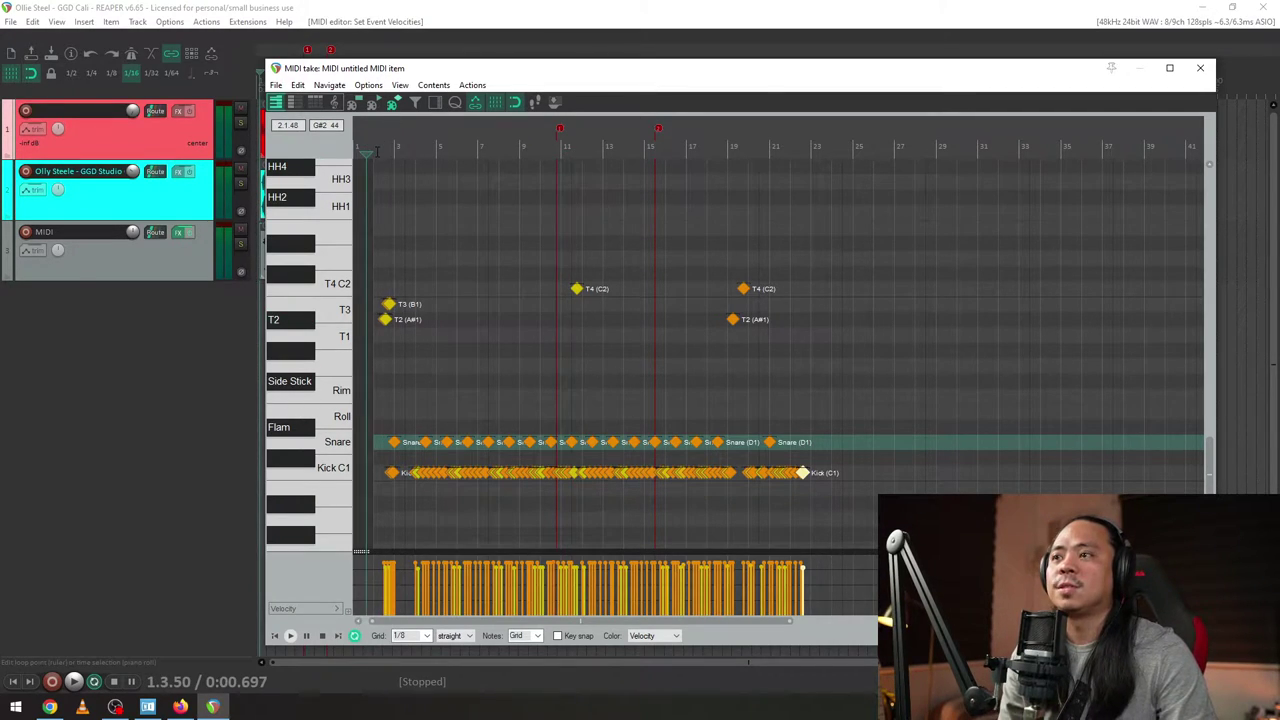
{"action": "key", "text": "space"}
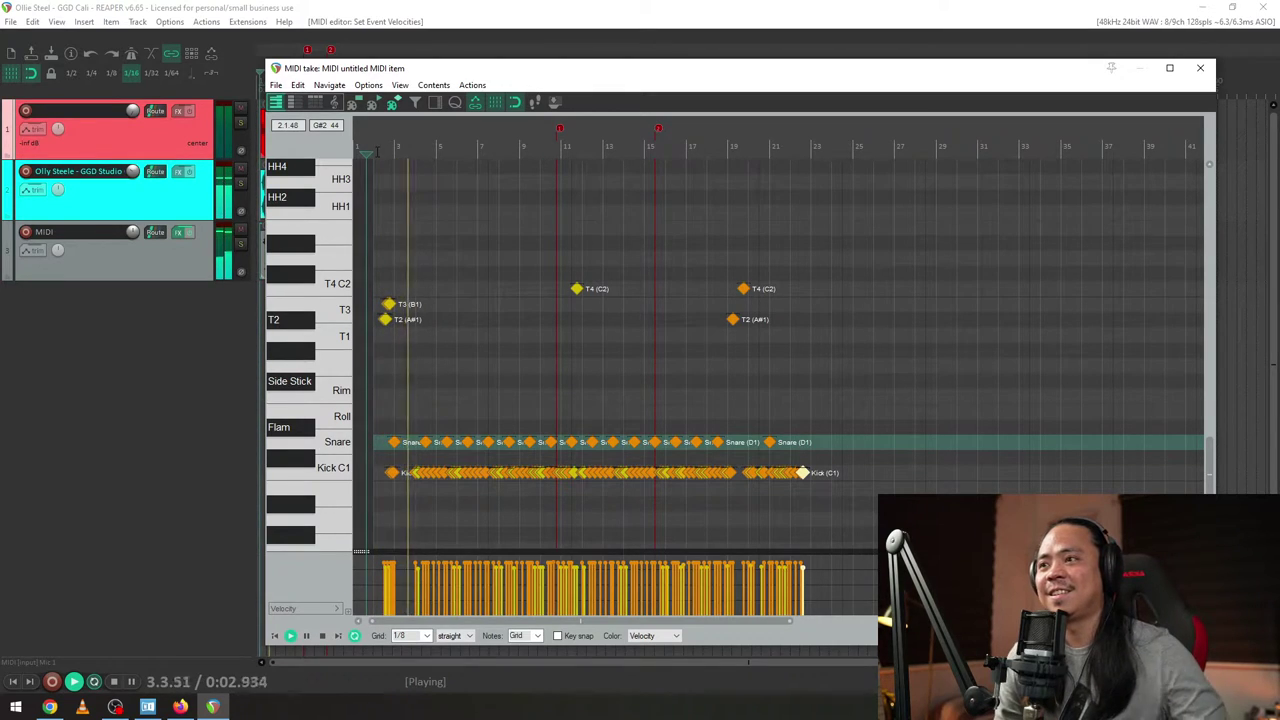
{"action": "scroll", "coordinate": [737, 277], "scroll_direction": "up", "scroll_amount": 5}
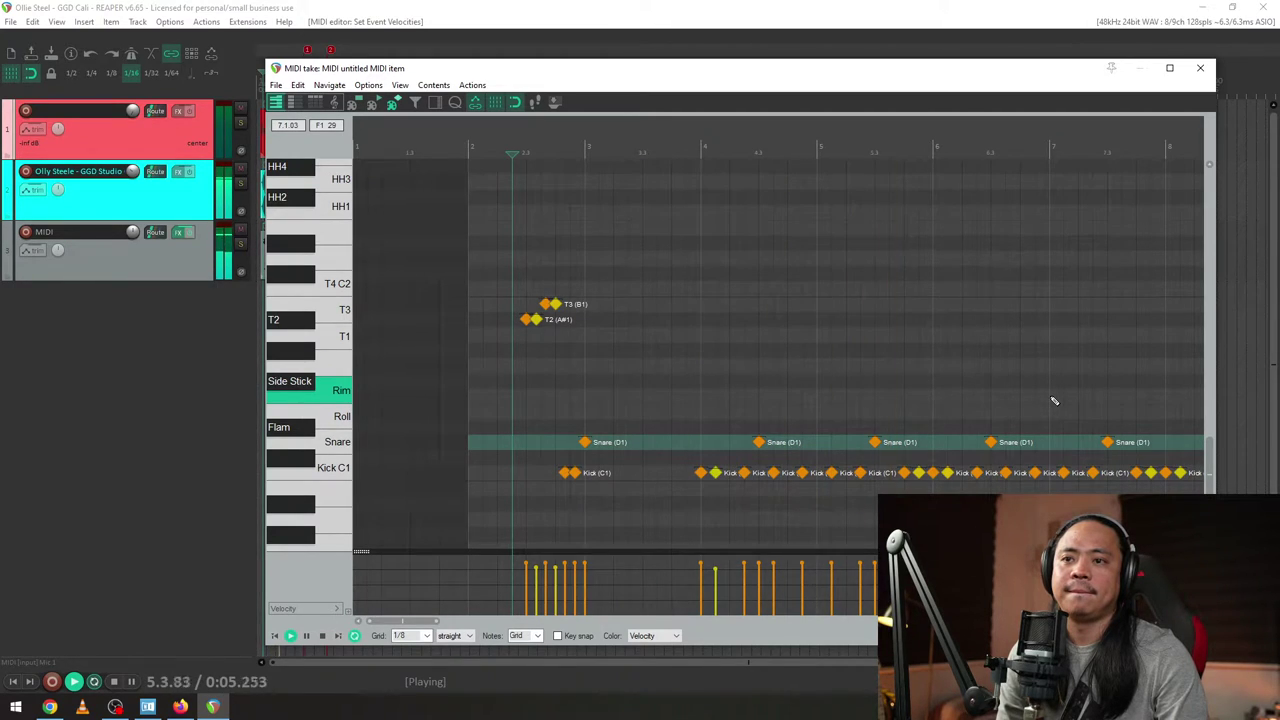
{"action": "left_click_drag", "start_coordinate": [1040, 72], "coordinate": [948, 72]}
{"action": "scroll", "coordinate": [921, 410], "scroll_direction": "down", "scroll_amount": 3}
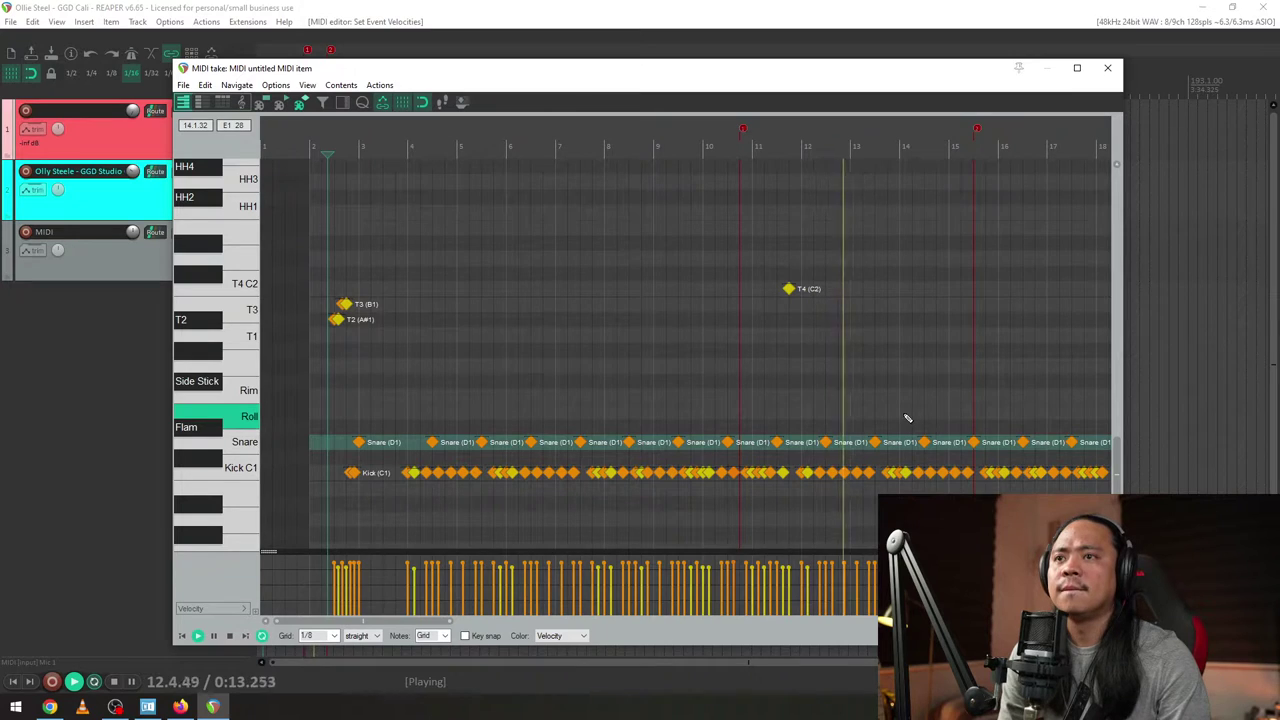
{"action": "left_click_drag", "start_coordinate": [1028, 70], "coordinate": [909, 65]}
{"action": "scroll", "coordinate": [815, 342], "scroll_direction": "up", "scroll_amount": 2}
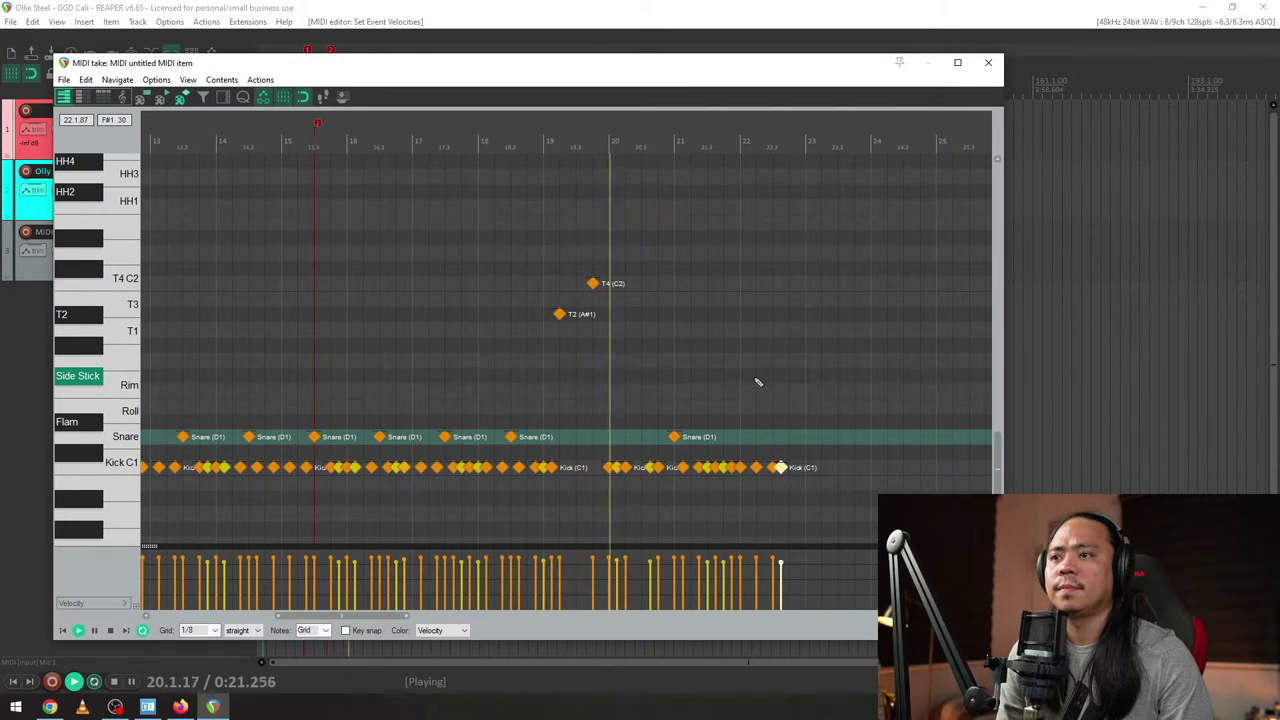
- Replay the passage from bar 18 and add a snare note at 19.3
{"action": "left_click", "coordinate": [529, 123]}
{"action": "scroll", "coordinate": [840, 470], "scroll_direction": "up", "scroll_amount": 3}
{"action": "left_click", "coordinate": [681, 437]}
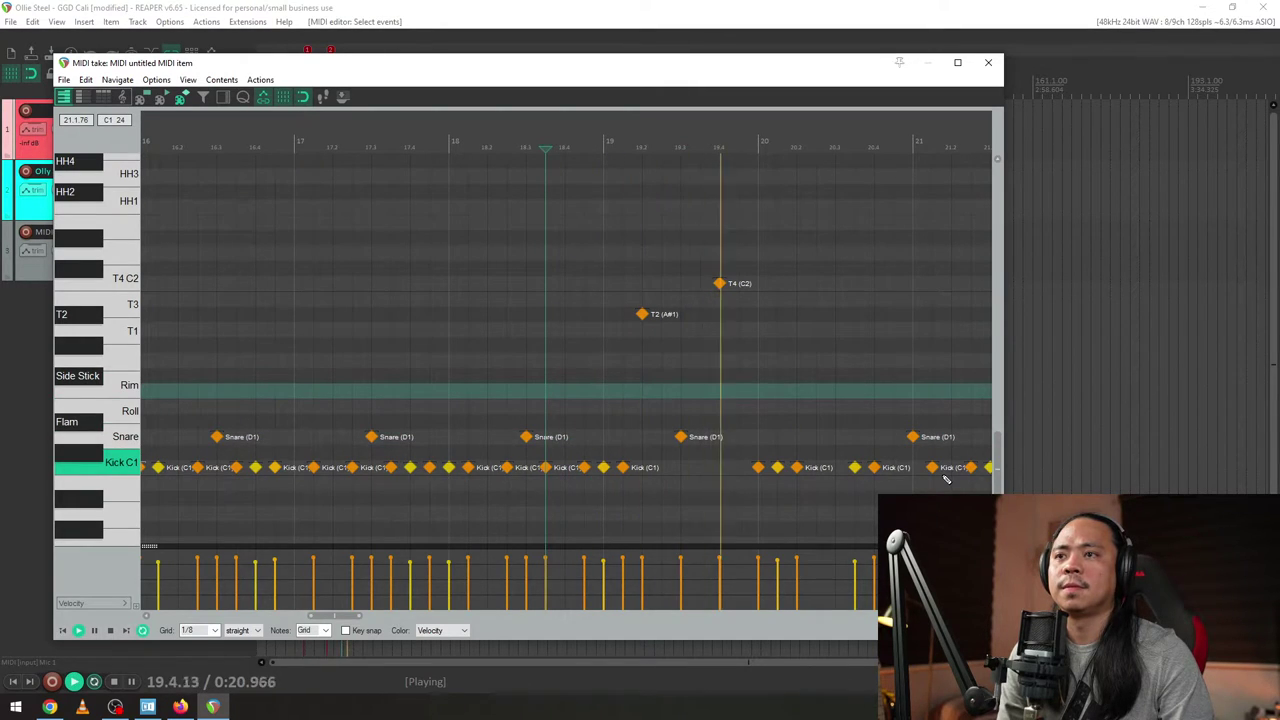
{"action": "scroll", "coordinate": [938, 479], "scroll_direction": "down", "scroll_amount": 3}
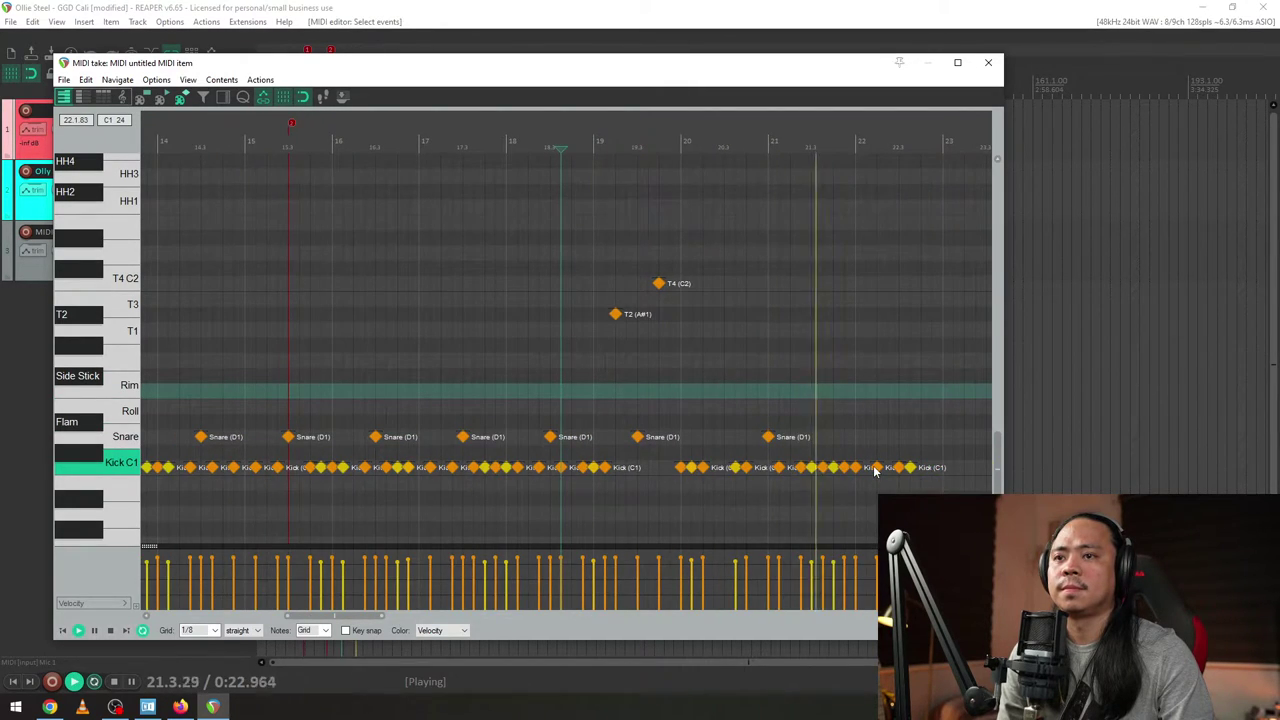
- Add a kick at 22.4.50 and a snare at the start of bar 23, and play them back from 22.3
{"action": "key", "text": "space"}
{"action": "left_click", "coordinate": [931, 467]}
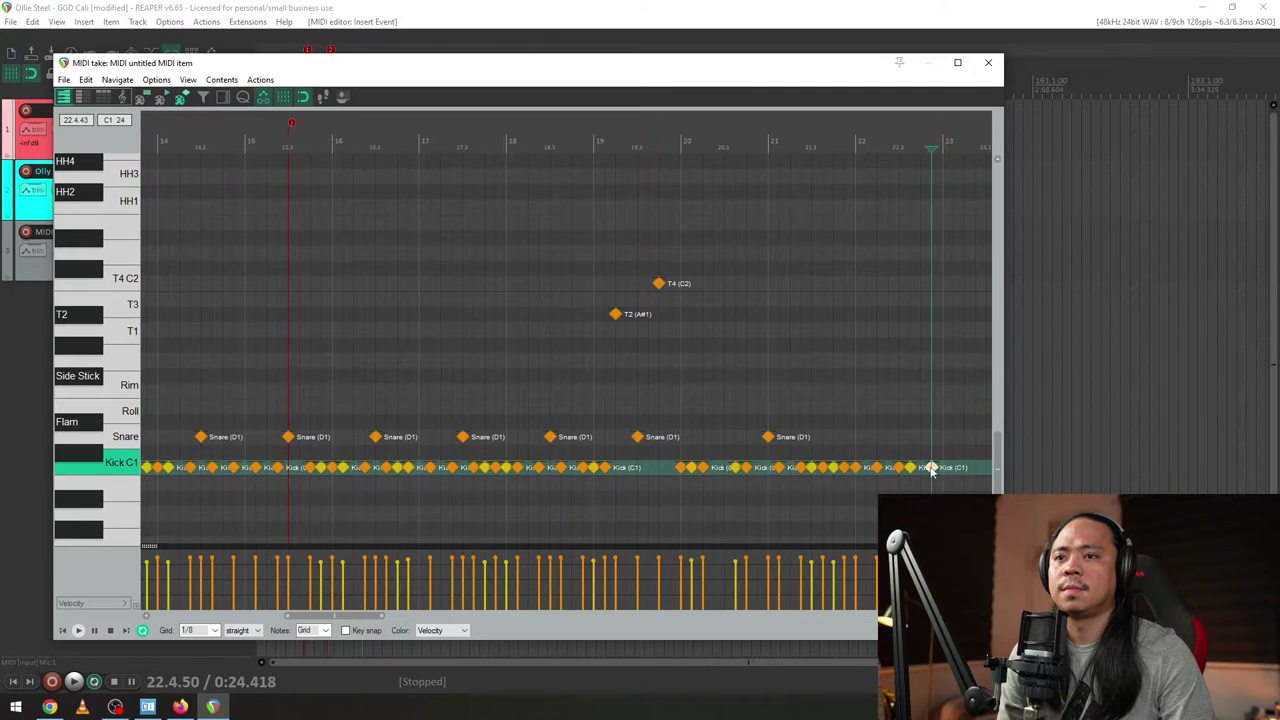
{"action": "scroll", "coordinate": [591, 500], "scroll_direction": "up", "scroll_amount": 4}
{"action": "key", "text": "space"}
{"action": "key", "text": "space"}
{"action": "left_click", "coordinate": [605, 437]}
{"action": "left_click", "coordinate": [505, 407]}
{"action": "key", "text": "space"}
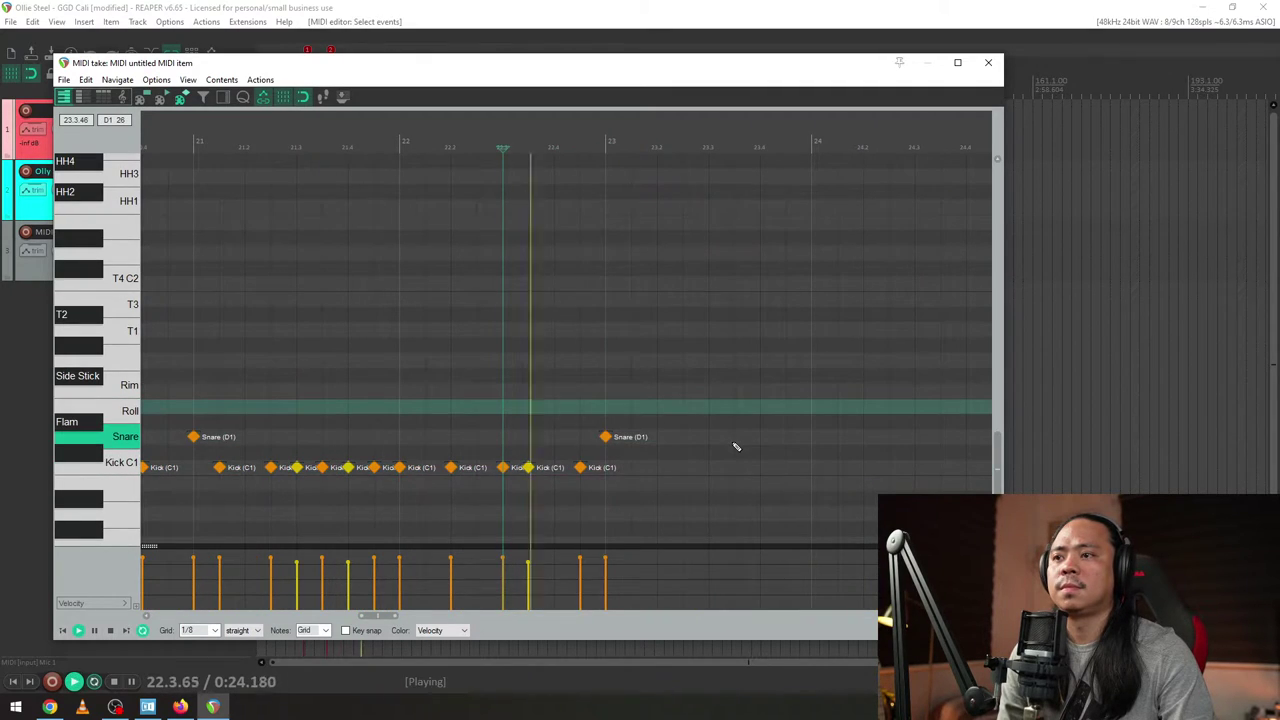
{"action": "key", "text": "space"}
{"action": "key", "text": "space"}
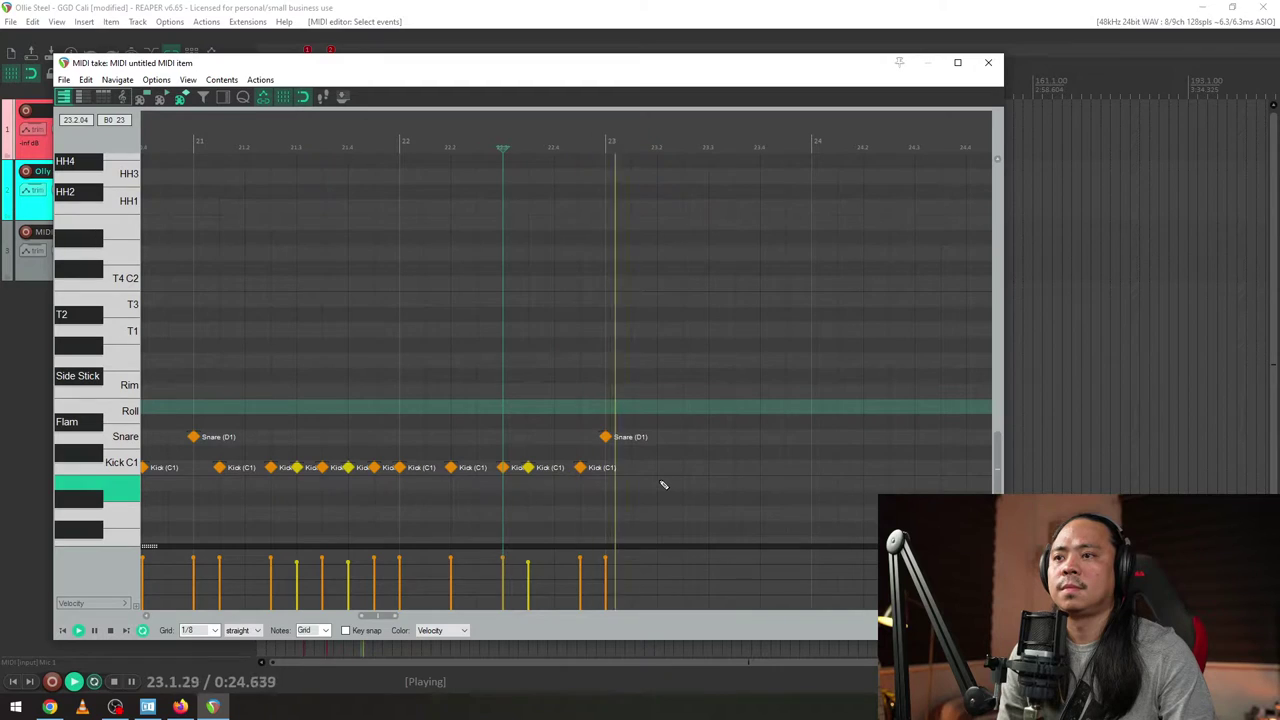
- Add kick notes at 23.2, 23.3, 23.3.50, 23.4, 23.4.50 and 24.1, checking them against the reference audio
{"action": "left_click", "coordinate": [657, 469]}
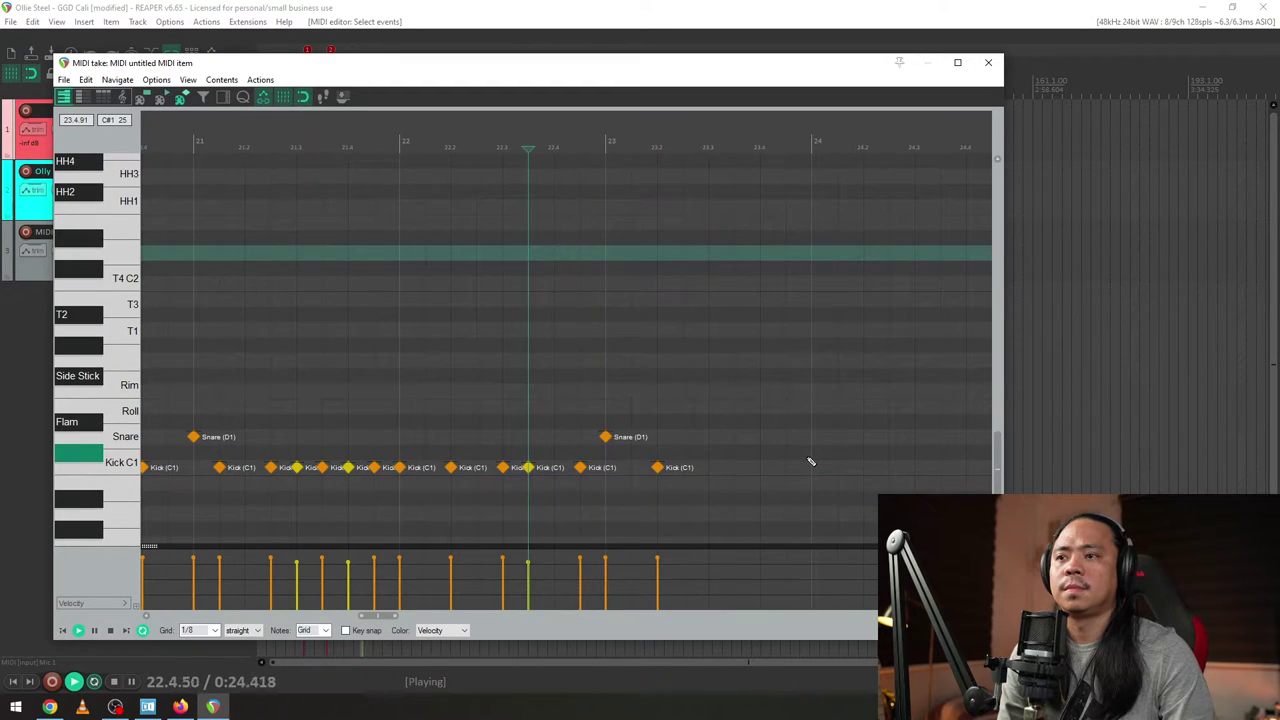
{"action": "left_click", "coordinate": [709, 467]}
{"action": "key", "text": "space"}
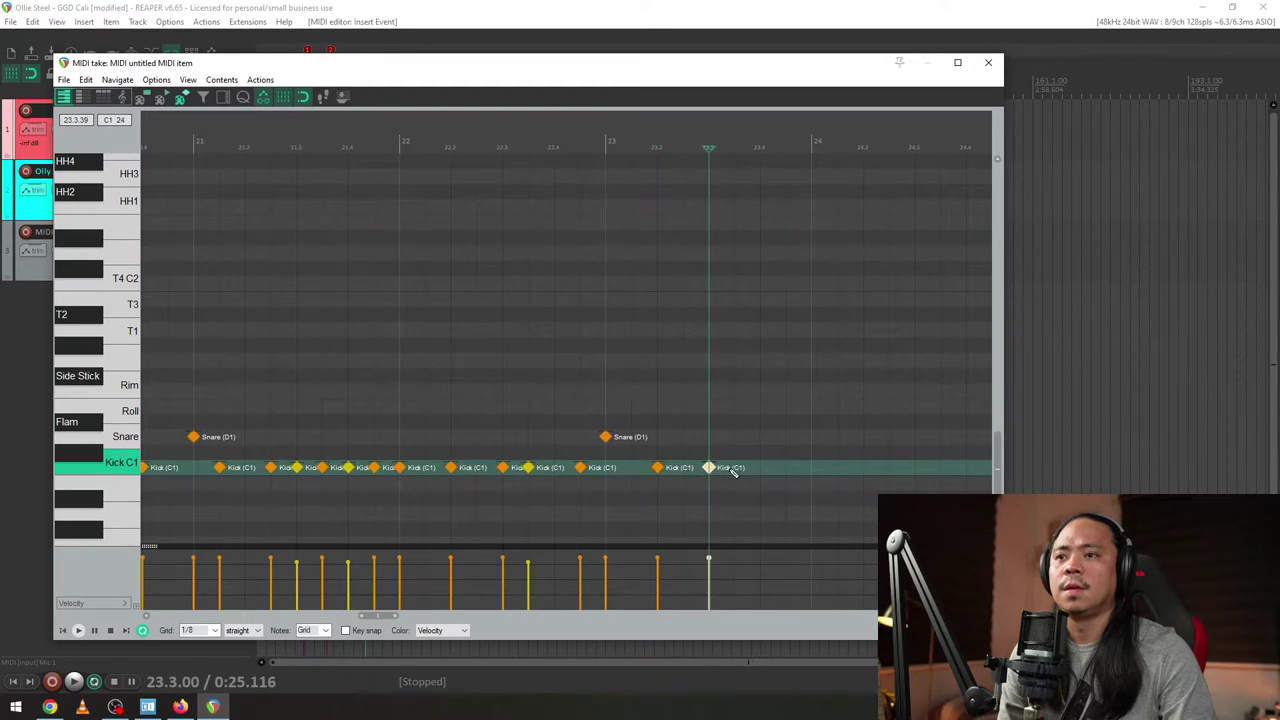
{"action": "left_click", "coordinate": [733, 472]}
{"action": "left_click", "coordinate": [760, 469]}
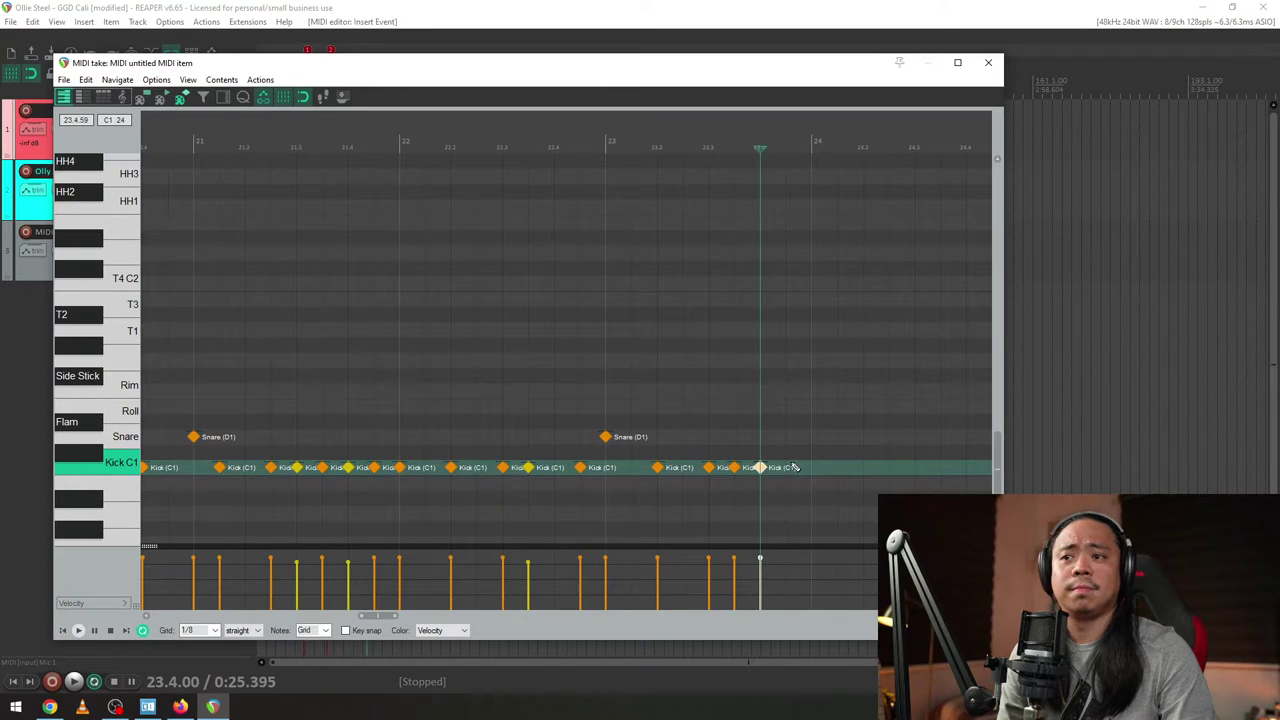
{"action": "key", "text": "space"}
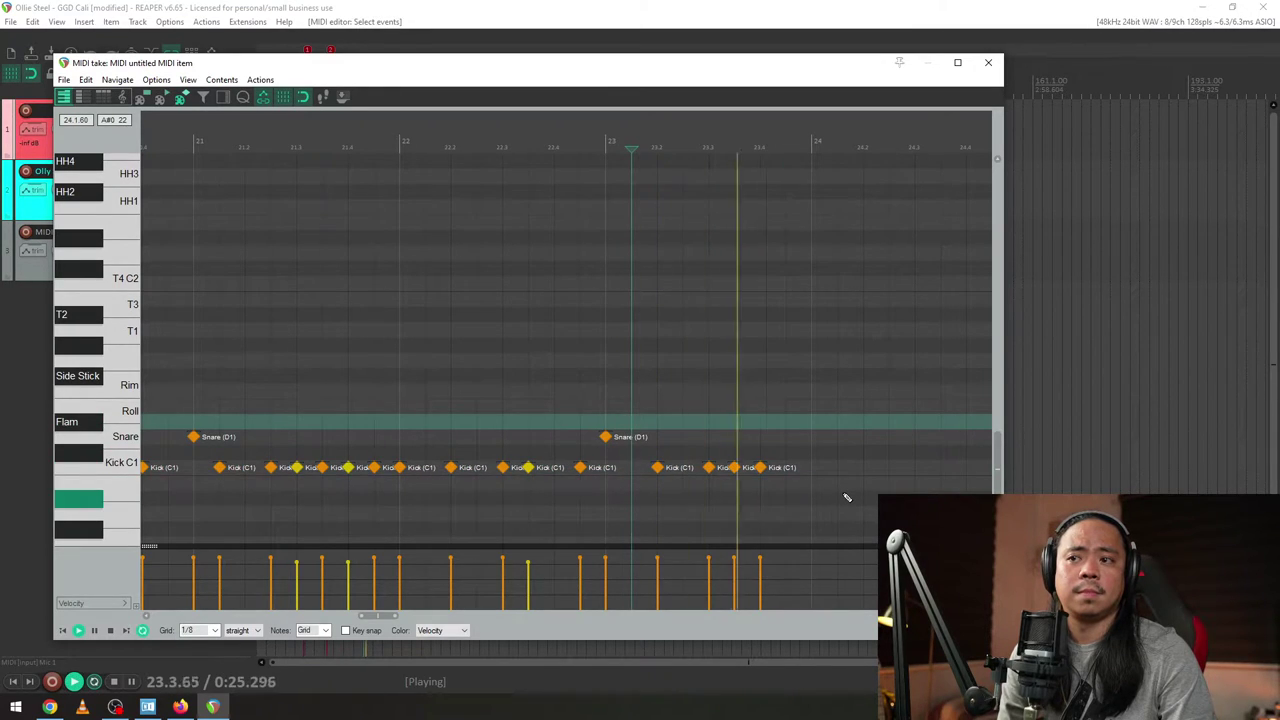
{"action": "left_click", "coordinate": [786, 467]}
{"action": "left_click", "coordinate": [811, 467]}
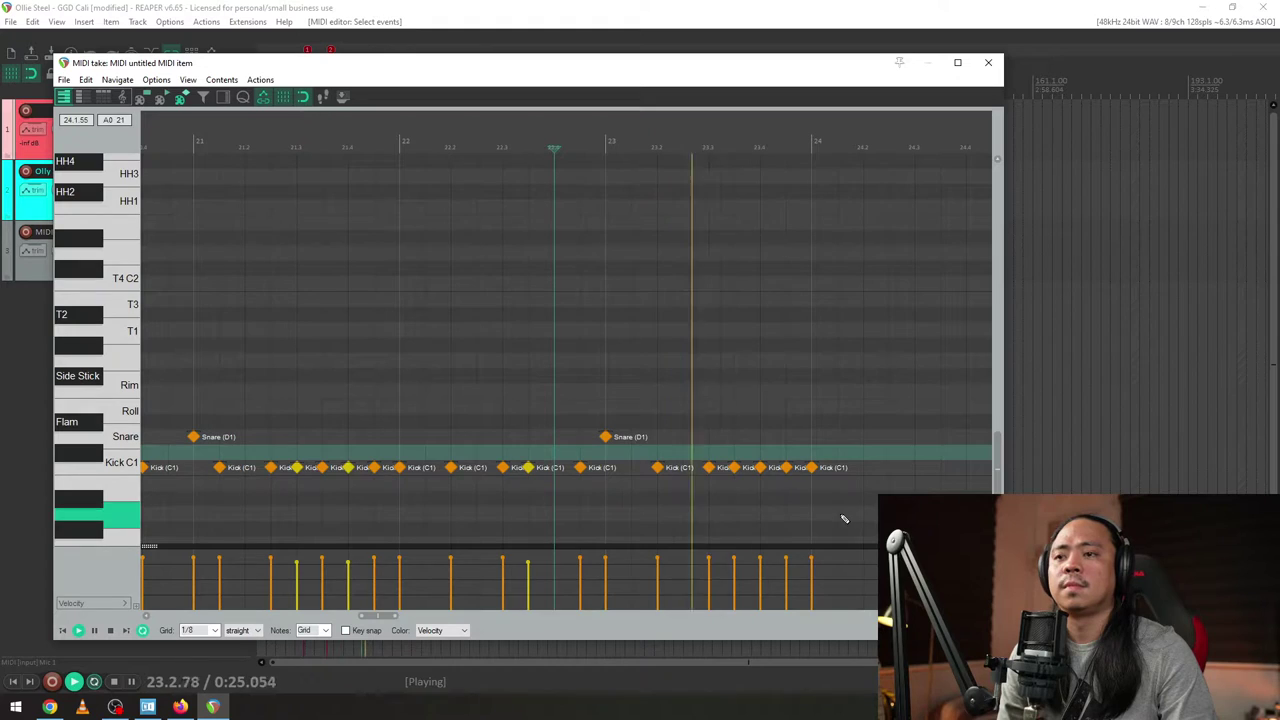
- Lower the velocities of the kicks at 23.3.50 and 23.4.50 together
{"action": "key", "text": "space"}
{"action": "left_click", "coordinate": [734, 467]}
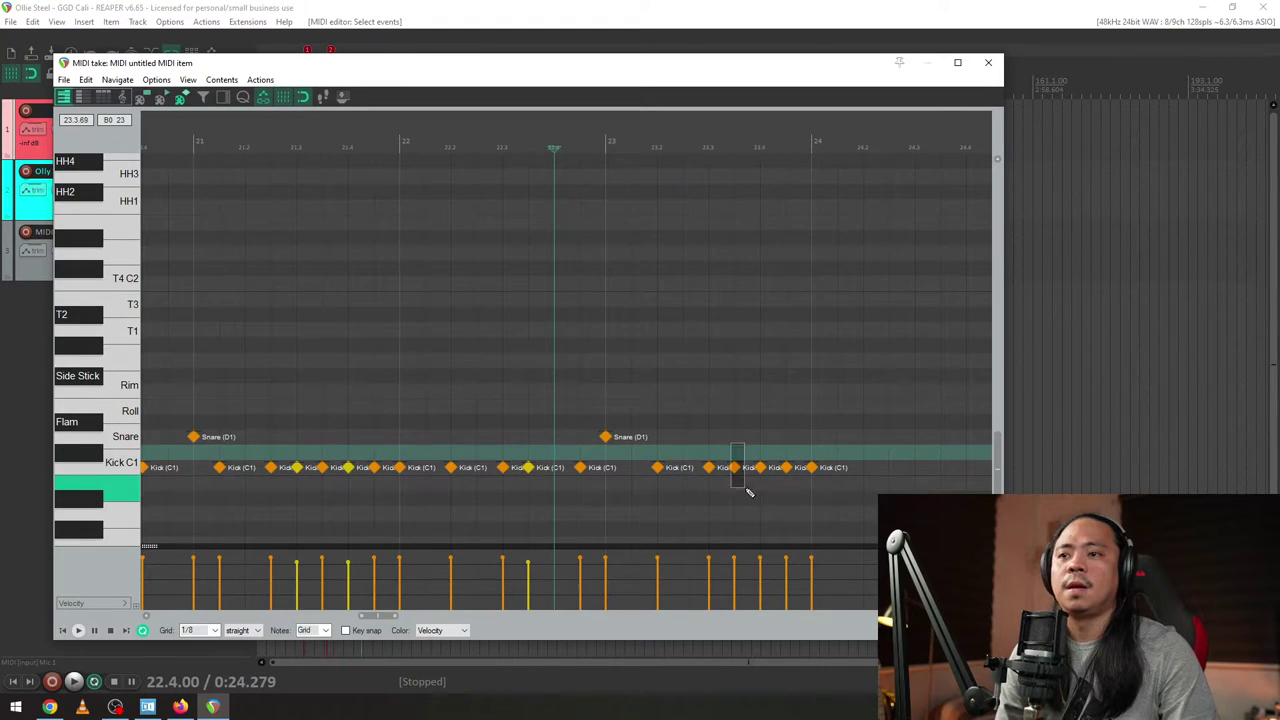
{"action": "left_click", "coordinate": [786, 467], "text": "ctrl"}
{"action": "left_click_drag", "start_coordinate": [734, 556], "coordinate": [735, 560]}
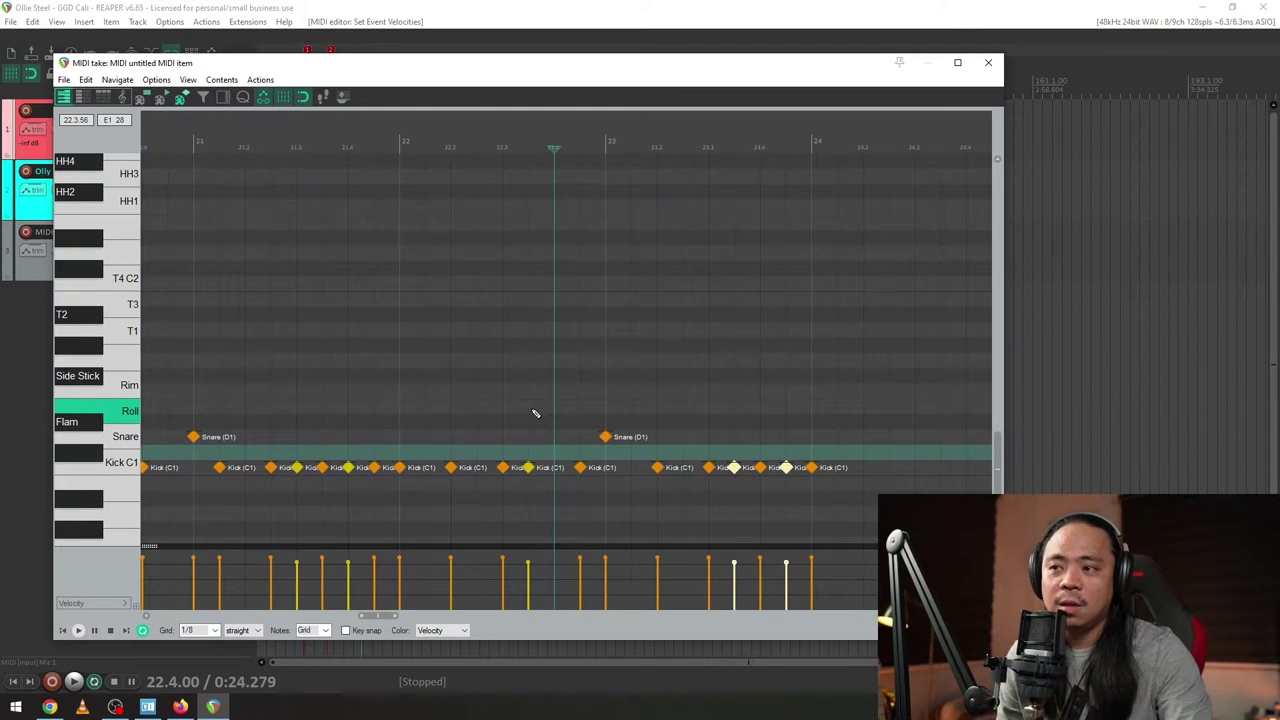
- Play from 21.4.50 and add kick notes at 24.2, 24.2.50, 24.3.50 and 24.4
{"action": "left_click", "coordinate": [374, 140]}
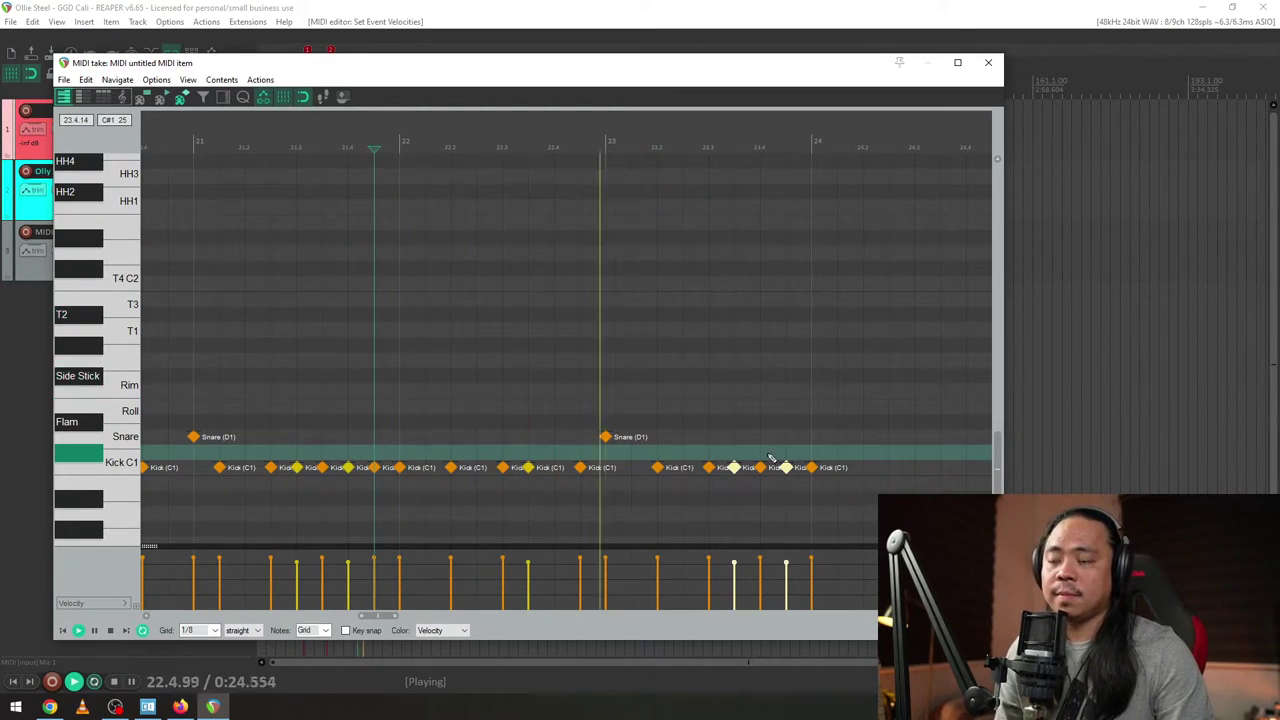
{"action": "left_click", "coordinate": [863, 467]}
{"action": "left_click", "coordinate": [889, 467]}
{"action": "left_click", "coordinate": [941, 467]}
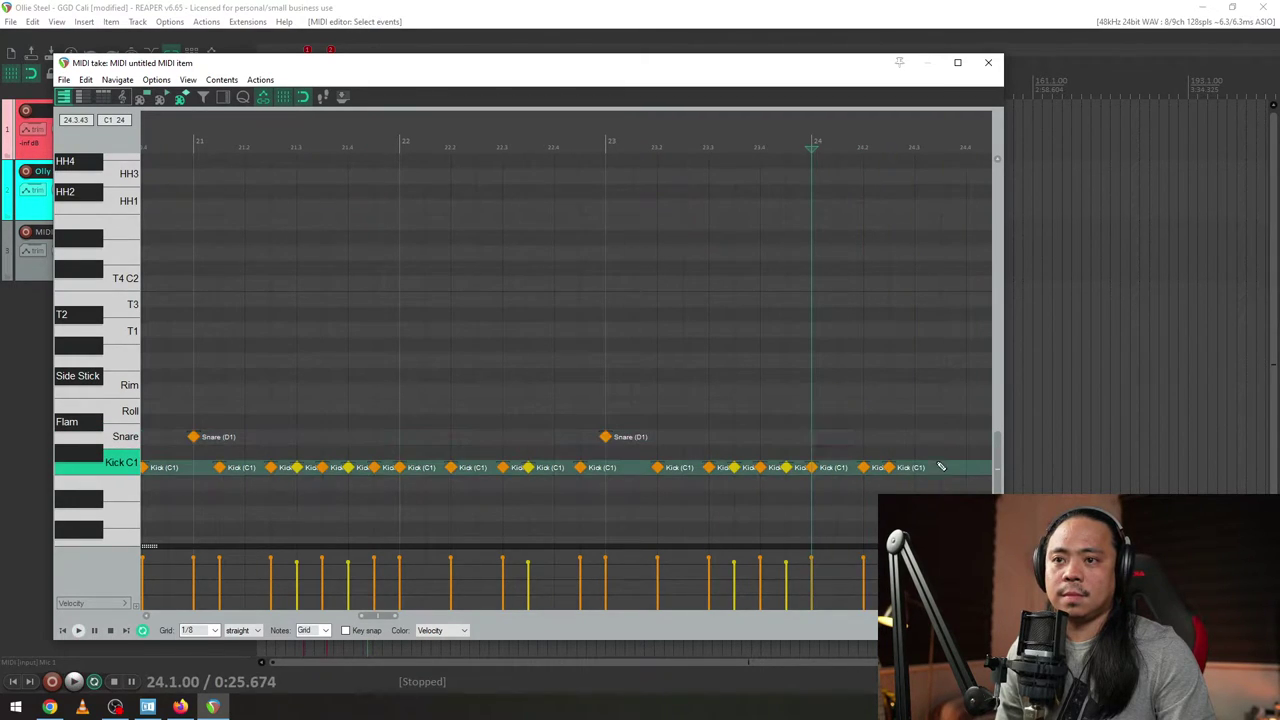
{"action": "left_click", "coordinate": [966, 467]}
{"action": "scroll", "coordinate": [752, 430], "scroll_direction": "down", "scroll_amount": 3}
{"action": "scroll", "coordinate": [752, 430], "scroll_direction": "up", "scroll_amount": 3}
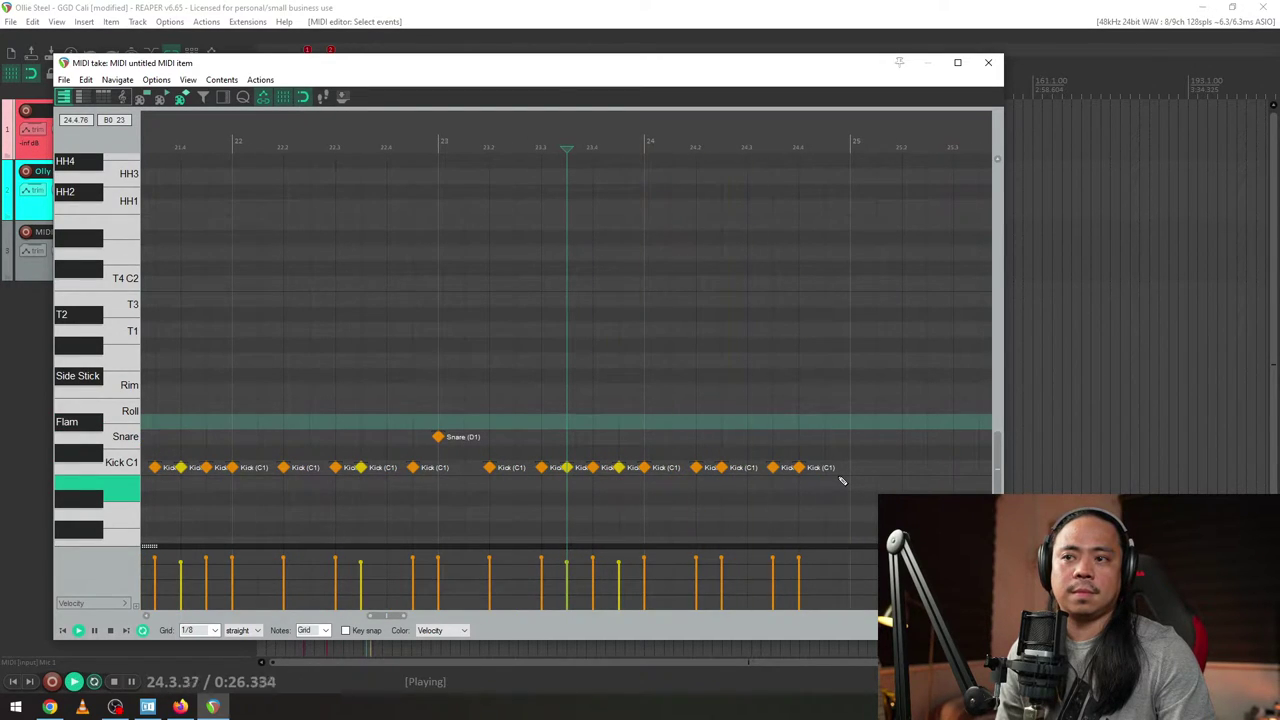
- Add a kick at 24.4.50 and a snare at the start of bar 25
{"action": "left_click", "coordinate": [830, 468]}
{"action": "key", "text": "space"}
{"action": "left_click", "coordinate": [850, 437]}
{"action": "key", "text": "space"}
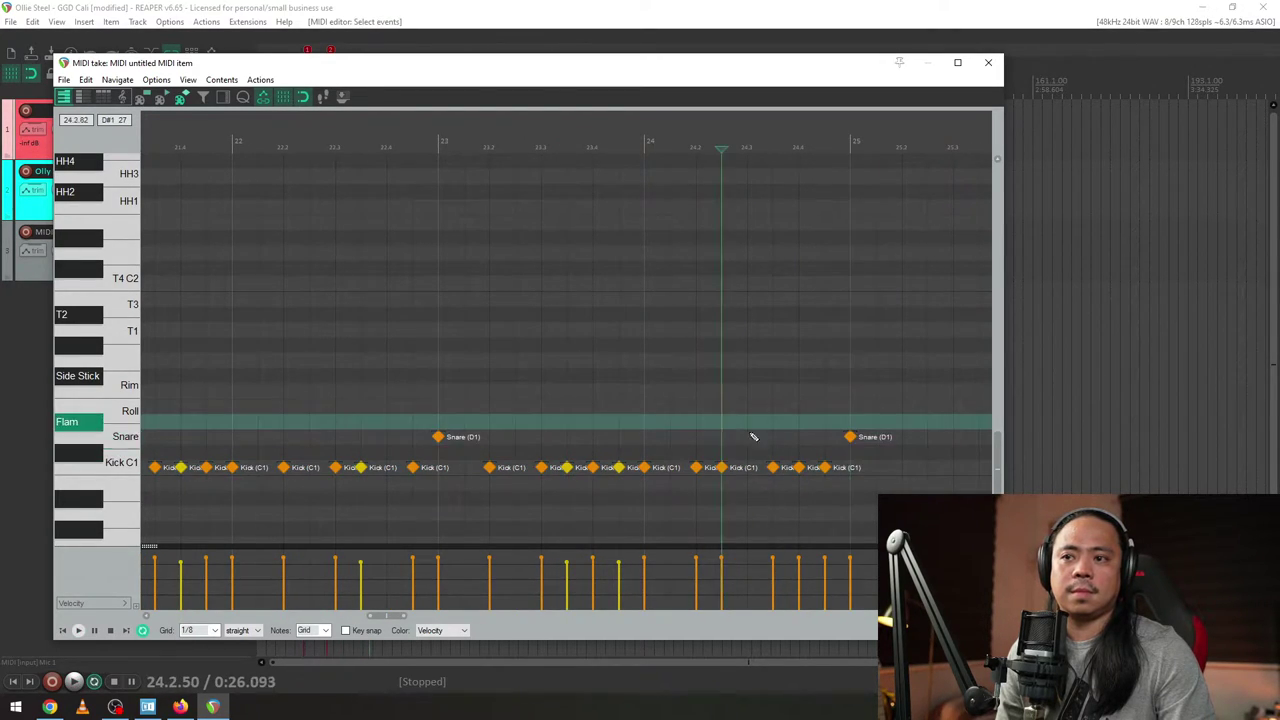
- Add kick notes at 25.2, 25.3, 25.3.50, 25.4.50 and 26.1
{"action": "left_click", "coordinate": [902, 467]}
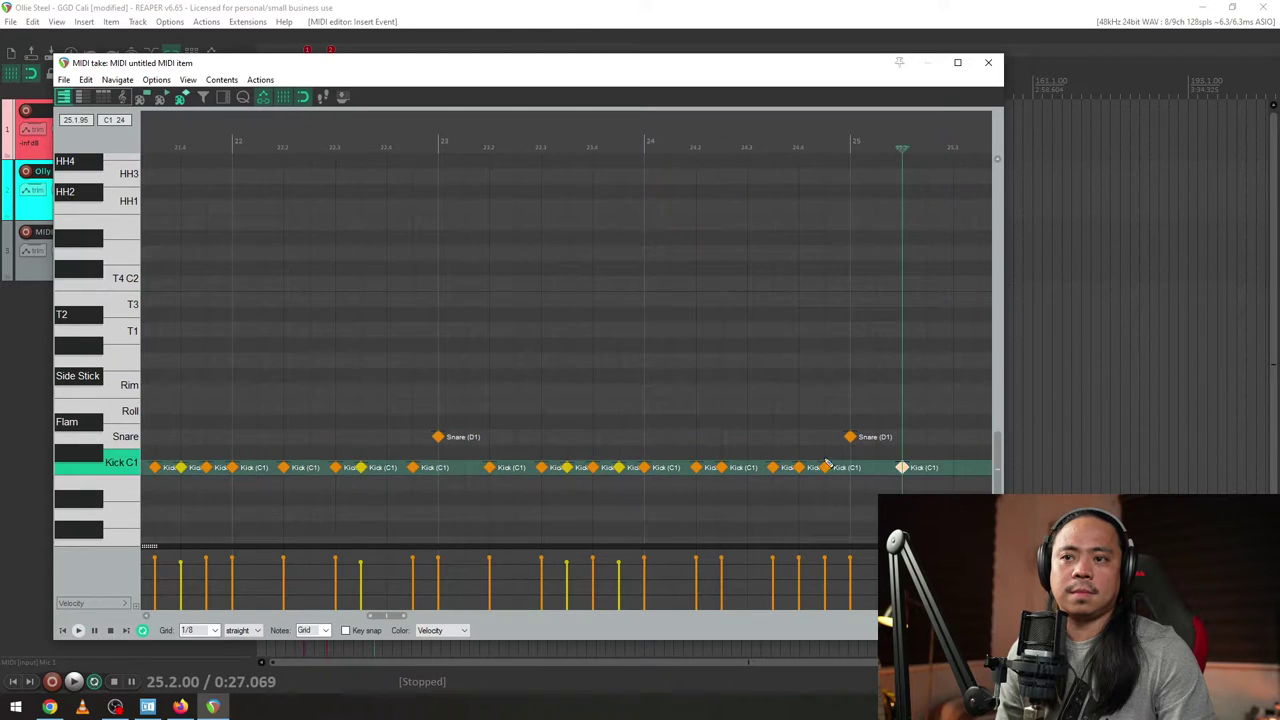
{"action": "left_click", "coordinate": [953, 467]}
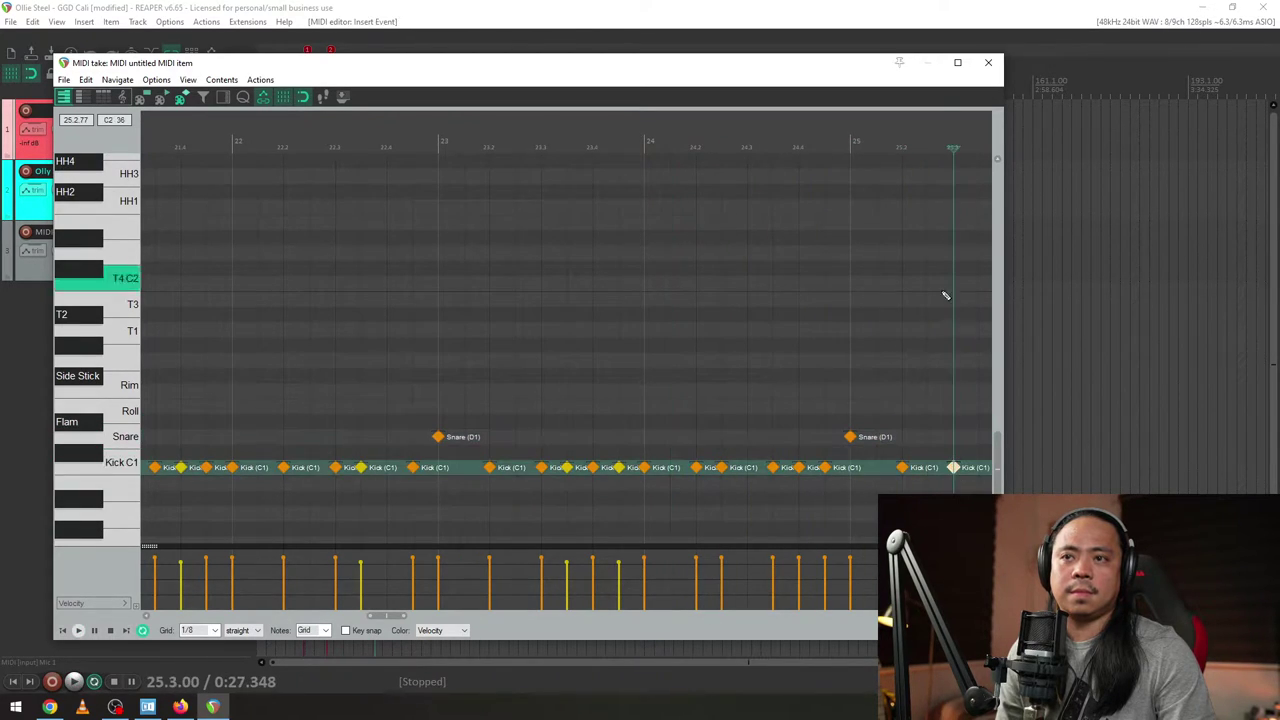
{"action": "left_click", "coordinate": [661, 467]}
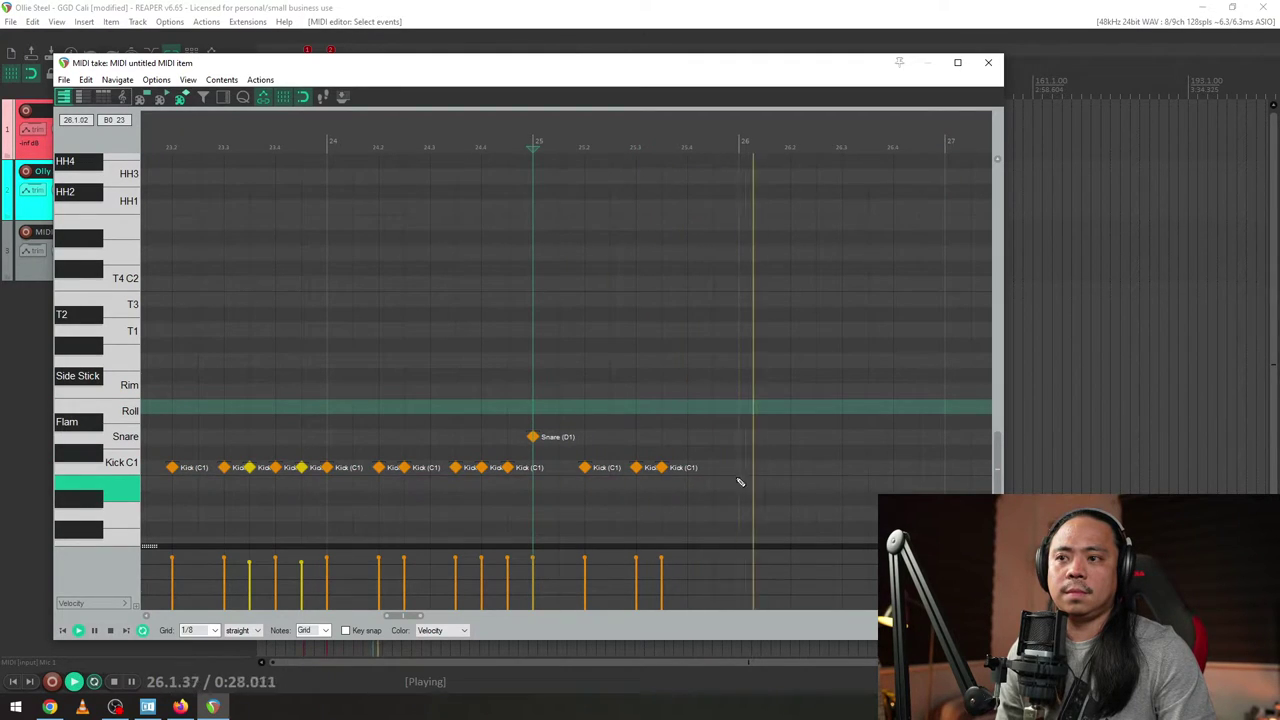
{"action": "left_click", "coordinate": [713, 467]}
{"action": "left_click", "coordinate": [739, 467]}
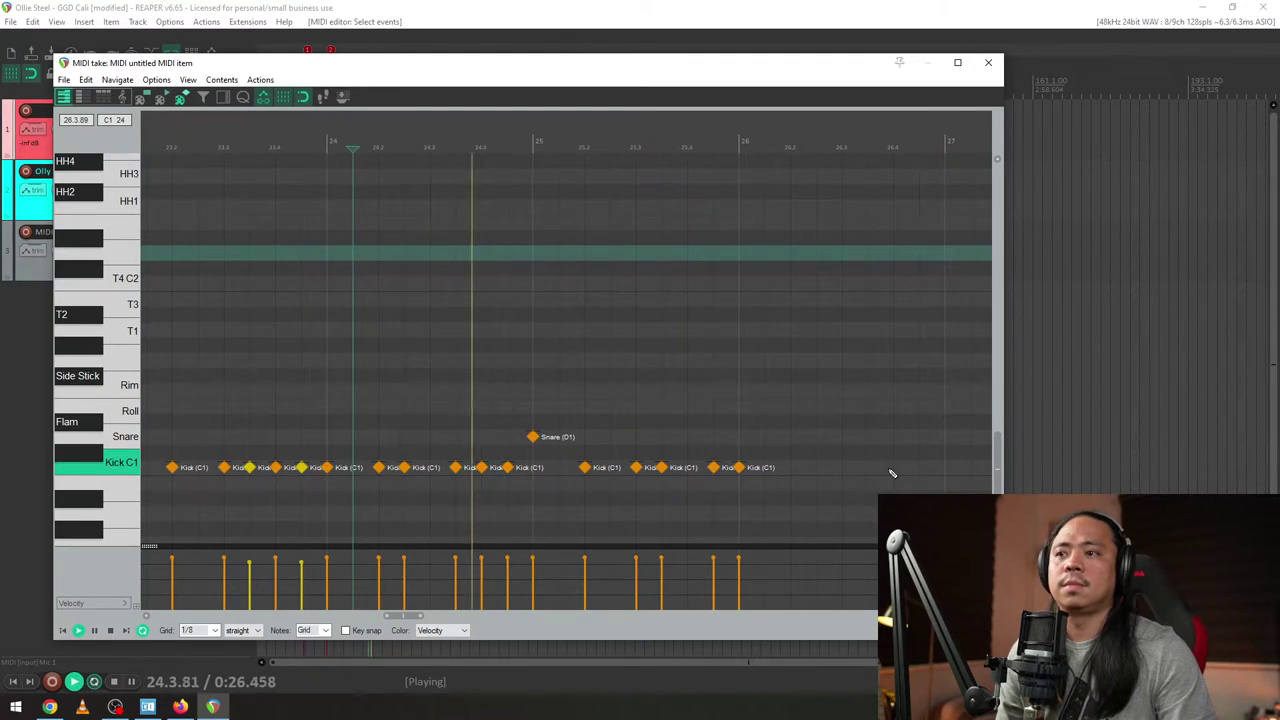
- Add kick notes at 26.2, 26.3, 26.3.50 and 26.4, and play the passage from 24.3.50
{"action": "key", "text": "space"}
{"action": "left_click", "coordinate": [791, 468]}
{"action": "left_click", "coordinate": [843, 468]}
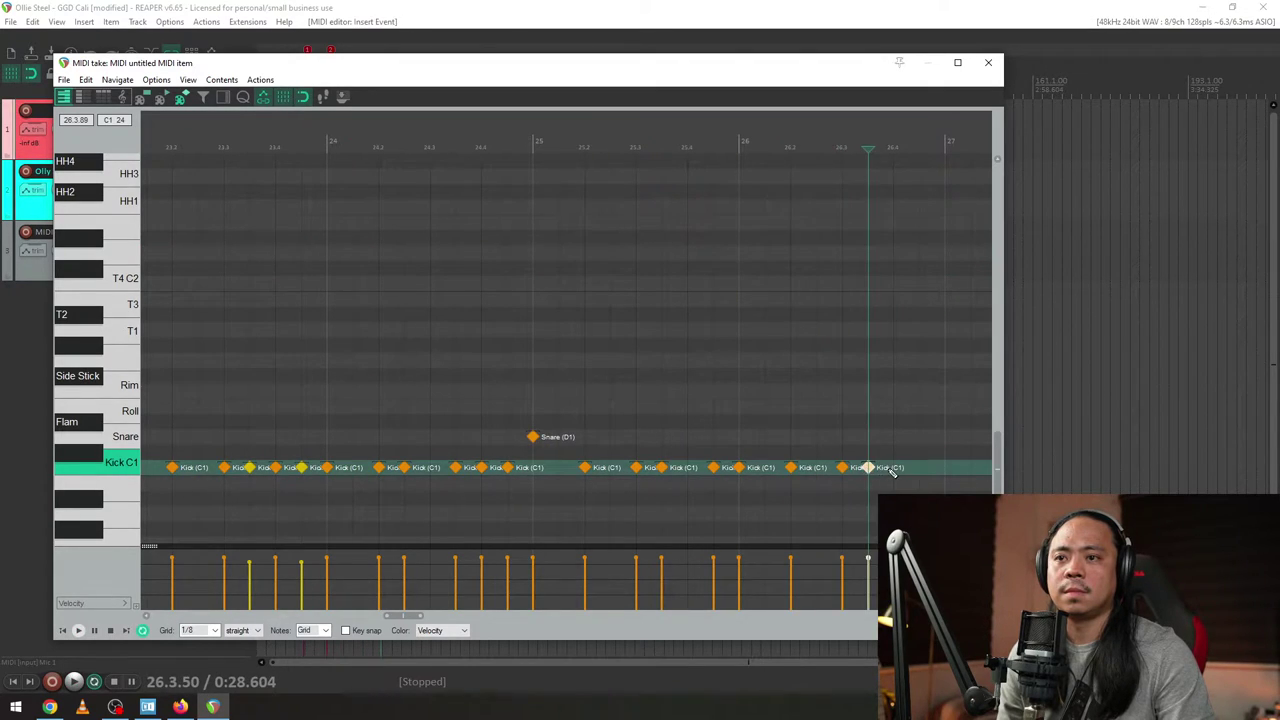
{"action": "left_click", "coordinate": [893, 468]}
{"action": "key", "text": "space"}
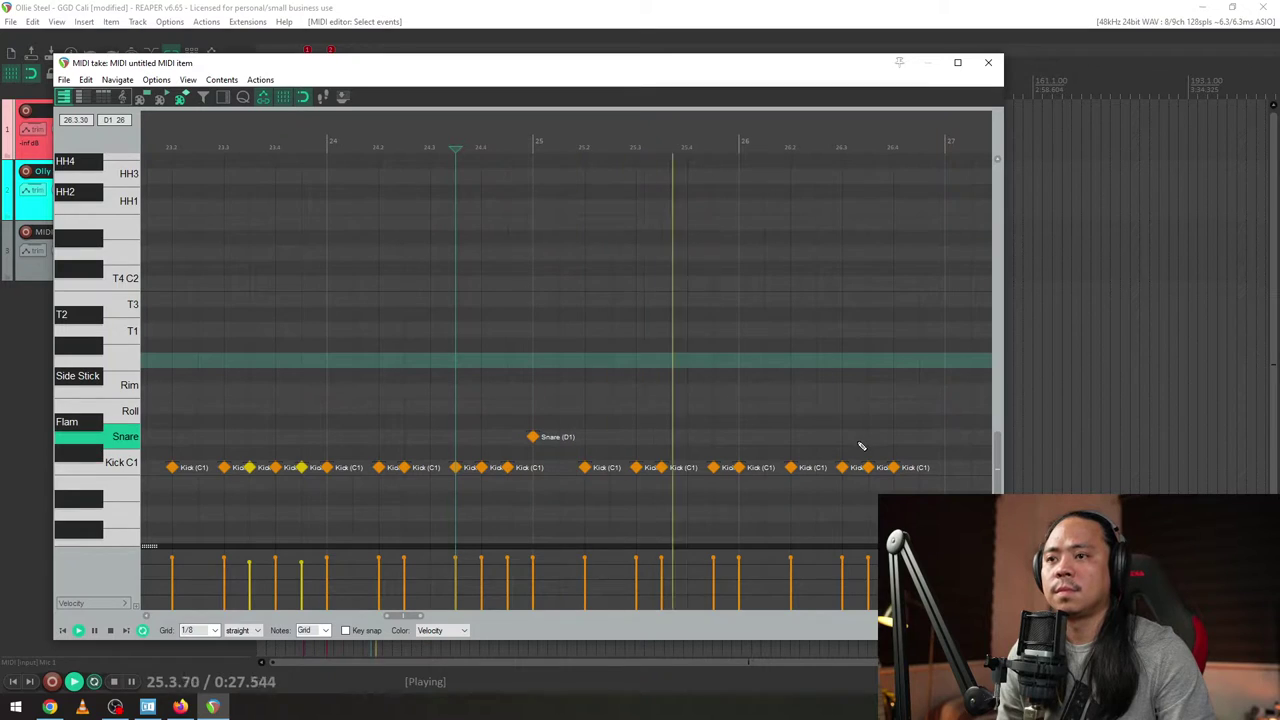
- Add a snare at the start of bar 27 and play the passage from 25.3.50
{"action": "key", "text": "space"}
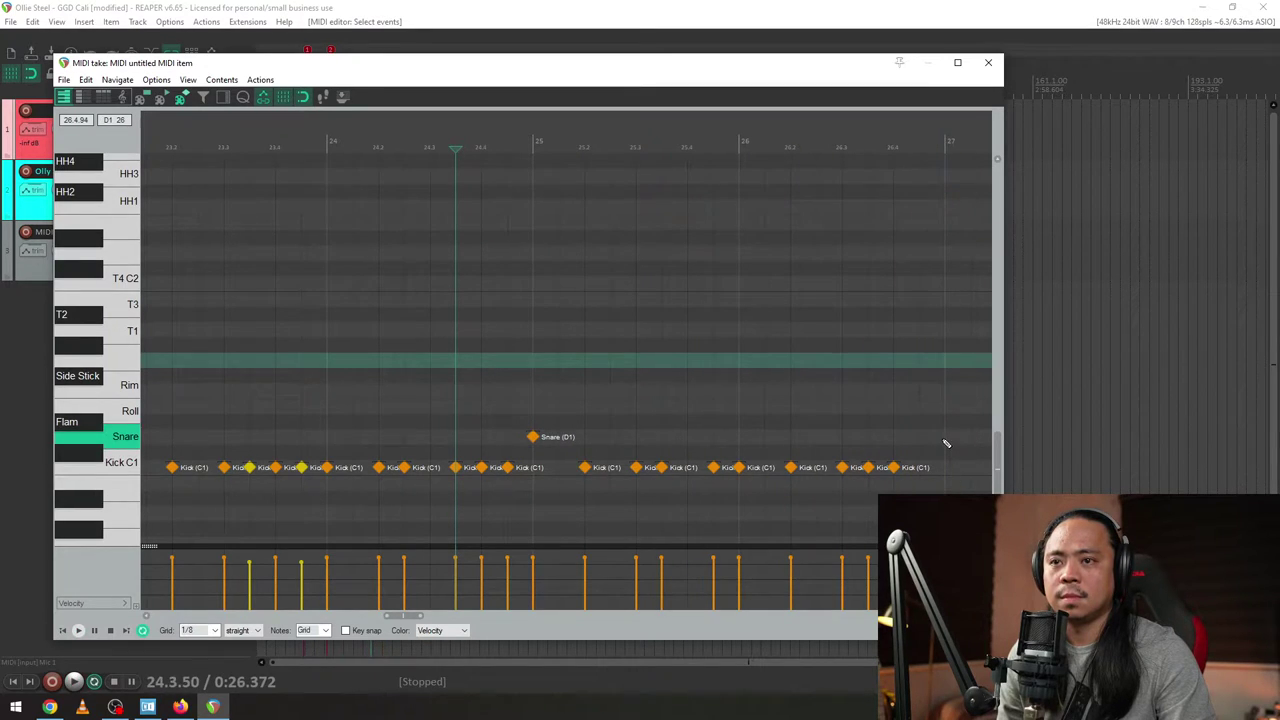
{"action": "left_click", "coordinate": [946, 440]}
{"action": "key", "text": "space"}
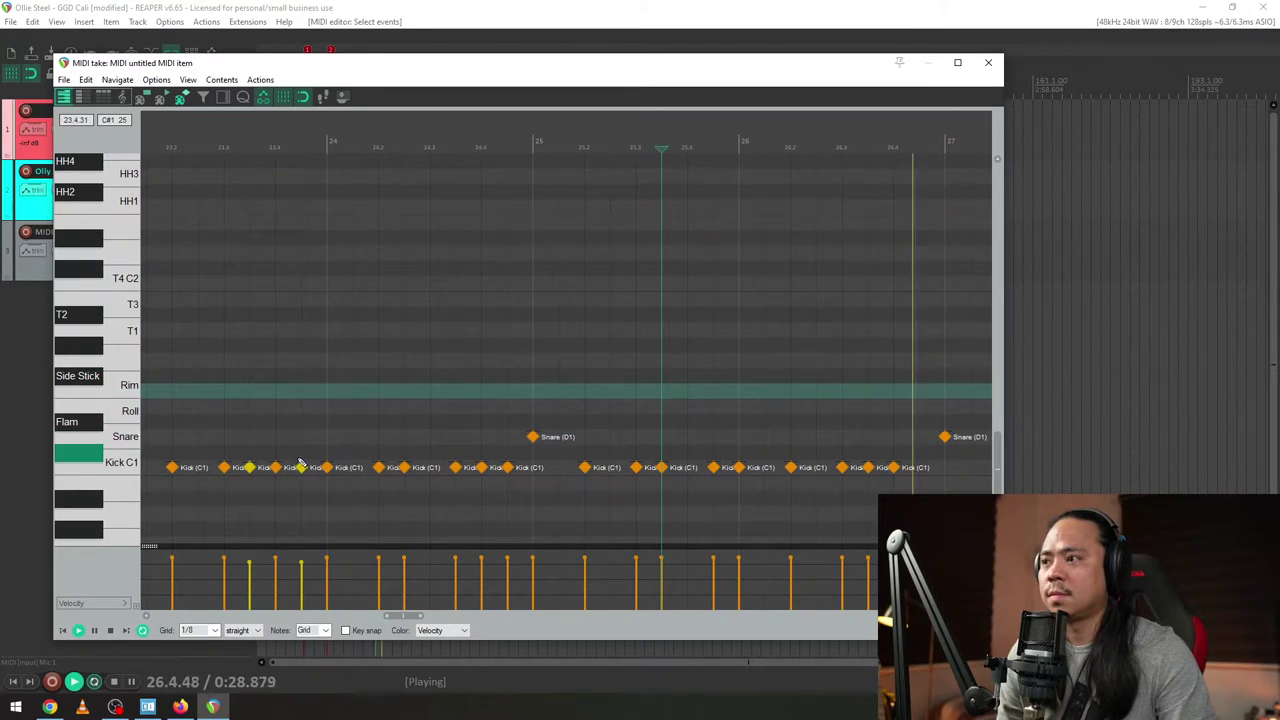
{"action": "key", "text": "space"}
{"action": "key", "text": "space"}
{"action": "scroll", "coordinate": [729, 455], "scroll_direction": "down", "scroll_amount": 4}
{"action": "scroll", "coordinate": [737, 457], "scroll_direction": "up", "scroll_amount": 3}
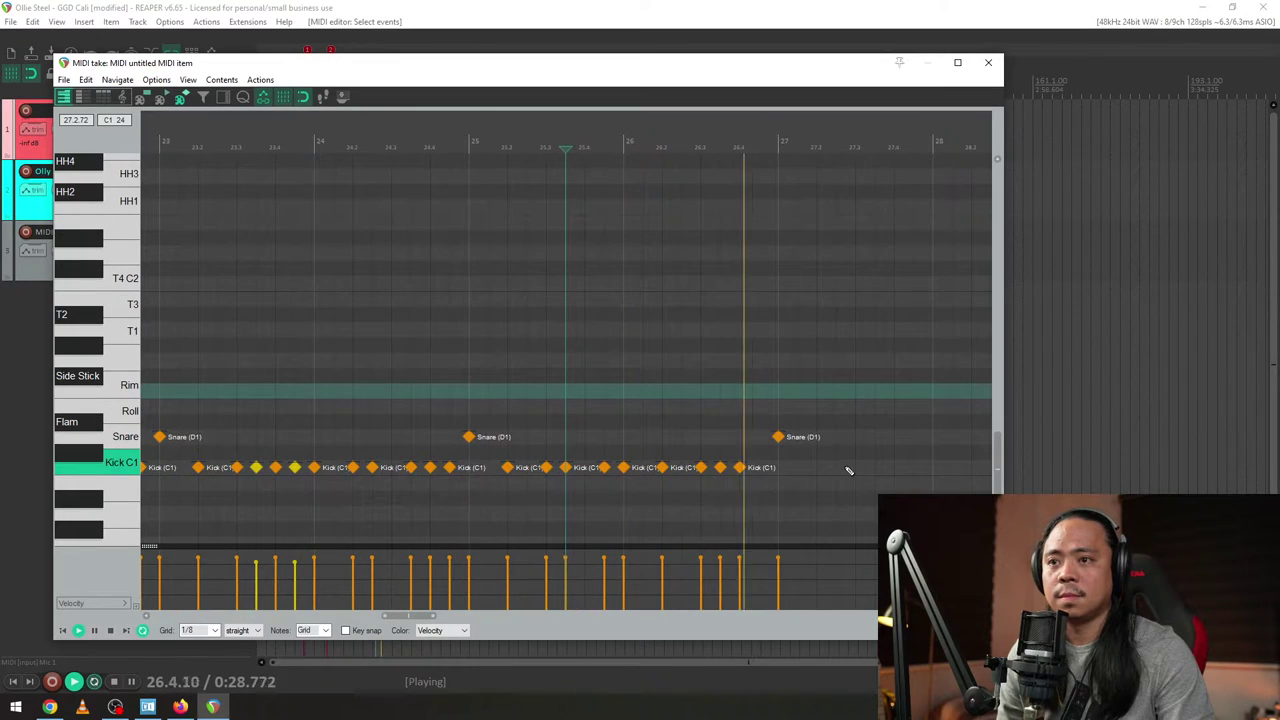
{"action": "key", "text": "space"}
- Add kick notes at 27.1.50, 27.2 and 27.2.50, and play from 26.4.50
{"action": "left_click", "coordinate": [798, 467]}
{"action": "left_click", "coordinate": [816, 468]}
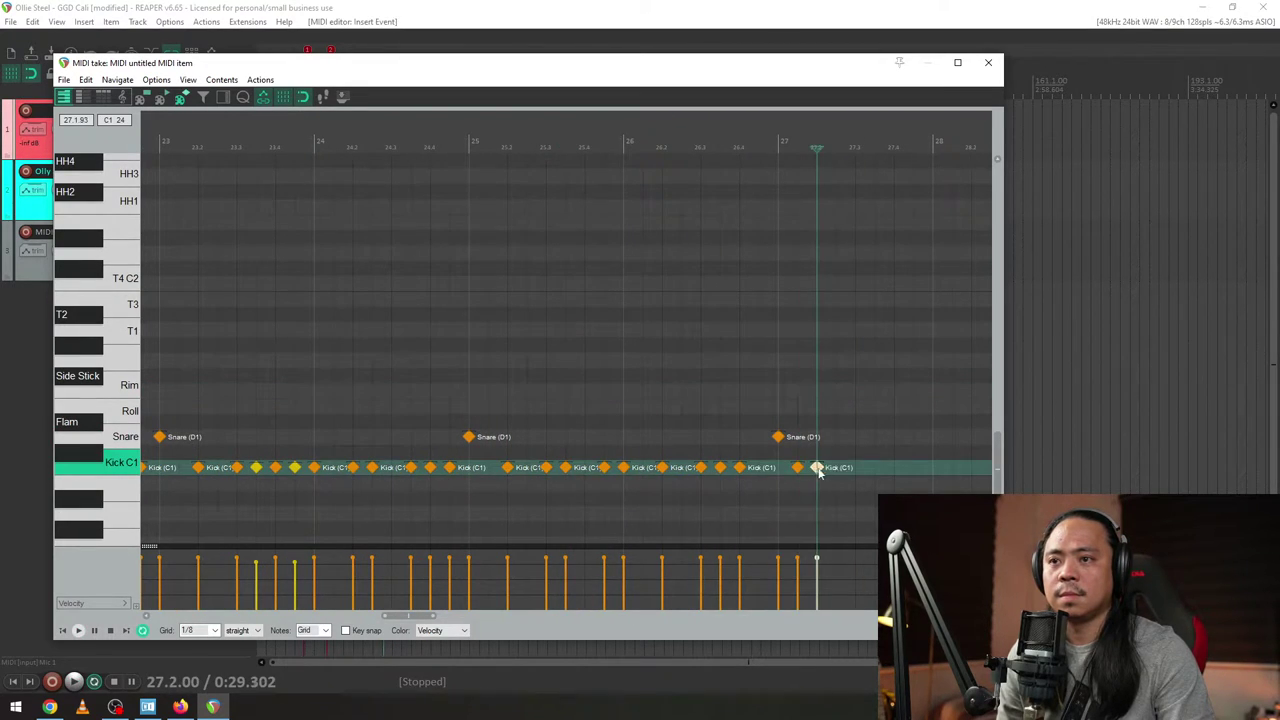
{"action": "left_click", "coordinate": [836, 468]}
{"action": "key", "text": "space"}
{"action": "key", "text": "space"}
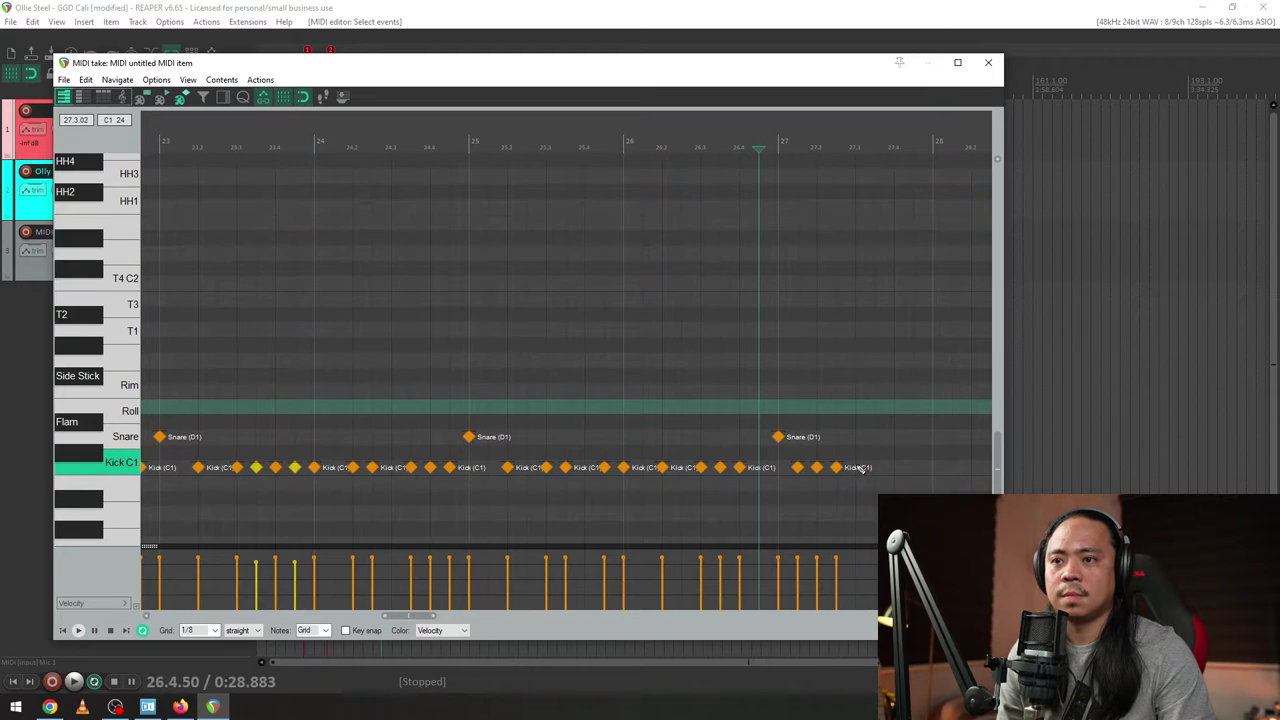
- Add a kick at 27.3 and play the pattern from the start of bar 26
{"action": "left_click", "coordinate": [856, 468]}
{"action": "left_click", "coordinate": [625, 423]}
{"action": "key", "text": "space"}
{"action": "scroll", "coordinate": [894, 474], "scroll_direction": "up", "scroll_amount": 4}
{"action": "scroll", "coordinate": [894, 474], "scroll_direction": "down", "scroll_amount": 4}
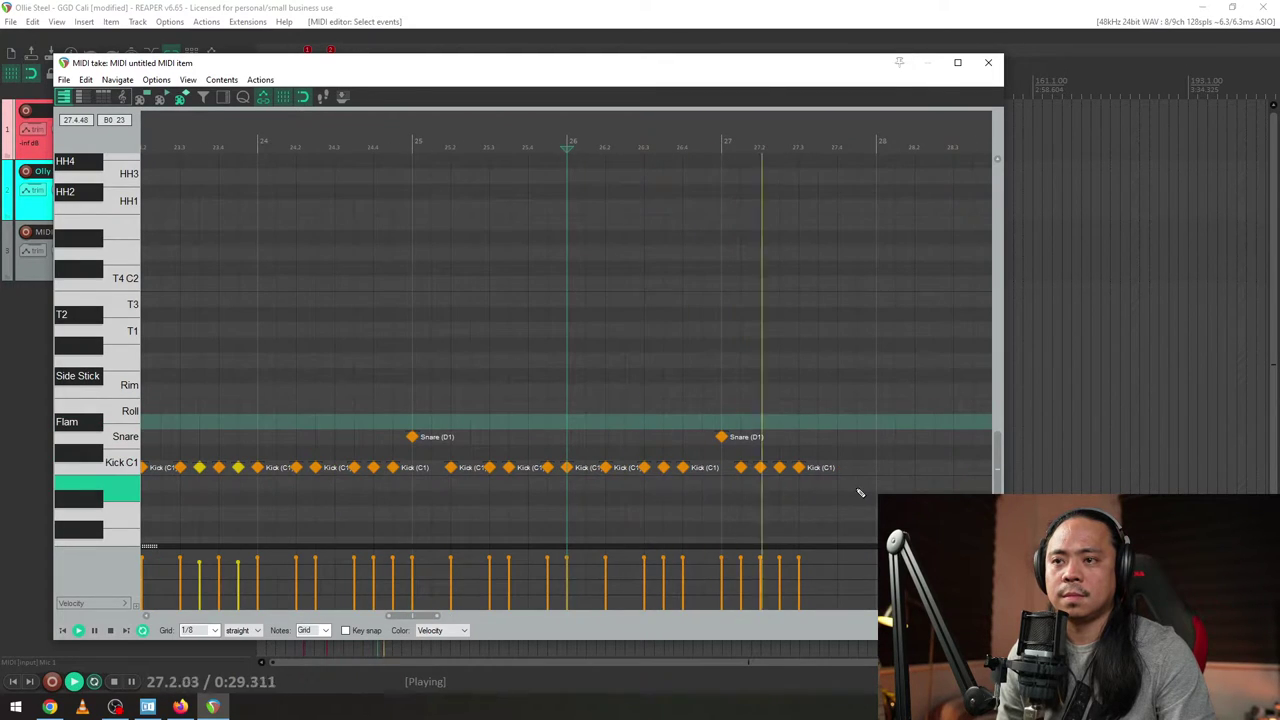
{"action": "key", "text": "space"}
- Add kick notes at 27.3.50, 27.4, 27.4.50 and 28.1
{"action": "left_click", "coordinate": [822, 468]}
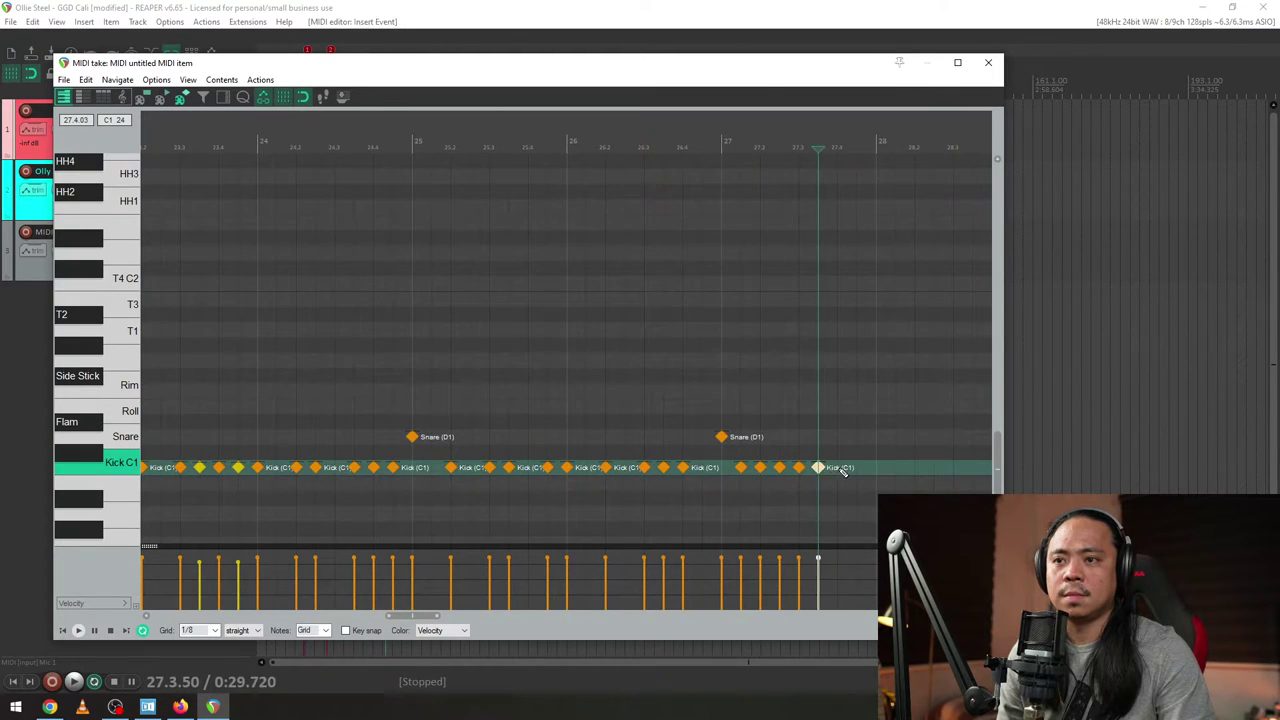
{"action": "left_click", "coordinate": [838, 470]}
{"action": "left_click", "coordinate": [858, 470]}
{"action": "left_click", "coordinate": [877, 468]}
{"action": "left_click_drag", "start_coordinate": [734, 423], "coordinate": [625, 344]}
{"action": "key", "text": "space"}
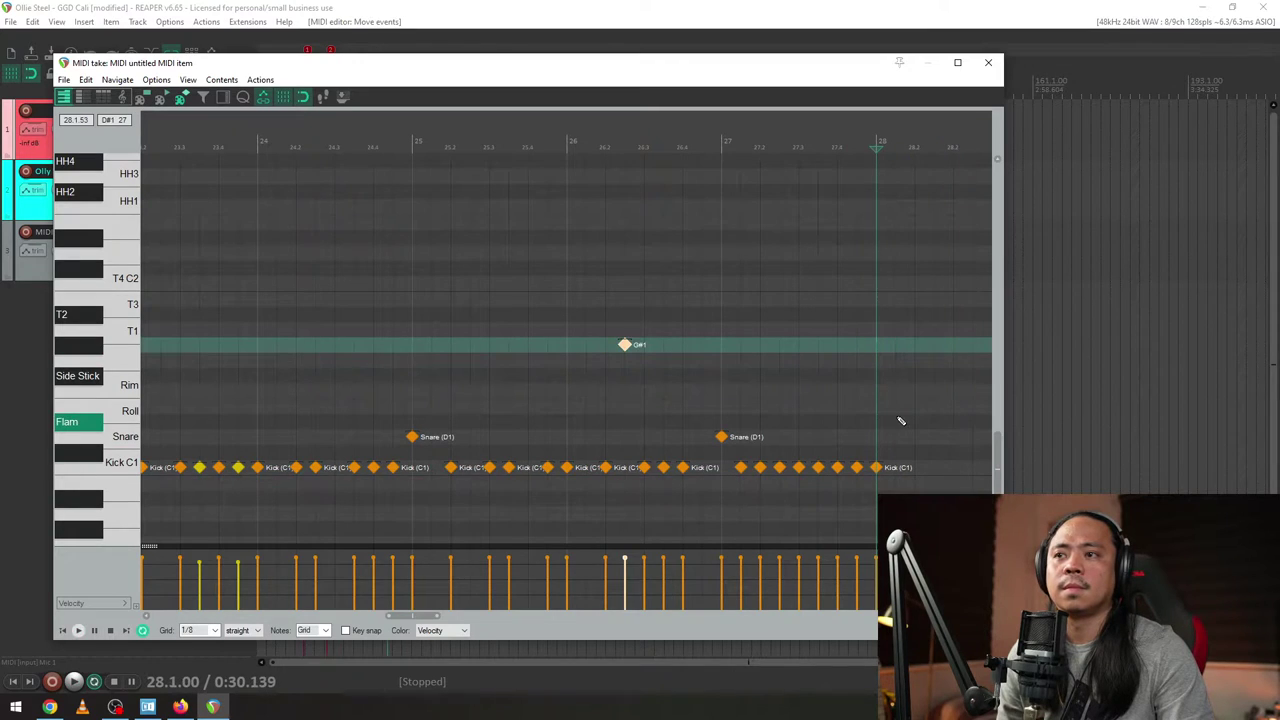
{"action": "key", "text": "ctrl+z"}
- Play from 26.4.50 and delete the kick at the start of bar 28
{"action": "left_click", "coordinate": [698, 379]}
{"action": "key", "text": "space"}
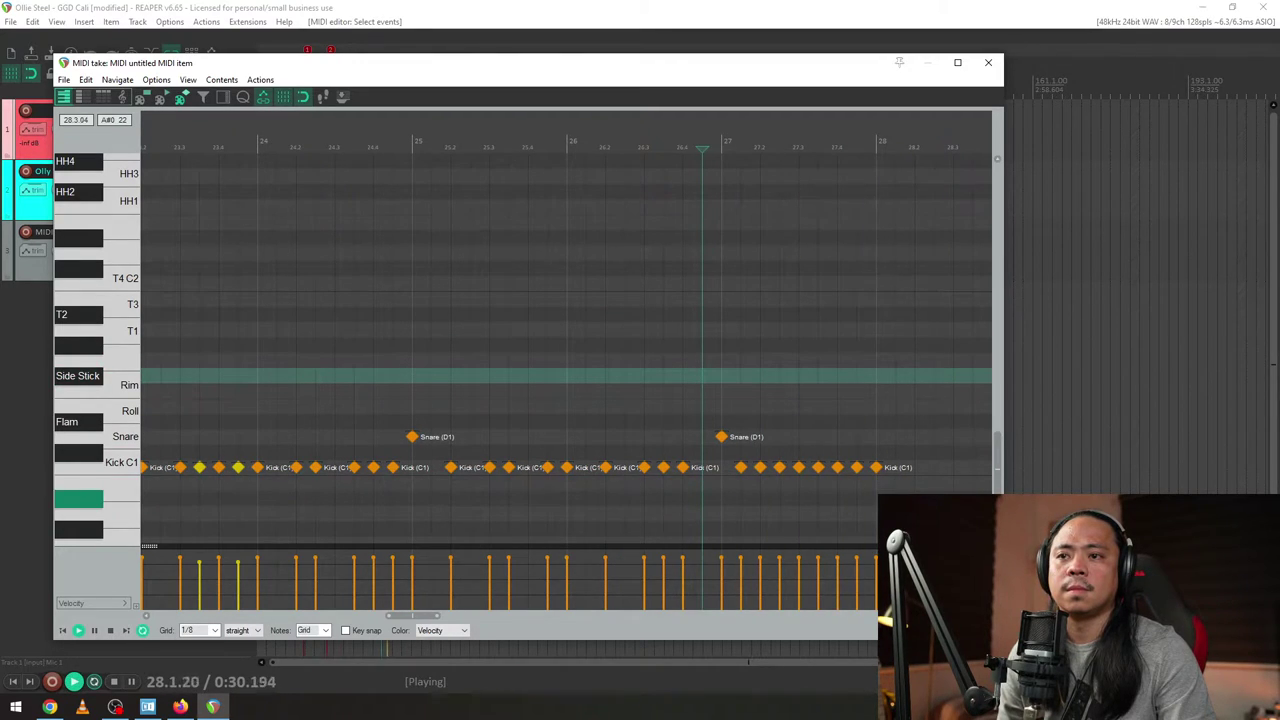
{"action": "double_click", "coordinate": [876, 467]}
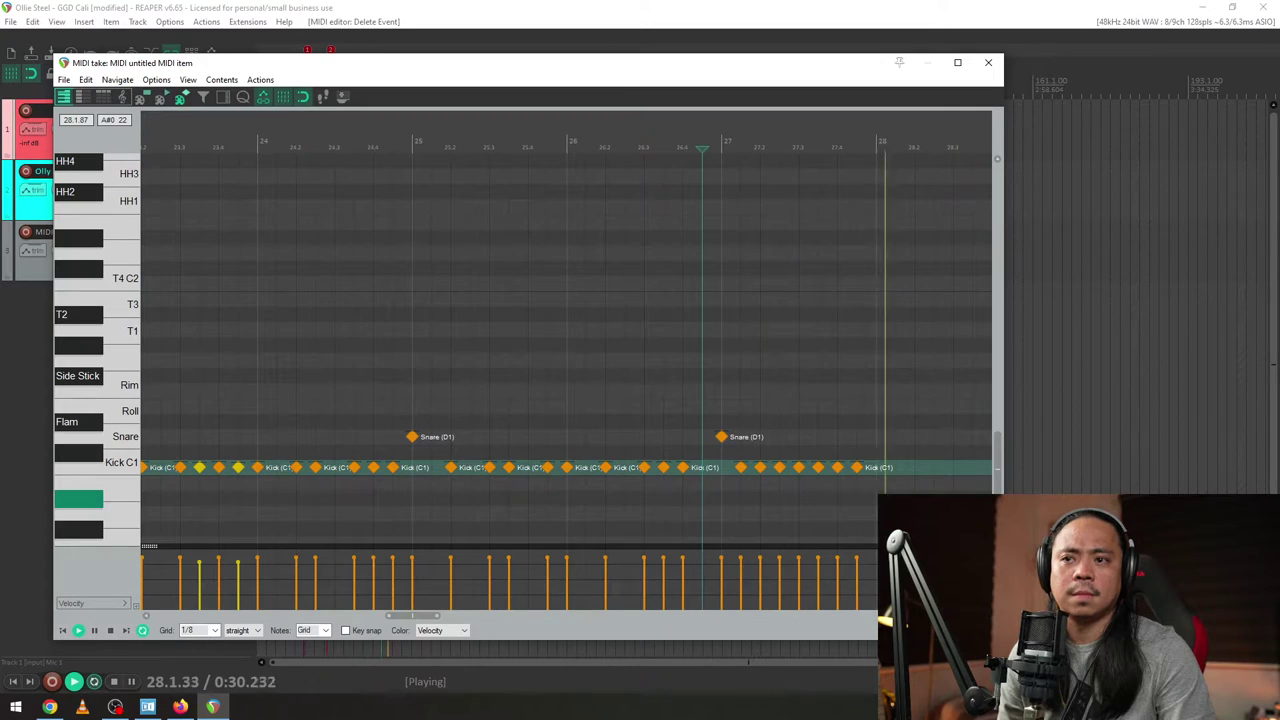
{"action": "key", "text": "space"}
{"action": "key", "text": "space"}
{"action": "key", "text": "space"}
- Add kick notes at 28.1, 28.1.50 and 28.2
{"action": "double_click", "coordinate": [880, 470]}
{"action": "double_click", "coordinate": [893, 471]}
{"action": "left_click", "coordinate": [915, 472]}
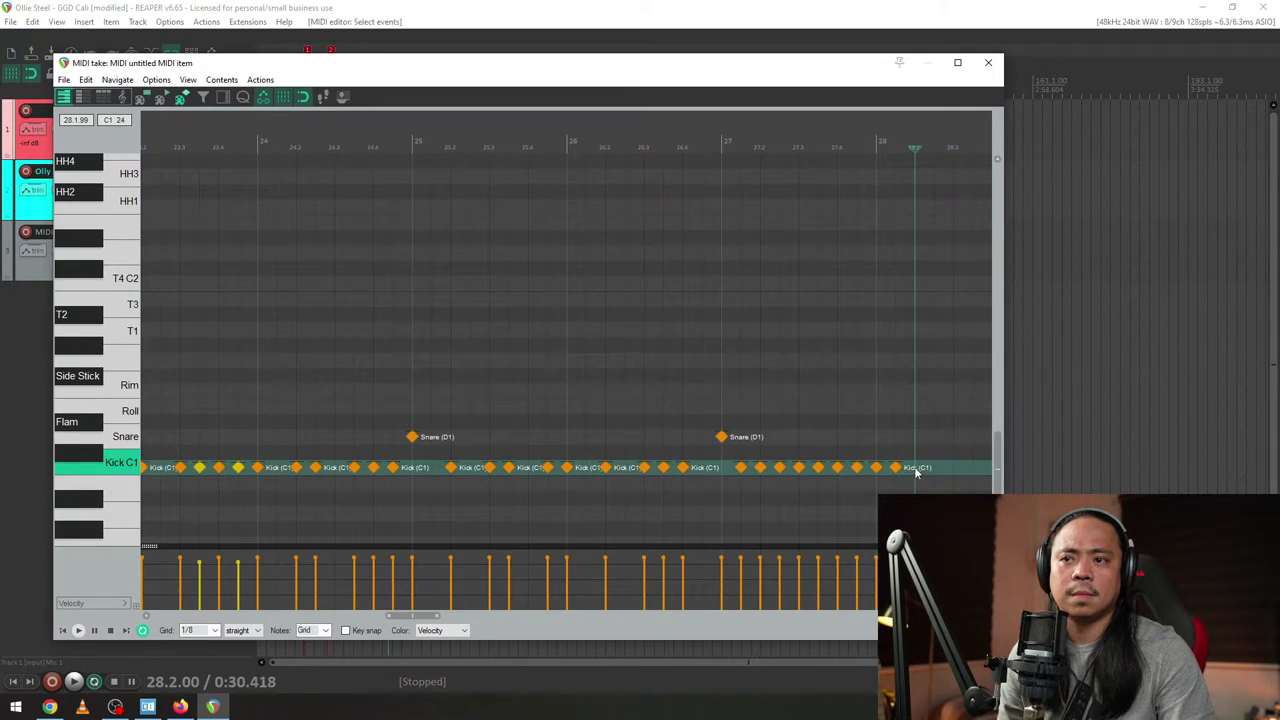
- Play from 26.2.50 and add kick notes at 28.3 and 28.3.50
{"action": "left_click", "coordinate": [626, 405]}
{"action": "key", "text": "space"}
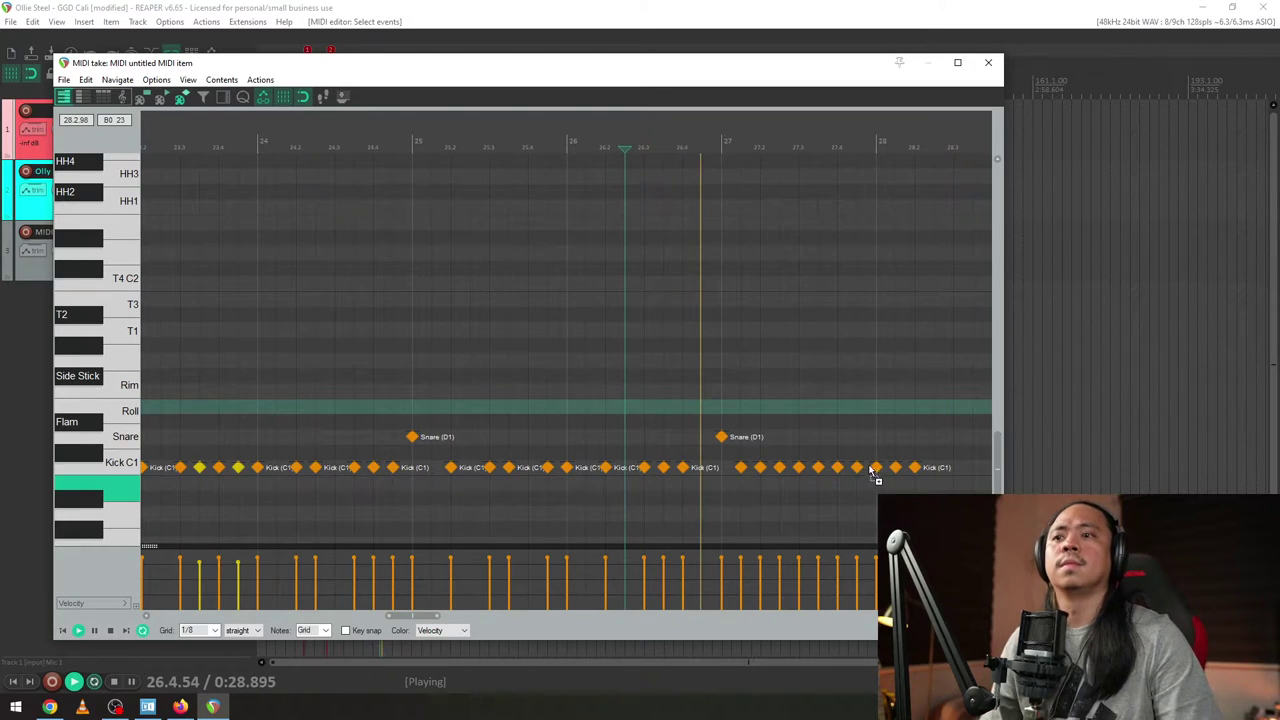
{"action": "left_click", "coordinate": [972, 467]}
{"action": "scroll", "coordinate": [704, 482], "scroll_direction": "down", "scroll_amount": 5}
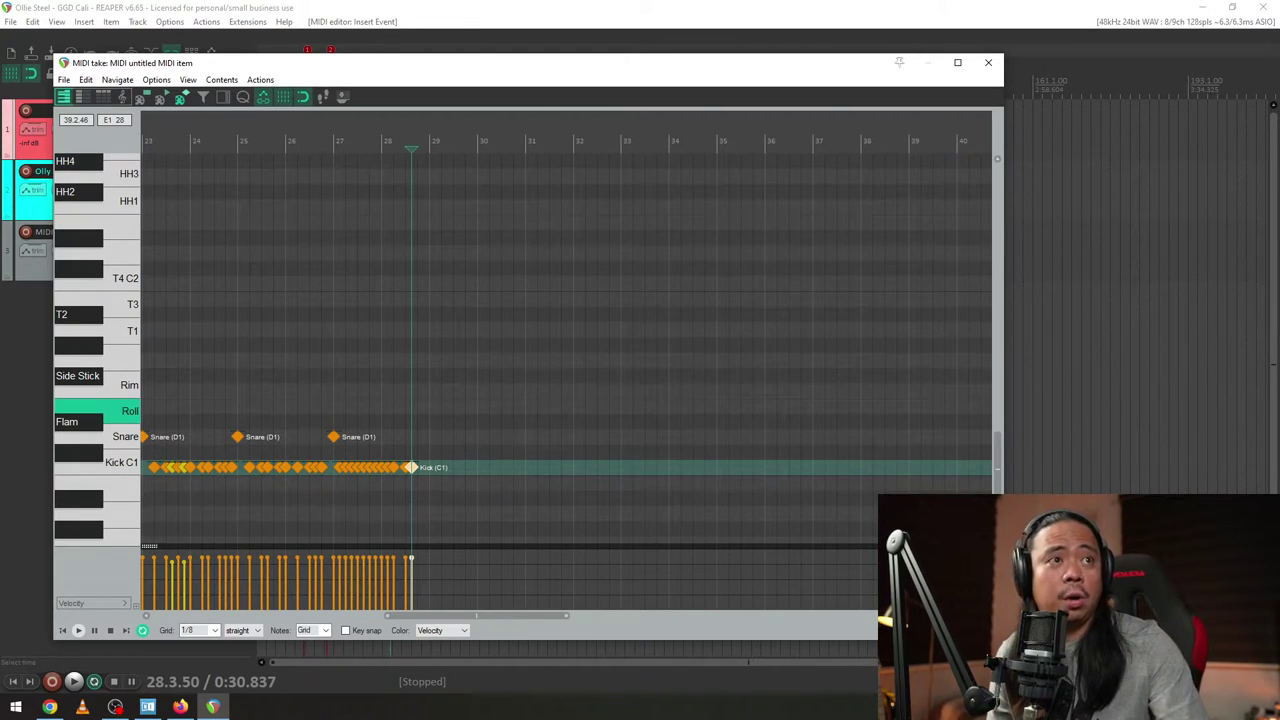
- Switch to the browser, reload the Facebook live dashboard to check viewers' comments, and move the browser window away from the MIDI editor
{"action": "key", "text": "alt+Tab"}
{"action": "left_click_drag", "start_coordinate": [670, 13], "coordinate": [648, 24]}
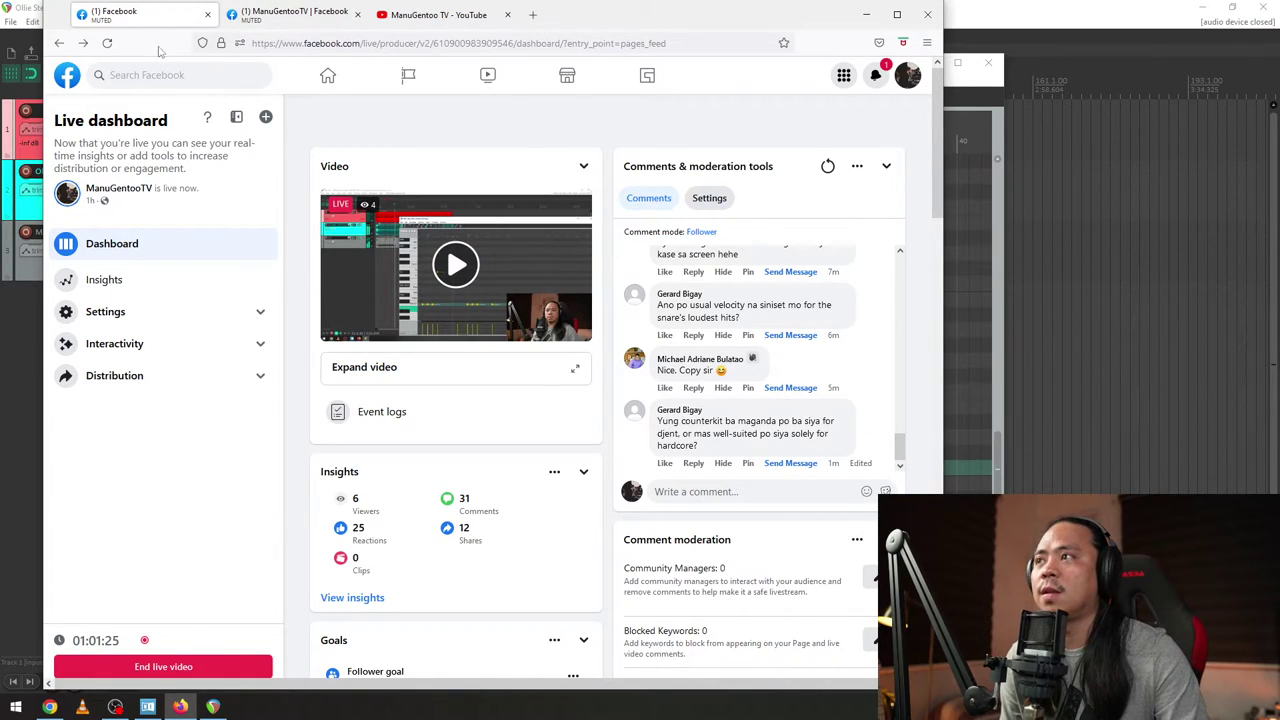
{"action": "key", "text": "F5"}
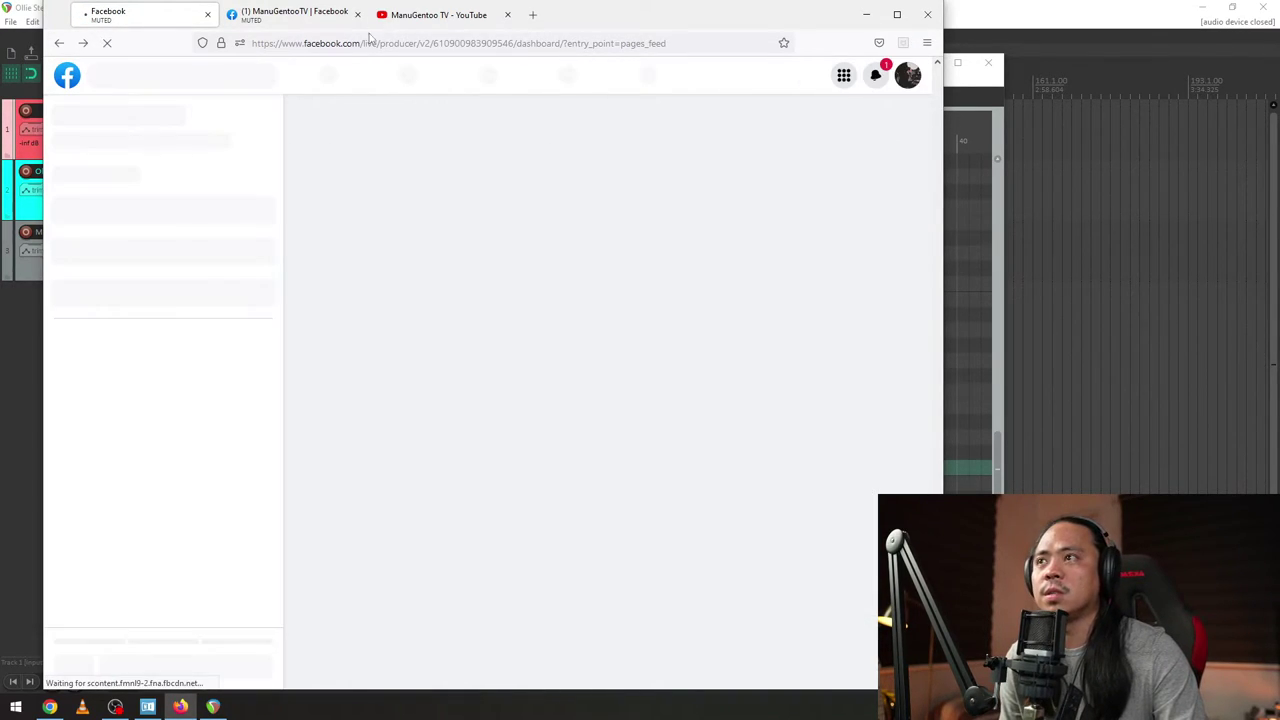
{"action": "left_click", "coordinate": [284, 20]}
{"action": "left_click", "coordinate": [155, 22]}
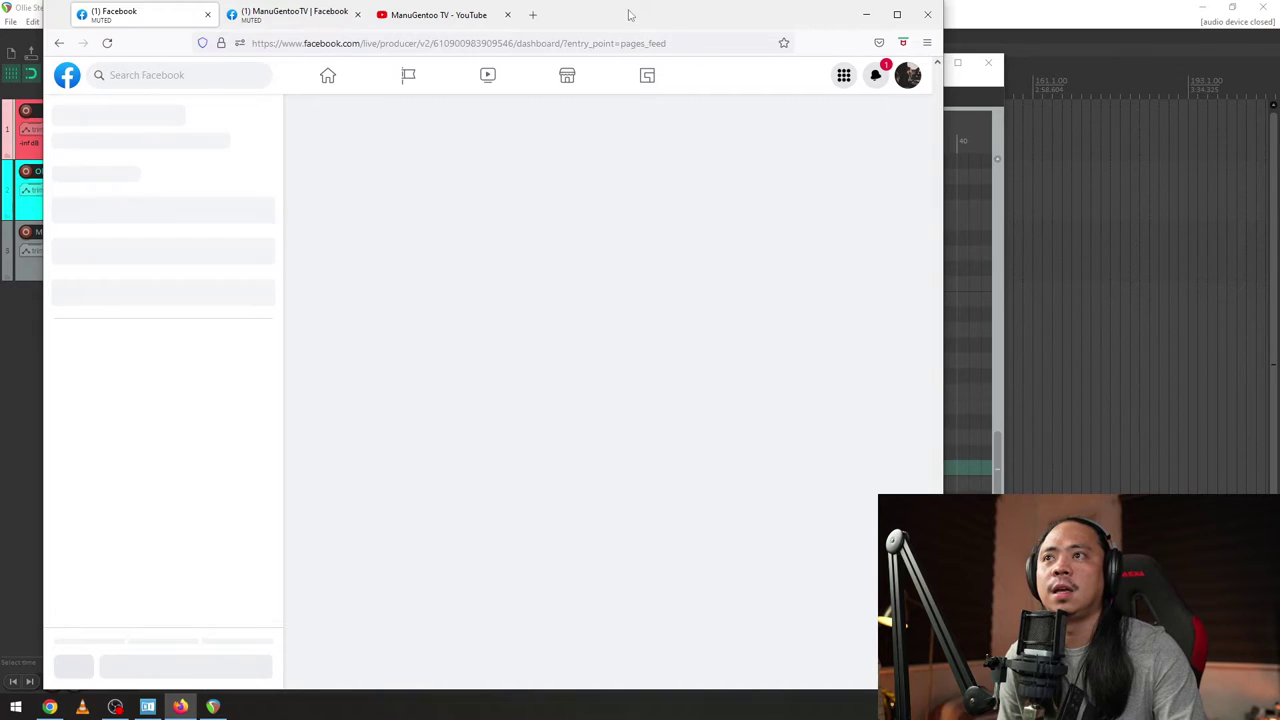
{"action": "left_click_drag", "start_coordinate": [630, 14], "coordinate": [1279, 186]}
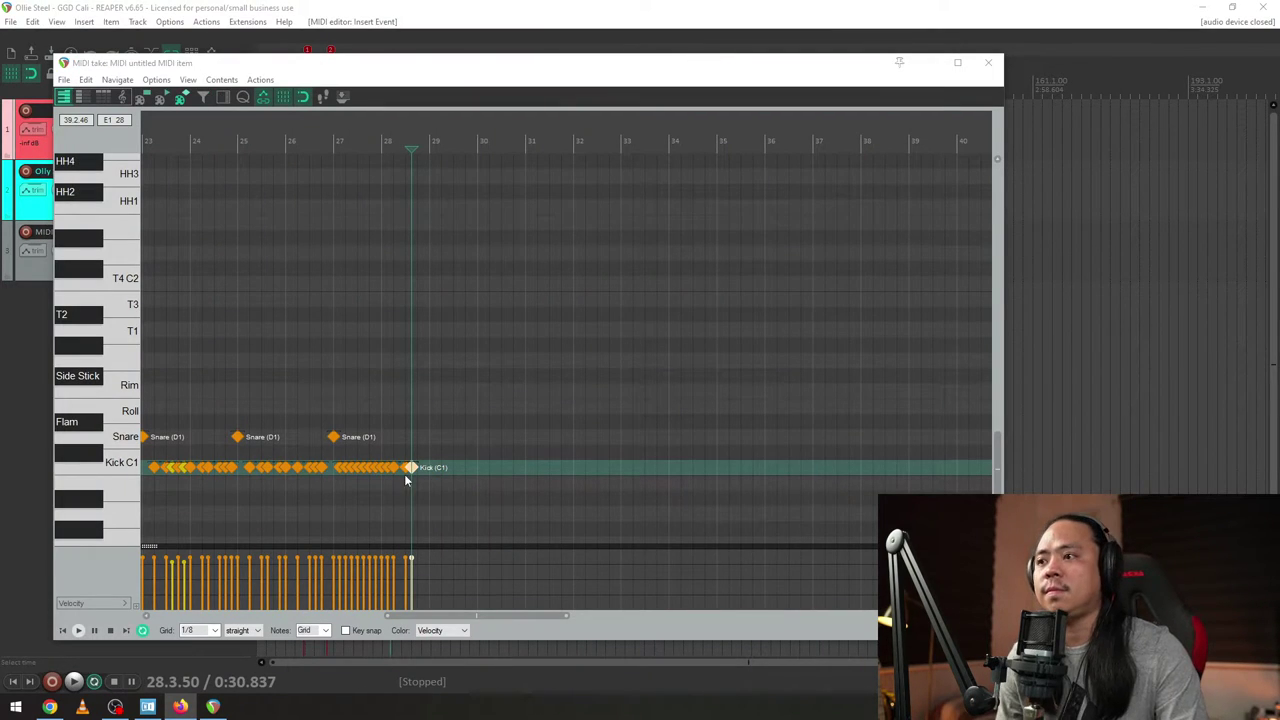
- Play the drum pattern from 21.1.50 to review the programmed kicks
{"action": "left_click", "coordinate": [311, 386]}
{"action": "scroll", "coordinate": [311, 386], "scroll_direction": "up", "scroll_amount": 4}
{"action": "key", "text": "space"}
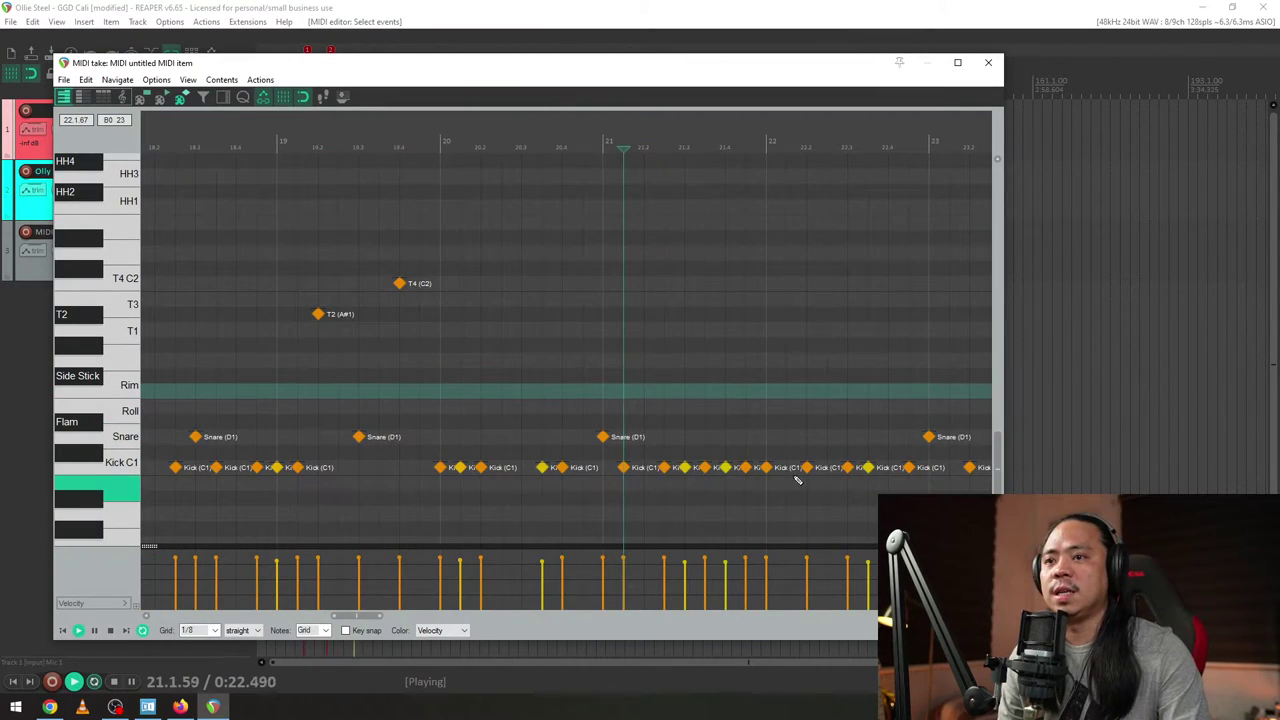
{"action": "scroll", "coordinate": [795, 478], "scroll_direction": "down", "scroll_amount": 4}
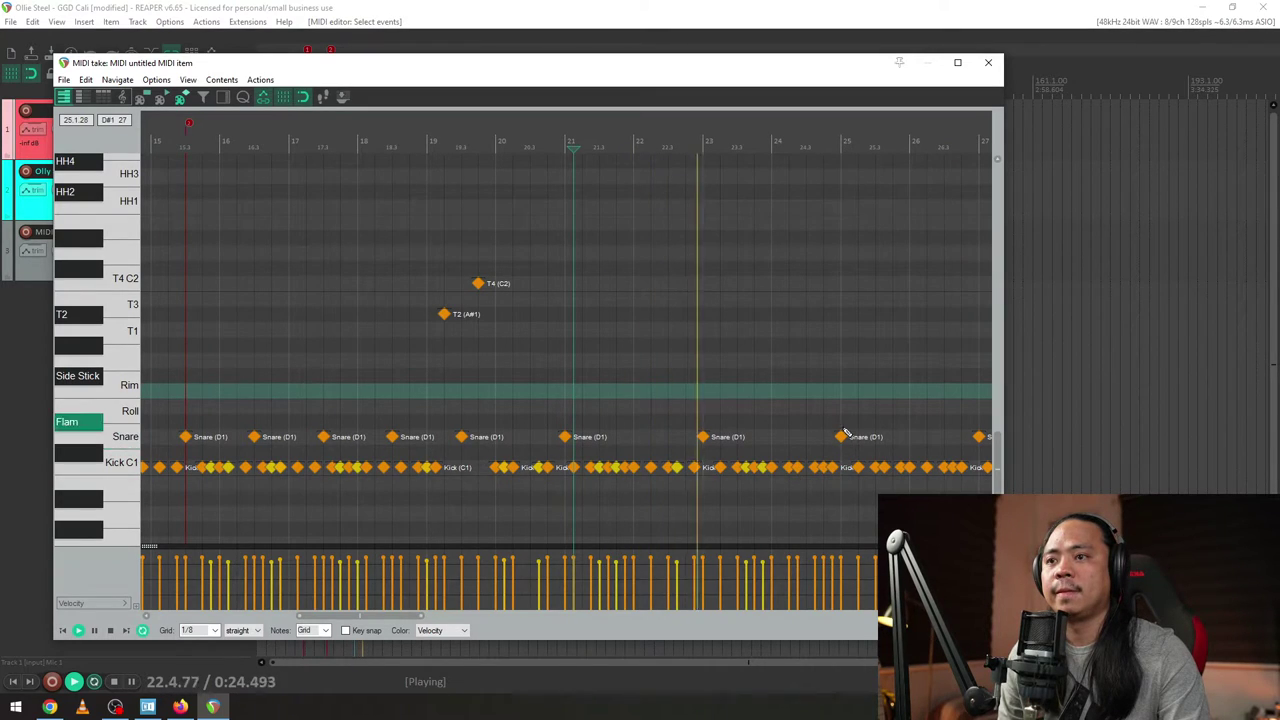
{"action": "key", "text": "space"}
- Play from 20.3 and lower the velocity of the kick at 22.1 to 101
{"action": "left_click", "coordinate": [796, 467]}
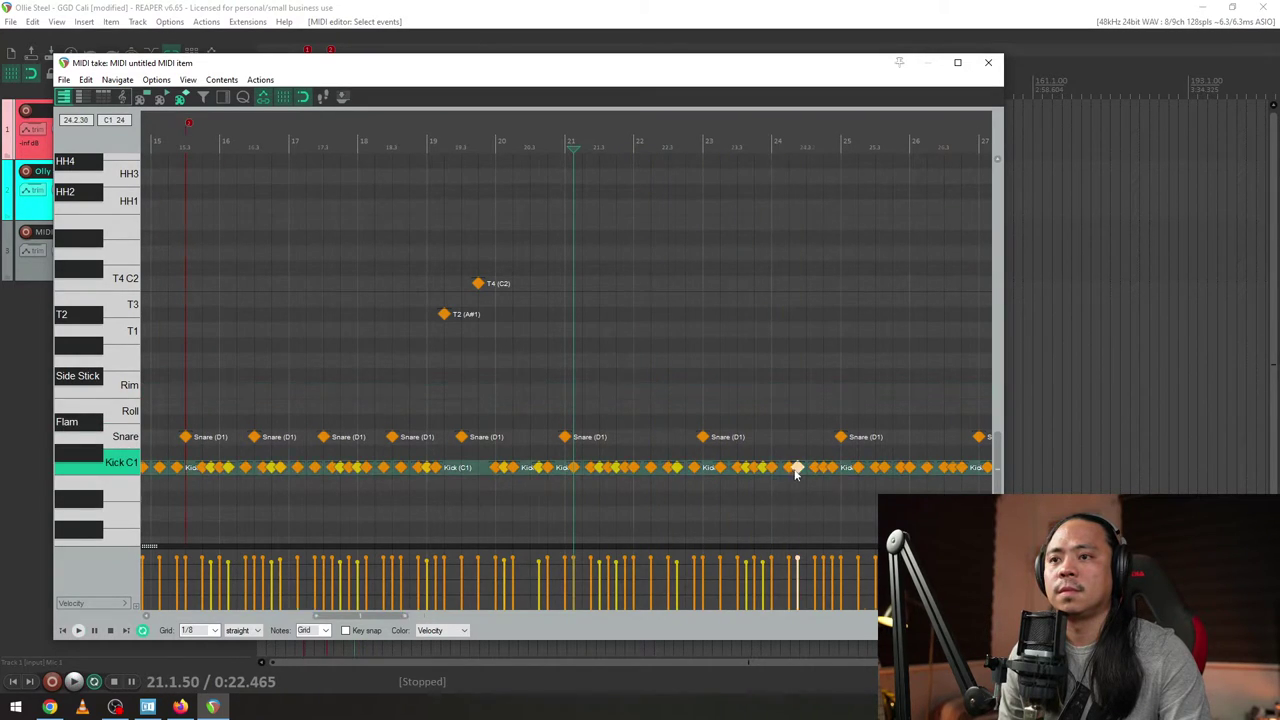
{"action": "scroll", "coordinate": [795, 466], "scroll_direction": "up", "scroll_amount": 4}
{"action": "left_click", "coordinate": [436, 407]}
{"action": "key", "text": "space"}
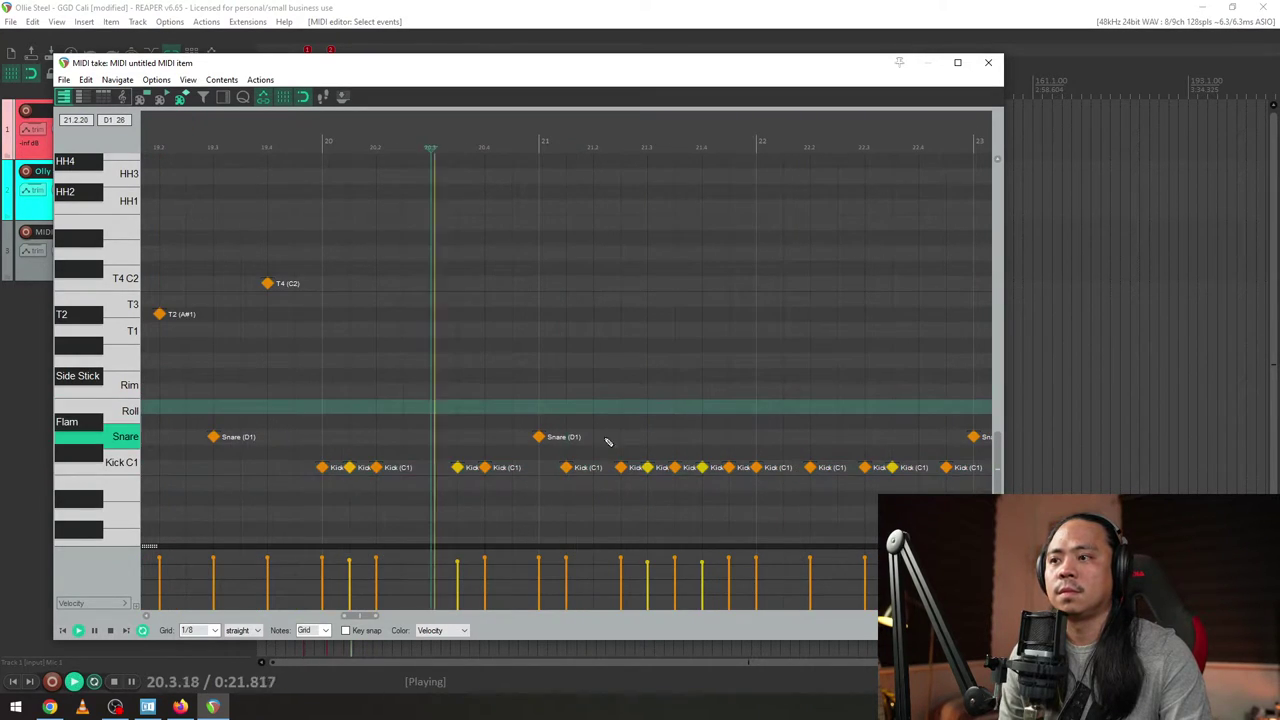
{"action": "key", "text": "space"}
{"action": "left_click", "coordinate": [756, 467]}
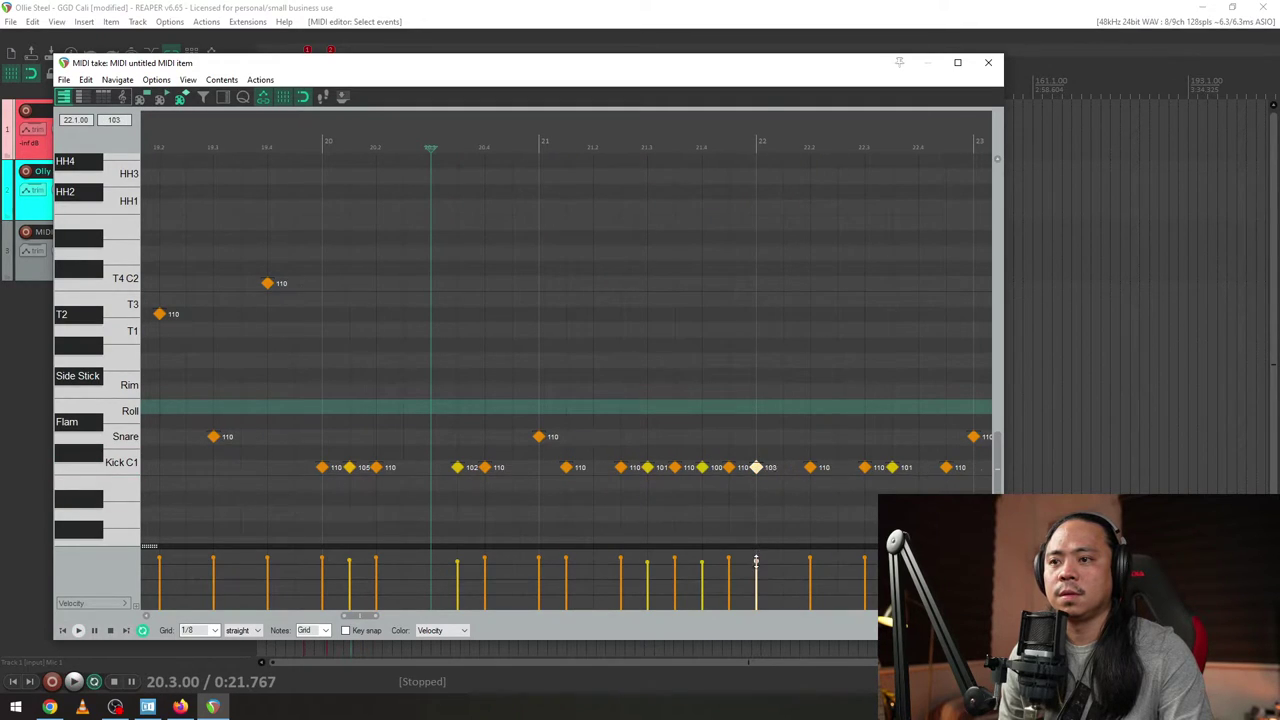
{"action": "left_click", "coordinate": [756, 562]}
- Play from 21.2.50, then set the kick velocities to 111 at 22.3.50 and 102 at 22.3
{"action": "left_click", "coordinate": [616, 486]}
{"action": "key", "text": "space"}
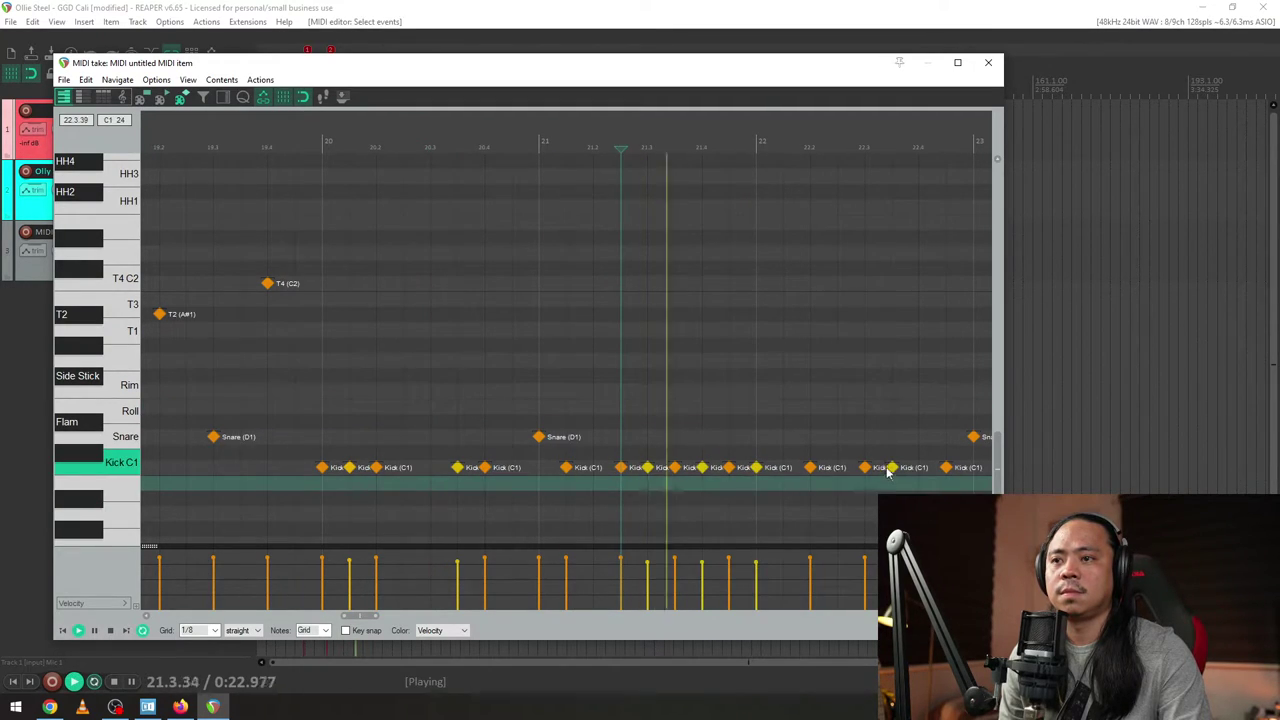
{"action": "key", "text": "space"}
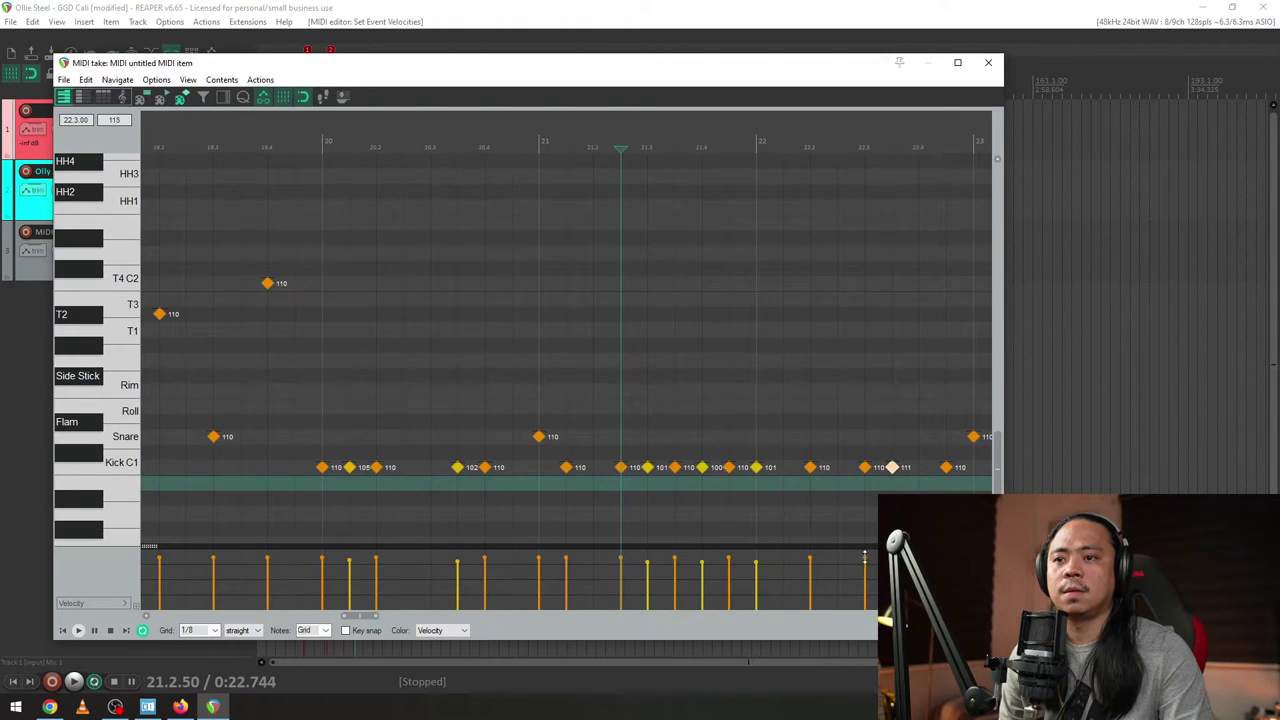
{"action": "left_click", "coordinate": [865, 563]}
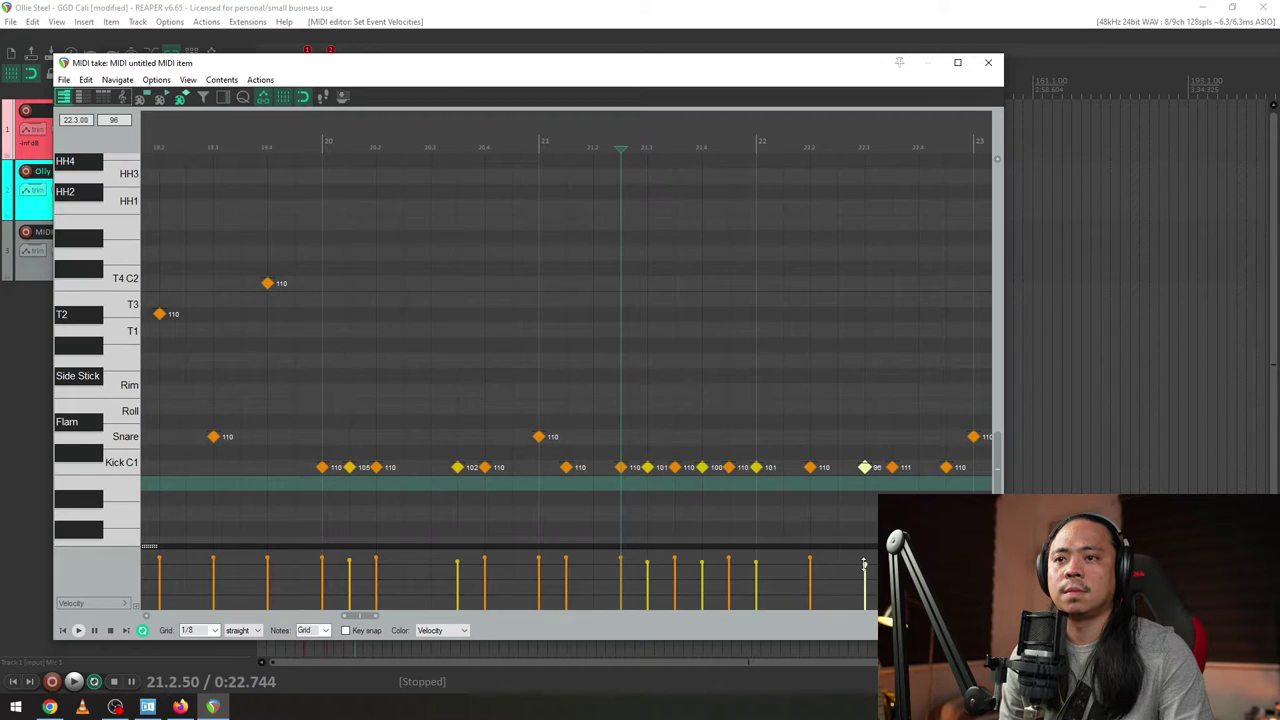
{"action": "left_click_drag", "start_coordinate": [865, 565], "coordinate": [865, 560]}
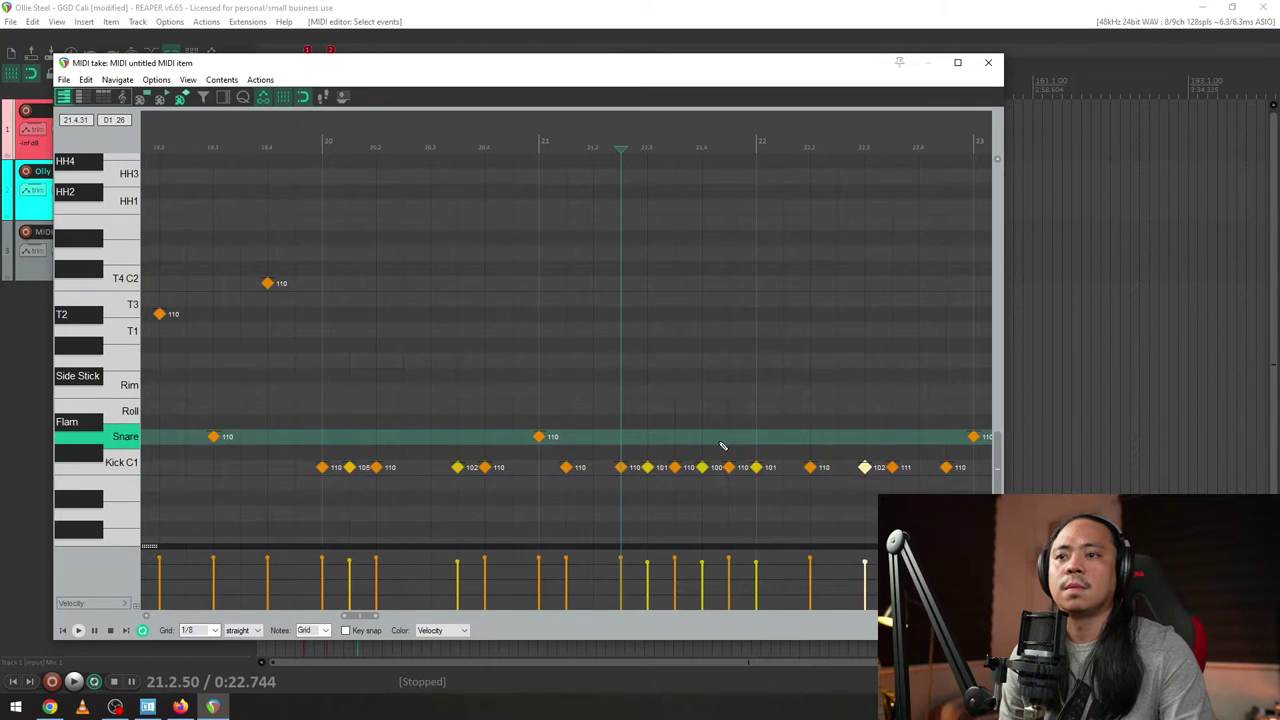
{"action": "left_click", "coordinate": [723, 445]}
{"action": "left_click", "coordinate": [865, 564]}
- Play from 22.1.50 to check the kick dynamics and select the kick at 24.2
{"action": "left_click", "coordinate": [781, 486]}
{"action": "key", "text": "space"}
{"action": "scroll", "coordinate": [781, 486], "scroll_direction": "down", "scroll_amount": 3}
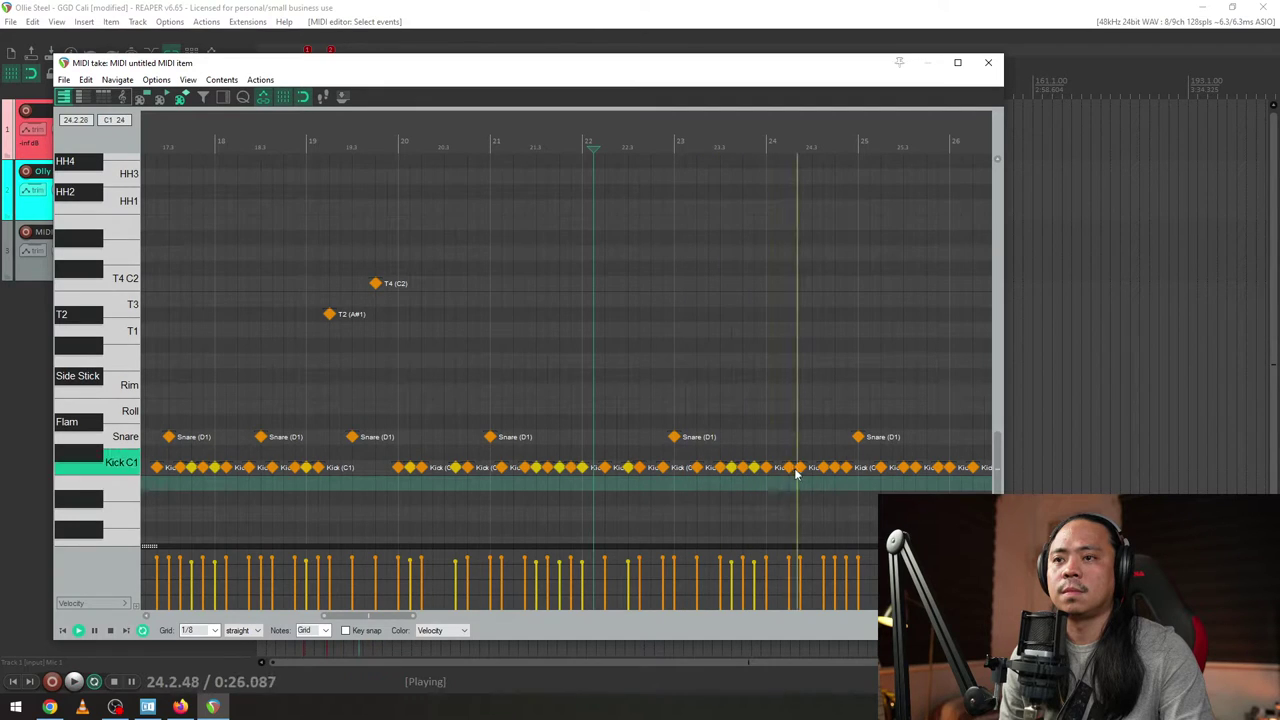
{"action": "left_click", "coordinate": [789, 467]}
{"action": "key", "text": "space"}
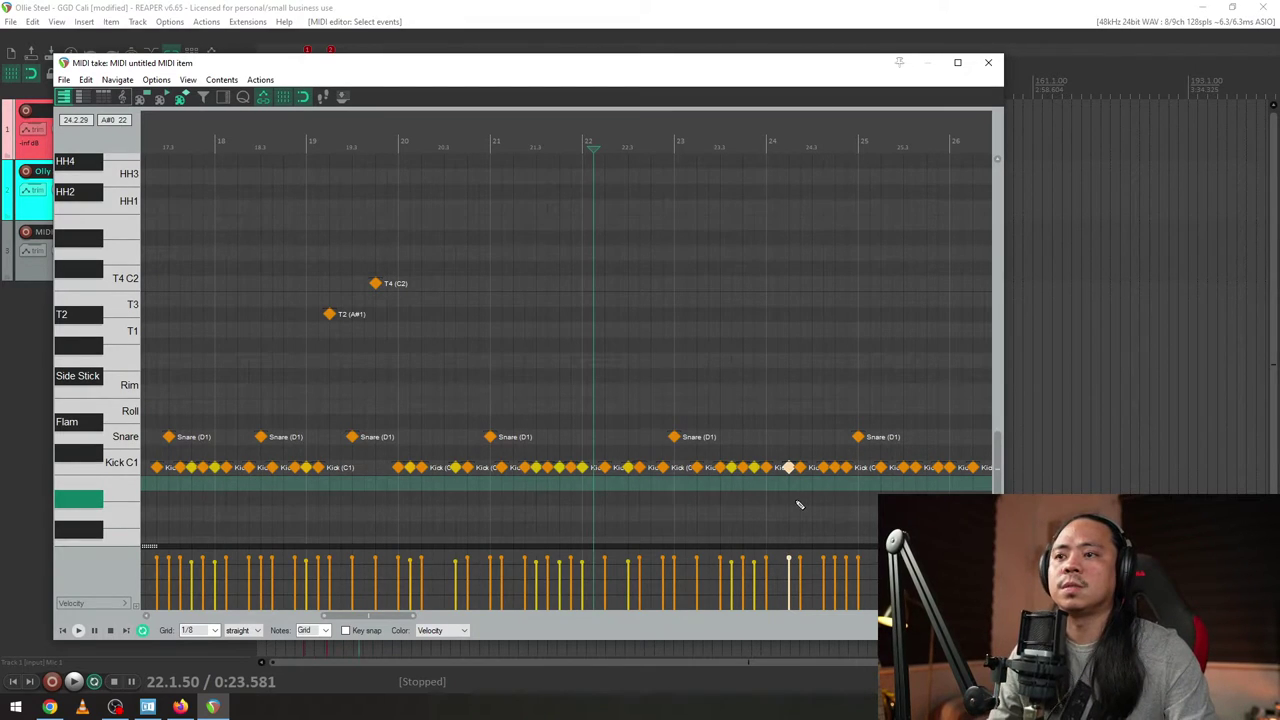
- Lower the velocity of the kick at 24.2 to 101
{"action": "left_click", "coordinate": [767, 440]}
{"action": "scroll", "coordinate": [769, 440], "scroll_direction": "up", "scroll_amount": 3}
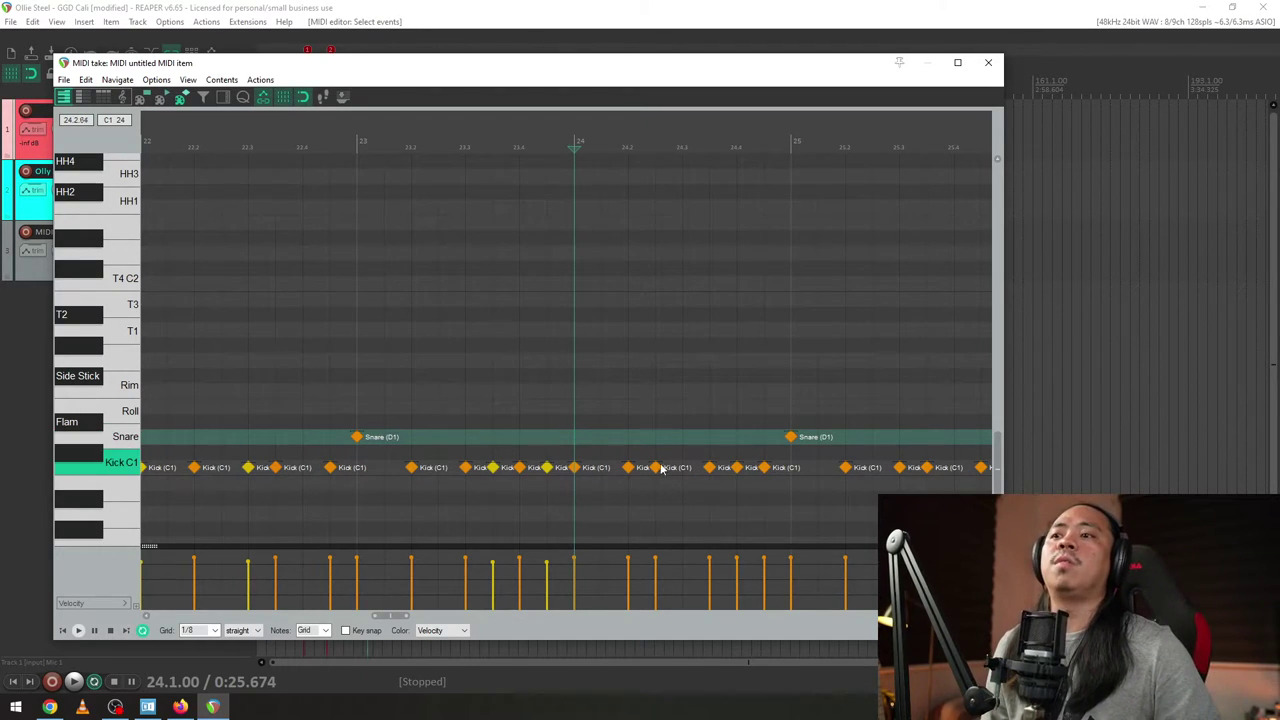
{"action": "left_click_drag", "start_coordinate": [622, 462], "coordinate": [676, 484]}
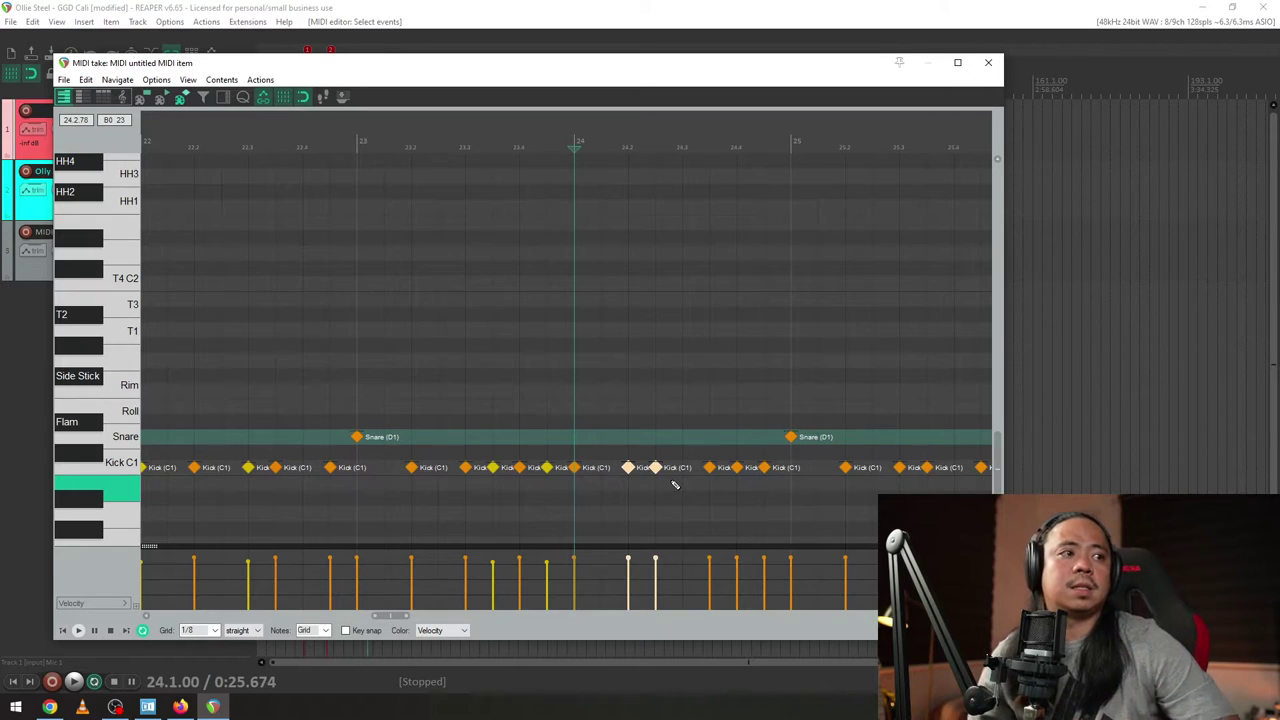
{"action": "left_click", "coordinate": [628, 466]}
{"action": "left_click_drag", "start_coordinate": [628, 557], "coordinate": [630, 561]}
- Play from 23.3.50 and lower the velocity of the kick at 24.4 to 100
{"action": "left_click", "coordinate": [567, 473]}
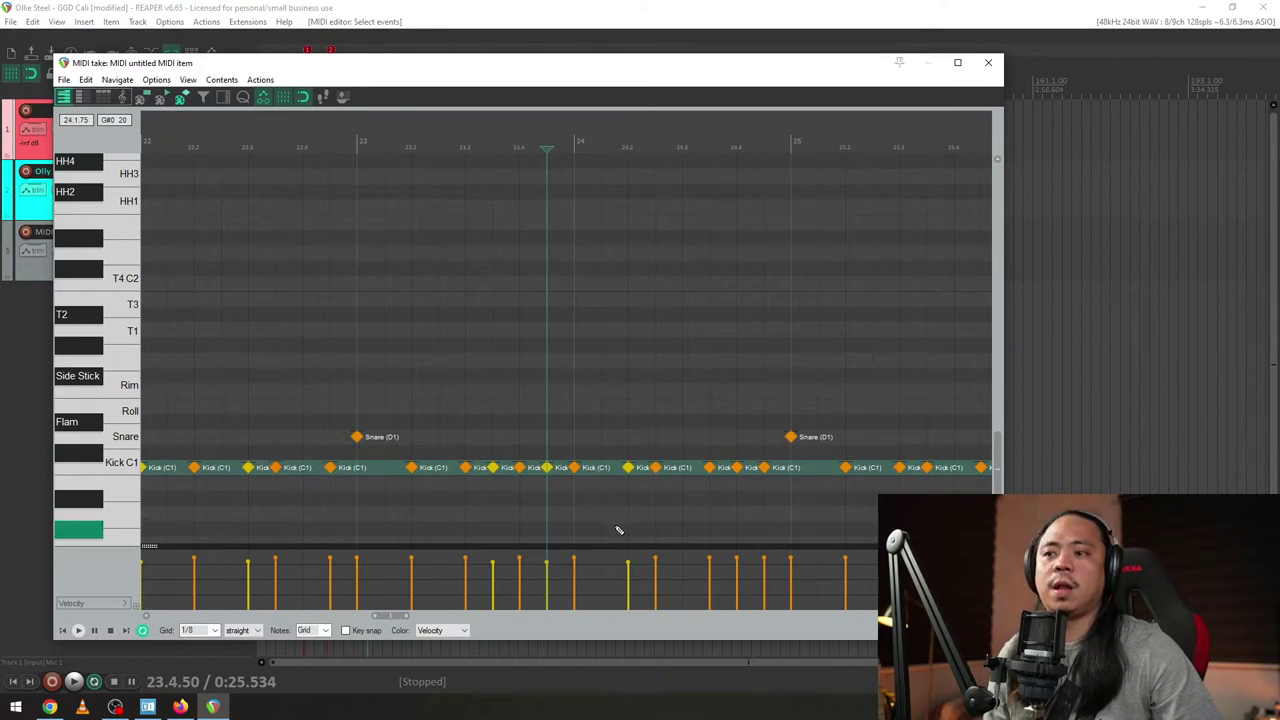
{"action": "left_click", "coordinate": [492, 488]}
{"action": "key", "text": "space"}
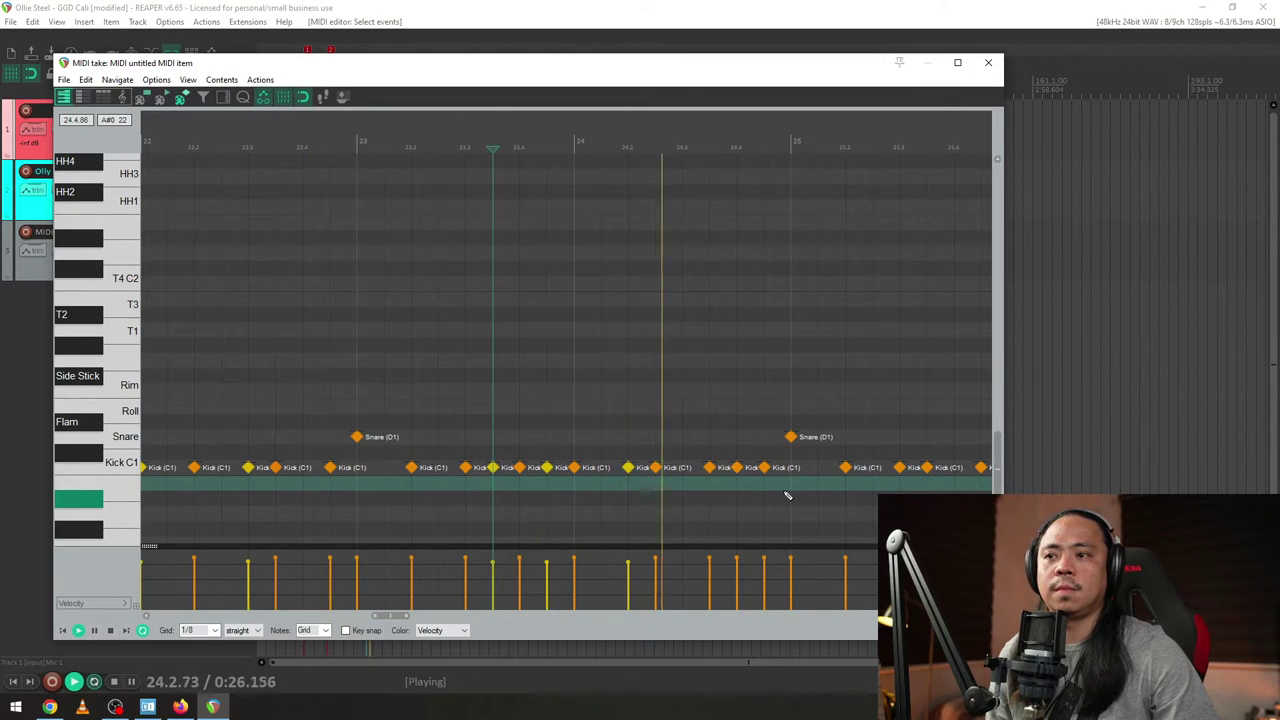
{"action": "key", "text": "space"}
{"action": "left_click", "coordinate": [736, 563]}
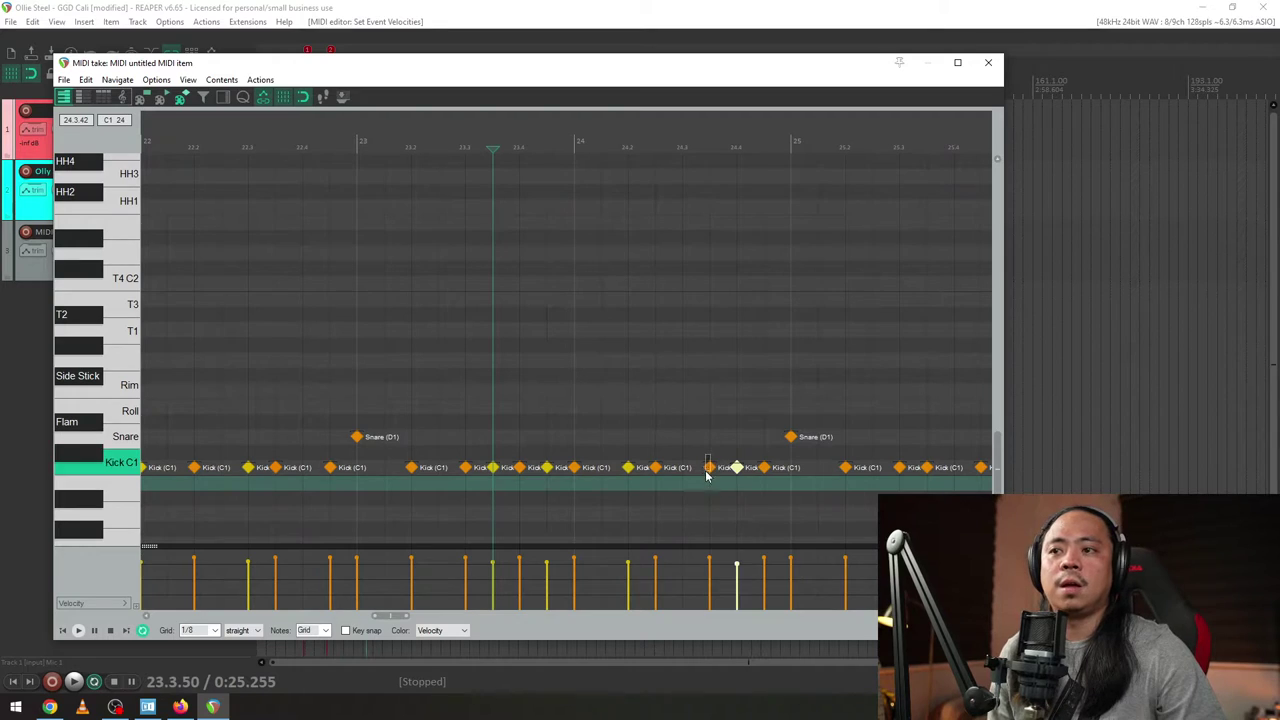
{"action": "left_click", "coordinate": [764, 468]}
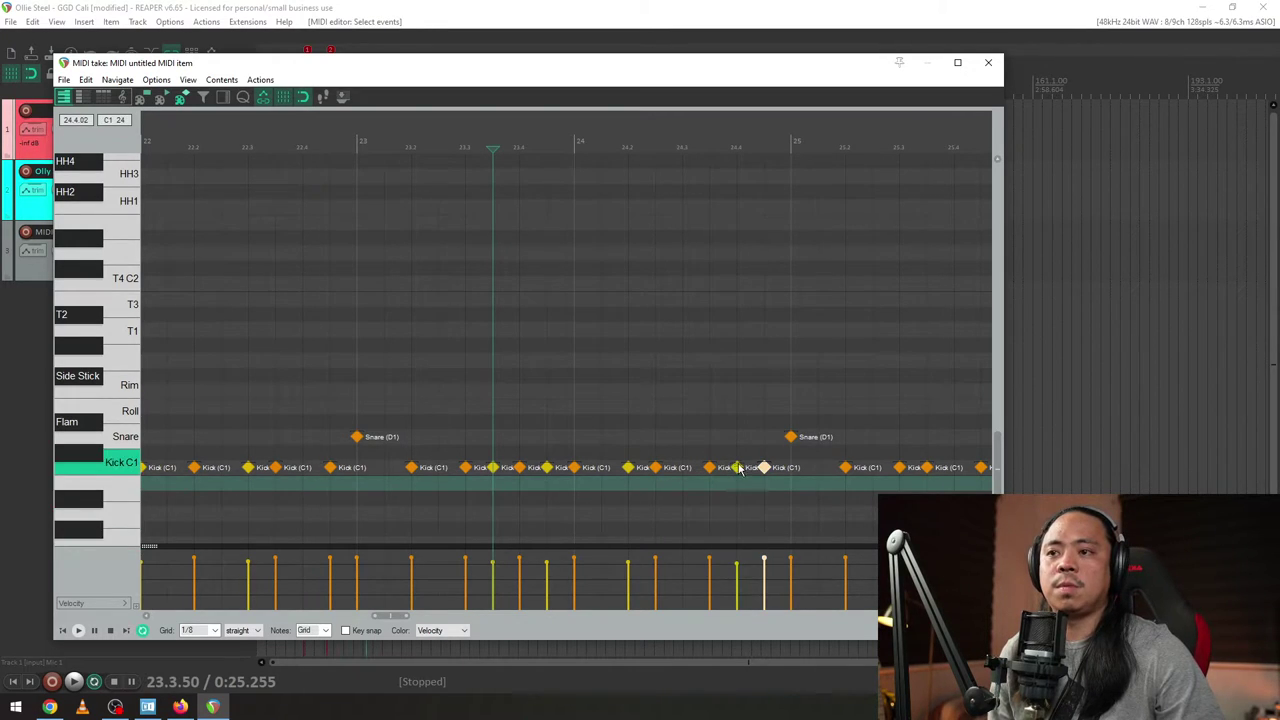
{"action": "left_click", "coordinate": [736, 562]}
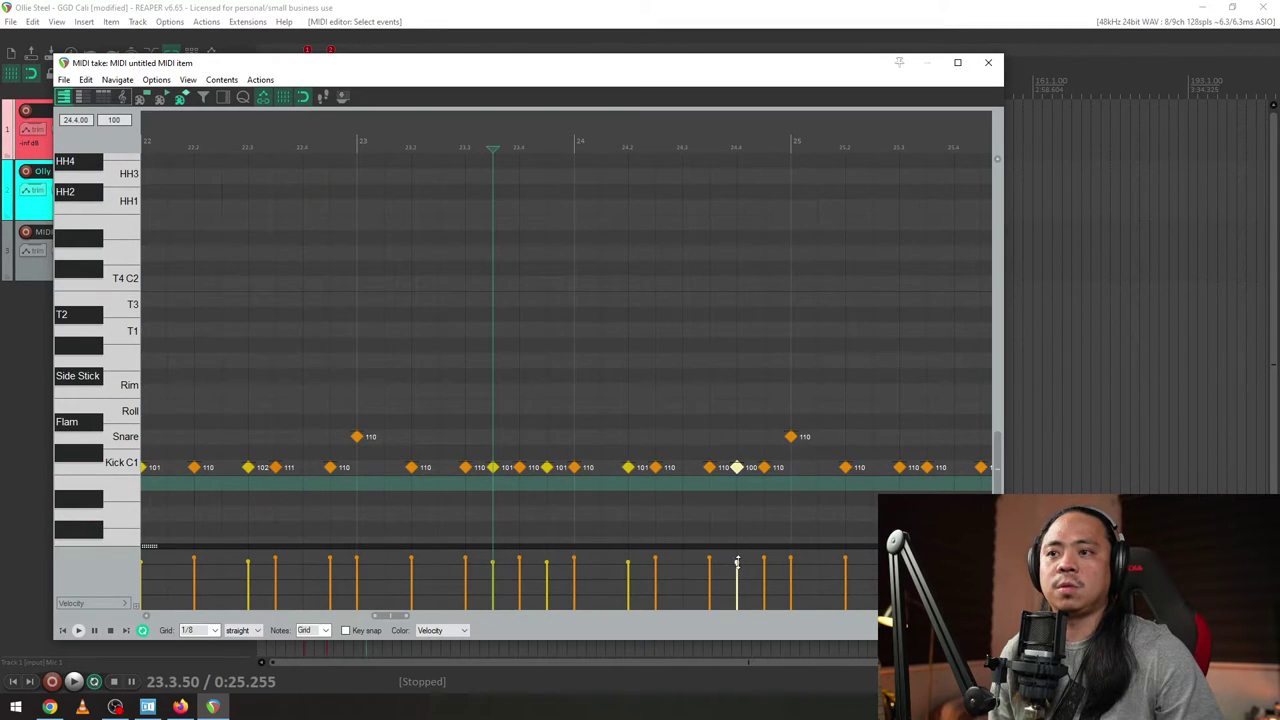
- Play from 24.3.50 and lower the velocity of the kick at 25.3.50 to 99
{"action": "left_click", "coordinate": [708, 517]}
{"action": "key", "text": "space"}
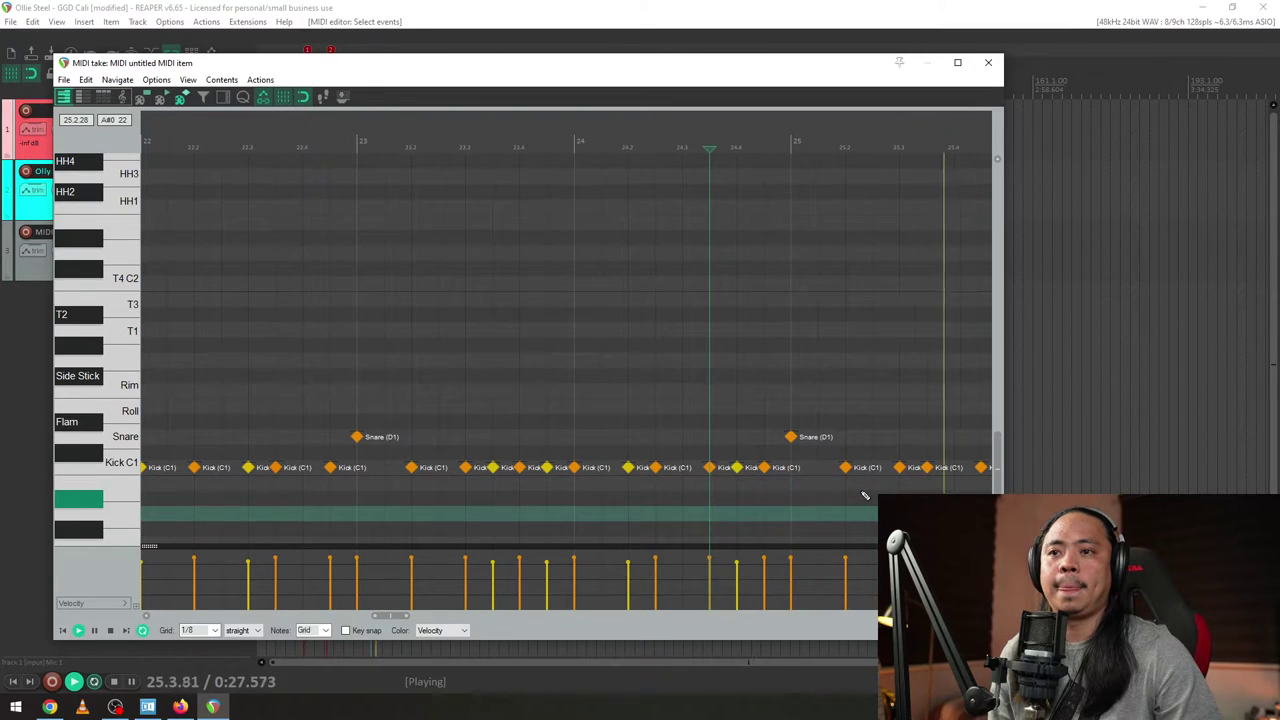
{"action": "key", "text": "space"}
{"action": "left_click", "coordinate": [899, 467]}
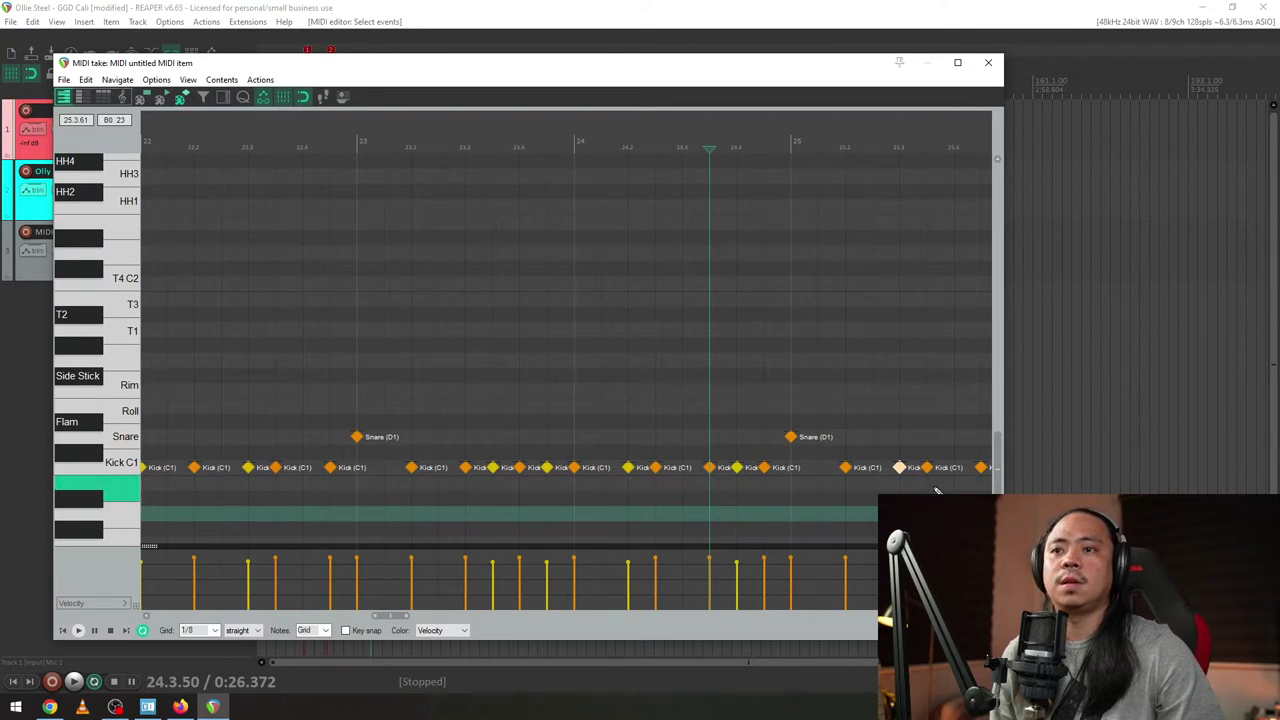
{"action": "left_click", "coordinate": [926, 467]}
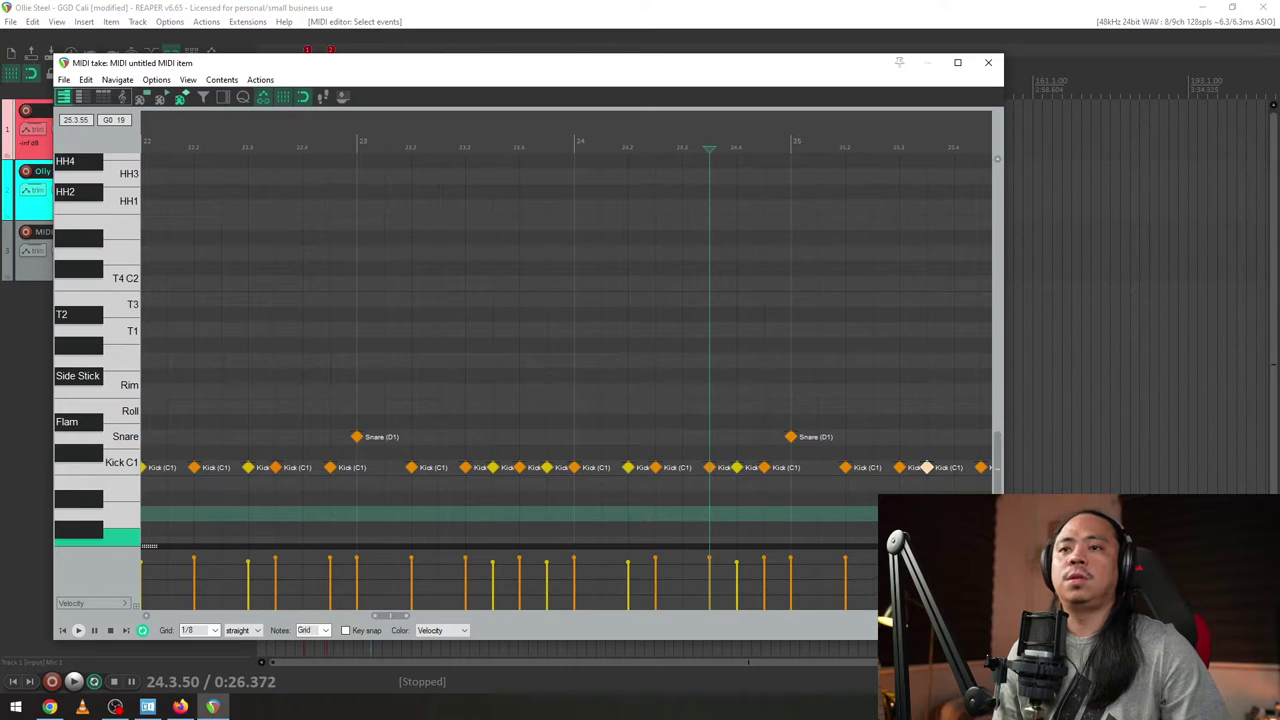
{"action": "key", "text": "ctrl+shift+v"}
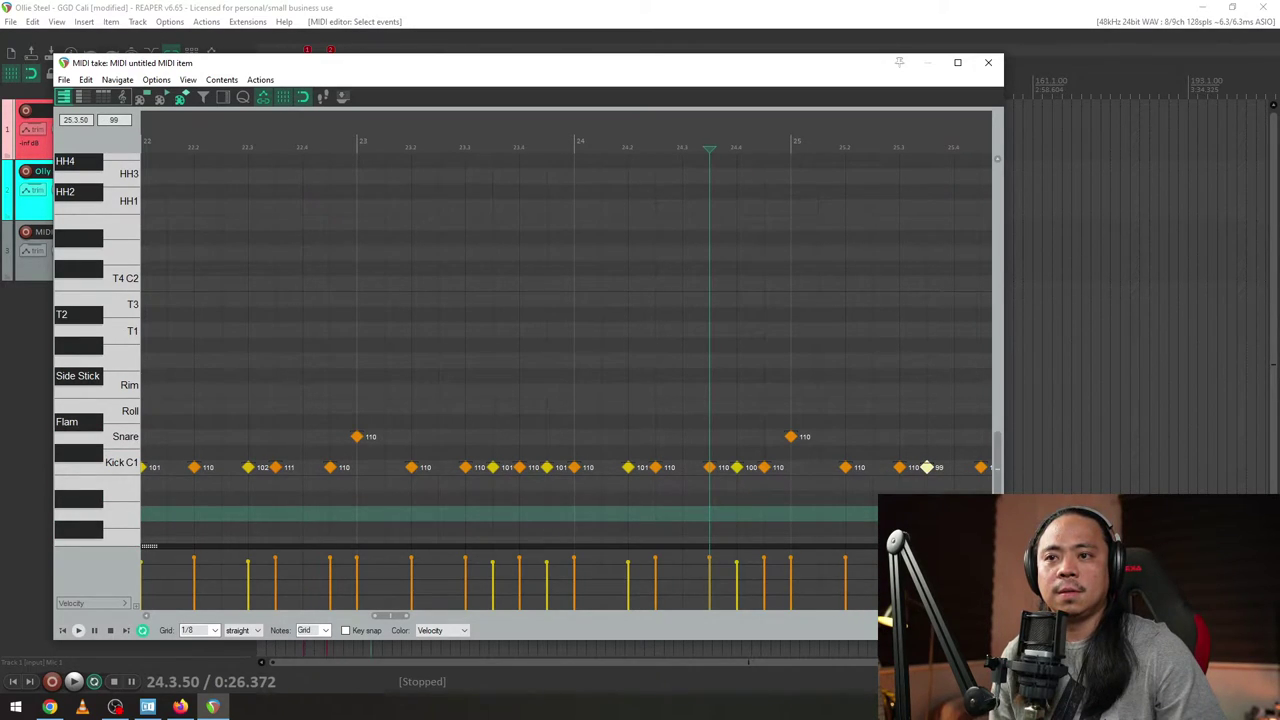
- Play from 23.2 through bar 25 to check the kick dynamics
{"action": "left_click", "coordinate": [410, 405]}
{"action": "key", "text": "ctrl+shift+v"}
{"action": "key", "text": "space"}
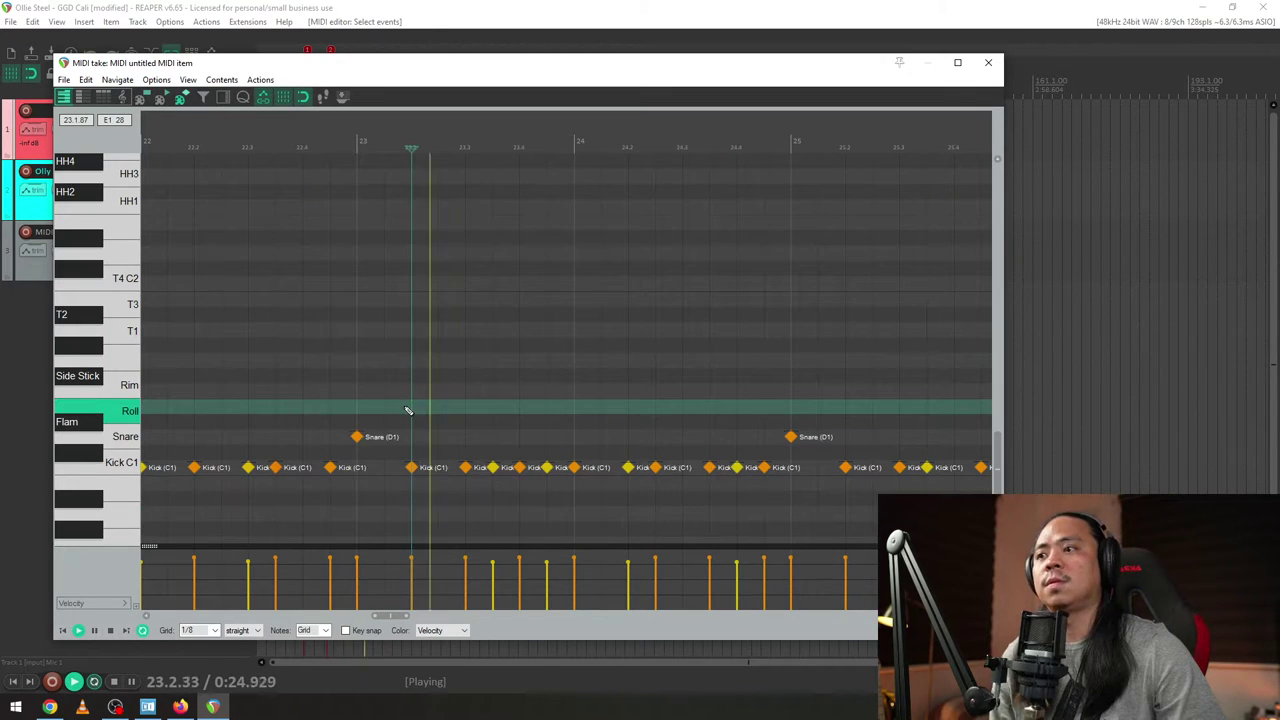
{"action": "scroll", "coordinate": [697, 477], "scroll_direction": "down", "scroll_amount": 3}
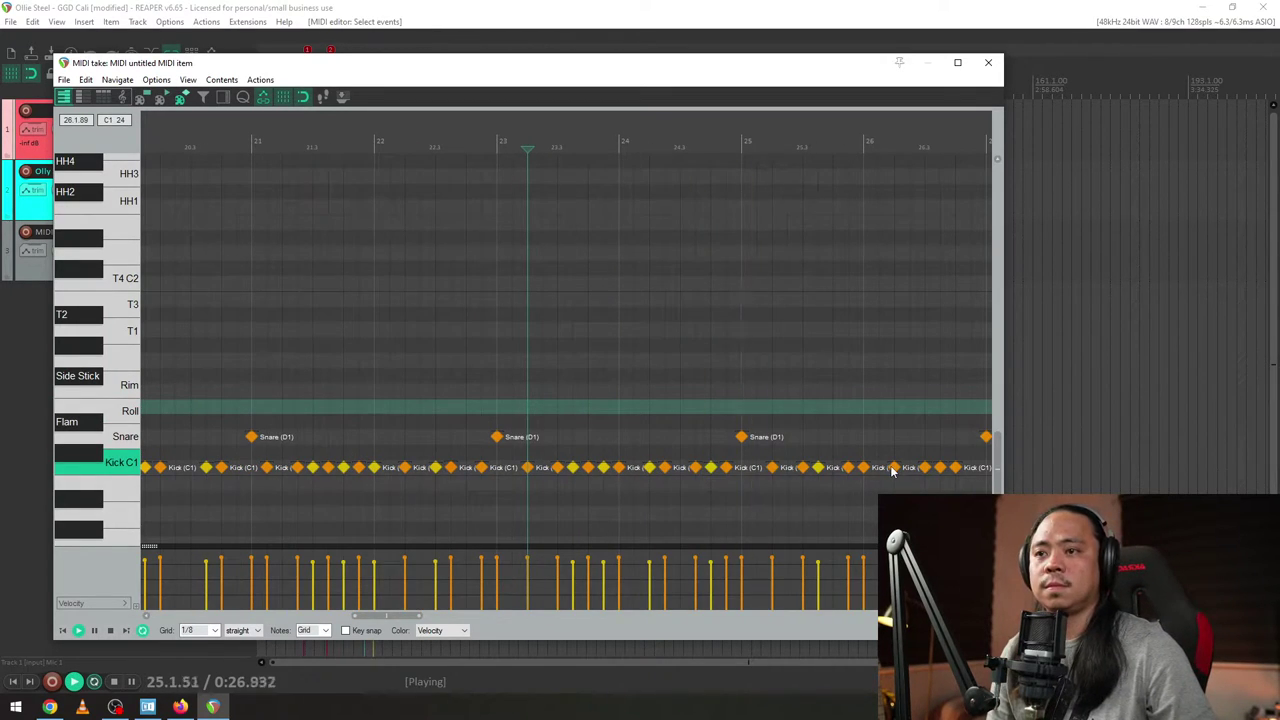
{"action": "key", "text": "space"}
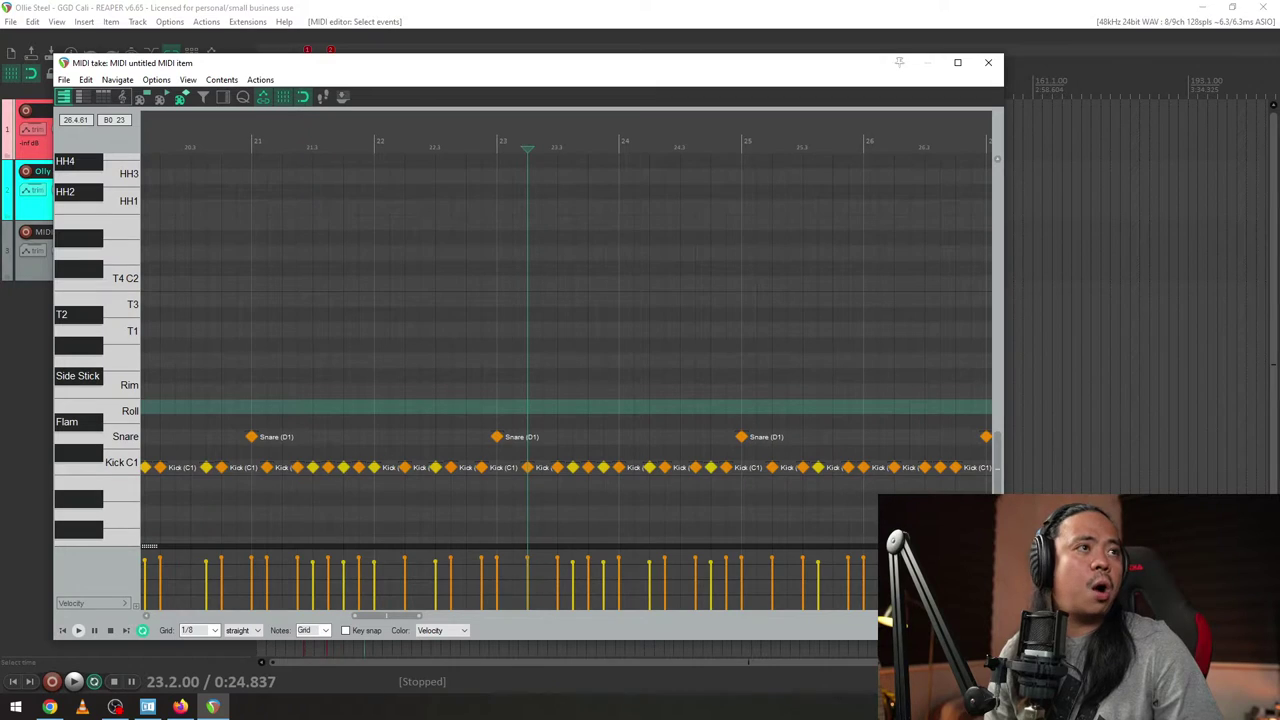
- Switch to Firefox to read the viewers' comments on the Facebook live dashboard, and move its window out of the way
{"action": "left_click", "coordinate": [180, 707]}
{"action": "left_click_drag", "start_coordinate": [550, 47], "coordinate": [638, 28]}
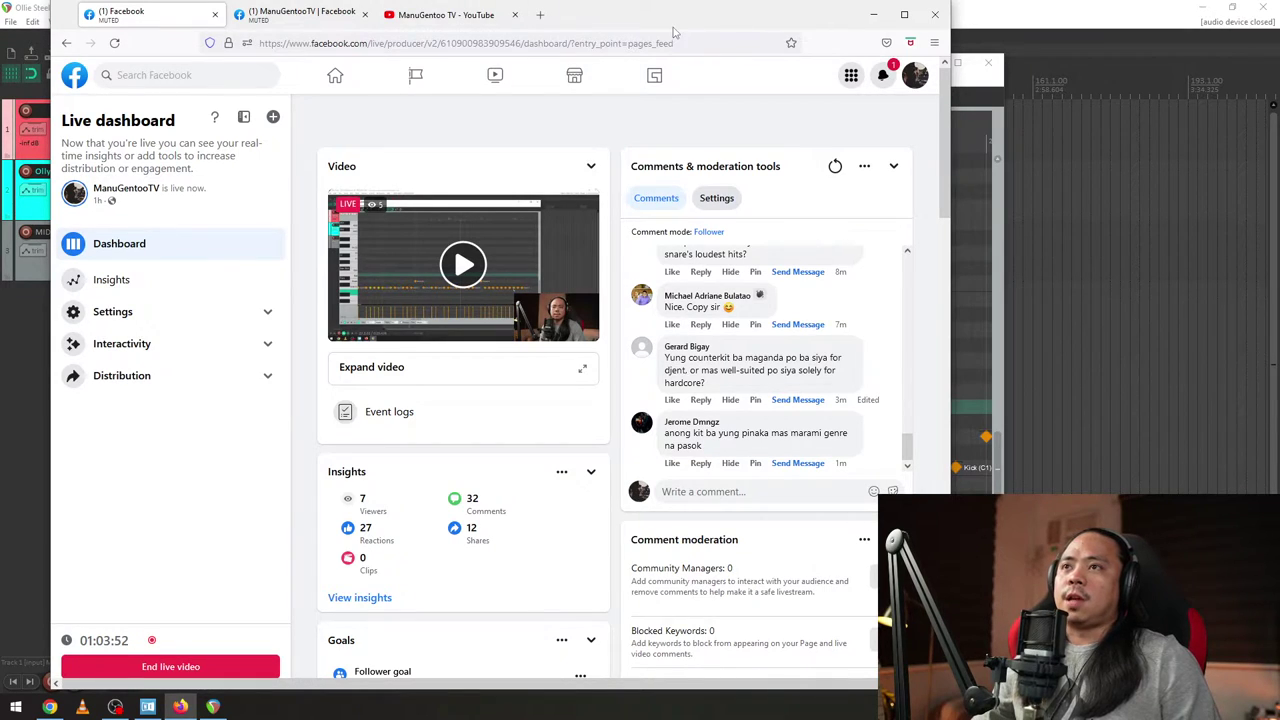
{"action": "left_click_drag", "start_coordinate": [676, 19], "coordinate": [0, 19]}
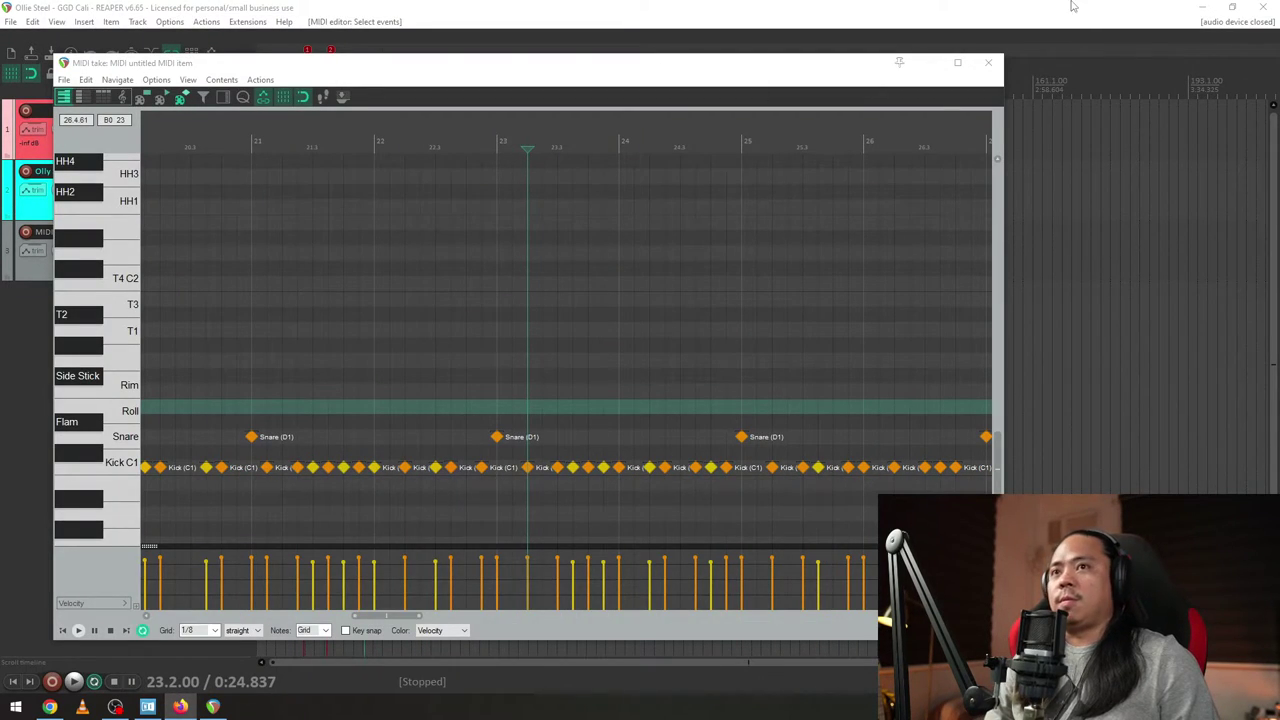
- Move the MIDI editor aside, add a new empty track below the MIDI track and show the mixer
{"action": "left_click_drag", "start_coordinate": [320, 68], "coordinate": [685, 109]}
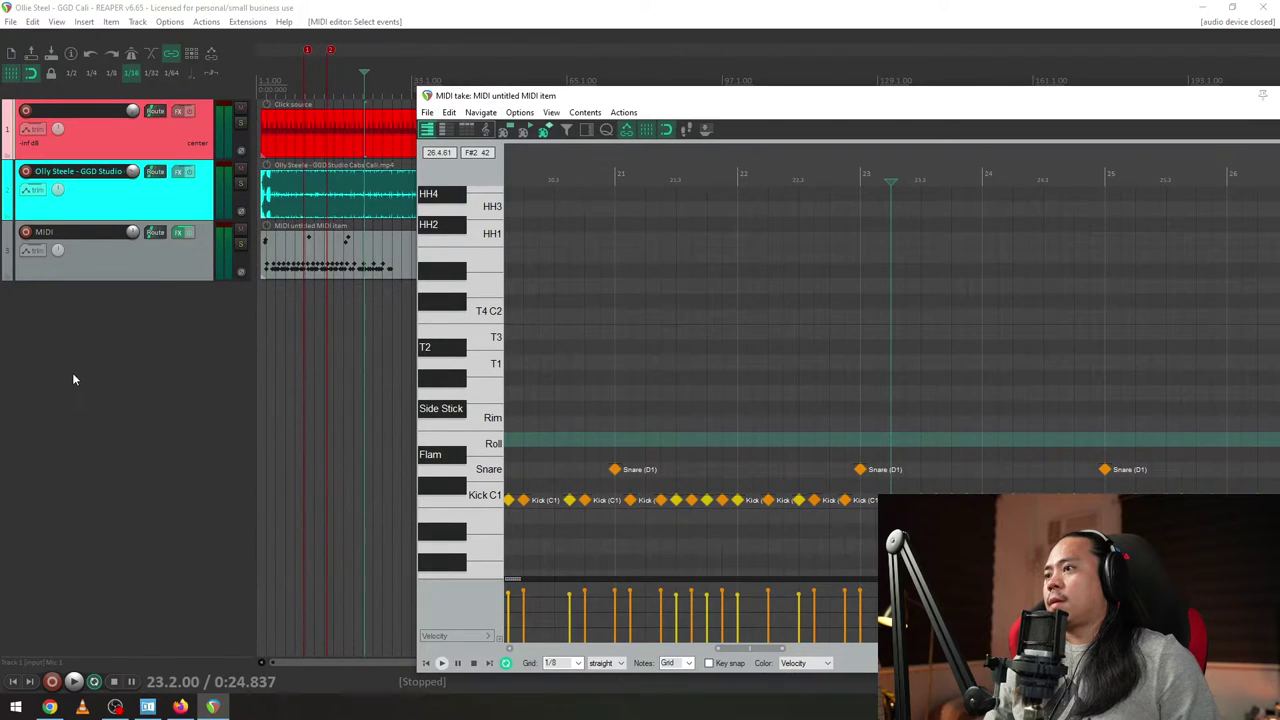
{"action": "double_click", "coordinate": [73, 379]}
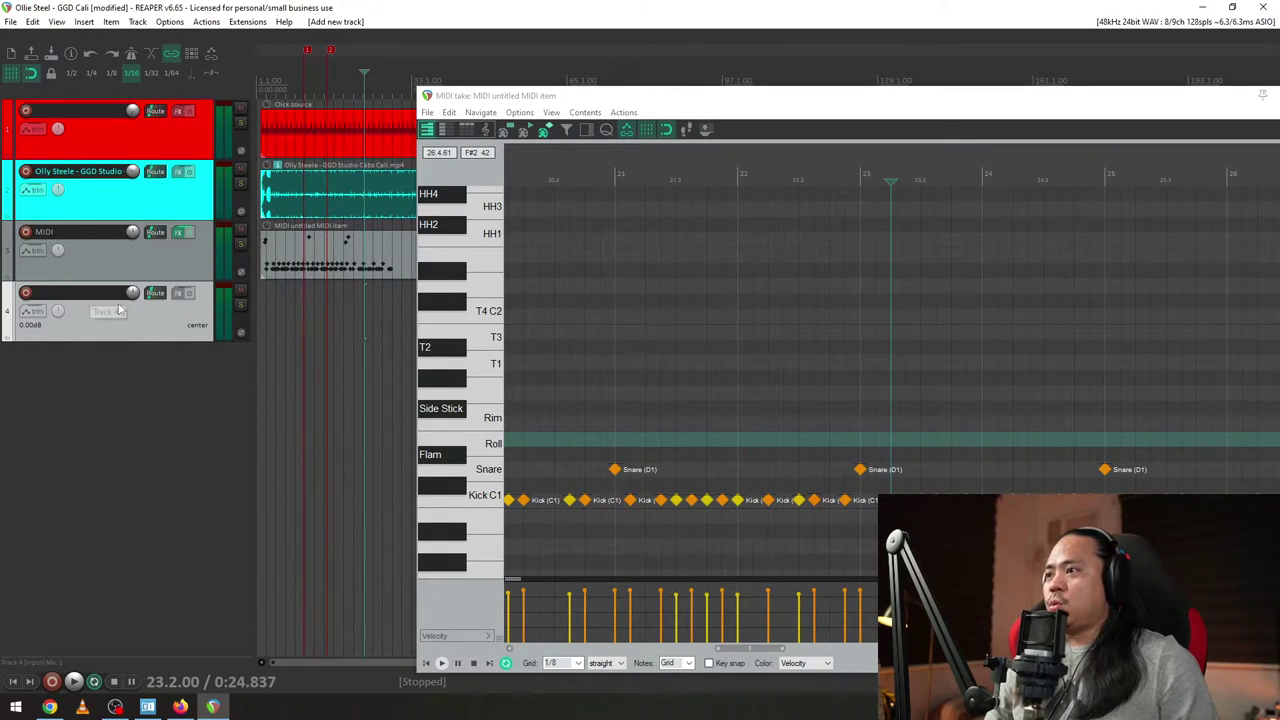
{"action": "left_click", "coordinate": [123, 471]}
{"action": "key", "text": "ctrl+m"}
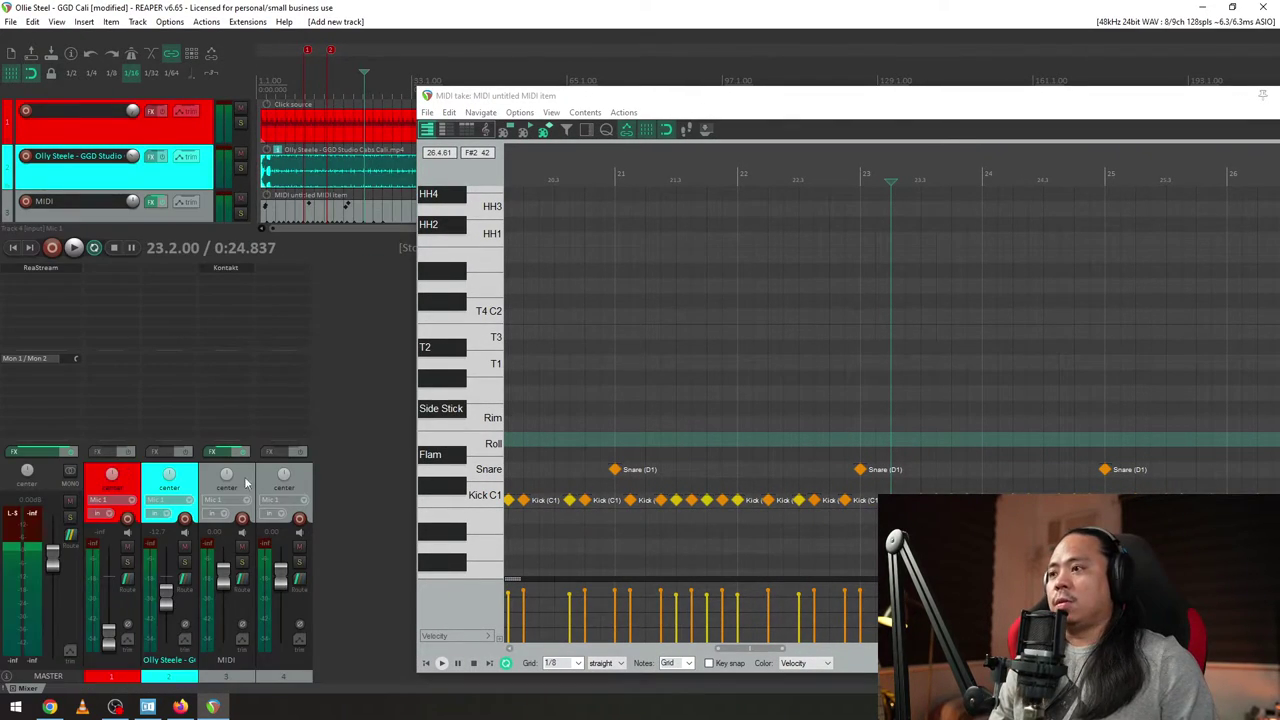
- Search the plugins for "ez" and load EZdrummer 3 on track 4
{"action": "left_click", "coordinate": [283, 290]}
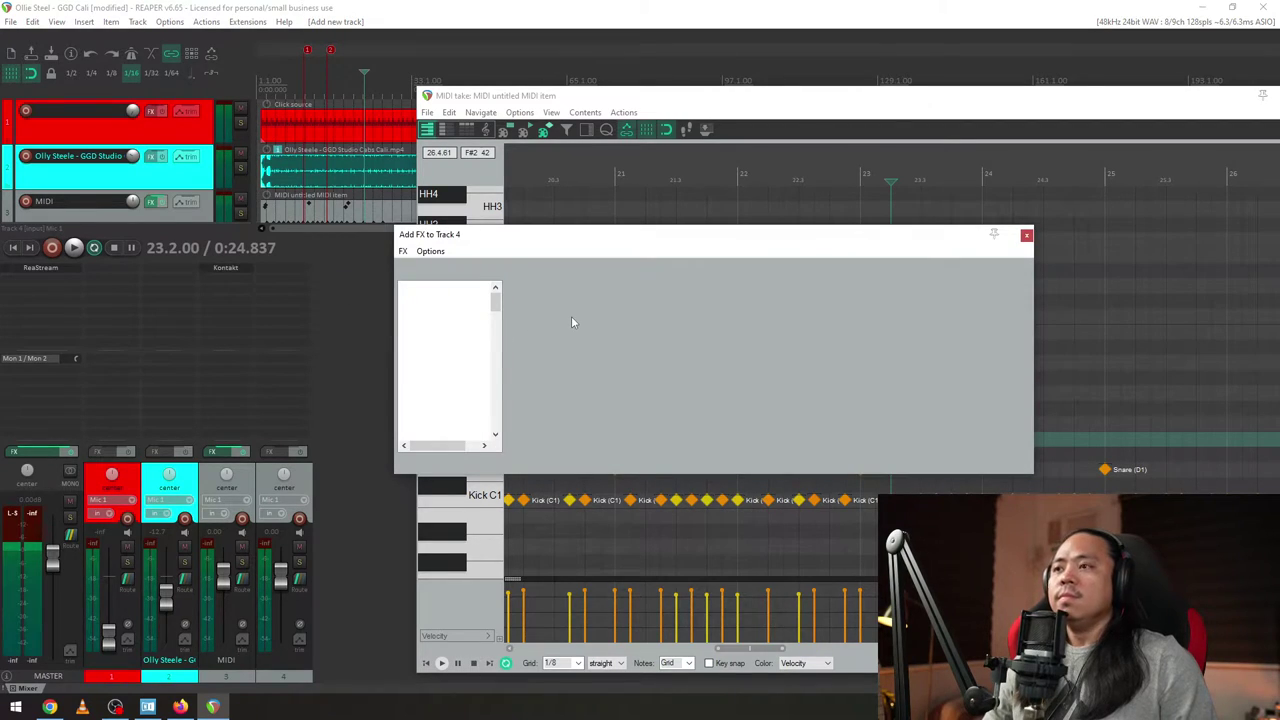
{"action": "type", "text": "ez"}
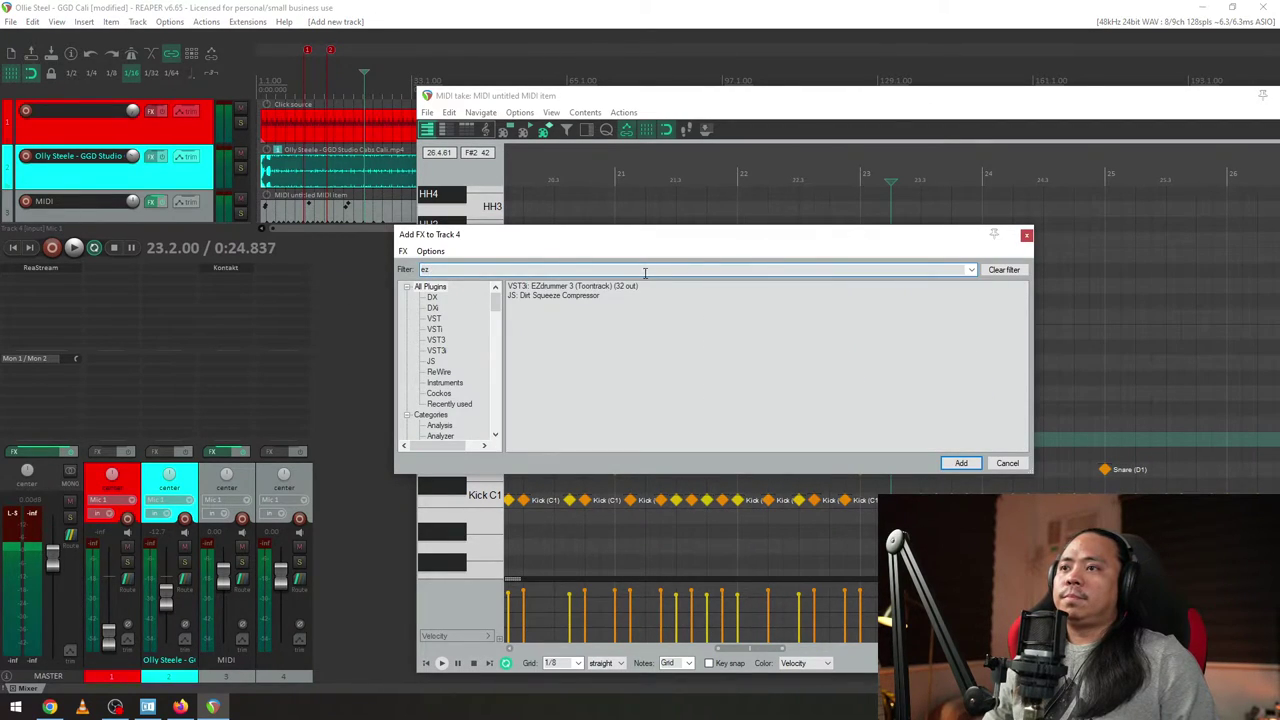
{"action": "left_click", "coordinate": [602, 287]}
{"action": "left_click", "coordinate": [946, 462]}
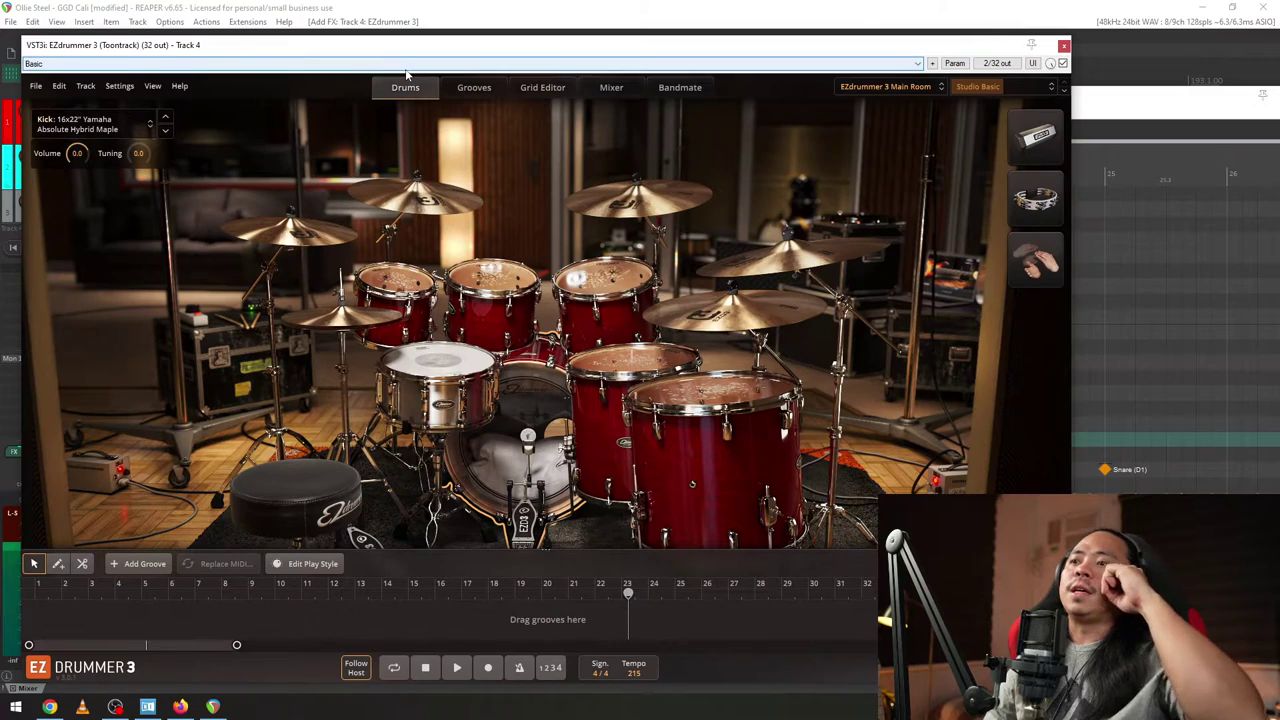
- Audition the Main Room kit's snare and kick, and switch the drum library to EZdrummer 3 Tight Room
{"action": "left_click", "coordinate": [422, 355]}
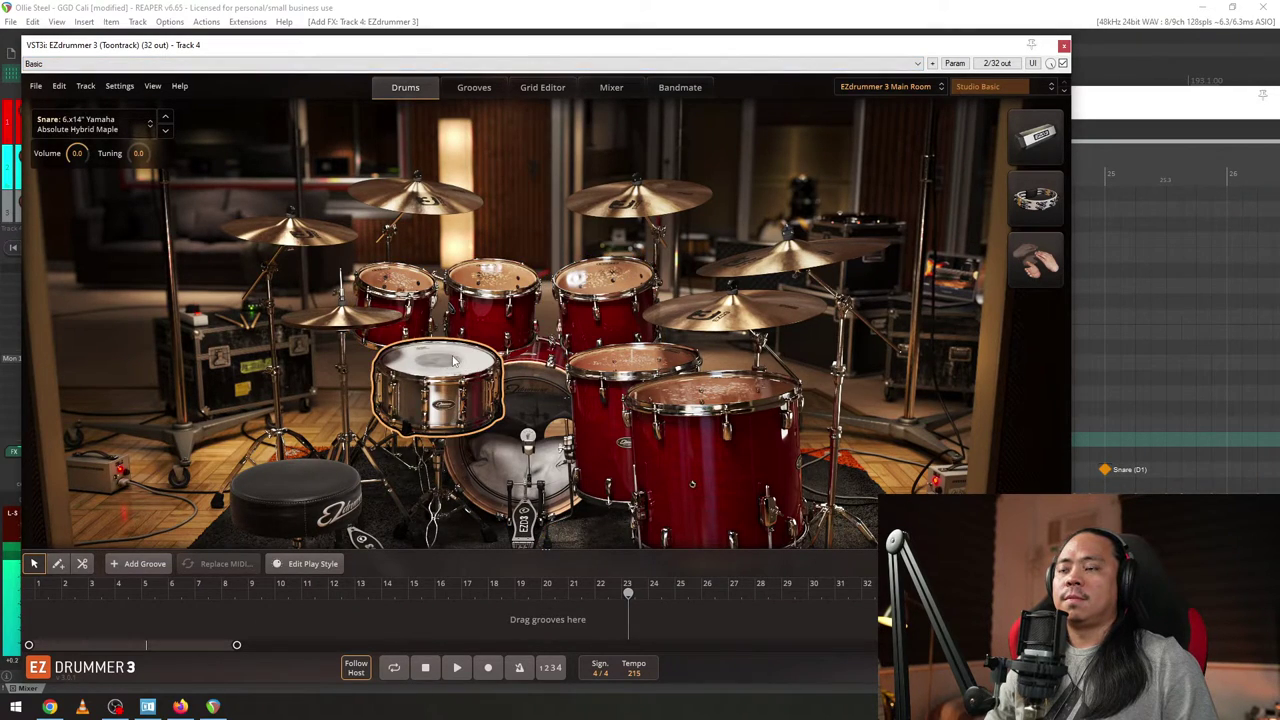
{"action": "left_click", "coordinate": [530, 455]}
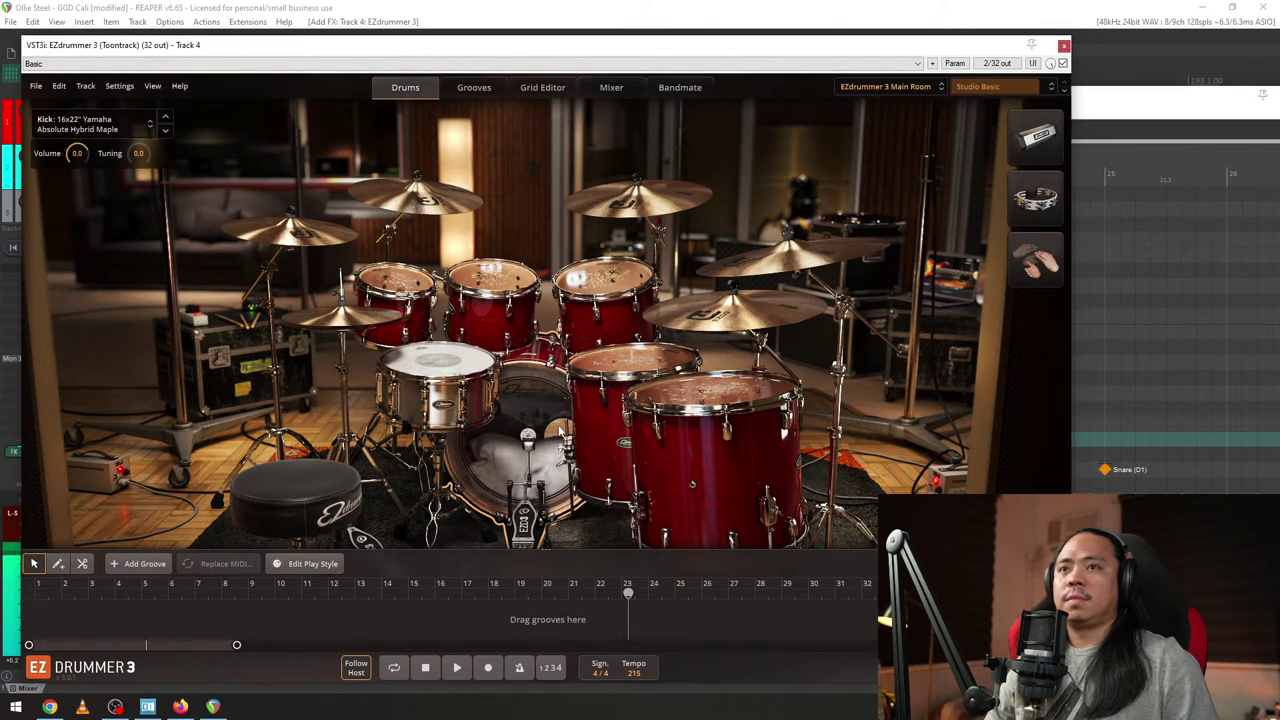
{"action": "left_click", "coordinate": [981, 87]}
{"action": "left_click", "coordinate": [890, 87]}
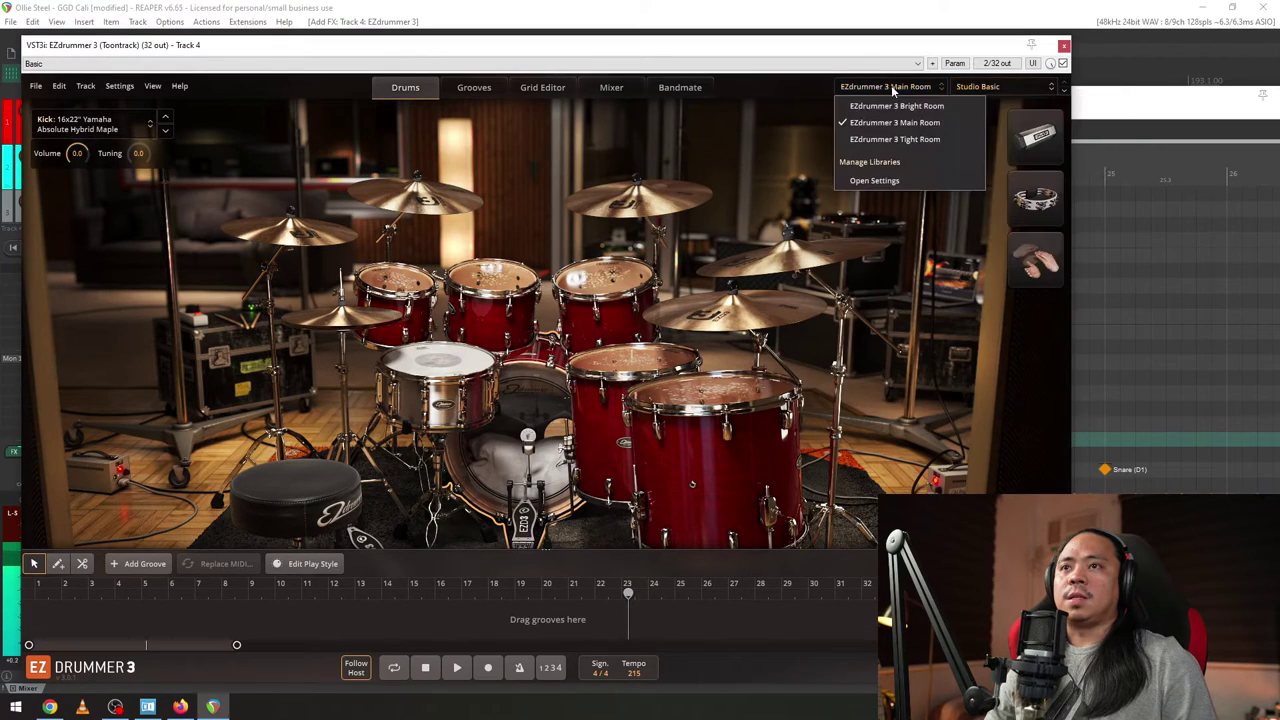
{"action": "left_click", "coordinate": [894, 139]}
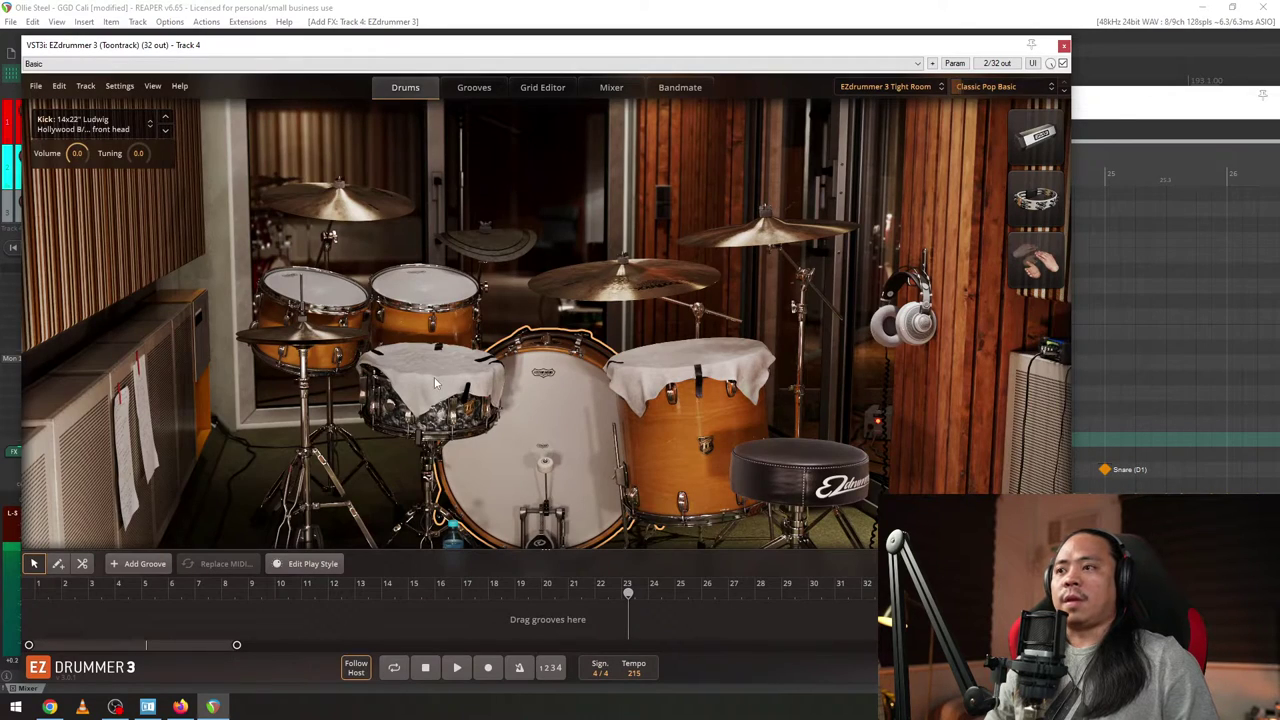
- Audition the Tight Room kit's towel-damped snare, its toms and its kick
{"action": "left_click", "coordinate": [434, 377]}
{"action": "left_click", "coordinate": [434, 377]}
{"action": "left_click", "coordinate": [436, 360]}
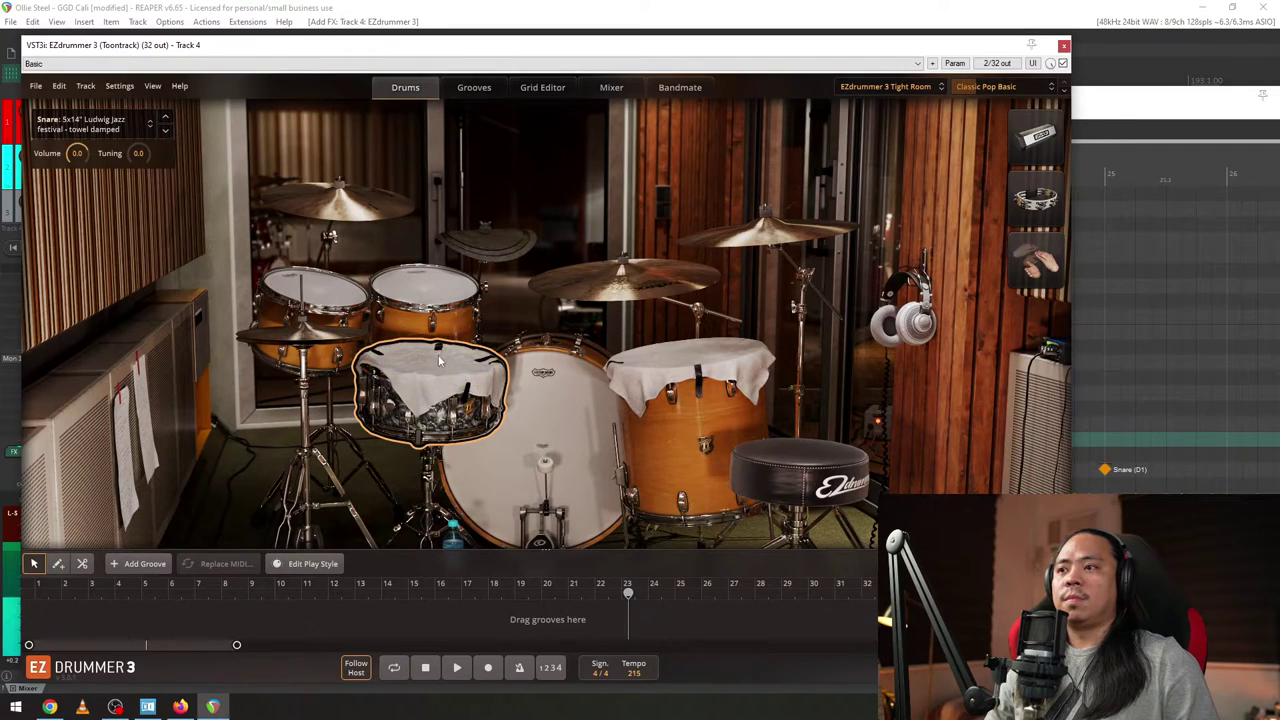
{"action": "left_click", "coordinate": [435, 362]}
{"action": "left_click", "coordinate": [434, 360]}
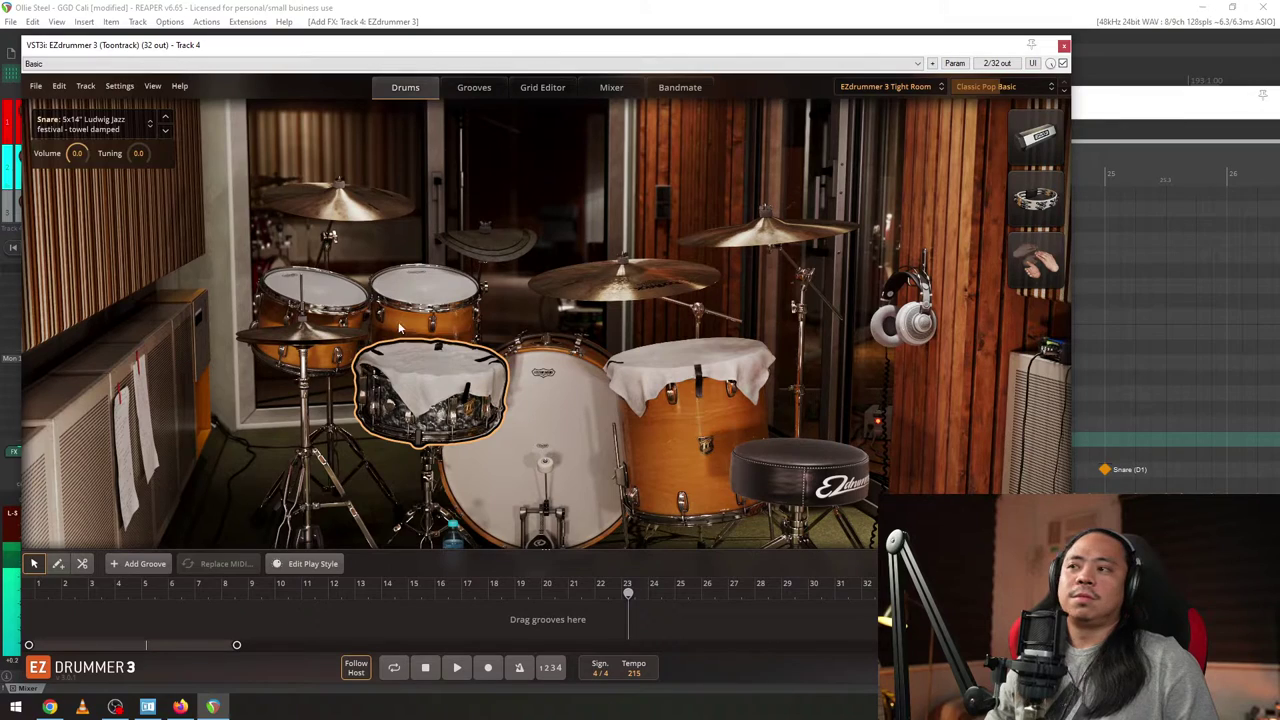
{"action": "left_click", "coordinate": [316, 300]}
{"action": "left_click", "coordinate": [714, 378]}
{"action": "left_click", "coordinate": [430, 367]}
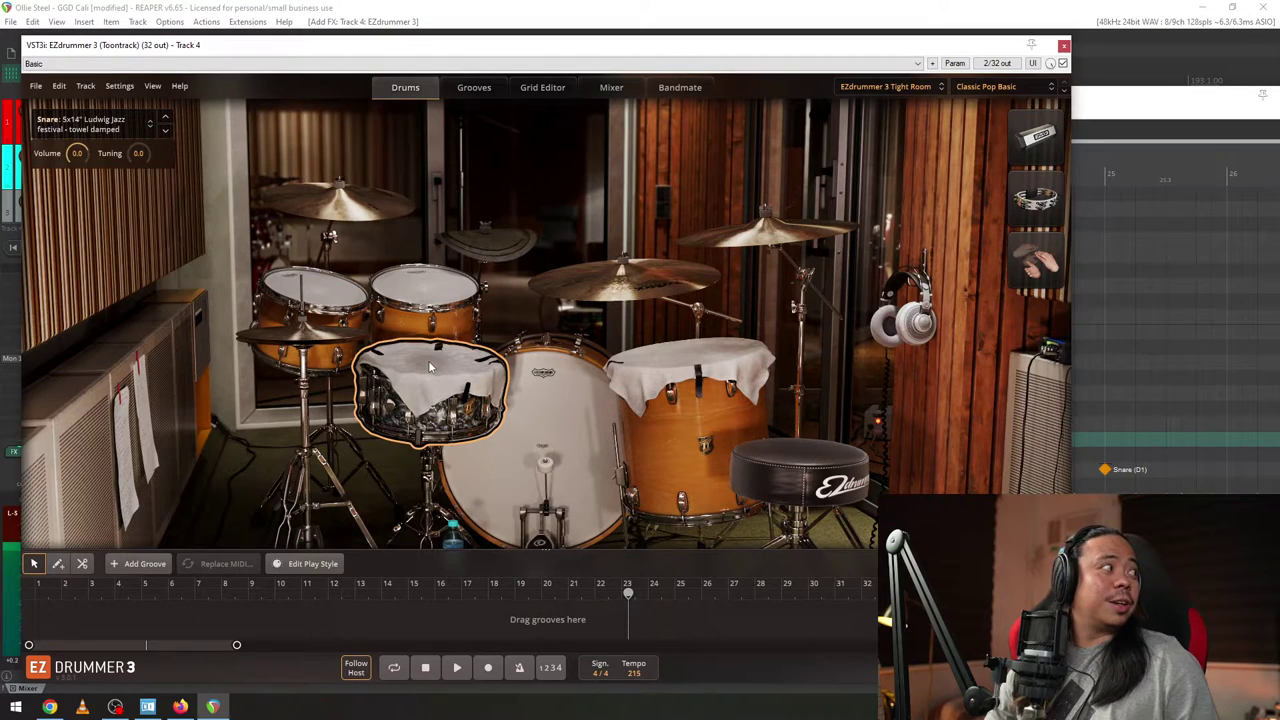
{"action": "left_click", "coordinate": [430, 367]}
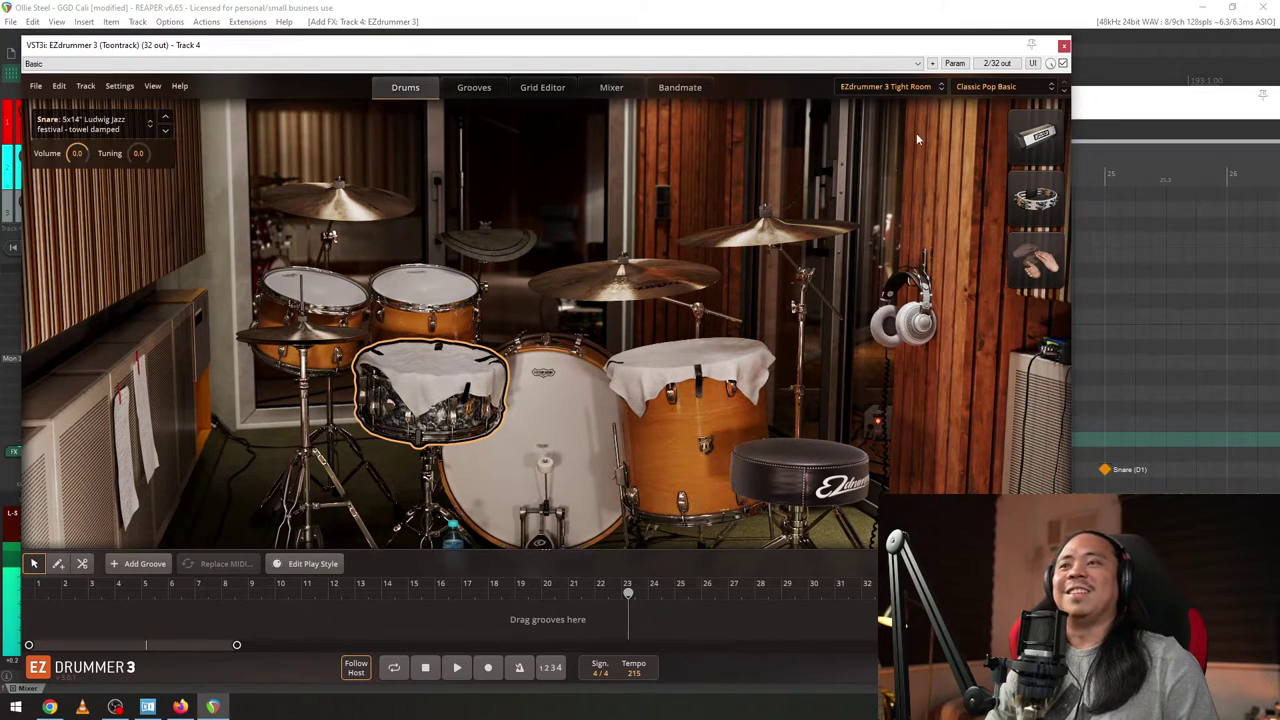
{"action": "left_click", "coordinate": [528, 419]}
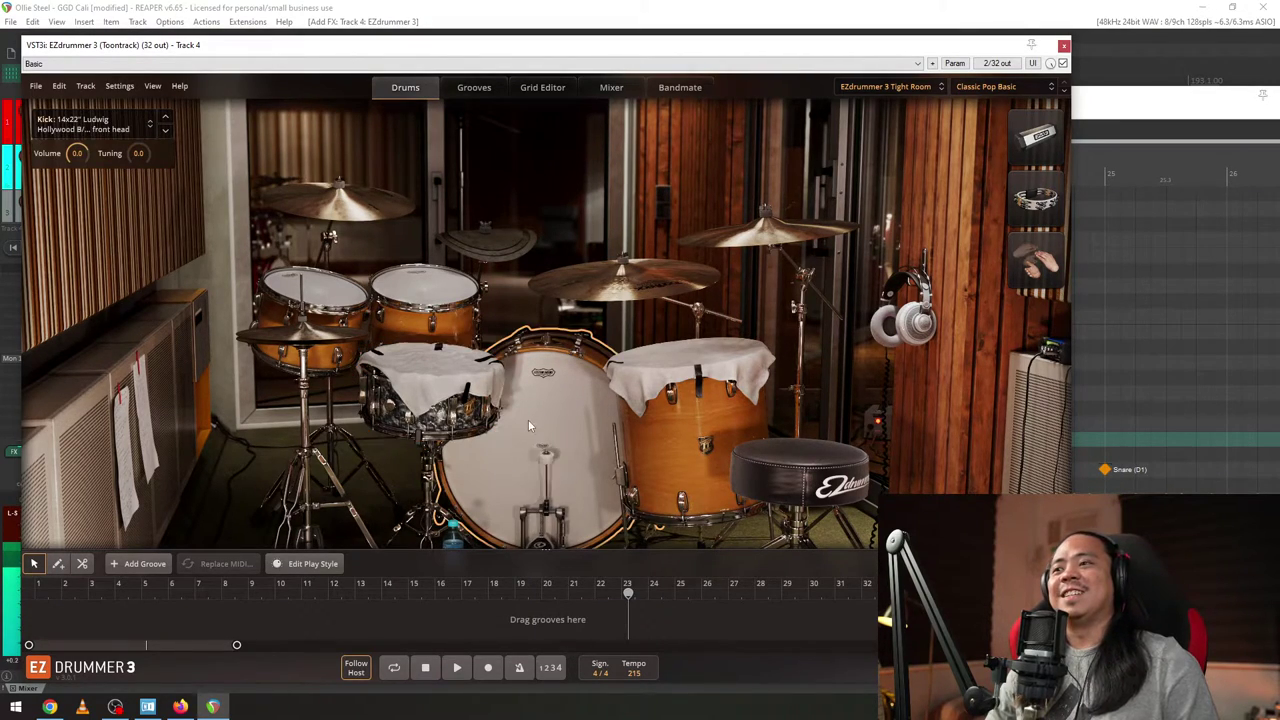
- Close EZdrummer 3, remove it from track 4 and reposition the MIDI editor
{"action": "left_click", "coordinate": [1064, 46]}
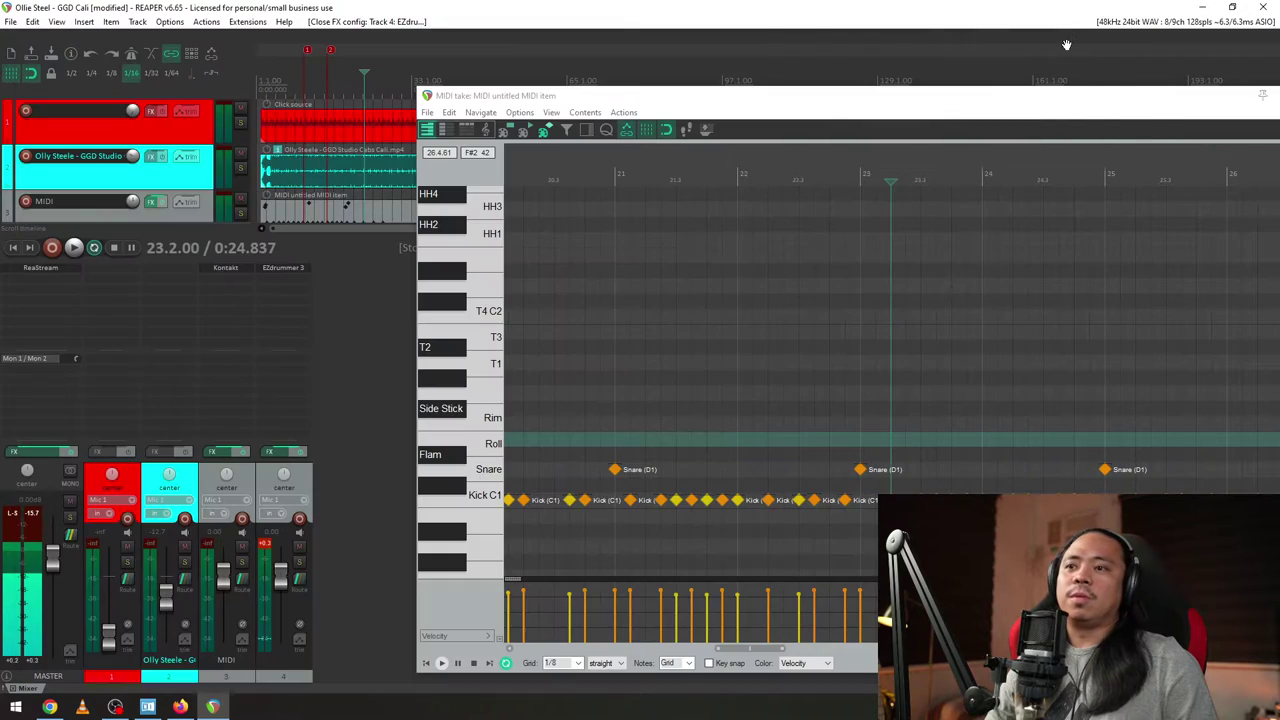
{"action": "left_click", "coordinate": [283, 268], "text": "alt"}
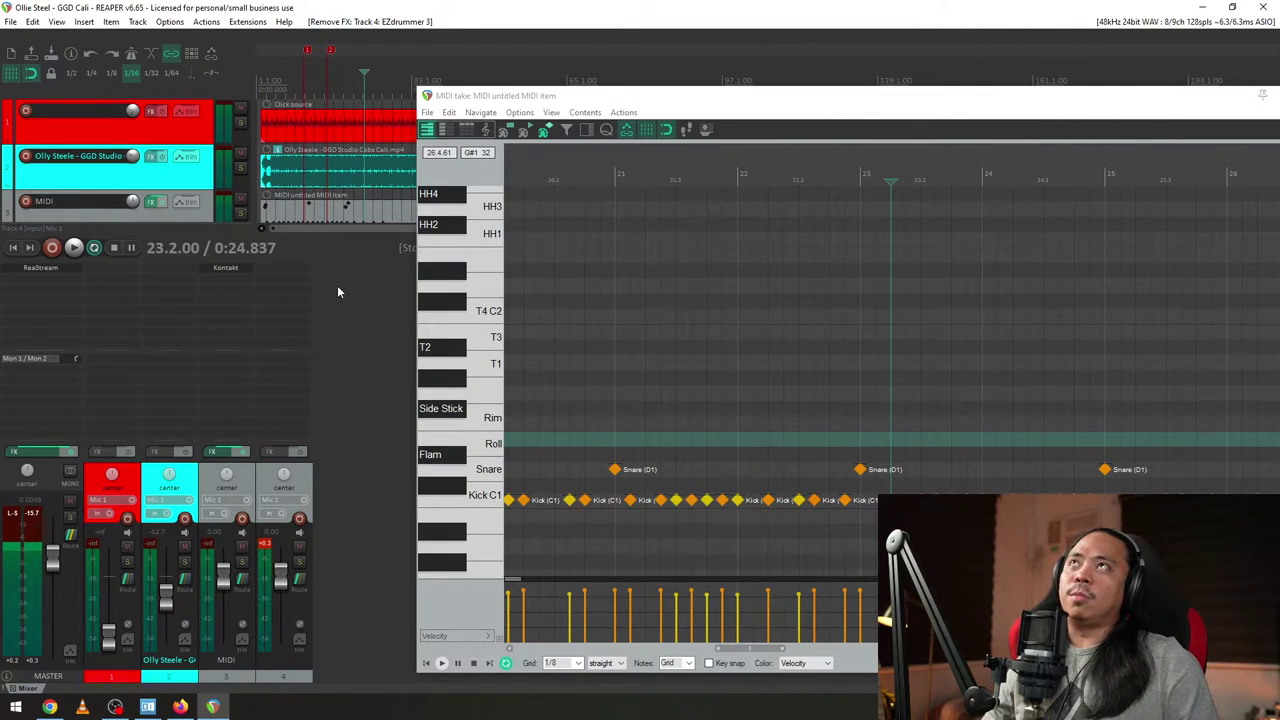
{"action": "left_click_drag", "start_coordinate": [963, 105], "coordinate": [922, 71]}
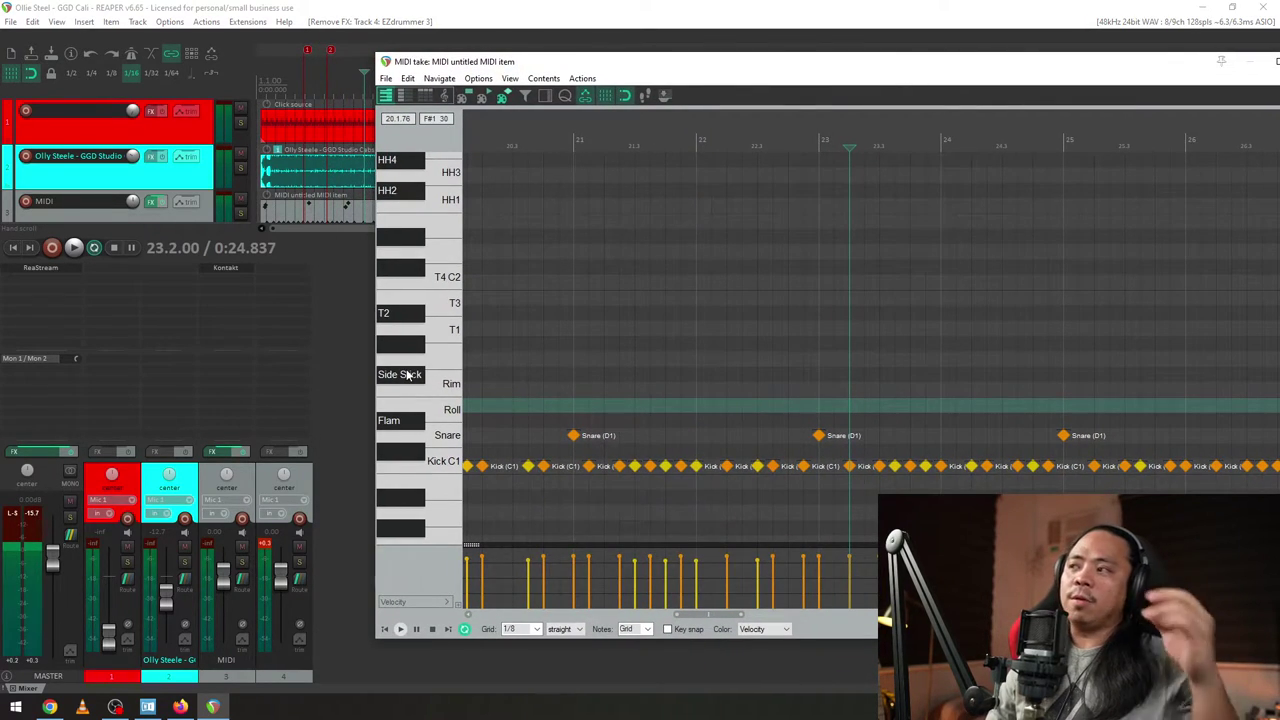
- Open Kontakt on the MIDI track, expand it to its full view and look through the installed drum libraries
{"action": "left_click", "coordinate": [228, 264]}
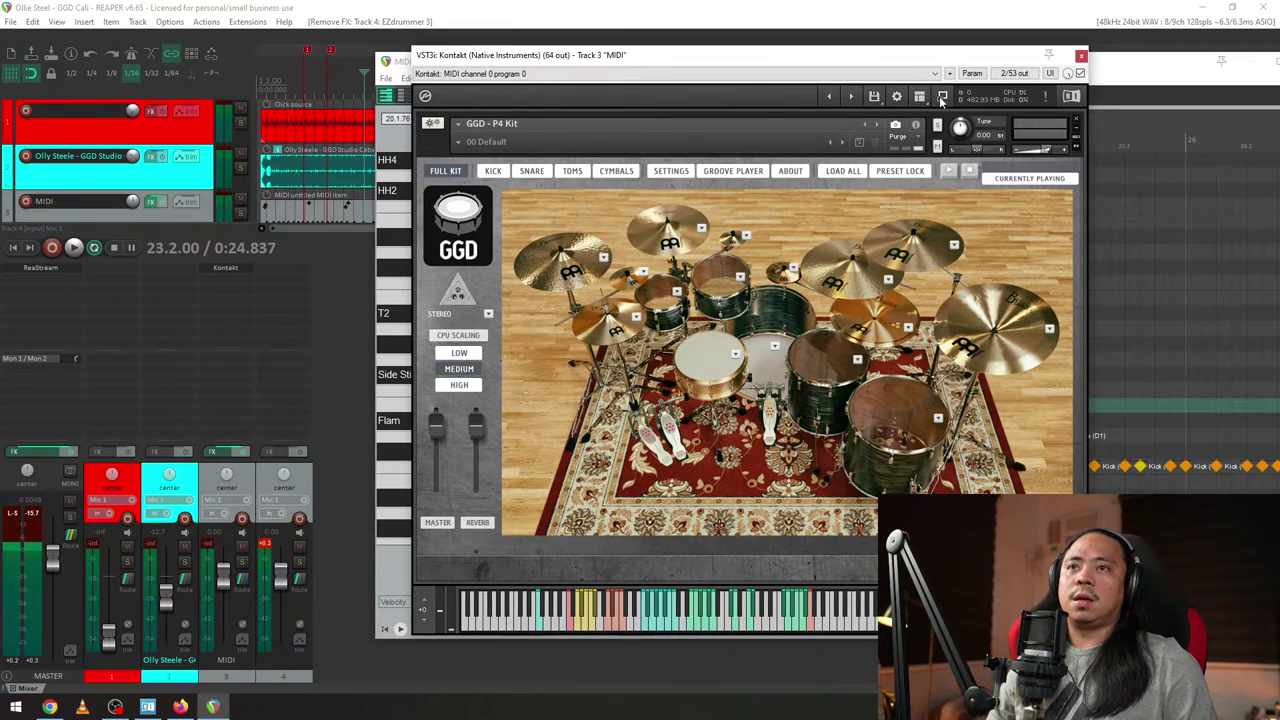
{"action": "left_click", "coordinate": [941, 97]}
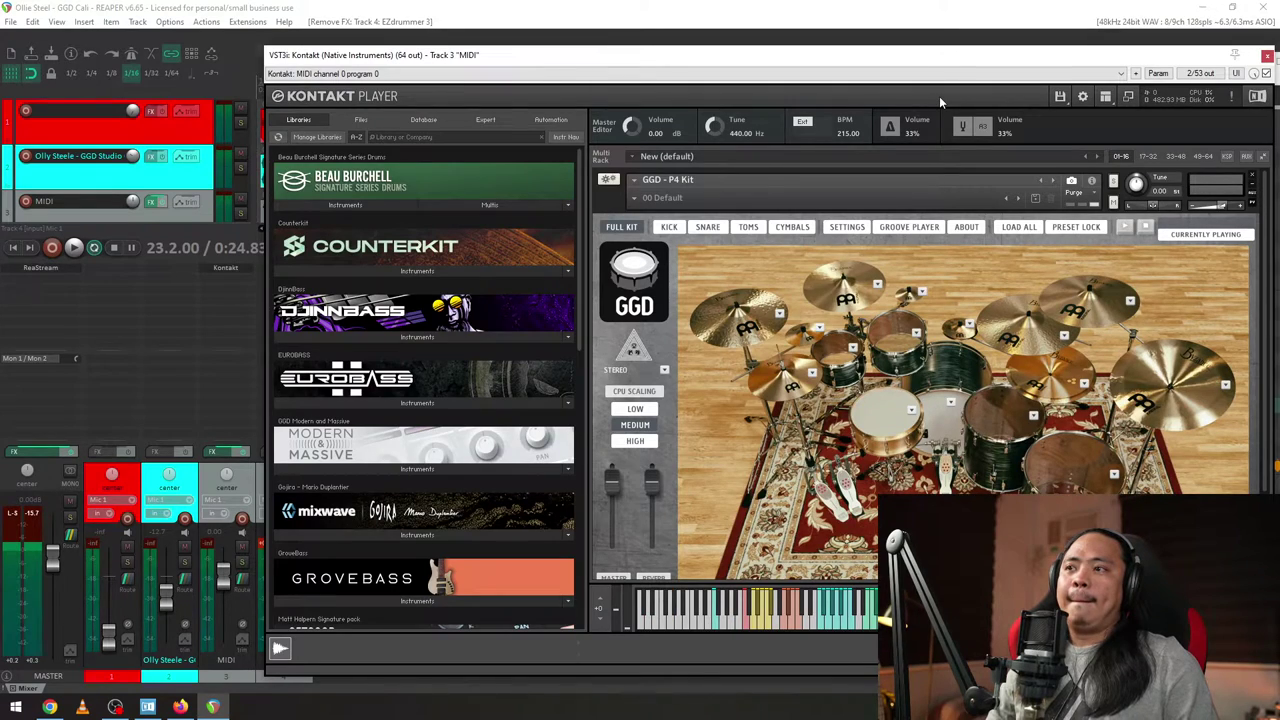
{"action": "scroll", "coordinate": [436, 375], "scroll_direction": "down", "scroll_amount": 10}
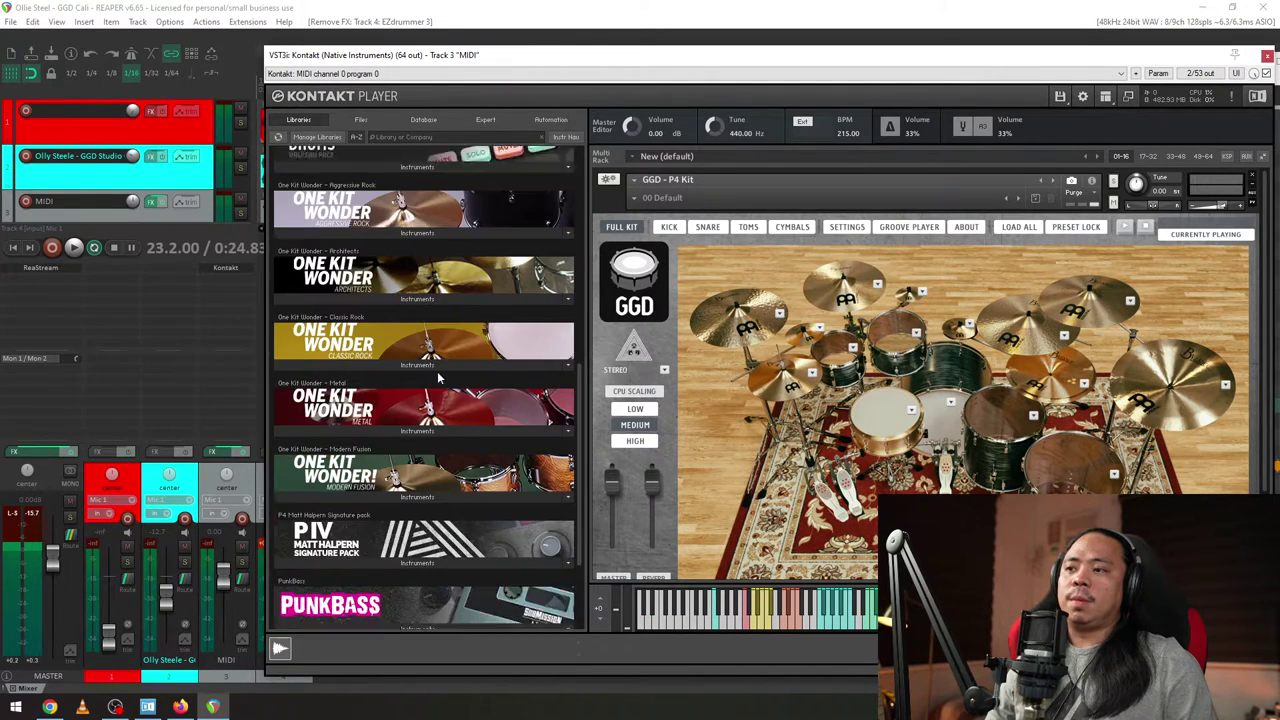
{"action": "scroll", "coordinate": [437, 371], "scroll_direction": "down", "scroll_amount": 3}
{"action": "scroll", "coordinate": [436, 470], "scroll_direction": "up", "scroll_amount": 1}
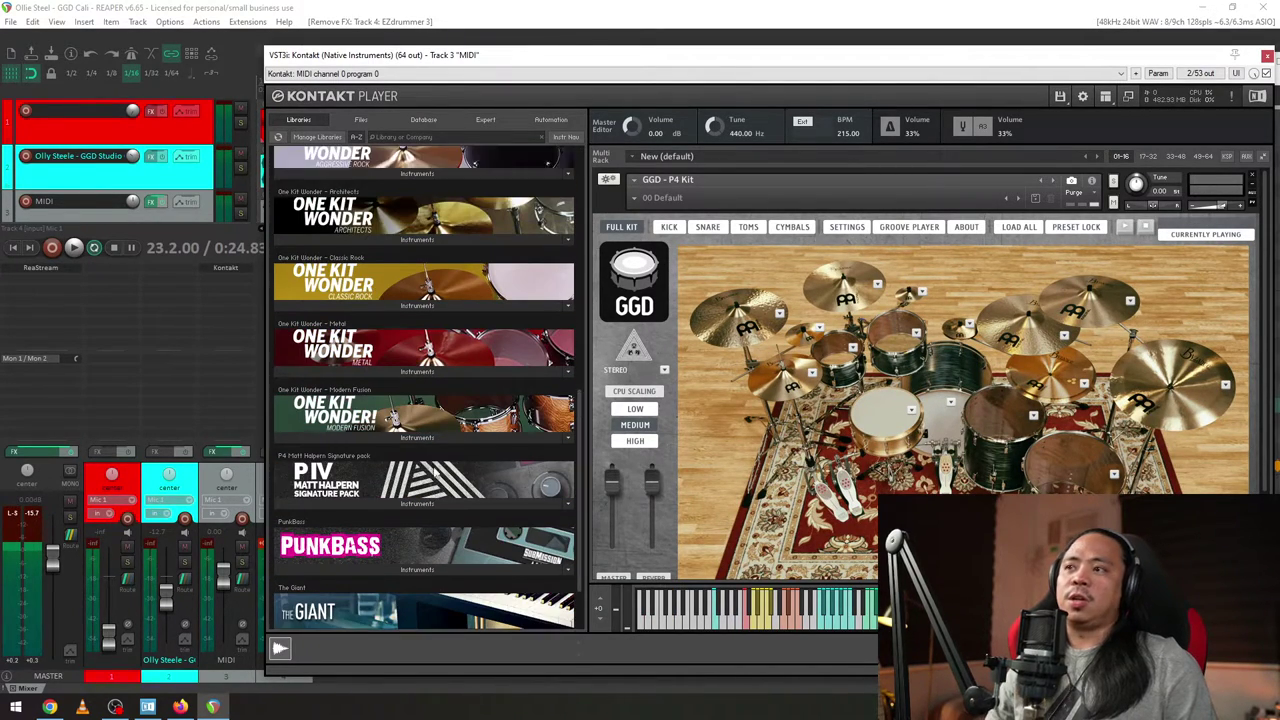
{"action": "scroll", "coordinate": [436, 466], "scroll_direction": "up", "scroll_amount": 5}
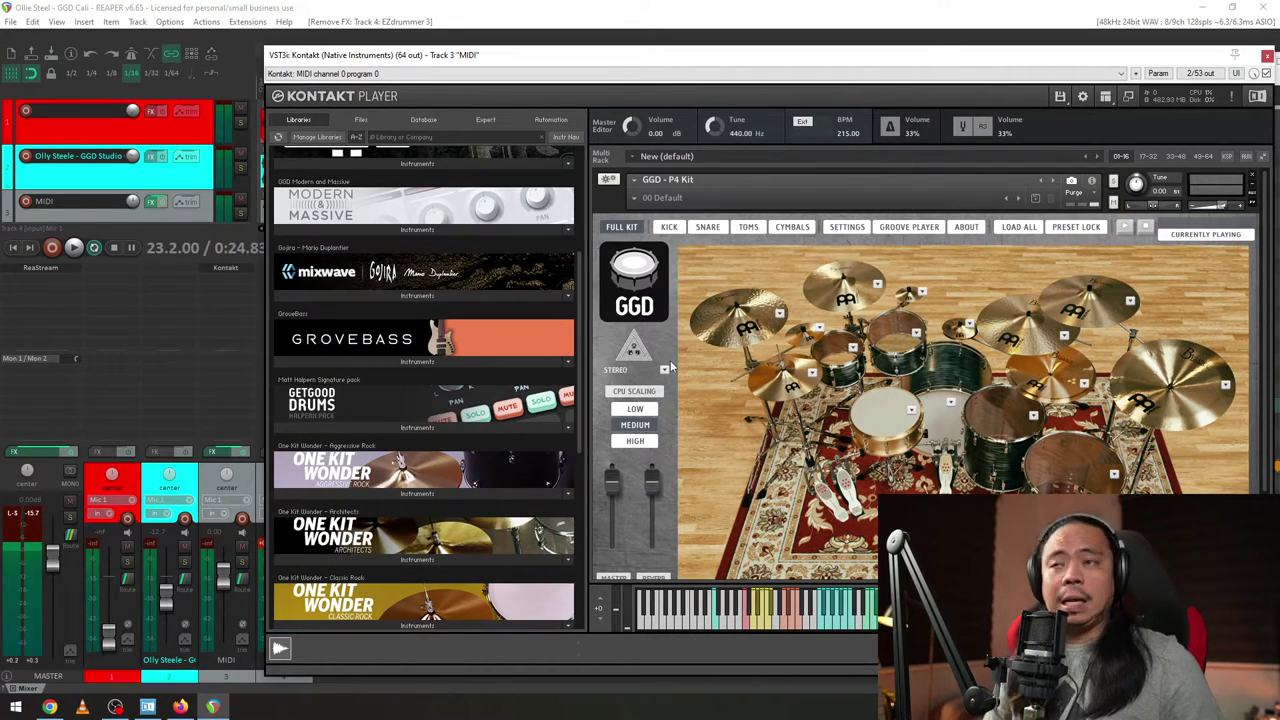
- Switch to Firefox for the live comments, return to Kontakt and expand the GroveBass library's instruments
{"action": "left_click", "coordinate": [180, 706]}
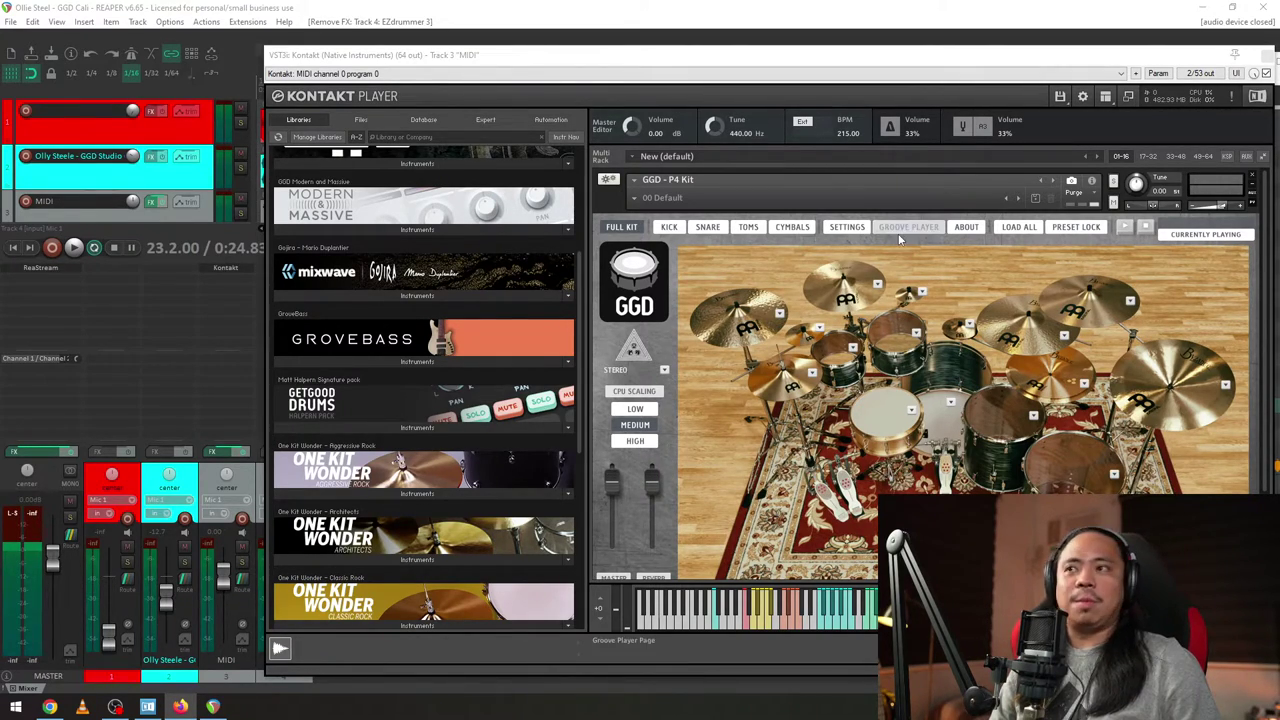
{"action": "left_click", "coordinate": [840, 58]}
{"action": "left_click_drag", "start_coordinate": [840, 58], "coordinate": [815, 44]}
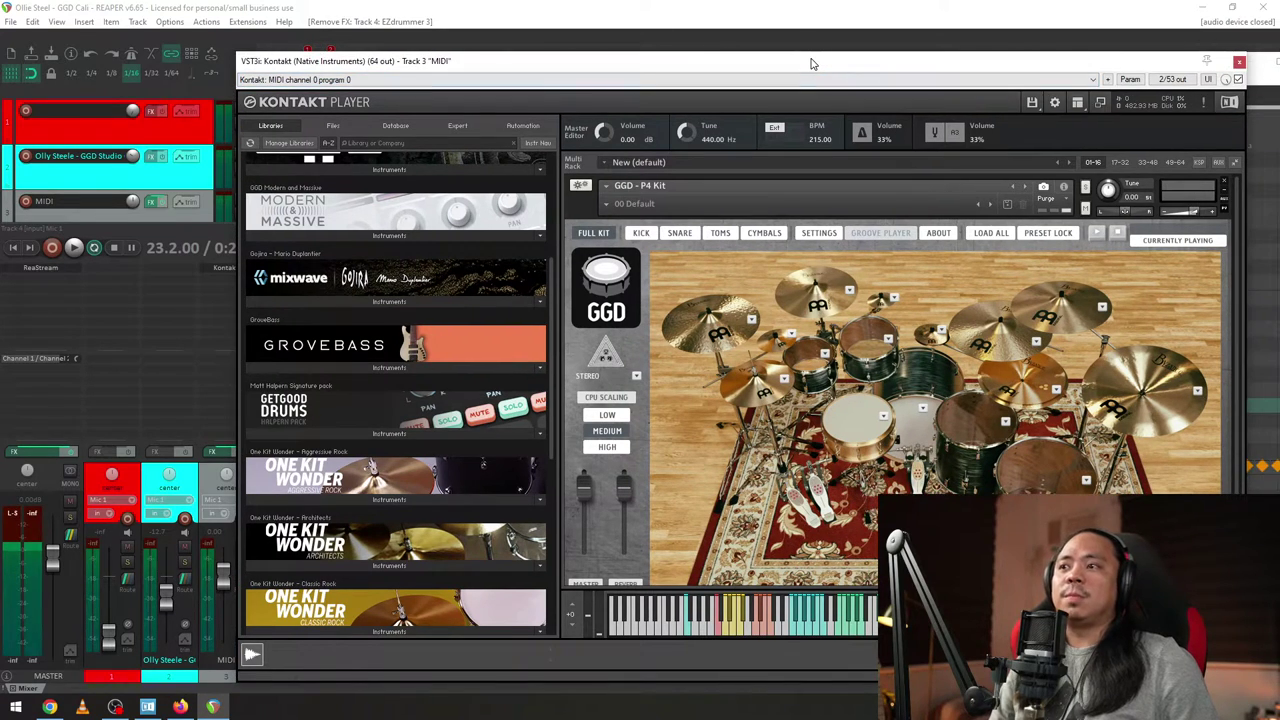
{"action": "left_click", "coordinate": [395, 347]}
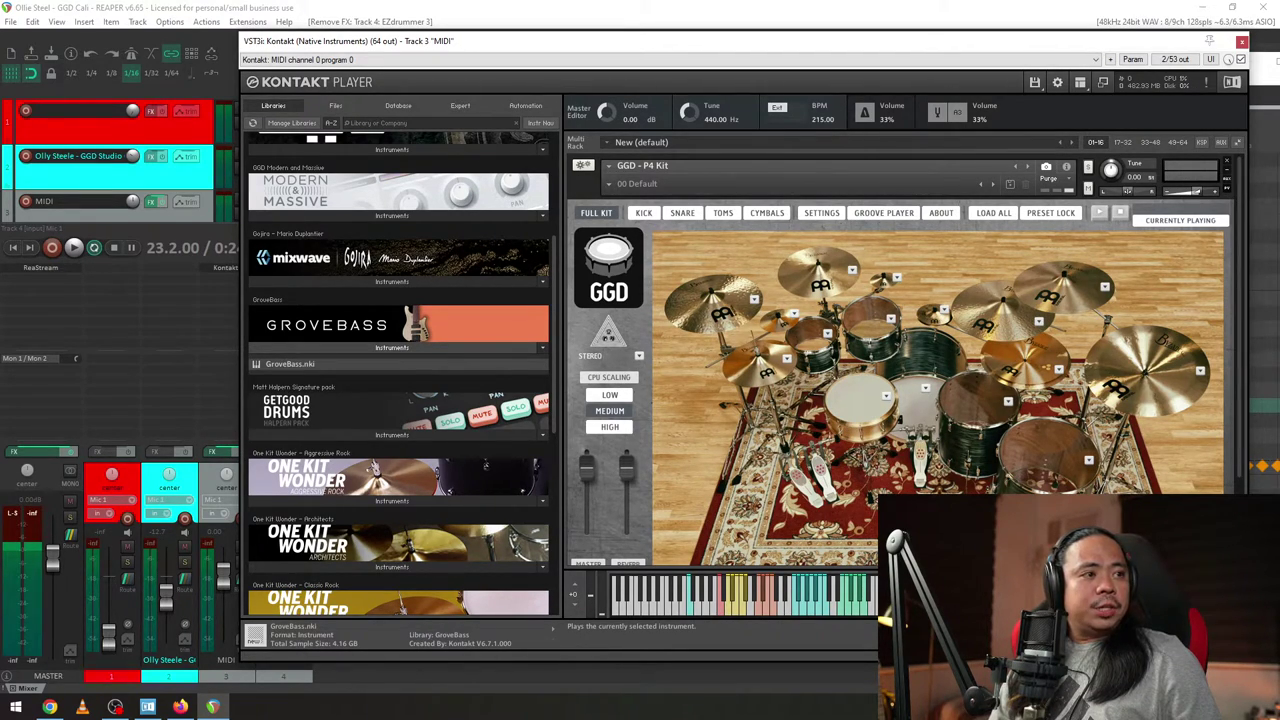
- Close the Kontakt window and delete the empty track 4 from the project
{"action": "left_click", "coordinate": [1242, 42]}
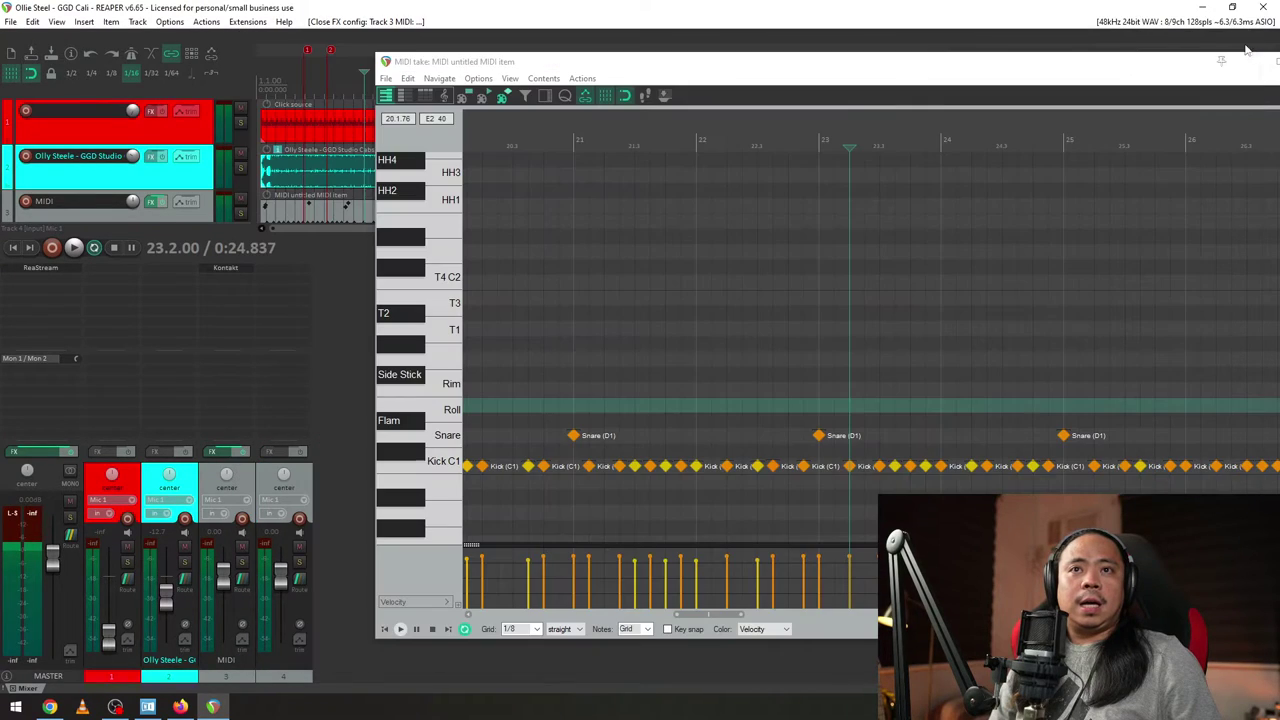
{"action": "left_click", "coordinate": [308, 484]}
{"action": "key", "text": "Delete"}
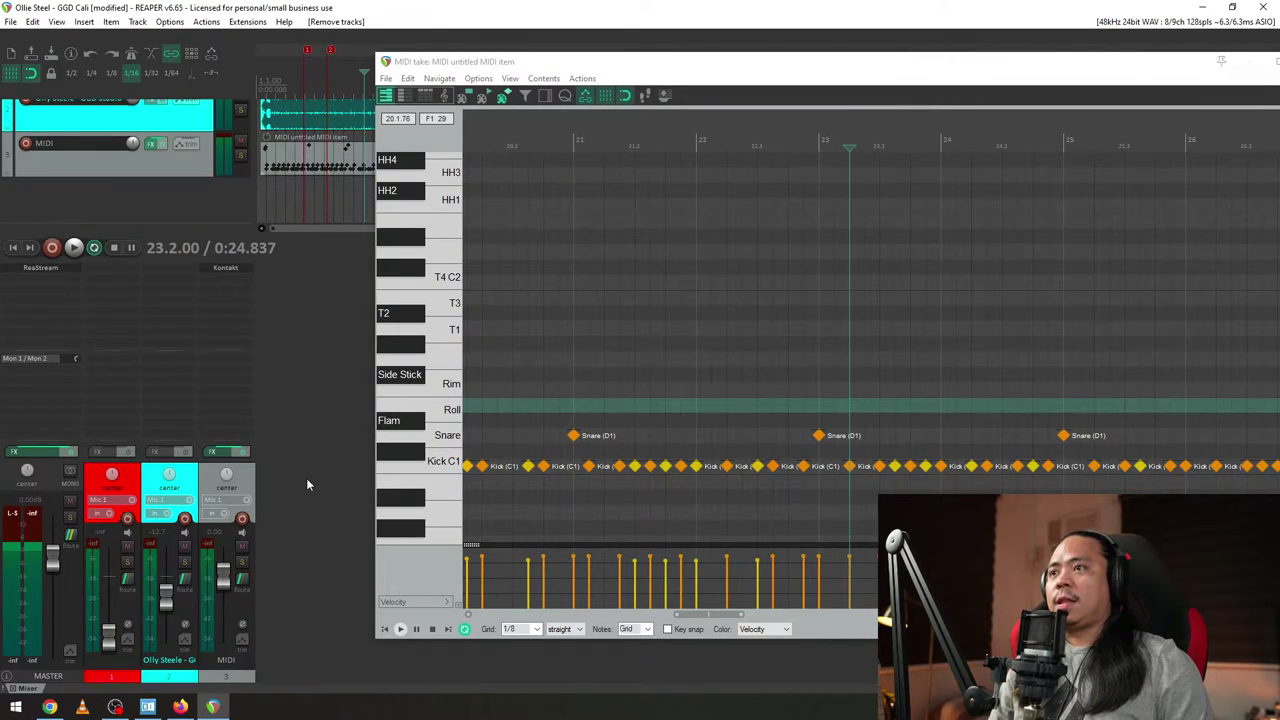
- Switch to Firefox to read the live comments, return to REAPER and move the MIDI editor fully into view
{"action": "left_click_drag", "start_coordinate": [1279, 70], "coordinate": [804, 32]}
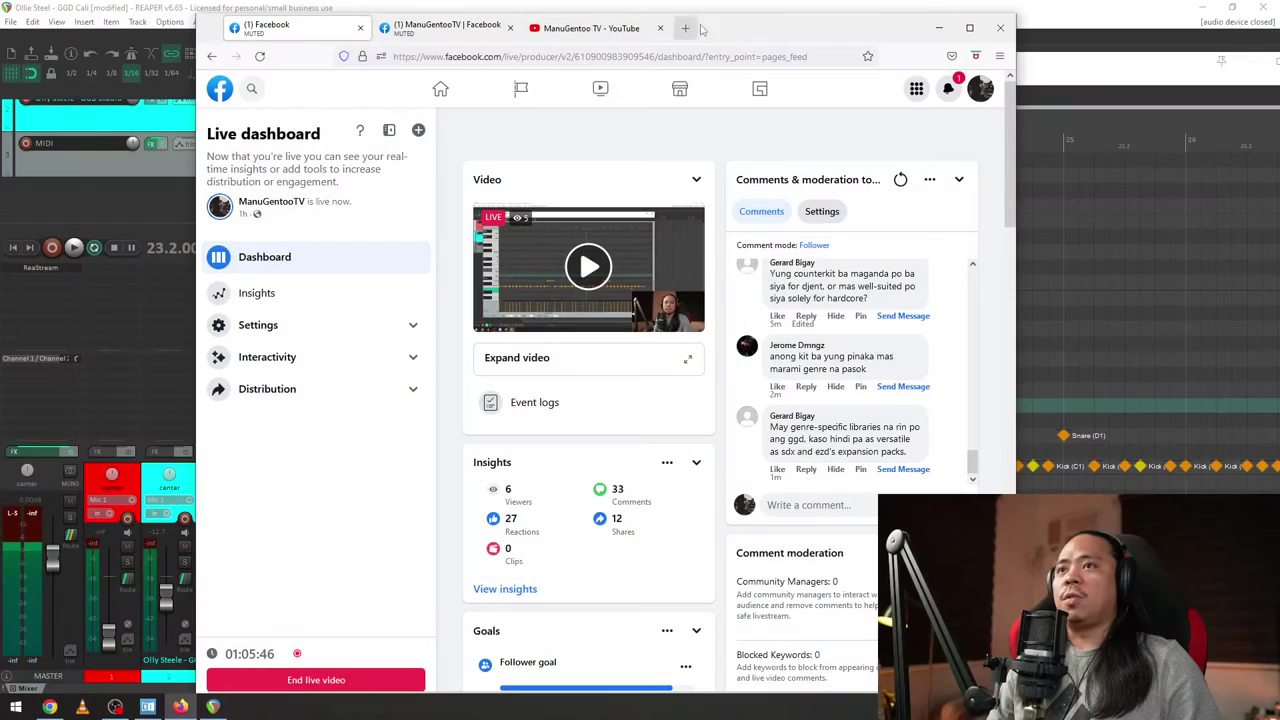
{"action": "left_click_drag", "start_coordinate": [774, 28], "coordinate": [1279, 40]}
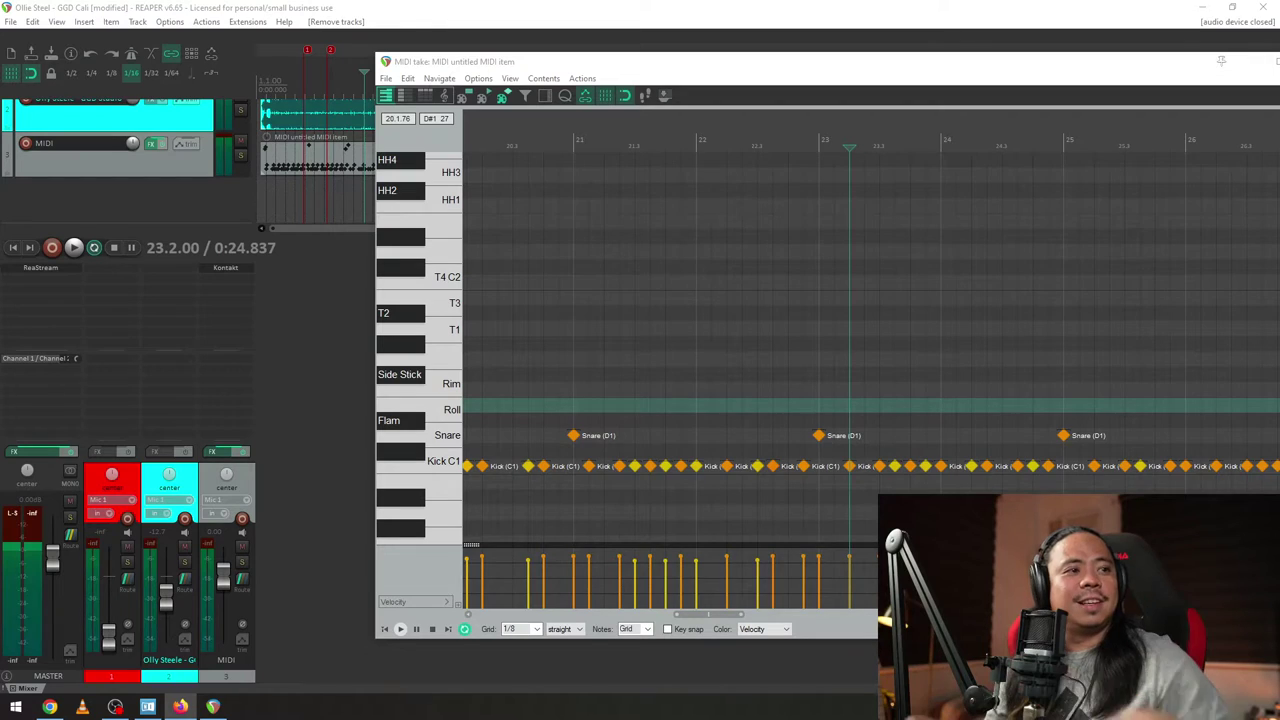
{"action": "left_click", "coordinate": [870, 257]}
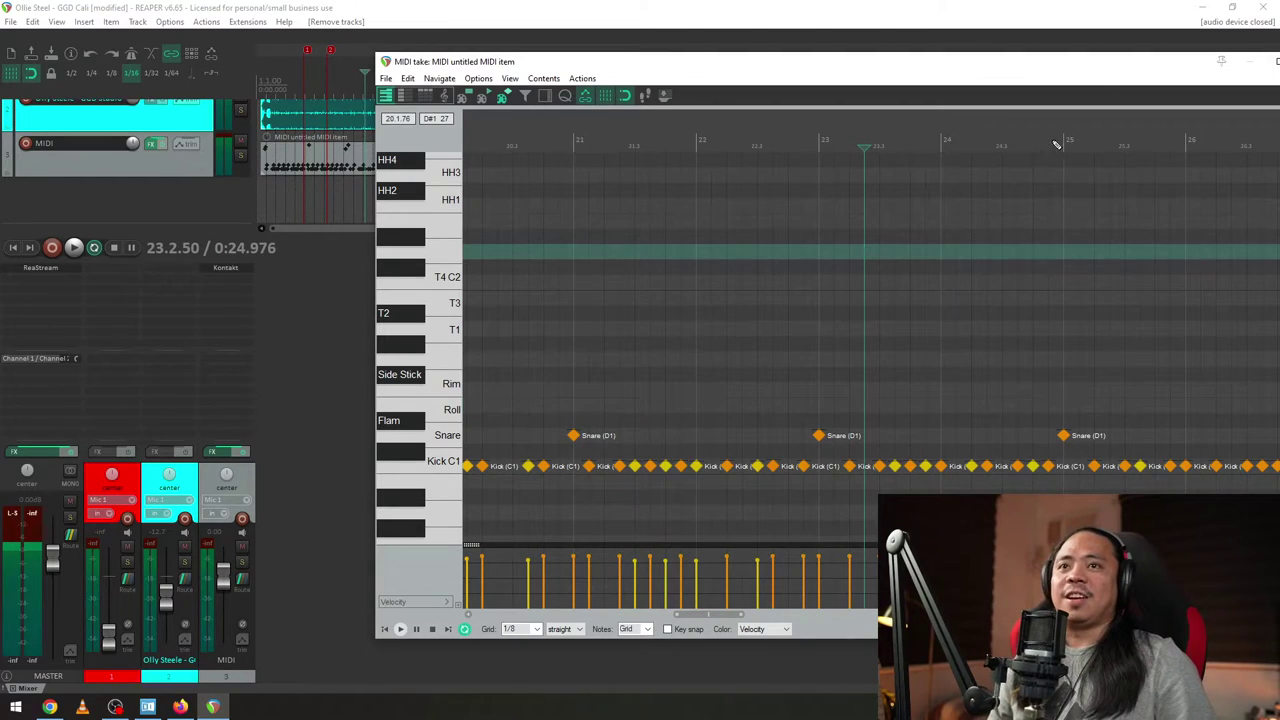
{"action": "left_click_drag", "start_coordinate": [1100, 64], "coordinate": [924, 54]}
- Play the pattern from bar 23 into bar 26 to check the kick dynamics against the reference
{"action": "scroll", "coordinate": [866, 360], "scroll_direction": "down", "scroll_amount": 5}
{"action": "key", "text": "space"}
{"action": "scroll", "coordinate": [867, 360], "scroll_direction": "up", "scroll_amount": 2}
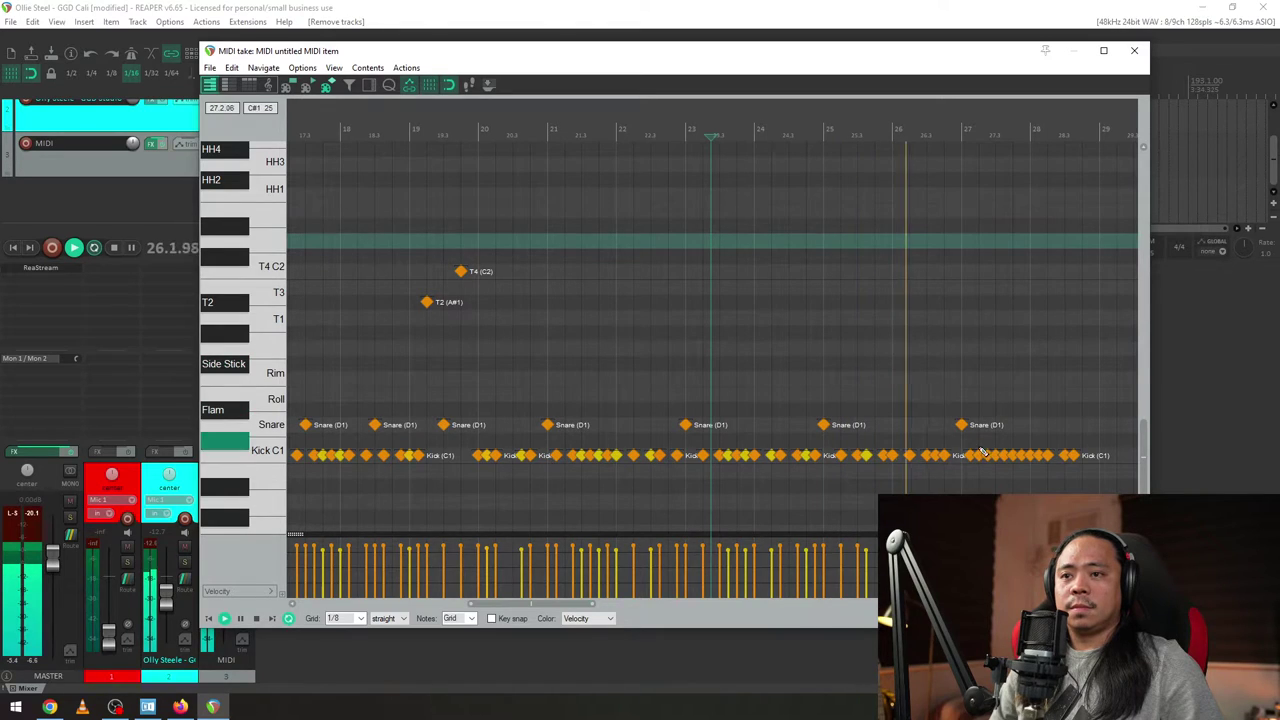
{"action": "scroll", "coordinate": [663, 414], "scroll_direction": "up", "scroll_amount": 3}
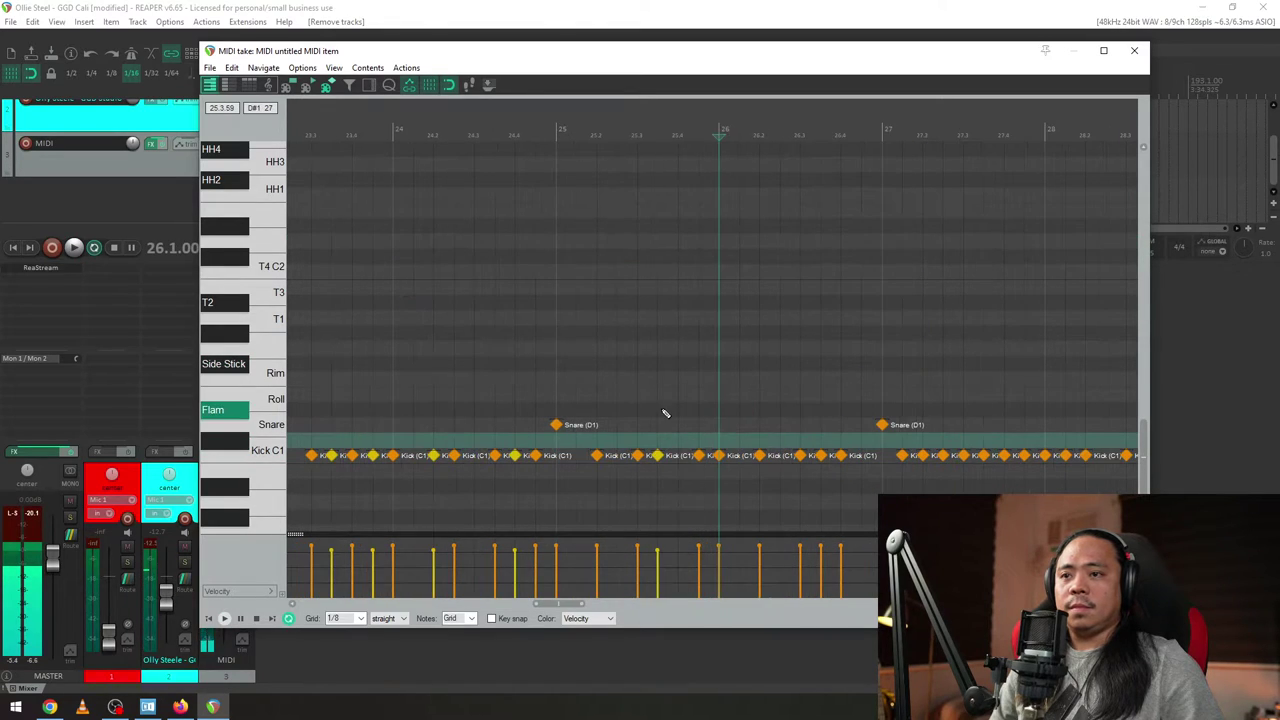
{"action": "key", "text": "space"}
- Lower the velocity of the kick at 25.4.50 to 101 and the kick at 26.3.50 to 102
{"action": "left_click", "coordinate": [699, 456]}
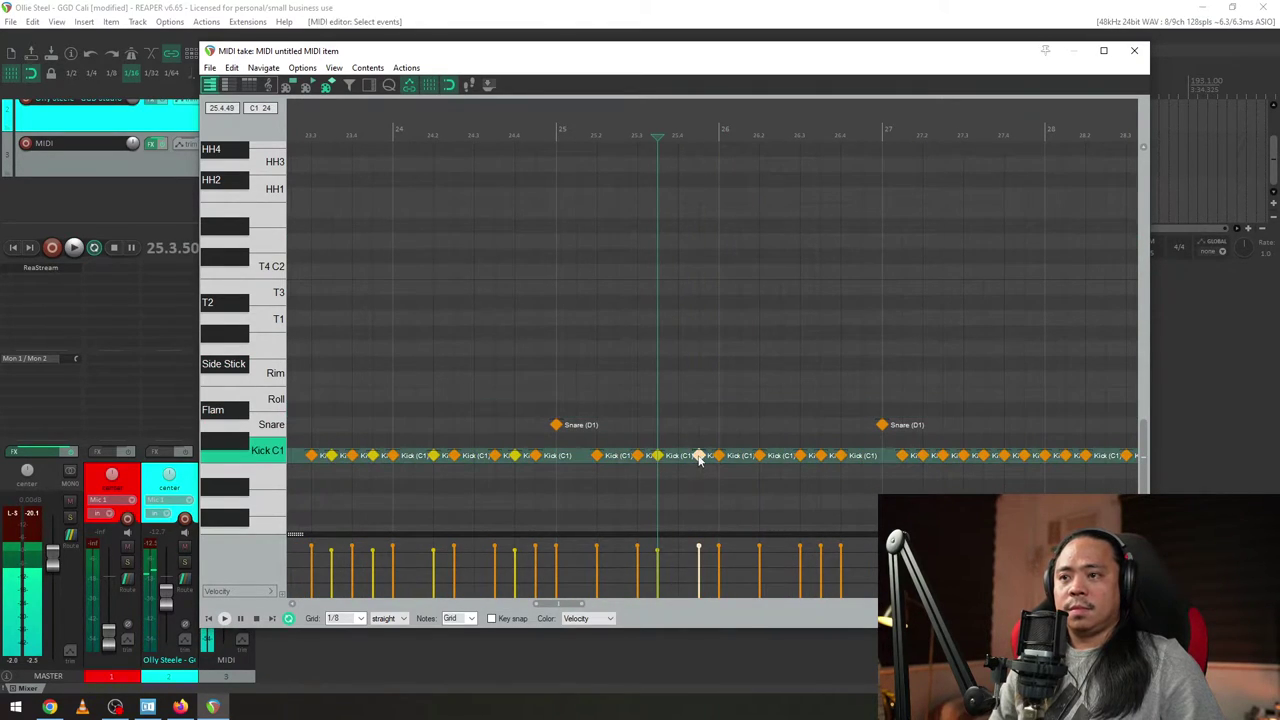
{"action": "left_click", "coordinate": [699, 550]}
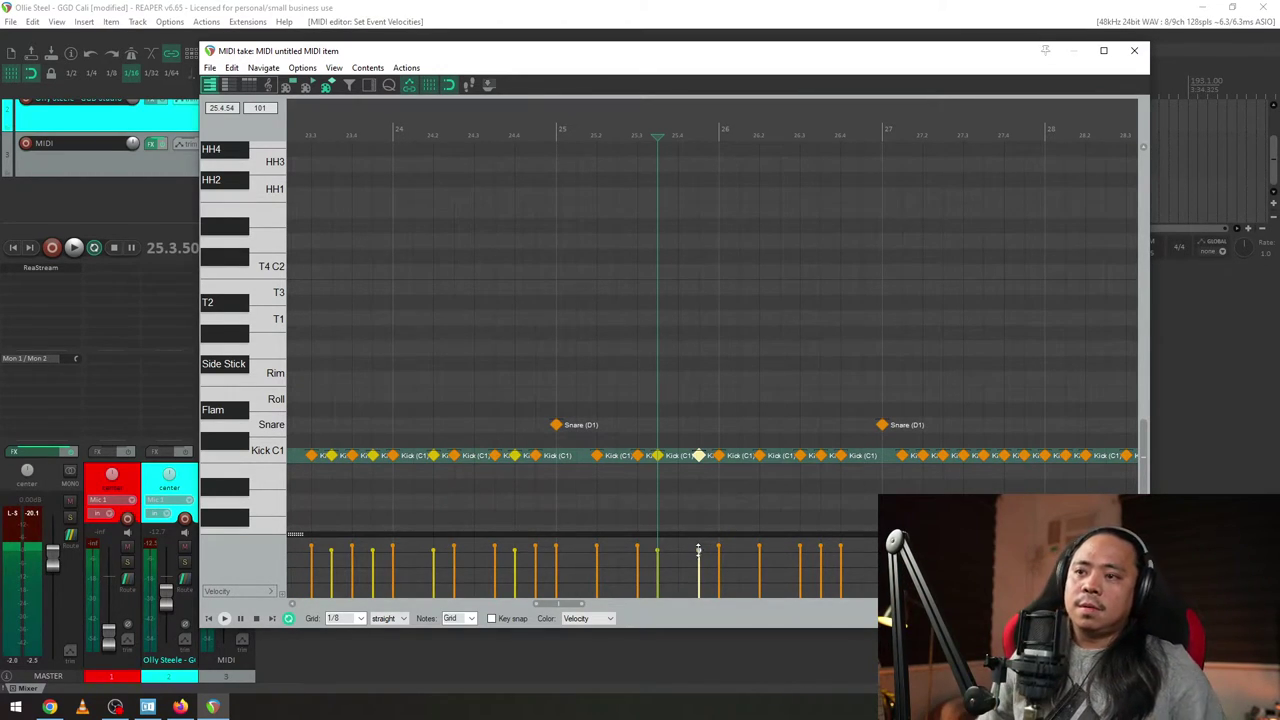
{"action": "left_click", "coordinate": [697, 486]}
{"action": "key", "text": "space"}
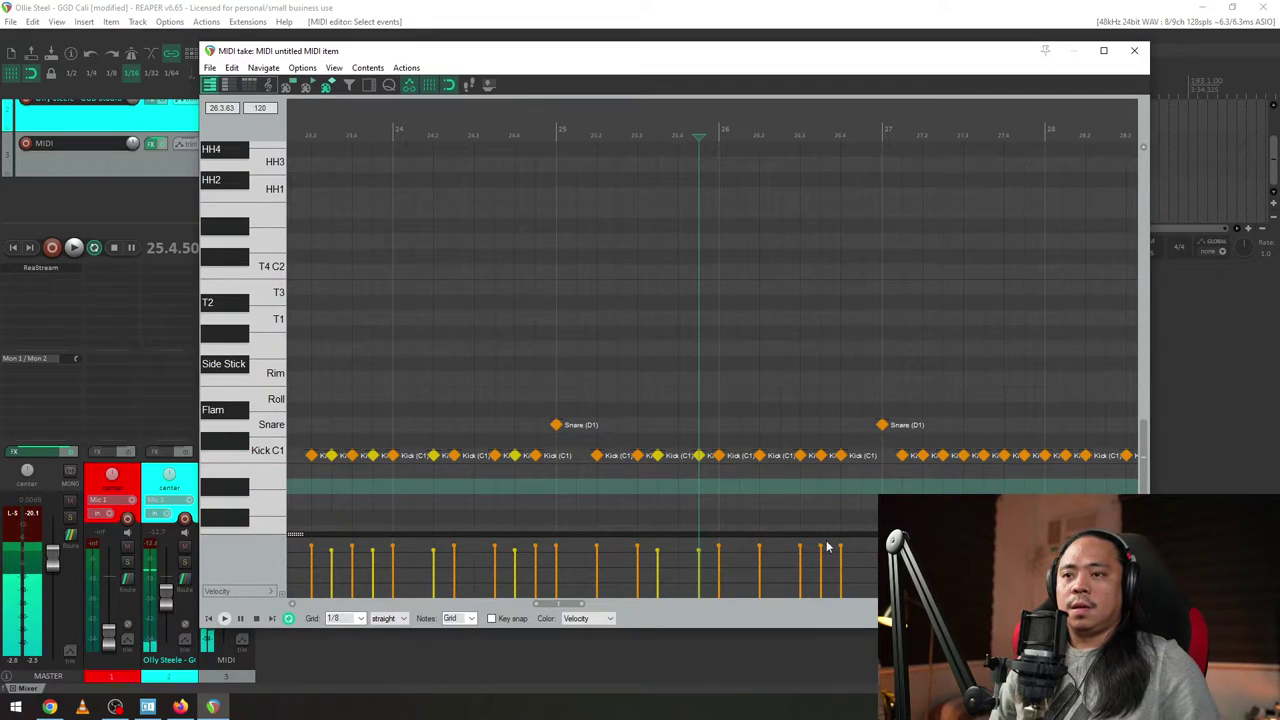
{"action": "left_click", "coordinate": [822, 456]}
{"action": "left_click_drag", "start_coordinate": [822, 546], "coordinate": [823, 552]}
- Lower every second kick from 27.2.00 through 28.2.00 to velocity 101
{"action": "scroll", "coordinate": [835, 449], "scroll_direction": "up", "scroll_amount": 3}
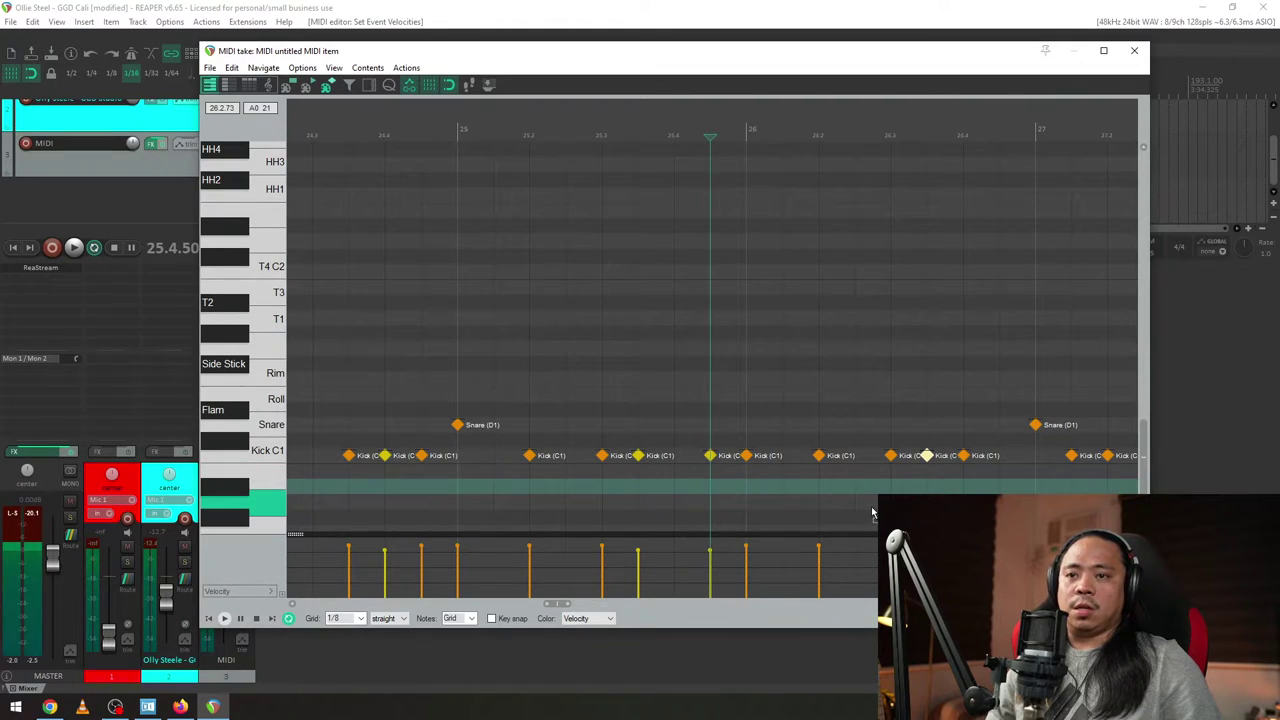
{"action": "left_click_drag", "start_coordinate": [1067, 120], "coordinate": [643, 120]}
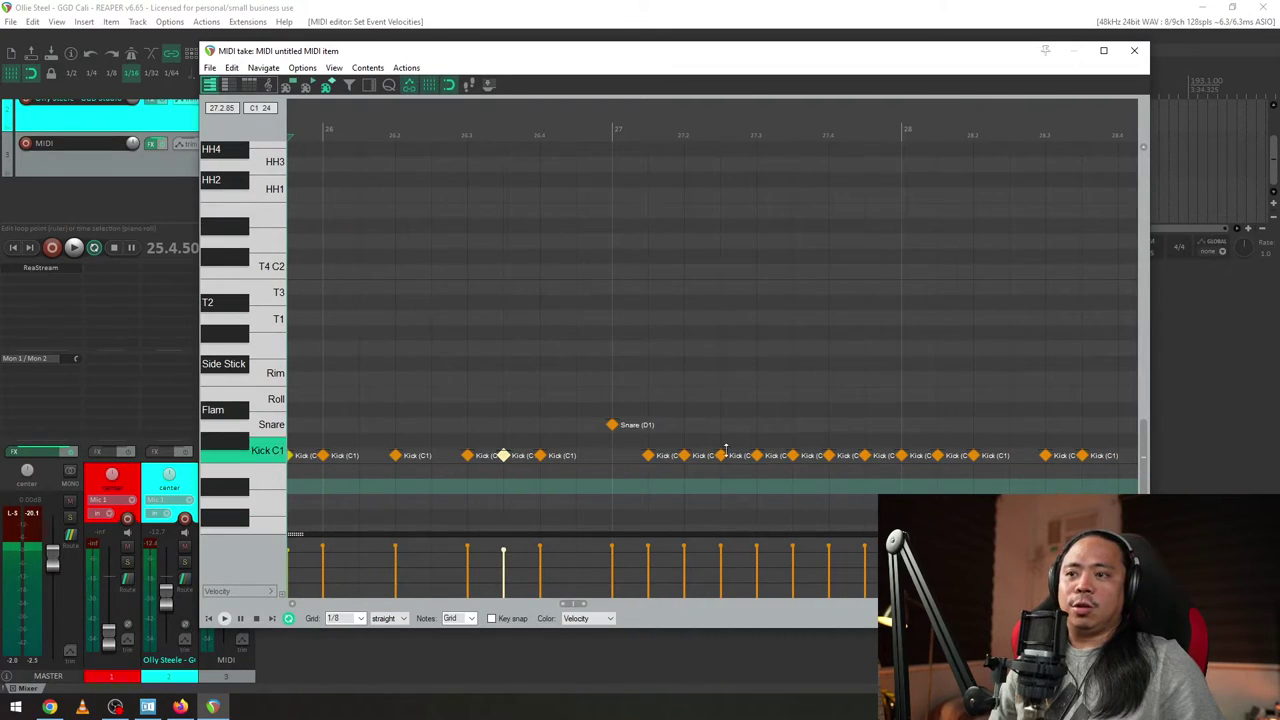
{"action": "left_click", "coordinate": [683, 455]}
{"action": "left_click", "coordinate": [756, 455], "text": "ctrl"}
{"action": "left_click", "coordinate": [828, 455], "text": "ctrl"}
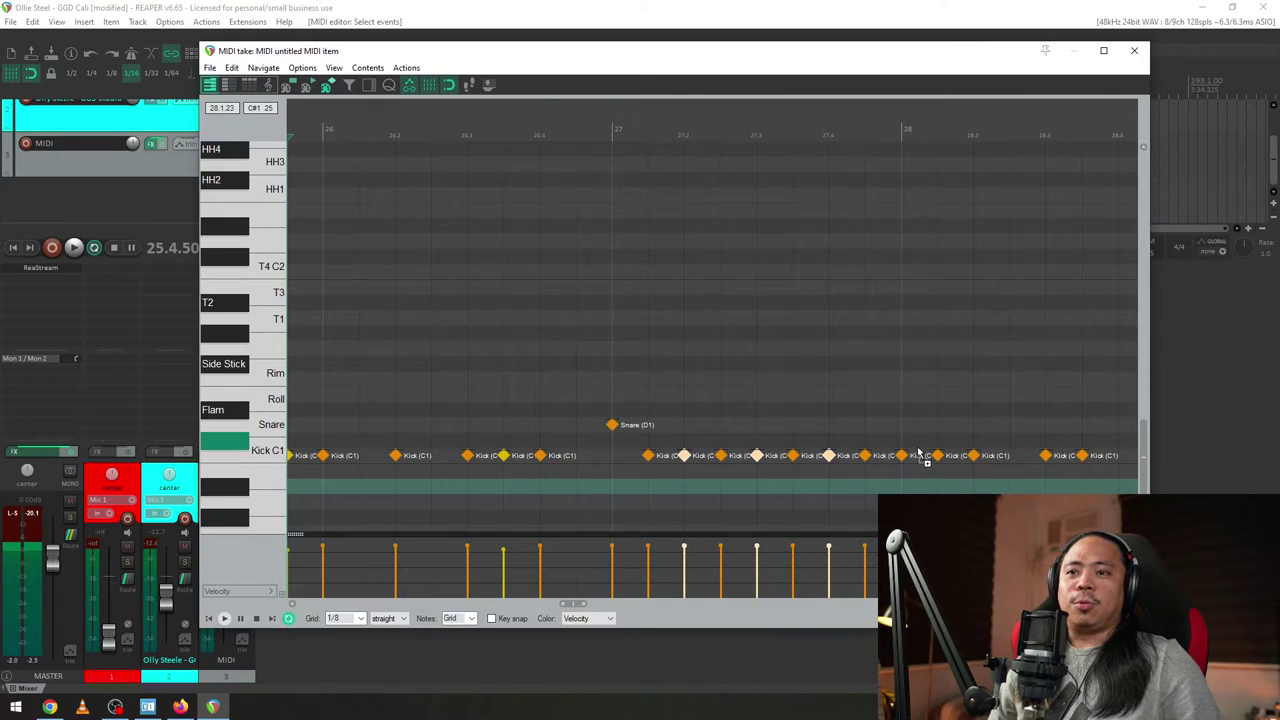
{"action": "left_click", "coordinate": [901, 455], "text": "ctrl"}
{"action": "left_click", "coordinate": [973, 455], "text": "ctrl"}
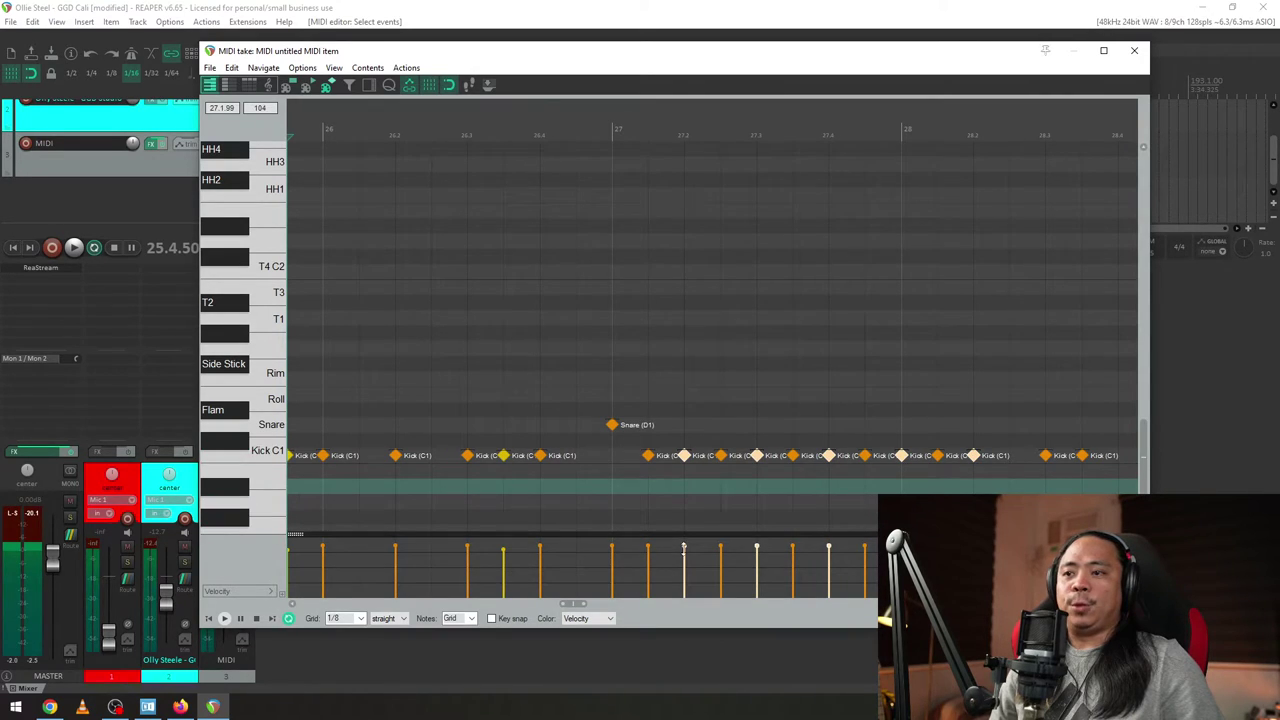
{"action": "left_click_drag", "start_coordinate": [684, 546], "coordinate": [685, 551]}
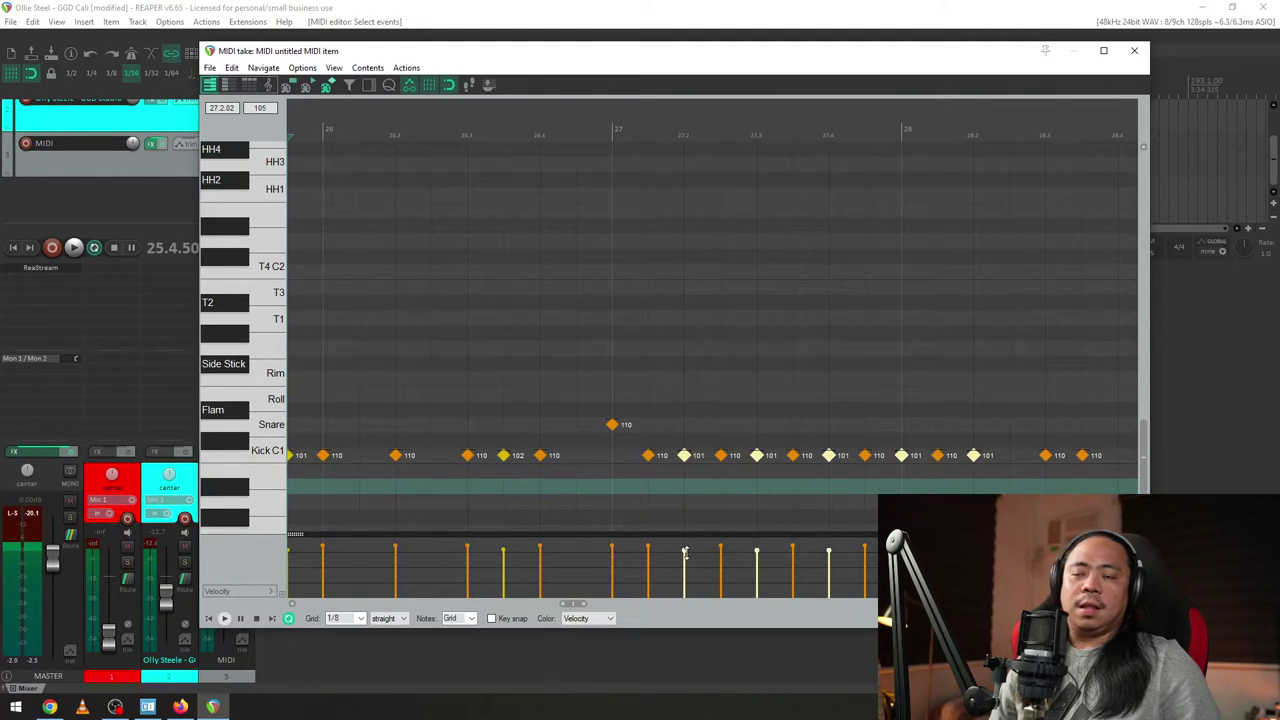
- Slightly lower the velocity of the last kick in bar 28, at 28.3.50
{"action": "left_click", "coordinate": [1045, 455]}
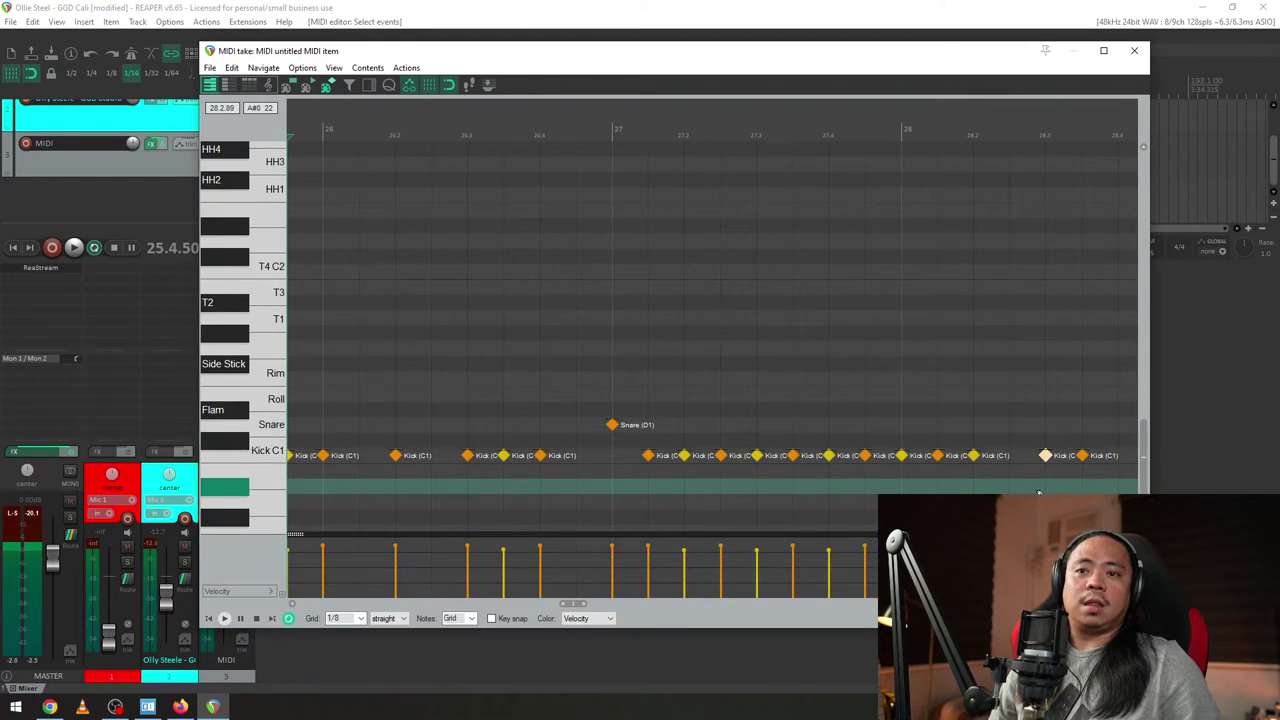
{"action": "scroll", "coordinate": [975, 480], "scroll_direction": "down", "scroll_amount": 1}
{"action": "left_click_drag", "start_coordinate": [1073, 112], "coordinate": [766, 146]}
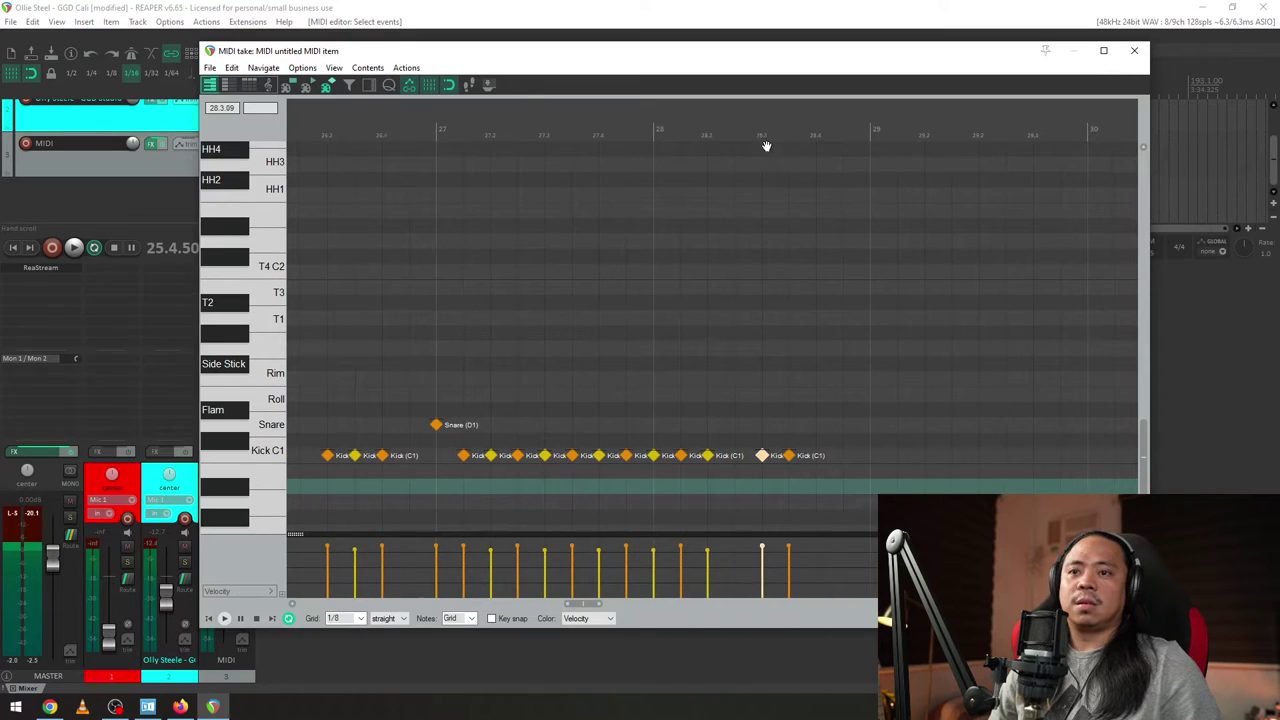
{"action": "left_click_drag", "start_coordinate": [811, 434], "coordinate": [762, 494]}
{"action": "left_click_drag", "start_coordinate": [788, 545], "coordinate": [790, 549]}
{"action": "left_click", "coordinate": [790, 546]}
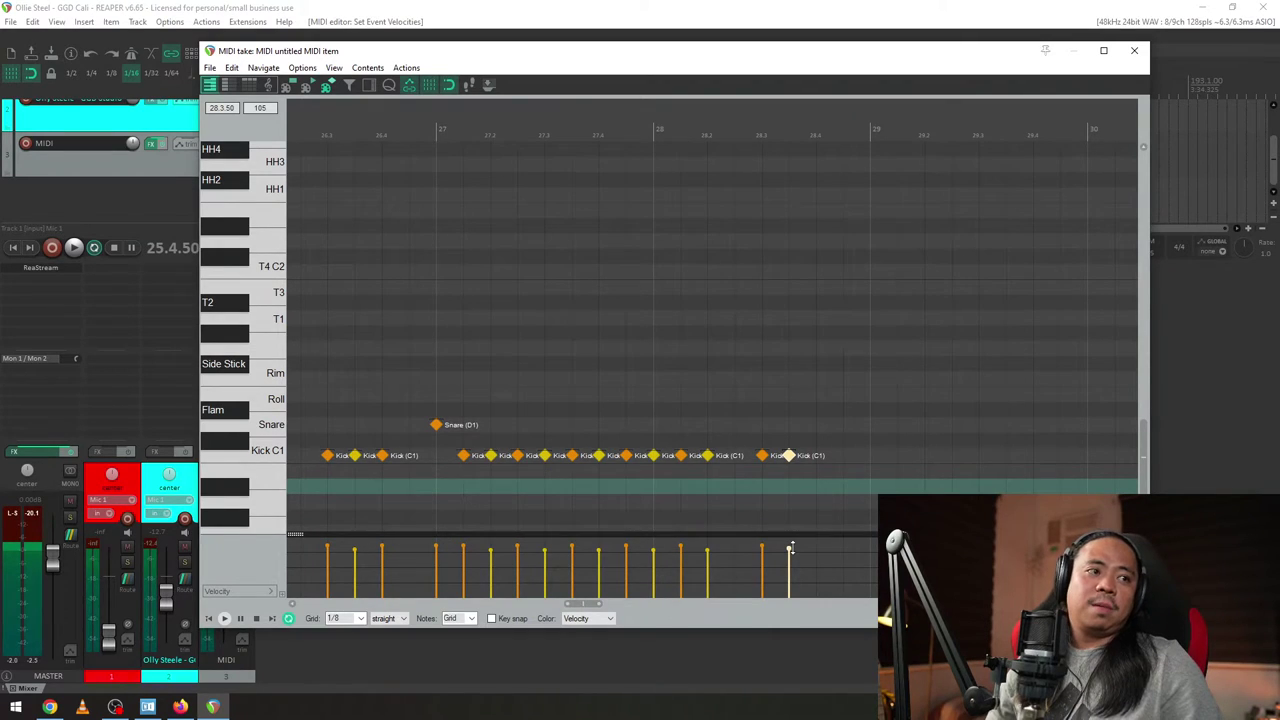
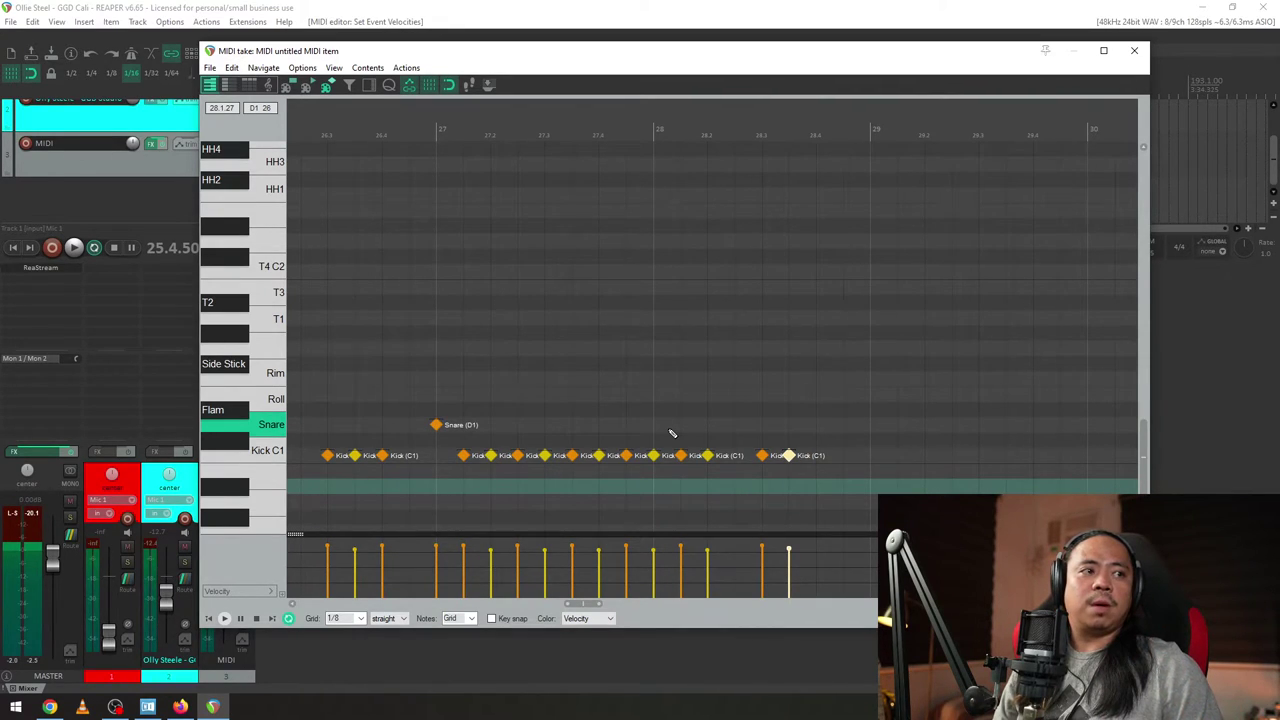
- Play the pattern from 26.4.00 through bar 28 to check the edited kick velocities
{"action": "left_click", "coordinate": [392, 128]}
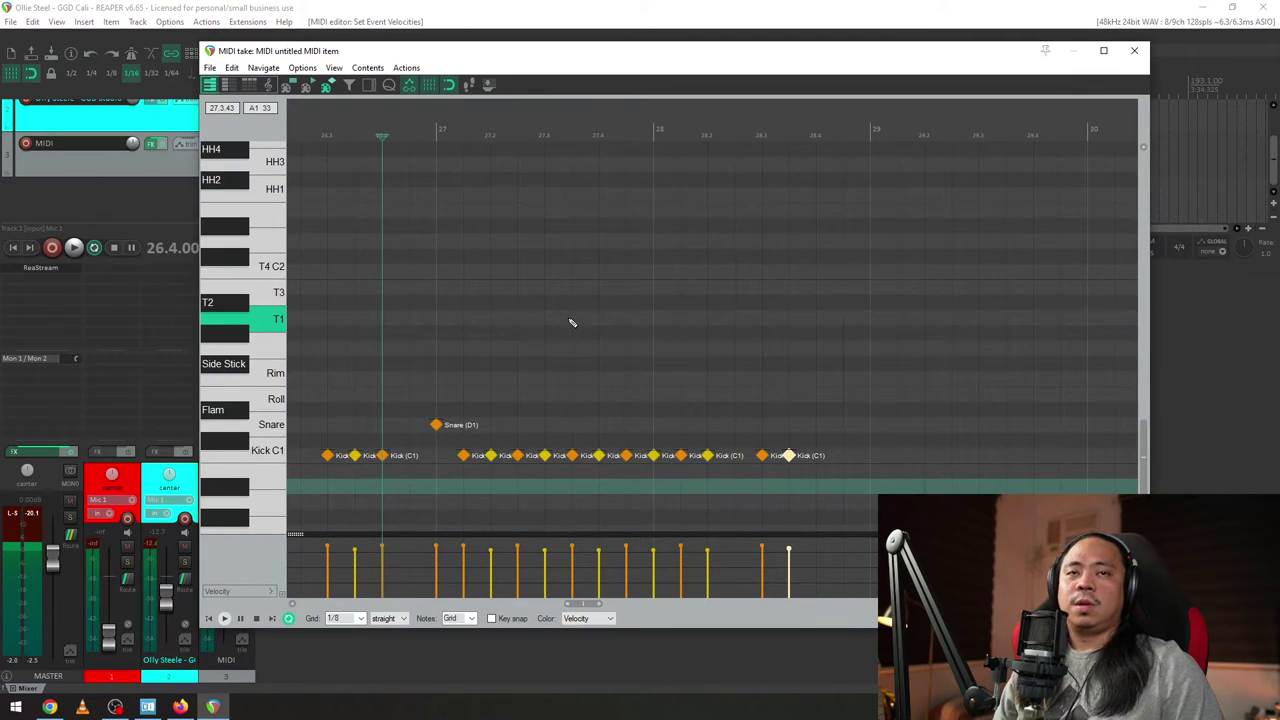
{"action": "key", "text": "space"}
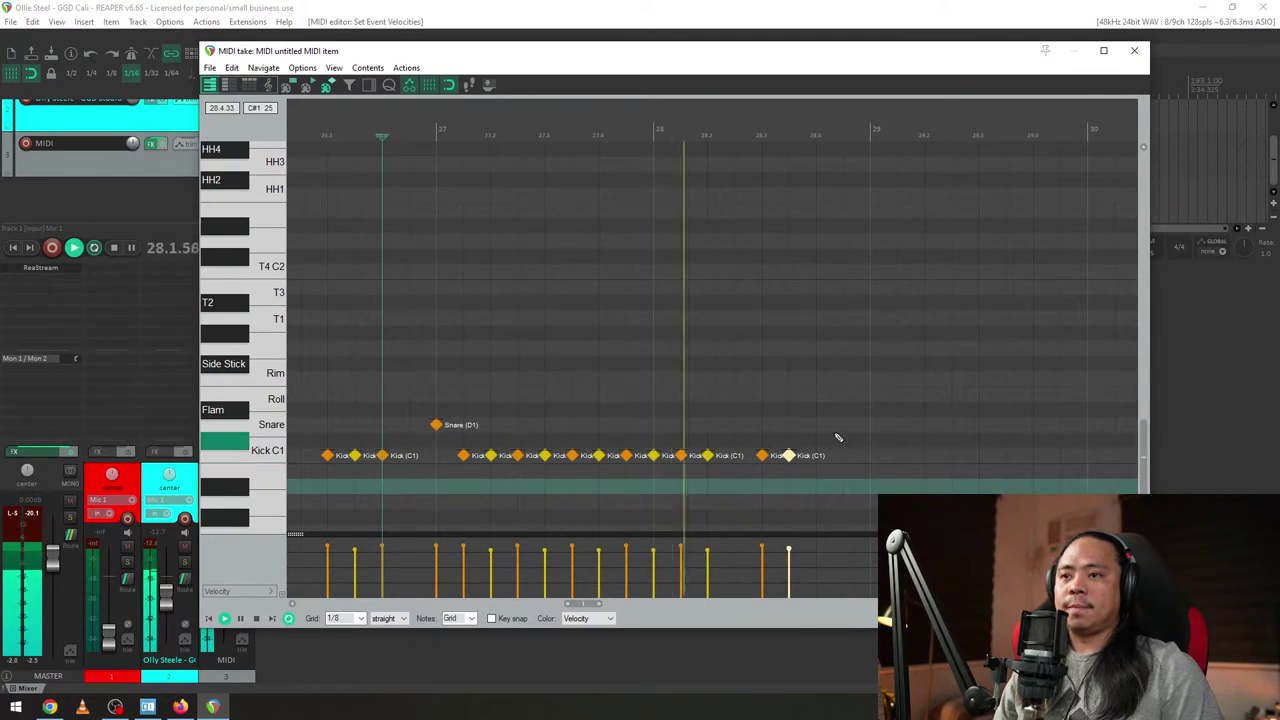
- Delete the two kick notes at 28.3.00 and 28.3.50 after checking them in playback
{"action": "left_click", "coordinate": [762, 455], "text": "ctrl"}
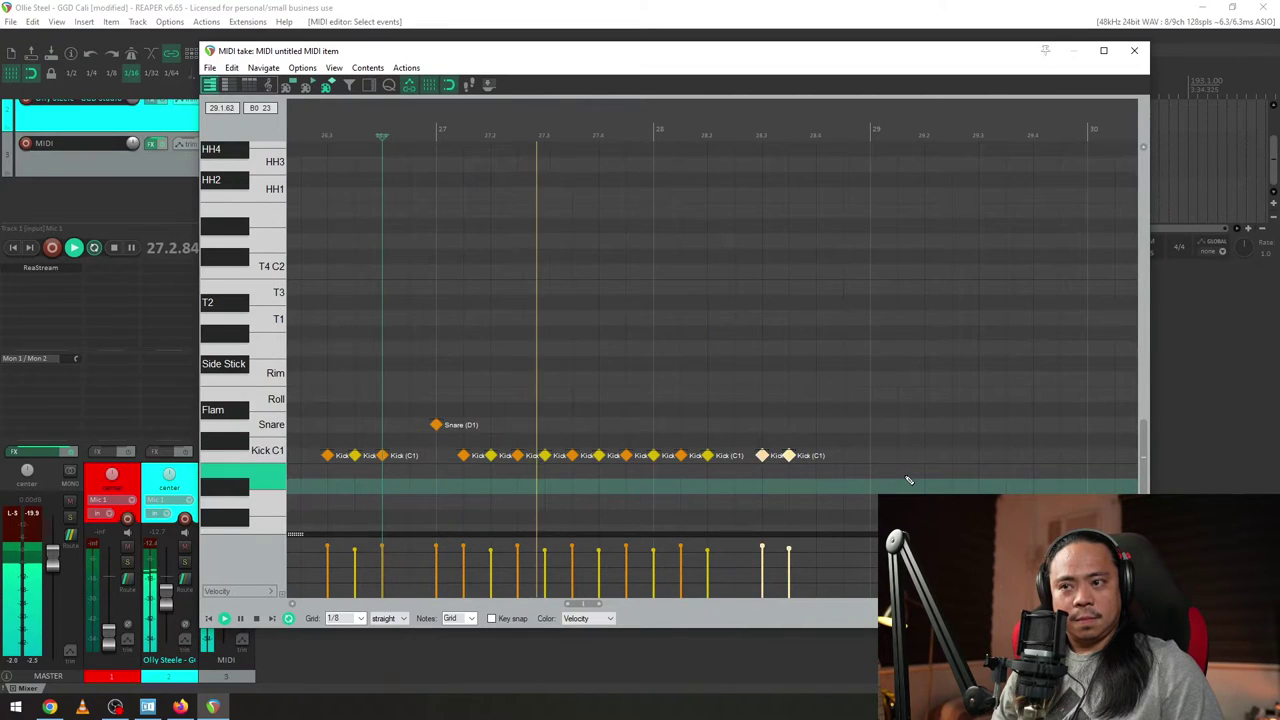
{"action": "key", "text": "space"}
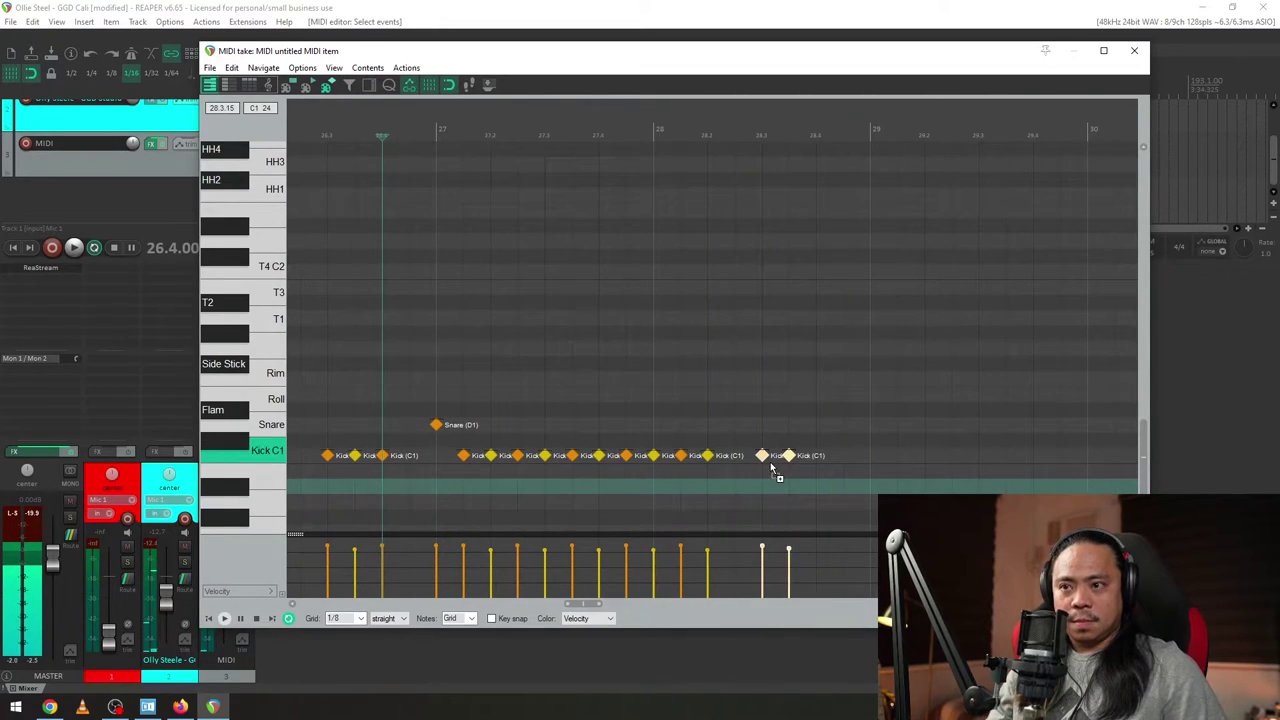
{"action": "key", "text": "space"}
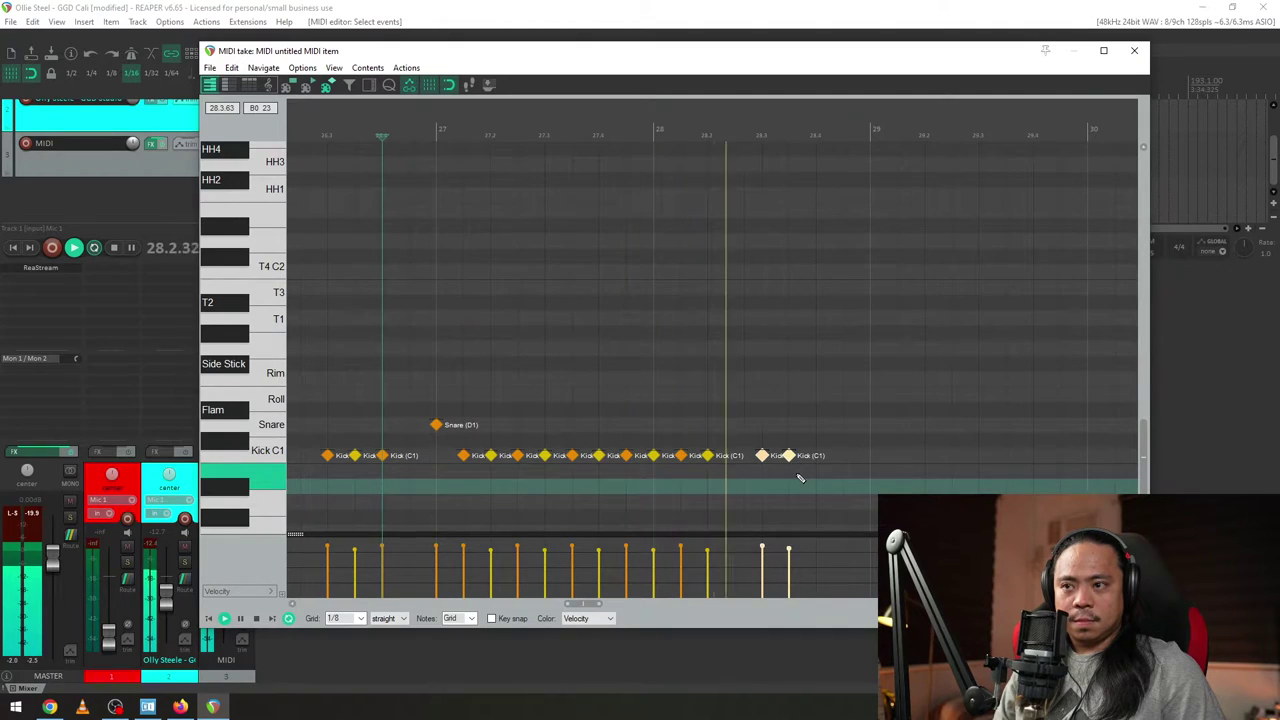
{"action": "key", "text": "Delete"}
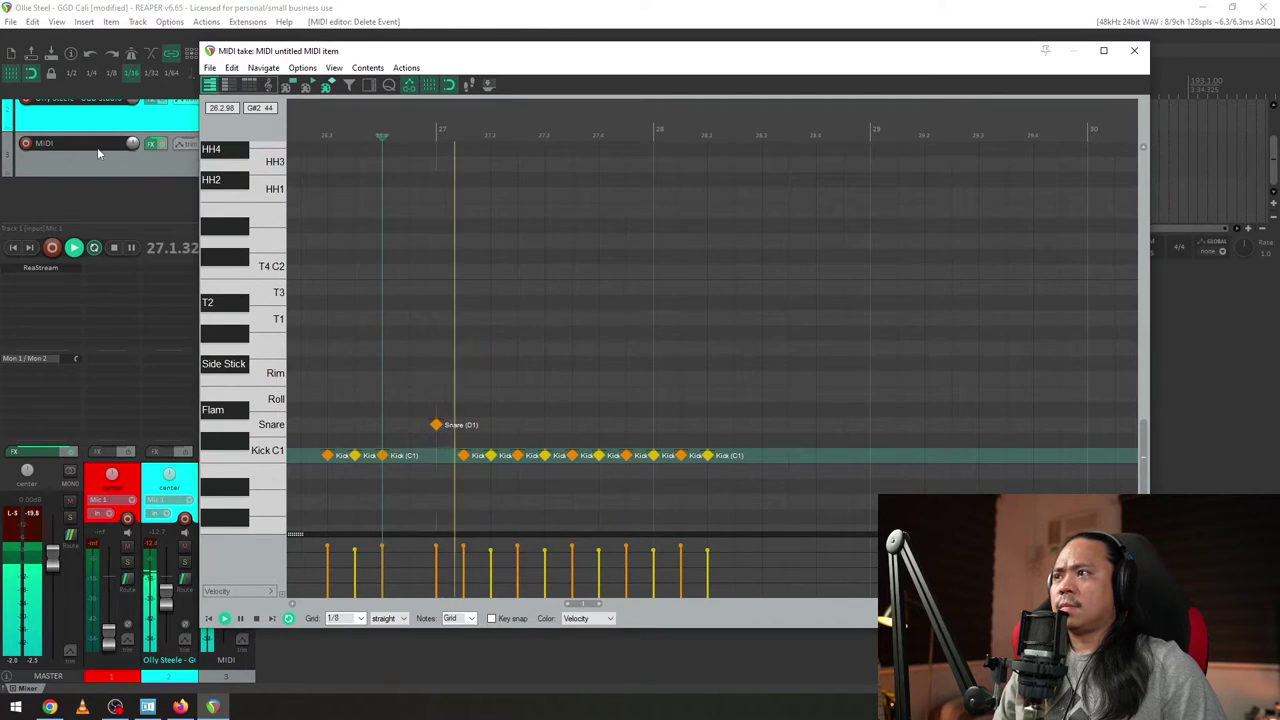
{"action": "key", "text": "space"}
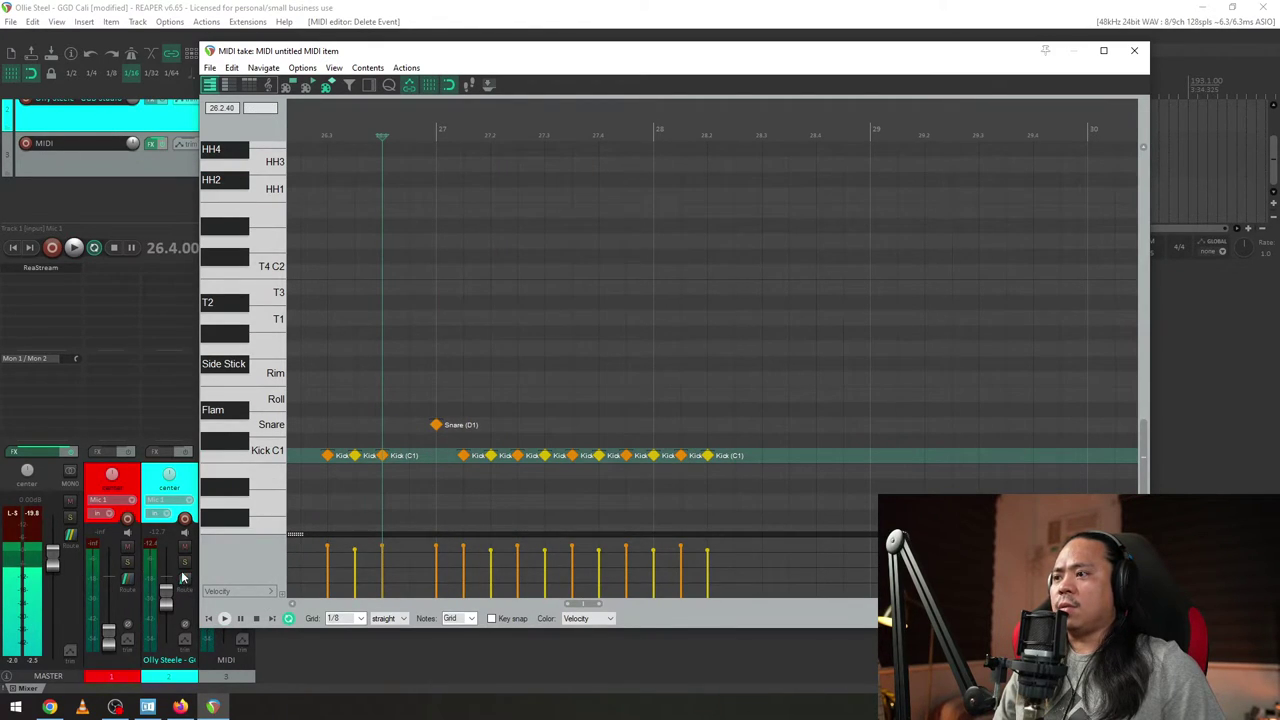
- Move the MIDI editor window clear of the mixer, then mute the MIDI track and play the reference audio
{"action": "left_click", "coordinate": [184, 546]}
{"action": "left_click", "coordinate": [184, 546]}
{"action": "left_click", "coordinate": [512, 55]}
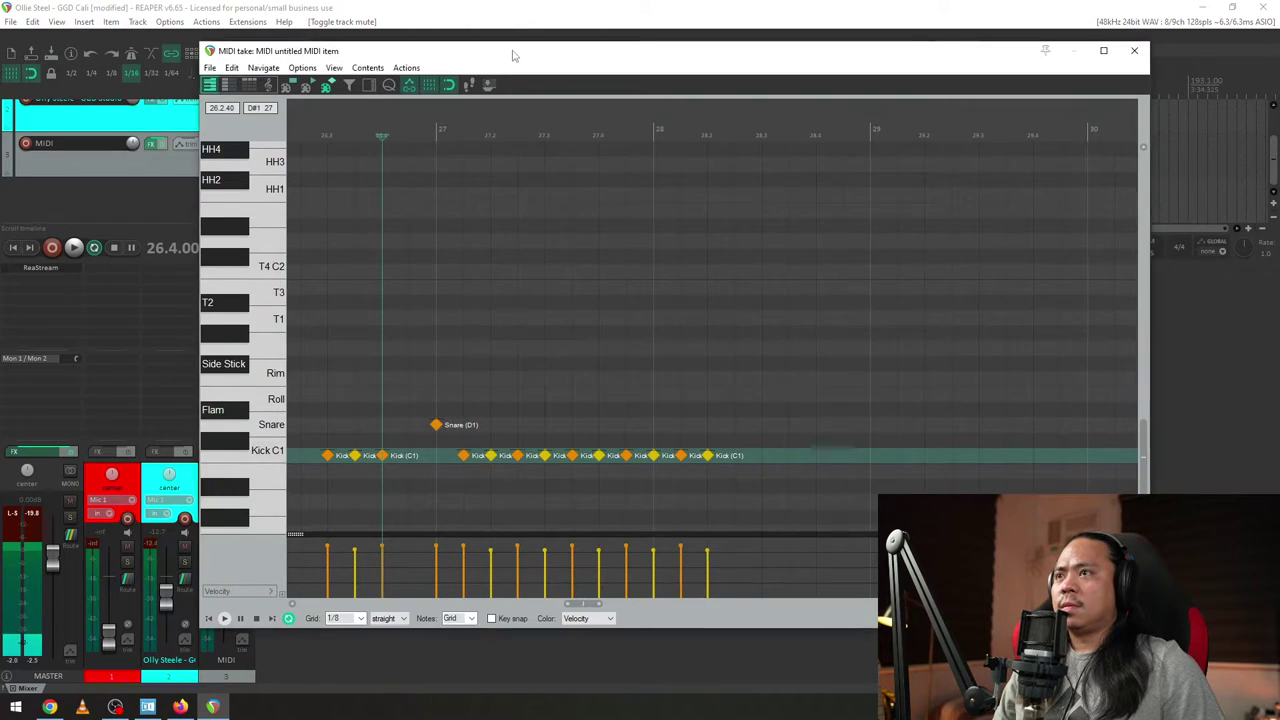
{"action": "left_click_drag", "start_coordinate": [513, 55], "coordinate": [643, 72]}
{"action": "left_click", "coordinate": [241, 545]}
{"action": "key", "text": "space"}
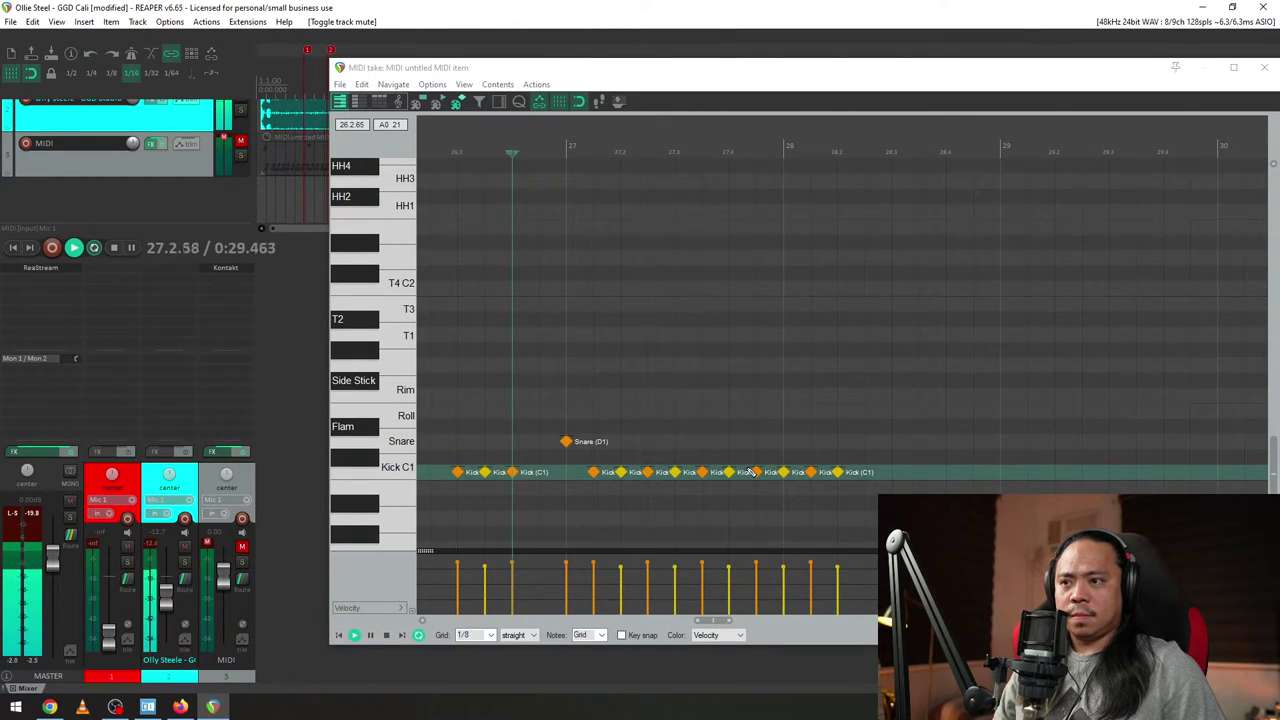
- Delete the kick note at 27.3.00 and unmute the MIDI track for playback from bar 26
{"action": "double_click", "coordinate": [676, 474]}
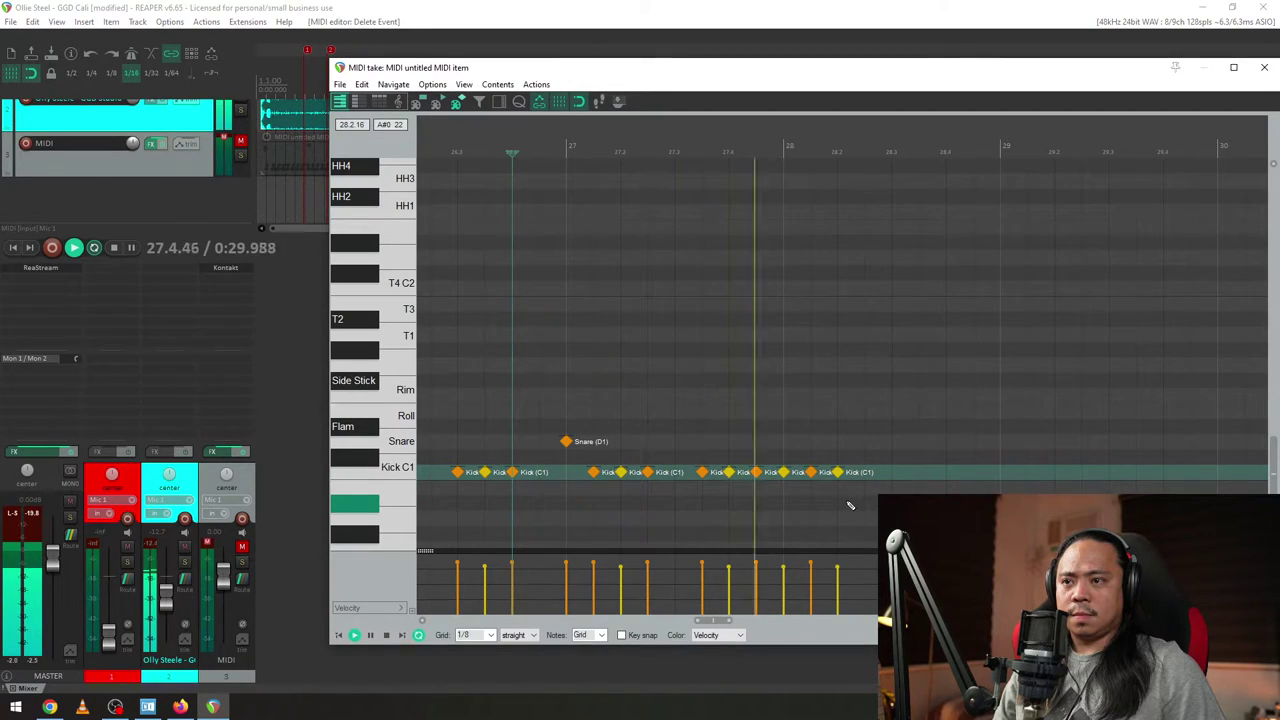
{"action": "left_click", "coordinate": [241, 546]}
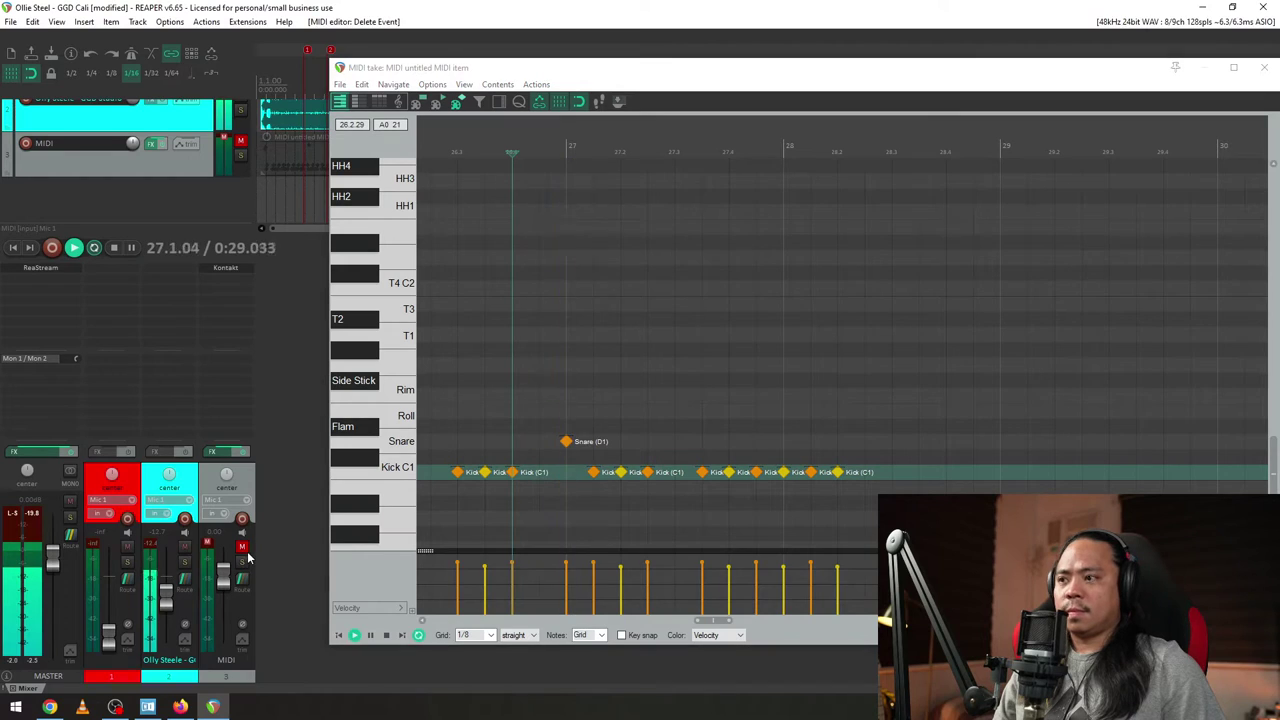
{"action": "left_click", "coordinate": [431, 150]}
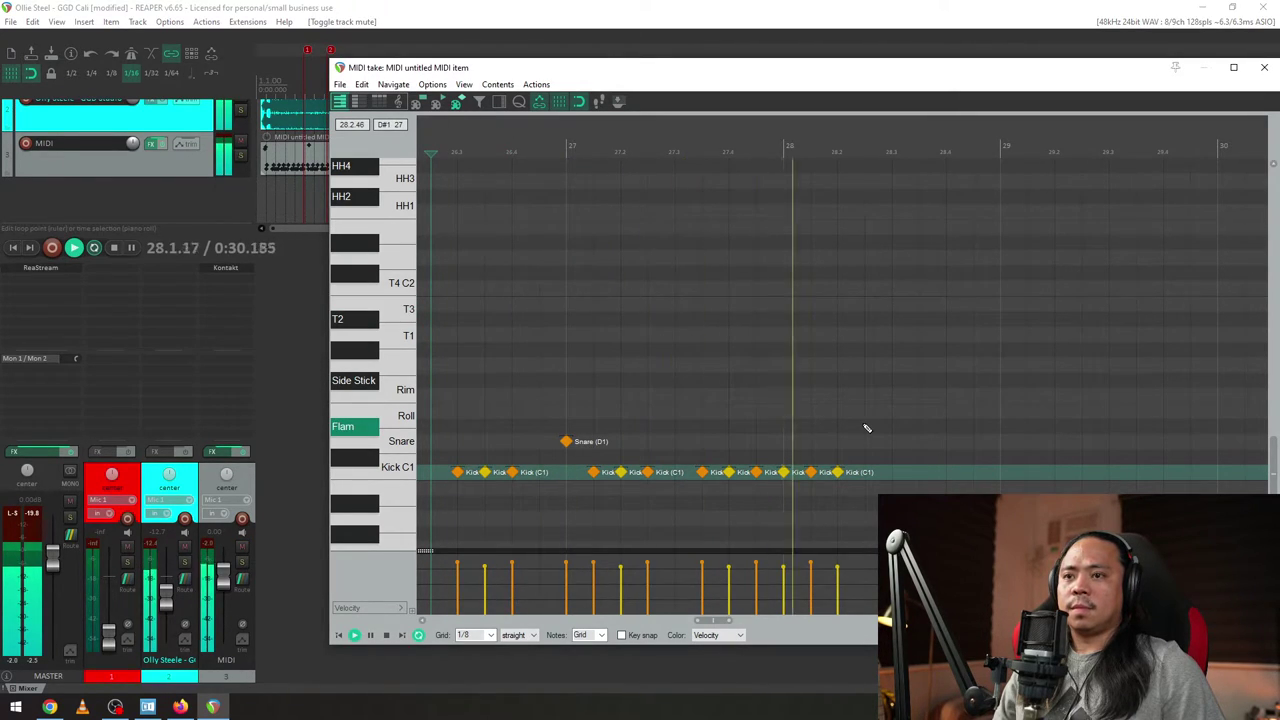
- Add a kick note at 28.2.50 and set its velocity to 112
{"action": "key", "text": "space"}
{"action": "left_click", "coordinate": [865, 476]}
{"action": "left_click", "coordinate": [865, 476]}
{"action": "left_click_drag", "start_coordinate": [866, 571], "coordinate": [866, 561]}
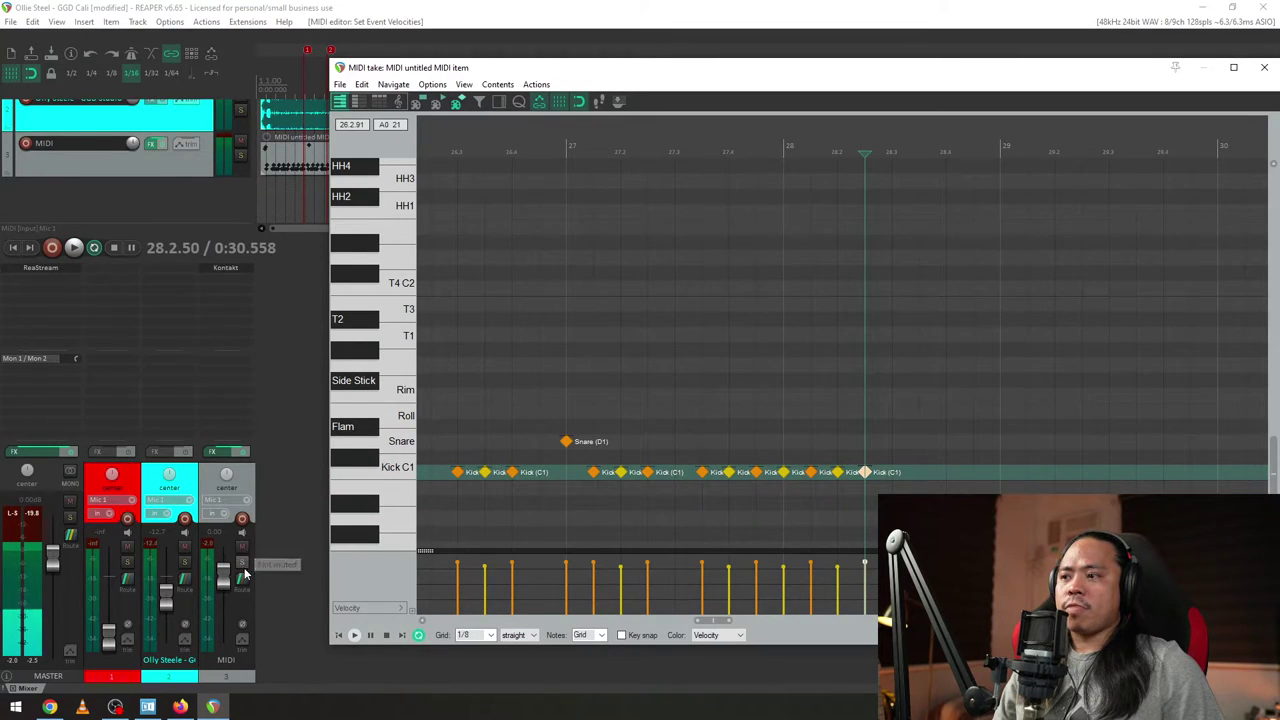
- Play the kick pattern from 26.4.00 with the MIDI track soloed, and again with the solo off
{"action": "left_click", "coordinate": [241, 562]}
{"action": "left_click", "coordinate": [509, 140]}
{"action": "key", "text": "space"}
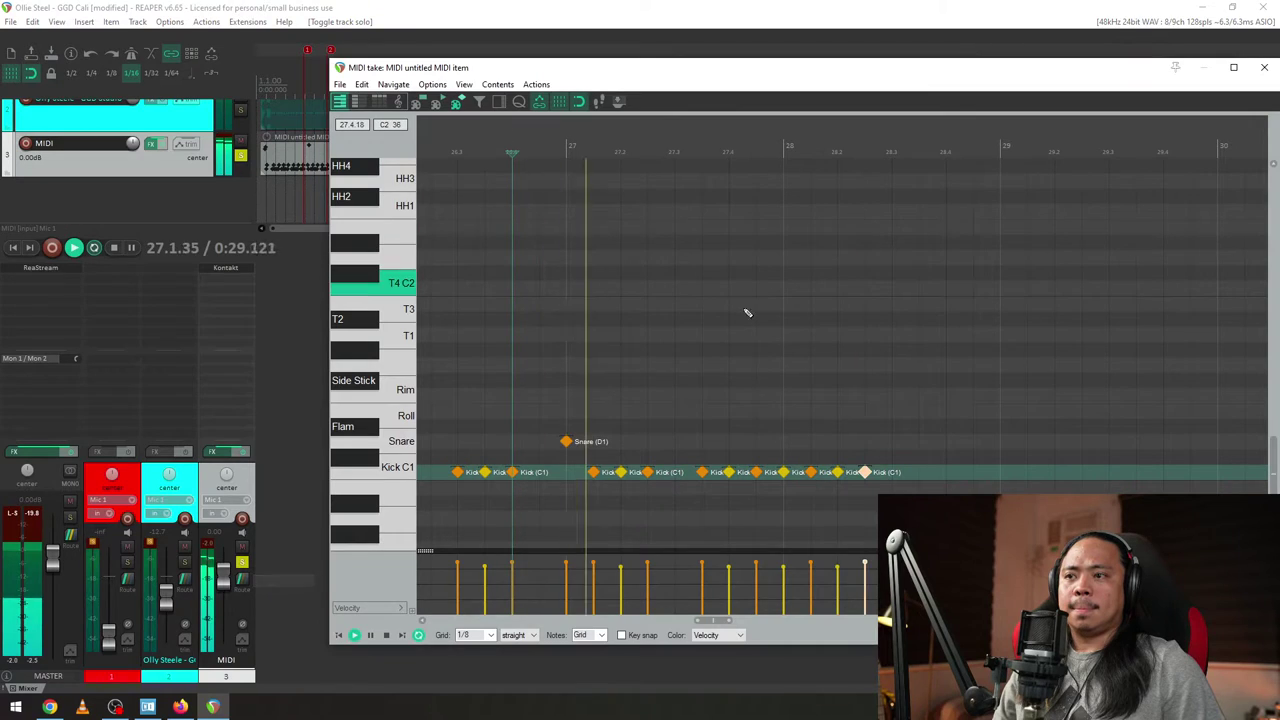
{"action": "key", "text": "space"}
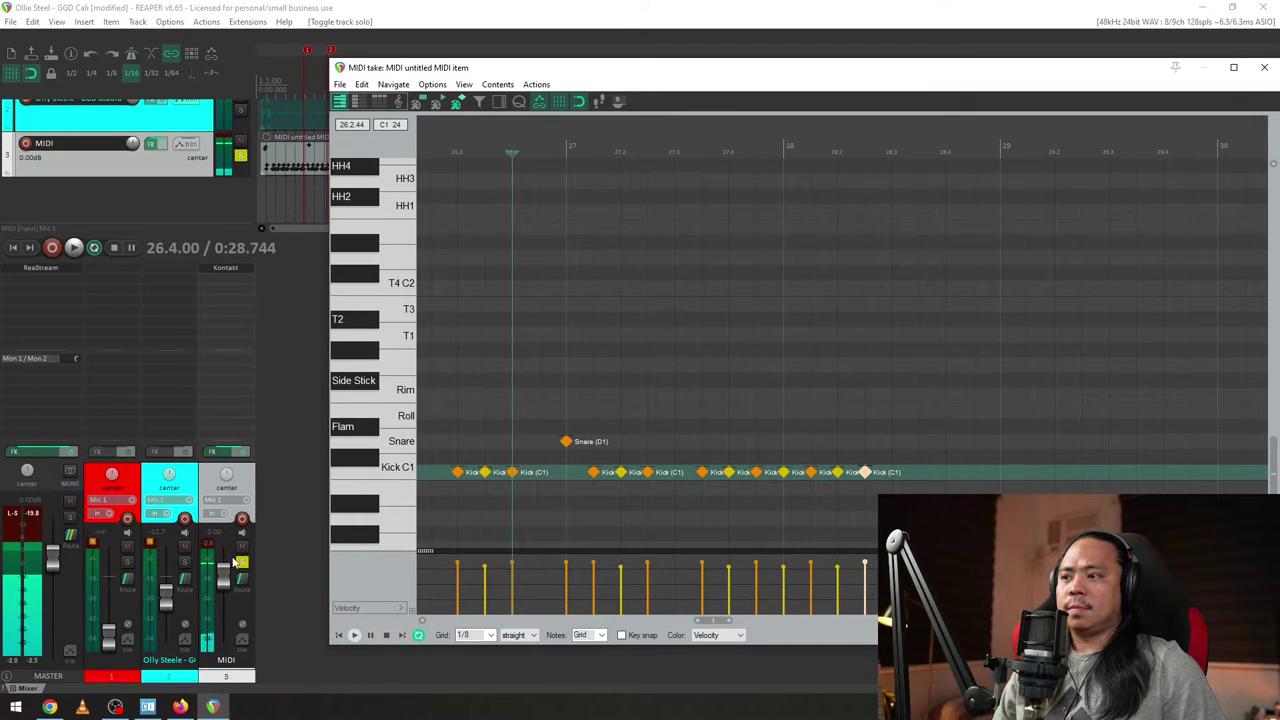
{"action": "left_click", "coordinate": [242, 564]}
{"action": "key", "text": "space"}
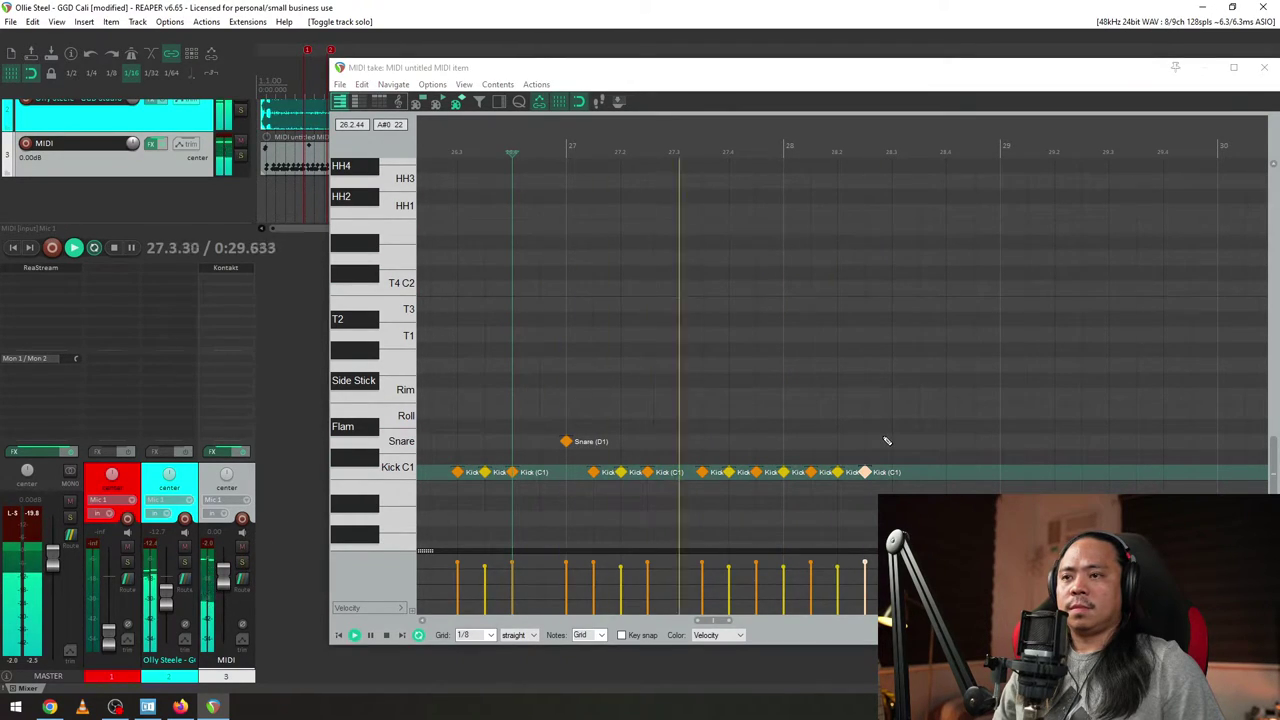
{"action": "key", "text": "space"}
- Add kick notes at 28.3.50 and 28.4.00 and play back from bar 28
{"action": "double_click", "coordinate": [929, 472]}
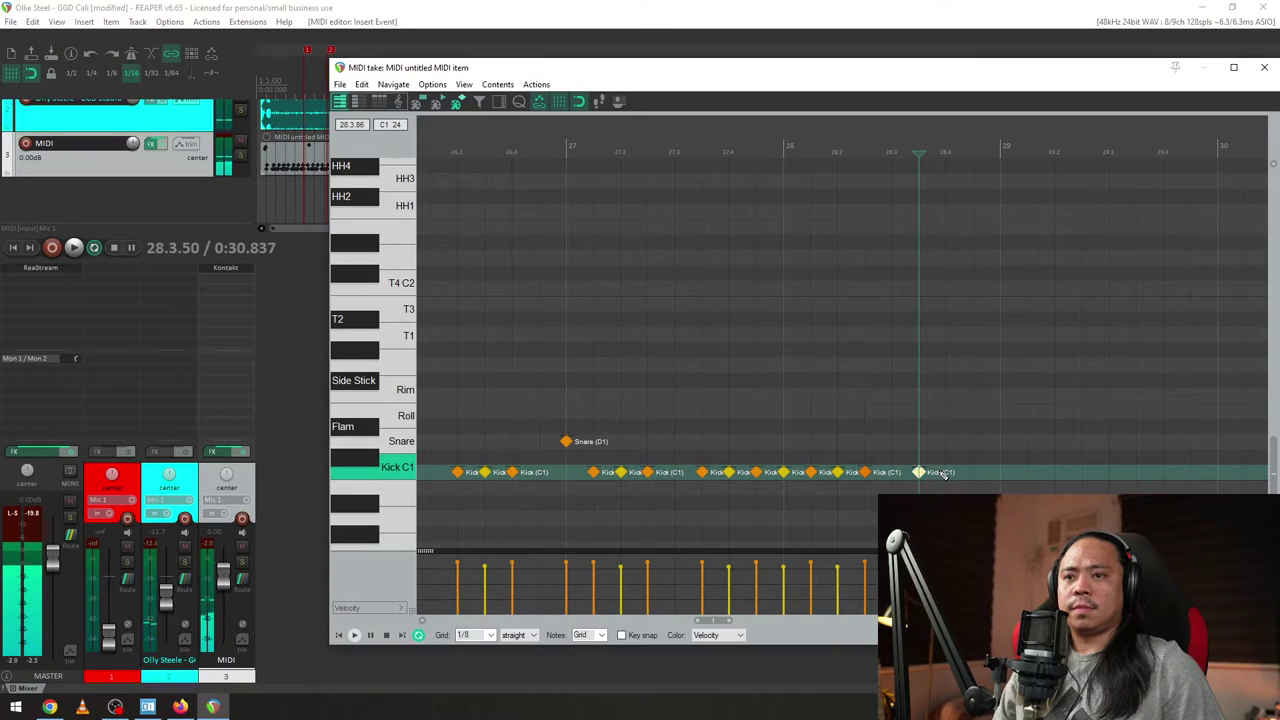
{"action": "double_click", "coordinate": [947, 472]}
{"action": "left_click", "coordinate": [813, 426]}
{"action": "key", "text": "space"}
{"action": "key", "text": "space"}
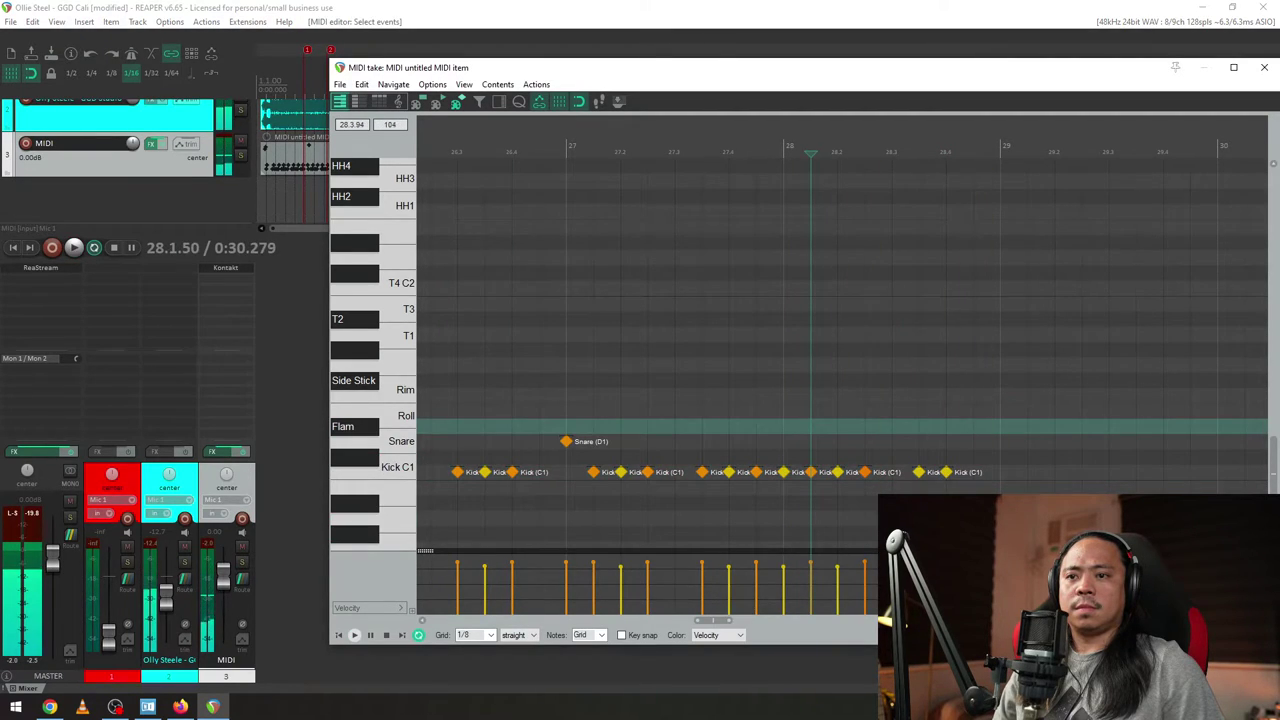
- Set the velocity of the kick at 28.3.50 to 110 and play back the end of bar 28
{"action": "left_click", "coordinate": [942, 568]}
{"action": "left_click", "coordinate": [919, 565]}
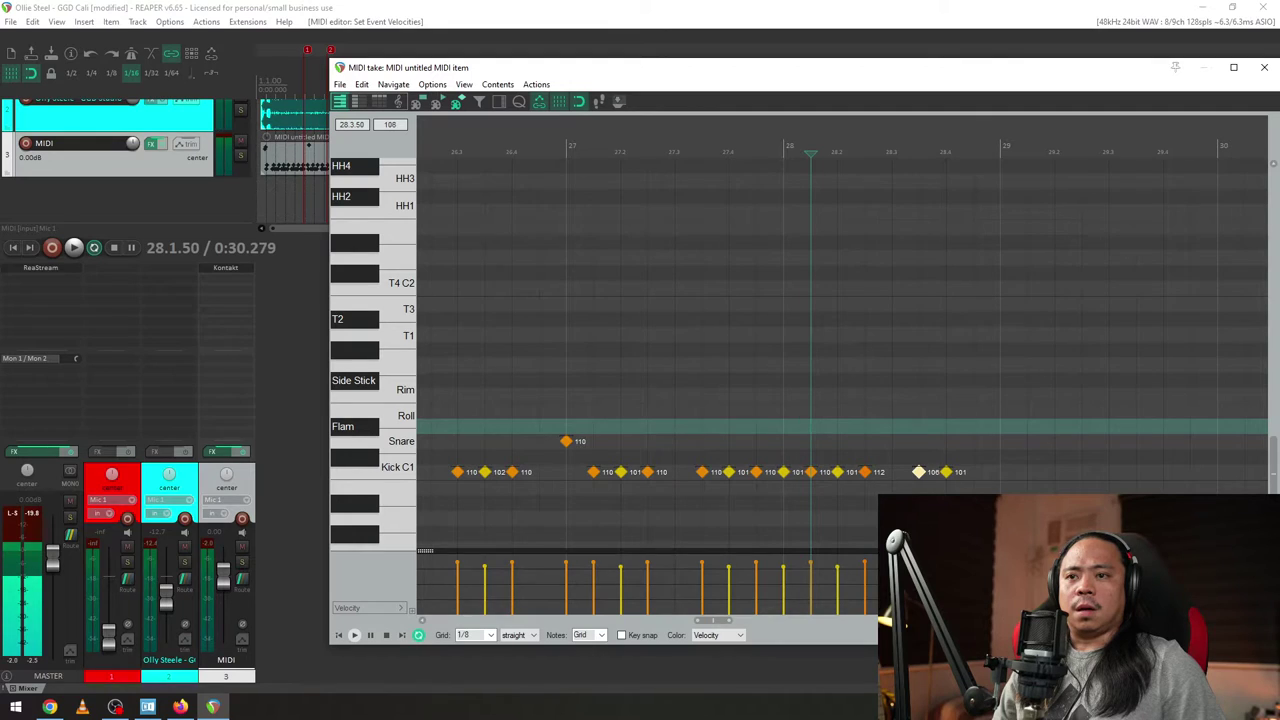
{"action": "left_click_drag", "start_coordinate": [919, 464], "coordinate": [919, 466]}
{"action": "left_click", "coordinate": [870, 504]}
{"action": "key", "text": "space"}
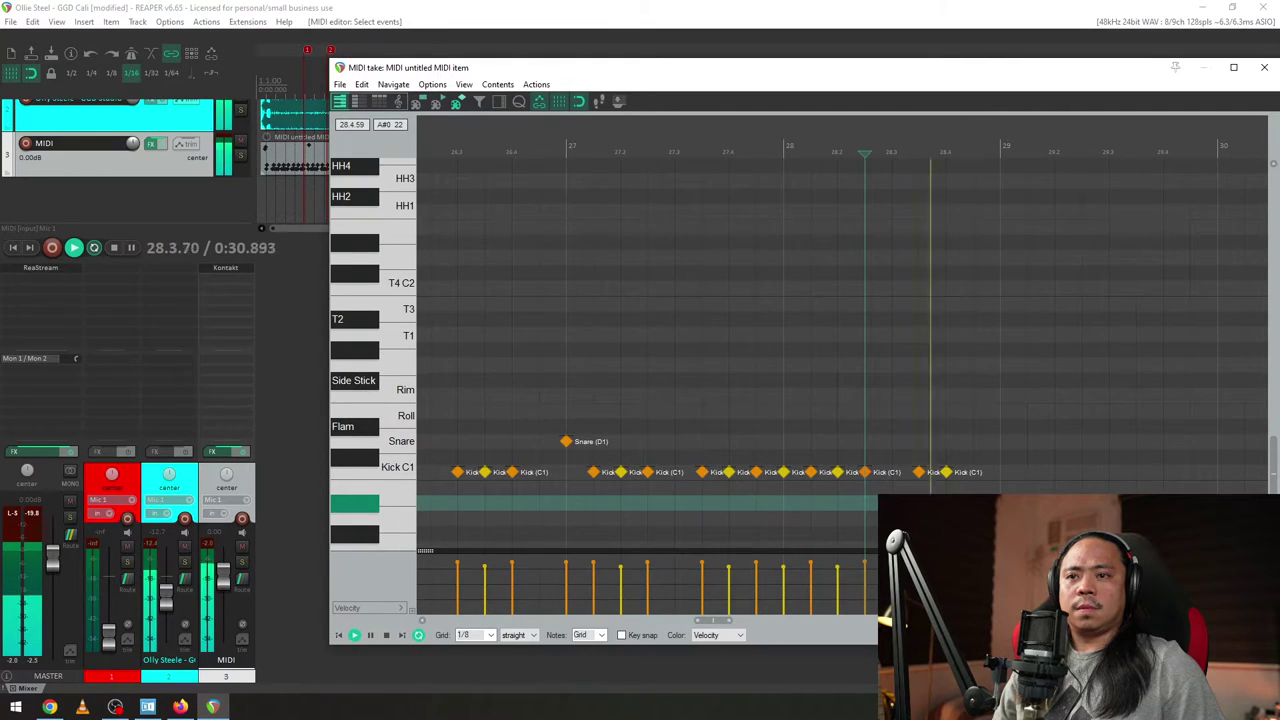
{"action": "key", "text": "space"}
- Add a snare at 29.1.00 and a kick at 29.1.50 after listening to the passage
{"action": "key", "text": "space"}
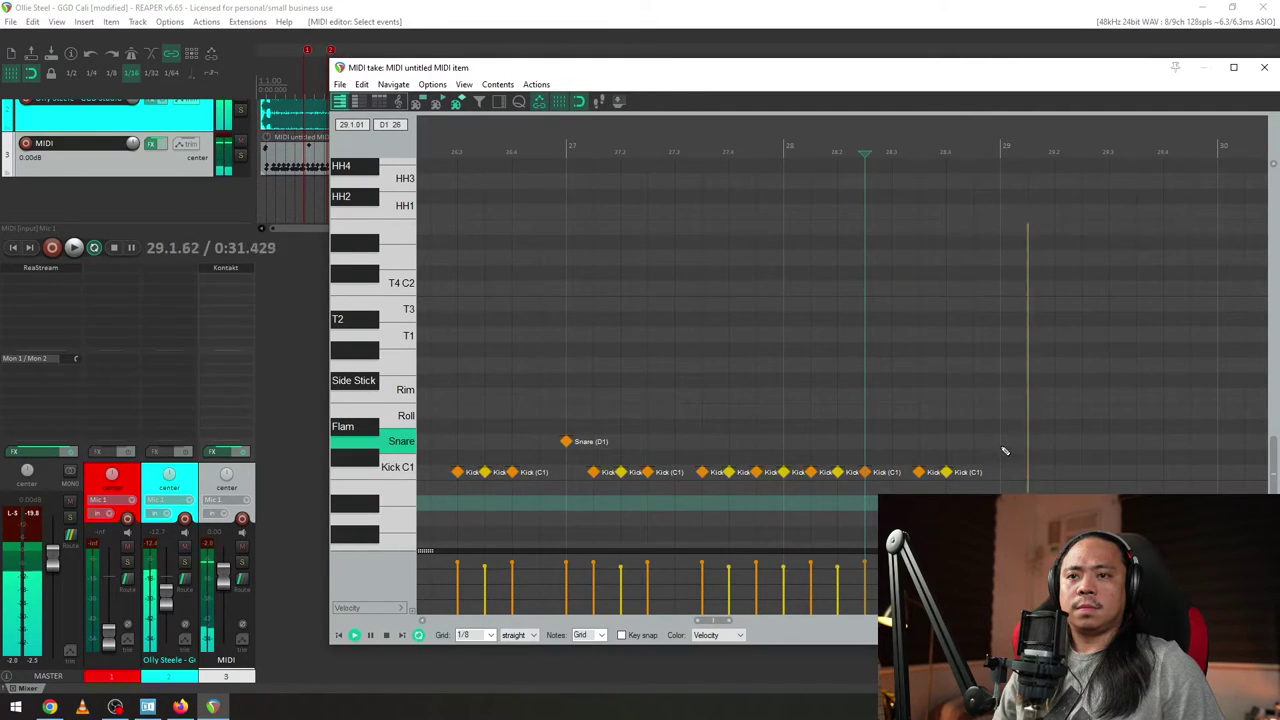
{"action": "key", "text": "space"}
{"action": "left_click", "coordinate": [1000, 441]}
{"action": "left_click", "coordinate": [1028, 472]}
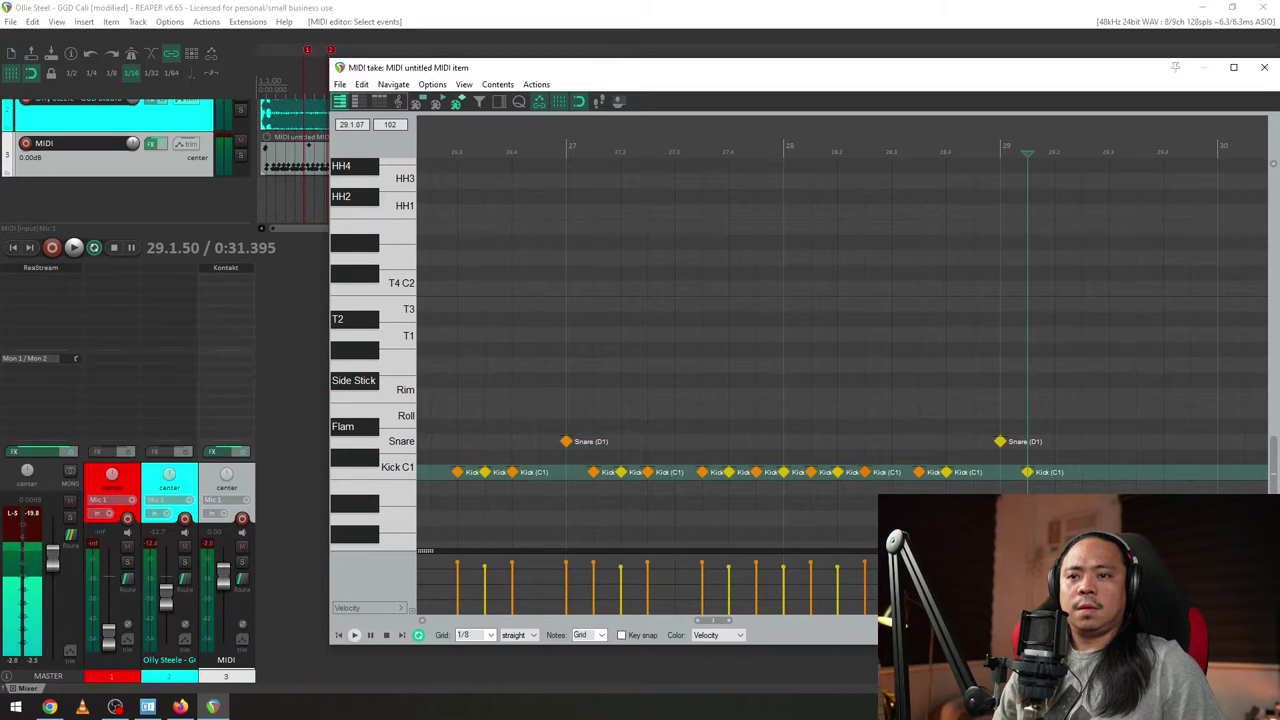
- Set the velocity of the bar 29 snare to 110 and of the kick after it to 112
{"action": "left_click_drag", "start_coordinate": [1003, 566], "coordinate": [1001, 562]}
{"action": "left_click", "coordinate": [892, 349]}
{"action": "key", "text": "space"}
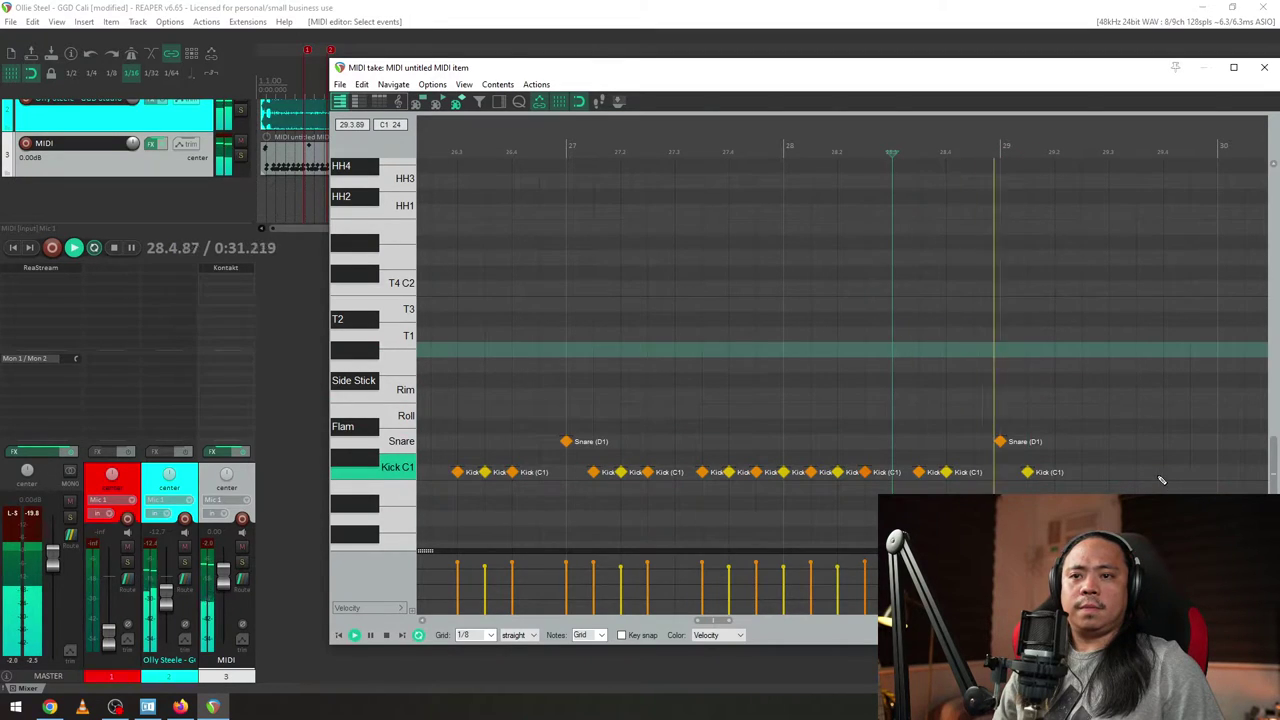
{"action": "key", "text": "space"}
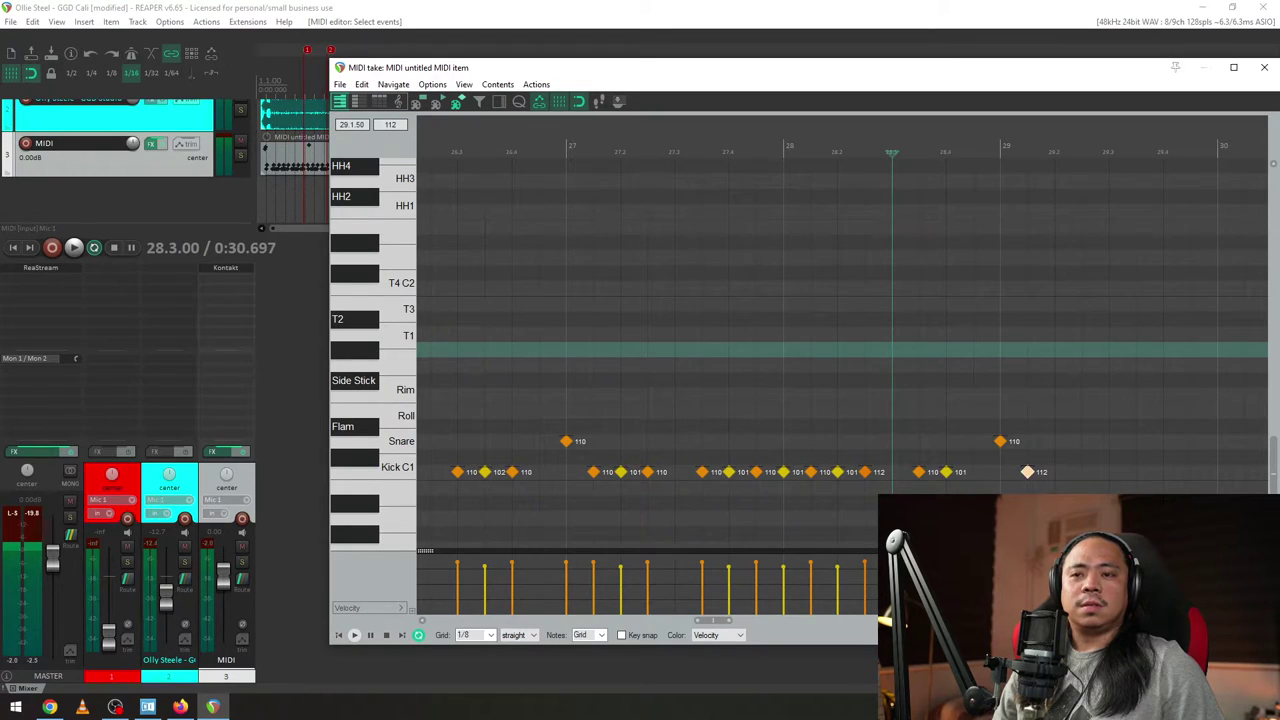
- Play back bars 26 to 29 from several start points to check the drum pattern against the reference audio
{"action": "left_click", "coordinate": [837, 382]}
{"action": "key", "text": "space"}
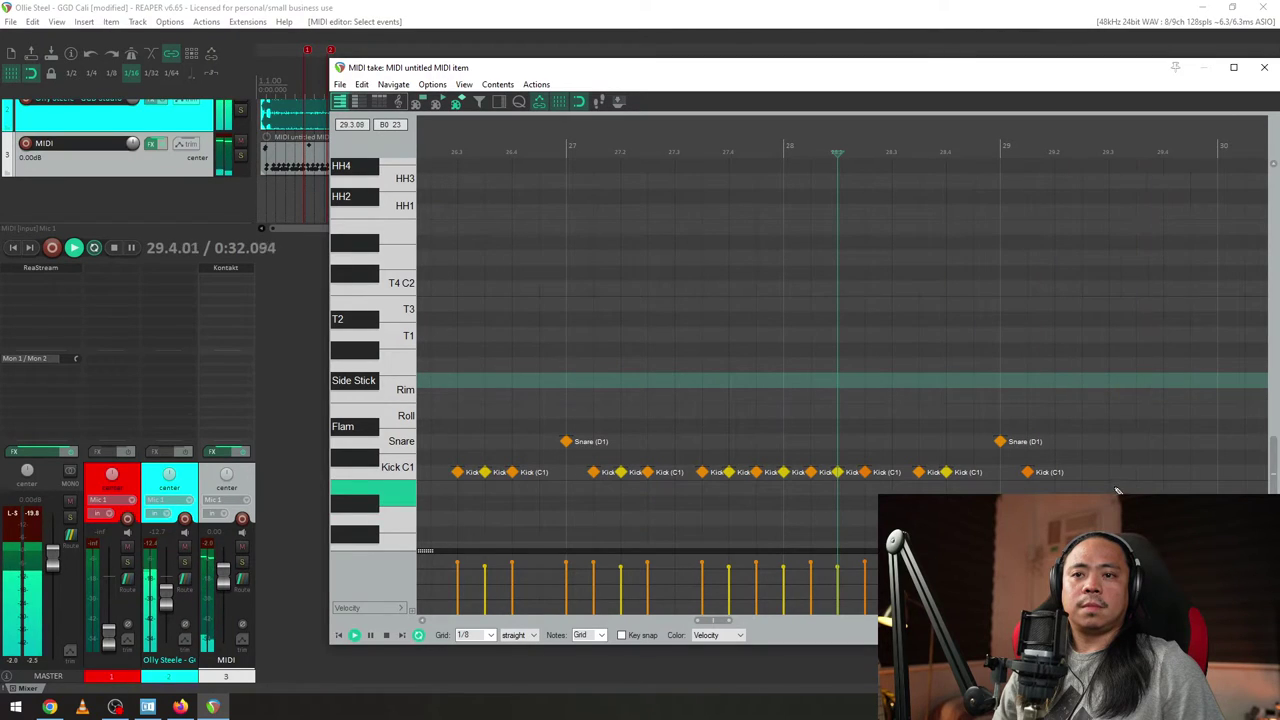
{"action": "key", "text": "space"}
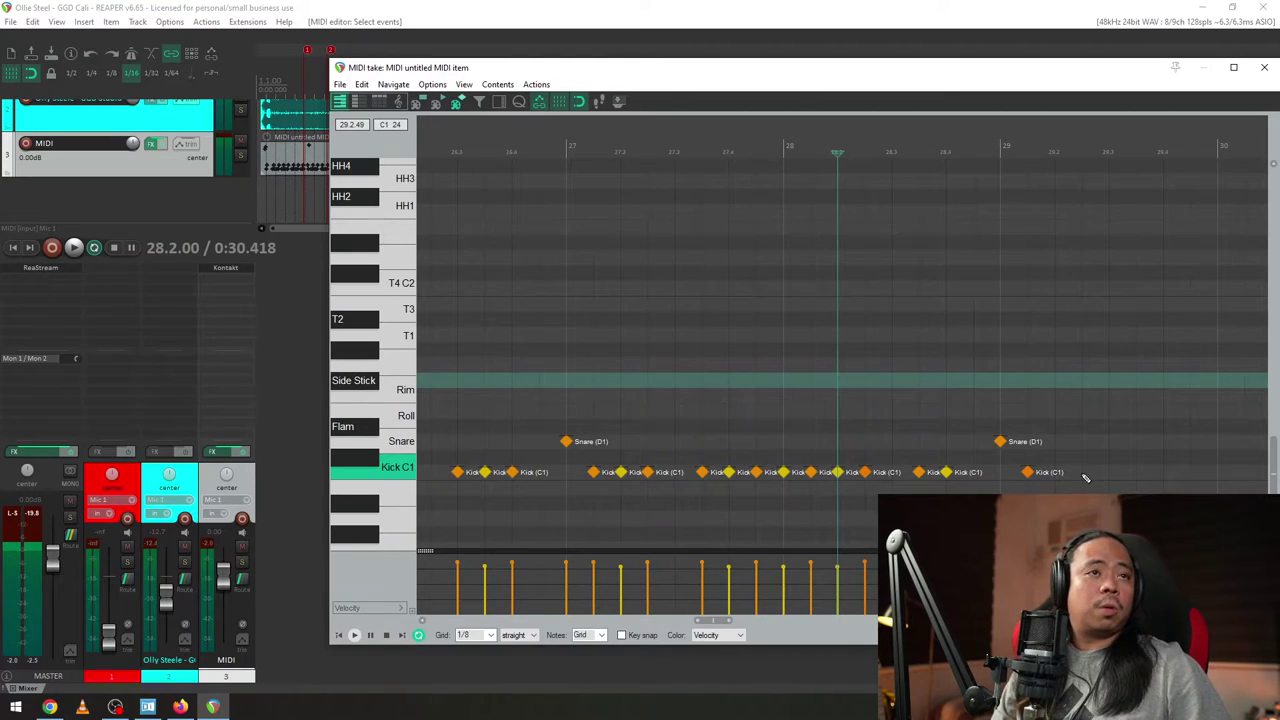
{"action": "left_click", "coordinate": [702, 397]}
{"action": "key", "text": "space"}
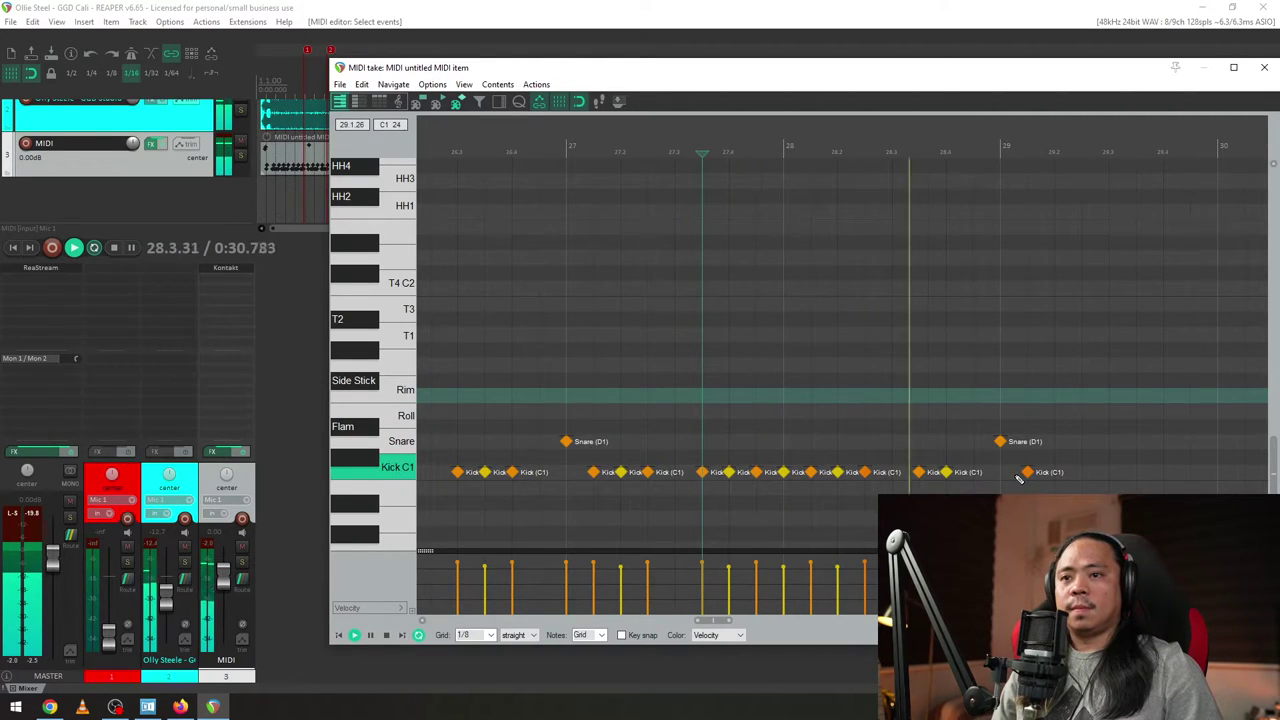
{"action": "key", "text": "space"}
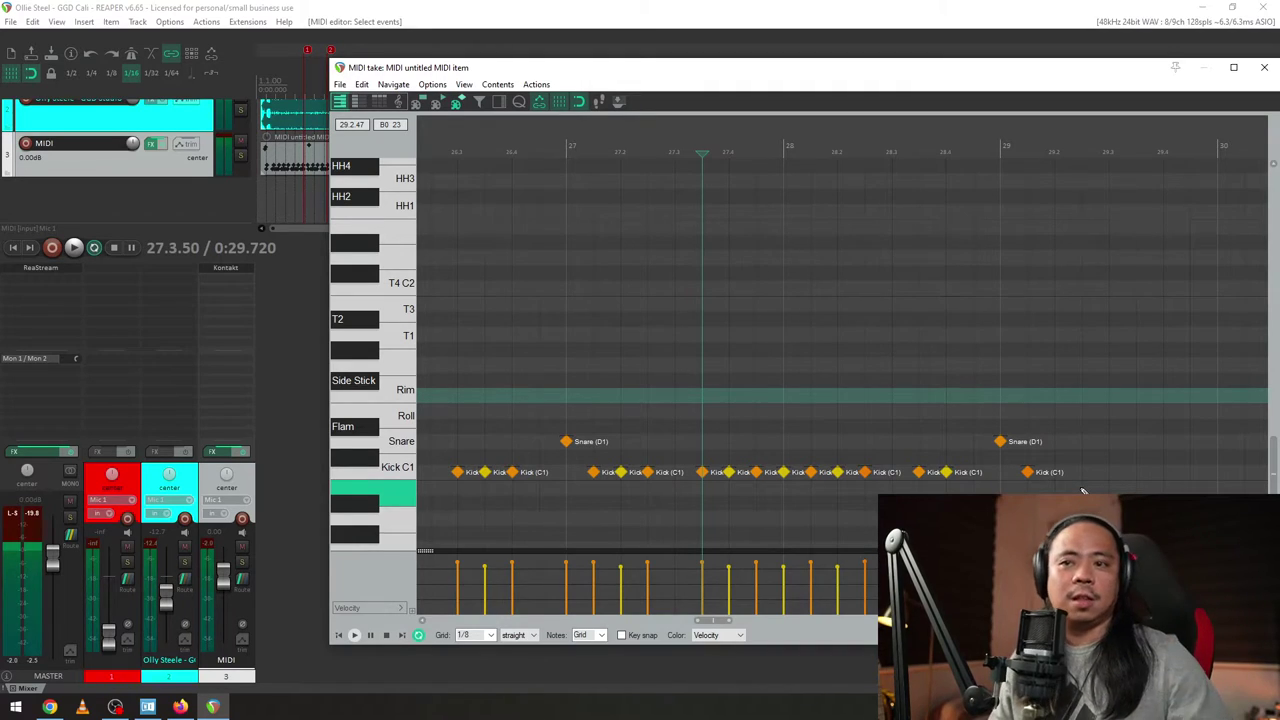
{"action": "left_click", "coordinate": [576, 350]}
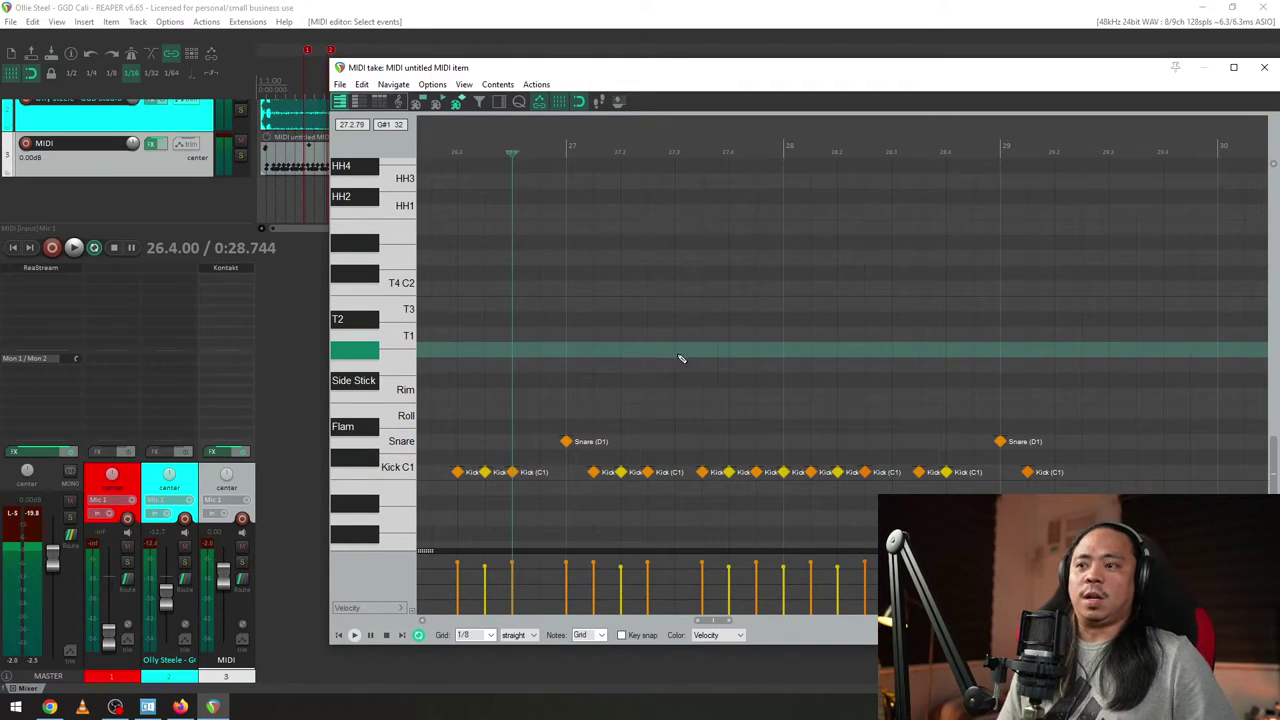
{"action": "key", "text": "space"}
{"action": "key", "text": "space"}
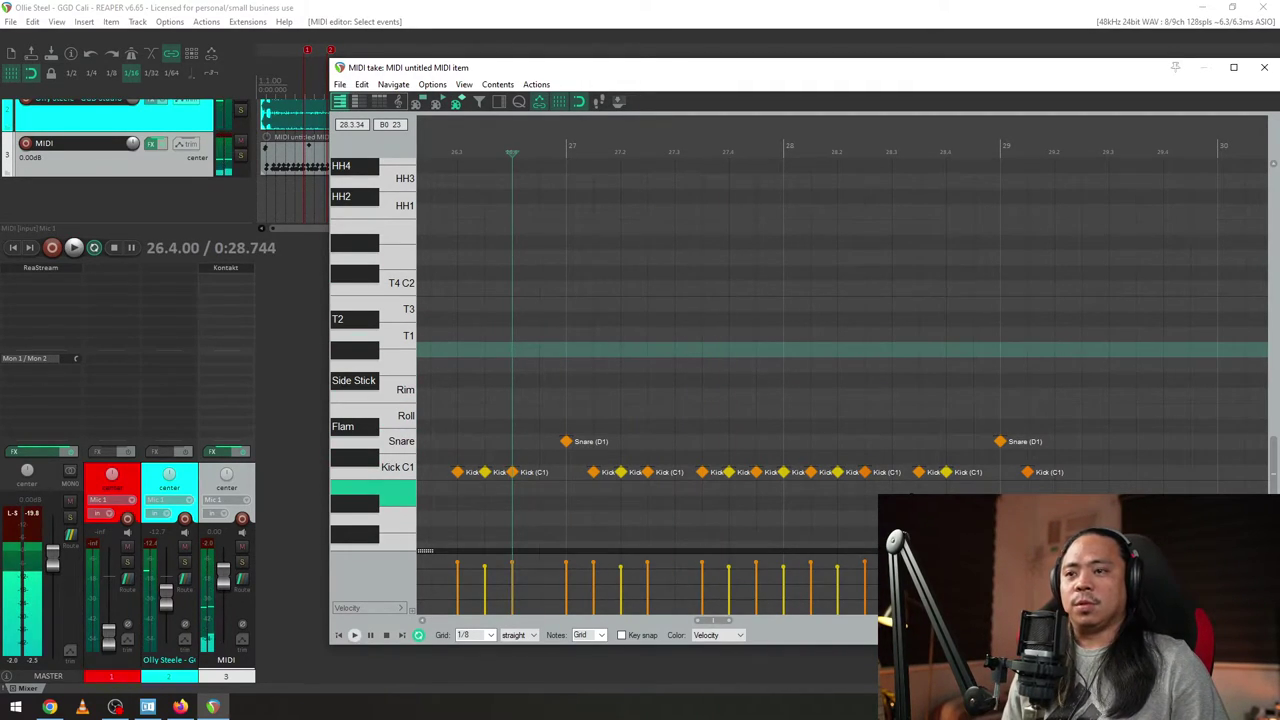
{"action": "key", "text": "space"}
{"action": "key", "text": "space"}
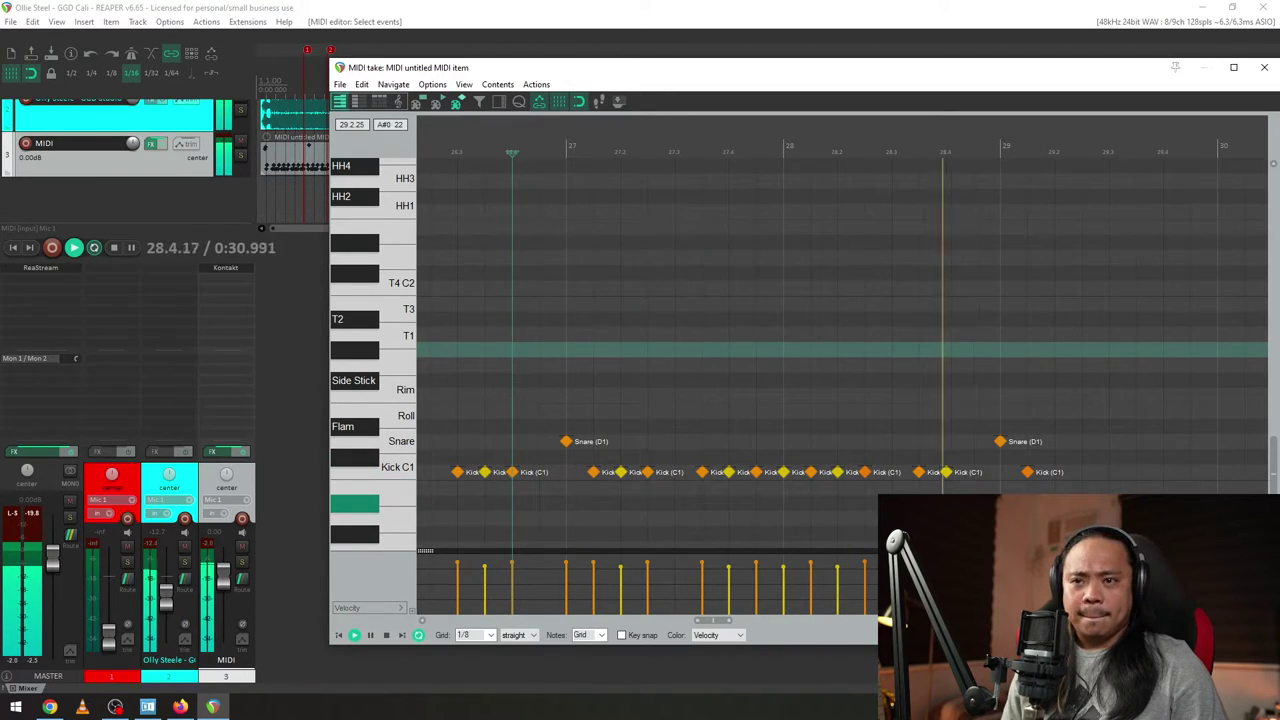
- Paint four eighth-grid kick notes from 29.2.50 to 29.4.00 and play them back
{"action": "key", "text": "space"}
{"action": "mouse_move", "coordinate": [1093, 484]}
{"action": "left_mouse_down"}
{"action": "mouse_move", "coordinate": [1138, 504]}
{"action": "mouse_move", "coordinate": [1139, 478]}
{"action": "mouse_move", "coordinate": [1179, 481]}
{"action": "left_mouse_up"}
{"action": "left_click", "coordinate": [980, 432]}
{"action": "key", "text": "space"}
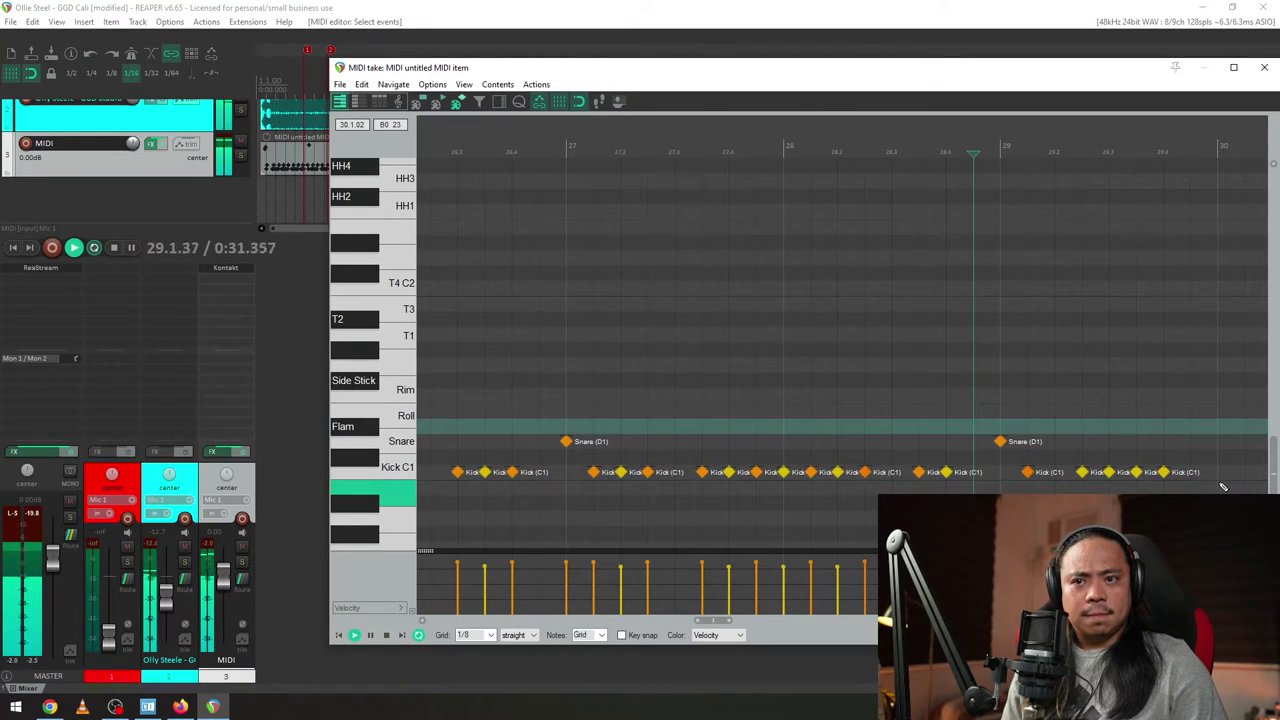
- Extend the kick run with notes at 29.4.50 and 30.1.00
{"action": "left_click", "coordinate": [1192, 472]}
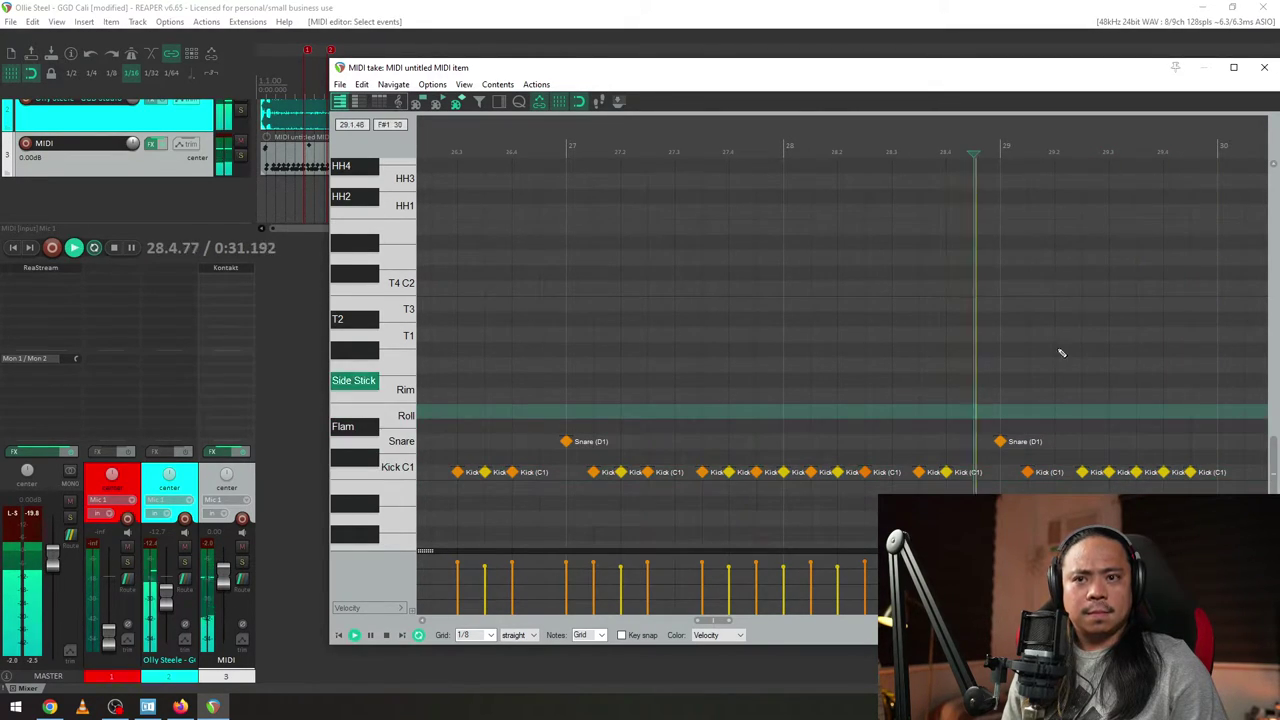
{"action": "key", "text": "space"}
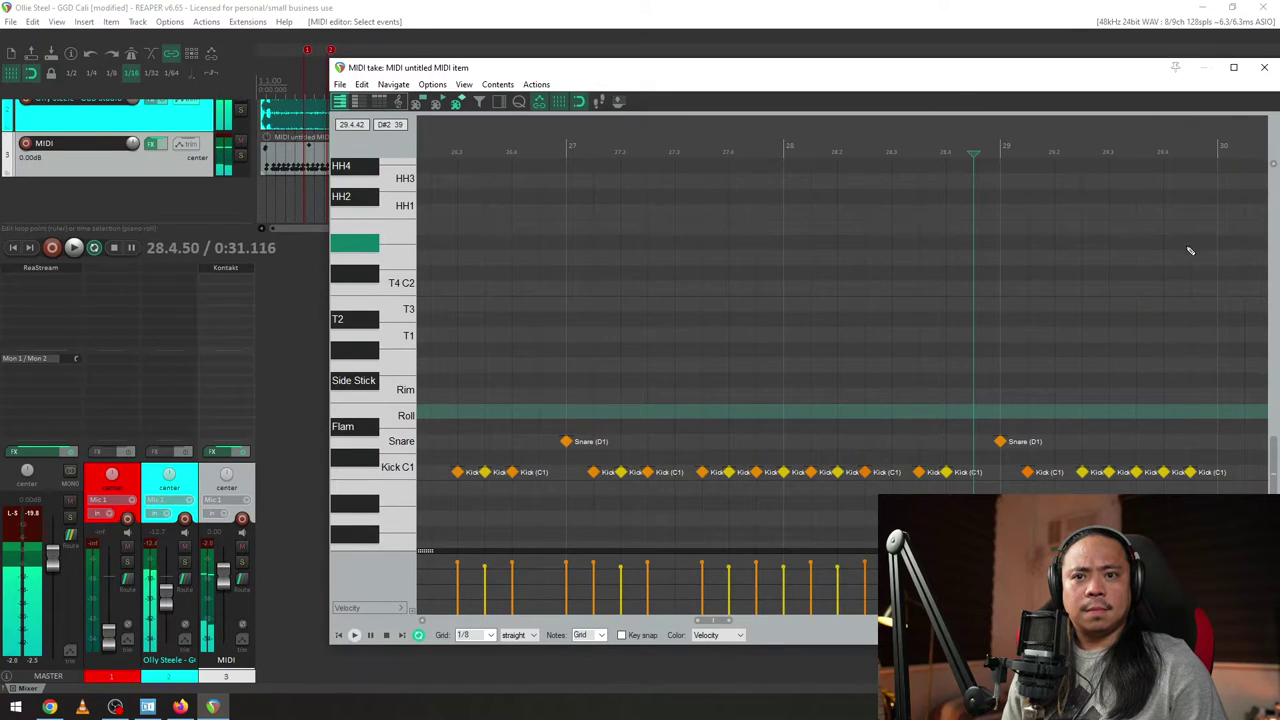
{"action": "left_click", "coordinate": [1217, 472]}
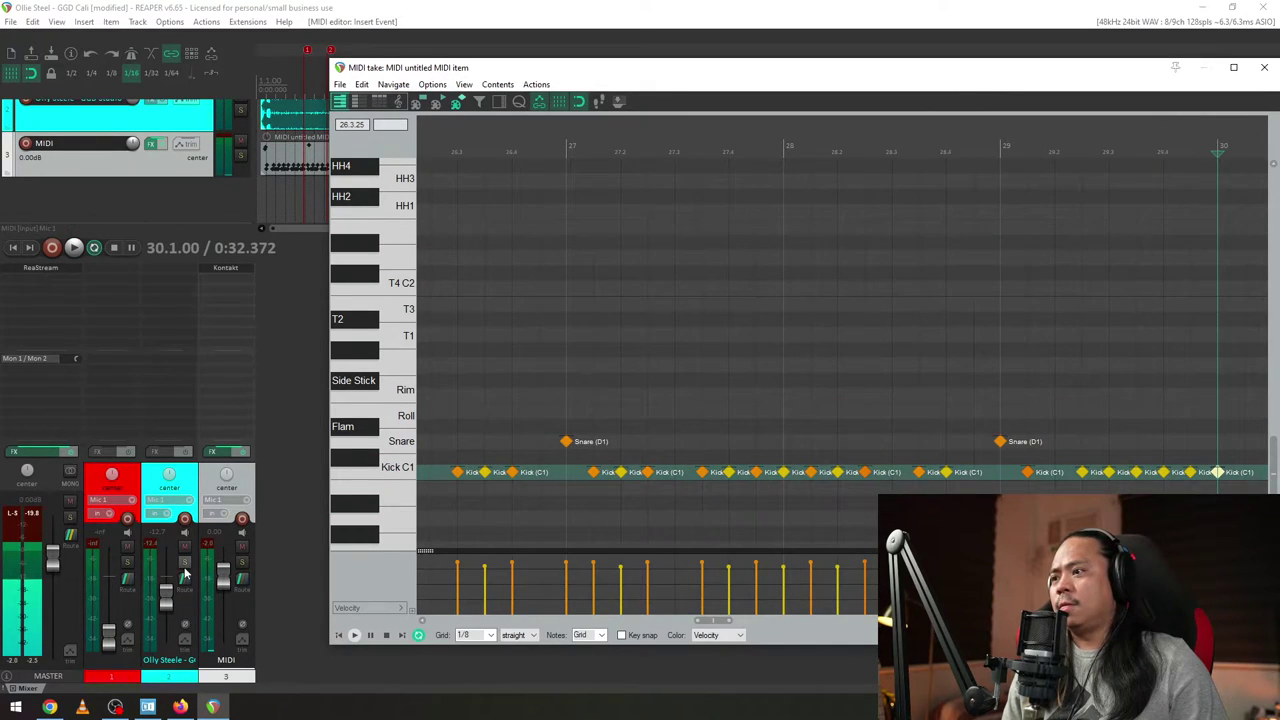
- Solo the reference audio on track 2 and place the edit cursor in bar 25 for playback
{"action": "left_click", "coordinate": [184, 563]}
{"action": "left_click", "coordinate": [185, 563]}
{"action": "left_click", "coordinate": [185, 563]}
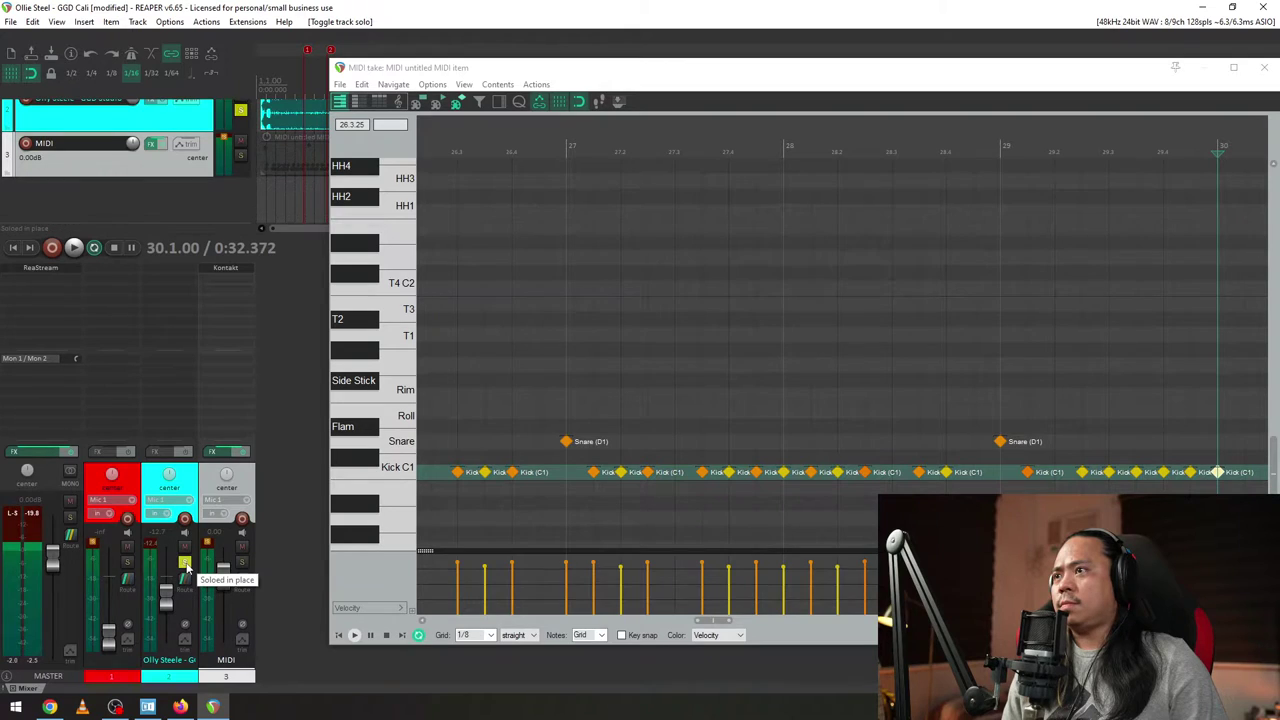
{"action": "key", "text": "space"}
{"action": "key", "text": "space"}
{"action": "scroll", "coordinate": [700, 277], "scroll_direction": "down", "scroll_amount": 4}
{"action": "left_click", "coordinate": [486, 150]}
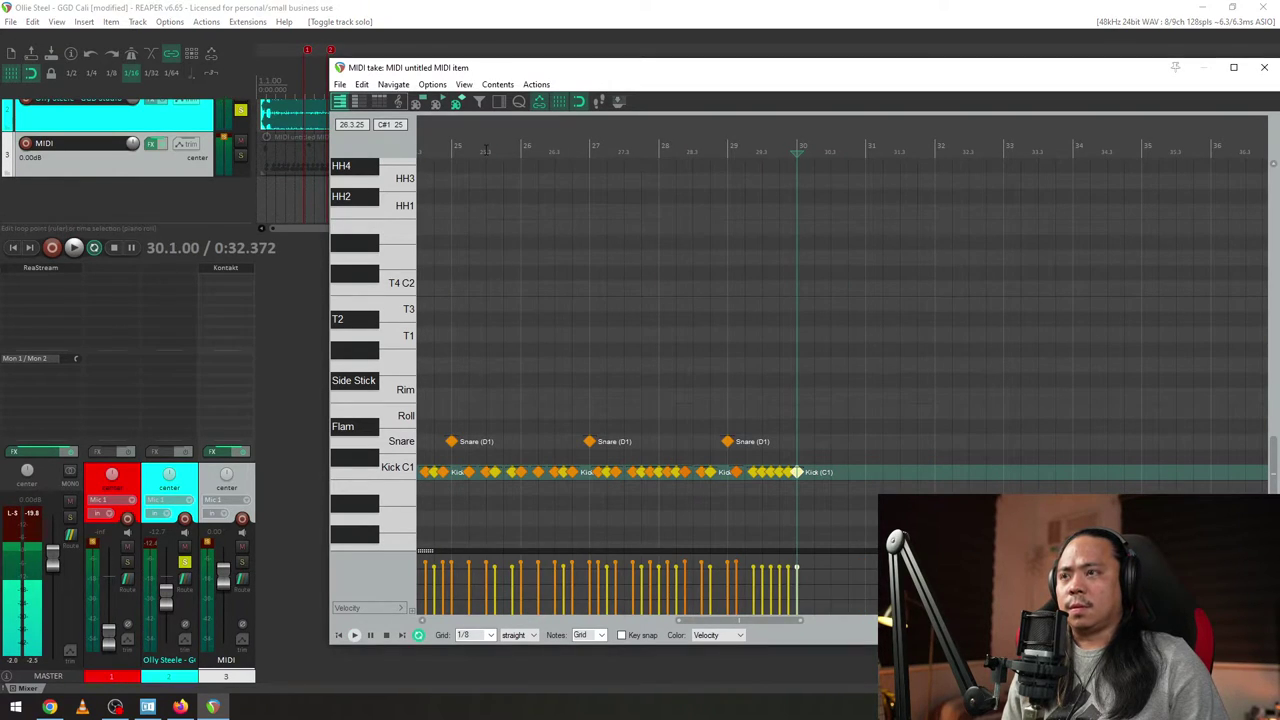
- Play the soloed reference from bar 25, unsolo track 2, and play both tracks together up to bar 30
{"action": "key", "text": "space"}
{"action": "scroll", "coordinate": [716, 469], "scroll_direction": "up", "scroll_amount": 1}
{"action": "scroll", "coordinate": [716, 470], "scroll_direction": "up", "scroll_amount": 3}
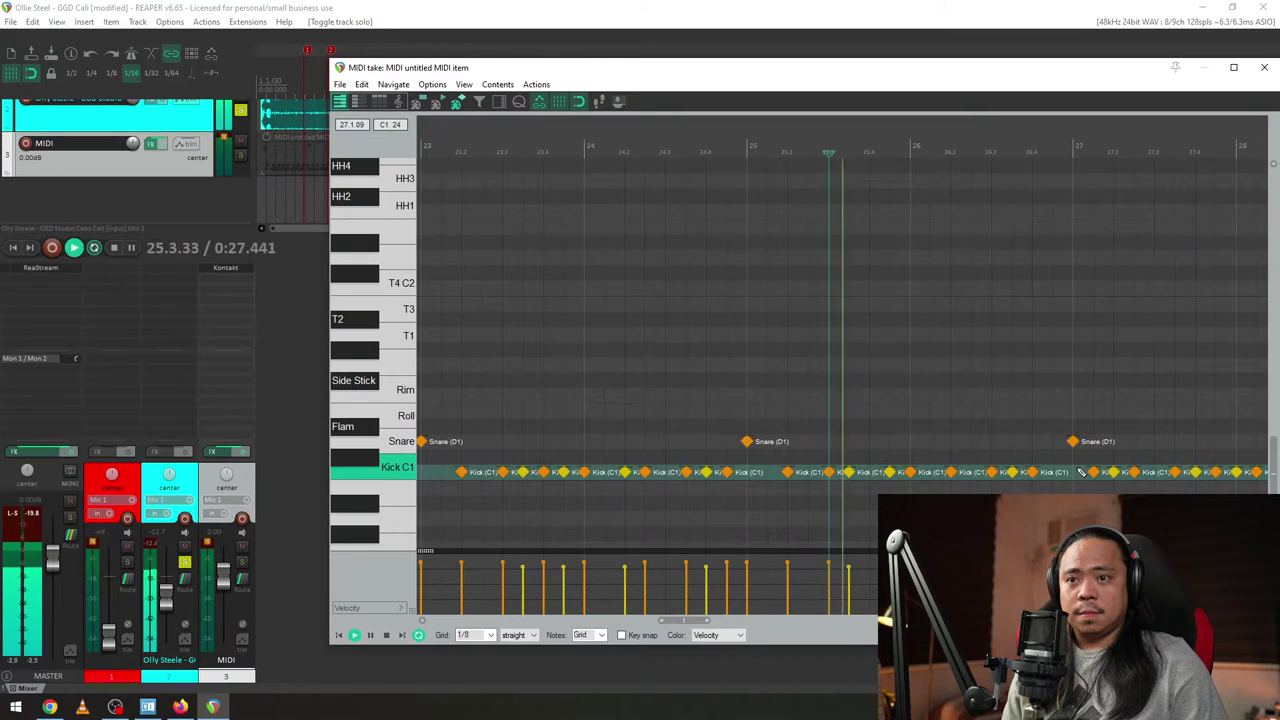
{"action": "key", "text": "space"}
{"action": "left_click", "coordinate": [185, 563]}
{"action": "key", "text": "space"}
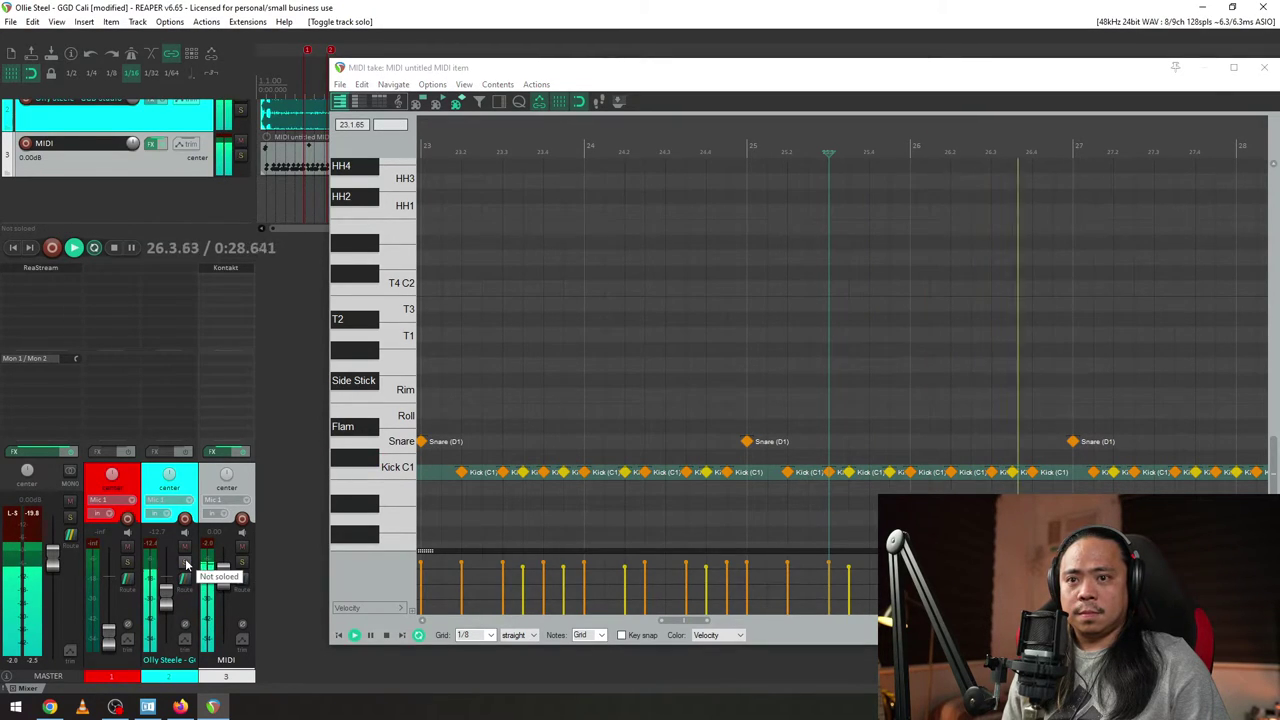
{"action": "scroll", "coordinate": [811, 491], "scroll_direction": "down", "scroll_amount": 3}
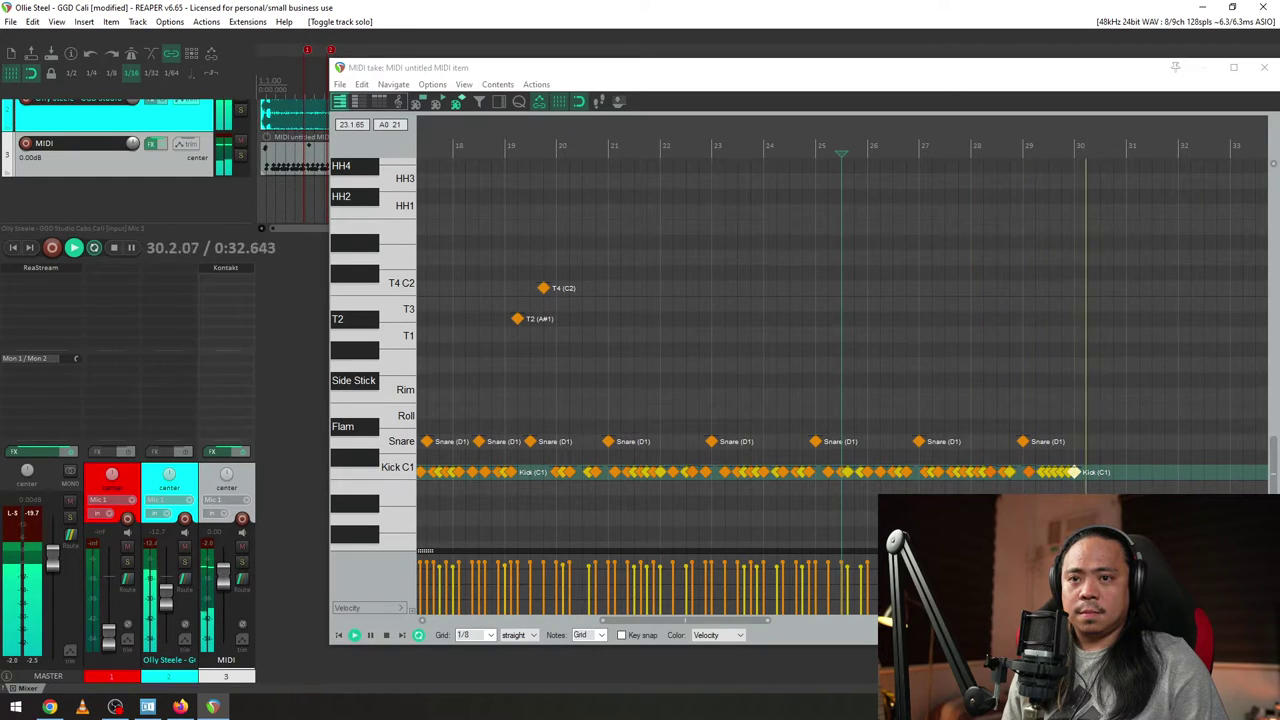
{"action": "key", "text": "space"}
- Try a kick note at 30.2.00 and delete it
{"action": "double_click", "coordinate": [1090, 472]}
{"action": "scroll", "coordinate": [1104, 491], "scroll_direction": "up", "scroll_amount": 3}
{"action": "double_click", "coordinate": [845, 472]}
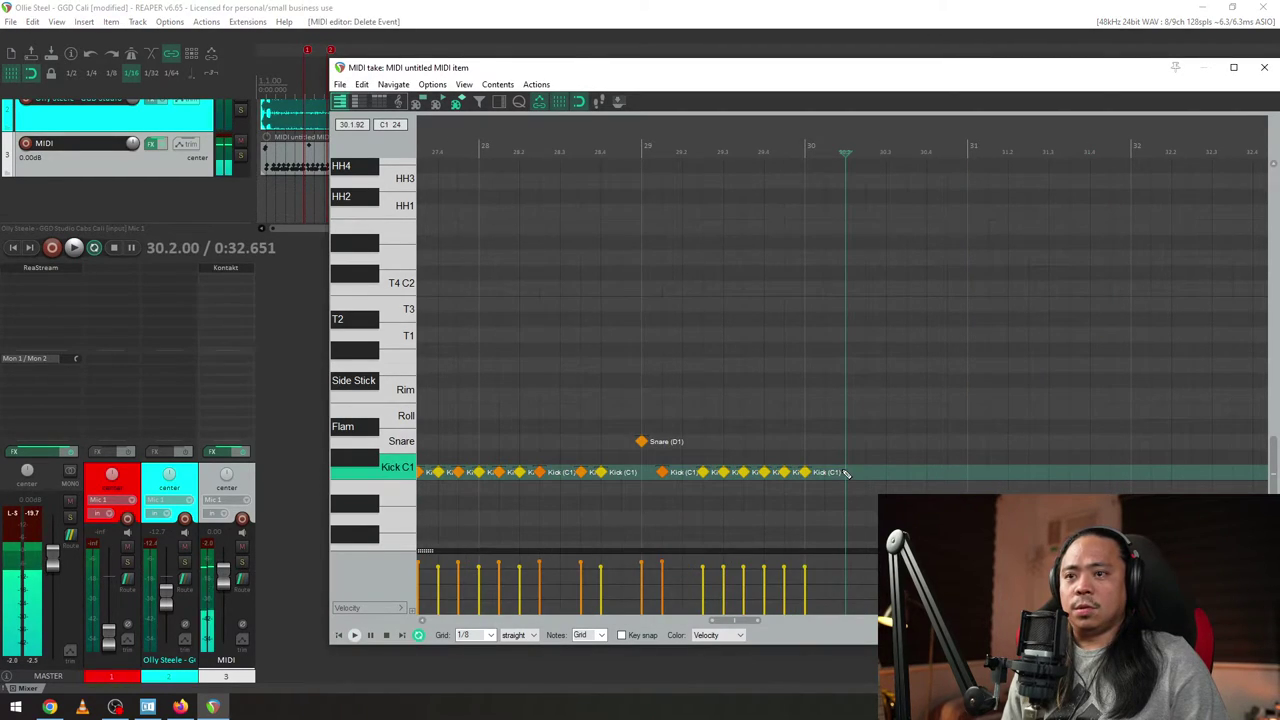
- Play back the kick run briefly from 28.3.00
{"action": "left_click", "coordinate": [562, 381]}
{"action": "key", "text": "space"}
{"action": "key", "text": "space"}
- Try lower velocities on the kick notes at 29.3.00, 29.3.50 and 30.1.00
{"action": "left_click", "coordinate": [723, 472]}
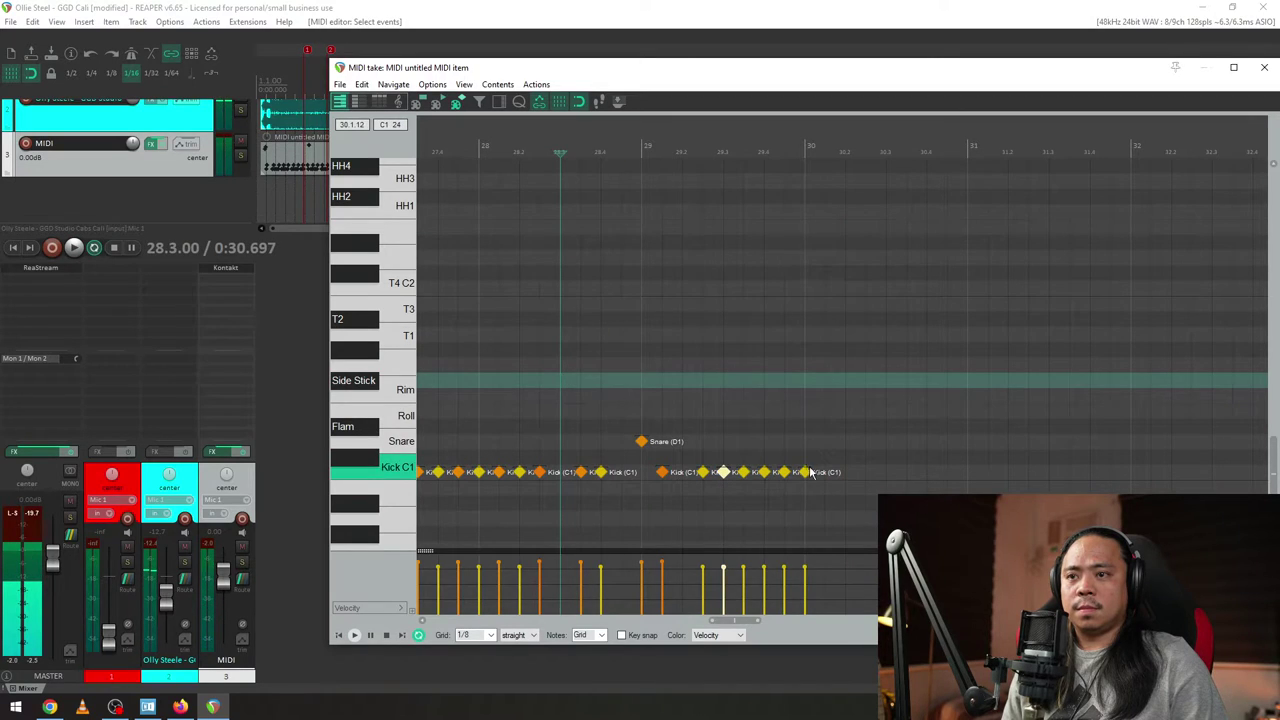
{"action": "left_click", "coordinate": [805, 472], "text": "ctrl"}
{"action": "left_click", "coordinate": [743, 472], "text": "ctrl"}
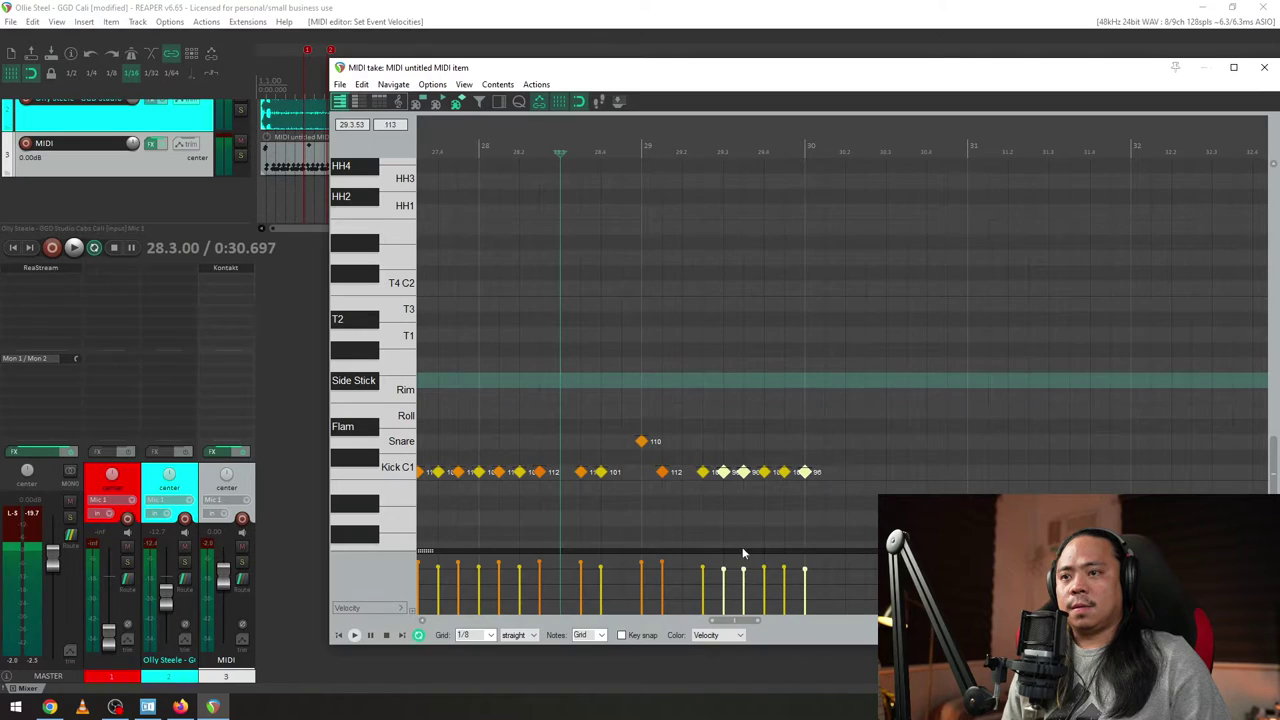
- Set the velocity of the six kick notes from 29.2.50 to 30.1.00 to 110
{"action": "right_click", "coordinate": [806, 471]}
{"action": "mouse_move", "coordinate": [1040, 447]}
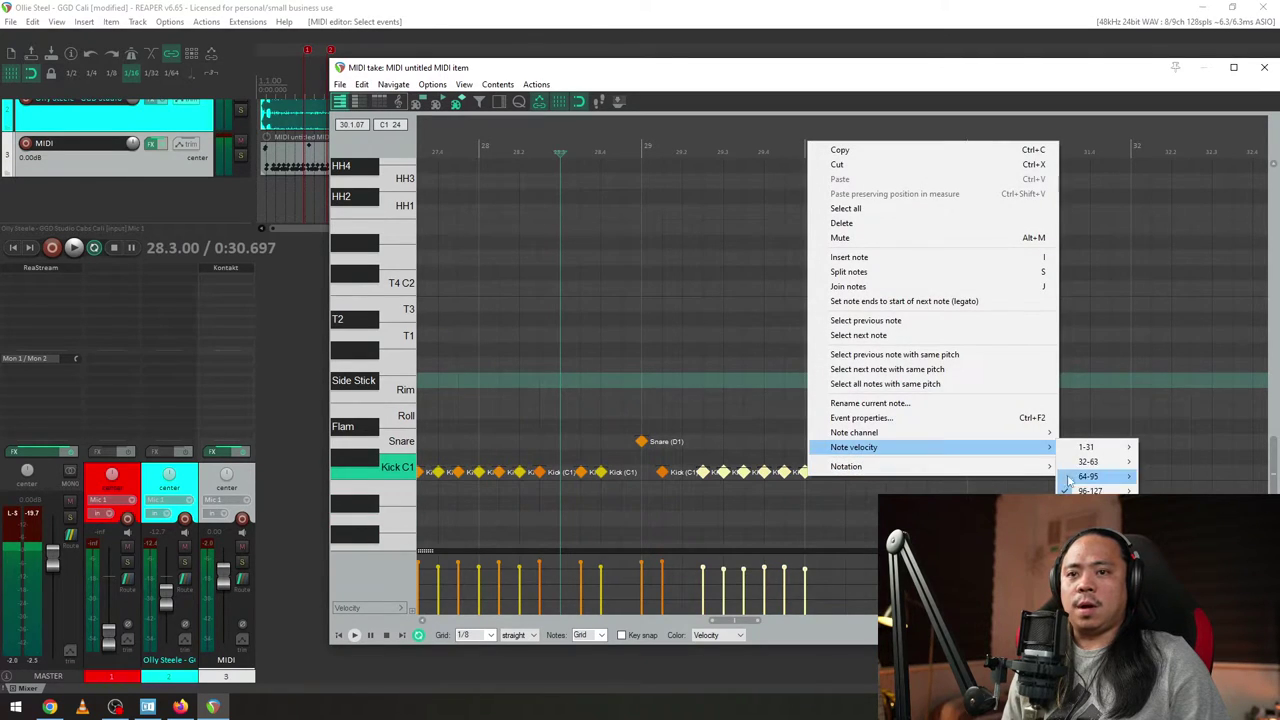
{"action": "mouse_move", "coordinate": [1090, 490]}
{"action": "left_click", "coordinate": [1172, 243]}
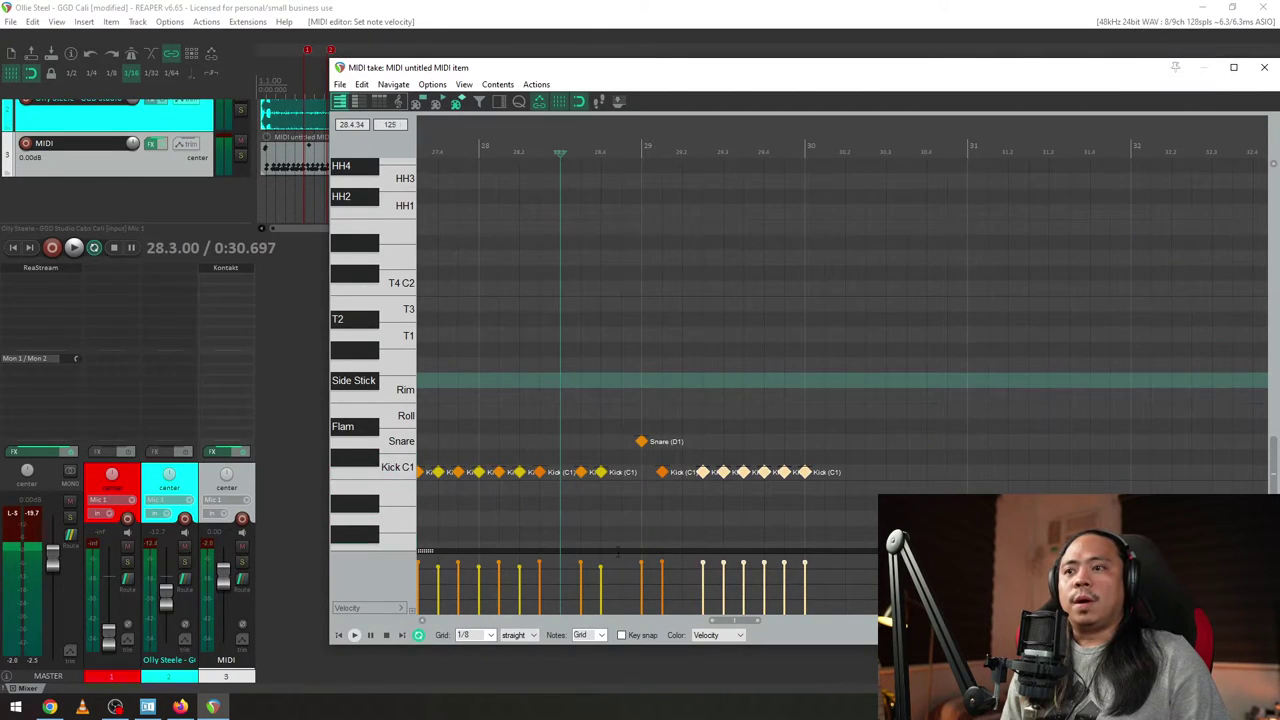
- Lower the velocity of the alternate kick notes at 29.3.00, 29.4.00 and 30.1.00 to 102
{"action": "left_click", "coordinate": [723, 472]}
{"action": "left_click", "coordinate": [805, 472], "text": "ctrl"}
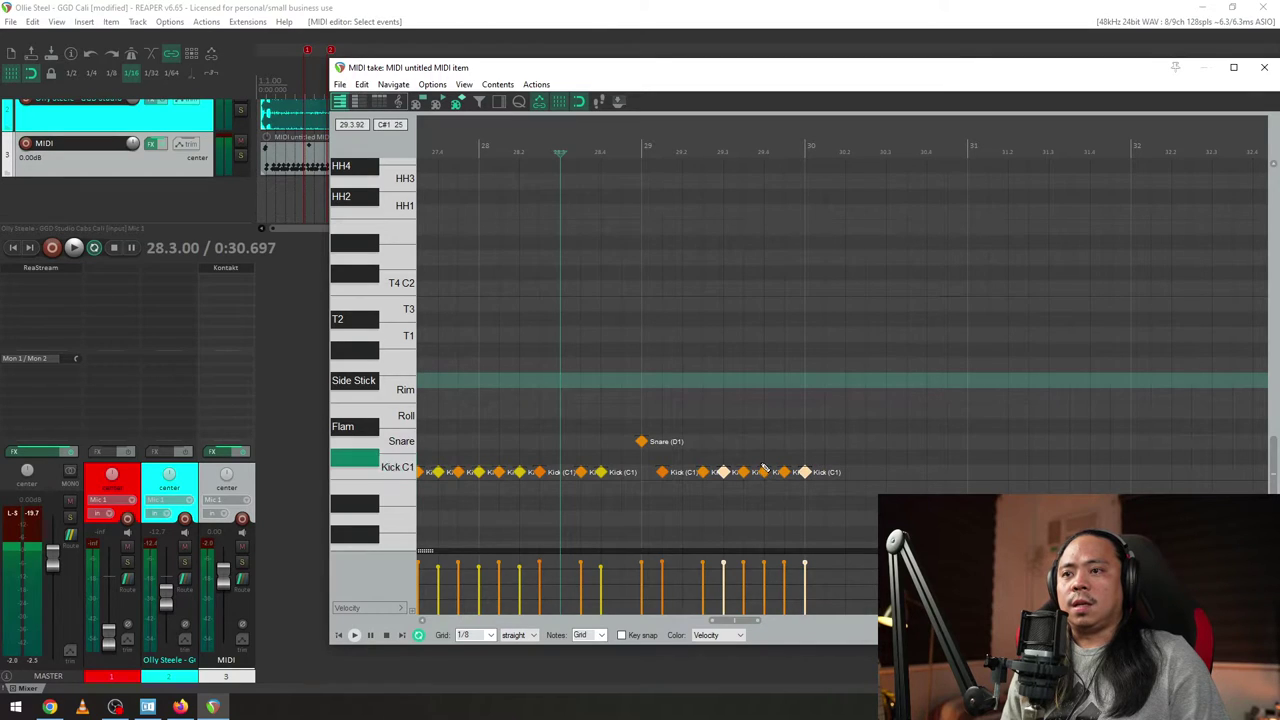
{"action": "left_click", "coordinate": [763, 471], "text": "ctrl"}
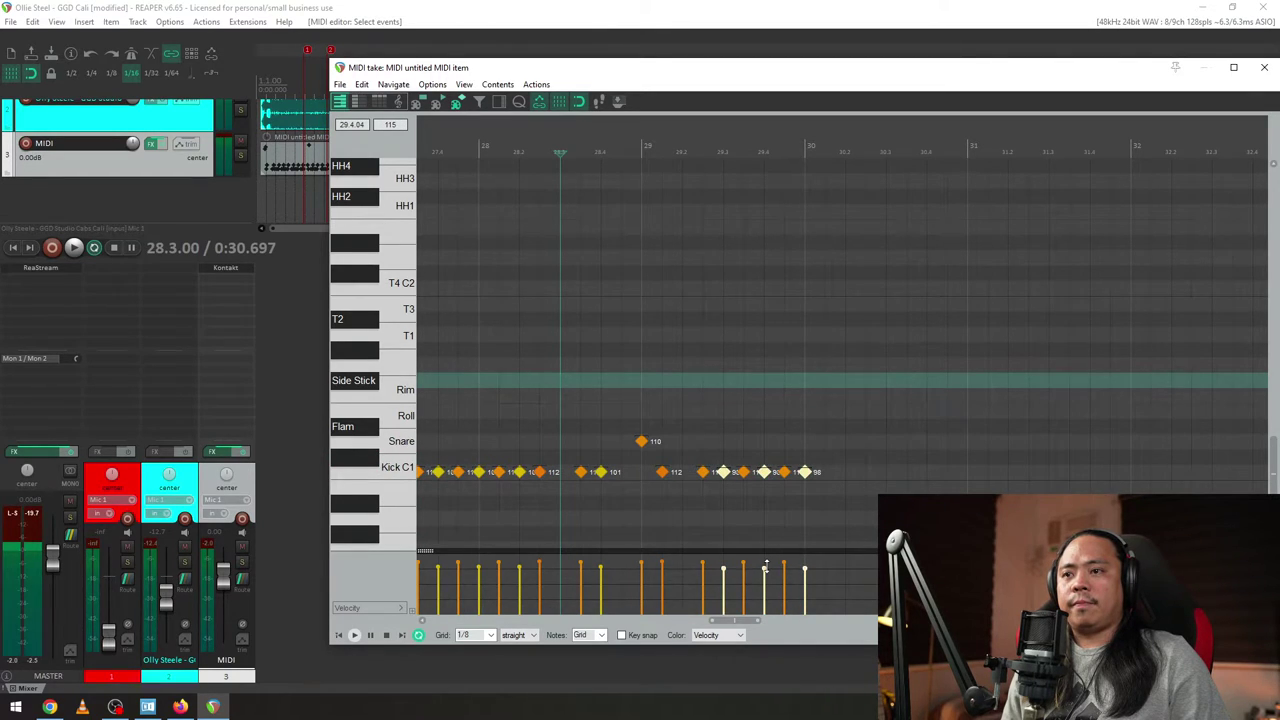
- Check the kick run by playback from 28.3.00 and add a kick note at 30.2.00 with velocity 110
{"action": "scroll", "coordinate": [791, 451], "scroll_direction": "up", "scroll_amount": 4}
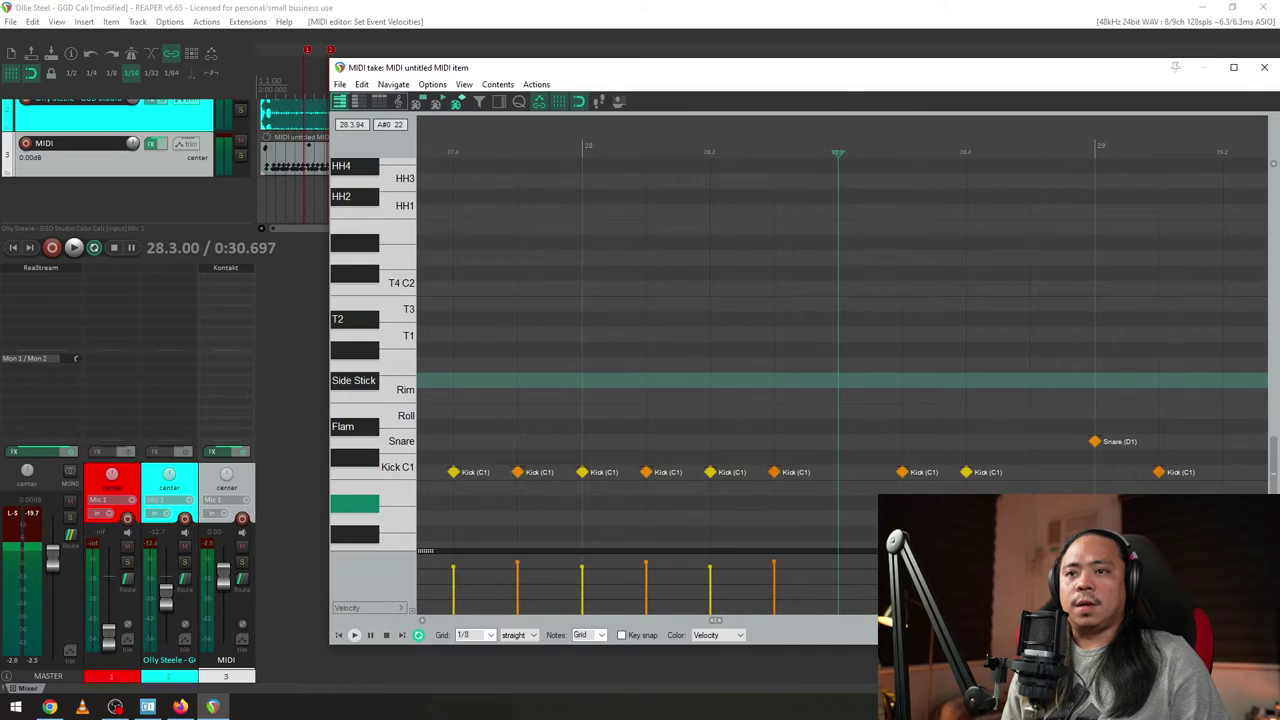
{"action": "scroll", "coordinate": [730, 450], "scroll_direction": "down", "scroll_amount": 1}
{"action": "key", "text": "space"}
{"action": "scroll", "coordinate": [820, 560], "scroll_direction": "down", "scroll_amount": 3}
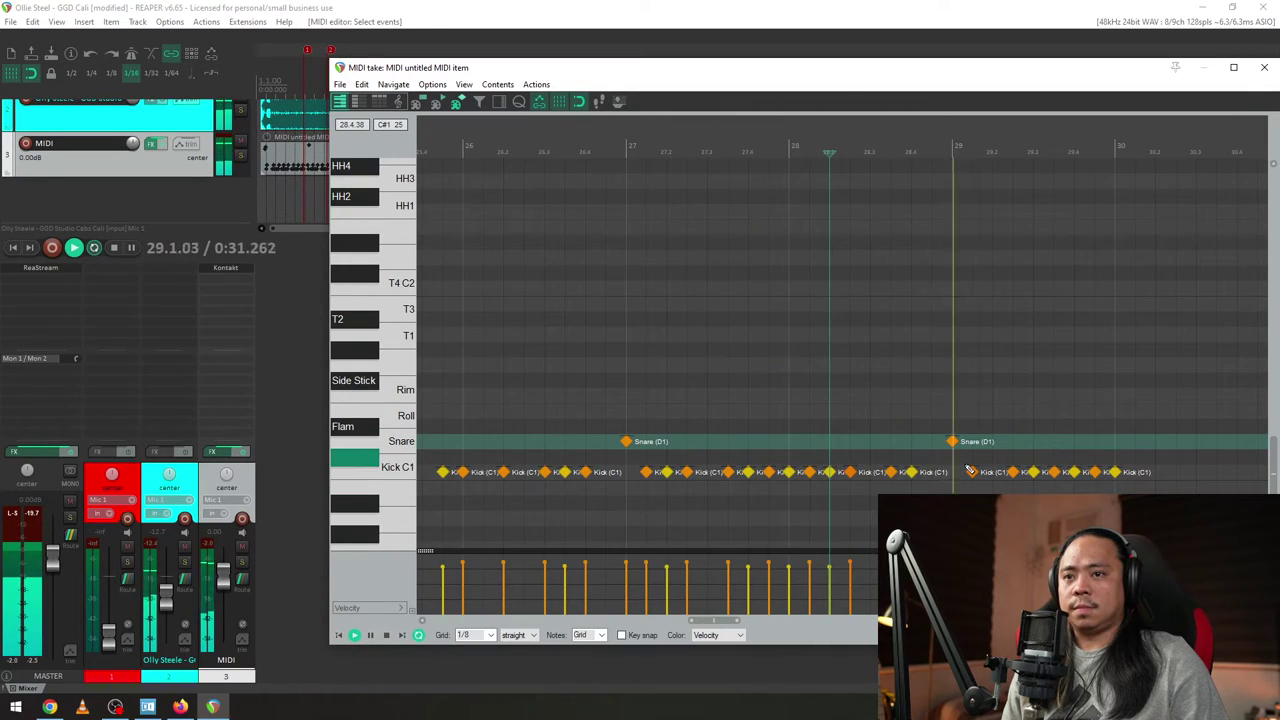
{"action": "left_click", "coordinate": [1155, 472]}
{"action": "scroll", "coordinate": [1095, 433], "scroll_direction": "up", "scroll_amount": 3}
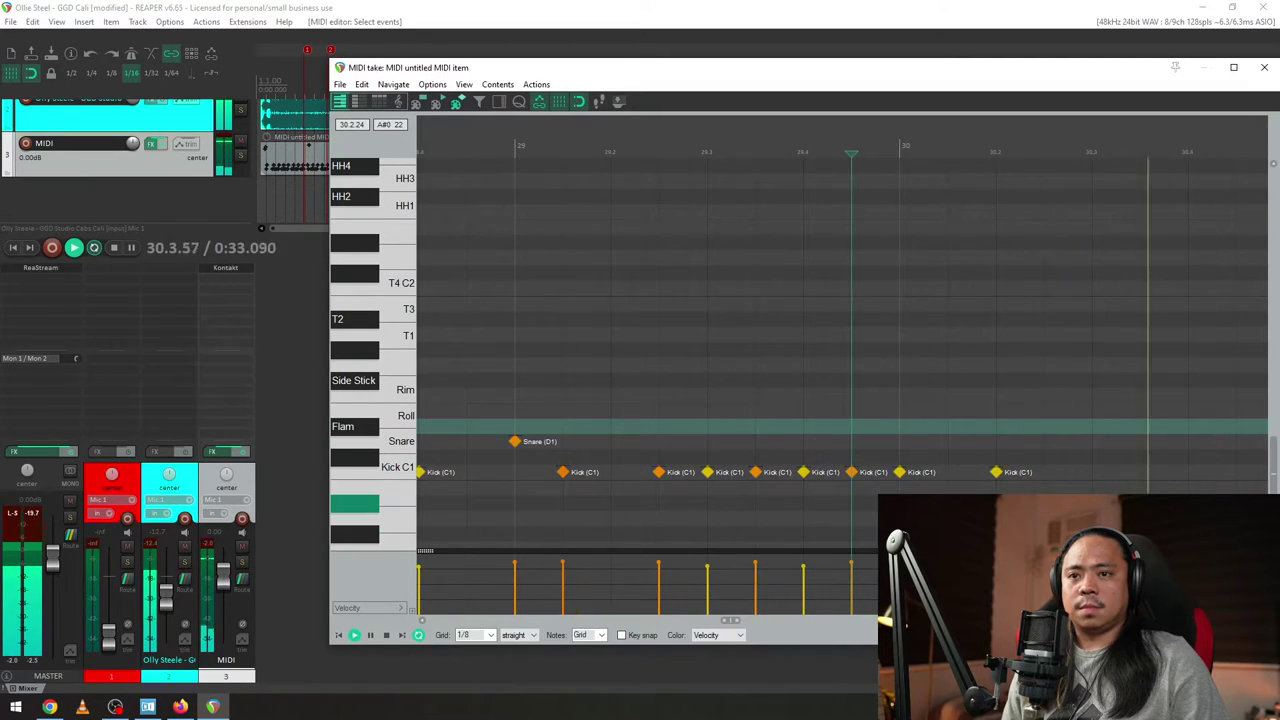
{"action": "left_click_drag", "start_coordinate": [996, 568], "coordinate": [996, 564]}
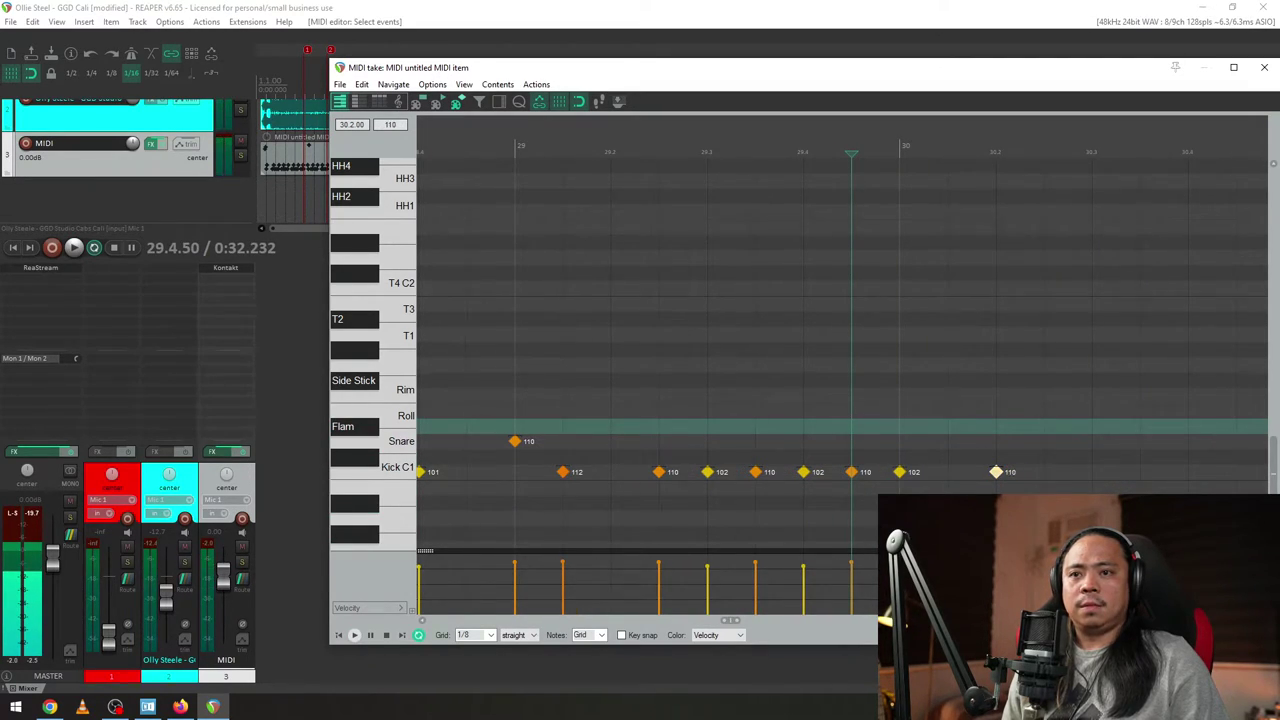
- Add eighth-grid kick notes from 30.3.00 to 30.4.50 and a snare at 31.1.00, checking placement by playback from 30.2.50
{"action": "left_click", "coordinate": [1098, 472]}
{"action": "left_click", "coordinate": [1160, 473]}
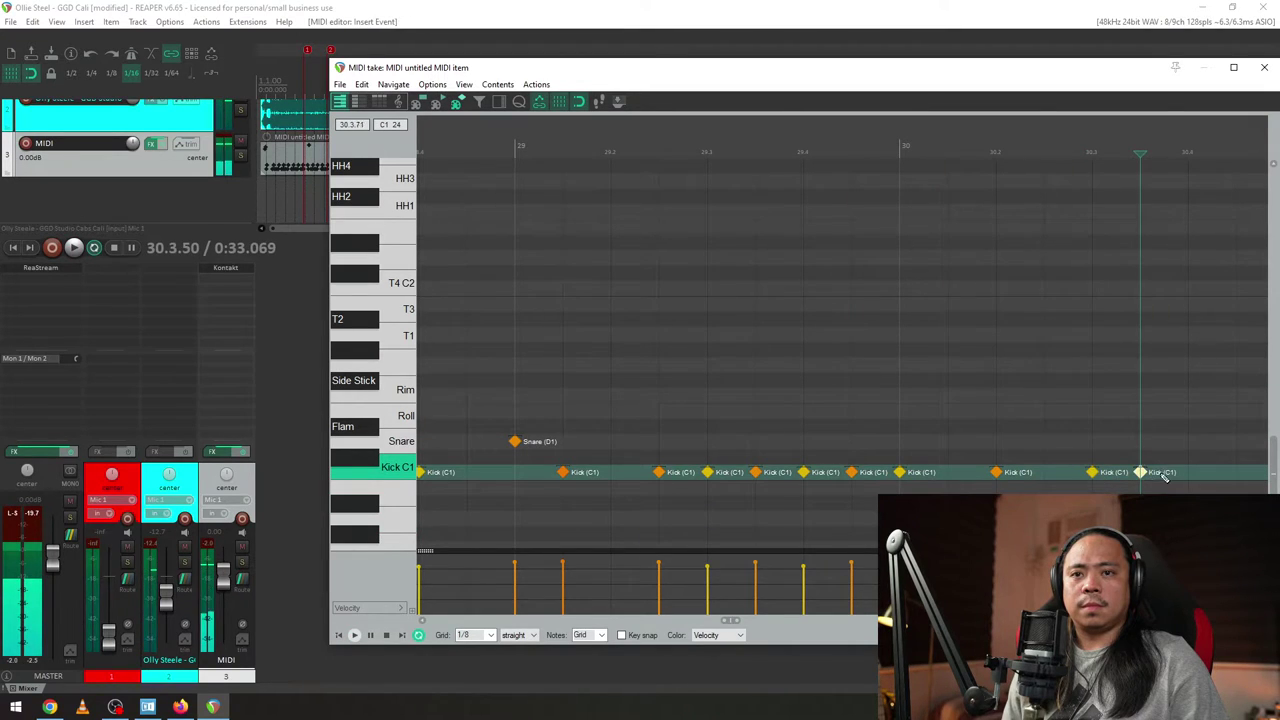
{"action": "left_click", "coordinate": [1186, 471]}
{"action": "scroll", "coordinate": [749, 311], "scroll_direction": "right", "scroll_amount": 2}
{"action": "left_click", "coordinate": [714, 334]}
{"action": "key", "text": "space"}
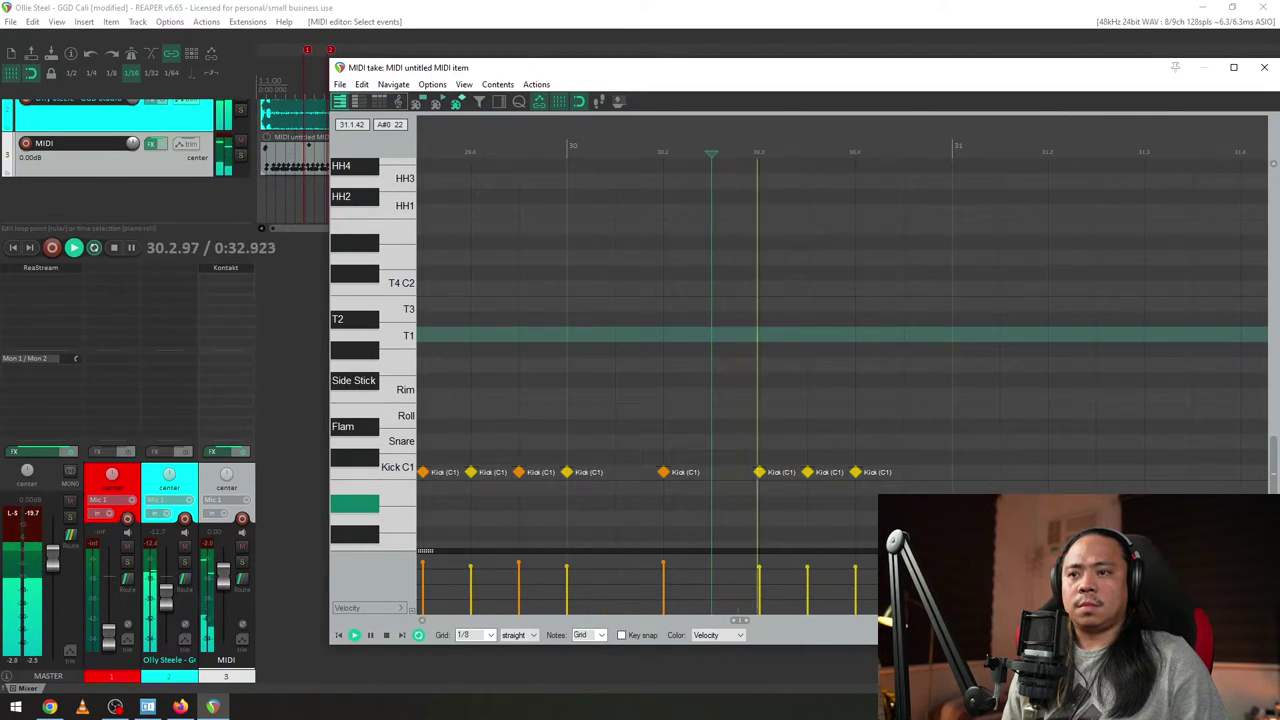
{"action": "left_click", "coordinate": [904, 472]}
{"action": "left_click", "coordinate": [952, 441]}
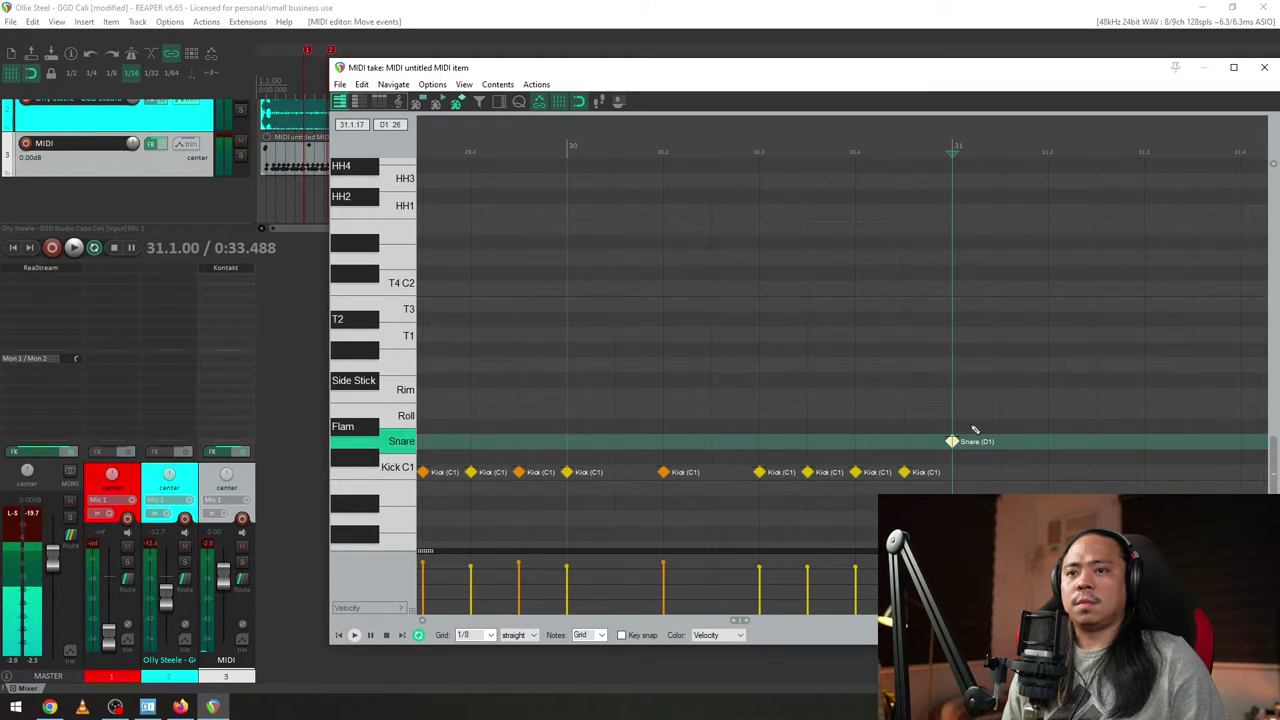
- Set the velocity of the four kicks from 30.3.00 and the snare at 31.1.00 to 110
{"action": "left_click_drag", "start_coordinate": [1023, 397], "coordinate": [754, 490]}
{"action": "right_click", "coordinate": [754, 490]}
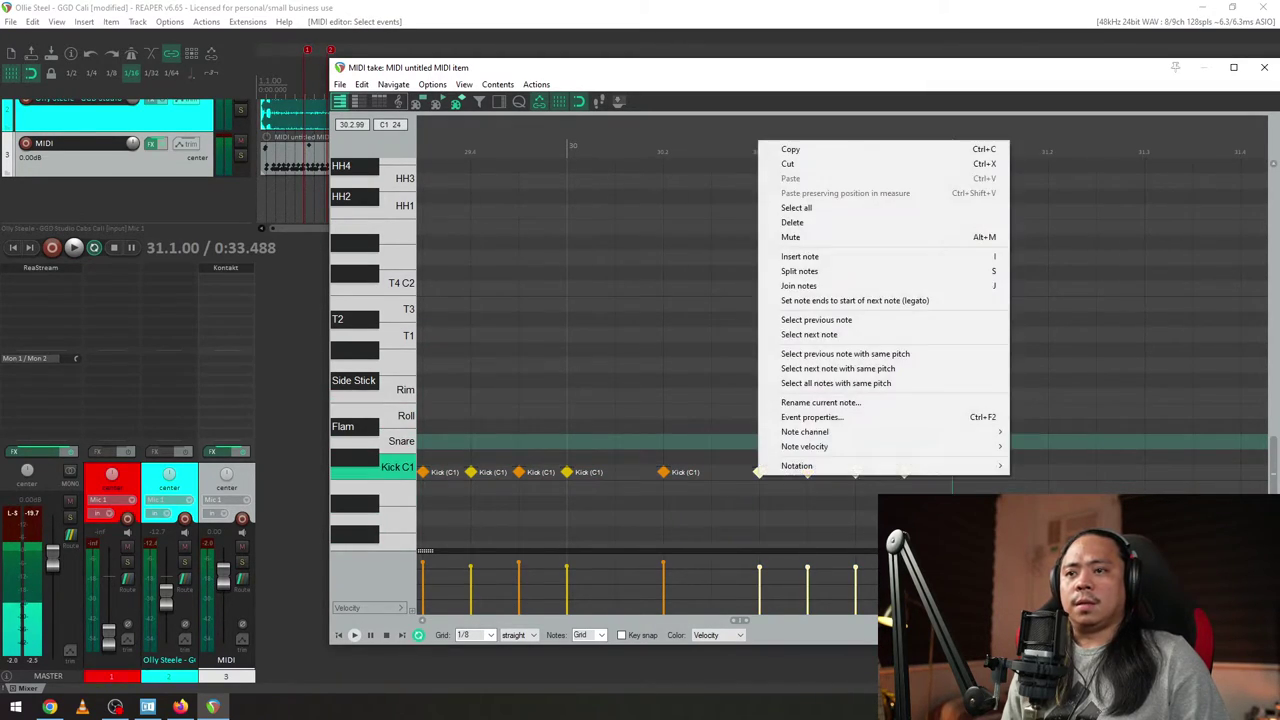
{"action": "mouse_move", "coordinate": [900, 446]}
{"action": "mouse_move", "coordinate": [1040, 490]}
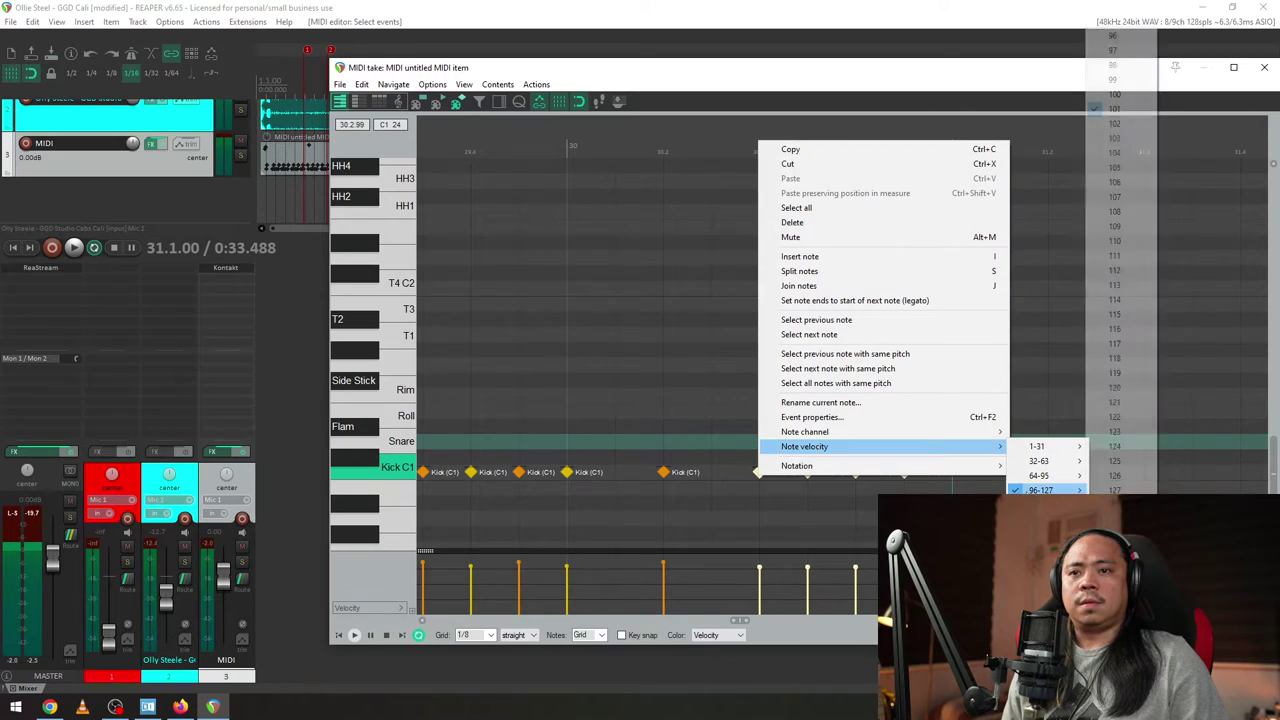
{"action": "left_click", "coordinate": [1122, 271]}
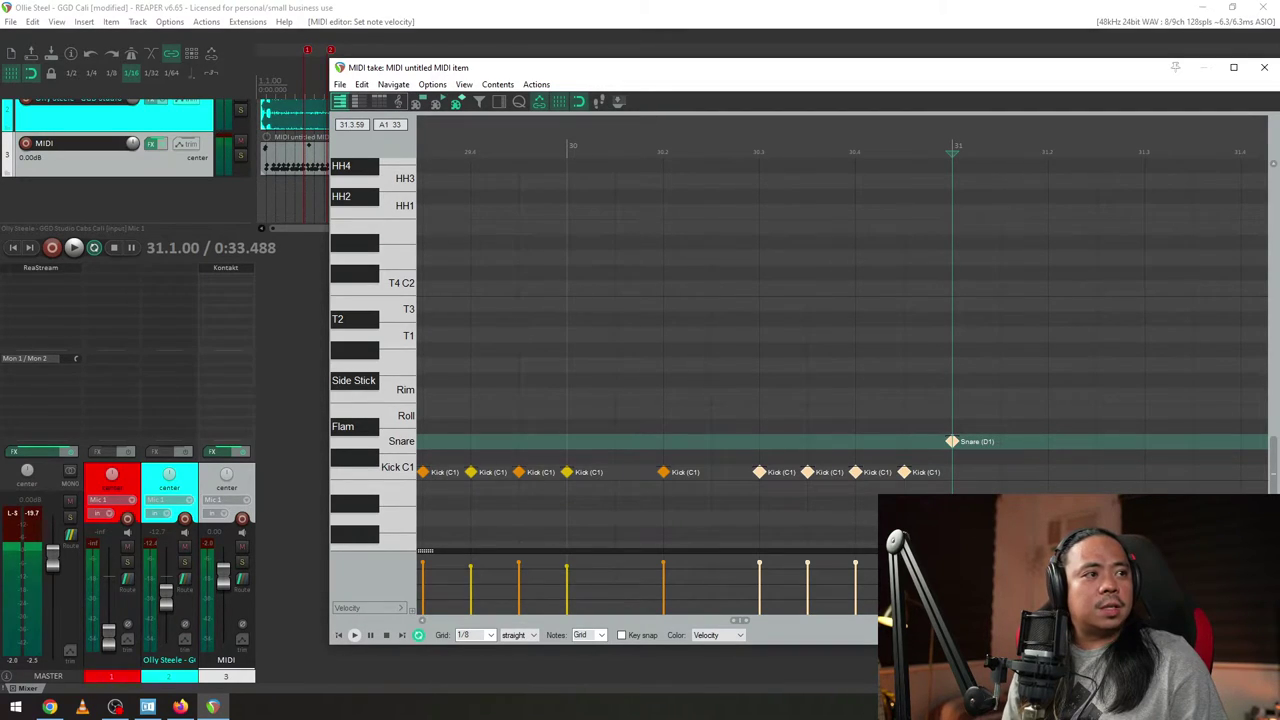
- Lower the velocity of the kick notes at 30.3.50 and 30.4.50 to 101 and save the project
{"action": "key", "text": "alt+Tab"}
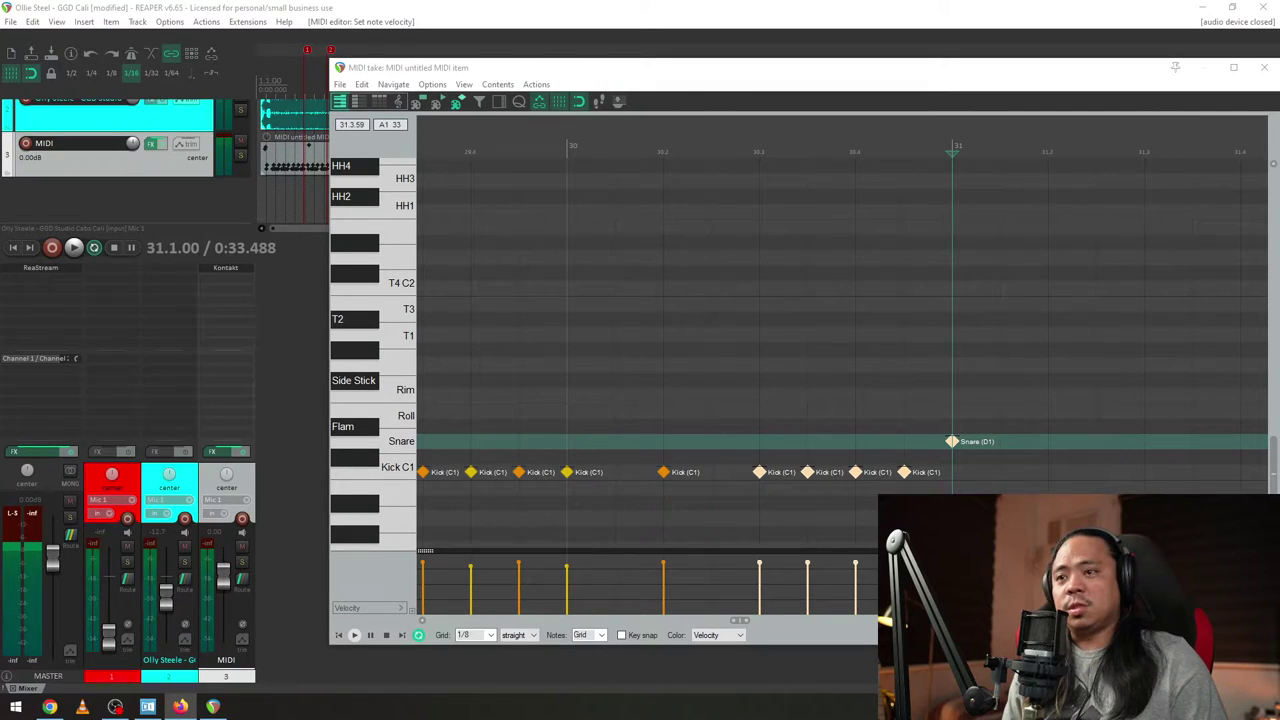
{"action": "left_click_drag", "start_coordinate": [782, 428], "coordinate": [831, 488]}
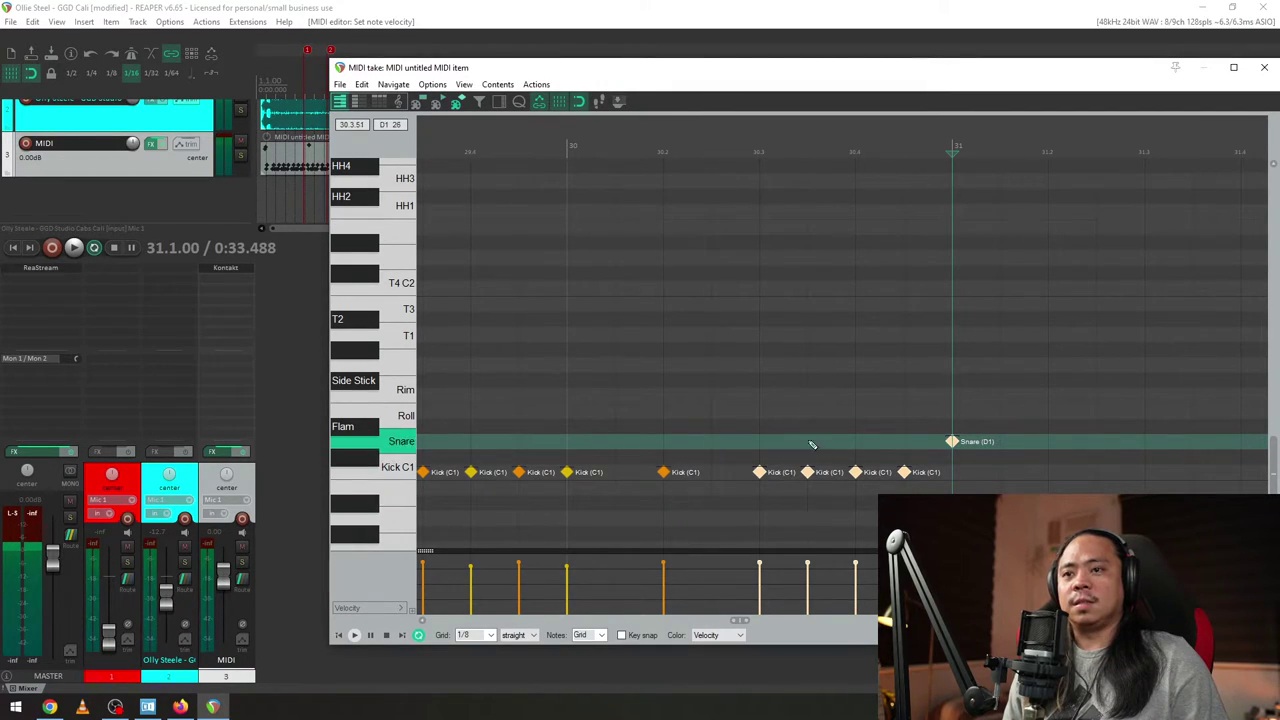
{"action": "left_click", "coordinate": [910, 473], "text": "ctrl"}
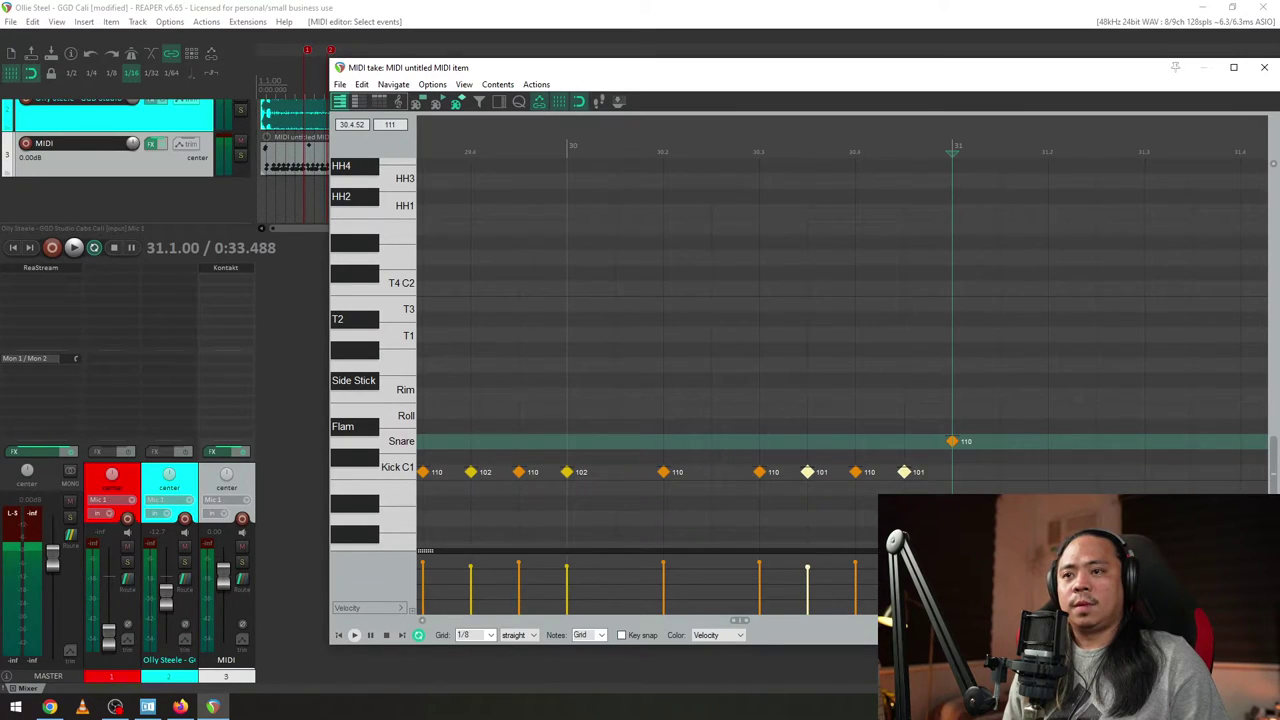
{"action": "key", "text": "ctrl+s"}
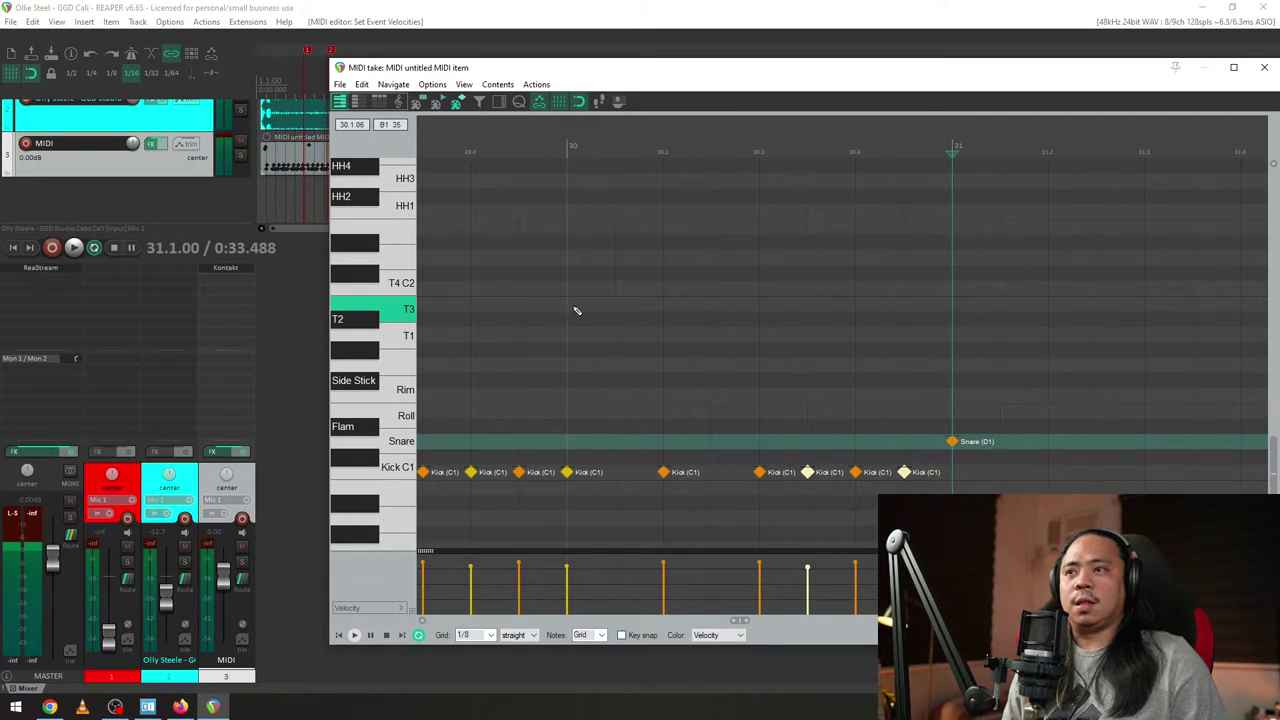
- Play back from 29.4.00 and add kick notes at 31.2.00, 31.3.00, 31.3.50 and 31.4.00
{"action": "left_click", "coordinate": [481, 131]}
{"action": "key", "text": "space"}
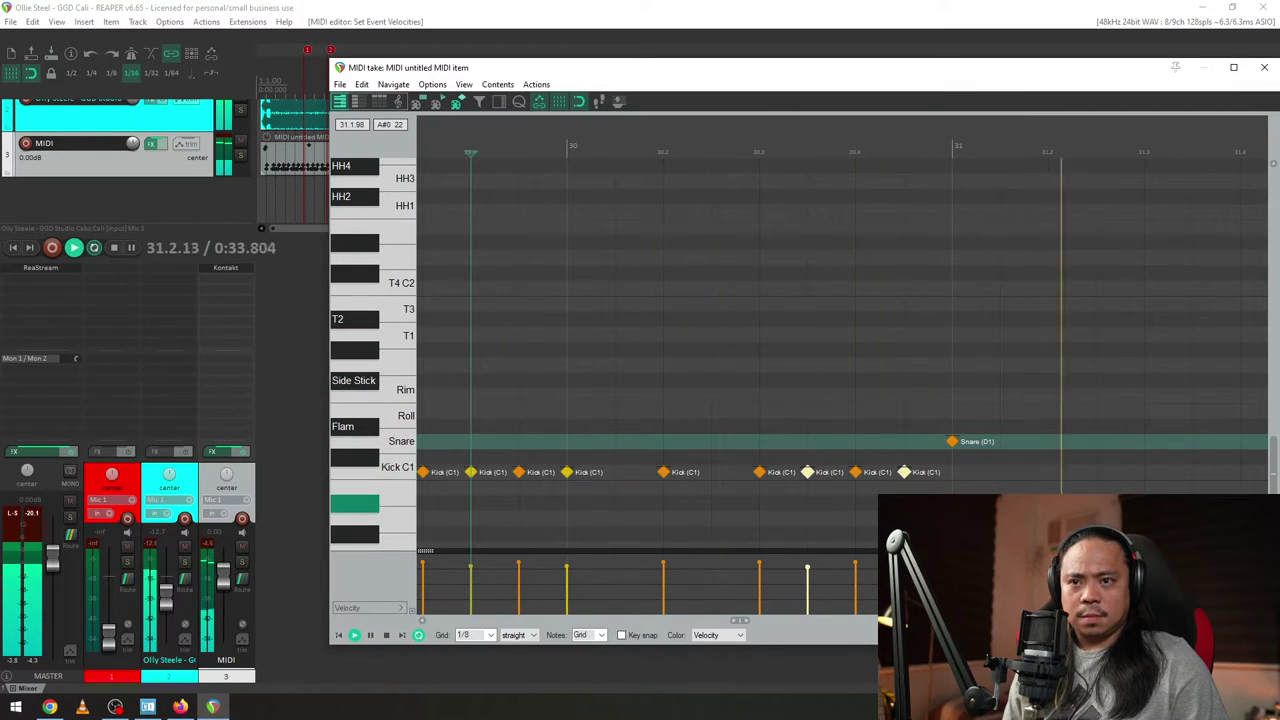
{"action": "left_click", "coordinate": [1048, 472]}
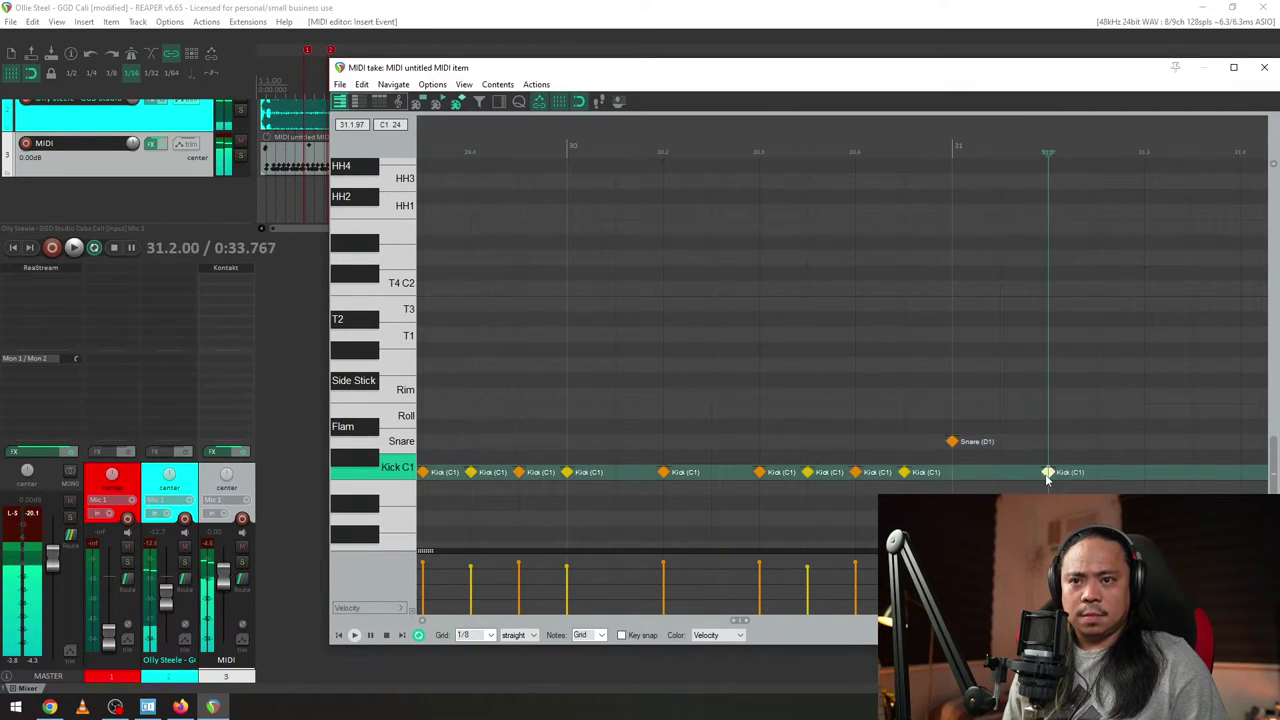
{"action": "left_click", "coordinate": [1145, 472]}
{"action": "left_click", "coordinate": [1193, 472]}
{"action": "left_click", "coordinate": [1240, 472]}
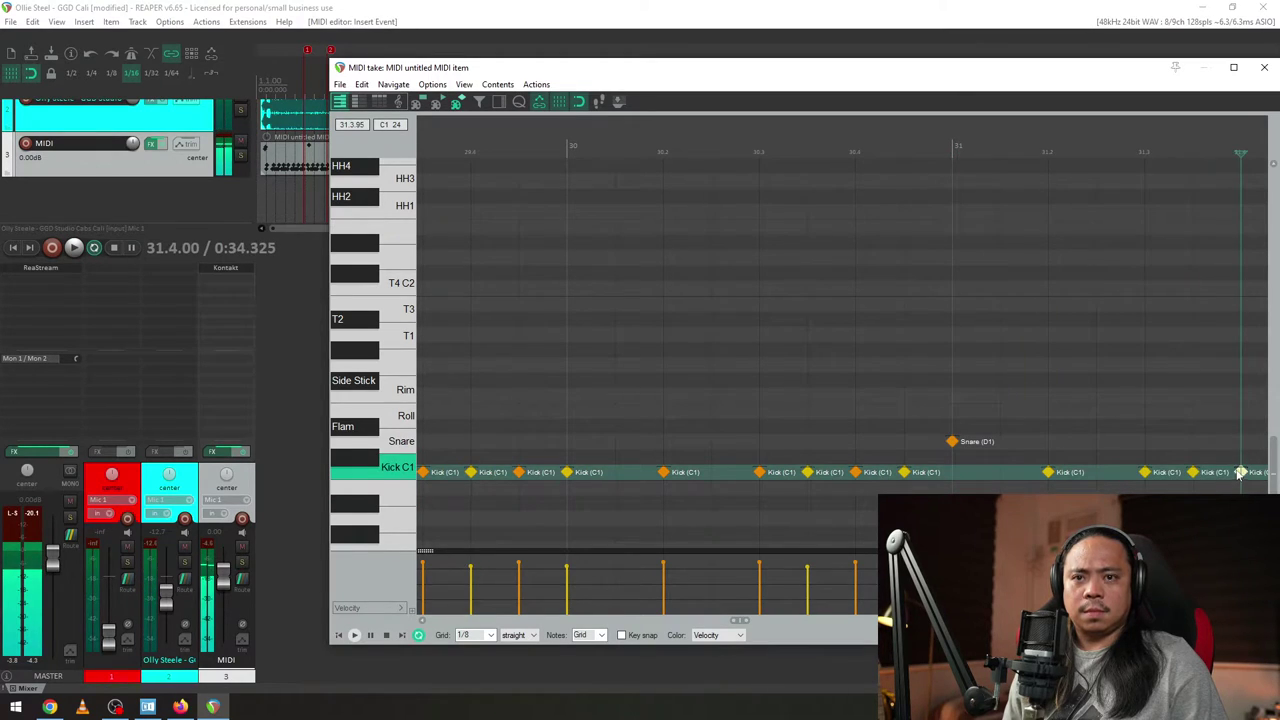
- Play back from 31.1.50 and extend the kick run with notes at 31.4.50 and 32.1.00
{"action": "left_click_drag", "start_coordinate": [1149, 134], "coordinate": [778, 134]}
{"action": "left_click", "coordinate": [636, 132]}
{"action": "key", "text": "space"}
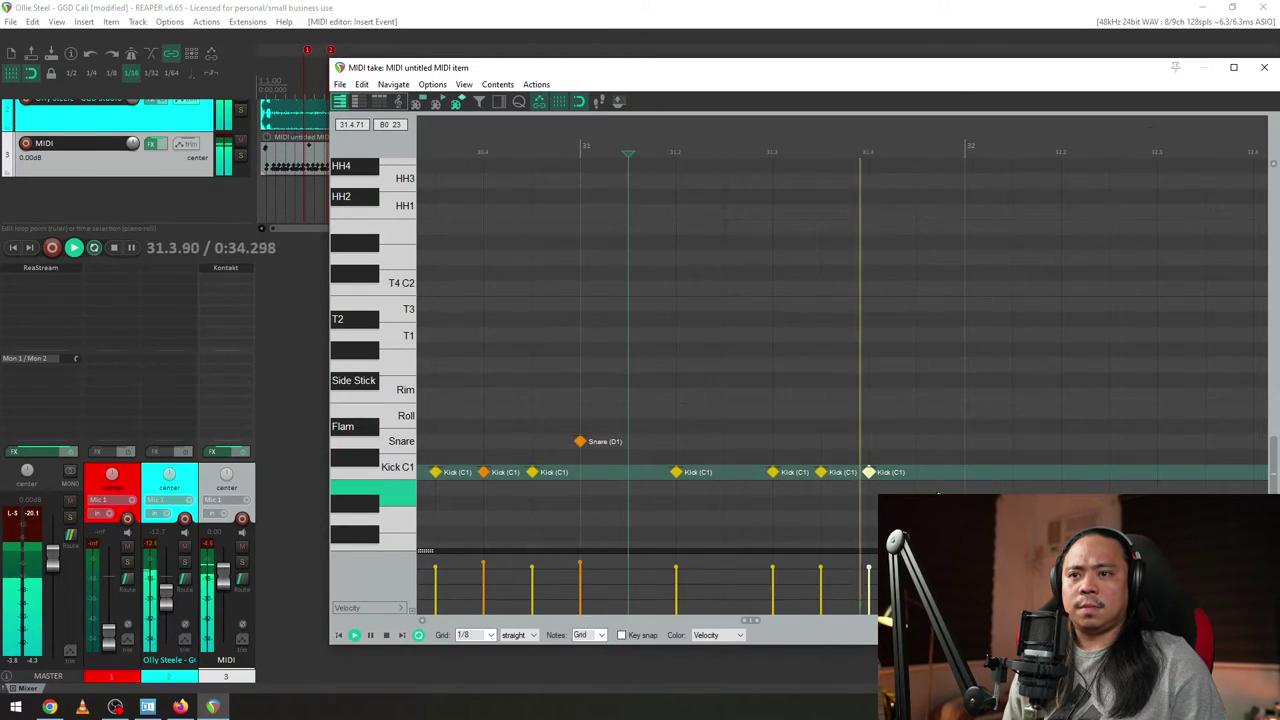
{"action": "left_click", "coordinate": [917, 472]}
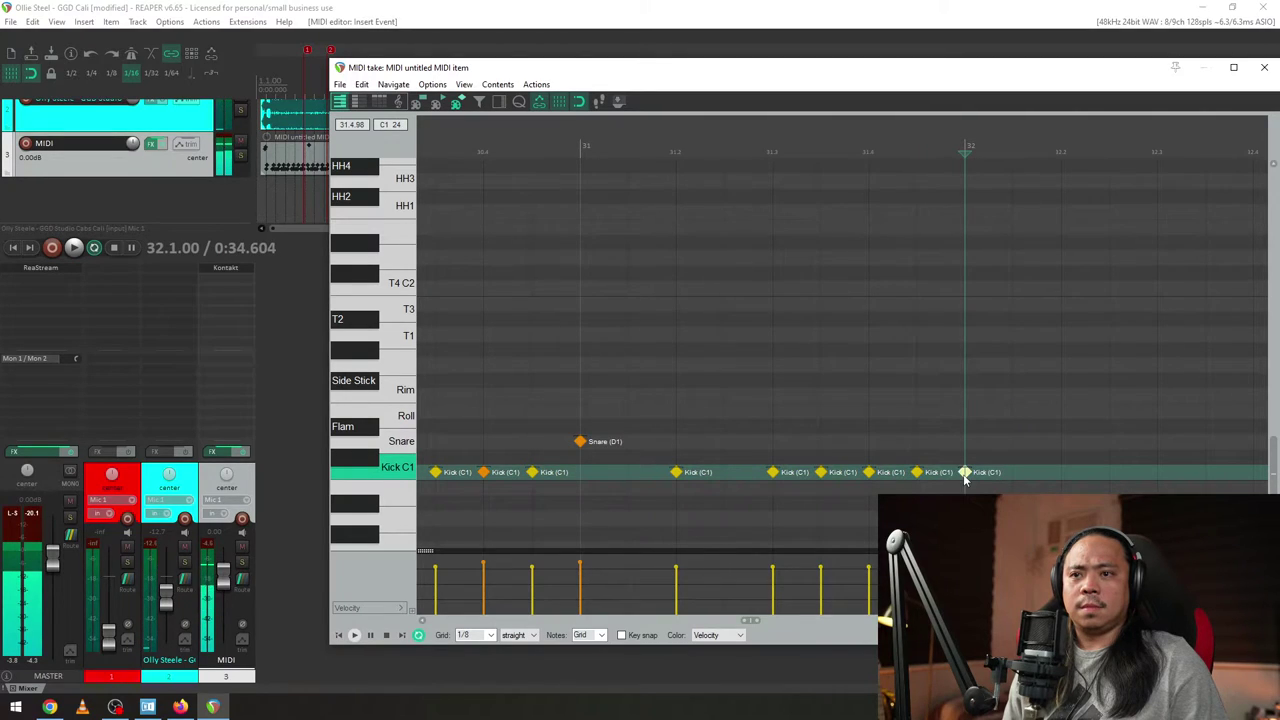
{"action": "left_click", "coordinate": [821, 468]}
{"action": "left_click", "coordinate": [917, 470], "text": "ctrl"}
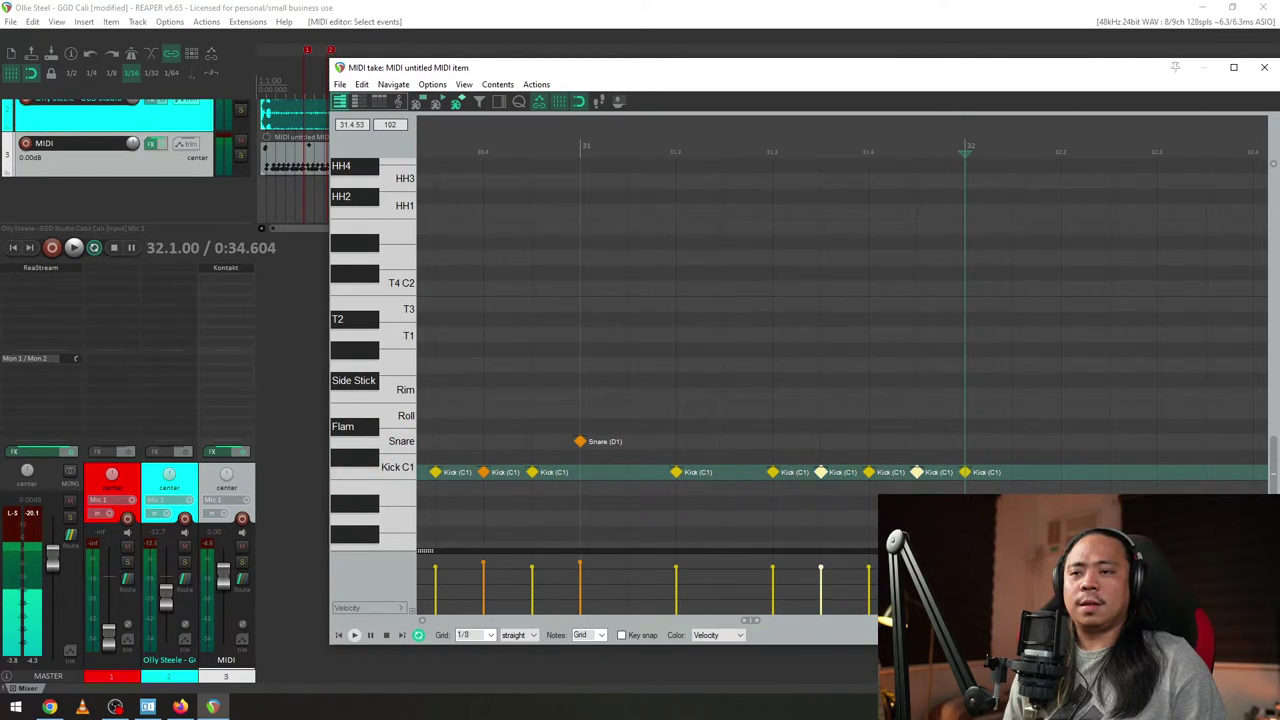
{"action": "left_click", "coordinate": [917, 472]}
- Raise the velocity of the kick notes at 31.3.00, 31.4.00 and 32.1.00 to 112
{"action": "left_click", "coordinate": [773, 470]}
{"action": "left_click", "coordinate": [869, 471], "text": "ctrl"}
{"action": "left_click", "coordinate": [965, 470], "text": "ctrl"}
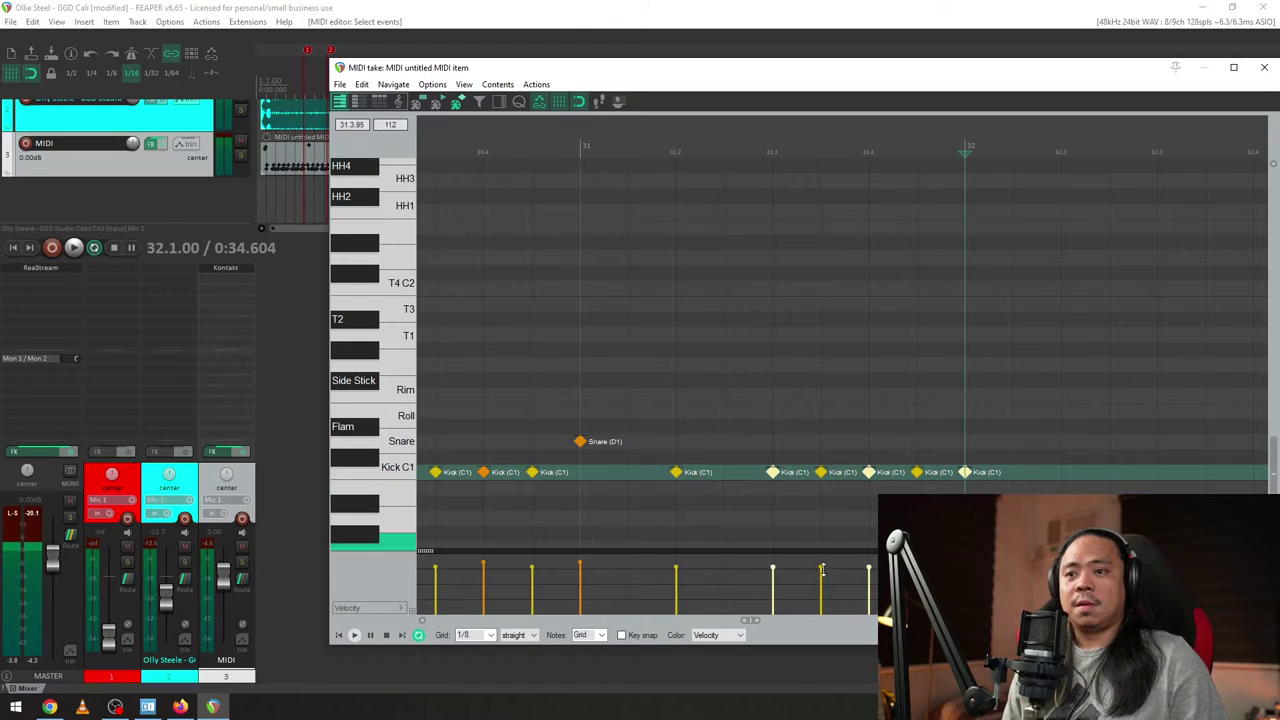
{"action": "left_click", "coordinate": [776, 500]}
{"action": "left_click", "coordinate": [773, 470]}
{"action": "left_click", "coordinate": [869, 471], "text": "ctrl"}
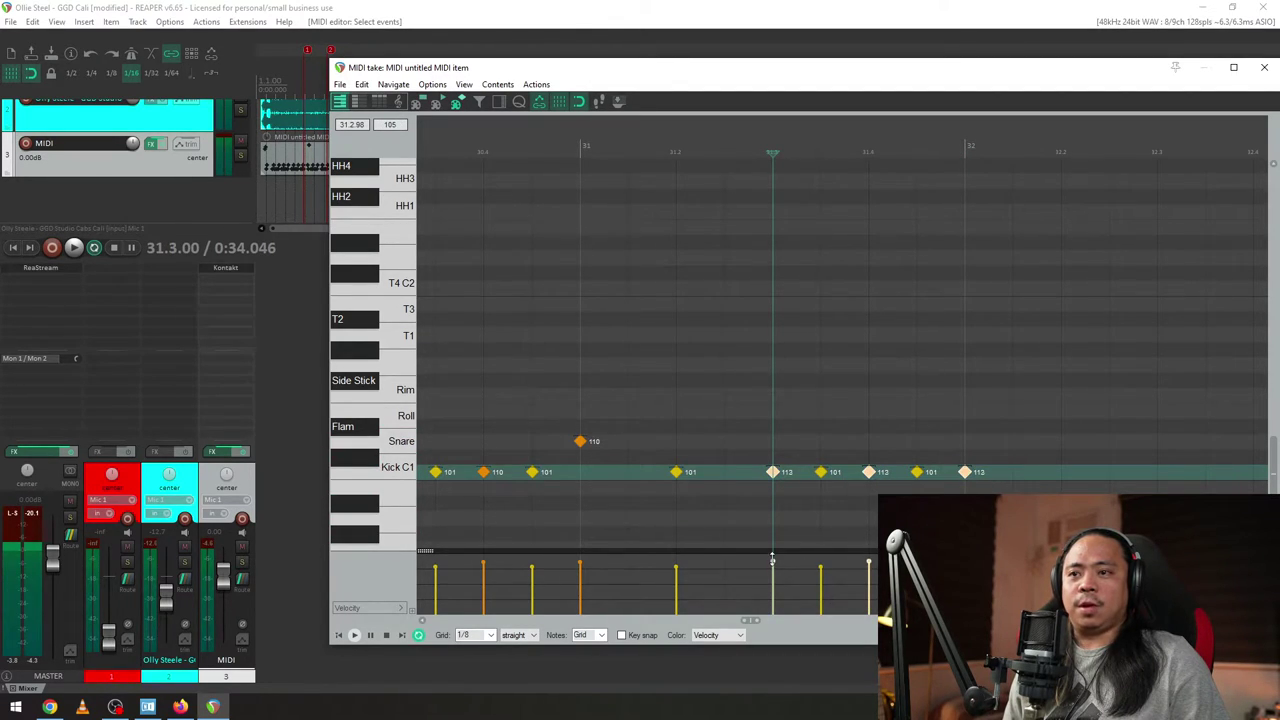
- Set the velocity of the kick note at 31.2.00 to 110
{"action": "left_click", "coordinate": [676, 472]}
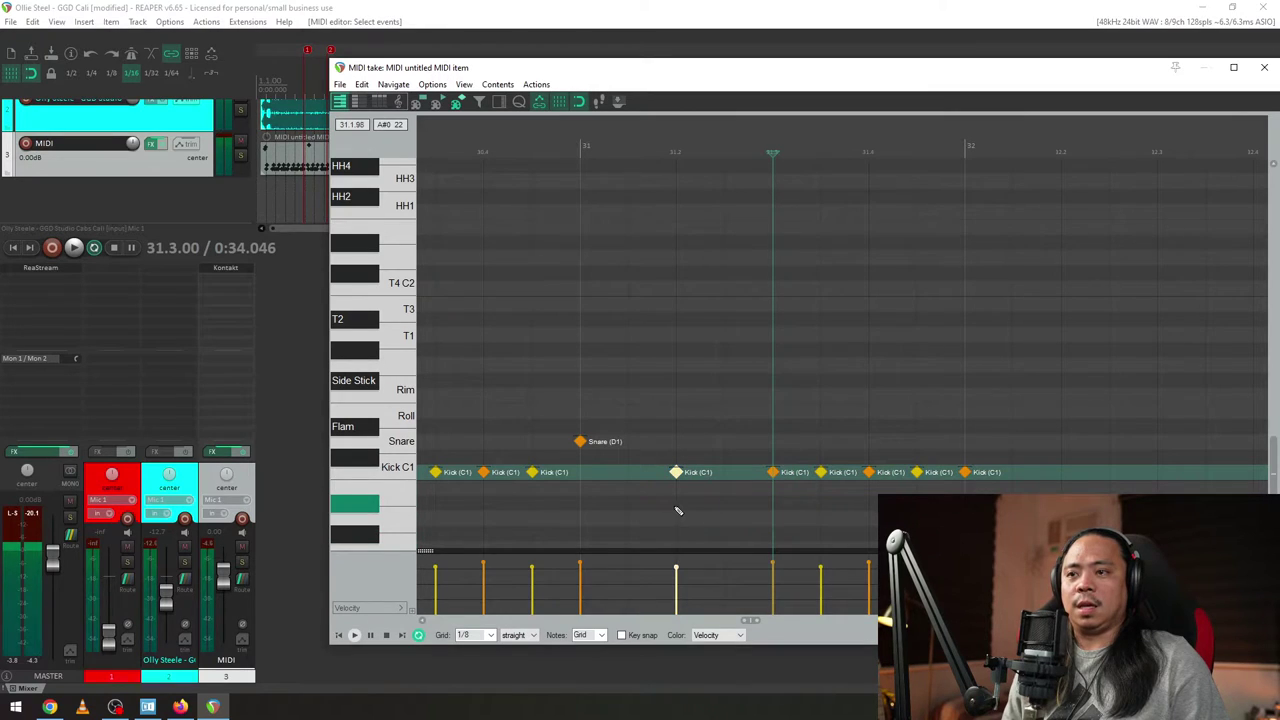
{"action": "right_click", "coordinate": [677, 474]}
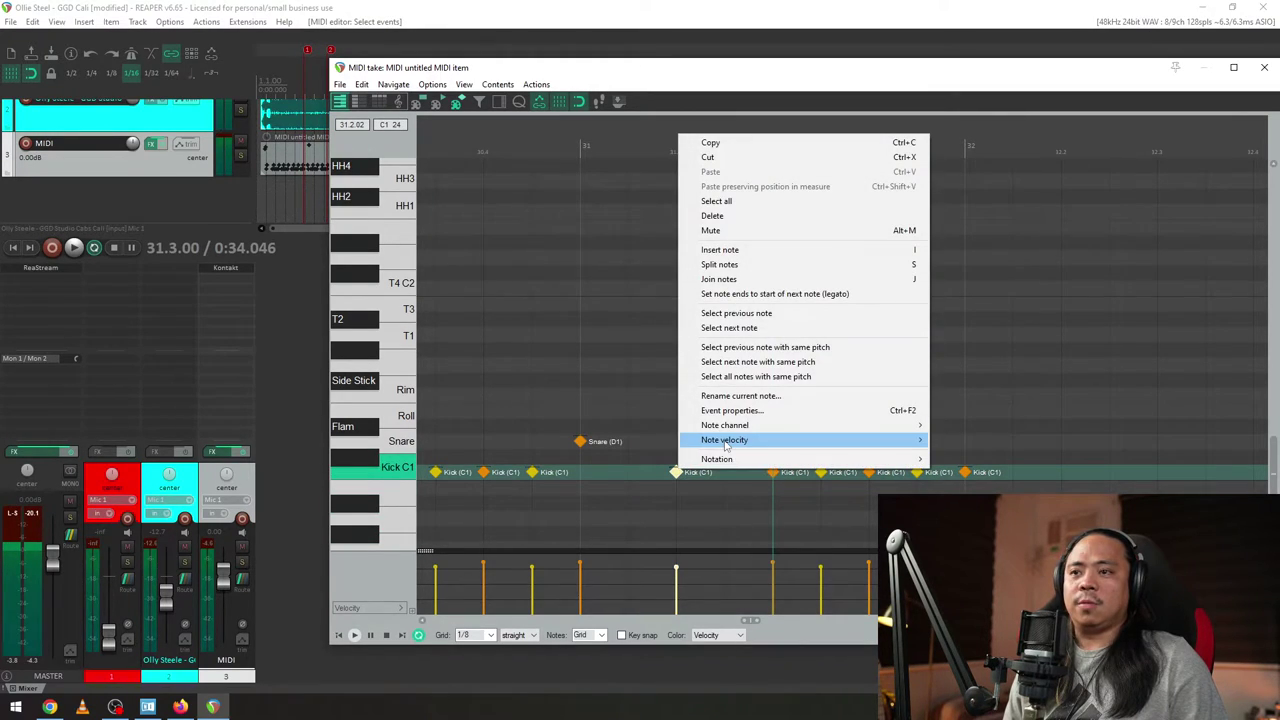
{"action": "mouse_move", "coordinate": [800, 440]}
{"action": "mouse_move", "coordinate": [957, 484]}
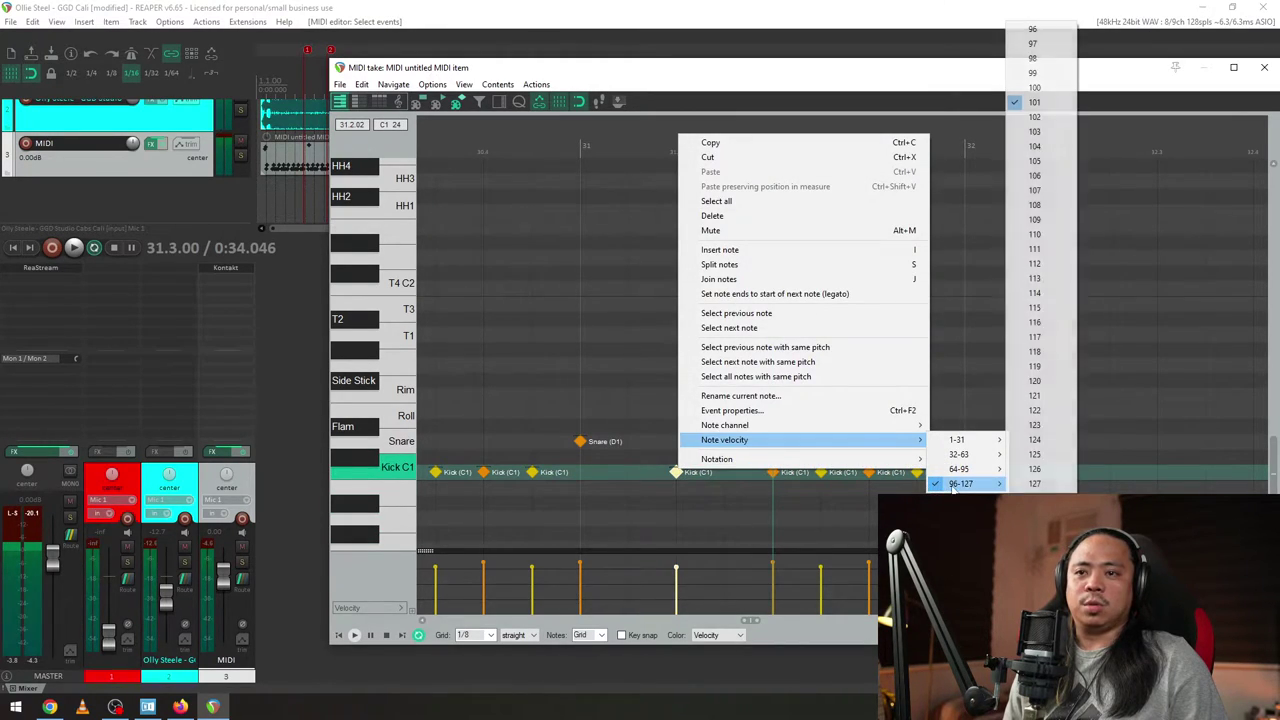
{"action": "left_click", "coordinate": [1020, 235]}
- Set the kick notes from 31.3.00 to 32.1.00 to velocity 110, with the notes at 31.3.50 and 31.4.50 softer
{"action": "left_click_drag", "start_coordinate": [783, 457], "coordinate": [985, 520]}
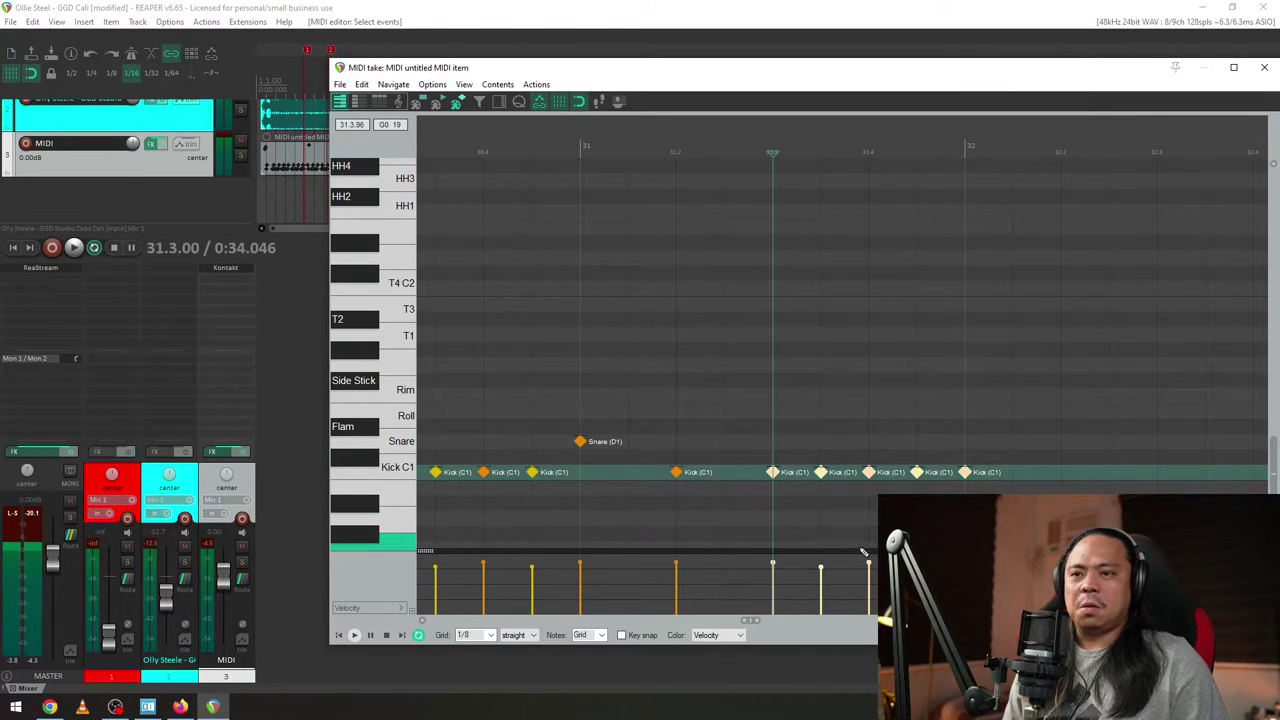
{"action": "right_click", "coordinate": [775, 474]}
{"action": "mouse_move", "coordinate": [848, 444]}
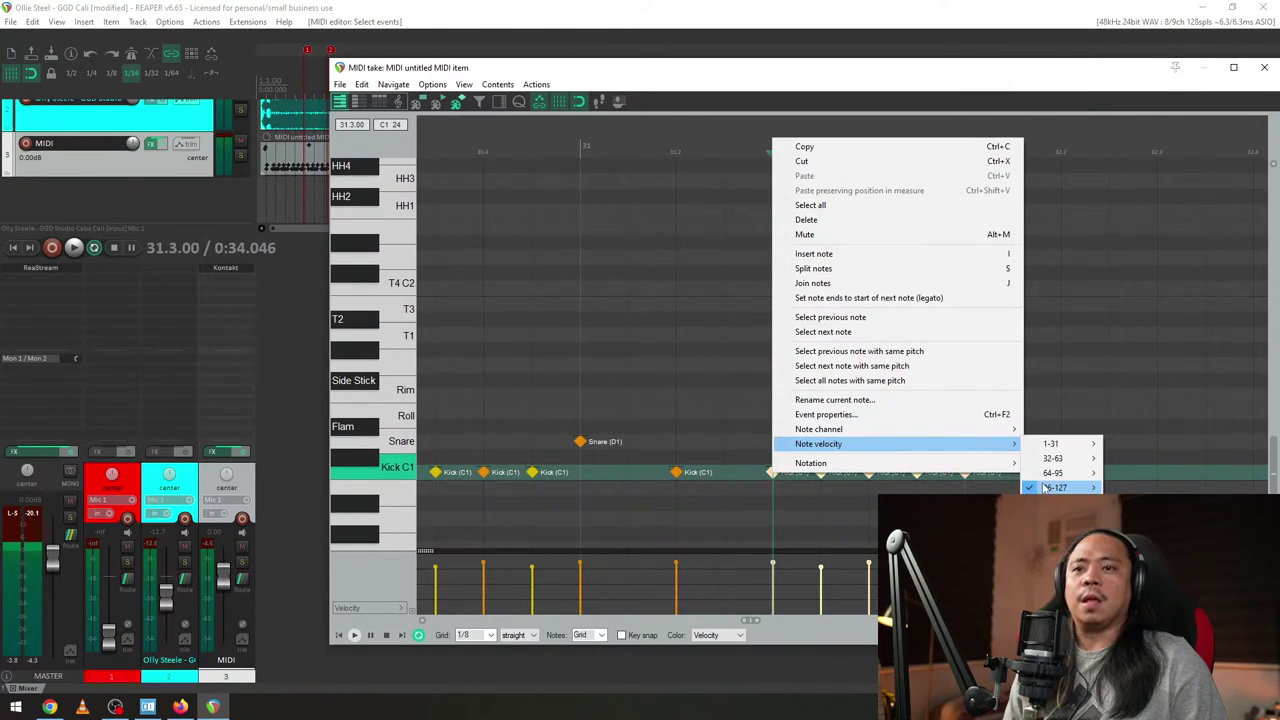
{"action": "mouse_move", "coordinate": [1048, 487]}
{"action": "left_click", "coordinate": [1130, 240]}
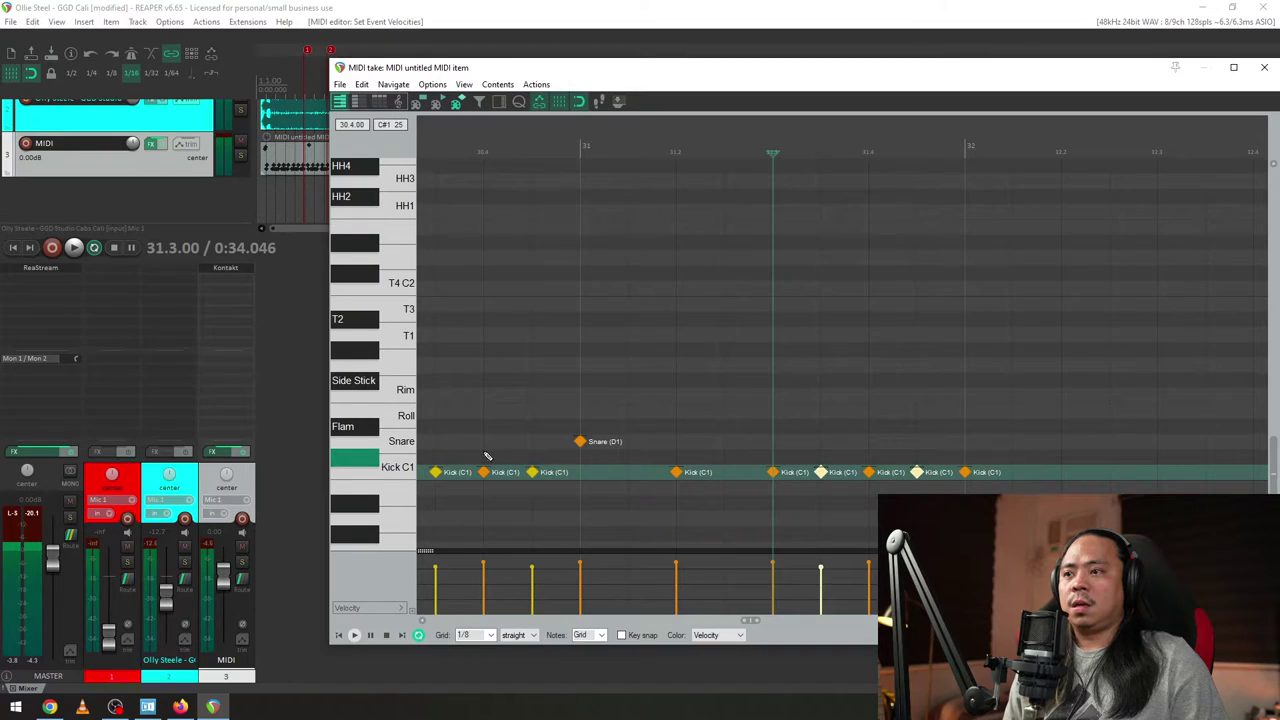
{"action": "scroll", "coordinate": [611, 452], "scroll_direction": "down", "scroll_amount": 2}
{"action": "scroll", "coordinate": [740, 434], "scroll_direction": "down", "scroll_amount": 2}
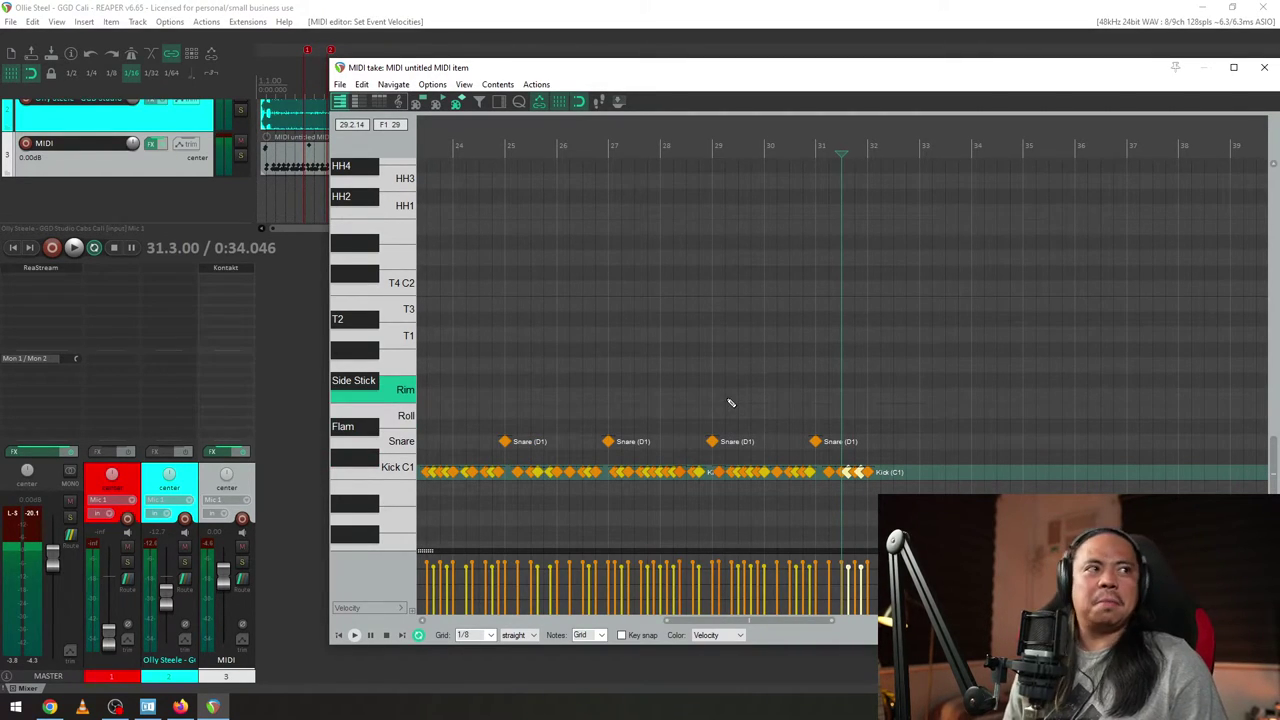
{"action": "left_click", "coordinate": [180, 706]}
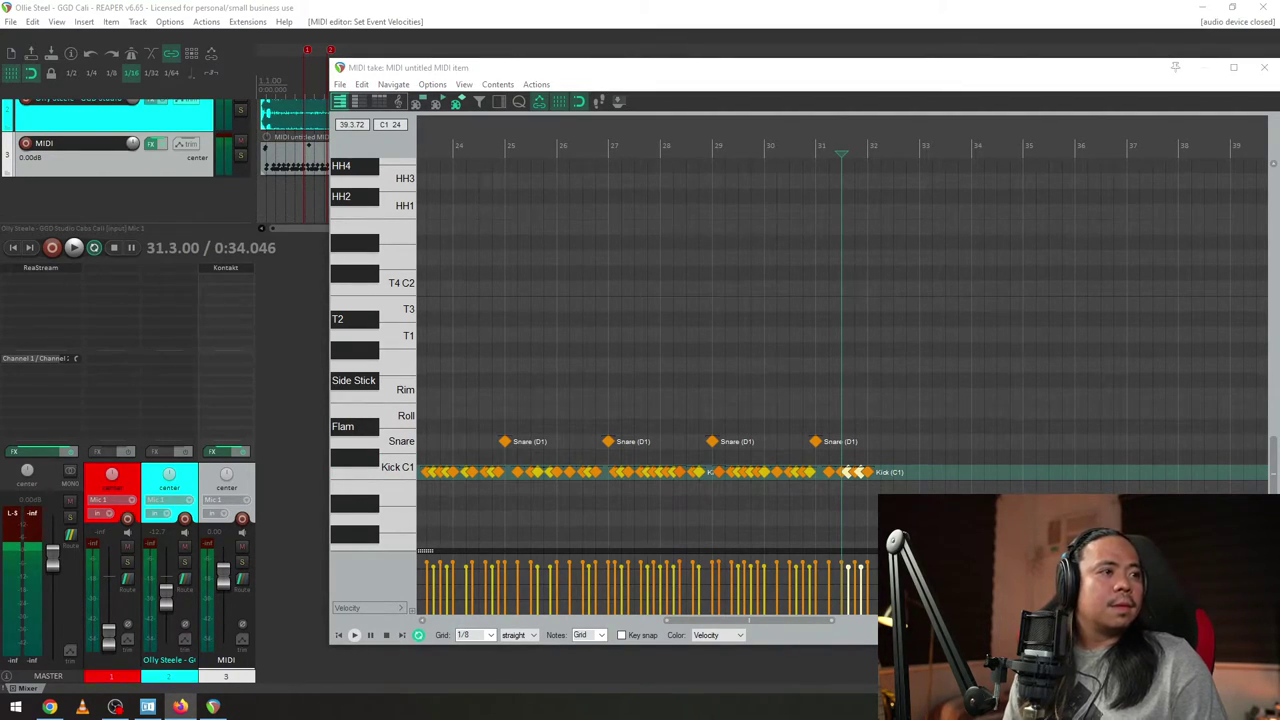
{"action": "scroll", "coordinate": [647, 430], "scroll_direction": "down", "scroll_amount": 3}
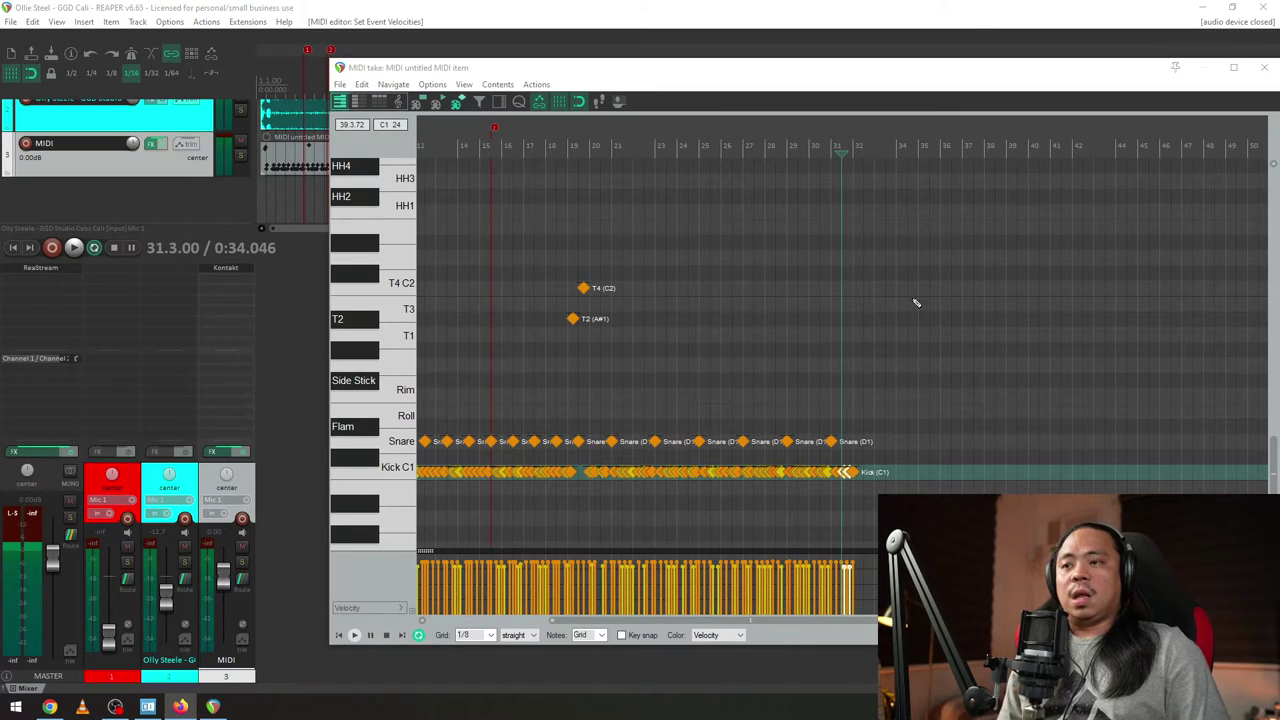
{"action": "scroll", "coordinate": [634, 276], "scroll_direction": "down", "scroll_amount": 4}
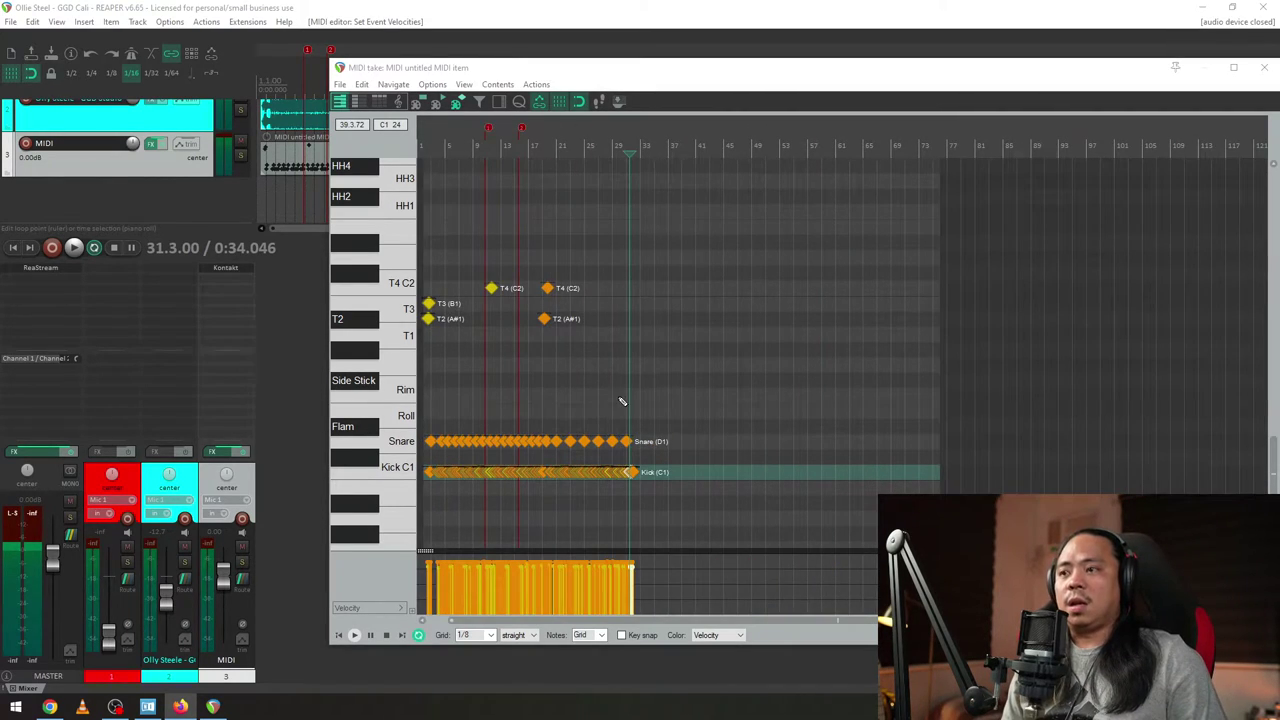
- Play back the drum part from bar 23 to review it against the reference audio
{"action": "left_click", "coordinate": [339, 636]}
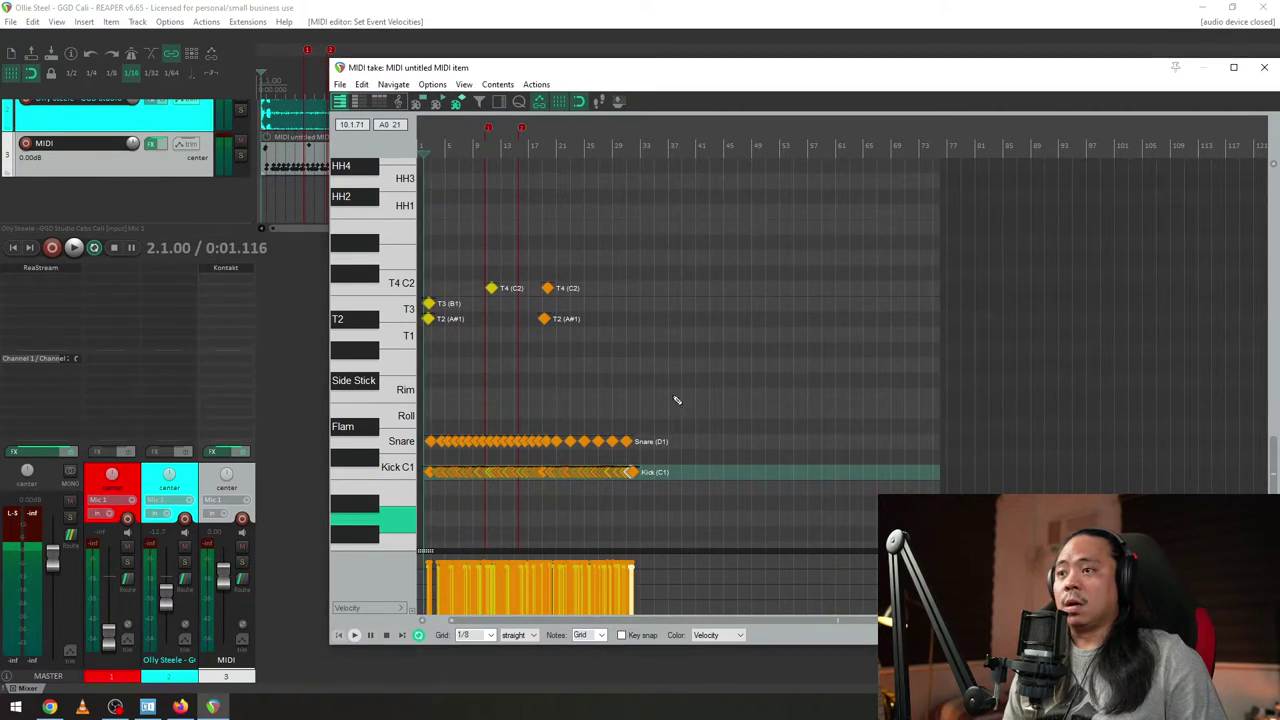
{"action": "scroll", "coordinate": [708, 376], "scroll_direction": "up", "scroll_amount": 4}
{"action": "left_click", "coordinate": [941, 139]}
{"action": "key", "text": "space"}
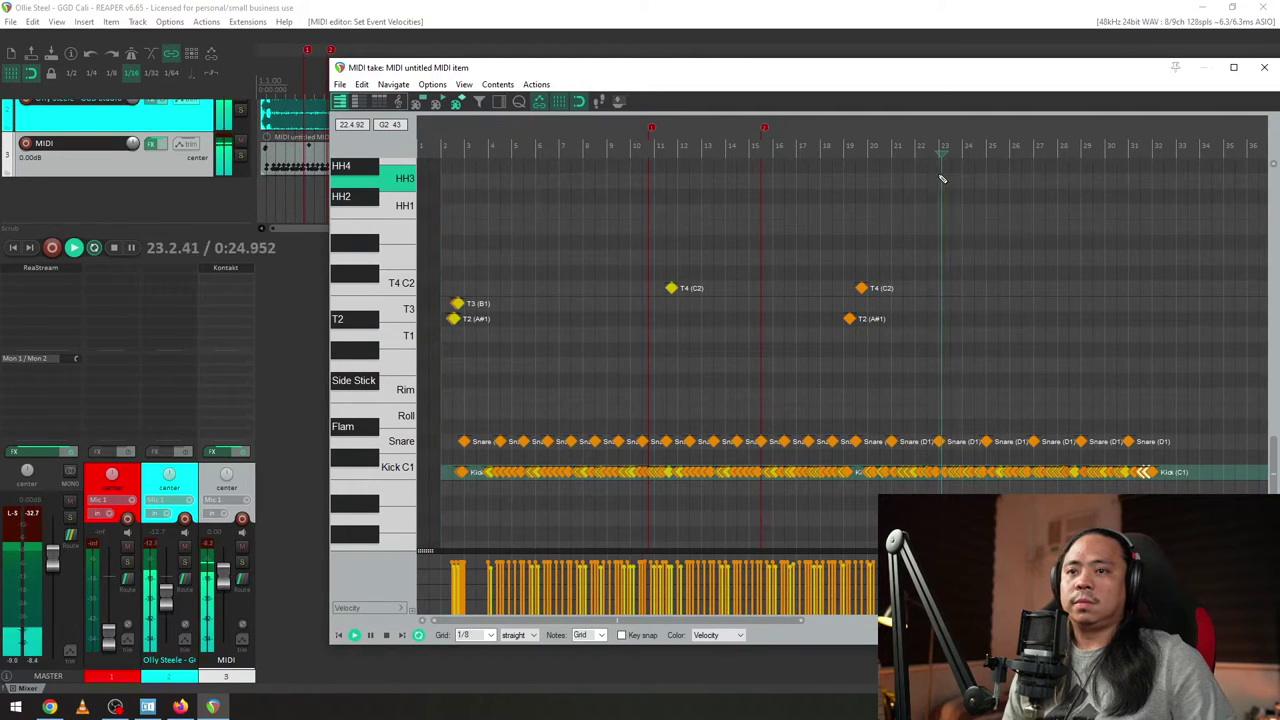
- Play back from 30.4.00 and add kick notes at 32.2.00 and 32.2.50
{"action": "scroll", "coordinate": [943, 200], "scroll_direction": "up", "scroll_amount": 6}
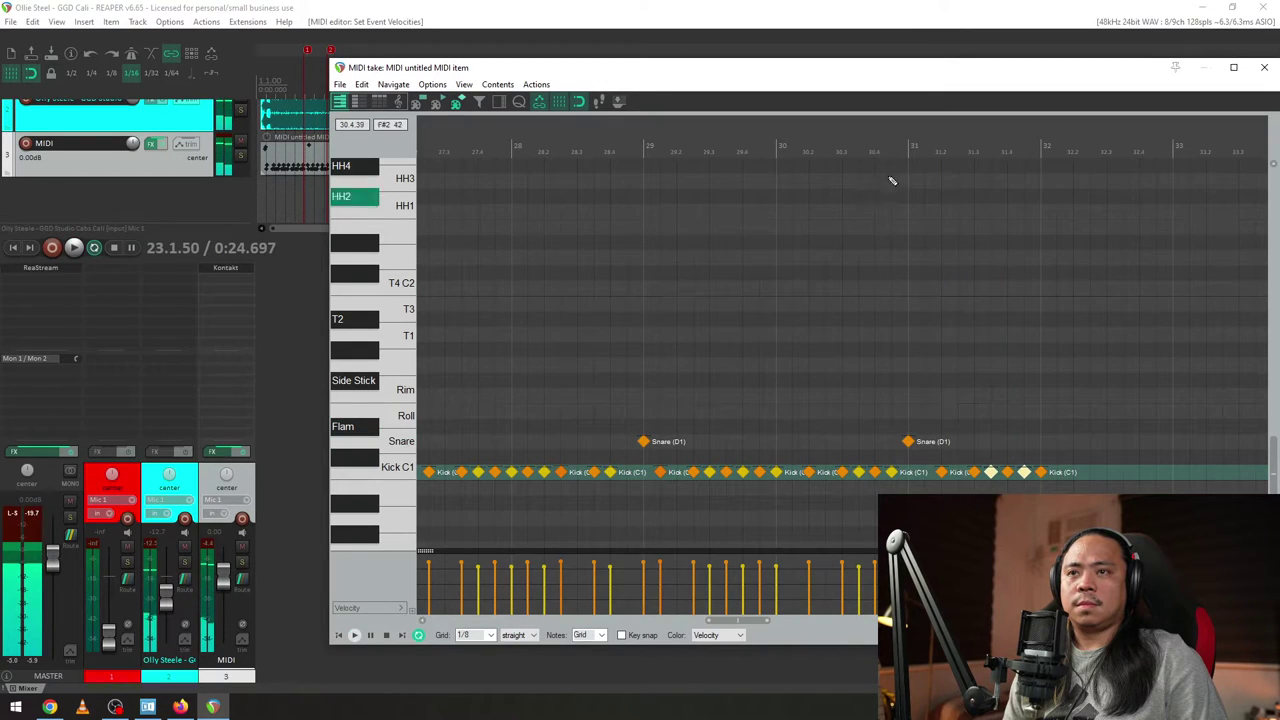
{"action": "left_click", "coordinate": [875, 150]}
{"action": "scroll", "coordinate": [1010, 430], "scroll_direction": "up", "scroll_amount": 3}
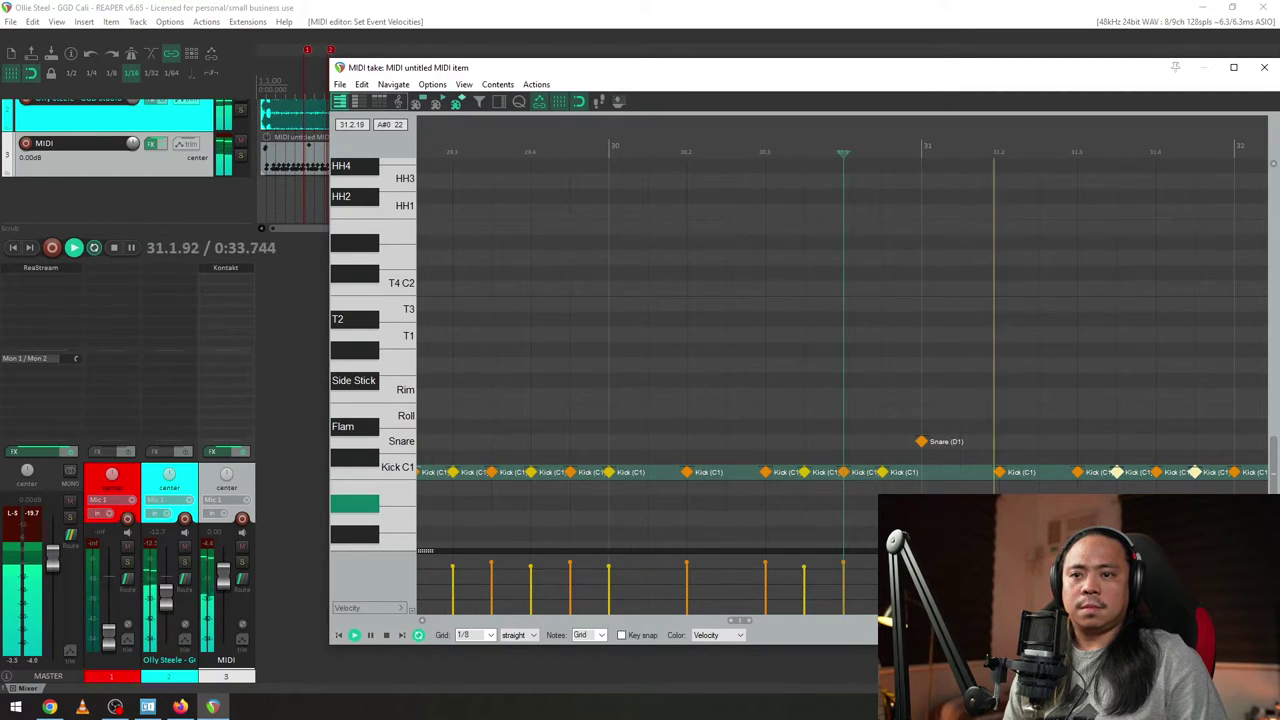
{"action": "scroll", "coordinate": [1050, 488], "scroll_direction": "down", "scroll_amount": 3}
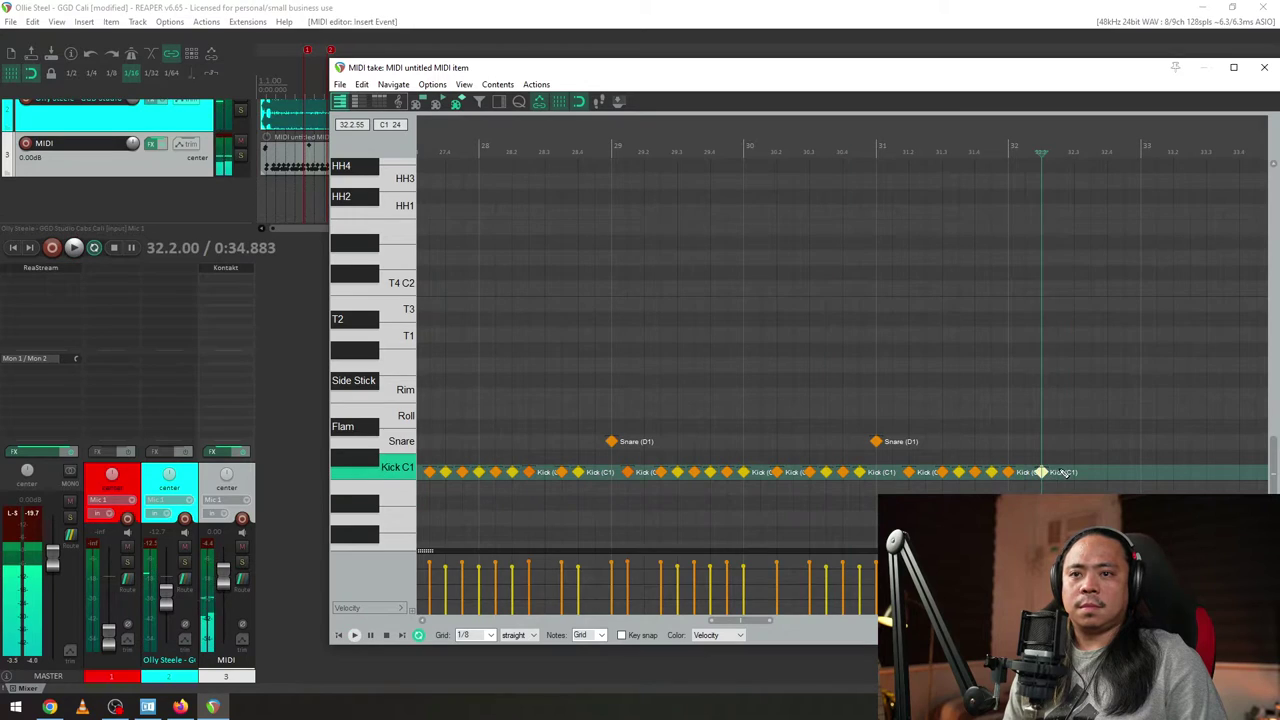
{"action": "scroll", "coordinate": [1014, 445], "scroll_direction": "up", "scroll_amount": 4}
- Play back from 32.1.00 and add kick notes at 32.3.50 and 32.4.00
{"action": "key", "text": "space"}
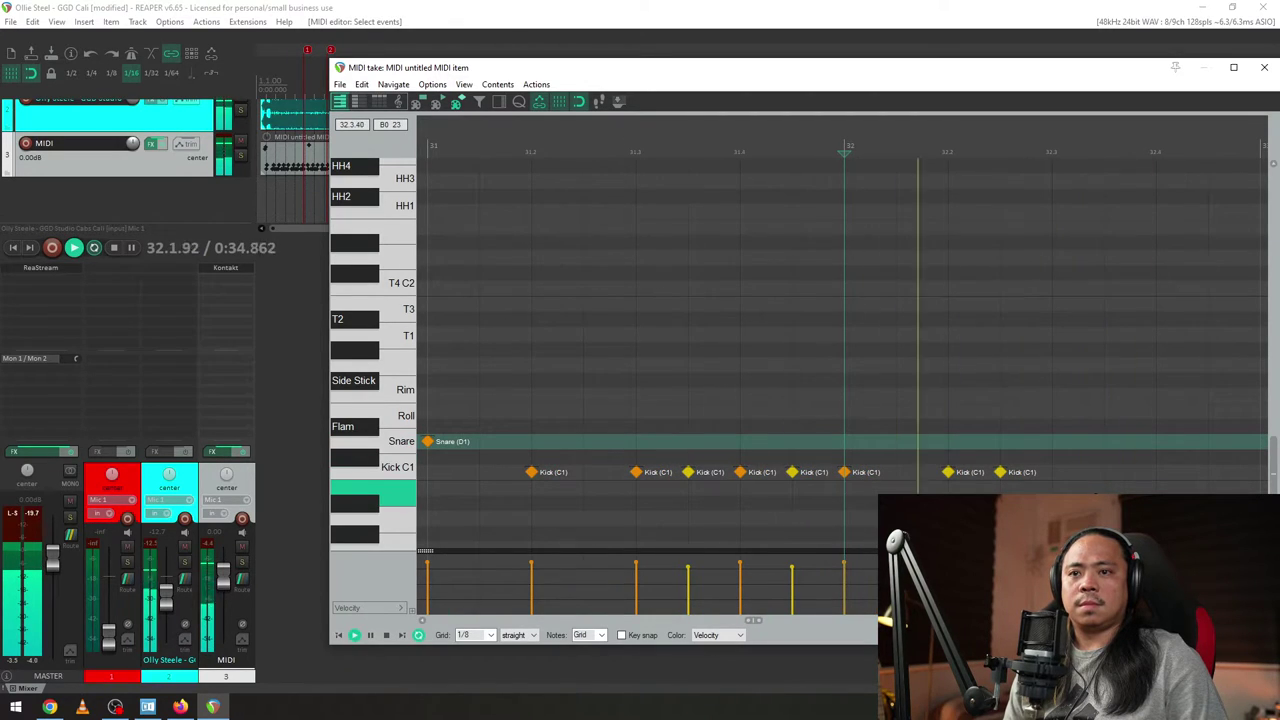
{"action": "key", "text": "space"}
{"action": "left_click", "coordinate": [1116, 476]}
{"action": "key", "text": "space"}
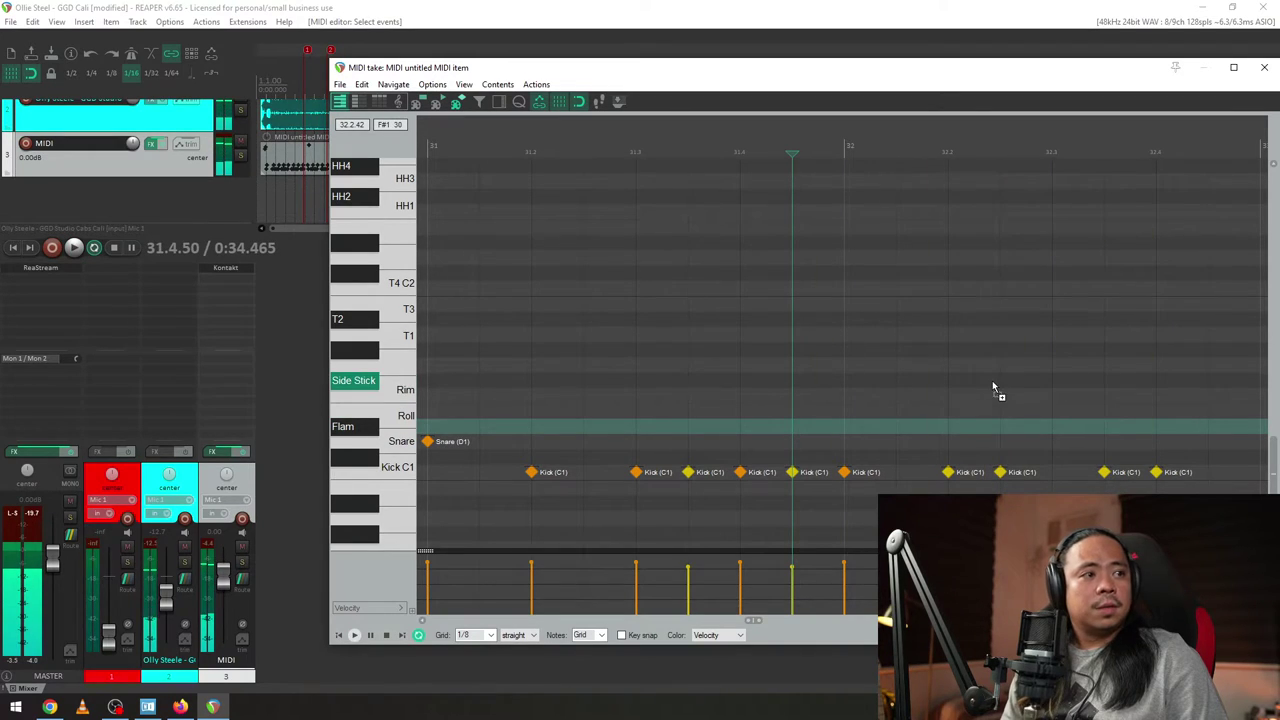
- Play back from 31.4.50, then add a kick note at 32.4.50 and a snare note at 33.1.00
{"action": "left_click_drag", "start_coordinate": [1170, 132], "coordinate": [805, 140]}
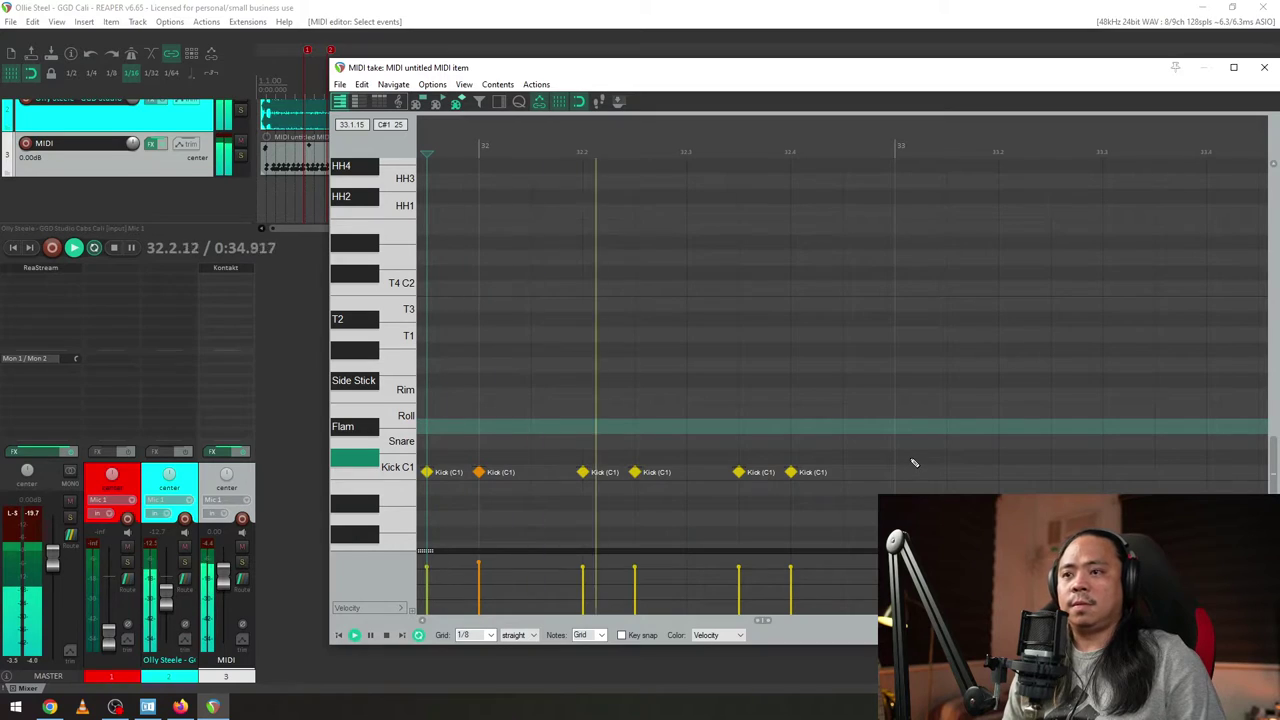
{"action": "key", "text": "space"}
{"action": "left_click", "coordinate": [843, 471]}
{"action": "left_click", "coordinate": [895, 441]}
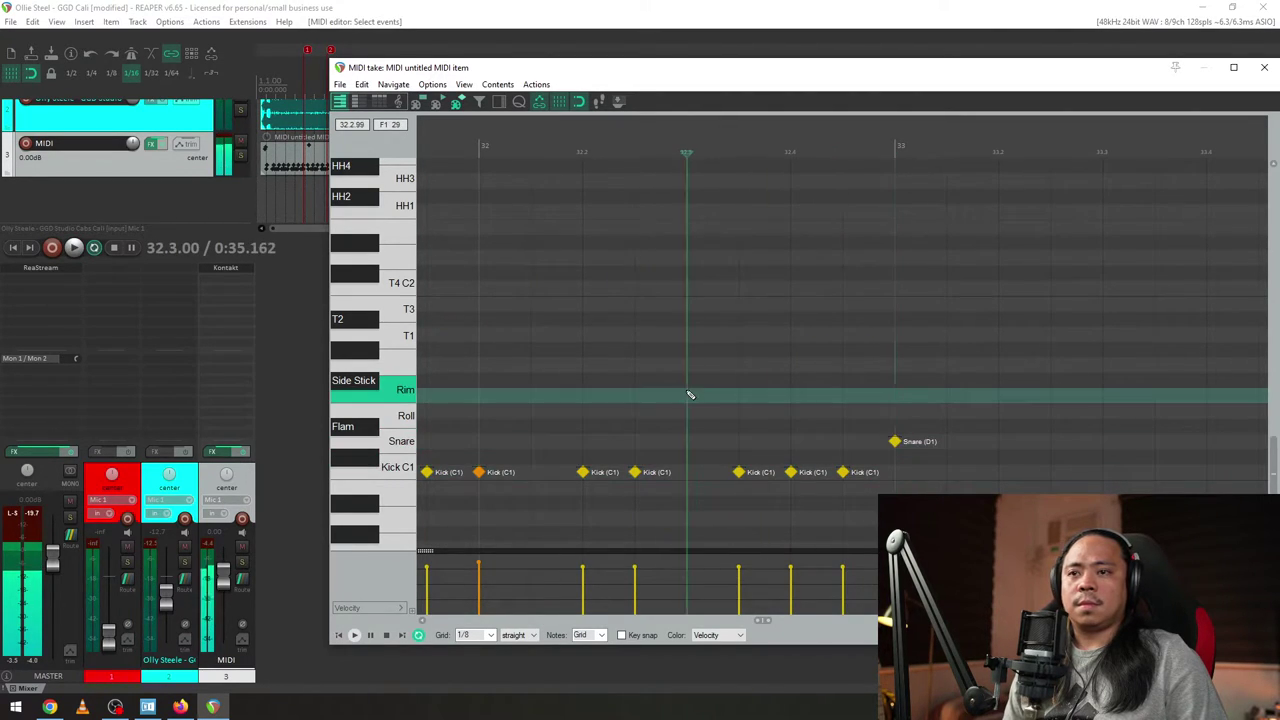
- Play back from 32.3.00 and add kick notes at 33.2.00, 33.3.00 and 33.3.50
{"action": "key", "text": "space"}
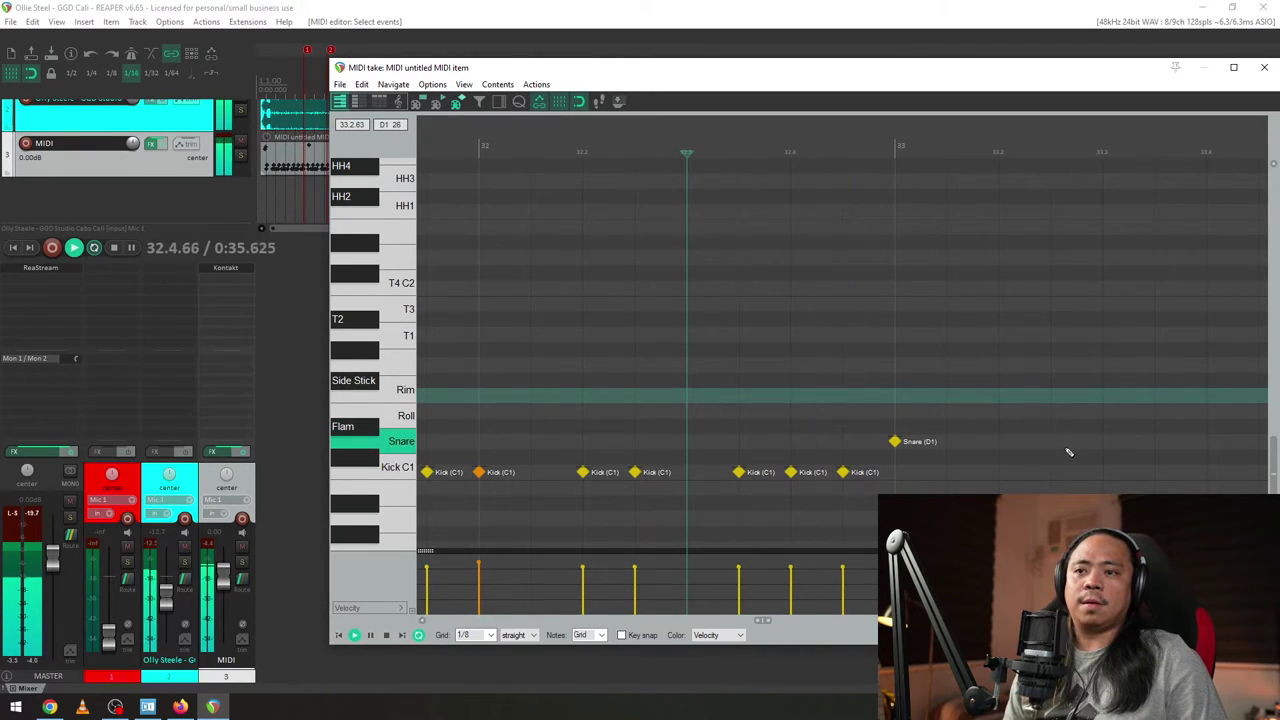
{"action": "double_click", "coordinate": [998, 472]}
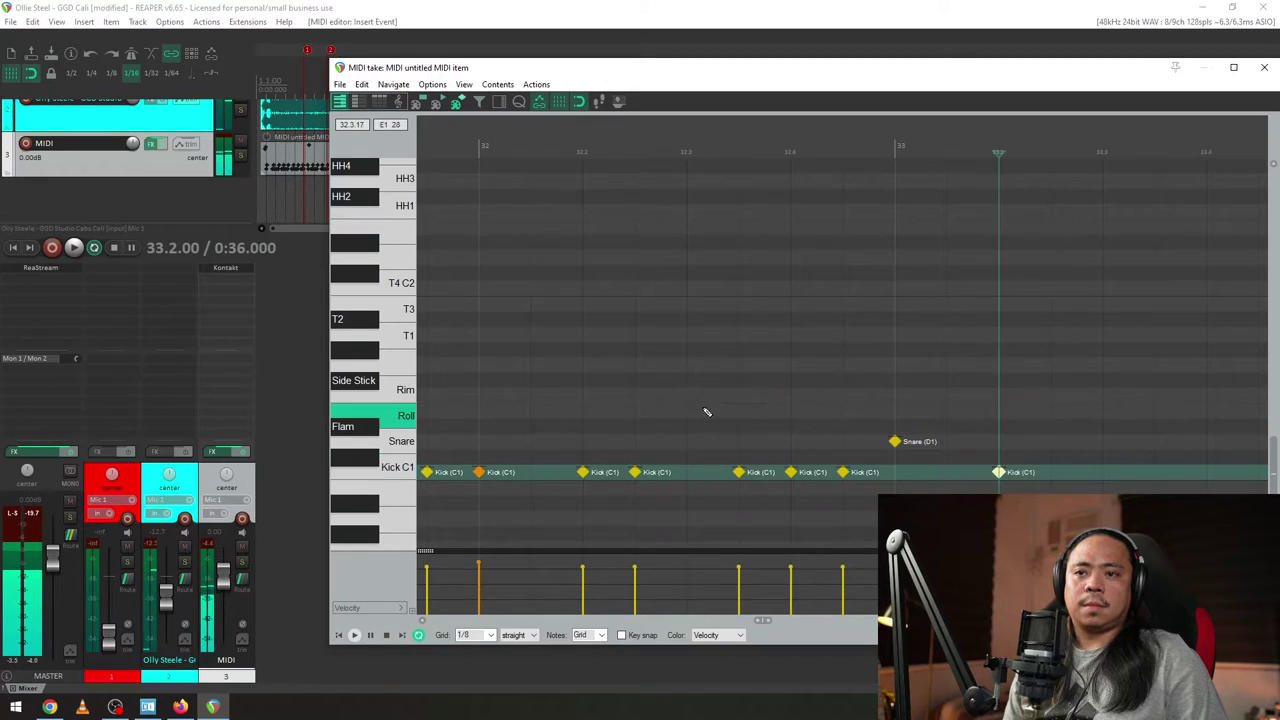
{"action": "double_click", "coordinate": [1106, 474]}
{"action": "double_click", "coordinate": [1153, 474]}
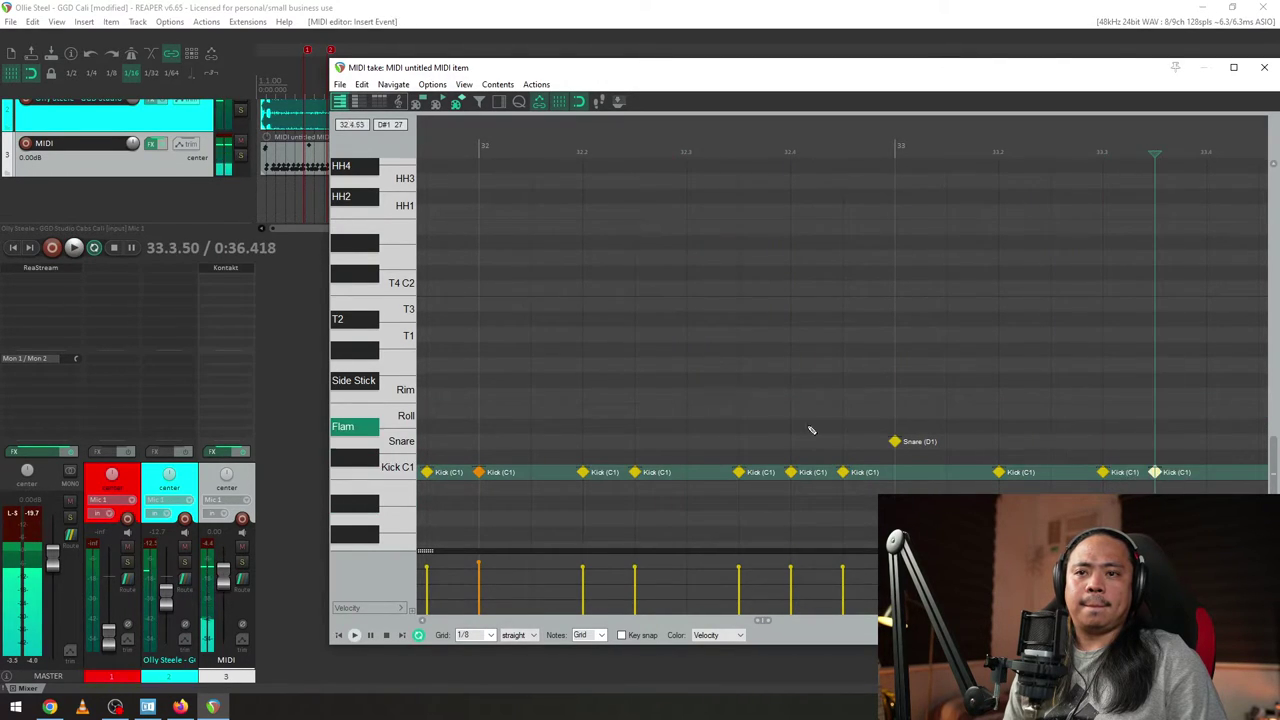
- Play back from the end of bar 32 and add kick notes at 33.4.50 and 34.1.00
{"action": "left_click", "coordinate": [805, 429]}
{"action": "scroll", "coordinate": [973, 453], "scroll_direction": "down", "scroll_amount": 5}
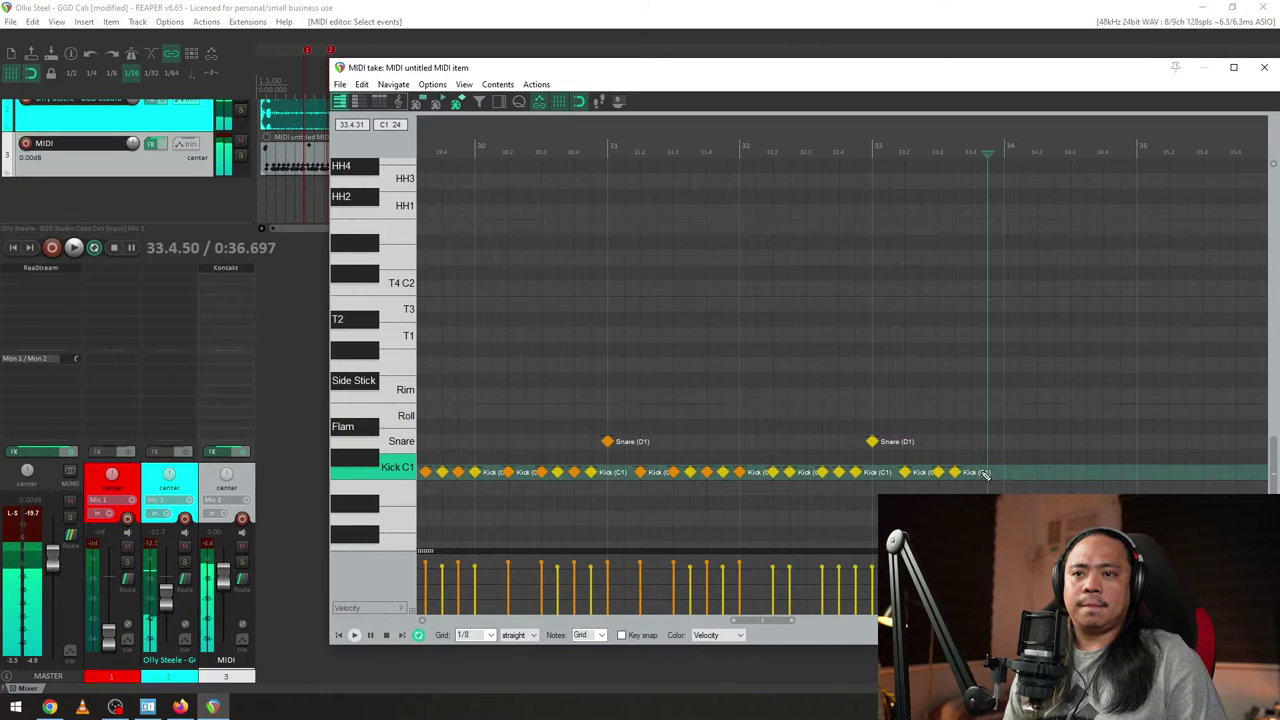
{"action": "double_click", "coordinate": [1004, 472]}
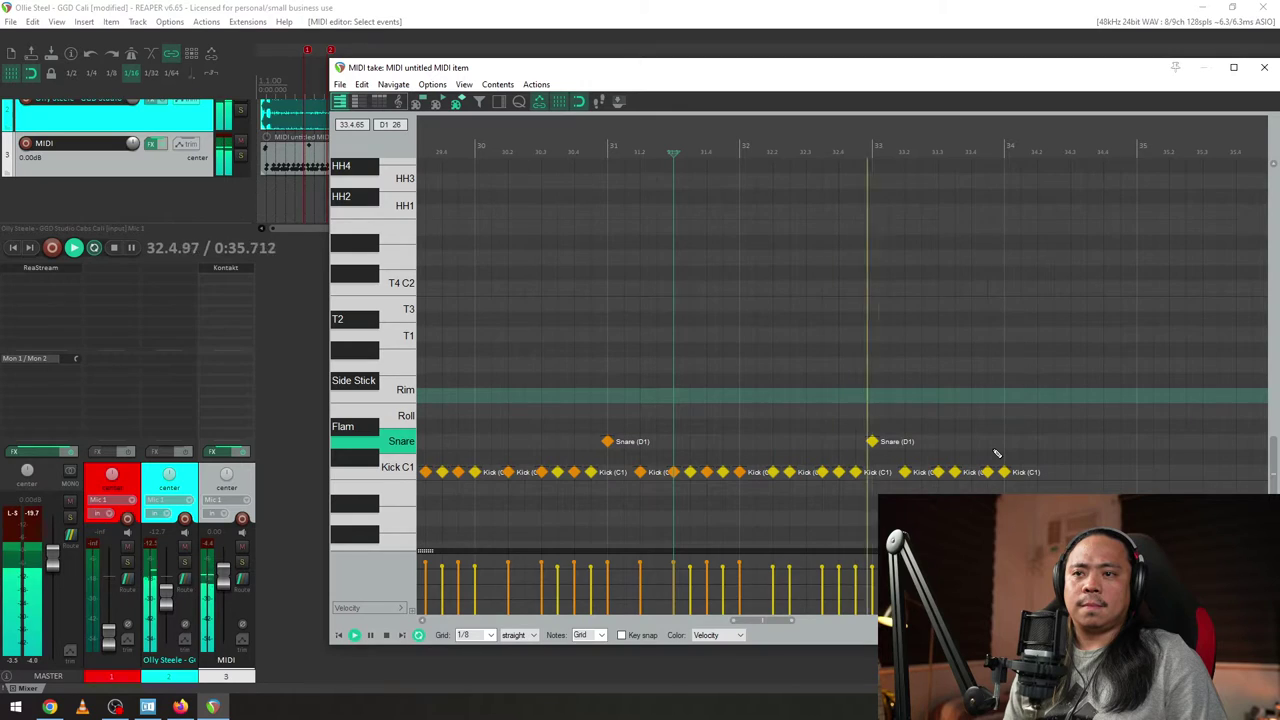
- Play back from 33.1.00 and add kick notes at 34.2.00, 34.3.00, 34.3.50 and 34.4.00
{"action": "double_click", "coordinate": [1037, 472]}
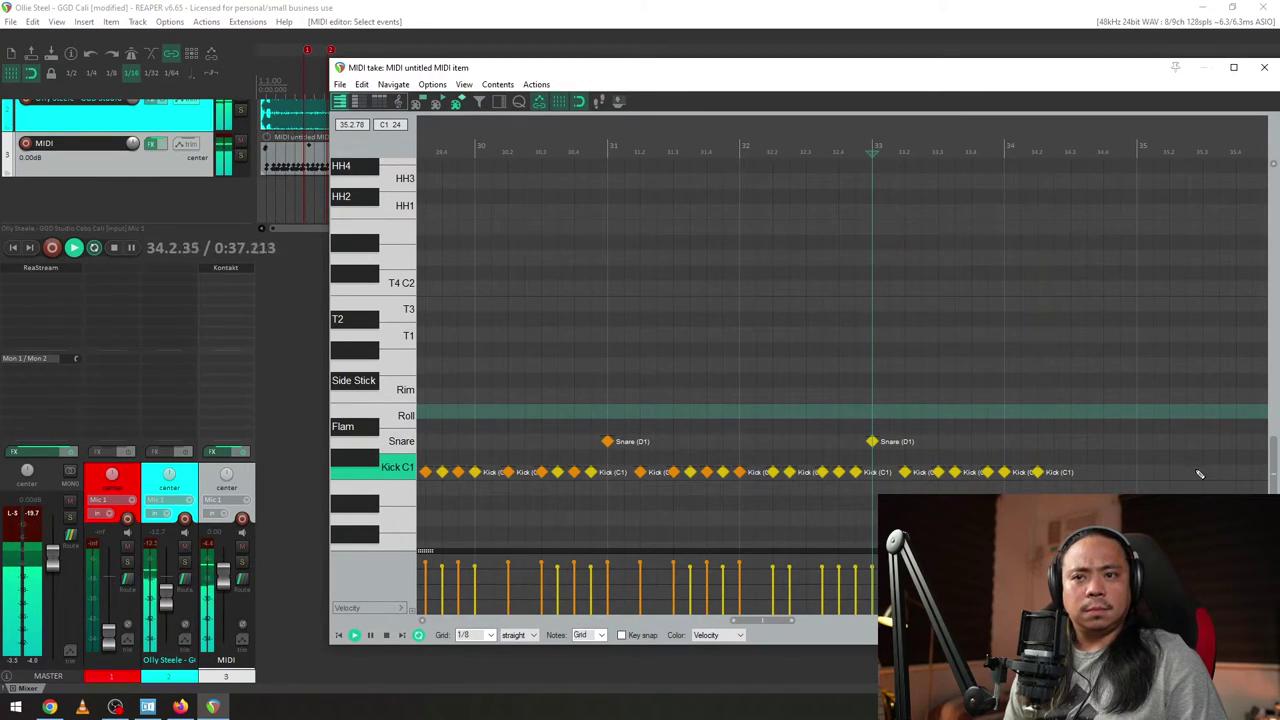
{"action": "double_click", "coordinate": [1074, 472]}
{"action": "double_click", "coordinate": [1088, 472]}
{"action": "double_click", "coordinate": [1105, 472]}
- Check the new kicks by playing back from 34.2.00, and mute the MIDI track
{"action": "left_click", "coordinate": [1046, 441]}
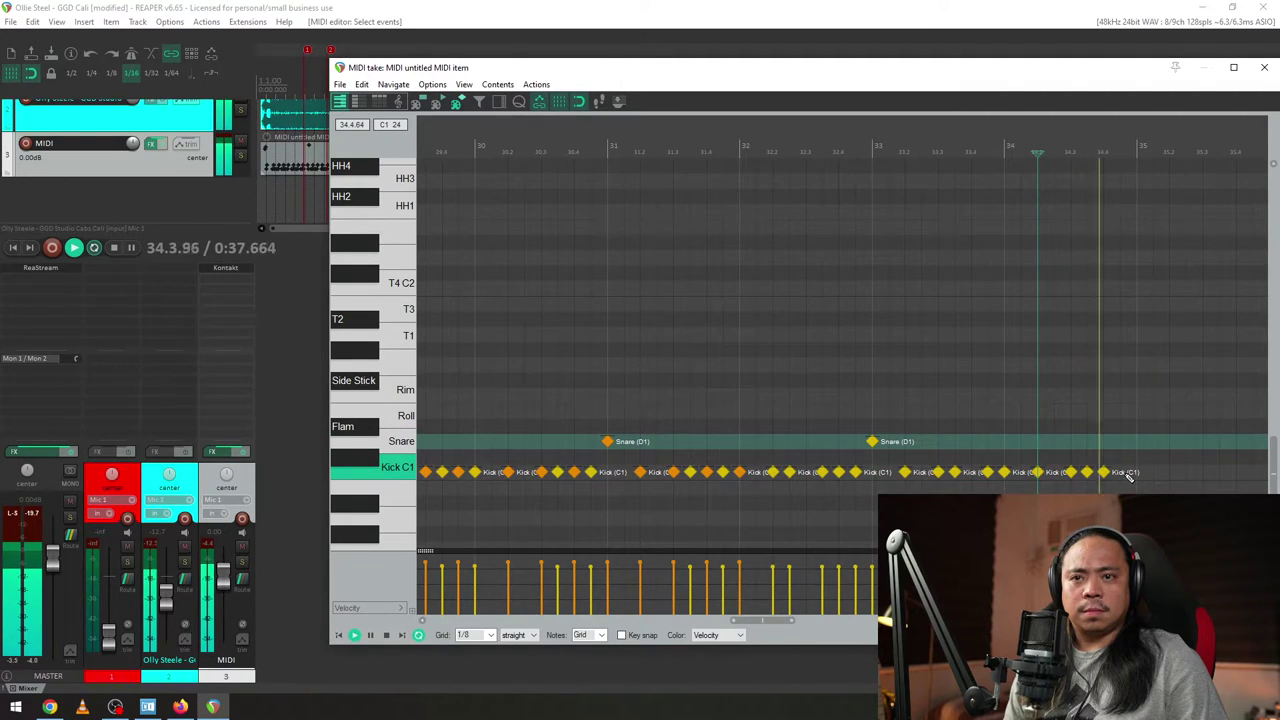
{"action": "key", "text": "space"}
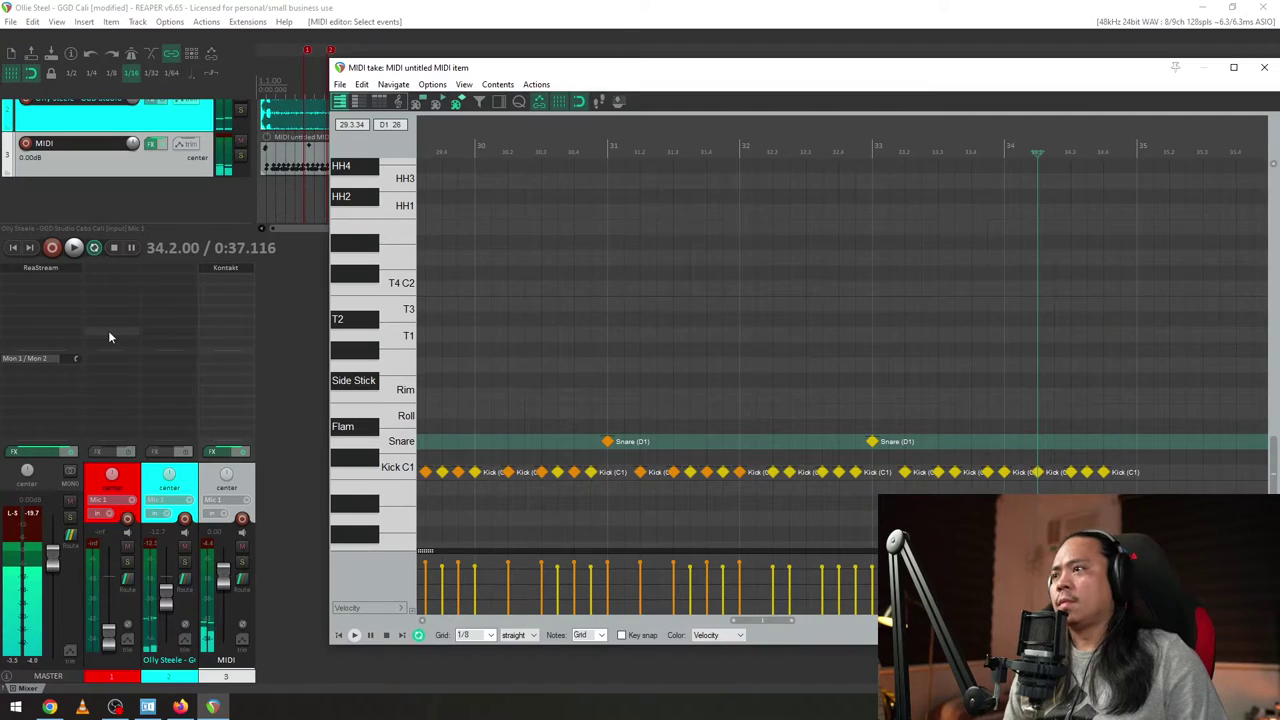
{"action": "left_click", "coordinate": [241, 546]}
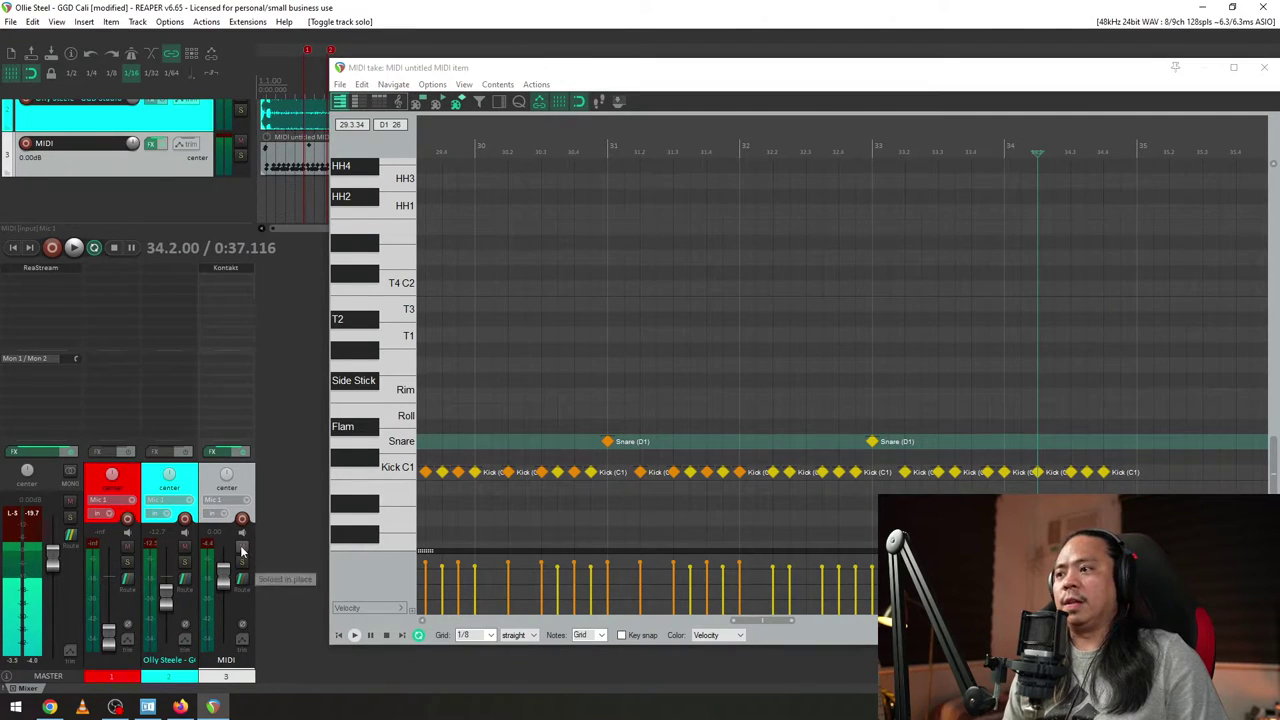
- Play back the reference from 34.2.00 and add a kick note at 34.4.50 and a snare note at 35.1.00
{"action": "key", "text": "space"}
{"action": "scroll", "coordinate": [1152, 454], "scroll_direction": "up", "scroll_amount": 3}
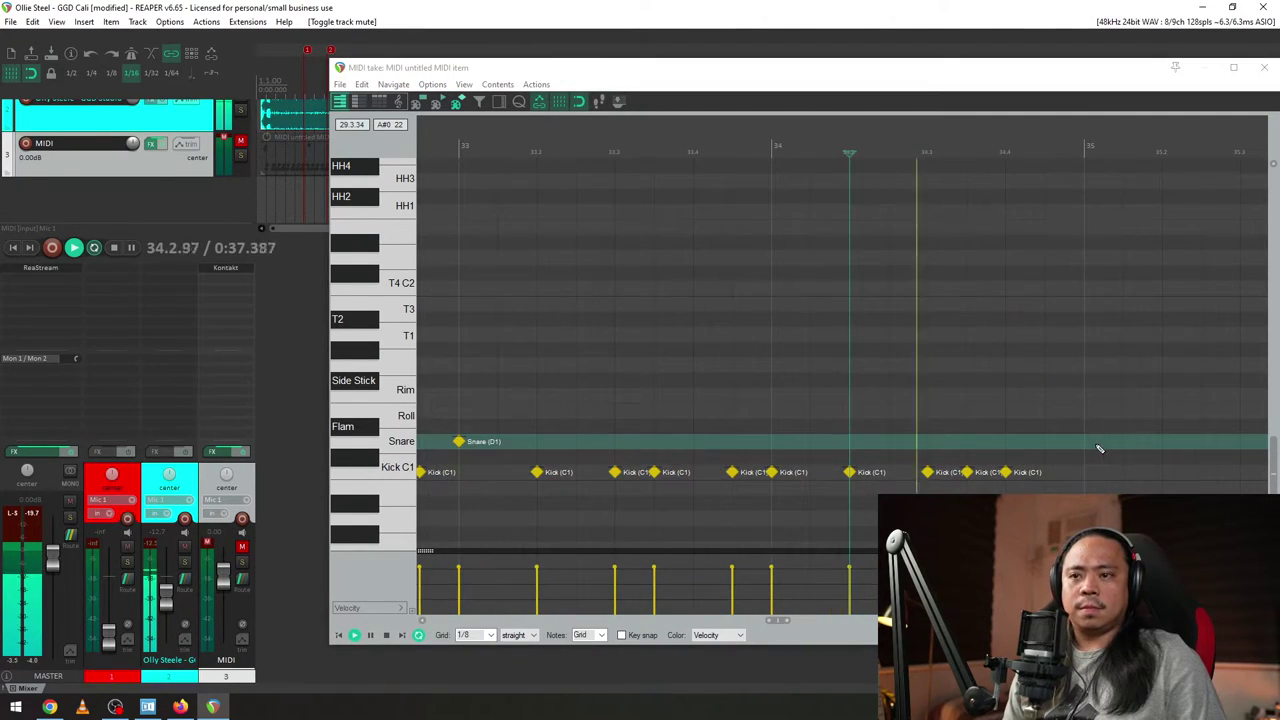
{"action": "left_click", "coordinate": [1044, 472]}
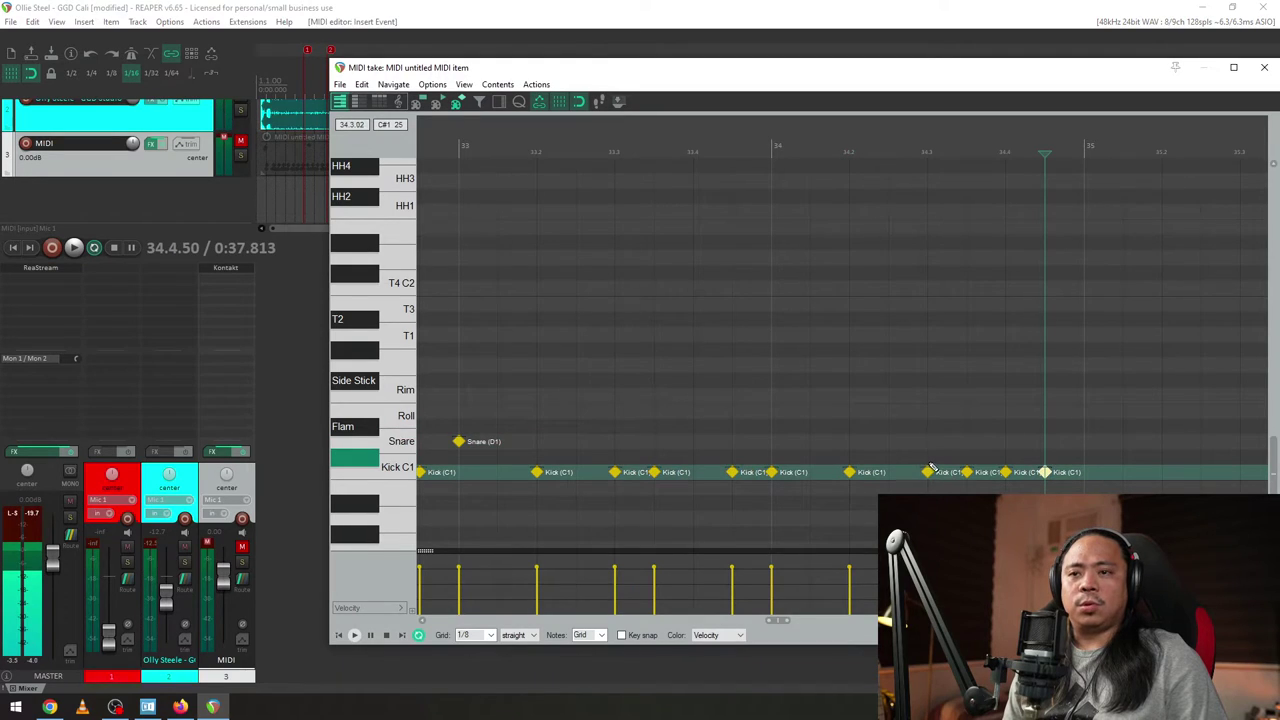
{"action": "left_click", "coordinate": [1084, 441]}
- Play back the reference from 34.1.50 past the snare and add a T1 tom note at 35.2.00
{"action": "key", "text": "space"}
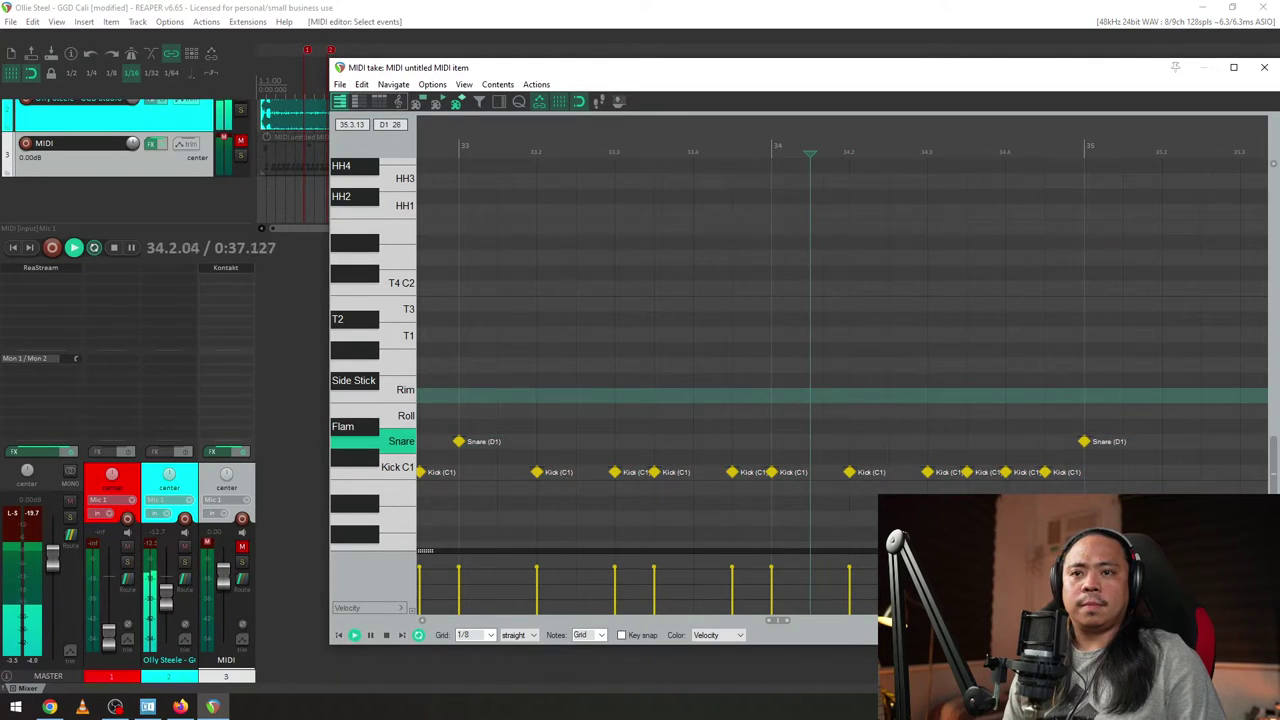
{"action": "scroll", "coordinate": [1182, 455], "scroll_direction": "down", "scroll_amount": 3}
{"action": "key", "text": "space"}
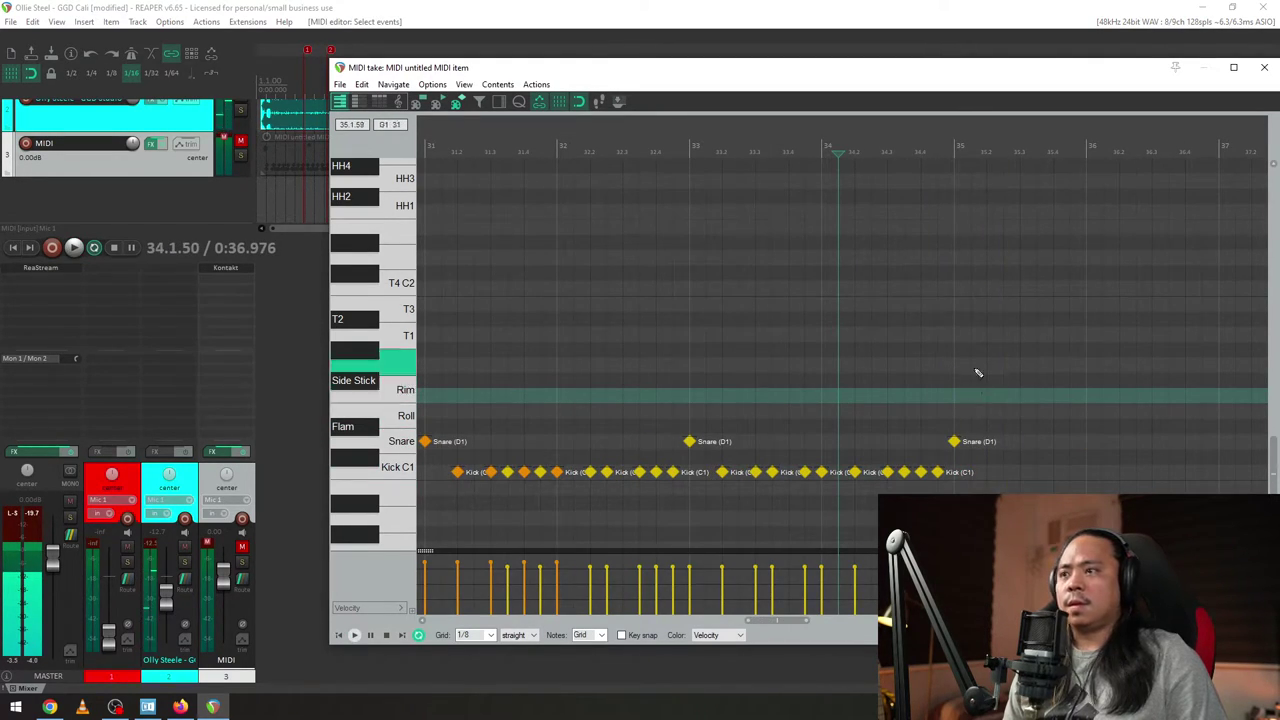
{"action": "key", "text": "space"}
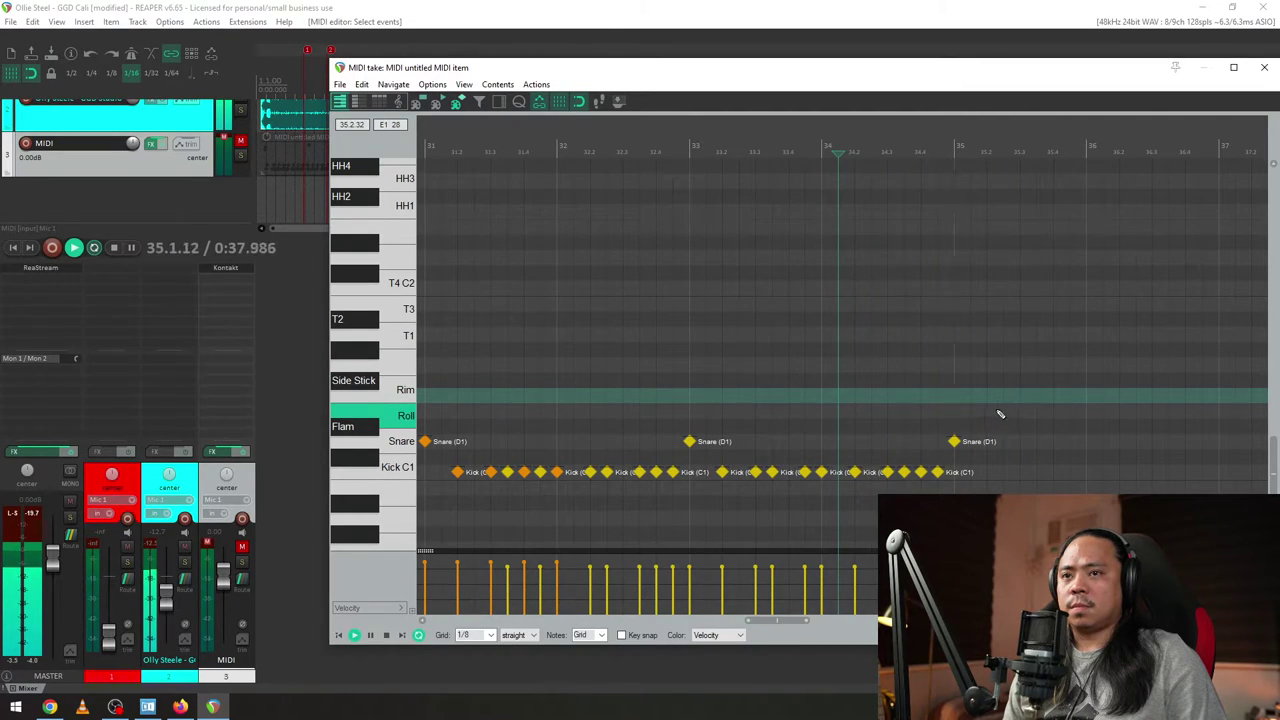
{"action": "key", "text": "space"}
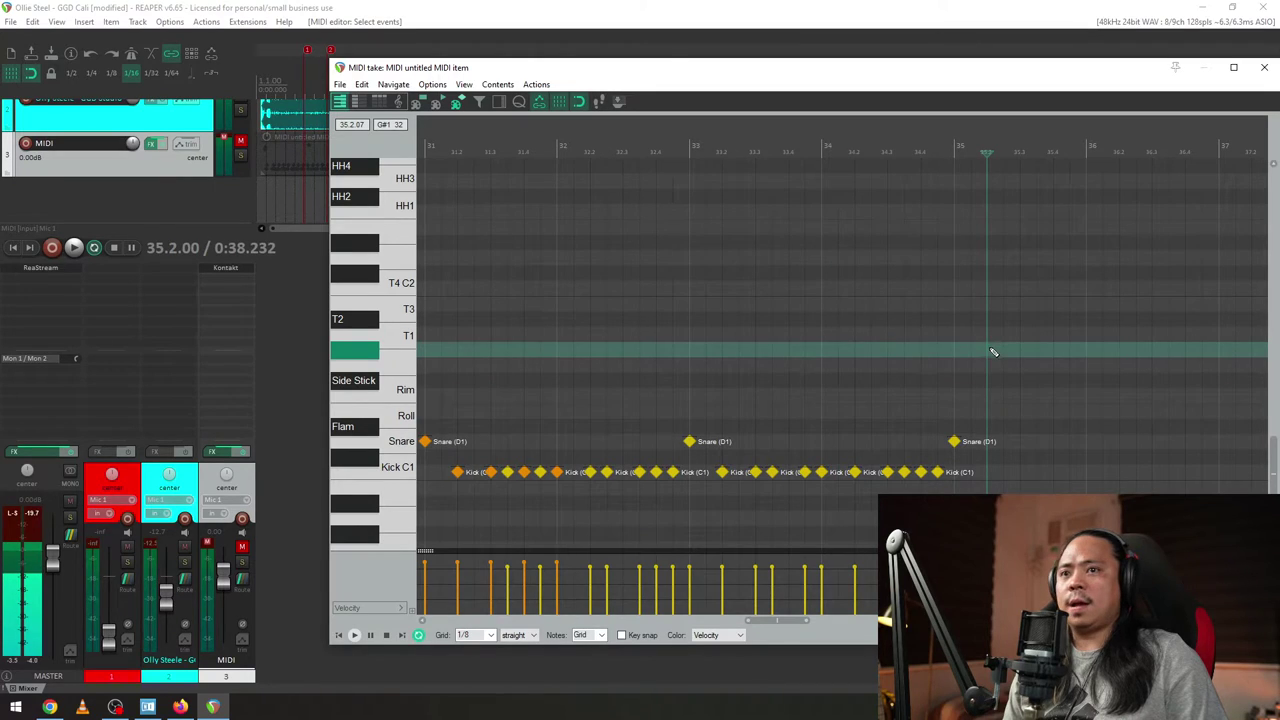
{"action": "left_click", "coordinate": [988, 334]}
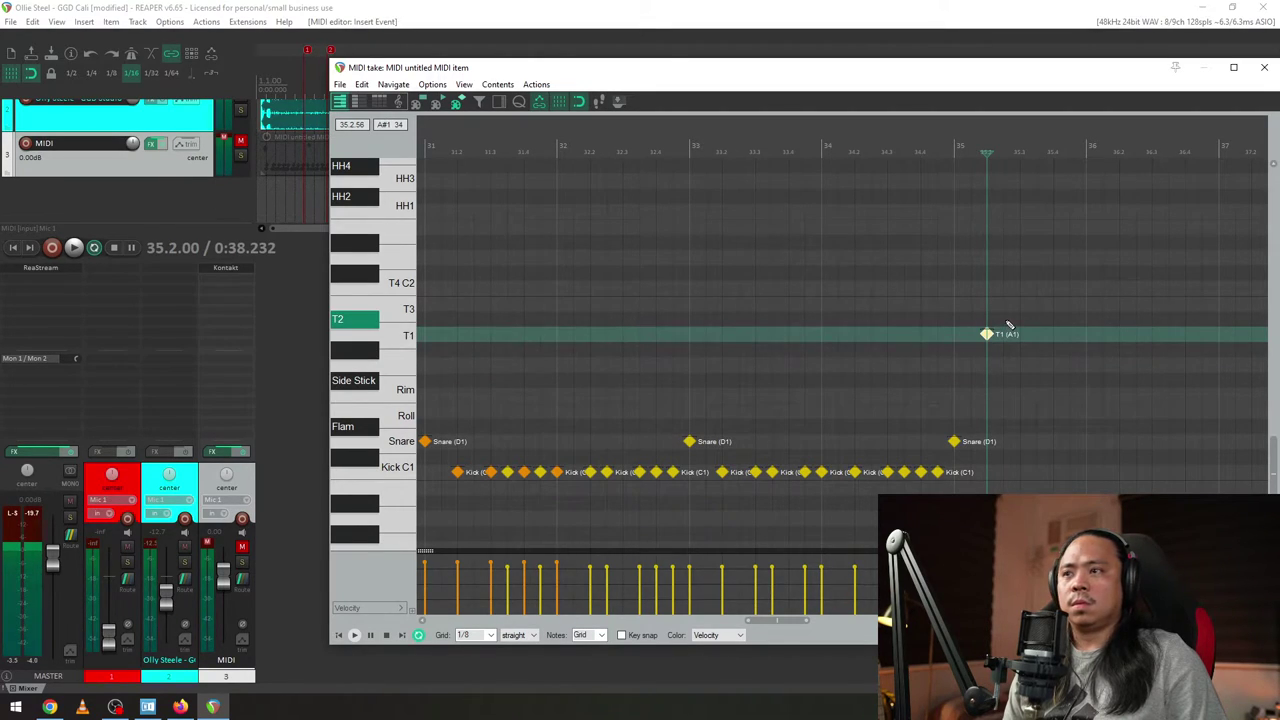
- Add a T2 tom note at 35.2.50, unmute the MIDI track and check the toms by playing back from 34.3.50
{"action": "left_click", "coordinate": [1005, 319]}
{"action": "scroll", "coordinate": [1006, 323], "scroll_direction": "up", "scroll_amount": 4}
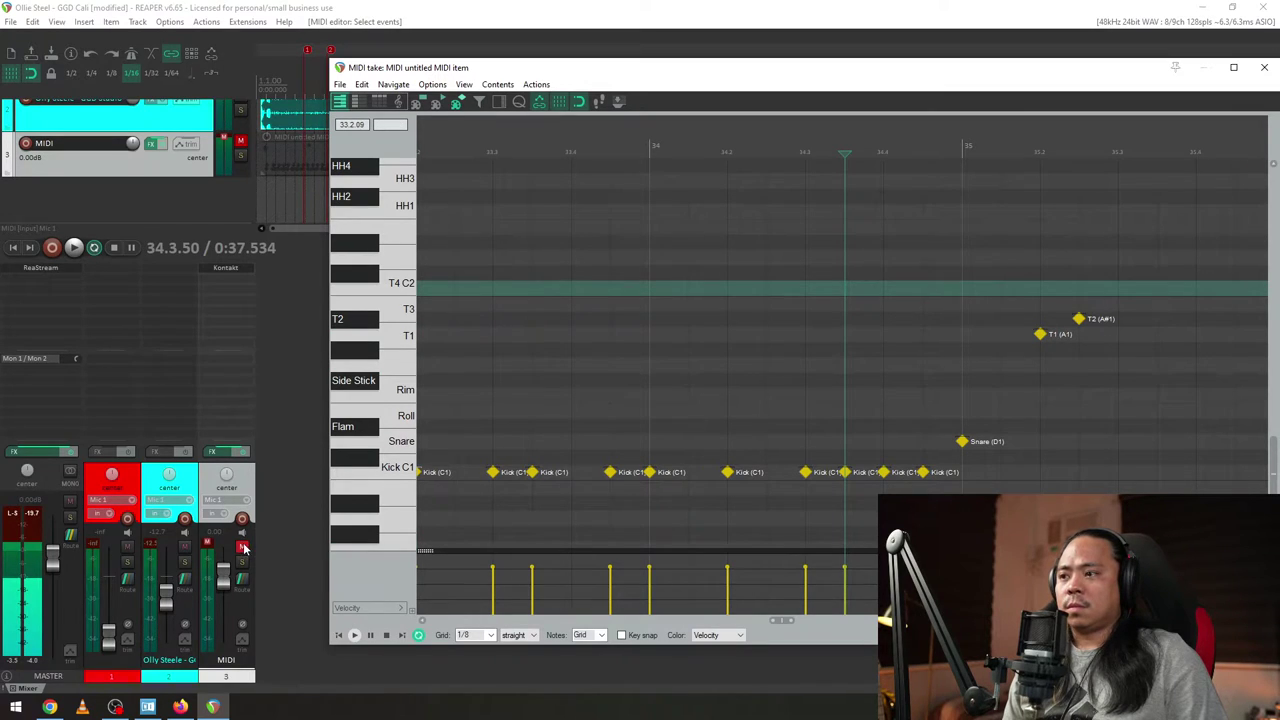
{"action": "left_click", "coordinate": [243, 548]}
{"action": "key", "text": "space"}
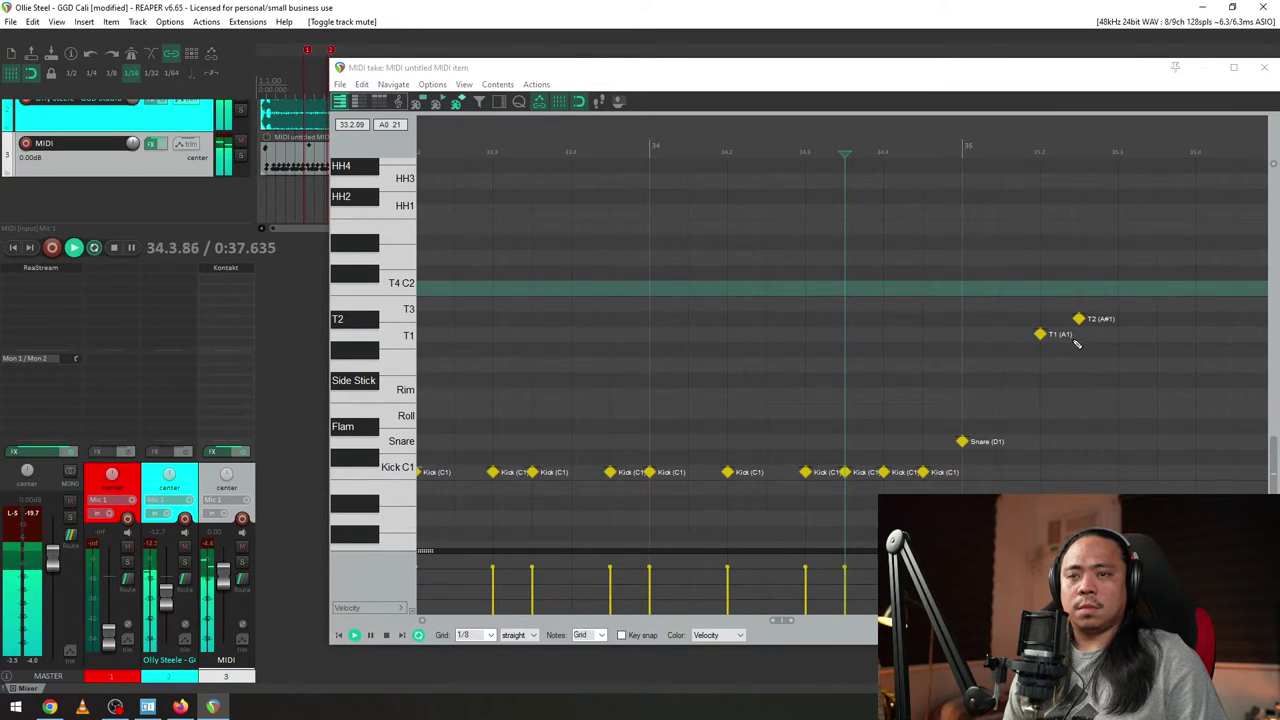
{"action": "key", "text": "space"}
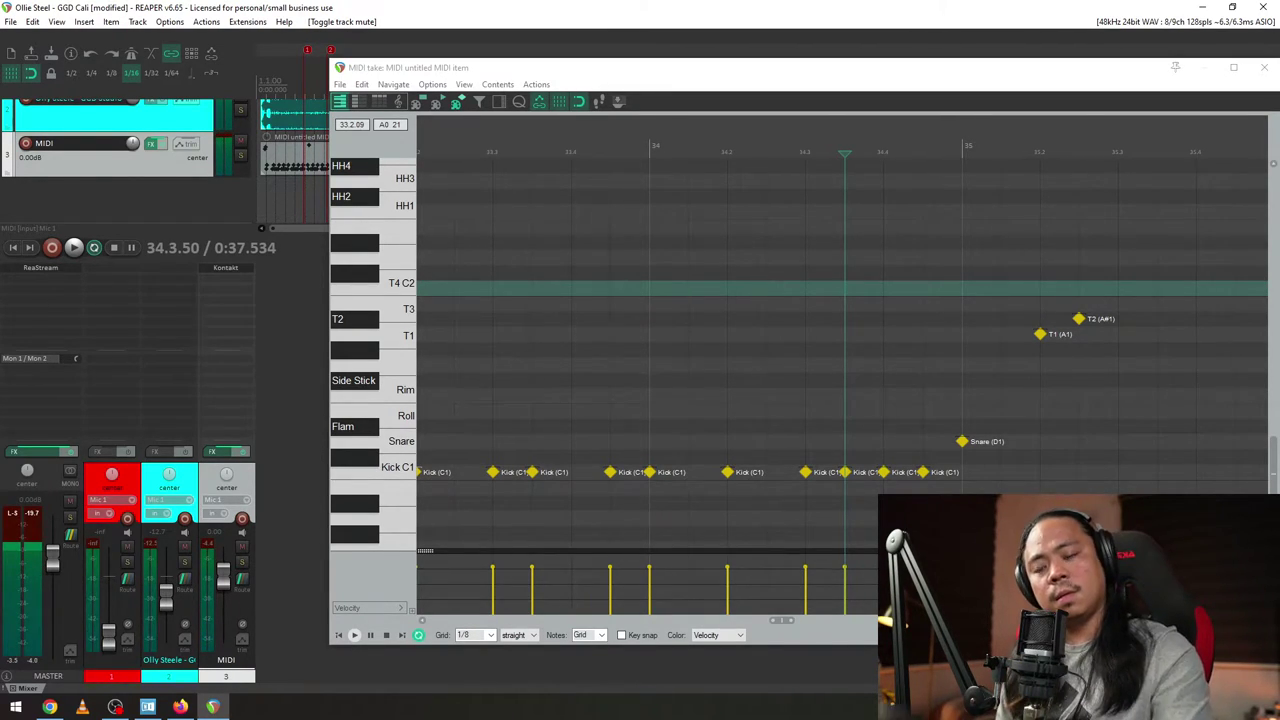
{"action": "key", "text": "space"}
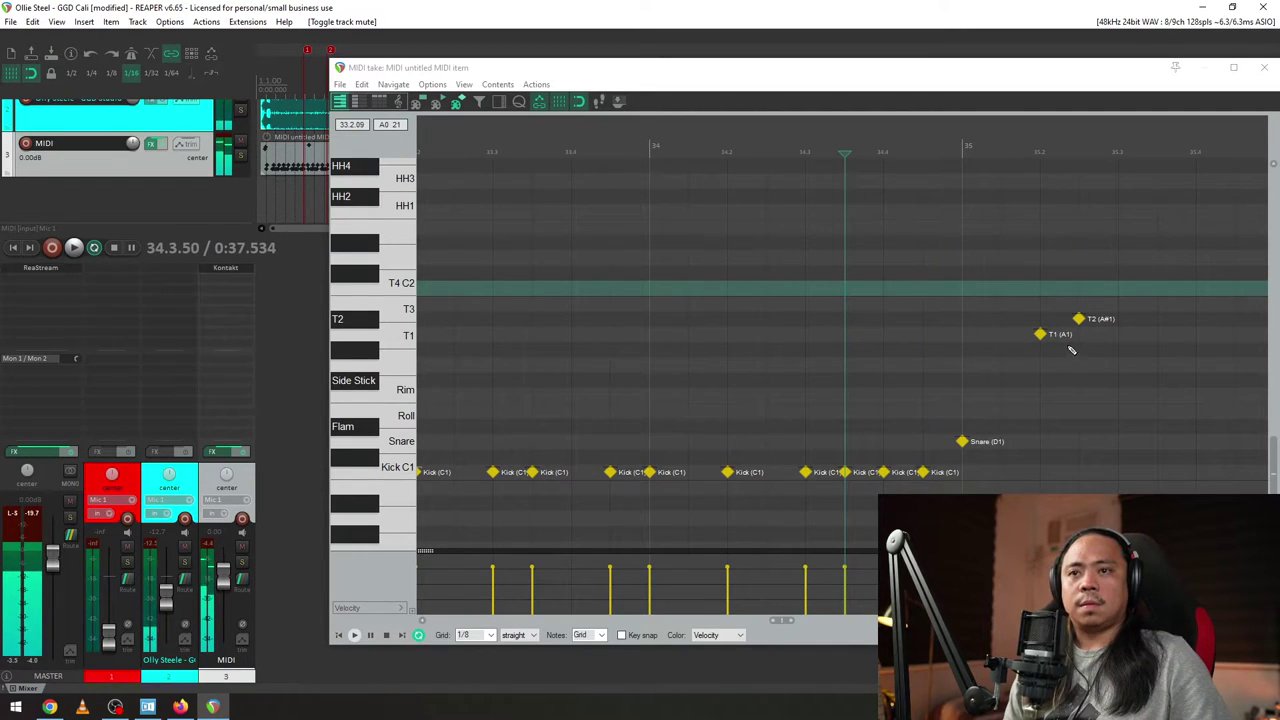
- Move the T1 note to 35.1.50 and the T2 note to 35.2.00, and check the timing by playback
{"action": "left_click_drag", "start_coordinate": [1041, 336], "coordinate": [1001, 334]}
{"action": "key", "text": "space"}
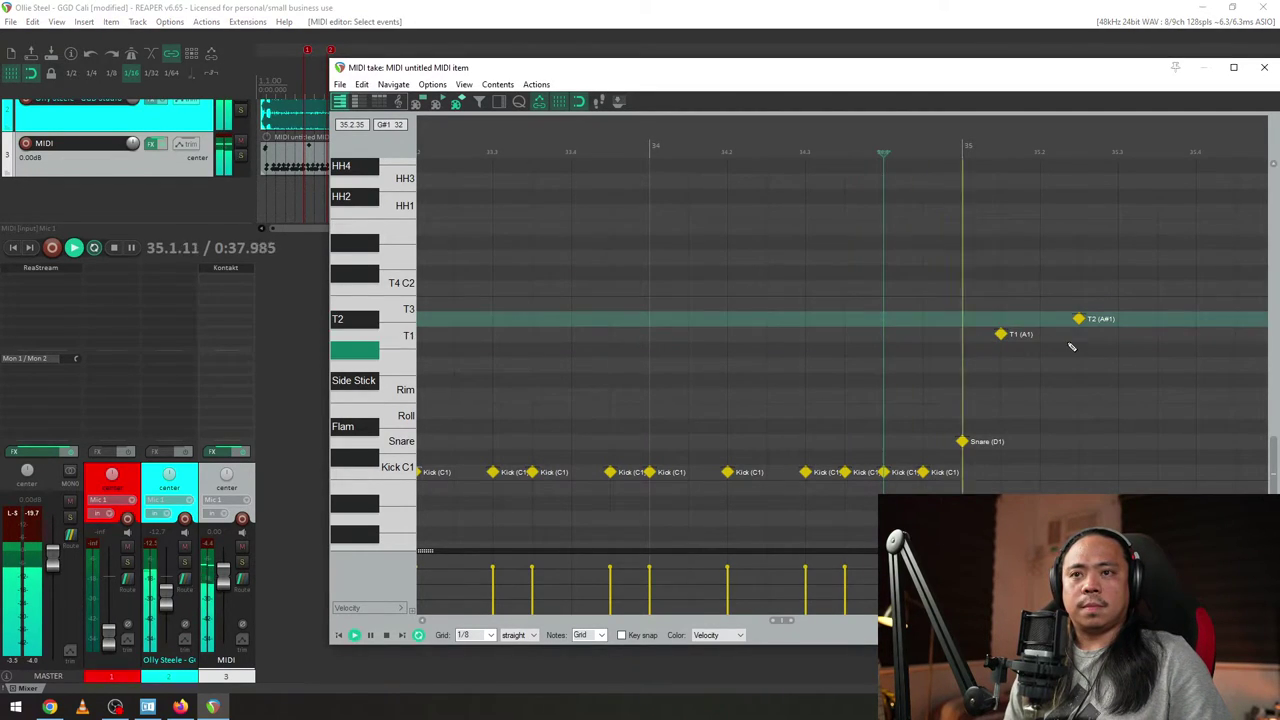
{"action": "key", "text": "space"}
{"action": "key", "text": "space"}
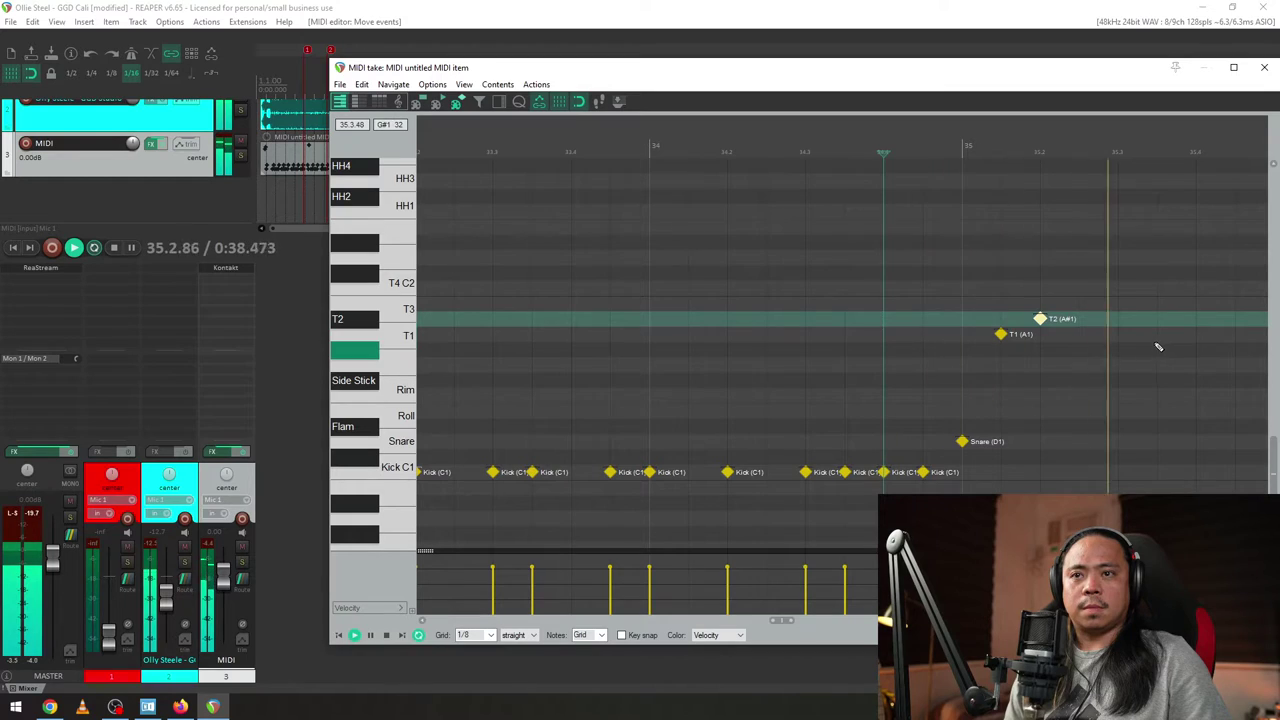
{"action": "key", "text": "space"}
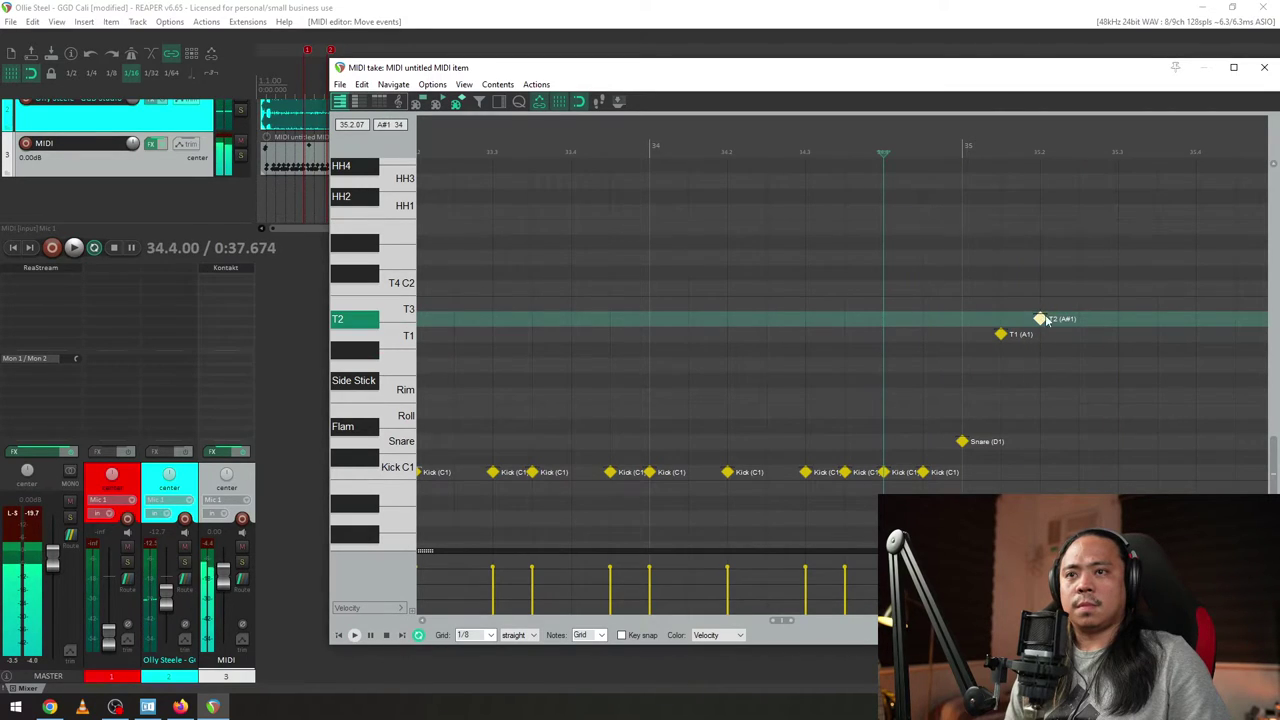
- Delete the T2 note at 35.2.00, add a T4 tom note at 35.2.50 and play back from 34.3.50
{"action": "double_click", "coordinate": [1043, 319]}
{"action": "double_click", "coordinate": [1080, 289]}
{"action": "key", "text": "space"}
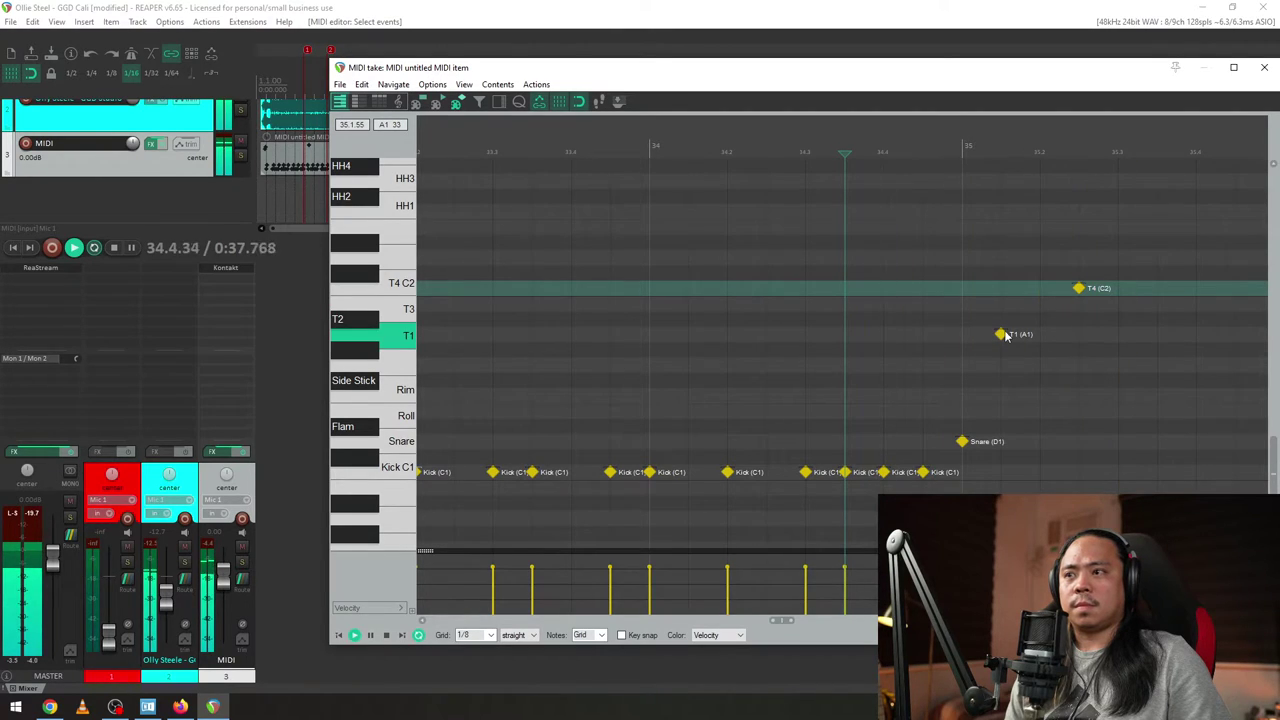
{"action": "key", "text": "space"}
- Change the tom note at 35.1.50 from T1 to T2, play it back, and move the T4 note to 35.2.00
{"action": "left_click_drag", "start_coordinate": [1002, 334], "coordinate": [1007, 323]}
{"action": "key", "text": "space"}
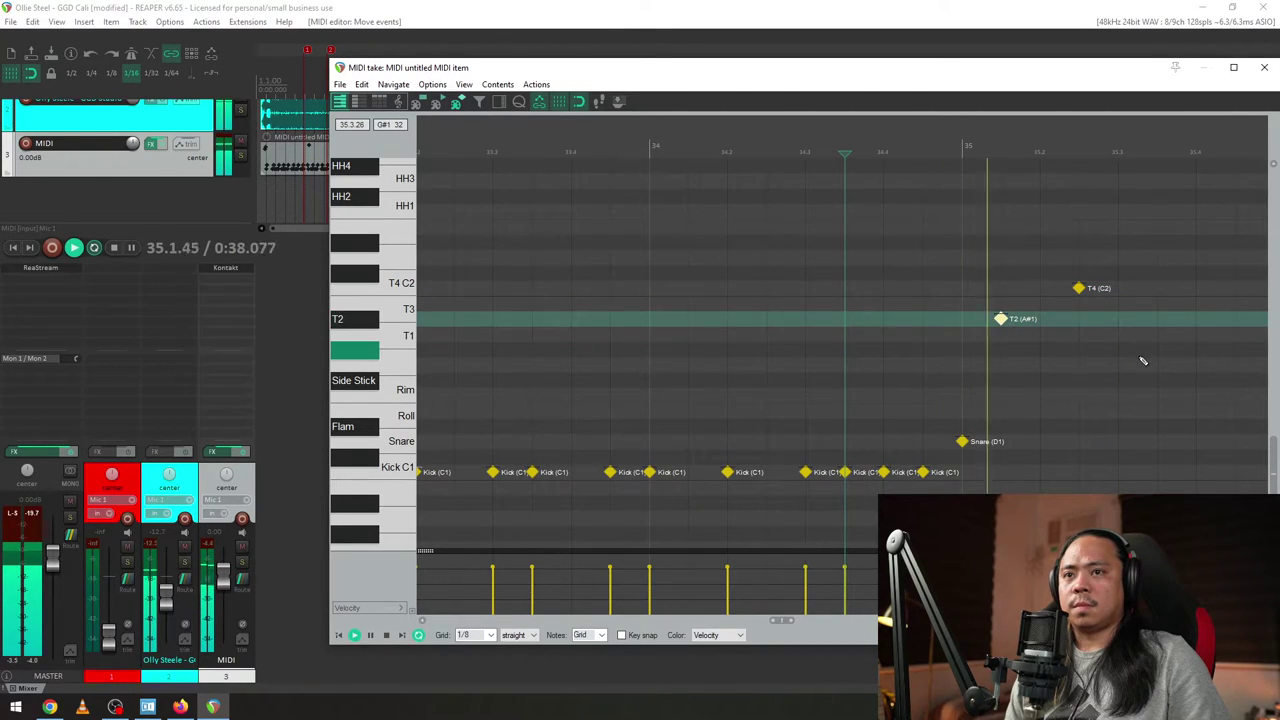
{"action": "key", "text": "space"}
{"action": "left_click", "coordinate": [1078, 289]}
{"action": "key", "text": "Left"}
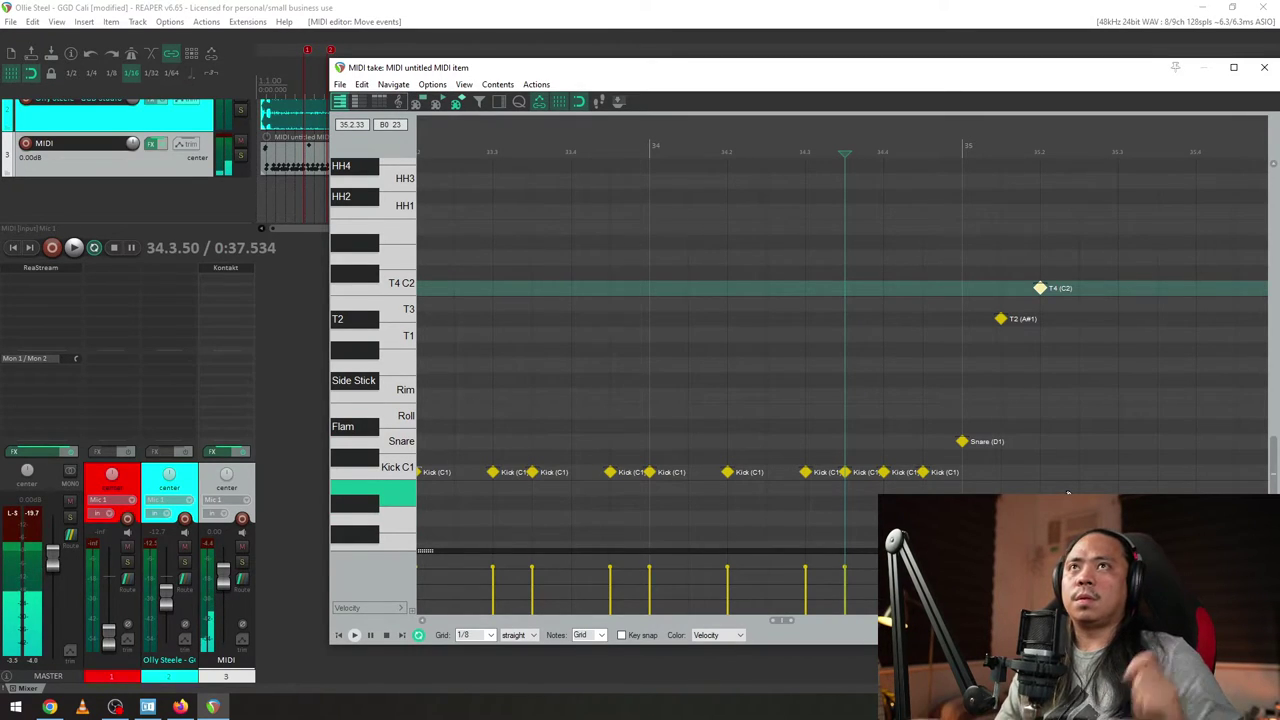
- Play back from 34.3.50 and add a kick note at 35.2.50 and a snare note at 35.3.00
{"action": "key", "text": "space"}
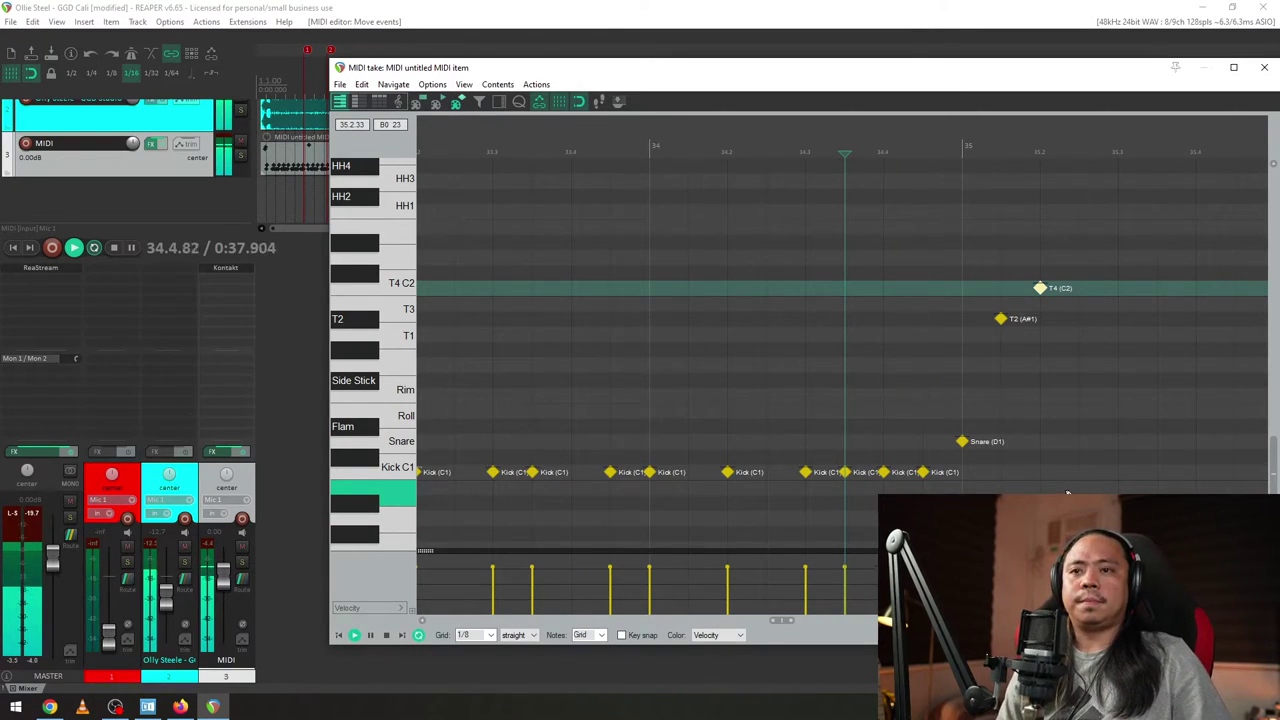
{"action": "left_click", "coordinate": [1078, 472]}
{"action": "key", "text": "space"}
{"action": "left_click", "coordinate": [1118, 441]}
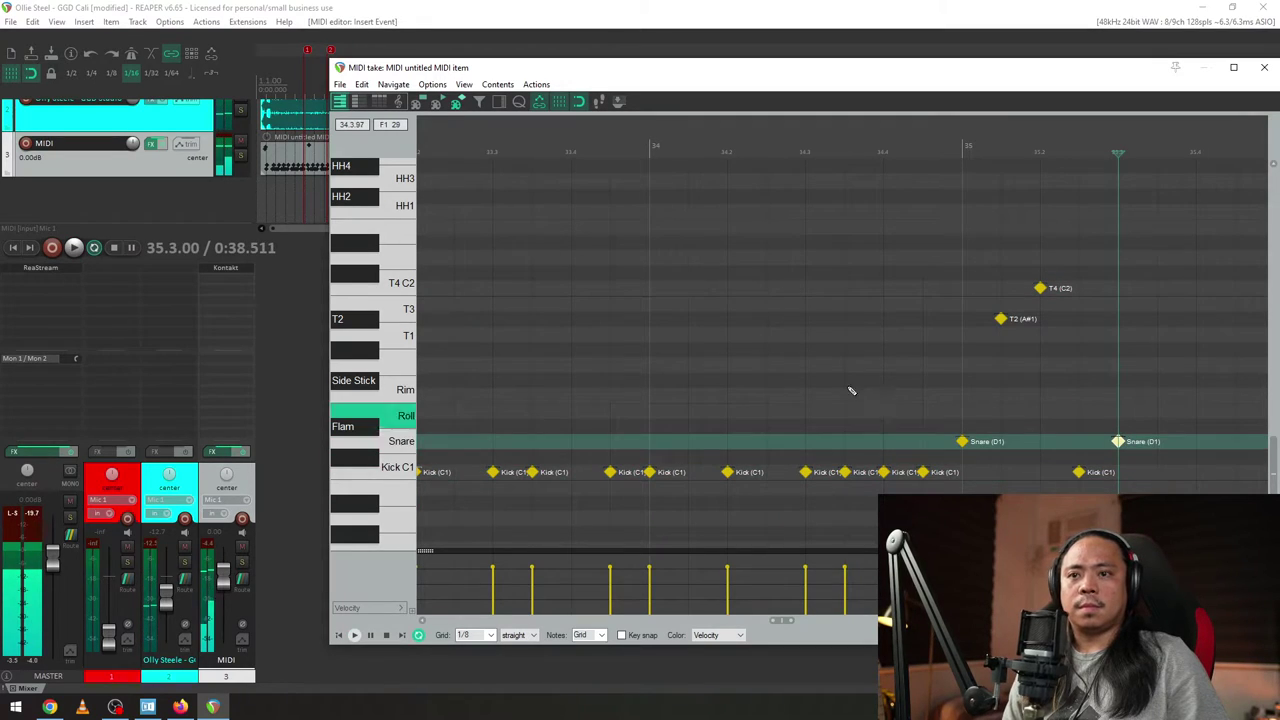
{"action": "key", "text": "space"}
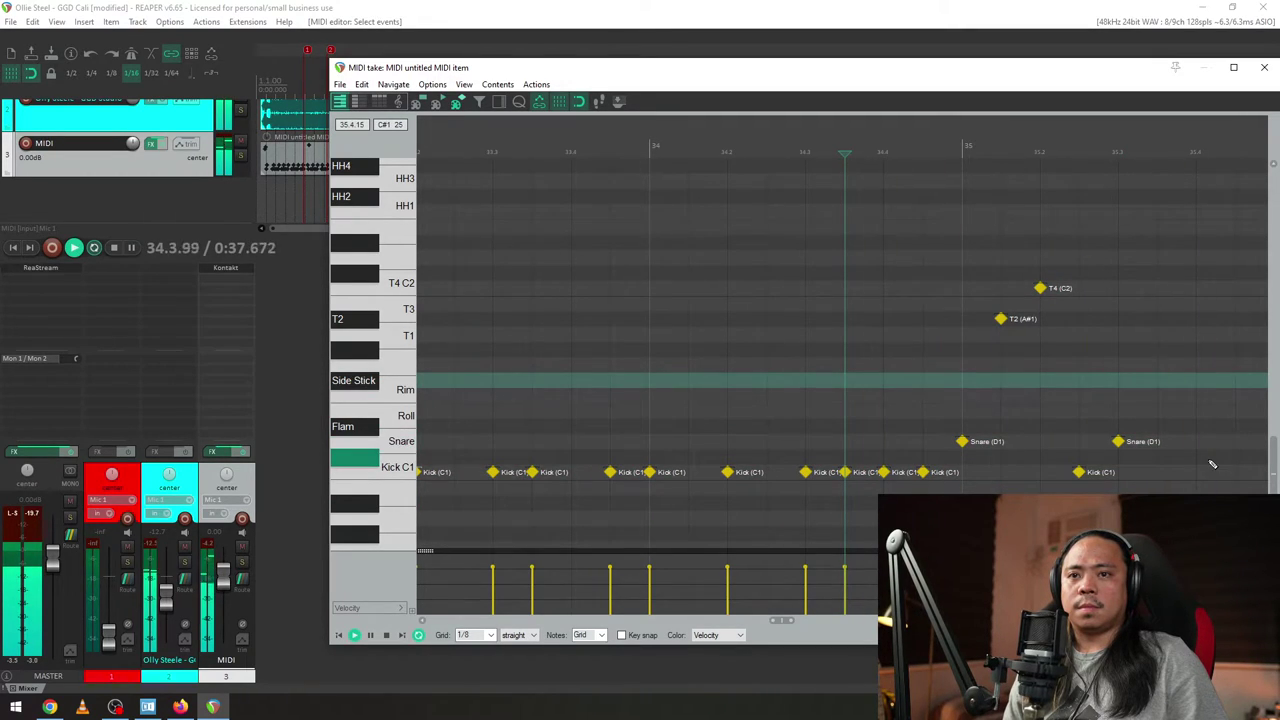
- Add a kick note at 35.3.50 and a snare note at 35.4.00, and check them by playback
{"action": "scroll", "coordinate": [1136, 478], "scroll_direction": "down", "scroll_amount": 4}
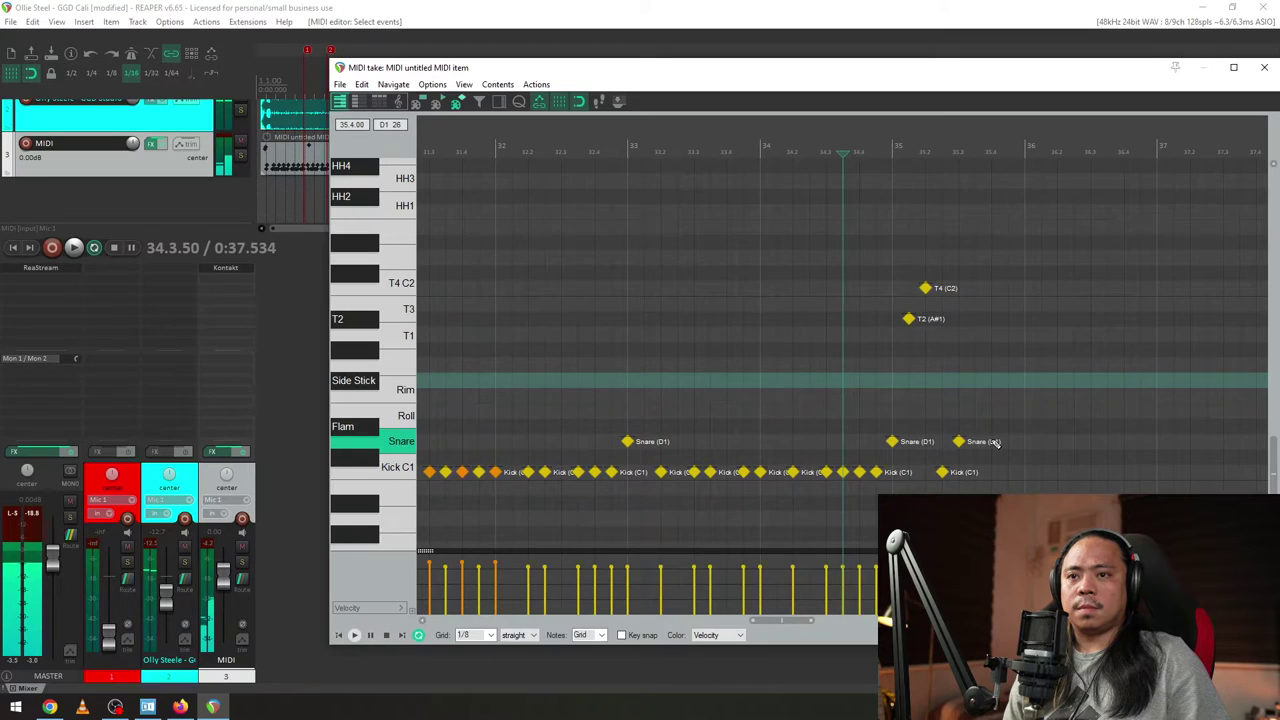
{"action": "scroll", "coordinate": [1005, 450], "scroll_direction": "up", "scroll_amount": 4}
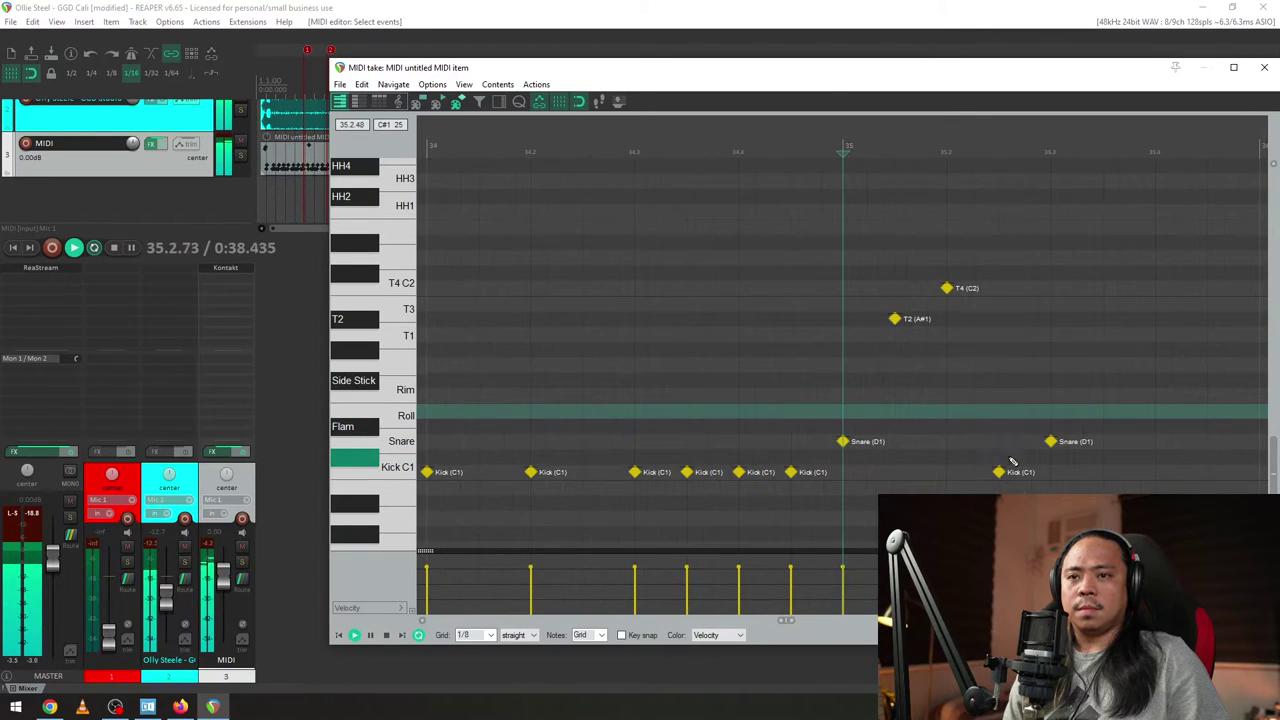
{"action": "left_click", "coordinate": [1103, 472]}
{"action": "left_click", "coordinate": [1155, 441]}
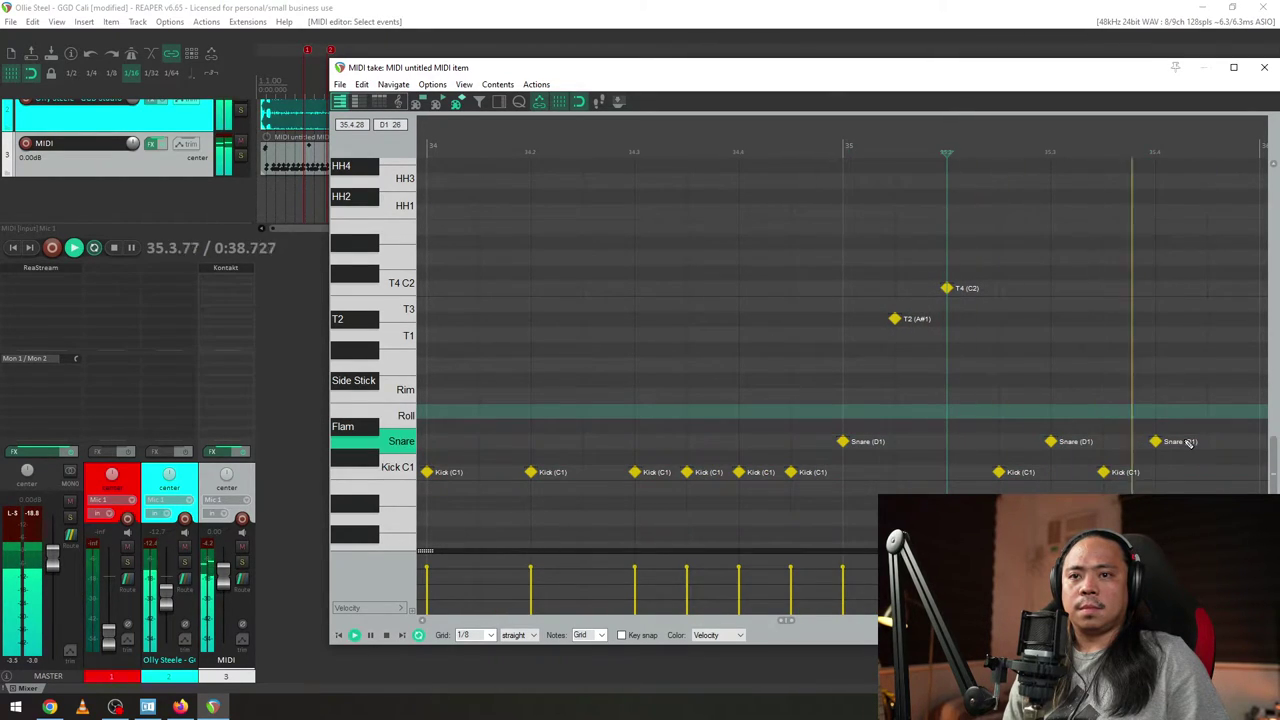
{"action": "scroll", "coordinate": [950, 470], "scroll_direction": "down", "scroll_amount": 4}
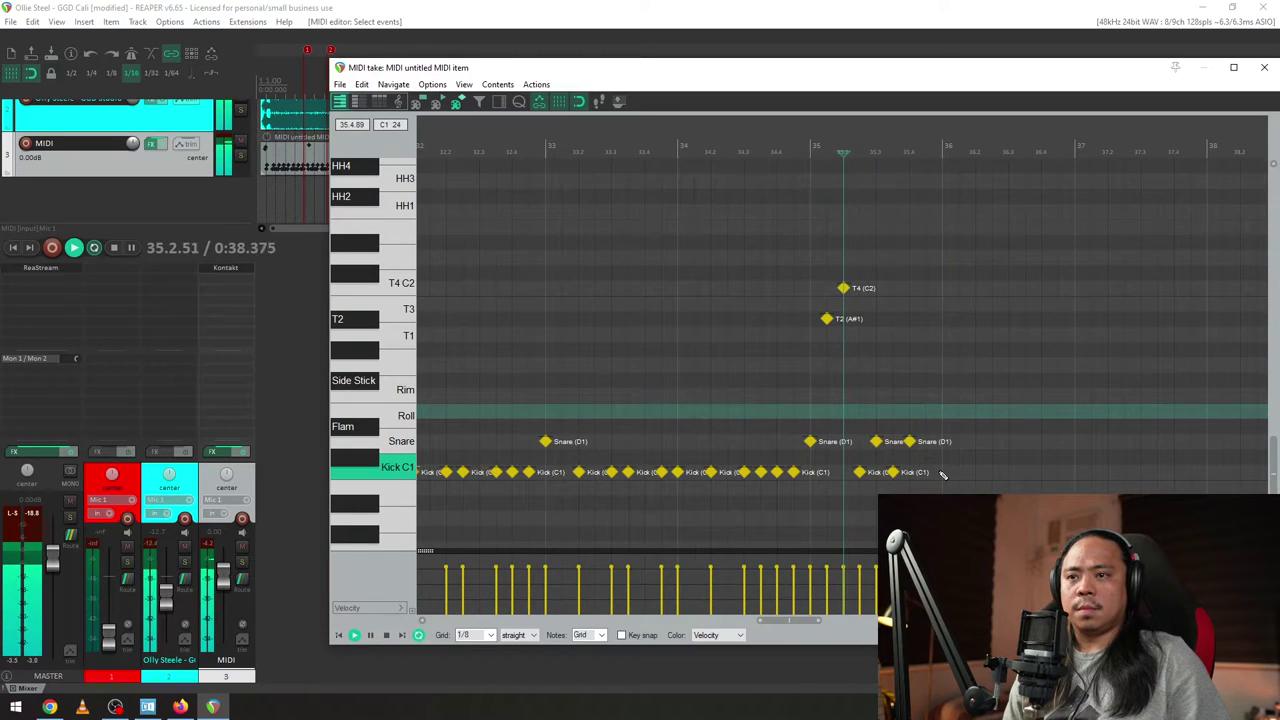
{"action": "key", "text": "space"}
- Select all notes from the snare at 33.1.00 onward and set their velocity to 110
{"action": "left_click_drag", "start_coordinate": [1050, 246], "coordinate": [570, 524]}
{"action": "scroll", "coordinate": [838, 515], "scroll_direction": "down", "scroll_amount": 4}
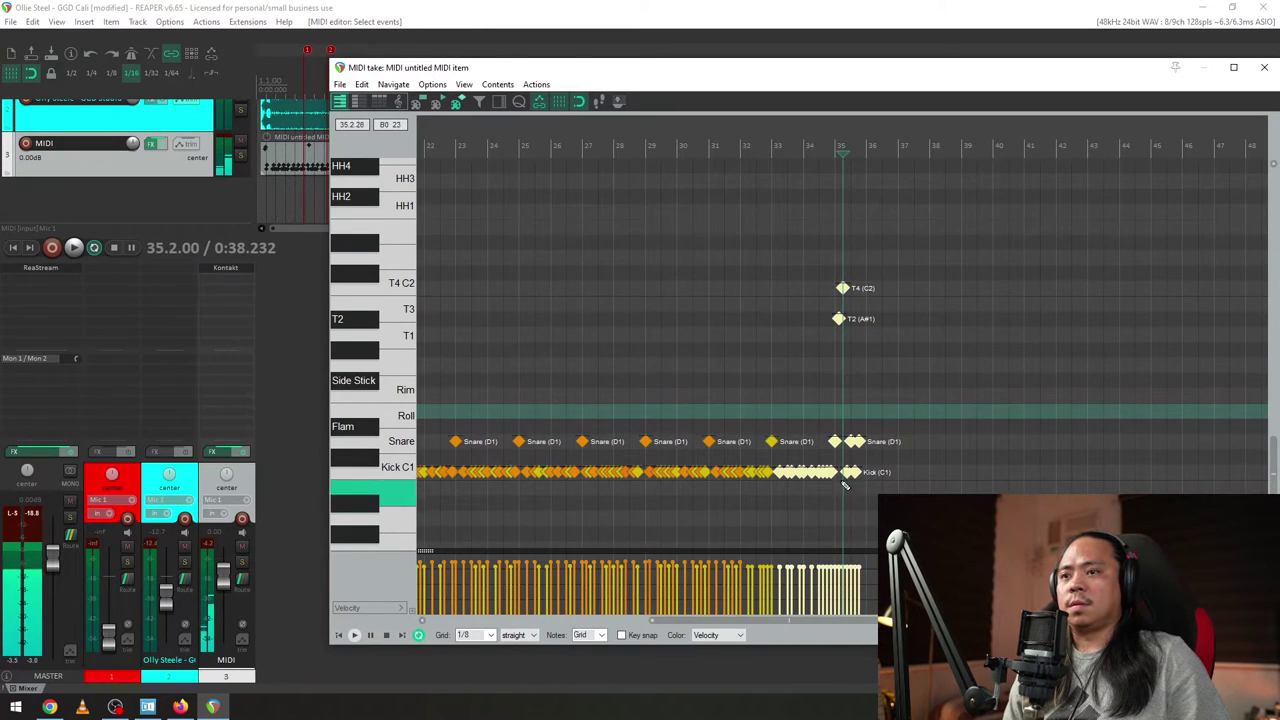
{"action": "left_click_drag", "start_coordinate": [1074, 258], "coordinate": [777, 491]}
{"action": "right_click", "coordinate": [785, 474]}
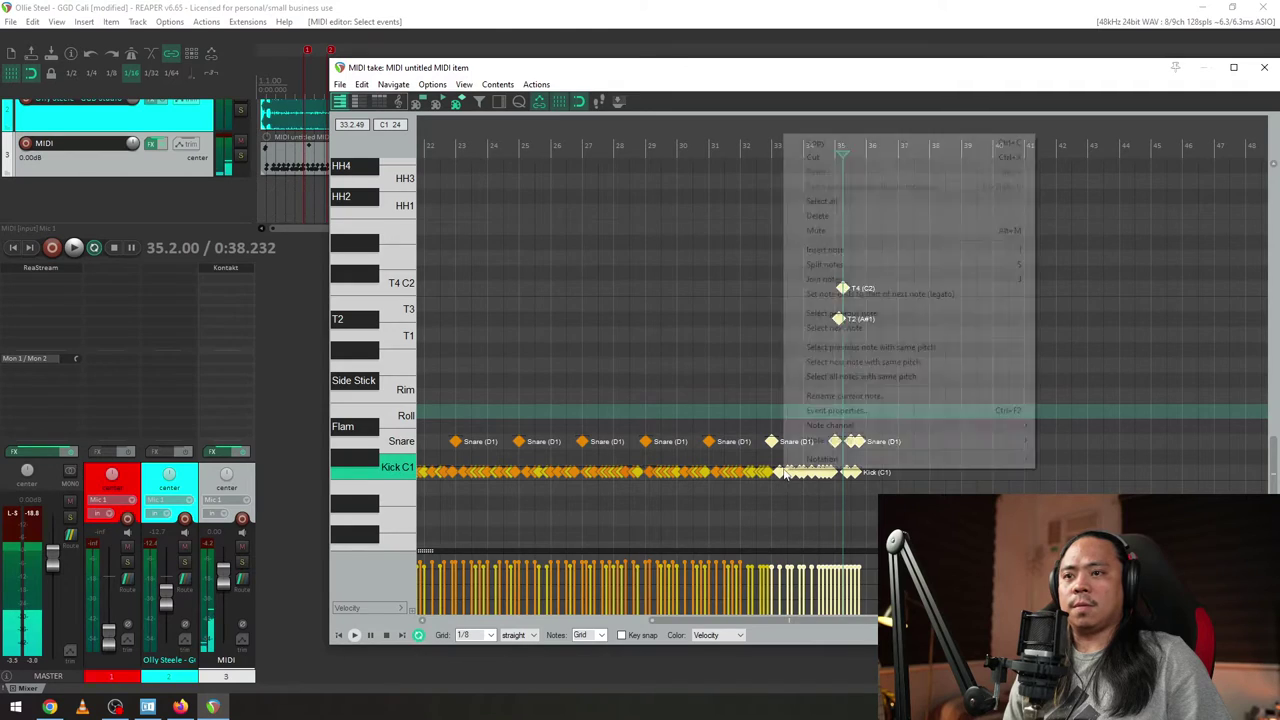
{"action": "mouse_move", "coordinate": [930, 442]}
{"action": "mouse_move", "coordinate": [1068, 484]}
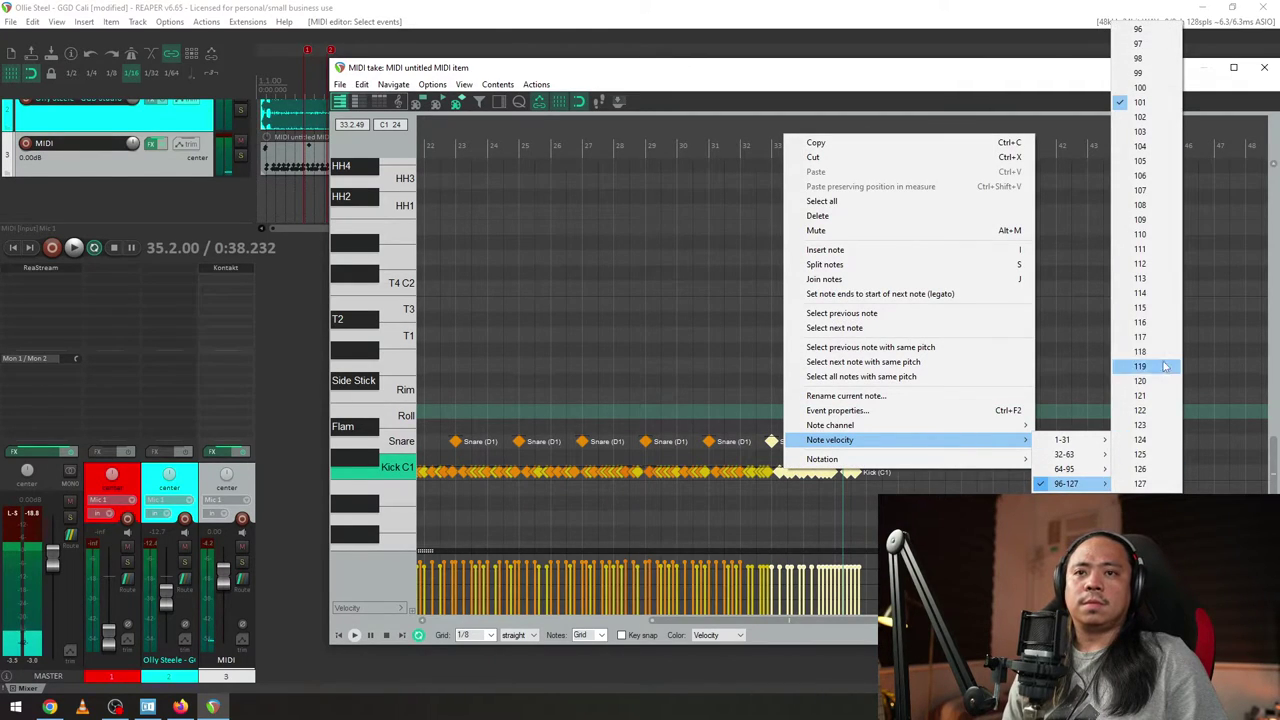
{"action": "left_click", "coordinate": [1160, 234]}
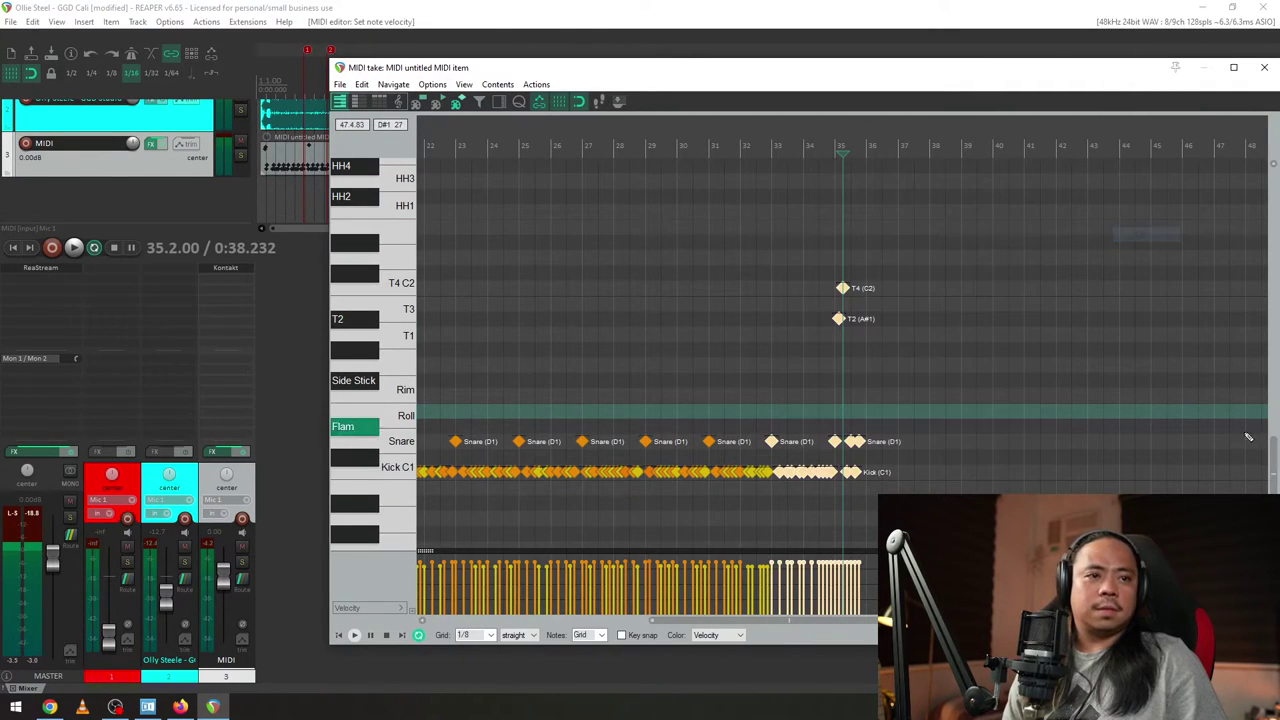
- Play back from 33.1.00 and lower the velocity of the kick at 33.3.00 to about 102
{"action": "left_click", "coordinate": [731, 425]}
{"action": "left_click", "coordinate": [773, 397]}
{"action": "scroll", "coordinate": [797, 418], "scroll_direction": "up", "scroll_amount": 4}
{"action": "key", "text": "space"}
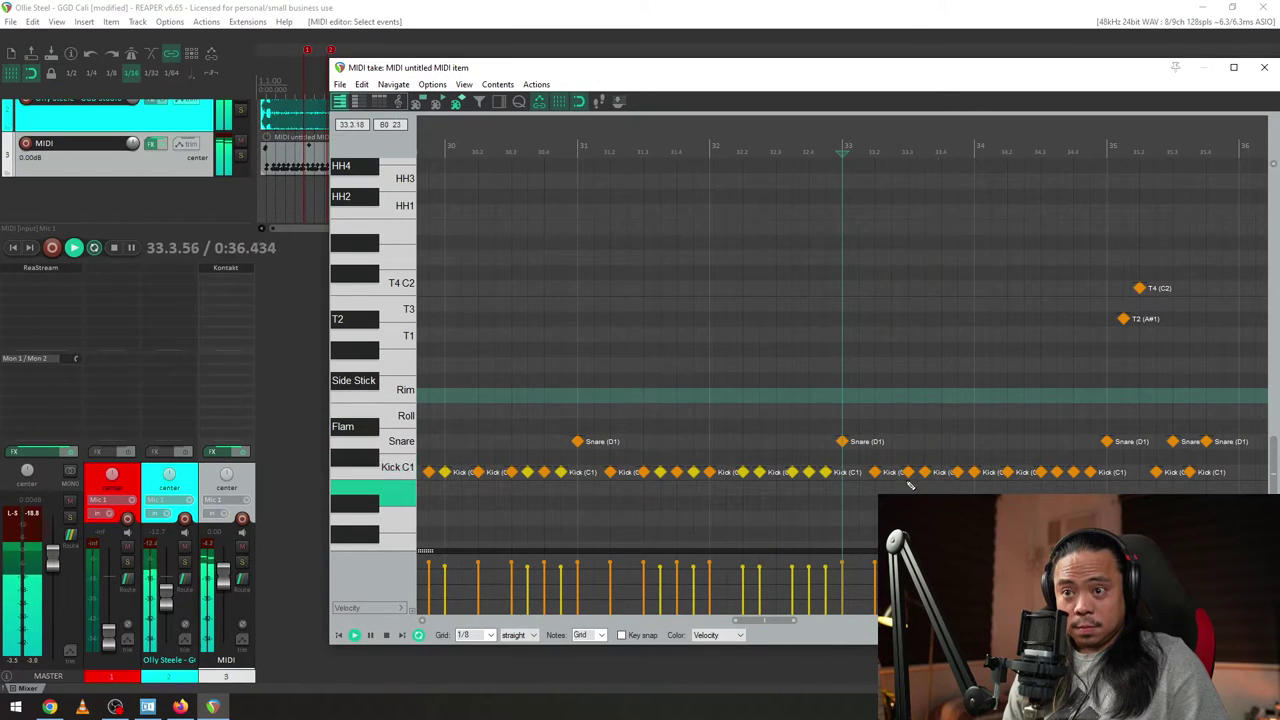
{"action": "key", "text": "space"}
{"action": "left_click", "coordinate": [908, 471]}
{"action": "left_click_drag", "start_coordinate": [908, 562], "coordinate": [908, 565]}
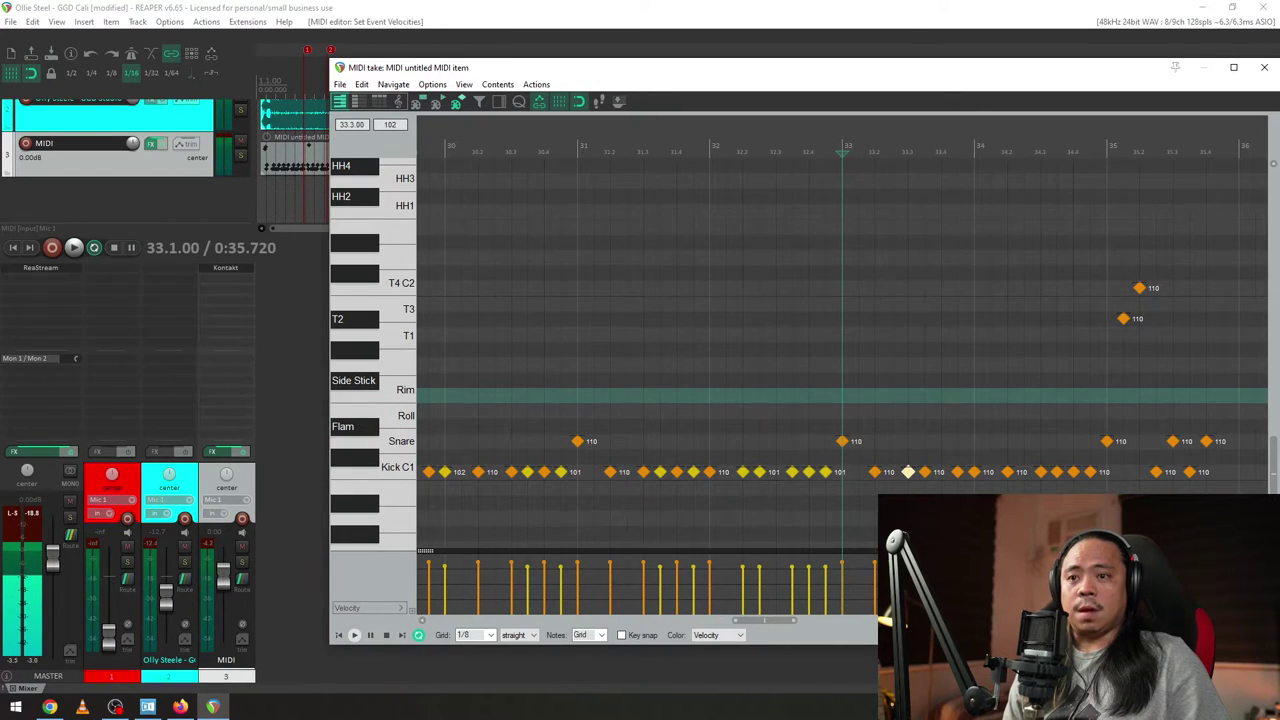
- Select the kicks at 33.3.00, 33.4.50, 34.3.50 and 34.4.50 plus both toms, and set their velocity to 102
{"action": "left_click", "coordinate": [957, 471], "text": "ctrl"}
{"action": "left_click", "coordinate": [1056, 471], "text": "ctrl"}
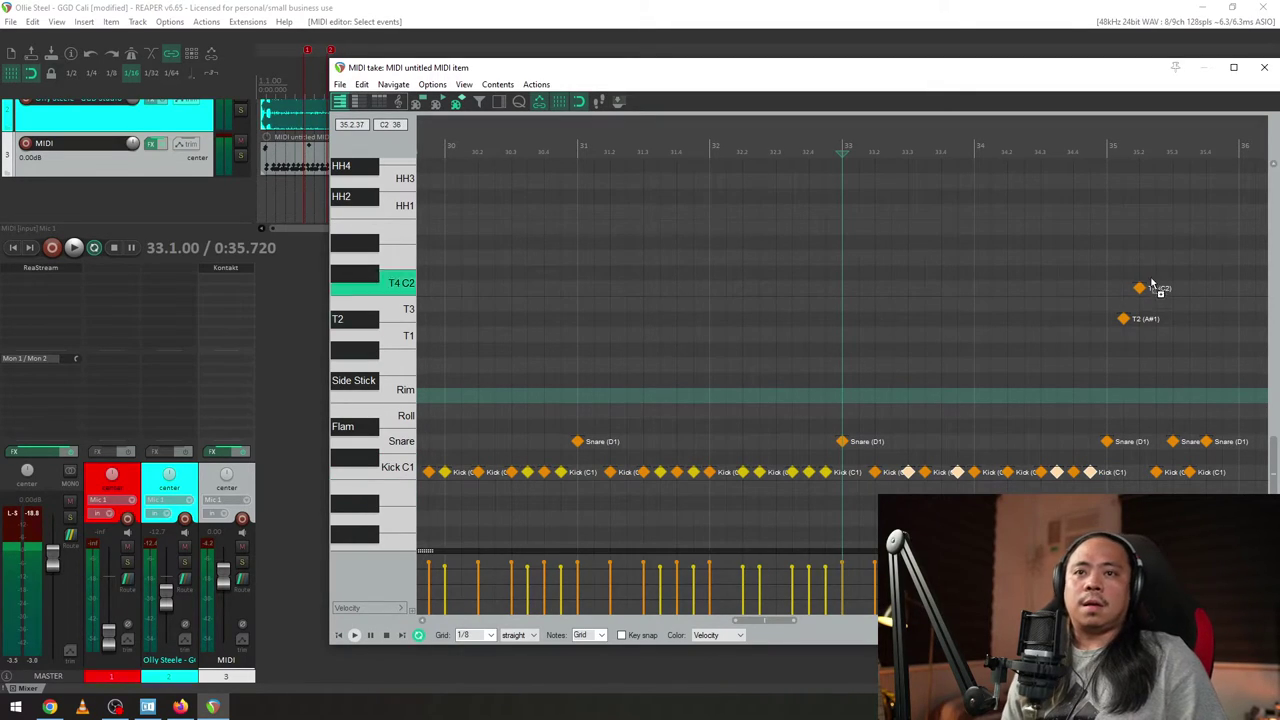
{"action": "left_click_drag", "start_coordinate": [1143, 246], "coordinate": [1084, 392]}
{"action": "key", "text": "ctrl+alt+v"}
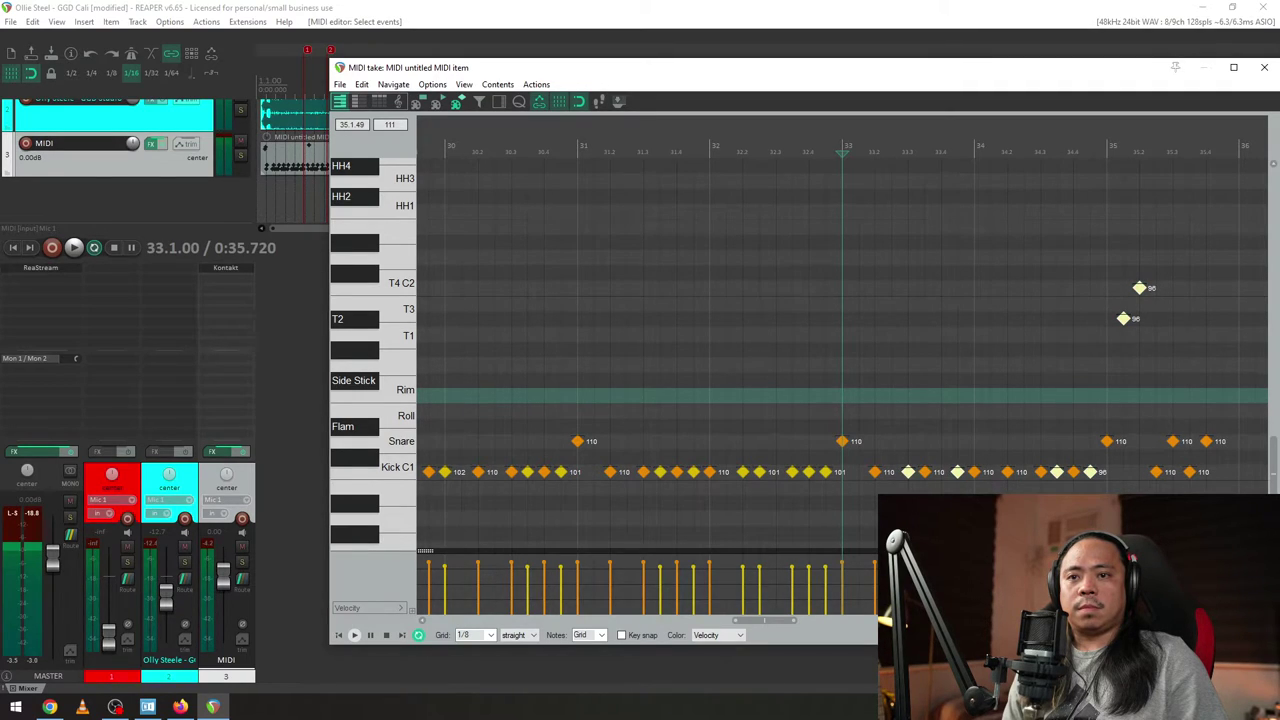
- Adjust the tom velocities individually, setting T4 to 103 and lowering T2 to about 96
{"action": "key", "text": "ctrl+alt+v"}
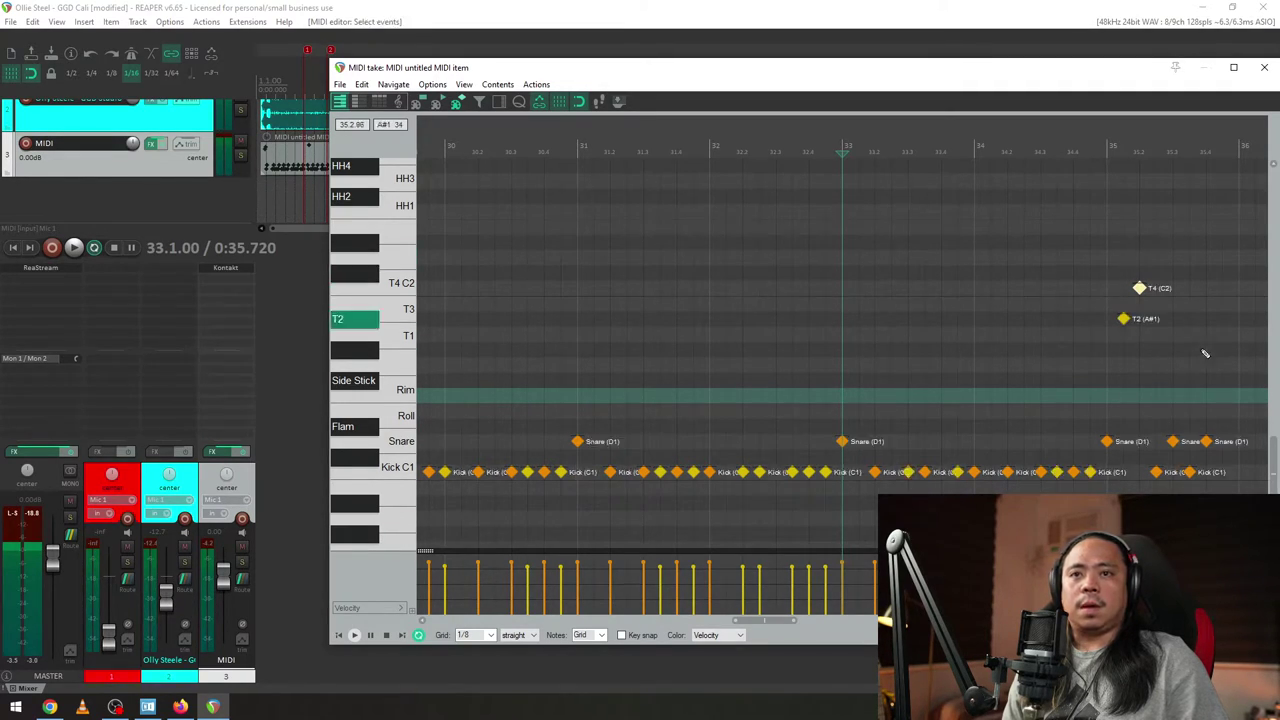
{"action": "key", "text": "ctrl+alt+v"}
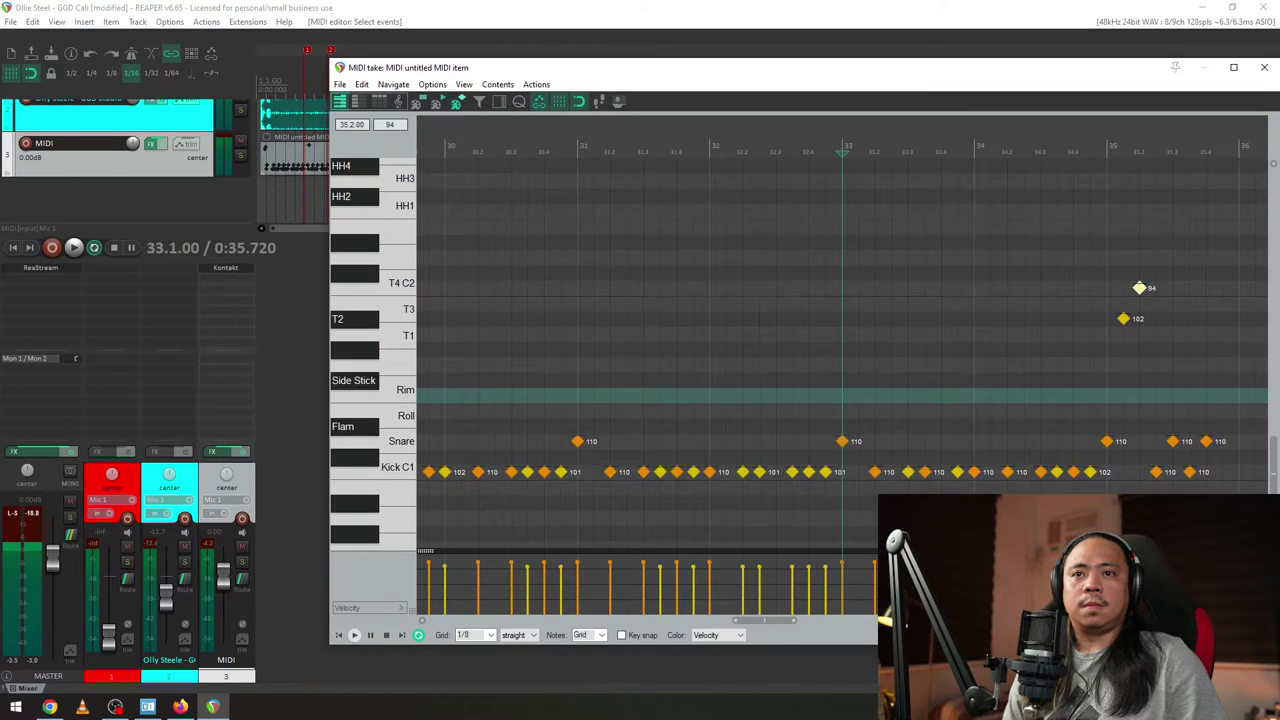
{"action": "key", "text": "ctrl+alt+v"}
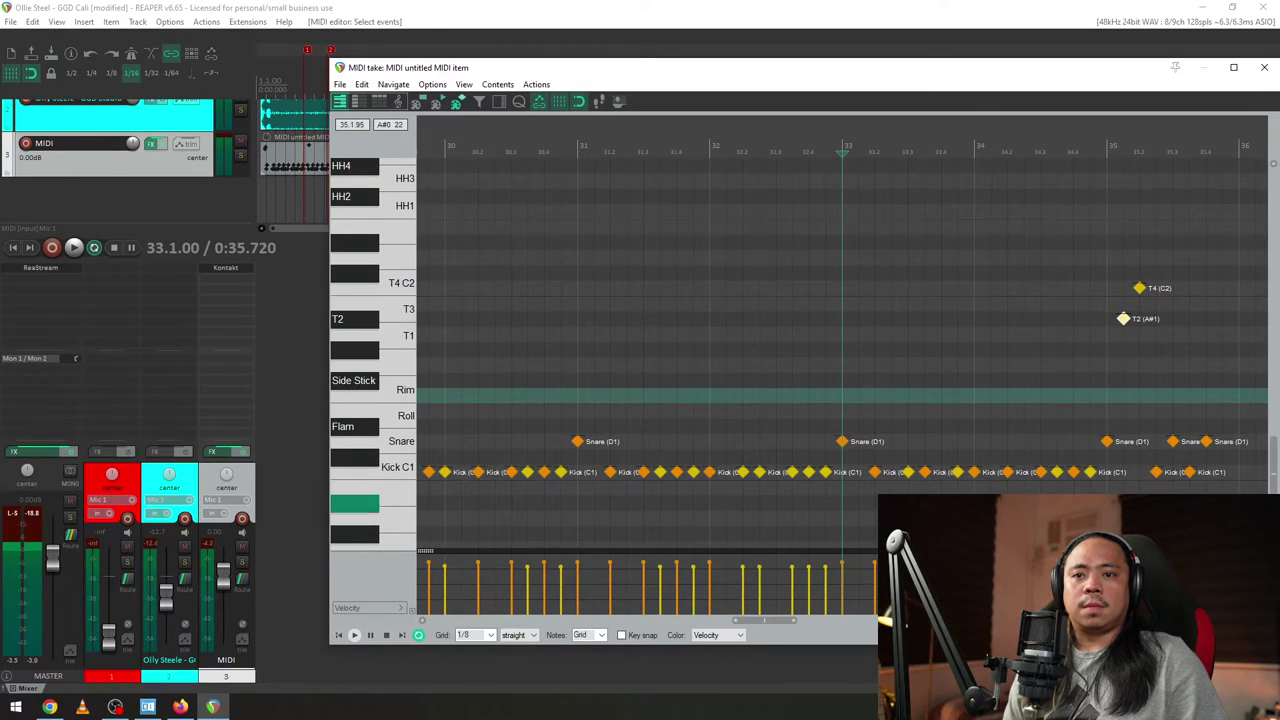
{"action": "key", "text": "ctrl+alt+v"}
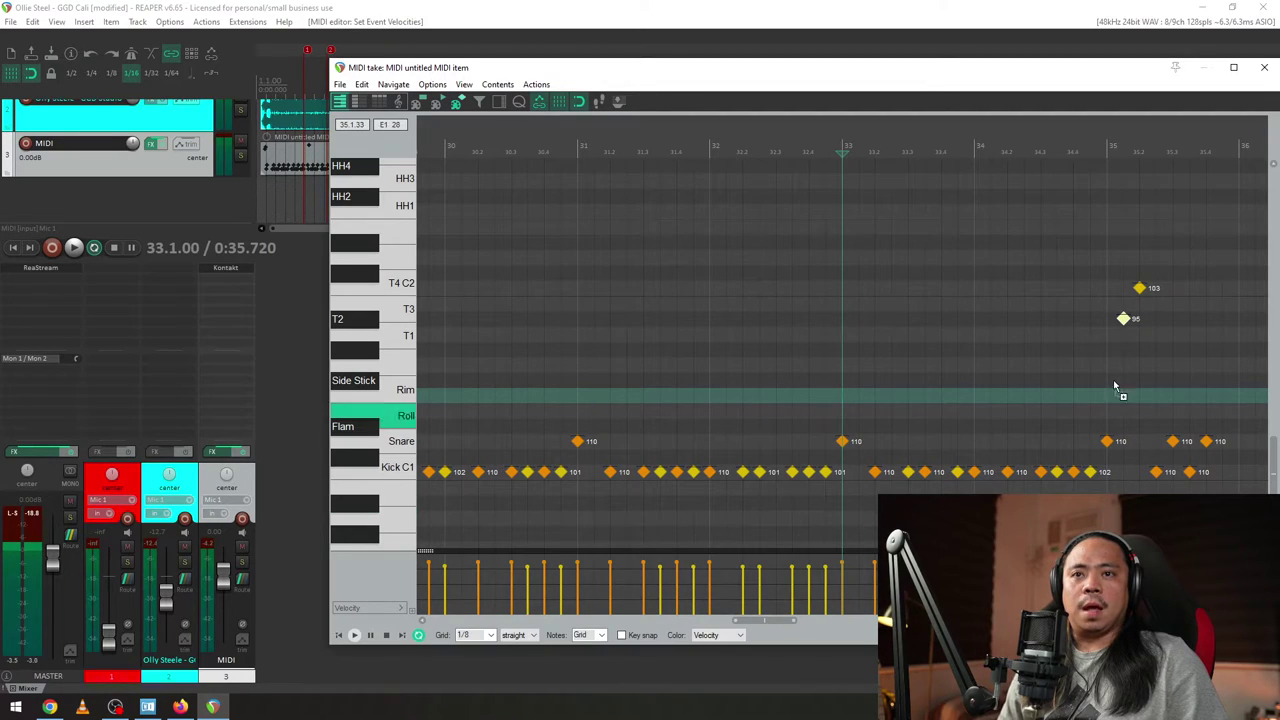
{"action": "key", "text": "ctrl+alt+v"}
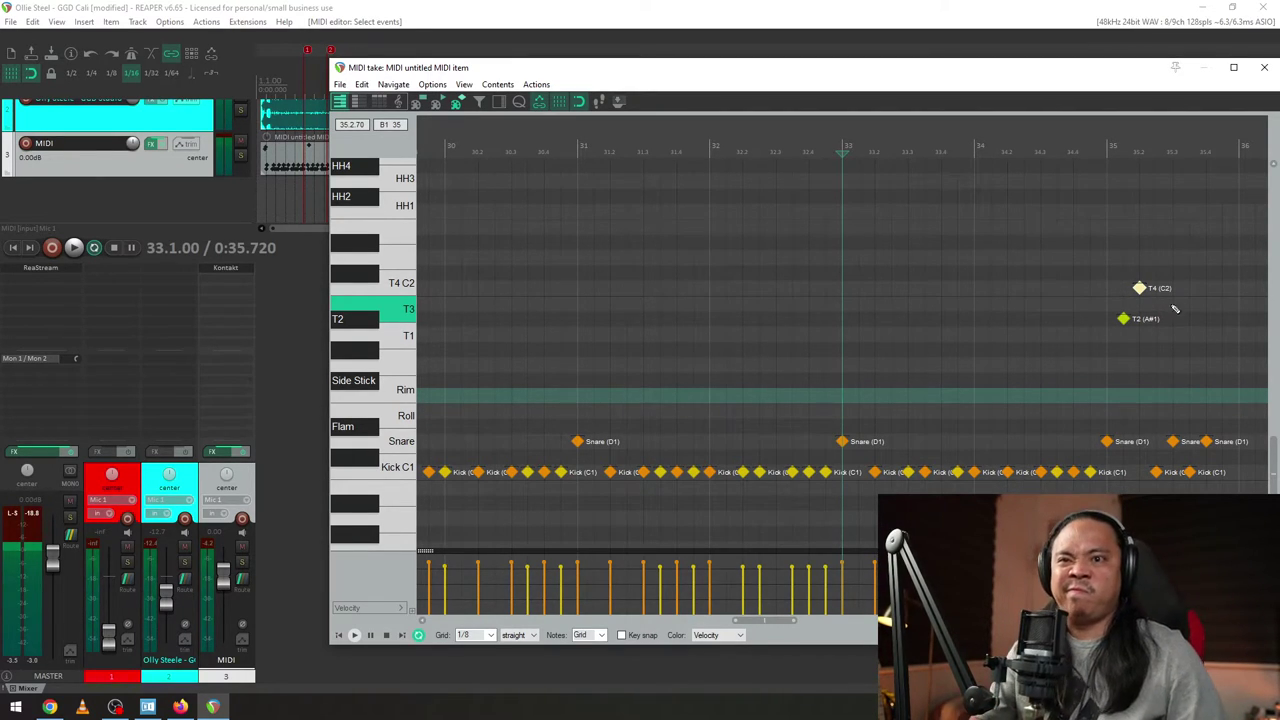
- Play back the velocity changes from 33.2.00 and audition the T2 tom sound on its own
{"action": "key", "text": "space"}
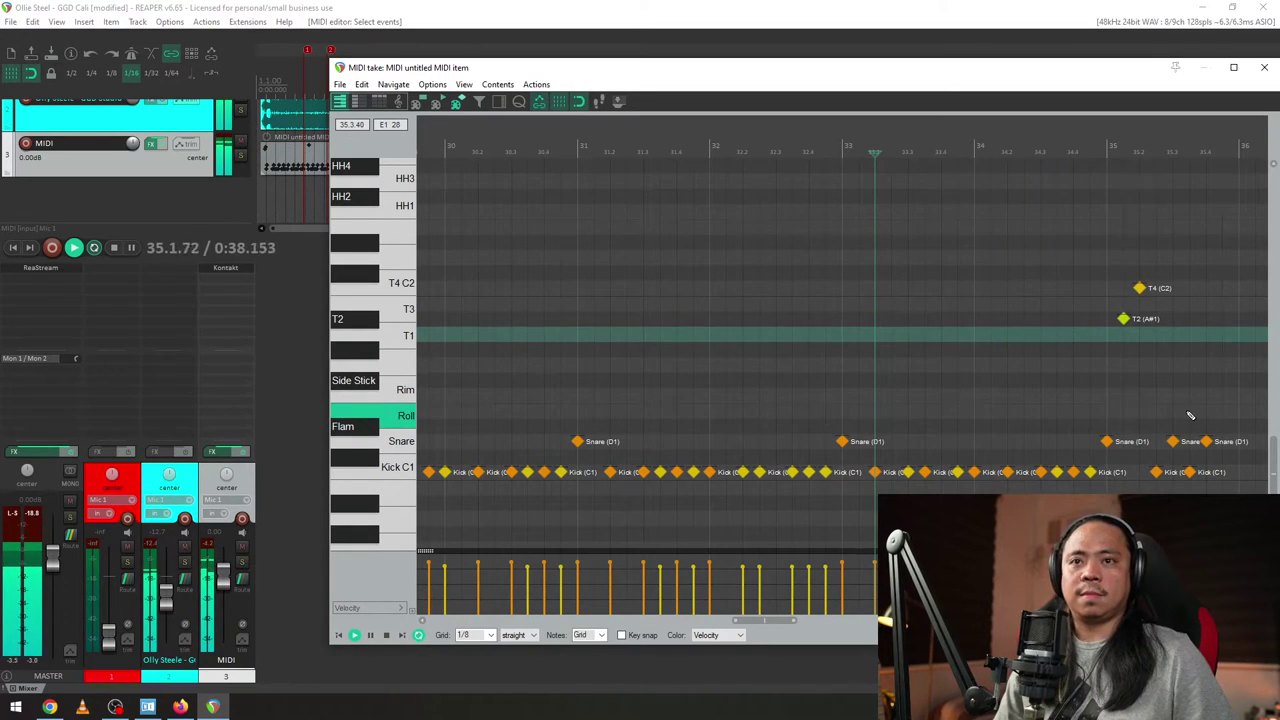
{"action": "key", "text": "space"}
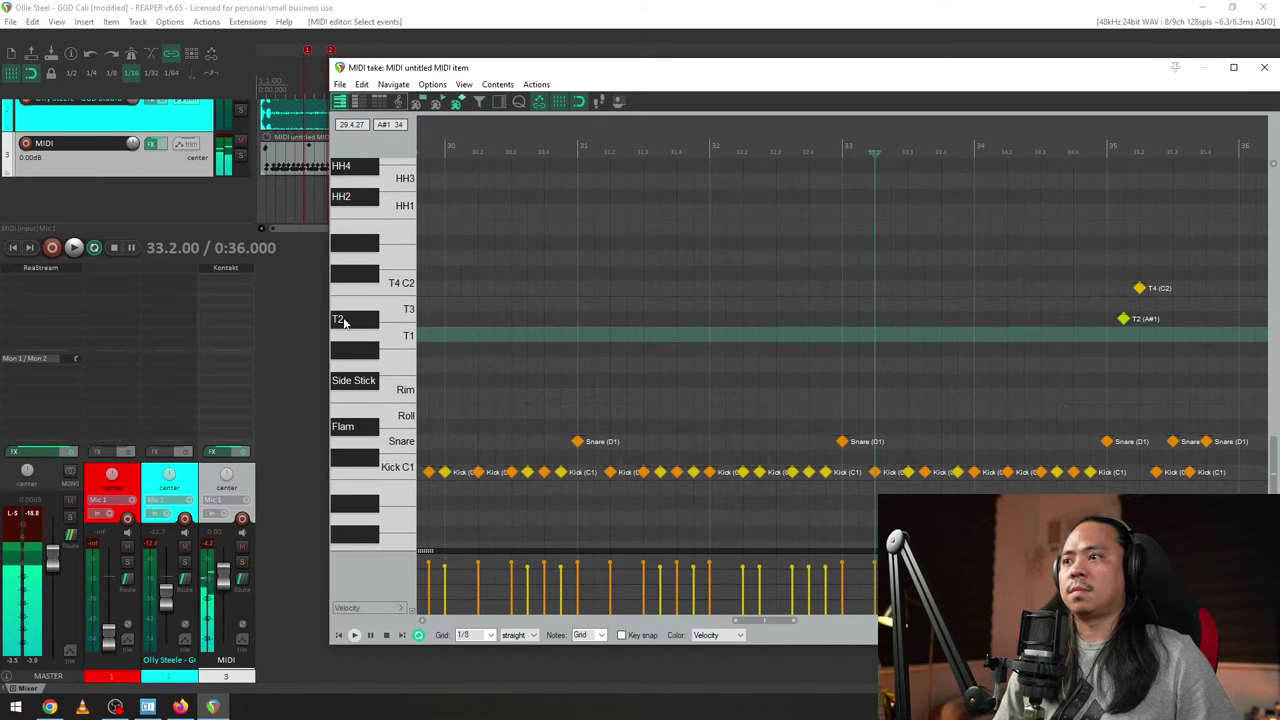
{"action": "left_click", "coordinate": [350, 322]}
{"action": "key", "text": "space"}
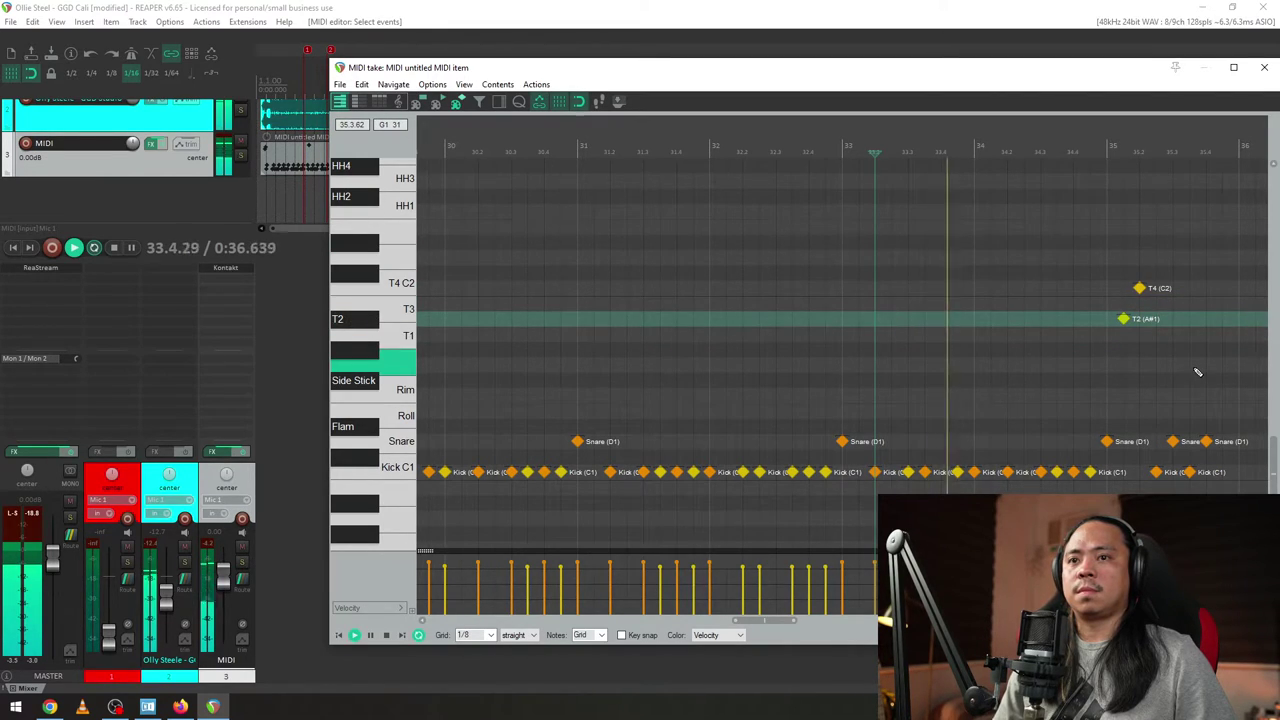
- Set the playback loop range from 34.3.50 to 34.4.00, just before the tom fill
{"action": "scroll", "coordinate": [1197, 372], "scroll_direction": "down", "scroll_amount": 5}
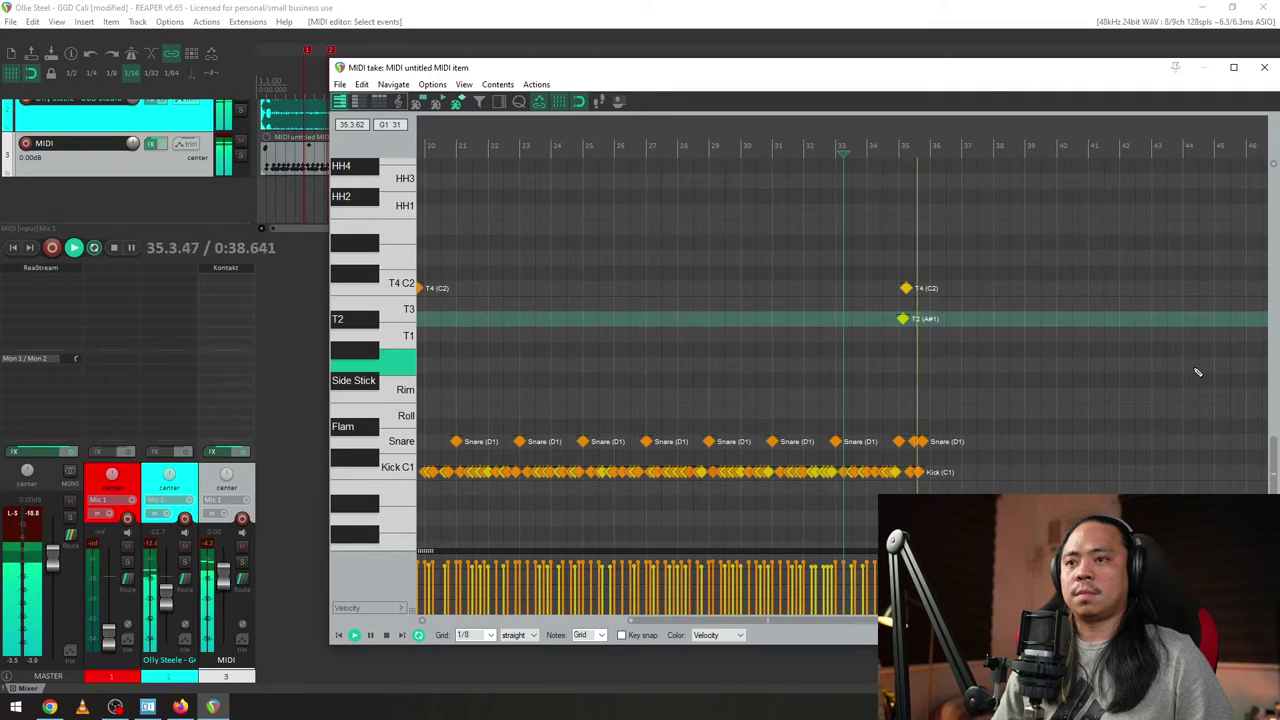
{"action": "left_click_drag", "start_coordinate": [886, 146], "coordinate": [892, 146]}
{"action": "scroll", "coordinate": [986, 309], "scroll_direction": "up", "scroll_amount": 5}
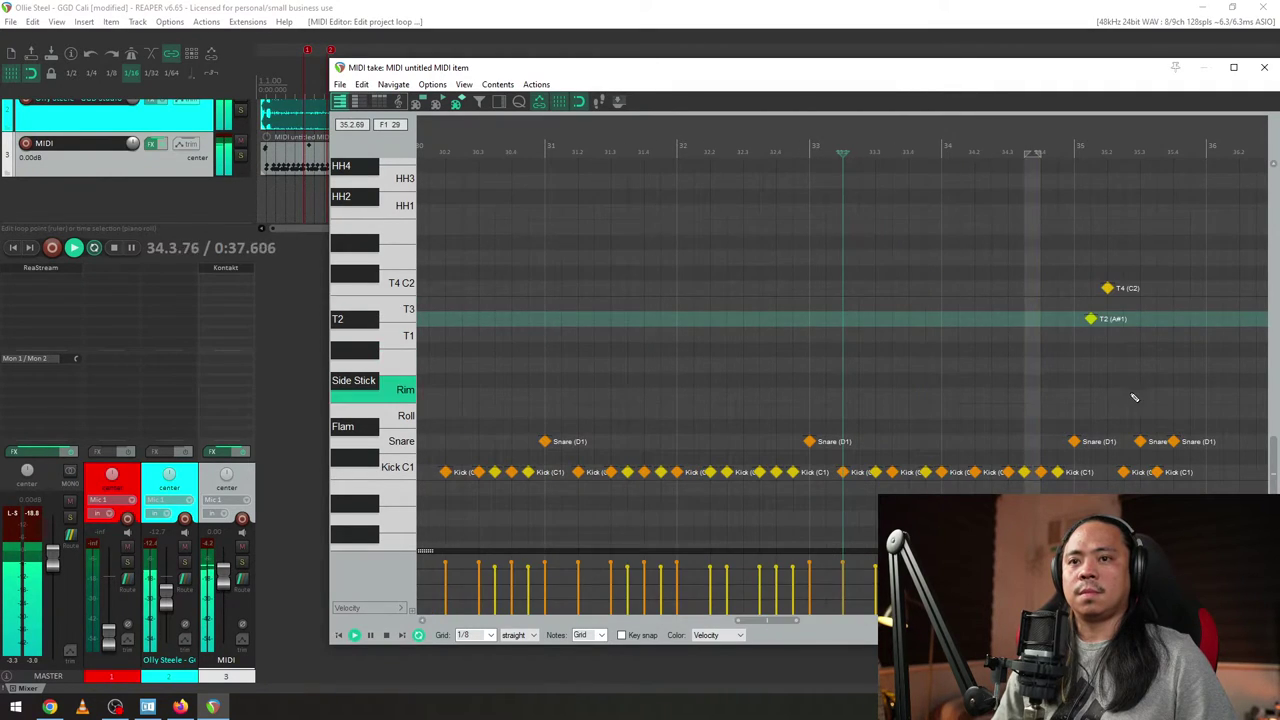
- Clear the loop range, reopen the MIDI item for editing and move the editor window clear of the screen edge
{"action": "key", "text": "Escape"}
{"action": "key", "text": "Escape"}
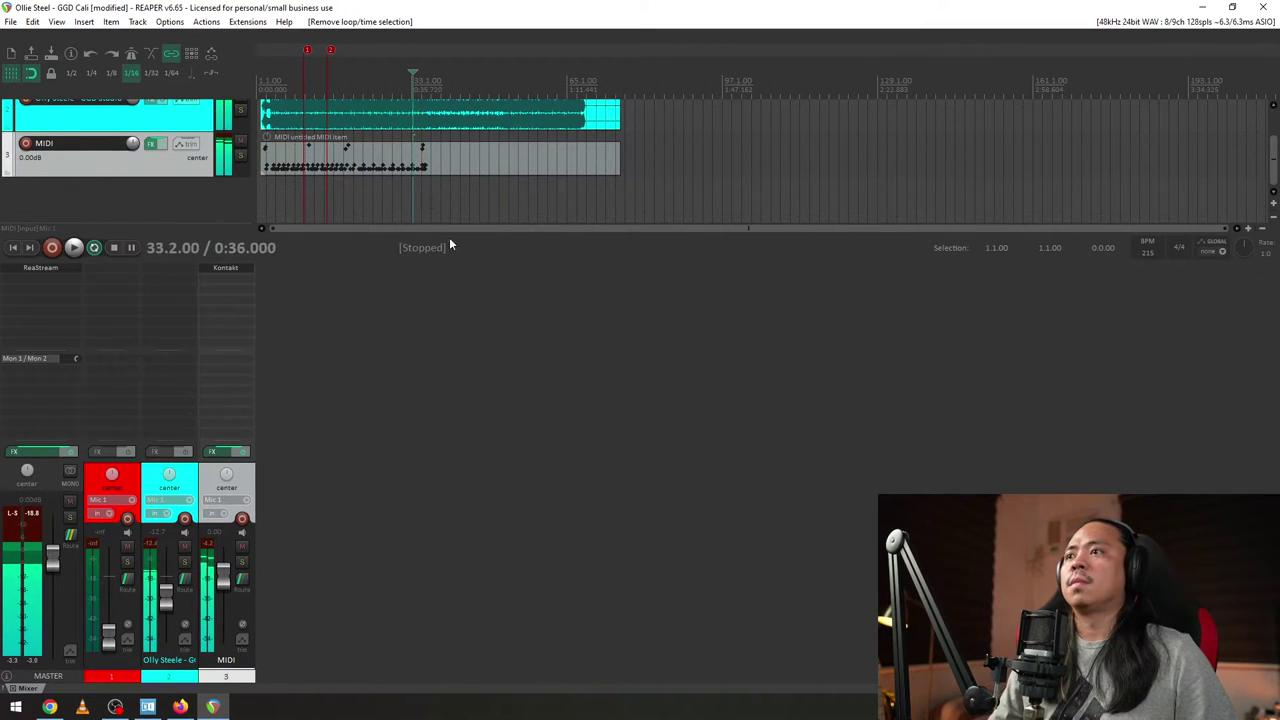
{"action": "double_click", "coordinate": [408, 142]}
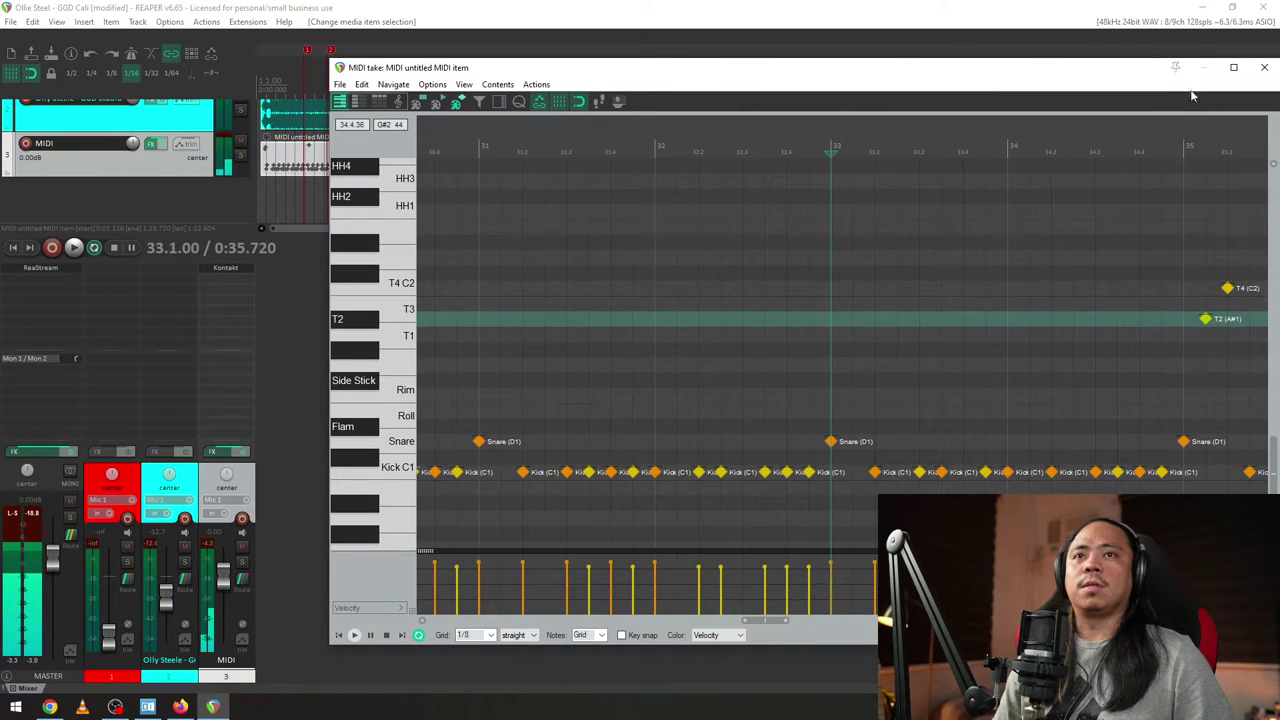
{"action": "left_click_drag", "start_coordinate": [1117, 78], "coordinate": [1057, 77]}
{"action": "scroll", "coordinate": [857, 134], "scroll_direction": "right", "scroll_amount": 4}
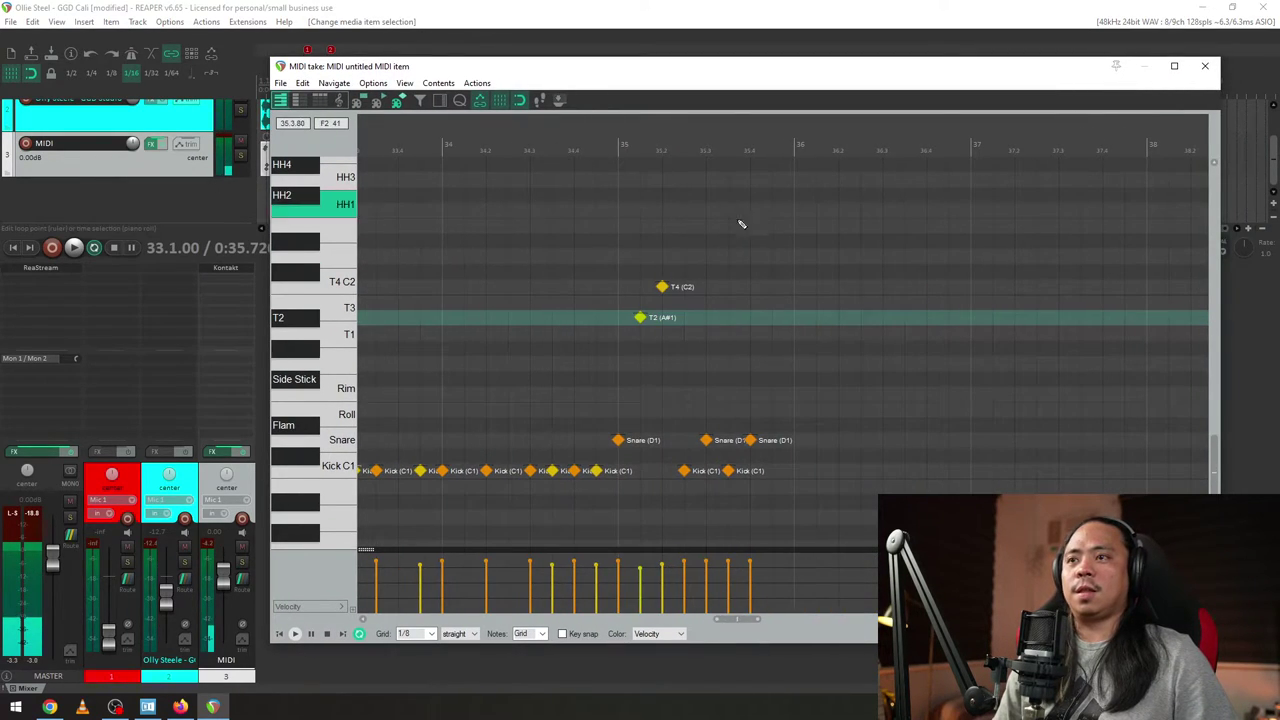
- Play back the tom fill from 35.1.00
{"action": "left_click", "coordinate": [618, 150]}
{"action": "key", "text": "space"}
{"action": "key", "text": "space"}
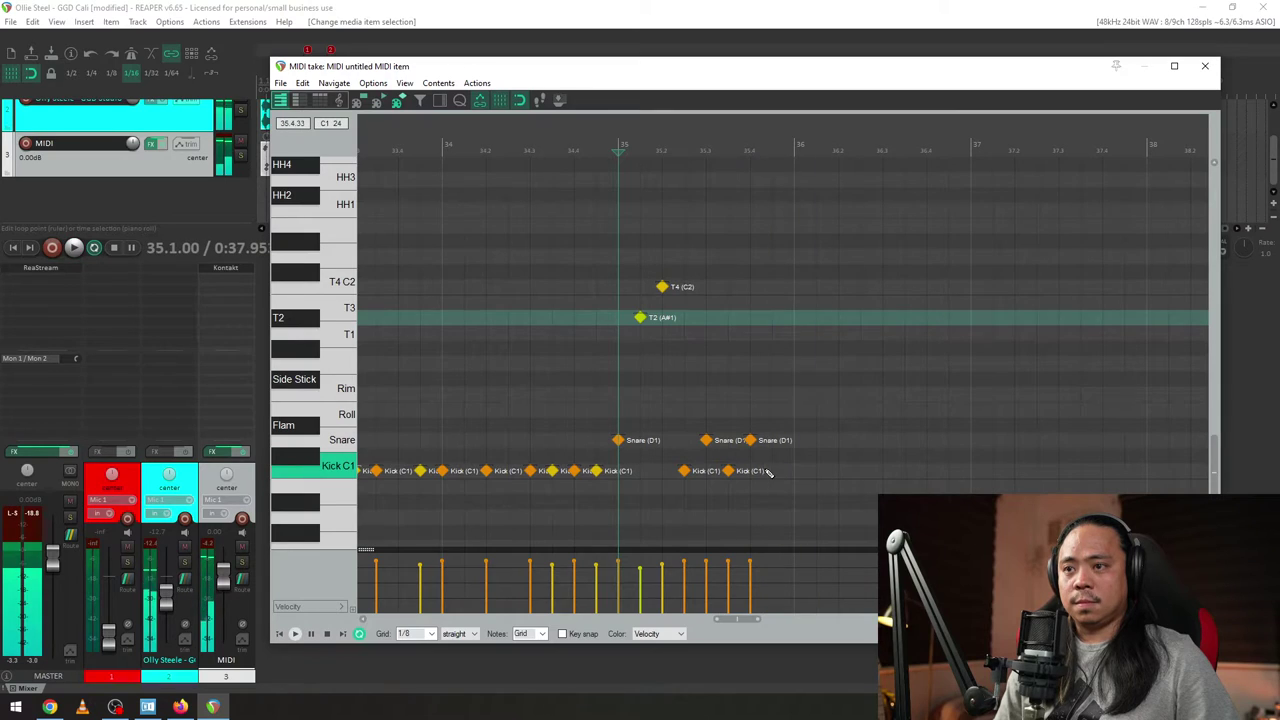
{"action": "left_click", "coordinate": [773, 470]}
{"action": "left_click", "coordinate": [793, 470]}
{"action": "scroll", "coordinate": [797, 489], "scroll_direction": "up", "scroll_amount": 4}
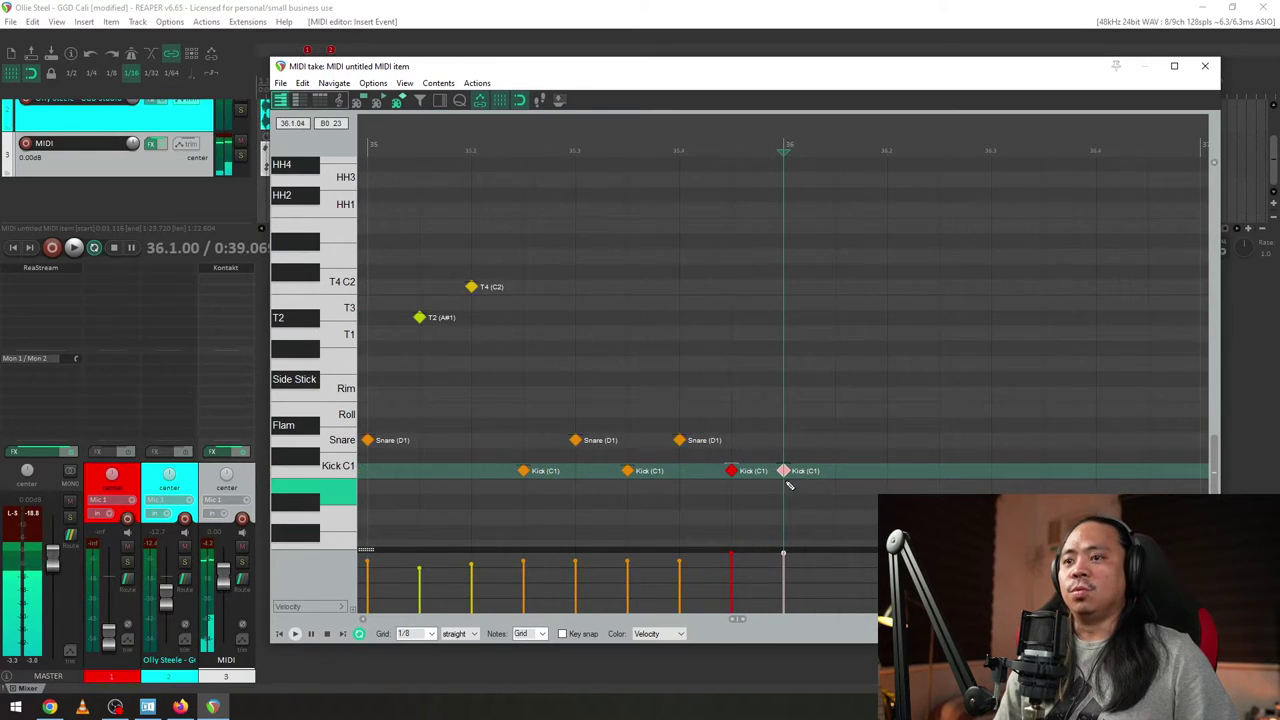
{"action": "key", "text": "Delete"}
{"action": "left_click", "coordinate": [732, 471]}
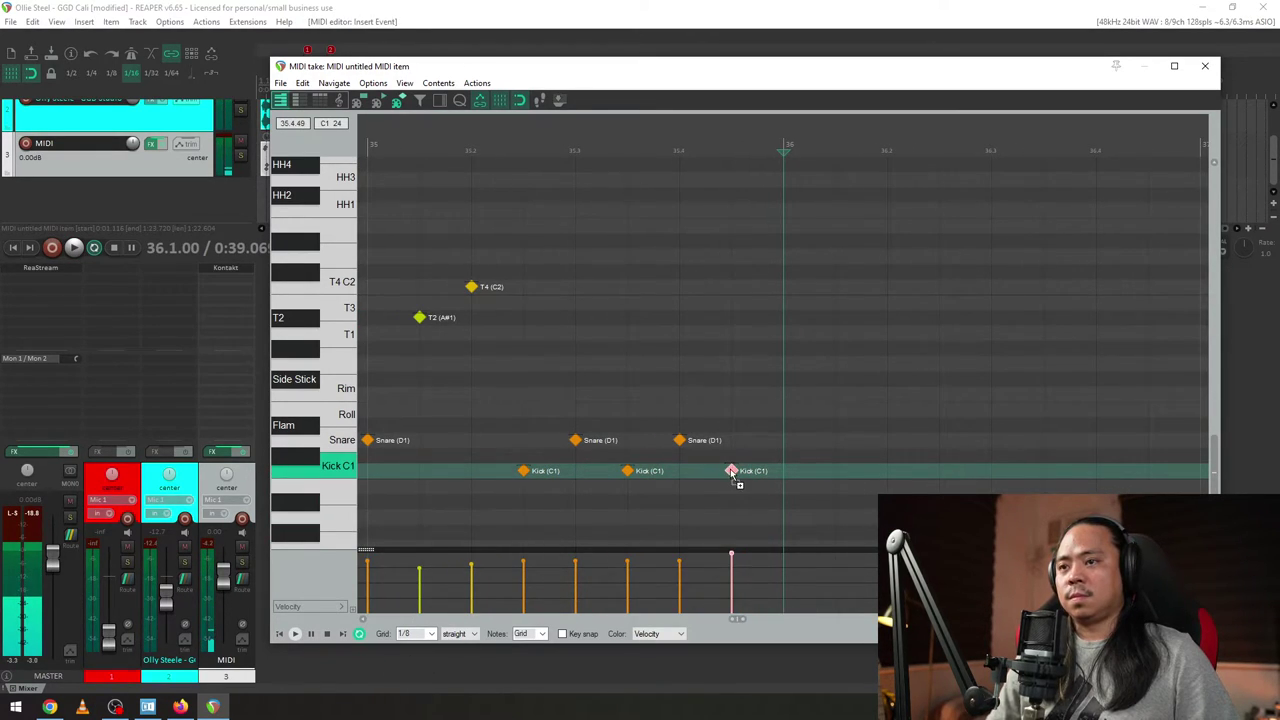
{"action": "left_click", "coordinate": [733, 473]}
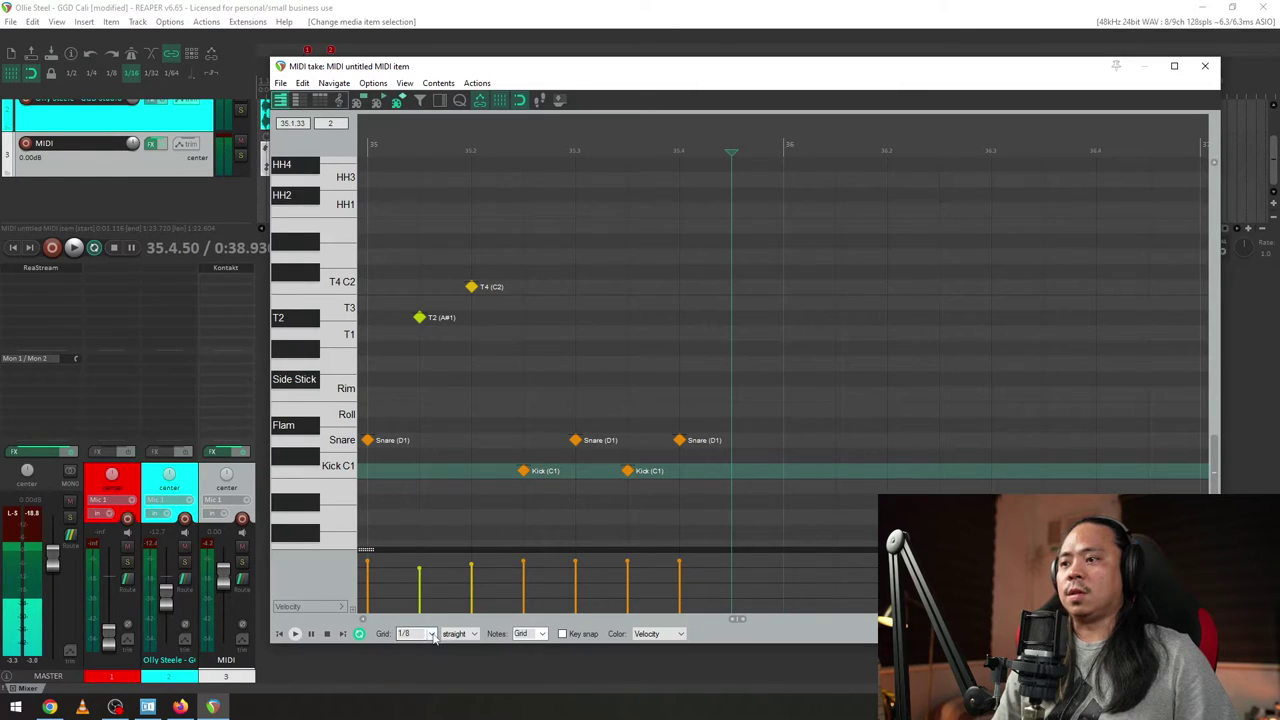
- Set the grid to 1/16 and add kicks at 35.4.50, 35.4.75 and 36.1.00
{"action": "left_click", "coordinate": [432, 634]}
{"action": "left_click", "coordinate": [431, 570]}
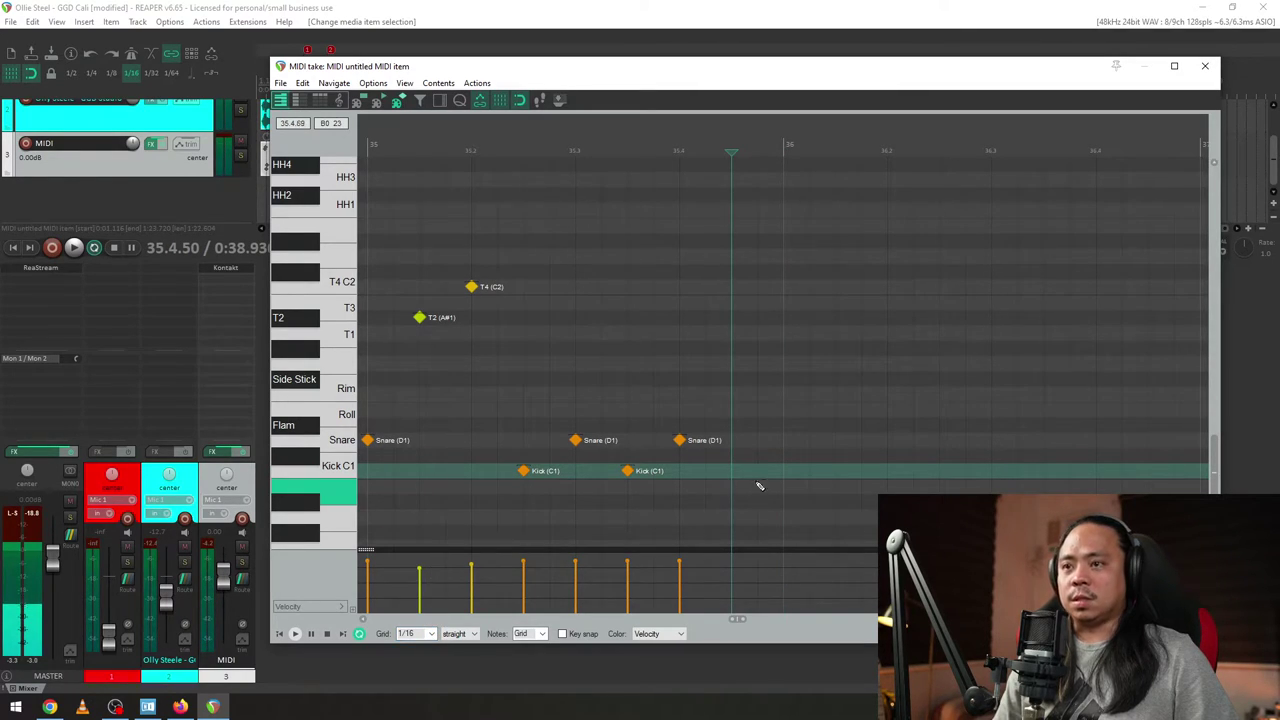
{"action": "left_click", "coordinate": [757, 471]}
{"action": "left_click", "coordinate": [783, 471]}
{"action": "left_click", "coordinate": [731, 471]}
- Set the three kicks from 35.4.50 to 36.1.00 to velocity 110, with the middle one lowered to 98
{"action": "left_click_drag", "start_coordinate": [720, 462], "coordinate": [803, 477]}
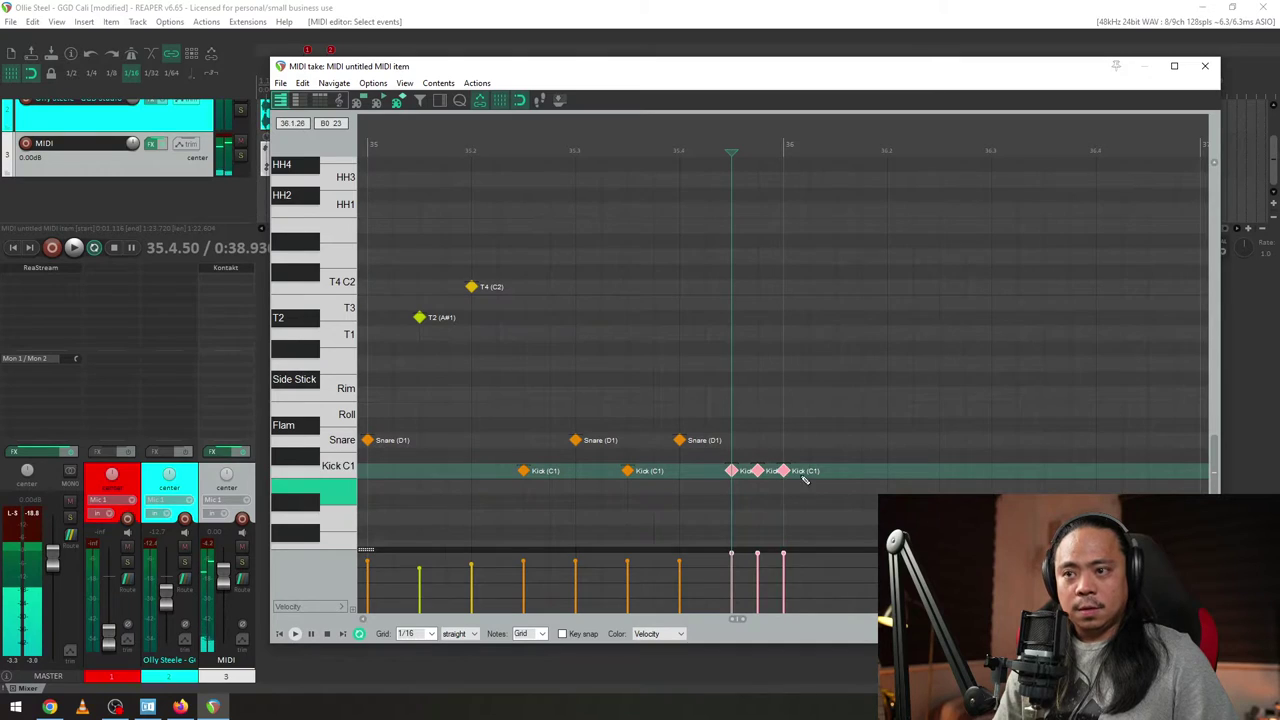
{"action": "right_click", "coordinate": [776, 482]}
{"action": "mouse_move", "coordinate": [856, 444]}
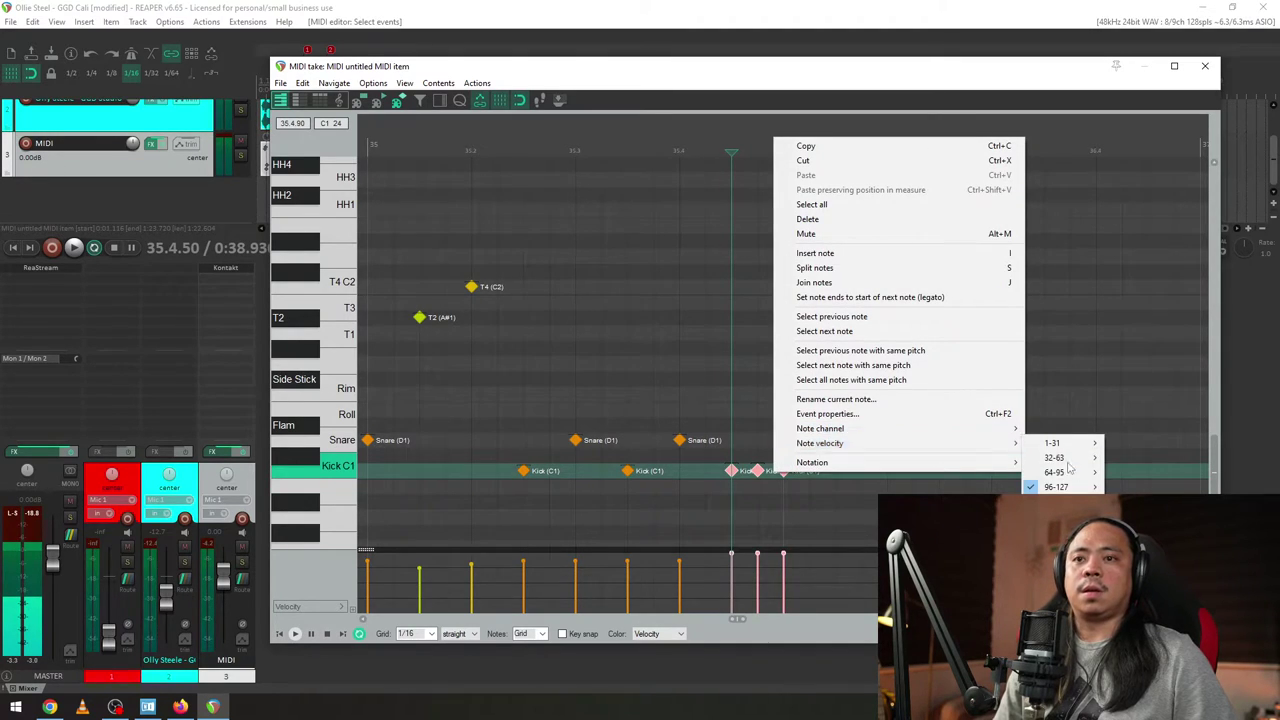
{"action": "mouse_move", "coordinate": [1058, 487]}
{"action": "left_click", "coordinate": [1131, 237]}
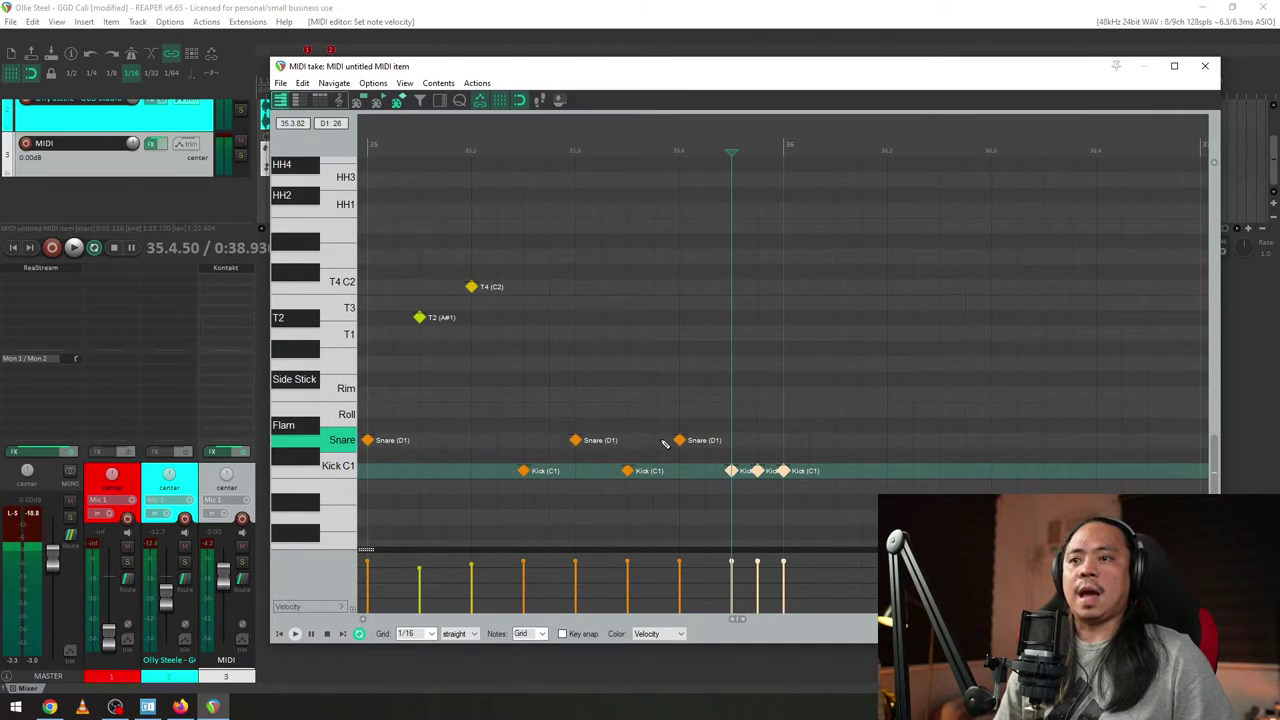
- Play back the end of bar 35 repeatedly from 35.3.75 to check the kick burst against the reference
{"action": "left_click", "coordinate": [660, 488]}
{"action": "key", "text": "space"}
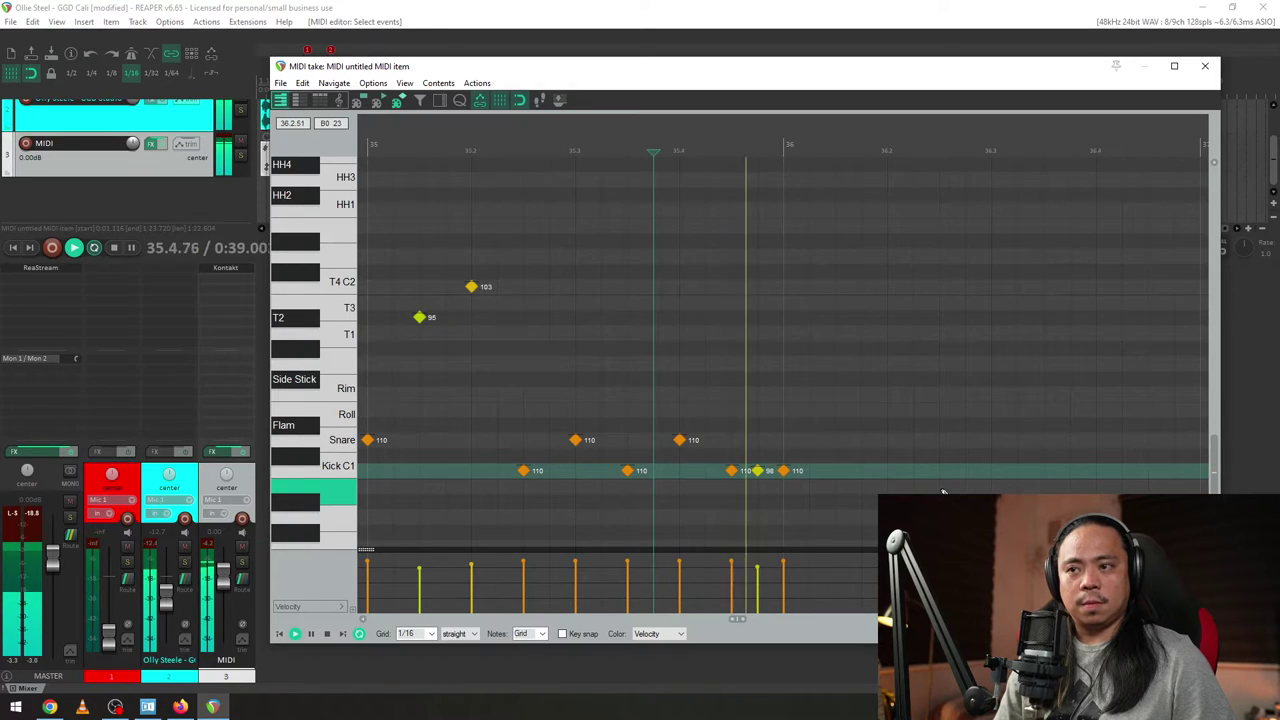
{"action": "key", "text": "space"}
{"action": "key", "text": "space"}
{"action": "key", "text": "space"}
{"action": "key", "text": "space"}
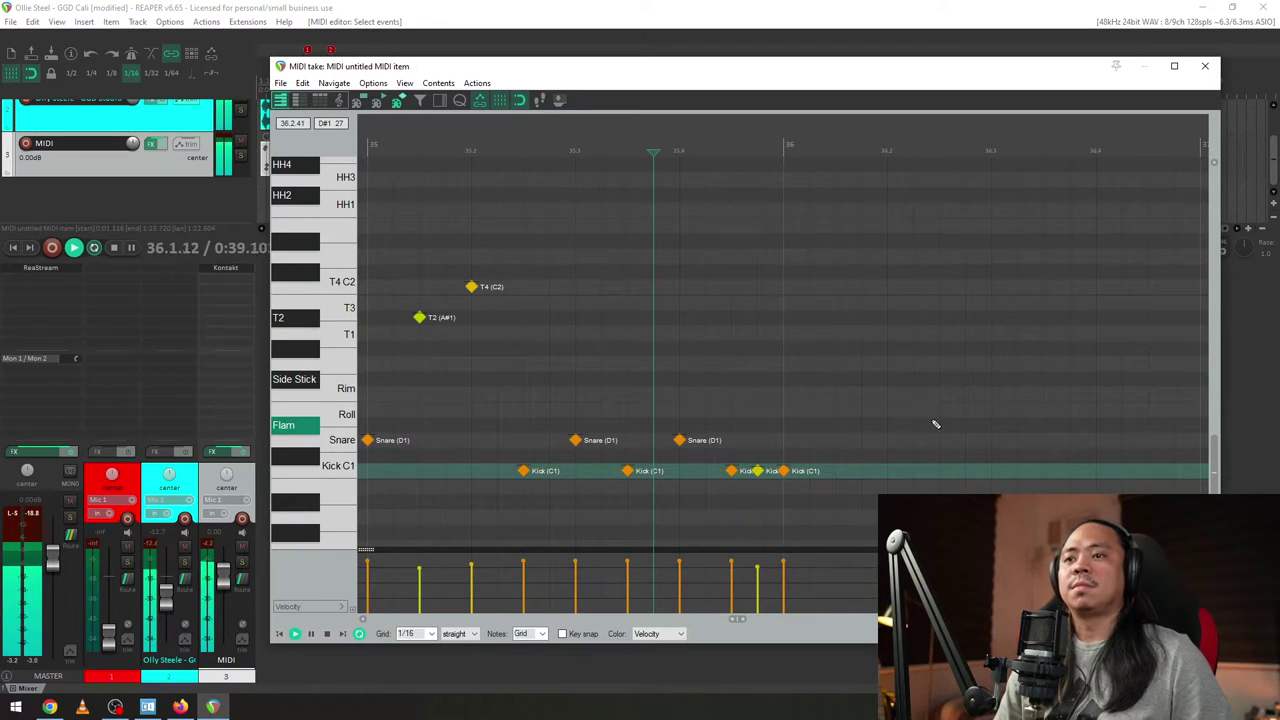
{"action": "scroll", "coordinate": [948, 481], "scroll_direction": "down", "scroll_amount": 3}
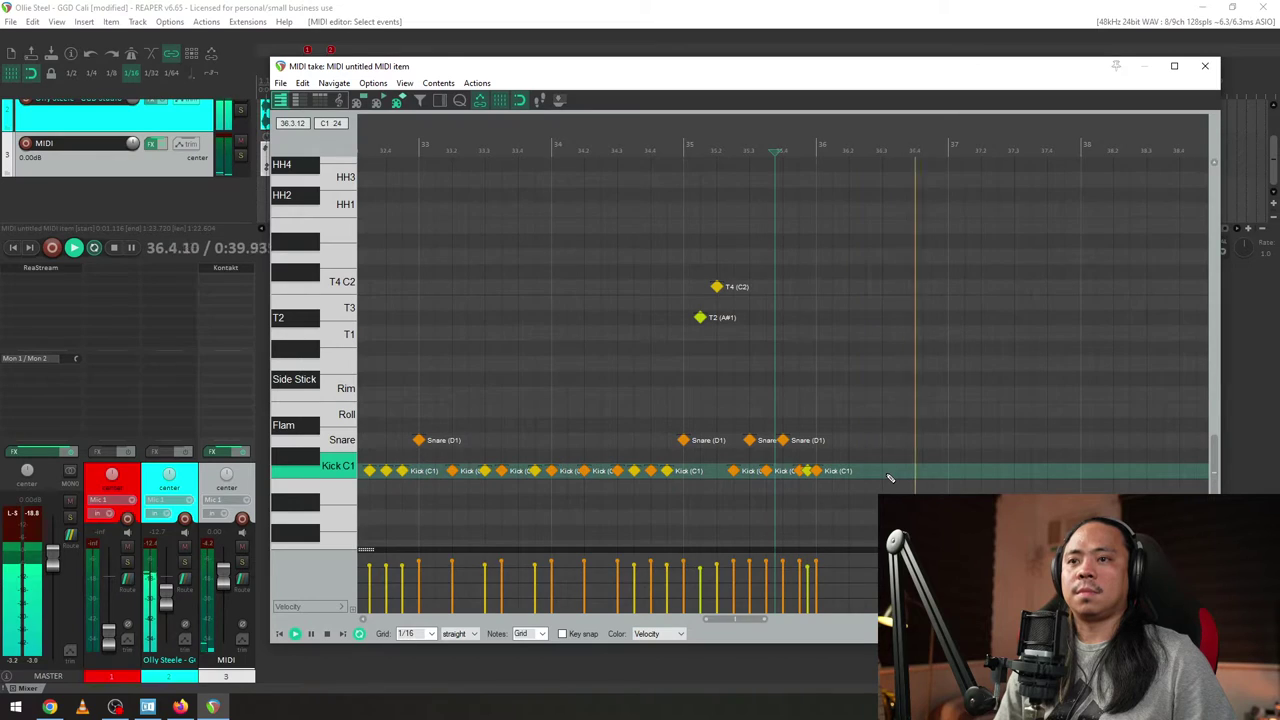
- Add a snare at 36.3.00, check it by playback from 36.1.25 and set its velocity to 108
{"action": "scroll", "coordinate": [888, 474], "scroll_direction": "up", "scroll_amount": 3}
{"action": "left_click", "coordinate": [1036, 440]}
{"action": "key", "text": "space"}
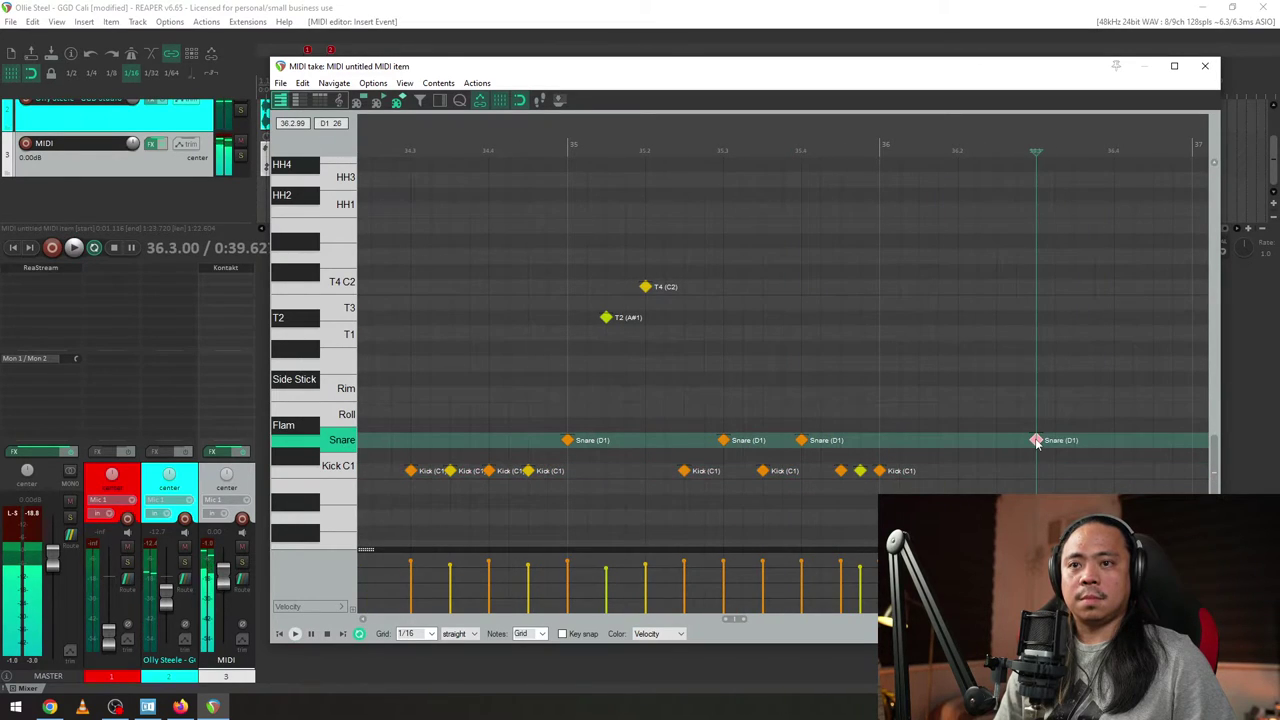
{"action": "left_click", "coordinate": [899, 428]}
{"action": "key", "text": "space"}
{"action": "key", "text": "space"}
{"action": "key", "text": "space"}
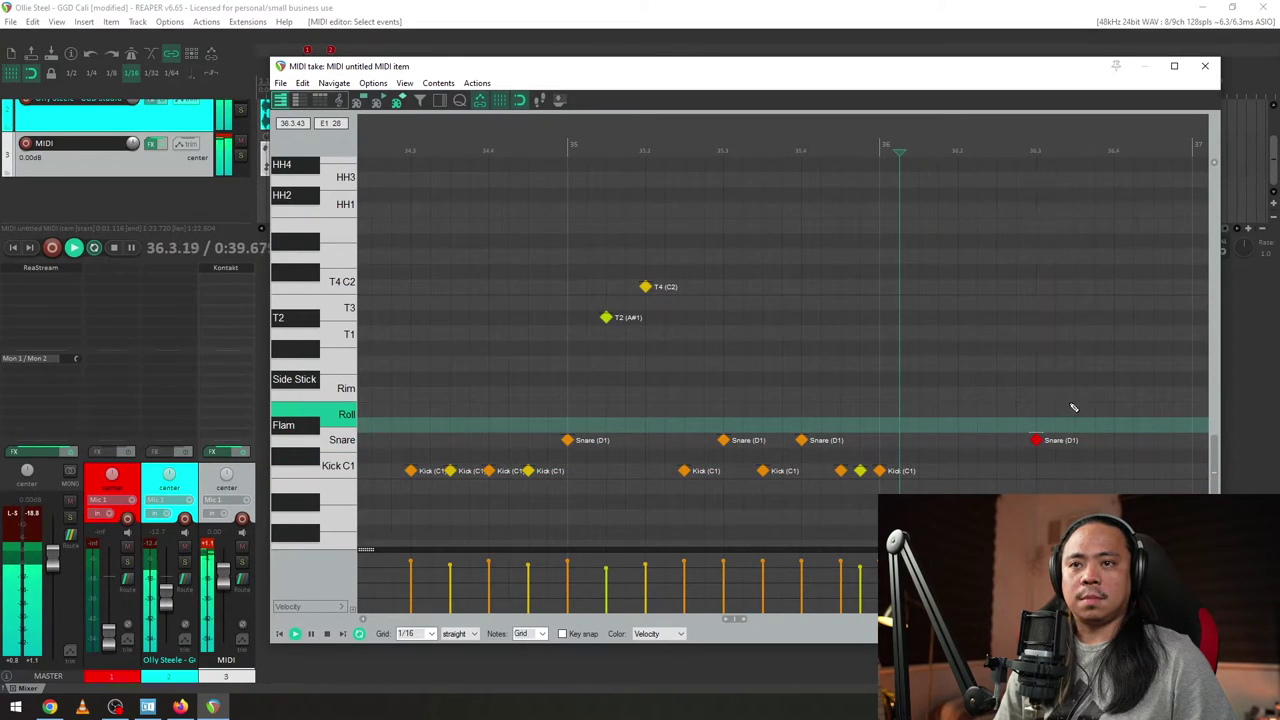
{"action": "key", "text": "space"}
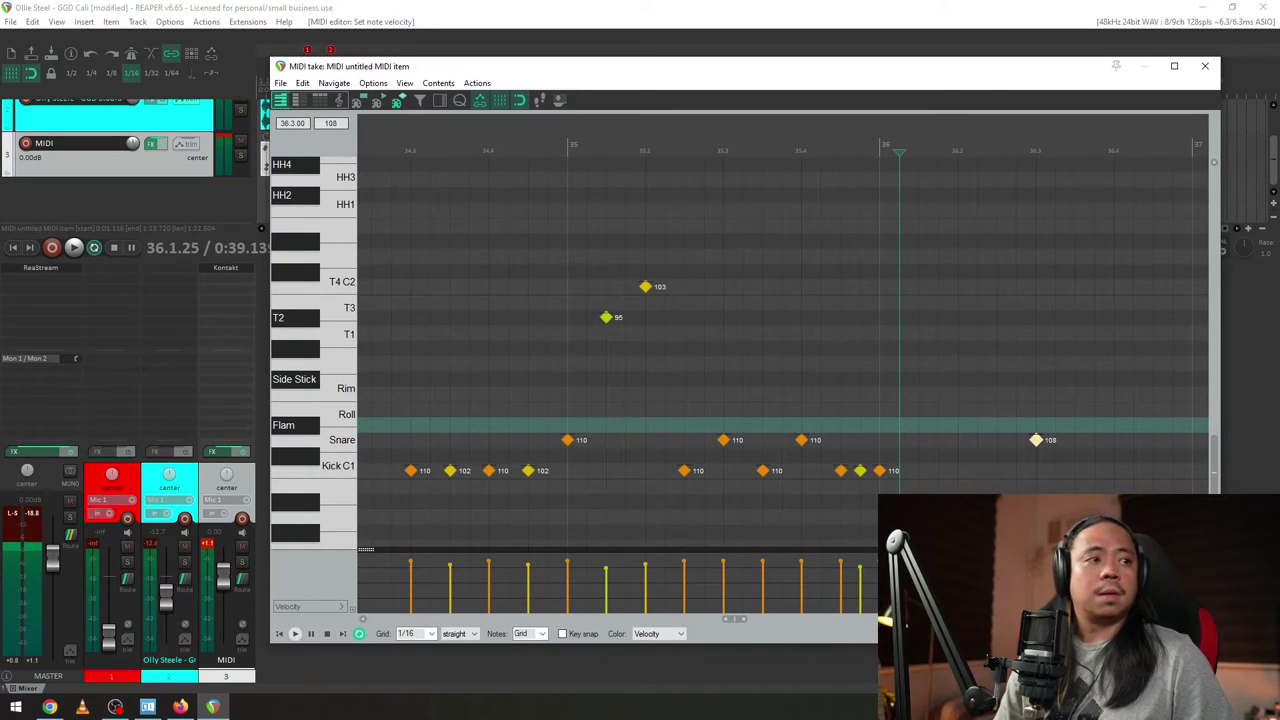
- Play back from 34.4.00 and add a kick at 37.1.00 with velocity 110
{"action": "left_click", "coordinate": [492, 275]}
{"action": "key", "text": "space"}
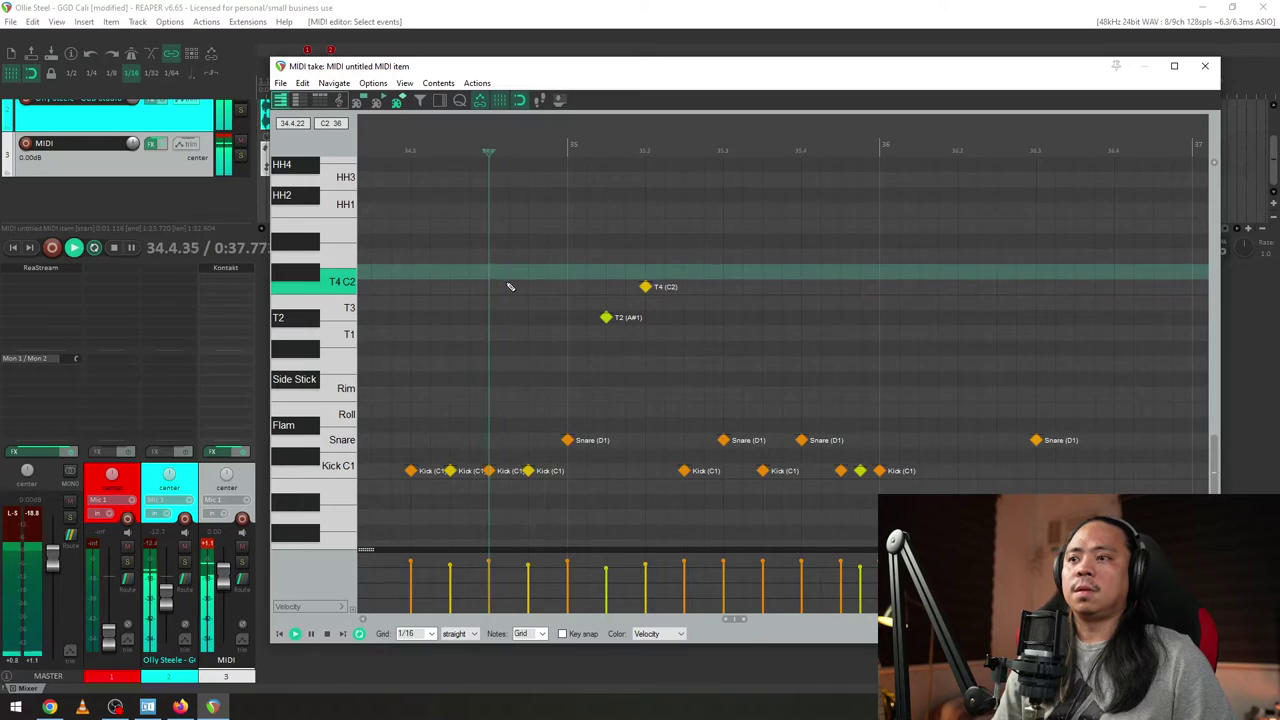
{"action": "scroll", "coordinate": [888, 290], "scroll_direction": "down", "scroll_amount": 3}
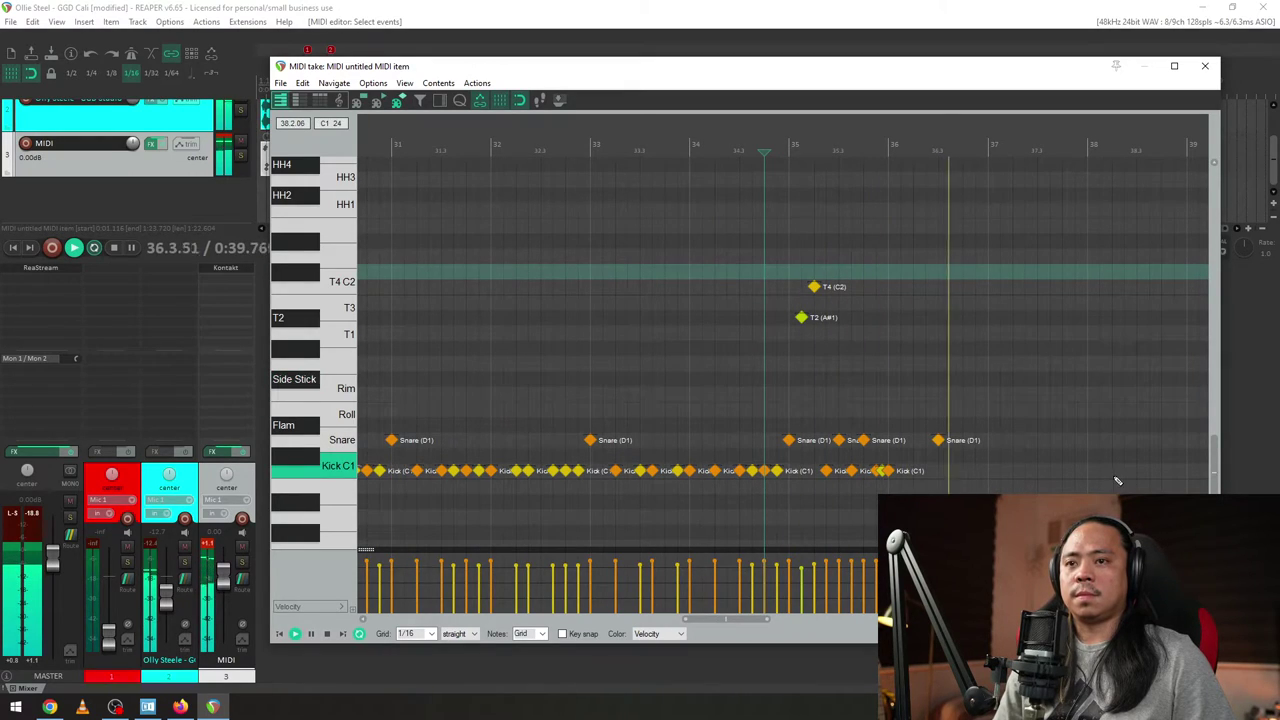
{"action": "left_click", "coordinate": [988, 471]}
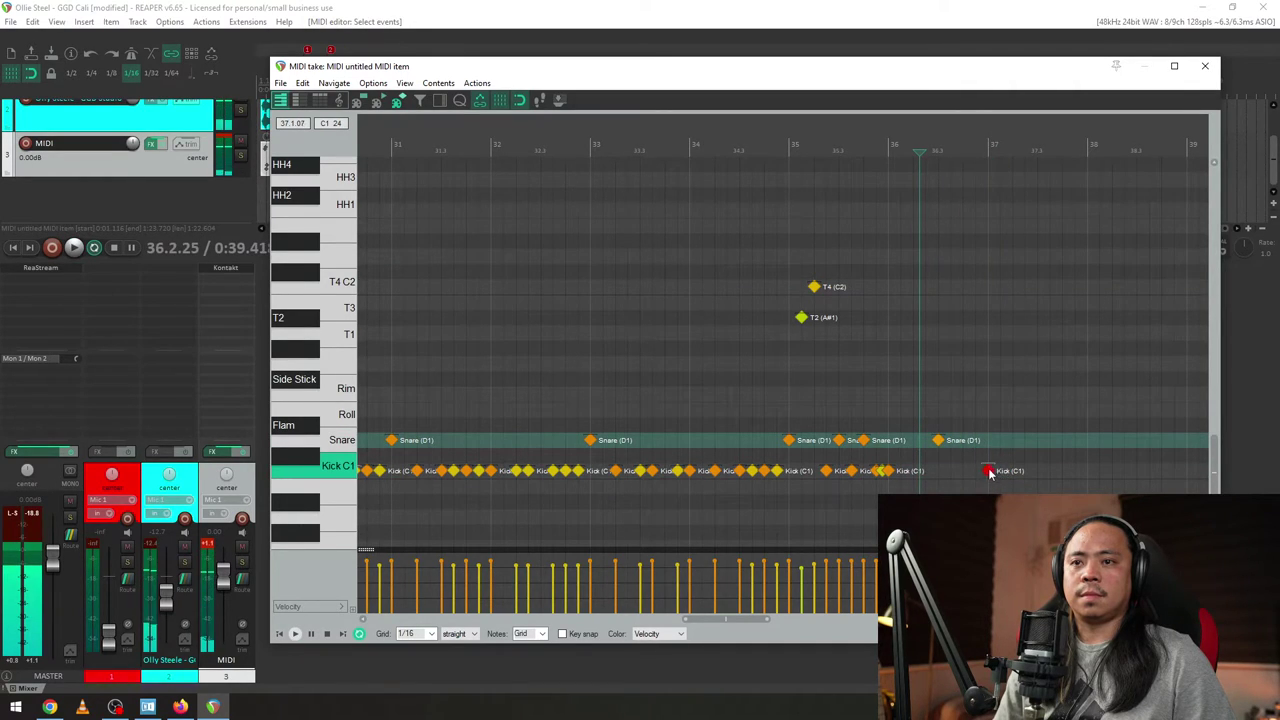
{"action": "left_click_drag", "start_coordinate": [988, 463], "coordinate": [988, 469]}
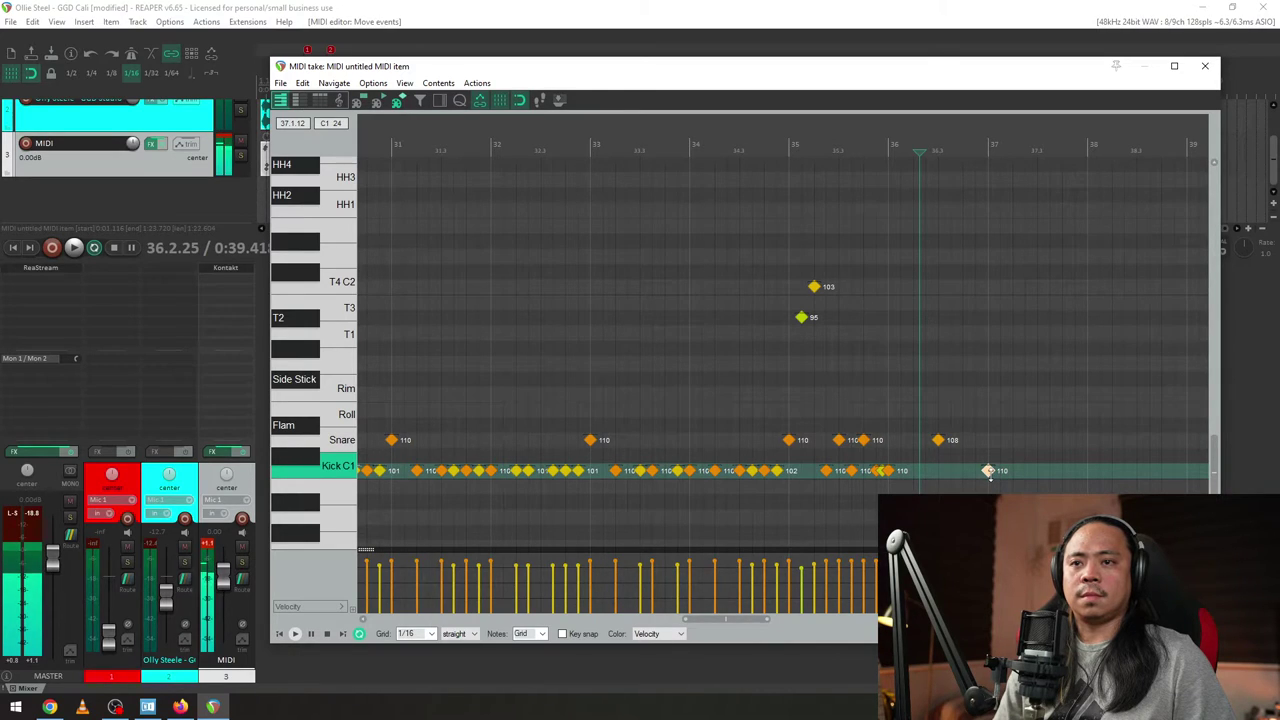
- Continue the half-time pattern by ear with a snare at 37.3.00 and a kick at 38.1.00
{"action": "left_click", "coordinate": [839, 440]}
{"action": "key", "text": "space"}
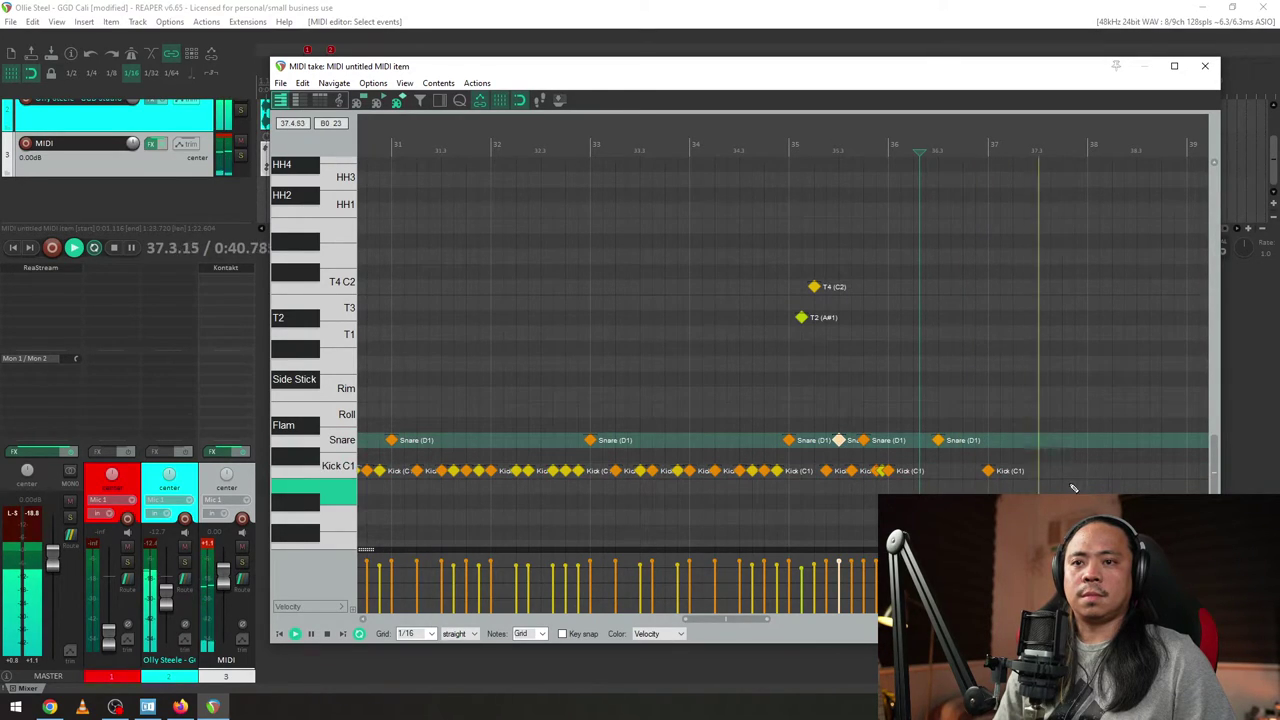
{"action": "left_click", "coordinate": [1040, 440]}
{"action": "scroll", "coordinate": [1056, 455], "scroll_direction": "up", "scroll_amount": 2}
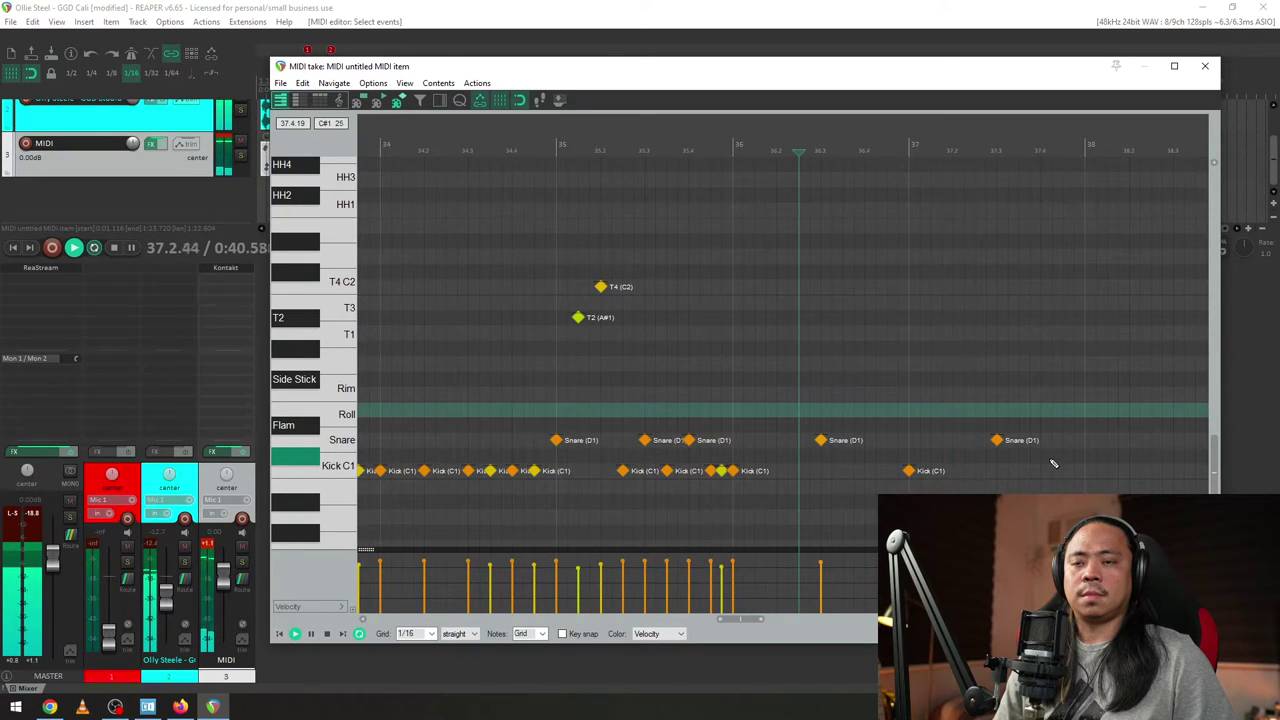
{"action": "left_click", "coordinate": [1085, 470]}
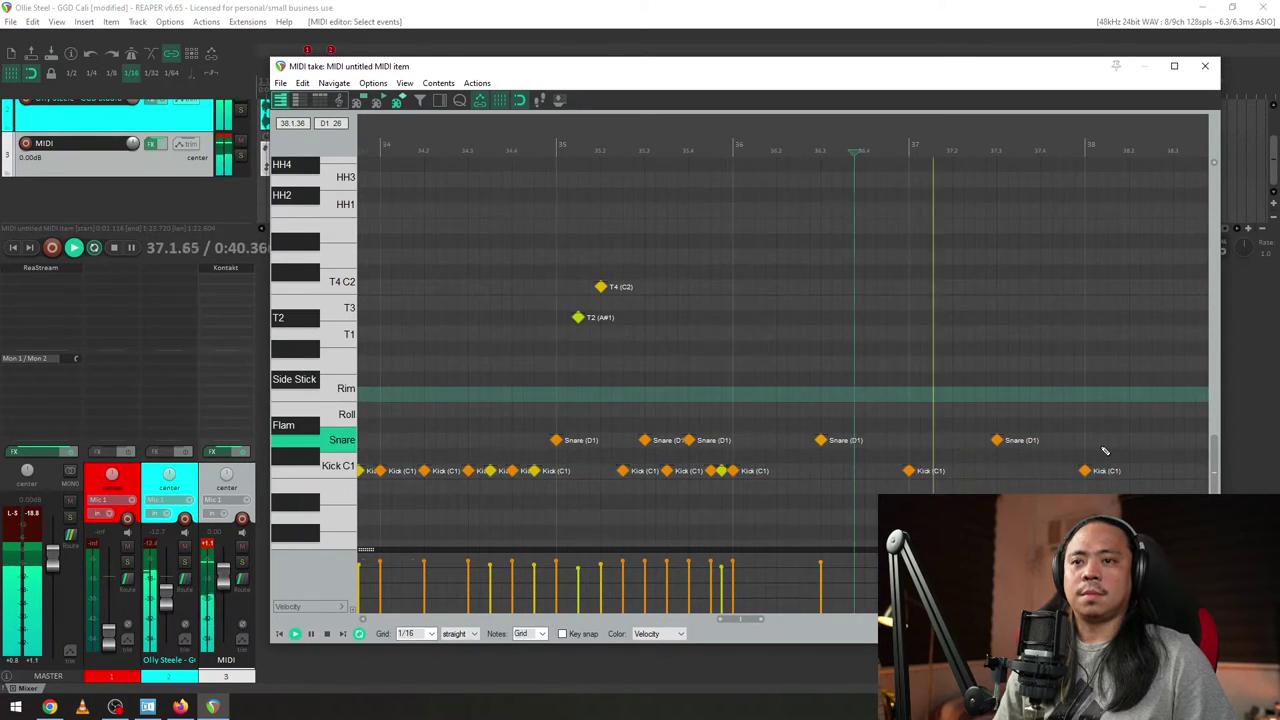
- Add a snare at 38.3.00 and a kick aligned to 39.1.00
{"action": "scroll", "coordinate": [1105, 451], "scroll_direction": "down", "scroll_amount": 3}
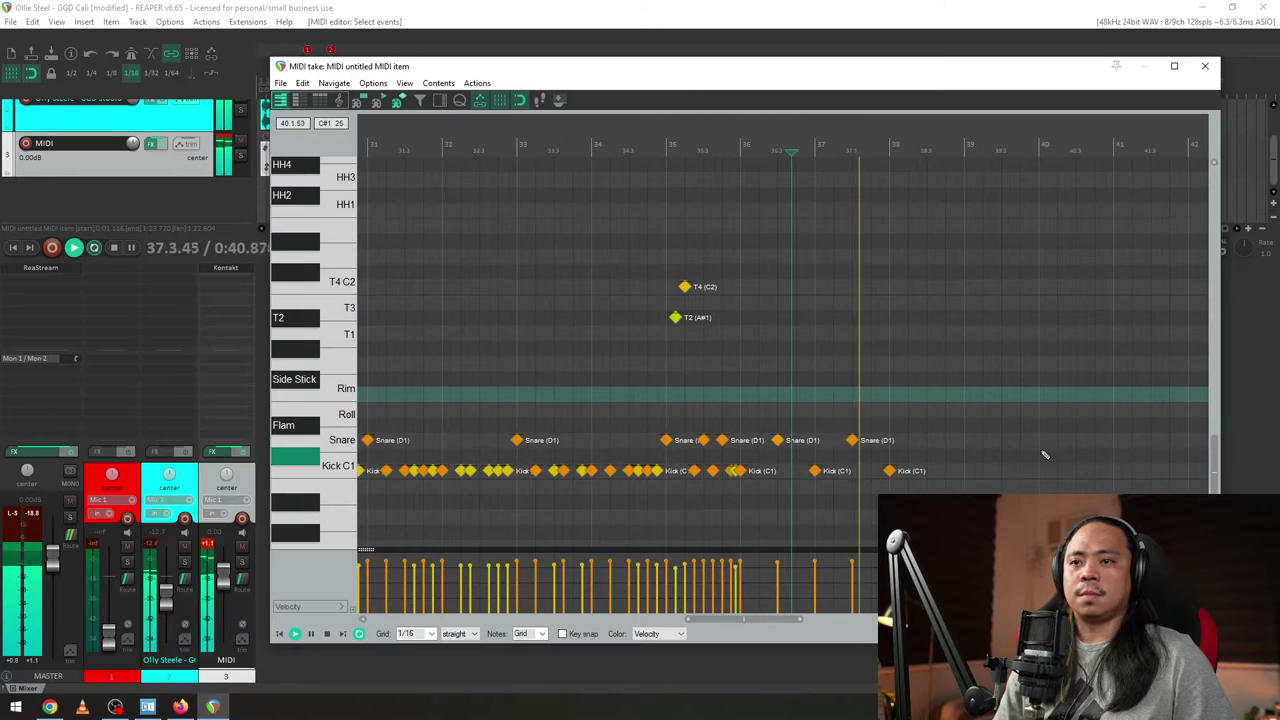
{"action": "left_click", "coordinate": [928, 443]}
{"action": "left_click", "coordinate": [960, 471]}
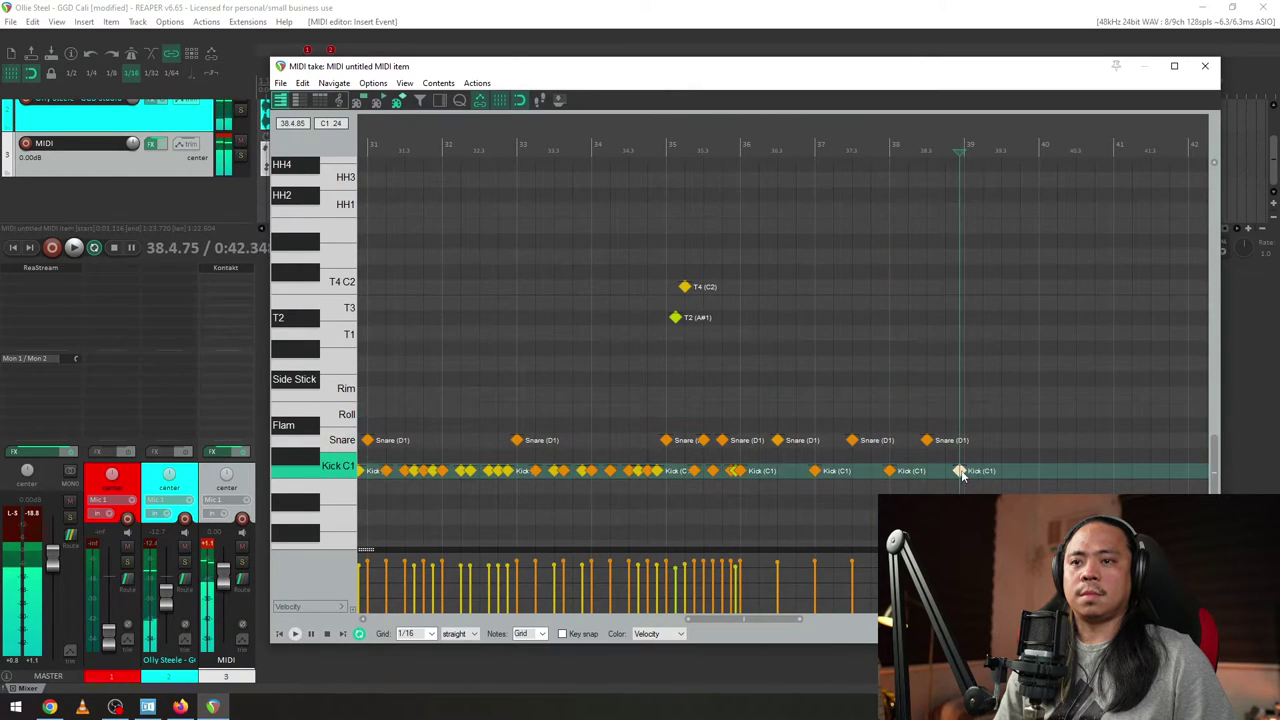
{"action": "scroll", "coordinate": [1108, 485], "scroll_direction": "up", "scroll_amount": 3}
{"action": "left_click_drag", "start_coordinate": [934, 471], "coordinate": [945, 471]}
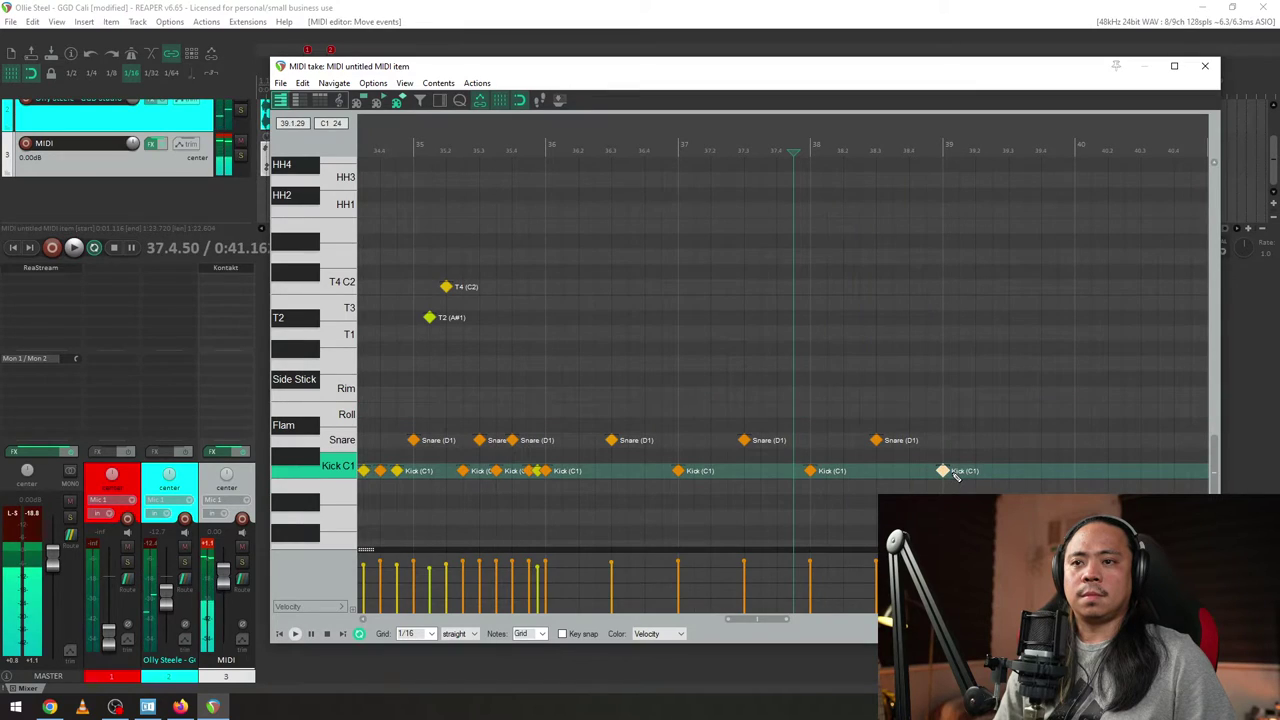
- Set the grid to 1/4, play back from 37.3.00 and add a snare at 39.3.00
{"action": "left_click", "coordinate": [415, 633]}
{"action": "left_click", "coordinate": [432, 580]}
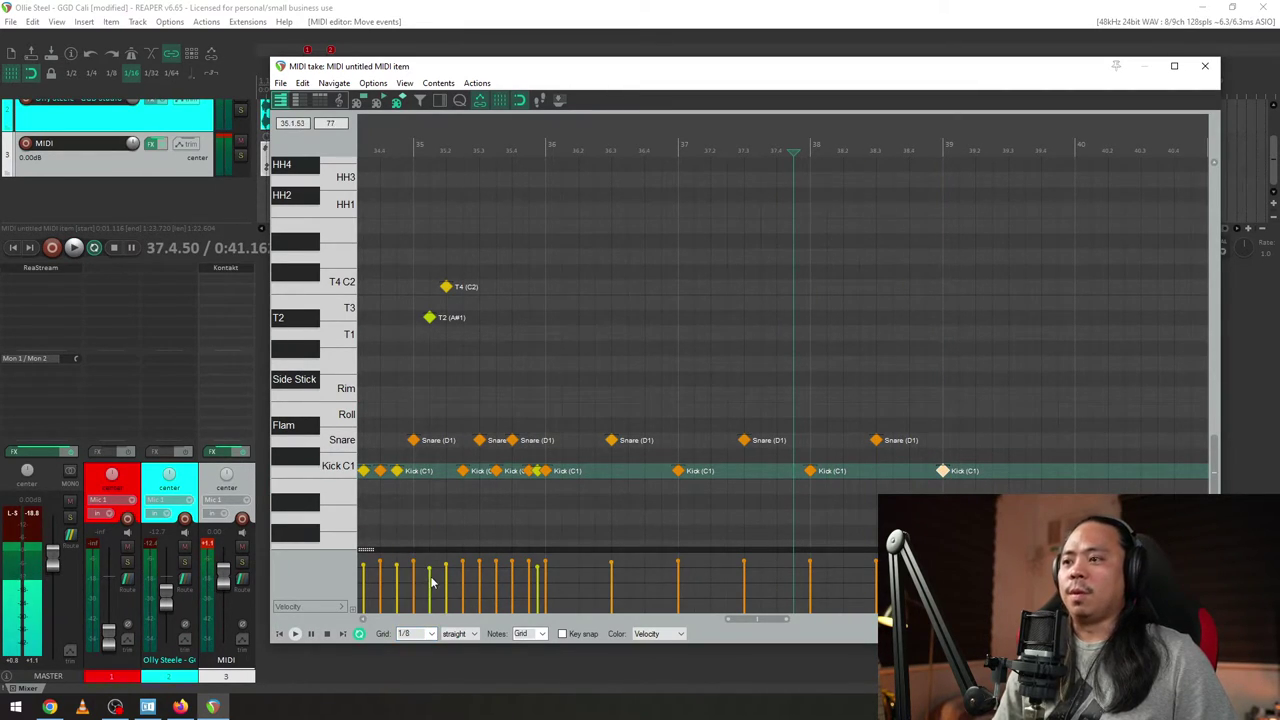
{"action": "left_click", "coordinate": [415, 633]}
{"action": "left_click", "coordinate": [430, 595]}
{"action": "left_click", "coordinate": [738, 317]}
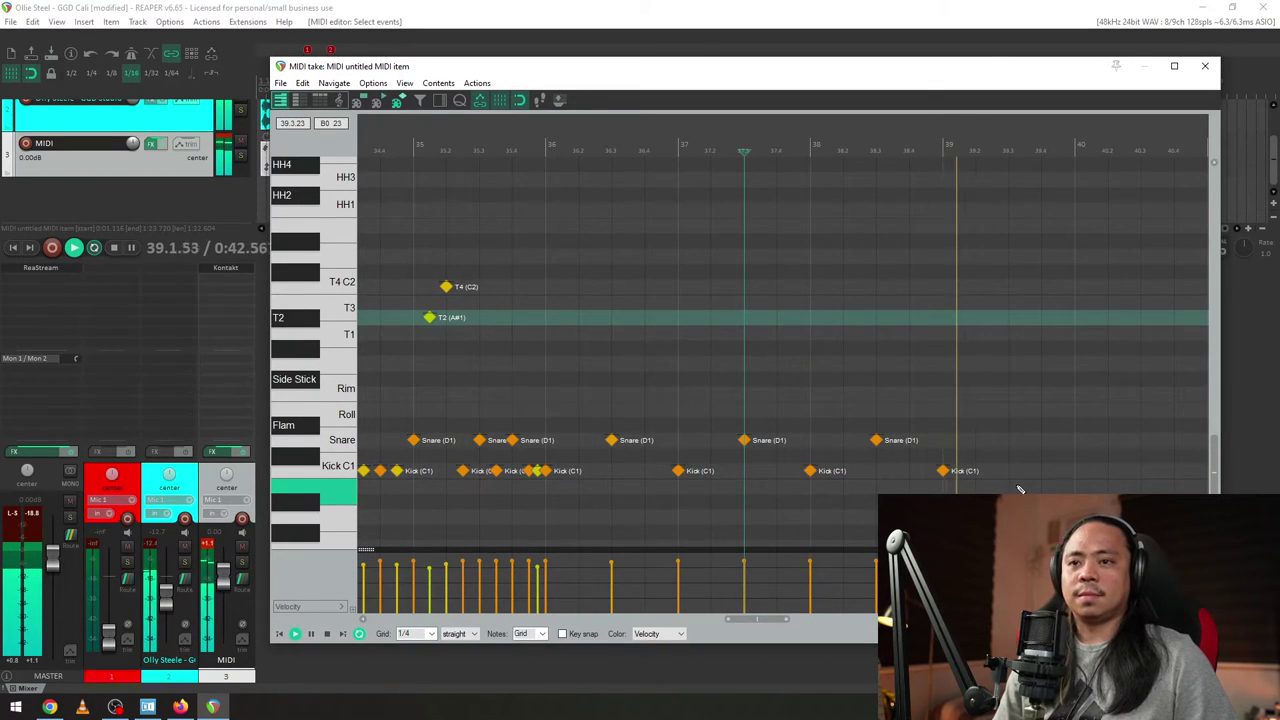
{"action": "key", "text": "space"}
{"action": "left_click", "coordinate": [1008, 440]}
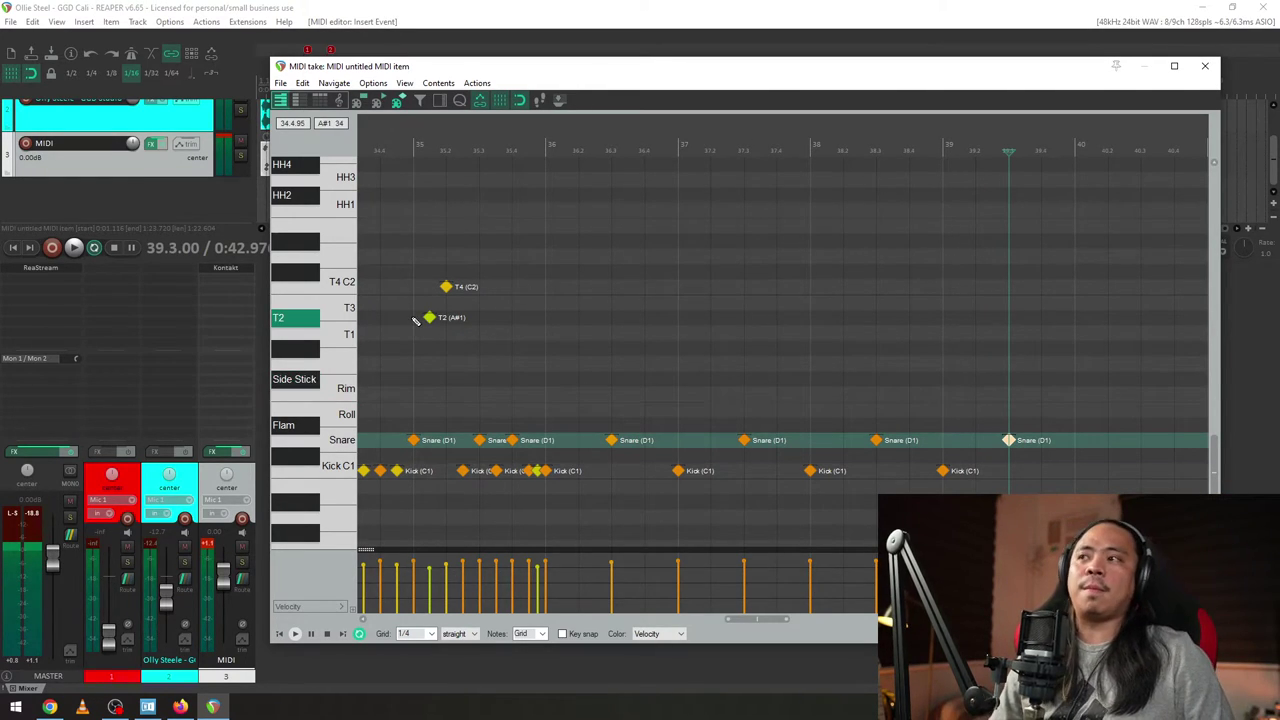
- Raise the reference track to 0 dB, lower the MIDI track to -inf dB and play the reference alone from bar 33
{"action": "scroll", "coordinate": [175, 146], "scroll_direction": "up", "scroll_amount": 2}
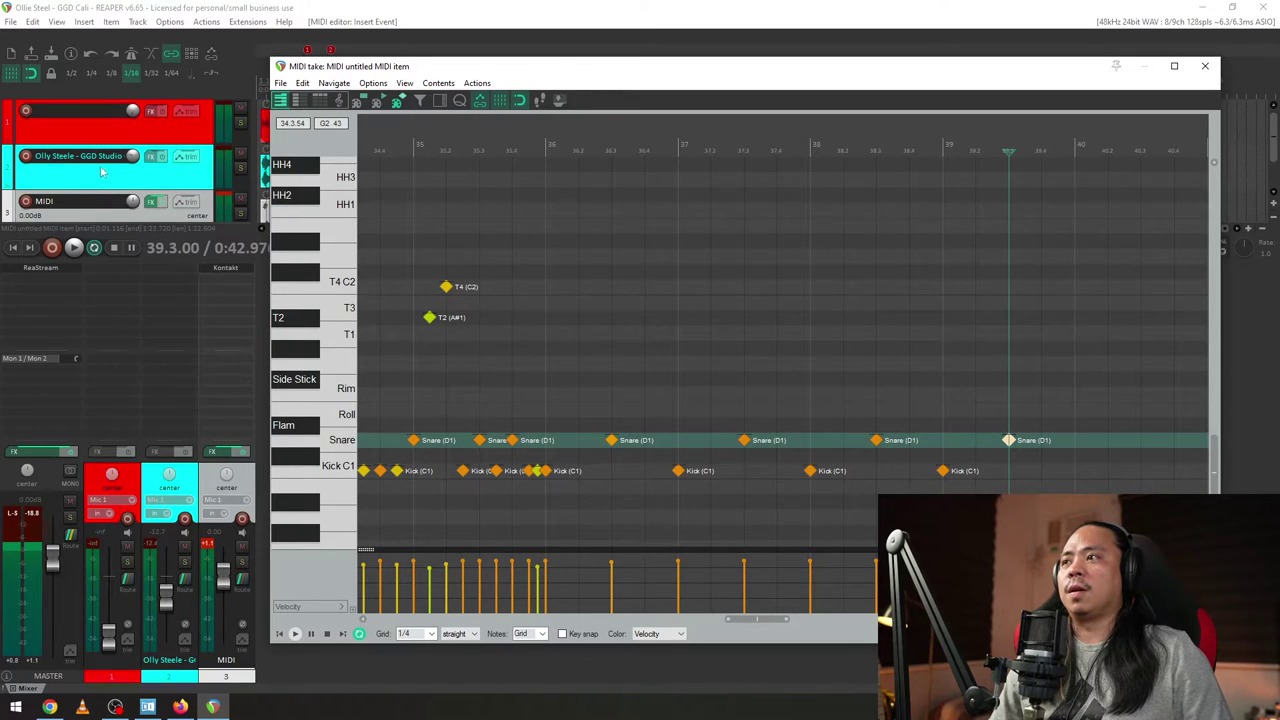
{"action": "scroll", "coordinate": [745, 349], "scroll_direction": "down", "scroll_amount": 5}
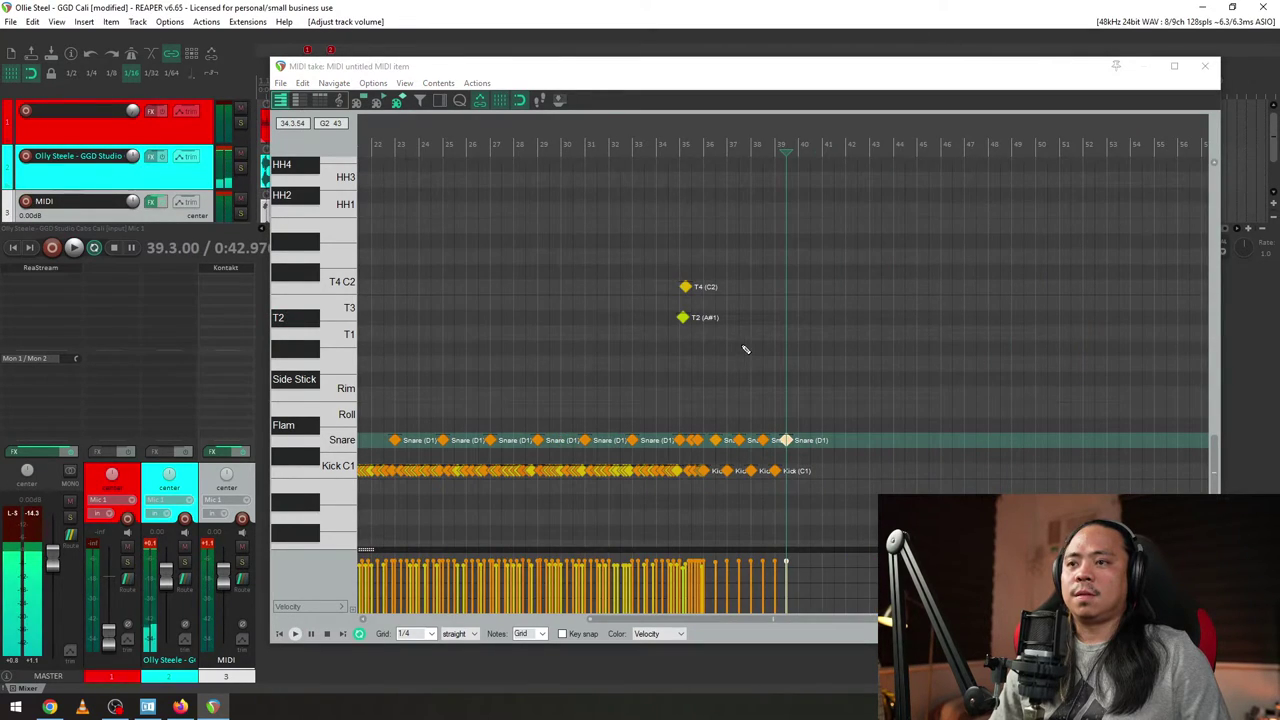
{"action": "left_click", "coordinate": [620, 145]}
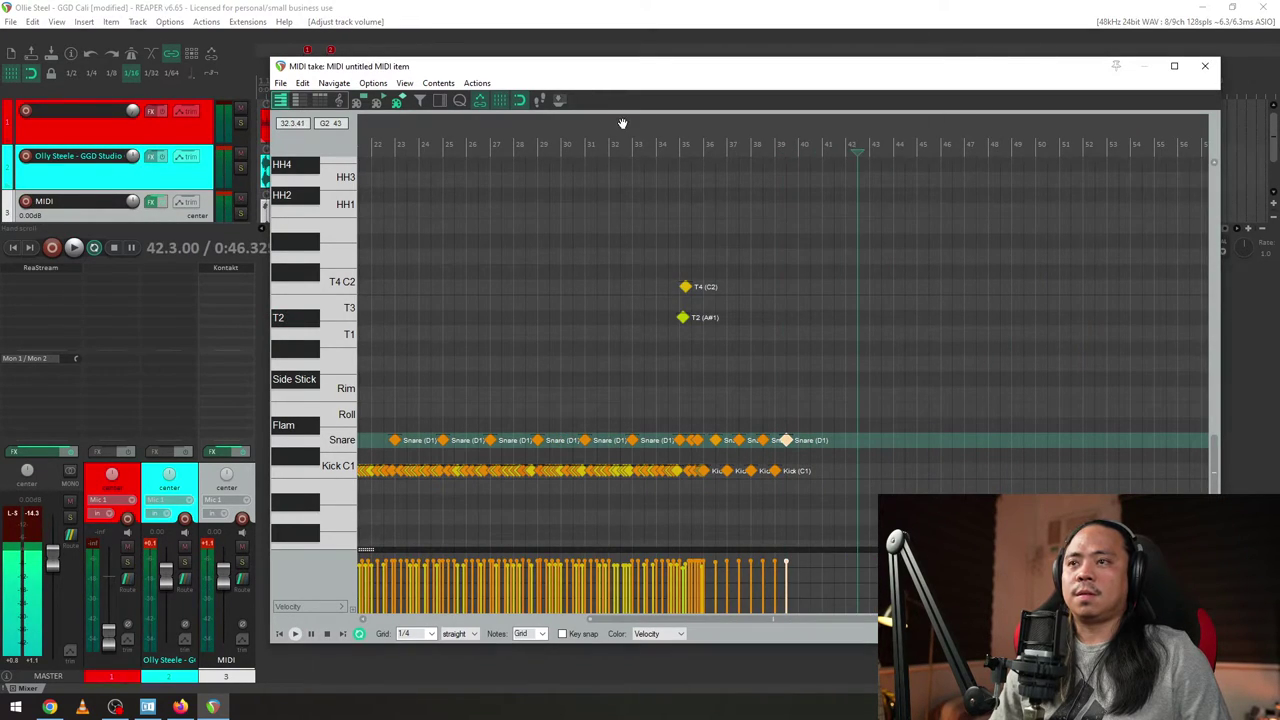
{"action": "left_click", "coordinate": [140, 201]}
{"action": "scroll", "coordinate": [142, 190], "scroll_direction": "down", "scroll_amount": 2}
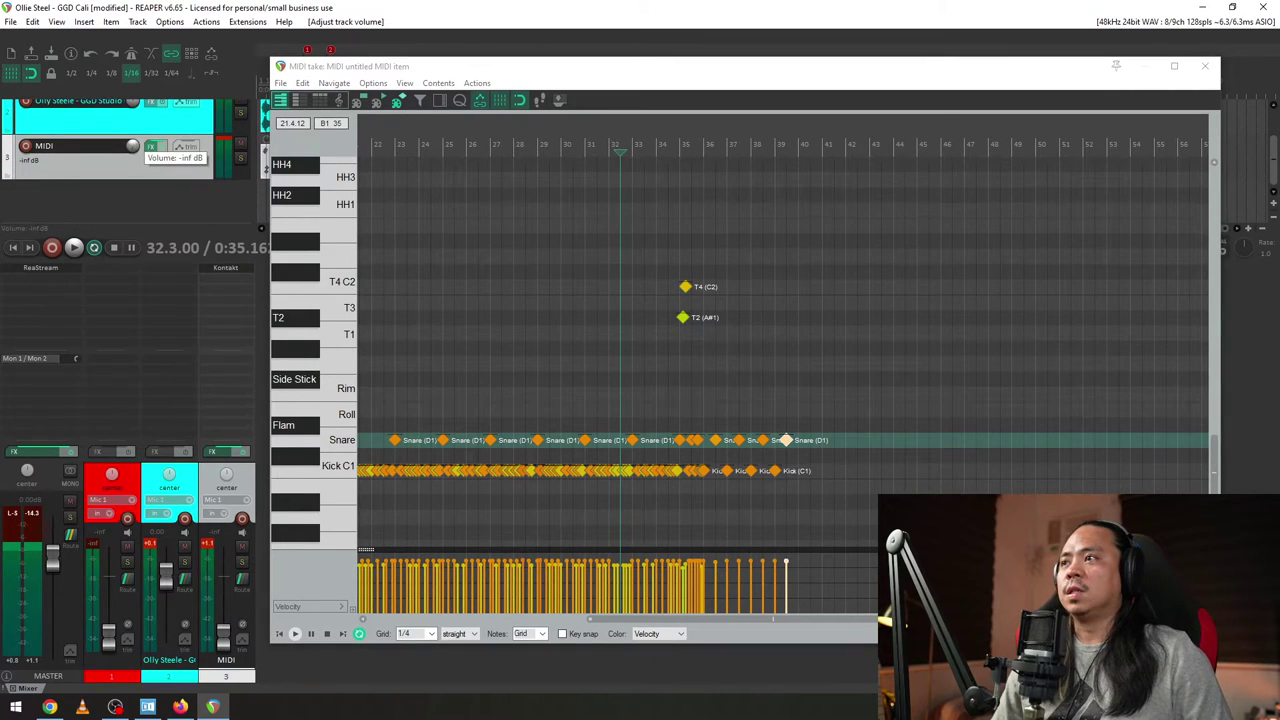
{"action": "left_click", "coordinate": [437, 126]}
{"action": "key", "text": "space"}
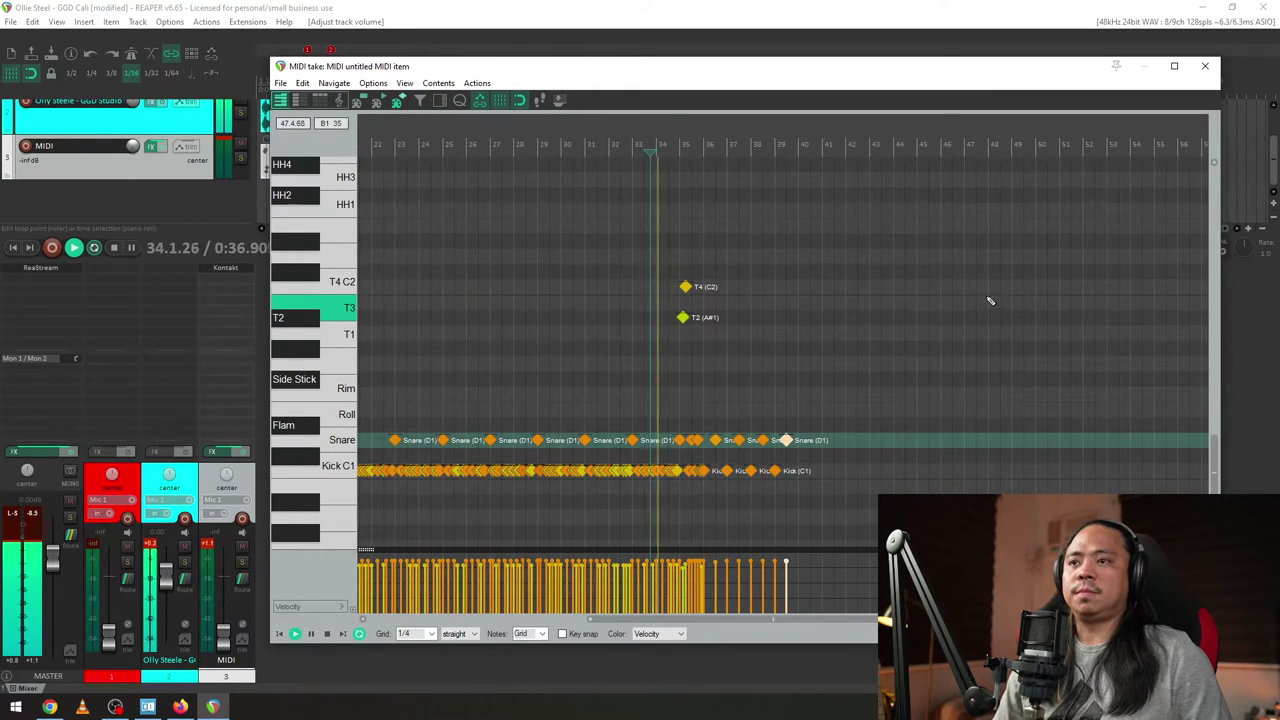
- Listen to the reference alone through bar 39 while following the programmed notes in the piano roll
{"action": "scroll", "coordinate": [990, 298], "scroll_direction": "up", "scroll_amount": 5}
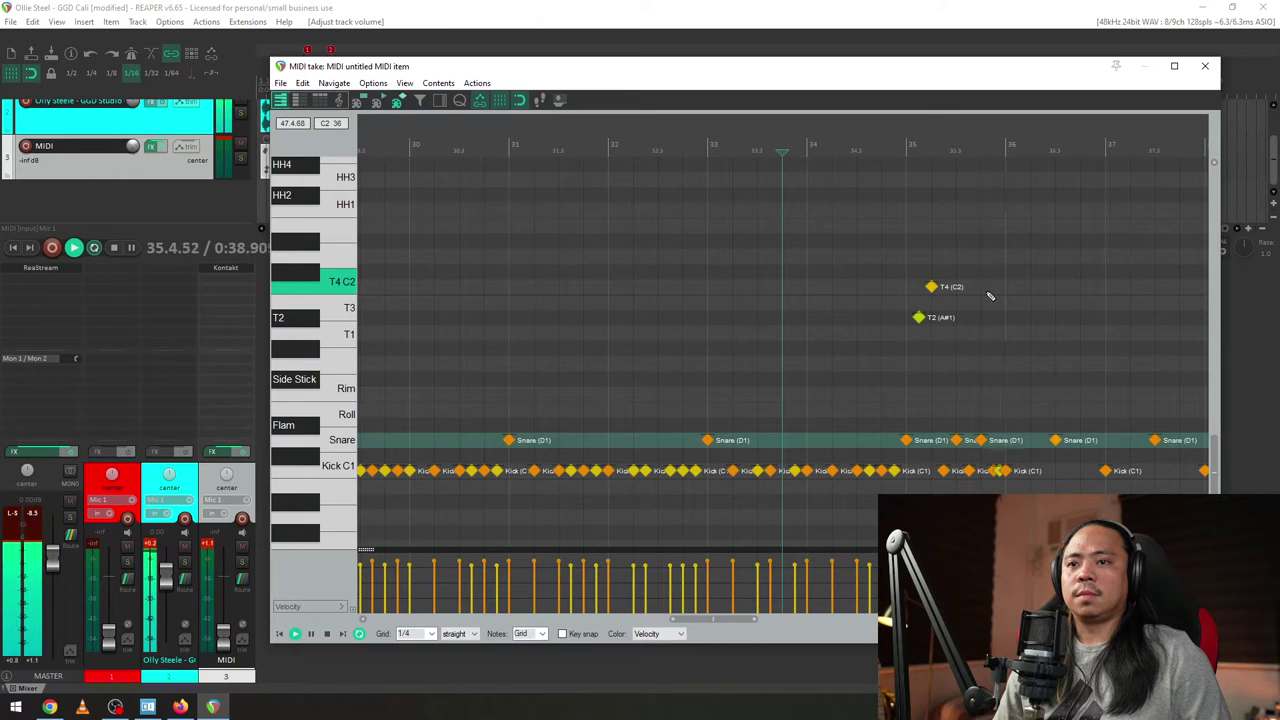
{"action": "scroll", "coordinate": [990, 296], "scroll_direction": "down", "scroll_amount": 5}
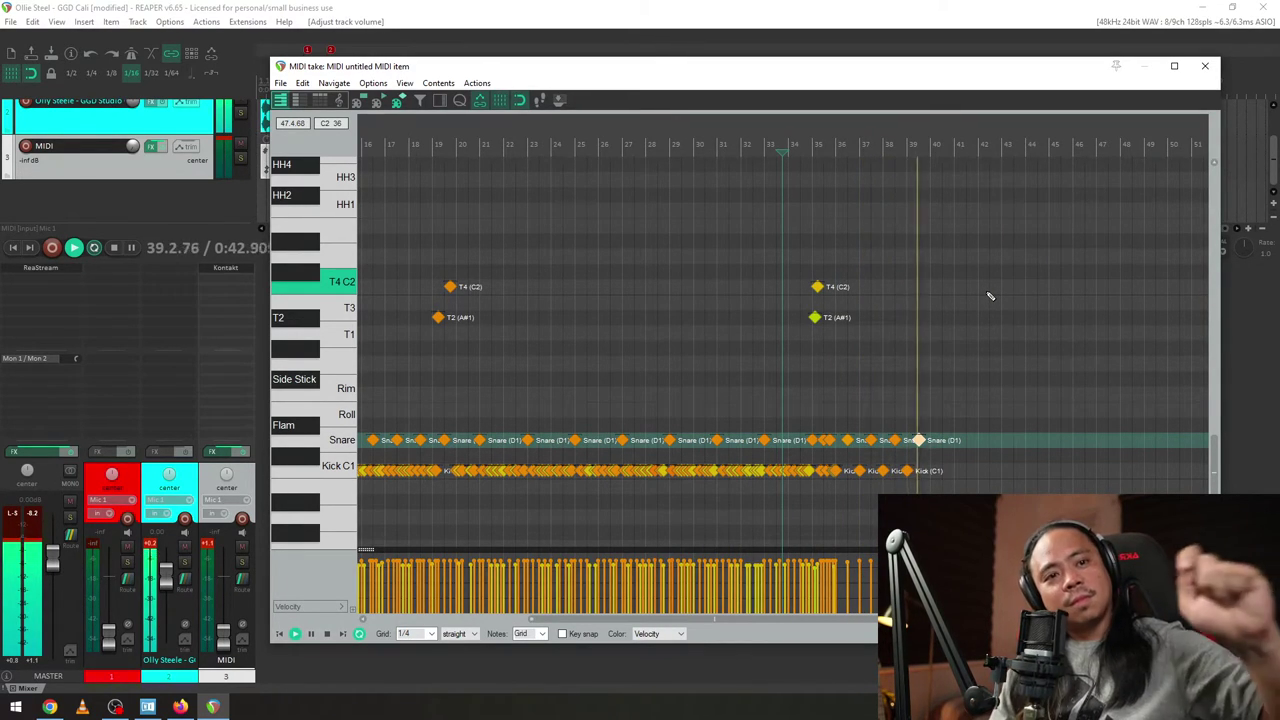
{"action": "key", "text": "space"}
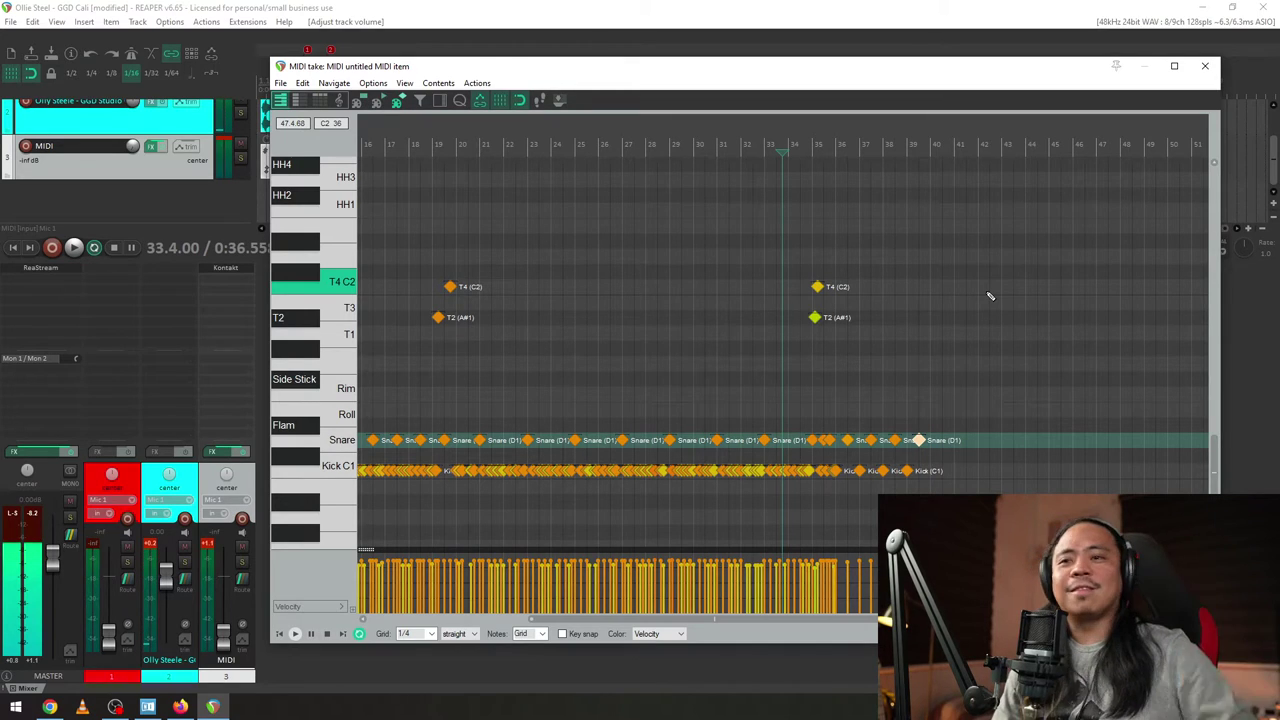
{"action": "key", "text": "space"}
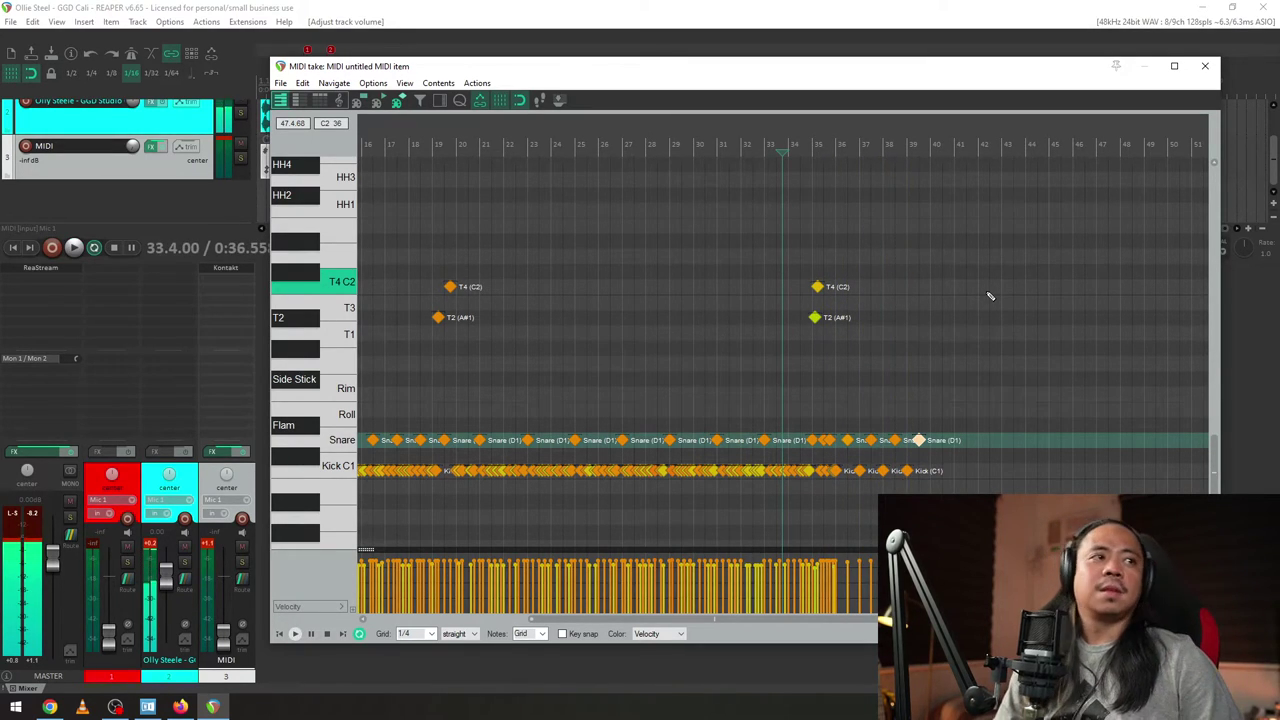
- Play the reference from 24.2.00, lower its track to -20.2 dB and raise the MIDI track to 0 dB
{"action": "left_click", "coordinate": [700, 272]}
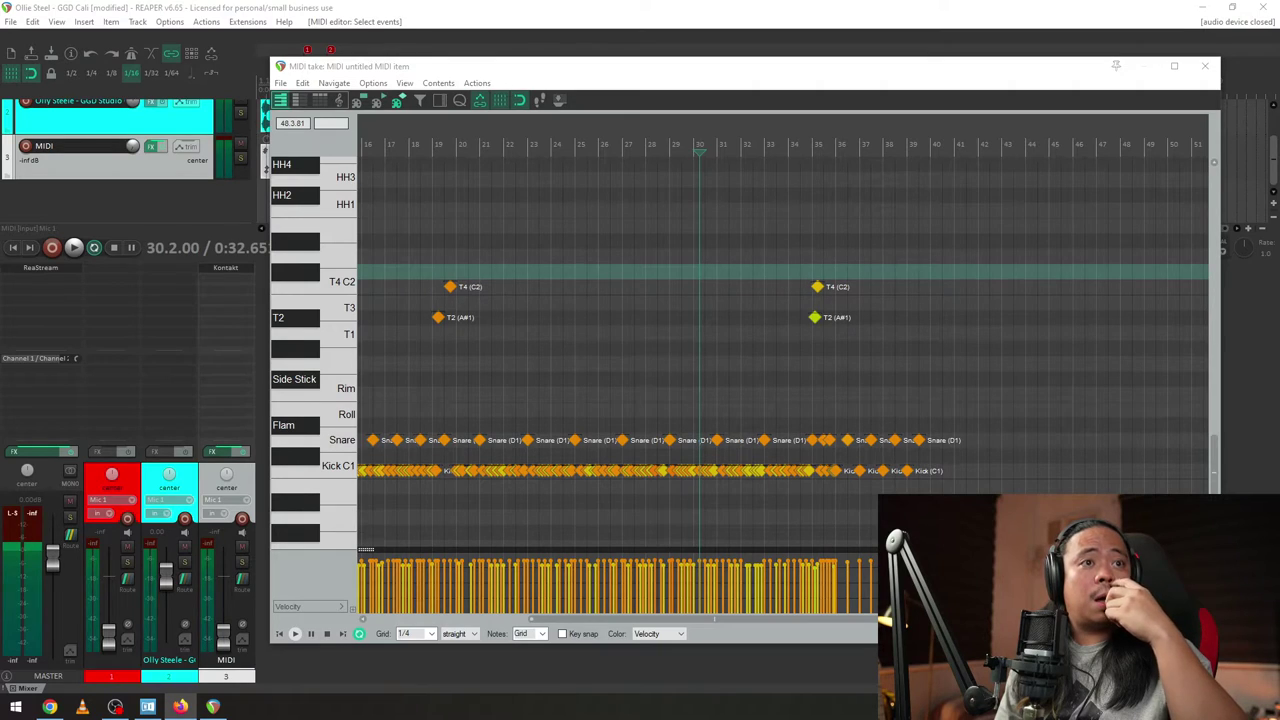
{"action": "left_click", "coordinate": [555, 217]}
{"action": "scroll", "coordinate": [671, 414], "scroll_direction": "up", "scroll_amount": 4}
{"action": "key", "text": "space"}
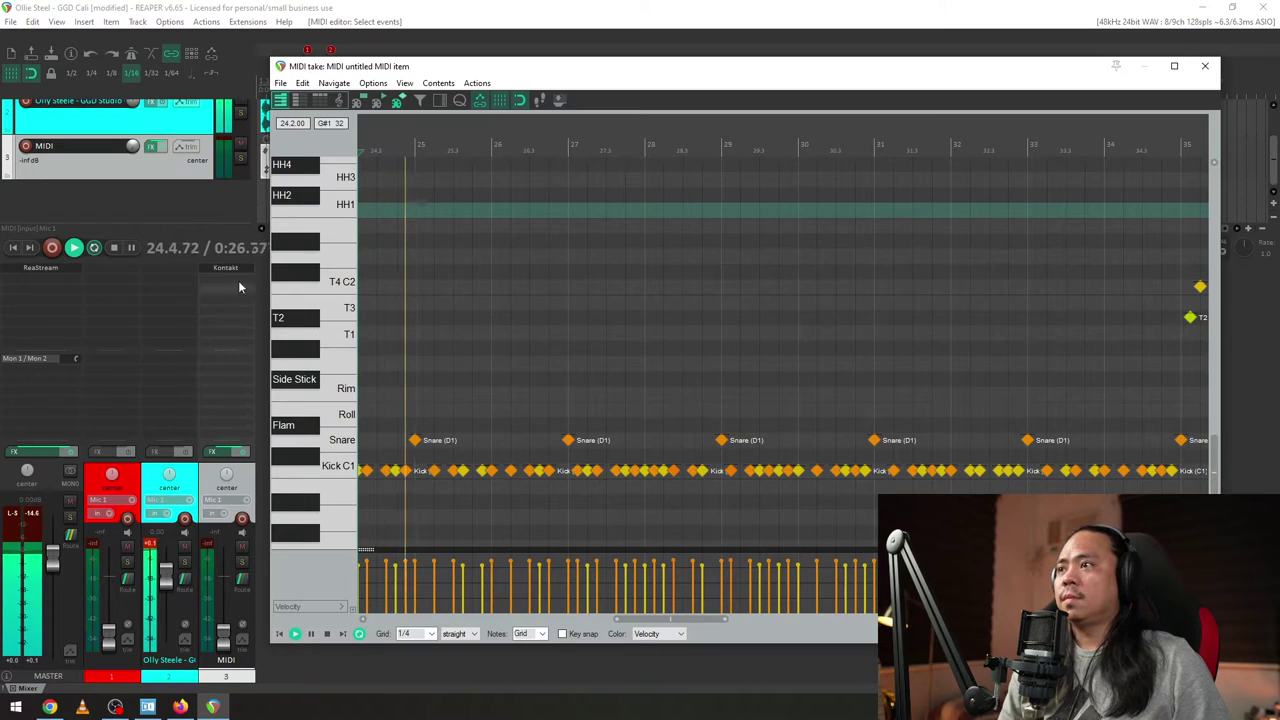
{"action": "key", "text": "space"}
{"action": "left_click_drag", "start_coordinate": [133, 101], "coordinate": [133, 112]}
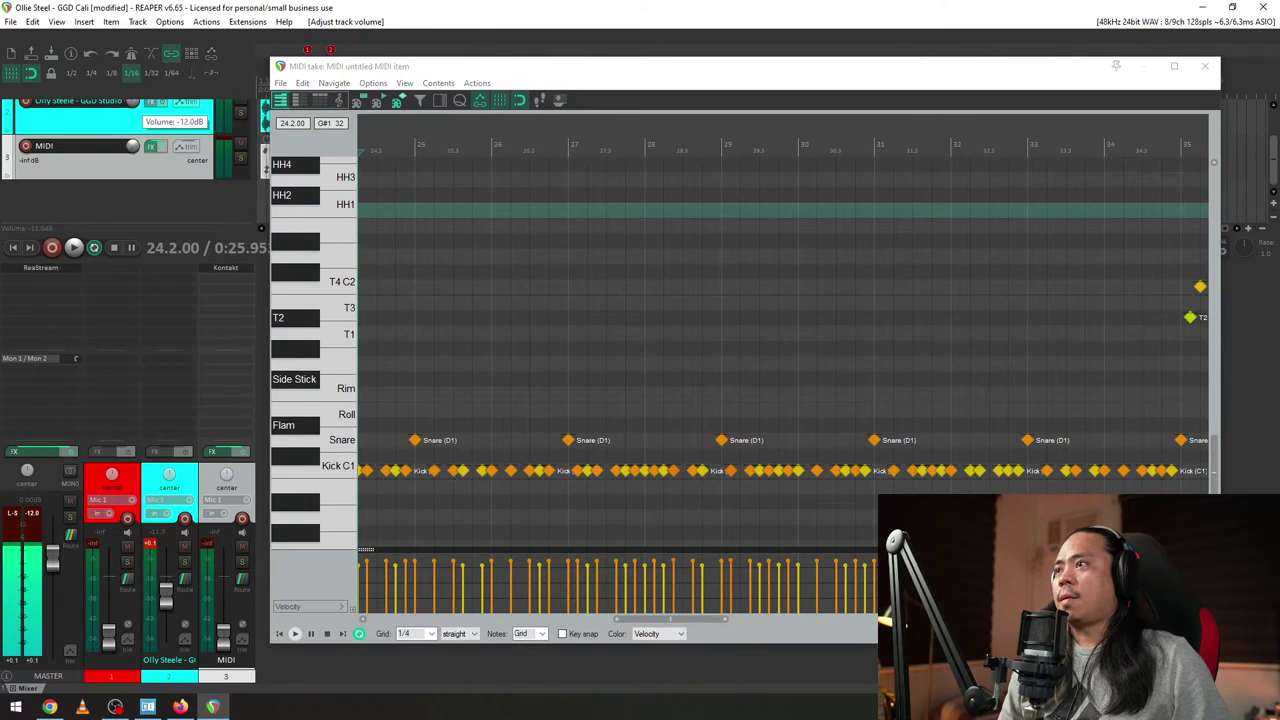
- Play the programmed drums over the quiet reference from bar 24 through bar 38 to check the fit
{"action": "key", "text": "space"}
{"action": "scroll", "coordinate": [863, 309], "scroll_direction": "up", "scroll_amount": 3}
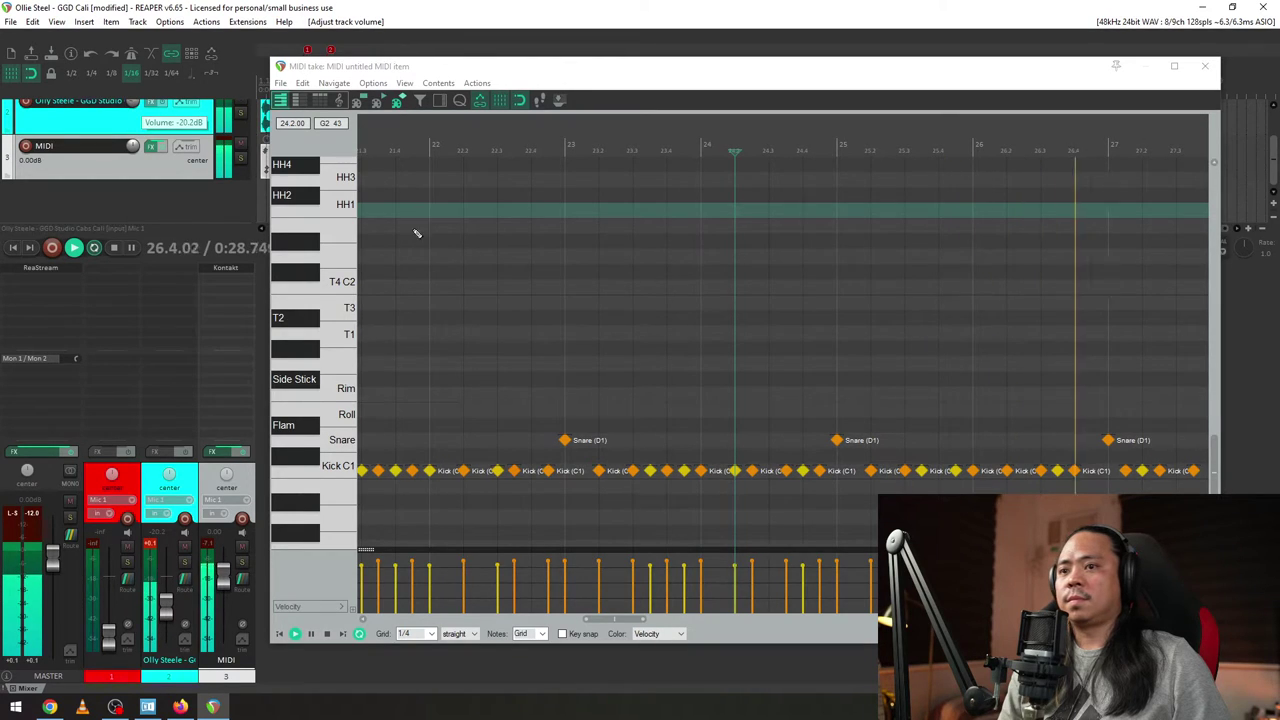
{"action": "scroll", "coordinate": [806, 292], "scroll_direction": "down", "scroll_amount": 5}
{"action": "left_click_drag", "start_coordinate": [1054, 131], "coordinate": [771, 123]}
{"action": "scroll", "coordinate": [996, 341], "scroll_direction": "up", "scroll_amount": 3}
{"action": "scroll", "coordinate": [996, 341], "scroll_direction": "down", "scroll_amount": 4}
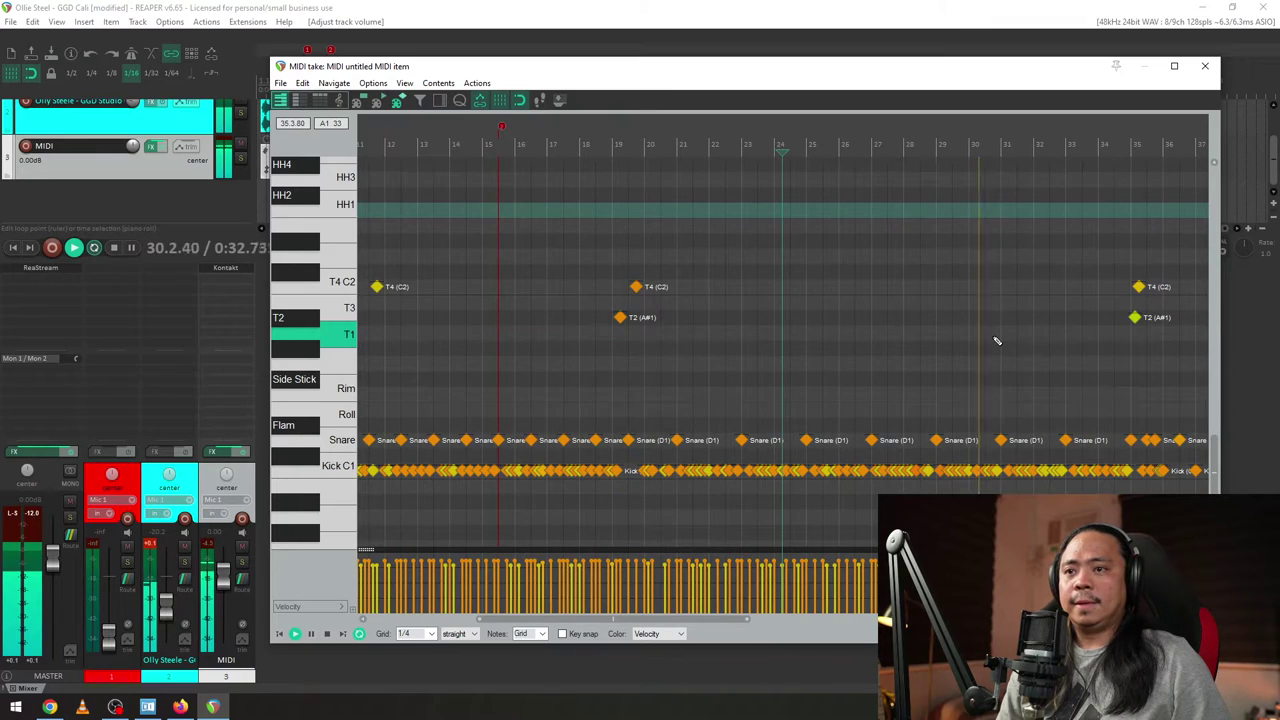
{"action": "scroll", "coordinate": [995, 342], "scroll_direction": "up", "scroll_amount": 3}
{"action": "scroll", "coordinate": [995, 342], "scroll_direction": "down", "scroll_amount": 6}
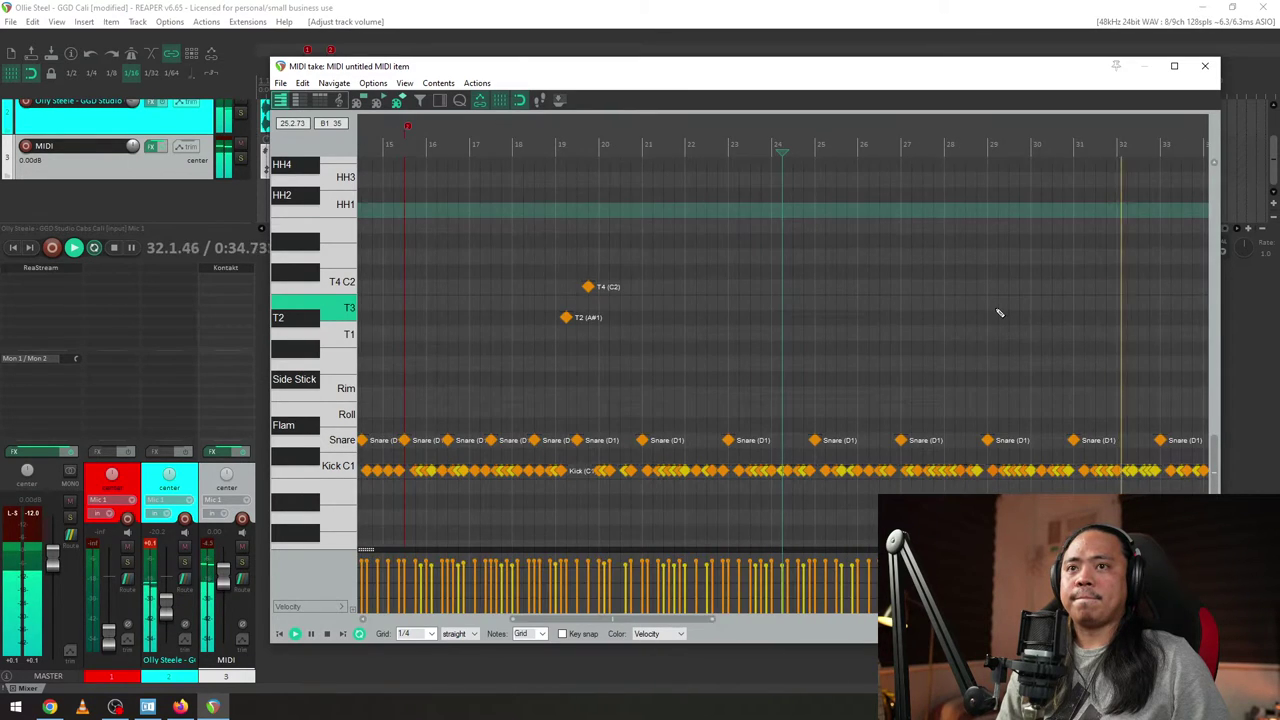
{"action": "scroll", "coordinate": [985, 210], "scroll_direction": "up", "scroll_amount": 4}
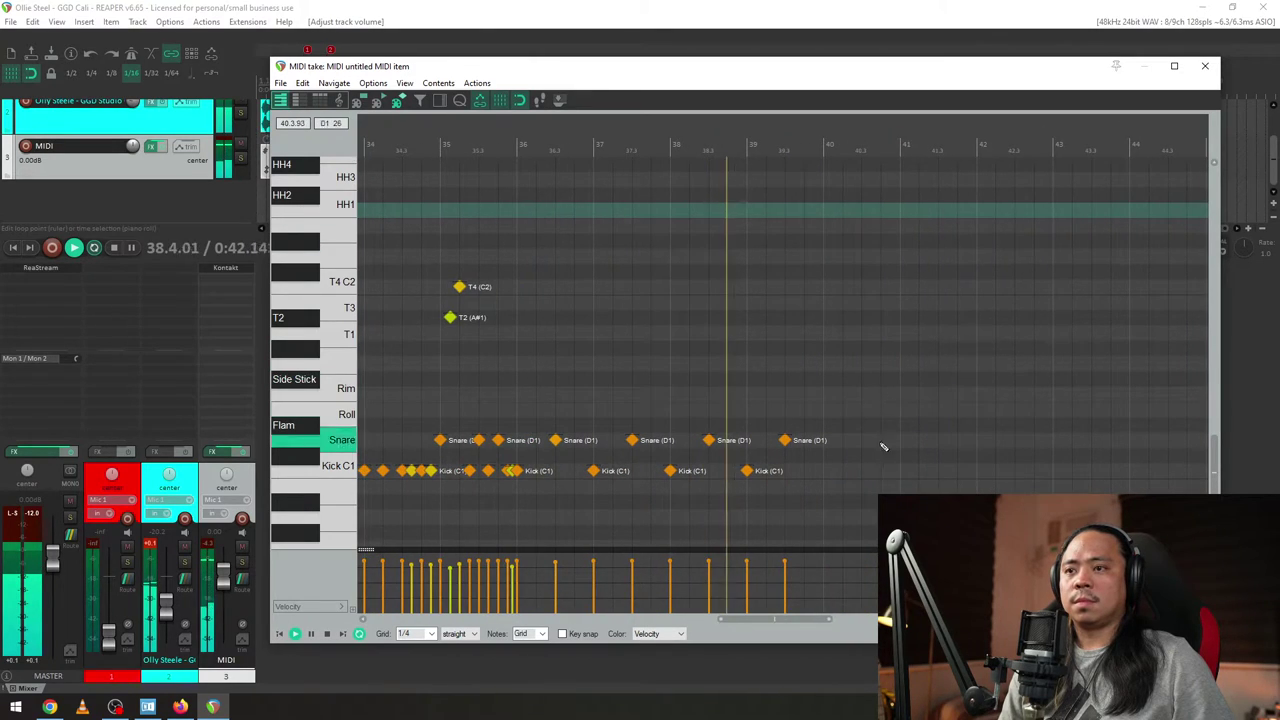
{"action": "key", "text": "space"}
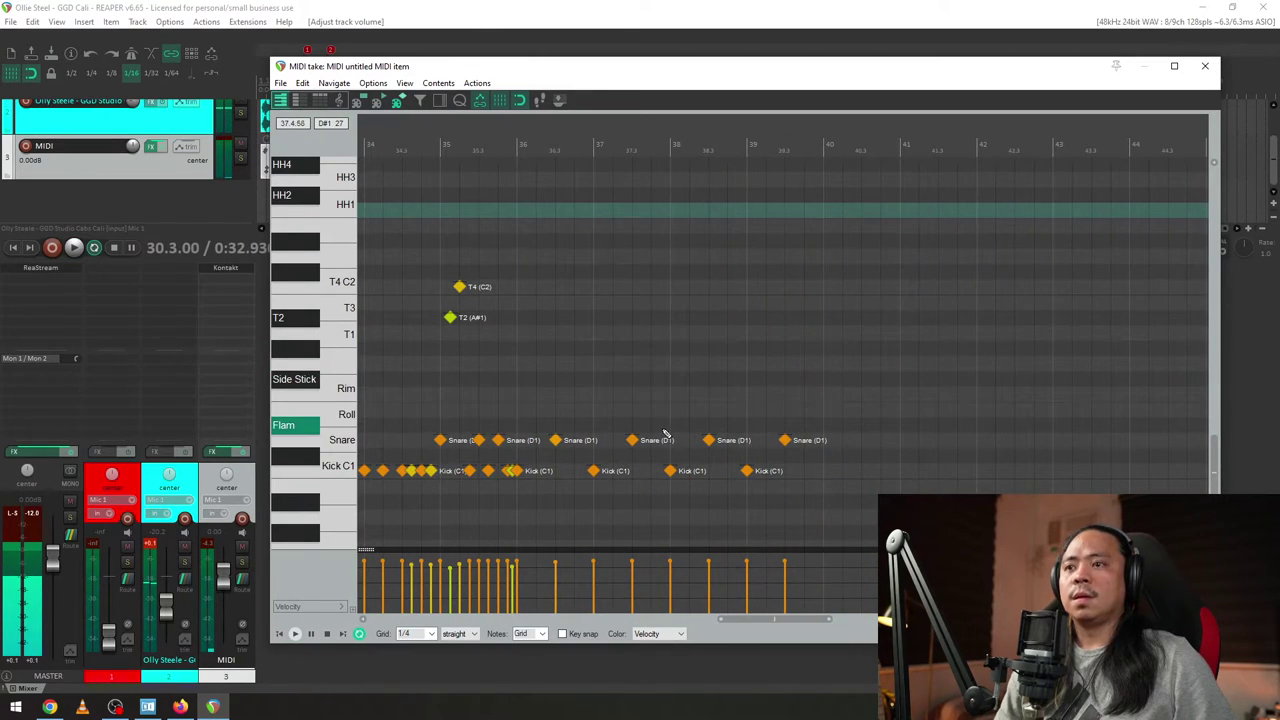
- Copy the kick and snare pattern of bars 38 and 39, paste it at bar 40 and play from 38.3.00
{"action": "left_click_drag", "start_coordinate": [663, 428], "coordinate": [845, 518]}
{"action": "key", "text": "ctrl+c"}
{"action": "left_click", "coordinate": [823, 470]}
{"action": "key", "text": "ctrl+v"}
{"action": "left_click", "coordinate": [728, 271]}
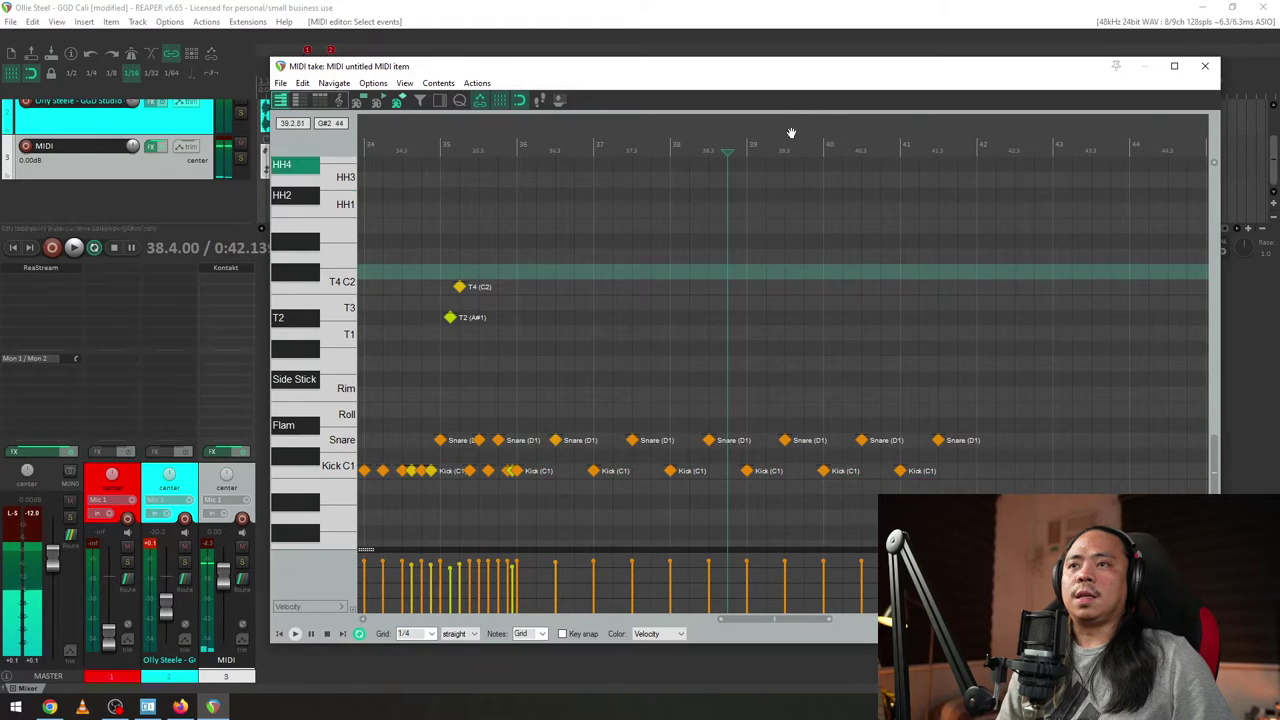
{"action": "left_click", "coordinate": [703, 154]}
{"action": "key", "text": "space"}
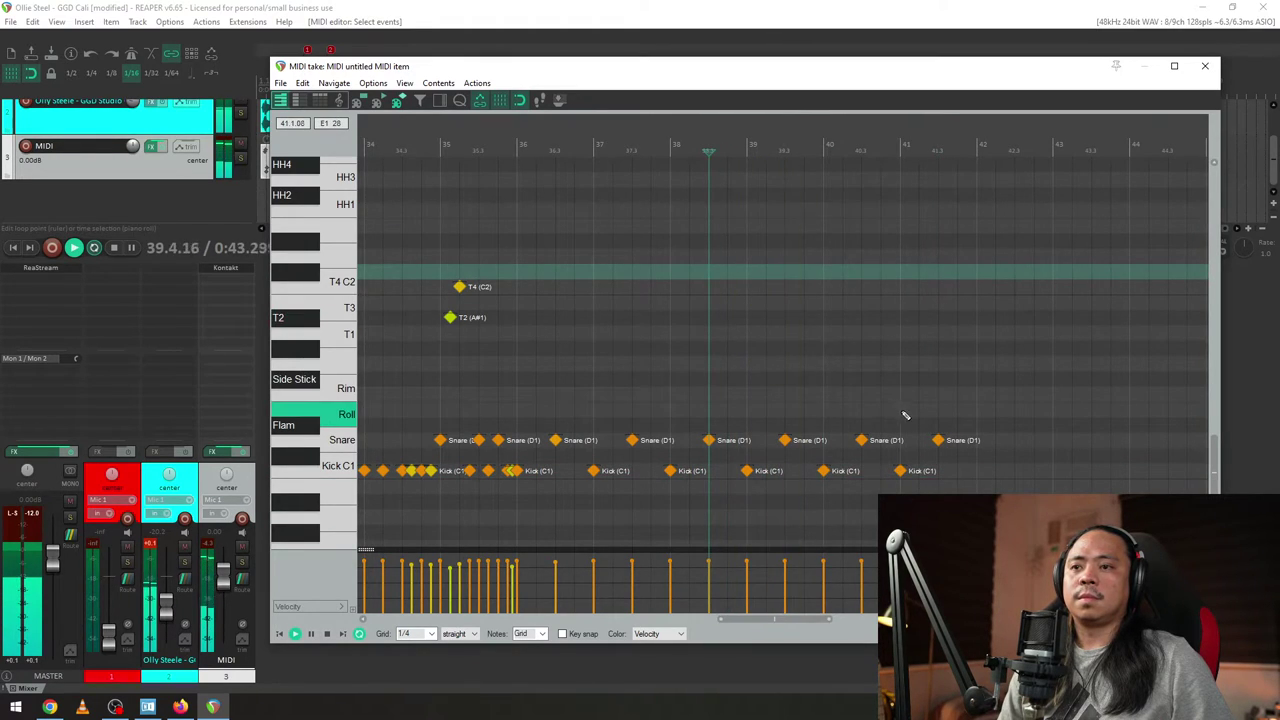
- Paste the copied two-bar pattern at bars 42 and 44 and play it back from bar 42
{"action": "left_click", "coordinate": [975, 473]}
{"action": "key", "text": "ctrl+v"}
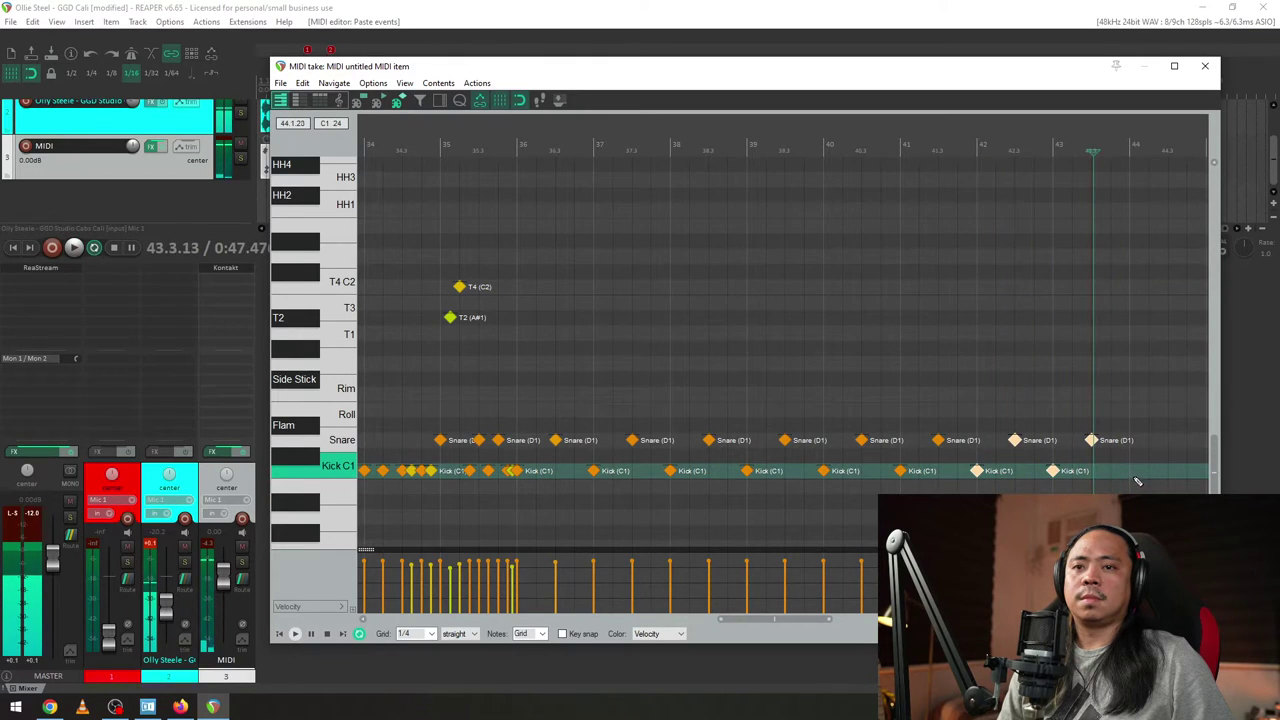
{"action": "key", "text": "ctrl+v"}
{"action": "left_click", "coordinate": [513, 148]}
{"action": "key", "text": "space"}
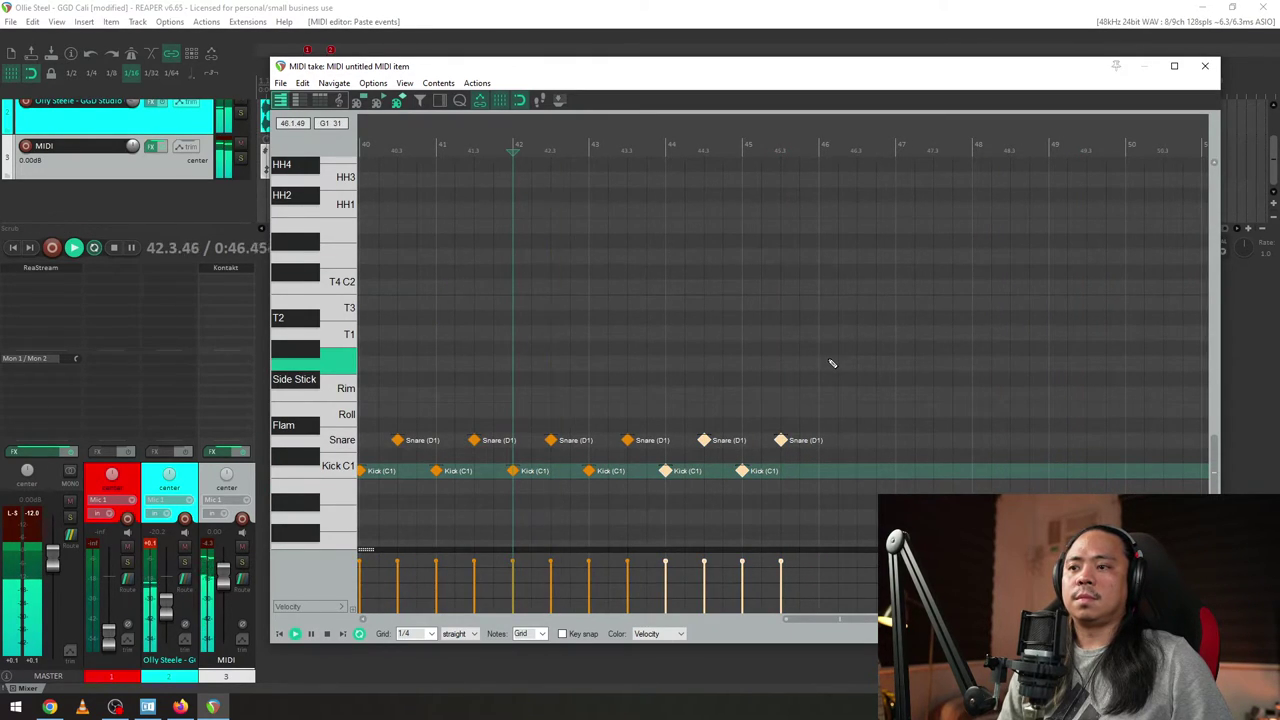
- Paste the two-bar pattern again at bars 46 and 48, checking each repeat by playback
{"action": "left_click", "coordinate": [820, 475]}
{"action": "key", "text": "ctrl+v"}
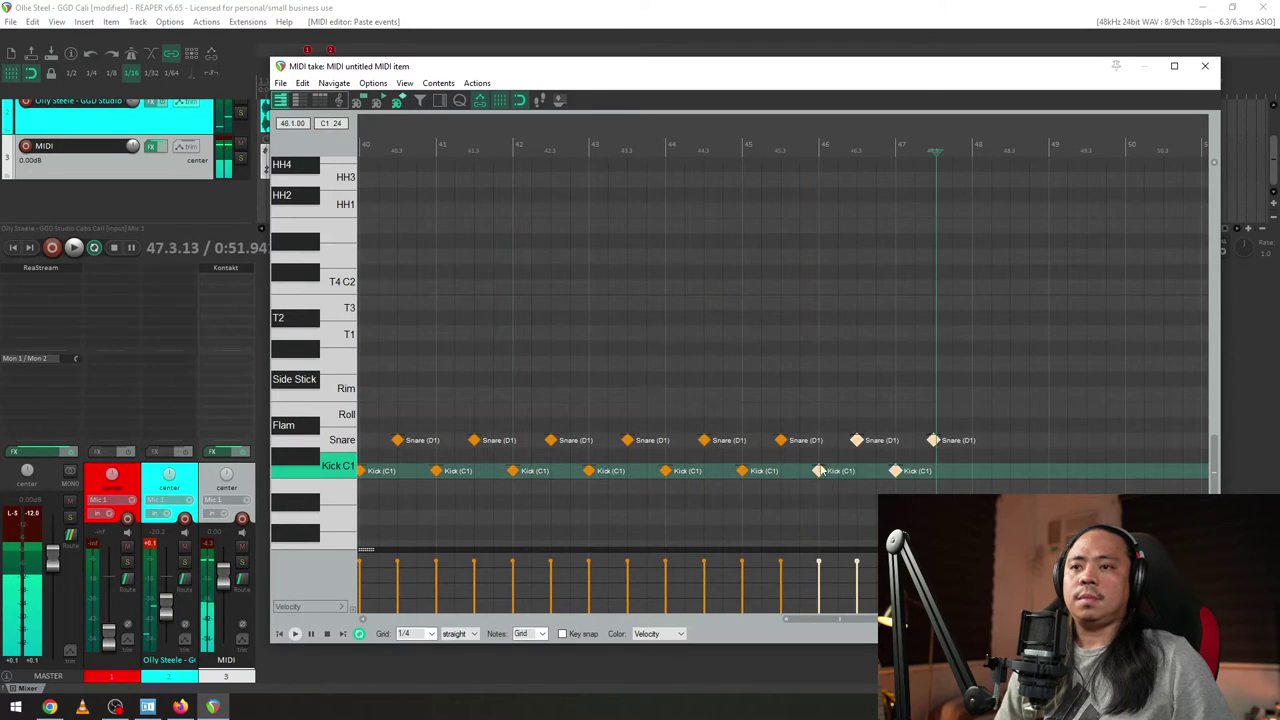
{"action": "left_click", "coordinate": [762, 380]}
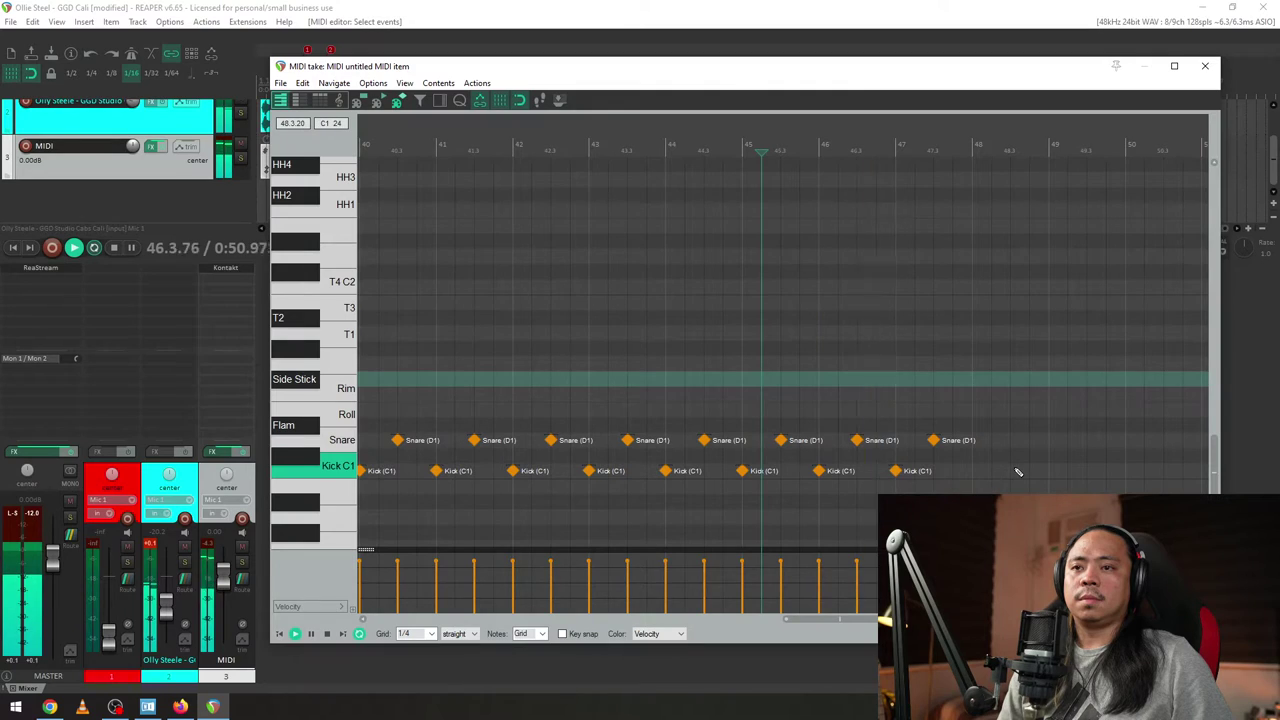
{"action": "key", "text": "ctrl+v"}
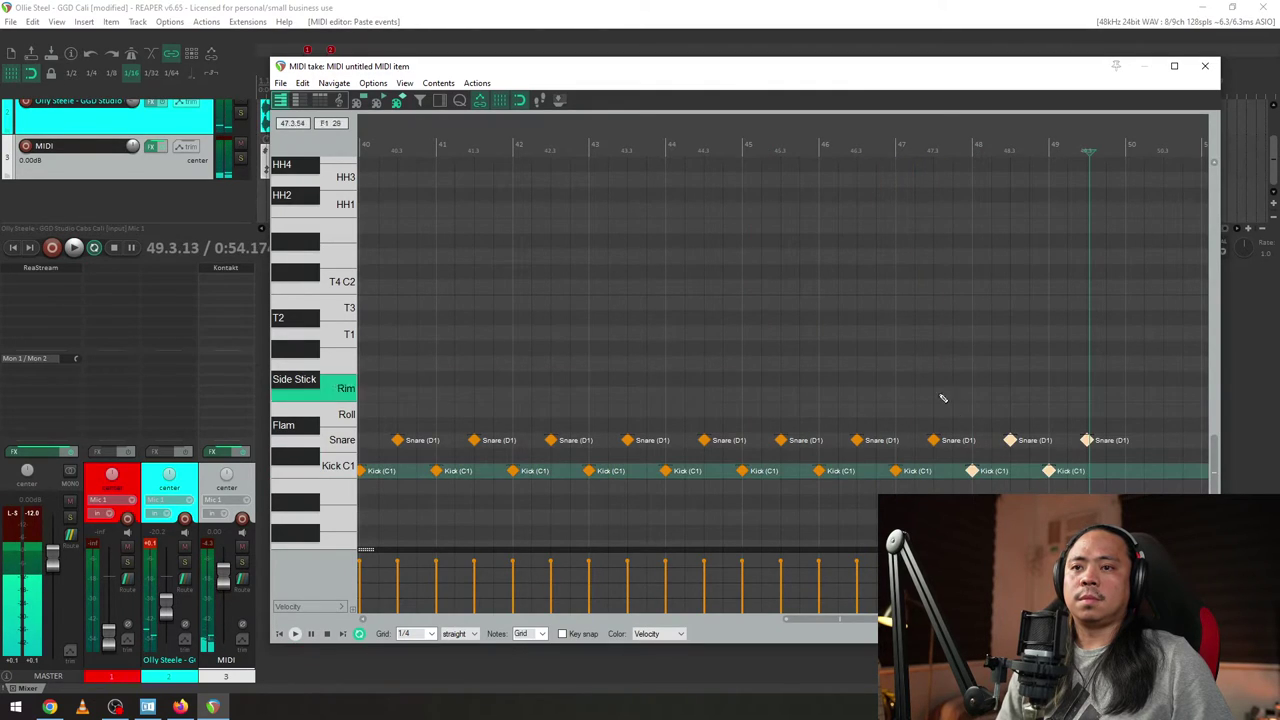
{"action": "left_click_drag", "start_coordinate": [1138, 126], "coordinate": [1059, 126]}
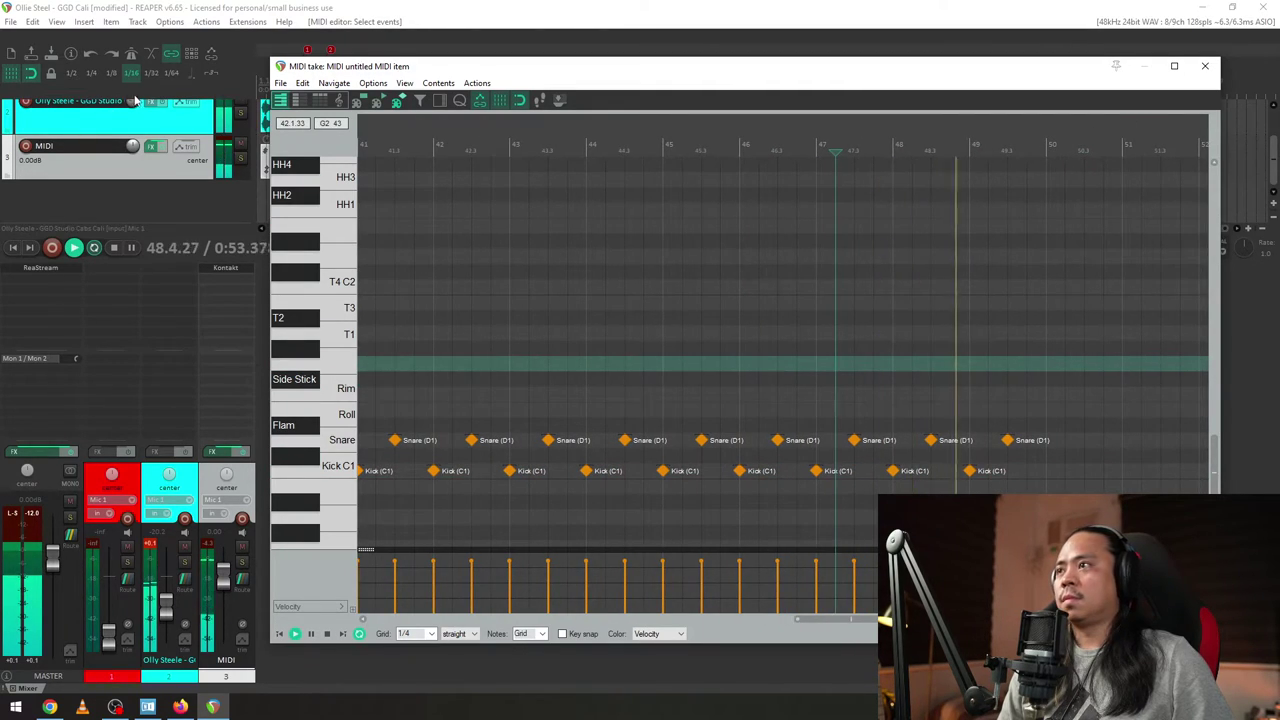
- Raise the reference track's volume slightly, paste the two-bar pattern at bar 50 and play it back
{"action": "left_click_drag", "start_coordinate": [133, 101], "coordinate": [133, 93]}
{"action": "key", "text": "space"}
{"action": "left_click", "coordinate": [1049, 469]}
{"action": "key", "text": "ctrl+v"}
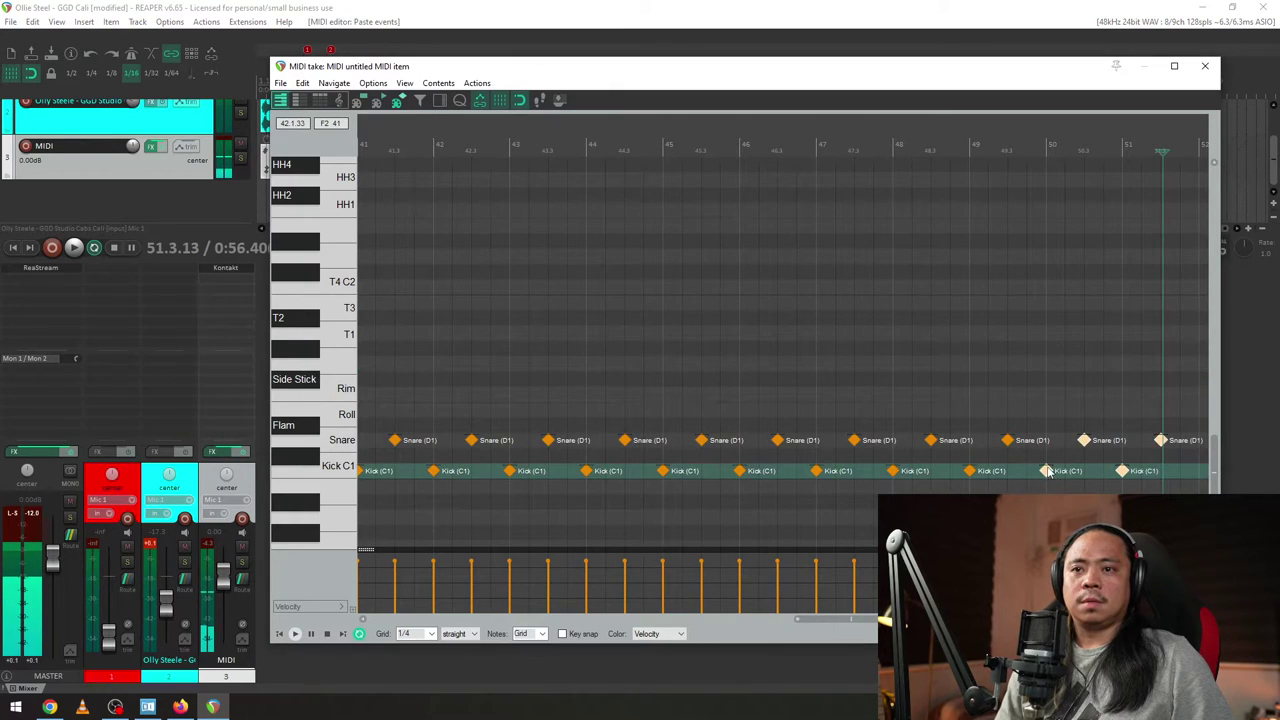
{"action": "left_click", "coordinate": [914, 379]}
{"action": "key", "text": "space"}
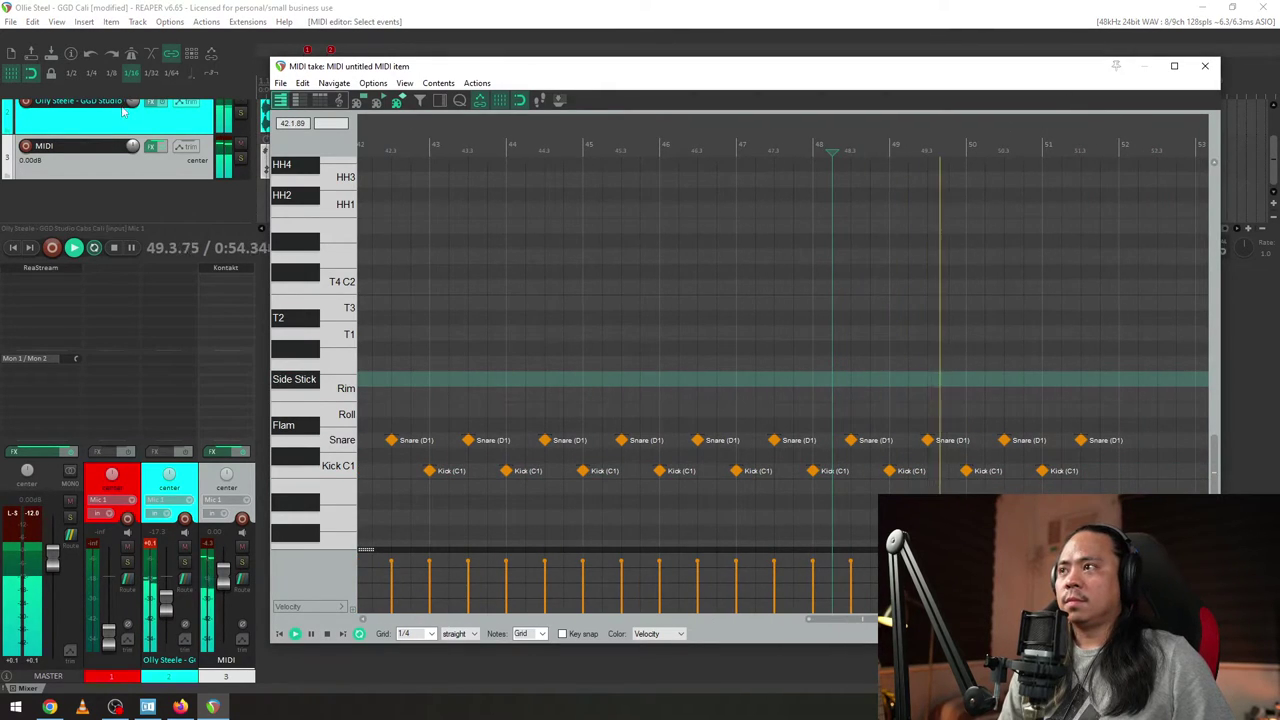
- Start bar 52 with kicks at 52.1.00 and 52.1.50, removing the misplaced kick at 52.2.00 and setting the grid to 1/8
{"action": "scroll", "coordinate": [1050, 430], "scroll_direction": "down", "scroll_amount": 2}
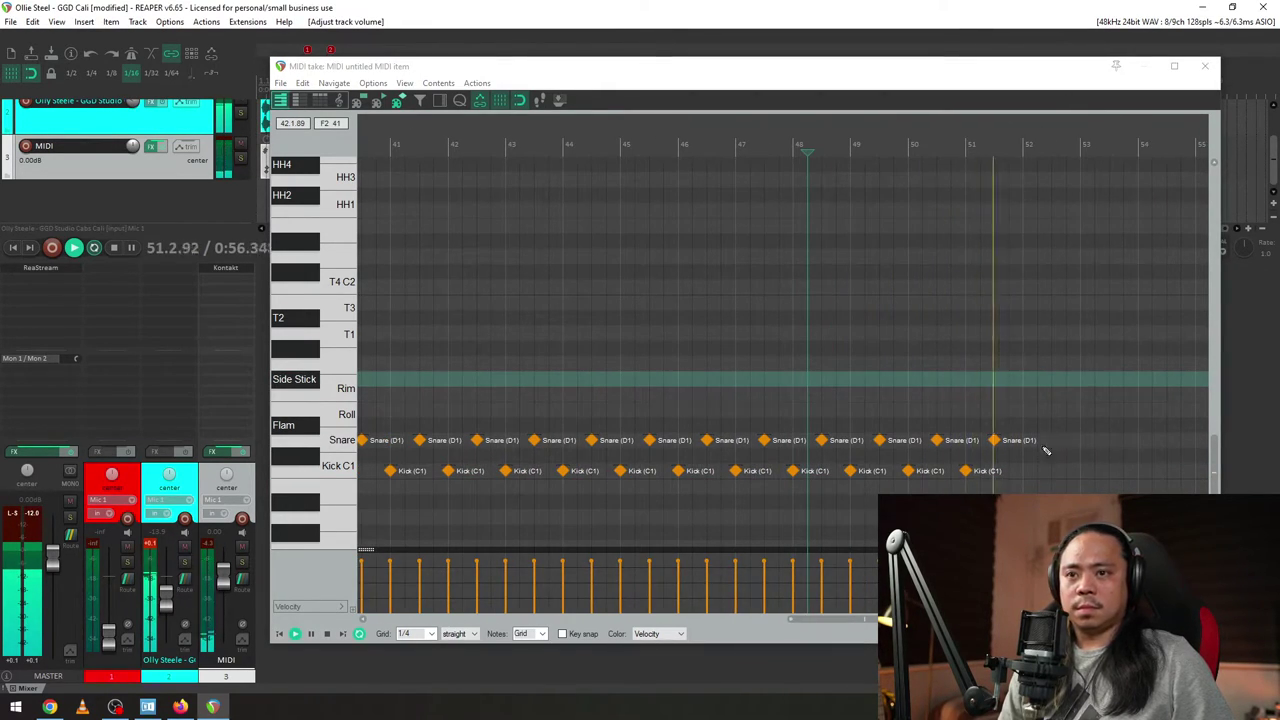
{"action": "scroll", "coordinate": [1008, 434], "scroll_direction": "up", "scroll_amount": 5}
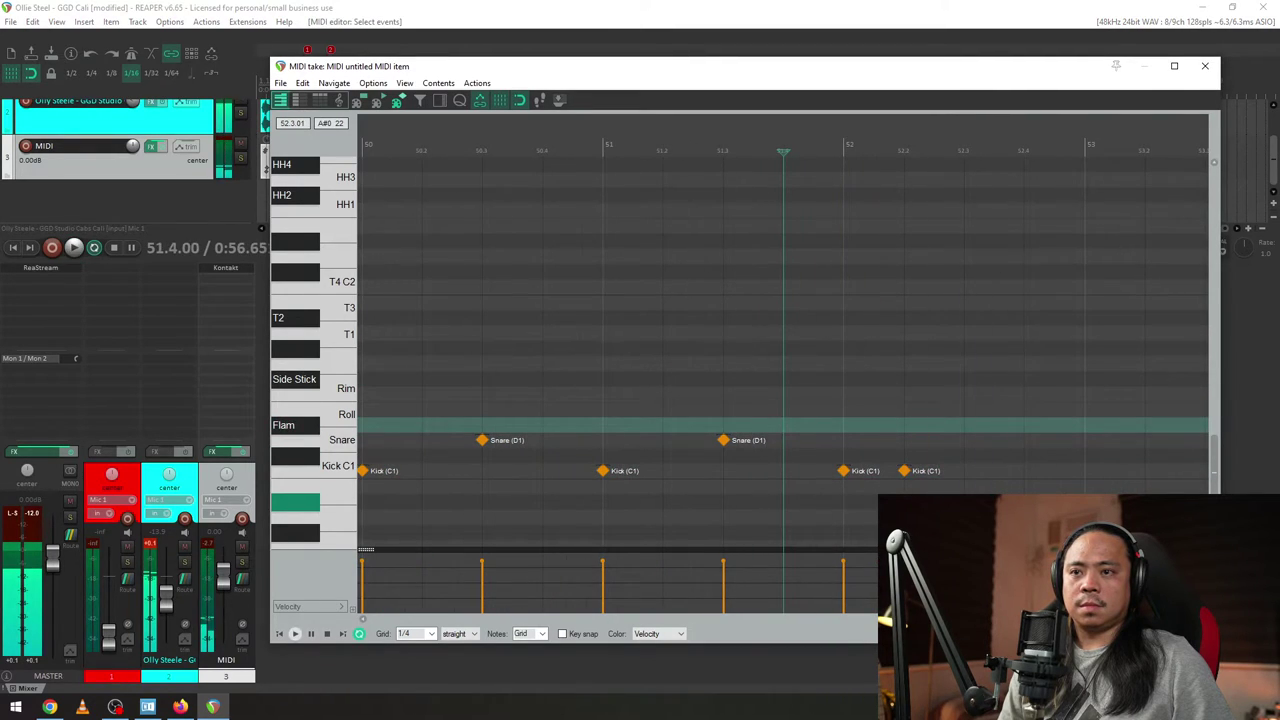
{"action": "double_click", "coordinate": [904, 470]}
{"action": "left_click", "coordinate": [432, 636]}
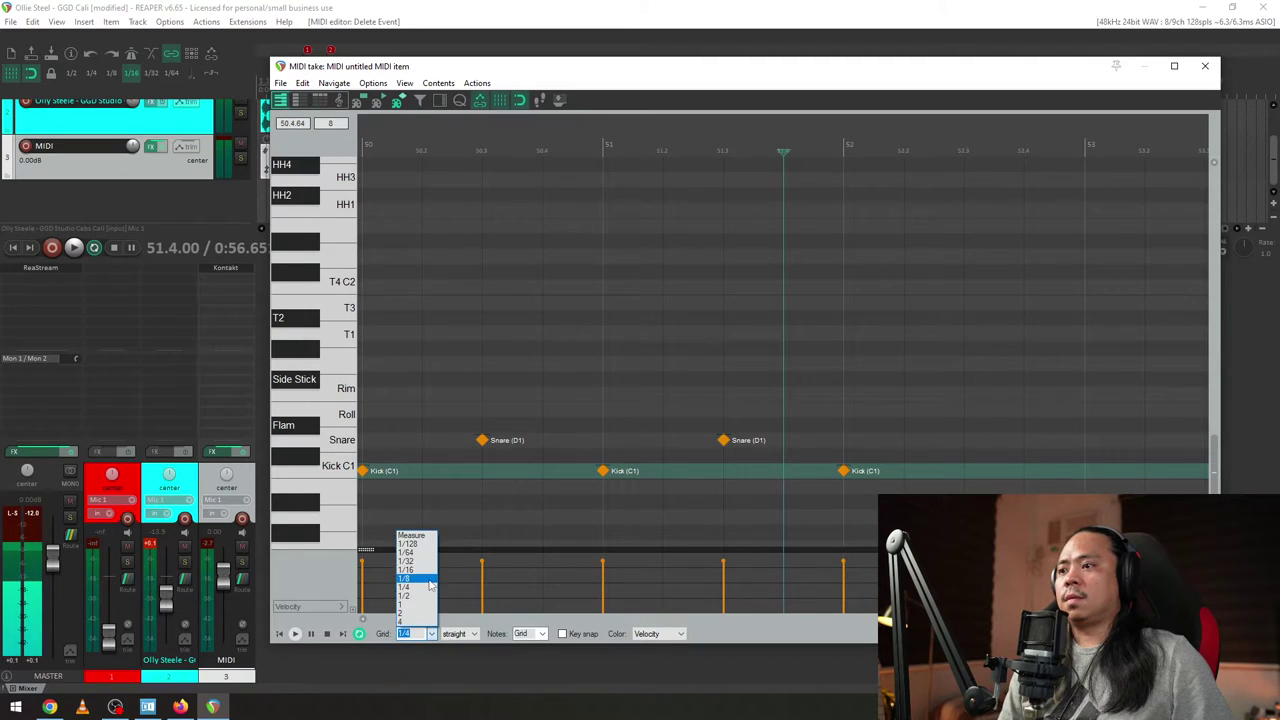
{"action": "left_click", "coordinate": [429, 581]}
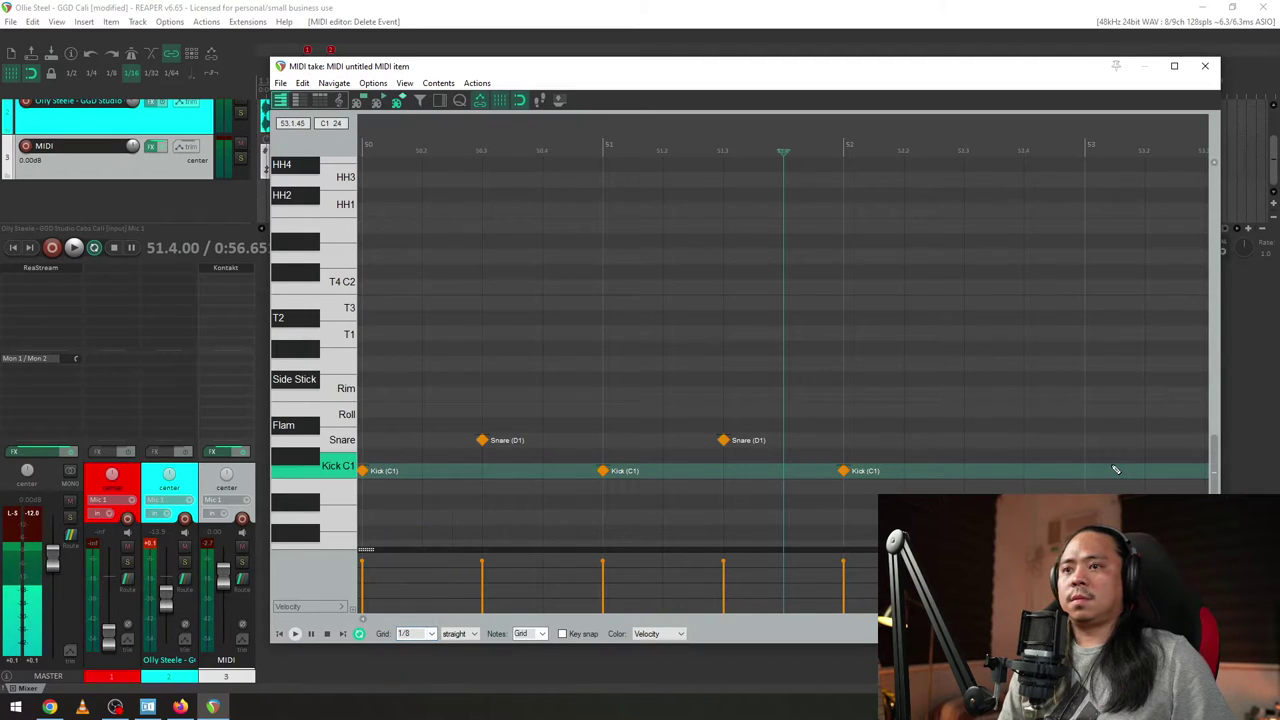
{"action": "double_click", "coordinate": [874, 472]}
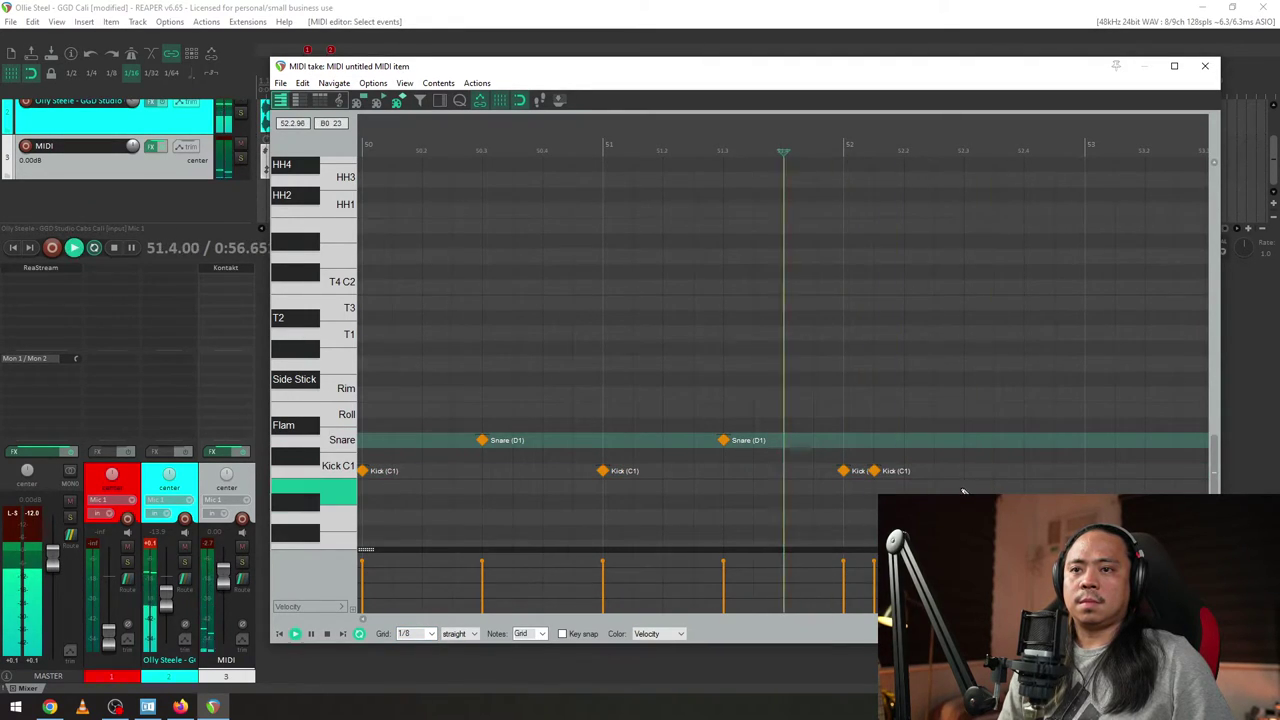
- Complete bar 52 with kicks at 52.2.50, 52.4.00 and 52.4.50 and a snare at 52.3.00
{"action": "double_click", "coordinate": [934, 471]}
{"action": "double_click", "coordinate": [964, 440]}
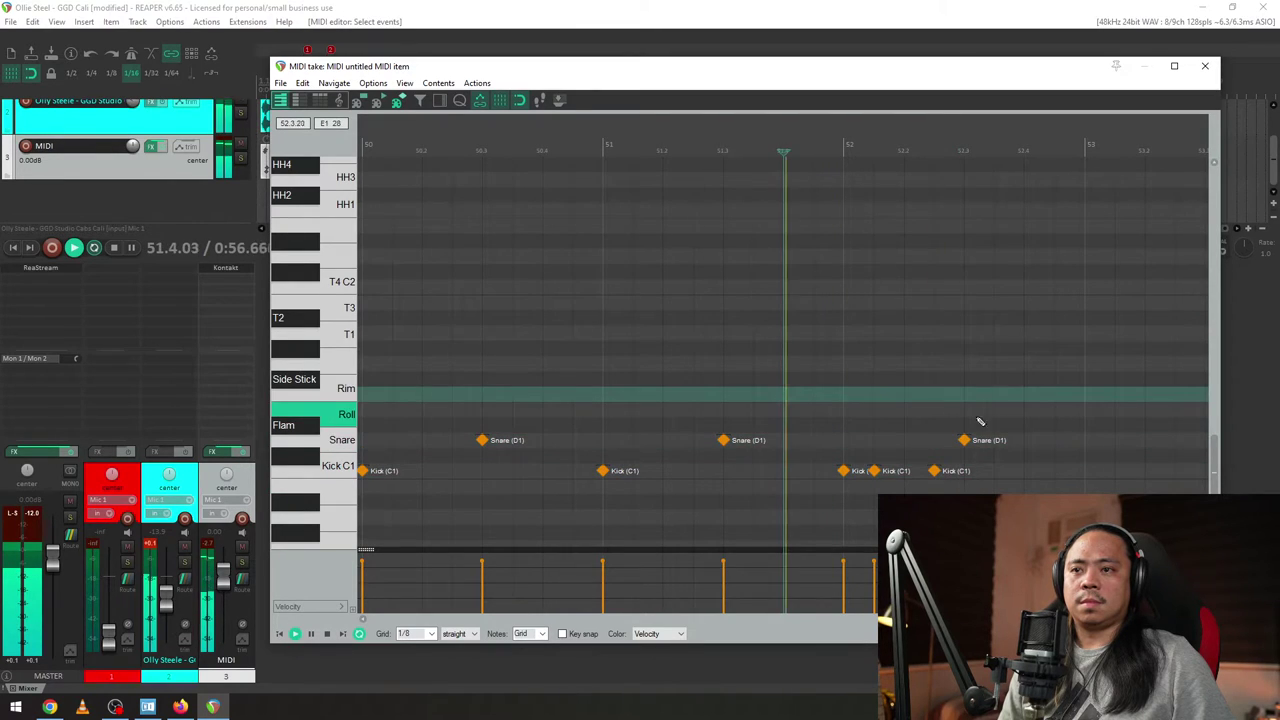
{"action": "double_click", "coordinate": [1024, 471]}
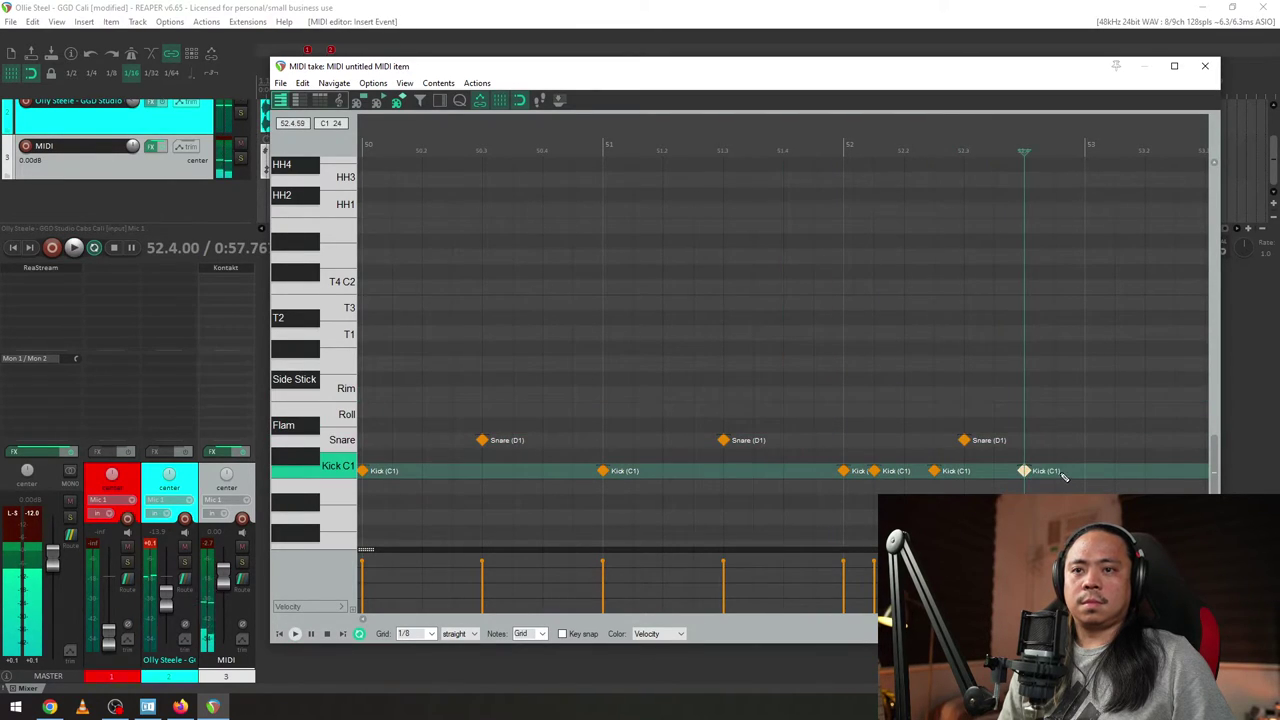
{"action": "double_click", "coordinate": [1055, 471]}
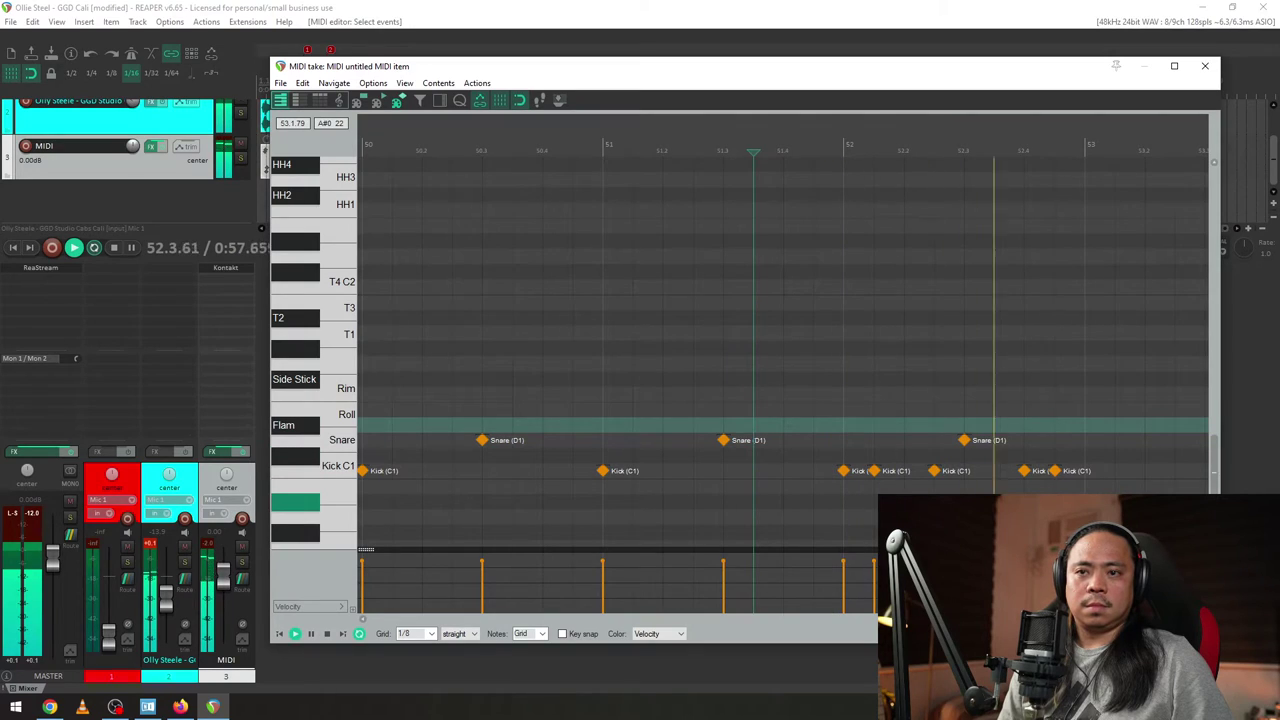
- Add kicks at 53.1.50, 53.2.00, 53.2.50 and 53.3.00 and play back from 51.2.00
{"action": "double_click", "coordinate": [1114, 471]}
{"action": "double_click", "coordinate": [1144, 471]}
{"action": "double_click", "coordinate": [1174, 471]}
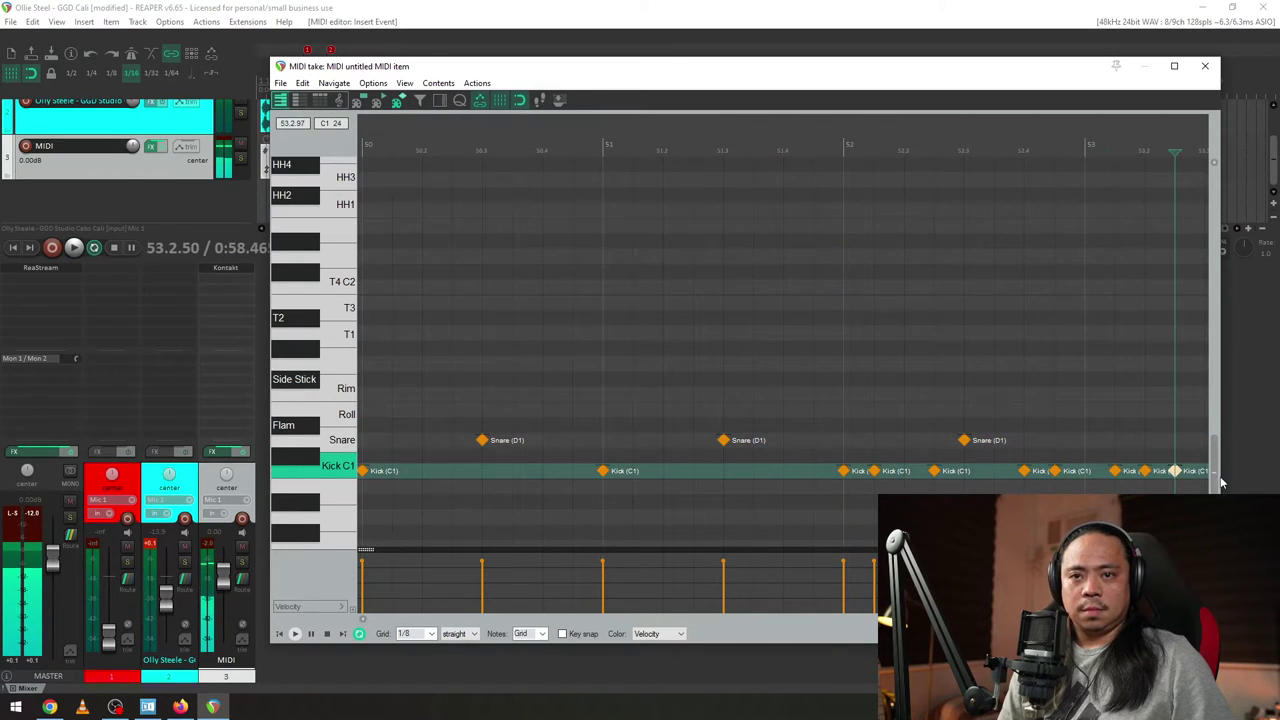
{"action": "double_click", "coordinate": [1205, 471]}
{"action": "left_click", "coordinate": [663, 411]}
{"action": "key", "text": "space"}
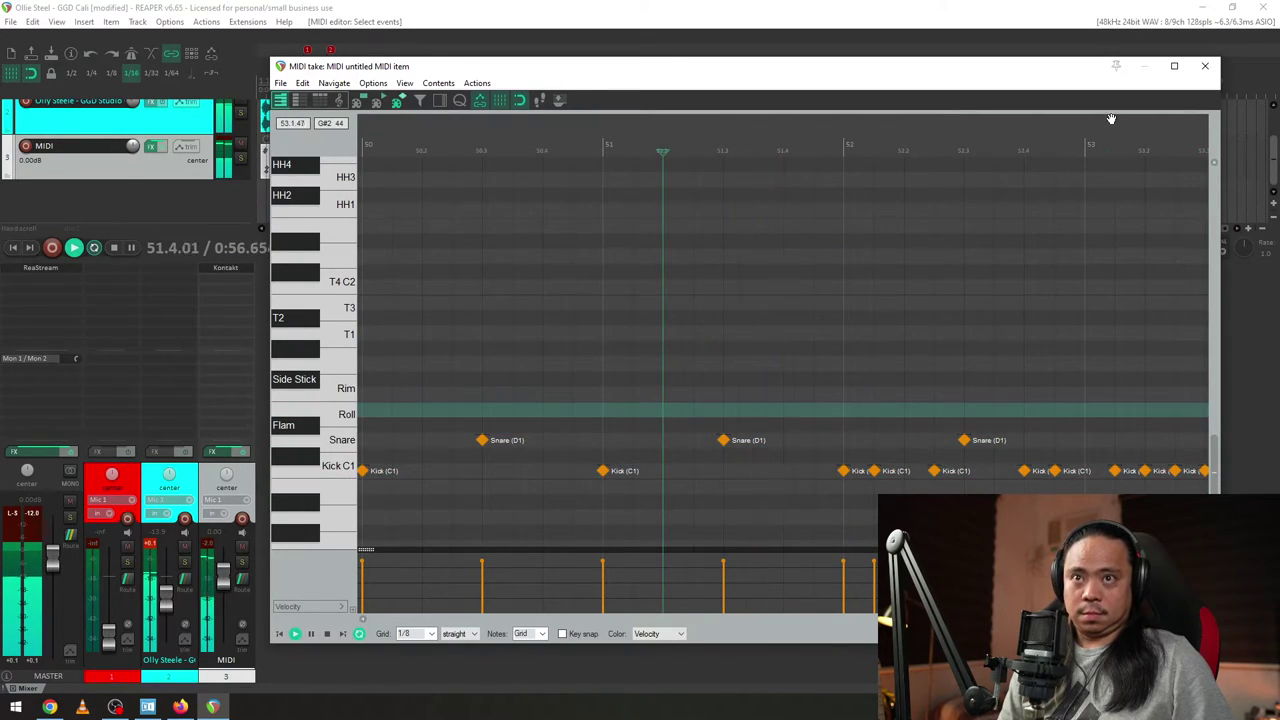
- Change the kick at 53.3.00 to a snare and add a kick at 53.4.00
{"action": "left_click_drag", "start_coordinate": [1111, 268], "coordinate": [904, 268]}
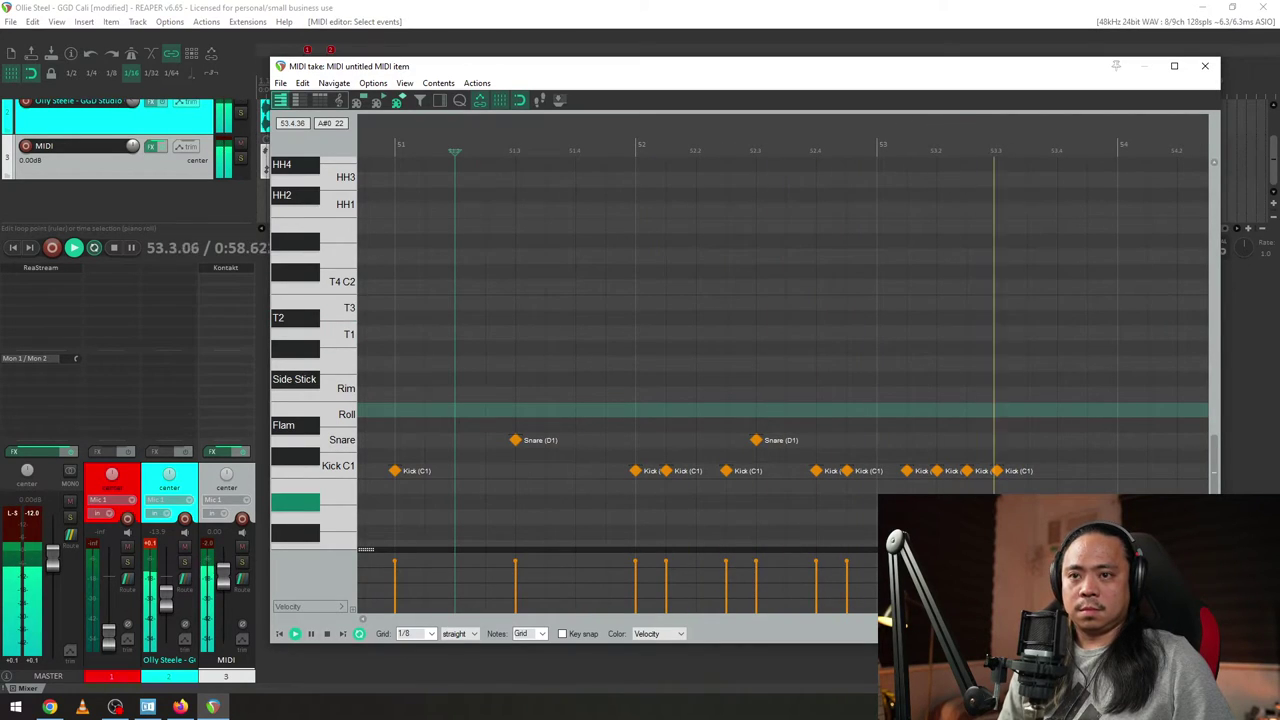
{"action": "left_click_drag", "start_coordinate": [997, 470], "coordinate": [997, 440]}
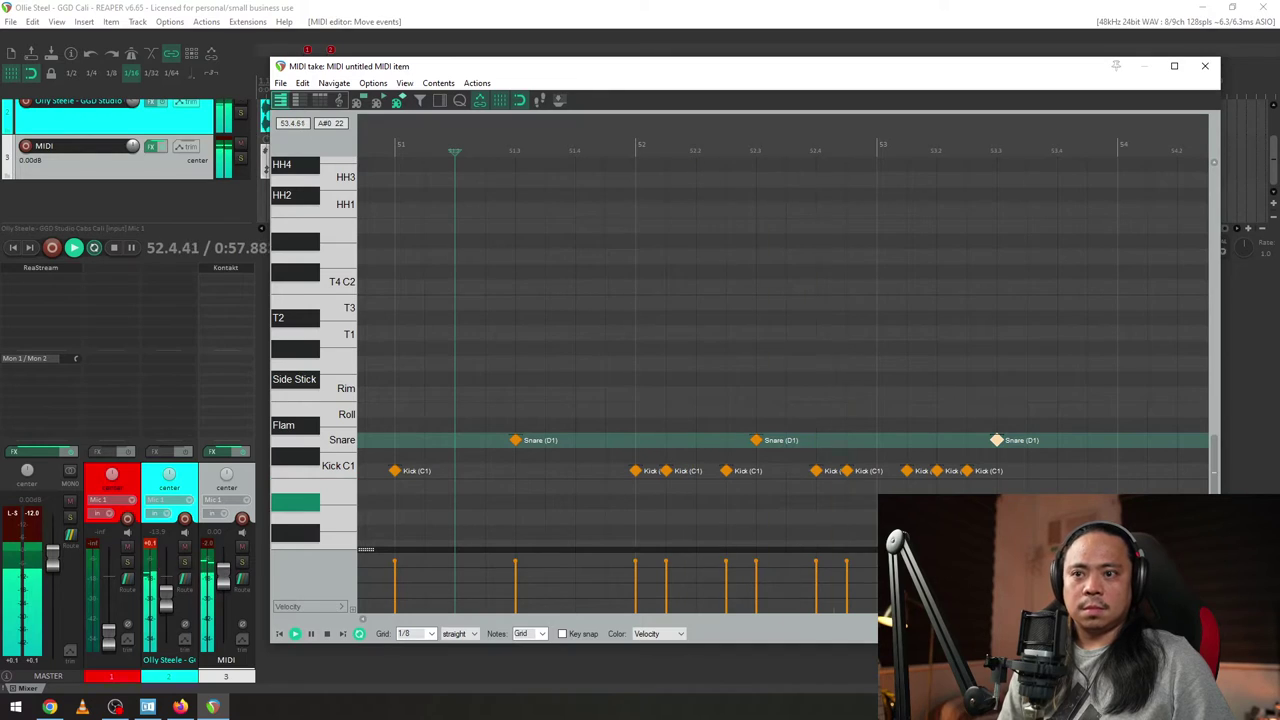
{"action": "key", "text": "space"}
{"action": "double_click", "coordinate": [1062, 472]}
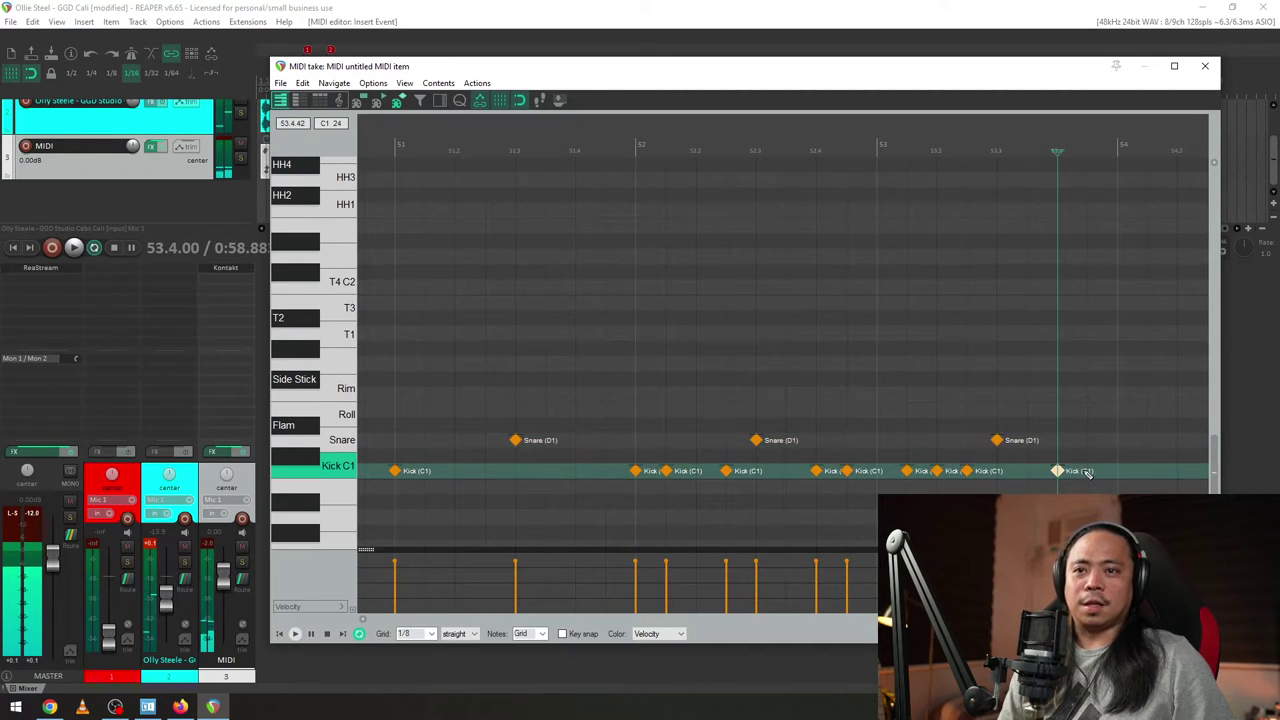
- Add a kick at 53.4.50 and adjust the reference audio track's volume to about -9.9 dB
{"action": "double_click", "coordinate": [1089, 472]}
{"action": "left_click_drag", "start_coordinate": [131, 102], "coordinate": [131, 110]}
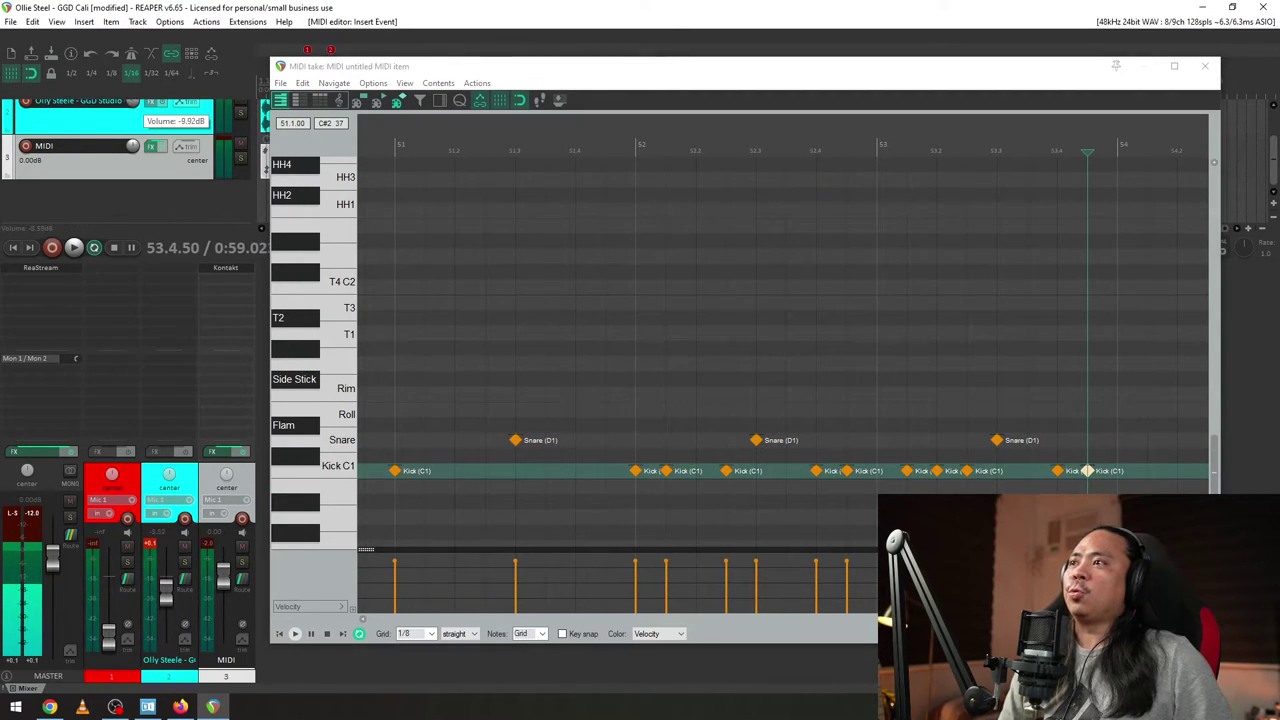
- Dock the MIDI editor and play back the drum part from bar 49 against the reference audio
{"action": "scroll", "coordinate": [625, 300], "scroll_direction": "down", "scroll_amount": 3}
{"action": "left_click", "coordinate": [559, 100]}
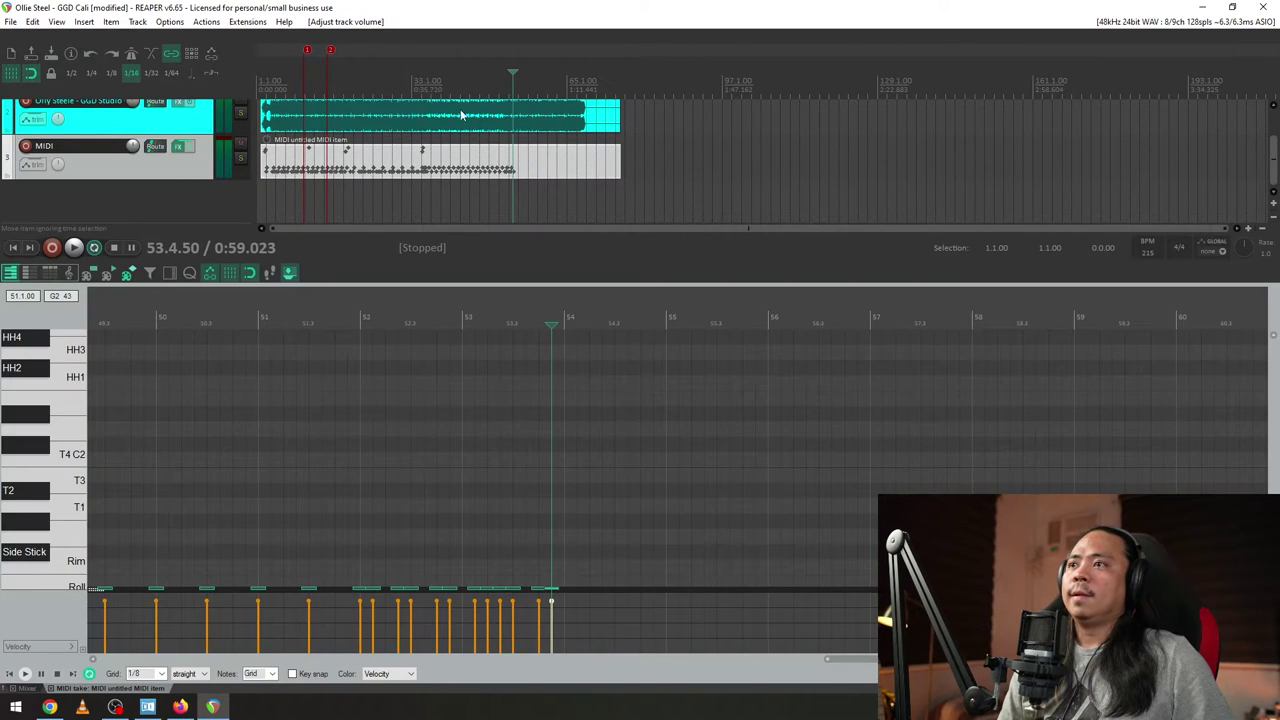
{"action": "key", "text": "space"}
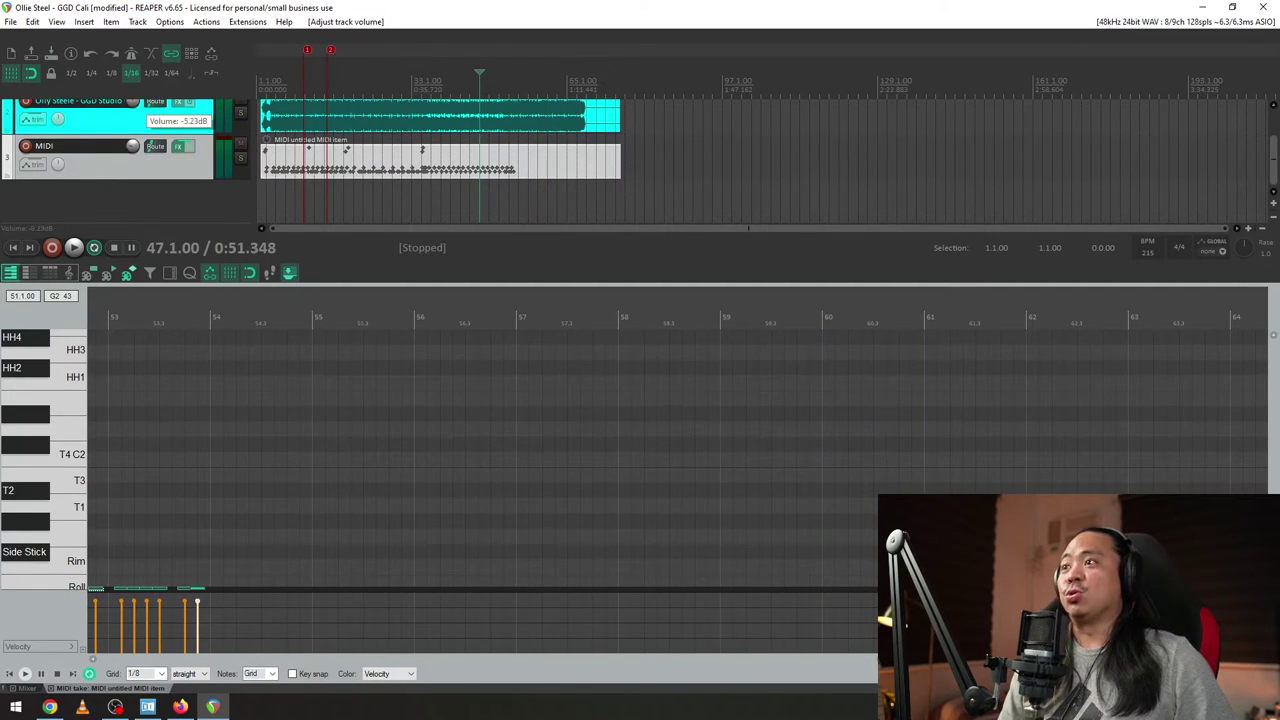
{"action": "key", "text": "space"}
{"action": "scroll", "coordinate": [614, 137], "scroll_direction": "up", "scroll_amount": 5}
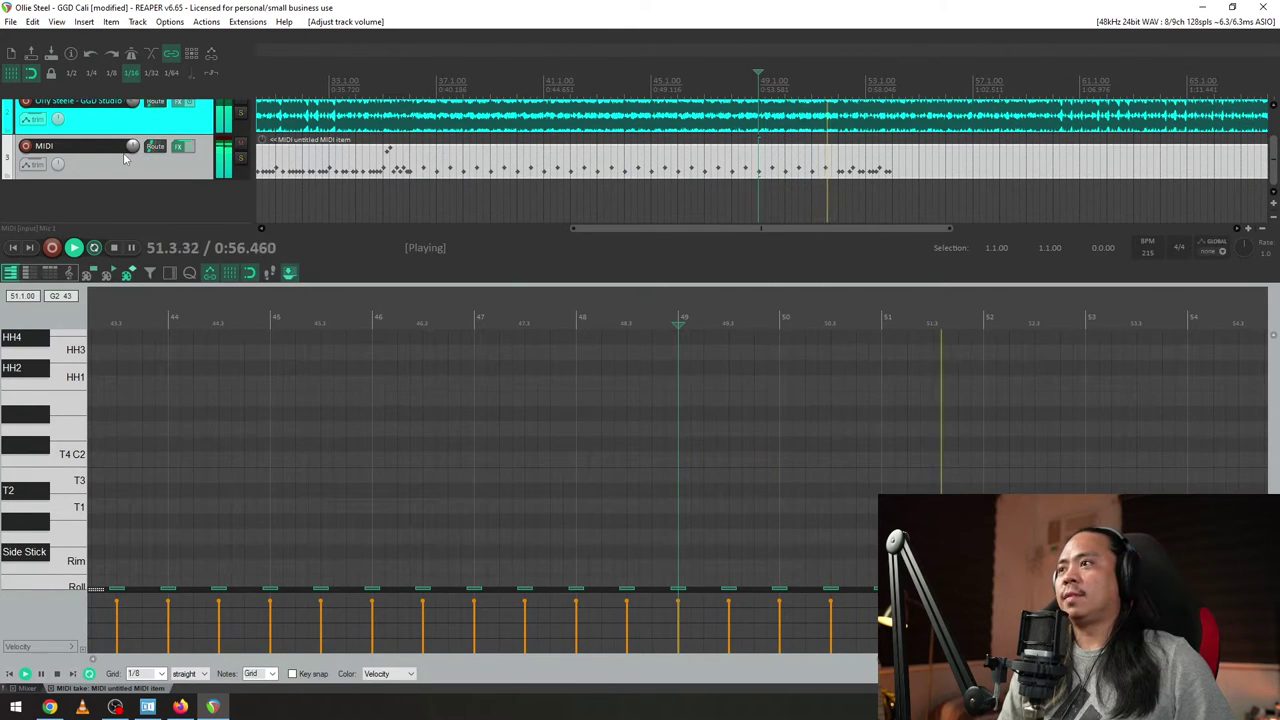
{"action": "double_click", "coordinate": [873, 172]}
{"action": "key", "text": "space"}
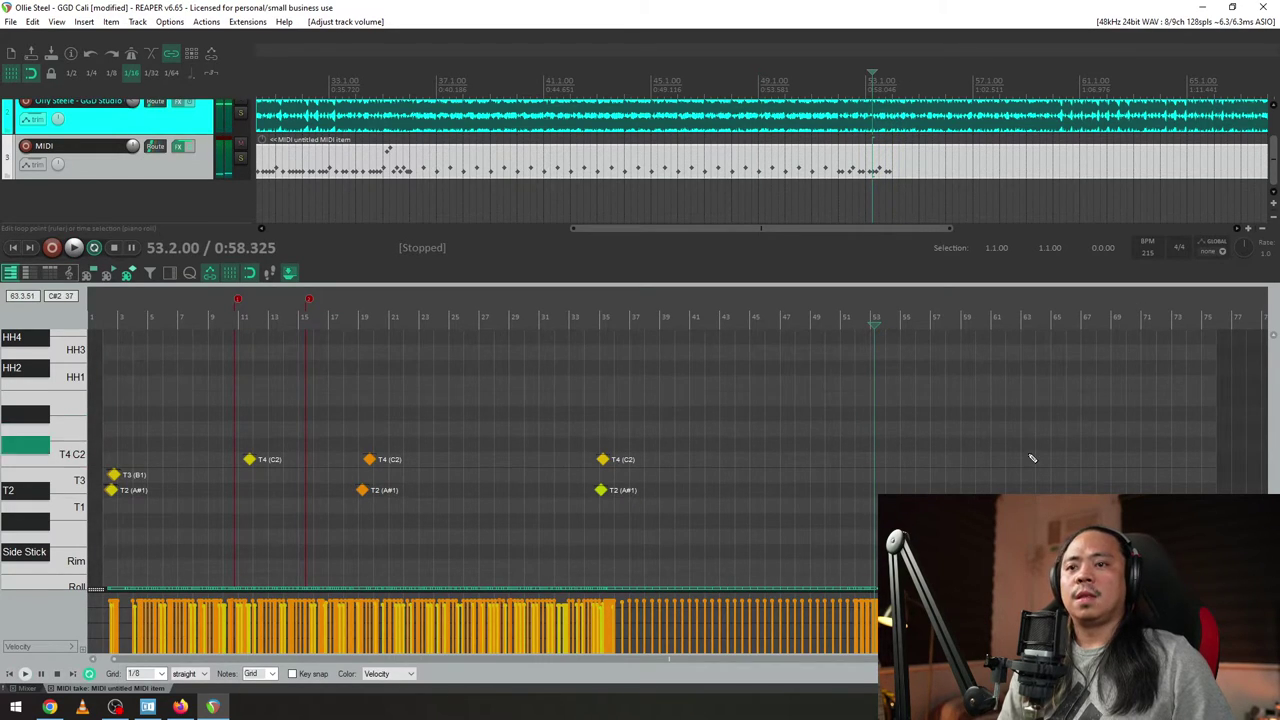
- Undock the MIDI editor back into a floating window above the arrangement
{"action": "scroll", "coordinate": [1032, 458], "scroll_direction": "down", "scroll_amount": 3}
{"action": "left_click", "coordinate": [352, 345]}
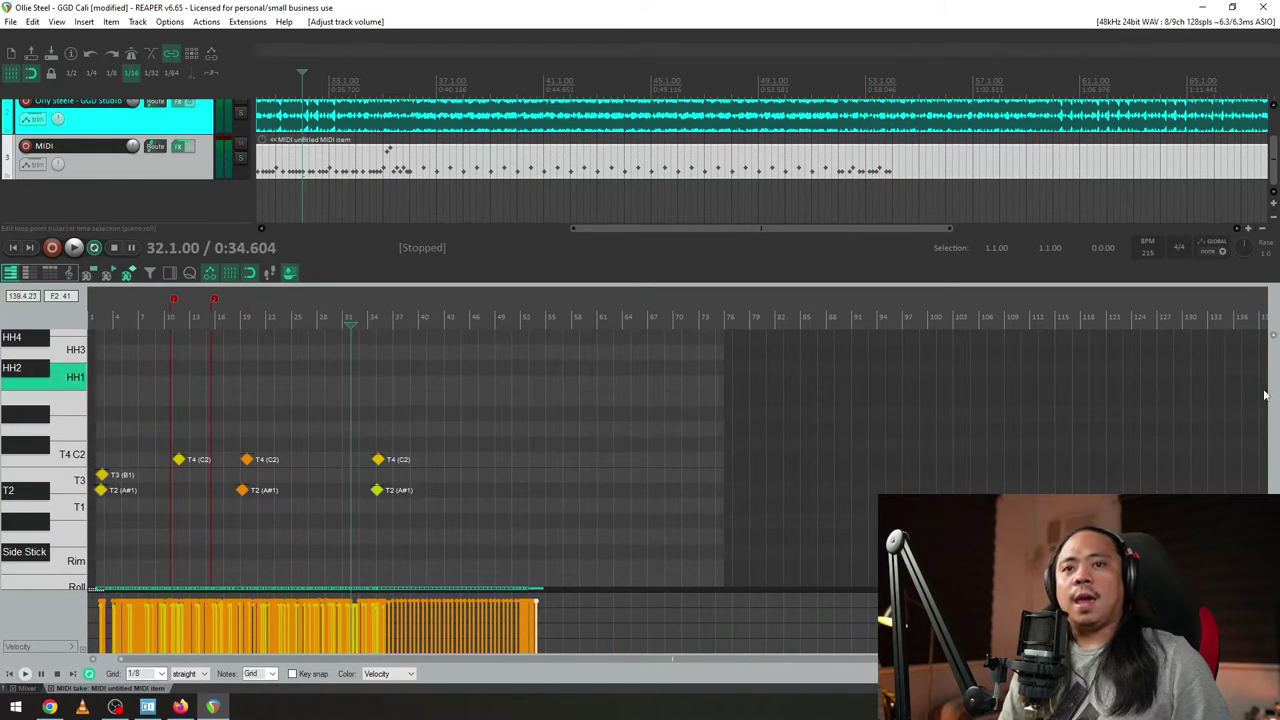
{"action": "left_click_drag", "start_coordinate": [739, 284], "coordinate": [760, 189]}
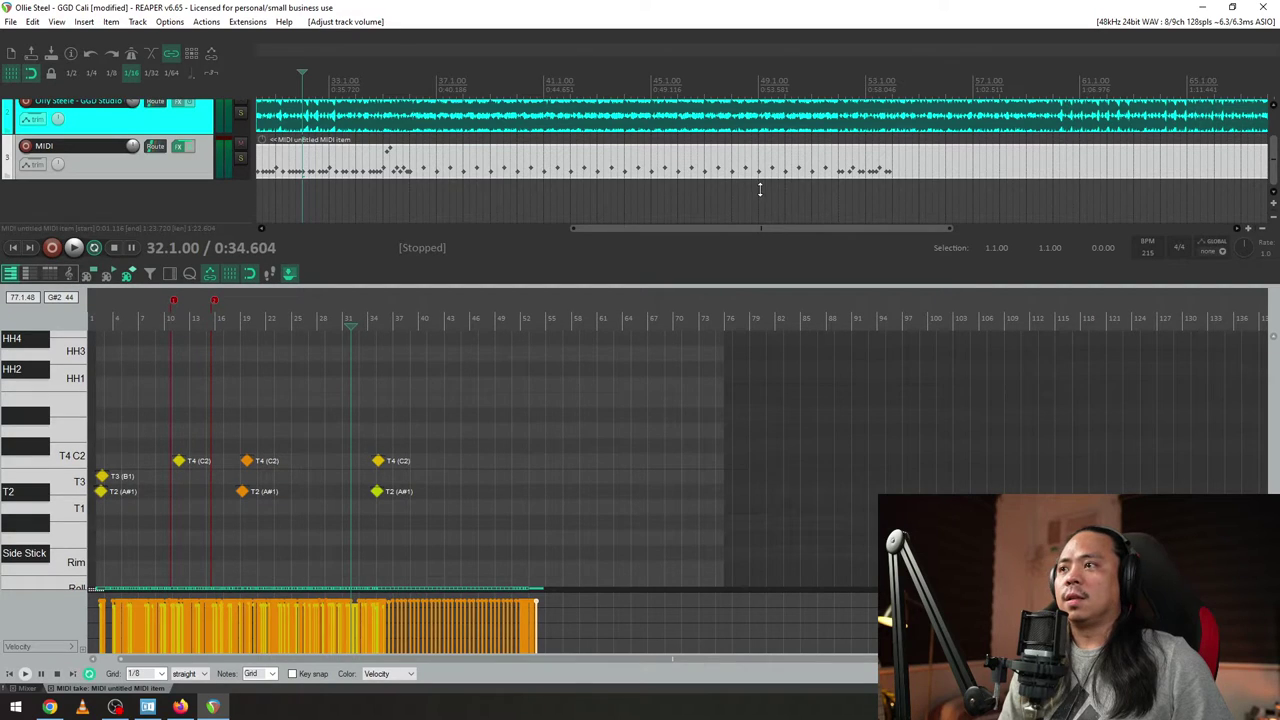
{"action": "left_click", "coordinate": [288, 273]}
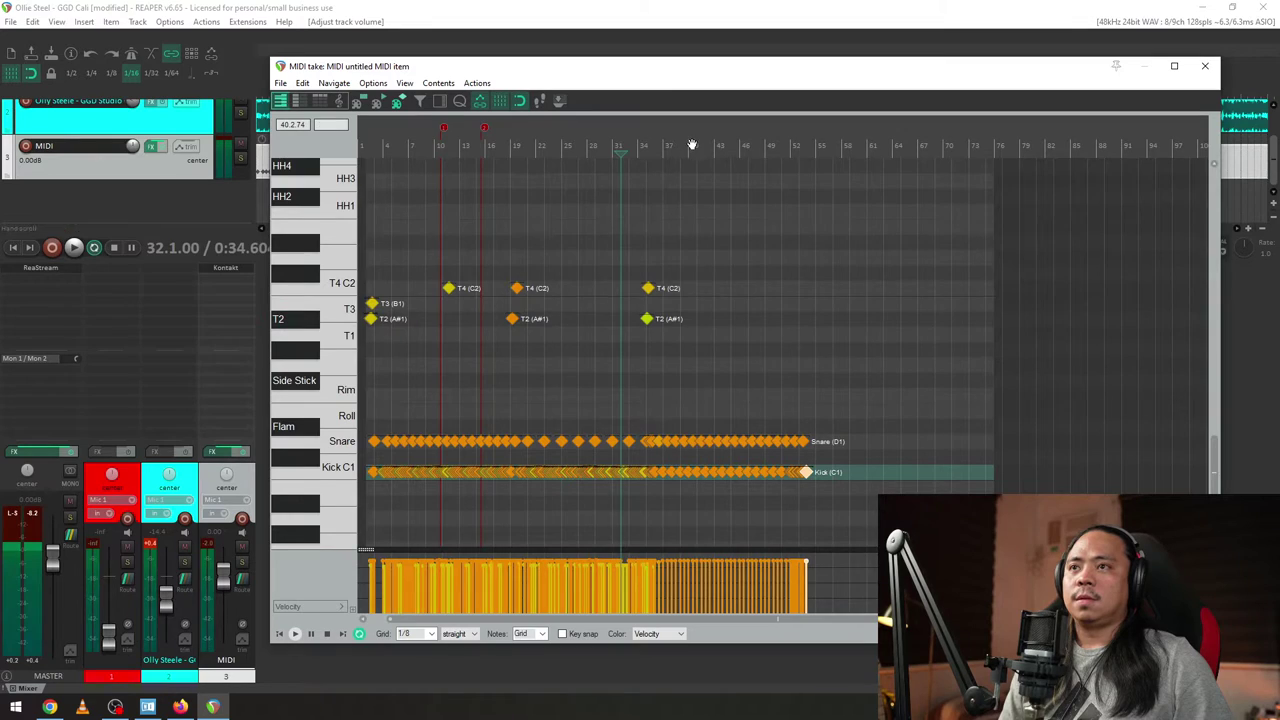
{"action": "scroll", "coordinate": [692, 145], "scroll_direction": "up", "scroll_amount": 5}
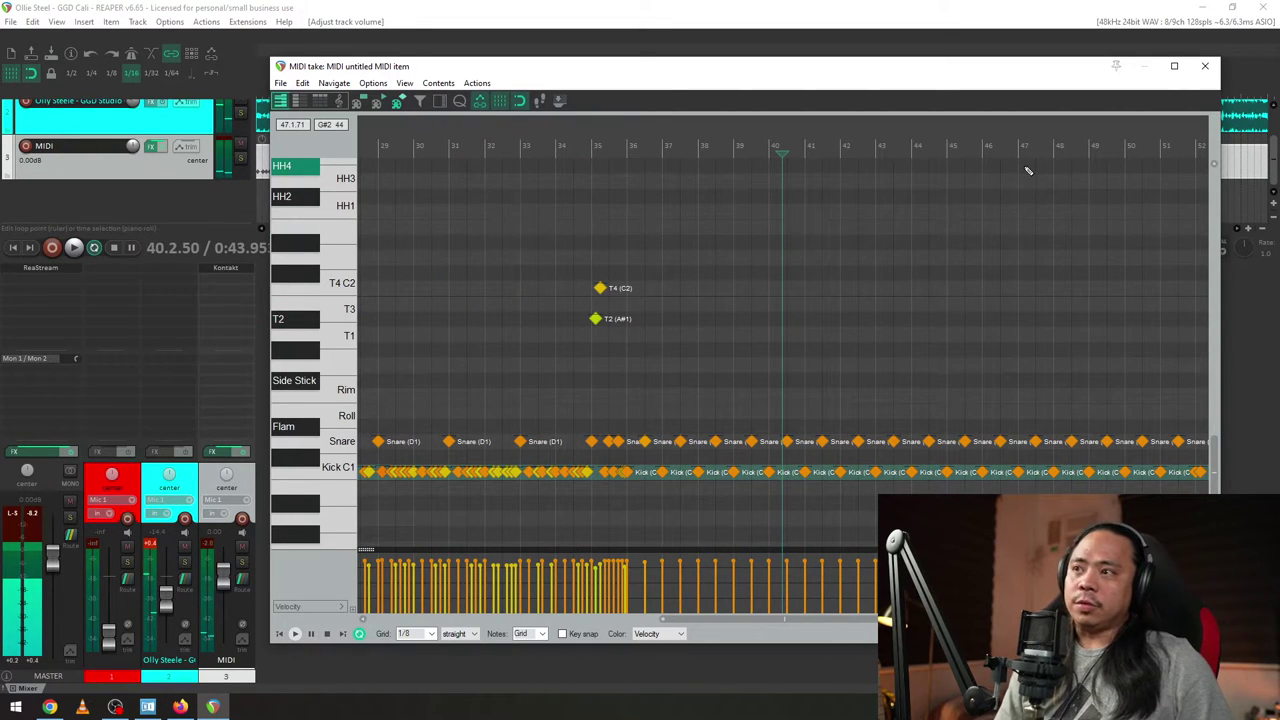
{"action": "left_click", "coordinate": [560, 102]}
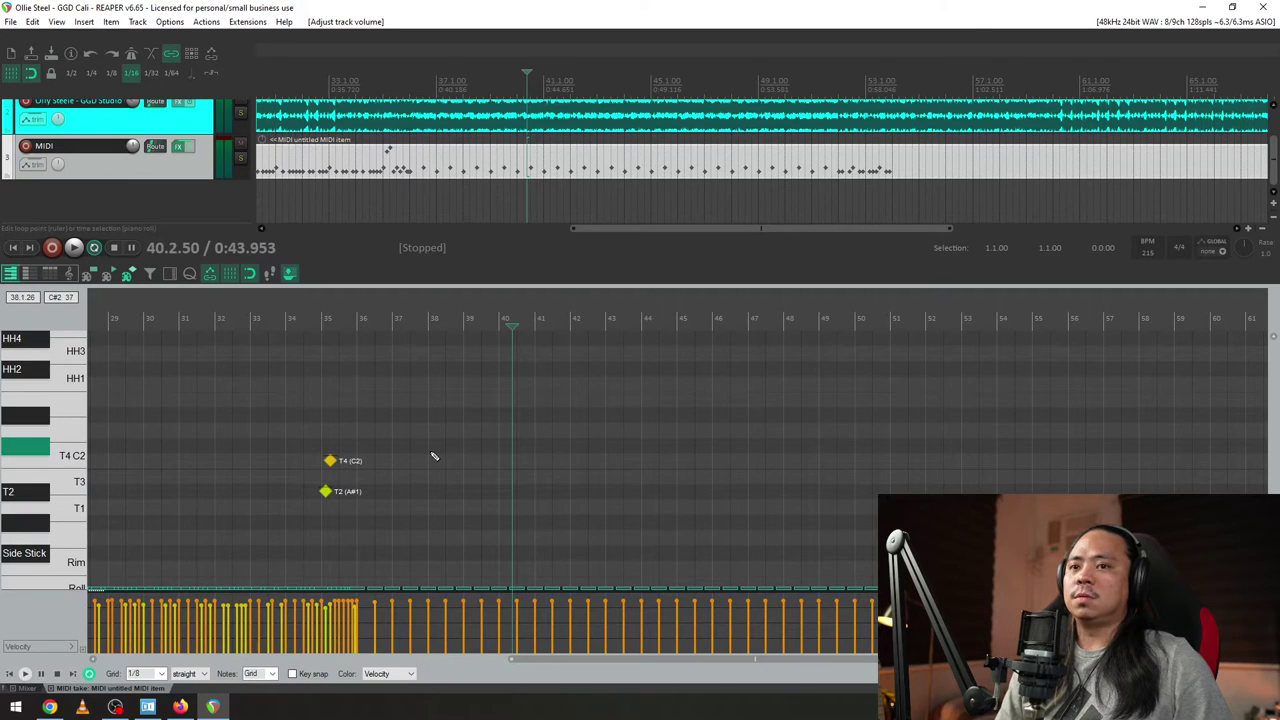
{"action": "left_click", "coordinate": [290, 274]}
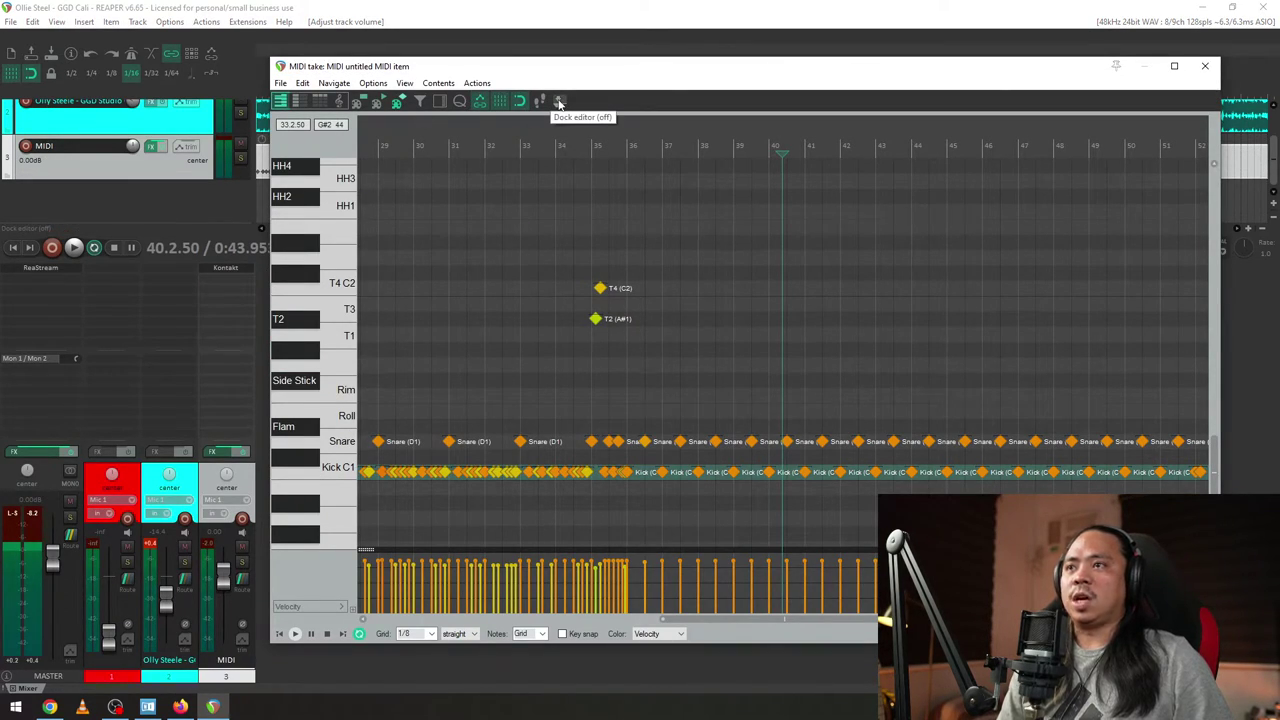
- Move the floating MIDI editor window up, enlarge it to fill most of the screen, and play back from bar 49
{"action": "left_click_drag", "start_coordinate": [659, 78], "coordinate": [572, 5]}
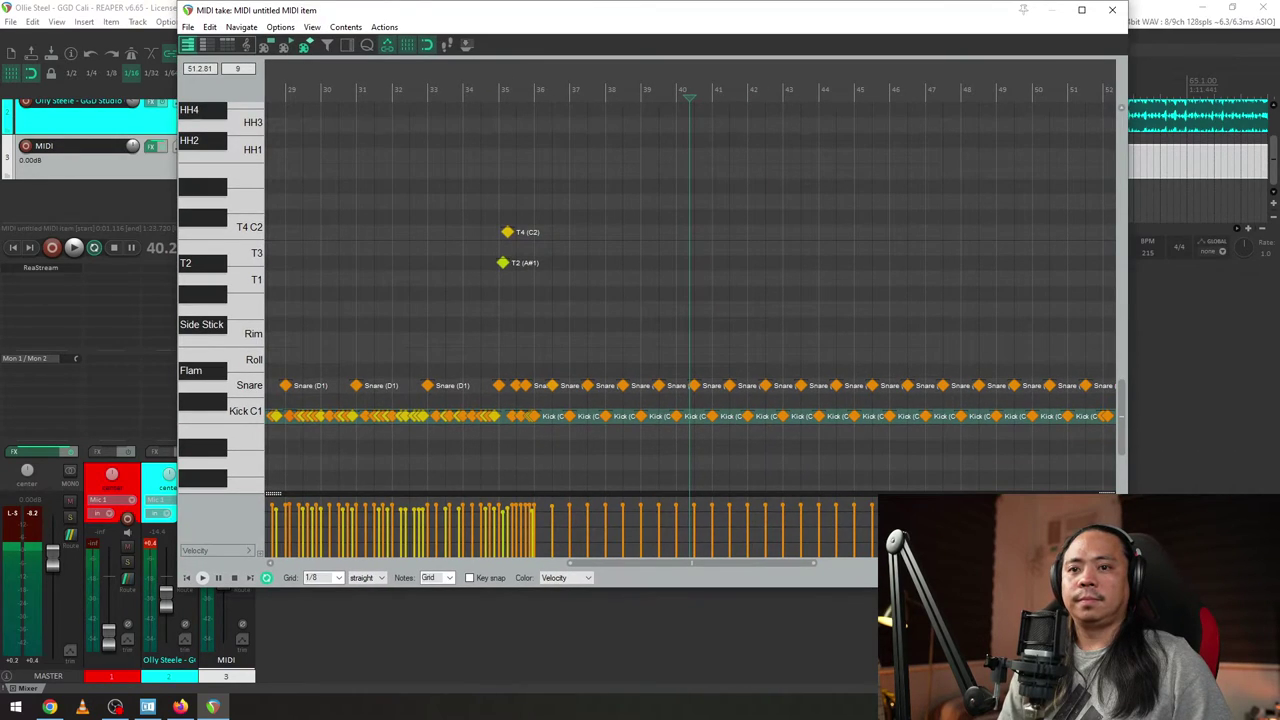
{"action": "left_click_drag", "start_coordinate": [1125, 585], "coordinate": [1276, 669]}
{"action": "left_click", "coordinate": [1026, 79]}
{"action": "key", "text": "space"}
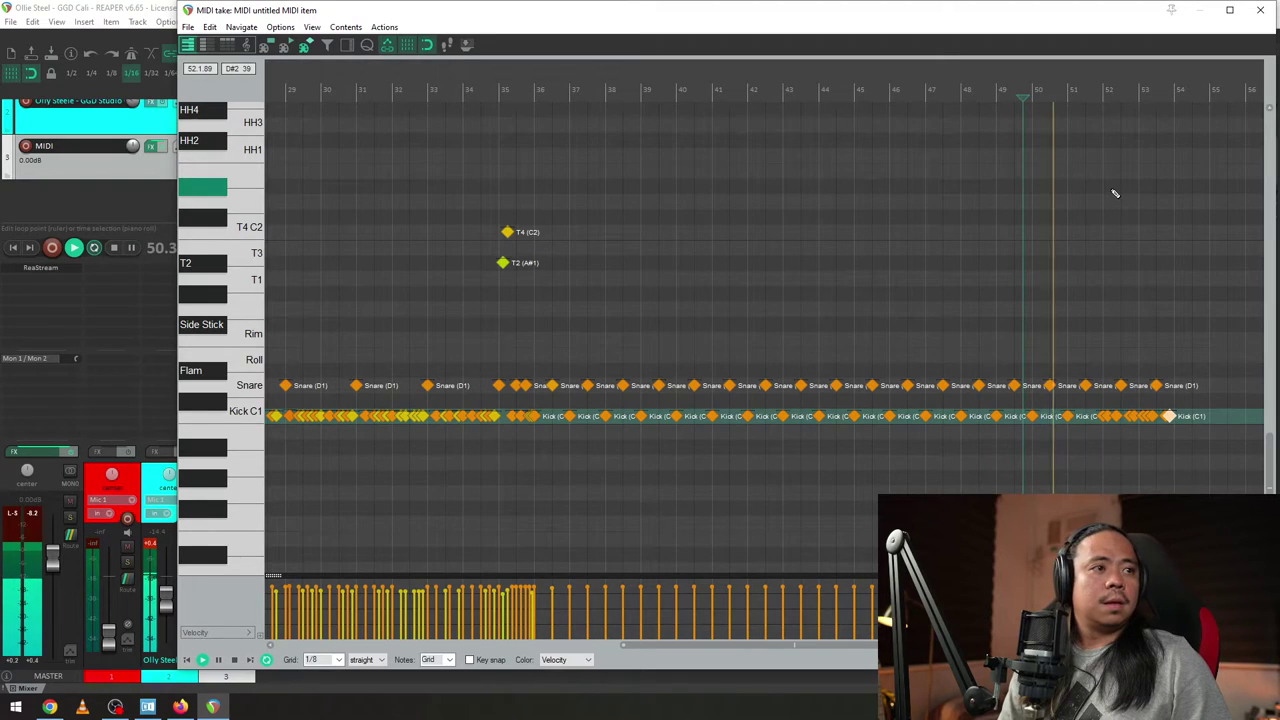
{"action": "left_click_drag", "start_coordinate": [1194, 80], "coordinate": [889, 331]}
{"action": "left_click_drag", "start_coordinate": [1146, 88], "coordinate": [1061, 95]}
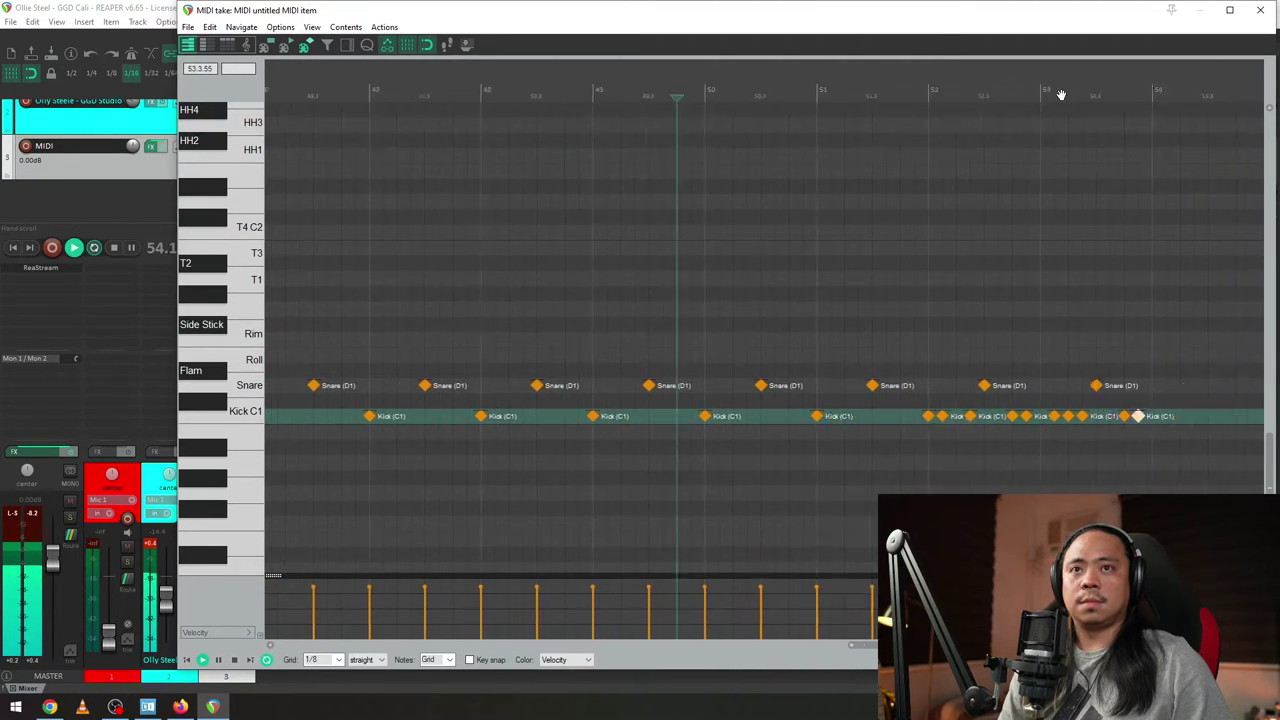
- Add kicks at 54.1.50, 54.2.00 and 54.3.50 and a snare at 54.3.00, and play back from 53.4.50
{"action": "scroll", "coordinate": [874, 137], "scroll_direction": "up", "scroll_amount": 4}
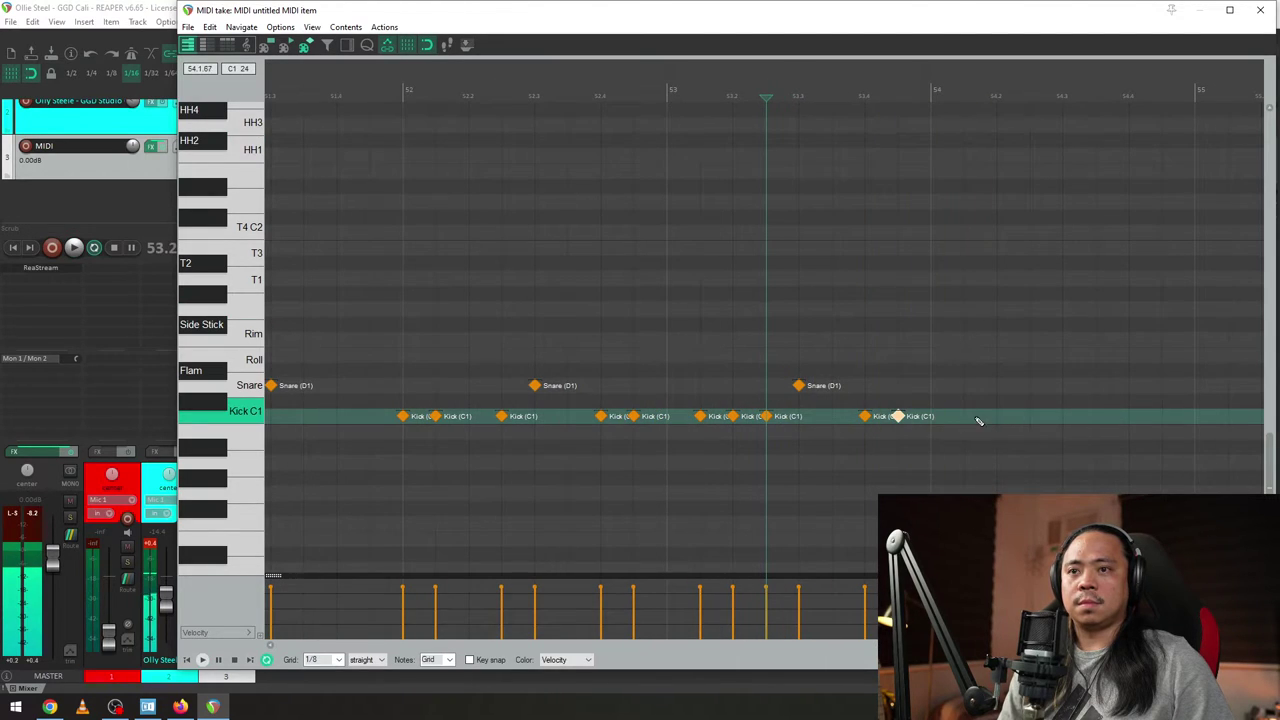
{"action": "double_click", "coordinate": [979, 419]}
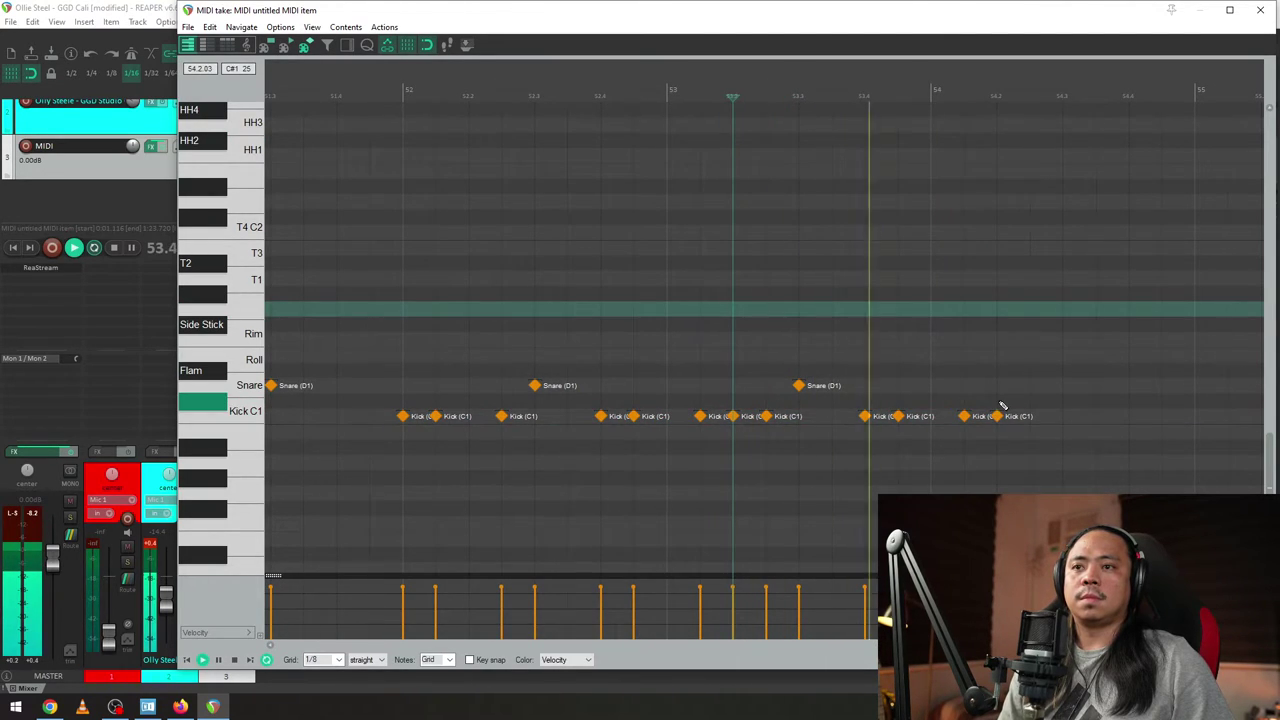
{"action": "left_click", "coordinate": [1062, 385]}
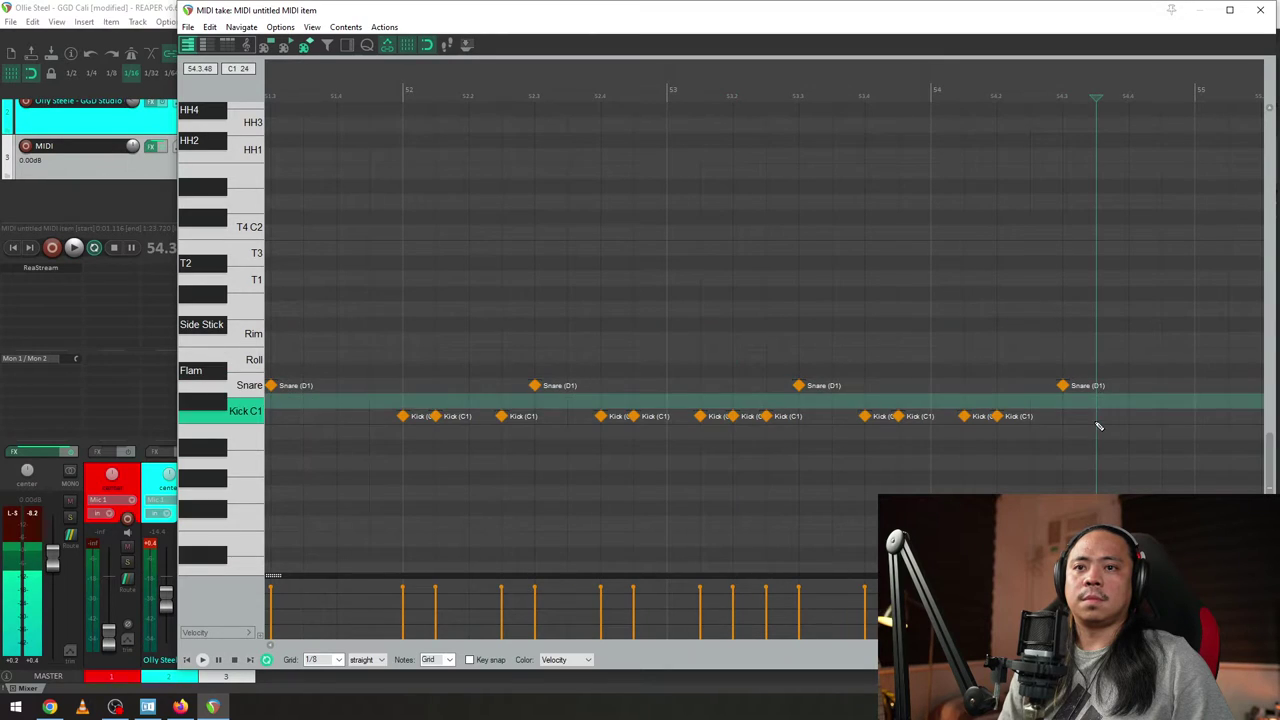
{"action": "double_click", "coordinate": [1097, 421]}
{"action": "left_click", "coordinate": [901, 357]}
{"action": "key", "text": "space"}
{"action": "left_click_drag", "start_coordinate": [1154, 114], "coordinate": [831, 114]}
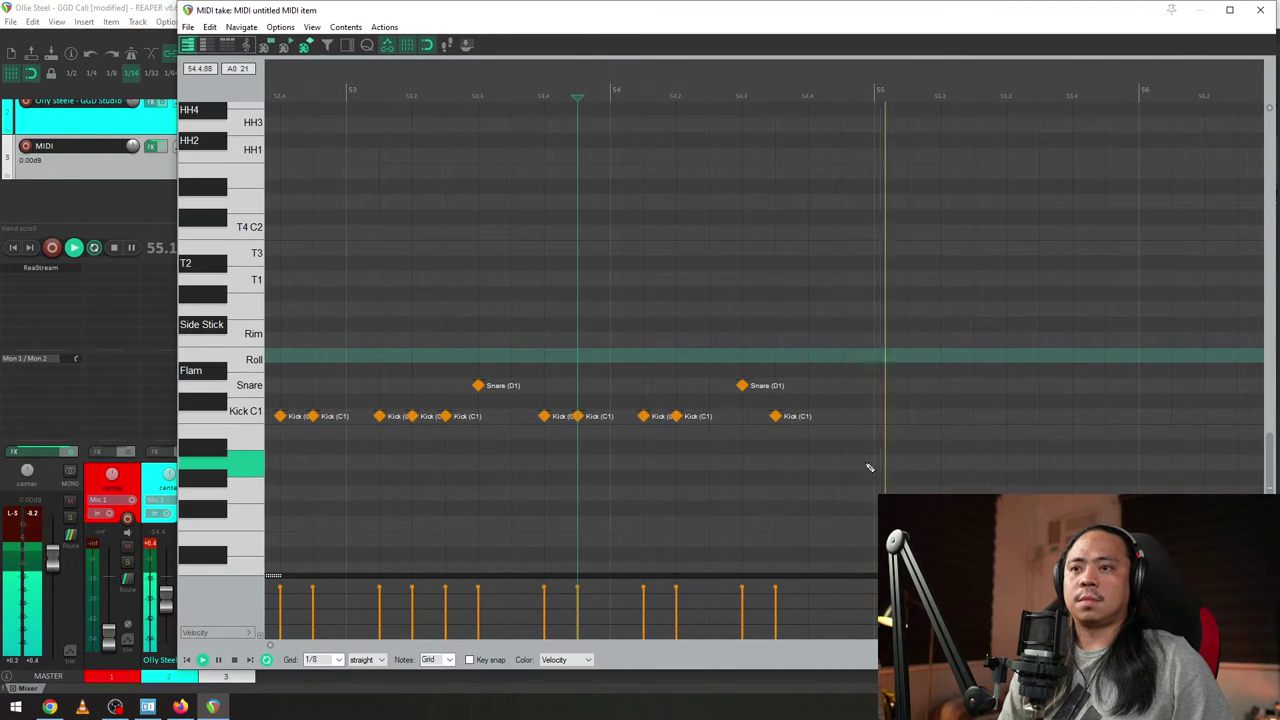
- Add kicks at 54.4.50, 55.1.00, 55.1.50 and 55.2.00 and play back from 53.4.50
{"action": "left_click", "coordinate": [845, 419]}
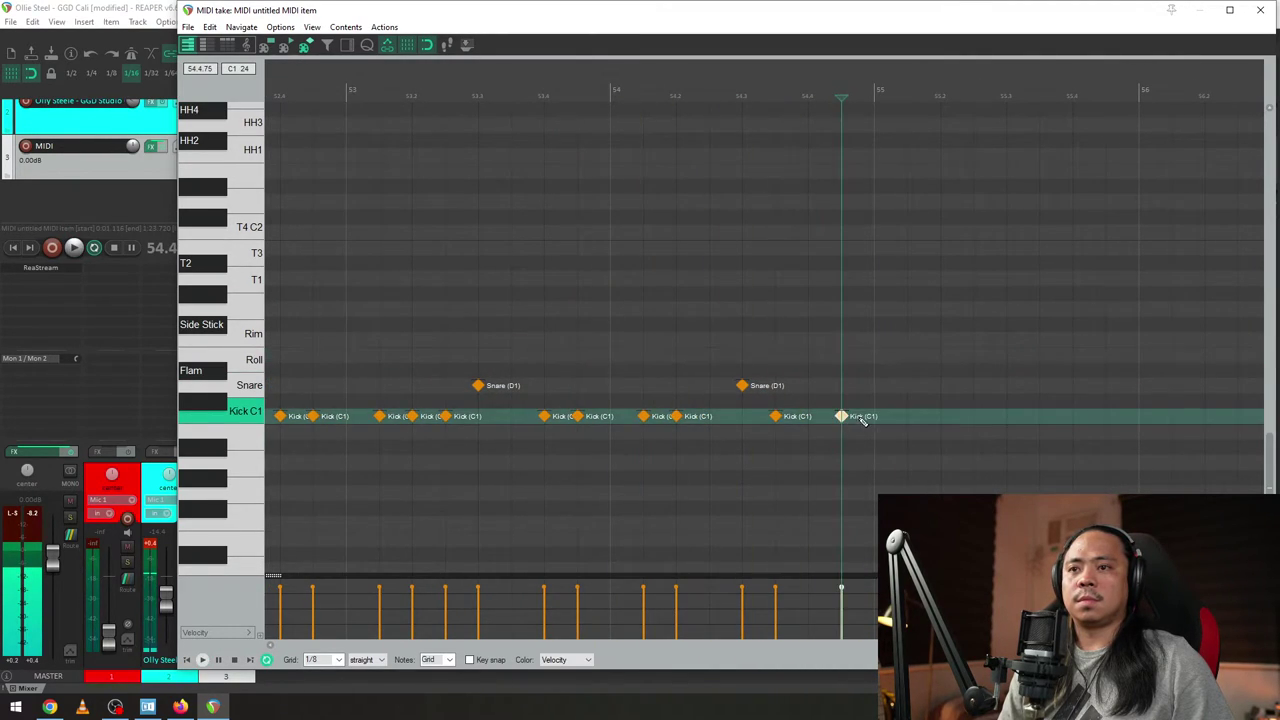
{"action": "left_click", "coordinate": [874, 418]}
{"action": "left_click", "coordinate": [908, 418]}
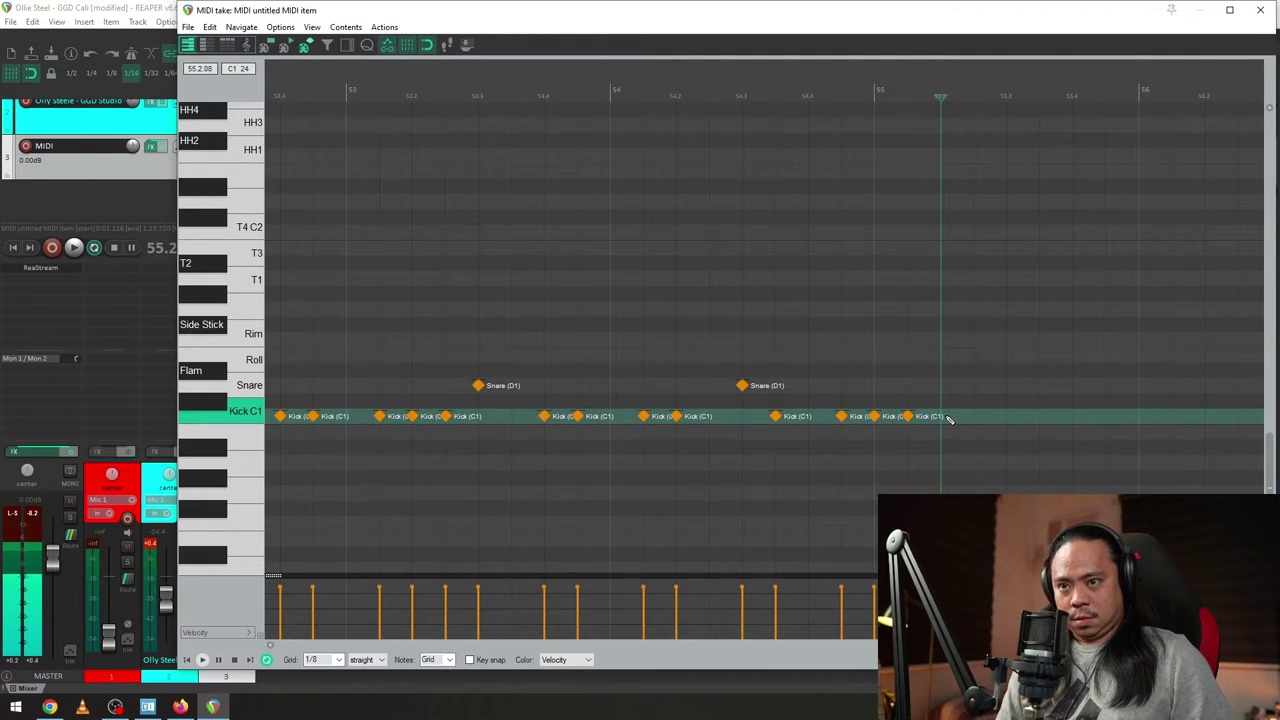
{"action": "left_click", "coordinate": [578, 92]}
{"action": "key", "text": "space"}
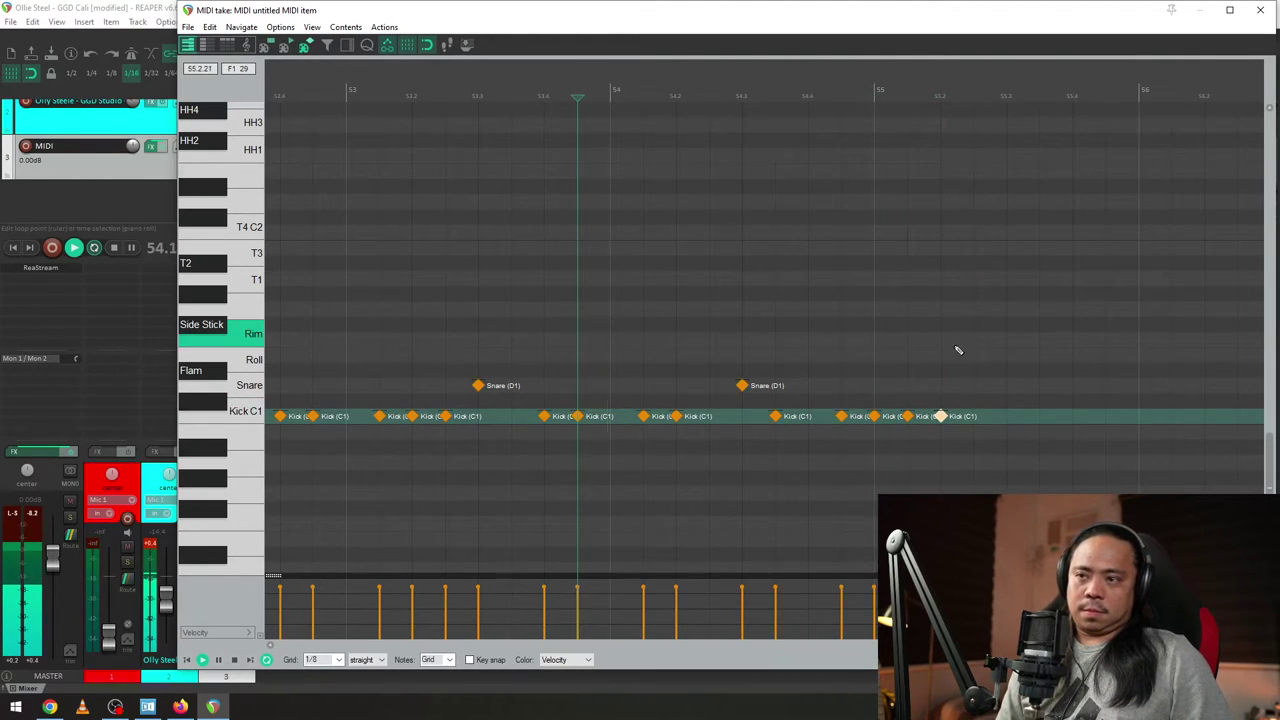
- Add a snare at 55.3.00 and a kick at 55.3.50, and play back from 55.1.50
{"action": "double_click", "coordinate": [1008, 388]}
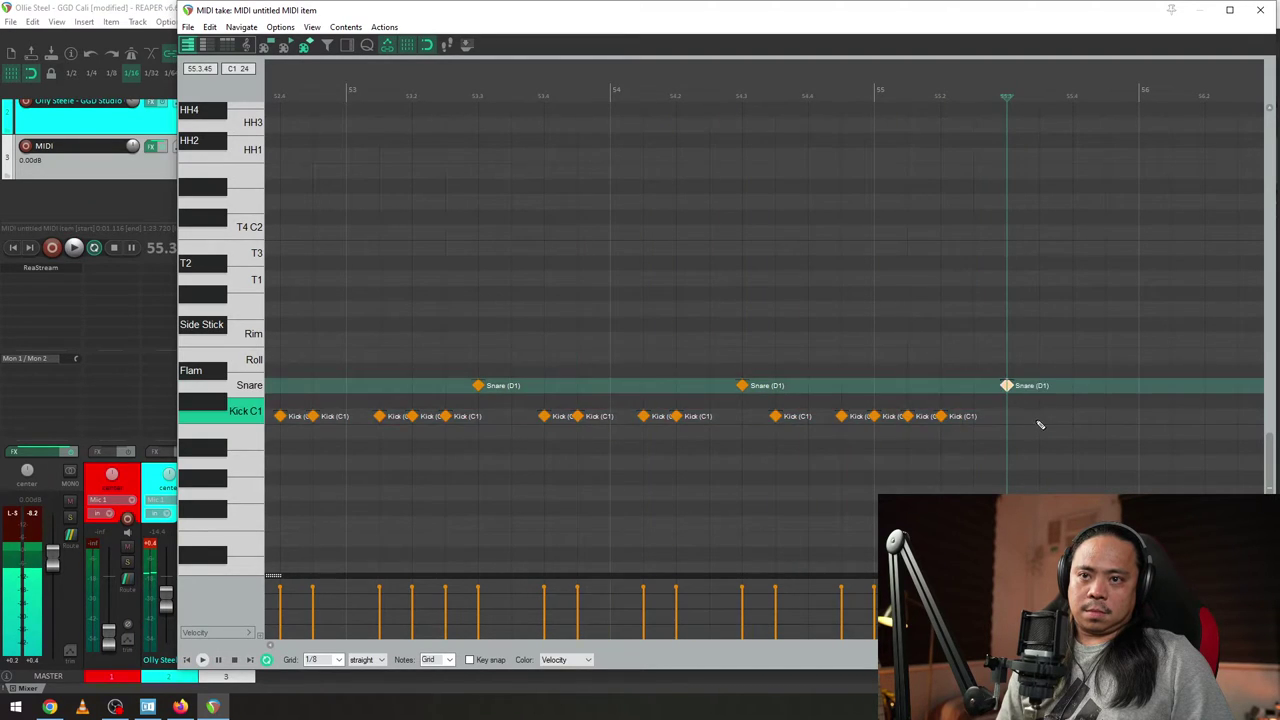
{"action": "double_click", "coordinate": [1040, 419]}
{"action": "left_click", "coordinate": [909, 369]}
{"action": "key", "text": "space"}
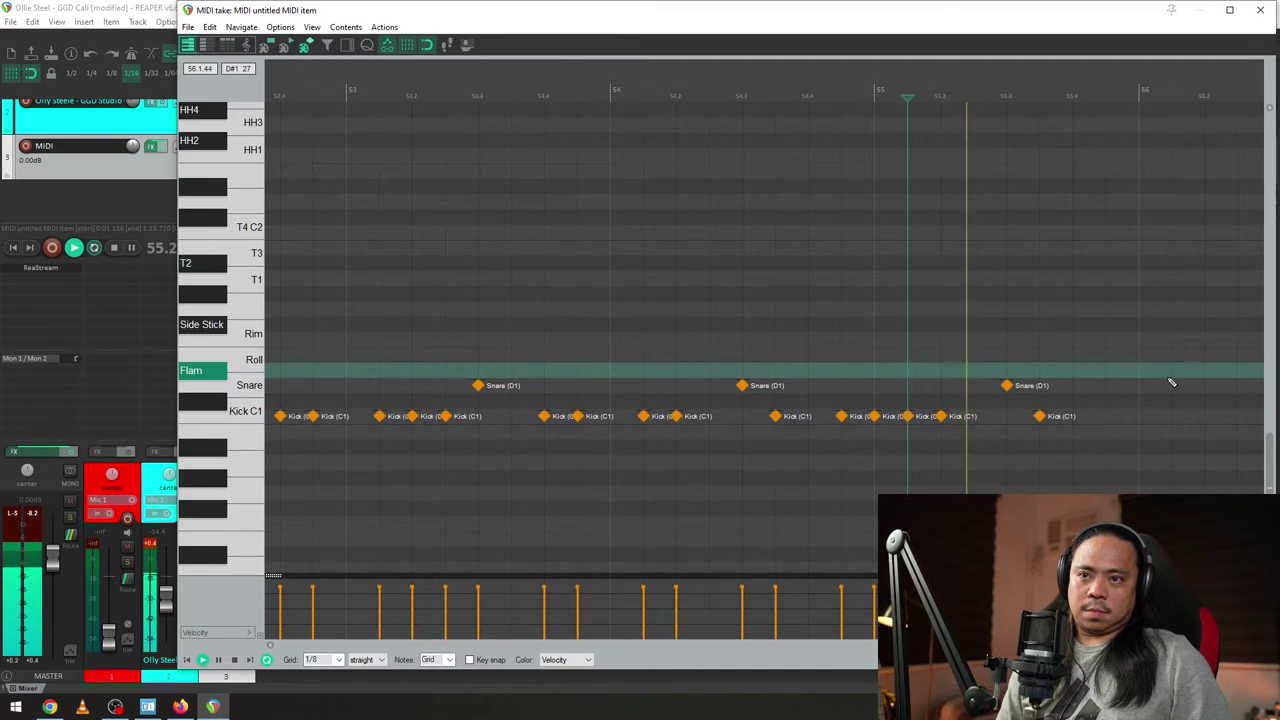
- Add kicks at 55.4.00, 55.4.50 and 56.1.00, removing the trial kicks at 56.1.50 and 56.2.00, and play back from 55.1.50
{"action": "left_click", "coordinate": [1072, 416]}
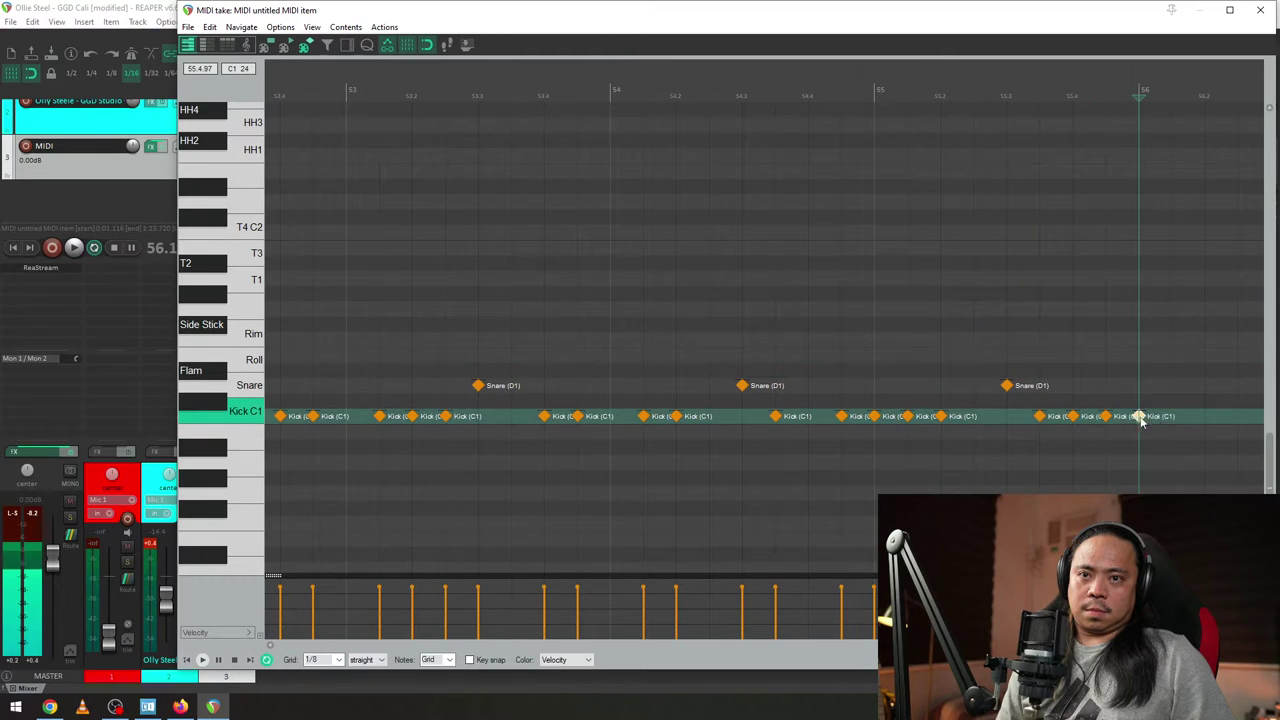
{"action": "left_click", "coordinate": [1206, 416]}
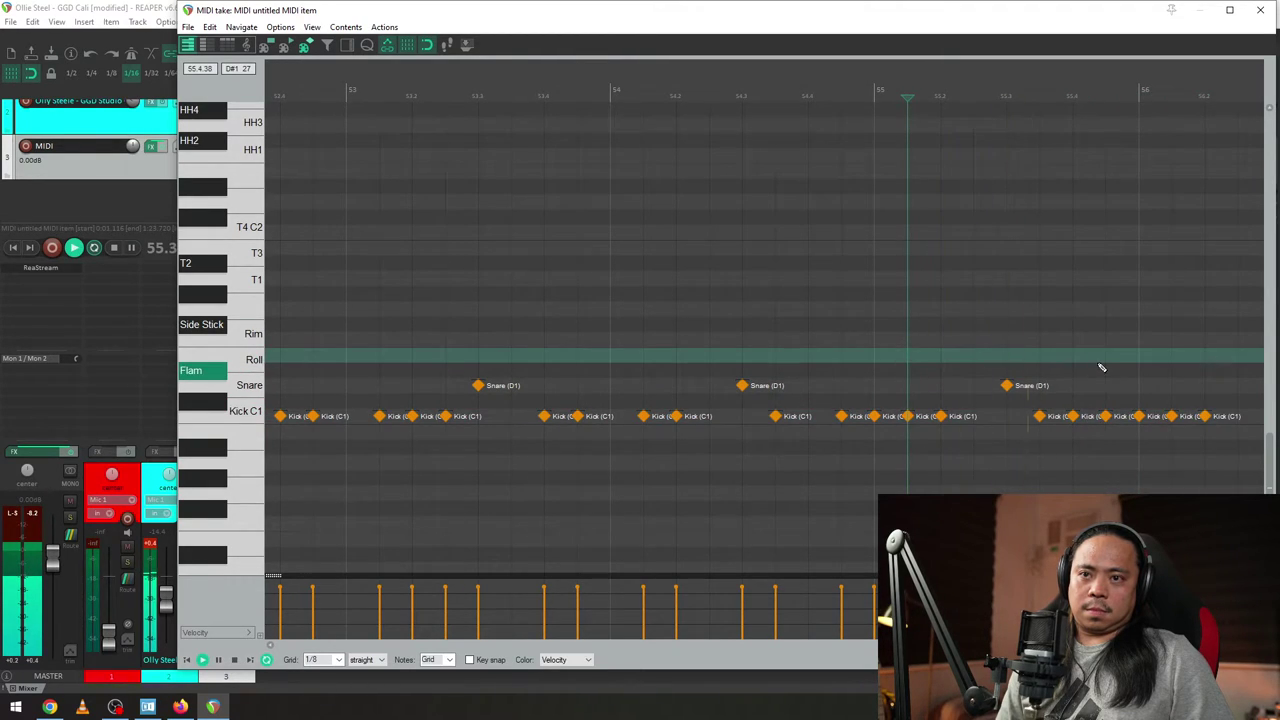
{"action": "double_click", "coordinate": [1169, 417]}
{"action": "double_click", "coordinate": [1204, 416]}
{"action": "key", "text": "space"}
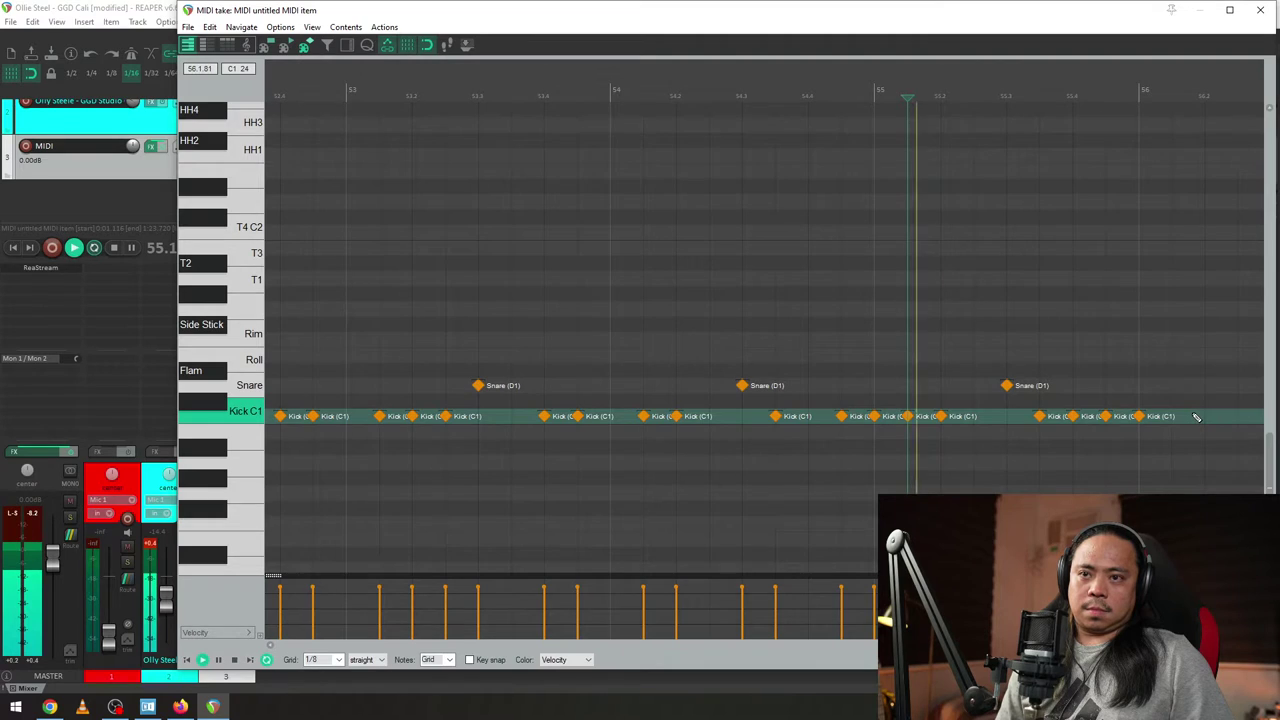
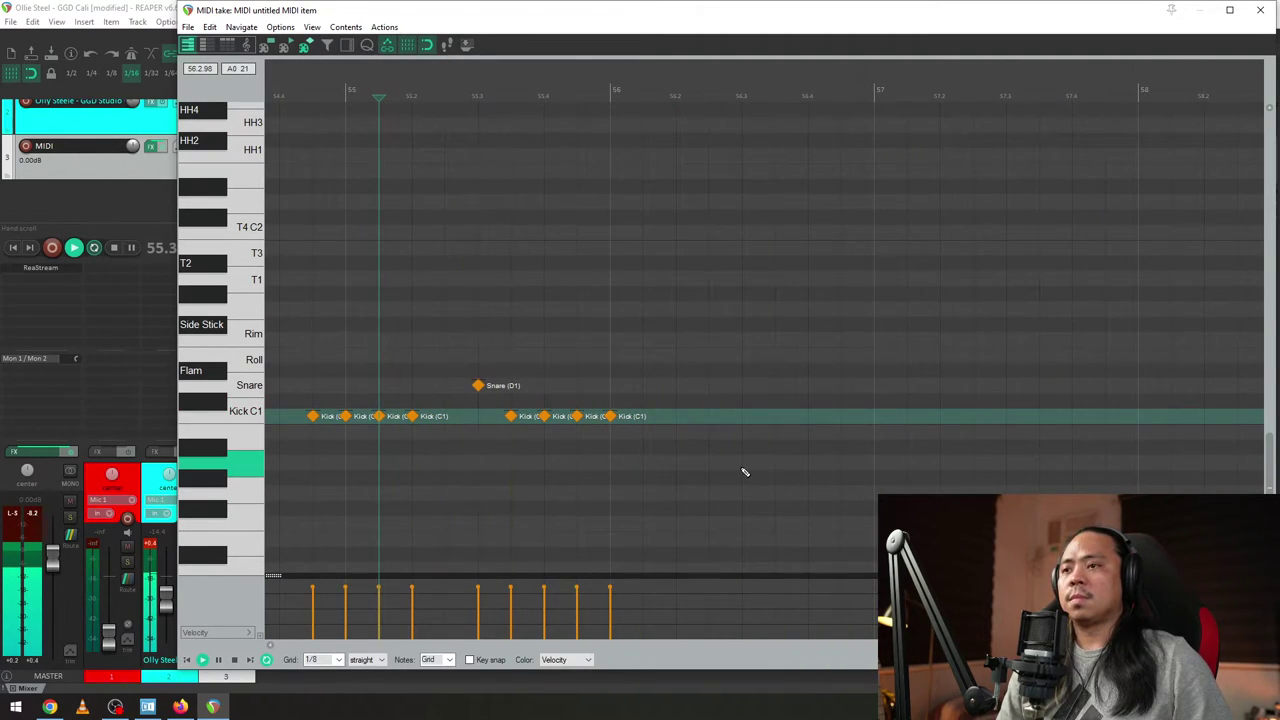
- Add kicks at 56.2.00 and 56.2.50 and reset the reference audio track's volume to 0.00 dB
{"action": "double_click", "coordinate": [676, 416]}
{"action": "double_click", "coordinate": [709, 416]}
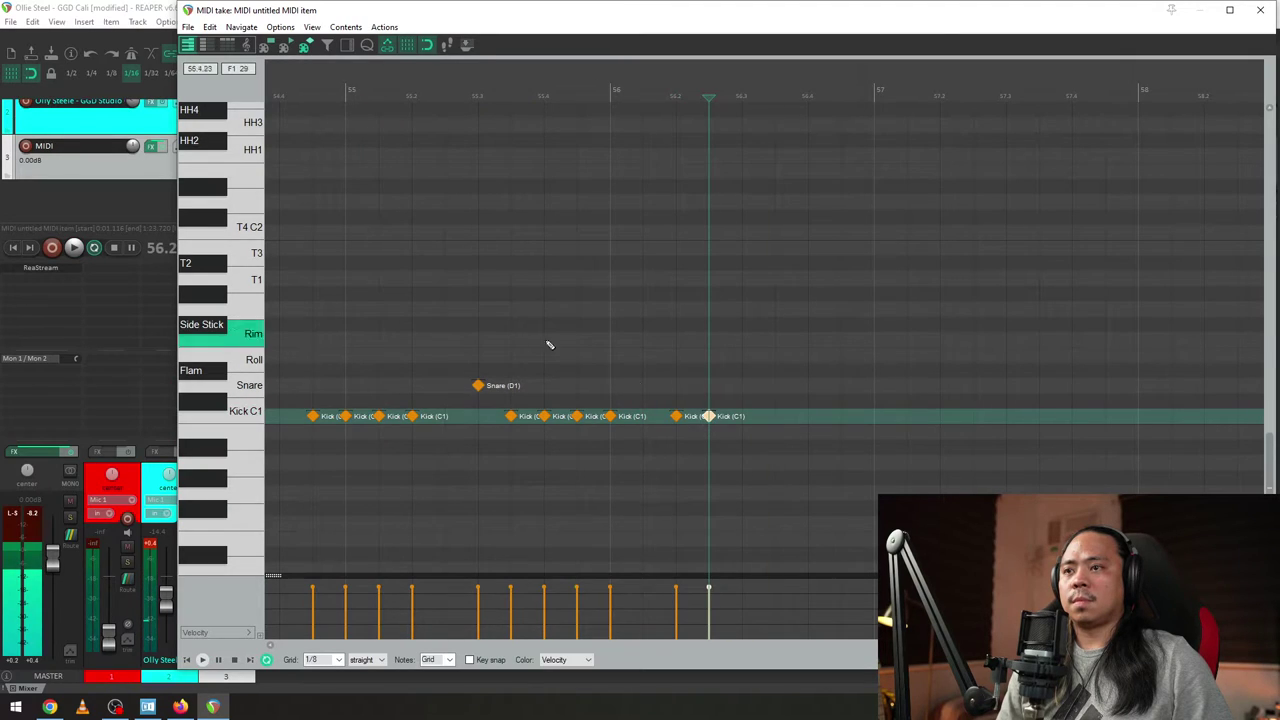
{"action": "left_click", "coordinate": [141, 110]}
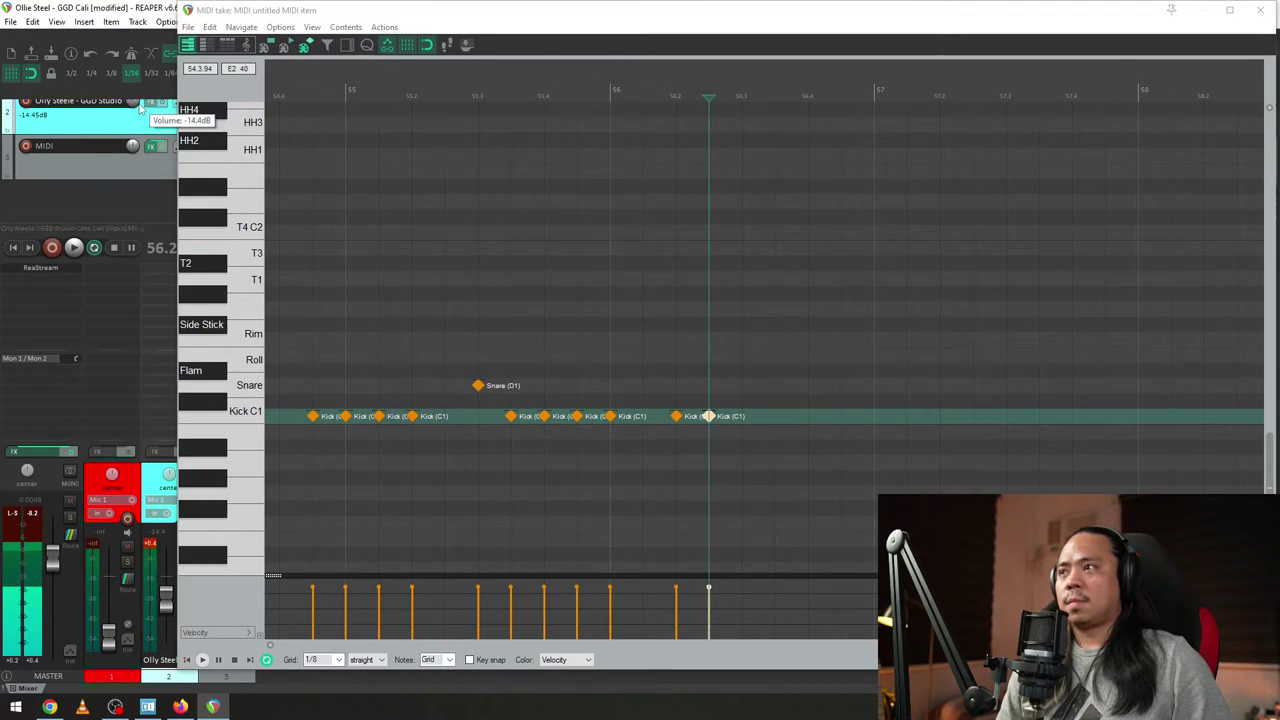
{"action": "double_click", "coordinate": [135, 103]}
- Add kicks at 56.3.50 and 56.4.00, checking playback from 55.1.50 and 55.4.00
{"action": "key", "text": "space"}
{"action": "key", "text": "space"}
{"action": "left_click", "coordinate": [379, 92]}
{"action": "key", "text": "space"}
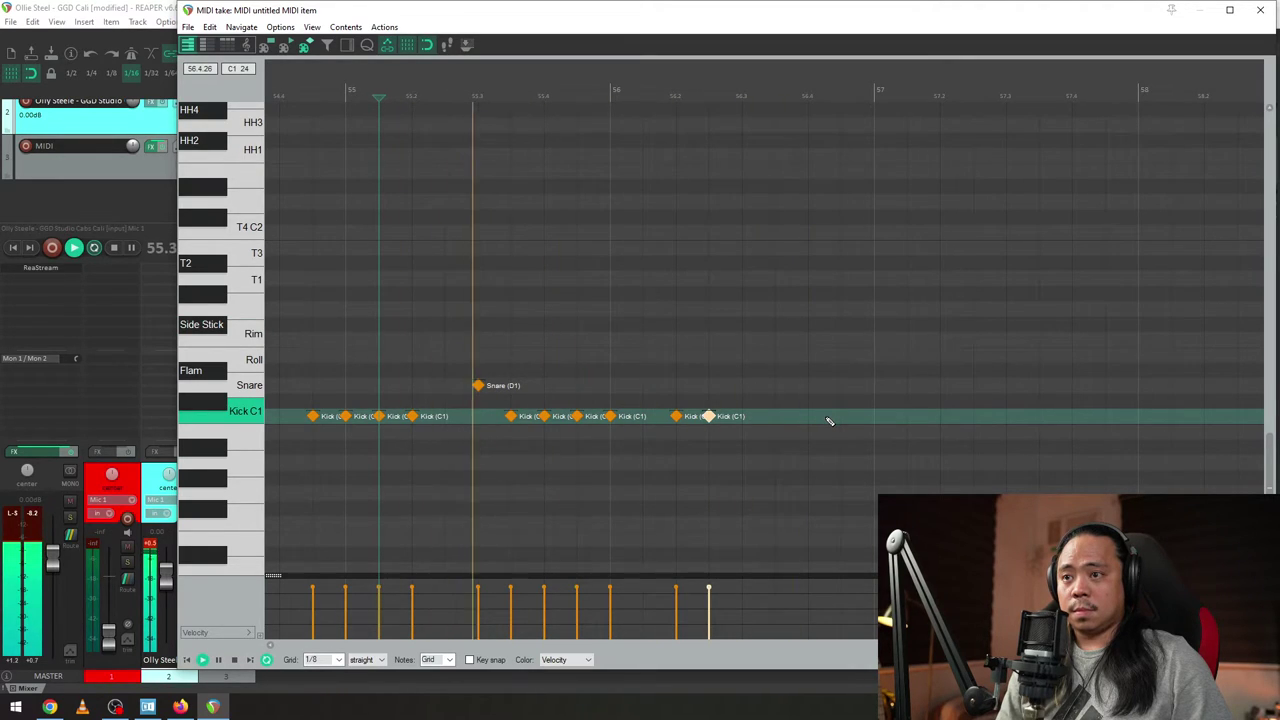
{"action": "key", "text": "space"}
{"action": "left_click", "coordinate": [775, 418]}
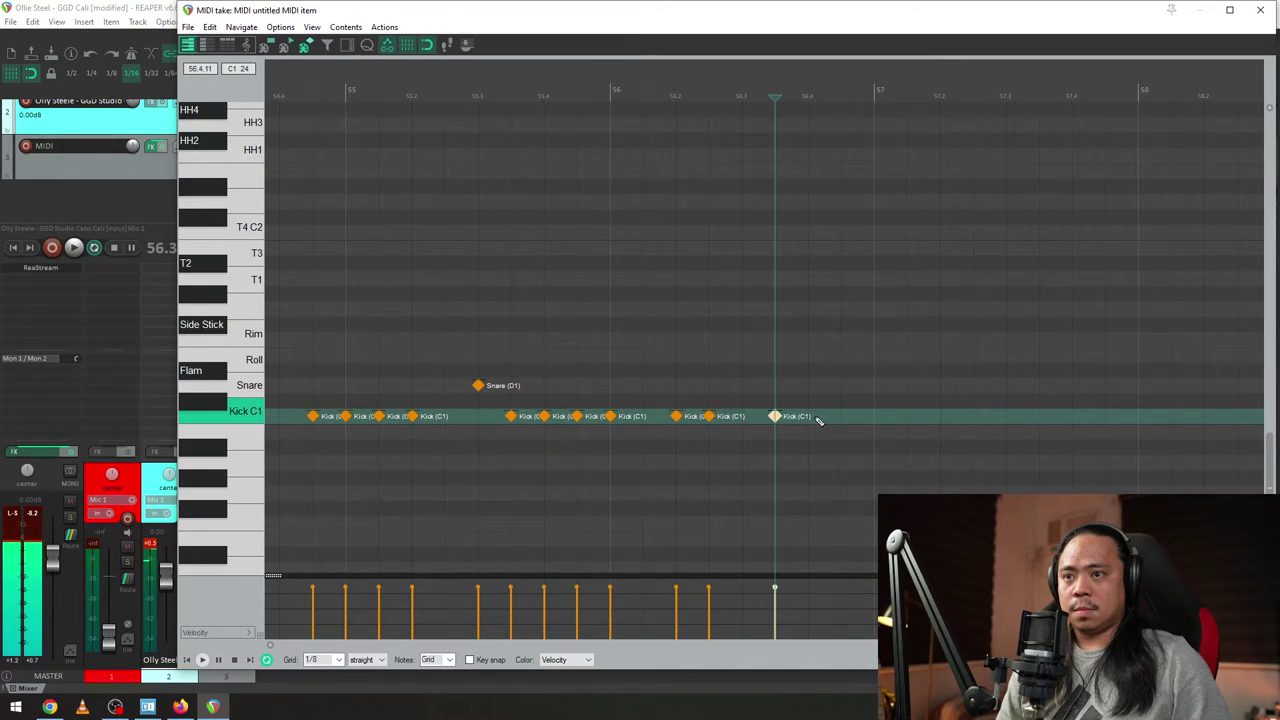
{"action": "left_click", "coordinate": [818, 420]}
{"action": "left_click", "coordinate": [560, 366]}
{"action": "key", "text": "space"}
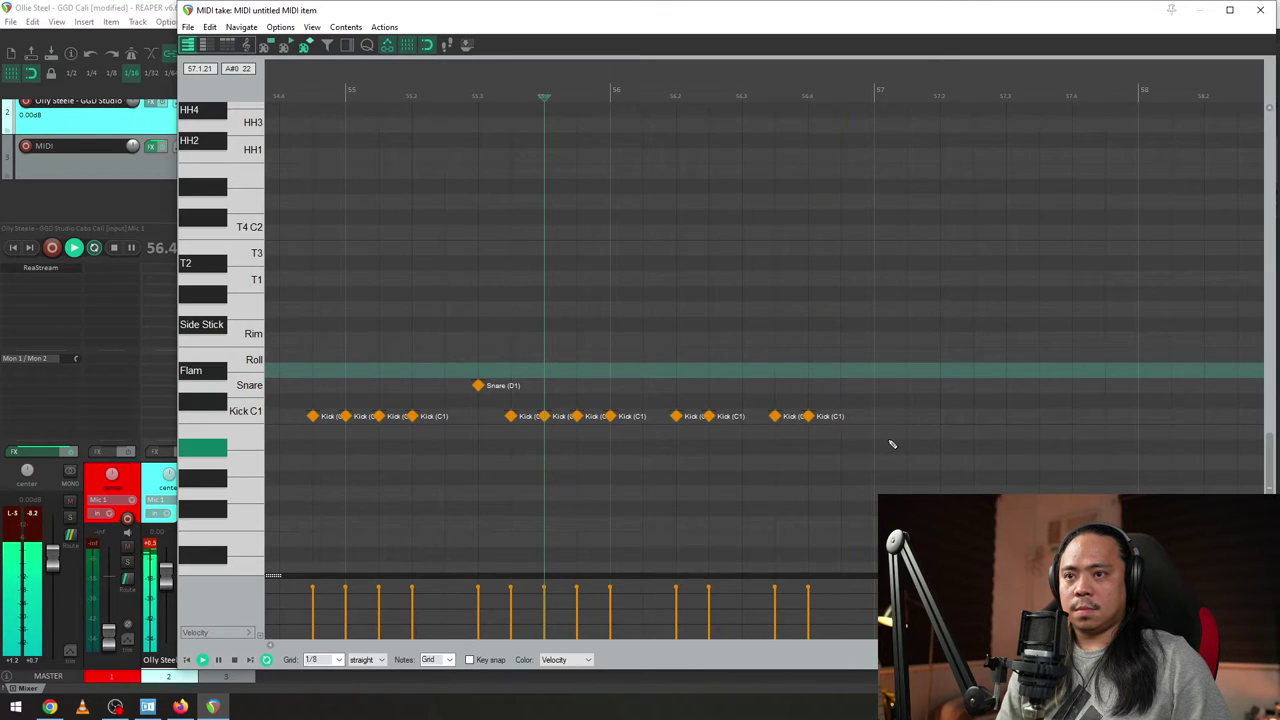
- Add kicks at 57.1.00 and 57.1.50 and play back from 55.2.50
{"action": "left_click", "coordinate": [877, 417]}
{"action": "left_click", "coordinate": [908, 417]}
{"action": "left_click", "coordinate": [457, 306]}
{"action": "key", "text": "space"}
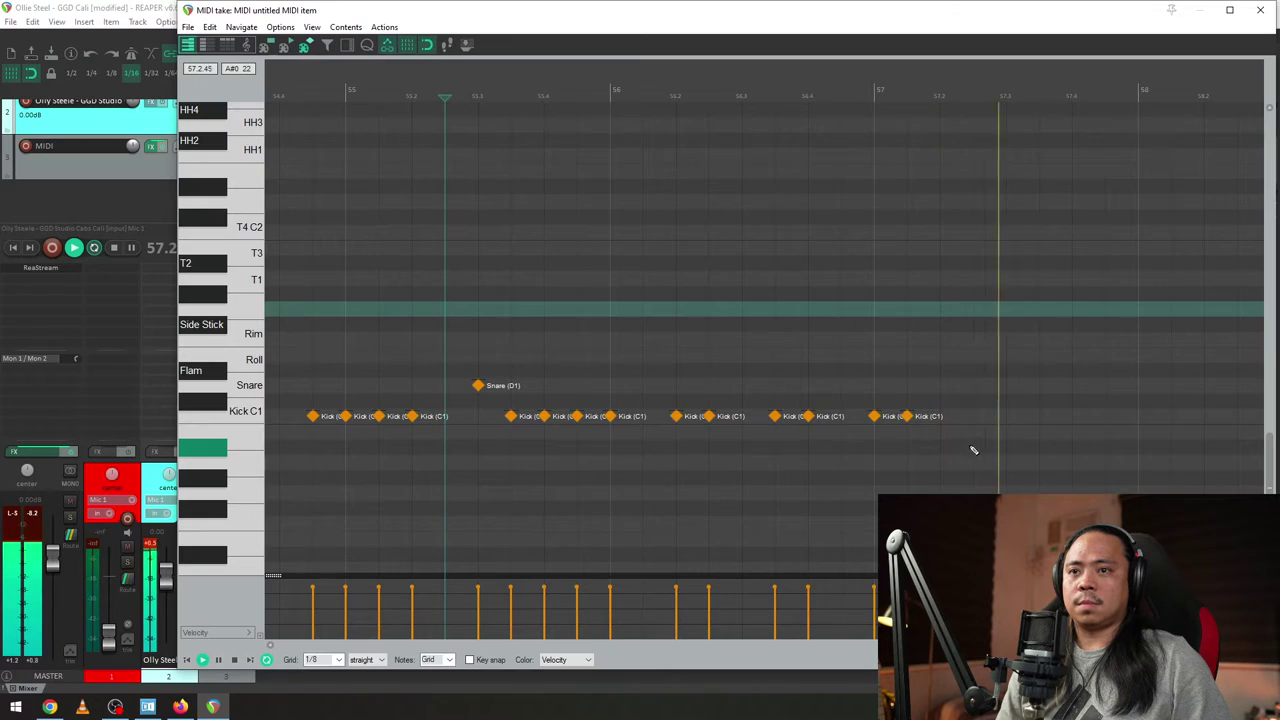
- Fill bar 57 with kicks at 57.2.50, 57.3.50 and 57.4.00 and a snare at 57.3.00
{"action": "left_click", "coordinate": [973, 416]}
{"action": "left_click", "coordinate": [1006, 385]}
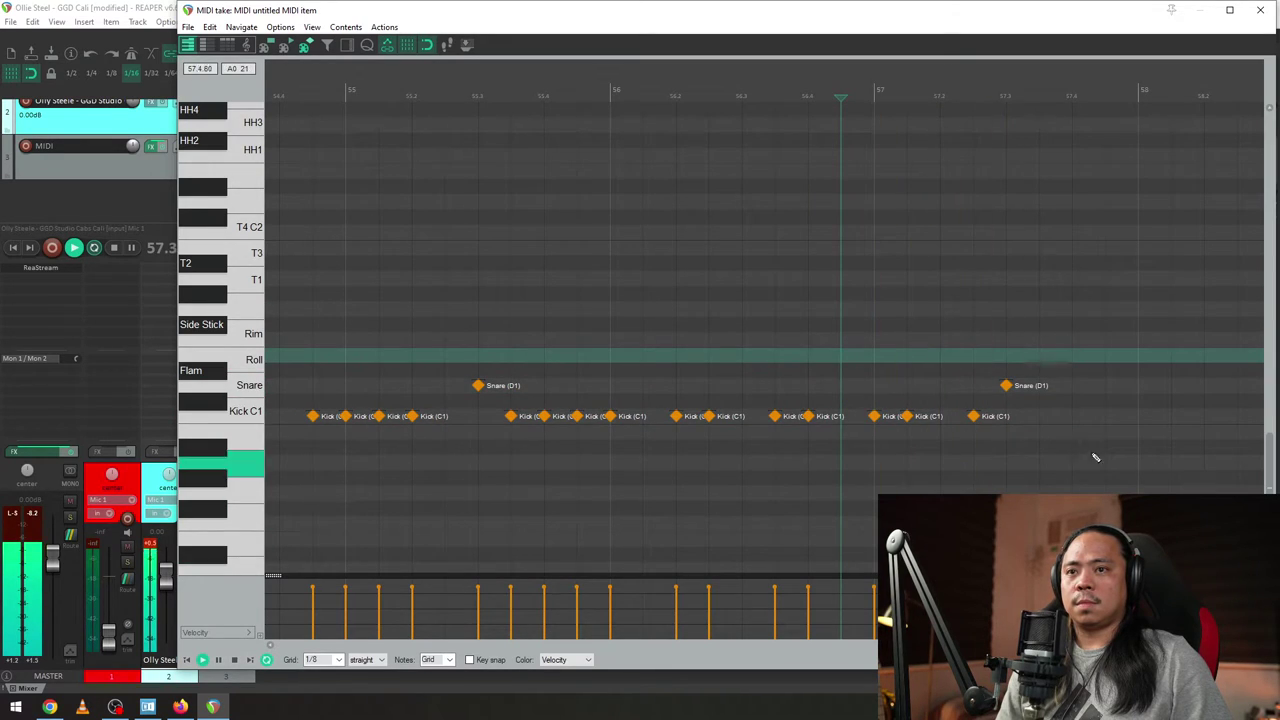
{"action": "left_click", "coordinate": [1041, 418]}
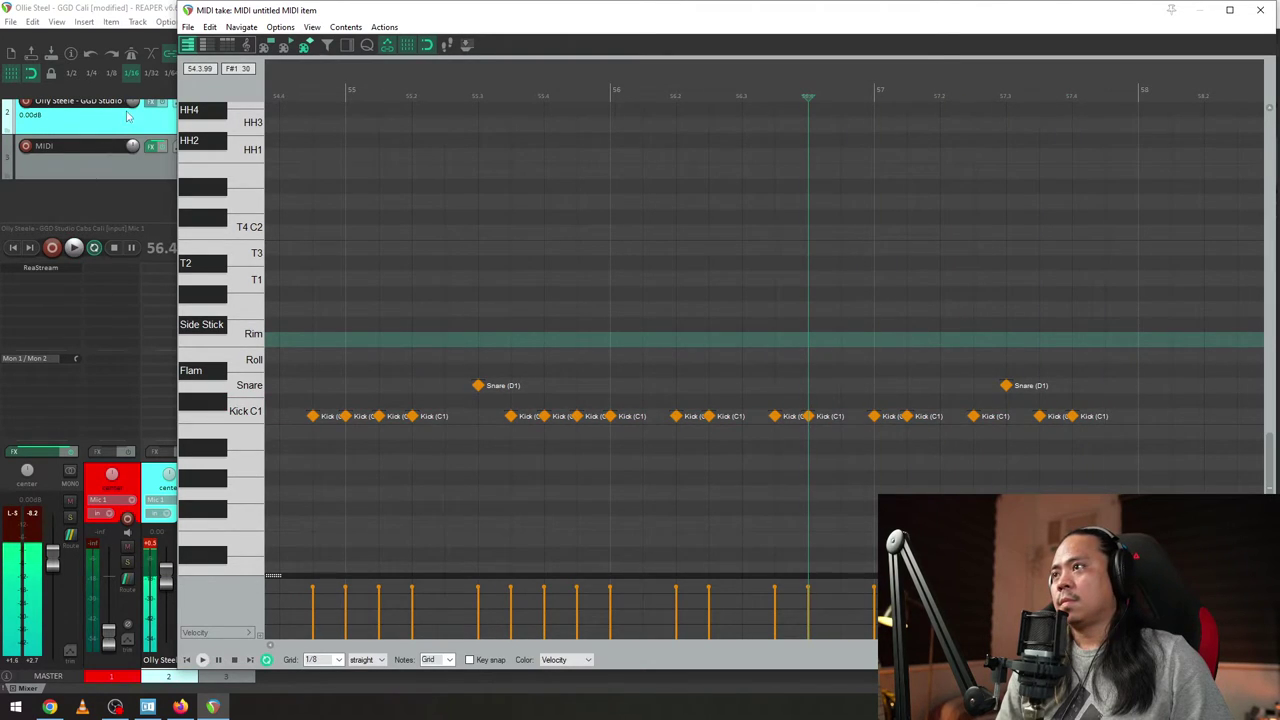
- Lower the reference audio track's volume to -15.22 dB and reposition the MIDI editor window so the track controls stay accessible
{"action": "left_click_drag", "start_coordinate": [132, 101], "coordinate": [132, 135]}
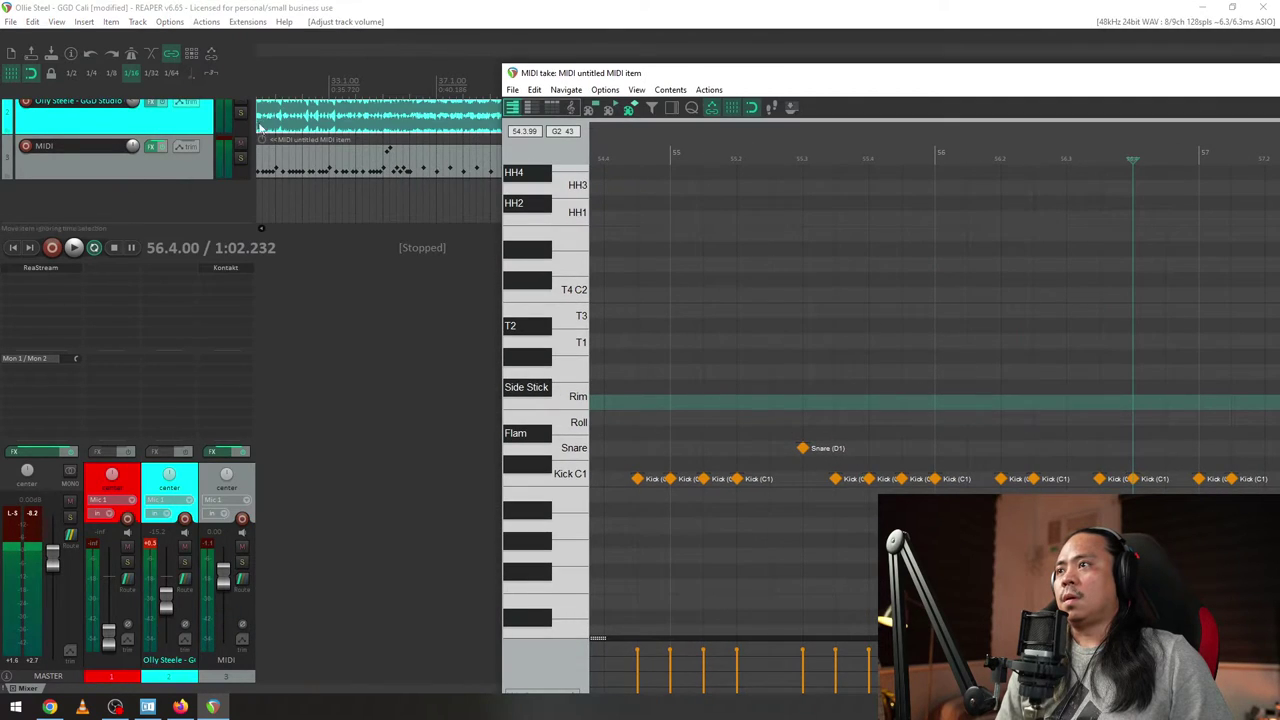
{"action": "left_click_drag", "start_coordinate": [1157, 78], "coordinate": [928, 318]}
{"action": "left_click_drag", "start_coordinate": [1273, 160], "coordinate": [1273, 136]}
{"action": "left_click_drag", "start_coordinate": [1170, 350], "coordinate": [1146, 118]}
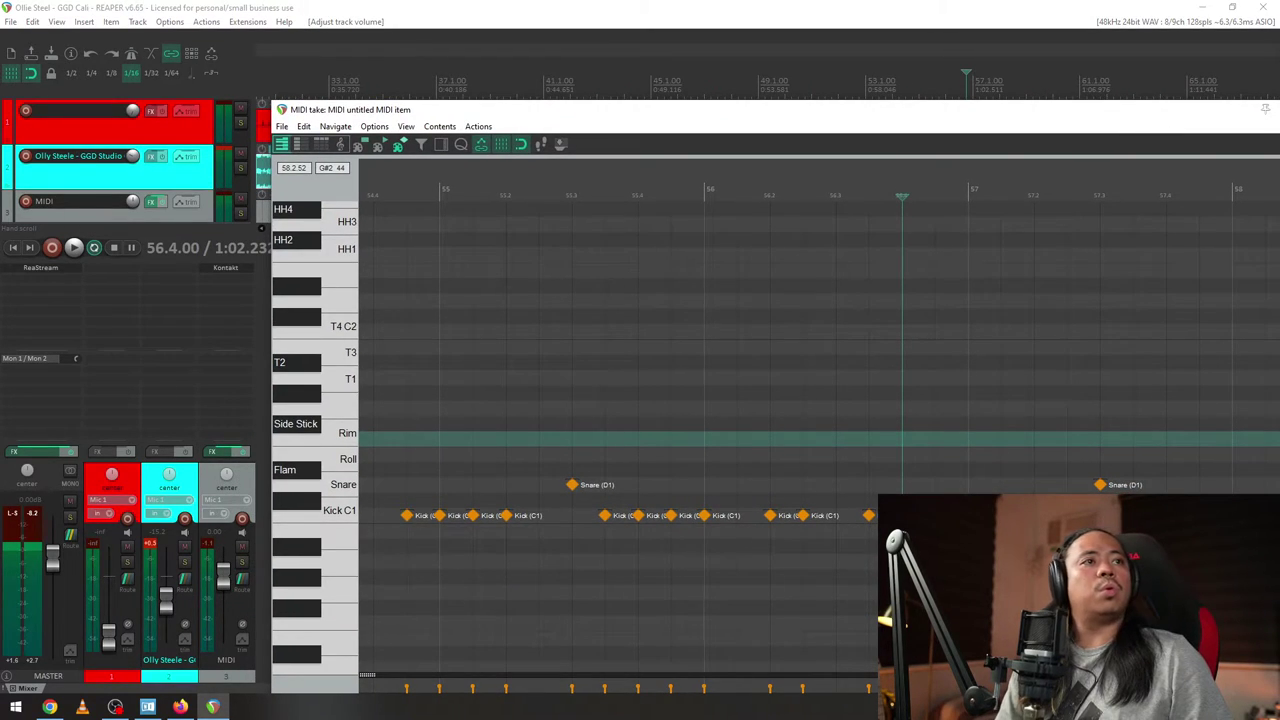
{"action": "key", "text": "alt+Tab"}
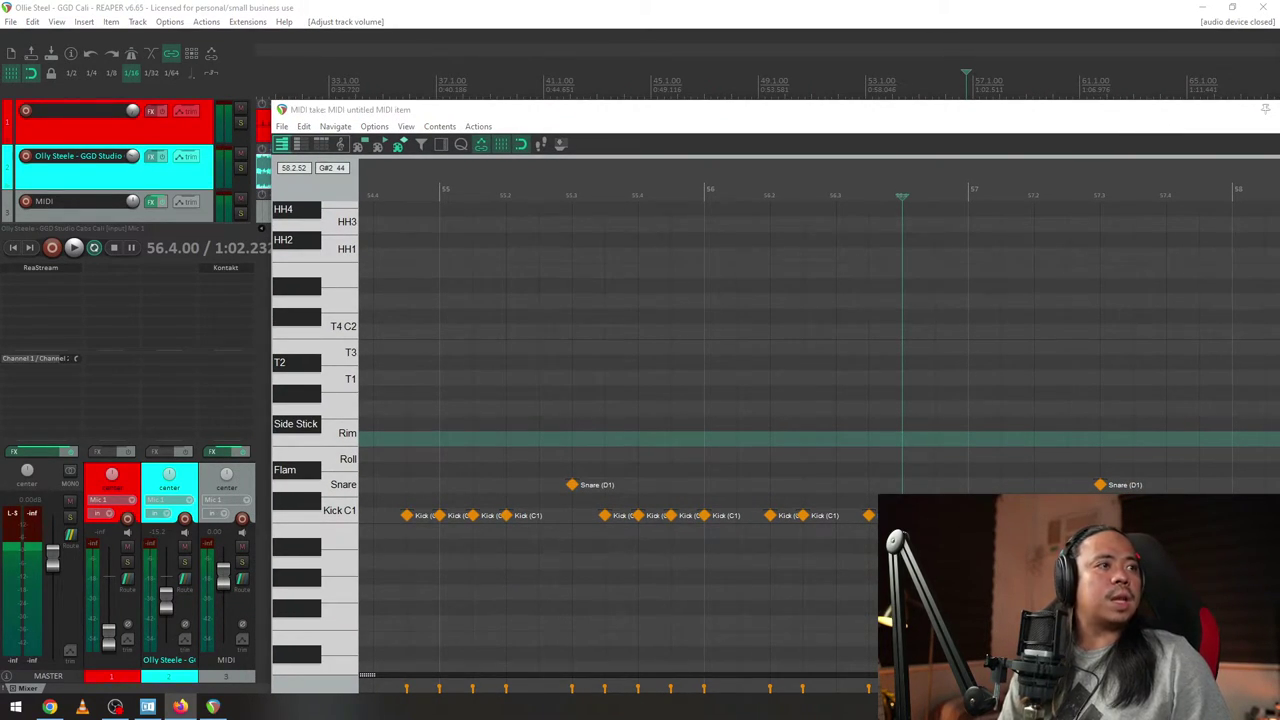
{"action": "left_click", "coordinate": [958, 127]}
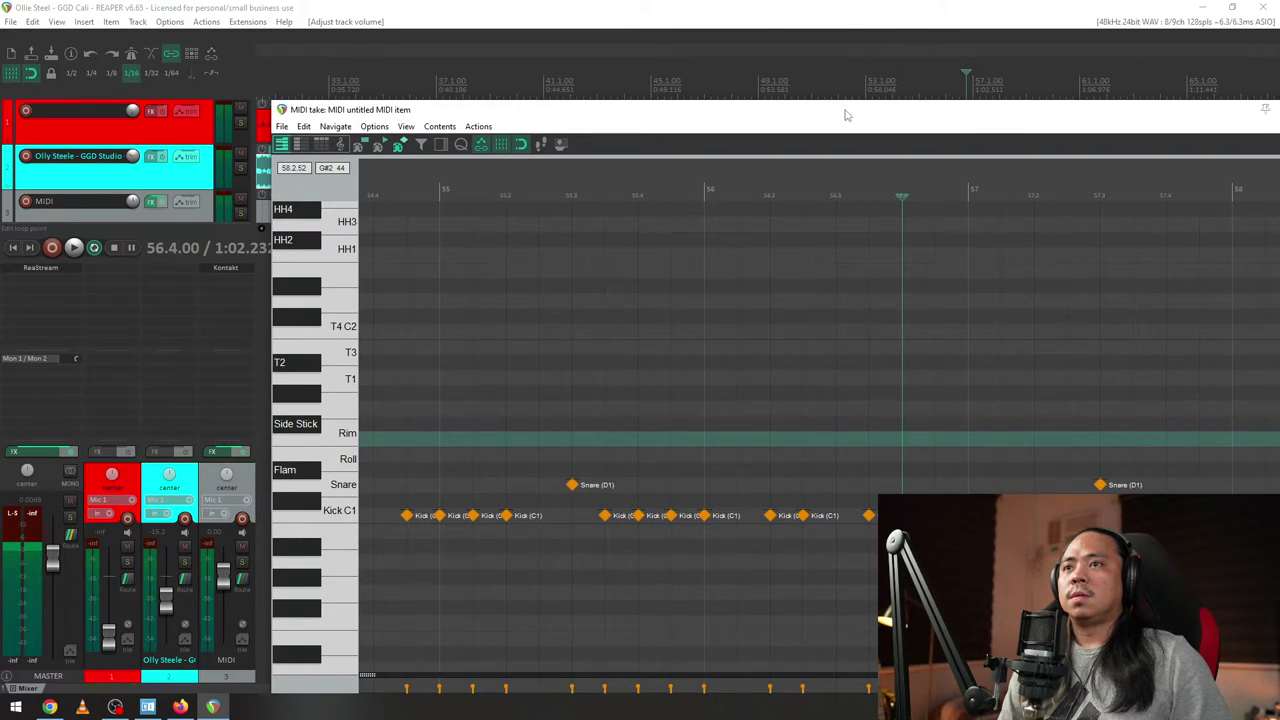
{"action": "left_click_drag", "start_coordinate": [845, 115], "coordinate": [757, 23]}
- Play back from 55.1.00 while raising the reference audio track's volume to -8.86 dB and resetting it to 0.00 dB
{"action": "left_click", "coordinate": [366, 237]}
{"action": "key", "text": "space"}
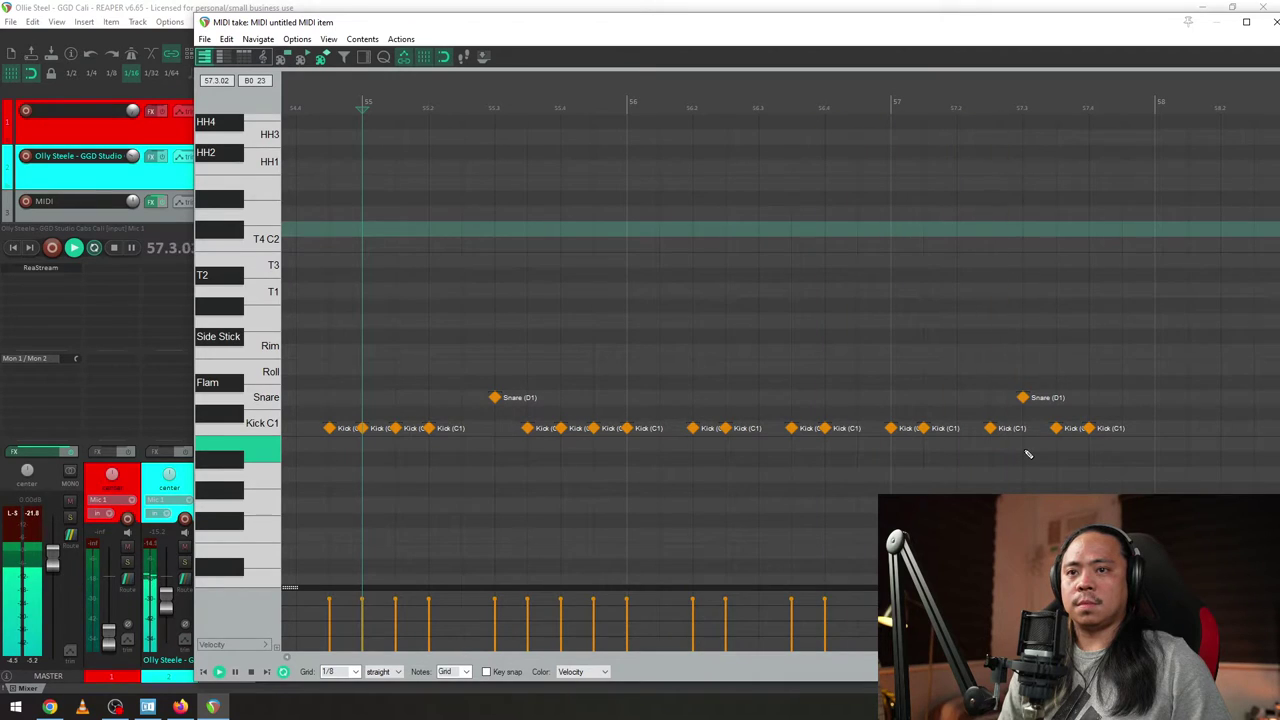
{"action": "key", "text": "space"}
{"action": "left_click", "coordinate": [130, 167]}
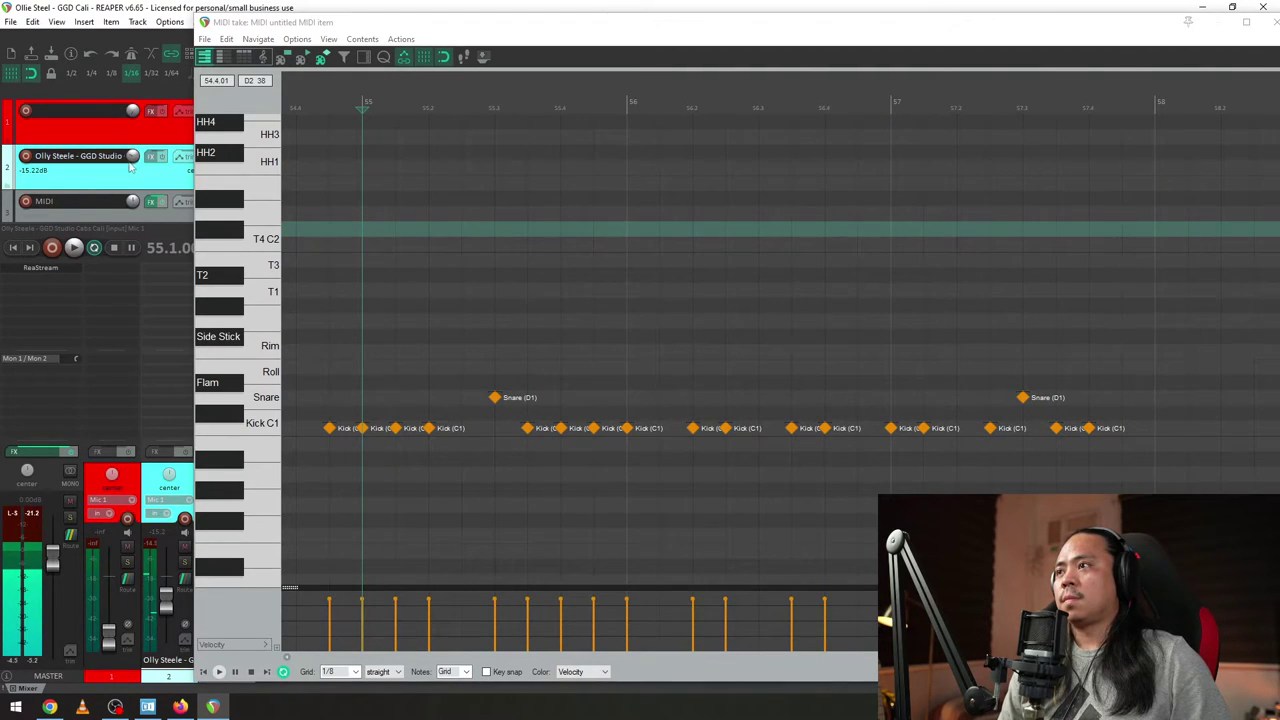
{"action": "left_click_drag", "start_coordinate": [133, 160], "coordinate": [133, 155]}
{"action": "key", "text": "space"}
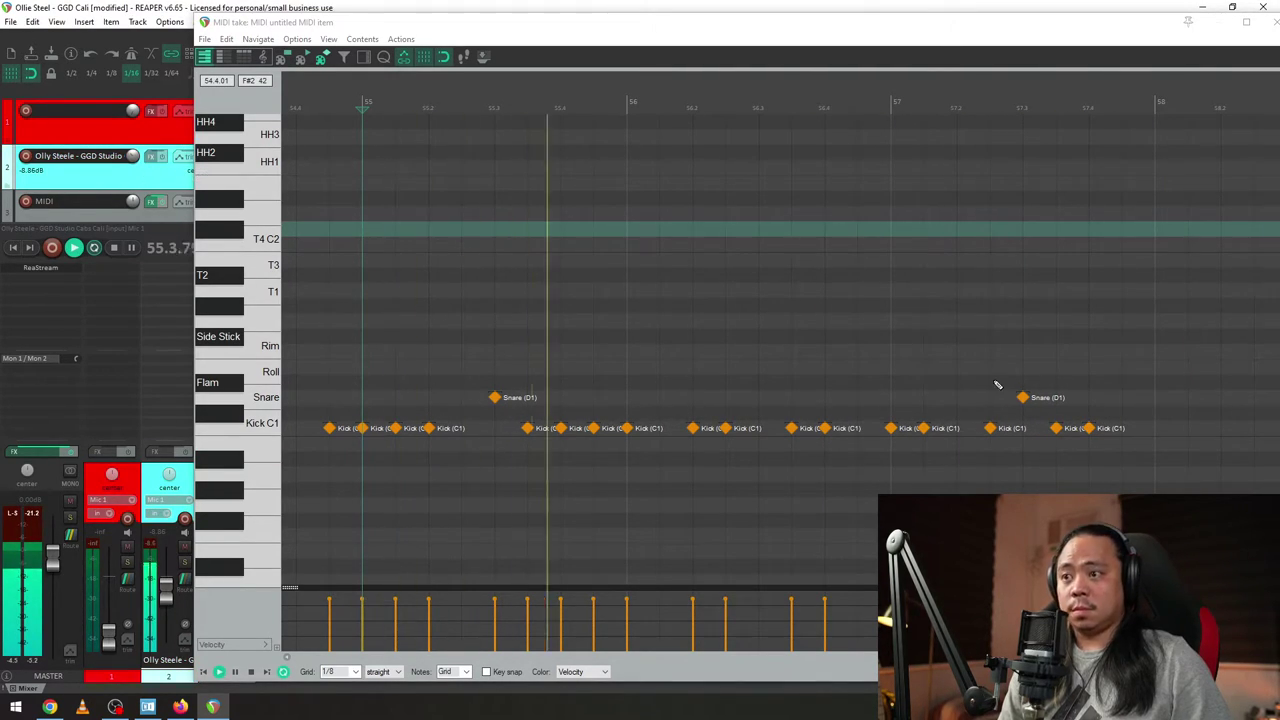
{"action": "key", "text": "space"}
{"action": "key", "text": "space"}
{"action": "double_click", "coordinate": [133, 156]}
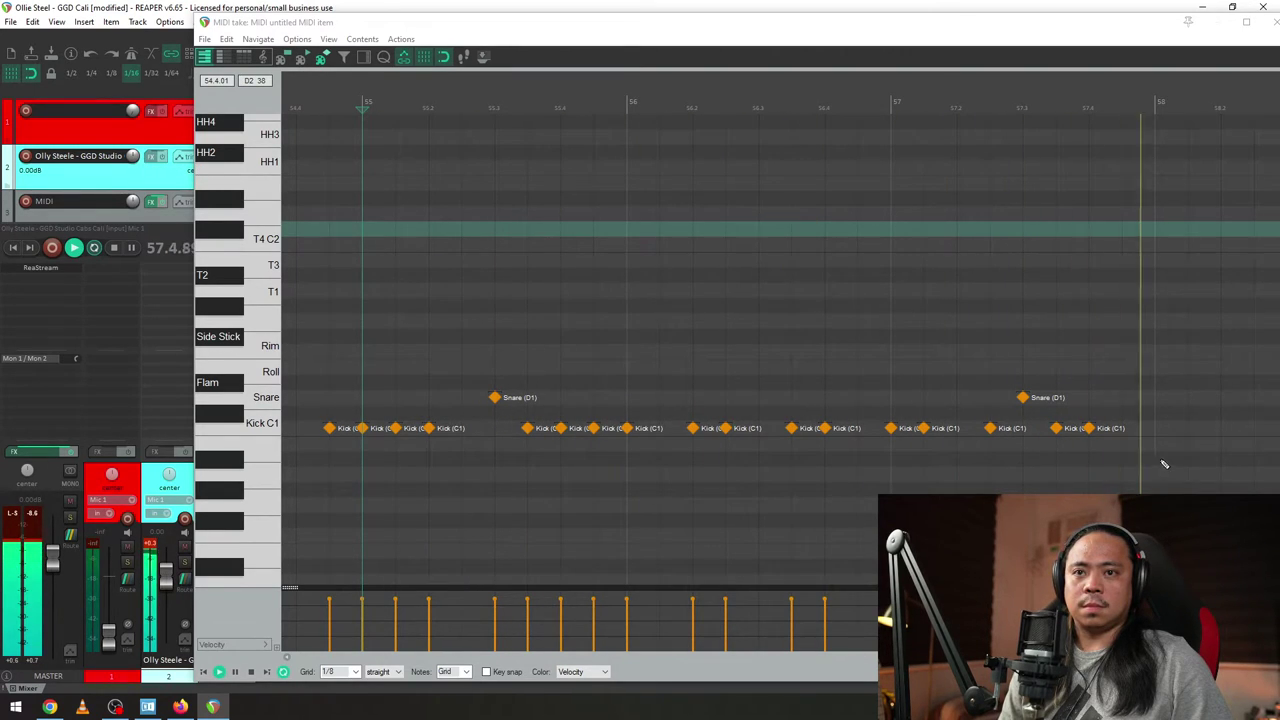
{"action": "key", "text": "space"}
- Add kicks at 58.1.00 and 58.1.50 and play back from 57.2.50
{"action": "left_click", "coordinate": [1164, 430]}
{"action": "left_click", "coordinate": [1188, 428]}
{"action": "left_click_drag", "start_coordinate": [1154, 84], "coordinate": [738, 117]}
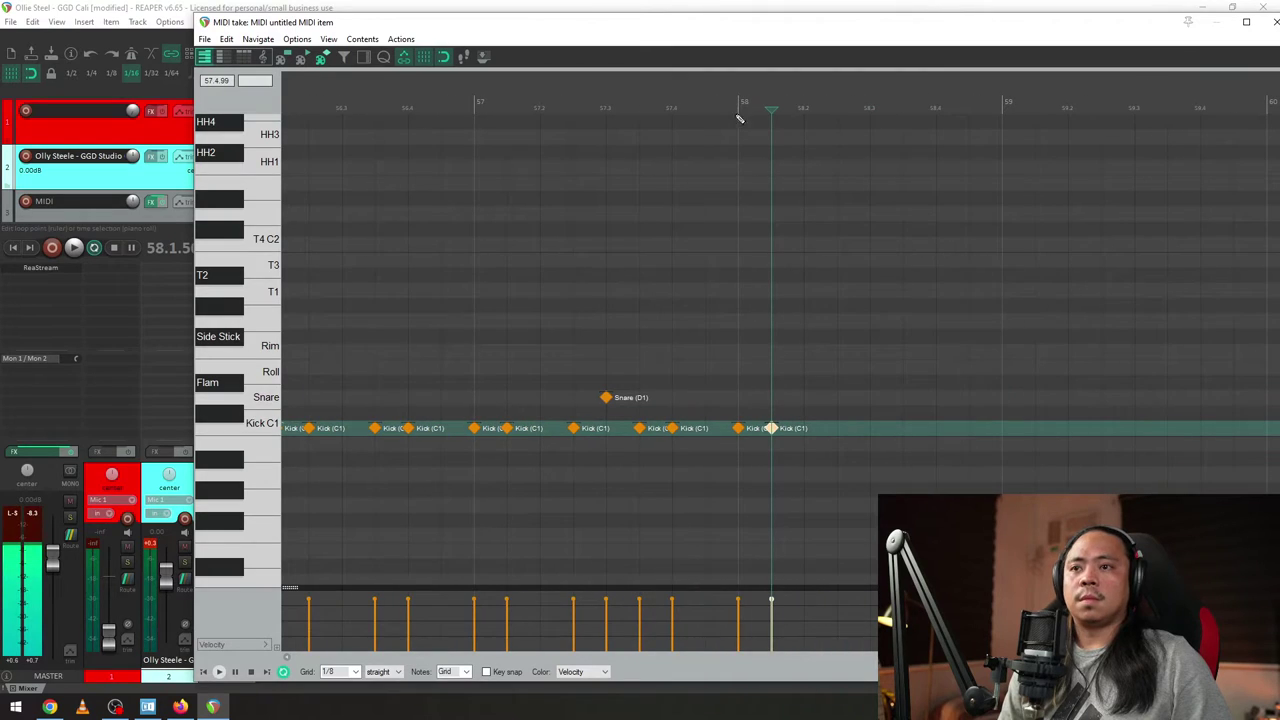
{"action": "left_click", "coordinate": [574, 80]}
{"action": "key", "text": "space"}
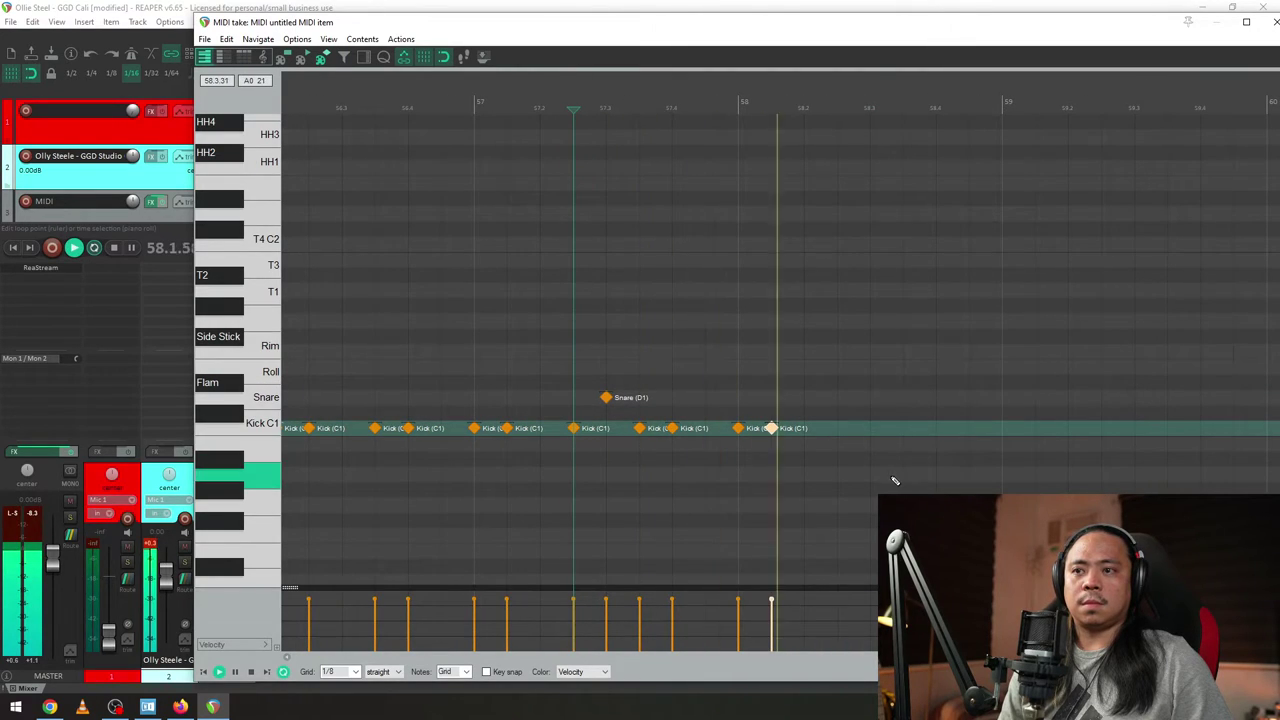
{"action": "key", "text": "space"}
- Fill bar 58 with kicks at 58.2.50, 58.4.00 and 58.4.50 and a snare at 58.3.00, checking playback from 57.4.00
{"action": "left_click", "coordinate": [837, 428]}
{"action": "left_click", "coordinate": [869, 397]}
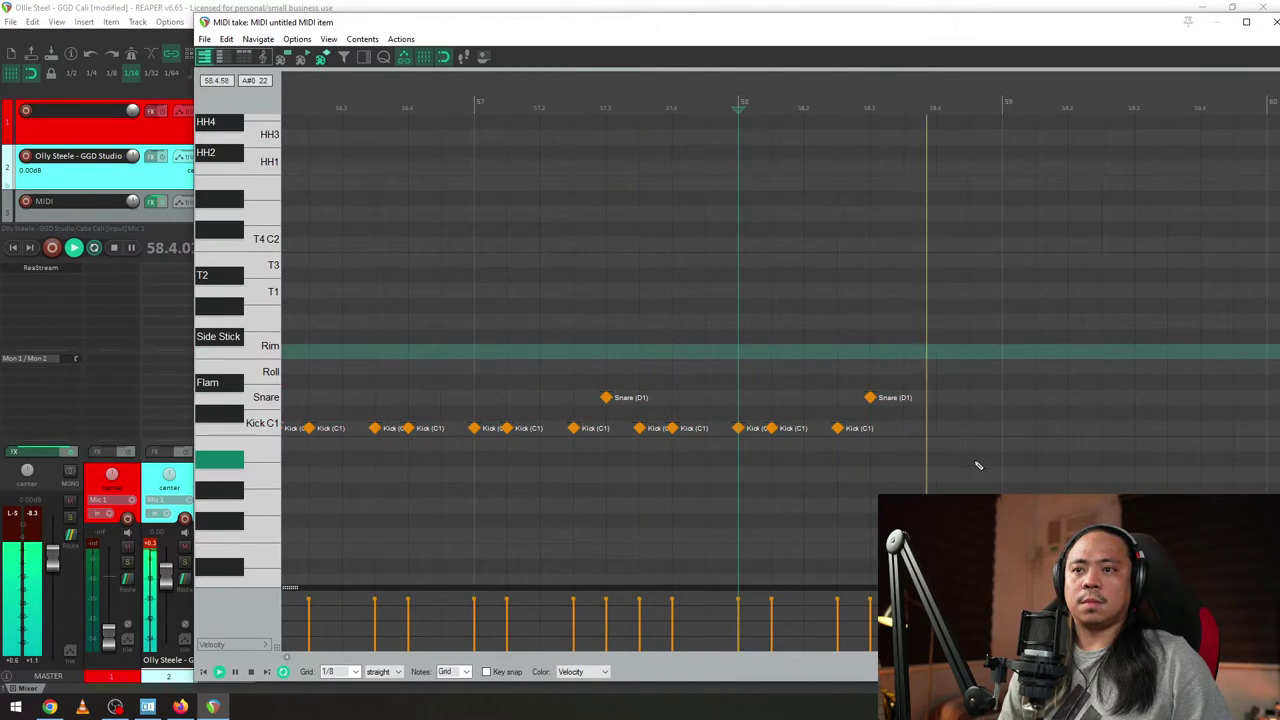
{"action": "left_click", "coordinate": [935, 428]}
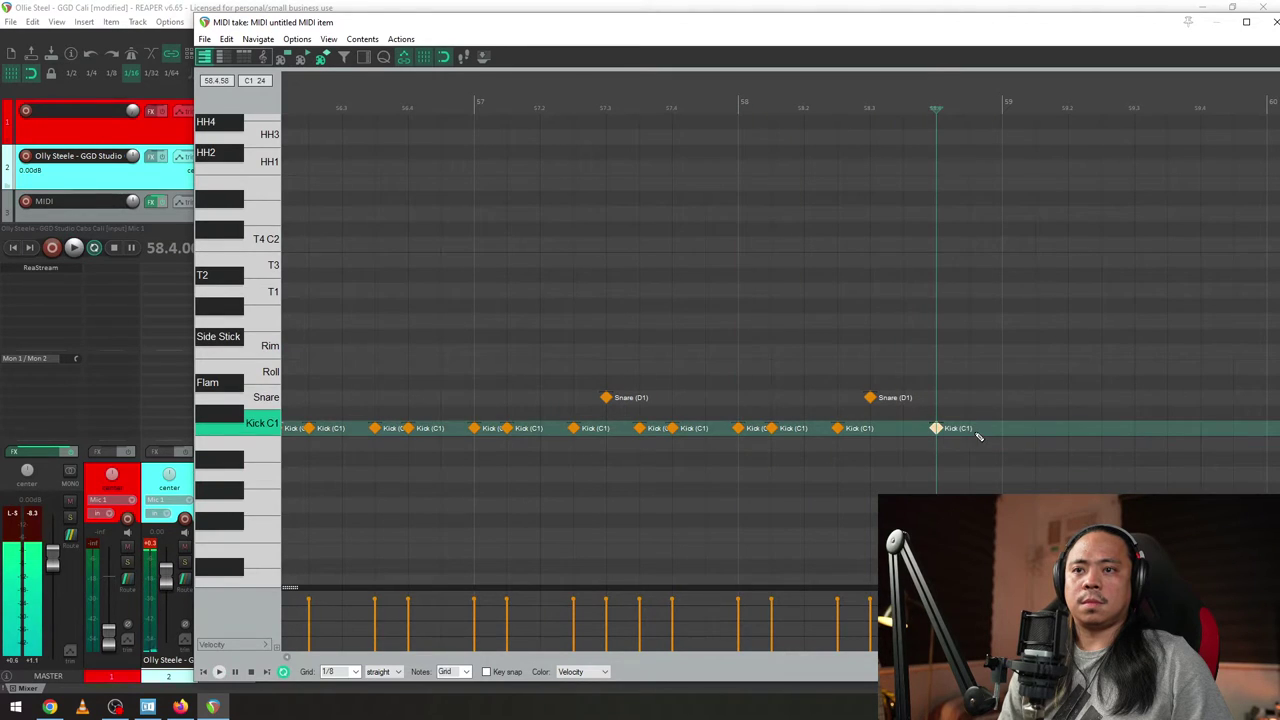
{"action": "left_click", "coordinate": [968, 428]}
{"action": "left_click", "coordinate": [669, 343]}
{"action": "key", "text": "space"}
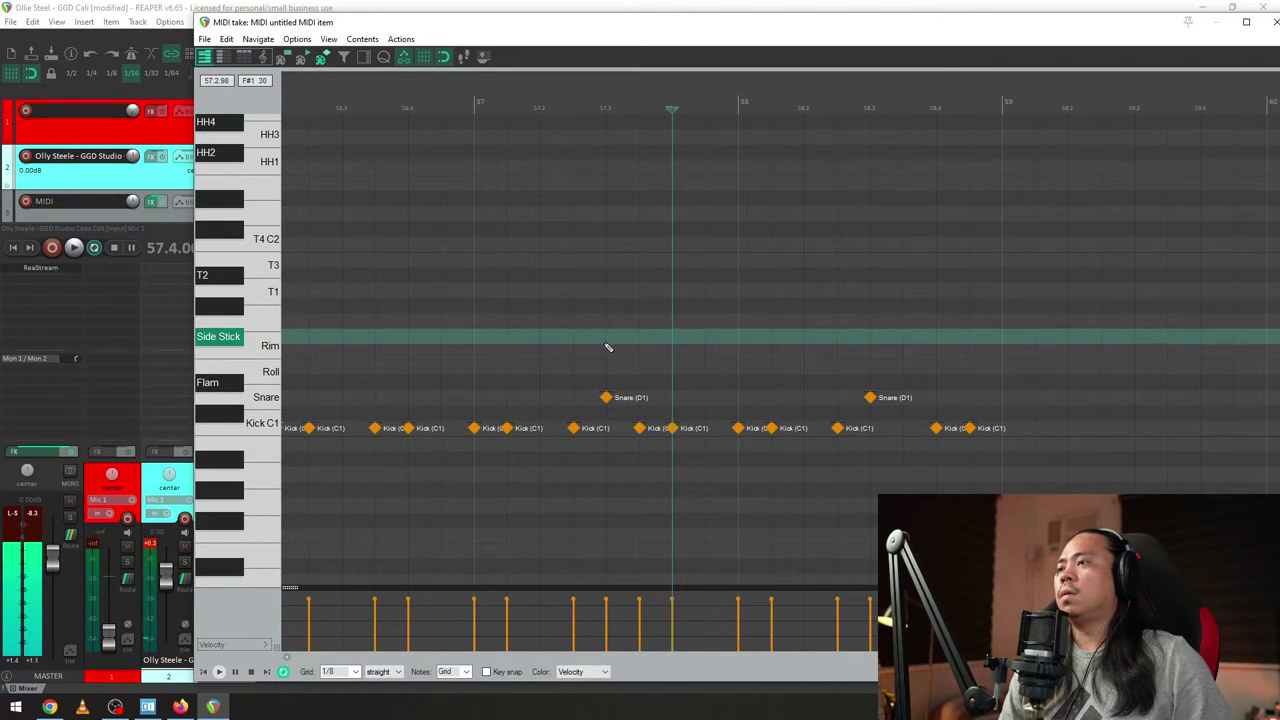
- Lower the reference audio track's volume to -12.72 dB and listen through the part from just before bar 33
{"action": "scroll", "coordinate": [680, 291], "scroll_direction": "down", "scroll_amount": 4}
{"action": "scroll", "coordinate": [650, 285], "scroll_direction": "down", "scroll_amount": 5}
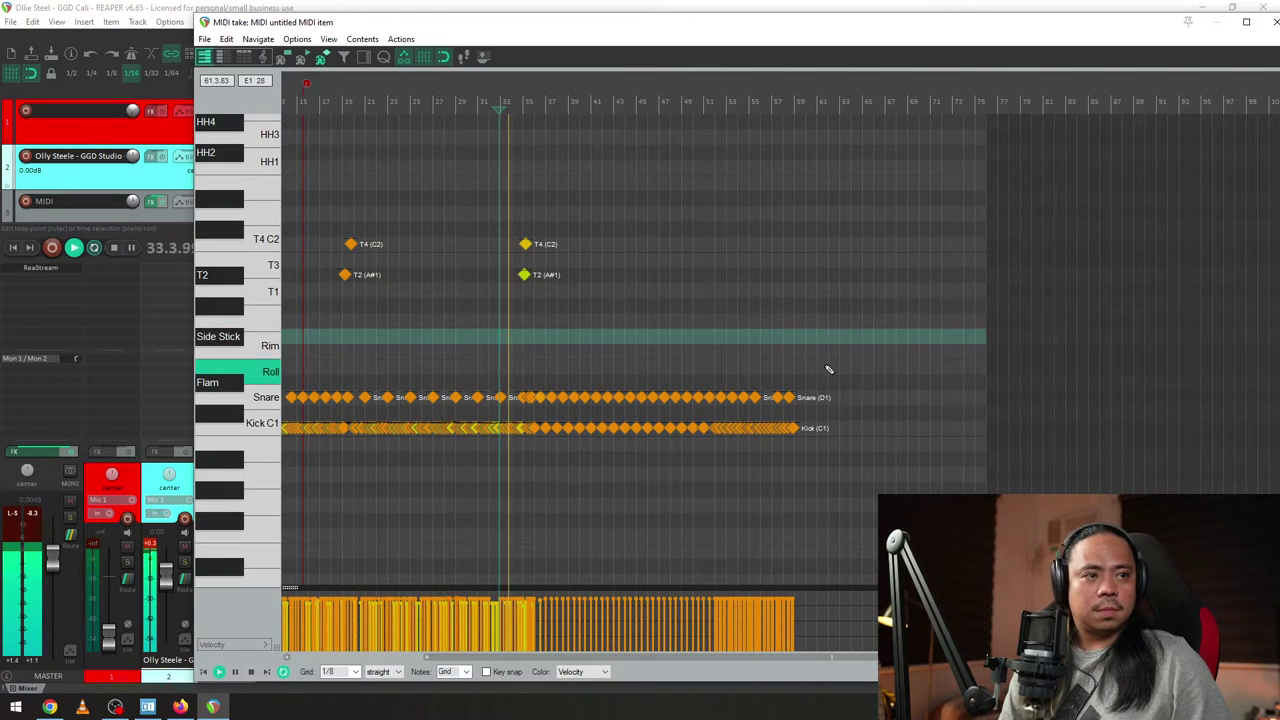
{"action": "mouse_move", "coordinate": [132, 156]}
{"action": "left_mouse_down"}
{"action": "mouse_move", "coordinate": [136, 194]}
{"action": "mouse_move", "coordinate": [132, 147]}
{"action": "left_mouse_up"}
{"action": "scroll", "coordinate": [825, 412], "scroll_direction": "up", "scroll_amount": 5}
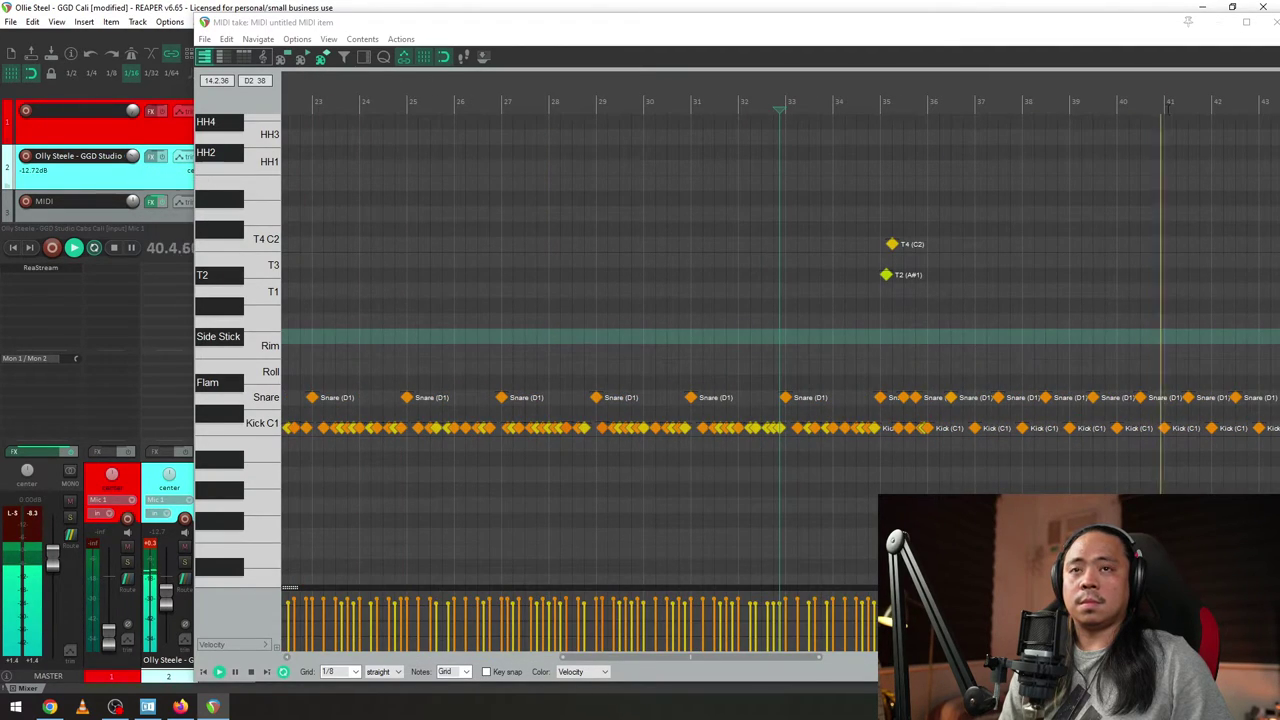
{"action": "left_click_drag", "start_coordinate": [1139, 91], "coordinate": [710, 91]}
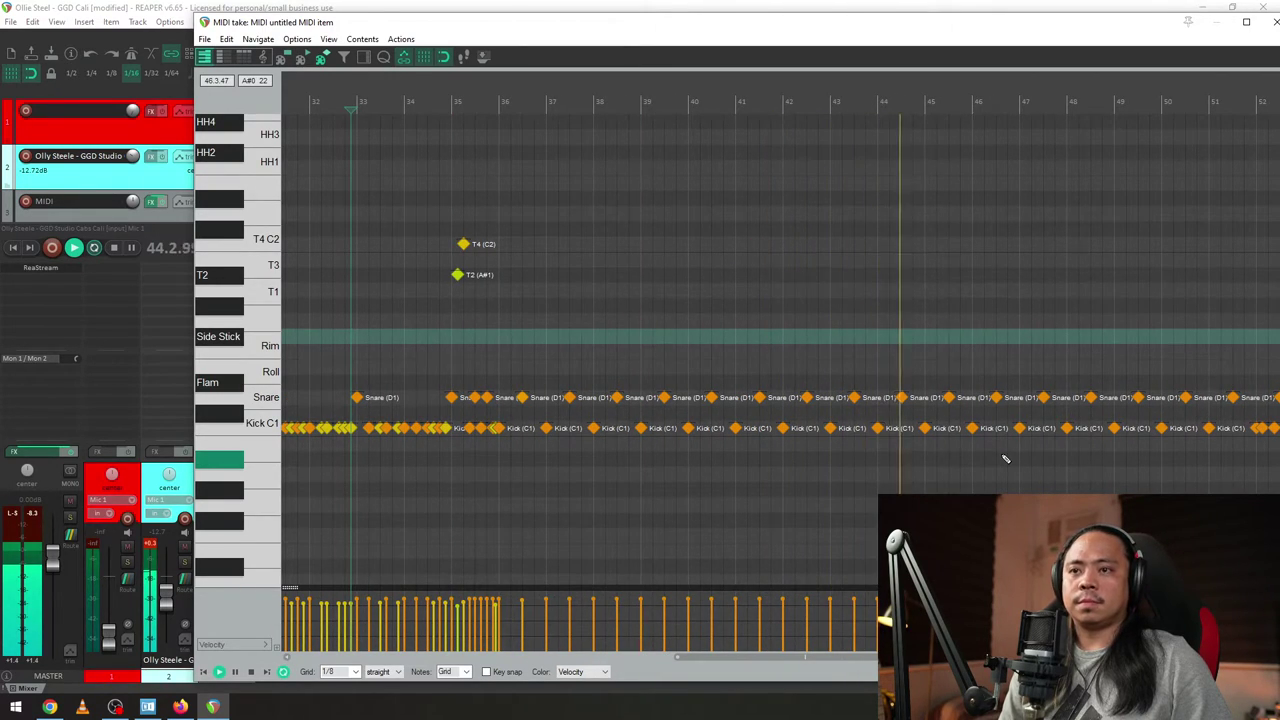
{"action": "scroll", "coordinate": [1006, 459], "scroll_direction": "down", "scroll_amount": 4}
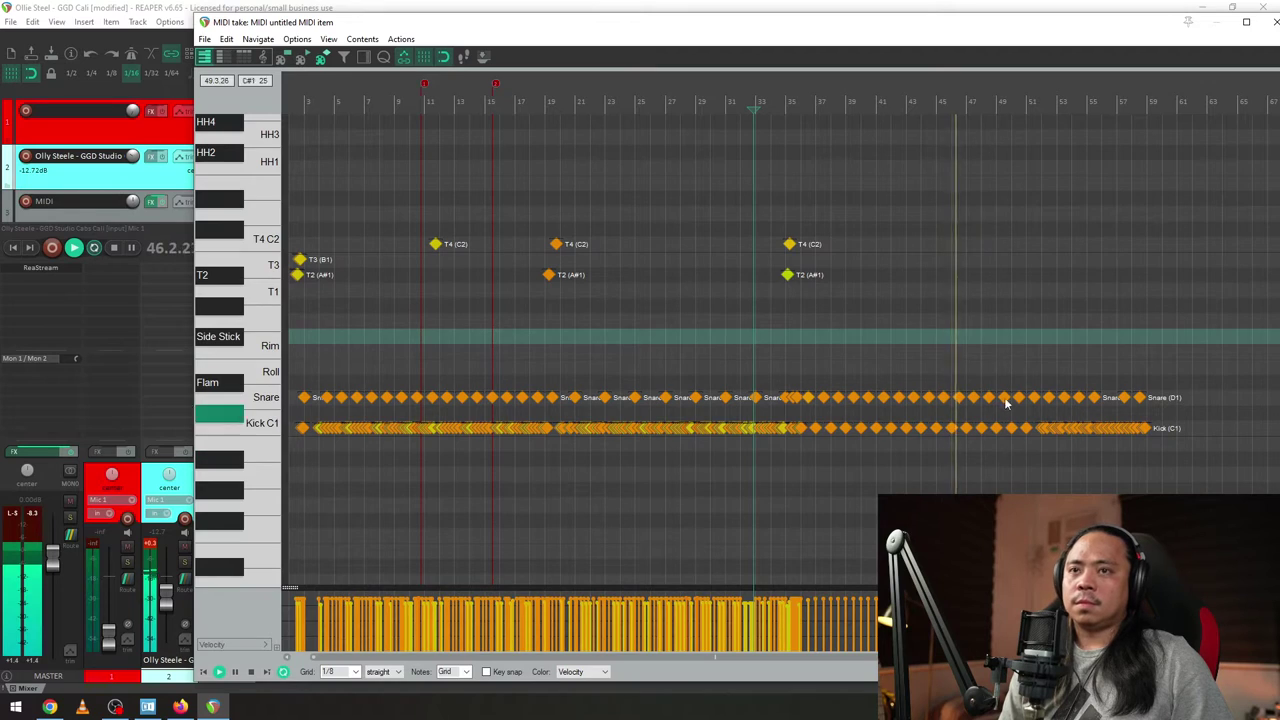
{"action": "left_click_drag", "start_coordinate": [132, 203], "coordinate": [132, 196]}
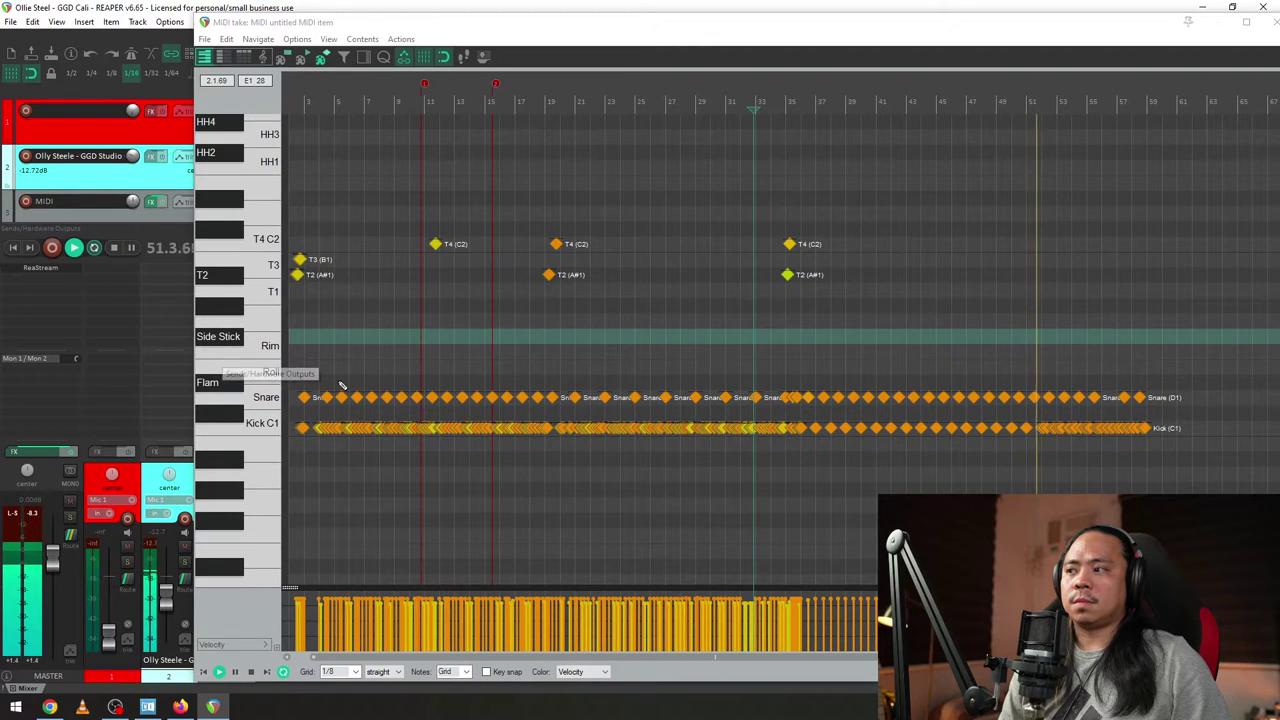
{"action": "scroll", "coordinate": [1243, 360], "scroll_direction": "up", "scroll_amount": 3}
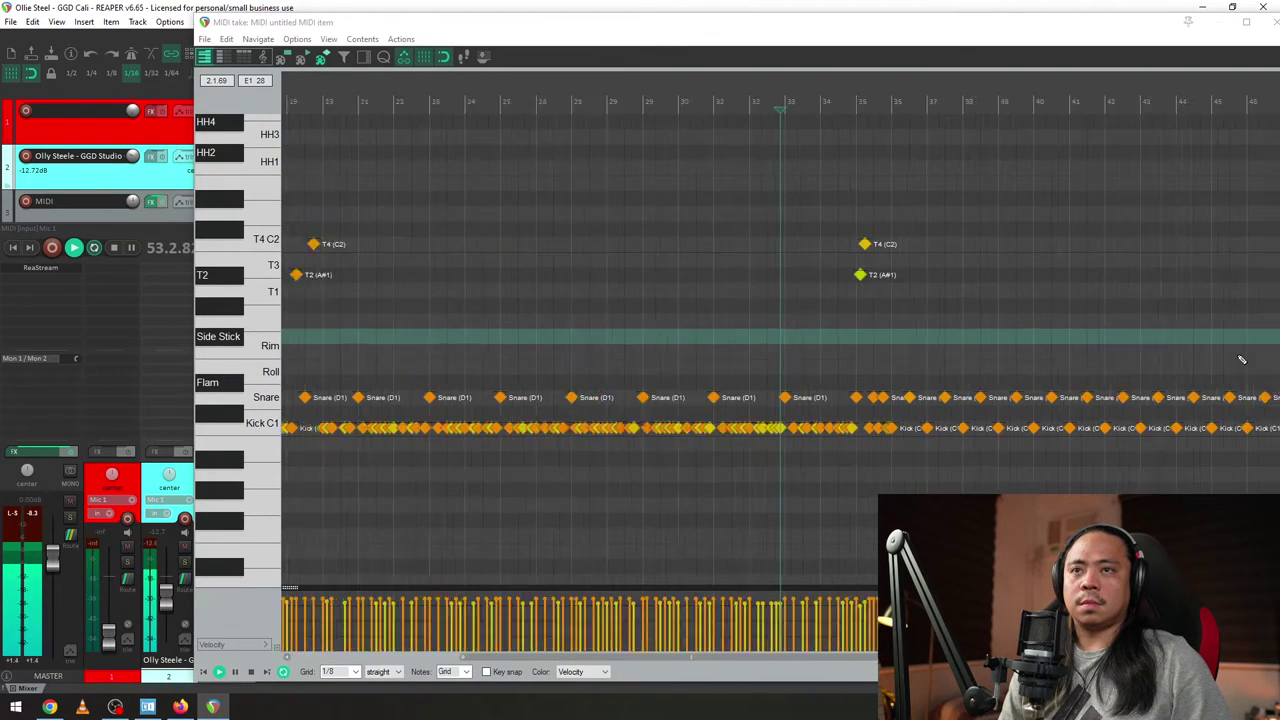
{"action": "scroll", "coordinate": [1243, 360], "scroll_direction": "down", "scroll_amount": 3}
- Add the missing snare at 56.3.00 and another snare at 59.3.00 while checking playback
{"action": "left_click", "coordinate": [1082, 100]}
{"action": "scroll", "coordinate": [1078, 110], "scroll_direction": "up", "scroll_amount": 5}
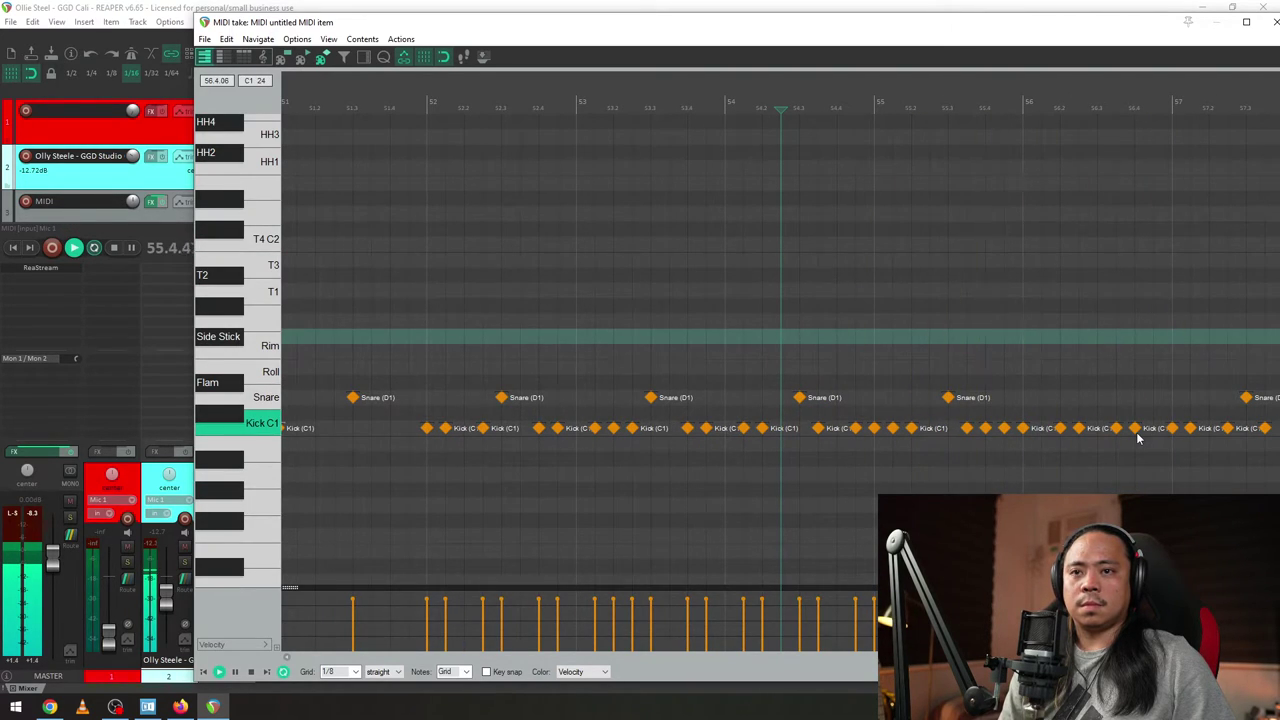
{"action": "left_click", "coordinate": [1099, 397]}
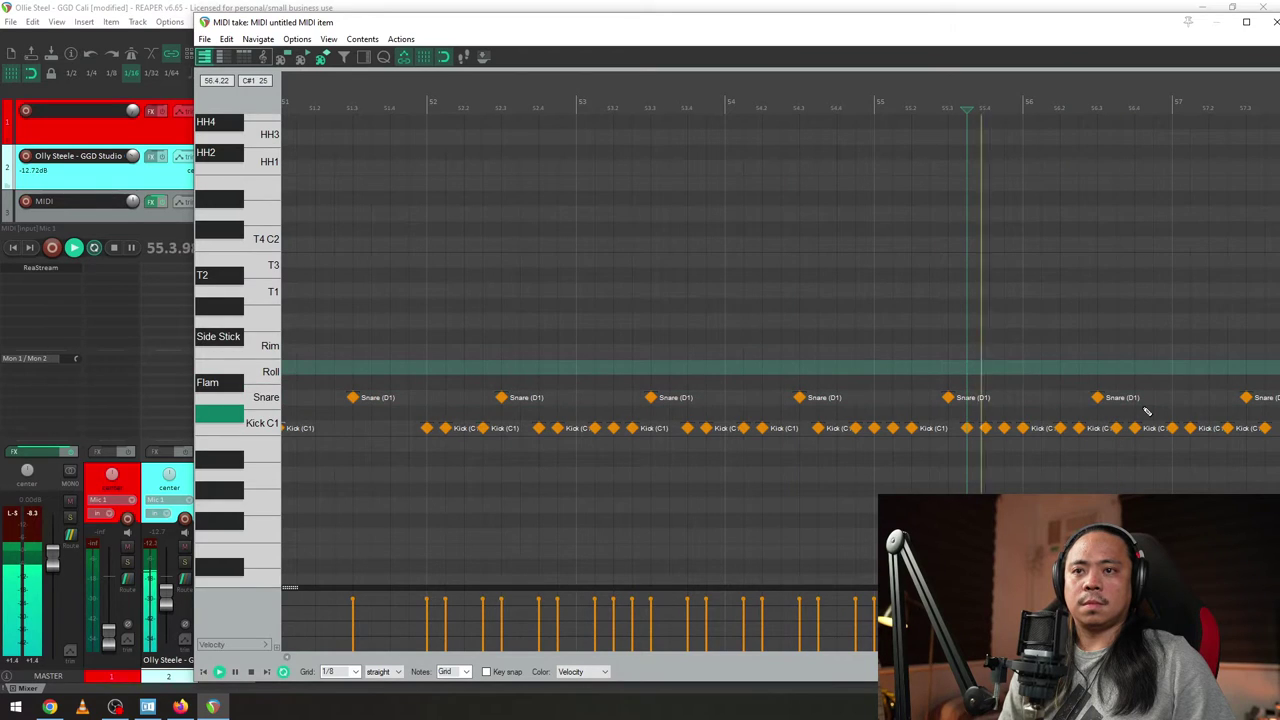
{"action": "scroll", "coordinate": [1160, 458], "scroll_direction": "down", "scroll_amount": 2}
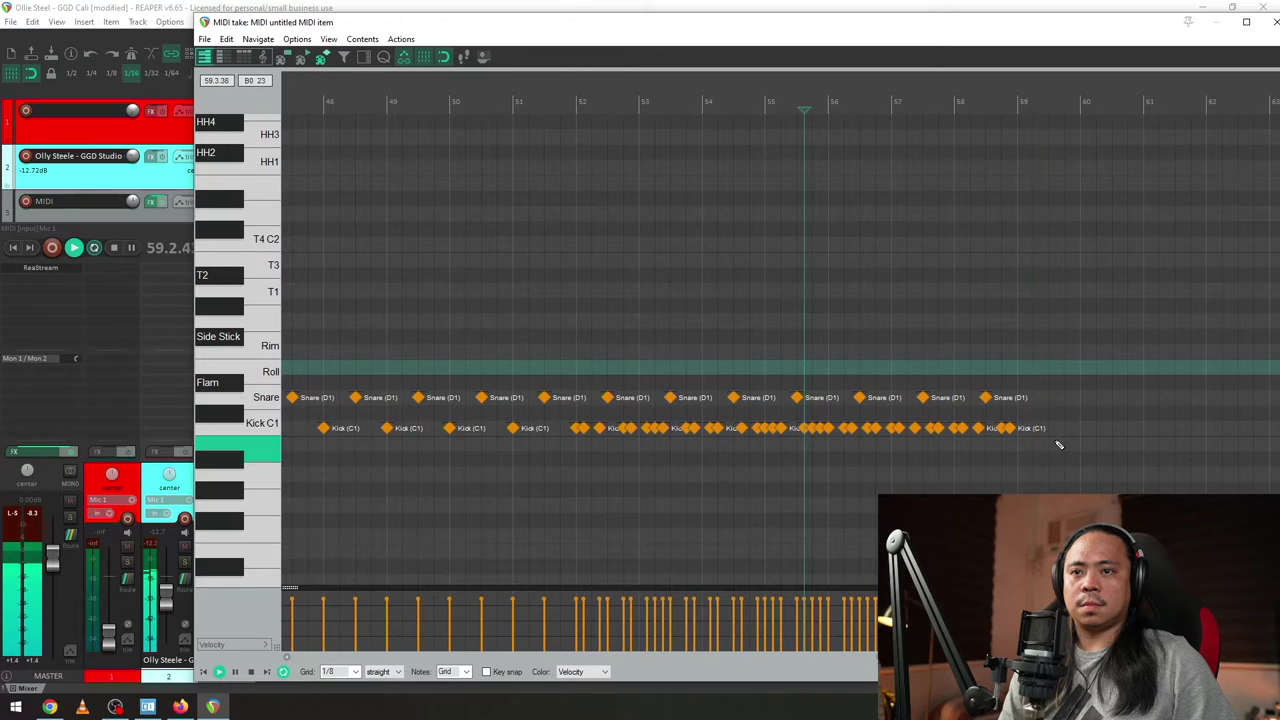
{"action": "scroll", "coordinate": [1030, 380], "scroll_direction": "up", "scroll_amount": 2}
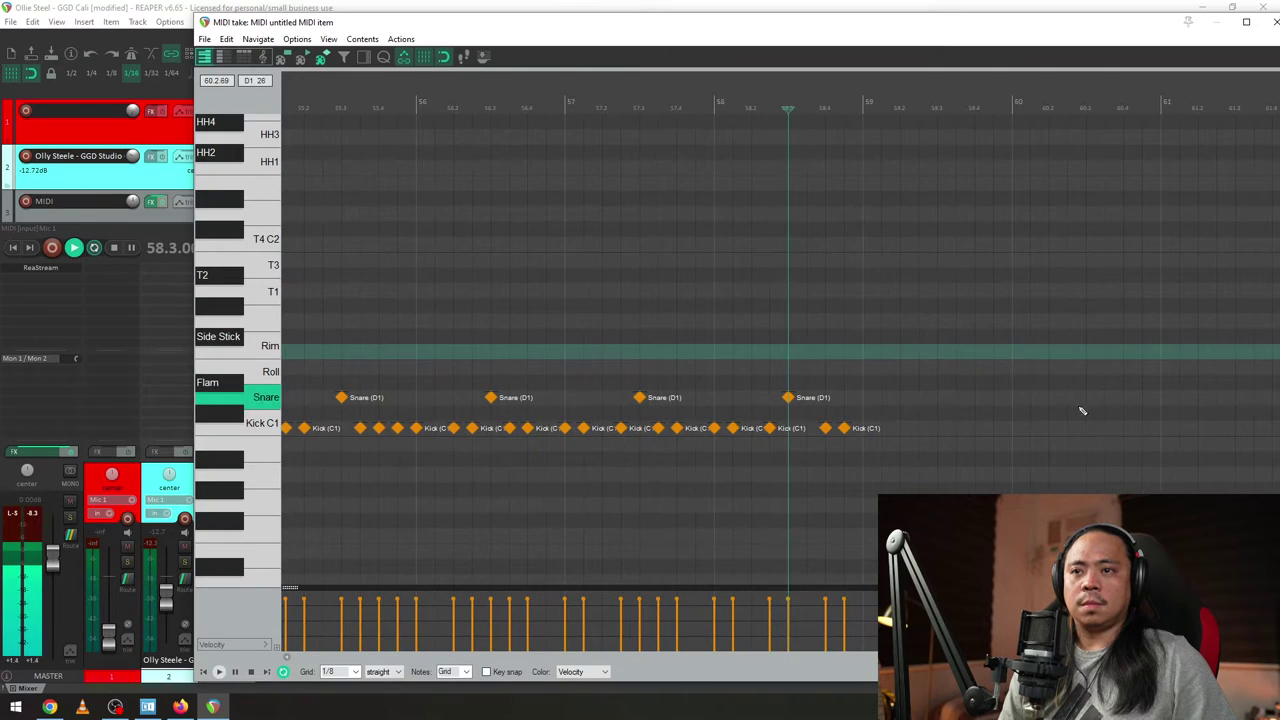
{"action": "left_click", "coordinate": [937, 397]}
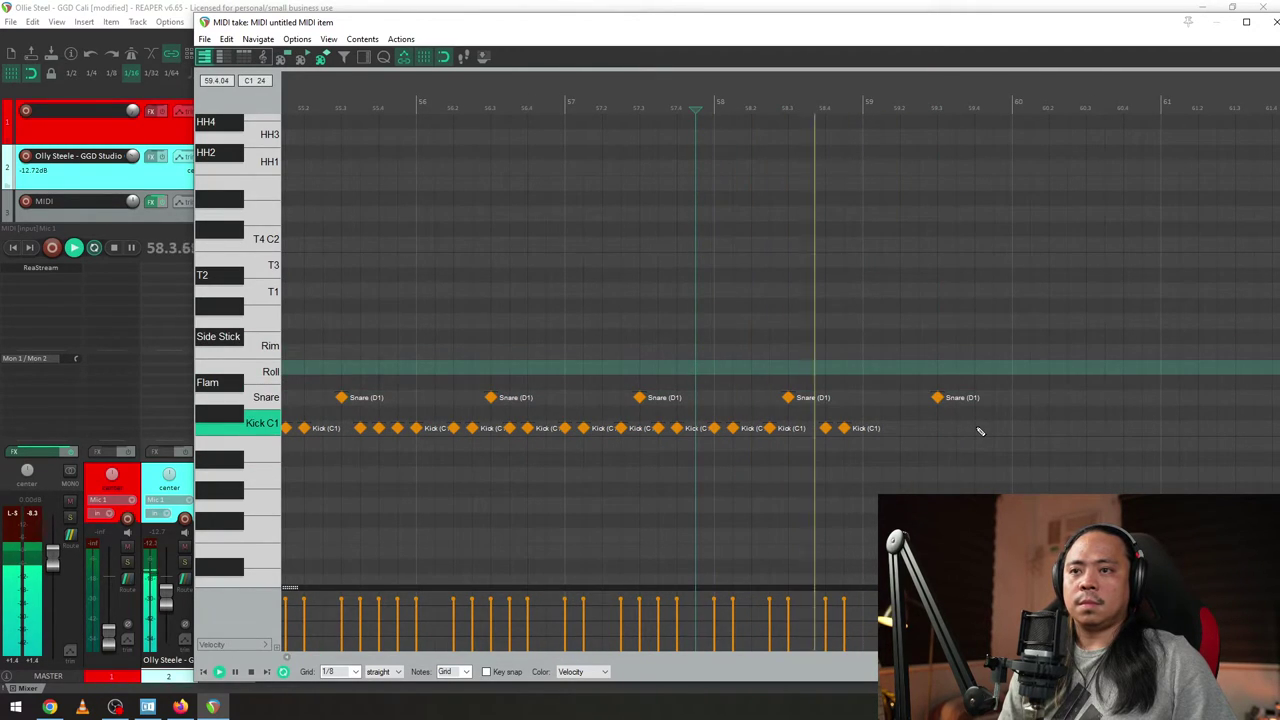
- Add T4 tom hits at 59.1.50 and 59.2.00, playing back from 58.3.50
{"action": "scroll", "coordinate": [934, 457], "scroll_direction": "up", "scroll_amount": 3}
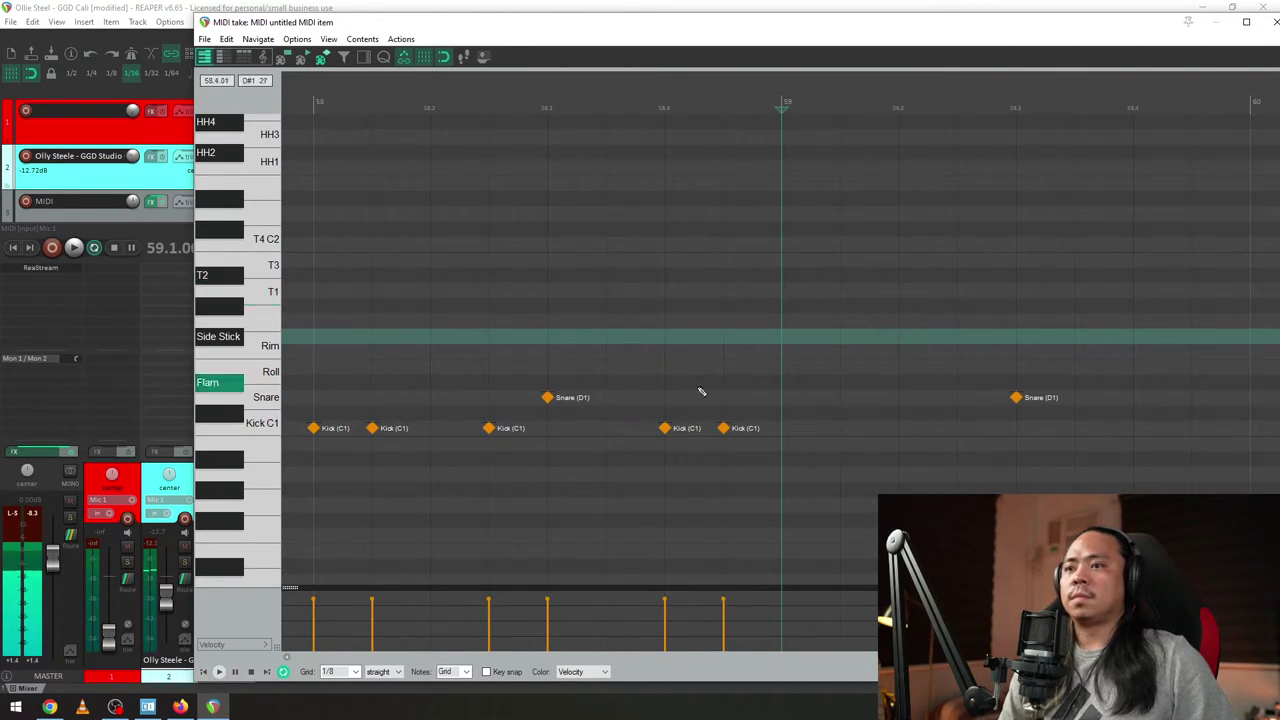
{"action": "left_click", "coordinate": [608, 305]}
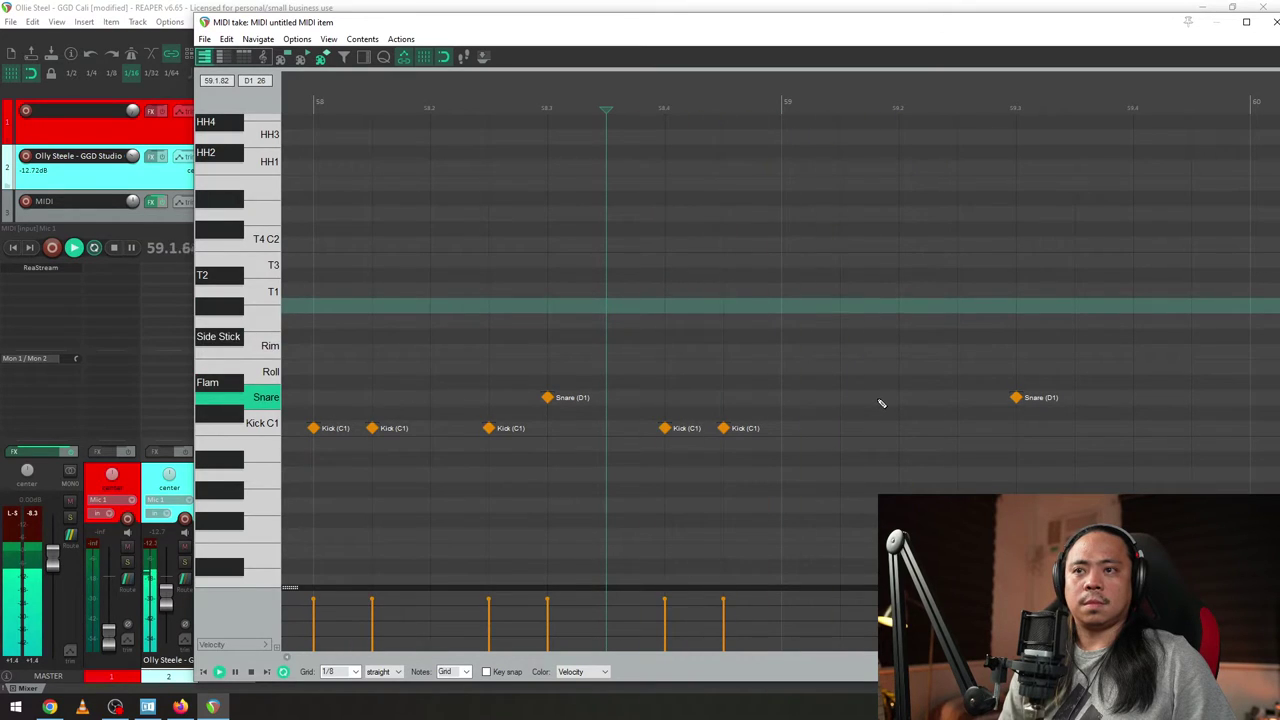
{"action": "left_click", "coordinate": [840, 244]}
{"action": "left_click", "coordinate": [899, 244]}
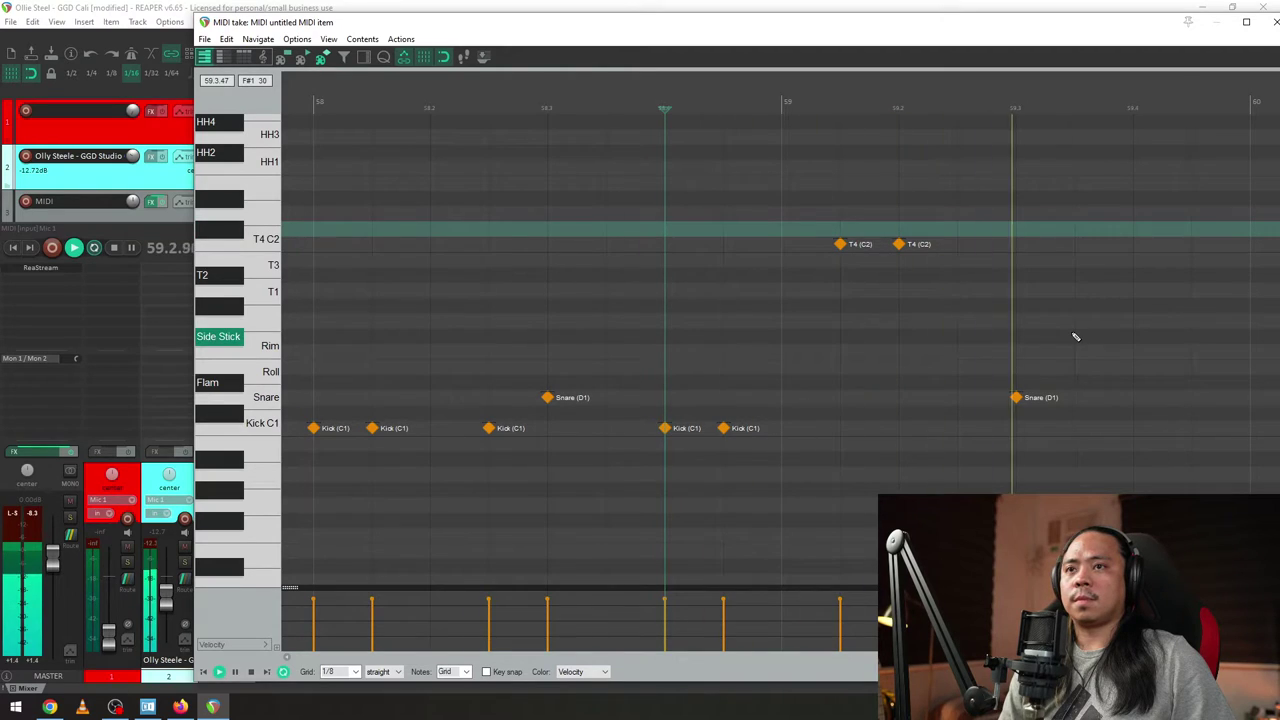
- Switch the grid type to triplet and add kicks at 59.2.33 and 59.2.67
{"action": "left_click", "coordinate": [911, 433]}
{"action": "left_click", "coordinate": [353, 672]}
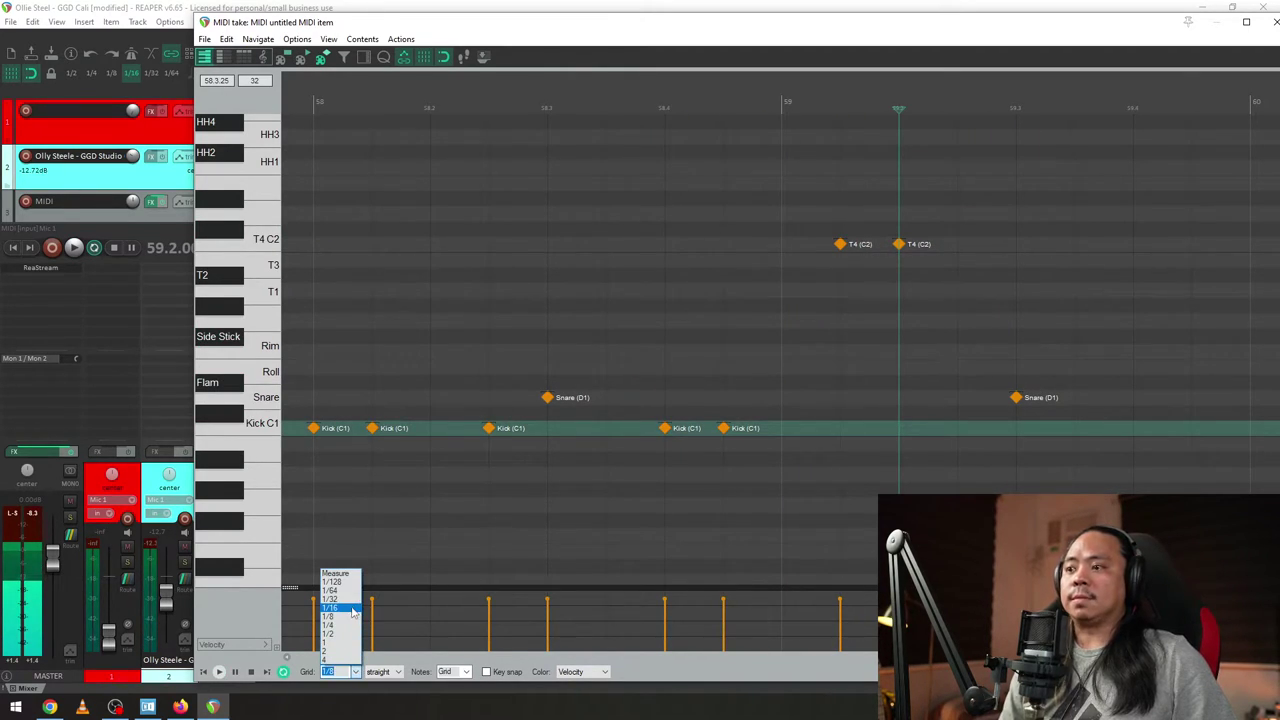
{"action": "left_click", "coordinate": [404, 677]}
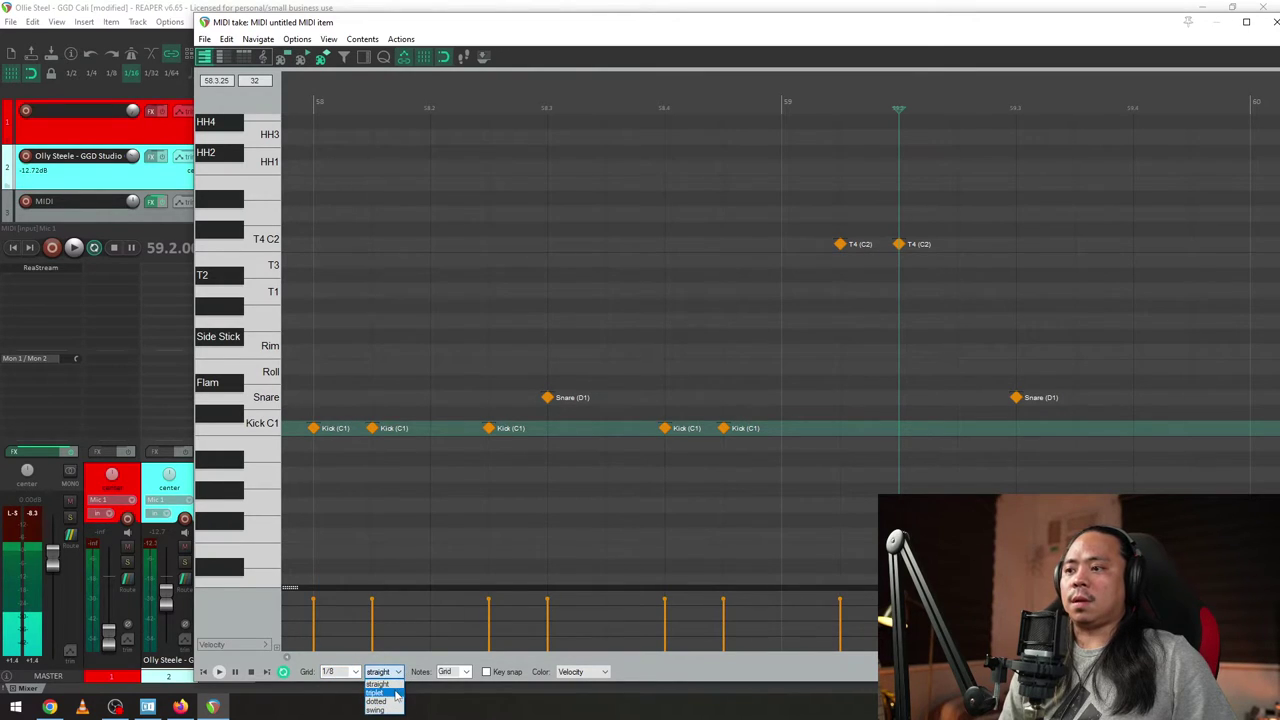
{"action": "left_click", "coordinate": [377, 692]}
{"action": "left_click", "coordinate": [937, 428]}
{"action": "left_click", "coordinate": [977, 428]}
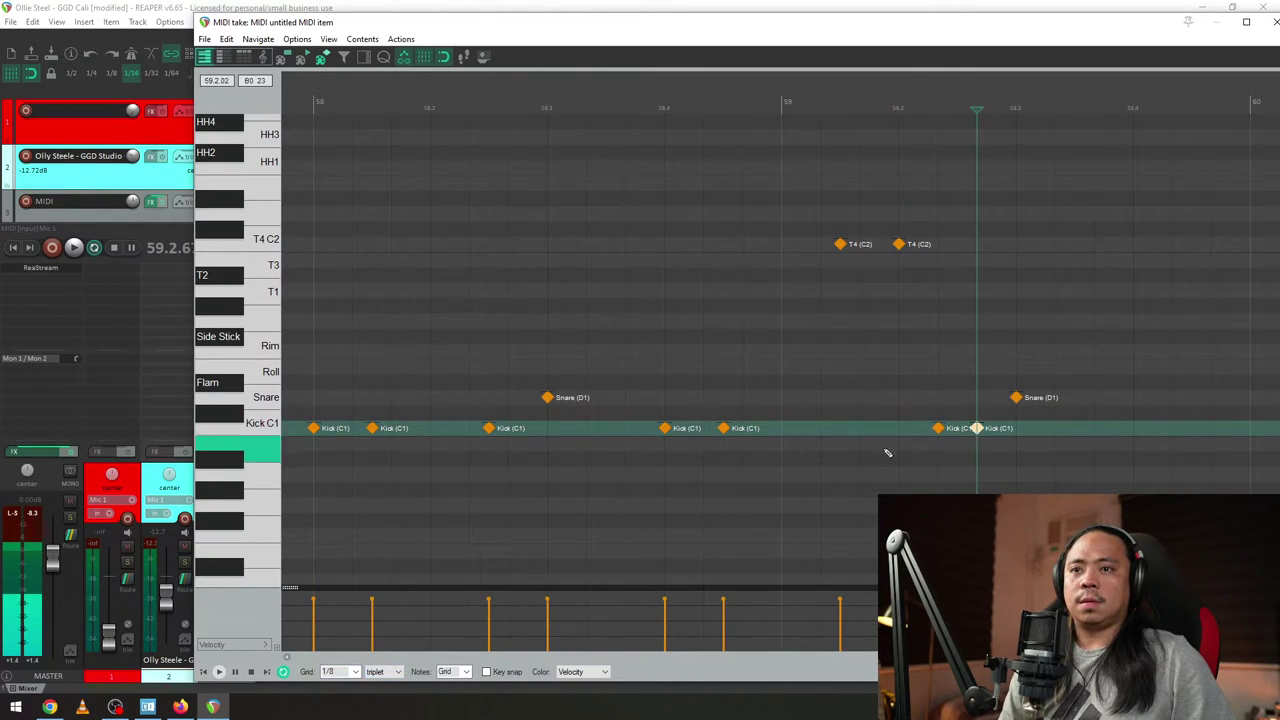
- Set the triplet grid to 1/16, add kicks at 59.2.50 and 59.2.83, remove the one at 59.2.33, and play back
{"action": "left_click", "coordinate": [354, 671]}
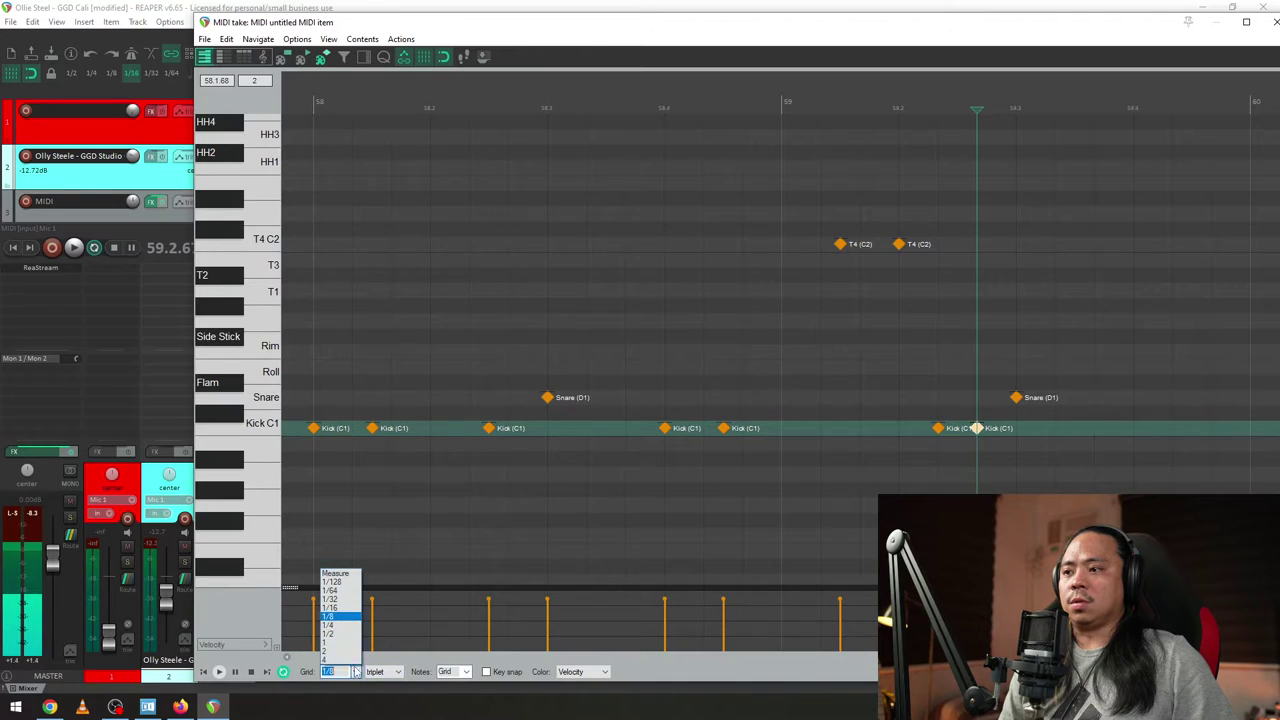
{"action": "left_click", "coordinate": [335, 608]}
{"action": "left_click", "coordinate": [880, 400]}
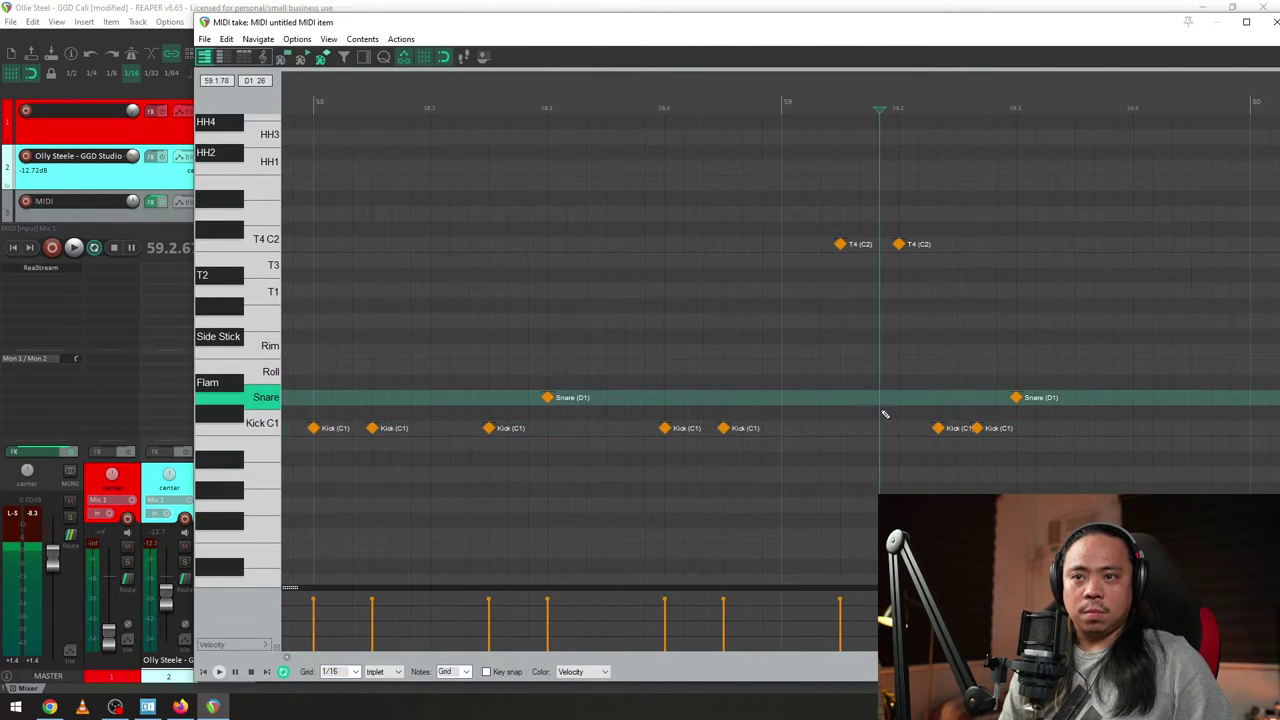
{"action": "left_click", "coordinate": [957, 428]}
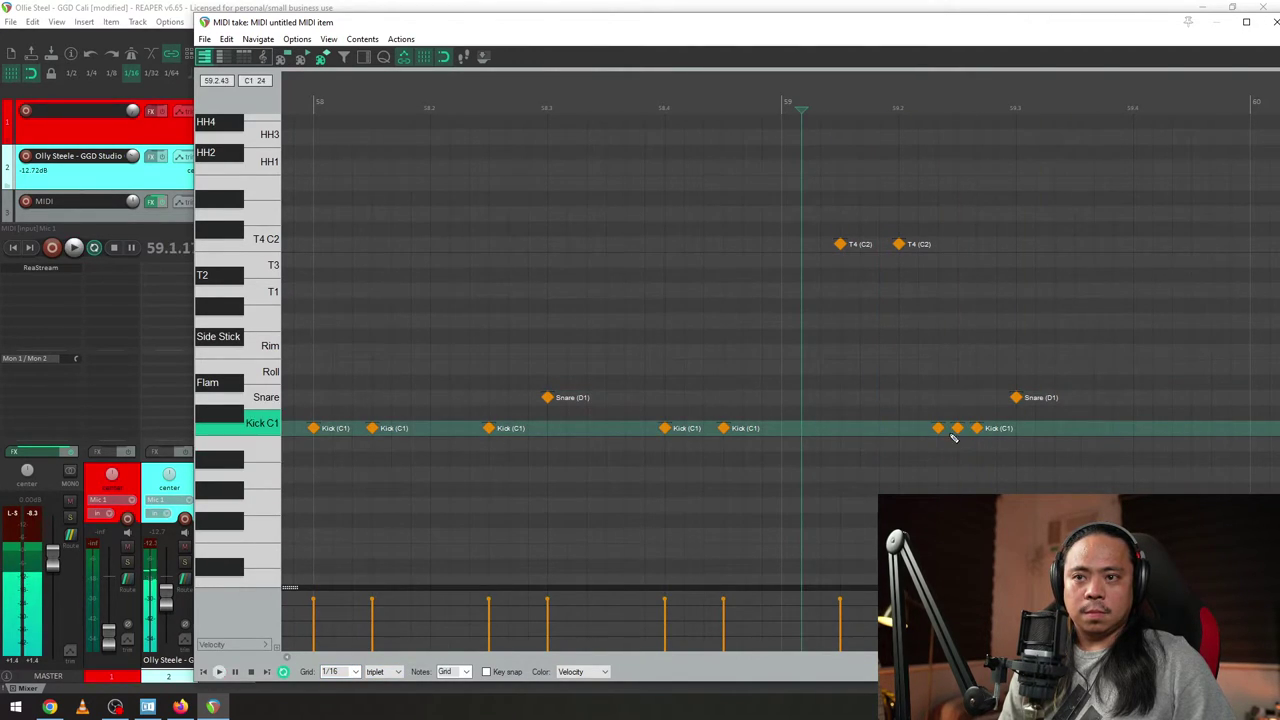
{"action": "left_click", "coordinate": [996, 428]}
{"action": "key", "text": "space"}
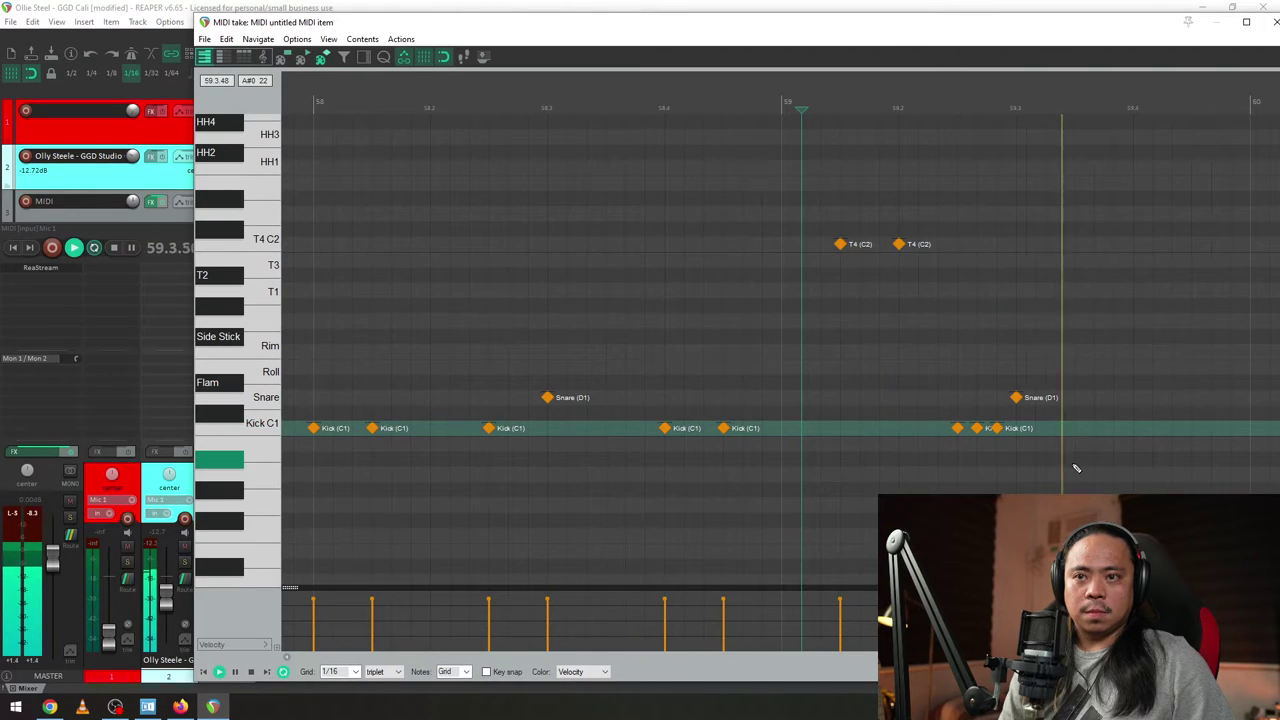
{"action": "key", "text": "space"}
- Delete the kicks at 59.2.67 and 59.2.50 and play back from 59.1.17
{"action": "double_click", "coordinate": [977, 429]}
{"action": "double_click", "coordinate": [958, 429]}
{"action": "key", "text": "space"}
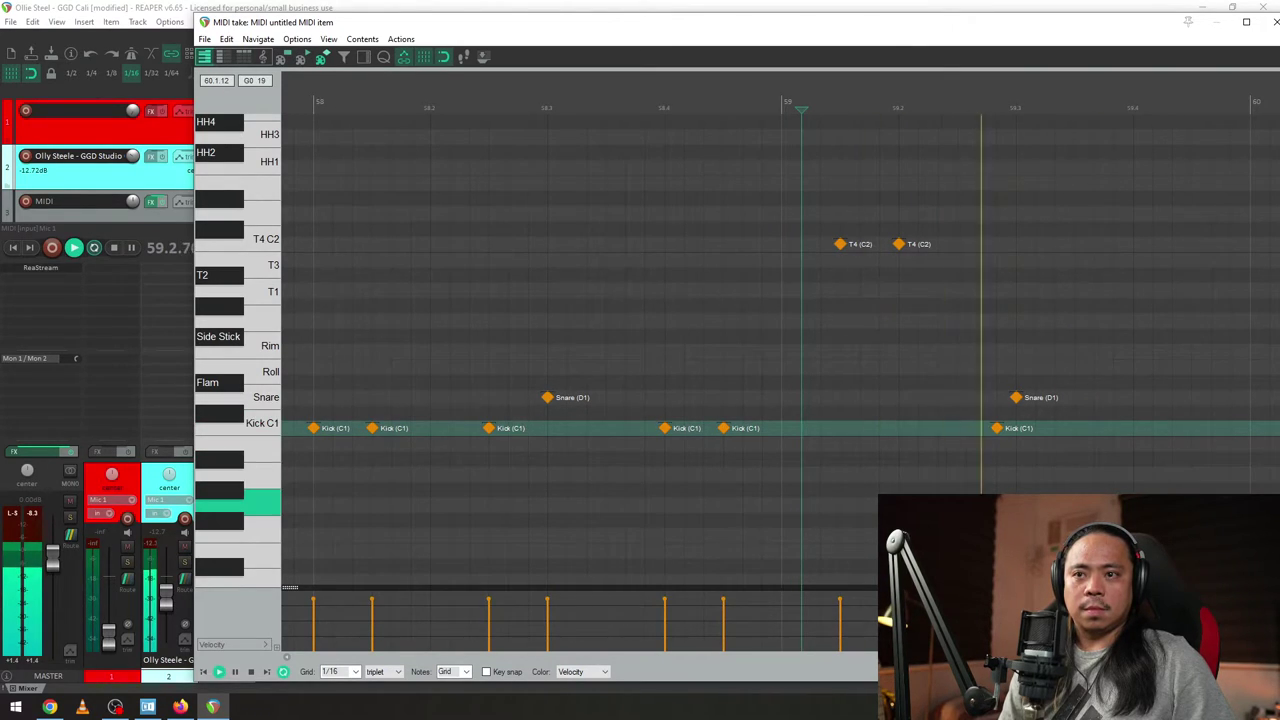
{"action": "key", "text": "space"}
{"action": "key", "text": "space"}
{"action": "left_click", "coordinate": [977, 428]}
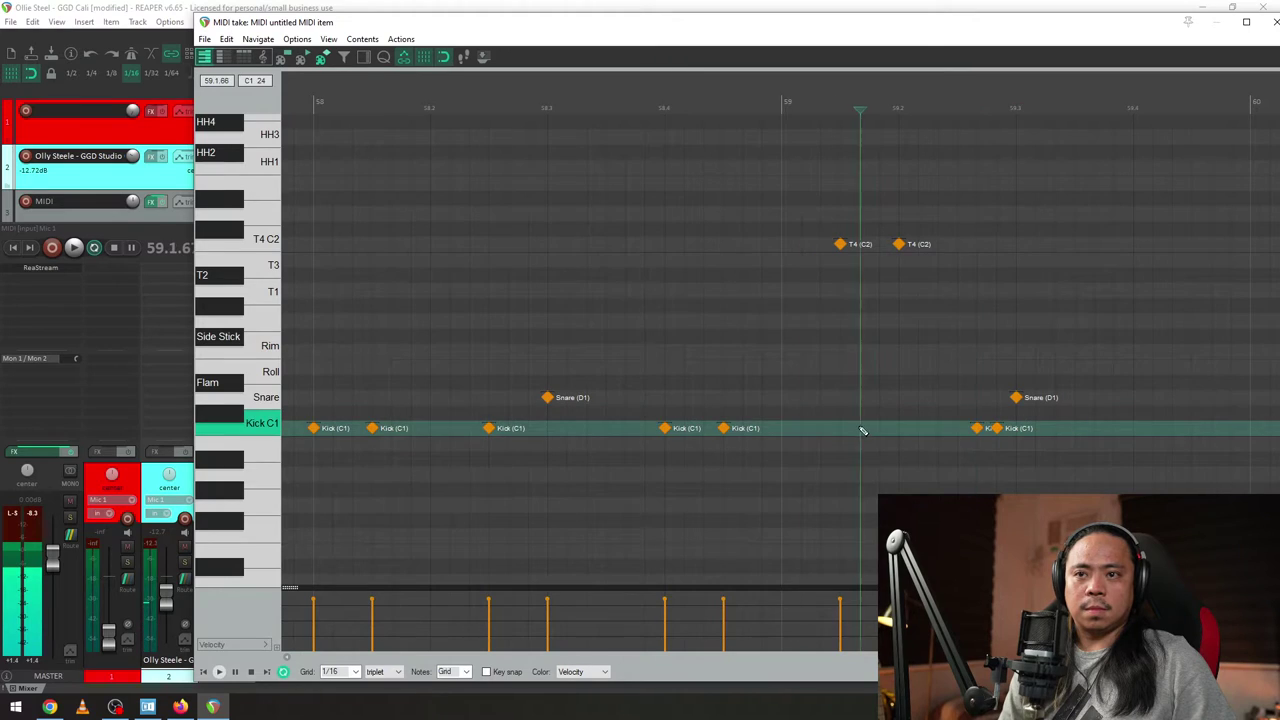
{"action": "double_click", "coordinate": [976, 428]}
- Switch the grid type to straight, replace the kick at 59.2.83 with kicks at 59.2.50 and 59.2.75, and play back
{"action": "left_click", "coordinate": [381, 671]}
{"action": "left_click", "coordinate": [378, 686]}
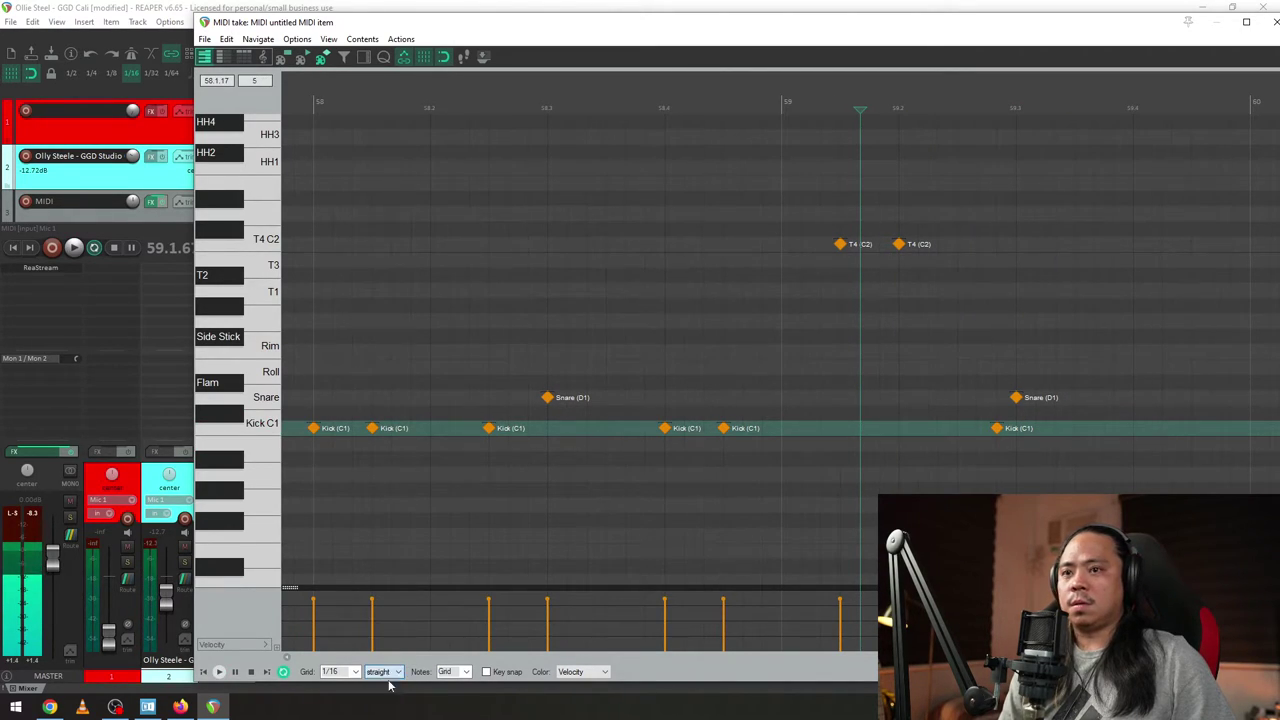
{"action": "double_click", "coordinate": [996, 428]}
{"action": "left_click", "coordinate": [990, 428]}
{"action": "left_click", "coordinate": [929, 428]}
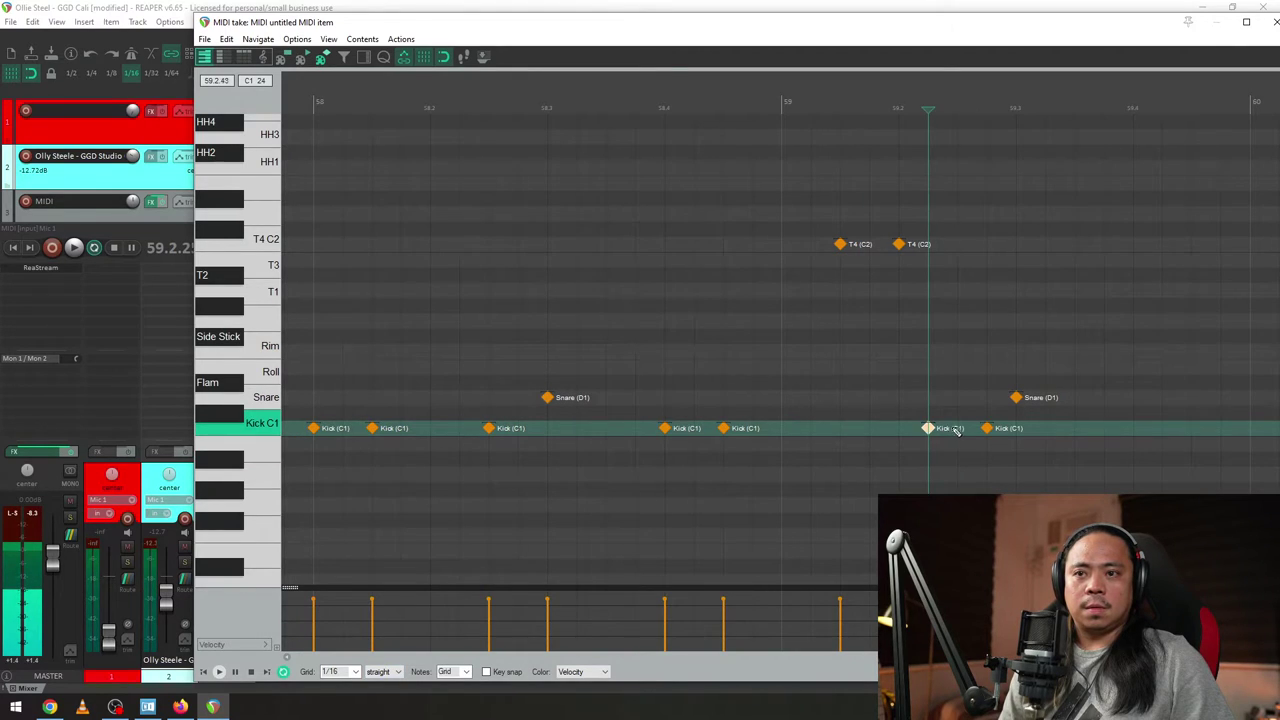
{"action": "left_click", "coordinate": [957, 428]}
{"action": "key", "text": "space"}
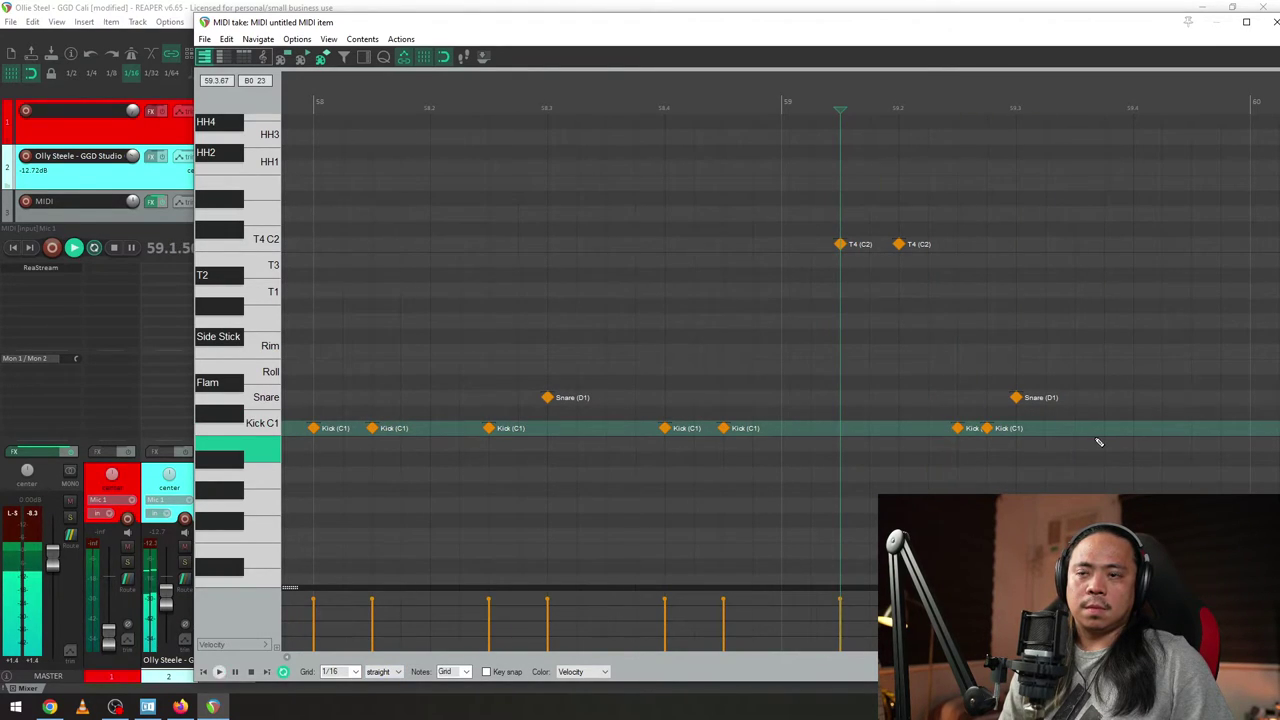
- Set the GGD Studio reference track's volume to -10.83 dB and play back from 58.1.75
{"action": "left_click", "coordinate": [134, 200]}
{"action": "double_click", "coordinate": [133, 156]}
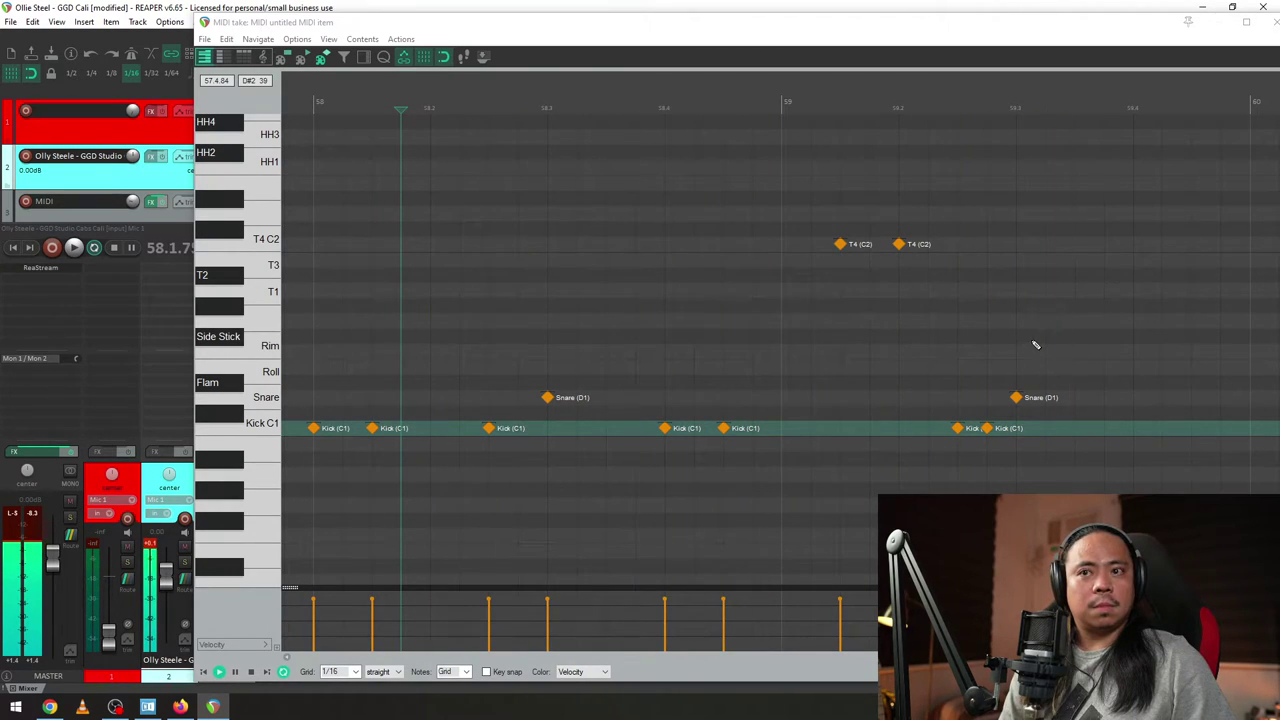
{"action": "left_click_drag", "start_coordinate": [132, 158], "coordinate": [132, 182]}
{"action": "key", "text": "space"}
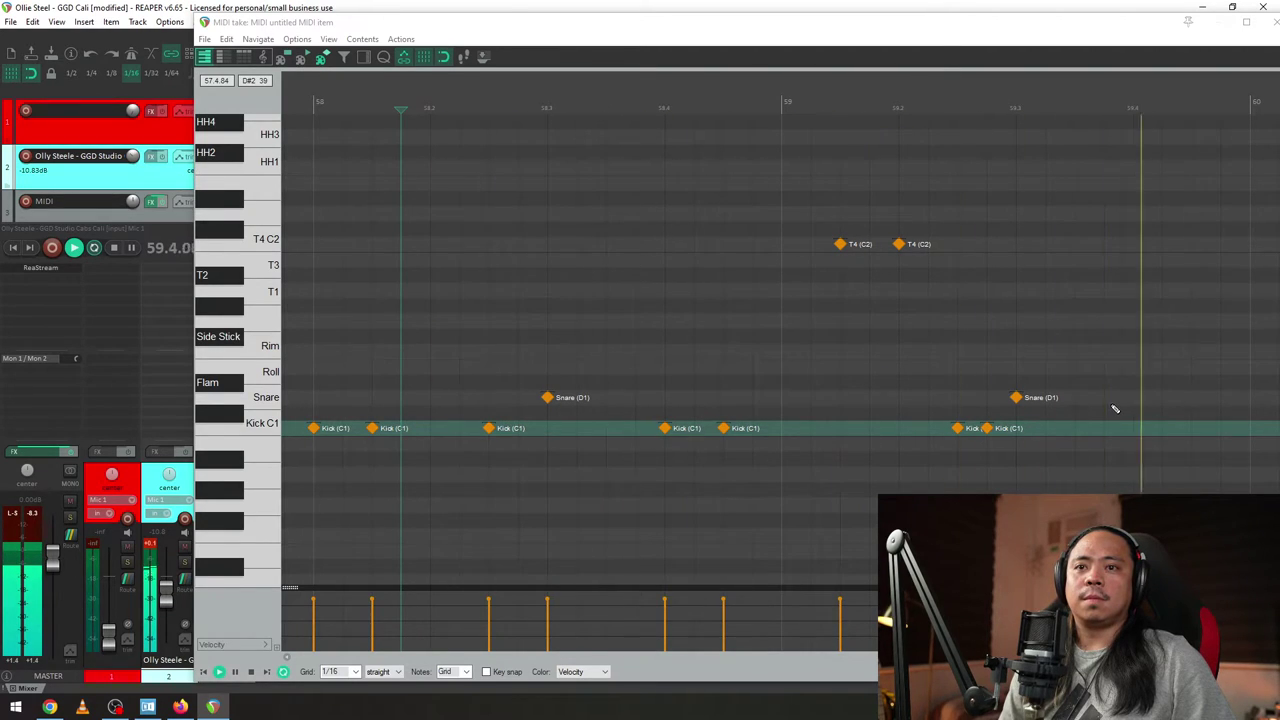
- Add a T4 tom hit at 59.4.00 and play back from 59.2.25
{"action": "scroll", "coordinate": [1108, 430], "scroll_direction": "down", "scroll_amount": 3}
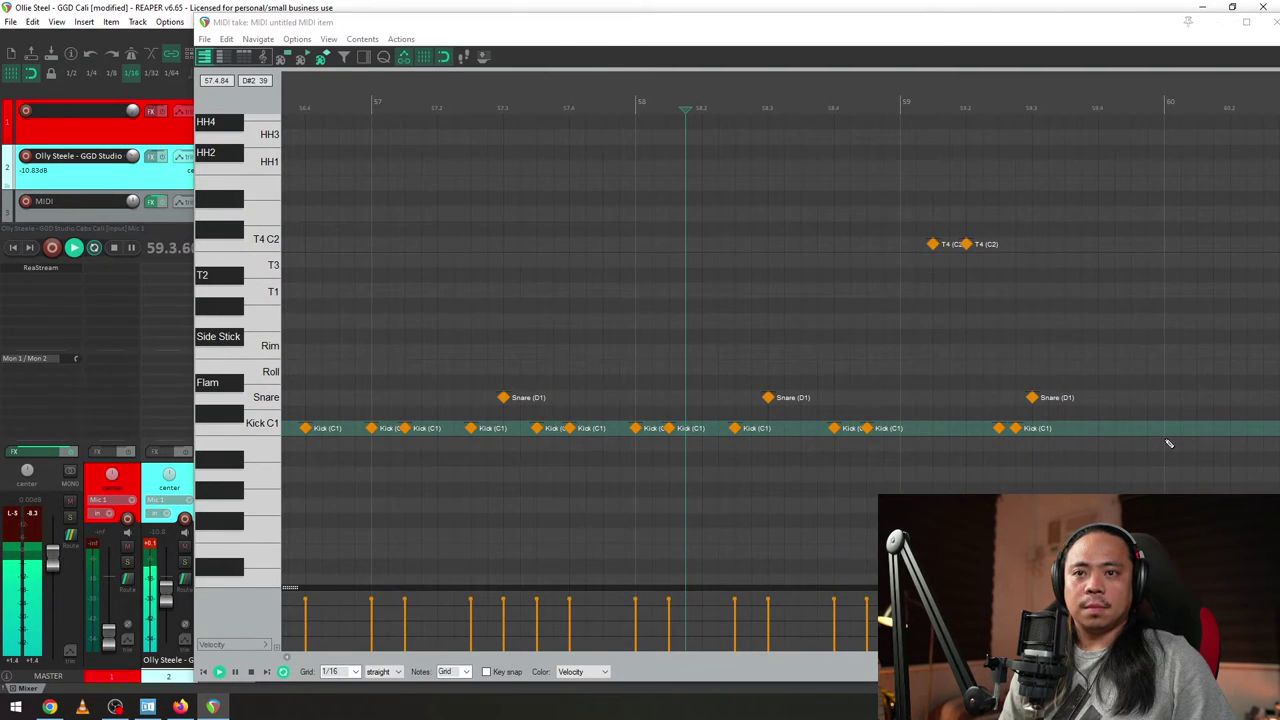
{"action": "left_click", "coordinate": [1098, 244]}
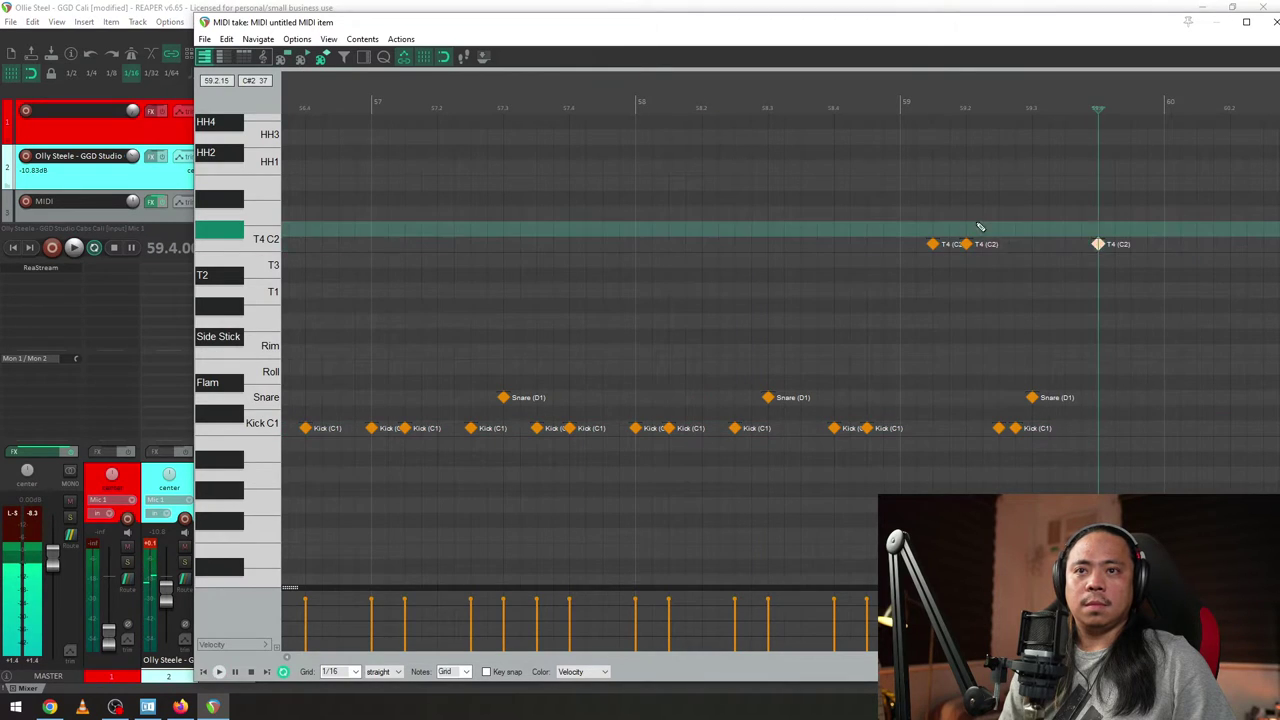
{"action": "left_click", "coordinate": [980, 227]}
{"action": "key", "text": "space"}
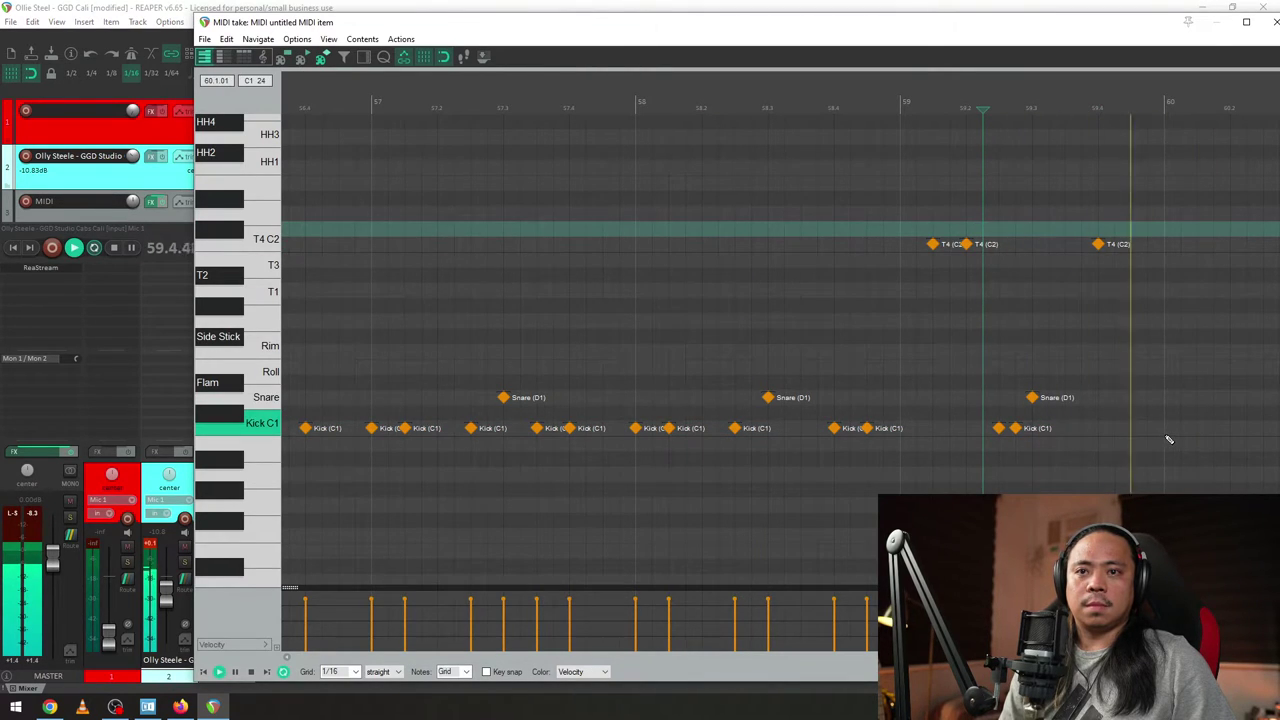
- Add kicks at 60.1.00, 60.1.50, 60.2.50 and 60.3.00, playing back from 59.1.00 to check them
{"action": "left_click", "coordinate": [1167, 430]}
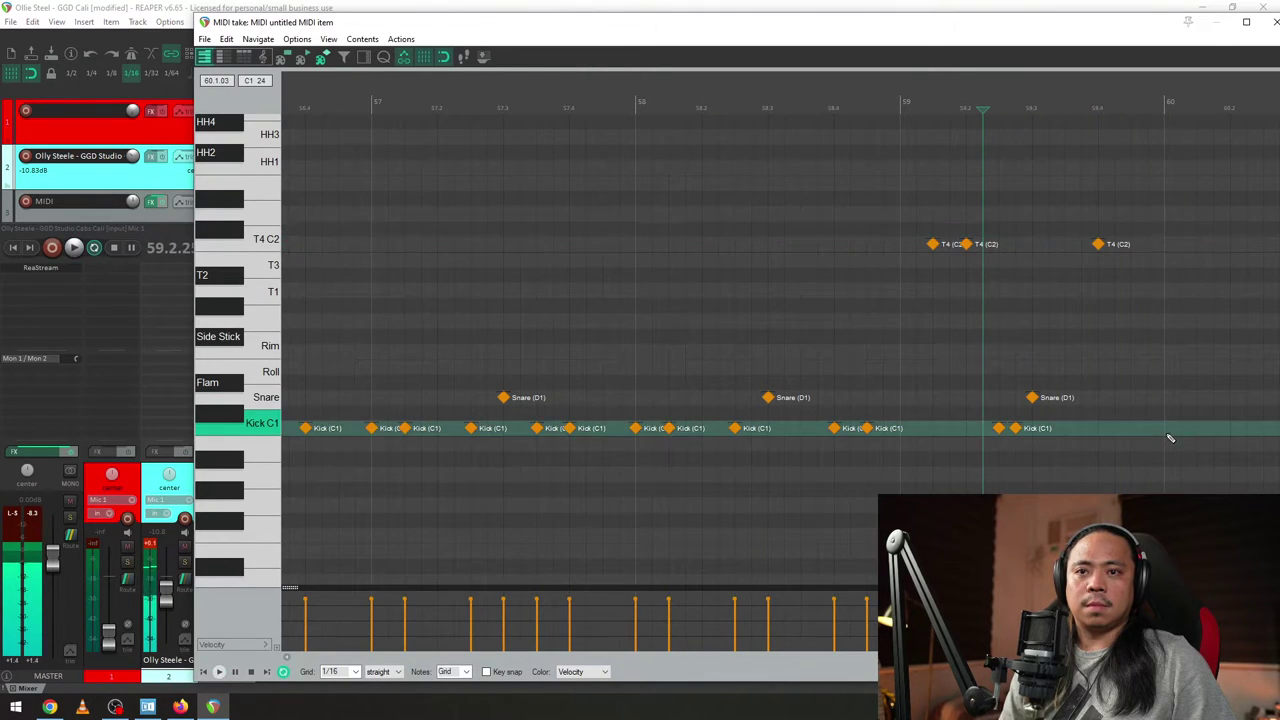
{"action": "left_click", "coordinate": [1052, 390]}
{"action": "left_click", "coordinate": [903, 352]}
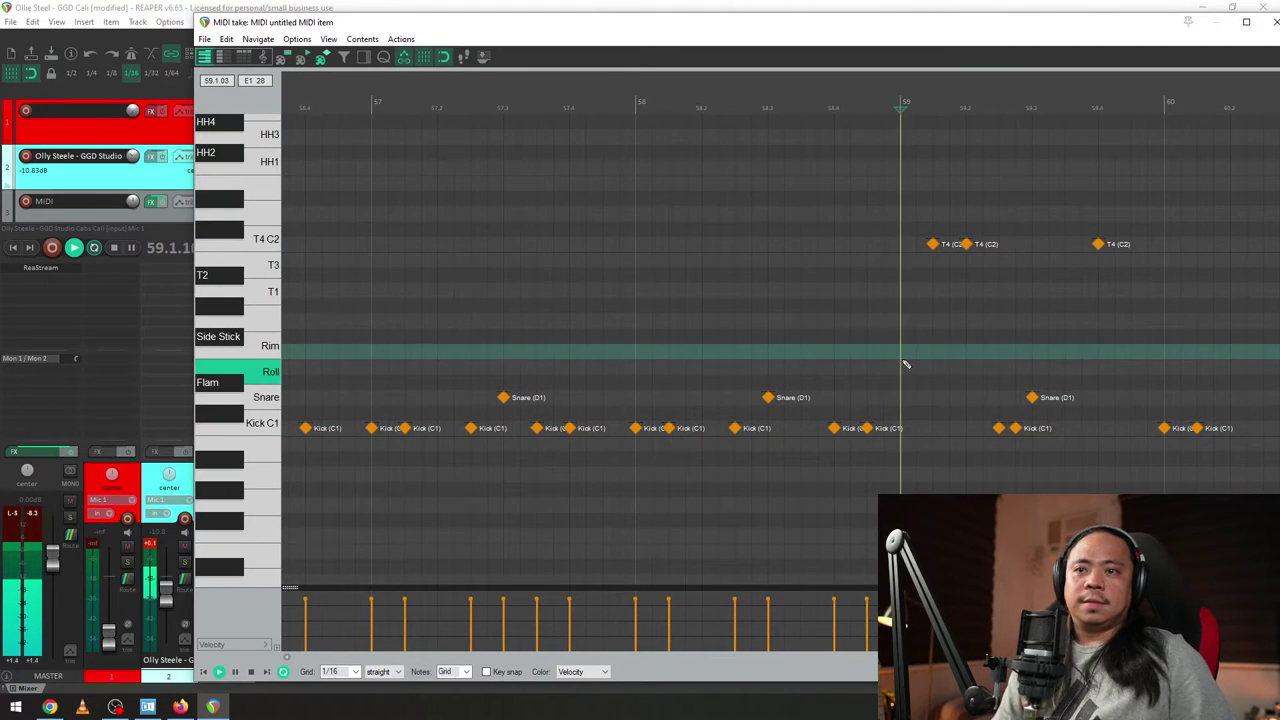
{"action": "key", "text": "space"}
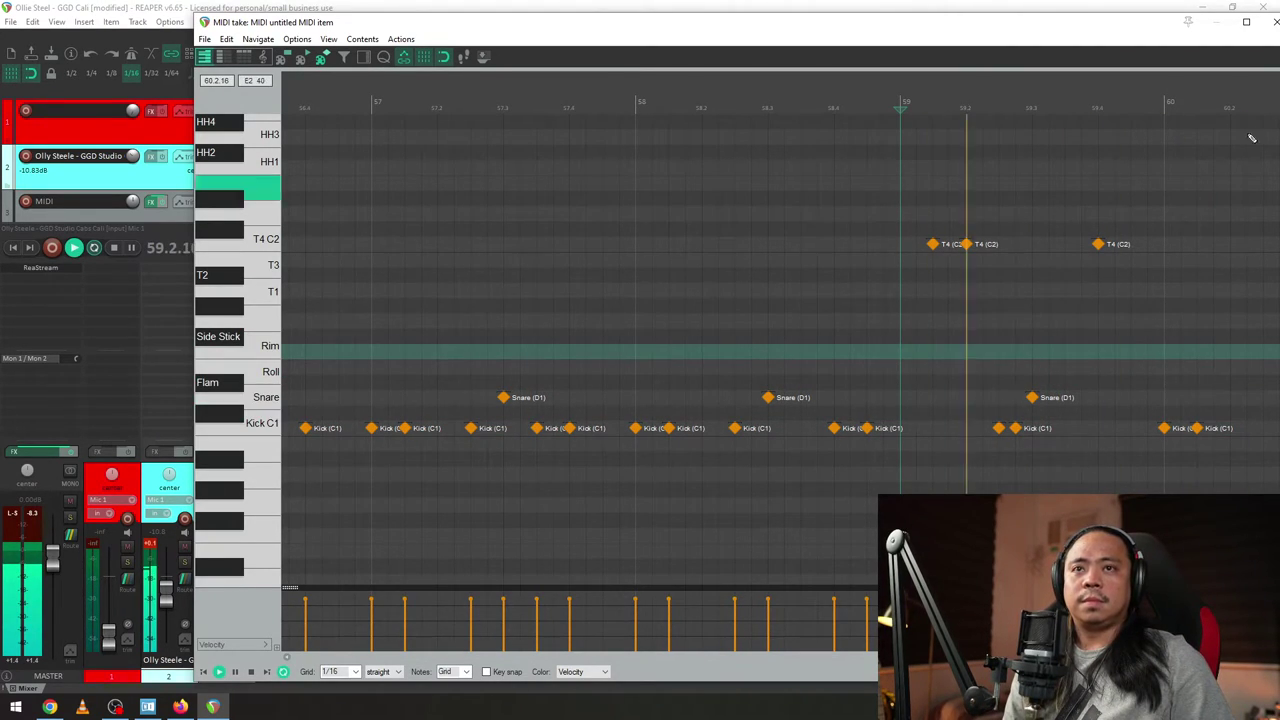
{"action": "left_click", "coordinate": [786, 432]}
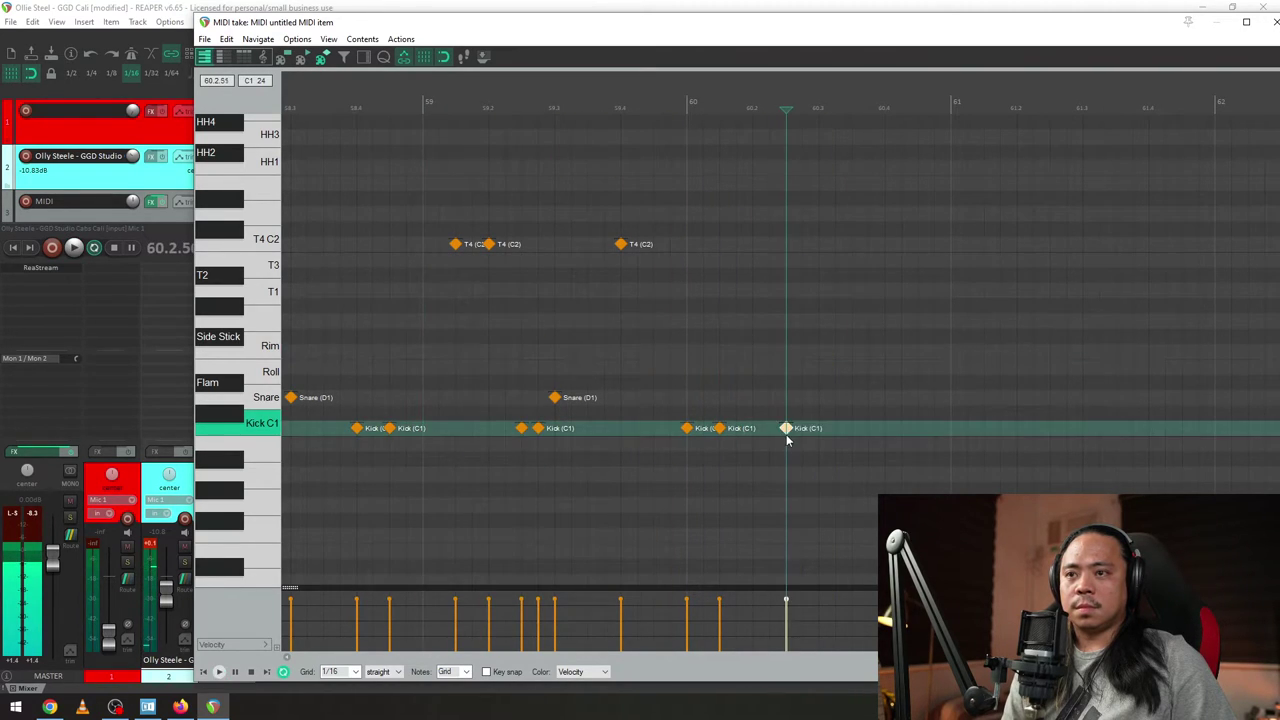
{"action": "left_click", "coordinate": [819, 431]}
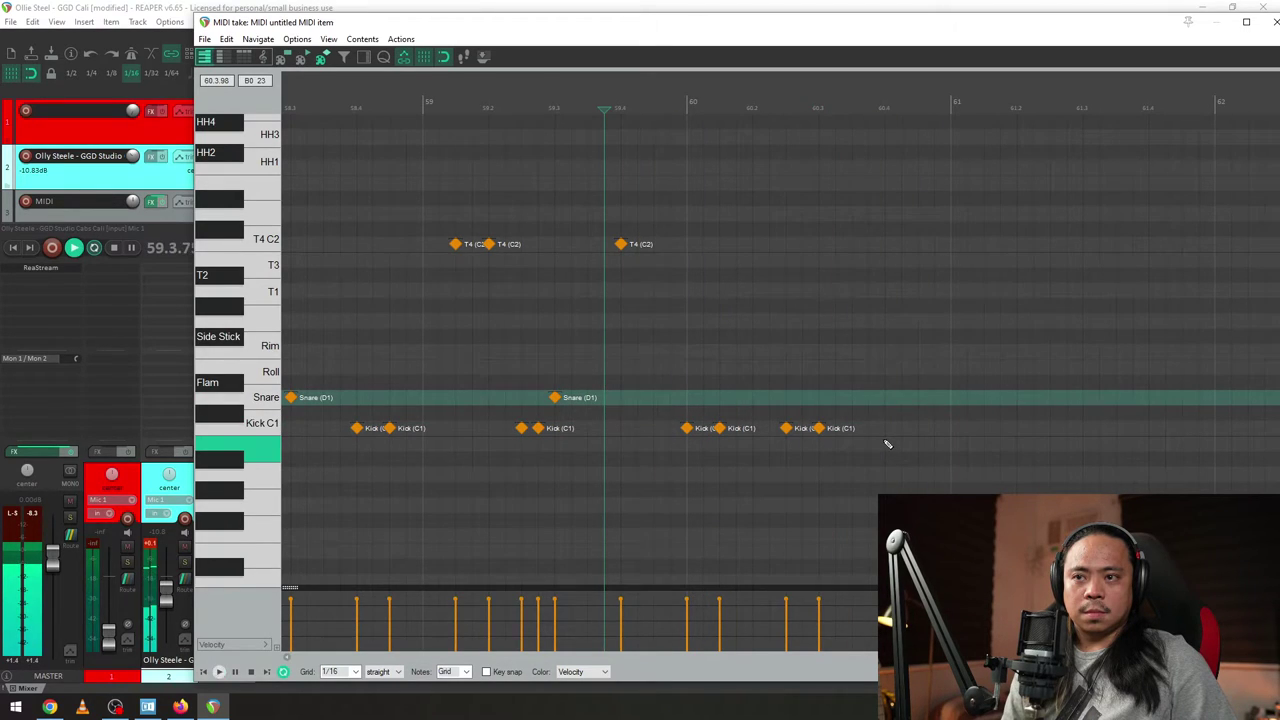
- Add a snare at 60.3.50, play back from 60.1.00 and set the snare's velocity to 113
{"action": "left_click", "coordinate": [851, 397]}
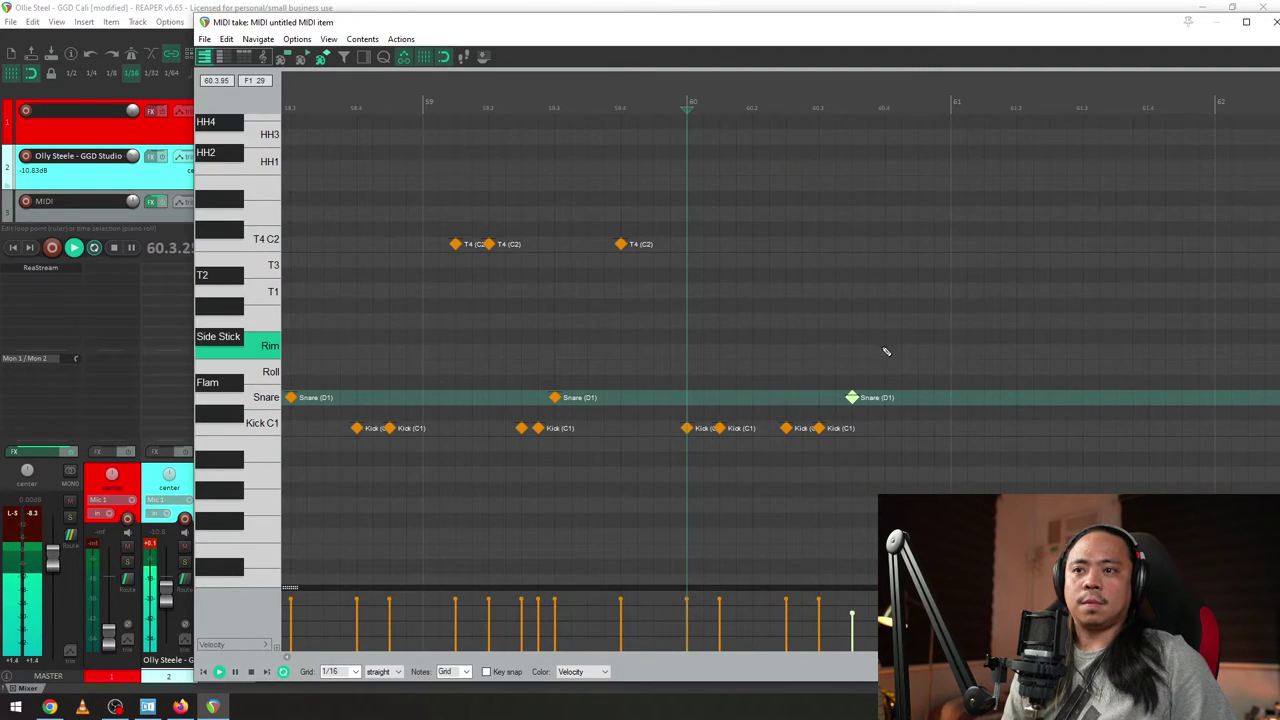
{"action": "key", "text": "space"}
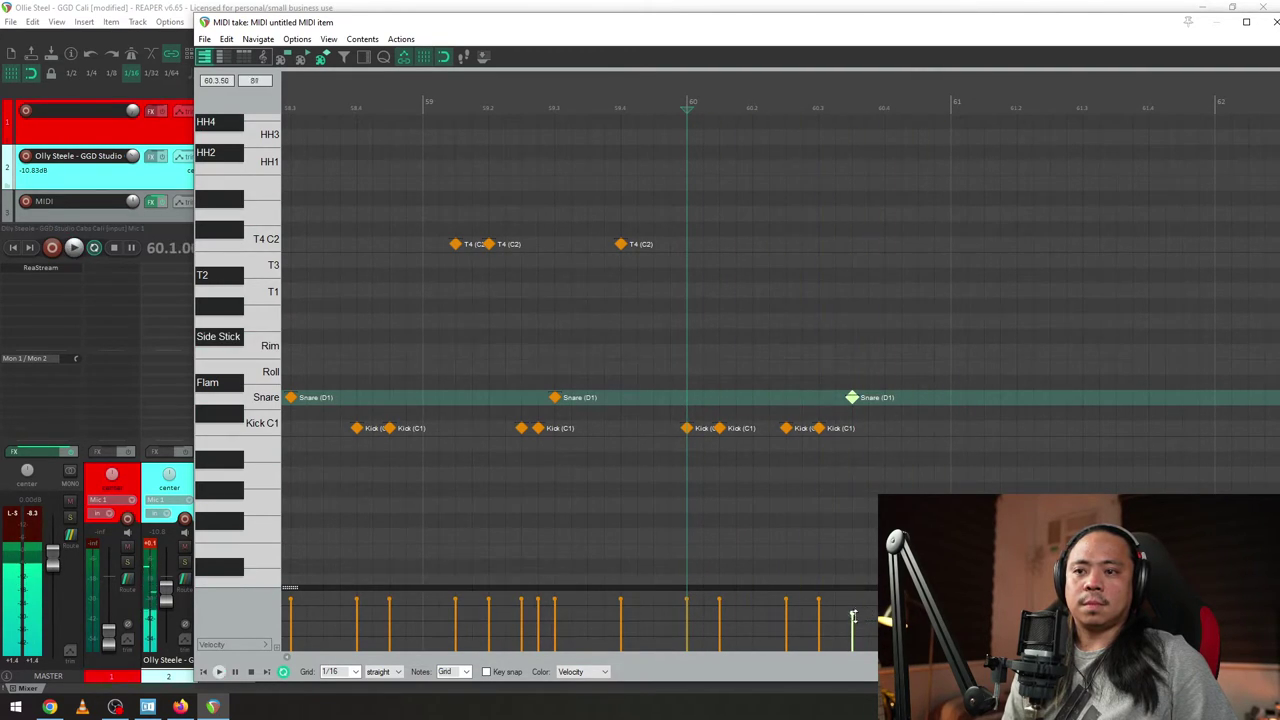
{"action": "key", "text": "space"}
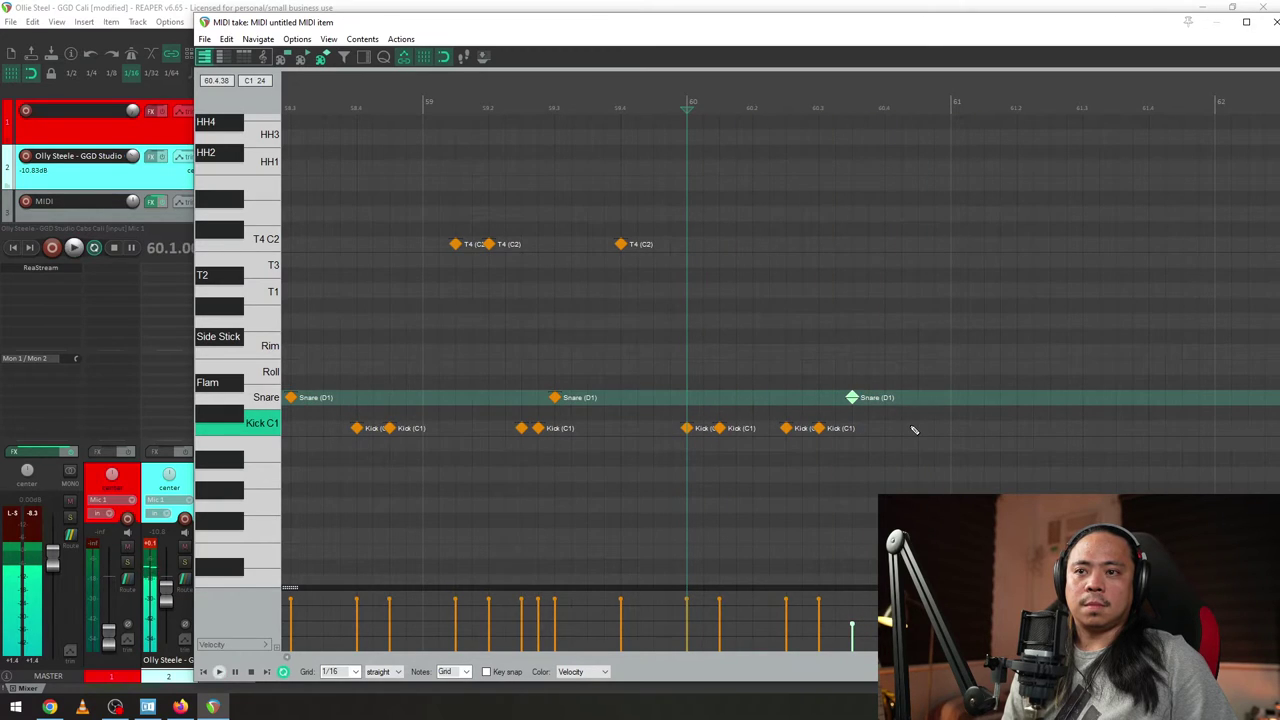
{"action": "left_click_drag", "start_coordinate": [851, 397], "coordinate": [854, 343]}
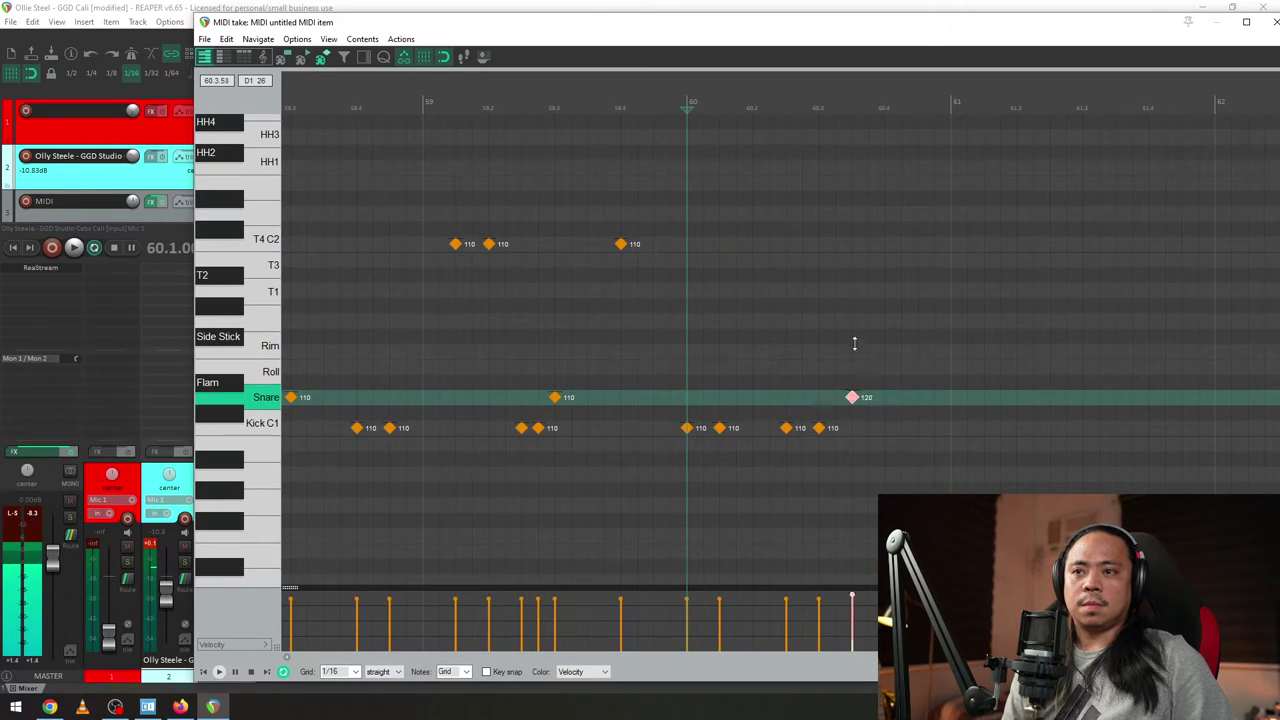
{"action": "left_click", "coordinate": [853, 607]}
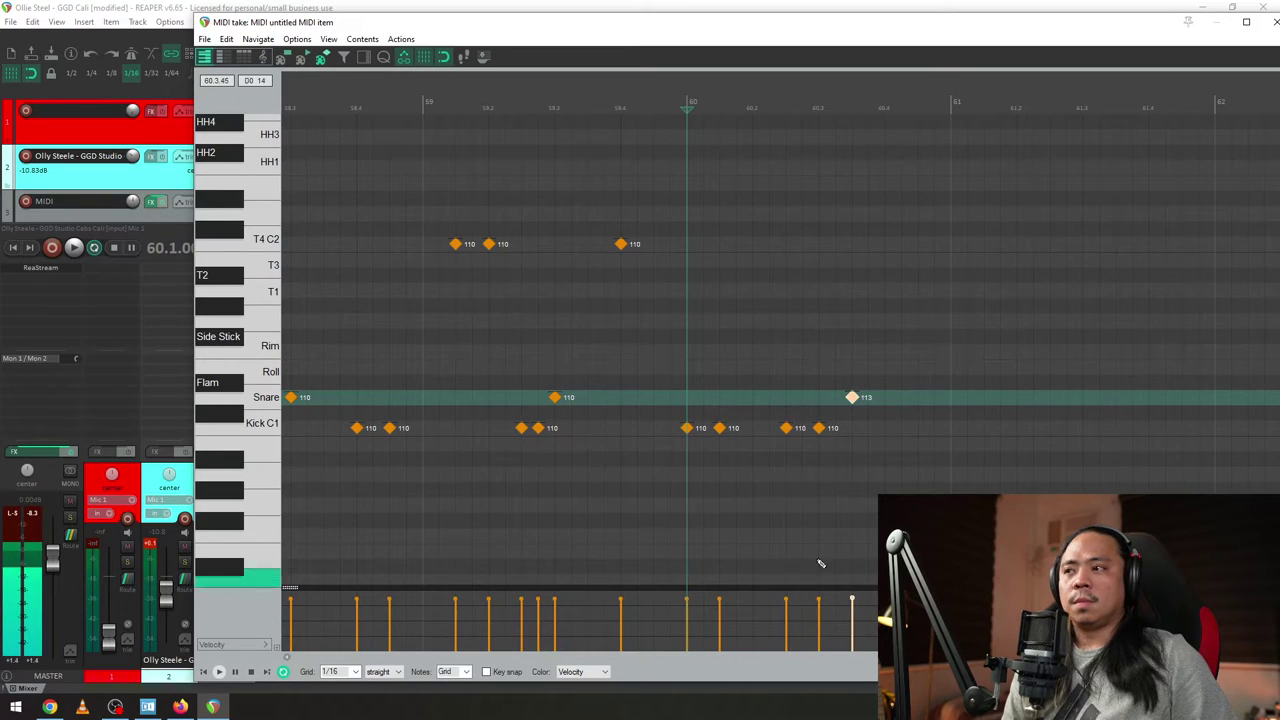
- Lower the GGD Studio reference track's volume to -13.70 dB and delete the snare at 60.3.50
{"action": "double_click", "coordinate": [133, 156]}
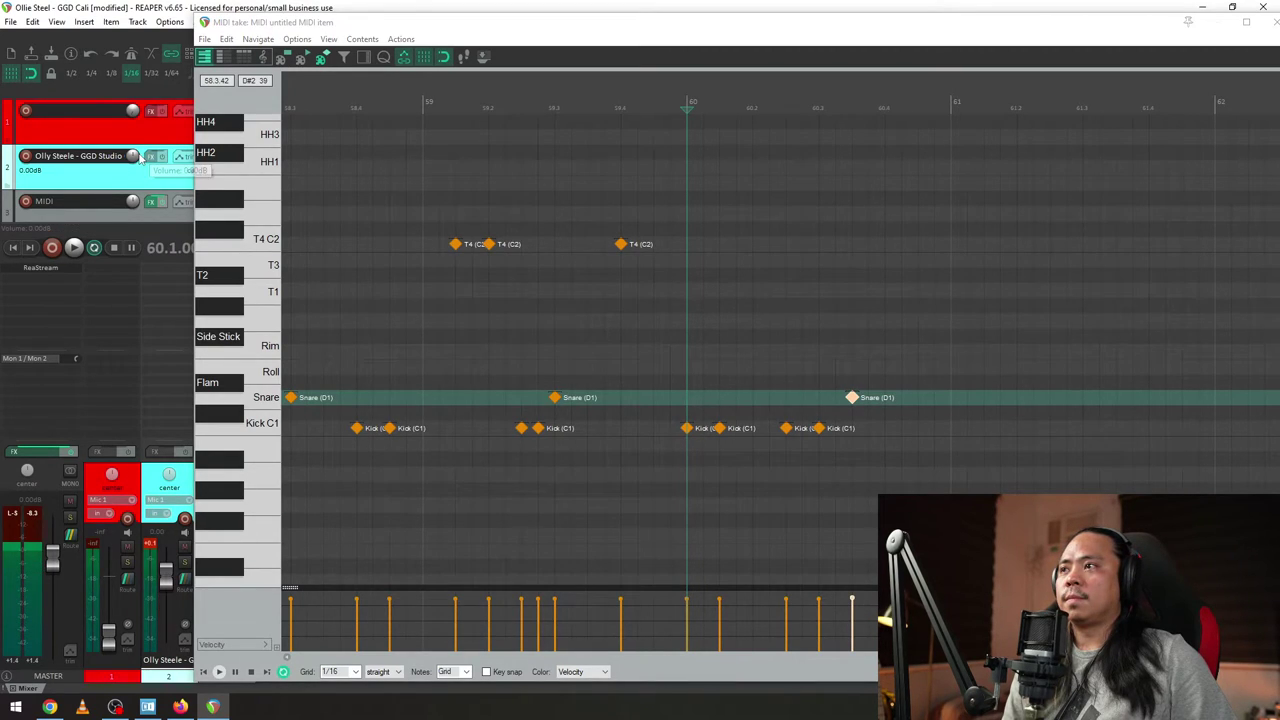
{"action": "left_click_drag", "start_coordinate": [140, 160], "coordinate": [140, 190]}
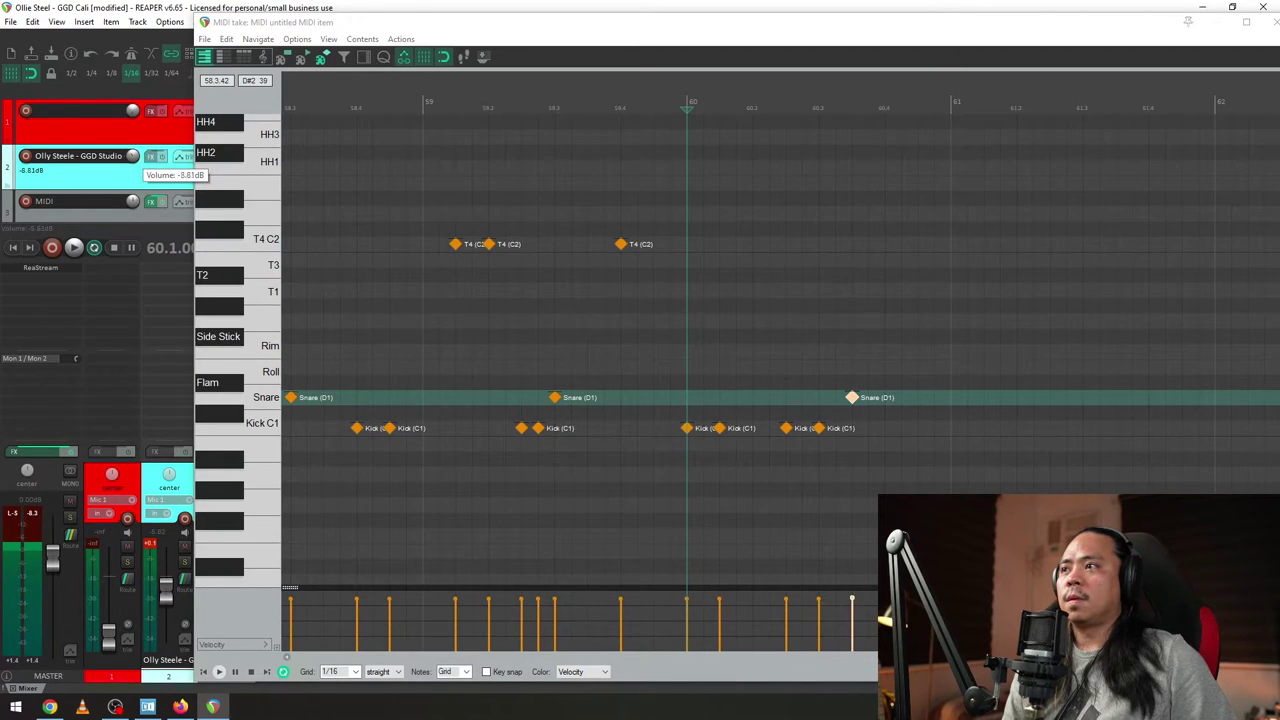
{"action": "left_click", "coordinate": [852, 397]}
{"action": "key", "text": "Delete"}
- Play back the programmed drum part from bar 41 to review it
{"action": "scroll", "coordinate": [834, 397], "scroll_direction": "down", "scroll_amount": 4}
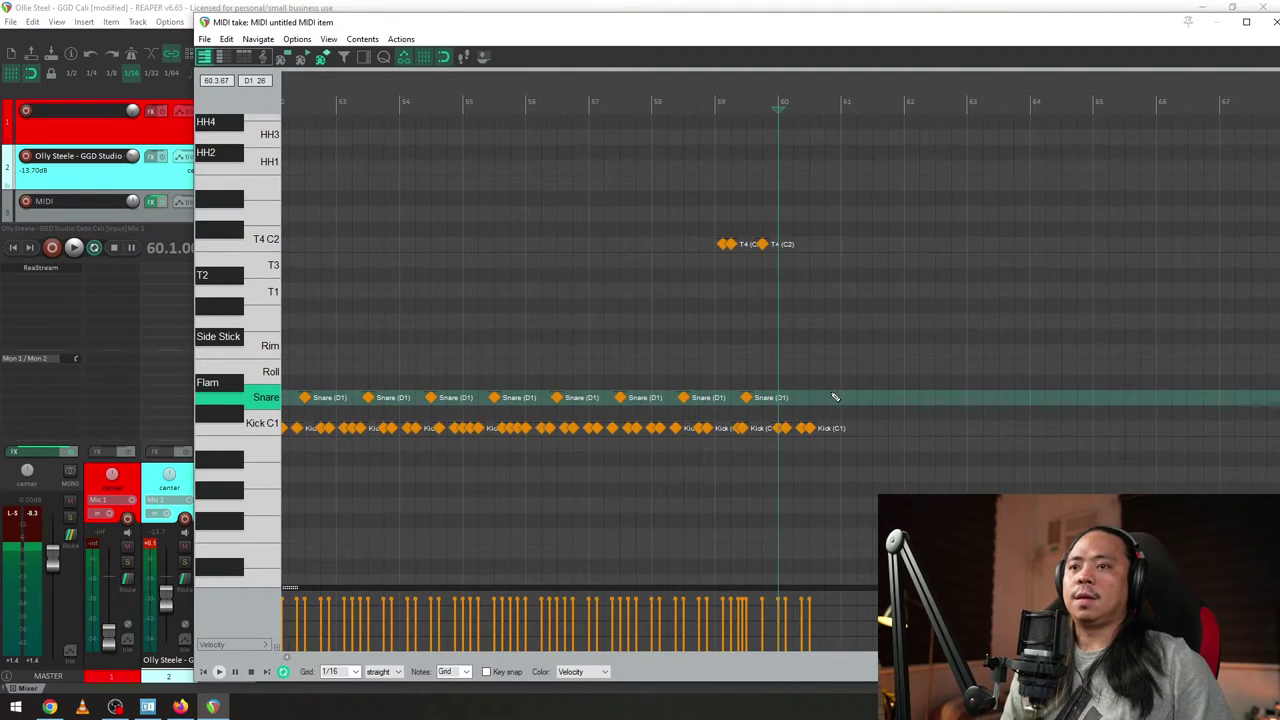
{"action": "scroll", "coordinate": [846, 391], "scroll_direction": "down", "scroll_amount": 5}
{"action": "scroll", "coordinate": [847, 389], "scroll_direction": "down", "scroll_amount": 5}
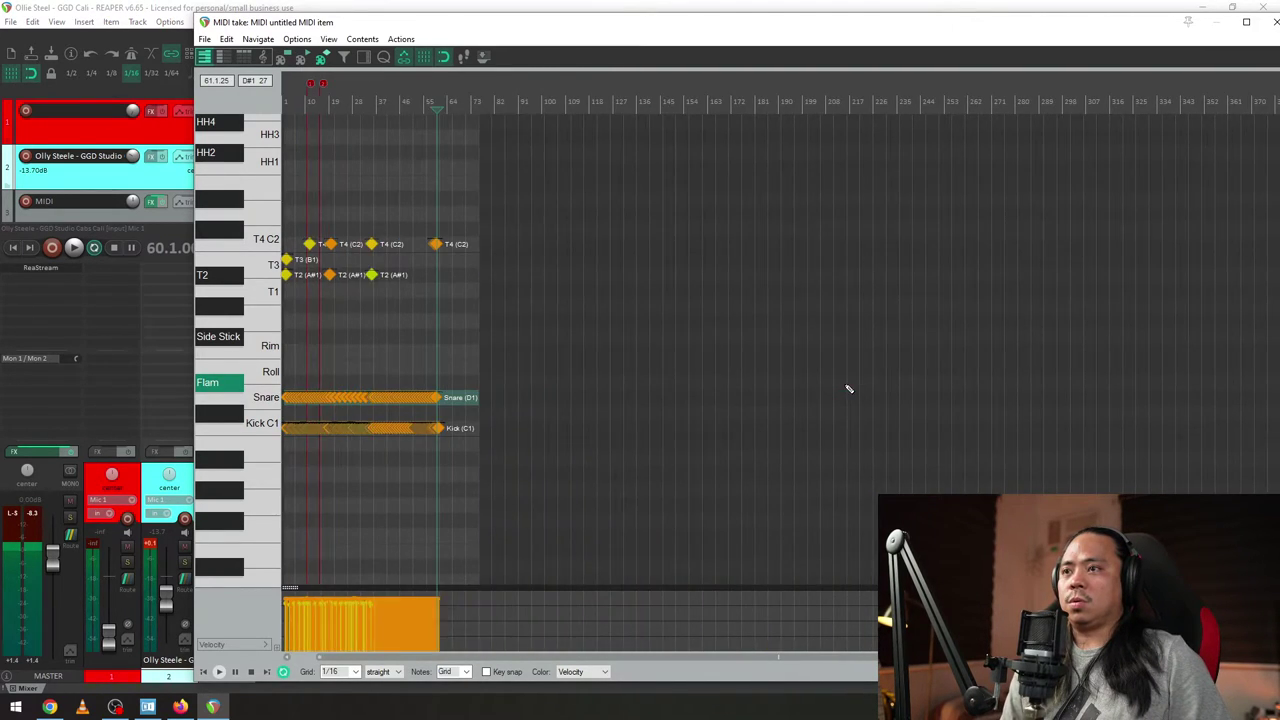
{"action": "scroll", "coordinate": [846, 386], "scroll_direction": "up", "scroll_amount": 1}
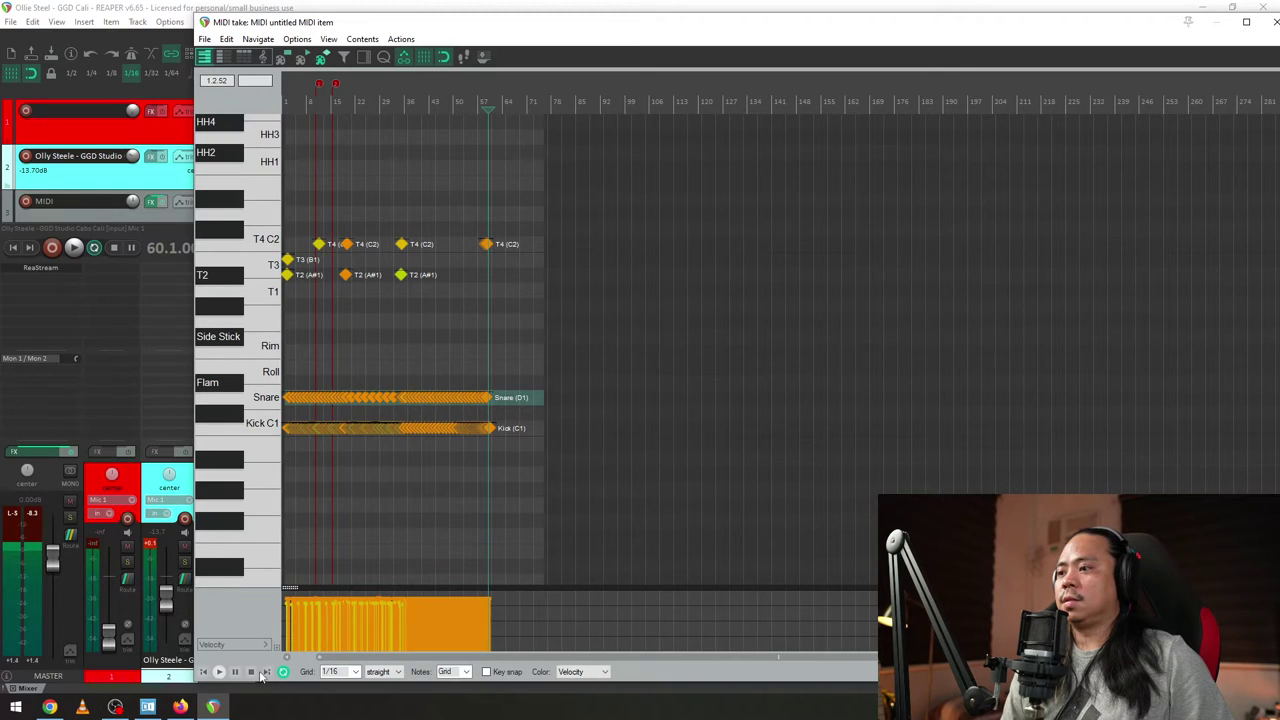
{"action": "left_click", "coordinate": [423, 167]}
{"action": "scroll", "coordinate": [457, 206], "scroll_direction": "up", "scroll_amount": 6}
{"action": "key", "text": "space"}
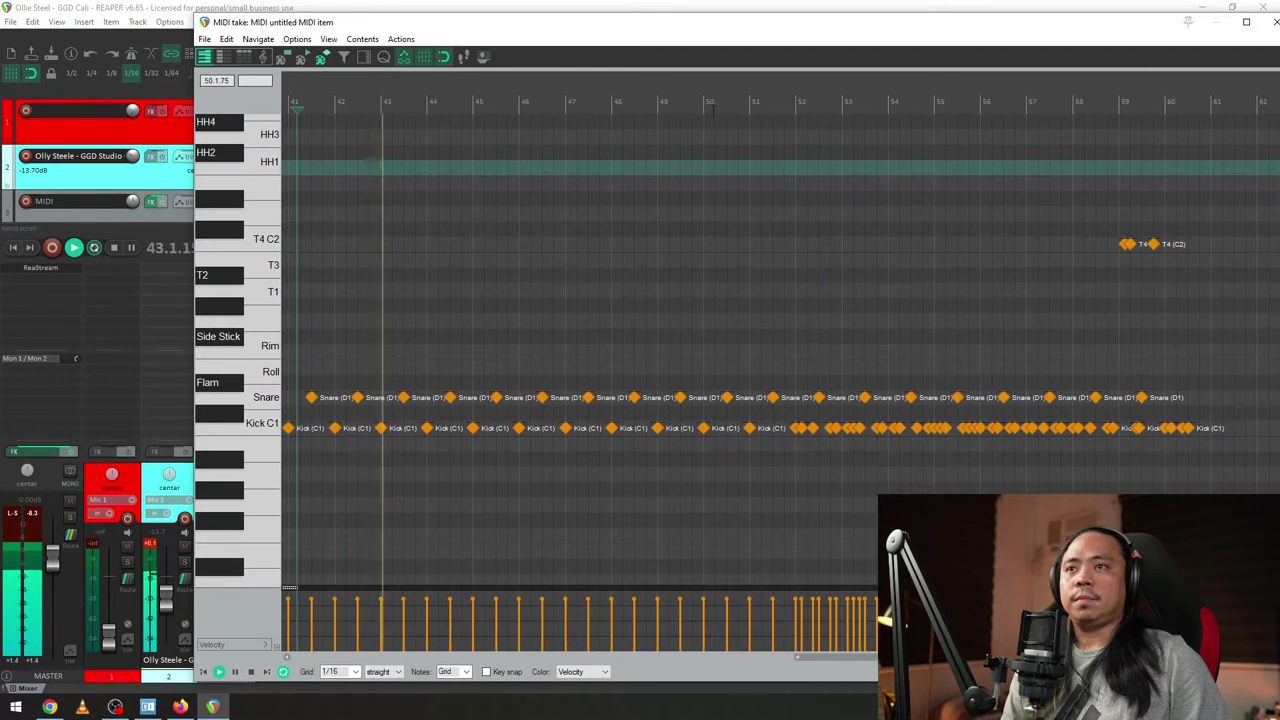
- Set the velocity of the kick at 52.1.50 to 102 and save the project
{"action": "scroll", "coordinate": [766, 95], "scroll_direction": "up", "scroll_amount": 3}
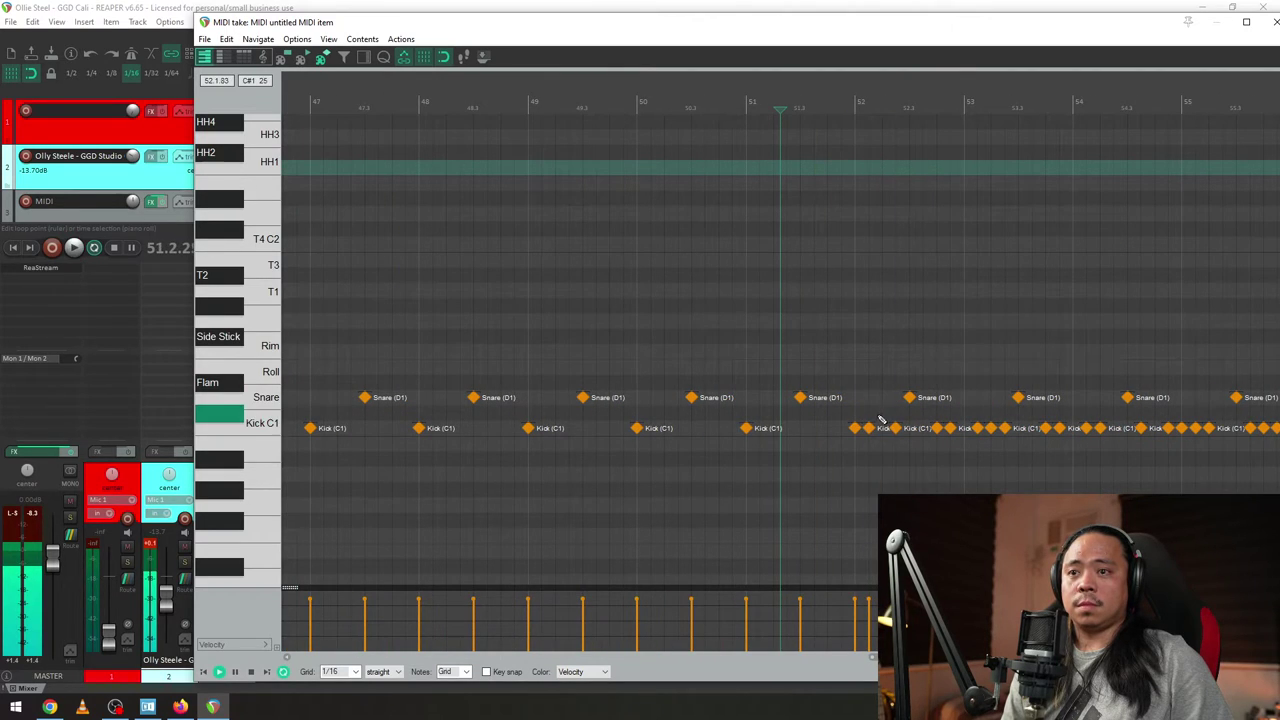
{"action": "left_click", "coordinate": [855, 428]}
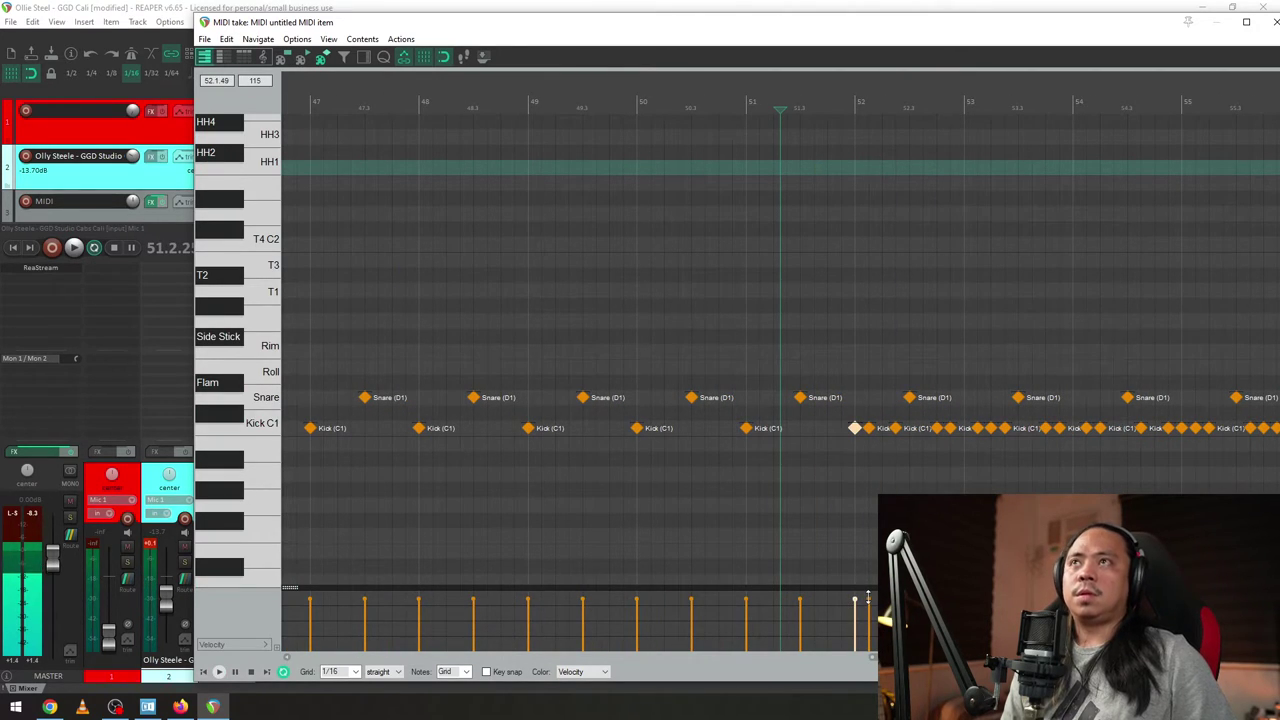
{"action": "left_click", "coordinate": [869, 428]}
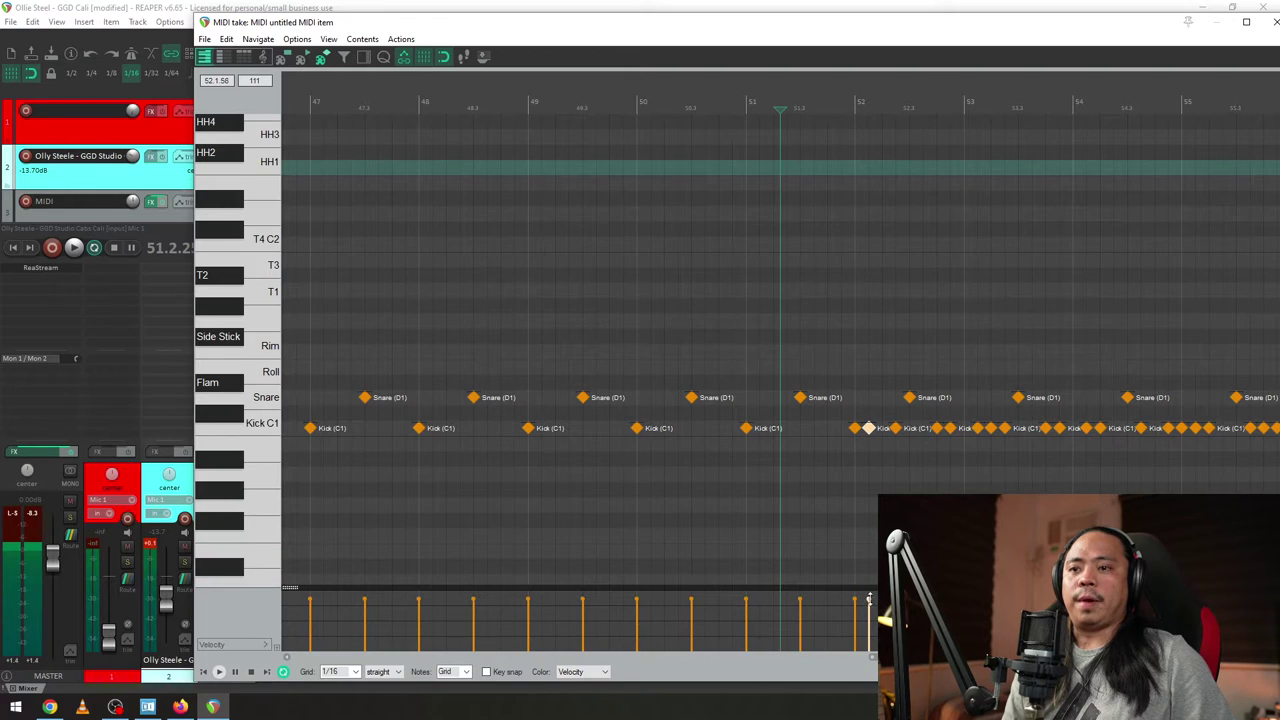
{"action": "left_click_drag", "start_coordinate": [869, 598], "coordinate": [869, 598]}
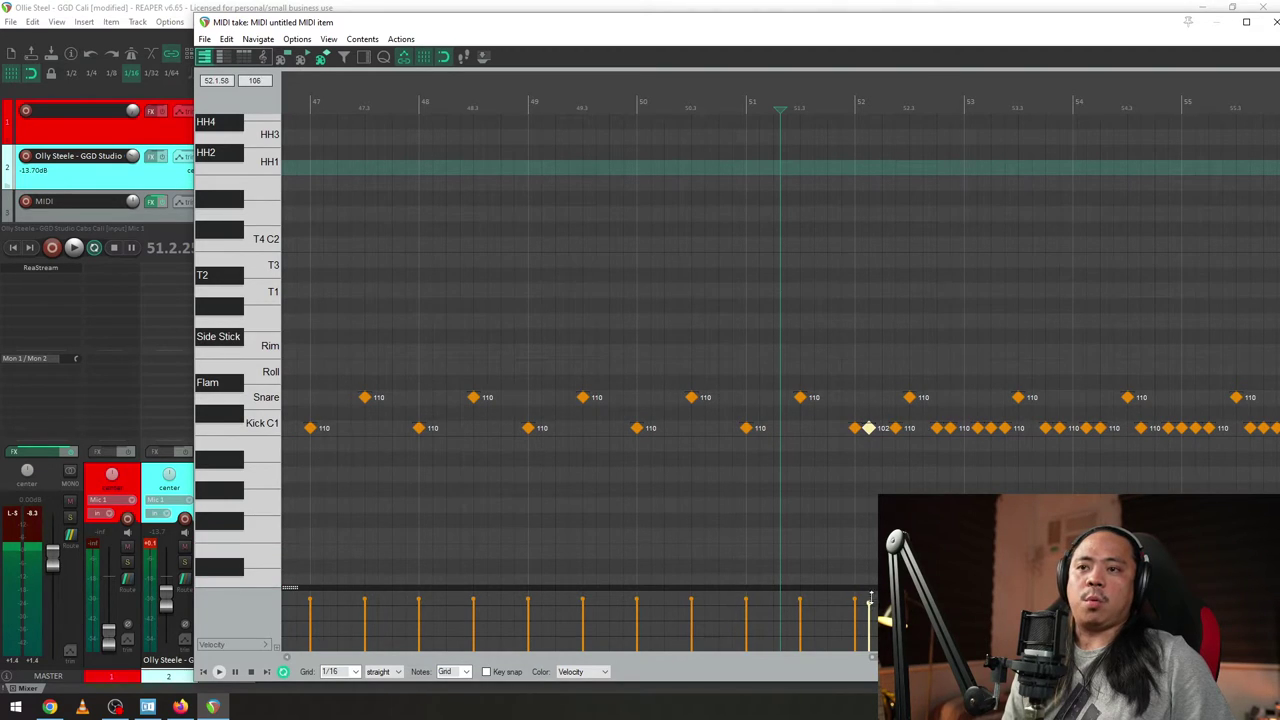
{"action": "key", "text": "ctrl+s"}
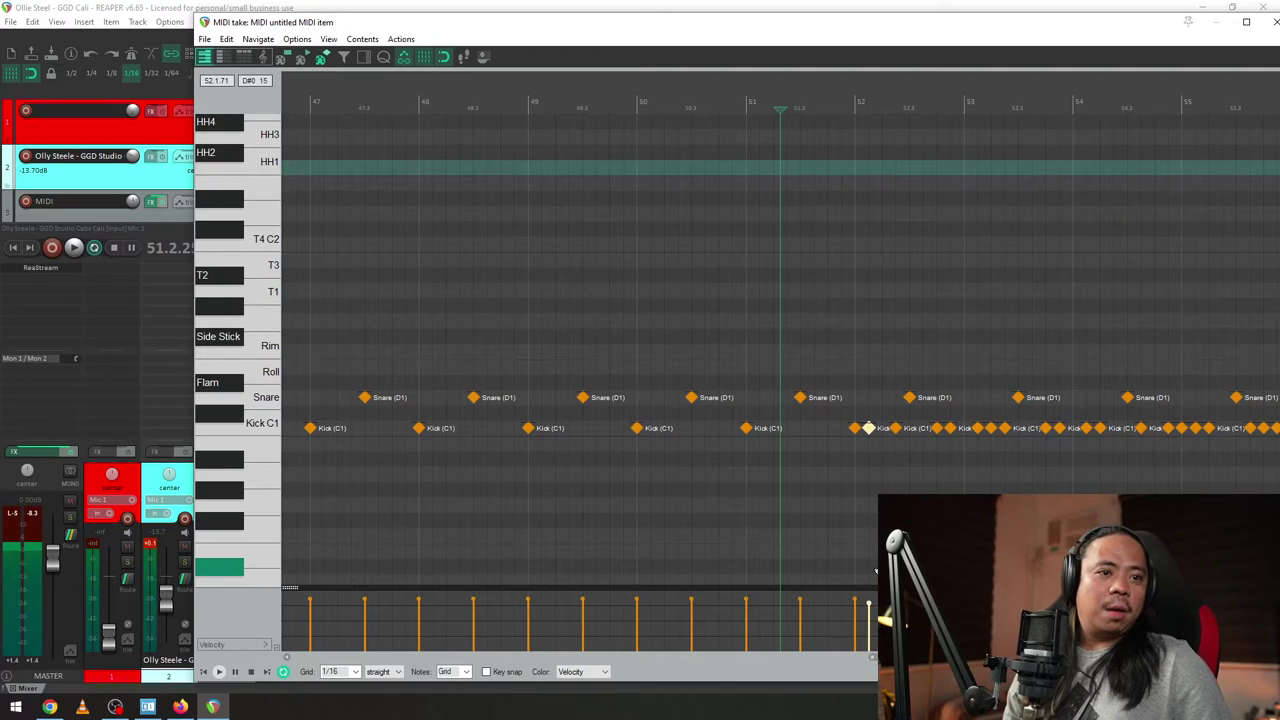
- Set the velocity of the kick at 52.4.00 to 98 and play back from 52.3.50
{"action": "key", "text": "alt+Tab"}
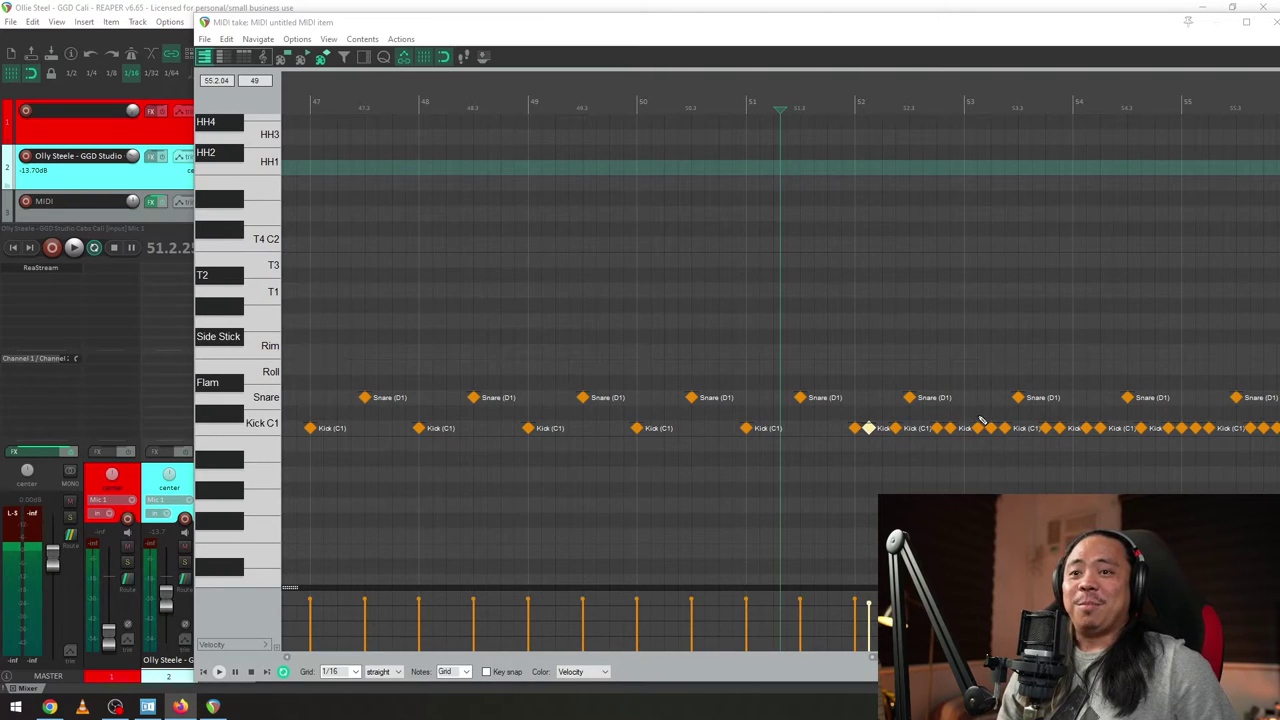
{"action": "left_click", "coordinate": [1031, 452]}
{"action": "scroll", "coordinate": [930, 390], "scroll_direction": "up", "scroll_amount": 4}
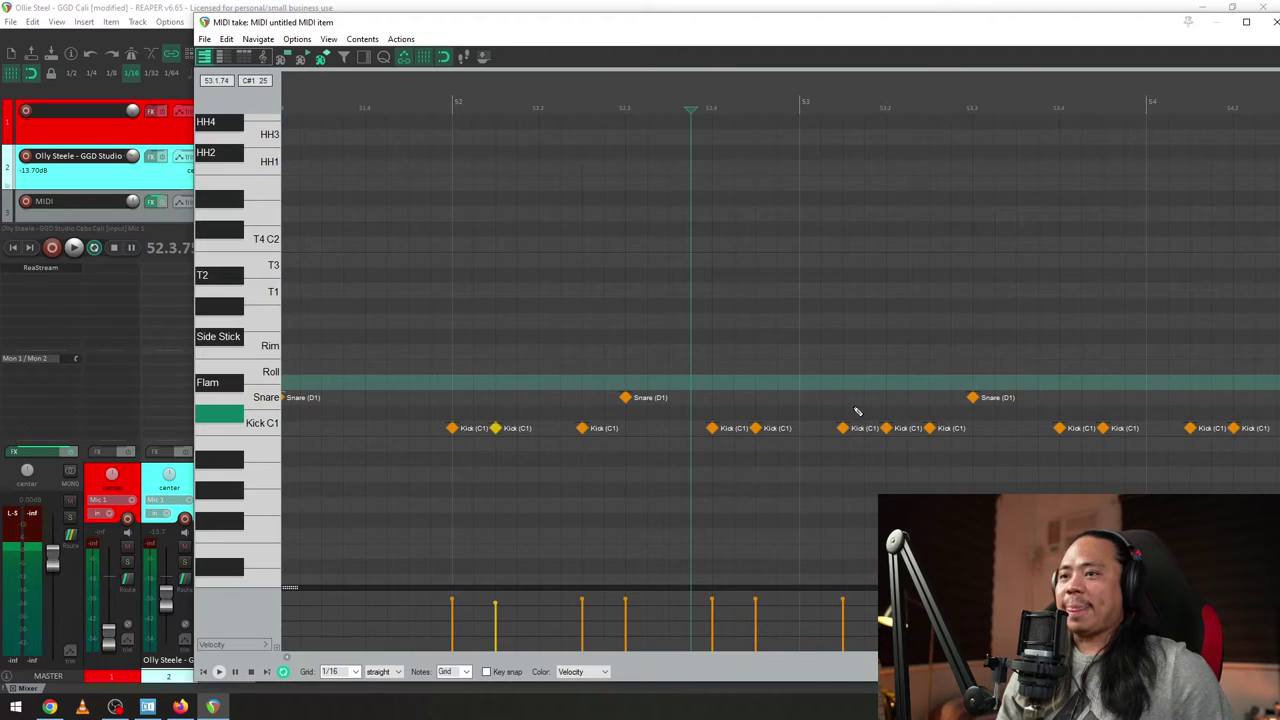
{"action": "left_click", "coordinate": [711, 428]}
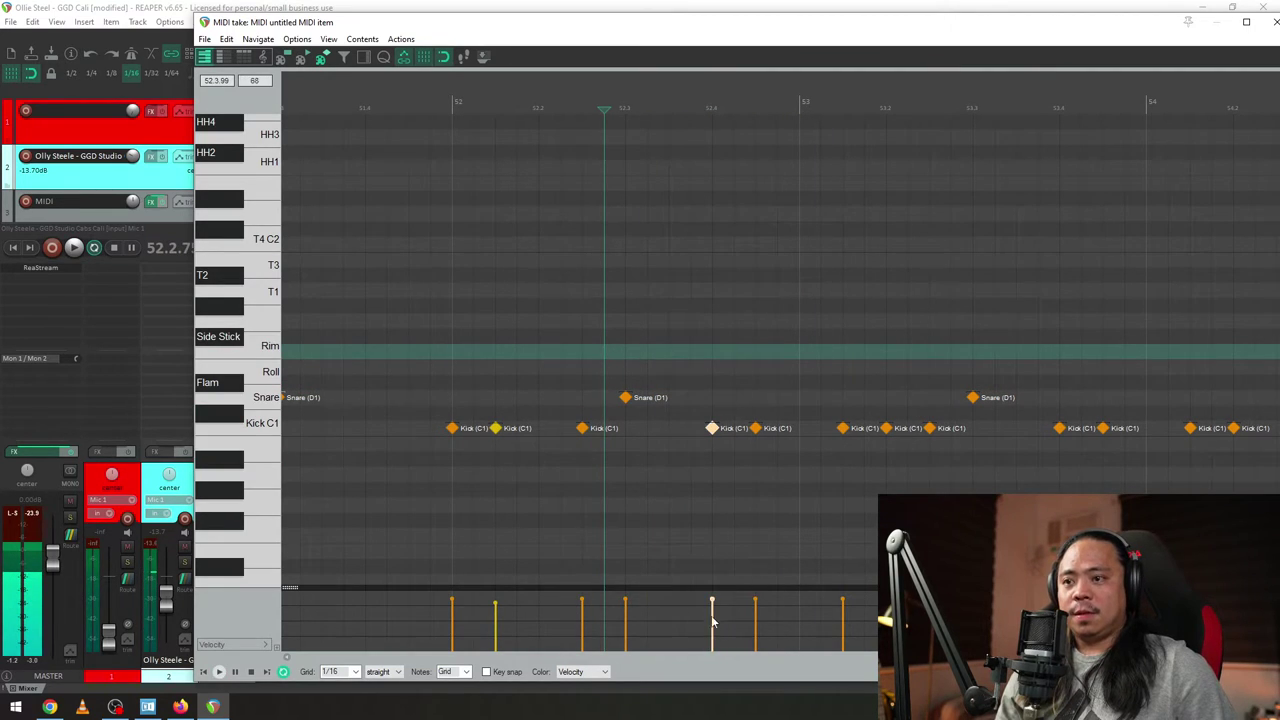
{"action": "left_click_drag", "start_coordinate": [712, 599], "coordinate": [712, 604]}
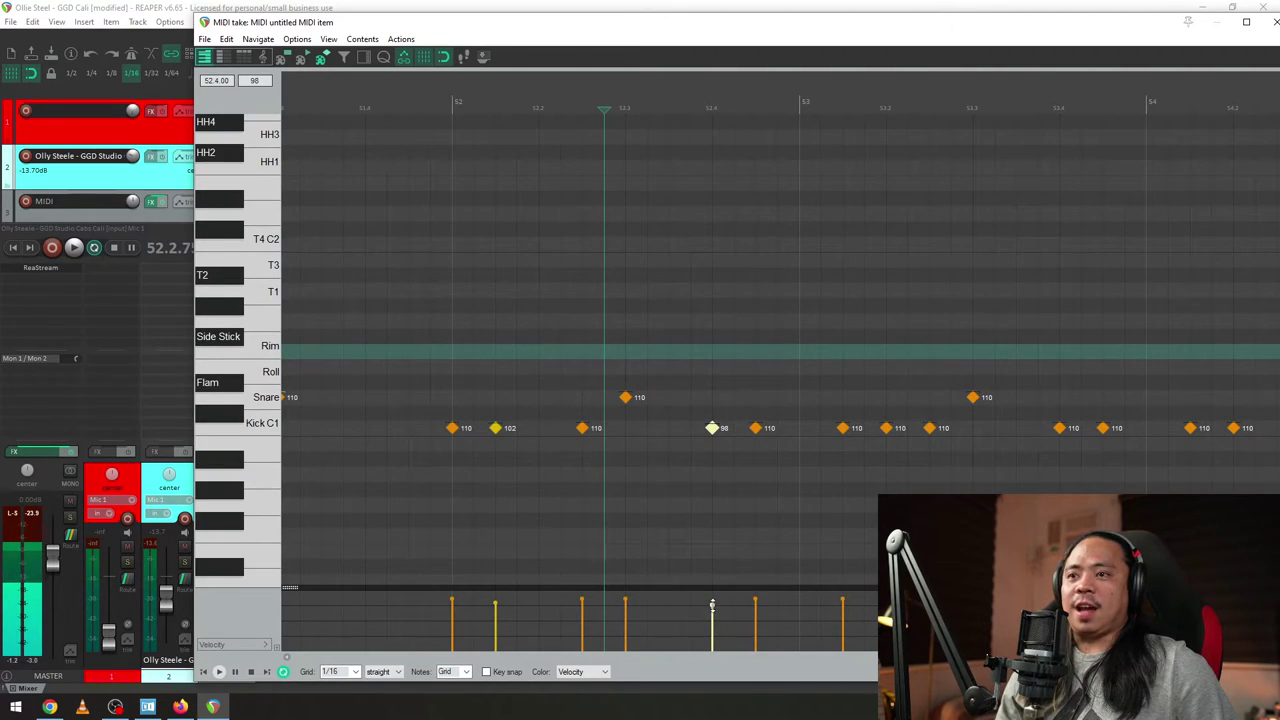
{"action": "left_click", "coordinate": [672, 475]}
{"action": "key", "text": "space"}
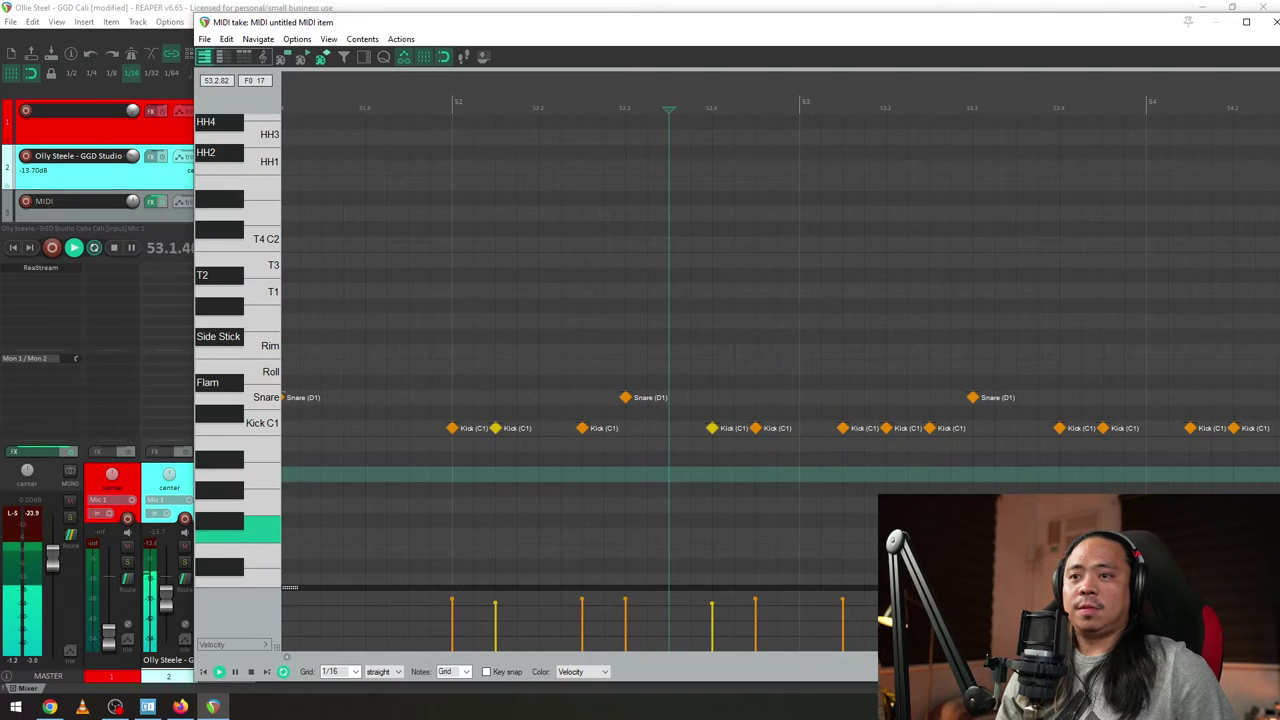
- Set the velocity of the kick at 53.2.00 to 101 and play back from 52.4.75
{"action": "key", "text": "space"}
{"action": "left_click", "coordinate": [886, 428]}
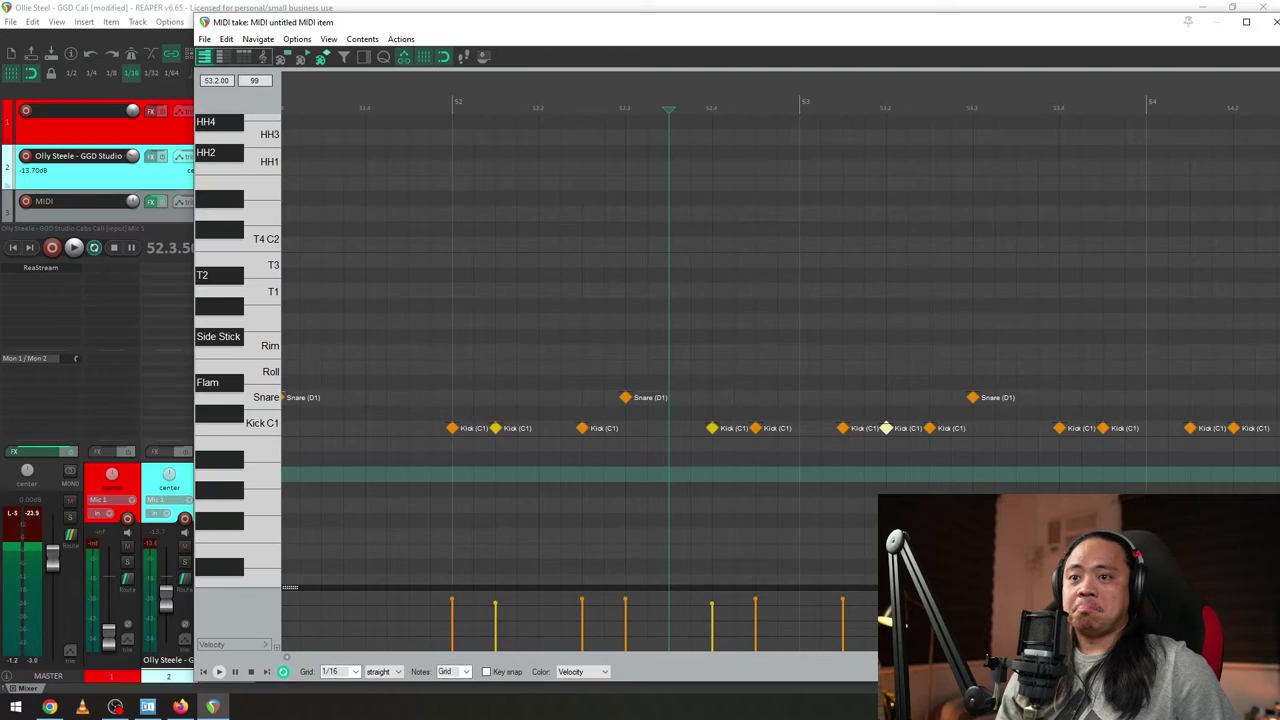
{"action": "left_click", "coordinate": [778, 410]}
{"action": "key", "text": "space"}
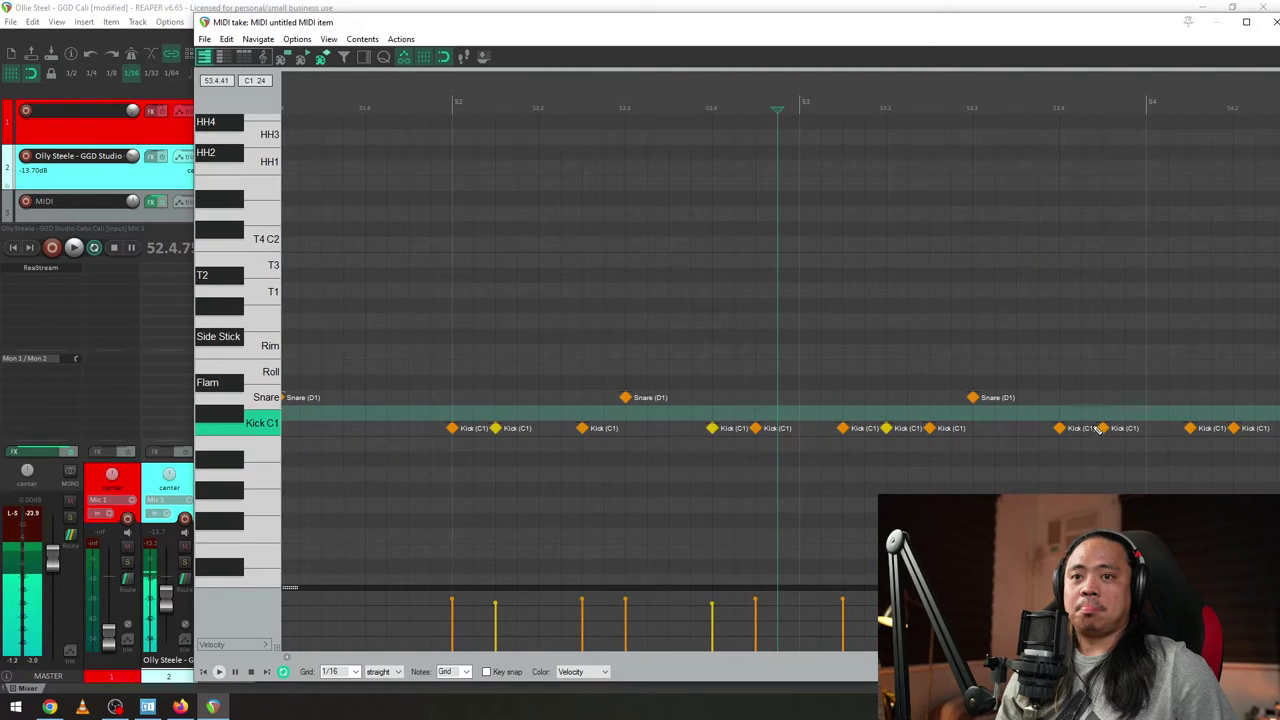
- Lower the velocity of the kick at 53.4.00 to 102 and play back from 53.2.75
{"action": "key", "text": "space"}
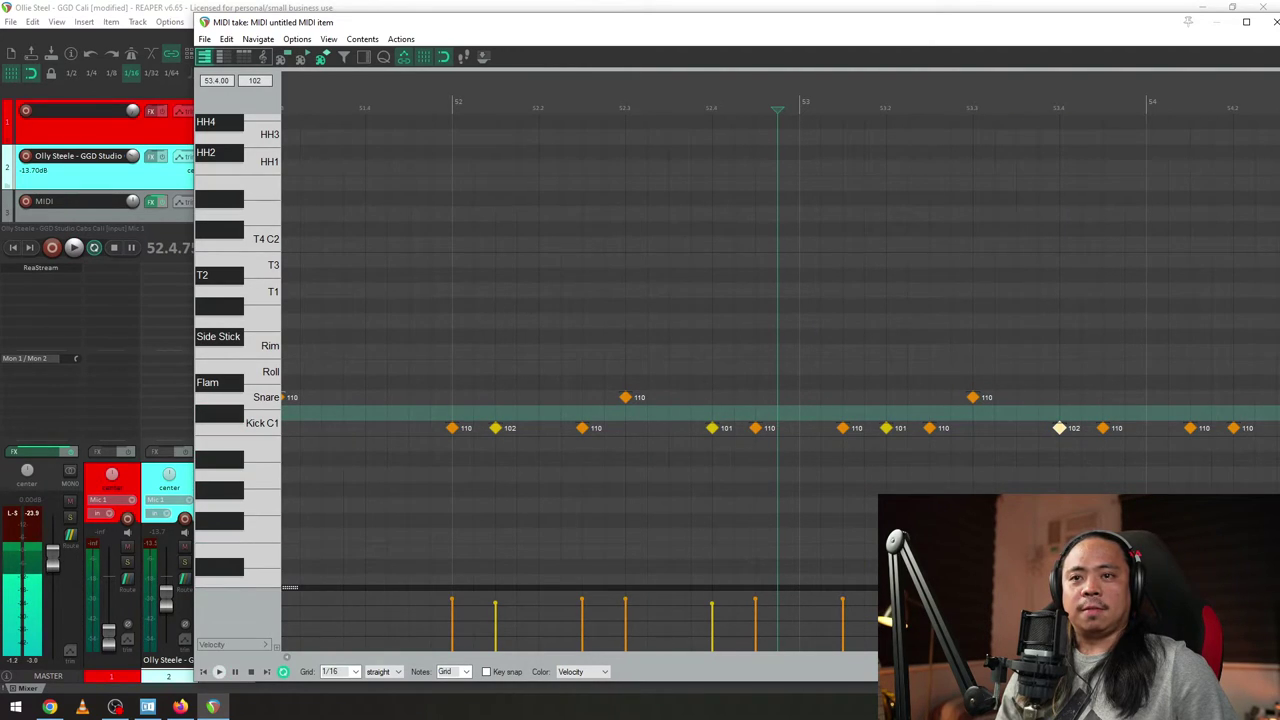
{"action": "left_click", "coordinate": [951, 505]}
{"action": "key", "text": "space"}
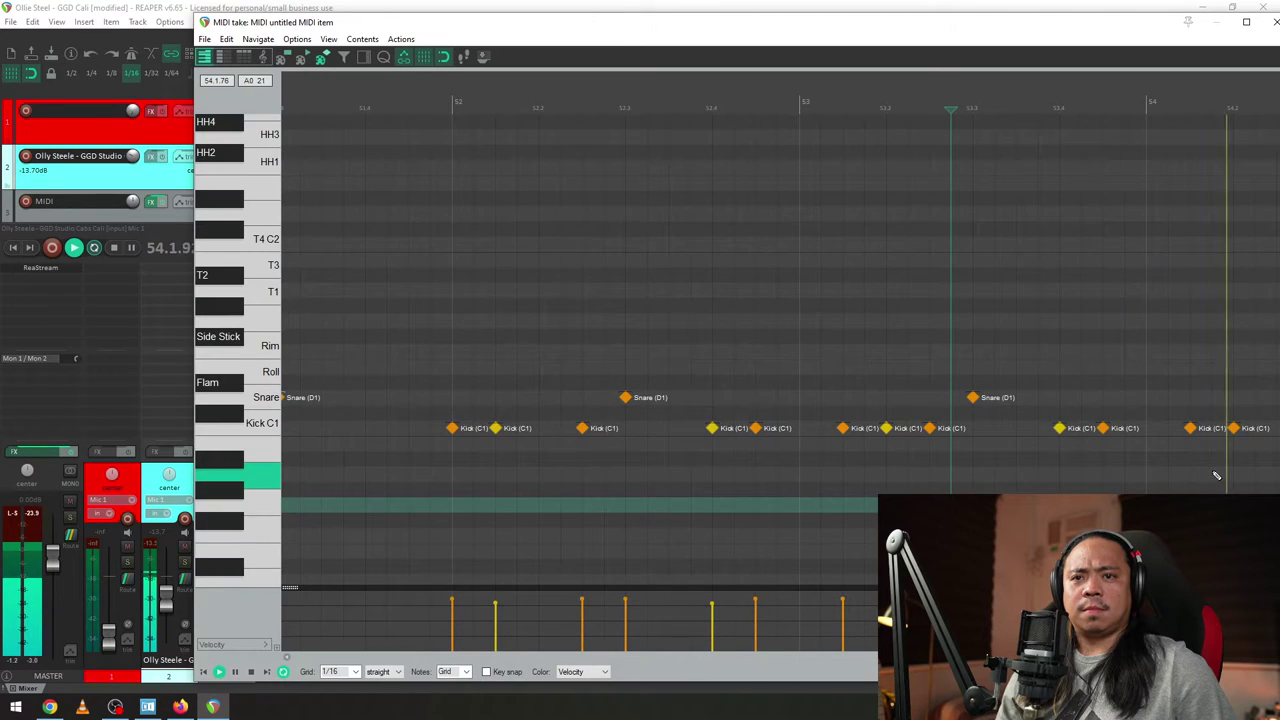
{"action": "key", "text": "space"}
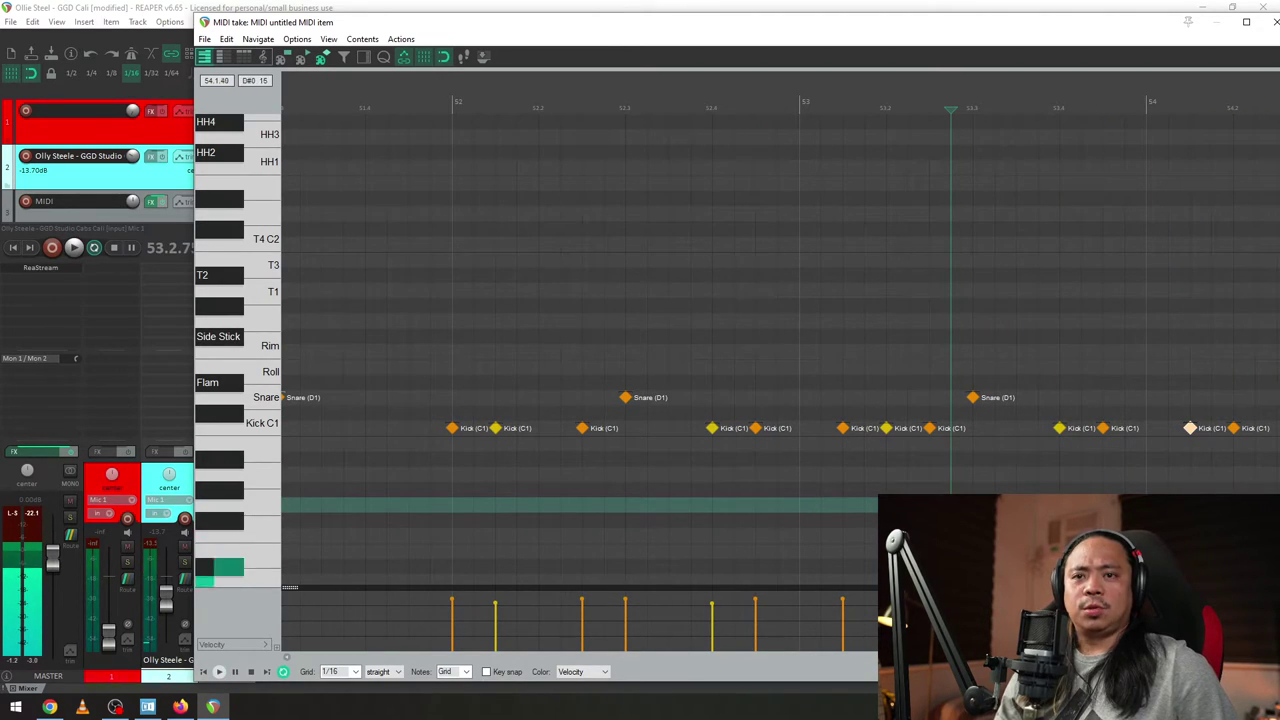
- Restore the velocity of the kick at 53.4.00 to 110
{"action": "left_click", "coordinate": [1060, 428]}
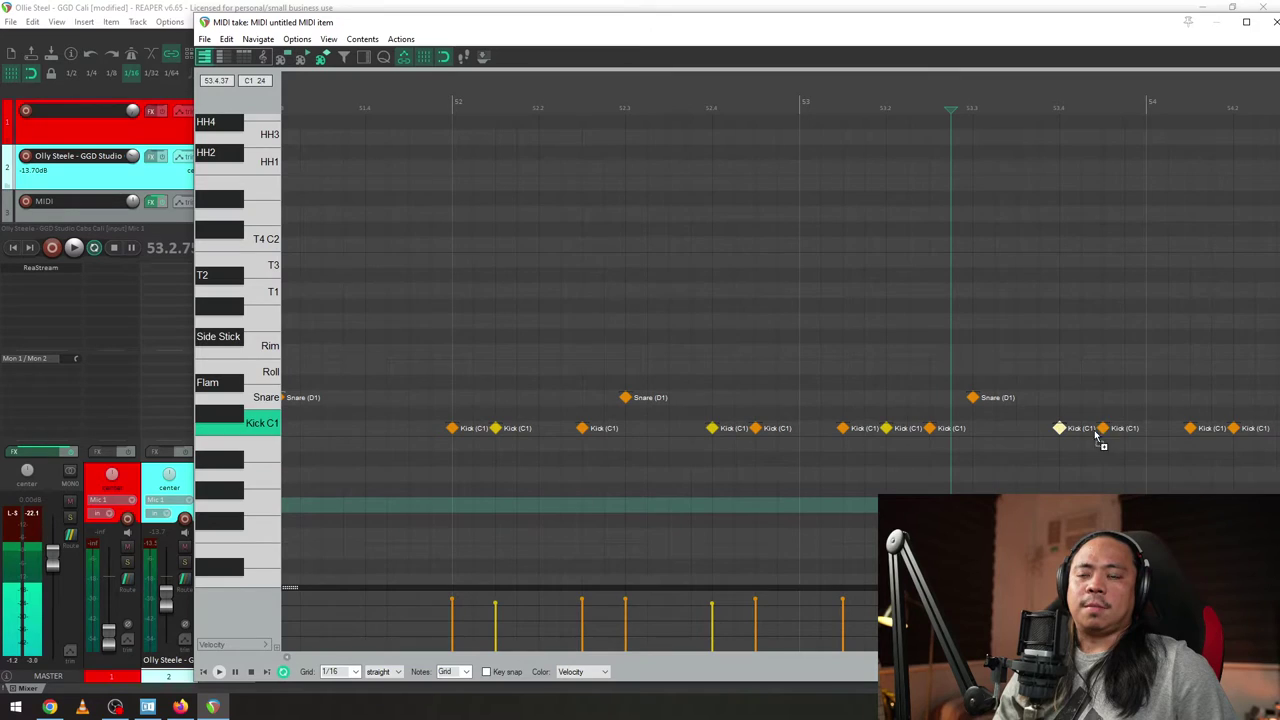
{"action": "right_click", "coordinate": [1103, 432]}
{"action": "left_click", "coordinate": [1110, 500]}
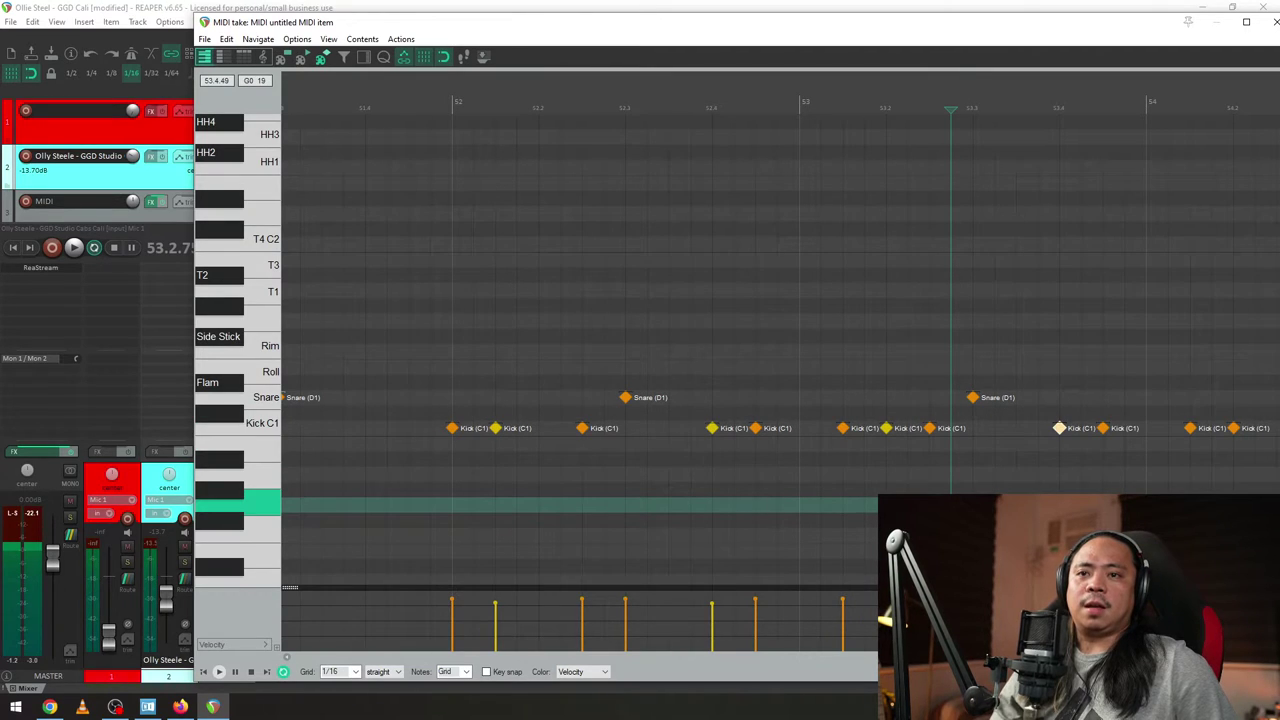
- Set the velocity of the kicks at 53.4.50 and 54.2.00 to 99
{"action": "left_click", "coordinate": [1103, 428]}
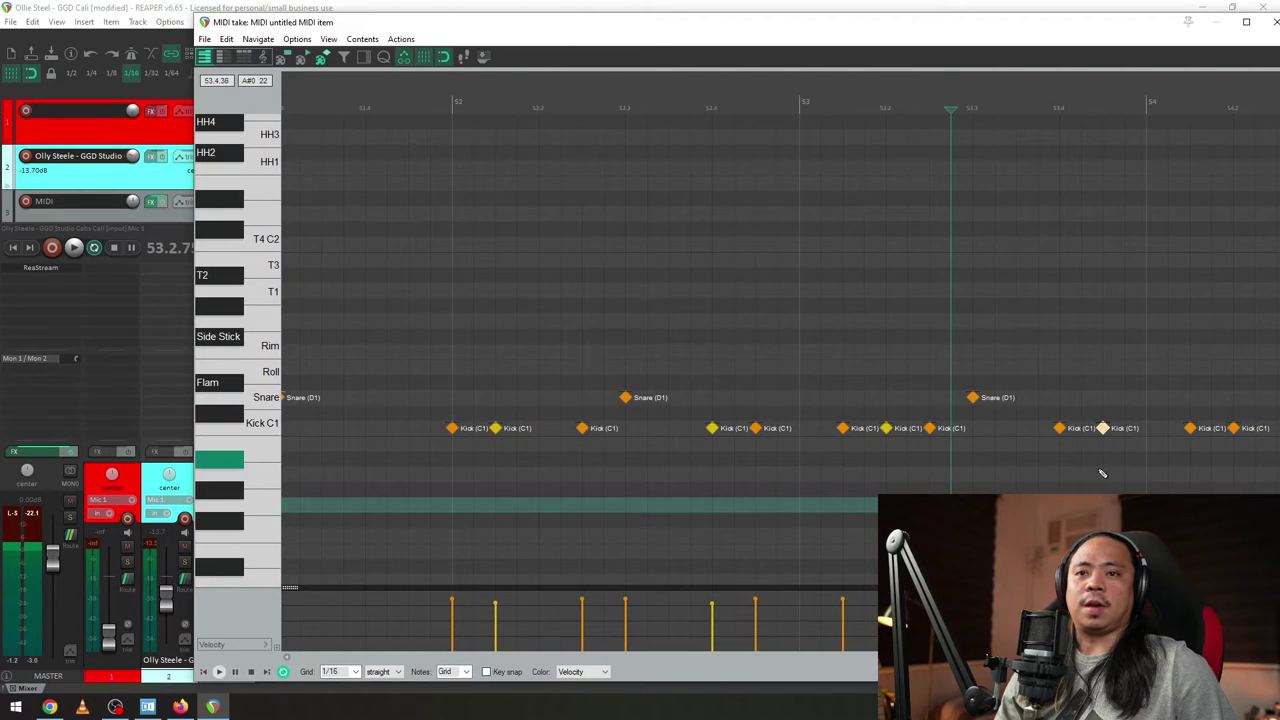
{"action": "left_click", "coordinate": [1233, 430], "text": "ctrl"}
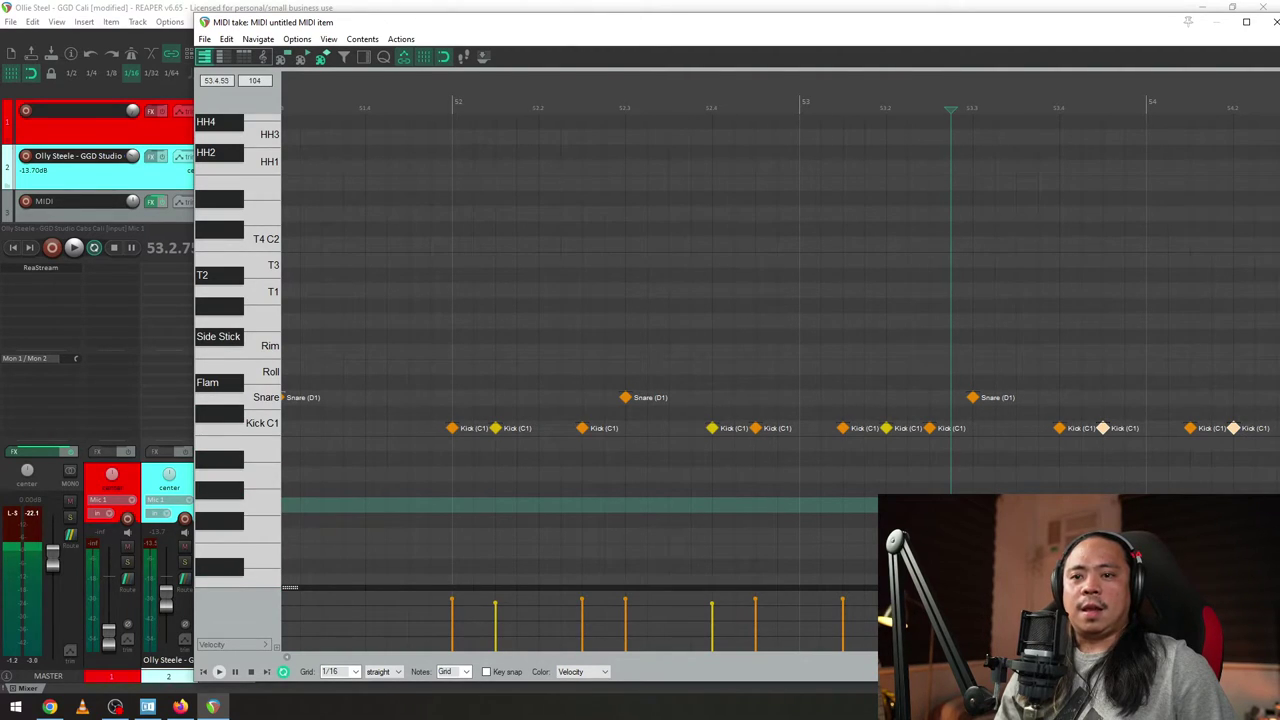
{"action": "key", "text": "alt"}
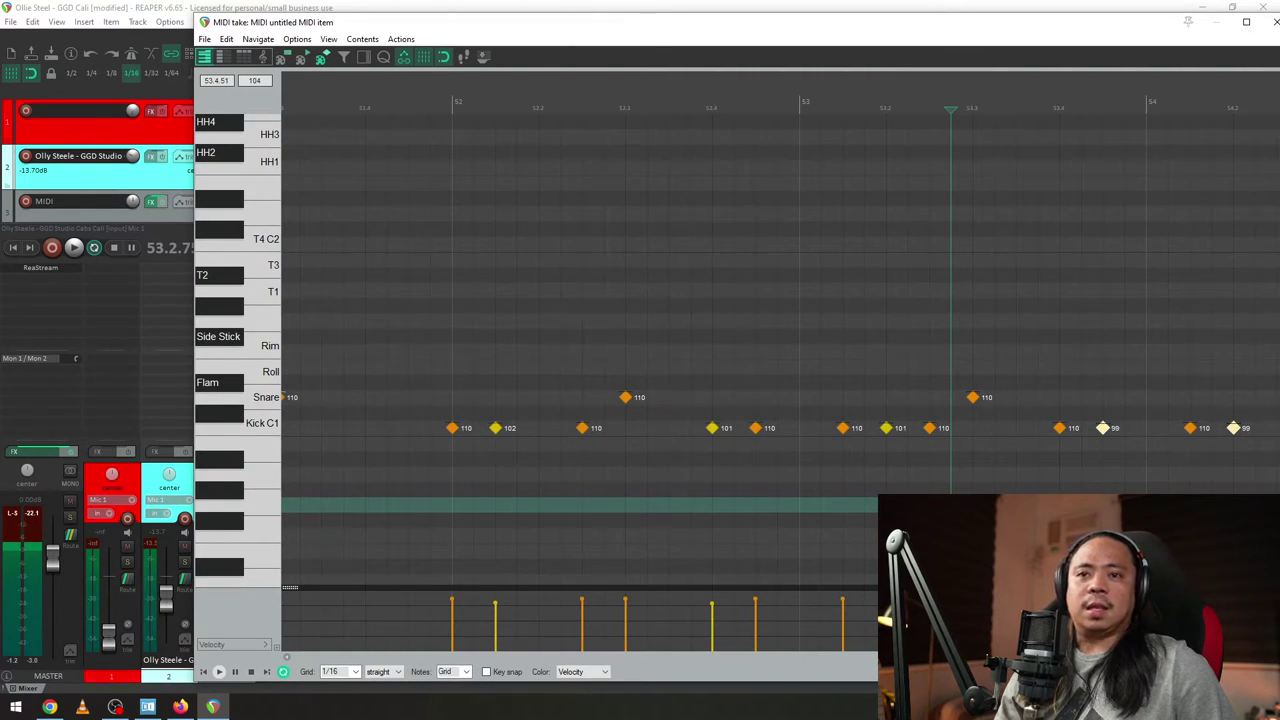
{"action": "key", "text": "alt"}
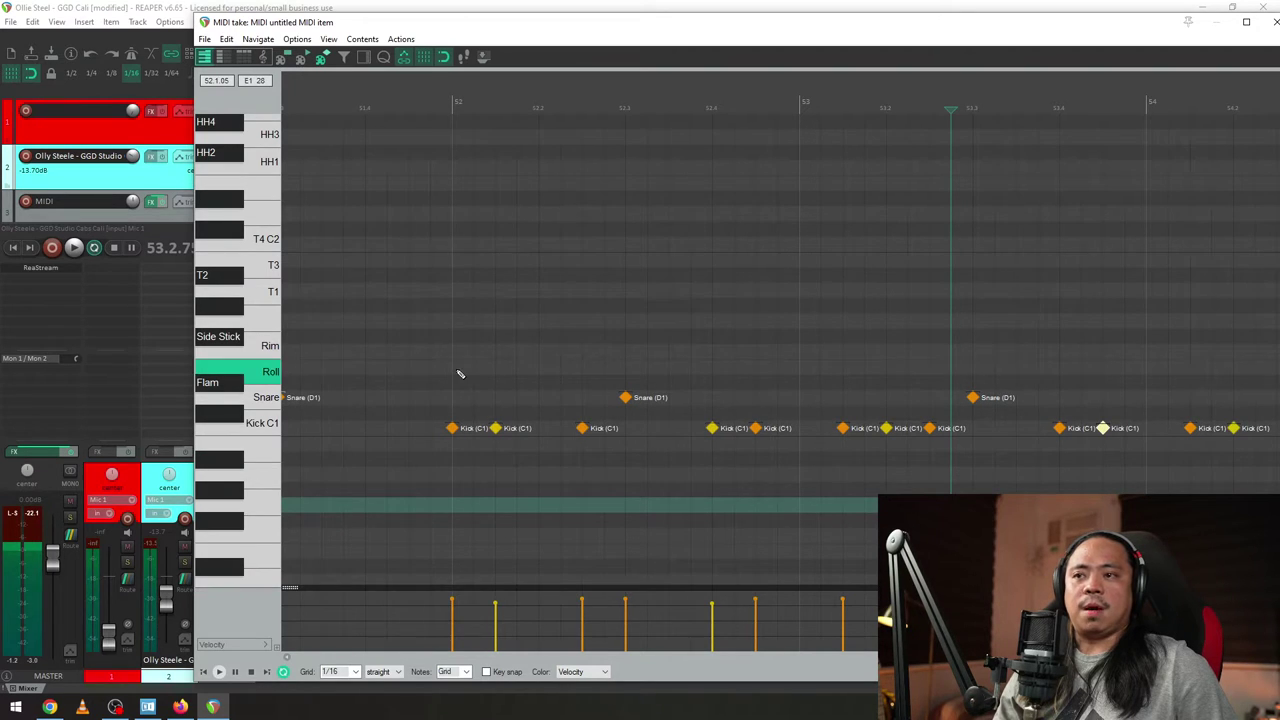
- Play back from the start of bar 52 and set the velocity of the kicks at 55.1.00 and 55.2.00 to 101
{"action": "scroll", "coordinate": [457, 371], "scroll_direction": "down", "scroll_amount": 5}
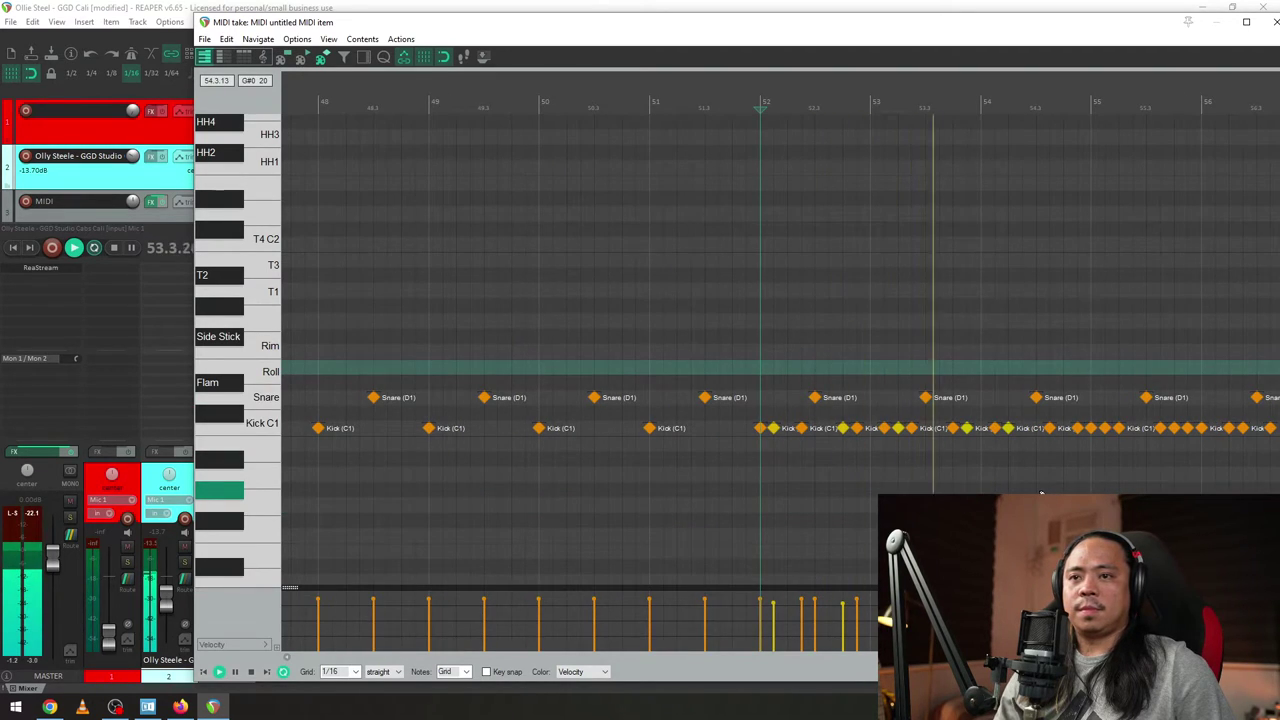
{"action": "key", "text": "space"}
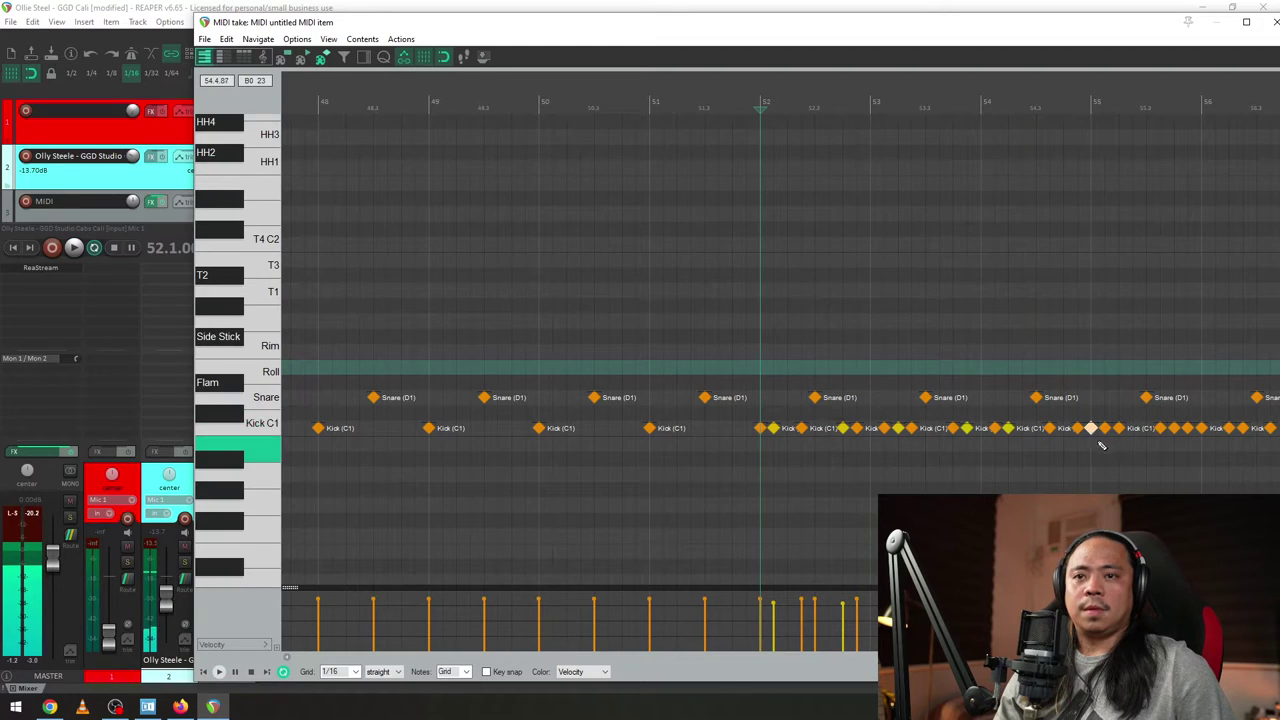
{"action": "key", "text": "alt"}
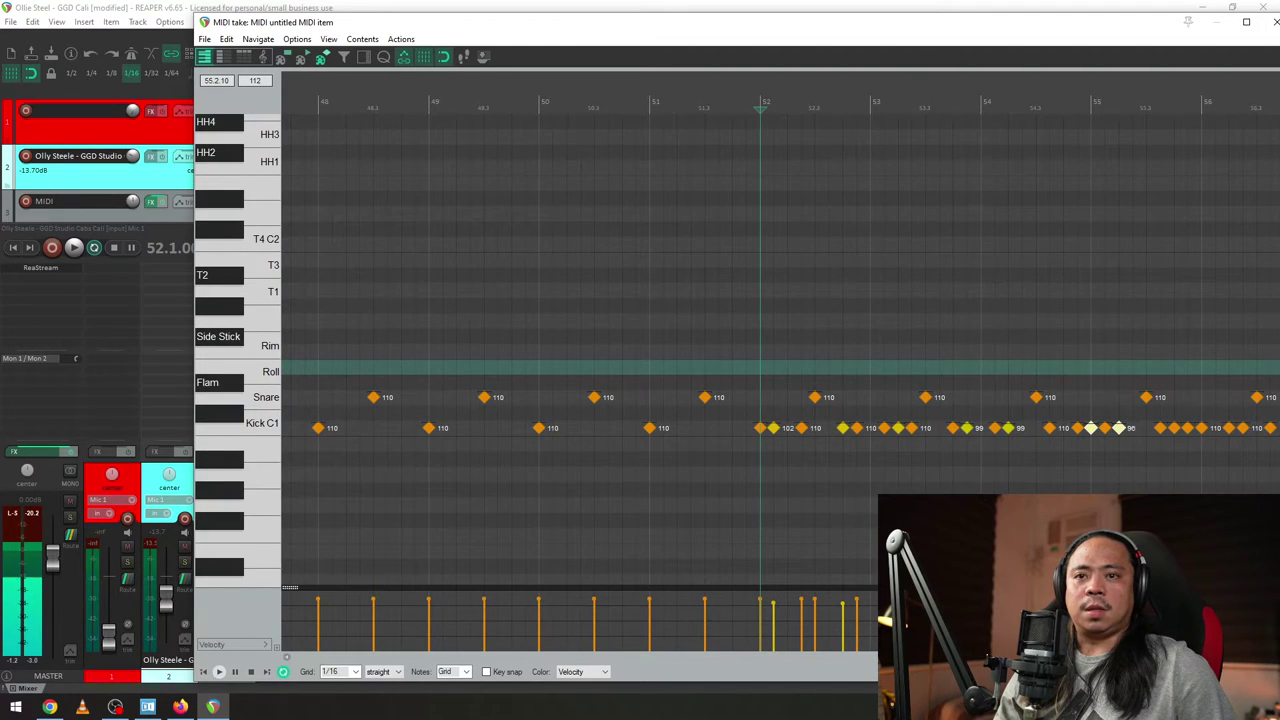
- Play back from 54.3.75 and set the velocity of the kicks at 55.4.00, 56.1.00 and 56.2.00 to 105
{"action": "left_click", "coordinate": [1062, 475]}
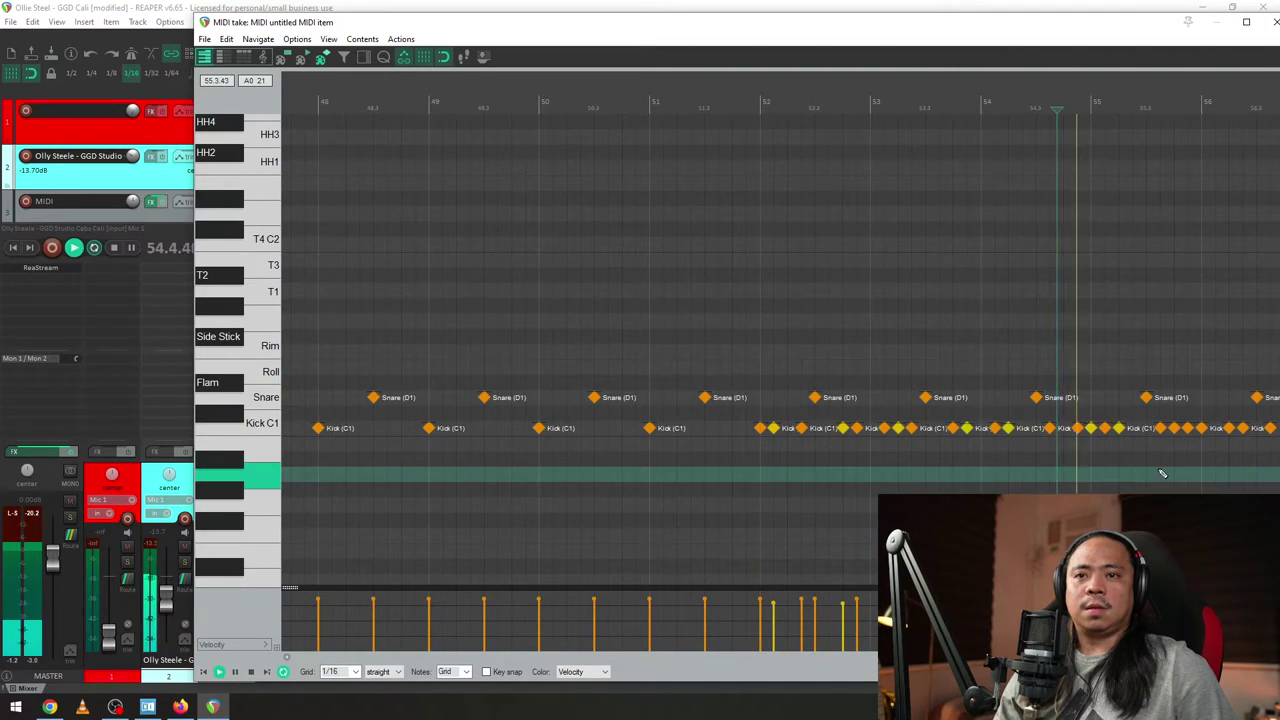
{"action": "left_click", "coordinate": [1174, 428]}
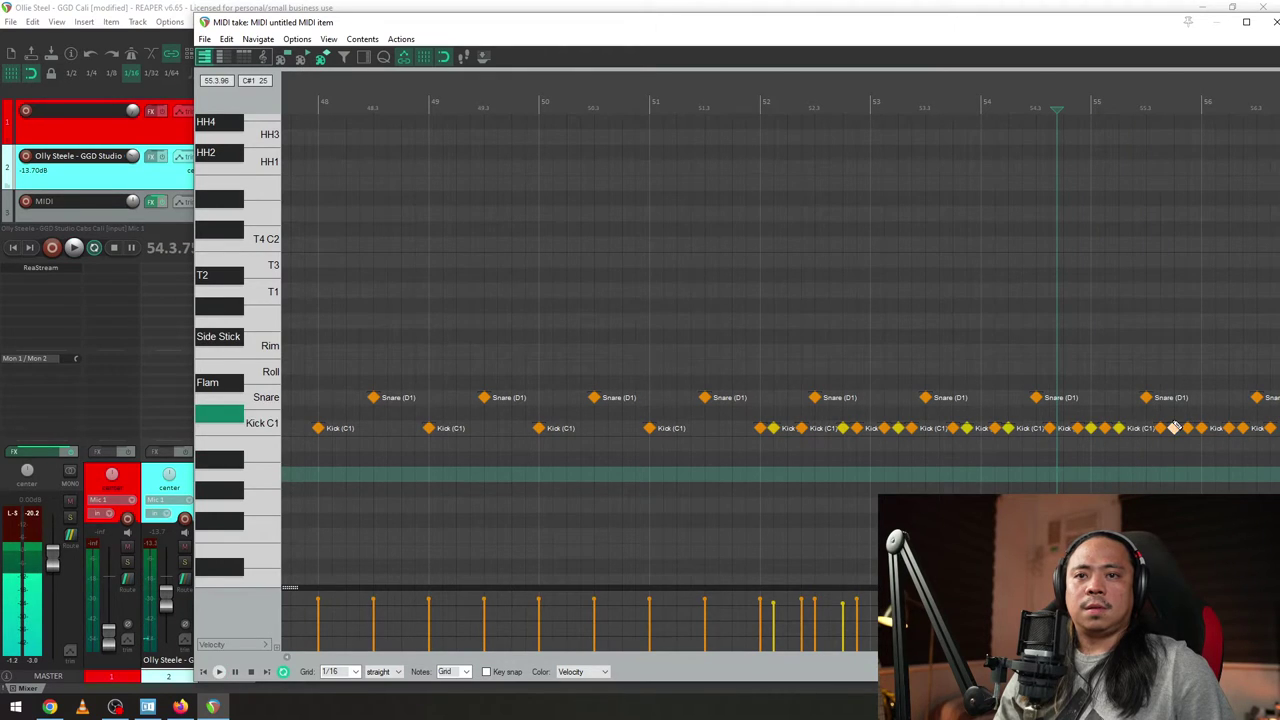
{"action": "left_click", "coordinate": [1201, 428], "text": "ctrl"}
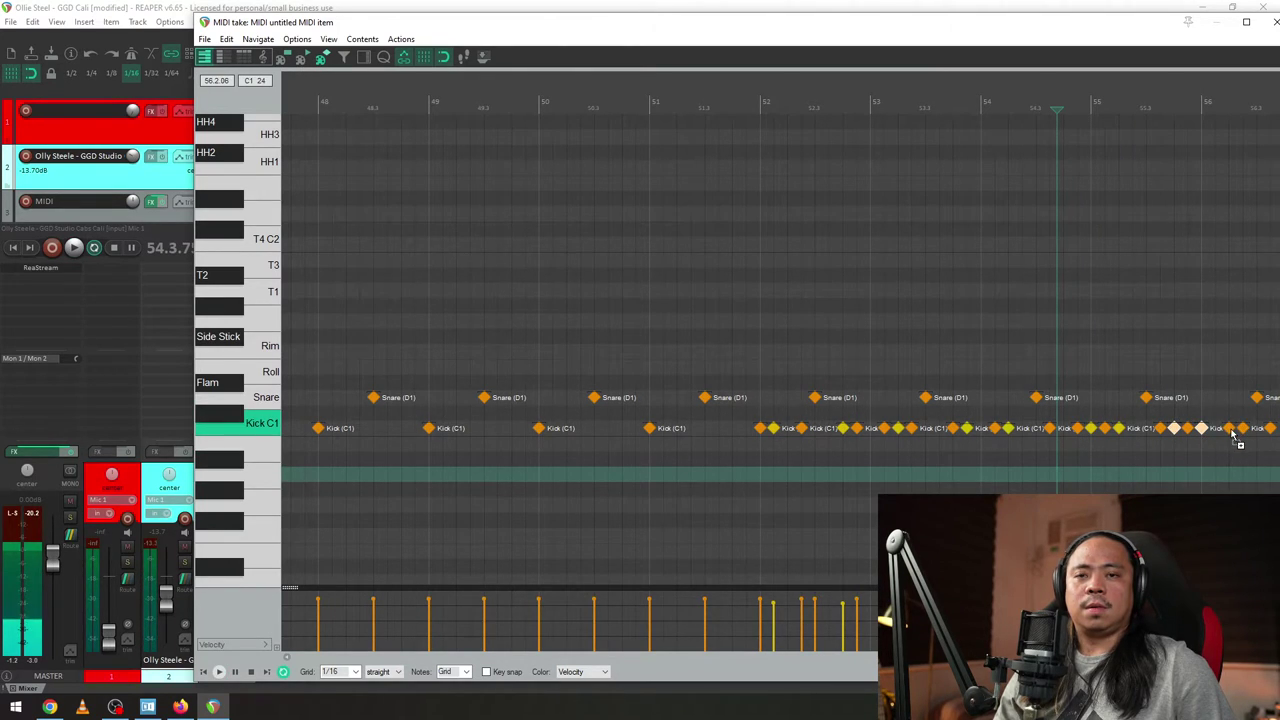
{"action": "left_click", "coordinate": [1229, 428], "text": "ctrl"}
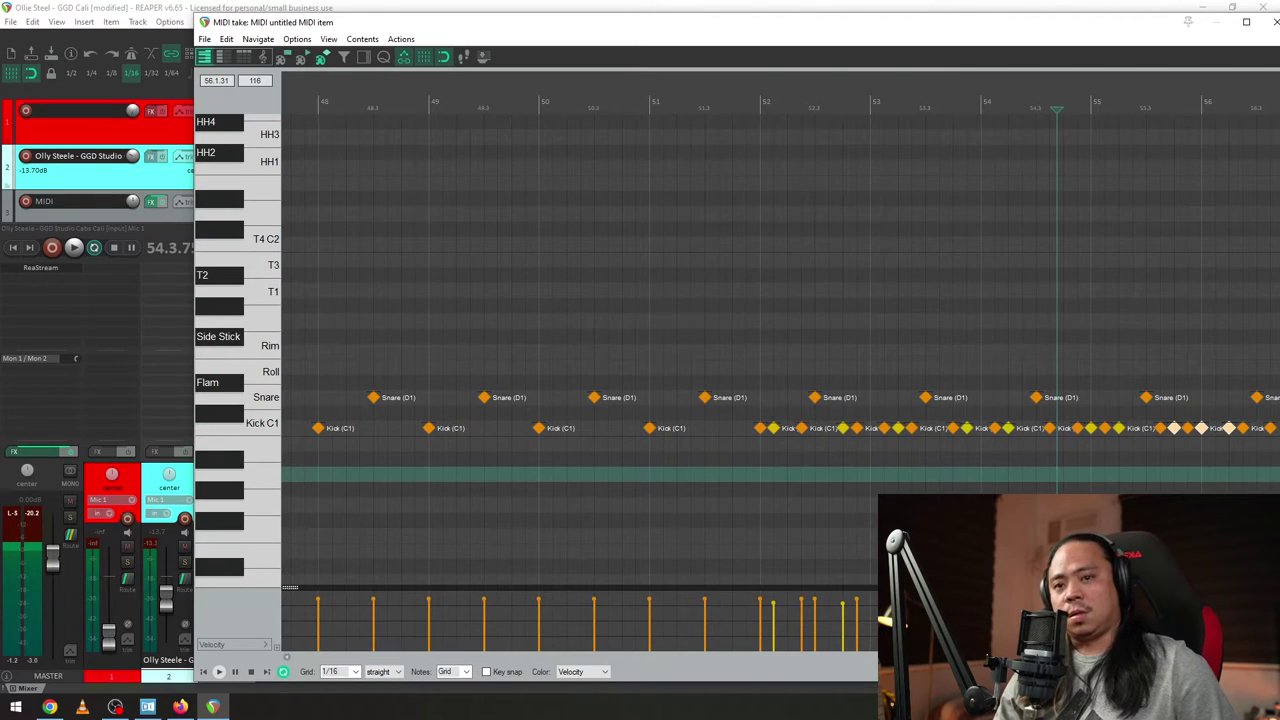
- Play back from 54.4.75 and set the velocity of the kick at 56.4.00 to 105
{"action": "left_click", "coordinate": [1082, 418]}
{"action": "scroll", "coordinate": [1082, 418], "scroll_direction": "up", "scroll_amount": 2}
{"action": "key", "text": "space"}
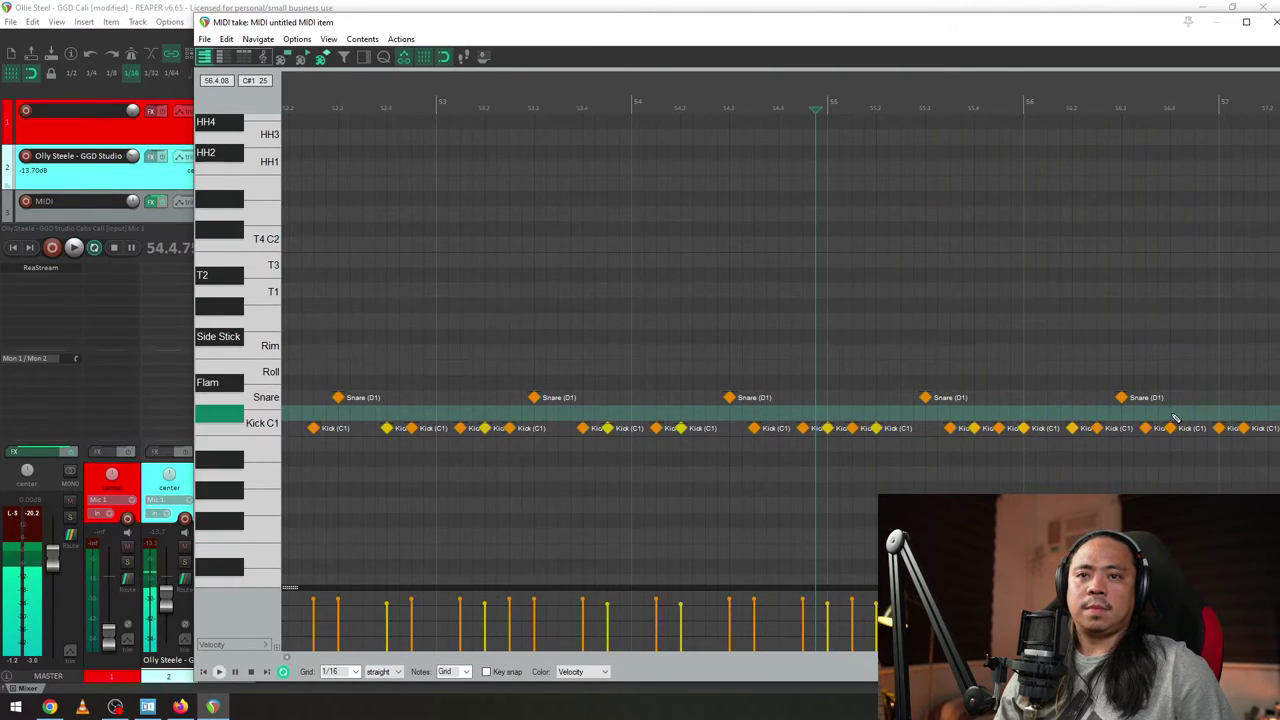
{"action": "key", "text": "space"}
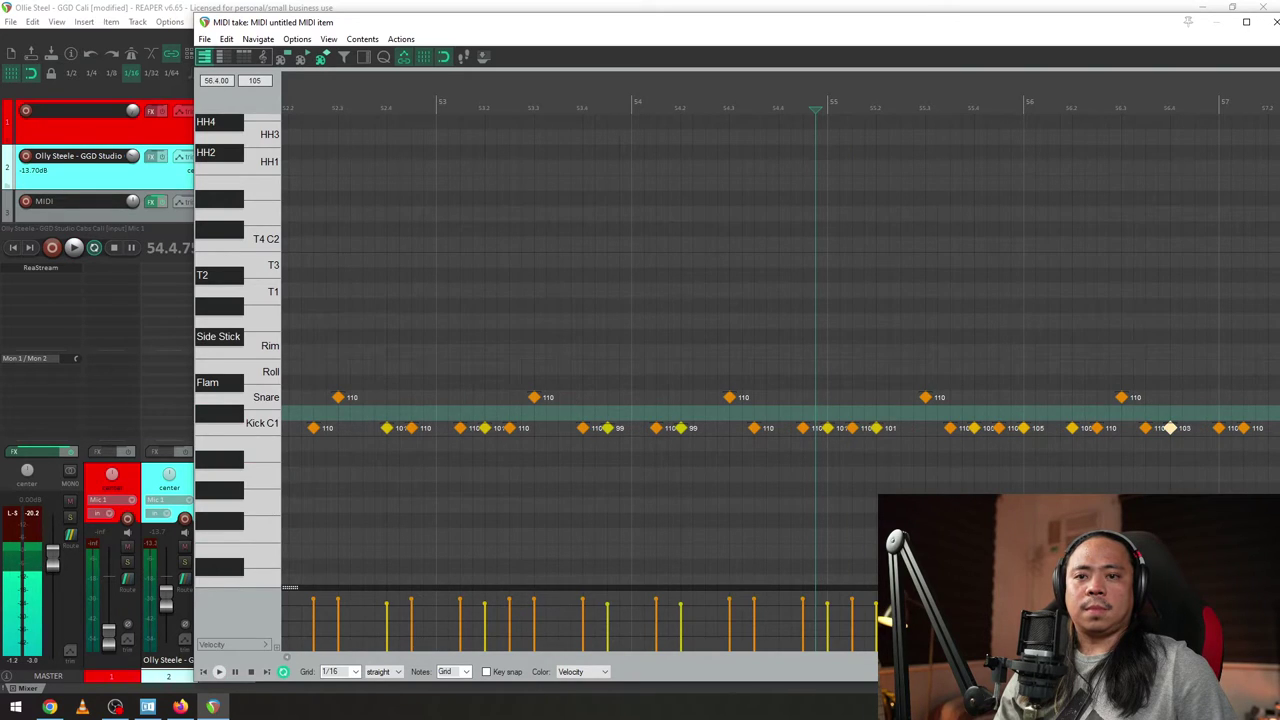
- Play back the part again from 54.4.75 to check the kick velocities in bars 55 and 56
{"action": "key", "text": "space"}
{"action": "scroll", "coordinate": [1105, 430], "scroll_direction": "up", "scroll_amount": 3}
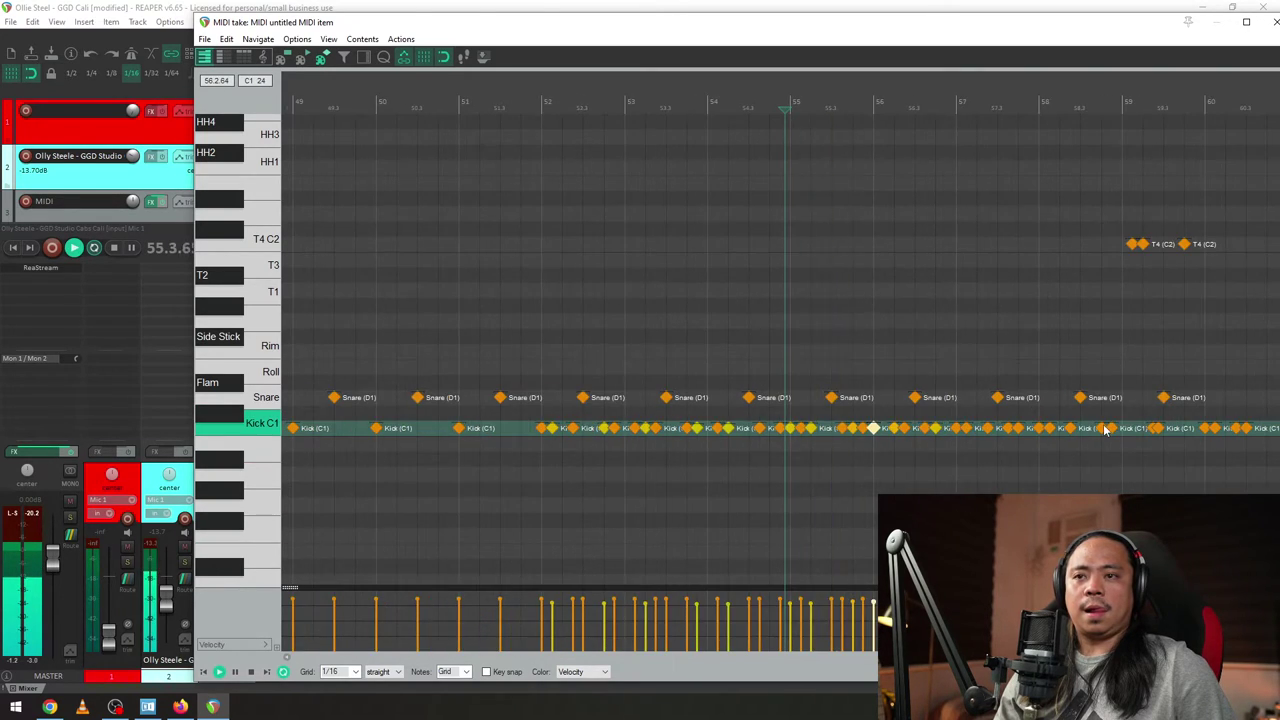
{"action": "key", "text": "space"}
{"action": "key", "text": "space"}
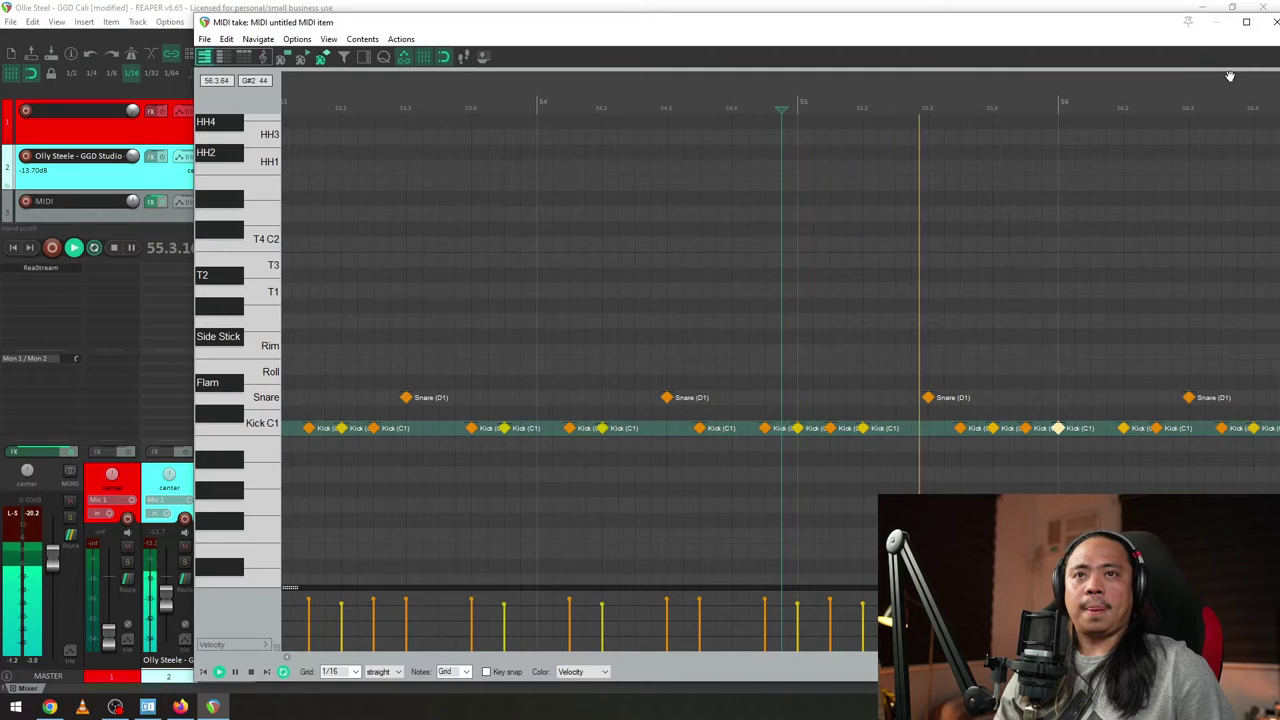
- Lower the velocity of the kick at 57.1.50 to 102 and of the kicks at 57.4.00 and 58.1.50 to 101
{"action": "left_click_drag", "start_coordinate": [1229, 75], "coordinate": [765, 75]}
{"action": "key", "text": "space"}
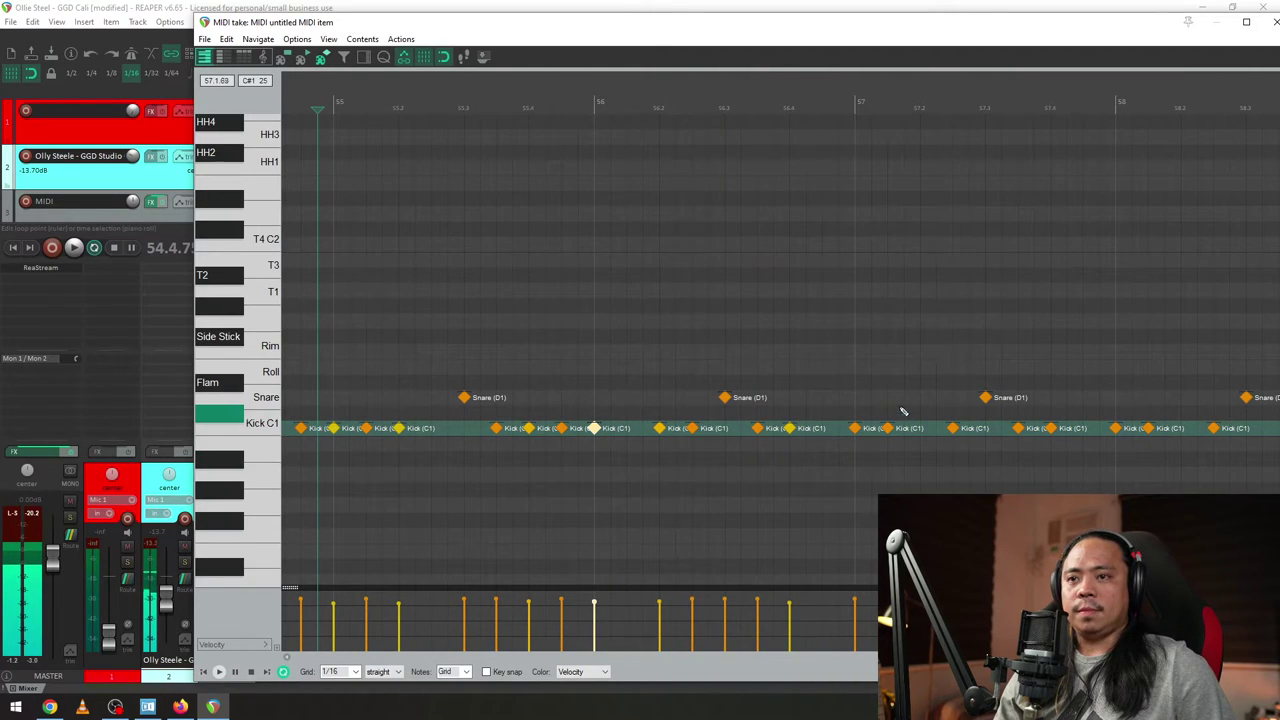
{"action": "left_click_drag", "start_coordinate": [881, 603], "coordinate": [887, 601]}
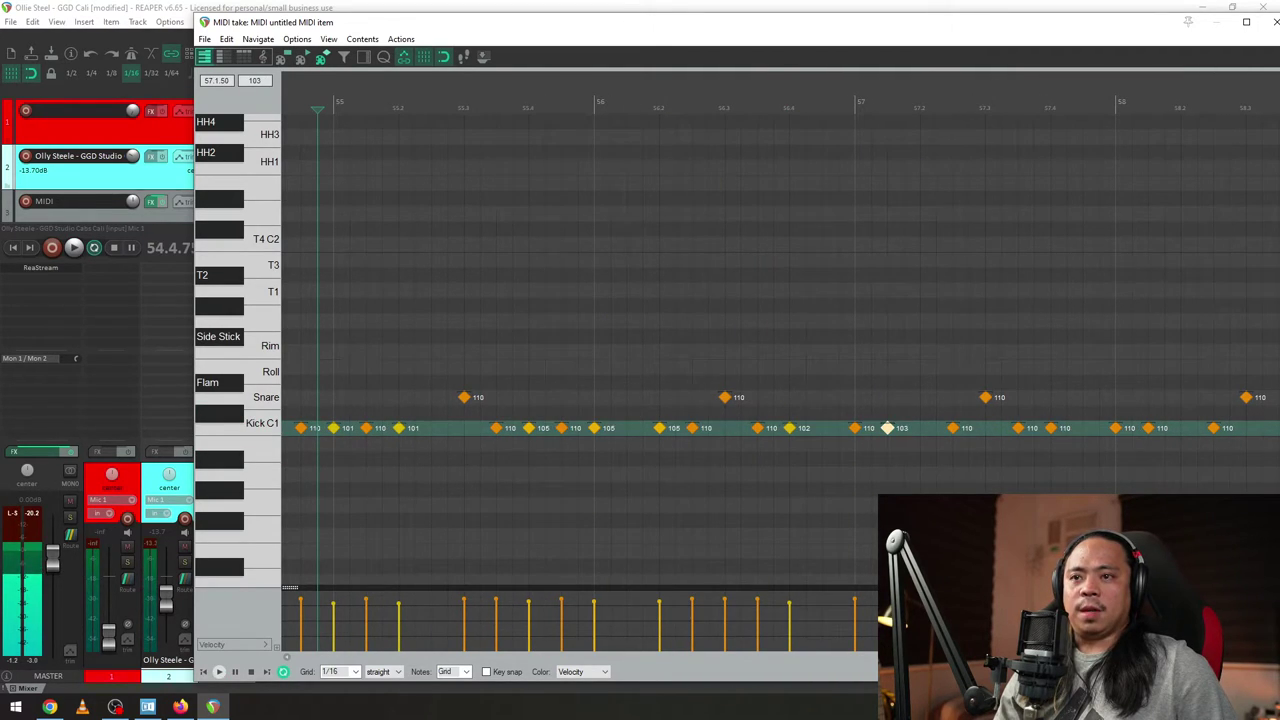
{"action": "key", "text": "v"}
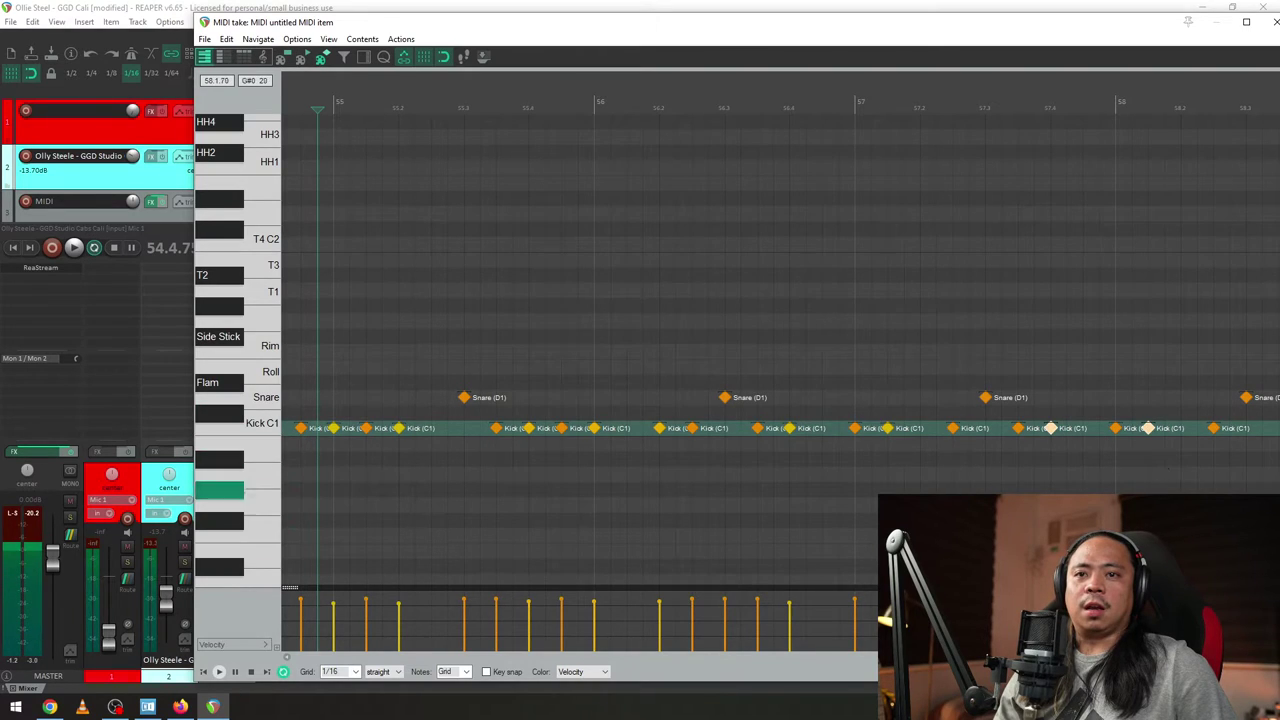
{"action": "key", "text": "v"}
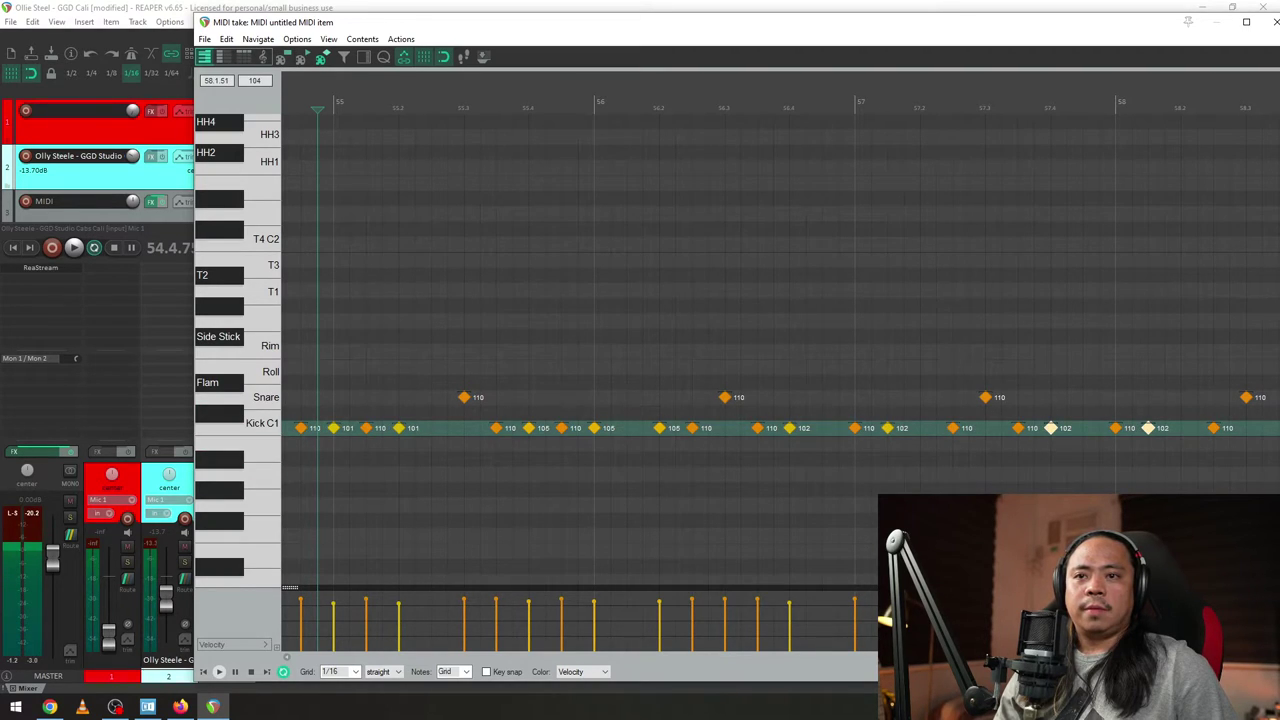
{"action": "key", "text": "v"}
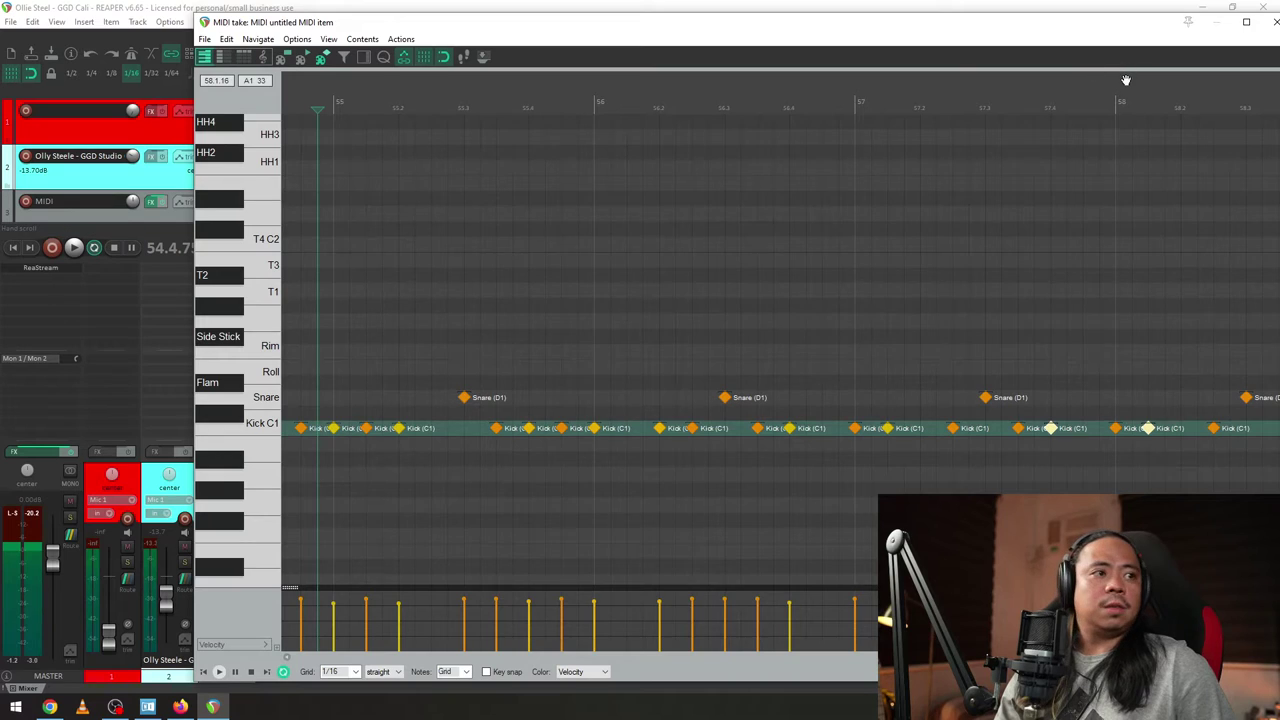
- Play back from 57.2 and lower the velocity of the kick at 58.4.50 to 99
{"action": "left_click_drag", "start_coordinate": [1126, 80], "coordinate": [865, 69]}
{"action": "left_click", "coordinate": [663, 291]}
{"action": "key", "text": "space"}
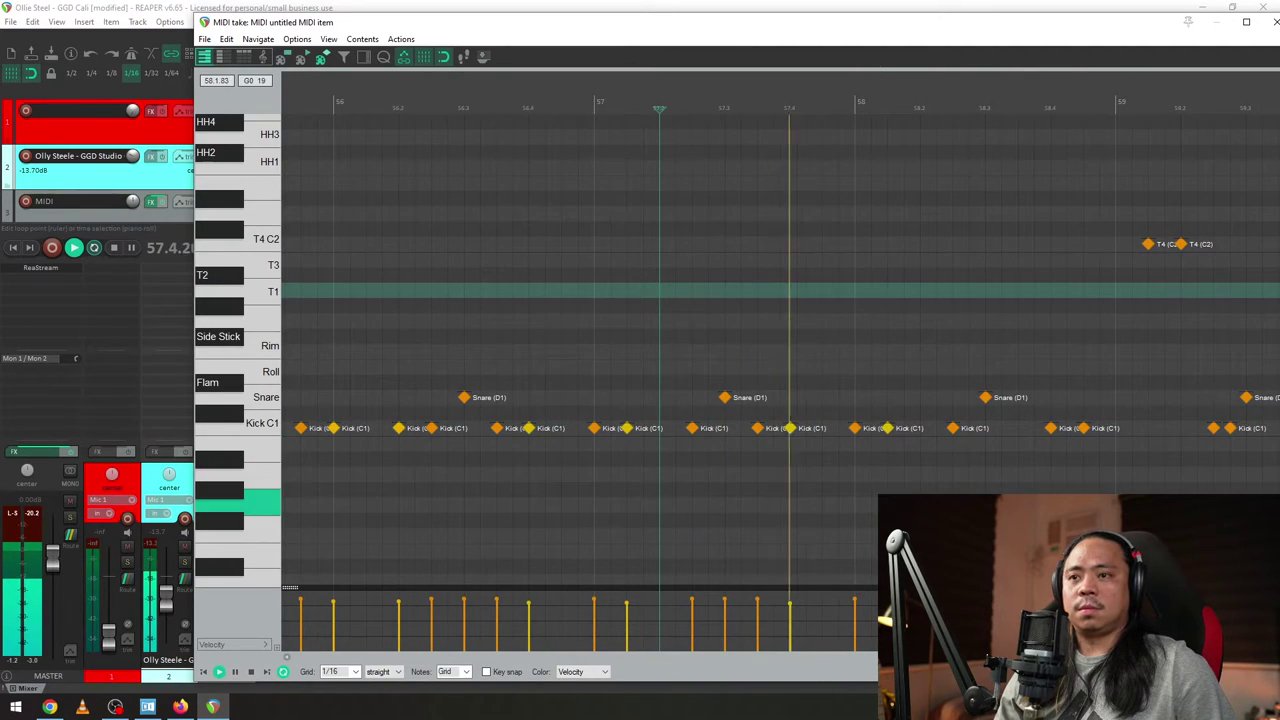
{"action": "key", "text": "space"}
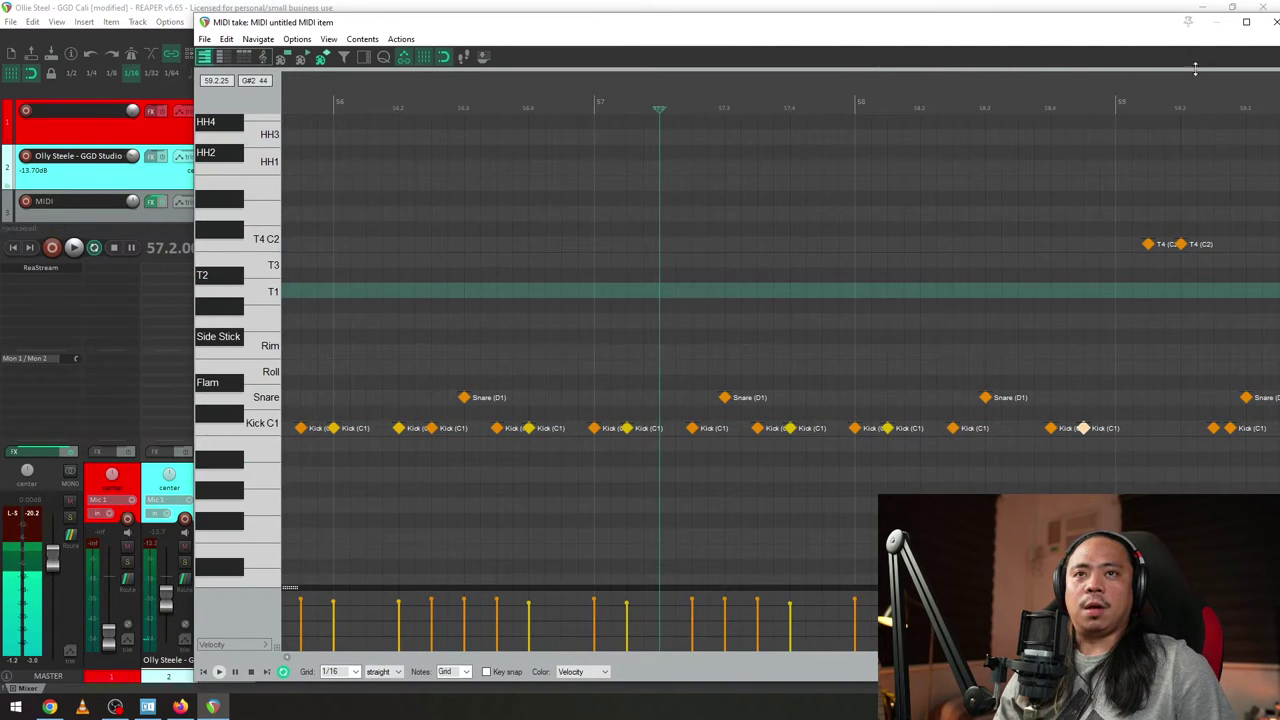
{"action": "key", "text": "v"}
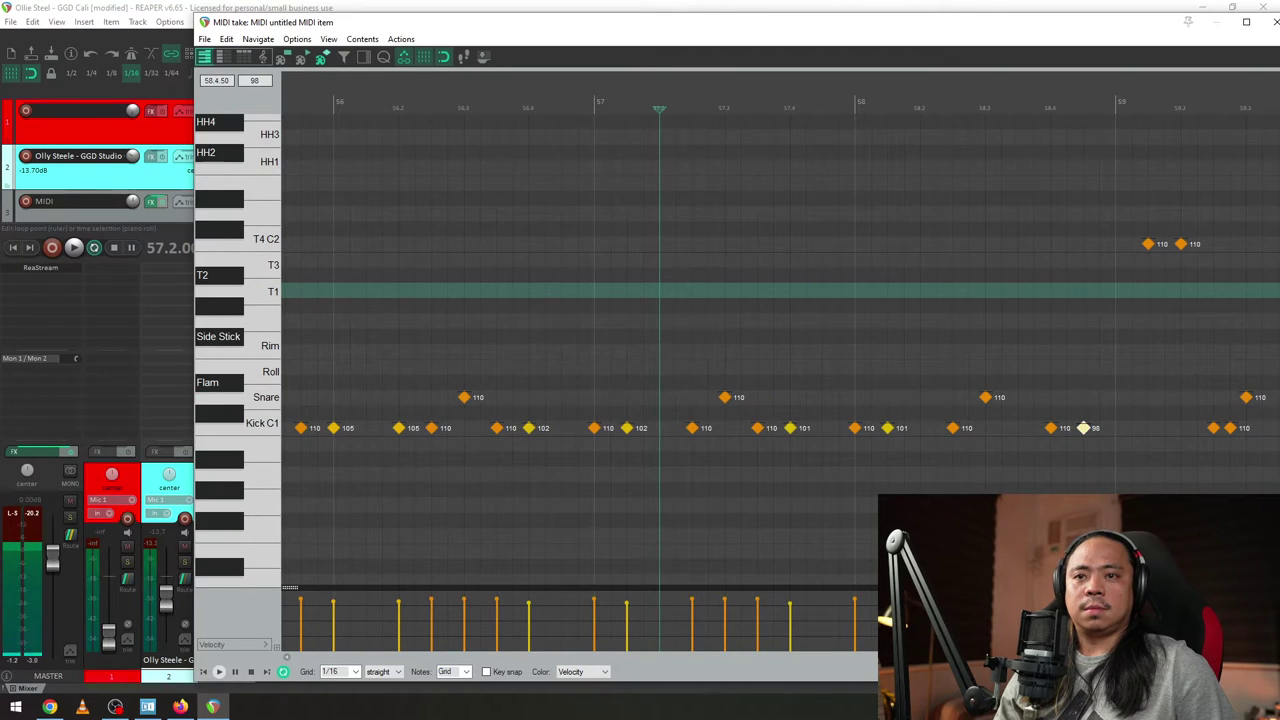
- Lower the velocity of the second T4 tom hit, at 59.2.00, to 102
{"action": "left_click", "coordinate": [1181, 243]}
{"action": "key", "text": "v"}
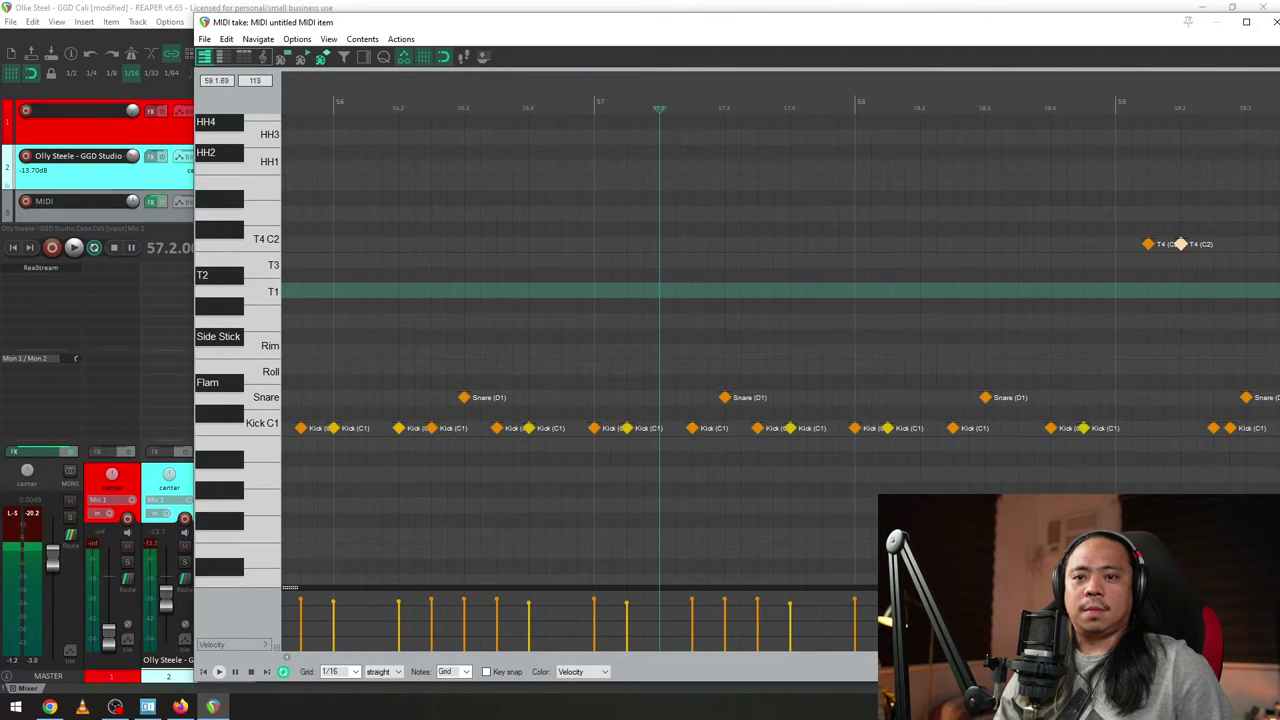
{"action": "key", "text": "v"}
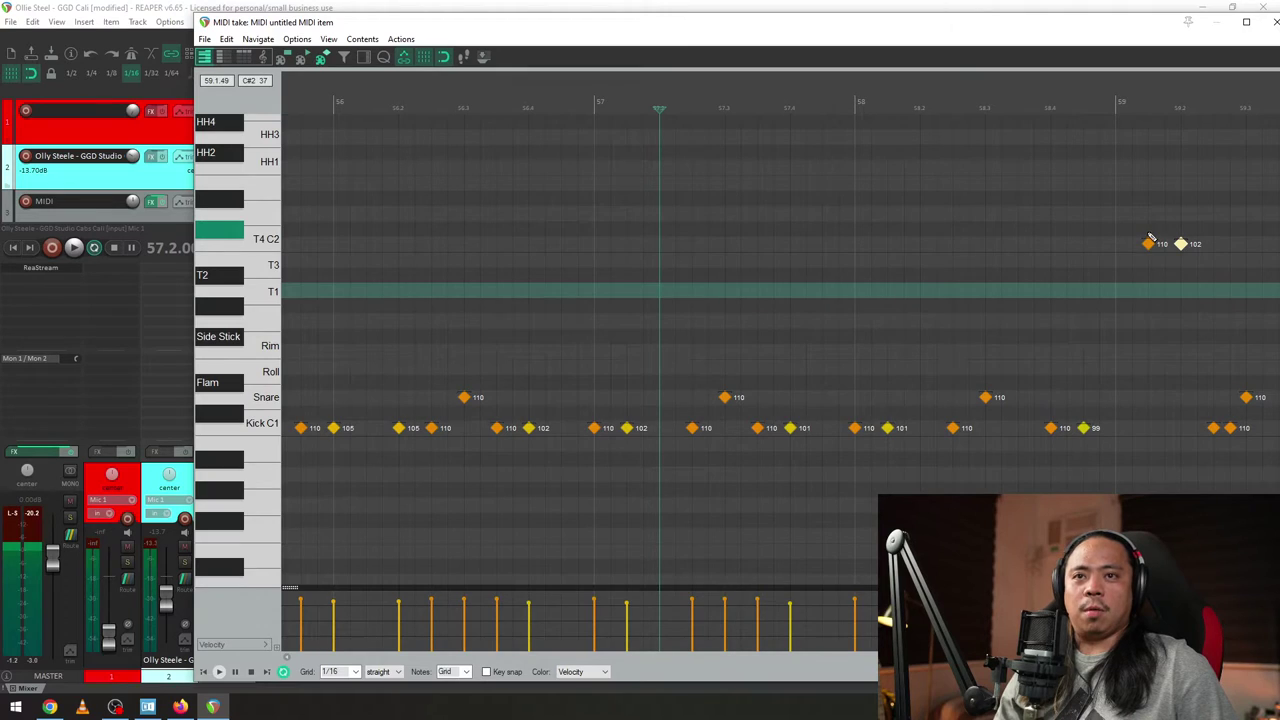
{"action": "key", "text": "v"}
- Try lowering the velocity of the kick at 59.2.75, just before the measure 59 snare, to 103
{"action": "left_click_drag", "start_coordinate": [1188, 84], "coordinate": [915, 200]}
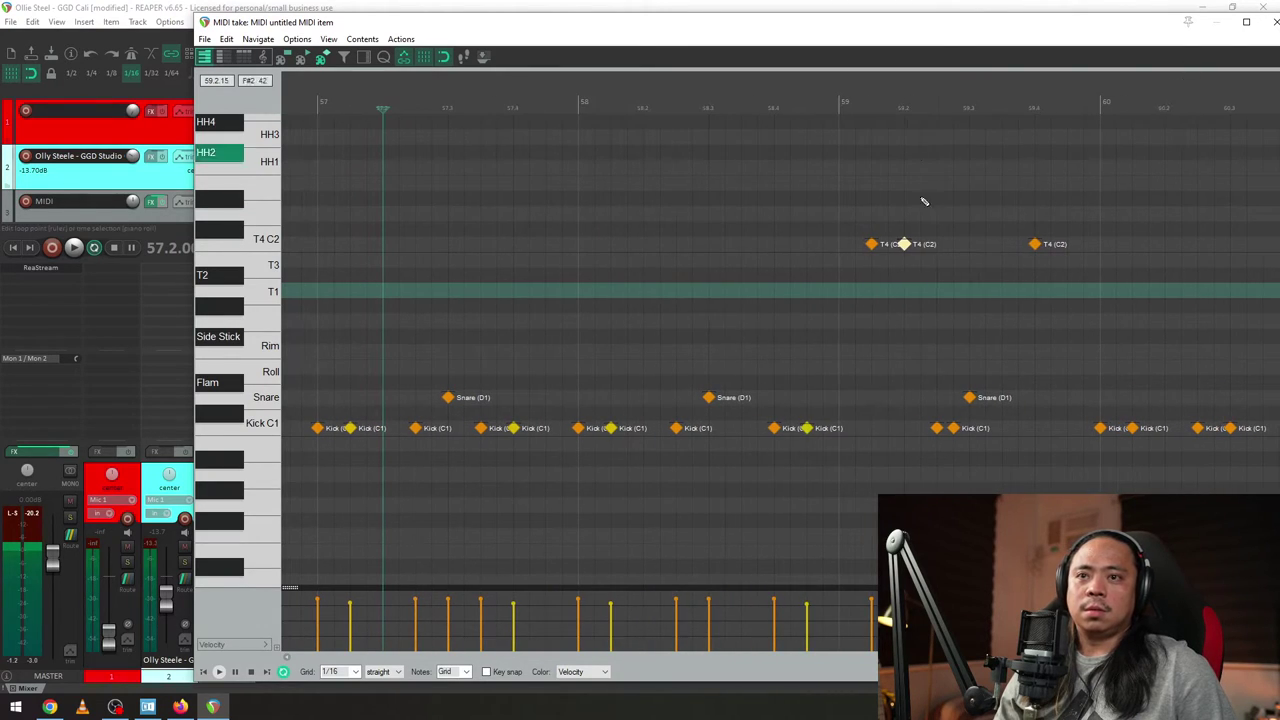
{"action": "left_click", "coordinate": [955, 429]}
{"action": "key", "text": "v"}
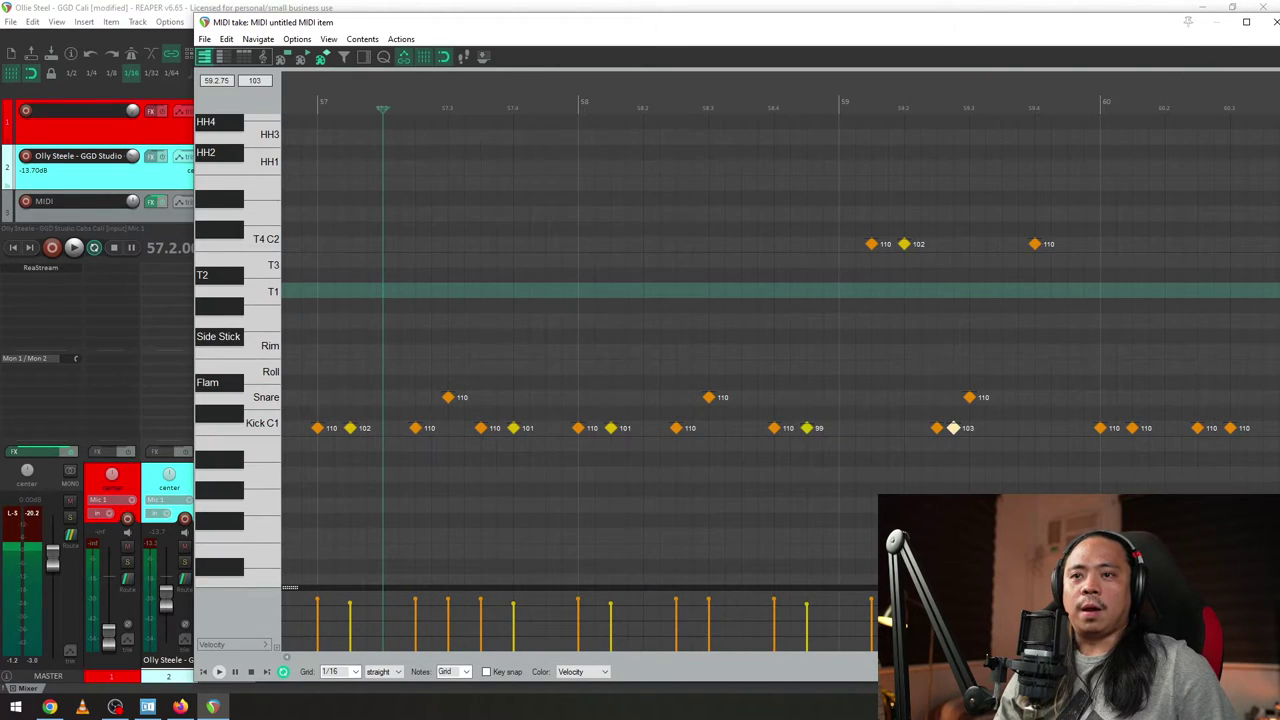
{"action": "left_click", "coordinate": [790, 334]}
{"action": "key", "text": "v"}
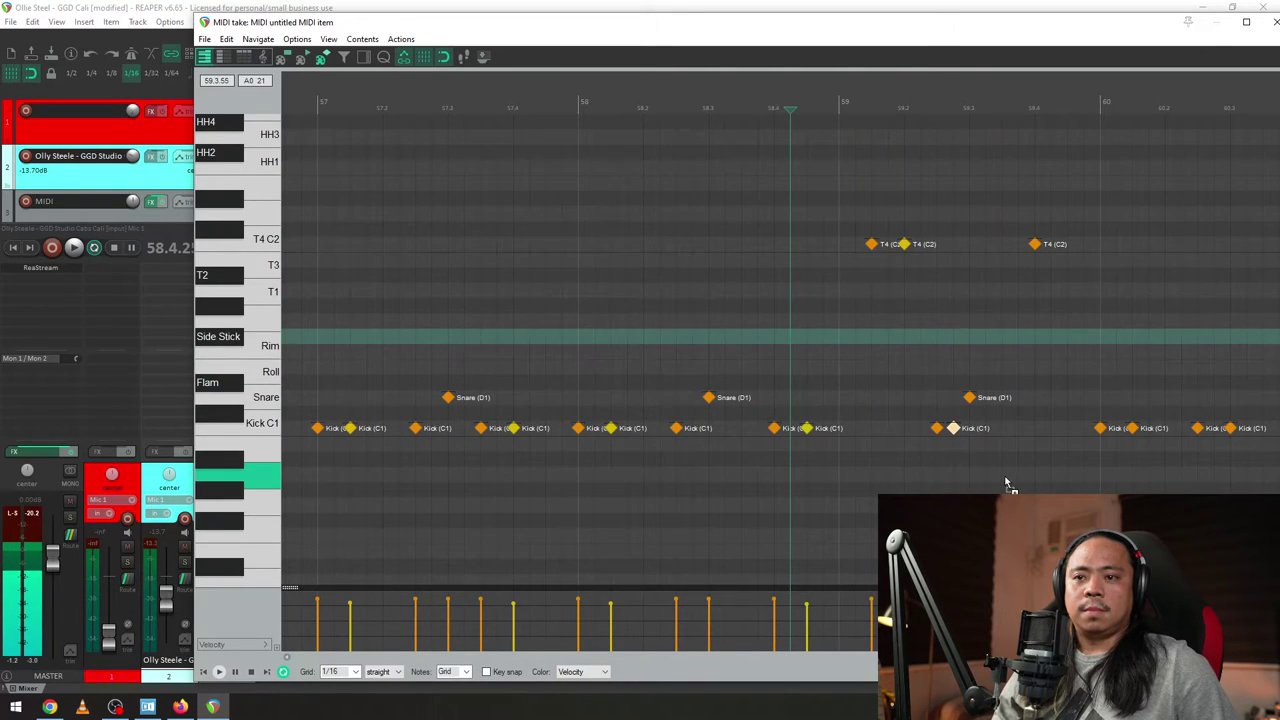
- Lower the velocity of the kick at 59.2.50, the first of the close pair before the snare, to about 103
{"action": "left_click", "coordinate": [936, 428]}
{"action": "key", "text": "v"}
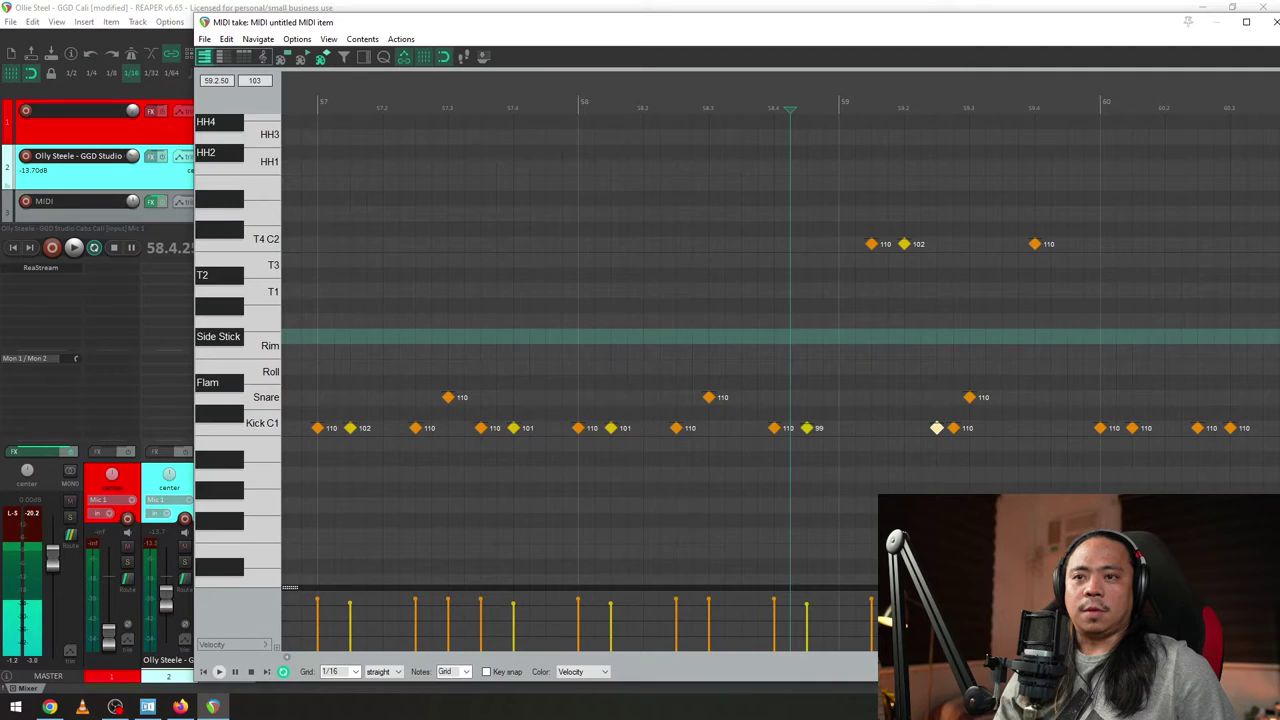
{"action": "scroll", "coordinate": [940, 575], "scroll_direction": "up", "scroll_amount": 2}
{"action": "key", "text": "v"}
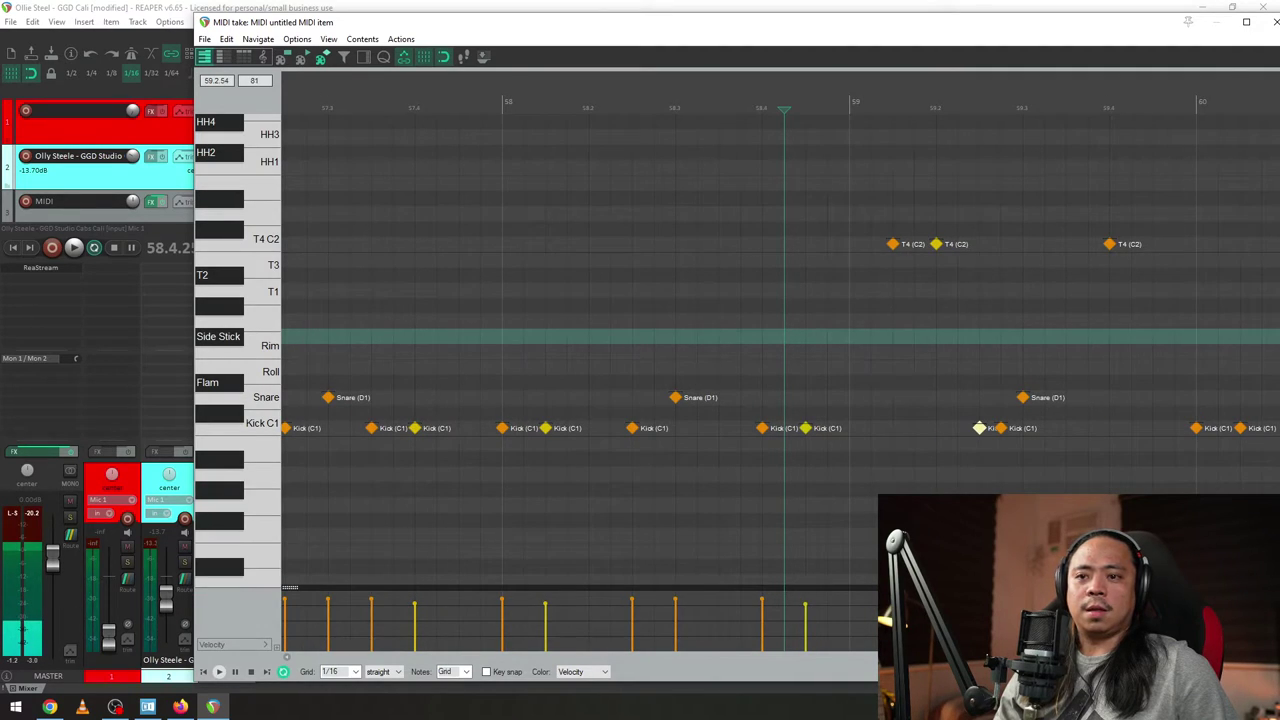
{"action": "key", "text": "v"}
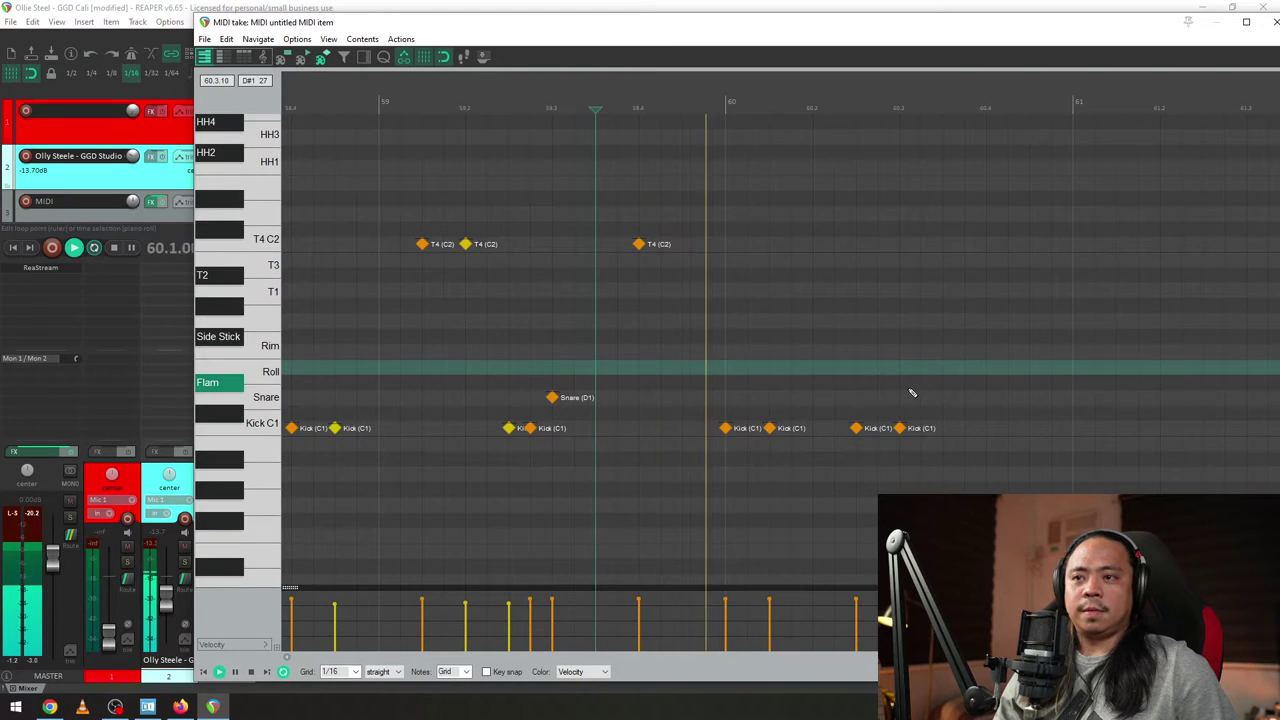
- Lower the velocities of the kicks at 60.1.00 and 60.2.50 together to 101
{"action": "left_click", "coordinate": [769, 428]}
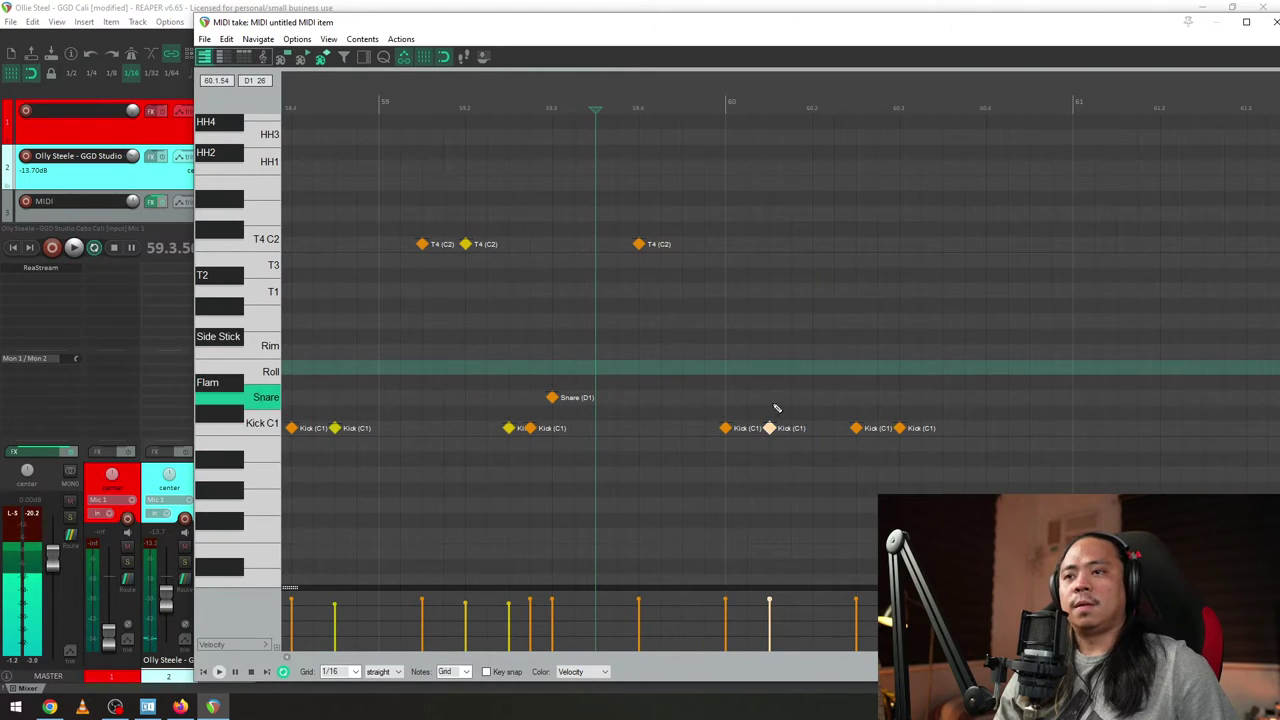
{"action": "left_click", "coordinate": [725, 428]}
{"action": "left_click", "coordinate": [851, 428], "text": "ctrl"}
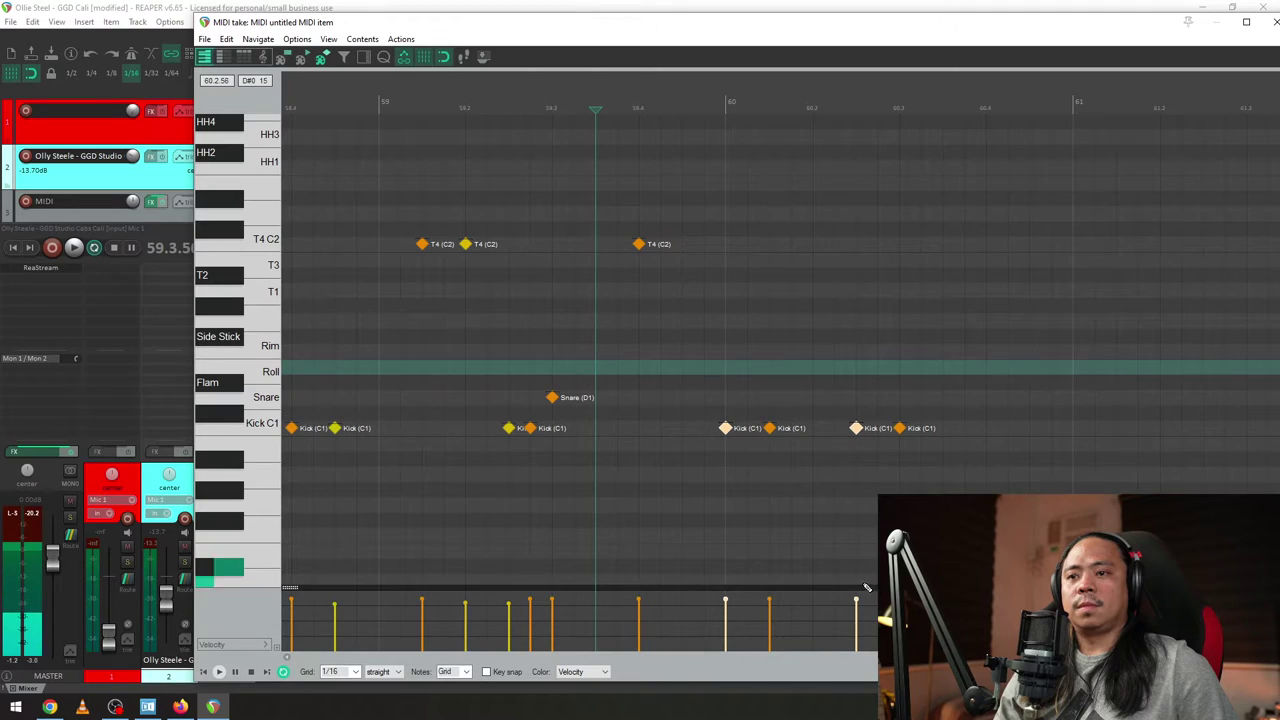
{"action": "left_click_drag", "start_coordinate": [856, 601], "coordinate": [857, 605]}
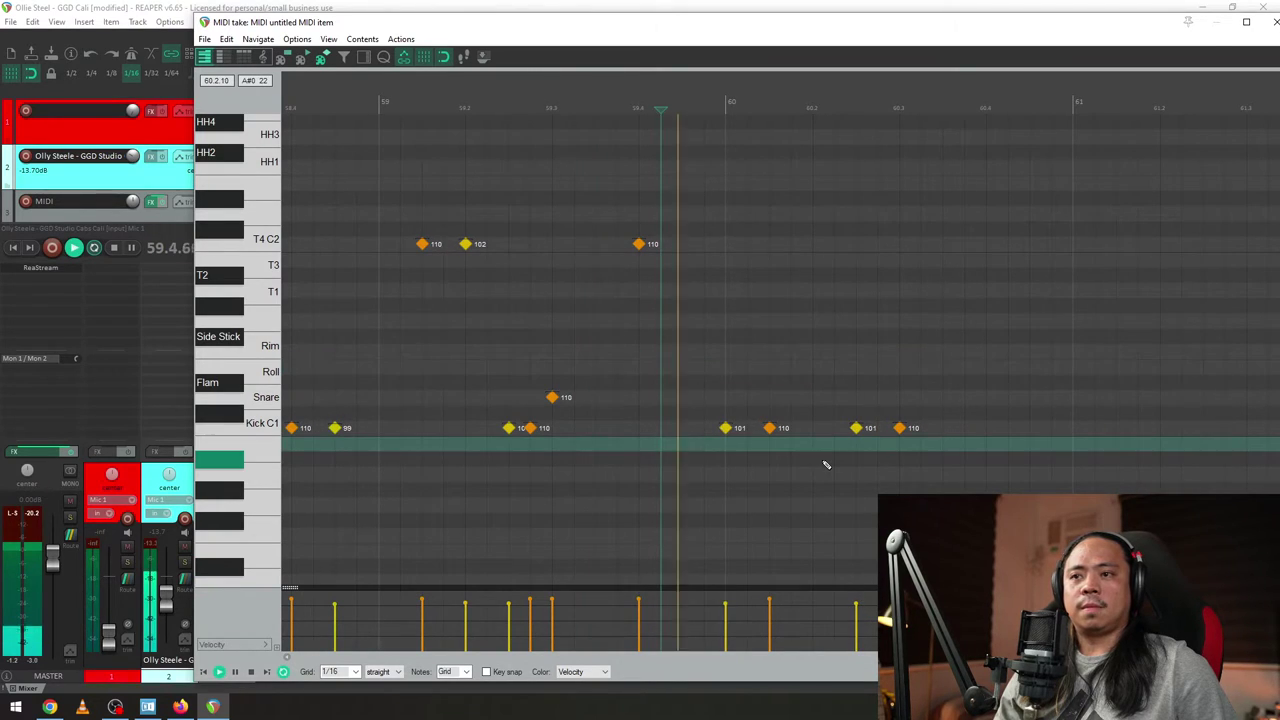
- Zoom out to the whole drum pattern and play it from the beginning
{"action": "scroll", "coordinate": [829, 460], "scroll_direction": "down", "scroll_amount": 5}
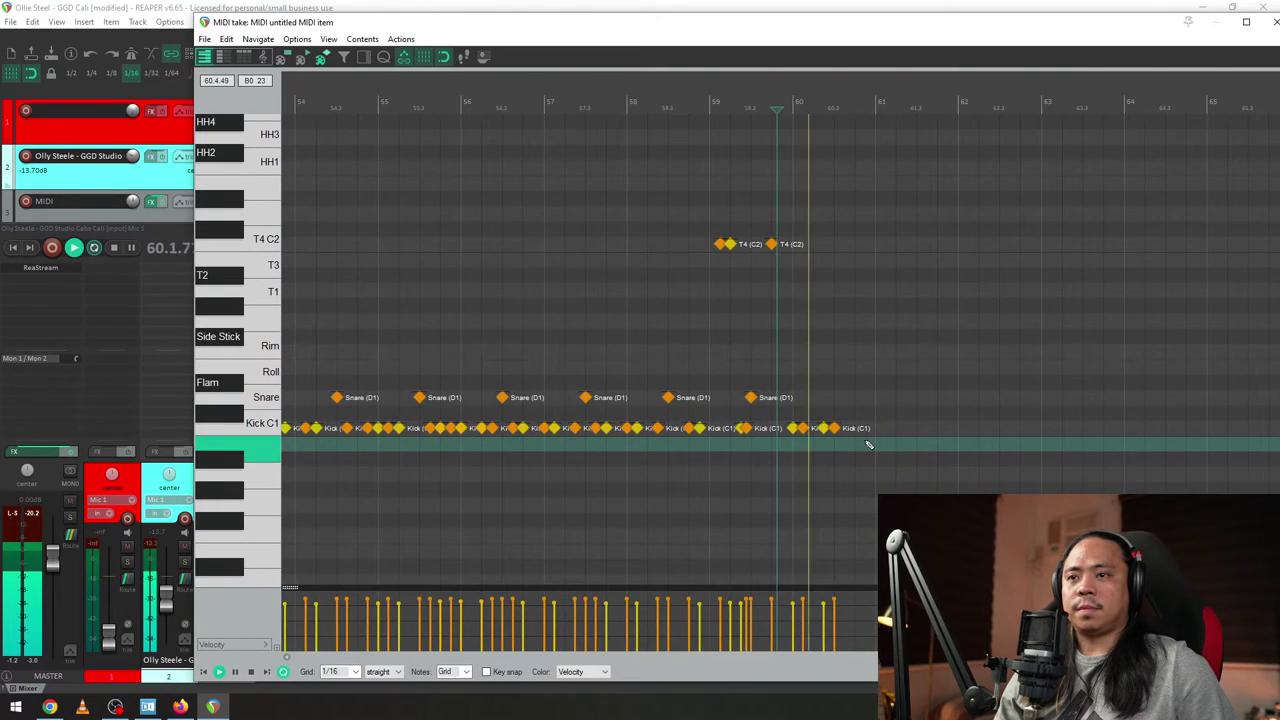
{"action": "scroll", "coordinate": [866, 443], "scroll_direction": "down", "scroll_amount": 8}
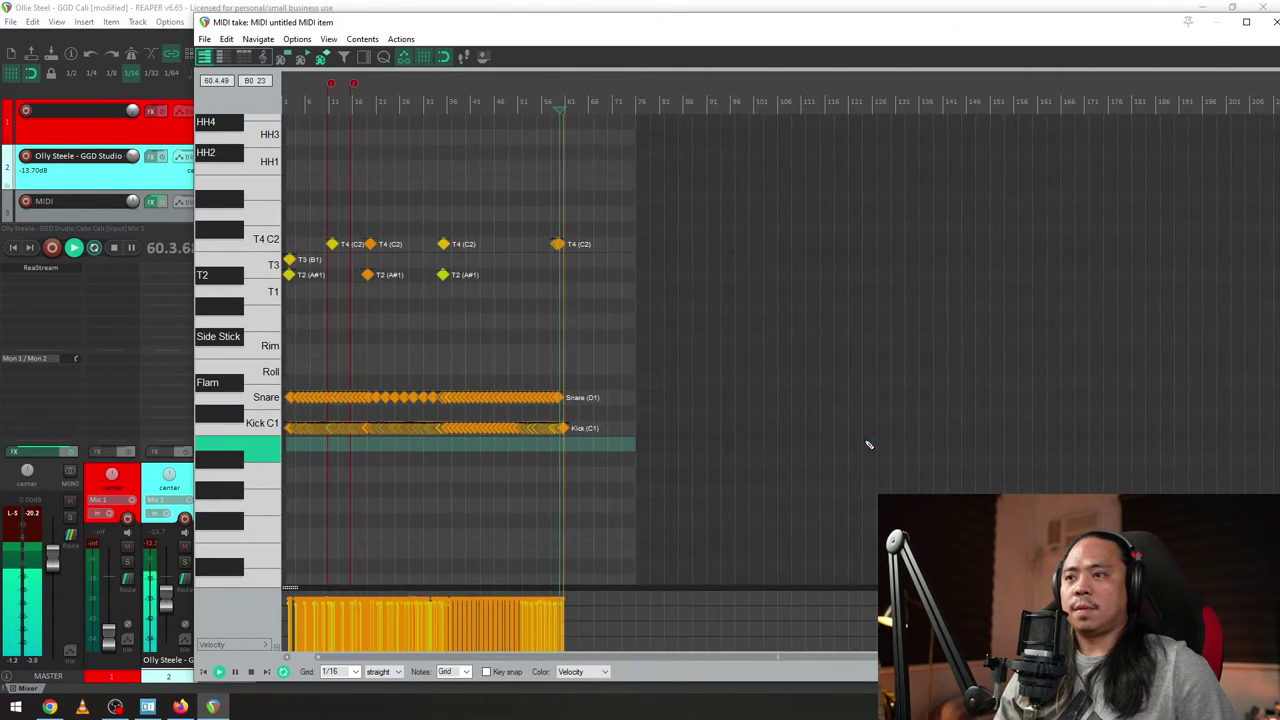
{"action": "left_click", "coordinate": [204, 671]}
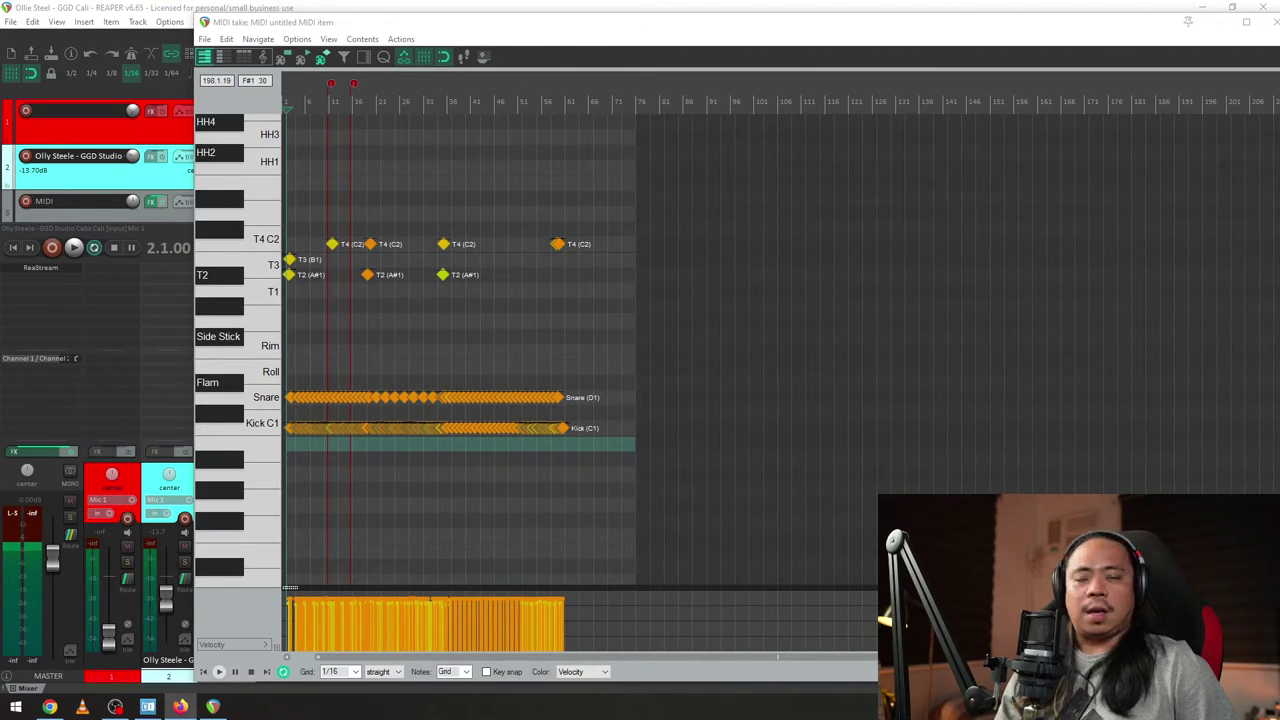
{"action": "key", "text": "space"}
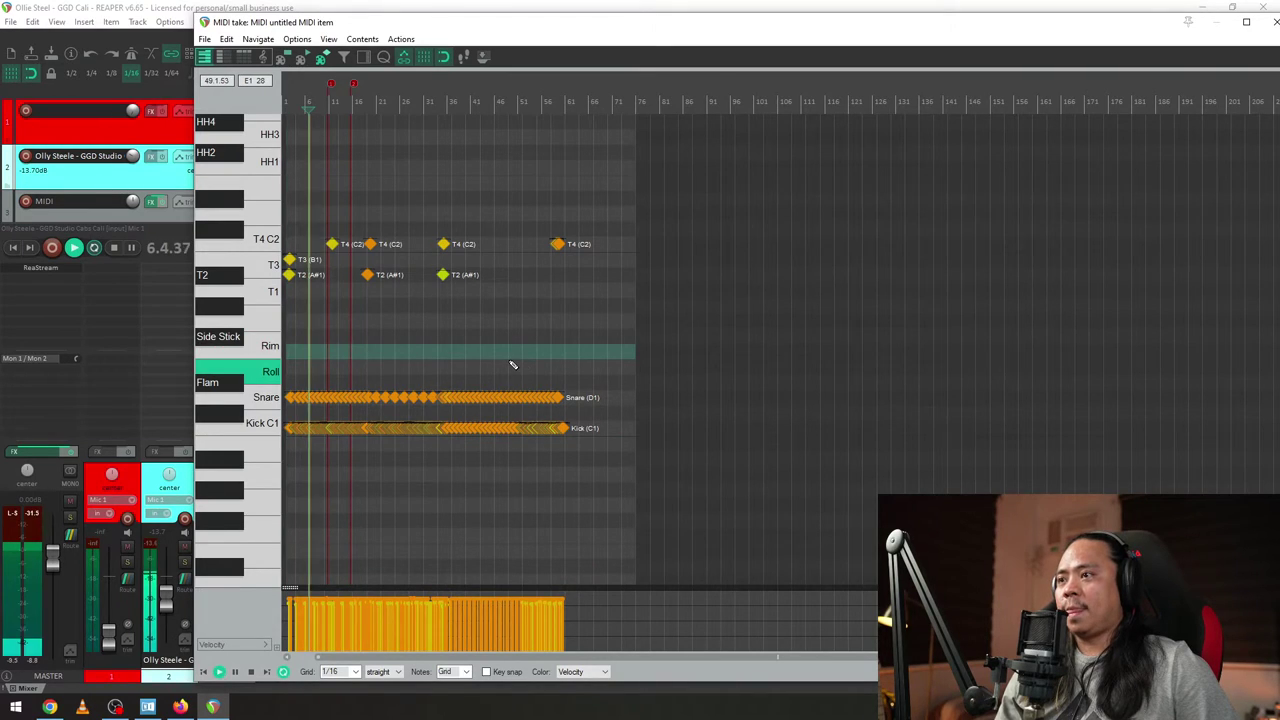
{"action": "scroll", "coordinate": [520, 363], "scroll_direction": "up", "scroll_amount": 4}
{"action": "scroll", "coordinate": [513, 365], "scroll_direction": "down", "scroll_amount": 2}
- Play from about measure 47 and raise the volume of the GGD Studio track to -9.47 dB
{"action": "left_click", "coordinate": [803, 102]}
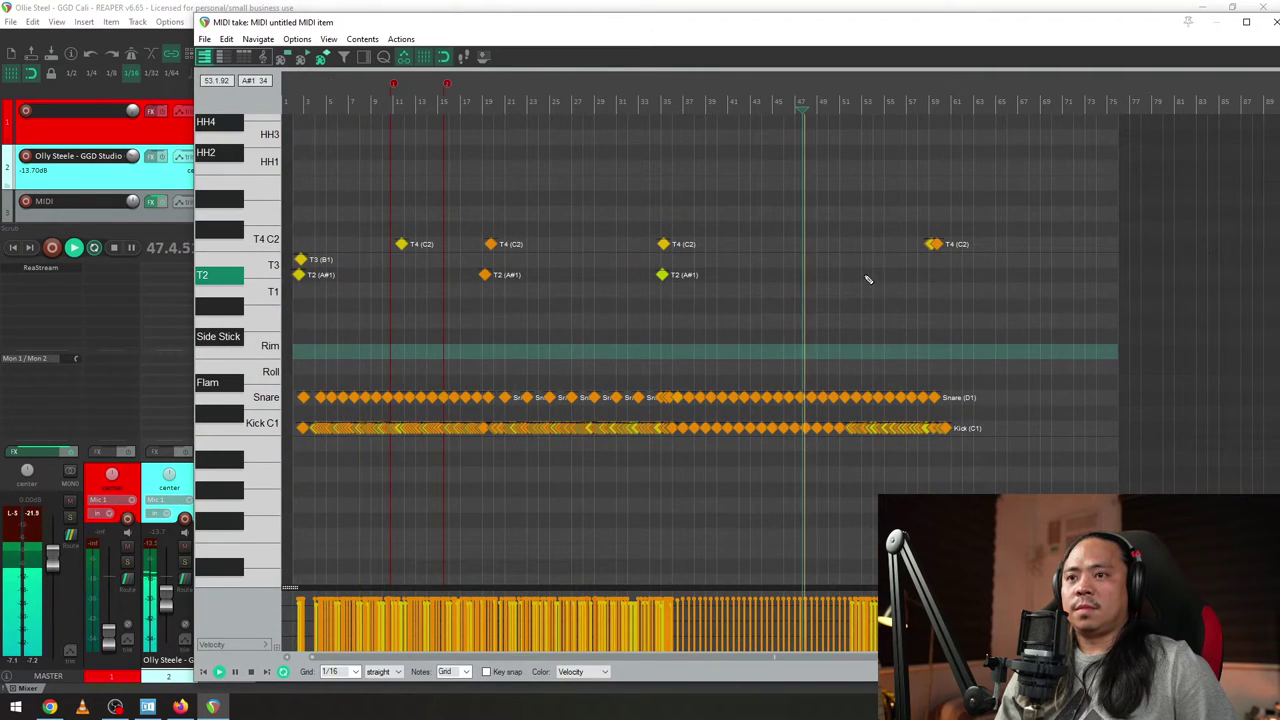
{"action": "scroll", "coordinate": [868, 278], "scroll_direction": "up", "scroll_amount": 4}
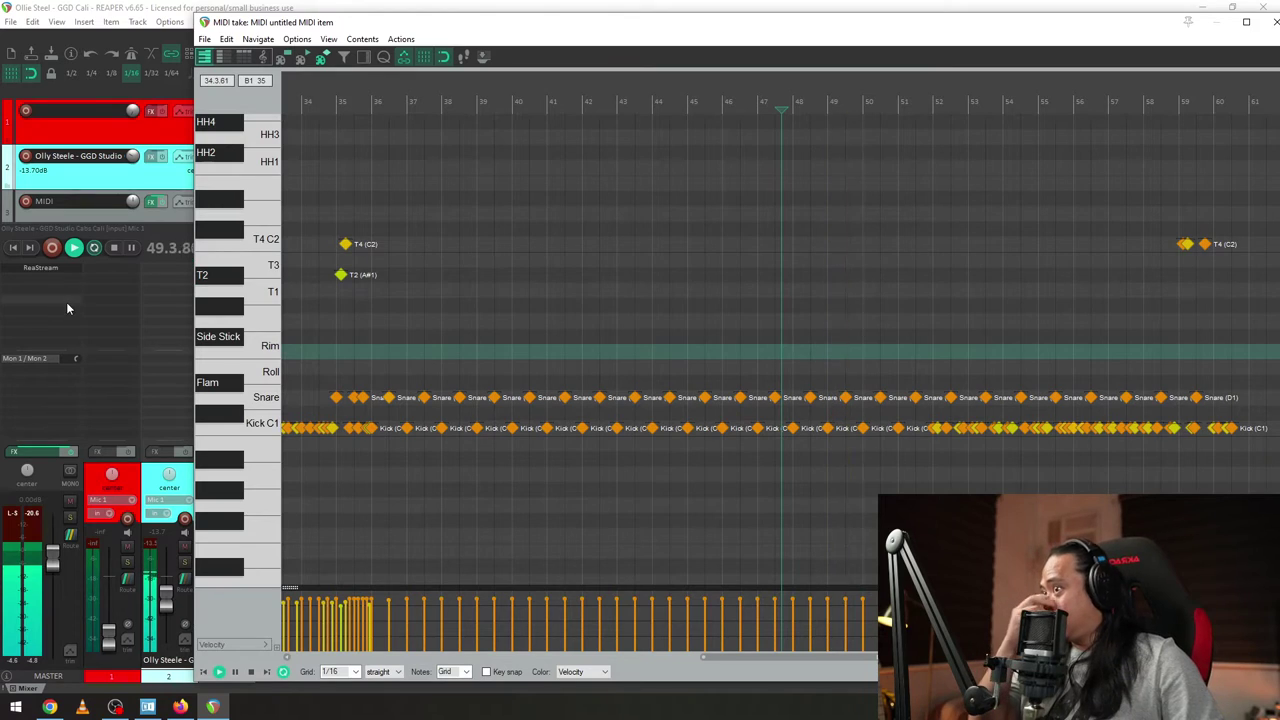
{"action": "left_click", "coordinate": [137, 152]}
{"action": "left_click_drag", "start_coordinate": [137, 152], "coordinate": [137, 138]}
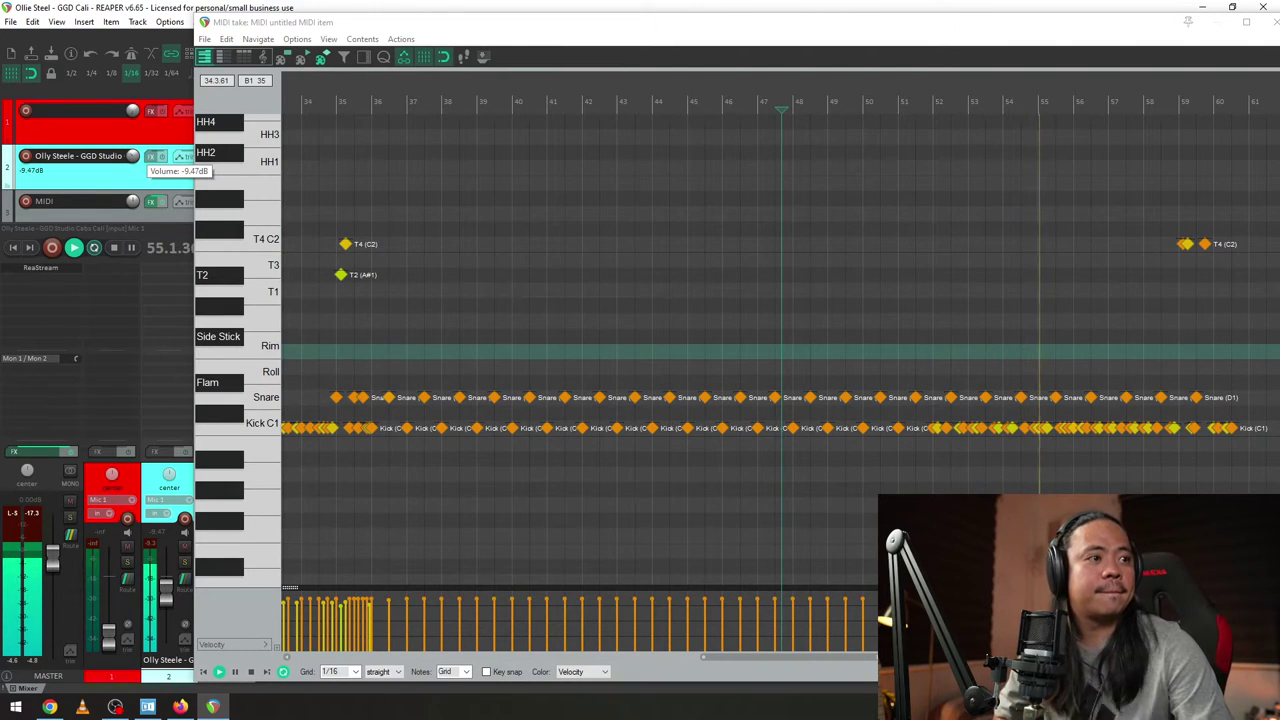
- Add two kick notes at 60.4.00 and 60.4.50 and play back the end of measure 60
{"action": "scroll", "coordinate": [1100, 114], "scroll_direction": "up", "scroll_amount": 4}
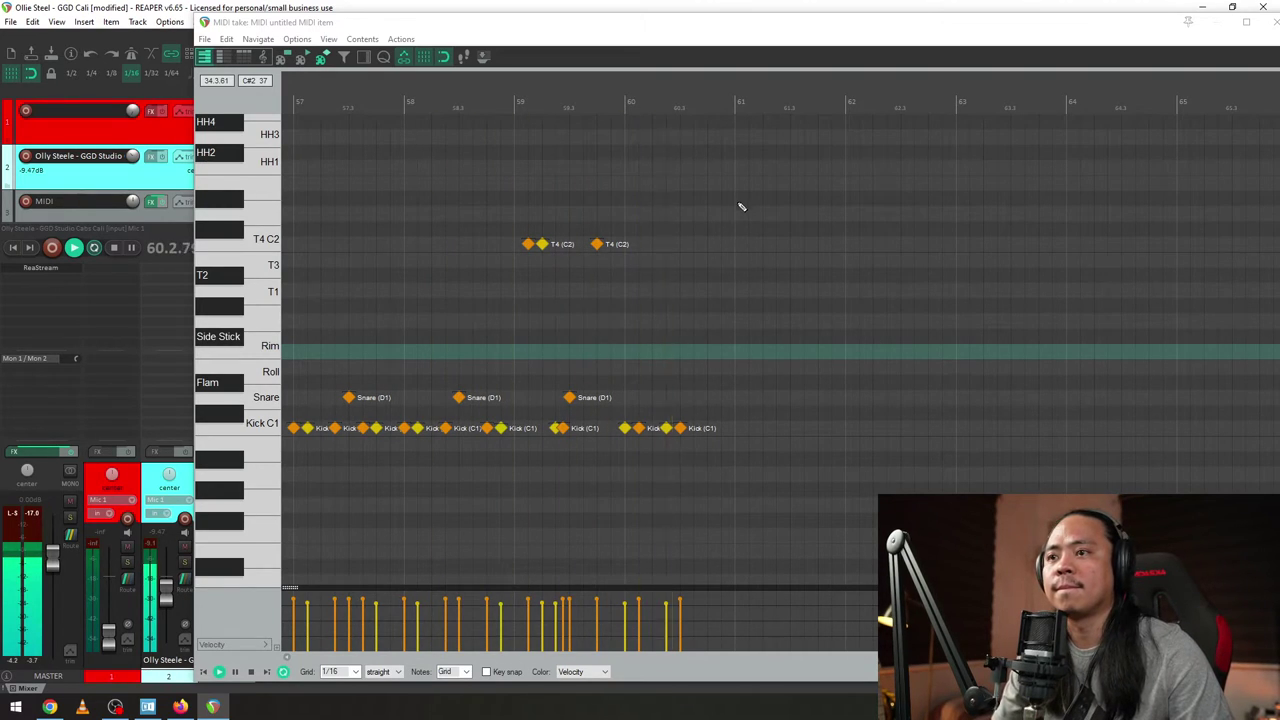
{"action": "left_click", "coordinate": [709, 428]}
{"action": "double_click", "coordinate": [709, 429]}
{"action": "double_click", "coordinate": [723, 430]}
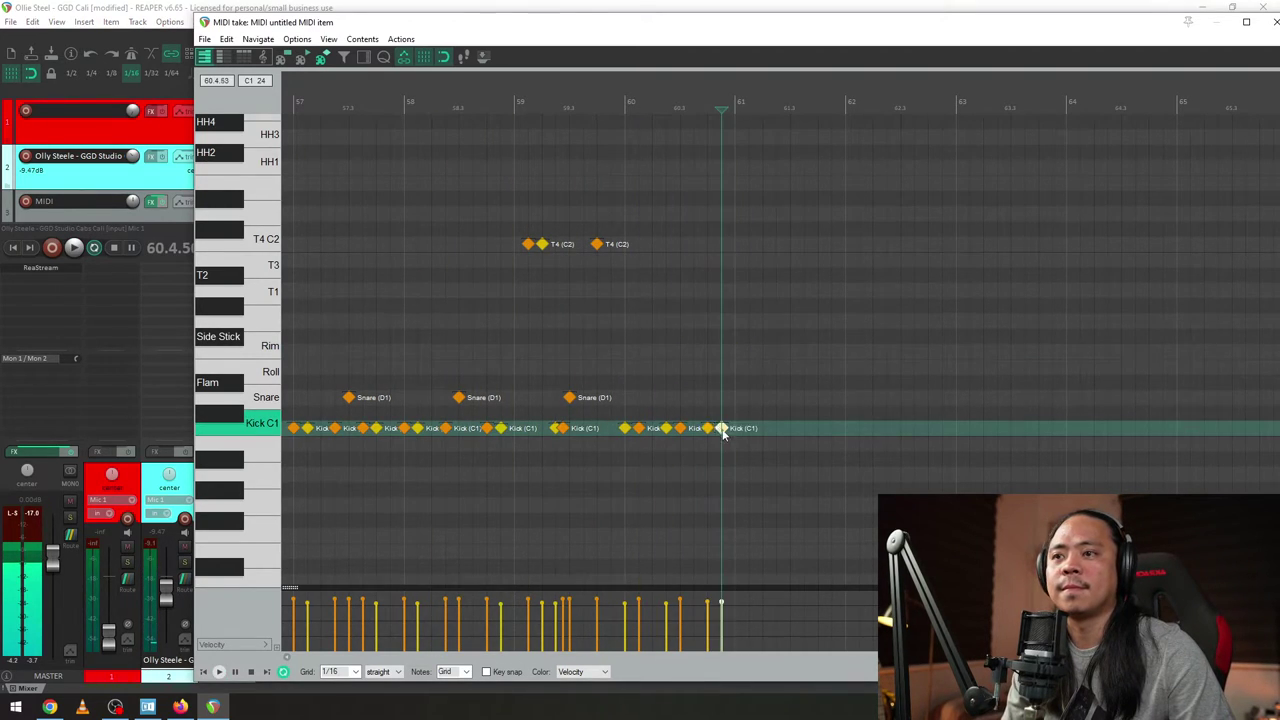
{"action": "left_click", "coordinate": [694, 412]}
{"action": "scroll", "coordinate": [694, 412], "scroll_direction": "up", "scroll_amount": 4}
{"action": "key", "text": "space"}
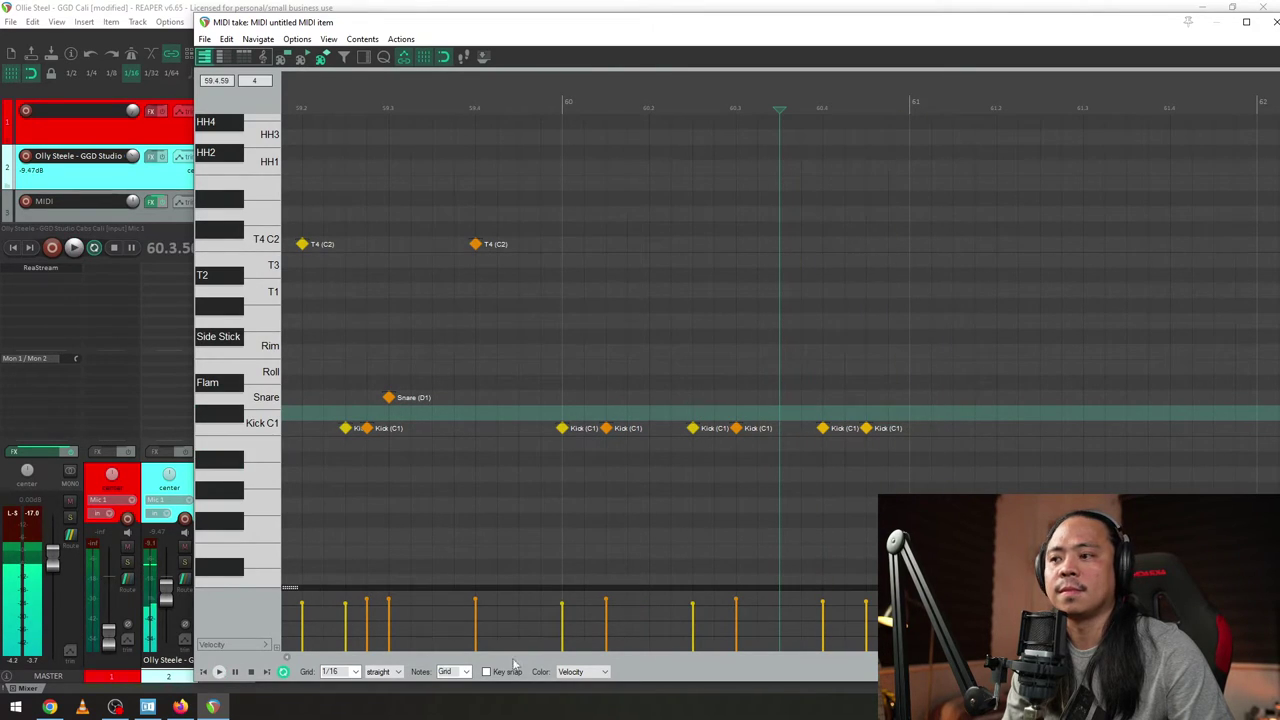
- Try the 1/8 and 1/32 grid divisions in the MIDI editor and return the grid to 1/16
{"action": "left_click", "coordinate": [356, 672]}
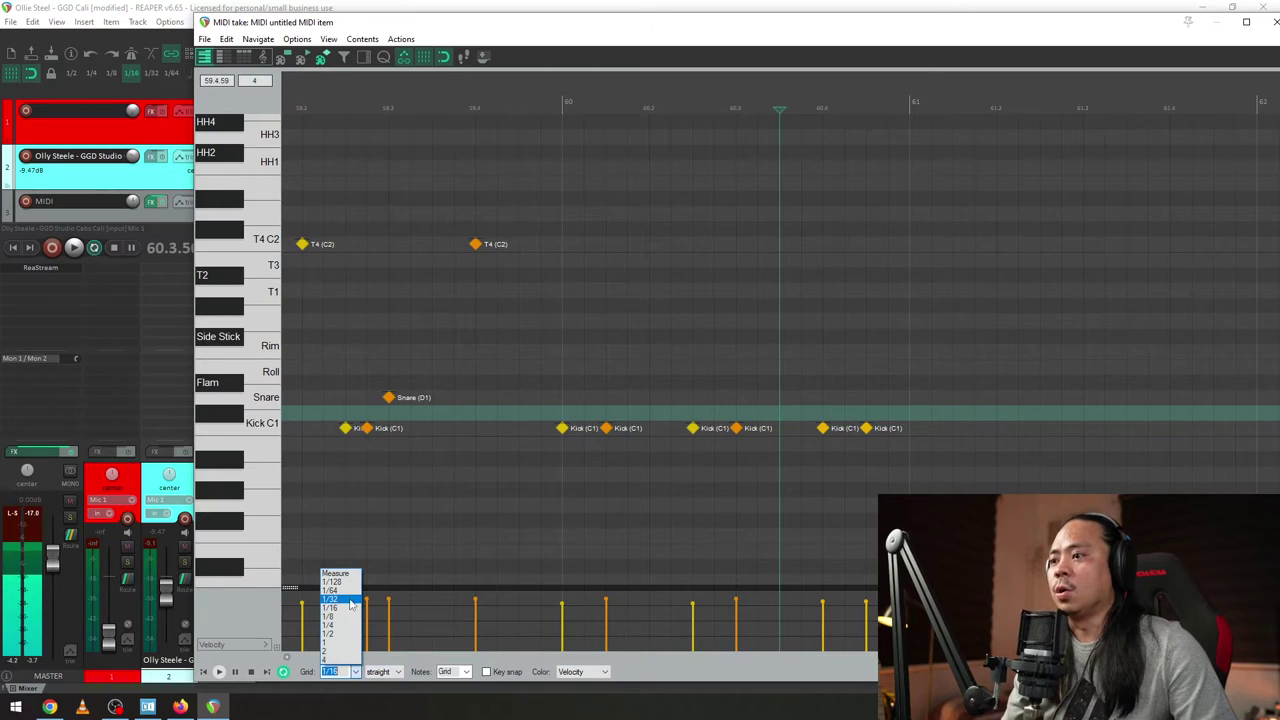
{"action": "left_click", "coordinate": [350, 609]}
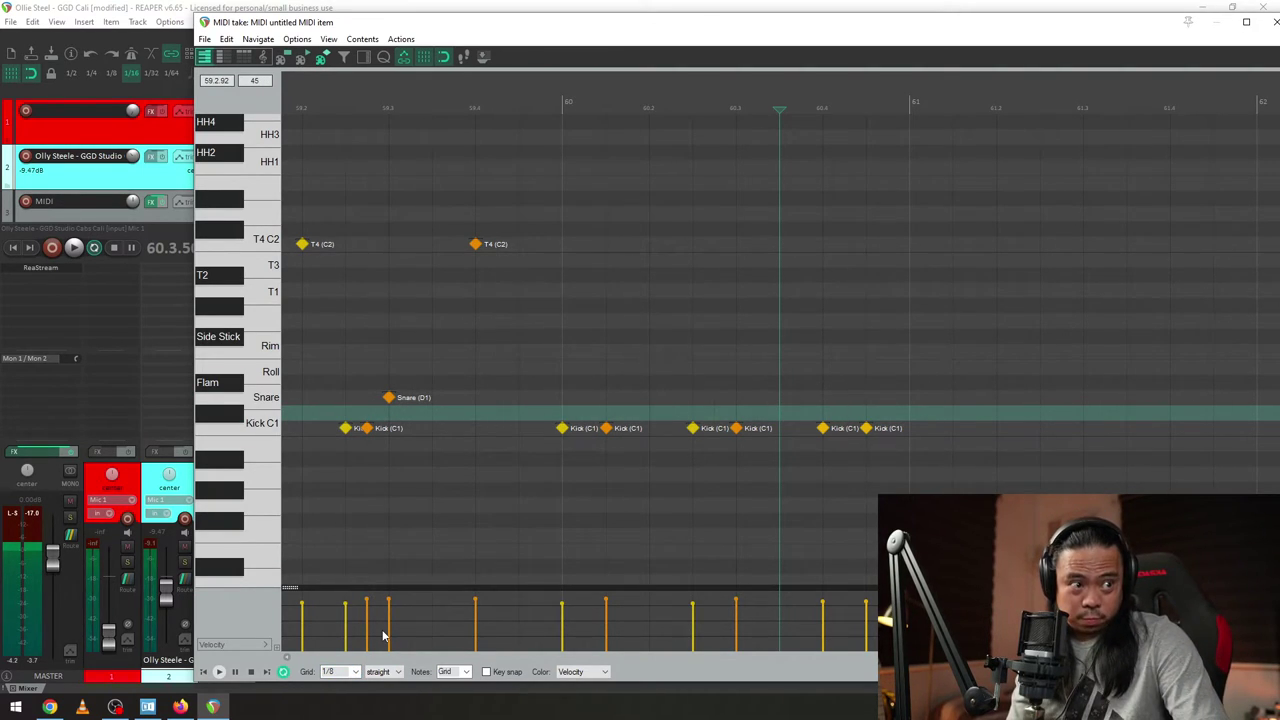
{"action": "left_click", "coordinate": [354, 672]}
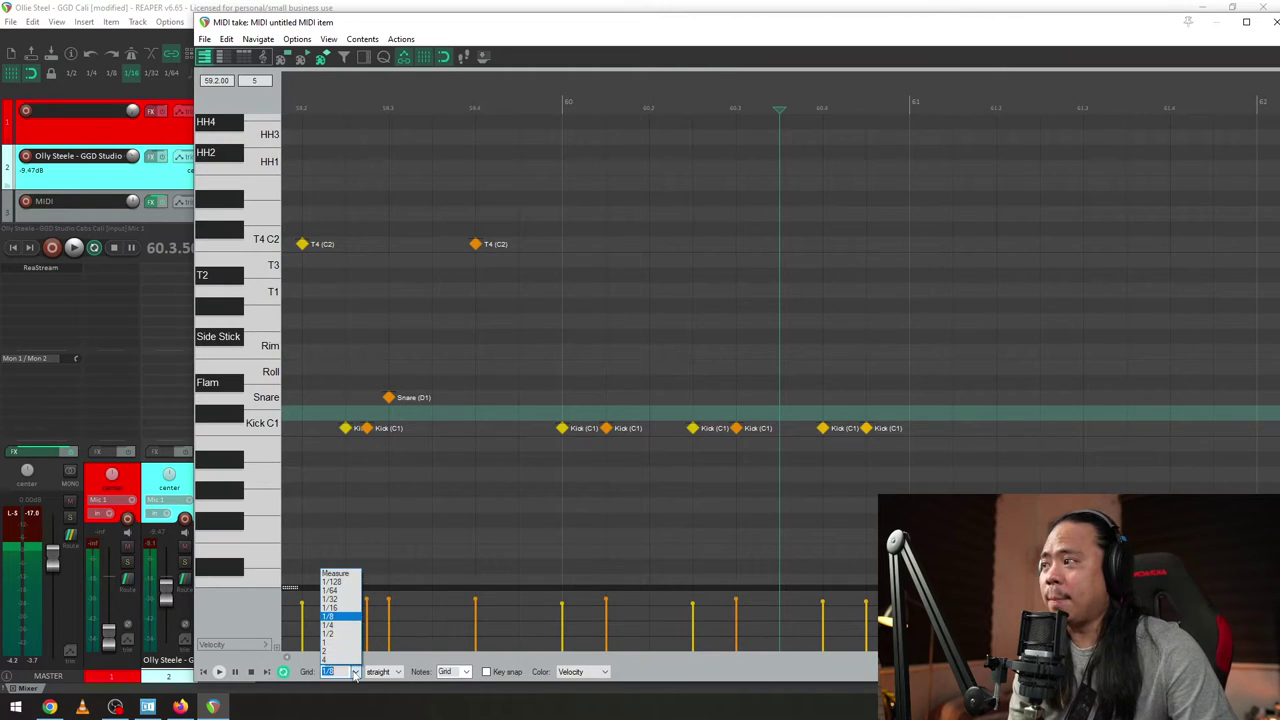
{"action": "left_click", "coordinate": [343, 600]}
{"action": "left_click", "coordinate": [354, 672]}
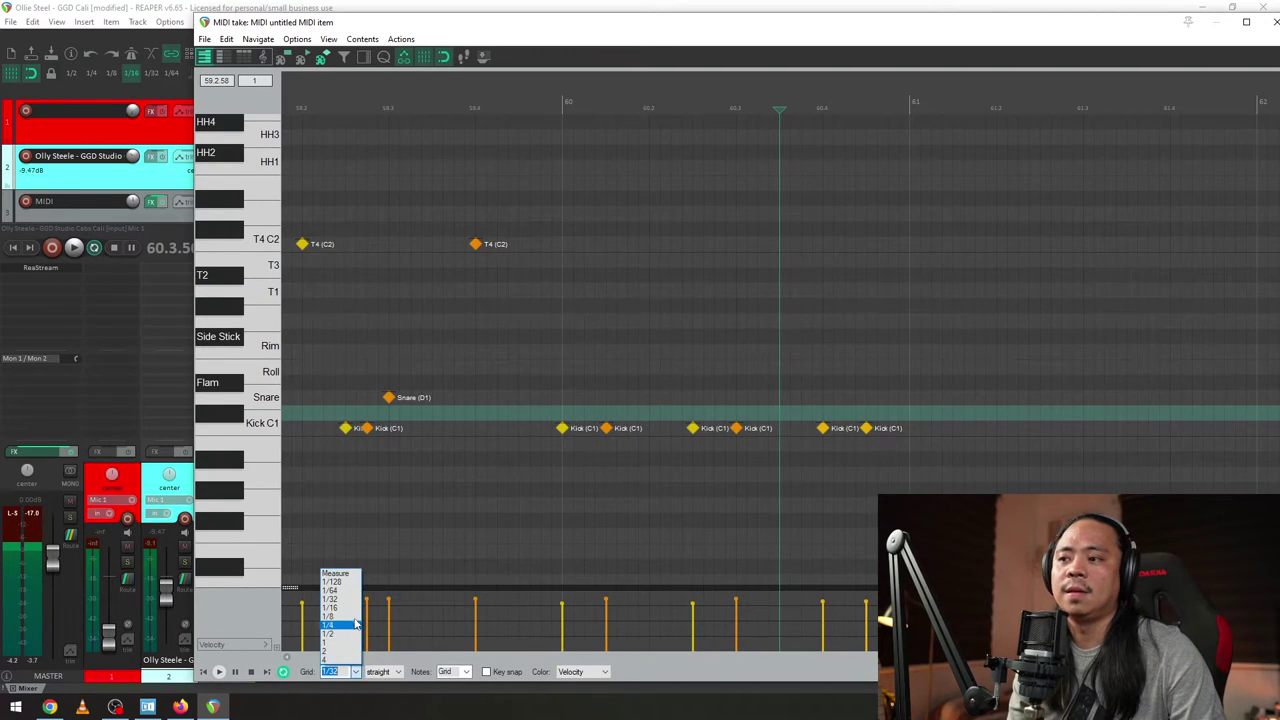
{"action": "left_click", "coordinate": [350, 607]}
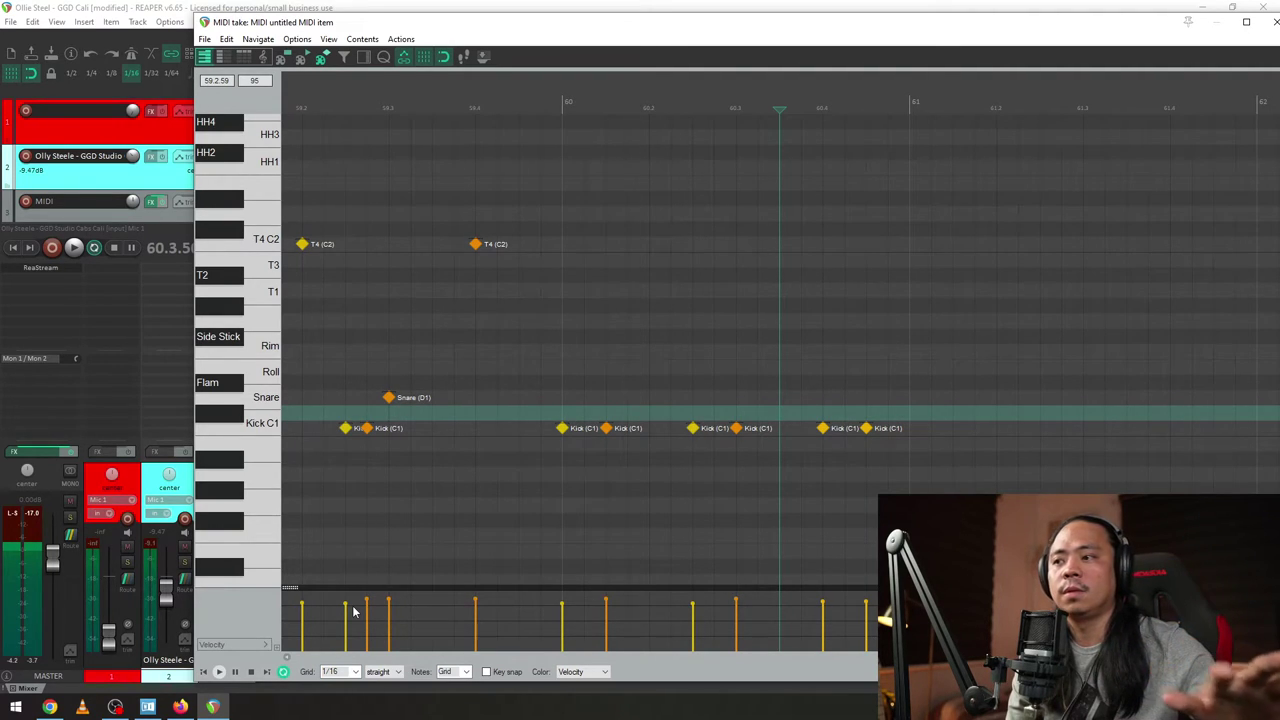
- Try the 1/8 and 1/2 grid divisions and restore the 1/16 grid
{"action": "left_click", "coordinate": [355, 672]}
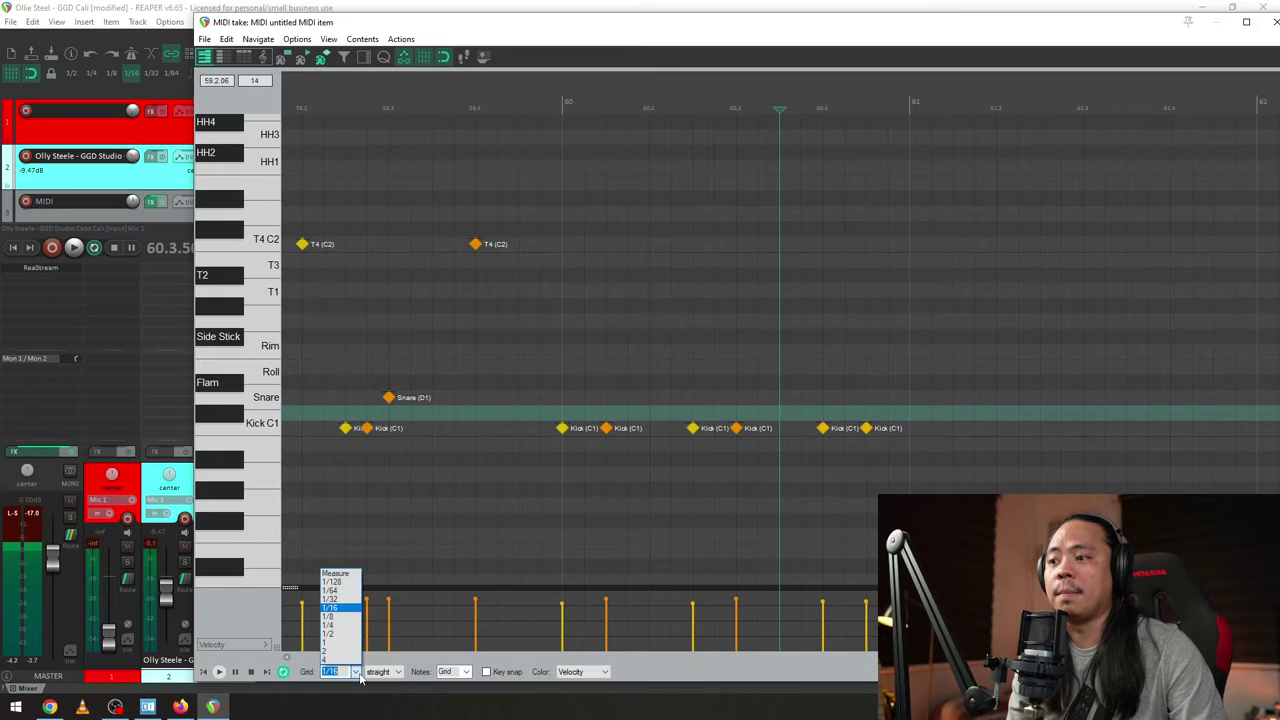
{"action": "left_click", "coordinate": [352, 618]}
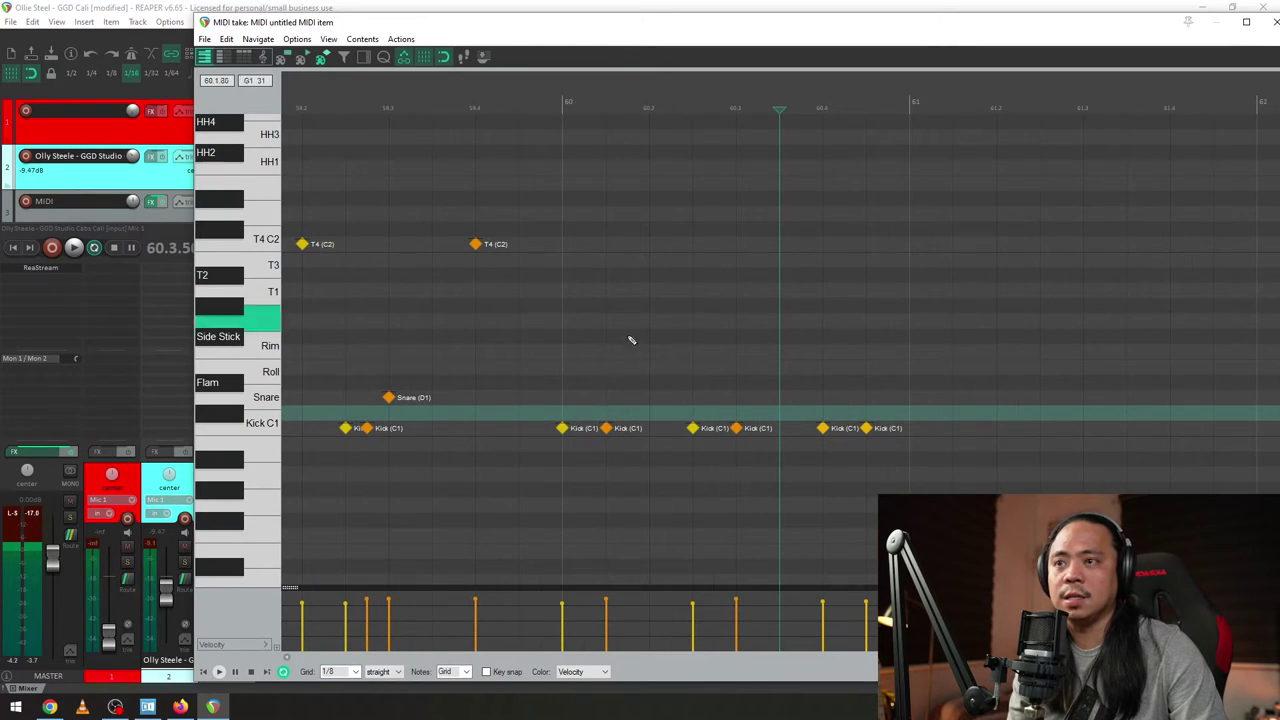
{"action": "left_click", "coordinate": [338, 672]}
{"action": "left_click", "coordinate": [345, 661]}
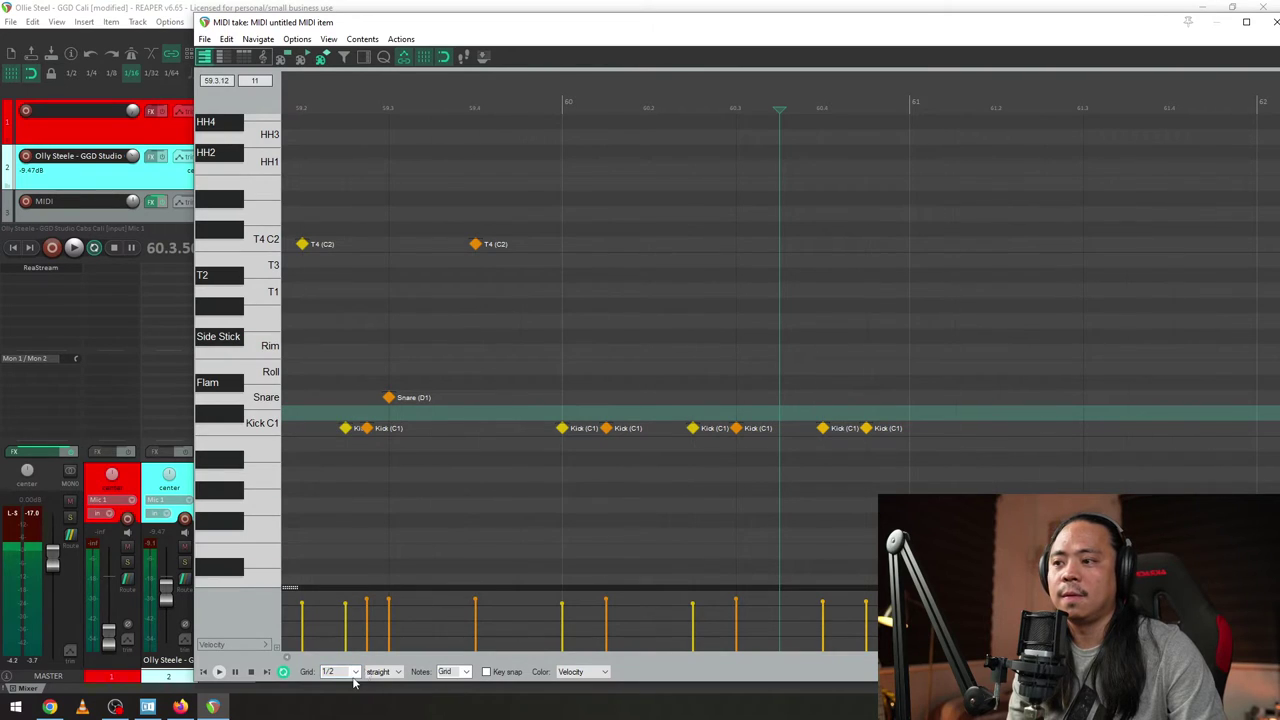
{"action": "left_click", "coordinate": [355, 672]}
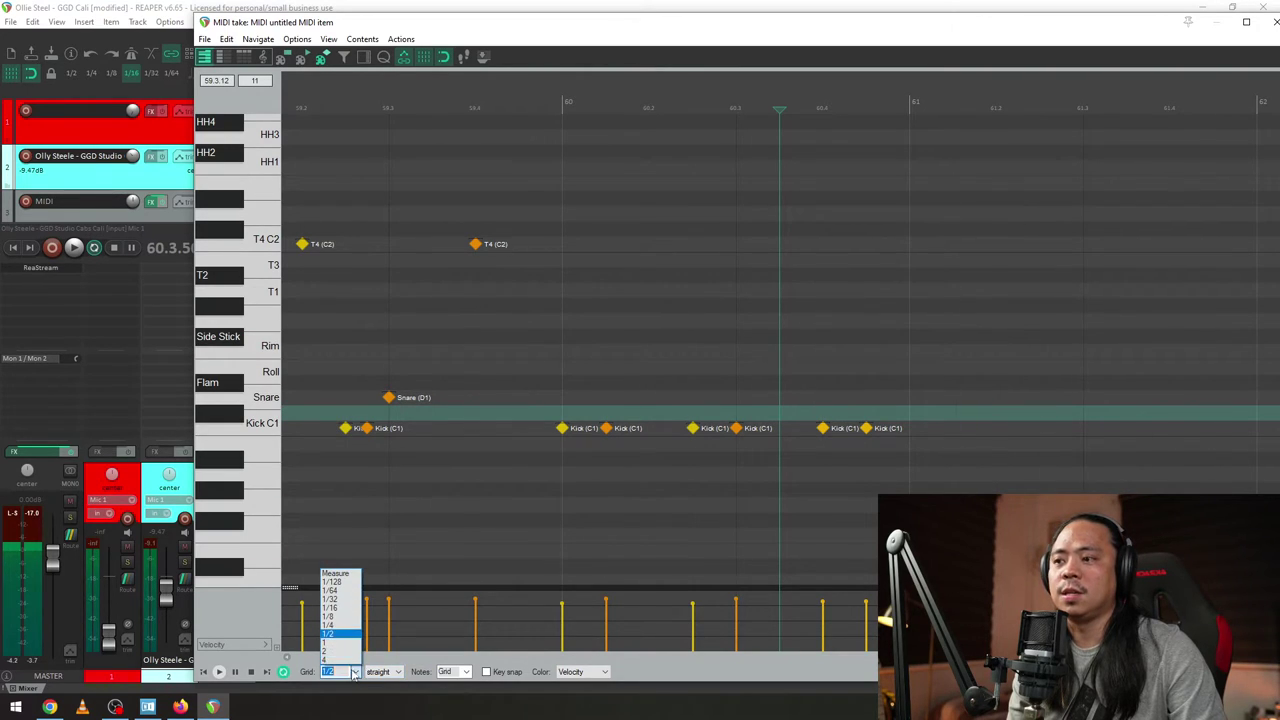
{"action": "left_click", "coordinate": [356, 609]}
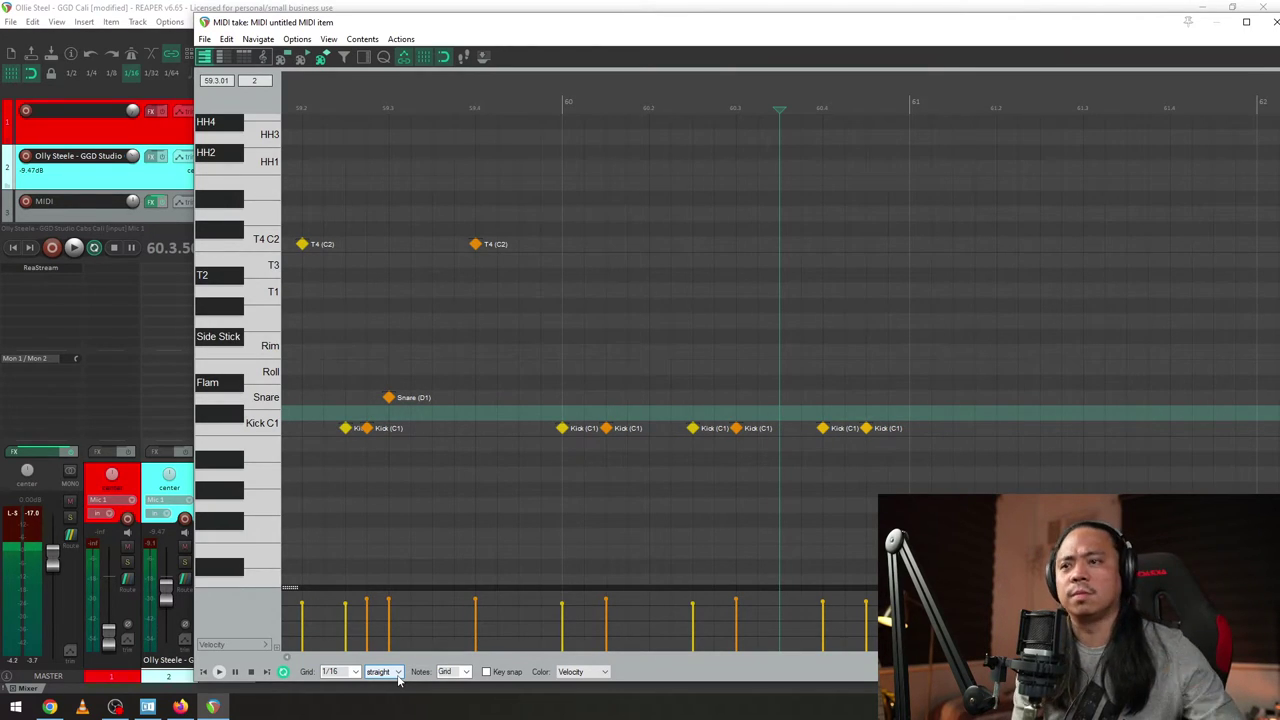
- Return to the start of the drum pattern and play the opening fill in measure 2
{"action": "scroll", "coordinate": [730, 520], "scroll_direction": "down", "scroll_amount": 6}
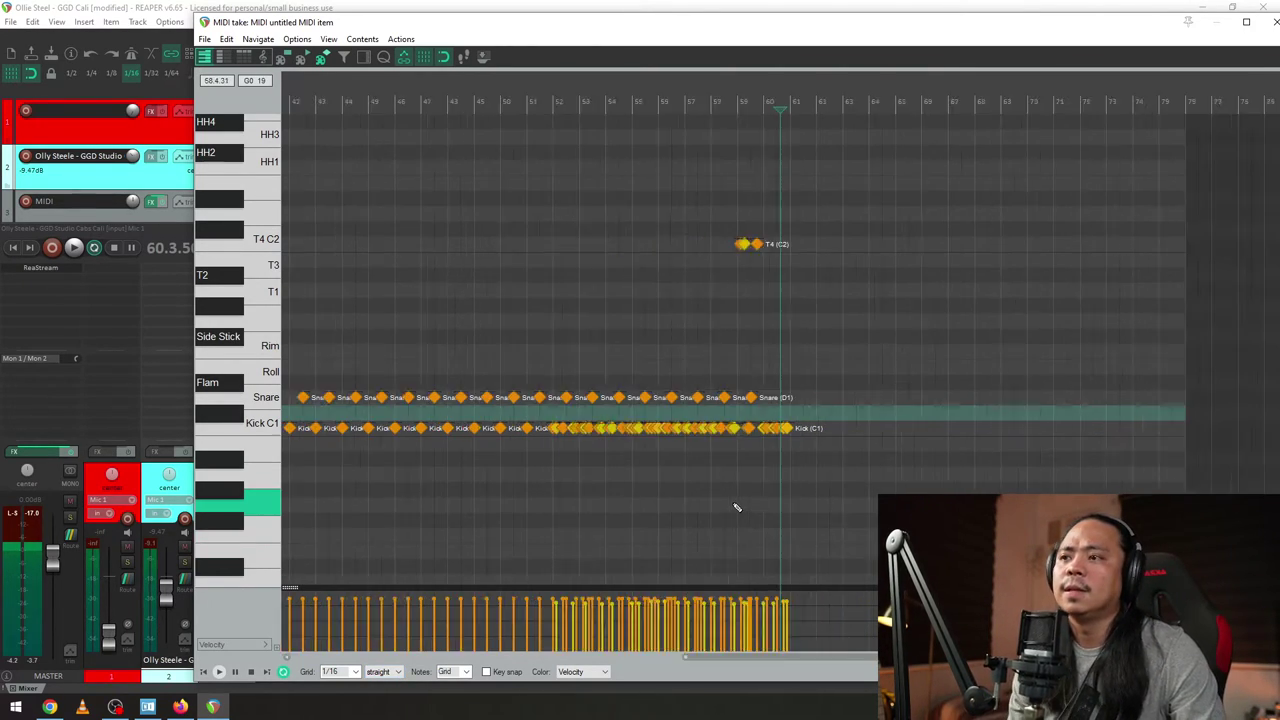
{"action": "scroll", "coordinate": [736, 507], "scroll_direction": "down", "scroll_amount": 1}
{"action": "left_click", "coordinate": [205, 672]}
{"action": "scroll", "coordinate": [620, 340], "scroll_direction": "up", "scroll_amount": 7}
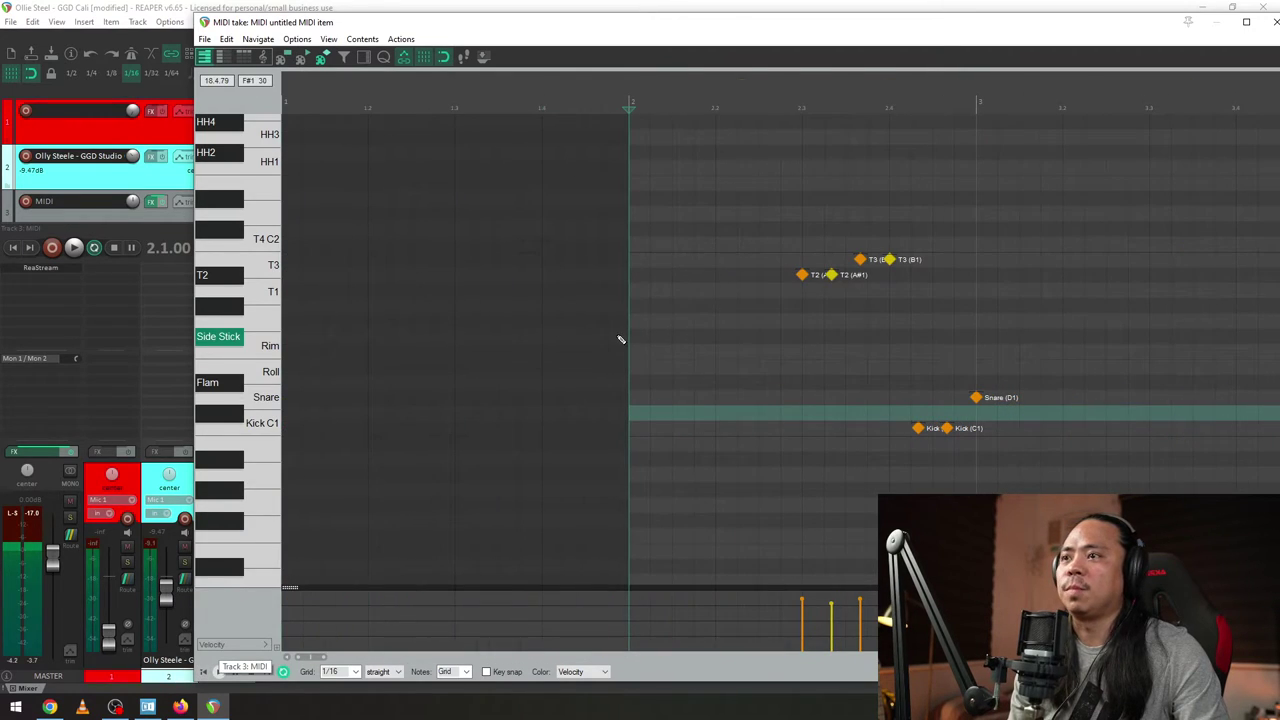
{"action": "key", "text": "space"}
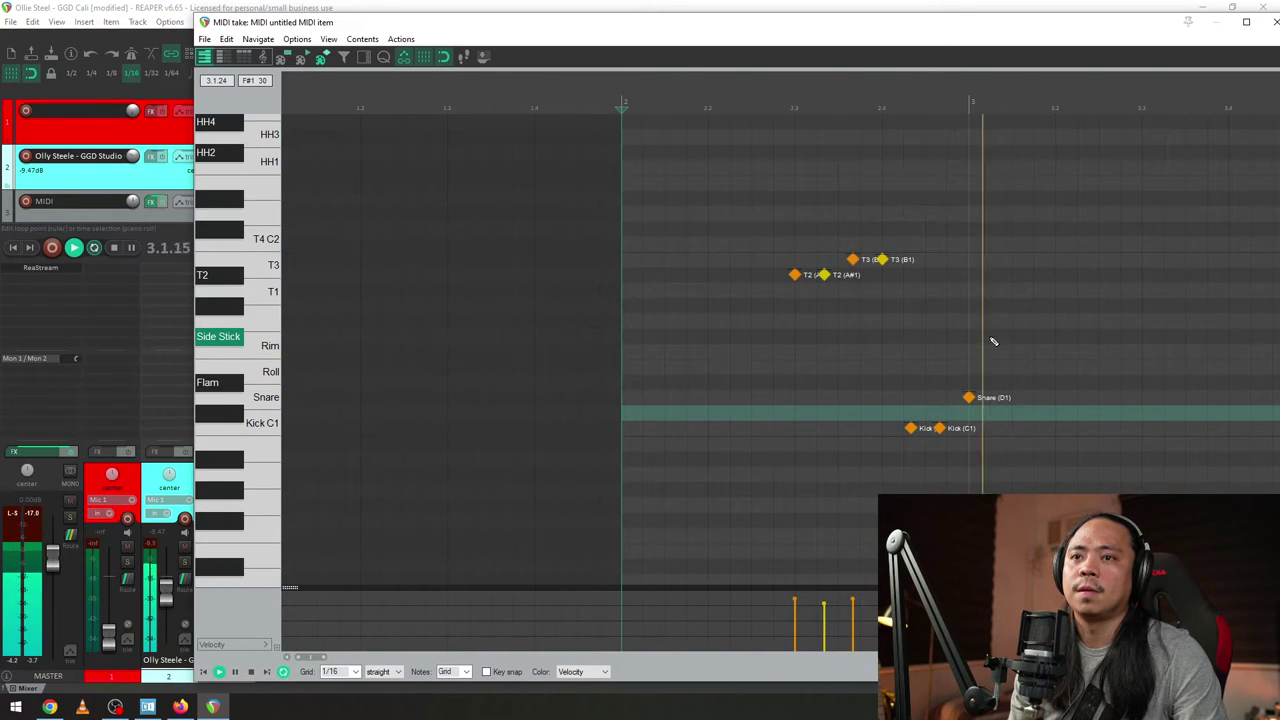
{"action": "key", "text": "space"}
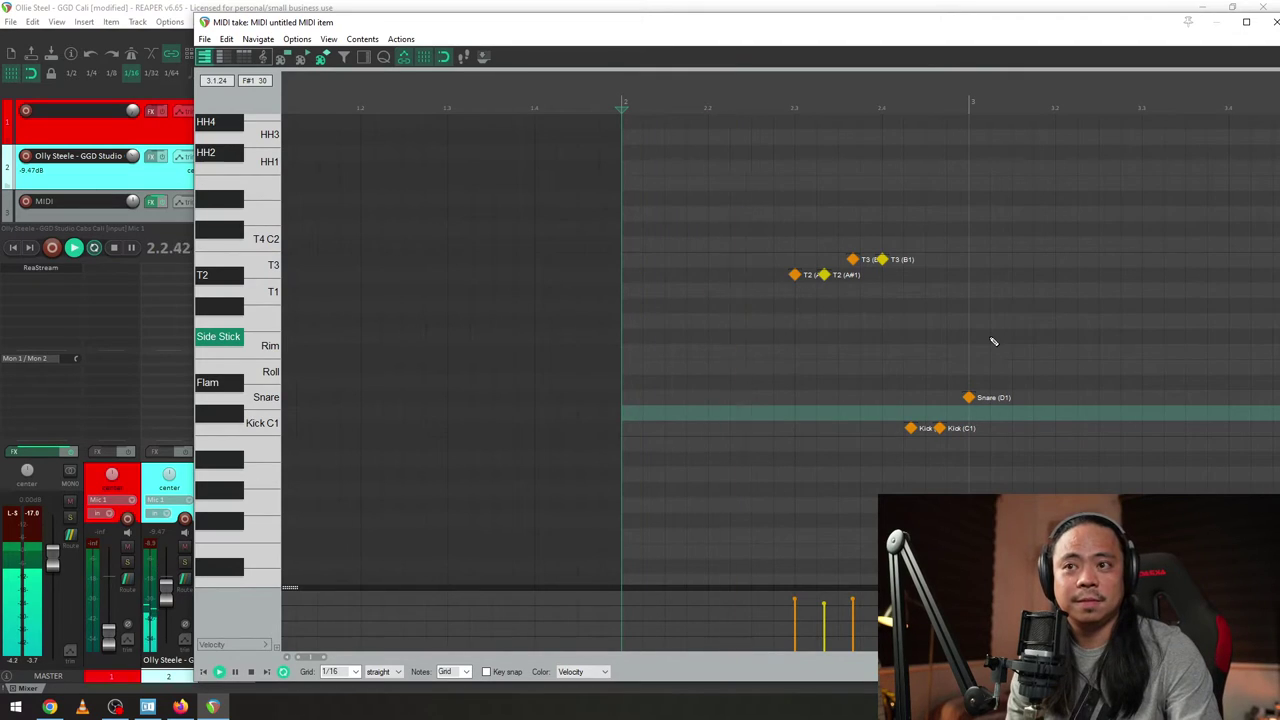
{"action": "right_click", "coordinate": [754, 197]}
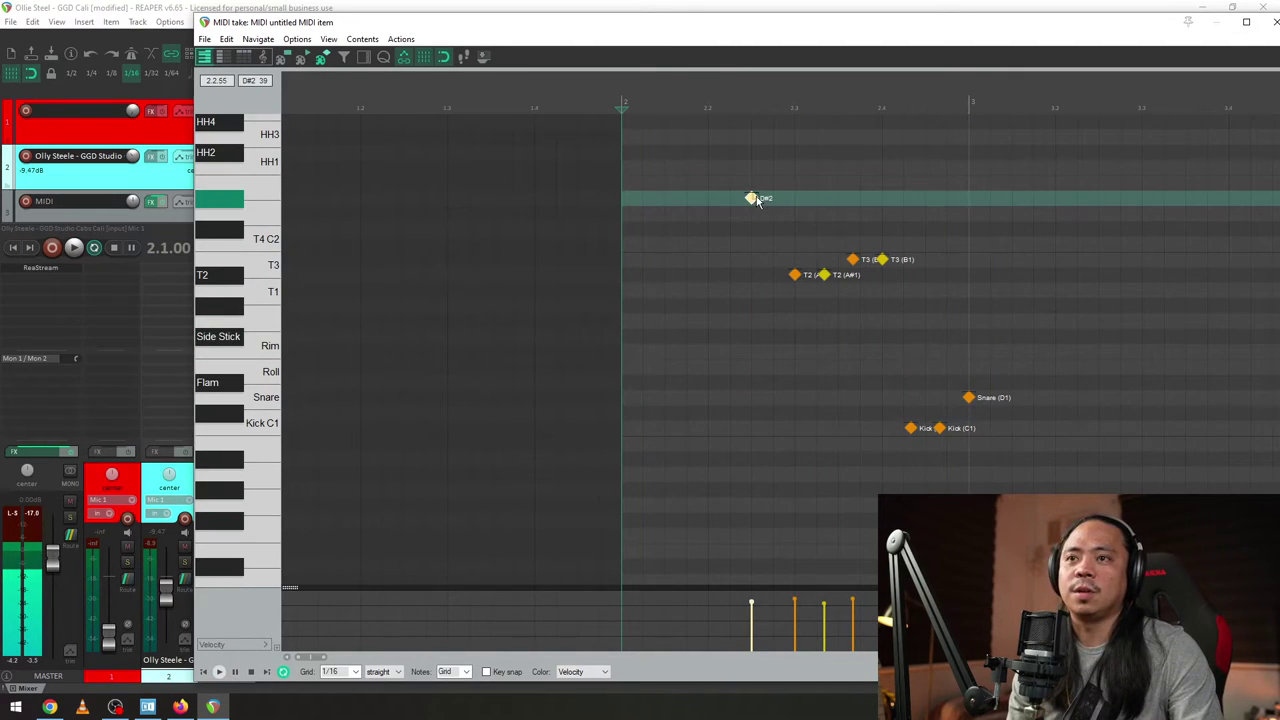
{"action": "key", "text": "Escape"}
{"action": "left_click", "coordinate": [793, 338]}
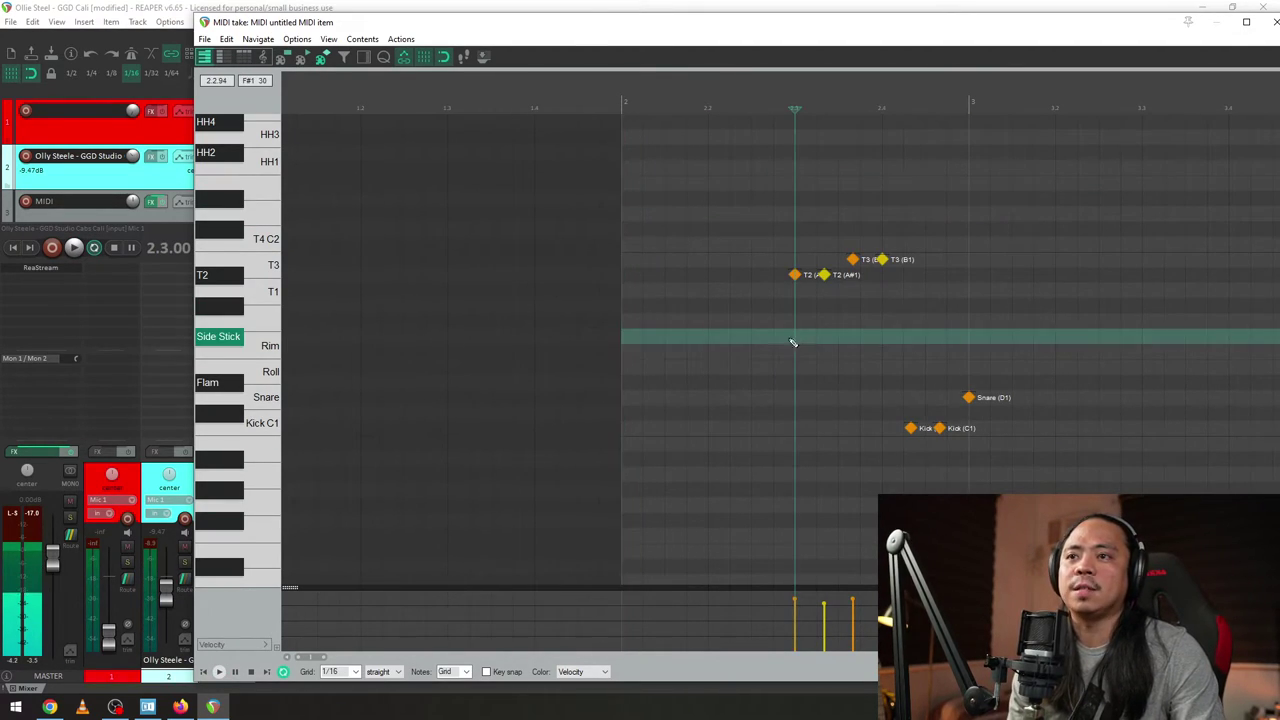
- Try the triplet grid against the opening tom, kick and snare fill and set the grid type back to straight
{"action": "left_click", "coordinate": [398, 679]}
{"action": "left_click", "coordinate": [380, 688]}
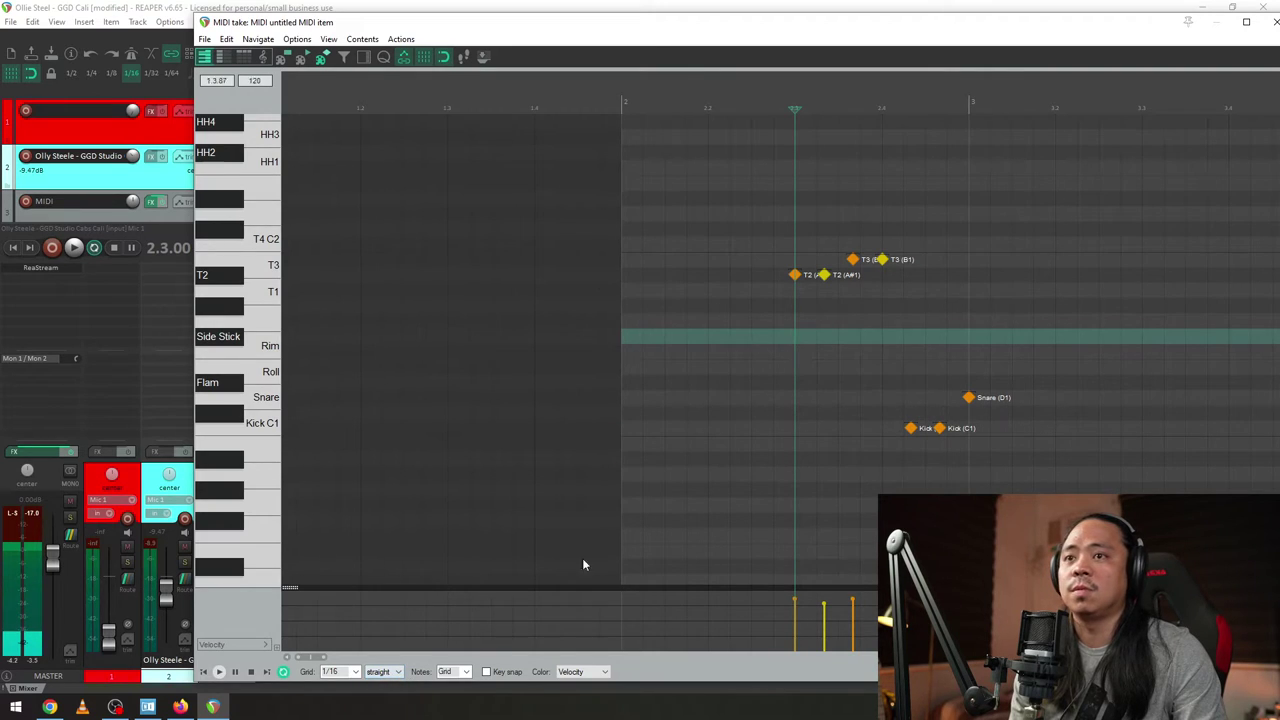
{"action": "scroll", "coordinate": [994, 398], "scroll_direction": "up", "scroll_amount": 4}
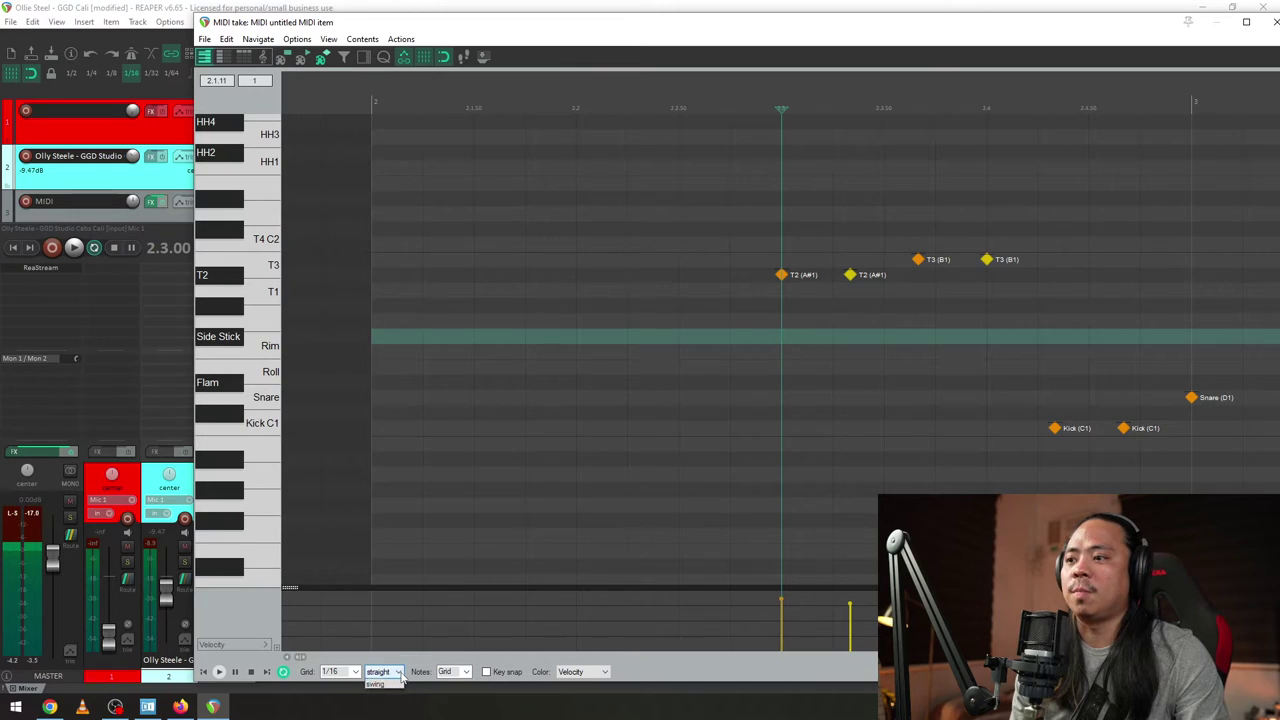
{"action": "left_click", "coordinate": [378, 690]}
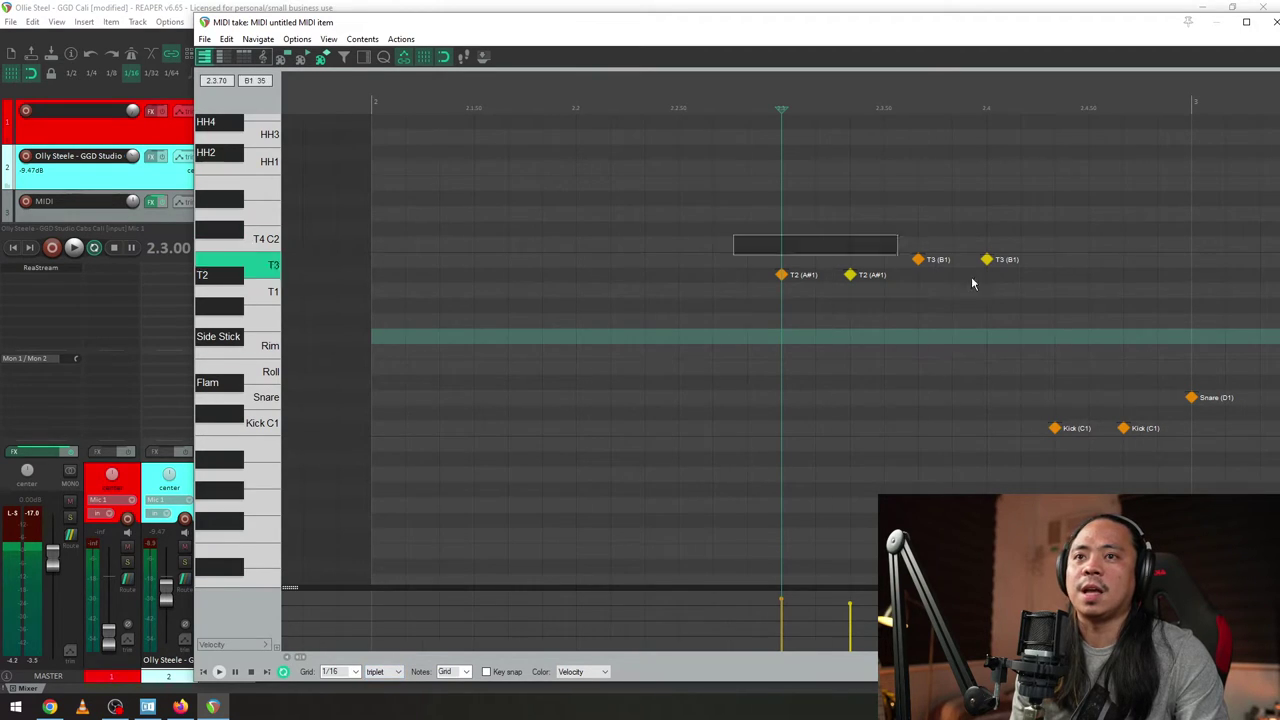
{"action": "left_click_drag", "start_coordinate": [972, 284], "coordinate": [1219, 474]}
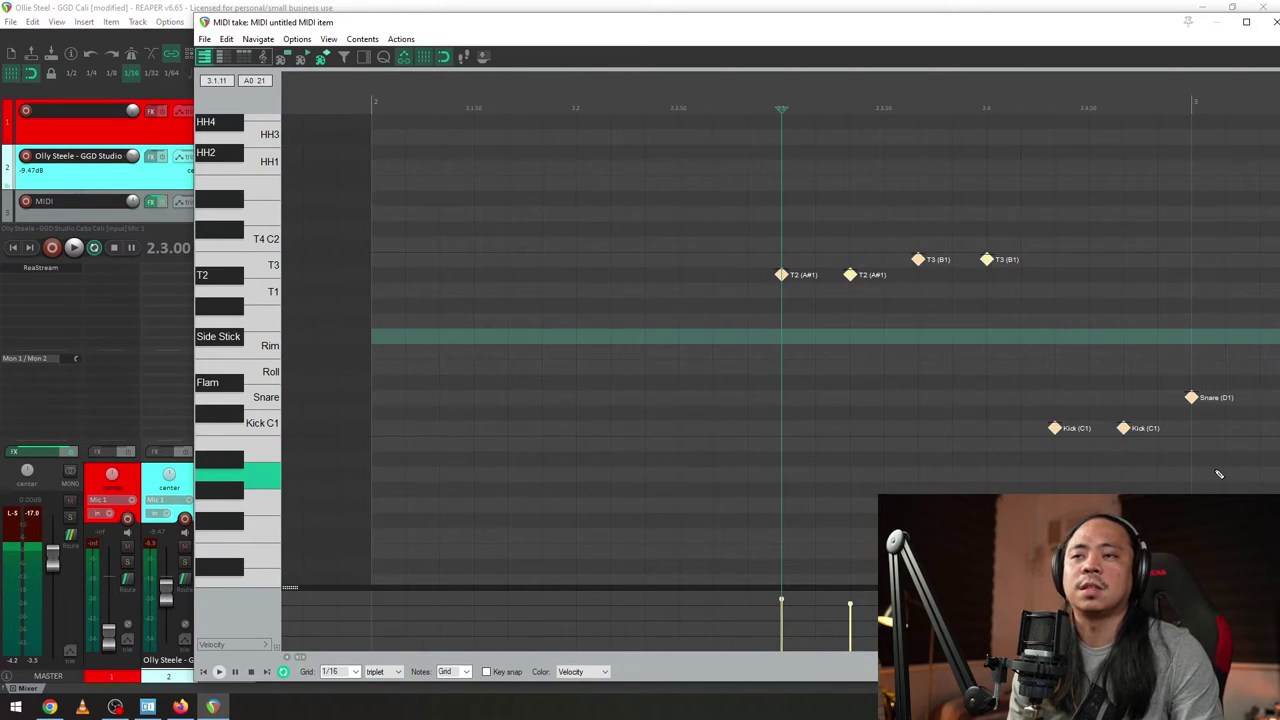
{"action": "left_click", "coordinate": [654, 279]}
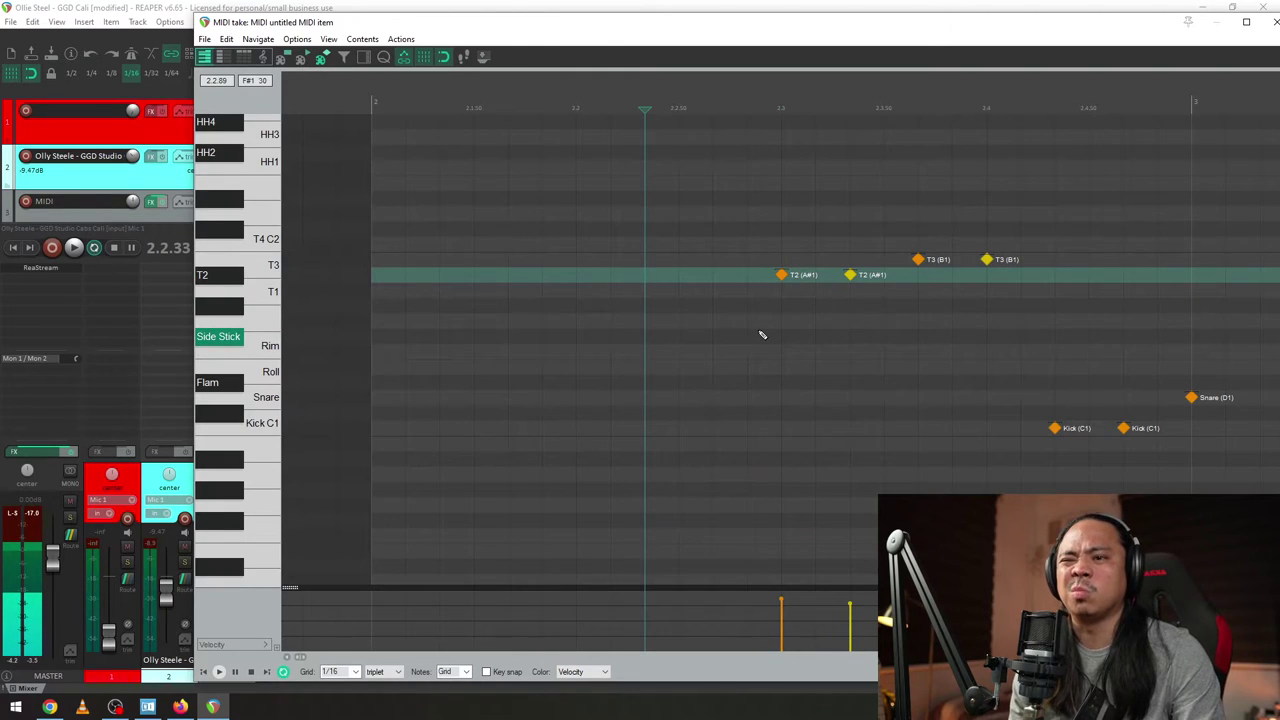
{"action": "key", "text": "space"}
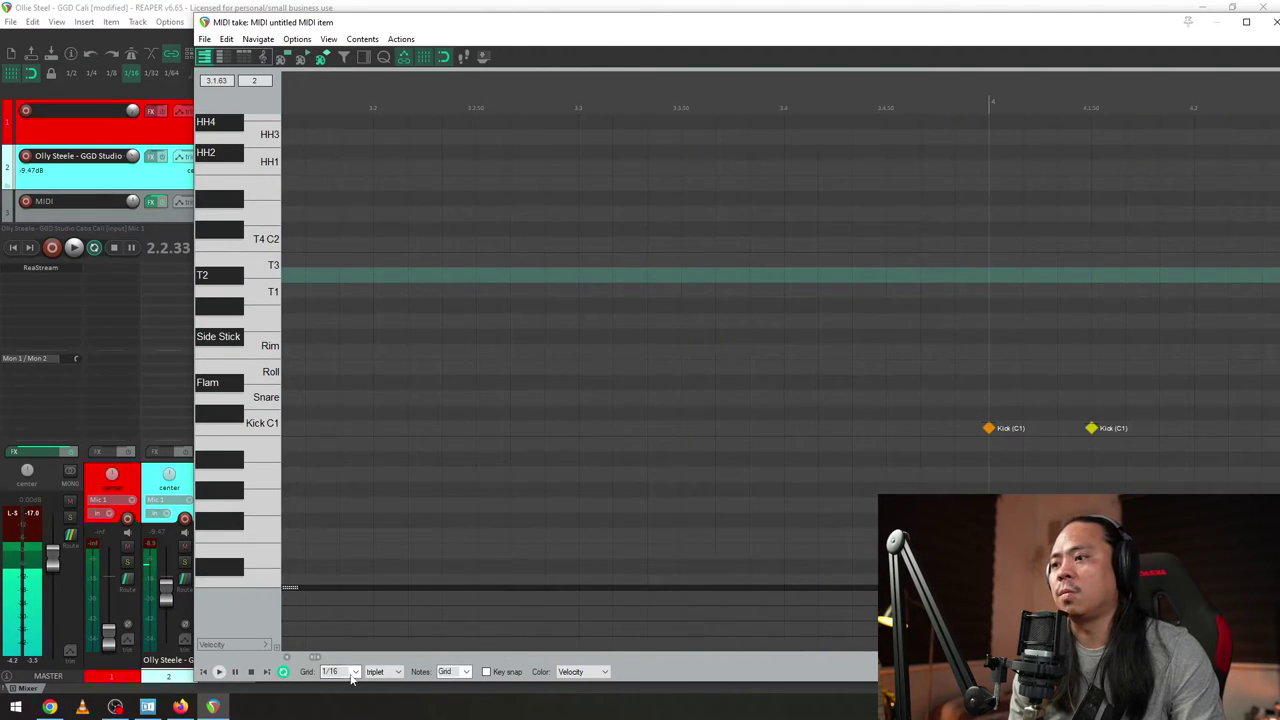
{"action": "left_click", "coordinate": [396, 675]}
{"action": "left_click", "coordinate": [380, 684]}
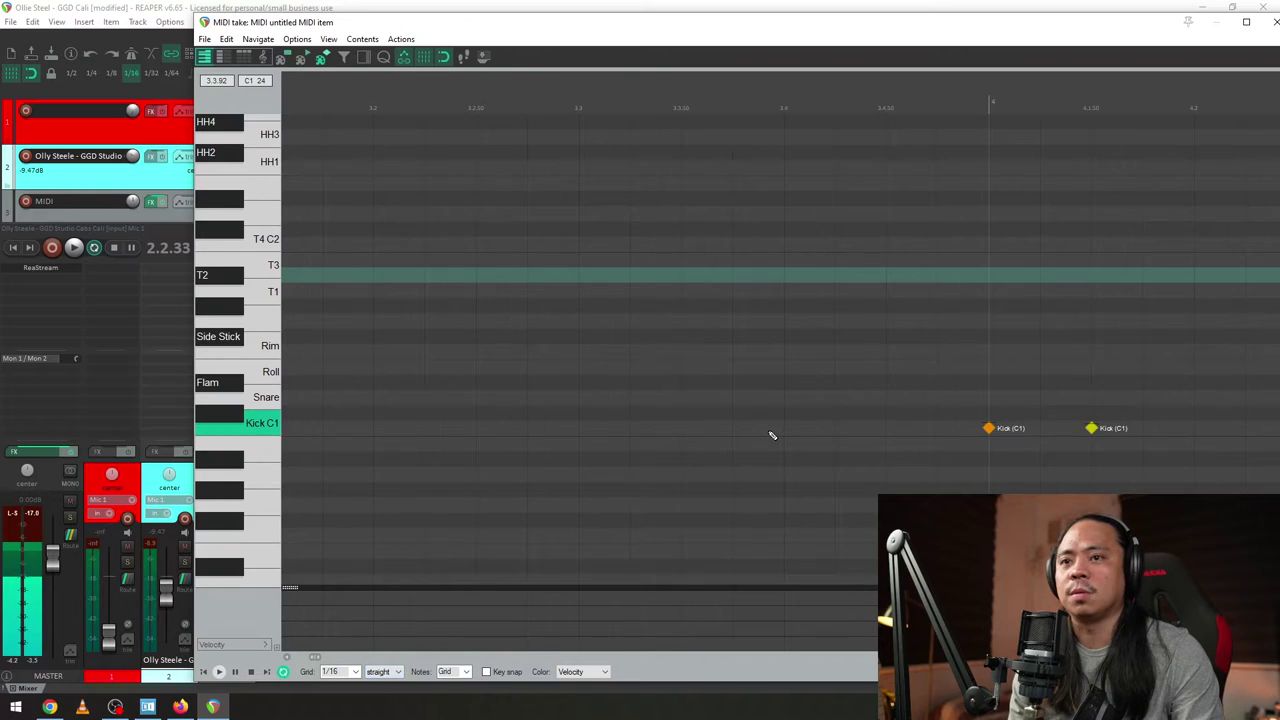
- Play the pattern from the opening fill and play the kicks in measure 60
{"action": "scroll", "coordinate": [772, 435], "scroll_direction": "down", "scroll_amount": 3}
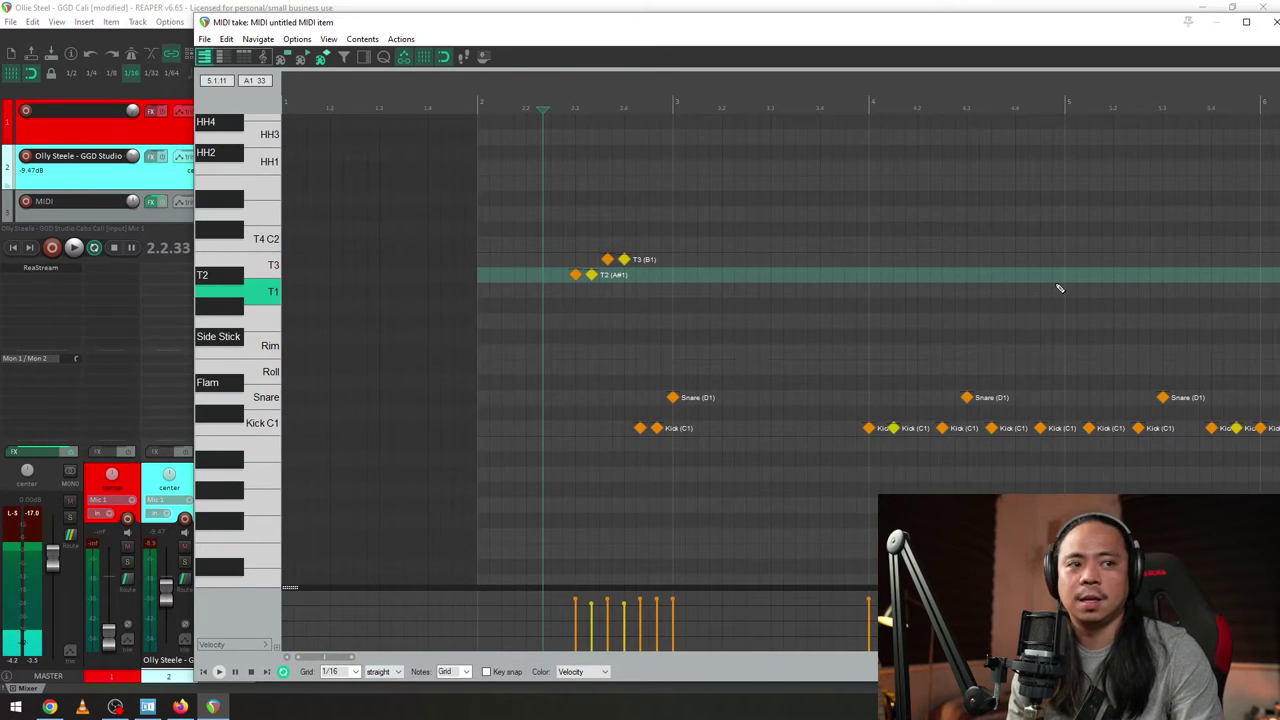
{"action": "scroll", "coordinate": [1190, 273], "scroll_direction": "down", "scroll_amount": 4}
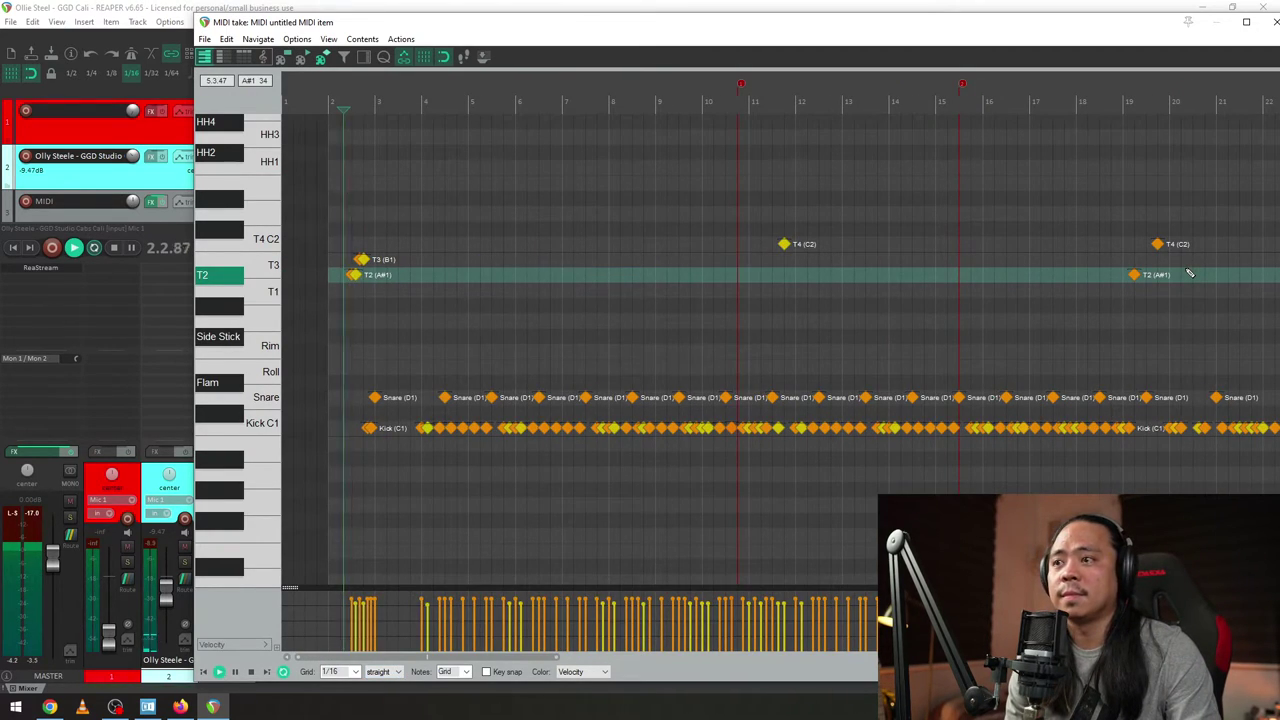
{"action": "scroll", "coordinate": [1190, 273], "scroll_direction": "up", "scroll_amount": 4}
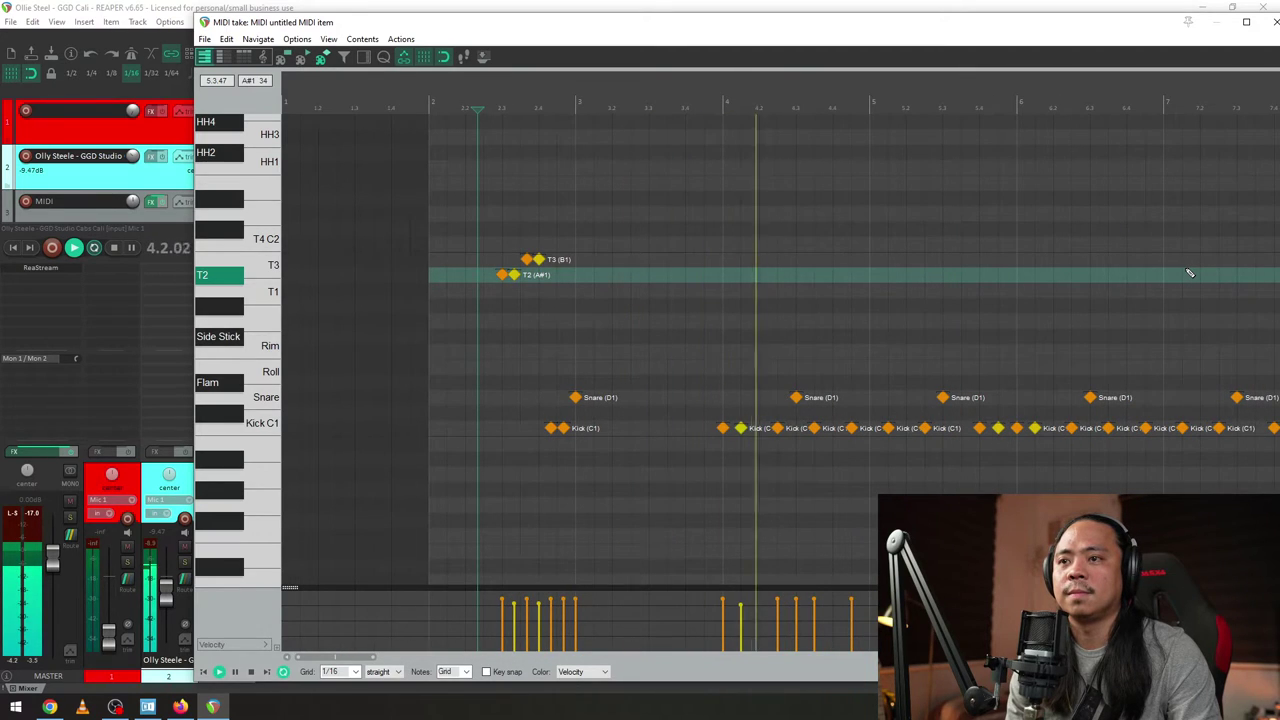
{"action": "scroll", "coordinate": [1190, 273], "scroll_direction": "down", "scroll_amount": 4}
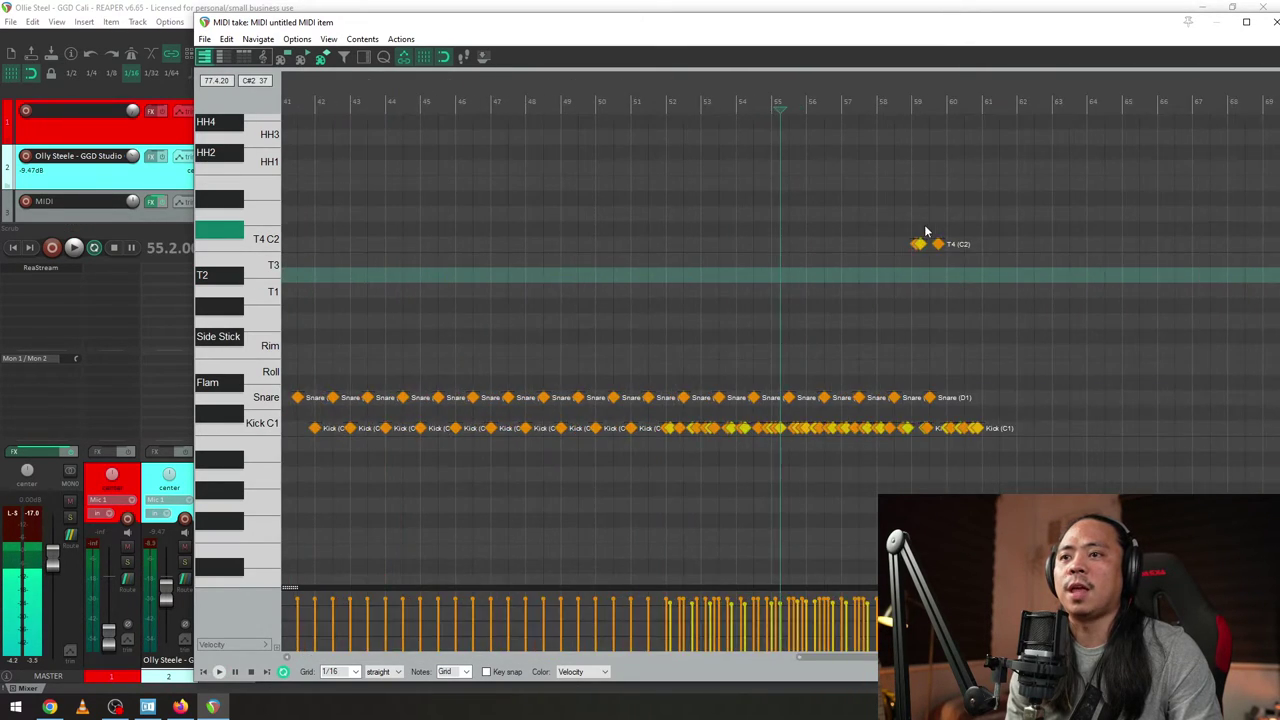
{"action": "key", "text": "space"}
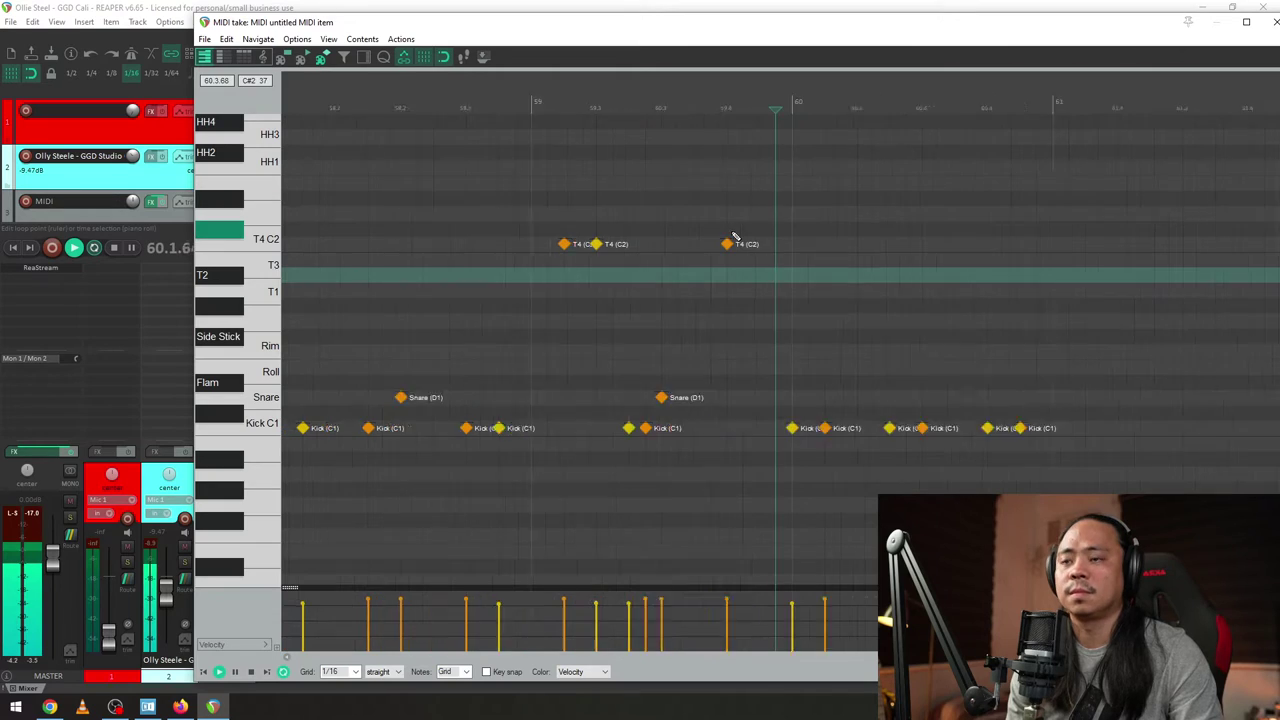
{"action": "scroll", "coordinate": [917, 378], "scroll_direction": "down", "scroll_amount": 3}
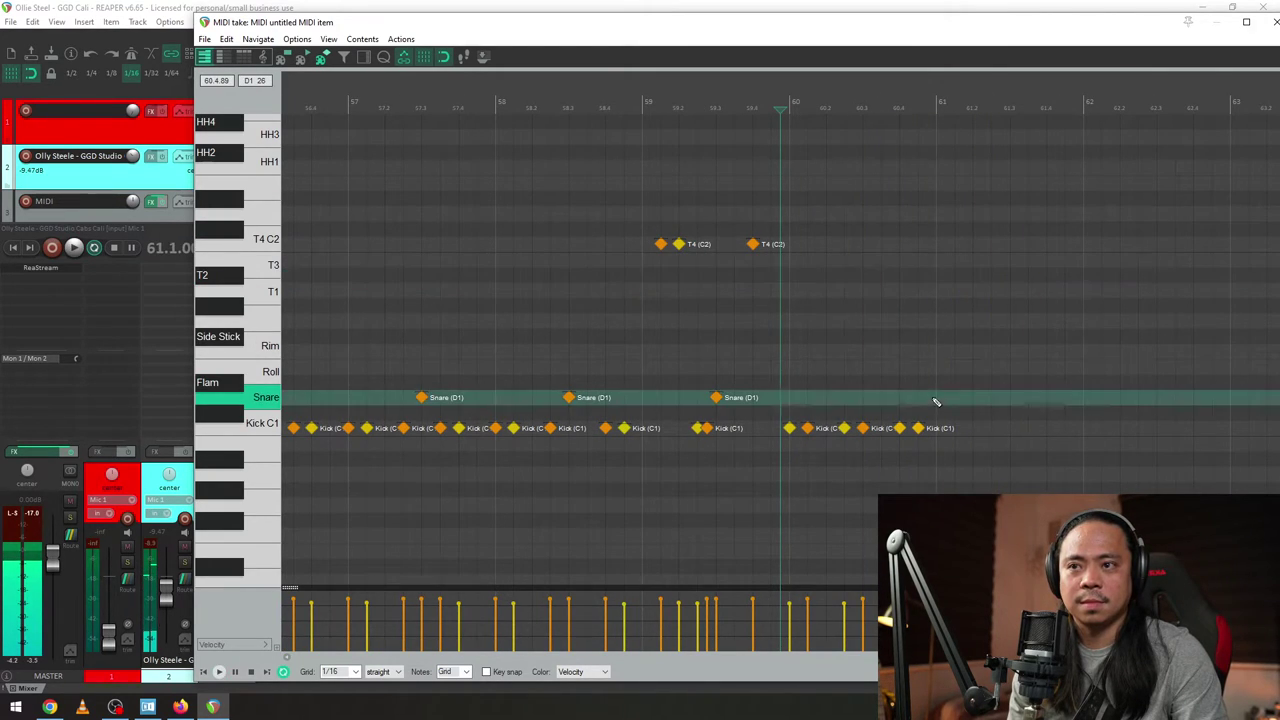
- Reset the GGD Studio track's volume to 0.00 dB and play from measure 60 into measure 61
{"action": "scroll", "coordinate": [1165, 457], "scroll_direction": "up", "scroll_amount": 3}
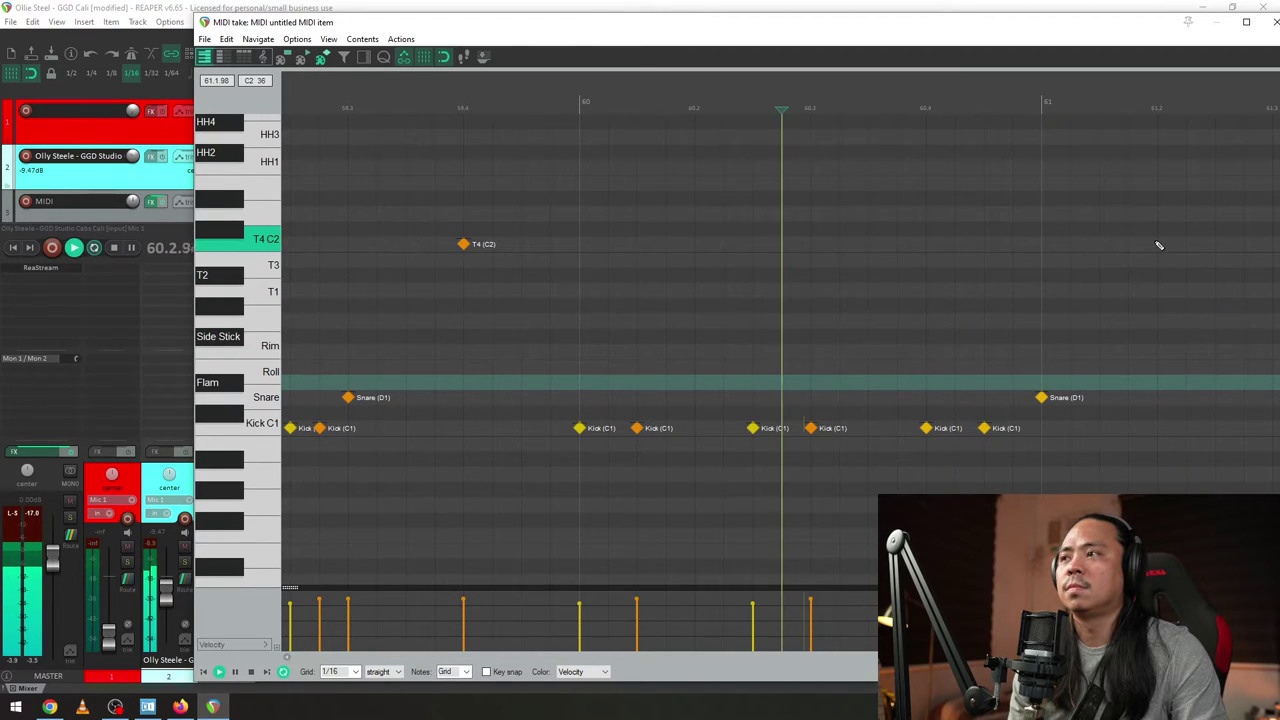
{"action": "double_click", "coordinate": [133, 156]}
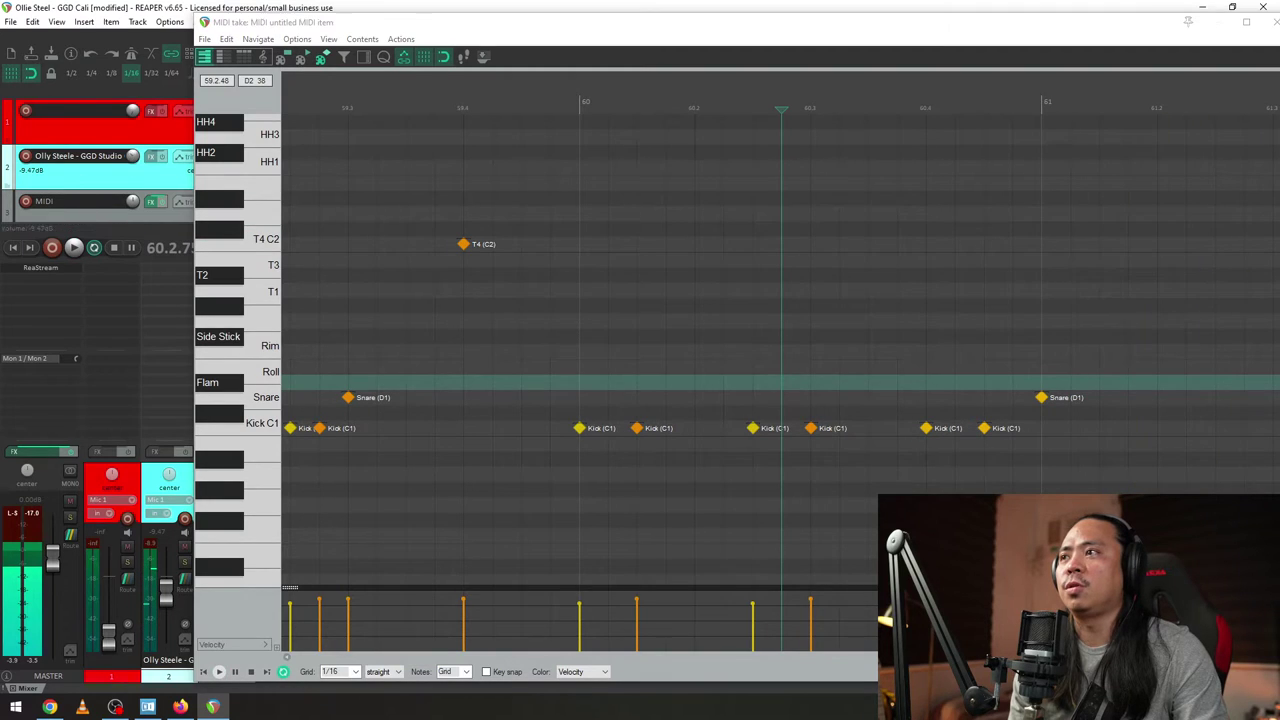
{"action": "key", "text": "space"}
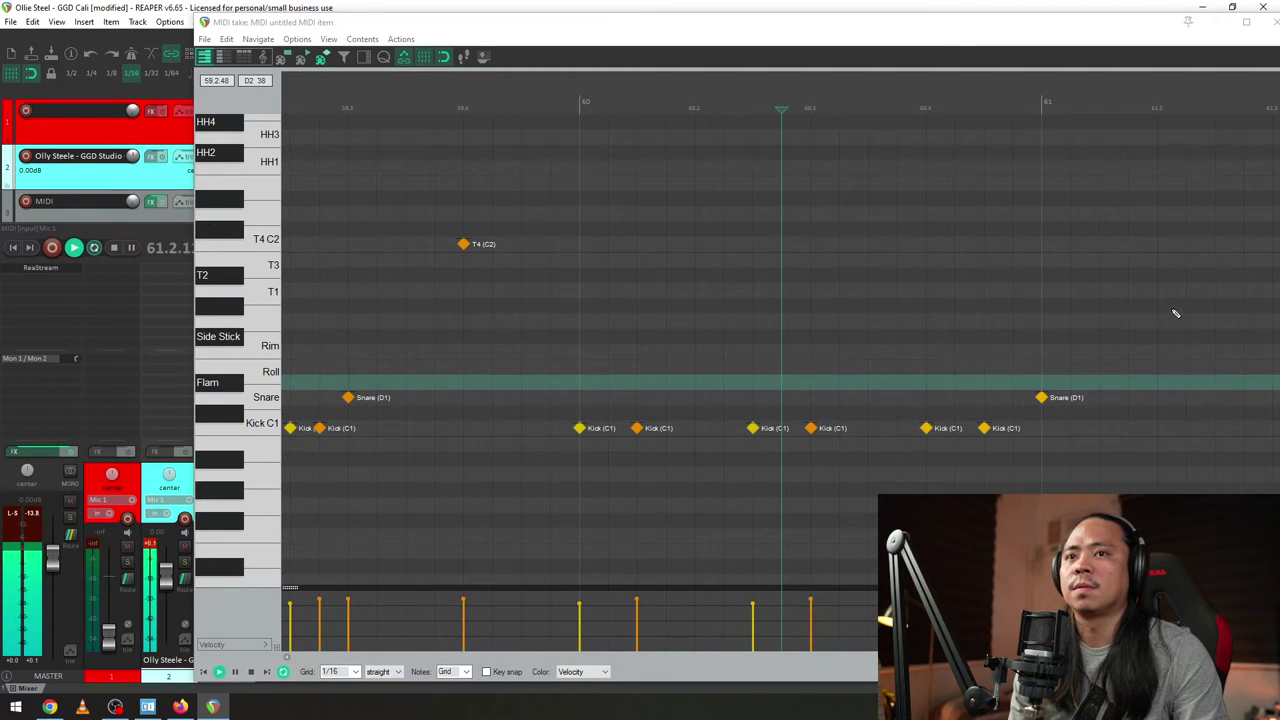
- Place a T2 tom hit at 61.2.00, lowering the GGD Studio track's volume to -15.22 dB for playback
{"action": "left_click", "coordinate": [1128, 244]}
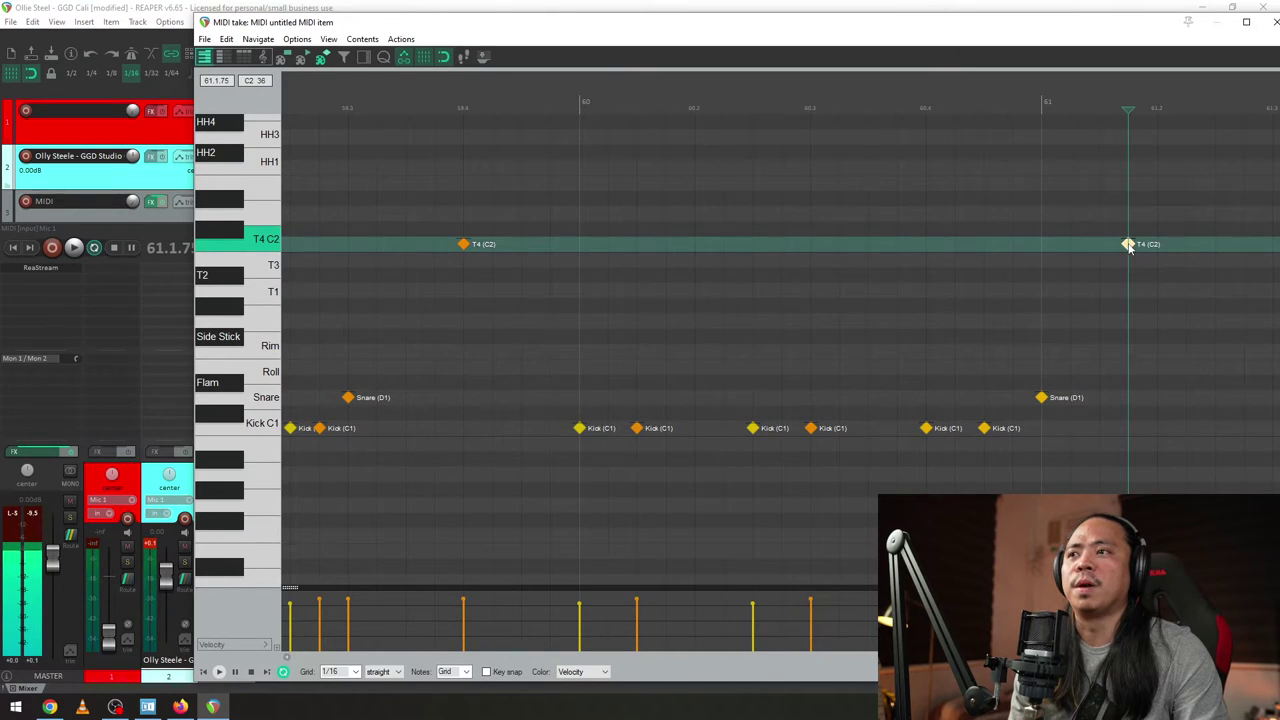
{"action": "left_click_drag", "start_coordinate": [133, 156], "coordinate": [134, 185]}
{"action": "key", "text": "space"}
{"action": "key", "text": "space"}
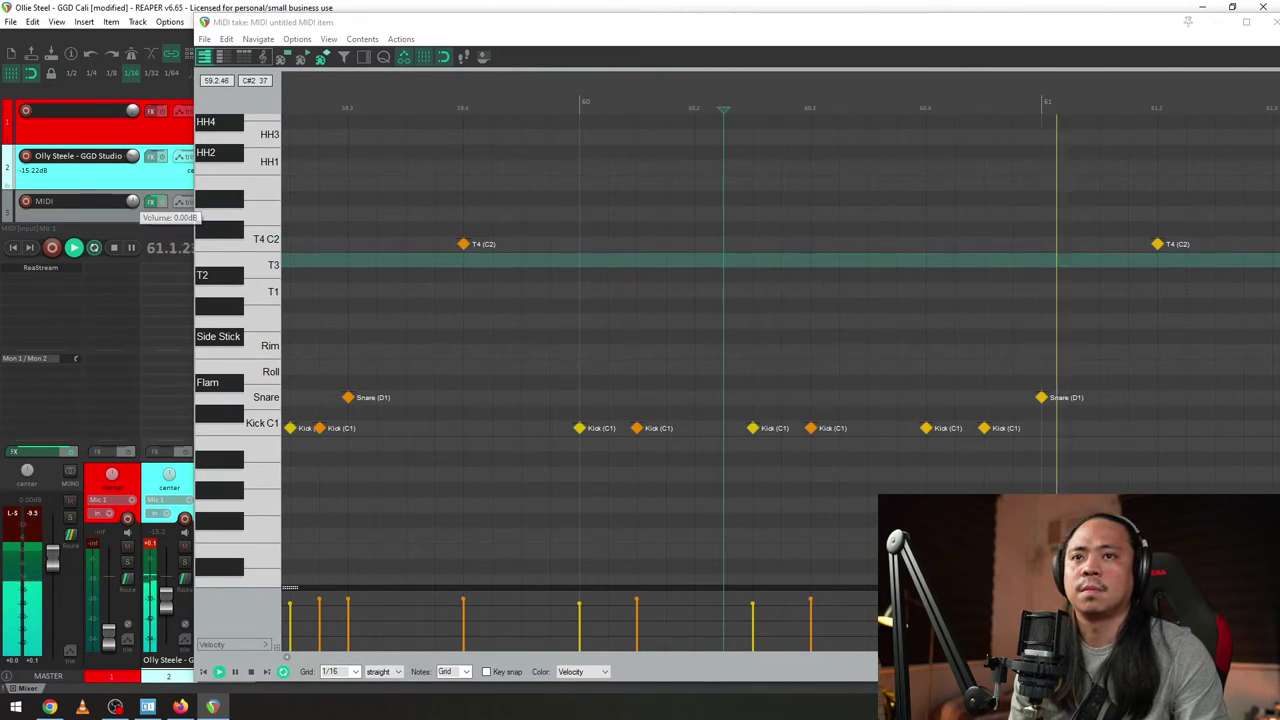
{"action": "left_click_drag", "start_coordinate": [1160, 246], "coordinate": [1145, 279]}
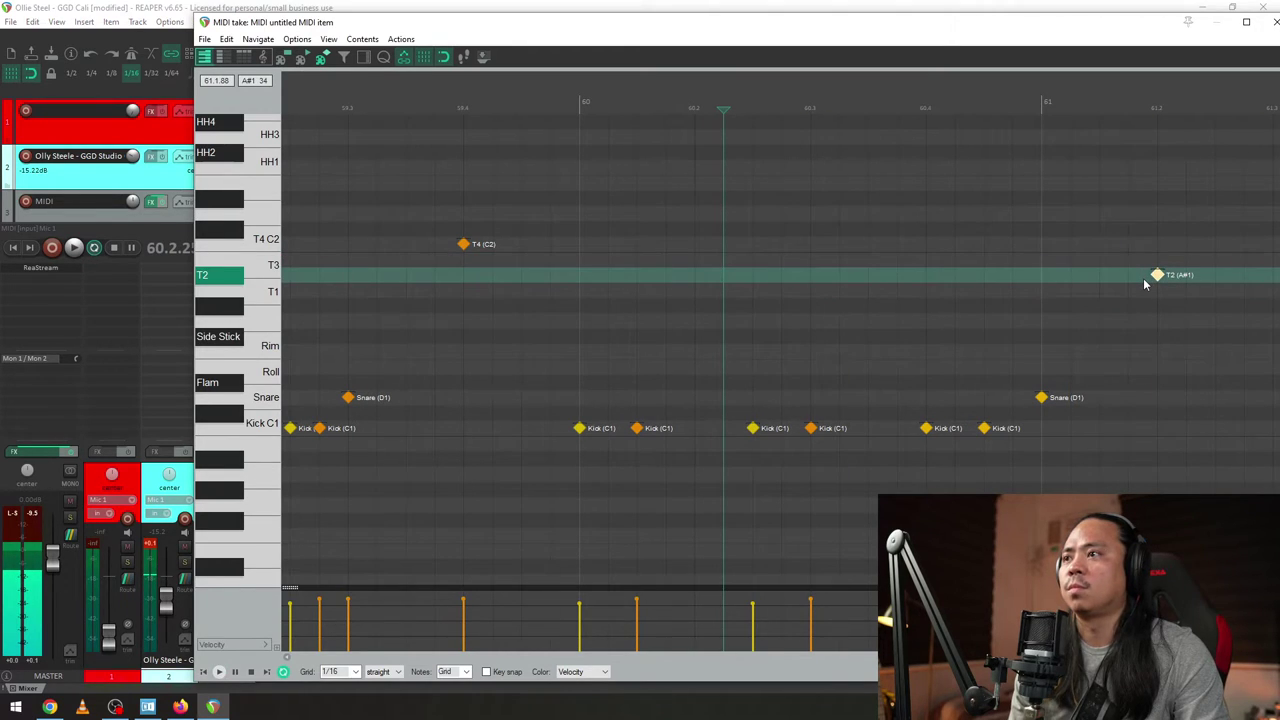
- Try a kick right after the T2 tom in measure 61, moving it to 61.2.50
{"action": "key", "text": "space"}
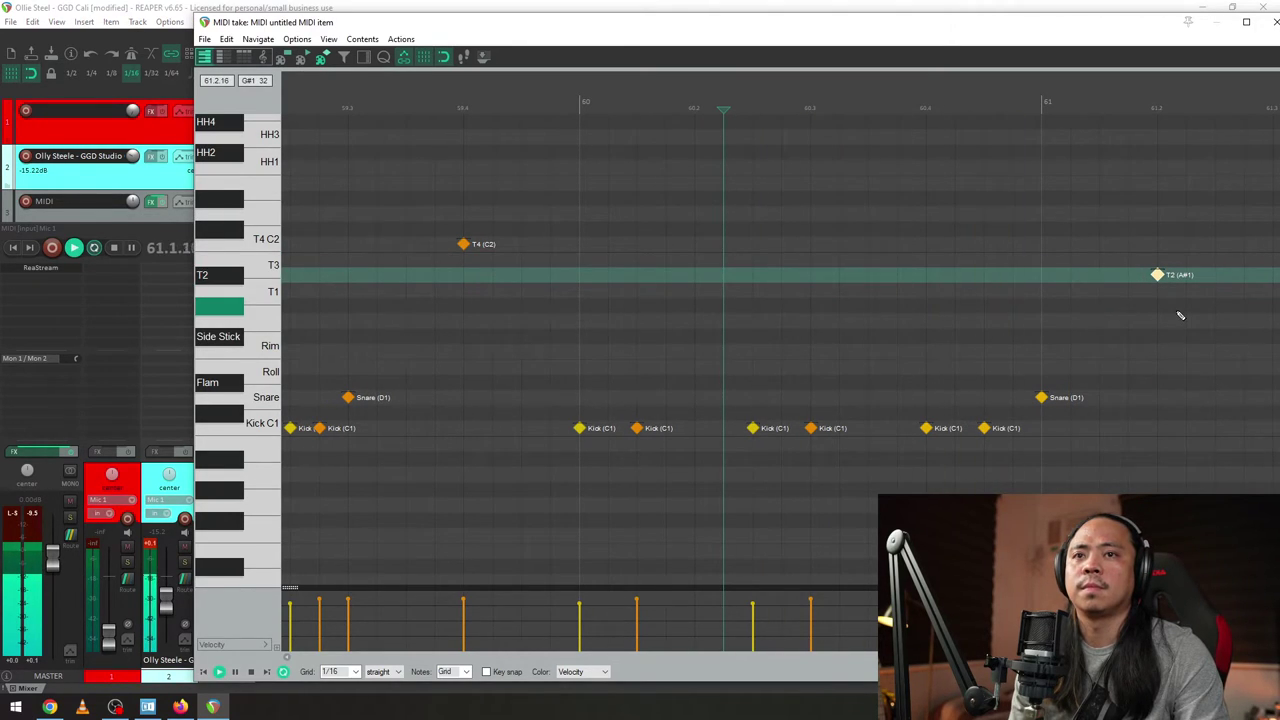
{"action": "double_click", "coordinate": [1188, 430]}
{"action": "left_click", "coordinate": [1018, 396]}
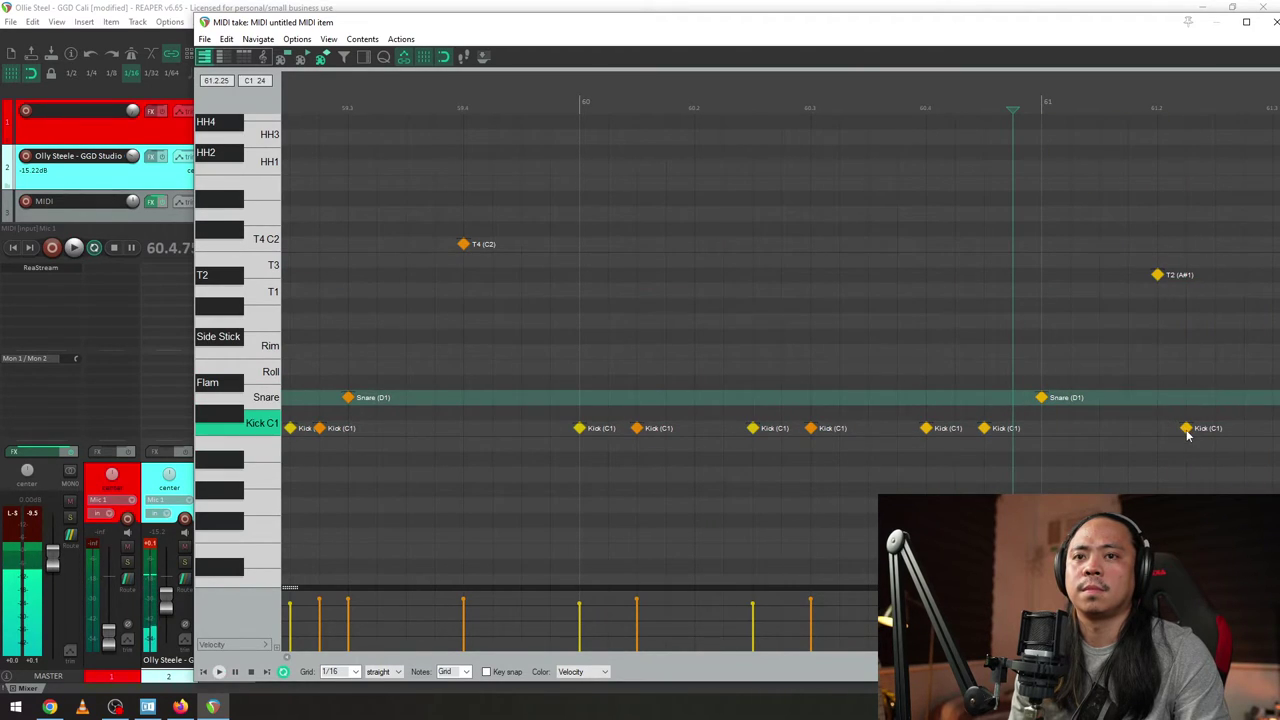
{"action": "left_click_drag", "start_coordinate": [1186, 428], "coordinate": [1214, 428]}
- Set the grid to 1/8 and play from 60.3.50 into measure 61
{"action": "left_click", "coordinate": [352, 676]}
{"action": "left_click", "coordinate": [354, 671]}
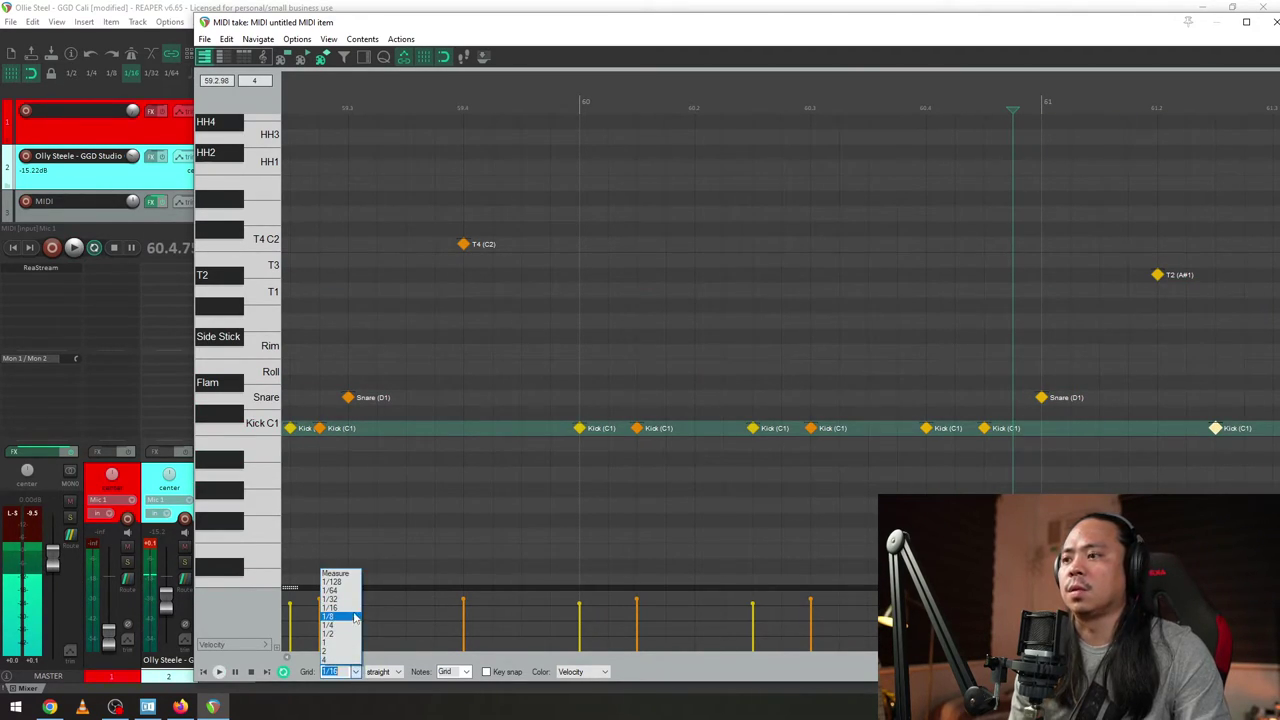
{"action": "left_click", "coordinate": [335, 614]}
{"action": "left_click_drag", "start_coordinate": [1182, 94], "coordinate": [797, 140]}
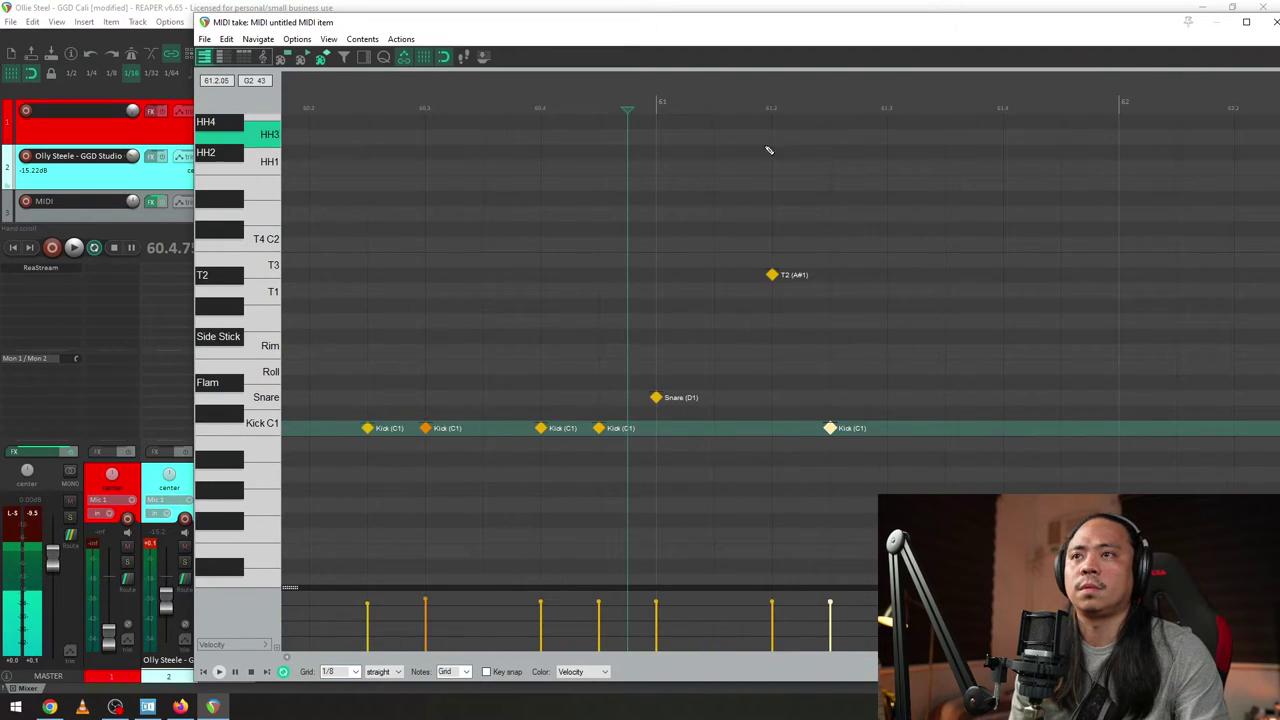
{"action": "left_click", "coordinate": [486, 135]}
{"action": "key", "text": "space"}
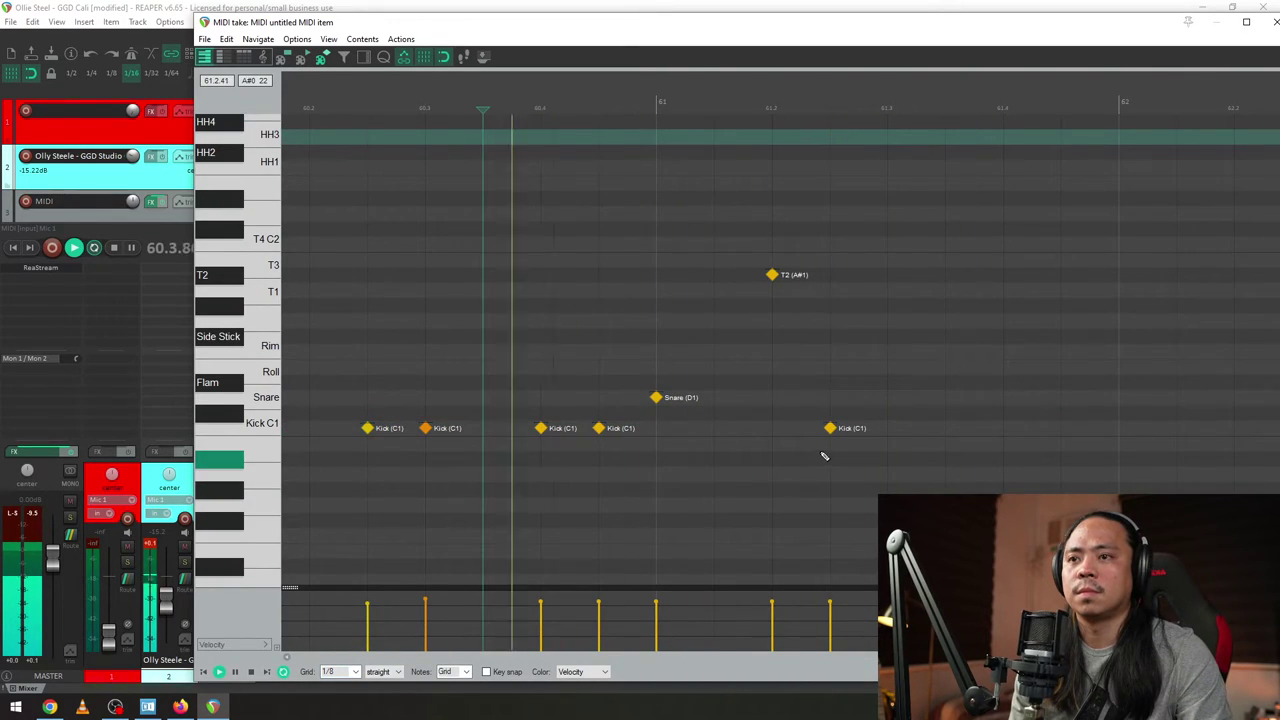
- Delete the kick and the T2 tom from beat 2 of measure 61, raising the GGD Studio track's volume to -9.47 dB for playback
{"action": "double_click", "coordinate": [831, 429]}
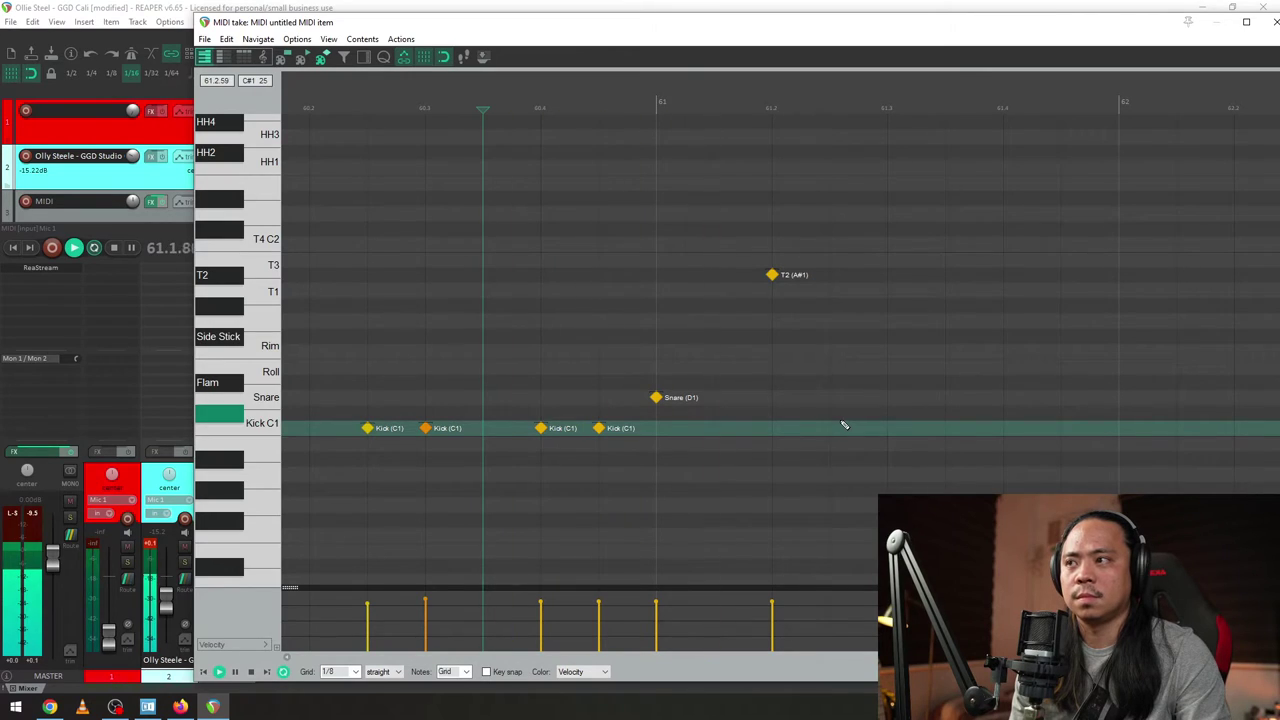
{"action": "left_click_drag", "start_coordinate": [133, 158], "coordinate": [137, 161]}
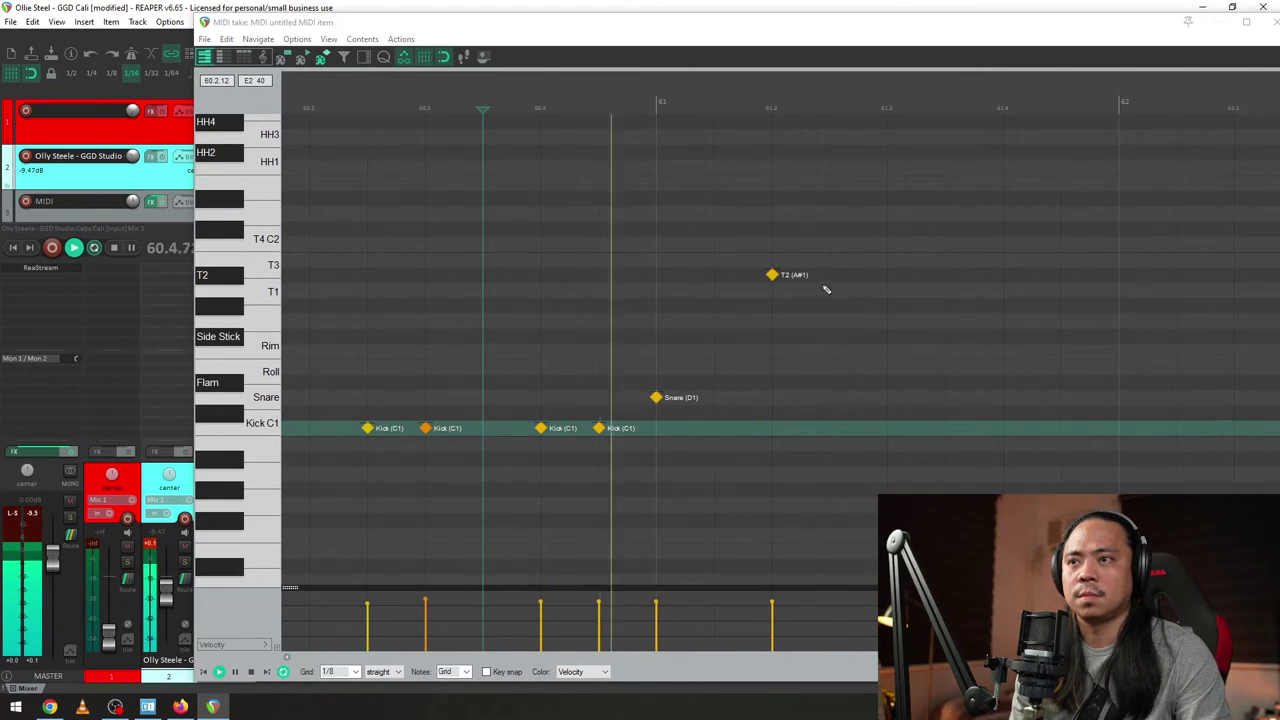
{"action": "double_click", "coordinate": [771, 274]}
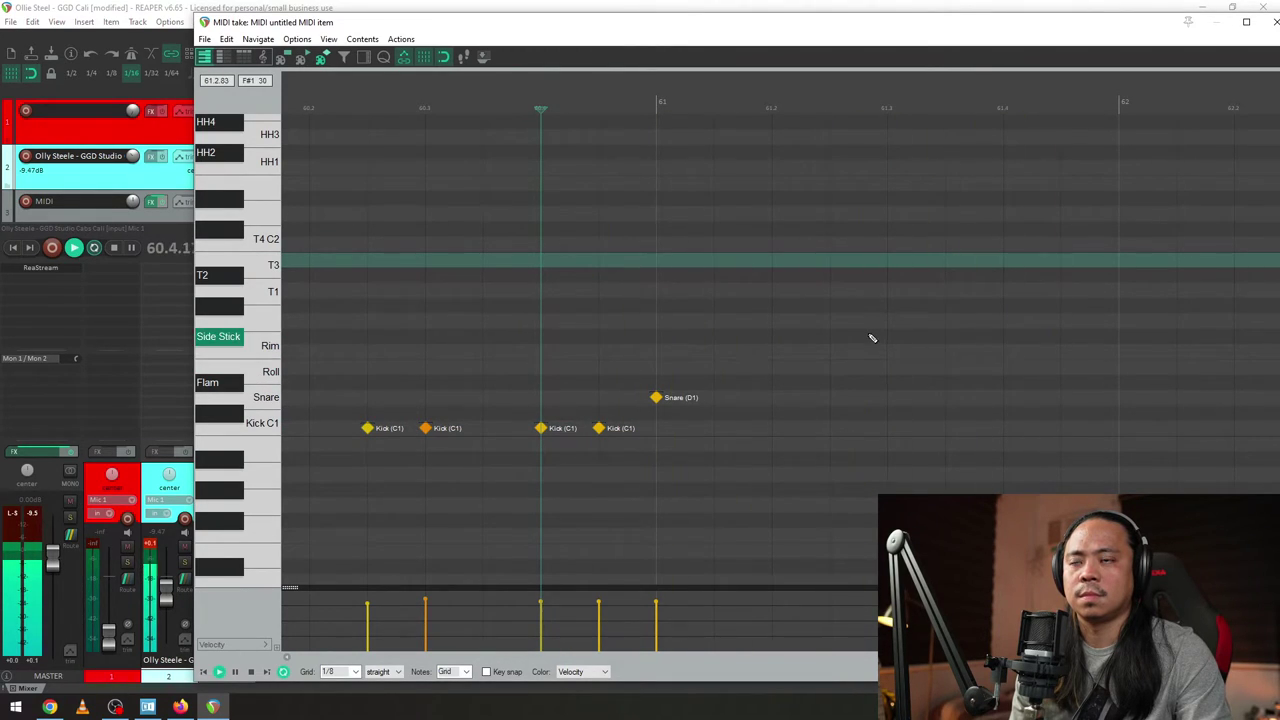
{"action": "key", "text": "space"}
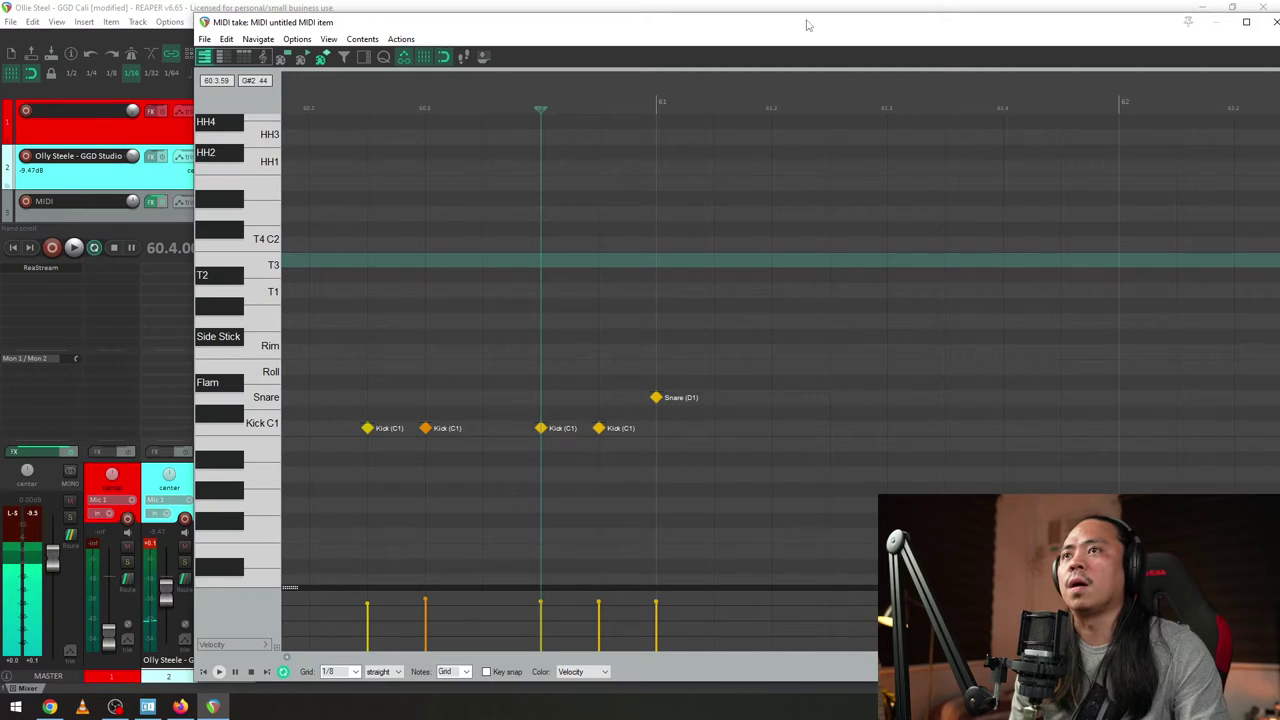
- Uncover the transport, try playback at a rate of 0.7 and reset the rate to 1.0
{"action": "left_click_drag", "start_coordinate": [808, 24], "coordinate": [879, 314]}
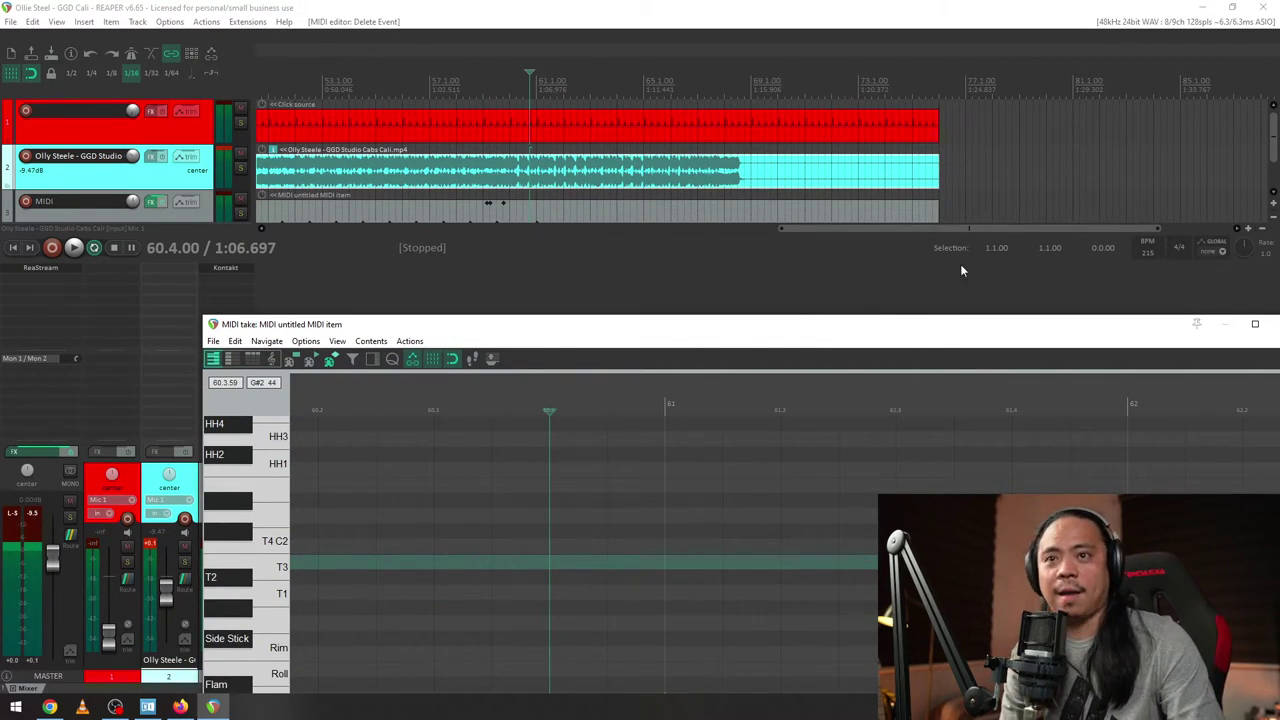
{"action": "left_click_drag", "start_coordinate": [1240, 252], "coordinate": [1240, 262]}
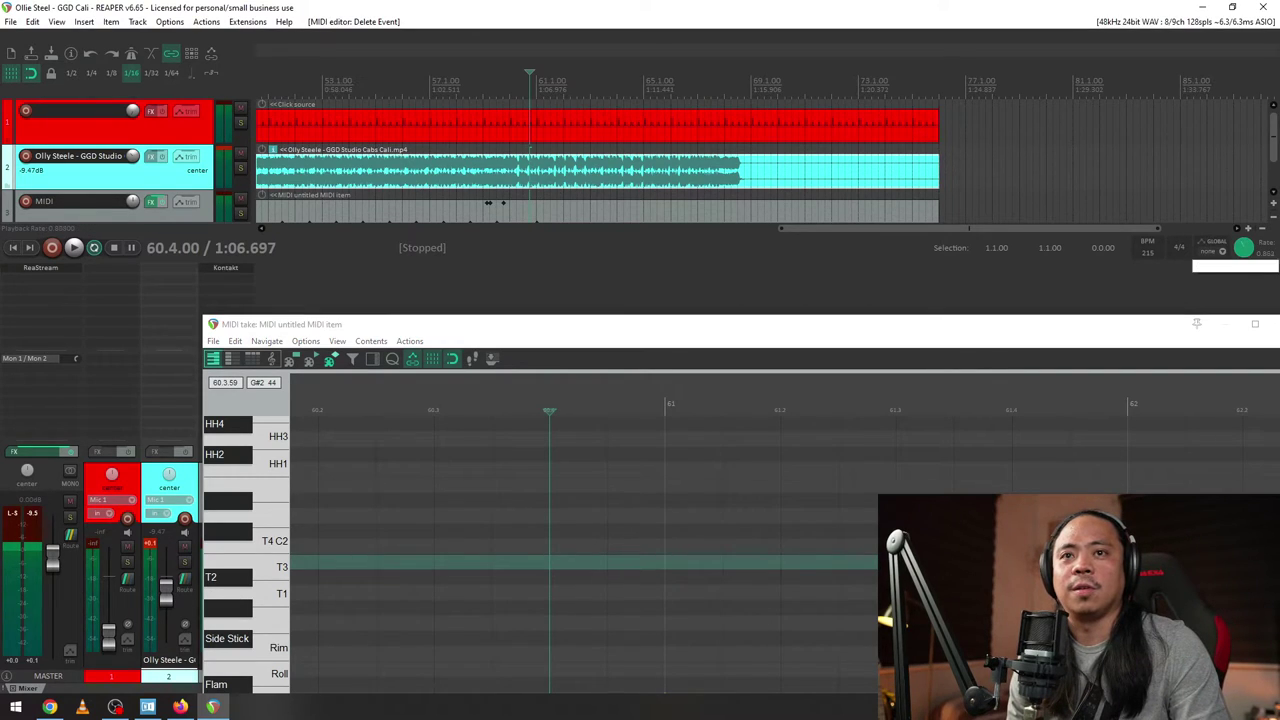
{"action": "key", "text": "space"}
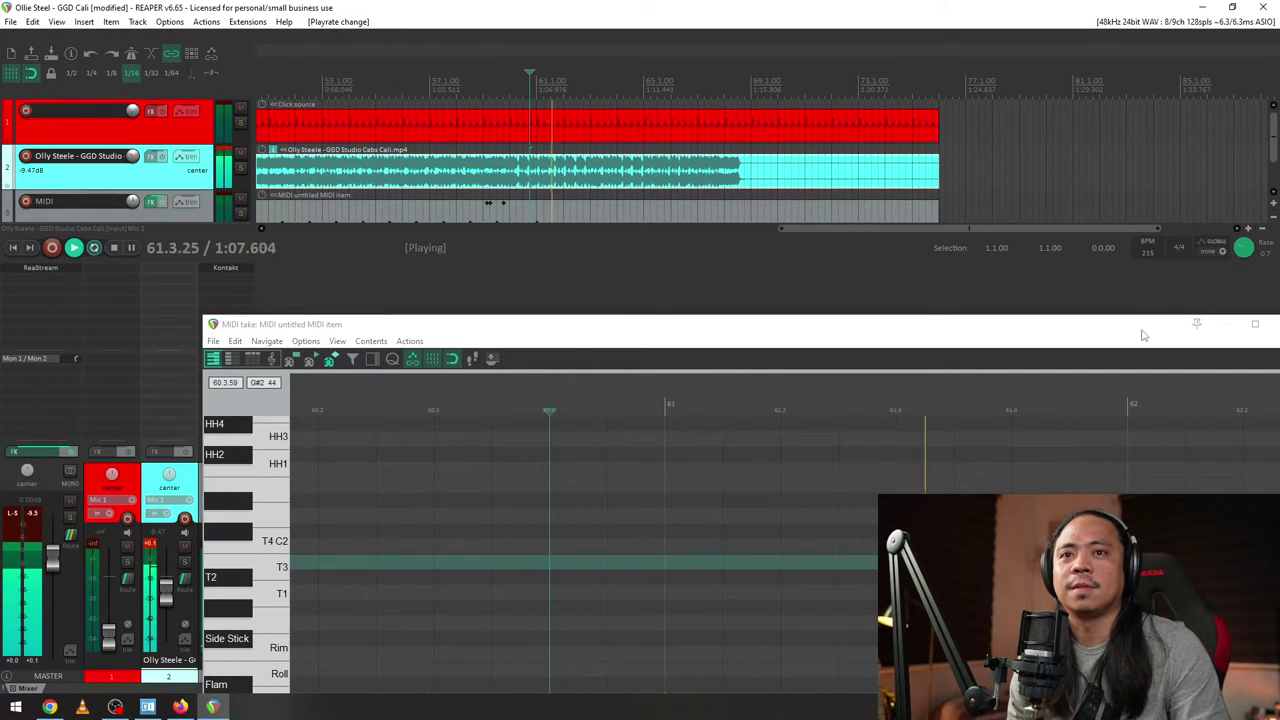
{"action": "double_click", "coordinate": [1244, 254]}
{"action": "key", "text": "space"}
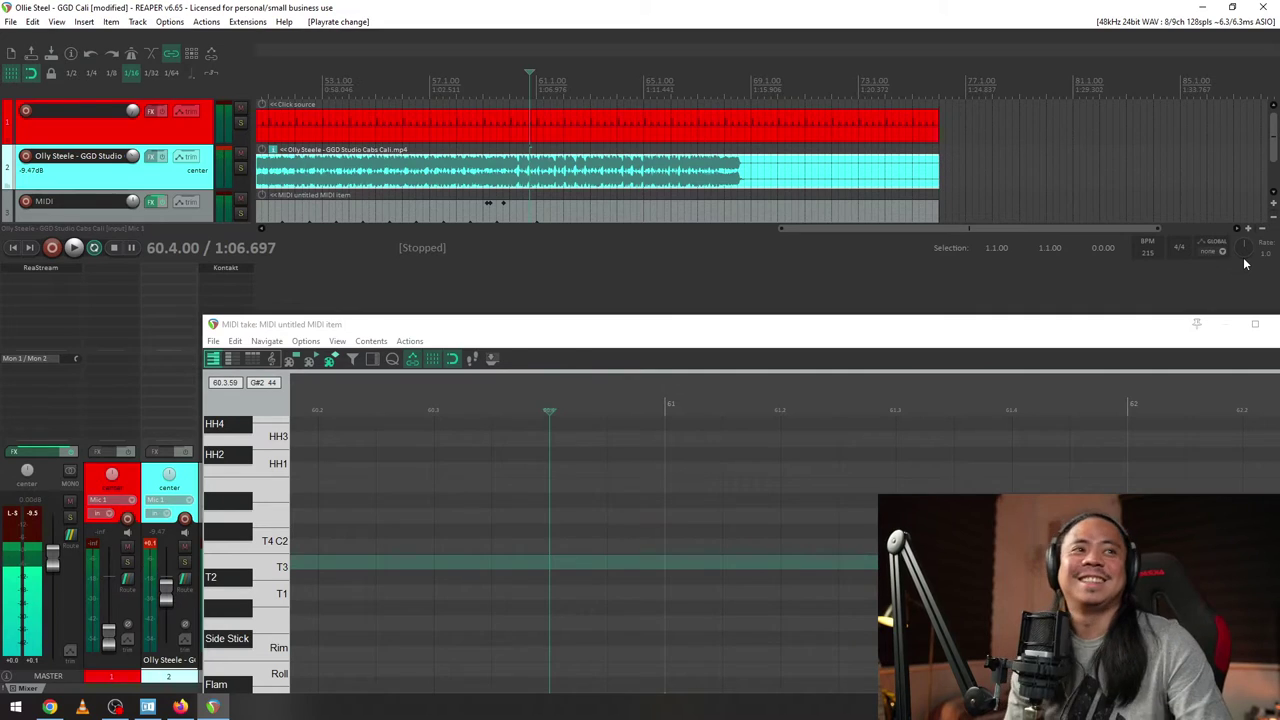
- Slow the playback rate to 0.658 and play from 60.4.00 through measure 61 with the MIDI notes in view
{"action": "key", "text": "q"}
{"action": "key", "text": "Escape"}
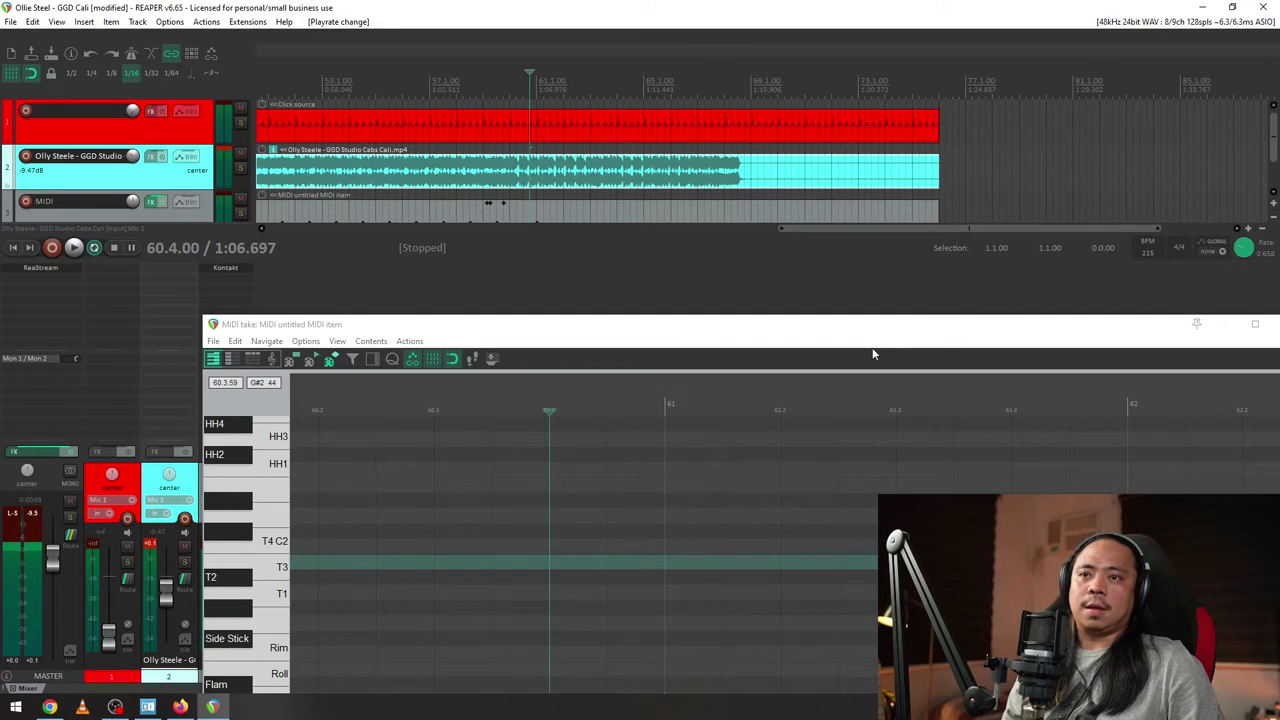
{"action": "left_click_drag", "start_coordinate": [873, 324], "coordinate": [826, 147]}
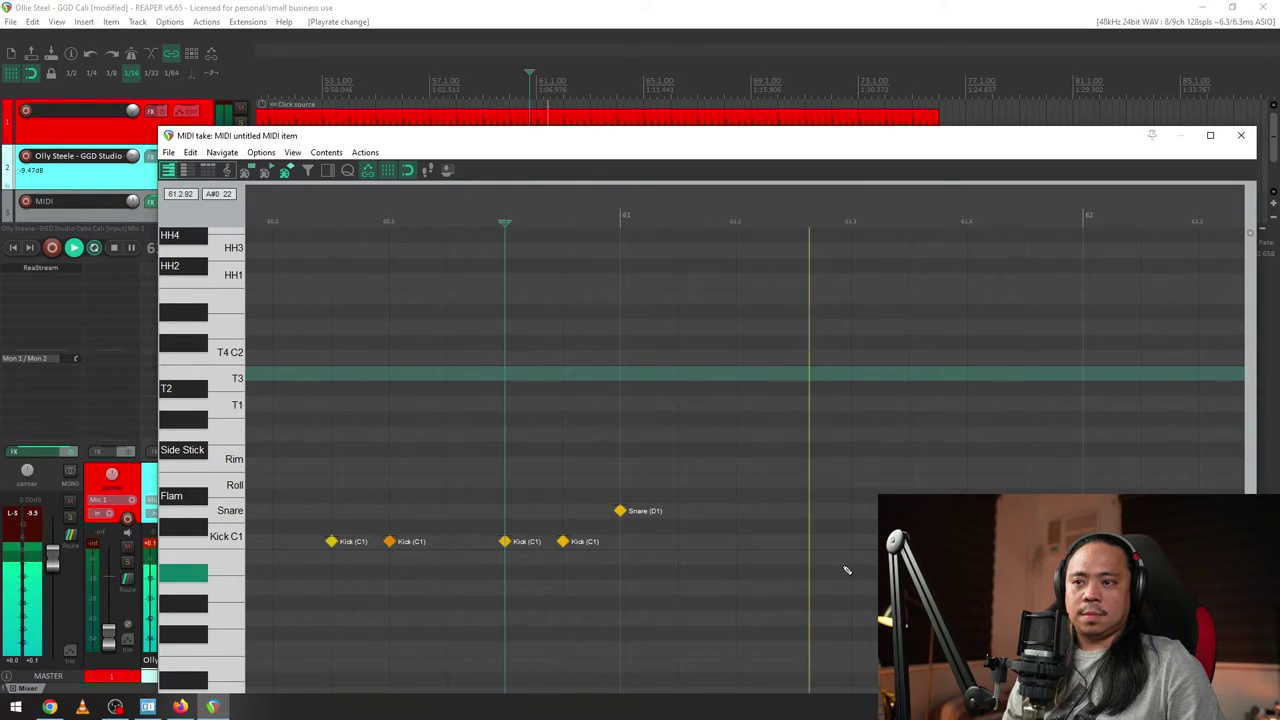
{"action": "key", "text": "space"}
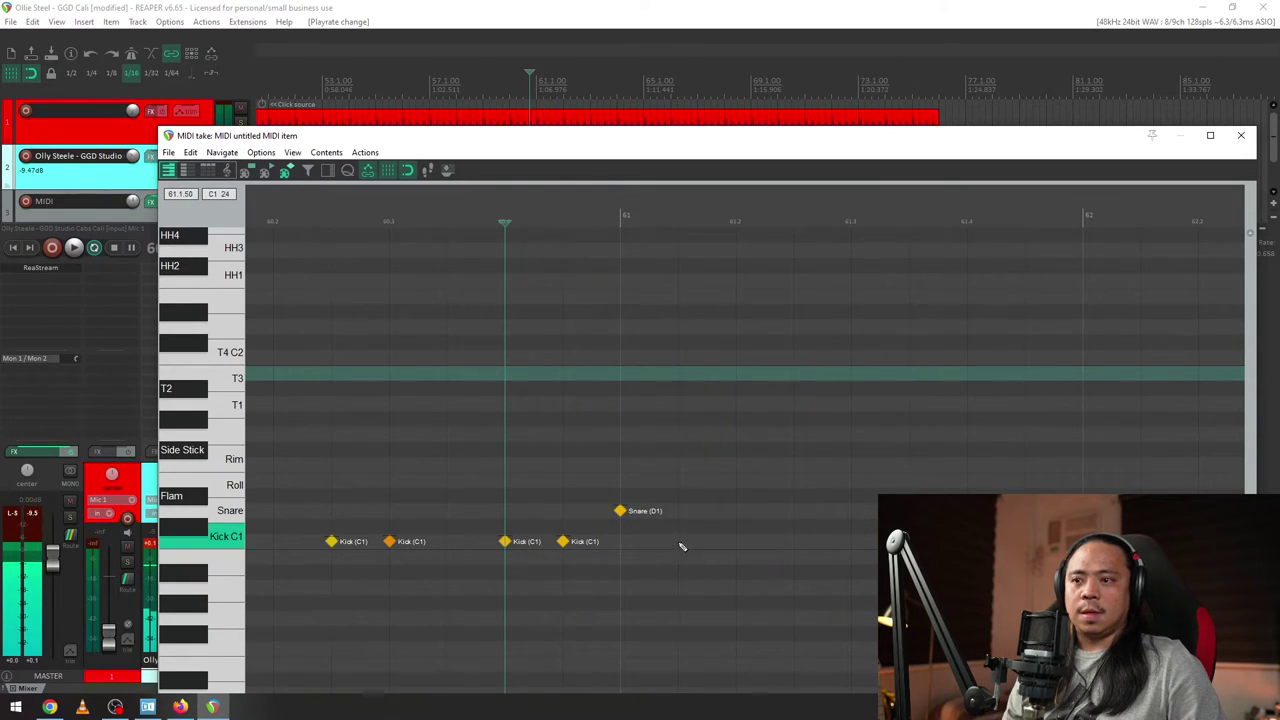
- Place kicks at 61.1.50 and 61.2.50 and a T4 tom at 61.2.00, and play from 60.4.00
{"action": "left_click", "coordinate": [678, 541]}
{"action": "left_click", "coordinate": [736, 541]}
{"action": "left_click", "coordinate": [792, 545]}
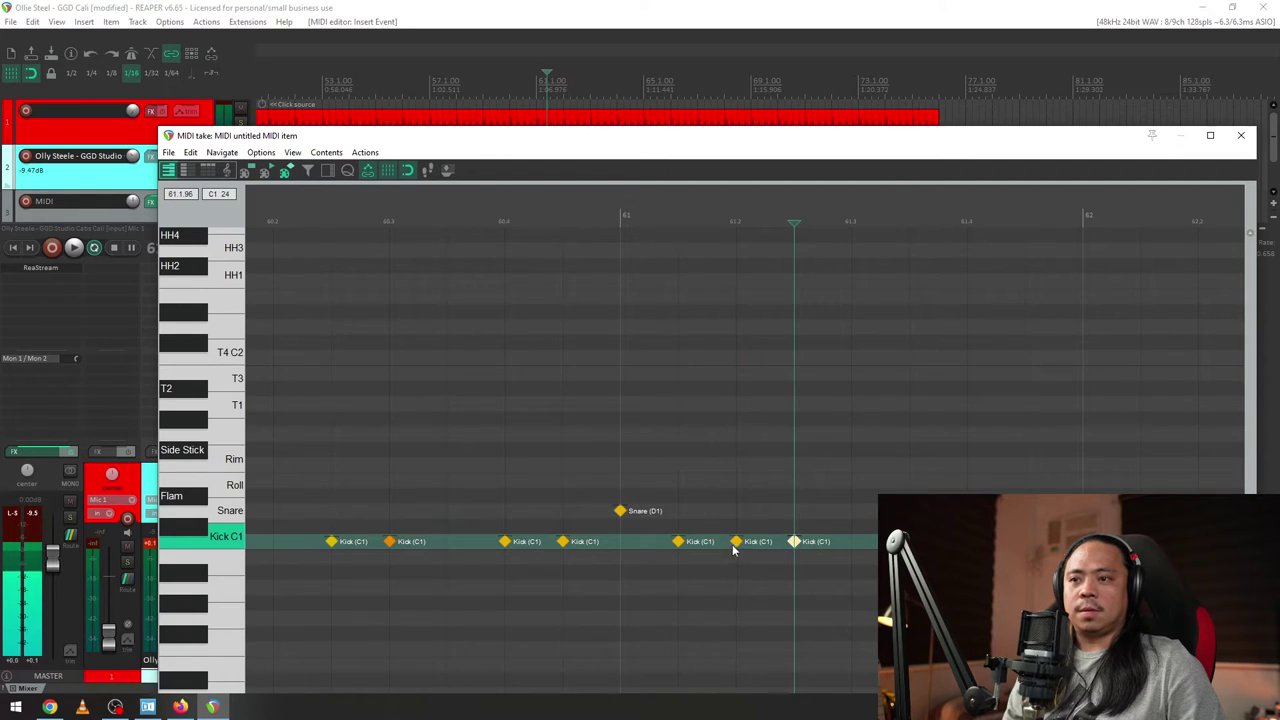
{"action": "left_click_drag", "start_coordinate": [735, 543], "coordinate": [734, 357]}
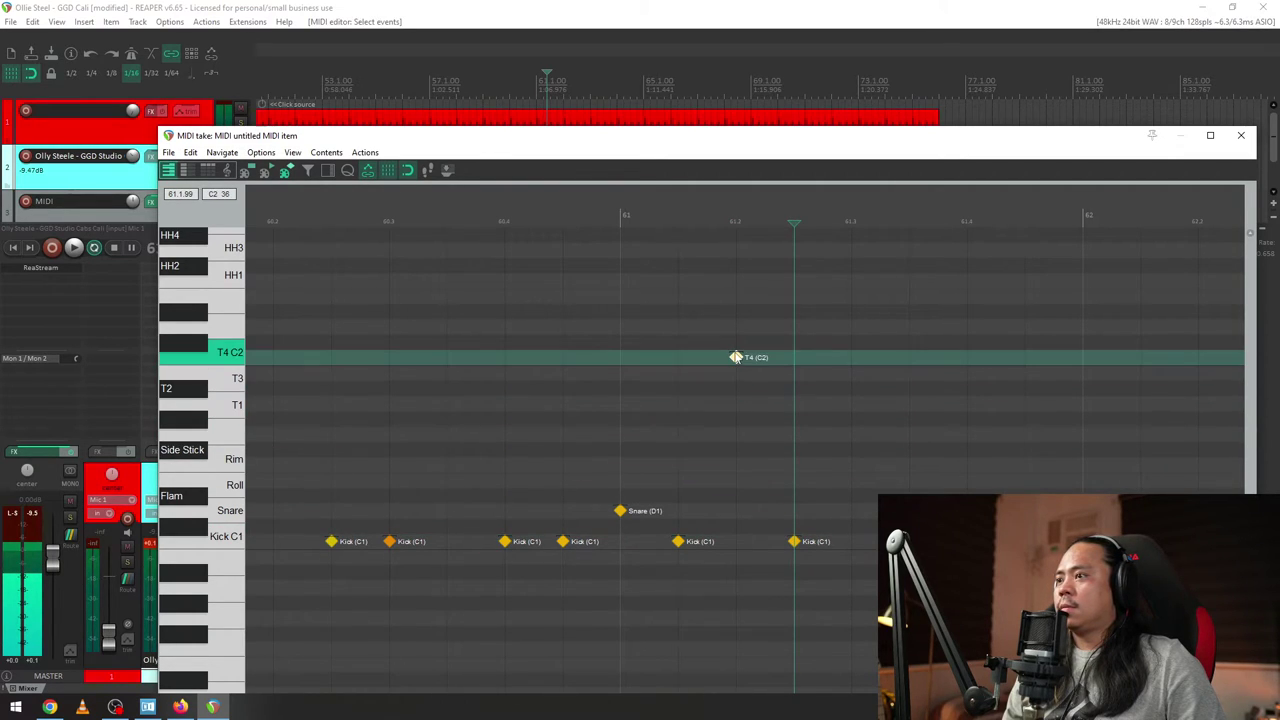
{"action": "left_click", "coordinate": [508, 372]}
{"action": "key", "text": "space"}
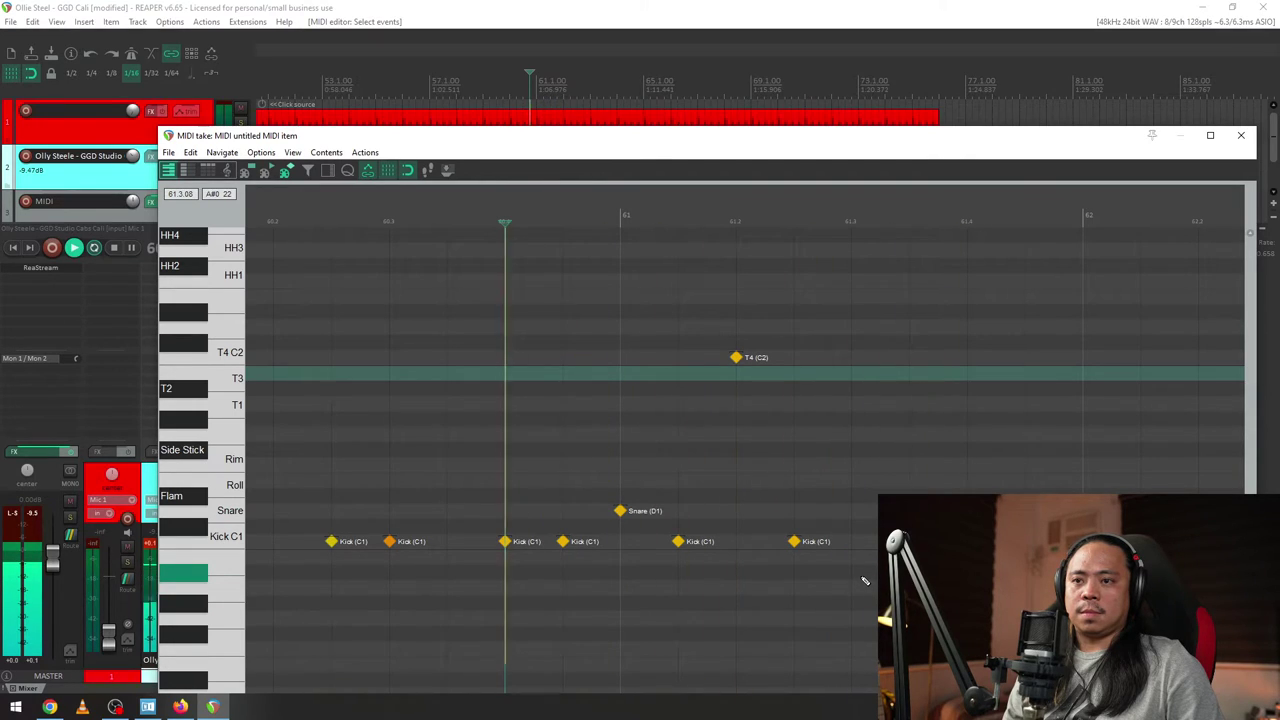
- Place a T4 tom at 61.3.50 and a kick at 61.4.00, checking them against the slowed playback
{"action": "left_click", "coordinate": [910, 357]}
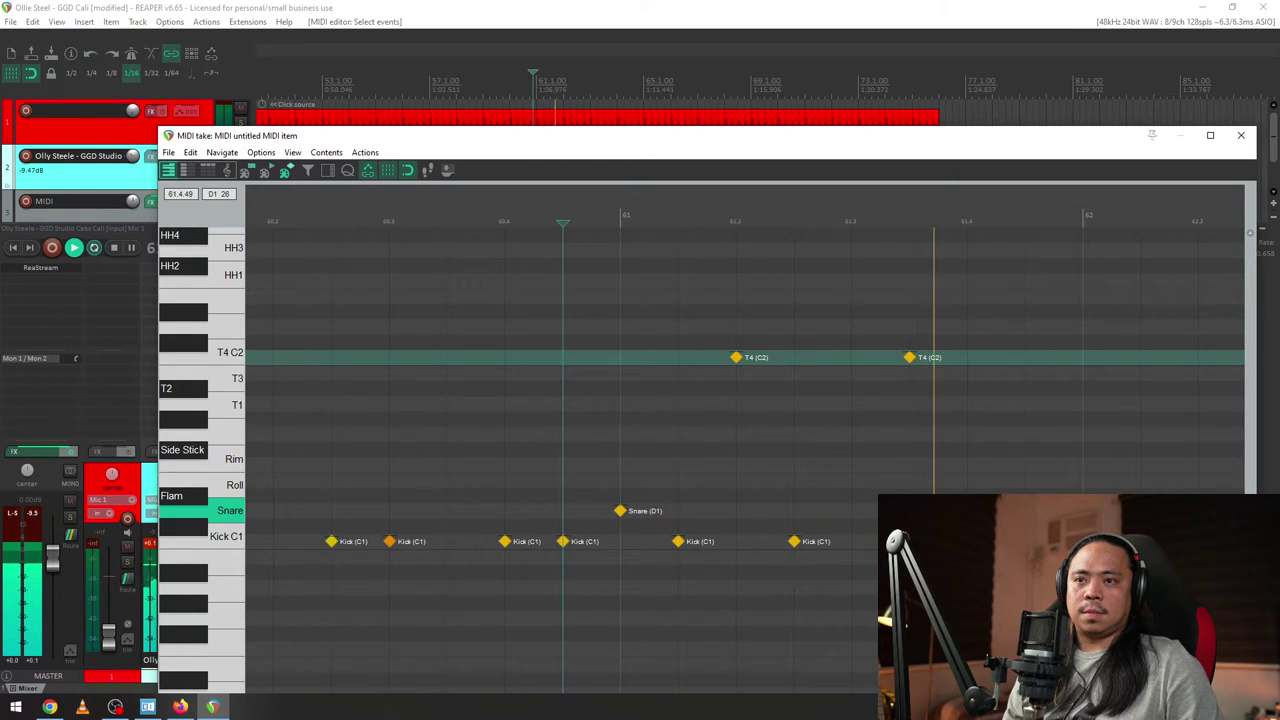
{"action": "scroll", "coordinate": [876, 510], "scroll_direction": "down", "scroll_amount": 3}
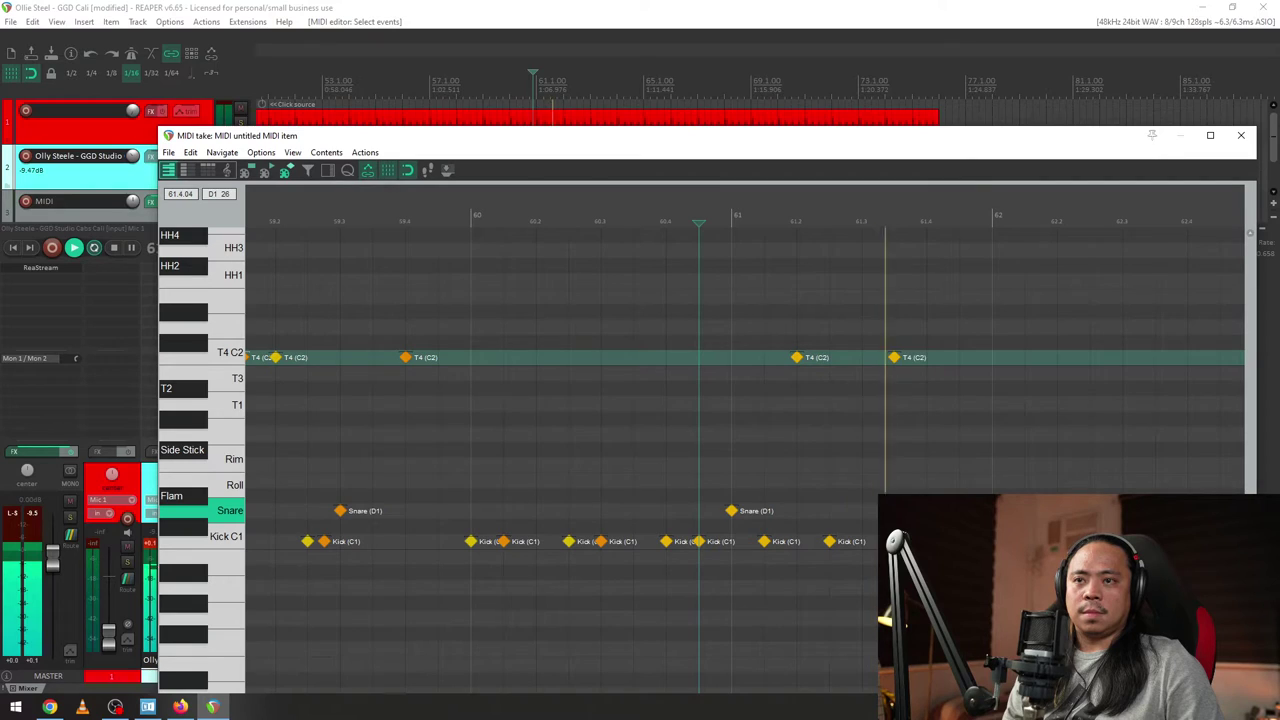
{"action": "left_click", "coordinate": [928, 541]}
{"action": "left_click", "coordinate": [634, 449]}
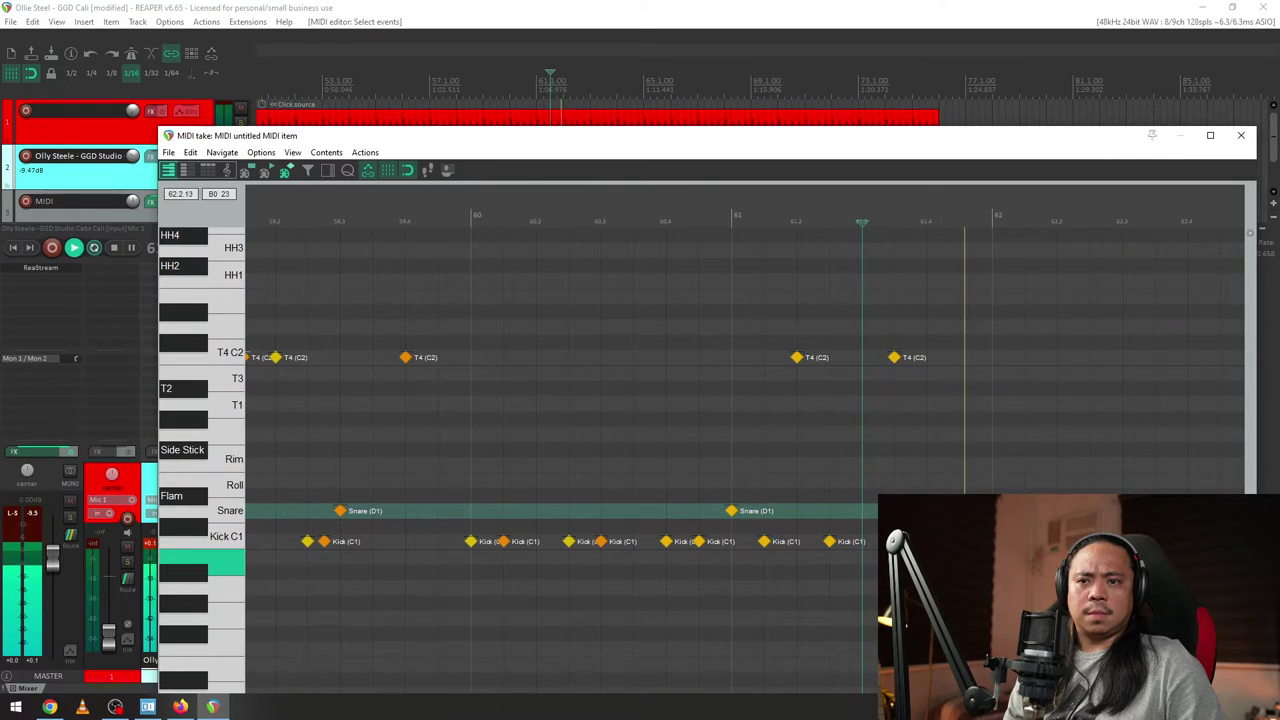
- Place T4 tom hits at 62.2.50, 62.3.00 and 62.4.00, playing the pattern from 60.4.00 as a check
{"action": "left_click", "coordinate": [1089, 357]}
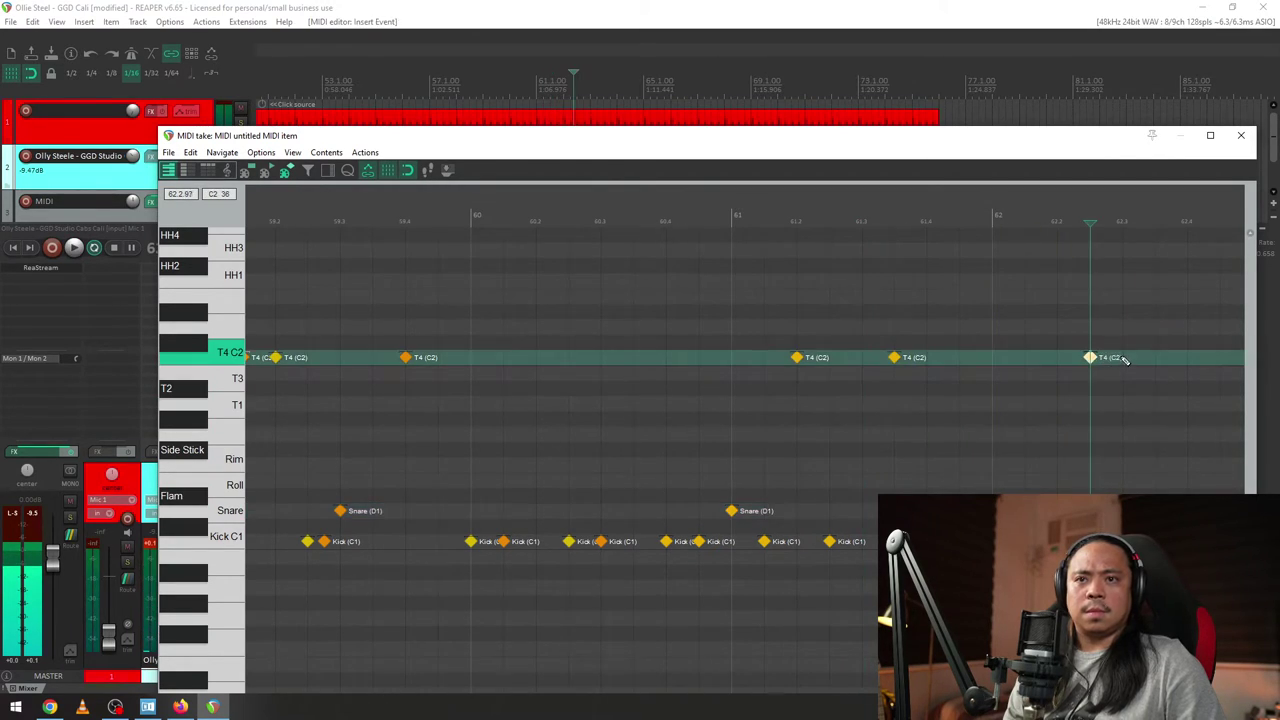
{"action": "left_click", "coordinate": [1122, 357]}
{"action": "key", "text": "space"}
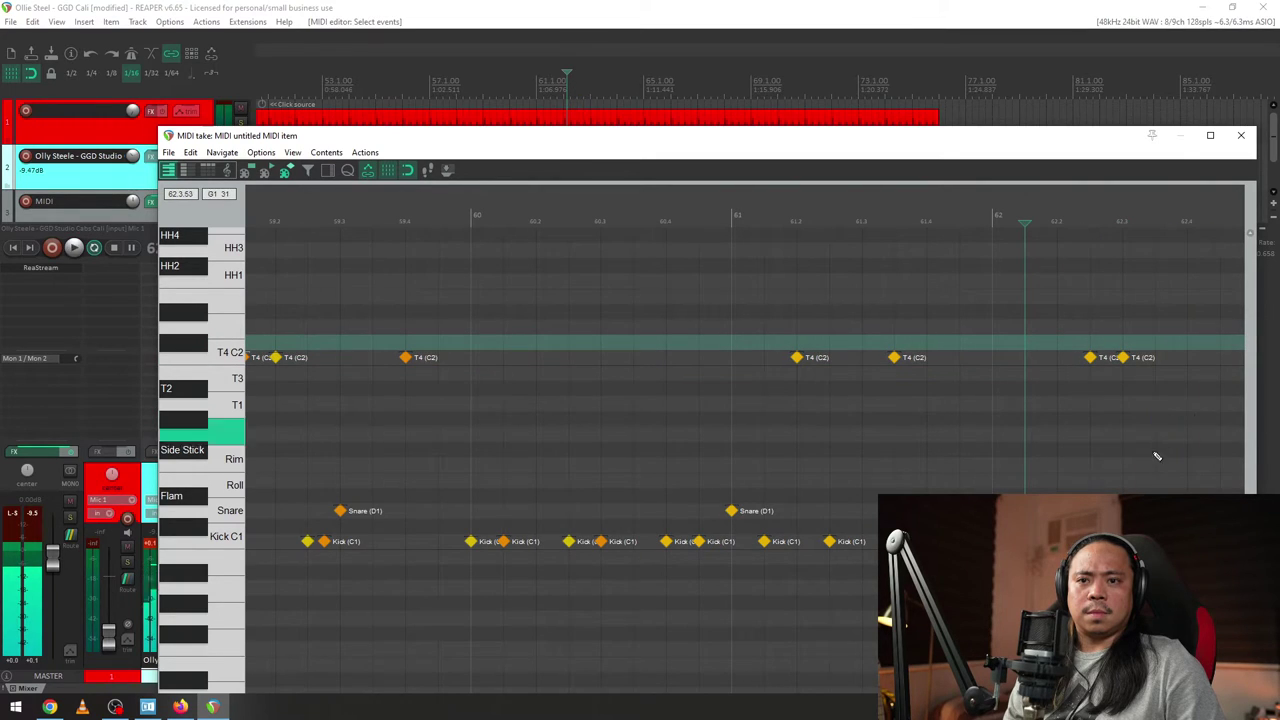
{"action": "key", "text": "space"}
{"action": "left_click", "coordinate": [668, 374]}
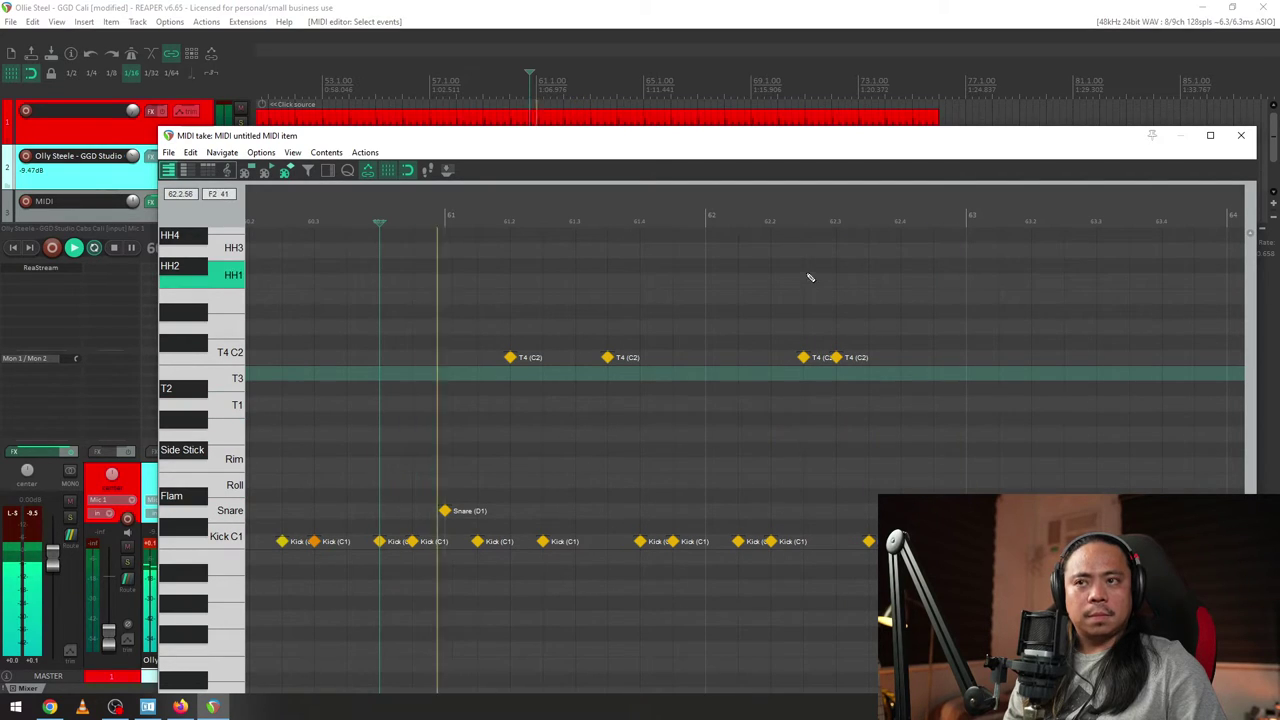
{"action": "left_click", "coordinate": [902, 357]}
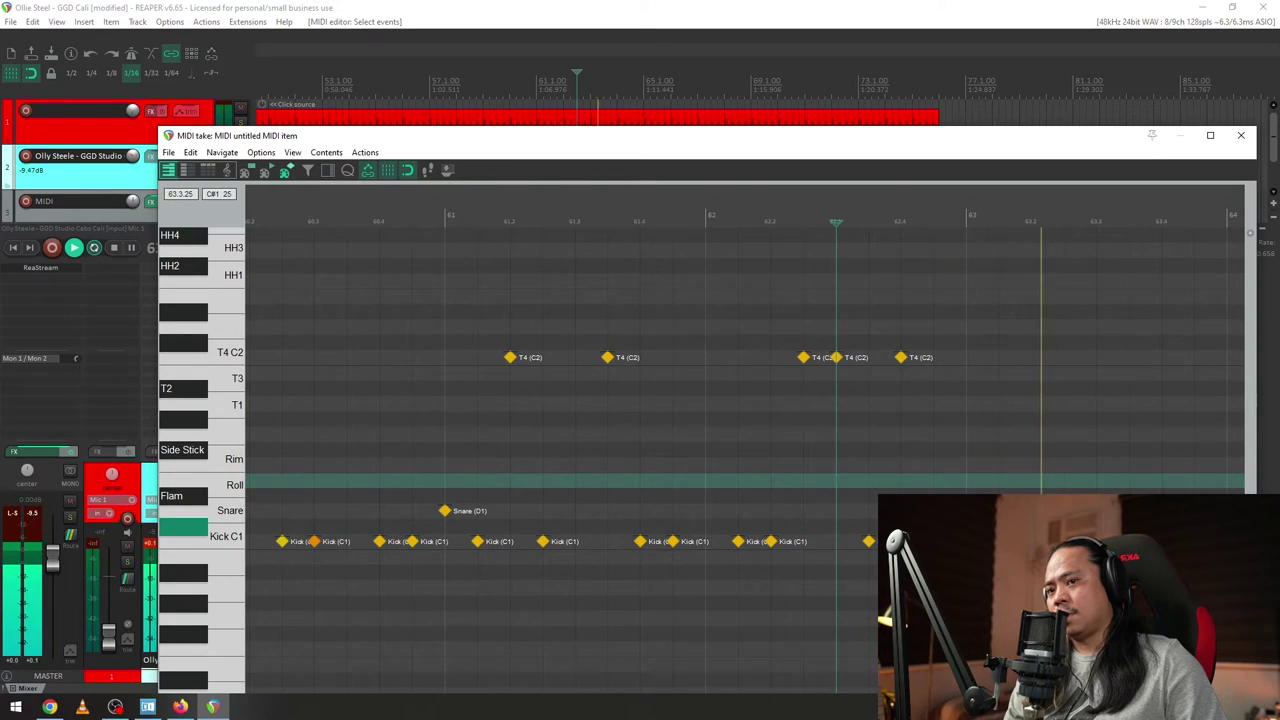
- Stop playback and place T2 tom hits at 63.2.50 and 63.3.00
{"action": "key", "text": "space"}
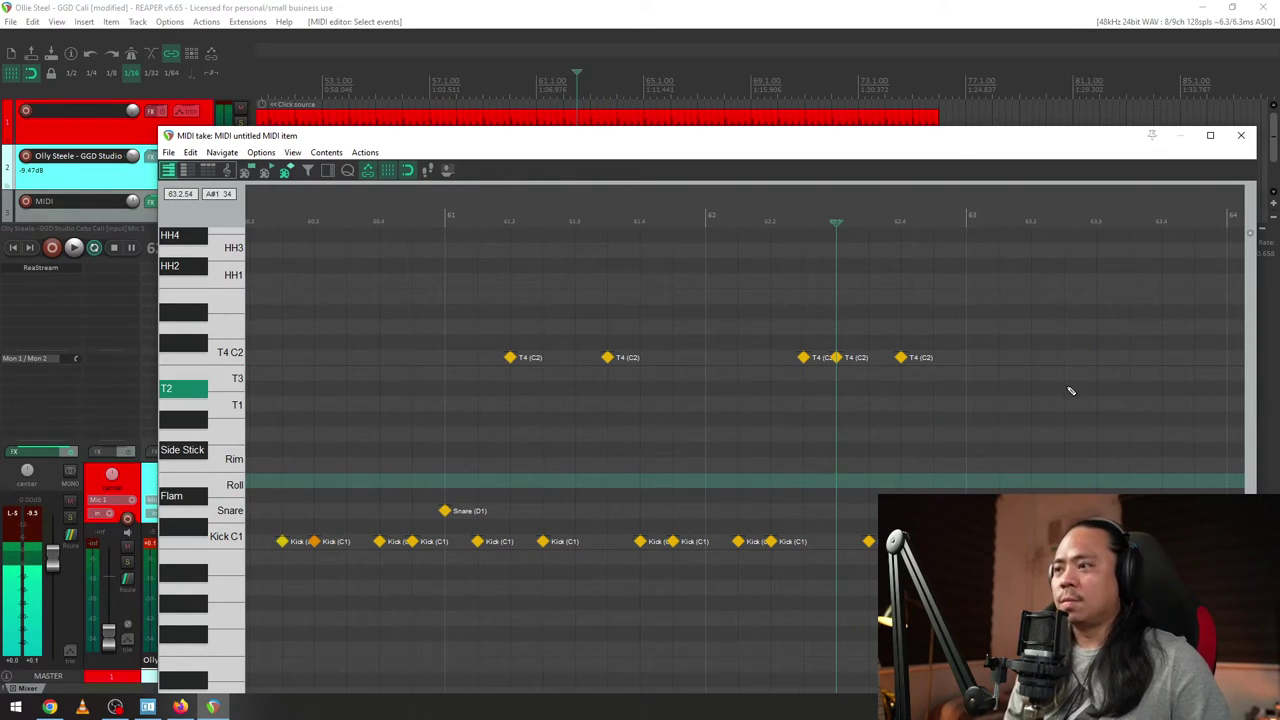
{"action": "left_click", "coordinate": [1063, 387]}
{"action": "left_click", "coordinate": [1097, 387]}
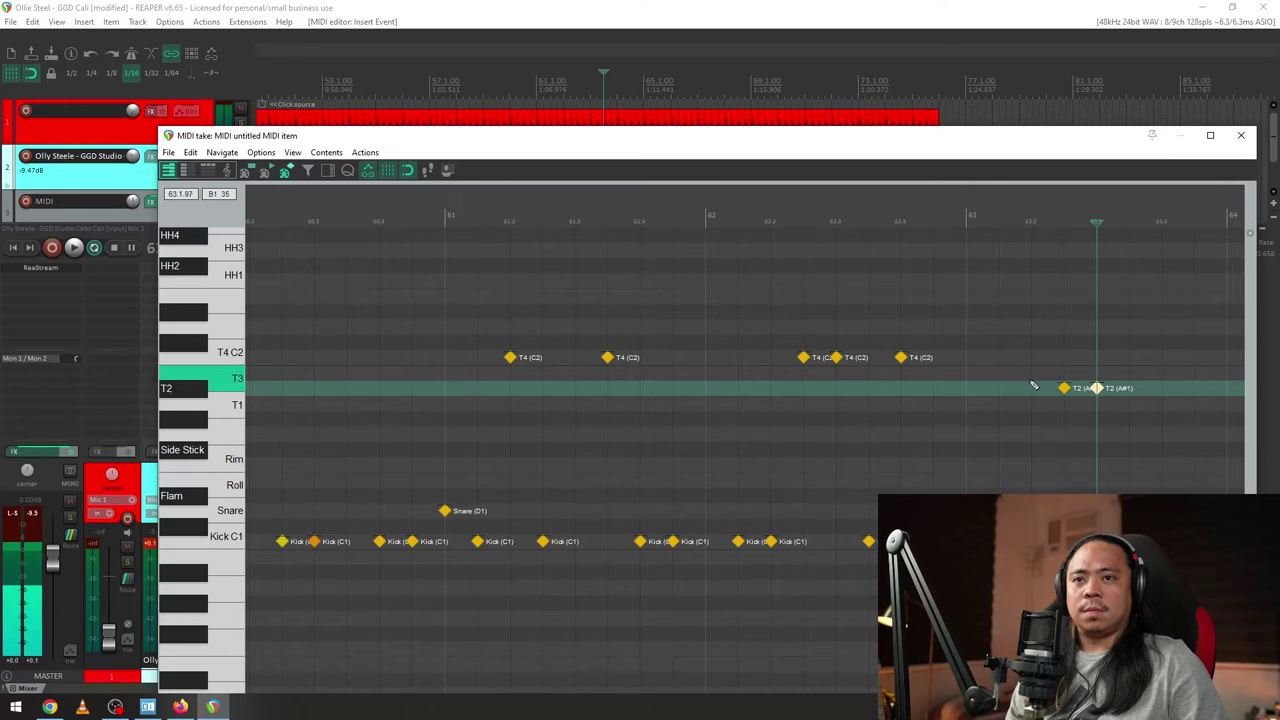
- Set the grid to 1/16, add a T2 tom at 63.2.75 between the two T2 hits and play the fill
{"action": "left_click_drag", "start_coordinate": [760, 136], "coordinate": [755, 25]}
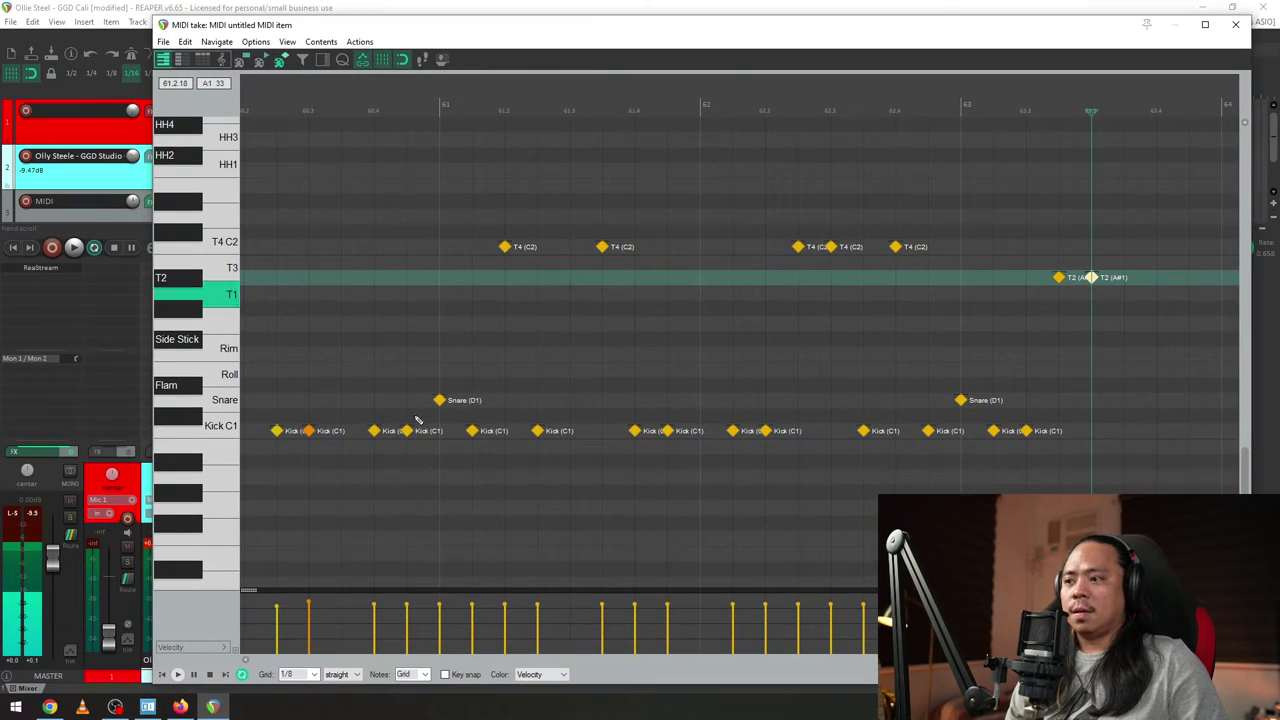
{"action": "left_click", "coordinate": [298, 674]}
{"action": "left_click", "coordinate": [296, 620]}
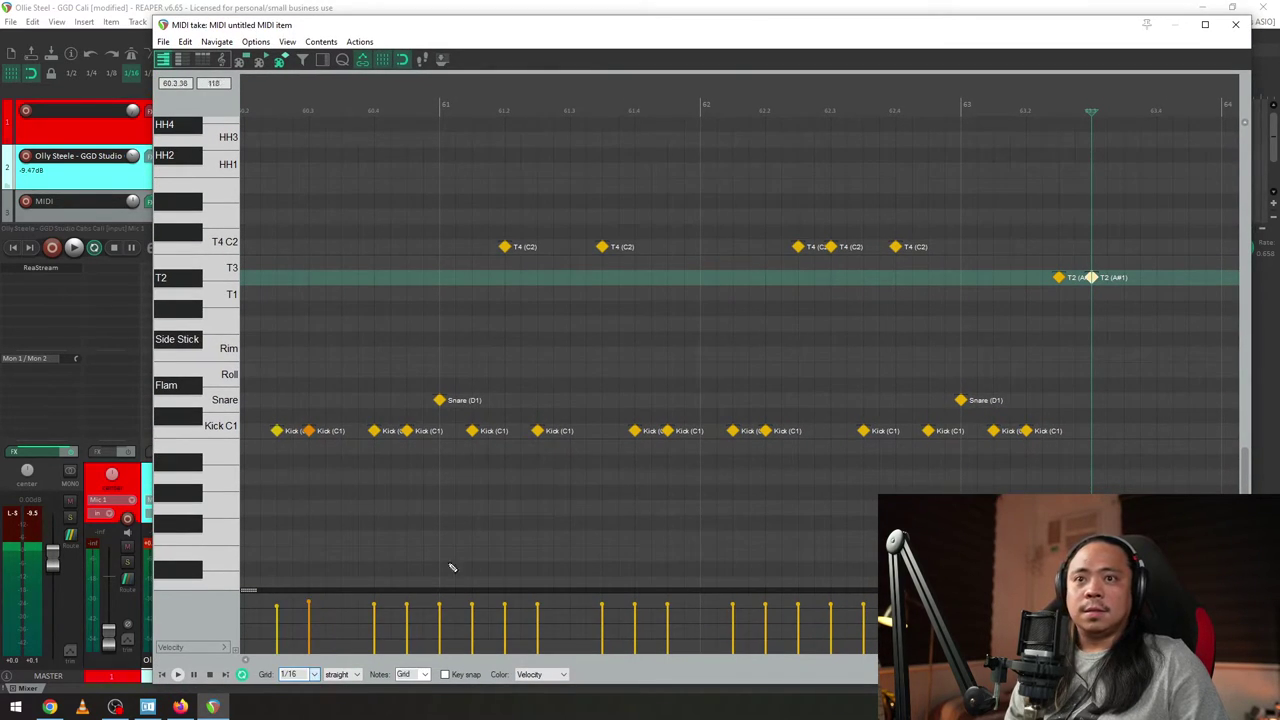
{"action": "left_click", "coordinate": [1075, 277]}
{"action": "key", "text": "space"}
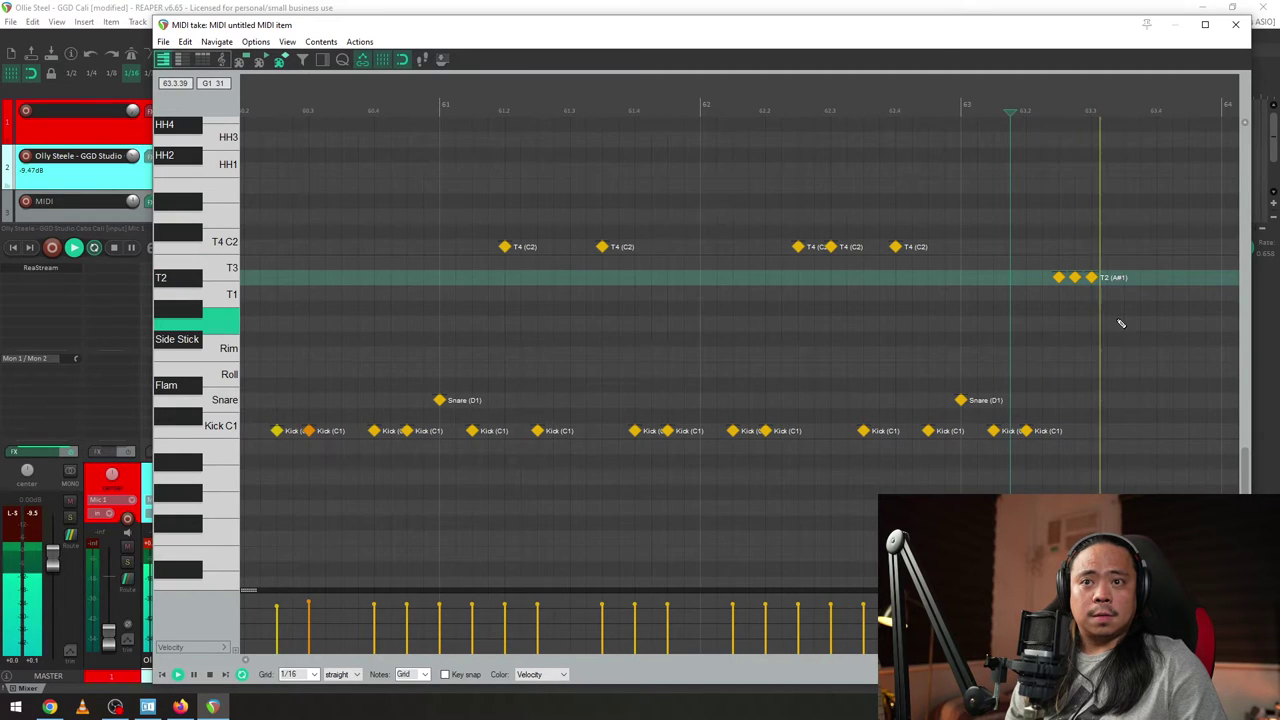
- Place a snare at 63.3.50 and kicks at 63.4.00, 63.4.50 and 64.1.00, adjusting their timing by ear
{"action": "left_click", "coordinate": [1124, 402]}
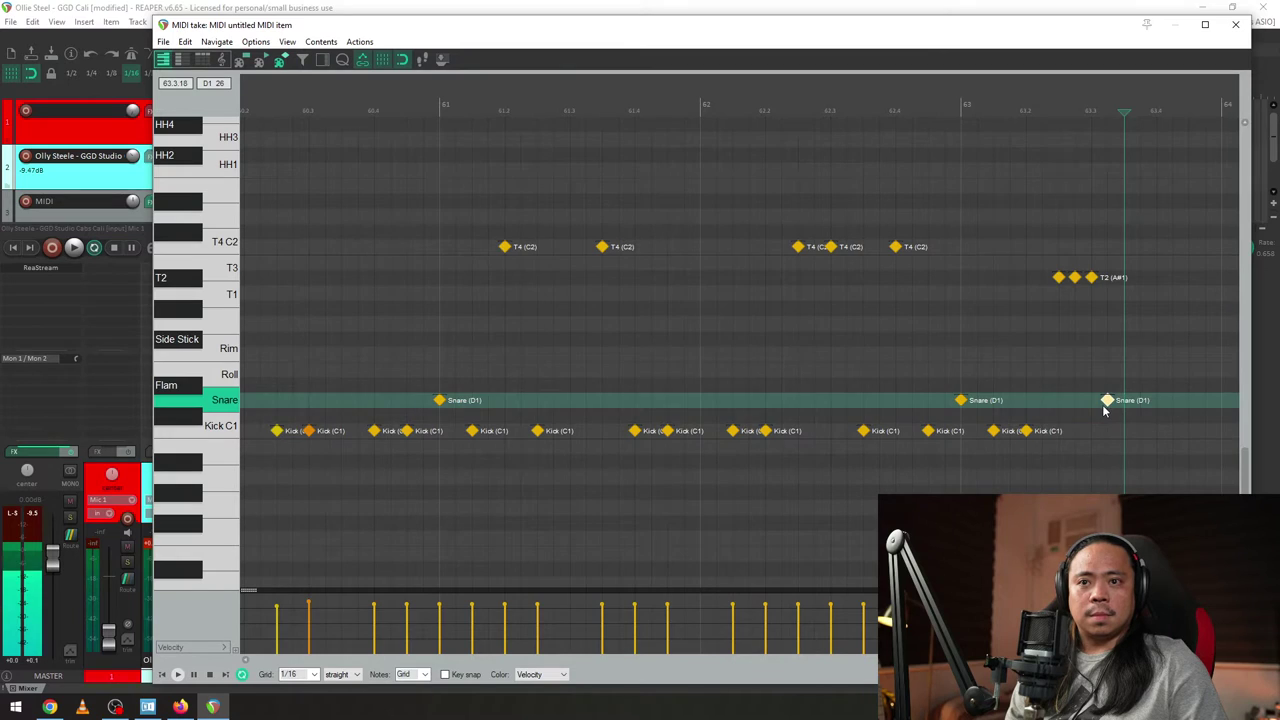
{"action": "scroll", "coordinate": [1080, 425], "scroll_direction": "up", "scroll_amount": 3}
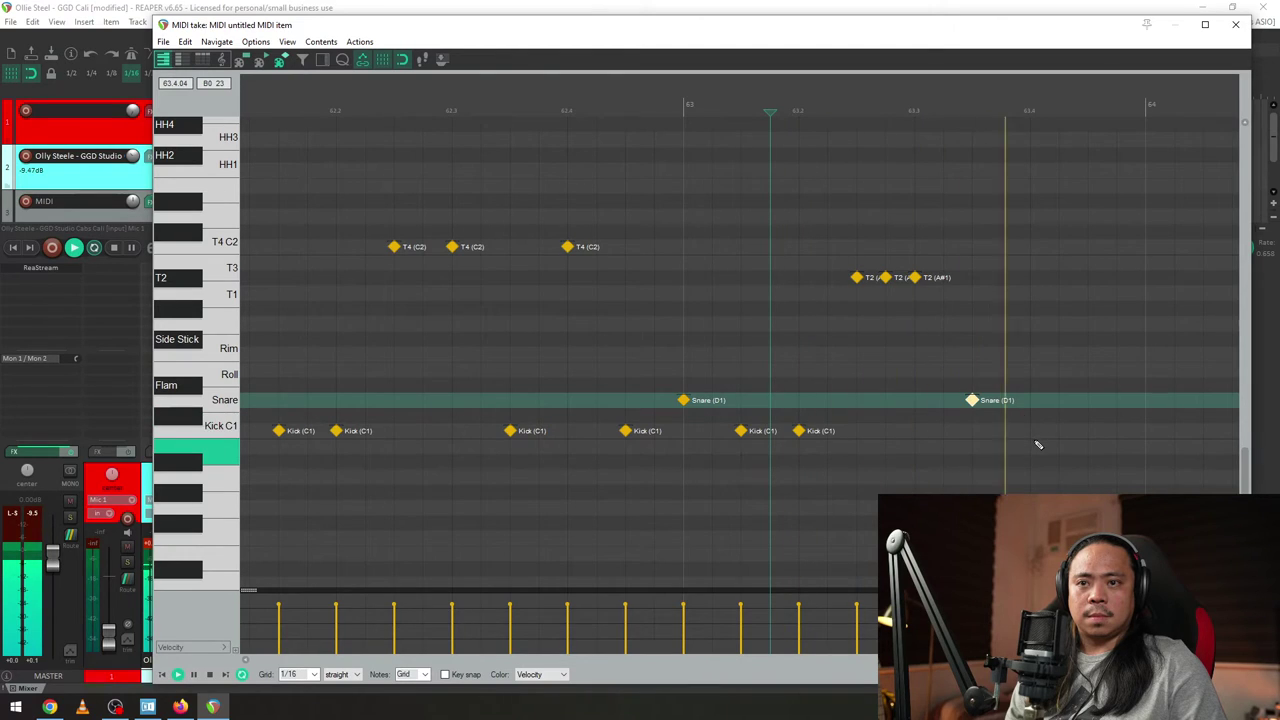
{"action": "left_click", "coordinate": [1034, 434]}
{"action": "left_click", "coordinate": [1060, 433]}
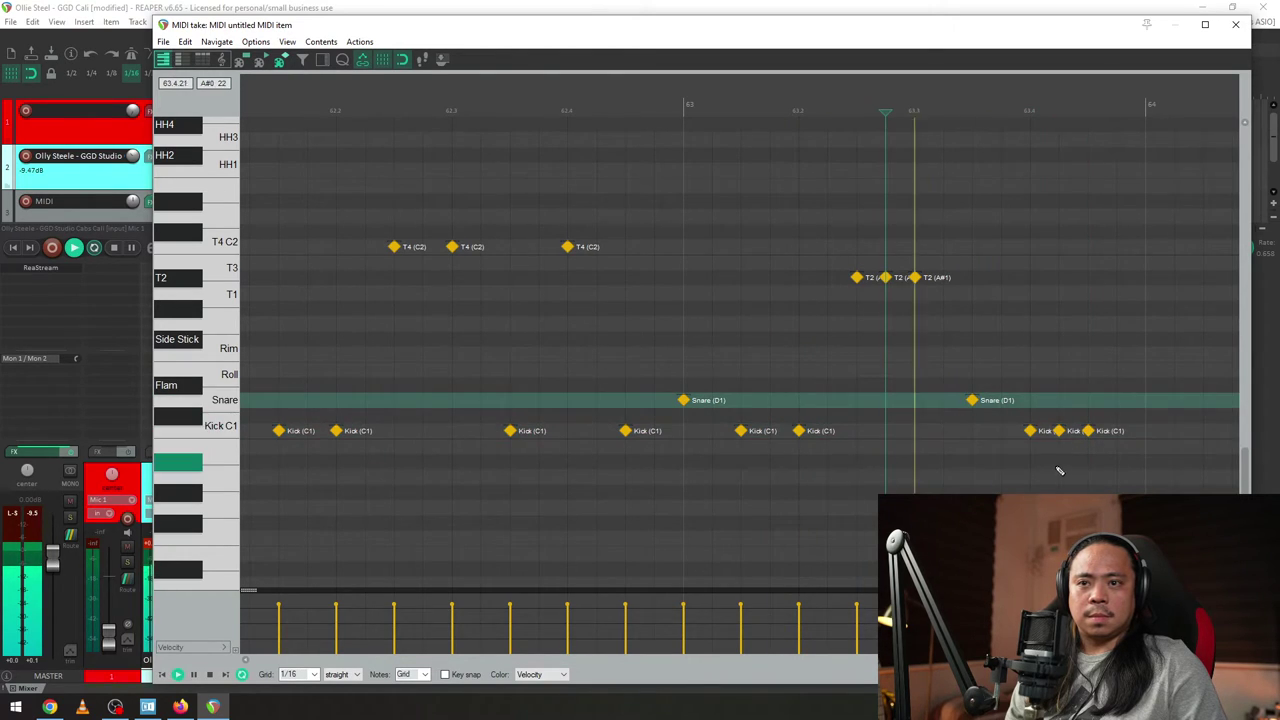
{"action": "left_click_drag", "start_coordinate": [1061, 431], "coordinate": [1090, 431]}
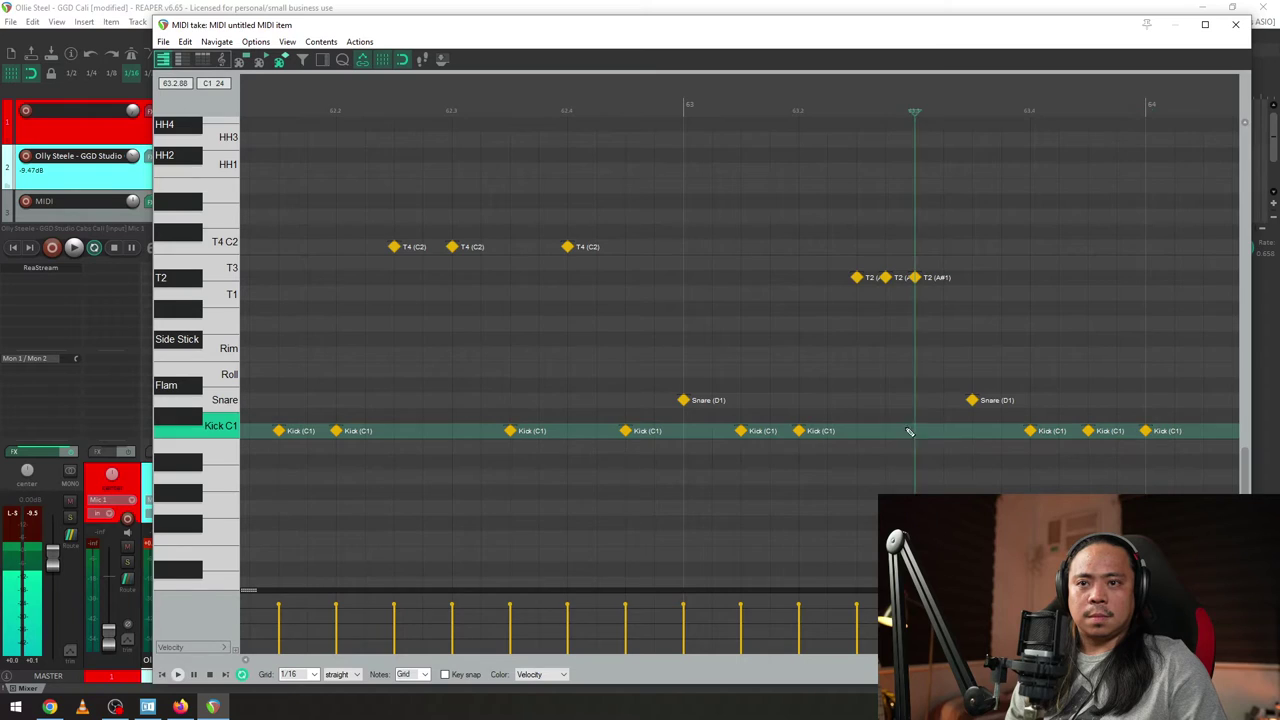
- Reset the reference track's volume to 0 dB and play the pattern from around 60.2 as a check
{"action": "key", "text": "space"}
{"action": "scroll", "coordinate": [1102, 468], "scroll_direction": "down", "scroll_amount": 5}
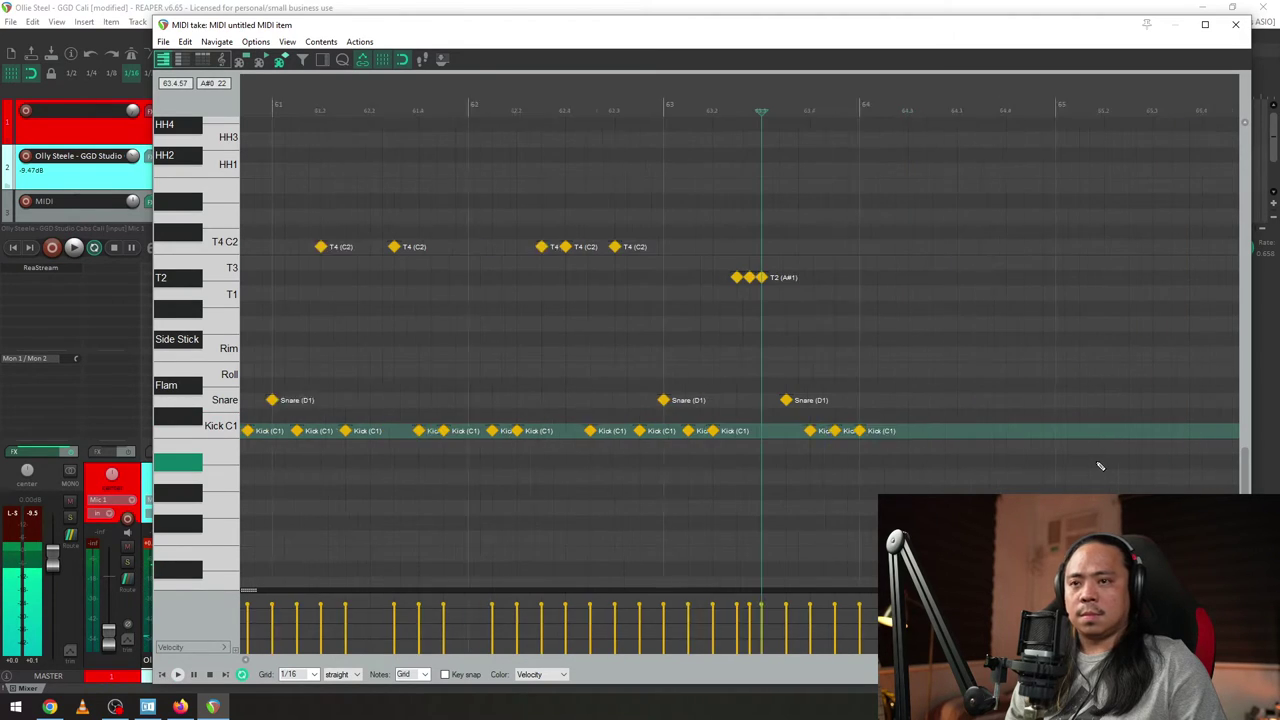
{"action": "left_click", "coordinate": [292, 104]}
{"action": "key", "text": "space"}
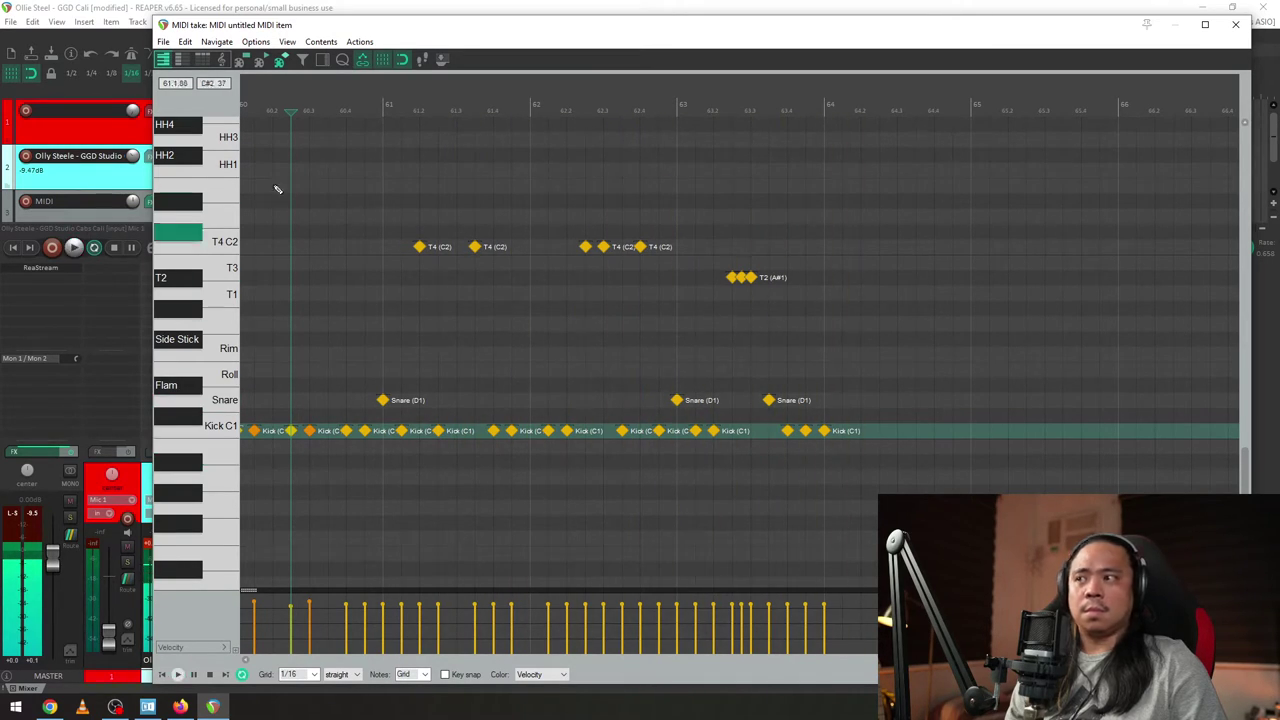
{"action": "double_click", "coordinate": [133, 156]}
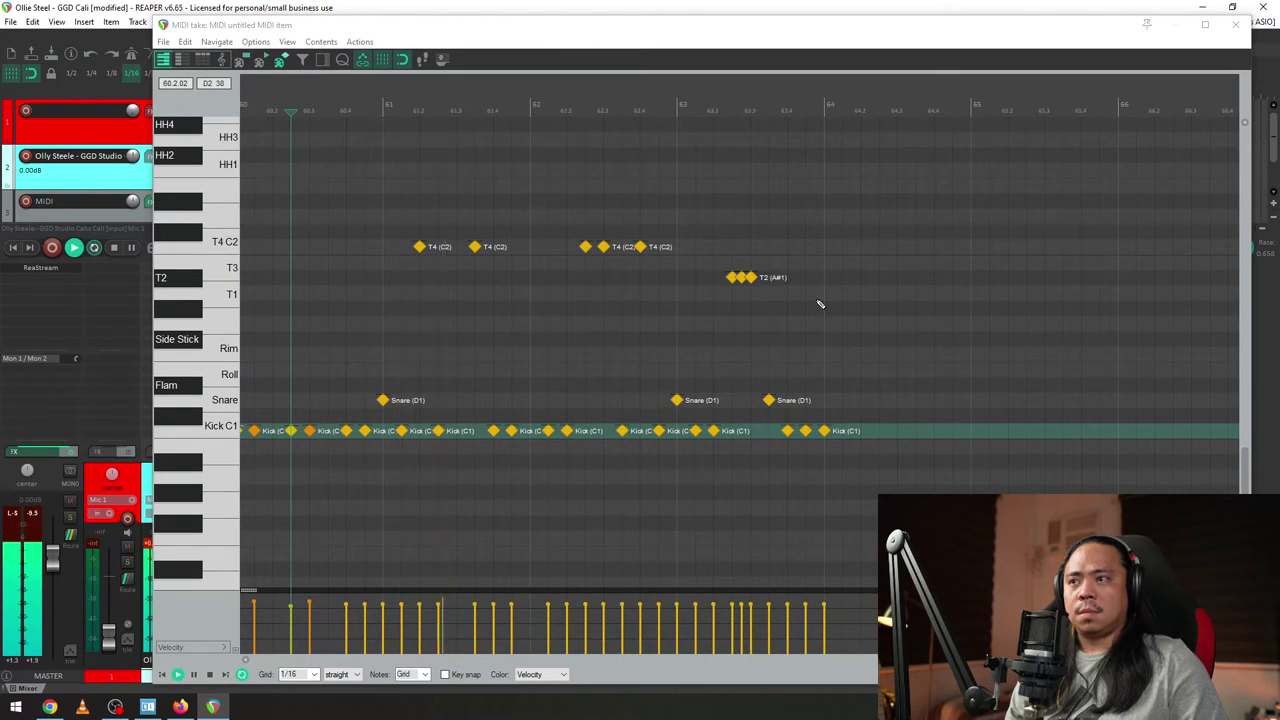
{"action": "key", "text": "space"}
- Switch to the Facebook Live dashboard in the browser, read the latest viewer comments and put the browser window away
{"action": "left_click_drag", "start_coordinate": [1100, 24], "coordinate": [990, 182]}
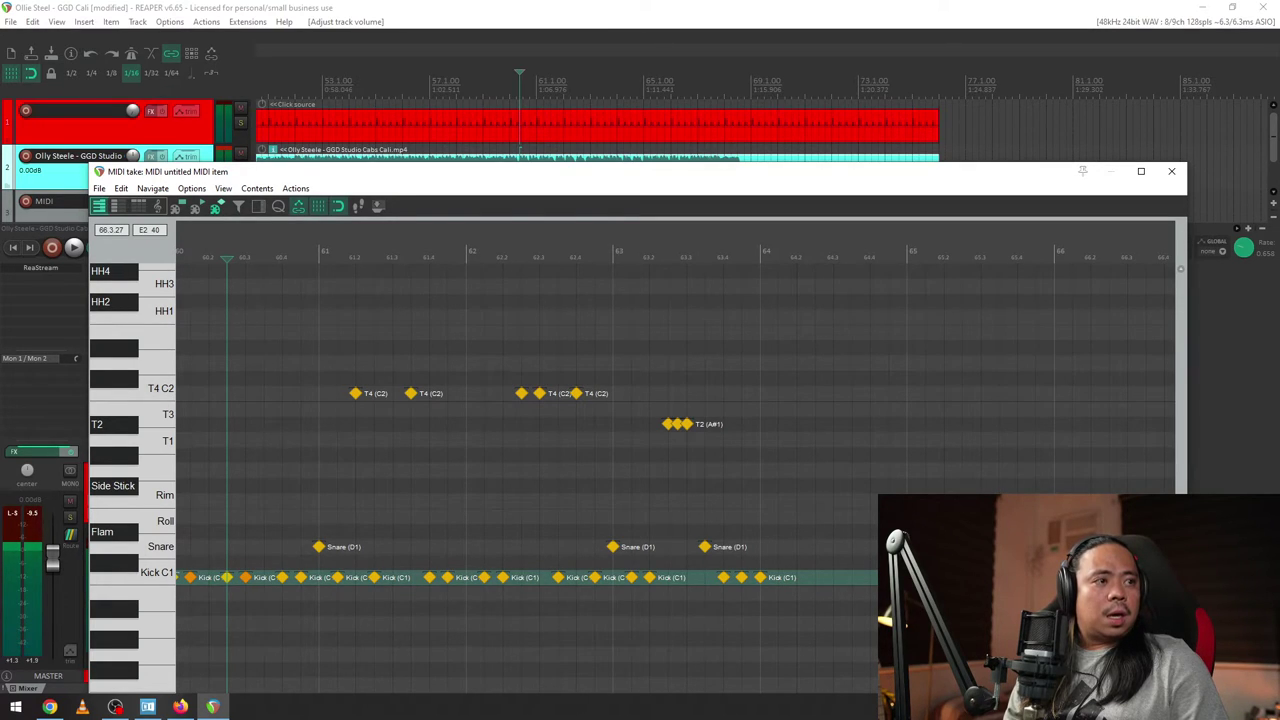
{"action": "left_click_drag", "start_coordinate": [790, 79], "coordinate": [621, 48]}
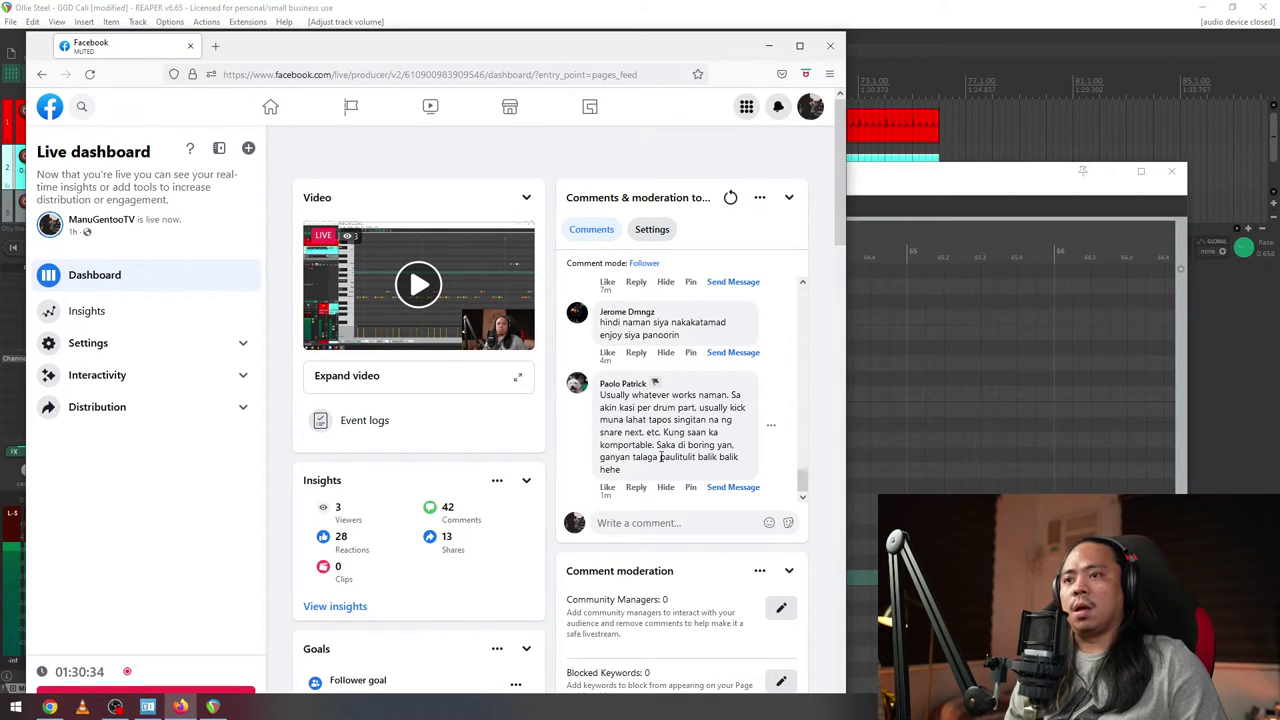
{"action": "left_click_drag", "start_coordinate": [616, 470], "coordinate": [640, 466]}
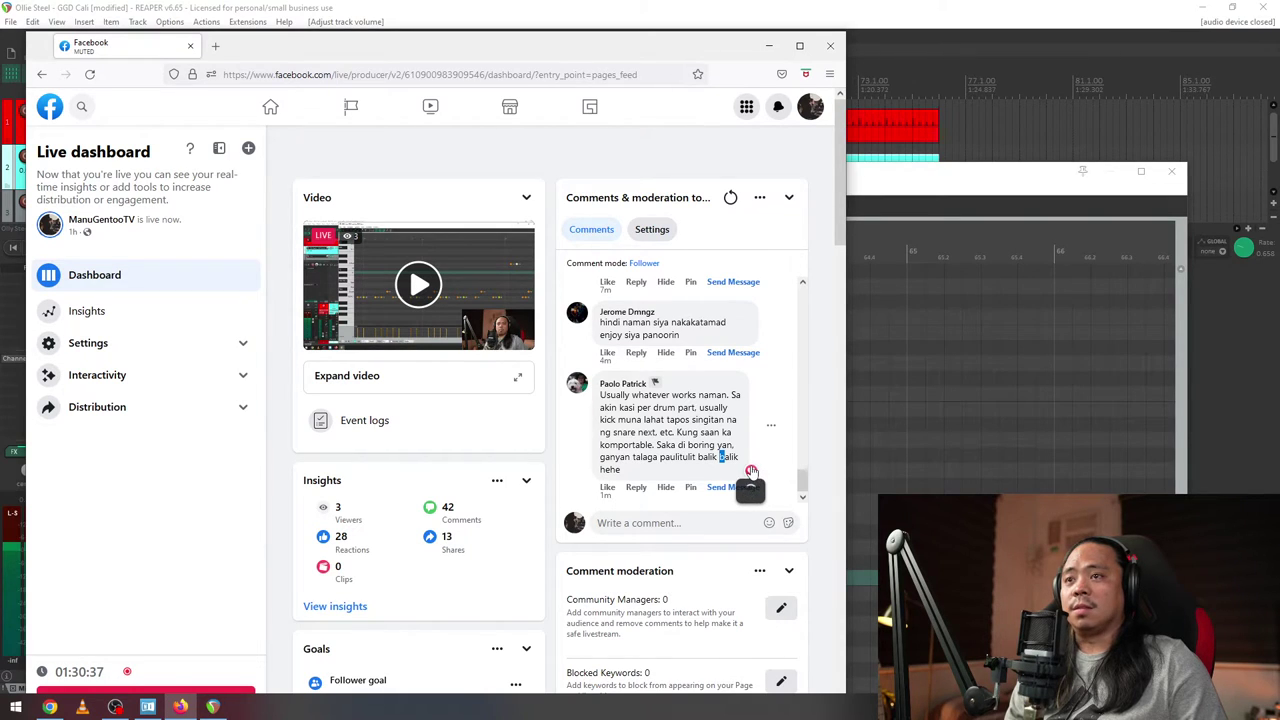
{"action": "left_click_drag", "start_coordinate": [350, 48], "coordinate": [0, 48]}
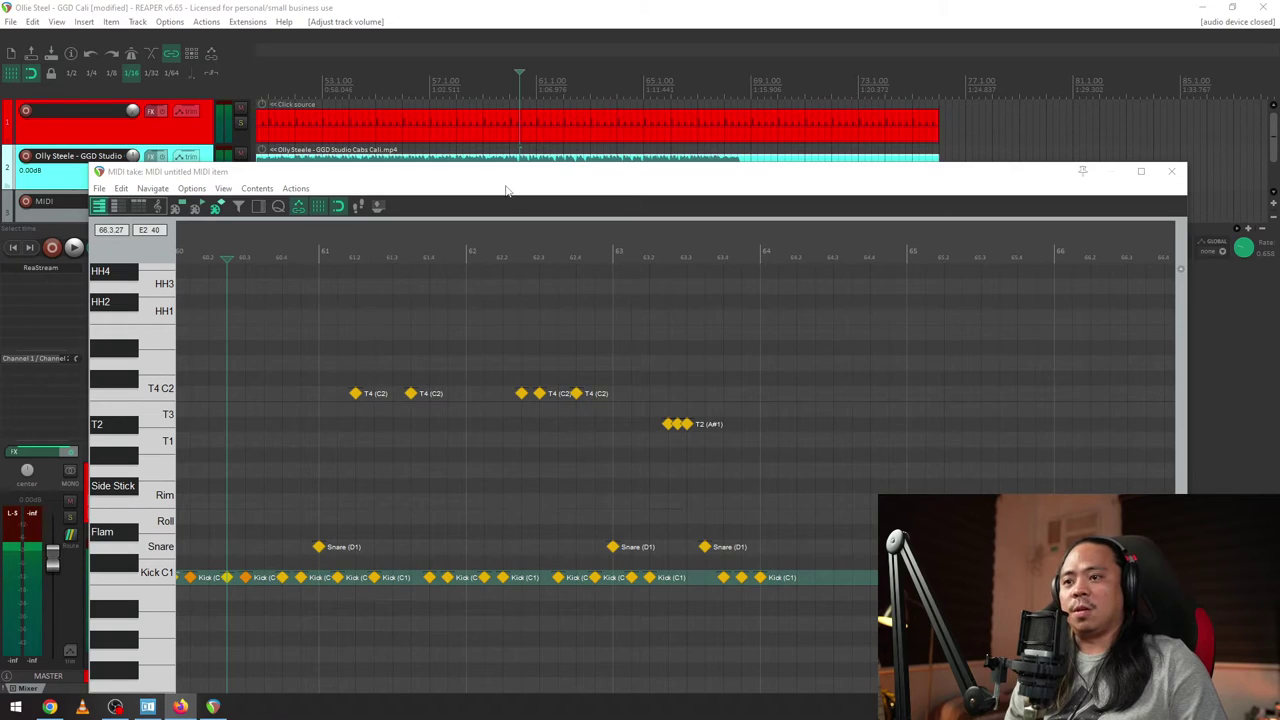
- Play the pattern from around measure 56 at playback rate 1.0 and lower the reference track's volume to -9.25 dB
{"action": "left_click_drag", "start_coordinate": [420, 172], "coordinate": [406, 185]}
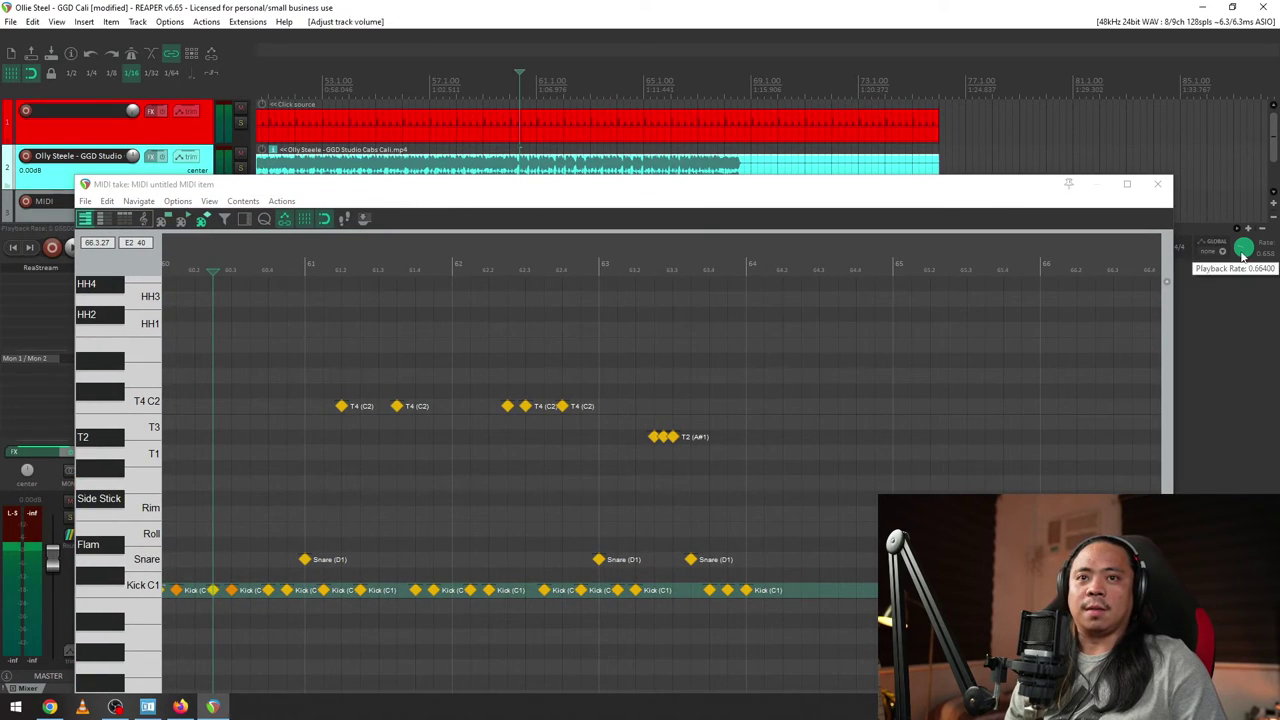
{"action": "left_click", "coordinate": [422, 80]}
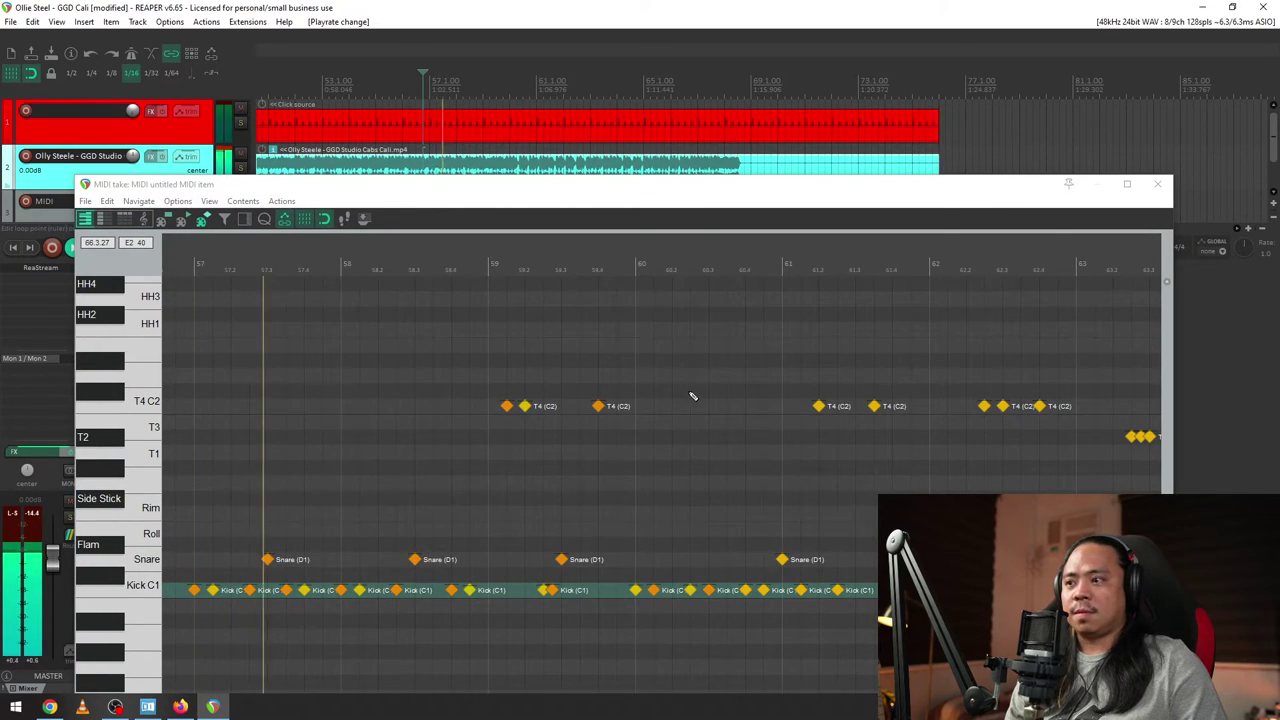
{"action": "left_click_drag", "start_coordinate": [132, 112], "coordinate": [132, 140]}
{"action": "scroll", "coordinate": [131, 112], "scroll_direction": "down", "scroll_amount": 1}
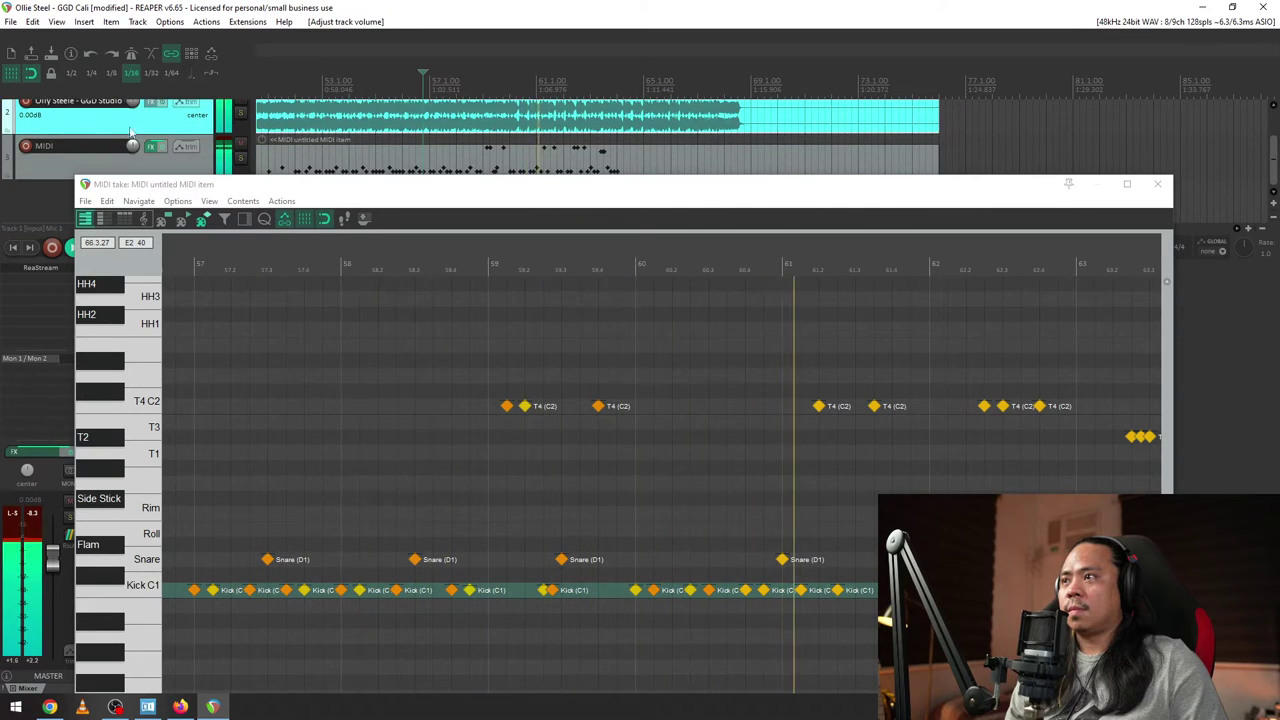
{"action": "scroll", "coordinate": [133, 104], "scroll_direction": "down", "scroll_amount": 5}
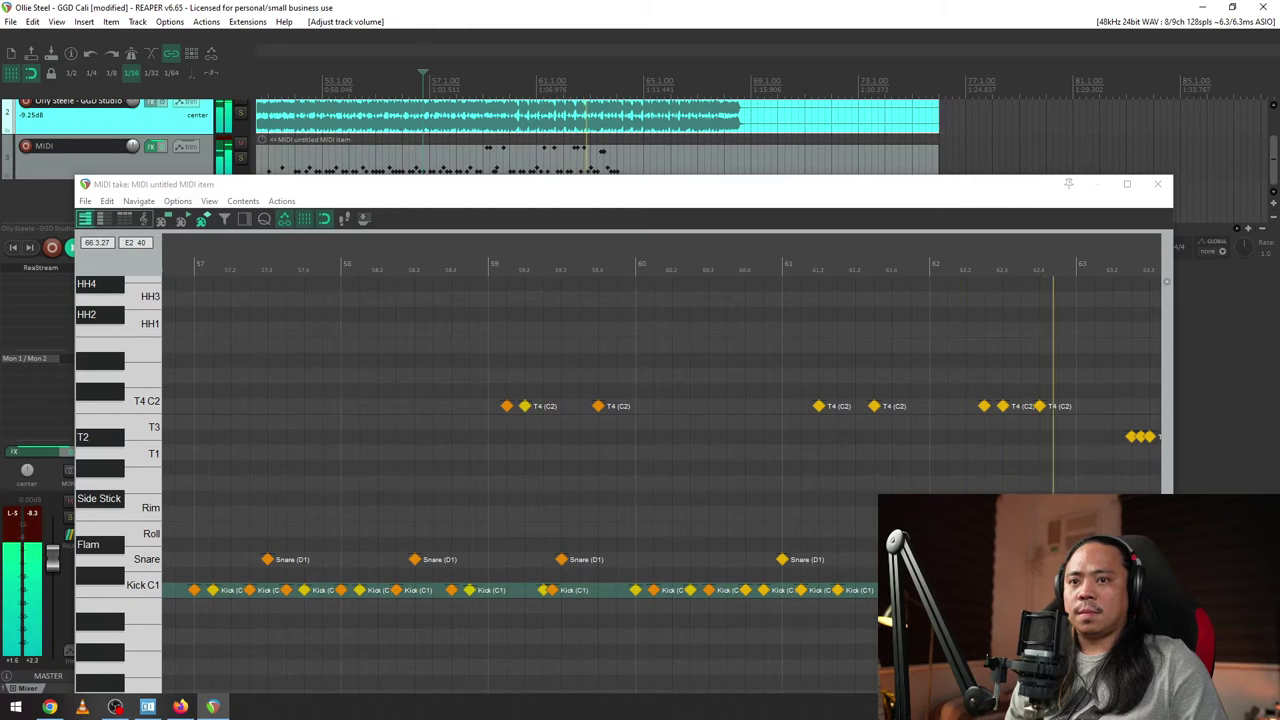
{"action": "scroll", "coordinate": [887, 482], "scroll_direction": "down", "scroll_amount": 3}
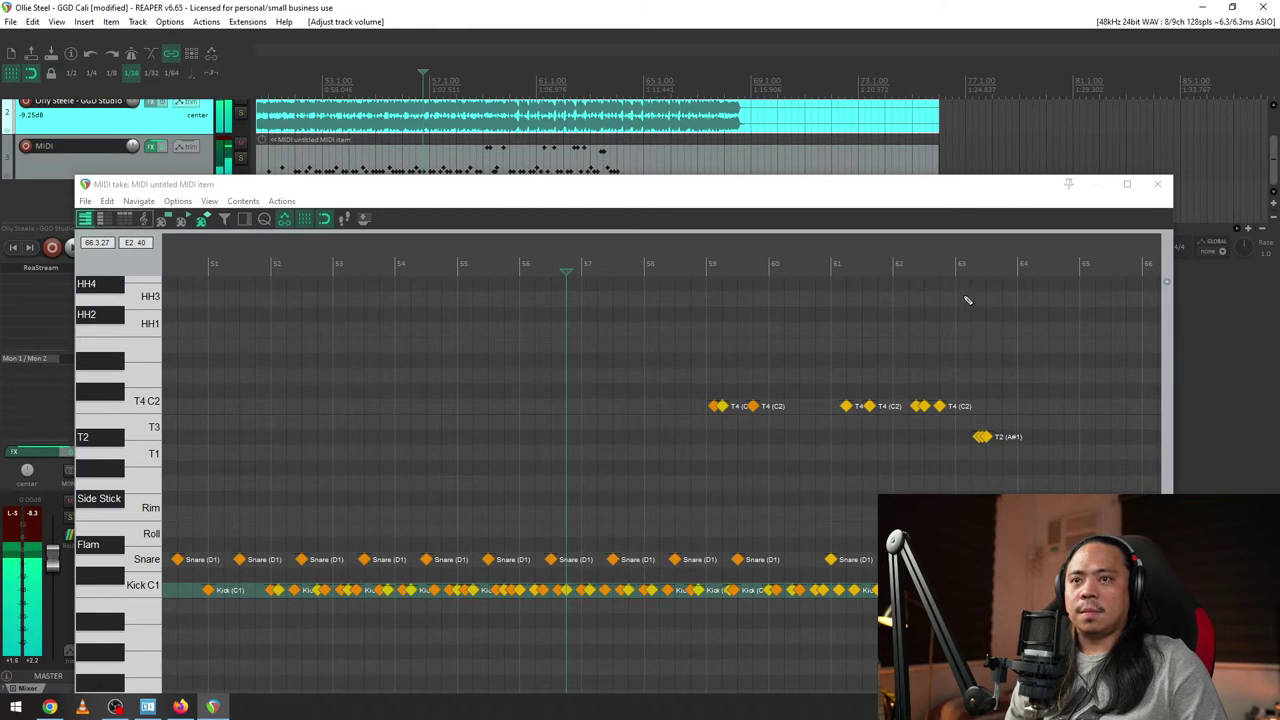
- Delete the snare at 64.2.00 and the kick at 64.1.75
{"action": "scroll", "coordinate": [975, 430], "scroll_direction": "up", "scroll_amount": 4}
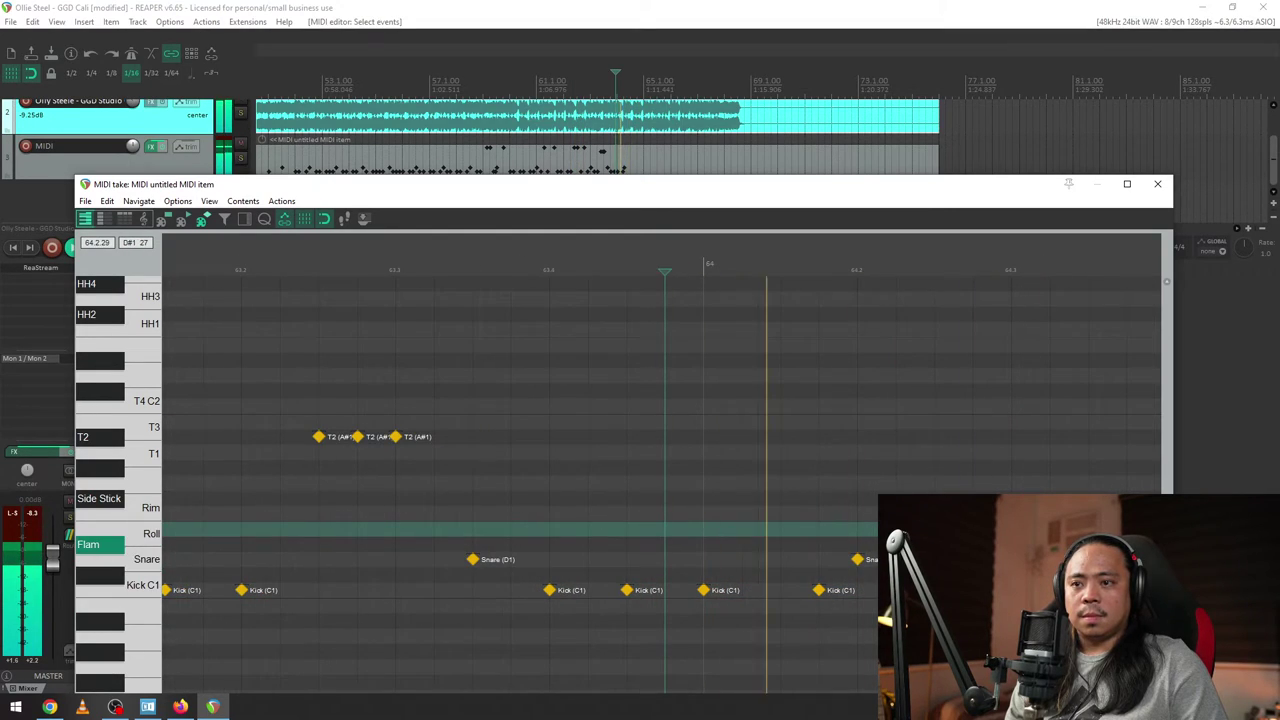
{"action": "double_click", "coordinate": [857, 560]}
{"action": "double_click", "coordinate": [819, 590]}
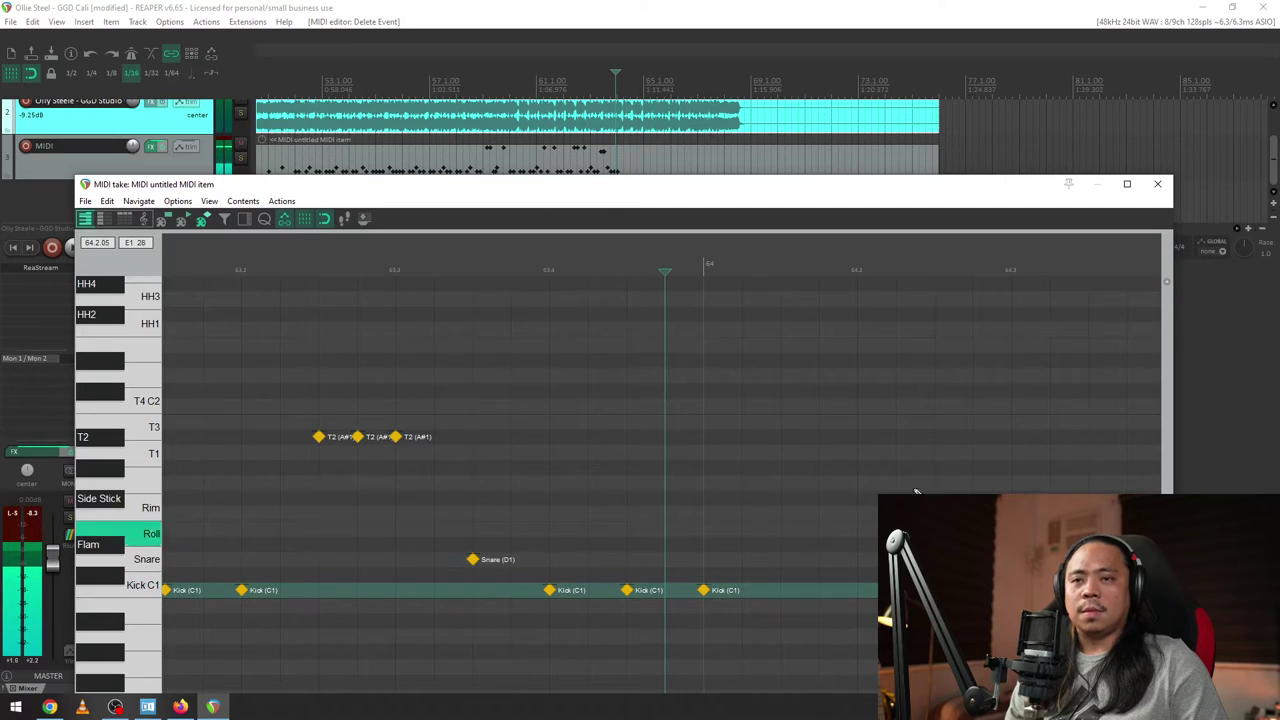
- Lower the playback rate to 0.664 and play the pattern from the start of measure 62
{"action": "scroll", "coordinate": [1043, 457], "scroll_direction": "down", "scroll_amount": 4}
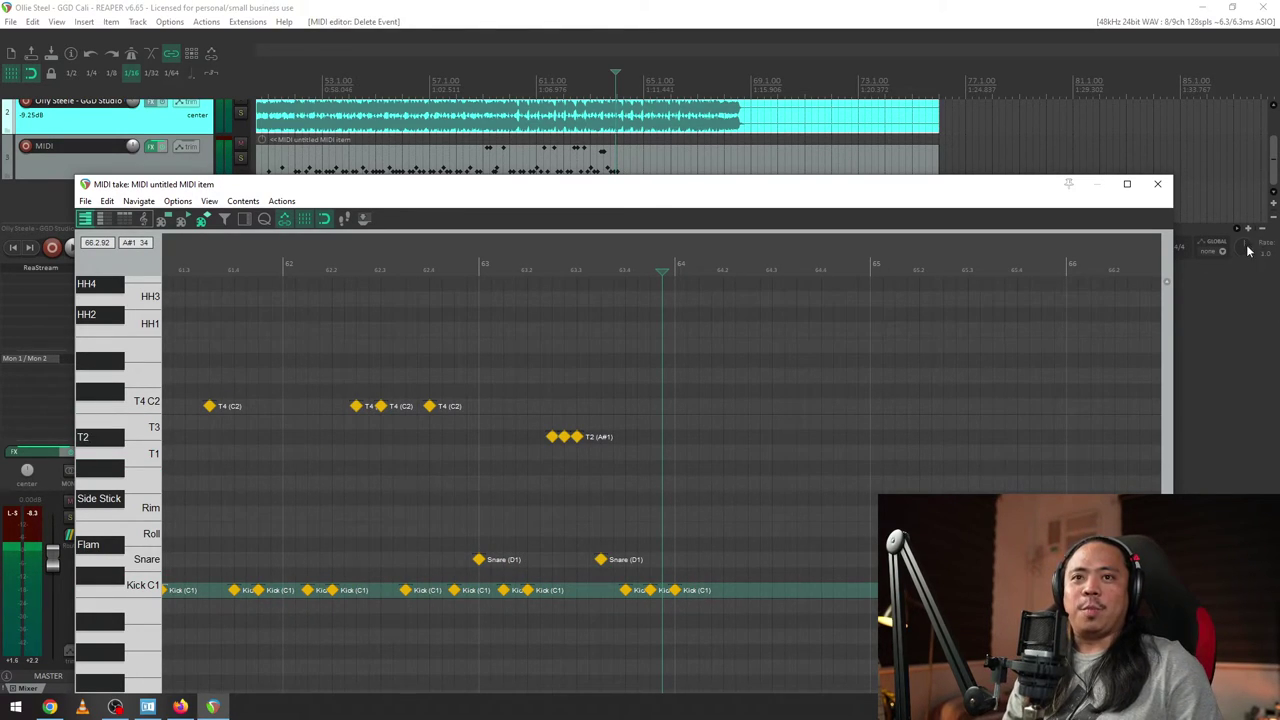
{"action": "left_click_drag", "start_coordinate": [1246, 251], "coordinate": [1246, 262]}
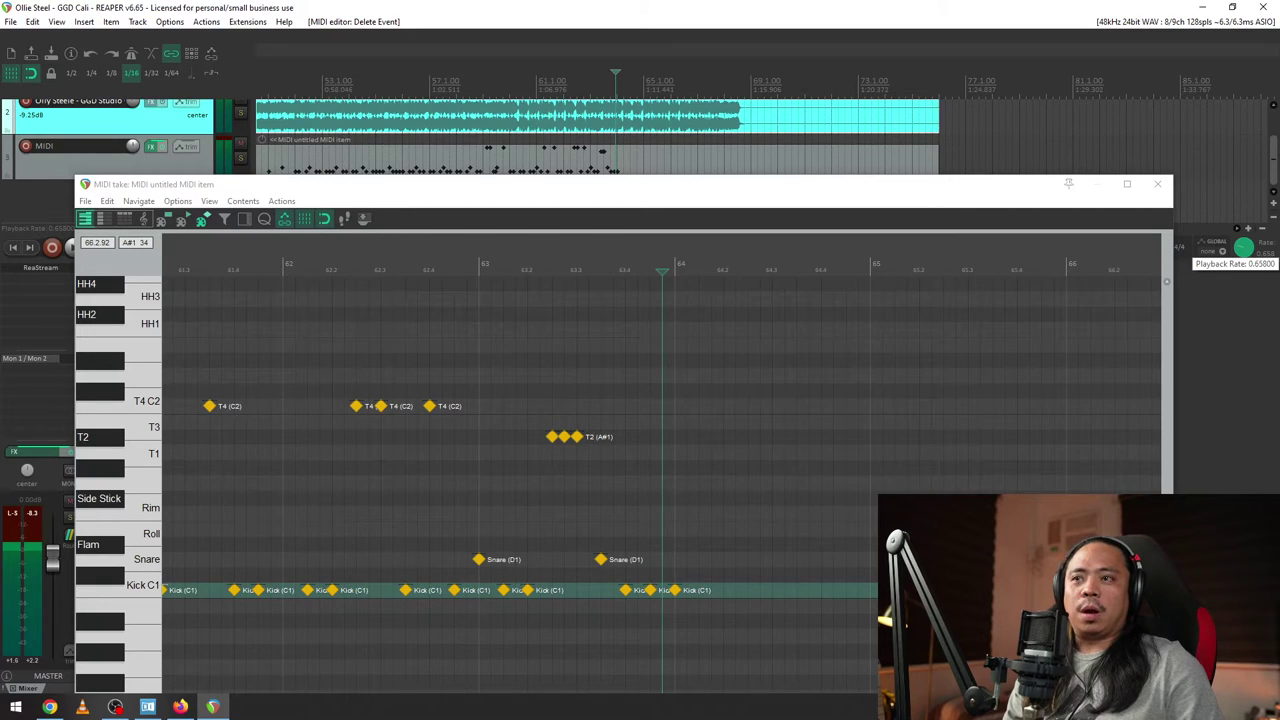
{"action": "left_click_drag", "start_coordinate": [1243, 250], "coordinate": [1243, 252]}
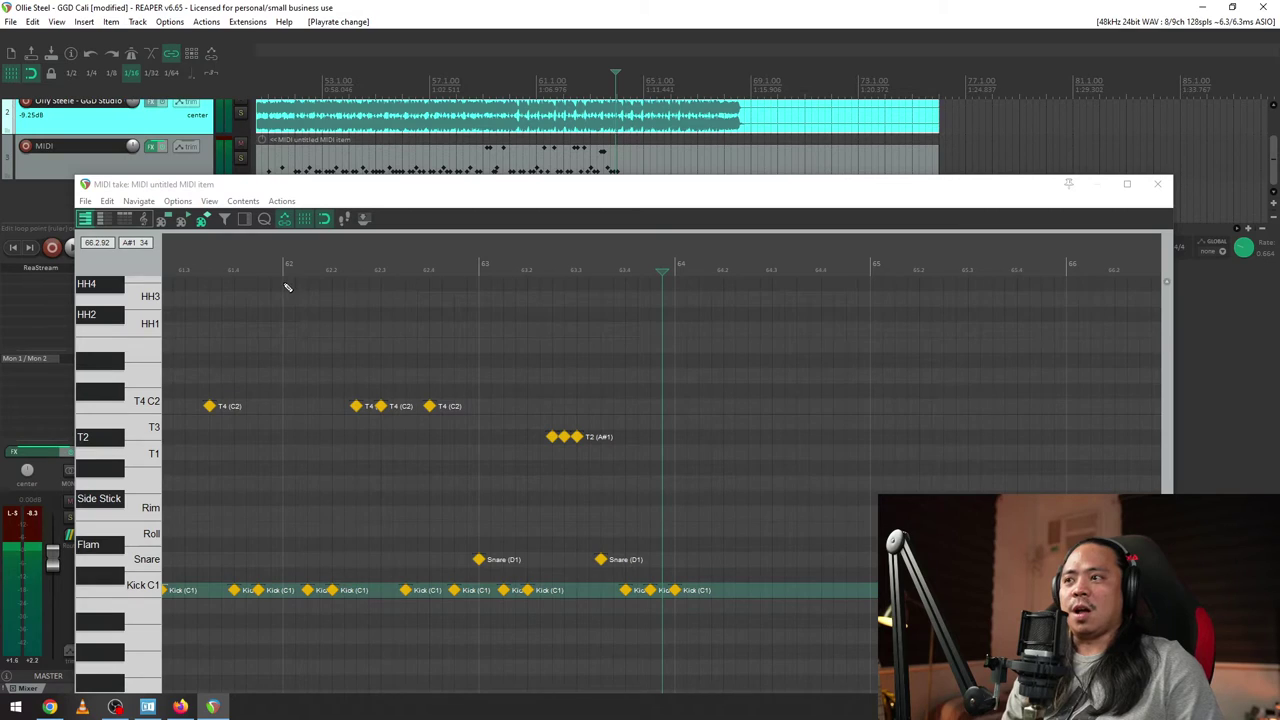
{"action": "left_click", "coordinate": [286, 288]}
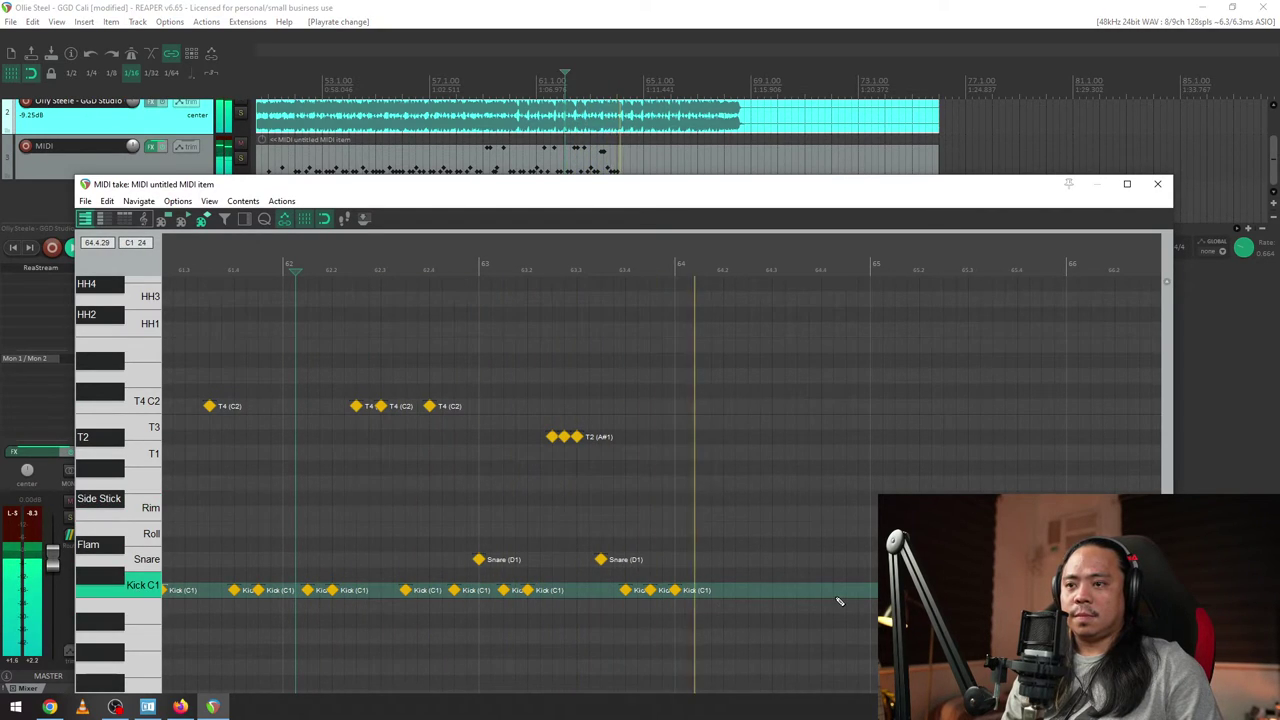
{"action": "key", "text": "space"}
{"action": "key", "text": "space"}
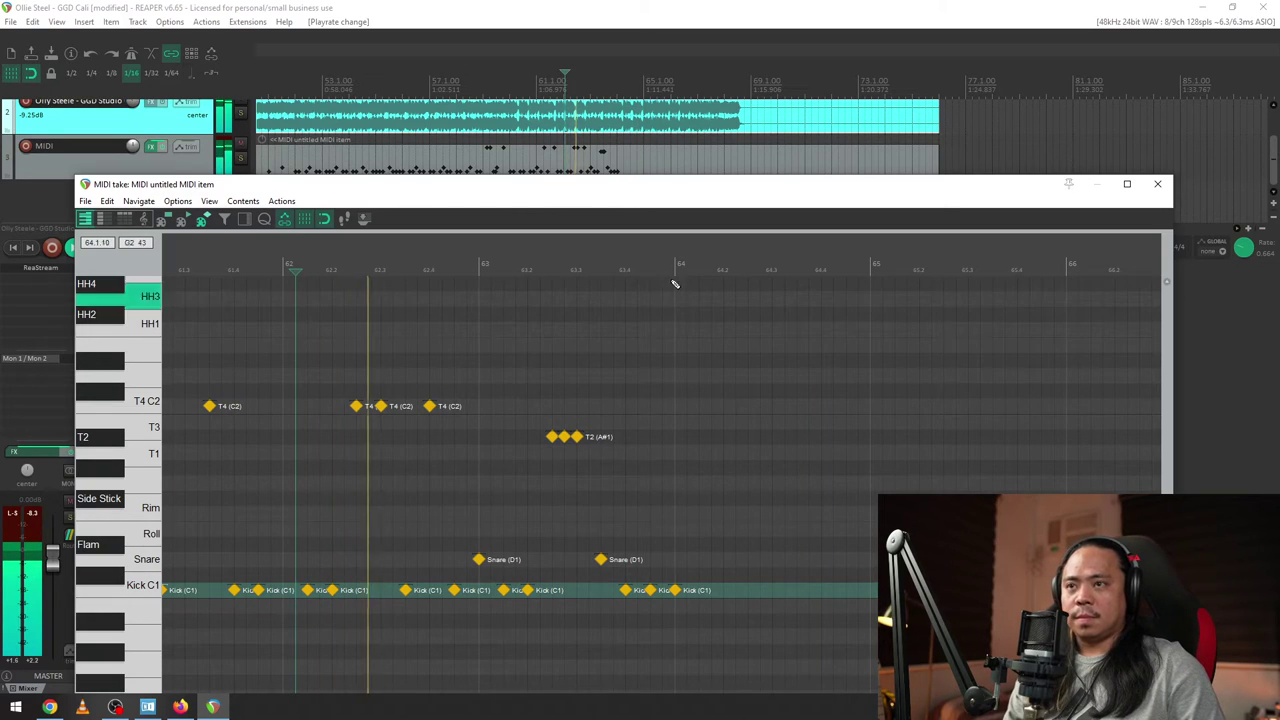
- Replay the end of measure 63, place a snare at 64.1.50 and lower its velocity to 68
{"action": "left_click", "coordinate": [638, 268]}
{"action": "scroll", "coordinate": [622, 268], "scroll_direction": "up", "scroll_amount": 3}
{"action": "key", "text": "space"}
{"action": "key", "text": "space"}
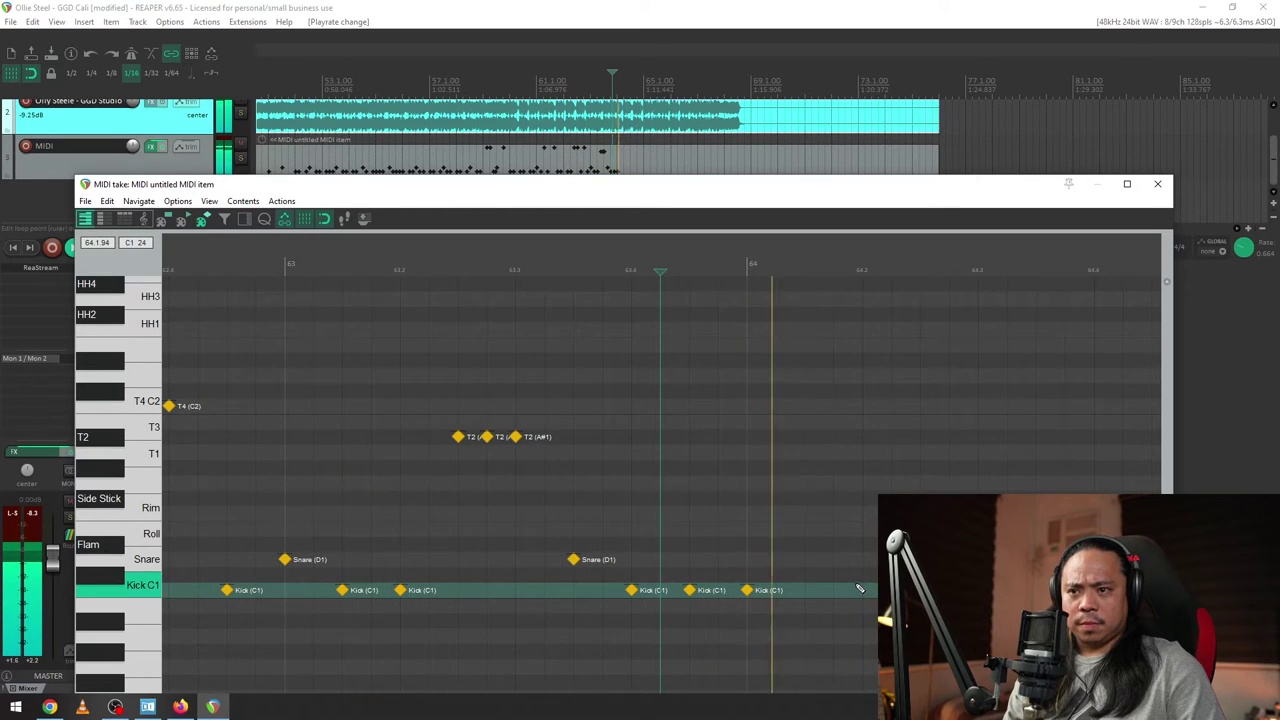
{"action": "left_click", "coordinate": [806, 561]}
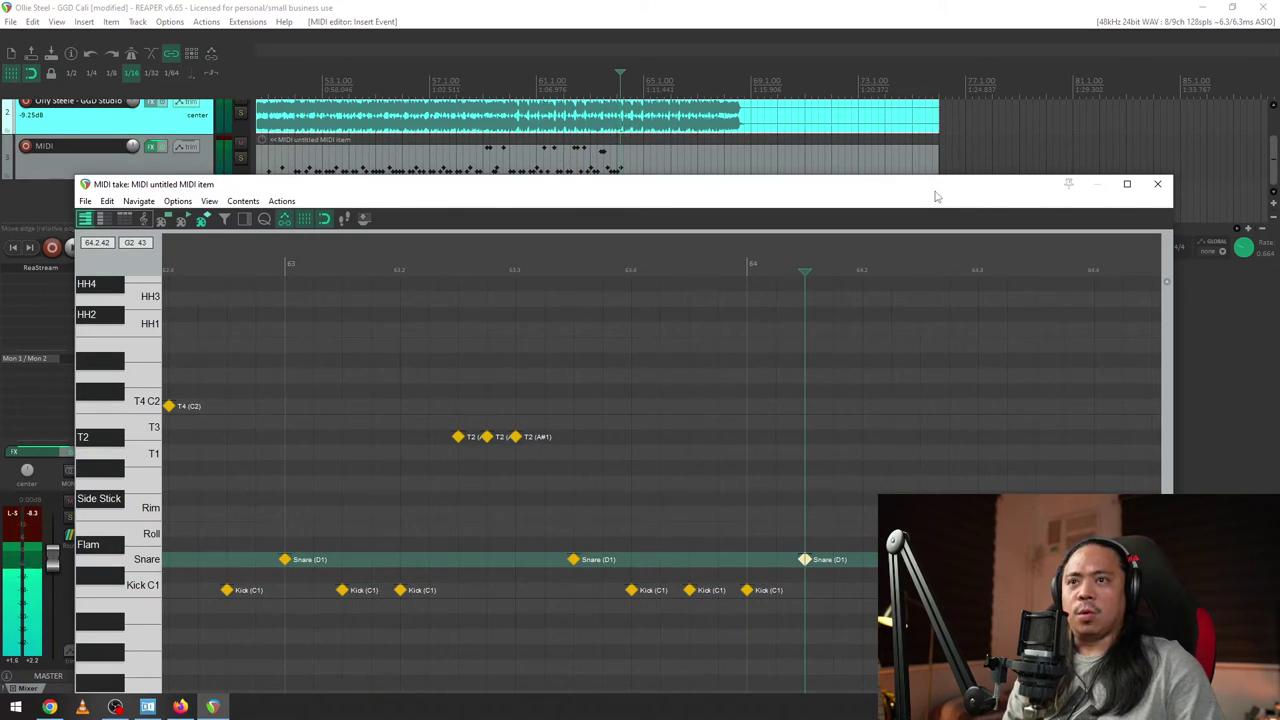
{"action": "left_click_drag", "start_coordinate": [934, 189], "coordinate": [999, 43]}
{"action": "left_click_drag", "start_coordinate": [851, 393], "coordinate": [869, 457]}
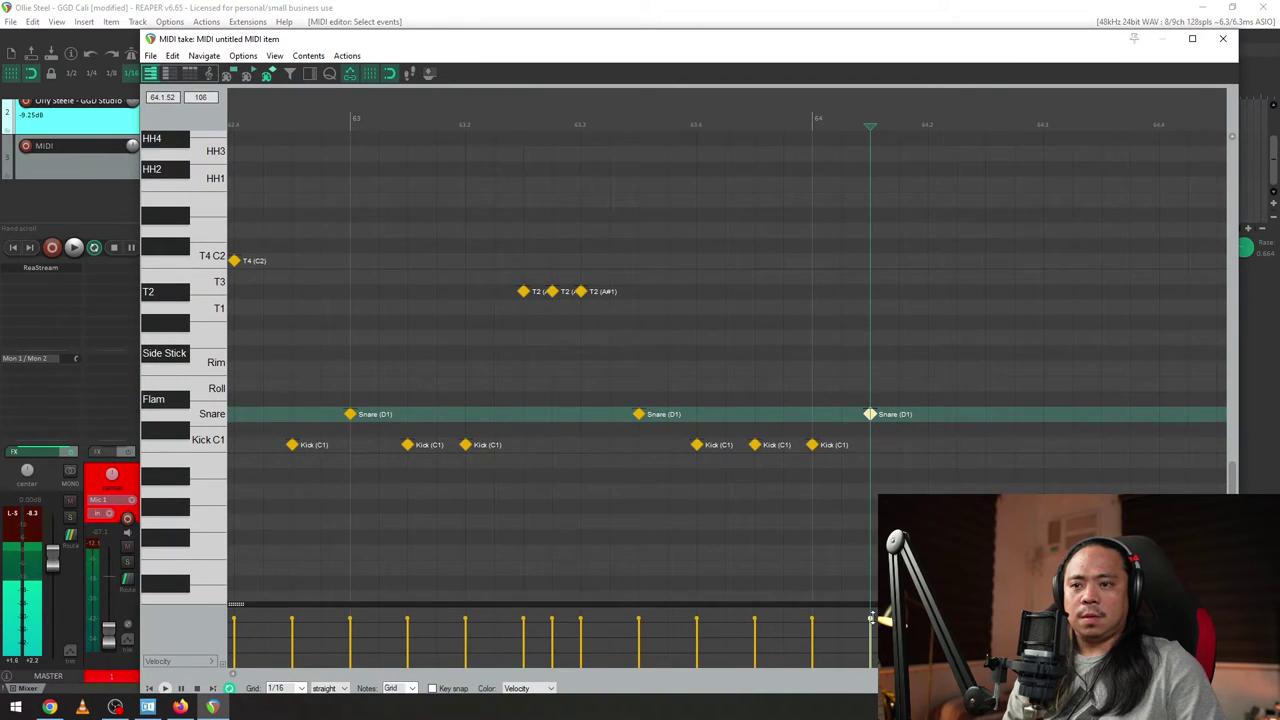
{"action": "key", "text": "space"}
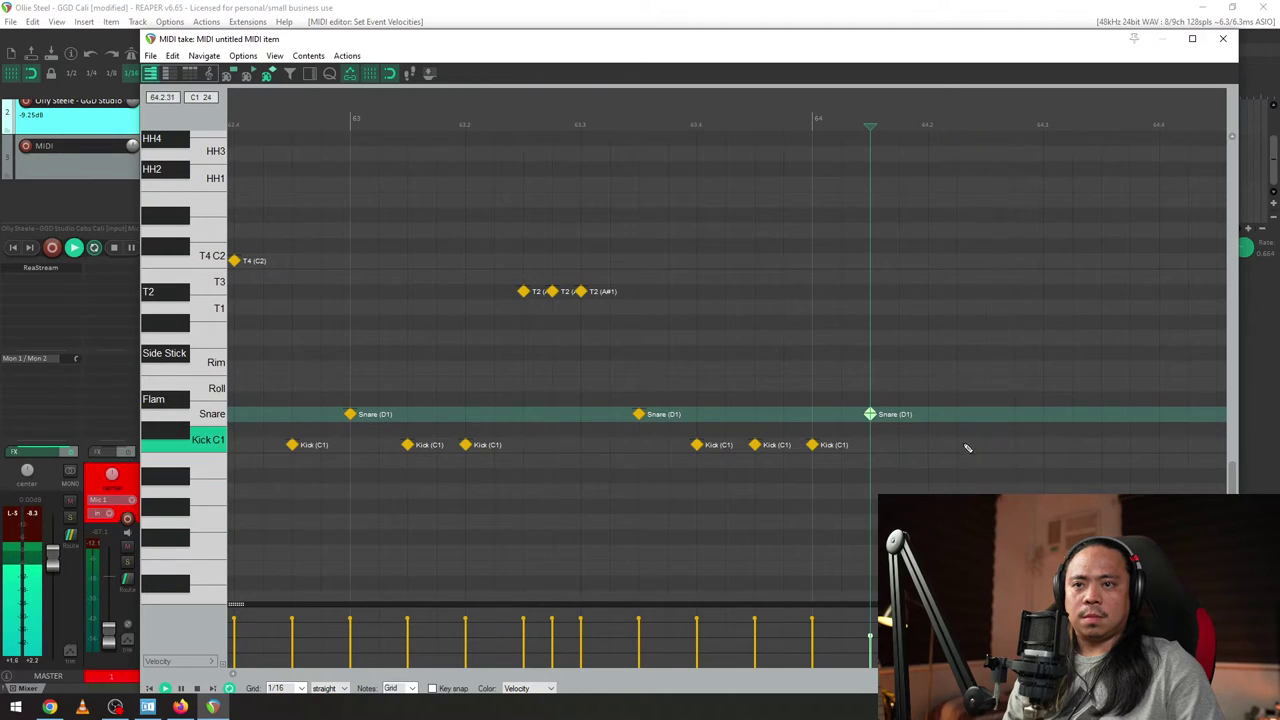
- Place a snare at 64.2.50 and a kick at 64.2.00, adjusting the kick's timing by ear during playback
{"action": "left_click", "coordinate": [986, 414]}
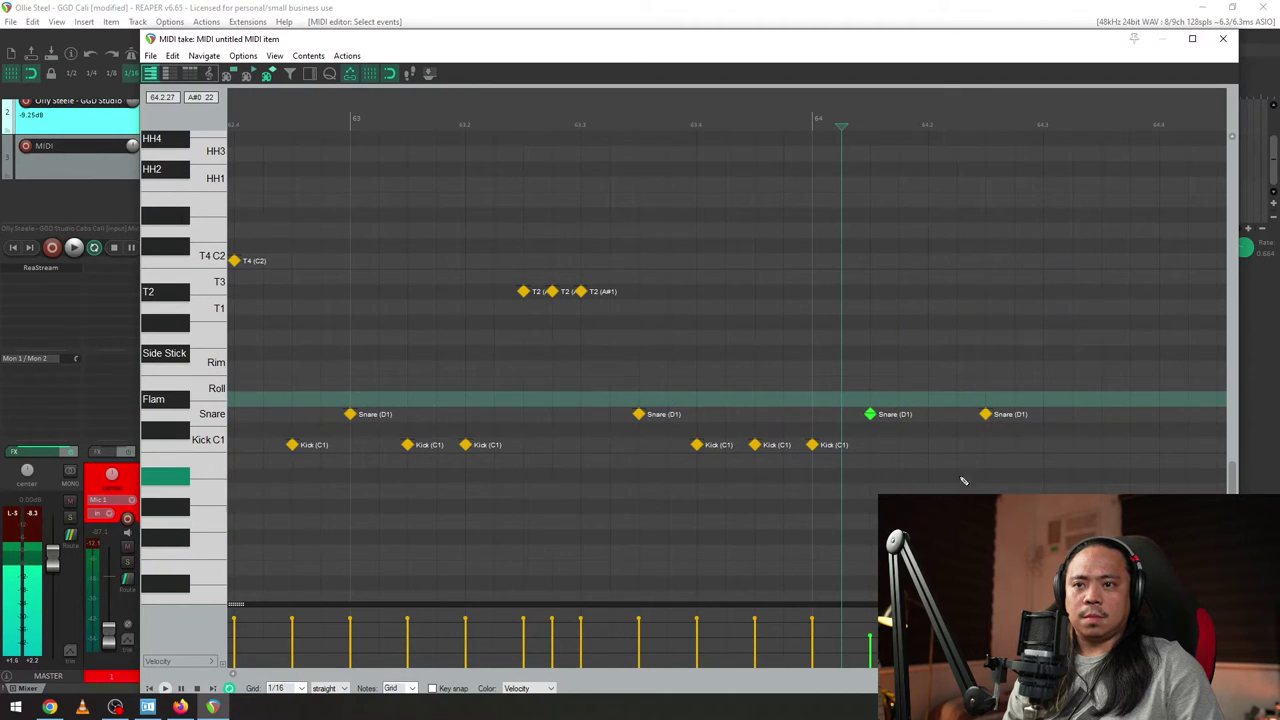
{"action": "left_click", "coordinate": [957, 444]}
{"action": "key", "text": "space"}
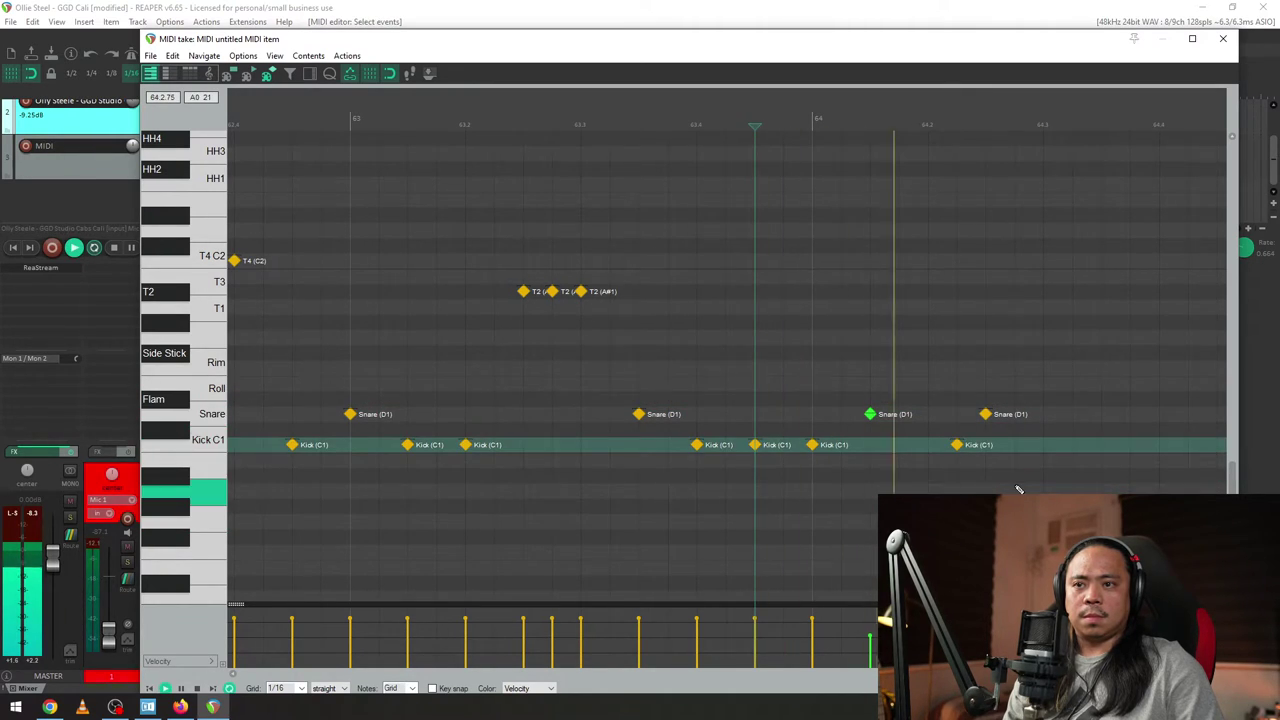
{"action": "key", "text": "space"}
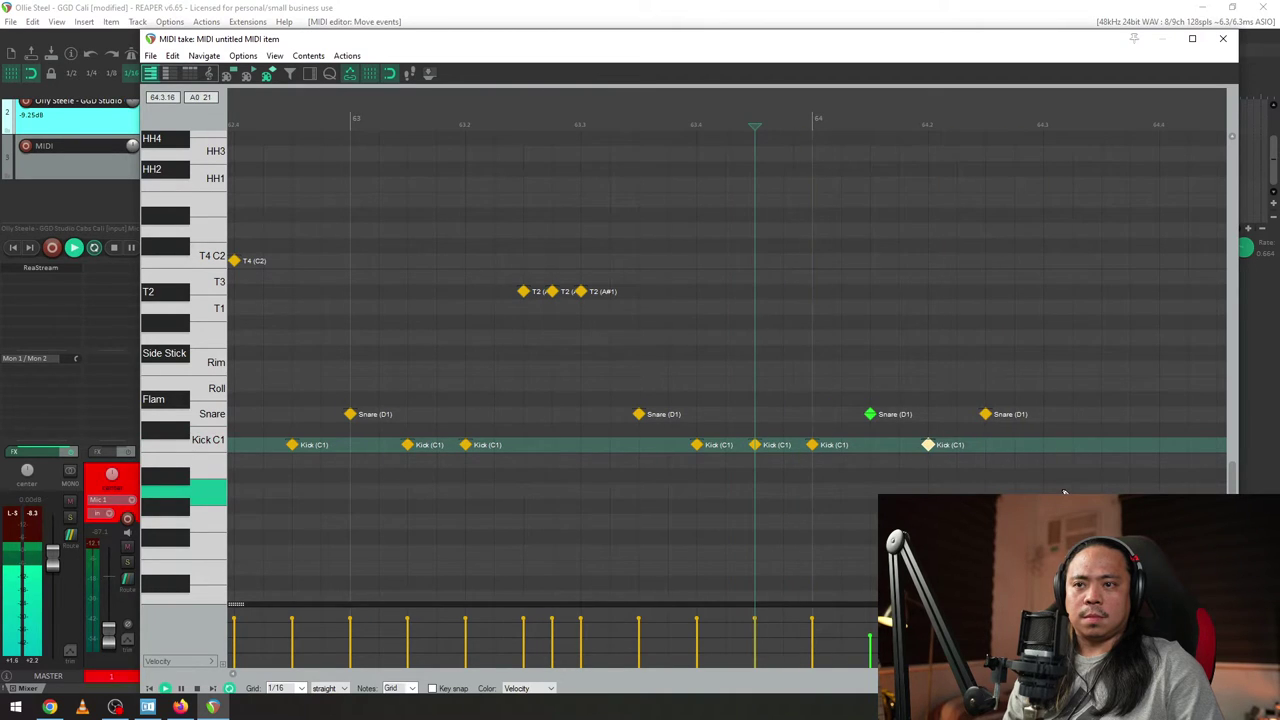
{"action": "scroll", "coordinate": [1065, 490], "scroll_direction": "down", "scroll_amount": 3}
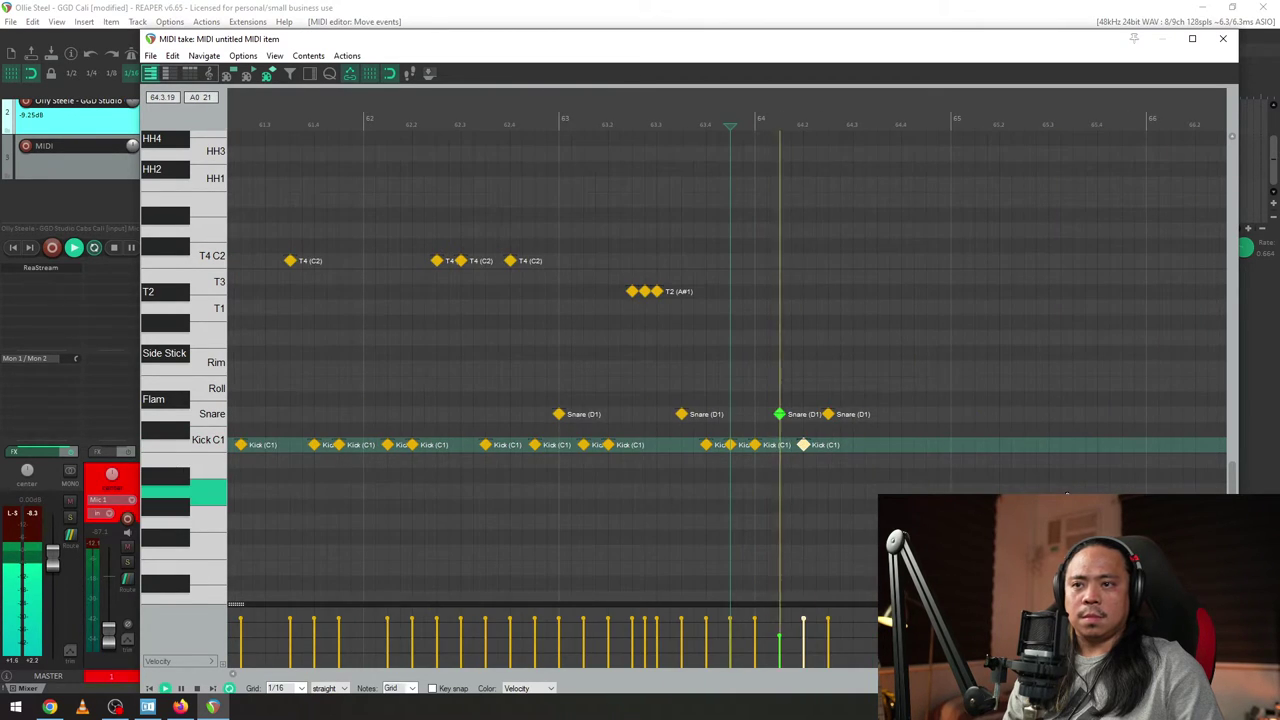
- Place kicks at 64.3.50 and 64.4.00 and play them back
{"action": "key", "text": "space"}
{"action": "left_click", "coordinate": [879, 448]}
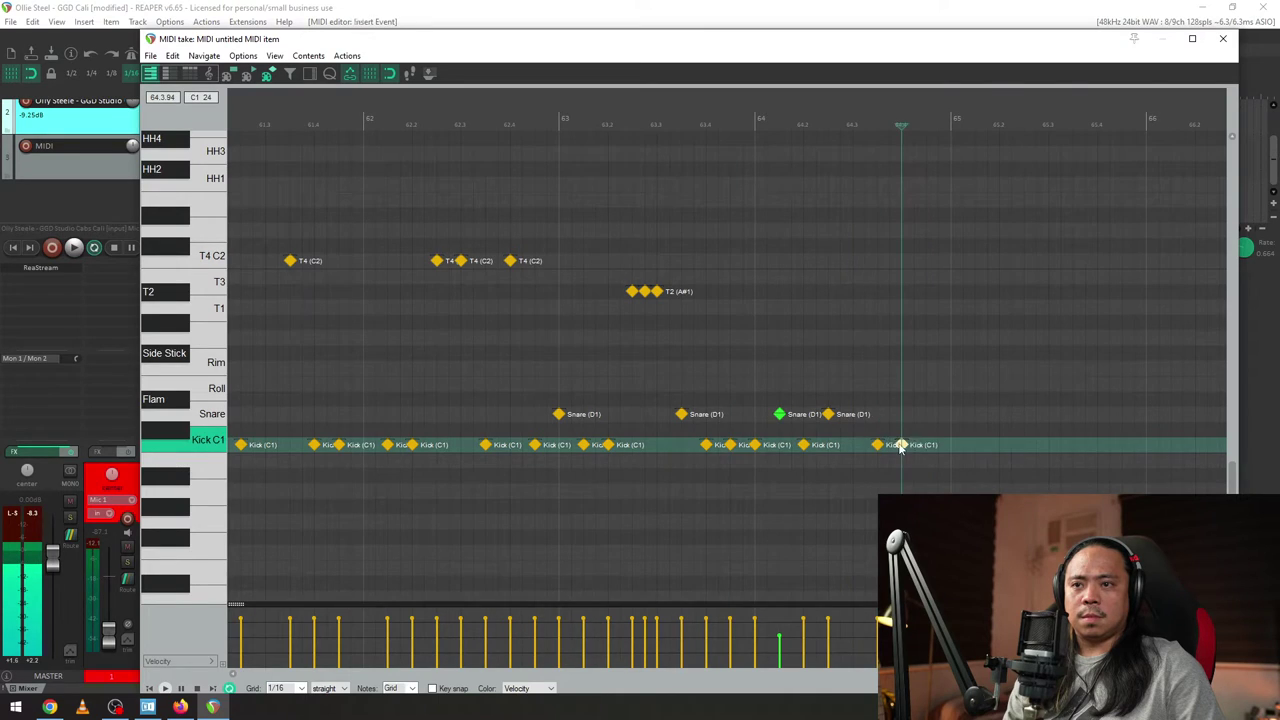
{"action": "scroll", "coordinate": [900, 447], "scroll_direction": "up", "scroll_amount": 3}
{"action": "key", "text": "space"}
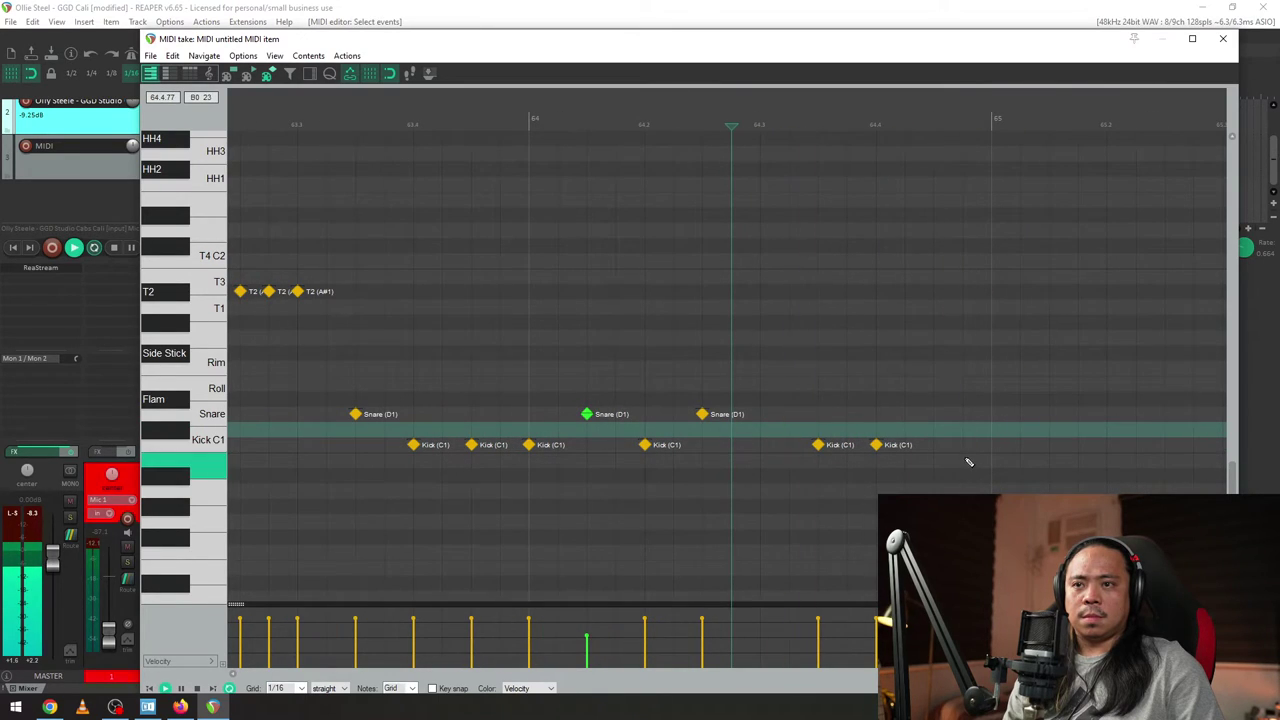
- Place a snare with velocity 67 at 64.4.50 and play from 64.3.00 to check it
{"action": "left_click", "coordinate": [933, 414]}
{"action": "key", "text": "space"}
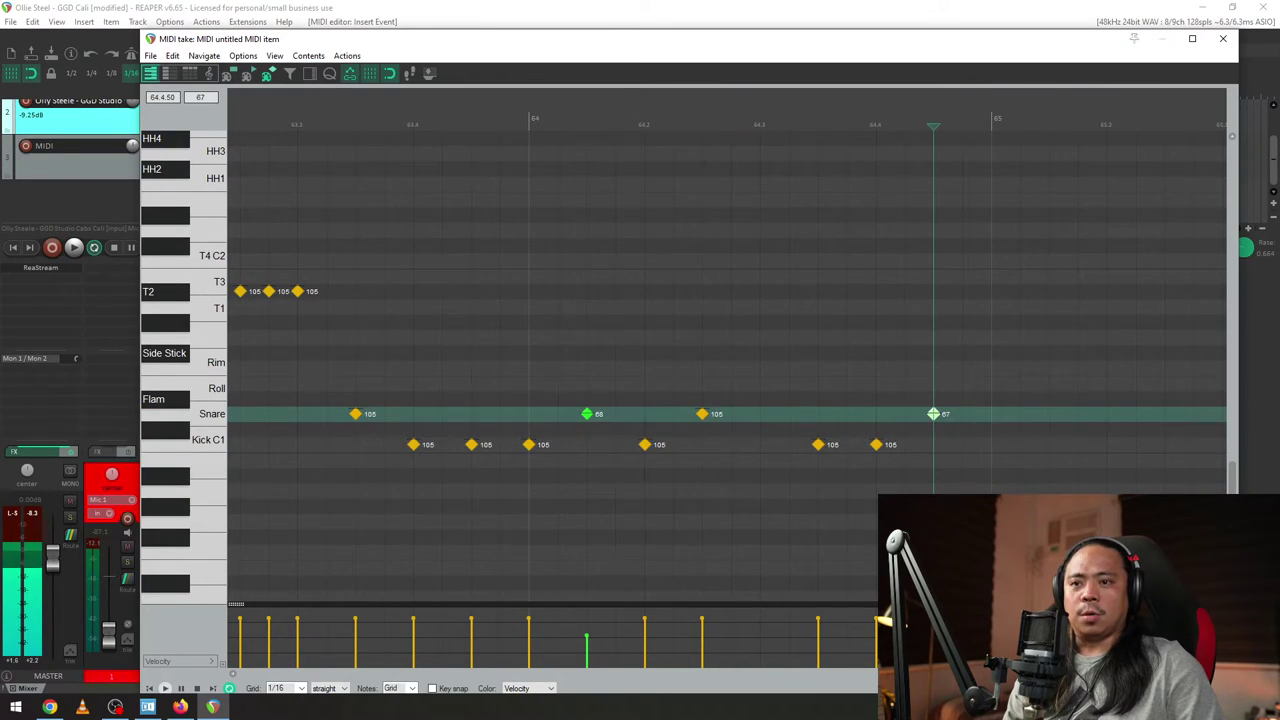
{"action": "left_click", "coordinate": [760, 440]}
{"action": "key", "text": "space"}
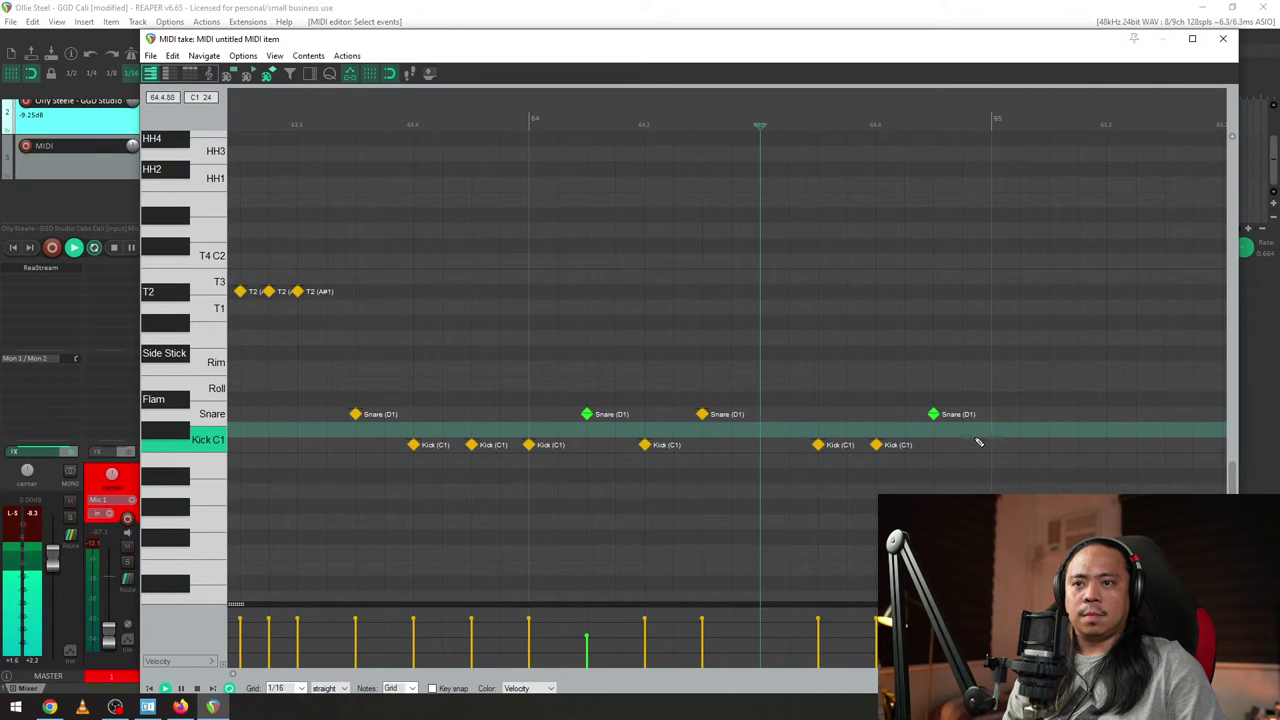
{"action": "left_click_drag", "start_coordinate": [934, 414], "coordinate": [962, 414]}
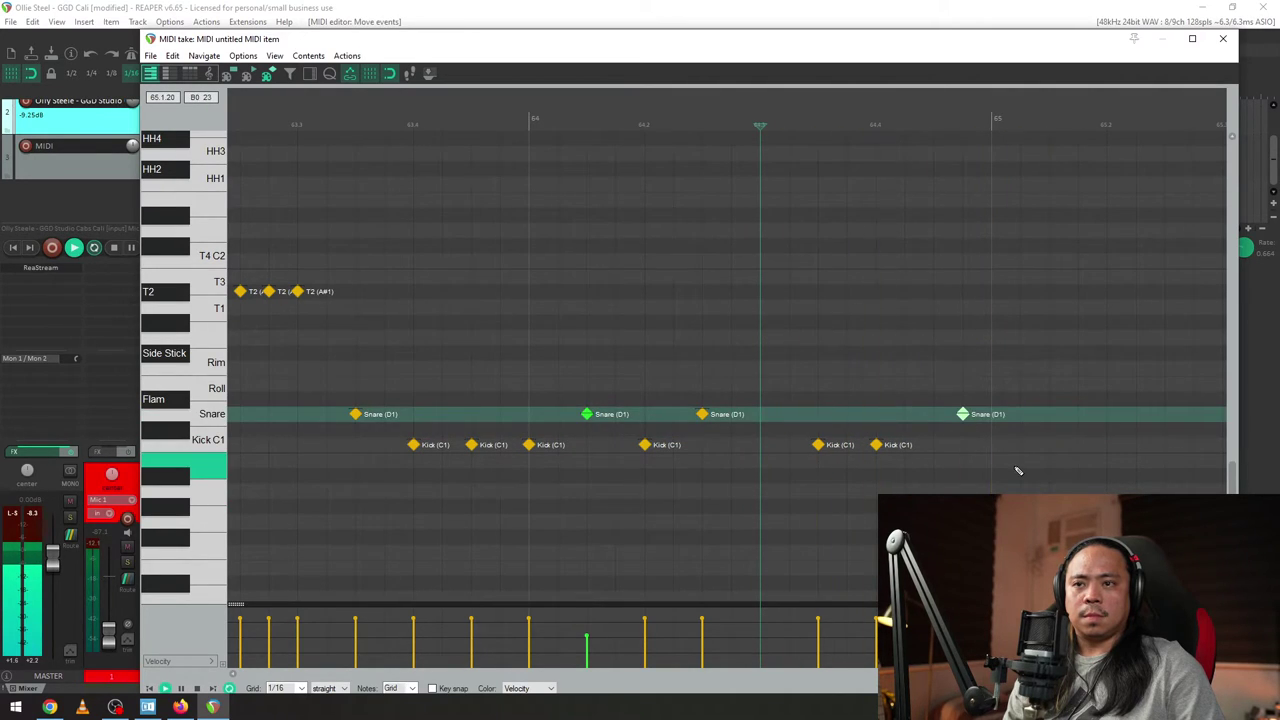
{"action": "key", "text": "ctrl+z"}
{"action": "key", "text": "space"}
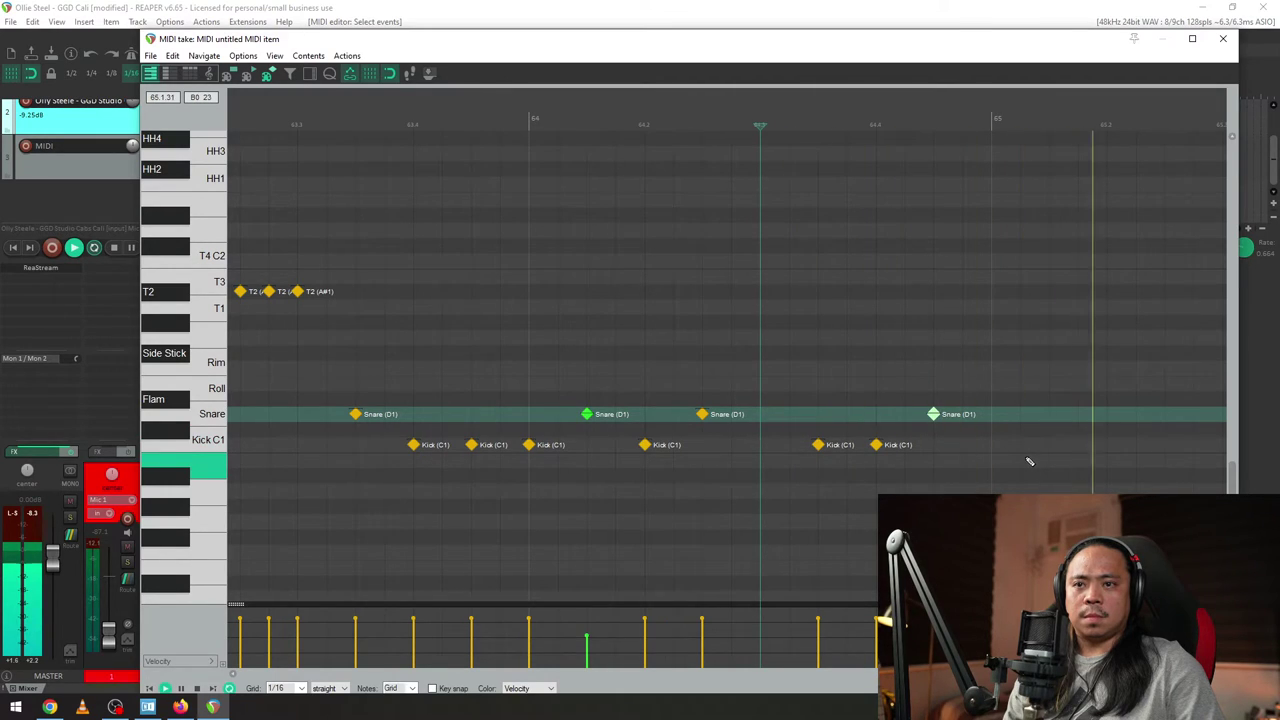
- Place a kick at 65.1.00 and a snare at 65.1.25, raising the kick's velocity to 127
{"action": "left_click", "coordinate": [991, 444]}
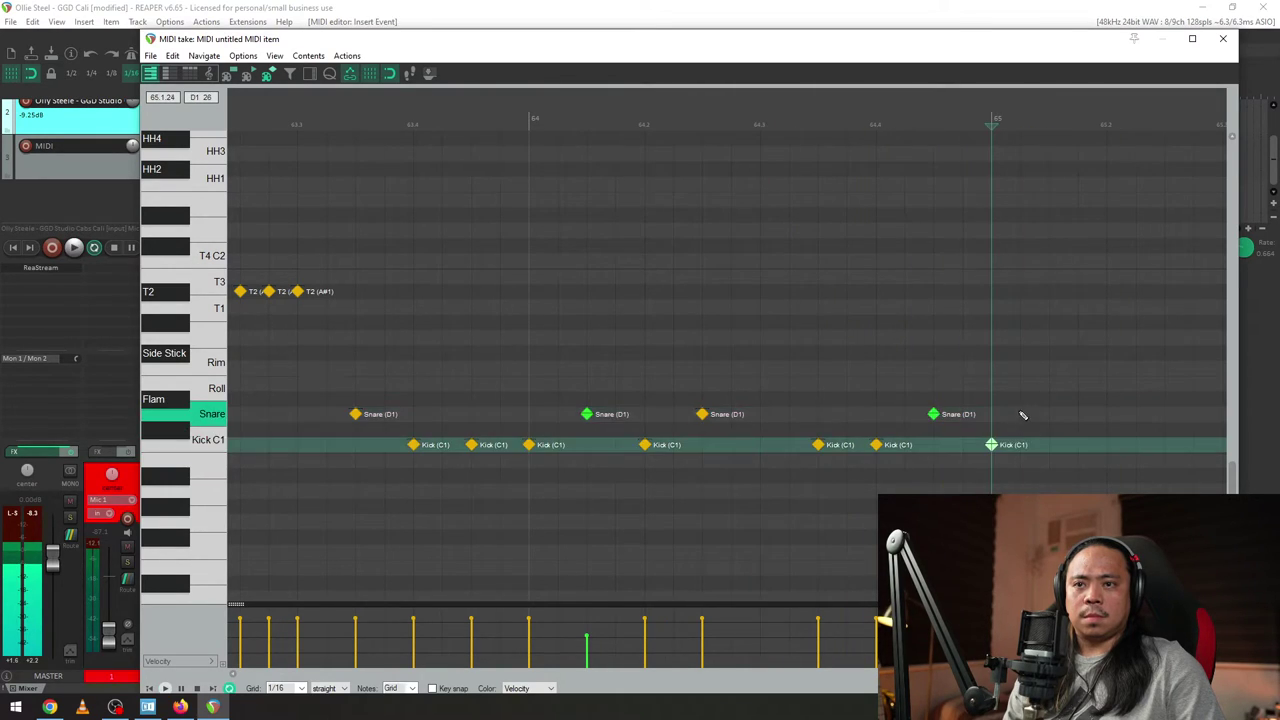
{"action": "left_click", "coordinate": [1019, 413]}
{"action": "left_click_drag", "start_coordinate": [991, 642], "coordinate": [992, 608]}
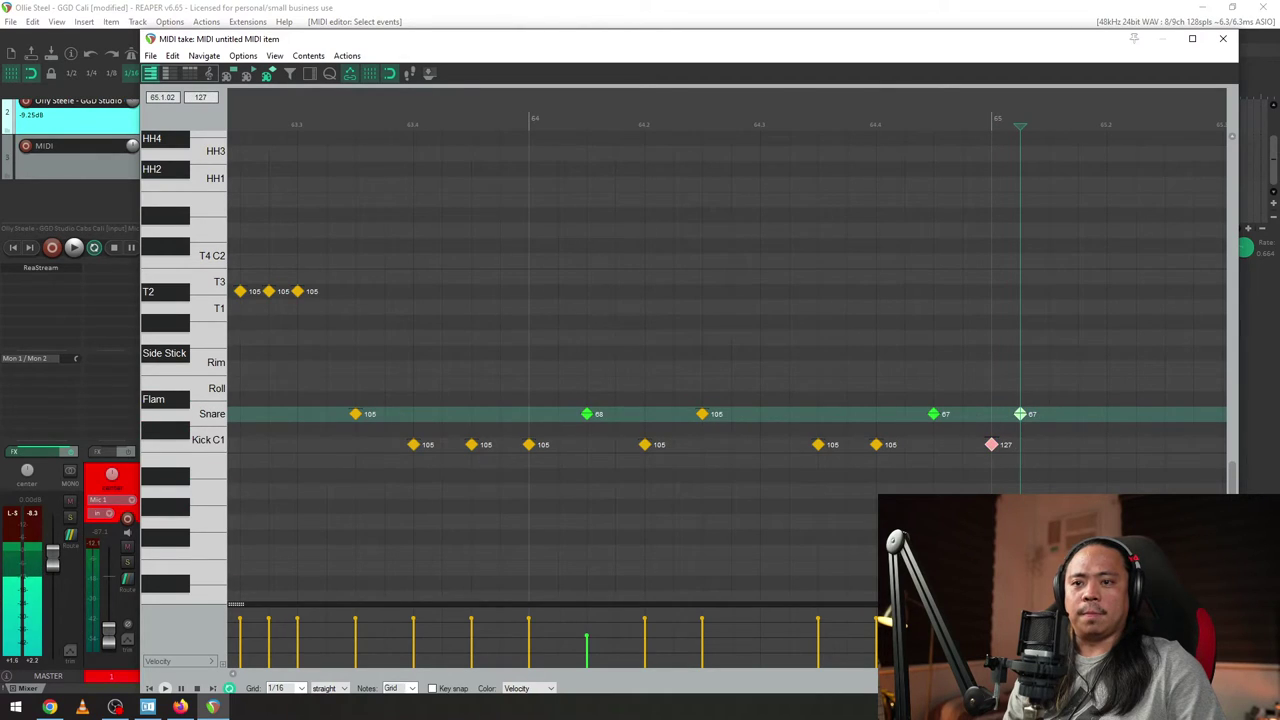
- Set the kick at 65.1.00 and the snare at 65.1.25 to one shared velocity in the 96-127 range and play them back
{"action": "right_click", "coordinate": [991, 444]}
{"action": "left_click", "coordinate": [990, 465]}
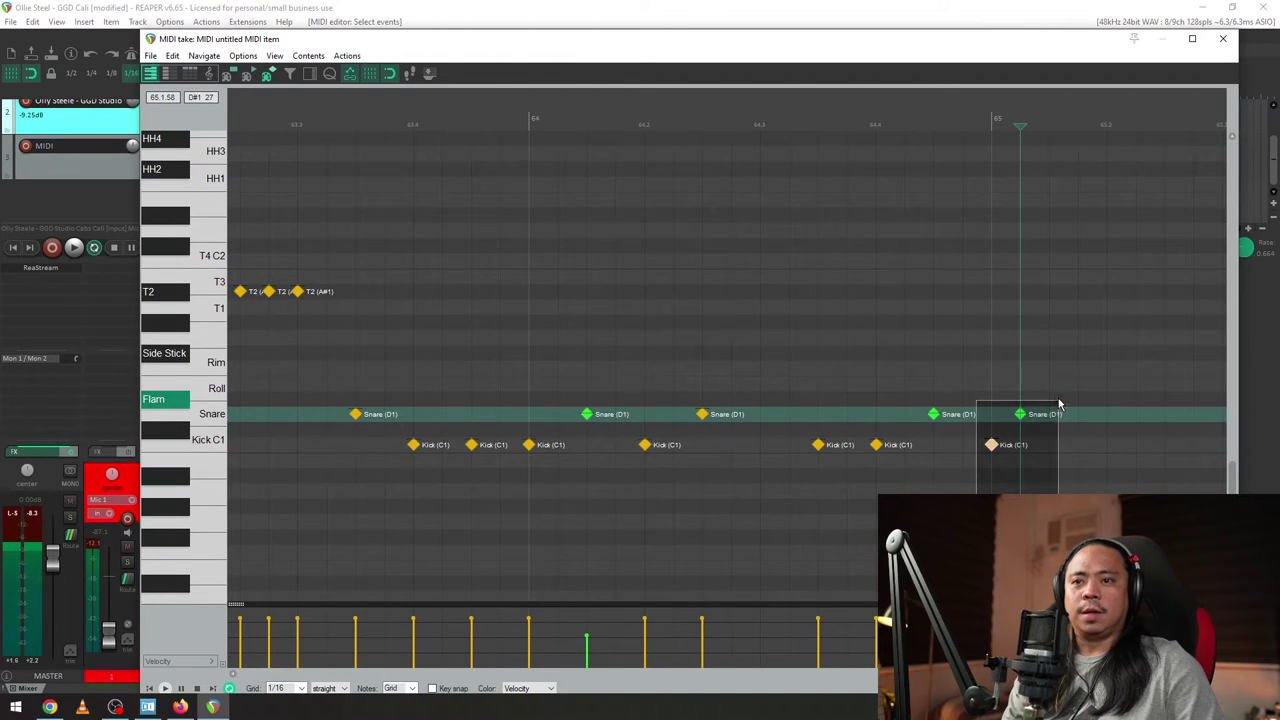
{"action": "right_click", "coordinate": [994, 443]}
{"action": "mouse_move", "coordinate": [1060, 418]}
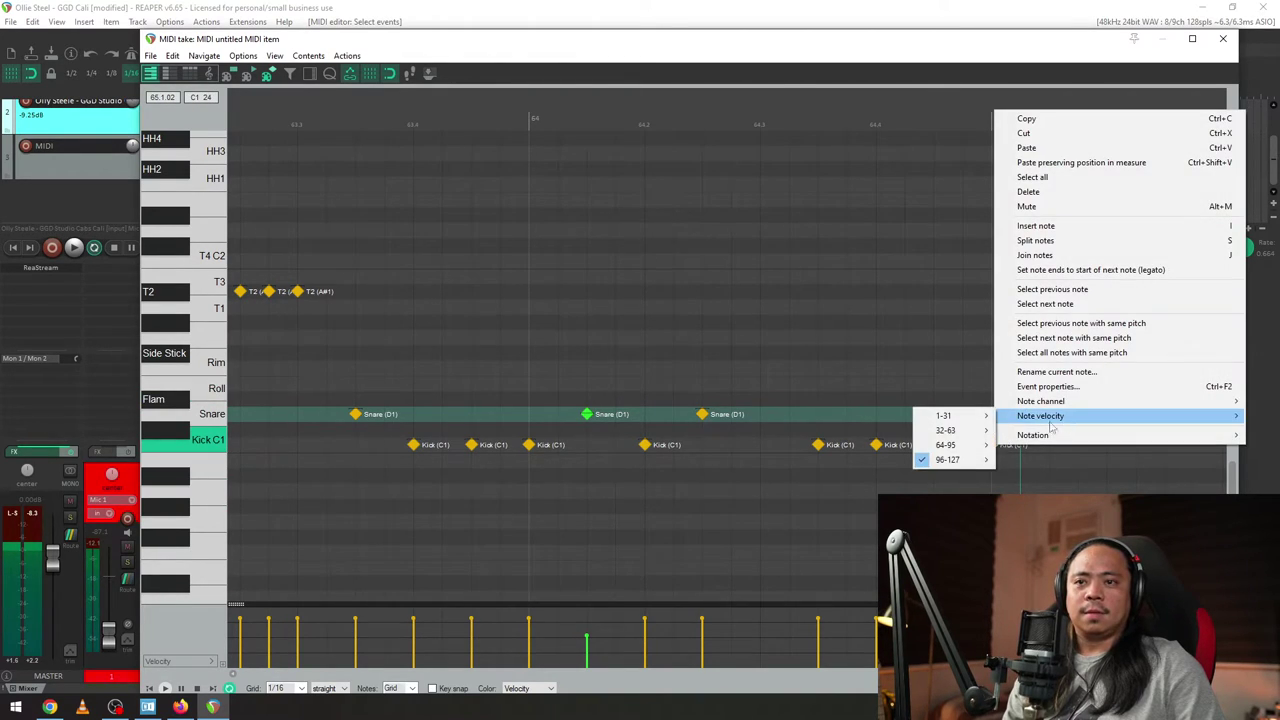
{"action": "mouse_move", "coordinate": [968, 465]}
{"action": "left_click", "coordinate": [1022, 476]}
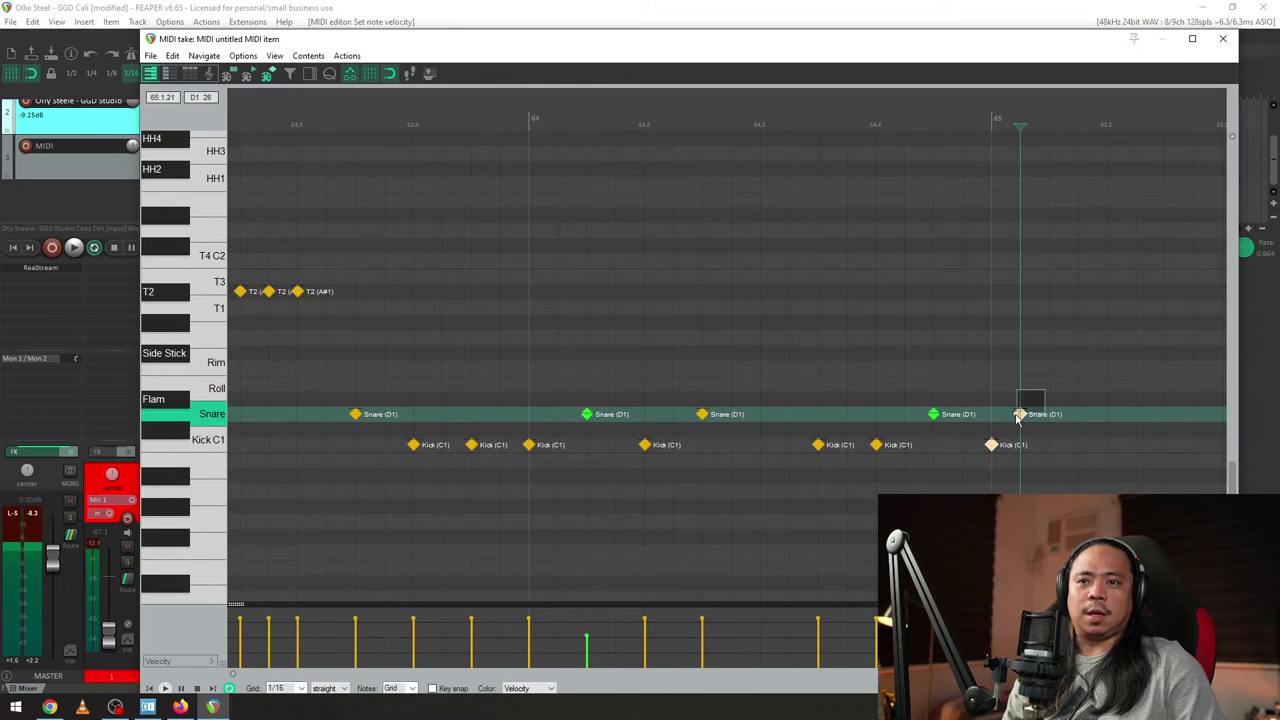
{"action": "key", "text": "space"}
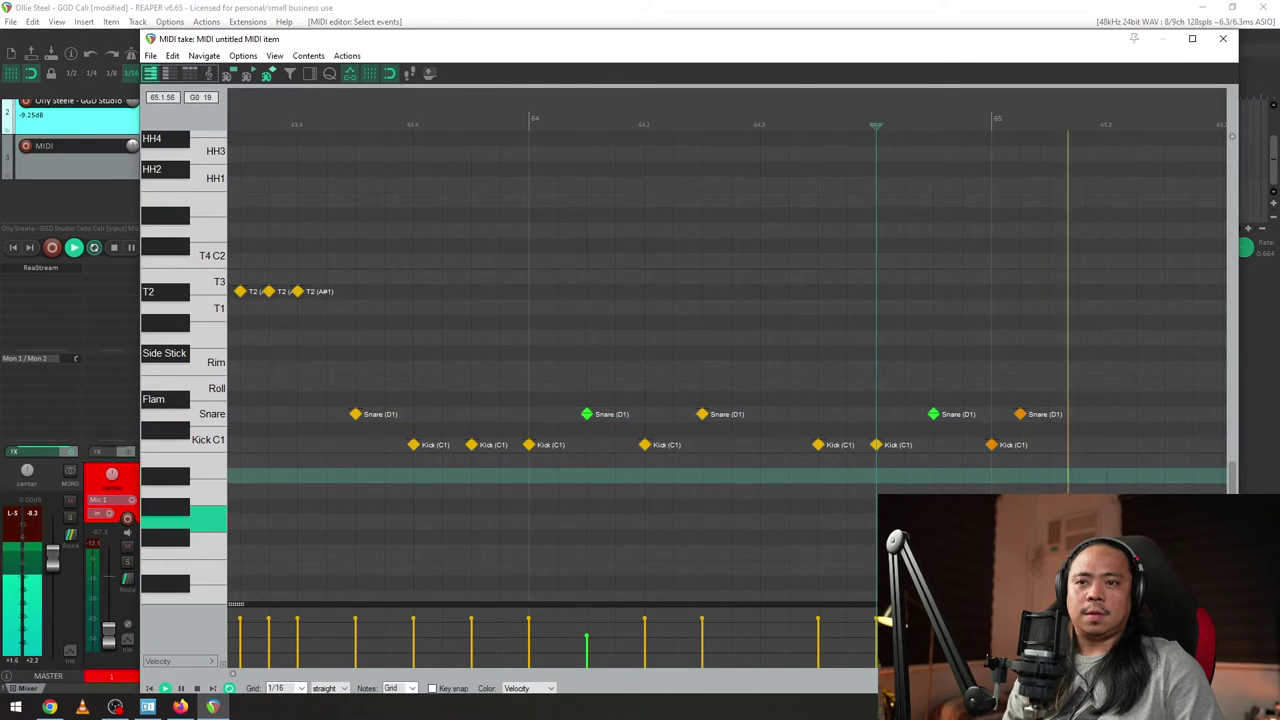
{"action": "key", "text": "space"}
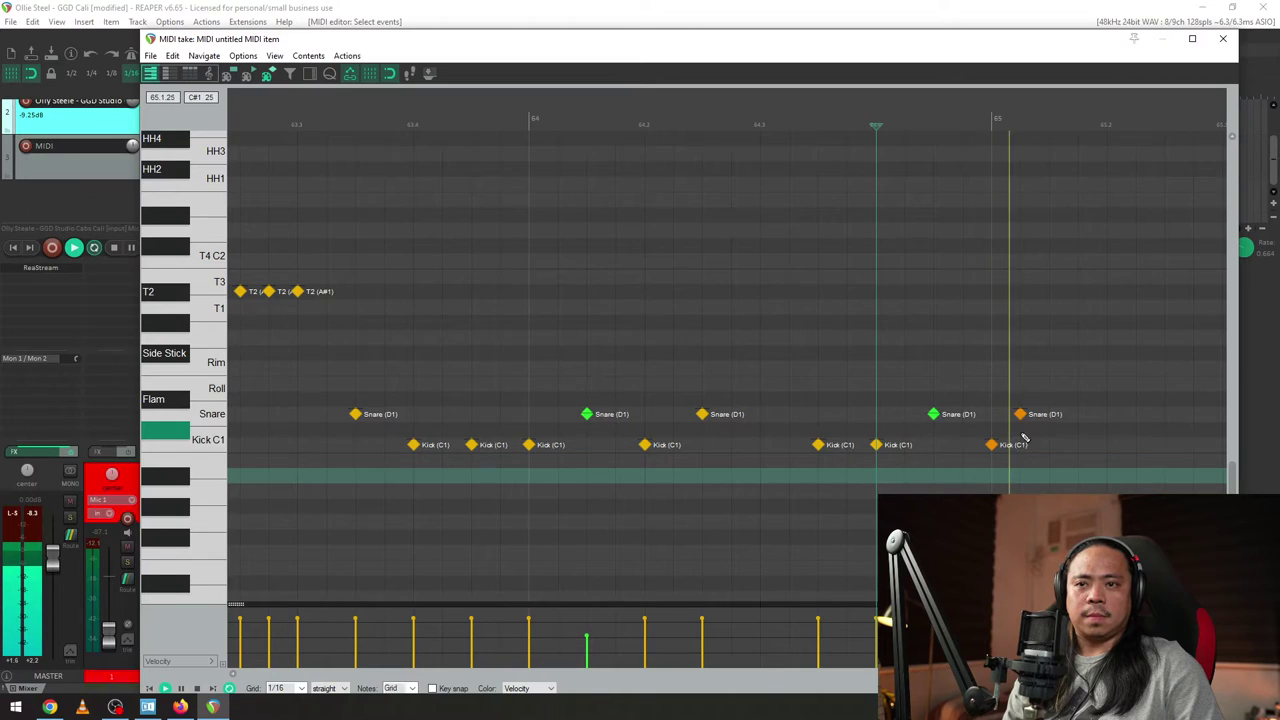
- Replace the snare at 65.1.25 with one at 65.1.50 and re-enter the kick at 65.1.00, checking by ear
{"action": "double_click", "coordinate": [1020, 413]}
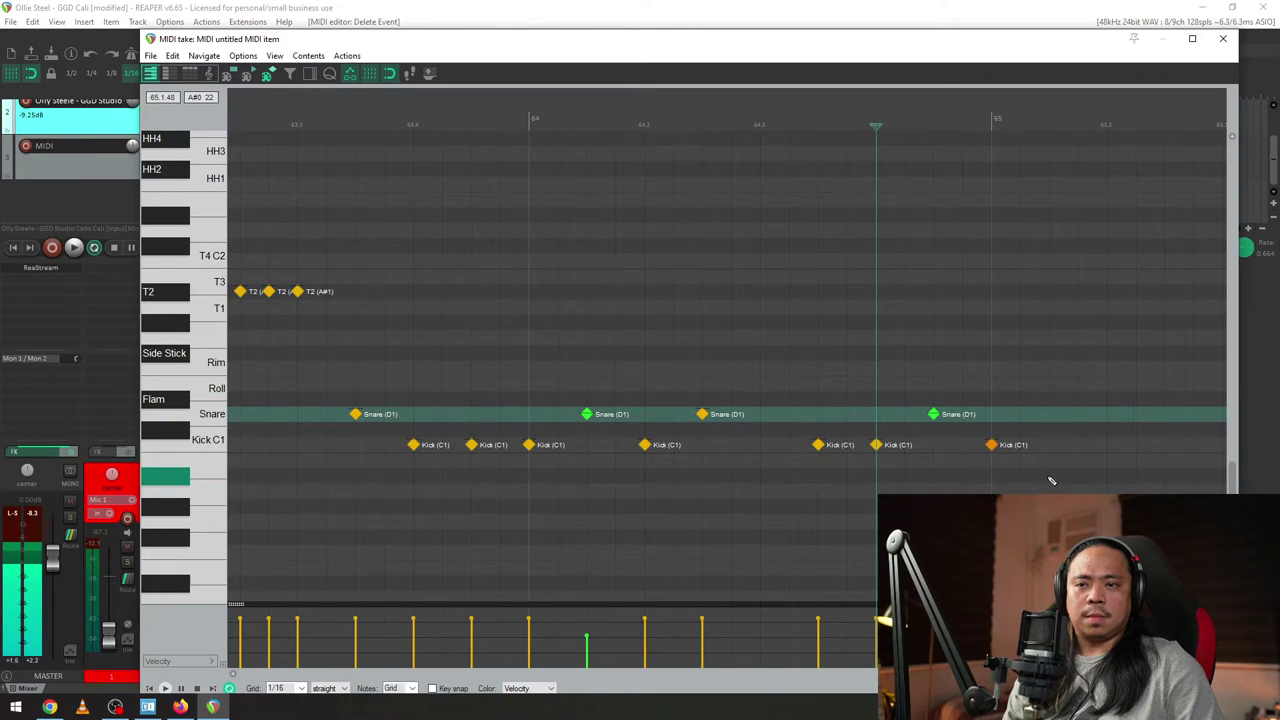
{"action": "key", "text": "space"}
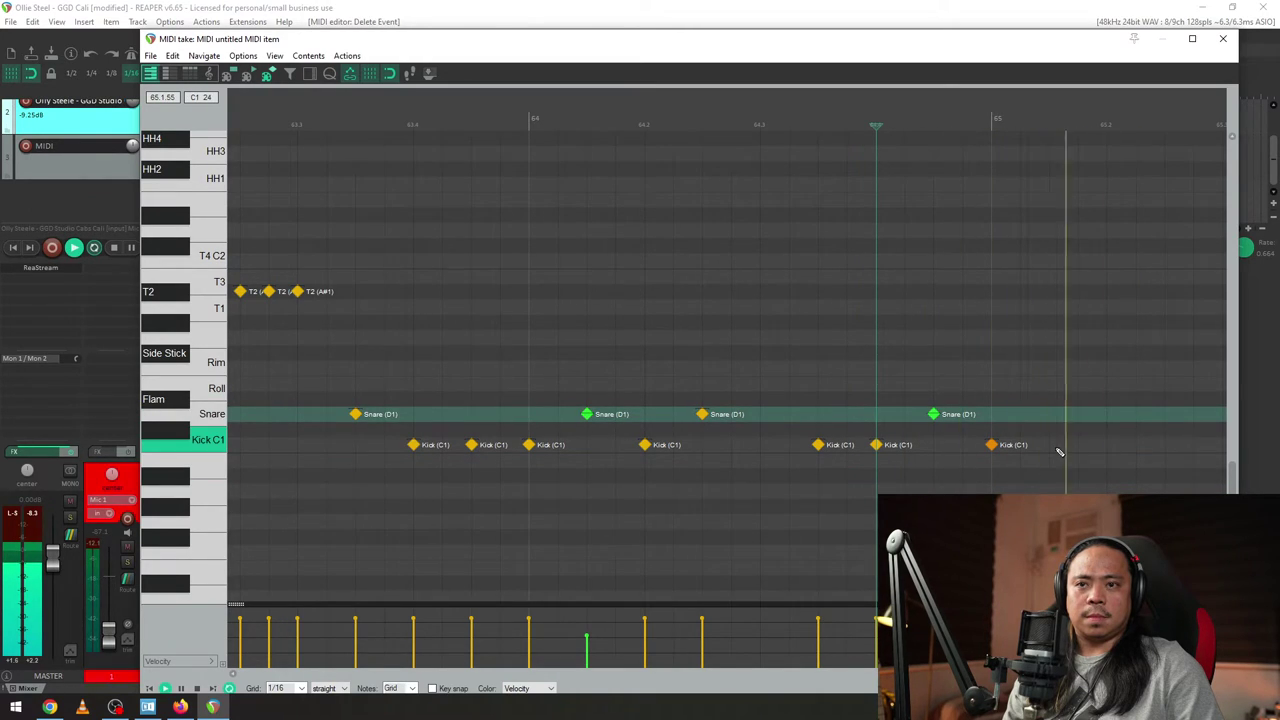
{"action": "double_click", "coordinate": [992, 444]}
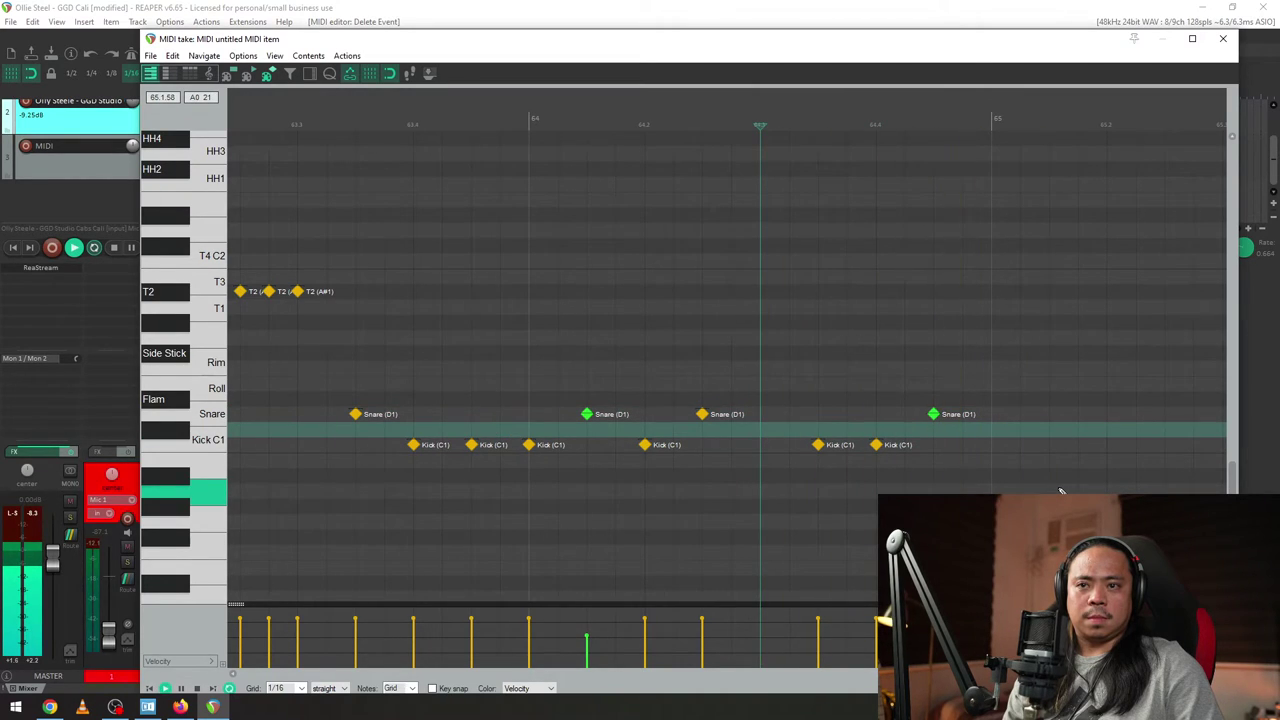
{"action": "double_click", "coordinate": [1052, 414]}
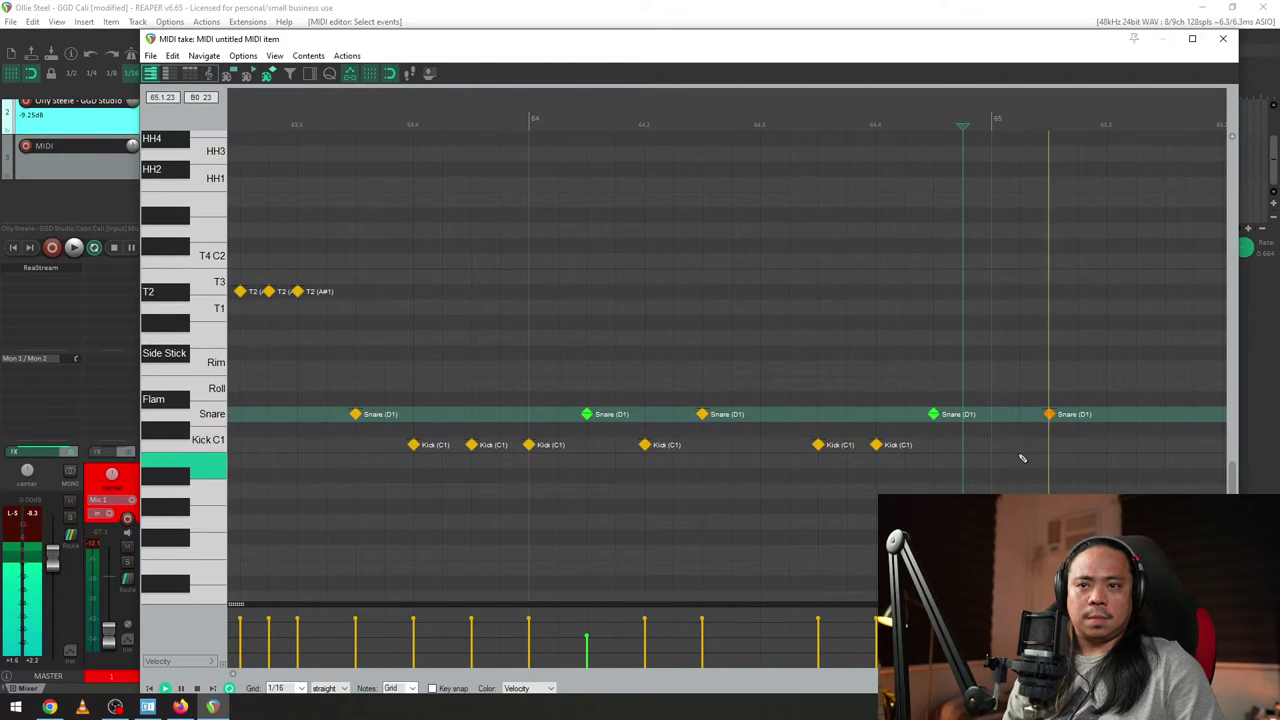
{"action": "double_click", "coordinate": [1020, 444]}
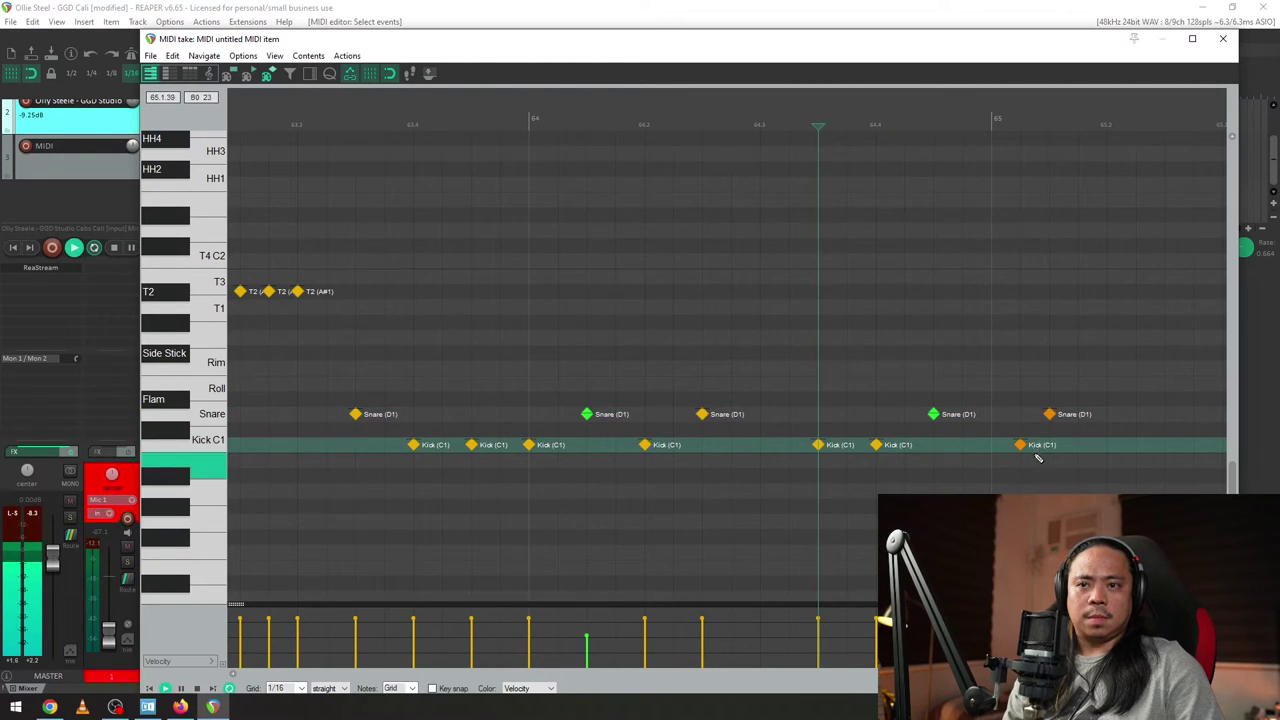
{"action": "left_click_drag", "start_coordinate": [1020, 444], "coordinate": [991, 444]}
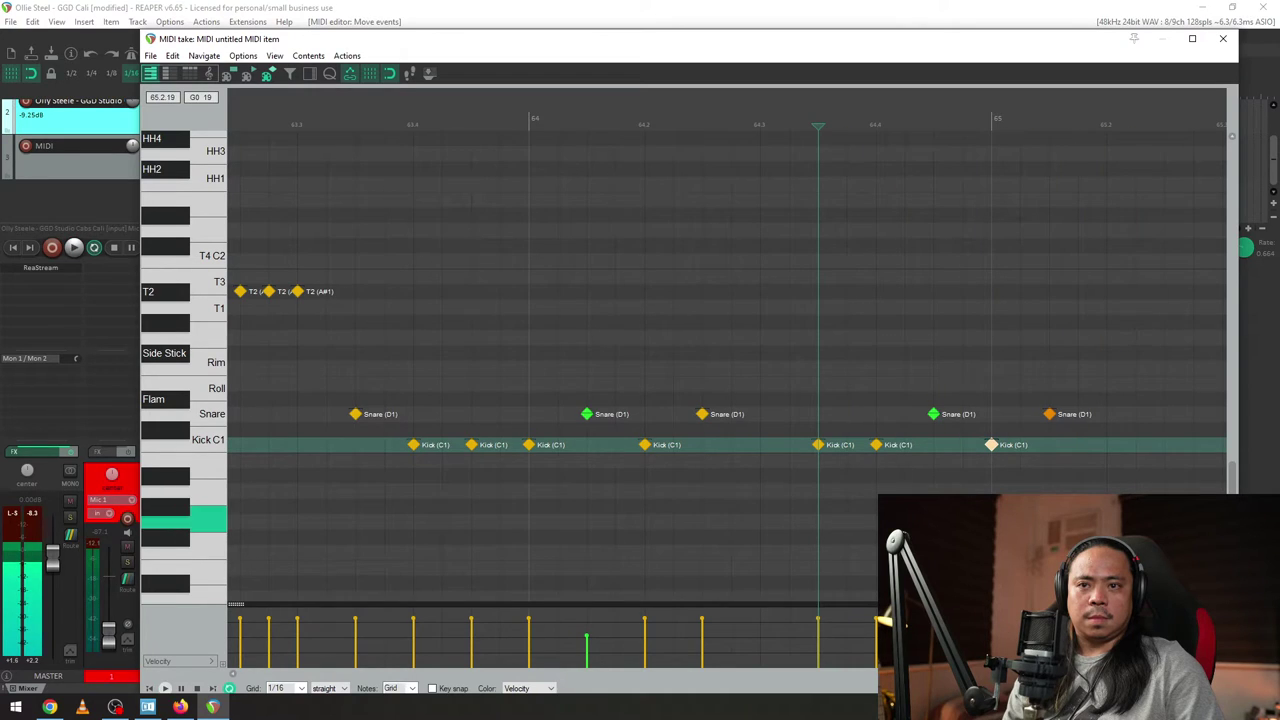
- Try a kick at 65.2.00 and switch the 1/16 grid to triplet
{"action": "scroll", "coordinate": [913, 482], "scroll_direction": "down", "scroll_amount": 3}
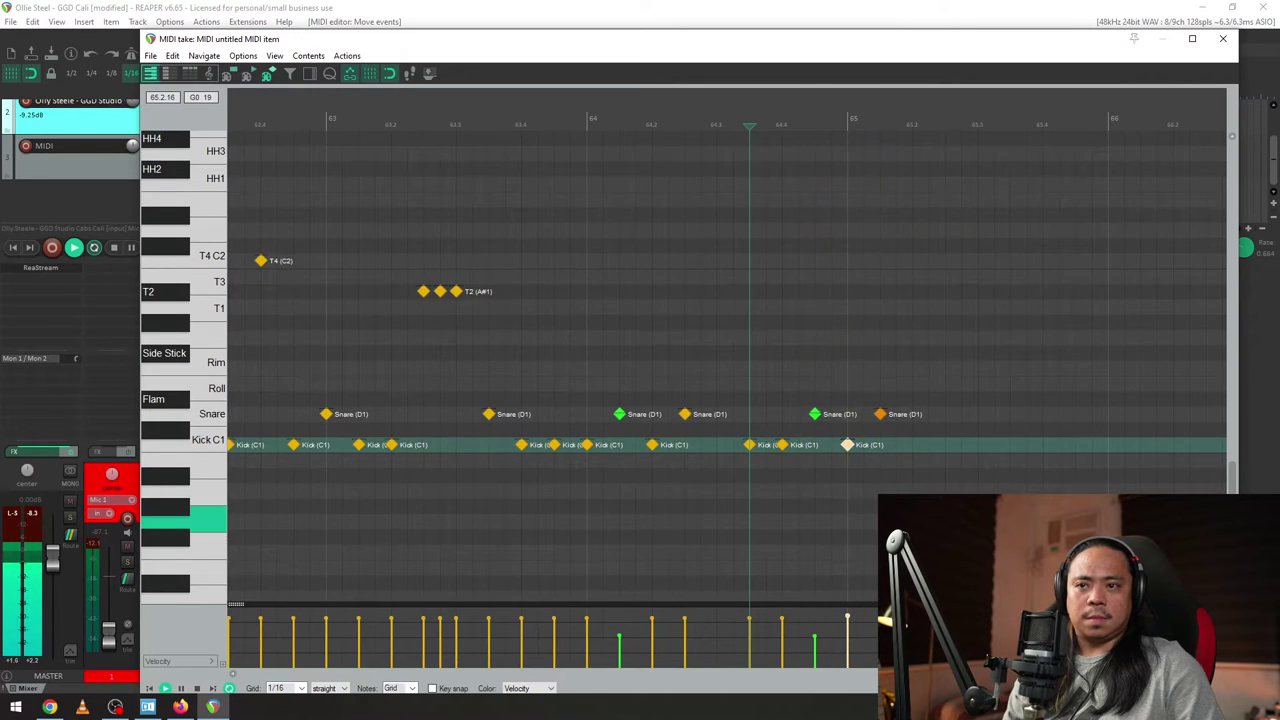
{"action": "double_click", "coordinate": [912, 446]}
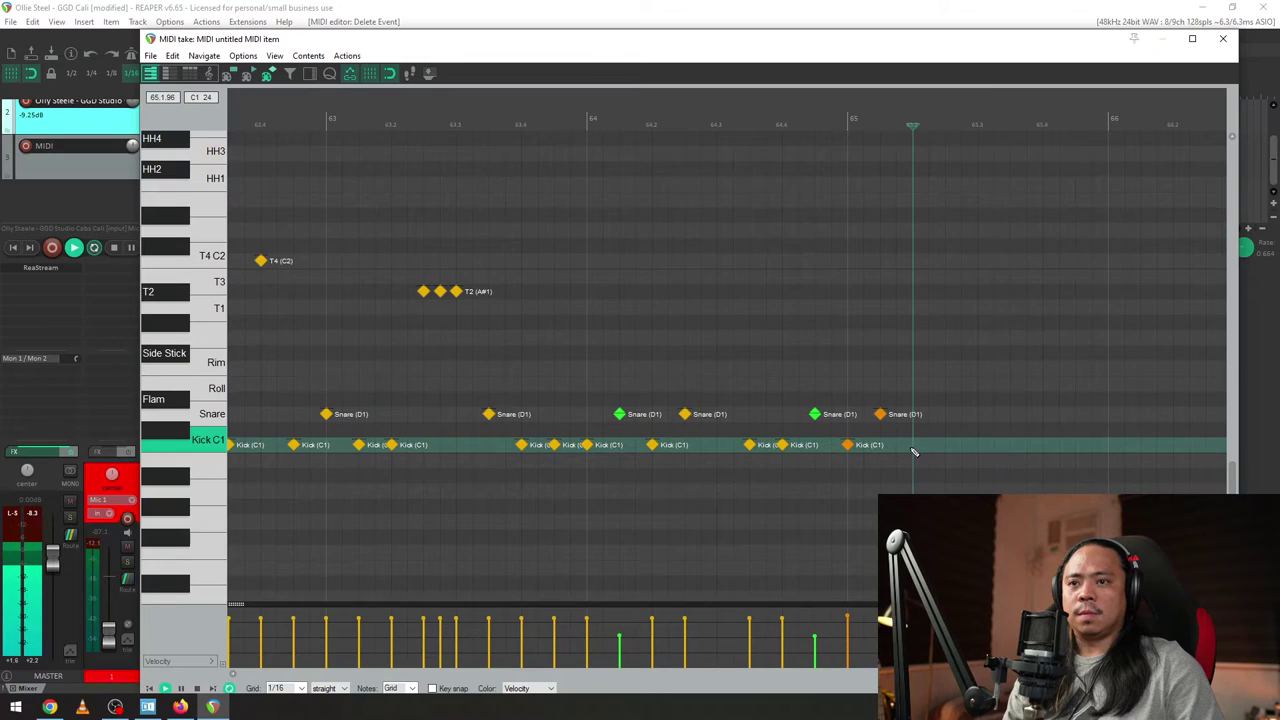
{"action": "key", "text": "space"}
{"action": "left_click", "coordinate": [345, 689]}
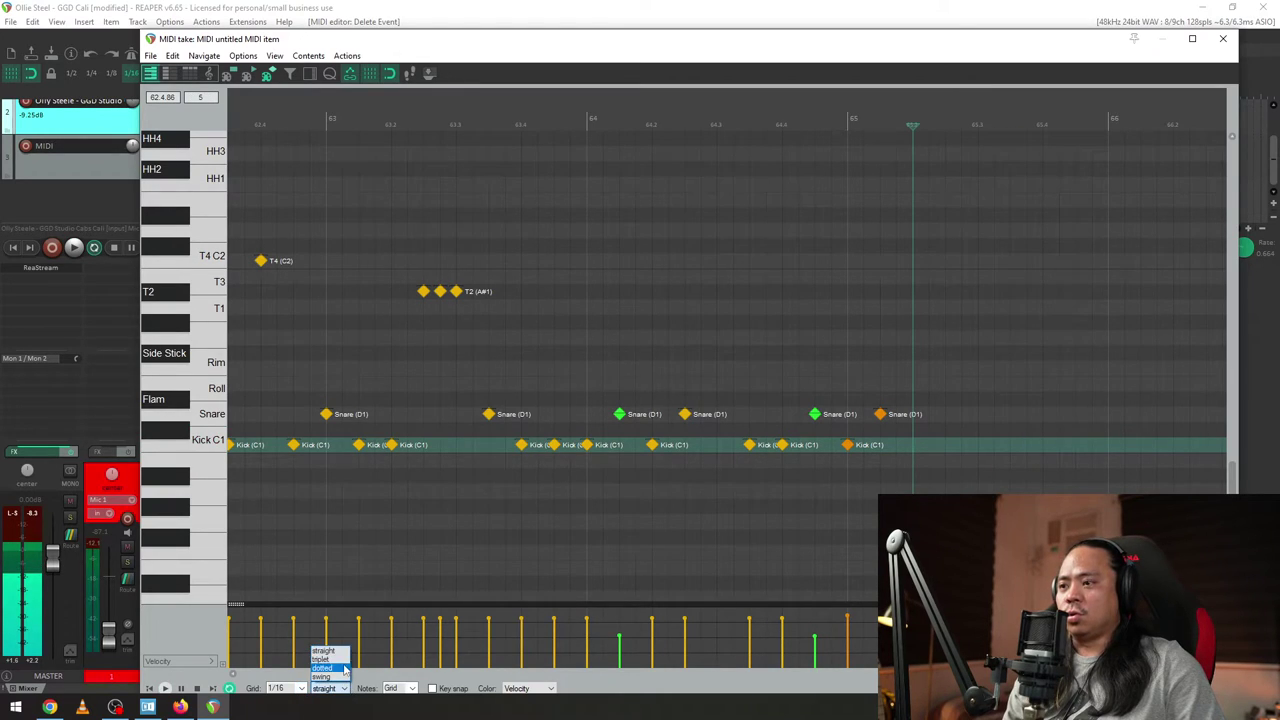
{"action": "left_click", "coordinate": [330, 661]}
{"action": "scroll", "coordinate": [1025, 456], "scroll_direction": "up", "scroll_amount": 3}
{"action": "key", "text": "space"}
{"action": "key", "text": "space"}
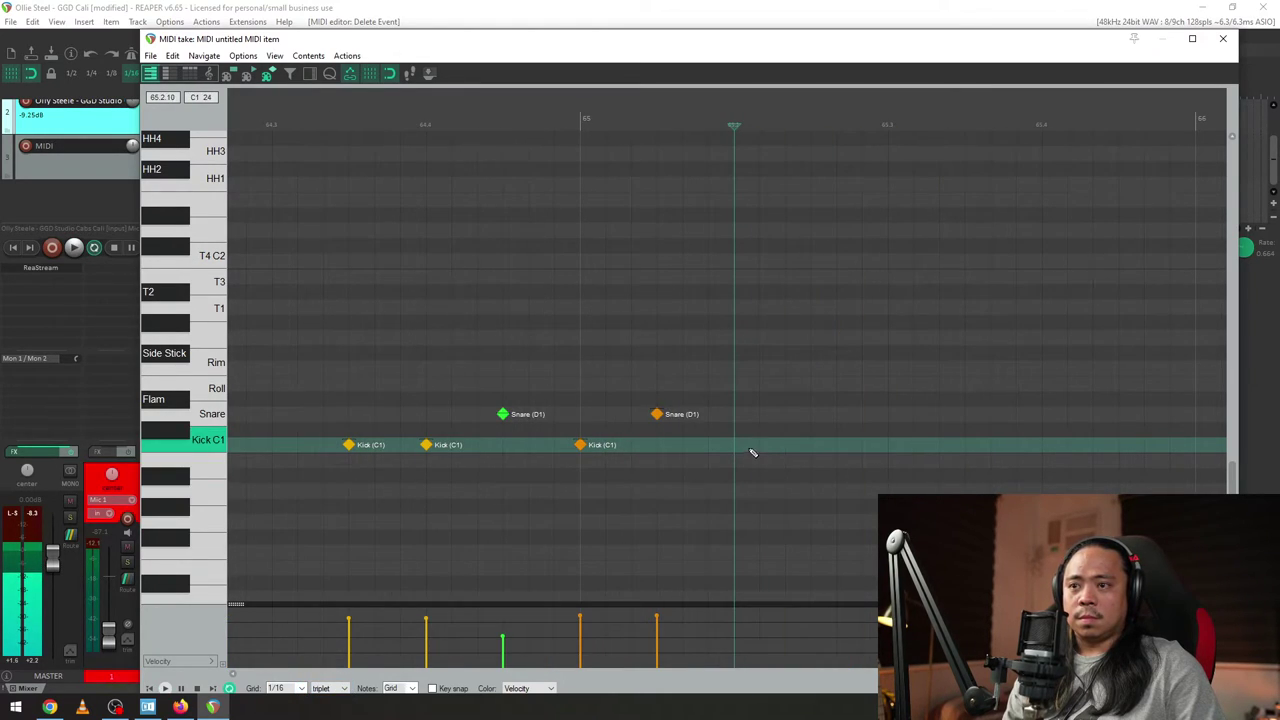
- Place triplet-spaced kicks at 65.2.00, 65.2.33 and 65.2.67, and put a snare at 65.3.00
{"action": "double_click", "coordinate": [760, 445]}
{"action": "double_click", "coordinate": [786, 445]}
{"action": "left_click", "coordinate": [811, 445]}
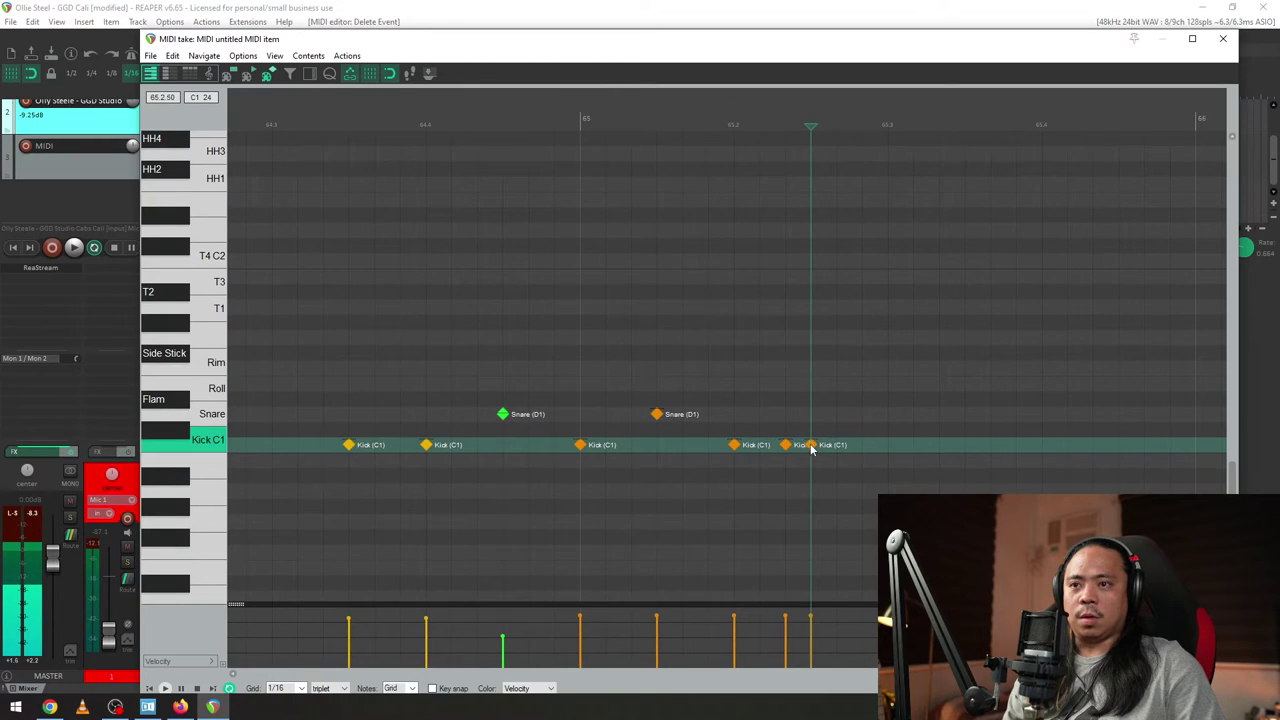
{"action": "double_click", "coordinate": [837, 445]}
{"action": "double_click", "coordinate": [888, 445]}
{"action": "left_click", "coordinate": [604, 463]}
{"action": "key", "text": "space"}
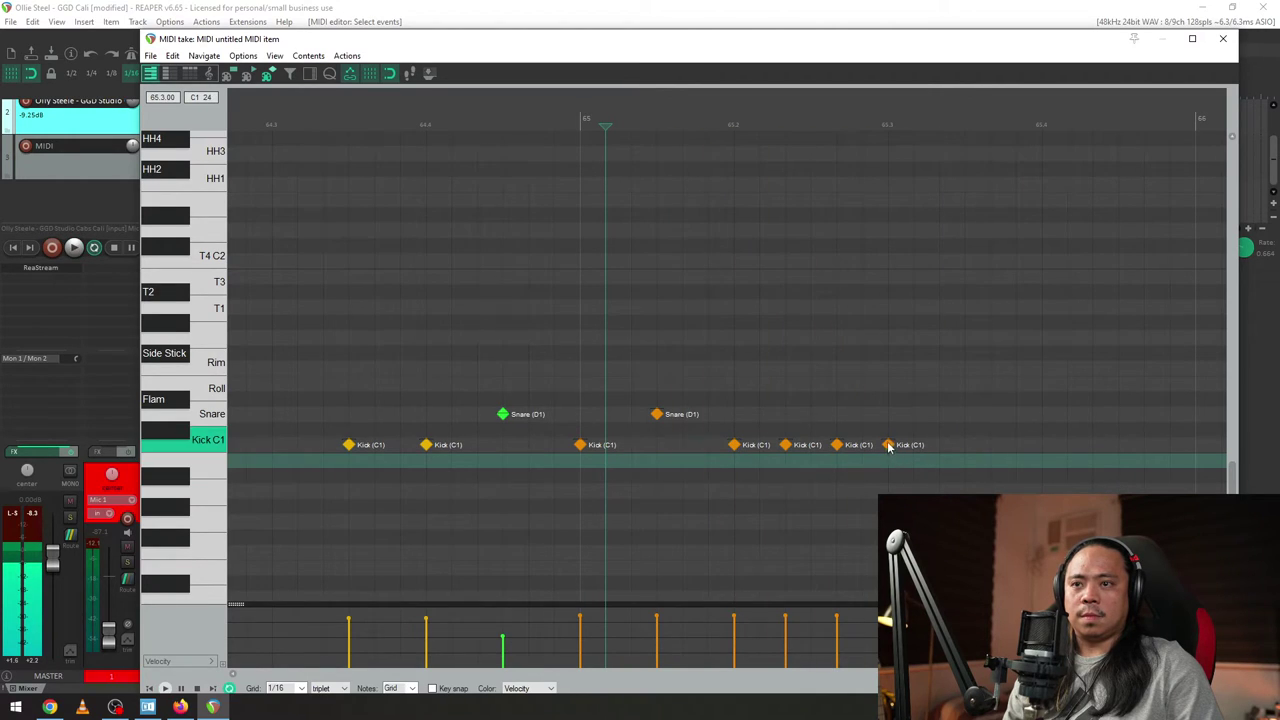
{"action": "left_click_drag", "start_coordinate": [888, 445], "coordinate": [888, 414]}
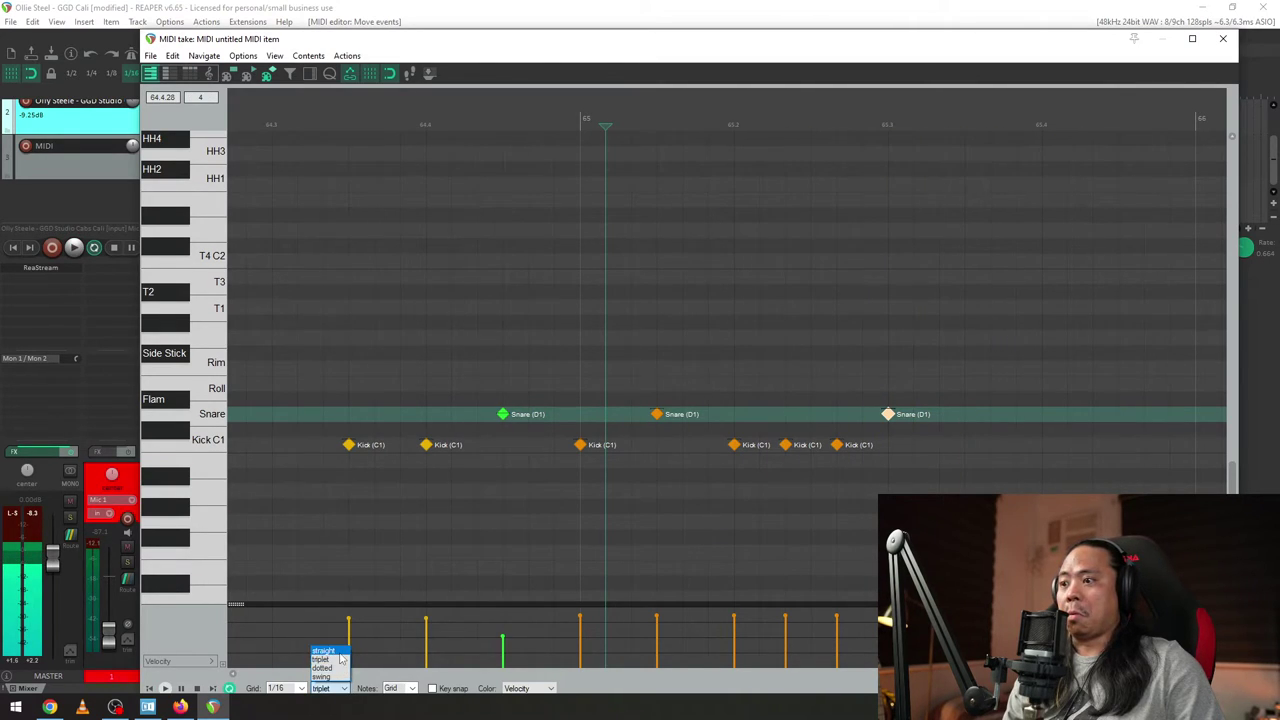
- Return the grid to straight and play back the new notes in measure 65
{"action": "scroll", "coordinate": [805, 400], "scroll_direction": "down", "scroll_amount": 3}
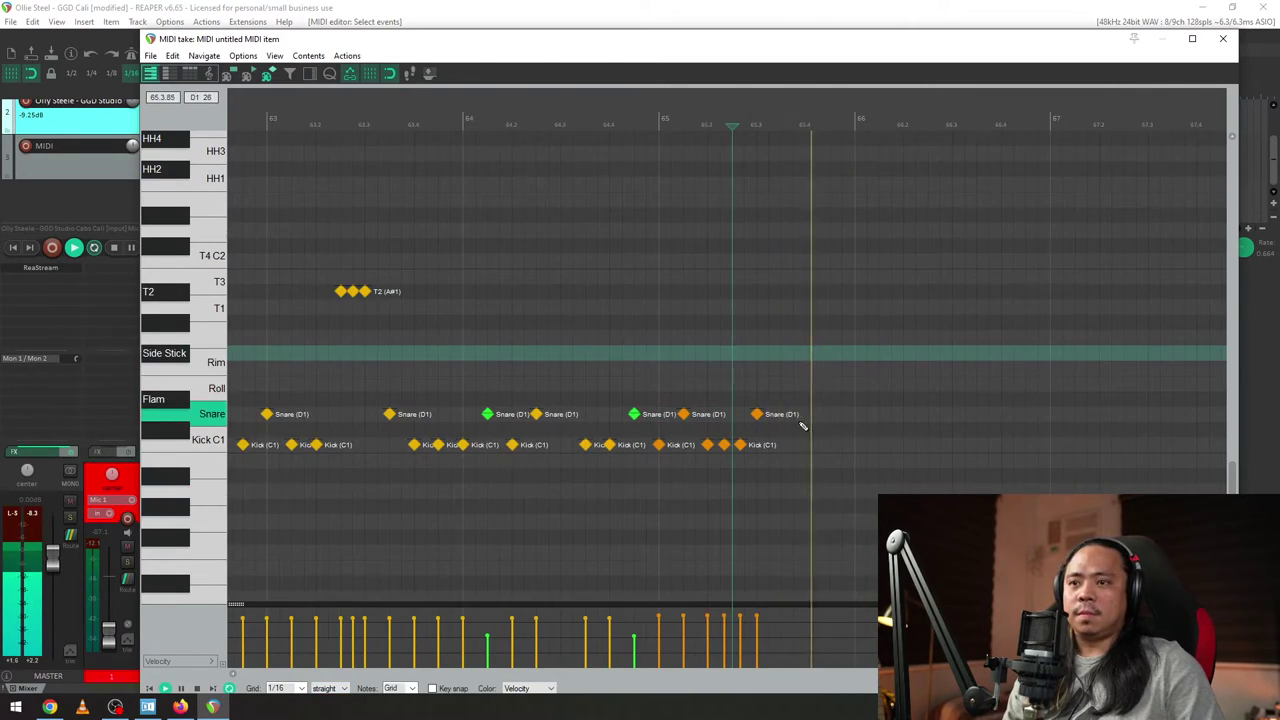
{"action": "scroll", "coordinate": [830, 477], "scroll_direction": "up", "scroll_amount": 3}
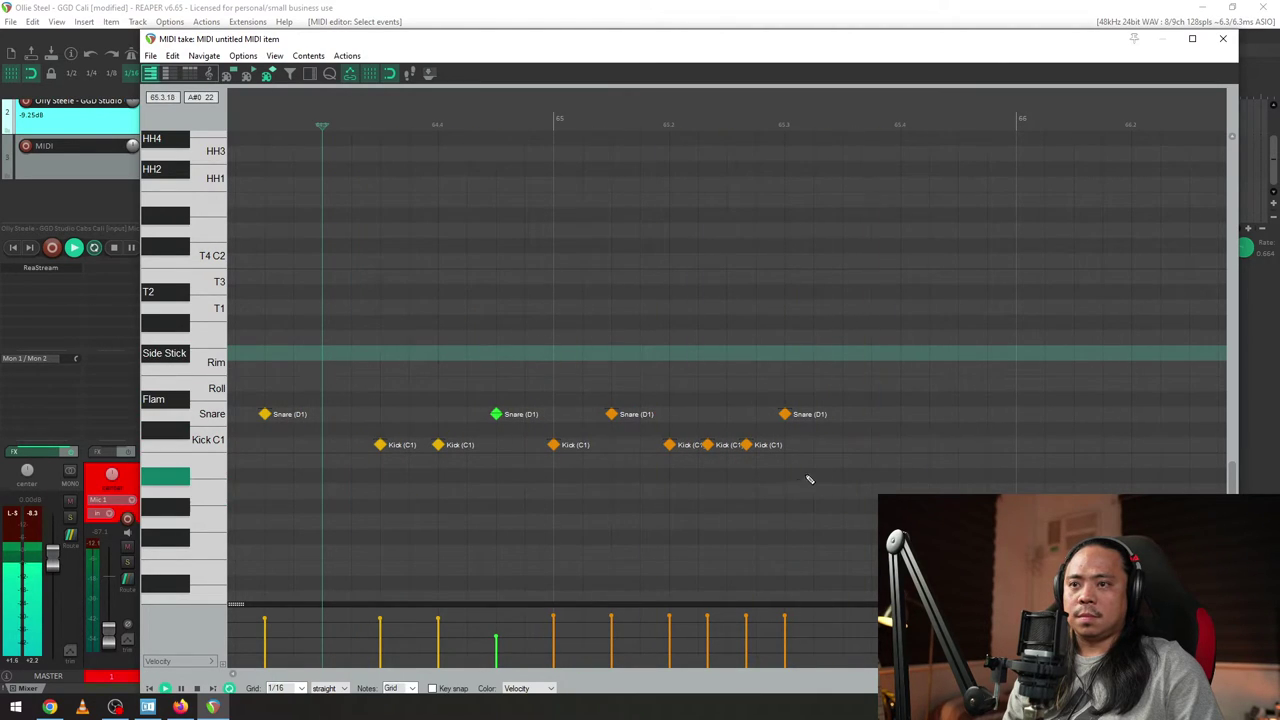
{"action": "scroll", "coordinate": [837, 466], "scroll_direction": "down", "scroll_amount": 3}
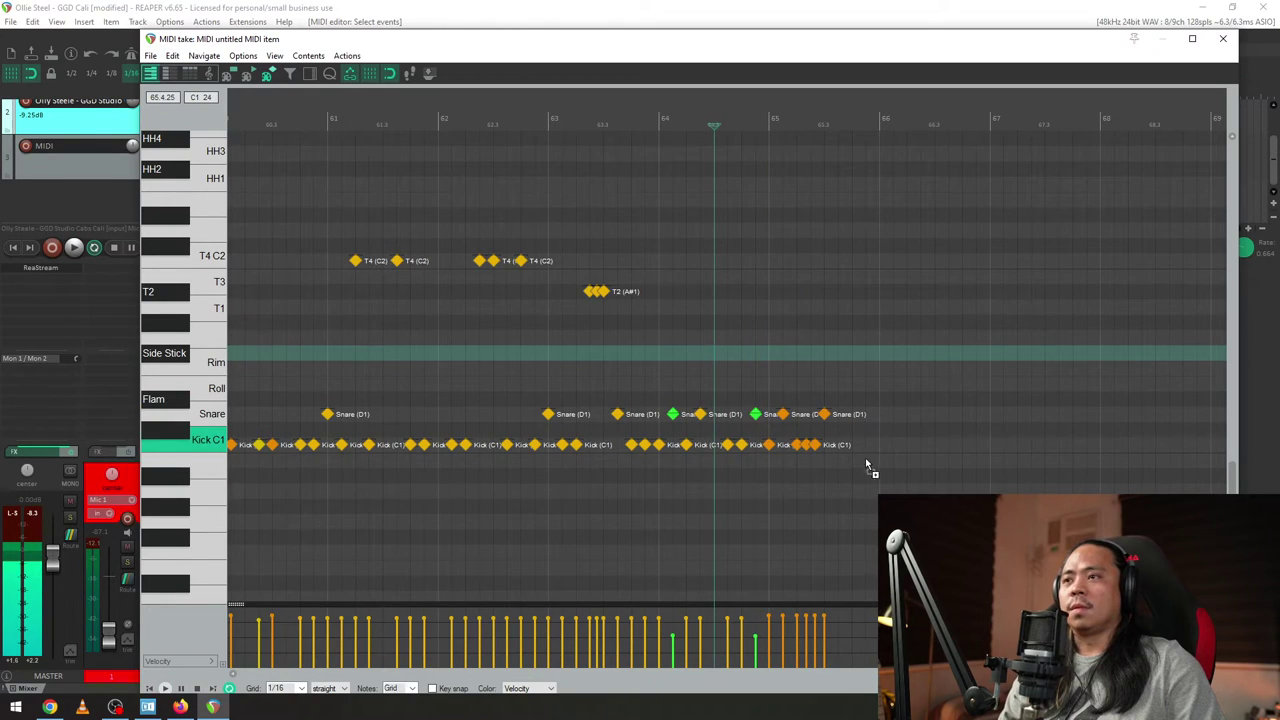
- Reset the playback rate to 1.0 and play the pattern at full speed from 60.4.00
{"action": "left_click", "coordinate": [298, 111]}
{"action": "key", "text": "space"}
{"action": "key", "text": "space"}
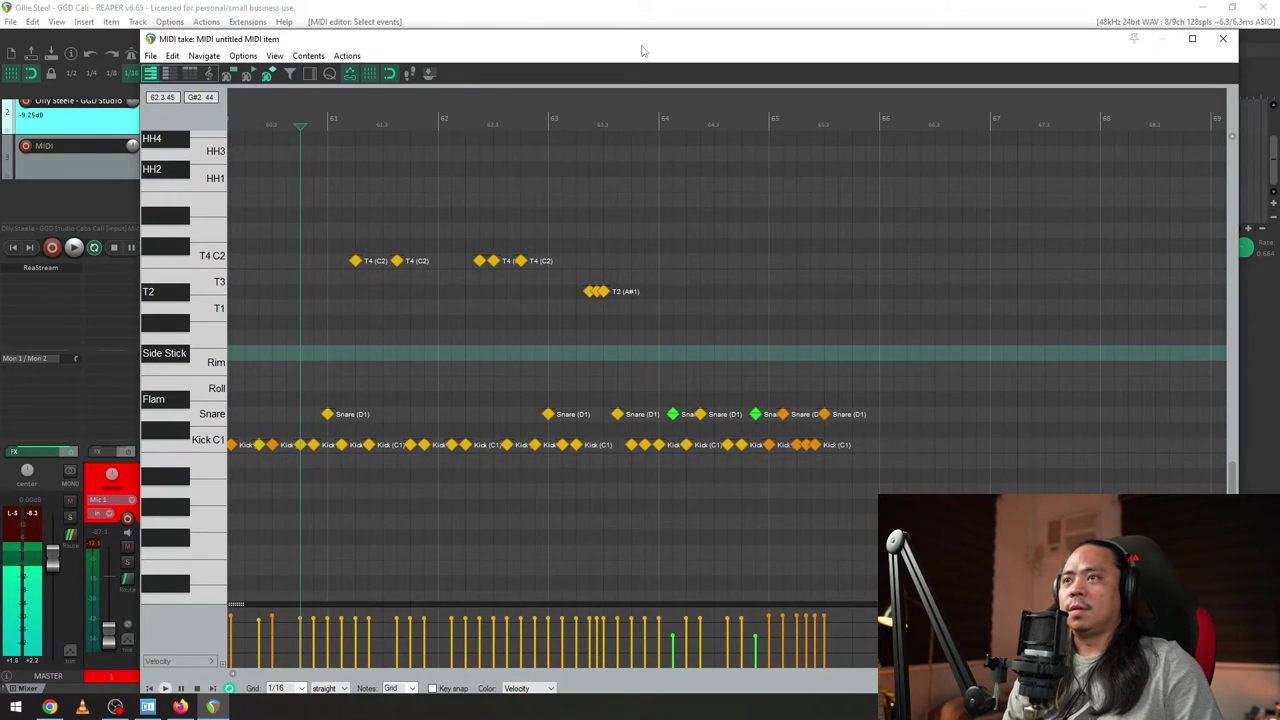
{"action": "left_click_drag", "start_coordinate": [642, 47], "coordinate": [539, 91]}
{"action": "double_click", "coordinate": [1243, 247]}
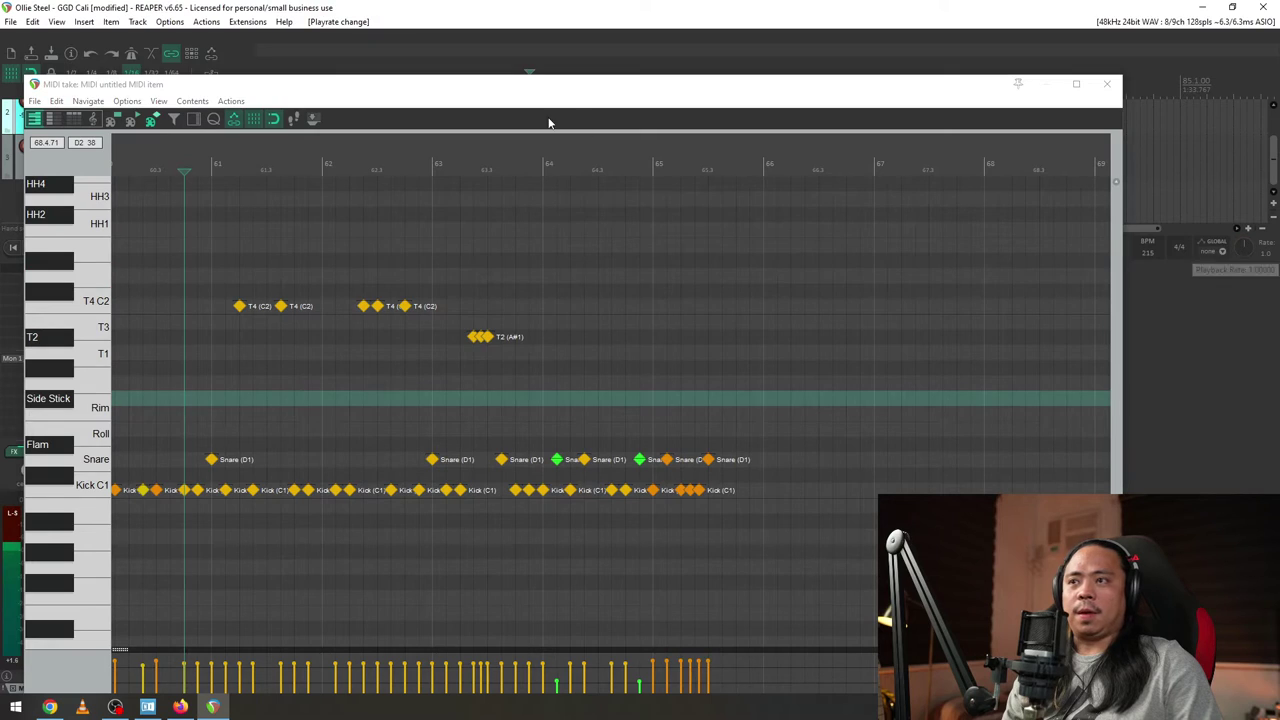
{"action": "key", "text": "space"}
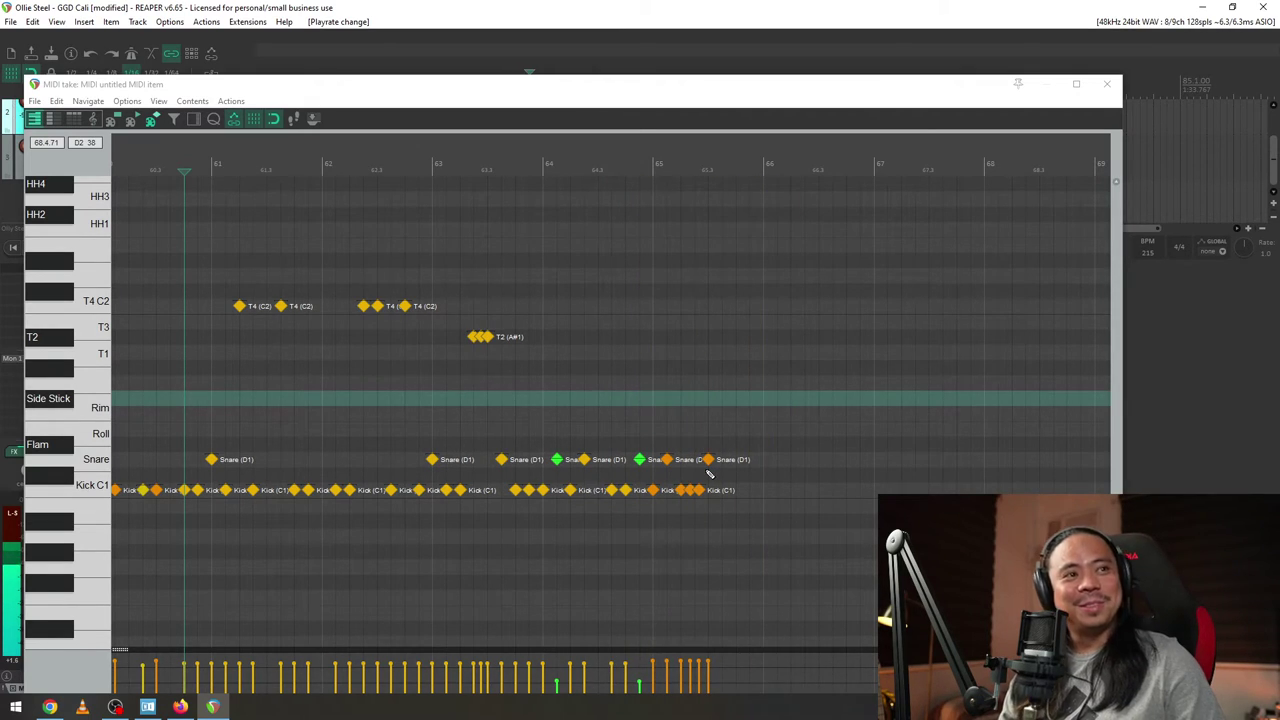
- Lower the playback rate to 0.592 and listen from measure 63 through the end of the programmed notes
{"action": "left_click_drag", "start_coordinate": [1243, 249], "coordinate": [1243, 287]}
{"action": "left_click", "coordinate": [434, 410]}
{"action": "key", "text": "space"}
{"action": "scroll", "coordinate": [709, 469], "scroll_direction": "up", "scroll_amount": 4}
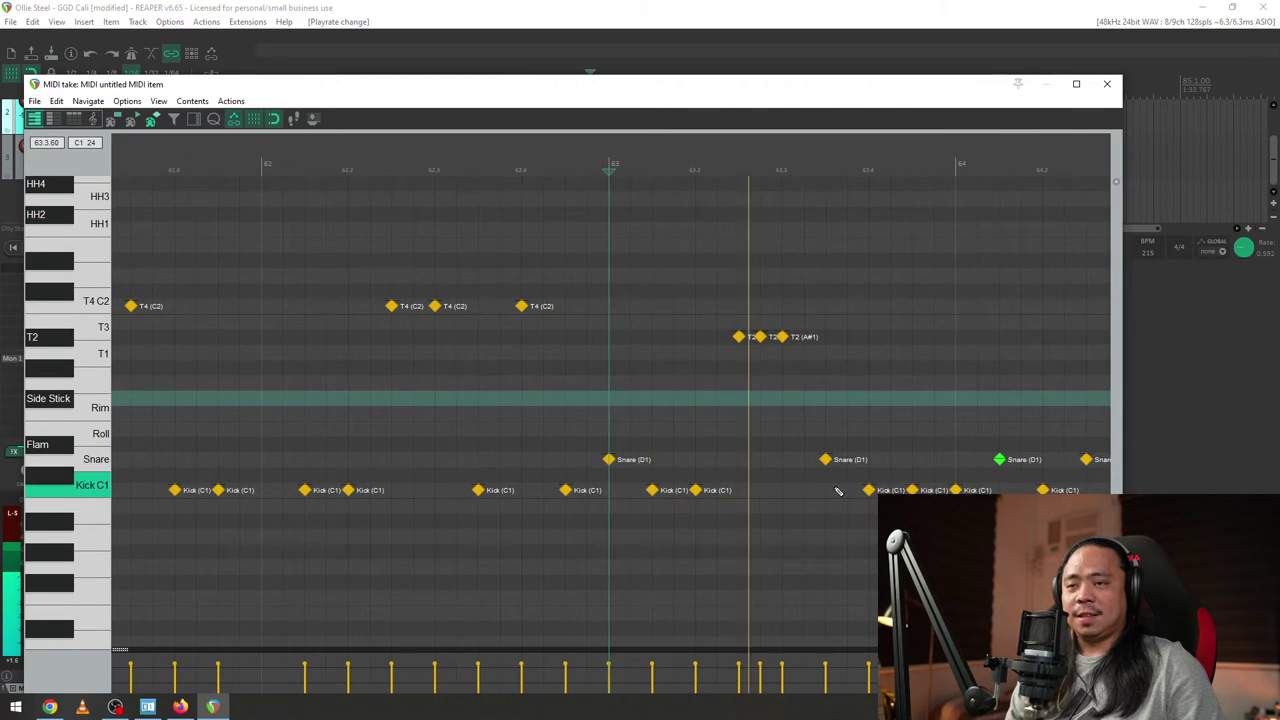
{"action": "scroll", "coordinate": [839, 491], "scroll_direction": "down", "scroll_amount": 3}
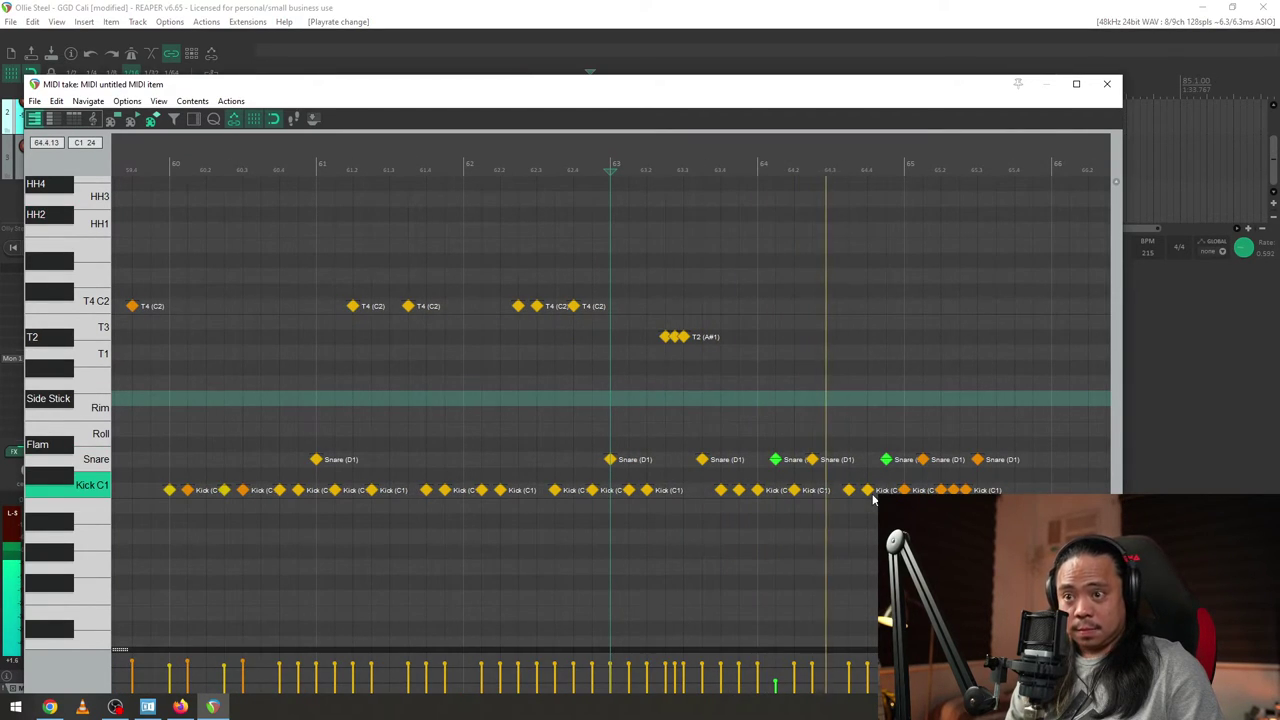
{"action": "key", "text": "space"}
{"action": "key", "text": "space"}
{"action": "scroll", "coordinate": [997, 294], "scroll_direction": "up", "scroll_amount": 3}
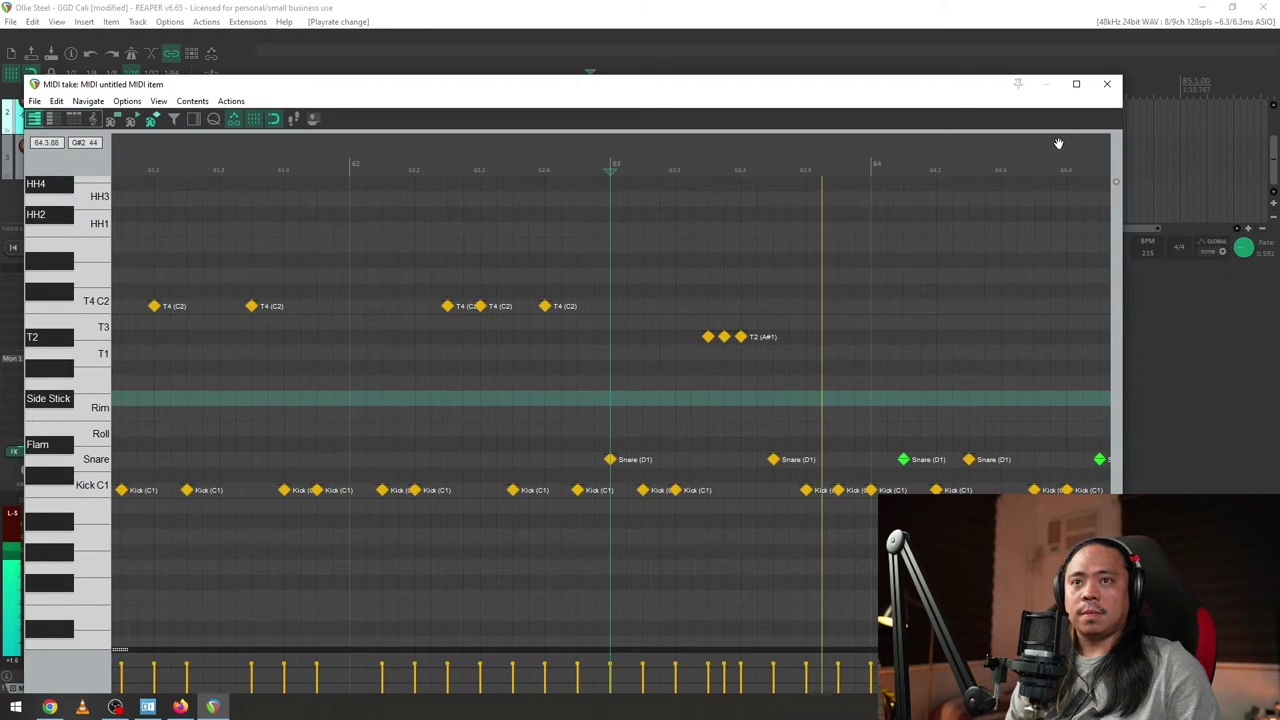
{"action": "scroll", "coordinate": [707, 405], "scroll_direction": "right", "scroll_amount": 3}
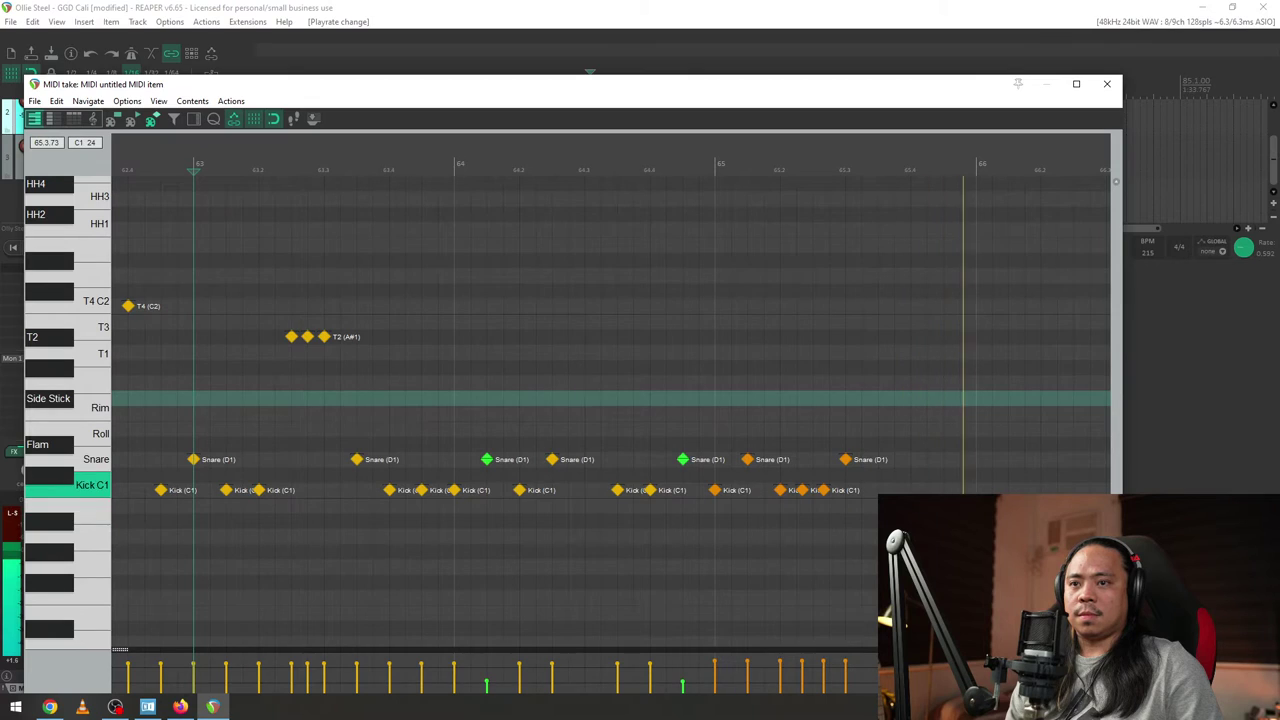
- Try a kick at 65.3.75 and audition it against the reference track
{"action": "double_click", "coordinate": [897, 491]}
{"action": "left_click", "coordinate": [797, 367]}
{"action": "scroll", "coordinate": [797, 515], "scroll_direction": "up", "scroll_amount": 3}
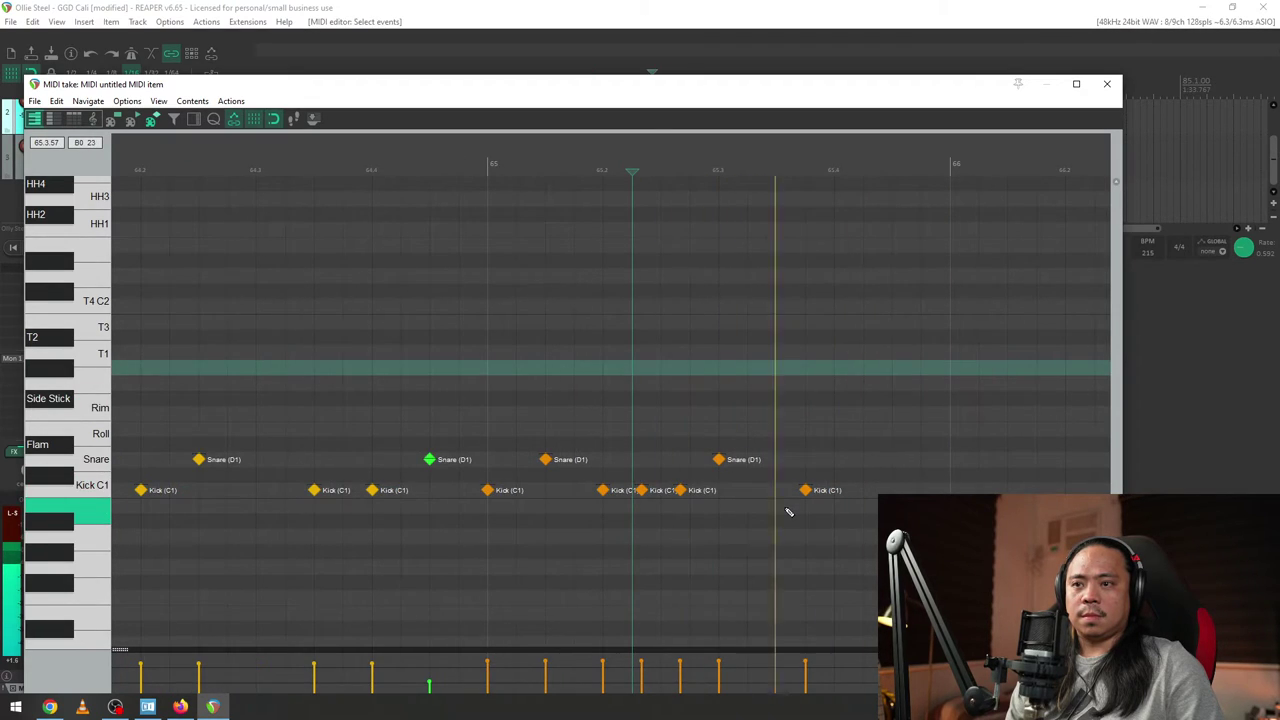
{"action": "left_click_drag", "start_coordinate": [841, 86], "coordinate": [898, 17]}
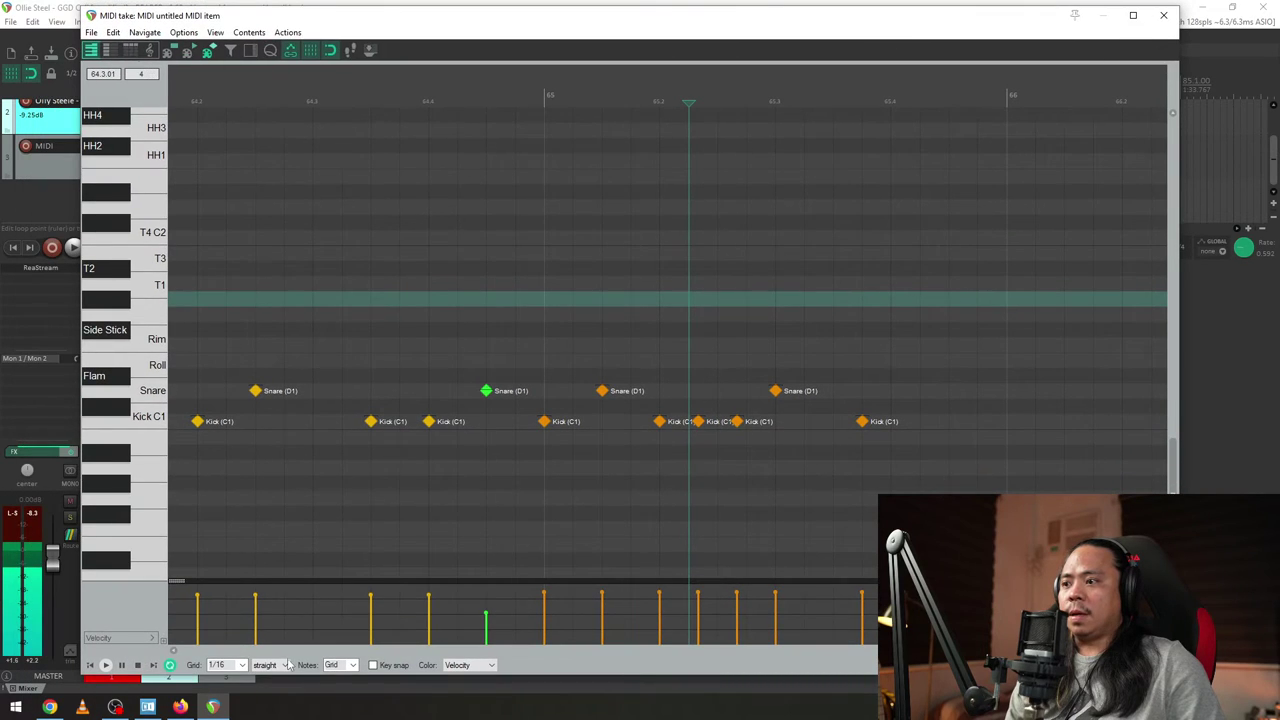
{"action": "left_click", "coordinate": [602, 375]}
{"action": "key", "text": "space"}
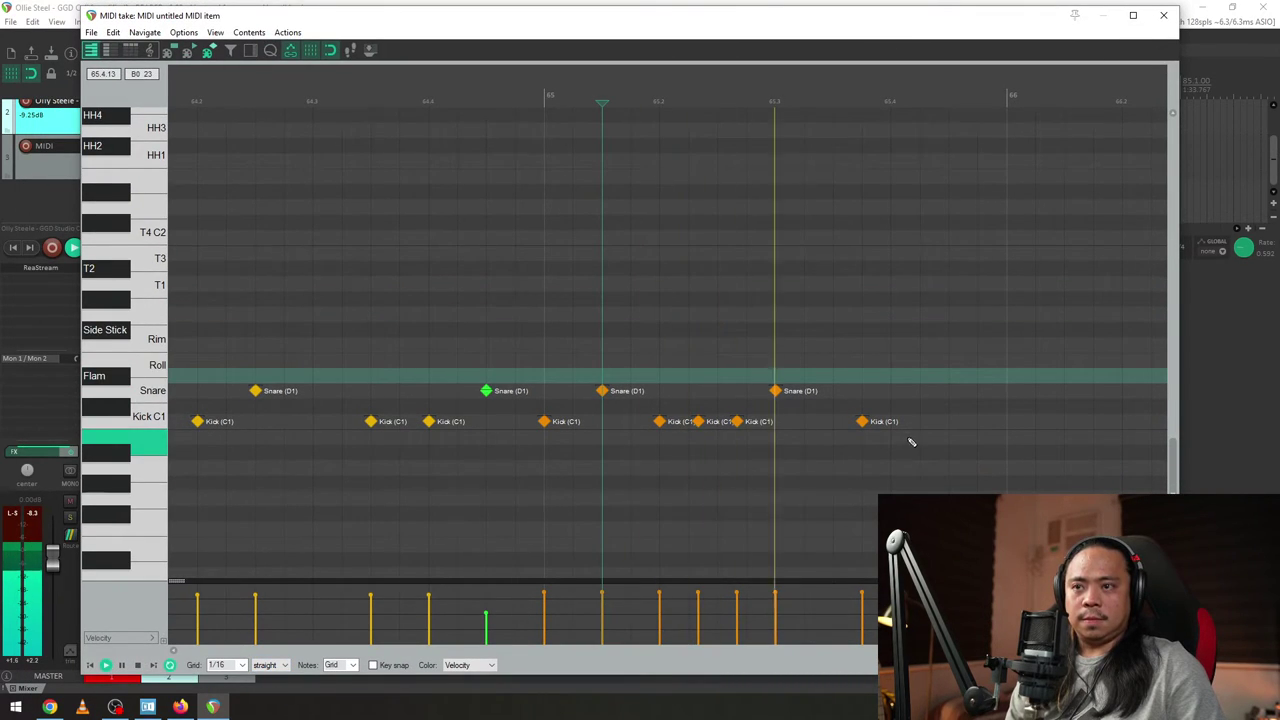
{"action": "key", "text": "space"}
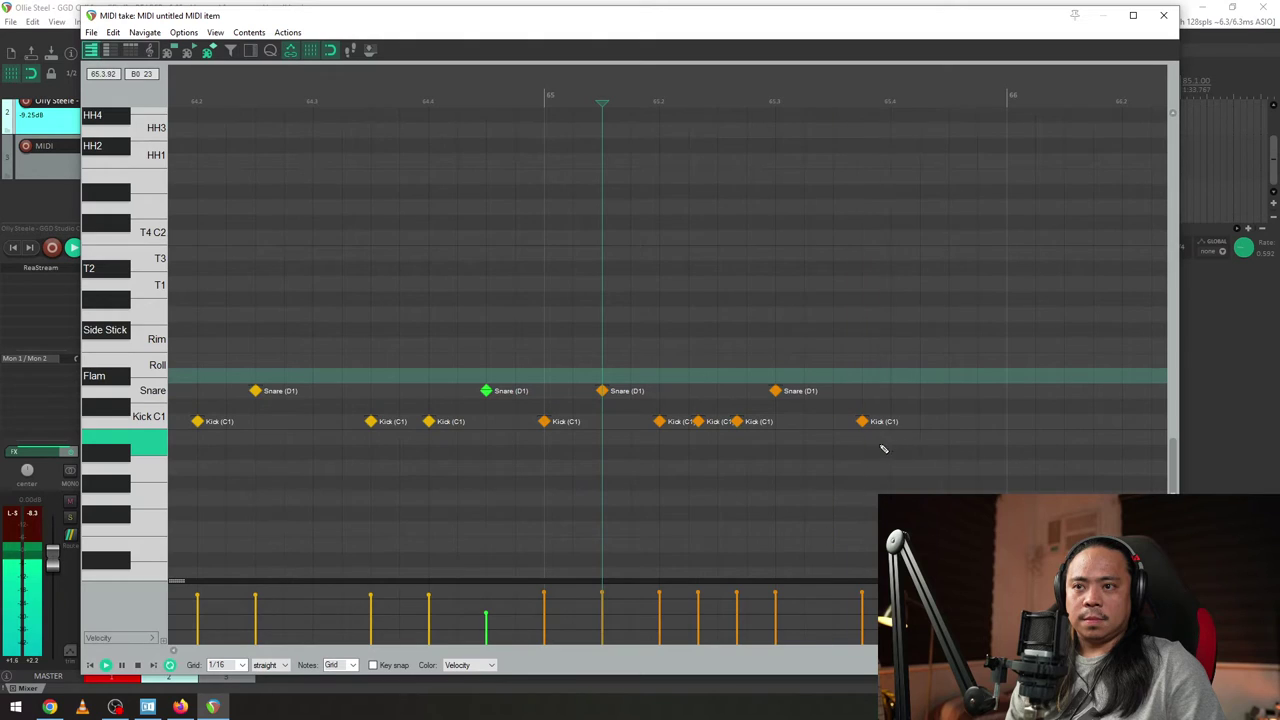
{"action": "double_click", "coordinate": [862, 421]}
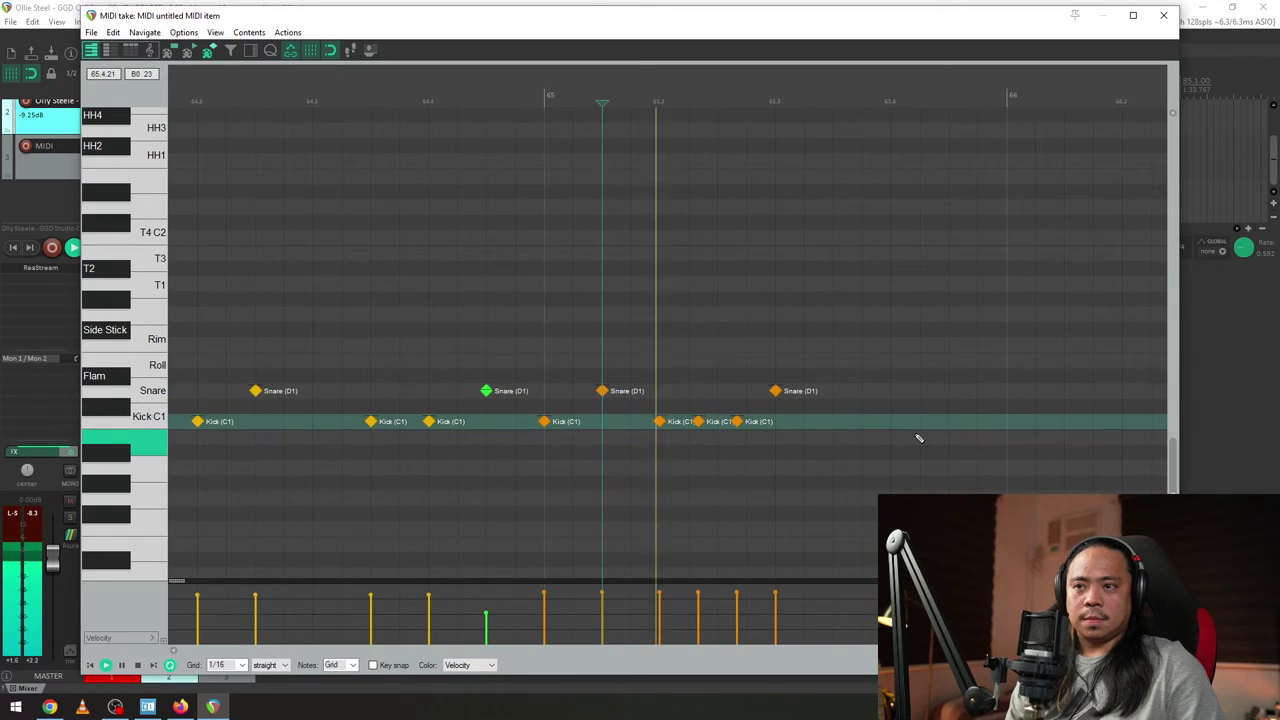
- Place kicks at 65.3.50 and 65.4.00 and play them back from 65.2.50
{"action": "key", "text": "space"}
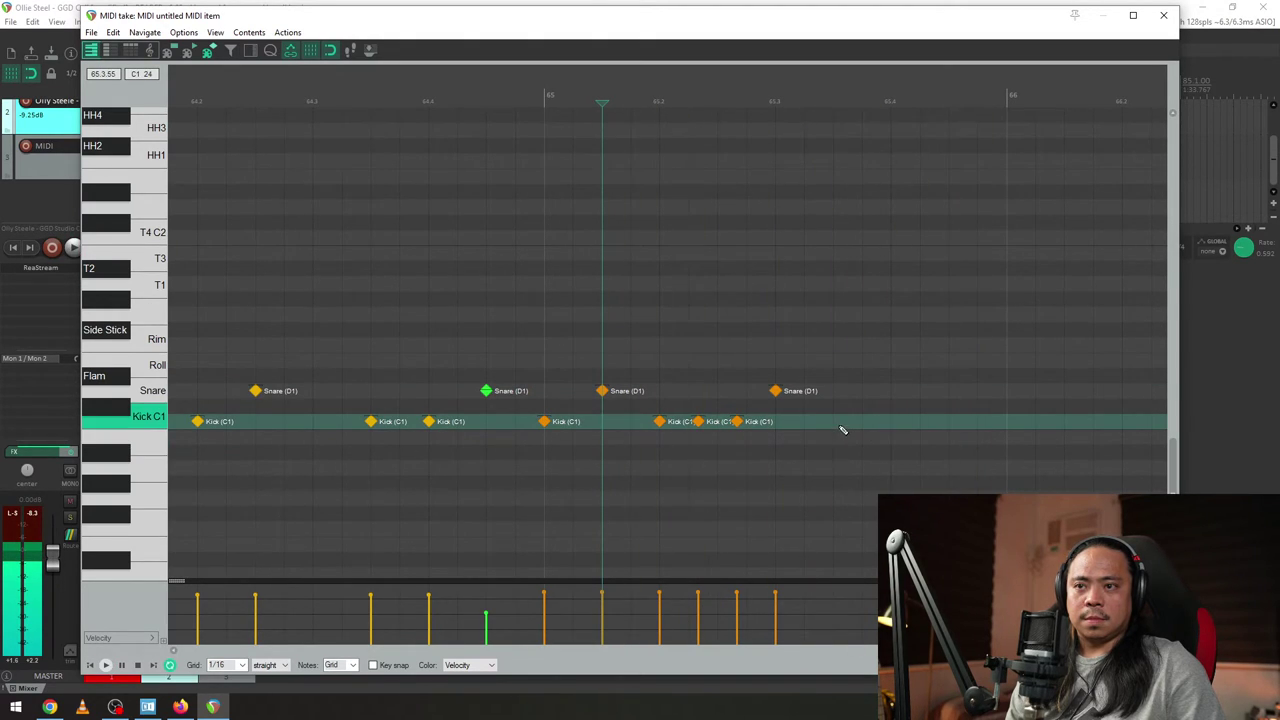
{"action": "double_click", "coordinate": [840, 423]}
{"action": "double_click", "coordinate": [891, 423]}
{"action": "left_click", "coordinate": [738, 421]}
{"action": "left_click", "coordinate": [717, 418]}
{"action": "key", "text": "space"}
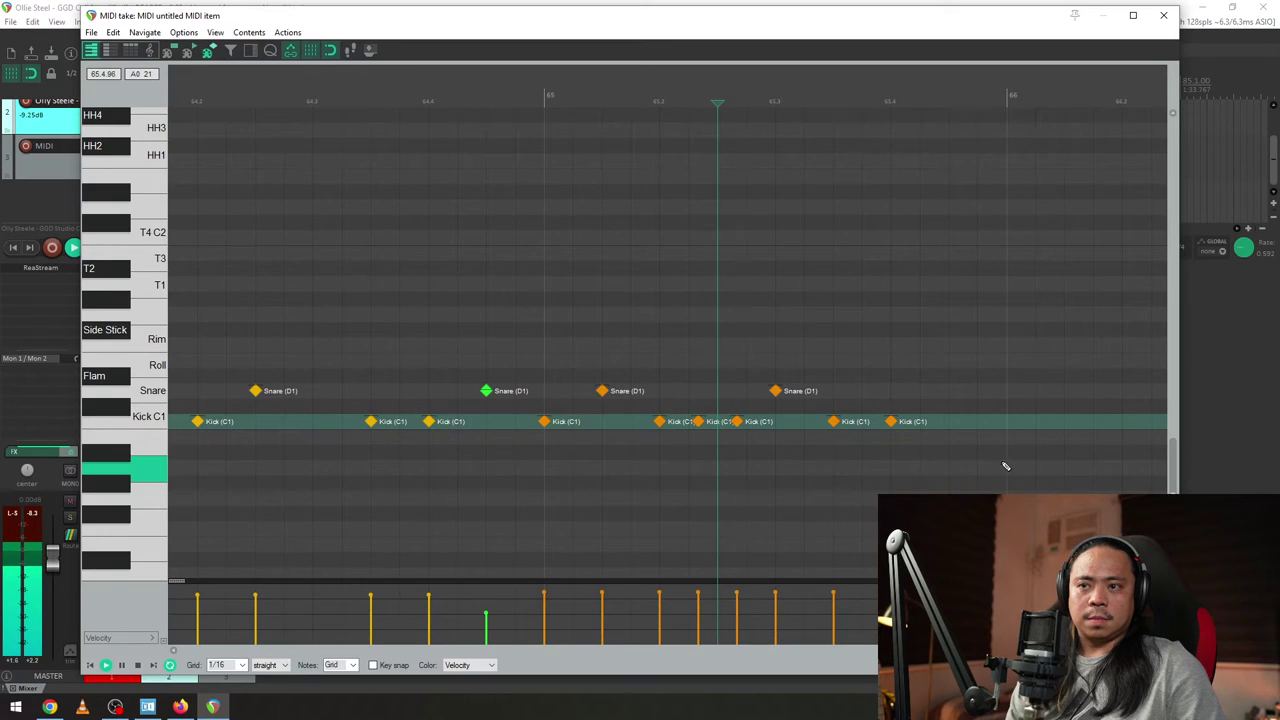
- Place a snare at 65.4.50 and kicks at 66.1.00 and 66.1.50, auditioning them against the reference track
{"action": "double_click", "coordinate": [949, 390]}
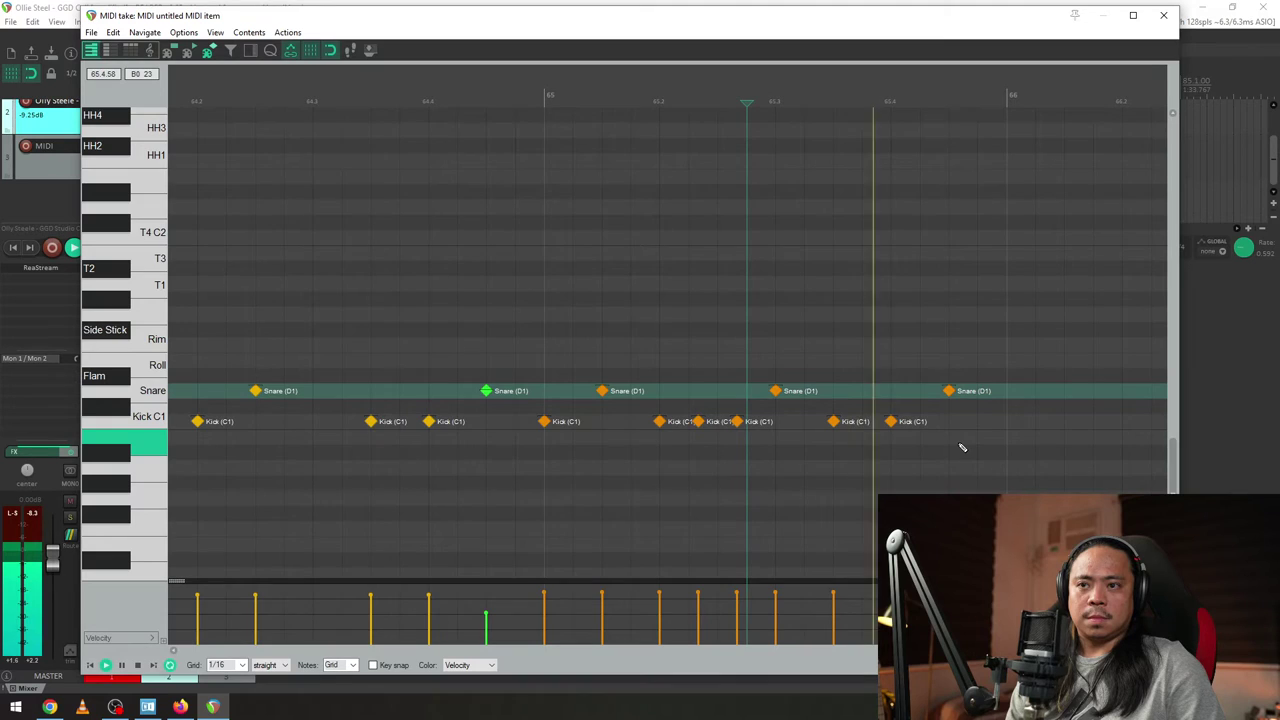
{"action": "key", "text": "space"}
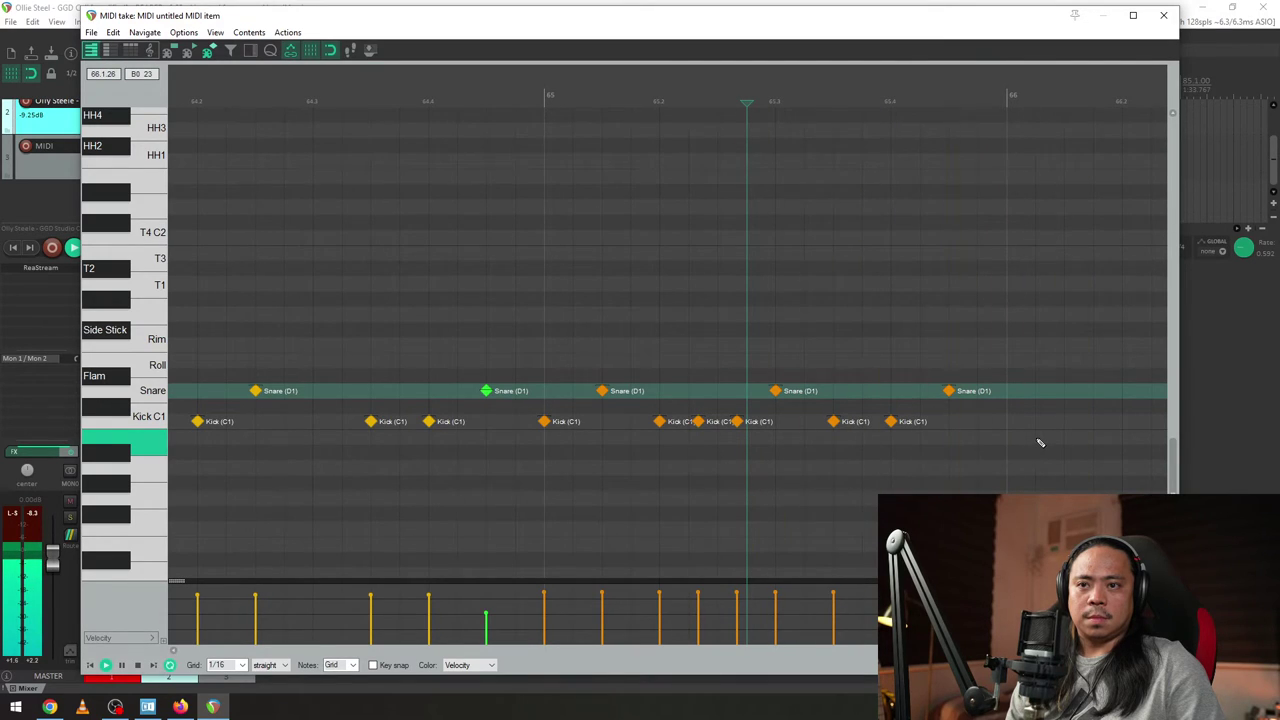
{"action": "double_click", "coordinate": [1008, 421]}
{"action": "key", "text": "space"}
{"action": "scroll", "coordinate": [1006, 475], "scroll_direction": "down", "scroll_amount": 4}
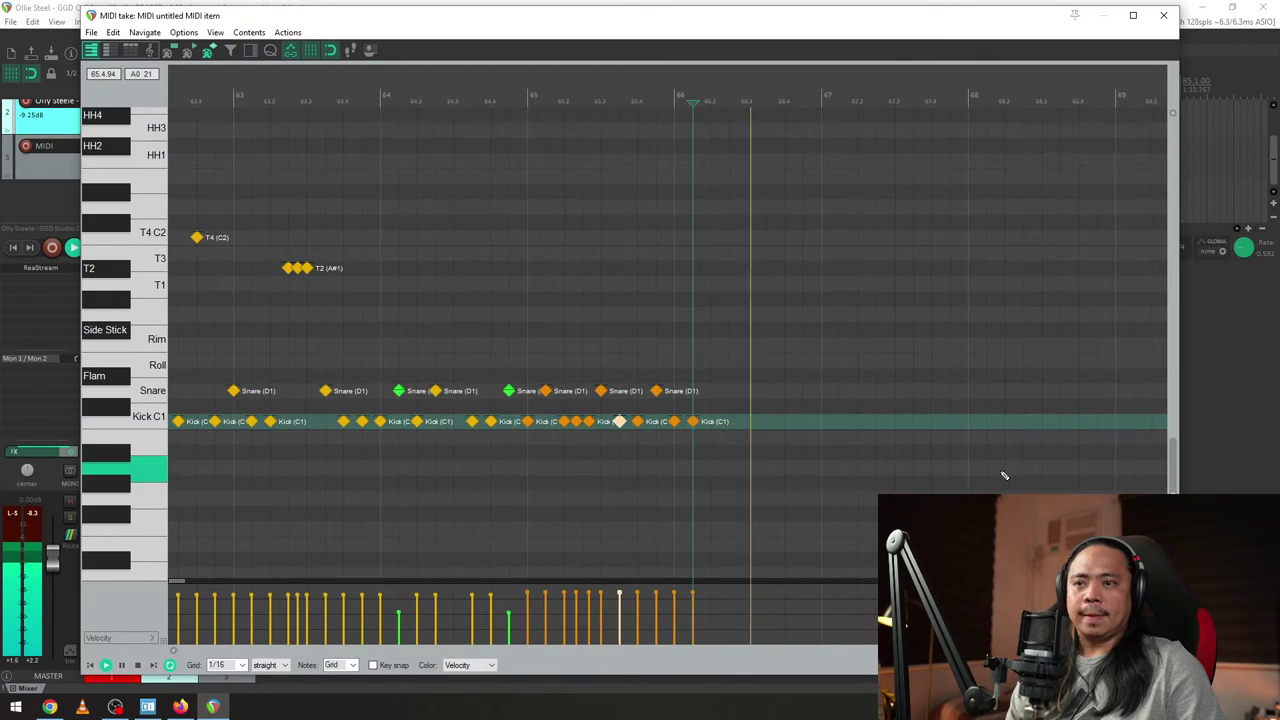
- Add two kicks at 66.2.75 and 66.3.25 and play the pattern from 65.3.50
{"action": "left_click", "coordinate": [567, 330]}
{"action": "scroll", "coordinate": [864, 449], "scroll_direction": "up", "scroll_amount": 2}
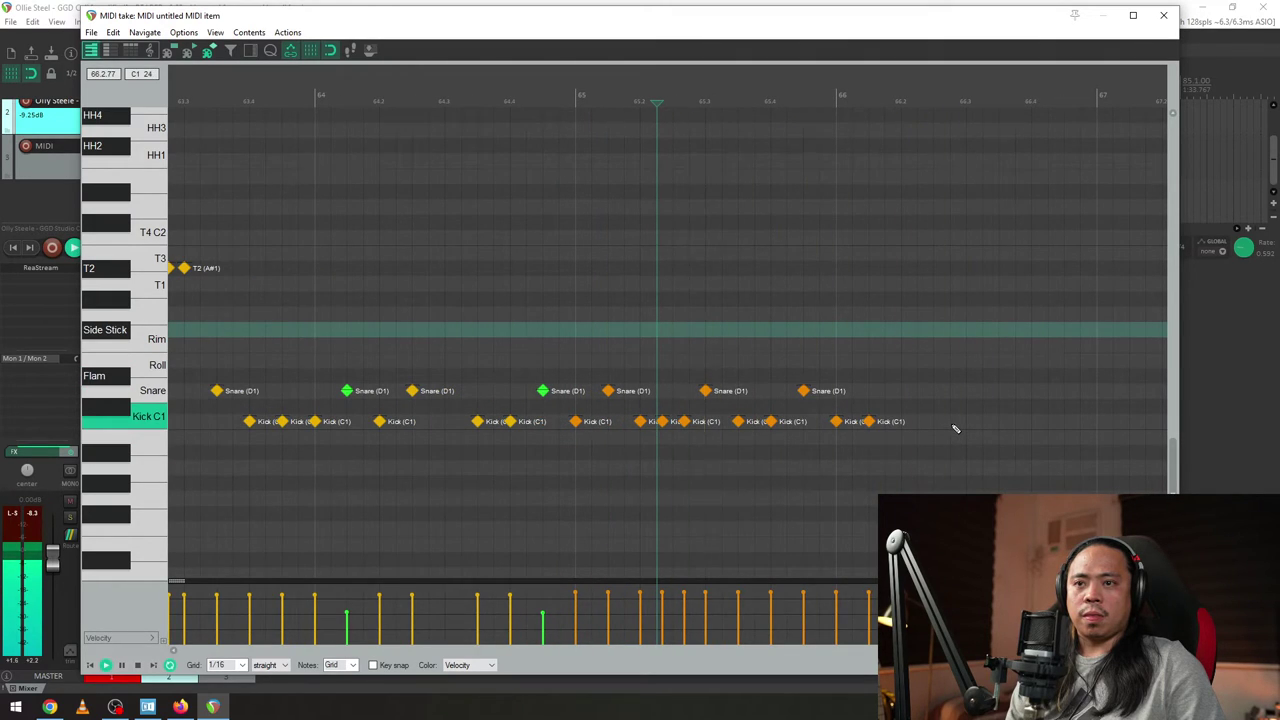
{"action": "double_click", "coordinate": [951, 421]}
{"action": "double_click", "coordinate": [983, 421]}
{"action": "left_click", "coordinate": [746, 391]}
{"action": "key", "text": "space"}
{"action": "scroll", "coordinate": [1034, 454], "scroll_direction": "up", "scroll_amount": 2}
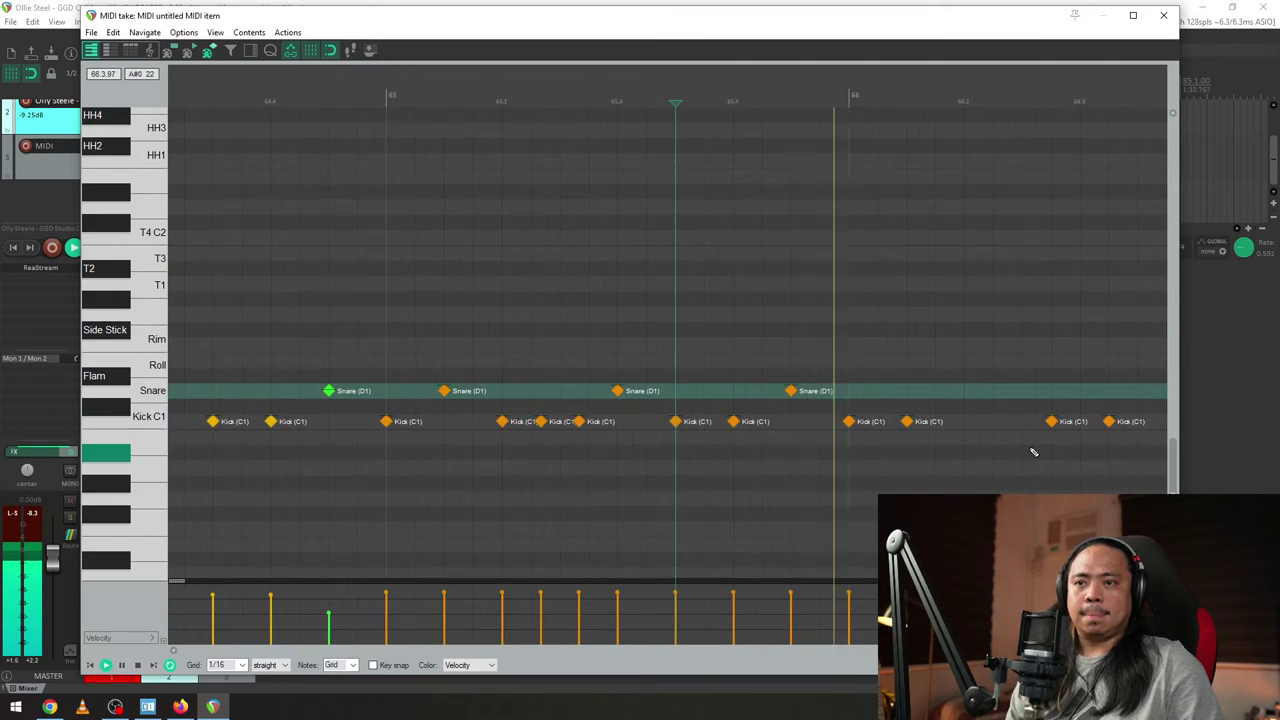
- Try the last two kicks at 66.3.00 and 66.3.50 and play from 65.3.50
{"action": "scroll", "coordinate": [1031, 454], "scroll_direction": "down", "scroll_amount": 2}
{"action": "scroll", "coordinate": [1013, 446], "scroll_direction": "down", "scroll_amount": 1}
{"action": "key", "text": "space"}
{"action": "left_click_drag", "start_coordinate": [906, 406], "coordinate": [842, 424]}
{"action": "key", "text": "space"}
{"action": "scroll", "coordinate": [854, 439], "scroll_direction": "up", "scroll_amount": 3}
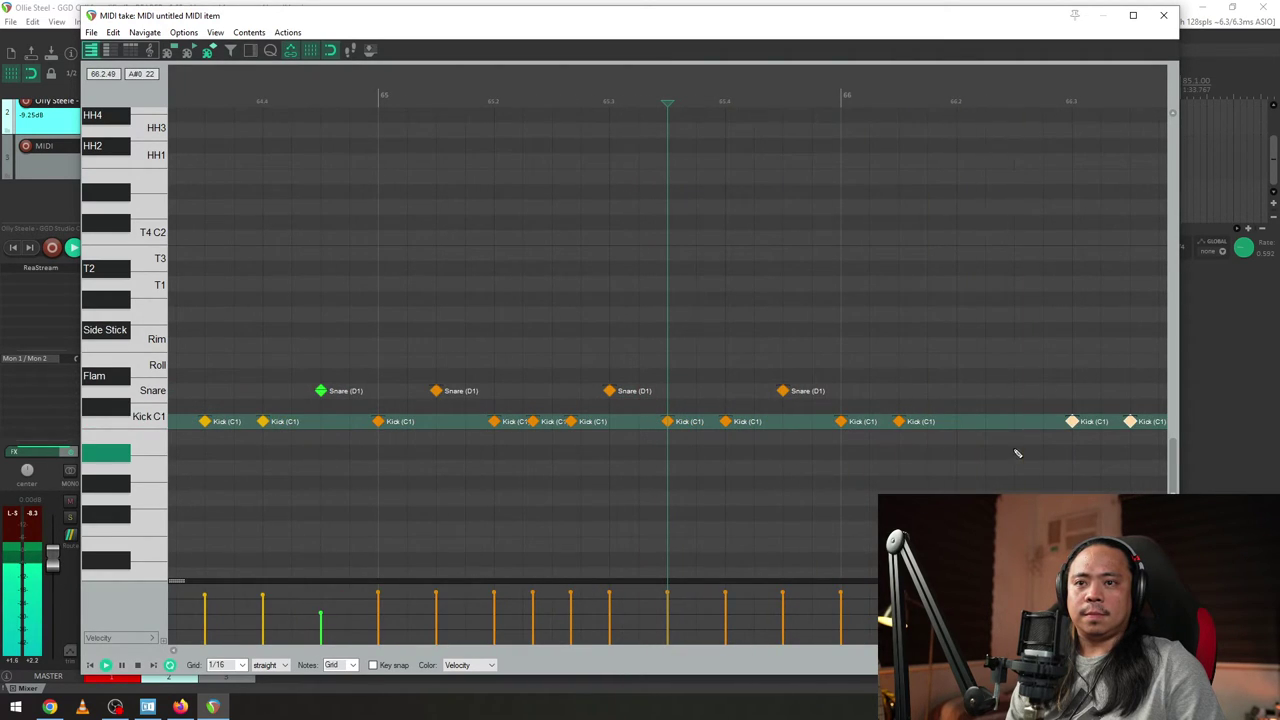
- Move the last two kicks to 66.2.50 and 66.3.00 and play from 66.1.00
{"action": "key", "text": "space"}
{"action": "scroll", "coordinate": [1011, 428], "scroll_direction": "right", "scroll_amount": 1}
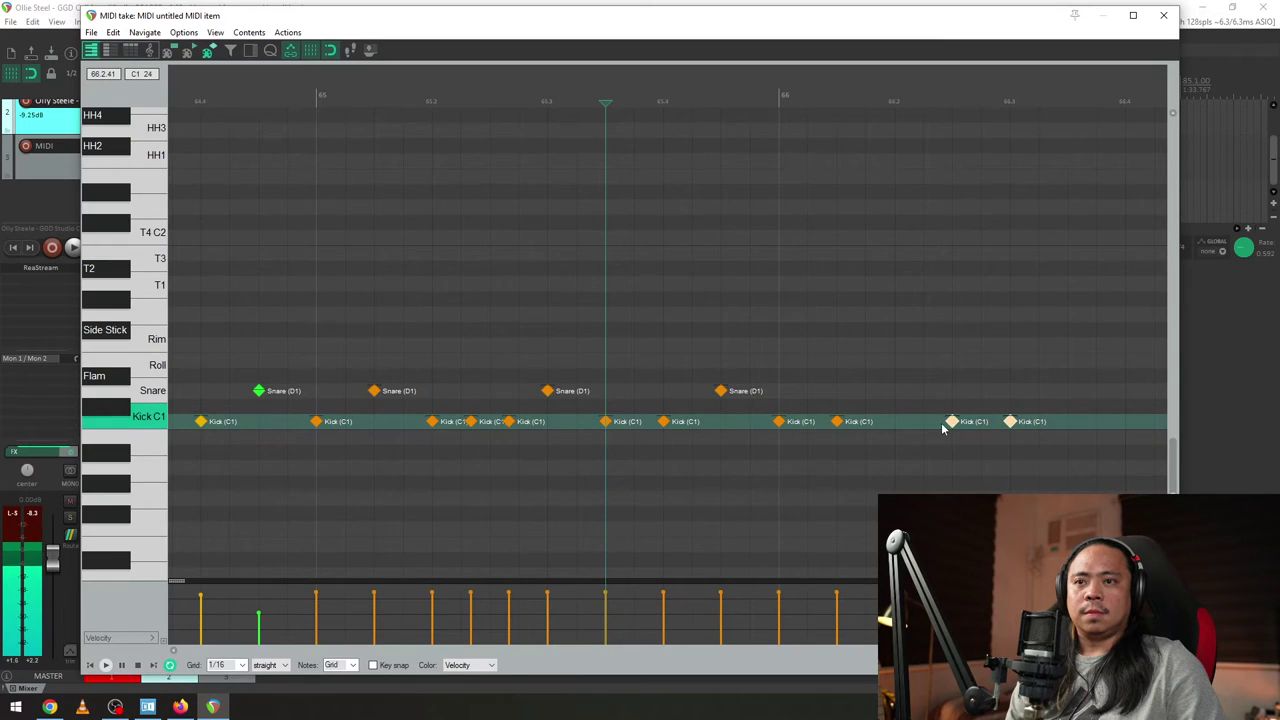
{"action": "left_click", "coordinate": [790, 430]}
{"action": "key", "text": "space"}
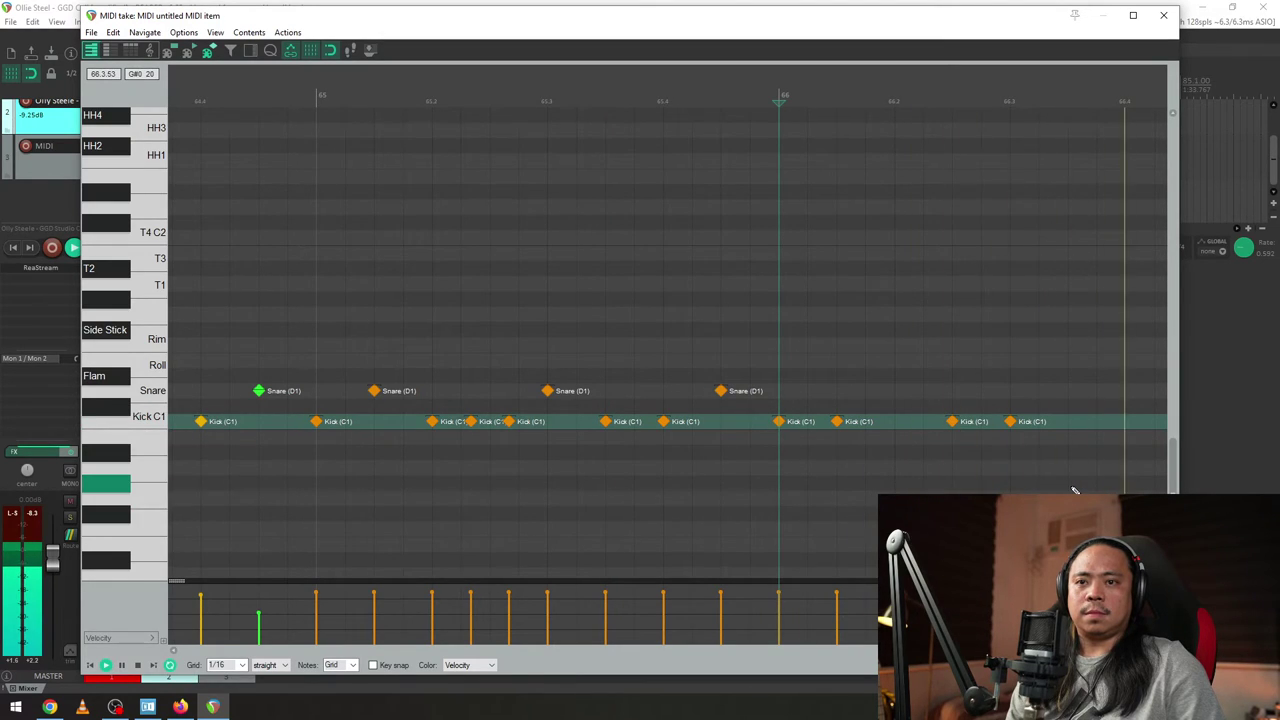
- Place a soft snare with velocity 67 at 66.2.00 and play it back from 65.4.25
{"action": "scroll", "coordinate": [990, 484], "scroll_direction": "down", "scroll_amount": 3}
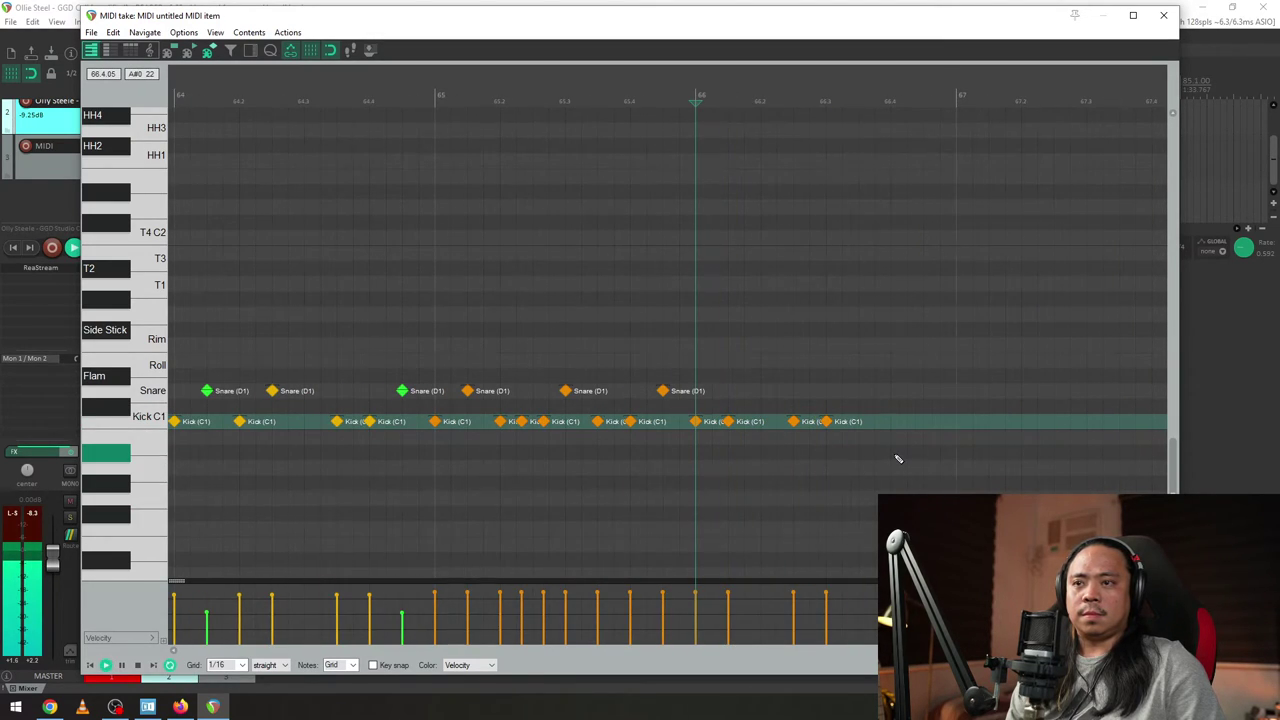
{"action": "scroll", "coordinate": [897, 459], "scroll_direction": "up", "scroll_amount": 3}
{"action": "key", "text": "space"}
{"action": "left_click", "coordinate": [822, 391]}
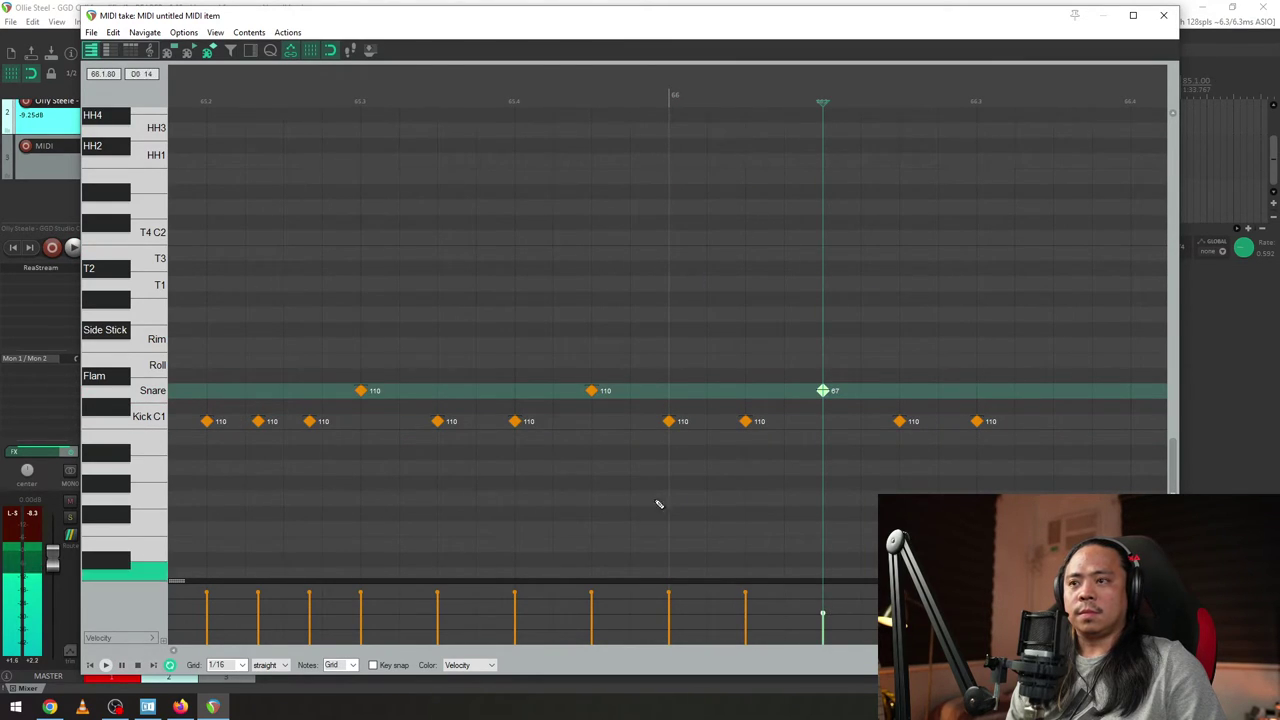
{"action": "key", "text": "space"}
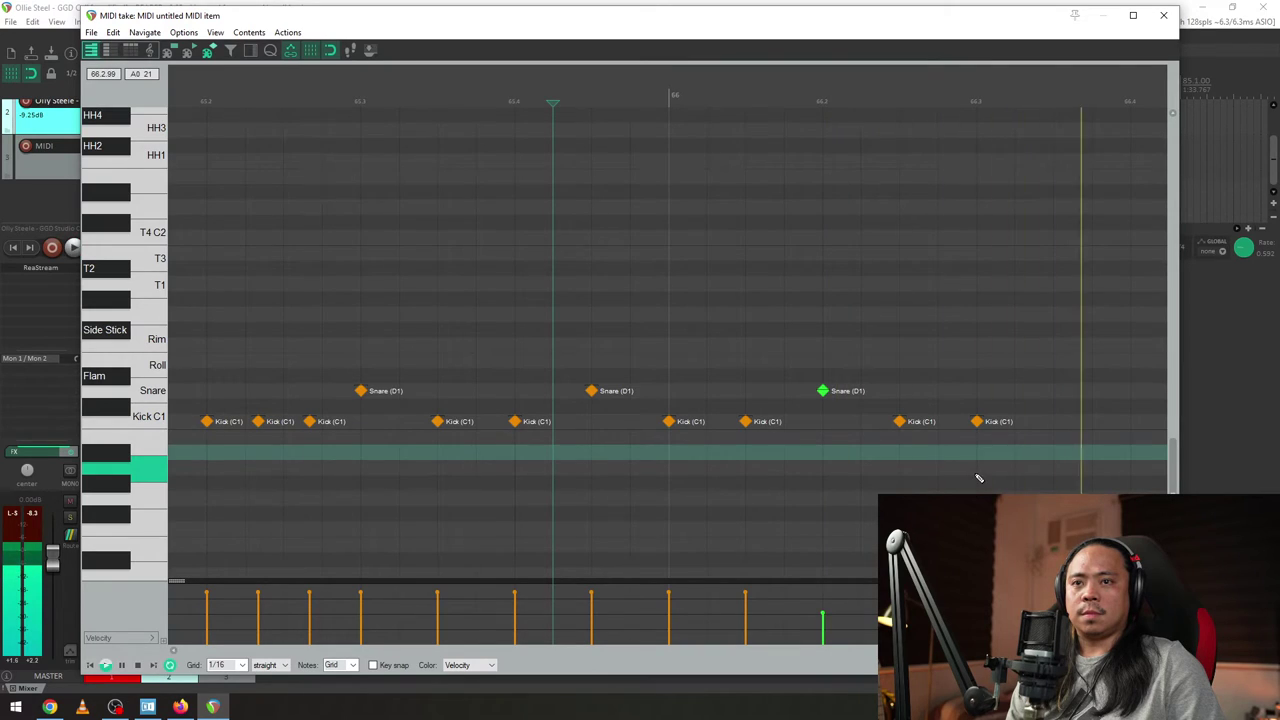
{"action": "key", "text": "space"}
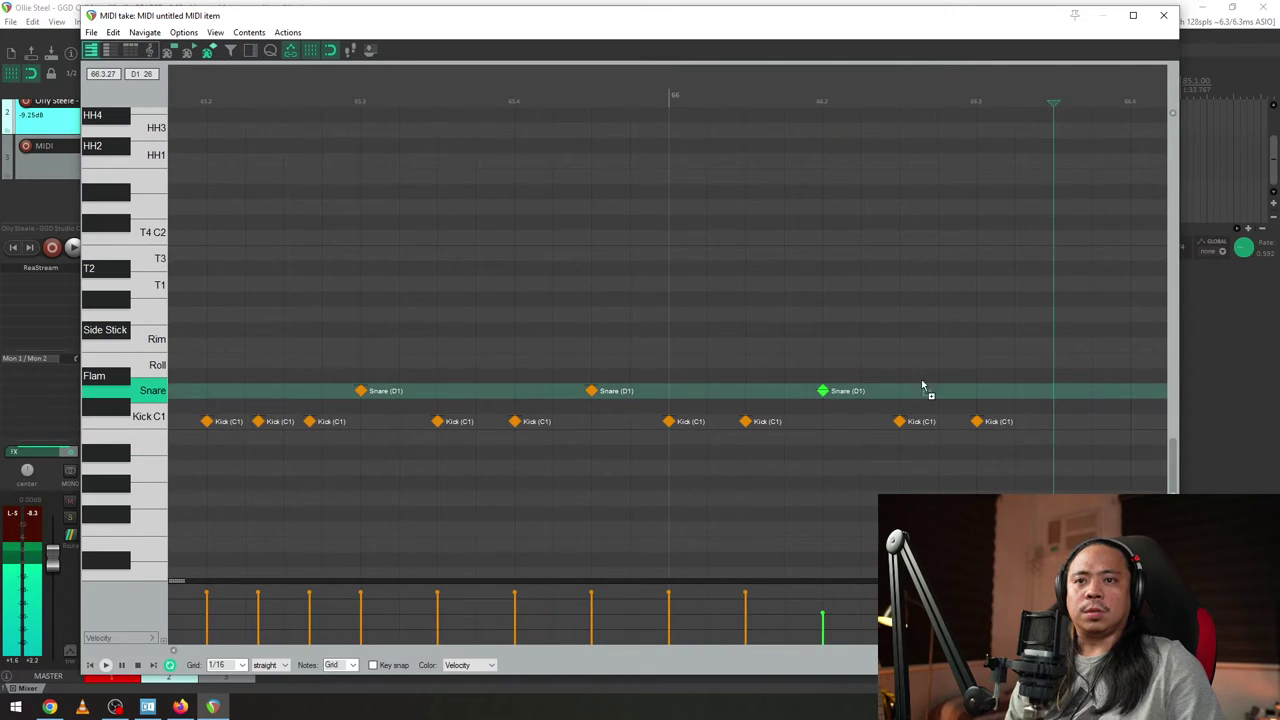
- Place three soft snares at 66.3.50, 66.3.75 and 66.4.00, auditioning them against the reference track
{"action": "left_click", "coordinate": [1053, 390]}
{"action": "key", "text": "space"}
{"action": "scroll", "coordinate": [1058, 445], "scroll_direction": "down", "scroll_amount": 2}
{"action": "scroll", "coordinate": [1062, 453], "scroll_direction": "down", "scroll_amount": 1}
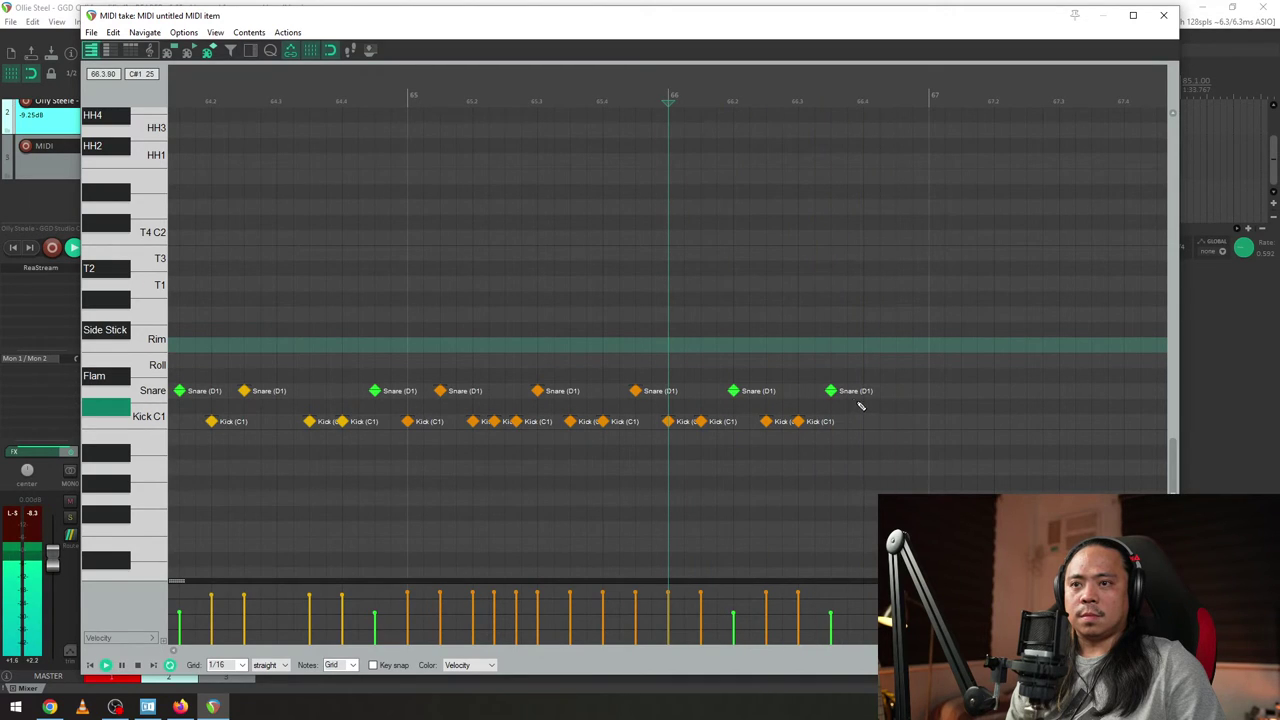
{"action": "left_click", "coordinate": [848, 390]}
{"action": "left_click", "coordinate": [866, 390]}
{"action": "scroll", "coordinate": [925, 410], "scroll_direction": "up", "scroll_amount": 1}
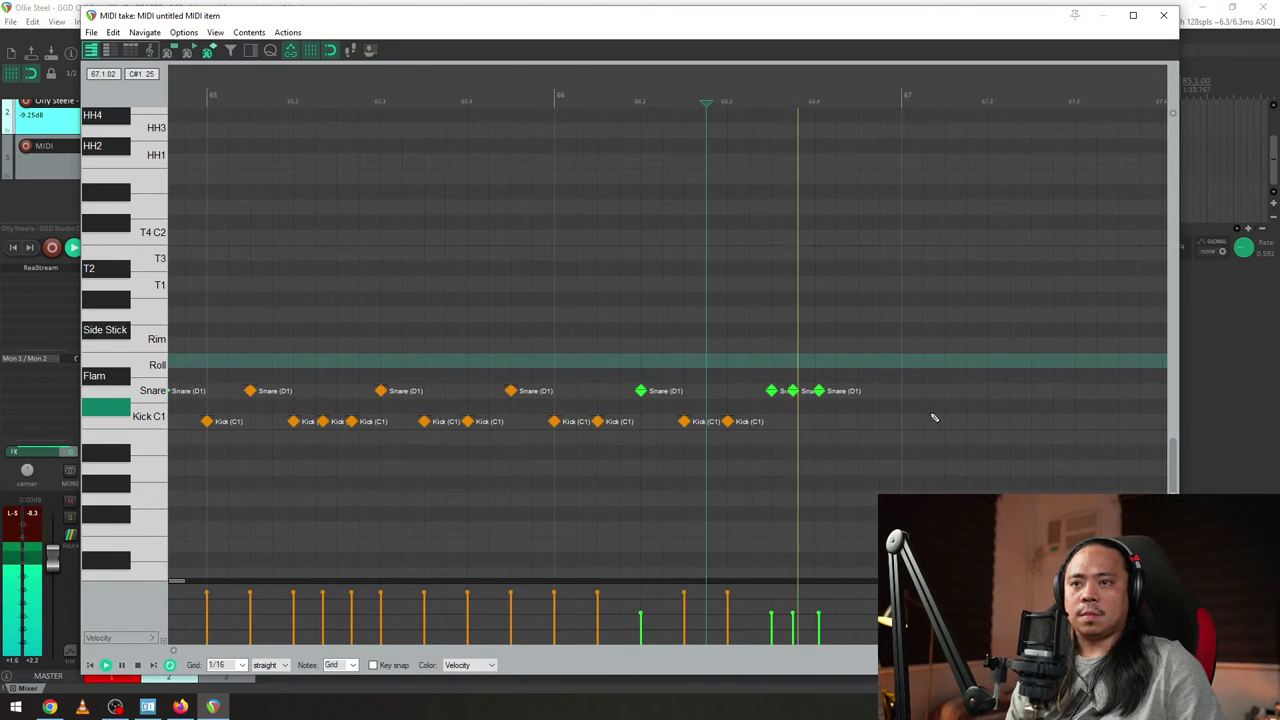
{"action": "left_click", "coordinate": [819, 390]}
{"action": "scroll", "coordinate": [875, 418], "scroll_direction": "up", "scroll_amount": 1}
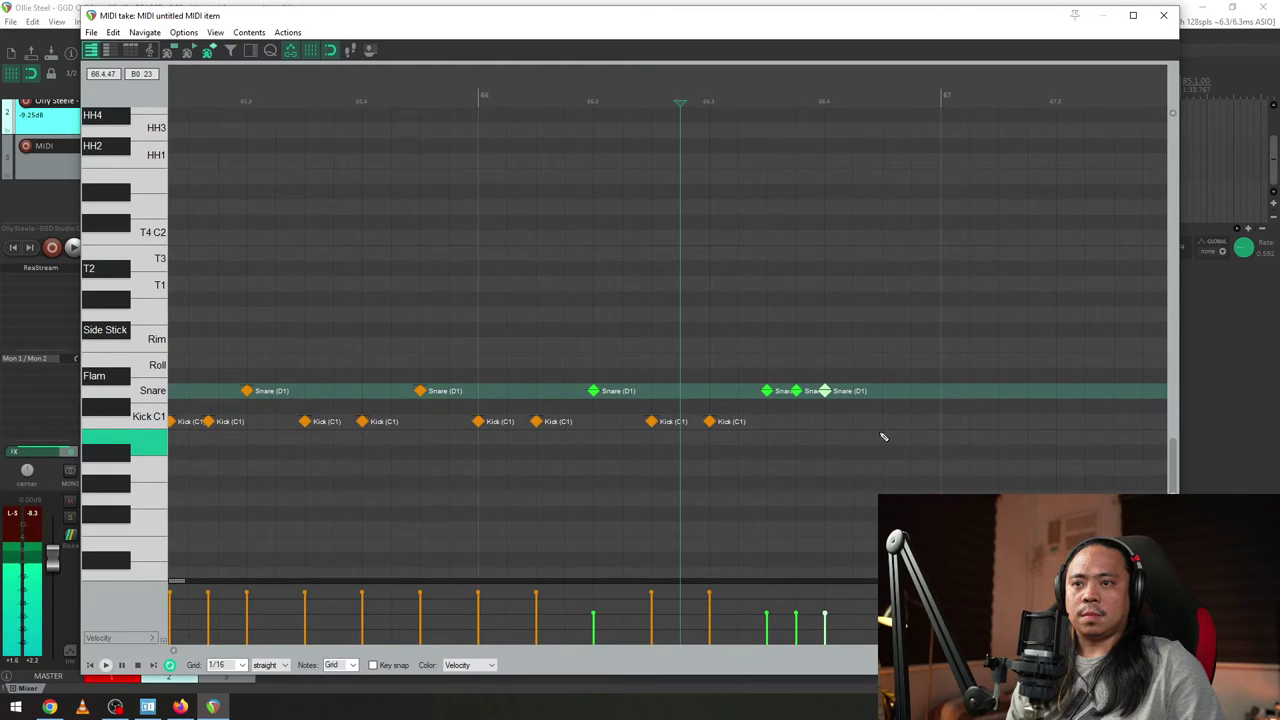
- Try kicks at 66.4.25, 66.4.75 and 67.1.25 after the snare run and play them back
{"action": "left_click", "coordinate": [866, 421]}
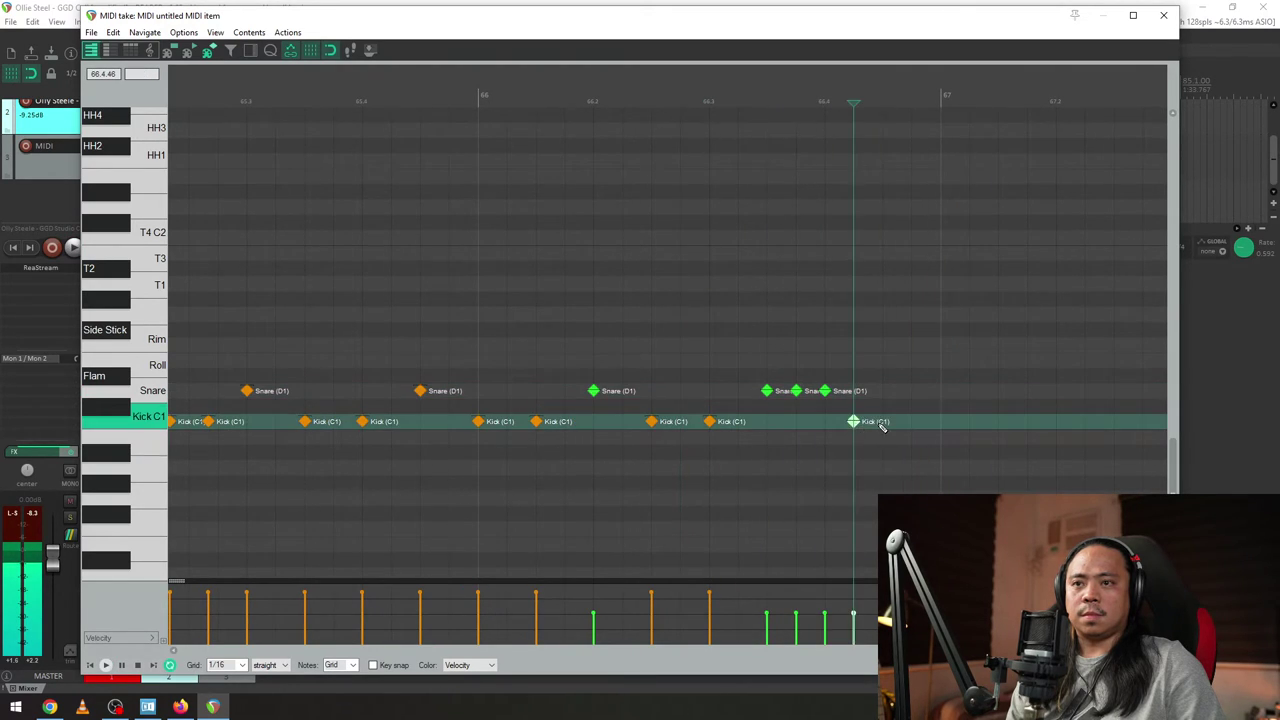
{"action": "left_click", "coordinate": [894, 421]}
{"action": "left_click", "coordinate": [924, 421]}
{"action": "double_click", "coordinate": [905, 424]}
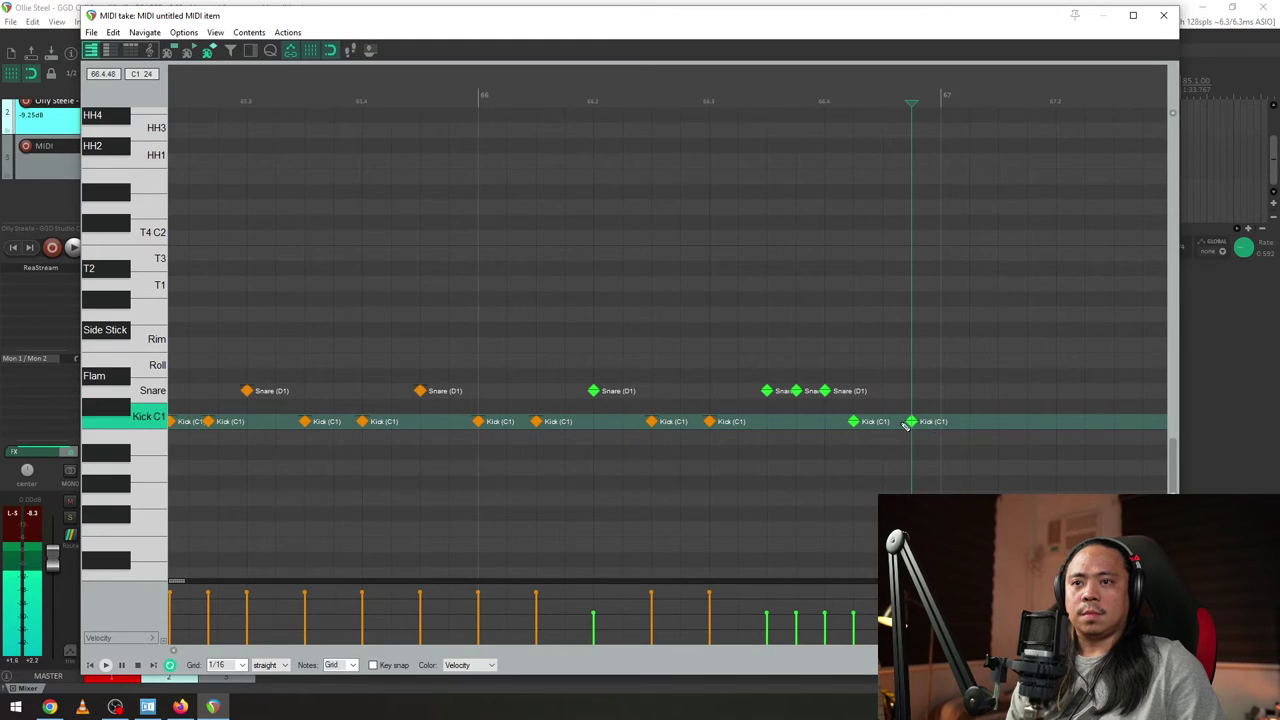
{"action": "left_click", "coordinate": [968, 423]}
{"action": "key", "text": "space"}
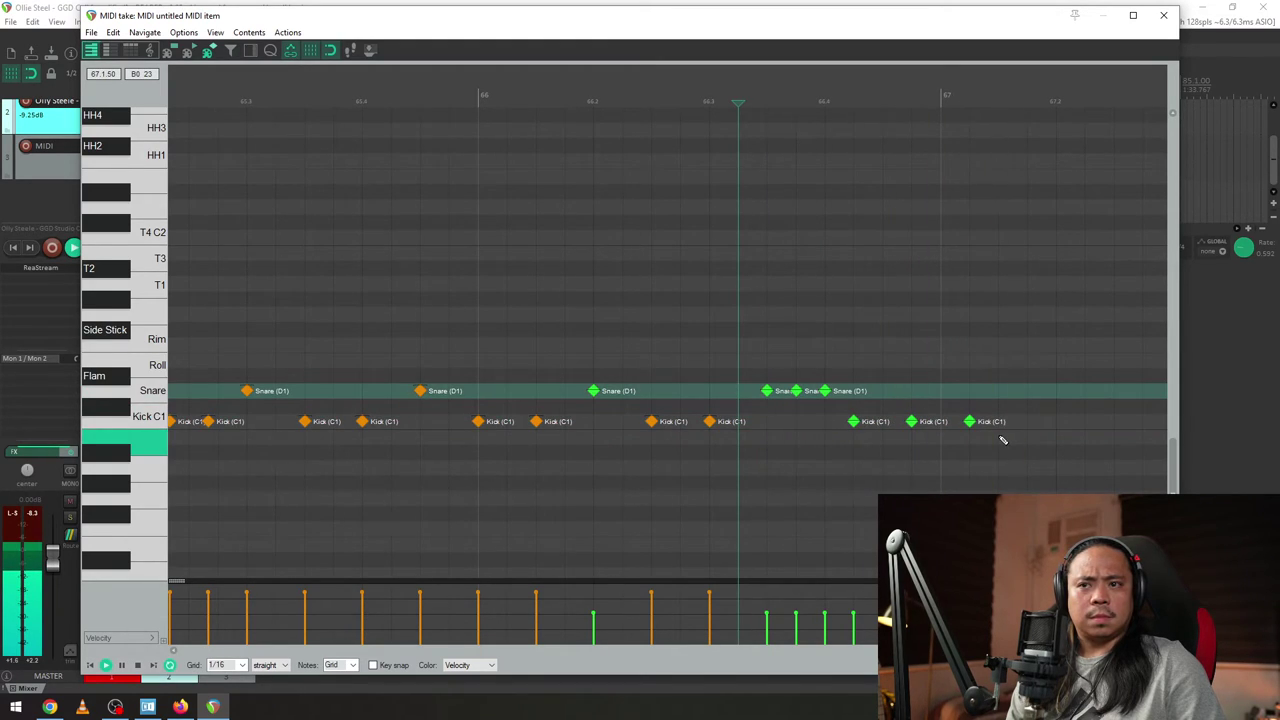
- Replace the last kick with one at 67.1.50 and raise the velocity of the three newest kicks to 110
{"action": "double_click", "coordinate": [972, 423]}
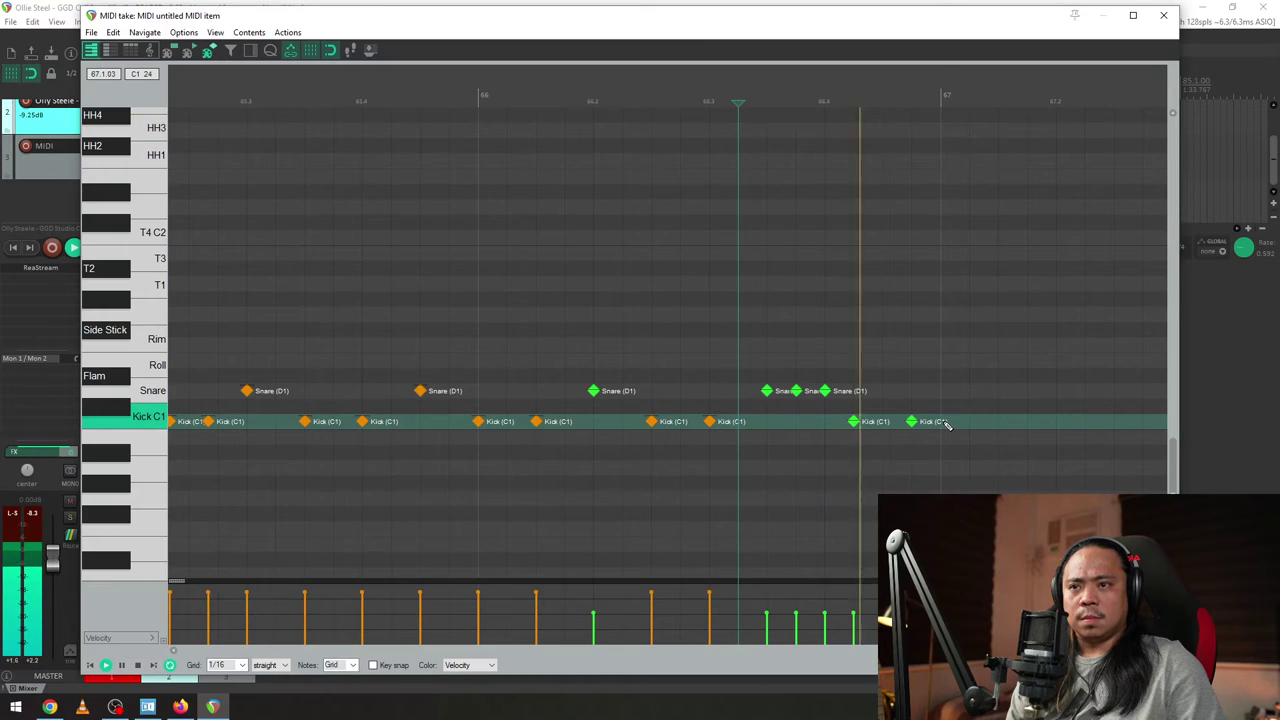
{"action": "key", "text": "space"}
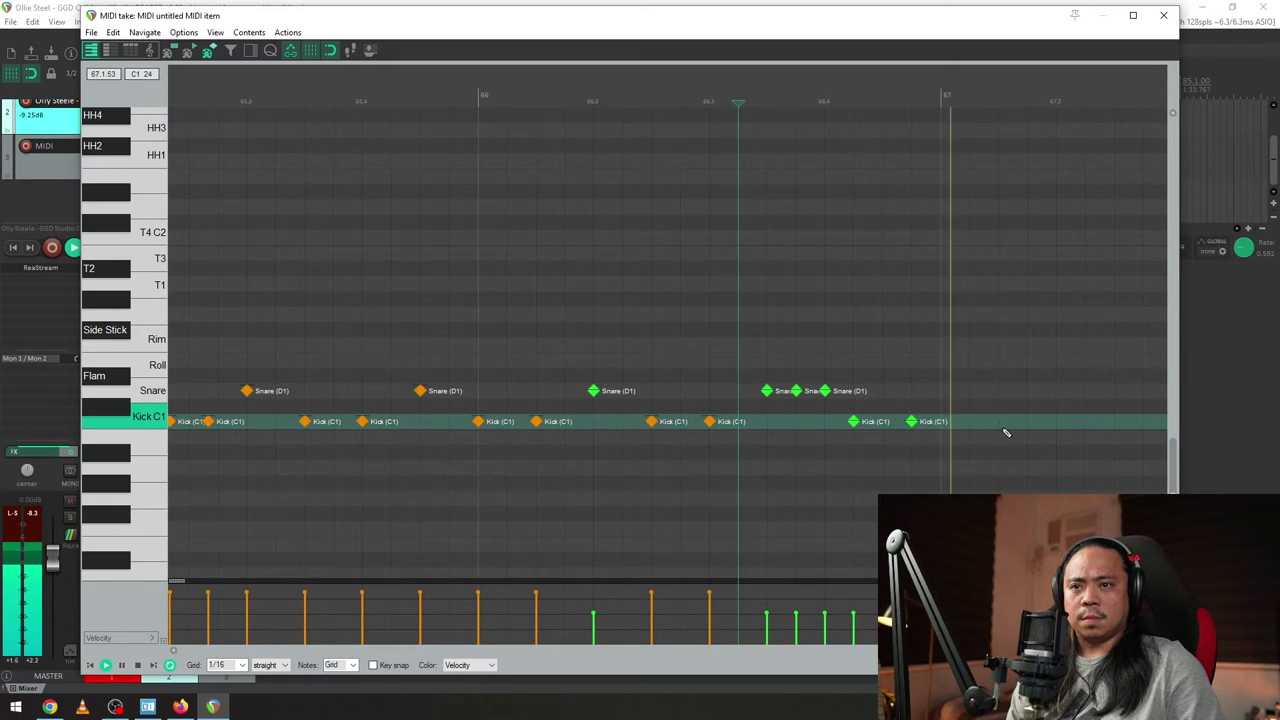
{"action": "left_click", "coordinate": [1000, 422]}
{"action": "key", "text": "space"}
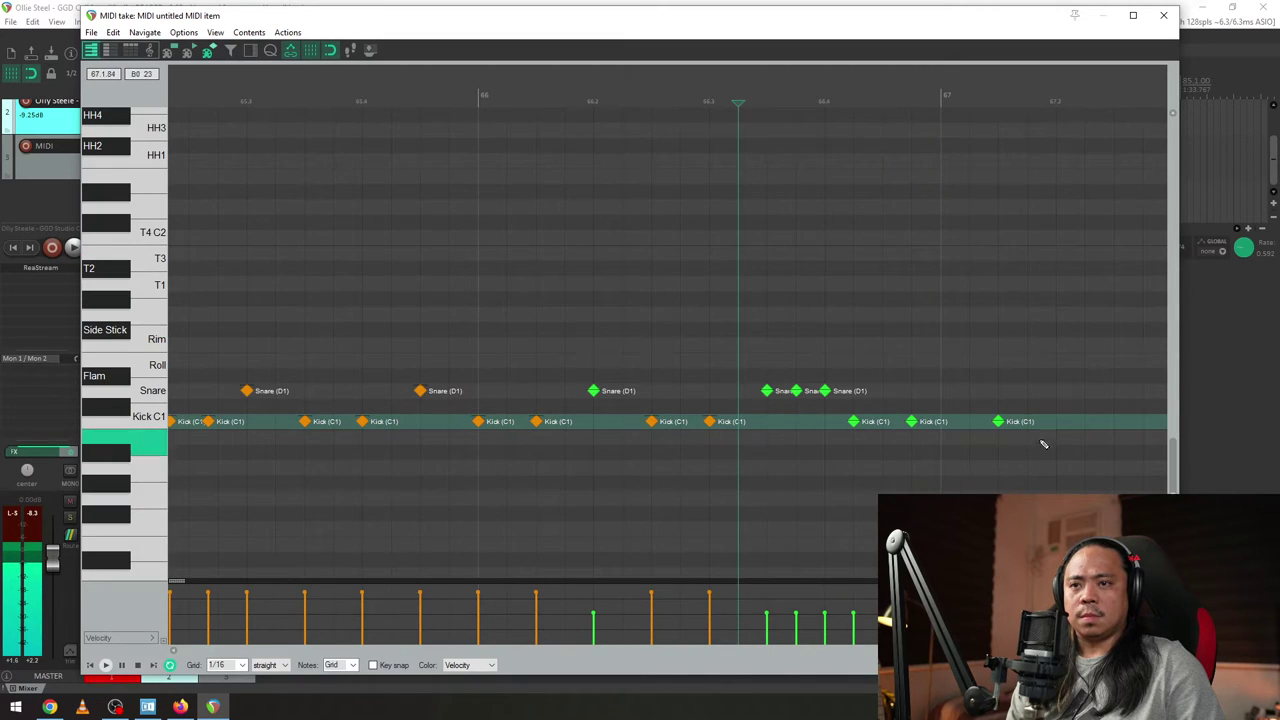
{"action": "left_click_drag", "start_coordinate": [1047, 407], "coordinate": [841, 464]}
{"action": "left_click_drag", "start_coordinate": [853, 622], "coordinate": [855, 598]}
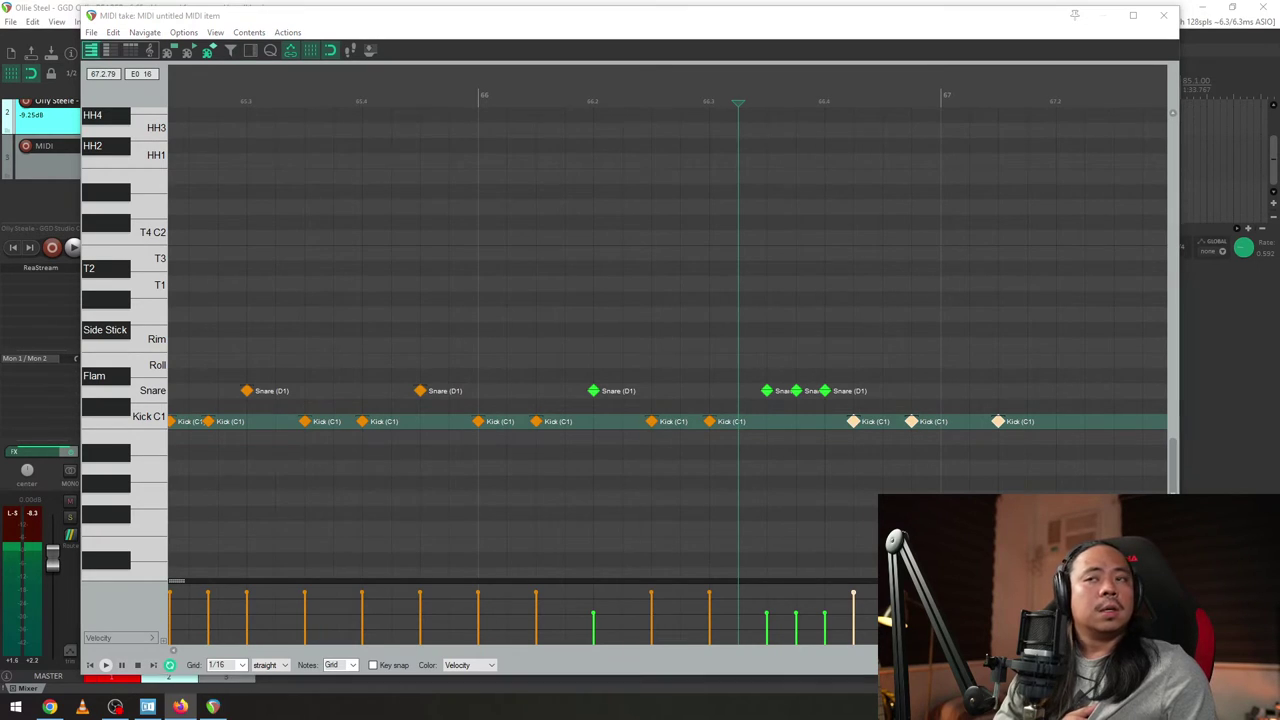
- Check the viewer comments in the Facebook Live dashboard, then move its window out of the way
{"action": "left_click_drag", "start_coordinate": [1279, 134], "coordinate": [741, 79]}
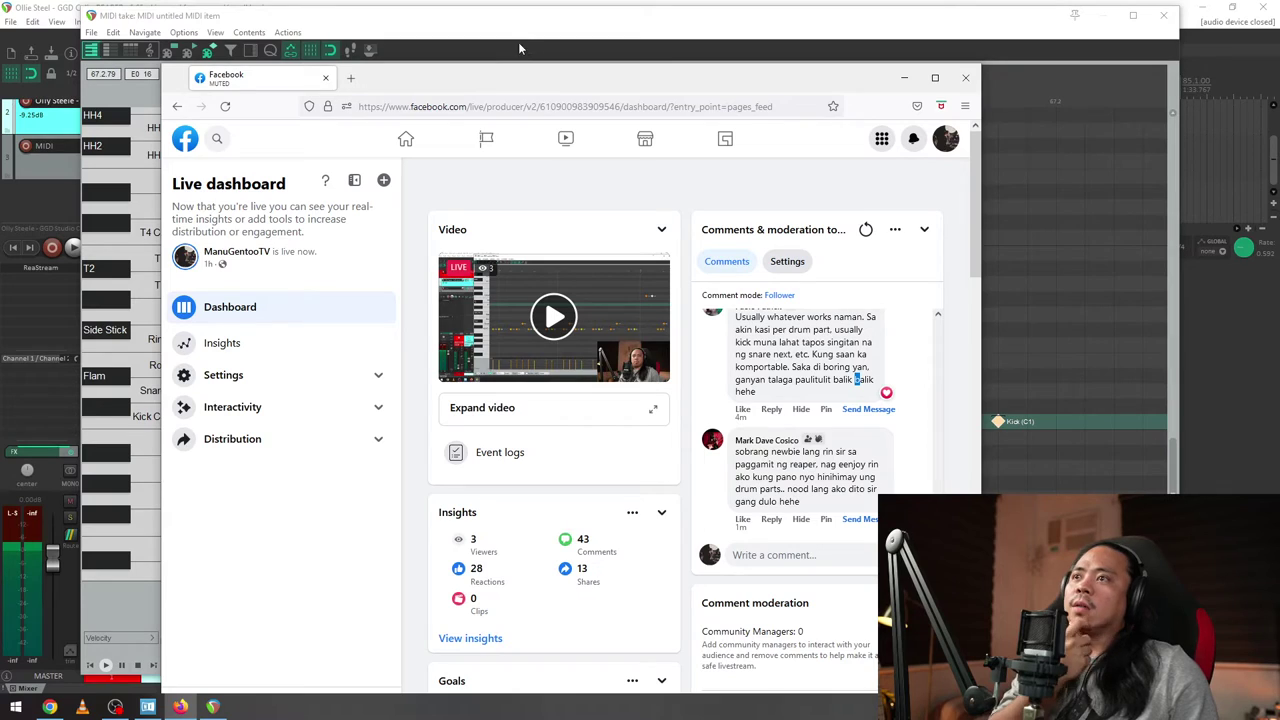
{"action": "left_click_drag", "start_coordinate": [548, 83], "coordinate": [1279, 83]}
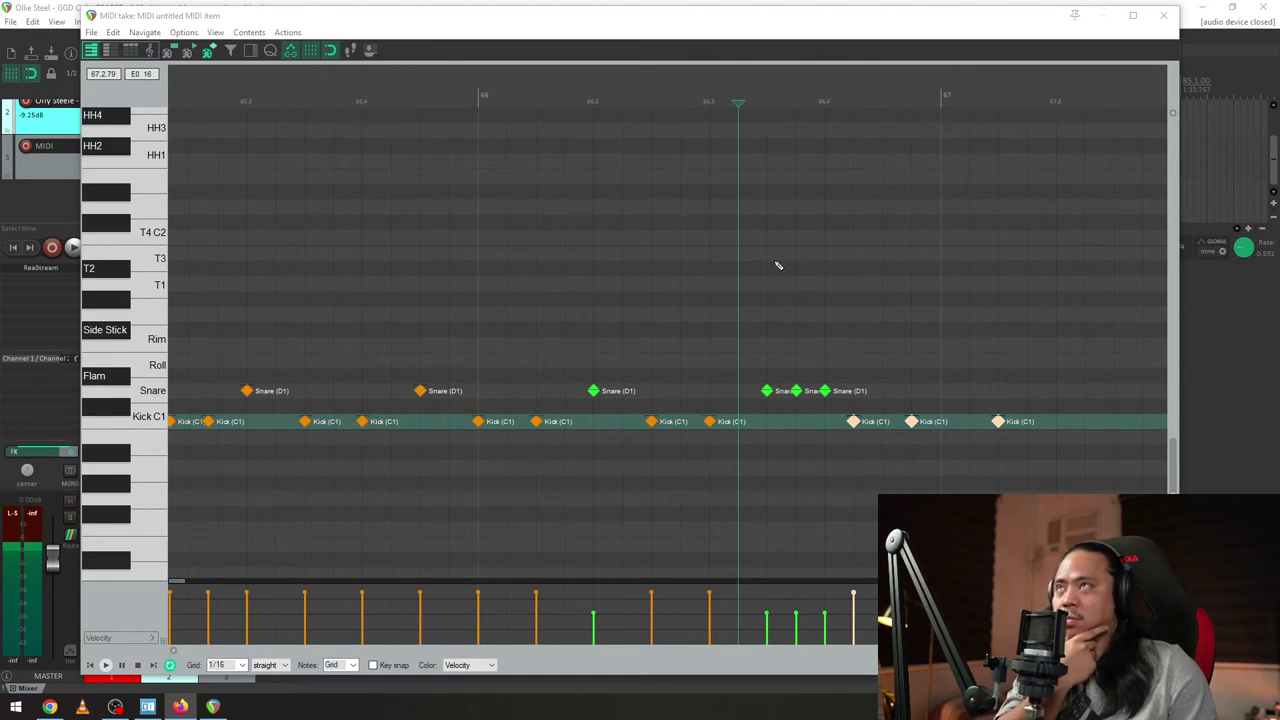
- Lower the velocity of the snare at 66.3.75 to 63 and play the passage from 66.1.00
{"action": "scroll", "coordinate": [418, 420], "scroll_direction": "down", "scroll_amount": 3}
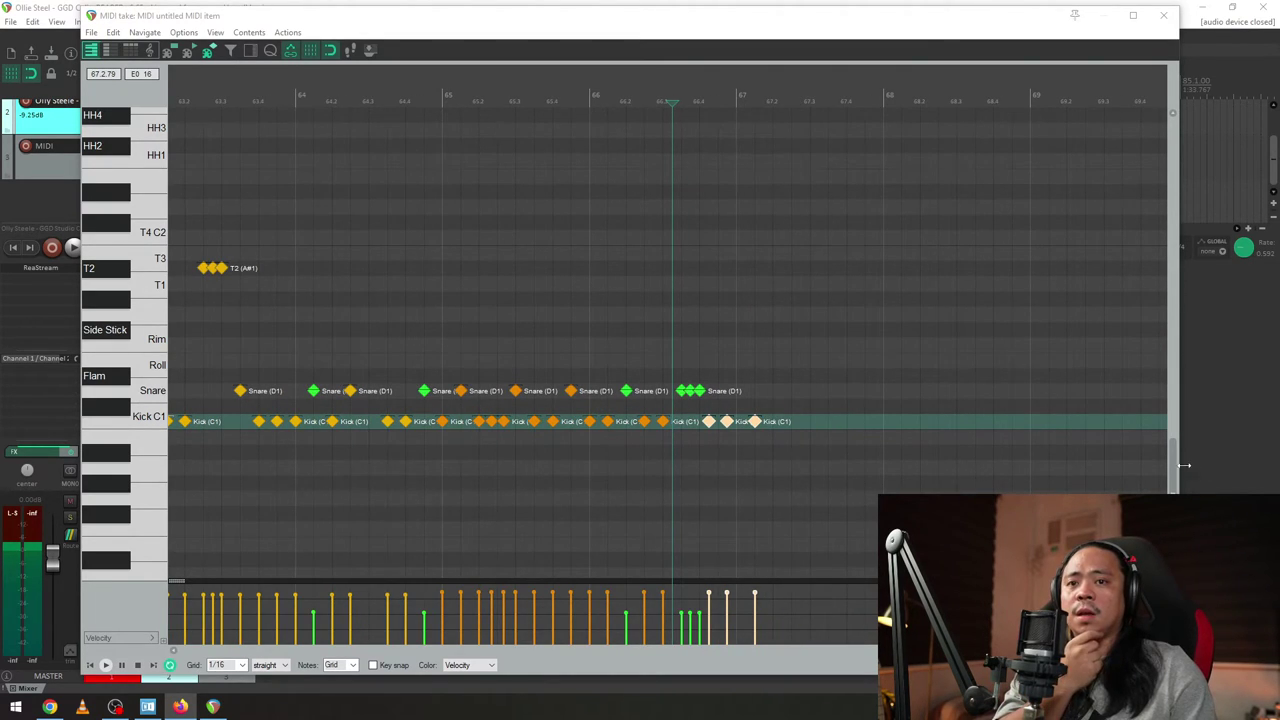
{"action": "left_click_drag", "start_coordinate": [1174, 466], "coordinate": [1174, 436]}
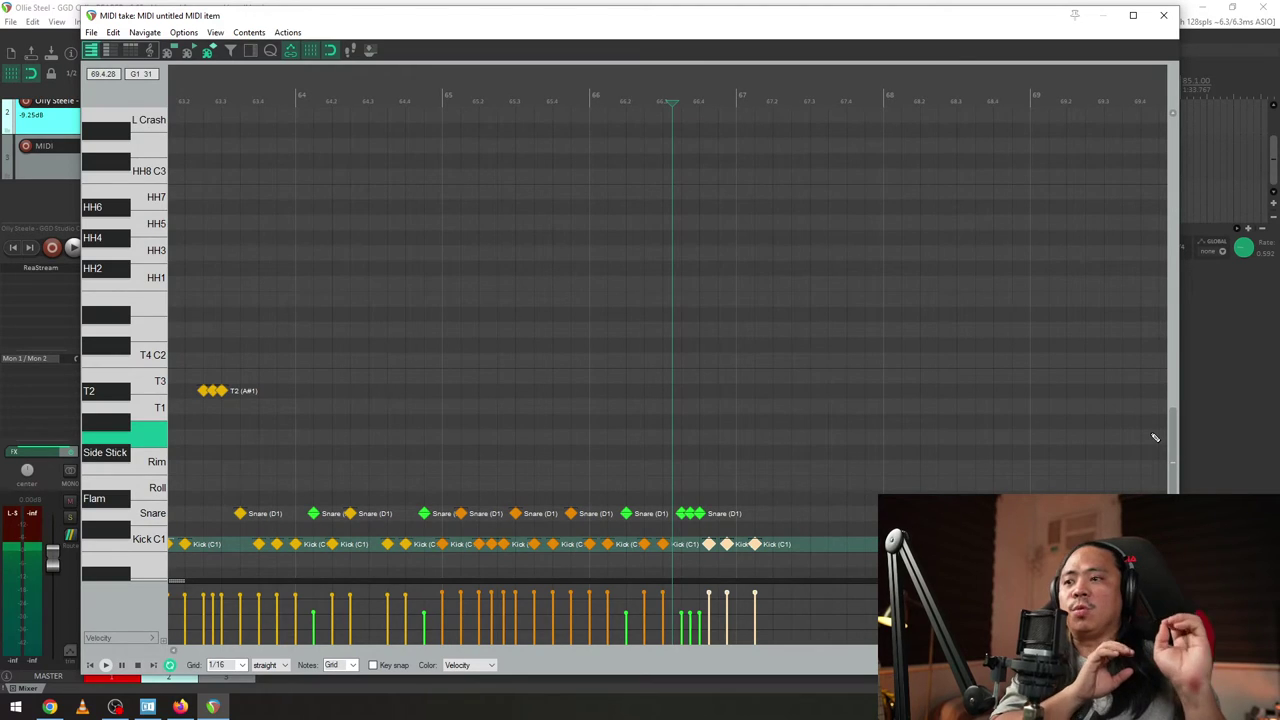
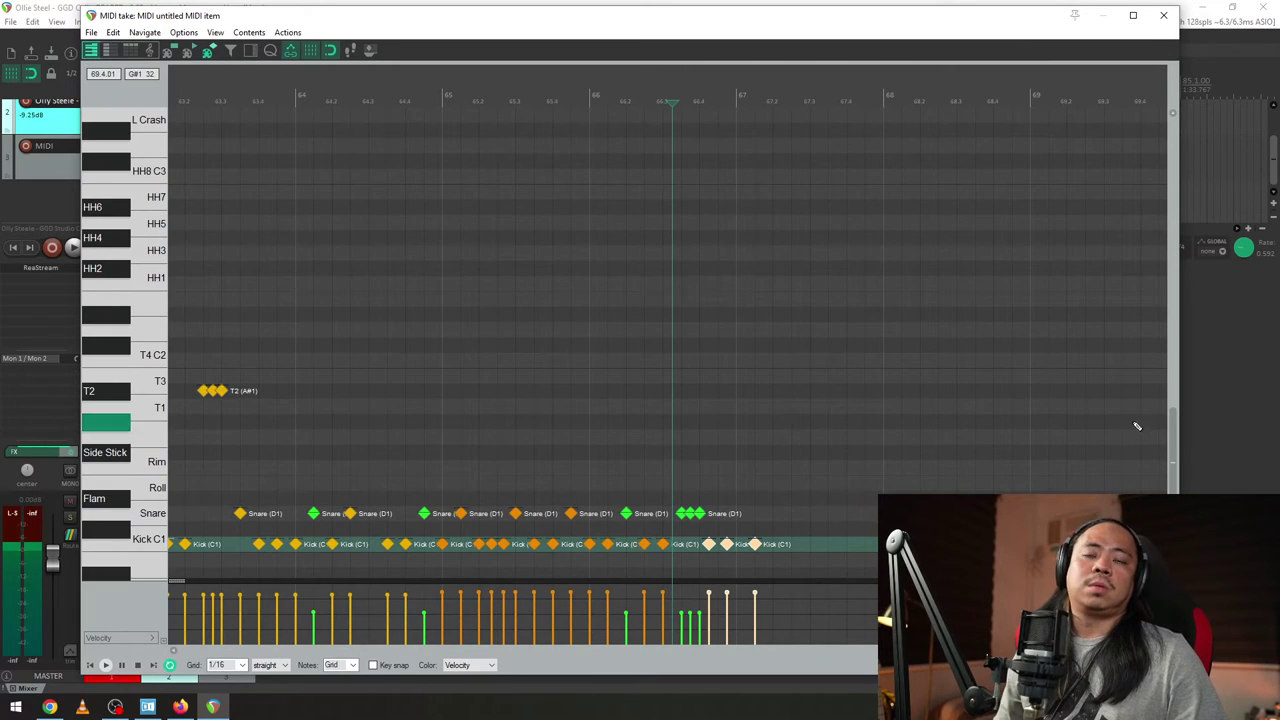
{"action": "scroll", "coordinate": [546, 359], "scroll_direction": "up", "scroll_amount": 3}
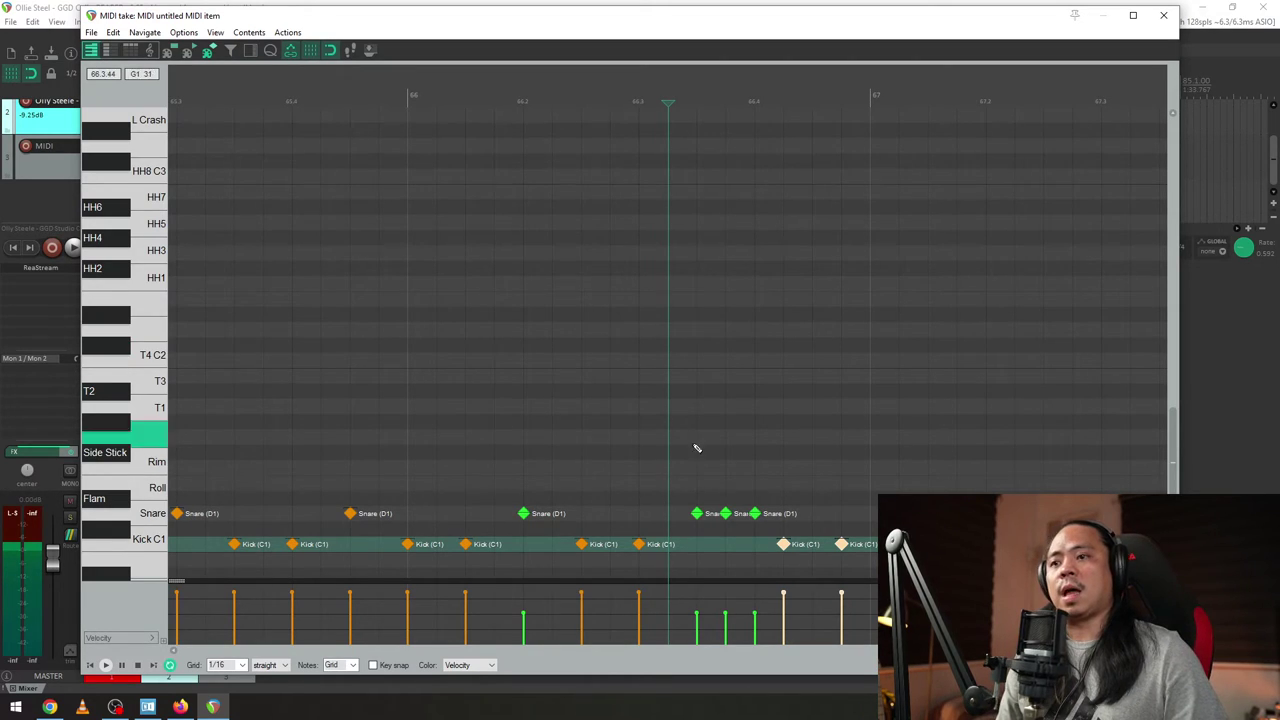
{"action": "left_click", "coordinate": [726, 513]}
{"action": "left_click_drag", "start_coordinate": [726, 606], "coordinate": [726, 614]}
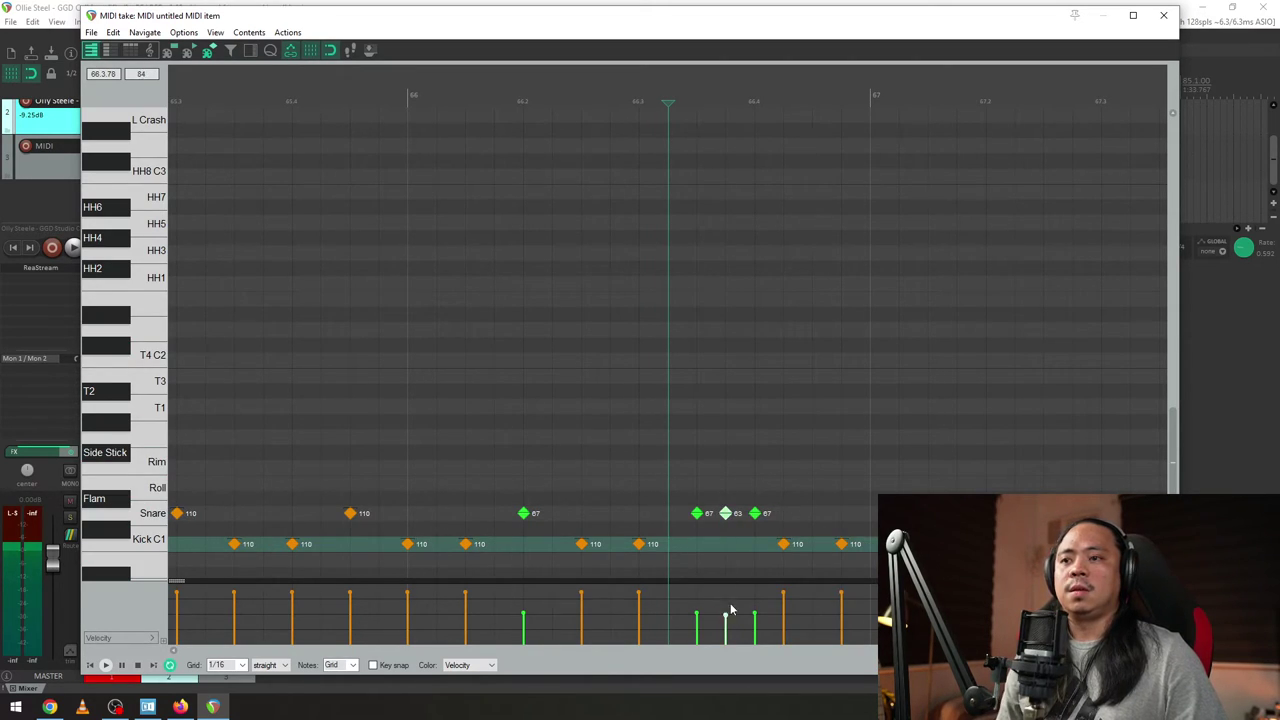
{"action": "left_click", "coordinate": [423, 468]}
{"action": "key", "text": "space"}
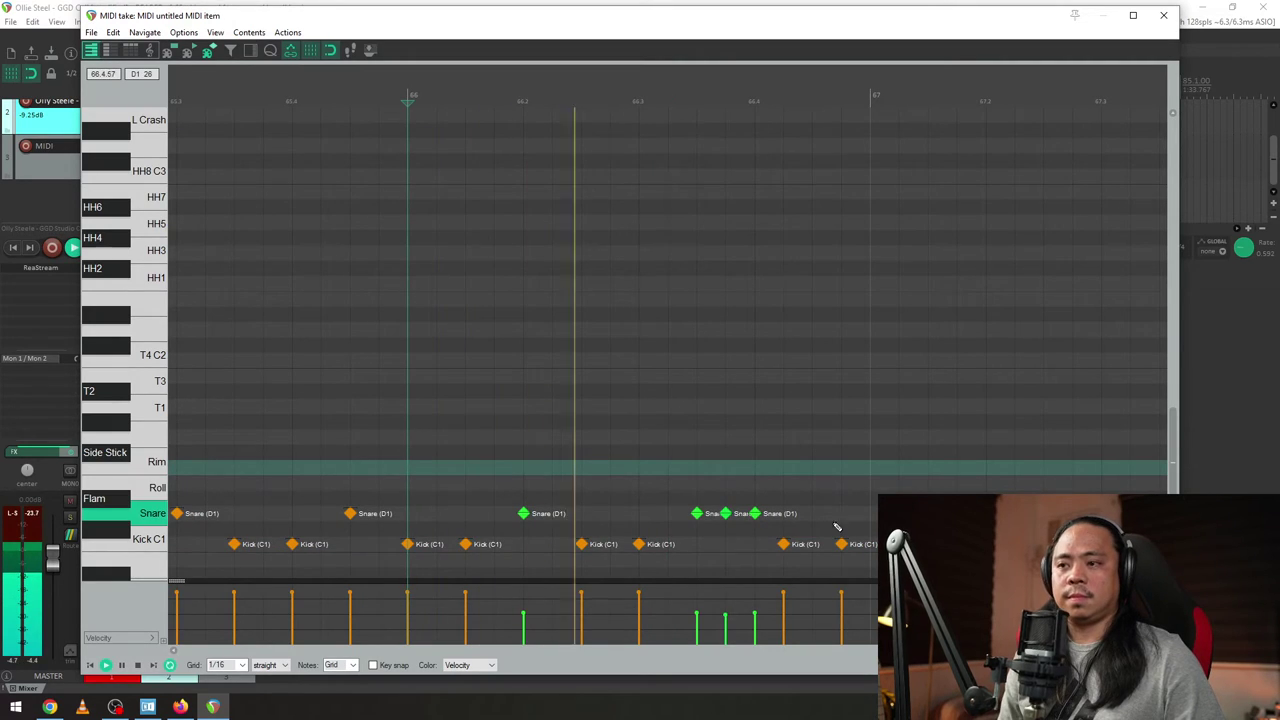
{"action": "key", "text": "space"}
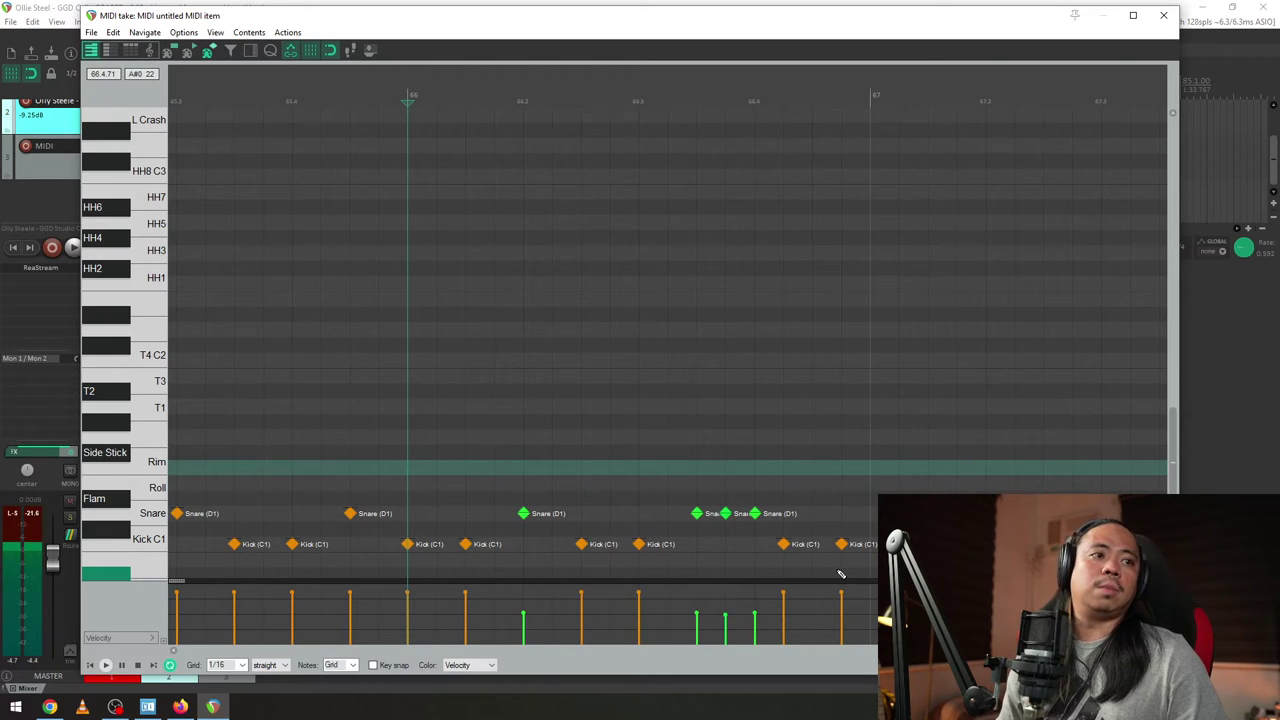
{"action": "key", "text": "space"}
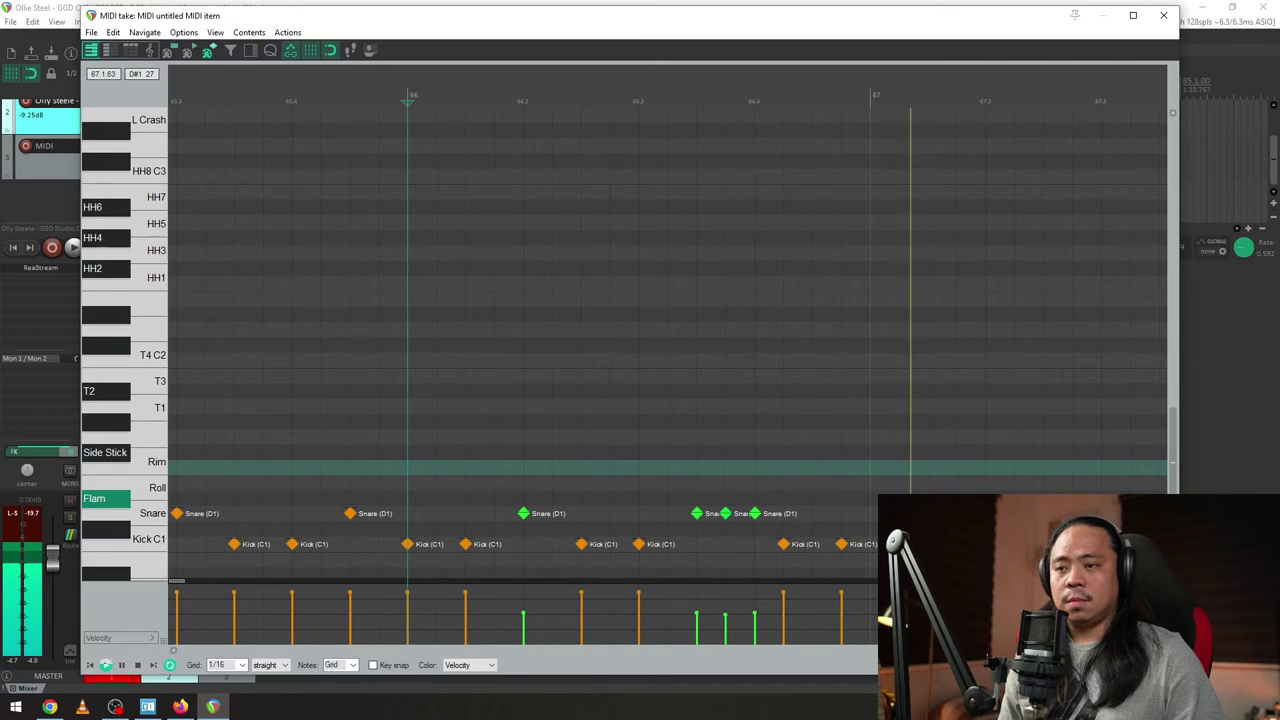
- Delete the kicks at 66.4.25 and 66.4.75 and place kicks at 66.4.50, 66.4.75 and 67.1.00
{"action": "double_click", "coordinate": [800, 544]}
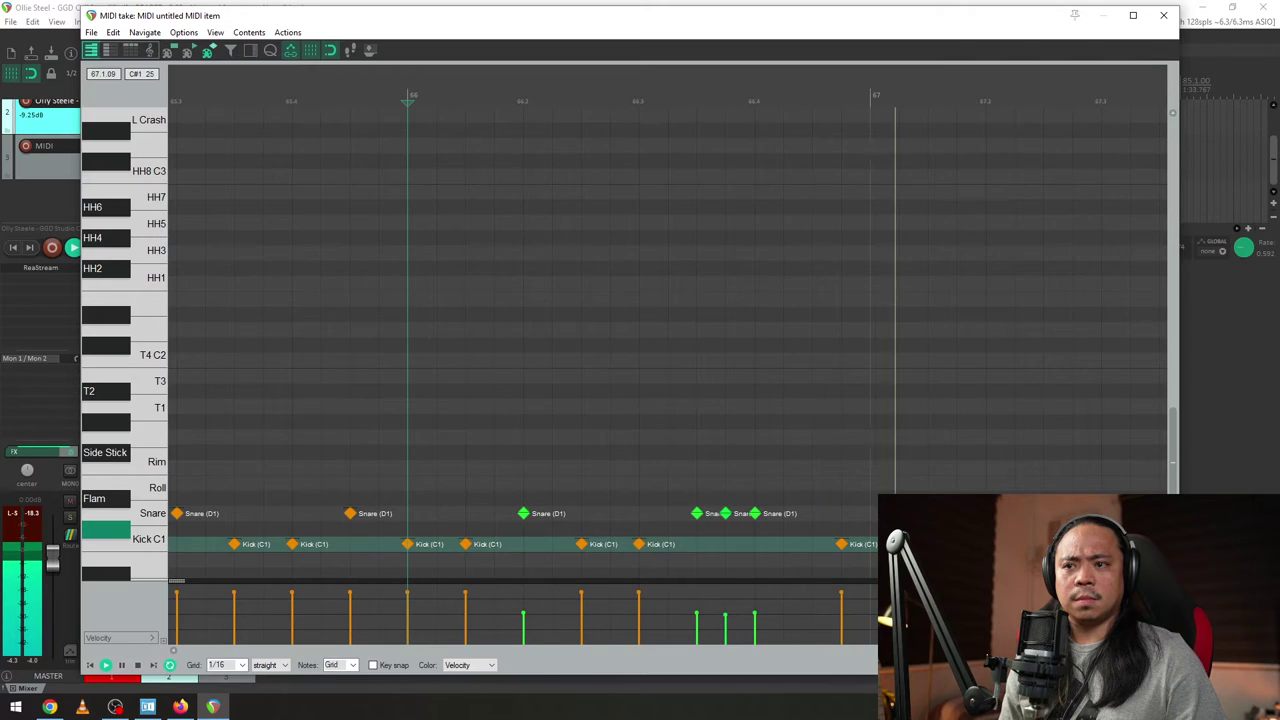
{"action": "left_click_drag", "start_coordinate": [874, 535], "coordinate": [830, 560]}
{"action": "key", "text": "Delete"}
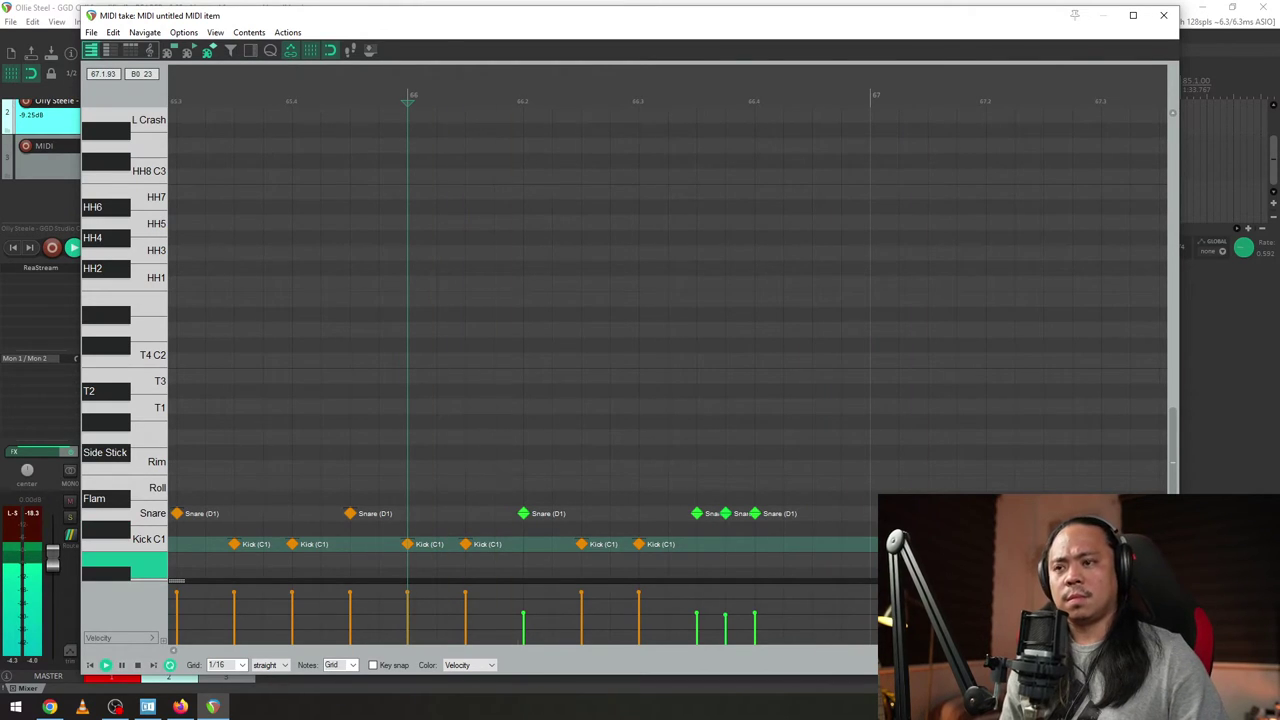
{"action": "left_click", "coordinate": [812, 544]}
{"action": "left_click", "coordinate": [841, 544]}
{"action": "left_click", "coordinate": [870, 544]}
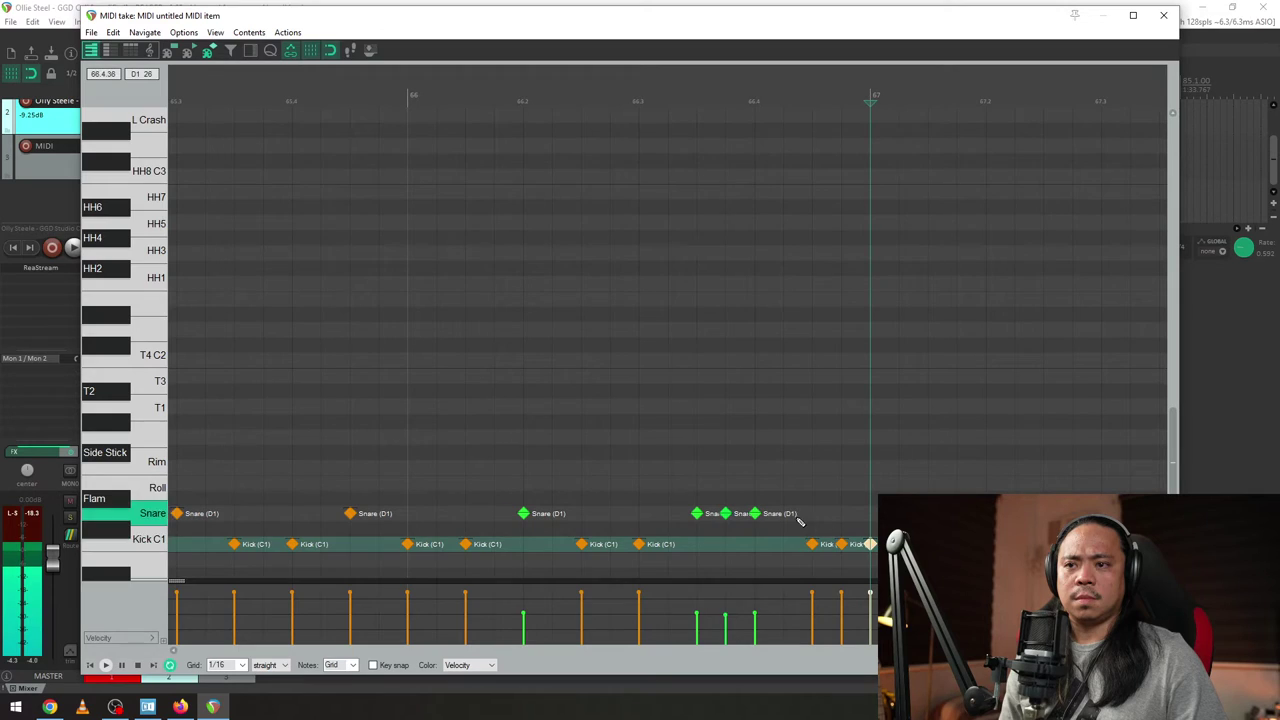
- Delete the kick at 66.4.75, add one at 67.1.50, and play the passage from 66.2.75
{"action": "left_click", "coordinate": [808, 517]}
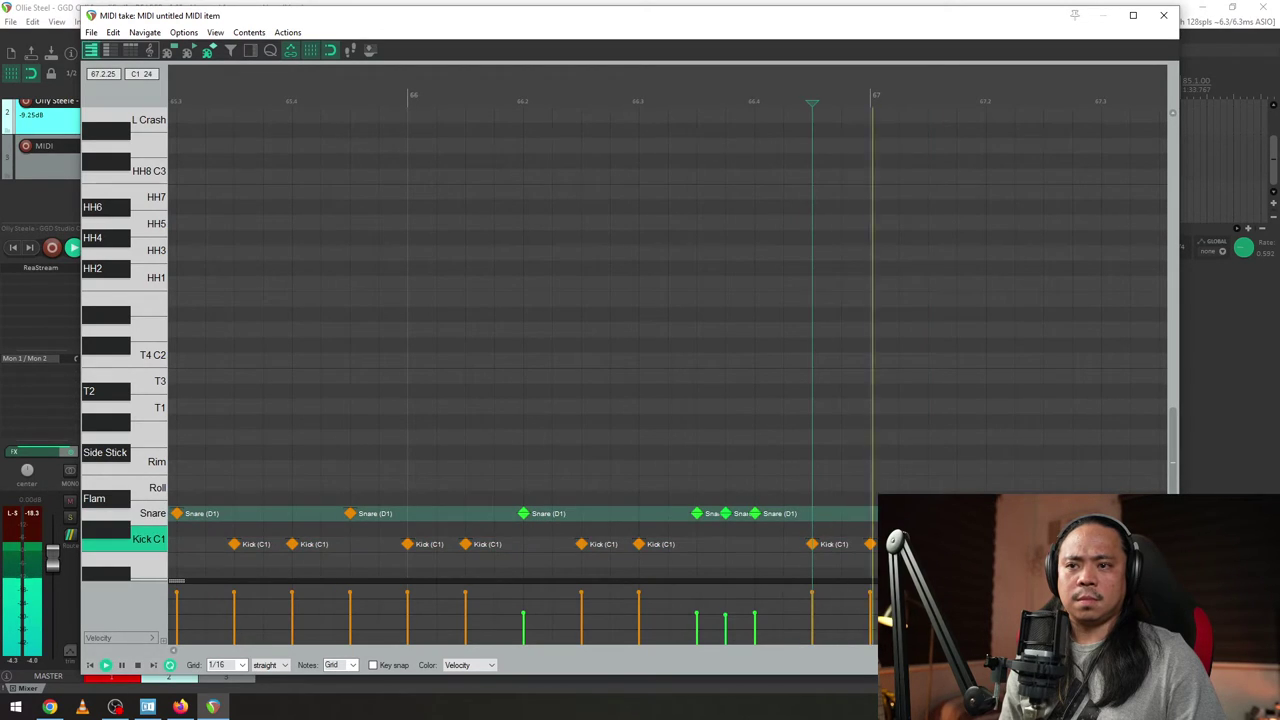
{"action": "key", "text": "space"}
{"action": "left_click", "coordinate": [610, 407]}
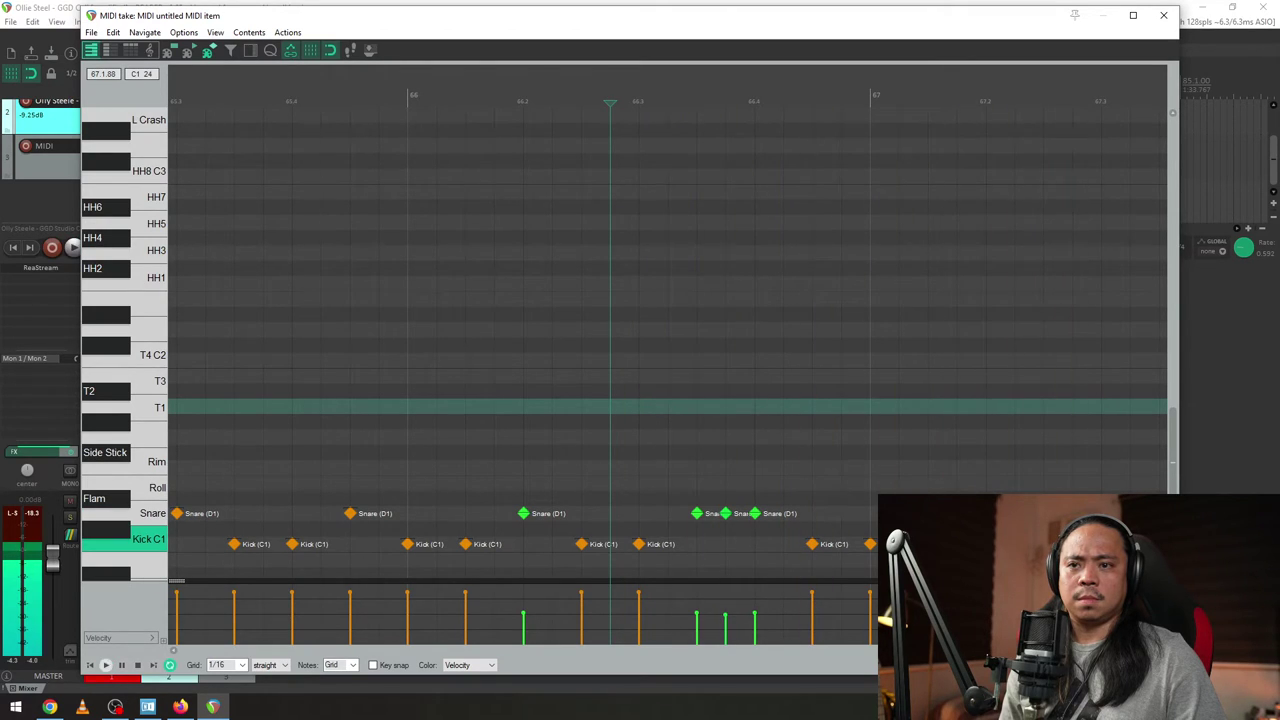
{"action": "key", "text": "space"}
{"action": "scroll", "coordinate": [668, 370], "scroll_direction": "down", "scroll_amount": 2}
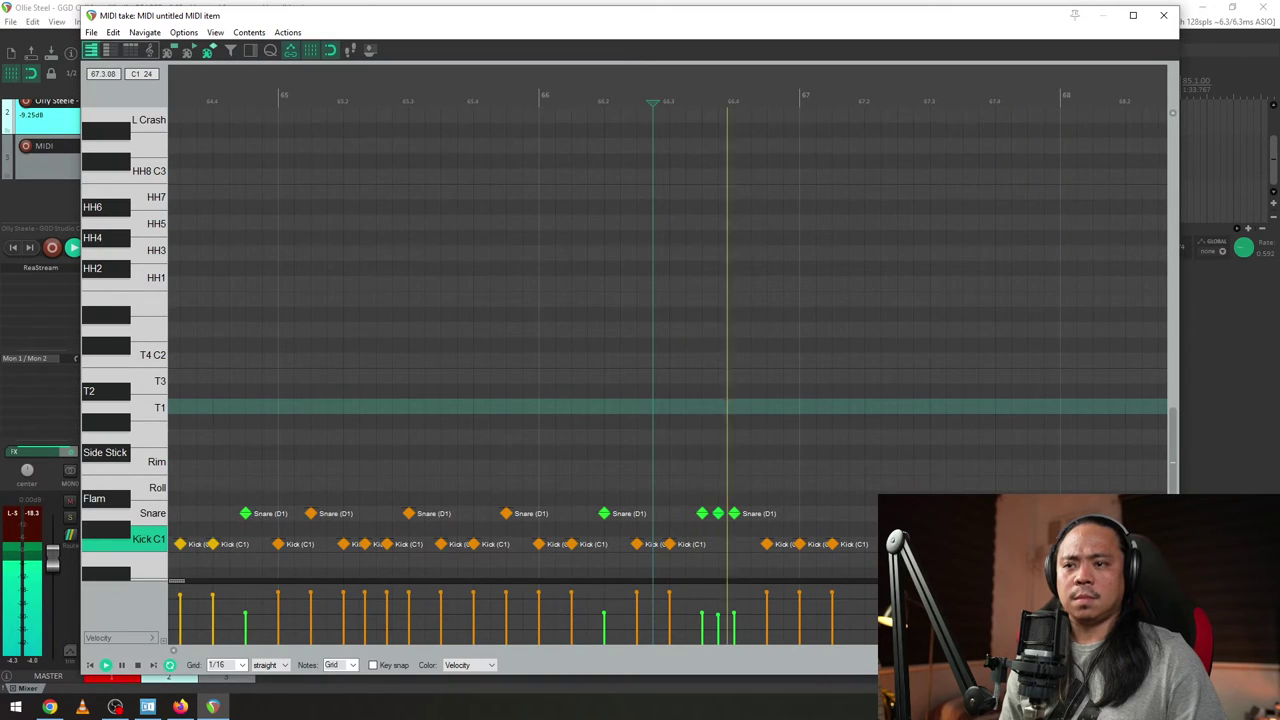
- Place two T4 tom hits at 67.1.75 and 67.2.25
{"action": "left_click", "coordinate": [865, 545]}
{"action": "left_click_drag", "start_coordinate": [865, 545], "coordinate": [849, 360]}
{"action": "double_click", "coordinate": [881, 362]}
{"action": "left_click", "coordinate": [806, 336]}
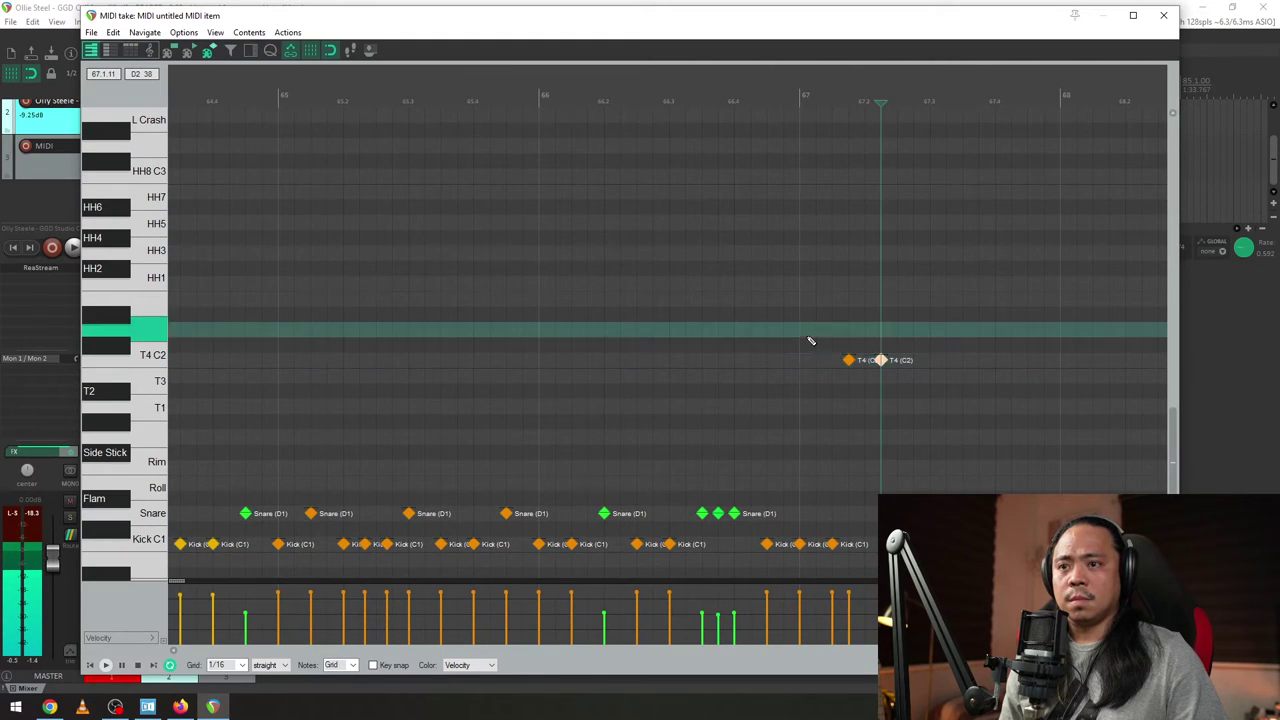
- Shift the first of the two new T4 hits to 67.2.00 and play from 67.1.50
{"action": "scroll", "coordinate": [809, 338], "scroll_direction": "up", "scroll_amount": 4}
{"action": "key", "text": "space"}
{"action": "left_click", "coordinate": [815, 360]}
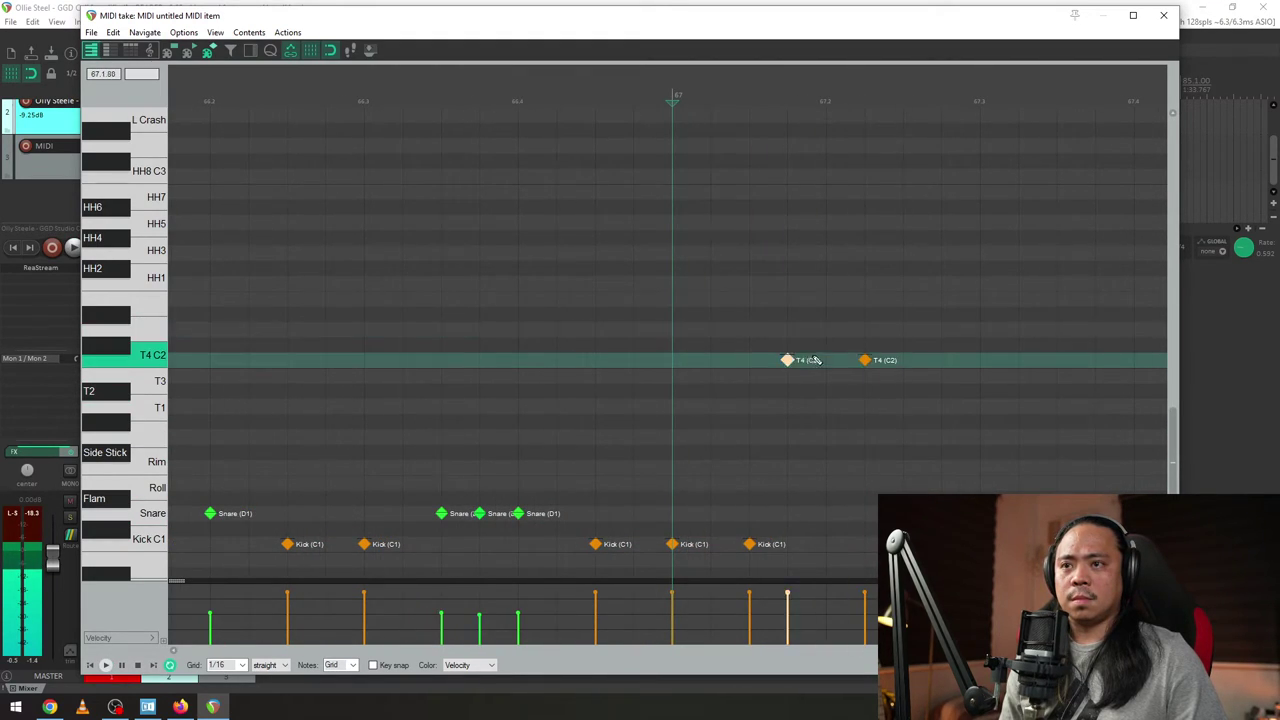
{"action": "left_click", "coordinate": [752, 344]}
{"action": "key", "text": "space"}
{"action": "key", "text": "space"}
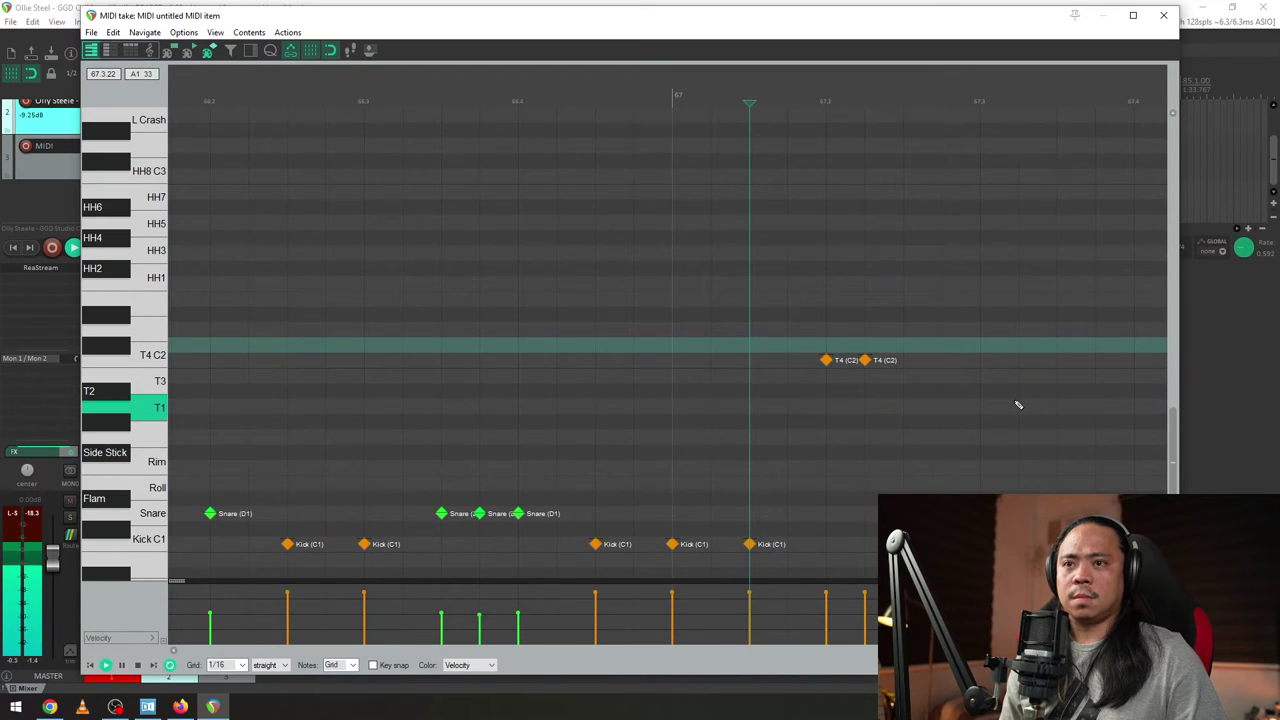
- Add kicks at 67.2.50 and 67.2.75 and a snare at 67.3.00, checking them by playing from measure 67
{"action": "key", "text": "space"}
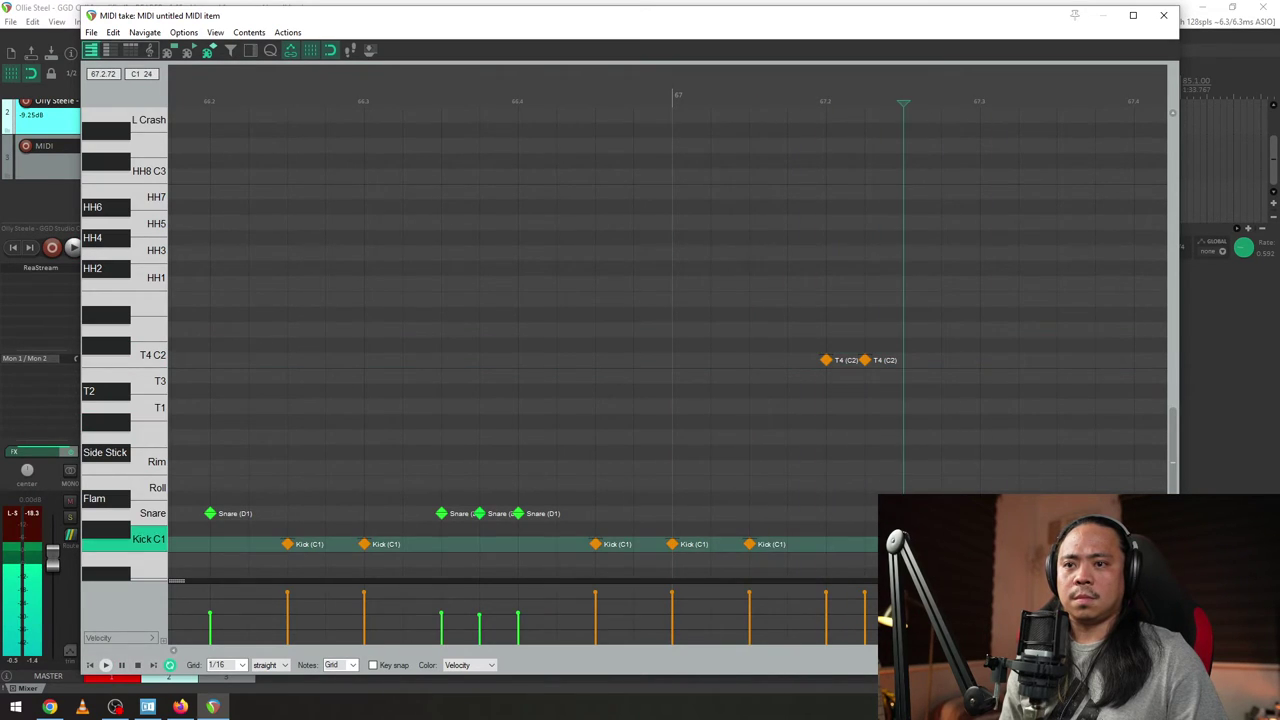
{"action": "left_click", "coordinate": [711, 457]}
{"action": "key", "text": "space"}
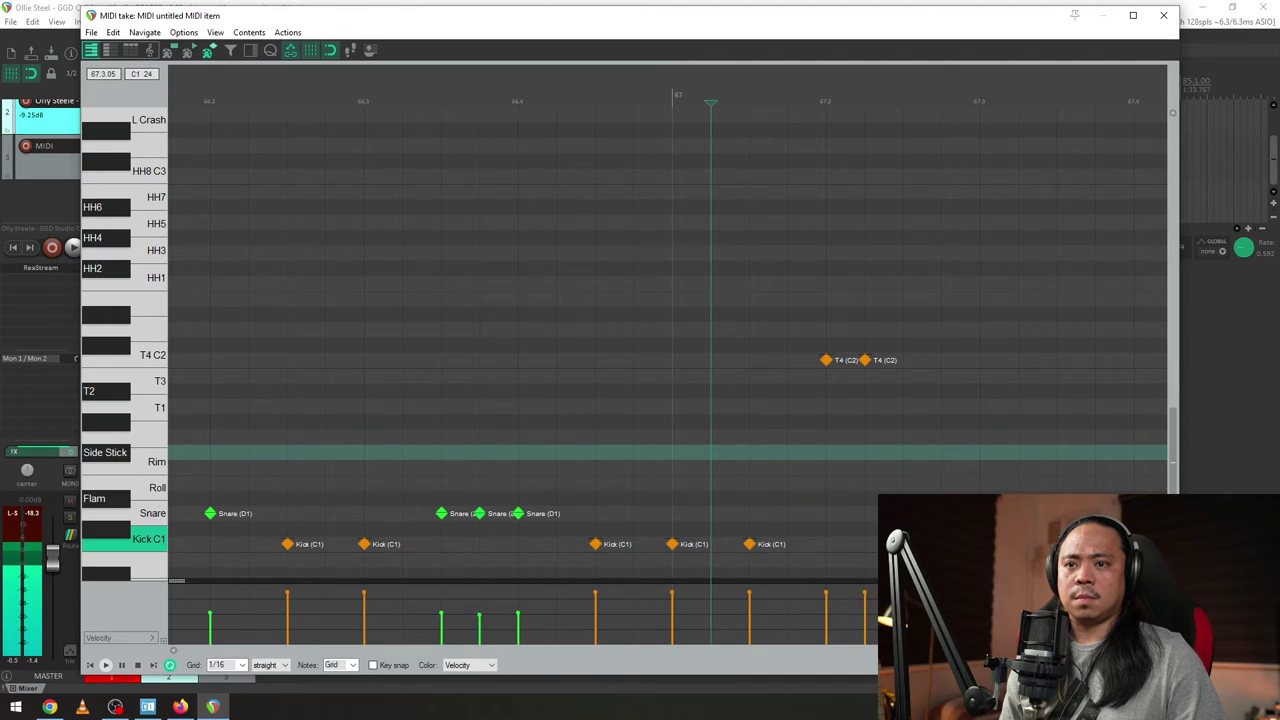
{"action": "left_click", "coordinate": [980, 513]}
{"action": "left_click", "coordinate": [767, 483]}
{"action": "key", "text": "space"}
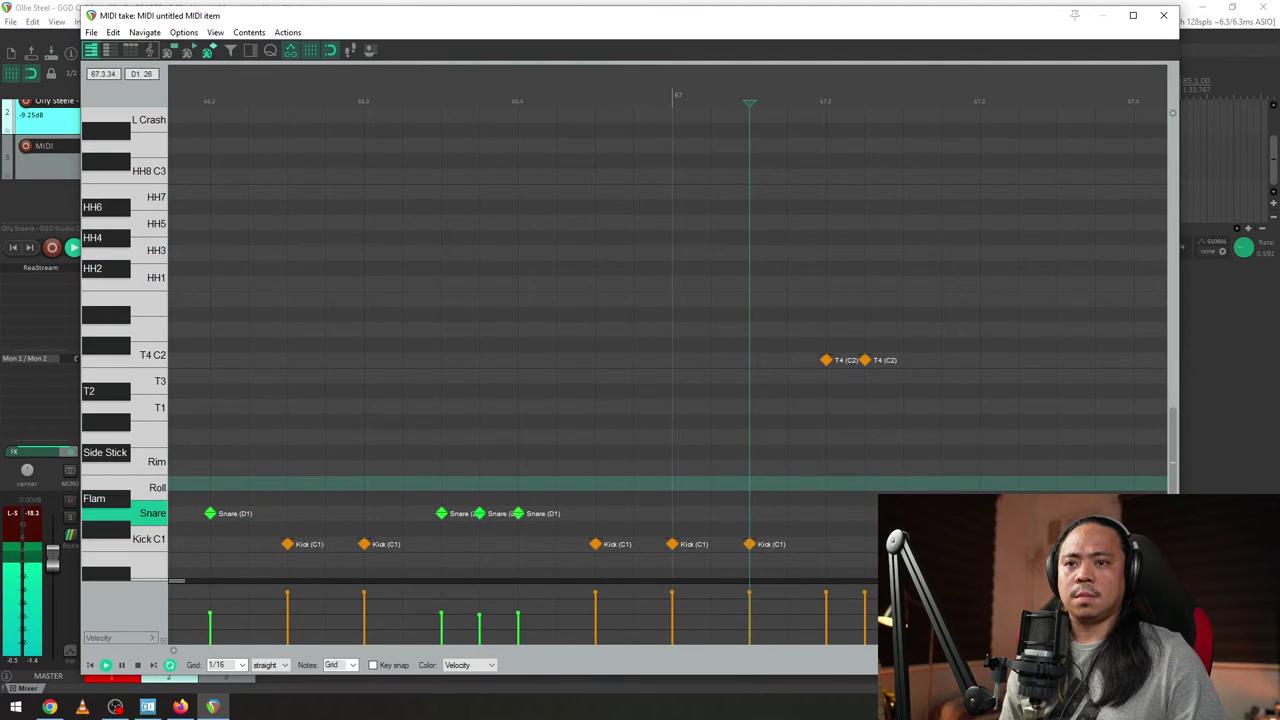
{"action": "key", "text": "space"}
{"action": "key", "text": "space"}
{"action": "scroll", "coordinate": [1061, 552], "scroll_direction": "down", "scroll_amount": 3}
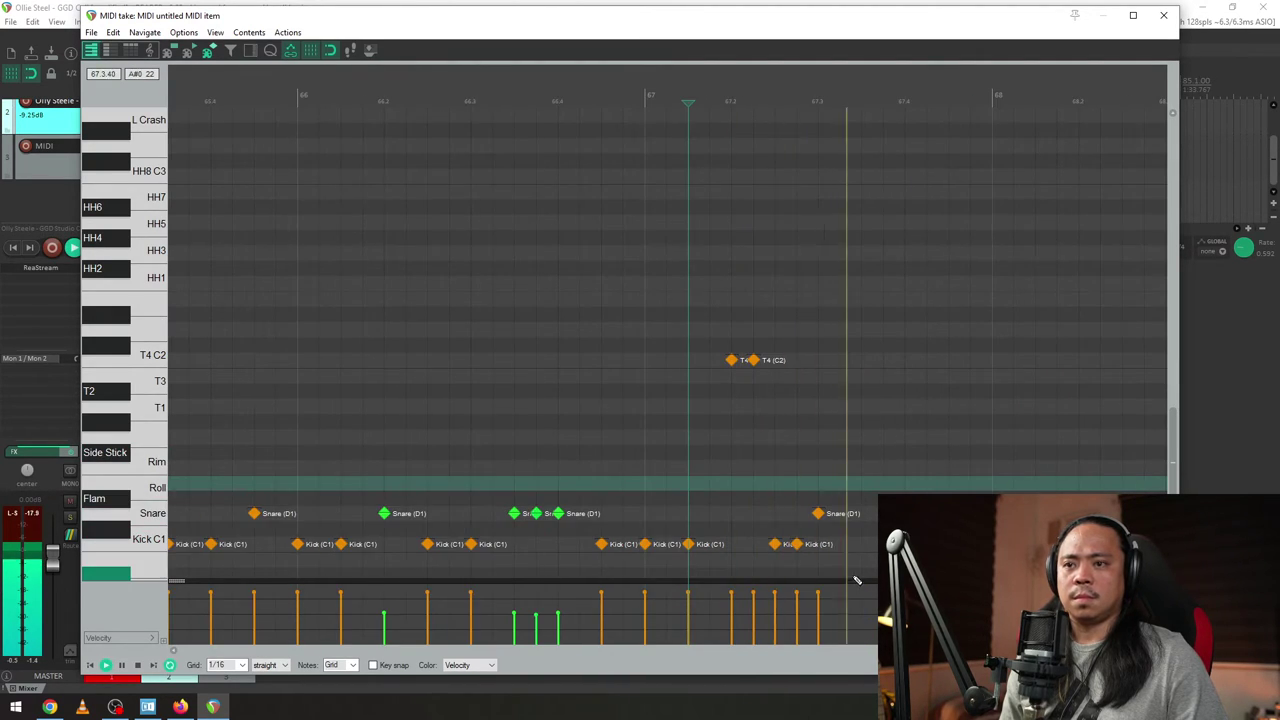
- Add kicks at 67.3.50 and 67.4.00 and play the passage from 67.1.25
{"action": "key", "text": "space"}
{"action": "left_click", "coordinate": [865, 548]}
{"action": "left_click", "coordinate": [905, 548]}
{"action": "left_click", "coordinate": [666, 498]}
{"action": "key", "text": "space"}
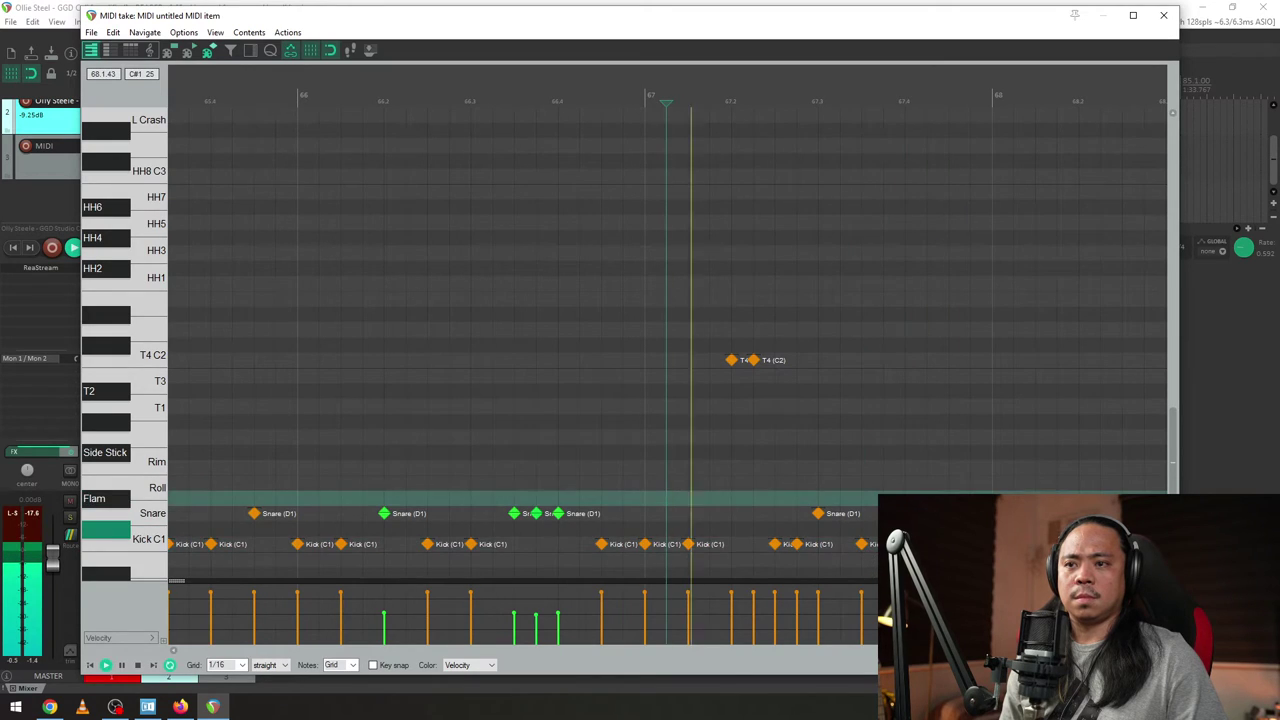
- Reset the playback rate to 1.0 and play the drum part from the middle of measure 57
{"action": "scroll", "coordinate": [1029, 543], "scroll_direction": "down", "scroll_amount": 4}
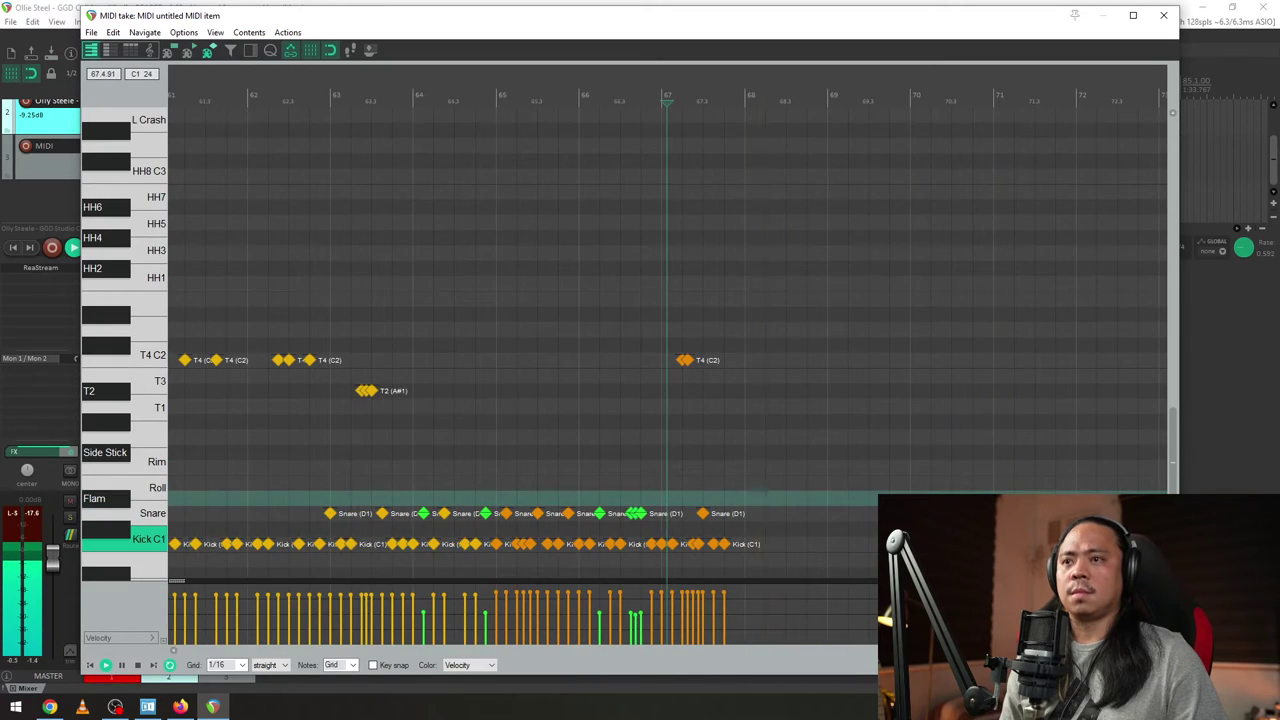
{"action": "key", "text": "space"}
{"action": "left_click", "coordinate": [1254, 248]}
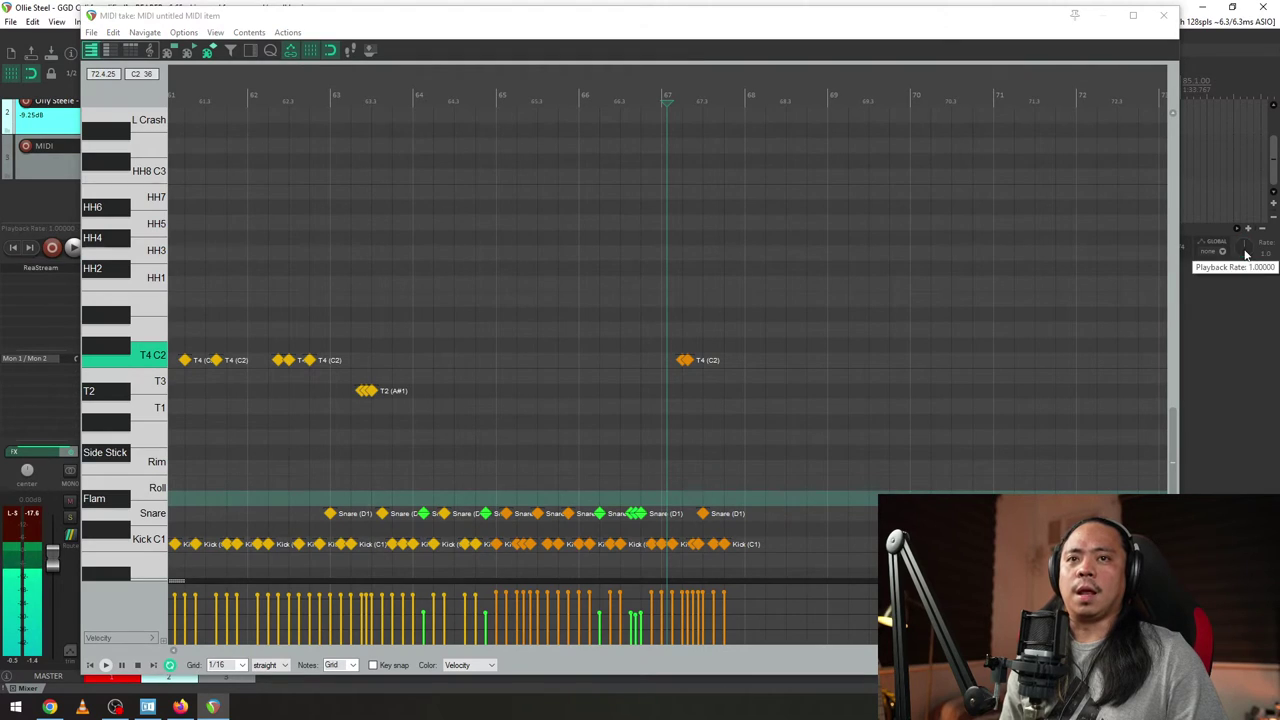
{"action": "double_click", "coordinate": [1245, 253]}
{"action": "key", "text": "space"}
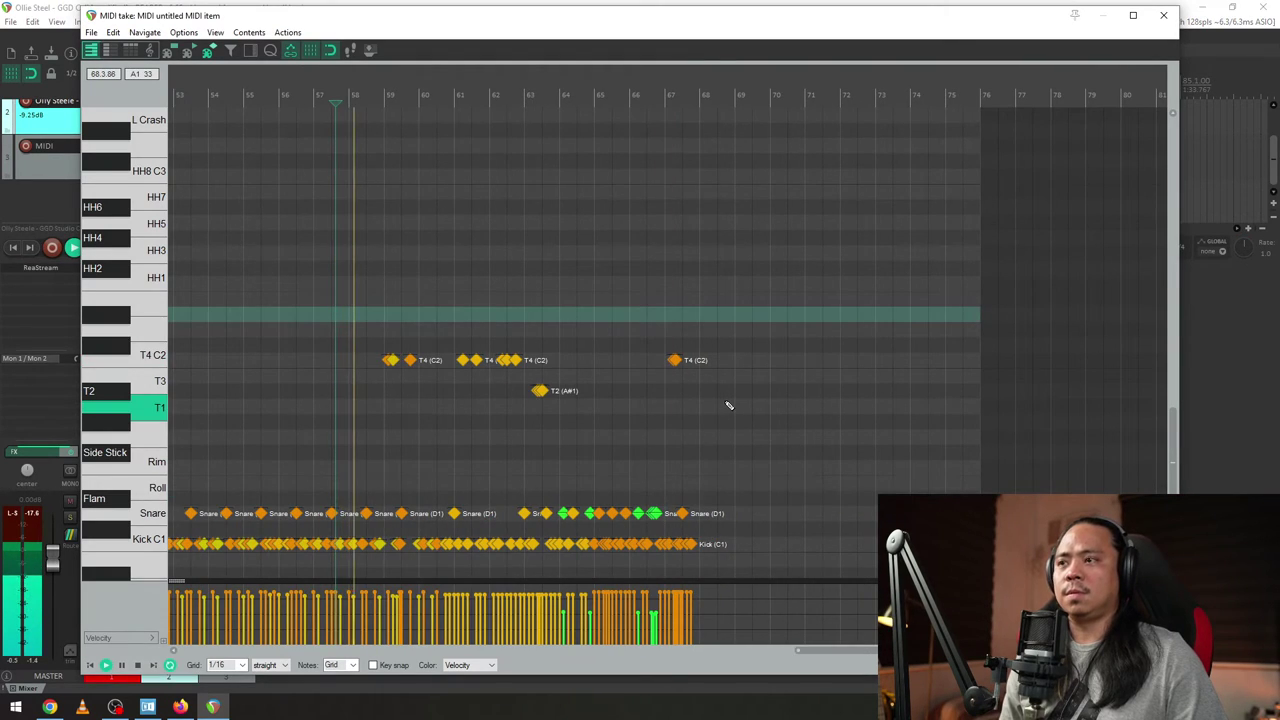
{"action": "scroll", "coordinate": [729, 403], "scroll_direction": "up", "scroll_amount": 3}
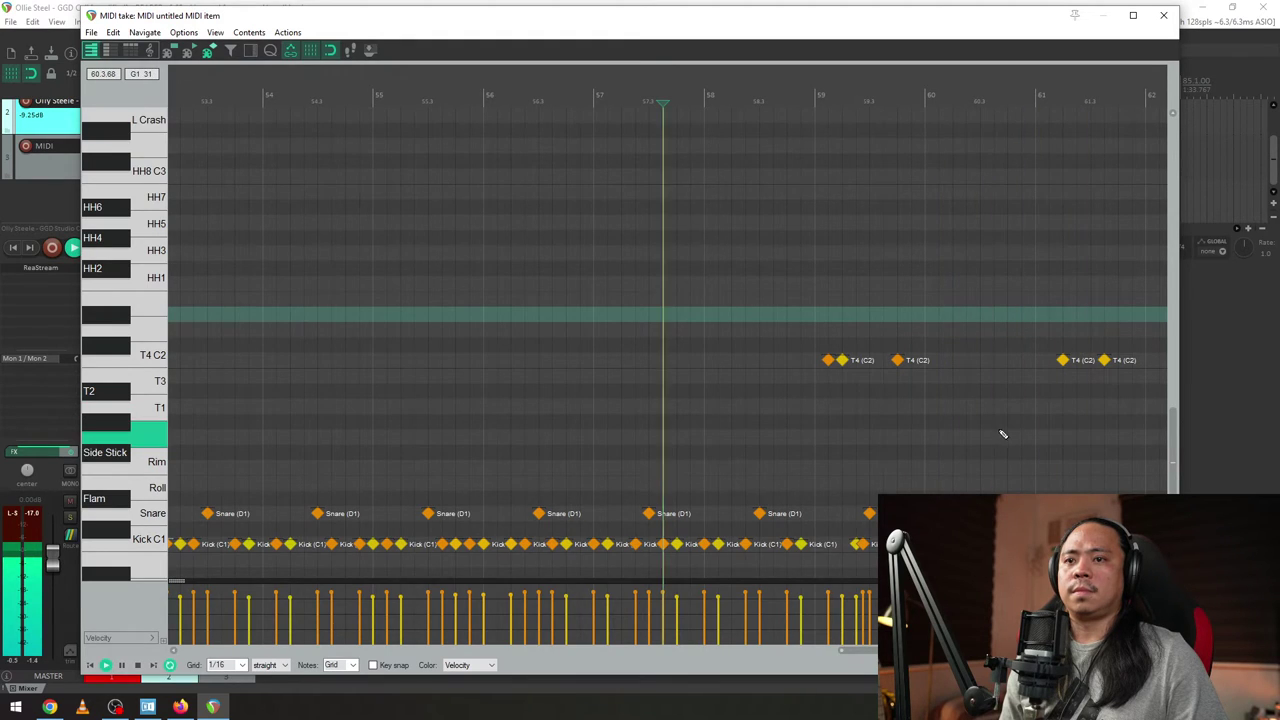
{"action": "scroll", "coordinate": [1000, 434], "scroll_direction": "up", "scroll_amount": 2}
{"action": "scroll", "coordinate": [667, 330], "scroll_direction": "down", "scroll_amount": 2}
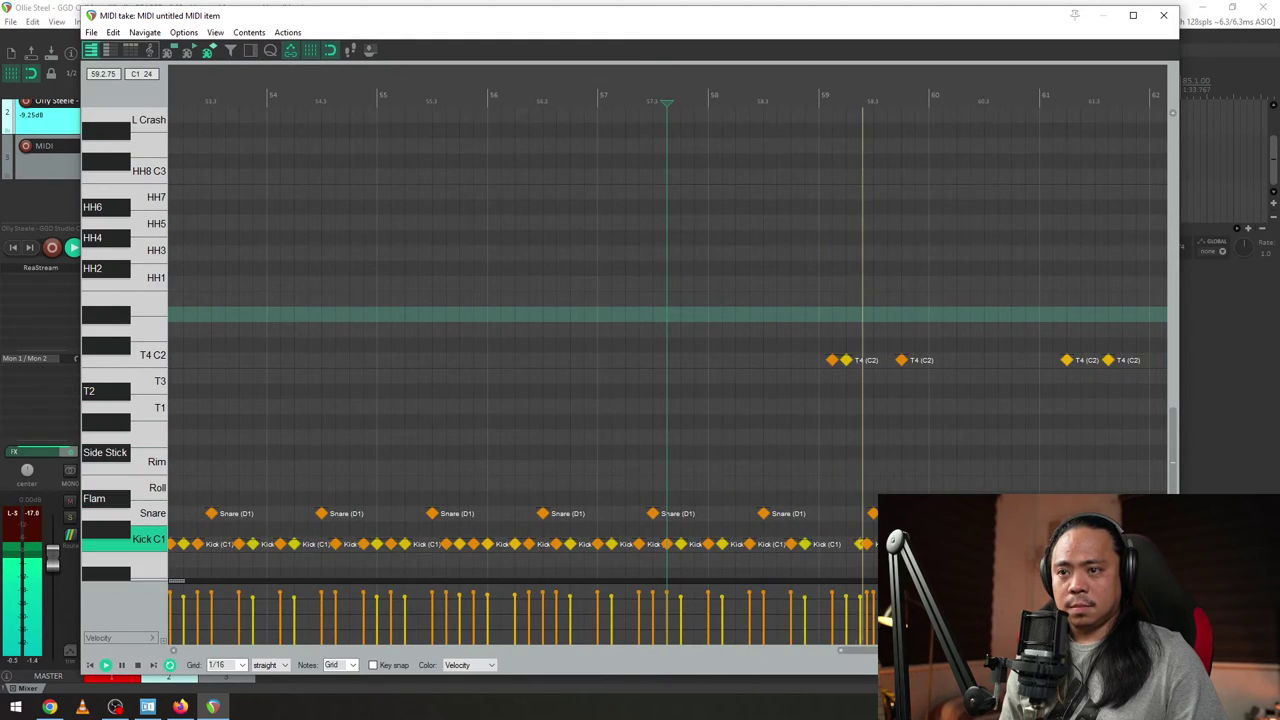
{"action": "key", "text": "space"}
{"action": "key", "text": "space"}
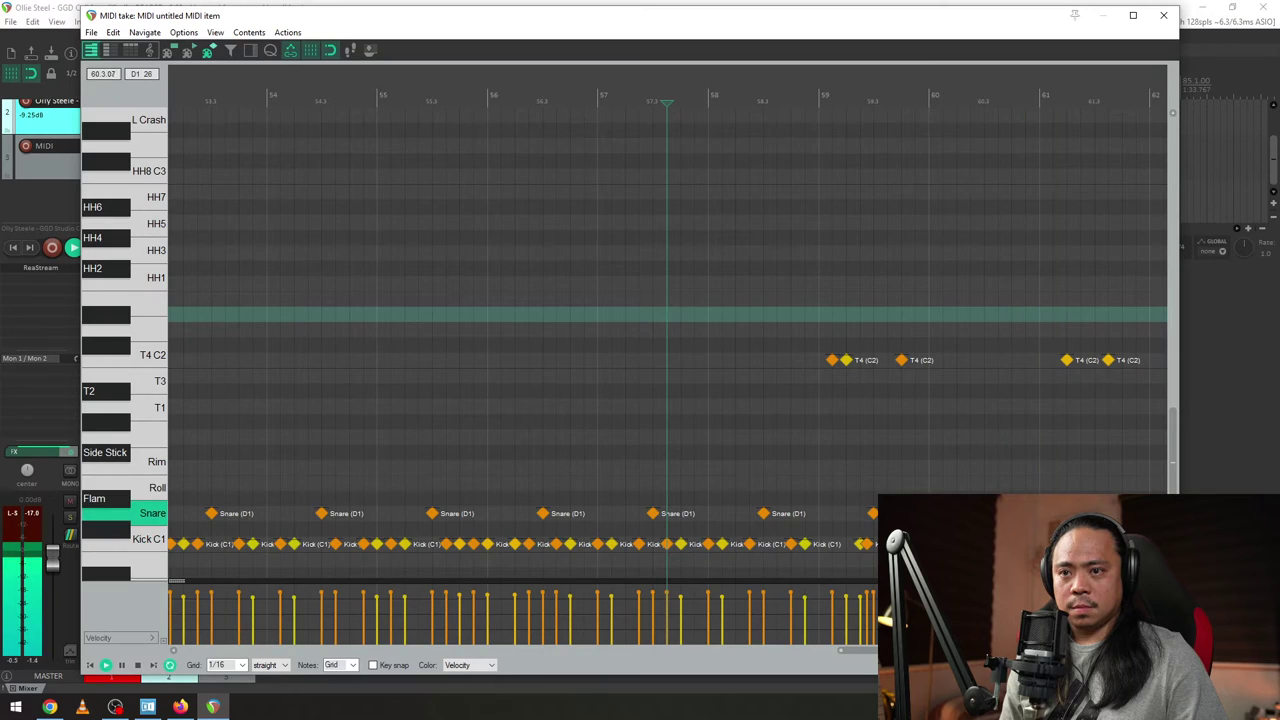
{"action": "key", "text": "space"}
- Add a snare at 60.3.50 with velocity 77 and play the part from 60.1.50 through measure 67
{"action": "left_click", "coordinate": [998, 513]}
{"action": "scroll", "coordinate": [998, 513], "scroll_direction": "up", "scroll_amount": 3}
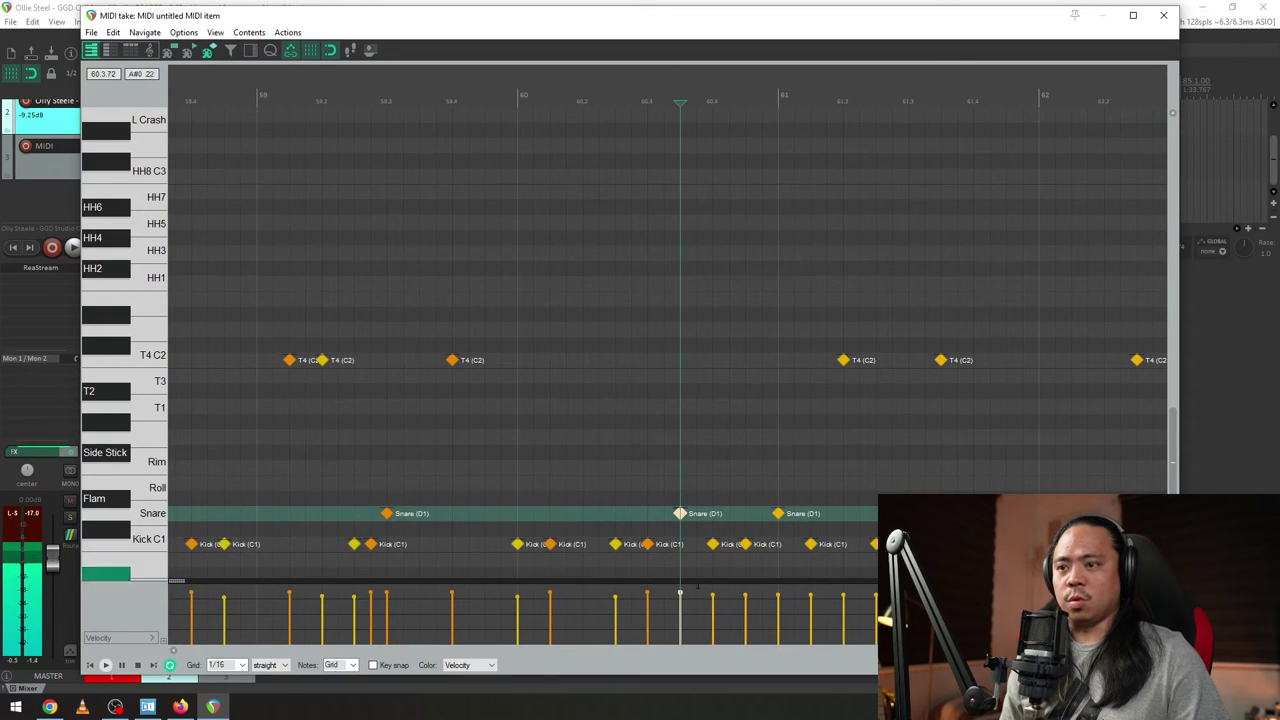
{"action": "left_click_drag", "start_coordinate": [678, 597], "coordinate": [679, 605]}
{"action": "left_click", "coordinate": [550, 484]}
{"action": "key", "text": "space"}
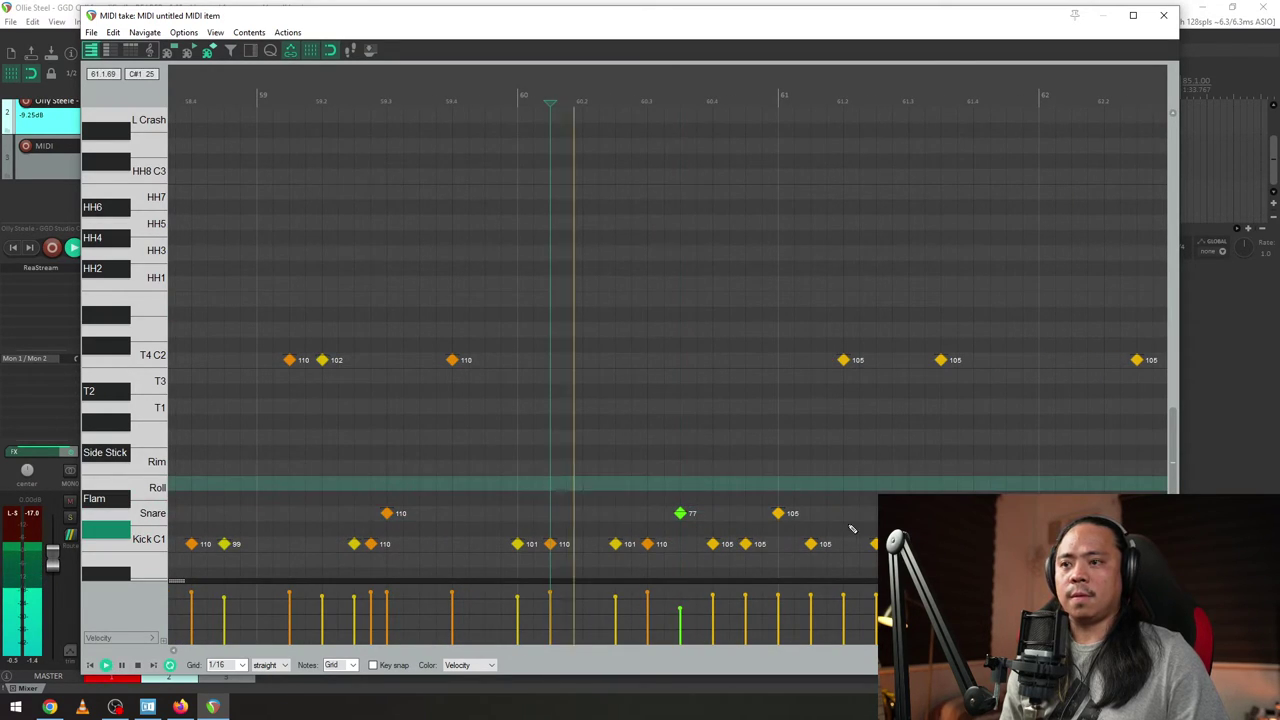
{"action": "scroll", "coordinate": [668, 360], "scroll_direction": "down", "scroll_amount": 3}
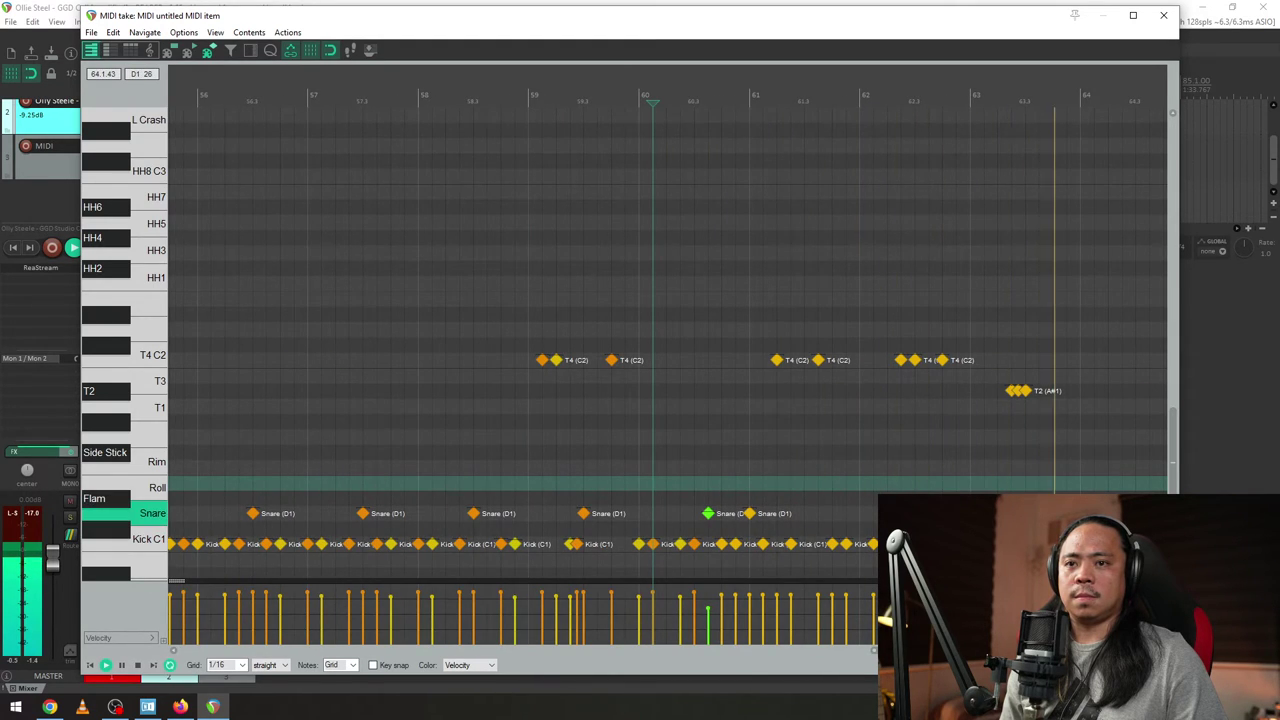
{"action": "scroll", "coordinate": [733, 540], "scroll_direction": "down", "scroll_amount": 2}
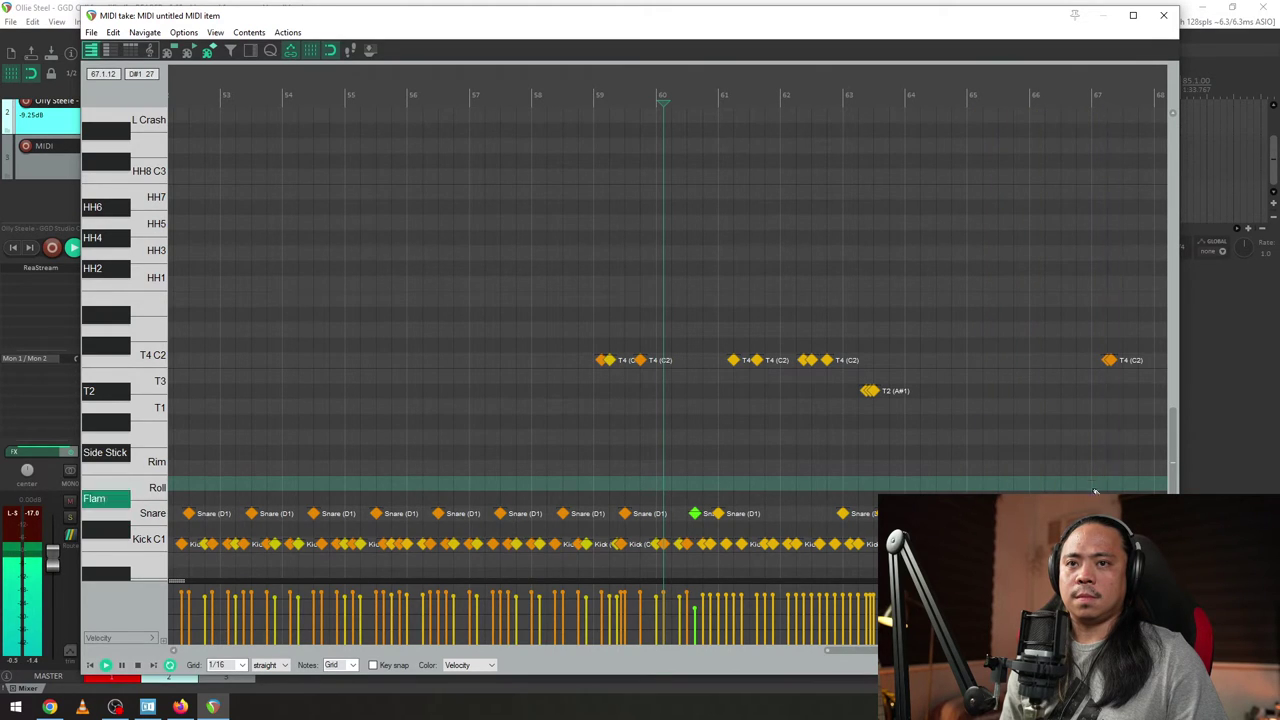
{"action": "scroll", "coordinate": [841, 465], "scroll_direction": "down", "scroll_amount": 4}
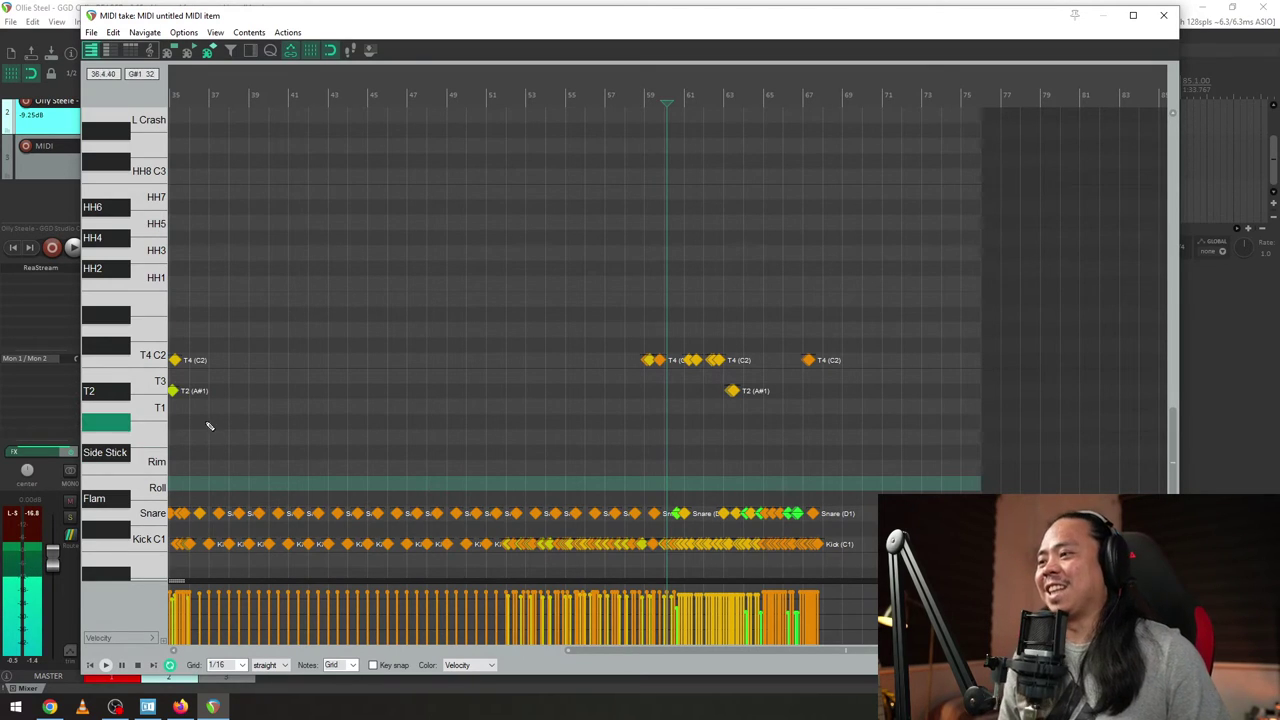
- Shift the MIDI editor window to uncover the track controls and play the whole part from measure 1
{"action": "key", "text": "space"}
{"action": "scroll", "coordinate": [454, 423], "scroll_direction": "up", "scroll_amount": 5}
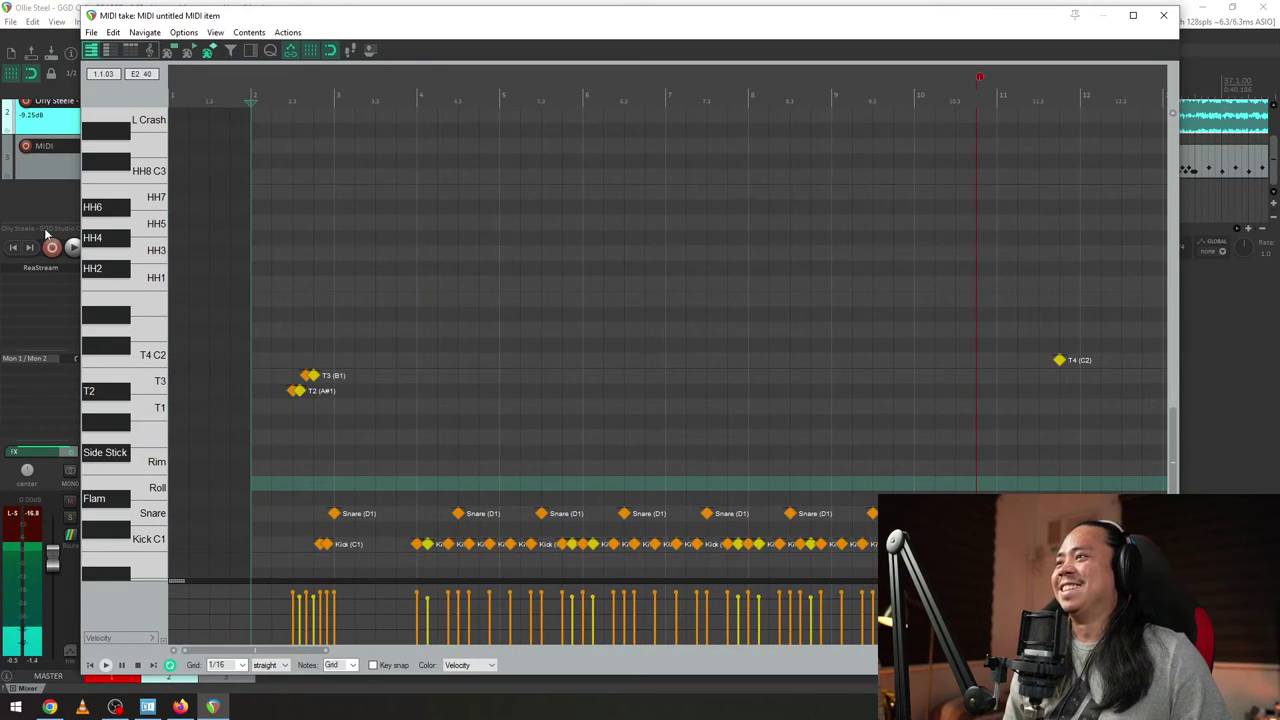
{"action": "left_click_drag", "start_coordinate": [250, 10], "coordinate": [312, 14]}
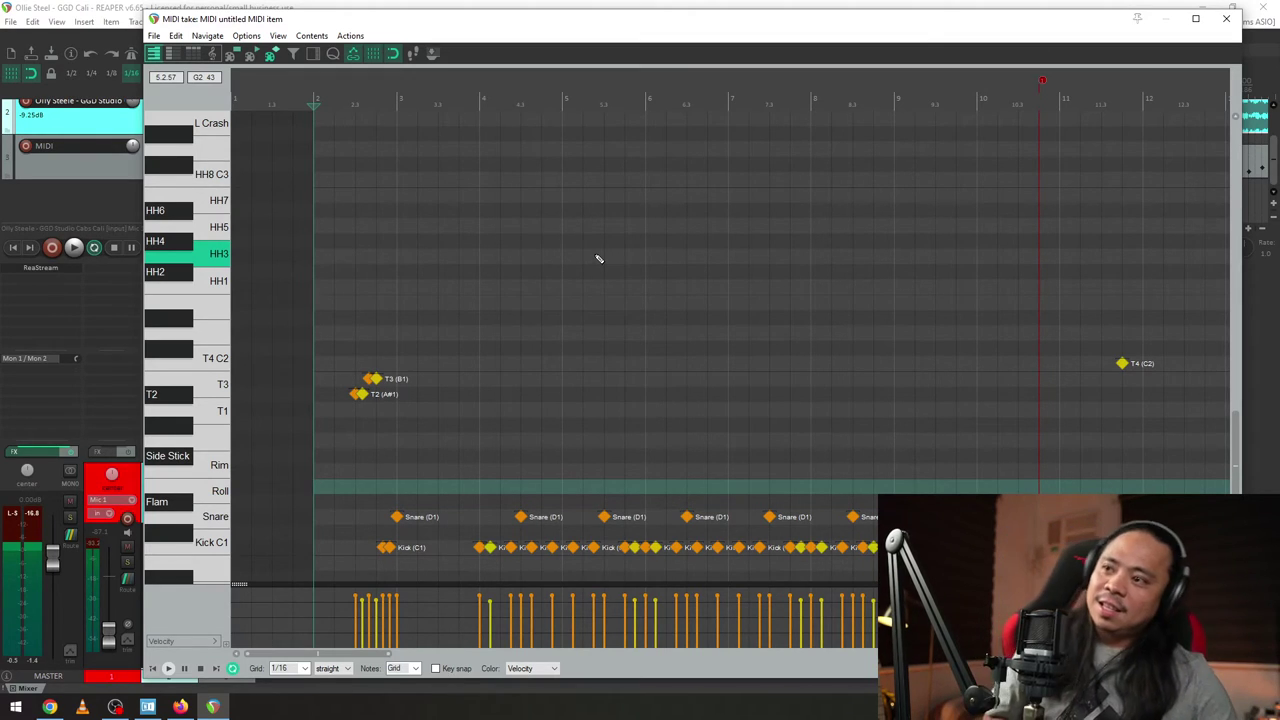
{"action": "left_click", "coordinate": [281, 100]}
{"action": "key", "text": "space"}
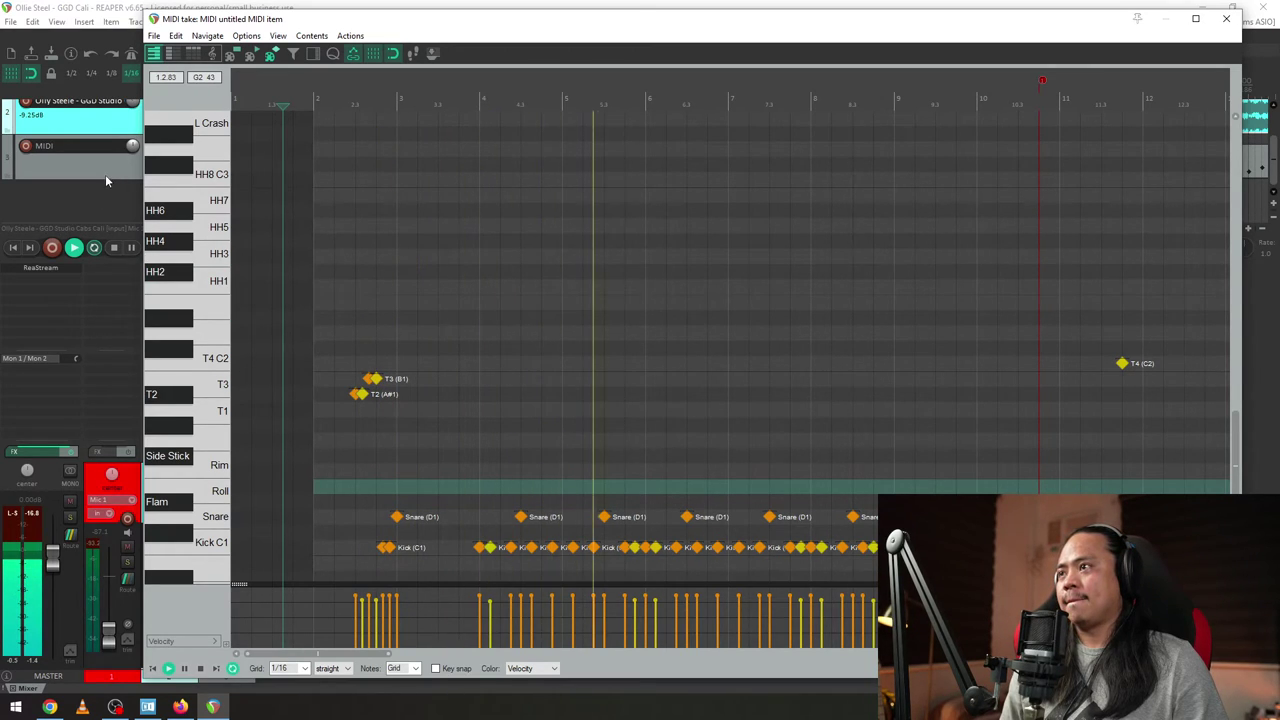
- Set the volume of track 2 to -8.15 dB while following the playback
{"action": "left_click", "coordinate": [132, 146]}
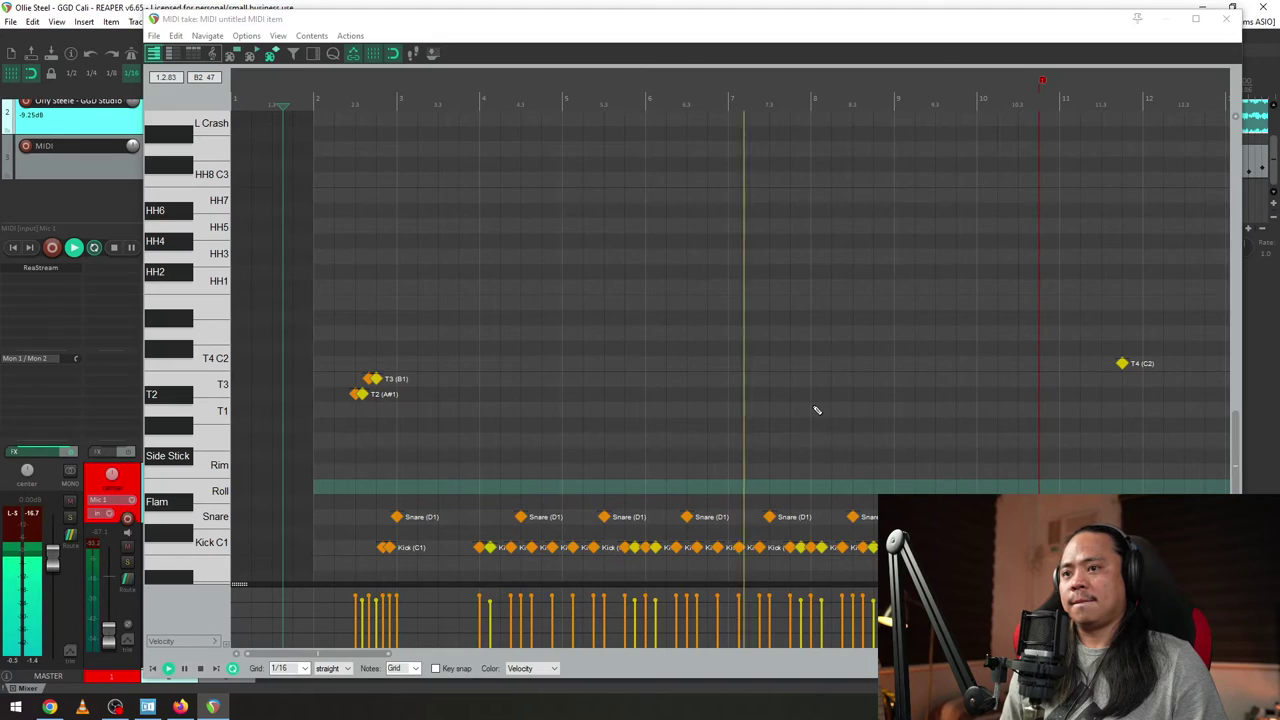
{"action": "left_click_drag", "start_coordinate": [133, 106], "coordinate": [133, 102]}
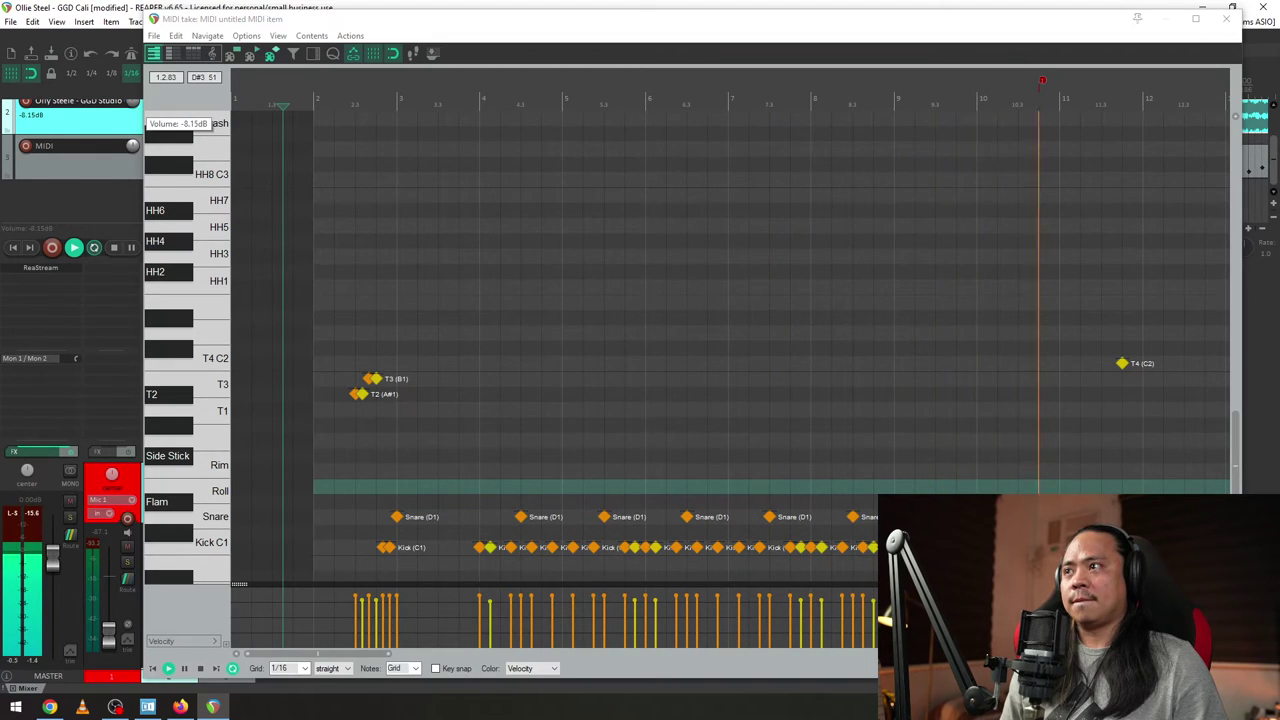
{"action": "scroll", "coordinate": [817, 409], "scroll_direction": "down", "scroll_amount": 4}
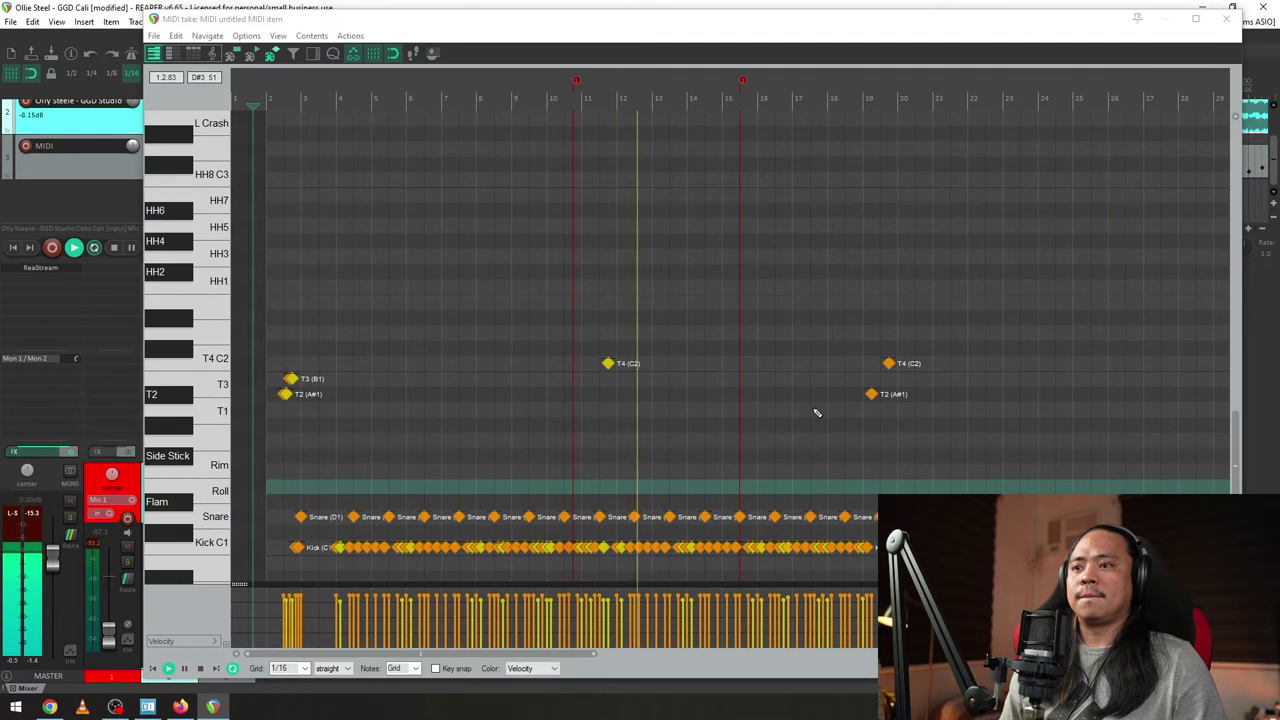
{"action": "scroll", "coordinate": [816, 412], "scroll_direction": "up", "scroll_amount": 3}
{"action": "left_click_drag", "start_coordinate": [1156, 80], "coordinate": [604, 110]}
- Remove markers 1 and 2 from the arrangement, moving the MIDI editor window out of the way and back
{"action": "left_click_drag", "start_coordinate": [733, 37], "coordinate": [736, 244]}
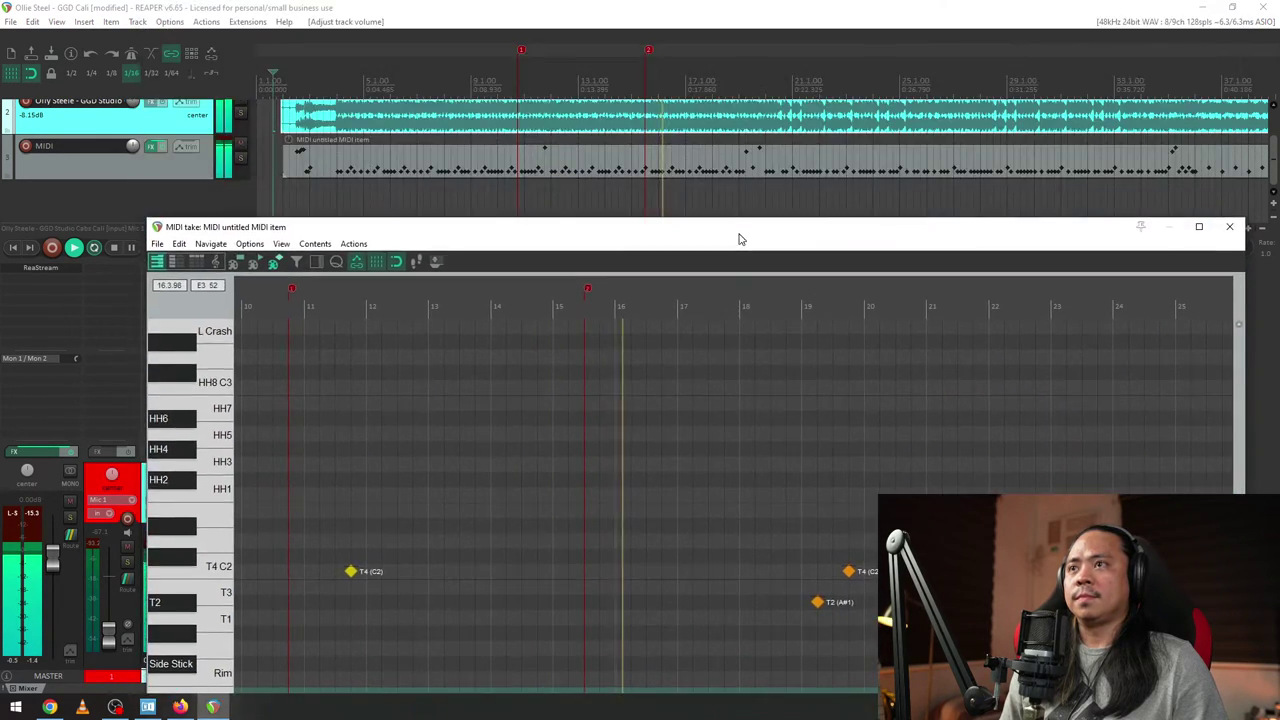
{"action": "right_click", "coordinate": [648, 49]}
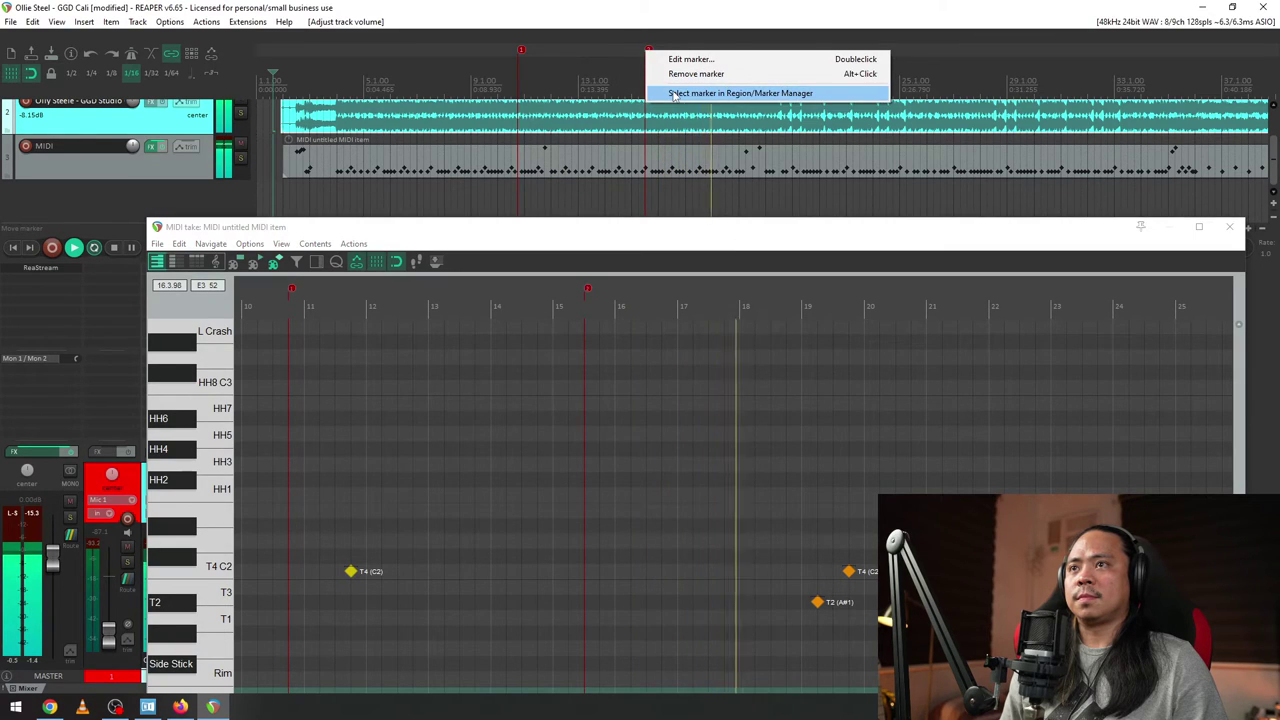
{"action": "left_click", "coordinate": [690, 74]}
{"action": "right_click", "coordinate": [521, 50]}
{"action": "left_click", "coordinate": [546, 74]}
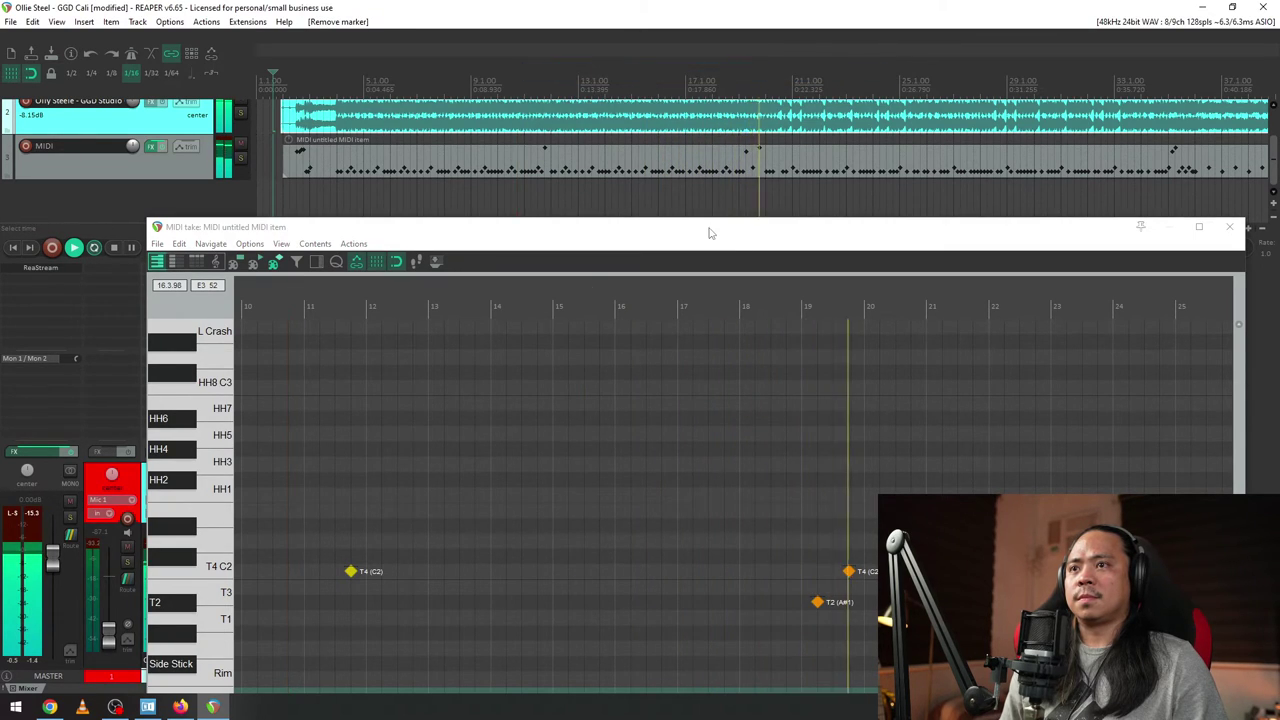
{"action": "left_click_drag", "start_coordinate": [708, 228], "coordinate": [686, 14]}
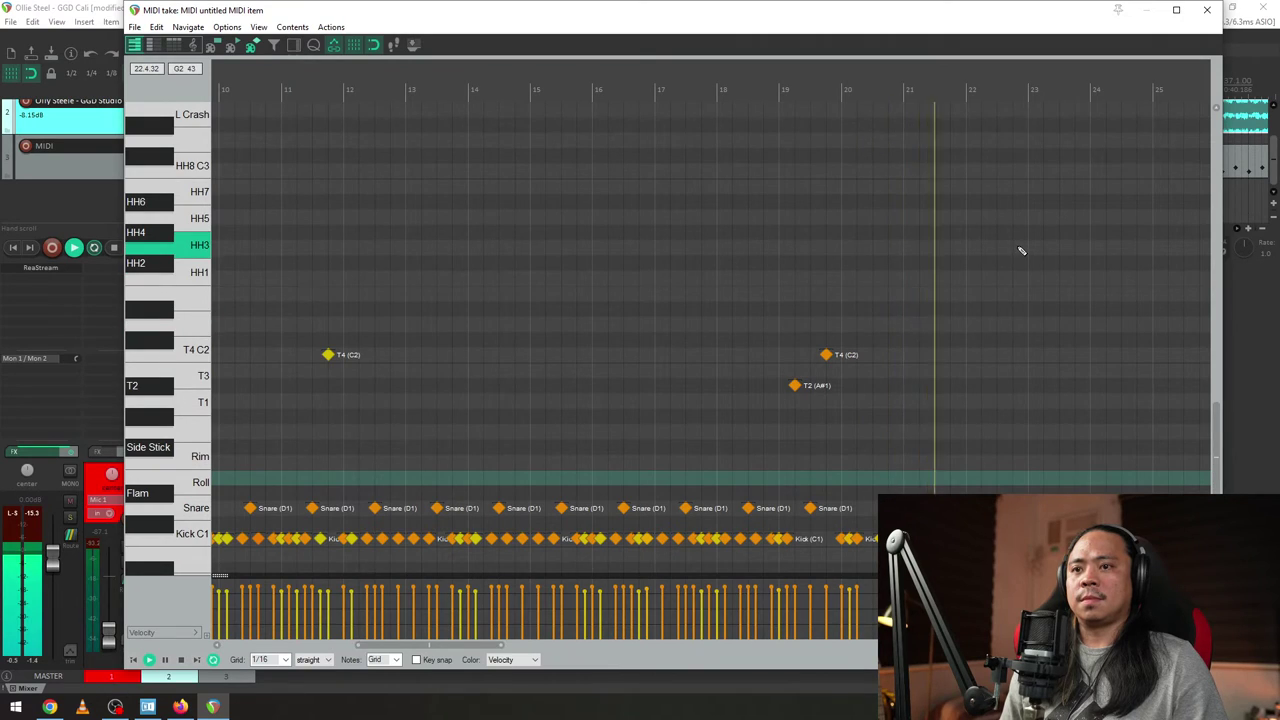
- Follow the playback of the drum part from measure 21 to measure 50, checking the notes against the reference
{"action": "scroll", "coordinate": [1020, 249], "scroll_direction": "up", "scroll_amount": 3}
{"action": "scroll", "coordinate": [822, 317], "scroll_direction": "down", "scroll_amount": 3}
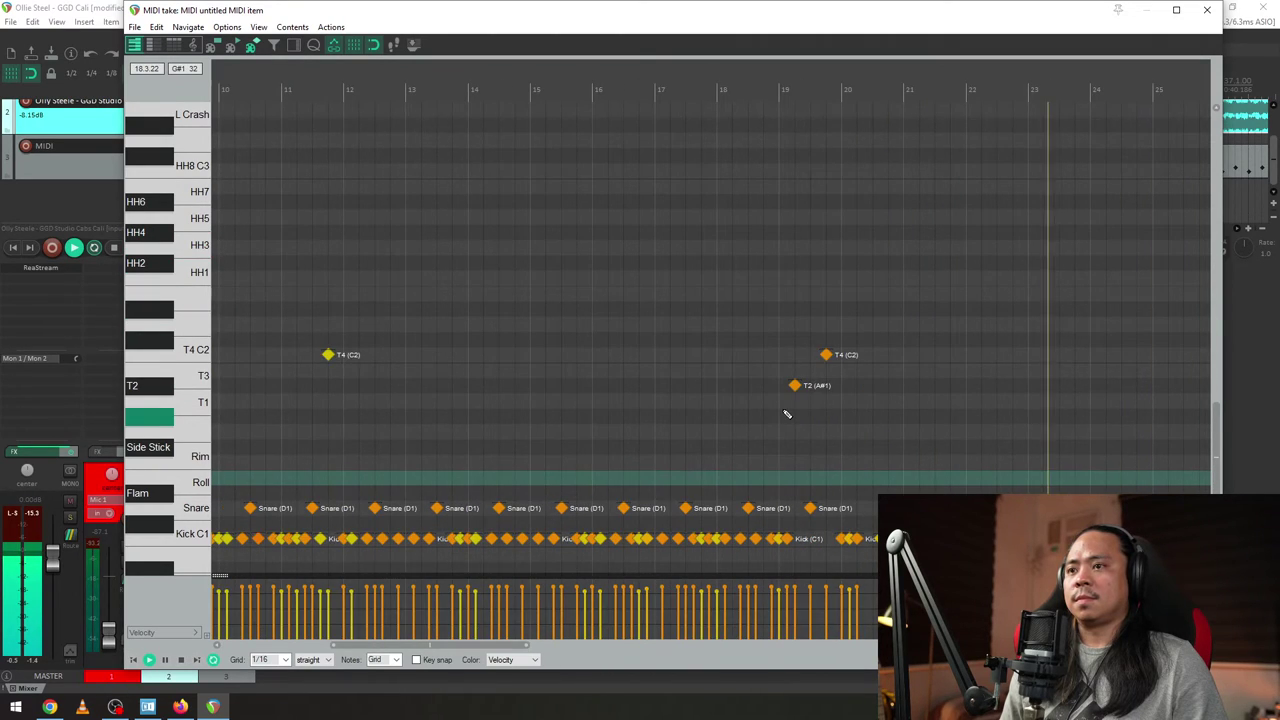
{"action": "left_click_drag", "start_coordinate": [1074, 123], "coordinate": [509, 89]}
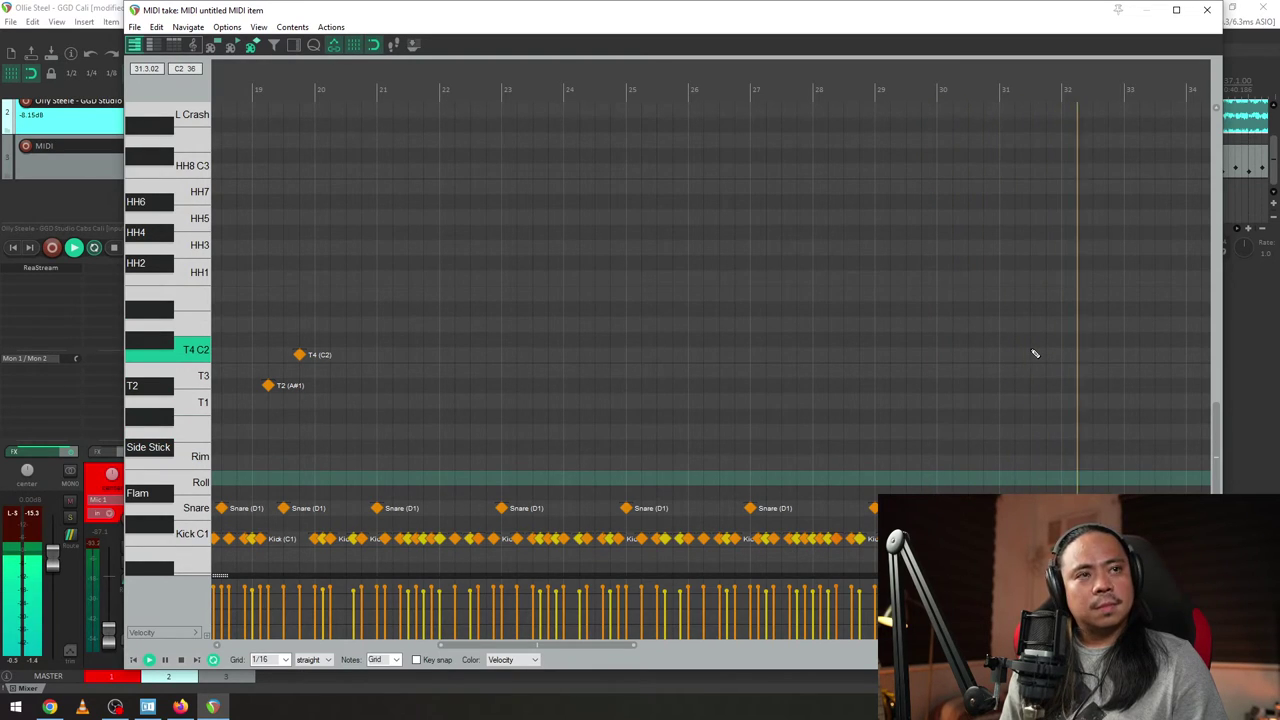
{"action": "left_click_drag", "start_coordinate": [1066, 87], "coordinate": [481, 87]}
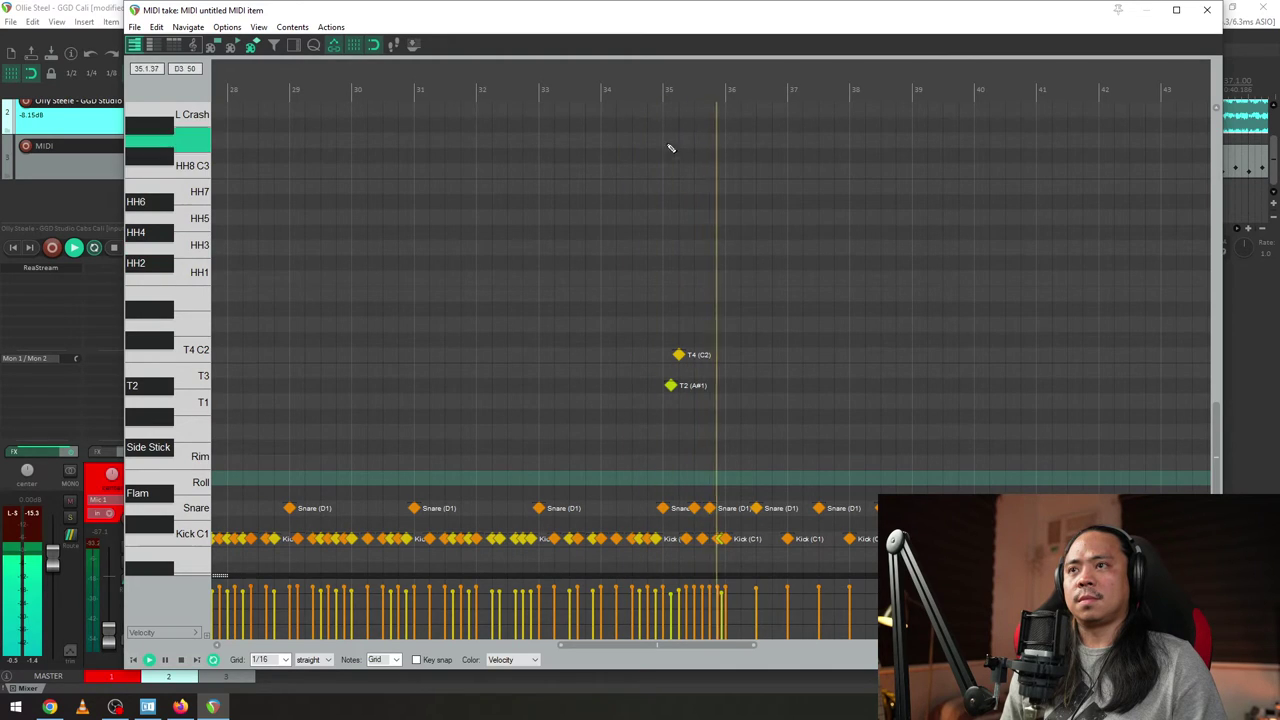
{"action": "left_click", "coordinate": [621, 88]}
{"action": "scroll", "coordinate": [683, 254], "scroll_direction": "up", "scroll_amount": 4}
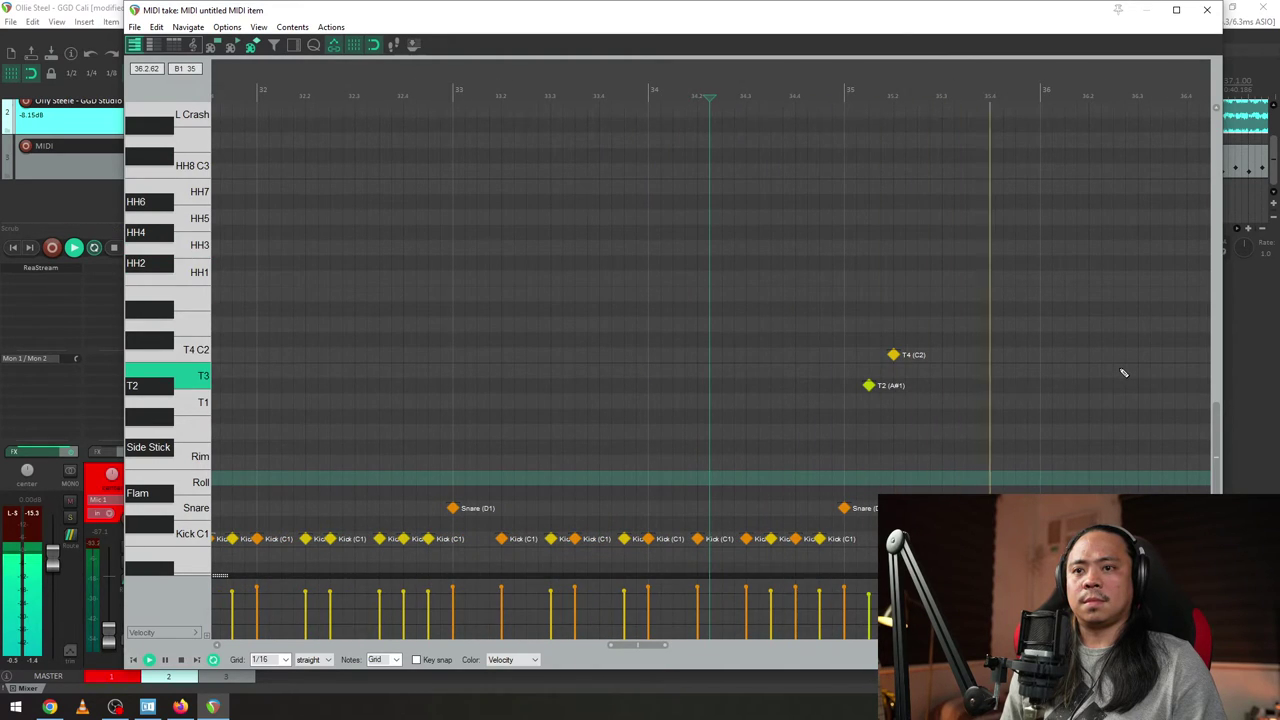
{"action": "scroll", "coordinate": [1123, 373], "scroll_direction": "down", "scroll_amount": 8}
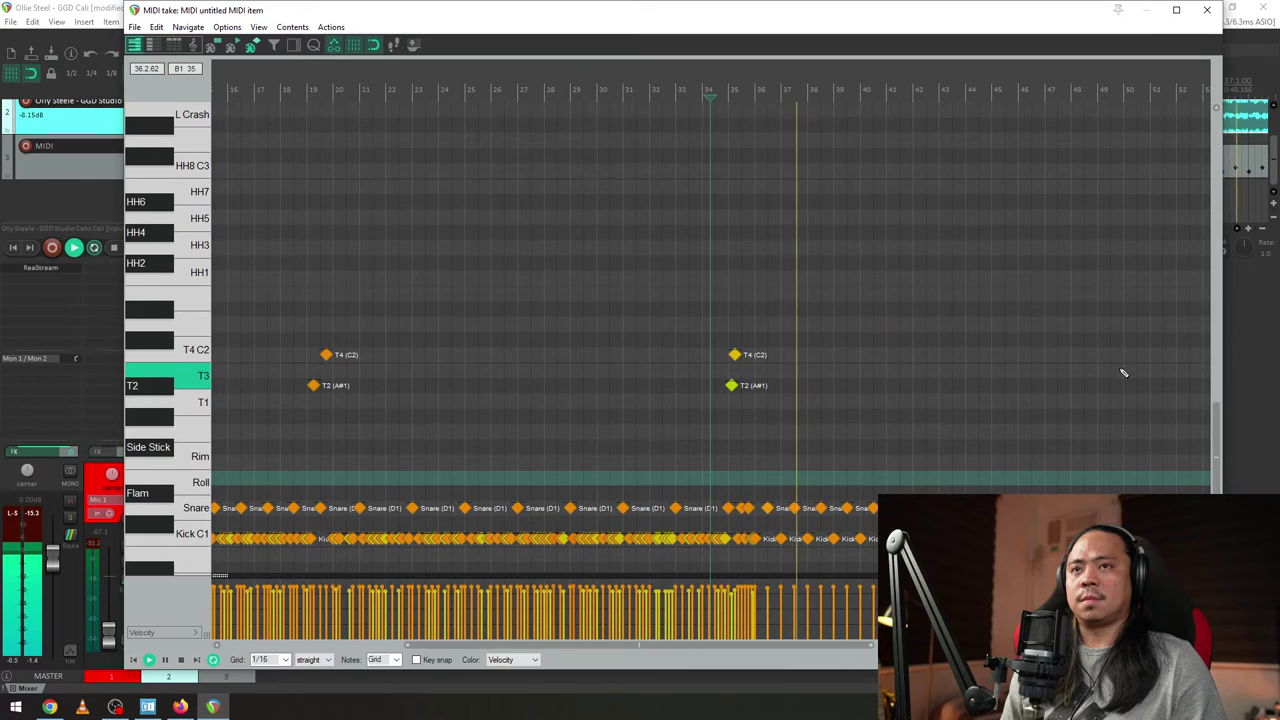
{"action": "left_click_drag", "start_coordinate": [1149, 75], "coordinate": [757, 100]}
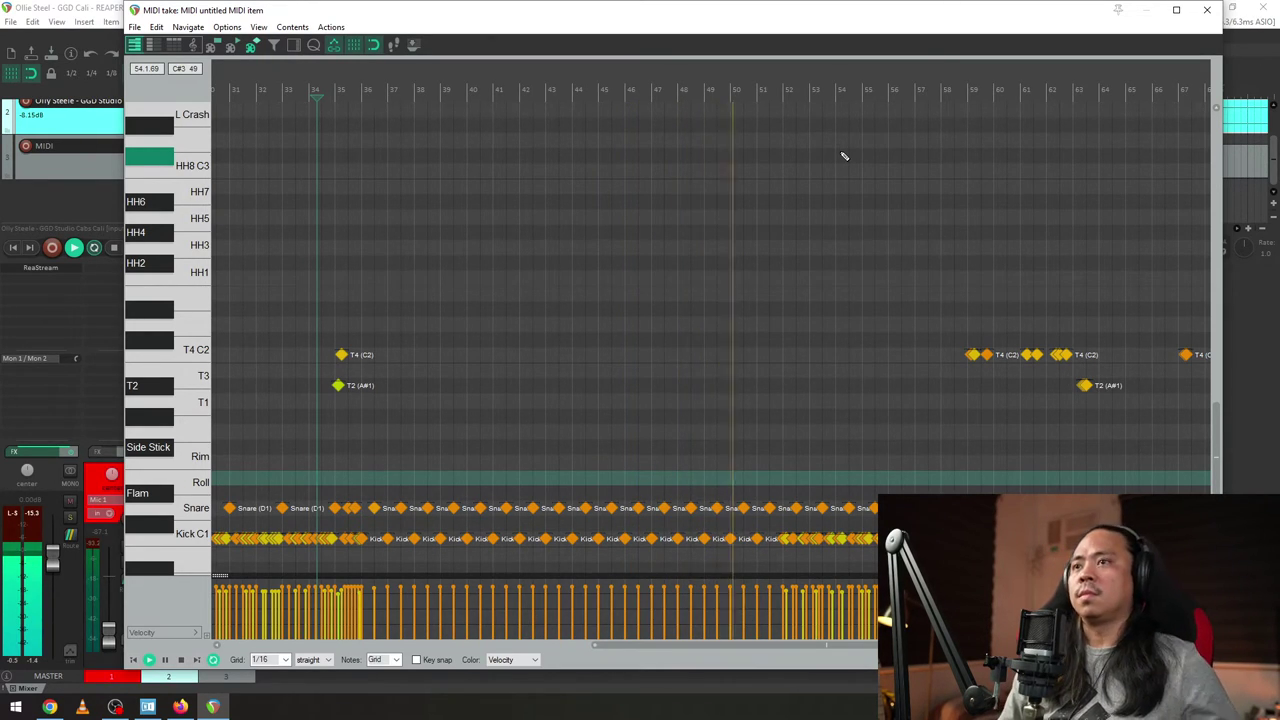
- Undo the last edit of the snare near measure 34 and follow the playback through the tom and snare fills up to measure 64
{"action": "key", "text": "ctrl+z"}
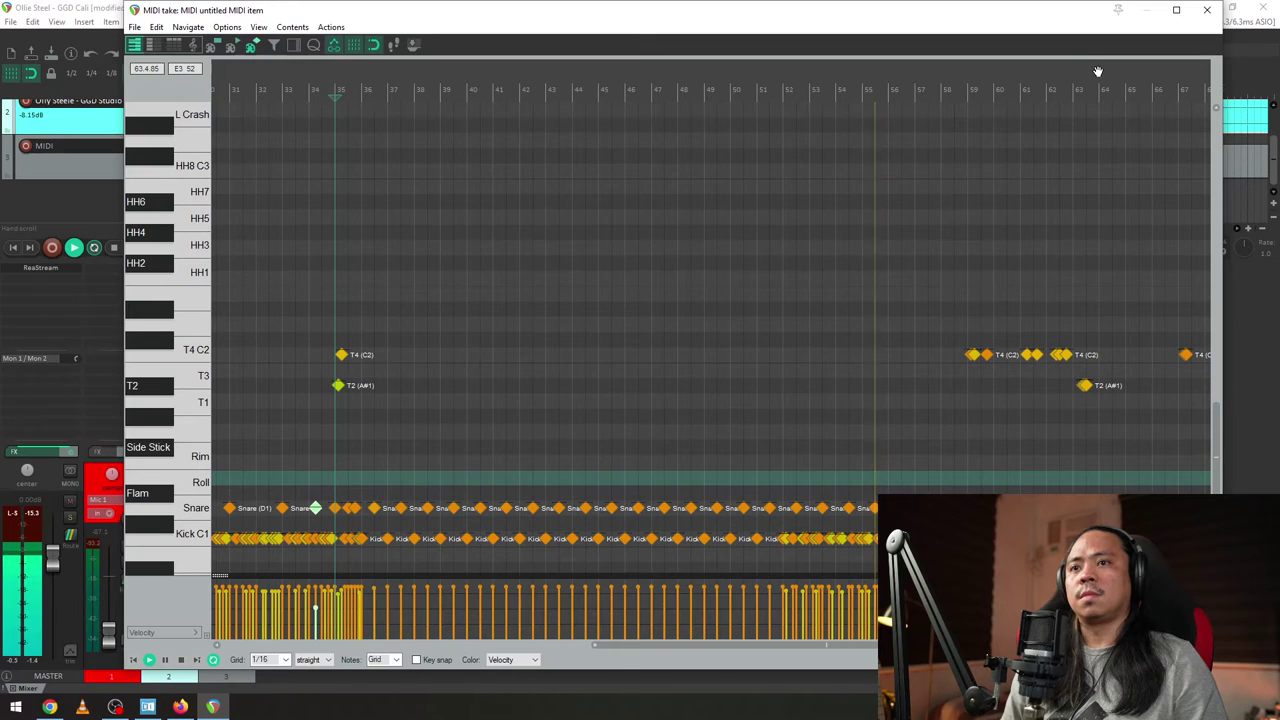
{"action": "scroll", "coordinate": [1016, 174], "scroll_direction": "up", "scroll_amount": 3}
{"action": "scroll", "coordinate": [1016, 175], "scroll_direction": "down", "scroll_amount": 3}
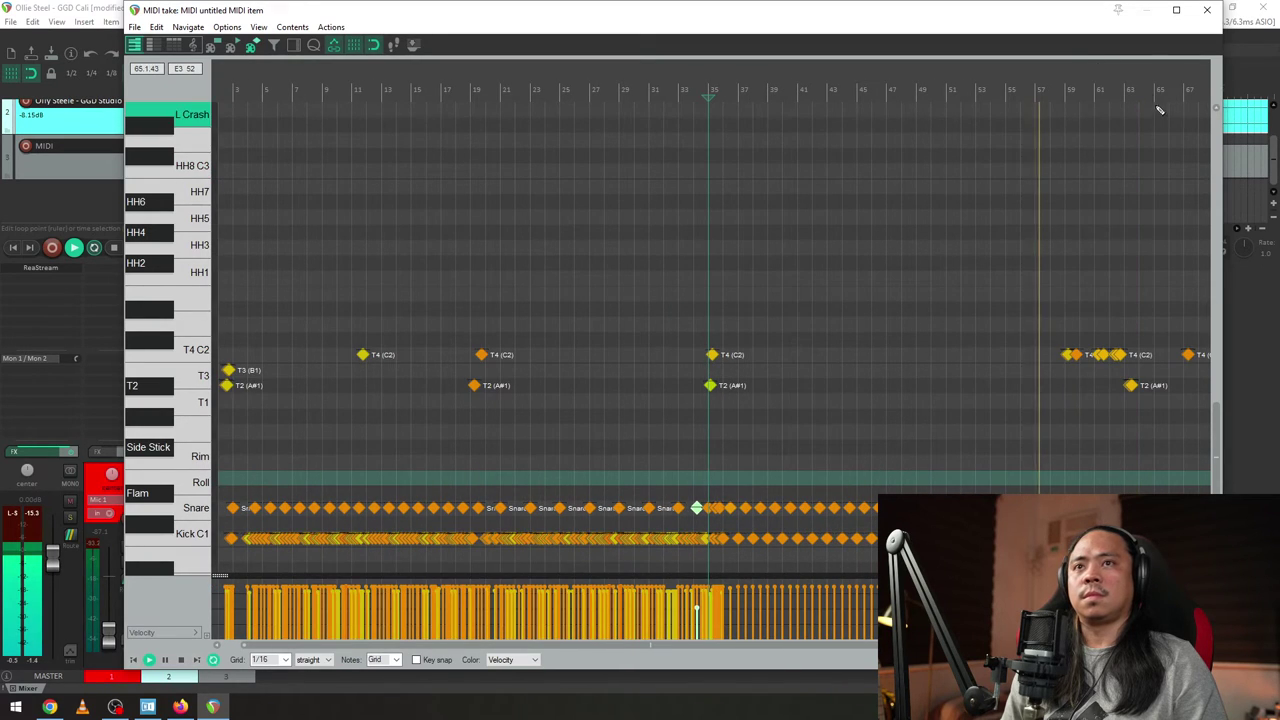
{"action": "scroll", "coordinate": [1025, 100], "scroll_direction": "up", "scroll_amount": 4}
{"action": "scroll", "coordinate": [1029, 112], "scroll_direction": "up", "scroll_amount": 3}
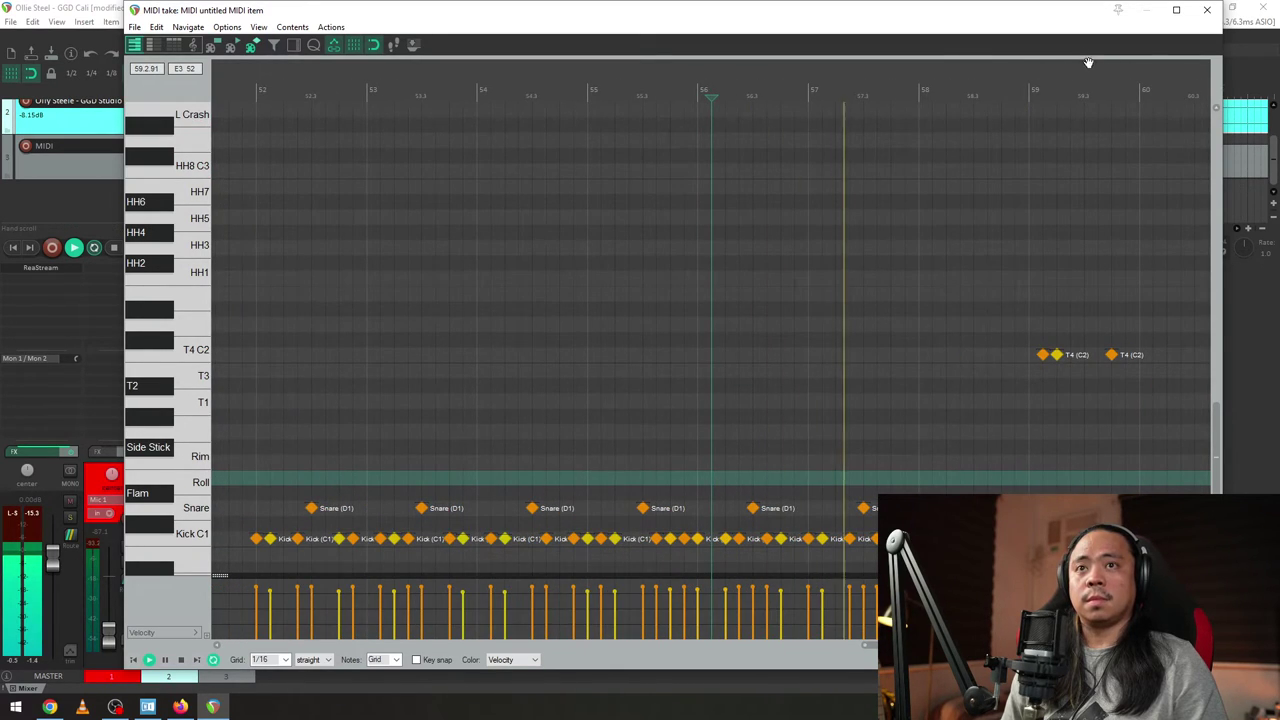
{"action": "scroll", "coordinate": [840, 97], "scroll_direction": "right", "scroll_amount": 2}
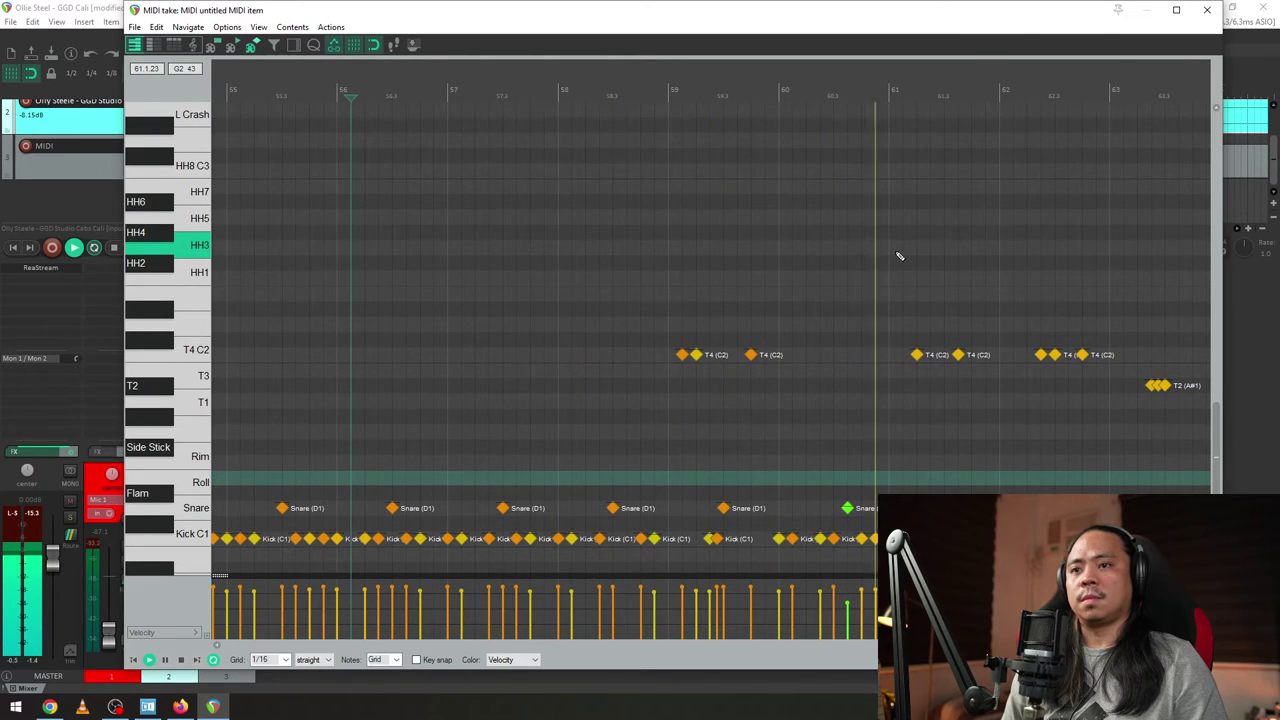
{"action": "scroll", "coordinate": [893, 341], "scroll_direction": "up", "scroll_amount": 2}
{"action": "scroll", "coordinate": [893, 341], "scroll_direction": "up", "scroll_amount": 1}
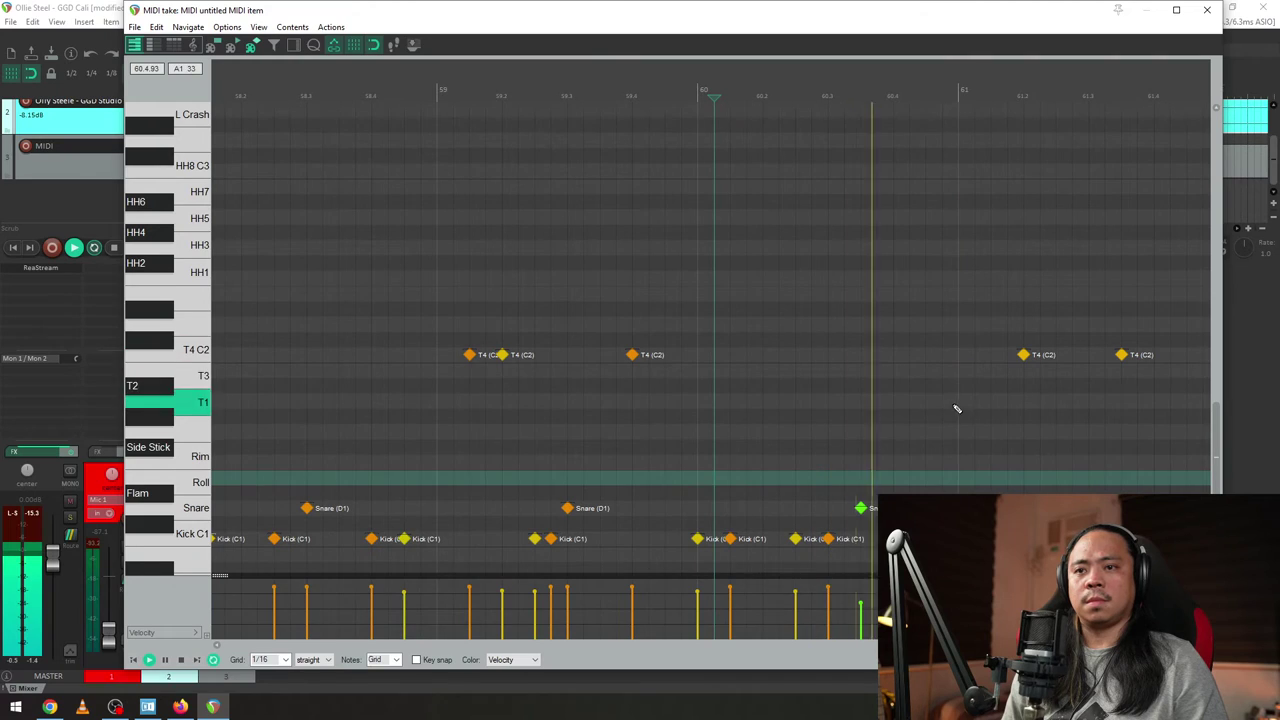
{"action": "scroll", "coordinate": [986, 486], "scroll_direction": "down", "scroll_amount": 3}
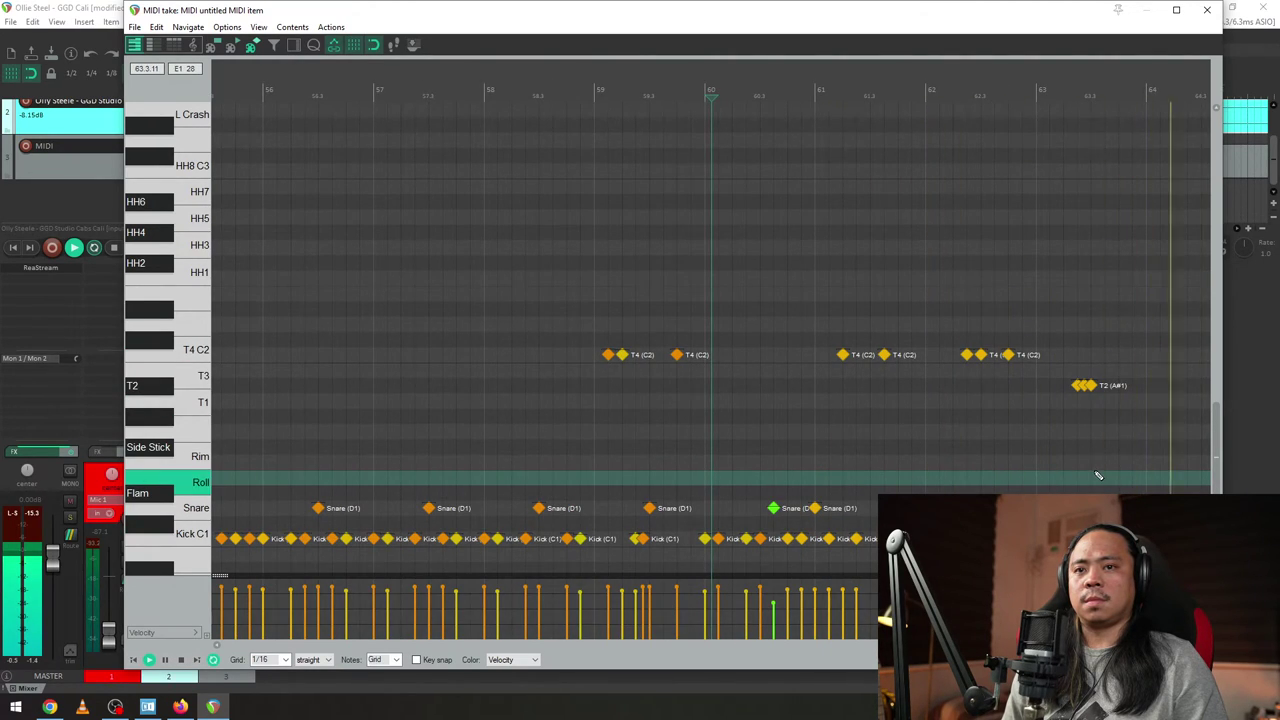
{"action": "scroll", "coordinate": [1097, 476], "scroll_direction": "down", "scroll_amount": 1}
{"action": "scroll", "coordinate": [1097, 476], "scroll_direction": "down", "scroll_amount": 1}
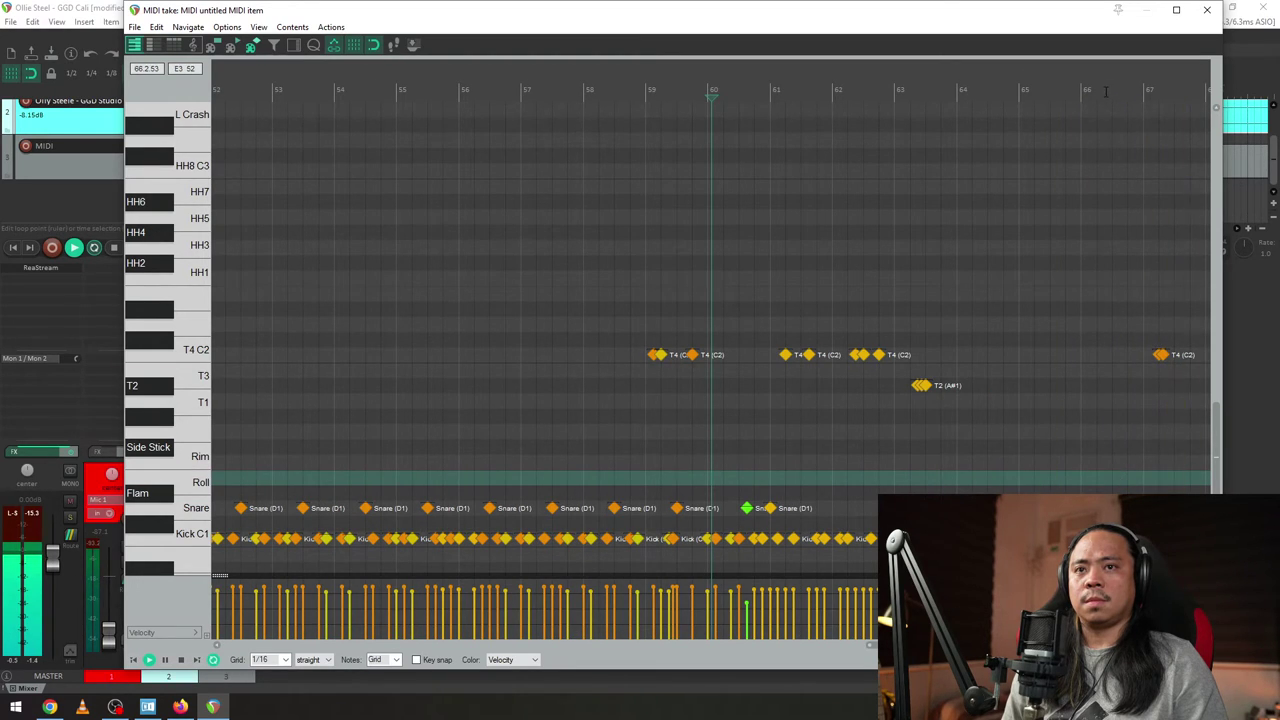
- Replay the ending from measure 64 and again from around 66.3.75 to check the snare ghost notes and toms
{"action": "left_click", "coordinate": [968, 276]}
{"action": "scroll", "coordinate": [938, 268], "scroll_direction": "down", "scroll_amount": 4}
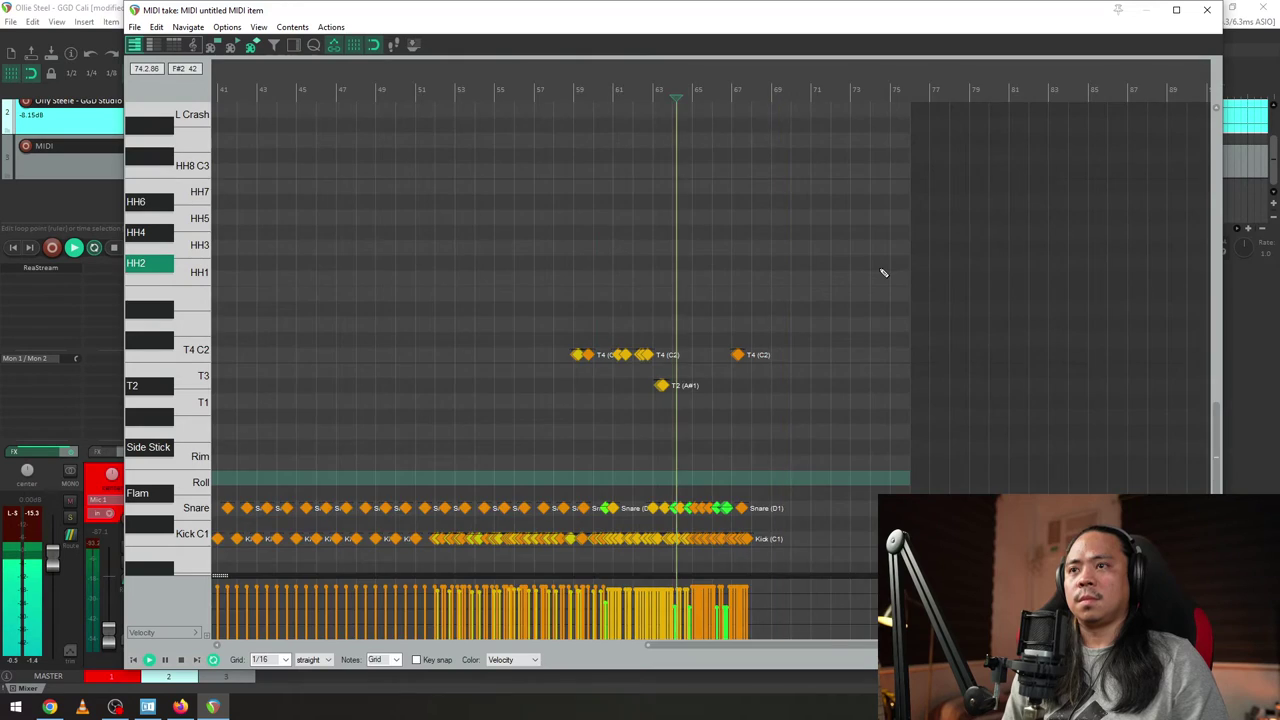
{"action": "scroll", "coordinate": [883, 273], "scroll_direction": "up", "scroll_amount": 3}
{"action": "scroll", "coordinate": [880, 200], "scroll_direction": "up", "scroll_amount": 3}
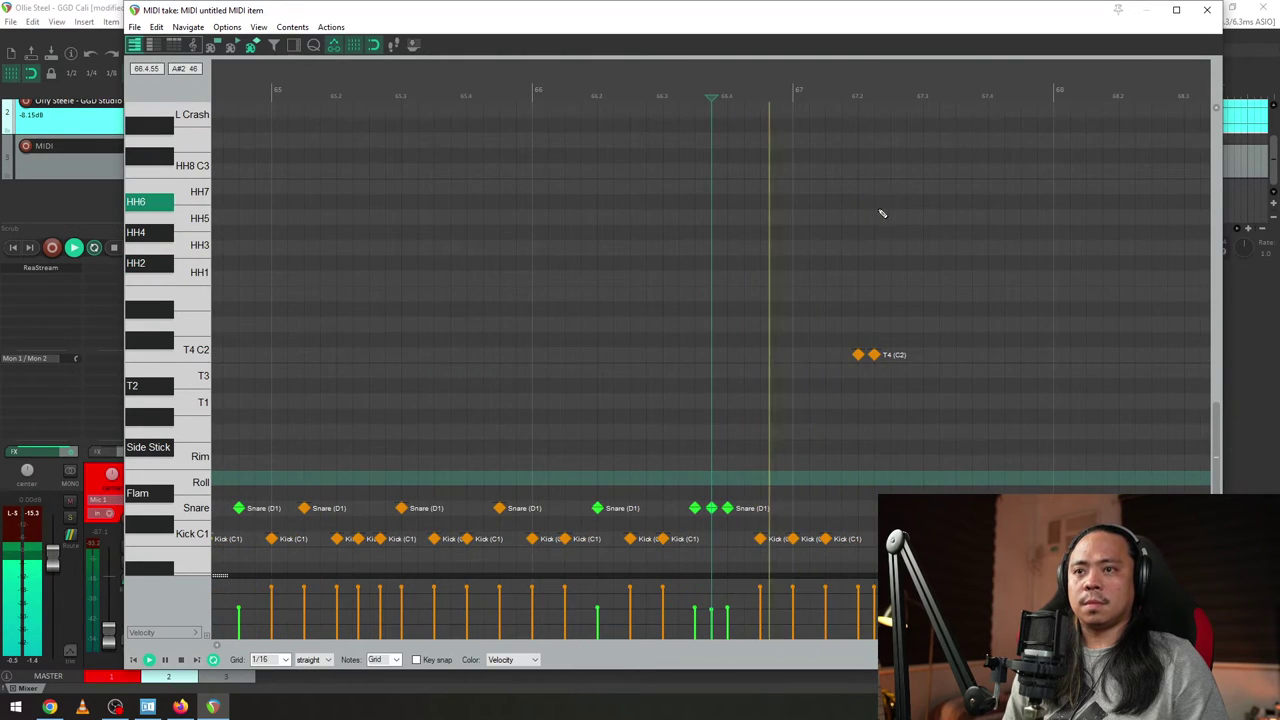
{"action": "key", "text": "space"}
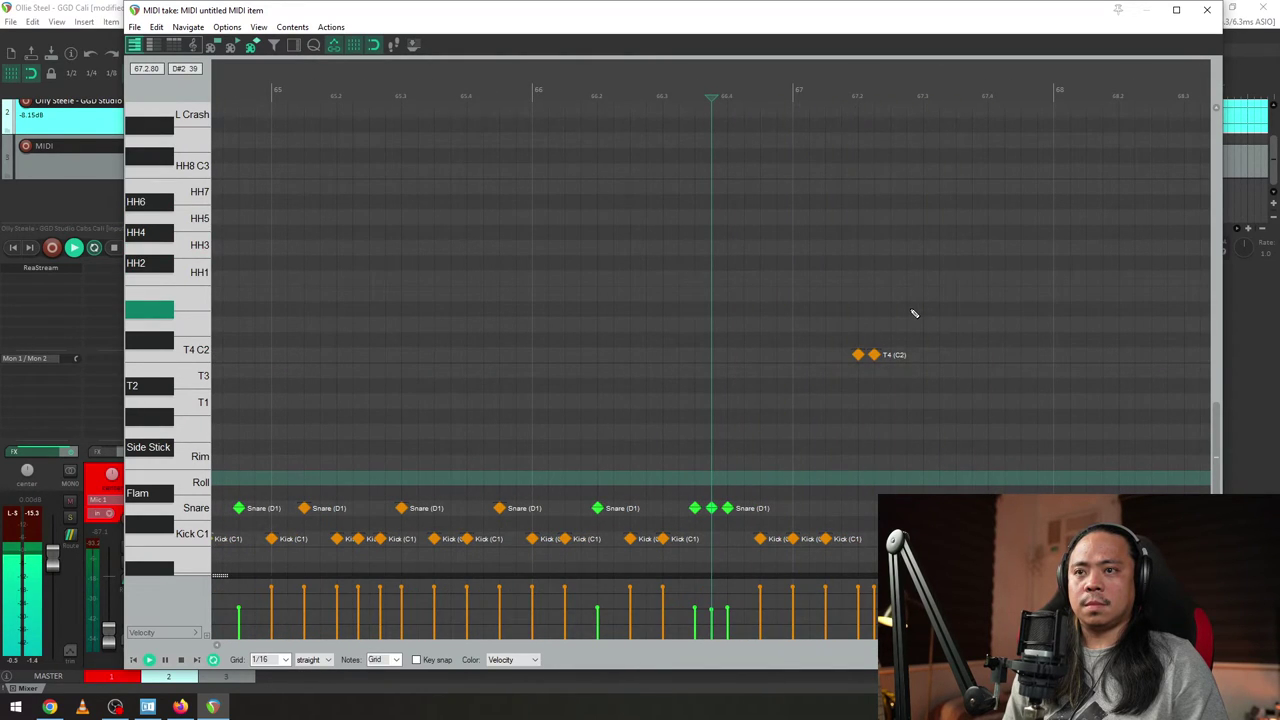
{"action": "key", "text": "space"}
{"action": "key", "text": "space"}
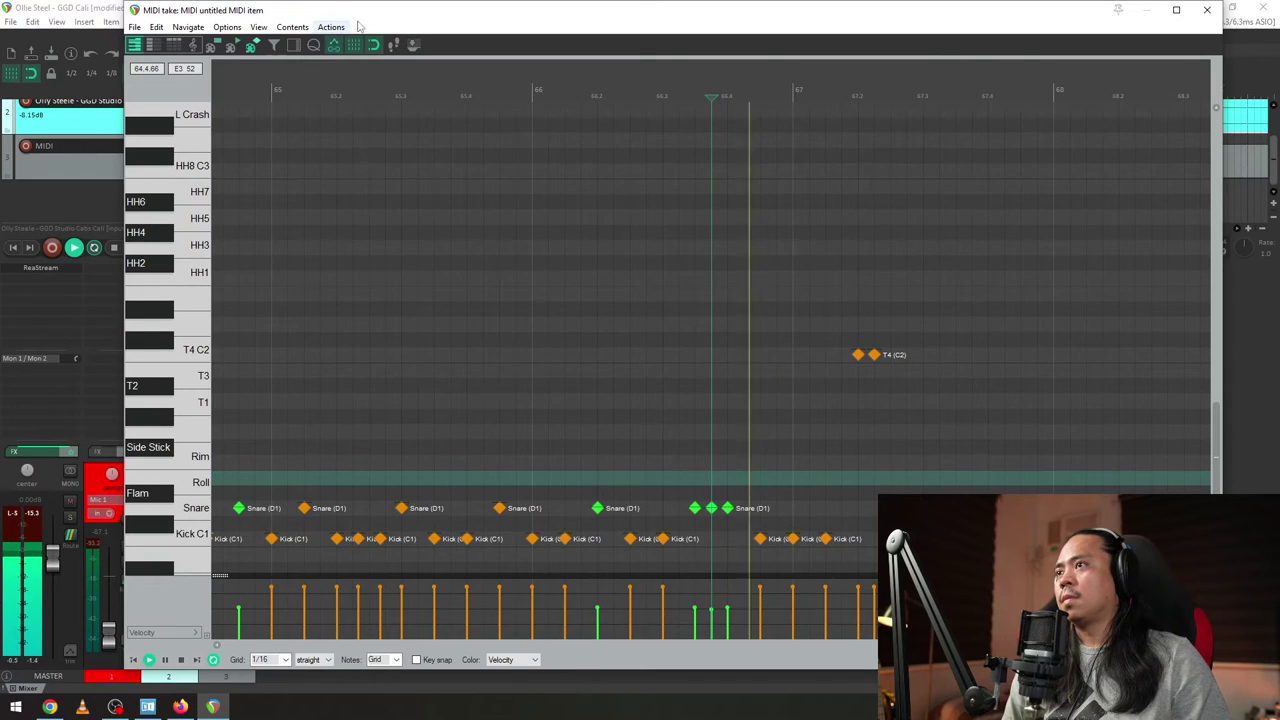
- Move the MIDI editor off the track controls, reset track 2 to 0.00 dB and lower the MIDI track to -27.7 dB, playing from 65.3.00
{"action": "left_click_drag", "start_coordinate": [352, 11], "coordinate": [555, 14]}
{"action": "key", "text": "space"}
{"action": "key", "text": "space"}
{"action": "key", "text": "space"}
{"action": "double_click", "coordinate": [141, 112]}
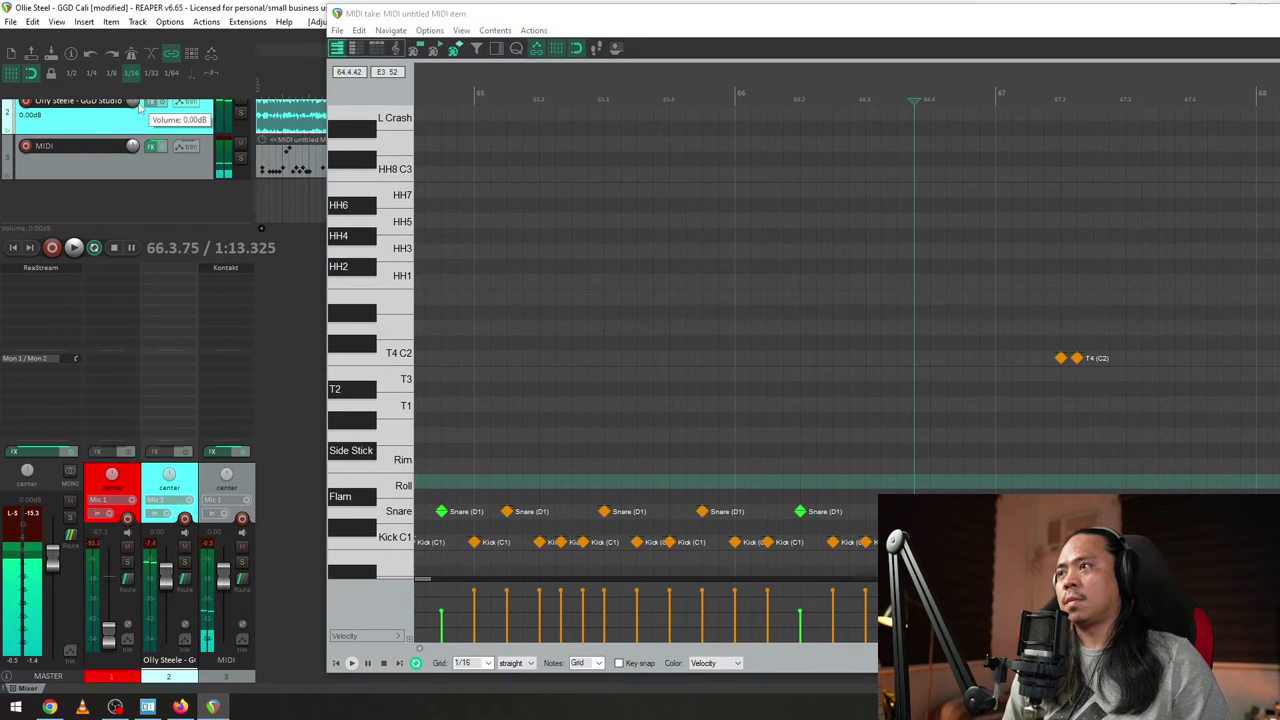
{"action": "left_click_drag", "start_coordinate": [133, 148], "coordinate": [133, 180]}
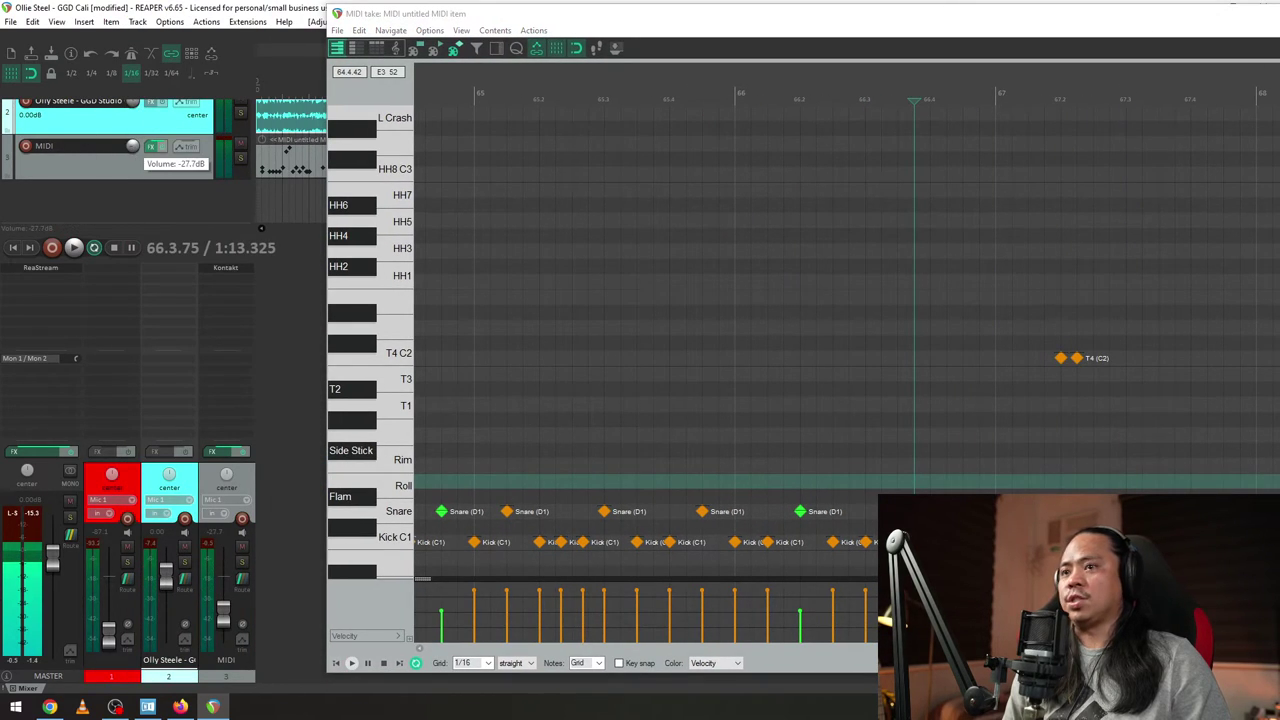
{"action": "left_click", "coordinate": [632, 72]}
{"action": "key", "text": "space"}
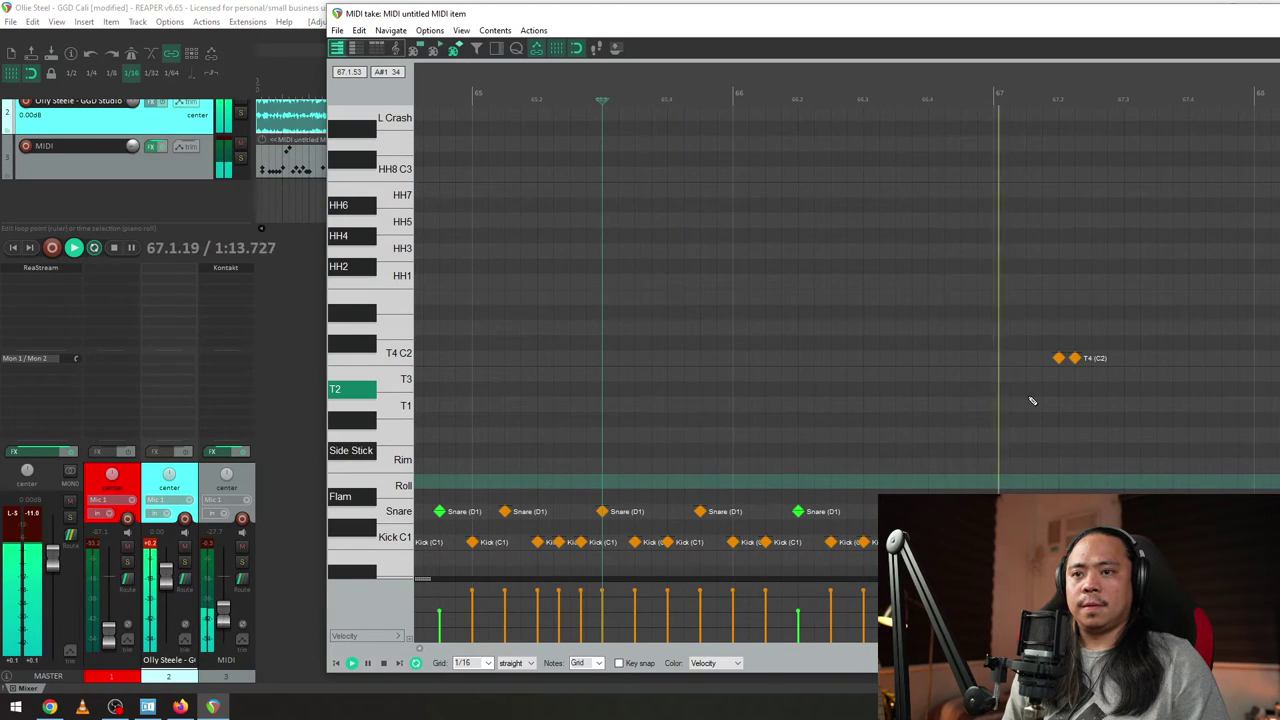
- Lower the MIDI track's volume further and replay the passage from 65.3.00 through measure 67 to hear the reference
{"action": "key", "text": "space"}
{"action": "key", "text": "space"}
{"action": "key", "text": "space"}
{"action": "key", "text": "space"}
{"action": "left_click_drag", "start_coordinate": [132, 146], "coordinate": [127, 150]}
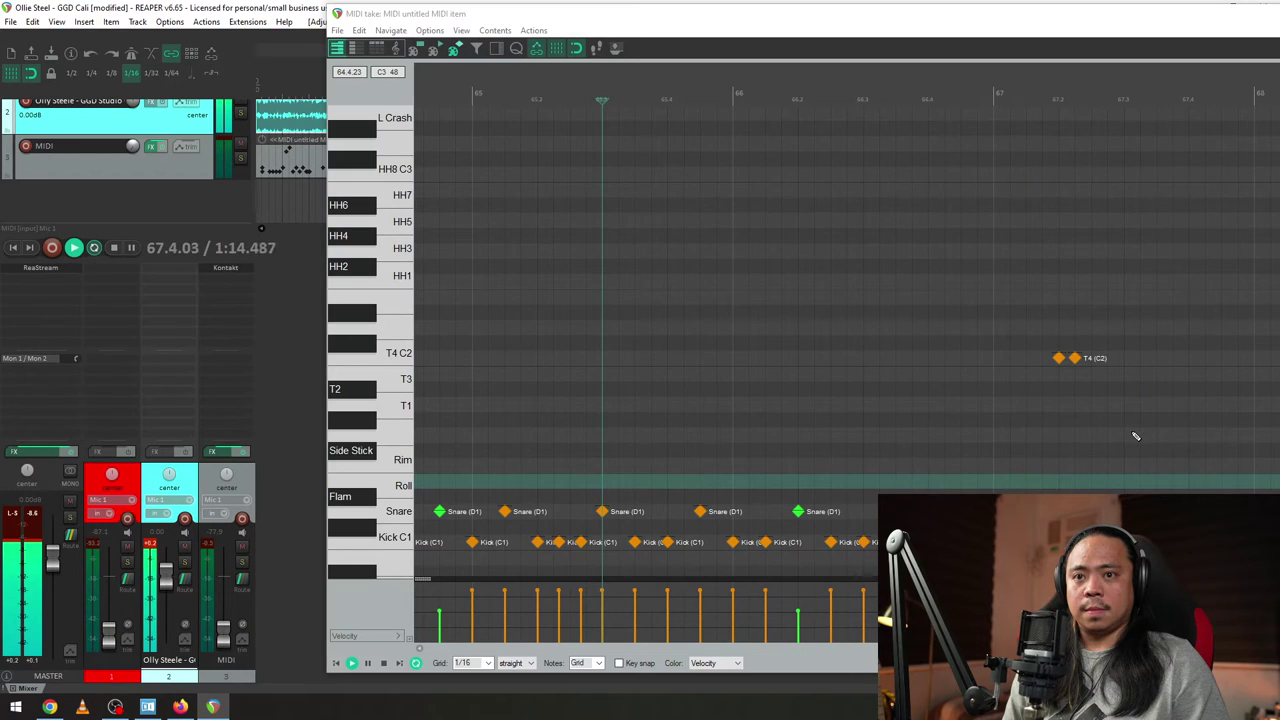
{"action": "key", "text": "space"}
{"action": "key", "text": "space"}
{"action": "left_click_drag", "start_coordinate": [1180, 80], "coordinate": [862, 80]}
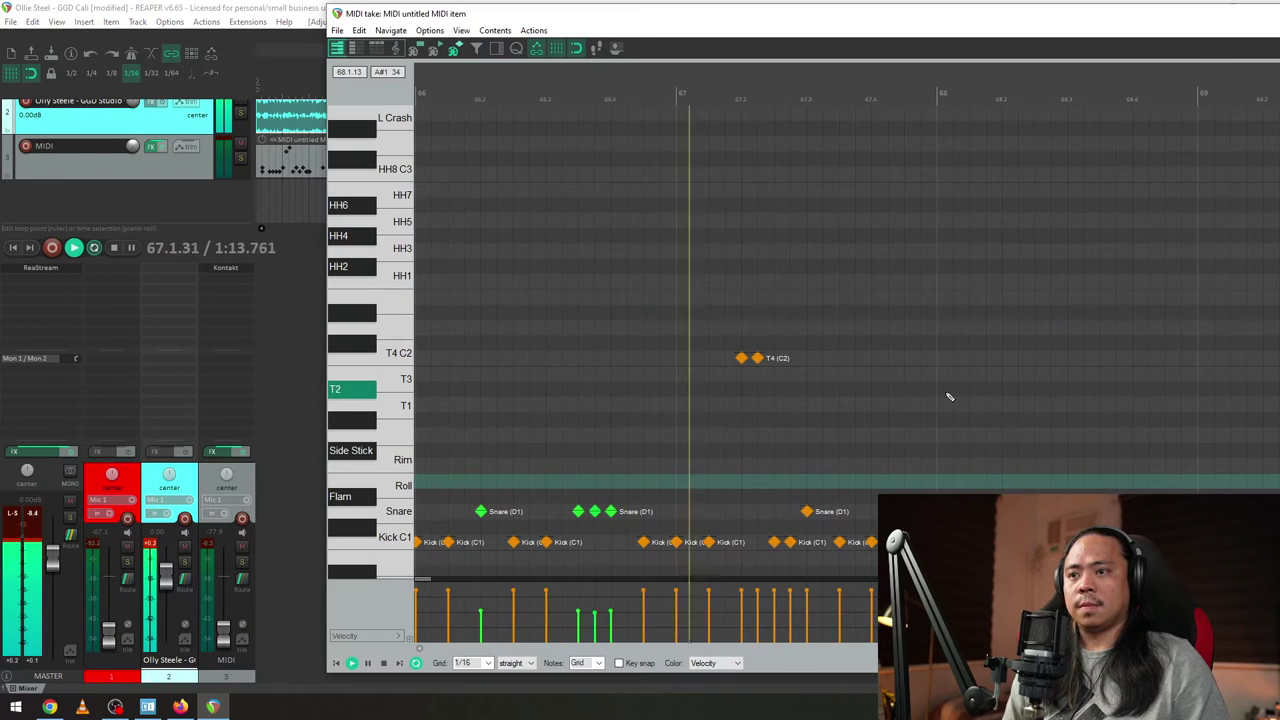
{"action": "key", "text": "space"}
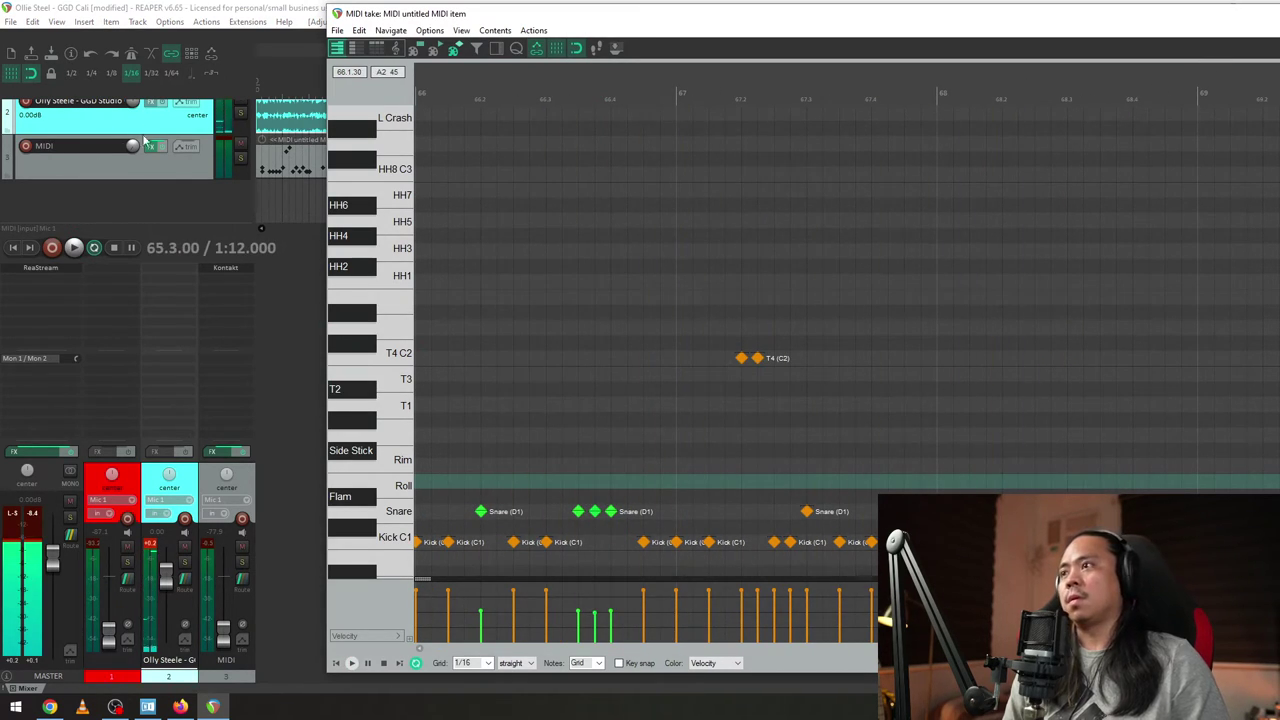
- Rebalance the tracks by raising the MIDI track's volume and setting track 2 to -5.84 dB, and play from 66.2.25
{"action": "left_click", "coordinate": [132, 146]}
{"action": "left_click", "coordinate": [493, 80]}
{"action": "key", "text": "space"}
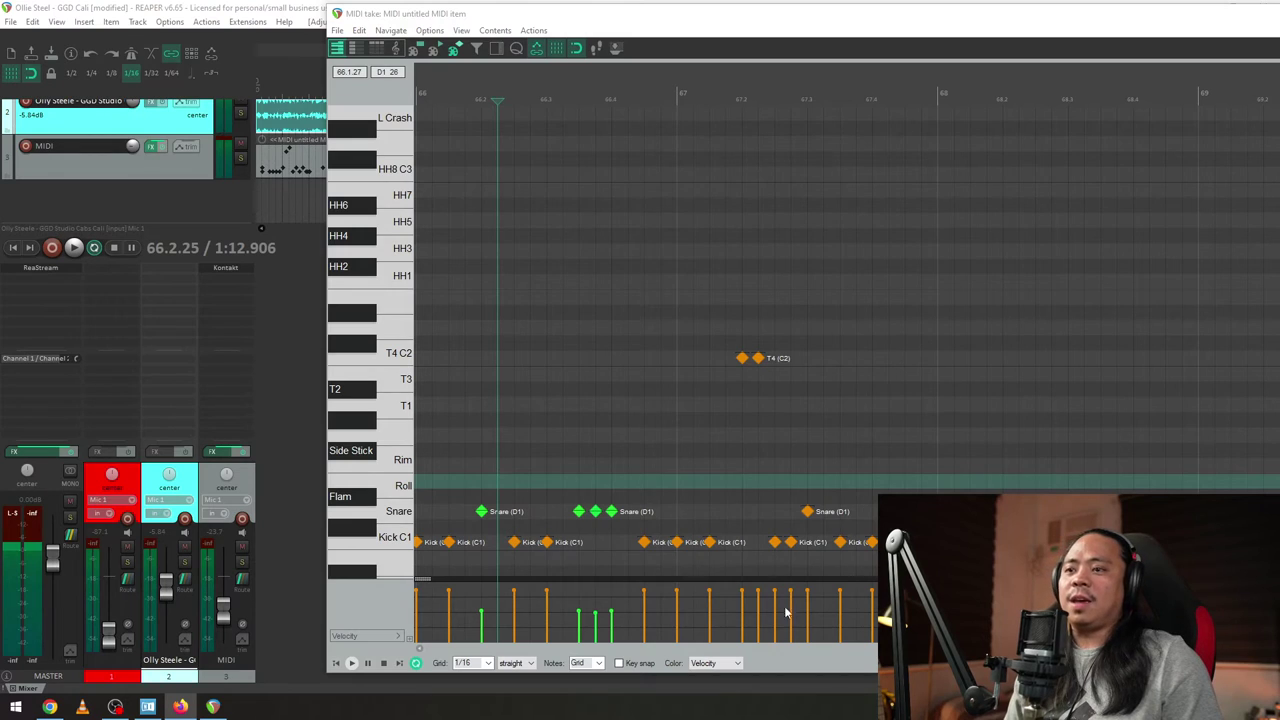
- Inspect measures 59 to 66 and play a short excerpt from 64.4.50 to check the snare ghost note
{"action": "scroll", "coordinate": [612, 433], "scroll_direction": "down", "scroll_amount": 5}
{"action": "left_click", "coordinate": [808, 468]}
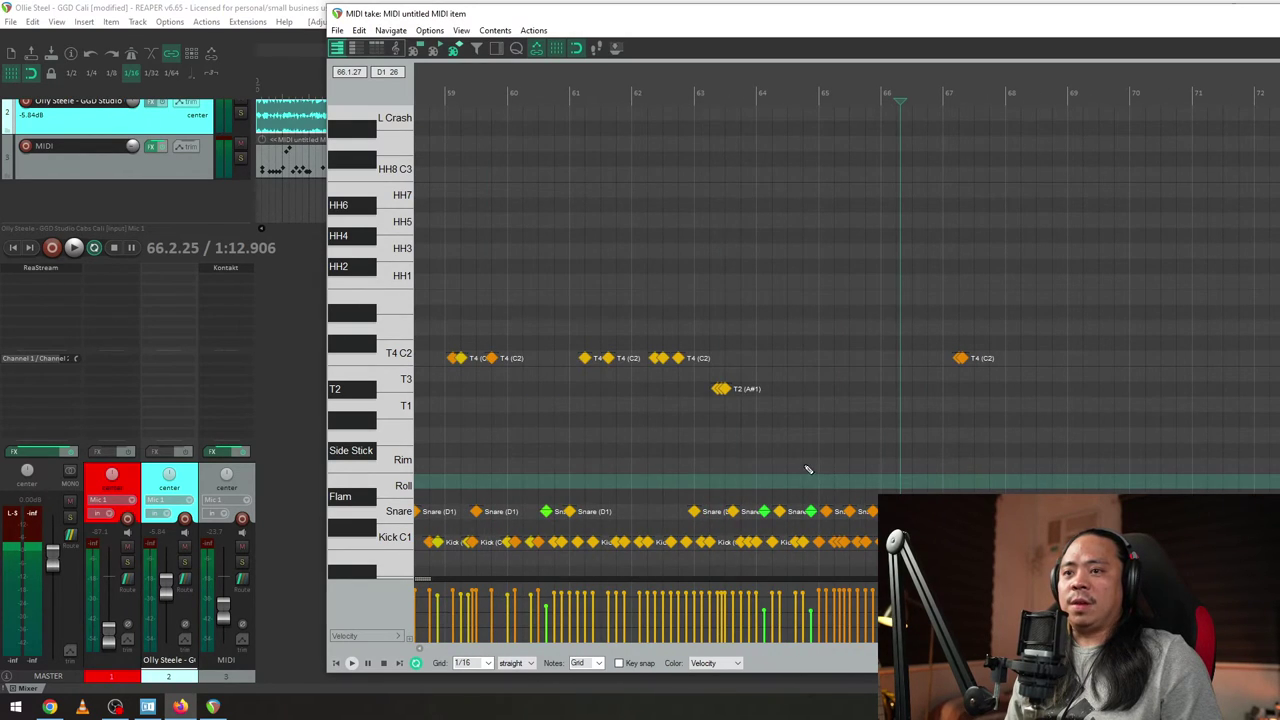
{"action": "scroll", "coordinate": [831, 480], "scroll_direction": "up", "scroll_amount": 4}
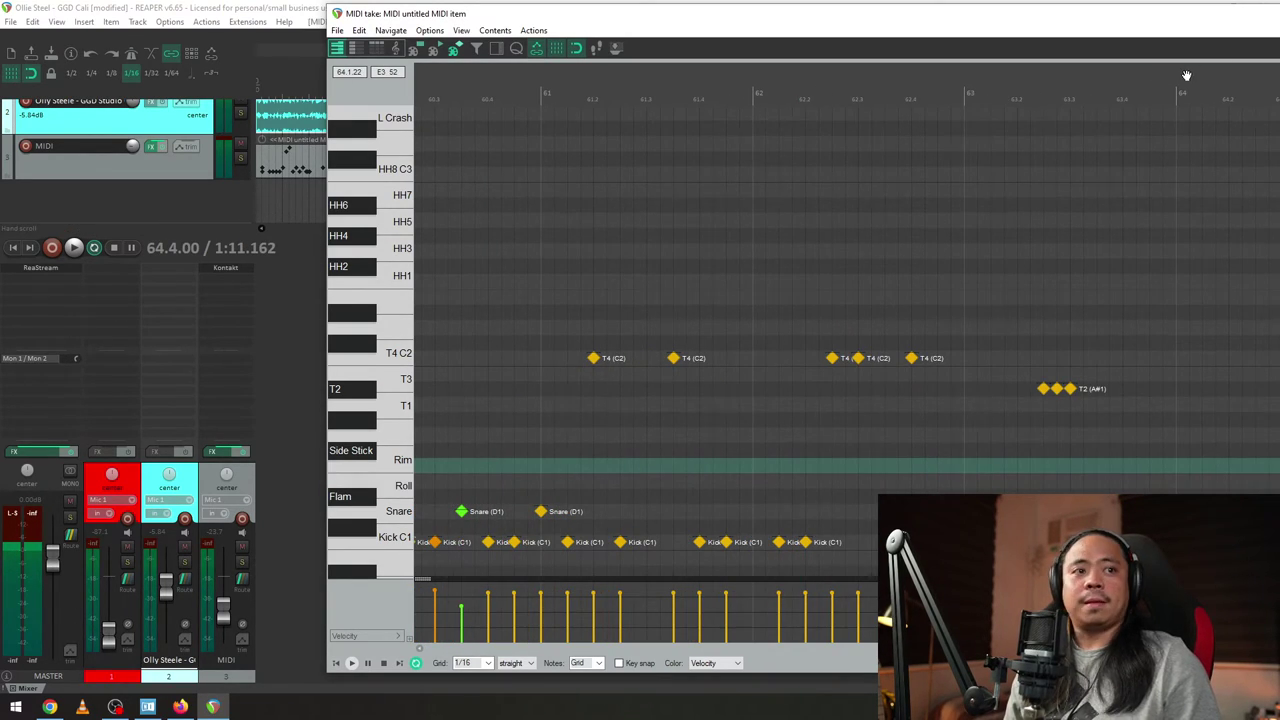
{"action": "left_click_drag", "start_coordinate": [1186, 75], "coordinate": [690, 75]}
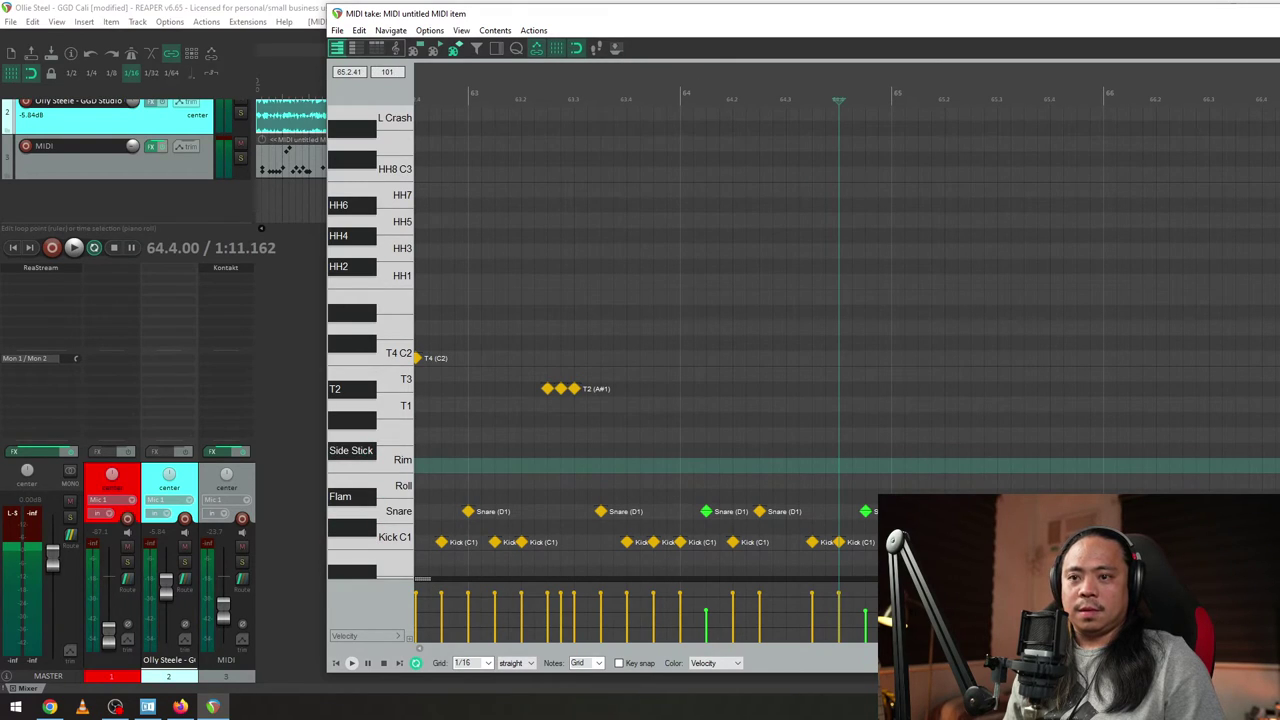
{"action": "left_click", "coordinate": [865, 533]}
{"action": "key", "text": "space"}
{"action": "key", "text": "space"}
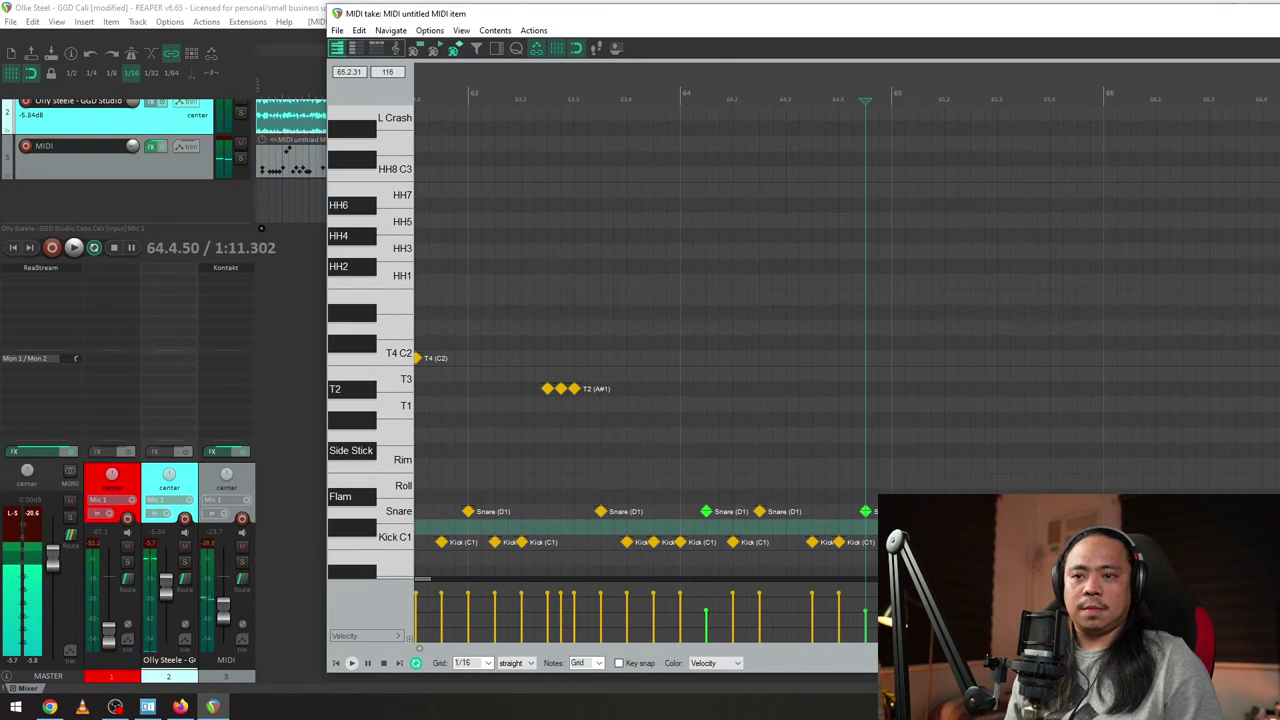
- Place the edit cursor at 65.2.25 and set the velocity of the kick at 65.2.33 to 100
{"action": "left_click", "coordinate": [956, 472]}
{"action": "scroll", "coordinate": [955, 468], "scroll_direction": "up", "scroll_amount": 4}
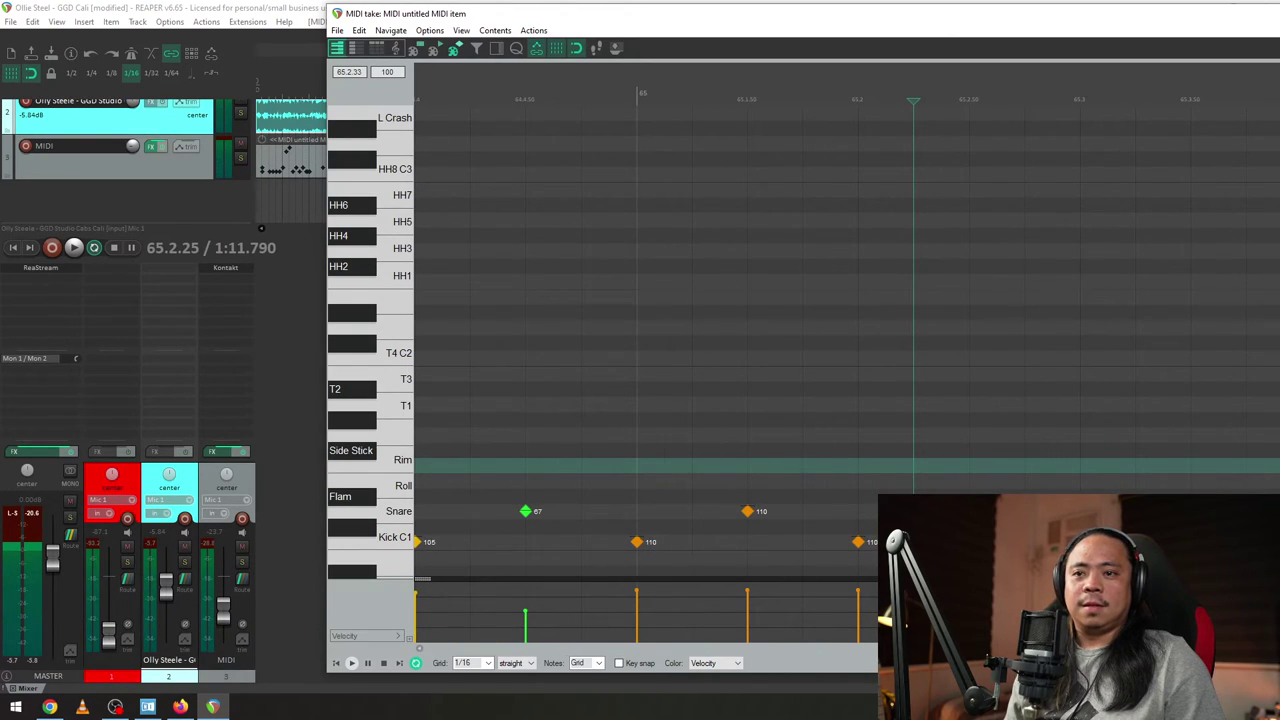
{"action": "scroll", "coordinate": [1034, 80], "scroll_direction": "down", "scroll_amount": 6}
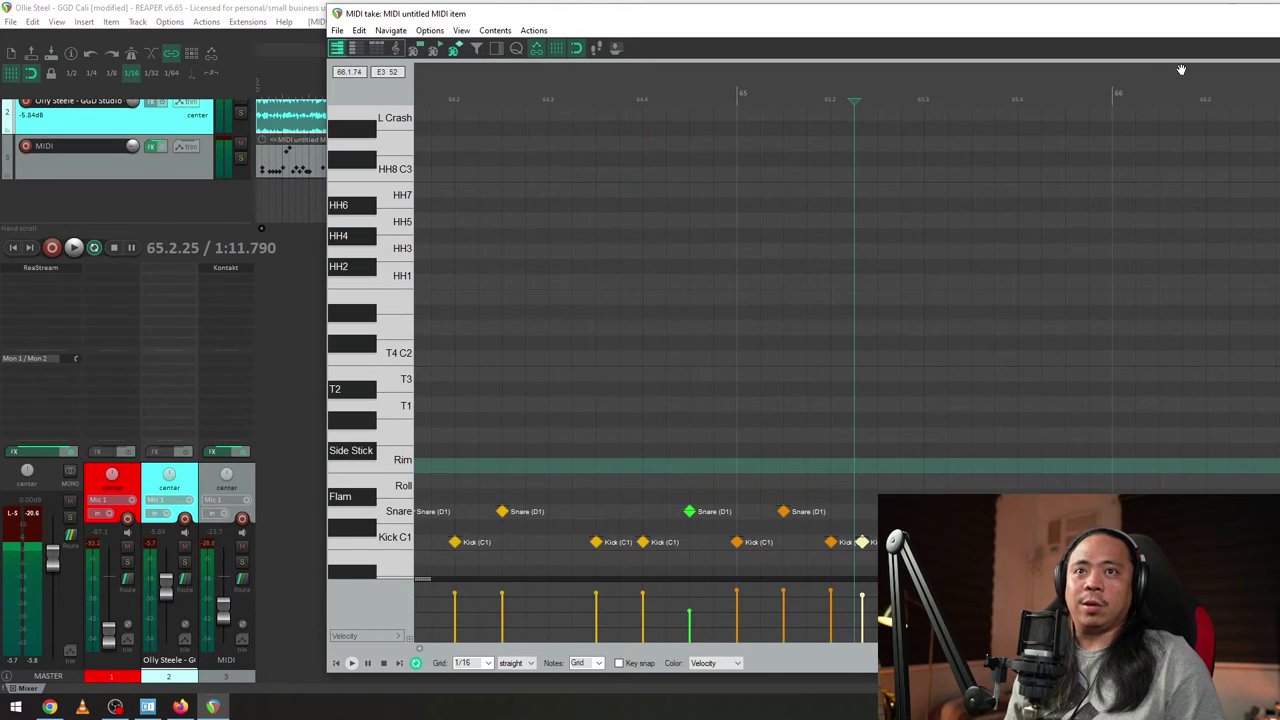
- Set the kick at 67.1.00 to velocity 101 and slightly lower the velocity of the kick at 67.2.75
{"action": "left_click_drag", "start_coordinate": [1180, 71], "coordinate": [926, 94]}
{"action": "left_click_drag", "start_coordinate": [1127, 83], "coordinate": [940, 88]}
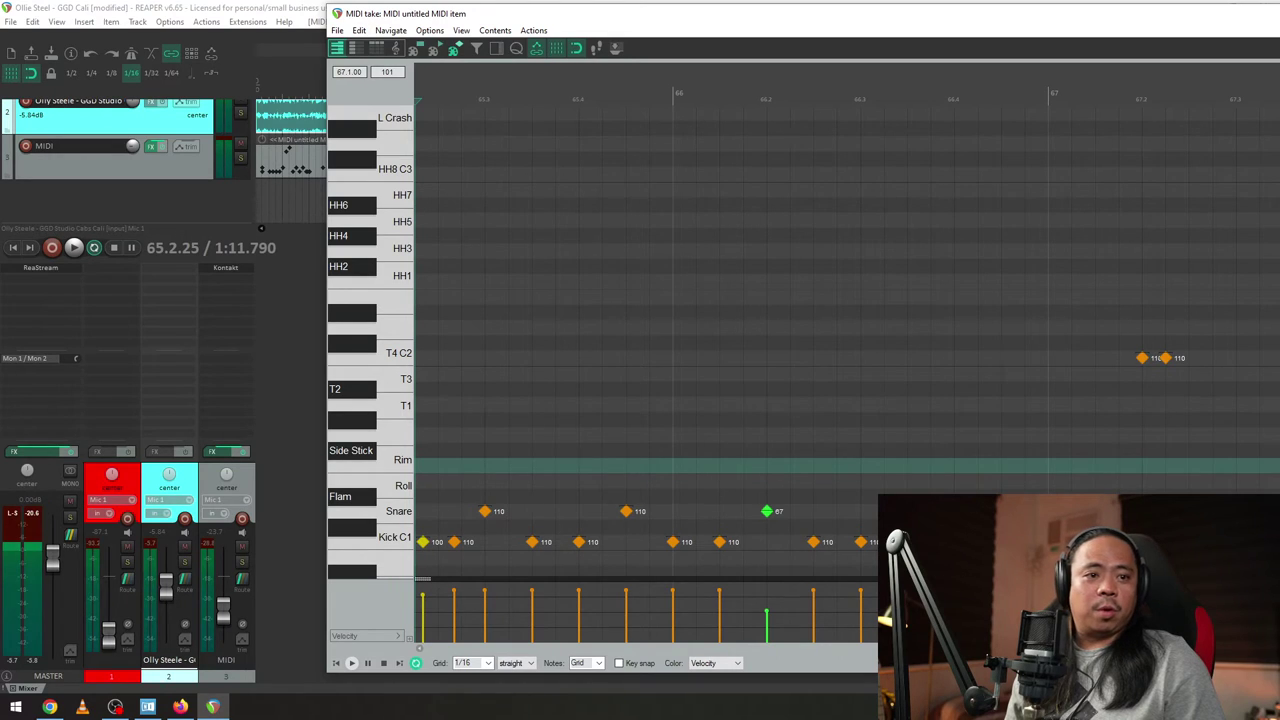
{"action": "left_click_drag", "start_coordinate": [1117, 68], "coordinate": [697, 95]}
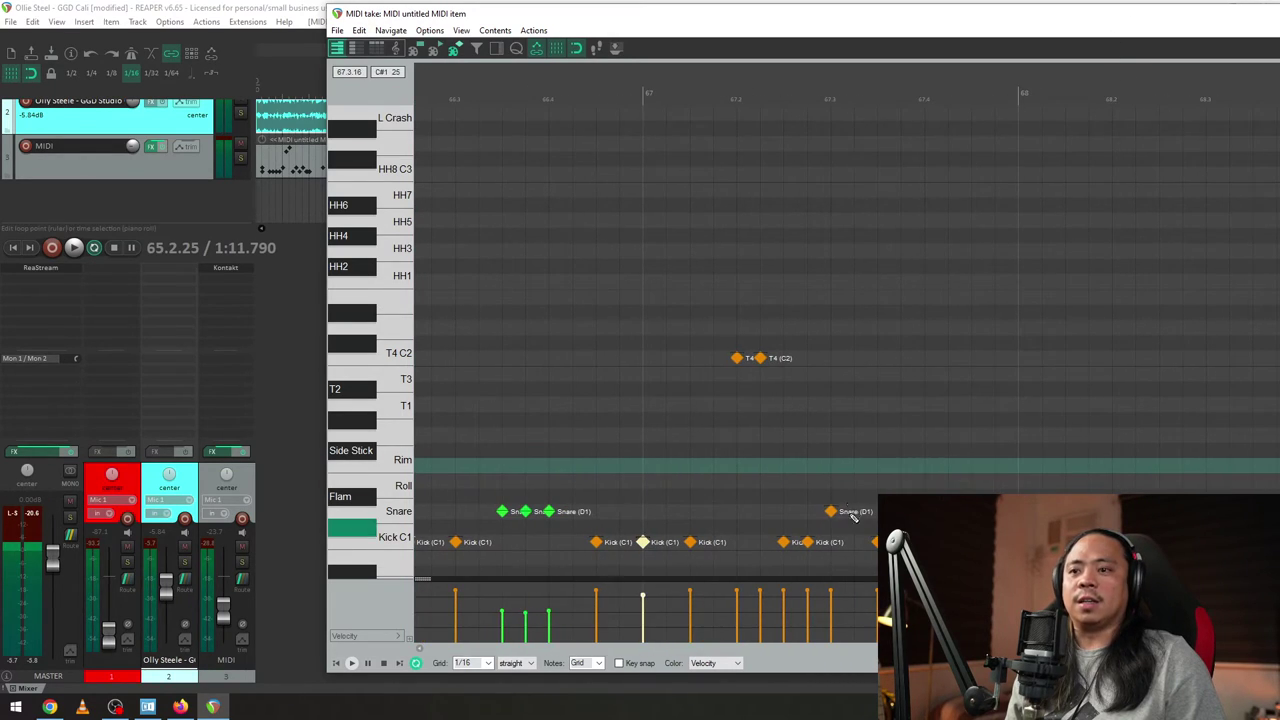
{"action": "left_click", "coordinate": [808, 541]}
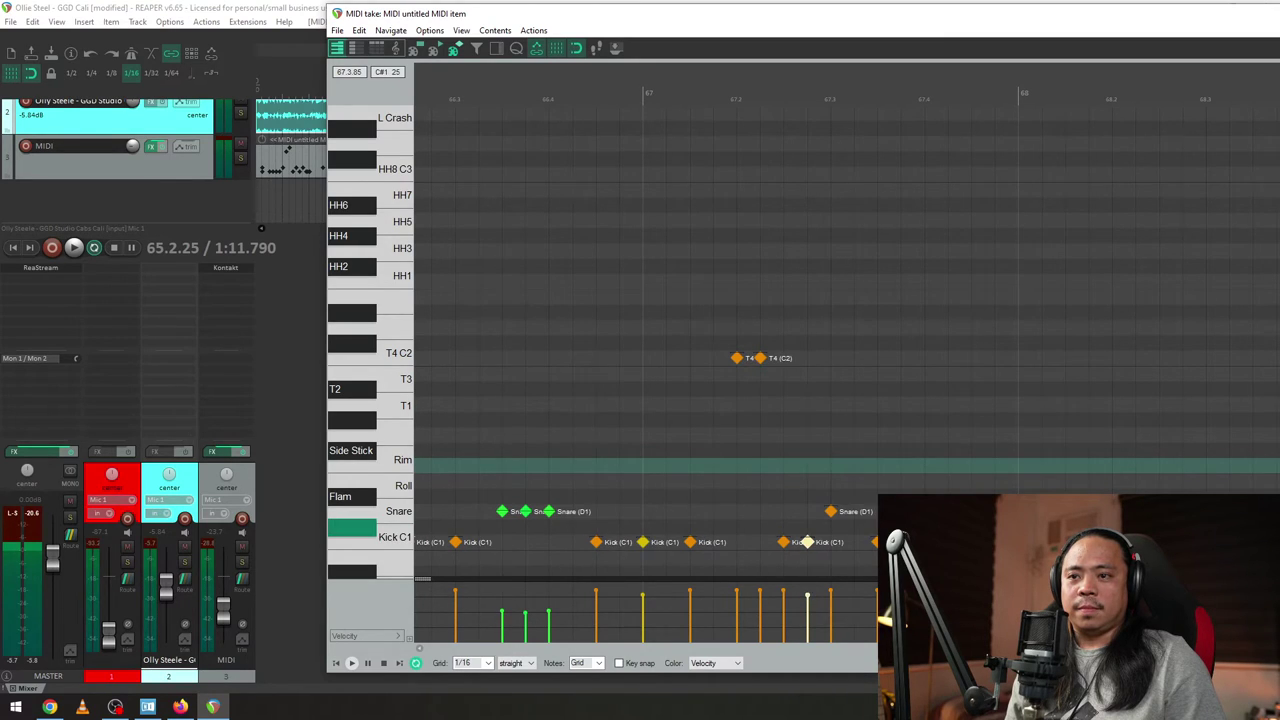
- Play the passage from 65.2.25 into measure 67 to check the edited kicks against the reference
{"action": "key", "text": "space"}
{"action": "scroll", "coordinate": [920, 350], "scroll_direction": "down", "scroll_amount": 8}
{"action": "scroll", "coordinate": [1150, 420], "scroll_direction": "up", "scroll_amount": 10}
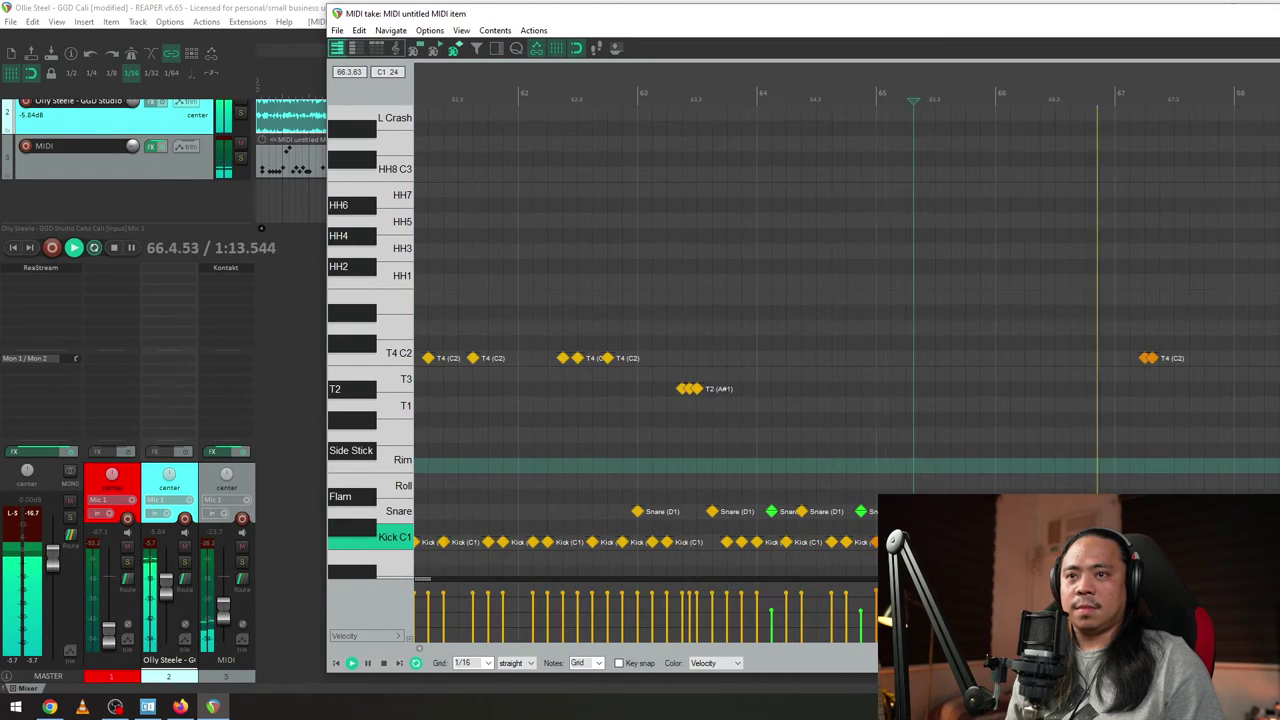
{"action": "key", "text": "space"}
{"action": "scroll", "coordinate": [1190, 368], "scroll_direction": "down", "scroll_amount": 4}
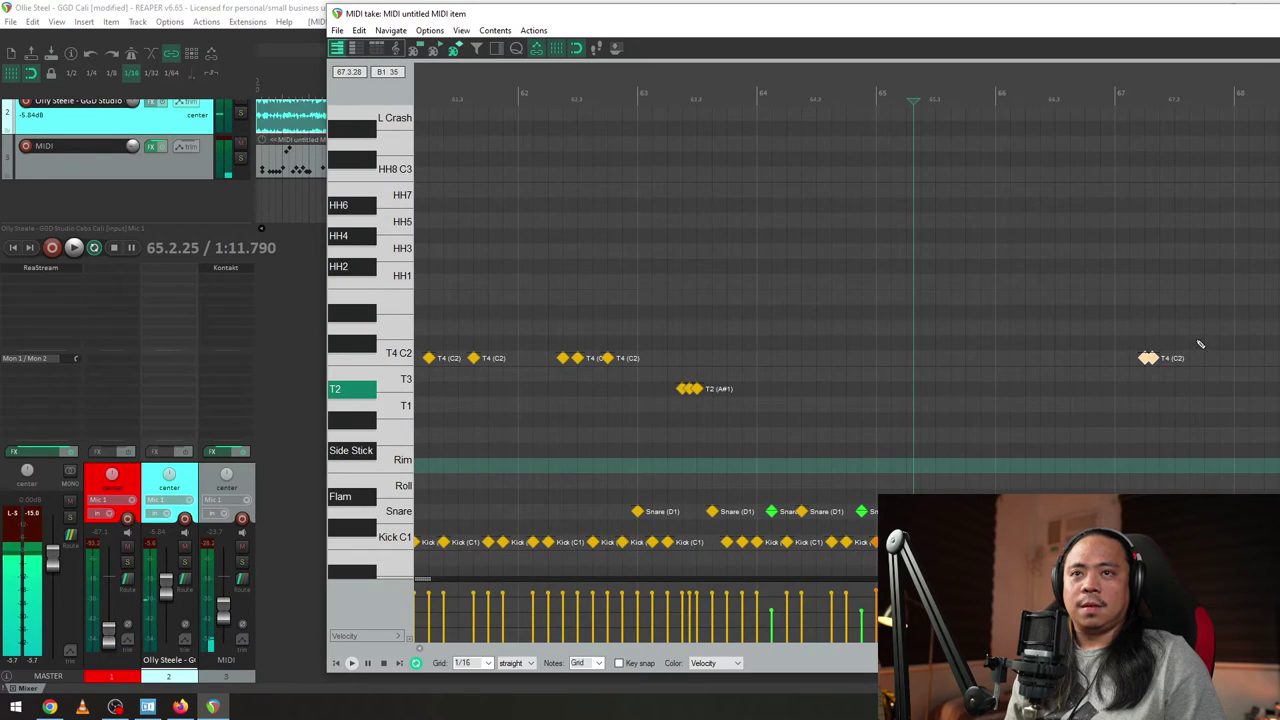
- Set the velocity of the T4 hit at 67.2.00 to 101 and place the edit cursor at 67.1.75
{"action": "left_click_drag", "start_coordinate": [1195, 76], "coordinate": [979, 80]}
{"action": "left_click", "coordinate": [901, 343]}
{"action": "scroll", "coordinate": [931, 374], "scroll_direction": "up", "scroll_amount": 4}
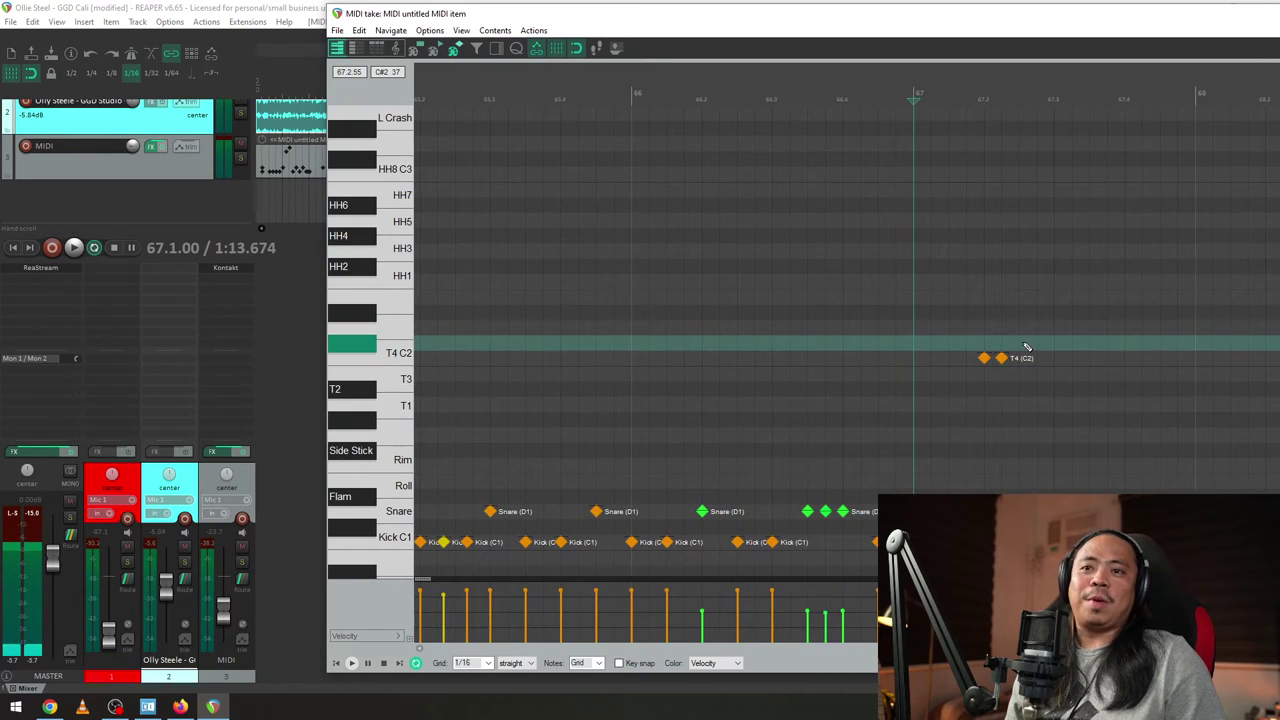
{"action": "left_click", "coordinate": [1001, 358]}
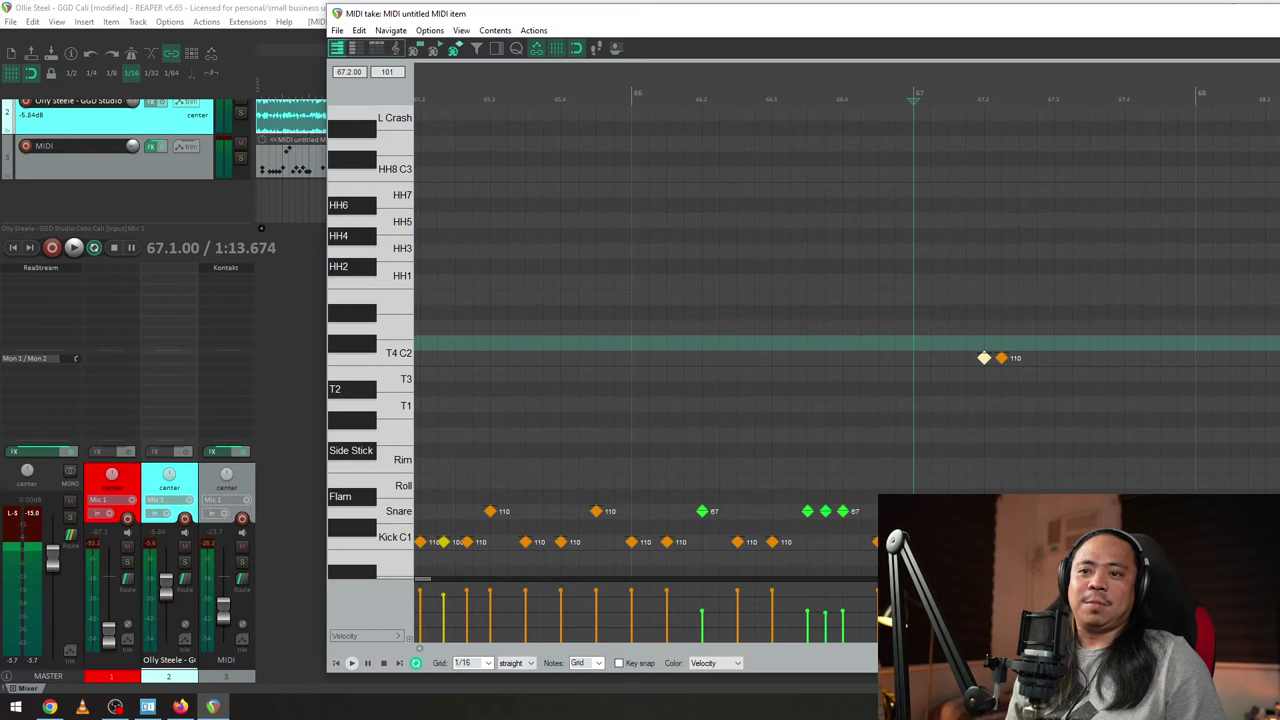
{"action": "left_click", "coordinate": [964, 283]}
{"action": "scroll", "coordinate": [1017, 337], "scroll_direction": "up", "scroll_amount": 4}
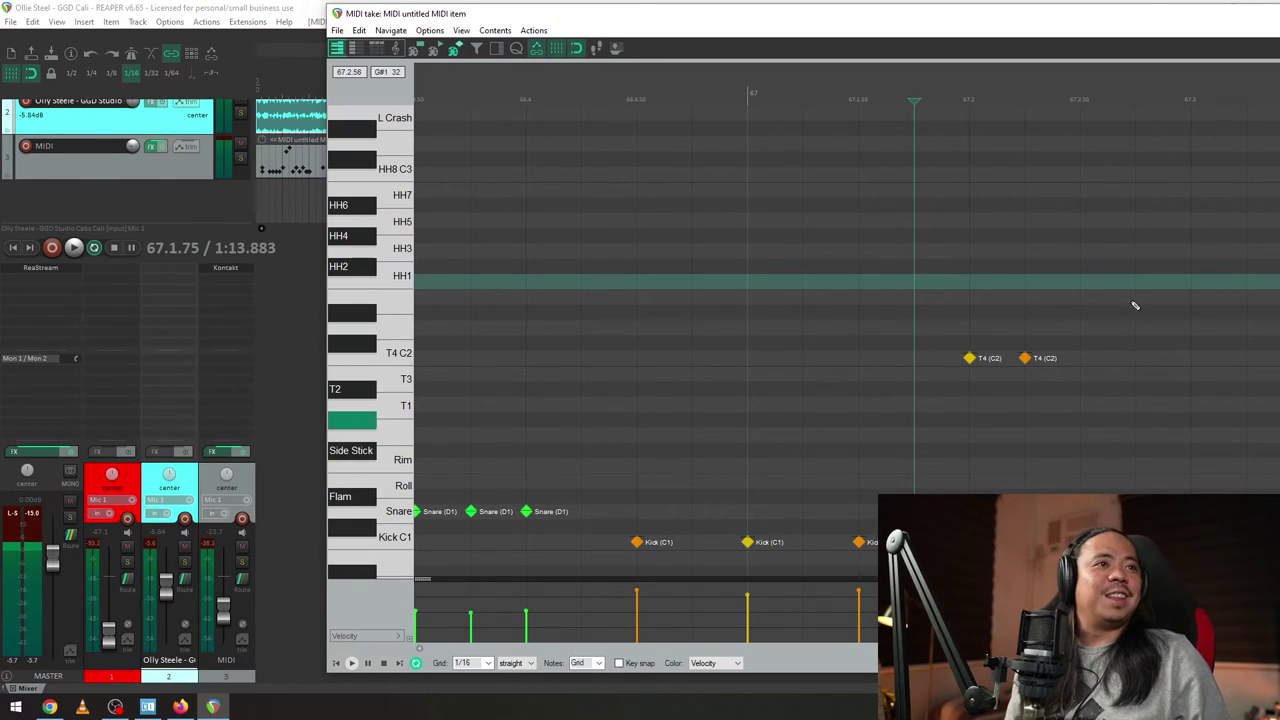
- Play from around 65.1.25 and review the programmed toms, snares and kicks up to measure 67
{"action": "scroll", "coordinate": [846, 434], "scroll_direction": "down", "scroll_amount": 5}
{"action": "left_click", "coordinate": [572, 392]}
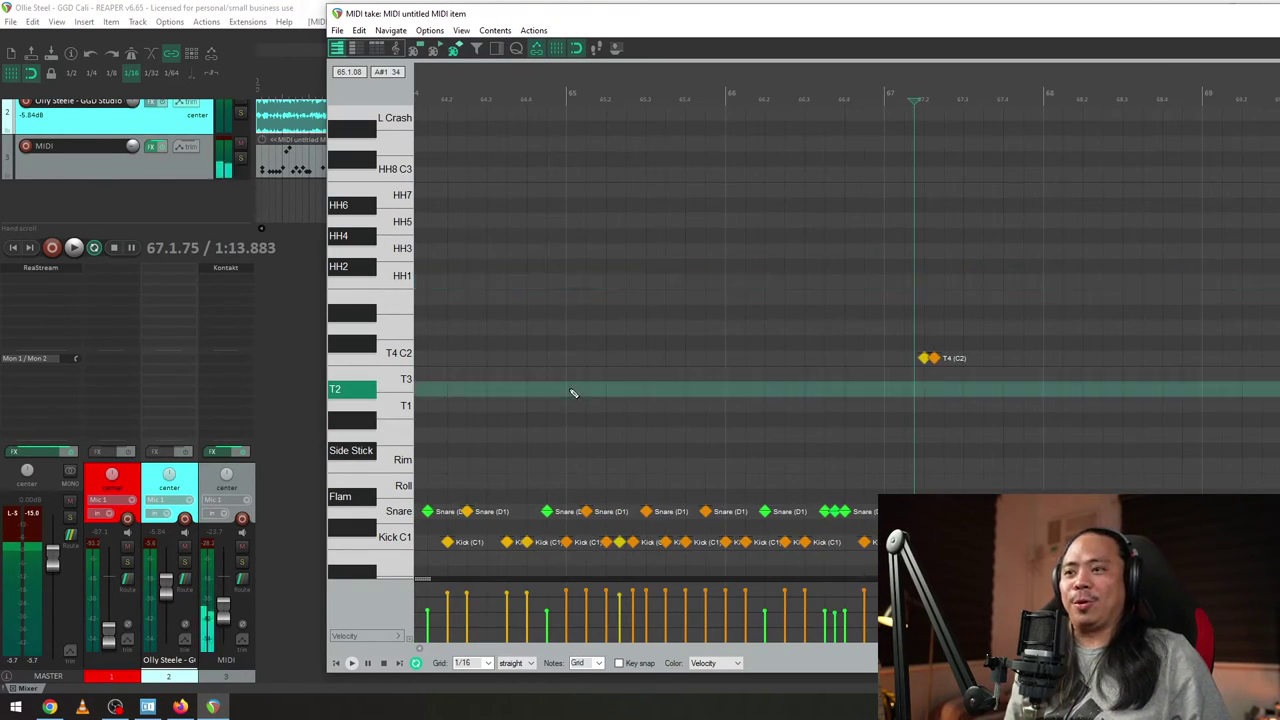
{"action": "key", "text": "space"}
{"action": "scroll", "coordinate": [786, 424], "scroll_direction": "down", "scroll_amount": 4}
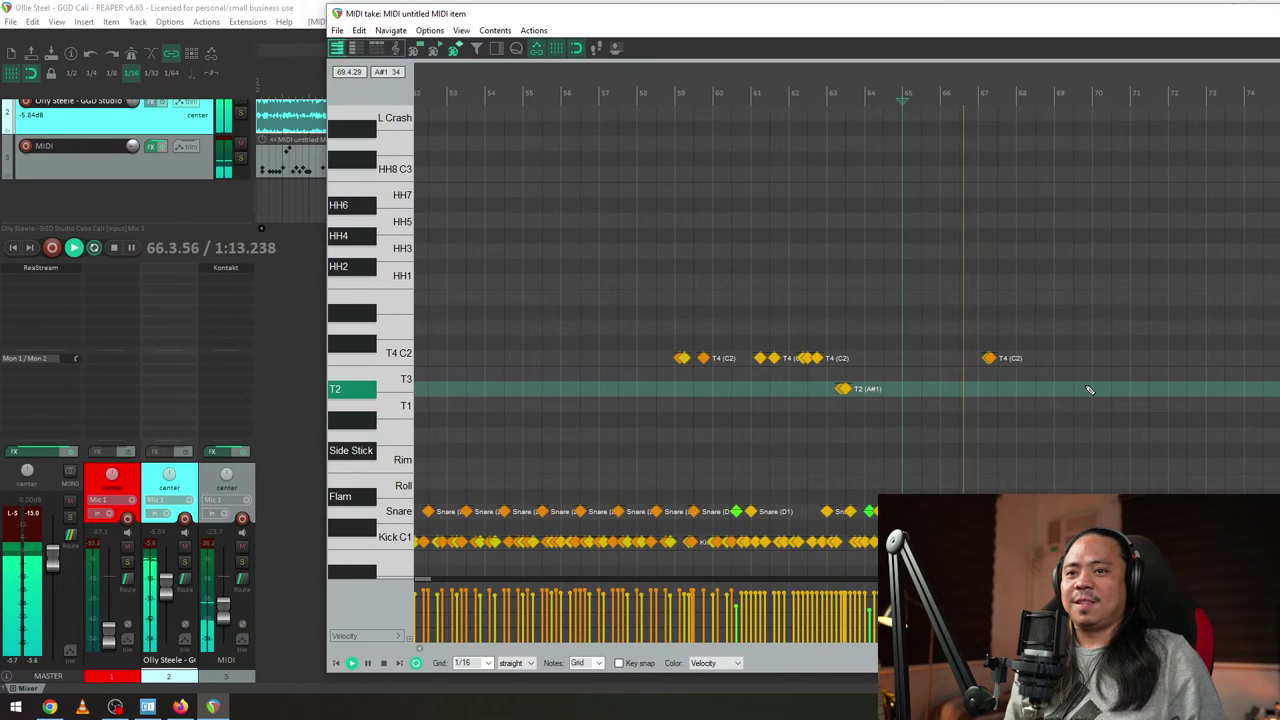
{"action": "scroll", "coordinate": [1000, 360], "scroll_direction": "up", "scroll_amount": 5}
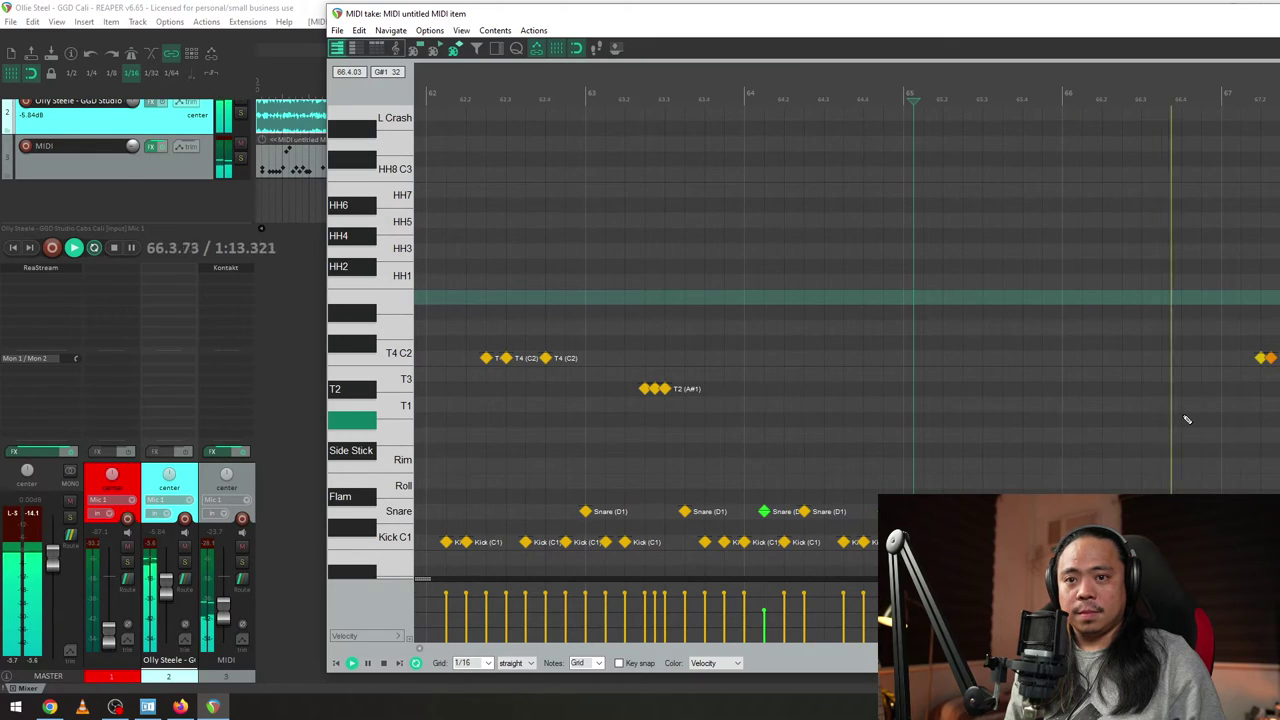
{"action": "scroll", "coordinate": [1187, 419], "scroll_direction": "down", "scroll_amount": 4}
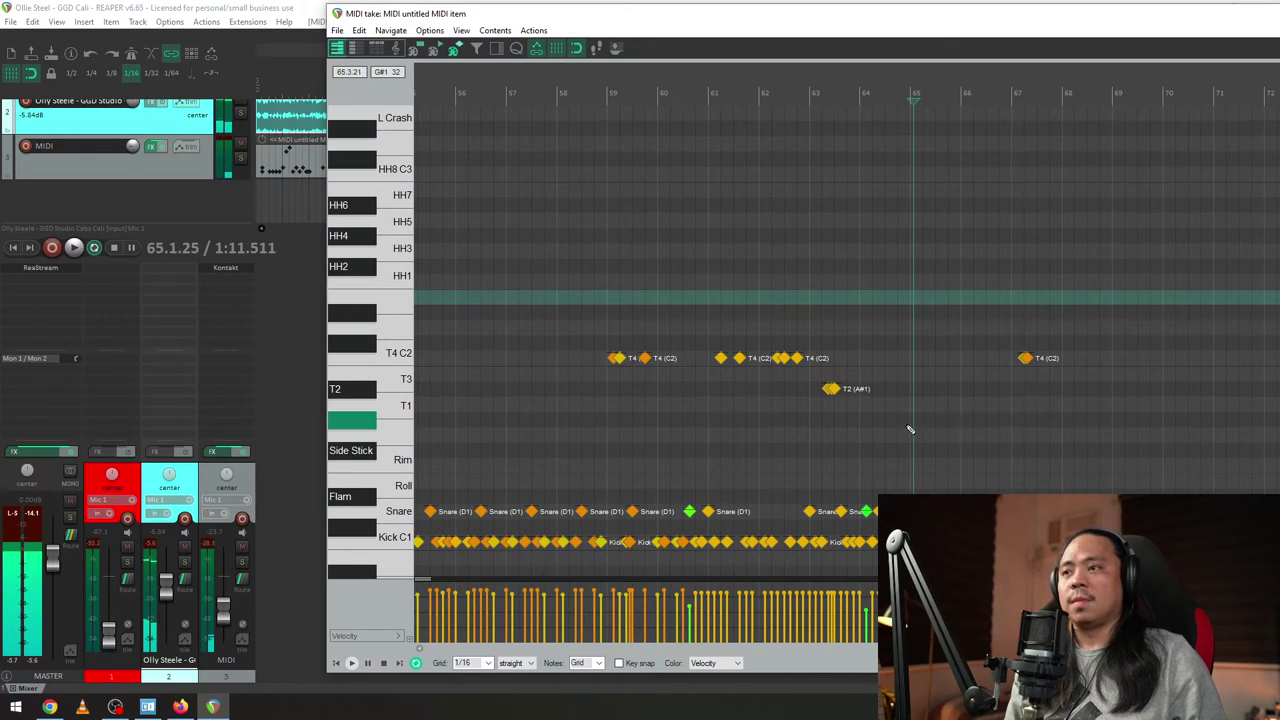
{"action": "scroll", "coordinate": [910, 430], "scroll_direction": "down", "scroll_amount": 5}
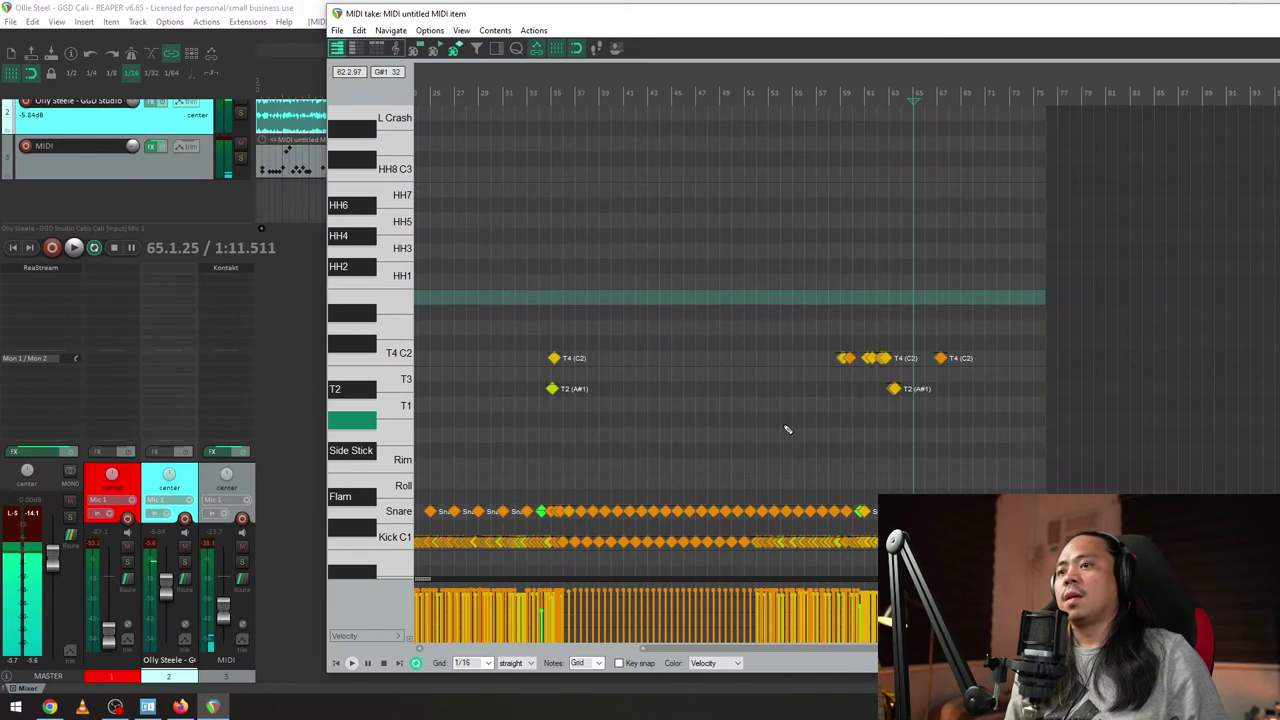
- Return to the beginning of the part at 2.1.00 and play the opening fill
{"action": "left_click", "coordinate": [338, 664]}
{"action": "scroll", "coordinate": [868, 271], "scroll_direction": "down", "scroll_amount": 2}
{"action": "scroll", "coordinate": [868, 271], "scroll_direction": "up", "scroll_amount": 8}
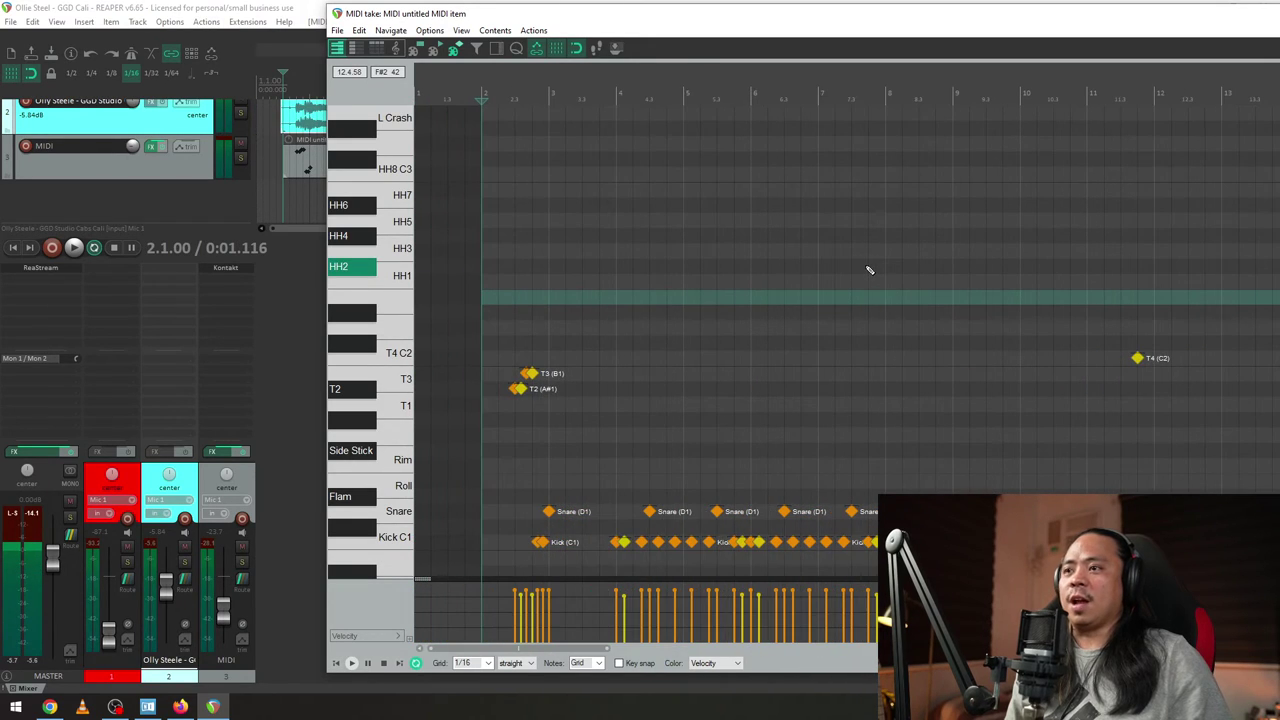
{"action": "key", "text": "space"}
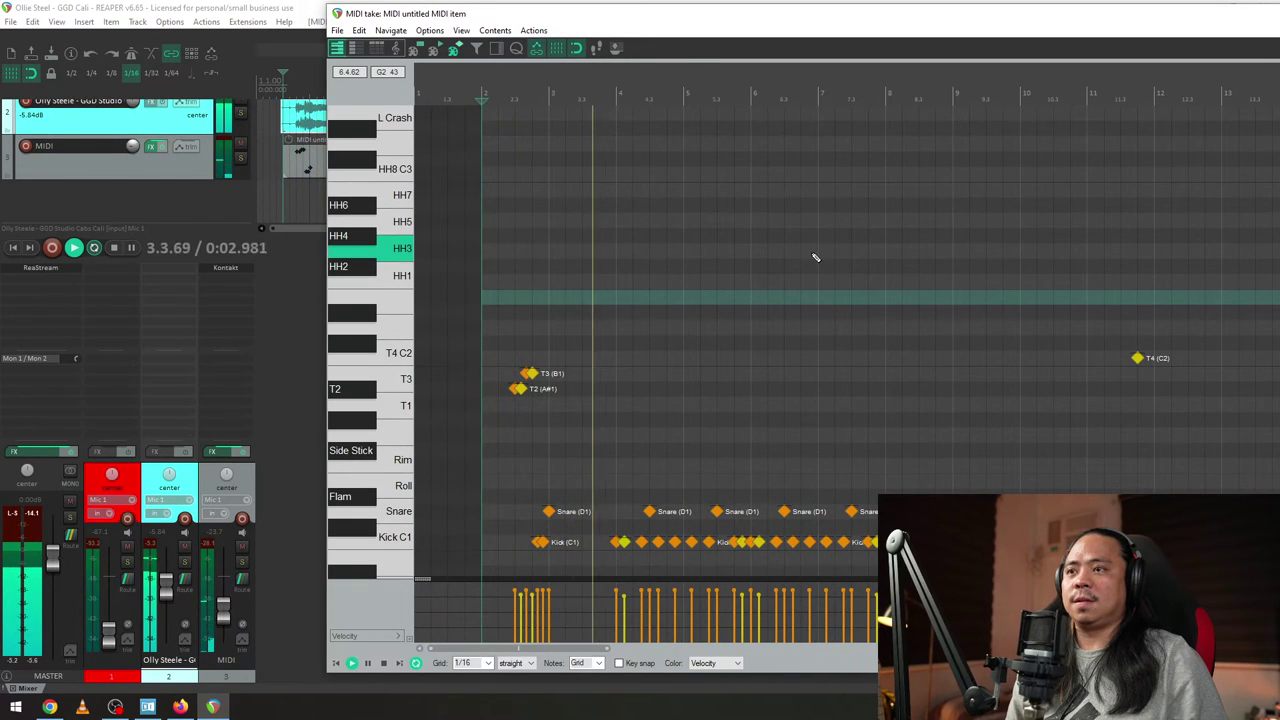
{"action": "key", "text": "space"}
{"action": "key", "text": "space"}
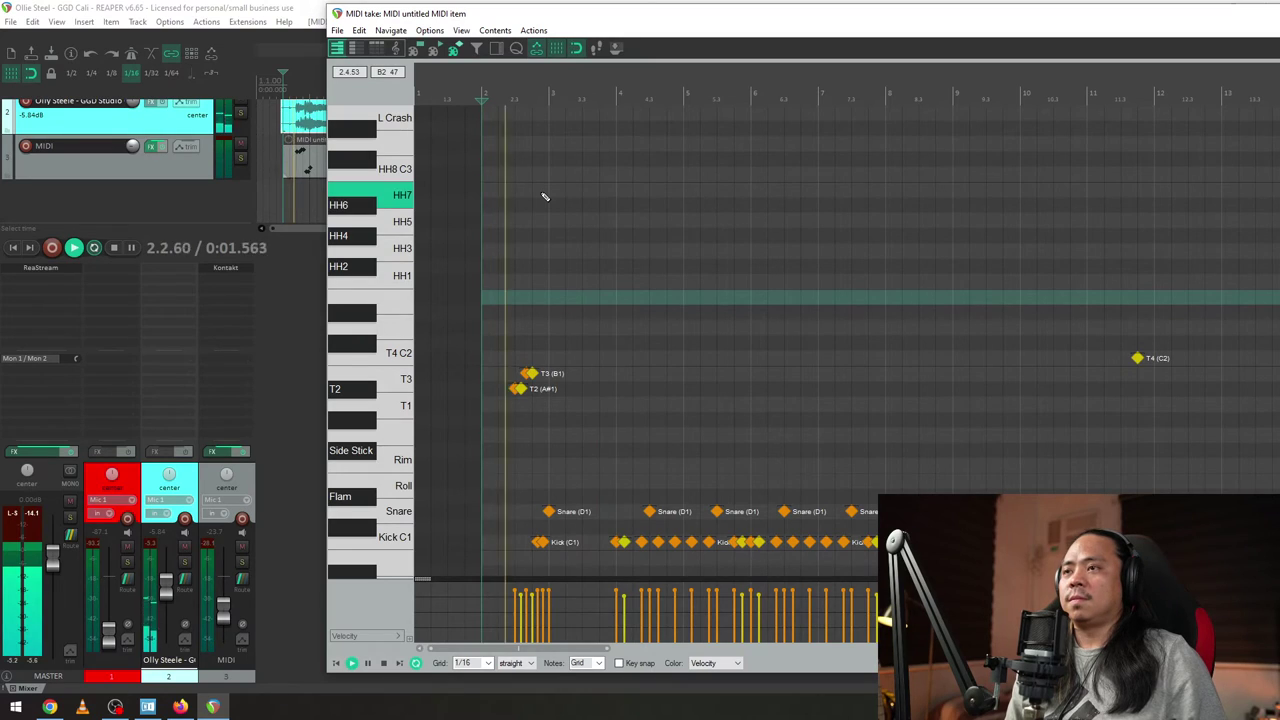
{"action": "key", "text": "space"}
- Reset the reference track's volume to 0.00 dB and replay the opening from 2.1.00
{"action": "double_click", "coordinate": [134, 104]}
{"action": "key", "text": "space"}
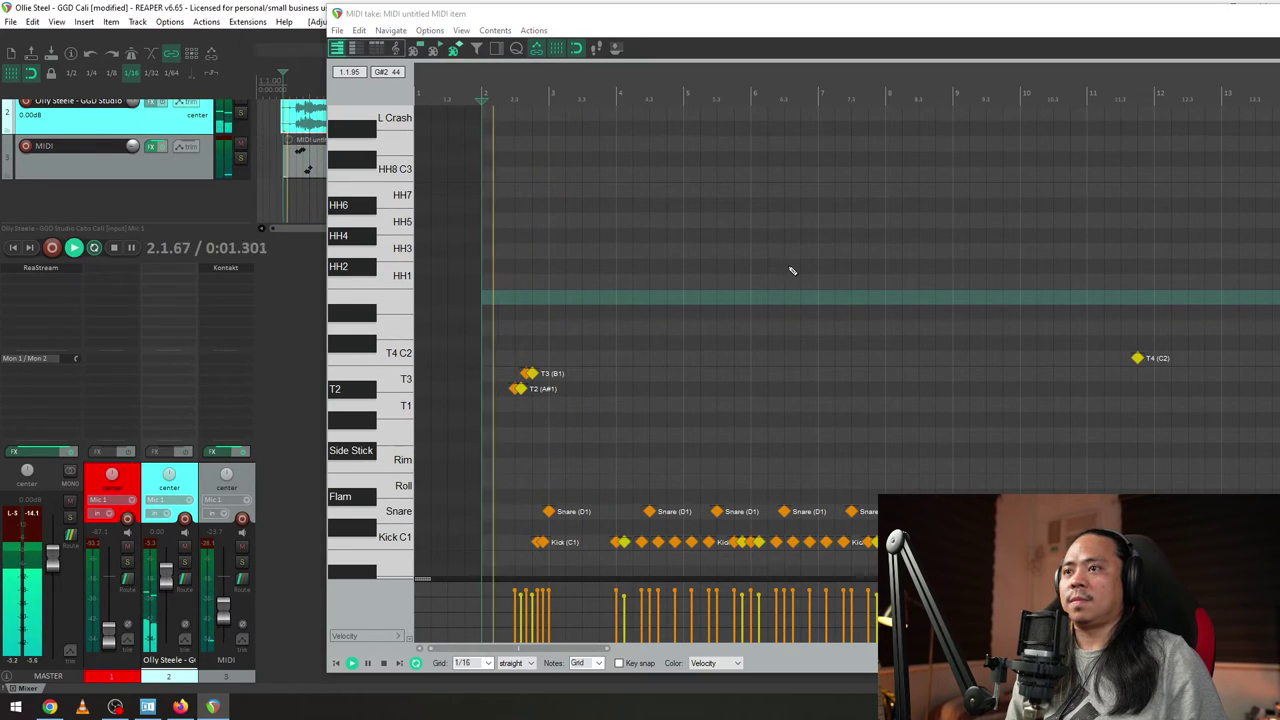
{"action": "key", "text": "space"}
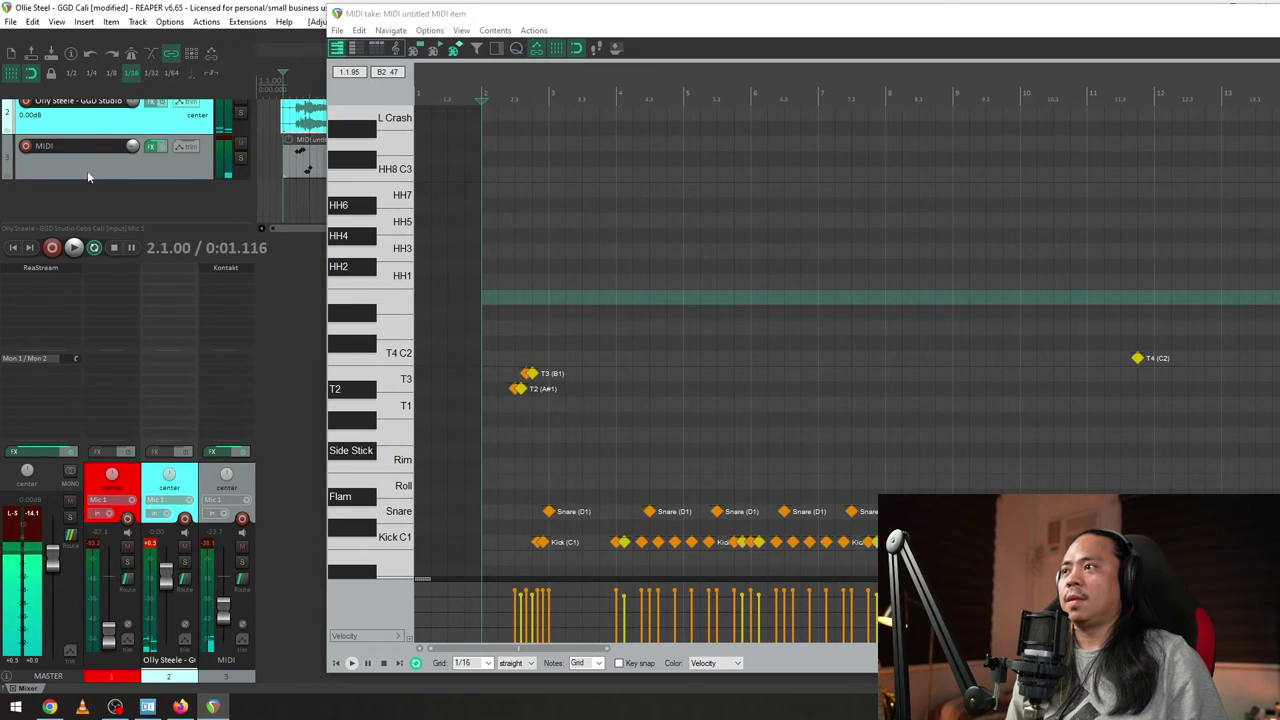
- Place the edit cursor at 3.1.50 and audition the hi-hat and crash articulations on the piano roll keys
{"action": "left_click", "coordinate": [557, 158]}
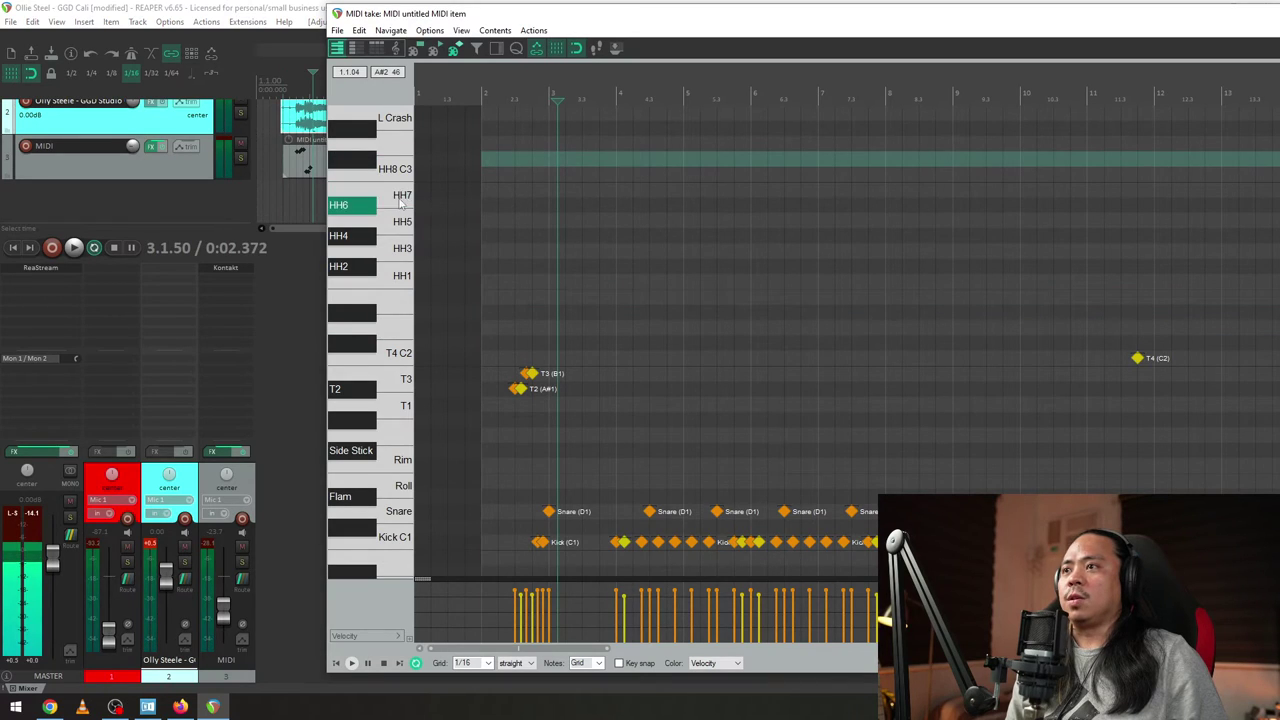
{"action": "left_click", "coordinate": [398, 195]}
{"action": "left_click", "coordinate": [340, 205]}
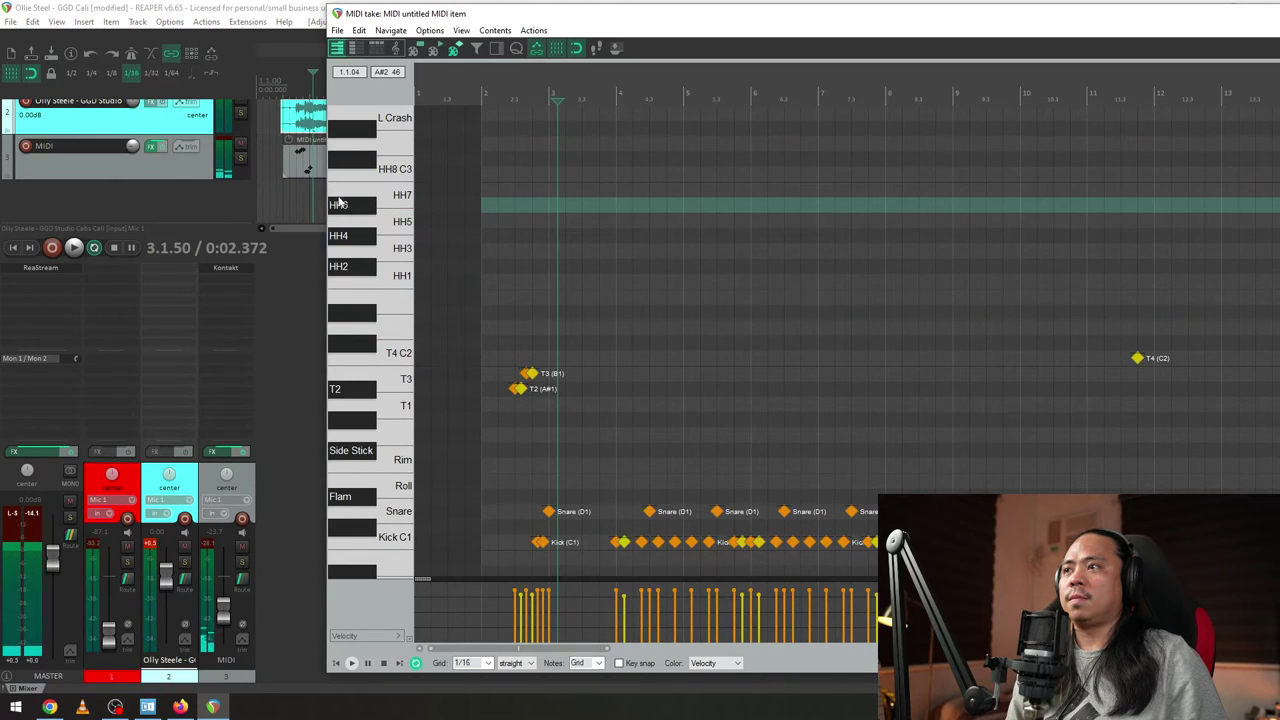
{"action": "left_click", "coordinate": [398, 197]}
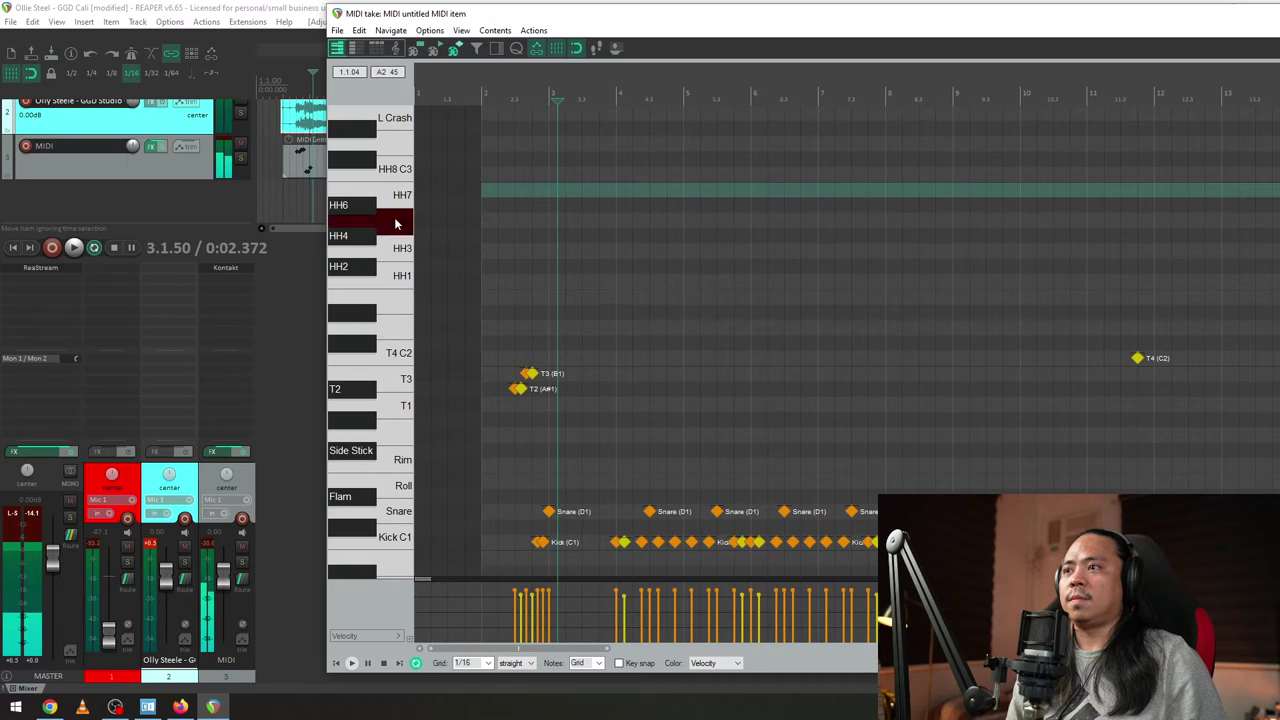
{"action": "left_click", "coordinate": [366, 210]}
{"action": "left_click", "coordinate": [405, 174]}
{"action": "left_click", "coordinate": [390, 145]}
{"action": "left_click", "coordinate": [388, 118]}
{"action": "scroll", "coordinate": [387, 135], "scroll_direction": "up", "scroll_amount": 1}
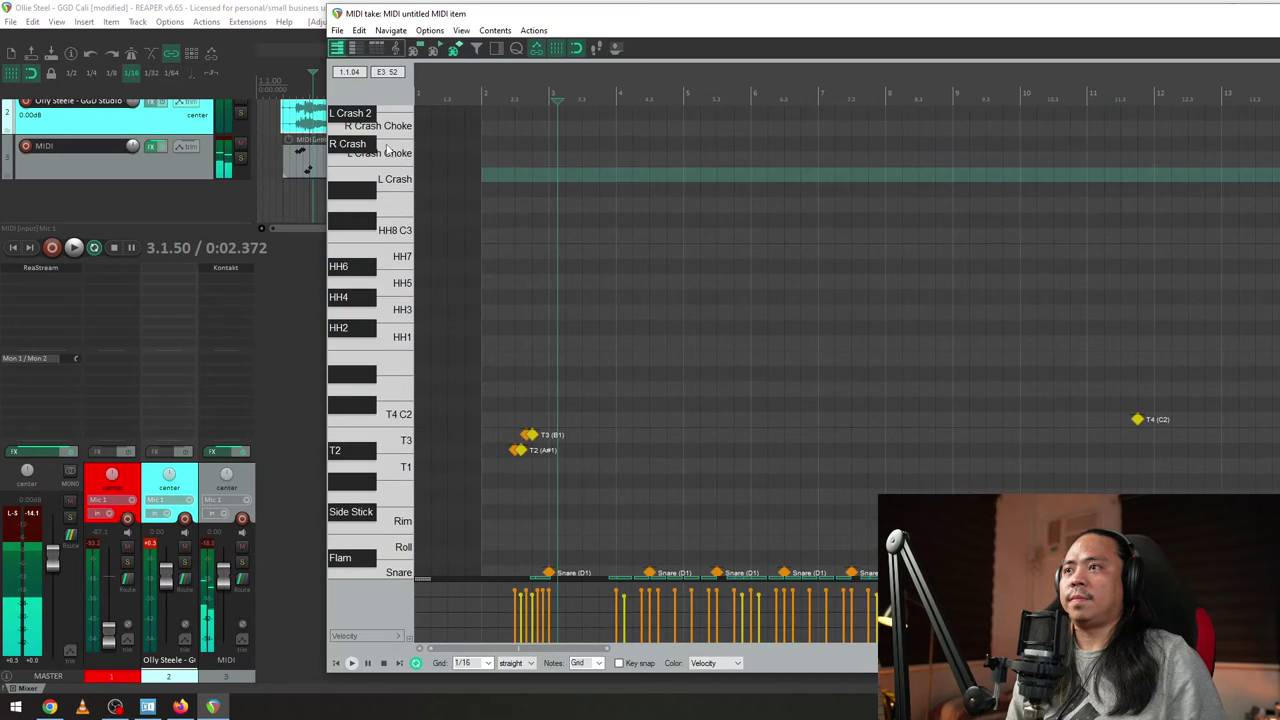
{"action": "left_click", "coordinate": [365, 145]}
{"action": "left_click", "coordinate": [393, 127]}
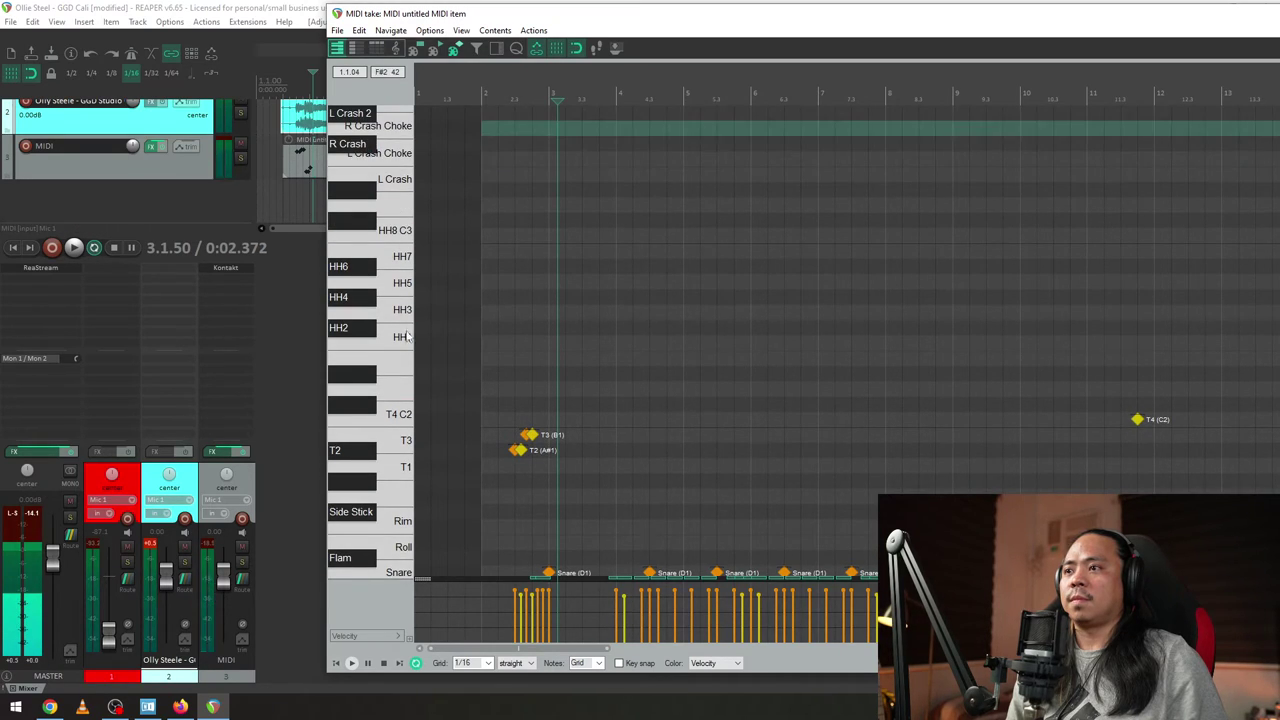
{"action": "left_click", "coordinate": [406, 334]}
{"action": "left_click", "coordinate": [400, 310]}
{"action": "left_click", "coordinate": [398, 286]}
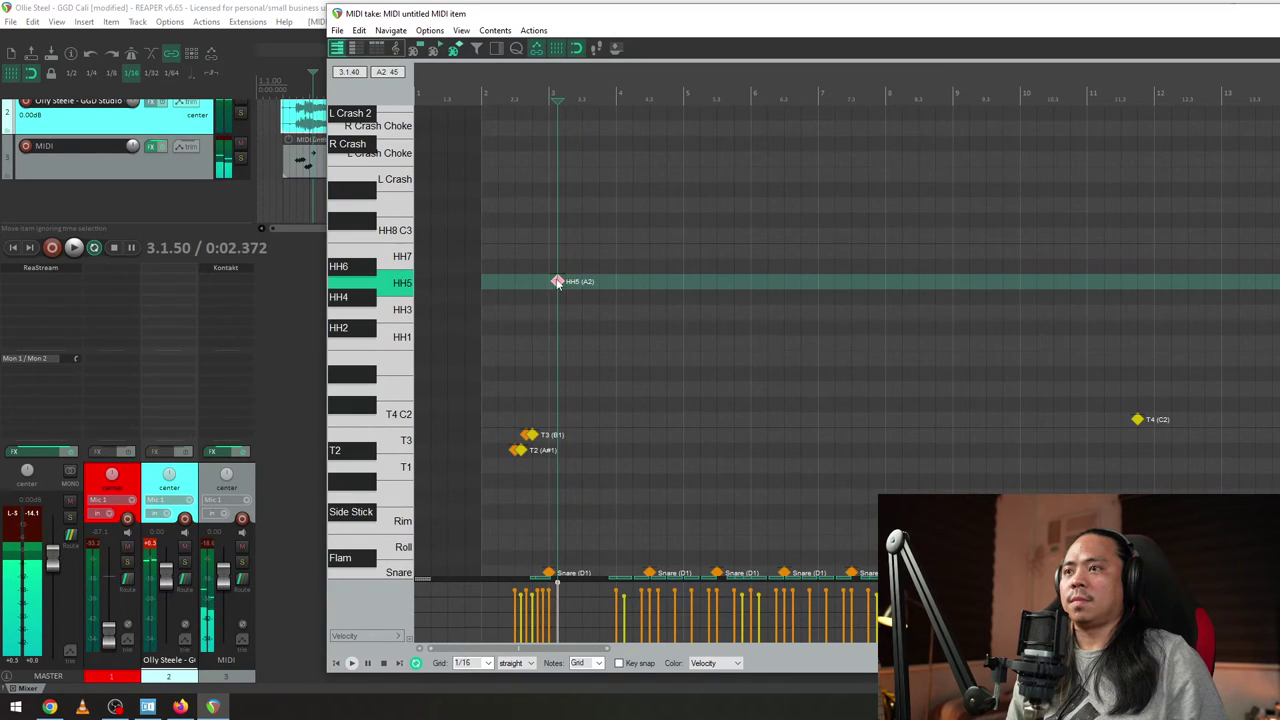
- Compare the HH6, HH5 and HH3 sounds and move the hi-hat note at 3.1.50 from HH5 to HH3
{"action": "scroll", "coordinate": [530, 305], "scroll_direction": "up", "scroll_amount": 3}
{"action": "left_click", "coordinate": [346, 267]}
{"action": "left_click", "coordinate": [398, 283]}
{"action": "left_click", "coordinate": [408, 306]}
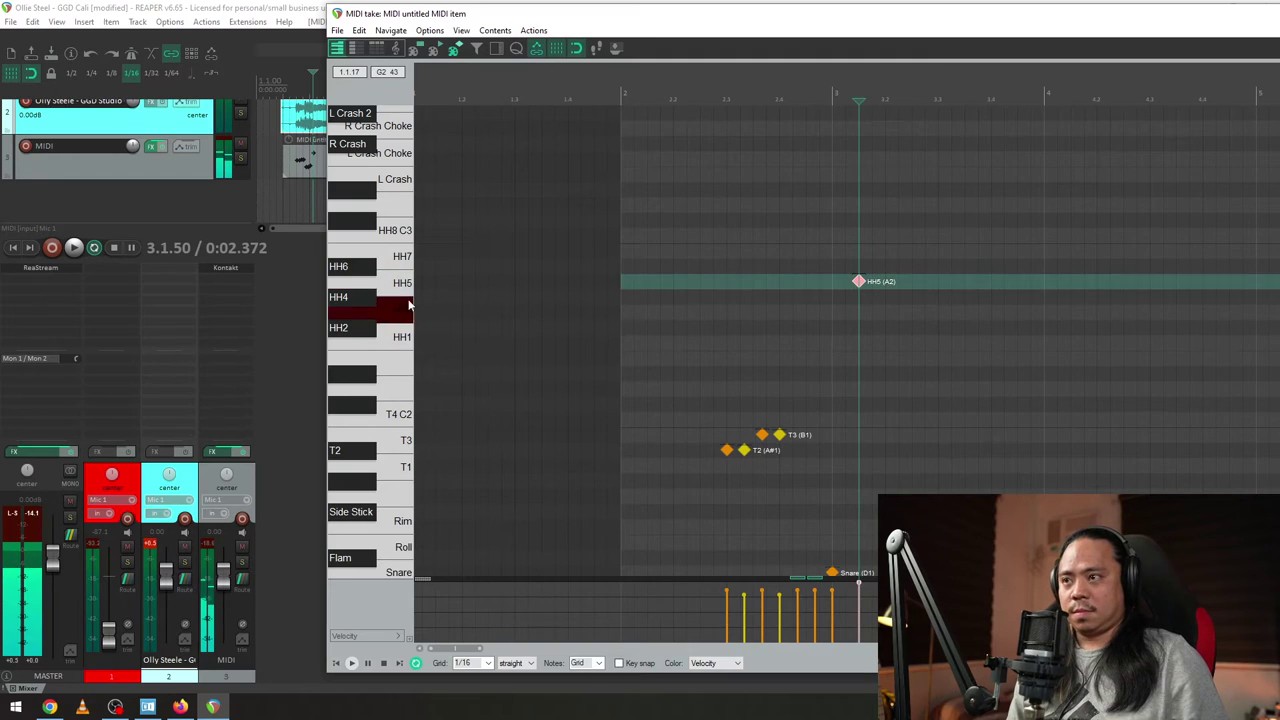
{"action": "left_click", "coordinate": [408, 308]}
{"action": "left_click_drag", "start_coordinate": [858, 281], "coordinate": [866, 313]}
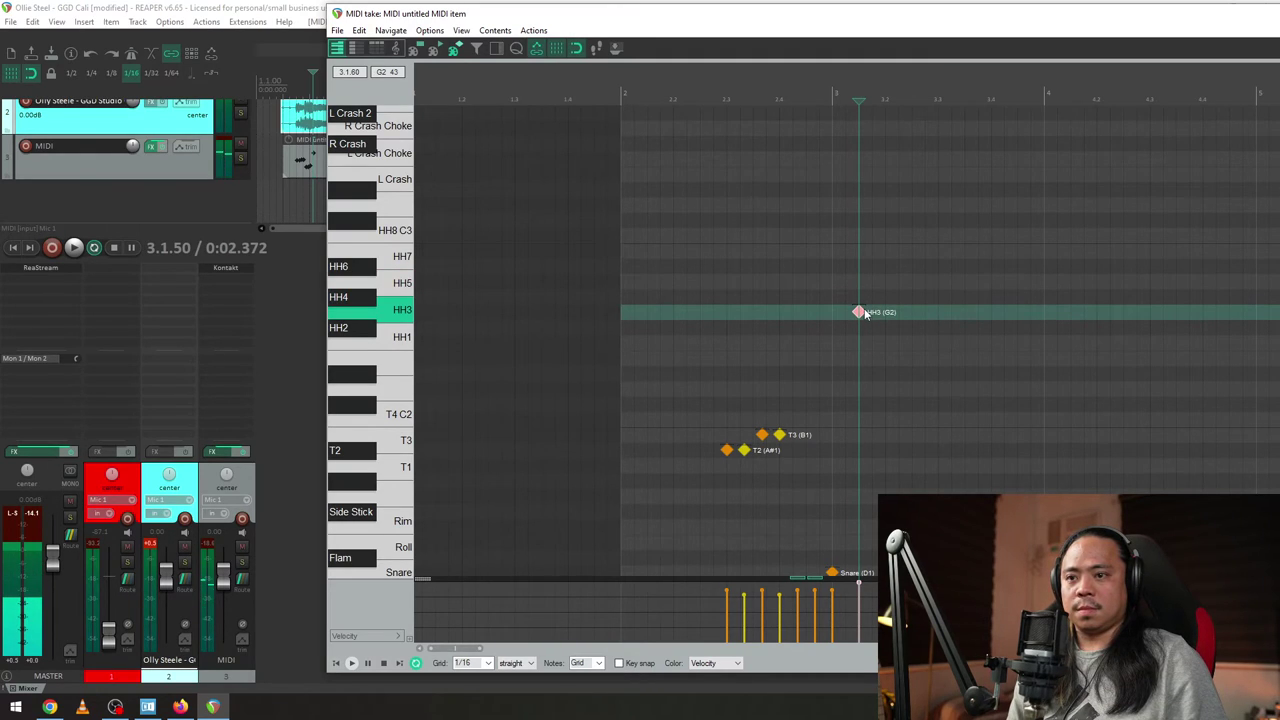
- Play from 2.2.25 to check the hi-hat's timing and move the HH3 note to 3.1.00
{"action": "left_click", "coordinate": [686, 303]}
{"action": "key", "text": "space"}
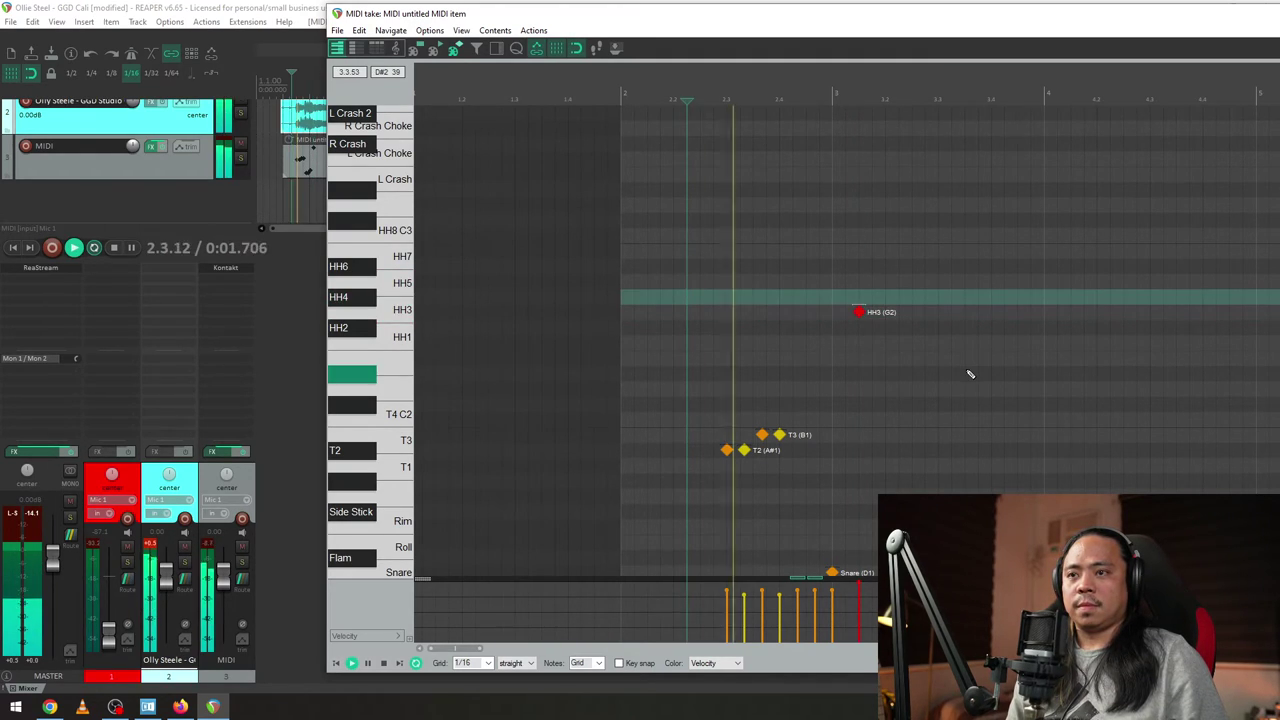
{"action": "key", "text": "space"}
{"action": "left_click_drag", "start_coordinate": [857, 312], "coordinate": [831, 318]}
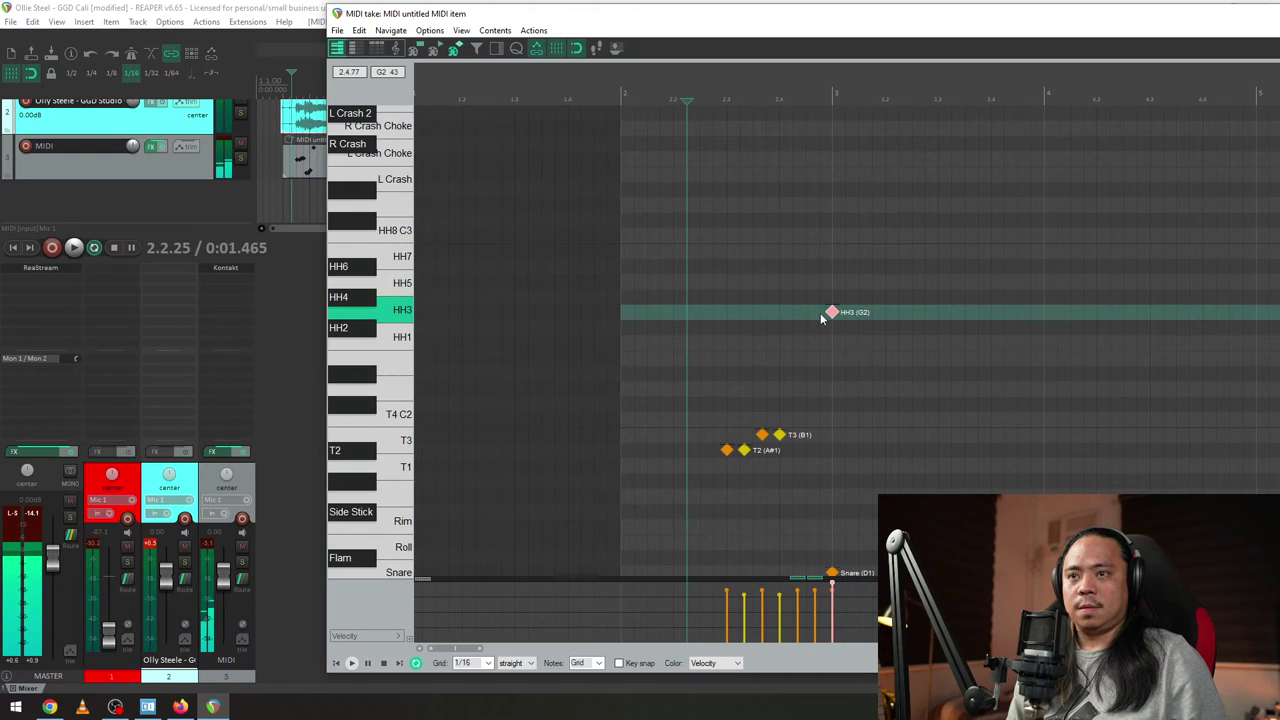
- Play the opening from 2.2.25 repeatedly to compare the HH3 hit with the reference track
{"action": "key", "text": "space"}
{"action": "key", "text": "space"}
{"action": "key", "text": "space"}
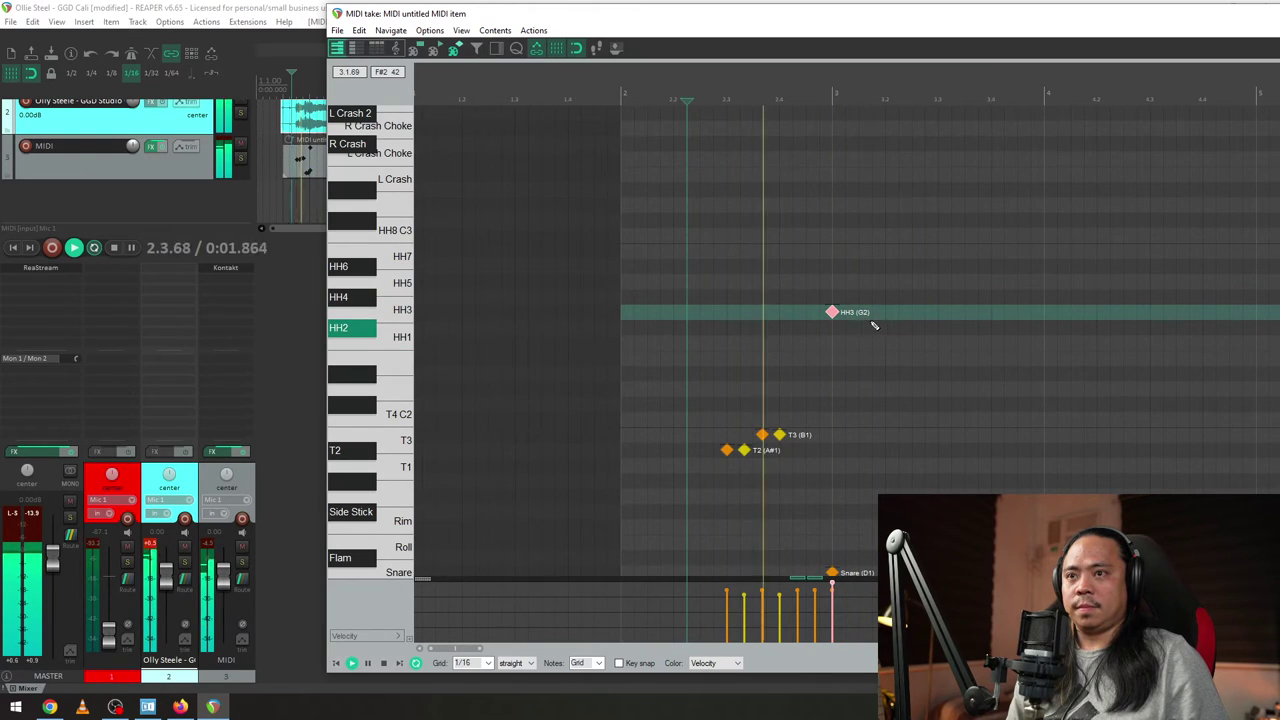
{"action": "scroll", "coordinate": [977, 331], "scroll_direction": "down", "scroll_amount": 3}
{"action": "key", "text": "space"}
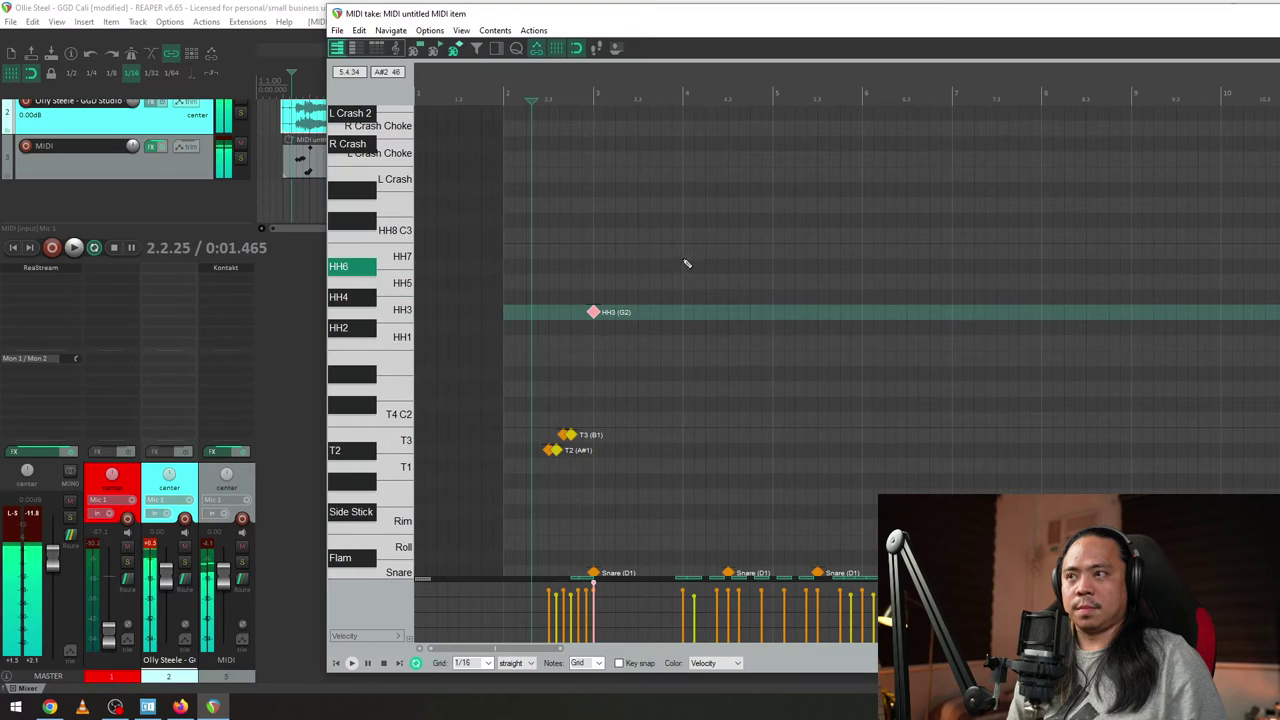
{"action": "key", "text": "space"}
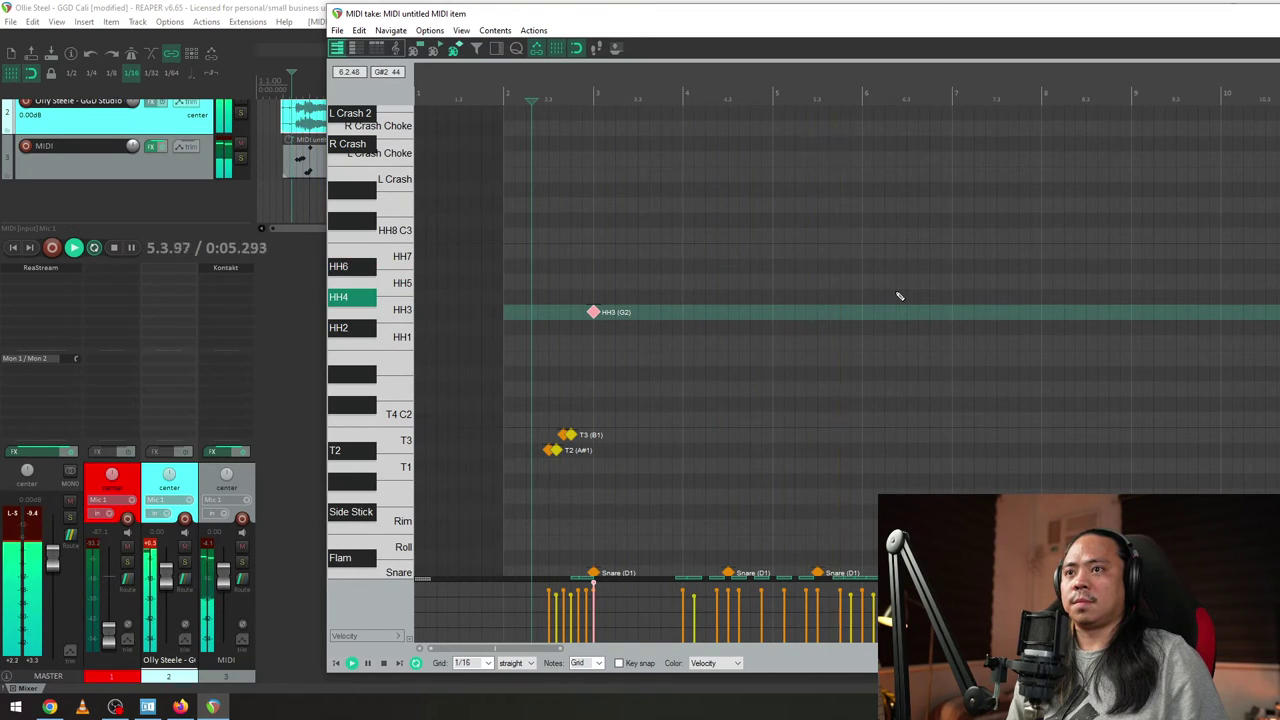
- Rebalance the tracks during playback, setting the reference track to -11.29 dB and the MIDI track to -20.55 dB
{"action": "key", "text": "space"}
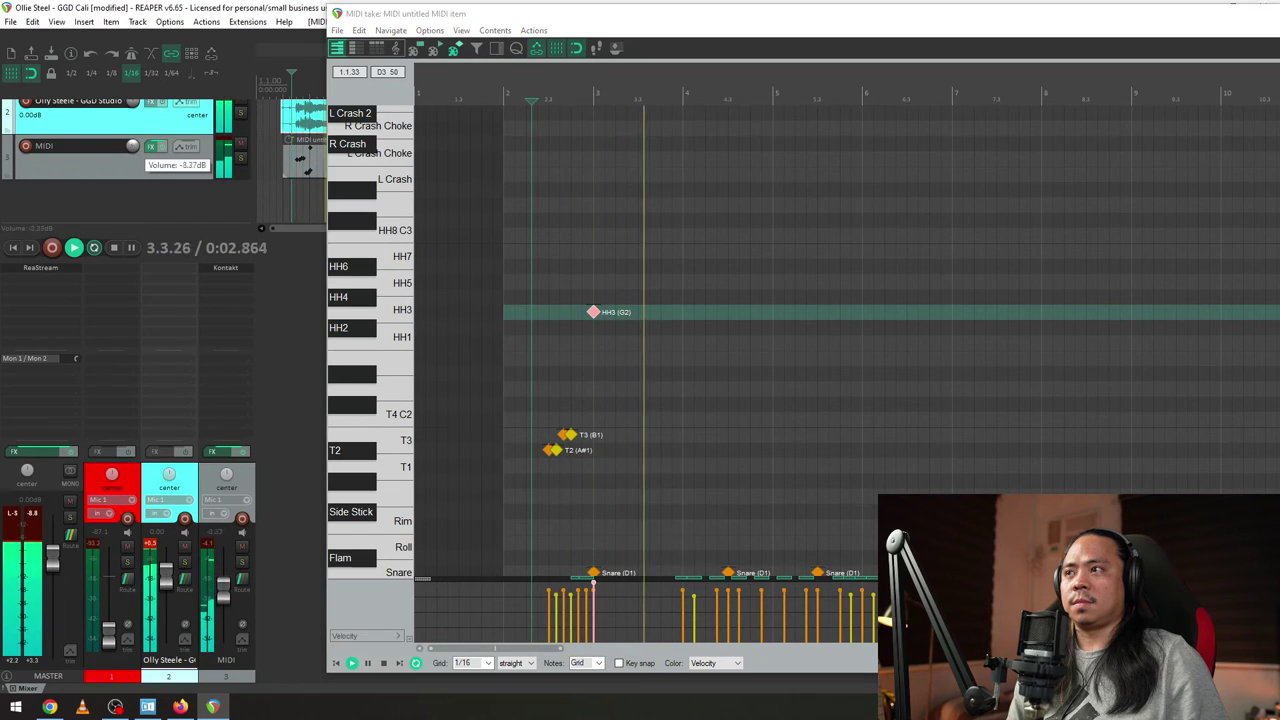
{"action": "left_click_drag", "start_coordinate": [133, 146], "coordinate": [135, 114]}
{"action": "key", "text": "space"}
{"action": "key", "text": "space"}
{"action": "key", "text": "ctrl+z"}
{"action": "key", "text": "space"}
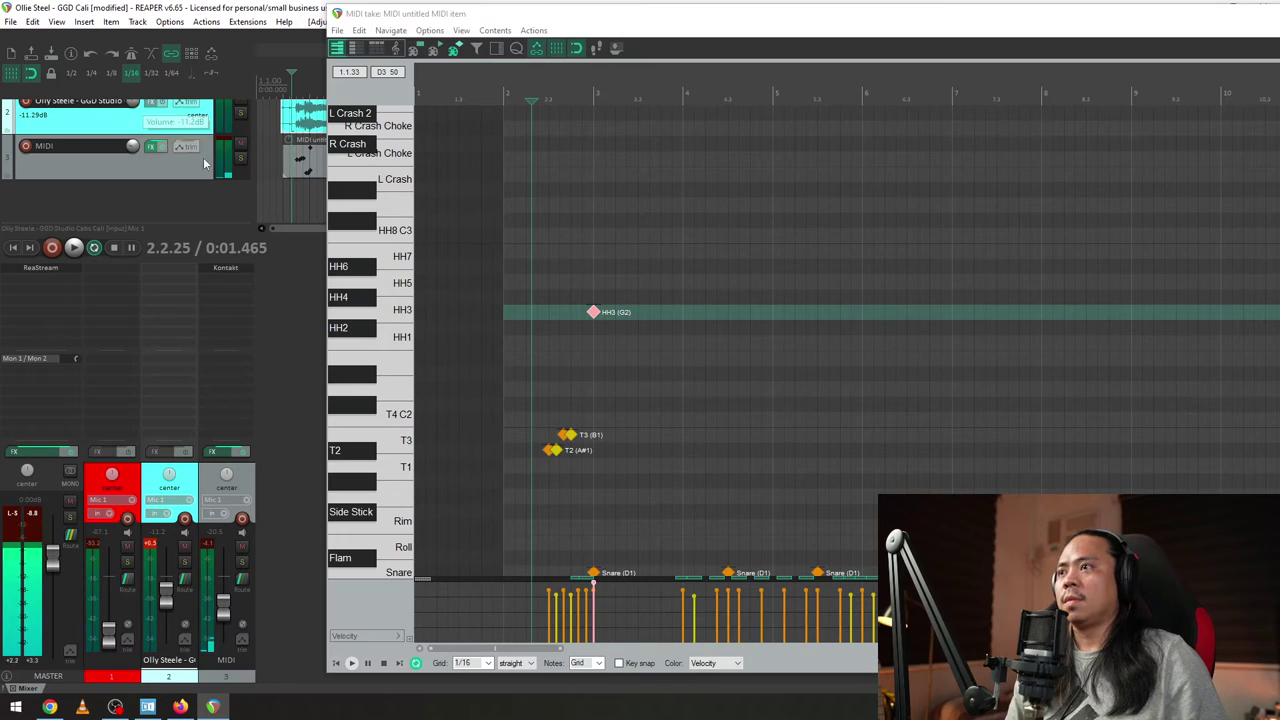
- Close the MIDI editor and enlarge the arrange area so that all three tracks fit
{"action": "left_click_drag", "start_coordinate": [1248, 8], "coordinate": [972, 139]}
{"action": "left_click", "coordinate": [1192, 134]}
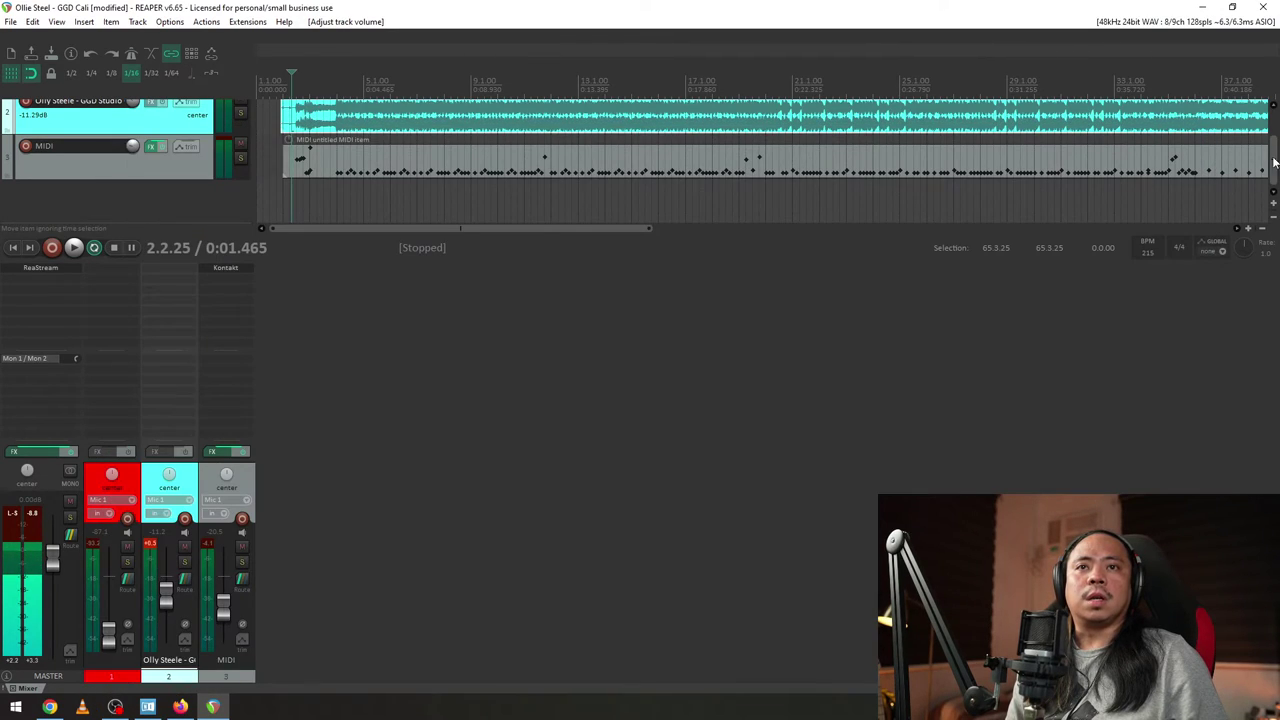
{"action": "left_click_drag", "start_coordinate": [548, 262], "coordinate": [549, 418]}
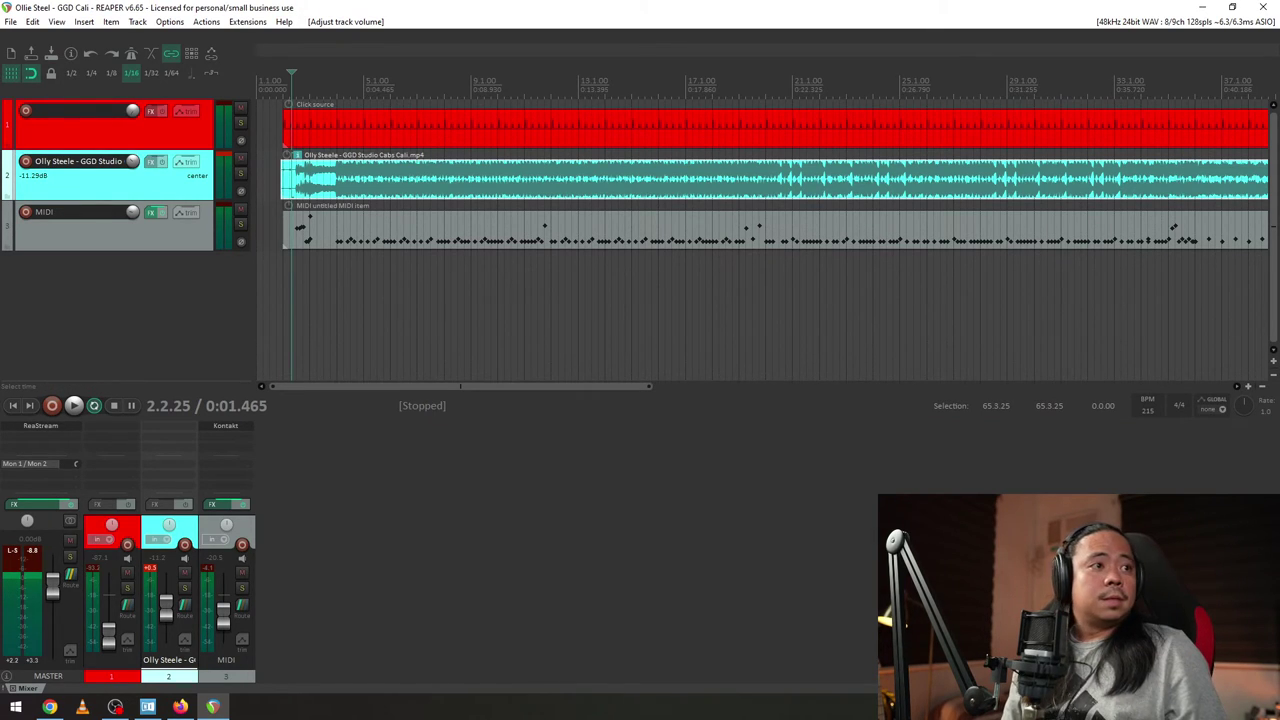
- Reopen the MIDI item in the editor, show measures 1 to 20, and reposition the editor window higher over the arrange view
{"action": "double_click", "coordinate": [460, 238]}
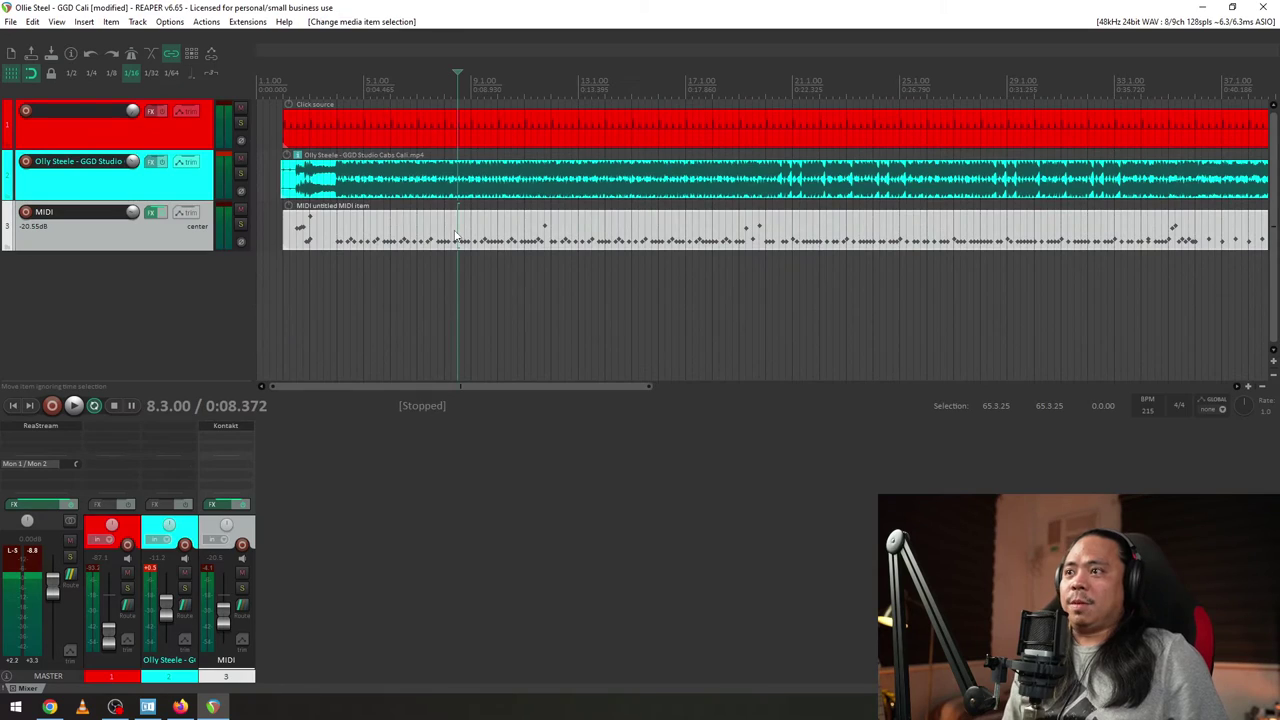
{"action": "scroll", "coordinate": [452, 384], "scroll_direction": "up", "scroll_amount": 3}
{"action": "scroll", "coordinate": [452, 384], "scroll_direction": "down", "scroll_amount": 5}
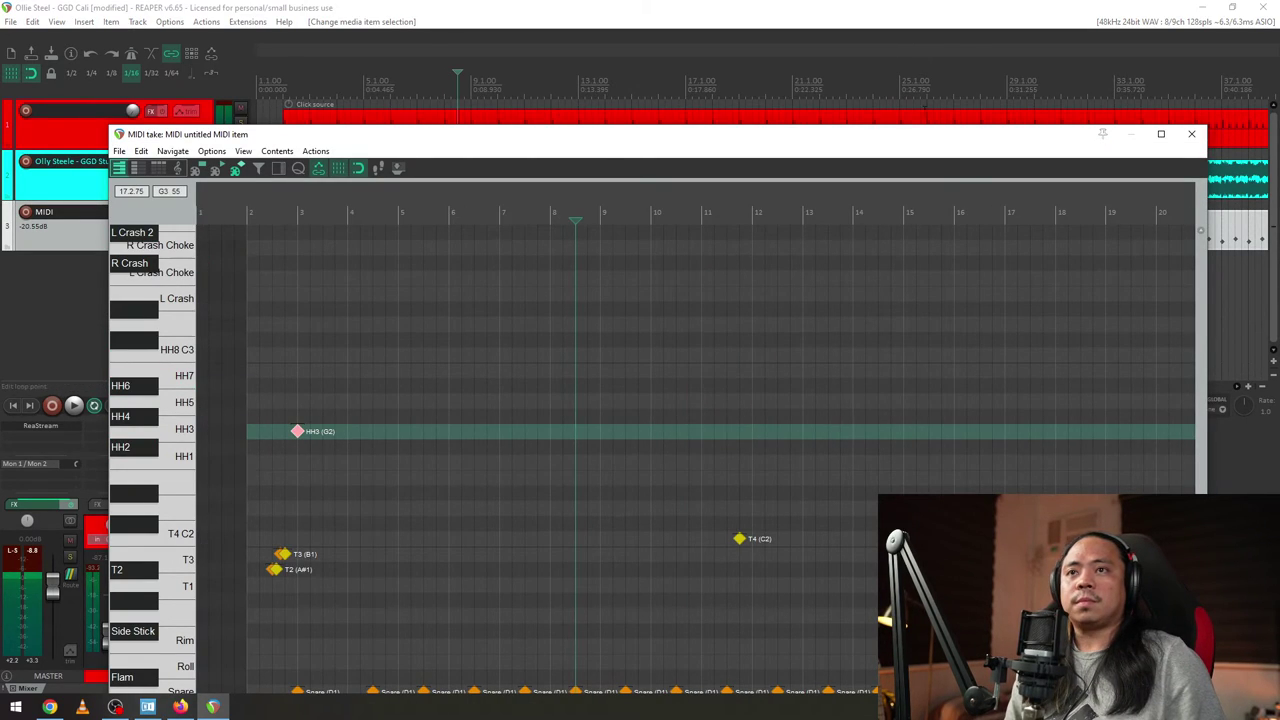
{"action": "left_click_drag", "start_coordinate": [922, 136], "coordinate": [981, 41]}
{"action": "left_click_drag", "start_coordinate": [983, 20], "coordinate": [977, 28]}
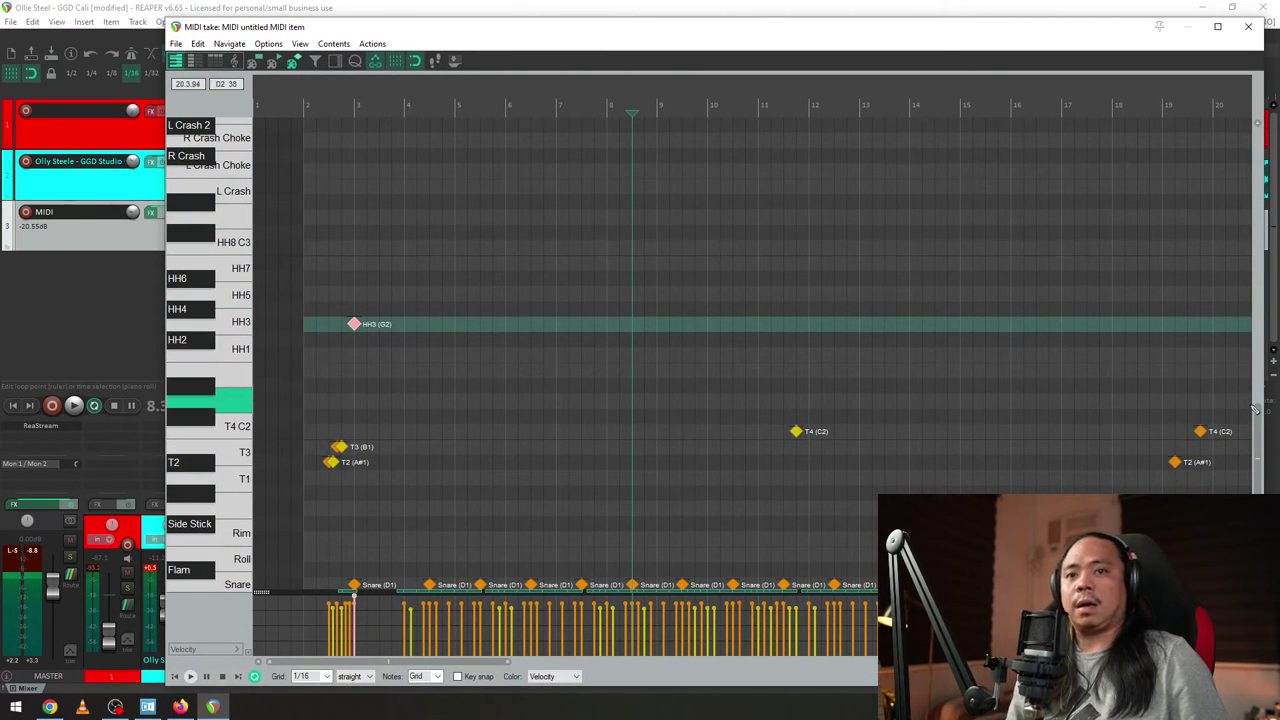
- Lower the velocity of the HH3 hit at the start of measure 3 to about 111
{"action": "left_click_drag", "start_coordinate": [1257, 414], "coordinate": [1258, 428]}
{"action": "scroll", "coordinate": [1258, 428], "scroll_direction": "down", "scroll_amount": 1}
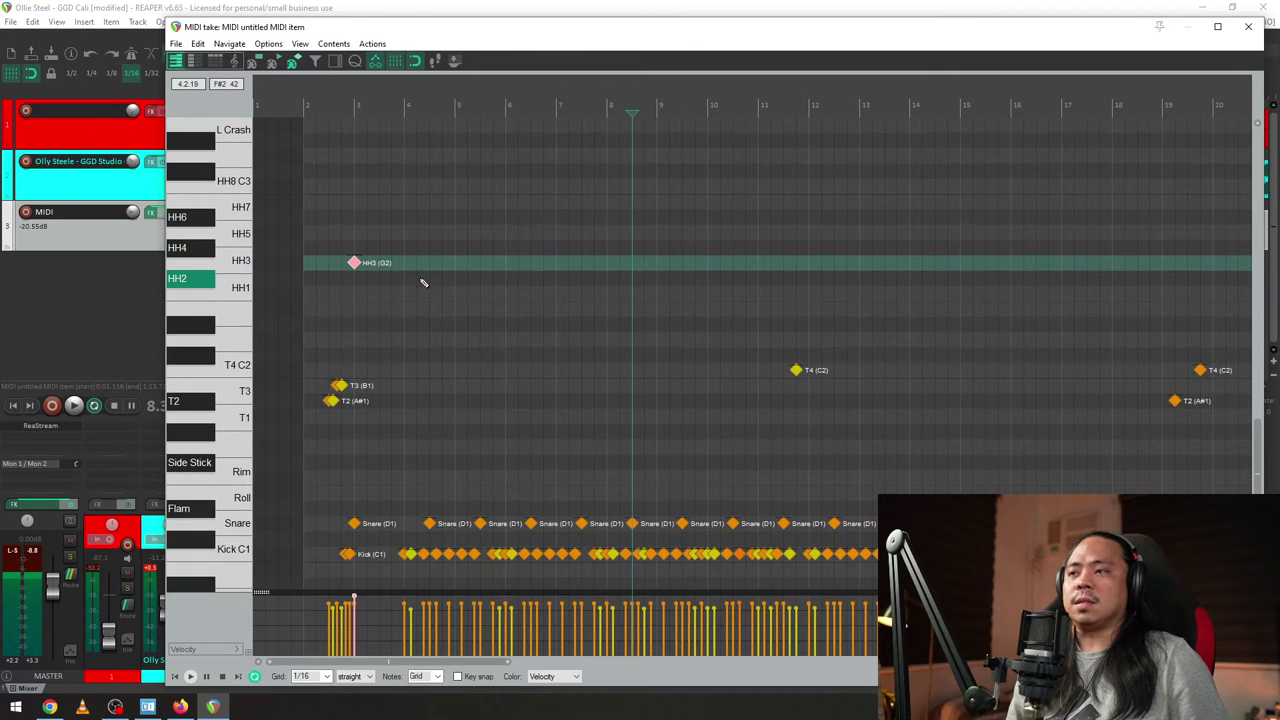
{"action": "scroll", "coordinate": [424, 287], "scroll_direction": "up", "scroll_amount": 3}
{"action": "scroll", "coordinate": [424, 287], "scroll_direction": "down", "scroll_amount": 3}
{"action": "left_click", "coordinate": [357, 110]}
{"action": "scroll", "coordinate": [444, 169], "scroll_direction": "up", "scroll_amount": 4}
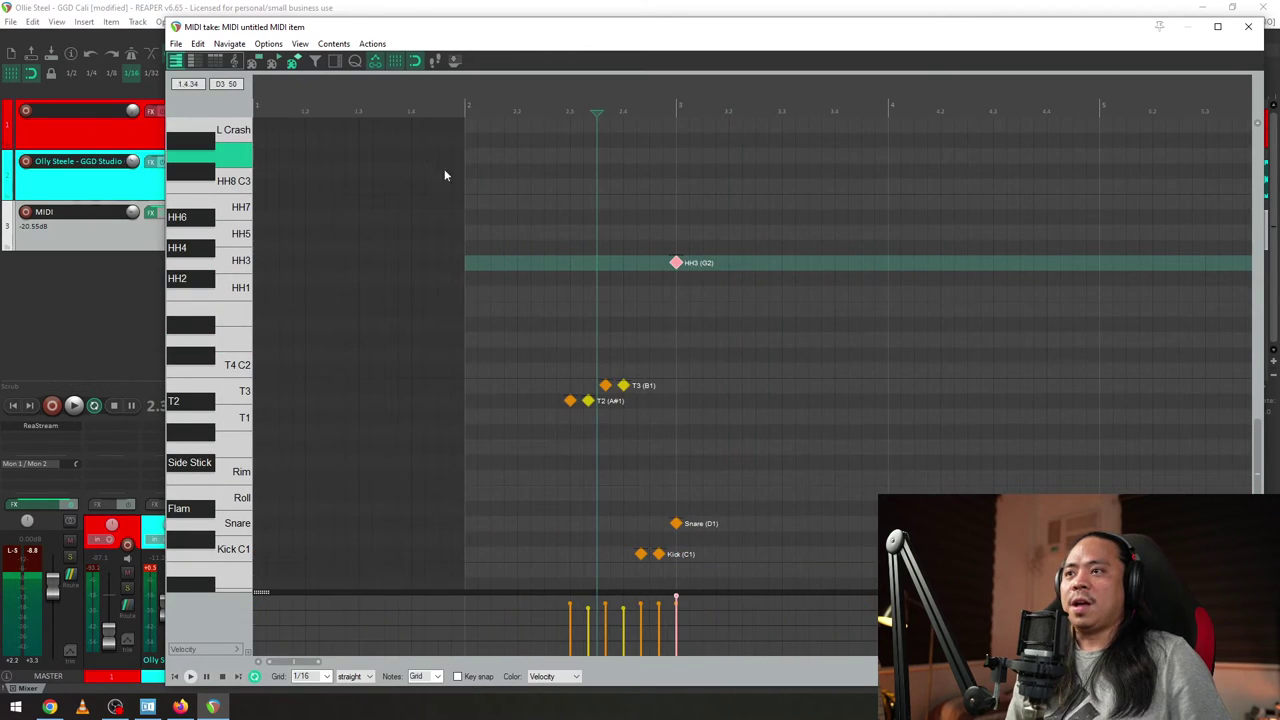
{"action": "left_click_drag", "start_coordinate": [867, 232], "coordinate": [622, 338]}
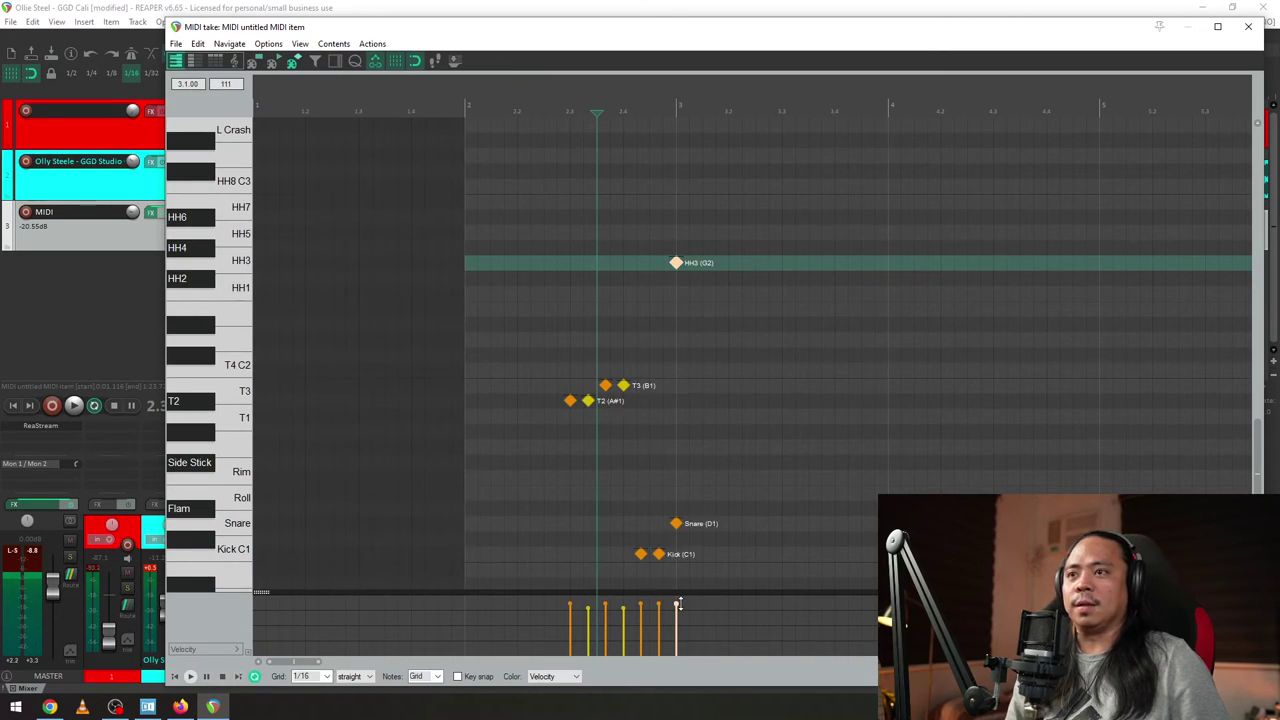
{"action": "left_click", "coordinate": [559, 282]}
- Play the opening fill against the reference and reset the MIDI track's volume to 0.00 dB
{"action": "key", "text": "space"}
{"action": "scroll", "coordinate": [891, 357], "scroll_direction": "up", "scroll_amount": 4}
{"action": "scroll", "coordinate": [891, 357], "scroll_direction": "down", "scroll_amount": 3}
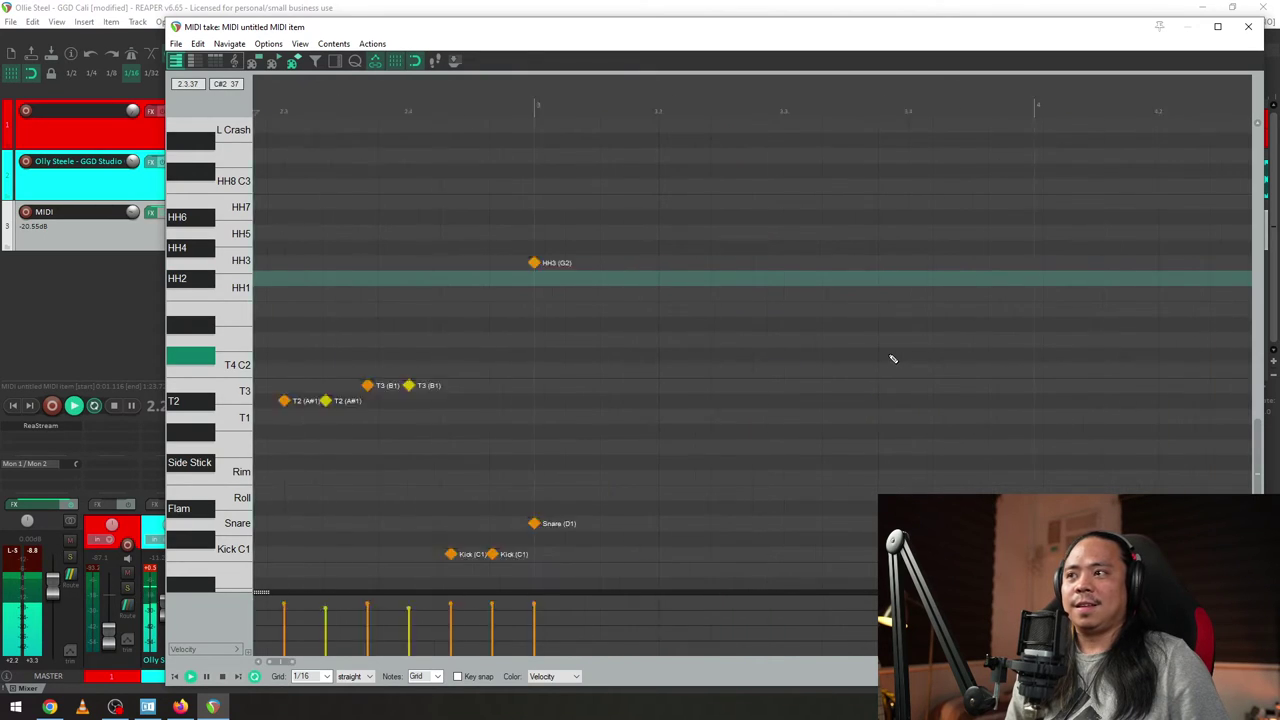
{"action": "key", "text": "space"}
{"action": "key", "text": "space"}
{"action": "double_click", "coordinate": [132, 211]}
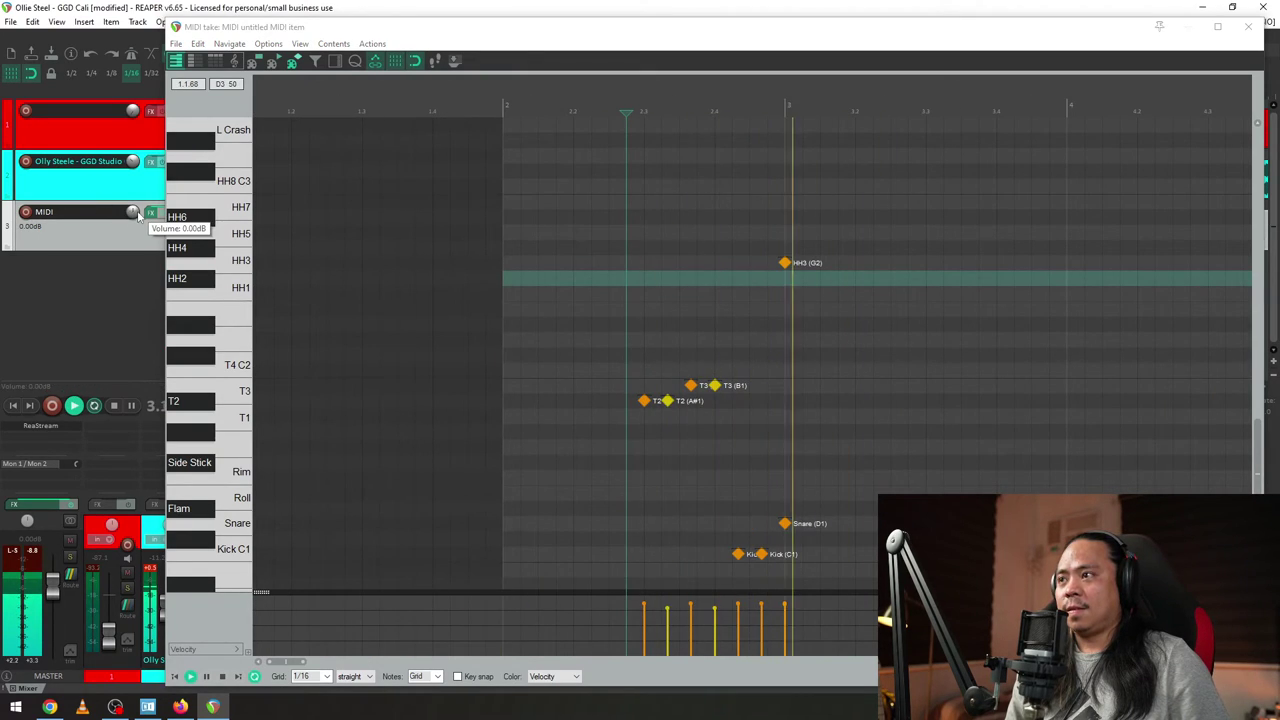
{"action": "scroll", "coordinate": [852, 288], "scroll_direction": "down", "scroll_amount": 4}
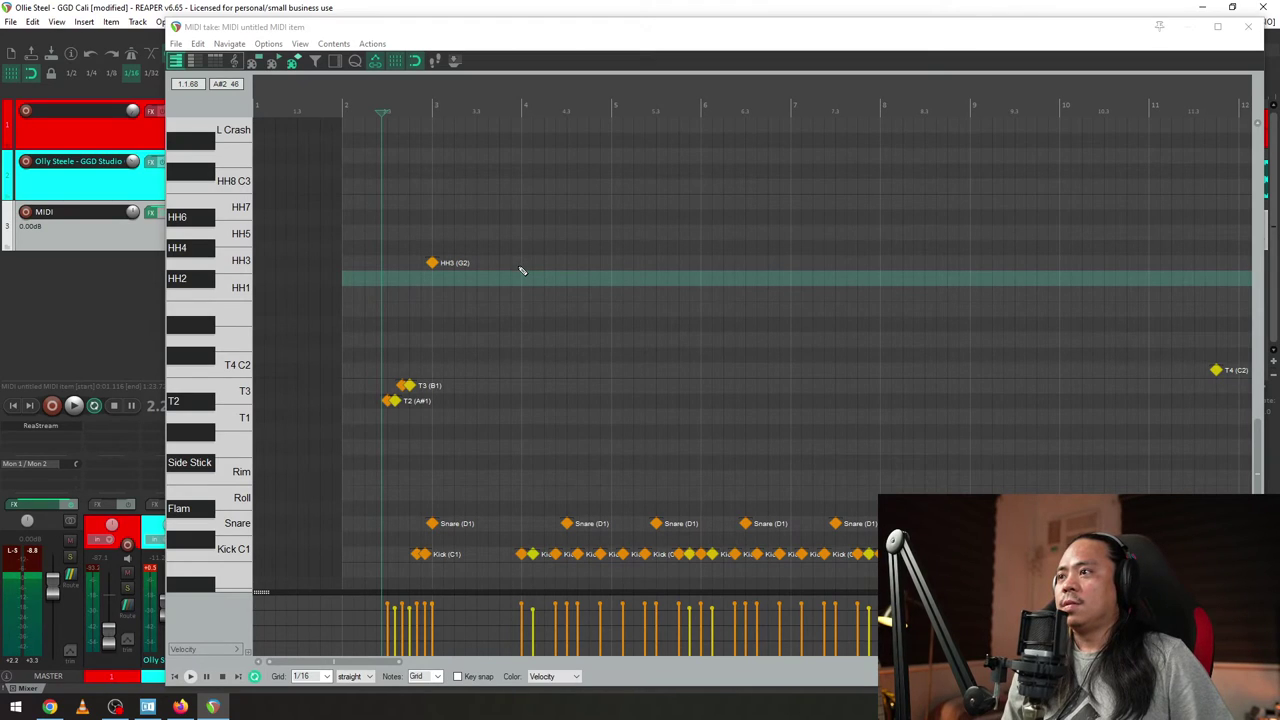
- Bring the crash note rows into view and audition the R Crash sound
{"action": "scroll", "coordinate": [1256, 428], "scroll_direction": "up", "scroll_amount": 2}
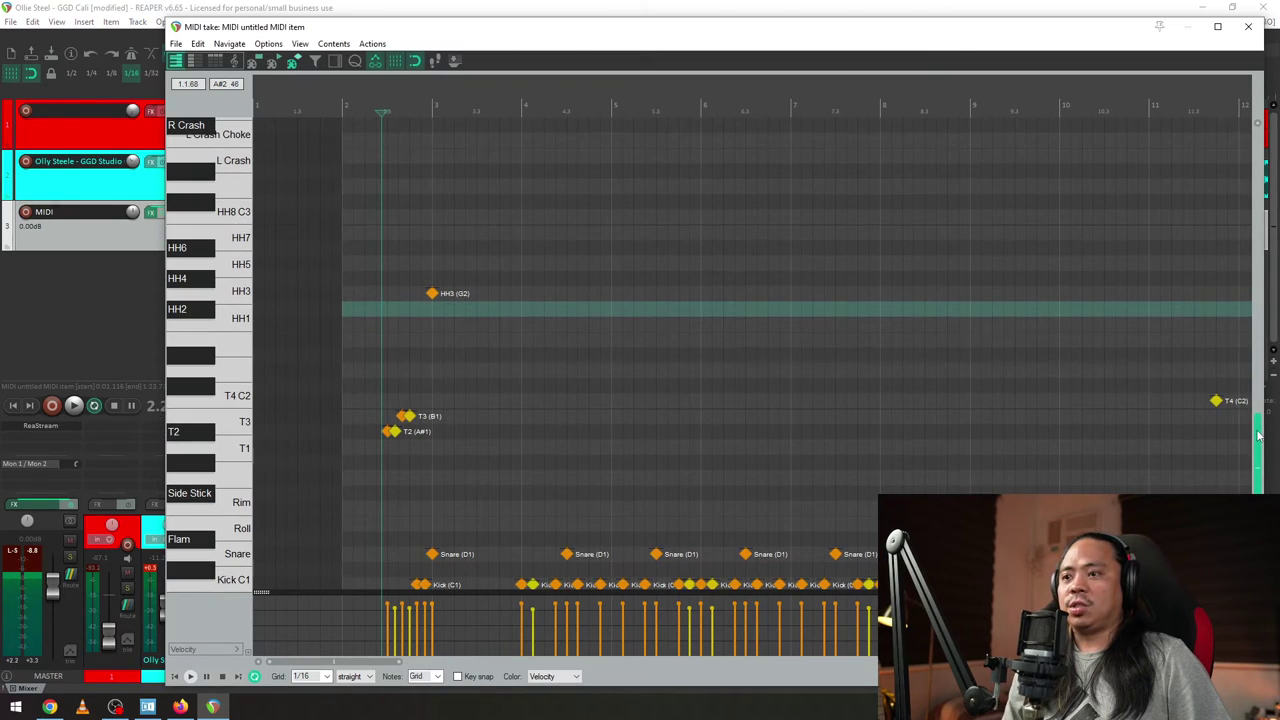
{"action": "scroll", "coordinate": [1259, 437], "scroll_direction": "down", "scroll_amount": 1}
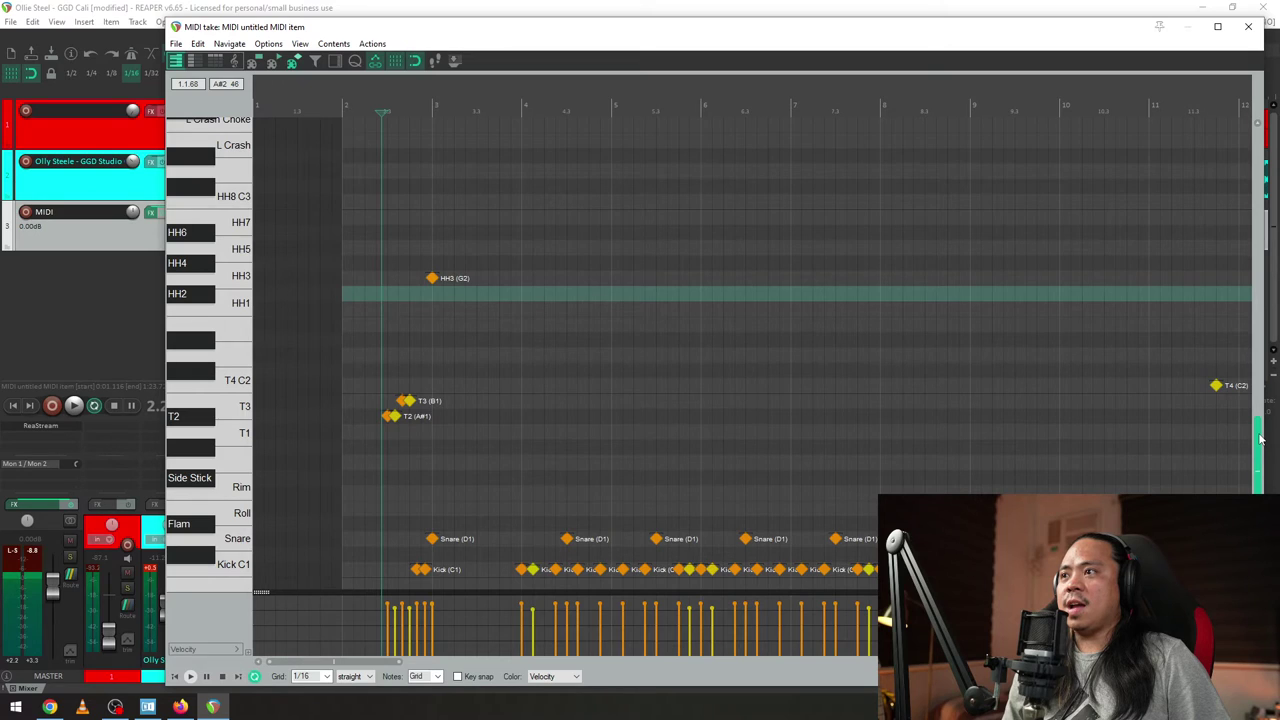
{"action": "scroll", "coordinate": [740, 283], "scroll_direction": "up", "scroll_amount": 4}
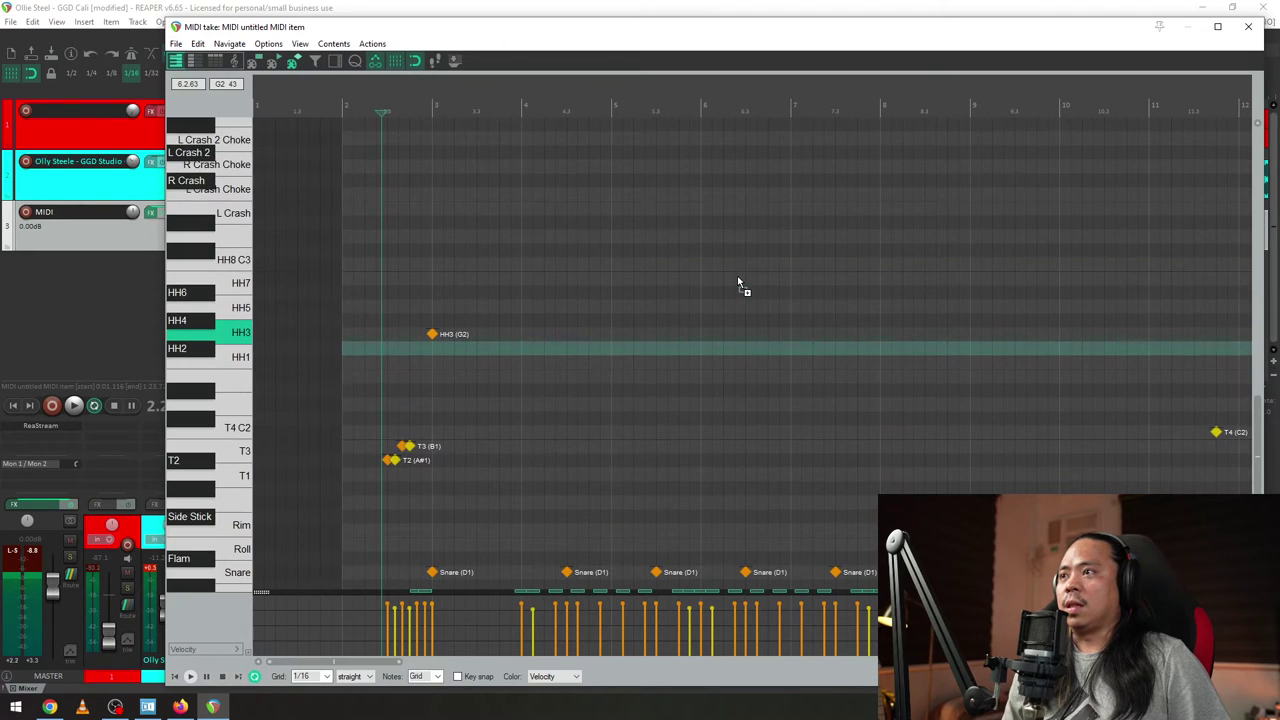
{"action": "left_click_drag", "start_coordinate": [1257, 420], "coordinate": [1258, 416]}
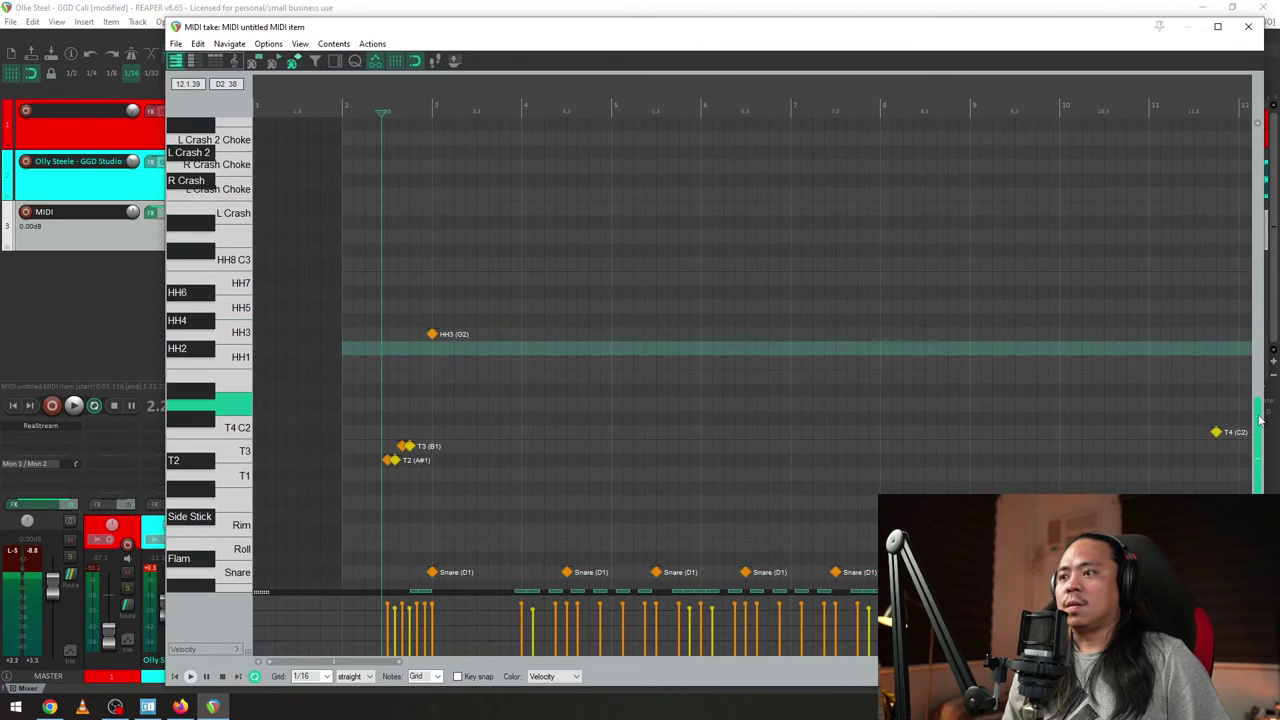
{"action": "scroll", "coordinate": [1259, 420], "scroll_direction": "up", "scroll_amount": 2}
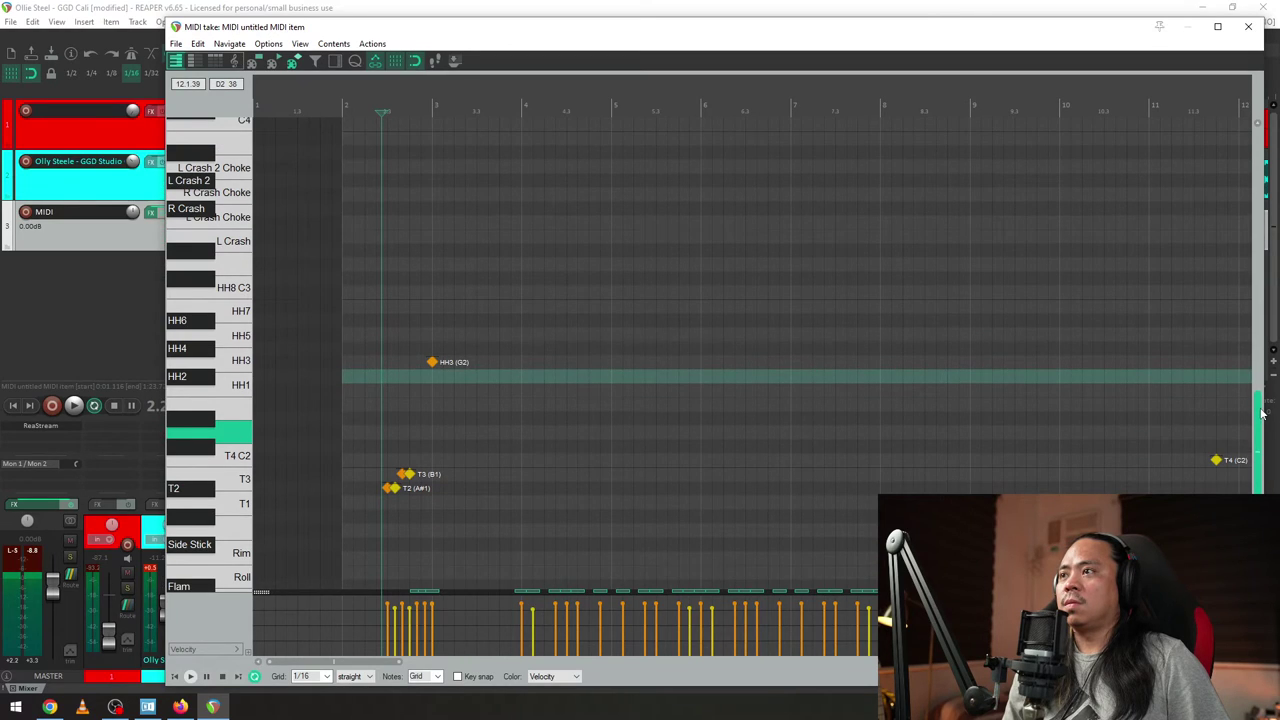
{"action": "scroll", "coordinate": [1260, 412], "scroll_direction": "up", "scroll_amount": 2}
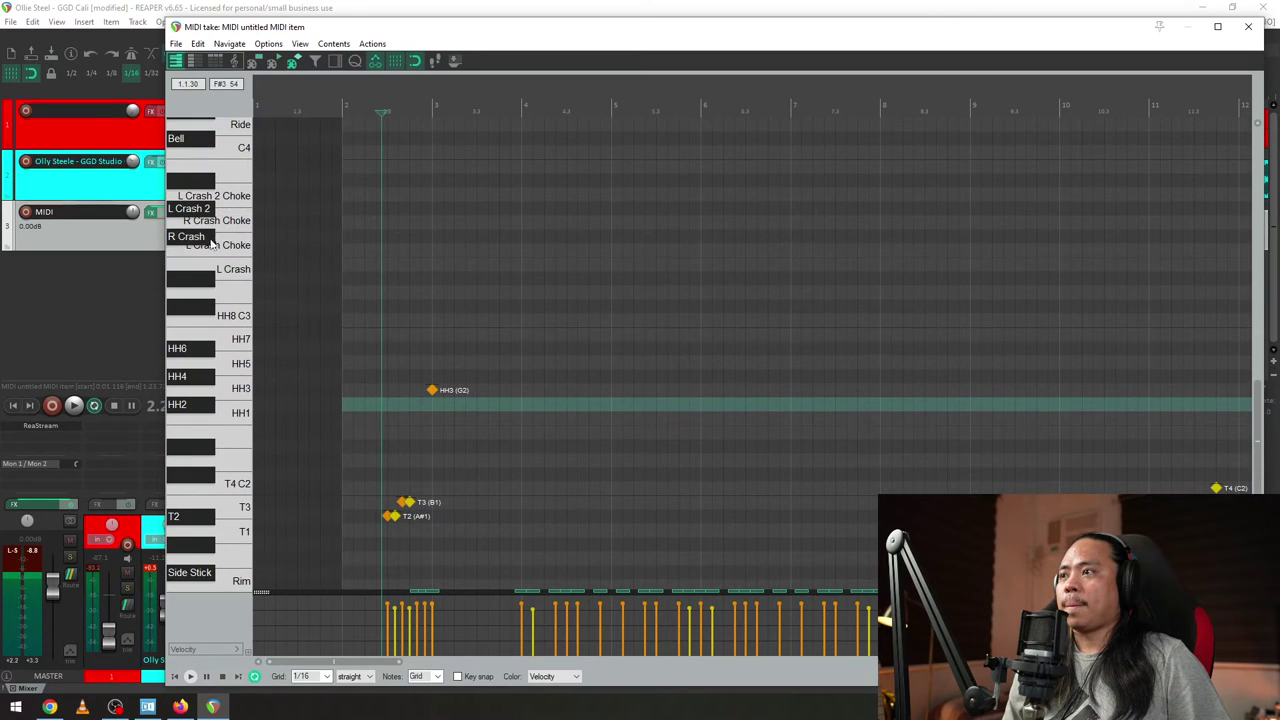
{"action": "left_click", "coordinate": [184, 243]}
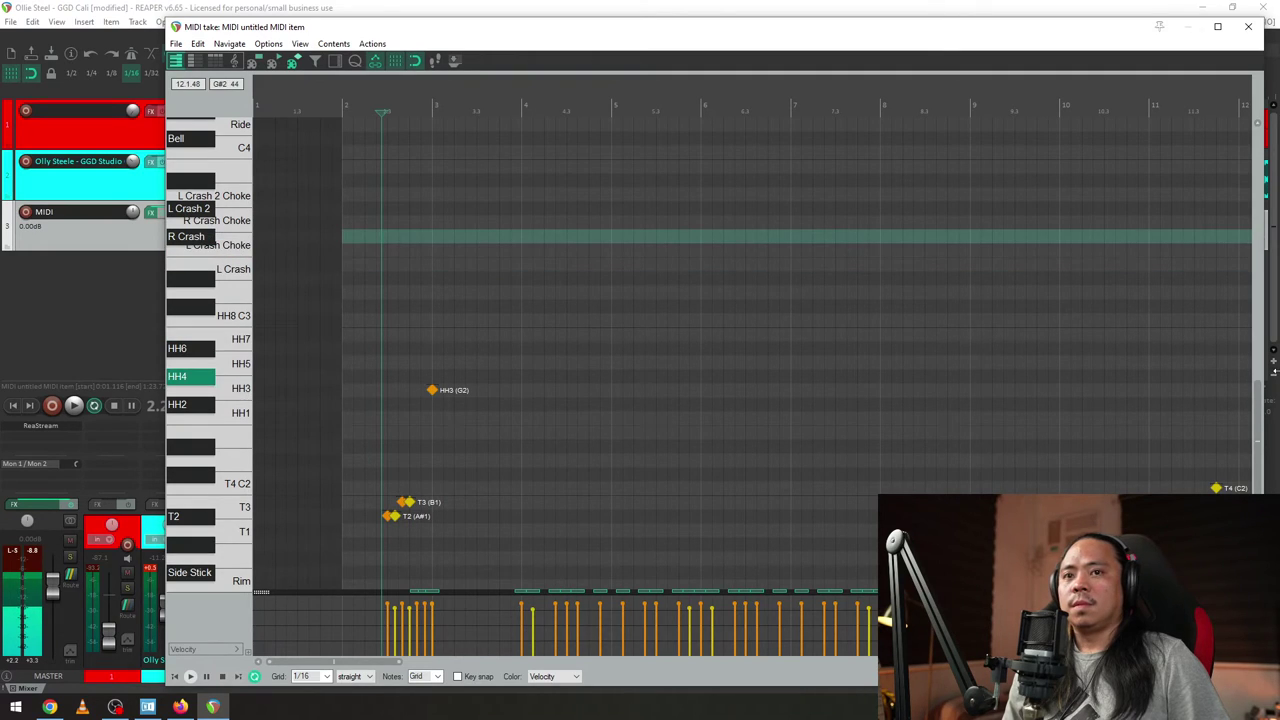
- Shrink the velocity lane so the note area shows every row from Kick up to L Crash 2
{"action": "scroll", "coordinate": [1259, 402], "scroll_direction": "down", "scroll_amount": 2}
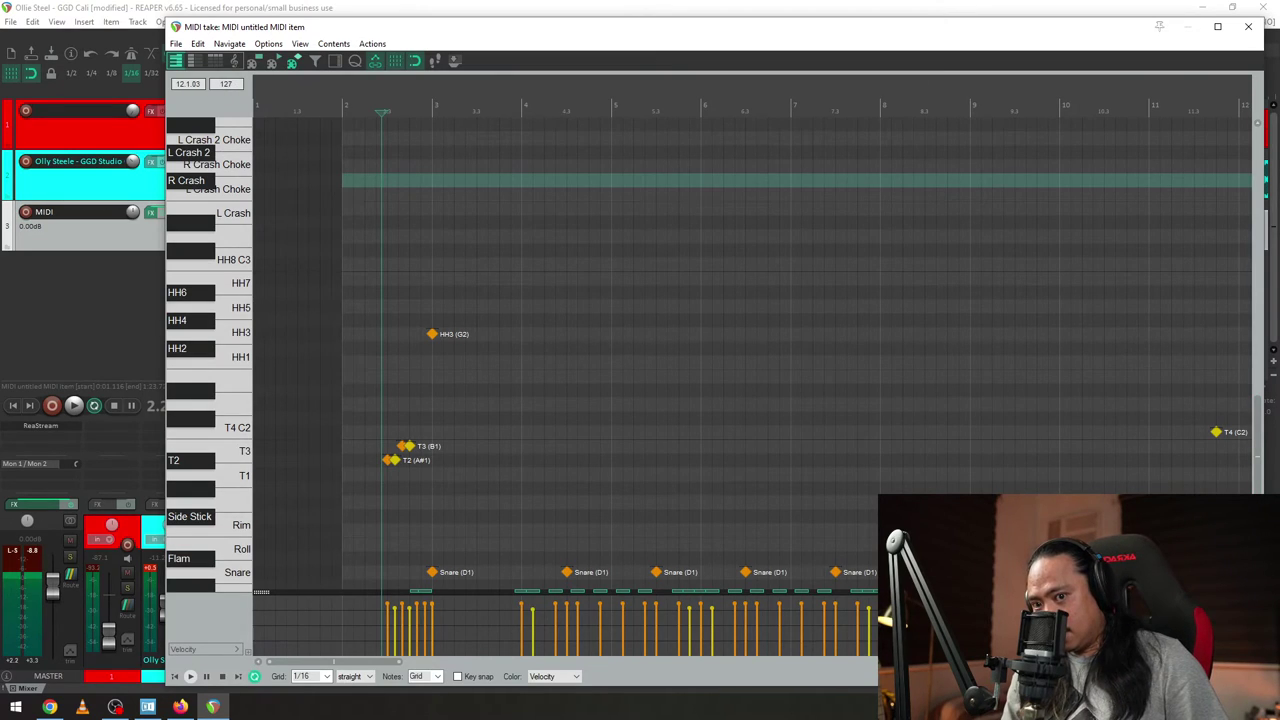
{"action": "left_click_drag", "start_coordinate": [1240, 592], "coordinate": [1244, 634]}
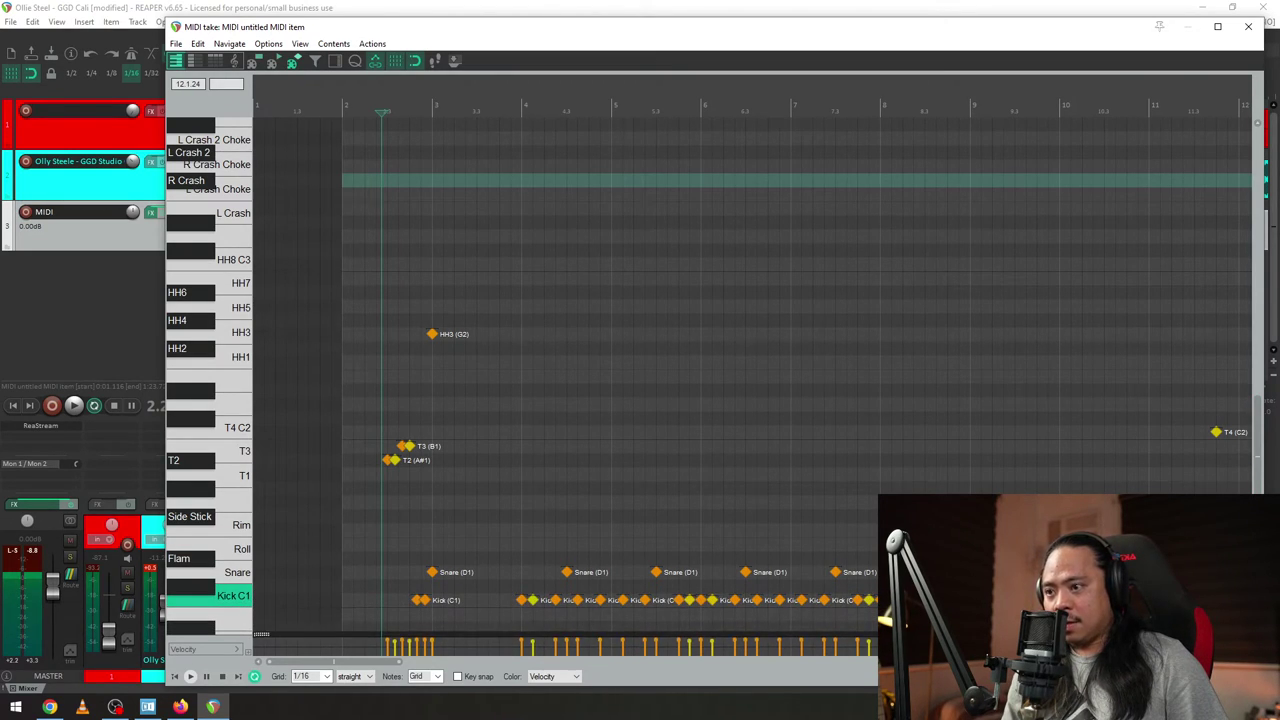
{"action": "scroll", "coordinate": [1258, 420], "scroll_direction": "down", "scroll_amount": 1}
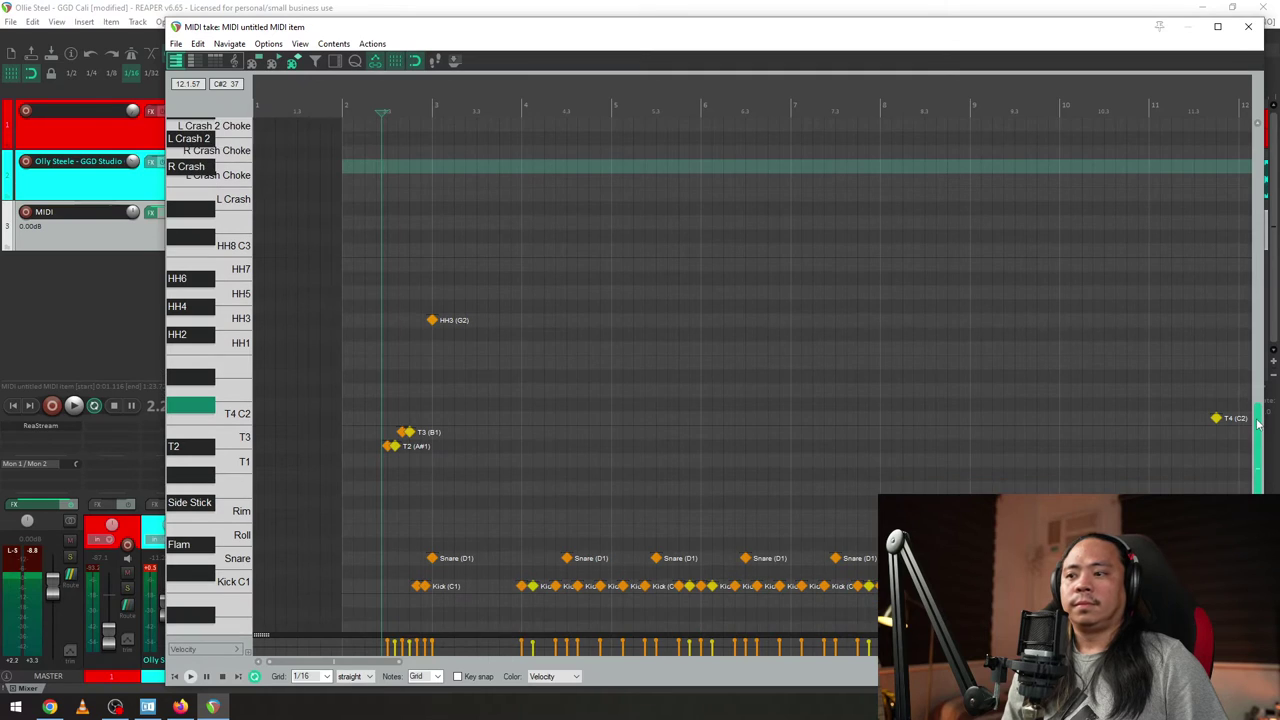
{"action": "scroll", "coordinate": [1258, 420], "scroll_direction": "up", "scroll_amount": 2}
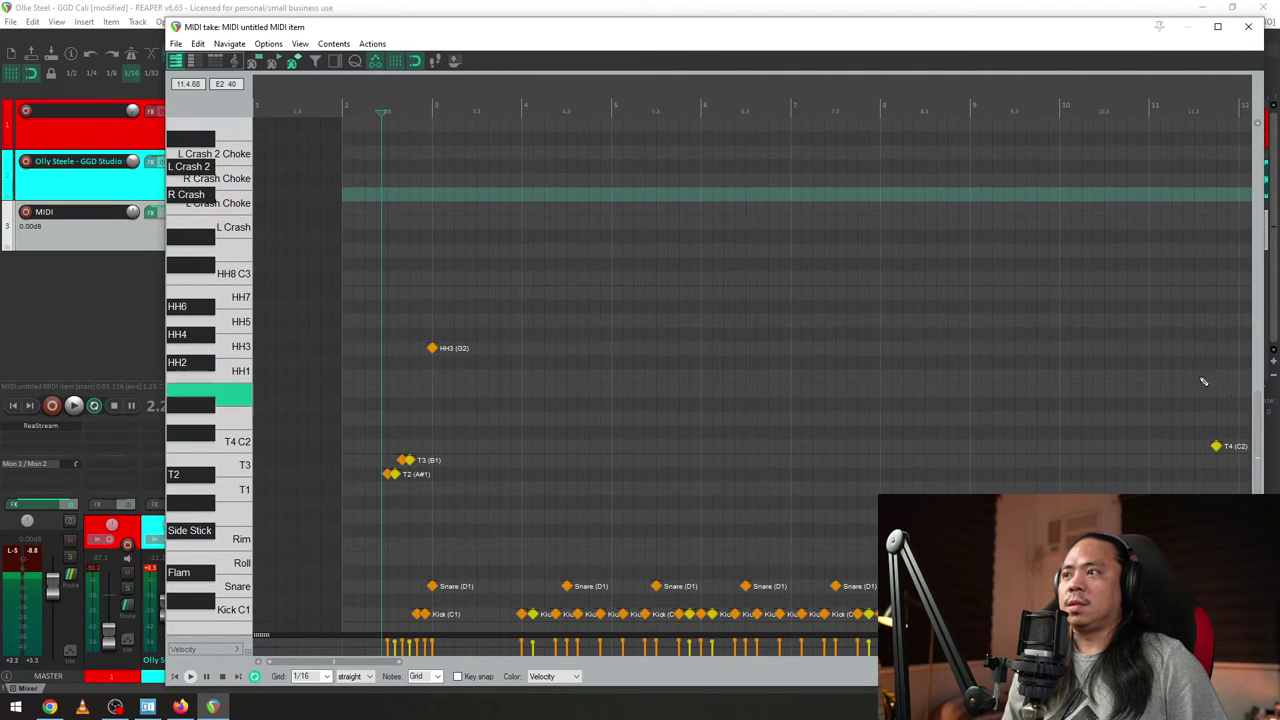
- Play the opening fill through measure 3 to locate the first crash hits in the reference
{"action": "key", "text": "space"}
{"action": "scroll", "coordinate": [627, 474], "scroll_direction": "up", "scroll_amount": 1}
{"action": "scroll", "coordinate": [628, 475], "scroll_direction": "up", "scroll_amount": 1}
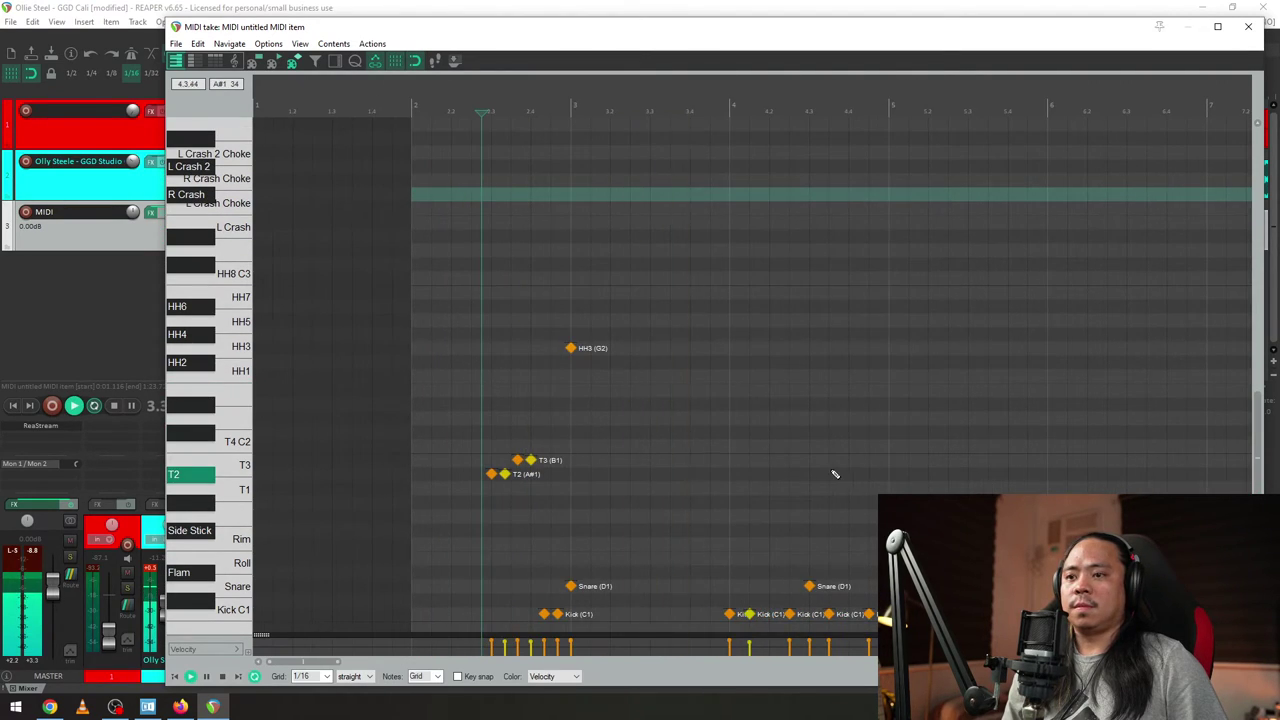
{"action": "key", "text": "space"}
- Add an R Crash hit on the first kick of measure 4 and an L Crash 2 hit on the kick right after it
{"action": "left_click", "coordinate": [729, 200]}
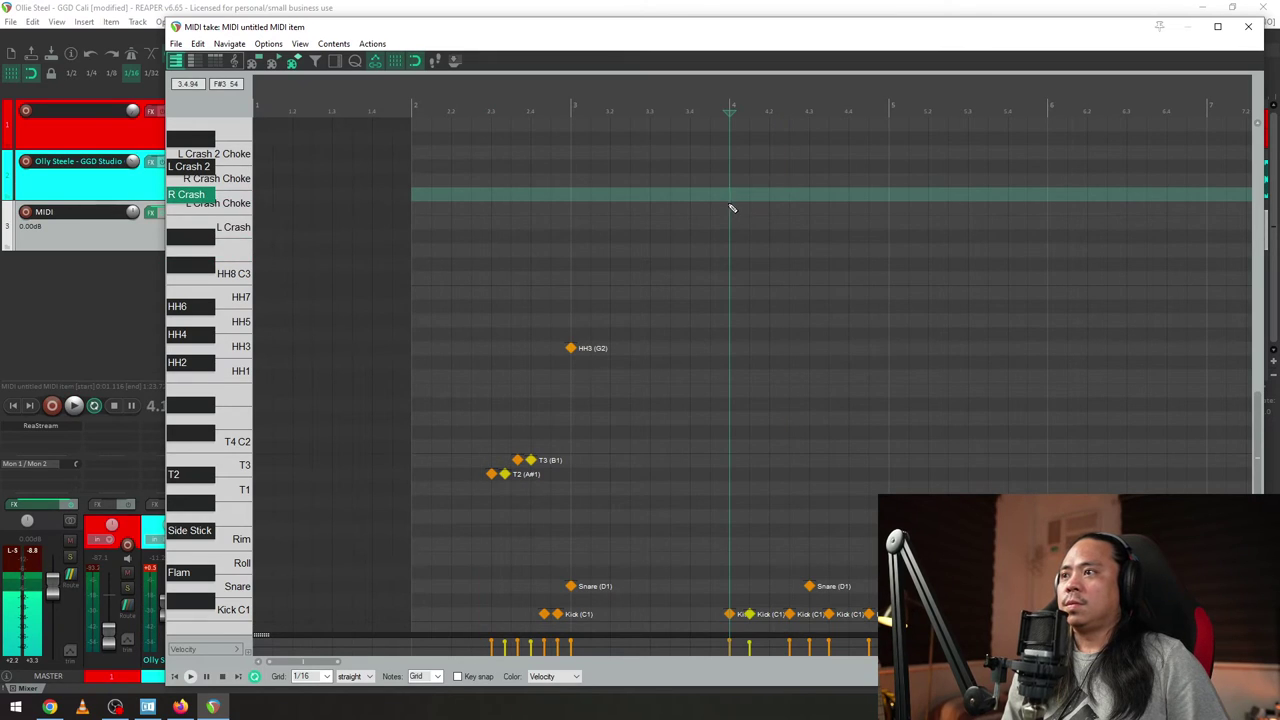
{"action": "left_click", "coordinate": [738, 230]}
{"action": "double_click", "coordinate": [737, 225]}
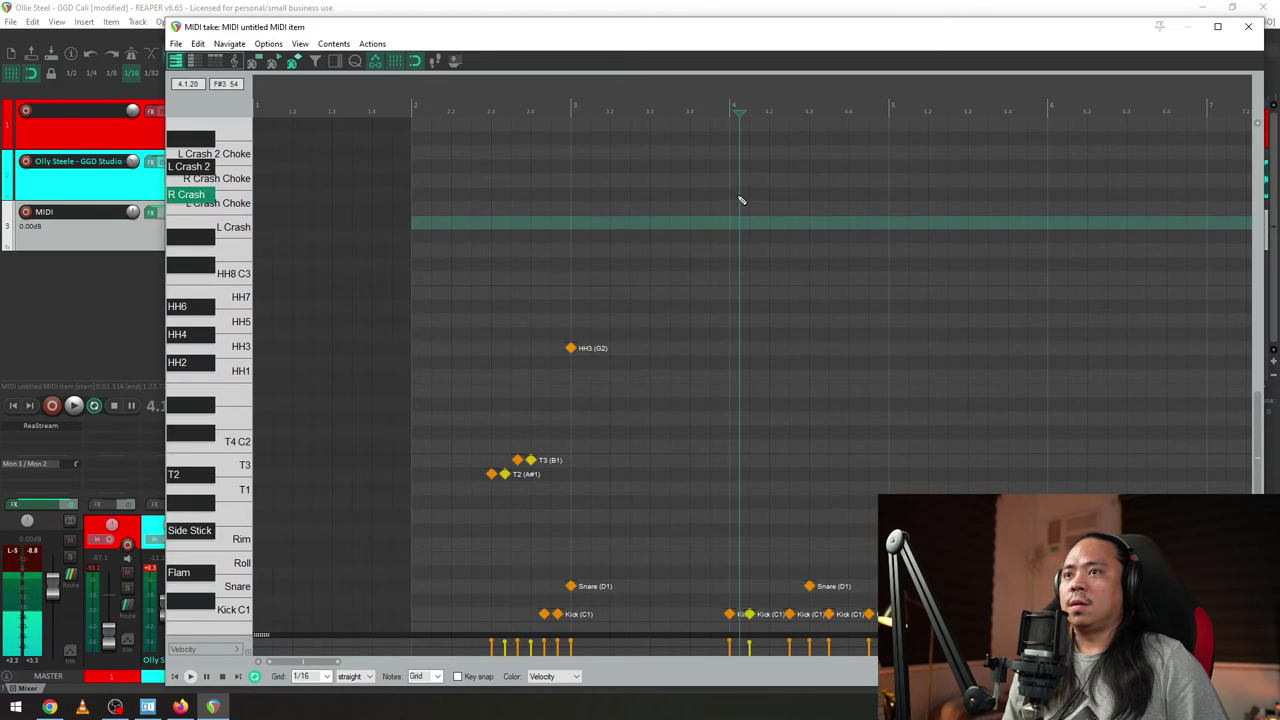
{"action": "left_click", "coordinate": [730, 181]}
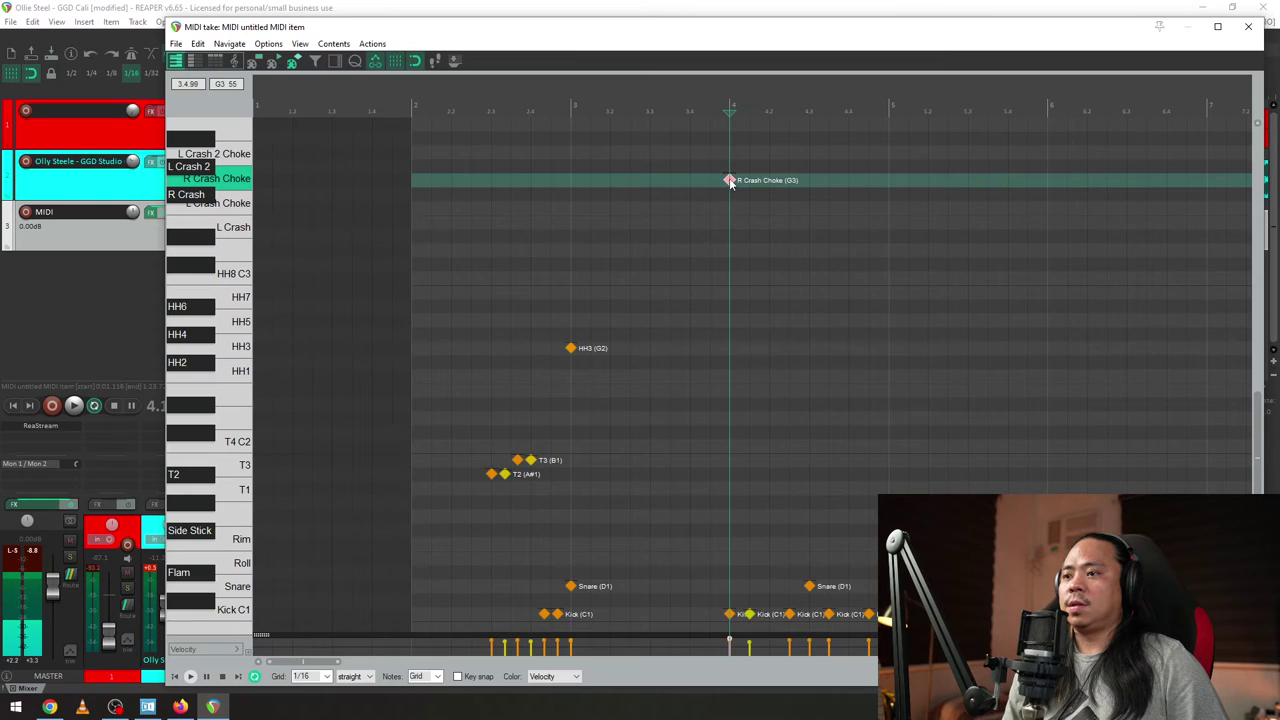
{"action": "left_click_drag", "start_coordinate": [730, 181], "coordinate": [731, 194]}
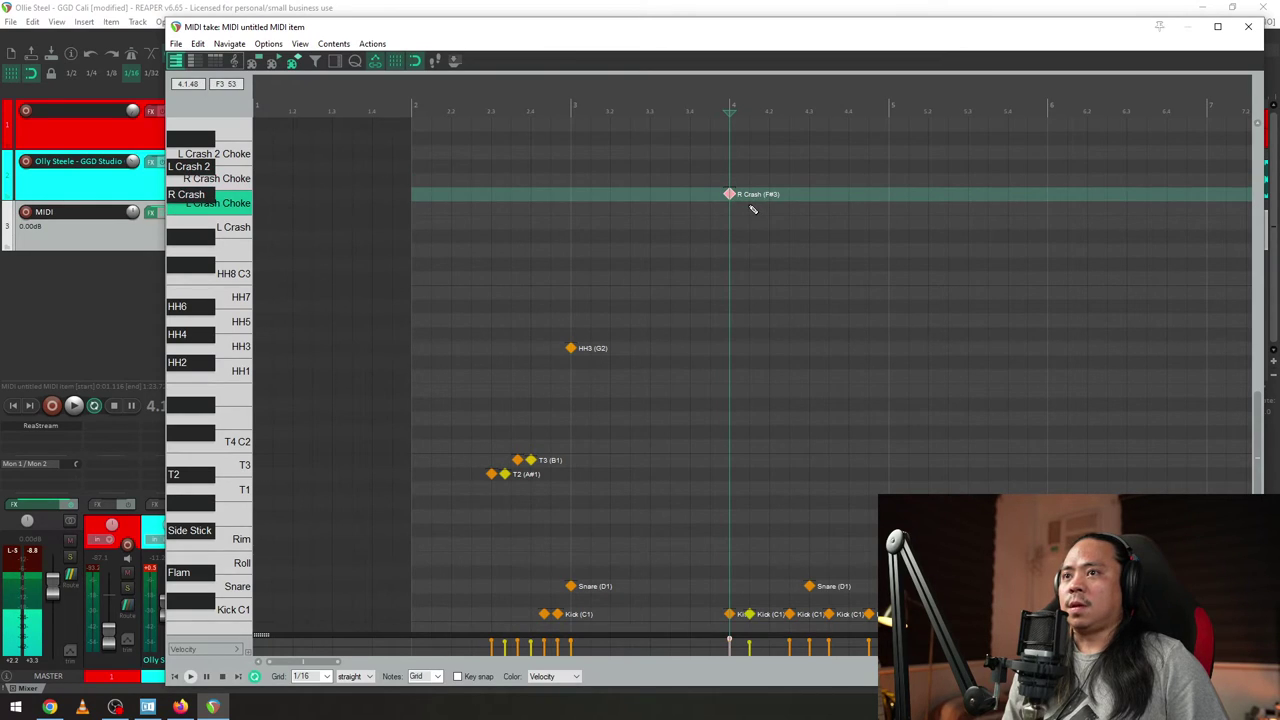
{"action": "left_click", "coordinate": [749, 210]}
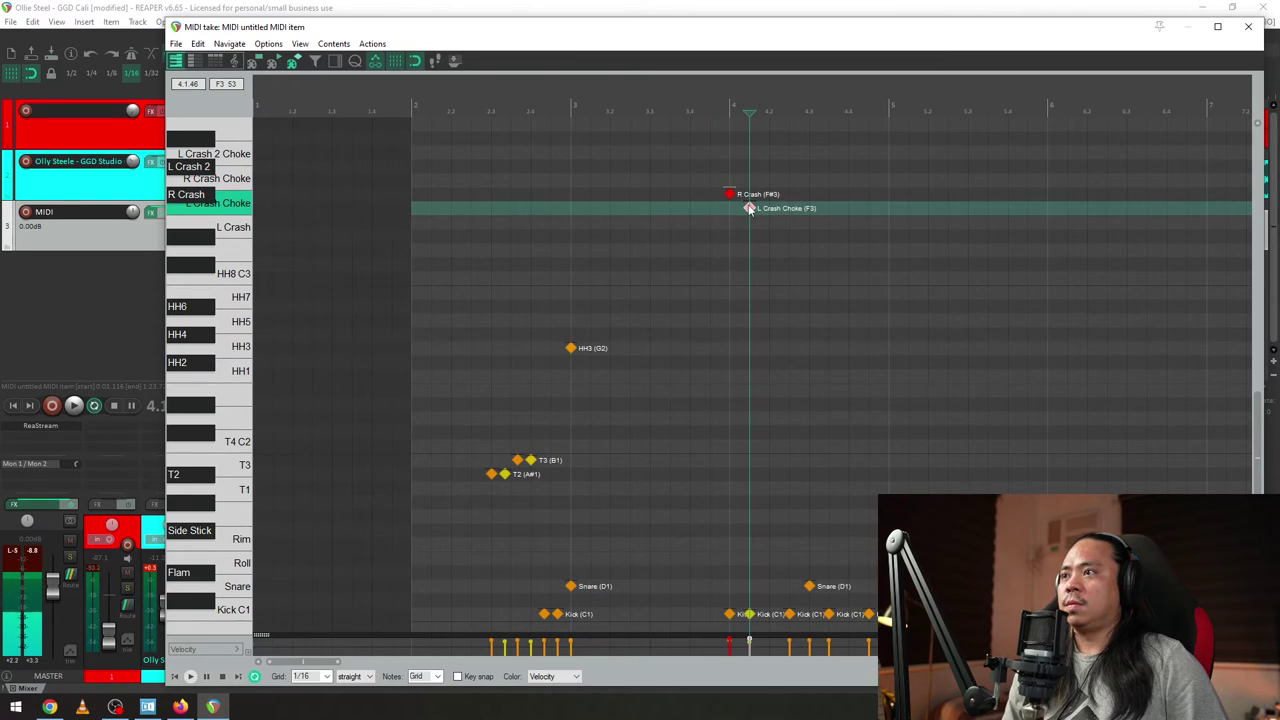
{"action": "left_click_drag", "start_coordinate": [749, 209], "coordinate": [752, 177]}
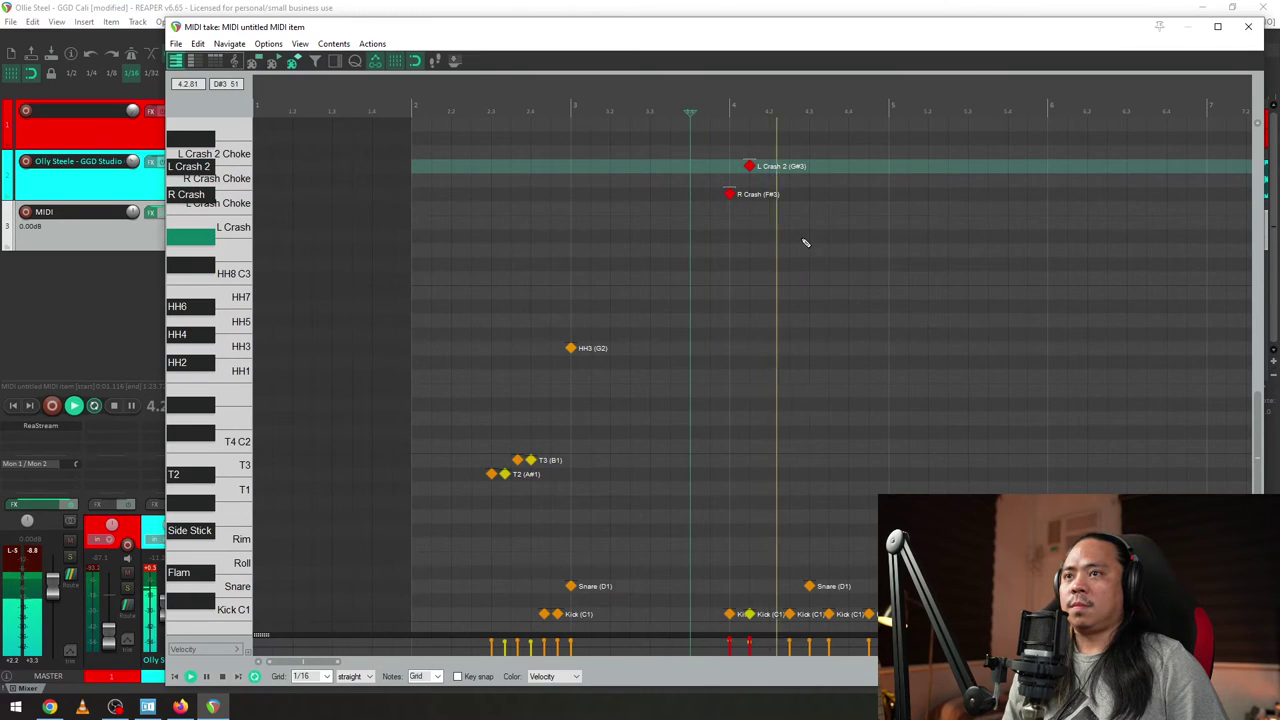
- Set the velocity of both crash hits in measure 4 to 110 and play from measure 3 to check them
{"action": "left_click_drag", "start_coordinate": [804, 244], "coordinate": [670, 157]}
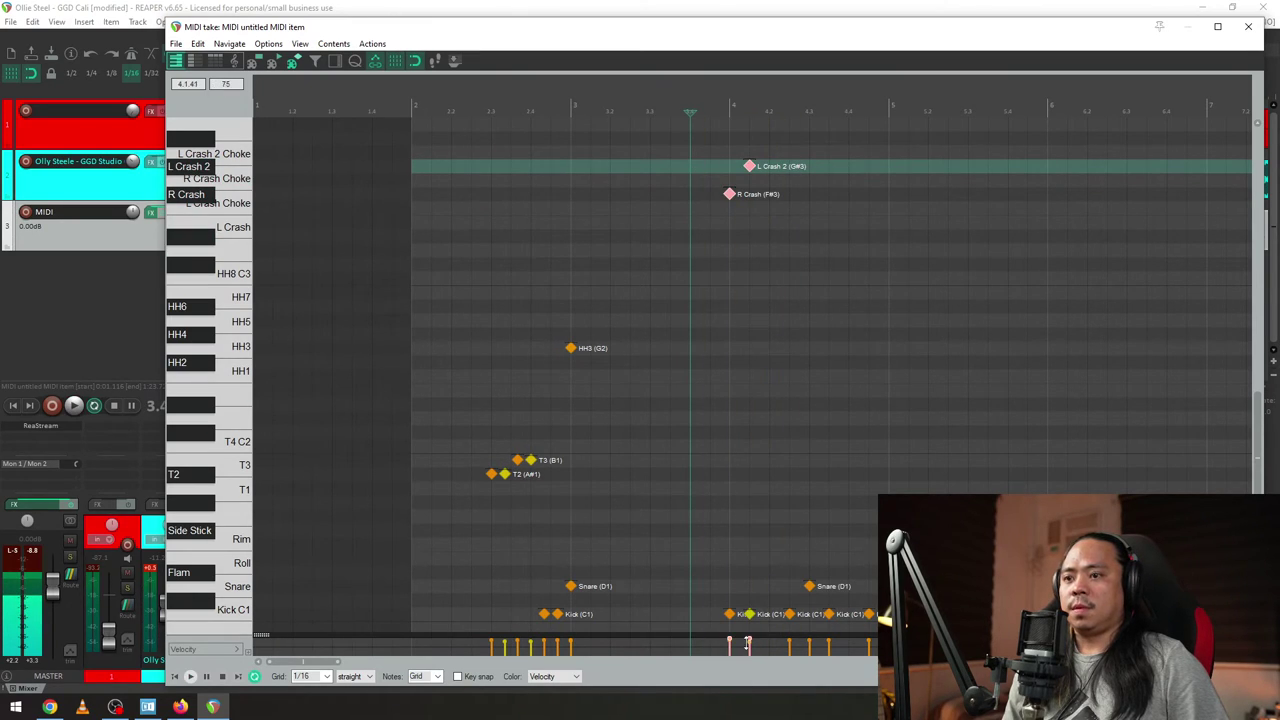
{"action": "right_click", "coordinate": [729, 194]}
{"action": "mouse_move", "coordinate": [790, 502]}
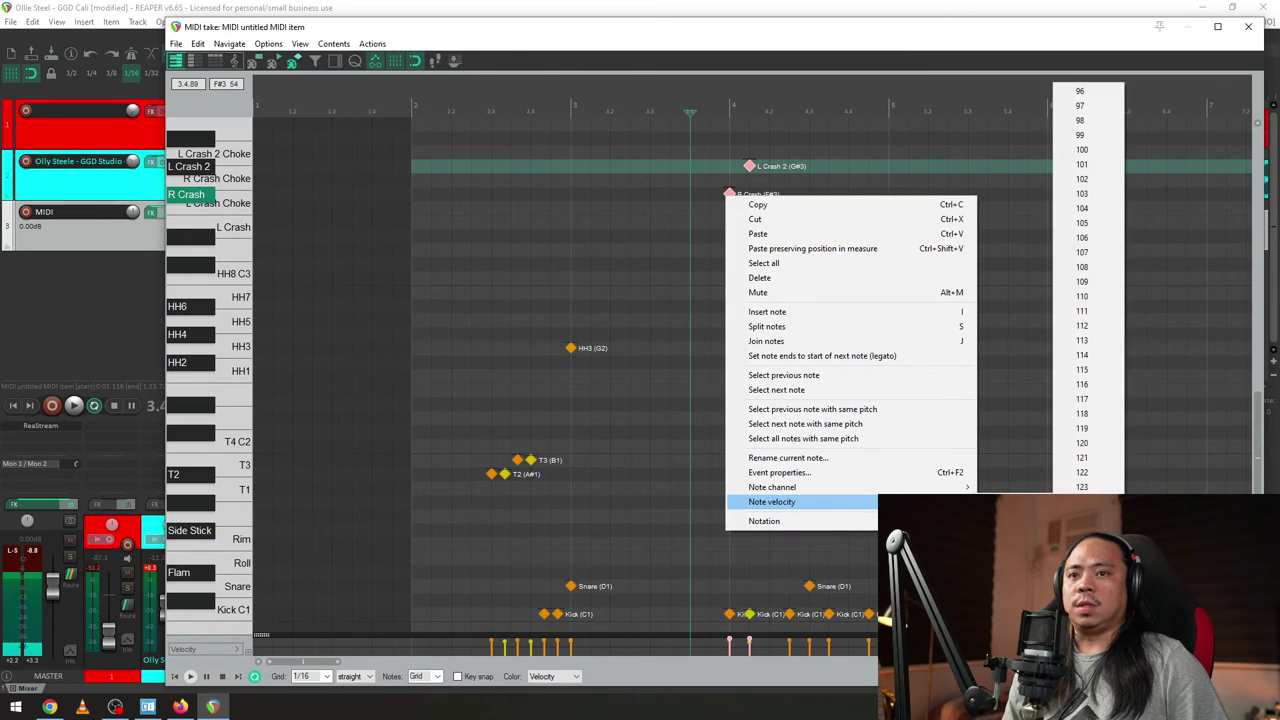
{"action": "left_click", "coordinate": [1088, 296]}
{"action": "left_click", "coordinate": [591, 250]}
{"action": "key", "text": "space"}
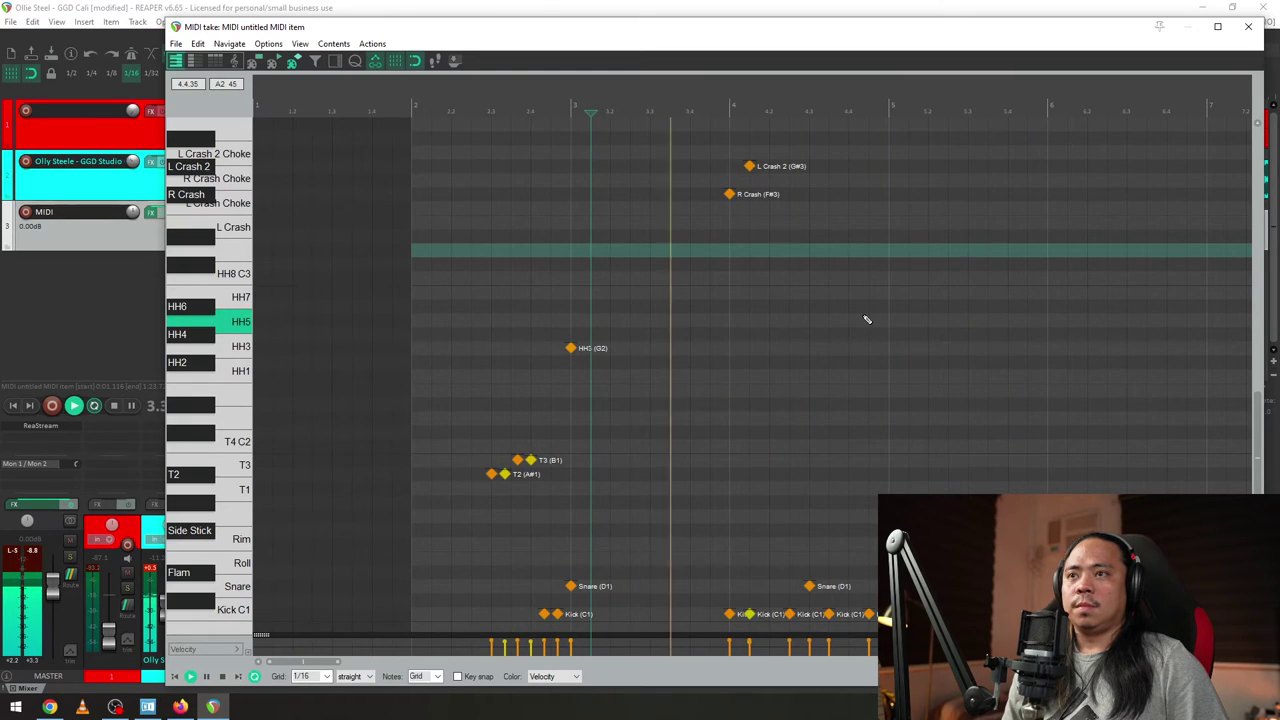
{"action": "key", "text": "space"}
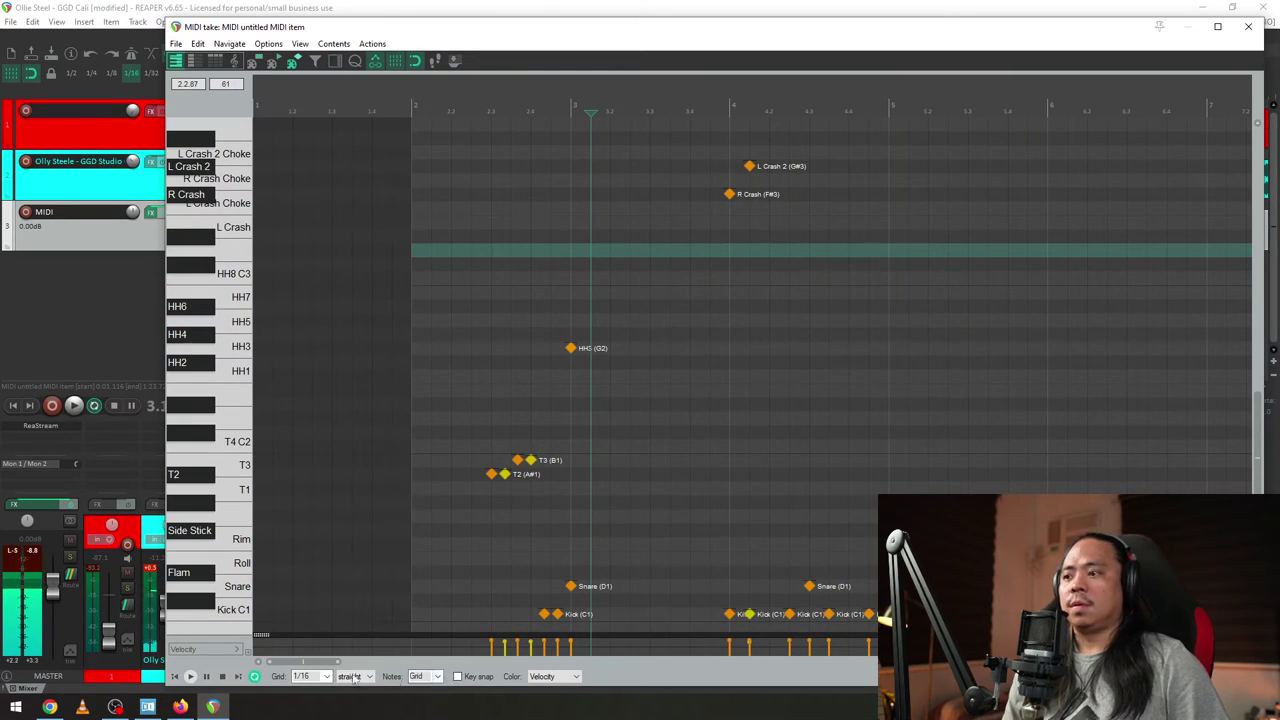
- Set the MIDI editor's note grid to 1/8
{"action": "left_click", "coordinate": [326, 676]}
{"action": "left_click", "coordinate": [322, 624]}
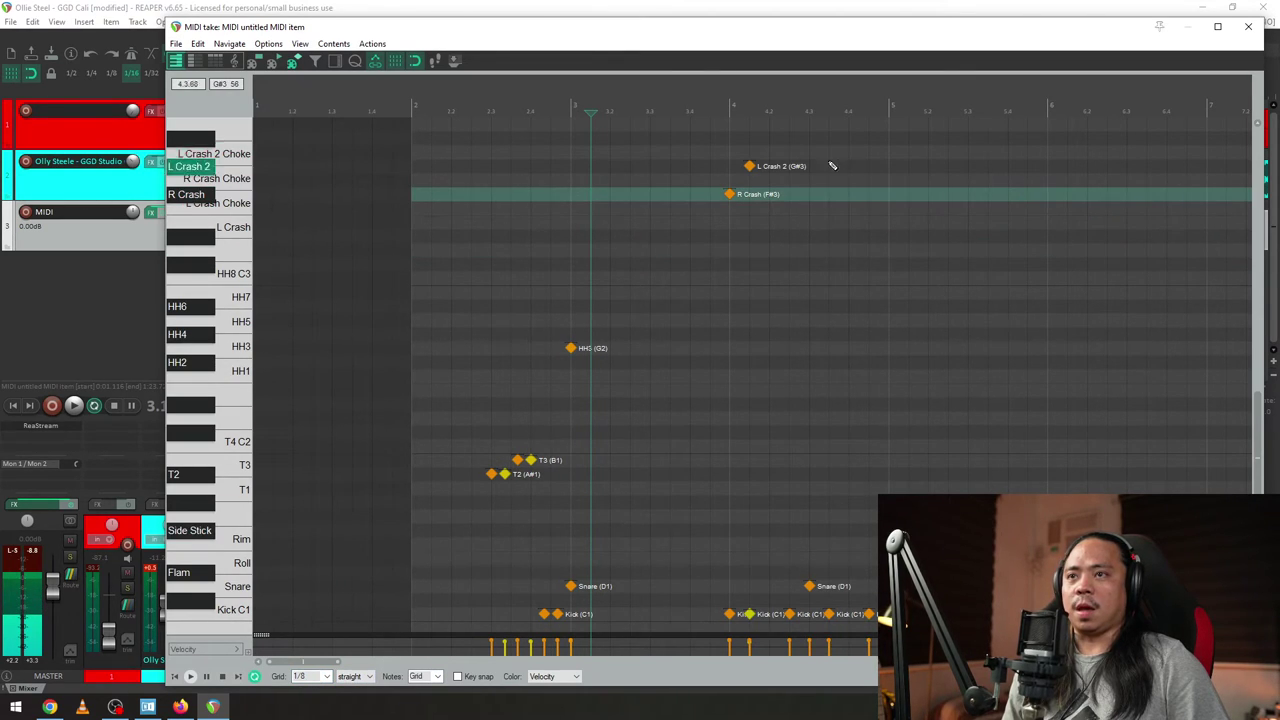
- Play back the drum part from about bar 3 into the crash hits at bar 4
{"action": "key", "text": "space"}
{"action": "scroll", "coordinate": [920, 349], "scroll_direction": "up", "scroll_amount": 2}
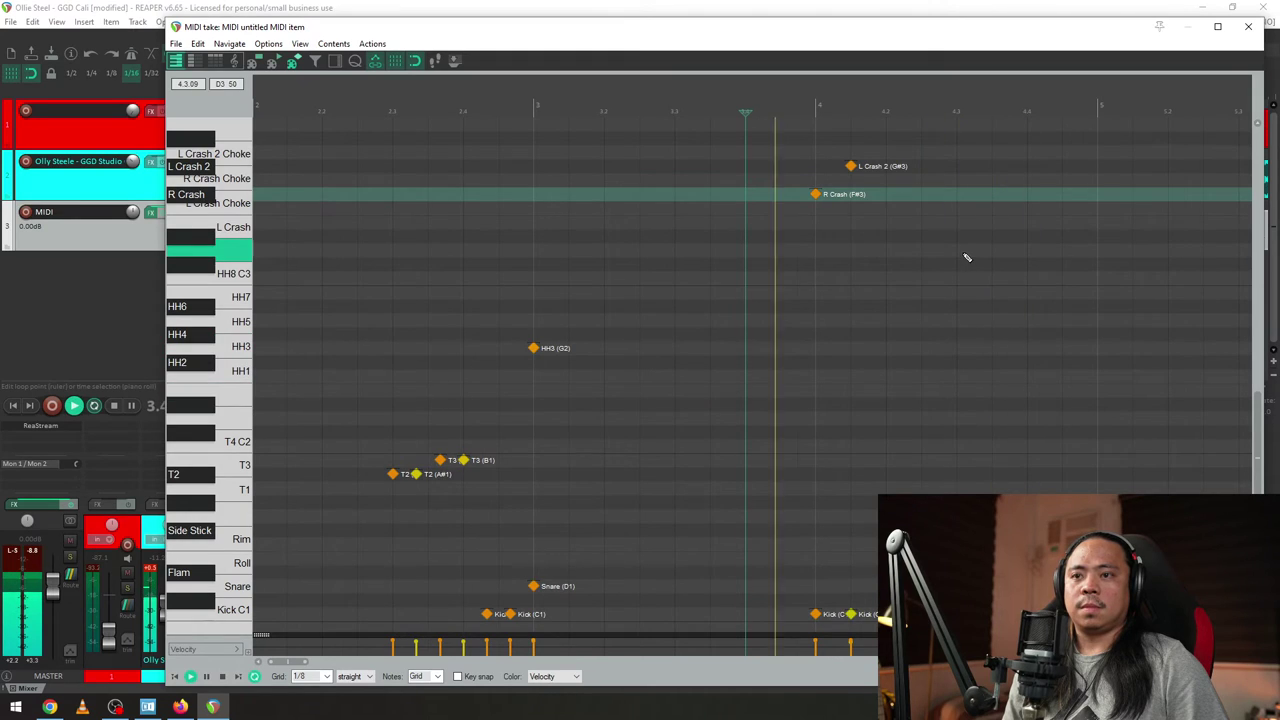
{"action": "key", "text": "space"}
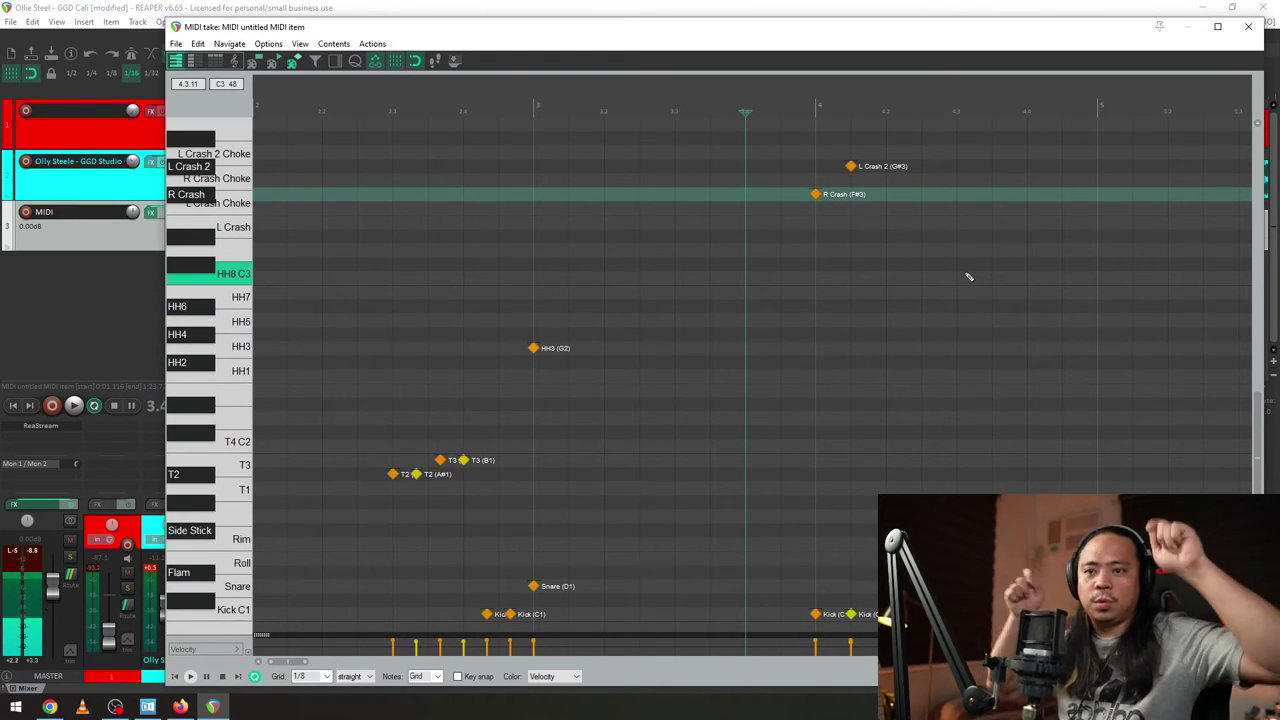
{"action": "left_click", "coordinate": [967, 169]}
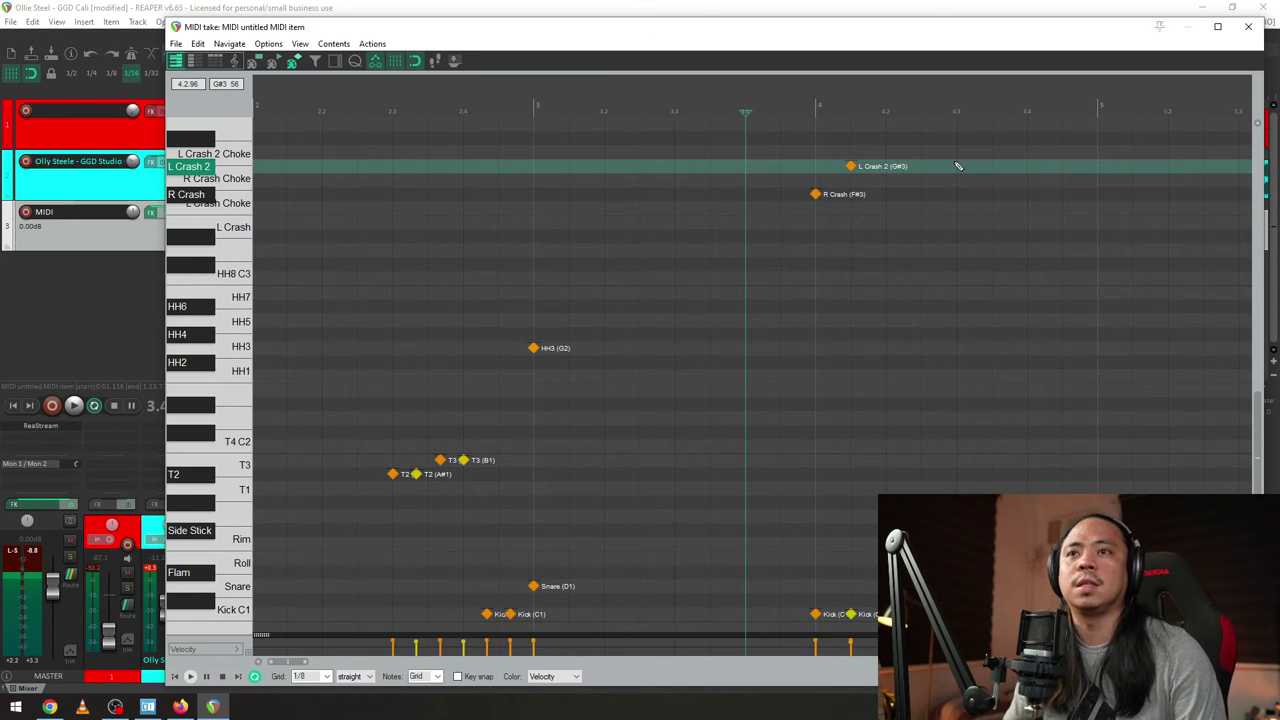
- Try a run of R Crash notes on the 1/8 grid from 4.3 to 7.3 at velocity 110, and delete it
{"action": "scroll", "coordinate": [780, 180], "scroll_direction": "down", "scroll_amount": 3}
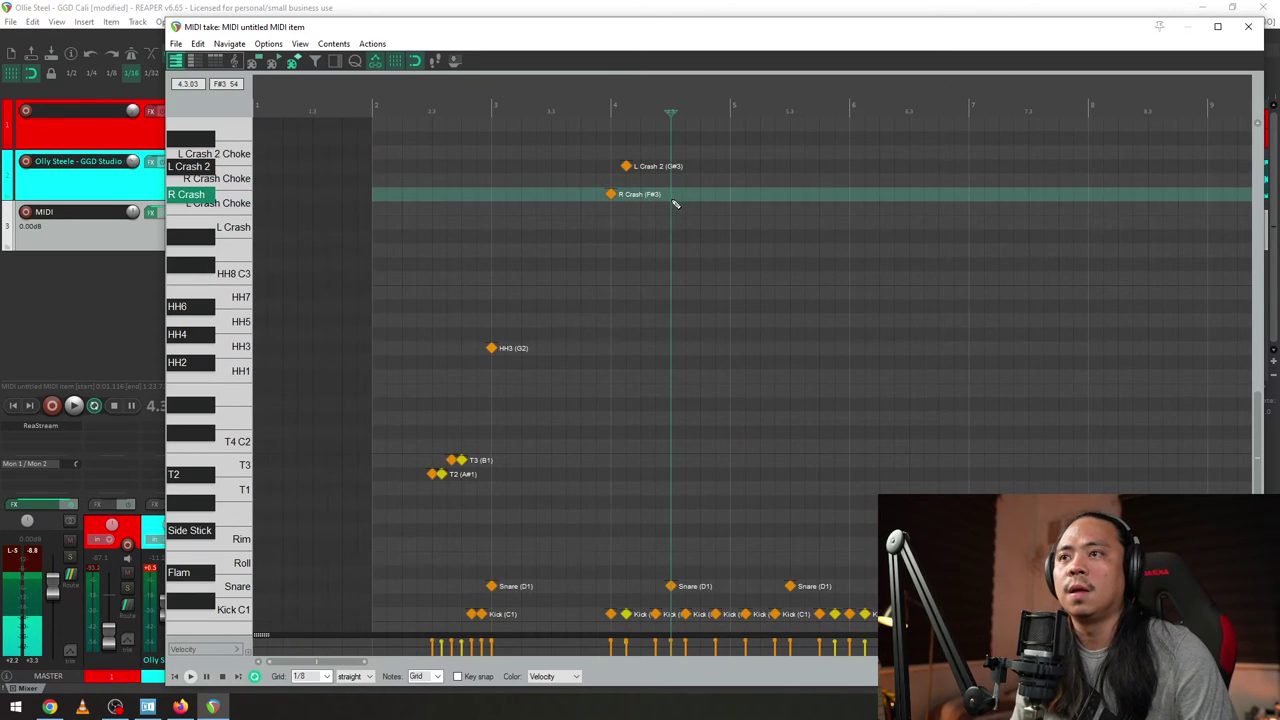
{"action": "left_click_drag", "start_coordinate": [670, 194], "coordinate": [1030, 194]}
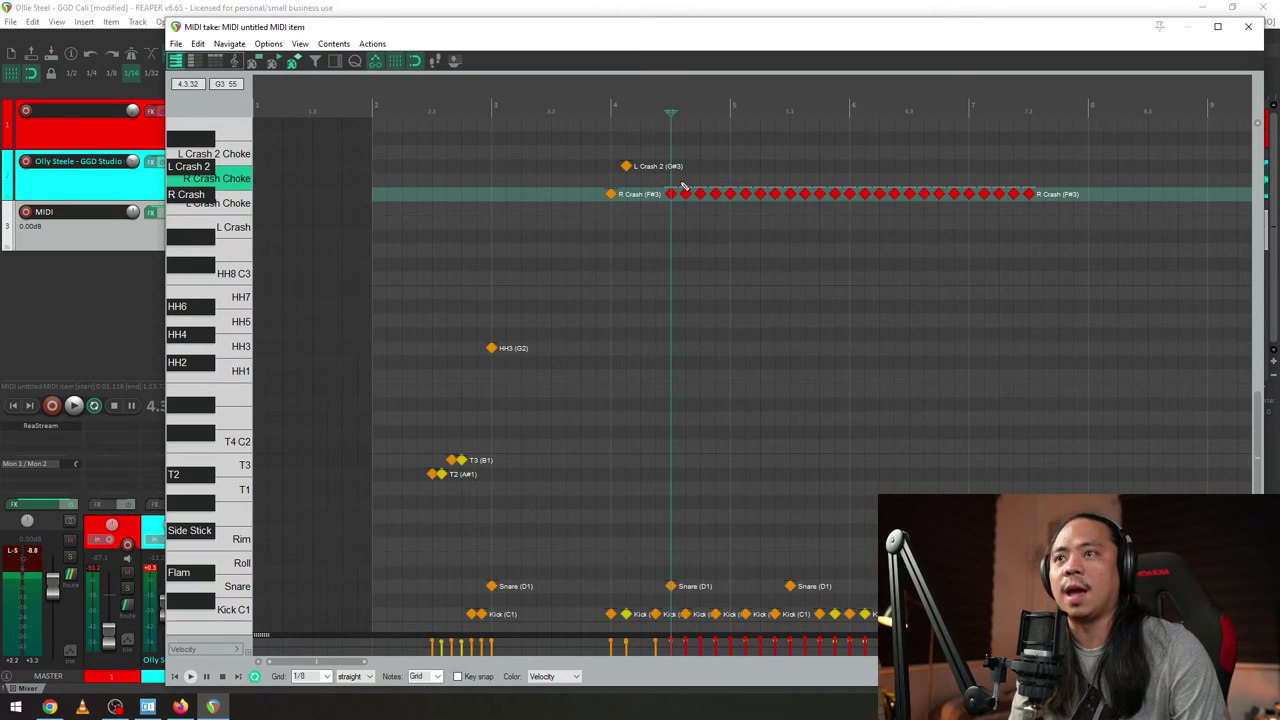
{"action": "left_click_drag", "start_coordinate": [682, 186], "coordinate": [1066, 200]}
{"action": "right_click", "coordinate": [1028, 194]}
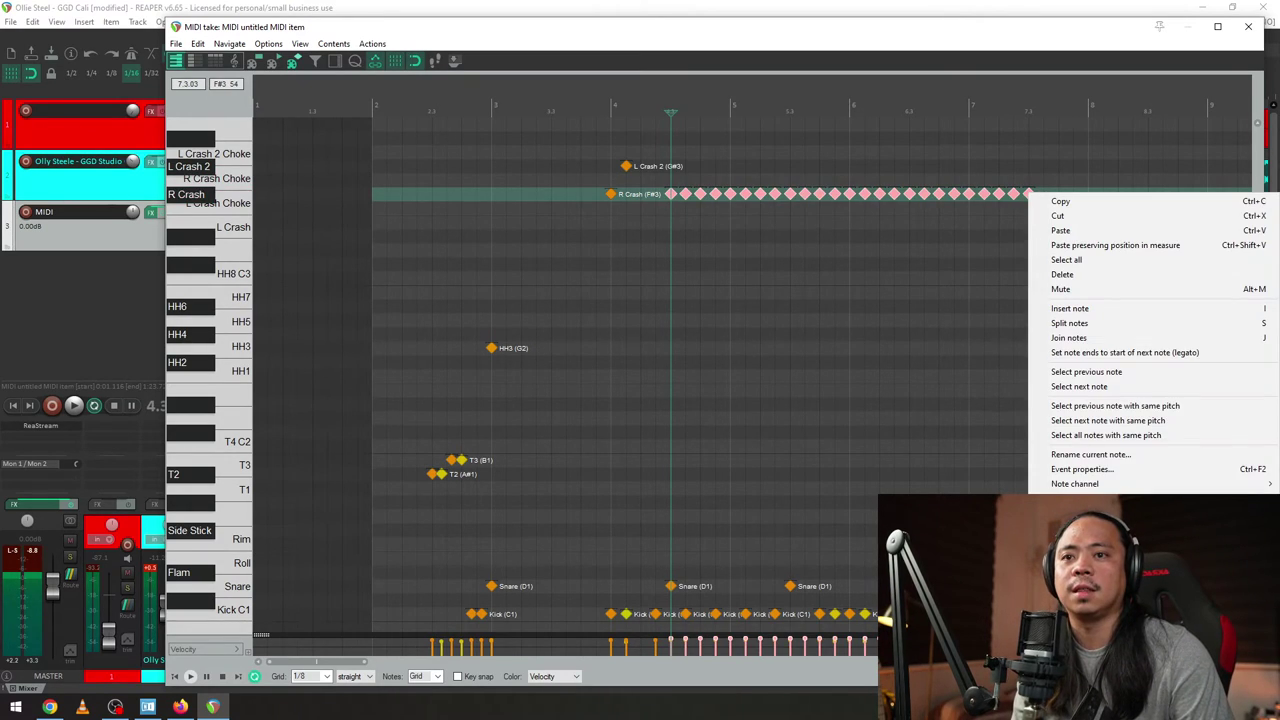
{"action": "mouse_move", "coordinate": [987, 543]}
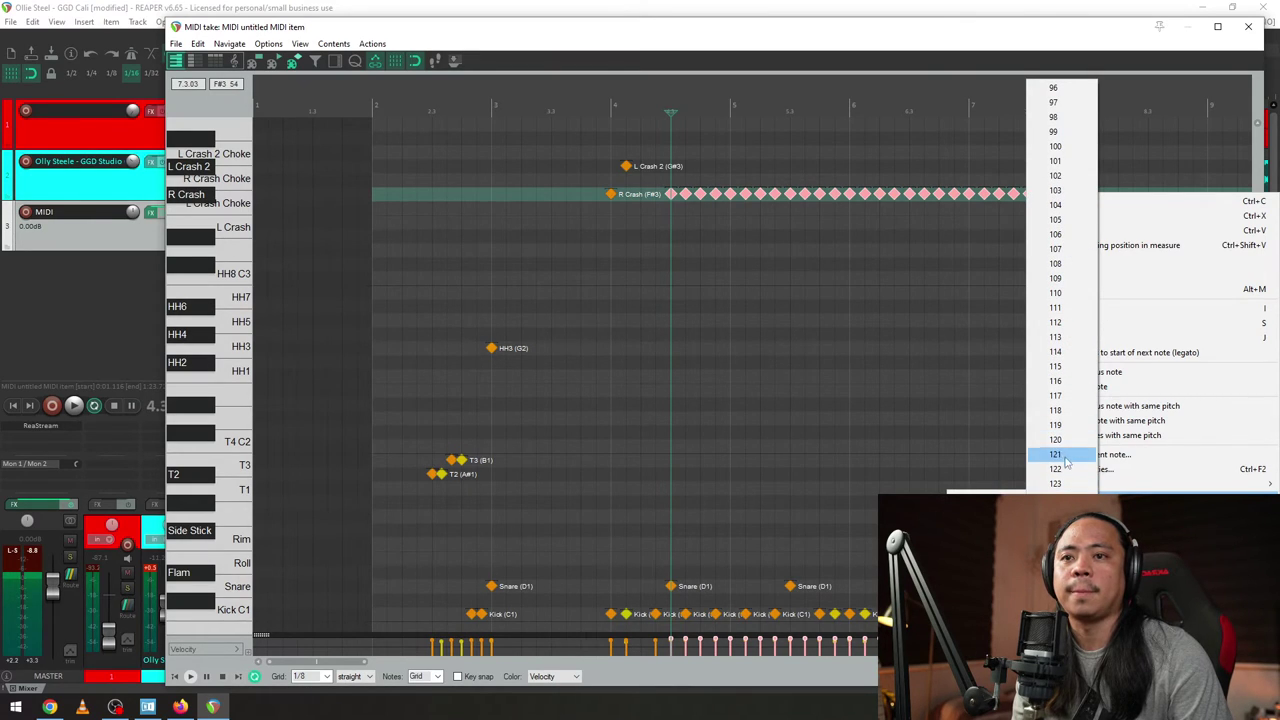
{"action": "left_click", "coordinate": [1055, 293]}
{"action": "scroll", "coordinate": [846, 303], "scroll_direction": "up", "scroll_amount": 3}
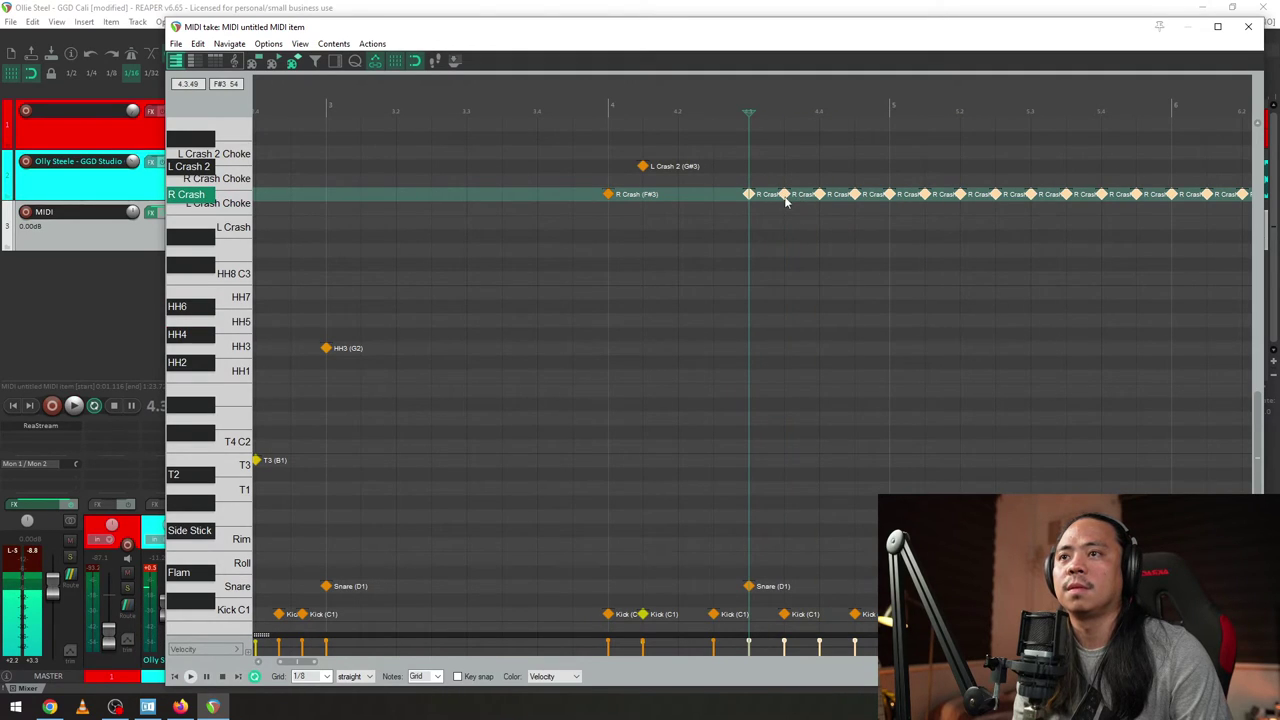
{"action": "key", "text": "Delete"}
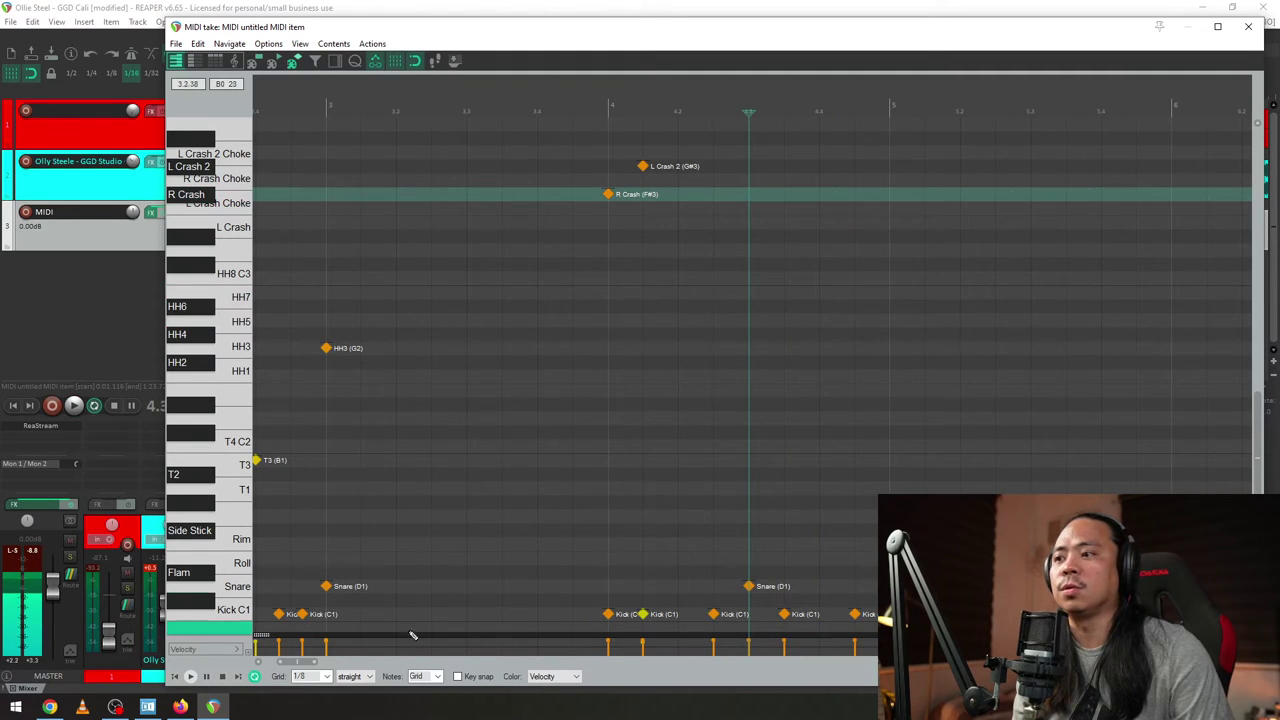
- Try a run of R Crash notes from 4.3 on a 1/4 grid, and delete it
{"action": "left_click", "coordinate": [327, 677]}
{"action": "left_click", "coordinate": [315, 629]}
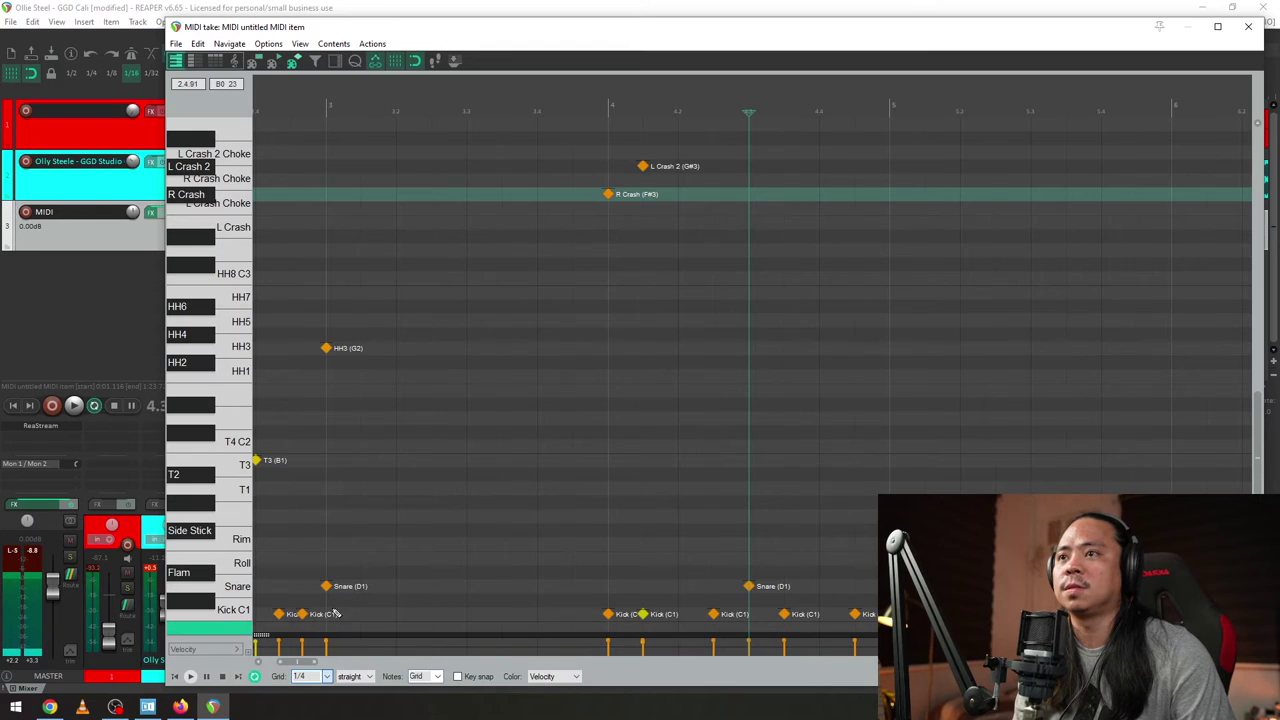
{"action": "scroll", "coordinate": [704, 220], "scroll_direction": "down", "scroll_amount": 2}
{"action": "left_click_drag", "start_coordinate": [754, 188], "coordinate": [1211, 189]}
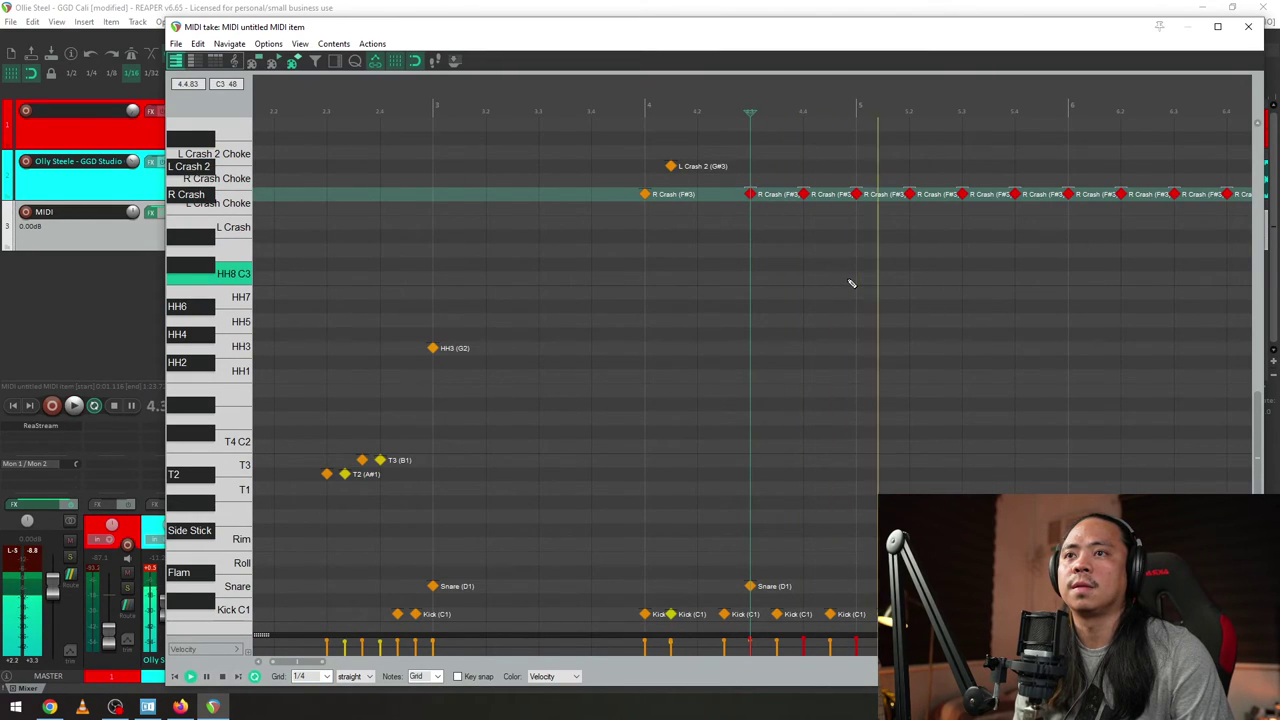
{"action": "key", "text": "Delete"}
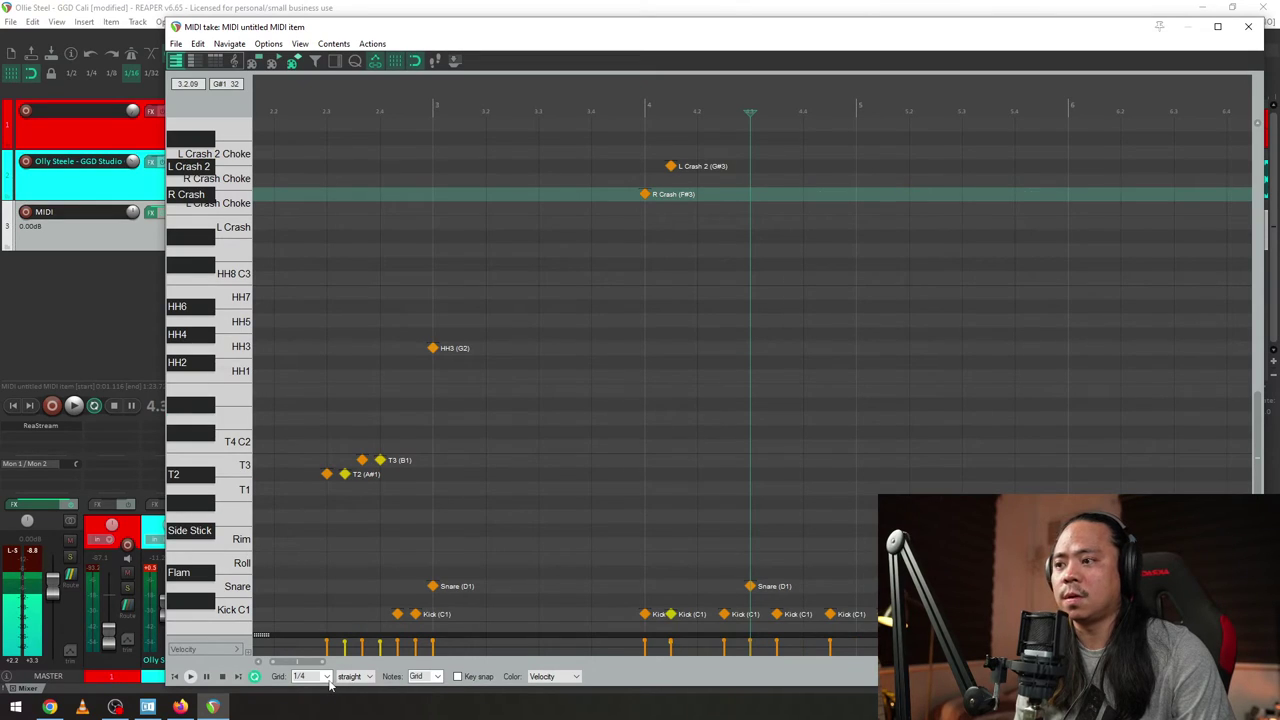
- Set the grid to 1/2, paint R Crash notes from 4.3 to 6.3 and play them back
{"action": "left_click", "coordinate": [326, 677]}
{"action": "left_click", "coordinate": [318, 638]}
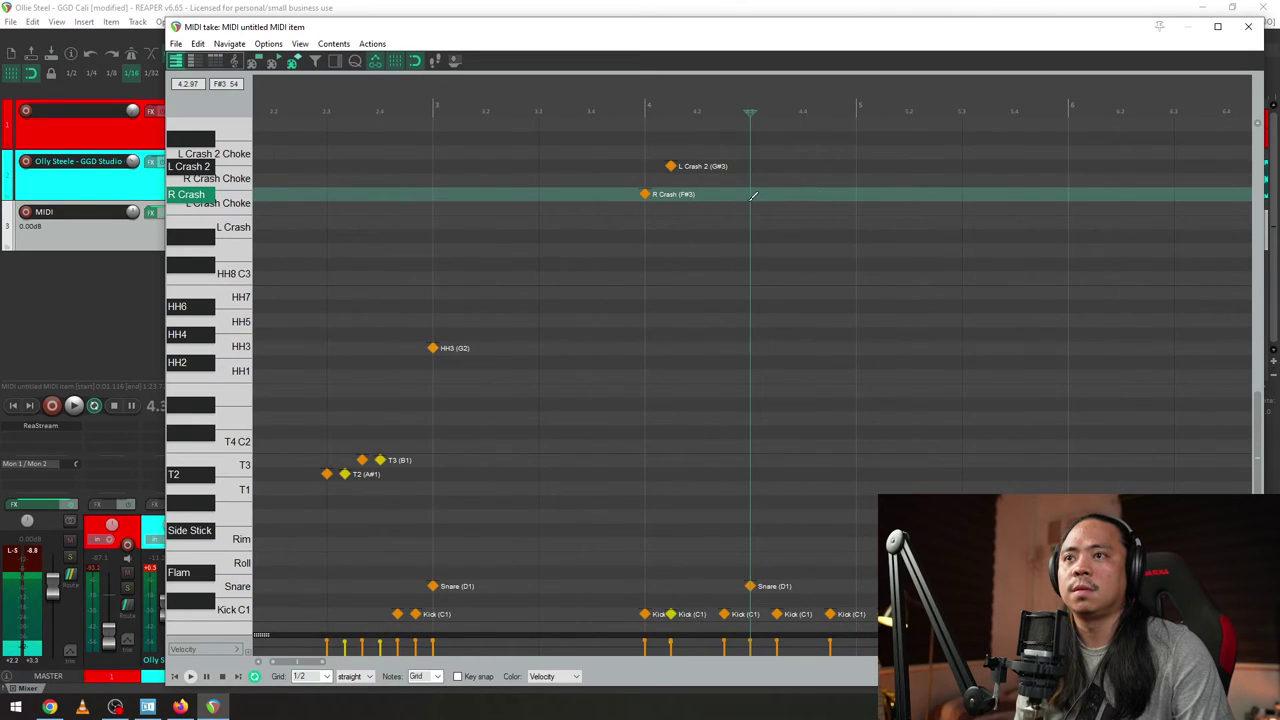
{"action": "left_click_drag", "start_coordinate": [750, 194], "coordinate": [1182, 183]}
{"action": "key", "text": "space"}
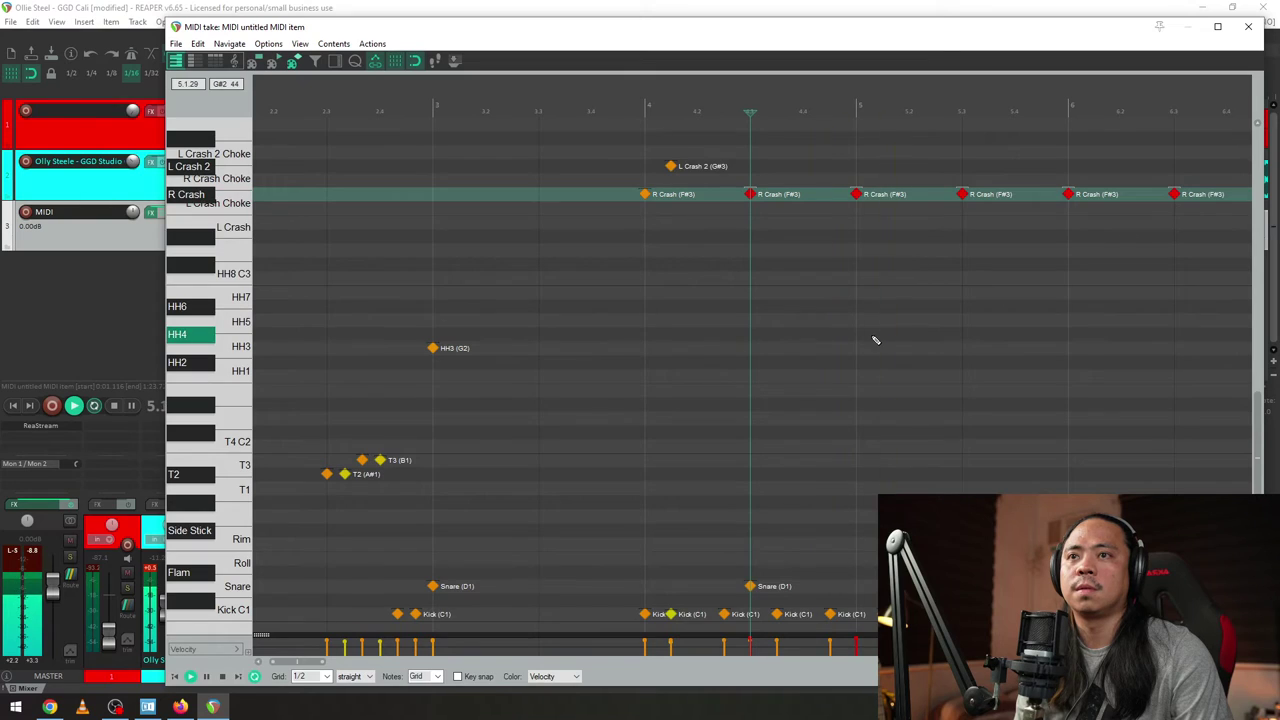
{"action": "scroll", "coordinate": [871, 337], "scroll_direction": "down", "scroll_amount": 4}
{"action": "key", "text": "space"}
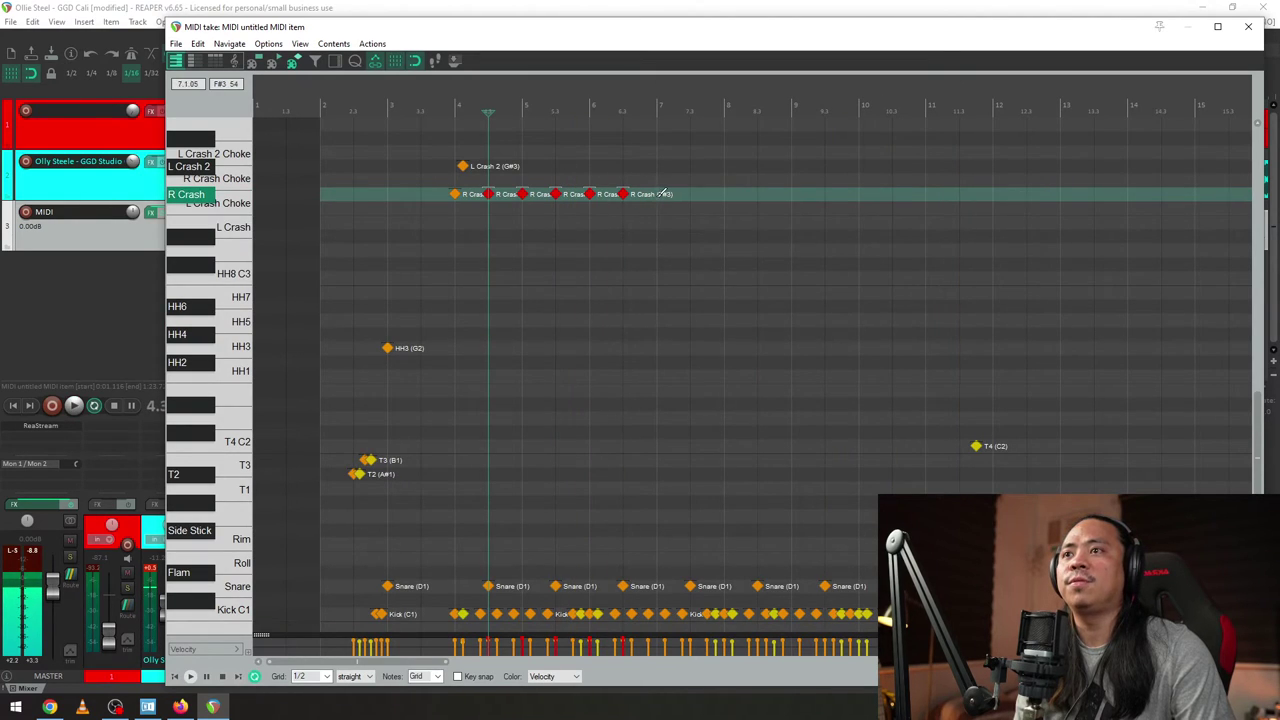
- Extend the half-note R Crash notes through bar 21.3, auditioning the pattern from bar 4
{"action": "left_click_drag", "start_coordinate": [645, 194], "coordinate": [962, 194]}
{"action": "left_click", "coordinate": [465, 110]}
{"action": "key", "text": "space"}
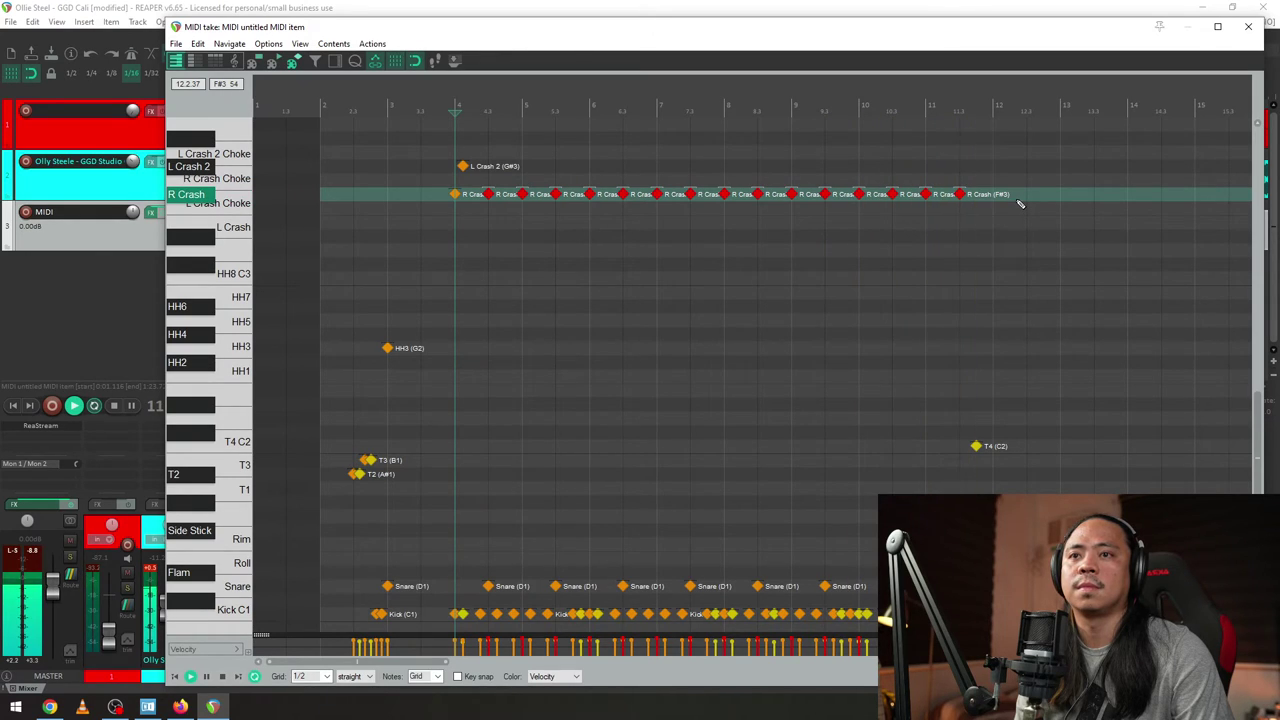
{"action": "left_click_drag", "start_coordinate": [1001, 191], "coordinate": [1230, 191]}
{"action": "scroll", "coordinate": [1157, 223], "scroll_direction": "down", "scroll_amount": 3}
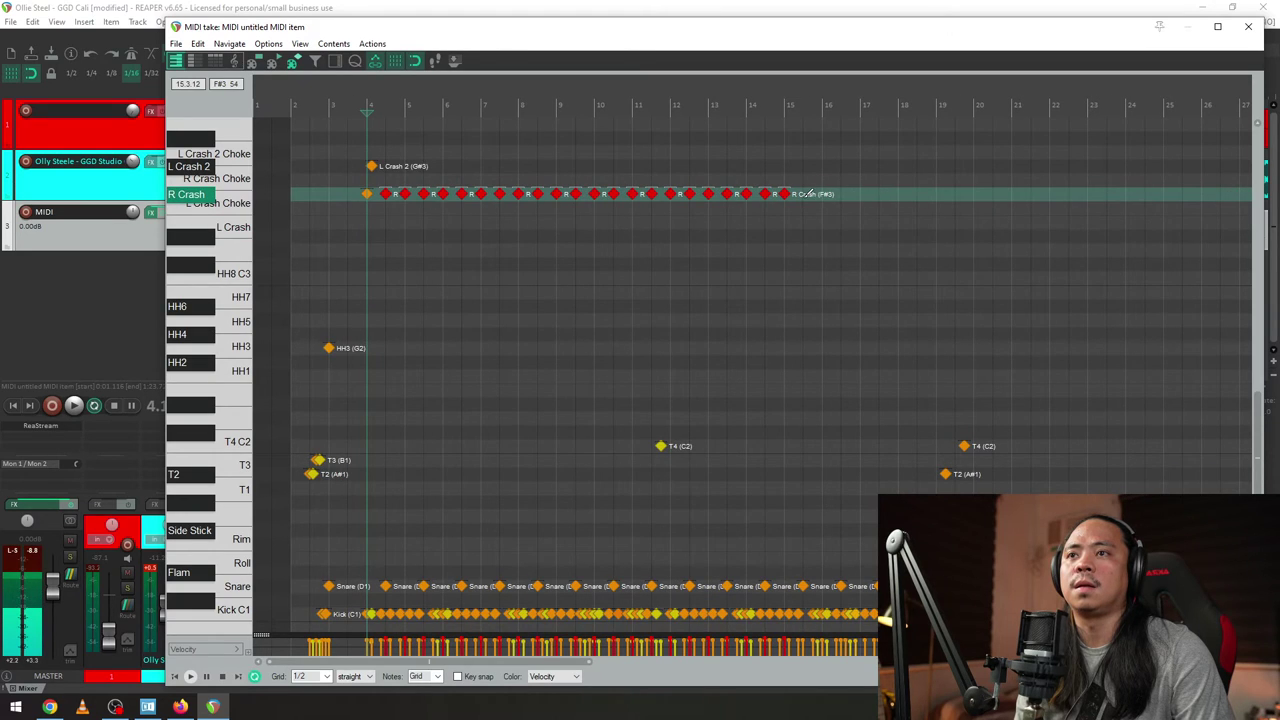
{"action": "left_click_drag", "start_coordinate": [808, 194], "coordinate": [1032, 194]}
- Turn the MIDI track's volume down to -inf dB while playing back the crash pattern from bar 3.3
{"action": "left_click", "coordinate": [345, 98]}
{"action": "key", "text": "space"}
{"action": "scroll", "coordinate": [598, 250], "scroll_direction": "up", "scroll_amount": 6}
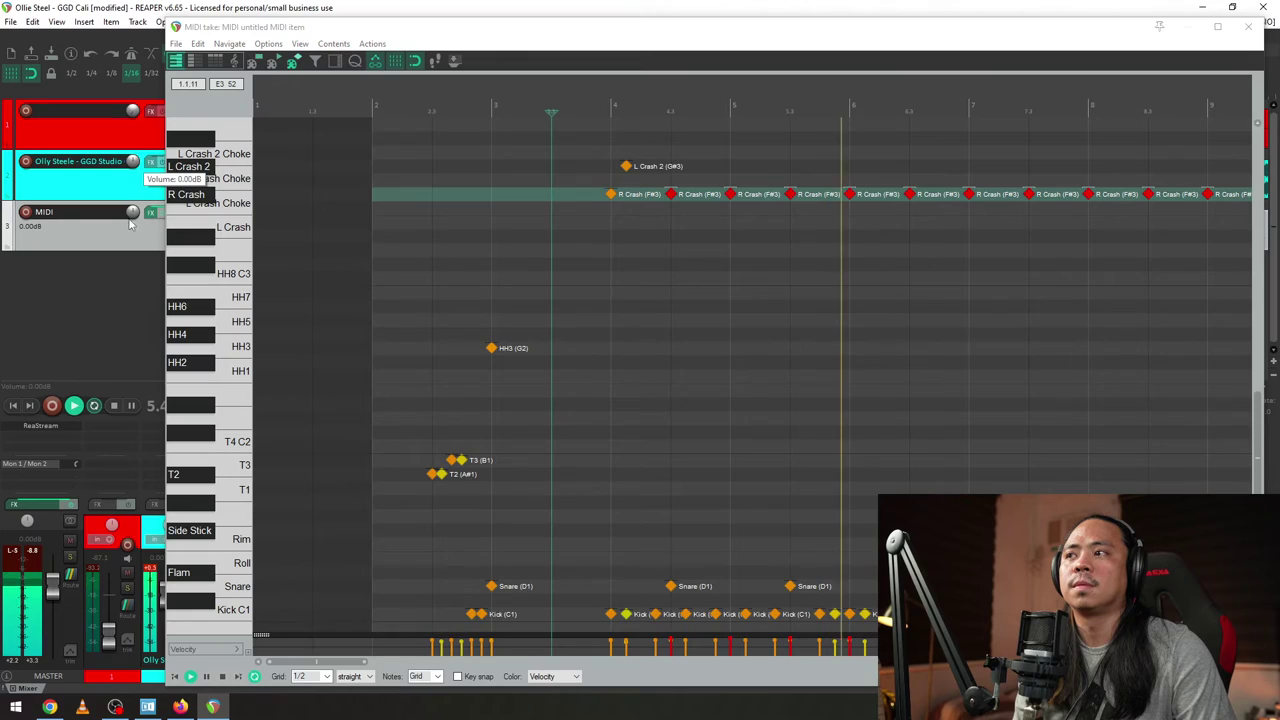
{"action": "left_click_drag", "start_coordinate": [132, 212], "coordinate": [132, 262]}
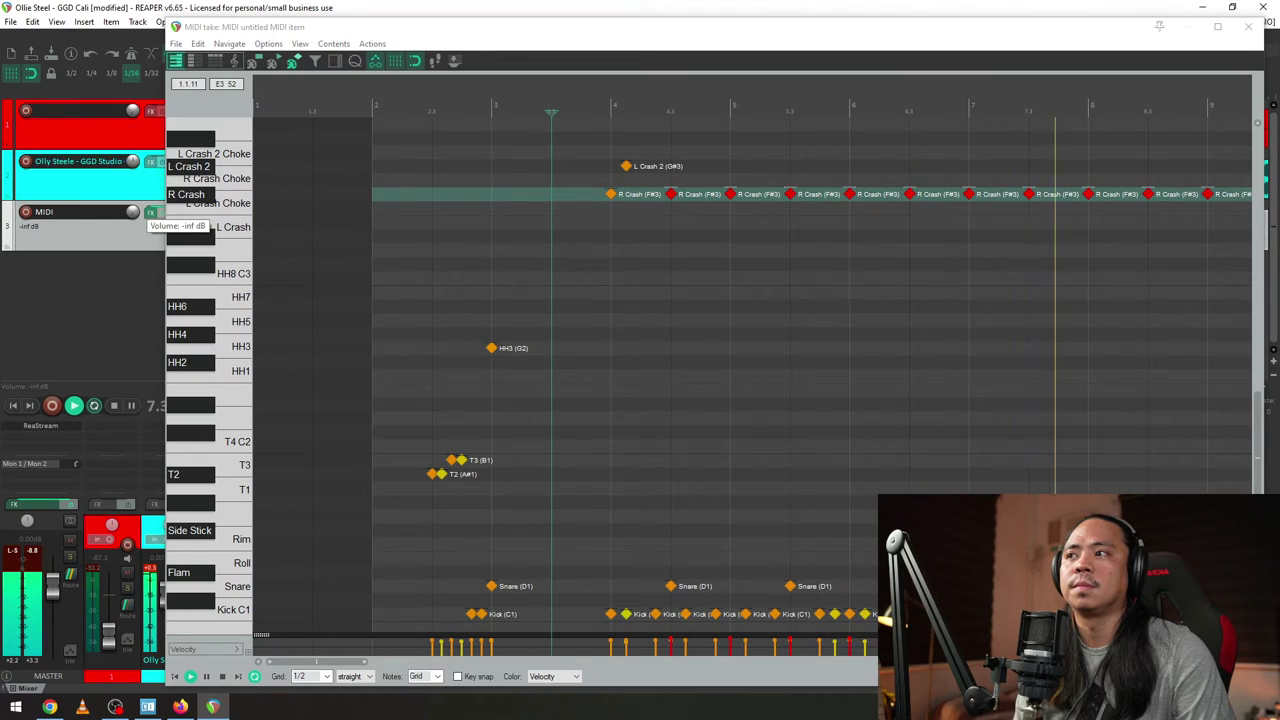
{"action": "key", "text": "space"}
{"action": "key", "text": "space"}
{"action": "left_click_drag", "start_coordinate": [132, 161], "coordinate": [132, 175]}
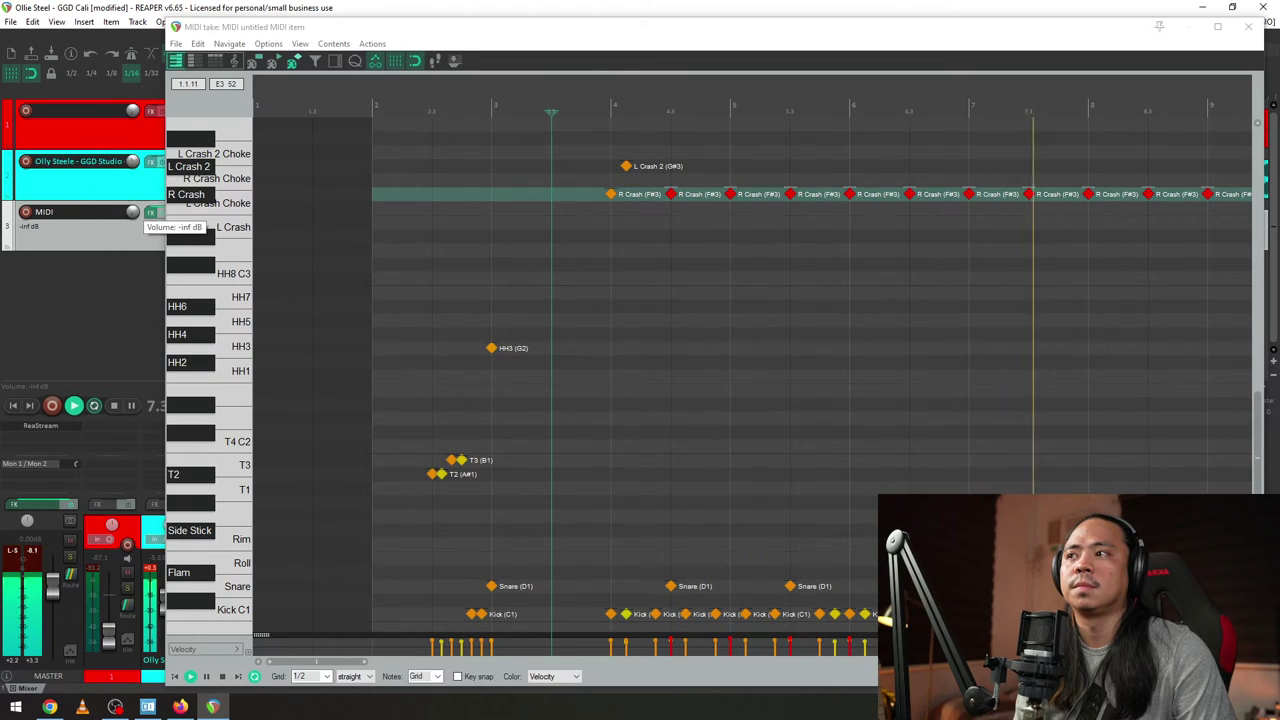
- Add an L Crash 2 note at the start of bar 12 and listen to the passage around it
{"action": "scroll", "coordinate": [897, 285], "scroll_direction": "down", "scroll_amount": 3}
{"action": "scroll", "coordinate": [893, 283], "scroll_direction": "up", "scroll_amount": 2}
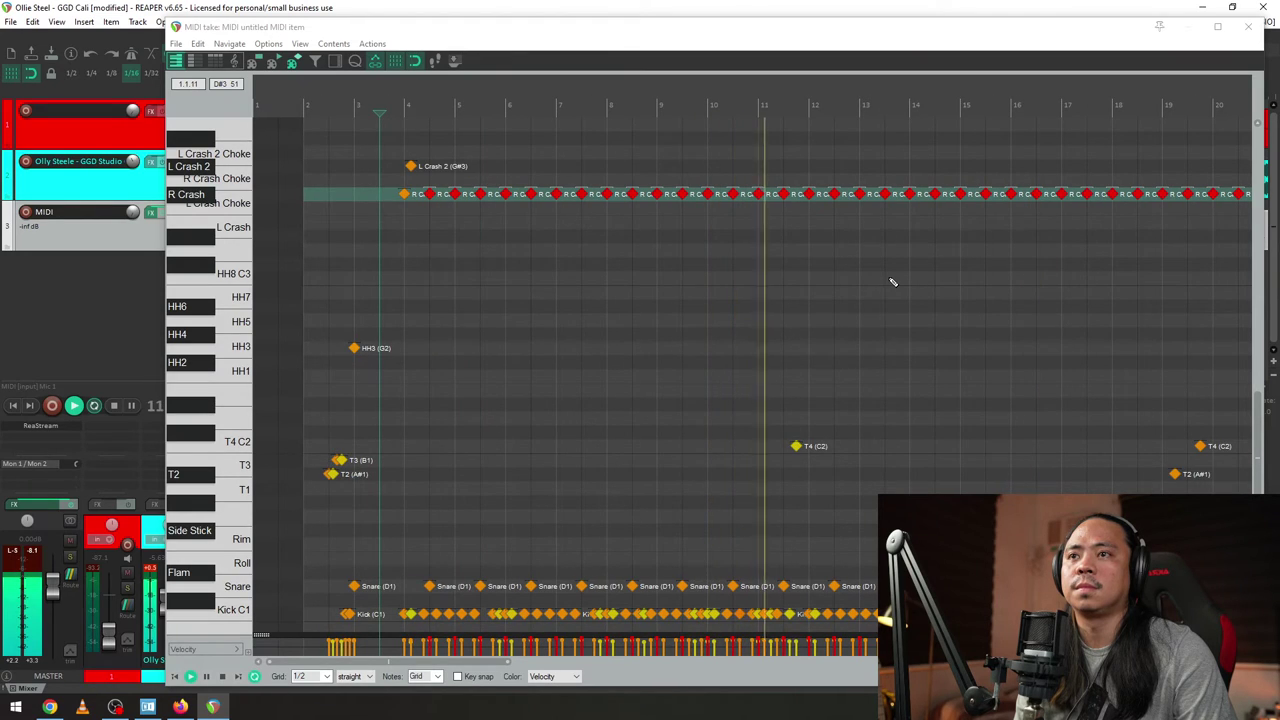
{"action": "left_click", "coordinate": [809, 167]}
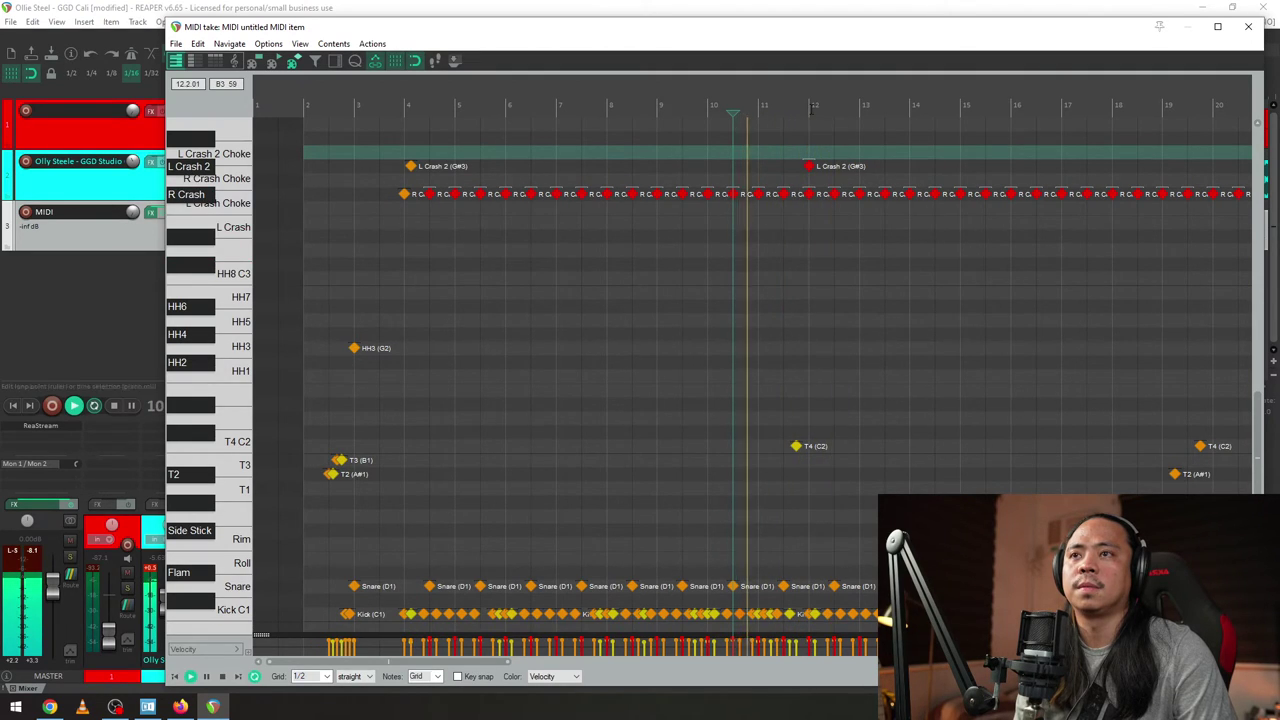
{"action": "scroll", "coordinate": [893, 271], "scroll_direction": "up", "scroll_amount": 3}
{"action": "scroll", "coordinate": [981, 359], "scroll_direction": "down", "scroll_amount": 3}
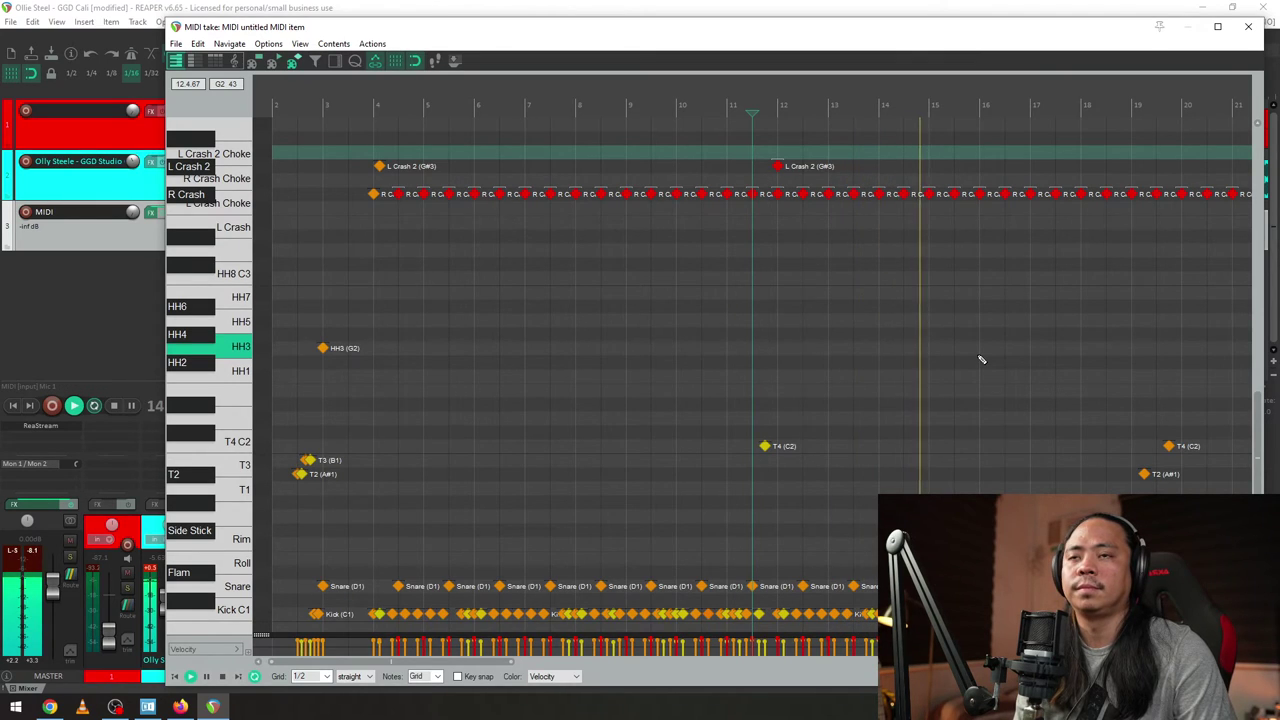
- Delete the R Crash note at 19.3 above the tom fill and play back from bar 19
{"action": "scroll", "coordinate": [981, 359], "scroll_direction": "down", "scroll_amount": 3}
{"action": "scroll", "coordinate": [981, 359], "scroll_direction": "up", "scroll_amount": 5}
{"action": "scroll", "coordinate": [981, 359], "scroll_direction": "down", "scroll_amount": 4}
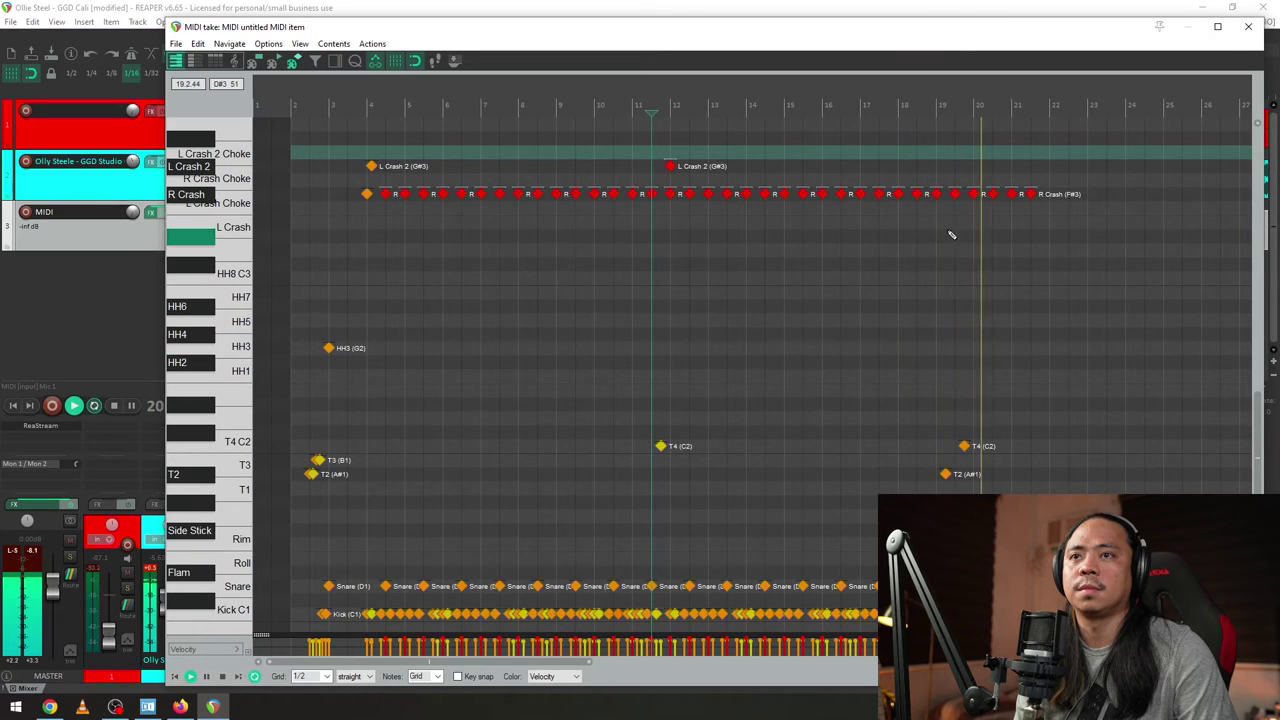
{"action": "double_click", "coordinate": [955, 194]}
{"action": "left_click", "coordinate": [932, 157]}
{"action": "scroll", "coordinate": [966, 286], "scroll_direction": "up", "scroll_amount": 3}
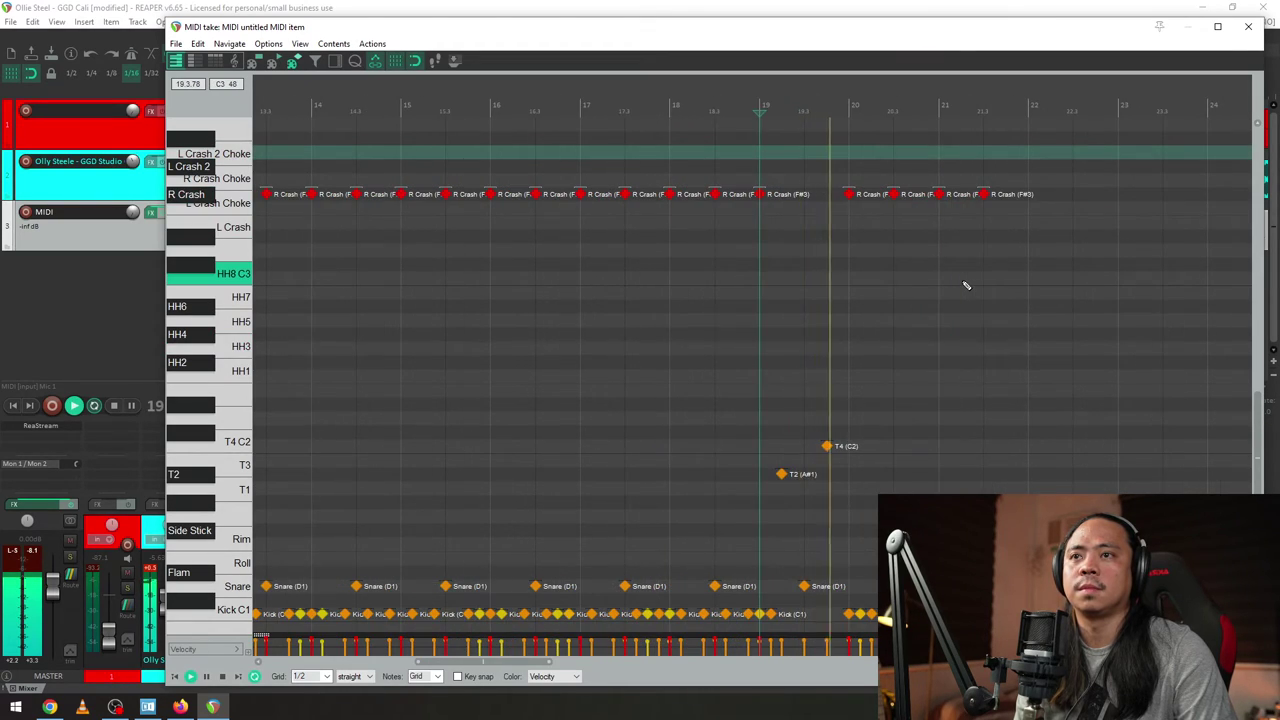
- Replace the four R Crash notes from 20 to 21.3 with China notes at the same positions
{"action": "left_click_drag", "start_coordinate": [876, 193], "coordinate": [1037, 214]}
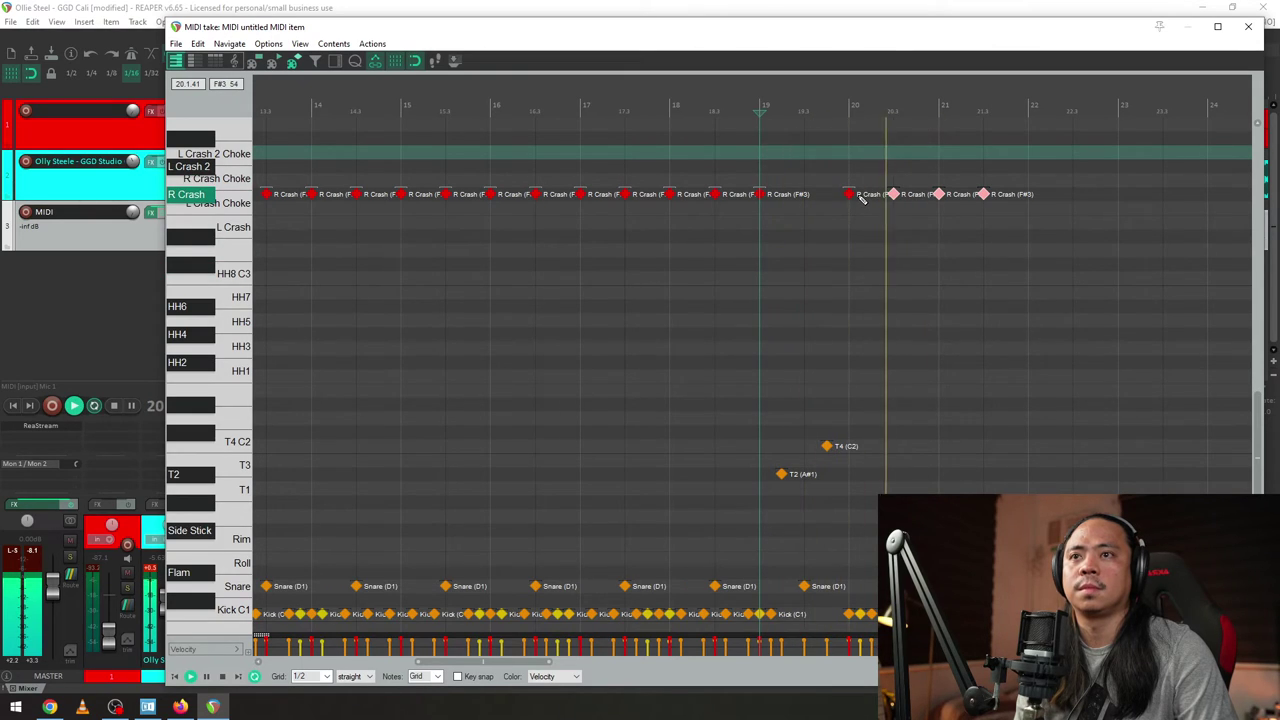
{"action": "scroll", "coordinate": [1264, 388], "scroll_direction": "up", "scroll_amount": 3}
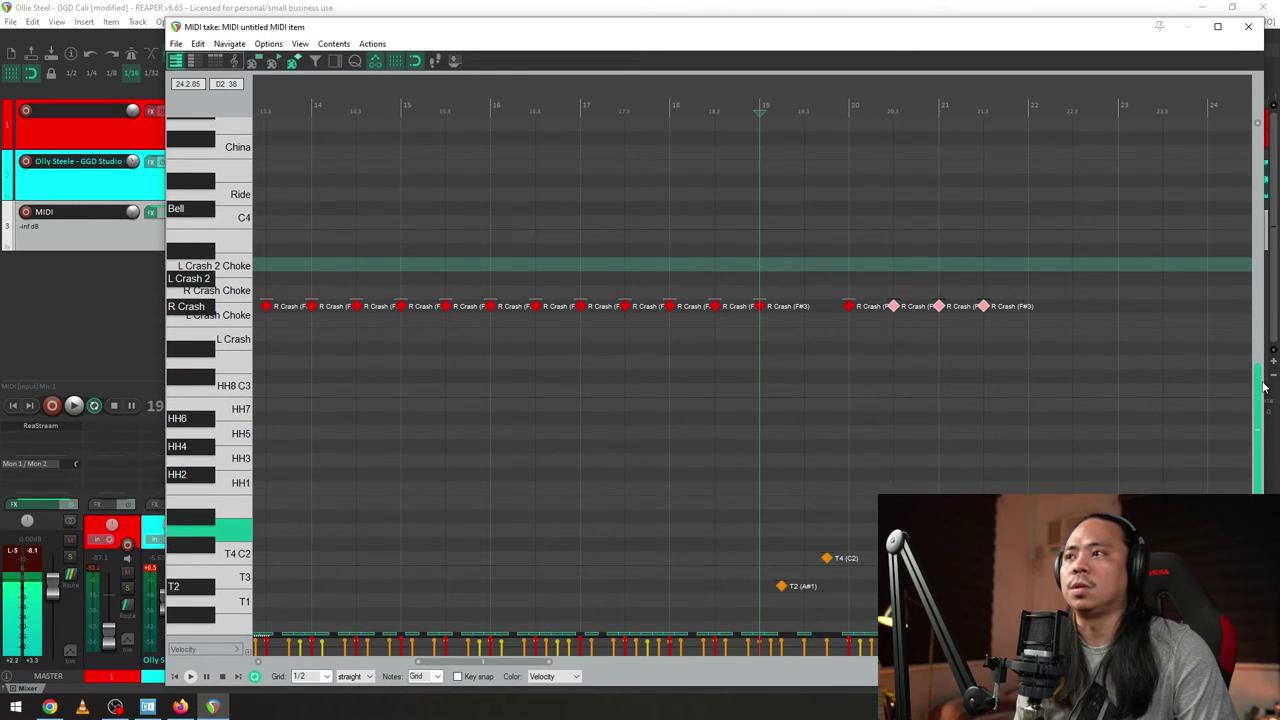
{"action": "left_click", "coordinate": [851, 153]}
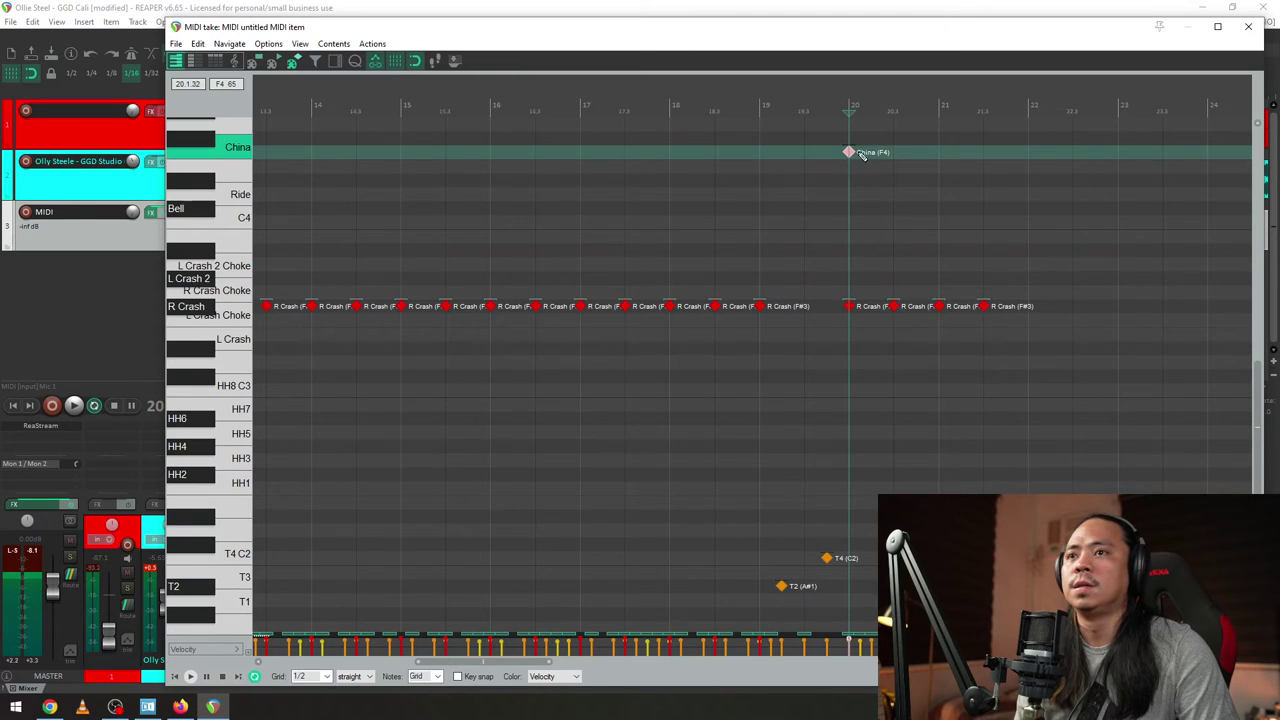
{"action": "left_click", "coordinate": [900, 153]}
{"action": "left_click", "coordinate": [983, 153]}
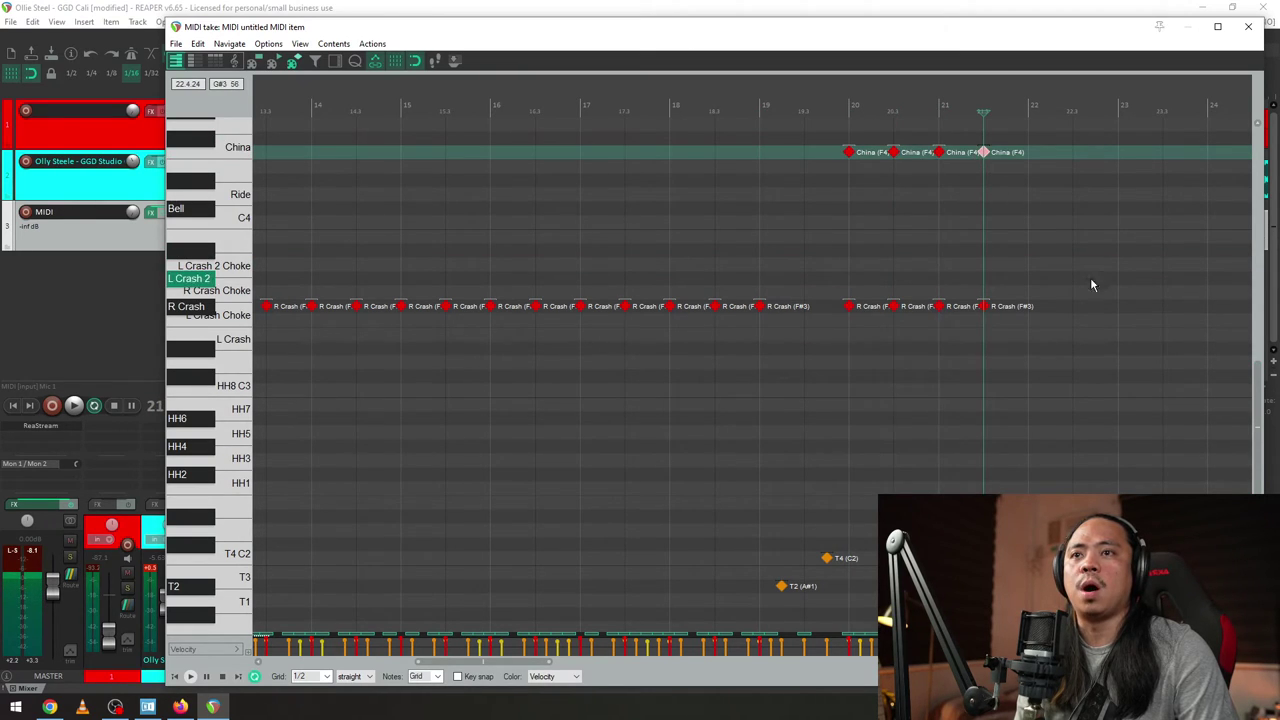
{"action": "left_click_drag", "start_coordinate": [1091, 283], "coordinate": [294, 130]}
{"action": "key", "text": "Delete"}
- Select all the crash and China notes and set their velocity to 110
{"action": "scroll", "coordinate": [841, 358], "scroll_direction": "down", "scroll_amount": 3}
{"action": "scroll", "coordinate": [800, 400], "scroll_direction": "down", "scroll_amount": 3}
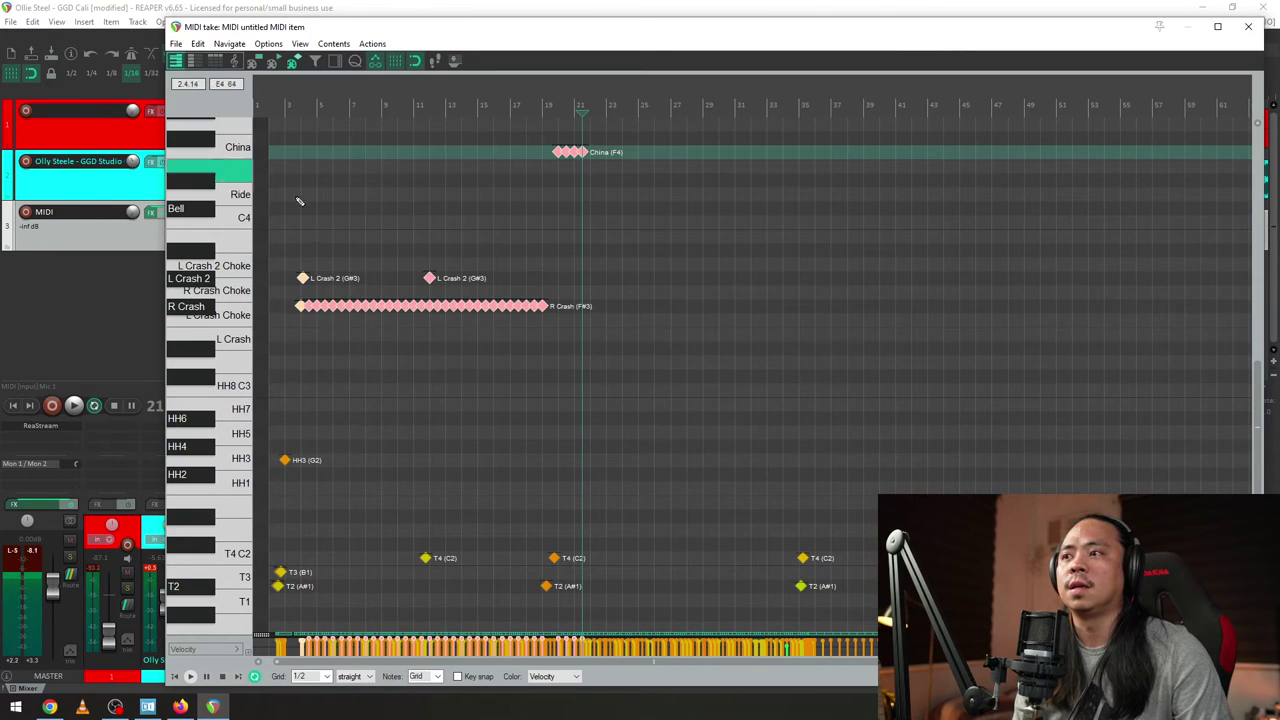
{"action": "right_click", "coordinate": [349, 305]}
{"action": "mouse_move", "coordinate": [596, 613]}
{"action": "mouse_move", "coordinate": [635, 655]}
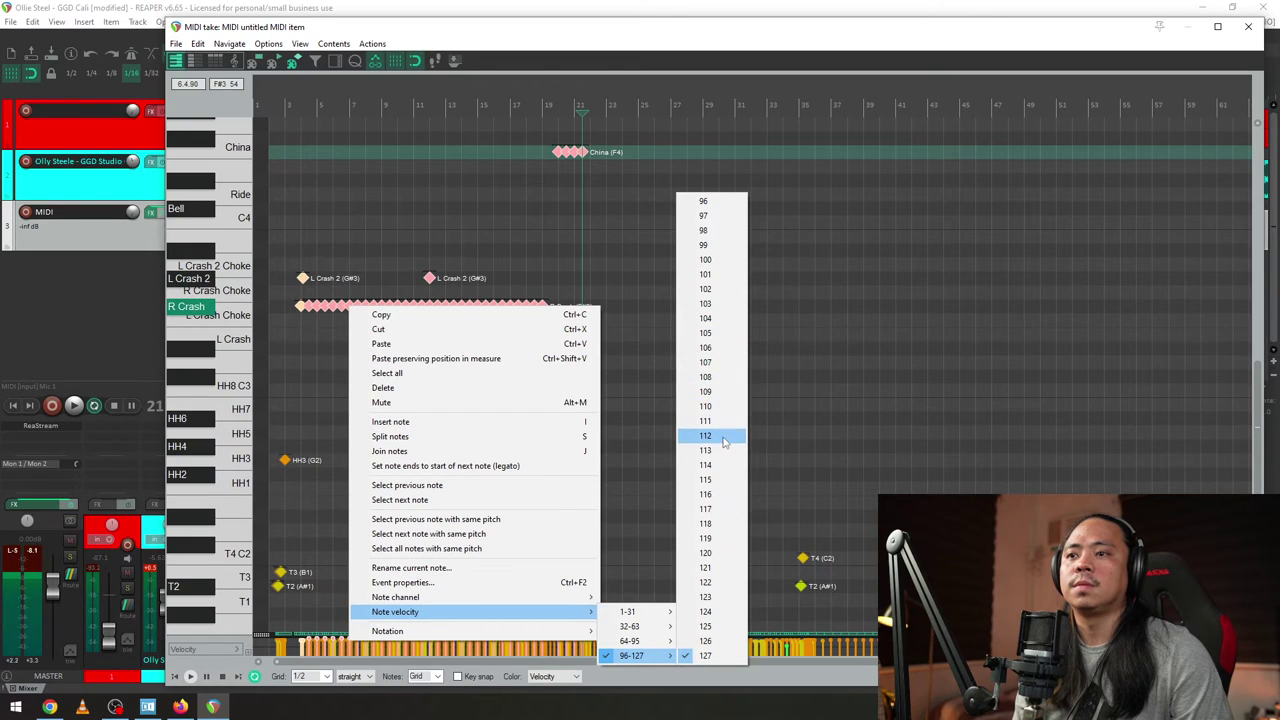
{"action": "left_click", "coordinate": [710, 406]}
- Play back the drum part from bar 4 to check the crash pattern at the new velocity
{"action": "scroll", "coordinate": [418, 334], "scroll_direction": "down", "scroll_amount": 4}
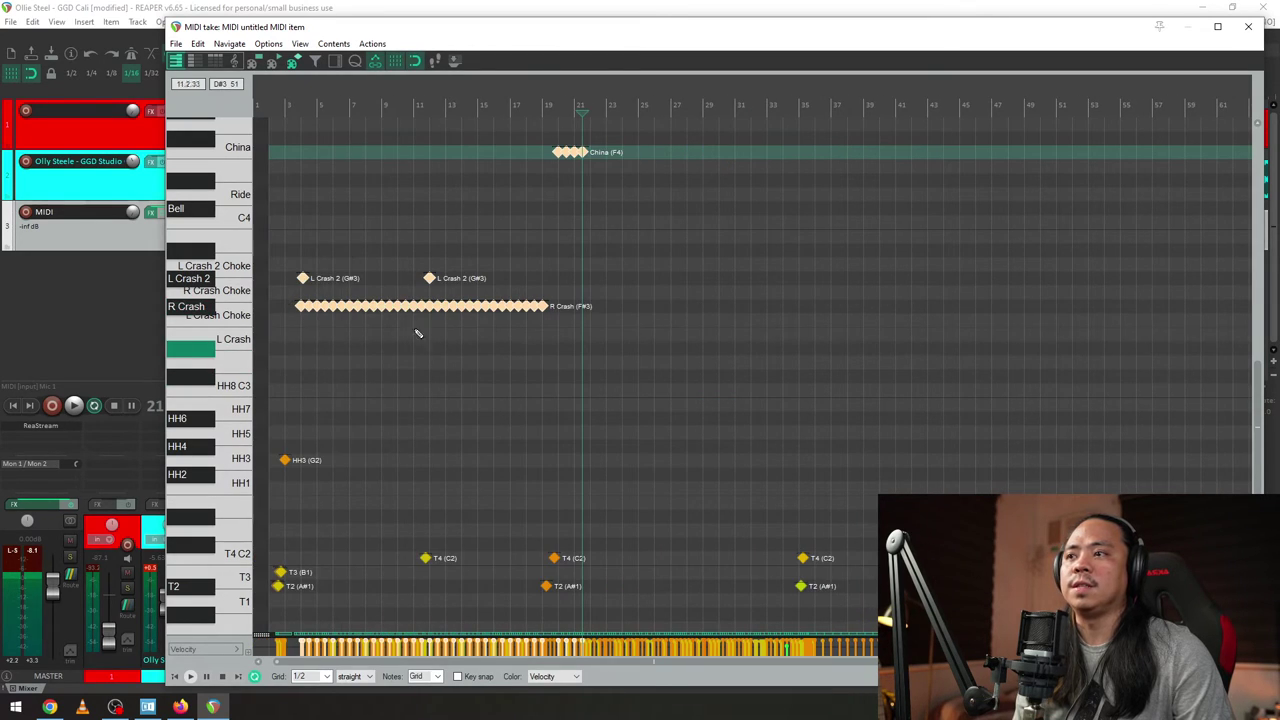
{"action": "scroll", "coordinate": [270, 90], "scroll_direction": "up", "scroll_amount": 6}
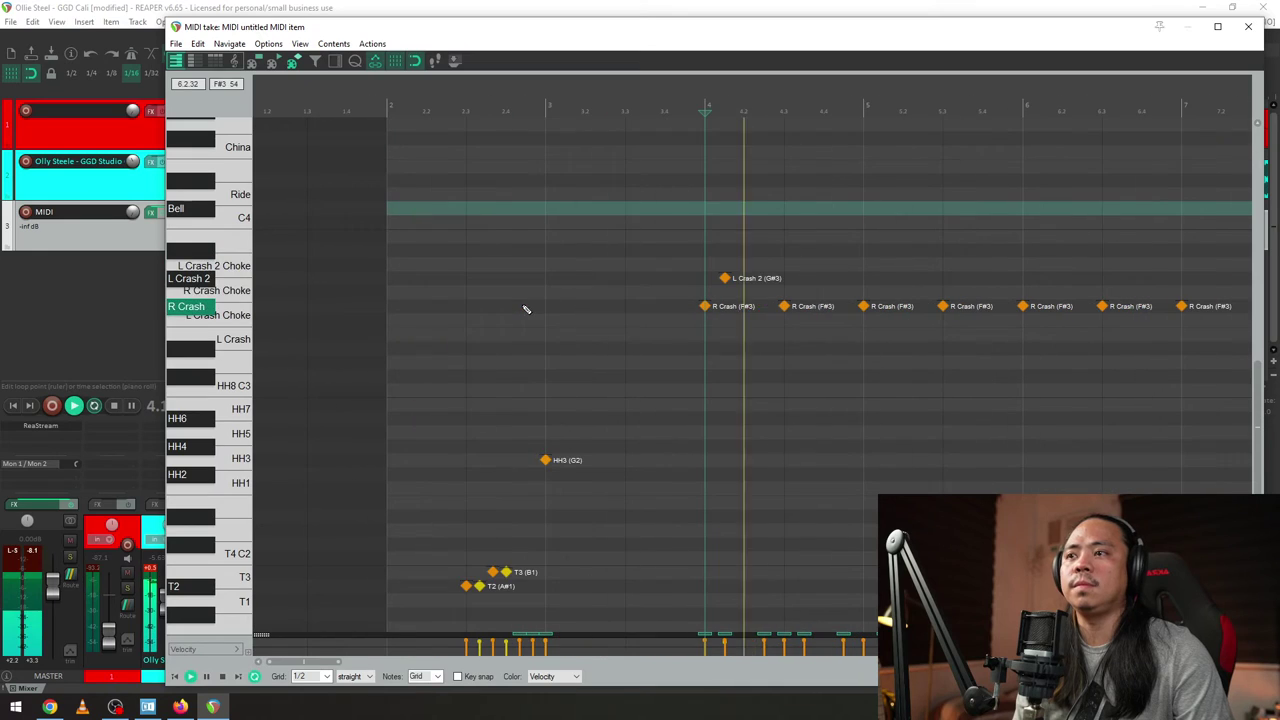
{"action": "key", "text": "space"}
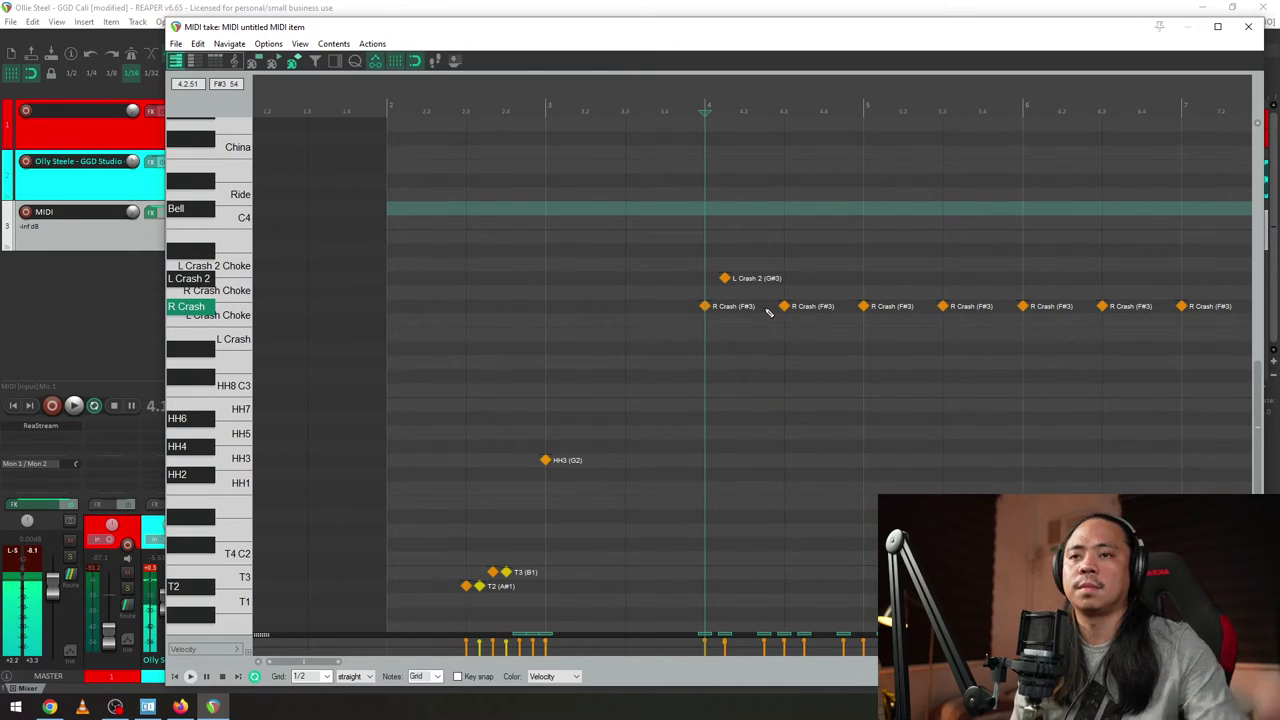
{"action": "key", "text": "space"}
{"action": "key", "text": "space"}
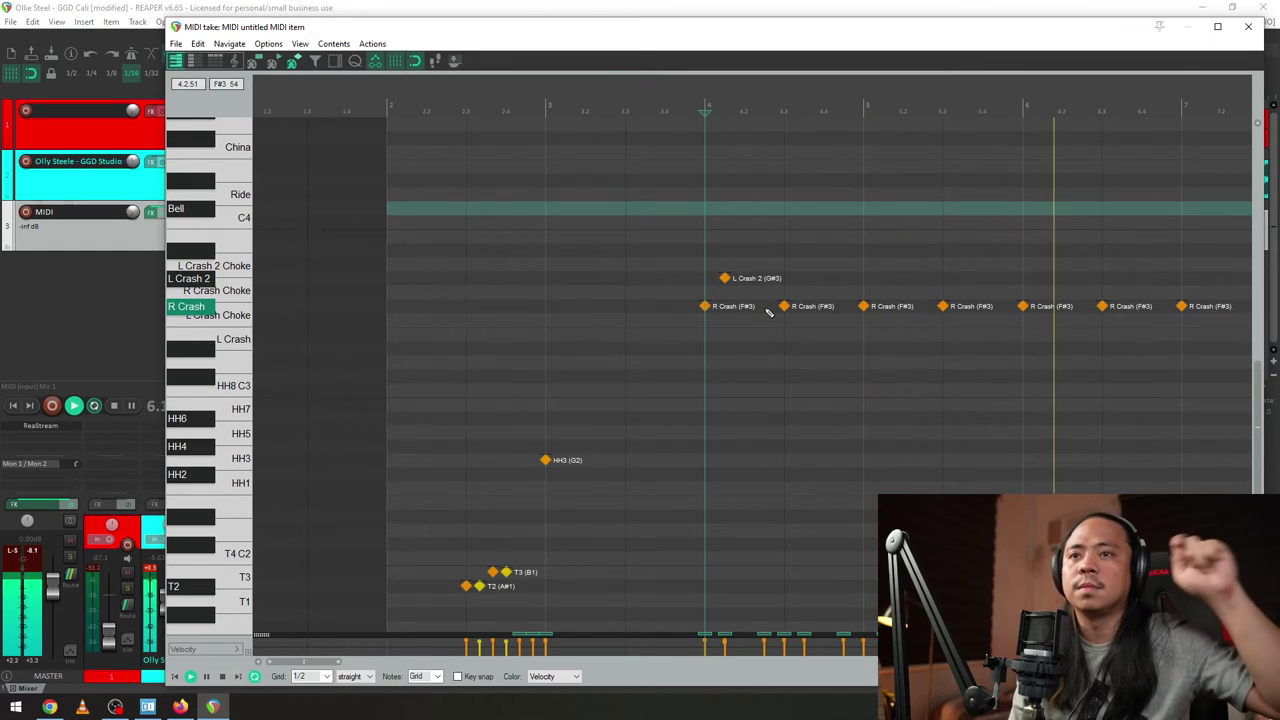
- Set the MIDI track's volume to -3.24 dB and the GGD Studio track's volume to -14.4 dB while the drums play
{"action": "scroll", "coordinate": [767, 310], "scroll_direction": "down", "scroll_amount": 5}
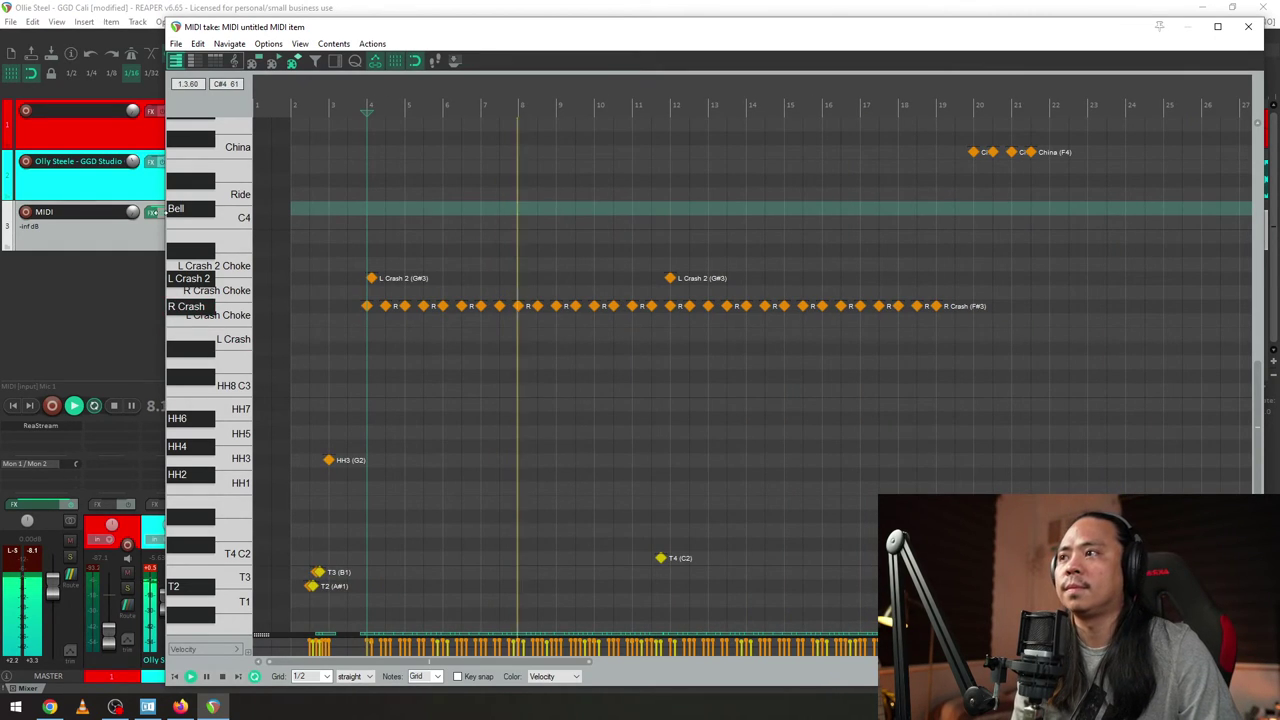
{"action": "double_click", "coordinate": [132, 212]}
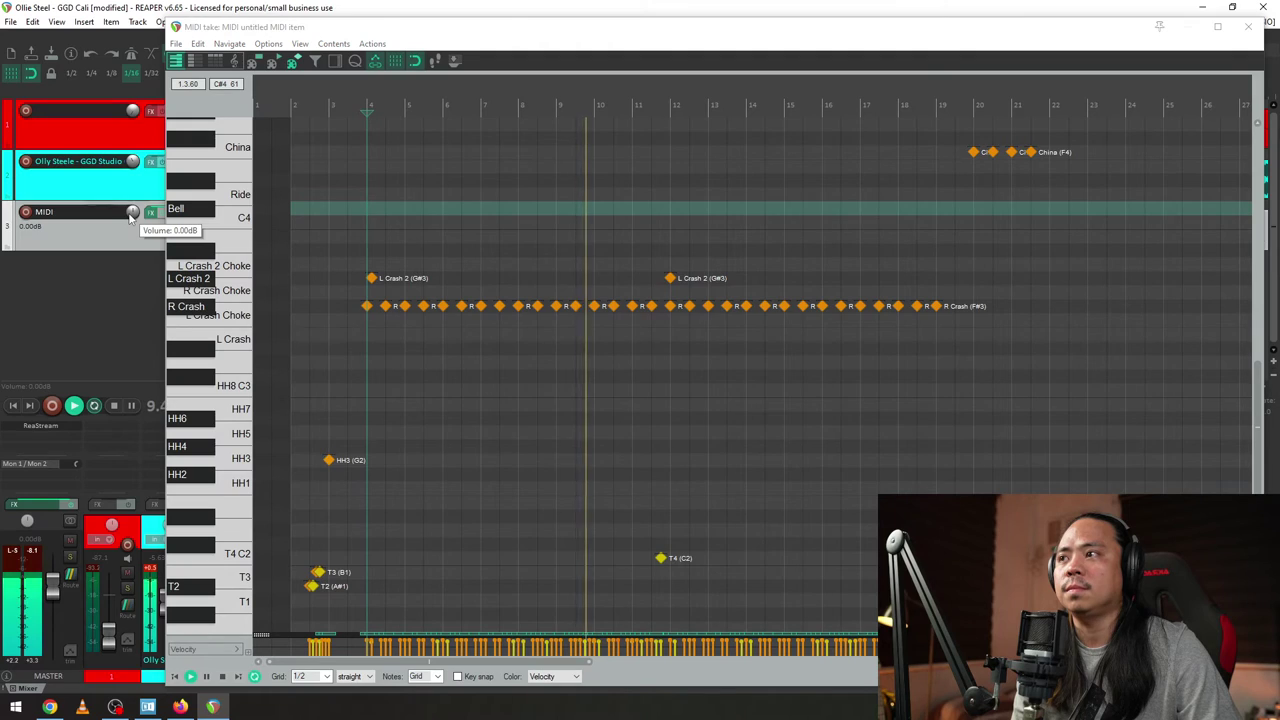
{"action": "mouse_move", "coordinate": [132, 161]}
{"action": "left_mouse_down"}
{"action": "mouse_move", "coordinate": [132, 188]}
{"action": "mouse_move", "coordinate": [132, 155]}
{"action": "left_mouse_up"}
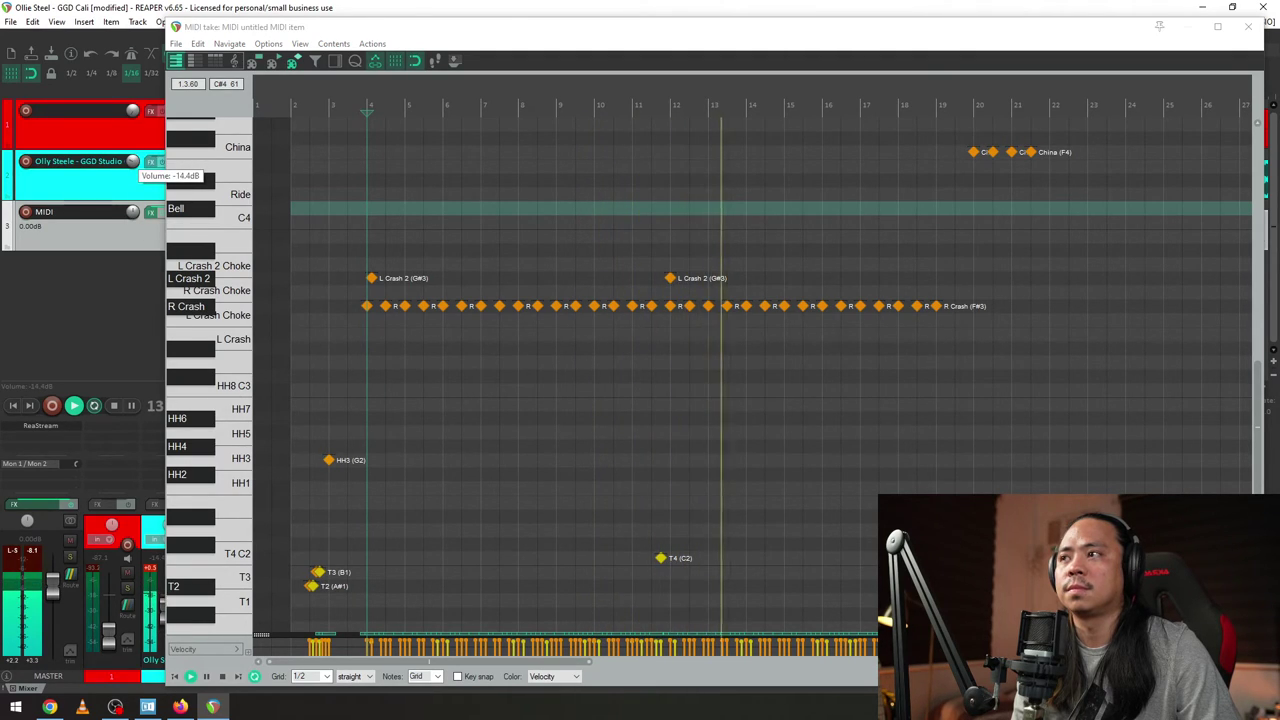
{"action": "left_click_drag", "start_coordinate": [132, 200], "coordinate": [132, 236]}
{"action": "key", "text": "space"}
{"action": "scroll", "coordinate": [746, 297], "scroll_direction": "up", "scroll_amount": 3}
{"action": "key", "text": "space"}
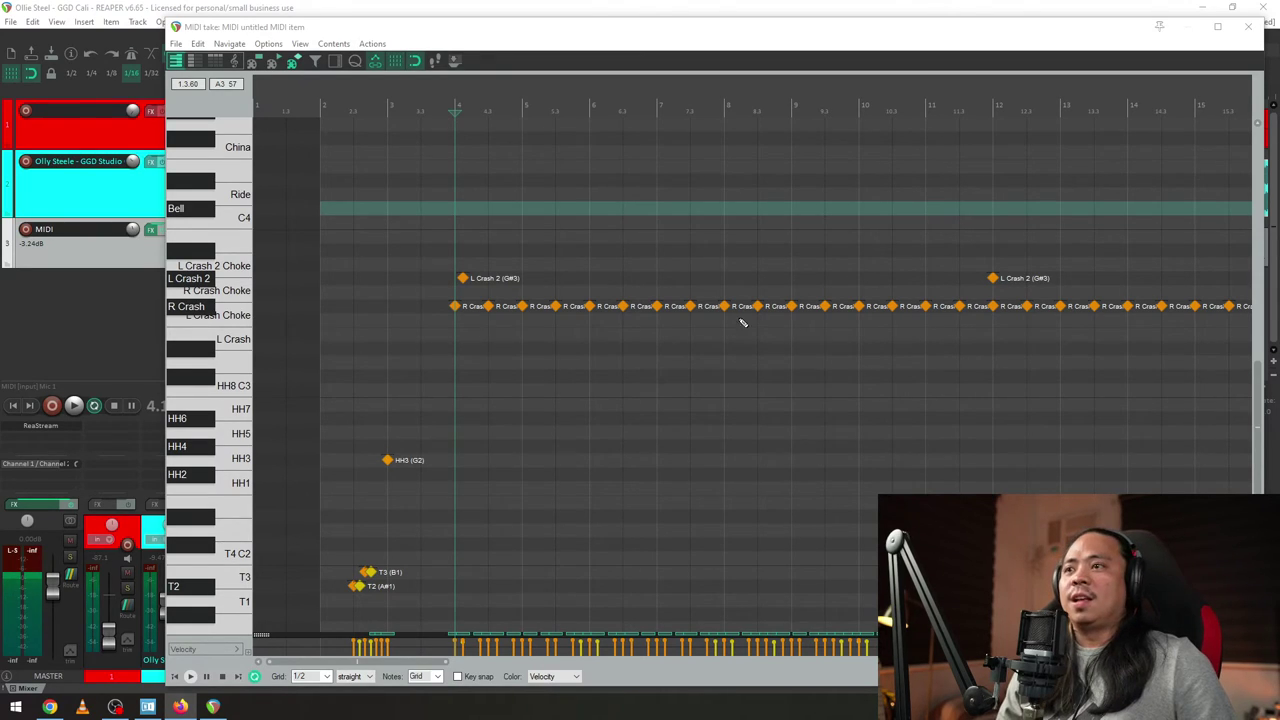
- Play back from 3.3 through the China notes and lower the MIDI track's volume to -22.12 dB
{"action": "left_click", "coordinate": [420, 283]}
{"action": "key", "text": "space"}
{"action": "scroll", "coordinate": [697, 322], "scroll_direction": "up", "scroll_amount": 4}
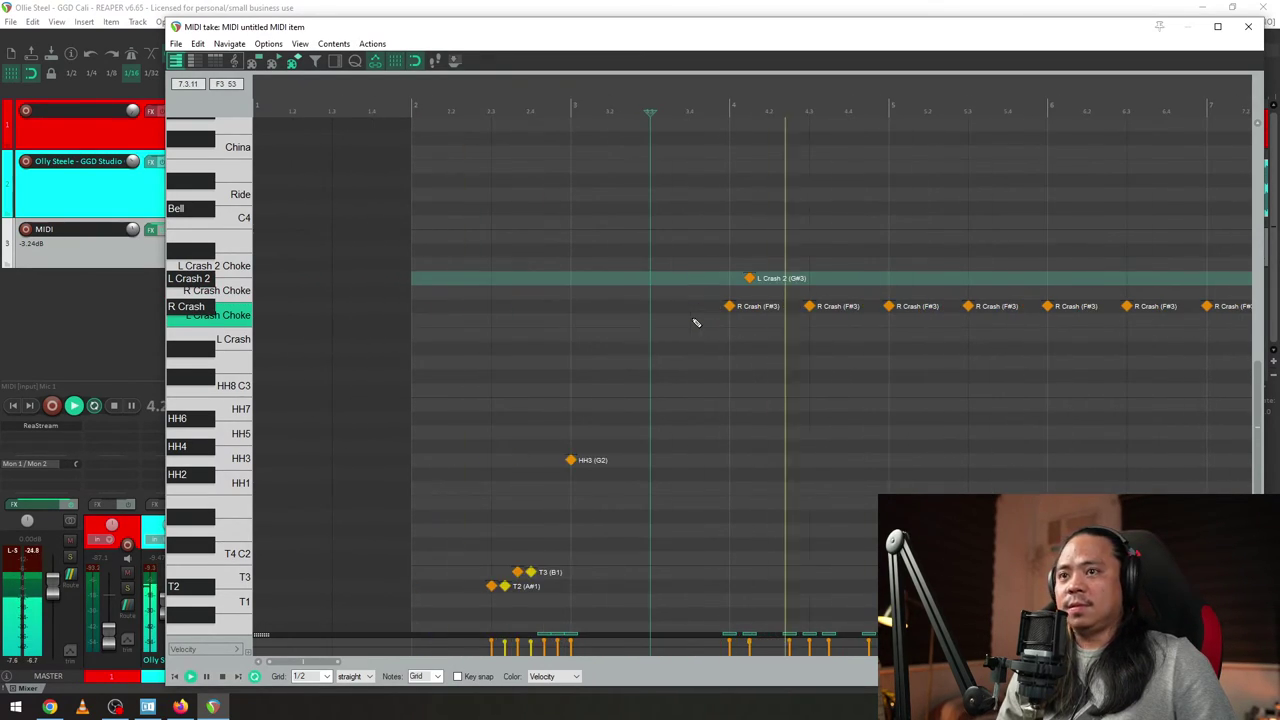
{"action": "left_click_drag", "start_coordinate": [1057, 93], "coordinate": [488, 172]}
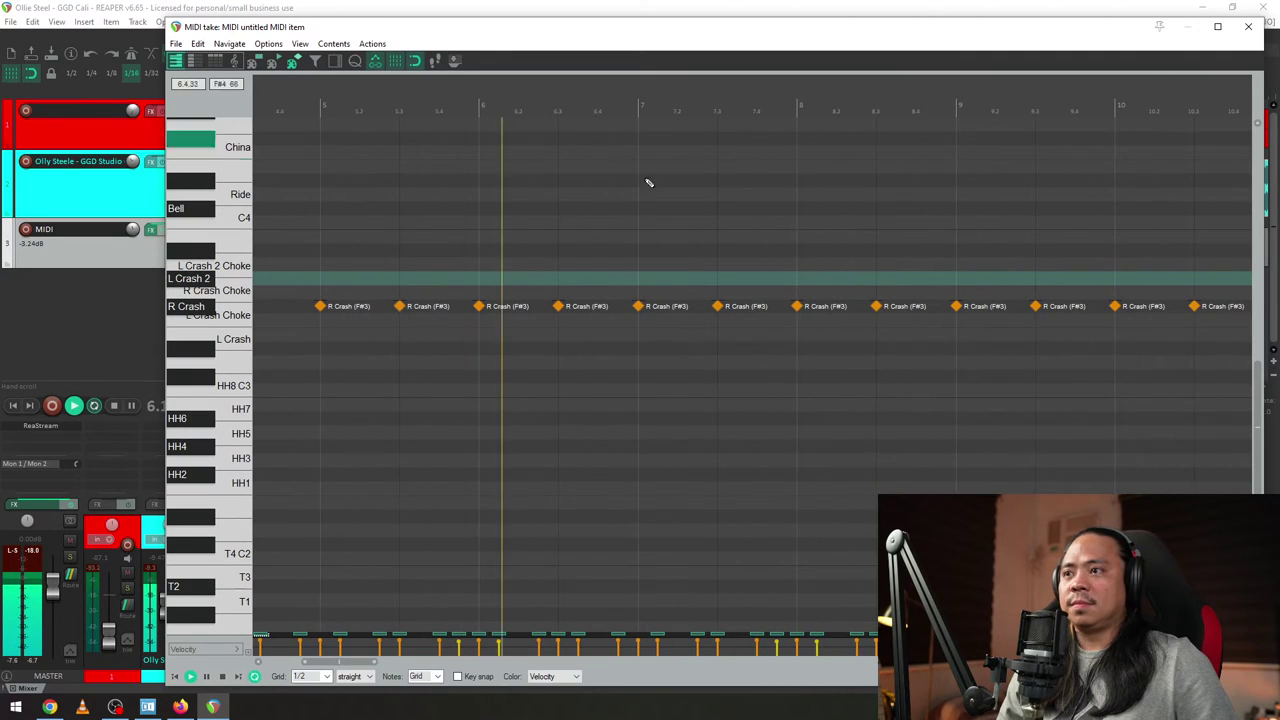
{"action": "scroll", "coordinate": [831, 400], "scroll_direction": "down", "scroll_amount": 4}
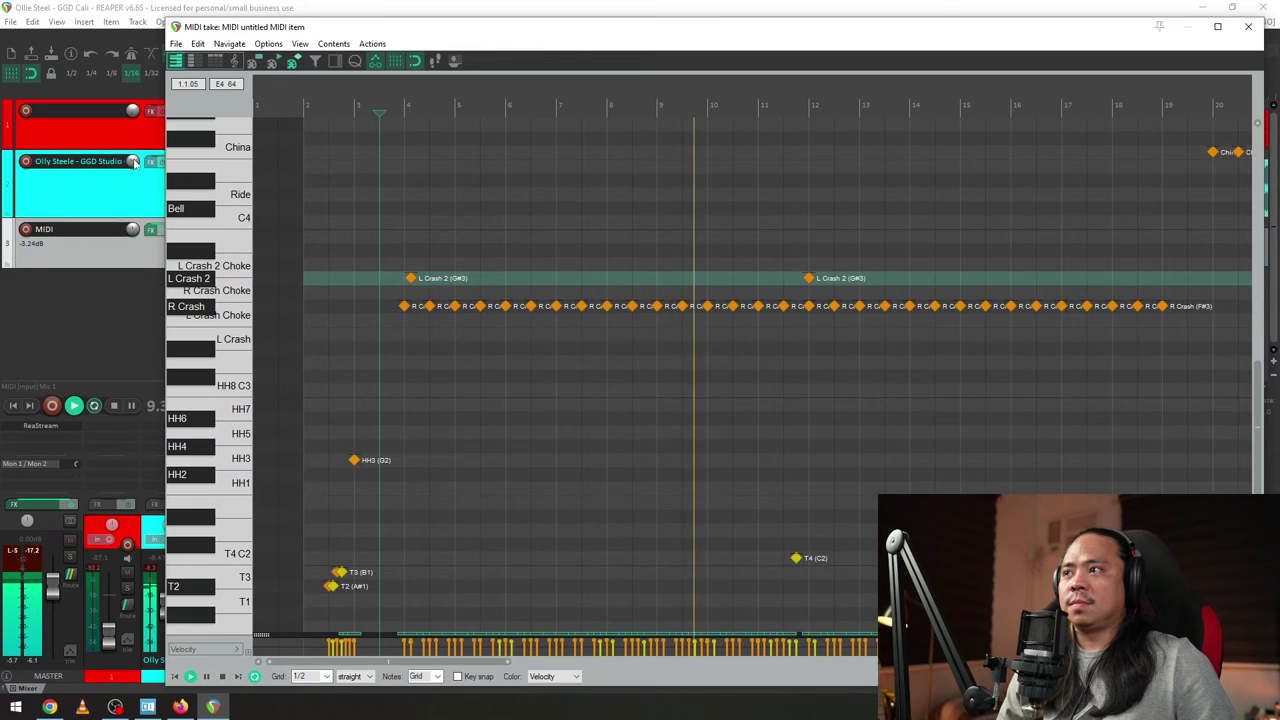
{"action": "left_click_drag", "start_coordinate": [134, 163], "coordinate": [134, 163]}
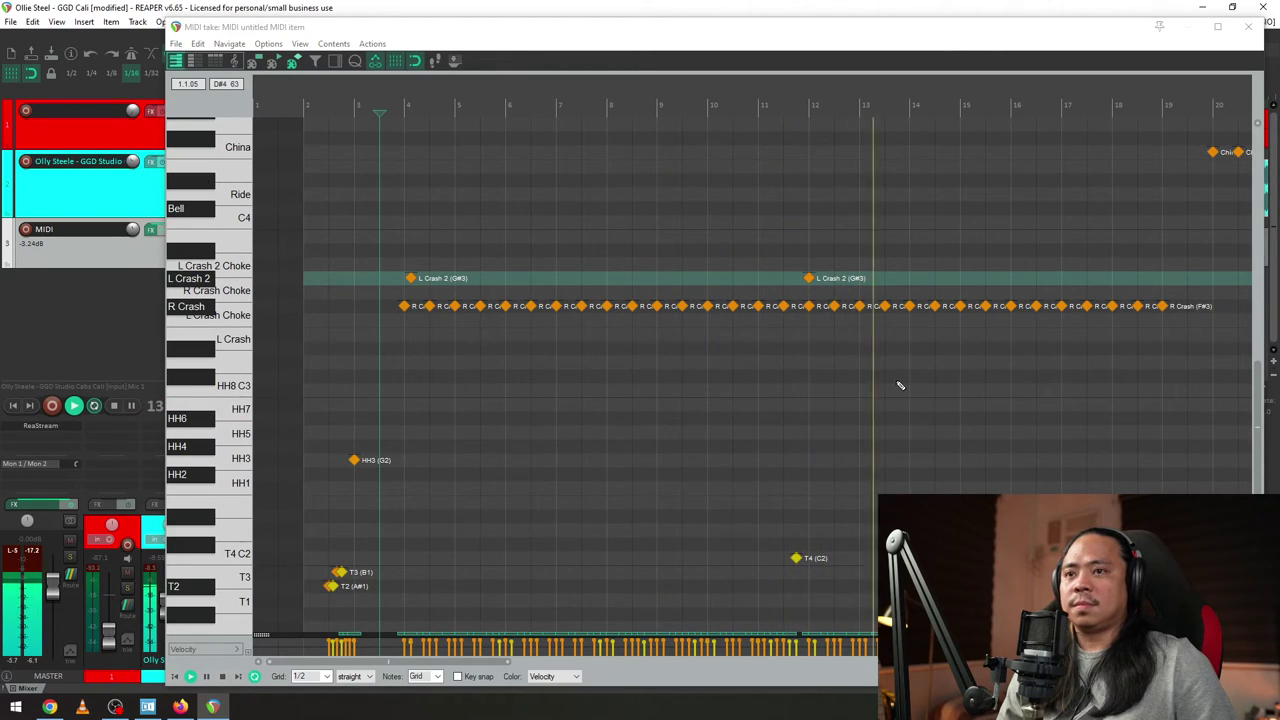
{"action": "left_click_drag", "start_coordinate": [1154, 86], "coordinate": [760, 262]}
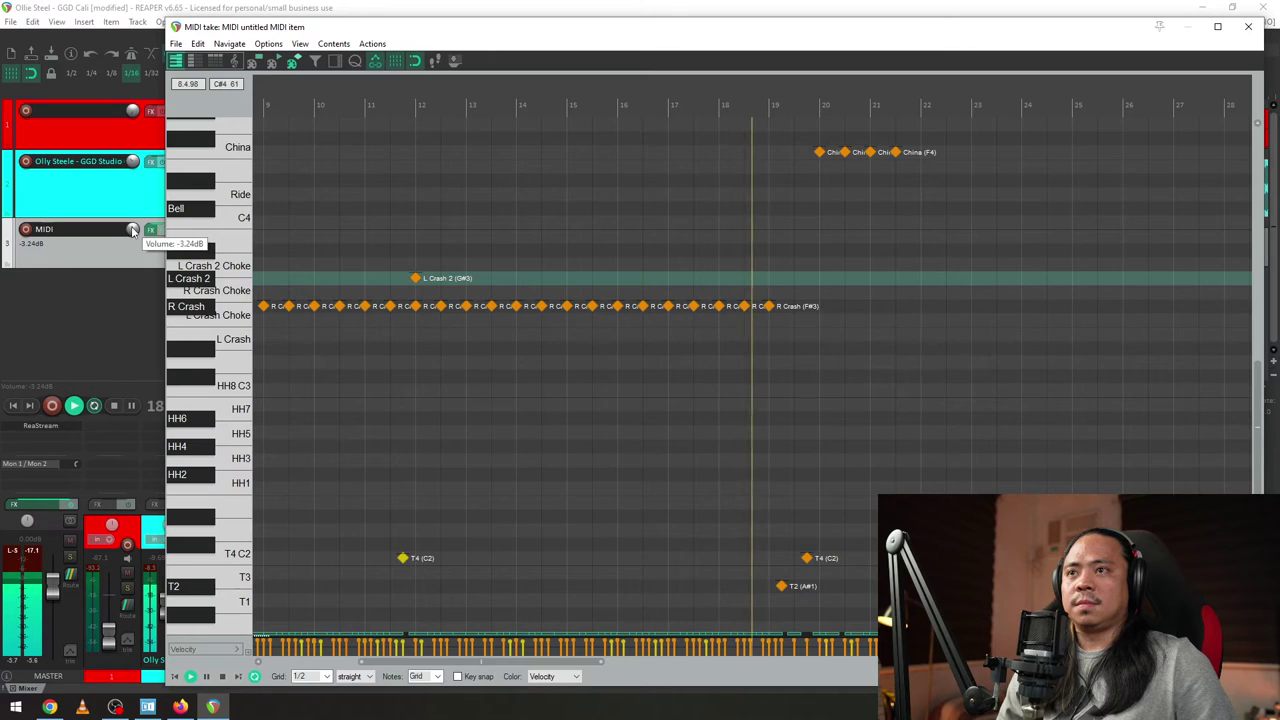
{"action": "mouse_move", "coordinate": [133, 231]}
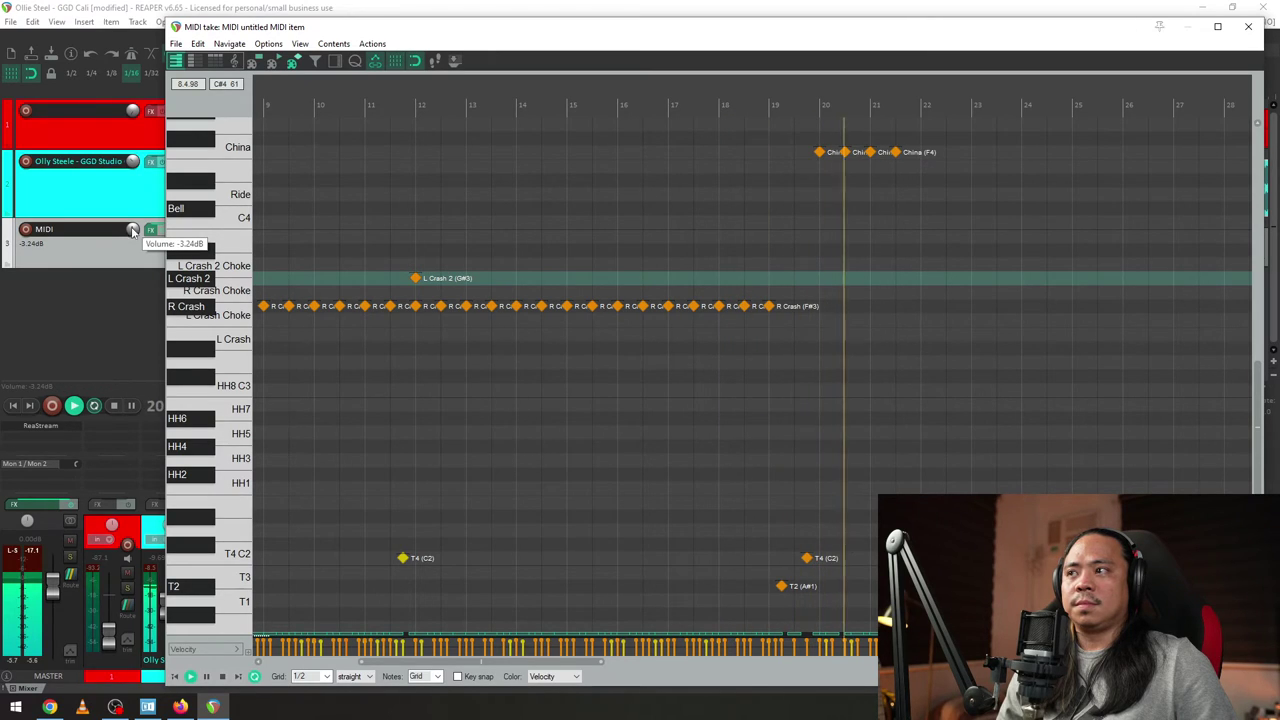
{"action": "left_click_drag", "start_coordinate": [133, 231], "coordinate": [133, 312]}
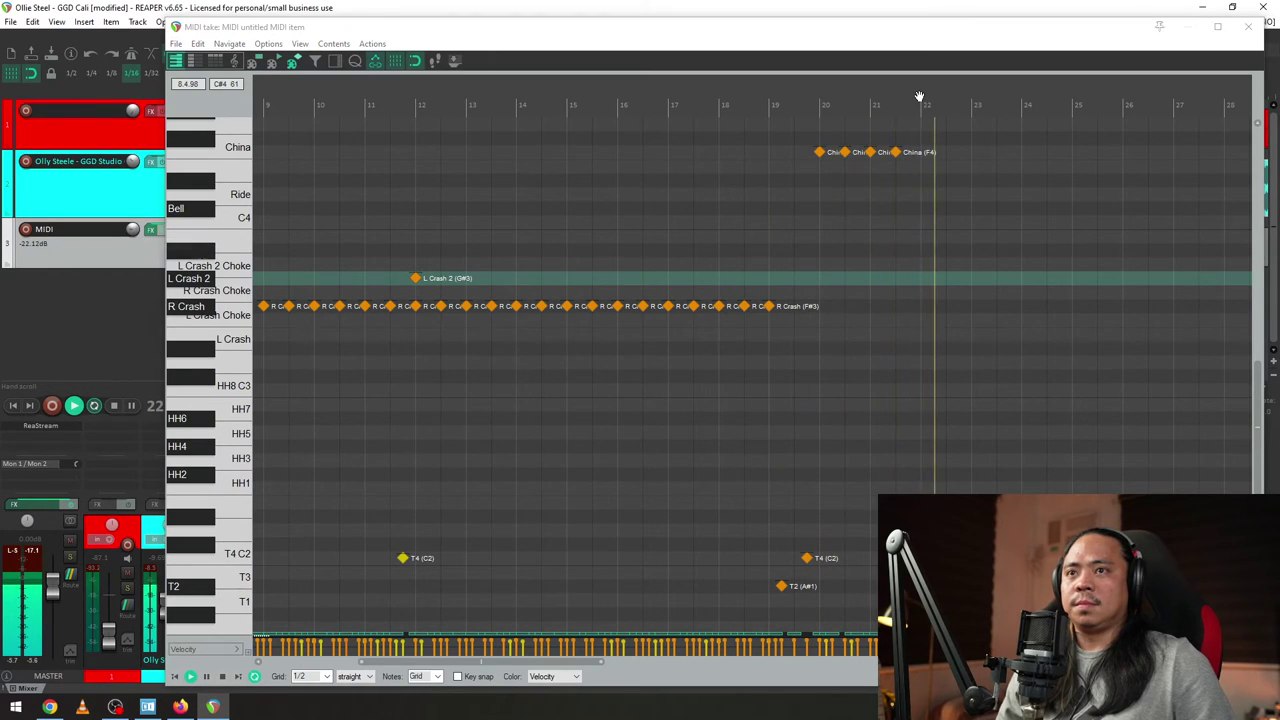
- Add China notes every half bar from 22 to 24 and play them back from bar 21
{"action": "key", "text": "space"}
{"action": "left_click", "coordinate": [927, 152]}
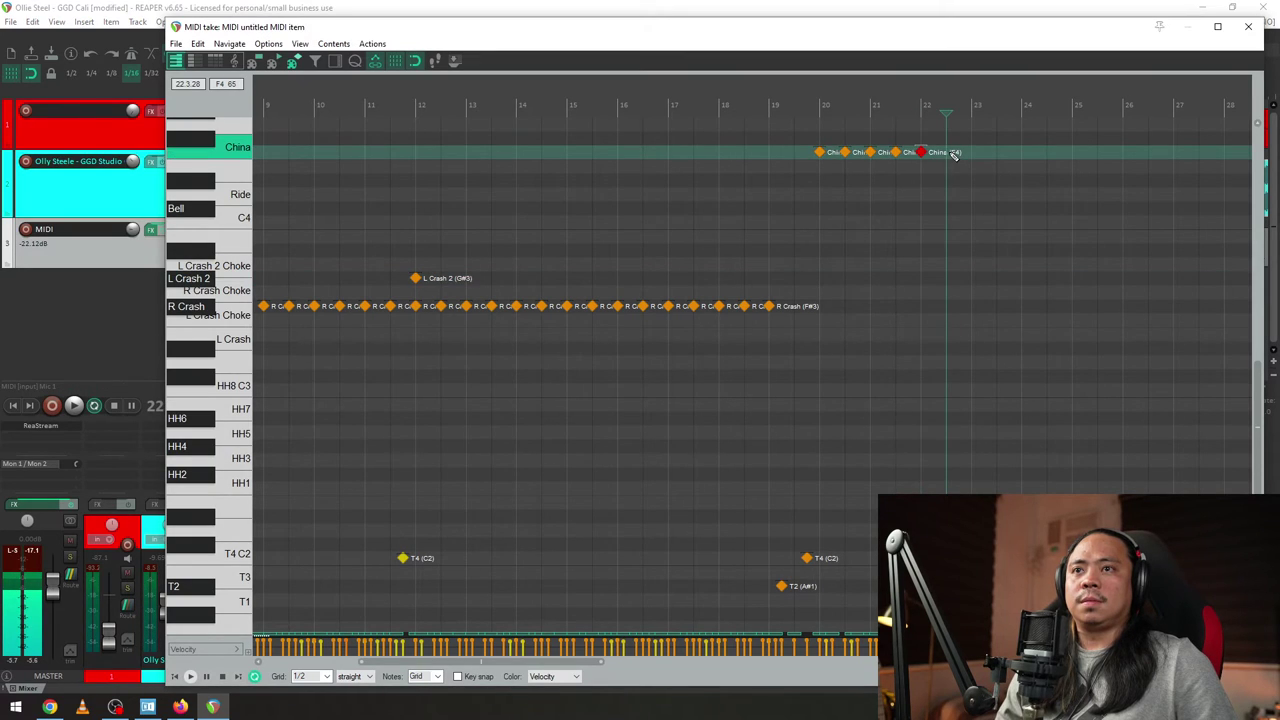
{"action": "left_click", "coordinate": [1024, 154]}
{"action": "left_click", "coordinate": [880, 128]}
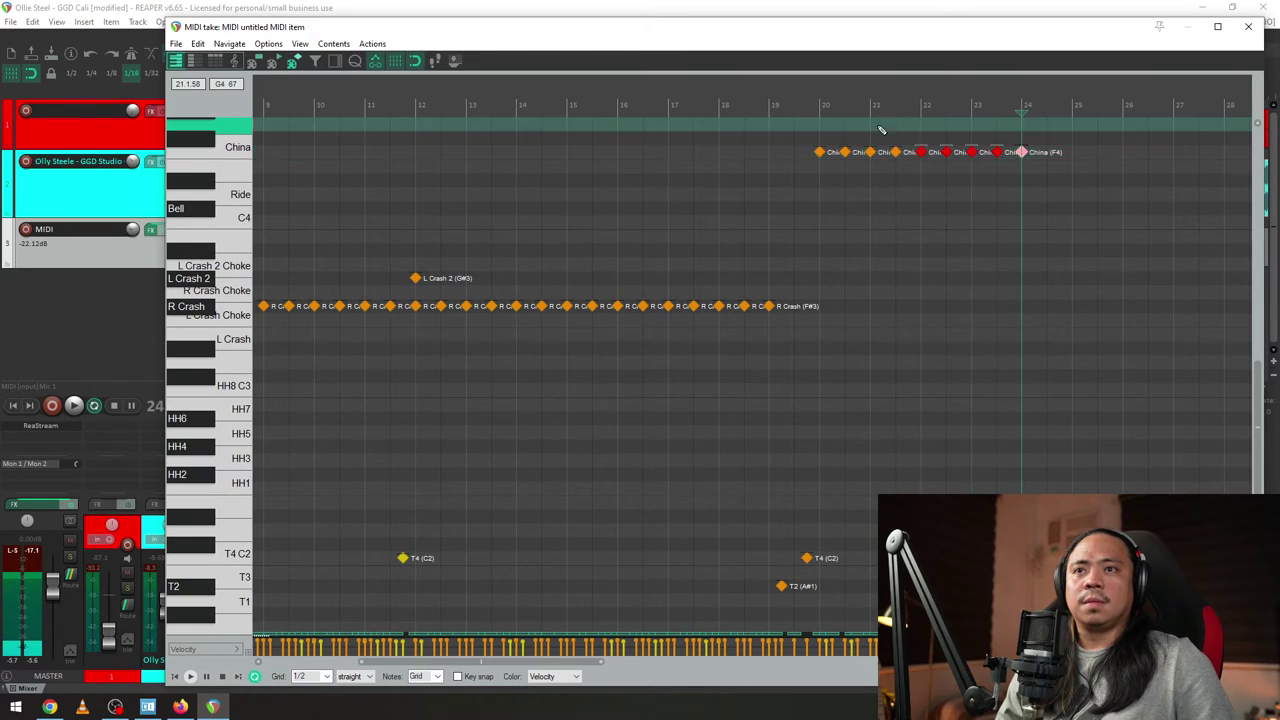
{"action": "key", "text": "space"}
{"action": "scroll", "coordinate": [1038, 172], "scroll_direction": "up", "scroll_amount": 4}
{"action": "scroll", "coordinate": [1016, 242], "scroll_direction": "down", "scroll_amount": 4}
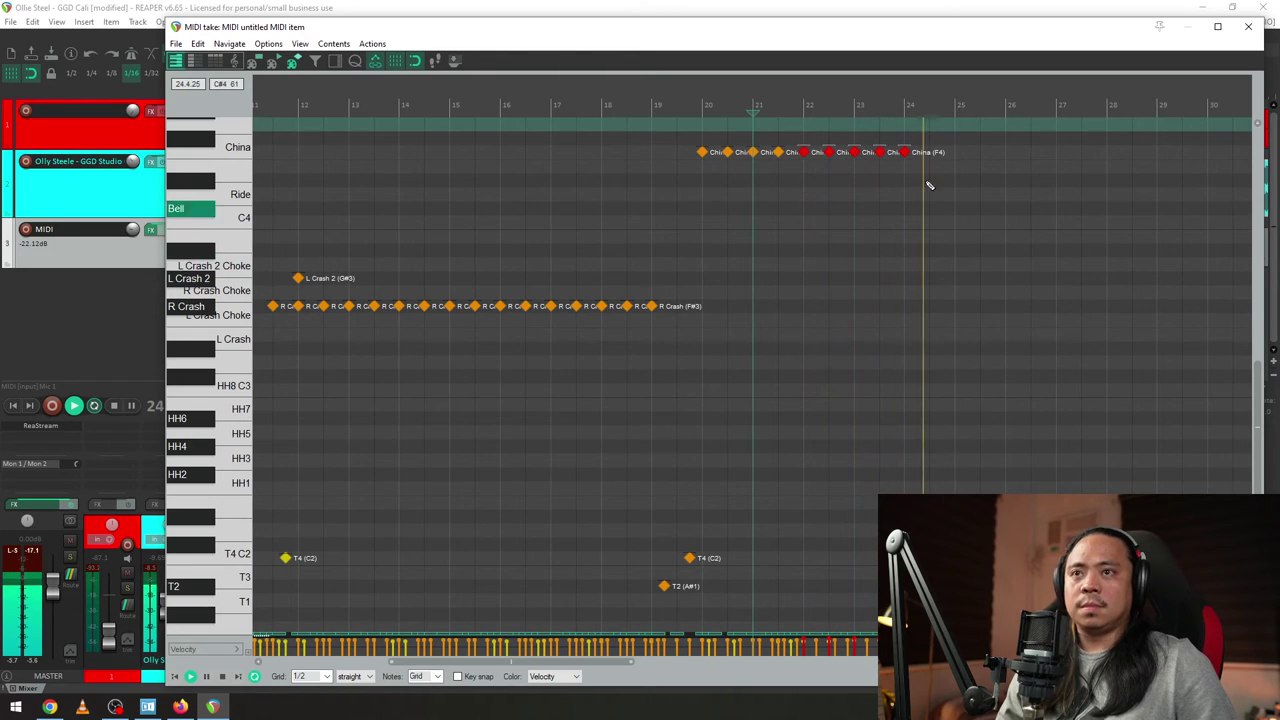
{"action": "key", "text": "space"}
- Continue the half-bar China notes from 24.3 to 29, keeping them all on the China row
{"action": "key", "text": "space"}
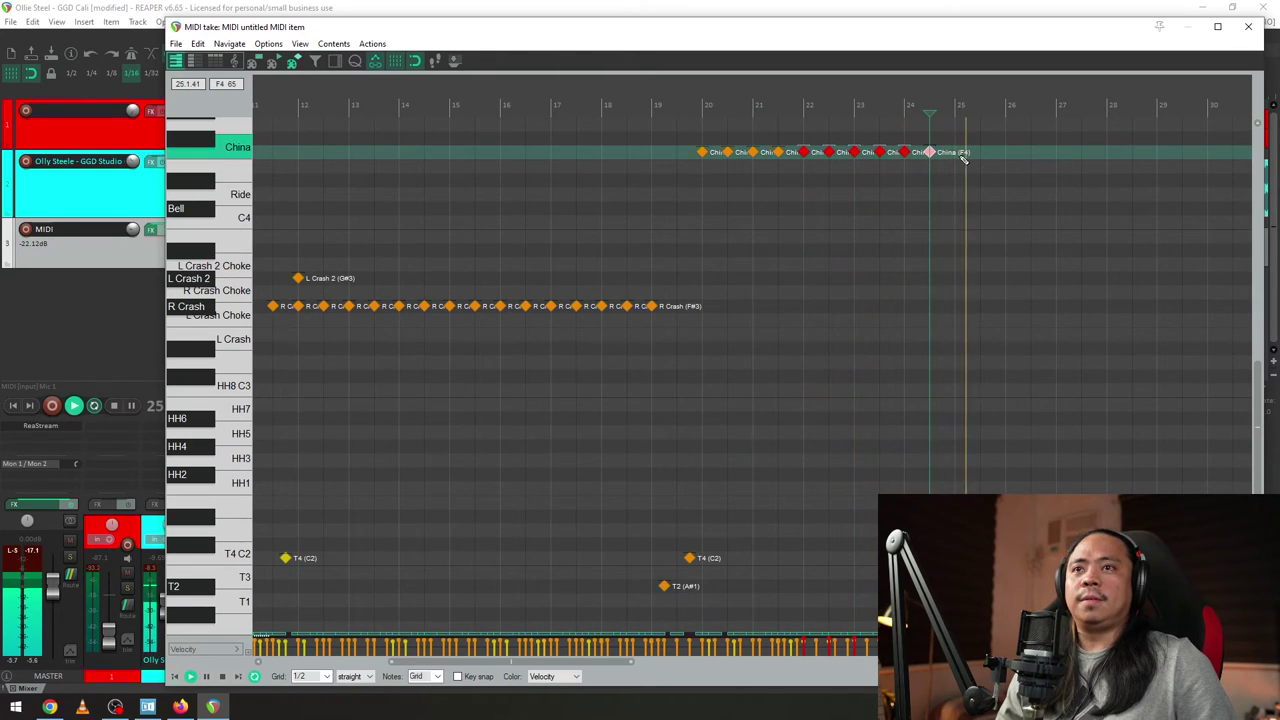
{"action": "left_click_drag", "start_coordinate": [1140, 156], "coordinate": [1157, 166]}
{"action": "left_click", "coordinate": [704, 128]}
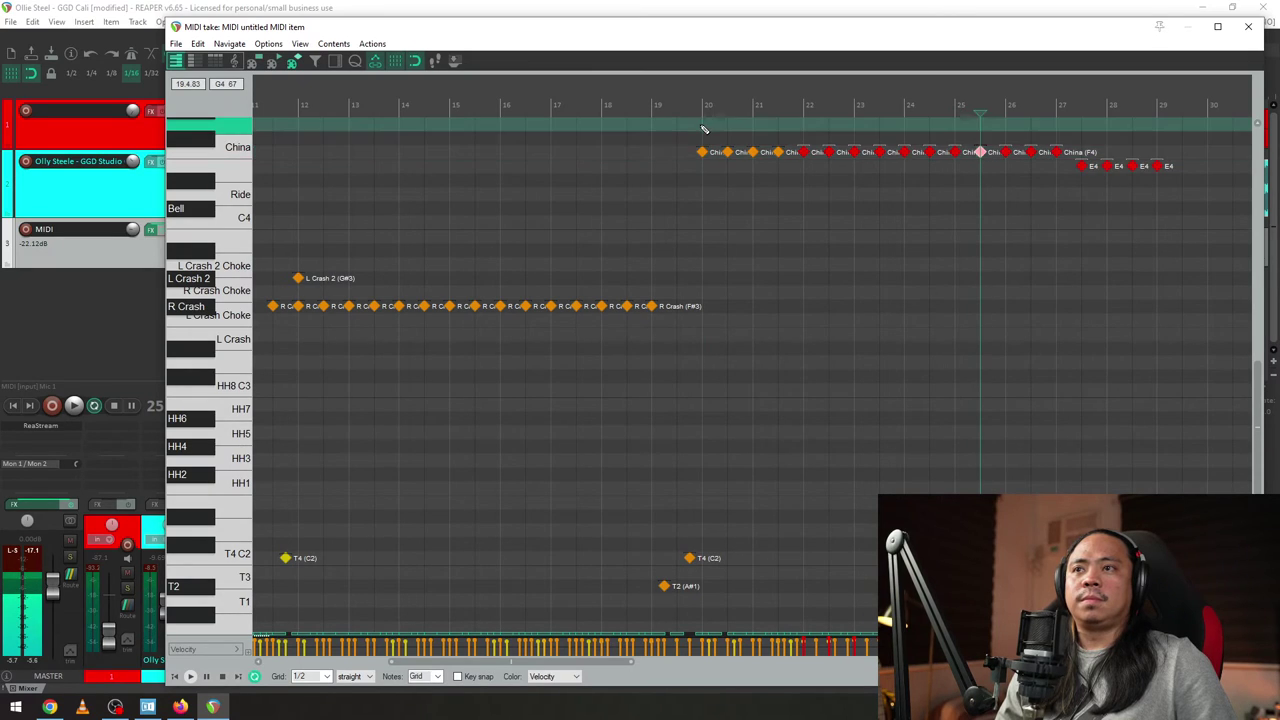
{"action": "key", "text": "space"}
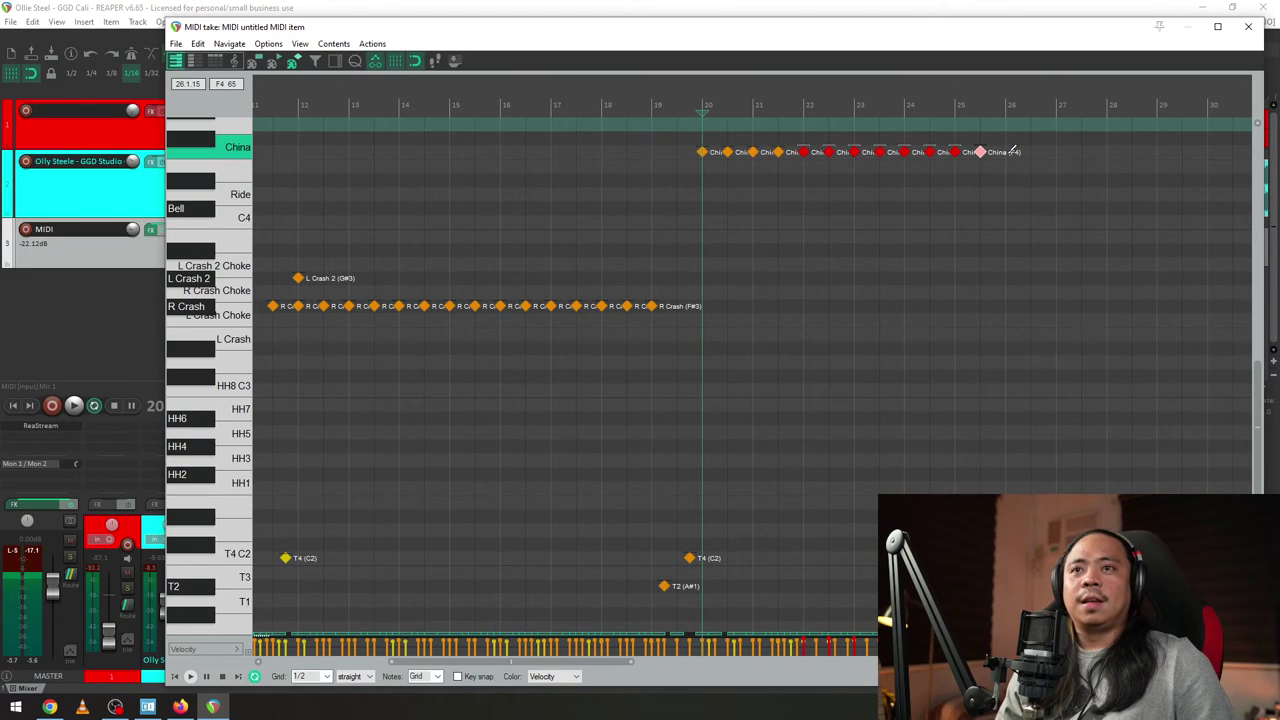
{"action": "mouse_move", "coordinate": [1010, 152]}
{"action": "left_mouse_down"}
{"action": "mouse_move", "coordinate": [1160, 152]}
{"action": "mouse_move", "coordinate": [674, 155]}
{"action": "mouse_move", "coordinate": [582, 118]}
{"action": "left_mouse_up"}
- Set the velocity of all the China notes from 20 to 29 to 110
{"action": "left_click", "coordinate": [676, 98]}
{"action": "key", "text": "space"}
{"action": "key", "text": "space"}
{"action": "right_click", "coordinate": [760, 157]}
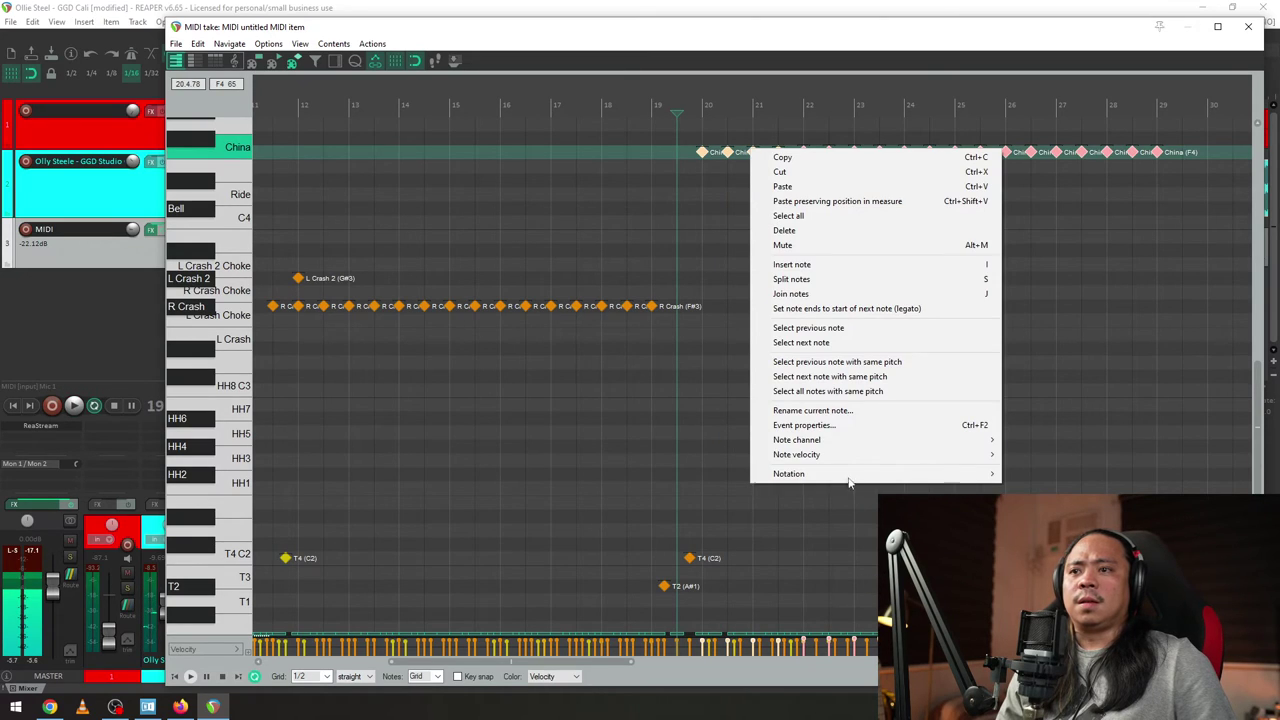
{"action": "mouse_move", "coordinate": [800, 454]}
{"action": "mouse_move", "coordinate": [1030, 498]}
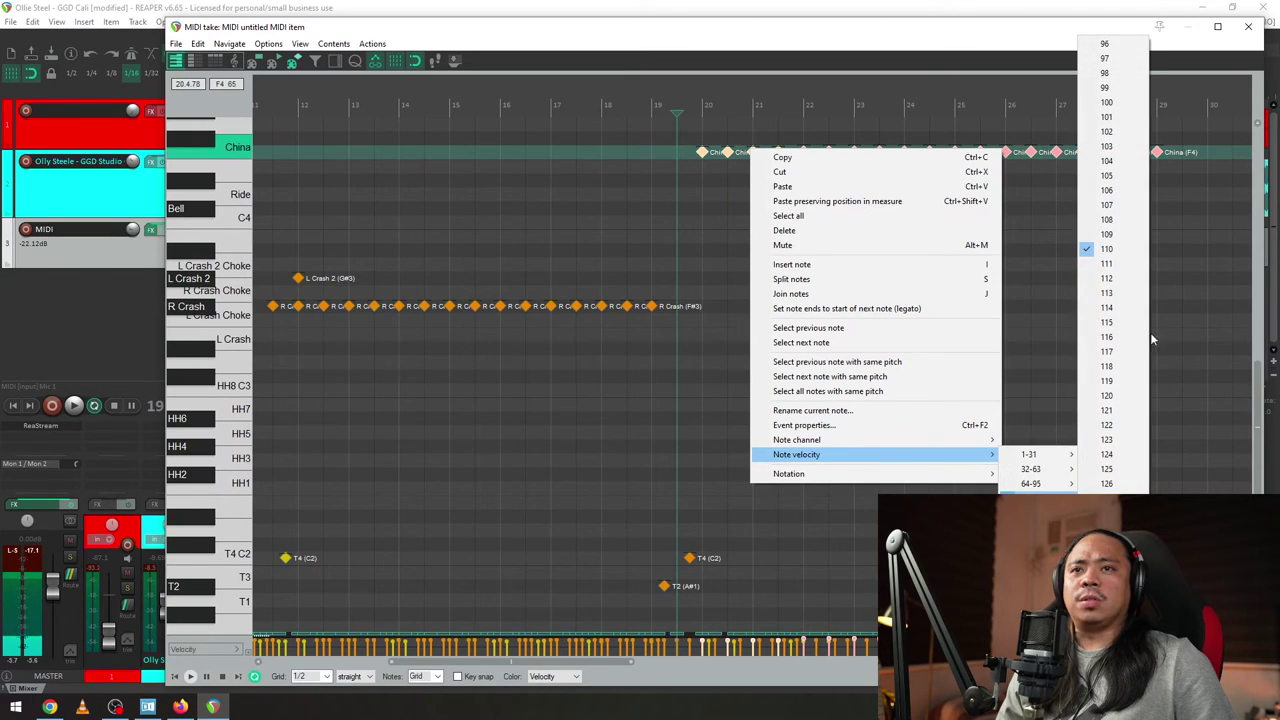
{"action": "left_click", "coordinate": [1115, 238]}
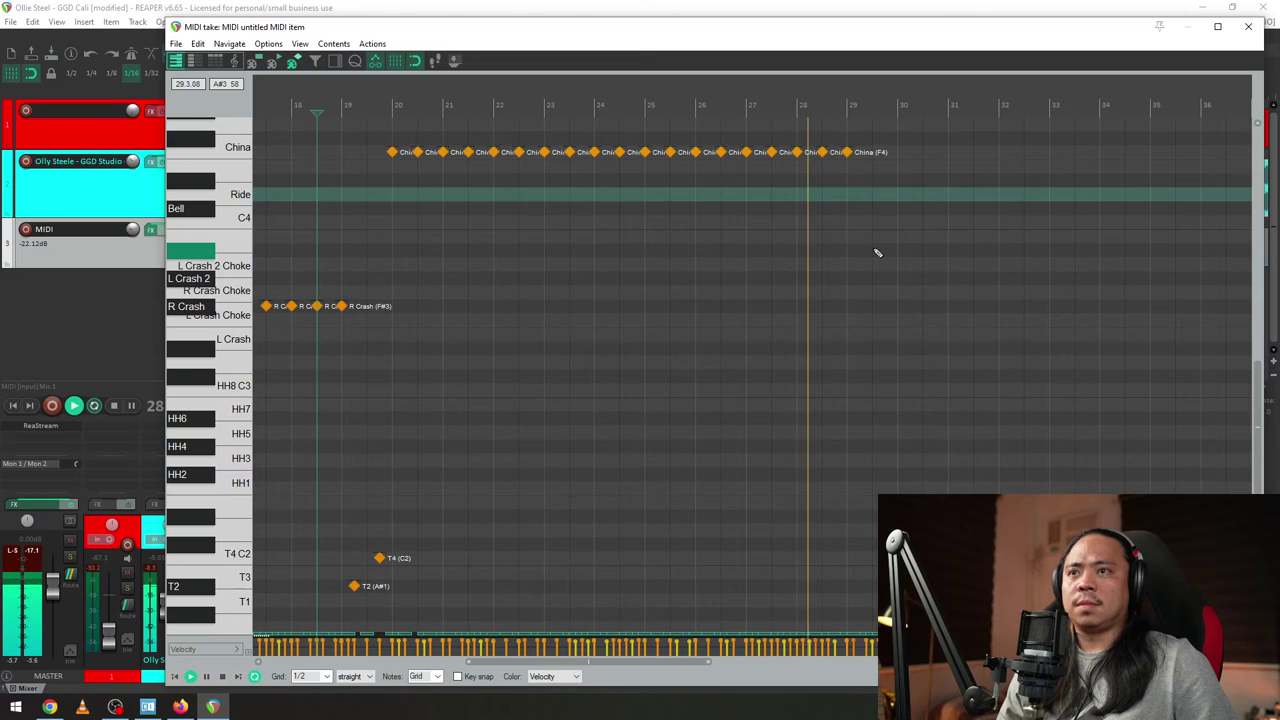
- Add an L Crash 2 note at bar 28 and play back from bar 26 to check it
{"action": "key", "text": "space"}
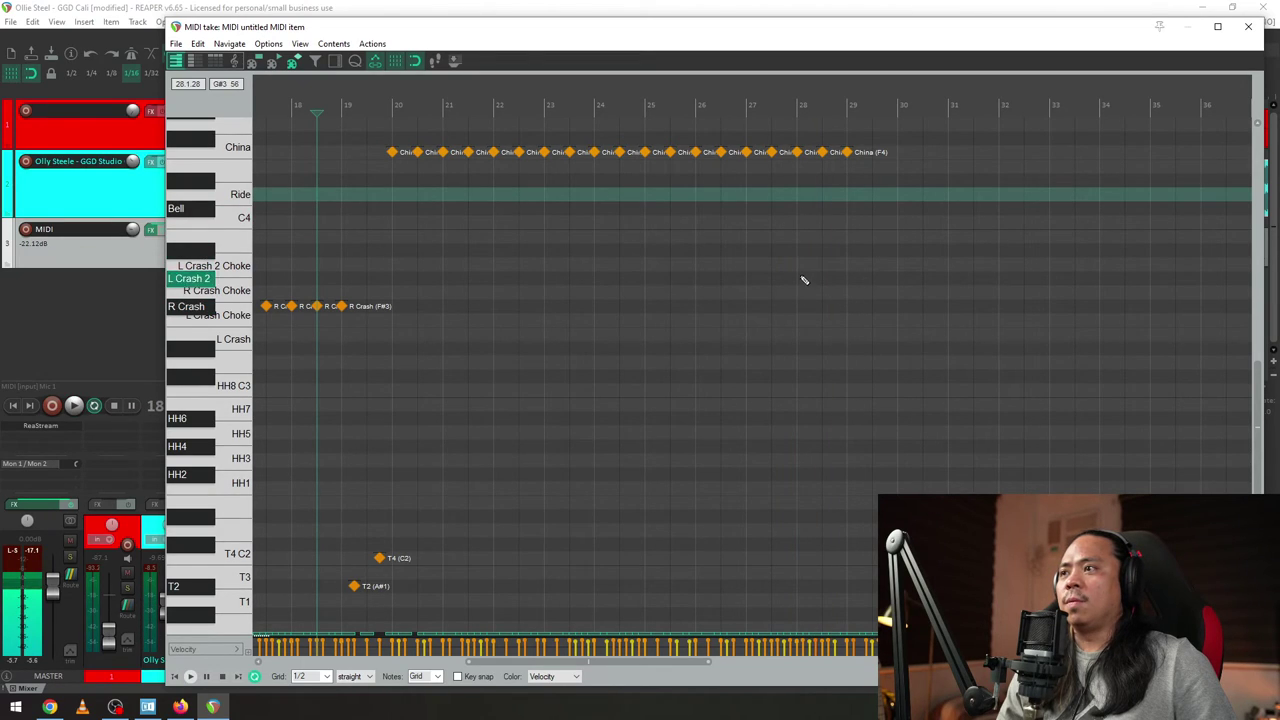
{"action": "left_click", "coordinate": [799, 279]}
{"action": "left_click", "coordinate": [695, 266]}
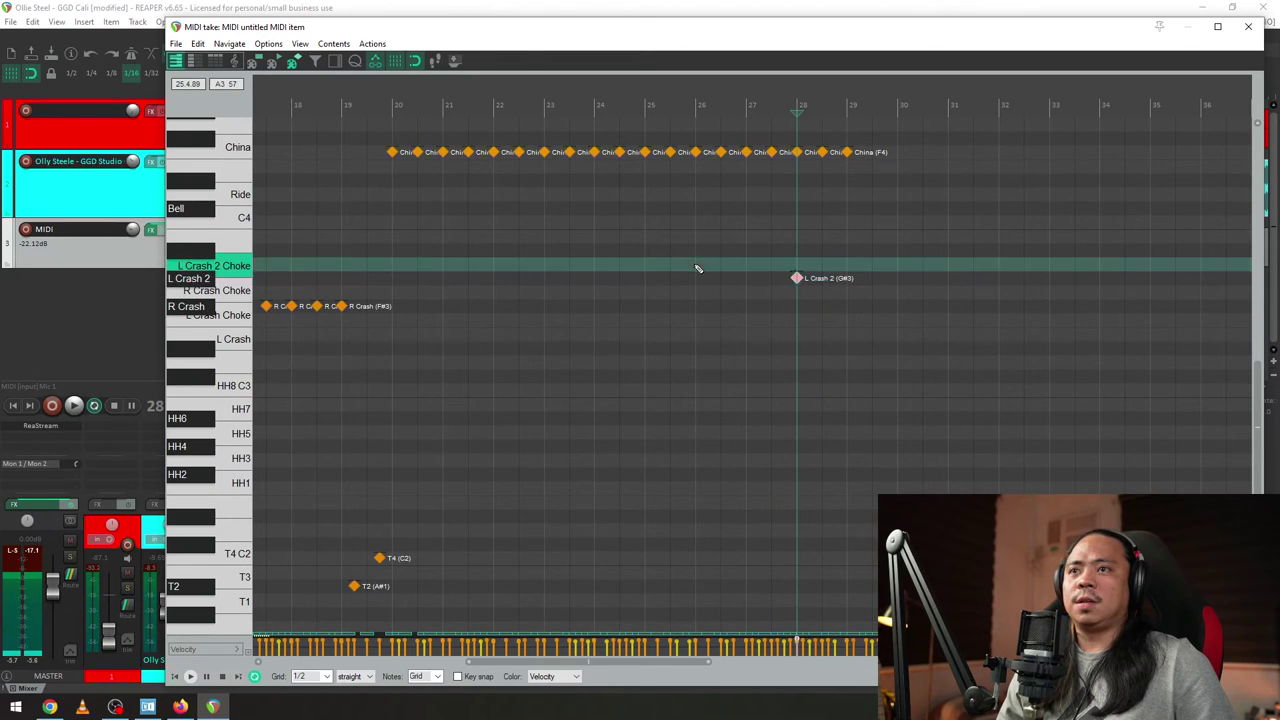
{"action": "key", "text": "space"}
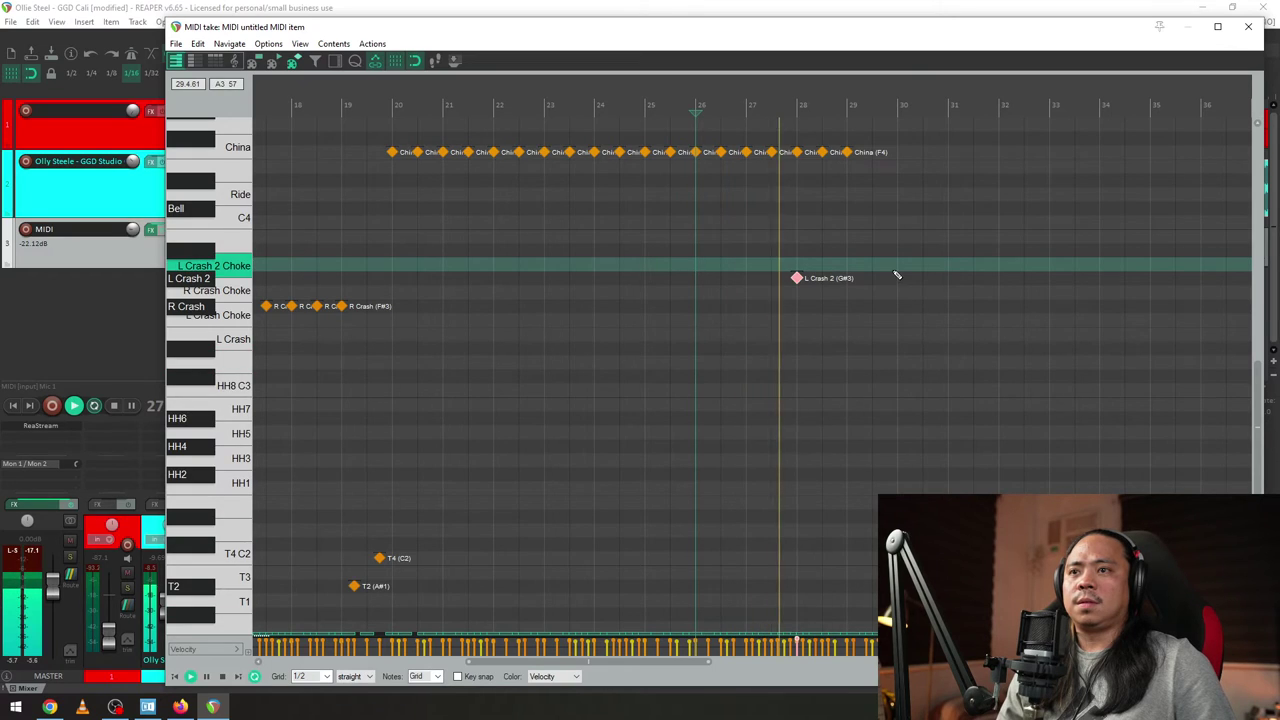
{"action": "key", "text": "space"}
- Continue the half-bar China notes from 29.3 to 40.3, playing back from bar 28 along the way
{"action": "left_click_drag", "start_coordinate": [876, 156], "coordinate": [1100, 150]}
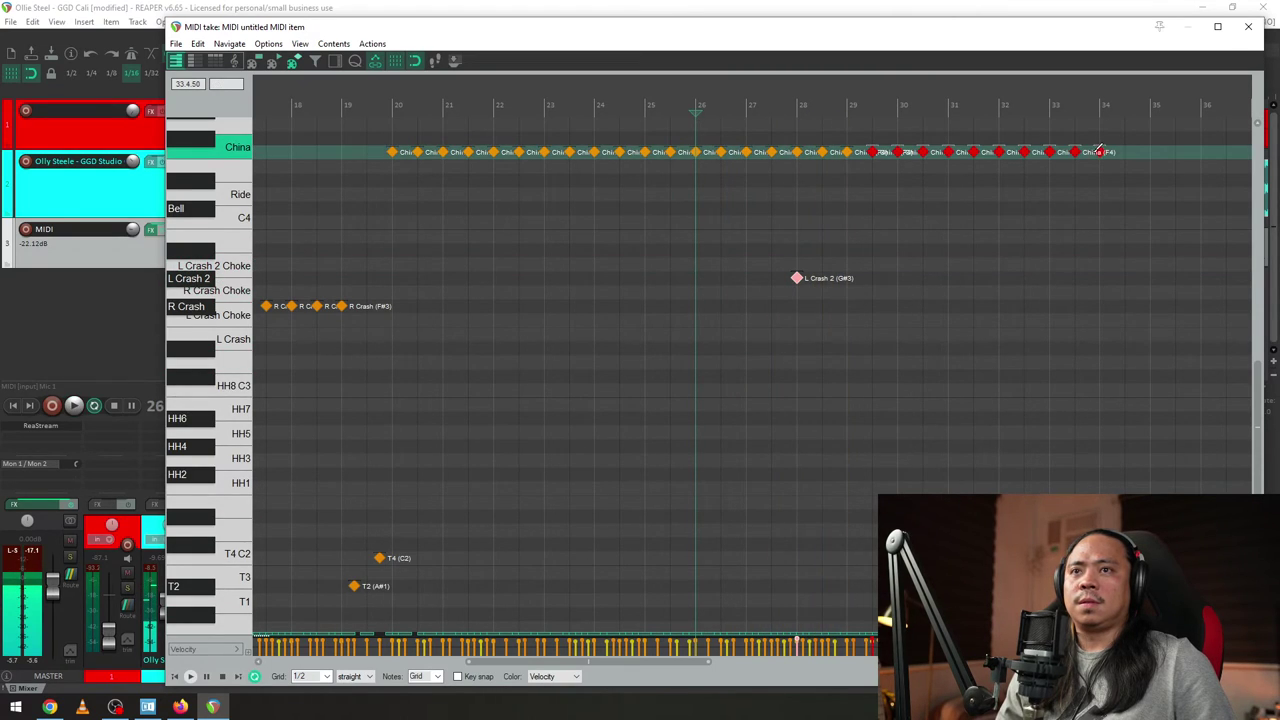
{"action": "key", "text": "space"}
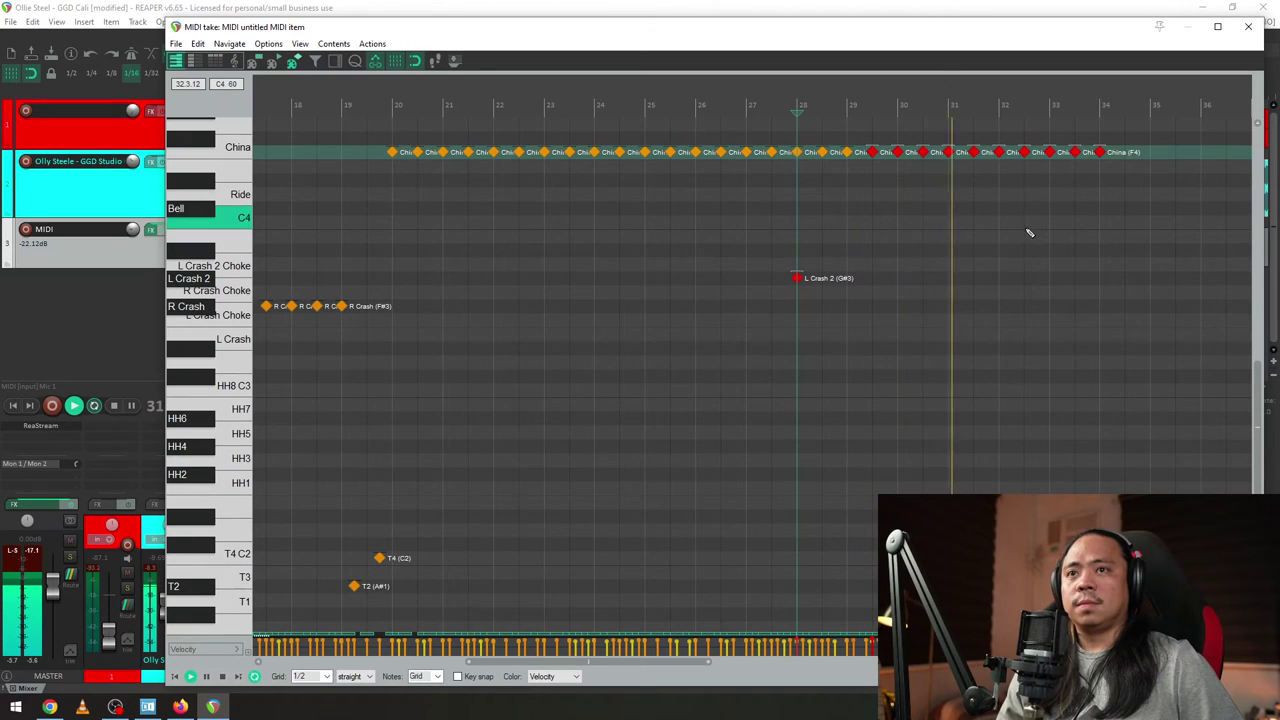
{"action": "scroll", "coordinate": [966, 106], "scroll_direction": "right", "scroll_amount": 3}
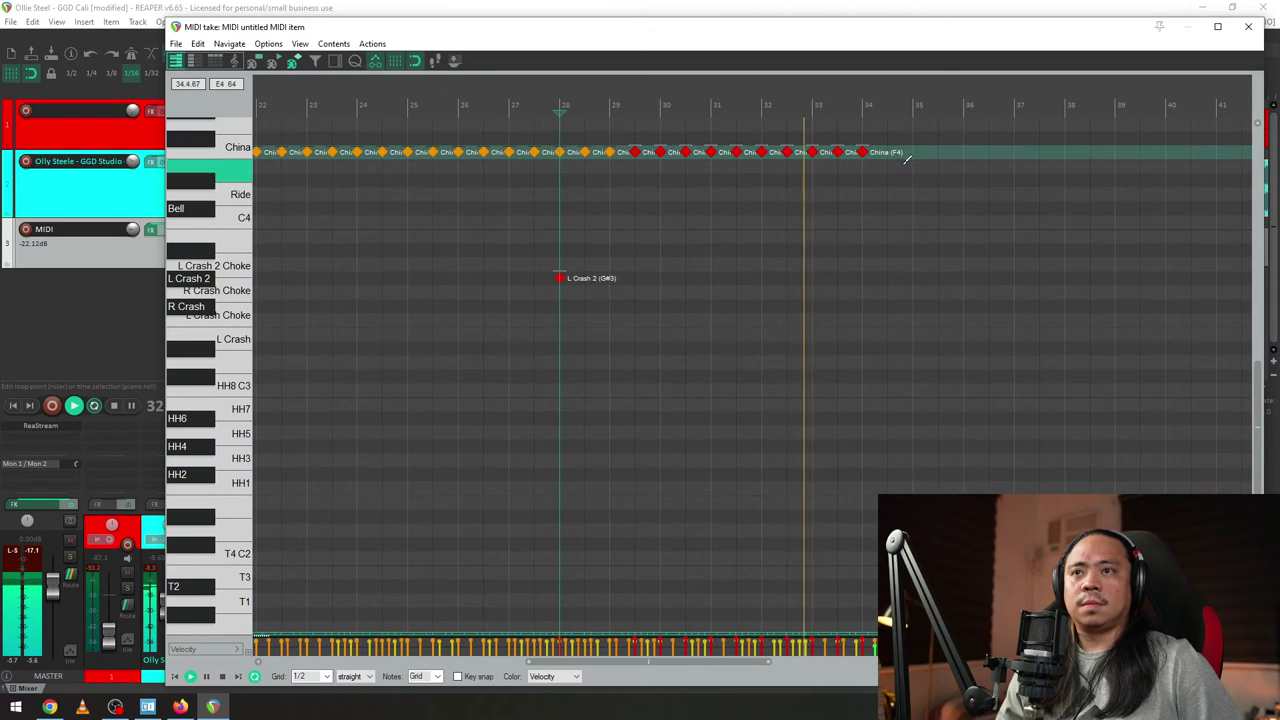
{"action": "left_click_drag", "start_coordinate": [920, 150], "coordinate": [1197, 151]}
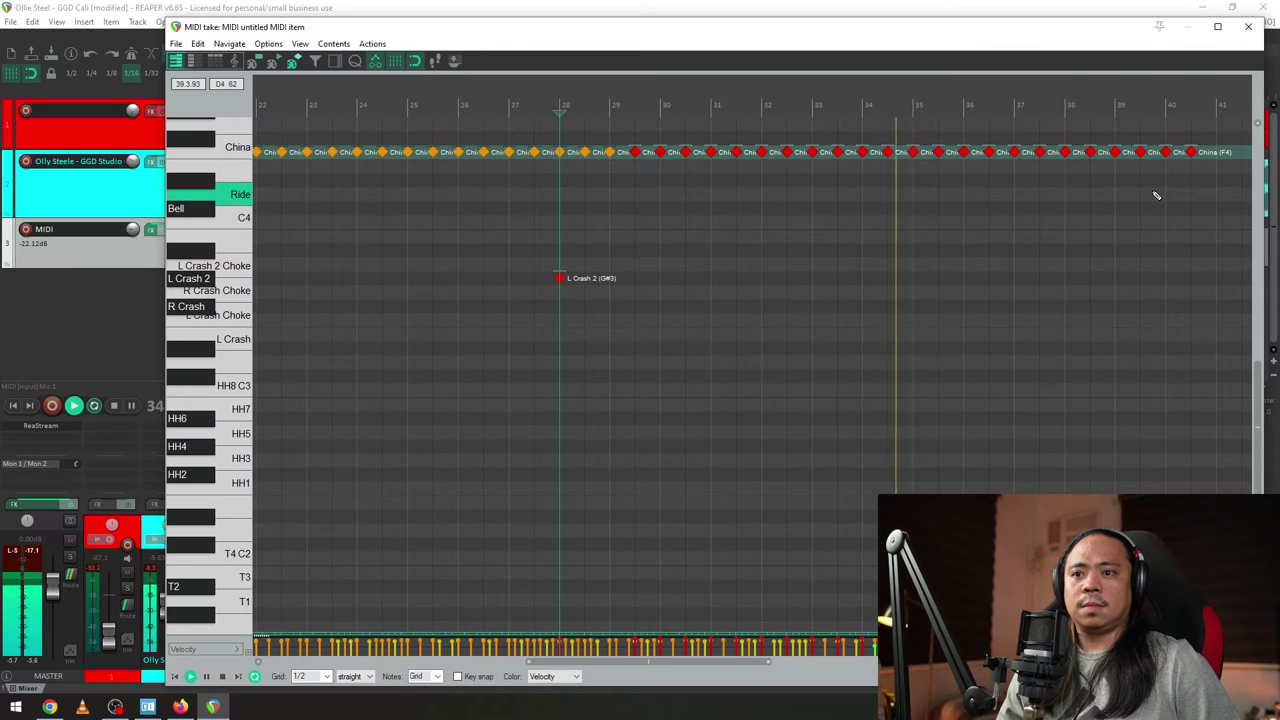
- Delete the surplus China notes from 35 to 40.3
{"action": "left_click_drag", "start_coordinate": [908, 142], "coordinate": [1219, 177]}
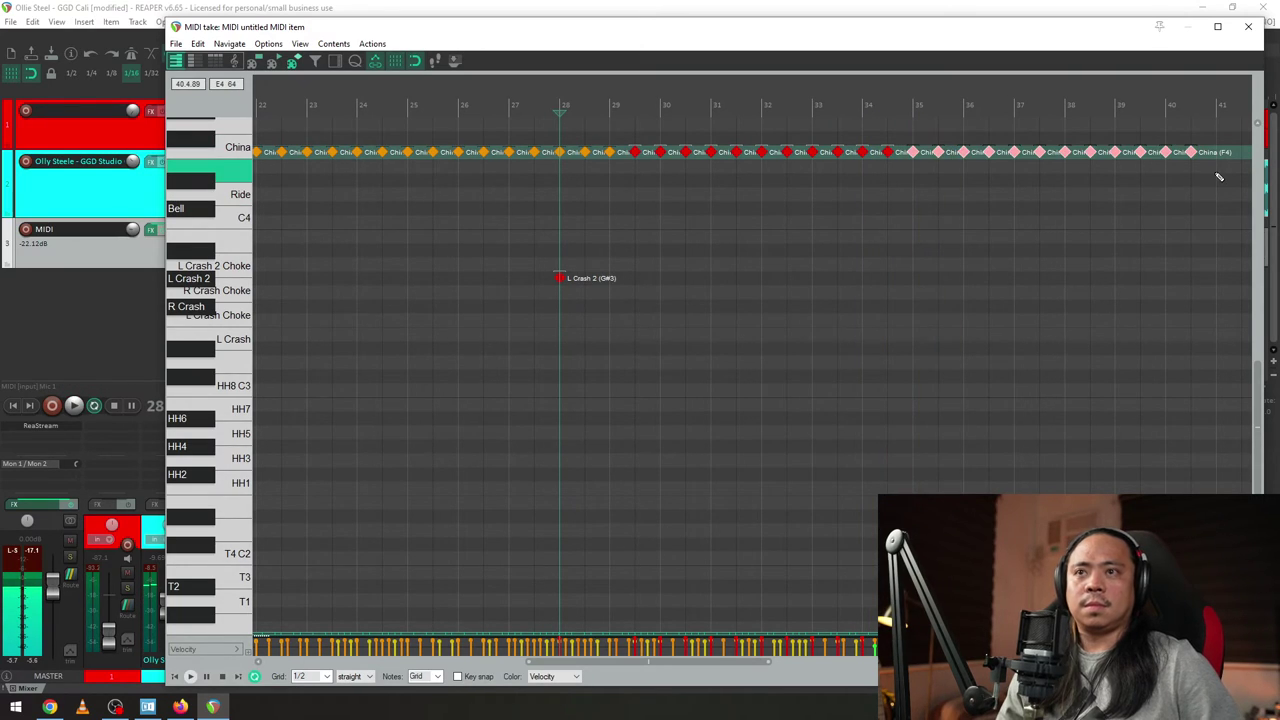
{"action": "key", "text": "Delete"}
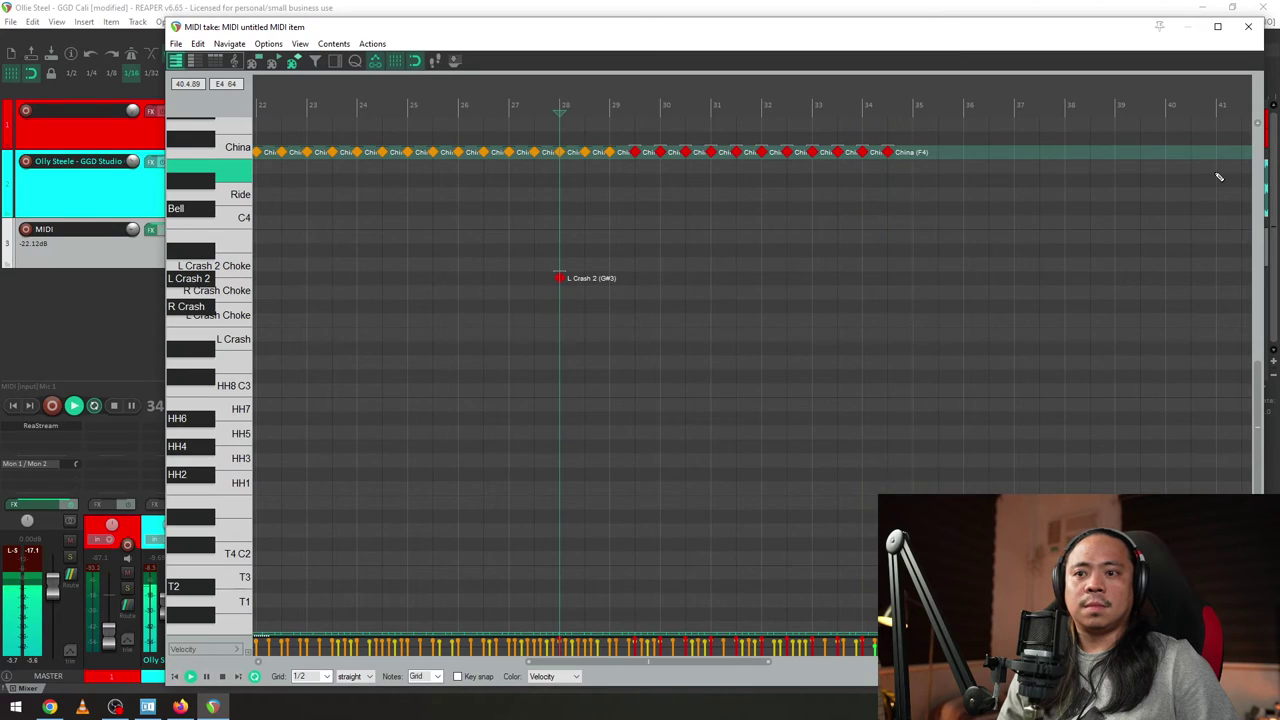
- Add a single China note at bar 35 and play back from bar 34 to check the ending
{"action": "left_click", "coordinate": [860, 104]}
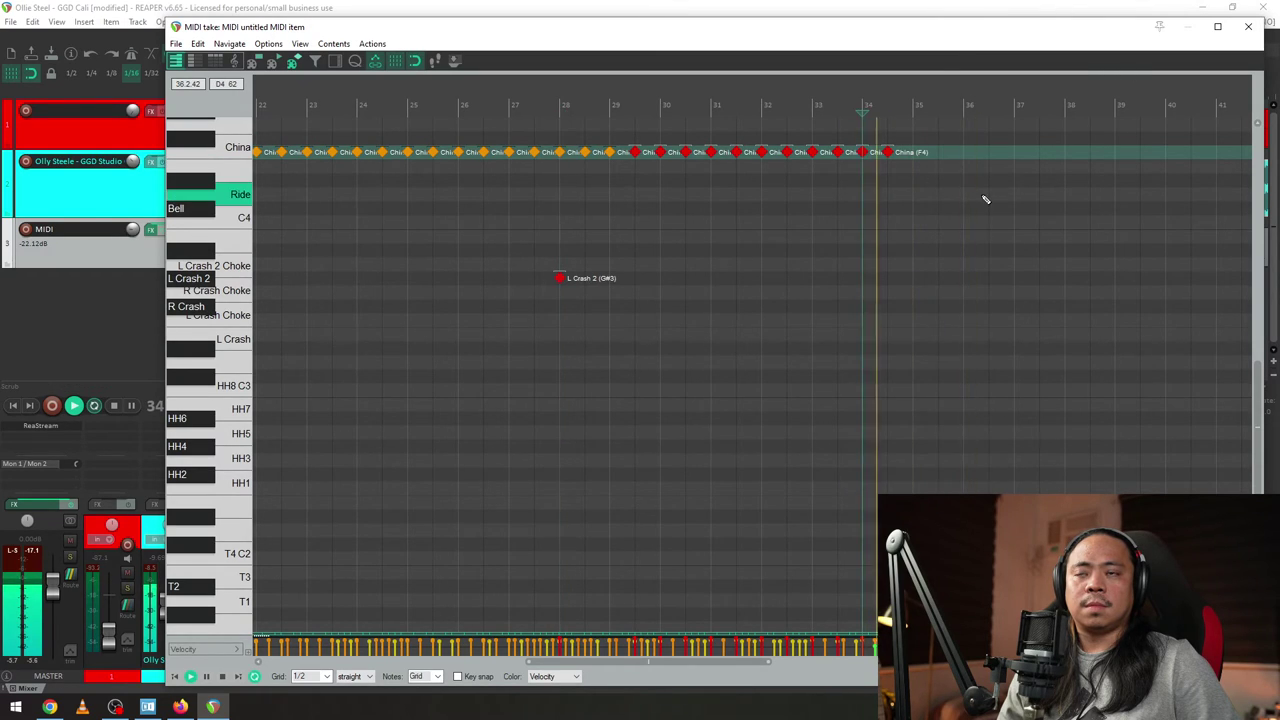
{"action": "scroll", "coordinate": [986, 197], "scroll_direction": "up", "scroll_amount": 3}
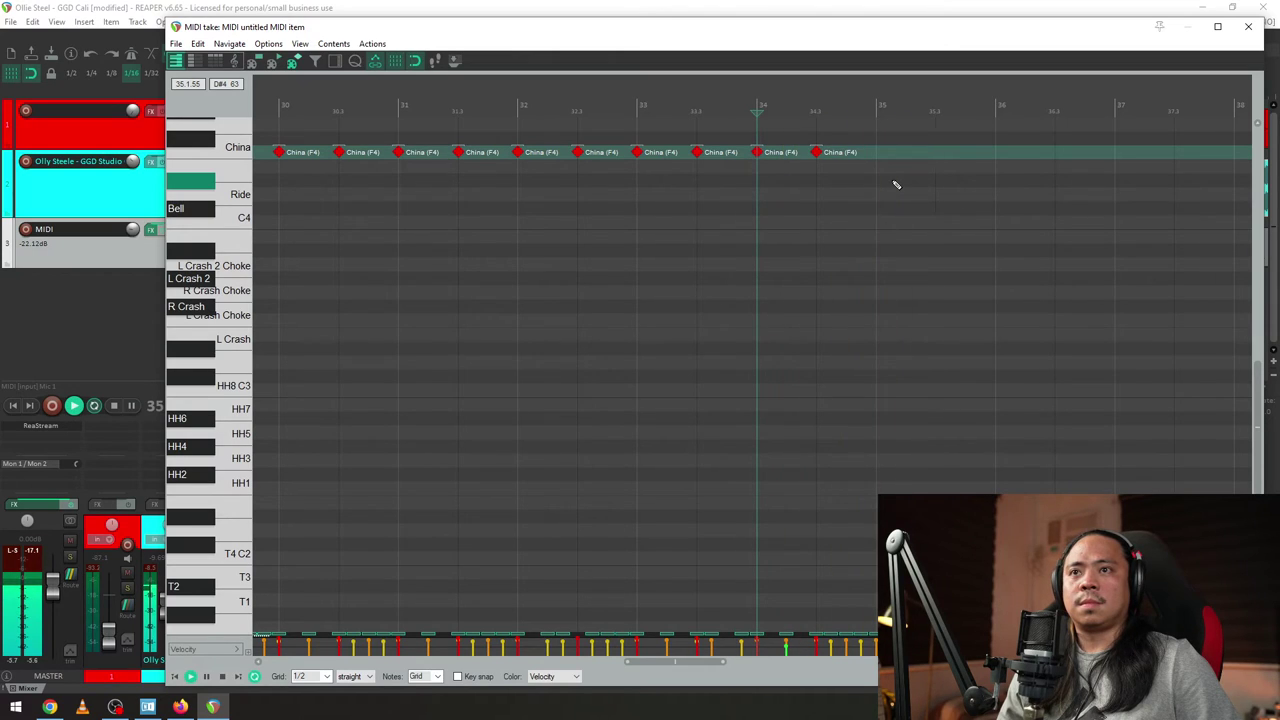
{"action": "key", "text": "space"}
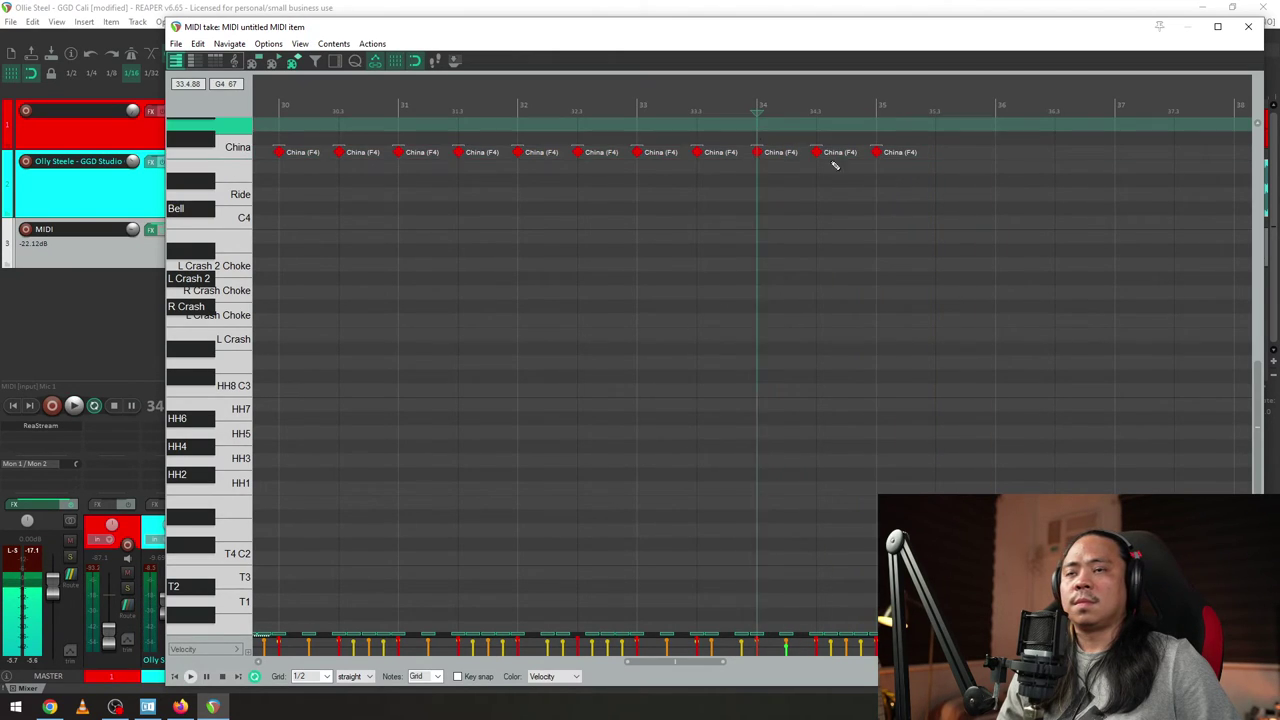
{"action": "key", "text": "space"}
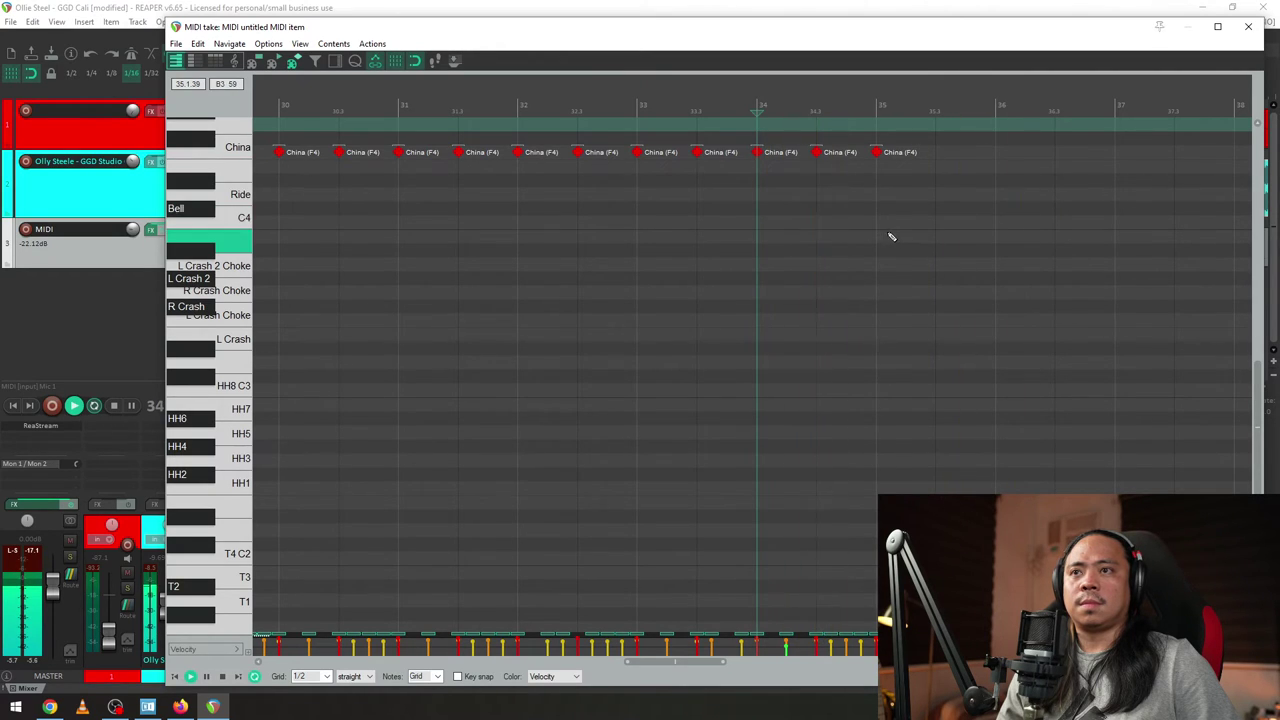
{"action": "key", "text": "space"}
- Set the velocity of all the China notes and the L Crash 2 note at bar 28 to 109
{"action": "scroll", "coordinate": [902, 215], "scroll_direction": "down", "scroll_amount": 6}
{"action": "left_click_drag", "start_coordinate": [900, 203], "coordinate": [428, 126]}
{"action": "left_click_drag", "start_coordinate": [336, 125], "coordinate": [967, 374]}
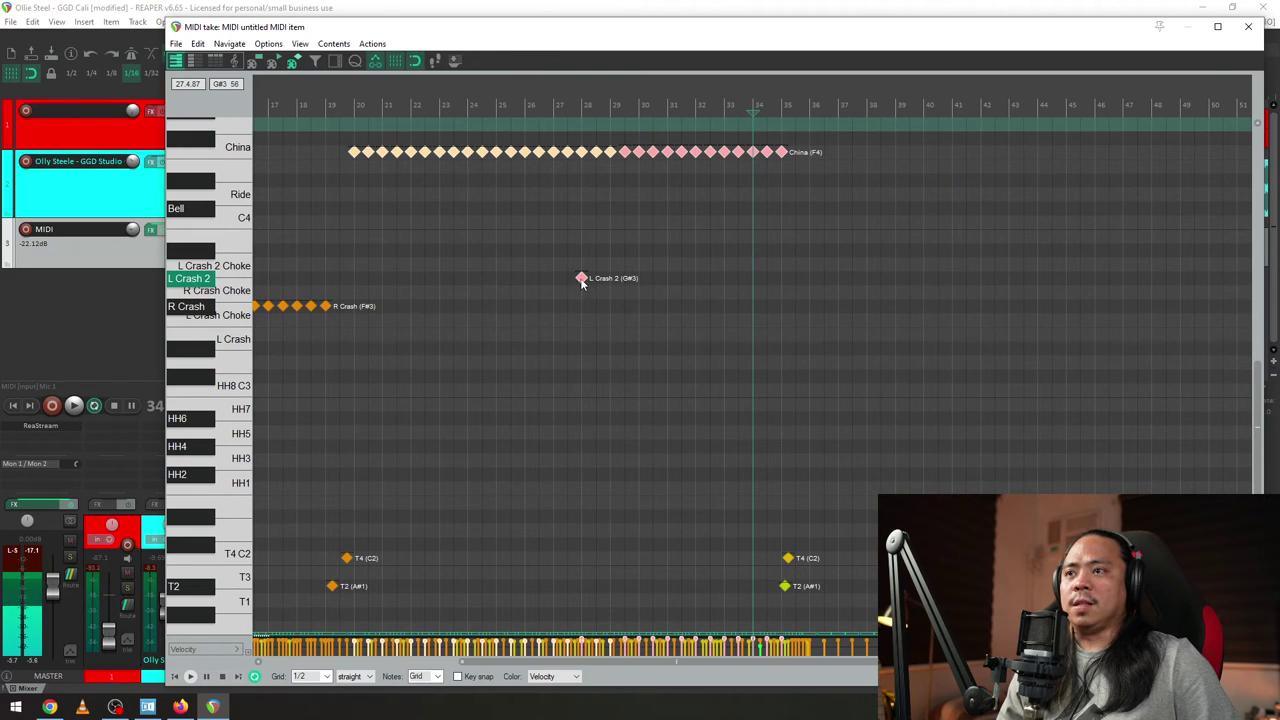
{"action": "right_click", "coordinate": [581, 278]}
{"action": "mouse_move", "coordinate": [648, 590]}
{"action": "mouse_move", "coordinate": [866, 629]}
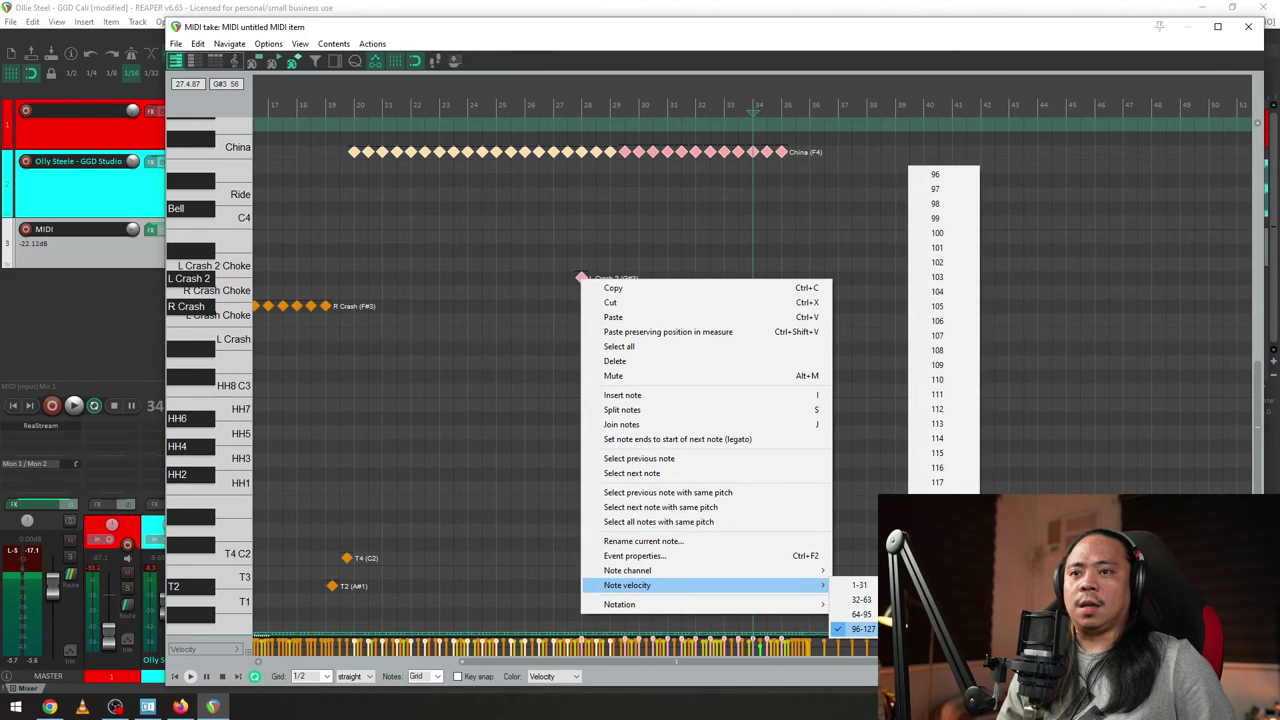
{"action": "left_click", "coordinate": [958, 366]}
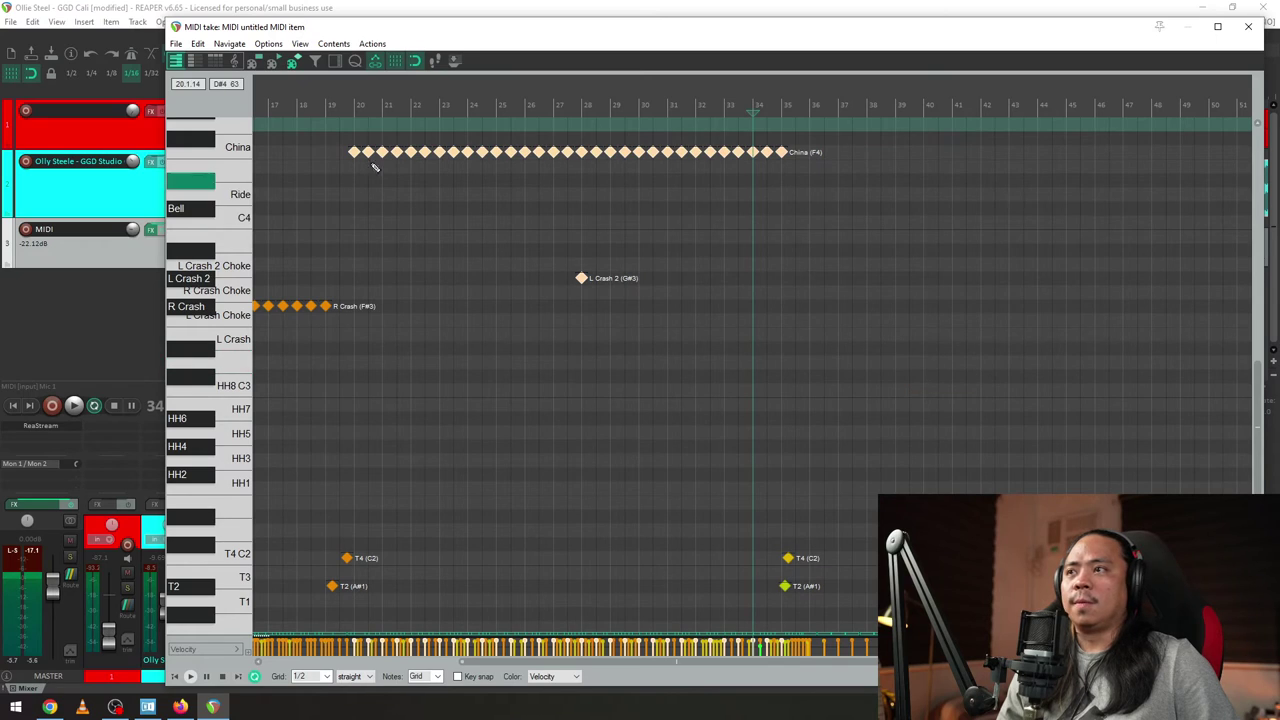
- Play back from 19.3 and set the MIDI track's volume to 0 dB while listening
{"action": "scroll", "coordinate": [697, 305], "scroll_direction": "up", "scroll_amount": 4}
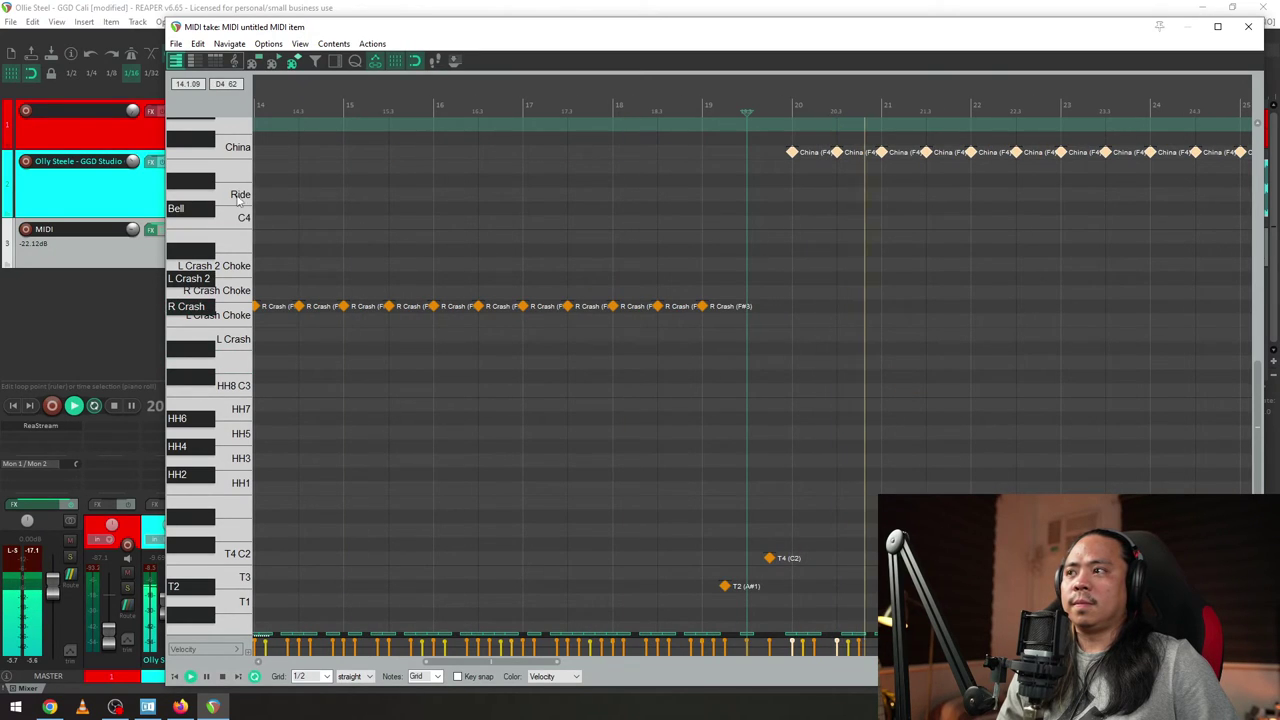
{"action": "scroll", "coordinate": [920, 223], "scroll_direction": "down", "scroll_amount": 5}
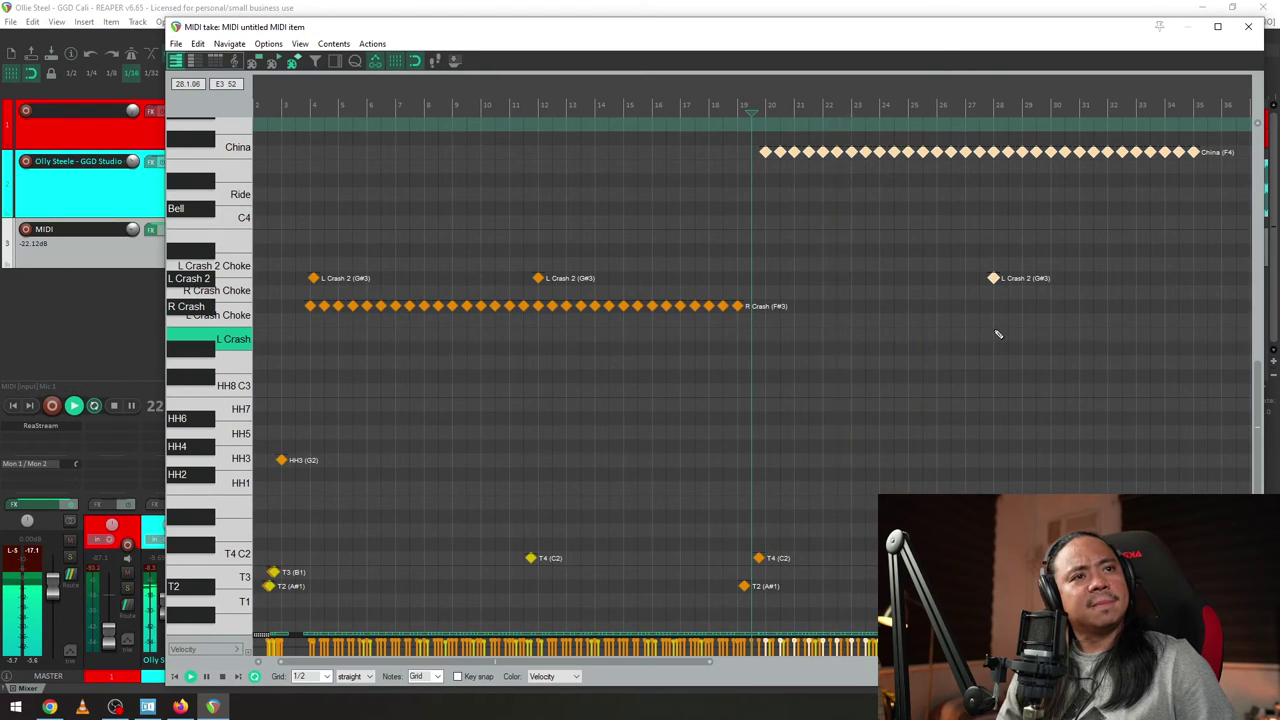
{"action": "key", "text": "space"}
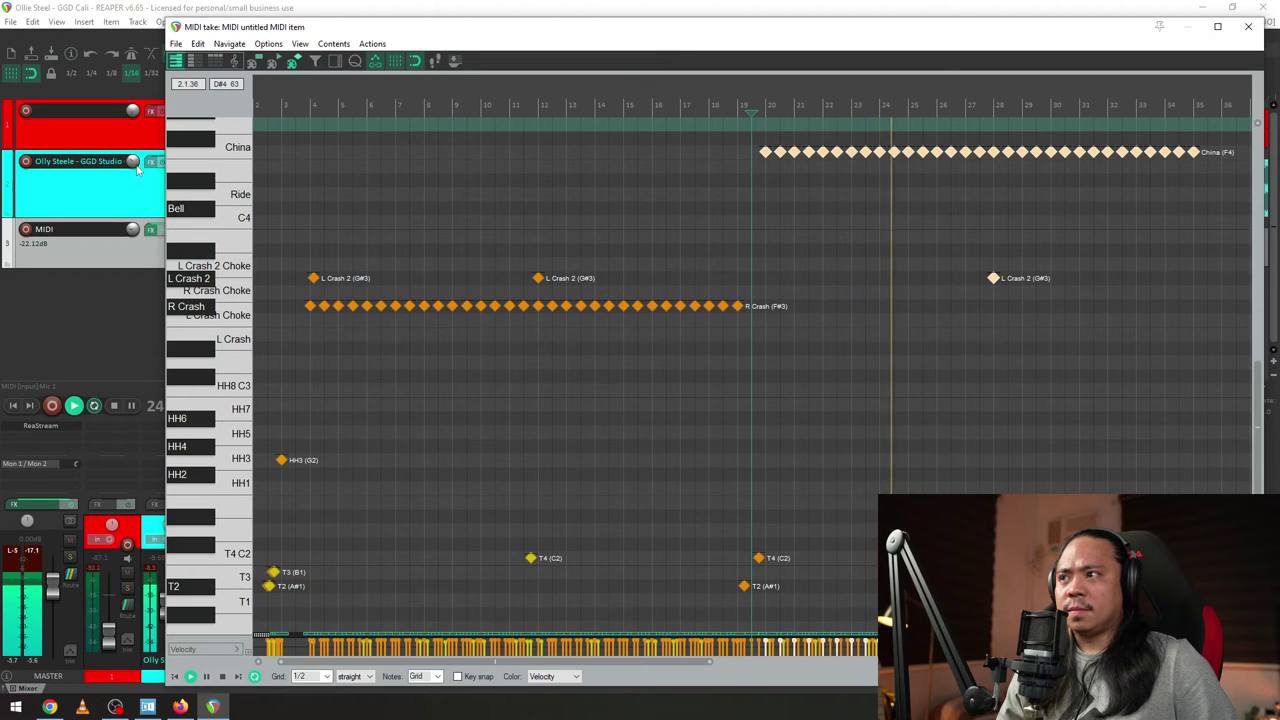
{"action": "left_click_drag", "start_coordinate": [134, 162], "coordinate": [134, 174]}
{"action": "mouse_move", "coordinate": [133, 229]}
{"action": "left_mouse_down"}
{"action": "mouse_move", "coordinate": [133, 214]}
{"action": "mouse_move", "coordinate": [133, 226]}
{"action": "left_mouse_up"}
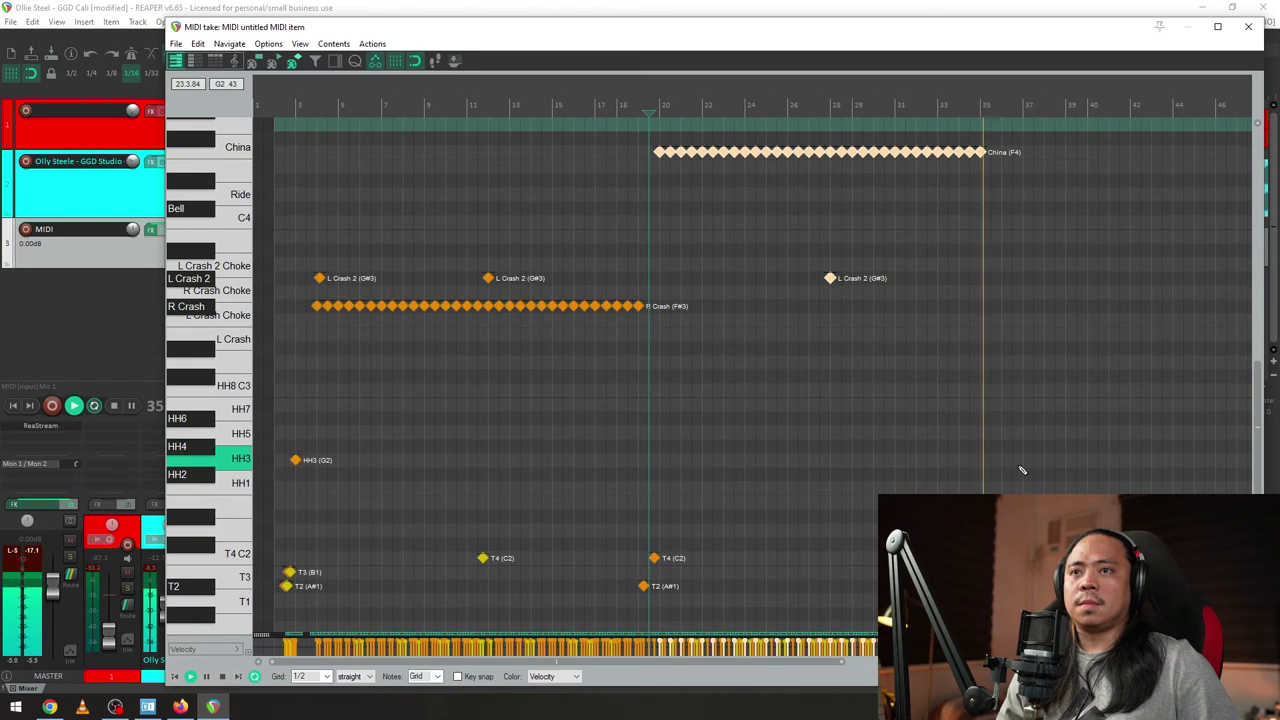
- Delete the low-velocity snare note at 34.2
{"action": "scroll", "coordinate": [970, 389], "scroll_direction": "down", "scroll_amount": 5}
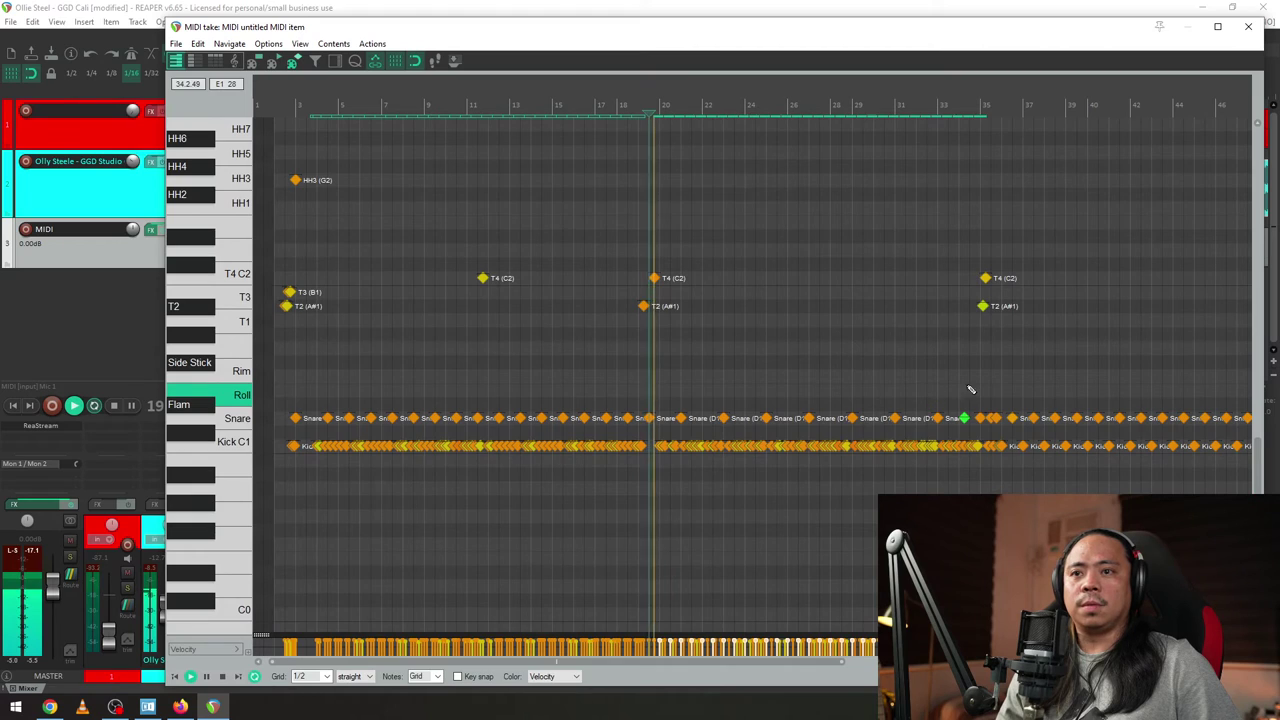
{"action": "scroll", "coordinate": [970, 389], "scroll_direction": "up", "scroll_amount": 5}
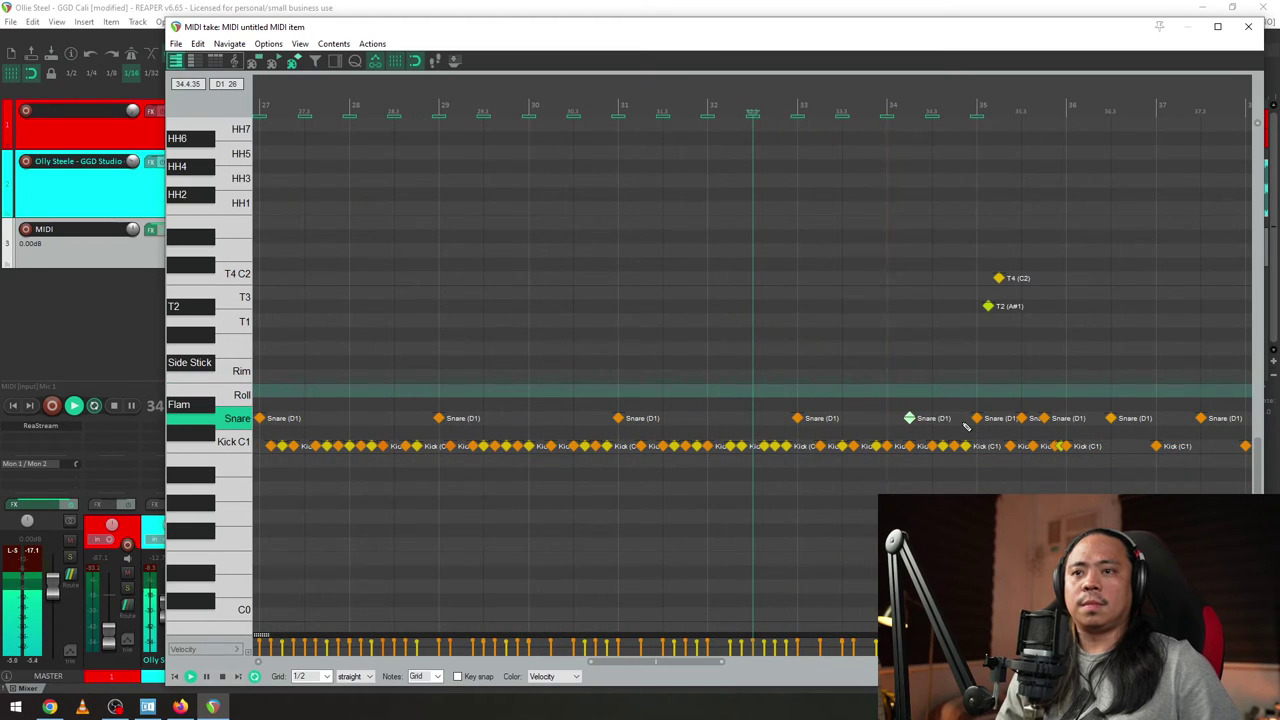
{"action": "key", "text": "Delete"}
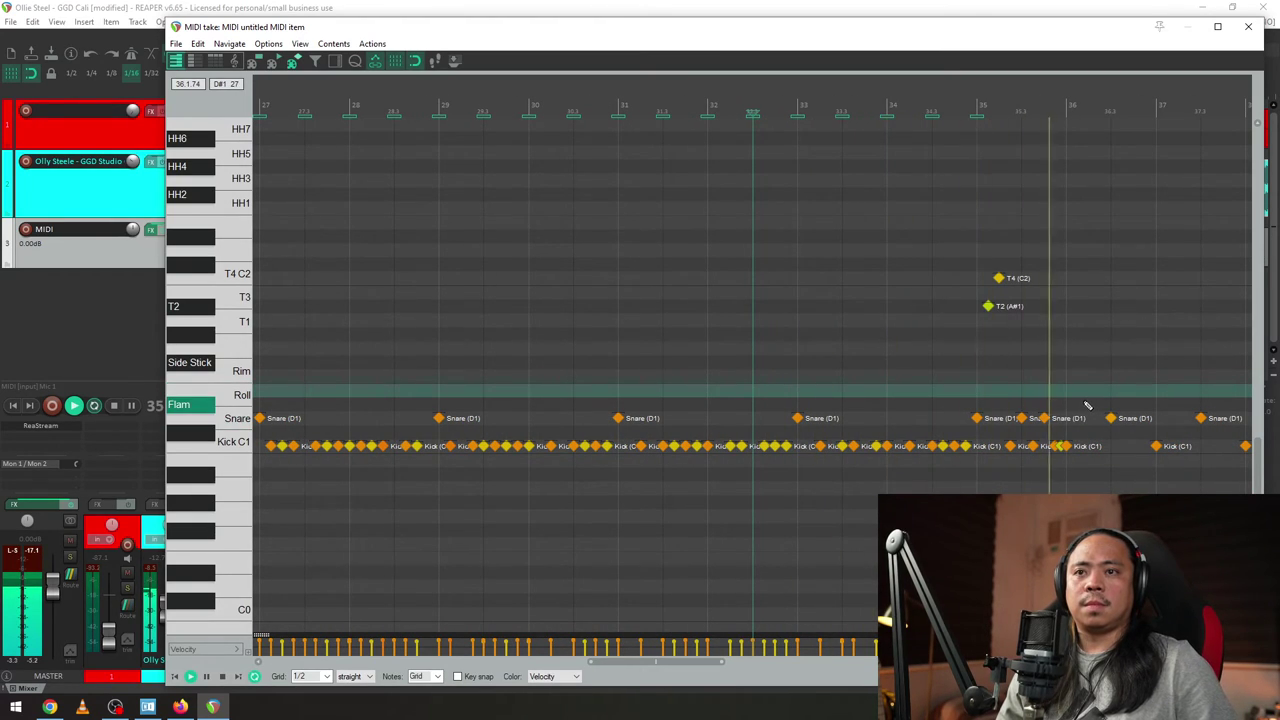
- Play back the China section from 32.3 and set the MIDI track's volume to -6.46 dB
{"action": "scroll", "coordinate": [1087, 403], "scroll_direction": "down", "scroll_amount": 5}
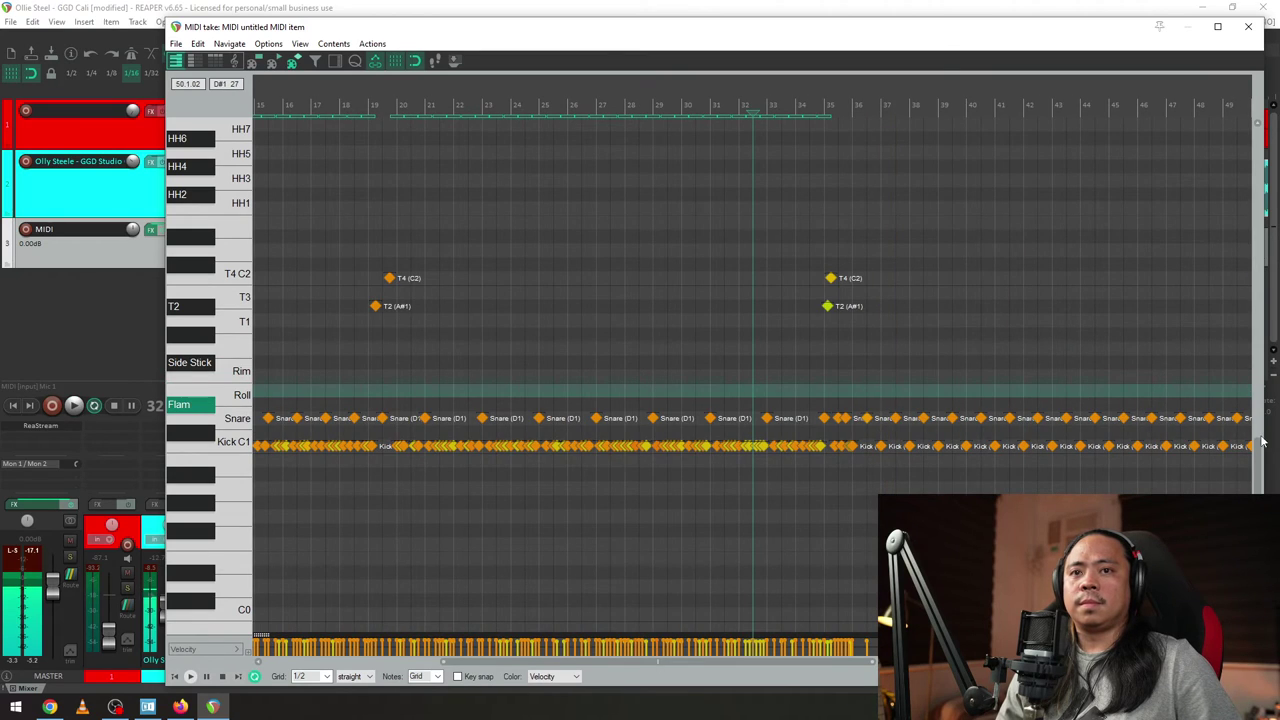
{"action": "left_click_drag", "start_coordinate": [1259, 449], "coordinate": [1259, 369]}
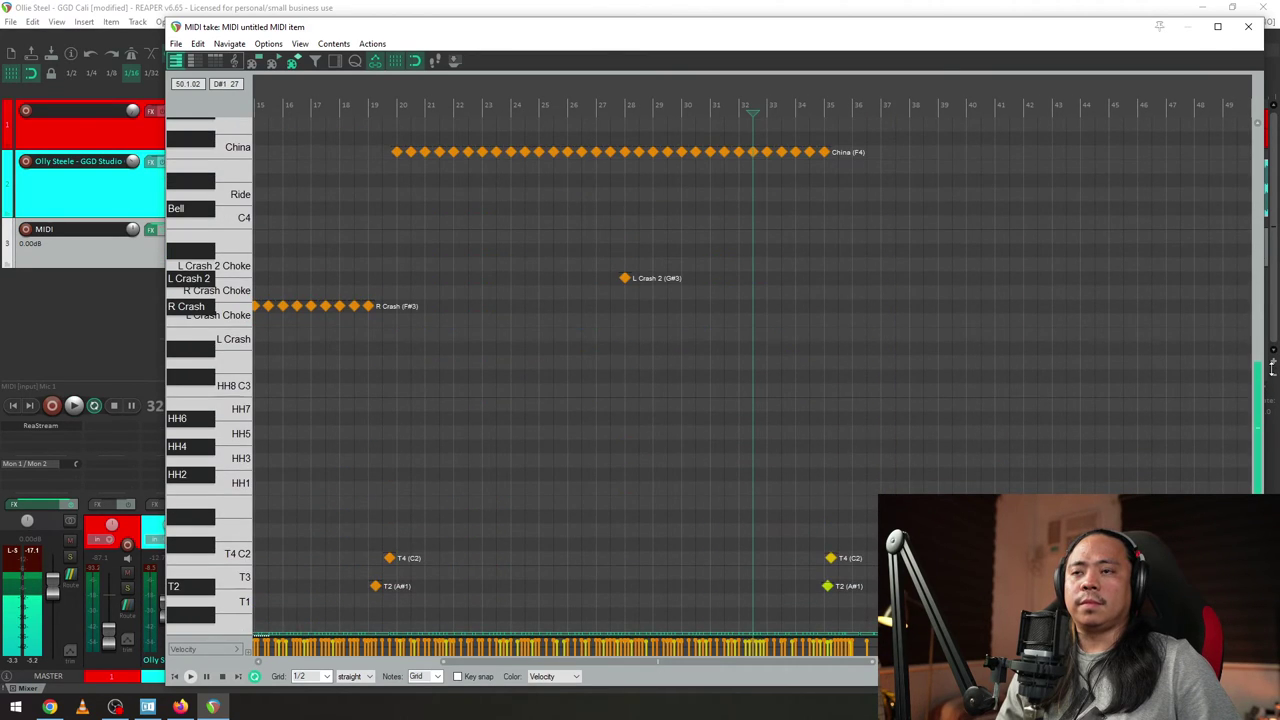
{"action": "key", "text": "space"}
{"action": "scroll", "coordinate": [940, 380], "scroll_direction": "up", "scroll_amount": 4}
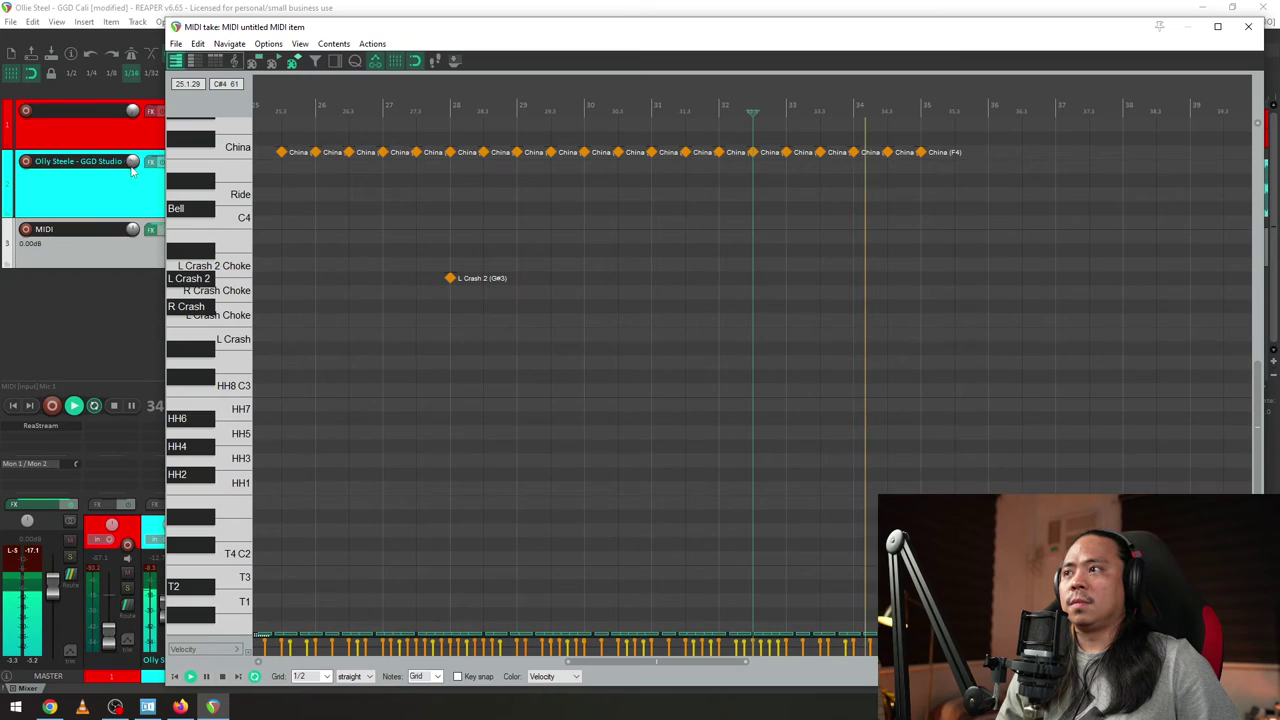
{"action": "left_click_drag", "start_coordinate": [132, 161], "coordinate": [132, 166]}
{"action": "left_click_drag", "start_coordinate": [132, 229], "coordinate": [132, 236]}
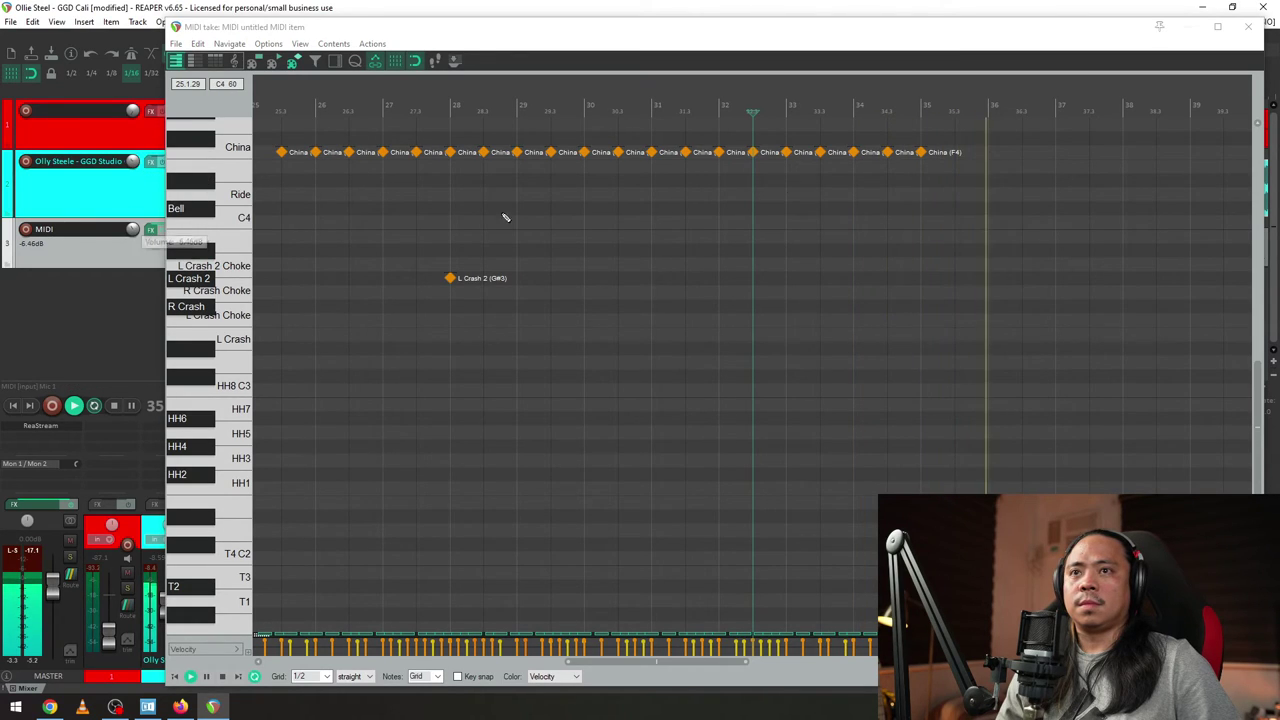
- Add an R Crash note at bar 36 and play back from 35.3 to check it
{"action": "scroll", "coordinate": [1031, 371], "scroll_direction": "up", "scroll_amount": 4}
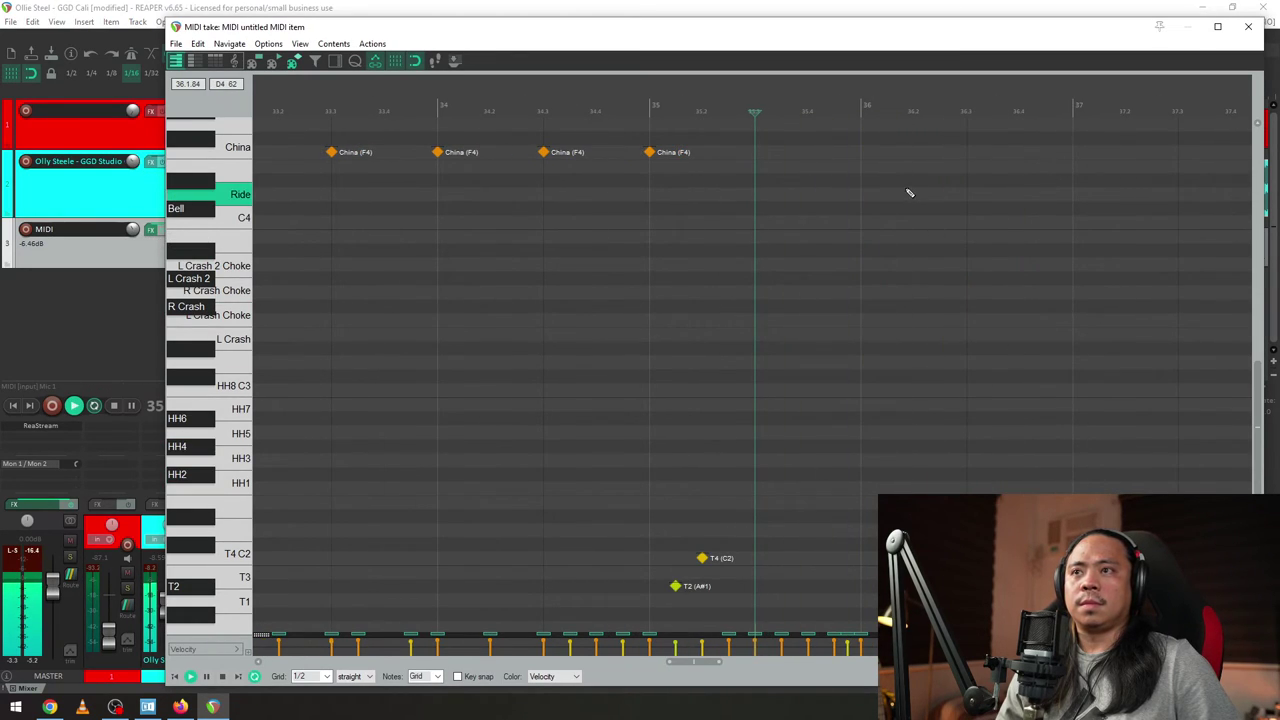
{"action": "left_click", "coordinate": [862, 152]}
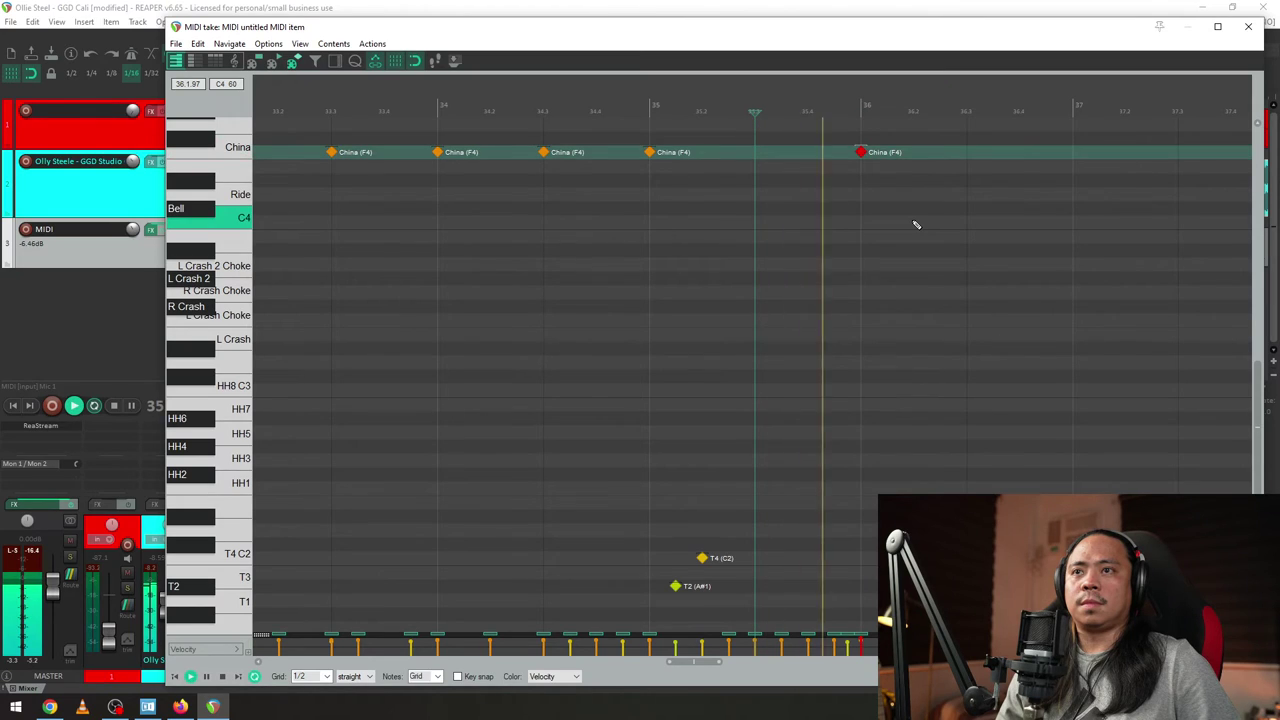
{"action": "left_click_drag", "start_coordinate": [861, 152], "coordinate": [872, 308]}
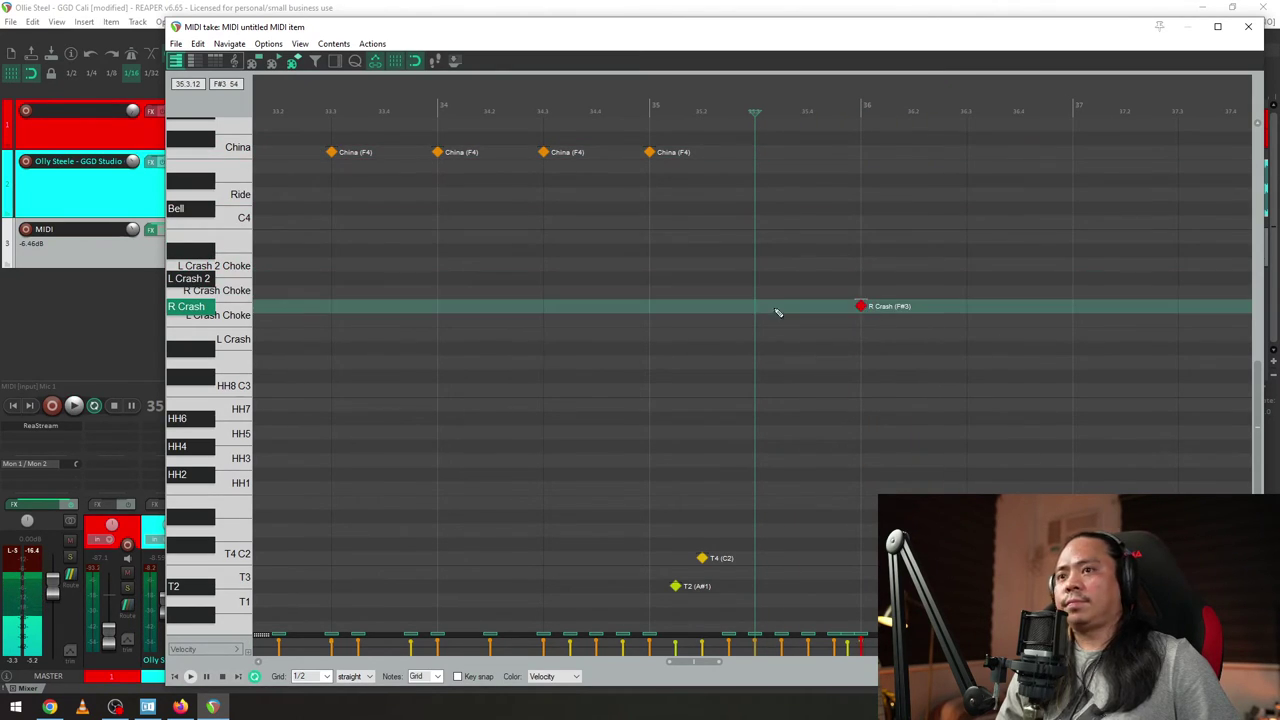
{"action": "key", "text": "space"}
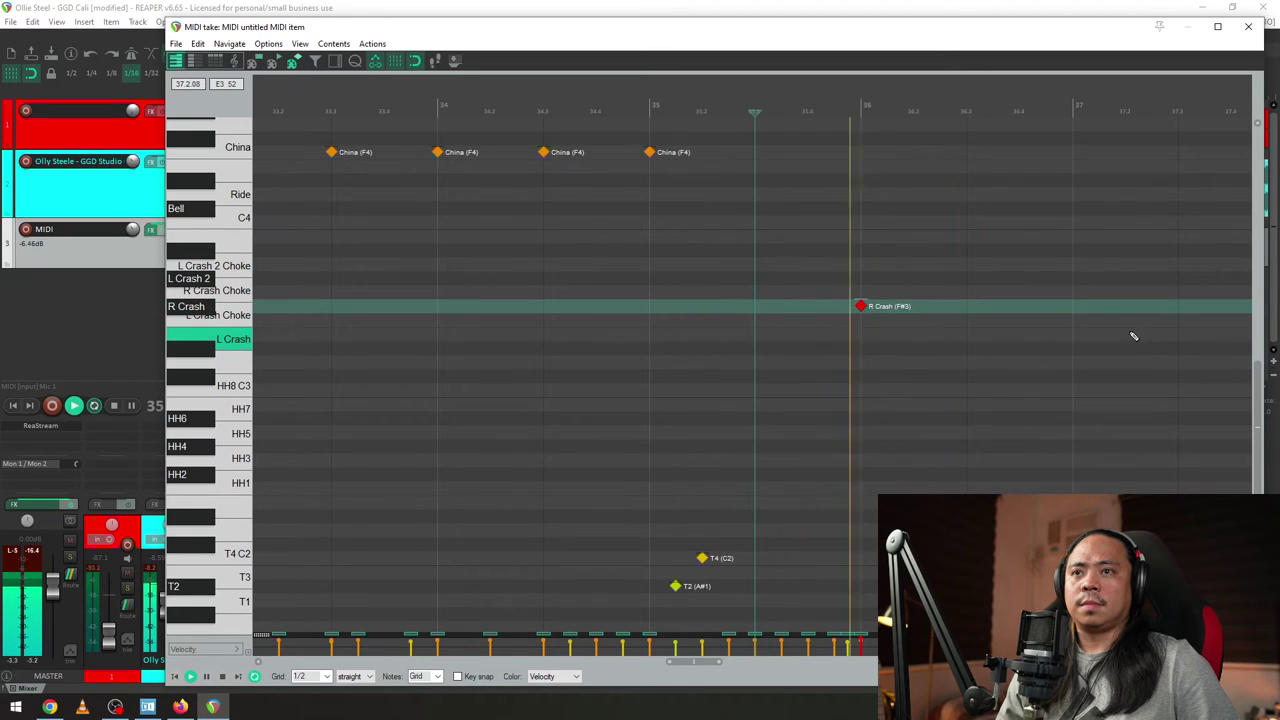
{"action": "scroll", "coordinate": [1047, 283], "scroll_direction": "down", "scroll_amount": 5}
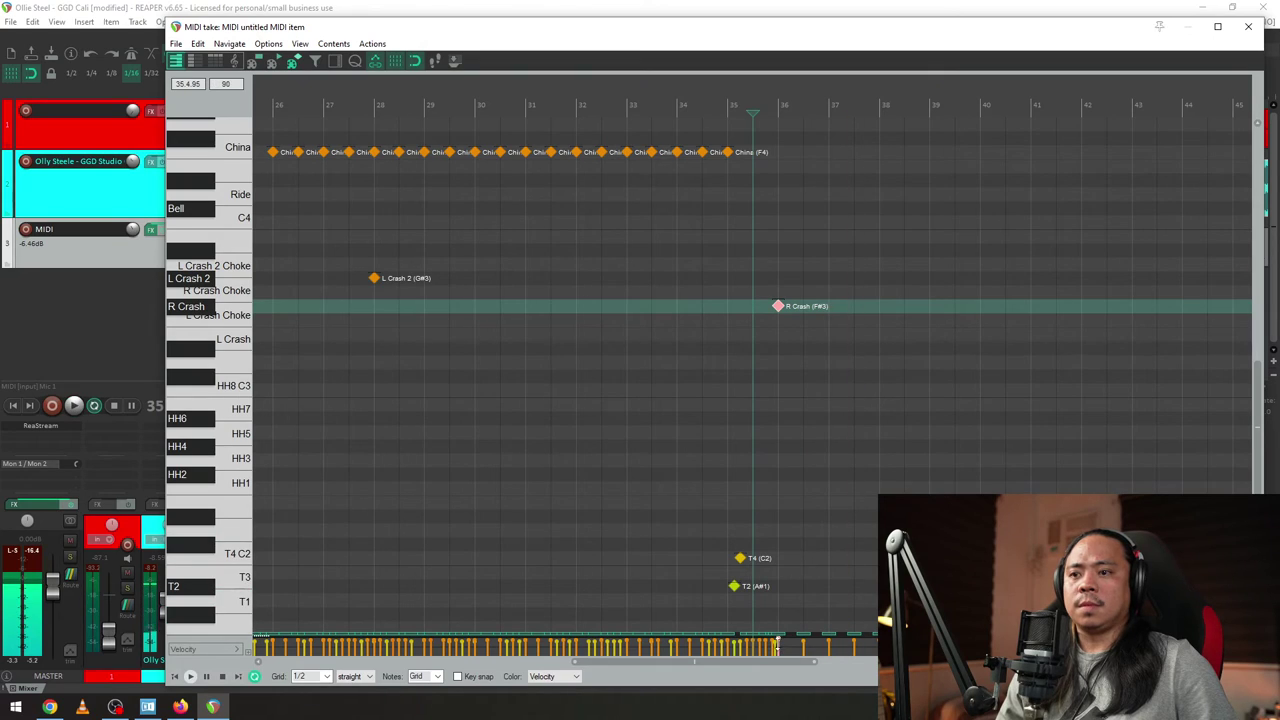
- Set the cyan reference track's volume to 0 dB and play back from 32.3 to hear its cymbal part
{"action": "left_click", "coordinate": [134, 169]}
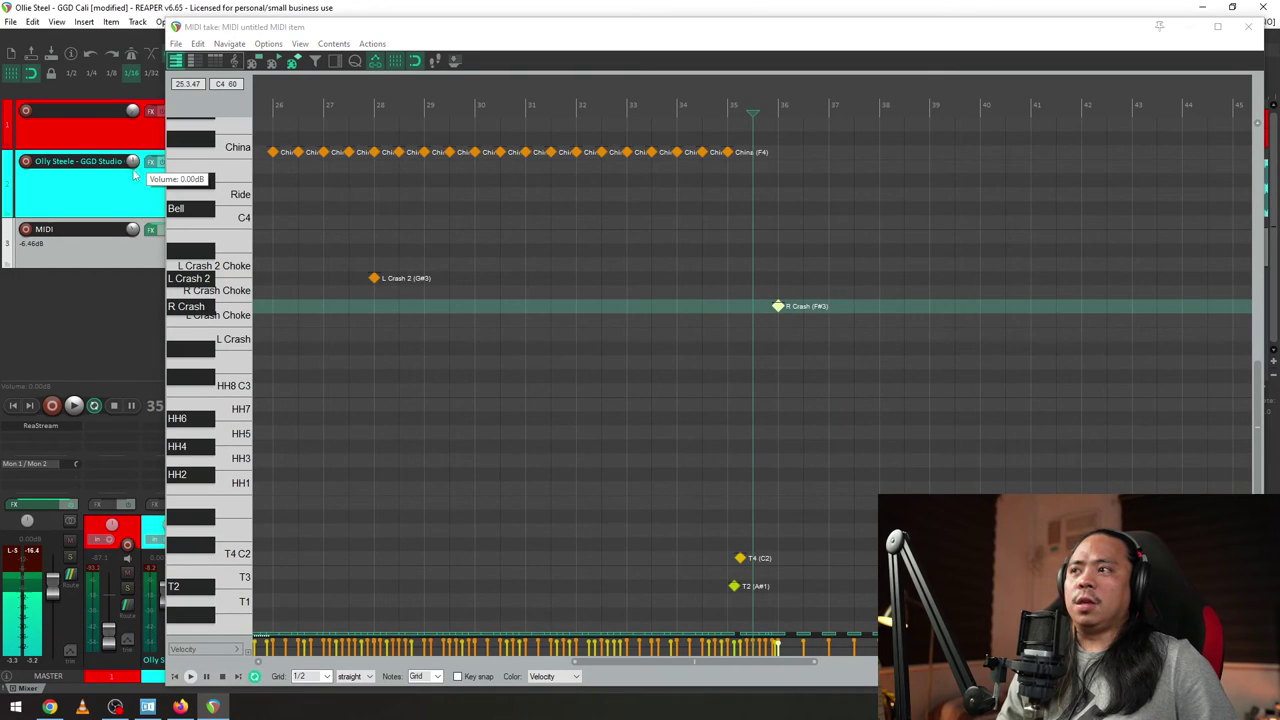
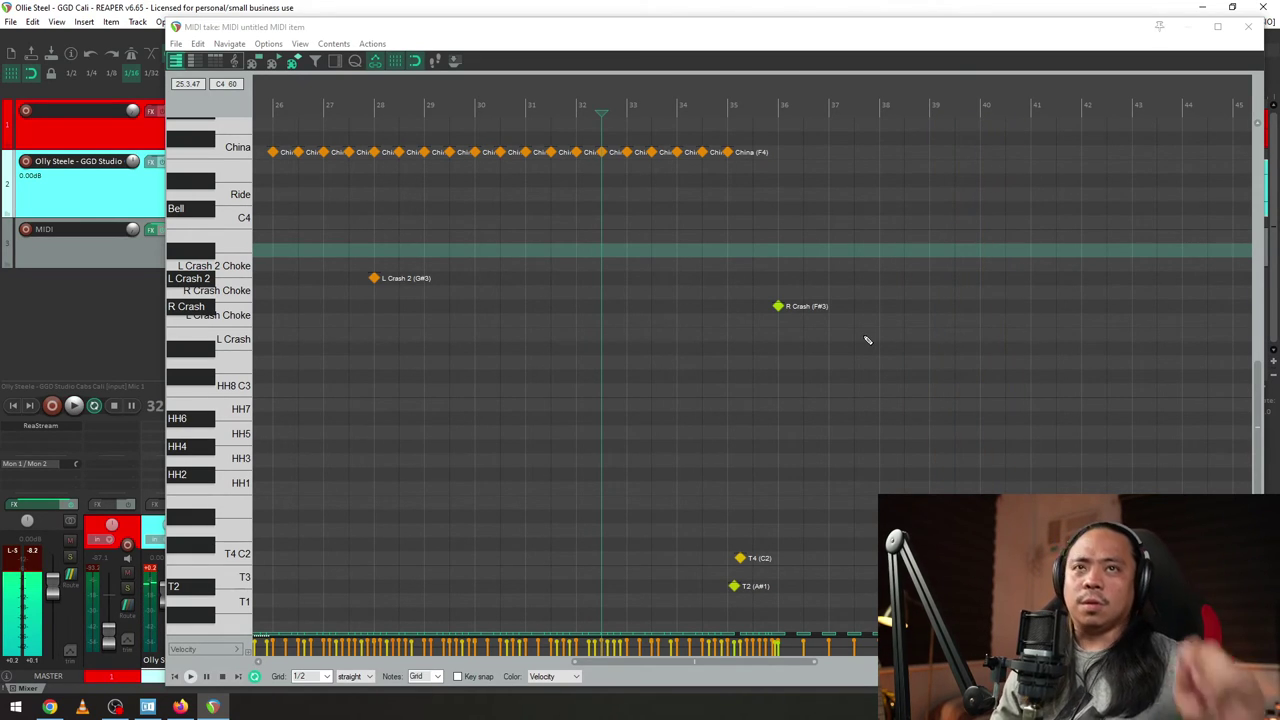
{"action": "key", "text": "space"}
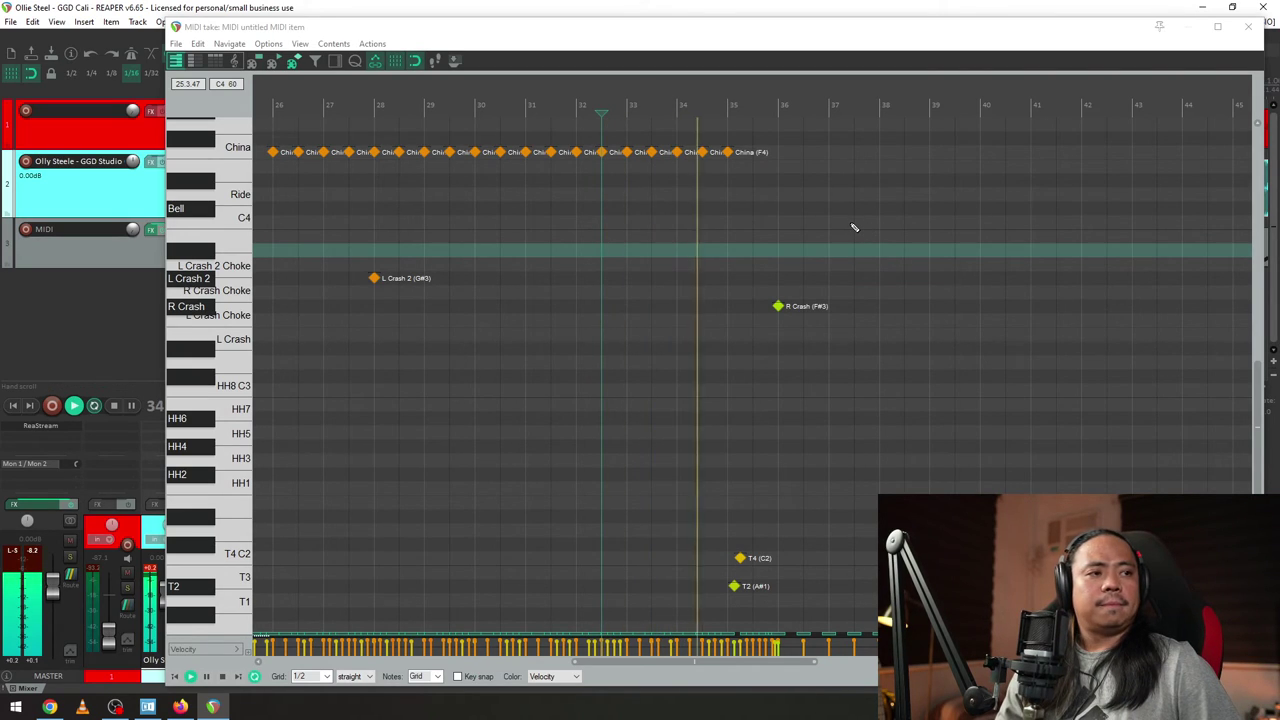
{"action": "scroll", "coordinate": [854, 228], "scroll_direction": "up", "scroll_amount": 2}
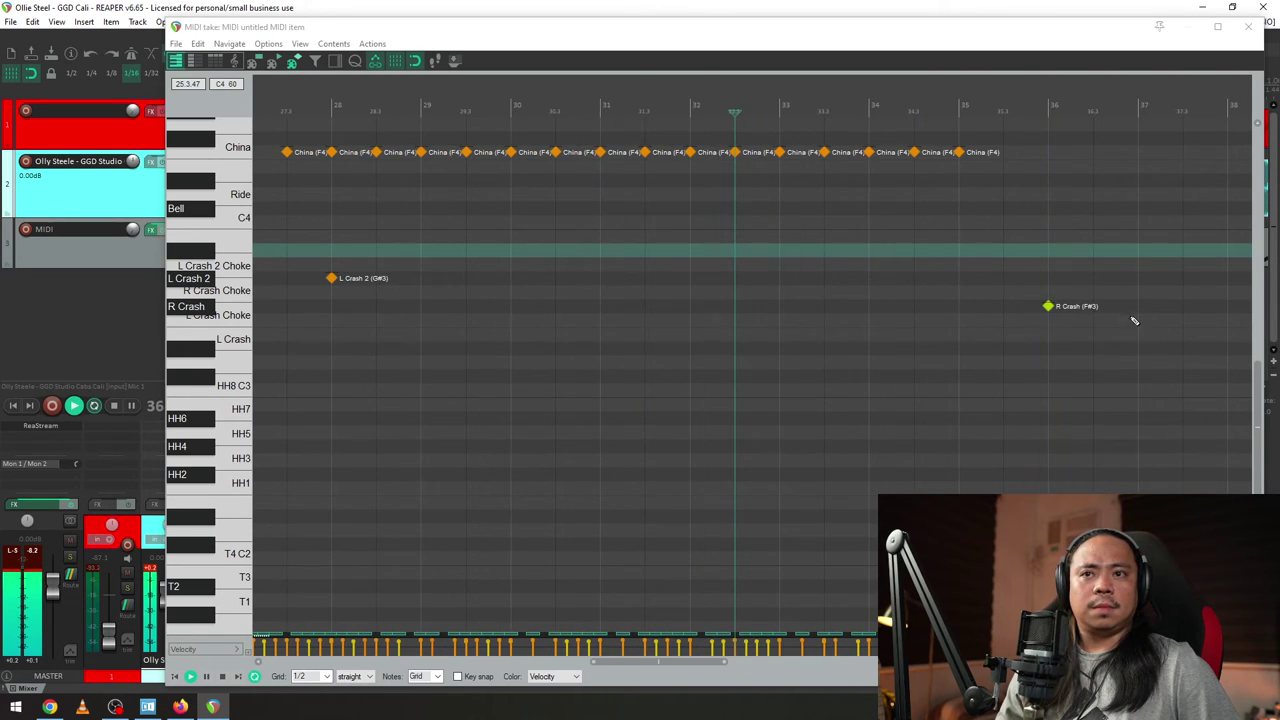
{"action": "key", "text": "space"}
- Set the note grid to 1/4 and place the edit cursor at 36.2
{"action": "left_click", "coordinate": [1051, 241]}
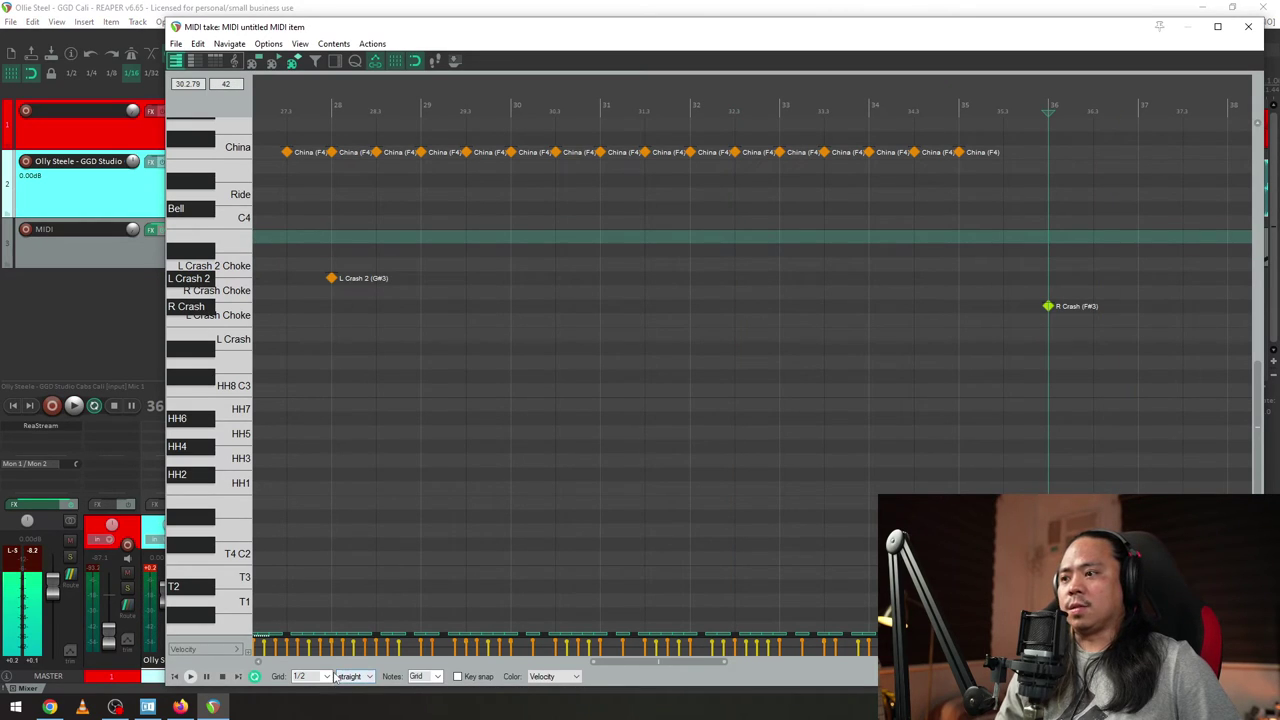
{"action": "left_click", "coordinate": [326, 676]}
{"action": "left_click", "coordinate": [325, 628]}
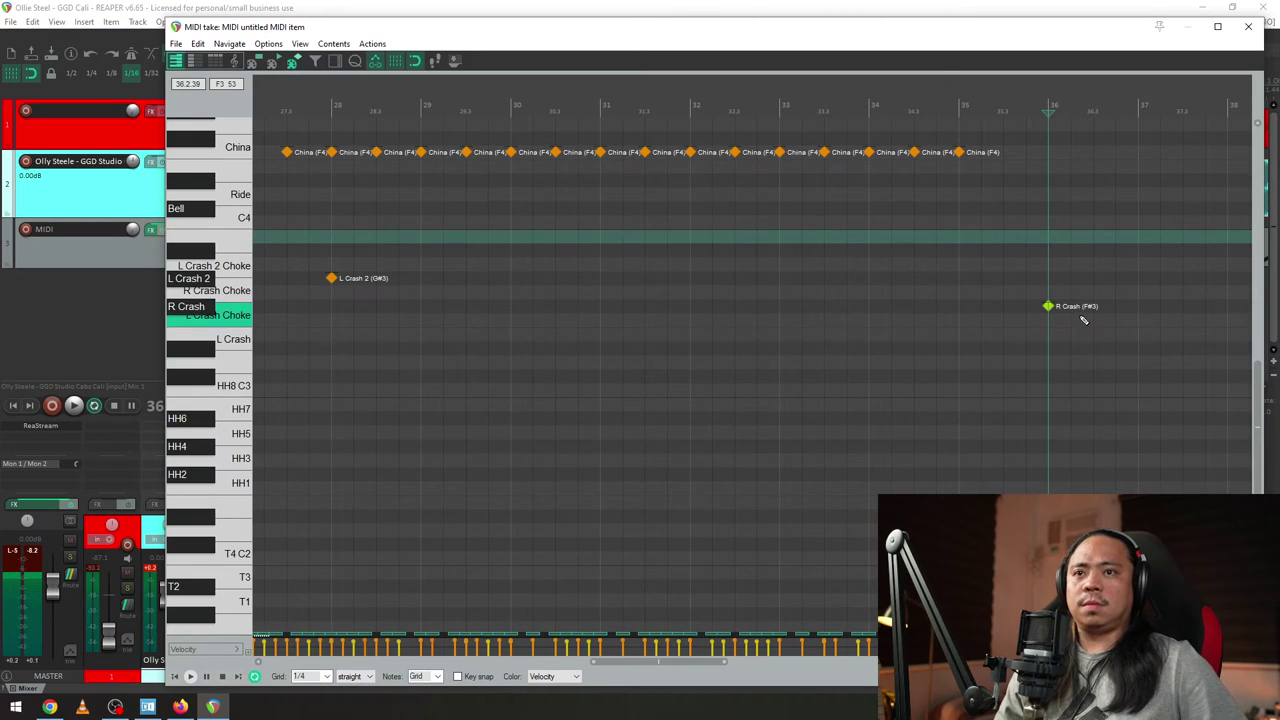
{"action": "scroll", "coordinate": [1081, 317], "scroll_direction": "up", "scroll_amount": 5}
{"action": "left_click", "coordinate": [849, 245]}
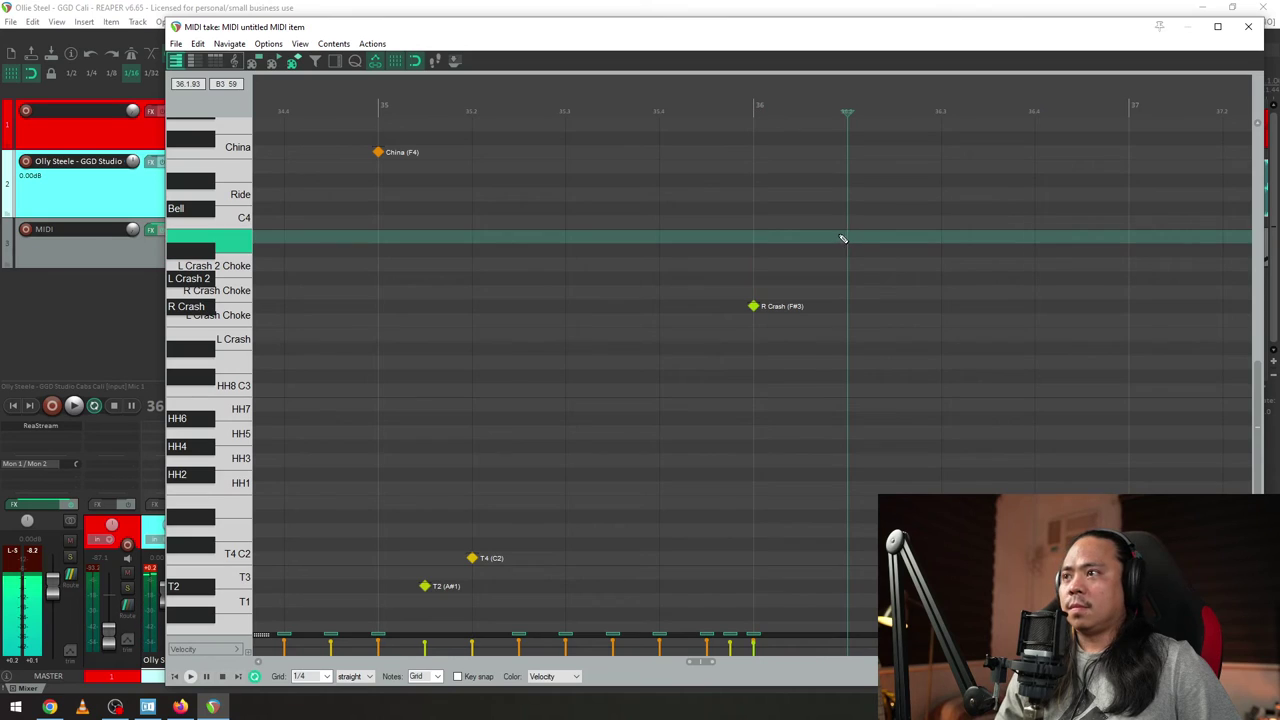
- Audition the Bell and Ride sounds to compare them with the reference part
{"action": "left_click", "coordinate": [195, 212]}
{"action": "left_click", "coordinate": [240, 195]}
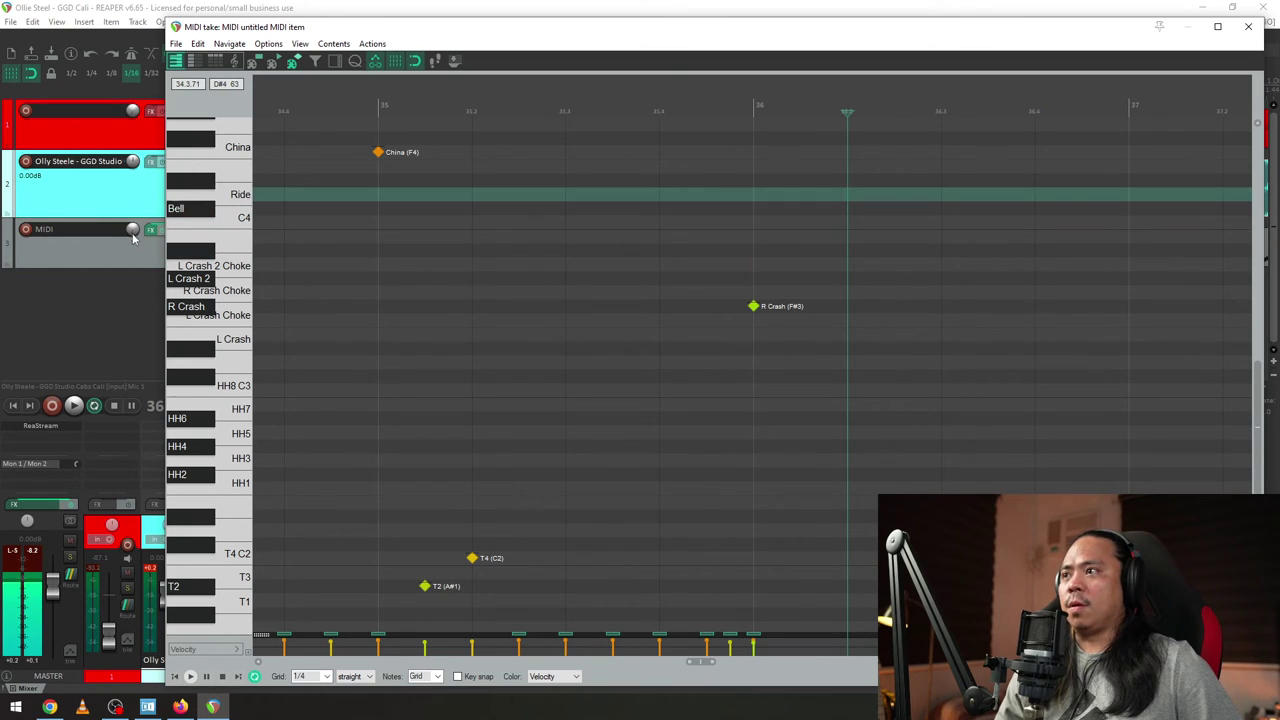
{"action": "left_click", "coordinate": [133, 229]}
{"action": "left_click", "coordinate": [236, 194]}
{"action": "left_click", "coordinate": [211, 215]}
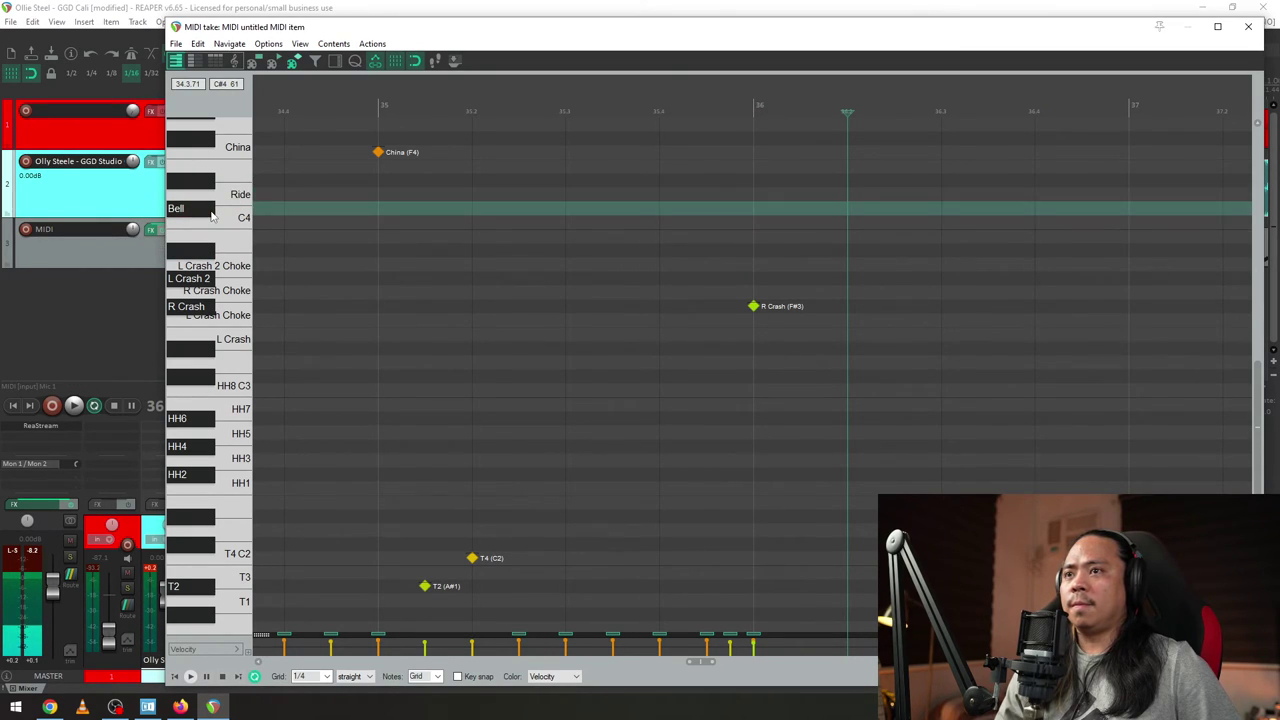
- Add a Bell note at 36.2, playing back from 35.3 before and after to compare it with the reference
{"action": "left_click", "coordinate": [566, 100]}
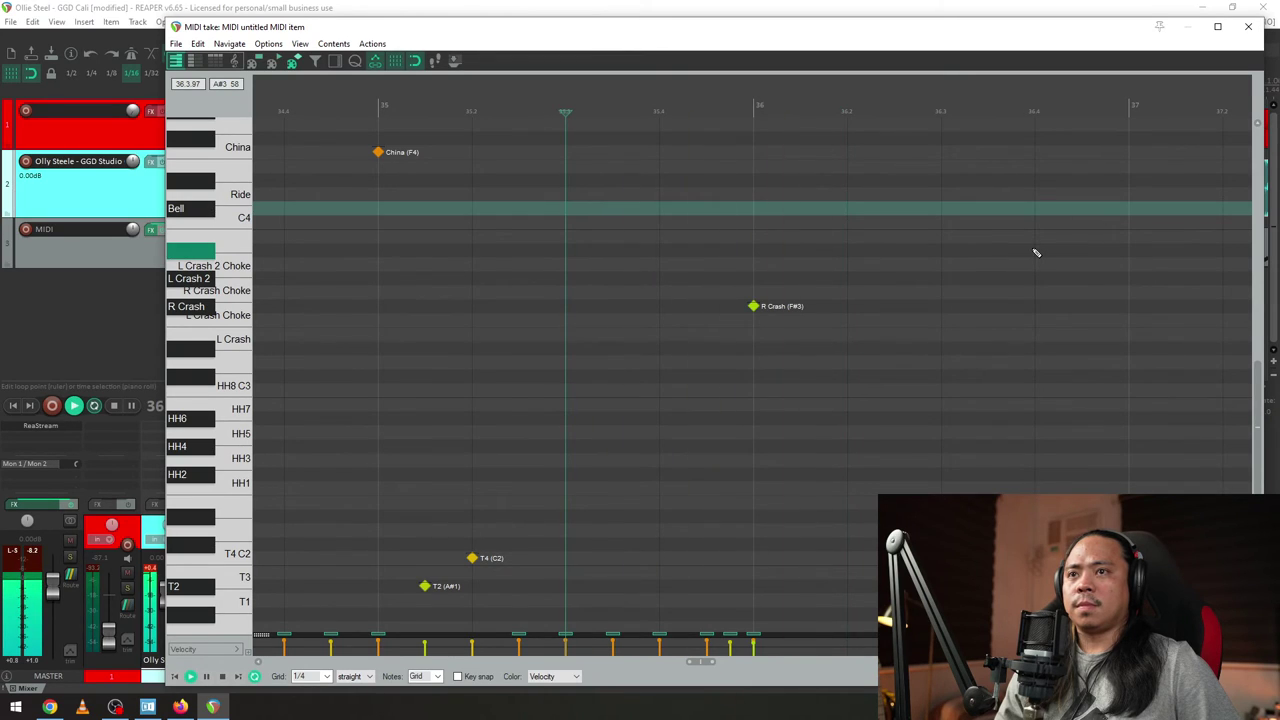
{"action": "key", "text": "space"}
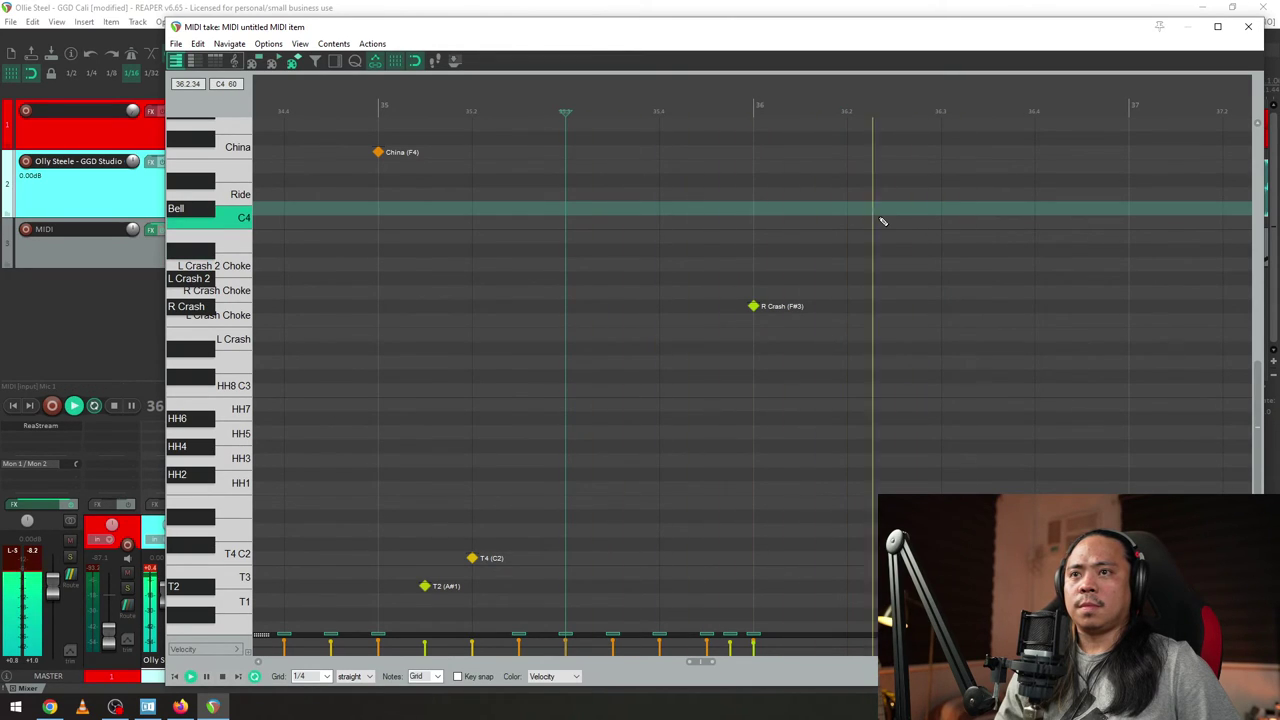
{"action": "left_click", "coordinate": [847, 210]}
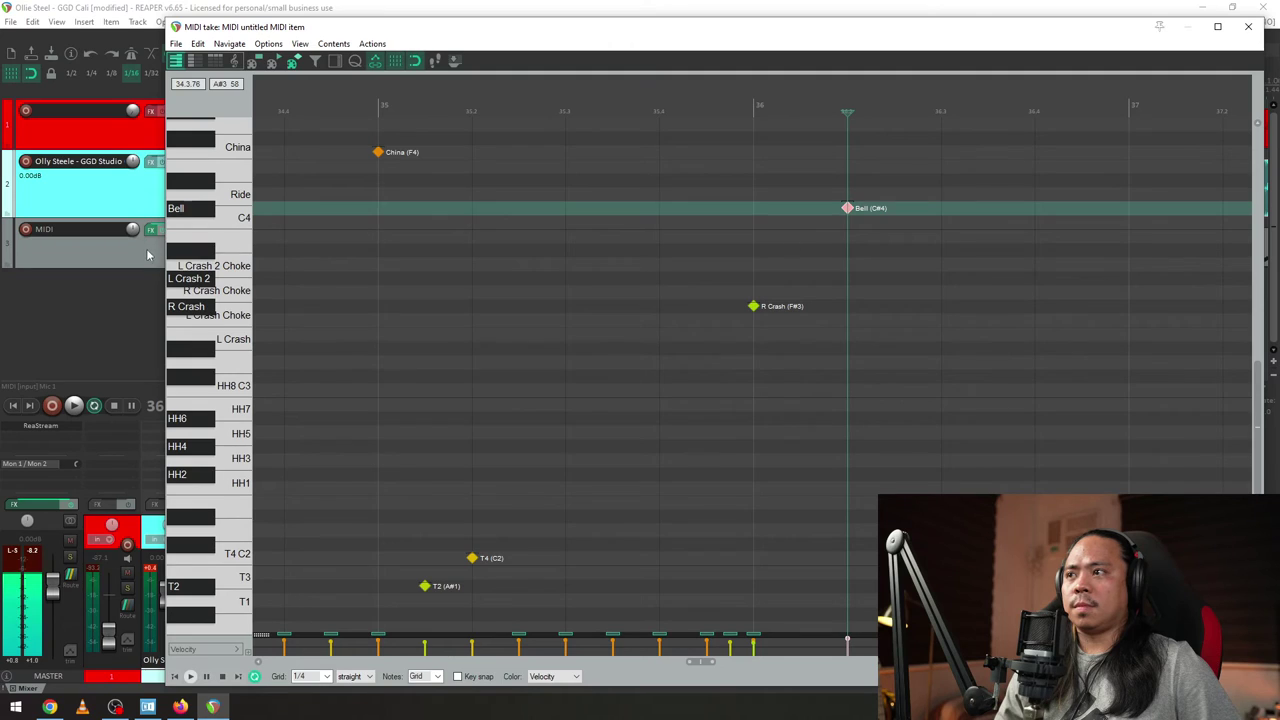
{"action": "left_click", "coordinate": [230, 200]}
{"action": "mouse_move", "coordinate": [848, 209]}
{"action": "left_mouse_down"}
{"action": "mouse_move", "coordinate": [847, 220]}
{"action": "mouse_move", "coordinate": [847, 209]}
{"action": "left_mouse_up"}
{"action": "left_click", "coordinate": [598, 218]}
{"action": "key", "text": "space"}
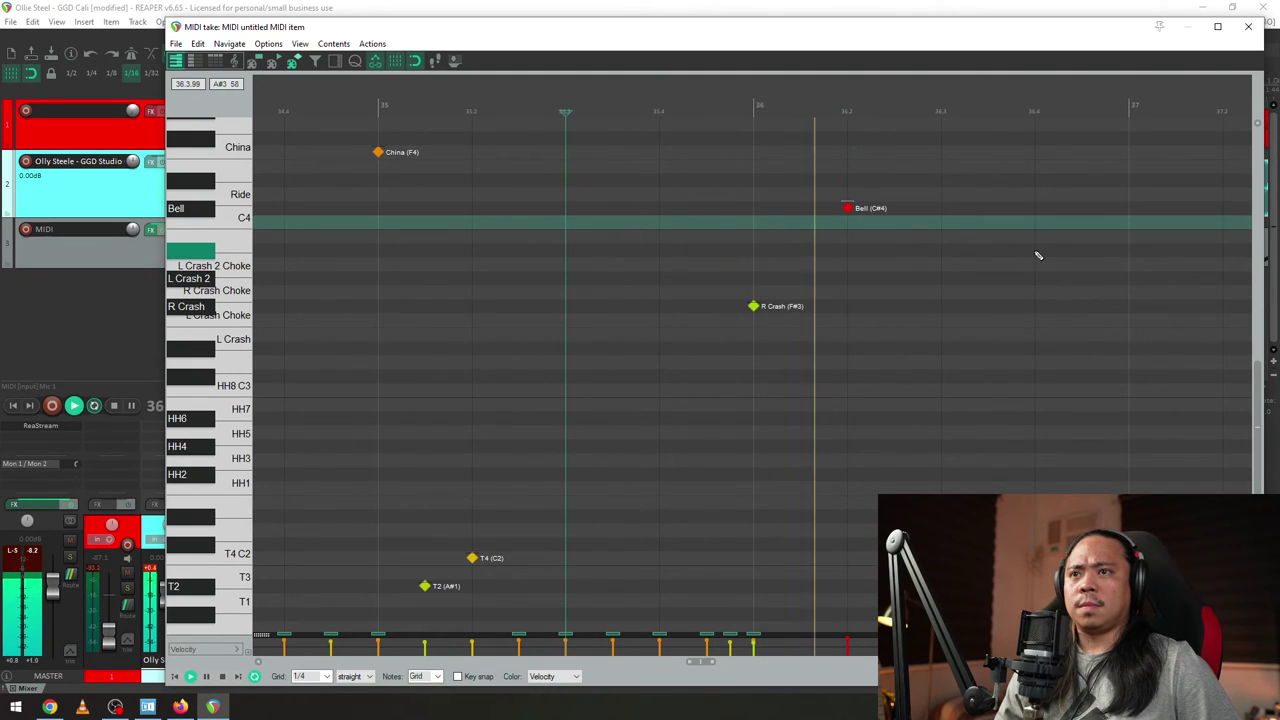
- Add a Ride note at 35.3 and Bell notes at 36.4, 37.2, 37.4 and 38.2, and play back from 35.3
{"action": "left_click", "coordinate": [1031, 208]}
{"action": "left_click", "coordinate": [563, 194]}
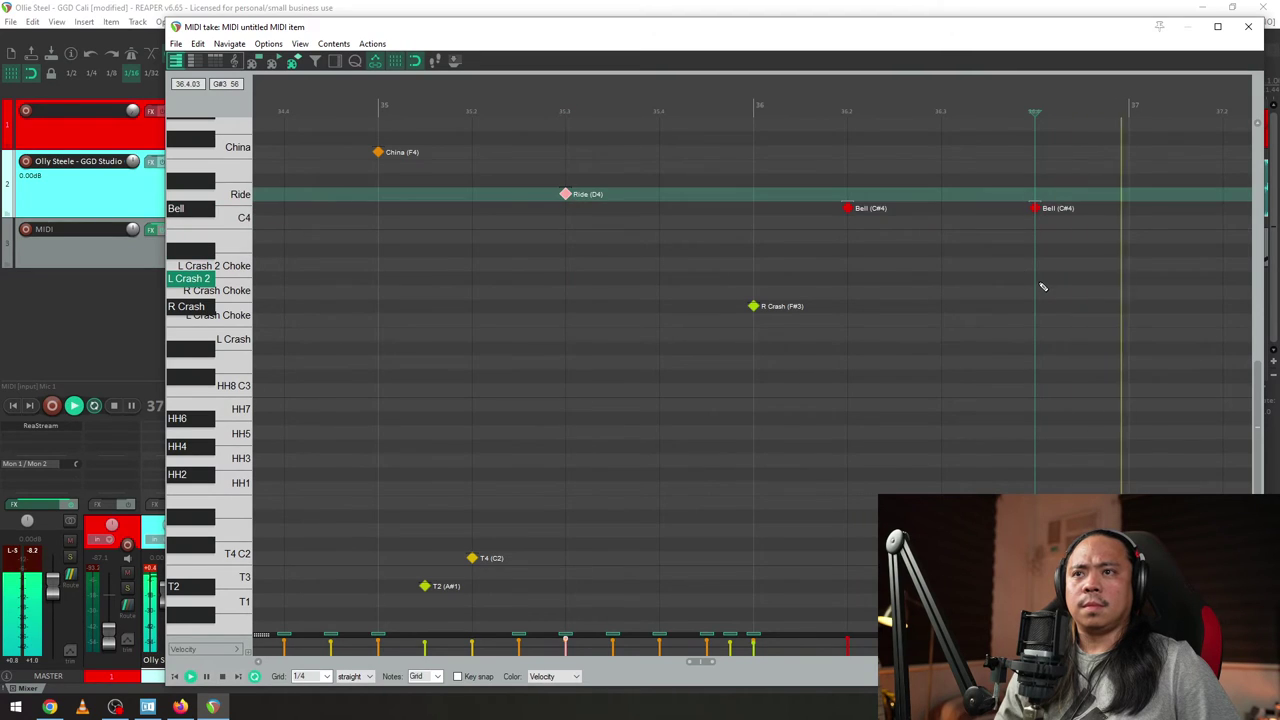
{"action": "scroll", "coordinate": [925, 287], "scroll_direction": "down", "scroll_amount": 4}
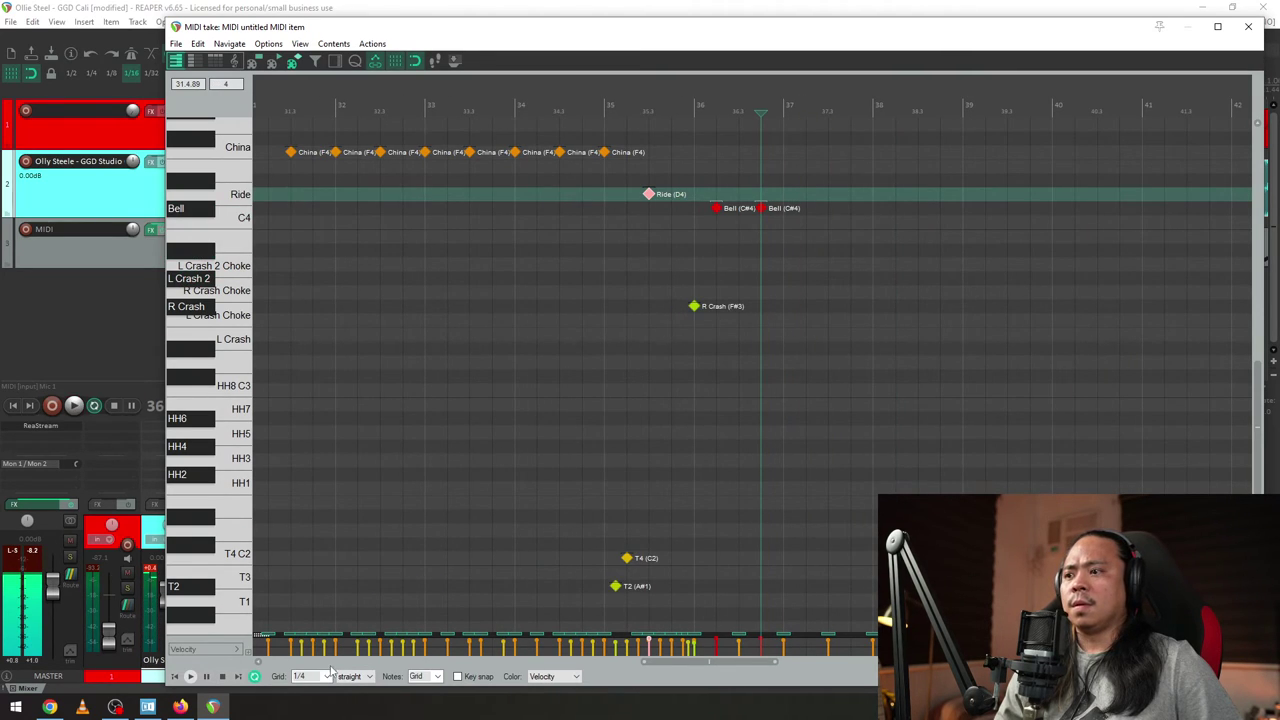
{"action": "left_click", "coordinate": [802, 211]}
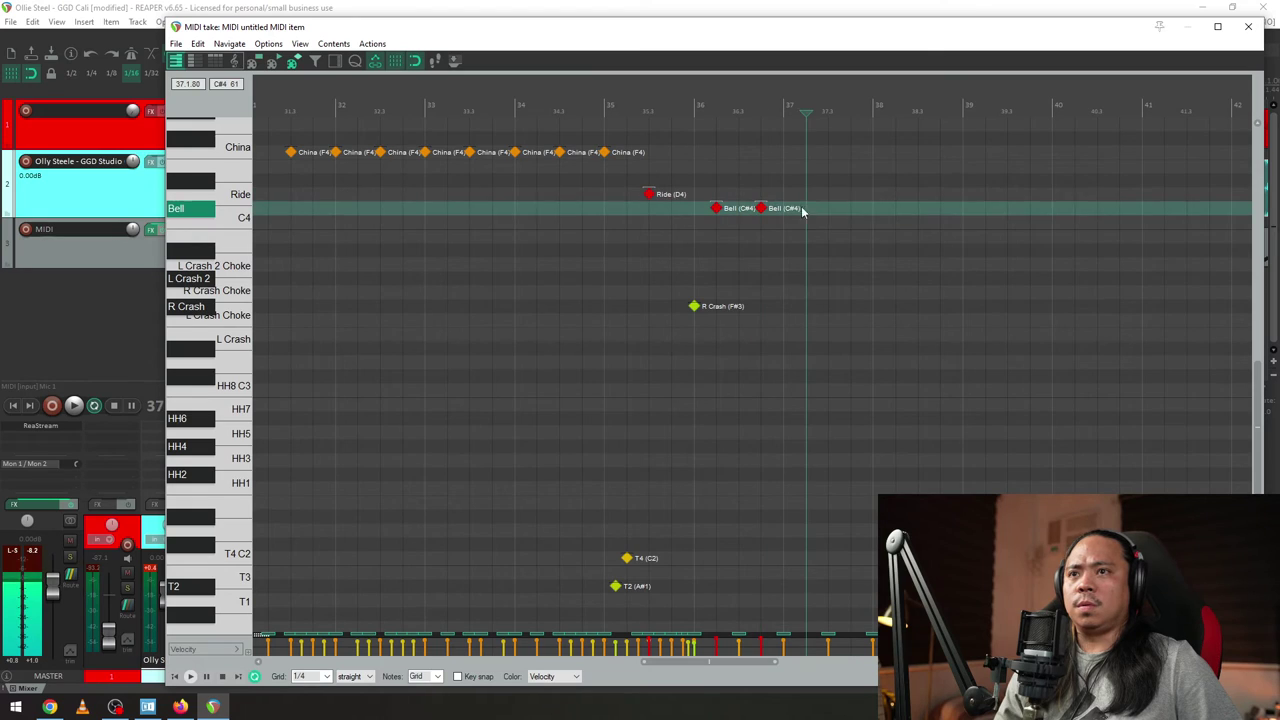
{"action": "left_click", "coordinate": [851, 208]}
{"action": "left_click", "coordinate": [650, 167]}
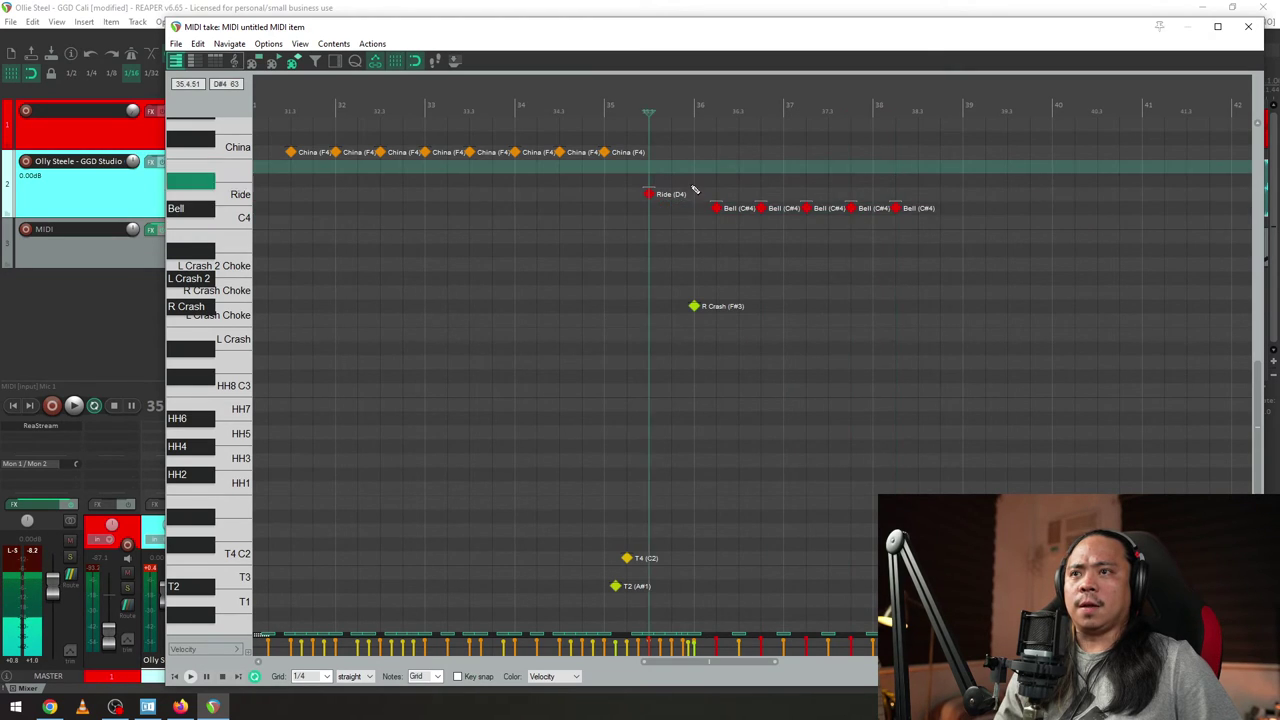
{"action": "key", "text": "space"}
{"action": "scroll", "coordinate": [1004, 312], "scroll_direction": "up", "scroll_amount": 4}
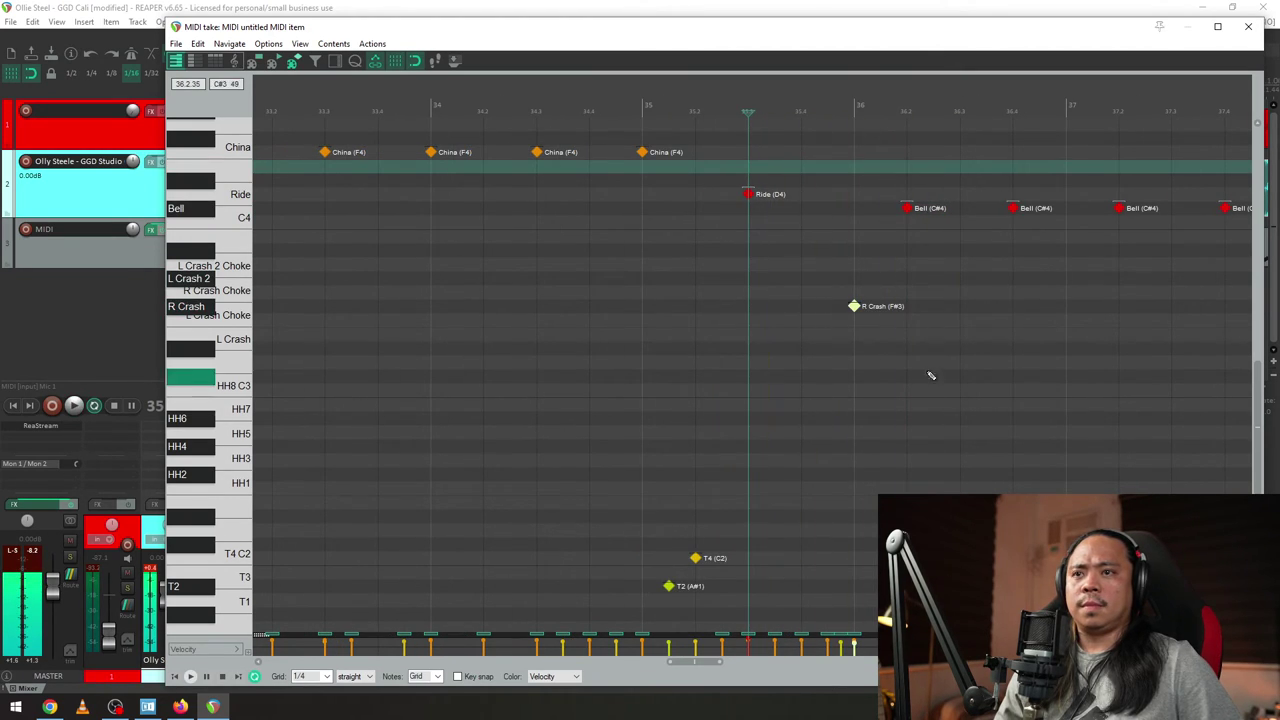
- Replace the Ride note at 35.3 with a China note
{"action": "right_click", "coordinate": [854, 306]}
{"action": "left_click", "coordinate": [778, 178]}
{"action": "left_click", "coordinate": [749, 194], "text": "ctrl"}
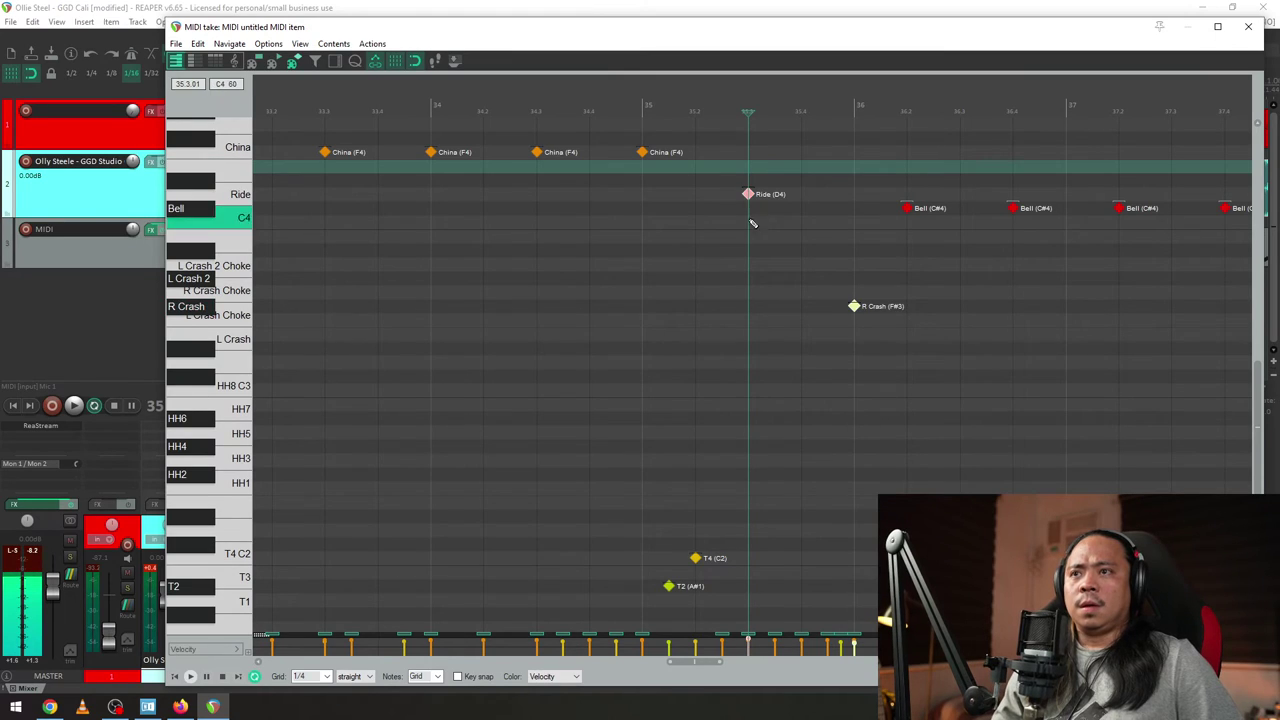
{"action": "left_click", "coordinate": [750, 196]}
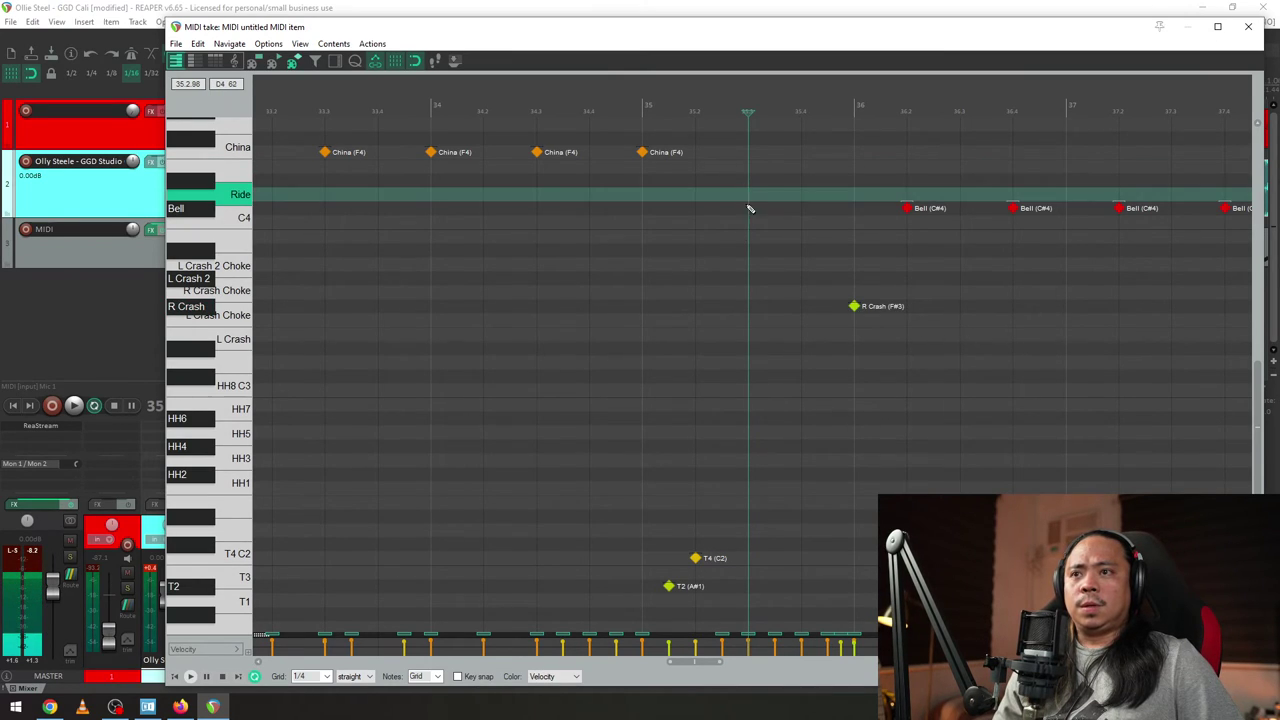
{"action": "double_click", "coordinate": [748, 152]}
- Continue the Bell part with notes every two beats from 38.4 to 41.4
{"action": "left_click_drag", "start_coordinate": [736, 138], "coordinate": [1246, 392]}
{"action": "scroll", "coordinate": [1062, 414], "scroll_direction": "down", "scroll_amount": 4}
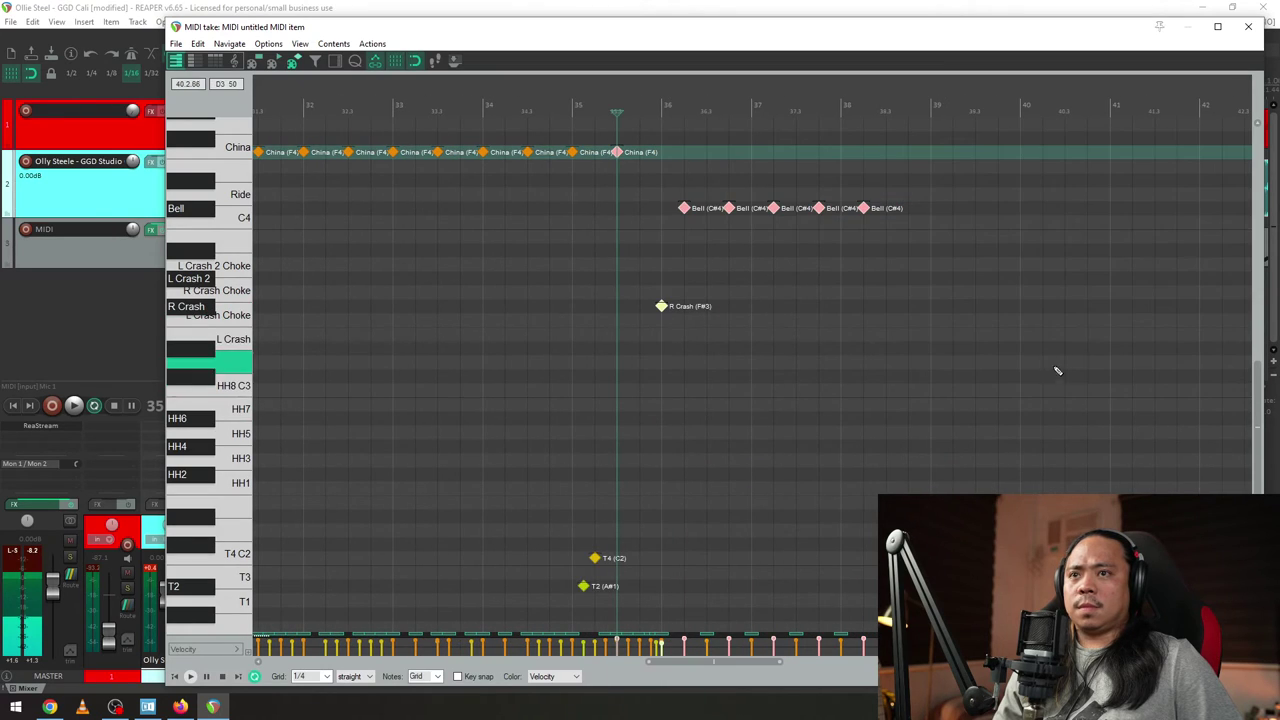
{"action": "left_click", "coordinate": [907, 208]}
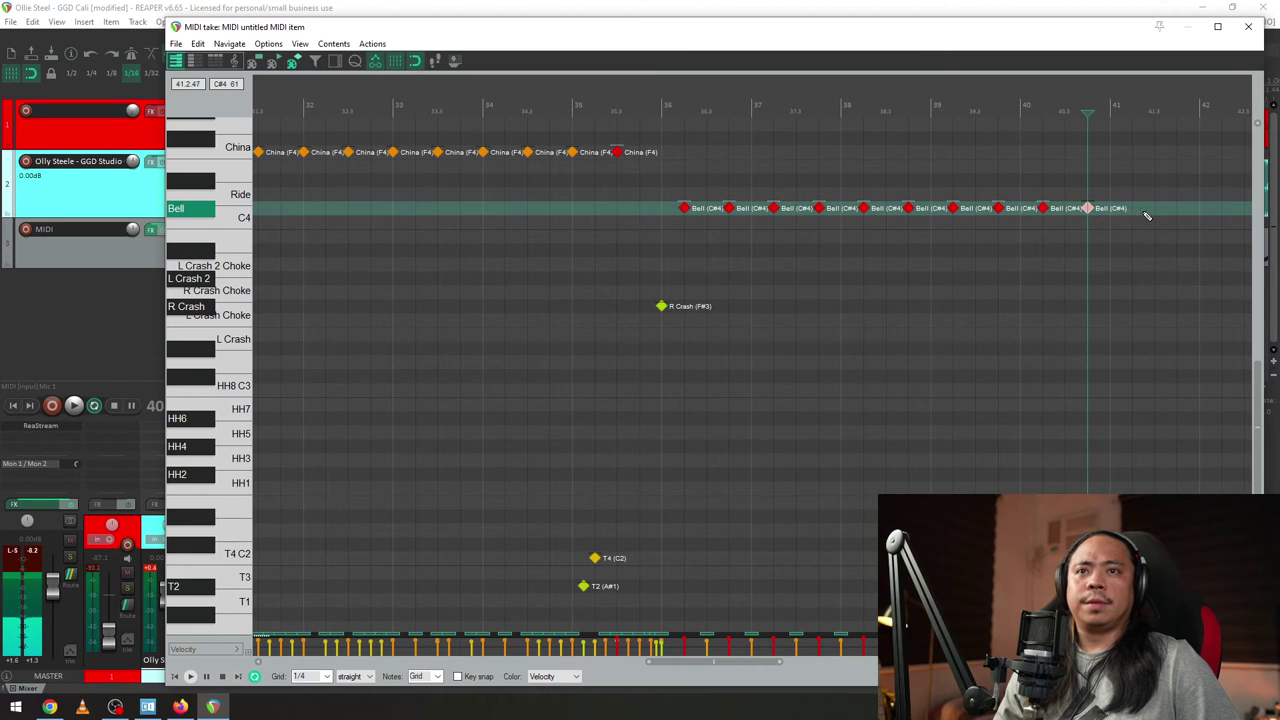
{"action": "left_click", "coordinate": [1177, 208]}
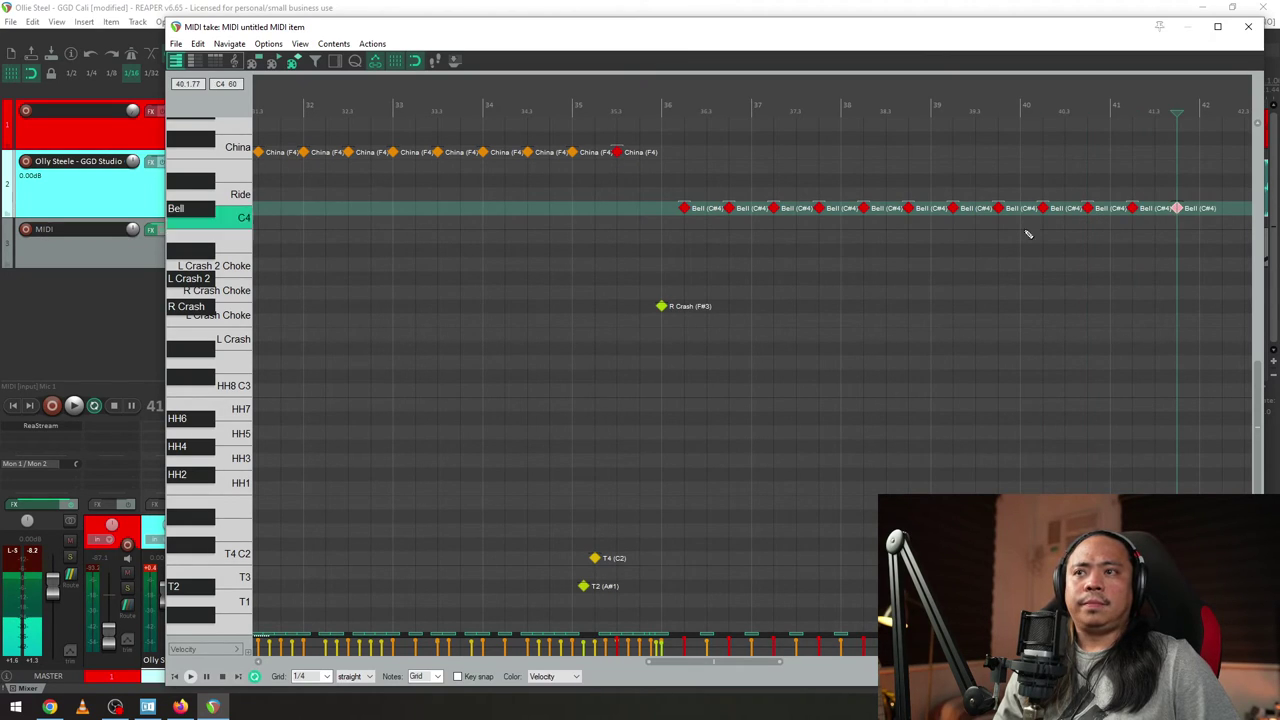
- Audition the Bell and Ride sounds and add Ride notes between the bells at 36.3, 37.1, 37.3, 38.1 and 38.3
{"action": "left_click", "coordinate": [191, 214]}
{"action": "left_click", "coordinate": [229, 201]}
{"action": "left_click", "coordinate": [229, 201]}
{"action": "left_click", "coordinate": [707, 194]}
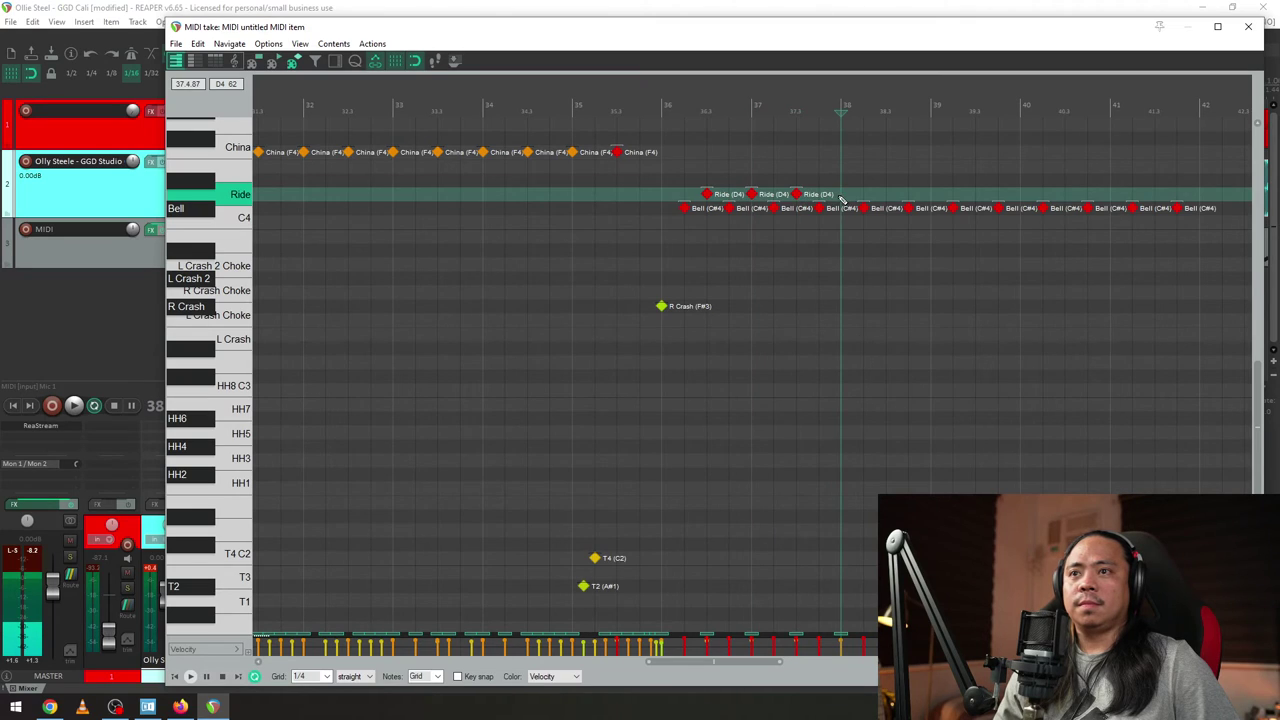
{"action": "left_click", "coordinate": [886, 194]}
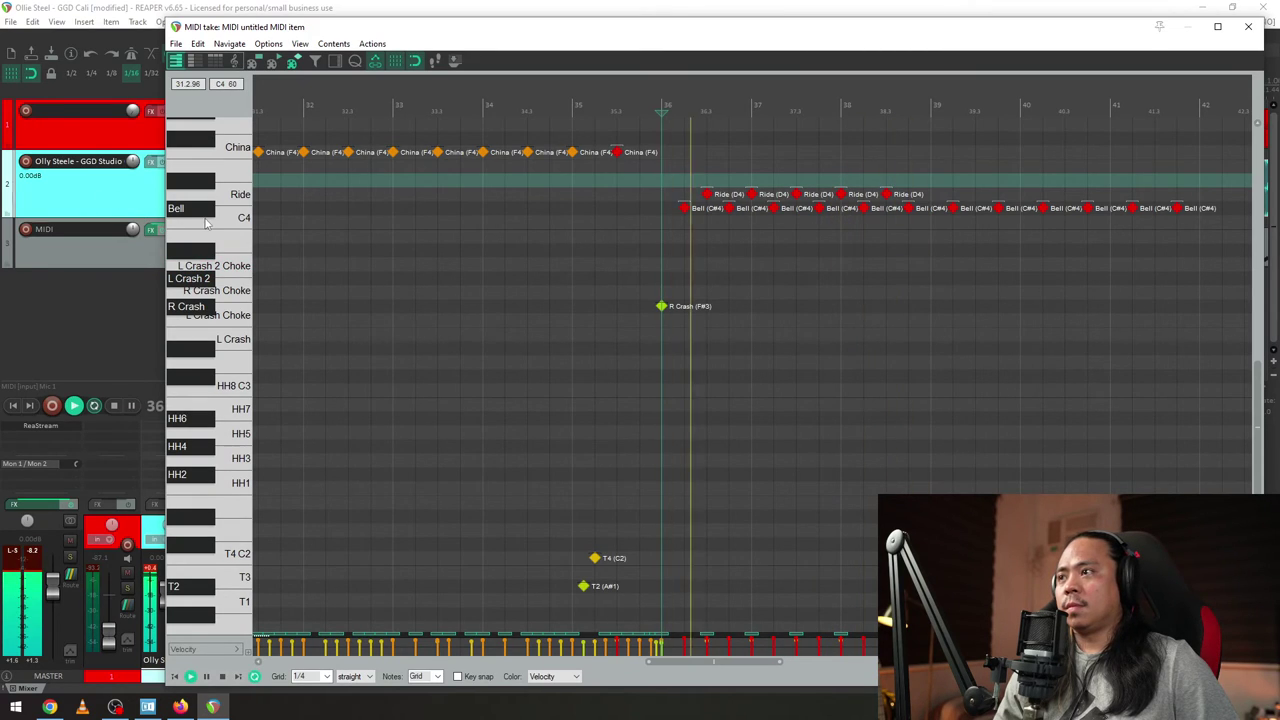
- Lower the cyan reference track's volume to -9.47 dB and play back from bar 36 to compare the parts
{"action": "left_click_drag", "start_coordinate": [132, 161], "coordinate": [133, 200]}
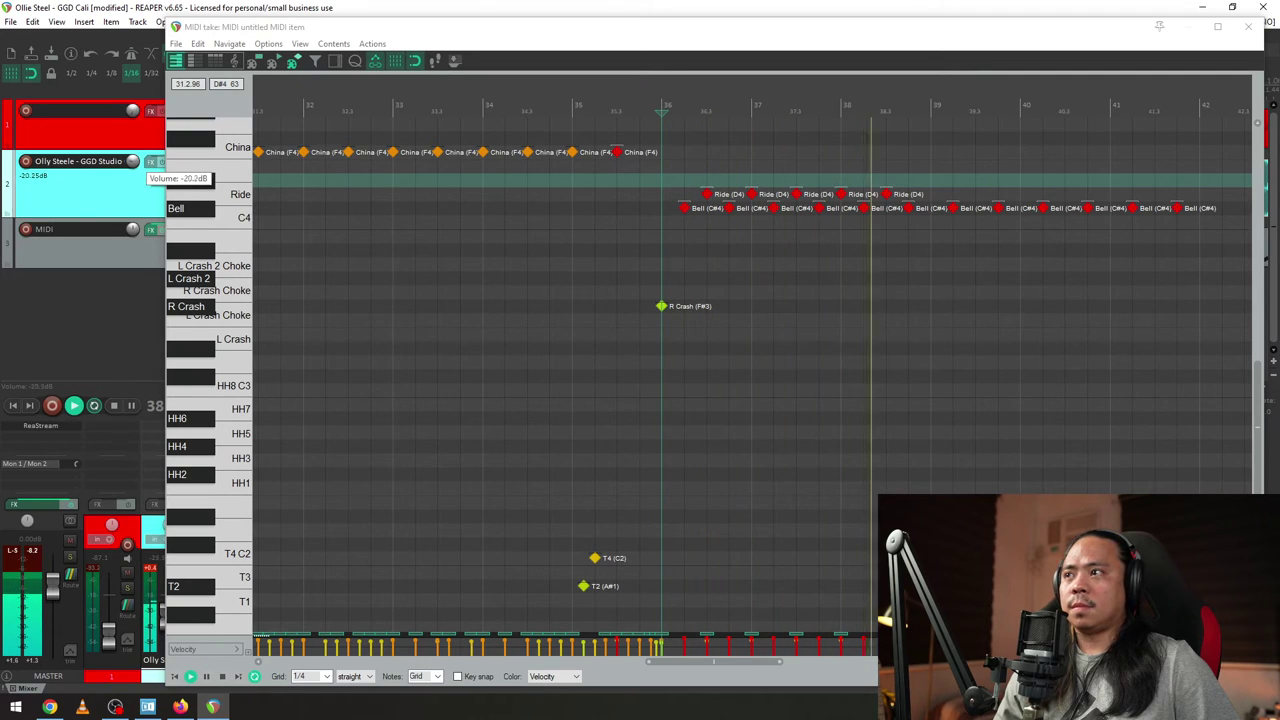
{"action": "key", "text": "space"}
{"action": "scroll", "coordinate": [911, 206], "scroll_direction": "up", "scroll_amount": 4}
{"action": "key", "text": "space"}
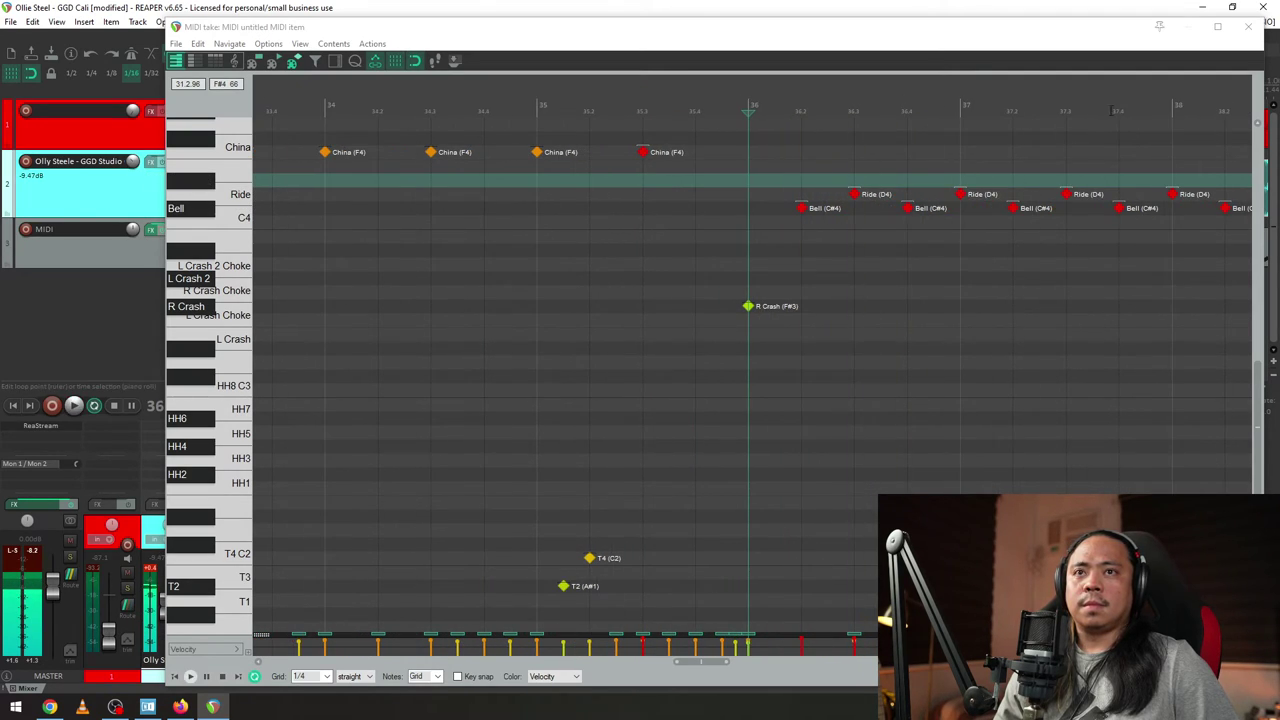
{"action": "left_click_drag", "start_coordinate": [1132, 129], "coordinate": [869, 129]}
{"action": "key", "text": "space"}
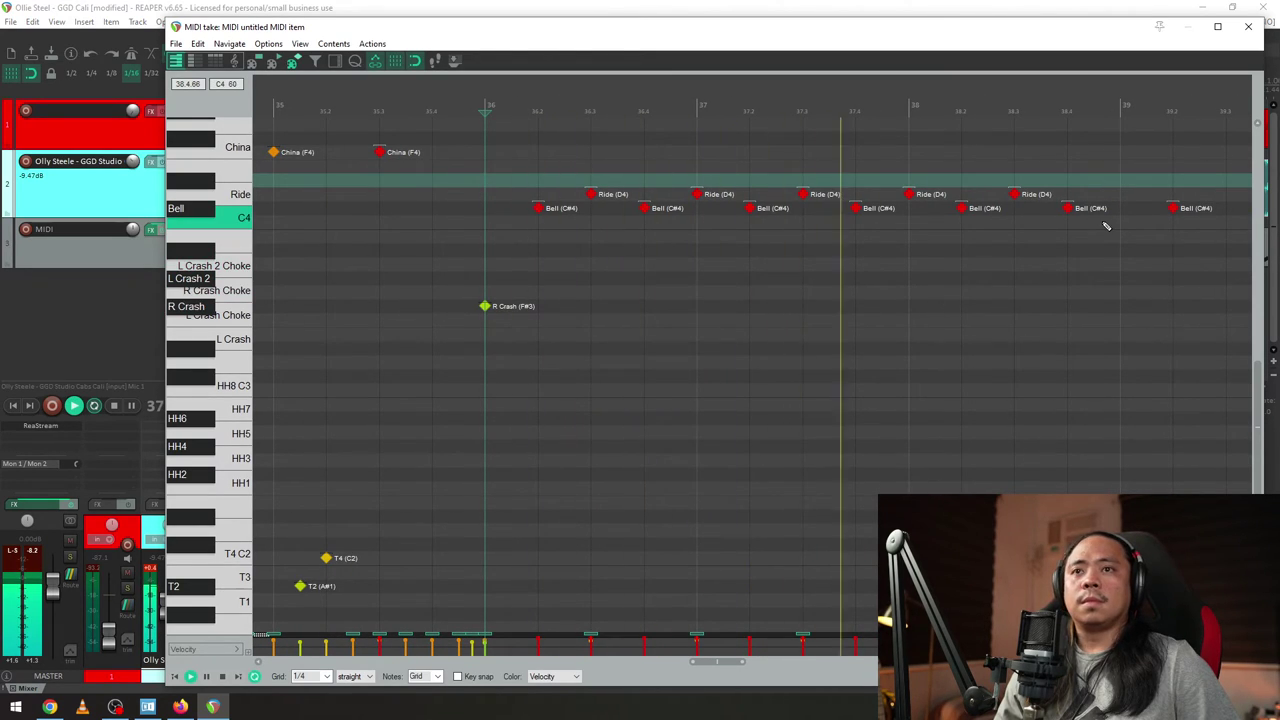
- Add Ride notes between the bells at 39.1, 39.3 and 40.1
{"action": "scroll", "coordinate": [1040, 225], "scroll_direction": "down", "scroll_amount": 2}
{"action": "left_click", "coordinate": [1042, 194]}
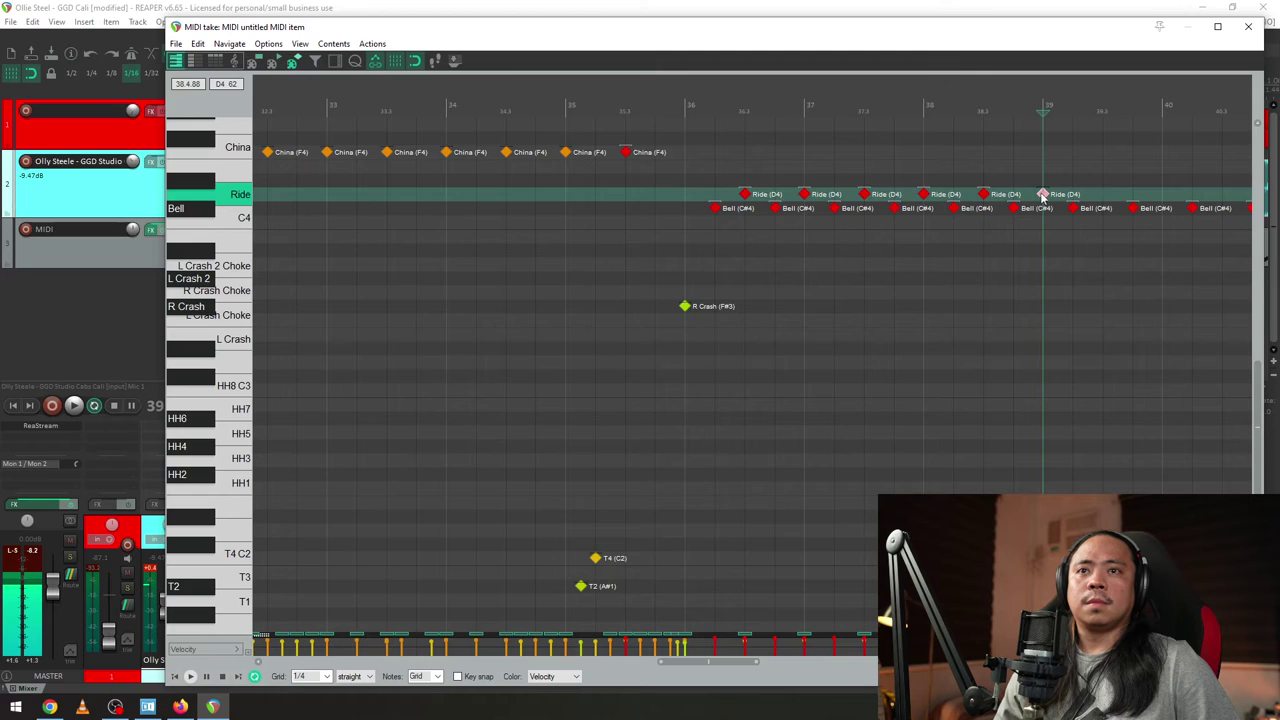
{"action": "left_click", "coordinate": [1102, 194]}
{"action": "left_click", "coordinate": [1162, 194]}
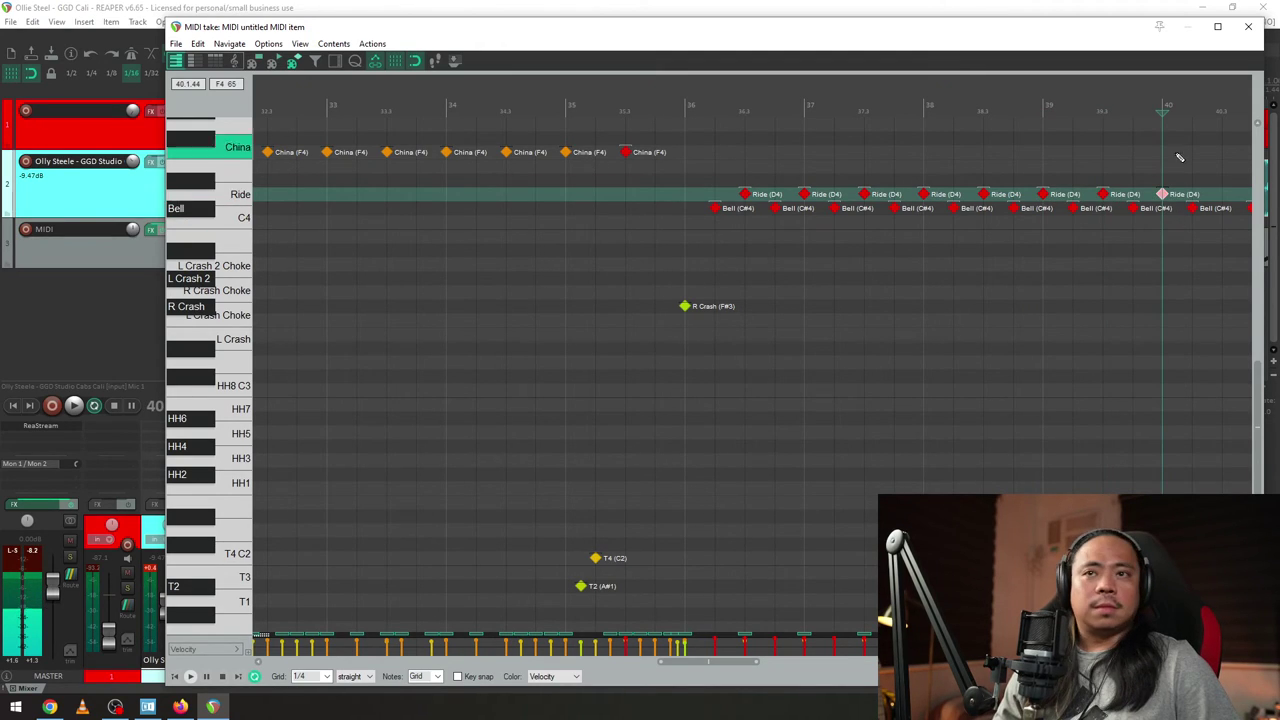
{"action": "left_click_drag", "start_coordinate": [1181, 108], "coordinate": [1136, 100]}
{"action": "key", "text": "Escape"}
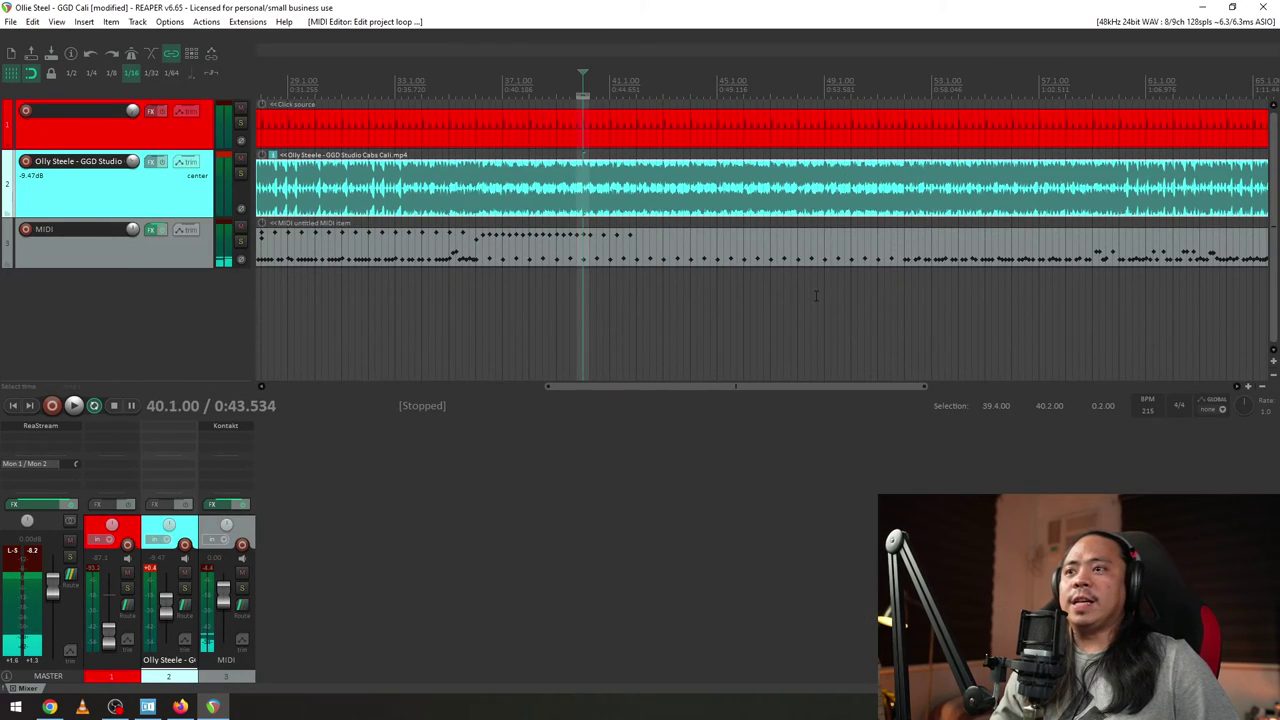
{"action": "key", "text": "Escape"}
{"action": "double_click", "coordinate": [676, 247]}
{"action": "scroll", "coordinate": [730, 283], "scroll_direction": "down", "scroll_amount": 3}
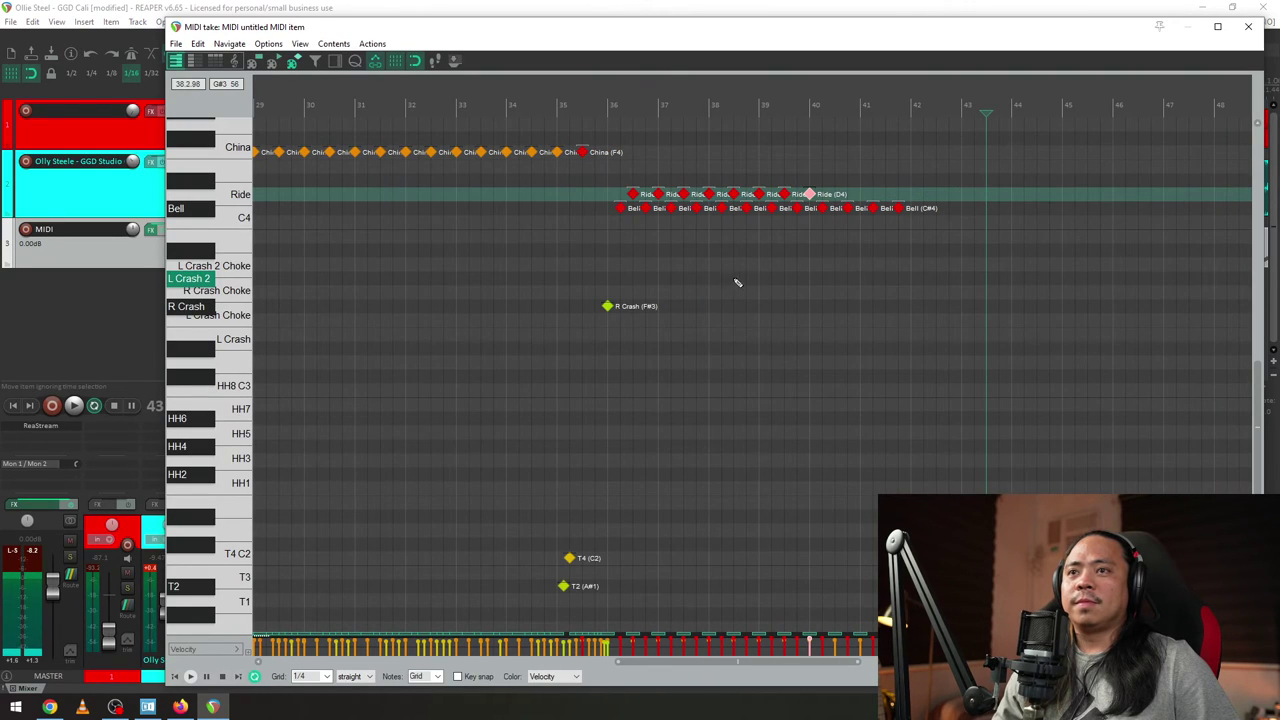
- Add Ride notes at 40.3, 41.1 and 41.3 and play back the cymbal part from 35.3
{"action": "left_click", "coordinate": [818, 129]}
{"action": "scroll", "coordinate": [818, 134], "scroll_direction": "up", "scroll_amount": 3}
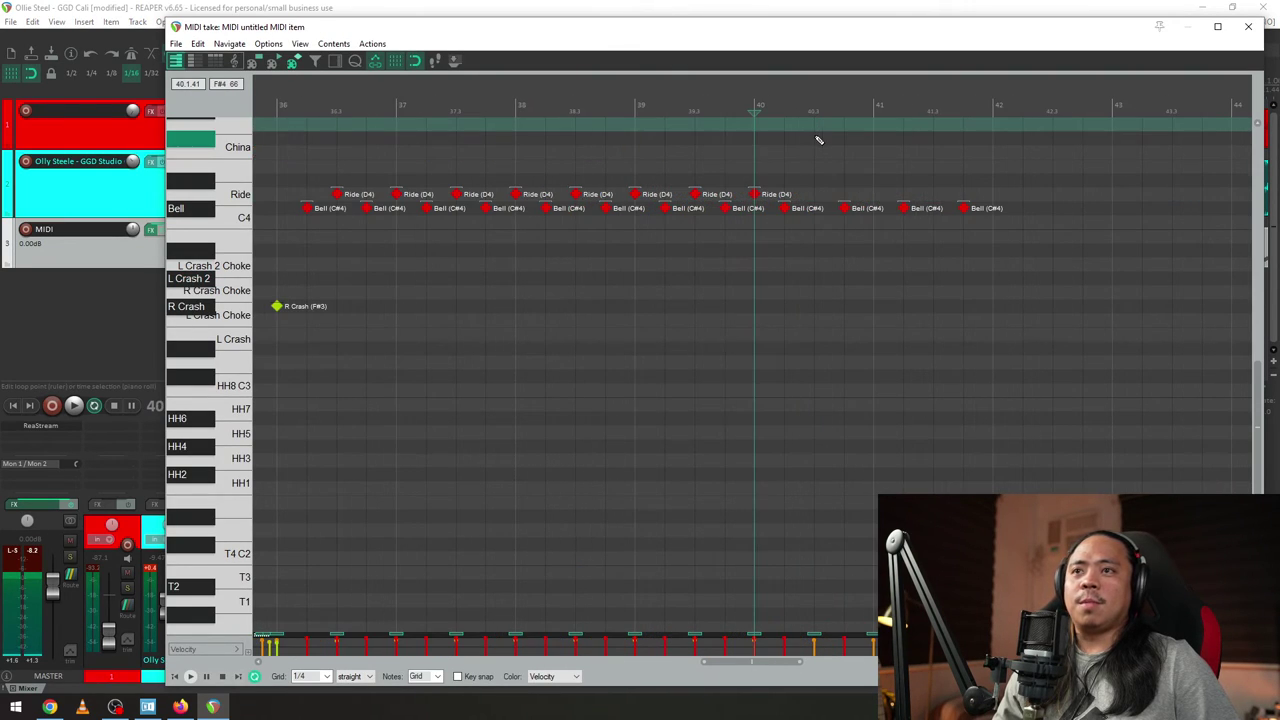
{"action": "left_click", "coordinate": [814, 194]}
{"action": "left_click", "coordinate": [874, 194]}
{"action": "left_click", "coordinate": [936, 194]}
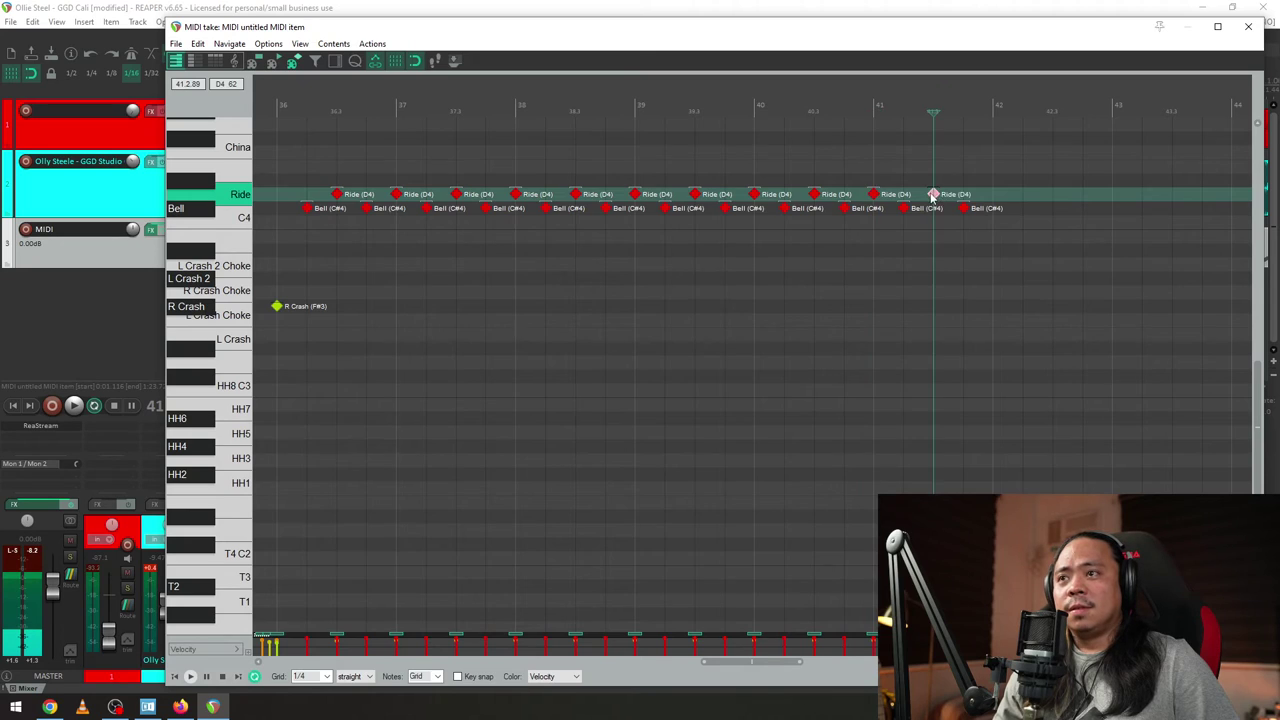
{"action": "scroll", "coordinate": [934, 196], "scroll_direction": "down", "scroll_amount": 4}
{"action": "left_click", "coordinate": [535, 112]}
{"action": "key", "text": "space"}
{"action": "scroll", "coordinate": [924, 252], "scroll_direction": "up", "scroll_amount": 3}
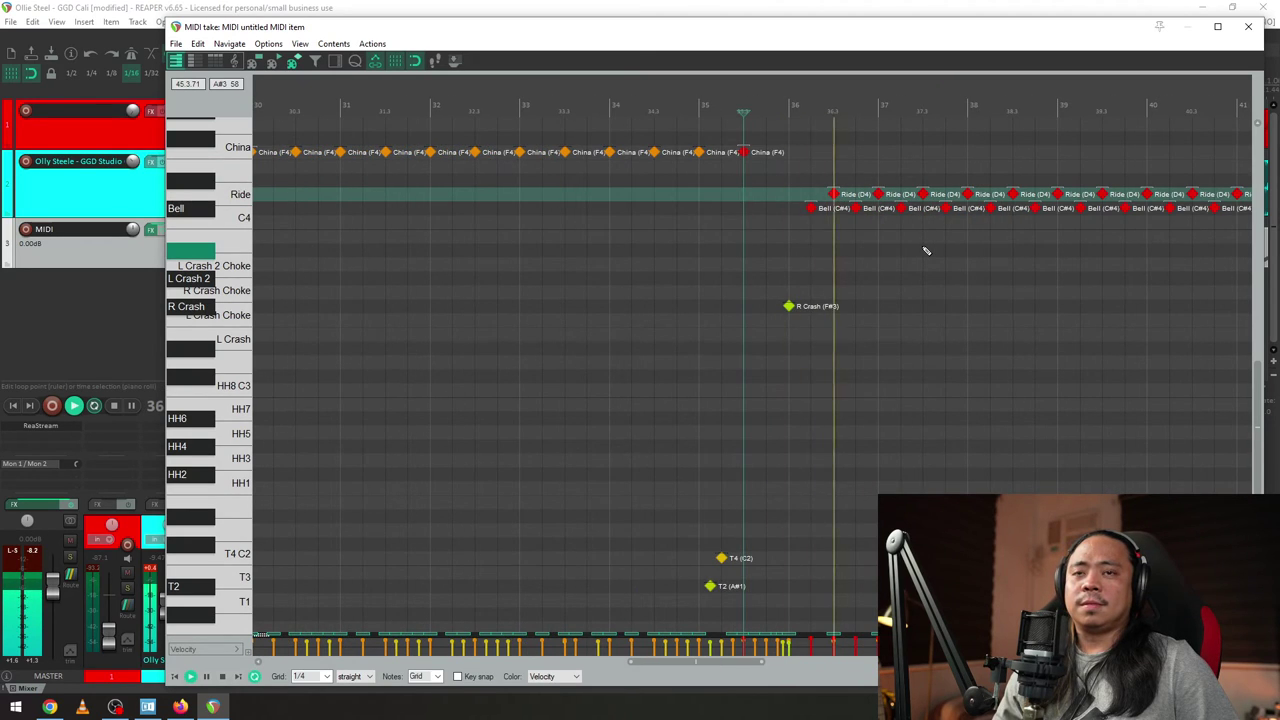
{"action": "scroll", "coordinate": [928, 249], "scroll_direction": "down", "scroll_amount": 2}
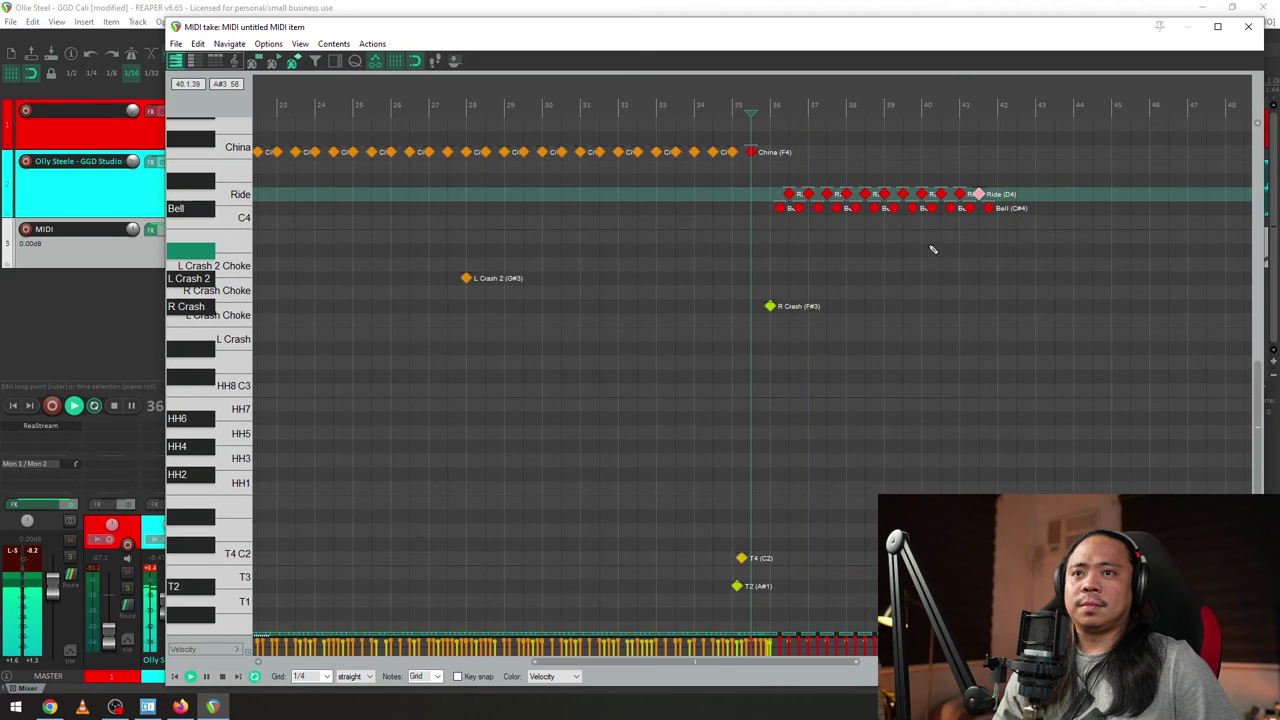
- Extend the alternating pattern with Ride notes at 42.1, 42.3, 43.1 and 43.3 and Bell notes at 42.2, 42.4 and 43.2
{"action": "left_click", "coordinate": [1010, 208]}
{"action": "scroll", "coordinate": [1008, 231], "scroll_direction": "up", "scroll_amount": 2}
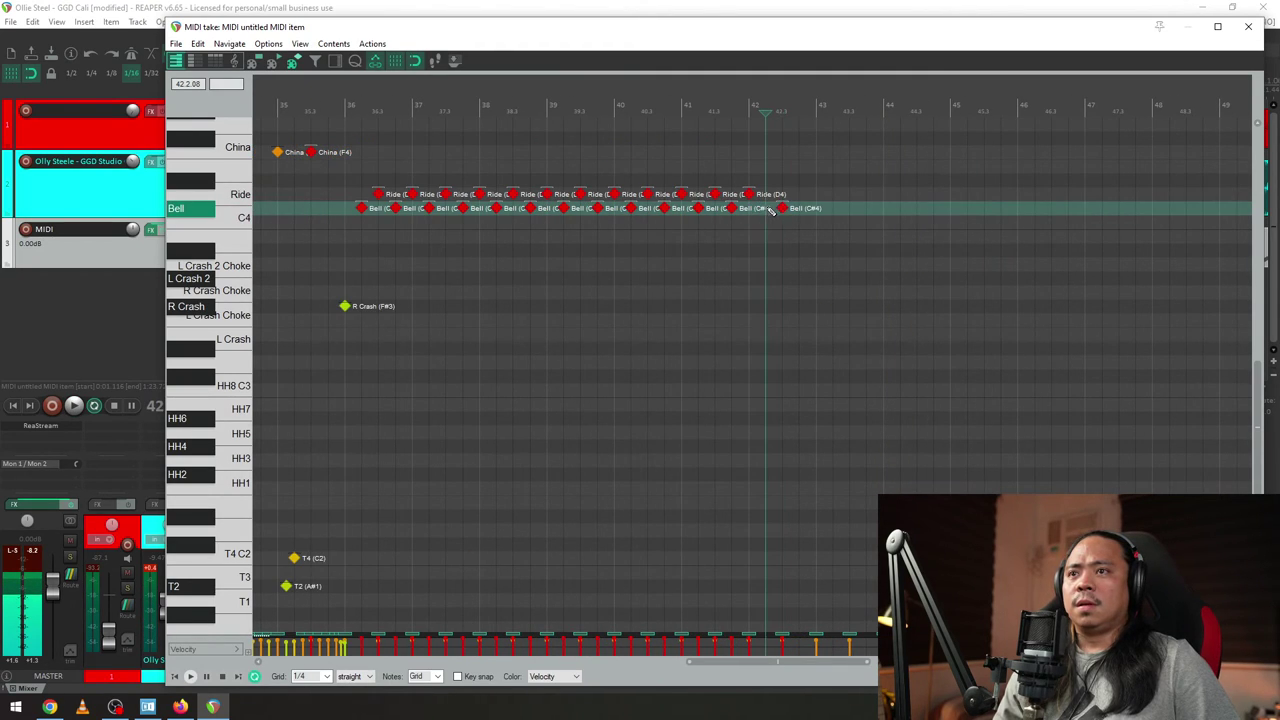
{"action": "left_click_drag", "start_coordinate": [779, 208], "coordinate": [780, 194]}
{"action": "left_click", "coordinate": [800, 208]}
{"action": "left_click", "coordinate": [817, 194]}
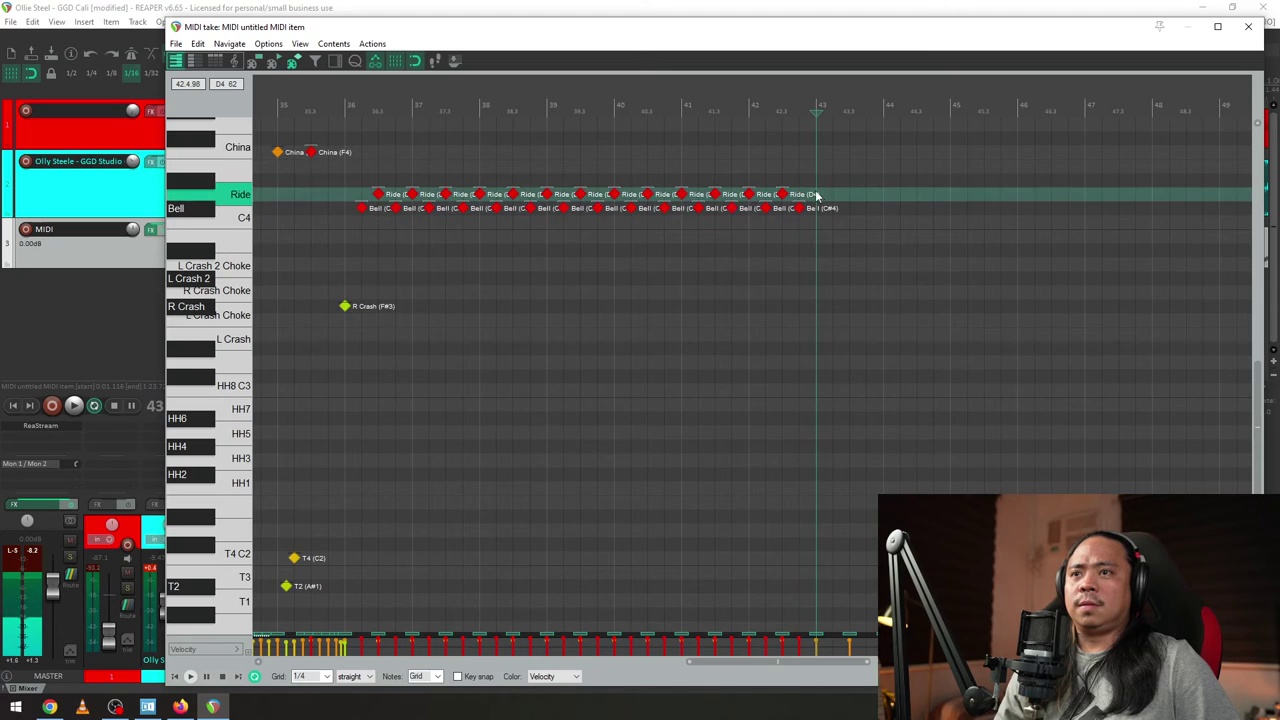
{"action": "left_click", "coordinate": [834, 208]}
{"action": "left_click", "coordinate": [850, 194]}
{"action": "left_click", "coordinate": [850, 208]}
{"action": "key", "text": "space"}
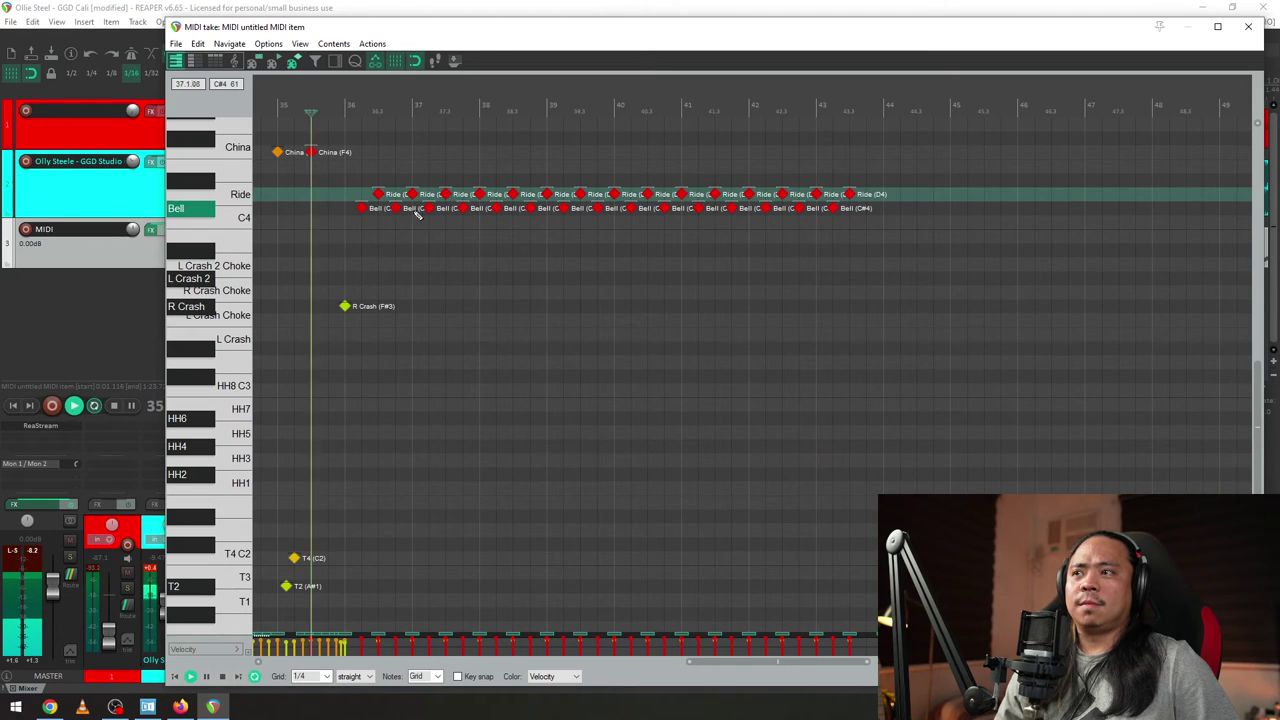
- Delete the notes after 43.1 and duplicate the Ride and Bell pattern from 36.2 to 43.1 directly behind itself
{"action": "left_click_drag", "start_coordinate": [870, 182], "coordinate": [342, 185]}
{"action": "key", "text": "Delete"}
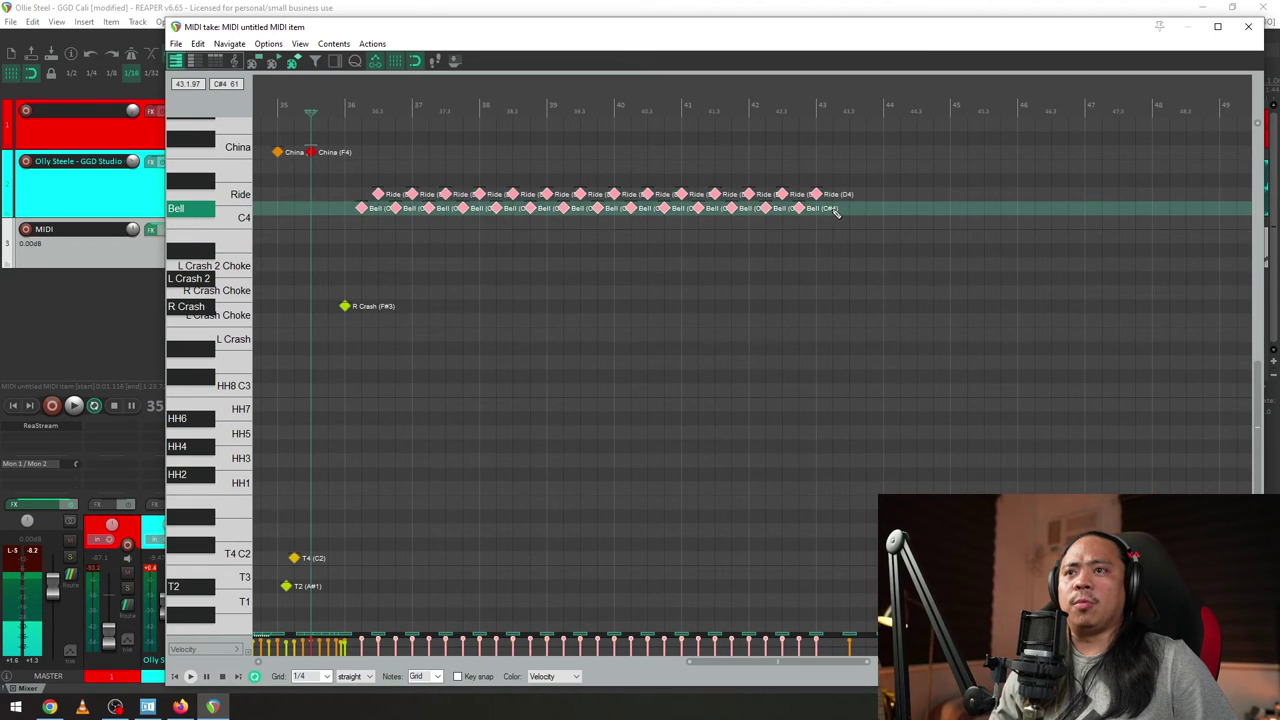
{"action": "key", "text": "ctrl+d"}
- Play back from 42.2 to check the duplicated Ride and Bell pattern against the reference
{"action": "scroll", "coordinate": [820, 212], "scroll_direction": "down", "scroll_amount": 4}
{"action": "left_click", "coordinate": [586, 108]}
{"action": "key", "text": "space"}
{"action": "scroll", "coordinate": [806, 264], "scroll_direction": "up", "scroll_amount": 2}
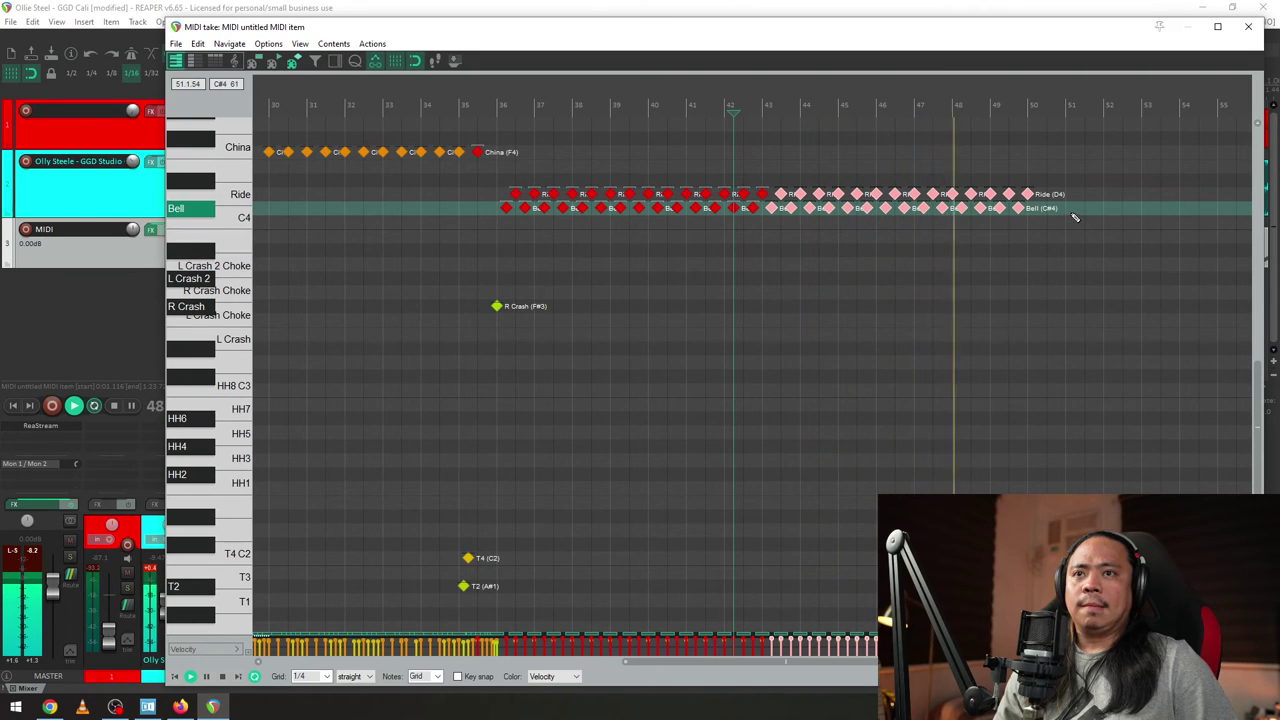
{"action": "scroll", "coordinate": [1090, 235], "scroll_direction": "up", "scroll_amount": 2}
{"action": "scroll", "coordinate": [950, 245], "scroll_direction": "down", "scroll_amount": 3}
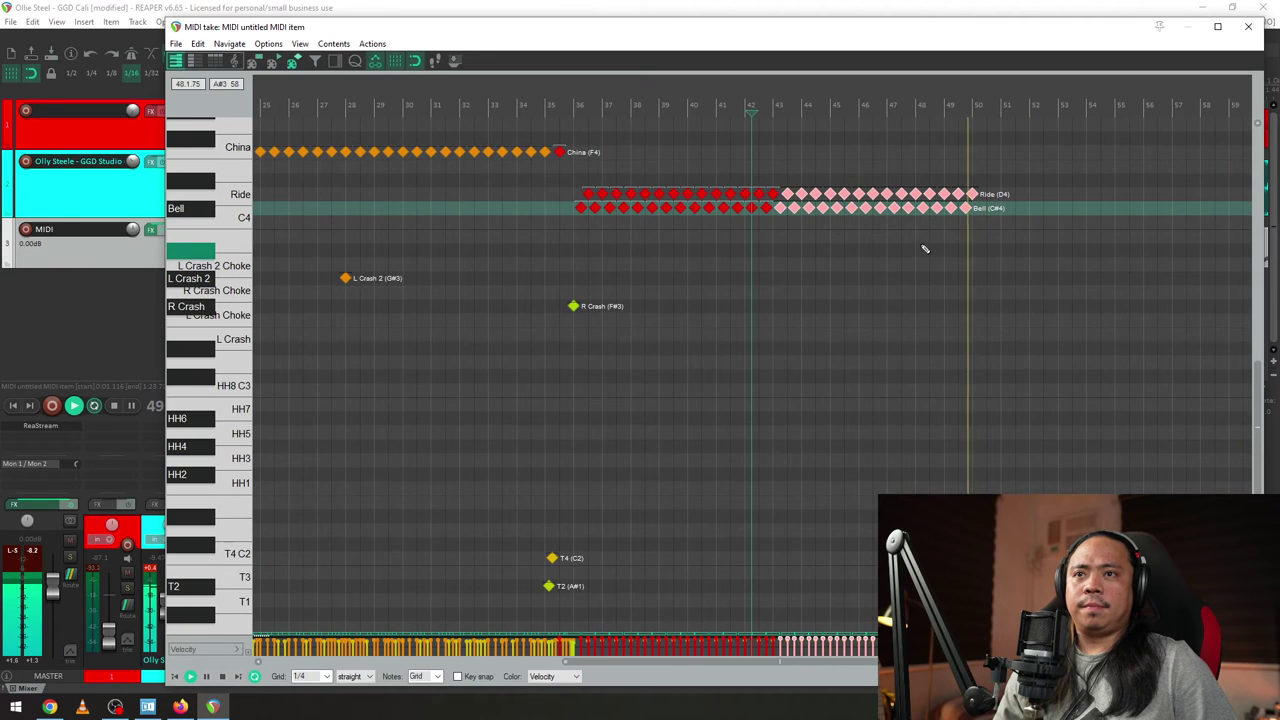
{"action": "scroll", "coordinate": [854, 226], "scroll_direction": "up", "scroll_amount": 4}
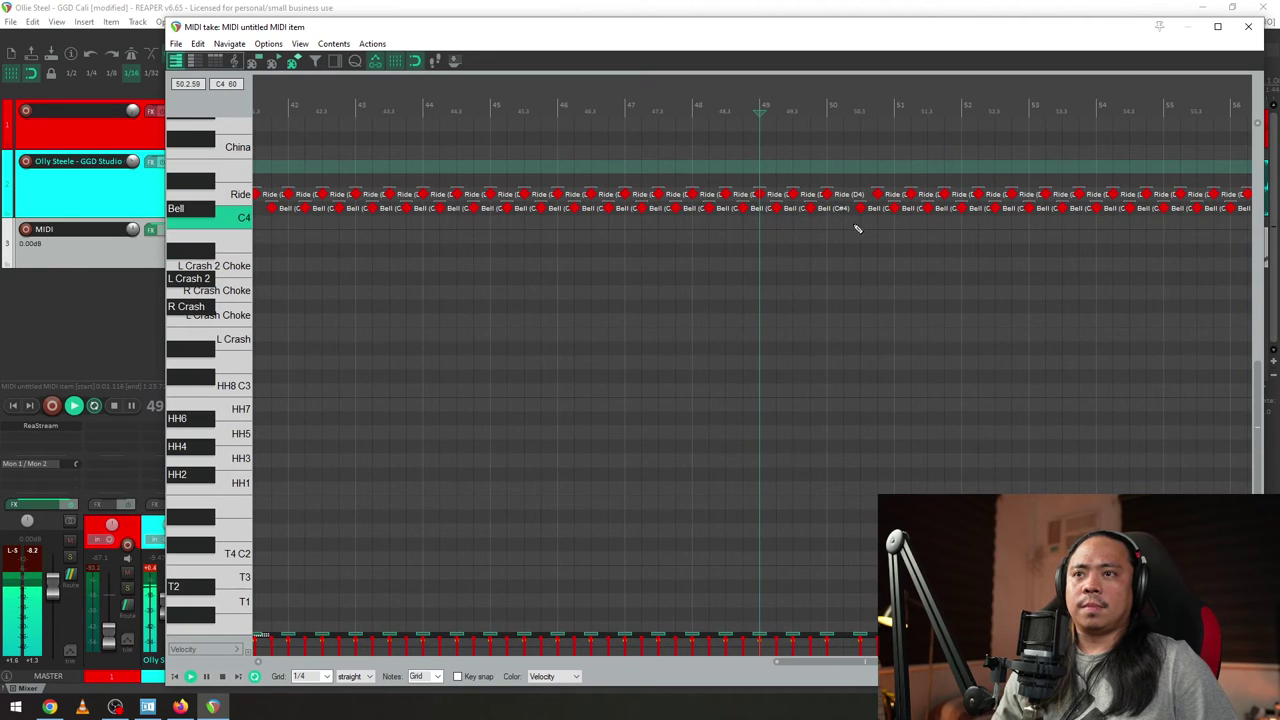
- Undo the last duplicate and paste the Ride and Bell pattern at 50.2 so it runs to 57.1
{"action": "key", "text": "ctrl+z"}
{"action": "left_click", "coordinate": [848, 209]}
{"action": "key", "text": "ctrl+v"}
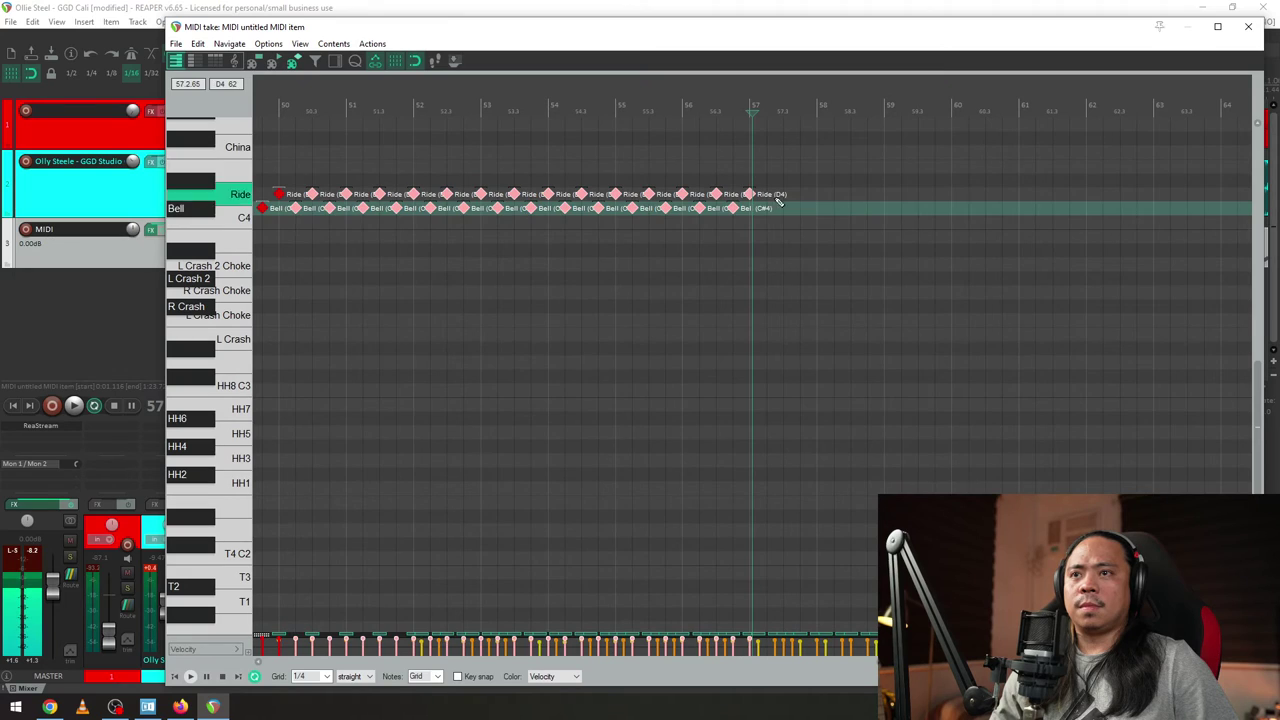
- Play back from bar 52 to check the pasted pattern and save the project
{"action": "scroll", "coordinate": [742, 255], "scroll_direction": "down", "scroll_amount": 3}
{"action": "left_click", "coordinate": [742, 255]}
{"action": "left_click", "coordinate": [694, 128]}
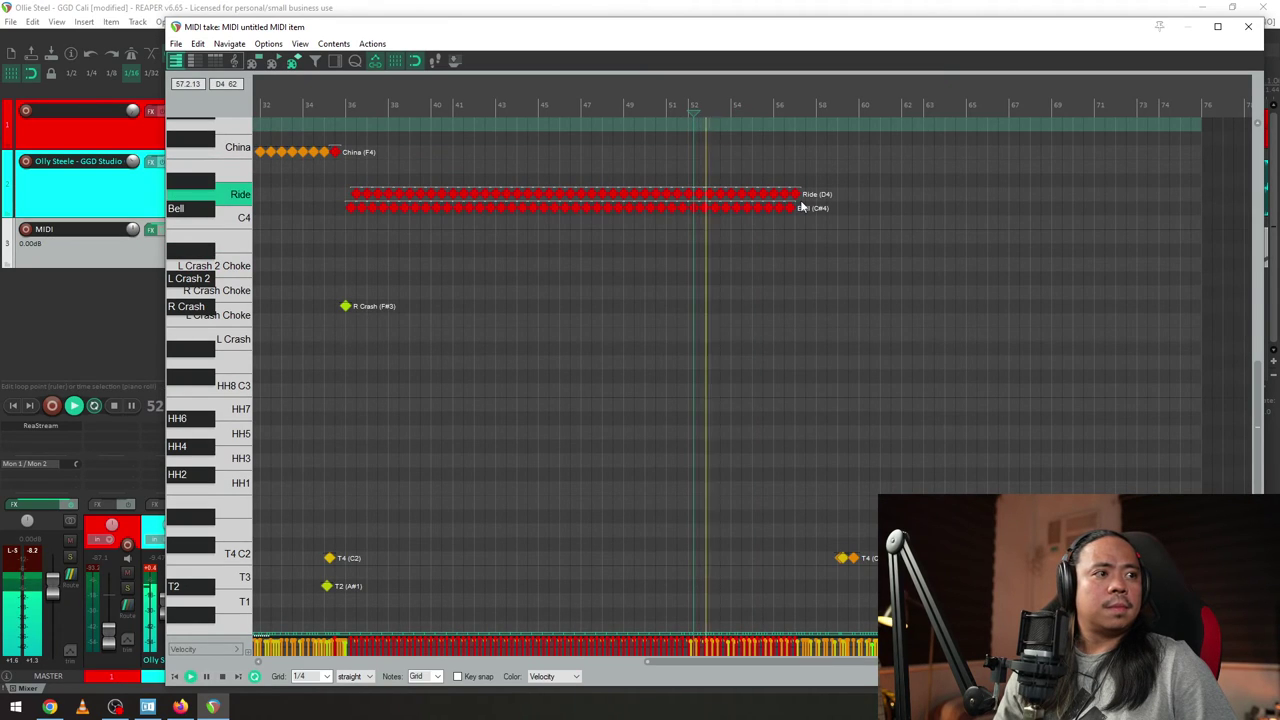
{"action": "key", "text": "ctrl+s"}
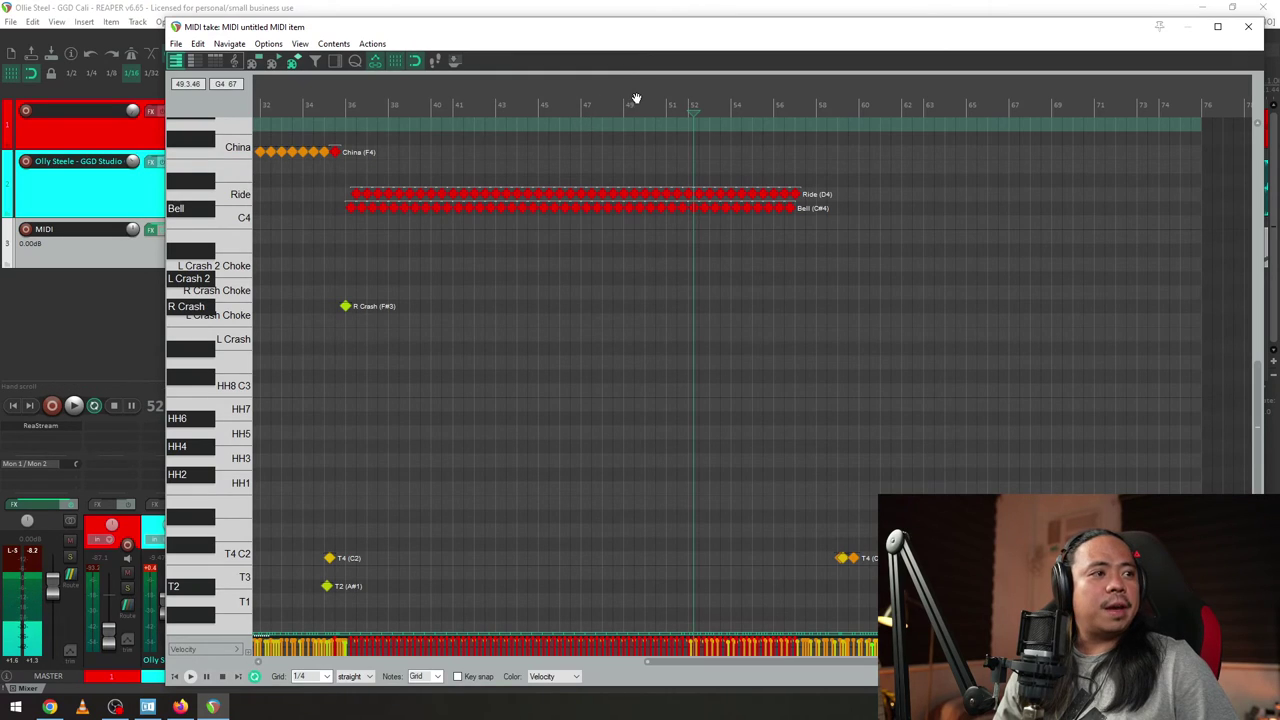
- Delete the Ride and Bell notes from 52.1 to 56.4
{"action": "scroll", "coordinate": [809, 197], "scroll_direction": "up", "scroll_amount": 5}
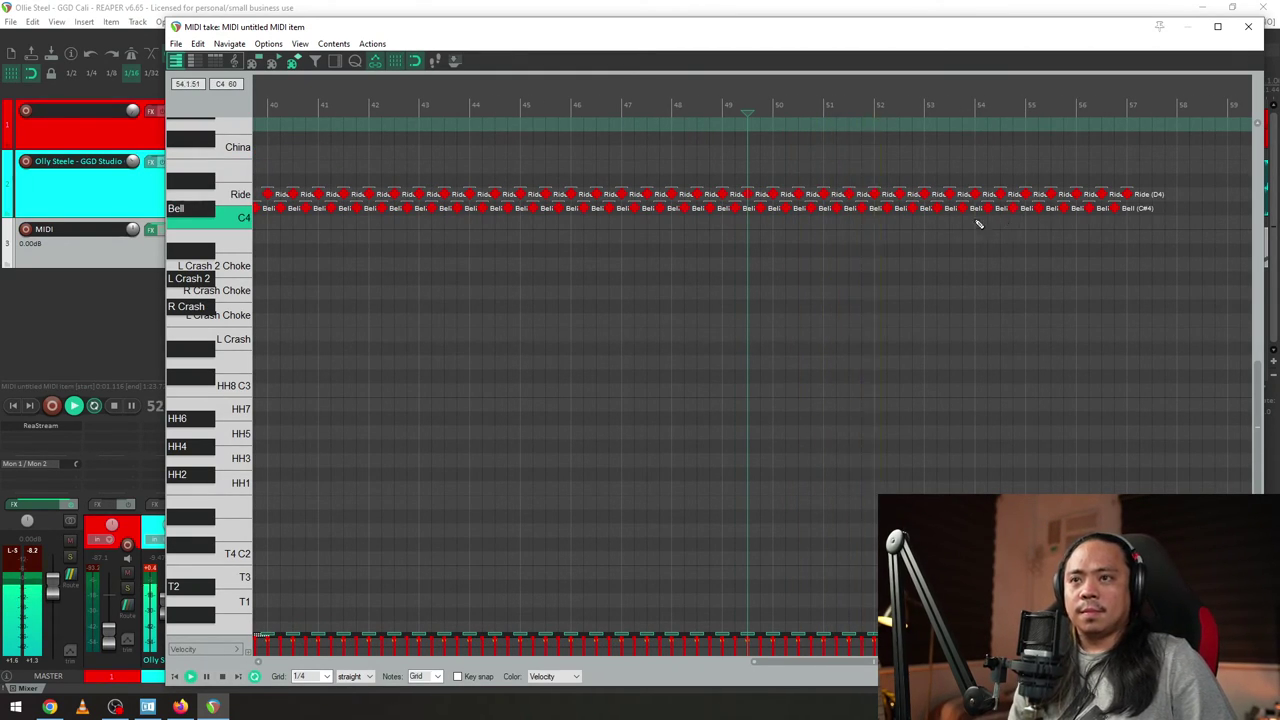
{"action": "left_click_drag", "start_coordinate": [876, 186], "coordinate": [1114, 240]}
{"action": "key", "text": "Delete"}
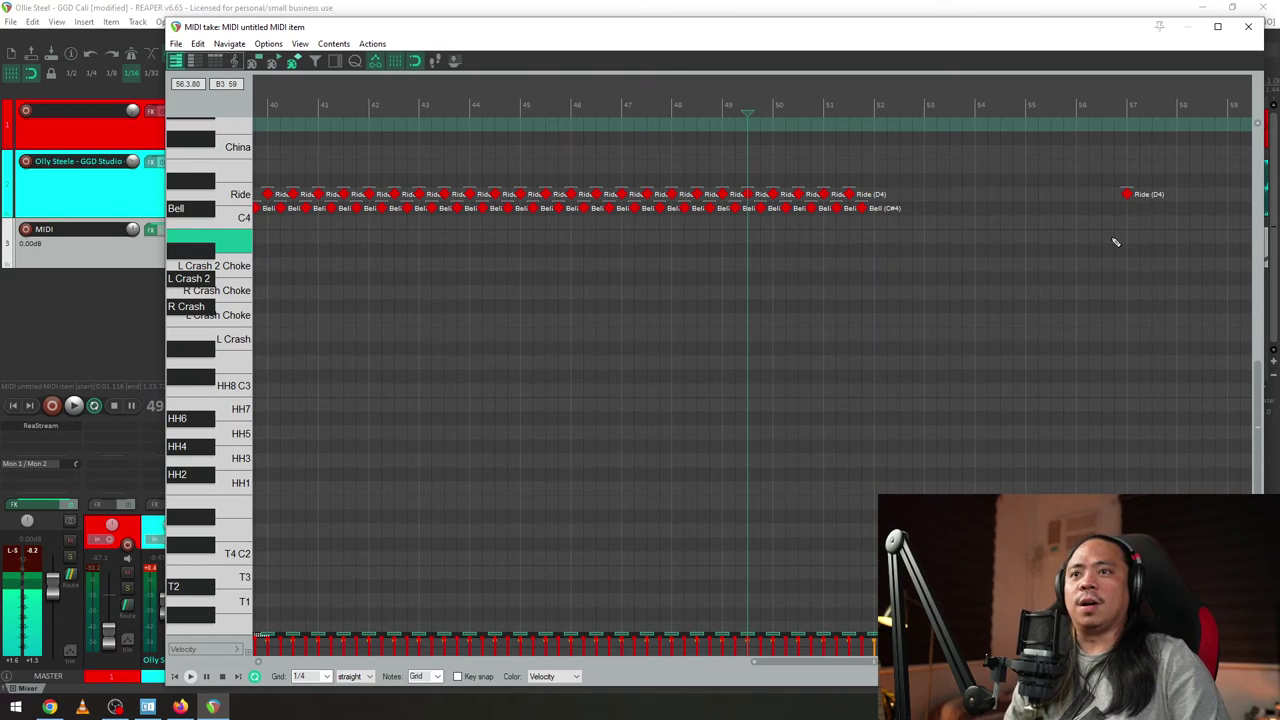
- Delete the leftover Ride note at 57.1 and set the velocity of all Ride and Bell notes to 110
{"action": "left_click_drag", "start_coordinate": [1072, 183], "coordinate": [1166, 214]}
{"action": "key", "text": "Delete"}
{"action": "scroll", "coordinate": [1166, 220], "scroll_direction": "down", "scroll_amount": 5}
{"action": "left_click_drag", "start_coordinate": [896, 270], "coordinate": [580, 151]}
{"action": "right_click", "coordinate": [655, 213]}
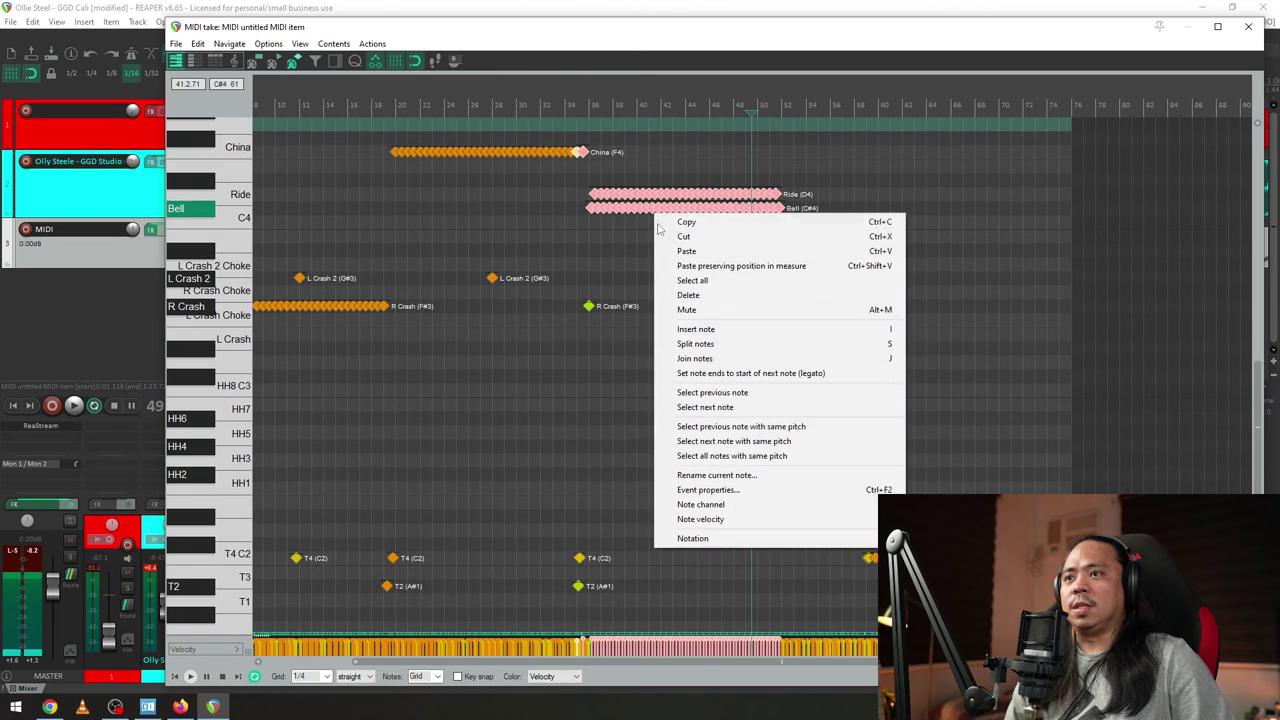
{"action": "mouse_move", "coordinate": [720, 519]}
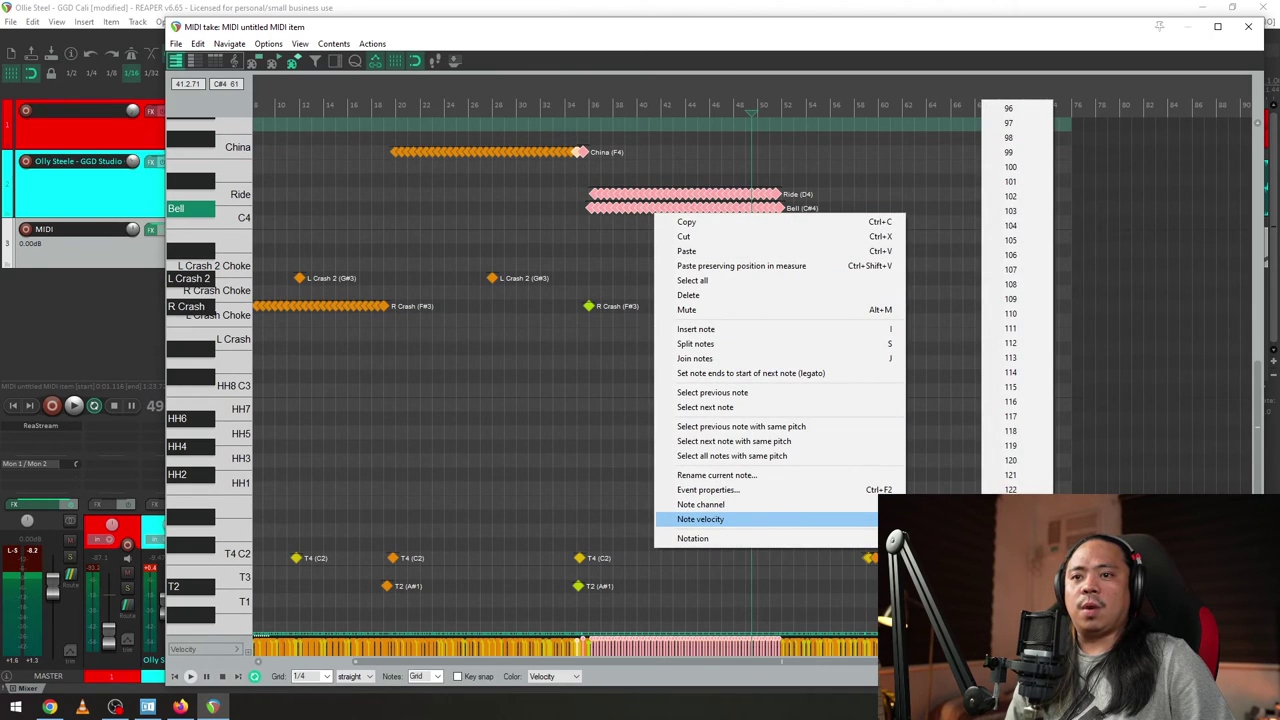
{"action": "left_click", "coordinate": [1010, 313]}
{"action": "left_click", "coordinate": [600, 166]}
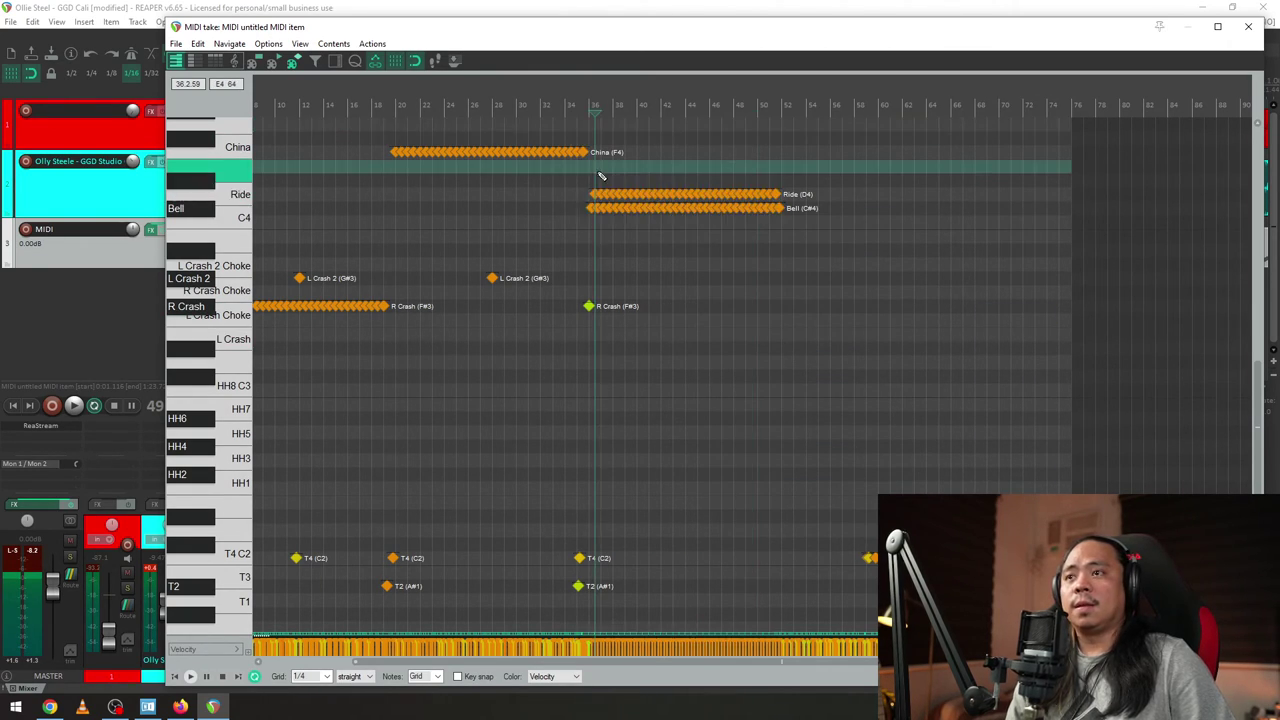
- Set the velocity of the R Crash note at 36.1 to 110
{"action": "scroll", "coordinate": [700, 234], "scroll_direction": "up", "scroll_amount": 3}
{"action": "scroll", "coordinate": [730, 224], "scroll_direction": "up", "scroll_amount": 3}
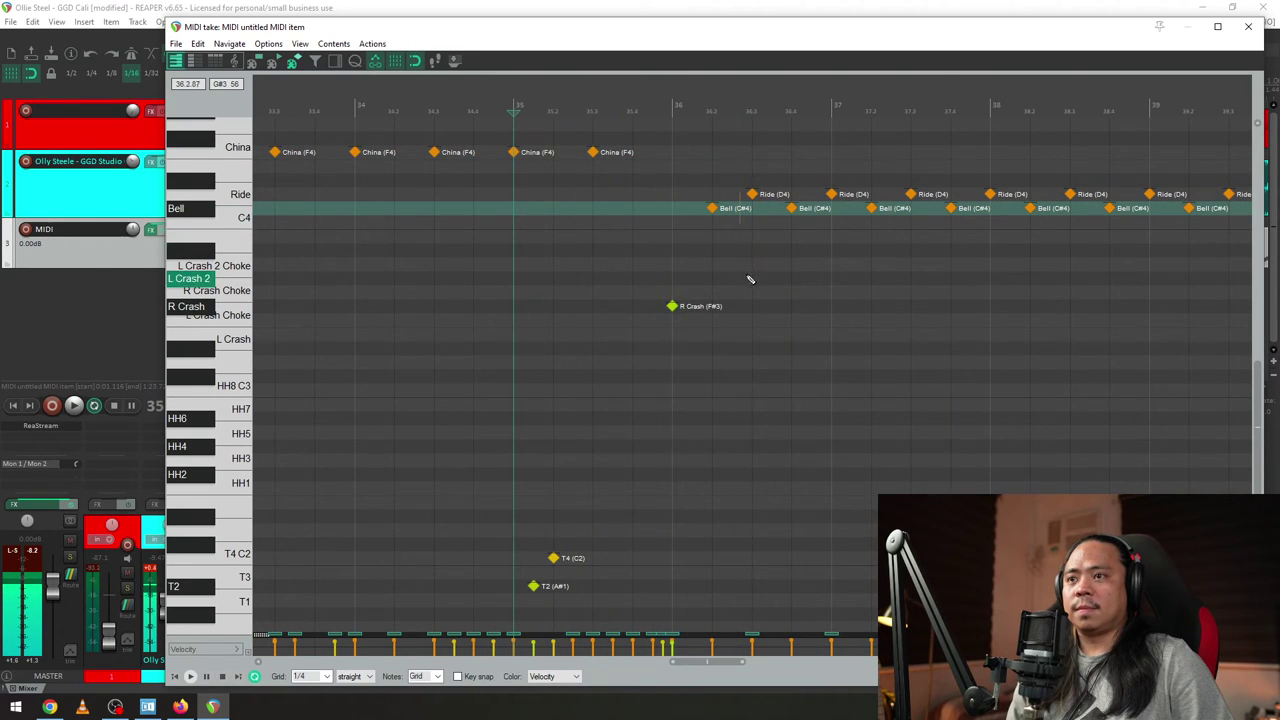
{"action": "right_click", "coordinate": [668, 307]}
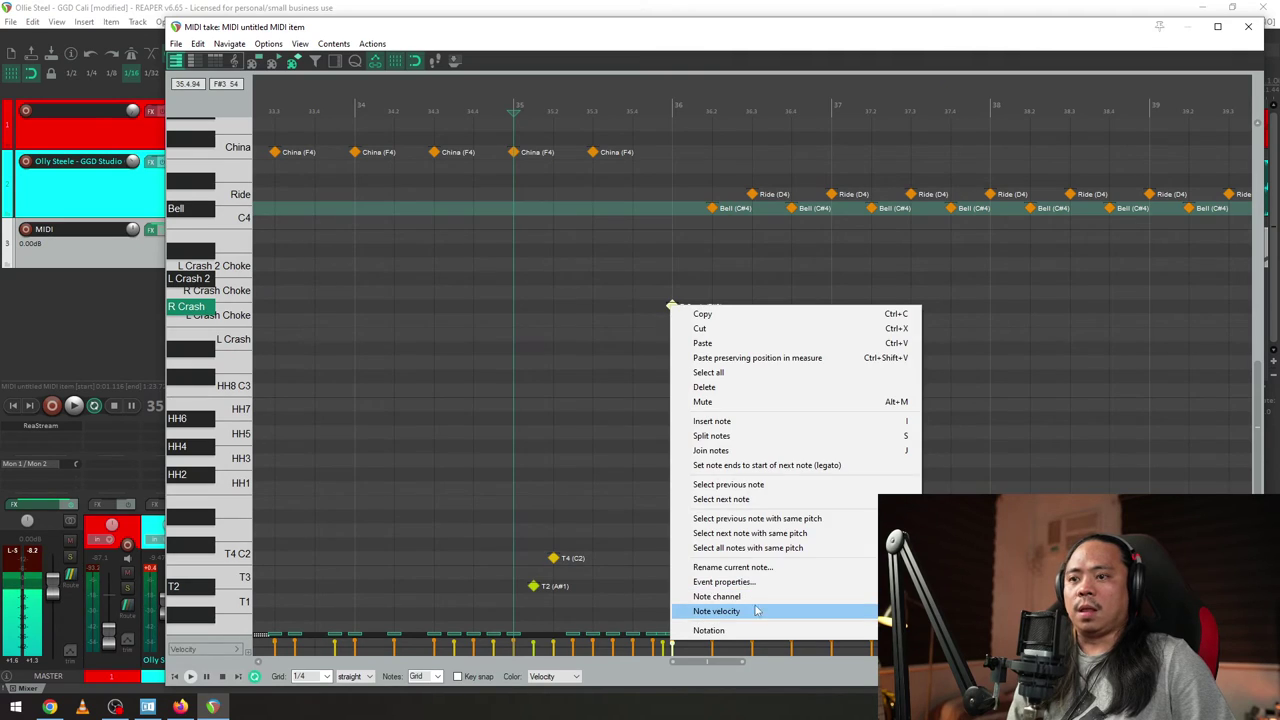
{"action": "mouse_move", "coordinate": [730, 611]}
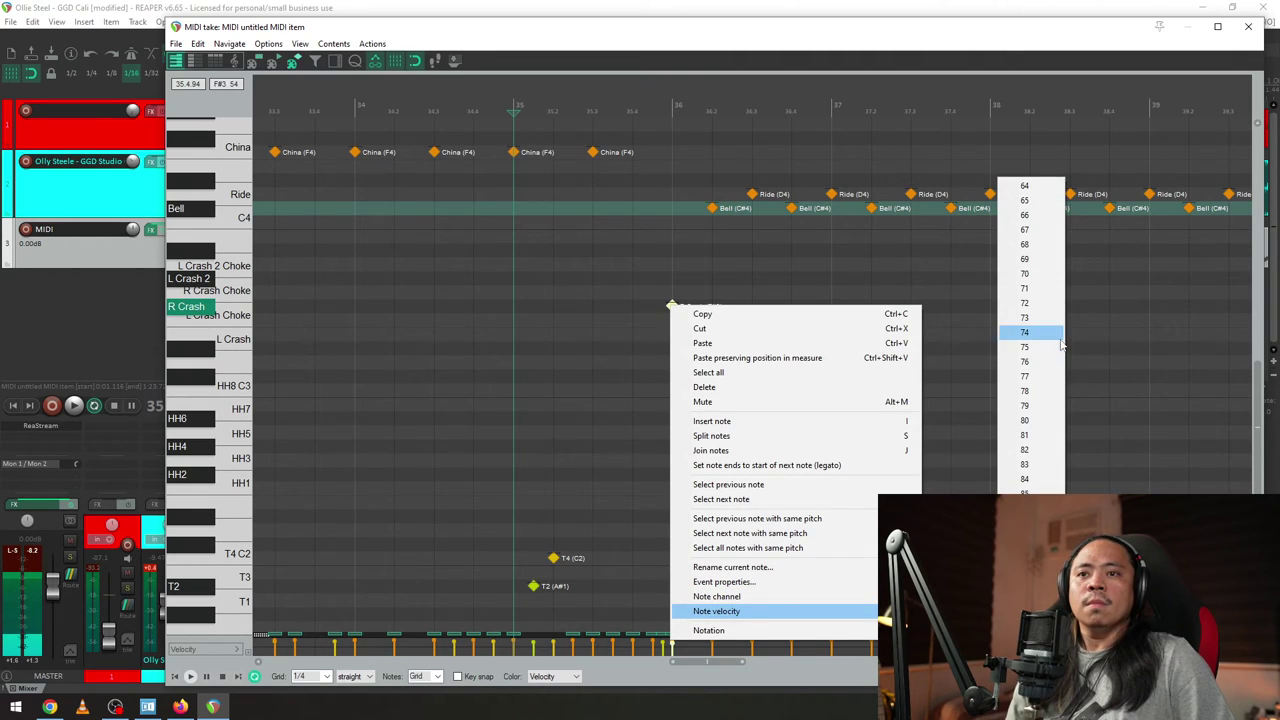
{"action": "mouse_move", "coordinate": [955, 655]}
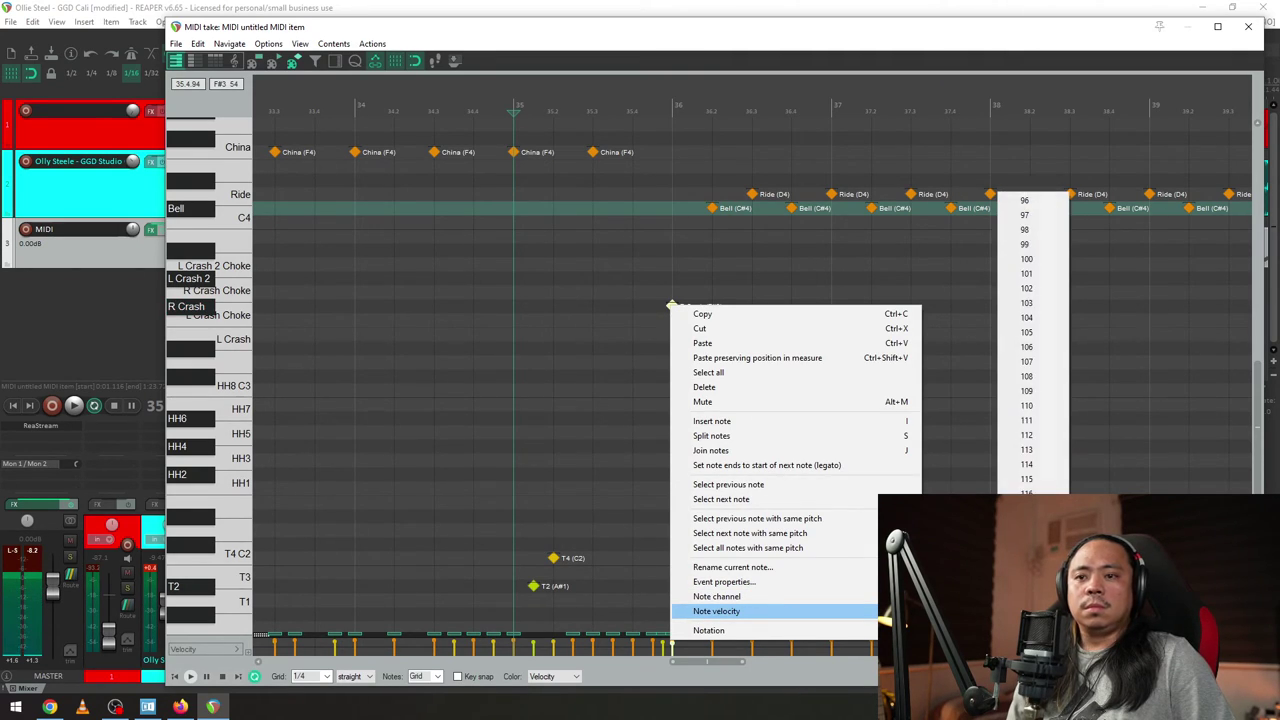
{"action": "left_click", "coordinate": [1040, 410]}
- Play back from 35.3 to check the crash leading into the Ride and Bell pattern, and save the project
{"action": "left_click", "coordinate": [590, 278]}
{"action": "key", "text": "space"}
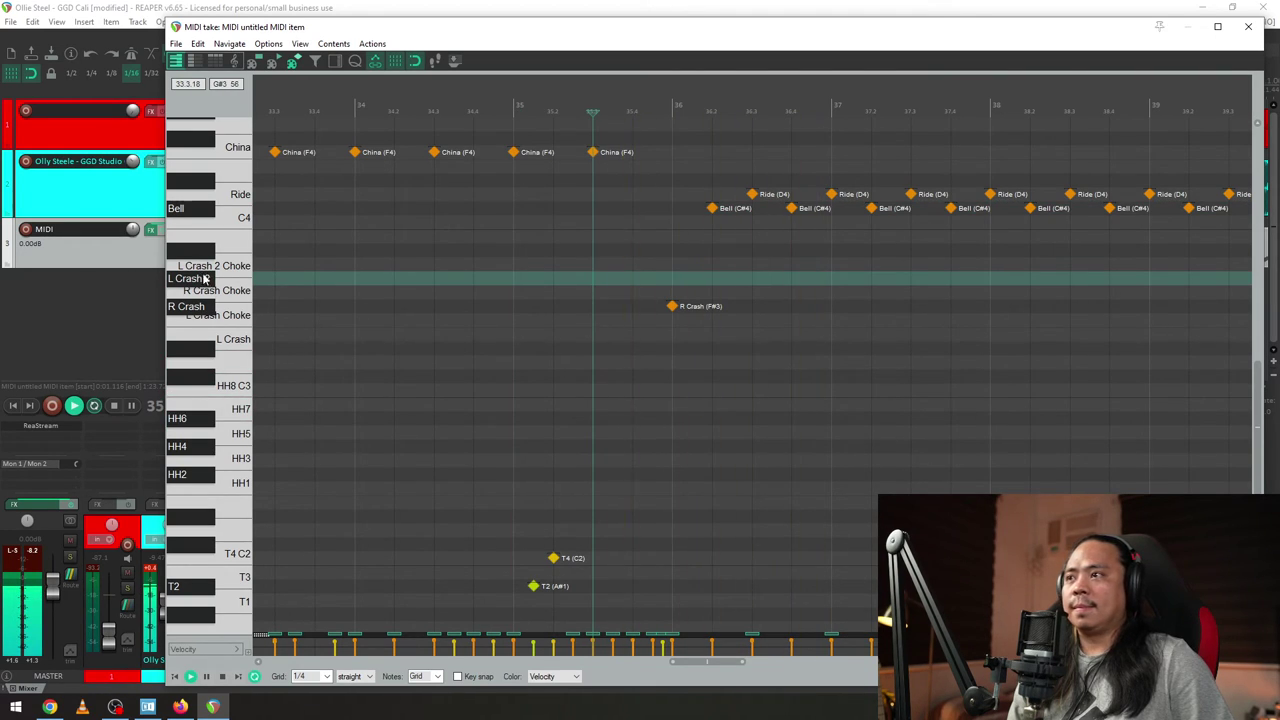
{"action": "left_click", "coordinate": [133, 183]}
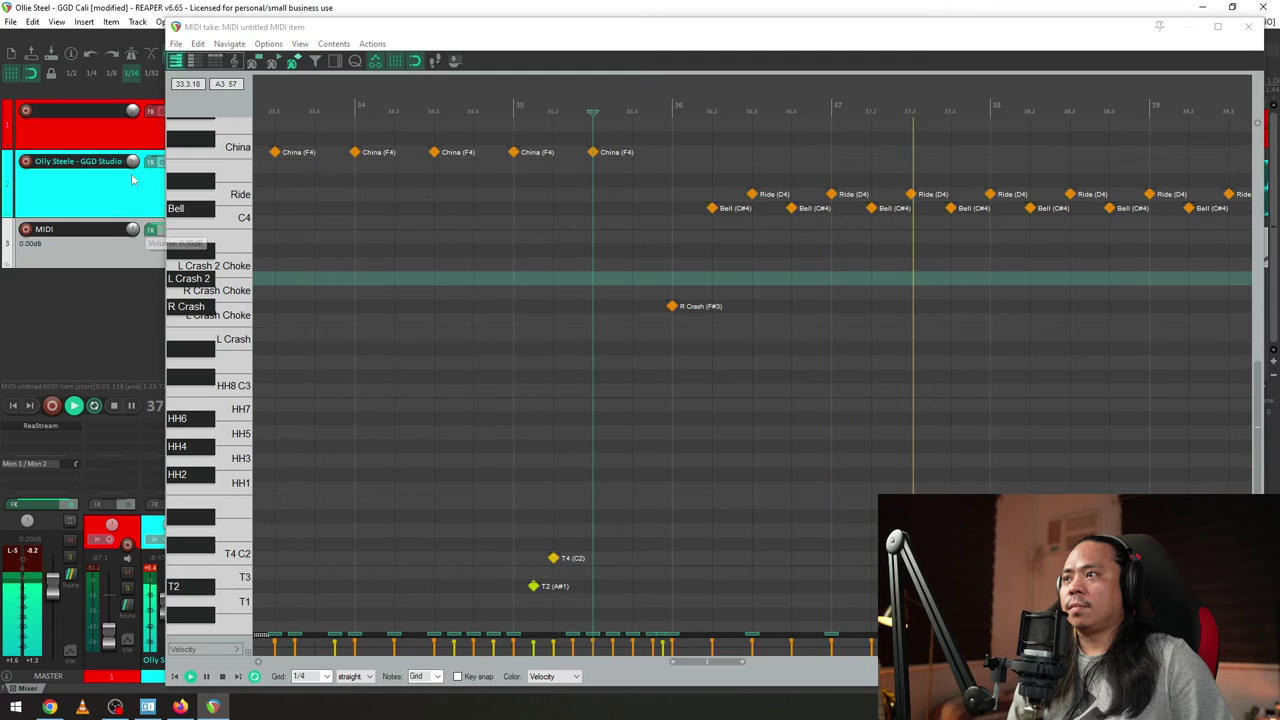
{"action": "scroll", "coordinate": [731, 229], "scroll_direction": "down", "scroll_amount": 4}
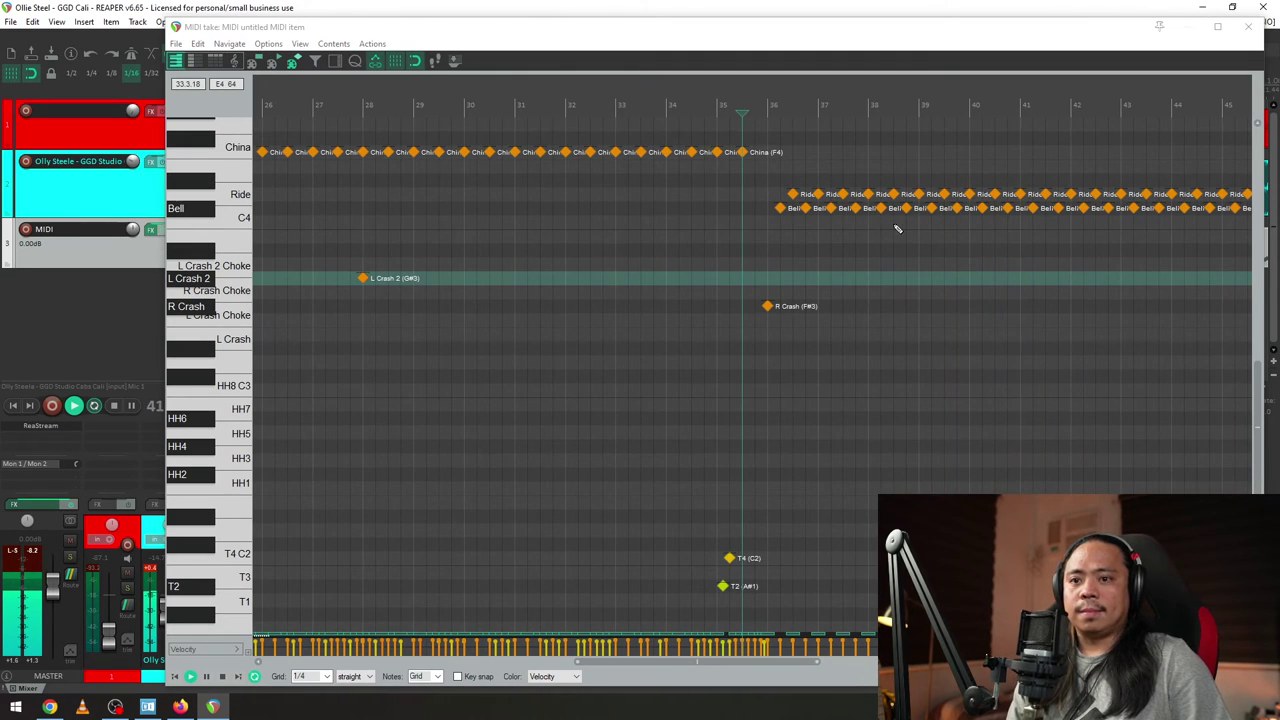
{"action": "scroll", "coordinate": [895, 229], "scroll_direction": "down", "scroll_amount": 1}
{"action": "scroll", "coordinate": [895, 229], "scroll_direction": "up", "scroll_amount": 1}
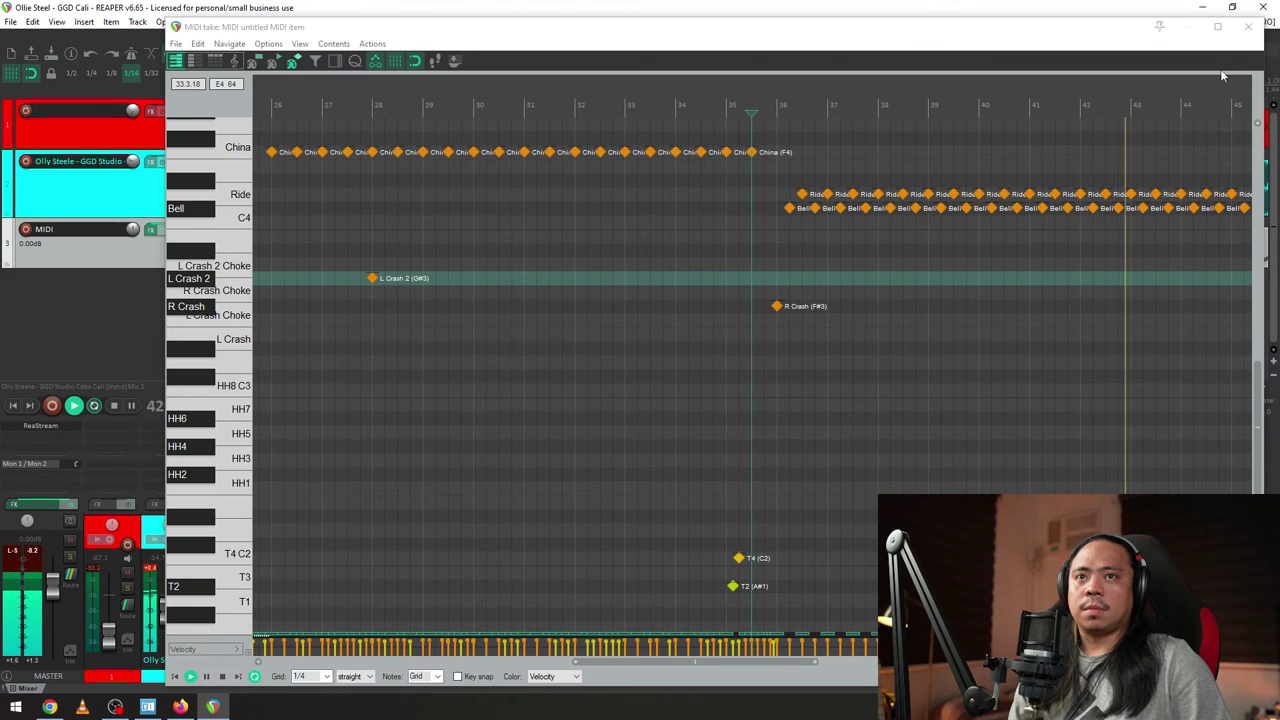
{"action": "scroll", "coordinate": [920, 190], "scroll_direction": "up", "scroll_amount": 2}
{"action": "scroll", "coordinate": [1029, 283], "scroll_direction": "down", "scroll_amount": 4}
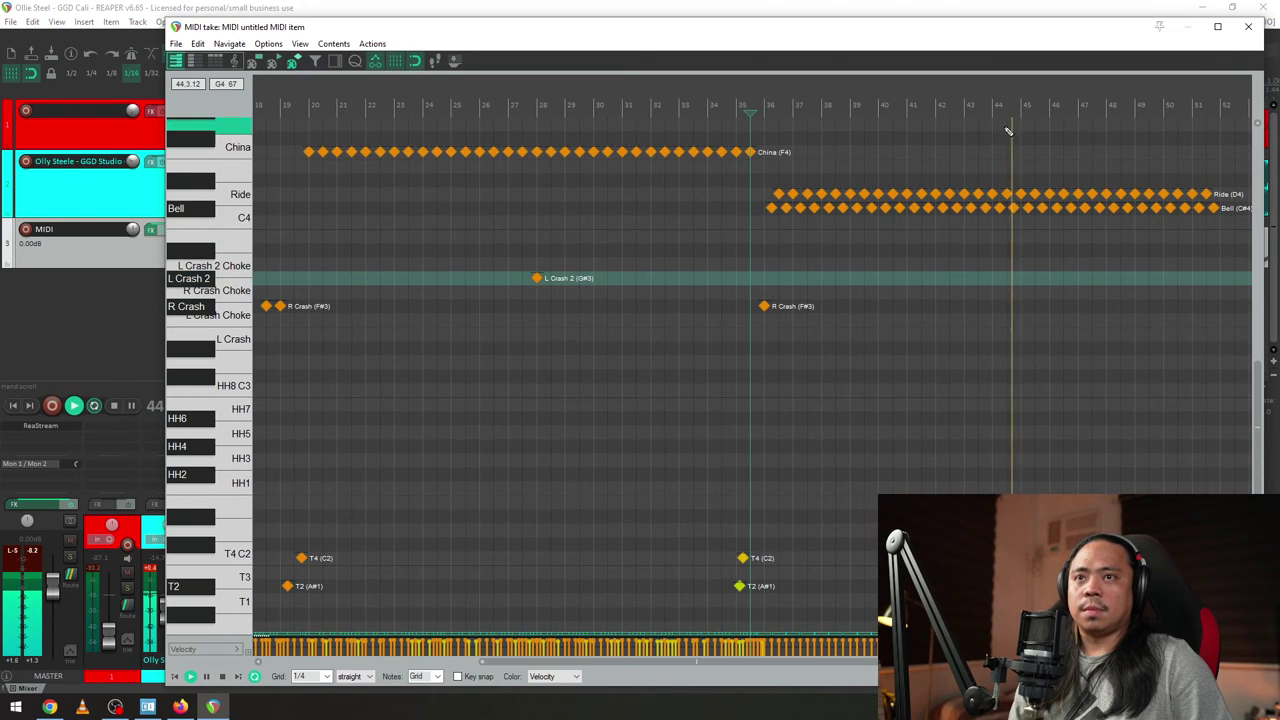
- Stop playback near 43.2 and move the Ride note at 44.1 to the R Crash row
{"action": "left_click", "coordinate": [968, 106]}
{"action": "scroll", "coordinate": [1040, 220], "scroll_direction": "up", "scroll_amount": 5}
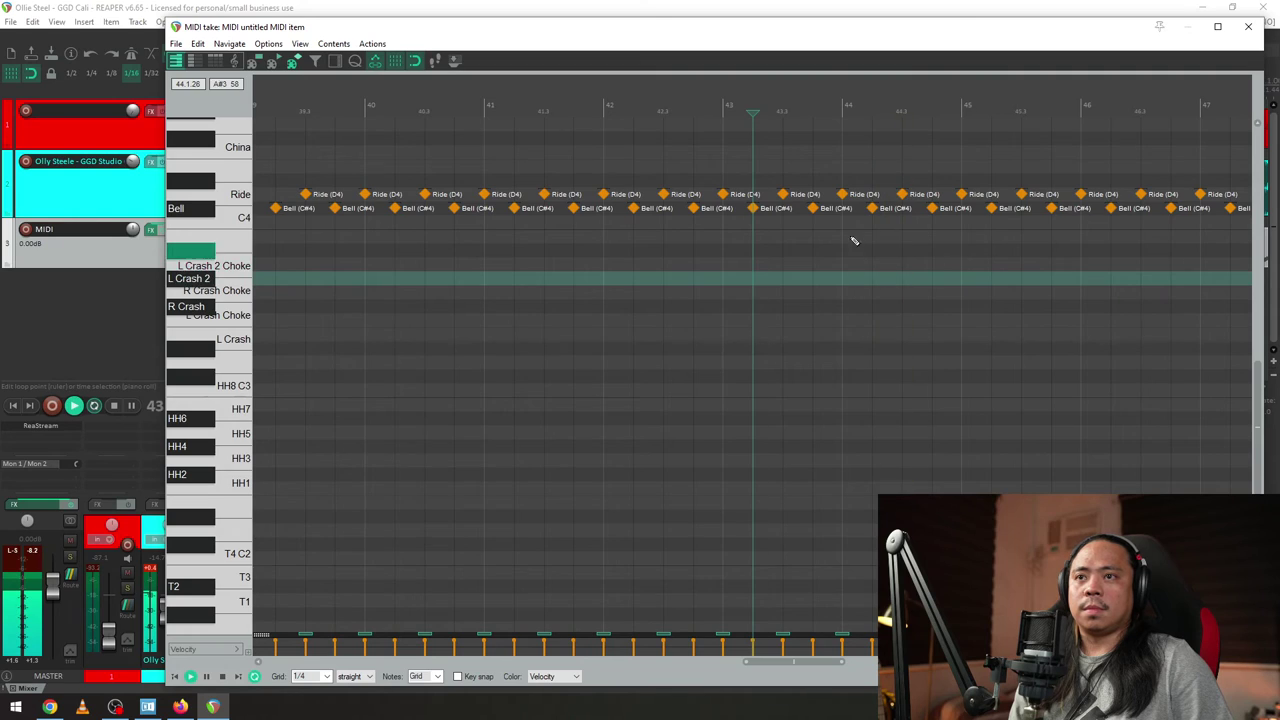
{"action": "key", "text": "space"}
{"action": "left_click", "coordinate": [842, 195]}
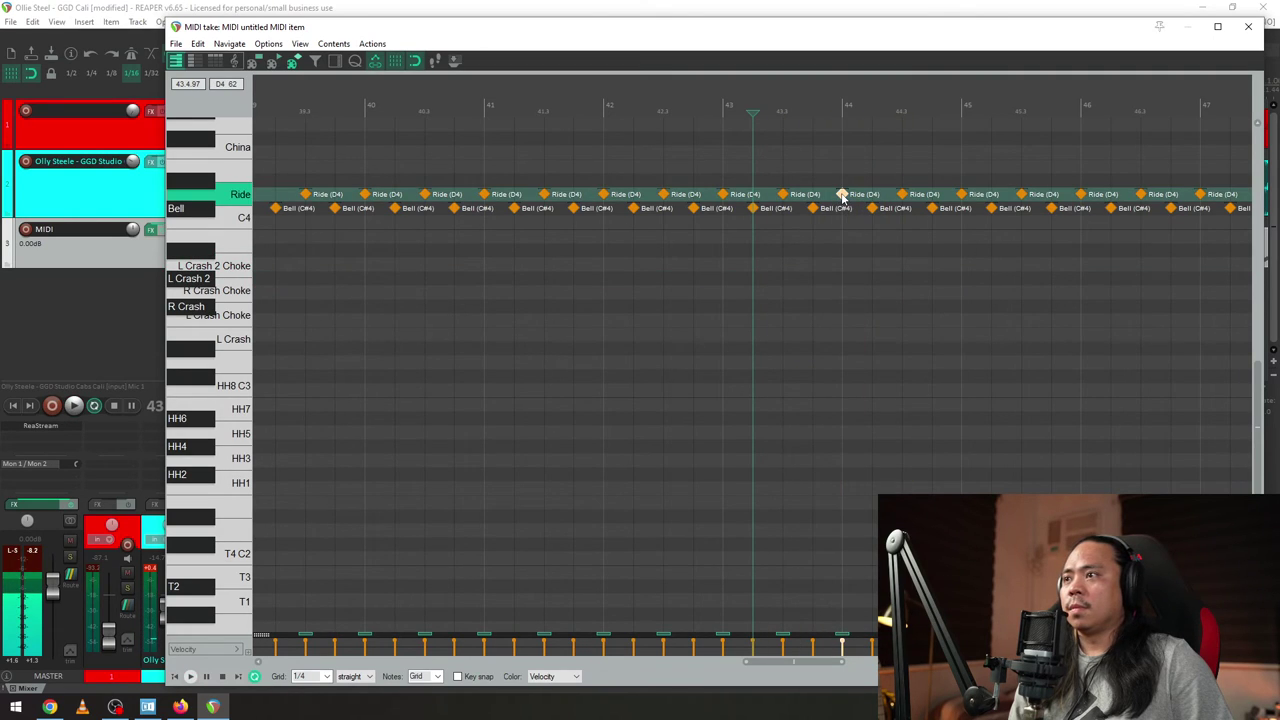
{"action": "left_click_drag", "start_coordinate": [843, 196], "coordinate": [850, 308]}
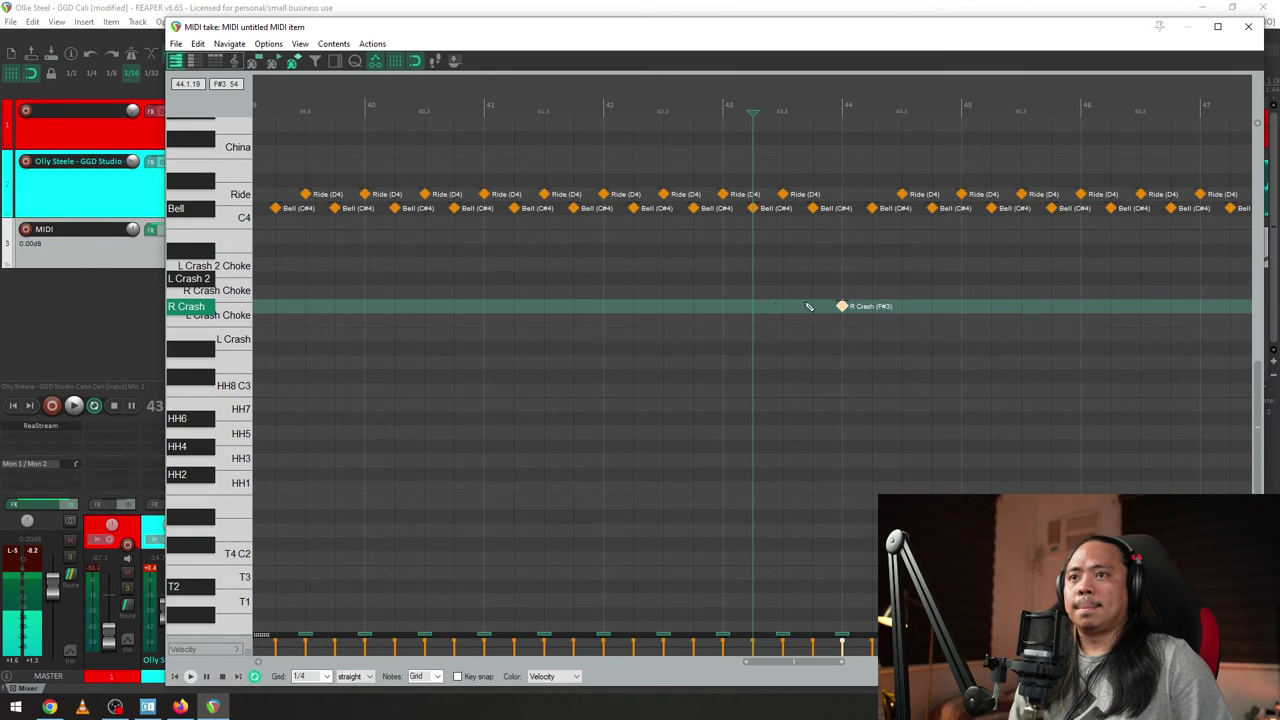
- Move the Ride note at 48.1 to R Crash, and add R Crash and L Crash notes at 52.1
{"action": "key", "text": "space"}
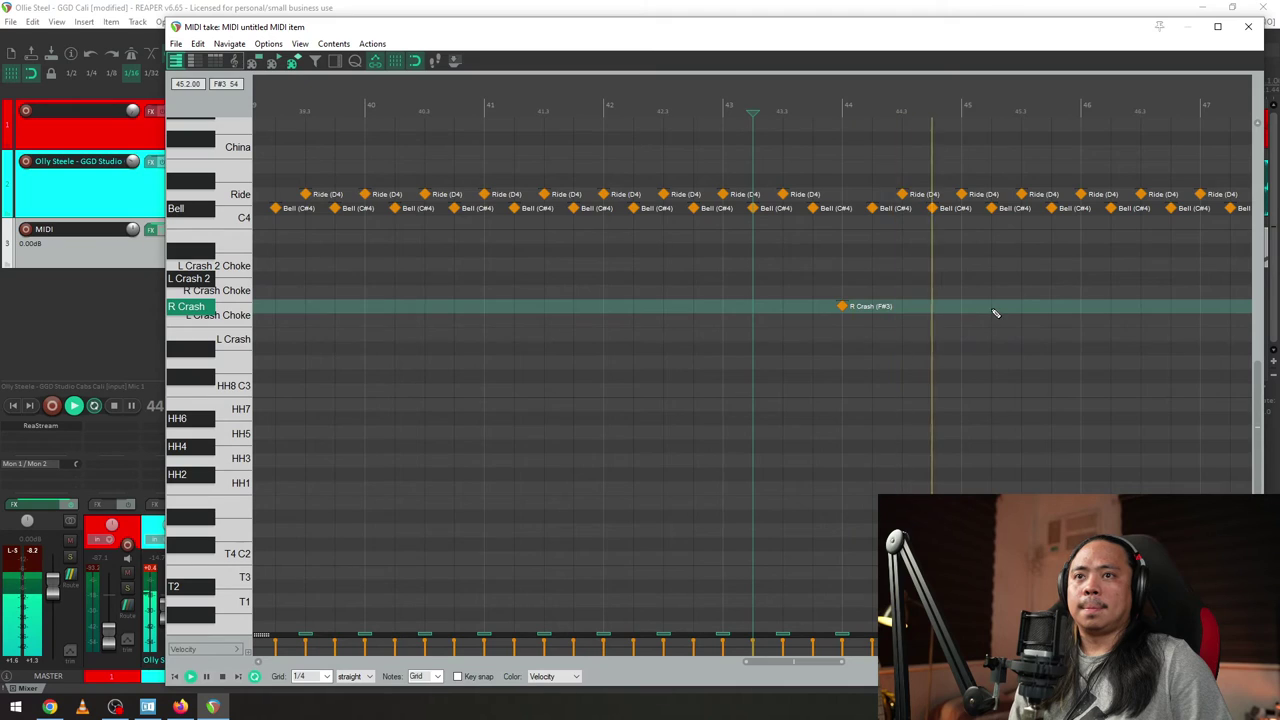
{"action": "scroll", "coordinate": [995, 313], "scroll_direction": "down", "scroll_amount": 3}
{"action": "left_click_drag", "start_coordinate": [1157, 99], "coordinate": [843, 99]}
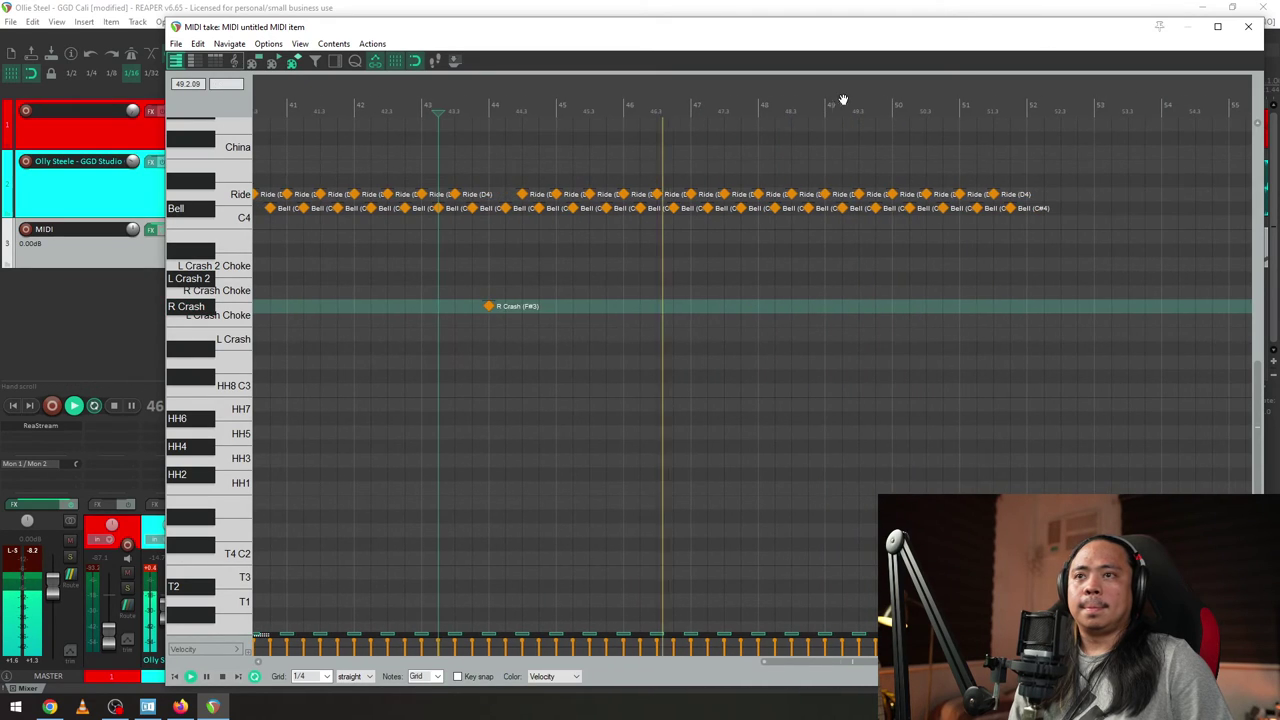
{"action": "left_click", "coordinate": [759, 306]}
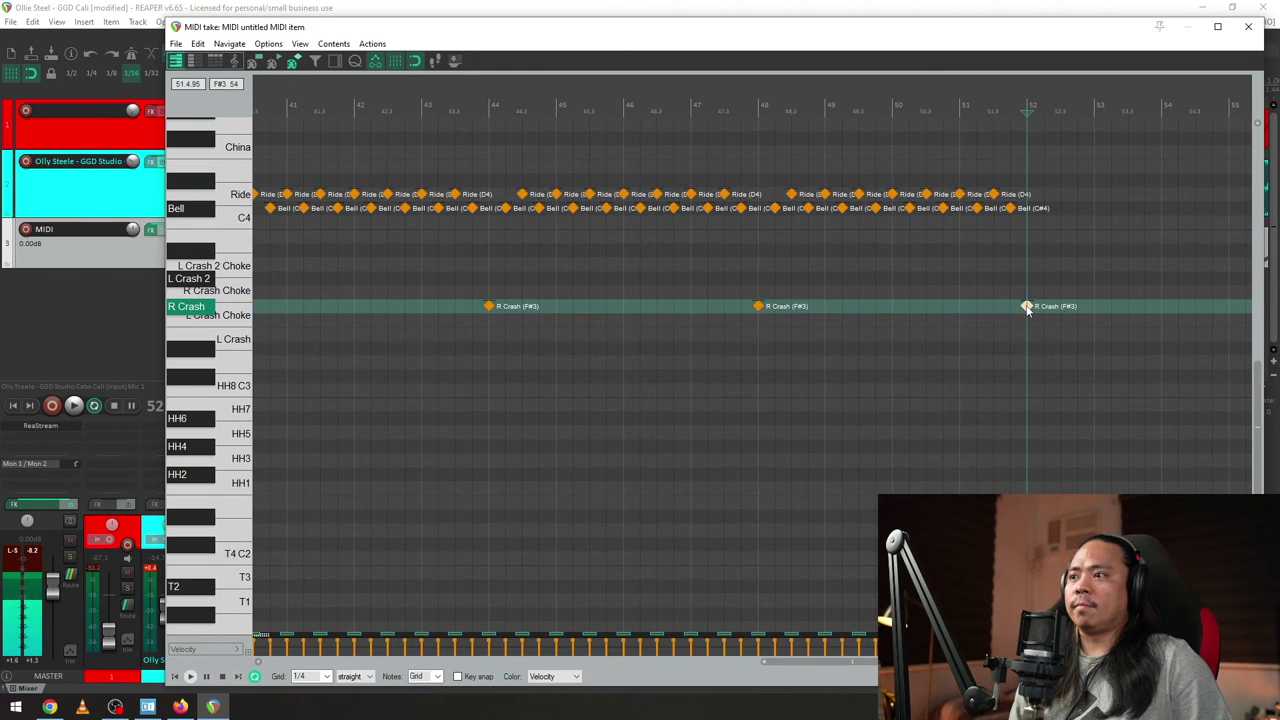
{"action": "left_click", "coordinate": [1027, 334]}
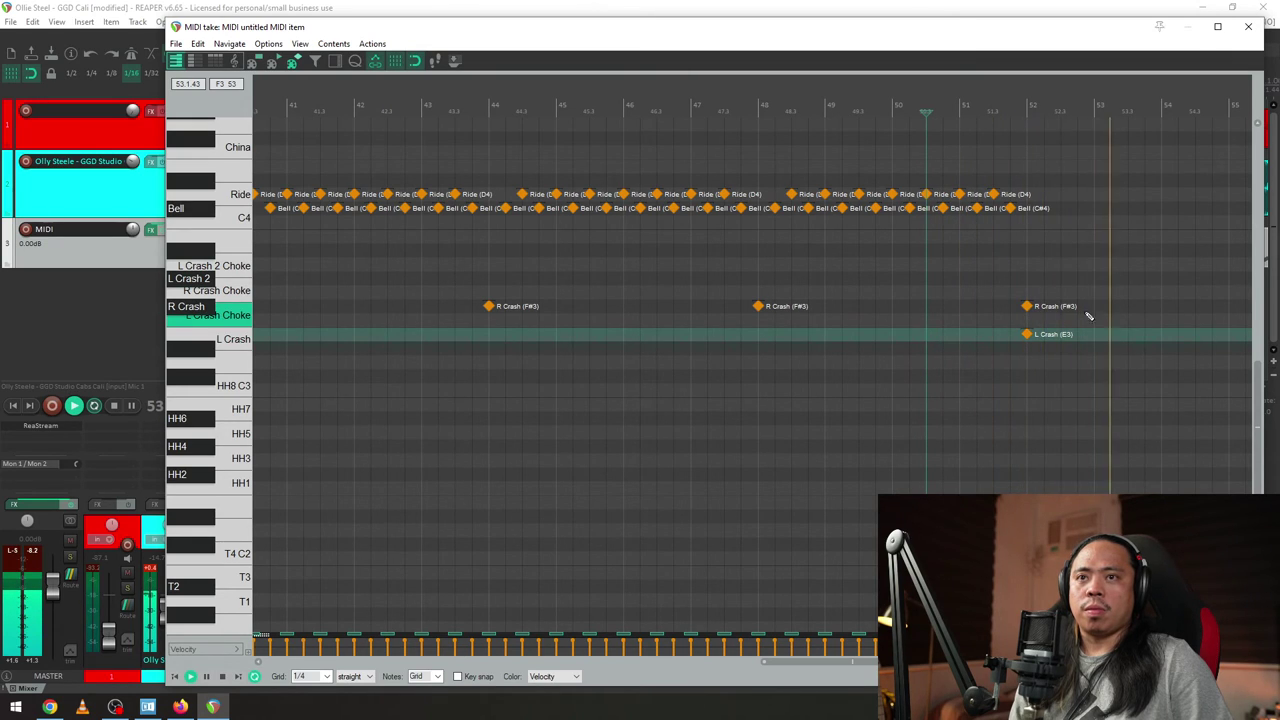
- Play back from 46.1 and audition the R Crash sound to check the added crash notes against the reference
{"action": "scroll", "coordinate": [820, 312], "scroll_direction": "down", "scroll_amount": 4}
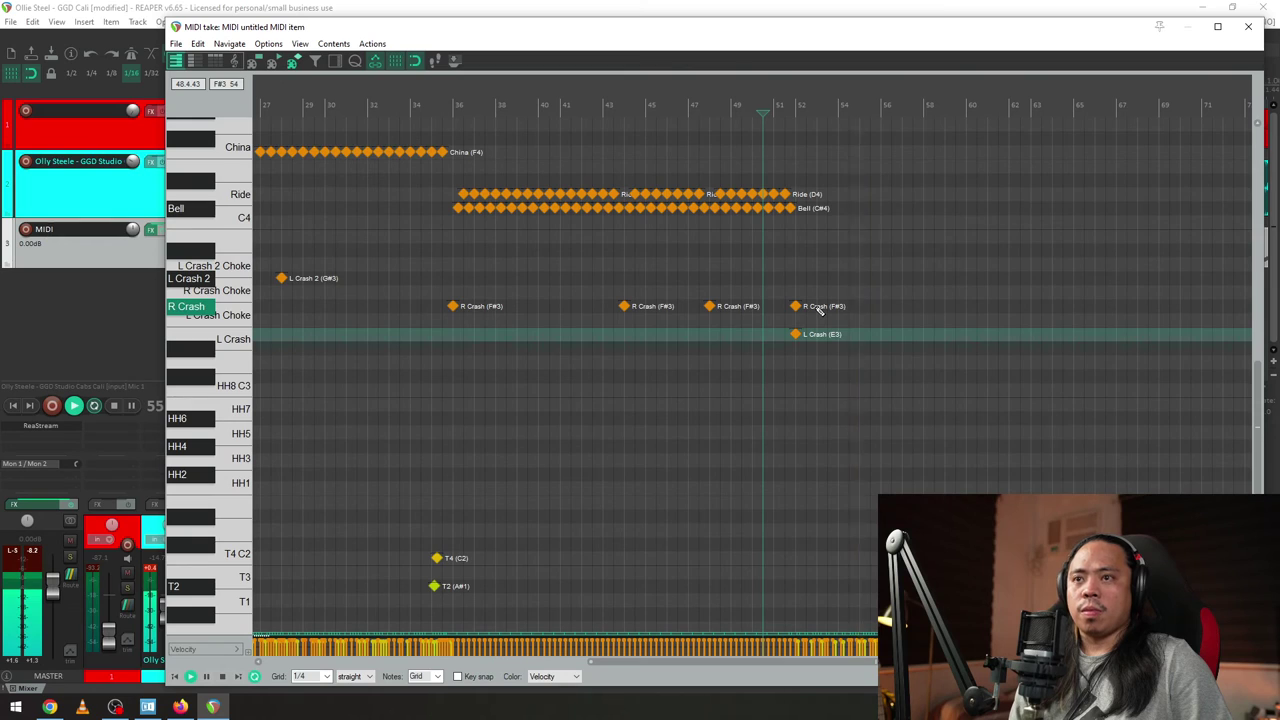
{"action": "scroll", "coordinate": [820, 312], "scroll_direction": "down", "scroll_amount": 3}
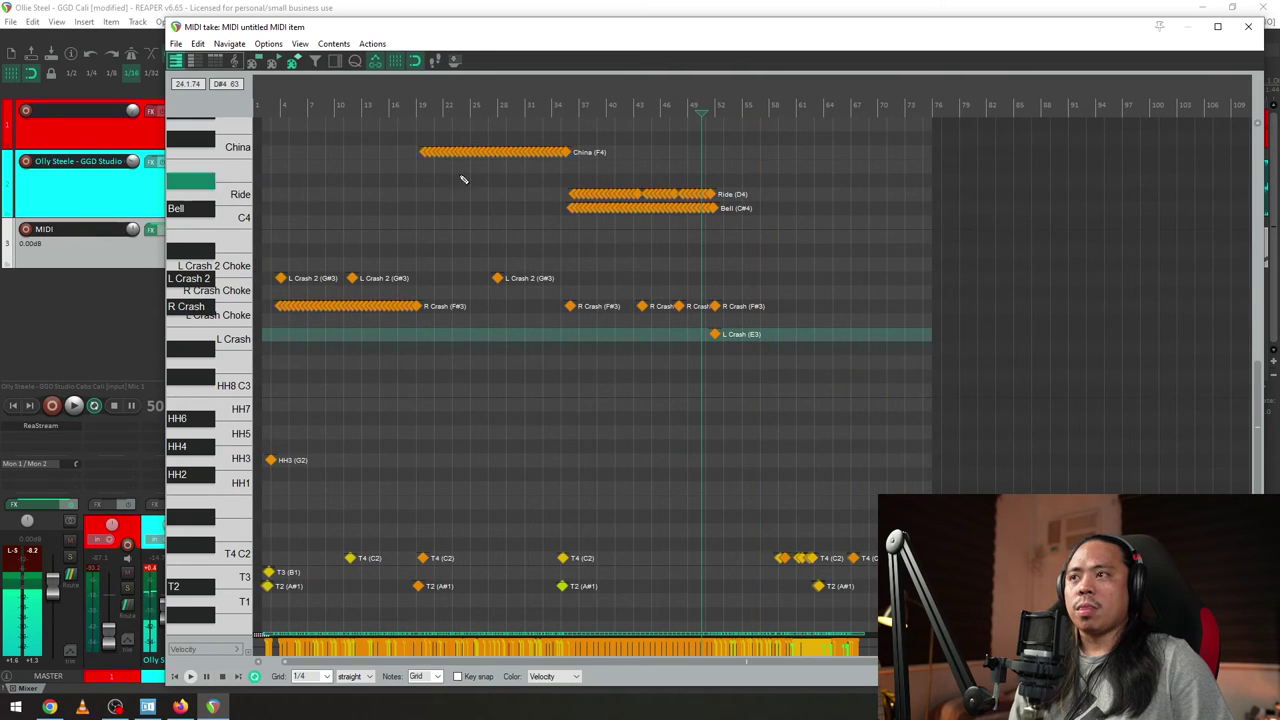
{"action": "scroll", "coordinate": [869, 251], "scroll_direction": "up", "scroll_amount": 4}
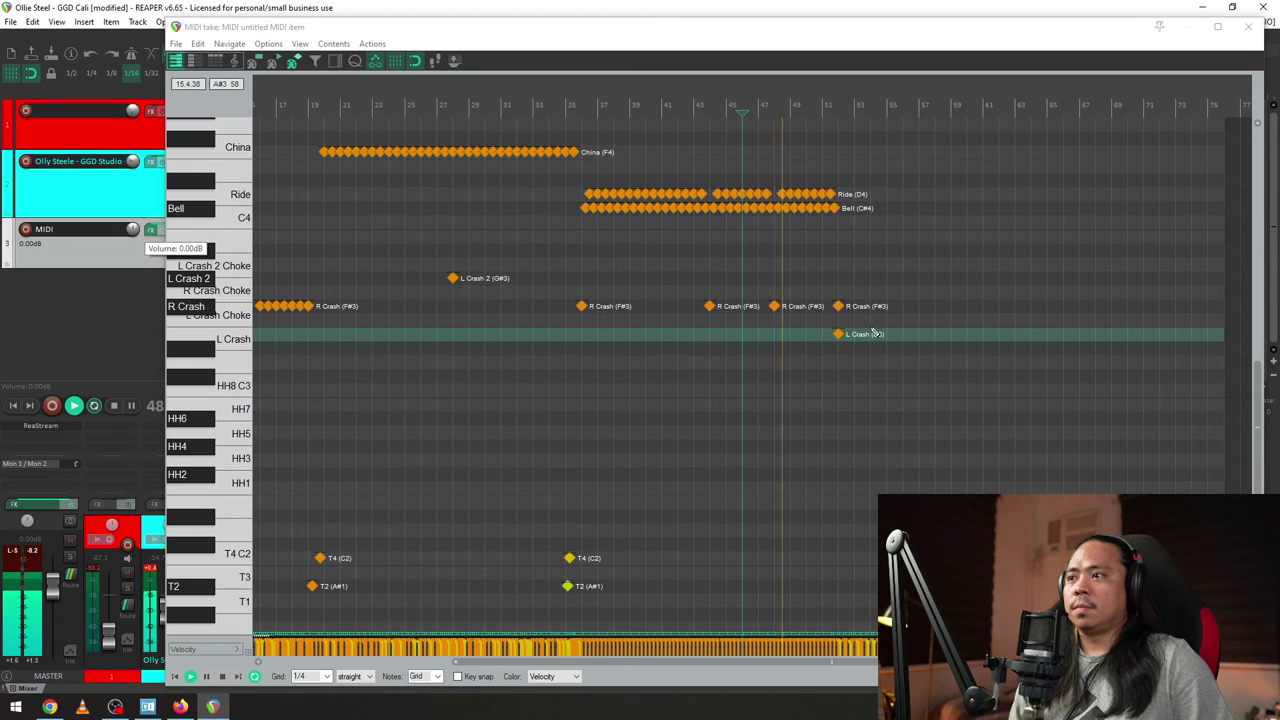
{"action": "left_click", "coordinate": [195, 308]}
{"action": "key", "text": "space"}
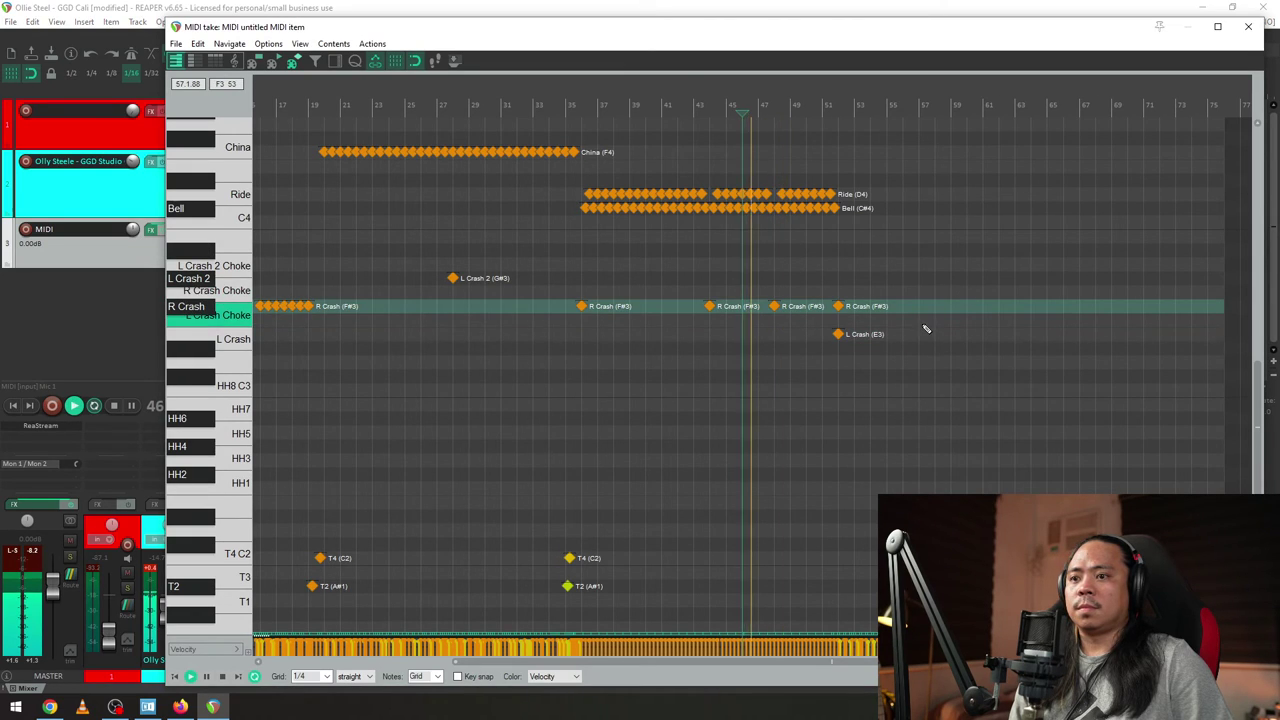
{"action": "scroll", "coordinate": [923, 323], "scroll_direction": "up", "scroll_amount": 3}
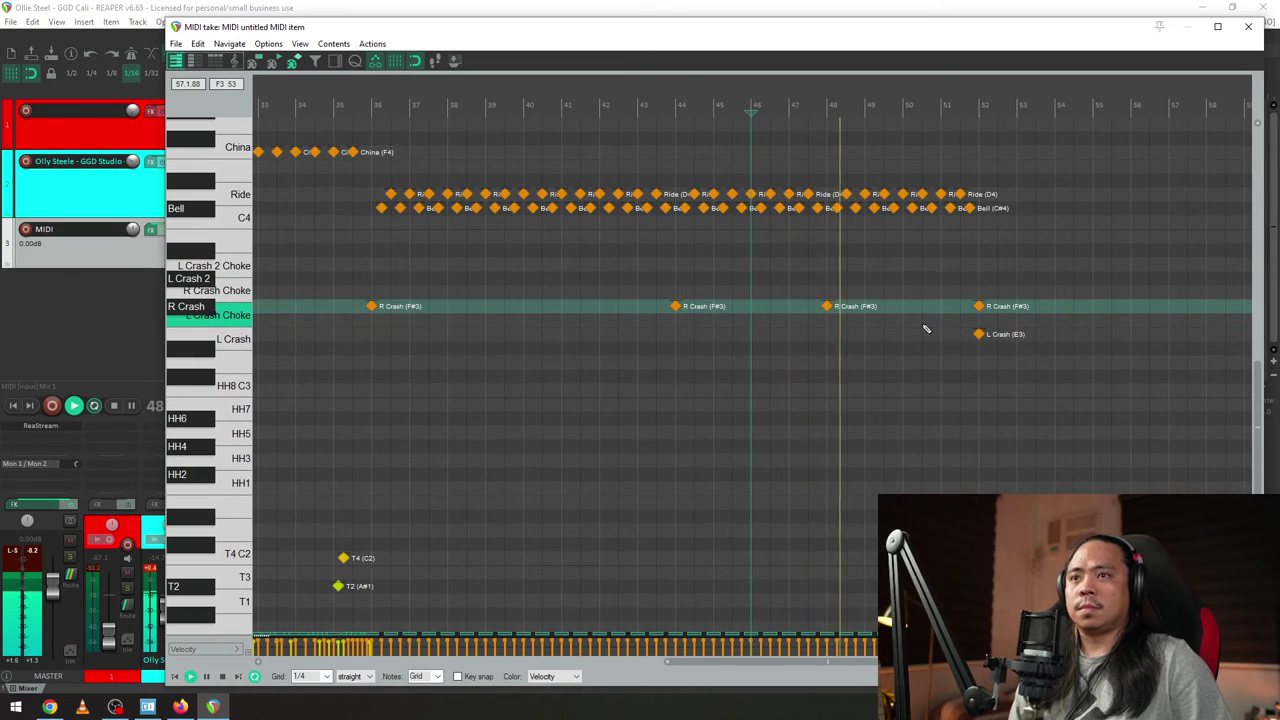
{"action": "scroll", "coordinate": [700, 294], "scroll_direction": "down", "scroll_amount": 5}
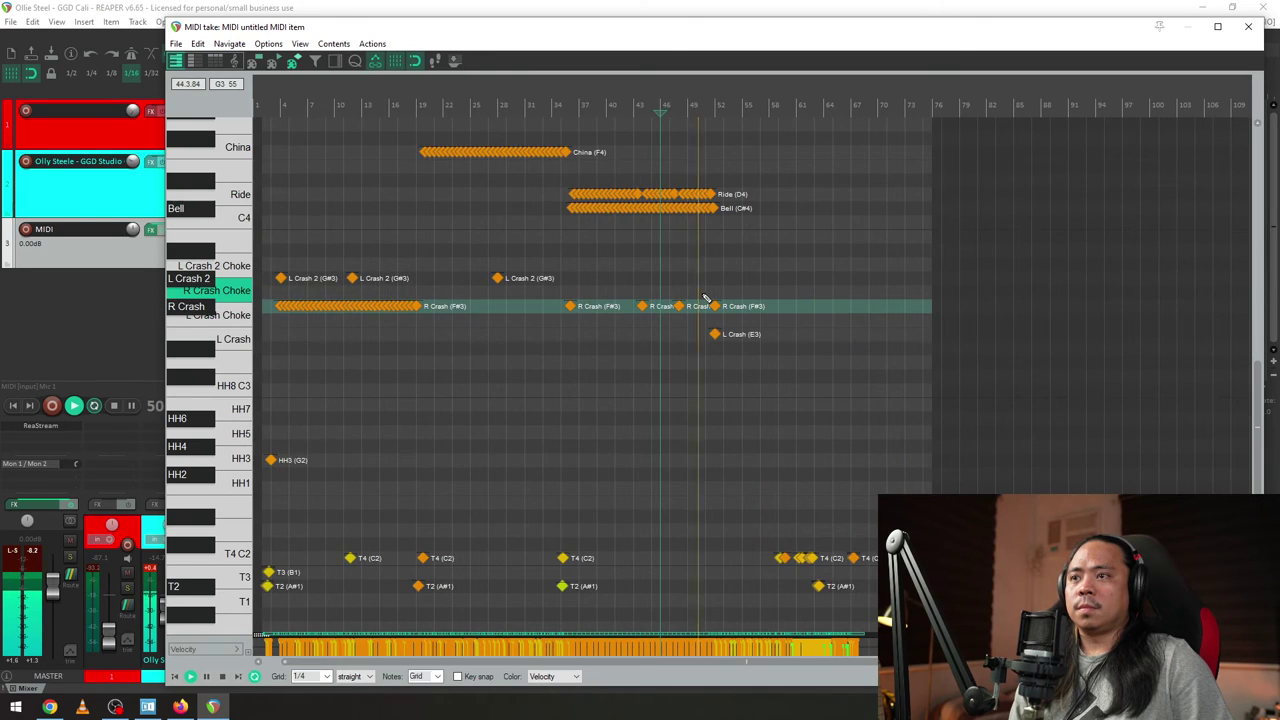
- Set the velocity of all crash, China, Ride and Bell notes up to 52.1 to 115
{"action": "left_click_drag", "start_coordinate": [863, 371], "coordinate": [272, 157]}
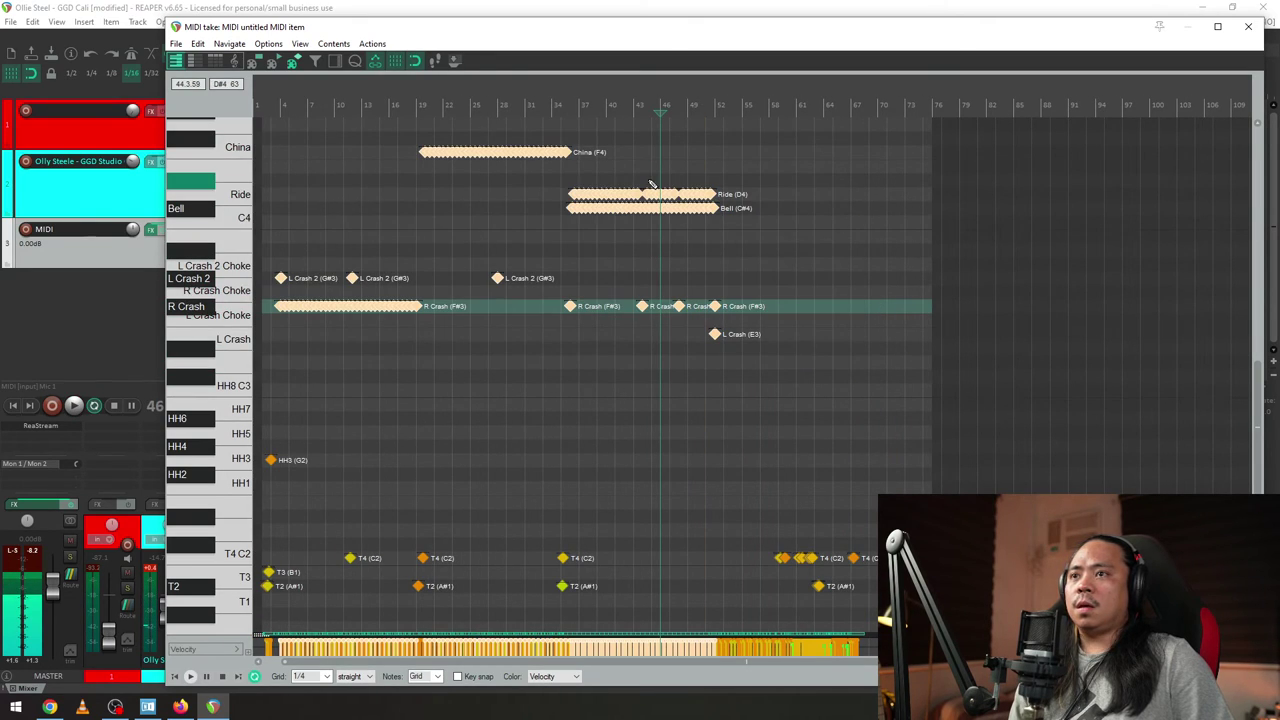
{"action": "right_click", "coordinate": [668, 210]}
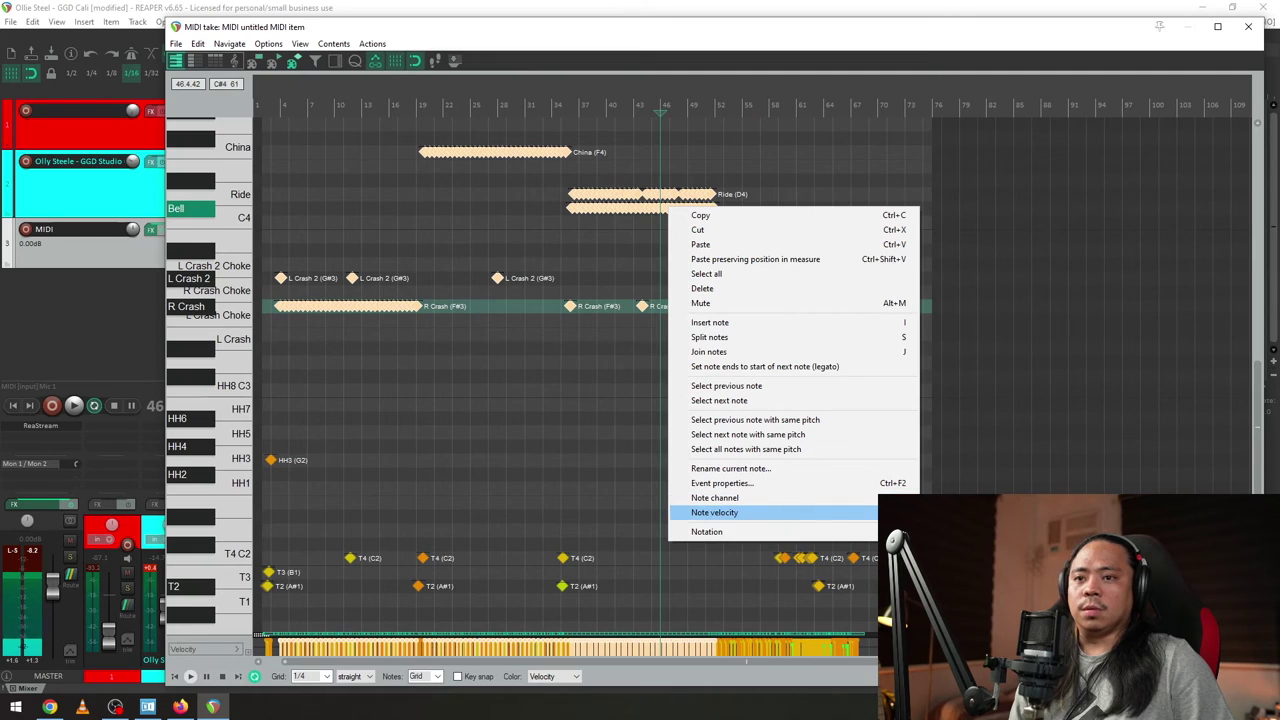
{"action": "mouse_move", "coordinate": [714, 512]}
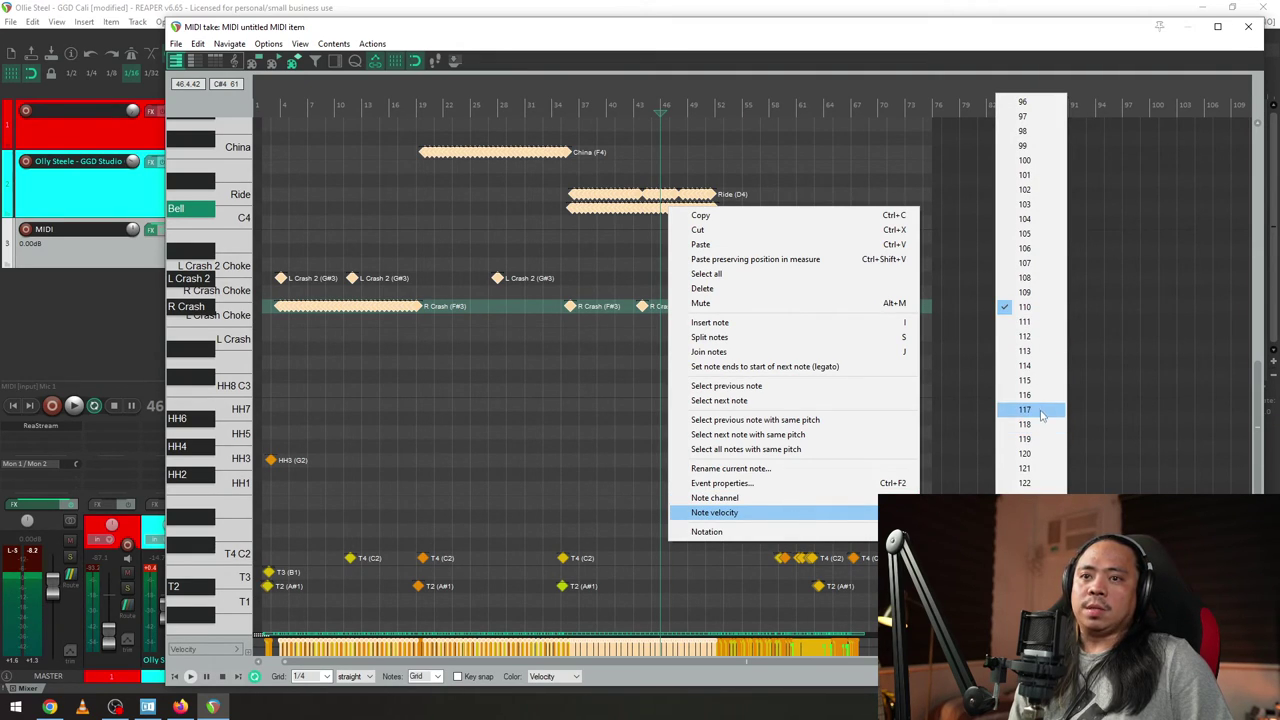
{"action": "left_click", "coordinate": [1039, 373]}
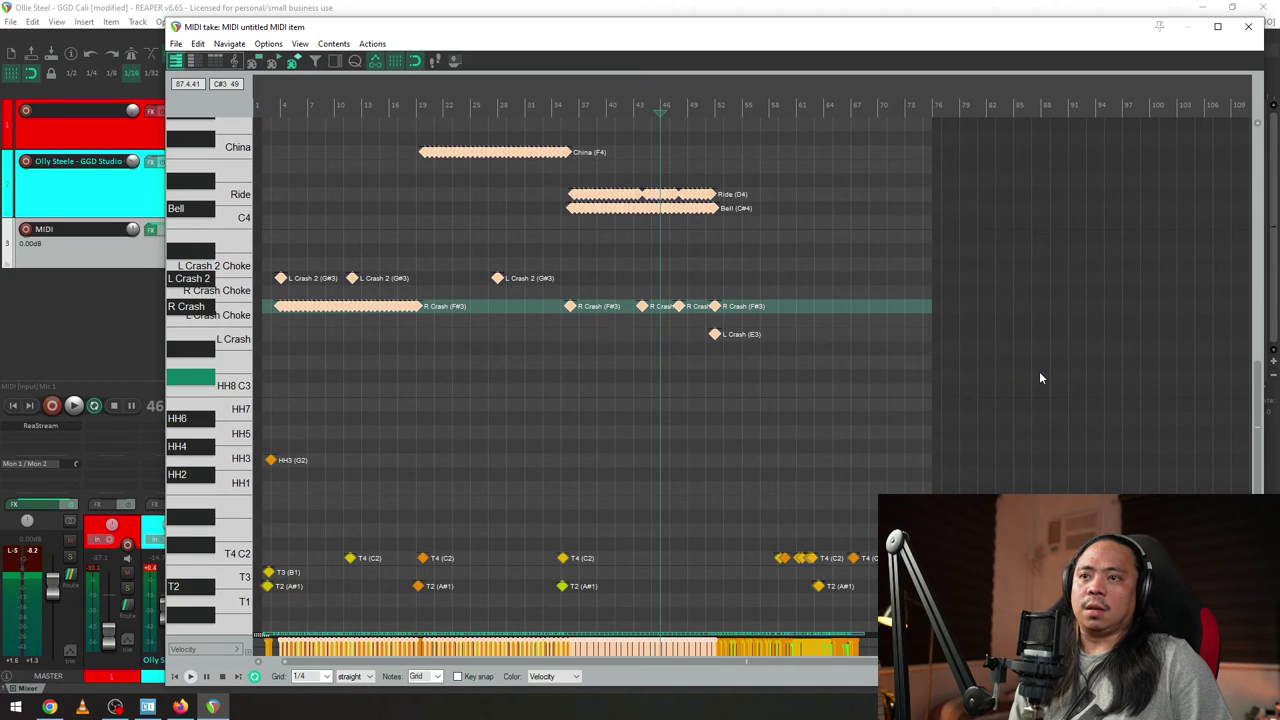
{"action": "right_click", "coordinate": [642, 204]}
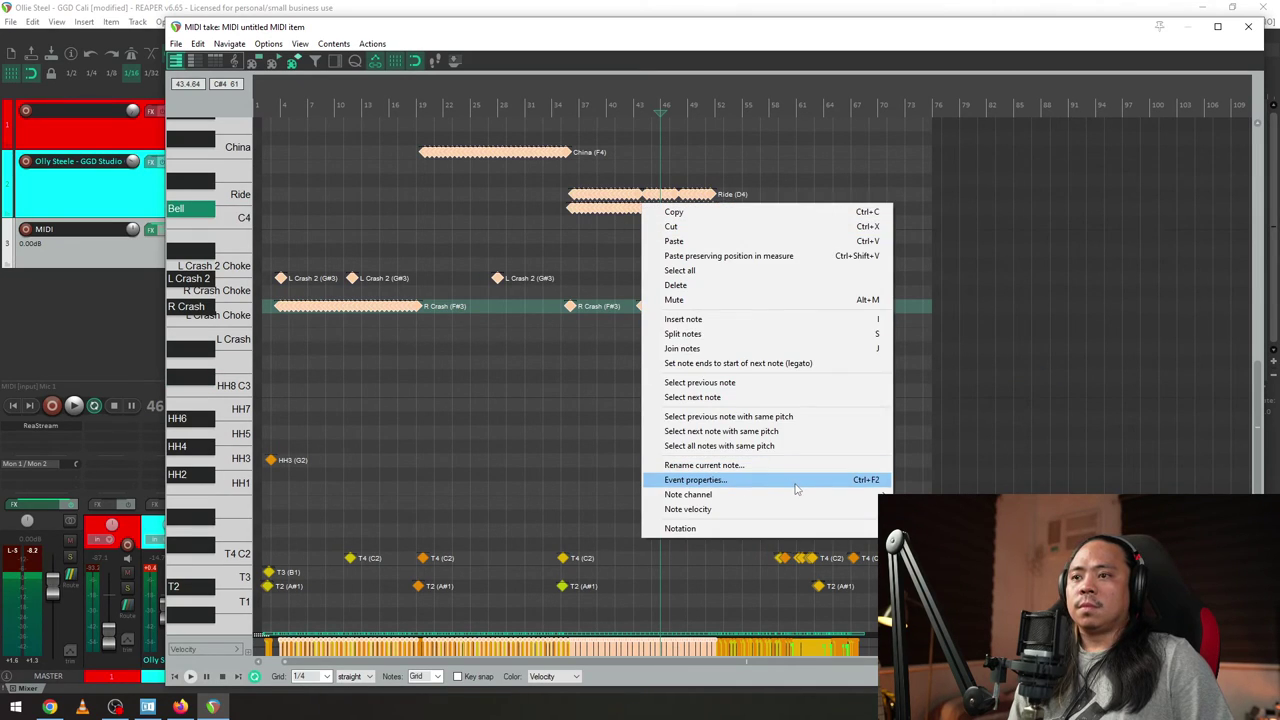
{"action": "mouse_move", "coordinate": [809, 512]}
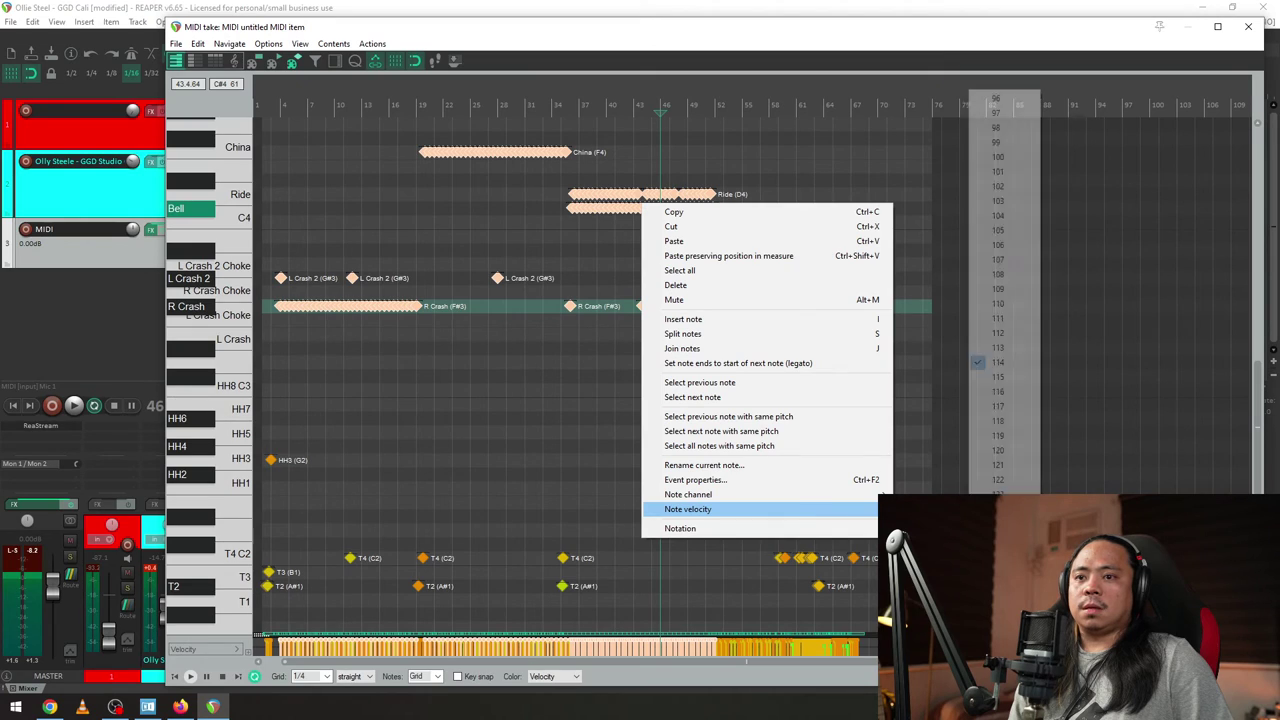
{"action": "left_click", "coordinate": [1013, 378]}
- Play back from 46.1 and again from 51.1 to check the louder cymbals and the section after the crashes
{"action": "key", "text": "space"}
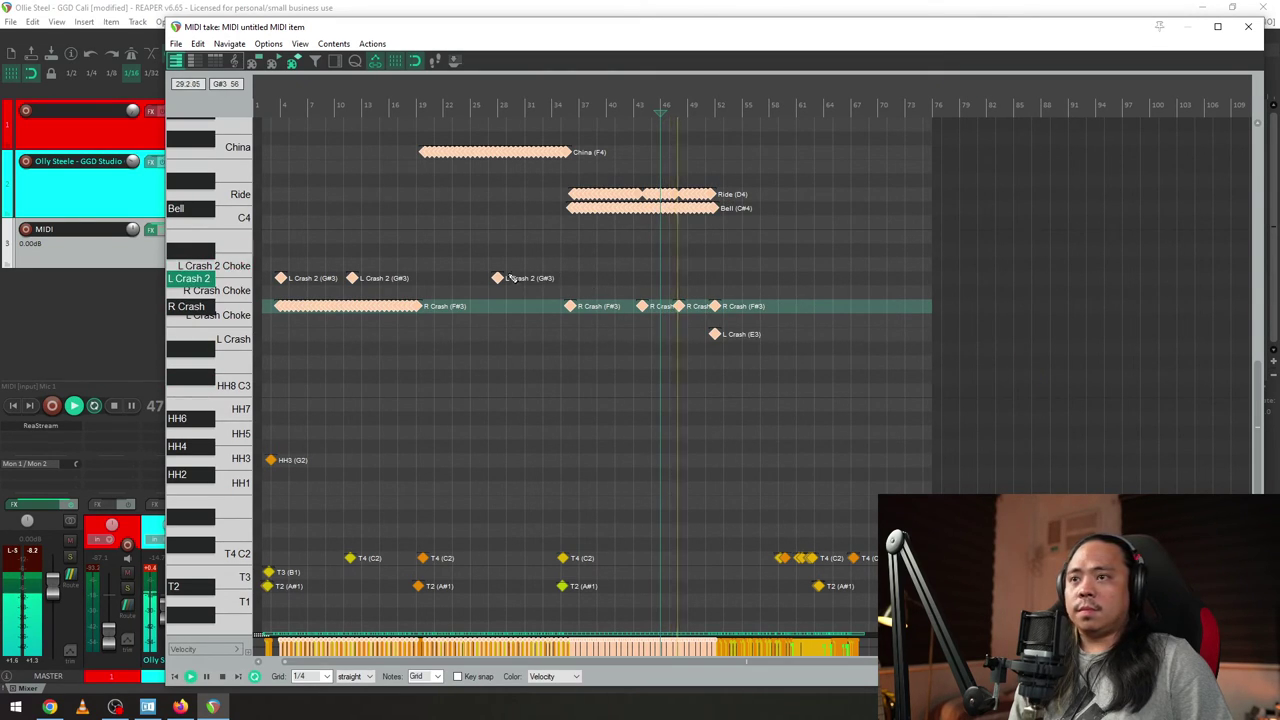
{"action": "scroll", "coordinate": [540, 286], "scroll_direction": "up", "scroll_amount": 4}
{"action": "scroll", "coordinate": [948, 293], "scroll_direction": "up", "scroll_amount": 2}
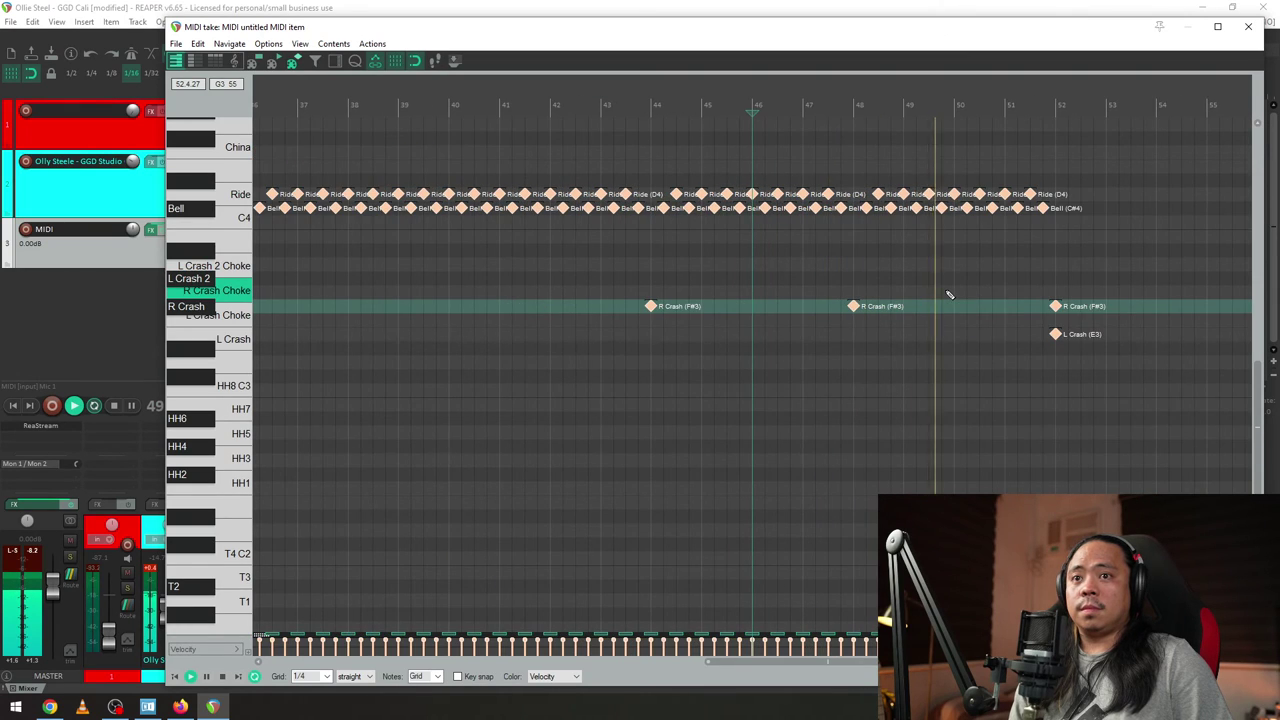
{"action": "scroll", "coordinate": [948, 293], "scroll_direction": "down", "scroll_amount": 2}
{"action": "left_click", "coordinate": [896, 138]}
{"action": "scroll", "coordinate": [963, 303], "scroll_direction": "up", "scroll_amount": 4}
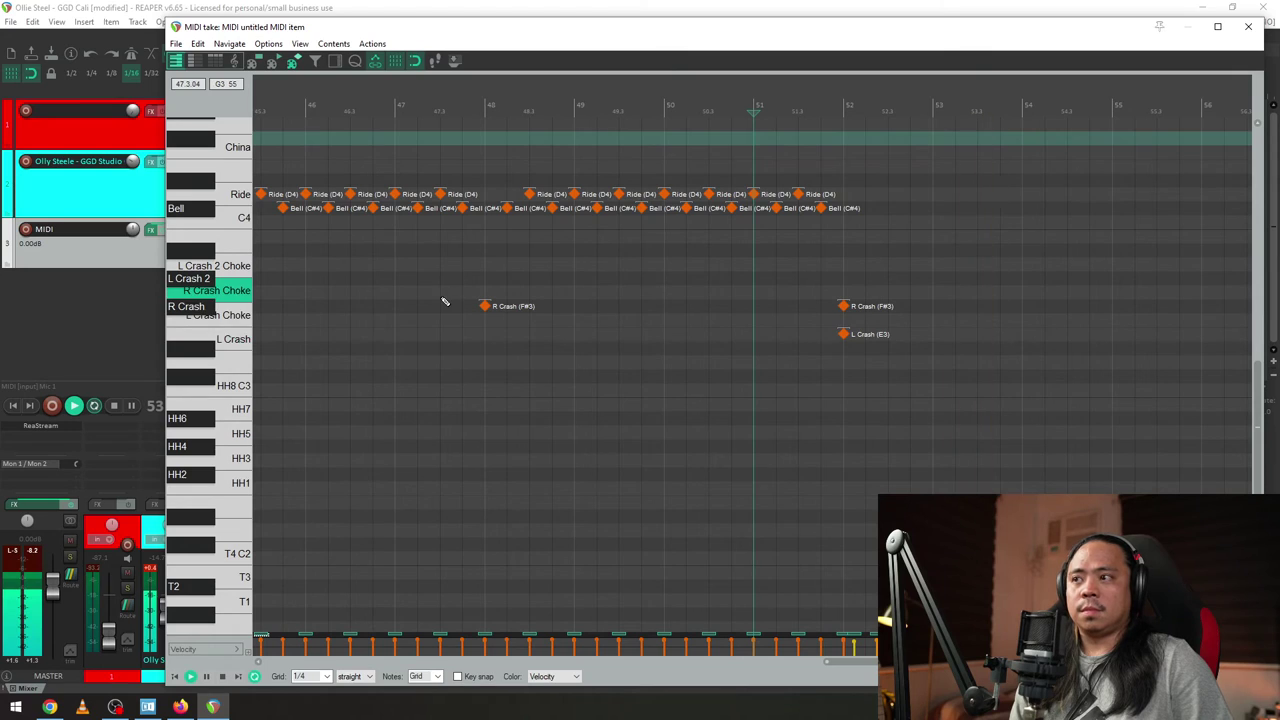
{"action": "key", "text": "space"}
- Audition the HH7, HH5 and HH3 hi-hat sounds
{"action": "left_click", "coordinate": [234, 408]}
{"action": "left_click", "coordinate": [236, 433]}
{"action": "left_click", "coordinate": [244, 458]}
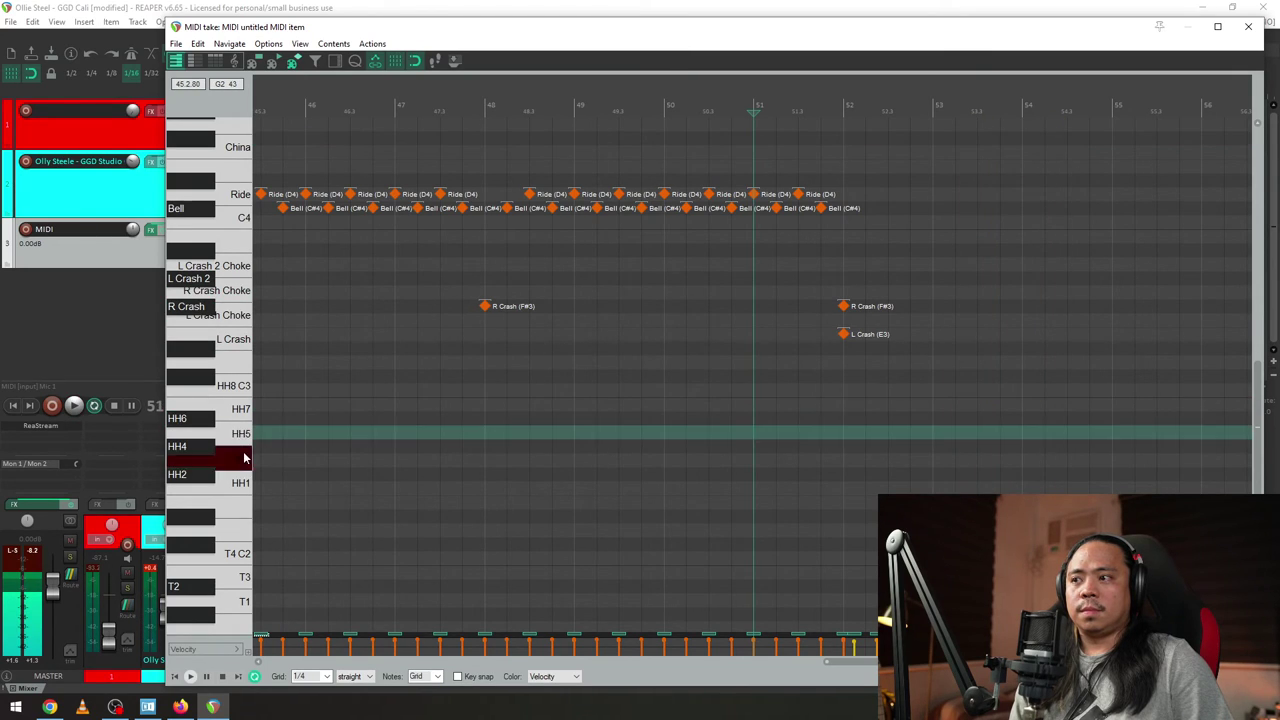
- Audition the HH4, HH6 and HH5 hi-hat sounds and compare them with playback from 51.1
{"action": "left_click", "coordinate": [178, 448]}
{"action": "left_click", "coordinate": [202, 420]}
{"action": "left_click", "coordinate": [240, 434]}
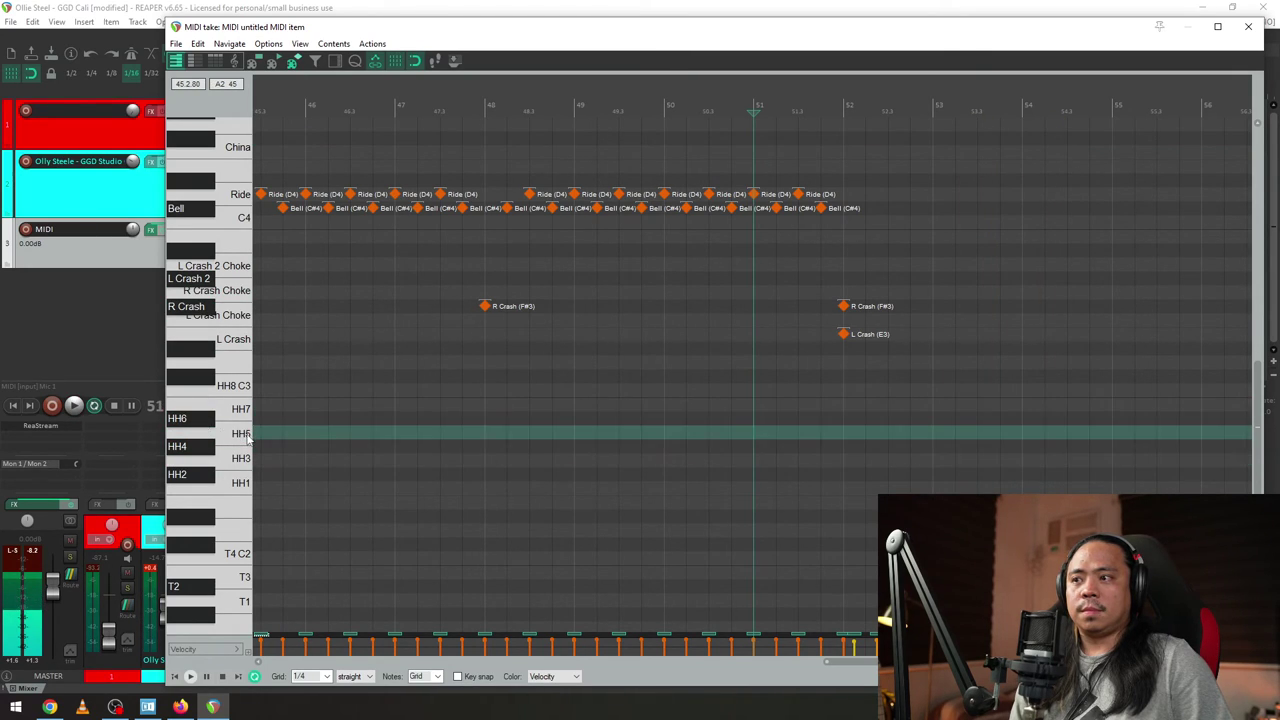
{"action": "key", "text": "space"}
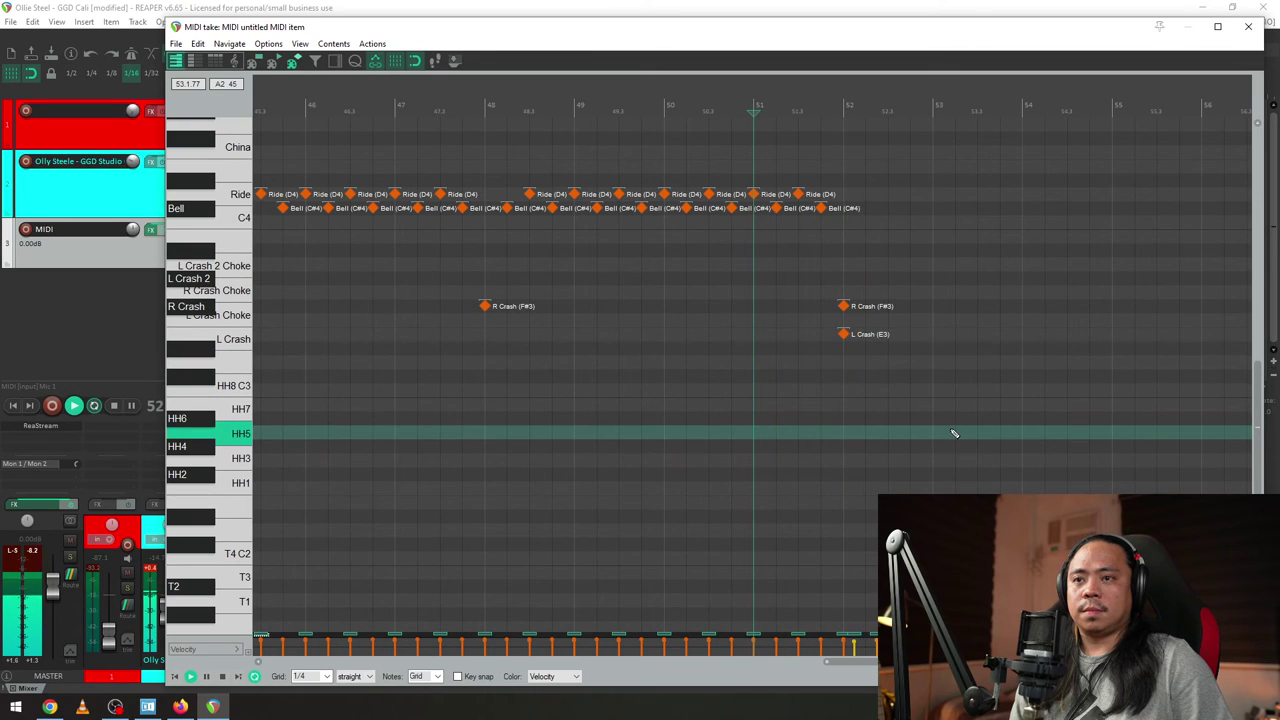
{"action": "key", "text": "space"}
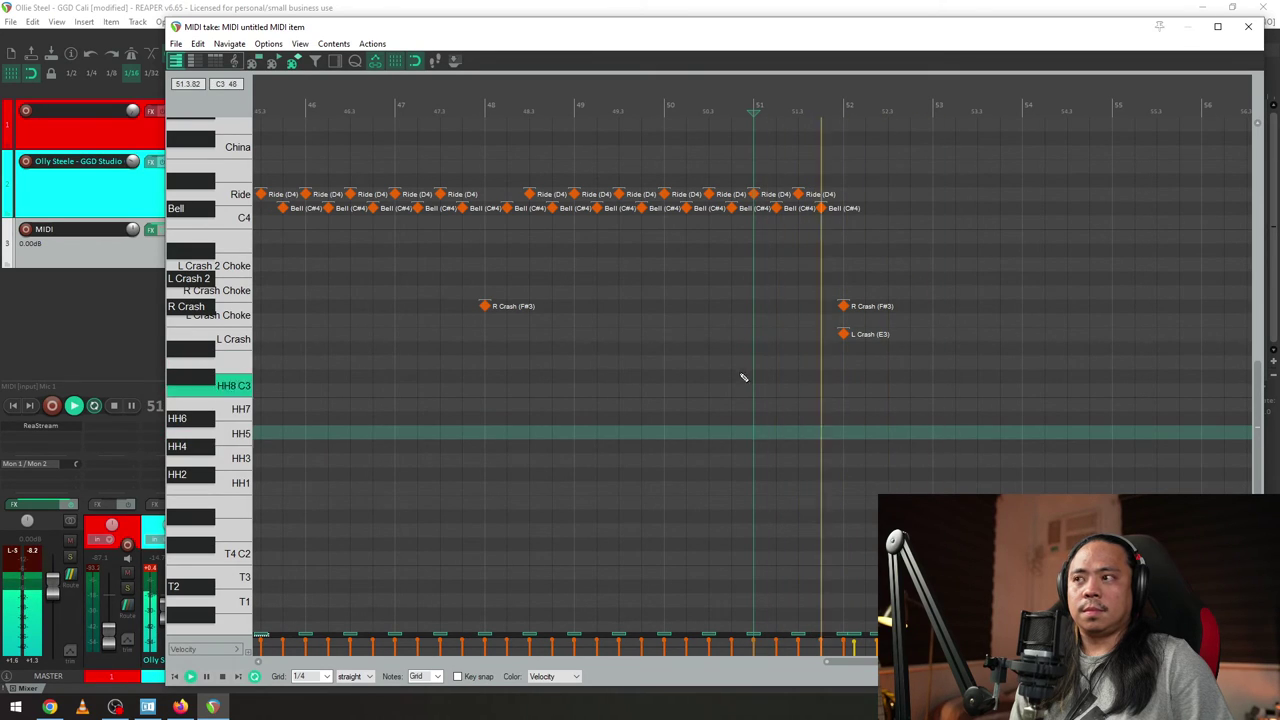
{"action": "key", "text": "space"}
- Raise the Olly Steele reference track's volume slightly and replay the section from 51.1
{"action": "left_click_drag", "start_coordinate": [132, 162], "coordinate": [133, 151]}
{"action": "key", "text": "space"}
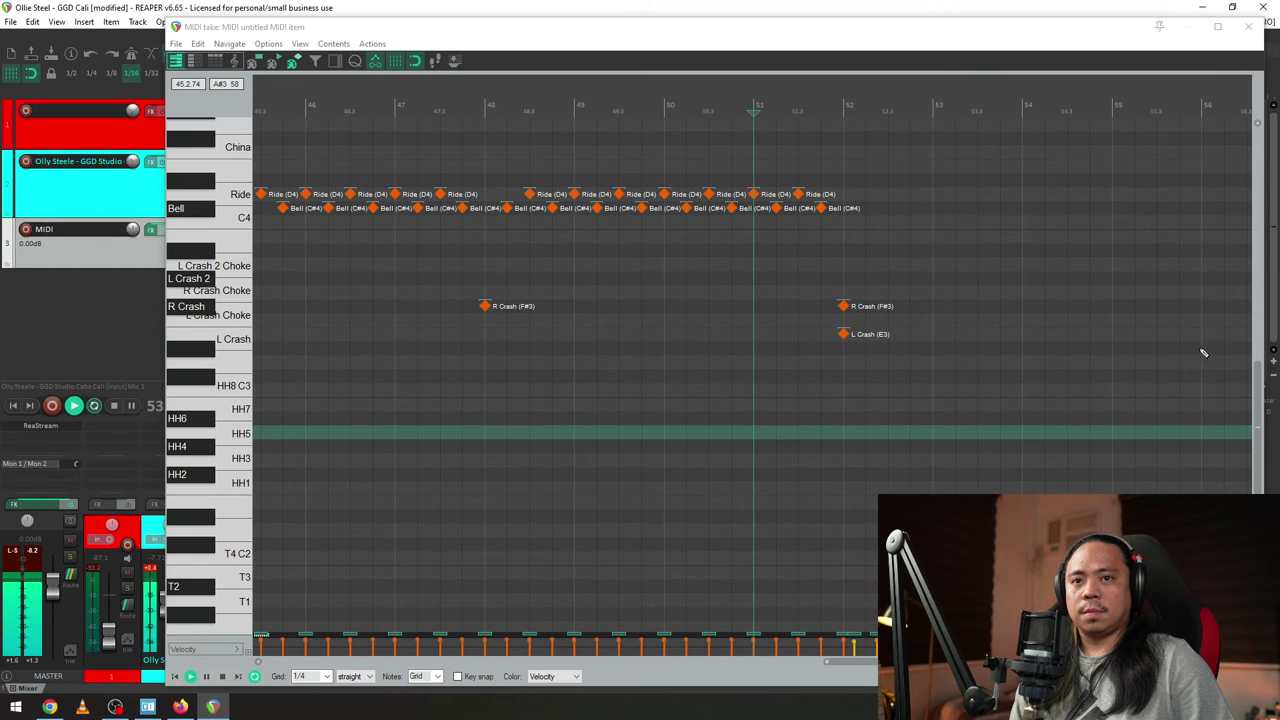
{"action": "mouse_move", "coordinate": [1257, 395]}
{"action": "left_mouse_down"}
{"action": "mouse_move", "coordinate": [1257, 432]}
{"action": "mouse_move", "coordinate": [1257, 418]}
{"action": "left_mouse_up"}
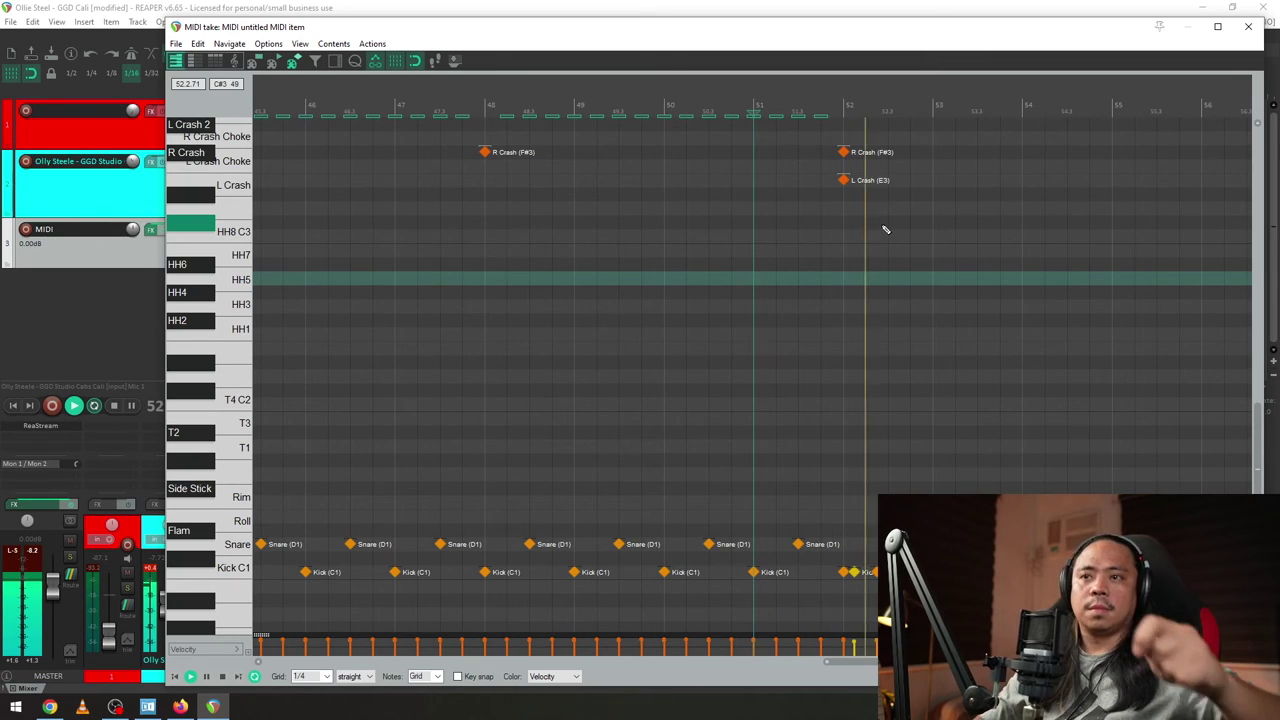
{"action": "key", "text": "space"}
{"action": "key", "text": "space"}
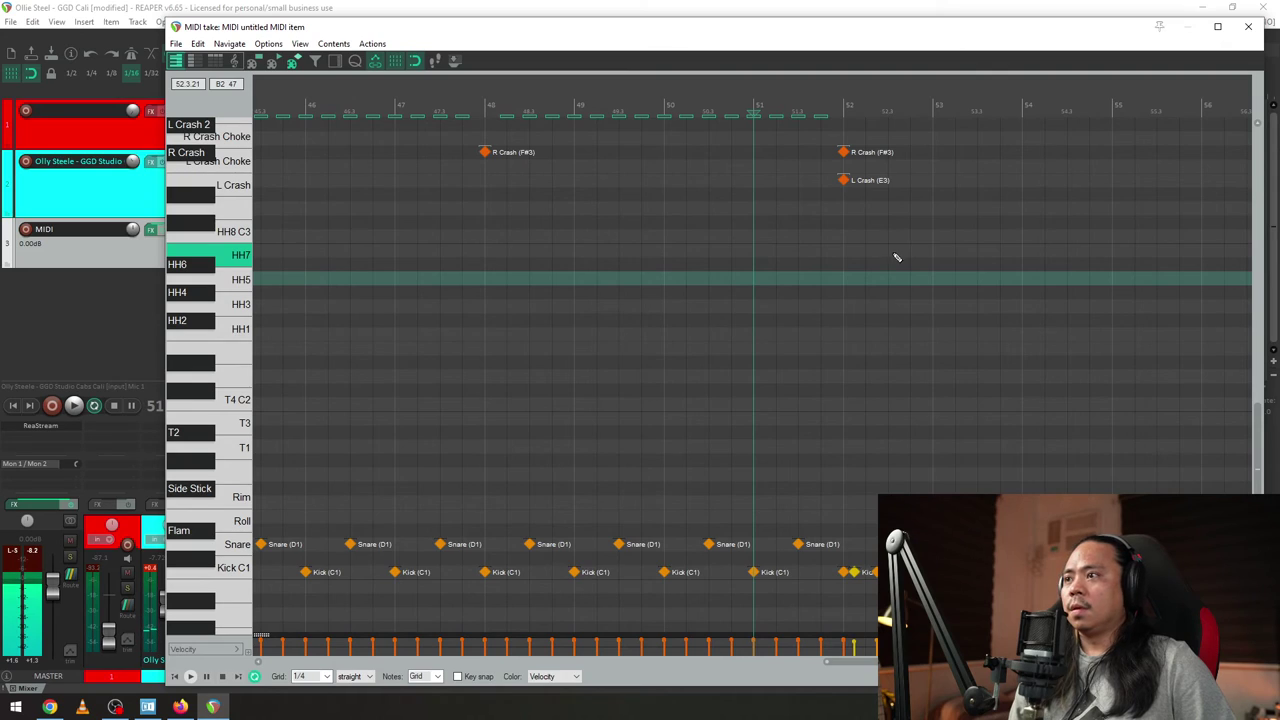
- Add HH7 notes every half bar from 52.3 to 55.1
{"action": "left_click", "coordinate": [888, 250]}
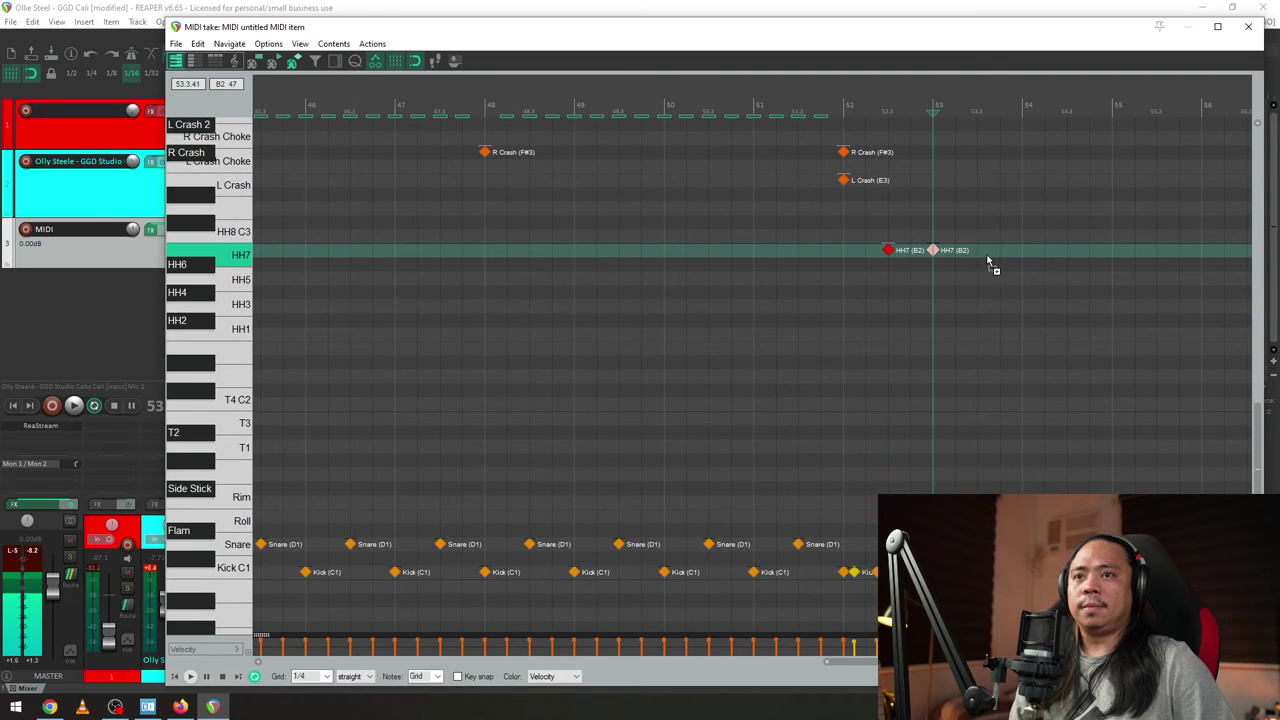
{"action": "left_click", "coordinate": [1022, 251]}
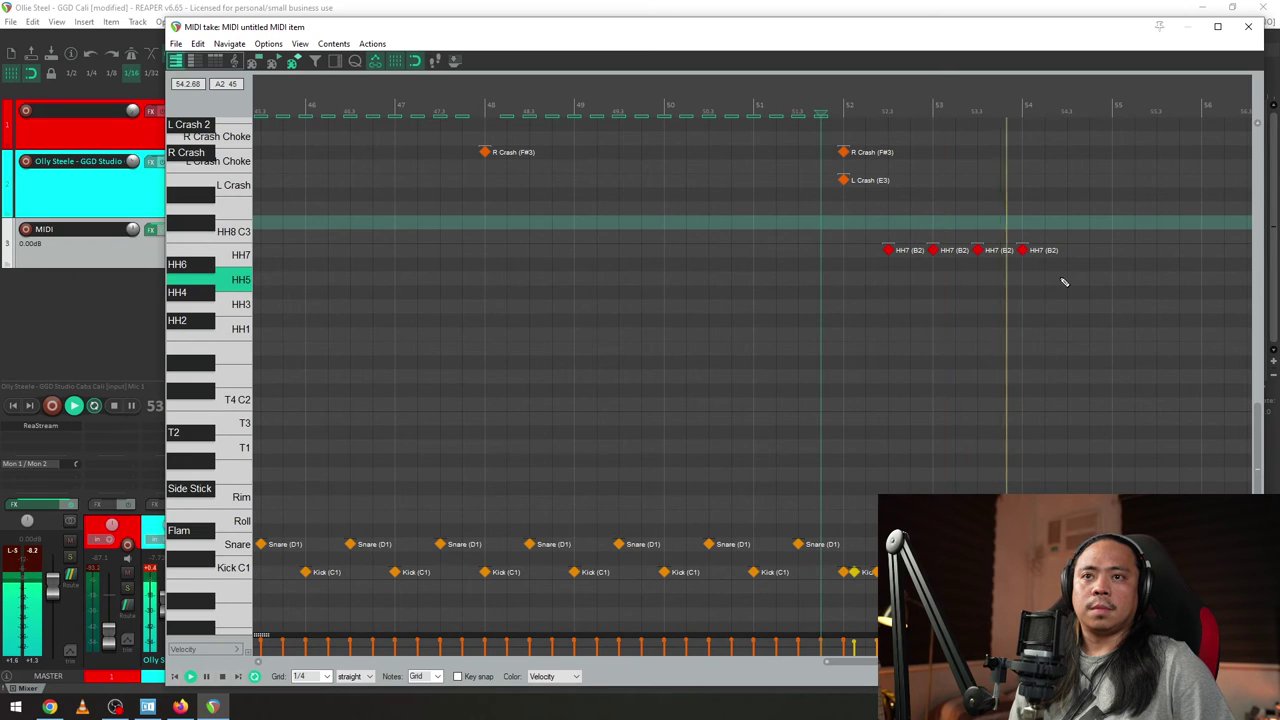
{"action": "left_click", "coordinate": [1067, 250]}
{"action": "left_click", "coordinate": [1112, 250]}
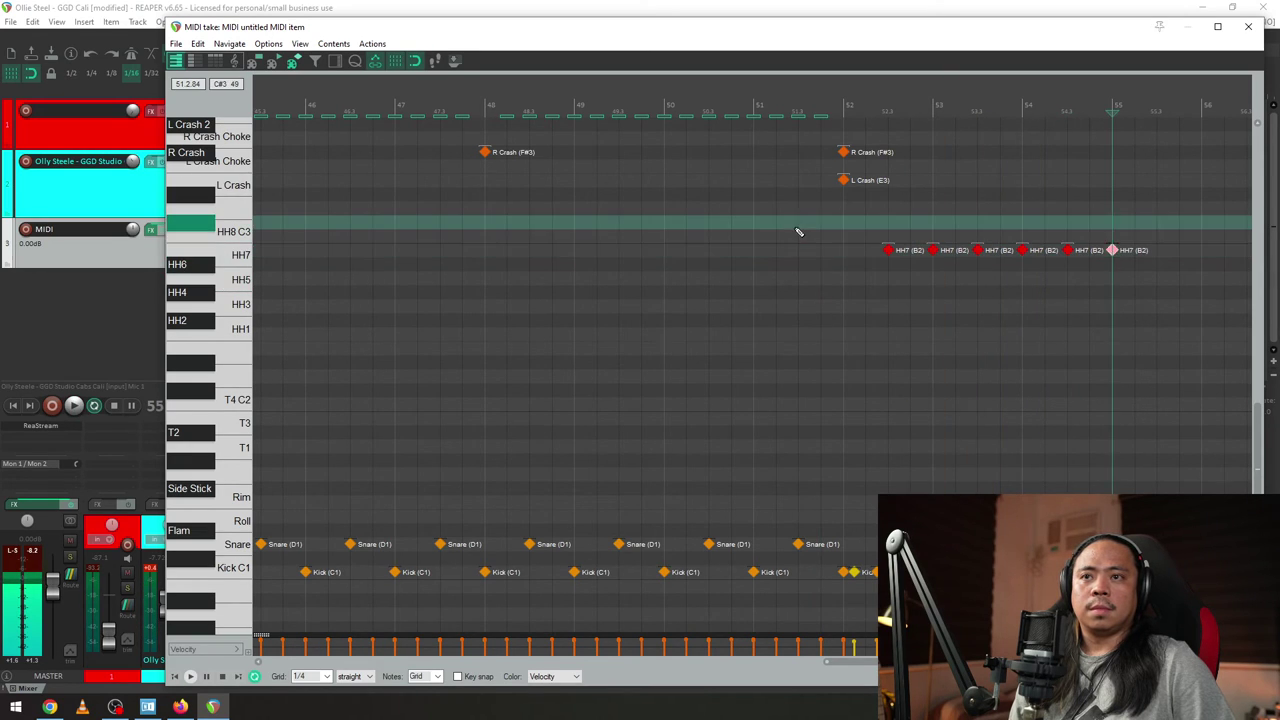
- Copy the six HH7 notes and paste them at 55.3 to extend the pattern to 58.1
{"action": "left_click_drag", "start_coordinate": [1095, 98], "coordinate": [878, 101]}
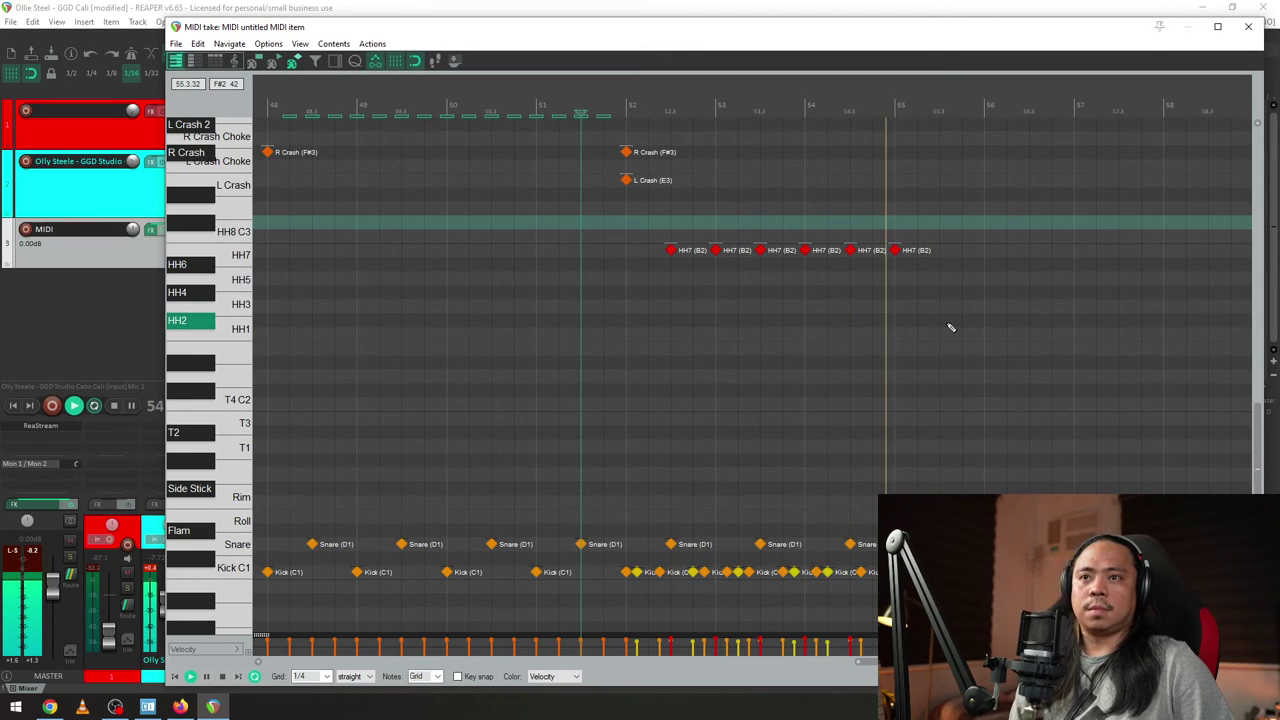
{"action": "left_click_drag", "start_coordinate": [995, 258], "coordinate": [634, 251]}
{"action": "left_click", "coordinate": [938, 259]}
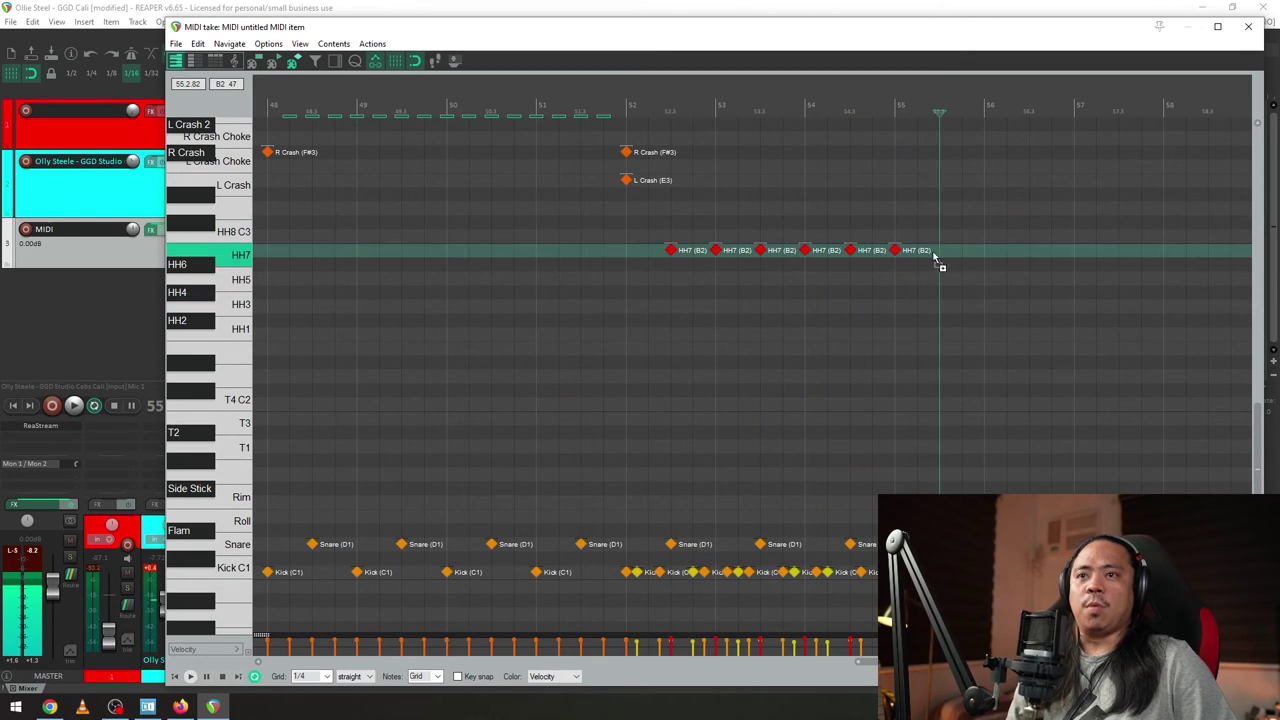
{"action": "key", "text": "ctrl+v"}
{"action": "left_click", "coordinate": [654, 239]}
- Play back the extended hi-hat pattern and lower the MIDI track's volume to -11.53 dB
{"action": "key", "text": "space"}
{"action": "left_click_drag", "start_coordinate": [1086, 95], "coordinate": [955, 98]}
{"action": "scroll", "coordinate": [955, 98], "scroll_direction": "right", "scroll_amount": 2}
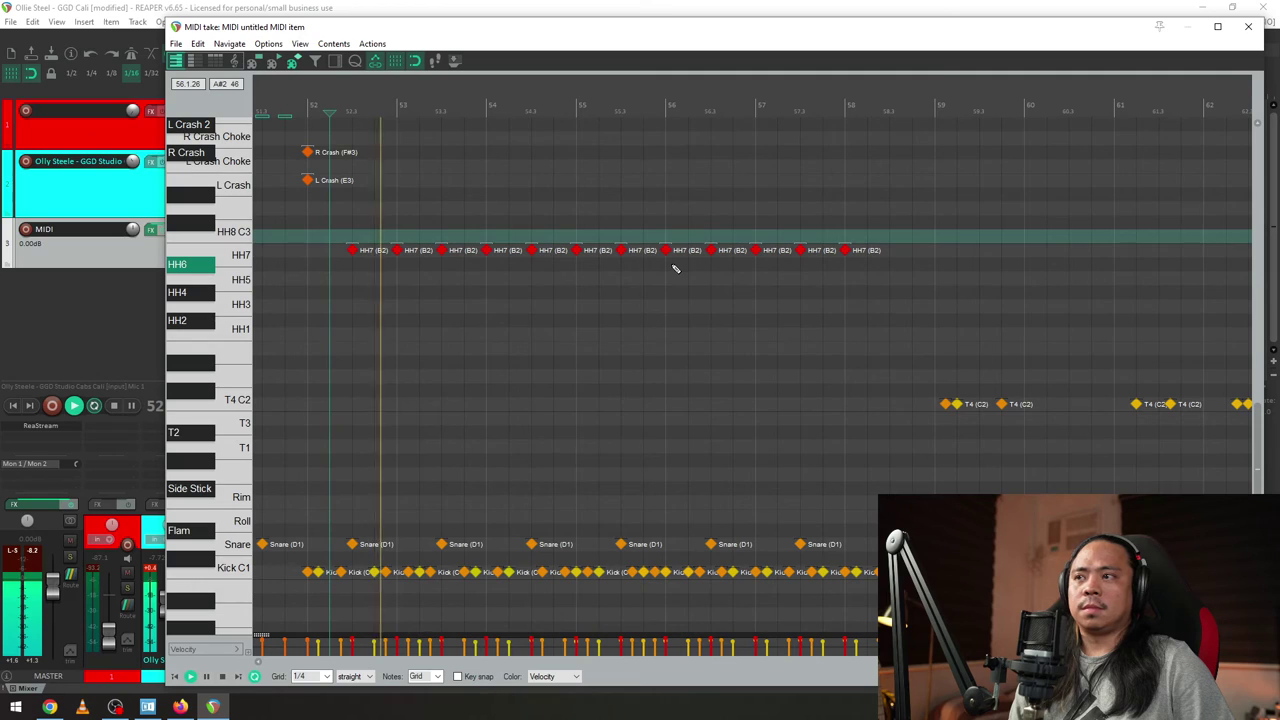
{"action": "left_click_drag", "start_coordinate": [133, 232], "coordinate": [133, 255]}
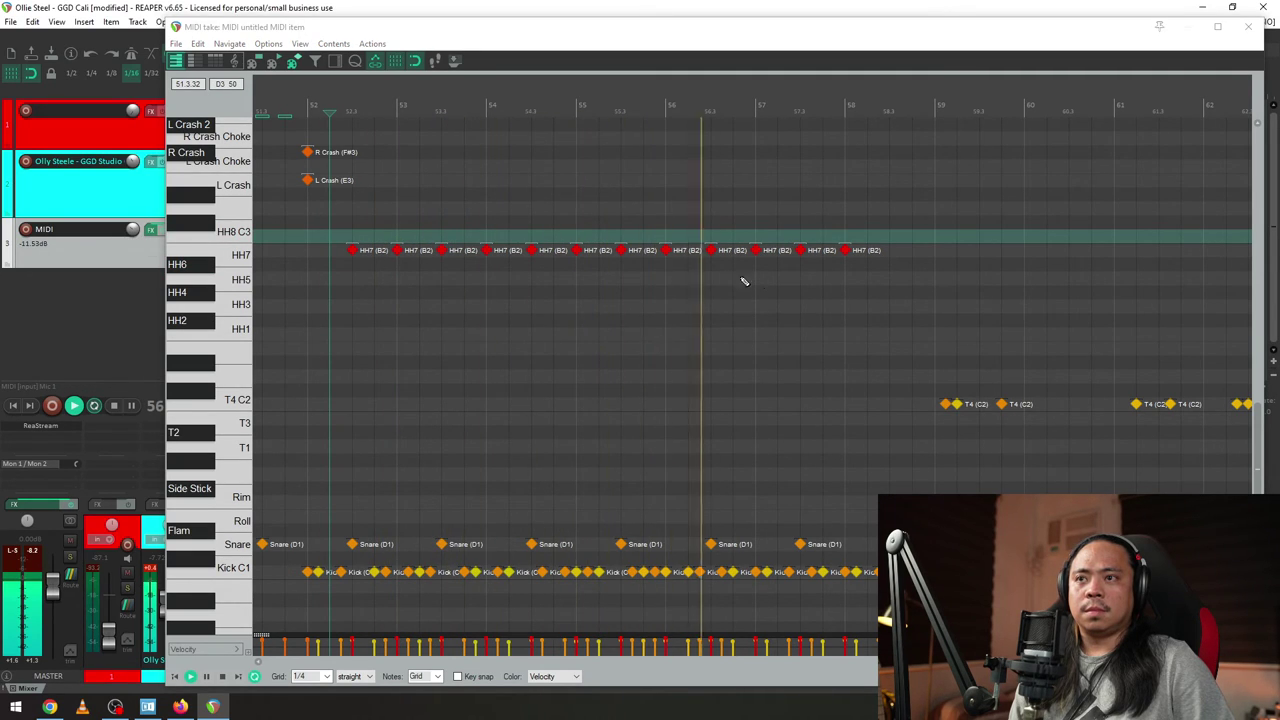
- Paste the six HH7 notes again at 58.3 to extend the pattern to 61.1
{"action": "left_click", "coordinate": [891, 252]}
{"action": "key", "text": "ctrl+v"}
{"action": "left_click", "coordinate": [665, 194]}
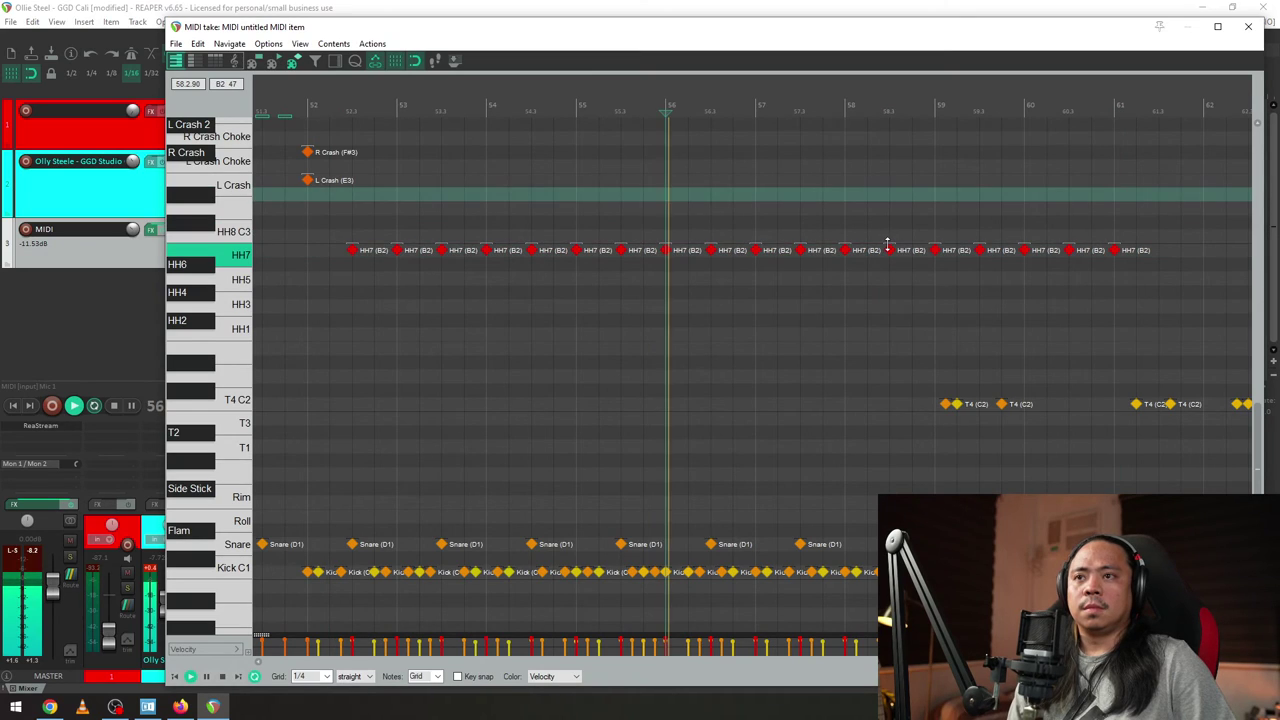
{"action": "scroll", "coordinate": [860, 117], "scroll_direction": "right", "scroll_amount": 2}
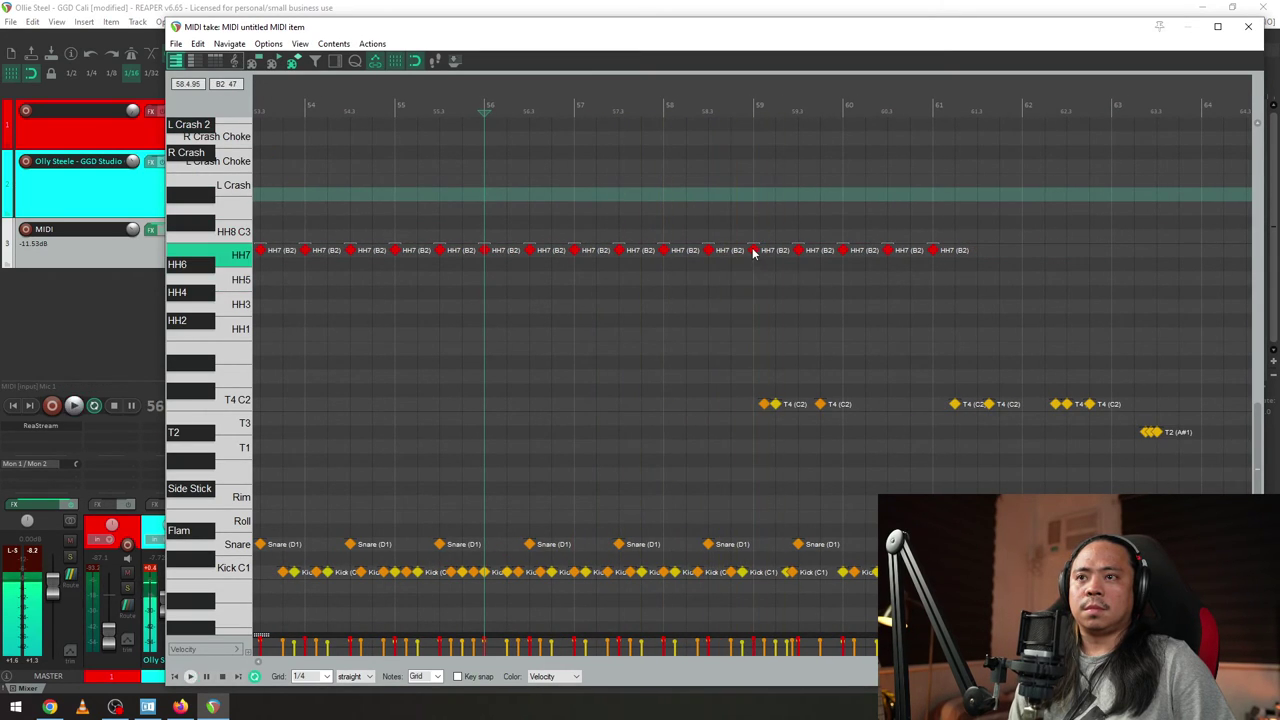
- Move the HH7 note at 59.1 to L Crash and the one at 60.1 to R Crash, checking each against playback
{"action": "left_click_drag", "start_coordinate": [755, 250], "coordinate": [764, 185]}
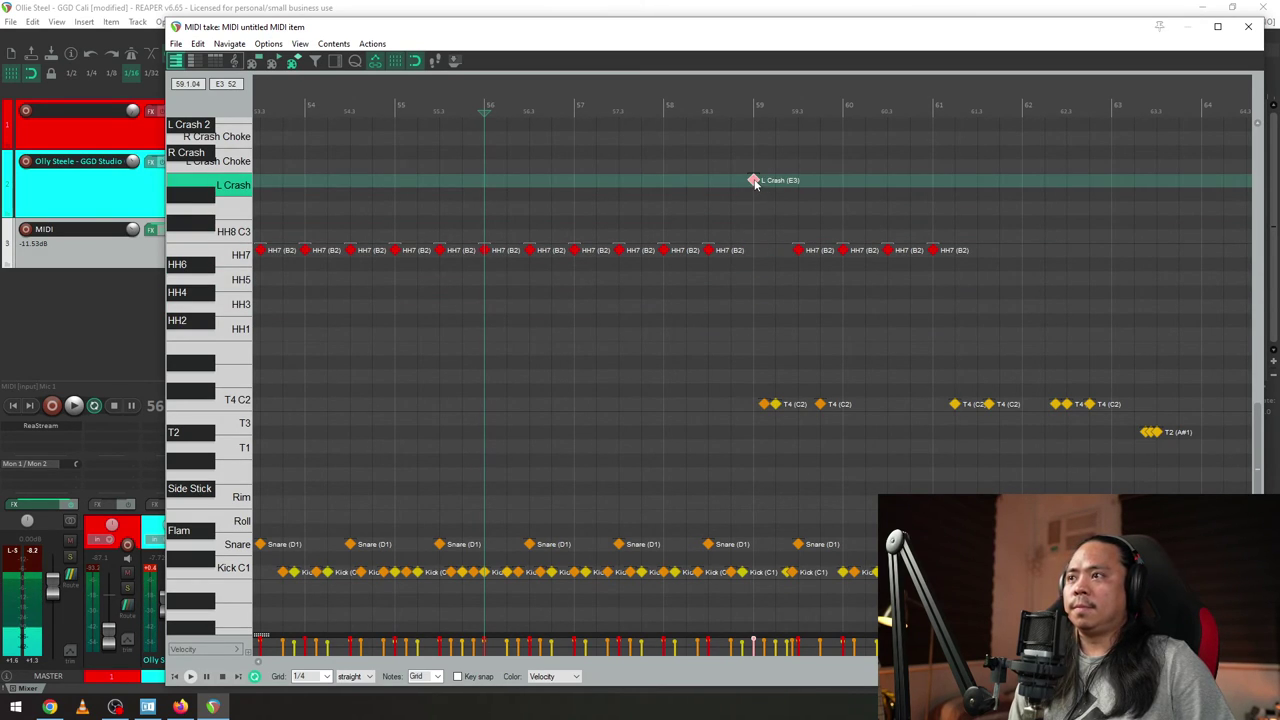
{"action": "left_click", "coordinate": [668, 188]}
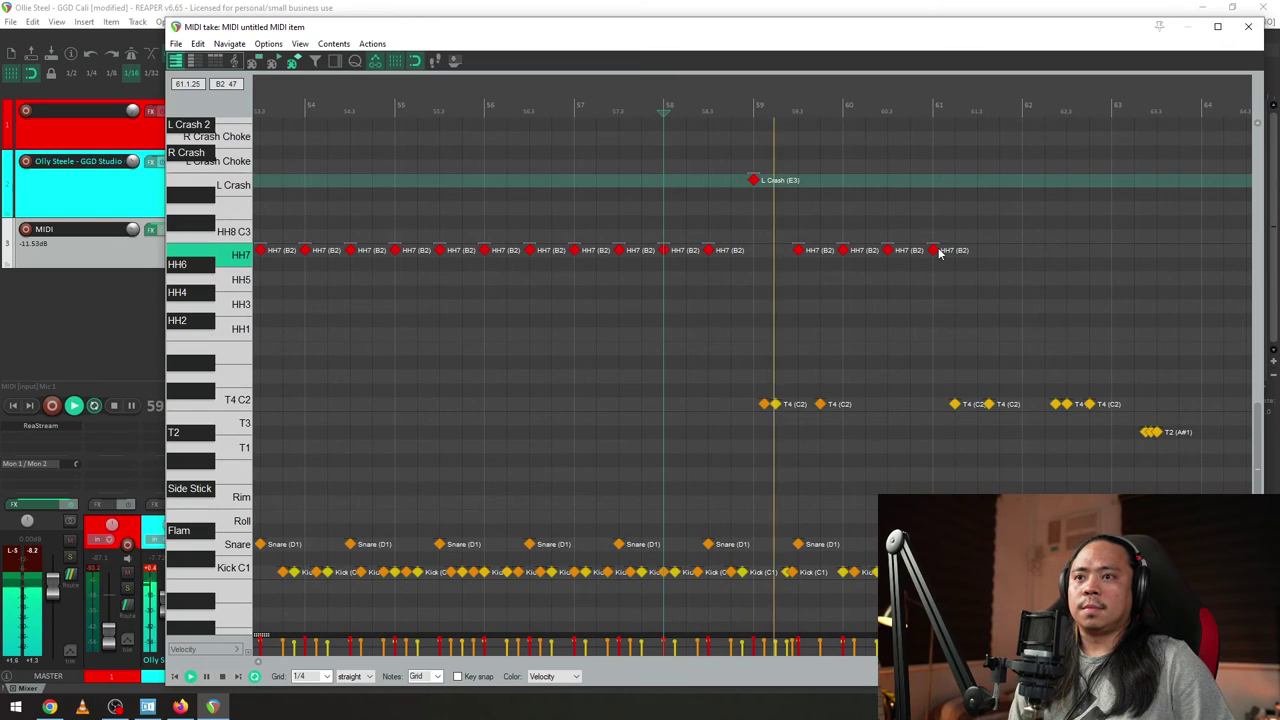
{"action": "key", "text": "space"}
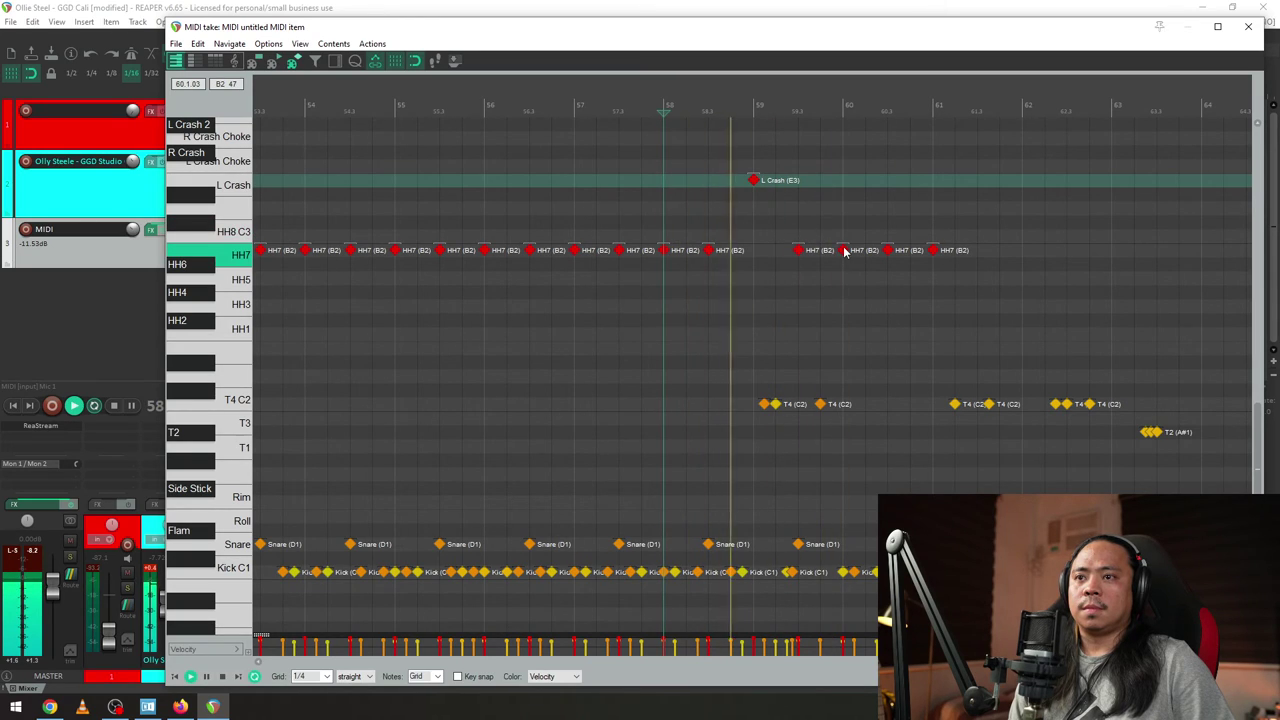
{"action": "left_click_drag", "start_coordinate": [844, 250], "coordinate": [842, 155]}
{"action": "left_click", "coordinate": [776, 215]}
{"action": "key", "text": "space"}
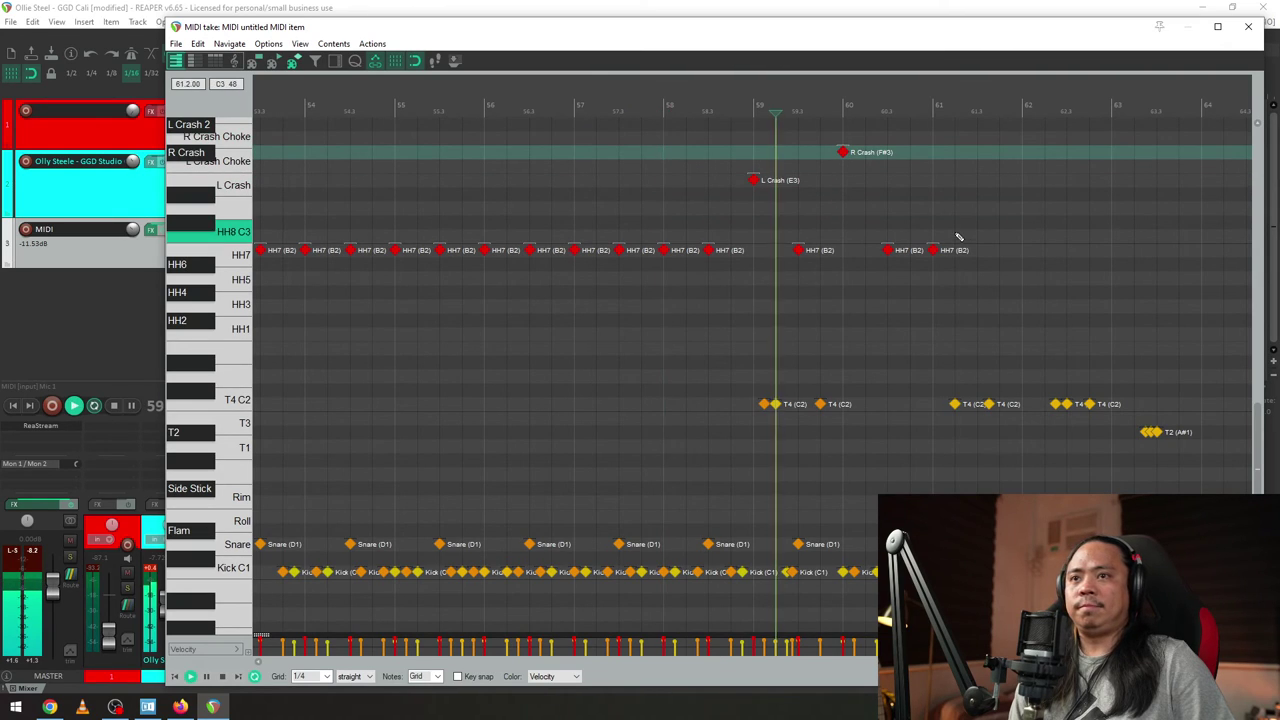
- Replace the HH7 notes at 60.3 and 61.1 with six HH7 notes every half bar from 60.3 to 63.1
{"action": "left_click_drag", "start_coordinate": [960, 235], "coordinate": [872, 270]}
{"action": "key", "text": "Delete"}
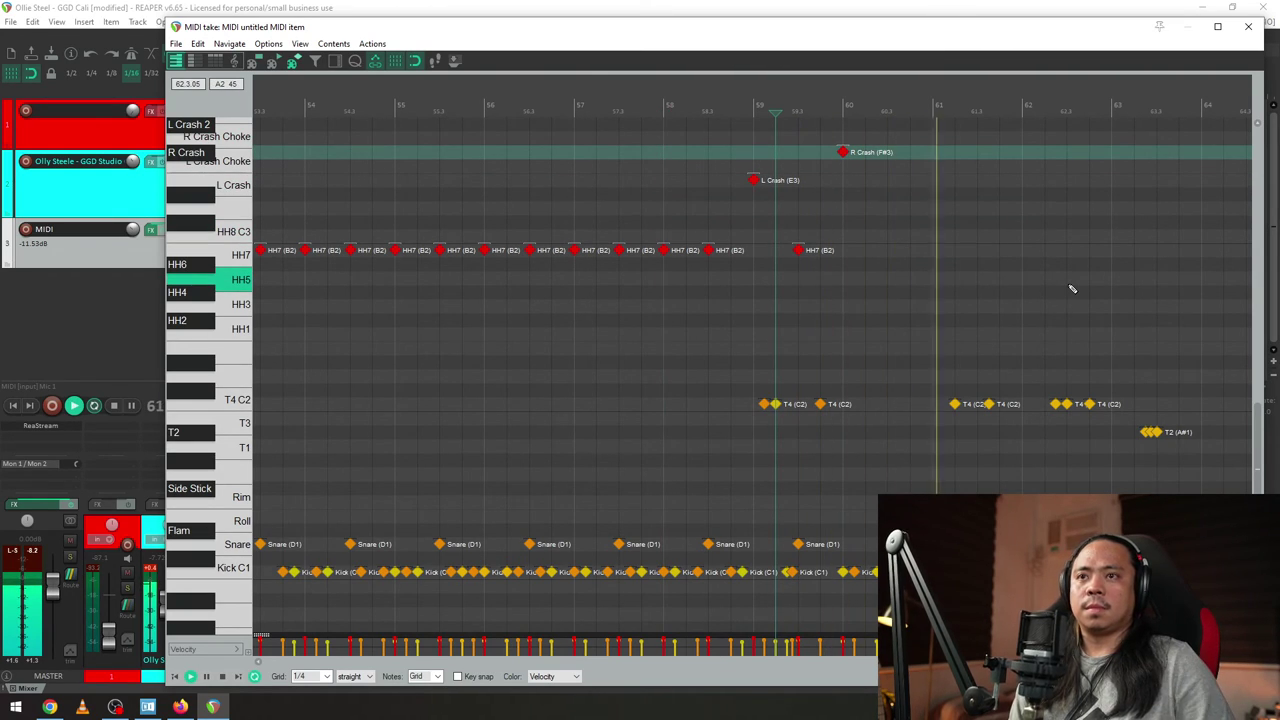
{"action": "key", "text": "space"}
{"action": "key", "text": "space"}
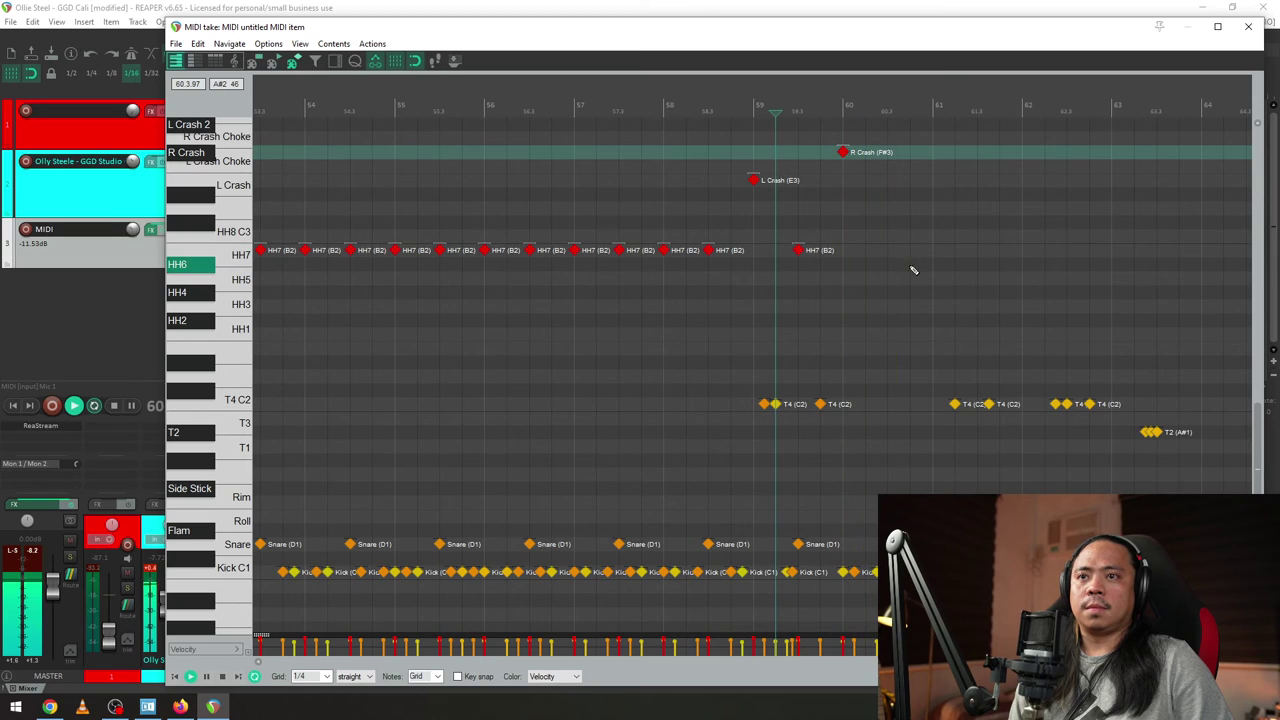
{"action": "key", "text": "ctrl+z"}
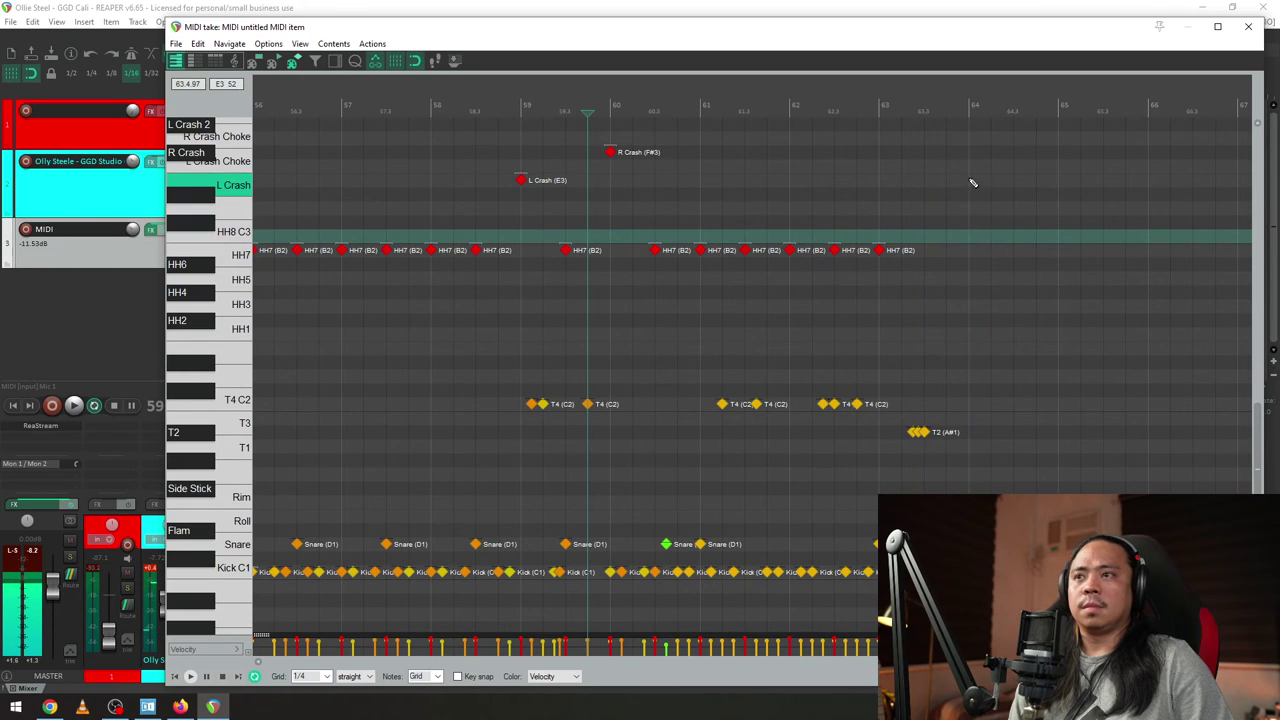
- Add an R Crash note at 64.1 and play back the tom fill leading into it
{"action": "left_click", "coordinate": [969, 153]}
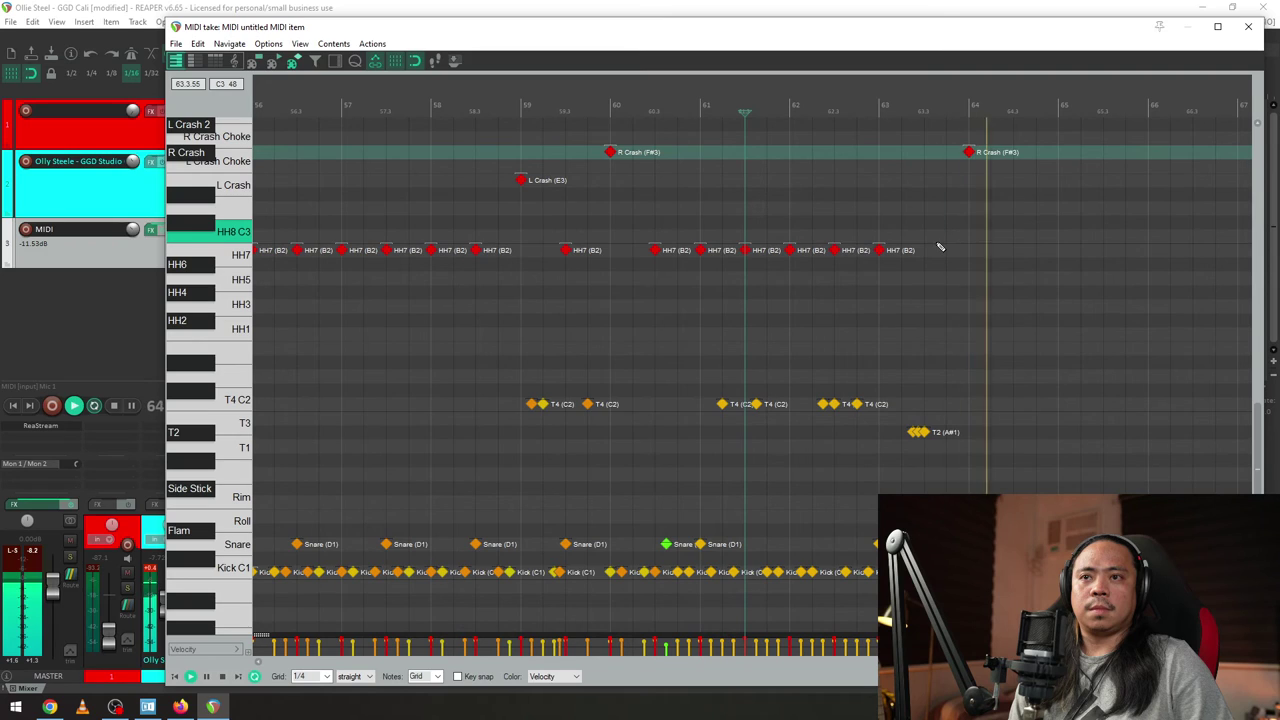
{"action": "scroll", "coordinate": [994, 317], "scroll_direction": "up", "scroll_amount": 4}
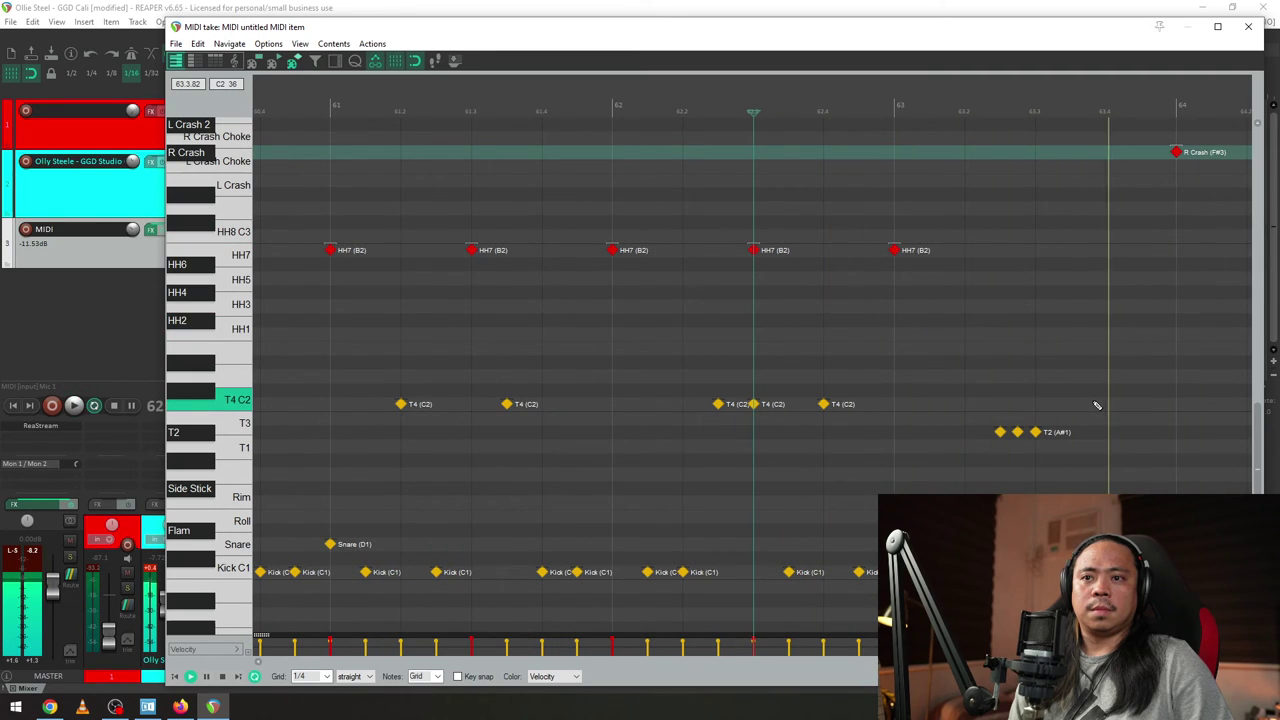
{"action": "key", "text": "space"}
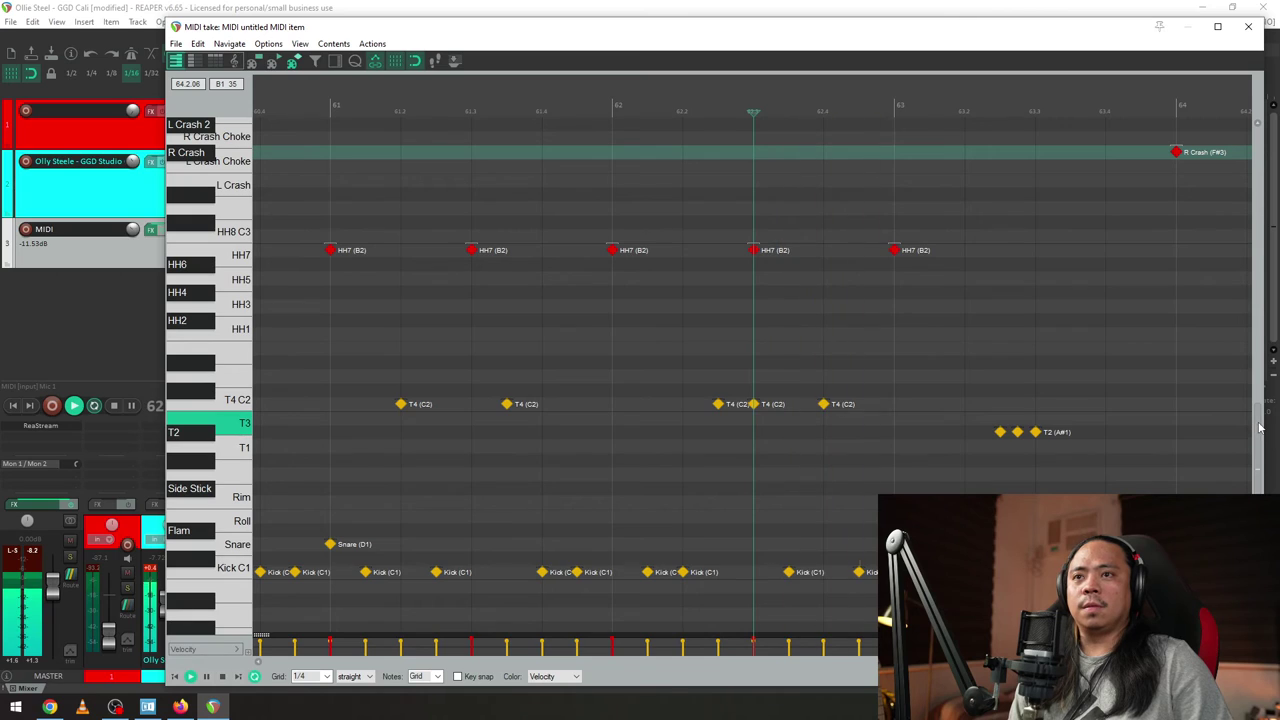
{"action": "key", "text": "space"}
- Set the grid to 1/16, add a Bell note at 63.2 and play it back
{"action": "scroll", "coordinate": [1259, 427], "scroll_direction": "up", "scroll_amount": 4}
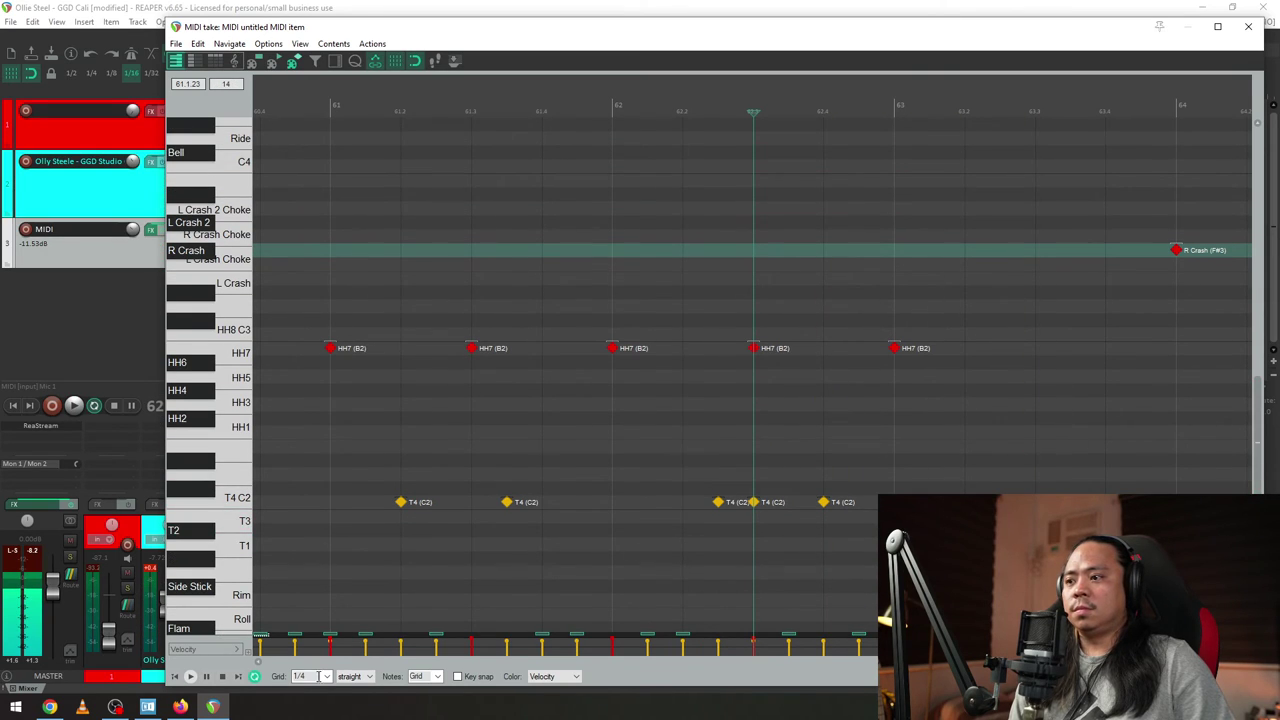
{"action": "left_click", "coordinate": [325, 676]}
{"action": "left_click", "coordinate": [324, 610]}
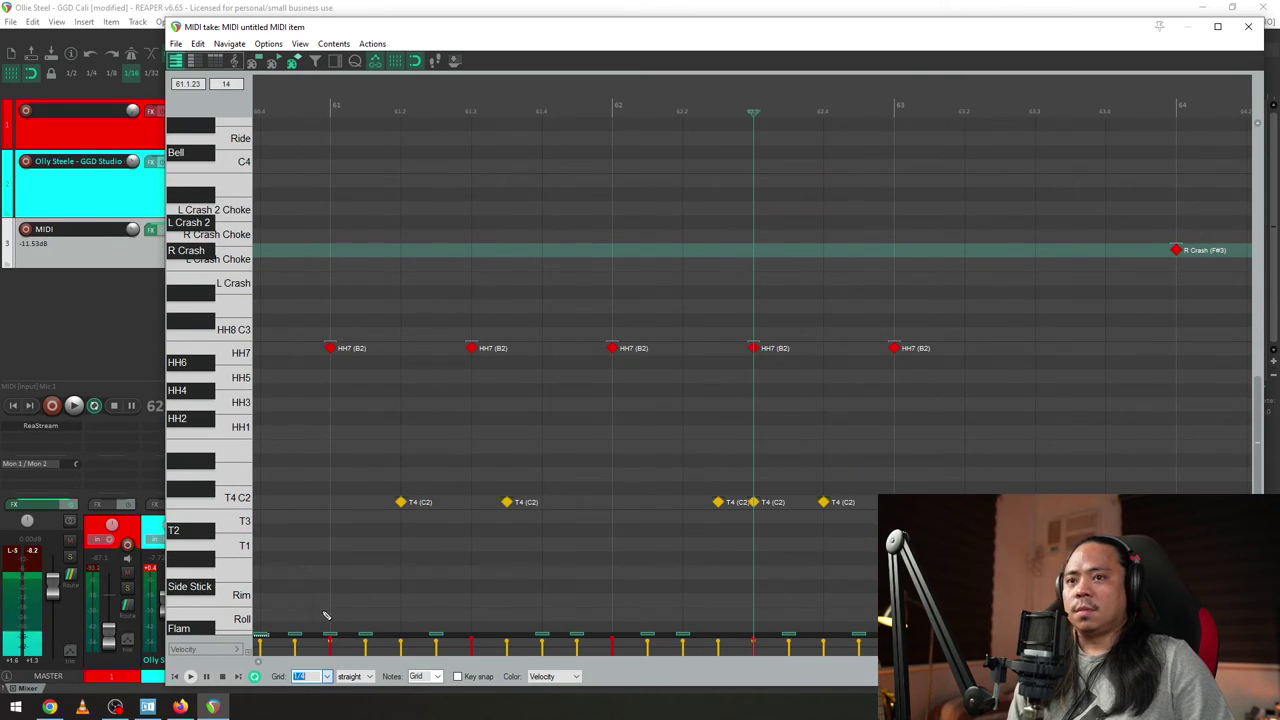
{"action": "key", "text": "space"}
{"action": "key", "text": "space"}
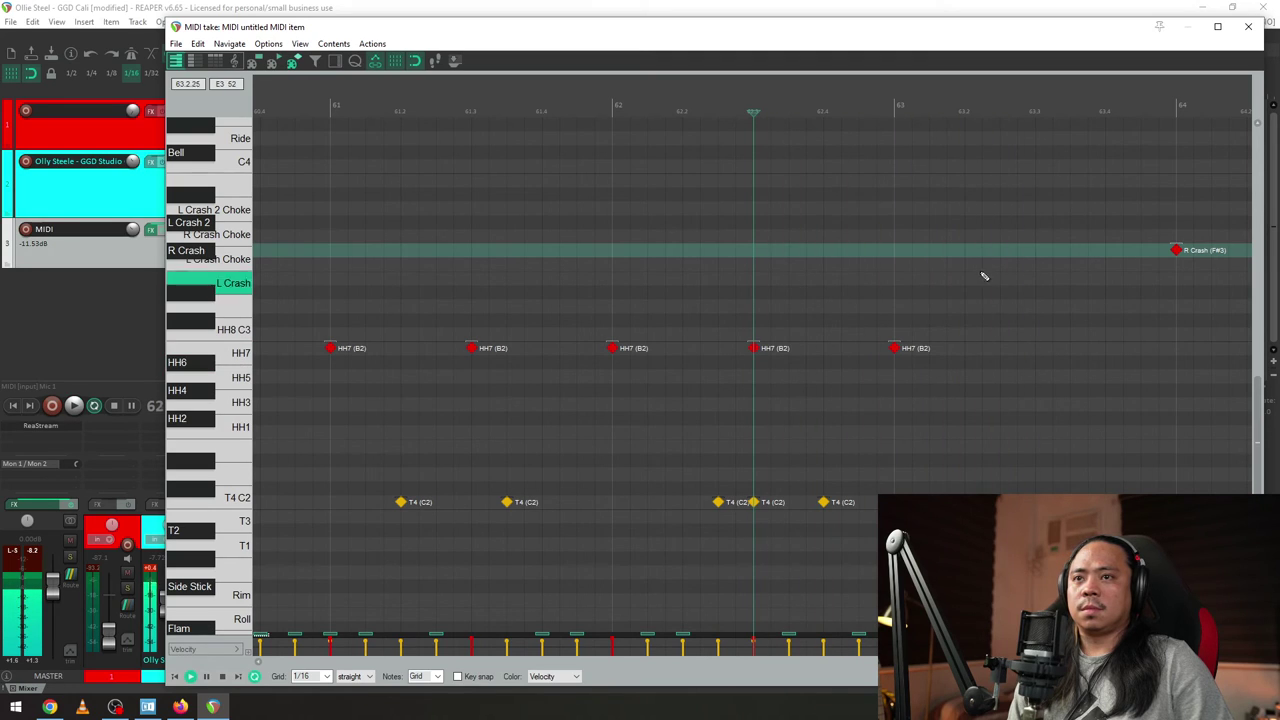
{"action": "left_click", "coordinate": [981, 166]}
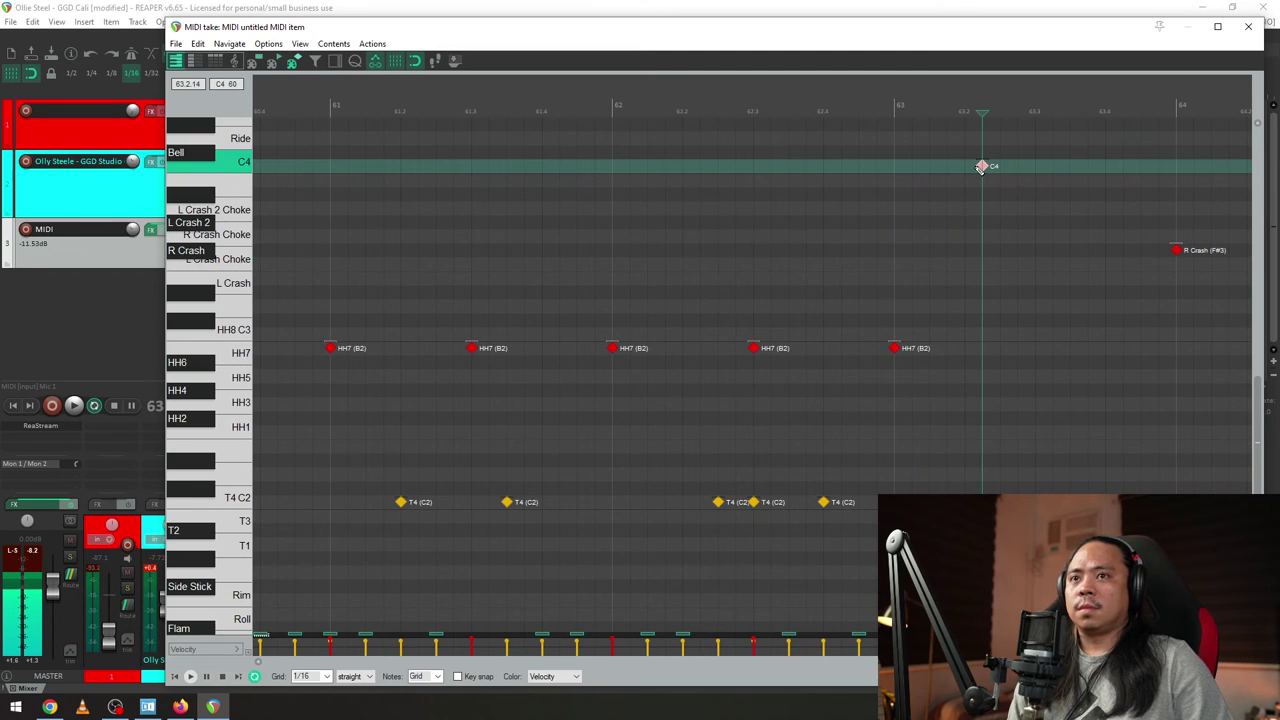
{"action": "left_click_drag", "start_coordinate": [958, 173], "coordinate": [963, 158]}
{"action": "left_click", "coordinate": [834, 183]}
{"action": "key", "text": "space"}
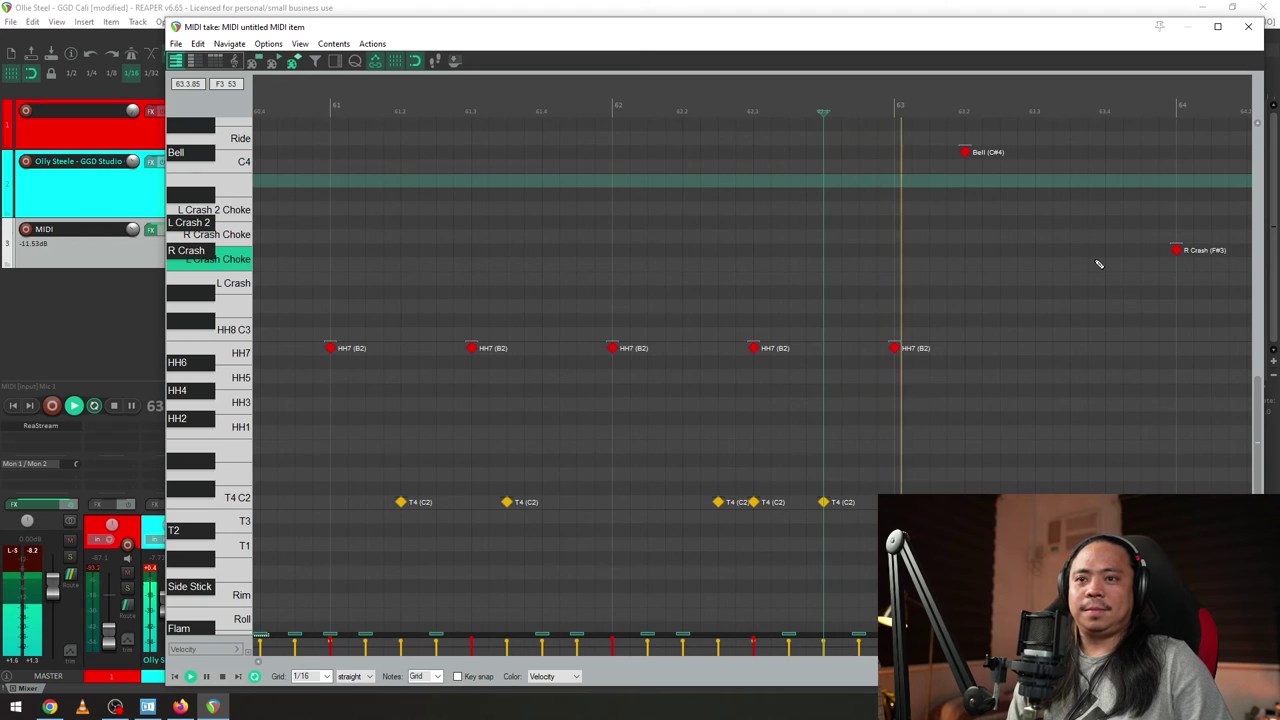
- Move the R Crash note at 64.1 to L Crash and audition the China sound
{"action": "scroll", "coordinate": [1114, 363], "scroll_direction": "down", "scroll_amount": 4}
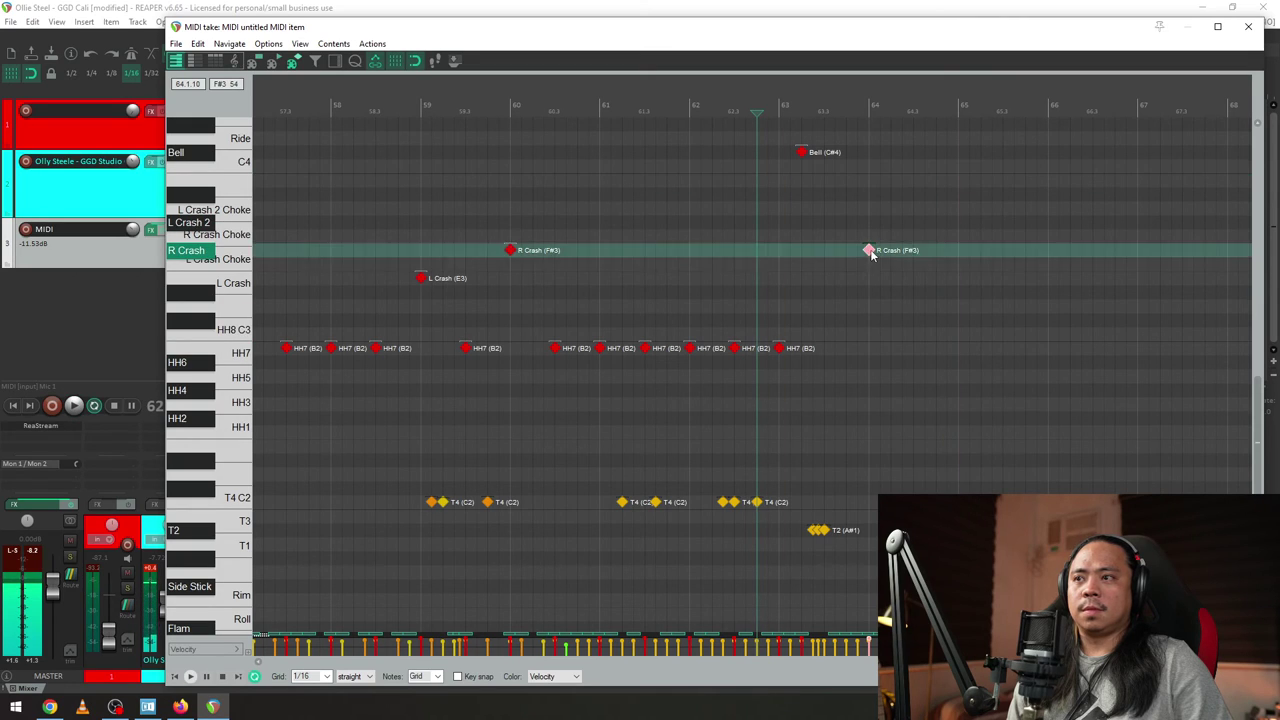
{"action": "left_click_drag", "start_coordinate": [869, 251], "coordinate": [876, 282]}
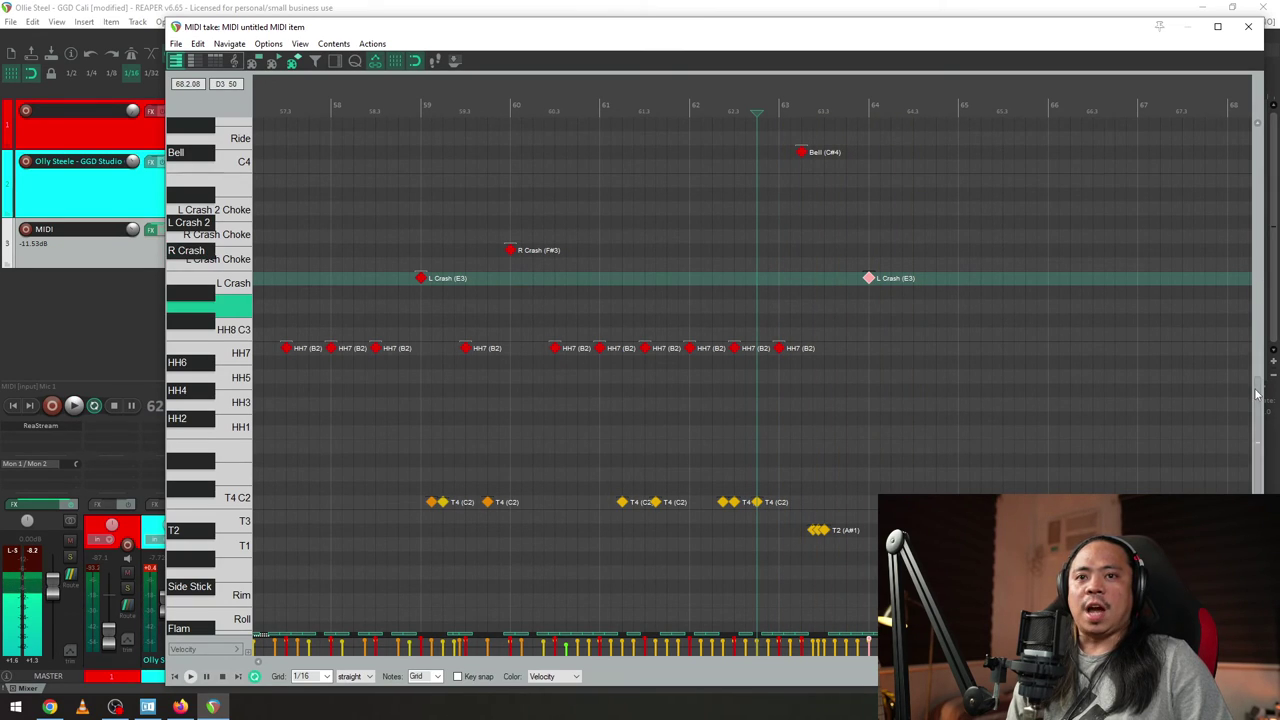
{"action": "scroll", "coordinate": [1257, 393], "scroll_direction": "up", "scroll_amount": 2}
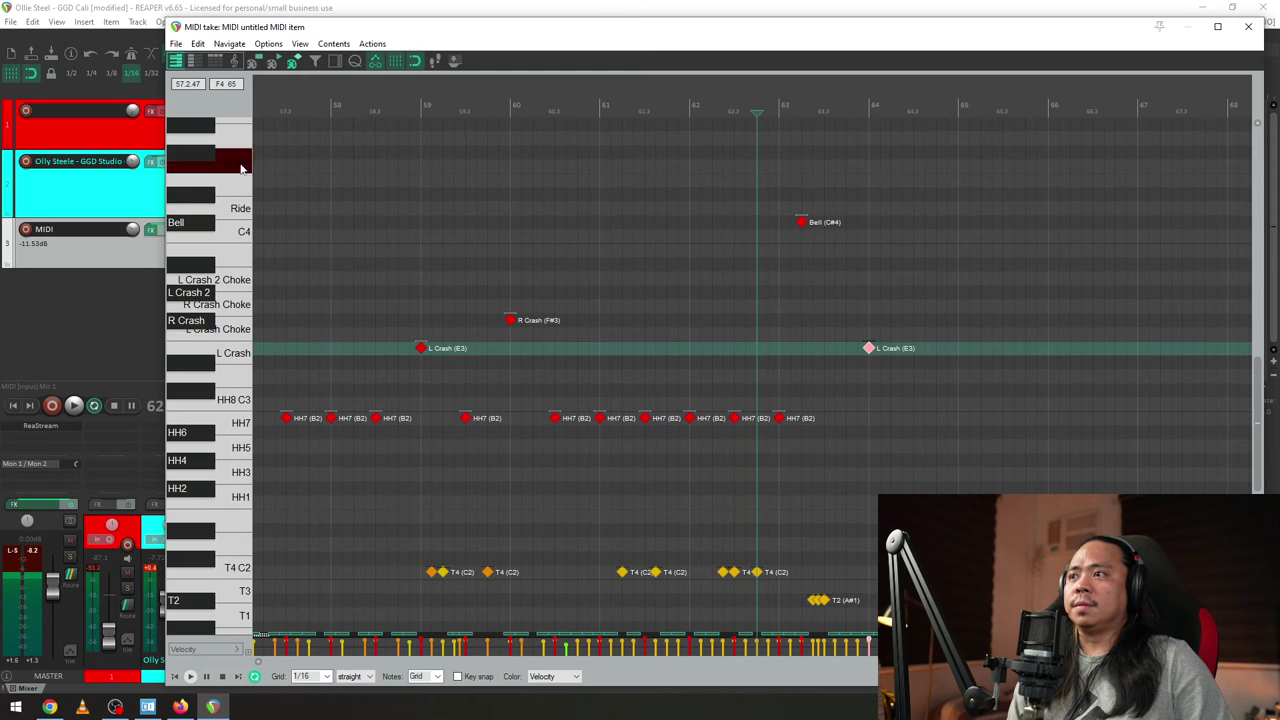
{"action": "left_click", "coordinate": [240, 168]}
- Set the grid to 1/2 and play back from 62.4 into the section after the crash
{"action": "left_click", "coordinate": [326, 677]}
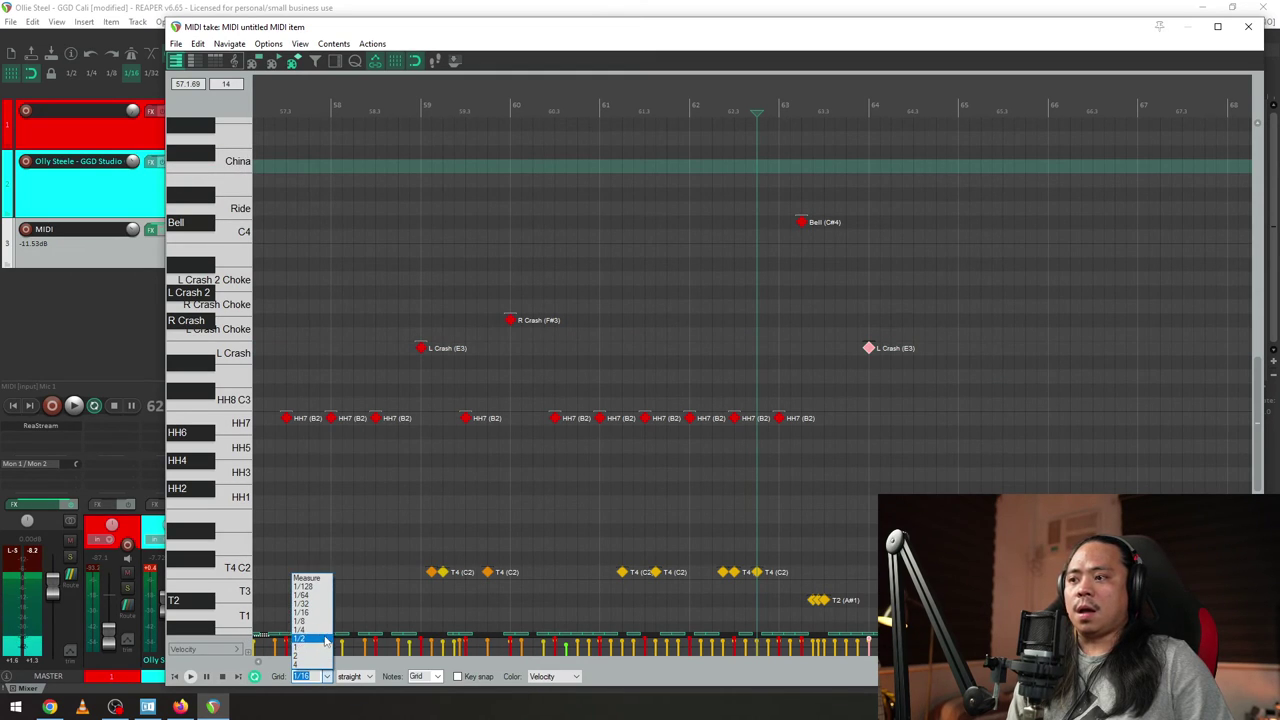
{"action": "left_click", "coordinate": [325, 641]}
{"action": "key", "text": "space"}
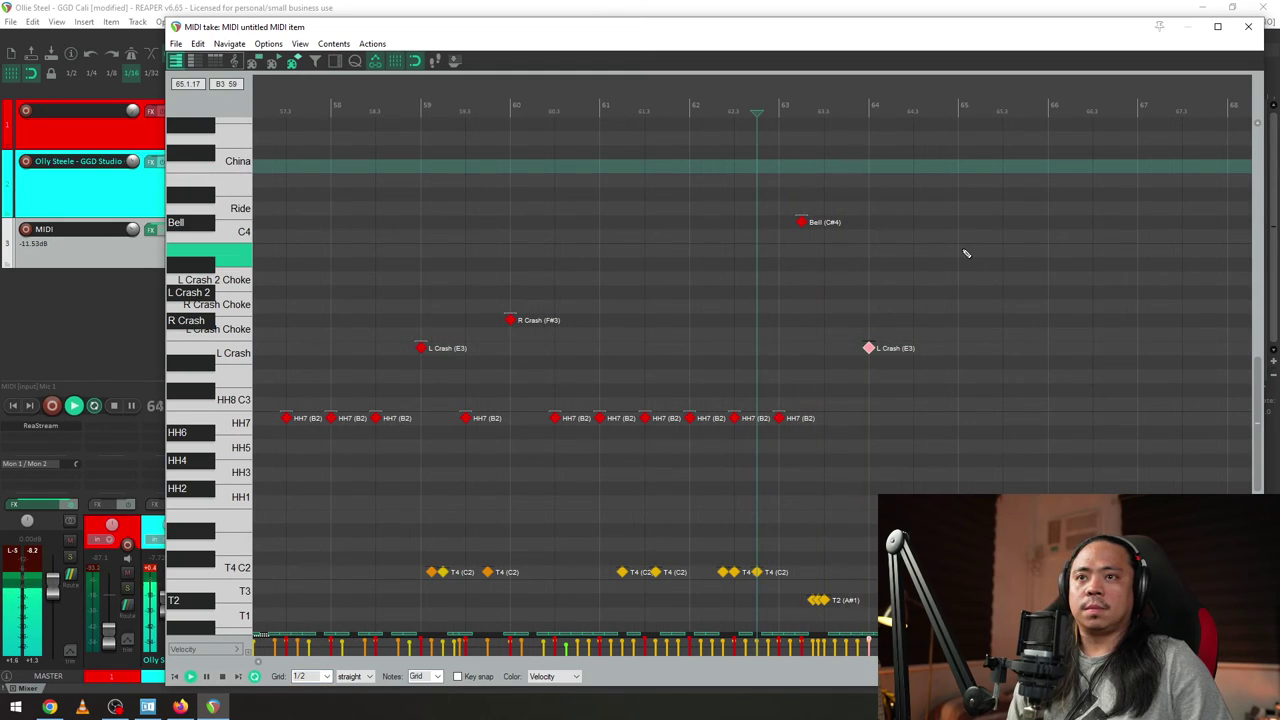
- Add D#4 notes at 64.3, 65.1, 65.3 and 66.1, and play the passage back from 63.3
{"action": "left_click", "coordinate": [916, 195]}
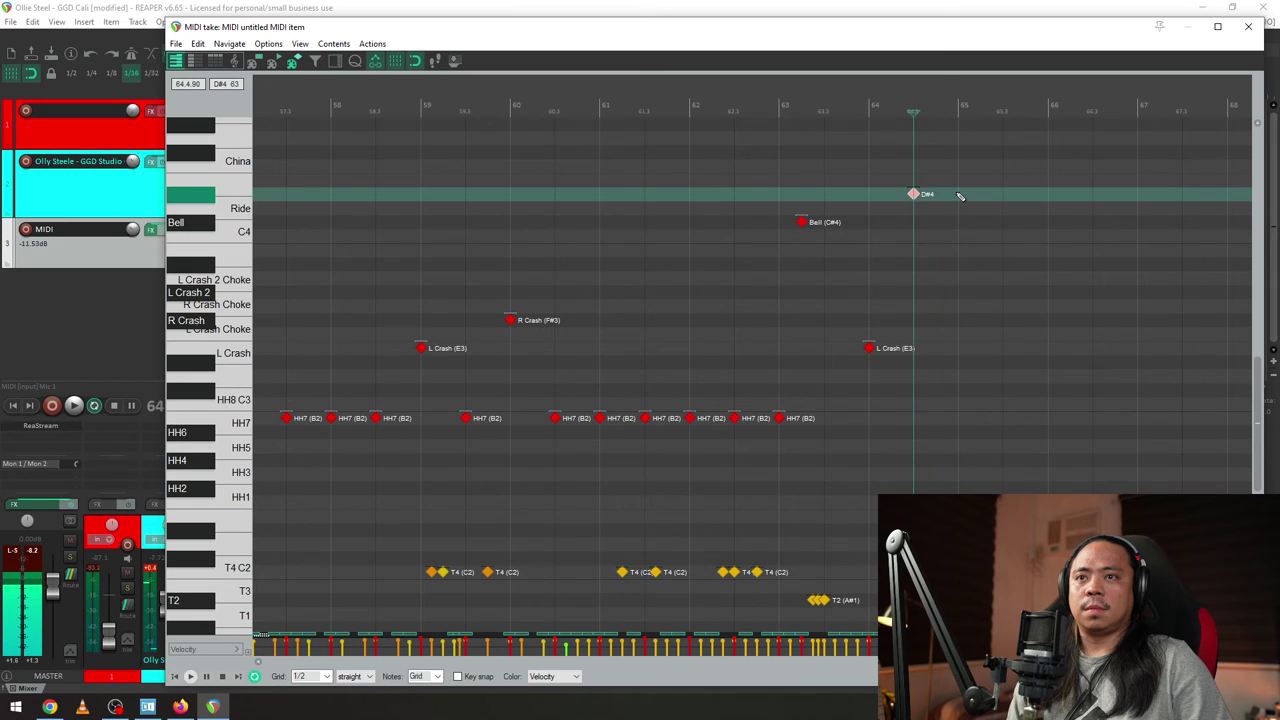
{"action": "left_click", "coordinate": [959, 195]}
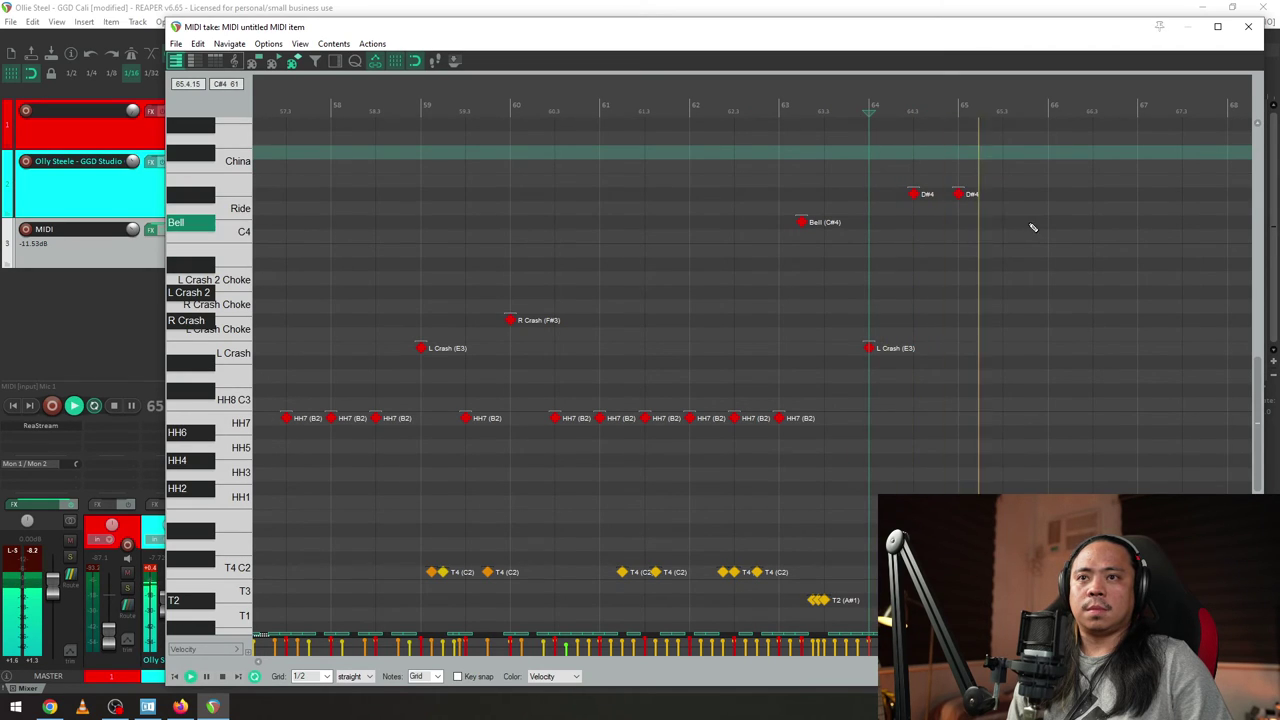
{"action": "left_click", "coordinate": [1004, 195]}
{"action": "left_click", "coordinate": [1048, 195]}
{"action": "left_click", "coordinate": [843, 167]}
{"action": "key", "text": "space"}
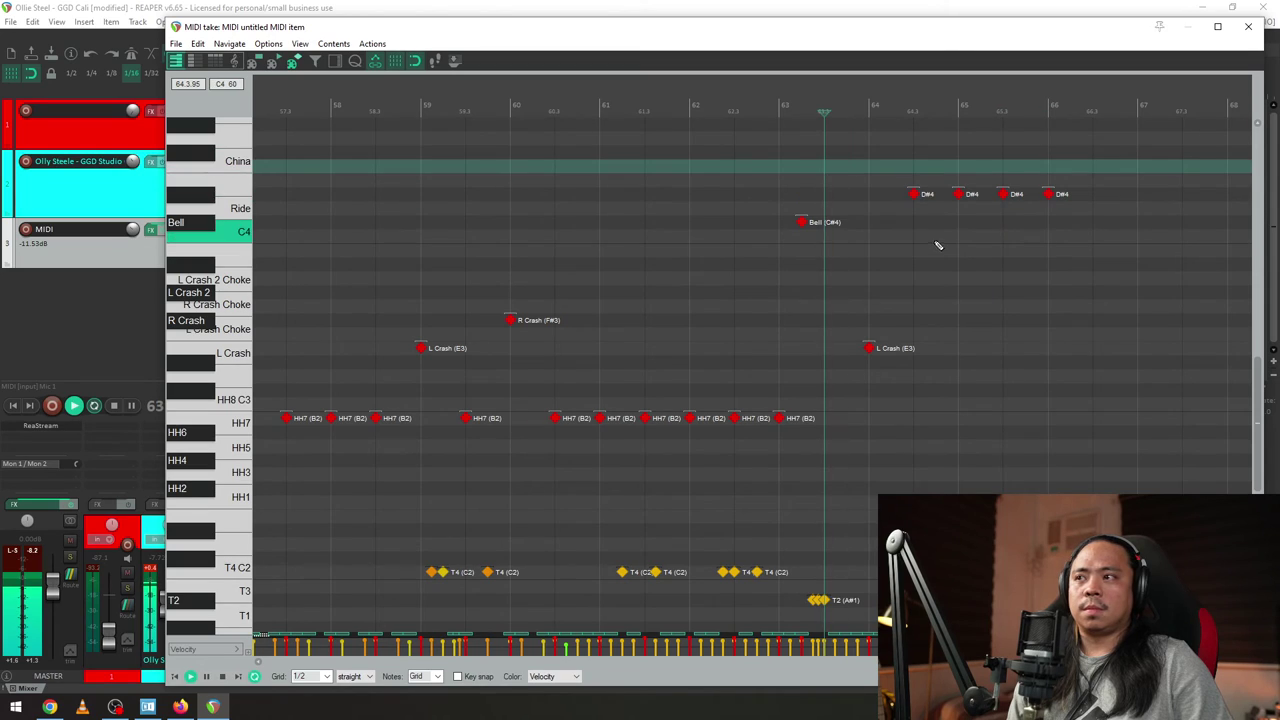
- Replay the passage from 63.3 and raise the MIDI track's volume to -2.85 dB
{"action": "key", "text": "space"}
{"action": "key", "text": "space"}
{"action": "left_click_drag", "start_coordinate": [133, 229], "coordinate": [132, 208]}
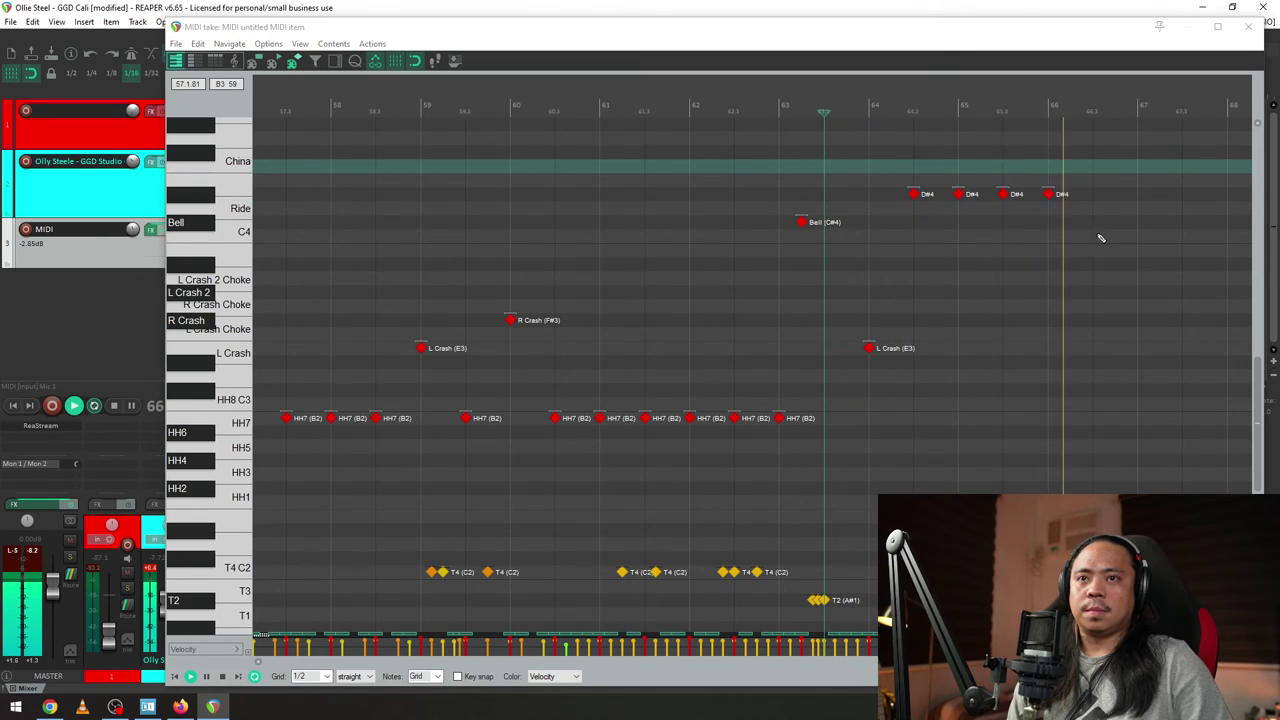
{"action": "key", "text": "space"}
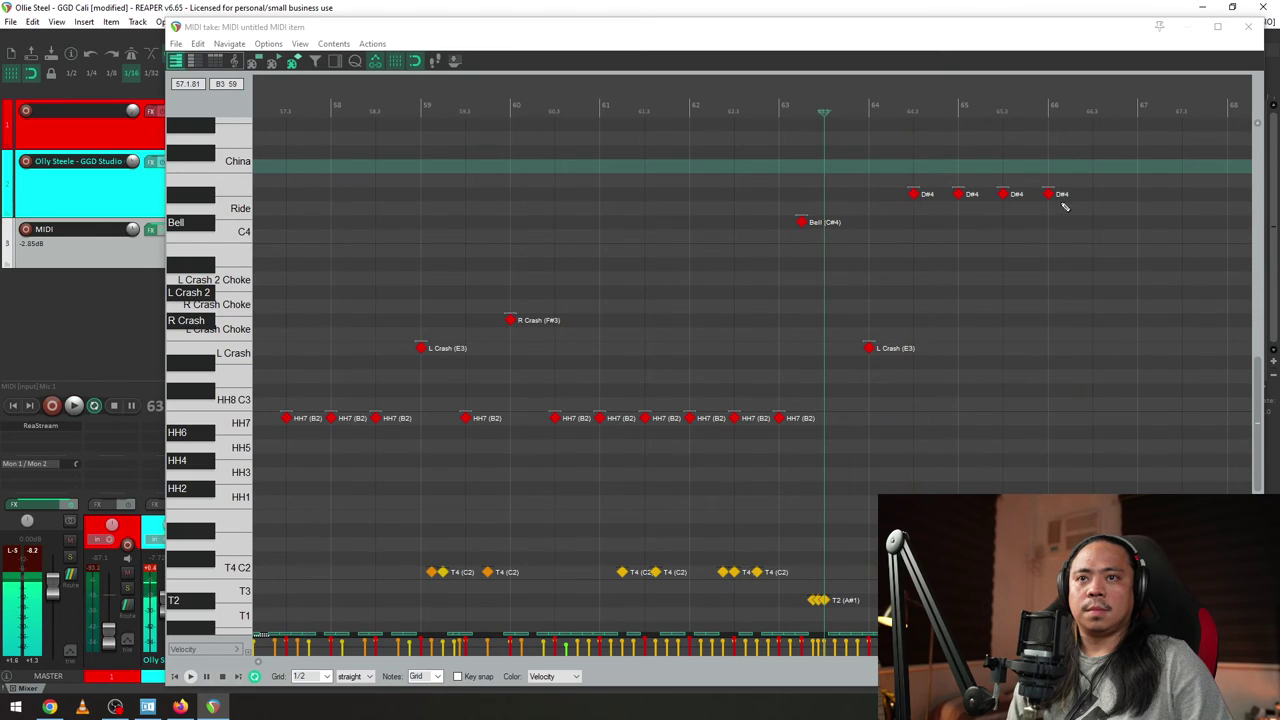
- Delete the D#4 note at 66.1 and play the section back against the tom, snare and kick notes
{"action": "double_click", "coordinate": [1049, 194]}
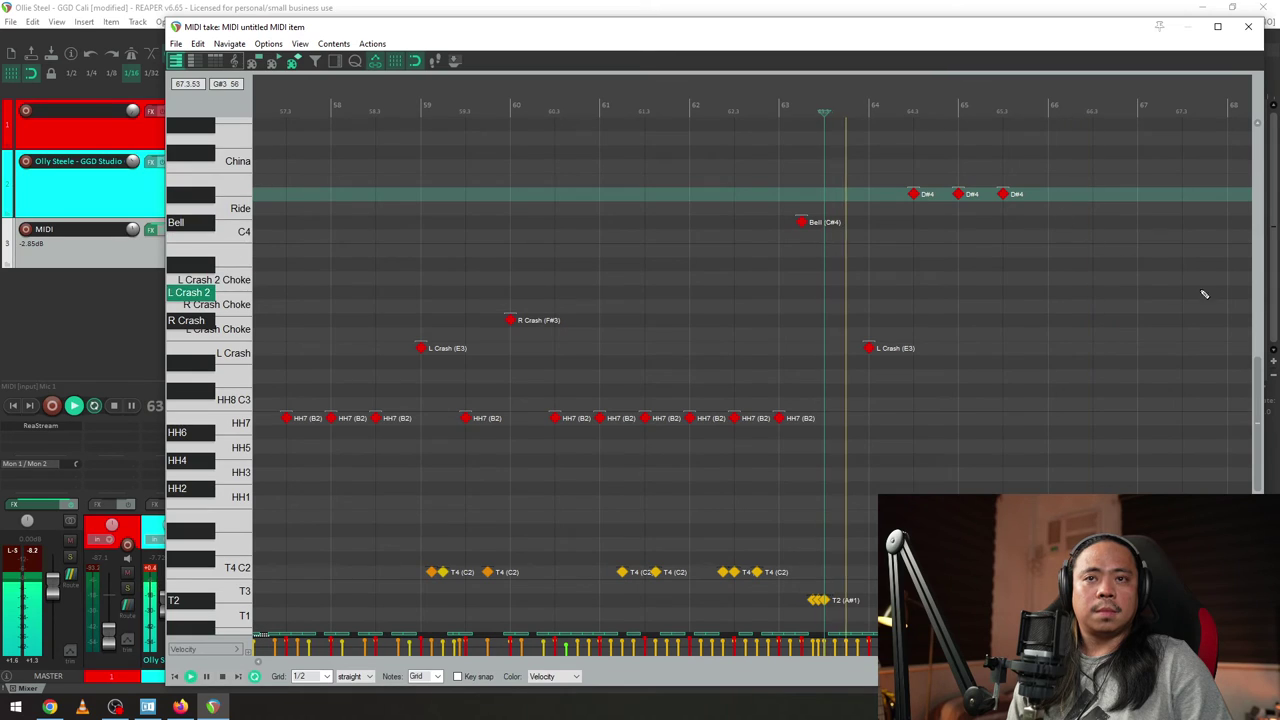
{"action": "key", "text": "space"}
{"action": "left_click_drag", "start_coordinate": [1258, 377], "coordinate": [1259, 416]}
{"action": "key", "text": "space"}
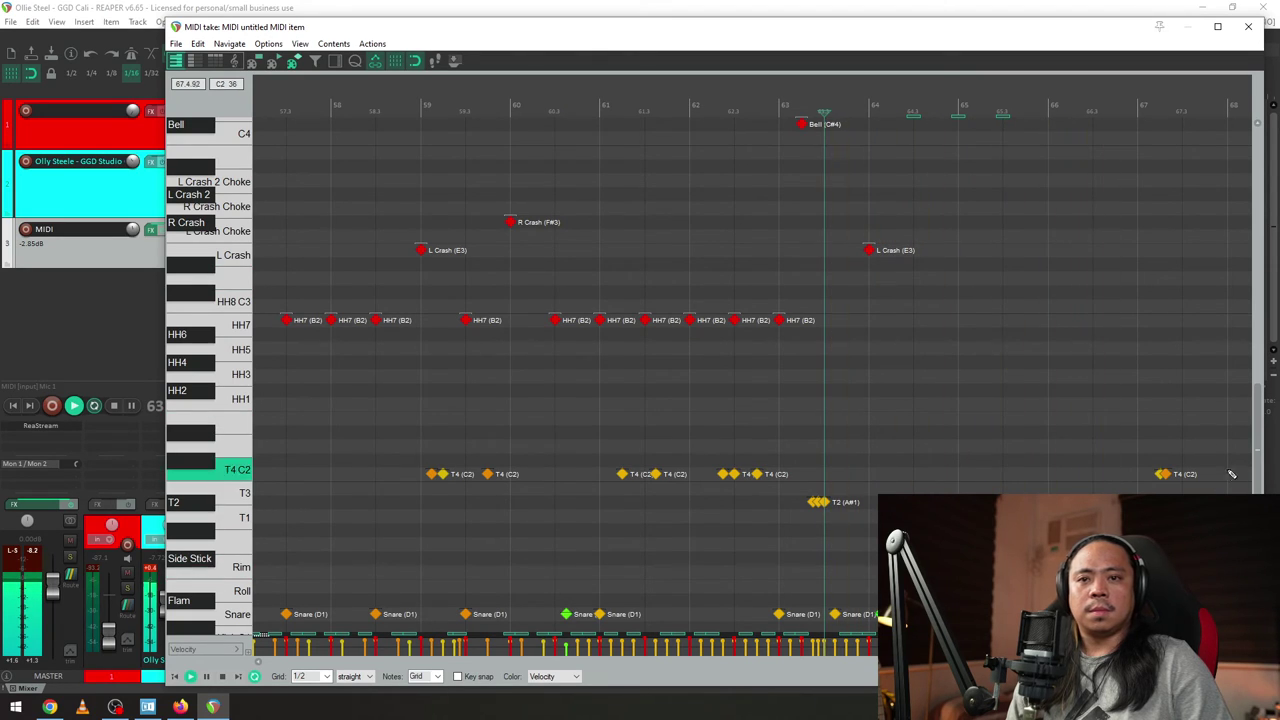
{"action": "left_click_drag", "start_coordinate": [1259, 430], "coordinate": [1260, 456]}
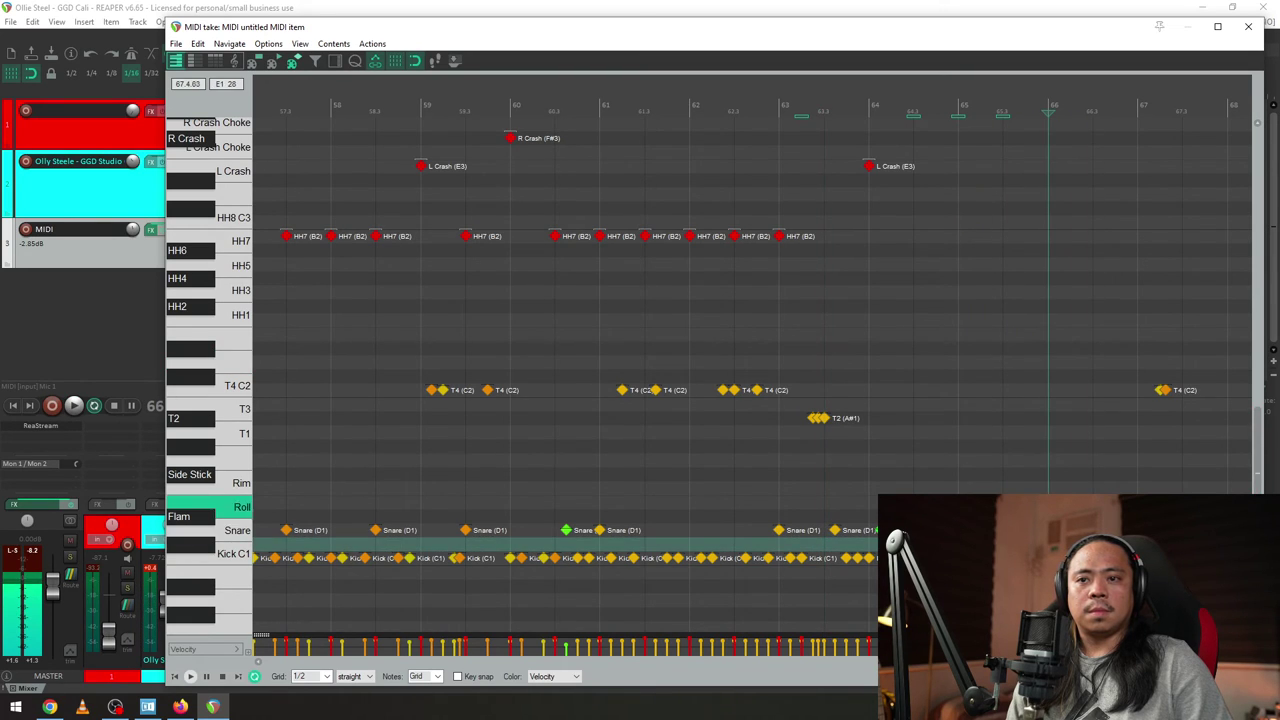
{"action": "left_click_drag", "start_coordinate": [1255, 452], "coordinate": [1257, 402]}
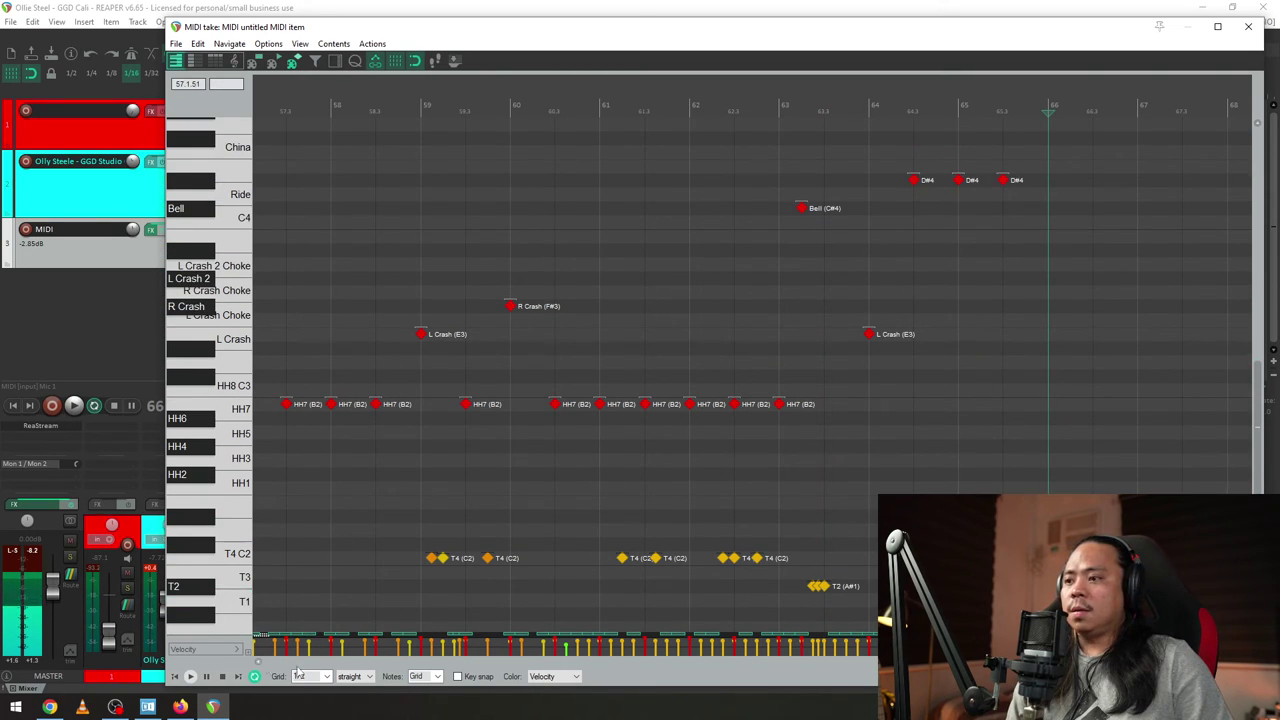
- Set the grid to 1/16 and add D#4 notes at 66.1, 66.1.75, 66.2.75 and 66.3.25
{"action": "left_click", "coordinate": [326, 677]}
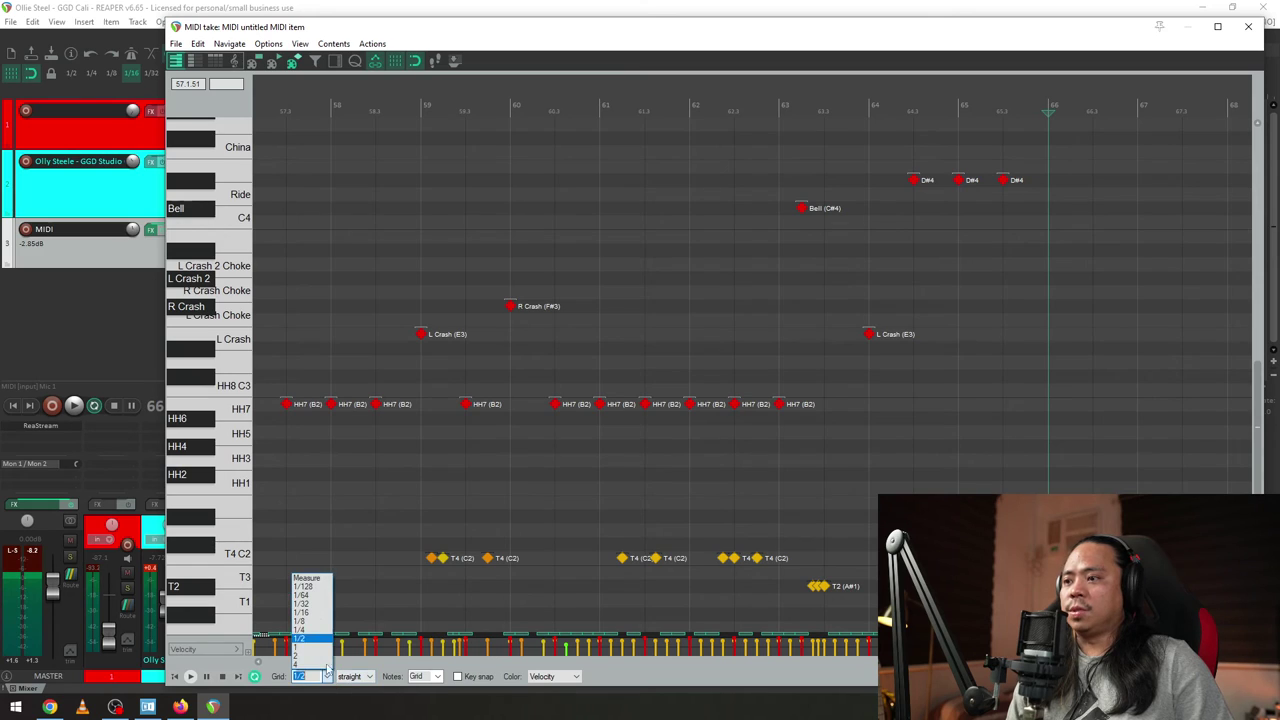
{"action": "left_click", "coordinate": [307, 612]}
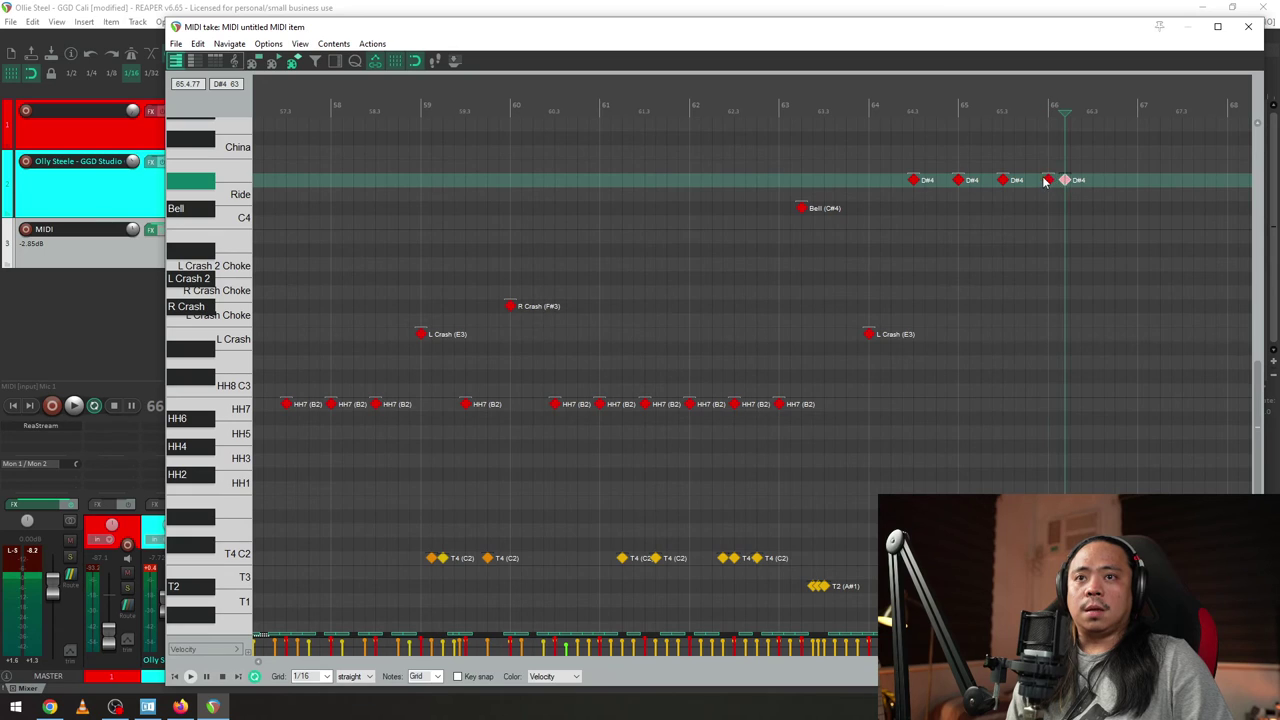
{"action": "scroll", "coordinate": [1123, 280], "scroll_direction": "up", "scroll_amount": 5}
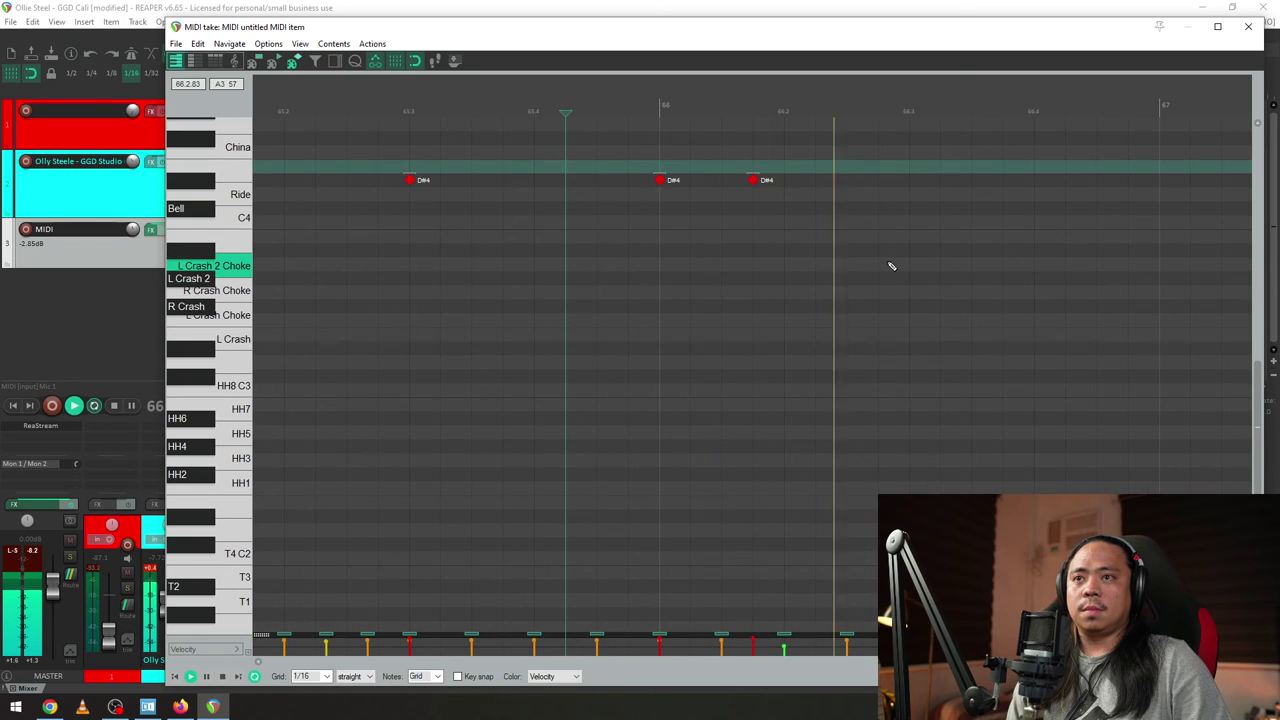
{"action": "left_click", "coordinate": [880, 180]}
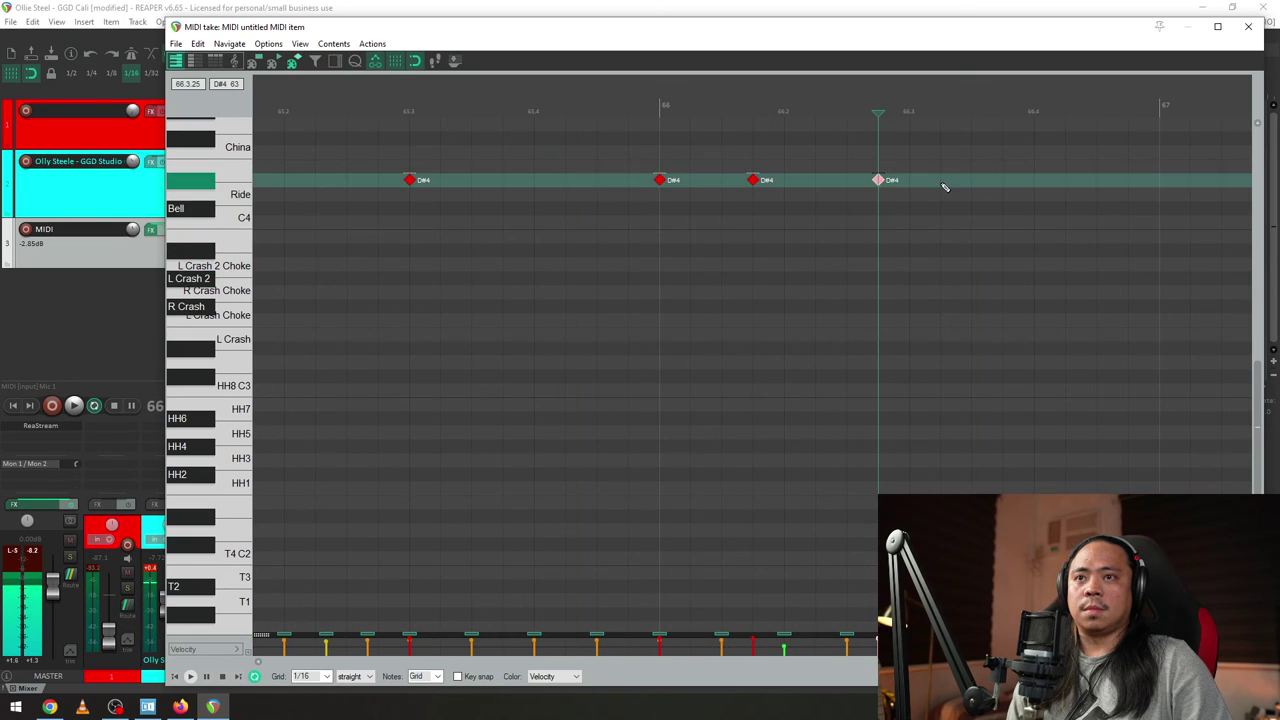
{"action": "left_click", "coordinate": [596, 166]}
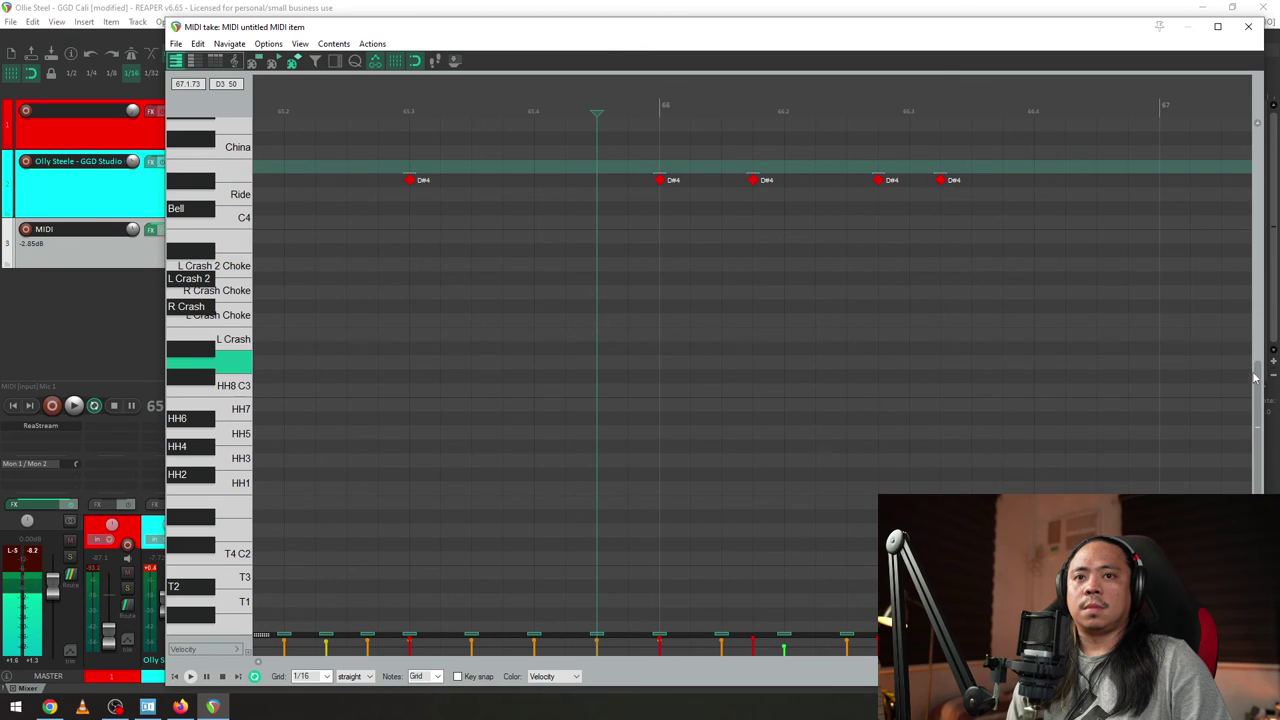
- Replace the last two D#4 notes with ones at 66.2.50 and 66.3, aligned with the kicks
{"action": "left_click_drag", "start_coordinate": [1257, 380], "coordinate": [1256, 408]}
{"action": "left_click", "coordinate": [910, 451]}
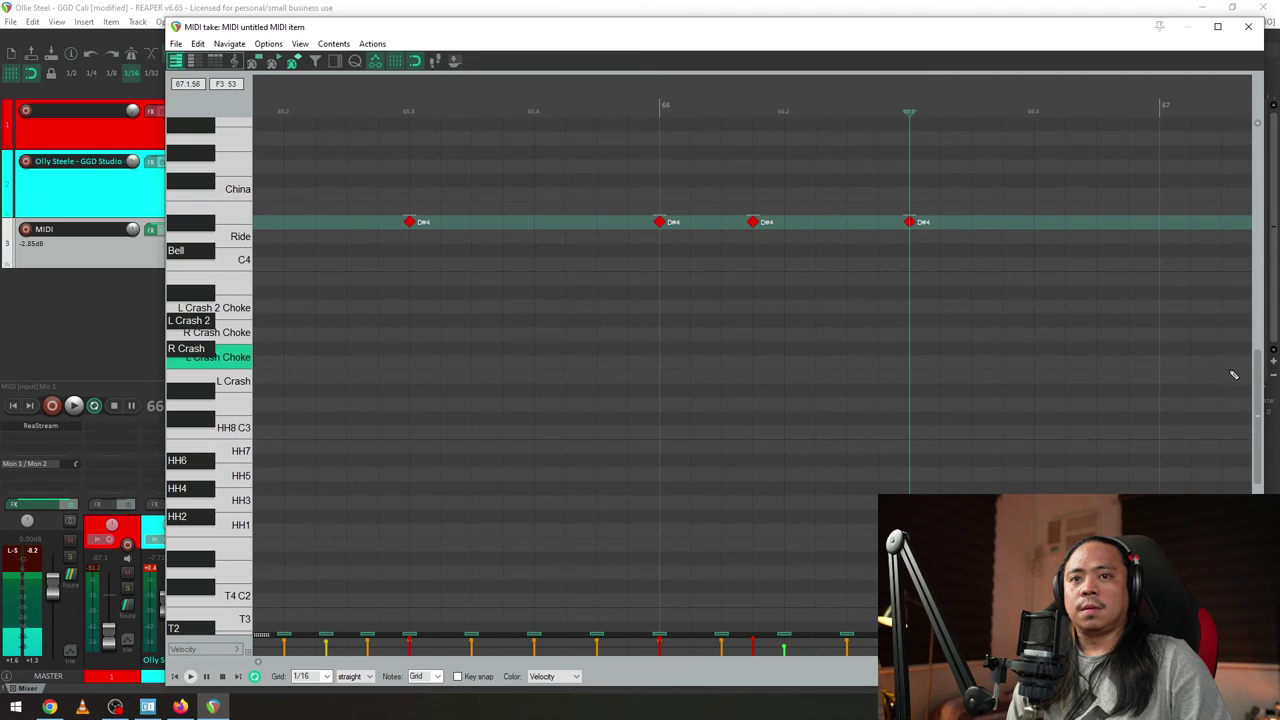
{"action": "mouse_move", "coordinate": [1256, 408]}
{"action": "left_mouse_down"}
{"action": "mouse_move", "coordinate": [1256, 443]}
{"action": "mouse_move", "coordinate": [1256, 408]}
{"action": "left_mouse_up"}
{"action": "left_click", "coordinate": [855, 463]}
{"action": "left_click", "coordinate": [848, 208]}
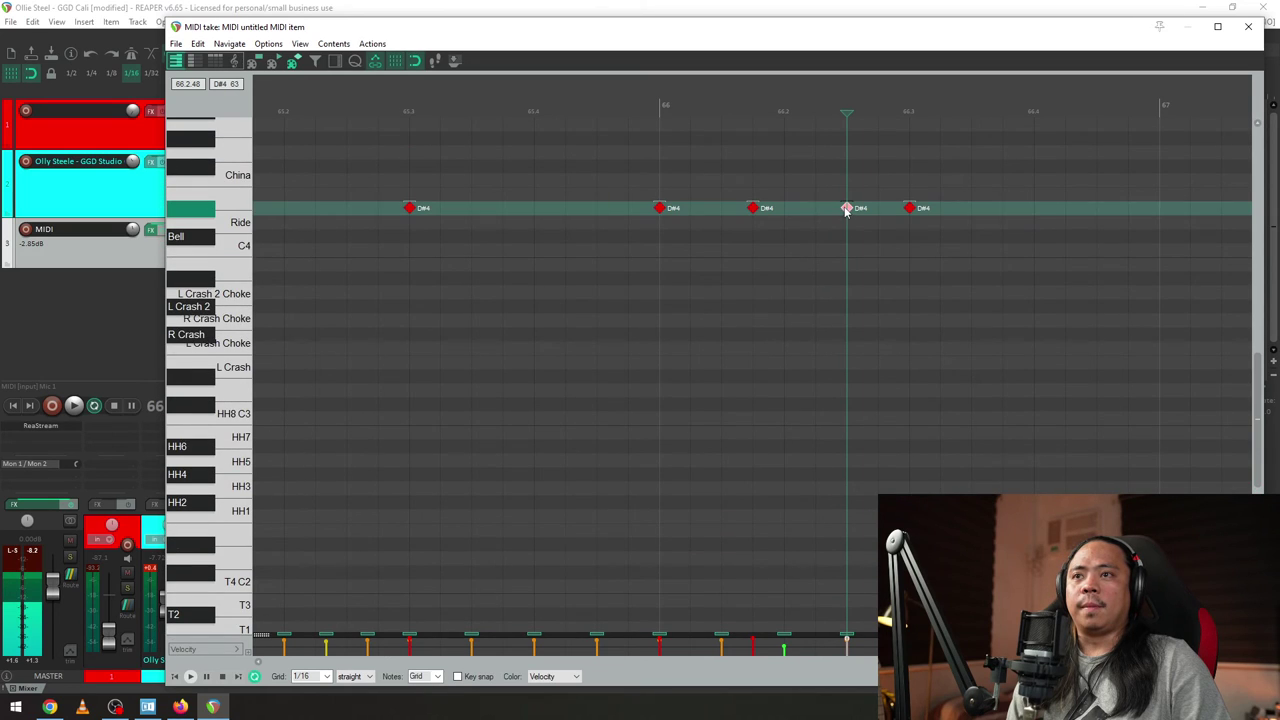
- Replace the D#4 note at 66.1.75 with one on the kick at 66.1.50, and save the project
{"action": "left_click_drag", "start_coordinate": [1257, 357], "coordinate": [1257, 447]}
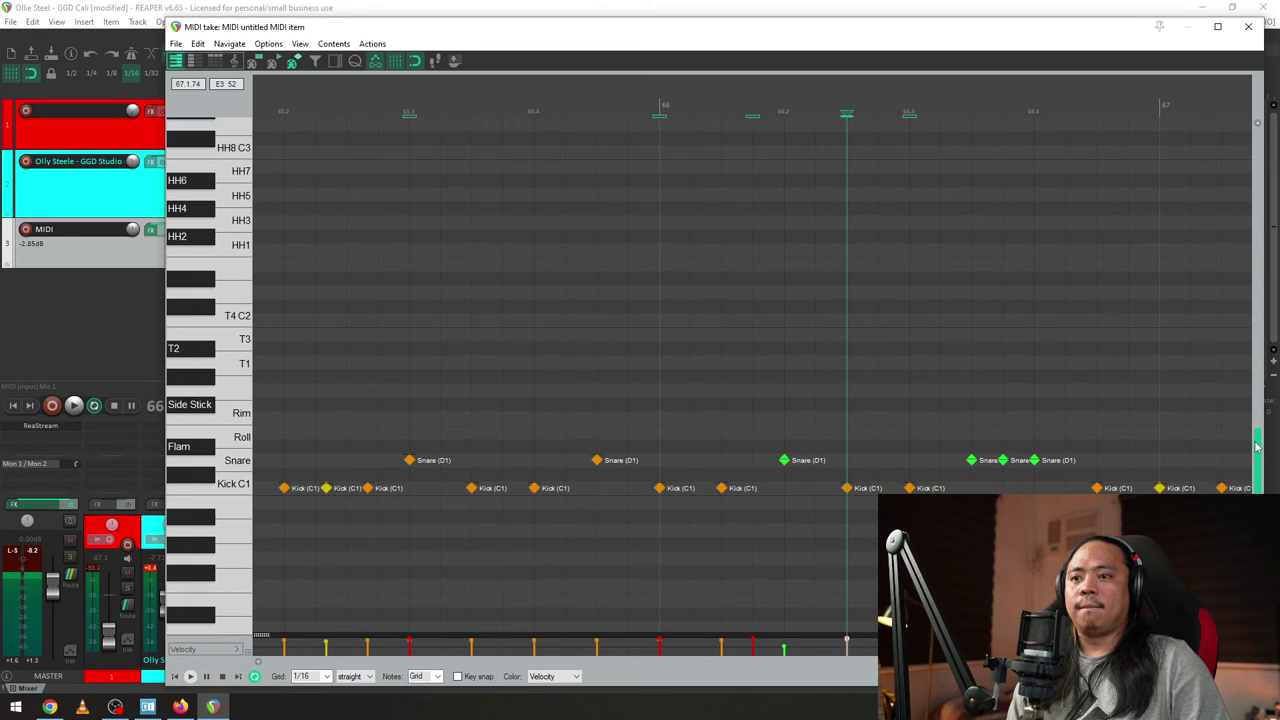
{"action": "left_click", "coordinate": [723, 466]}
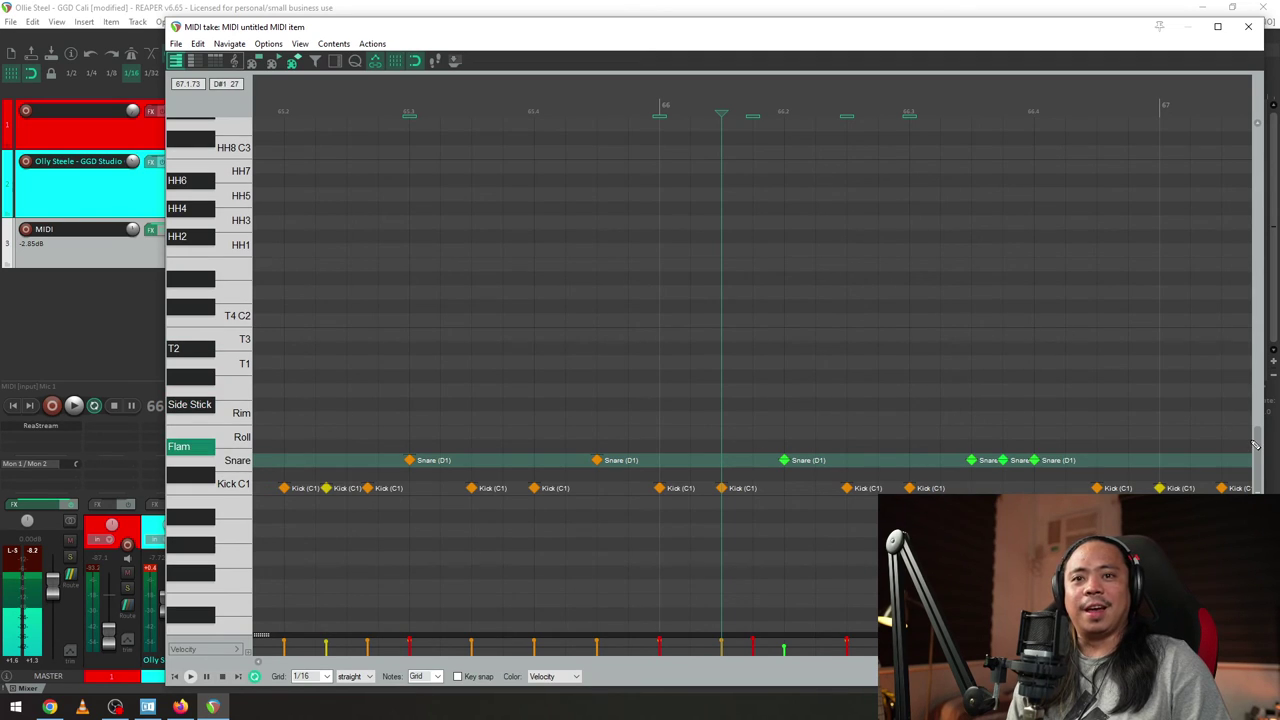
{"action": "left_click_drag", "start_coordinate": [1256, 443], "coordinate": [1256, 345]}
{"action": "left_click", "coordinate": [737, 295]}
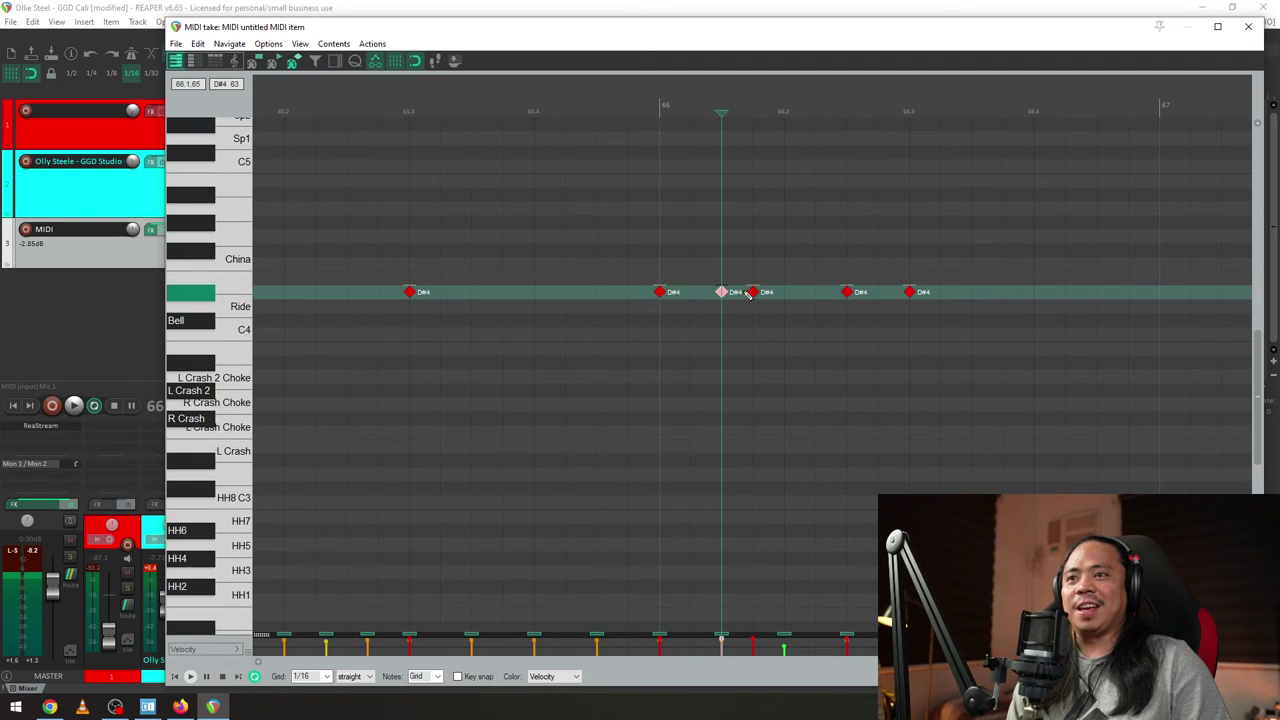
{"action": "key", "text": "ctrl+s"}
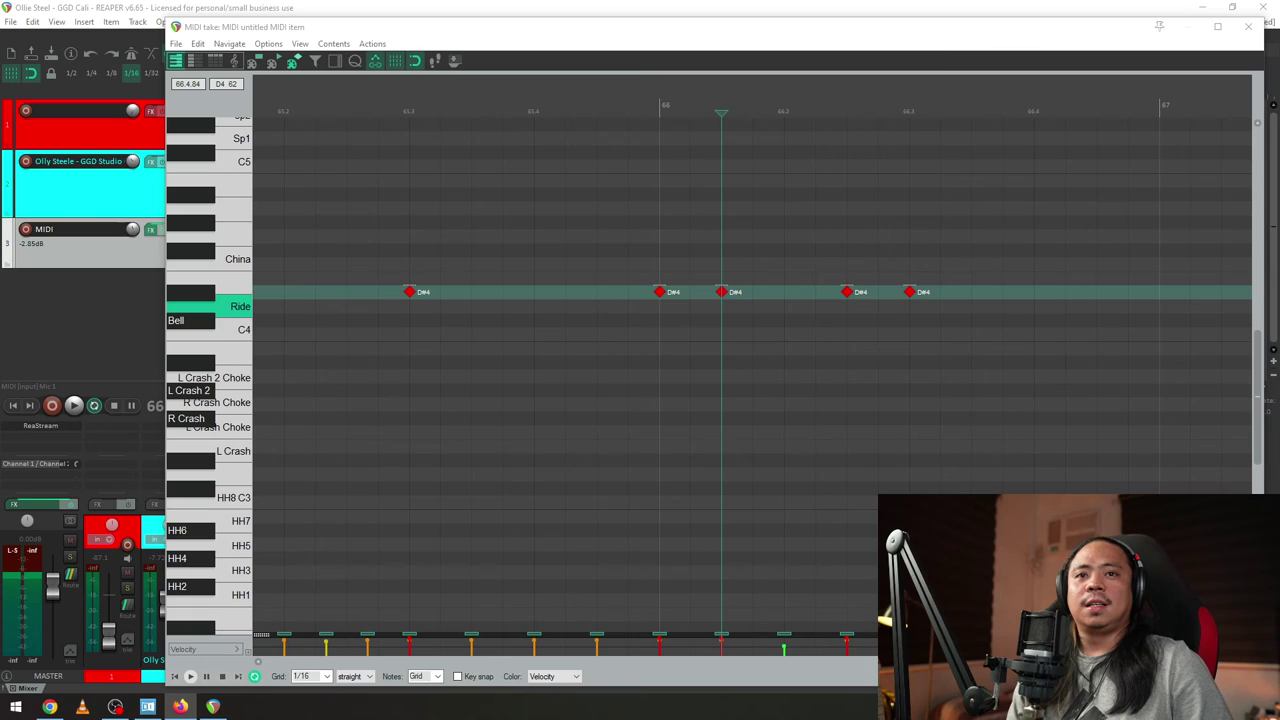
- Play back the D#4 accents from 65.3.50 and compare them with the snare and kick notes through measure 66
{"action": "mouse_move", "coordinate": [1259, 360]}
{"action": "left_mouse_down"}
{"action": "mouse_move", "coordinate": [1258, 488]}
{"action": "mouse_move", "coordinate": [1273, 374]}
{"action": "left_mouse_up"}
{"action": "left_click", "coordinate": [471, 222]}
{"action": "key", "text": "space"}
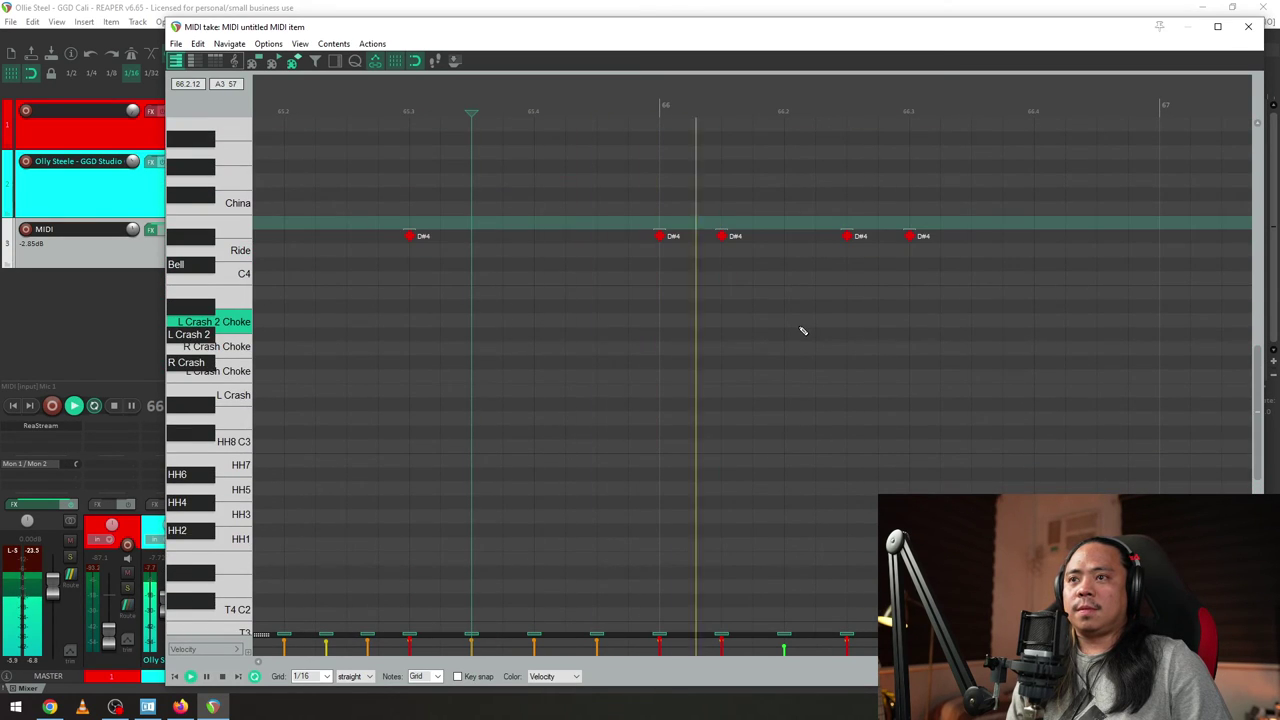
{"action": "scroll", "coordinate": [935, 350], "scroll_direction": "down", "scroll_amount": 3}
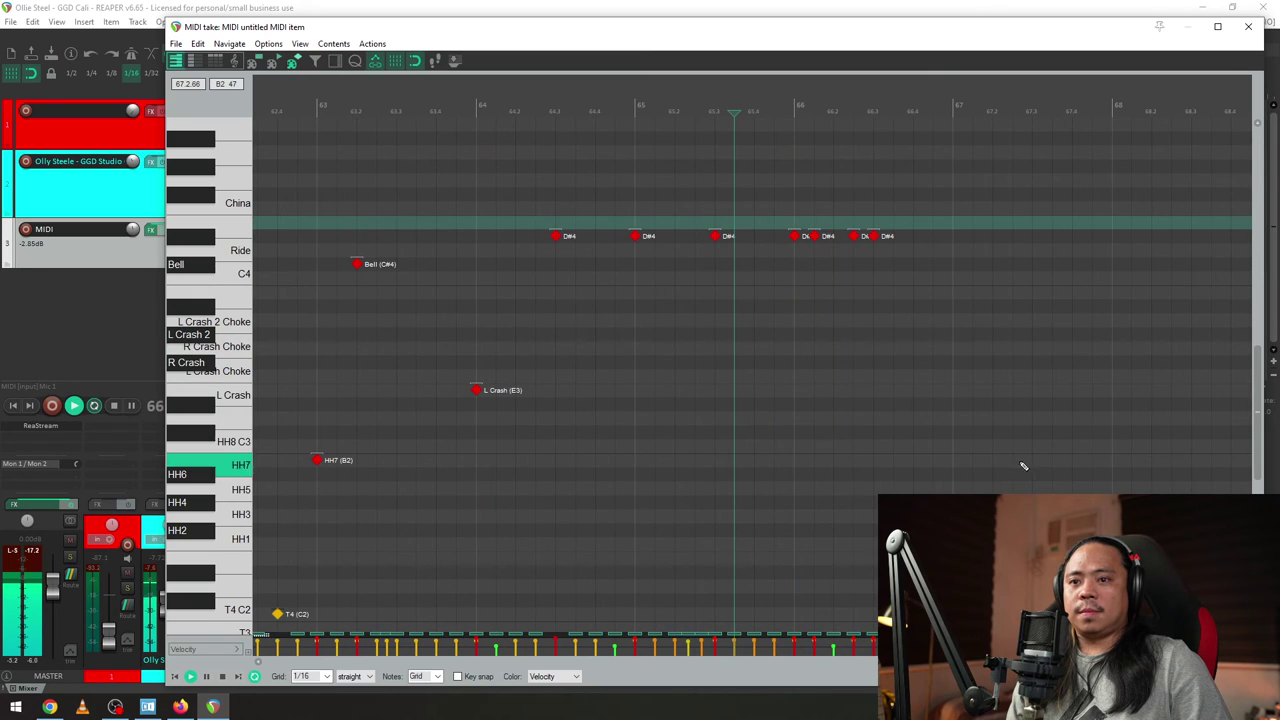
{"action": "left_click_drag", "start_coordinate": [1260, 362], "coordinate": [1262, 415]}
{"action": "key", "text": "space"}
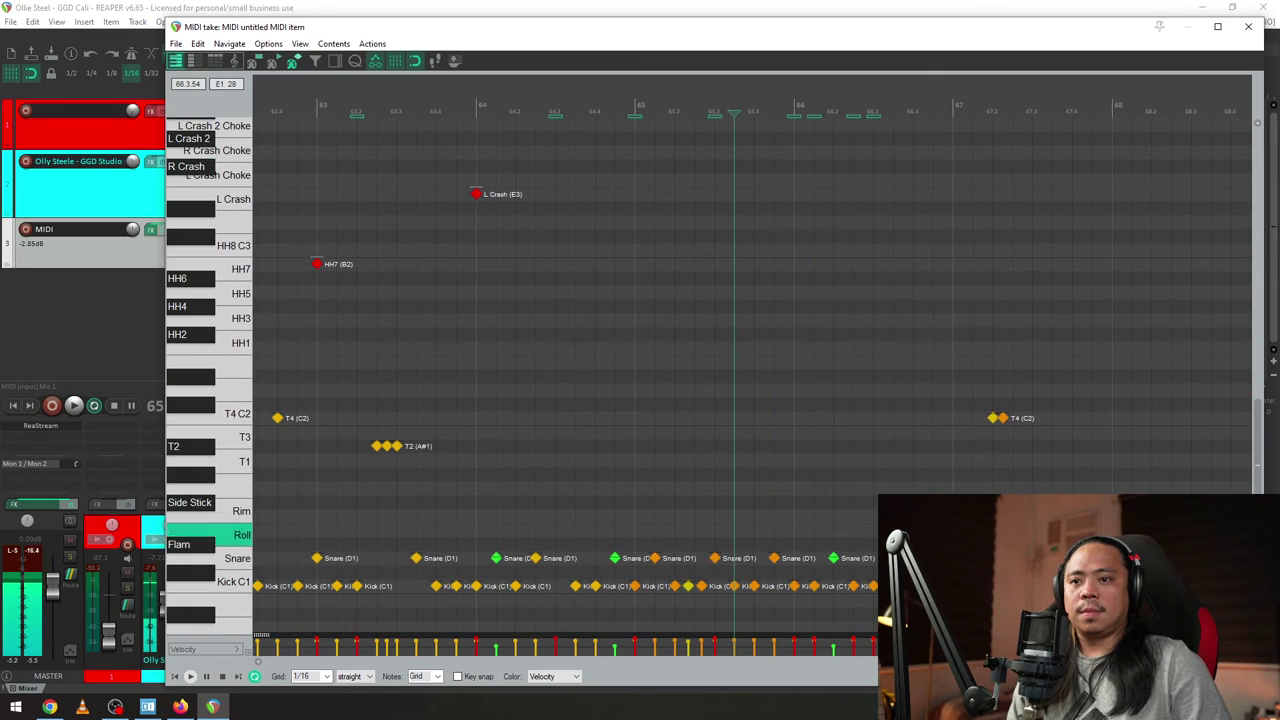
{"action": "left_click", "coordinate": [900, 558]}
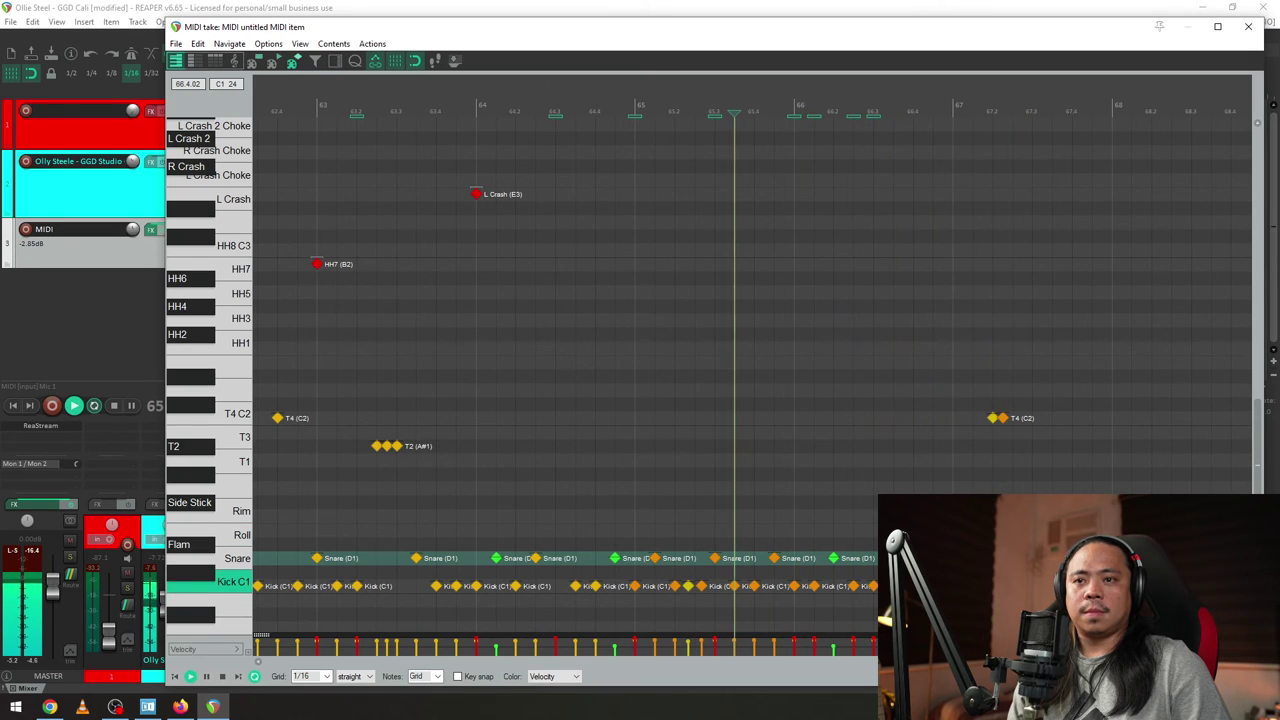
{"action": "left_click_drag", "start_coordinate": [1261, 434], "coordinate": [1260, 397]}
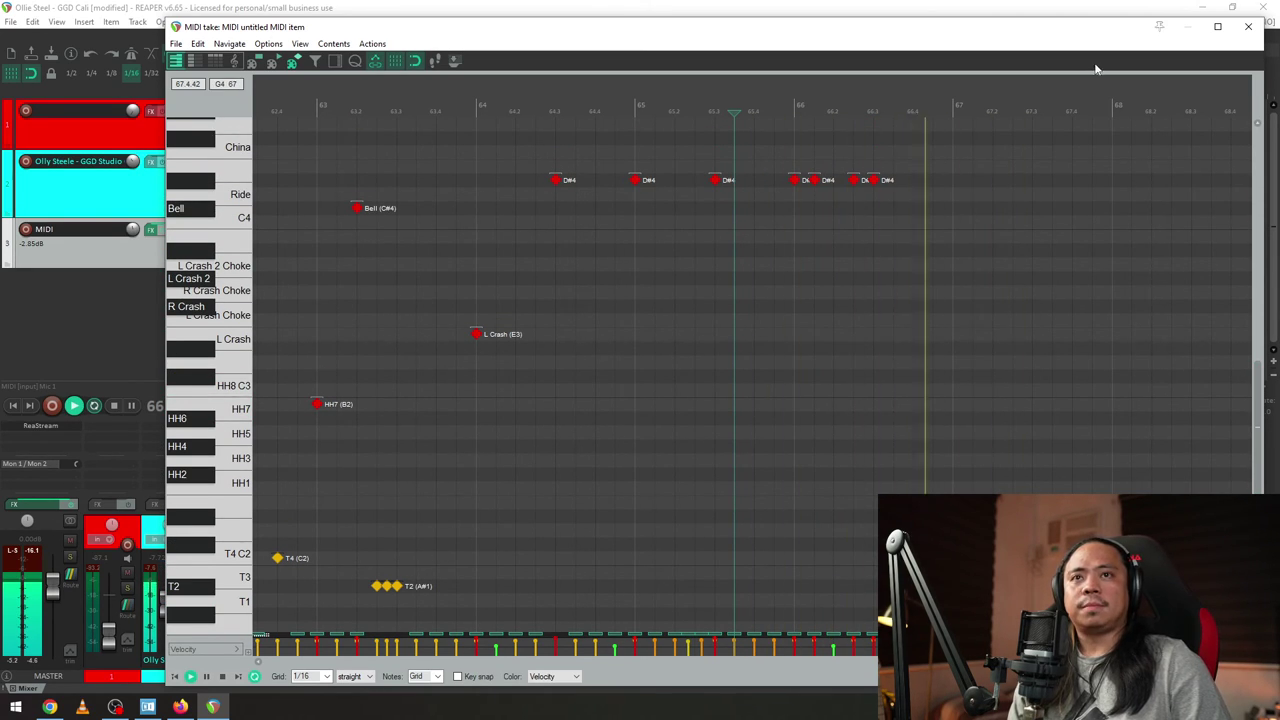
- Select the newly added hi-hat, crash, Bell and D#4 notes from measure 52 onward and lower their velocity within the 96-127 range
{"action": "left_click_drag", "start_coordinate": [1062, 37], "coordinate": [1131, 55]}
{"action": "scroll", "coordinate": [911, 331], "scroll_direction": "down", "scroll_amount": 7}
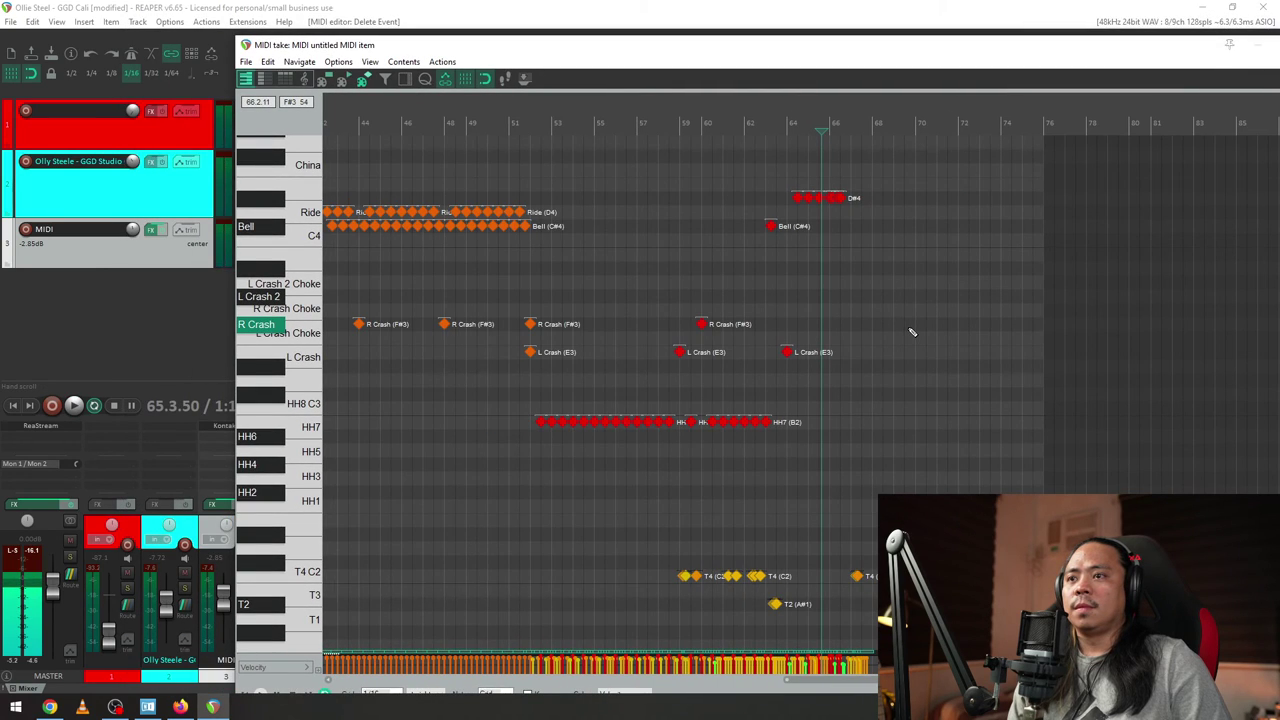
{"action": "left_click_drag", "start_coordinate": [512, 500], "coordinate": [872, 384]}
{"action": "left_click_drag", "start_coordinate": [954, 164], "coordinate": [652, 400]}
{"action": "right_click", "coordinate": [723, 440]}
{"action": "mouse_move", "coordinate": [849, 393]}
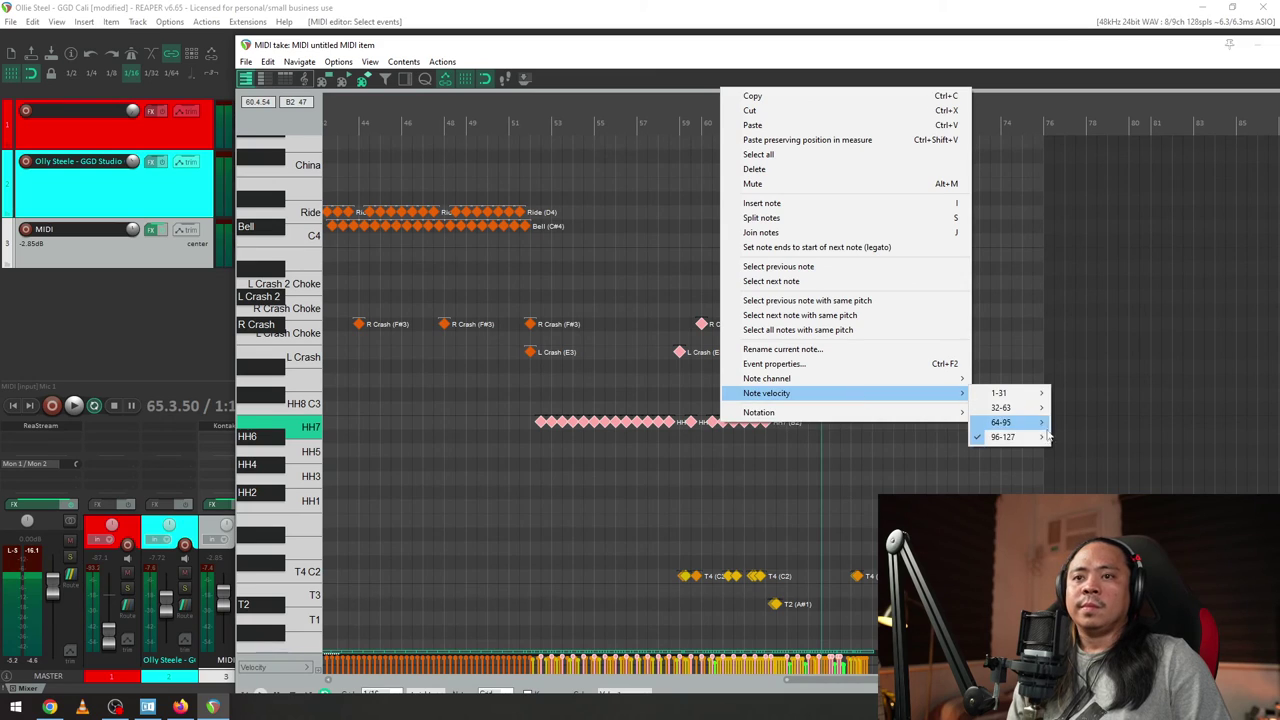
{"action": "mouse_move", "coordinate": [1003, 437]}
{"action": "left_click", "coordinate": [1077, 708]}
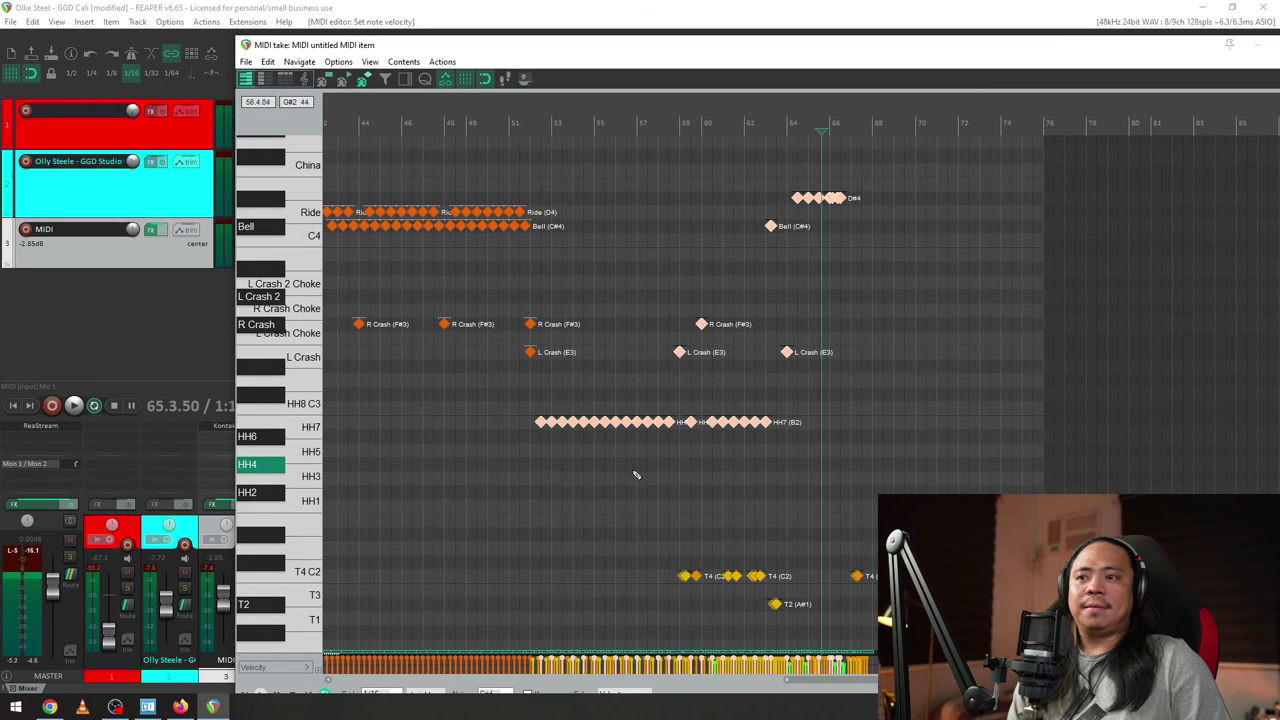
- Play back from about measure 50, reset the MIDI track's volume to 0.00 dB and lower the GGD Studio track's volume
{"action": "left_click", "coordinate": [497, 490]}
{"action": "key", "text": "space"}
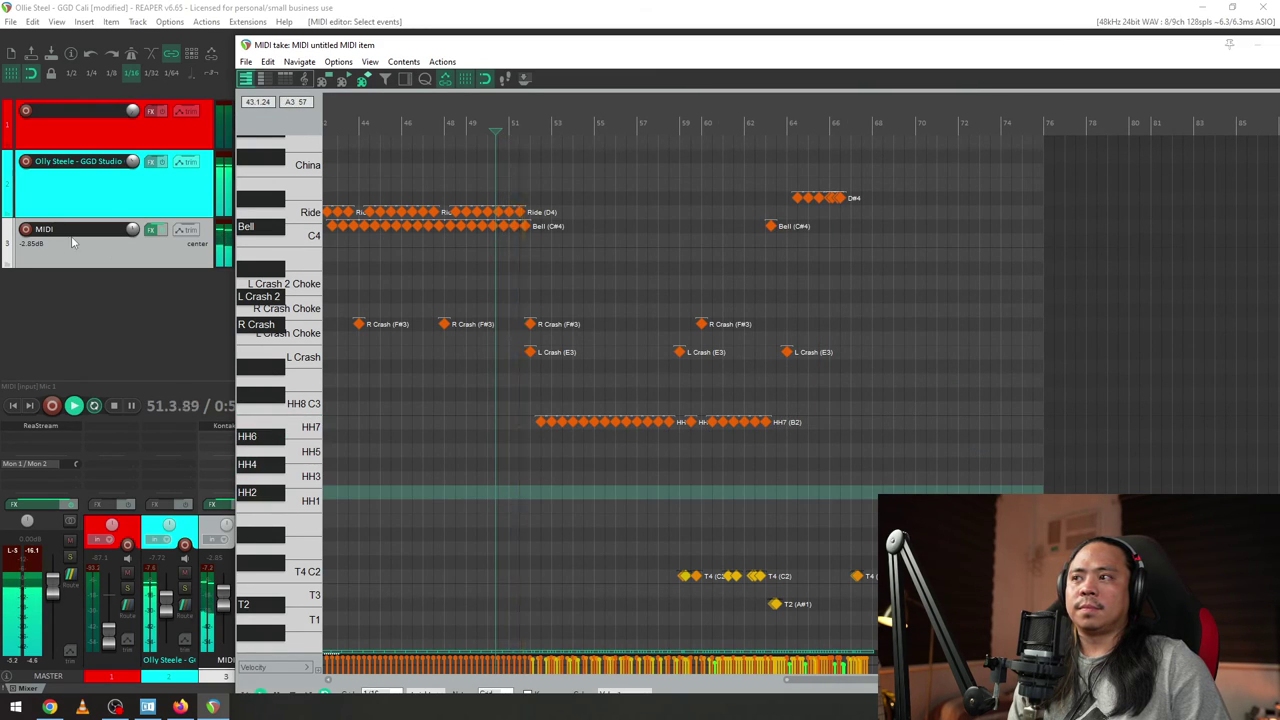
{"action": "double_click", "coordinate": [132, 229]}
{"action": "mouse_move", "coordinate": [132, 162]}
{"action": "left_mouse_down"}
{"action": "mouse_move", "coordinate": [132, 194]}
{"action": "mouse_move", "coordinate": [132, 161]}
{"action": "left_mouse_up"}
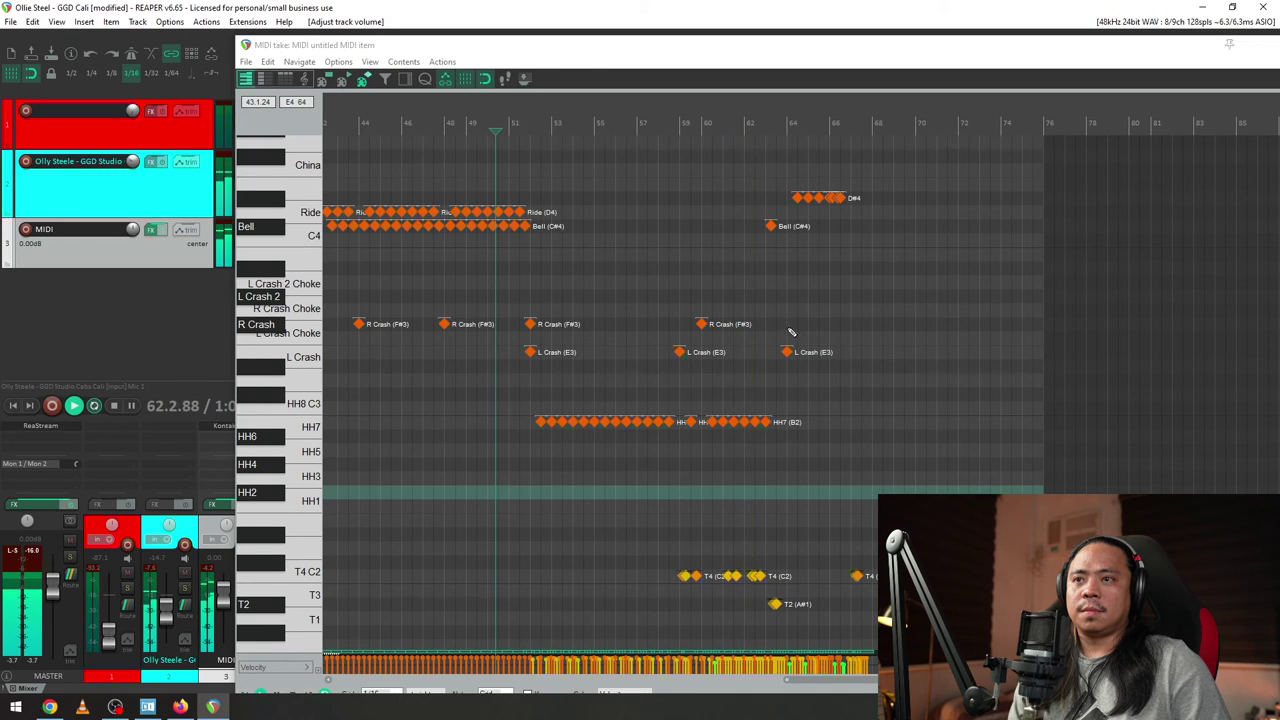
- Play on past the last D#4 notes with the GGD Studio track reset to 0.00 dB and the MIDI track at -55.08 dB
{"action": "scroll", "coordinate": [810, 325], "scroll_direction": "down", "scroll_amount": 4}
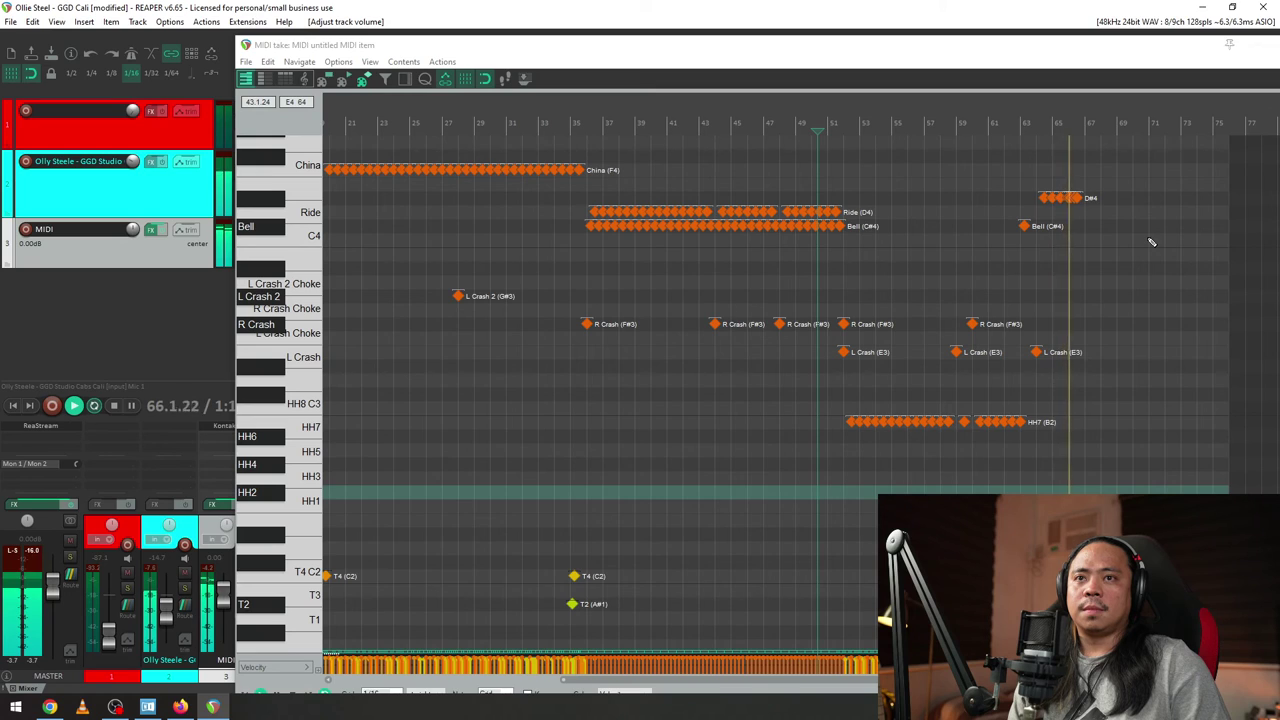
{"action": "scroll", "coordinate": [880, 330], "scroll_direction": "up", "scroll_amount": 5}
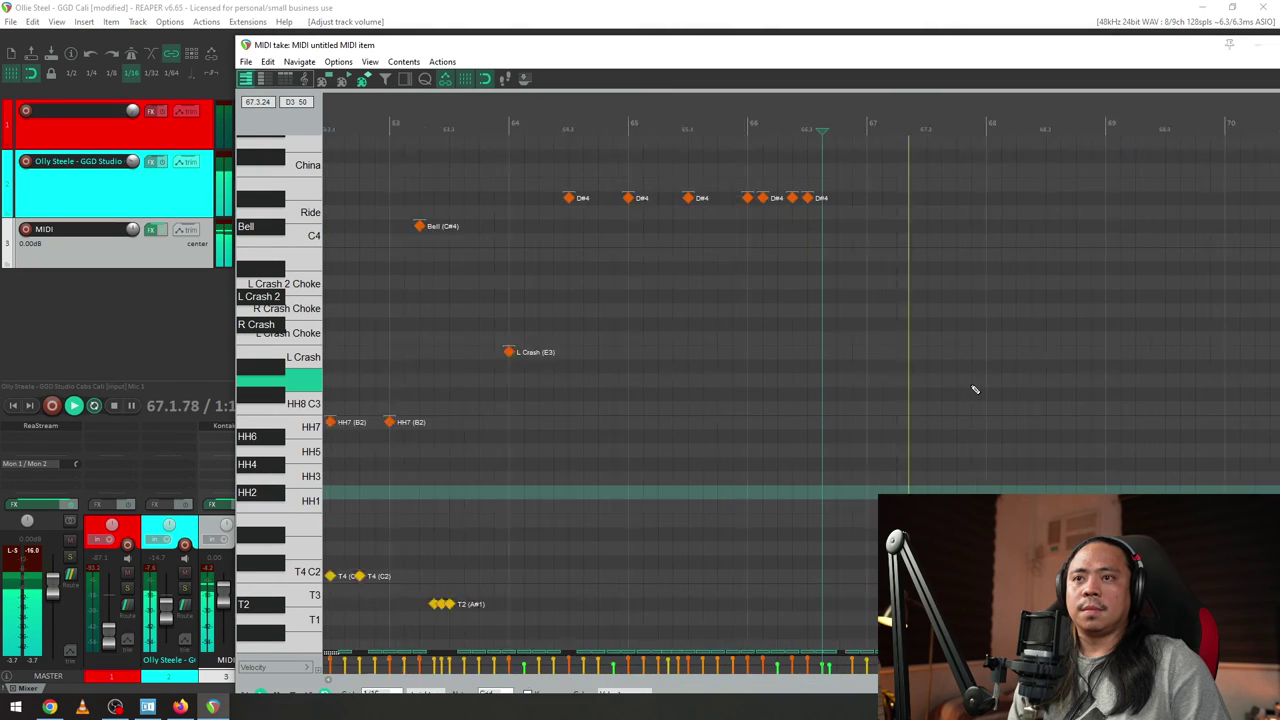
{"action": "scroll", "coordinate": [971, 386], "scroll_direction": "down", "scroll_amount": 2}
{"action": "double_click", "coordinate": [132, 161]}
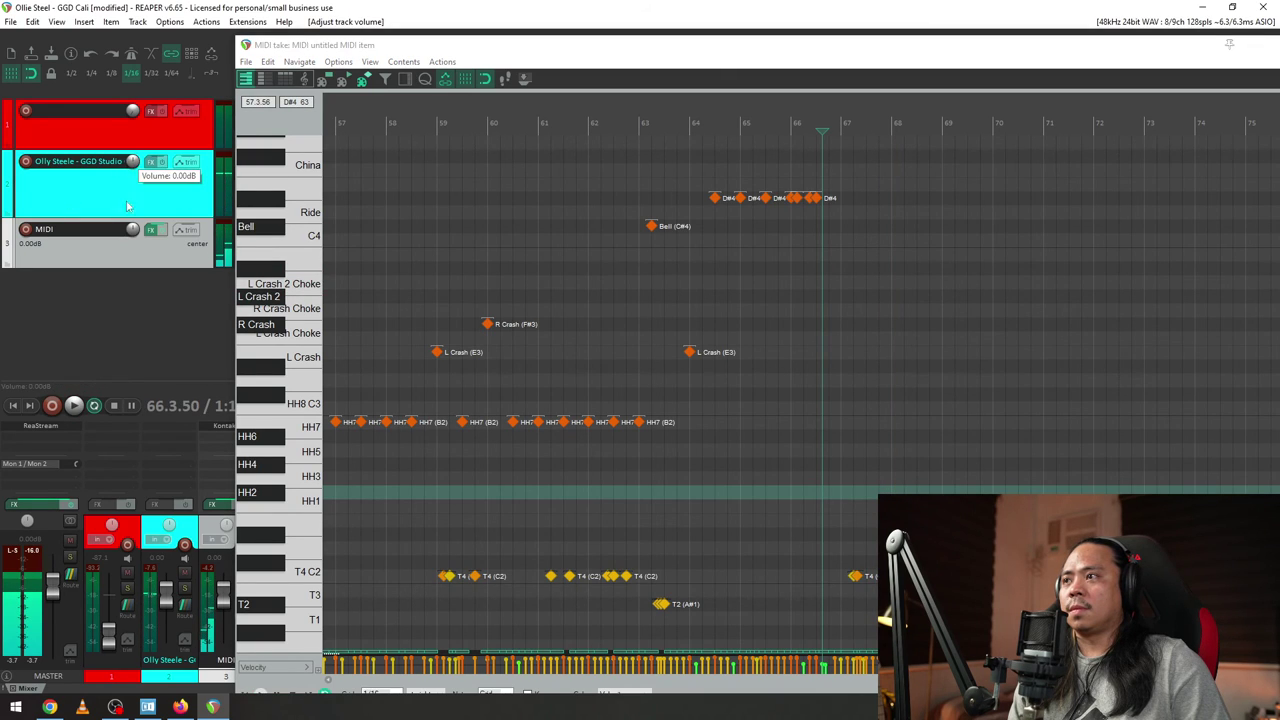
{"action": "scroll", "coordinate": [1120, 223], "scroll_direction": "down", "scroll_amount": 3}
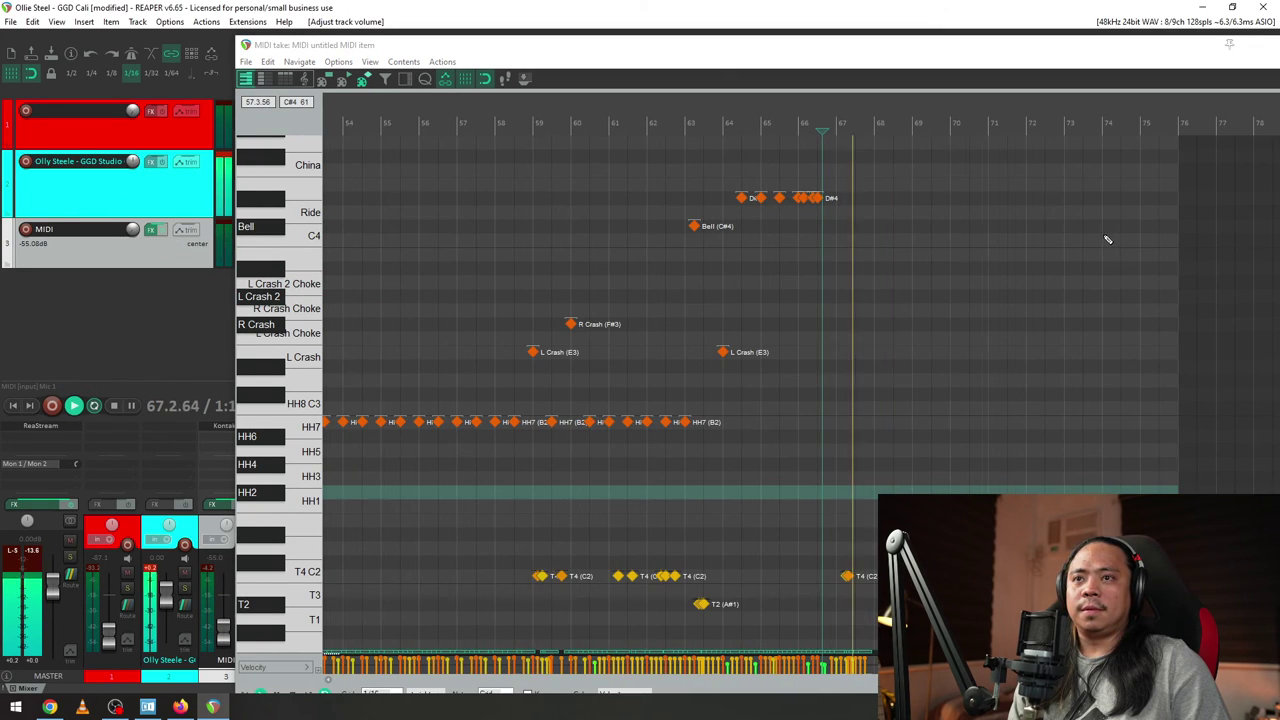
{"action": "scroll", "coordinate": [1077, 357], "scroll_direction": "up", "scroll_amount": 5}
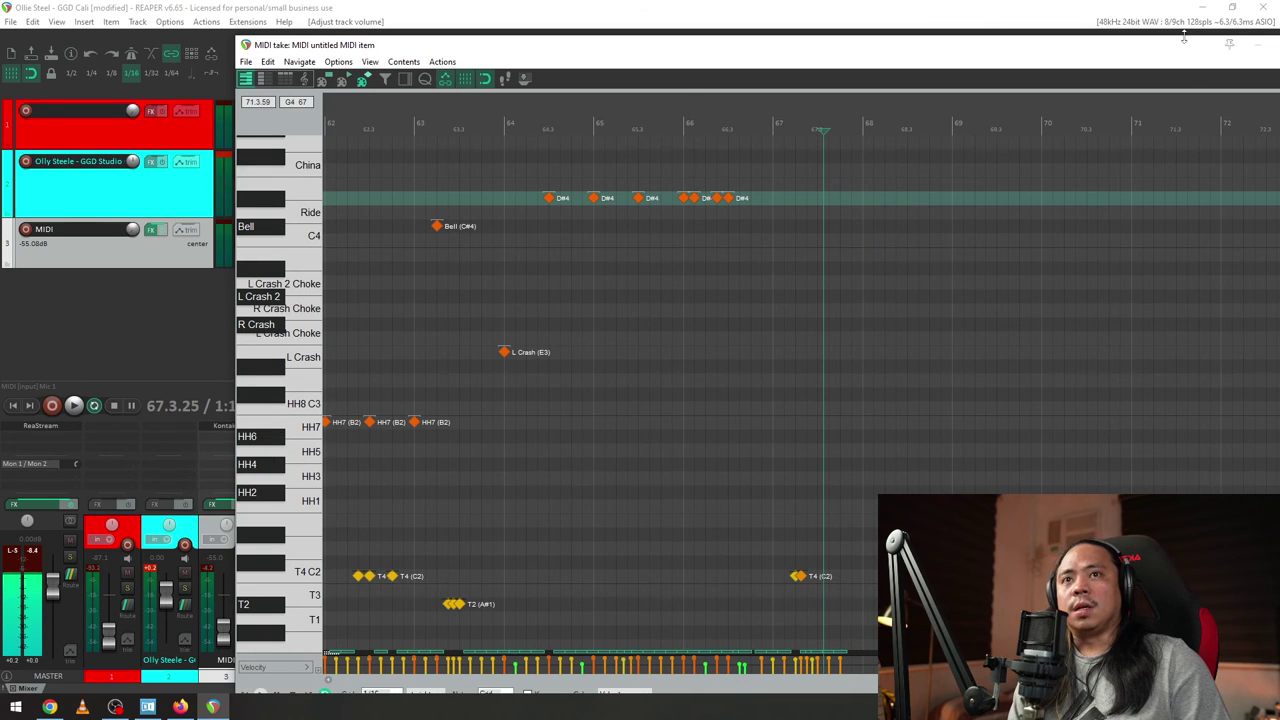
- Add an L Crash (E3) note and an R Crash (F#3) note together at 67.4.00
{"action": "double_click", "coordinate": [1086, 43]}
{"action": "left_click_drag", "start_coordinate": [1234, 423], "coordinate": [1238, 386]}
{"action": "key", "text": "space"}
{"action": "key", "text": "space"}
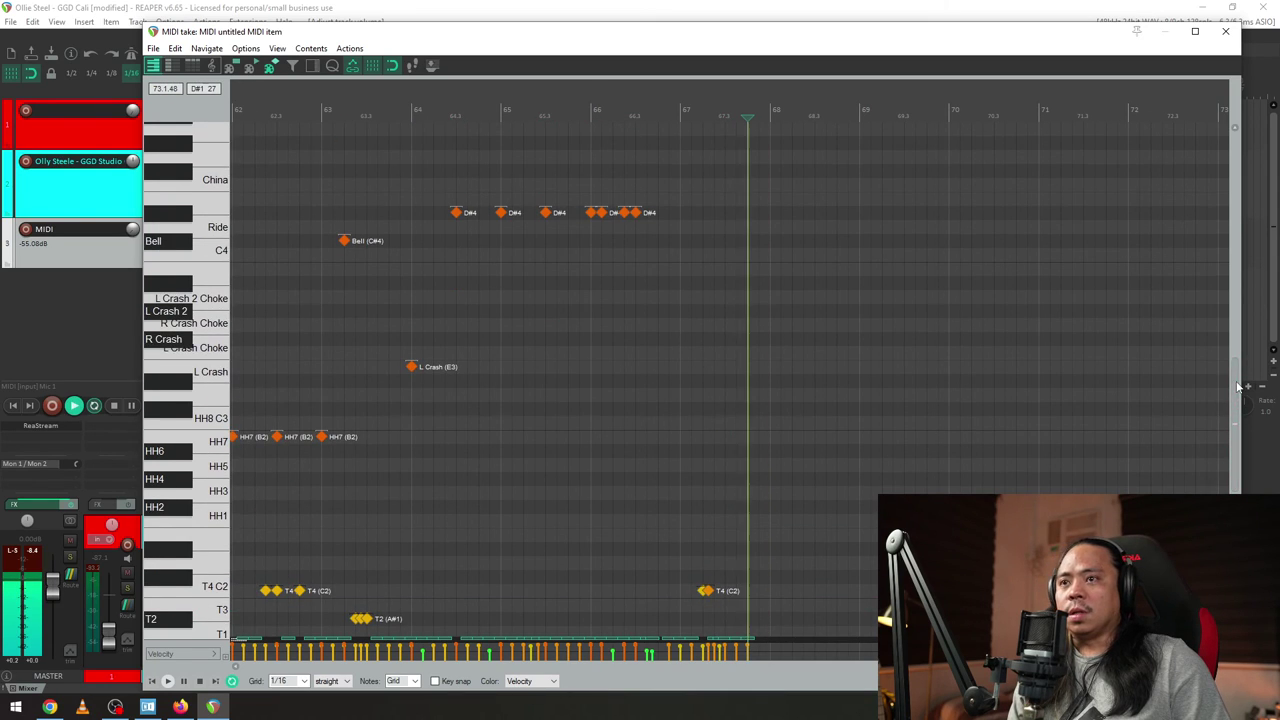
{"action": "left_click", "coordinate": [747, 367]}
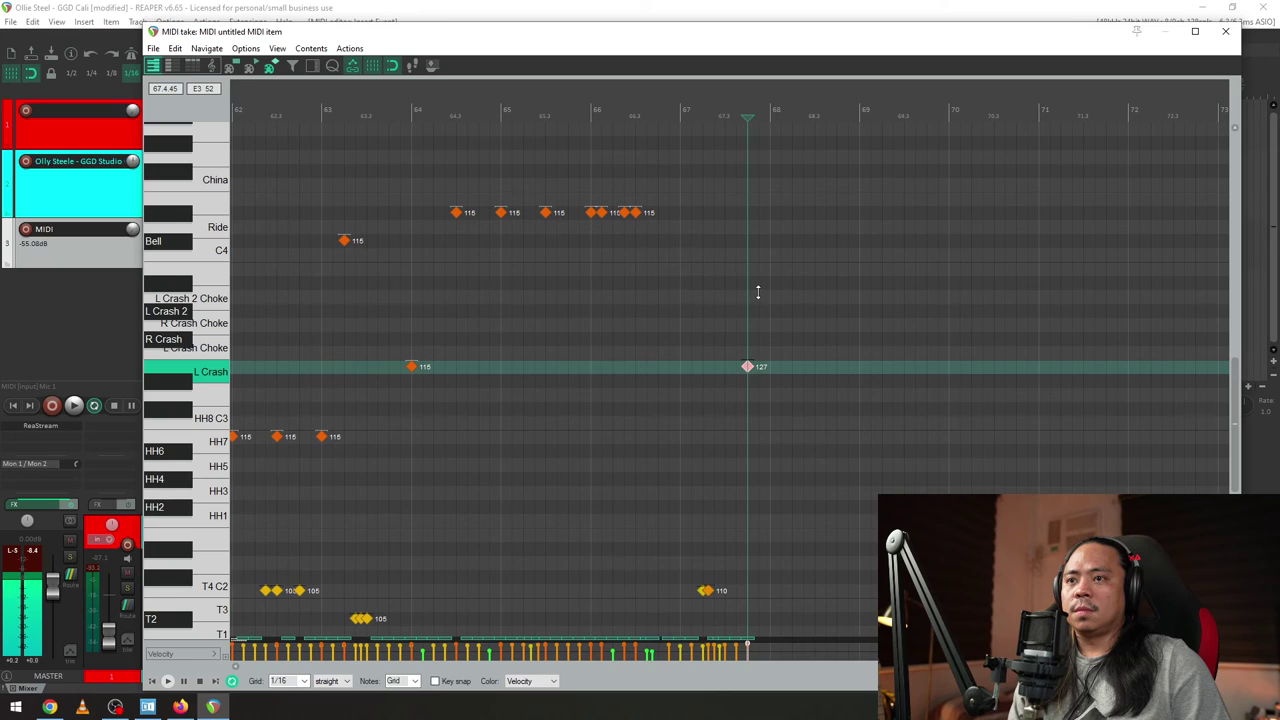
{"action": "left_click_drag", "start_coordinate": [763, 301], "coordinate": [763, 301]}
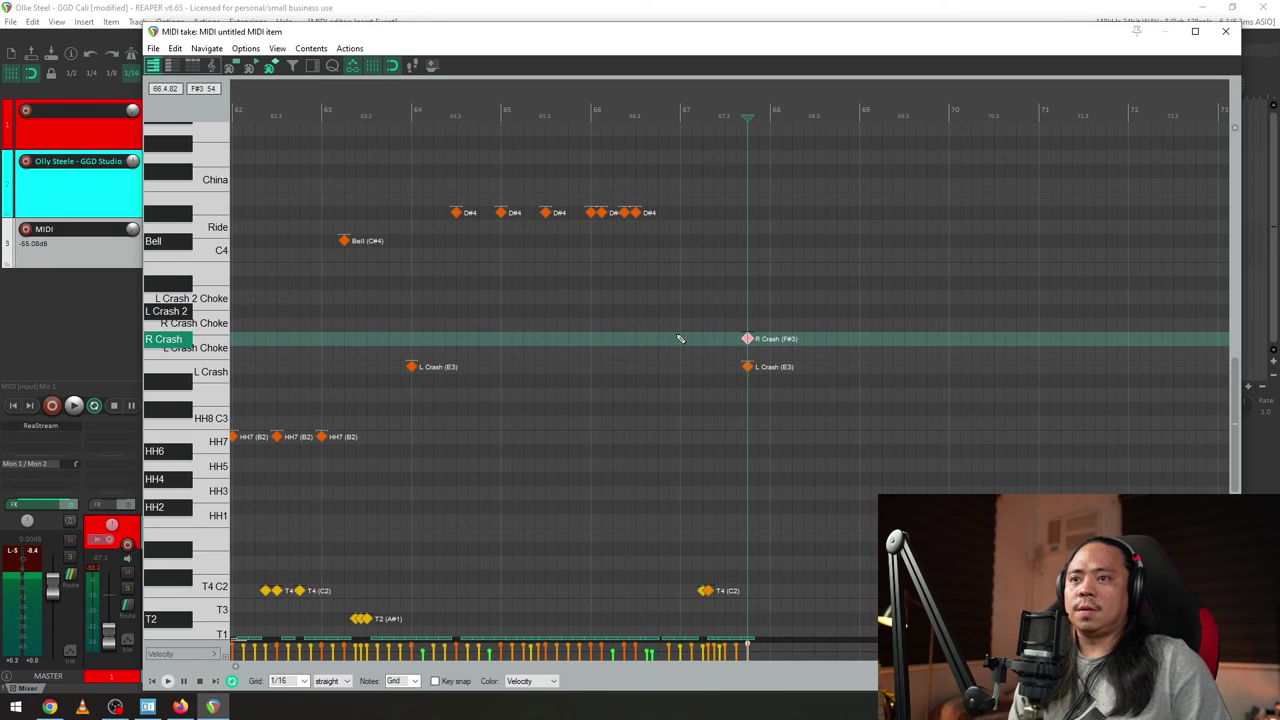
- Play back from measure 65 to compare the new crash notes at 67.4 with the reference
{"action": "key", "text": "space"}
{"action": "scroll", "coordinate": [831, 279], "scroll_direction": "up", "scroll_amount": 3}
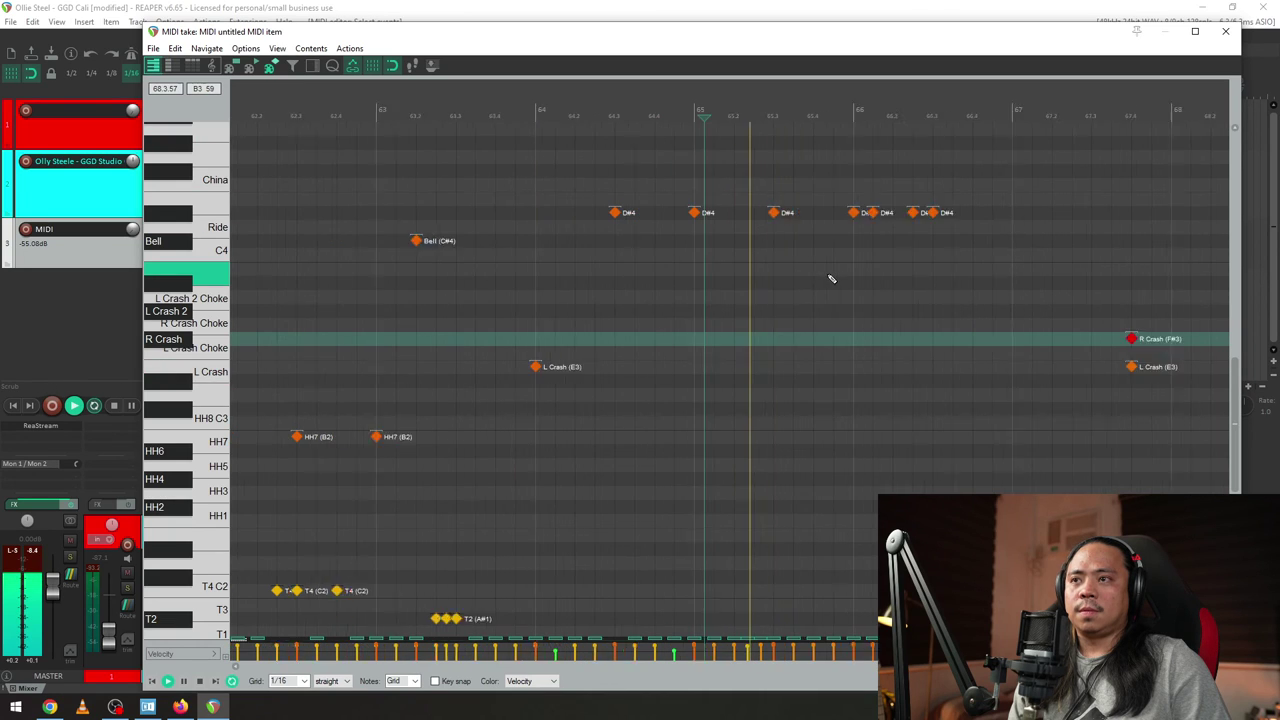
{"action": "scroll", "coordinate": [831, 279], "scroll_direction": "down", "scroll_amount": 4}
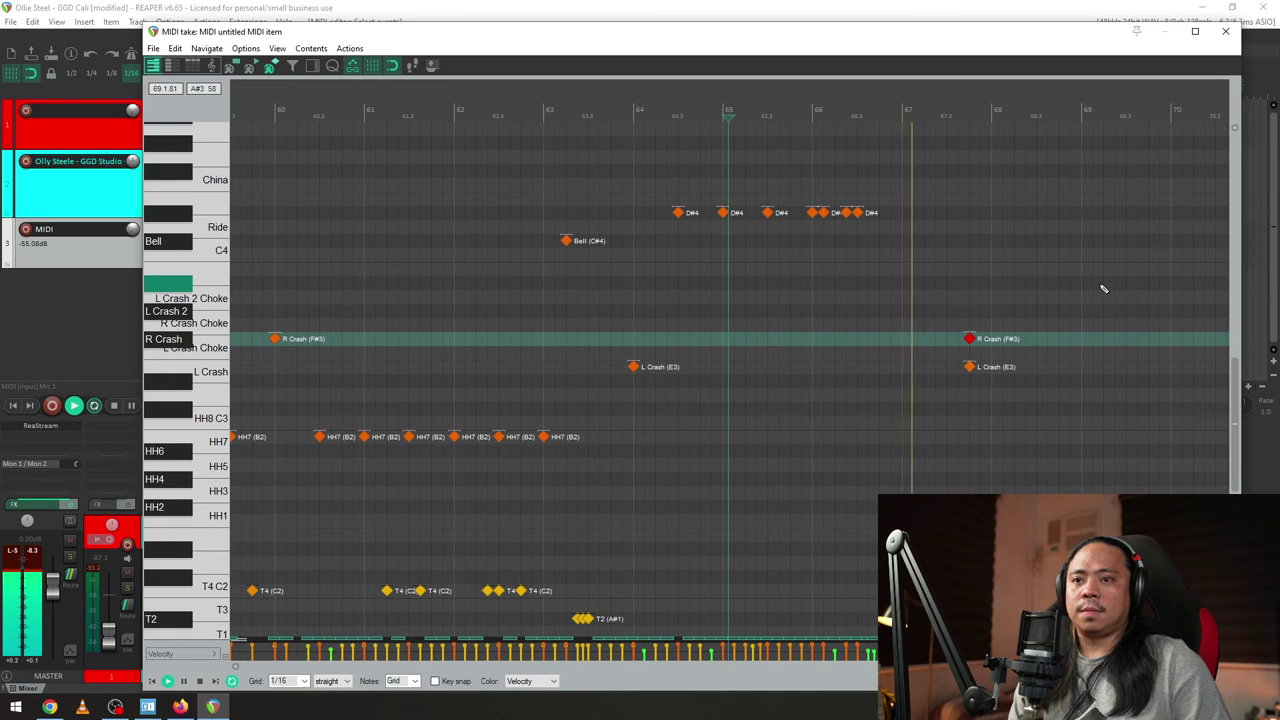
{"action": "key", "text": "space"}
- Lower the playback rate to 0.688 and play back the section from measure 65 at the slower speed
{"action": "left_click", "coordinate": [1246, 403]}
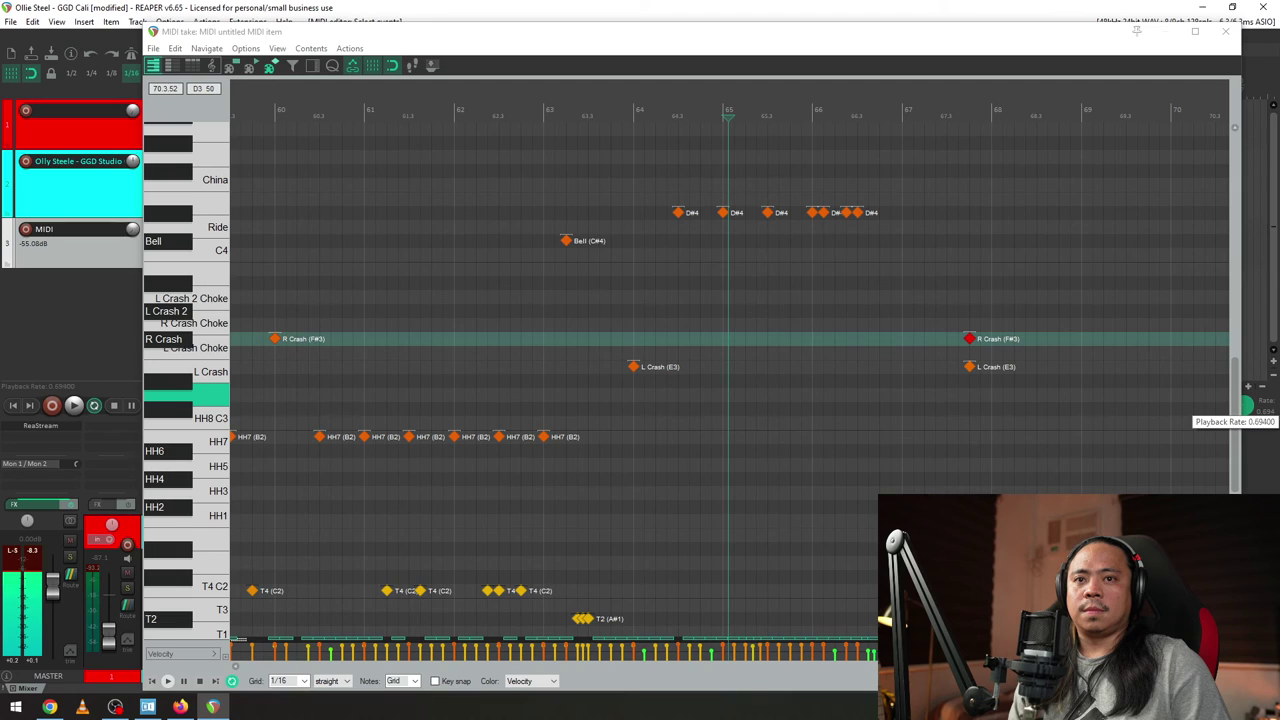
{"action": "left_click_drag", "start_coordinate": [1246, 404], "coordinate": [1246, 410]}
{"action": "key", "text": "space"}
{"action": "left_click_drag", "start_coordinate": [1026, 36], "coordinate": [769, 37]}
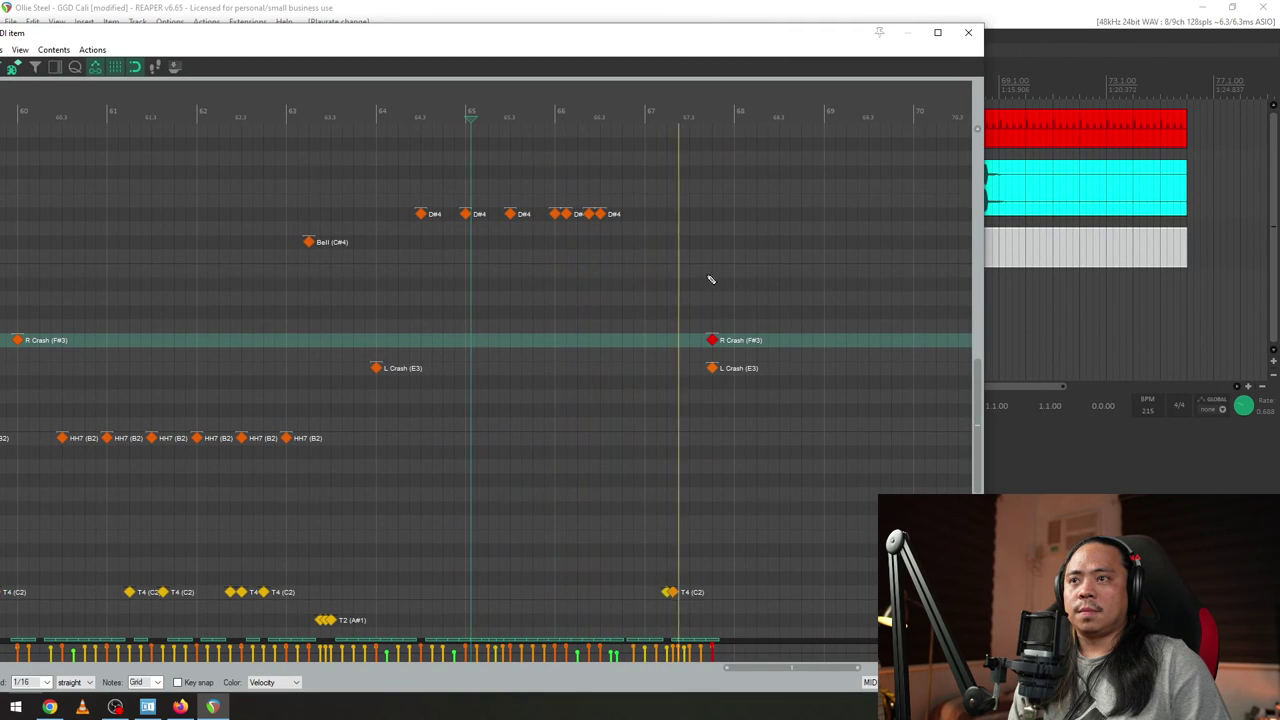
- Add an R Crash (F#3) note at 67.1.00 and an L Crash 2 (G#3) note at 67.1.50
{"action": "left_click", "coordinate": [647, 218]}
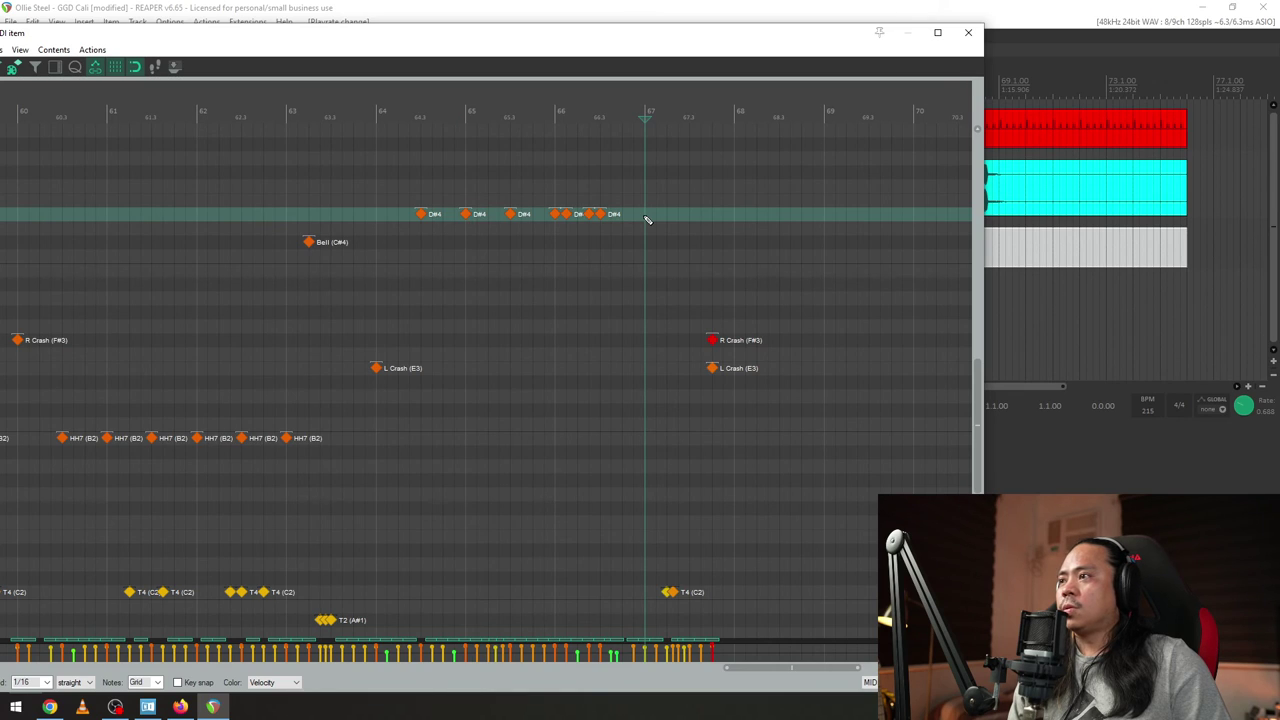
{"action": "left_click_drag", "start_coordinate": [697, 41], "coordinate": [933, 40]}
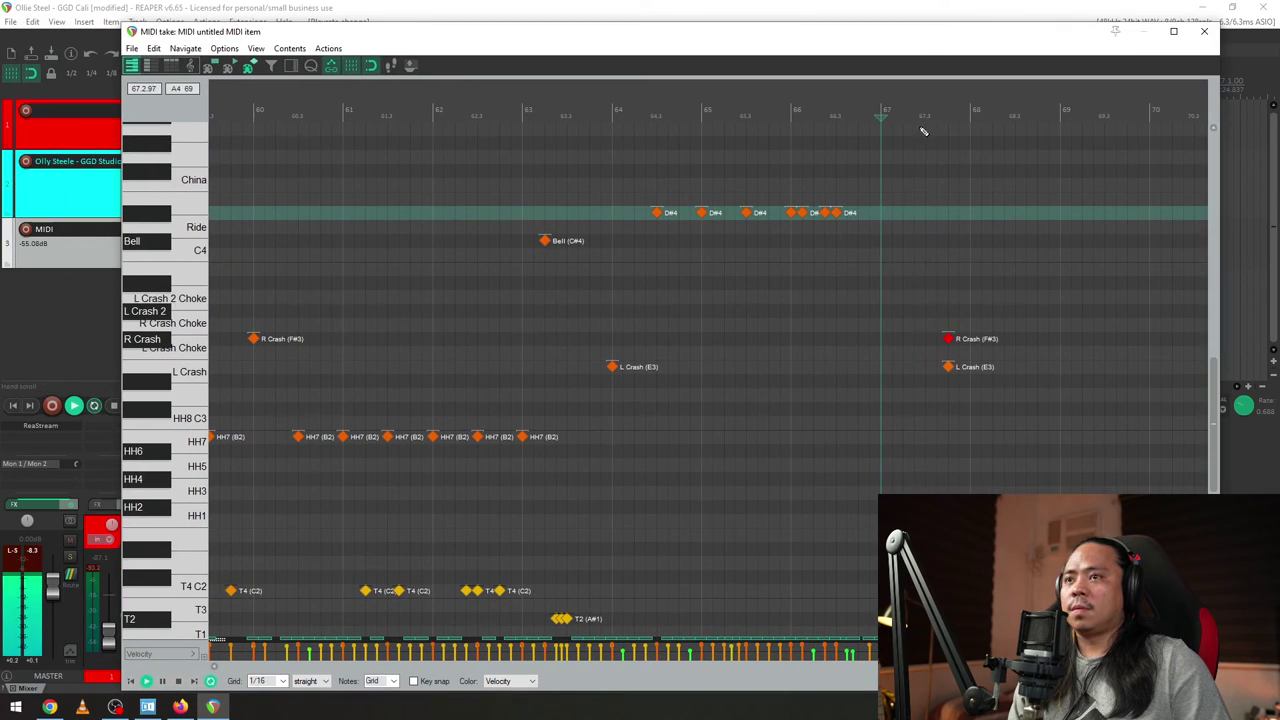
{"action": "left_click", "coordinate": [885, 341]}
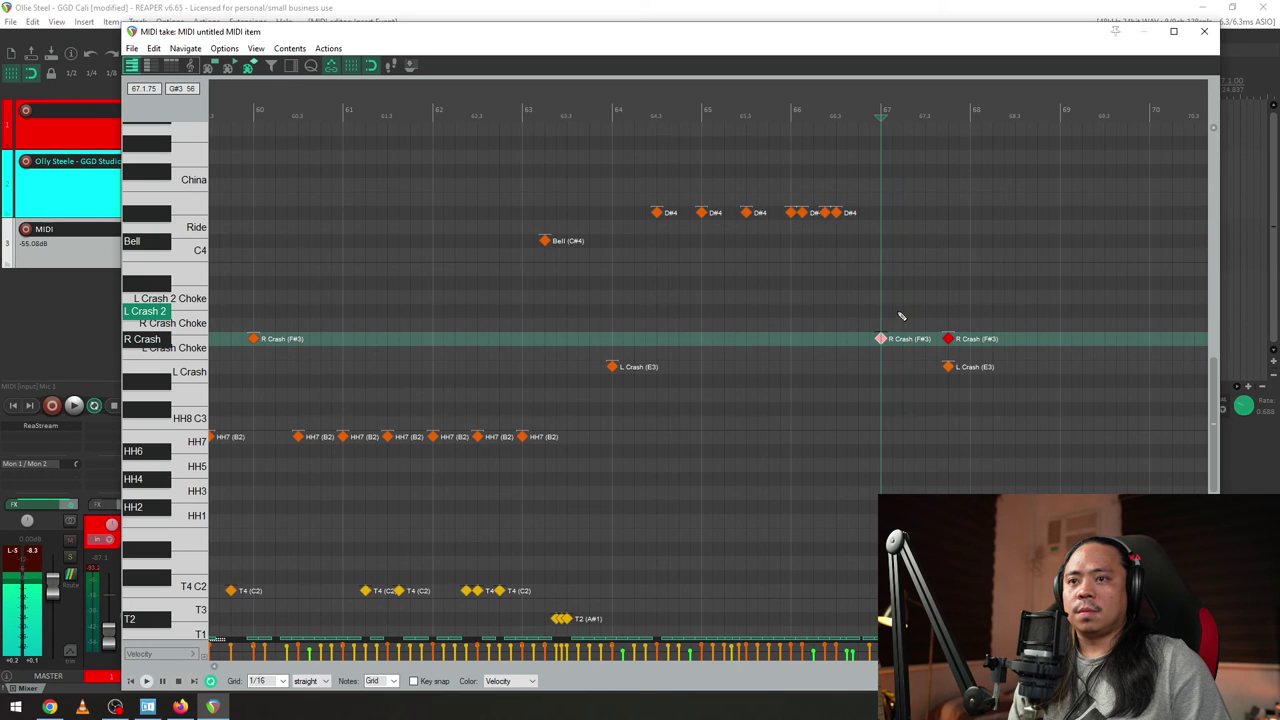
{"action": "left_click", "coordinate": [892, 312]}
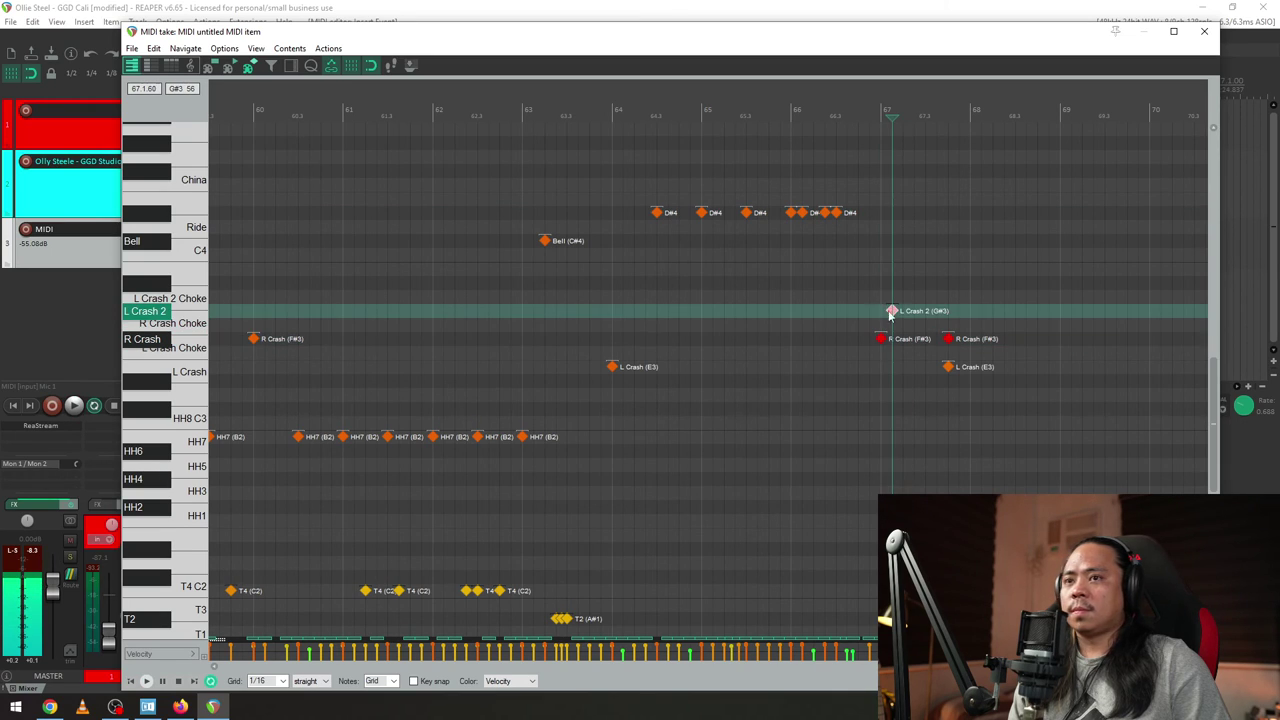
- Play back slowly from 66.1.50 to check the crash notes at measure 67 against the reference
{"action": "key", "text": "Page_Up"}
{"action": "key", "text": "space"}
{"action": "scroll", "coordinate": [945, 347], "scroll_direction": "up", "scroll_amount": 3}
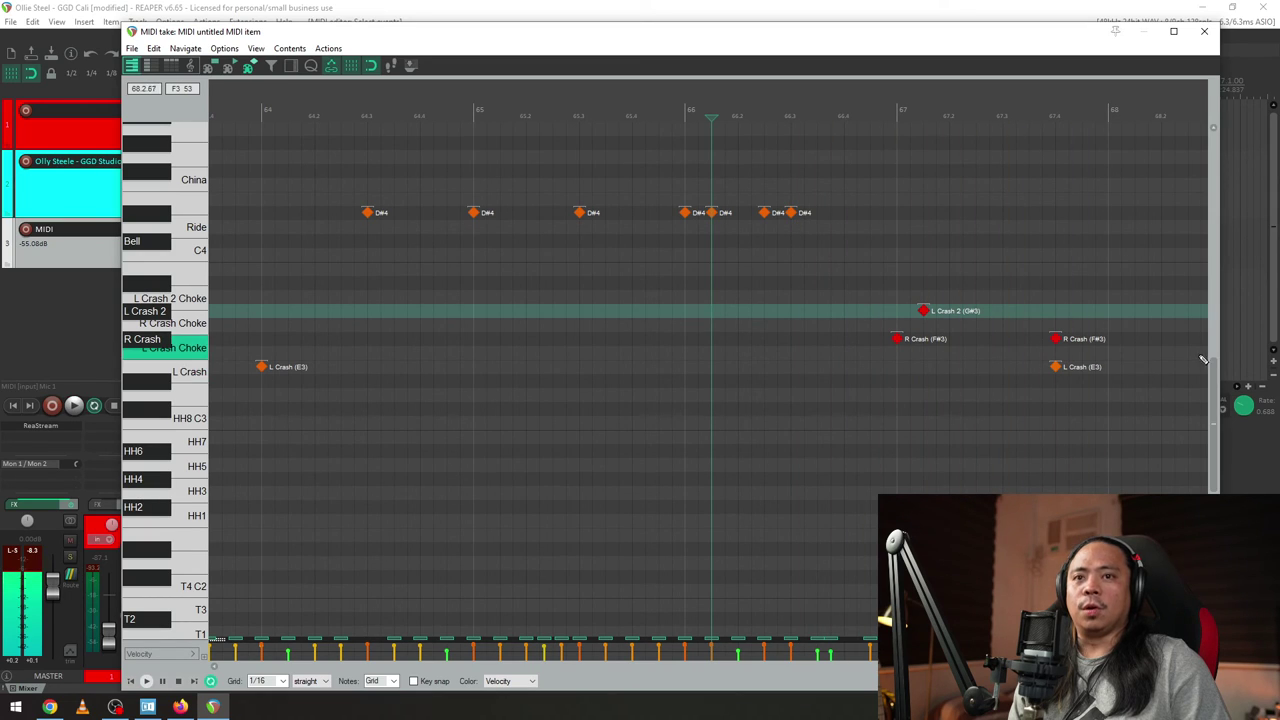
{"action": "scroll", "coordinate": [1213, 377], "scroll_direction": "up", "scroll_amount": 1}
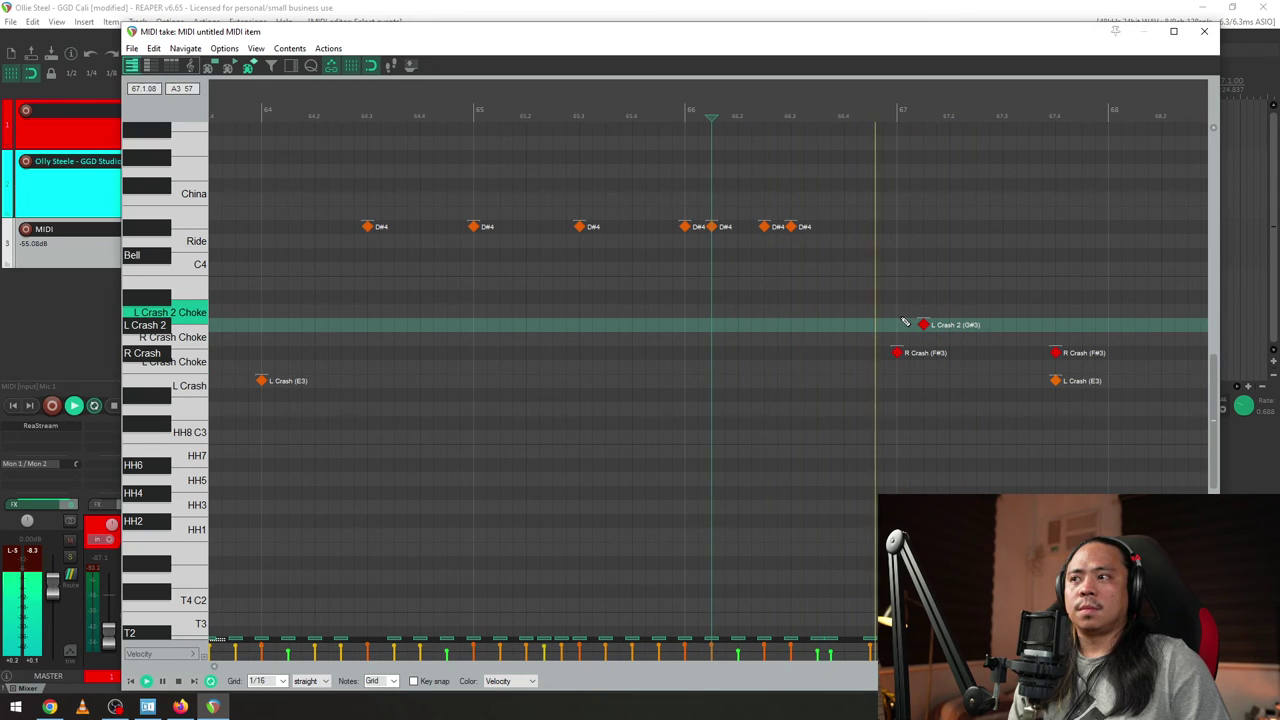
- Add a kick note at 66.4.00 and set its velocity to 110
{"action": "left_click_drag", "start_coordinate": [1217, 390], "coordinate": [1212, 435]}
{"action": "key", "text": "space"}
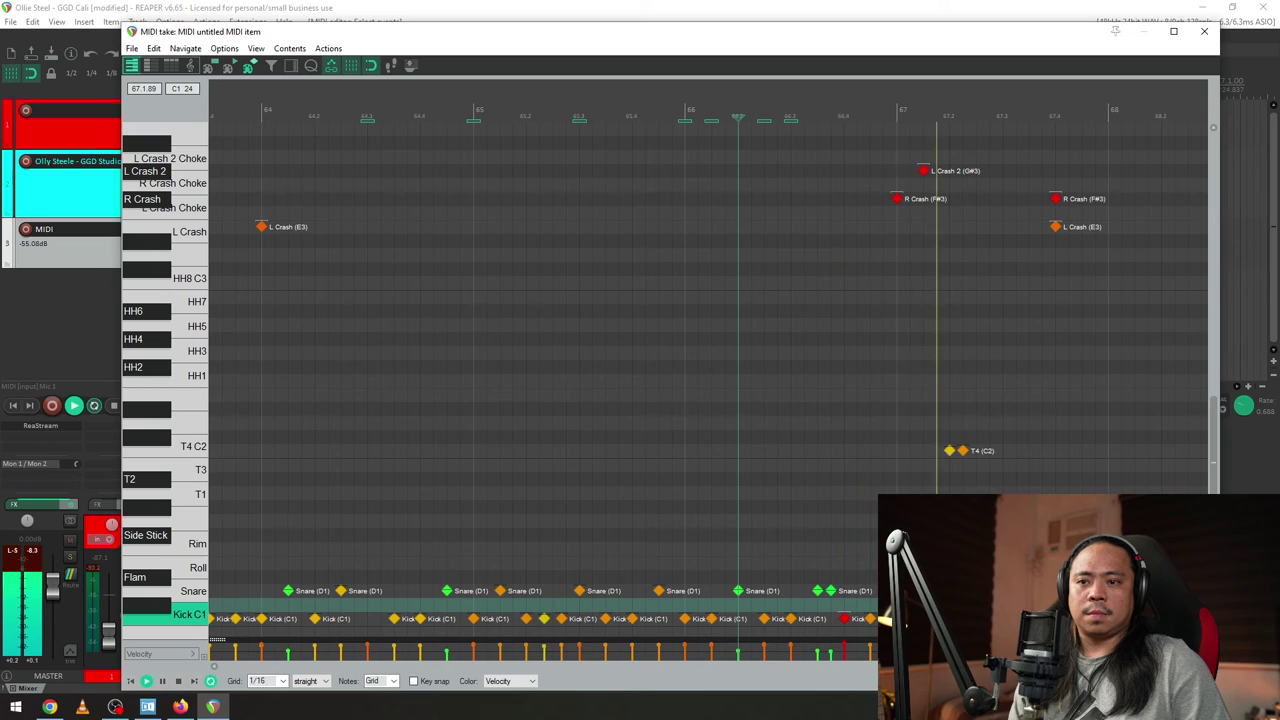
{"action": "key", "text": "space"}
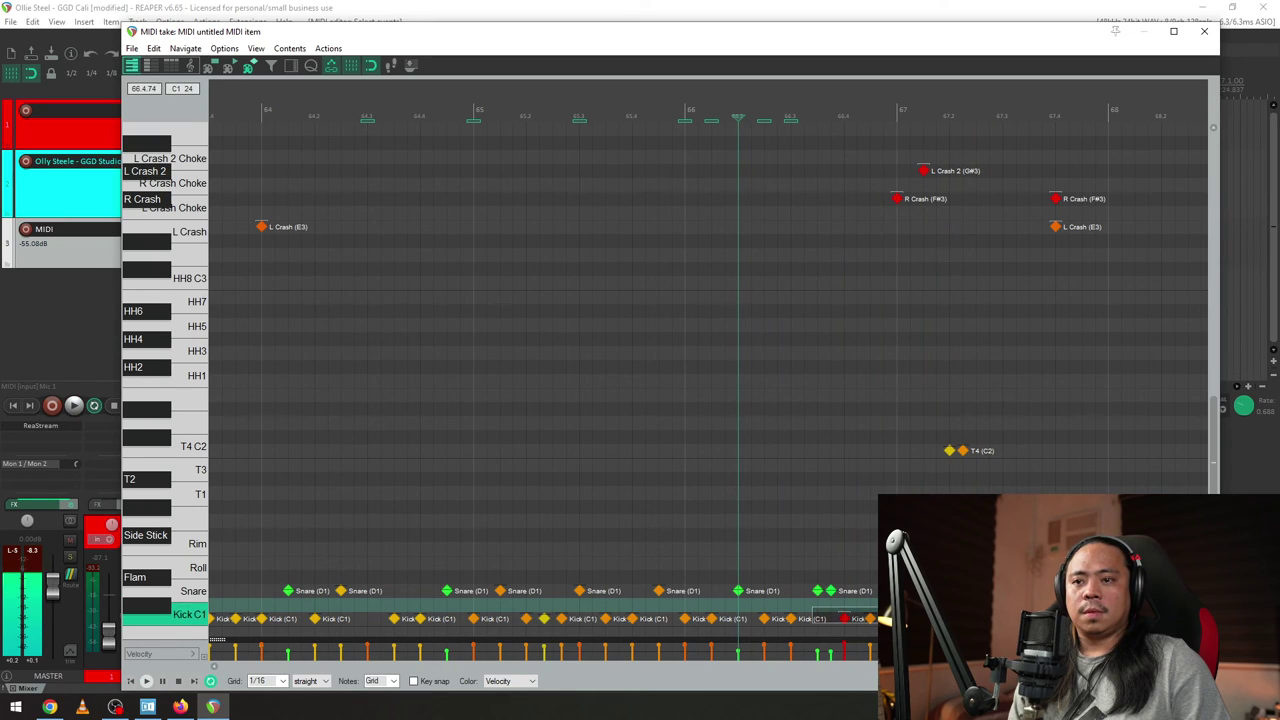
{"action": "right_click", "coordinate": [845, 621]}
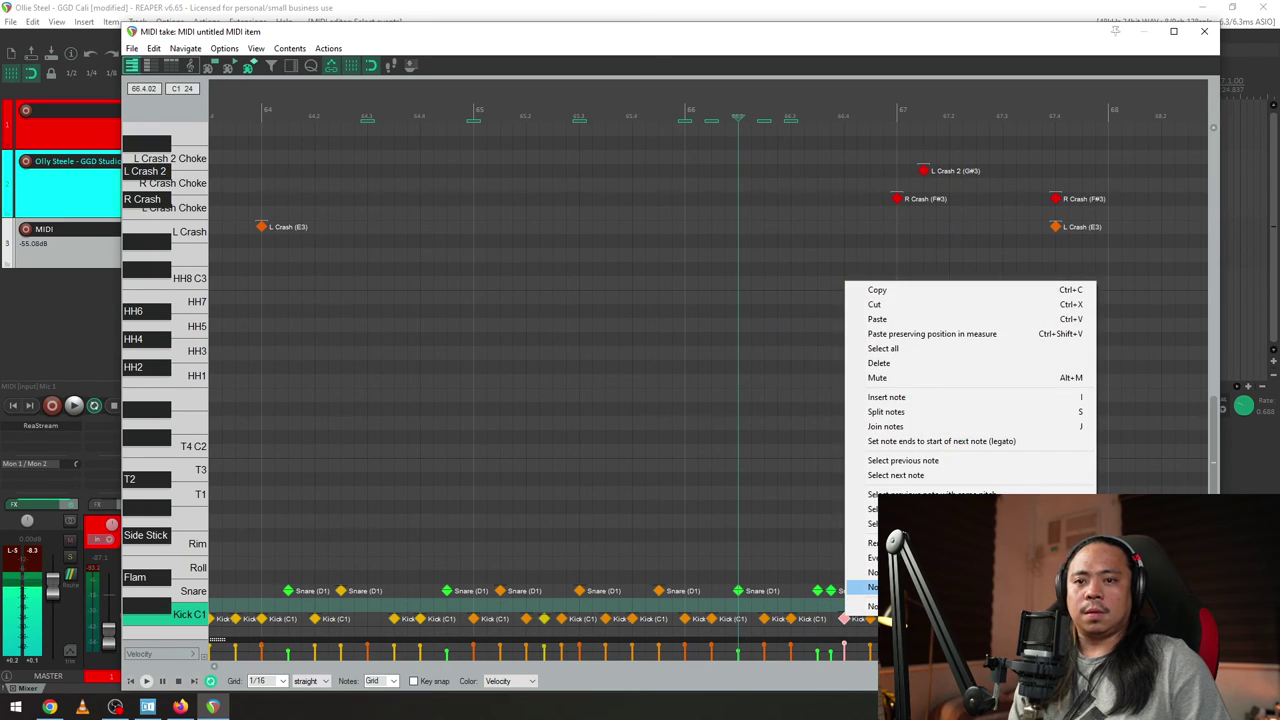
{"action": "mouse_move", "coordinate": [1133, 632]}
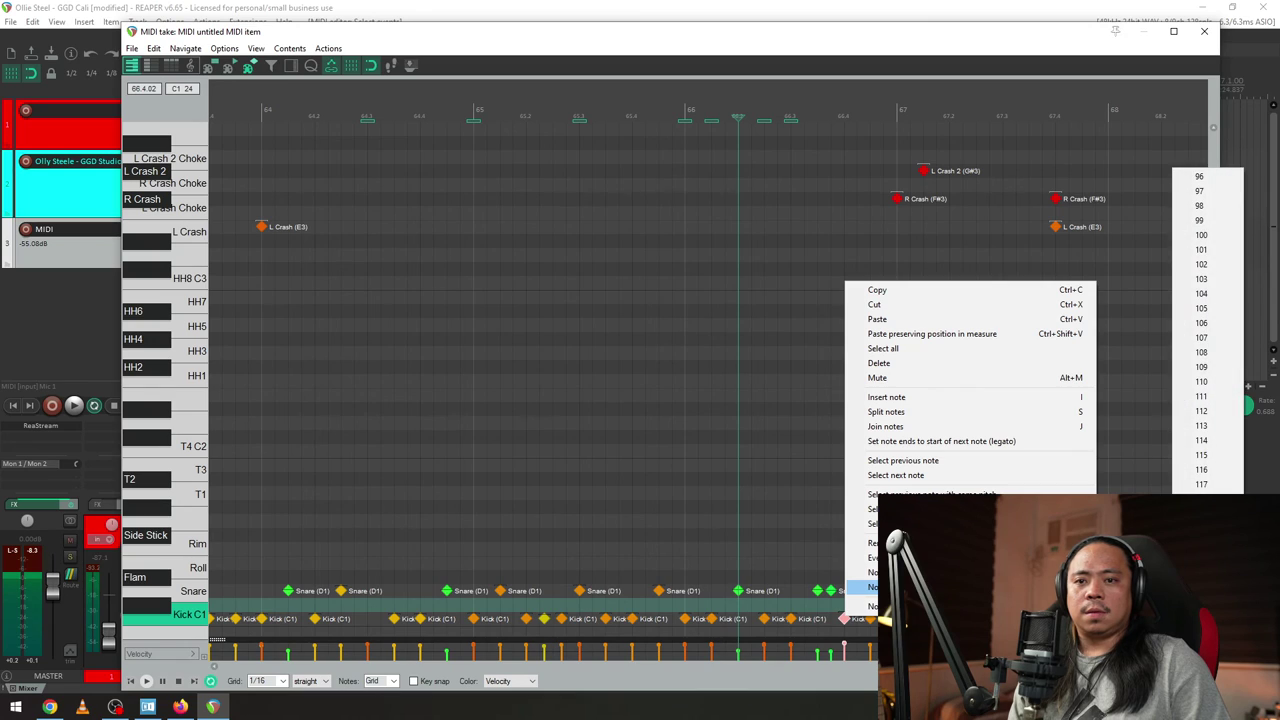
{"action": "left_click", "coordinate": [1220, 382]}
{"action": "key", "text": "space"}
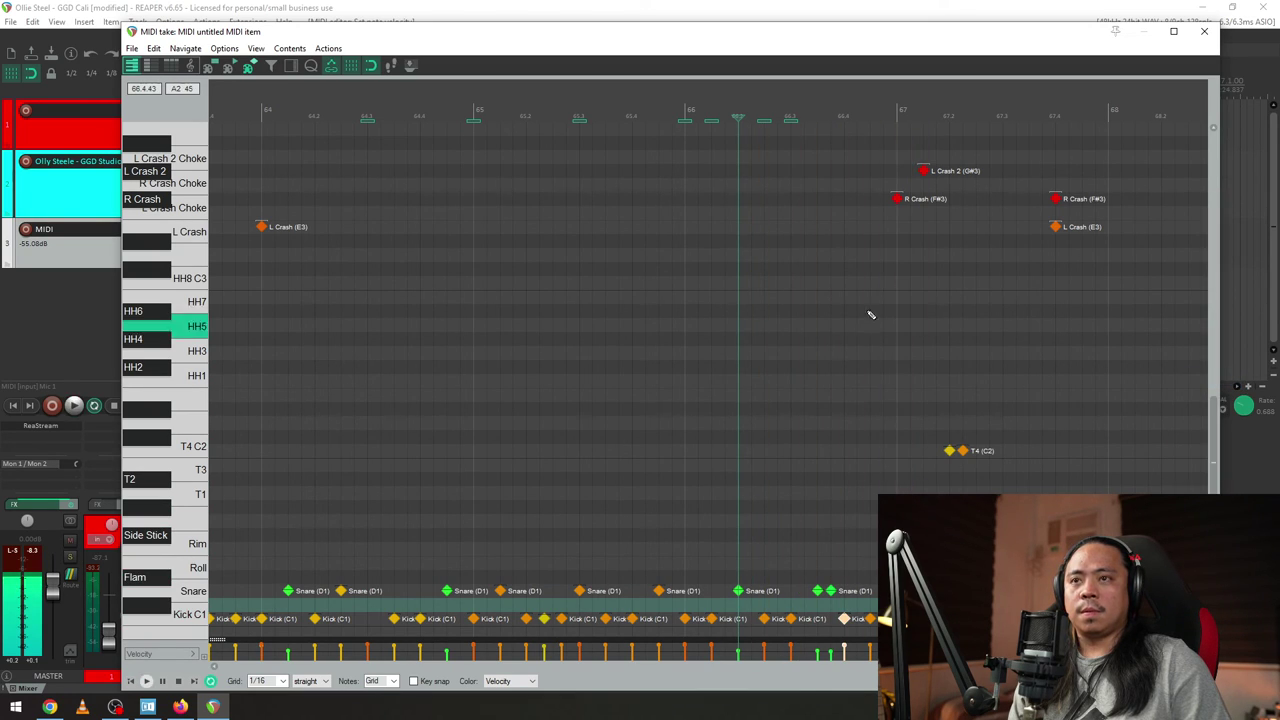
- Add two Bell (C#4) notes at 66.4.00 and 66.4.50, starting in line with the kick there
{"action": "left_click_drag", "start_coordinate": [1214, 410], "coordinate": [831, 331]}
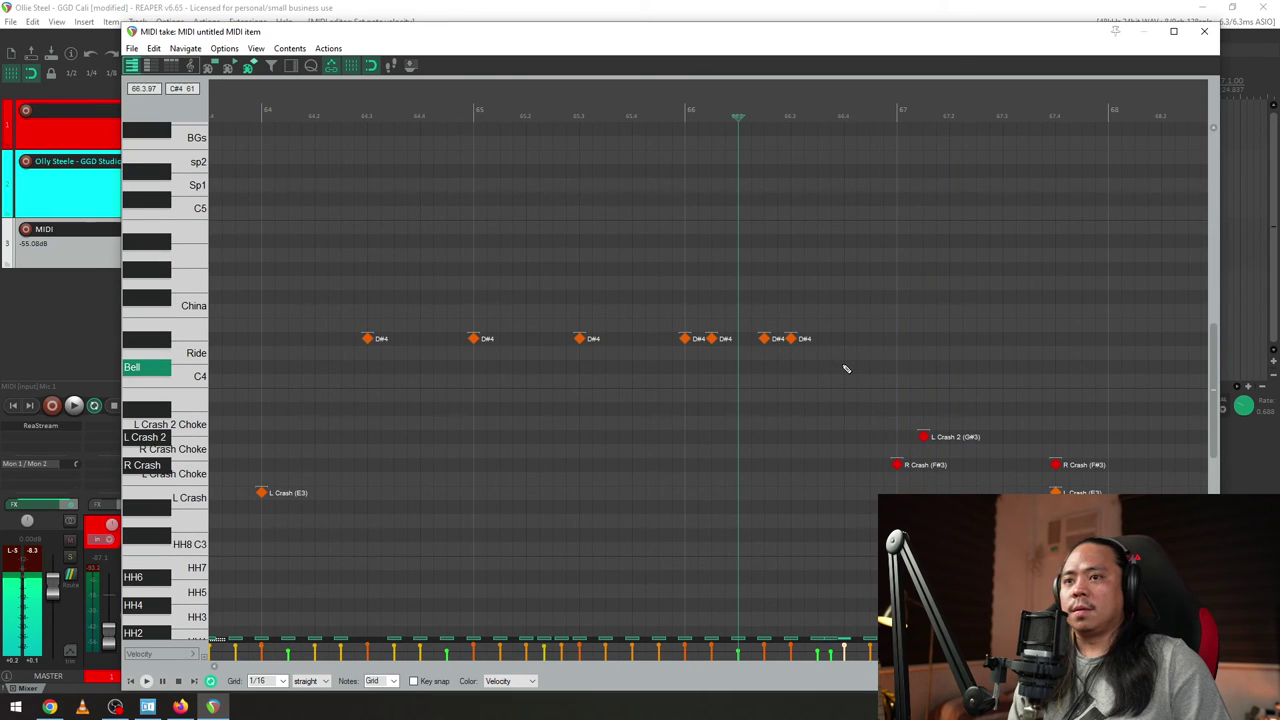
{"action": "left_click_drag", "start_coordinate": [1214, 344], "coordinate": [1217, 417]}
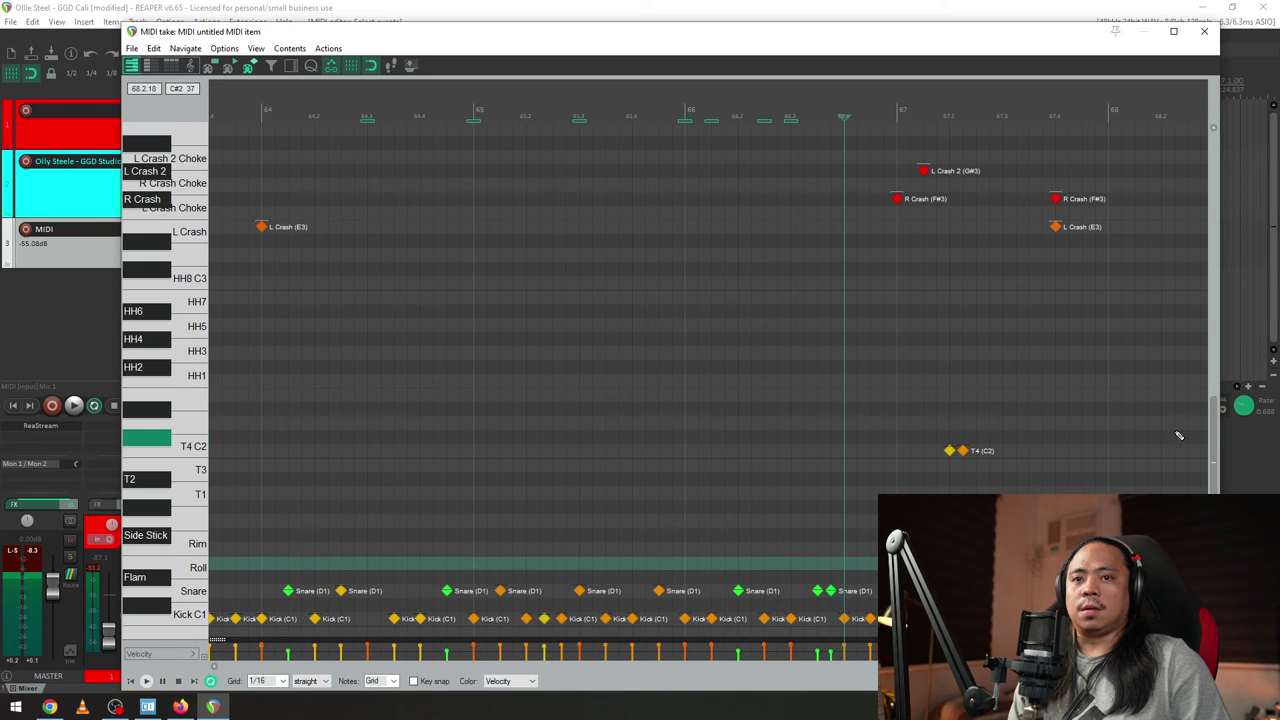
{"action": "left_click_drag", "start_coordinate": [1216, 420], "coordinate": [1216, 394]}
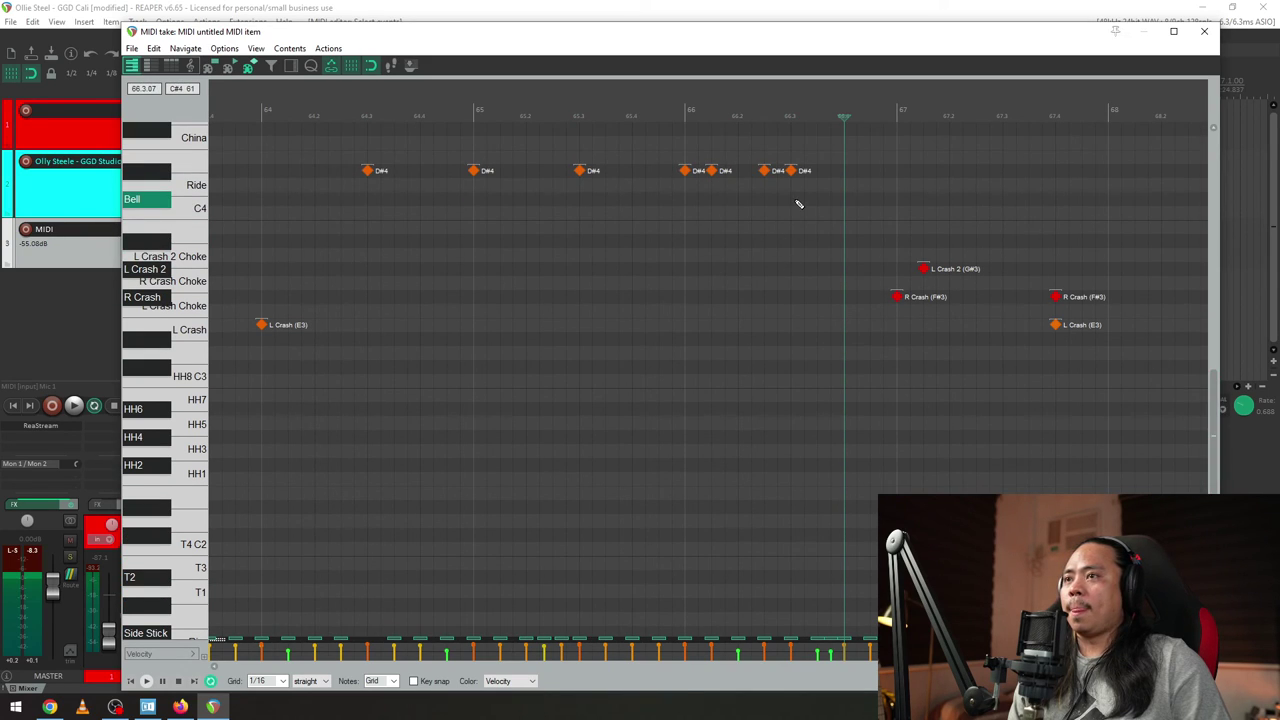
{"action": "left_click", "coordinate": [852, 199]}
{"action": "left_click", "coordinate": [872, 199]}
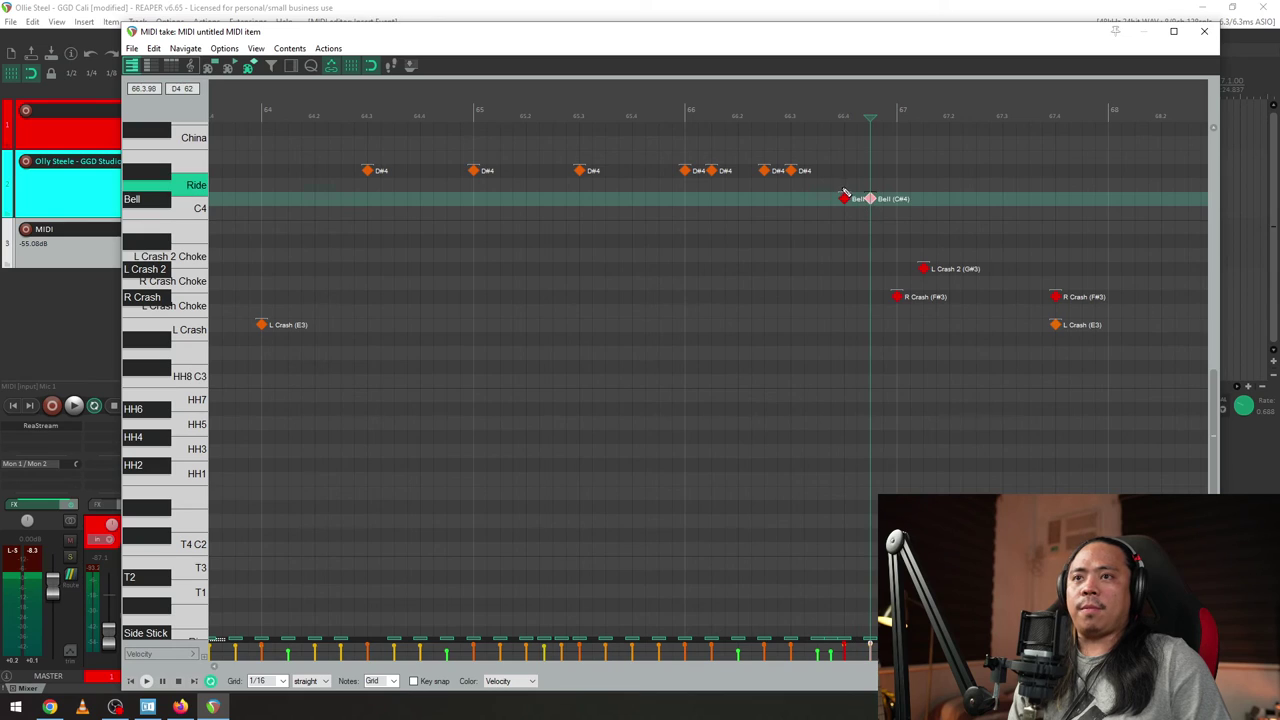
- Set the velocity of the two new Bell notes and the crash notes in measure 67 to 110
{"action": "left_click_drag", "start_coordinate": [842, 187], "coordinate": [1064, 384]}
{"action": "right_click", "coordinate": [1056, 324]}
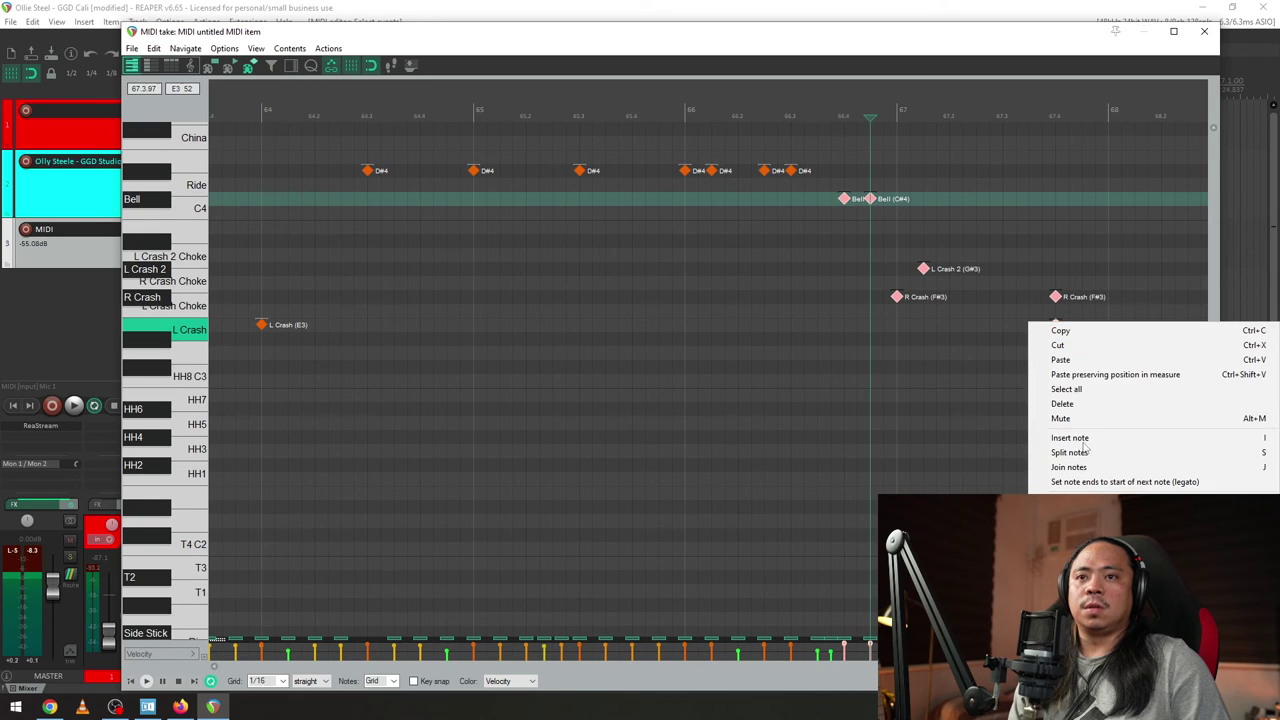
{"action": "mouse_move", "coordinate": [995, 575]}
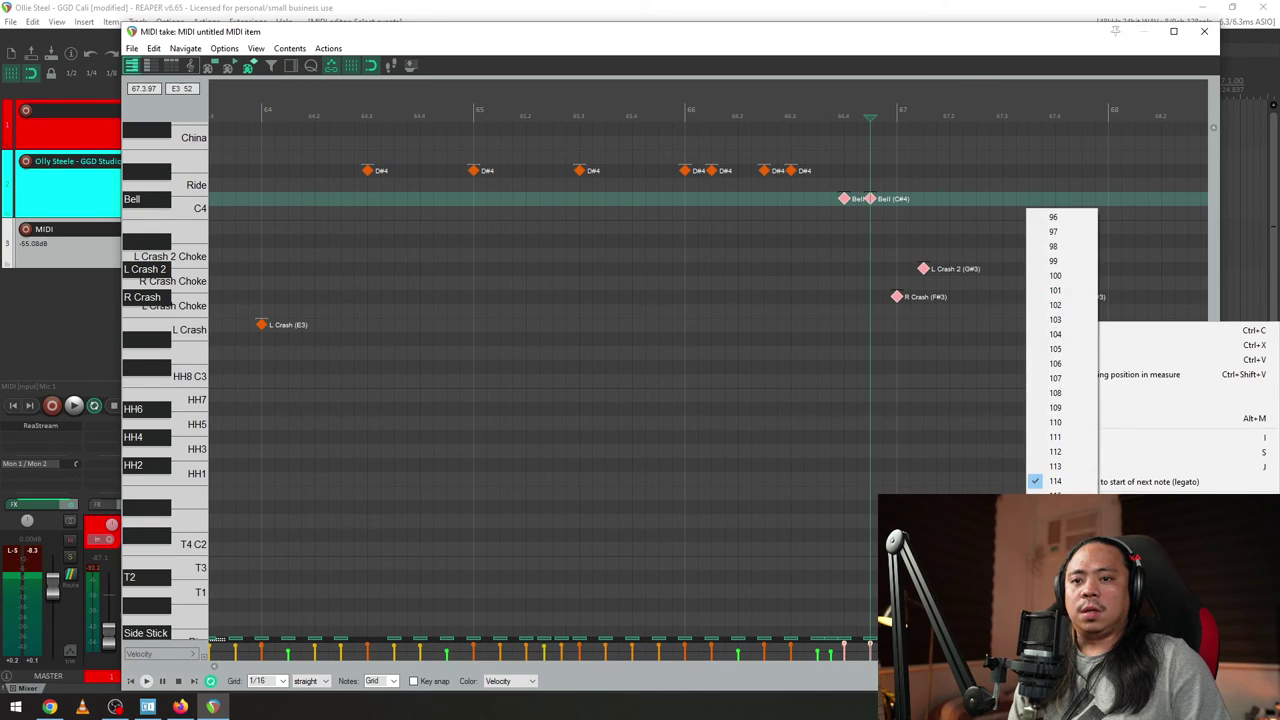
{"action": "left_click", "coordinate": [1058, 422]}
- Play back the Bell and crash accents from 66.2.00, and reset the playback rate to 1.0
{"action": "key", "text": "space"}
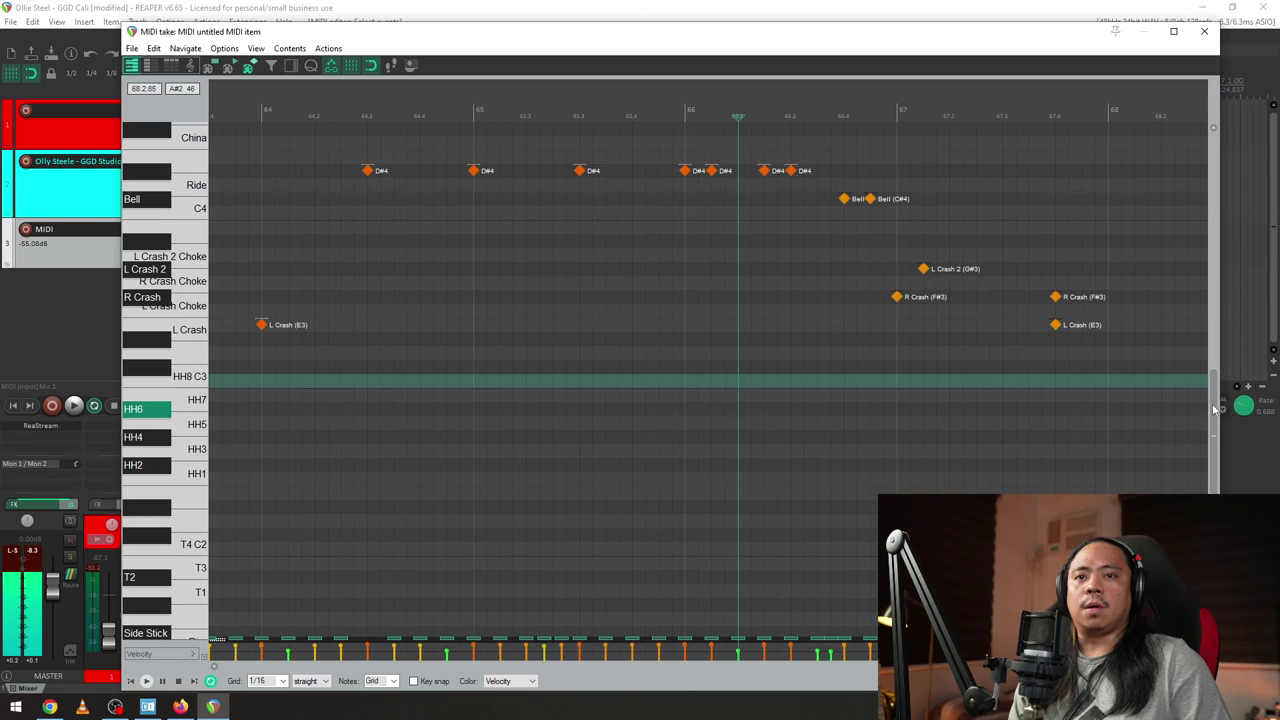
{"action": "double_click", "coordinate": [1243, 406]}
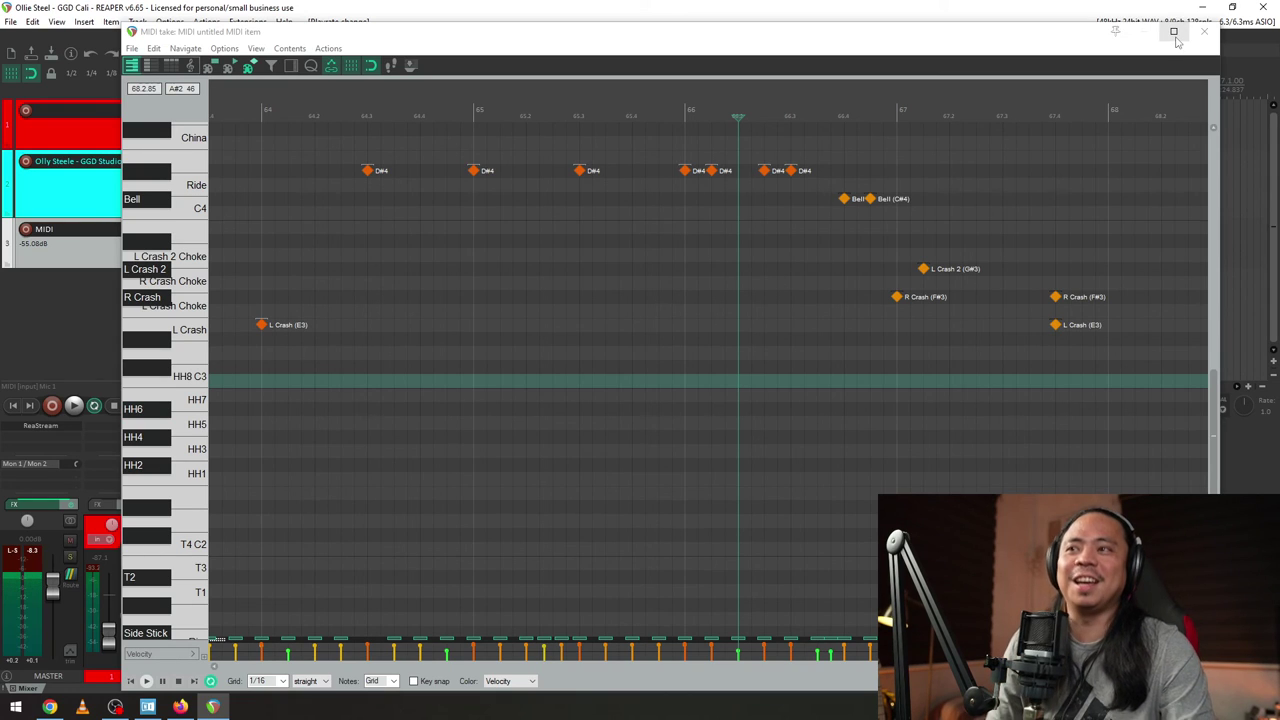
{"action": "left_click_drag", "start_coordinate": [1214, 406], "coordinate": [1214, 439]}
{"action": "scroll", "coordinate": [889, 334], "scroll_direction": "down", "scroll_amount": 4}
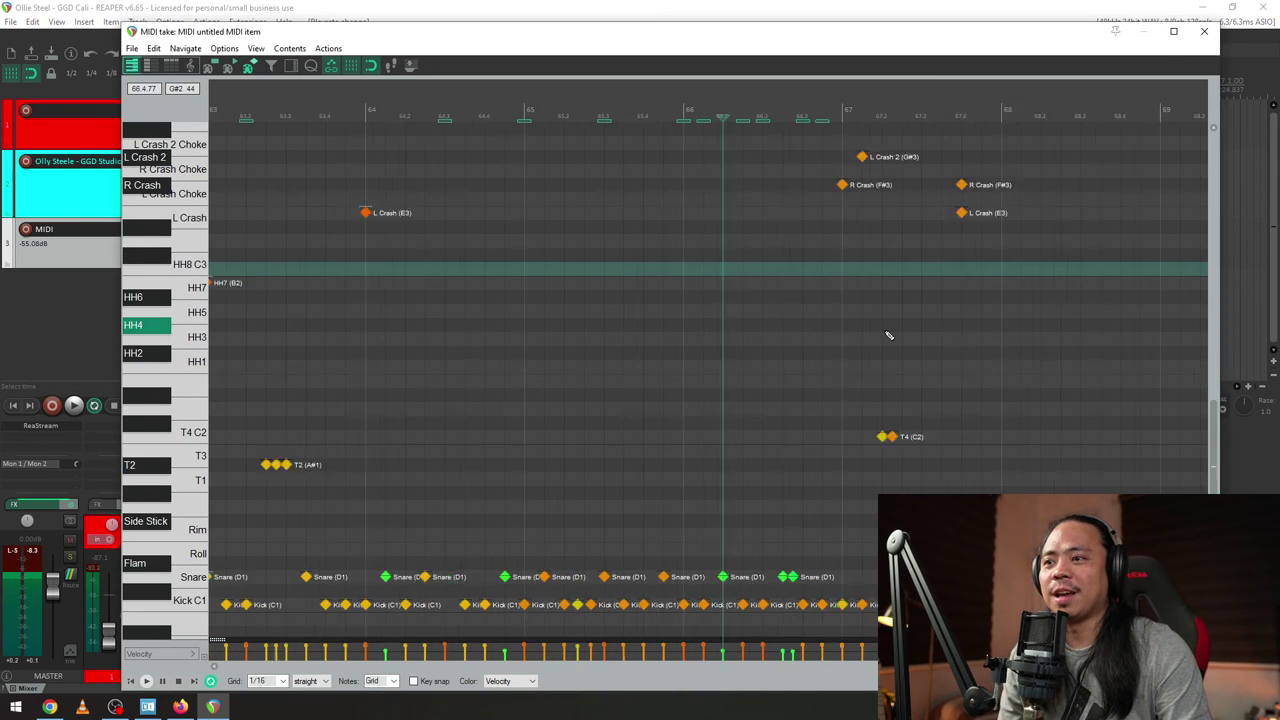
- Set the MIDI track to 0.00 dB and the GGD Studio track to -5.23 dB, and play back from 66.2.00
{"action": "left_click_drag", "start_coordinate": [465, 35], "coordinate": [682, 34]}
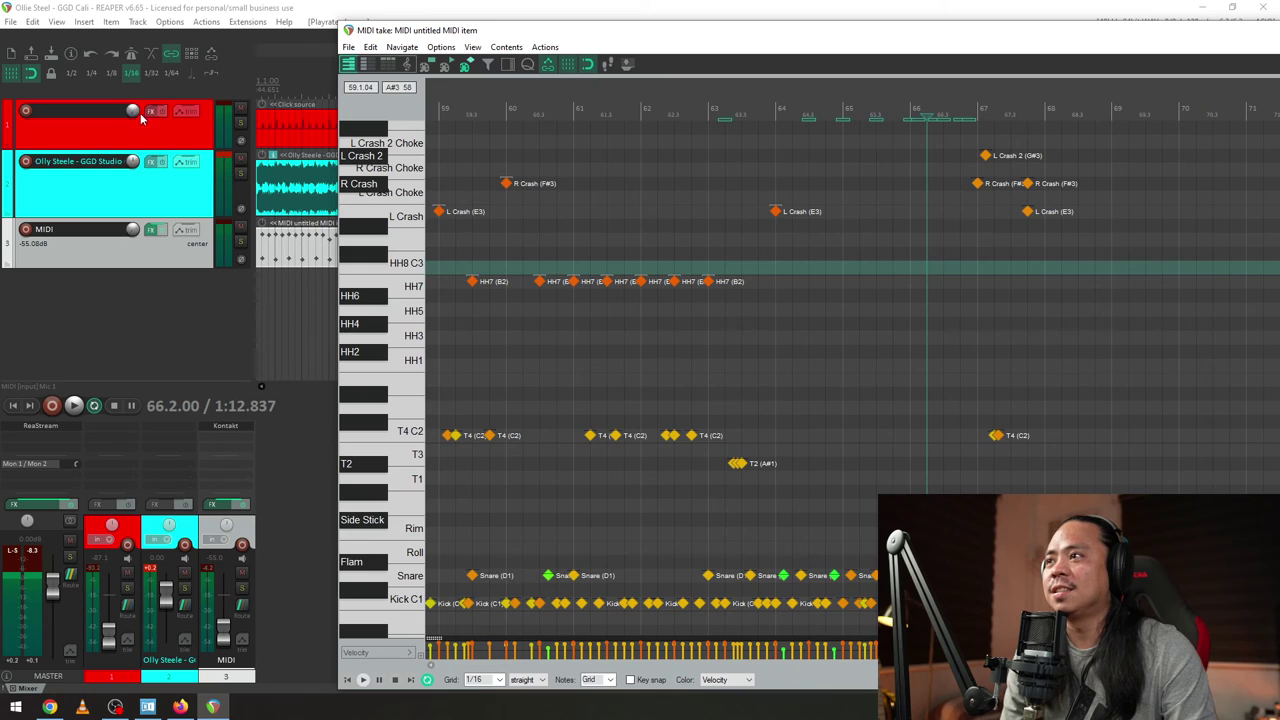
{"action": "mouse_move", "coordinate": [131, 163]}
{"action": "left_mouse_down"}
{"action": "mouse_move", "coordinate": [133, 177]}
{"action": "mouse_move", "coordinate": [133, 157]}
{"action": "left_mouse_up"}
{"action": "key", "text": "space"}
{"action": "key", "text": "space"}
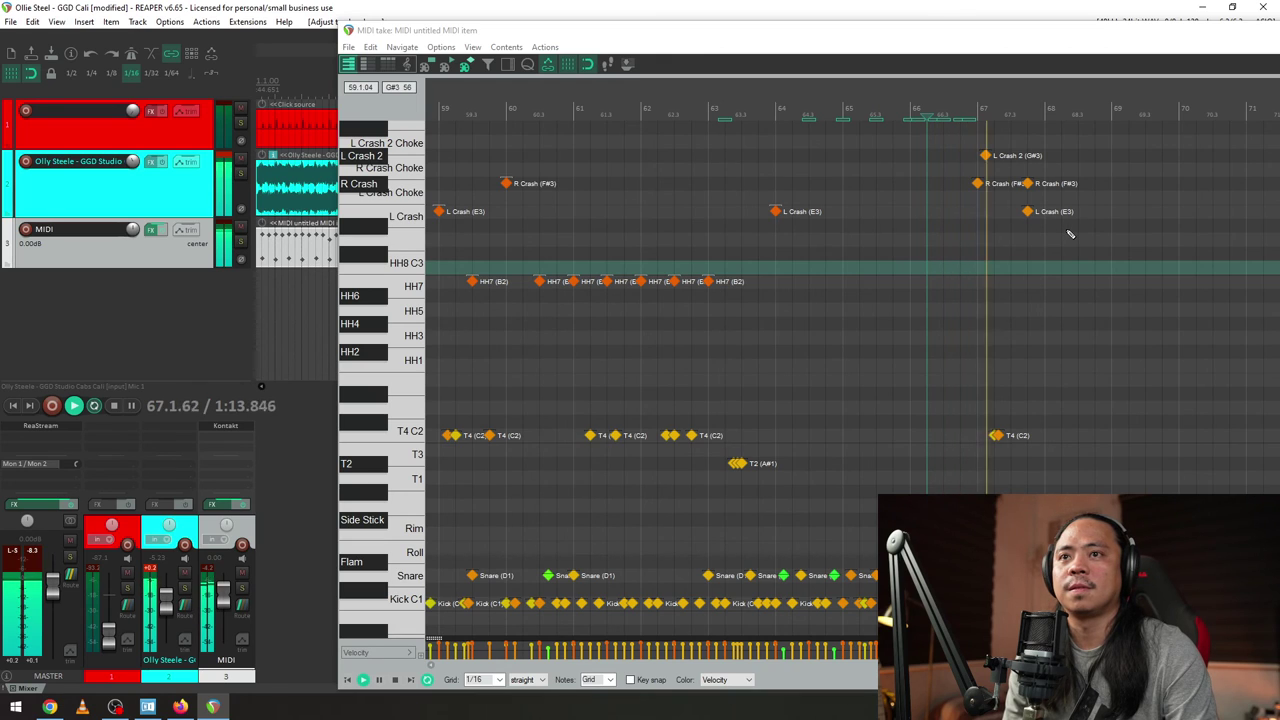
- Return to the start of the project and play back the opening of the drum part from measure 2
{"action": "scroll", "coordinate": [1070, 234], "scroll_direction": "down", "scroll_amount": 4}
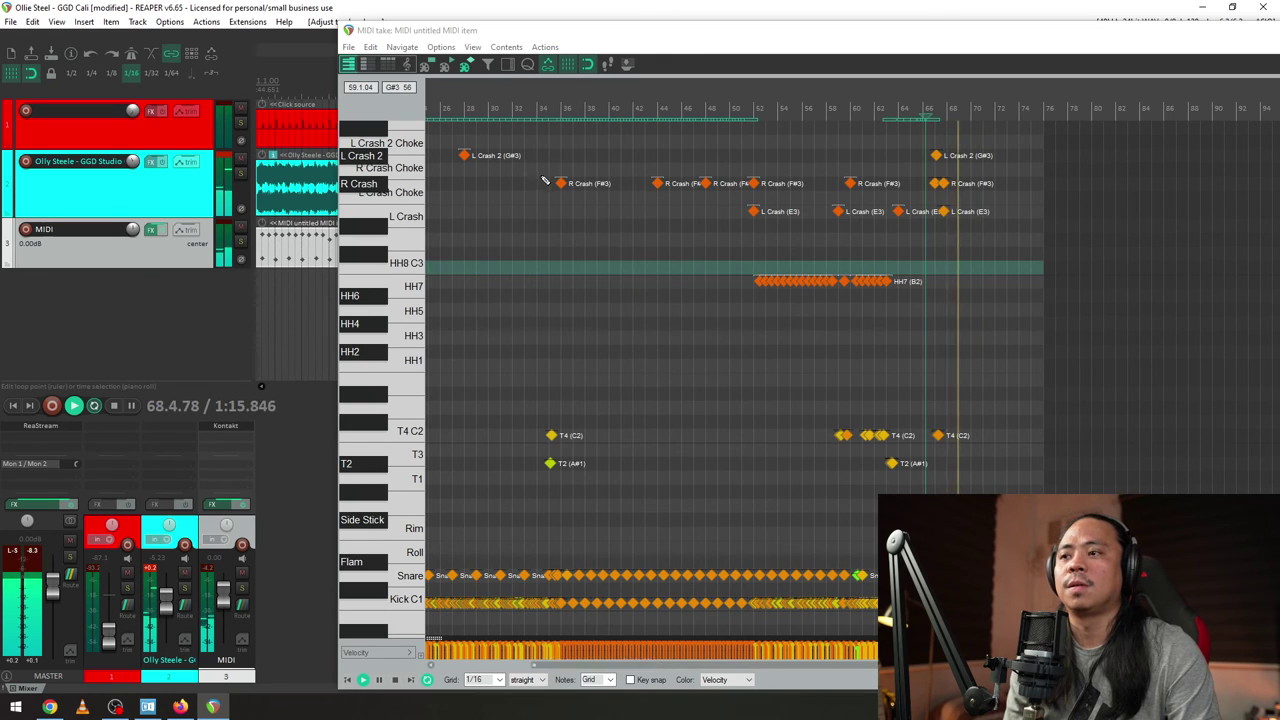
{"action": "scroll", "coordinate": [546, 177], "scroll_direction": "down", "scroll_amount": 8}
{"action": "left_click", "coordinate": [348, 680]}
{"action": "scroll", "coordinate": [792, 433], "scroll_direction": "up", "scroll_amount": 10}
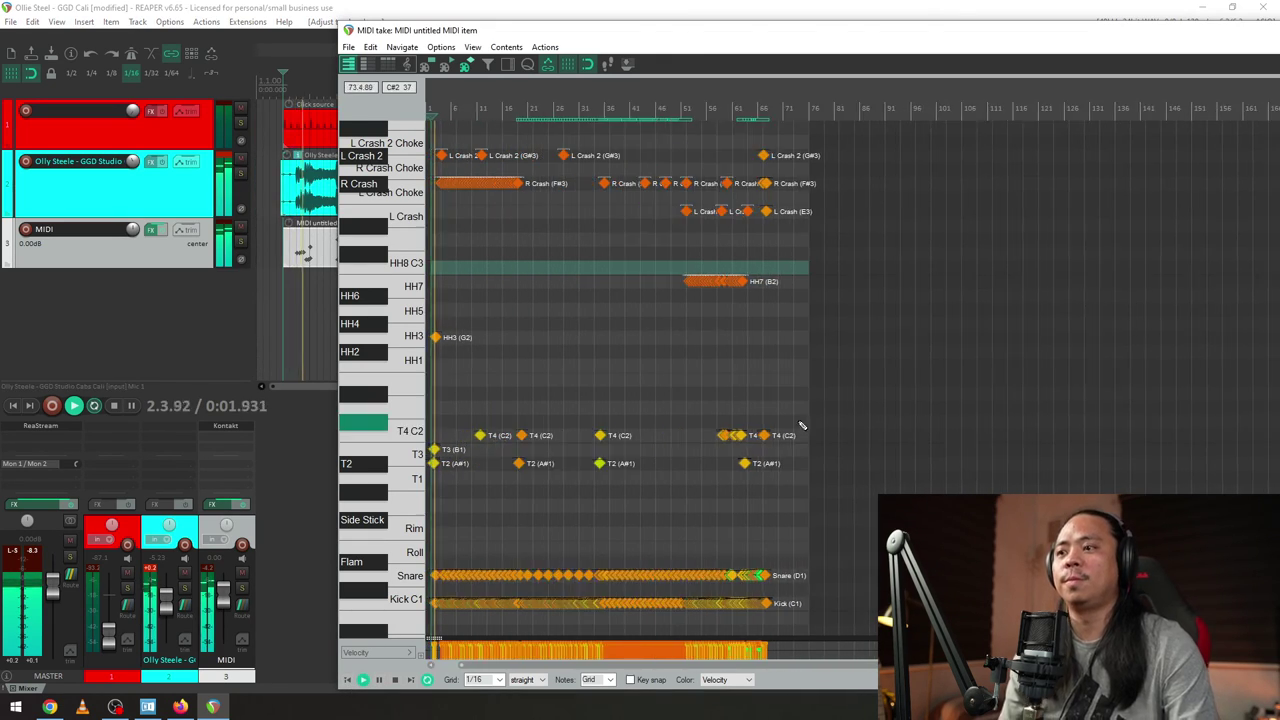
{"action": "key", "text": "space"}
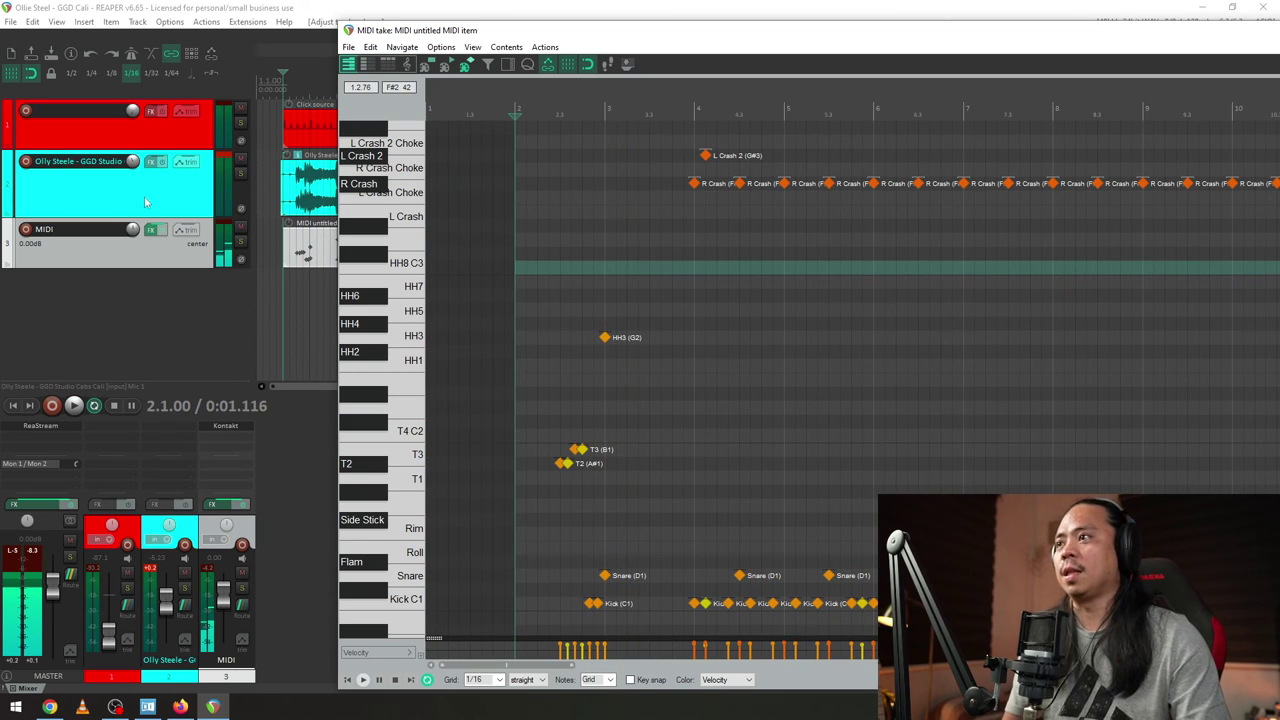
- Show the reference video, place its window clear of the later MIDI notes, and briefly play it from measure 2
{"action": "left_click", "coordinate": [181, 192]}
{"action": "key", "text": "ctrl+shift+v"}
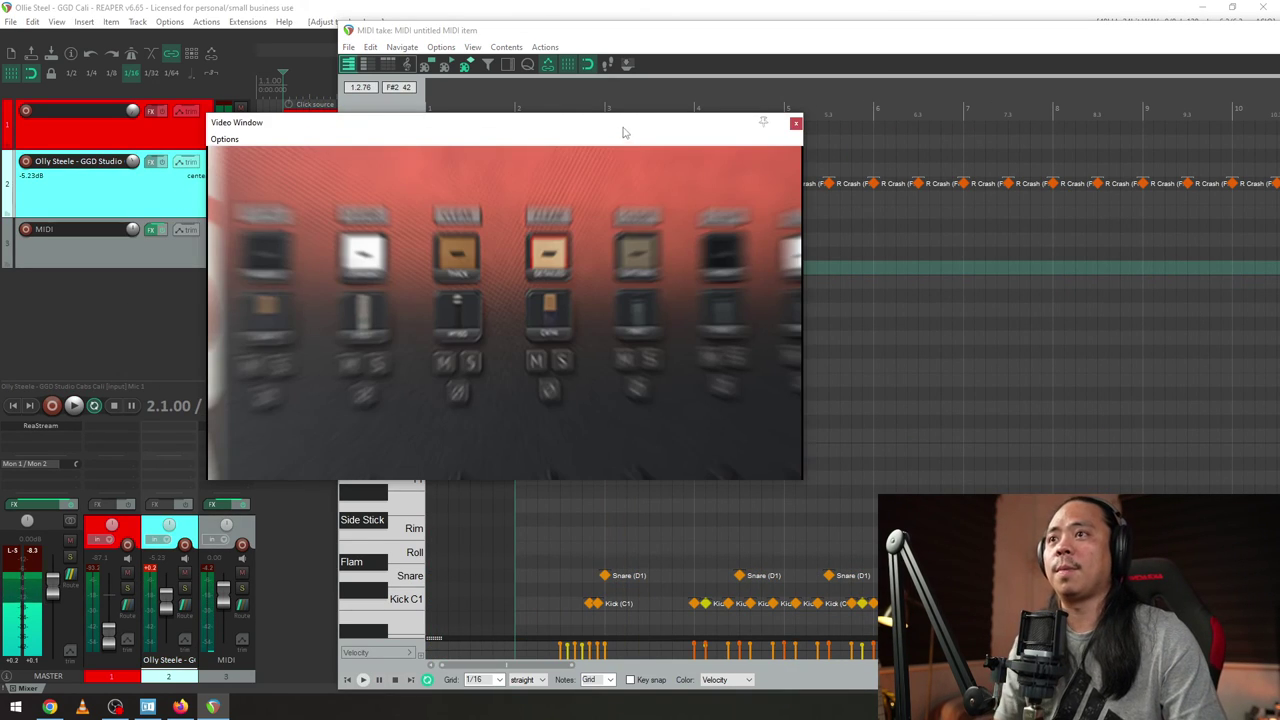
{"action": "left_click_drag", "start_coordinate": [623, 129], "coordinate": [473, 114]}
{"action": "key", "text": "space"}
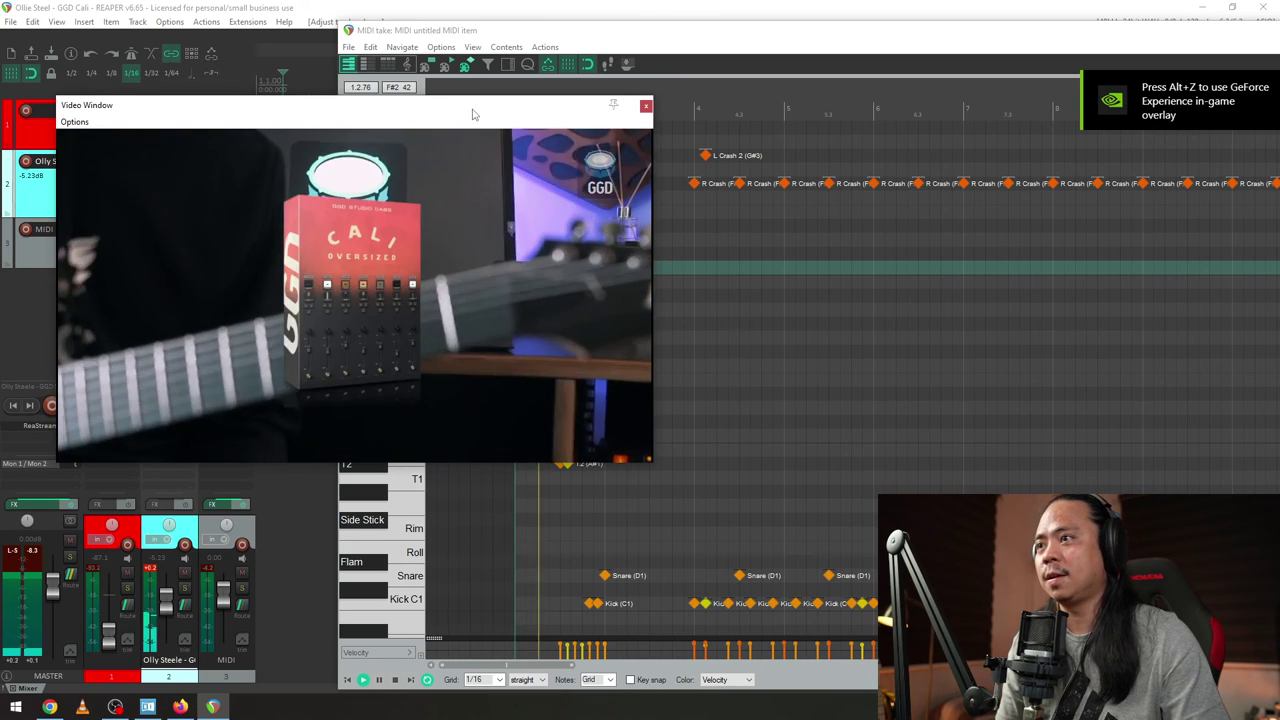
{"action": "key", "text": "space"}
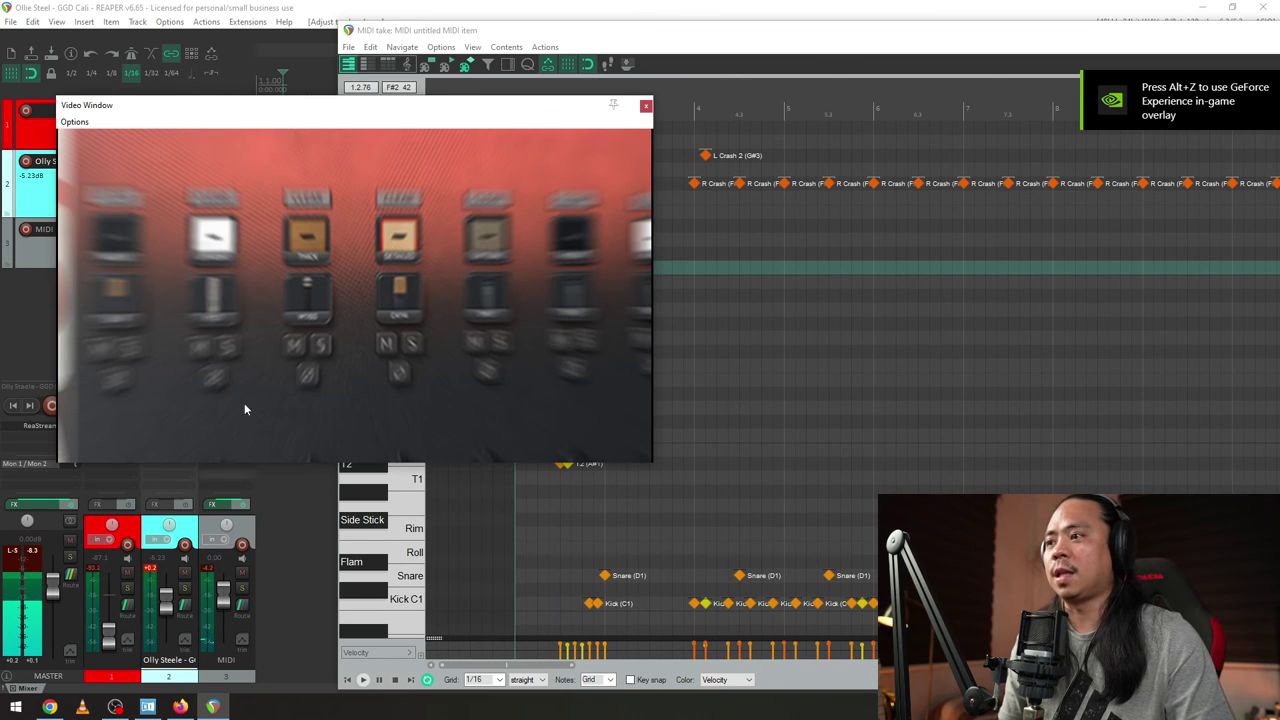
- Open the MIDI track's Kontakt instrument and hide its on-screen keyboard and library browser
{"action": "left_click_drag", "start_coordinate": [363, 122], "coordinate": [650, 103]}
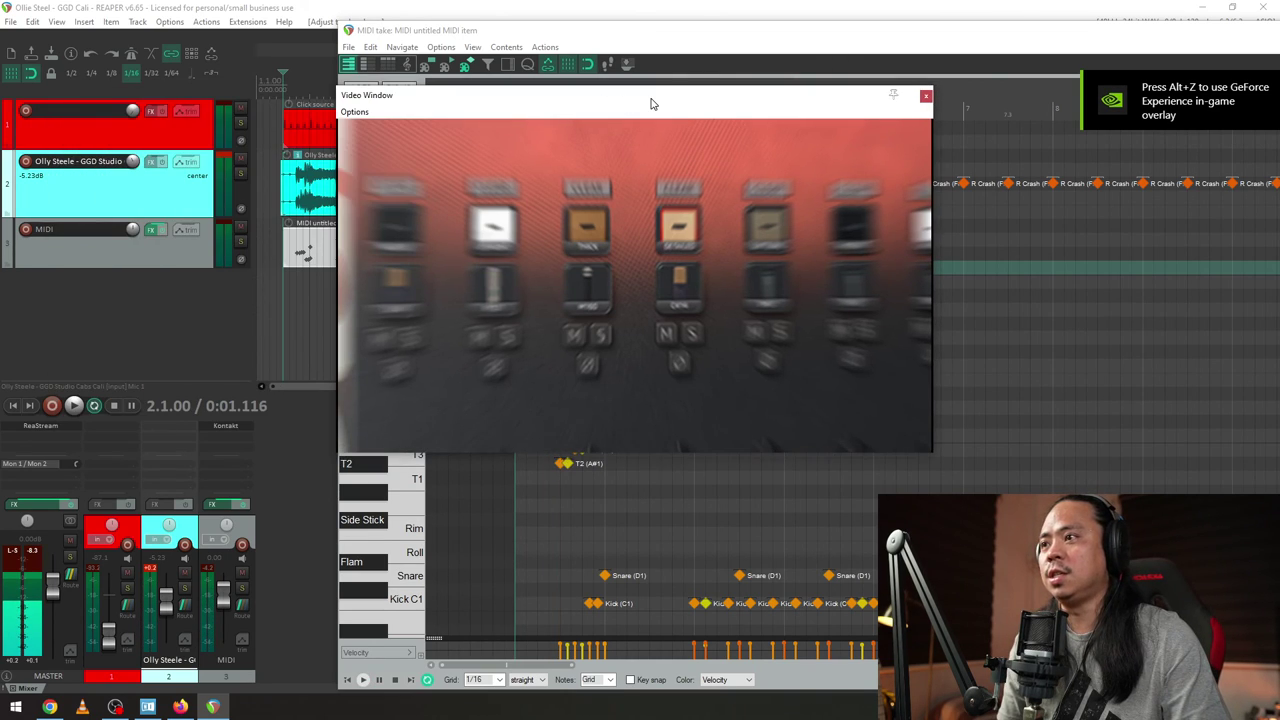
{"action": "left_click", "coordinate": [226, 425]}
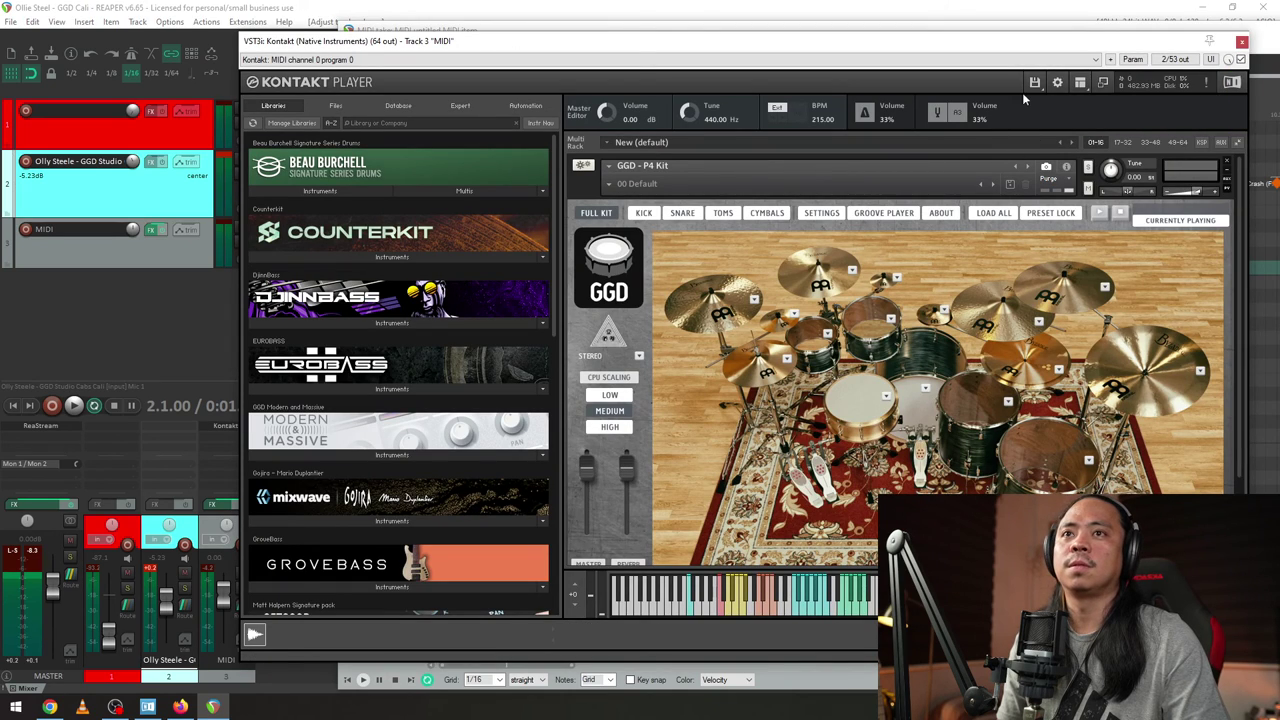
{"action": "left_click", "coordinate": [1081, 86]}
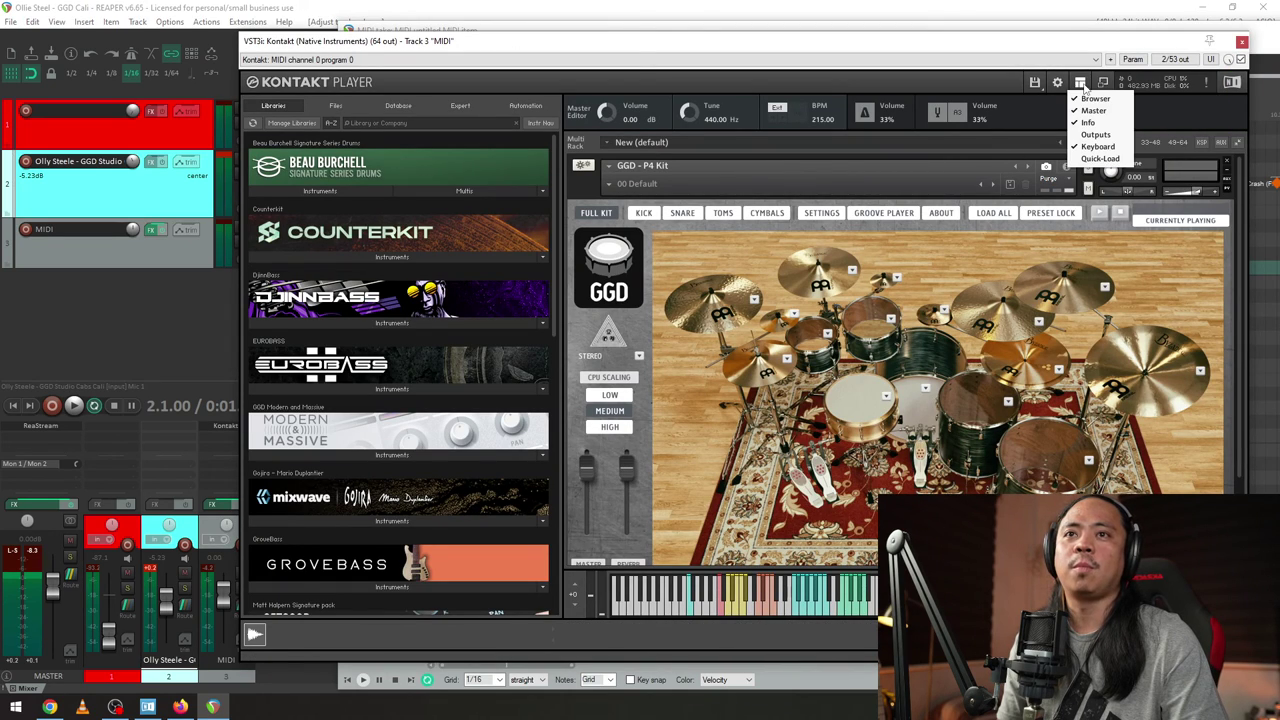
{"action": "left_click", "coordinate": [1098, 147]}
{"action": "left_click", "coordinate": [1082, 86]}
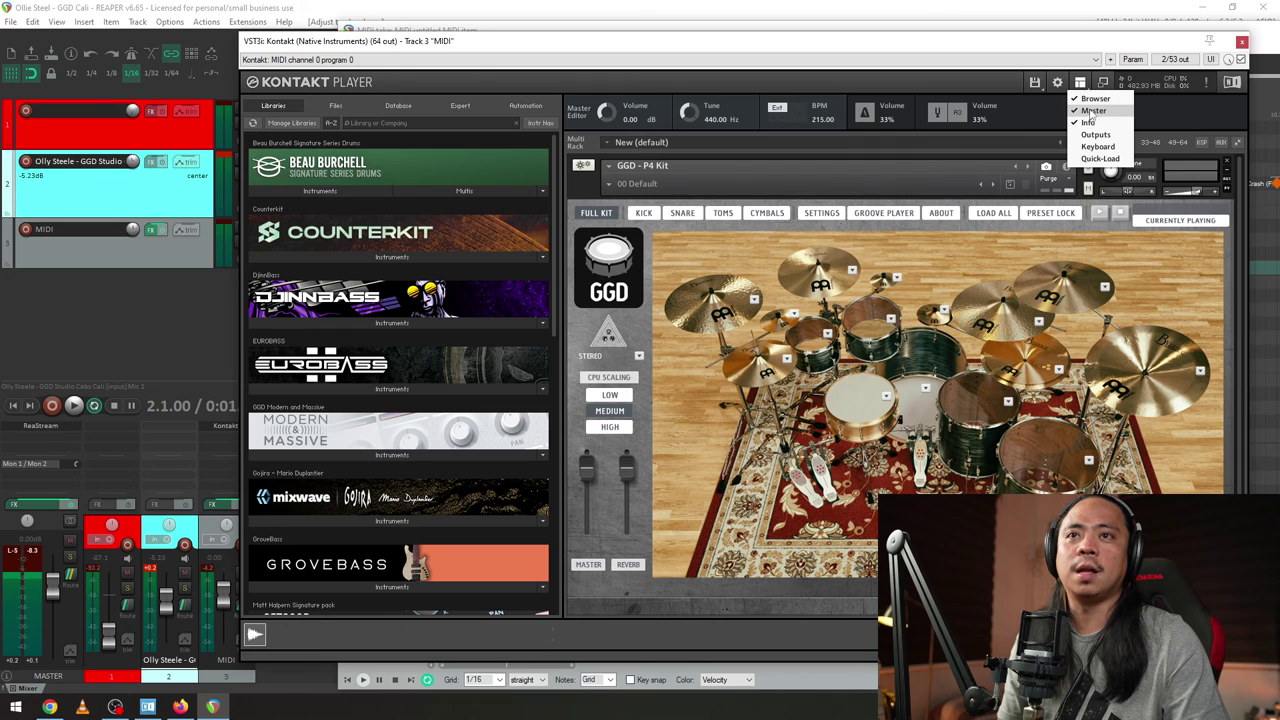
{"action": "left_click", "coordinate": [1095, 99]}
- Place the Kontakt drum kit and the reference video side by side, and play the project from measure 2
{"action": "left_click_drag", "start_coordinate": [650, 48], "coordinate": [1021, 65]}
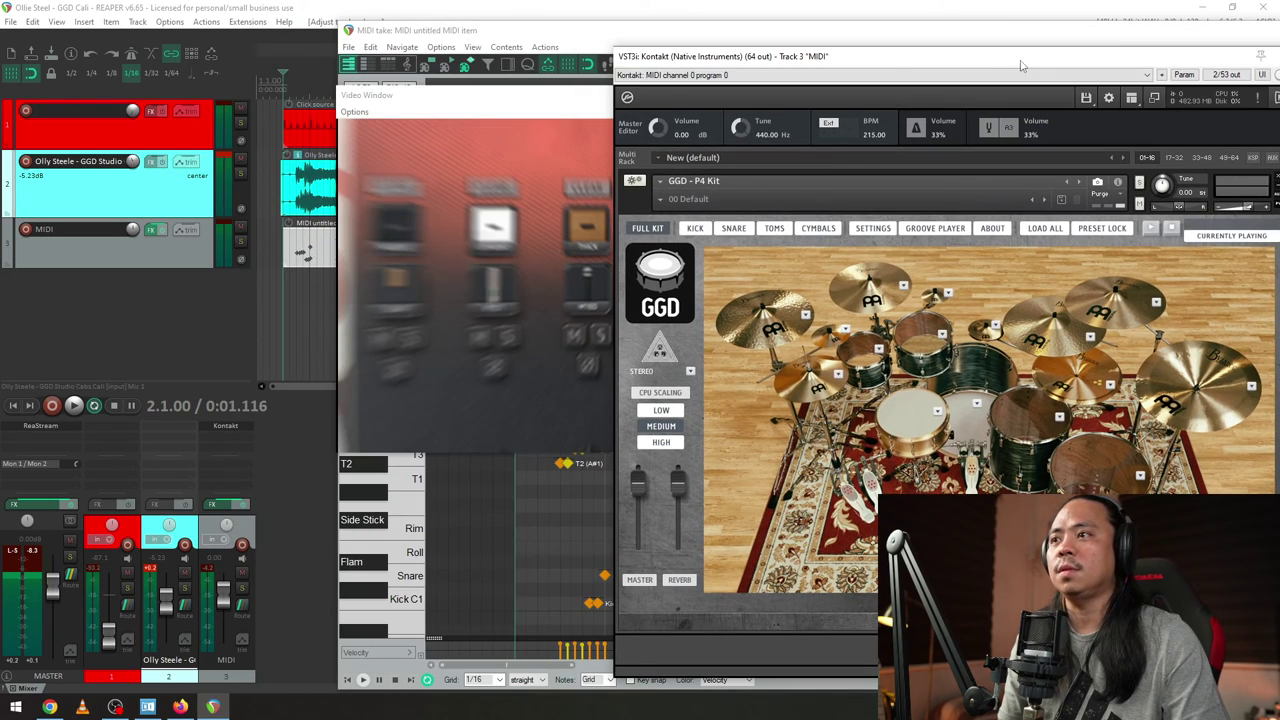
{"action": "left_click_drag", "start_coordinate": [505, 83], "coordinate": [211, 123]}
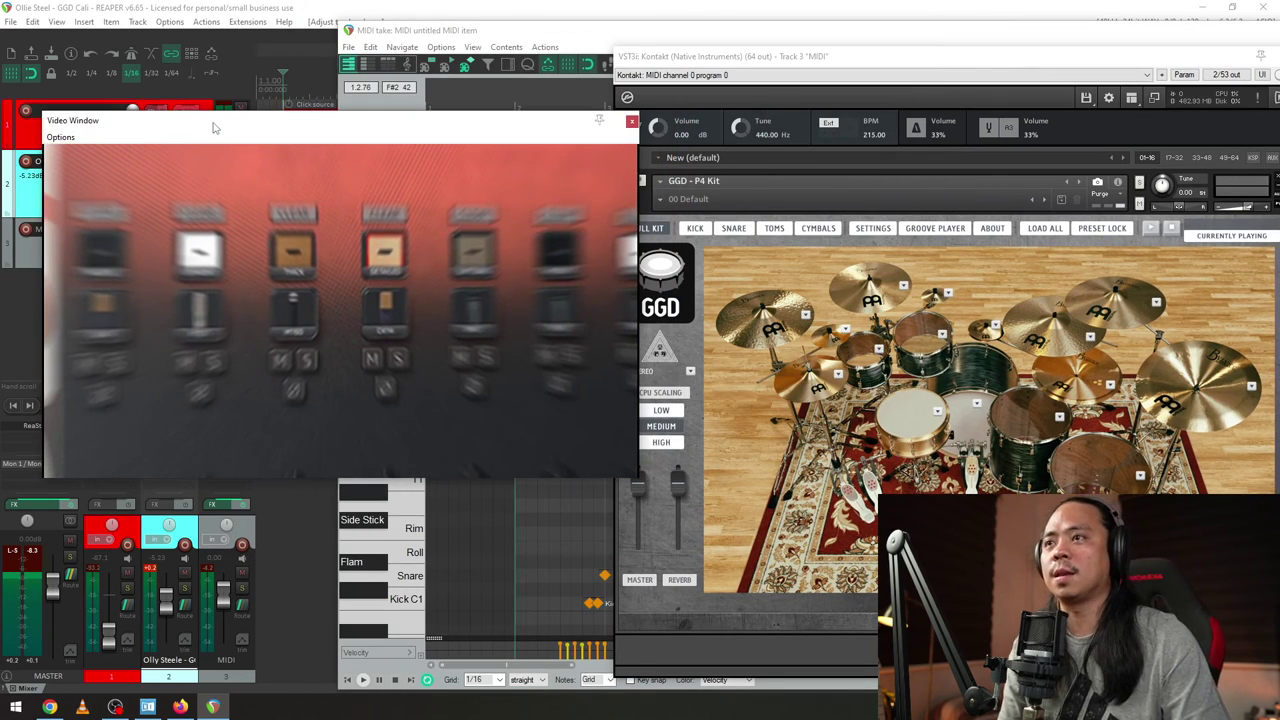
{"action": "key", "text": "space"}
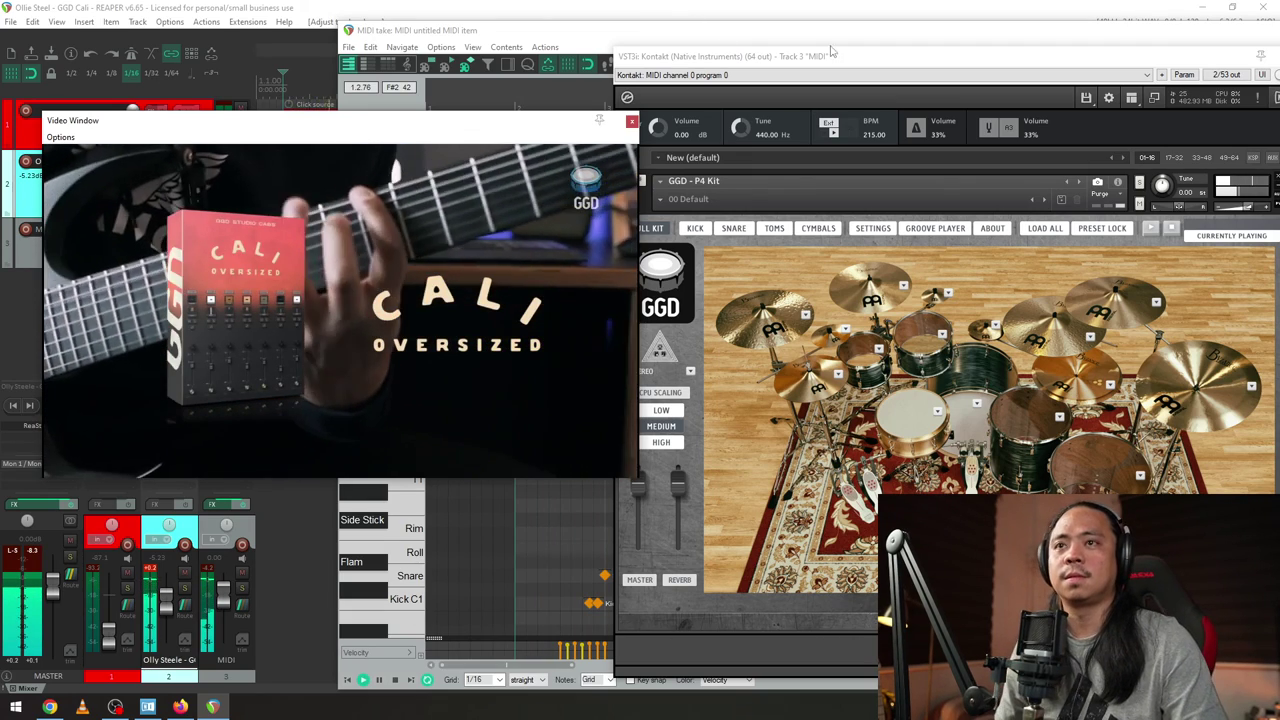
- Close Kontakt, move the reference video over the MIDI editor, and reopen Kontakt beside it during playback
{"action": "left_click_drag", "start_coordinate": [998, 56], "coordinate": [763, 84]}
{"action": "left_click", "coordinate": [1056, 83]}
{"action": "left_click_drag", "start_coordinate": [463, 122], "coordinate": [974, 114]}
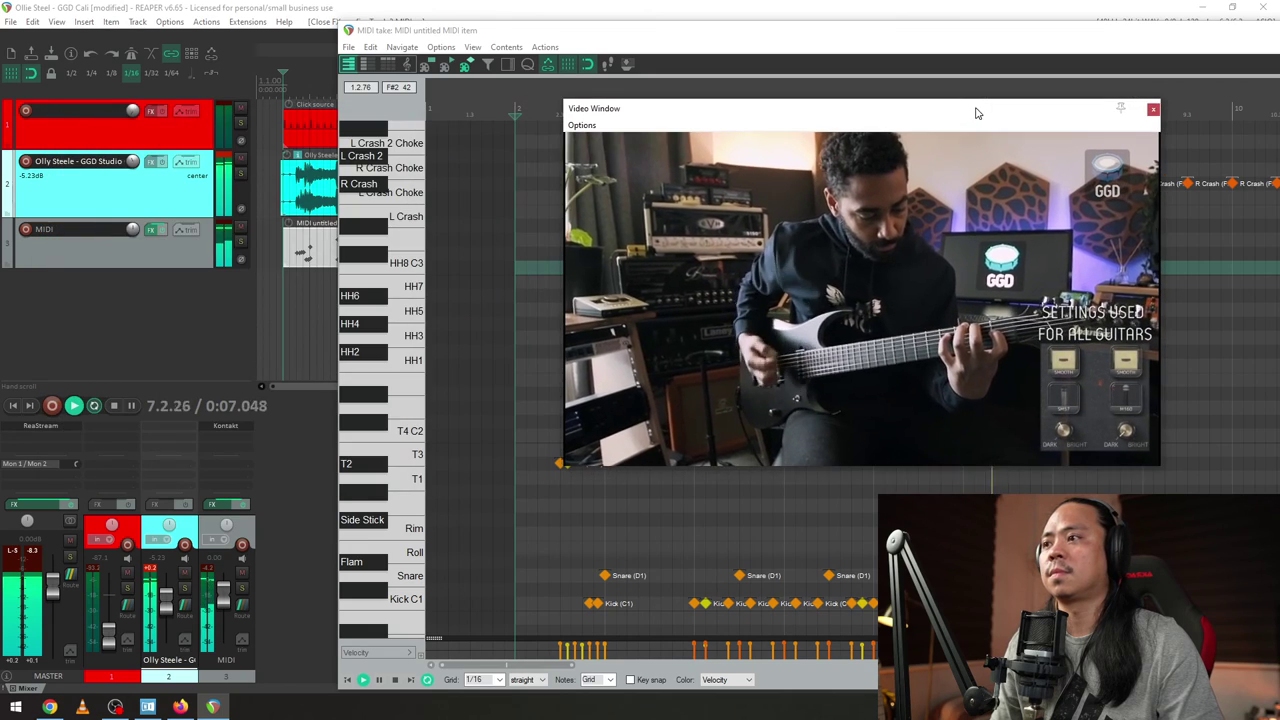
{"action": "left_click", "coordinate": [226, 426]}
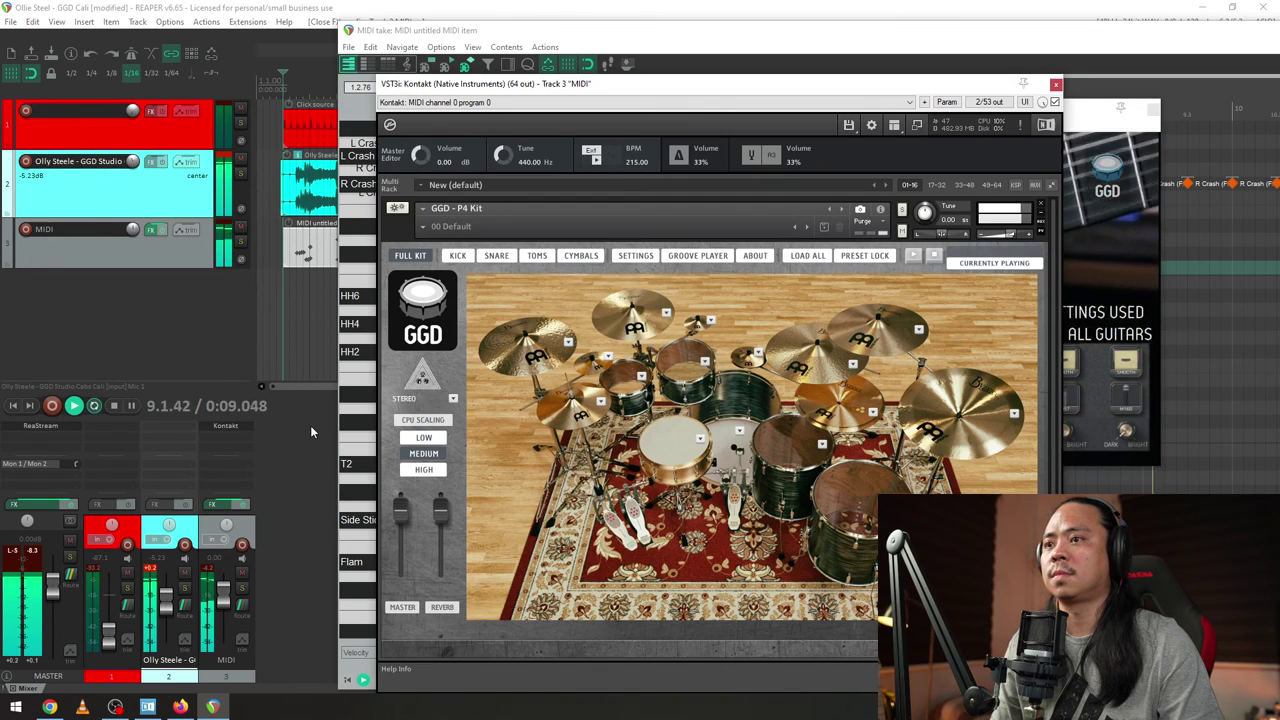
{"action": "left_click_drag", "start_coordinate": [950, 84], "coordinate": [628, 51]}
{"action": "left_click", "coordinate": [968, 108]}
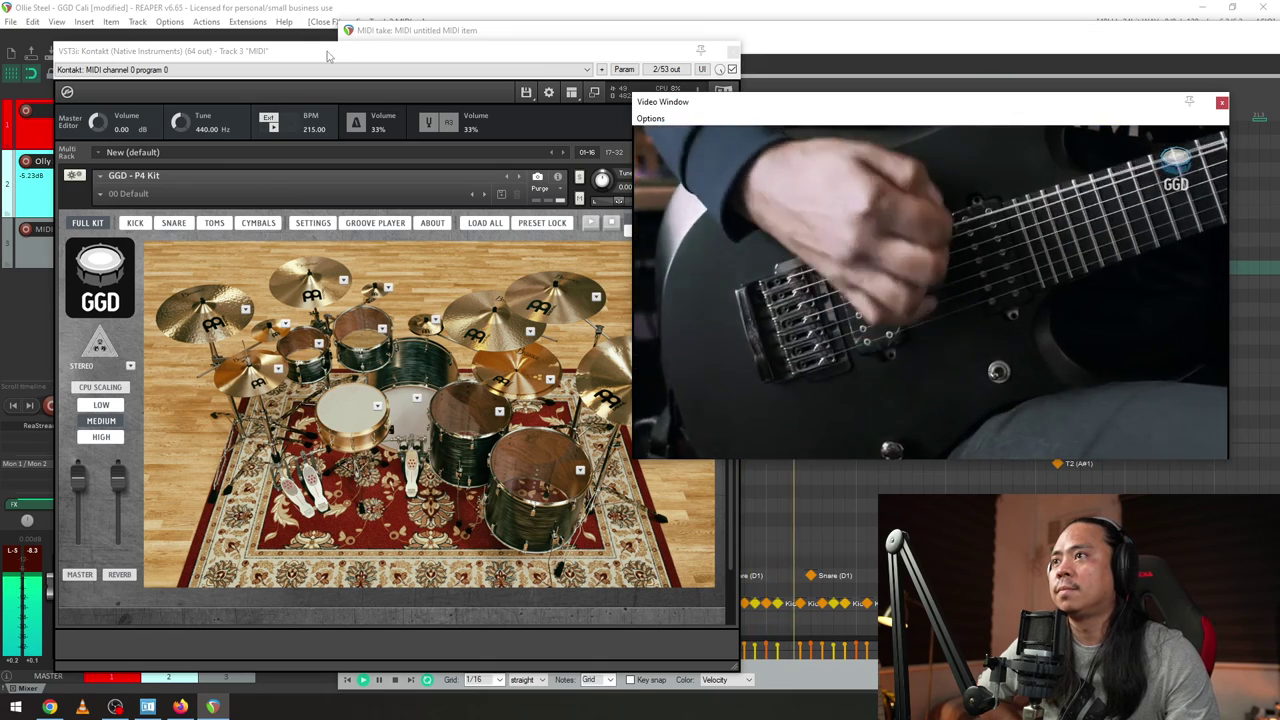
- Set the GGD Studio track to -6.25 dB and reposition the Kontakt window clear of the reference video
{"action": "left_click_drag", "start_coordinate": [391, 46], "coordinate": [508, 60]}
{"action": "left_click_drag", "start_coordinate": [131, 163], "coordinate": [131, 170]}
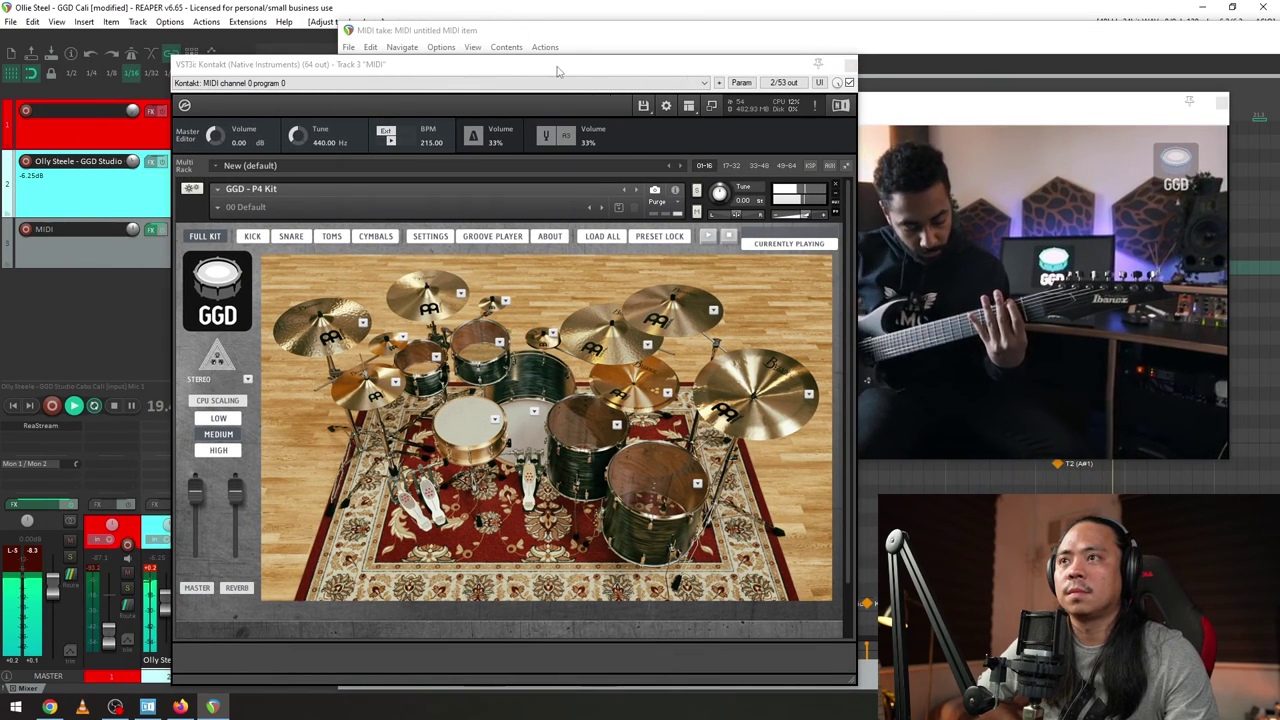
{"action": "left_click_drag", "start_coordinate": [557, 68], "coordinate": [451, 66]}
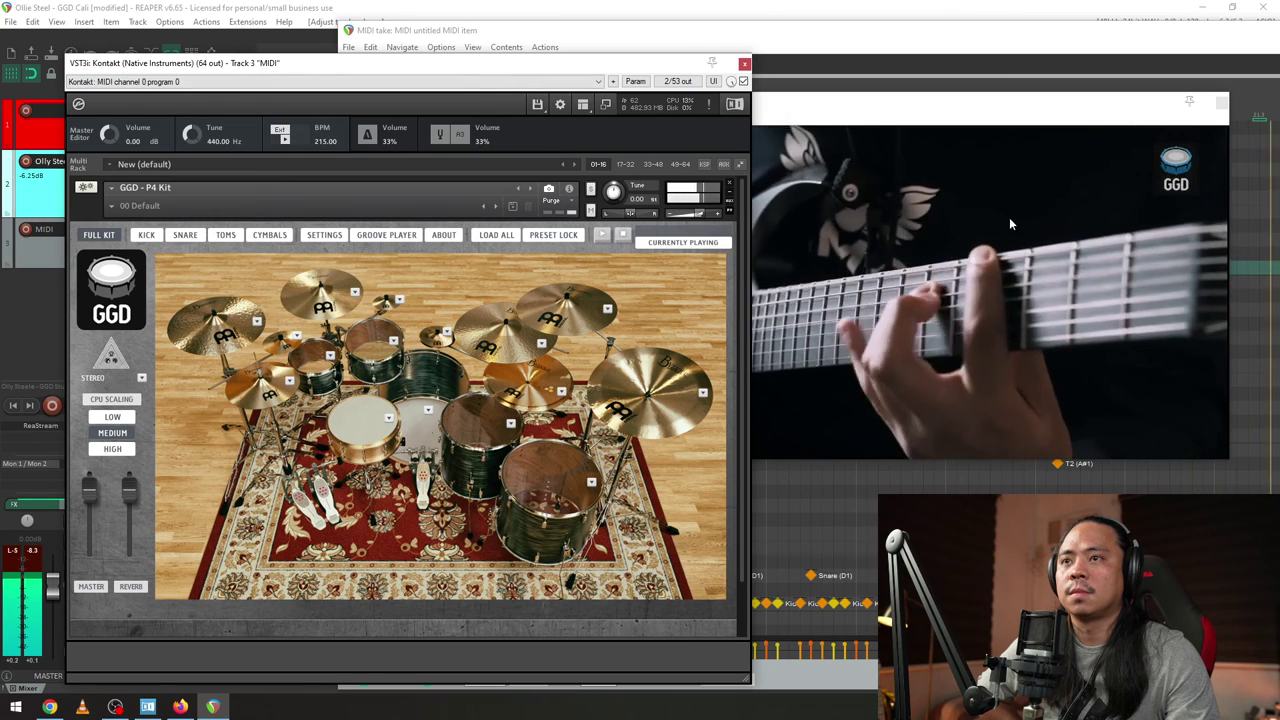
{"action": "left_click_drag", "start_coordinate": [589, 66], "coordinate": [535, 31]}
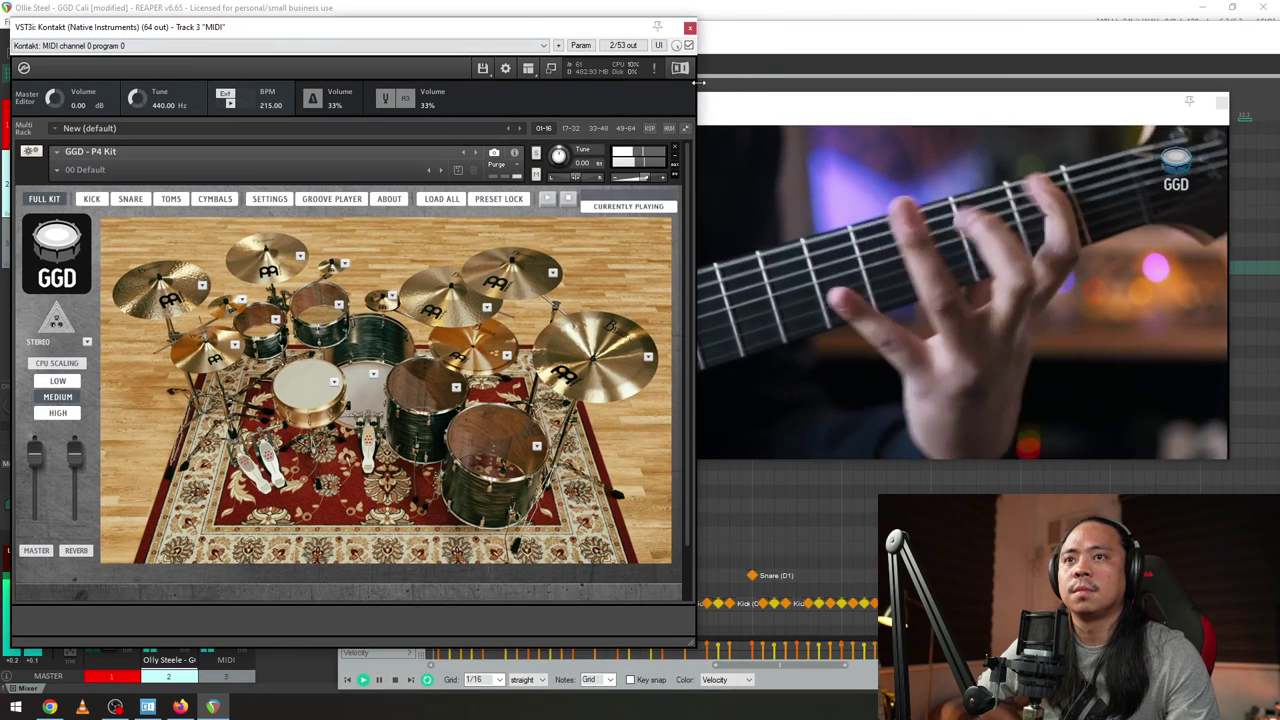
- Stack the reference video over the Kontakt window and bring the MIDI editor forward with its cymbal notes in view
{"action": "left_click", "coordinate": [931, 106]}
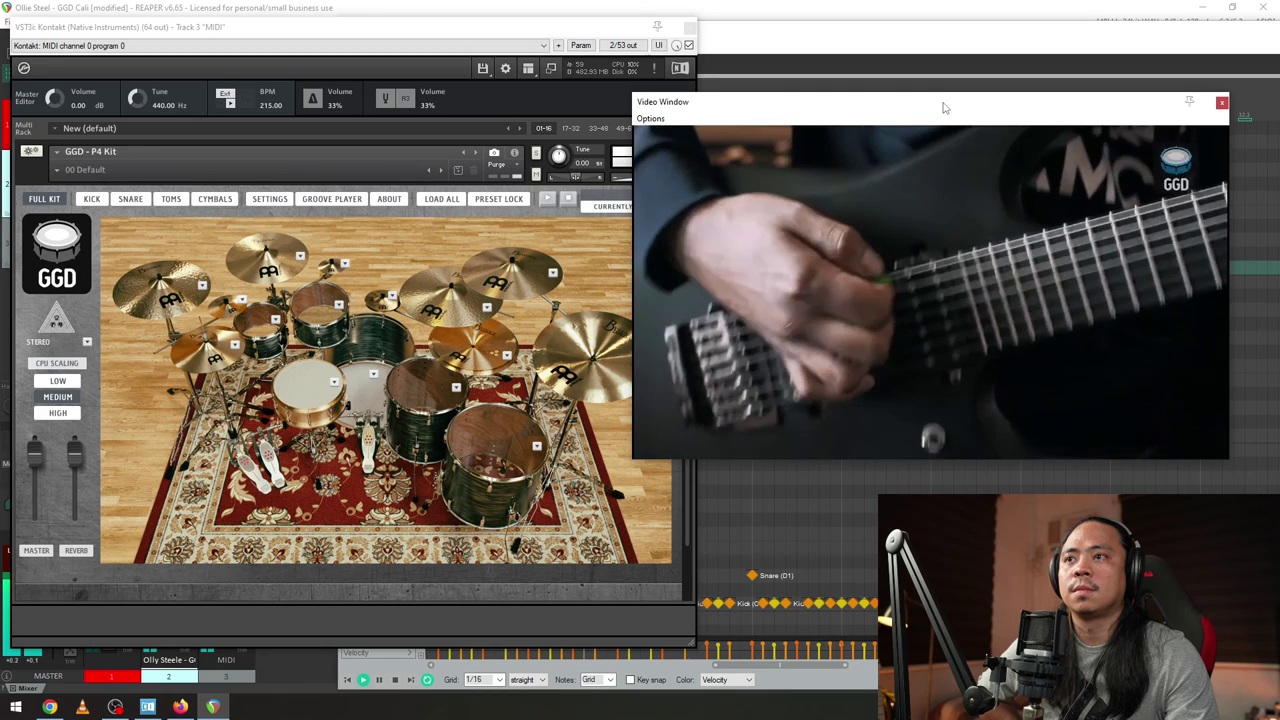
{"action": "left_click_drag", "start_coordinate": [943, 107], "coordinate": [430, 189]}
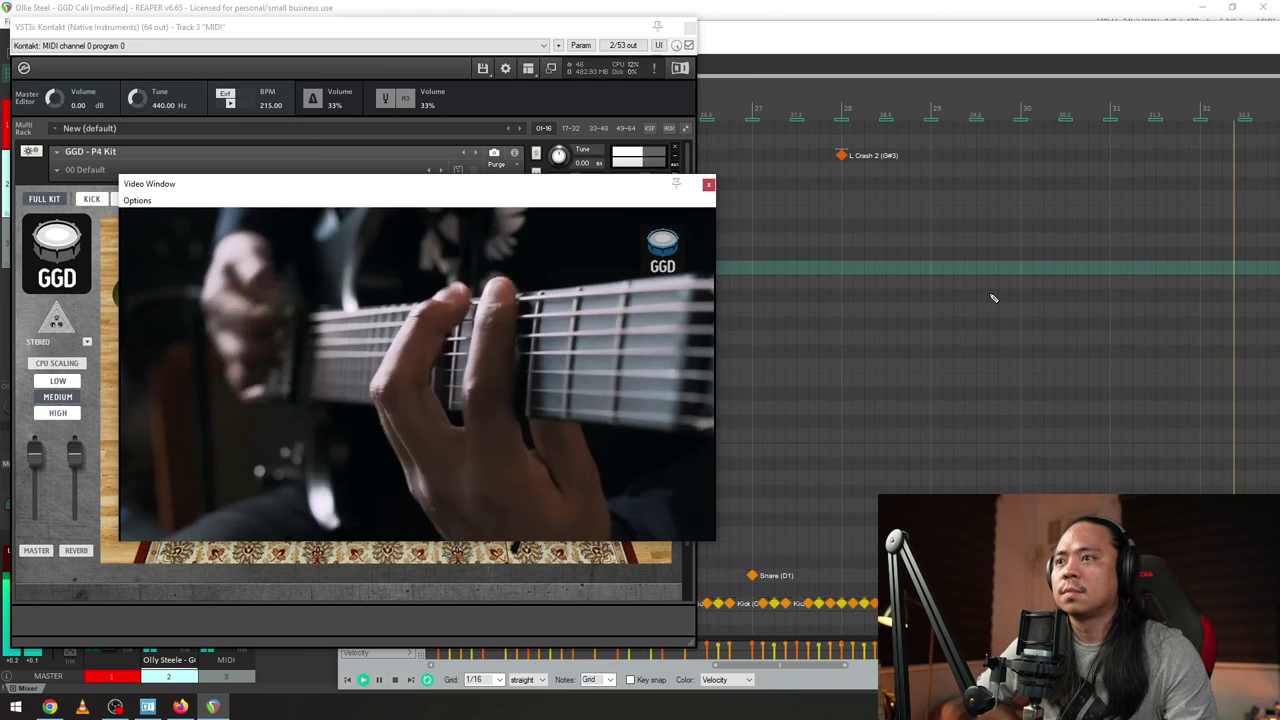
{"action": "scroll", "coordinate": [993, 298], "scroll_direction": "down", "scroll_amount": 4}
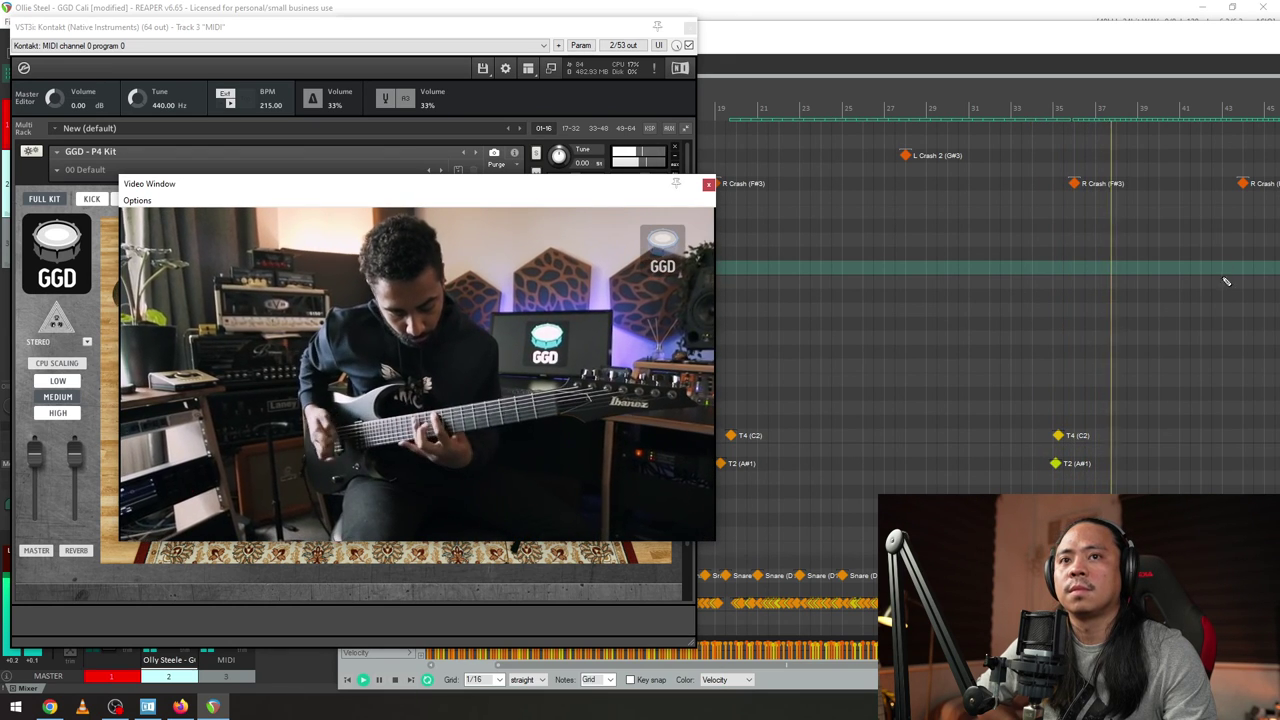
{"action": "left_click", "coordinate": [1162, 46]}
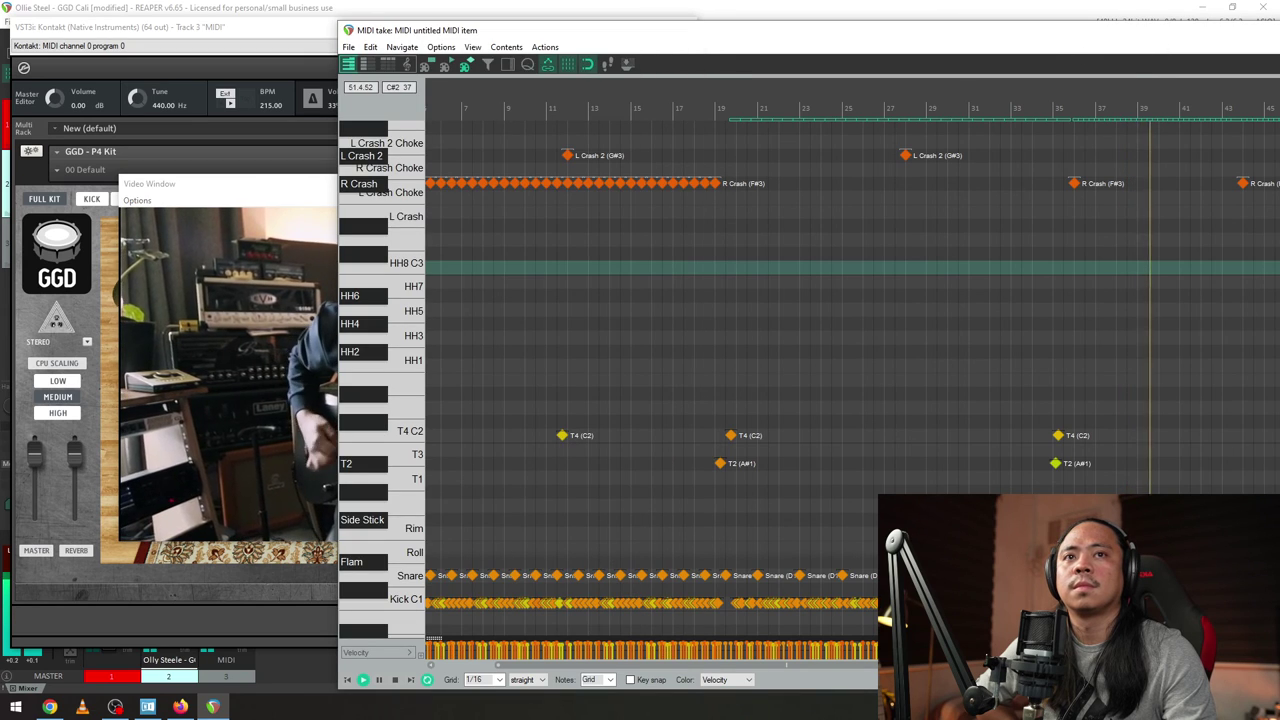
{"action": "scroll", "coordinate": [800, 300], "scroll_direction": "up", "scroll_amount": 3}
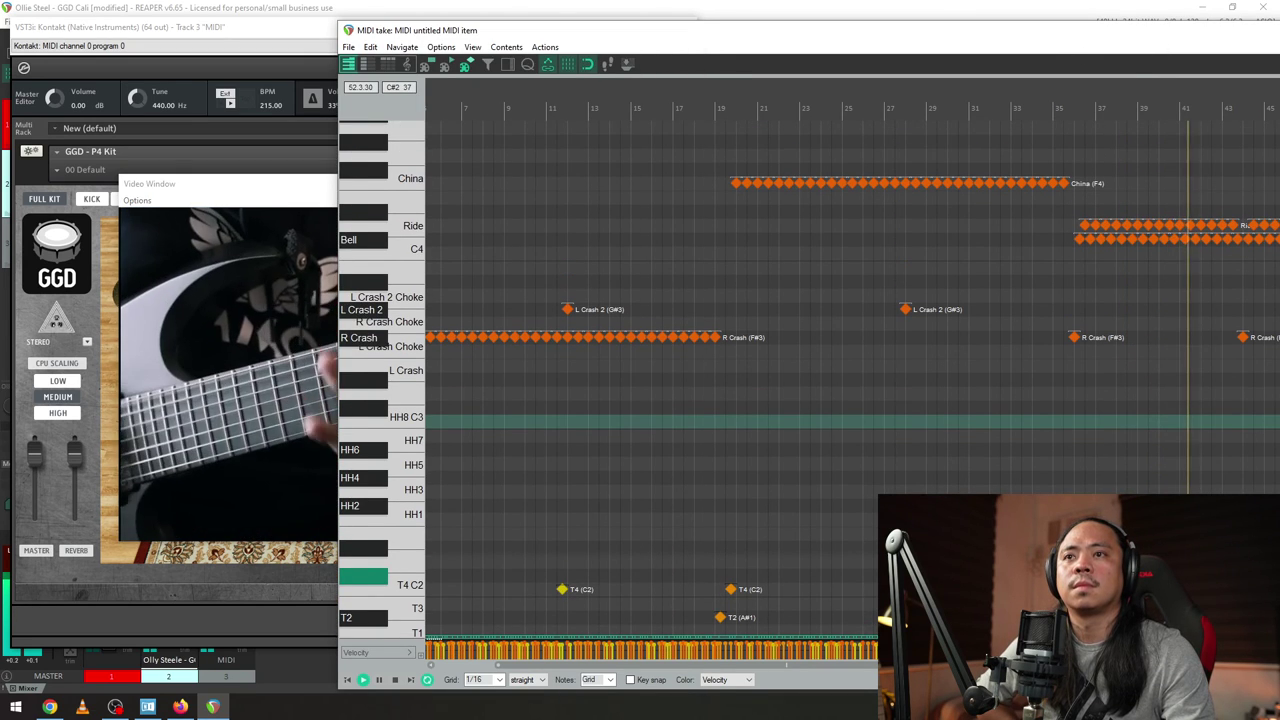
{"action": "scroll", "coordinate": [905, 348], "scroll_direction": "down", "scroll_amount": 2}
{"action": "left_click_drag", "start_coordinate": [270, 188], "coordinate": [251, 157]}
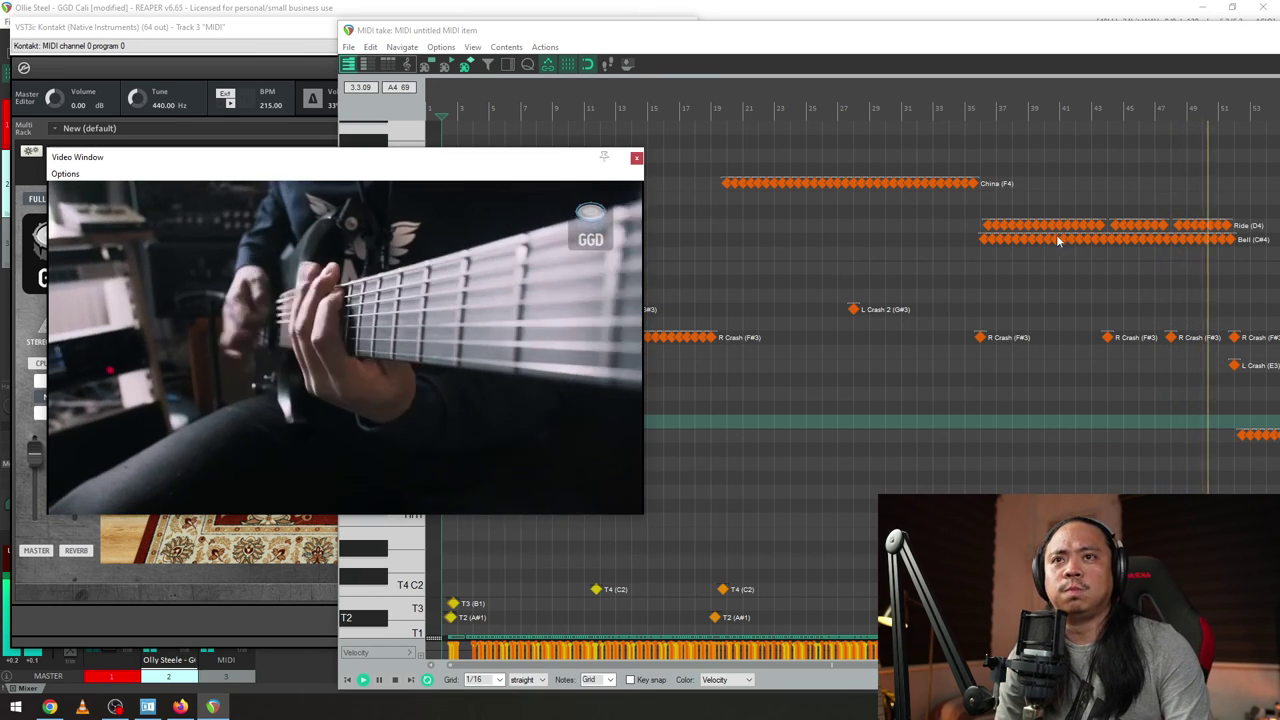
- Follow the playback through the cymbal, tom, snare and kick notes up to the end of the drum part
{"action": "scroll", "coordinate": [1073, 234], "scroll_direction": "up", "scroll_amount": 3}
{"action": "scroll", "coordinate": [1073, 234], "scroll_direction": "down", "scroll_amount": 2}
{"action": "scroll", "coordinate": [1073, 234], "scroll_direction": "up", "scroll_amount": 1}
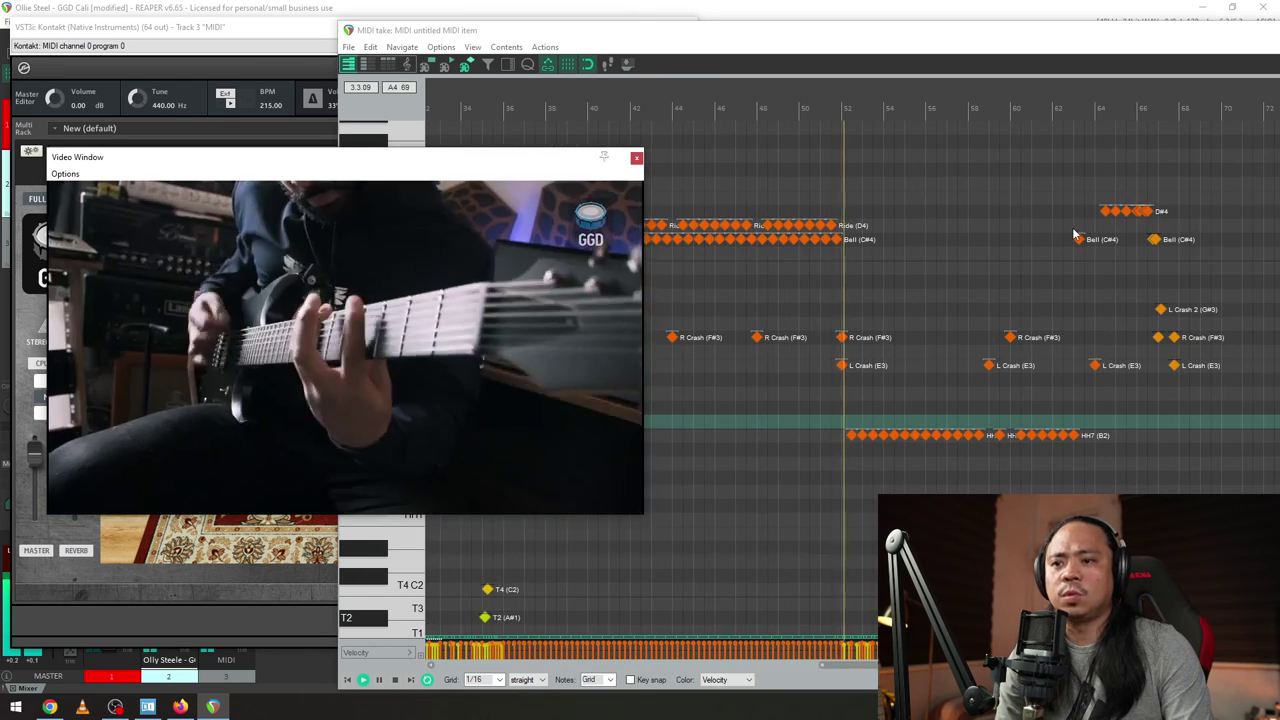
{"action": "left_click_drag", "start_coordinate": [1073, 234], "coordinate": [1073, 248]}
{"action": "scroll", "coordinate": [985, 399], "scroll_direction": "down", "scroll_amount": 8}
{"action": "scroll", "coordinate": [985, 399], "scroll_direction": "up", "scroll_amount": 2}
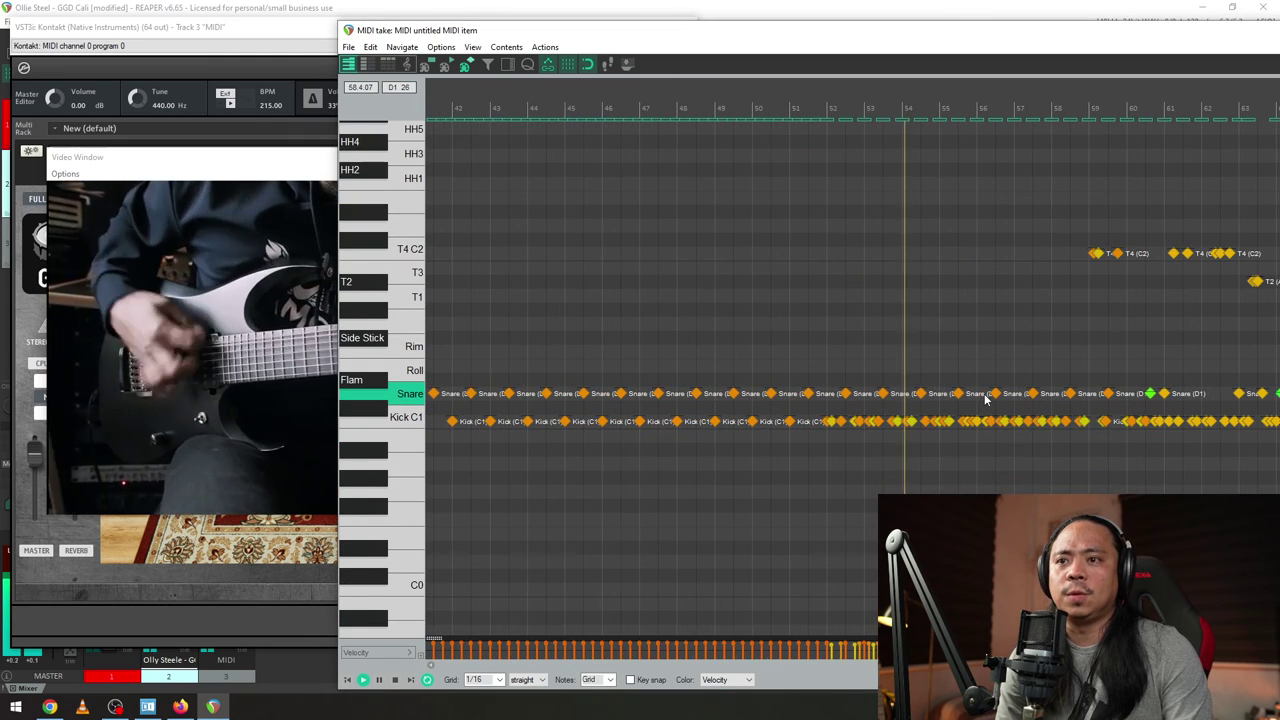
{"action": "scroll", "coordinate": [1071, 424], "scroll_direction": "up", "scroll_amount": 2}
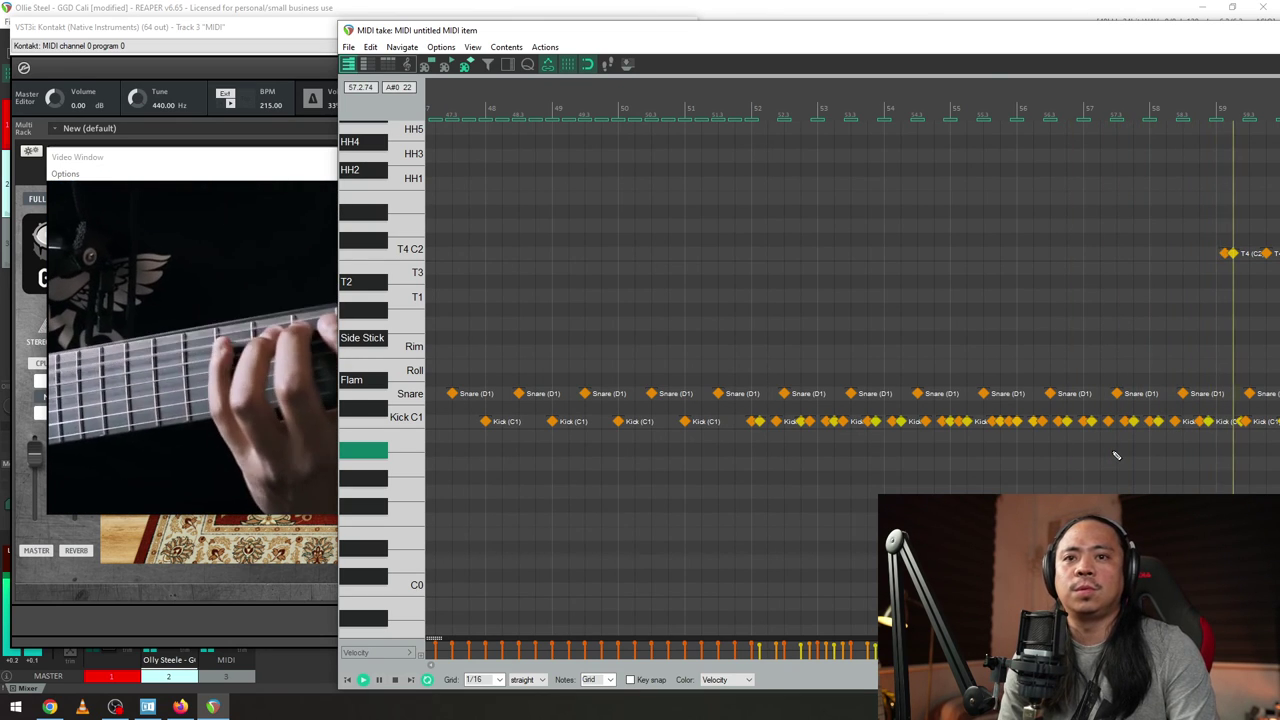
{"action": "scroll", "coordinate": [1116, 456], "scroll_direction": "down", "scroll_amount": 3}
{"action": "scroll", "coordinate": [1116, 456], "scroll_direction": "up", "scroll_amount": 2}
{"action": "scroll", "coordinate": [1116, 456], "scroll_direction": "down", "scroll_amount": 2}
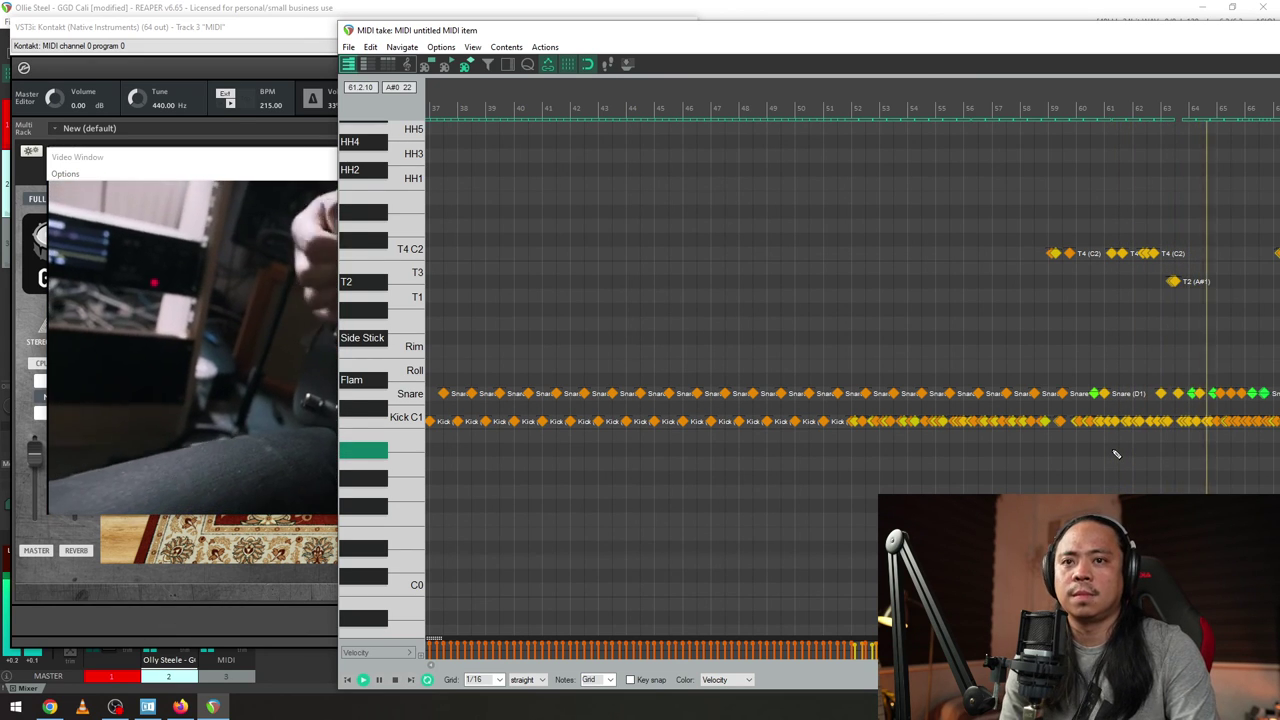
{"action": "scroll", "coordinate": [1029, 371], "scroll_direction": "down", "scroll_amount": 2}
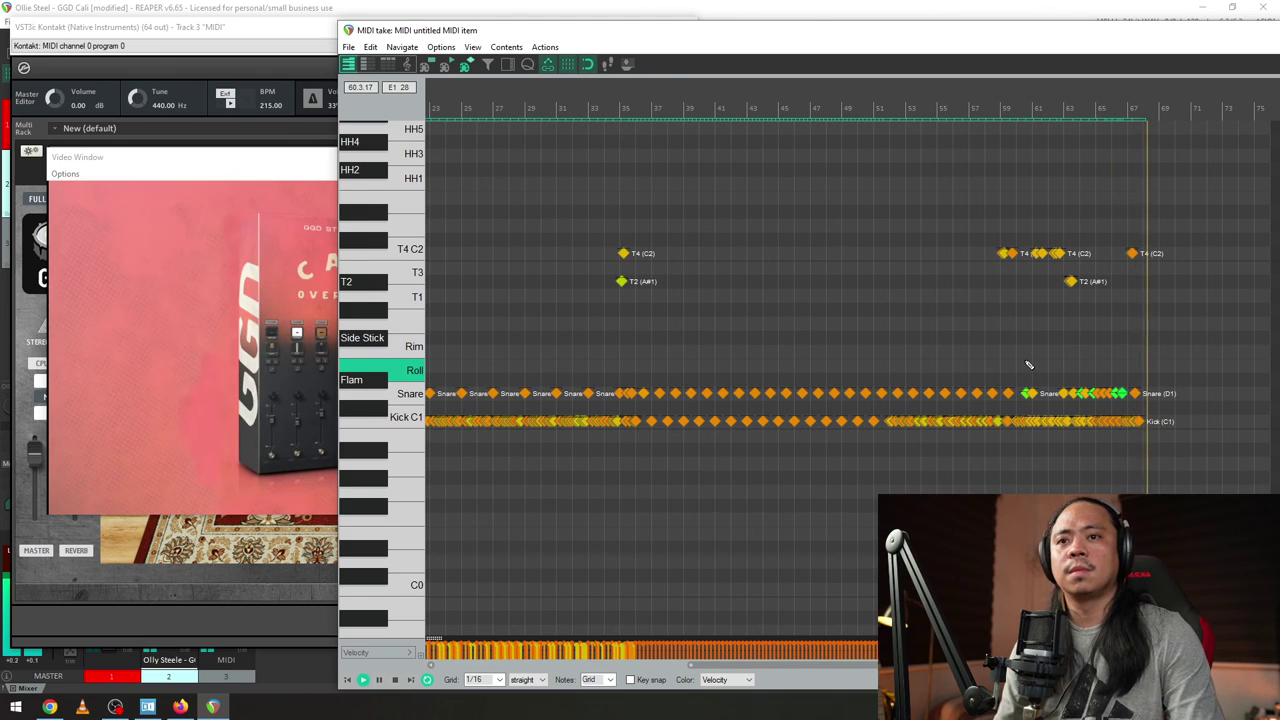
- Stop playback and close the reference video and Kontakt windows
{"action": "left_click", "coordinate": [261, 178]}
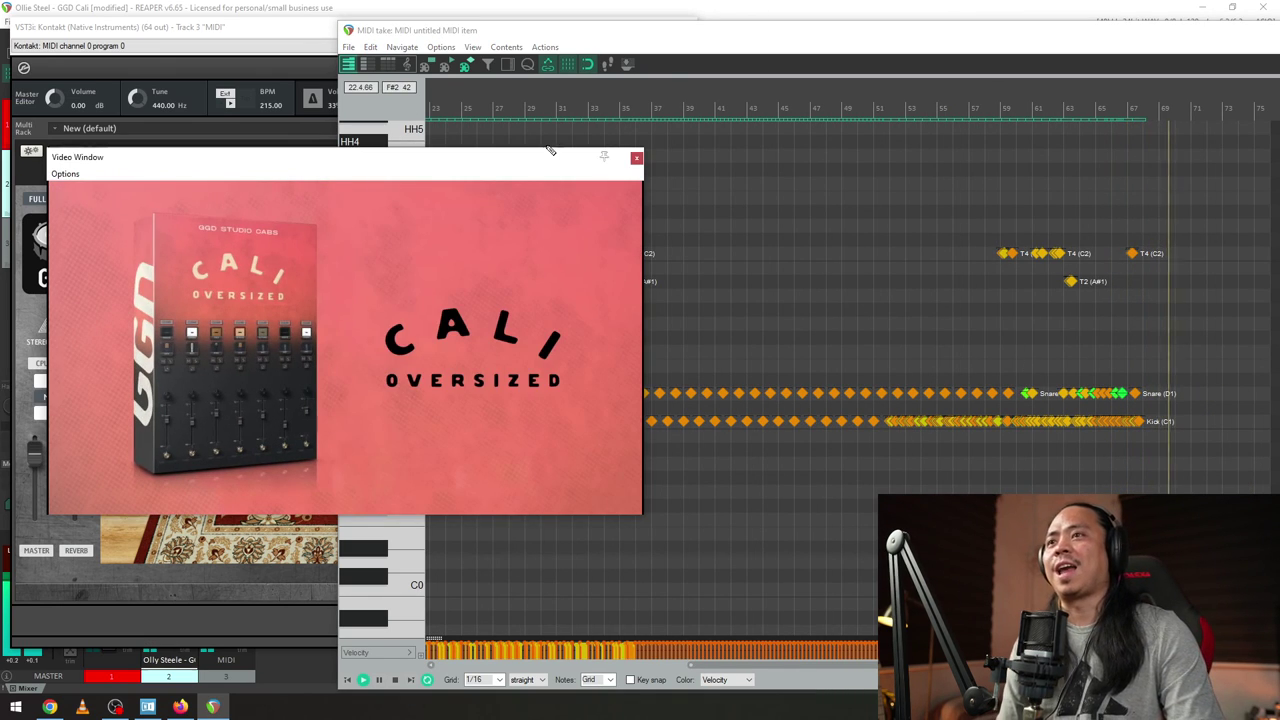
{"action": "left_click", "coordinate": [636, 157]}
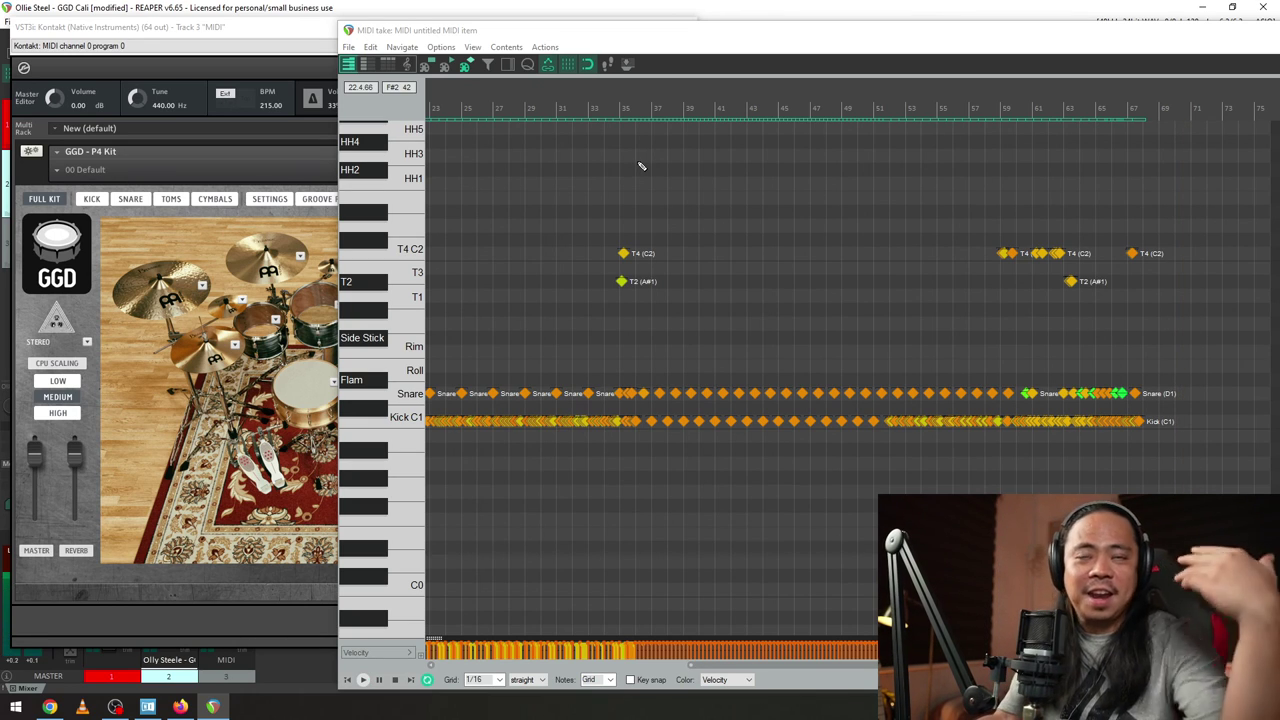
{"action": "left_click", "coordinate": [233, 55]}
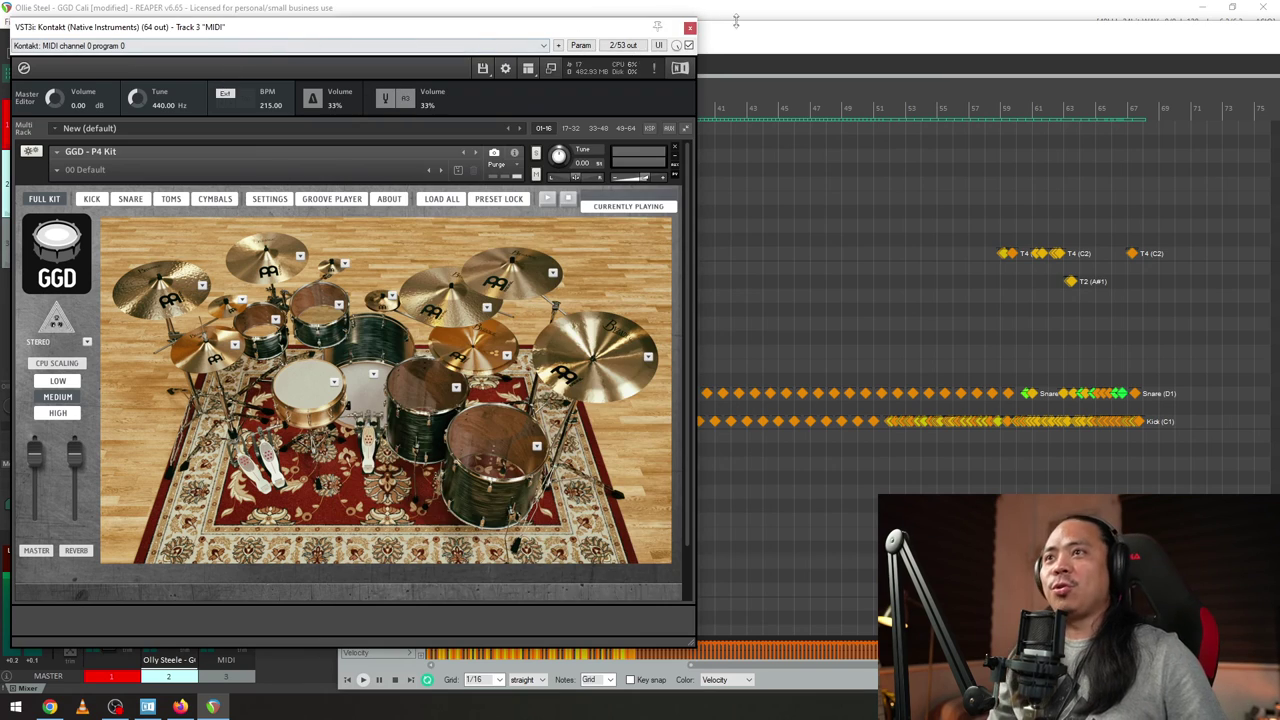
{"action": "left_click", "coordinate": [690, 28]}
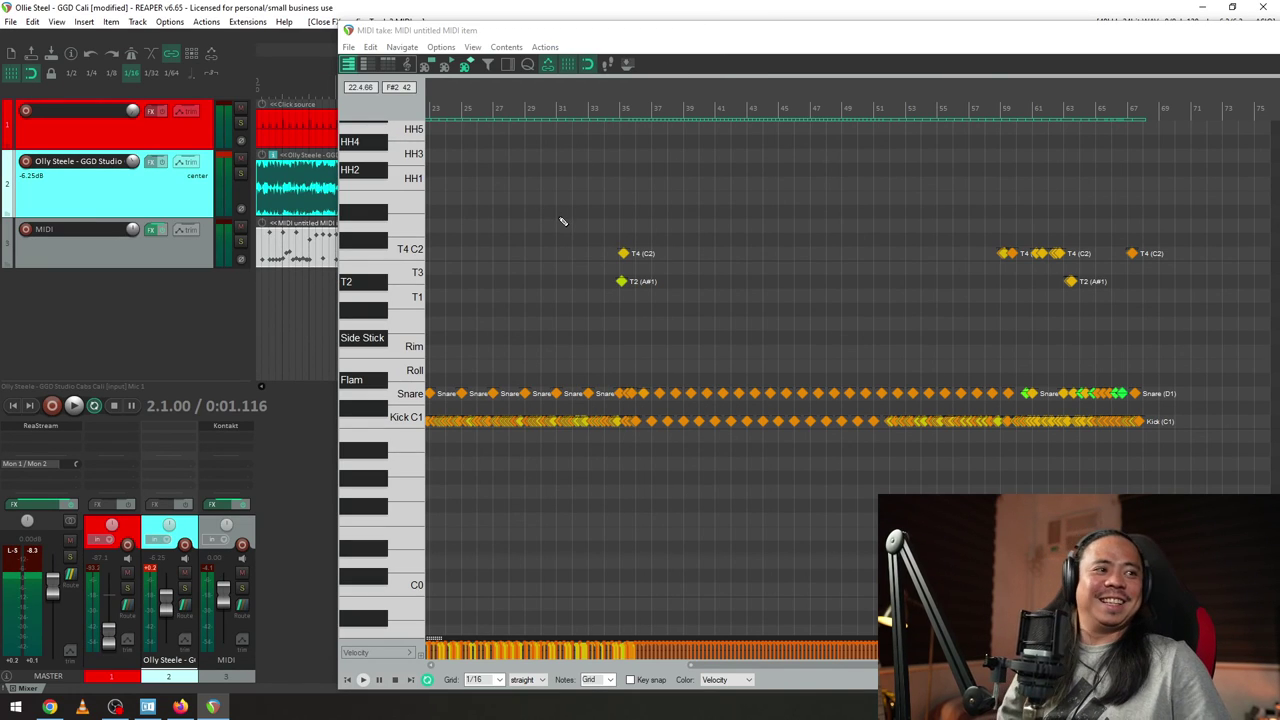
- Turn the GGD Studio track down to -inf and play the MIDI drums alone from the project start
{"action": "left_click", "coordinate": [118, 324]}
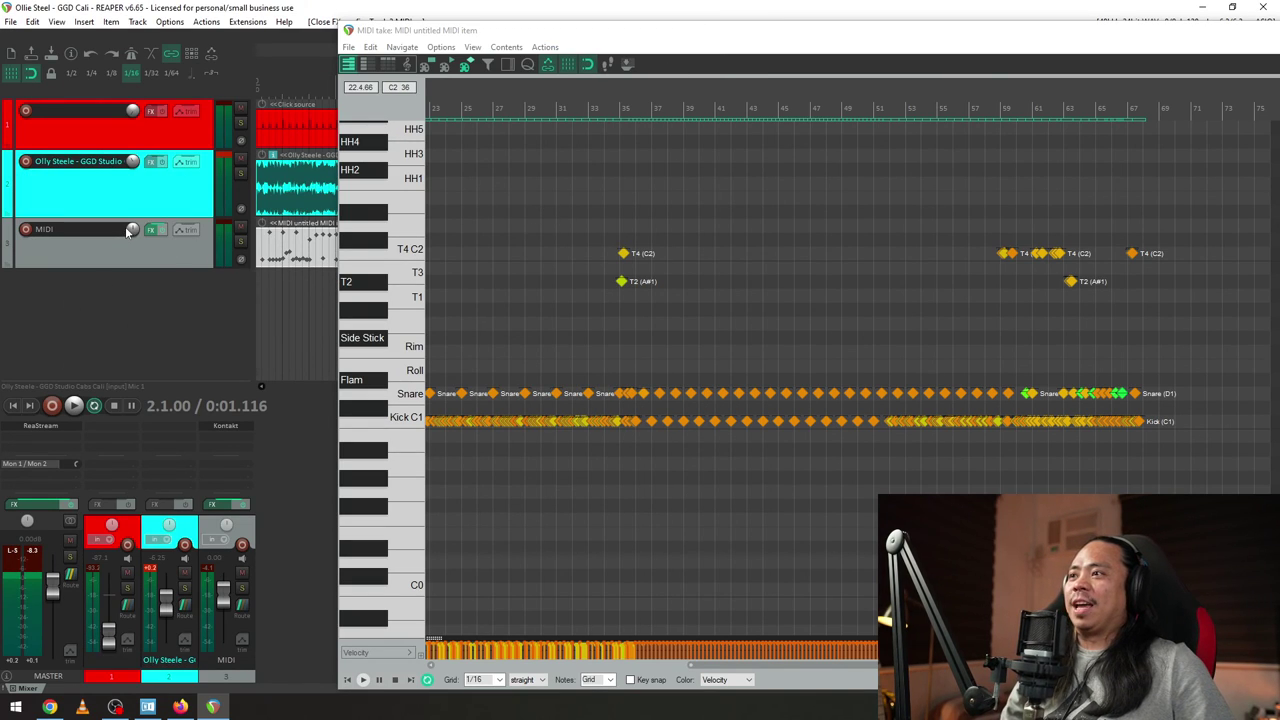
{"action": "left_click", "coordinate": [13, 405]}
{"action": "key", "text": "space"}
{"action": "scroll", "coordinate": [786, 206], "scroll_direction": "up", "scroll_amount": 5}
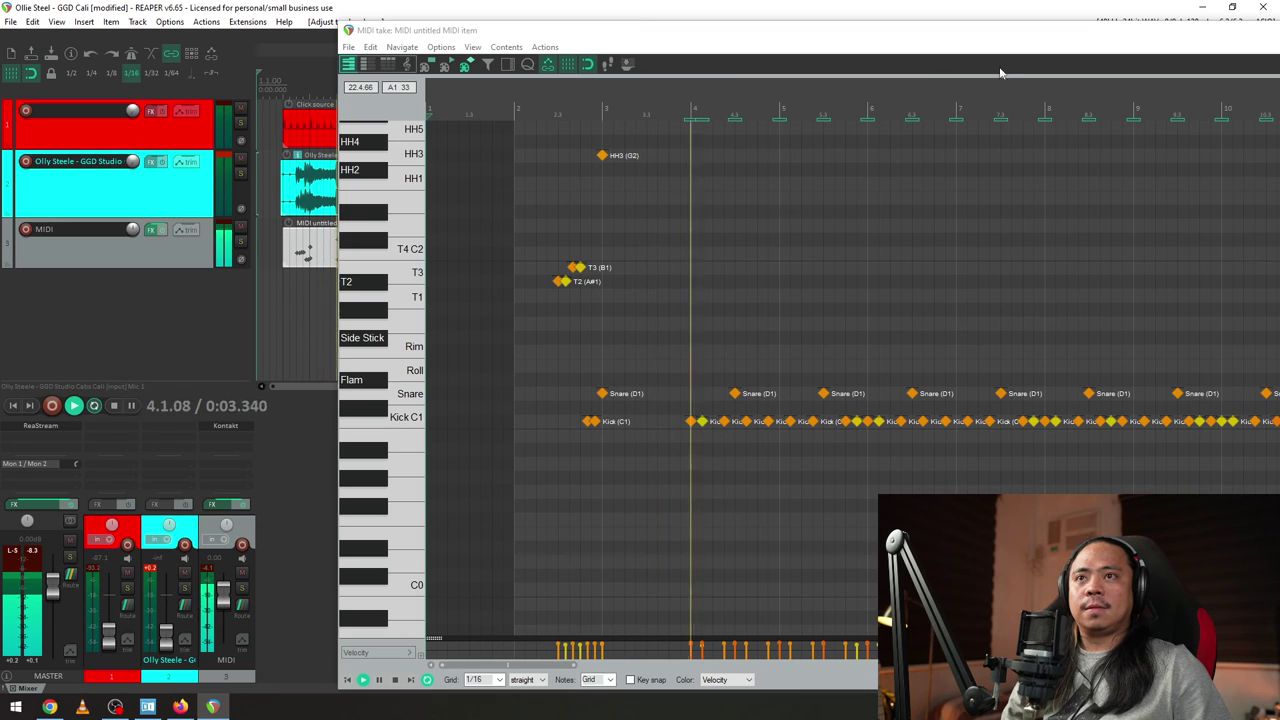
- Shift the MIDI editor clear of the mixer and set the GGD Studio track's volume to -24.8 dB
{"action": "left_click_drag", "start_coordinate": [928, 32], "coordinate": [778, 23]}
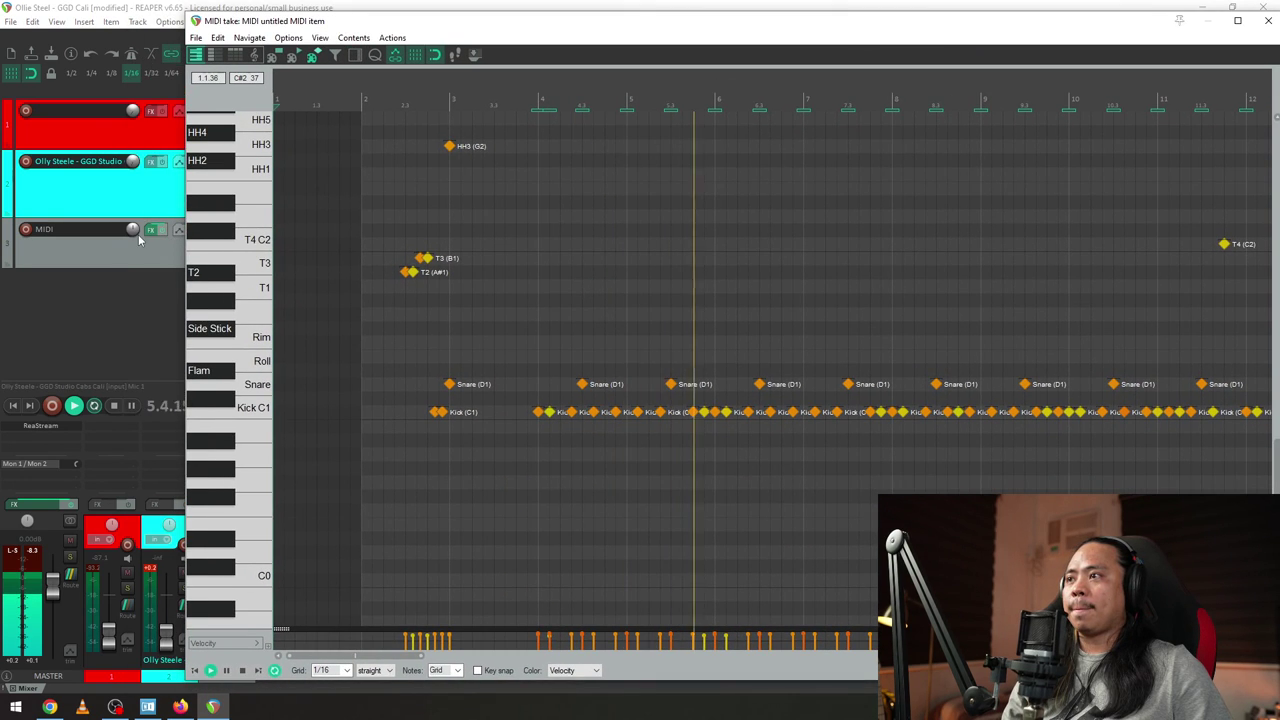
{"action": "left_click", "coordinate": [134, 230]}
{"action": "mouse_move", "coordinate": [133, 161]}
{"action": "left_mouse_down"}
{"action": "mouse_move", "coordinate": [133, 145]}
{"action": "mouse_move", "coordinate": [134, 157]}
{"action": "left_mouse_up"}
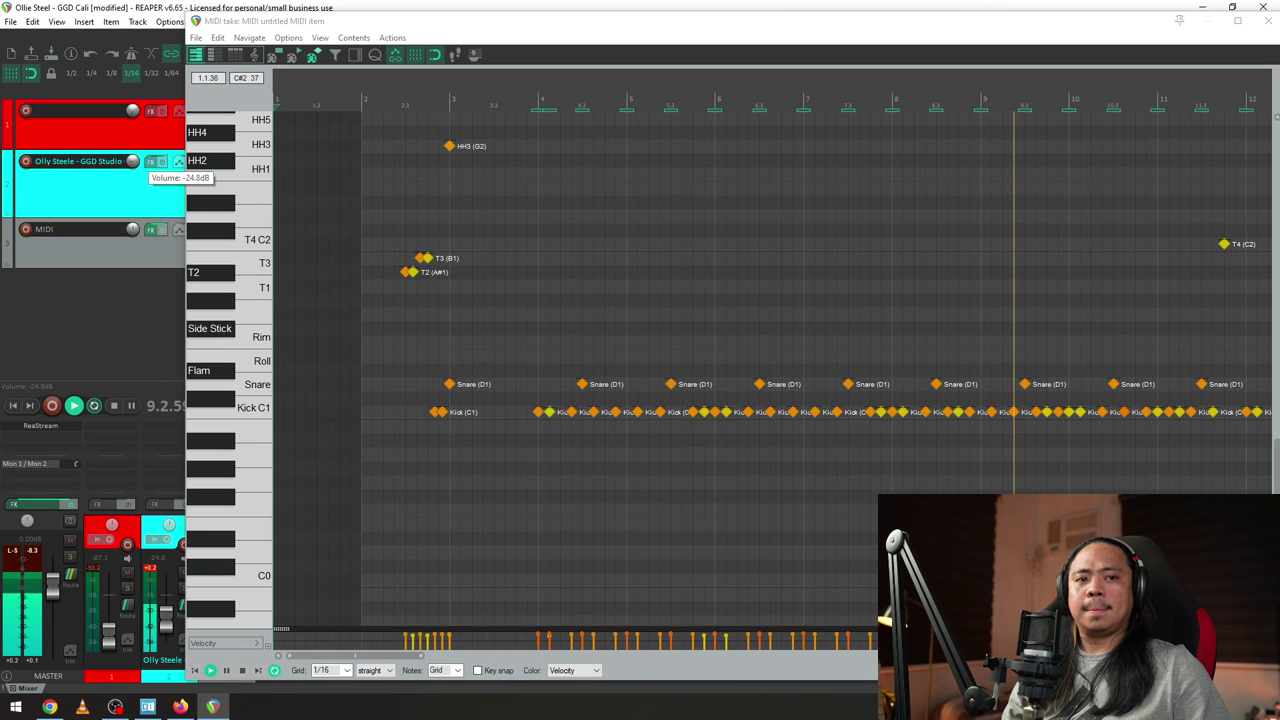
- Maximize the MIDI editor and follow the playback with the whole drum part in view
{"action": "left_click", "coordinate": [1237, 21]}
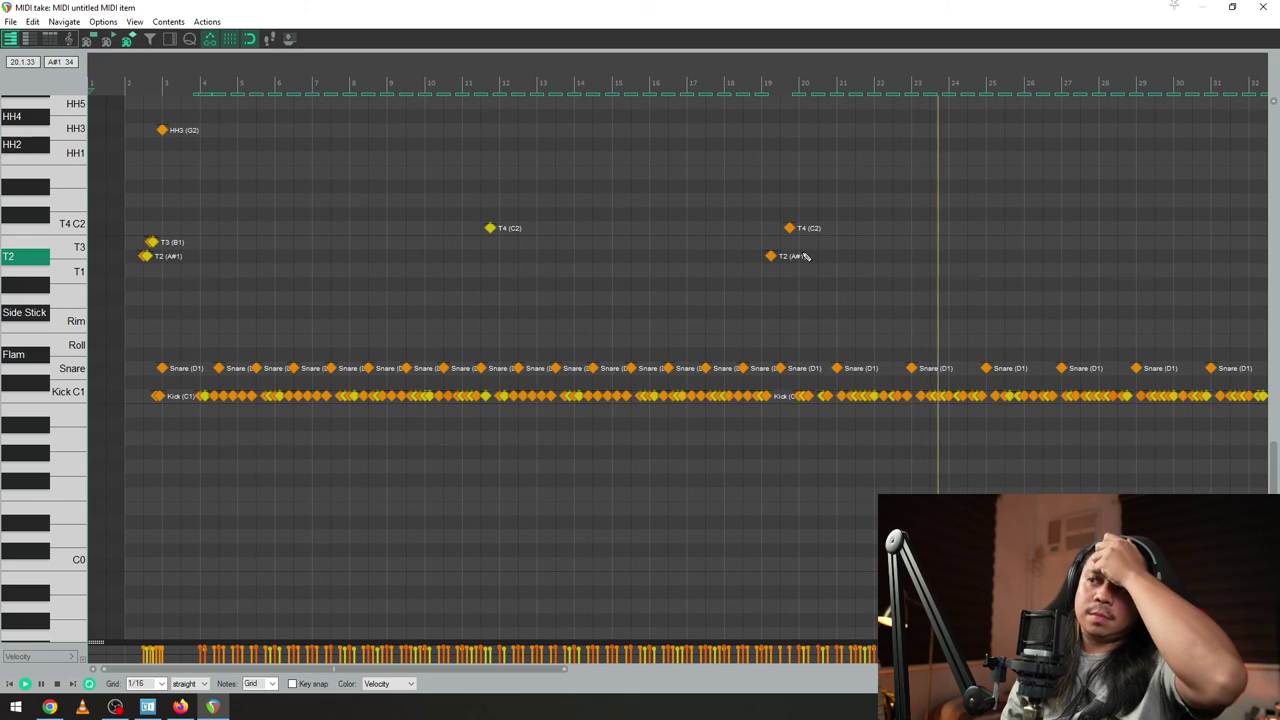
{"action": "left_click_drag", "start_coordinate": [543, 6], "coordinate": [600, 2]}
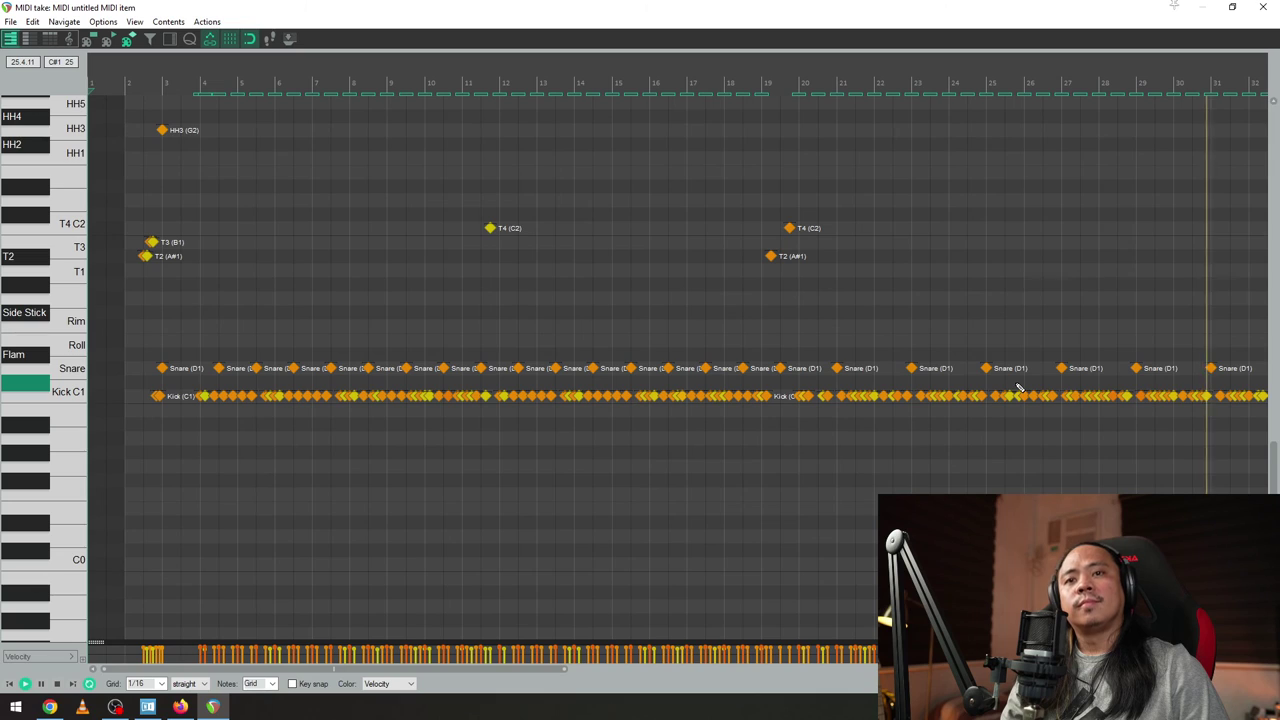
{"action": "scroll", "coordinate": [1018, 388], "scroll_direction": "down", "scroll_amount": 3}
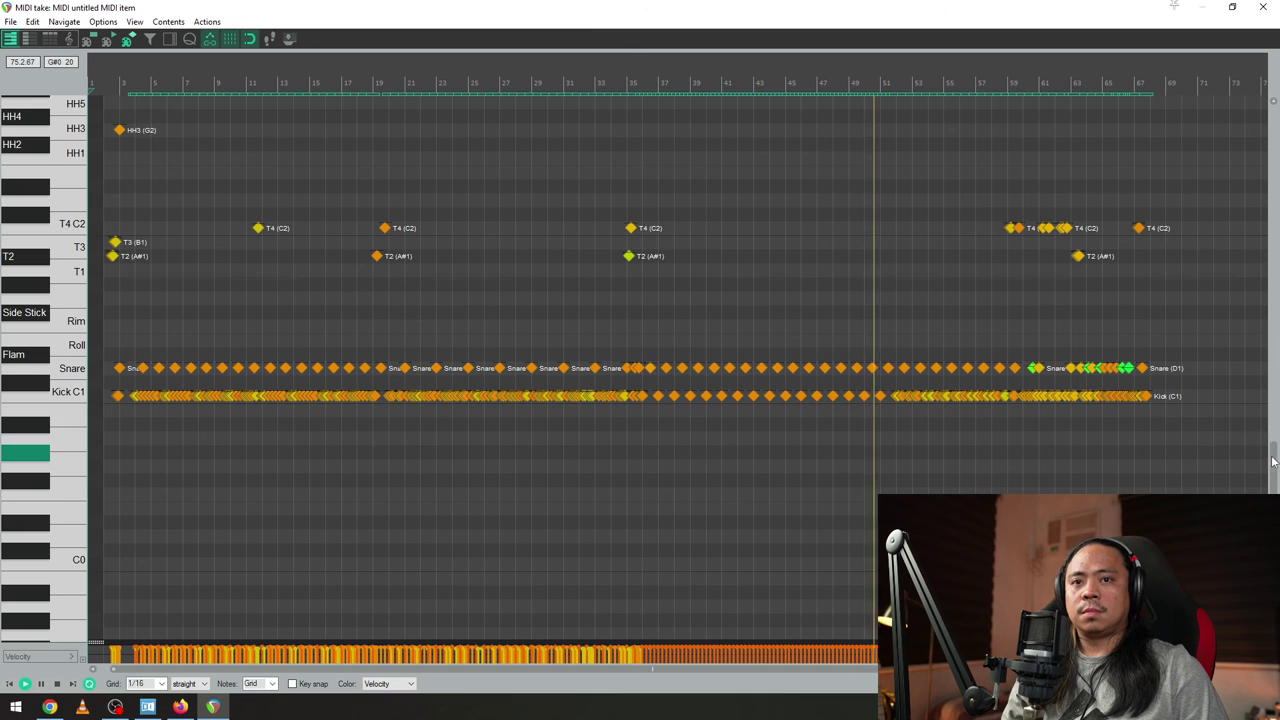
- Bring the cymbal rows into view and play the drum part from measure 33 through the tom fill
{"action": "left_click_drag", "start_coordinate": [1274, 460], "coordinate": [1277, 402]}
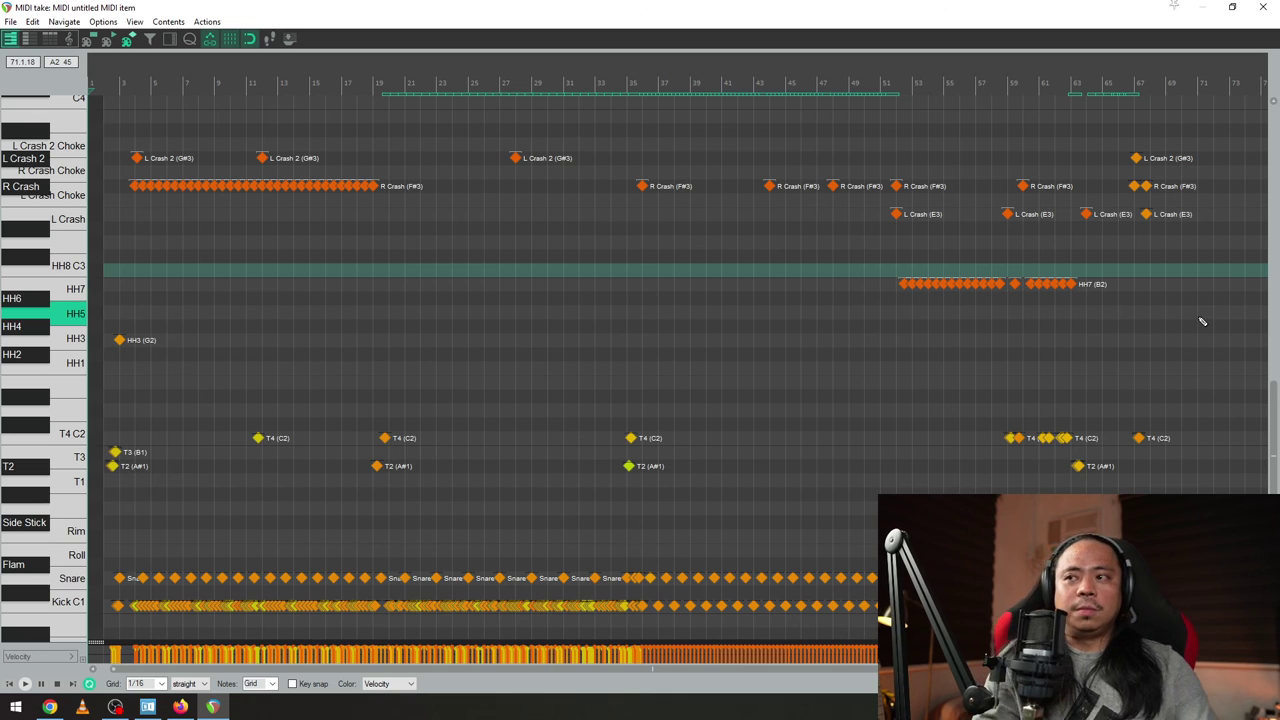
{"action": "left_click", "coordinate": [595, 105]}
{"action": "key", "text": "space"}
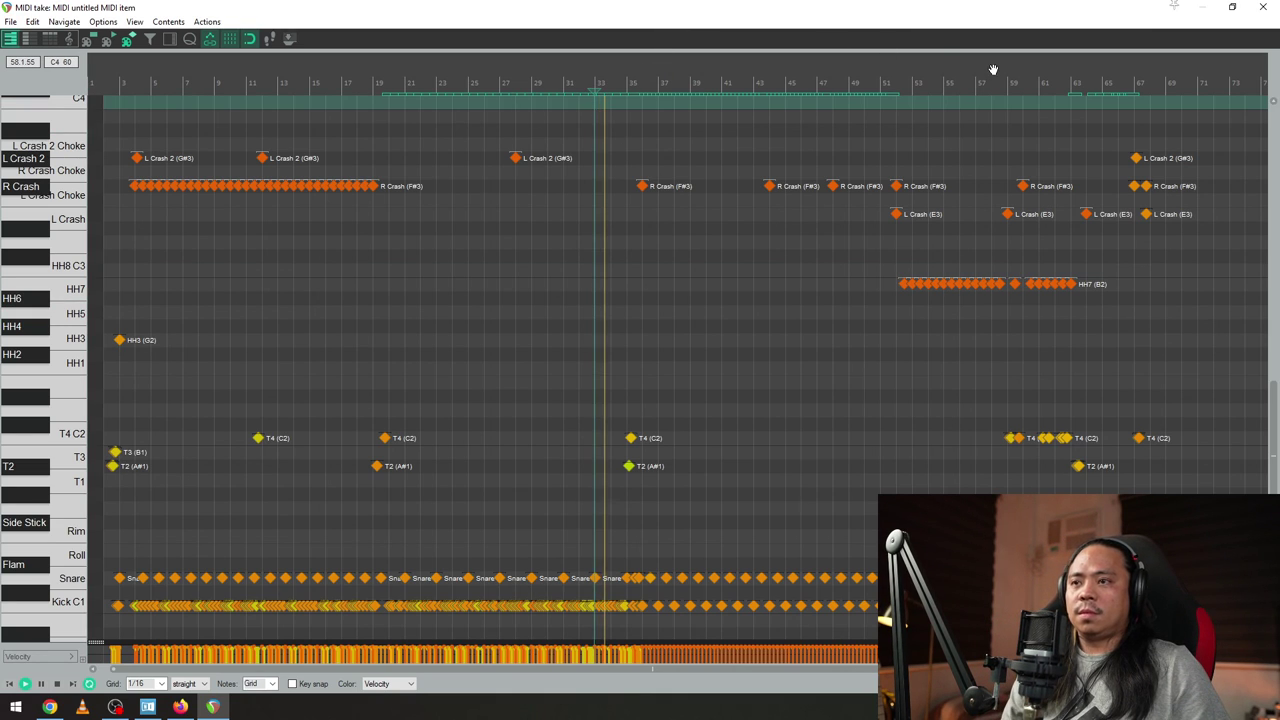
{"action": "scroll", "coordinate": [846, 435], "scroll_direction": "up", "scroll_amount": 5}
{"action": "scroll", "coordinate": [846, 435], "scroll_direction": "up", "scroll_amount": 2}
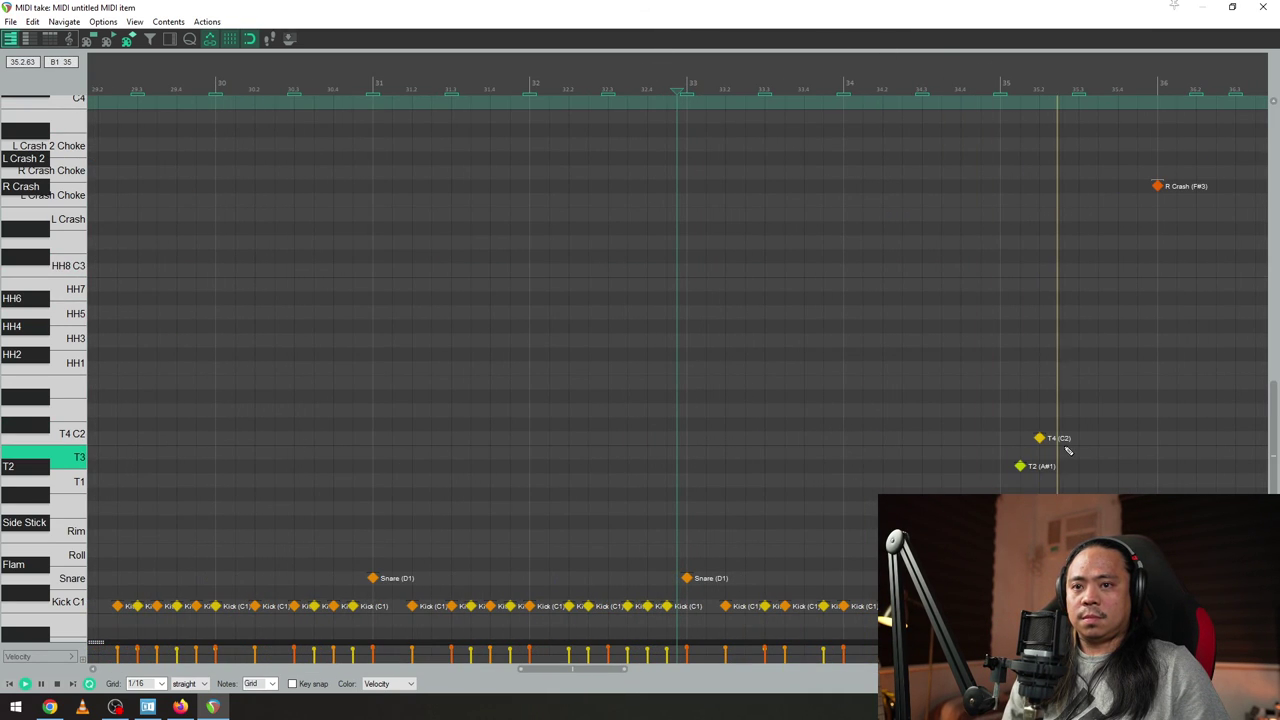
{"action": "scroll", "coordinate": [1068, 450], "scroll_direction": "down", "scroll_amount": 6}
- Play from measure 14, raise the GGD Studio track's volume to -20.8 dB and maximize the MIDI editor again
{"action": "left_click", "coordinate": [149, 386]}
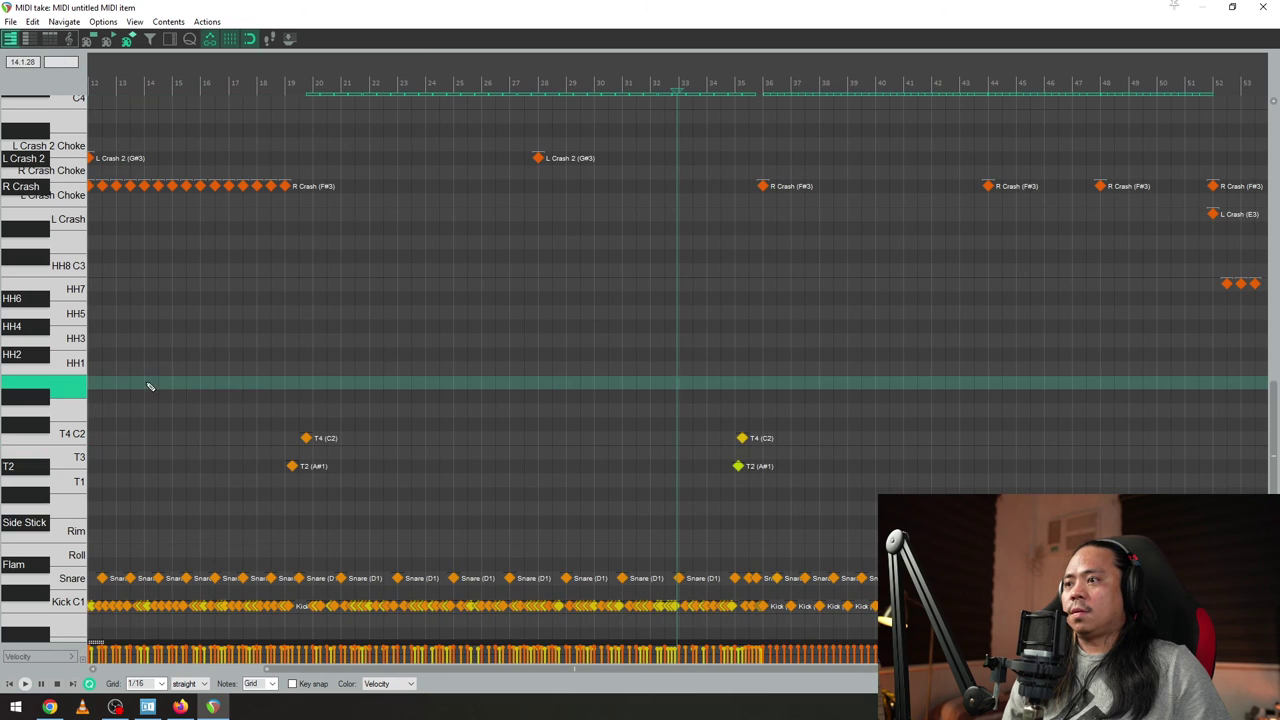
{"action": "key", "text": "space"}
{"action": "scroll", "coordinate": [383, 386], "scroll_direction": "up", "scroll_amount": 4}
{"action": "left_click_drag", "start_coordinate": [806, 8], "coordinate": [1071, 38]}
{"action": "left_click_drag", "start_coordinate": [132, 161], "coordinate": [132, 156]}
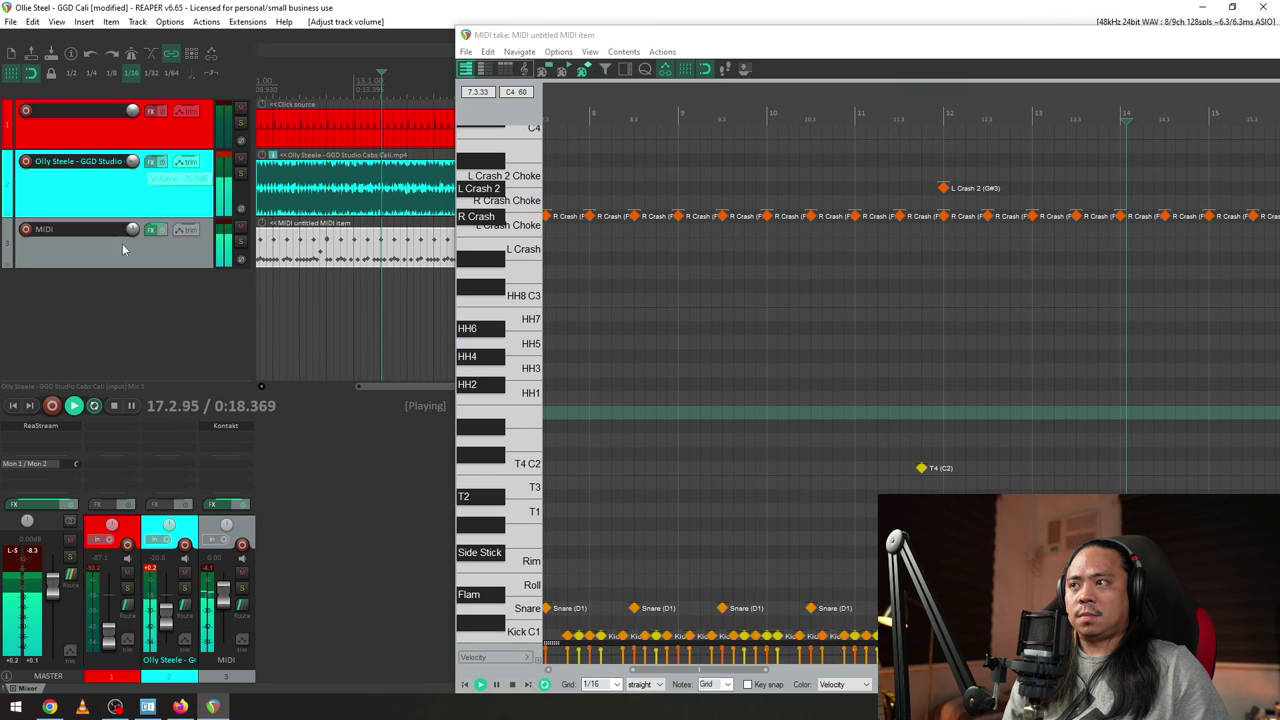
{"action": "double_click", "coordinate": [1089, 40]}
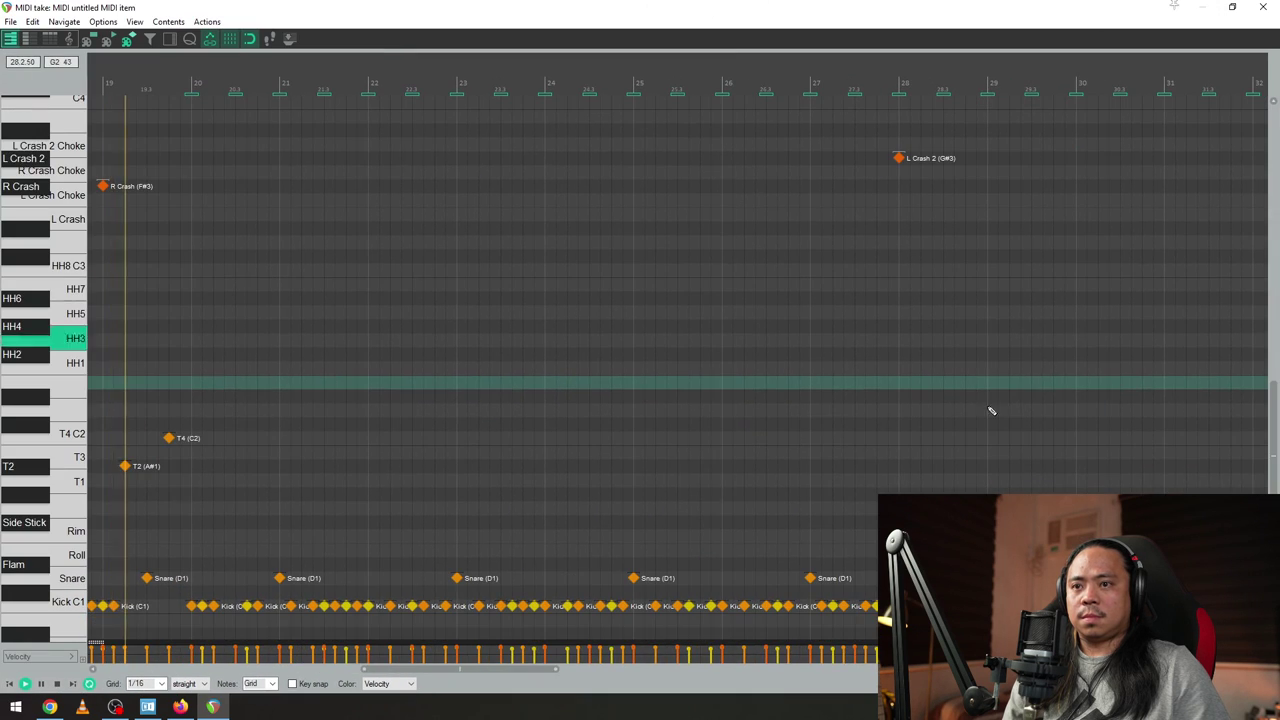
- Add two kick notes after the snare in measure 19, one on either side of the T4 hit
{"action": "scroll", "coordinate": [975, 418], "scroll_direction": "down", "scroll_amount": 3}
{"action": "scroll", "coordinate": [353, 389], "scroll_direction": "up", "scroll_amount": 5}
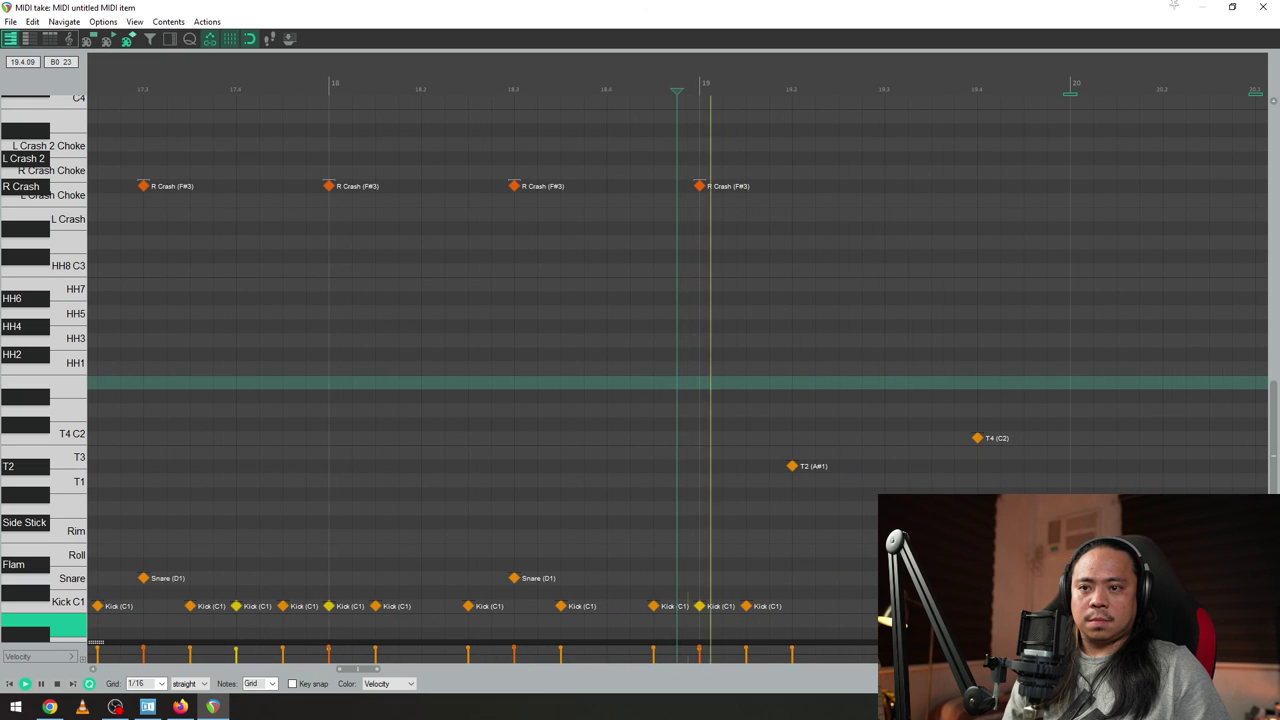
{"action": "key", "text": "space"}
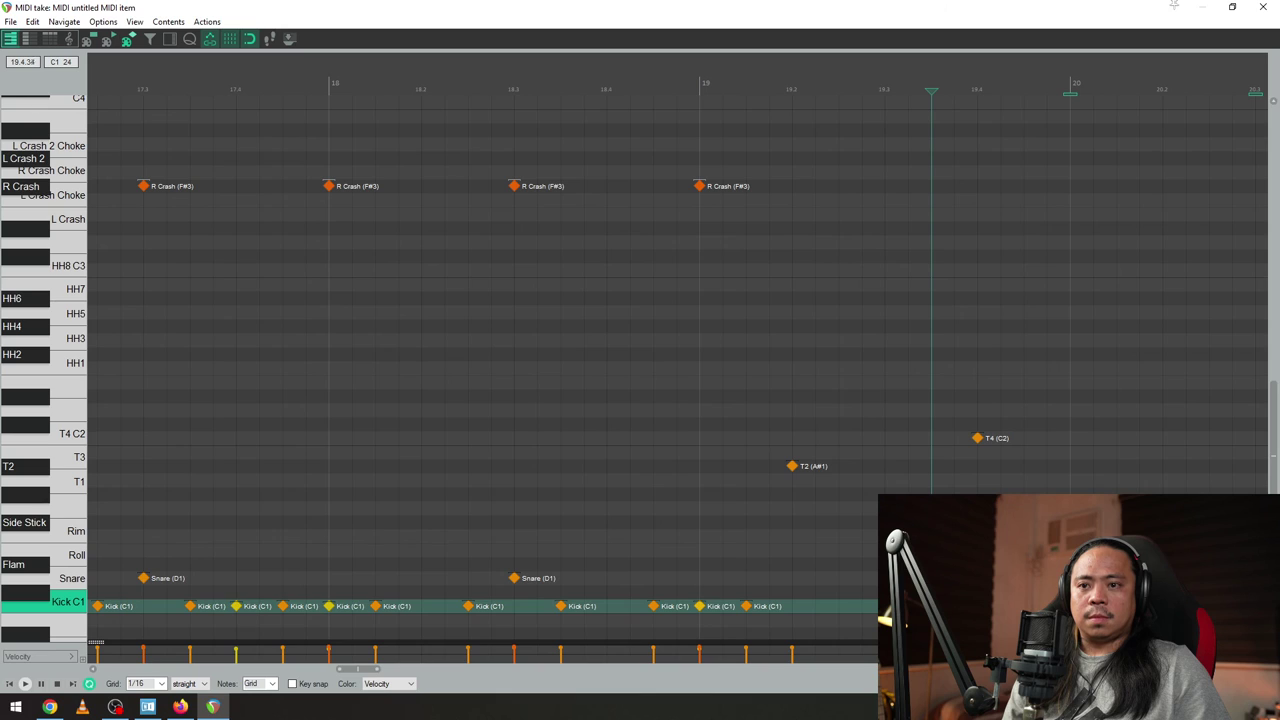
- Restore the MIDI editor to a floating window and replay the passage leading into the measure 19 fill
{"action": "double_click", "coordinate": [370, 9]}
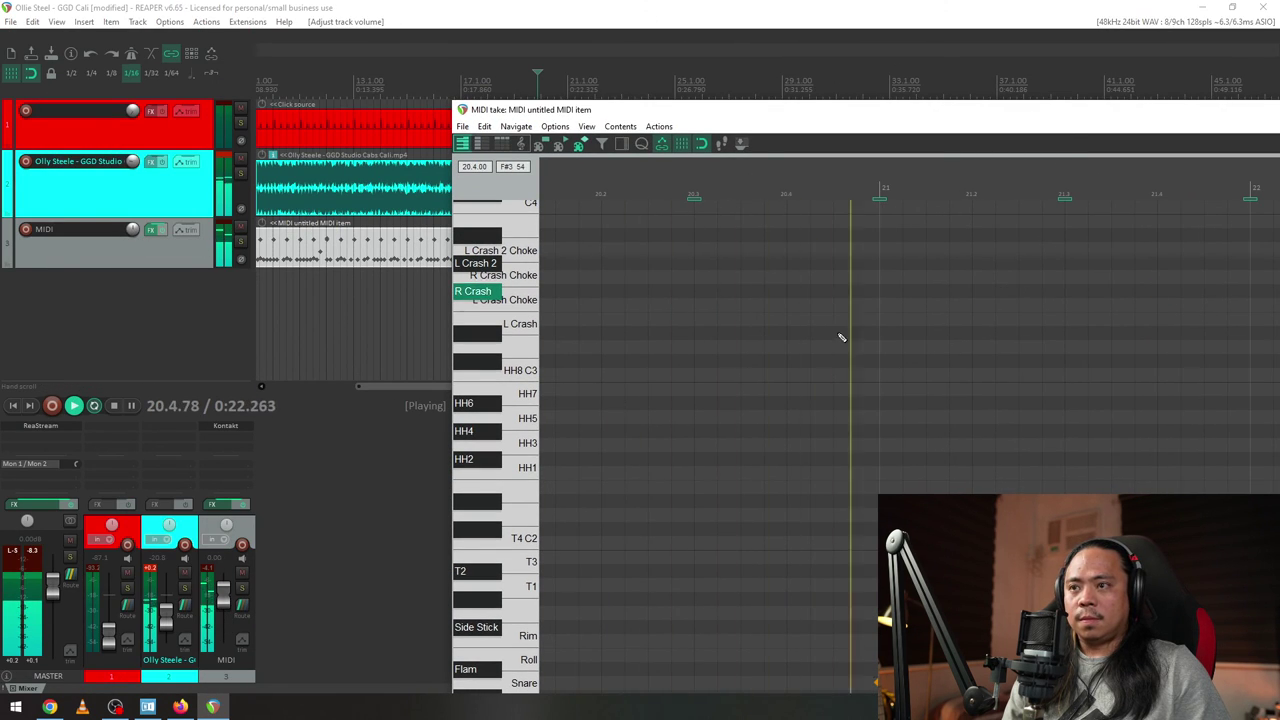
{"action": "scroll", "coordinate": [880, 370], "scroll_direction": "down", "scroll_amount": 4}
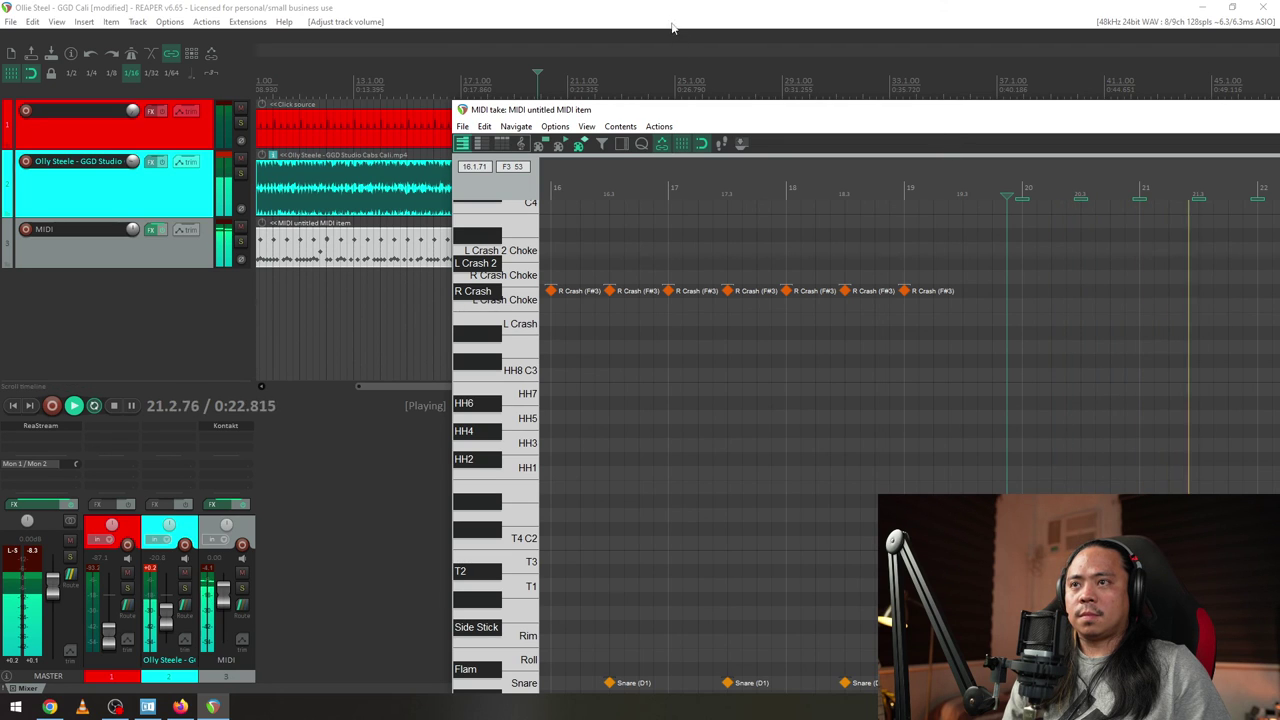
{"action": "left_click_drag", "start_coordinate": [860, 115], "coordinate": [556, 16]}
{"action": "left_click", "coordinate": [594, 387]}
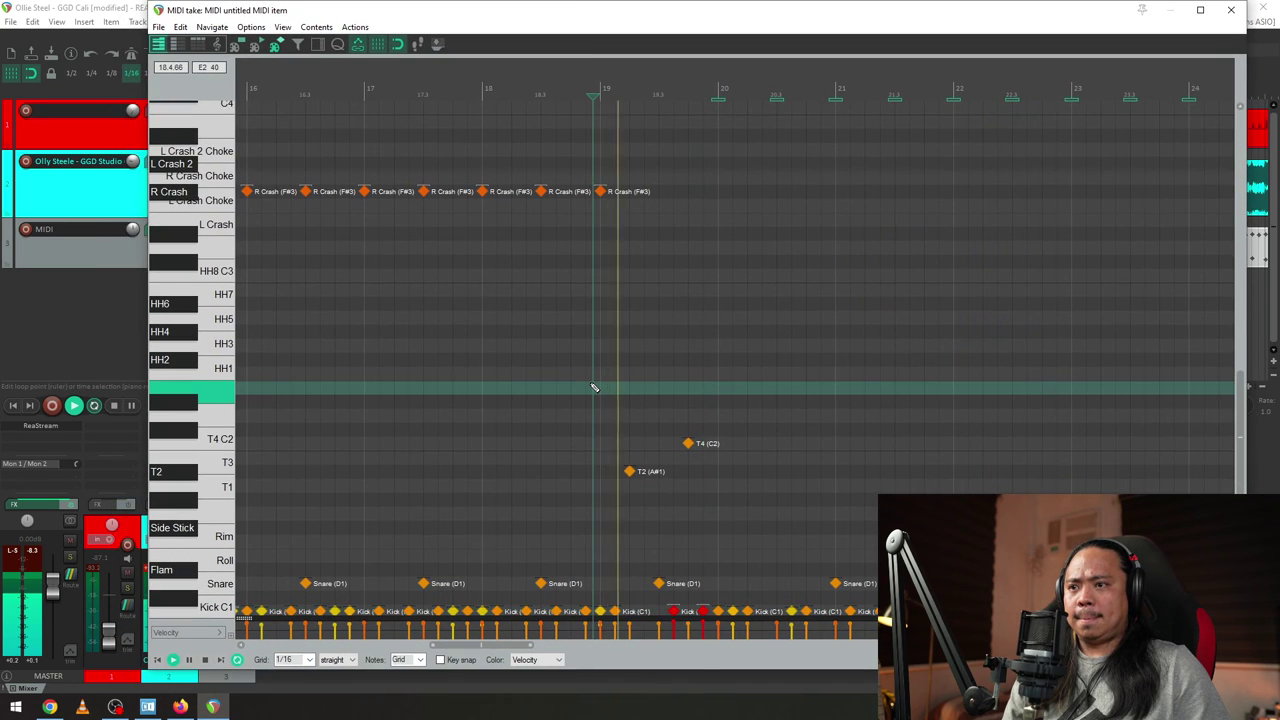
{"action": "scroll", "coordinate": [592, 388], "scroll_direction": "down", "scroll_amount": 4}
{"action": "scroll", "coordinate": [593, 388], "scroll_direction": "up", "scroll_amount": 2}
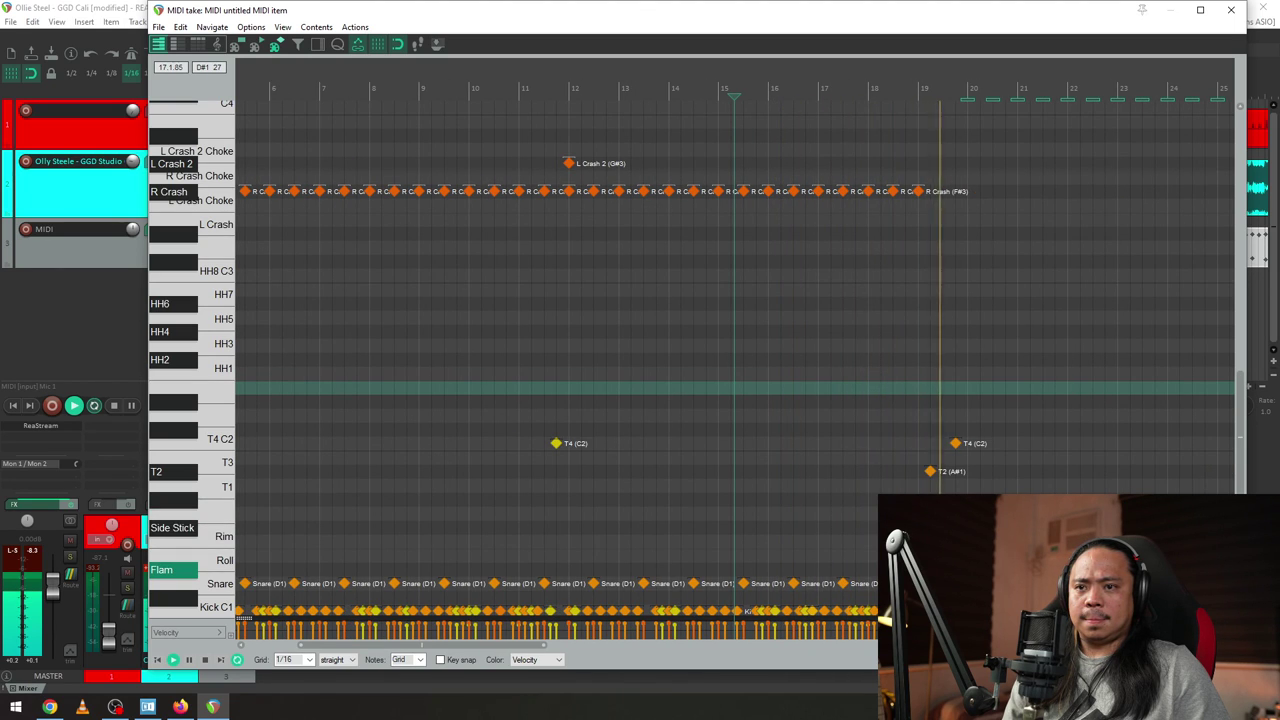
{"action": "left_click", "coordinate": [846, 556]}
{"action": "scroll", "coordinate": [846, 556], "scroll_direction": "up", "scroll_amount": 4}
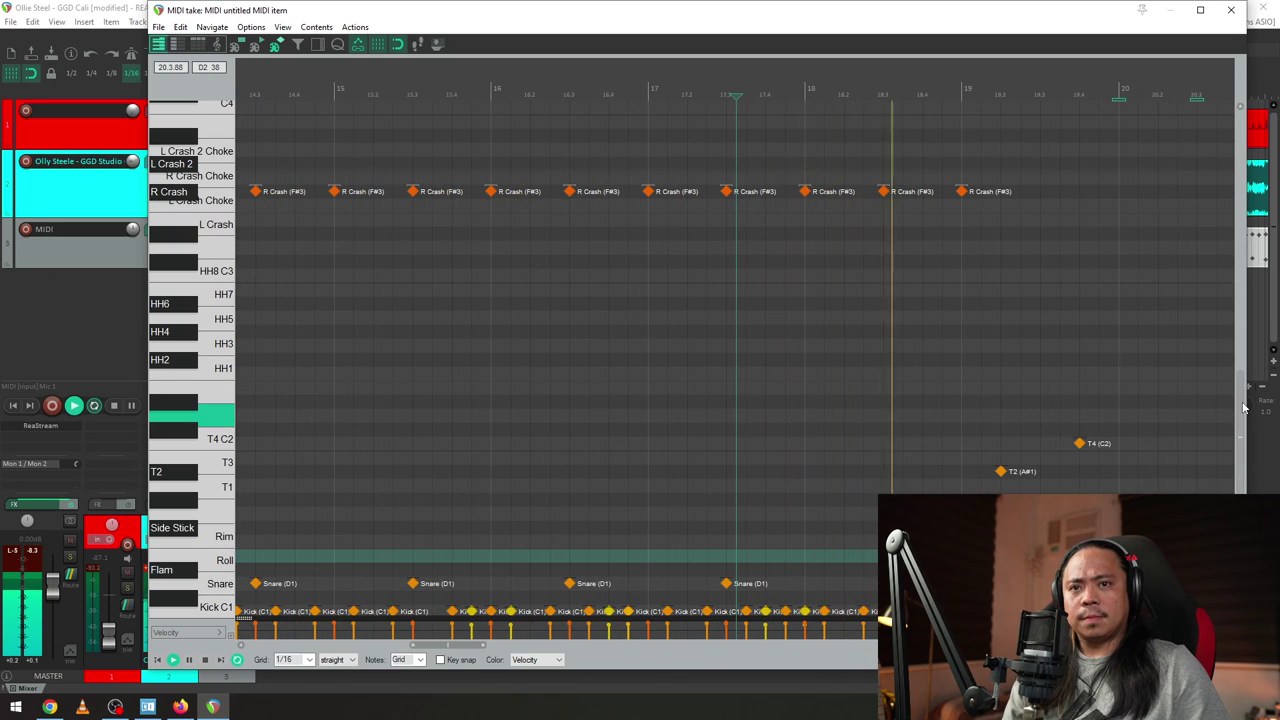
- Lower the velocity of the two added measure 19 kicks within the 96-127 range and play the fill back
{"action": "left_click_drag", "start_coordinate": [1240, 410], "coordinate": [1238, 472]}
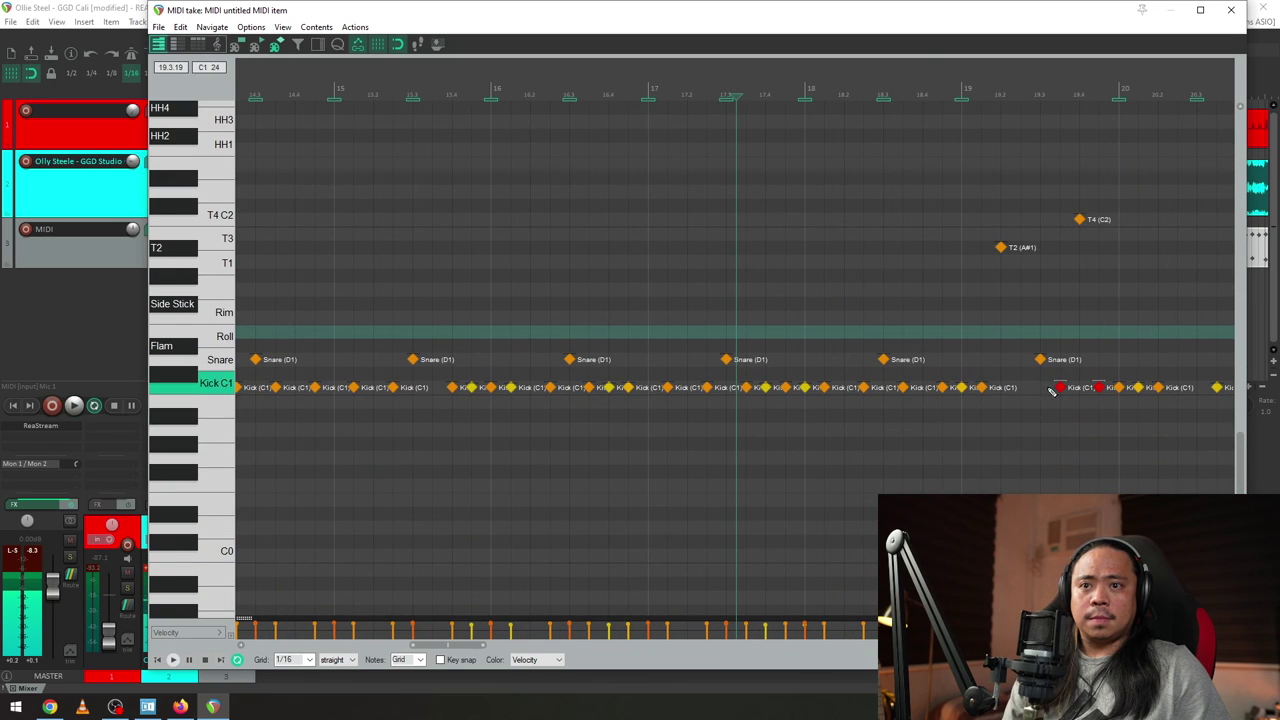
{"action": "left_click_drag", "start_coordinate": [1046, 380], "coordinate": [1106, 418]}
{"action": "right_click", "coordinate": [1110, 390]}
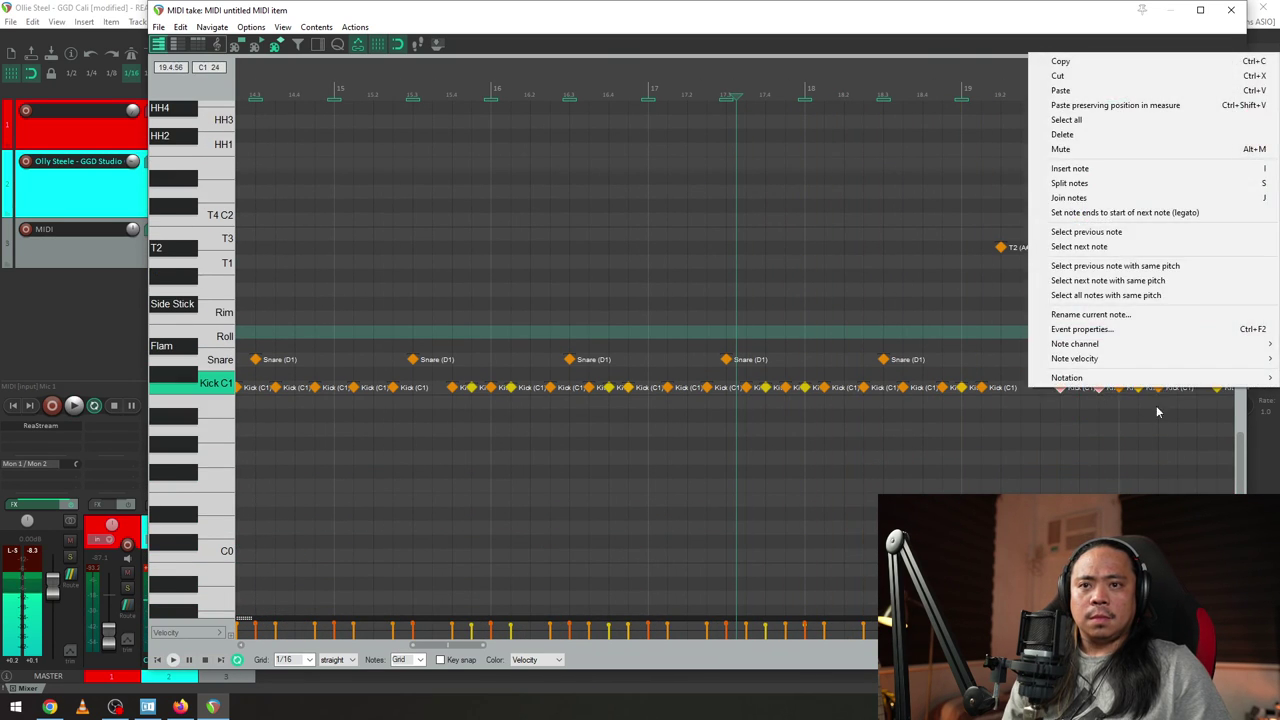
{"action": "mouse_move", "coordinate": [1136, 362]}
{"action": "mouse_move", "coordinate": [990, 401]}
{"action": "left_click", "coordinate": [1058, 458]}
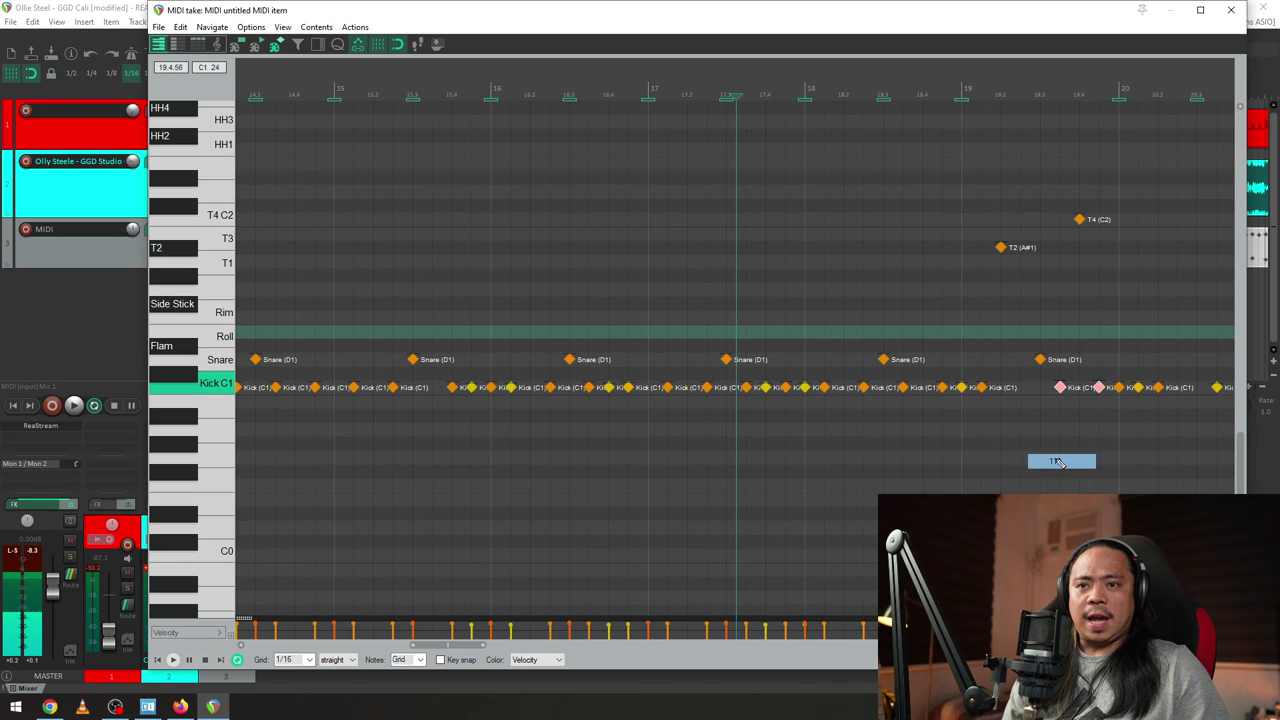
{"action": "scroll", "coordinate": [1061, 446], "scroll_direction": "up", "scroll_amount": 2}
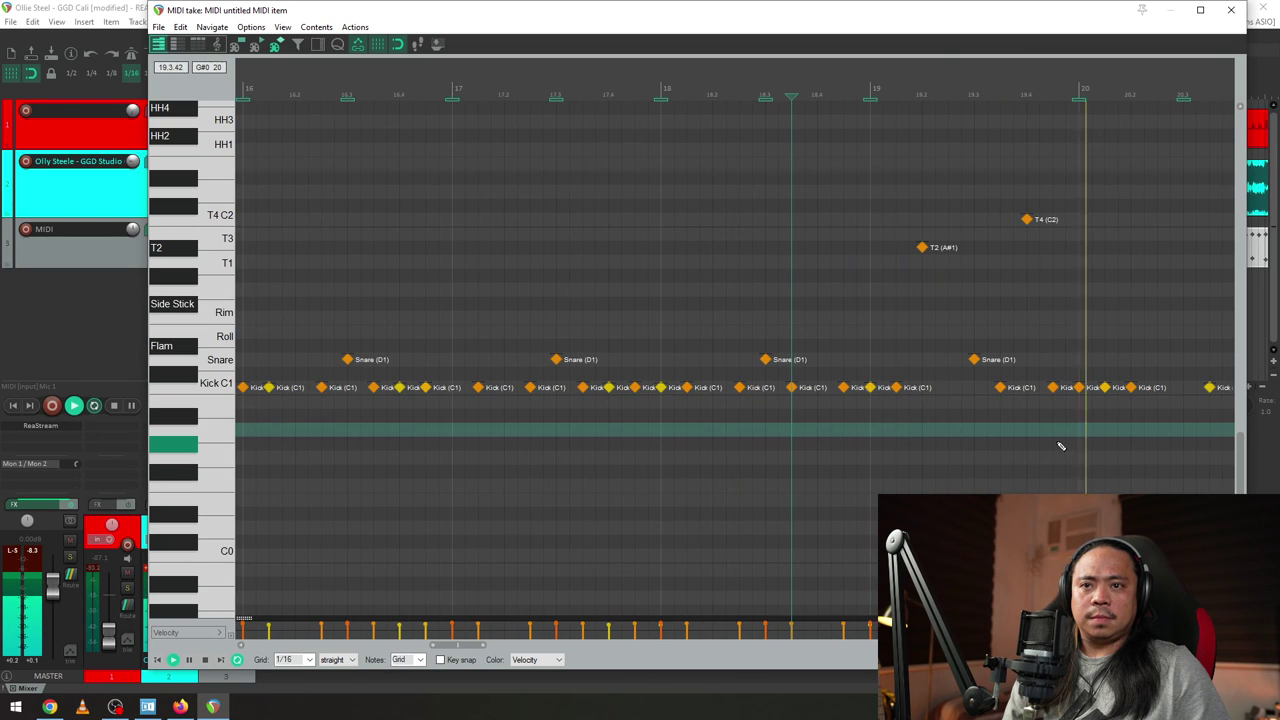
{"action": "scroll", "coordinate": [1066, 447], "scroll_direction": "down", "scroll_amount": 3}
{"action": "scroll", "coordinate": [1066, 447], "scroll_direction": "up", "scroll_amount": 3}
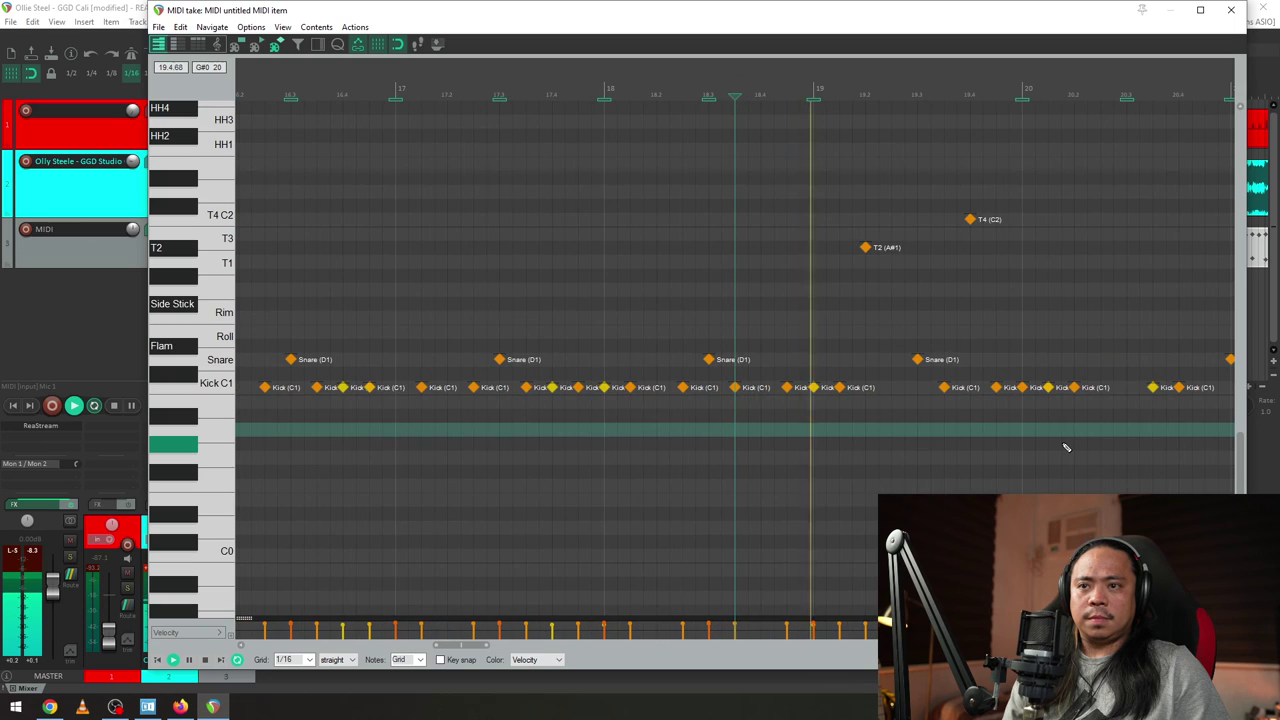
- Insert a kick note after beat 2 of measure 20, audition it and lower its velocity within the 96-127 range
{"action": "key", "text": "space"}
{"action": "double_click", "coordinate": [1100, 388]}
{"action": "left_click", "coordinate": [956, 393]}
{"action": "key", "text": "space"}
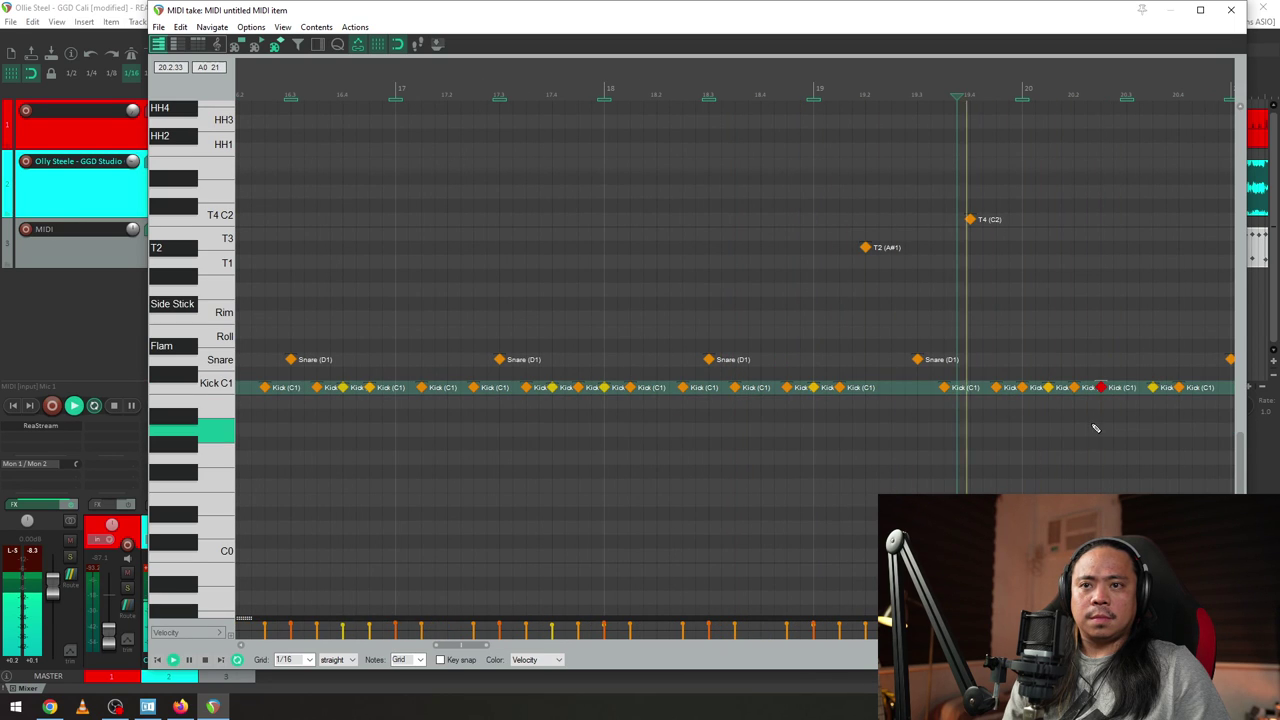
{"action": "key", "text": "space"}
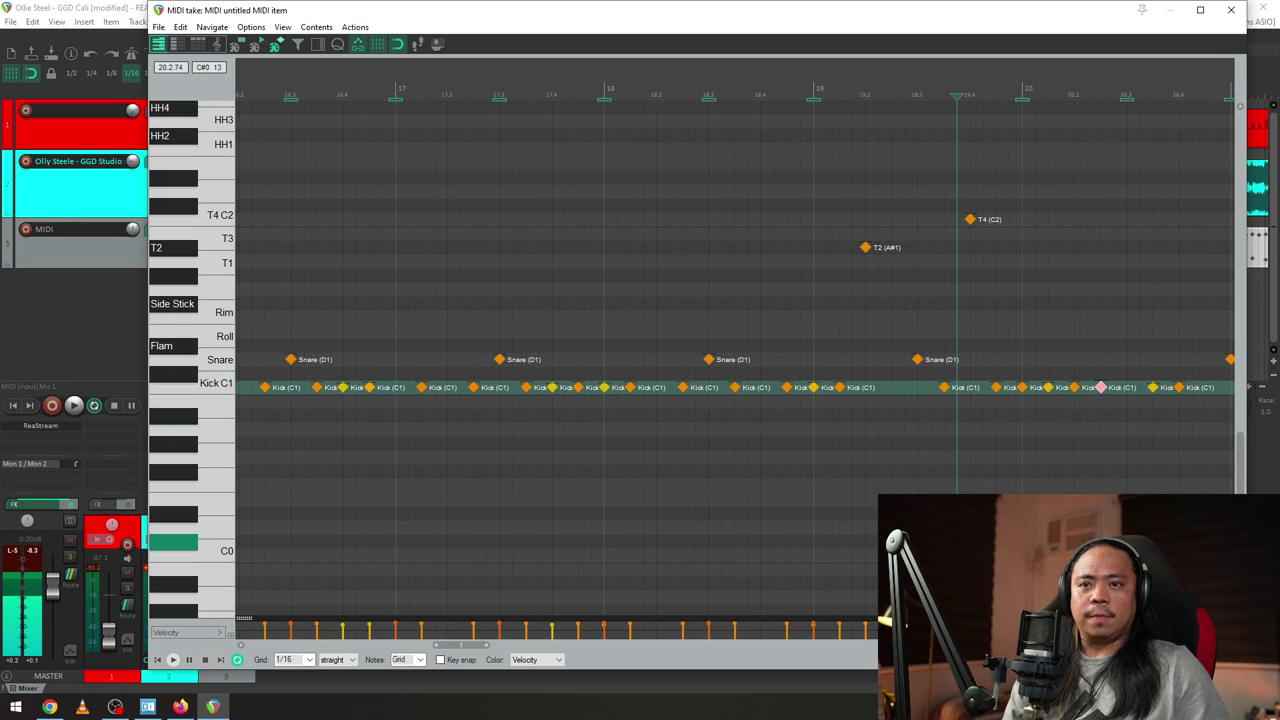
{"action": "right_click", "coordinate": [1106, 393]}
{"action": "mouse_move", "coordinate": [1100, 359]}
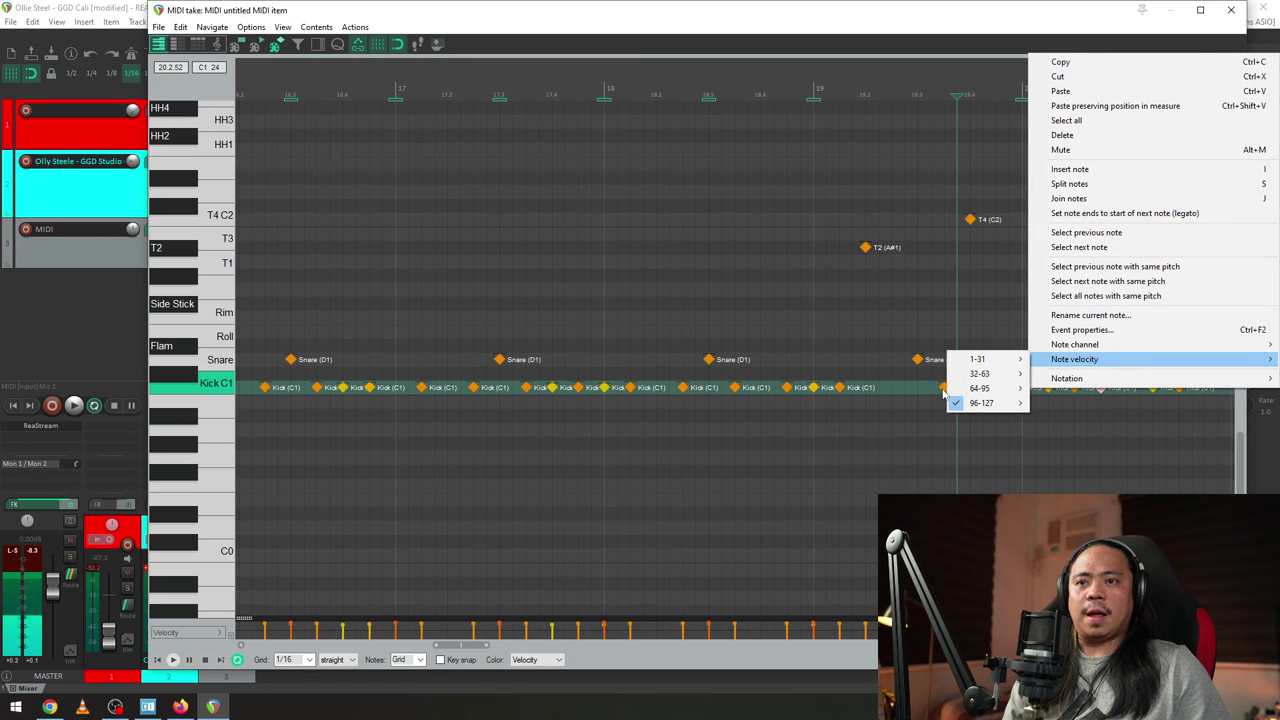
{"action": "mouse_move", "coordinate": [972, 405]}
{"action": "left_click", "coordinate": [1081, 461]}
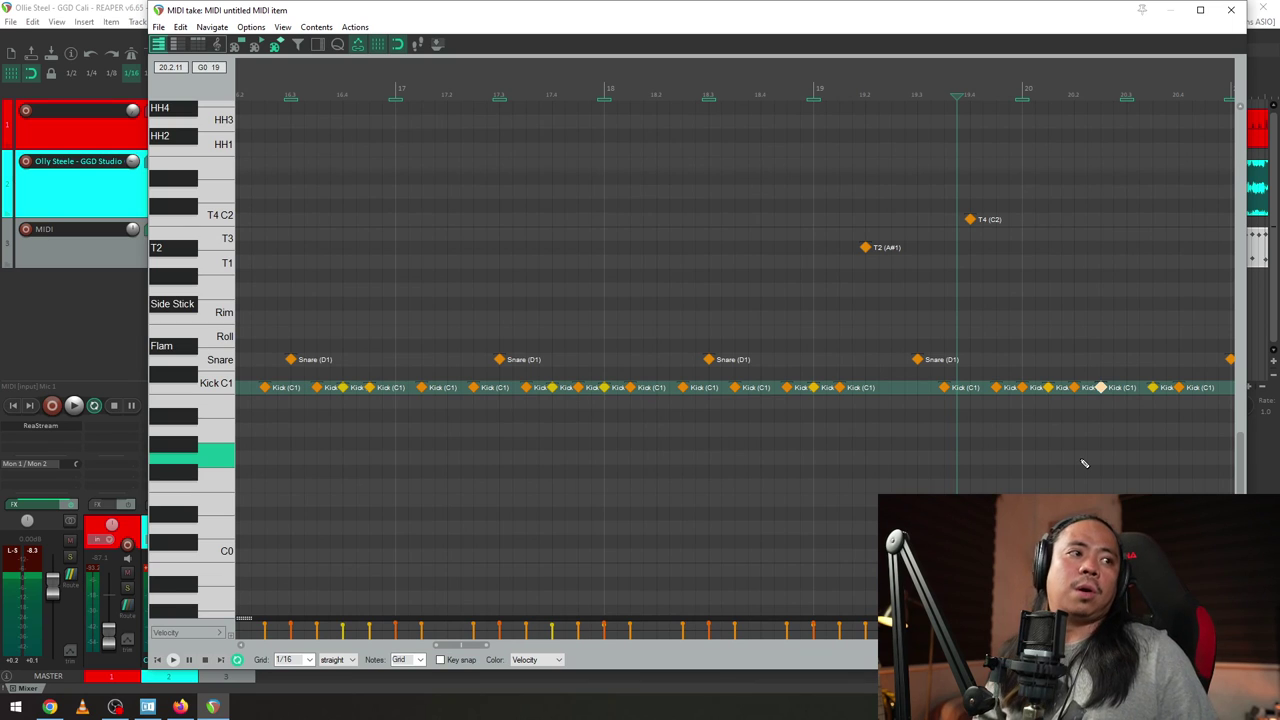
- Switch to the Firefox window with the Facebook Live dashboard and bring it into view to read the comments
{"action": "key", "text": "alt+Tab"}
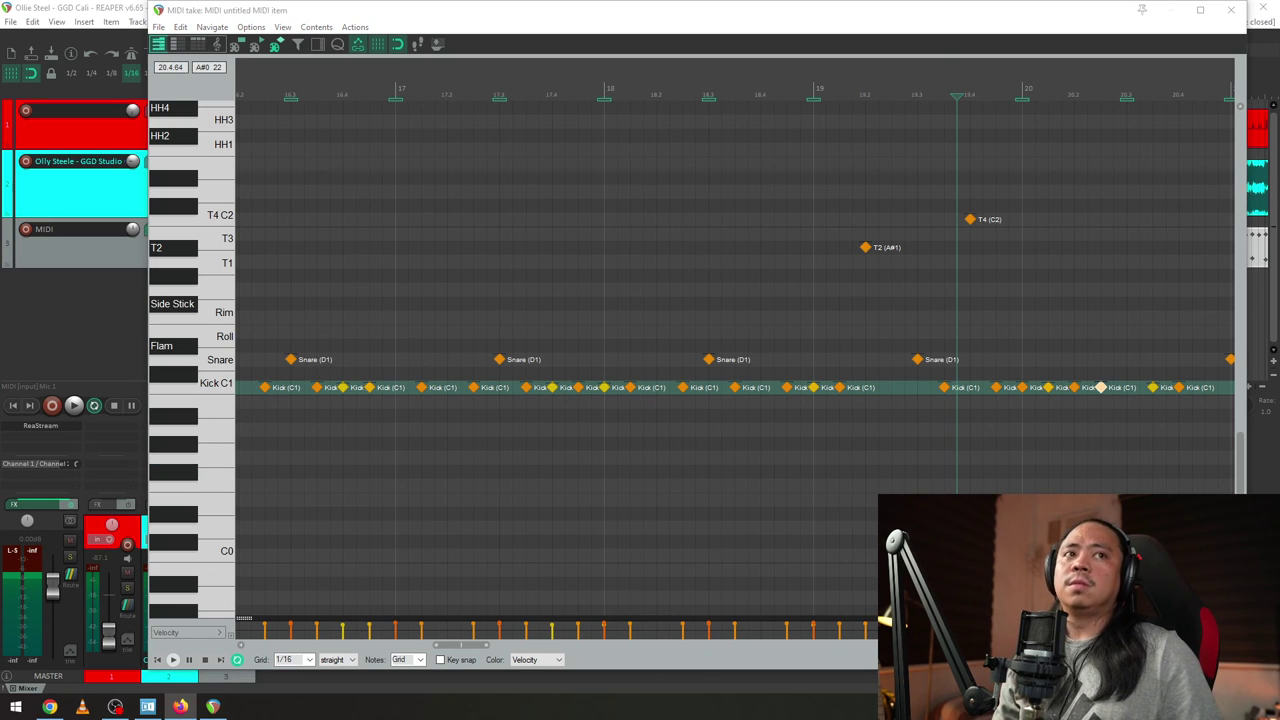
{"action": "left_click_drag", "start_coordinate": [1279, 170], "coordinate": [592, 30]}
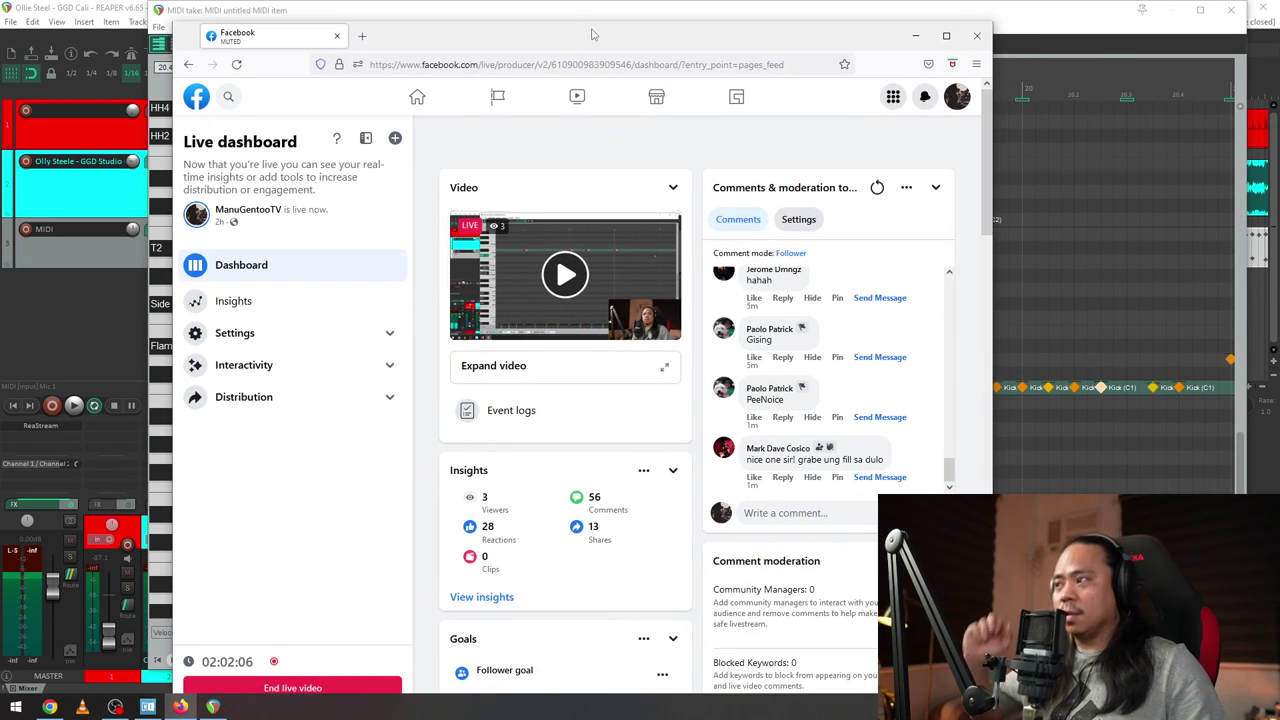